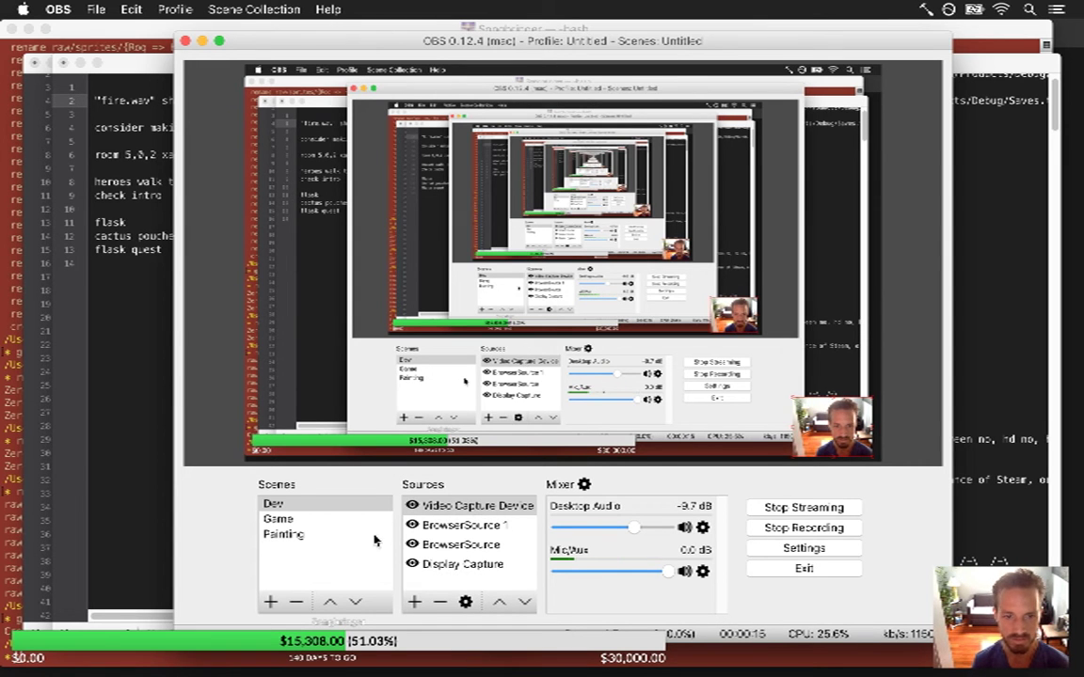
- Remove the BrowserSource item from the Dev scene's sources
{"action": "left_click", "coordinate": [483, 548]}
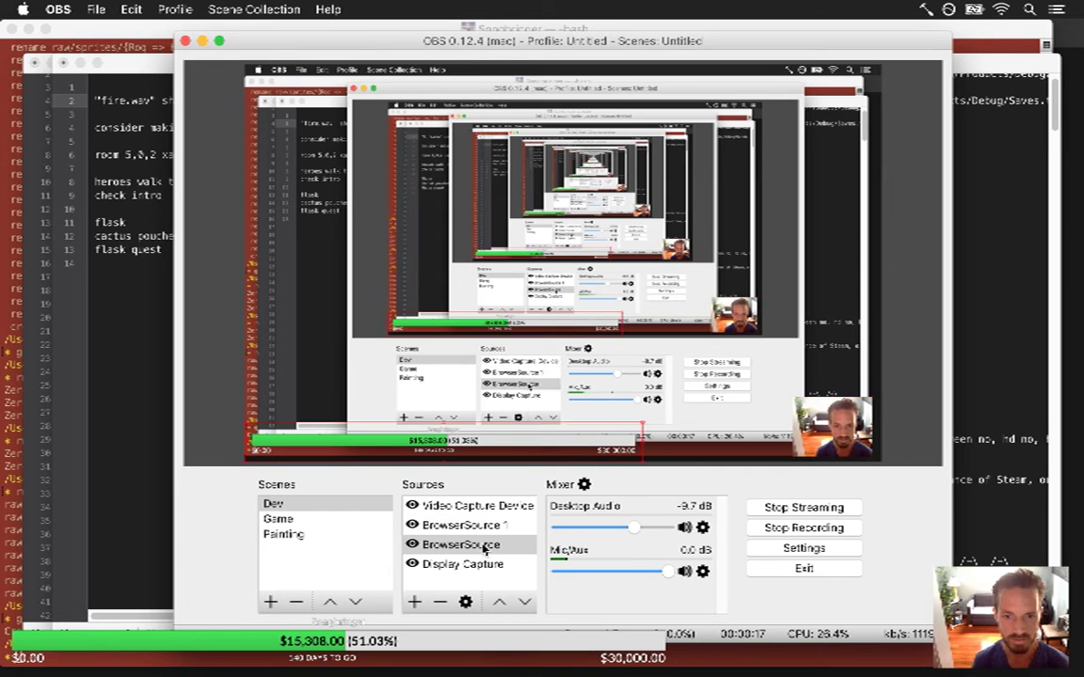
{"action": "left_click", "coordinate": [440, 602]}
{"action": "left_click", "coordinate": [685, 357]}
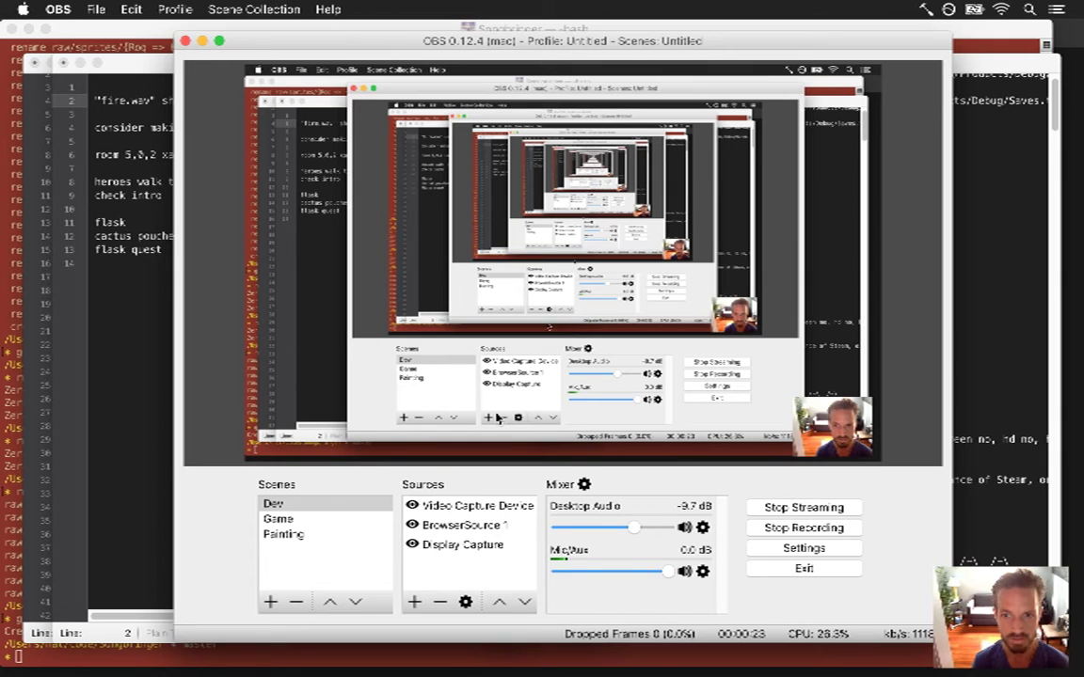
- Minimize the OBS window, leaving the File menu unused
{"action": "left_click", "coordinate": [94, 10]}
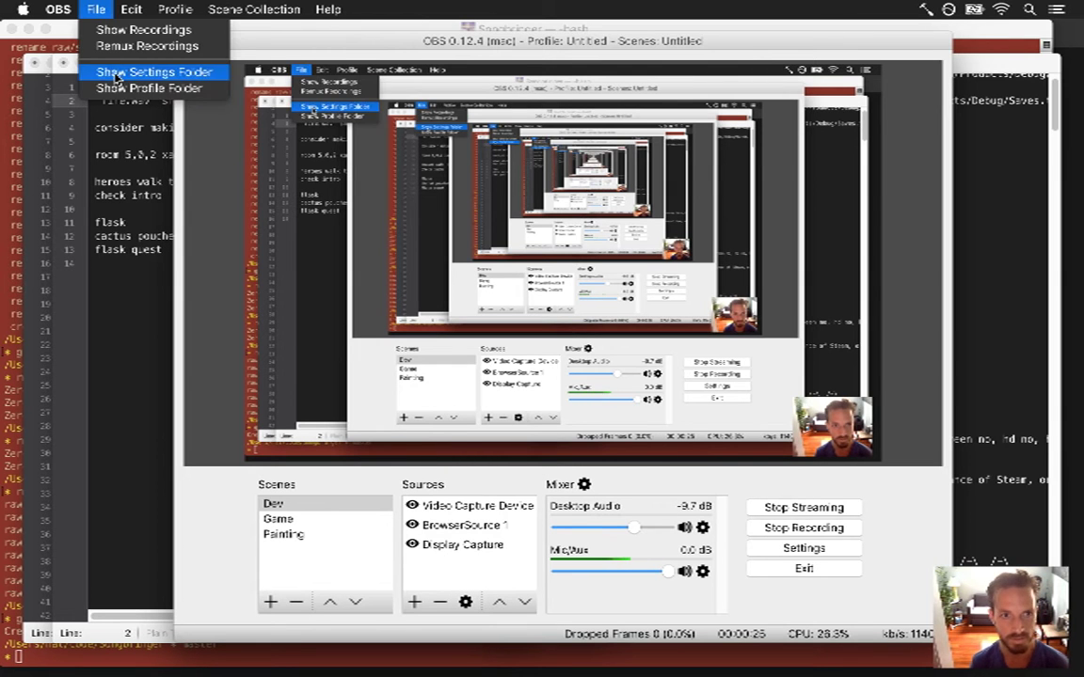
{"action": "left_click", "coordinate": [317, 57]}
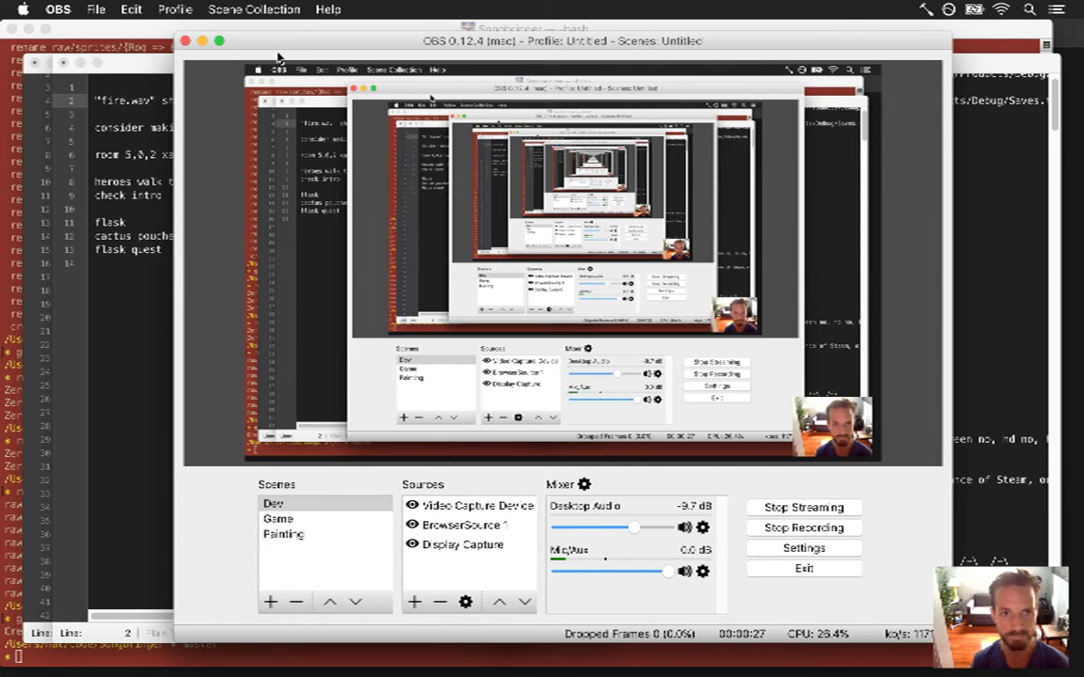
{"action": "left_click", "coordinate": [202, 41]}
- Quick Look the output.gif gameplay recording on the desktop, then close it and switch apps
{"action": "key", "text": "F11"}
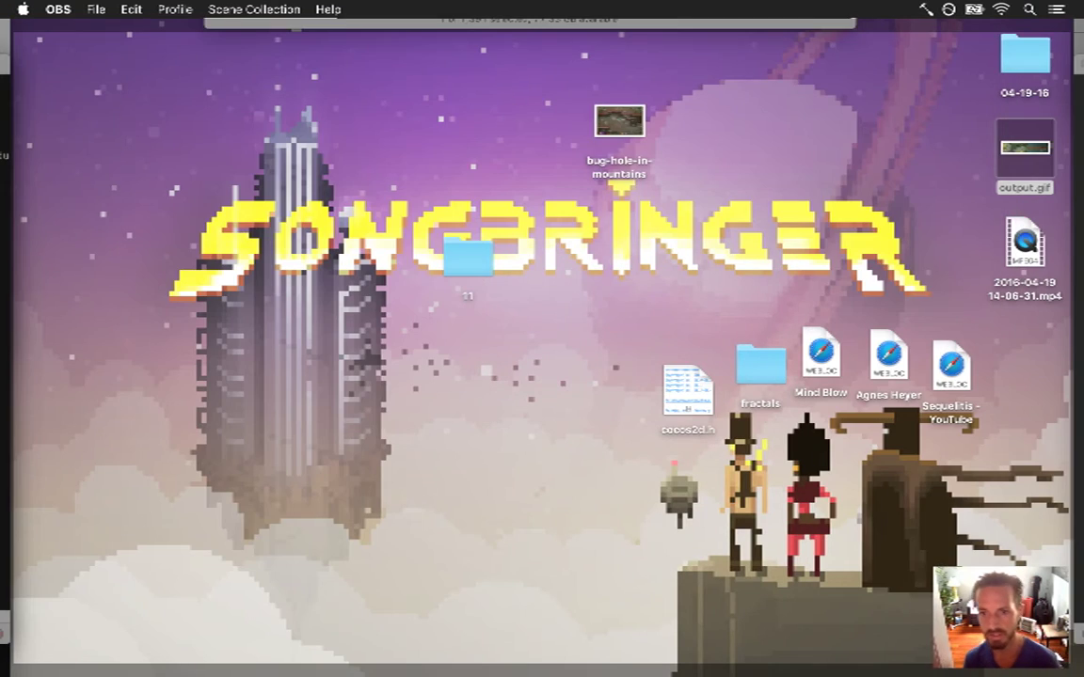
{"action": "key", "text": "F11"}
{"action": "key", "text": "F11"}
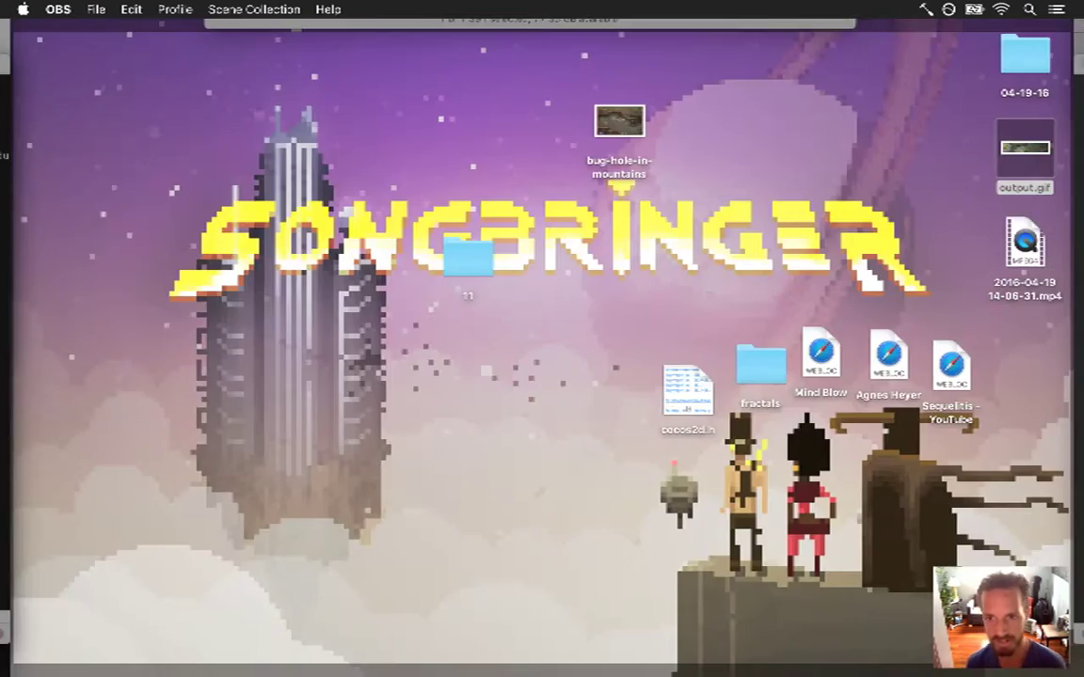
{"action": "key", "text": "F11"}
{"action": "key", "text": "F11"}
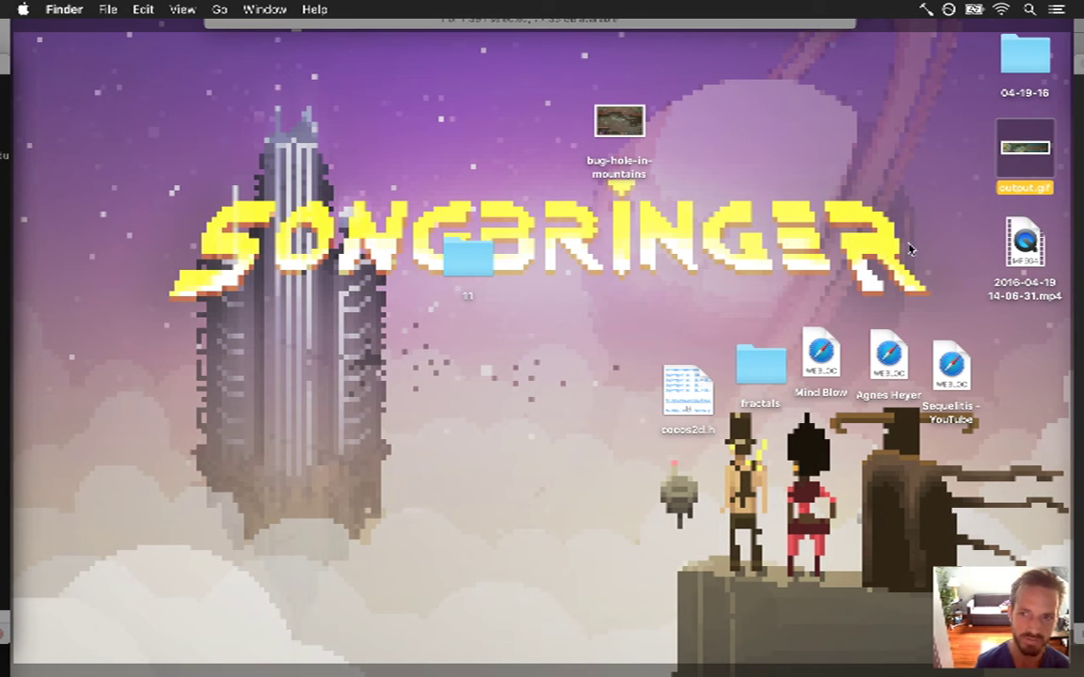
{"action": "key", "text": "space"}
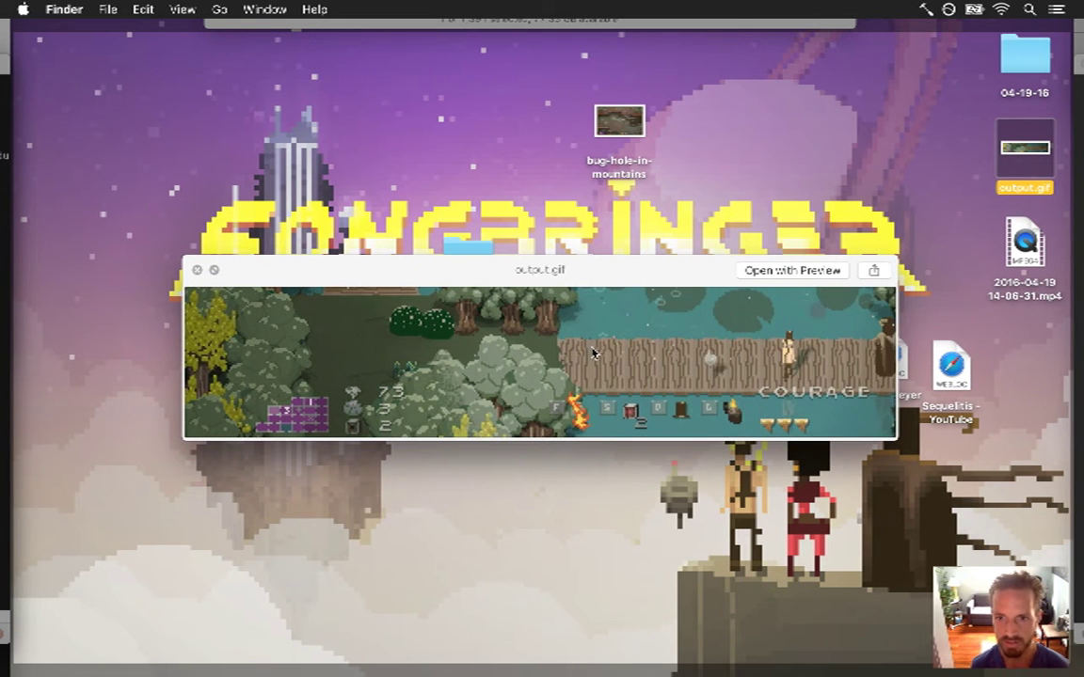
{"action": "left_click", "coordinate": [196, 271]}
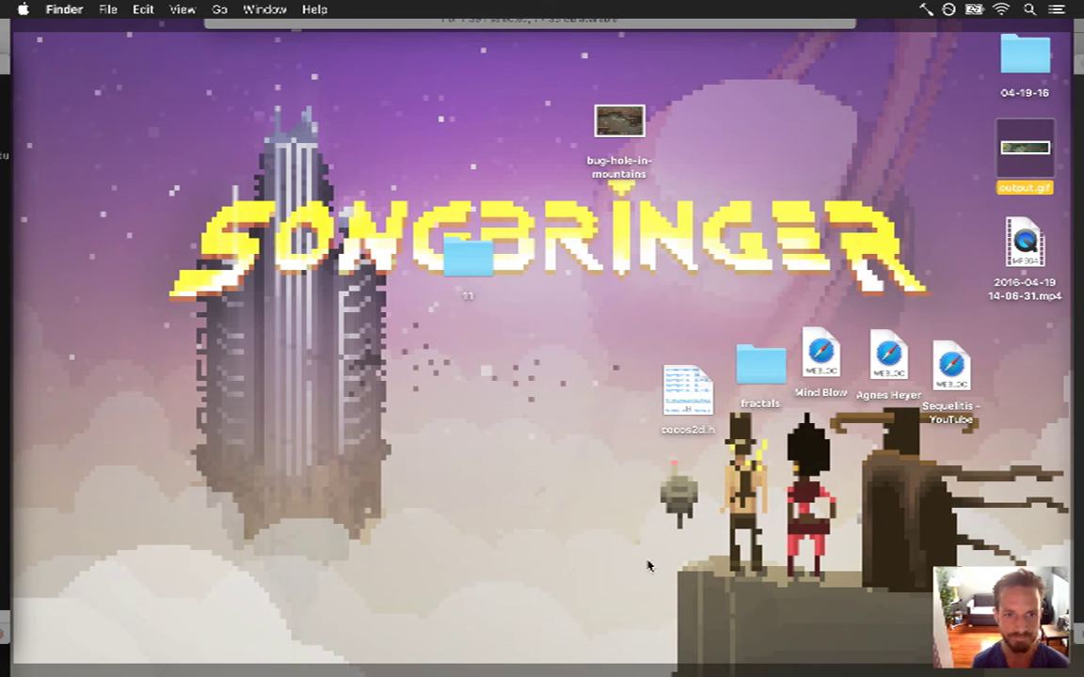
{"action": "key", "text": "super+Tab"}
{"action": "key", "text": "super+Tab"}
{"action": "key", "text": "super+Tab"}
{"action": "key", "text": "super+Tab"}
{"action": "key", "text": "super+Tab"}
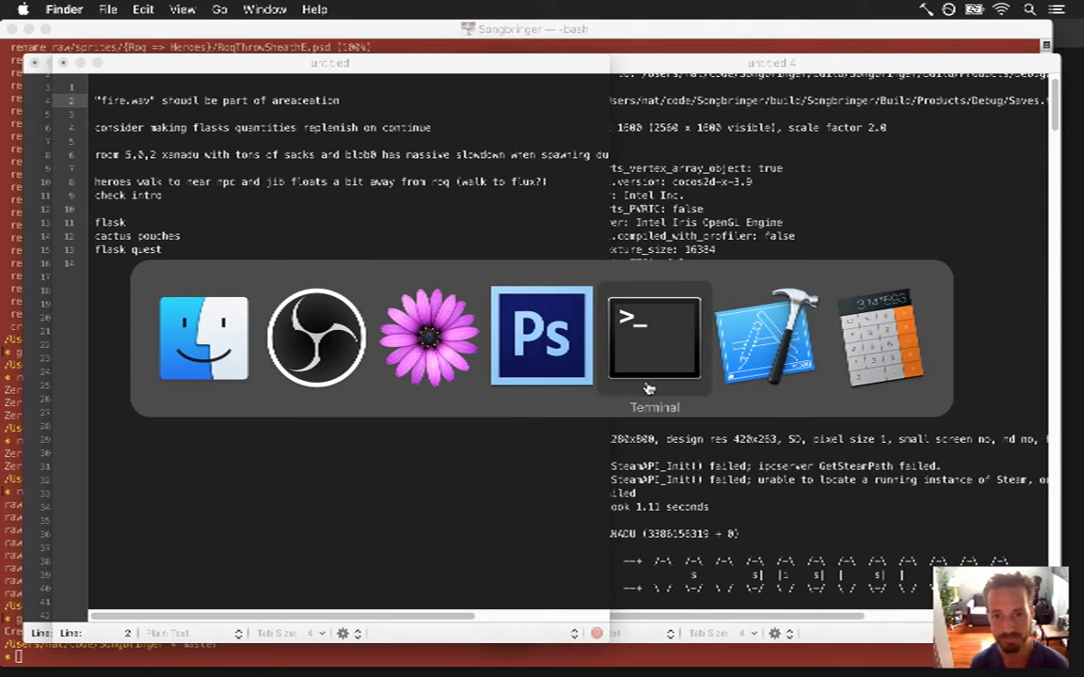
- Change alwaysScreencap to 0 in Saves.txt, save, and relaunch Songbringer
{"action": "key", "text": "super+r"}
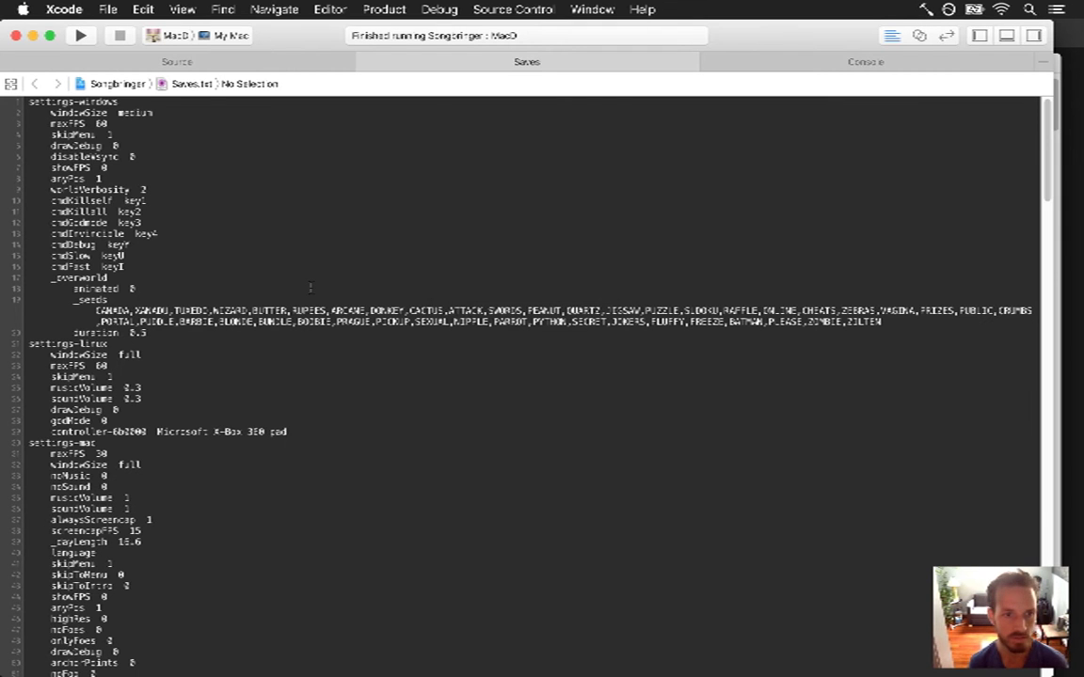
{"action": "key", "text": "Down"}
{"action": "key", "text": "Down"}
{"action": "key", "text": "Down"}
{"action": "key", "text": "Down"}
{"action": "key", "text": "Down"}
{"action": "key", "text": "Down"}
{"action": "key", "text": "Down"}
{"action": "key", "text": "Down"}
{"action": "key", "text": "Down"}
{"action": "key", "text": "Down"}
{"action": "key", "text": "Down"}
{"action": "key", "text": "Down"}
{"action": "key", "text": "Down"}
{"action": "key", "text": "Down"}
{"action": "key", "text": "Down"}
{"action": "key", "text": "Down"}
{"action": "key", "text": "Down"}
{"action": "key", "text": "Down"}
{"action": "key", "text": "Down"}
{"action": "key", "text": "Down"}
{"action": "key", "text": "Down"}
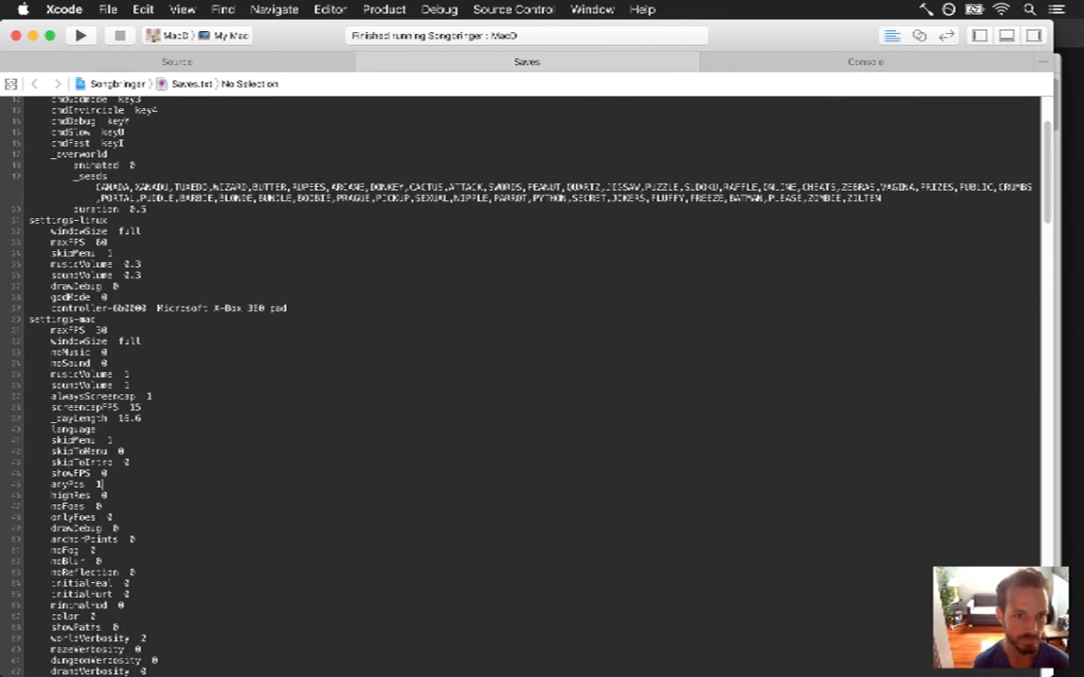
{"action": "left_click", "coordinate": [130, 462]}
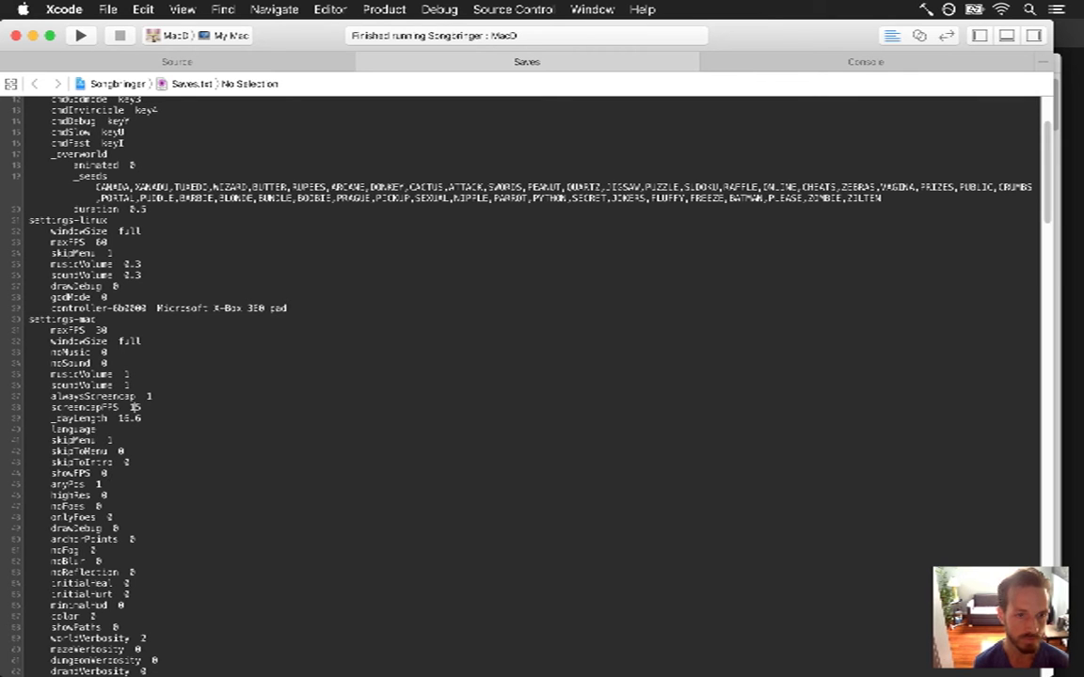
{"action": "double_click", "coordinate": [148, 396]}
{"action": "type", "text": "0"}
{"action": "key", "text": "super+s"}
{"action": "key", "text": "super+r"}
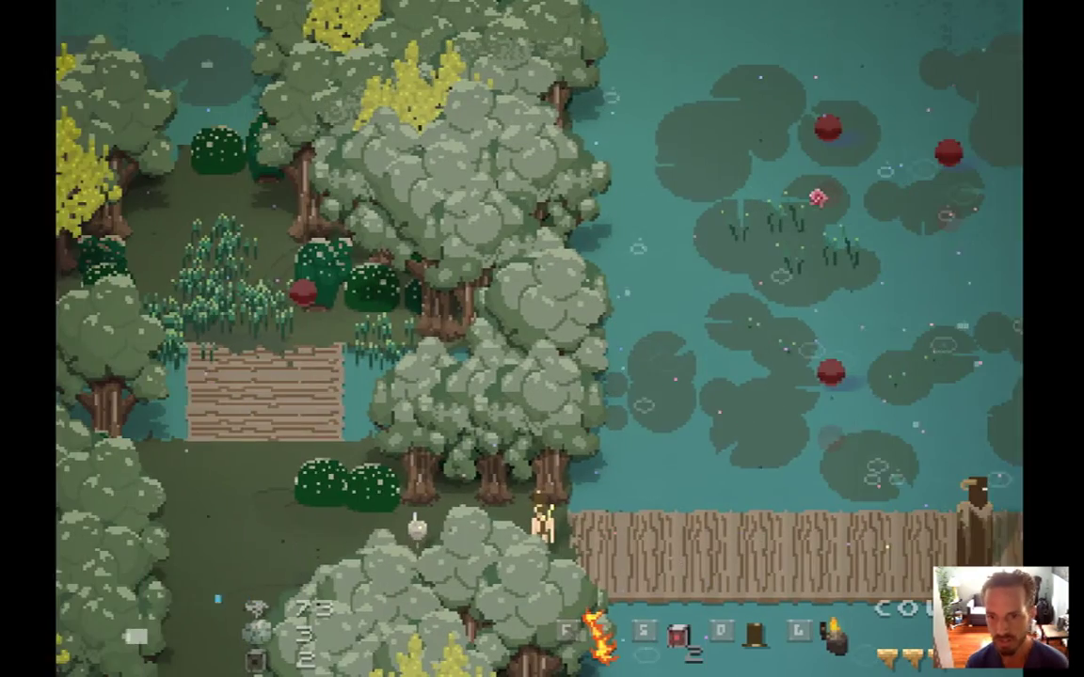
- Walk the hero right along the dock to the winged statue, then quit the game
{"action": "key", "text": "Right"}
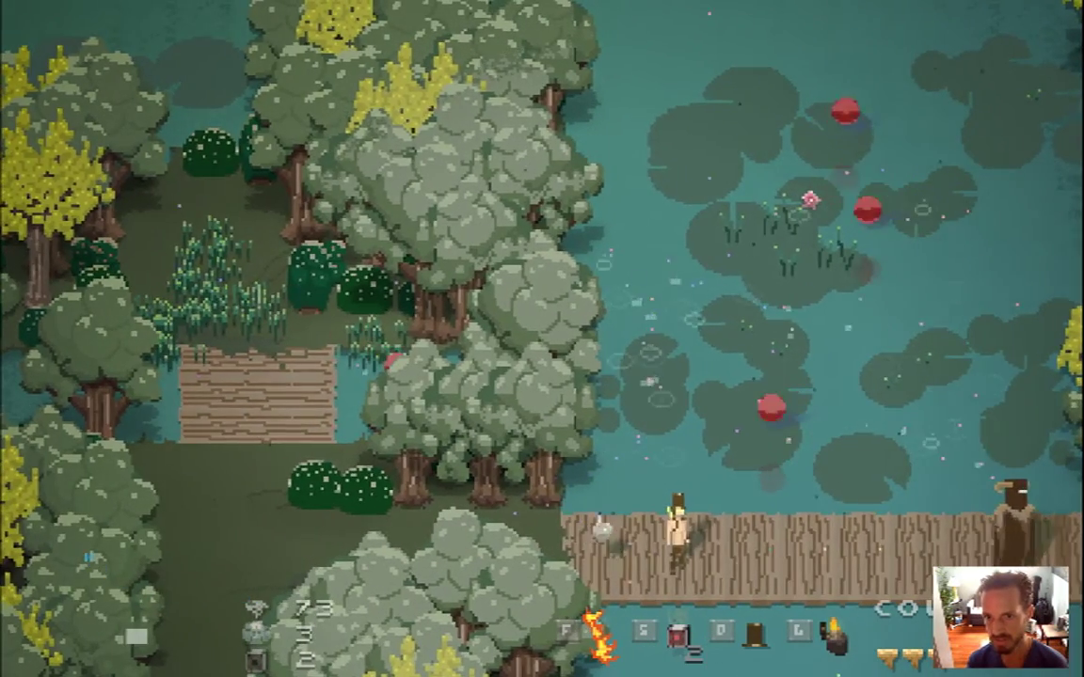
{"action": "key", "text": "Right"}
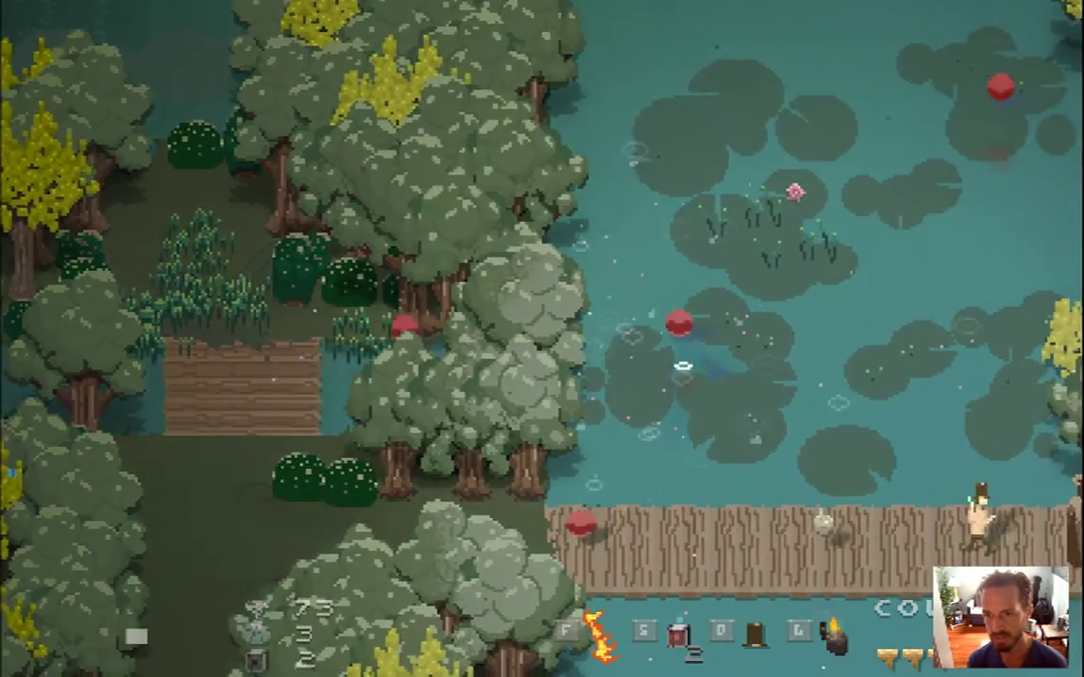
{"action": "key", "text": "Right"}
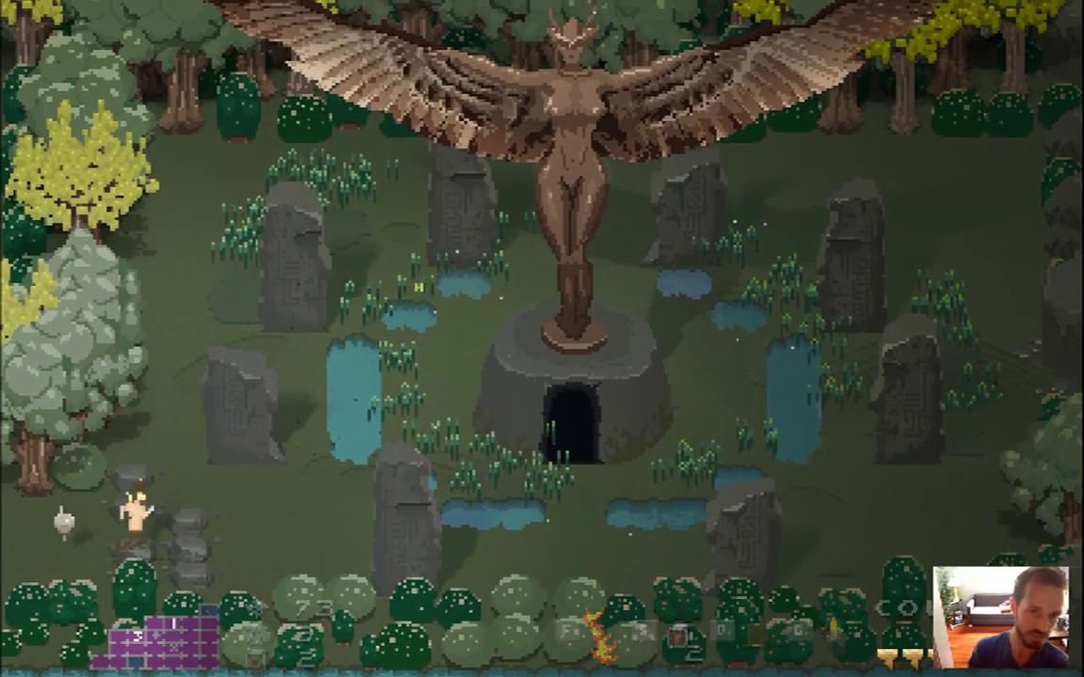
{"action": "key", "text": "Right"}
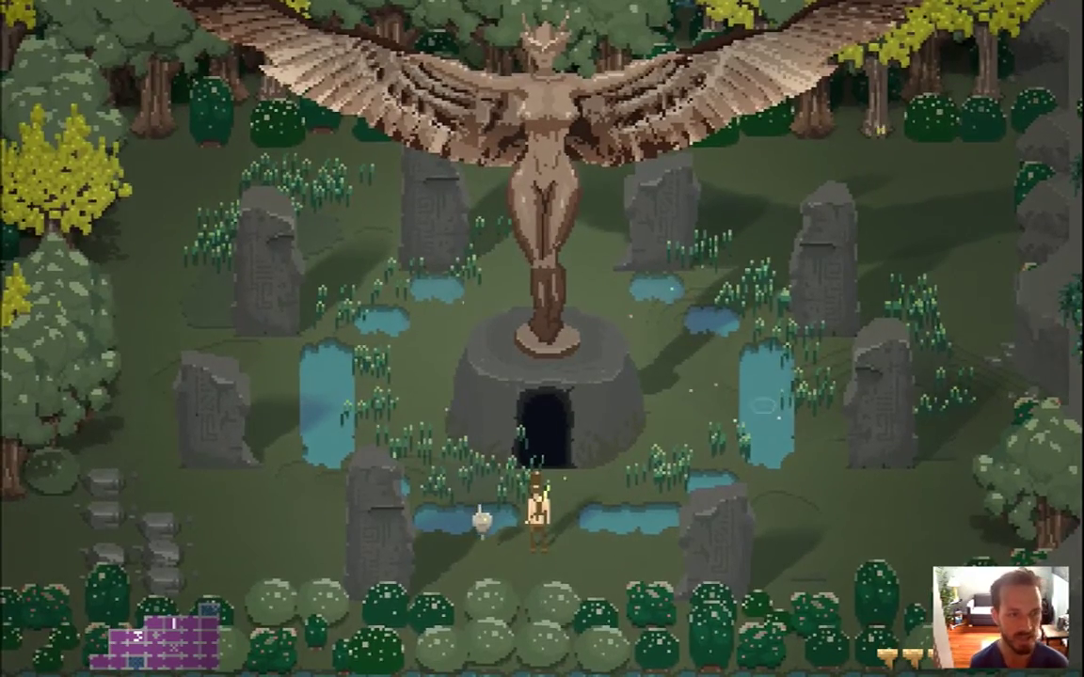
{"action": "key", "text": "super+q"}
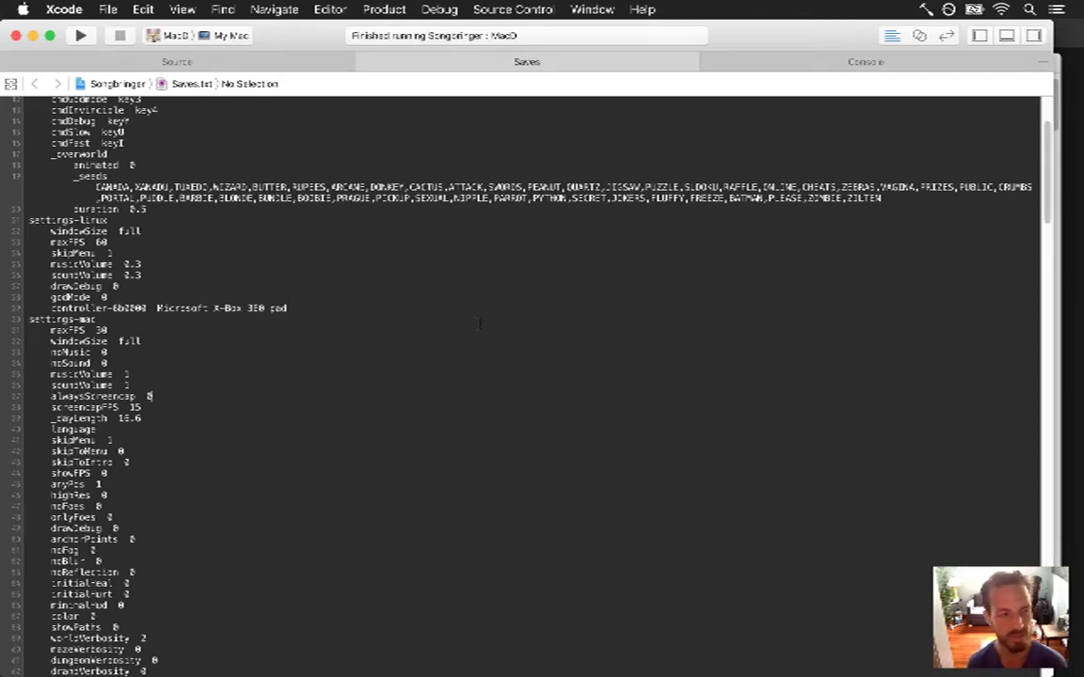
- Switch to the friends/Zero.txt script and build and run Songbringer again
{"action": "mouse_move", "coordinate": [1081, 437]}
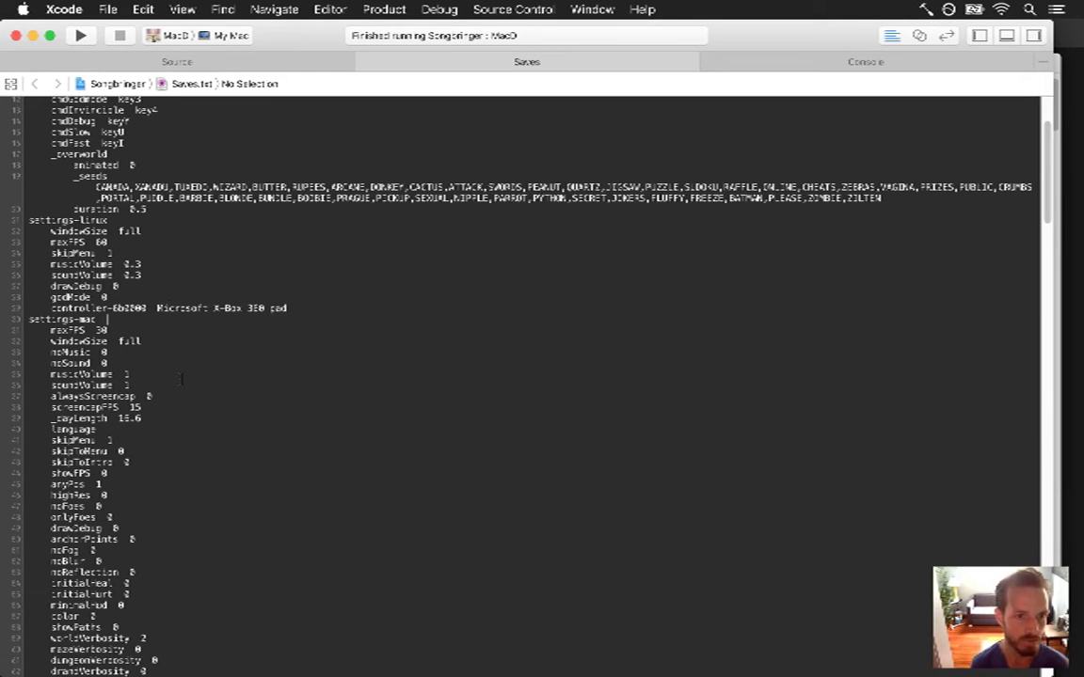
{"action": "key", "text": "super+shift+bracketleft"}
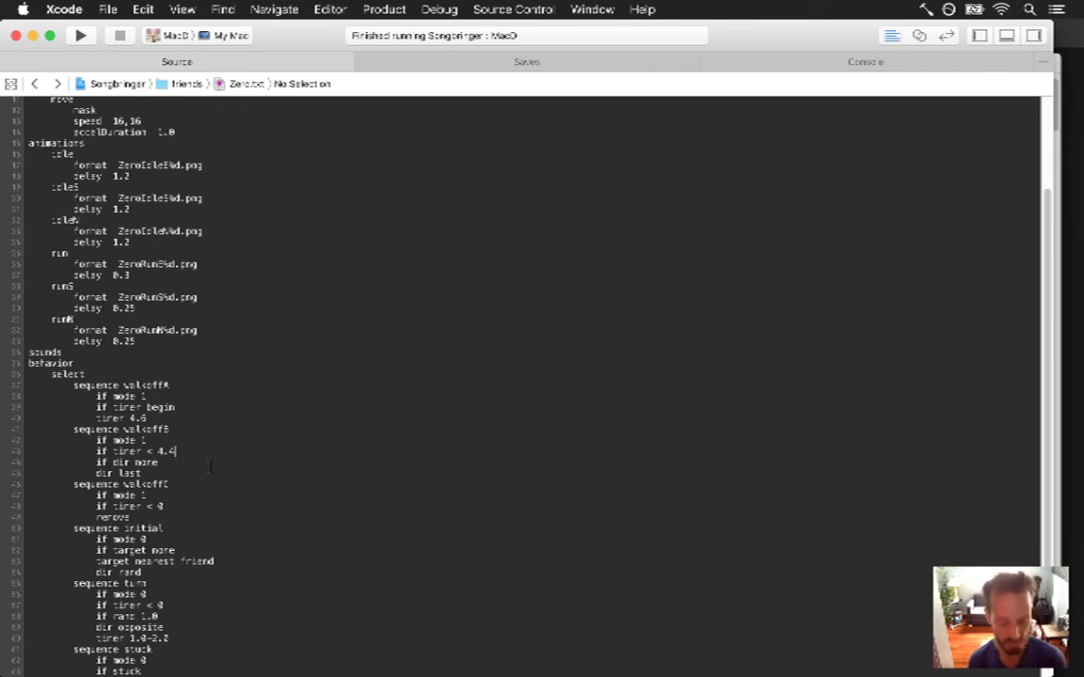
{"action": "key", "text": "super+r"}
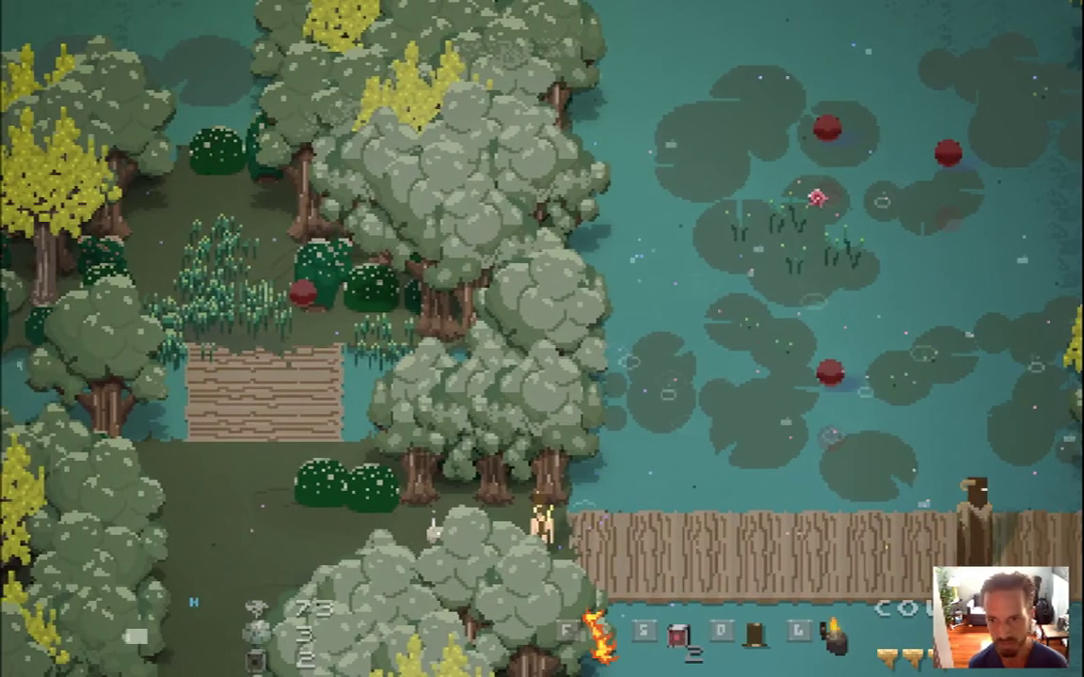
- Walk the hero along the dock over the lily-pad lake, then quit the game
{"action": "key", "text": "d"}
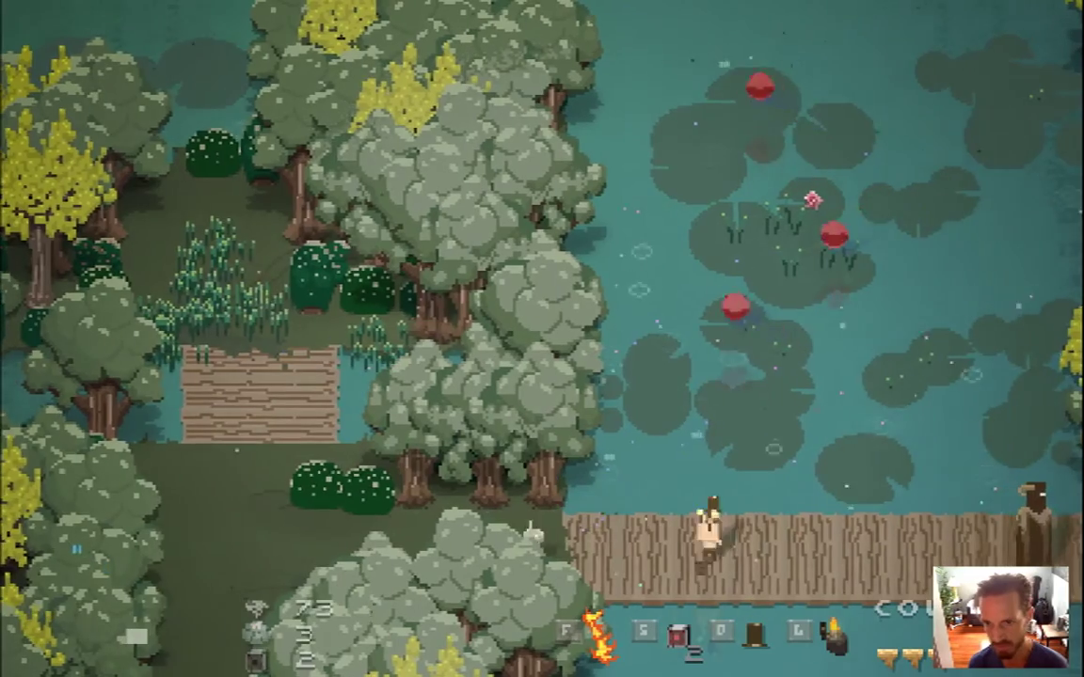
{"action": "key", "text": "d"}
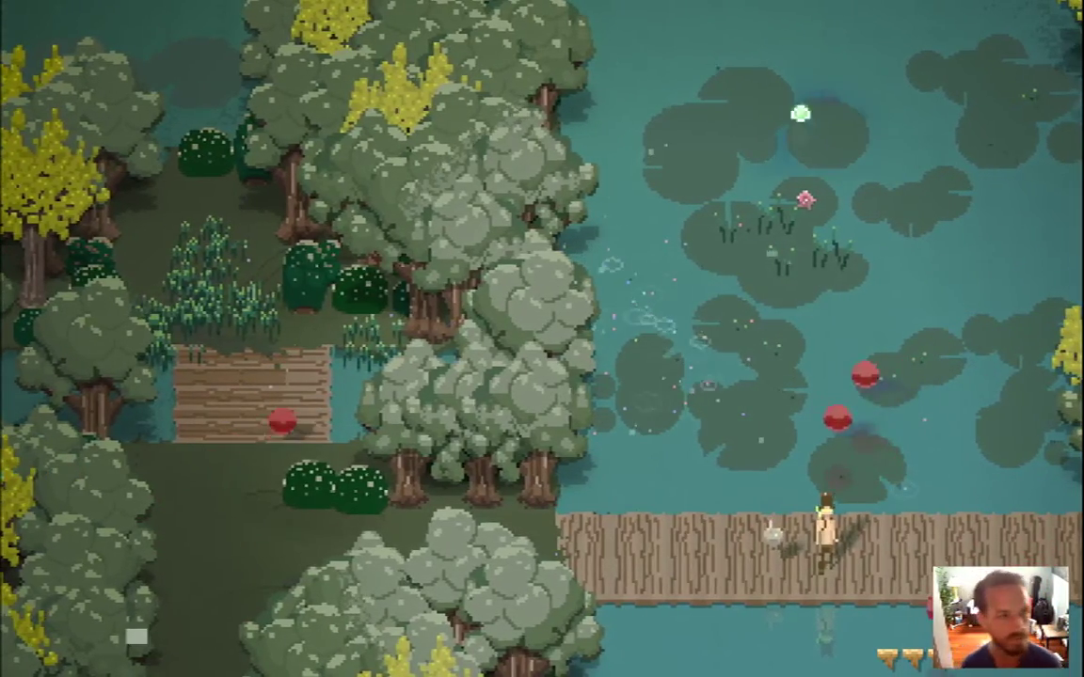
{"action": "key", "text": "super+q"}
- Review the Saves settings file from the maxFPS 60 line downward
{"action": "left_click", "coordinate": [381, 61]}
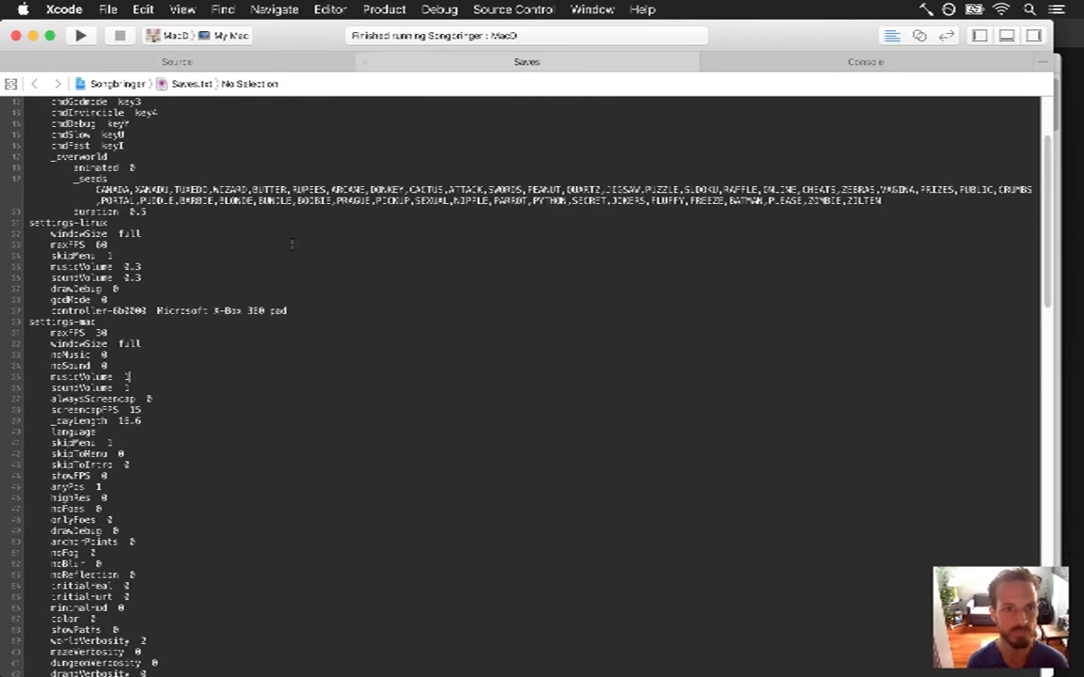
{"action": "left_click", "coordinate": [288, 248]}
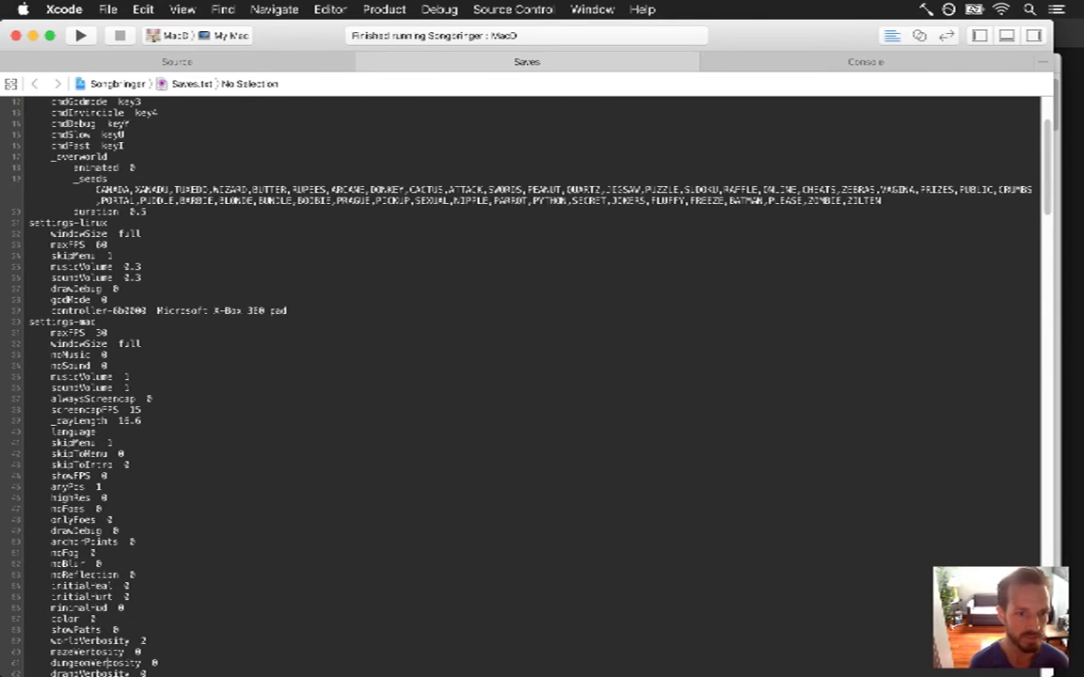
{"action": "scroll", "coordinate": [97, 602], "scroll_direction": "down", "scroll_amount": 3}
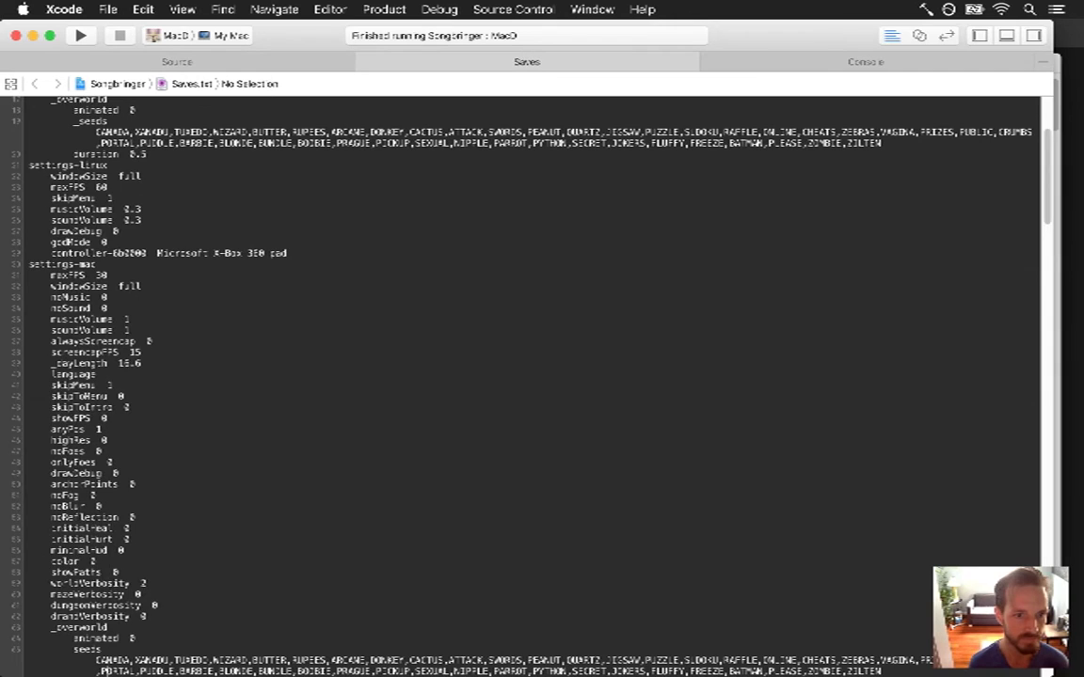
{"action": "scroll", "coordinate": [97, 602], "scroll_direction": "down", "scroll_amount": 5}
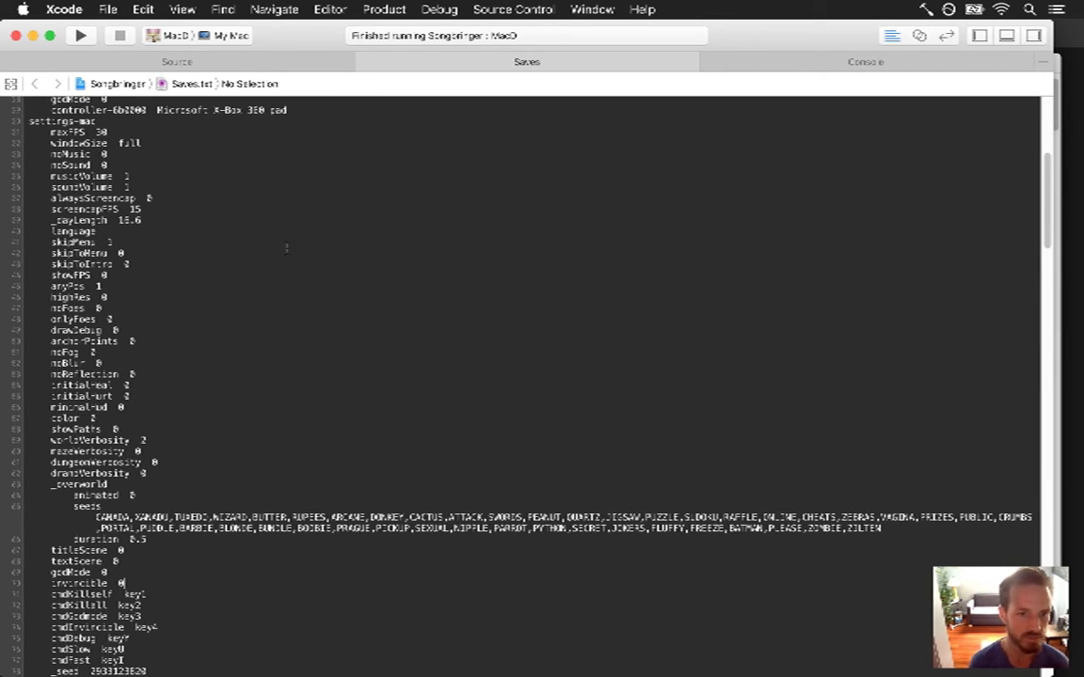
- Go back to Zero.txt and navigate to Area.cpp at createNPCs
{"action": "key", "text": "super+shift+bracketleft"}
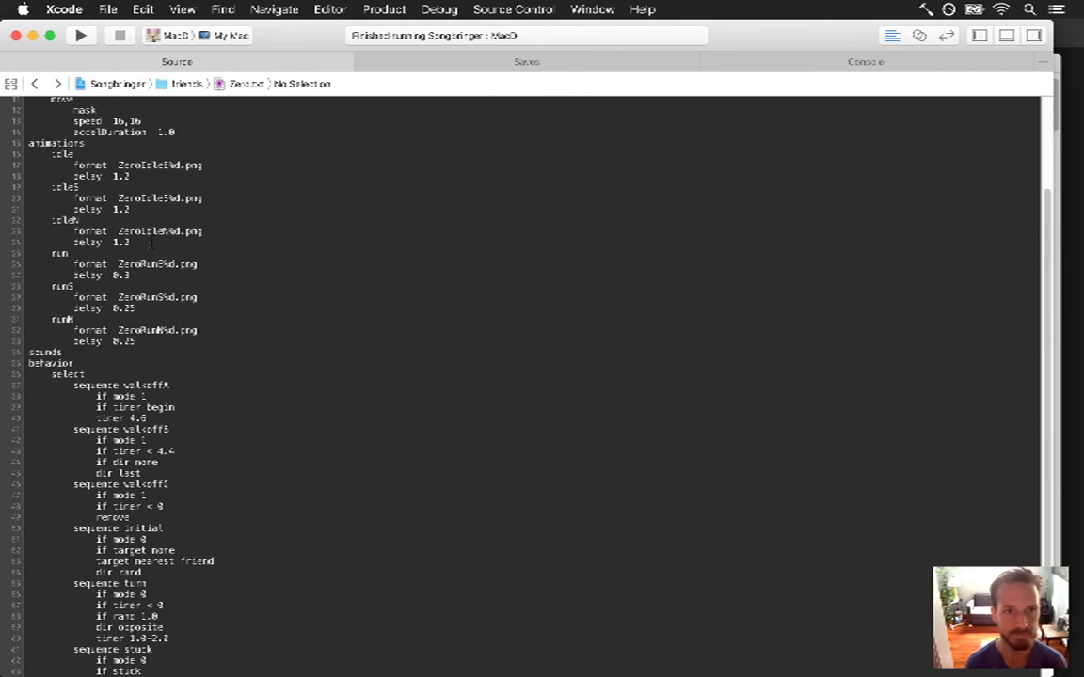
{"action": "key", "text": "super+shift+o"}
{"action": "key", "text": "Escape"}
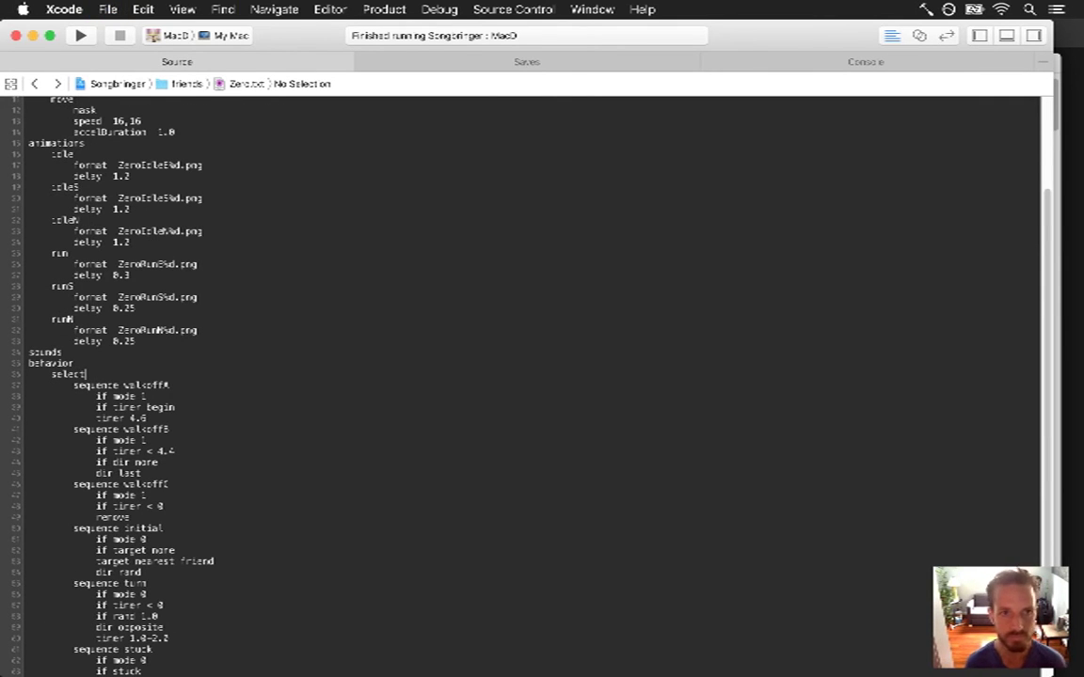
{"action": "key", "text": "ctrl+super+Left"}
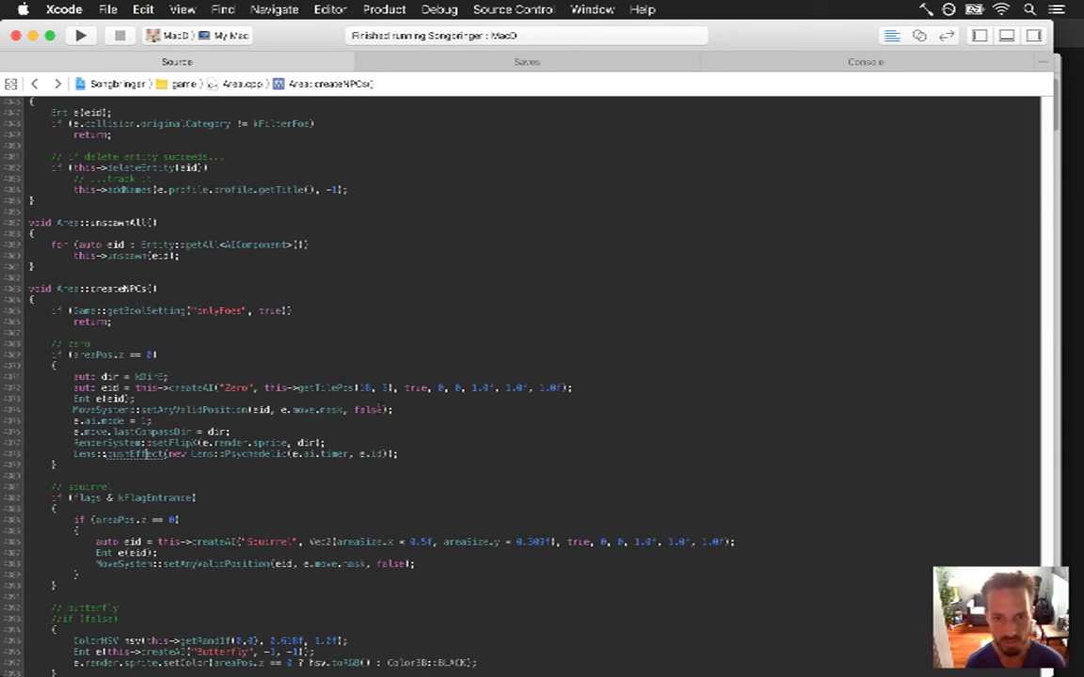
- Jump from the createNPCs effect call to the Lens::Psychedelic definition in Lens.cpp
{"action": "left_click_drag", "start_coordinate": [357, 455], "coordinate": [375, 455]}
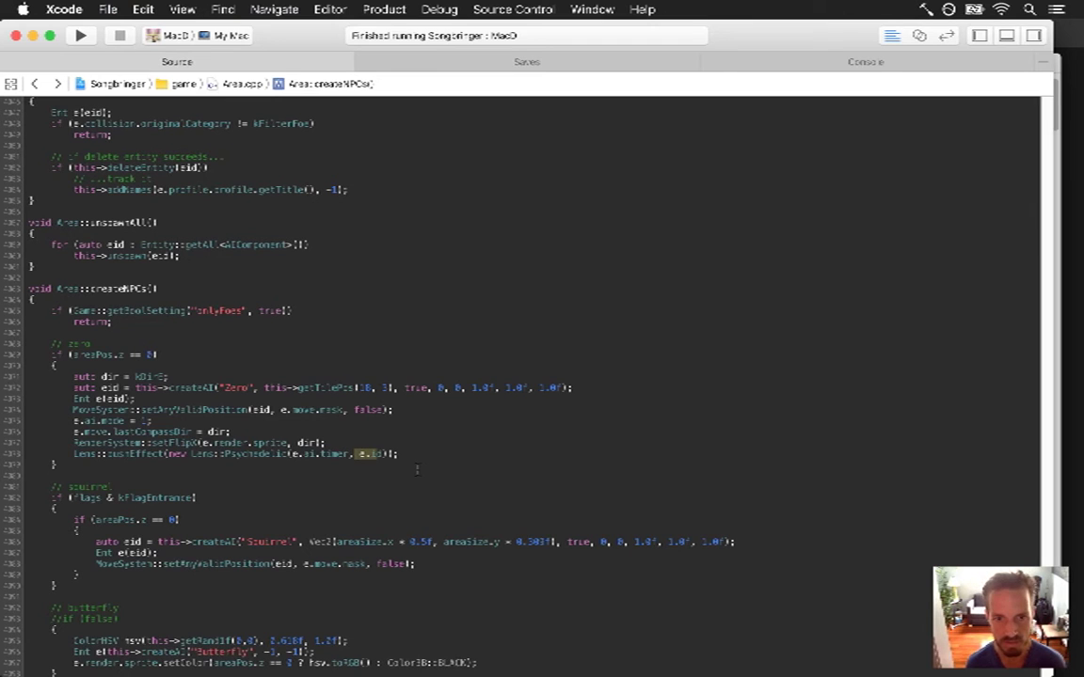
{"action": "left_click", "coordinate": [416, 455]}
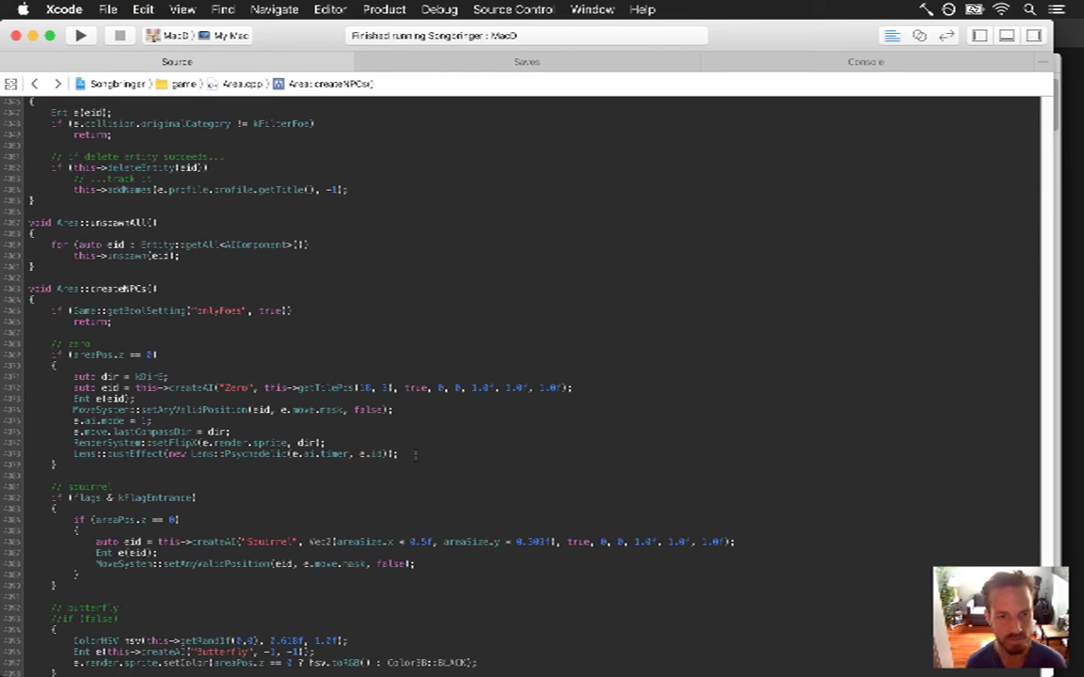
{"action": "key", "text": "ctrl+super+j"}
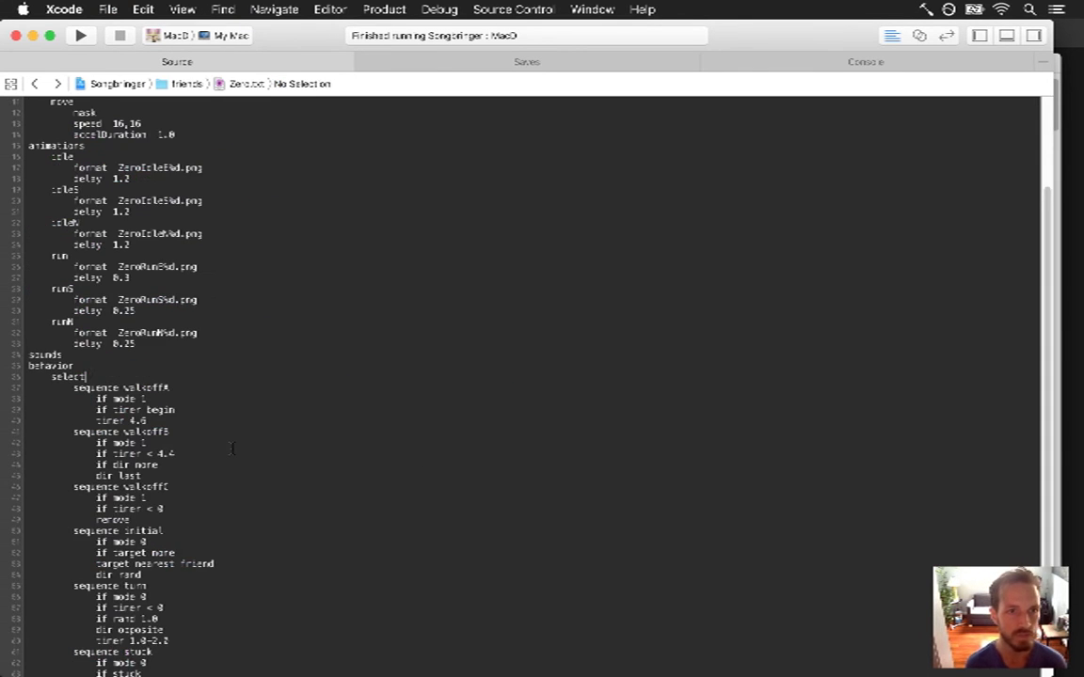
{"action": "key", "text": "Down"}
{"action": "key", "text": "Down"}
{"action": "key", "text": "Down"}
{"action": "key", "text": "Down"}
{"action": "key", "text": "Down"}
{"action": "key", "text": "Down"}
{"action": "key", "text": "Down"}
{"action": "key", "text": "Down"}
{"action": "key", "text": "Down"}
{"action": "key", "text": "Down"}
{"action": "key", "text": "Down"}
{"action": "key", "text": "Down"}
{"action": "key", "text": "Down"}
{"action": "key", "text": "Down"}
{"action": "key", "text": "Down"}
{"action": "key", "text": "Down"}
{"action": "key", "text": "Down"}
{"action": "key", "text": "Down"}
{"action": "key", "text": "Down"}
{"action": "key", "text": "Down"}
{"action": "key", "text": "Down"}
{"action": "key", "text": "Down"}
{"action": "key", "text": "Down"}
{"action": "key", "text": "Down"}
{"action": "key", "text": "Down"}
{"action": "key", "text": "Down"}
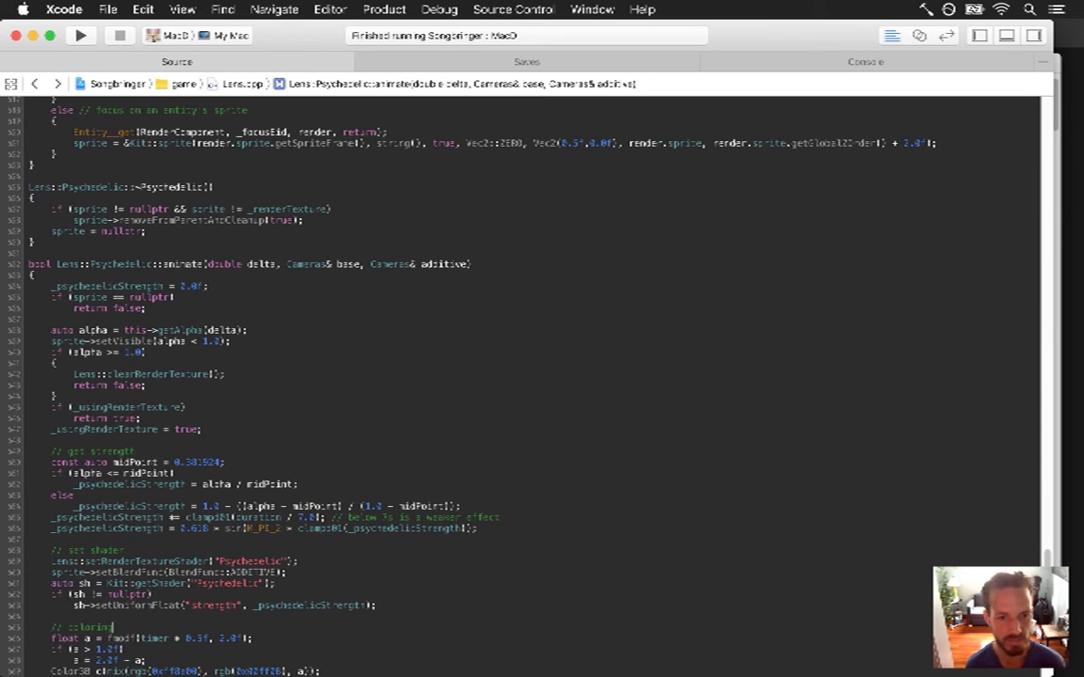
{"action": "key", "text": "Down"}
{"action": "key", "text": "Down"}
{"action": "key", "text": "Down"}
{"action": "key", "text": "Down"}
{"action": "key", "text": "Down"}
{"action": "key", "text": "Down"}
{"action": "key", "text": "Down"}
{"action": "key", "text": "Down"}
{"action": "key", "text": "Down"}
- Inspect animate's shader block, opacity lines and the render-texture shader call
{"action": "left_click_drag", "start_coordinate": [51, 451], "coordinate": [175, 498]}
{"action": "key", "text": "Down"}
{"action": "key", "text": "Down"}
{"action": "key", "text": "Down"}
{"action": "key", "text": "Down"}
{"action": "key", "text": "Down"}
{"action": "key", "text": "Down"}
{"action": "key", "text": "Down"}
{"action": "key", "text": "Down"}
{"action": "key", "text": "Down"}
{"action": "key", "text": "Down"}
{"action": "key", "text": "Down"}
{"action": "key", "text": "Down"}
{"action": "key", "text": "Down"}
{"action": "key", "text": "Down"}
{"action": "key", "text": "Down"}
{"action": "key", "text": "Down"}
{"action": "key", "text": "Down"}
{"action": "key", "text": "Down"}
{"action": "key", "text": "Down"}
{"action": "key", "text": "Down"}
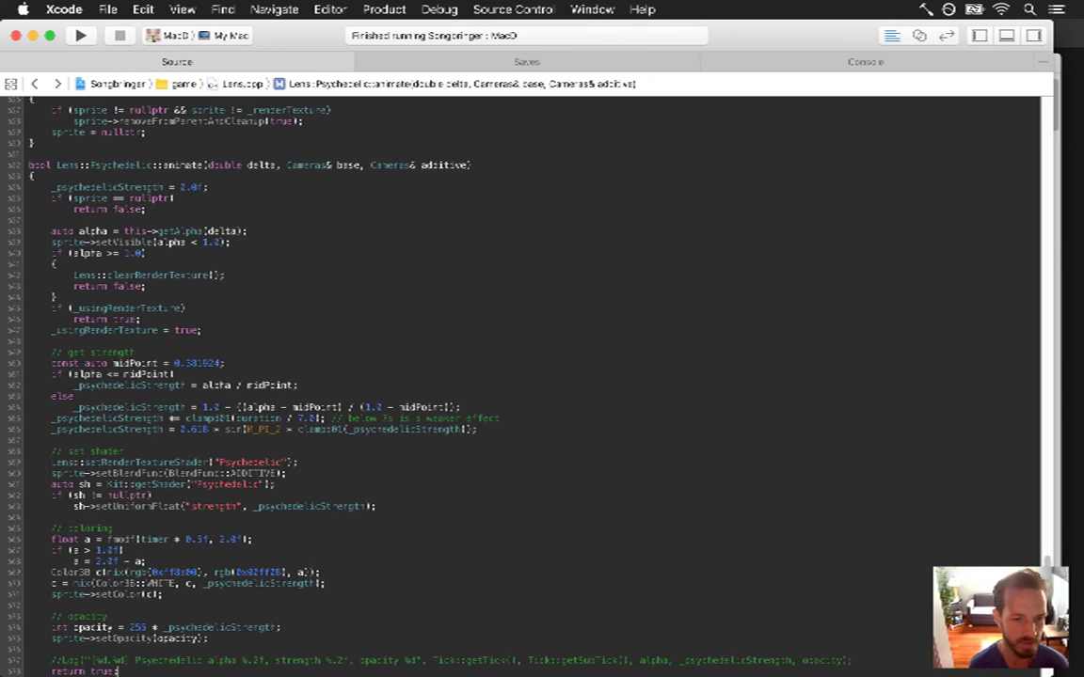
{"action": "left_click_drag", "start_coordinate": [29, 495], "coordinate": [148, 534]}
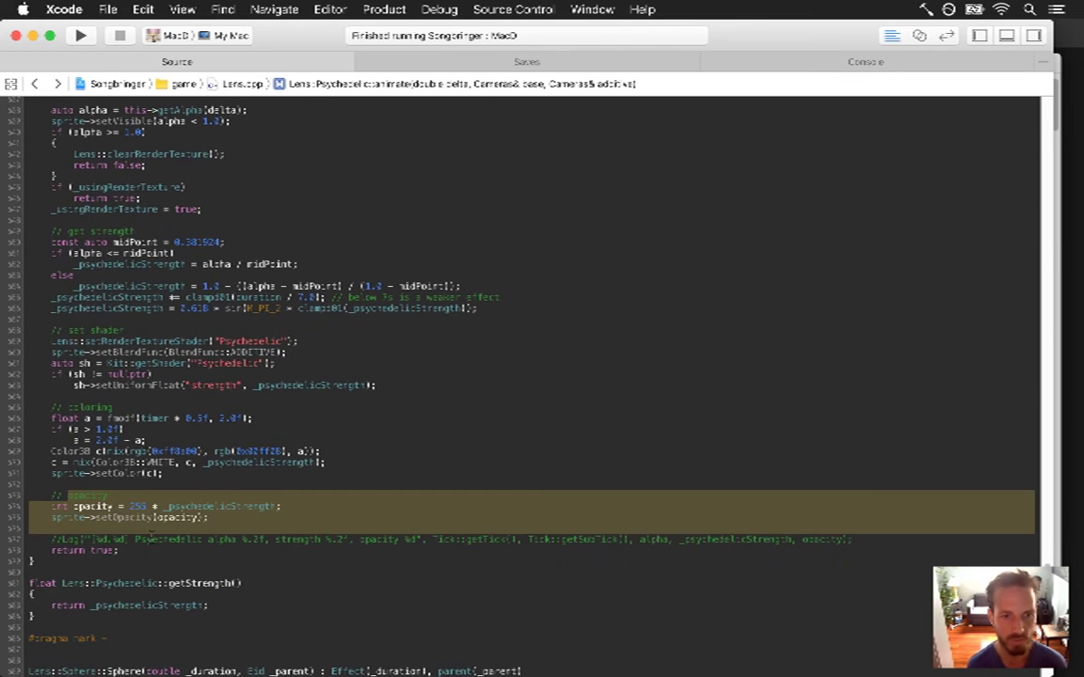
{"action": "left_click_drag", "start_coordinate": [101, 341], "coordinate": [282, 342]}
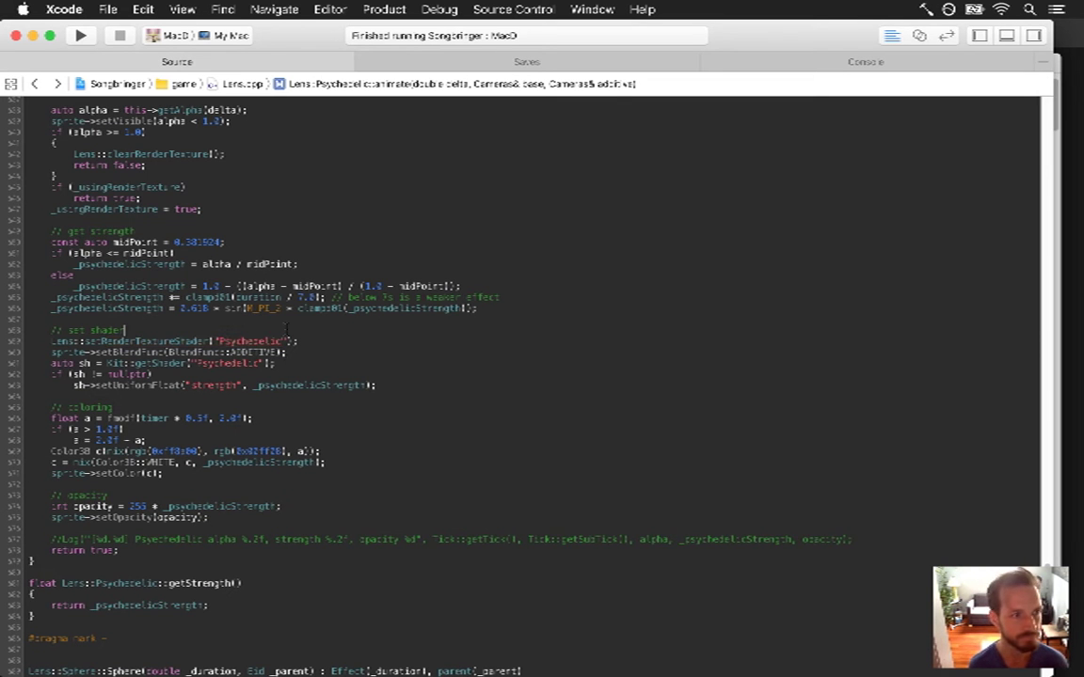
{"action": "left_click", "coordinate": [113, 188]}
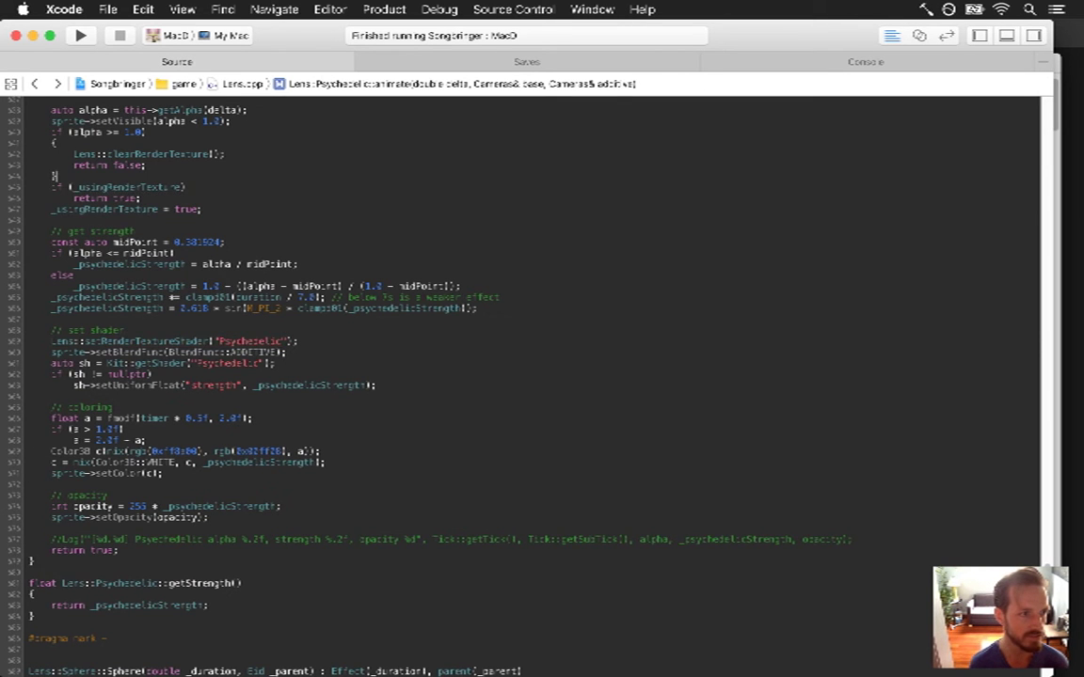
{"action": "scroll", "coordinate": [527, 376], "scroll_direction": "up", "scroll_amount": 3}
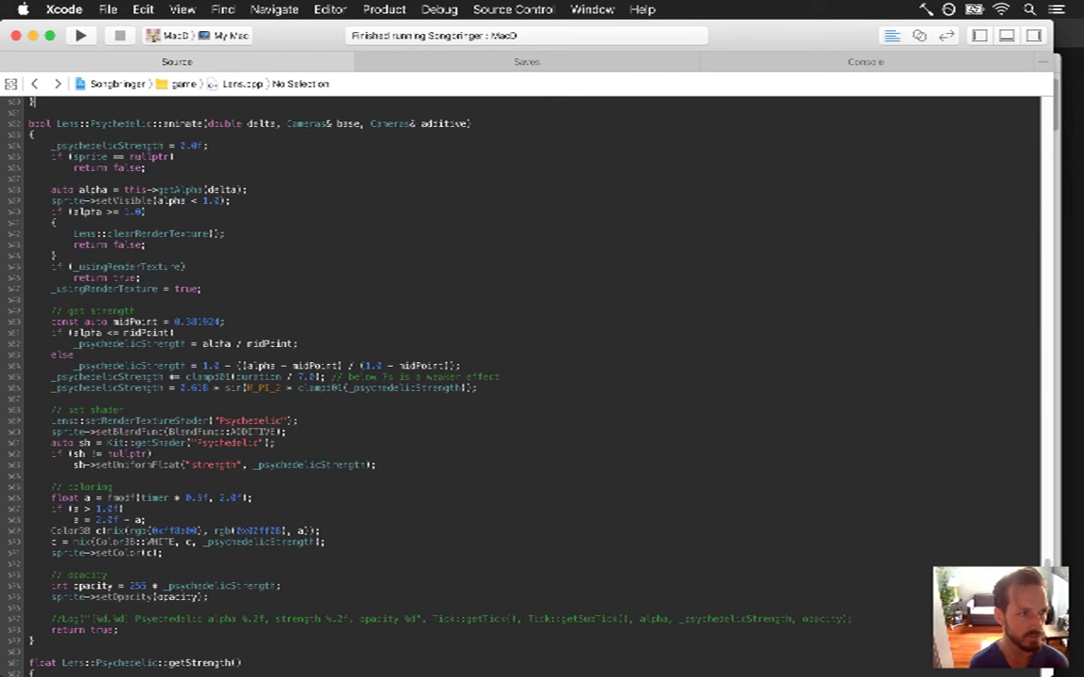
{"action": "left_click", "coordinate": [124, 146]}
- Step through the getStrength calculation: alpha midpoint check, strength assignment and clamp
{"action": "left_click", "coordinate": [29, 311]}
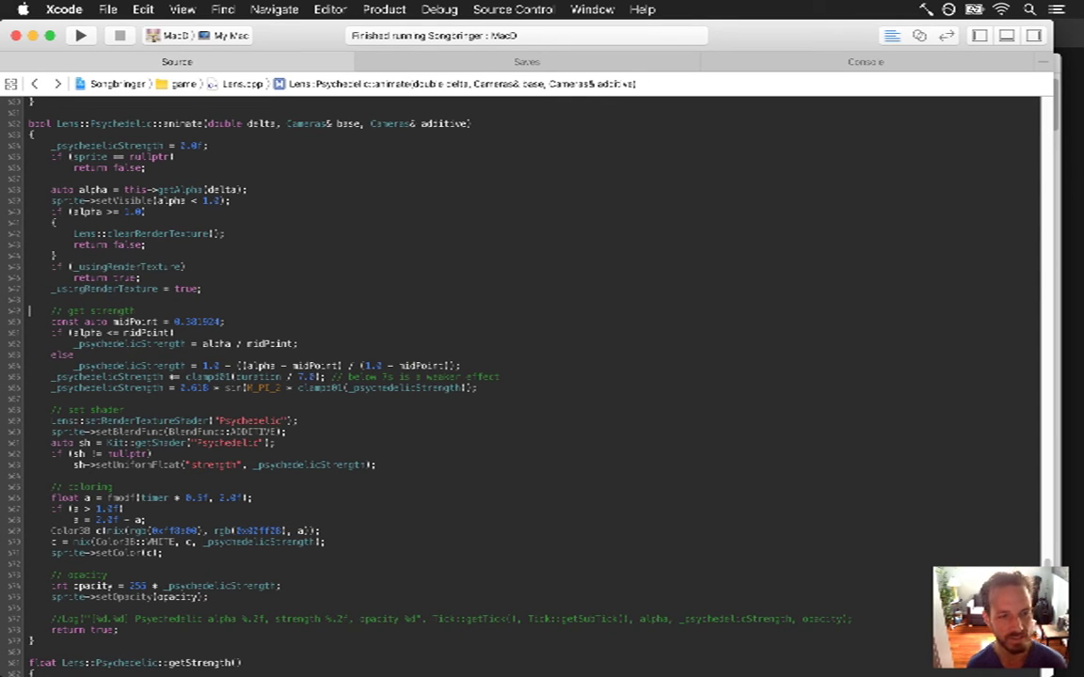
{"action": "left_click", "coordinate": [29, 321]}
{"action": "left_click", "coordinate": [29, 332]}
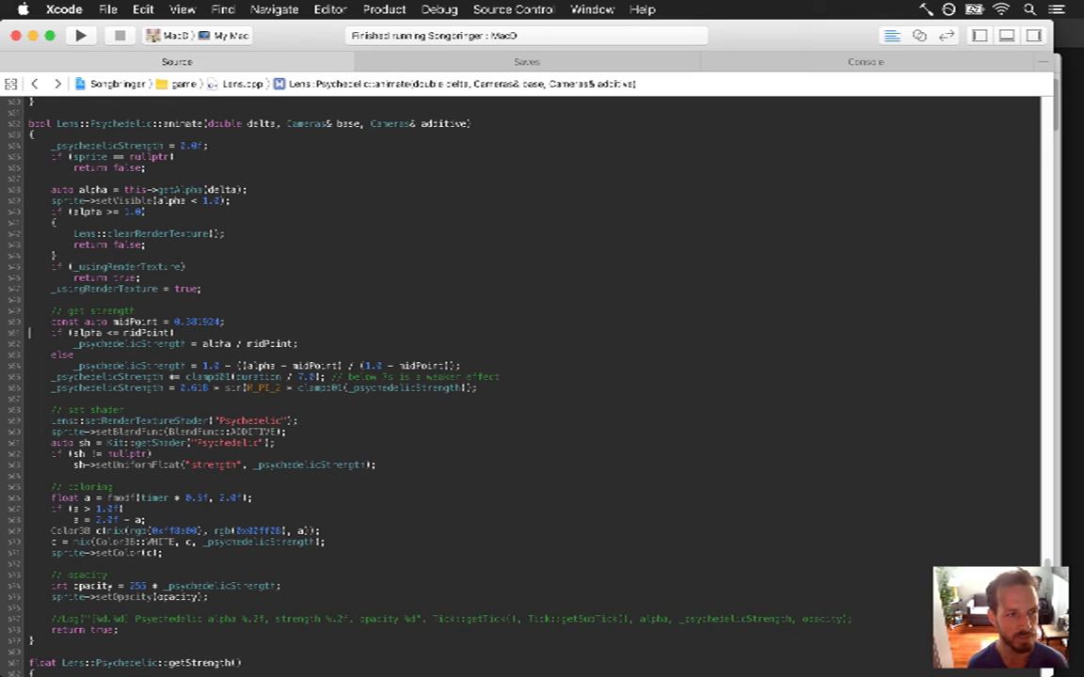
{"action": "left_click", "coordinate": [30, 344]}
{"action": "left_click", "coordinate": [51, 354]}
{"action": "left_click", "coordinate": [51, 377]}
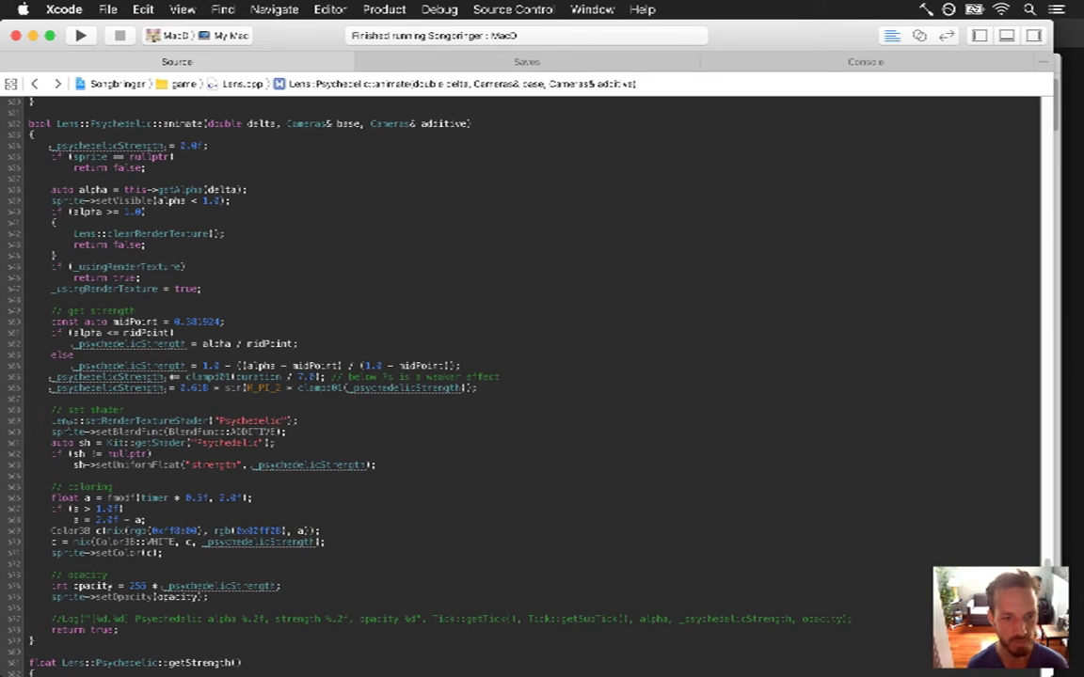
{"action": "left_click", "coordinate": [29, 399]}
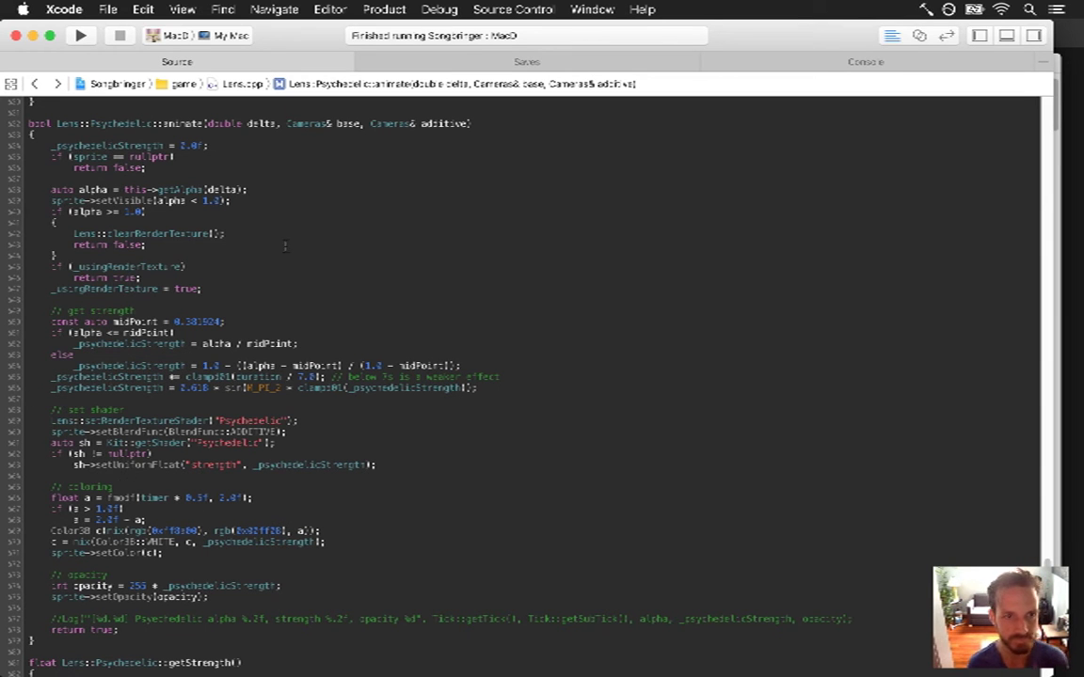
{"action": "key", "text": "Up"}
{"action": "key", "text": "Up"}
{"action": "key", "text": "Up"}
{"action": "key", "text": "Up"}
{"action": "key", "text": "Up"}
{"action": "key", "text": "Up"}
{"action": "key", "text": "Up"}
{"action": "key", "text": "Up"}
{"action": "key", "text": "Up"}
{"action": "key", "text": "Up"}
{"action": "key", "text": "Up"}
{"action": "key", "text": "Up"}
{"action": "key", "text": "Up"}
{"action": "key", "text": "Up"}
{"action": "key", "text": "Up"}
{"action": "key", "text": "Up"}
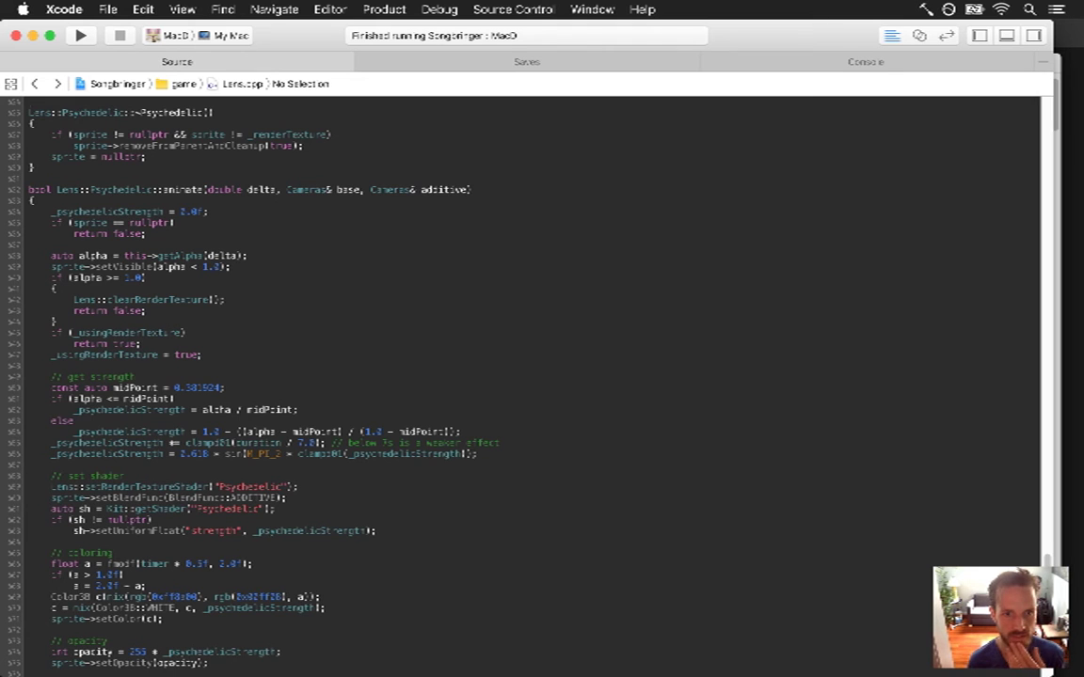
- Step through the Psychedelic constructor's Entity get and sprite creation lines
{"action": "key", "text": "Up"}
{"action": "key", "text": "Up"}
{"action": "key", "text": "Up"}
{"action": "key", "text": "Up"}
{"action": "key", "text": "Up"}
{"action": "key", "text": "Up"}
{"action": "key", "text": "Up"}
{"action": "key", "text": "Up"}
{"action": "key", "text": "Up"}
{"action": "key", "text": "Up"}
{"action": "key", "text": "Up"}
{"action": "key", "text": "Up"}
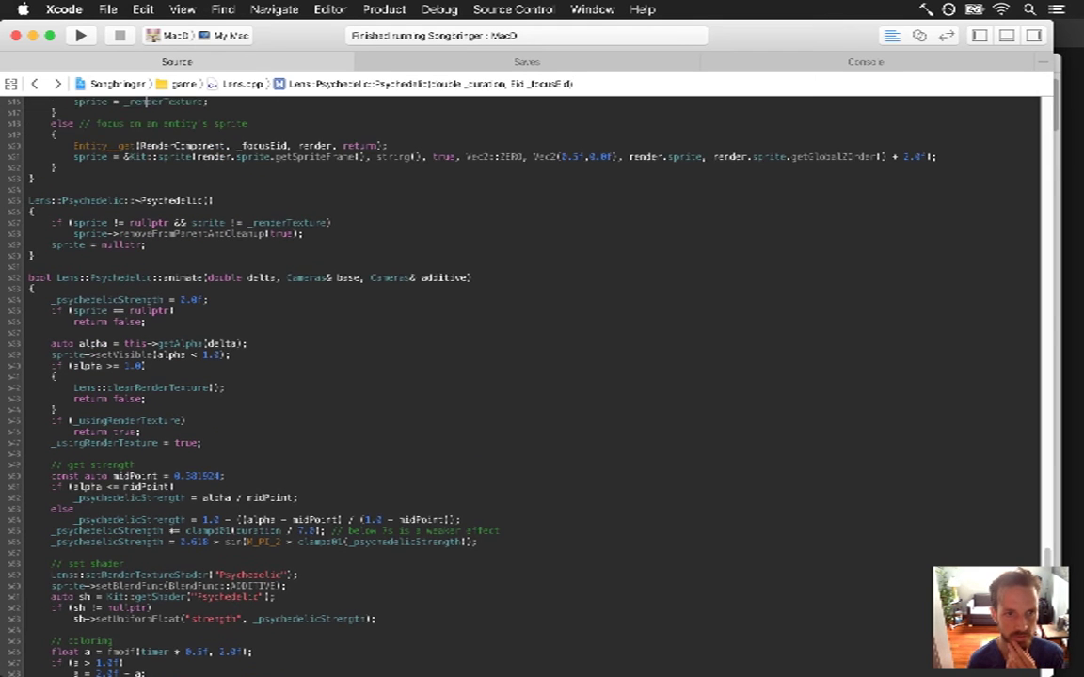
{"action": "key", "text": "Up"}
{"action": "key", "text": "Up"}
{"action": "key", "text": "Up"}
{"action": "key", "text": "Up"}
{"action": "key", "text": "Up"}
{"action": "key", "text": "Up"}
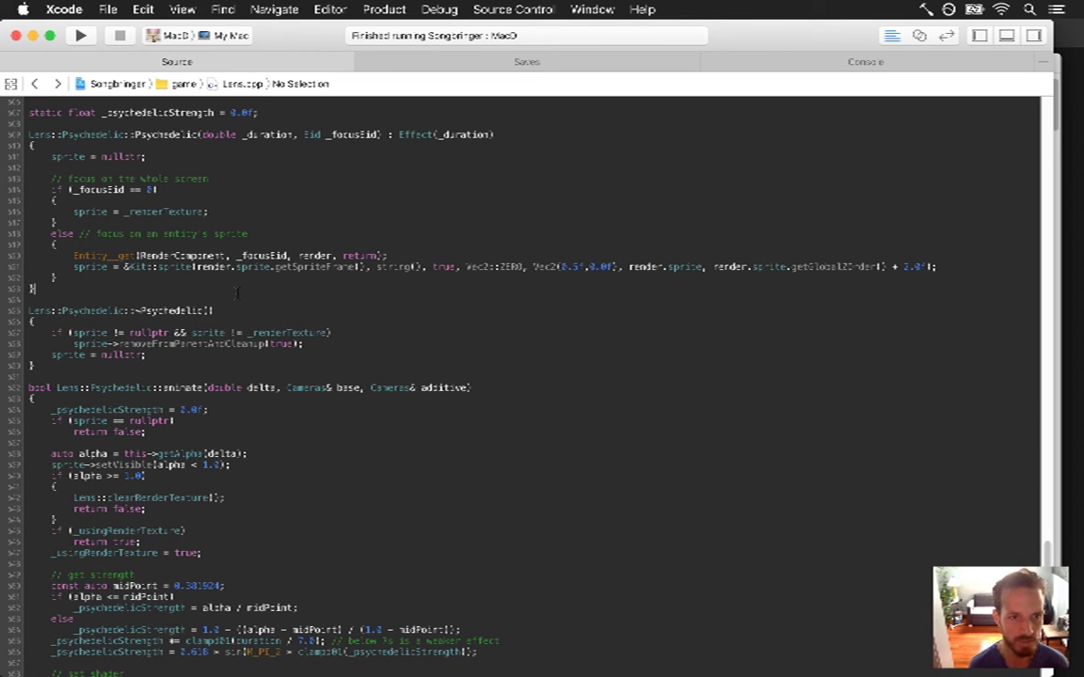
{"action": "key", "text": "Up"}
{"action": "key", "text": "Right"}
{"action": "key", "text": "Right"}
{"action": "key", "text": "Right"}
{"action": "key", "text": "Right"}
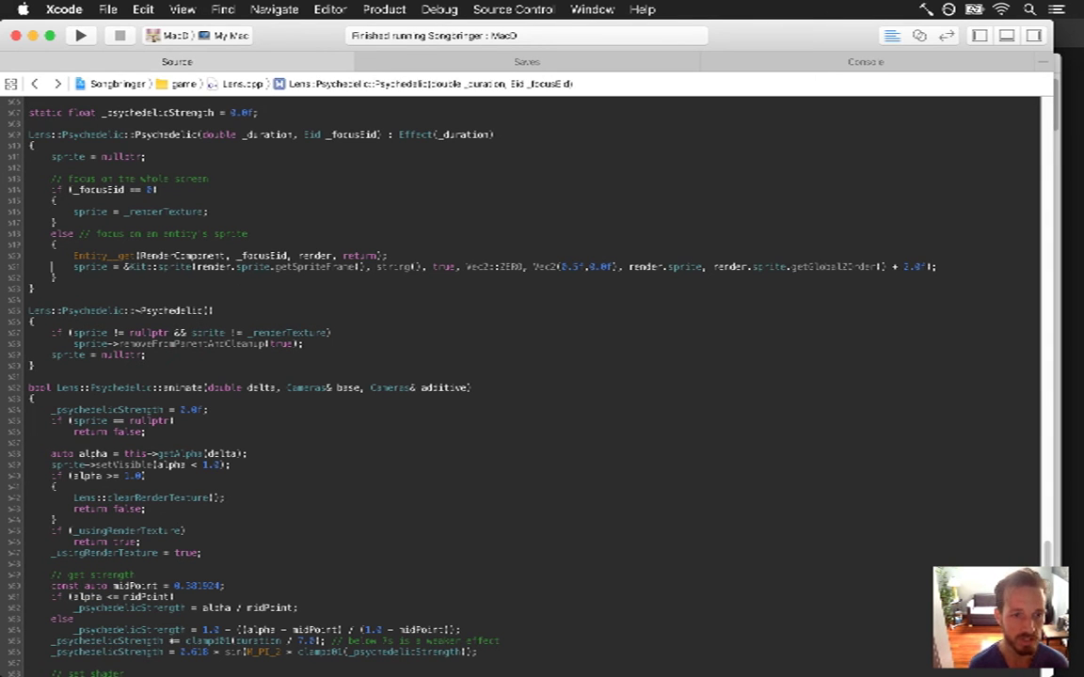
{"action": "left_click", "coordinate": [51, 255]}
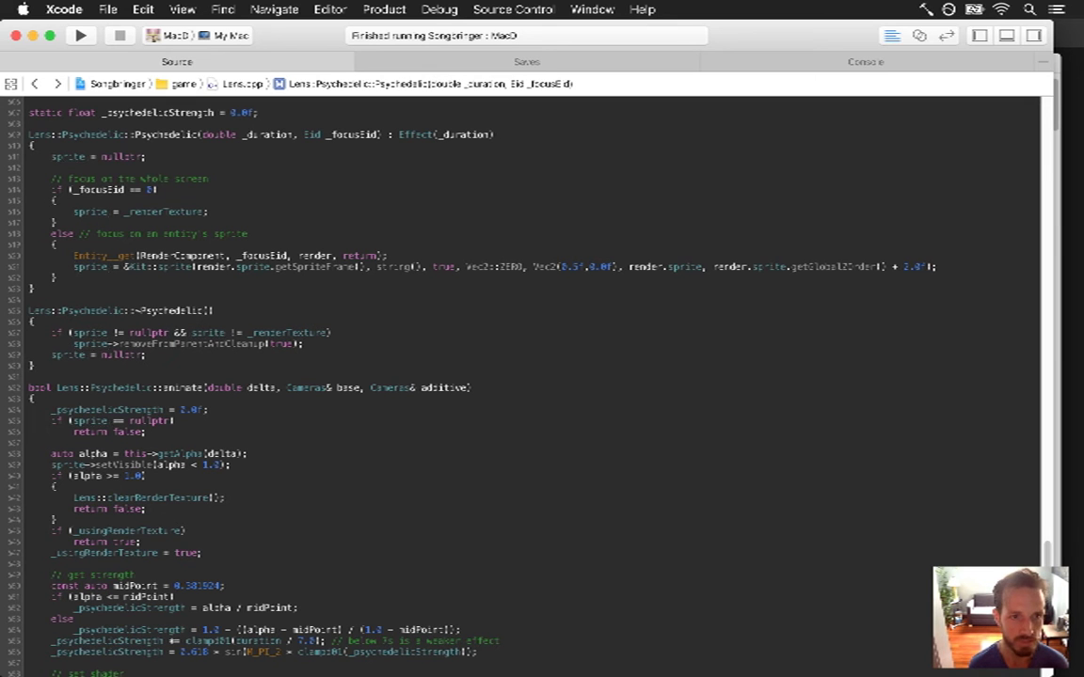
{"action": "key", "text": "Left"}
{"action": "key", "text": "Down"}
{"action": "key", "text": "Right"}
{"action": "key", "text": "Right"}
{"action": "left_click", "coordinate": [52, 266]}
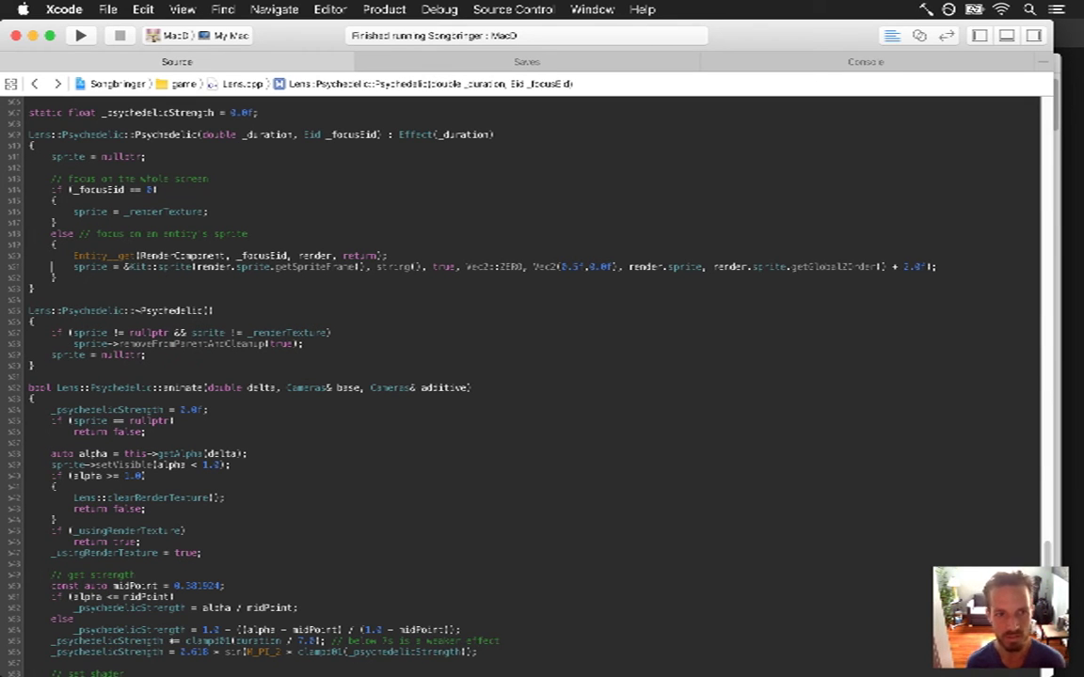
{"action": "left_click", "coordinate": [52, 277]}
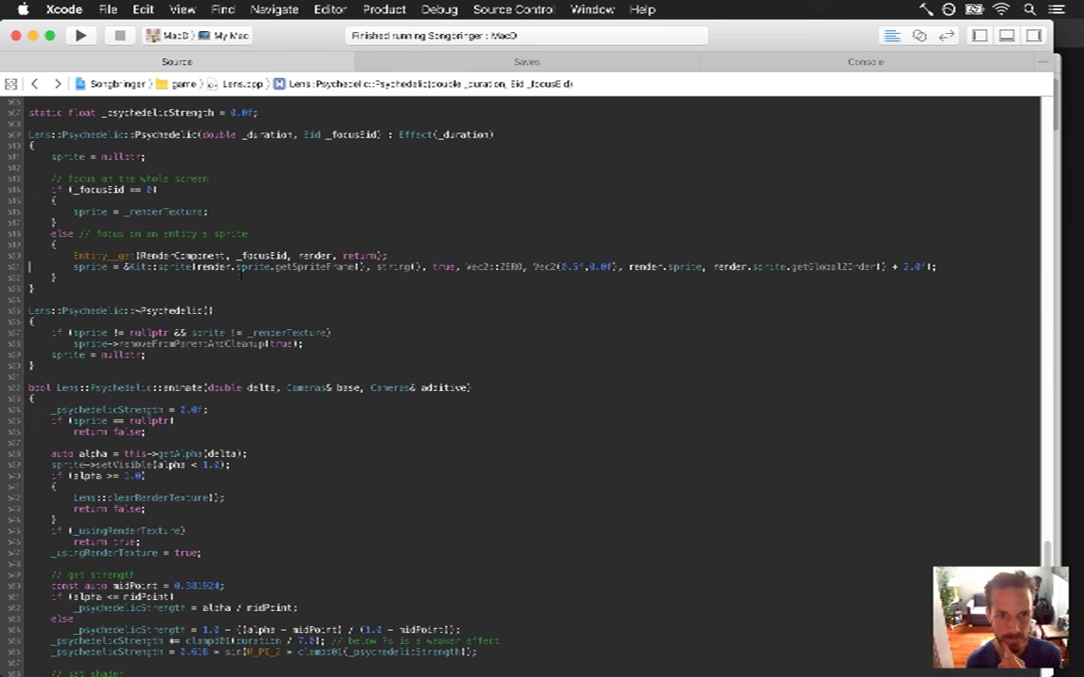
- Select the sprite creation line, then scroll down to animate's opacity and return true
{"action": "left_click_drag", "start_coordinate": [74, 267], "coordinate": [267, 273]}
{"action": "triple_click", "coordinate": [317, 273]}
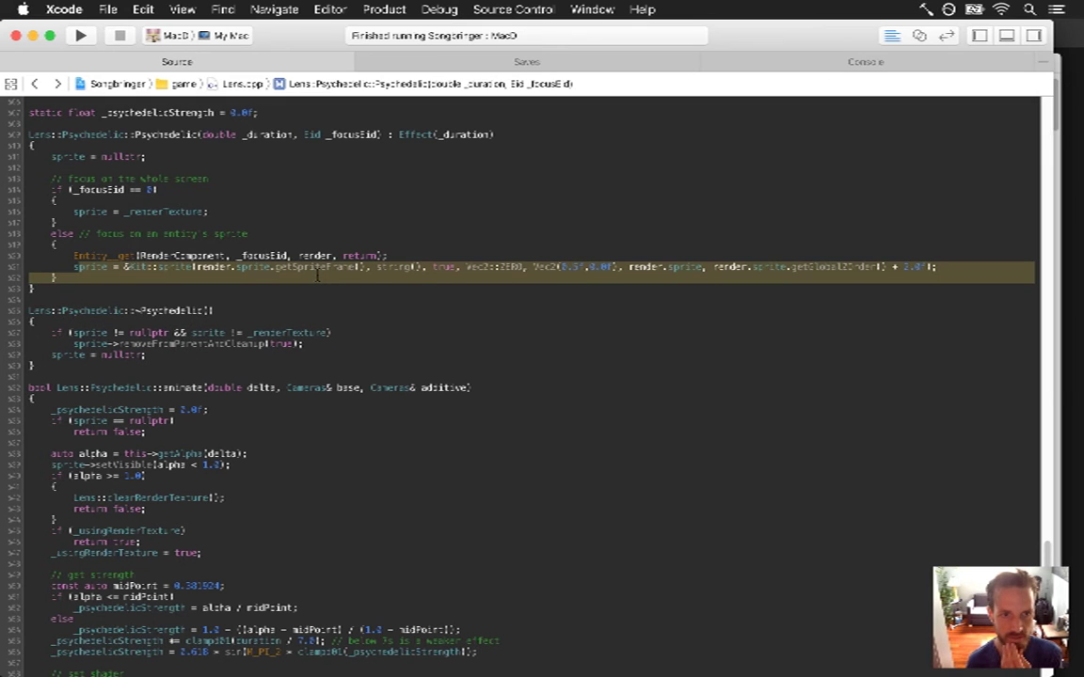
{"action": "left_click", "coordinate": [184, 404]}
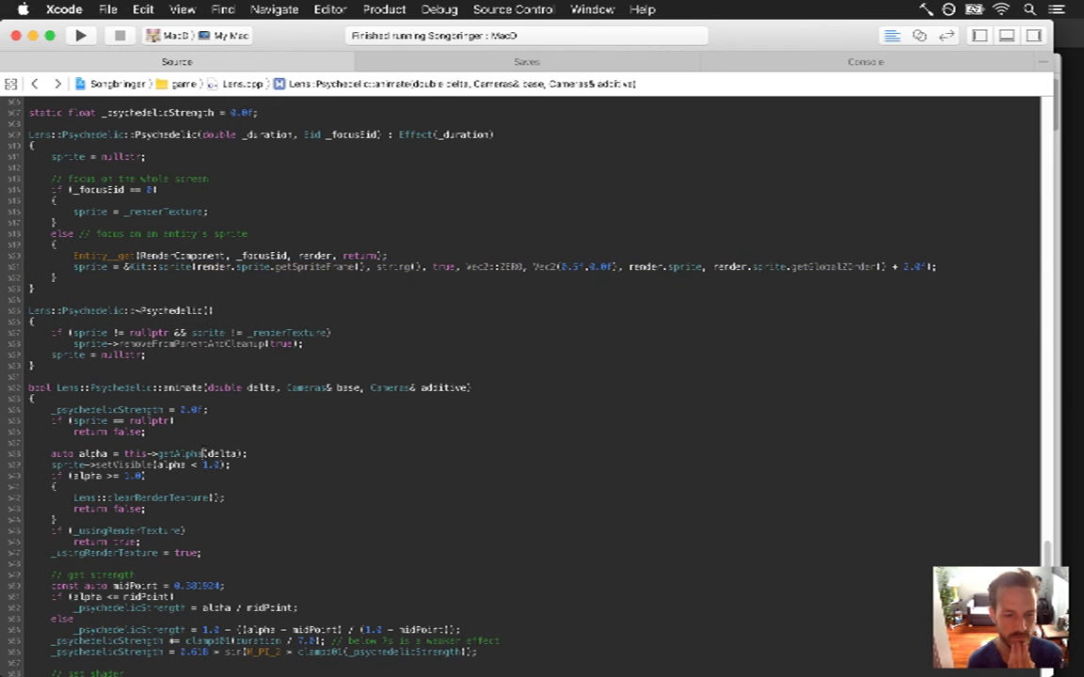
{"action": "scroll", "coordinate": [183, 419], "scroll_direction": "down", "scroll_amount": 2}
{"action": "scroll", "coordinate": [423, 377], "scroll_direction": "down", "scroll_amount": 3}
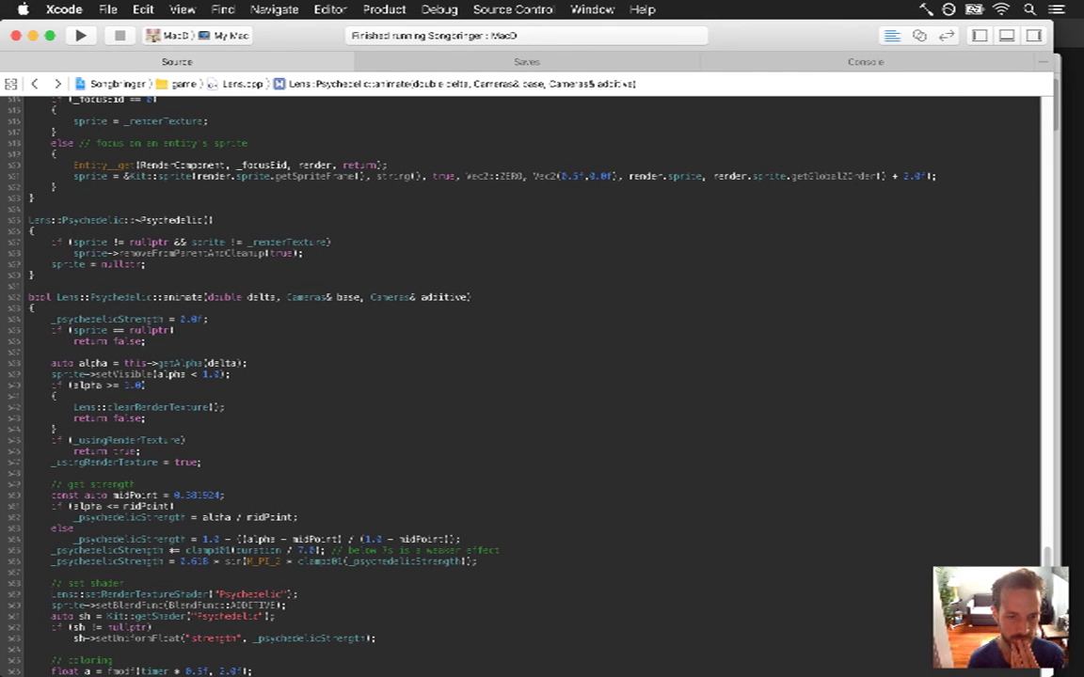
{"action": "scroll", "coordinate": [423, 377], "scroll_direction": "down", "scroll_amount": 4}
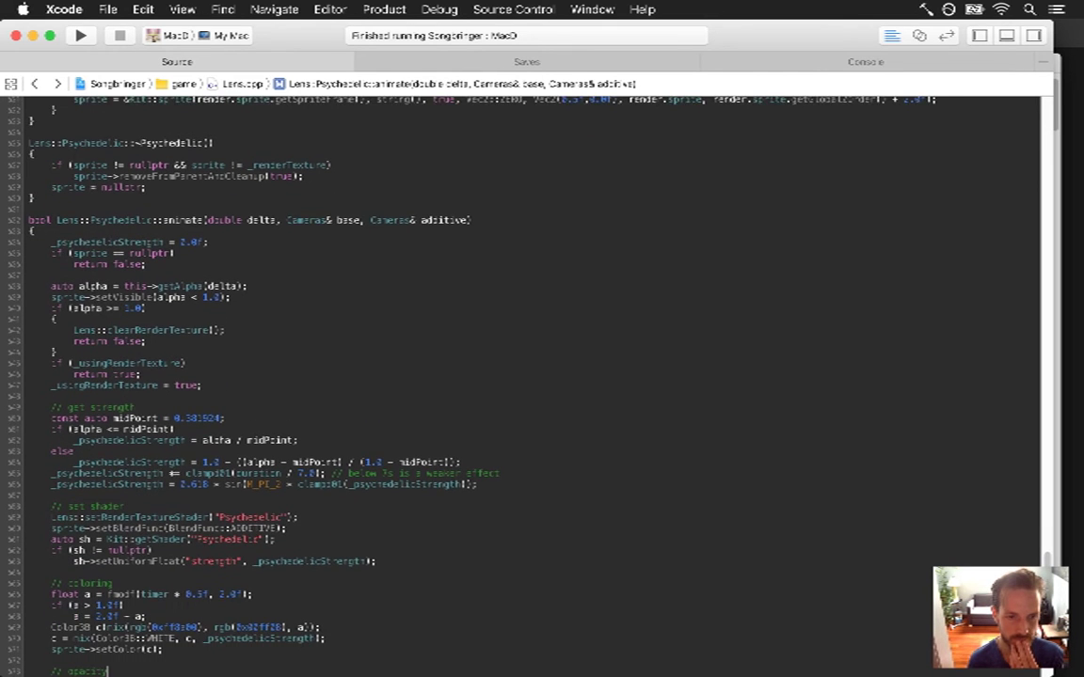
{"action": "scroll", "coordinate": [480, 348], "scroll_direction": "down", "scroll_amount": 3}
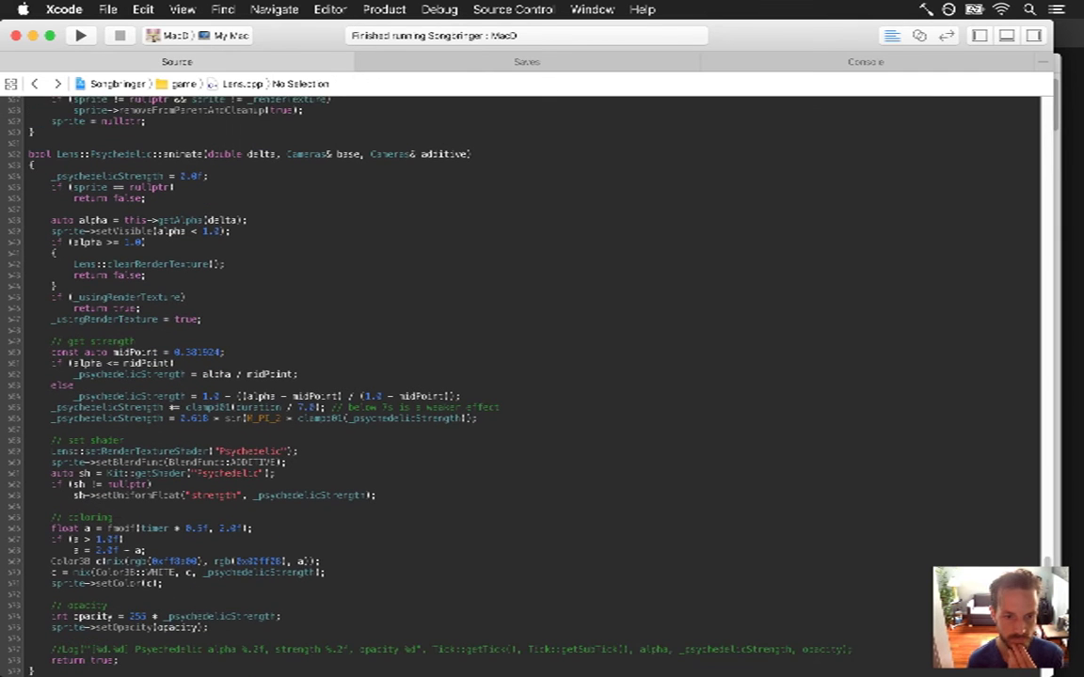
{"action": "scroll", "coordinate": [391, 348], "scroll_direction": "down", "scroll_amount": 3}
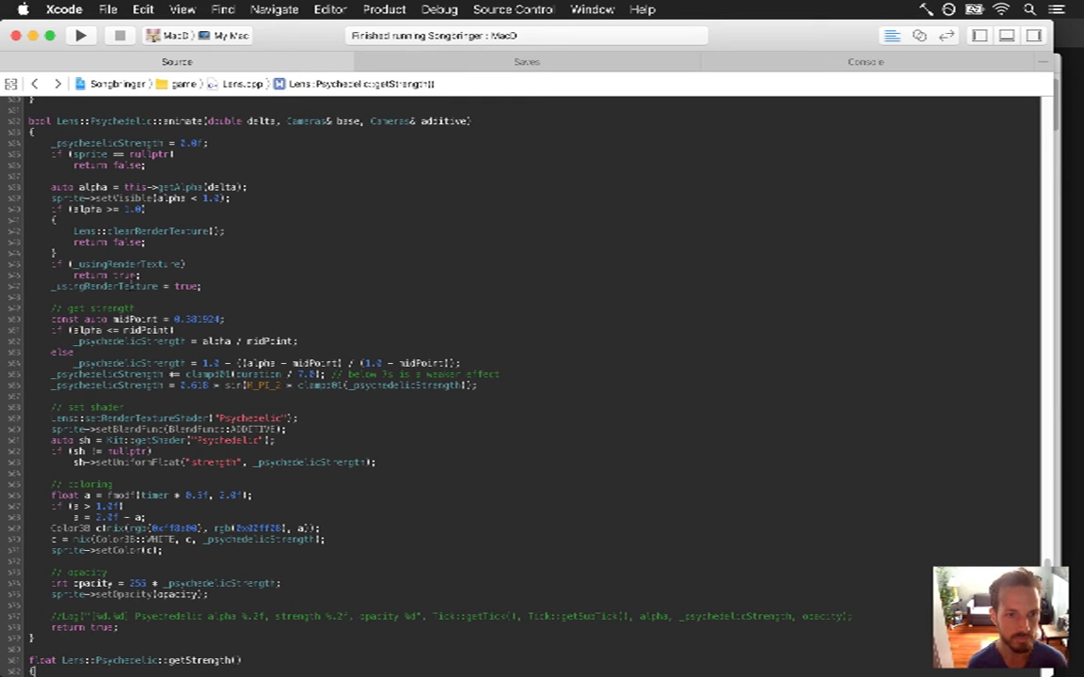
{"action": "left_click", "coordinate": [142, 274]}
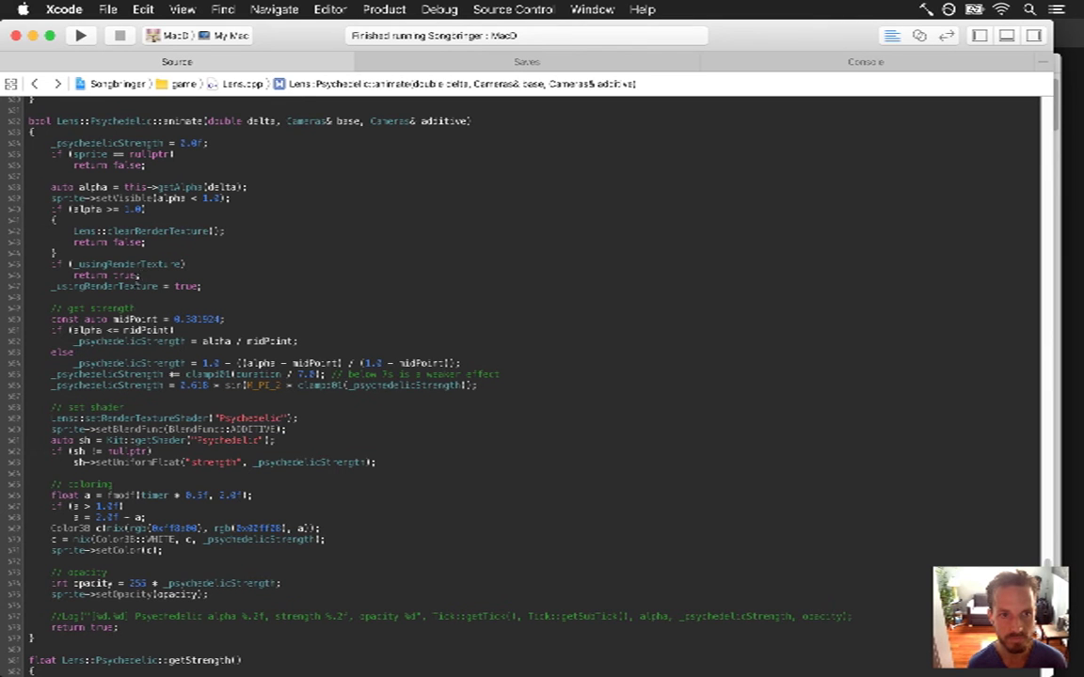
{"action": "scroll", "coordinate": [127, 238], "scroll_direction": "up", "scroll_amount": 3}
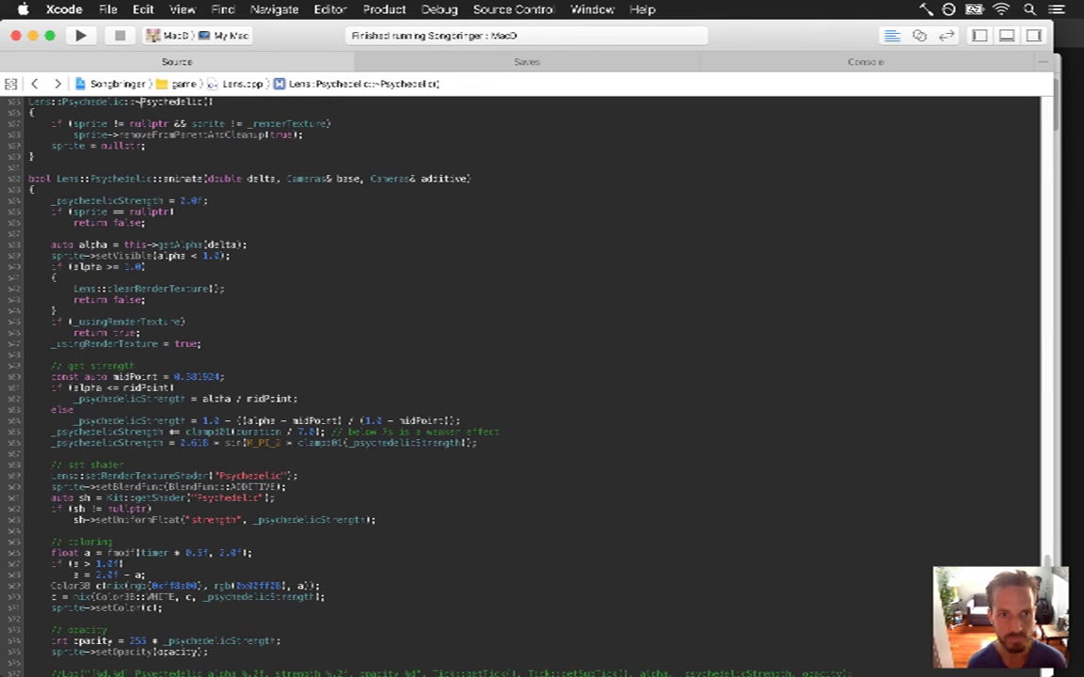
- Comment out sprite->setVisible(alpha < 1.0), add sprite->setVisible(true); above it, and save Lens.cpp
{"action": "left_click", "coordinate": [51, 255]}
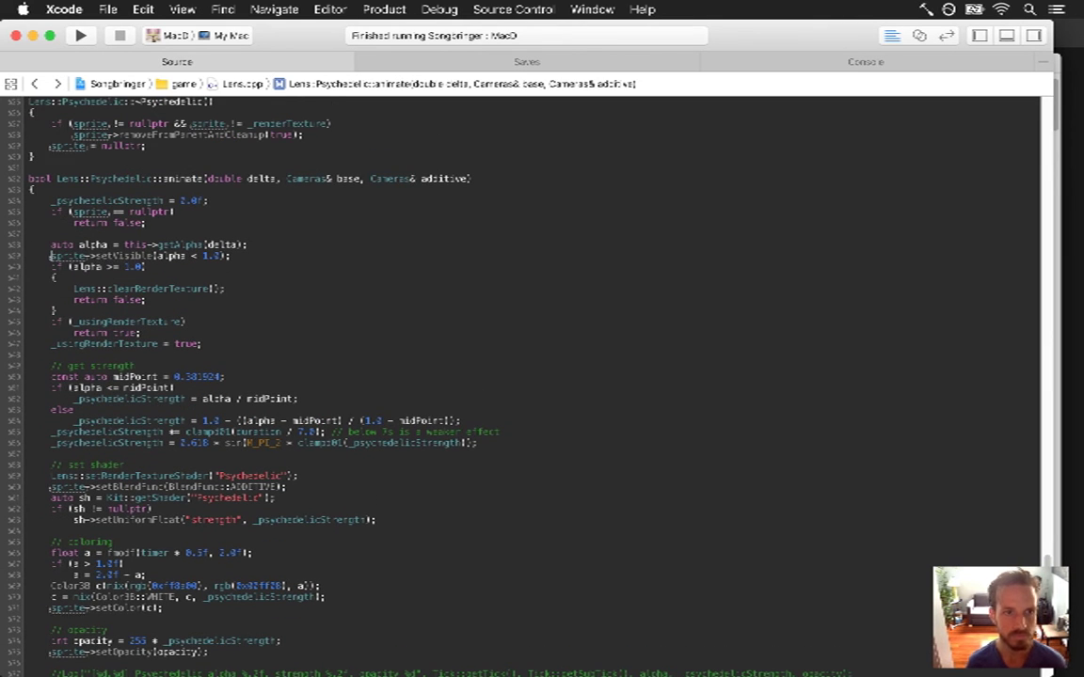
{"action": "key", "text": "super+slash"}
{"action": "key", "text": "Up"}
{"action": "key", "text": "super+Right"}
{"action": "key", "text": "Return"}
{"action": "type", "text": "sprite->"}
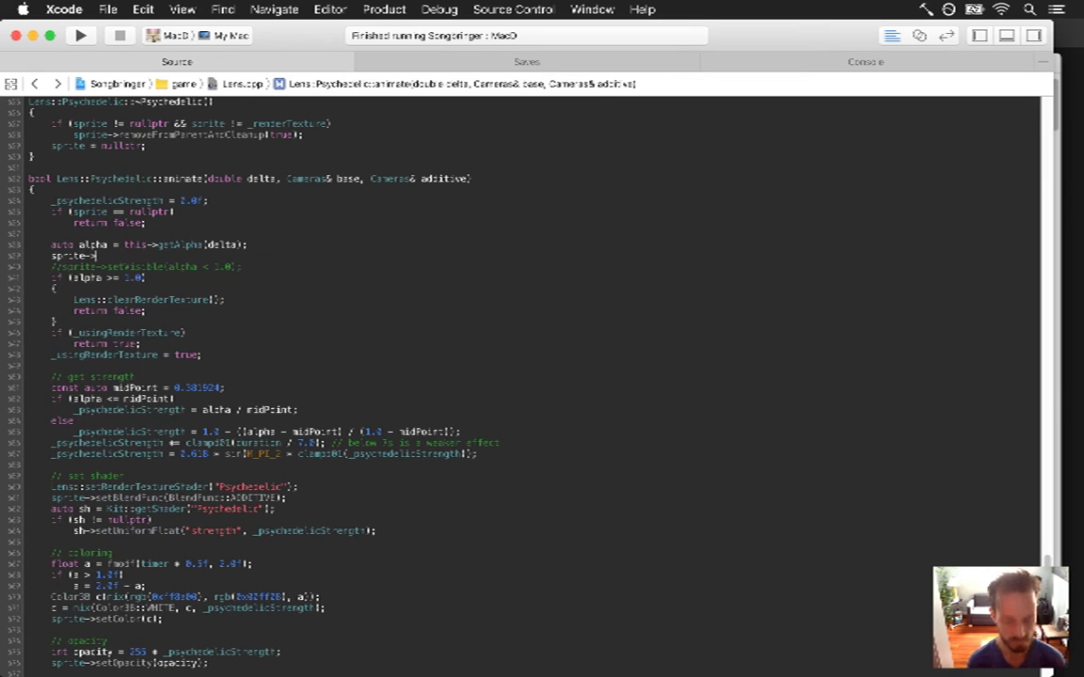
{"action": "type", "text": "setVisi"}
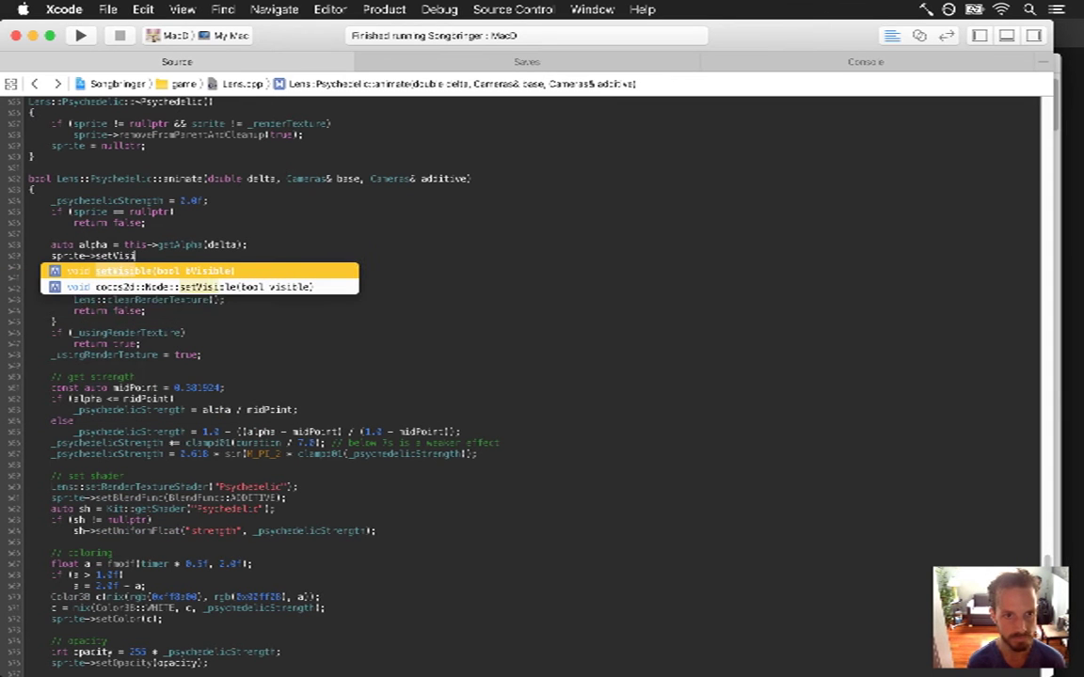
{"action": "key", "text": "Return"}
{"action": "type", "text": "true);"}
{"action": "key", "text": "super+s"}
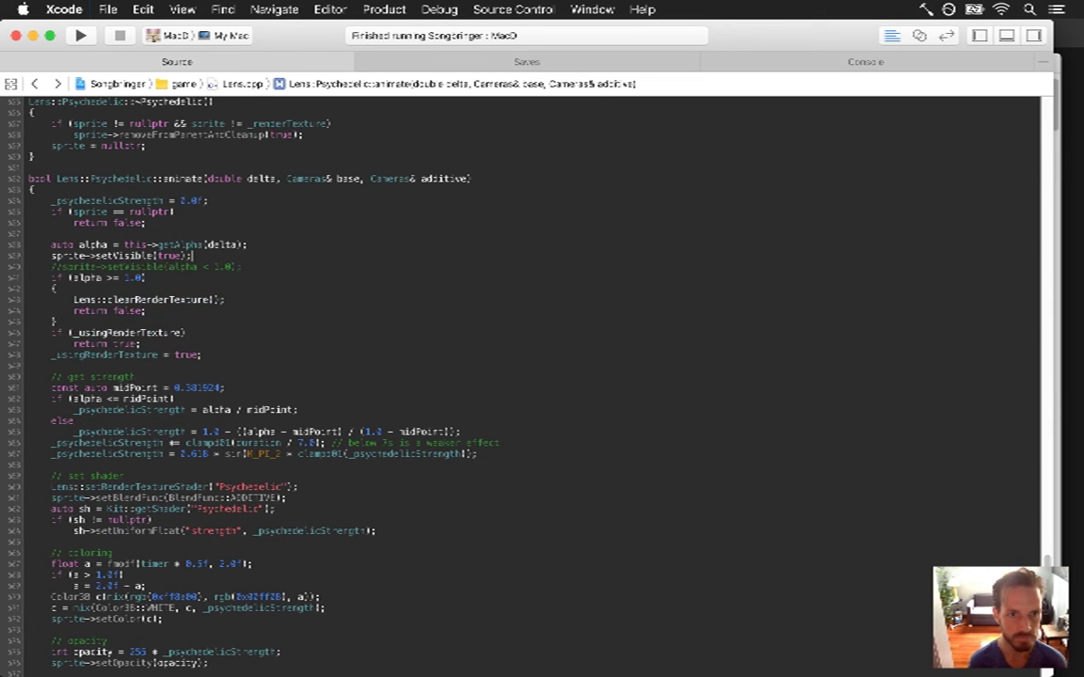
- Build and run Songbringer to test at the lily-pad lake, then quit
{"action": "key", "text": "super+r"}
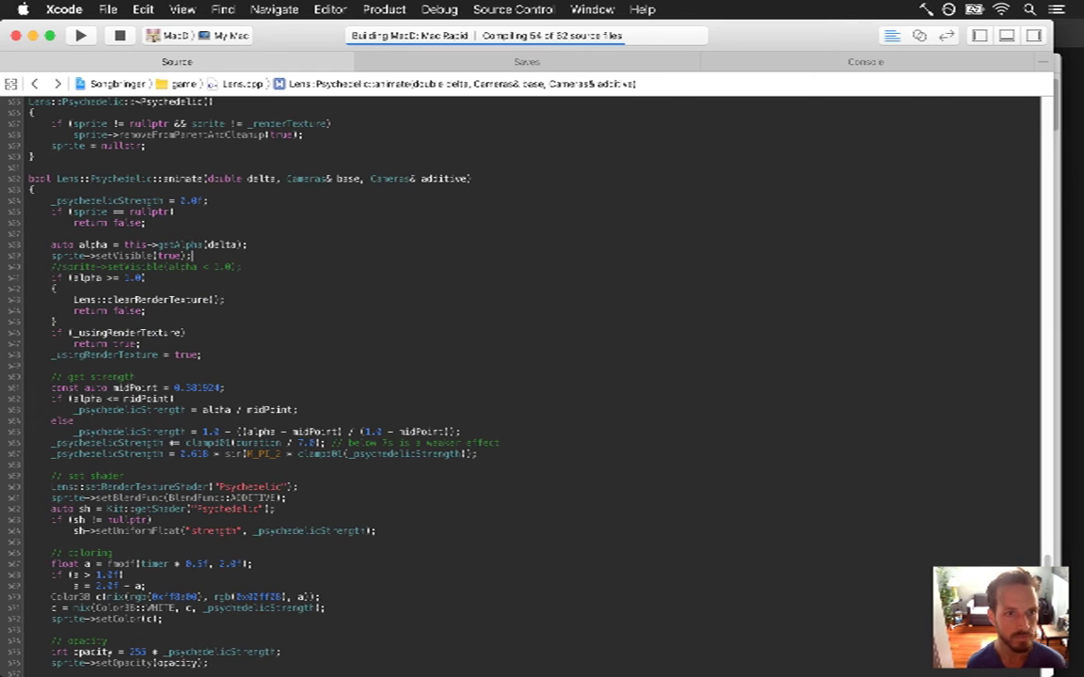
{"action": "scroll", "coordinate": [527, 376], "scroll_direction": "up", "scroll_amount": 5}
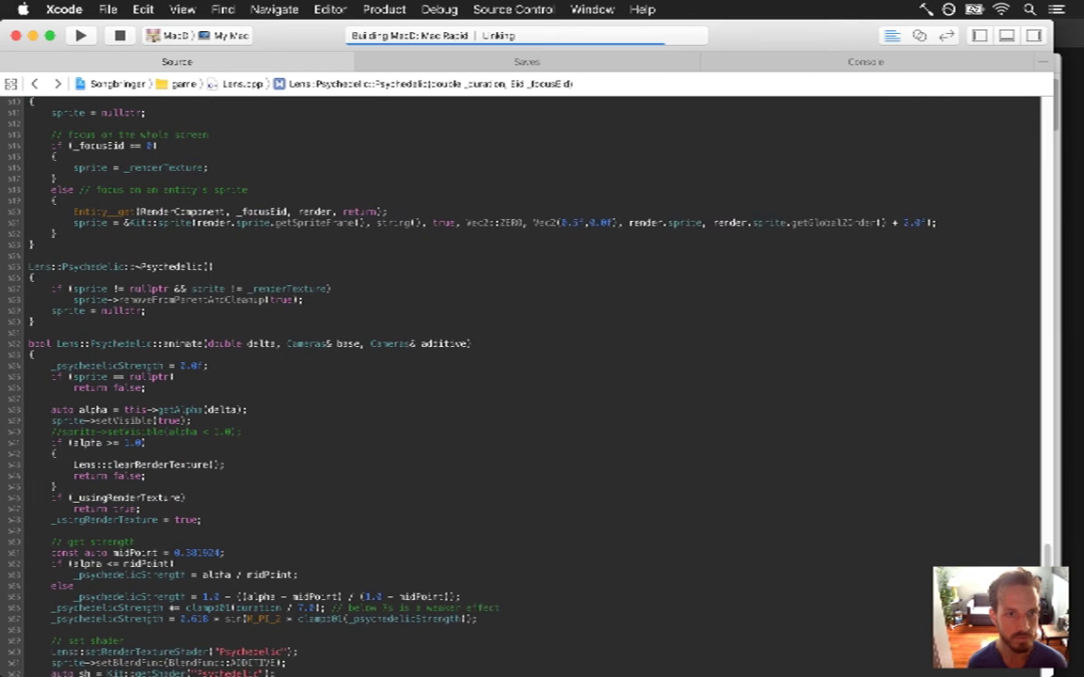
{"action": "scroll", "coordinate": [527, 376], "scroll_direction": "up", "scroll_amount": 1}
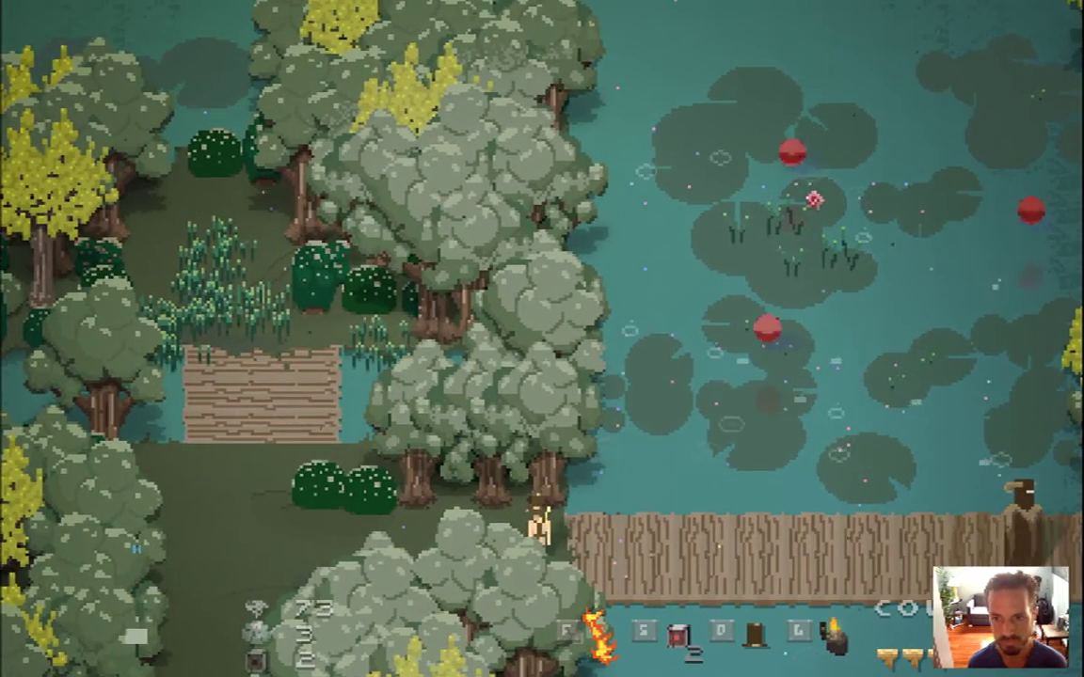
{"action": "key", "text": "super+q"}
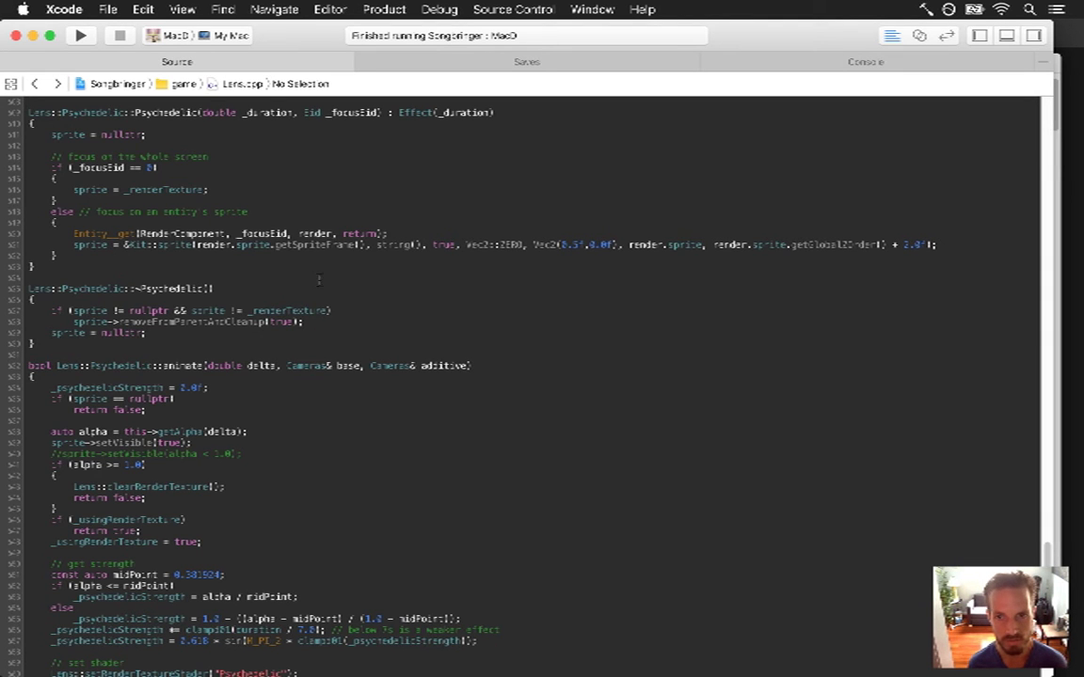
- Wrap the Psychedelic destructor's sprite-removal if-block in /* */, then rebuild, run and quit the game
{"action": "left_click_drag", "start_coordinate": [629, 245], "coordinate": [701, 245]}
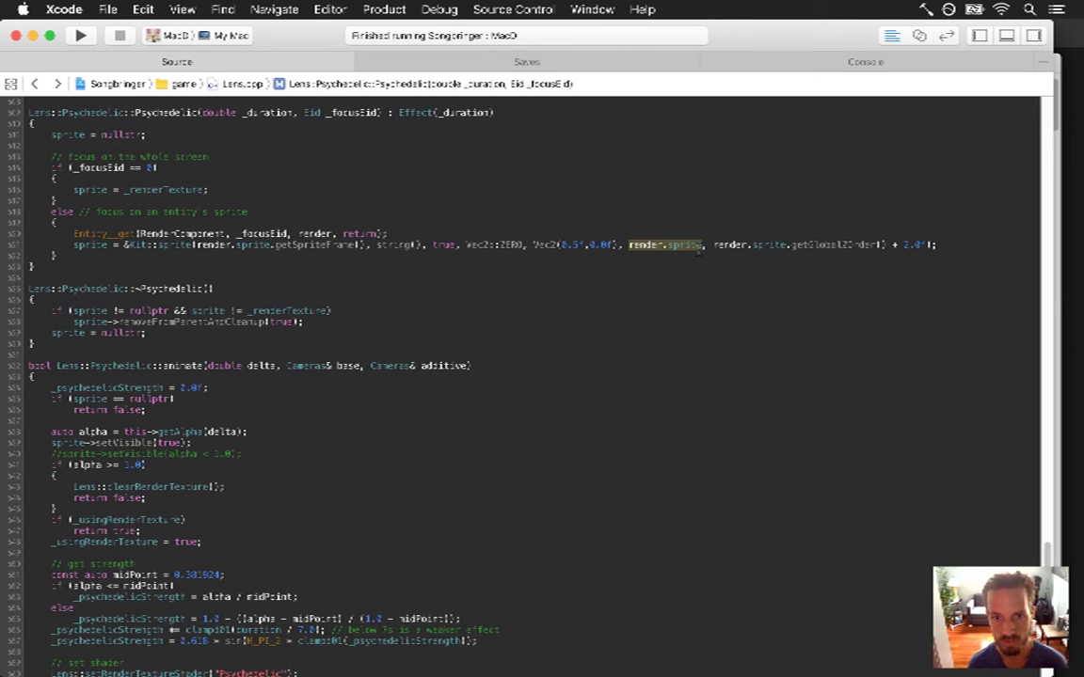
{"action": "left_click", "coordinate": [564, 245]}
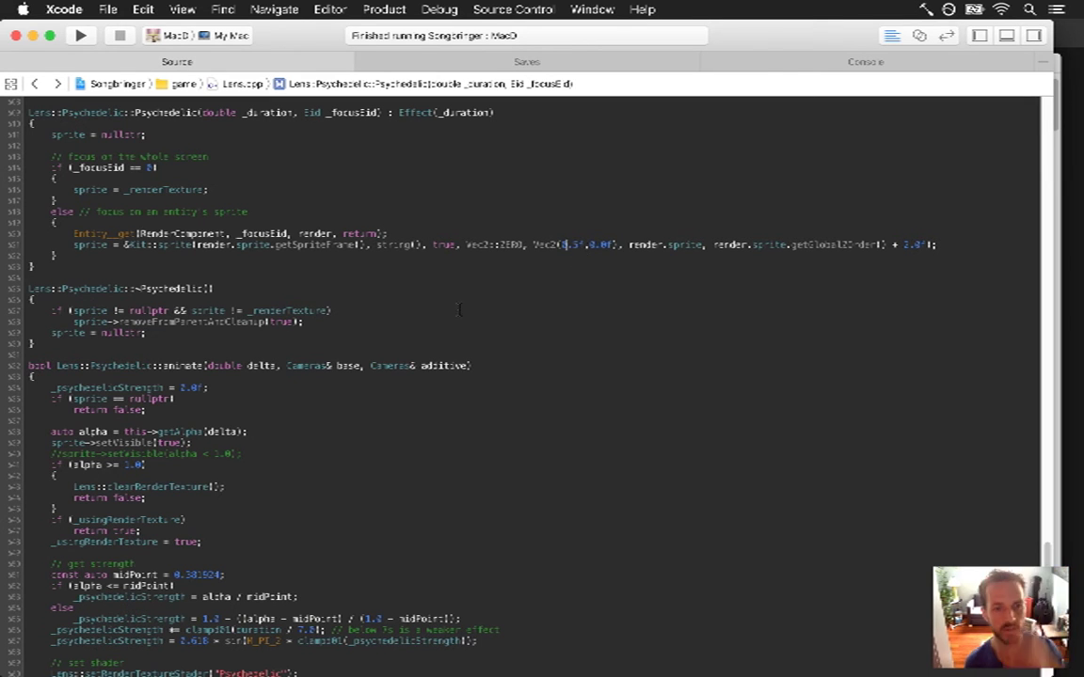
{"action": "left_click", "coordinate": [228, 475]}
{"action": "key", "text": "Up"}
{"action": "key", "text": "Up"}
{"action": "key", "text": "Up"}
{"action": "key", "text": "Up"}
{"action": "key", "text": "Up"}
{"action": "key", "text": "Up"}
{"action": "key", "text": "Up"}
{"action": "key", "text": "Up"}
{"action": "key", "text": "Up"}
{"action": "key", "text": "Up"}
{"action": "key", "text": "Up"}
{"action": "key", "text": "Up"}
{"action": "key", "text": "Up"}
{"action": "key", "text": "Up"}
{"action": "key", "text": "Up"}
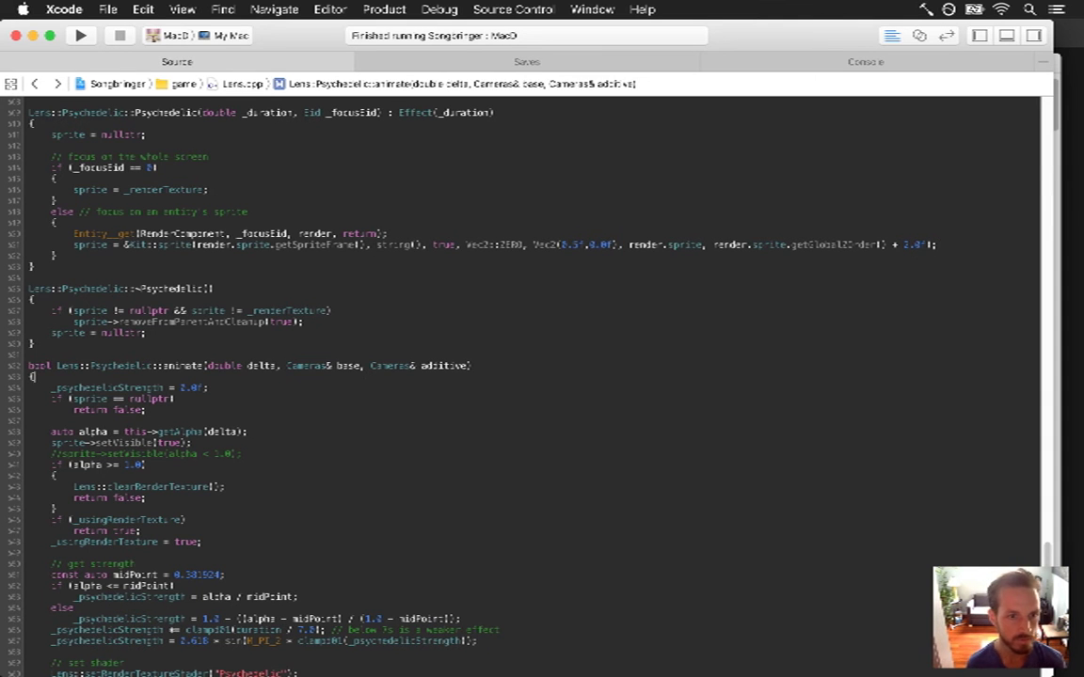
{"action": "type", "text": "/*"}
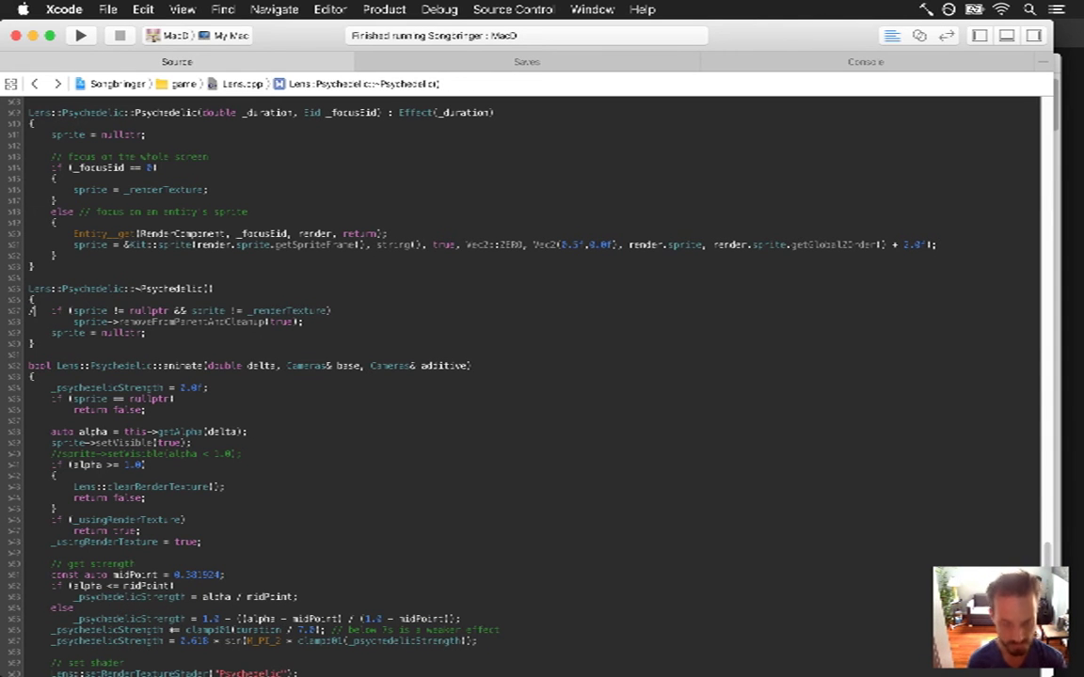
{"action": "key", "text": "Down"}
{"action": "key", "text": "Down"}
{"action": "type", "text": "*/"}
{"action": "key", "text": "super+r"}
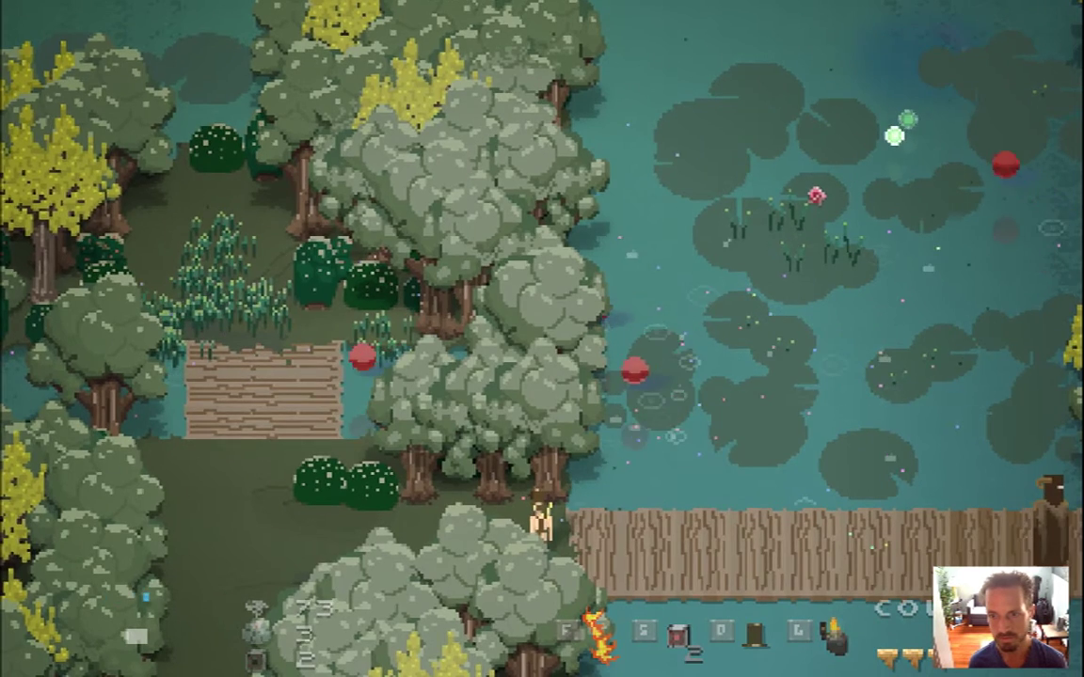
{"action": "key", "text": "super+q"}
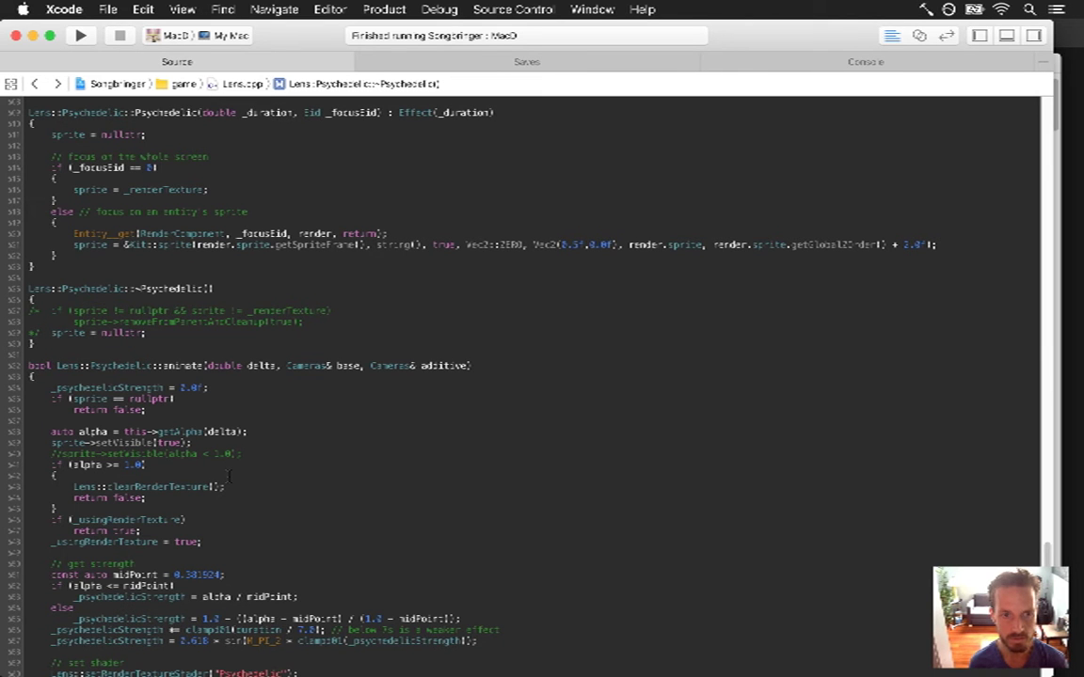
- Delete the /* */ markers, break on the destructor's if line, and run the game
{"action": "key", "text": "BackSpace"}
{"action": "key", "text": "BackSpace"}
{"action": "key", "text": "Up"}
{"action": "key", "text": "Up"}
{"action": "key", "text": "Delete"}
{"action": "key", "text": "Delete"}
{"action": "key", "text": "super+backslash"}
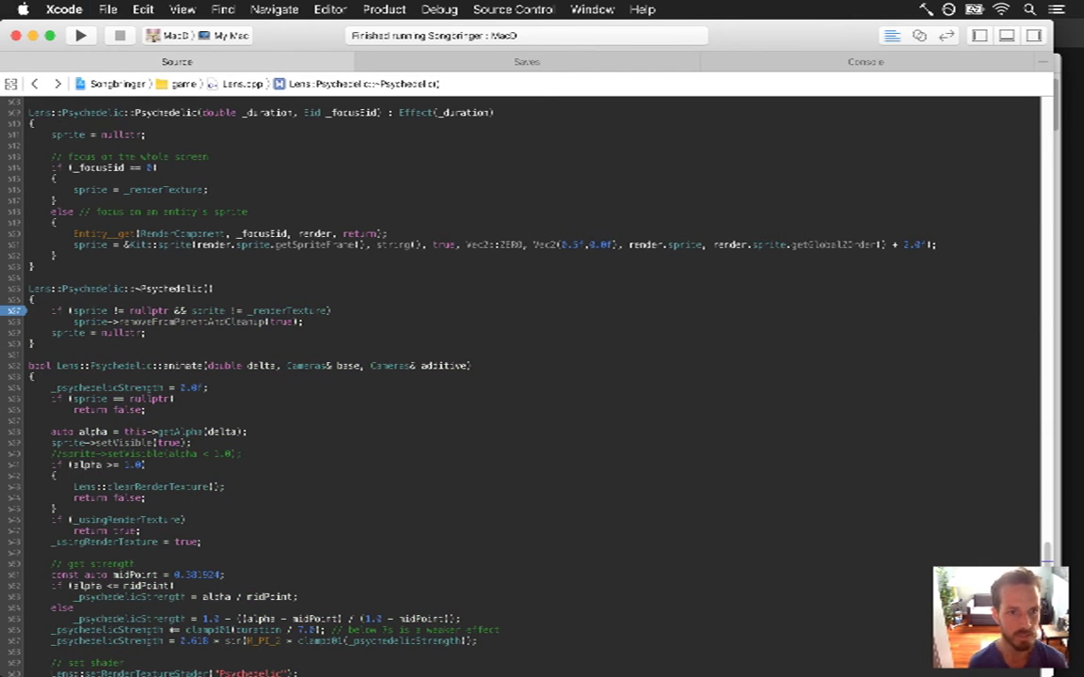
{"action": "key", "text": "super+r"}
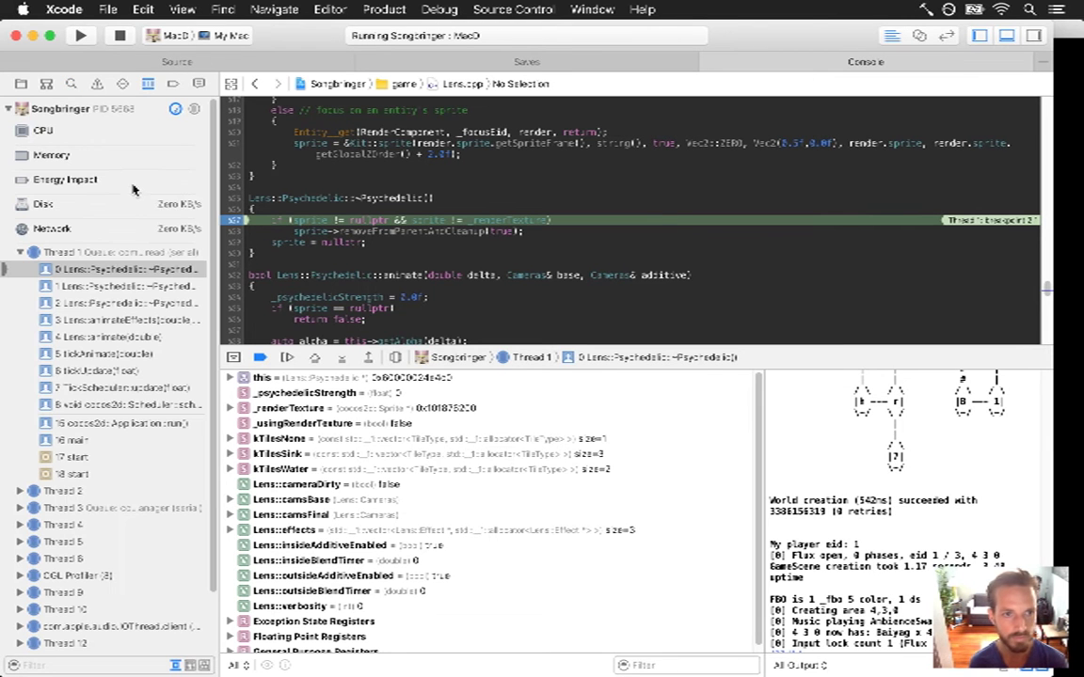
- Walk stack frames 0–4 from the destructor up through animateEffects and Lens::animate, then back
{"action": "left_click", "coordinate": [134, 302]}
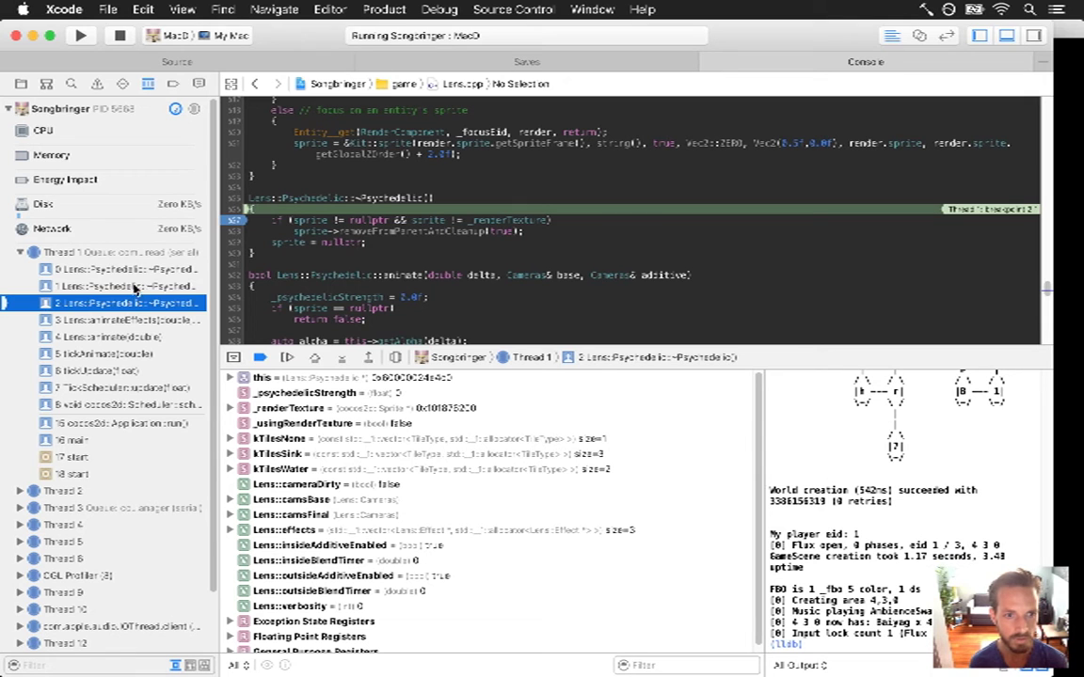
{"action": "left_click", "coordinate": [137, 286]}
{"action": "left_click", "coordinate": [137, 271]}
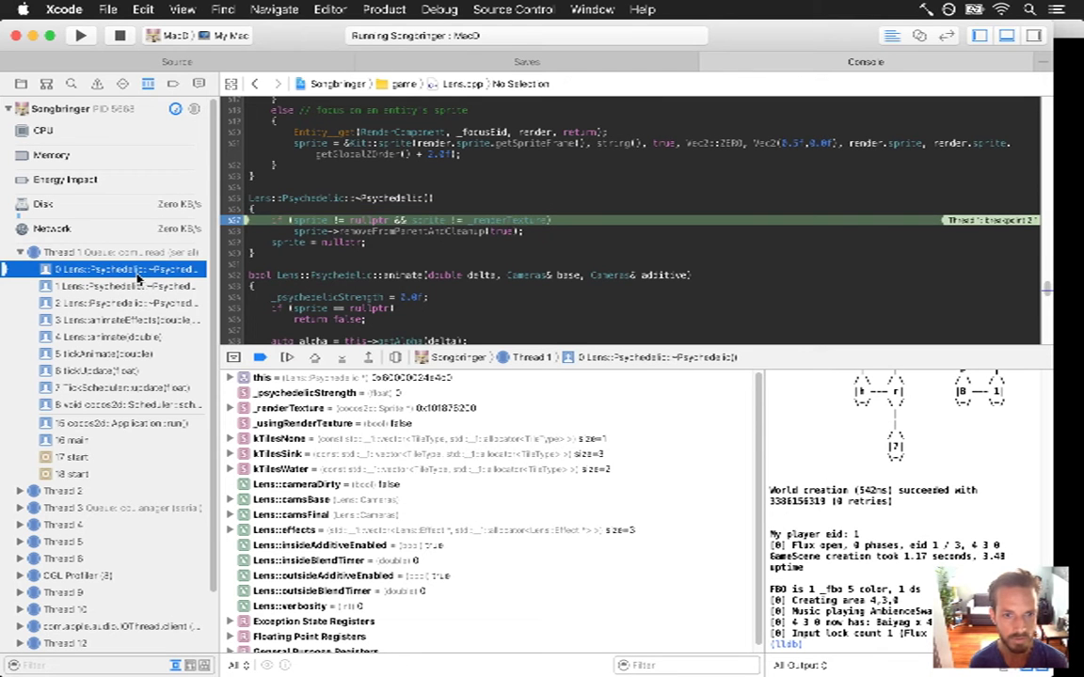
{"action": "left_click", "coordinate": [135, 320]}
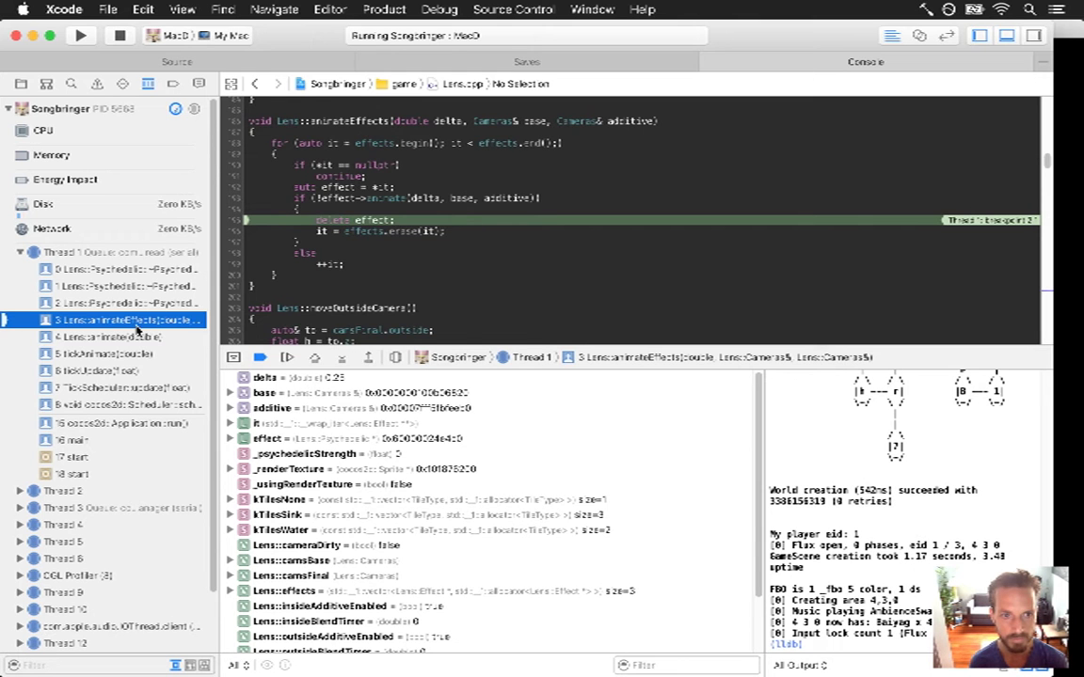
{"action": "left_click", "coordinate": [133, 337]}
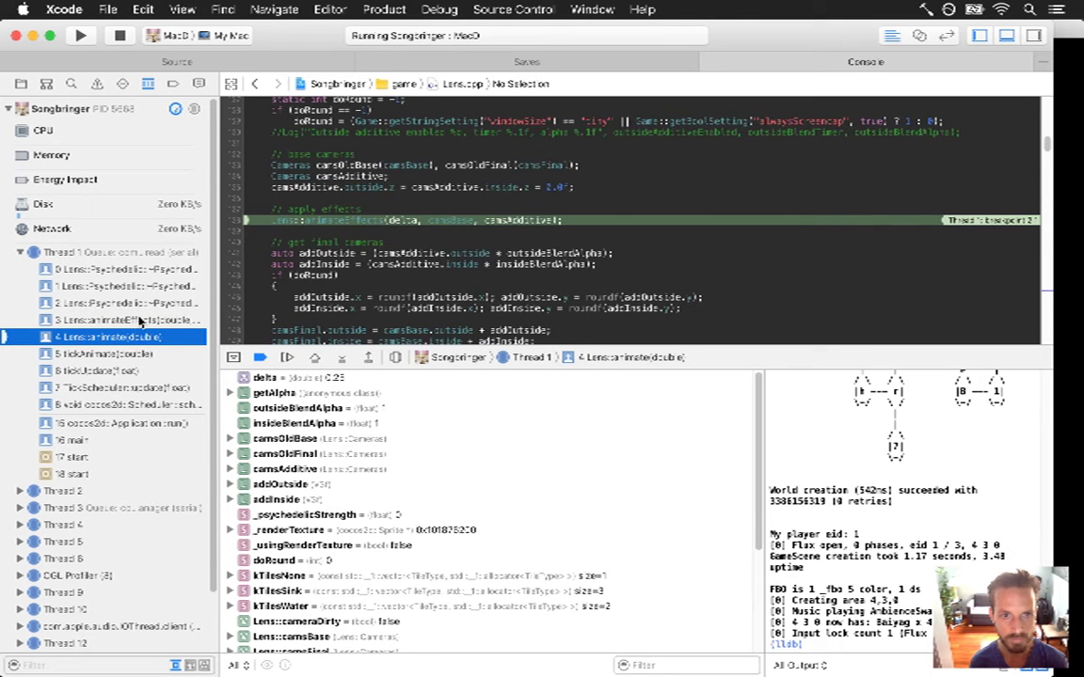
{"action": "left_click", "coordinate": [139, 321]}
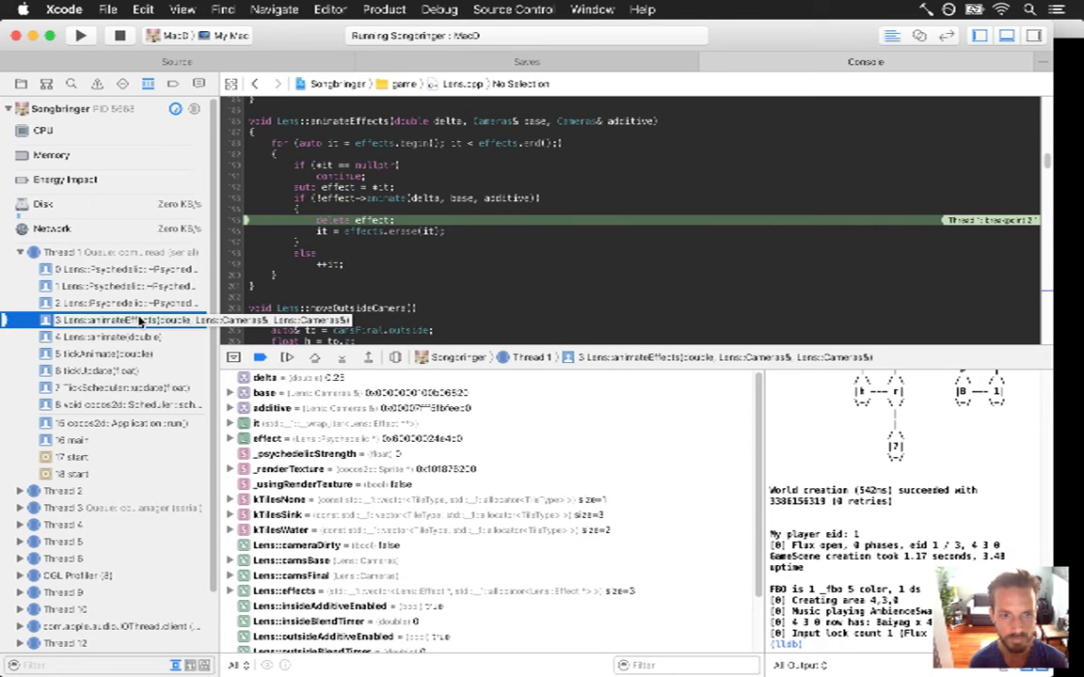
{"action": "left_click", "coordinate": [141, 304]}
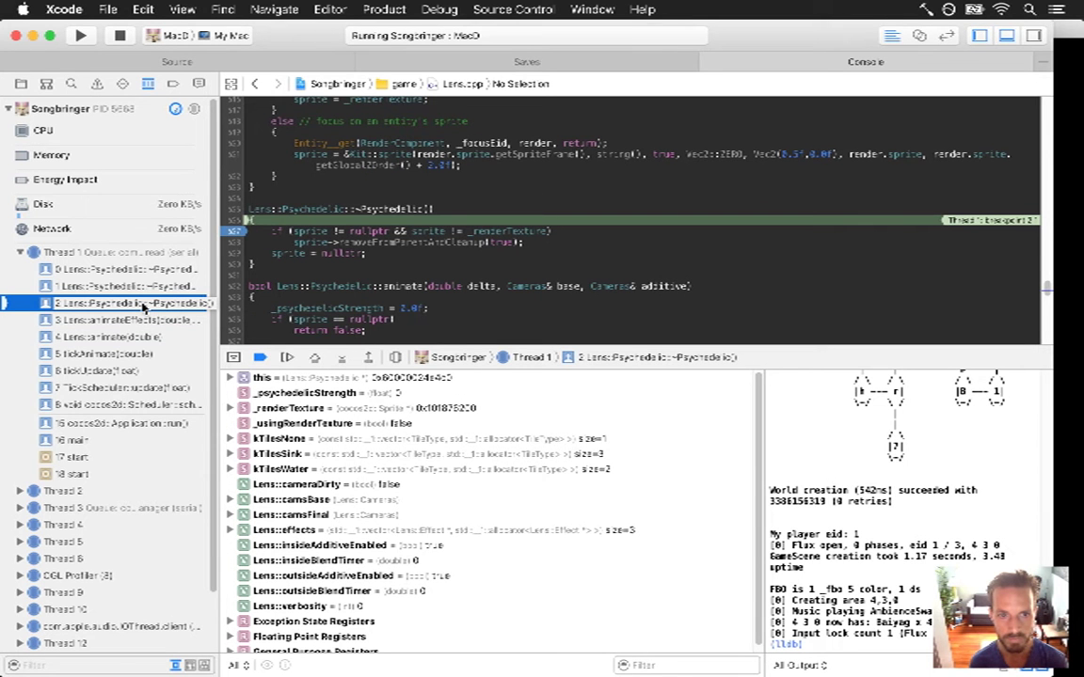
- Add a breakpoint on the return false line, run the game, and inspect alpha at the break
{"action": "left_click", "coordinate": [123, 60]}
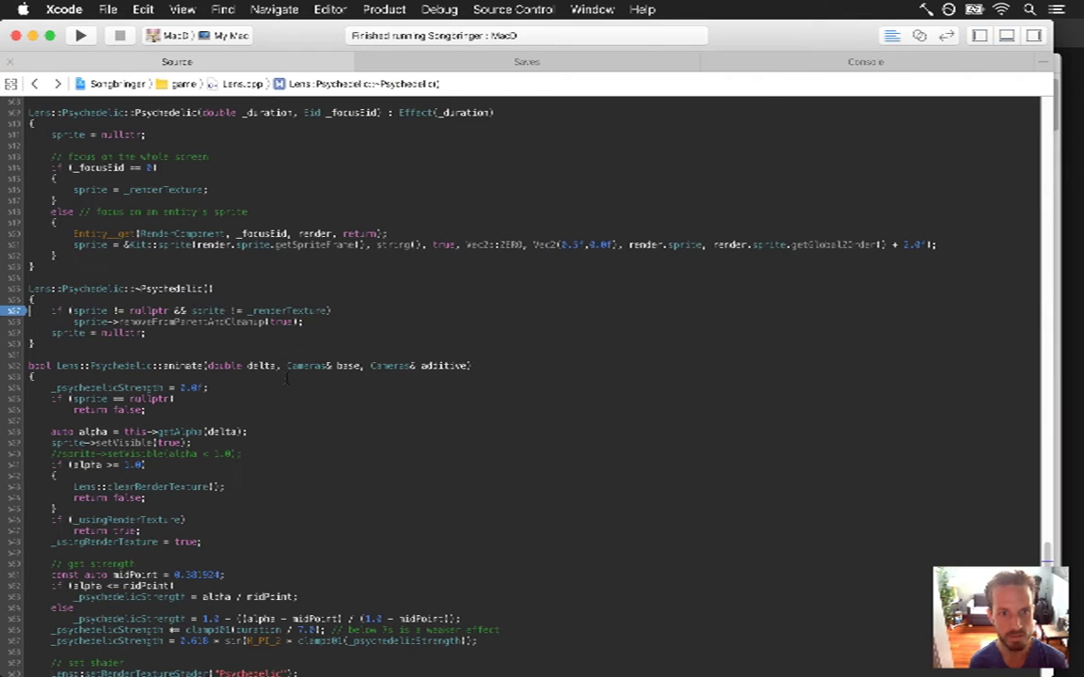
{"action": "left_click", "coordinate": [15, 410]}
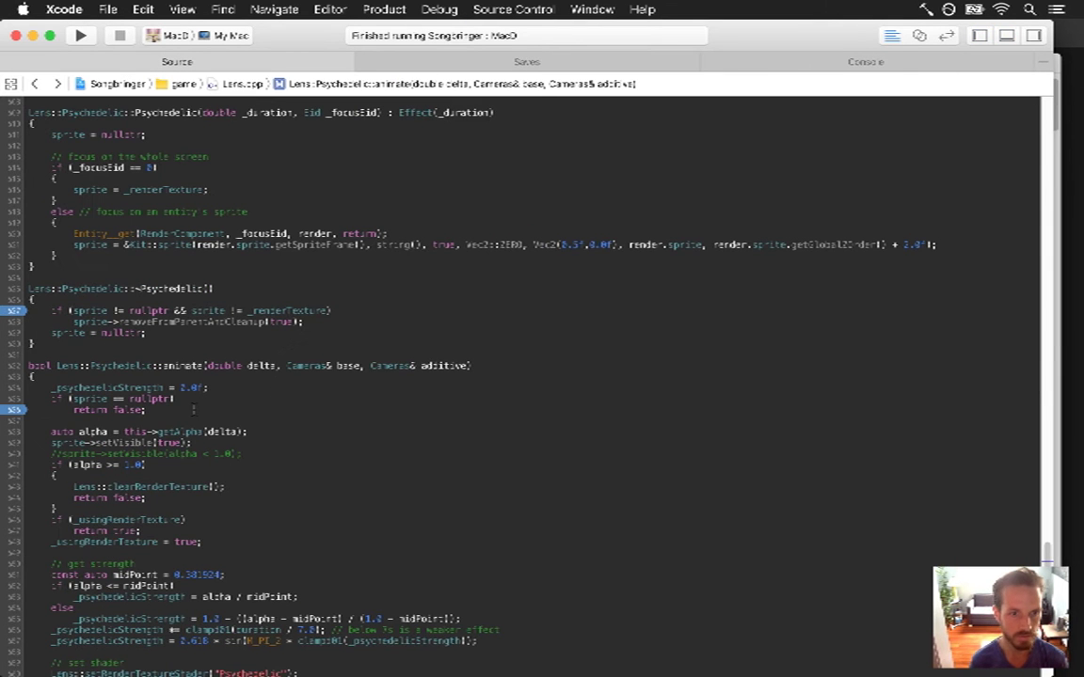
{"action": "scroll", "coordinate": [132, 567], "scroll_direction": "down", "scroll_amount": 2}
{"action": "scroll", "coordinate": [421, 377], "scroll_direction": "down", "scroll_amount": 3}
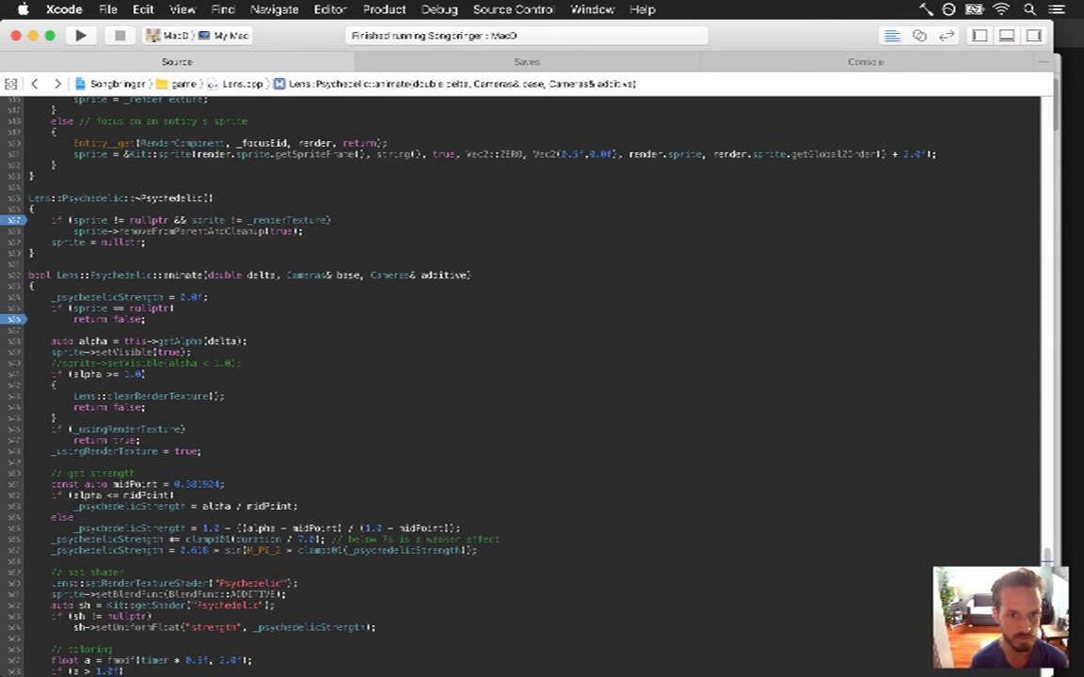
{"action": "scroll", "coordinate": [131, 602], "scroll_direction": "down", "scroll_amount": 1}
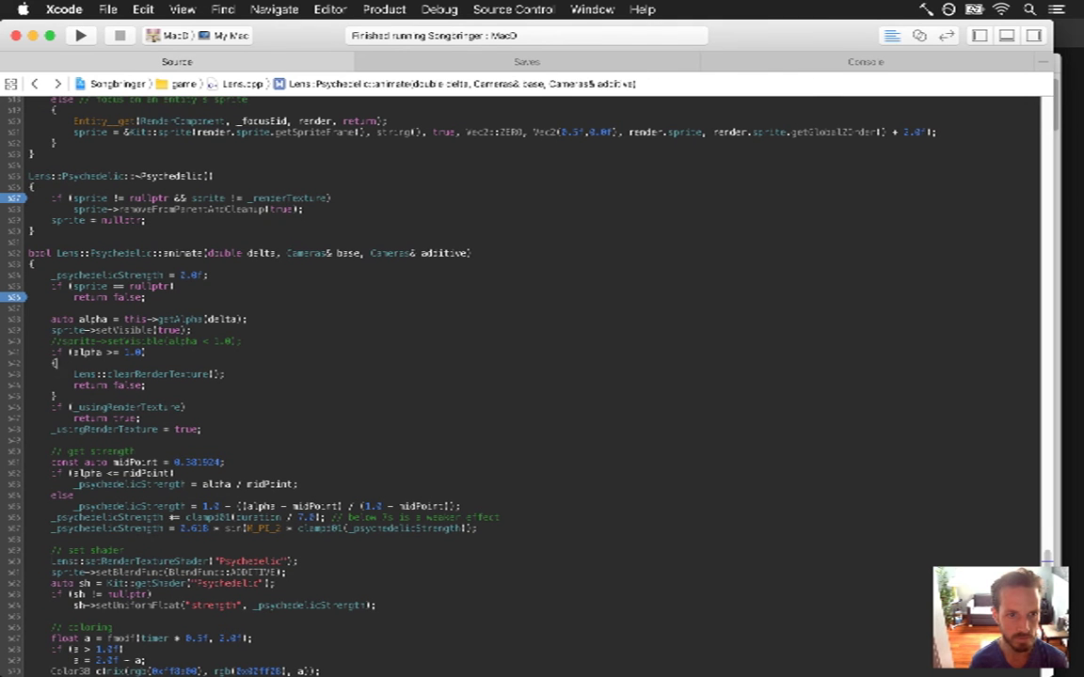
{"action": "key", "text": "super+backslash"}
{"action": "key", "text": "Down"}
{"action": "key", "text": "Down"}
{"action": "key", "text": "Down"}
{"action": "key", "text": "Down"}
{"action": "key", "text": "Down"}
{"action": "key", "text": "Down"}
{"action": "key", "text": "Down"}
{"action": "key", "text": "Down"}
{"action": "key", "text": "Down"}
{"action": "key", "text": "Down"}
{"action": "key", "text": "Down"}
{"action": "key", "text": "Down"}
{"action": "key", "text": "Down"}
{"action": "key", "text": "Down"}
{"action": "key", "text": "Down"}
{"action": "key", "text": "Down"}
{"action": "key", "text": "Down"}
{"action": "key", "text": "Down"}
{"action": "key", "text": "Down"}
{"action": "key", "text": "Down"}
{"action": "left_click", "coordinate": [29, 595]}
{"action": "key", "text": "super+r"}
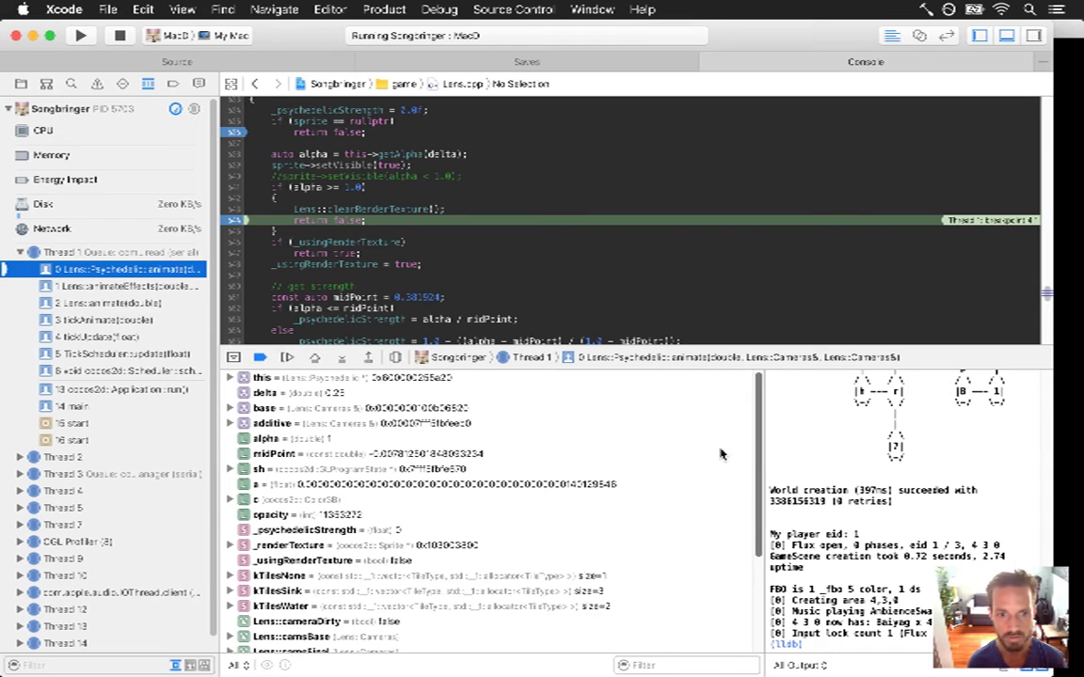
{"action": "left_click", "coordinate": [344, 440]}
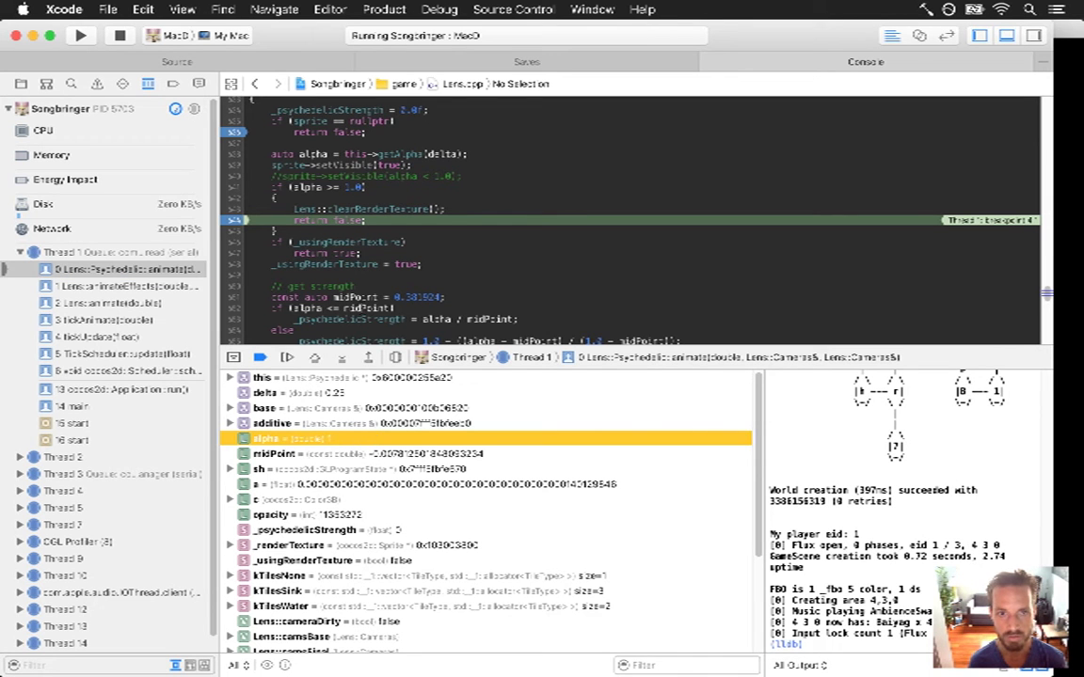
- Stop the run, break on the 'auto alpha = this->getAlpha(delta);' line, and relaunch
{"action": "left_click", "coordinate": [117, 35]}
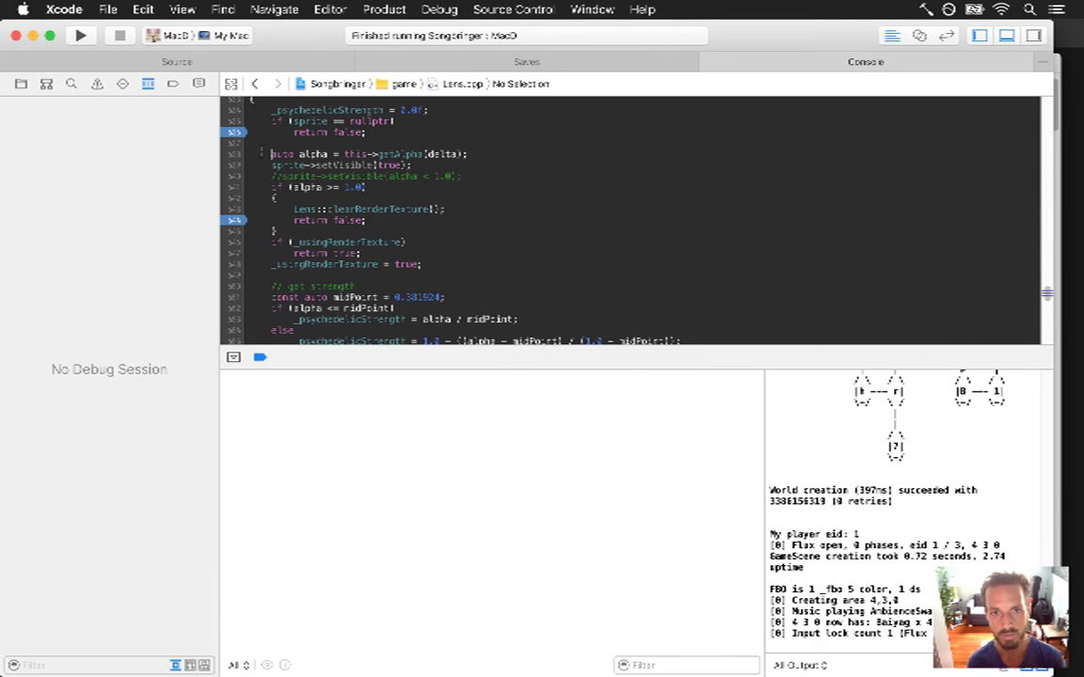
{"action": "left_click", "coordinate": [262, 151]}
{"action": "left_click", "coordinate": [234, 154]}
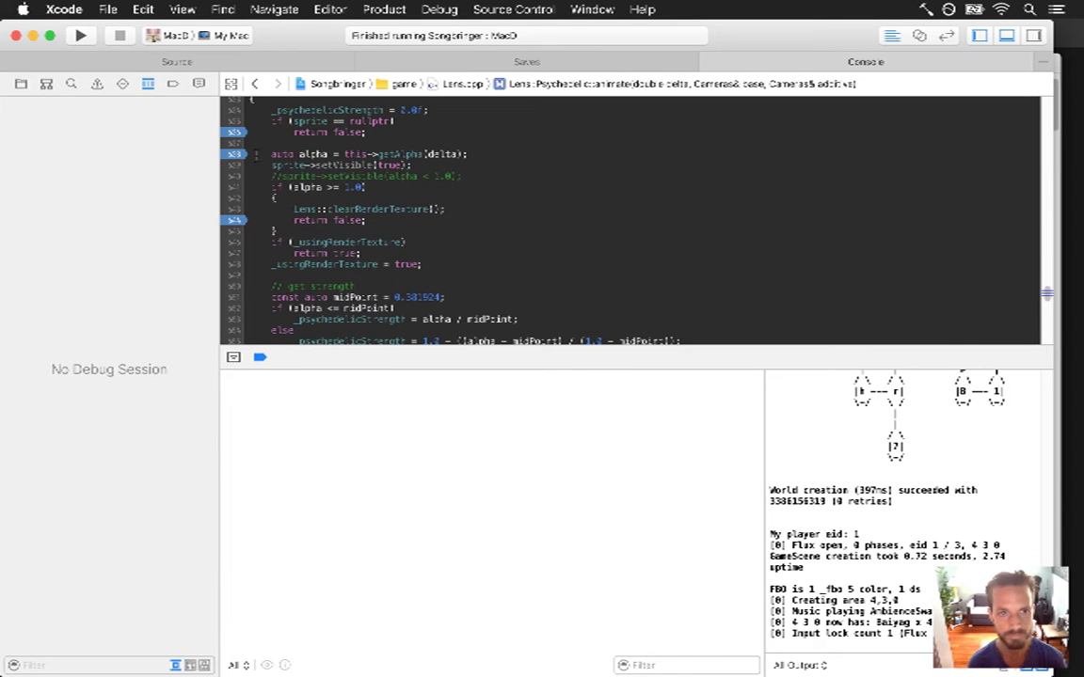
{"action": "left_click", "coordinate": [81, 35]}
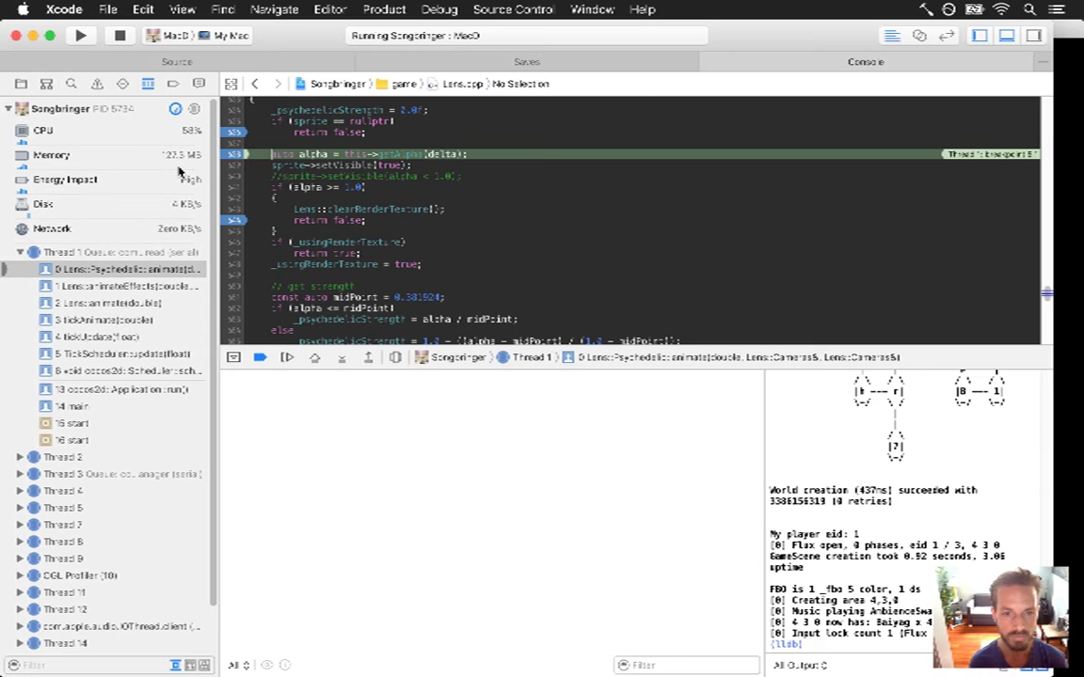
- Step into getAlpha and advance past the timer check to the return 1.0 line
{"action": "left_click", "coordinate": [342, 357]}
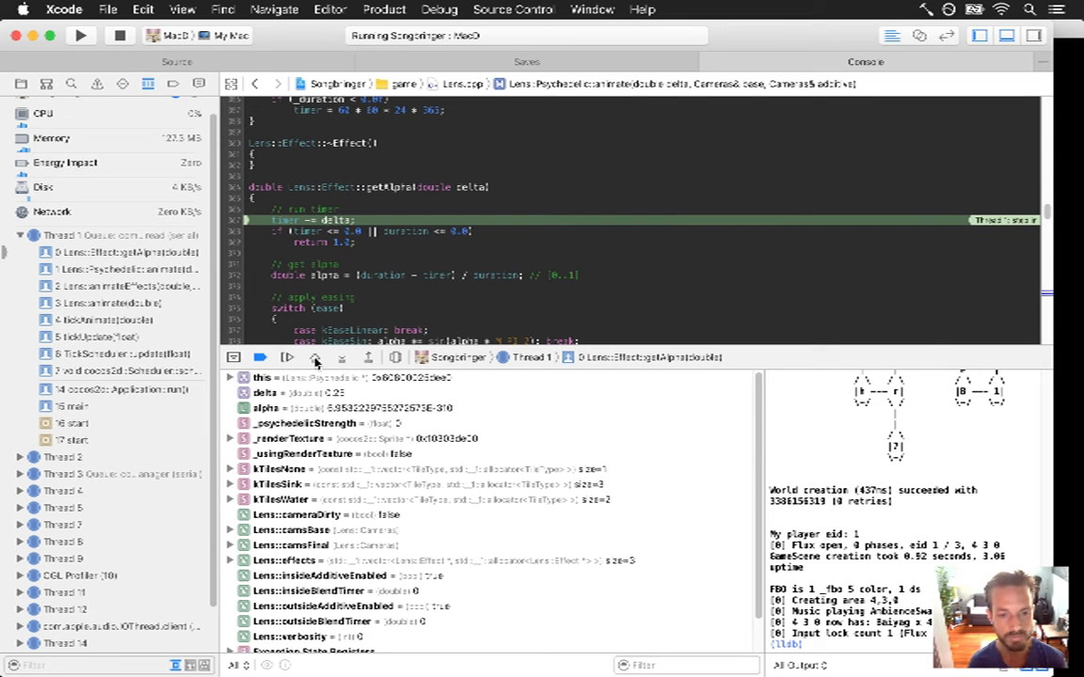
{"action": "scroll", "coordinate": [760, 509], "scroll_direction": "down", "scroll_amount": 3}
{"action": "scroll", "coordinate": [722, 448], "scroll_direction": "up", "scroll_amount": 3}
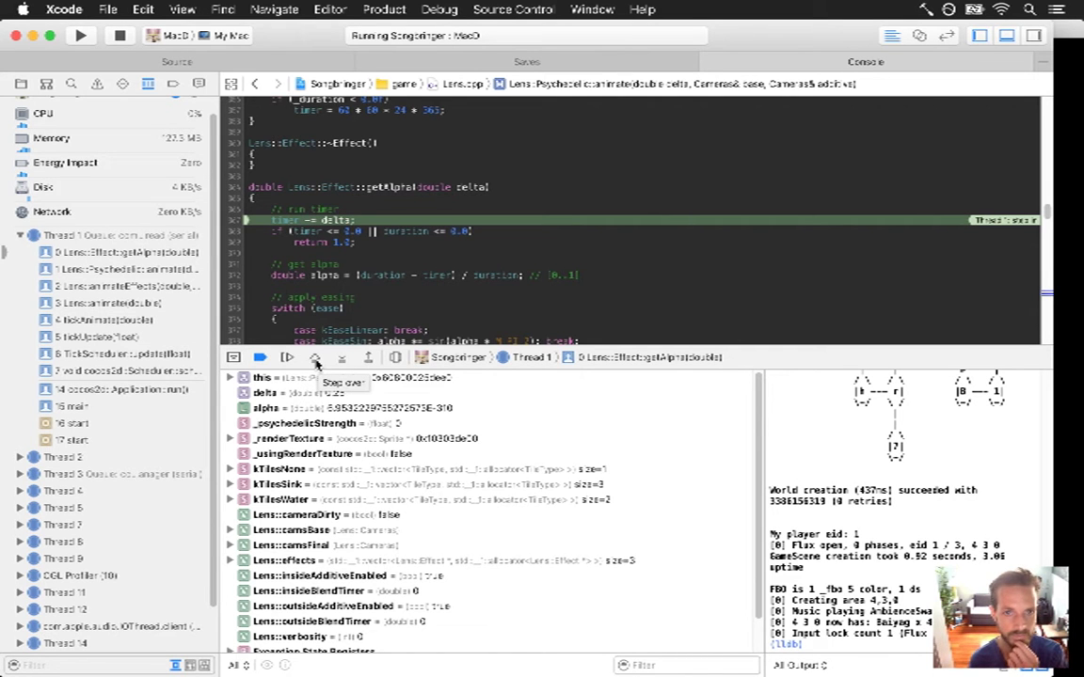
{"action": "left_click", "coordinate": [316, 362]}
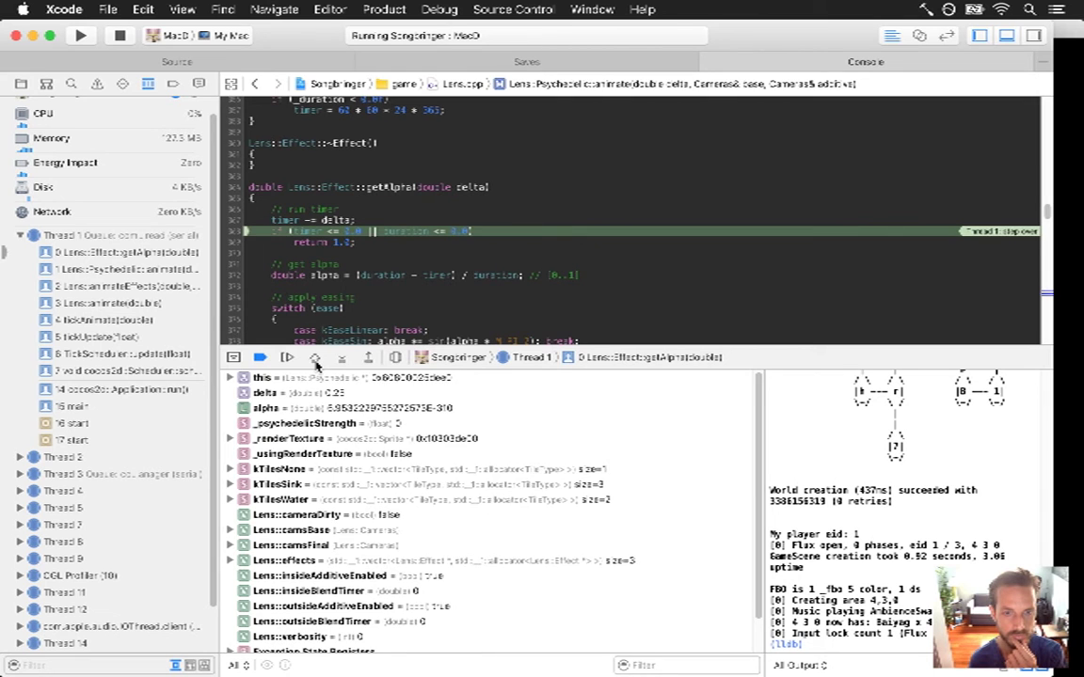
{"action": "left_click", "coordinate": [316, 362]}
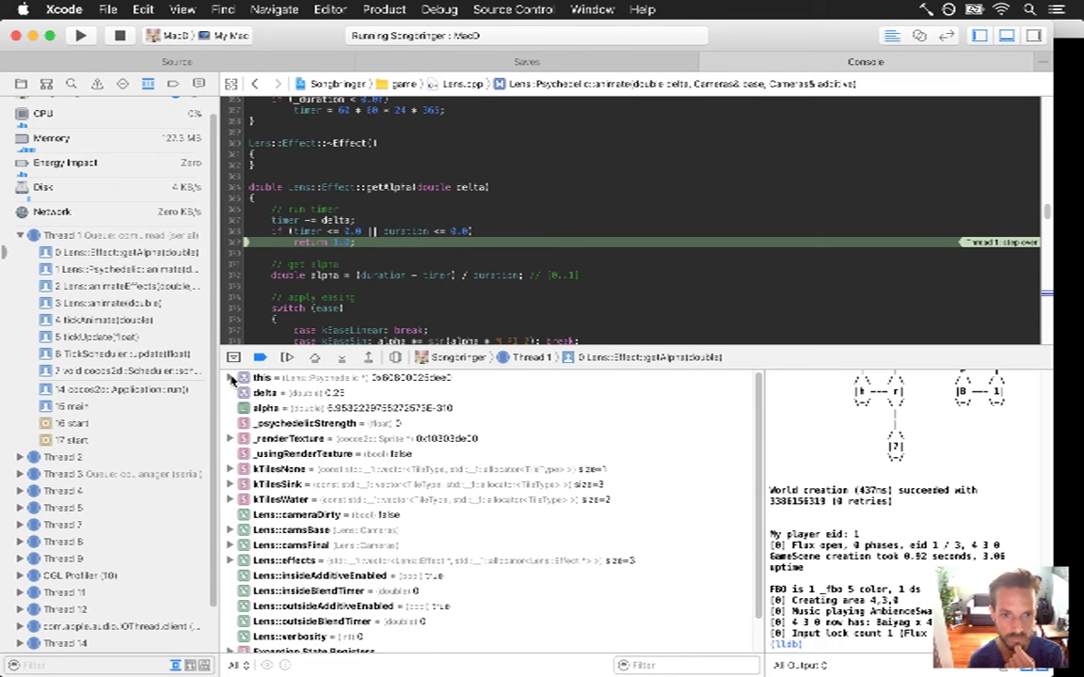
- Expand this > Lens::Effect to read timer 31536899.75 and duration -365
{"action": "left_click", "coordinate": [230, 377]}
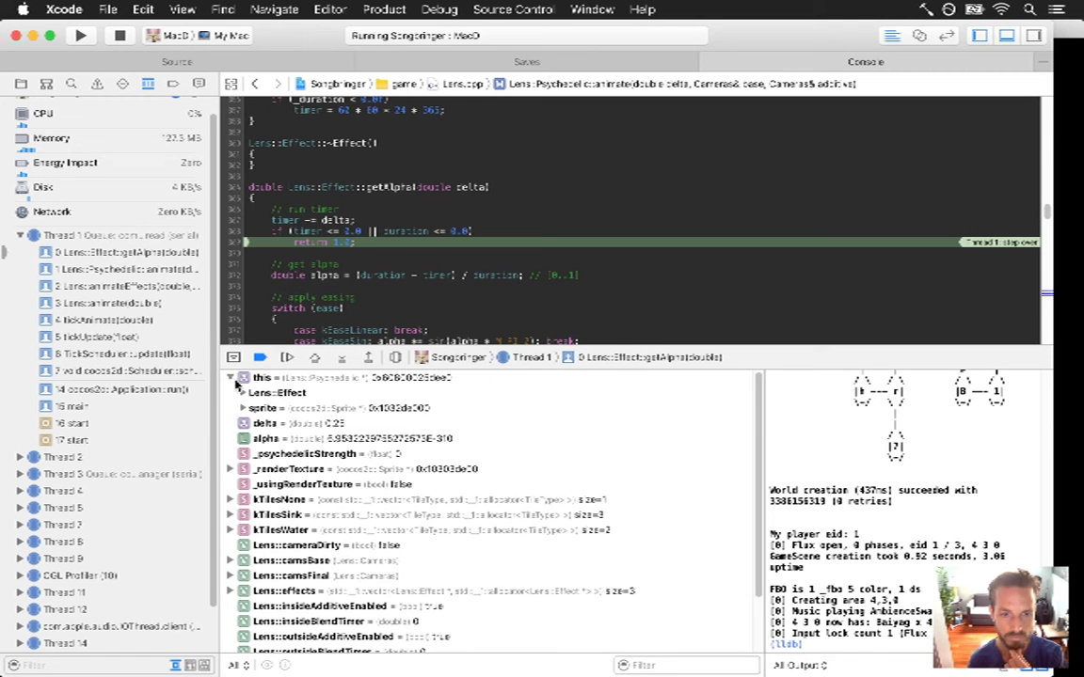
{"action": "left_click", "coordinate": [242, 393]}
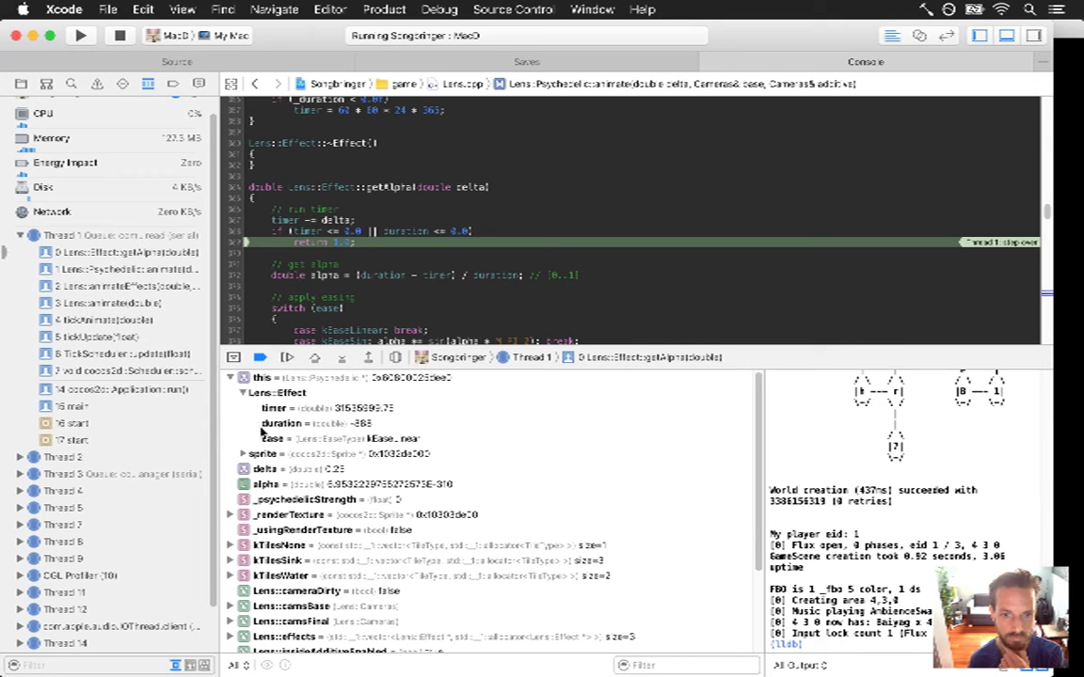
{"action": "left_click", "coordinate": [265, 424]}
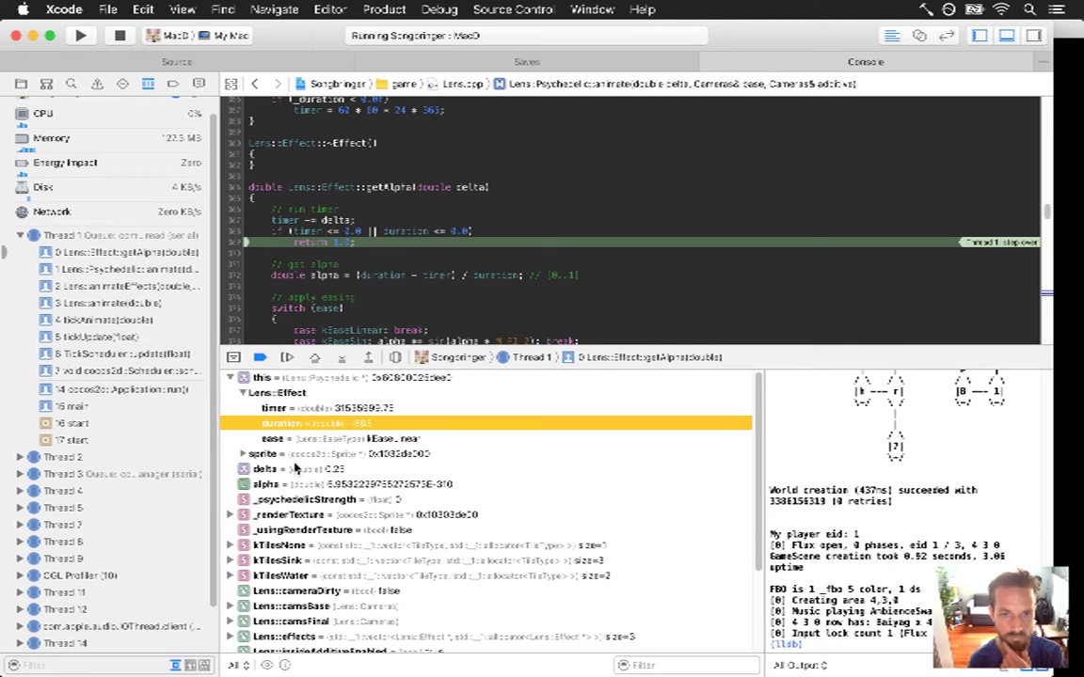
- Stop debugging, return to the source, and break on the constructor's sprite = nullptr line
{"action": "left_click", "coordinate": [120, 35]}
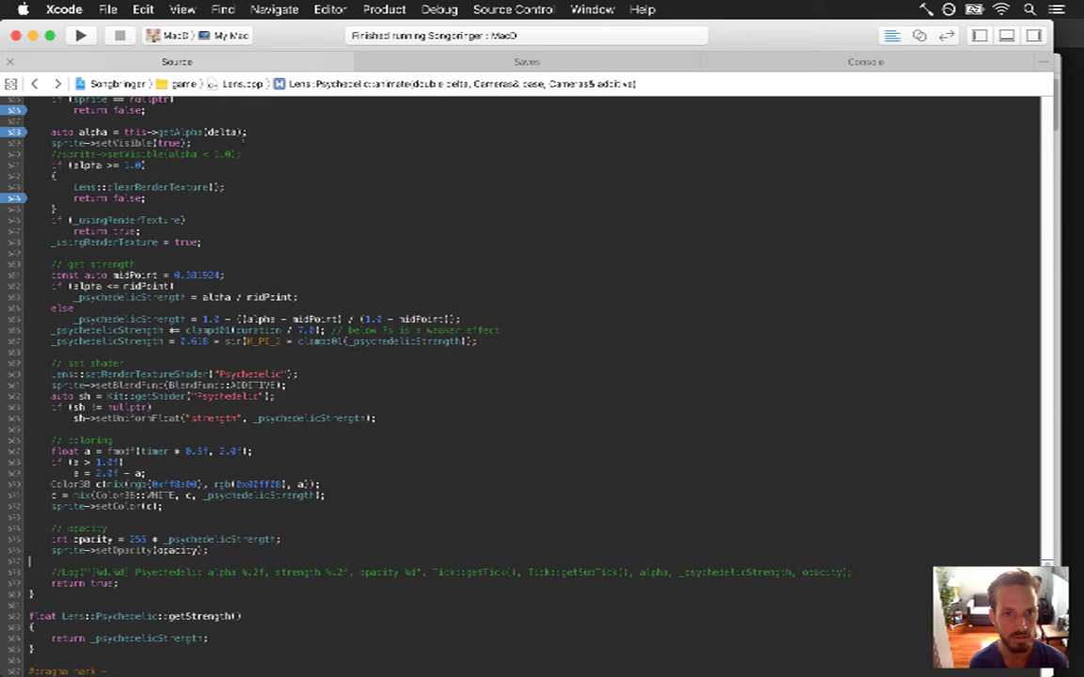
{"action": "left_click", "coordinate": [154, 62]}
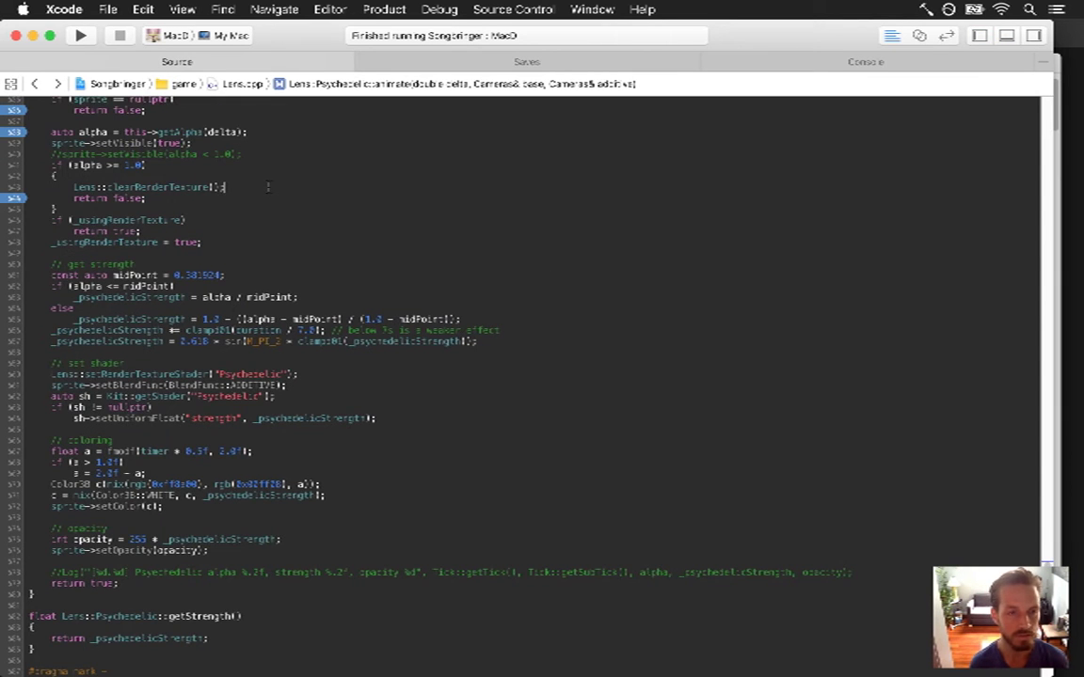
{"action": "key", "text": "ctrl+super+Left"}
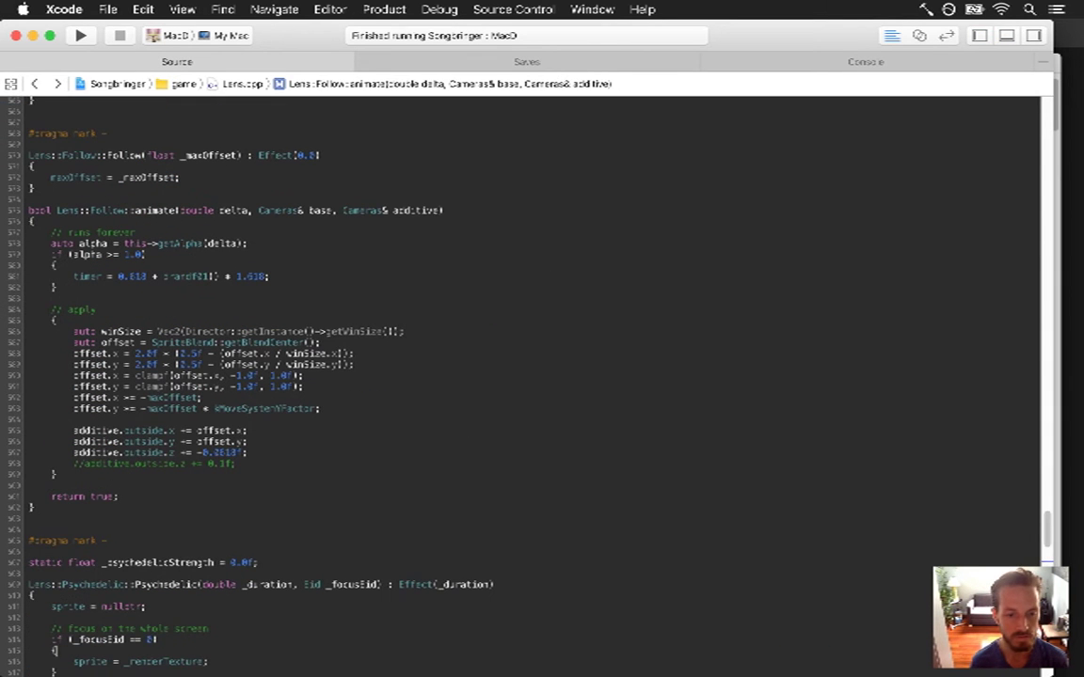
{"action": "key", "text": "ctrl+super+Right"}
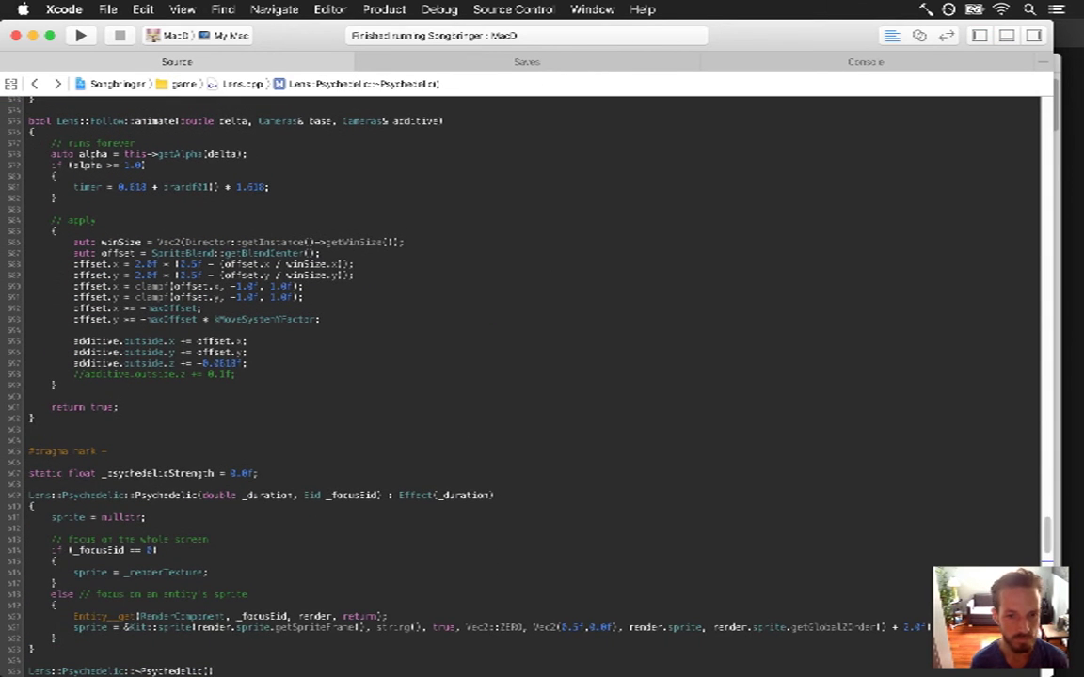
{"action": "key", "text": "Up"}
{"action": "key", "text": "Up"}
{"action": "key", "text": "Up"}
{"action": "key", "text": "Up"}
{"action": "key", "text": "Up"}
{"action": "key", "text": "Up"}
{"action": "key", "text": "Up"}
{"action": "key", "text": "Up"}
{"action": "key", "text": "Up"}
{"action": "key", "text": "Up"}
{"action": "key", "text": "Up"}
{"action": "key", "text": "Up"}
{"action": "key", "text": "Up"}
{"action": "key", "text": "Up"}
{"action": "key", "text": "super+backslash"}
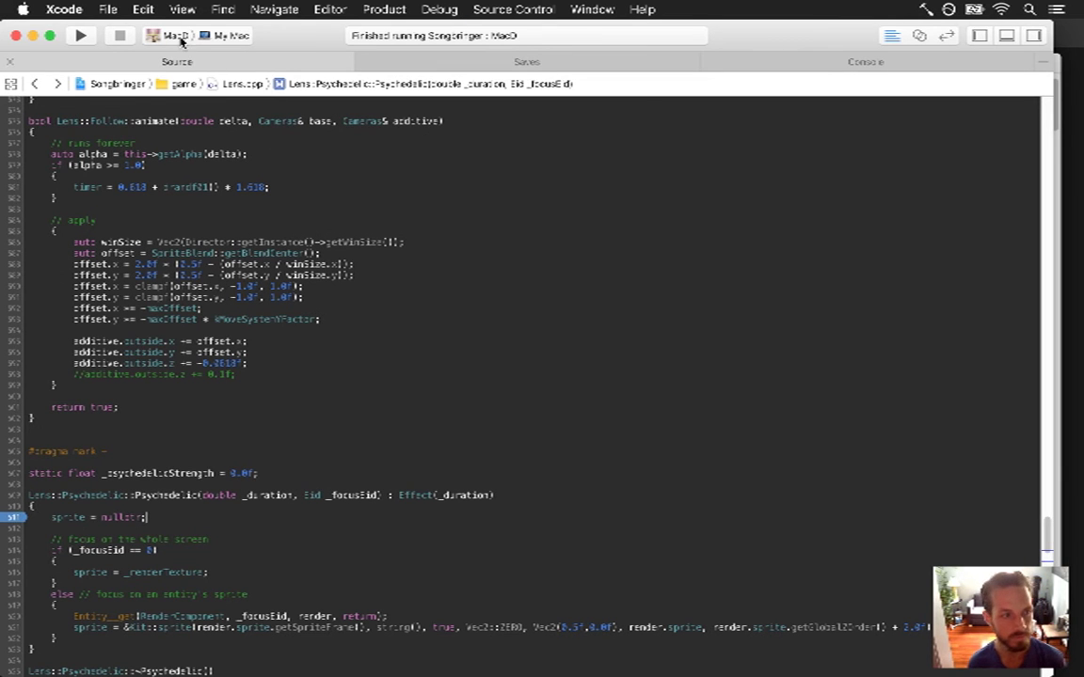
{"action": "key", "text": "super+Tab"}
{"action": "key", "text": "super+Tab"}
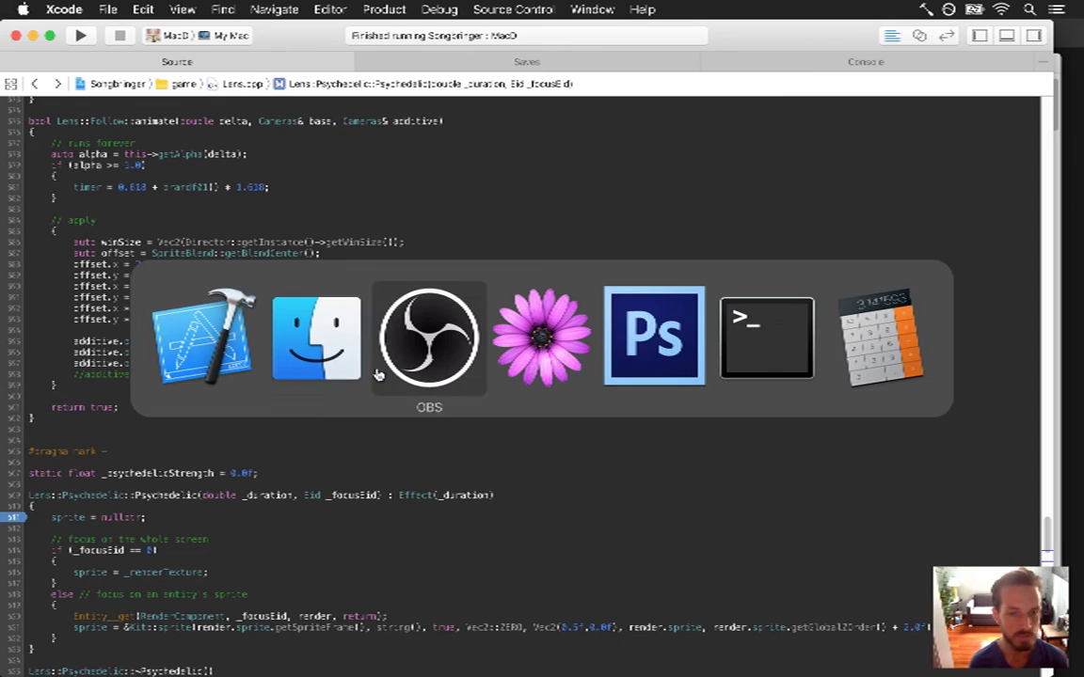
{"action": "mouse_move", "coordinate": [1082, 451]}
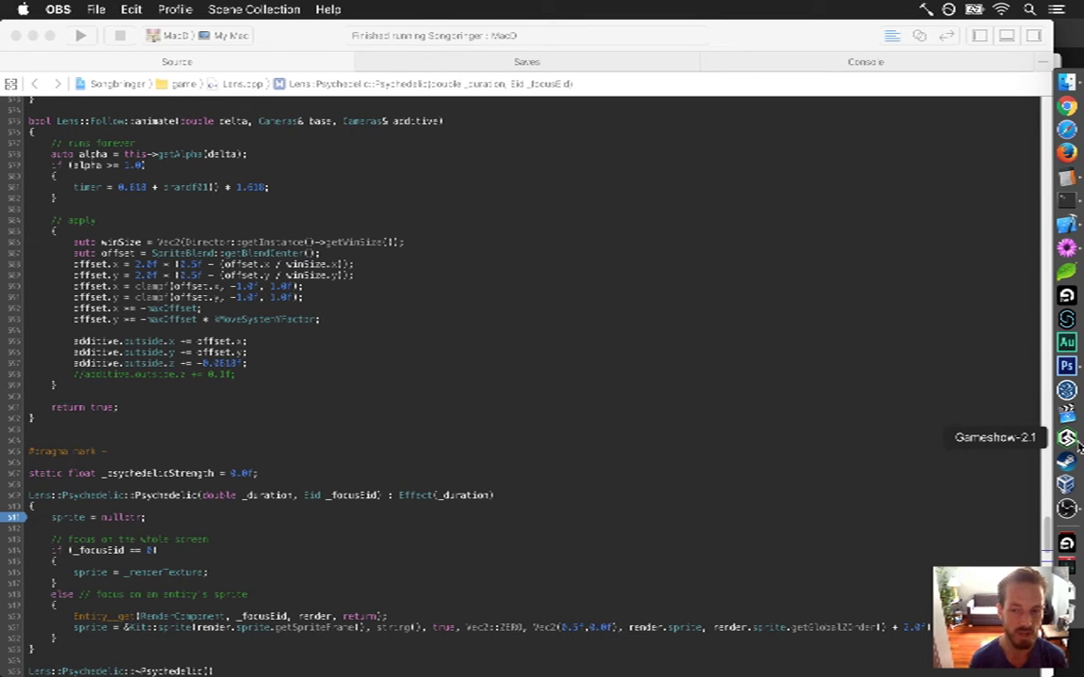
{"action": "left_click", "coordinate": [1068, 509]}
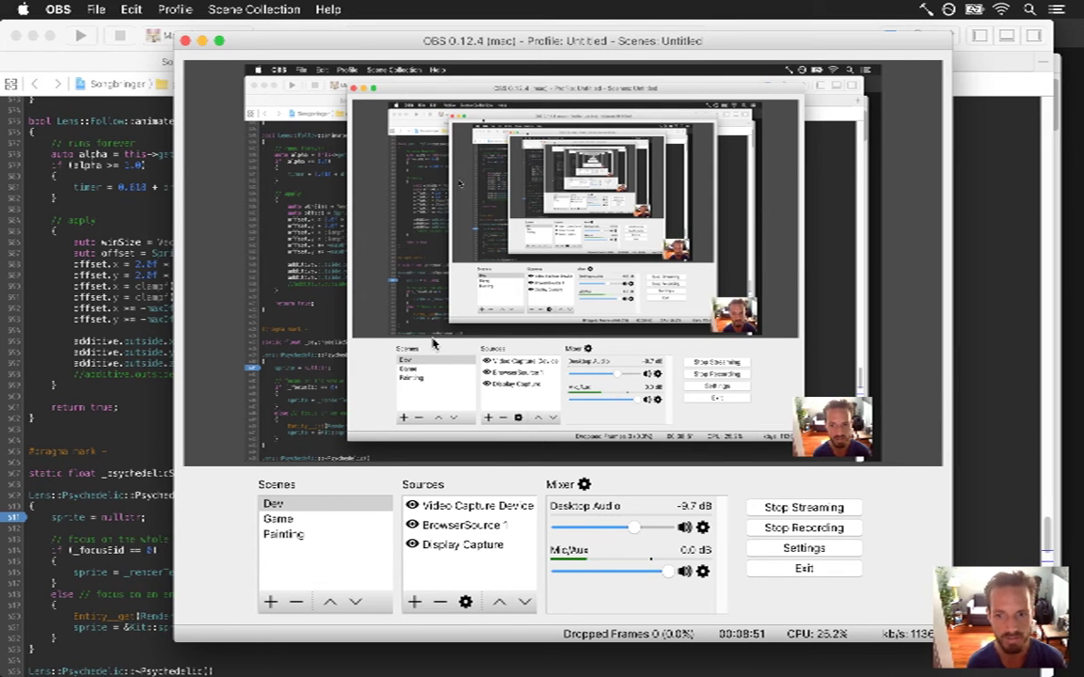
{"action": "left_click", "coordinate": [202, 41]}
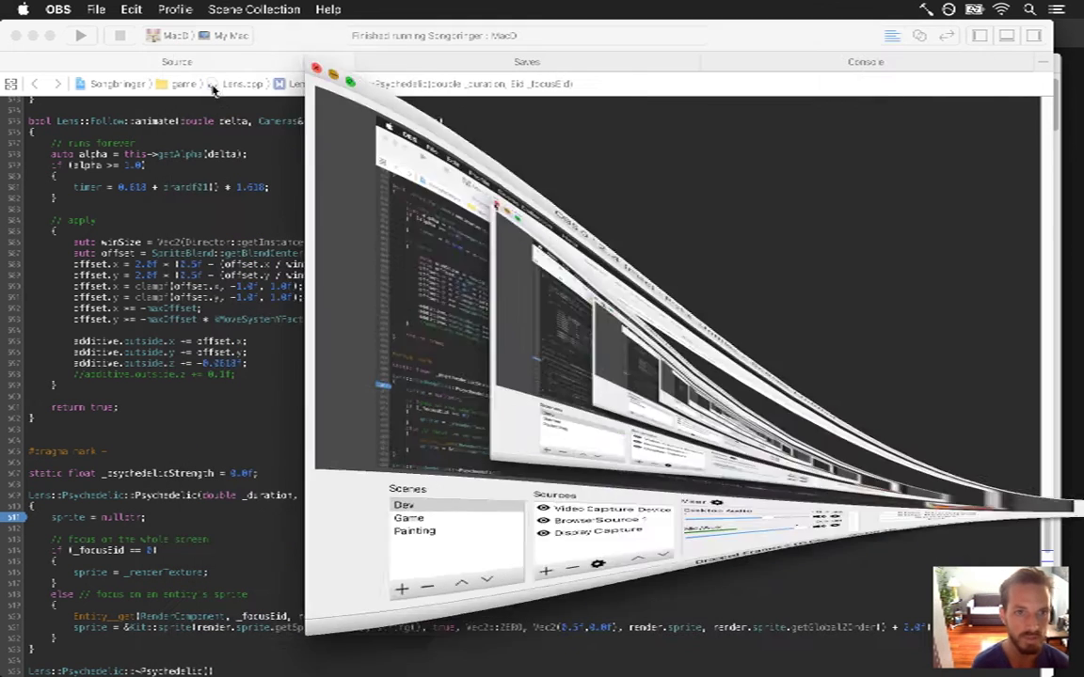
{"action": "left_click", "coordinate": [330, 538]}
- Move through the Psychedelic code to the constructor, then rerun until it pauses with _focusEid 849
{"action": "key", "text": "Down"}
{"action": "key", "text": "Down"}
{"action": "key", "text": "Down"}
{"action": "key", "text": "Down"}
{"action": "key", "text": "Down"}
{"action": "key", "text": "Down"}
{"action": "key", "text": "Down"}
{"action": "key", "text": "Down"}
{"action": "key", "text": "Down"}
{"action": "key", "text": "Down"}
{"action": "key", "text": "Down"}
{"action": "key", "text": "Down"}
{"action": "key", "text": "Down"}
{"action": "key", "text": "Down"}
{"action": "key", "text": "Down"}
{"action": "key", "text": "Down"}
{"action": "key", "text": "Down"}
{"action": "key", "text": "Down"}
{"action": "key", "text": "Down"}
{"action": "key", "text": "Down"}
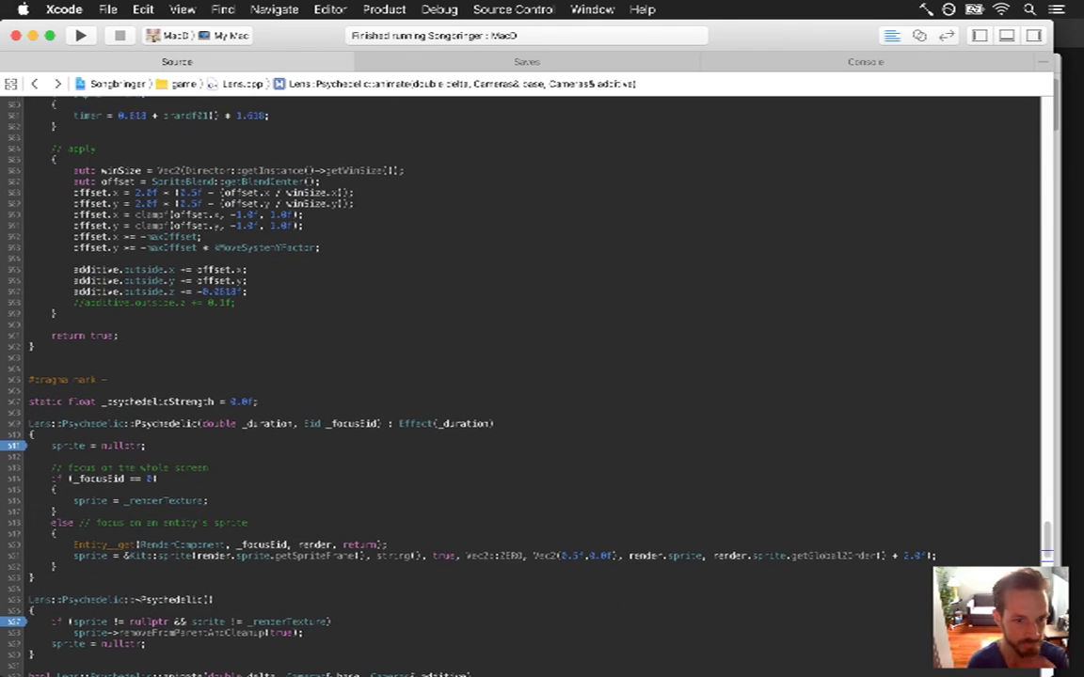
{"action": "key", "text": "Down"}
{"action": "key", "text": "Down"}
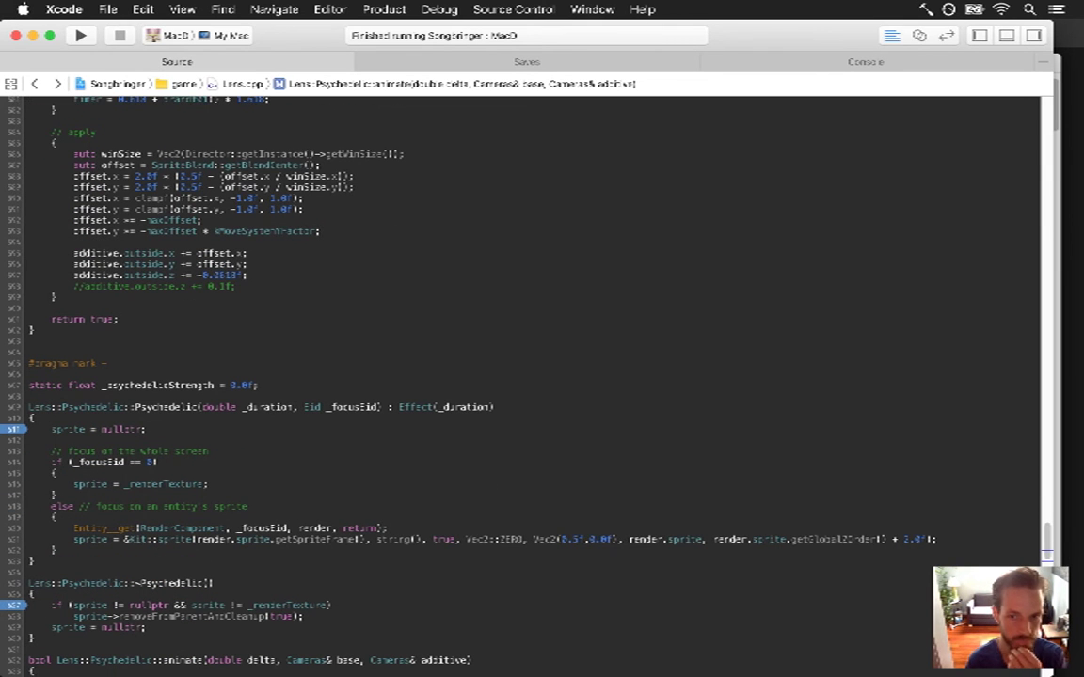
{"action": "key", "text": "Up"}
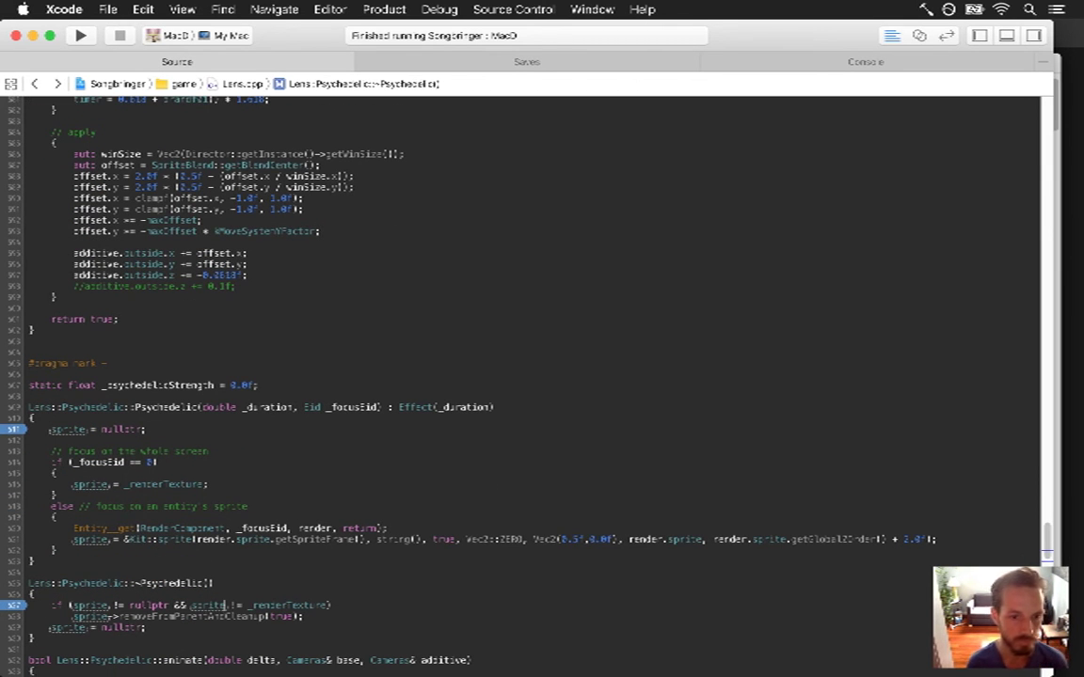
{"action": "key", "text": "Left"}
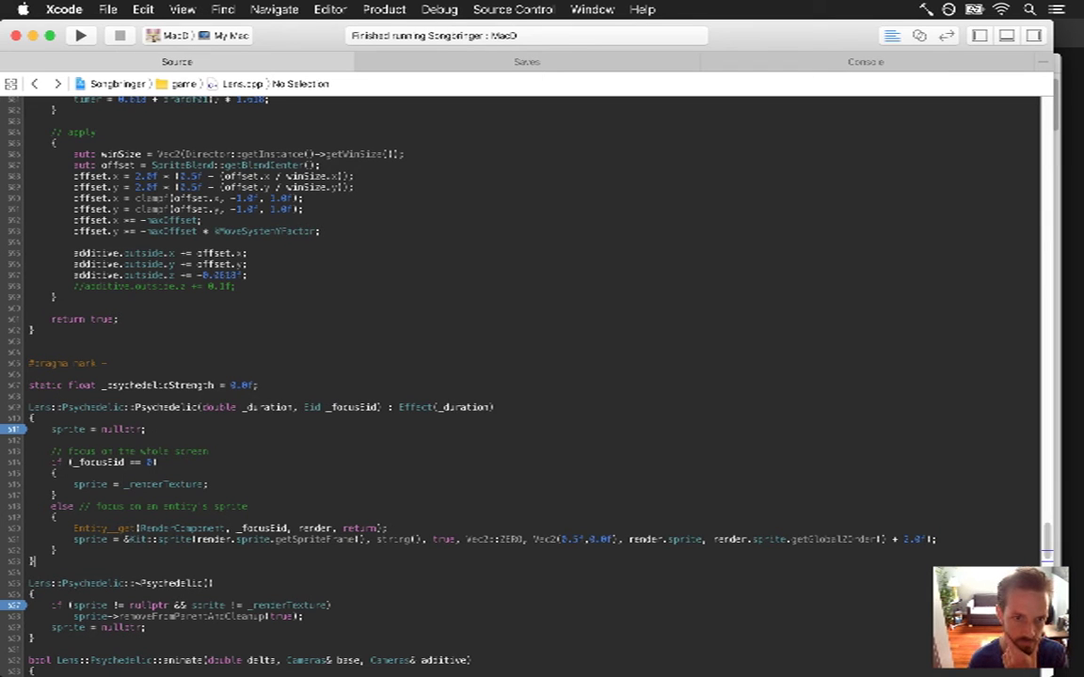
{"action": "left_click", "coordinate": [81, 36]}
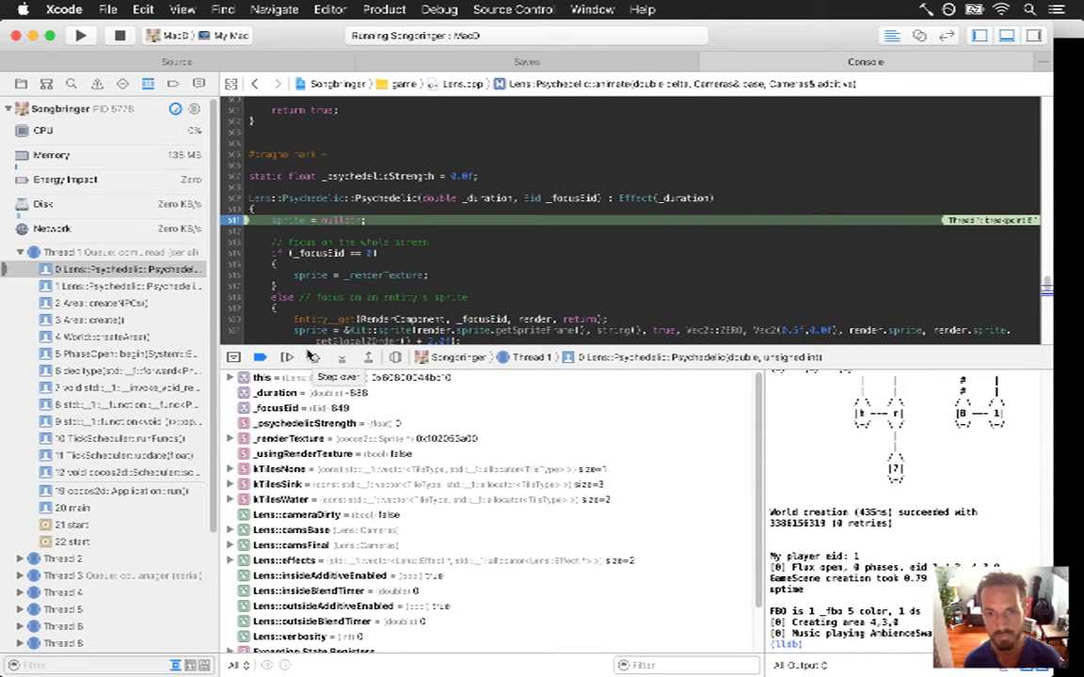
- Check _duration, follow frames up to Area::createNPCs, stop the game, and select e.ai.timer
{"action": "left_click", "coordinate": [325, 393]}
{"action": "left_click", "coordinate": [141, 284]}
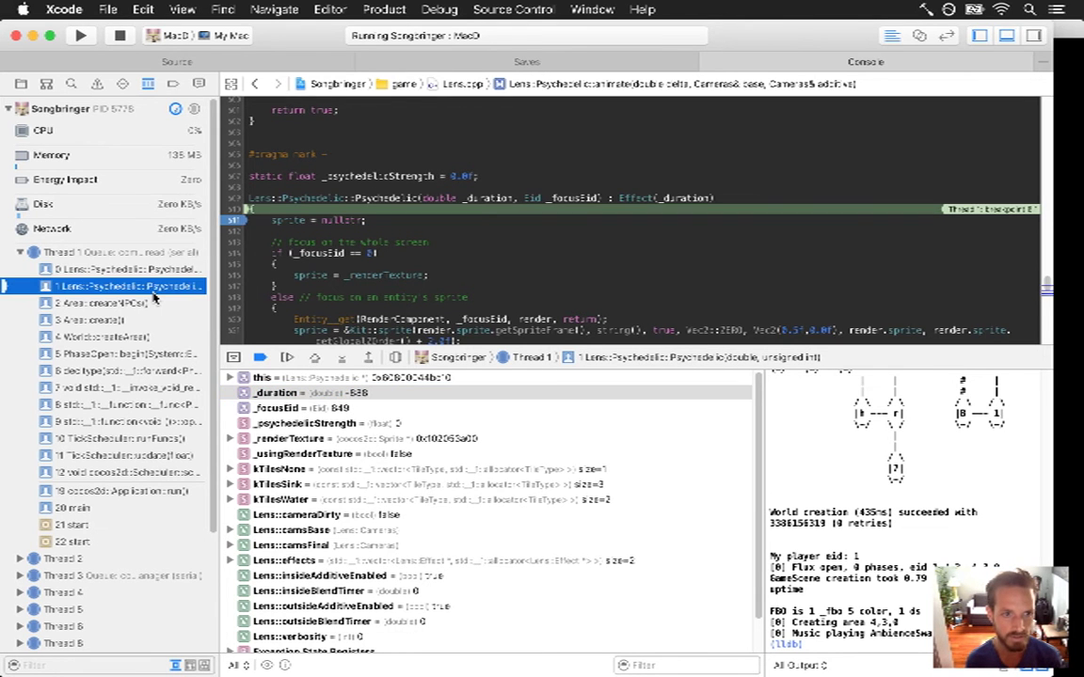
{"action": "left_click", "coordinate": [149, 303]}
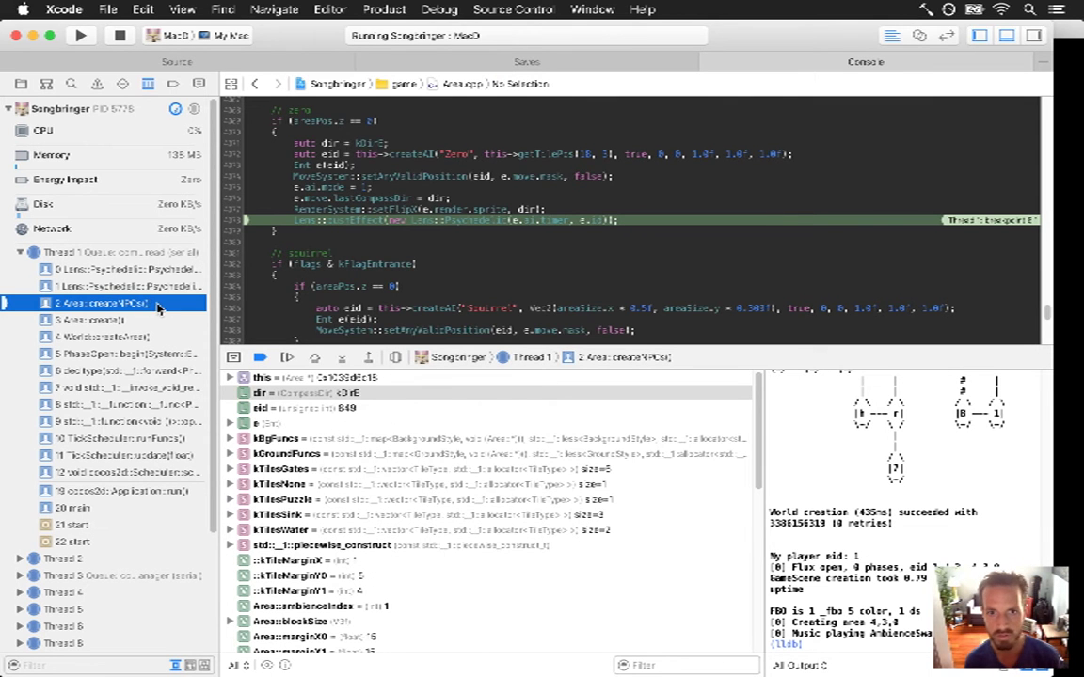
{"action": "left_click", "coordinate": [117, 34]}
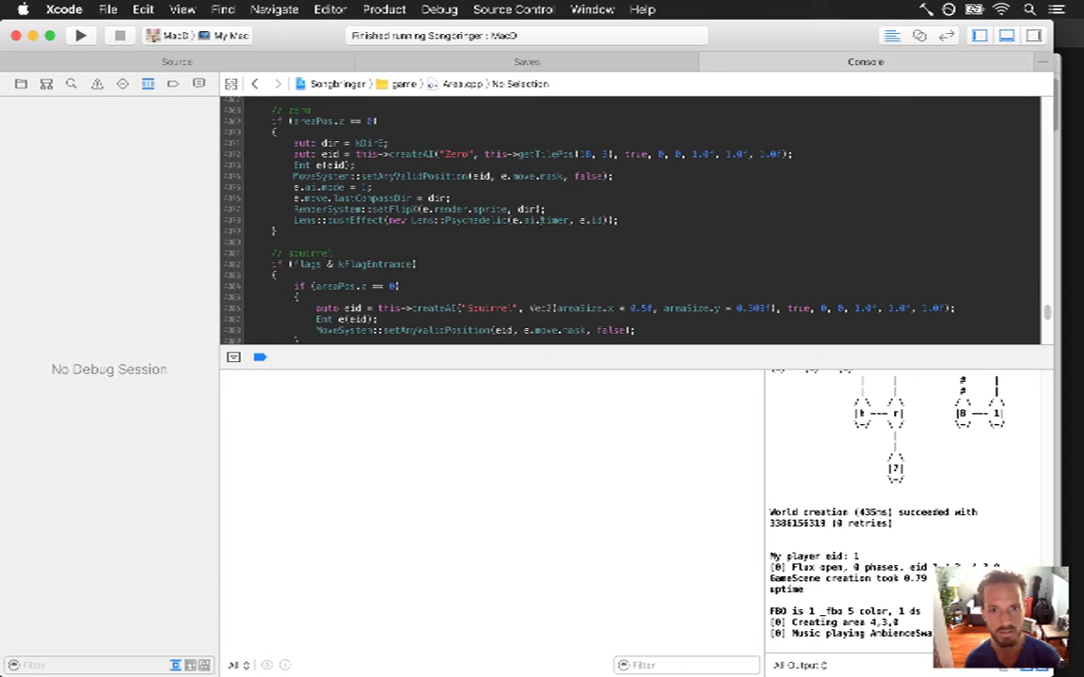
{"action": "left_click_drag", "start_coordinate": [509, 221], "coordinate": [570, 222]}
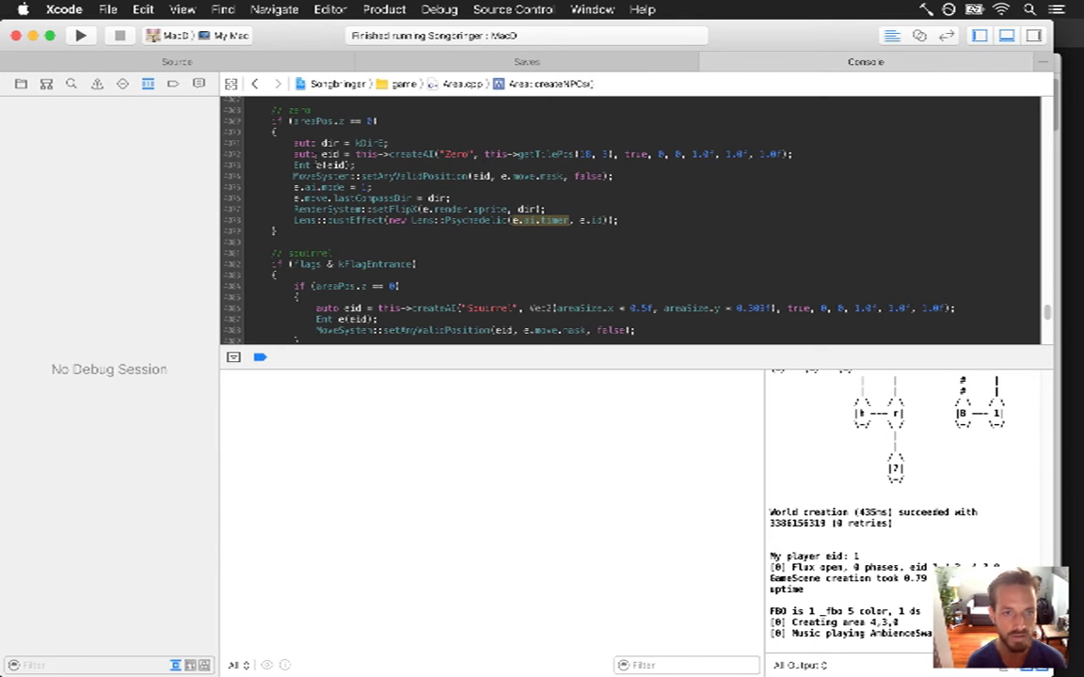
{"action": "left_click", "coordinate": [153, 64]}
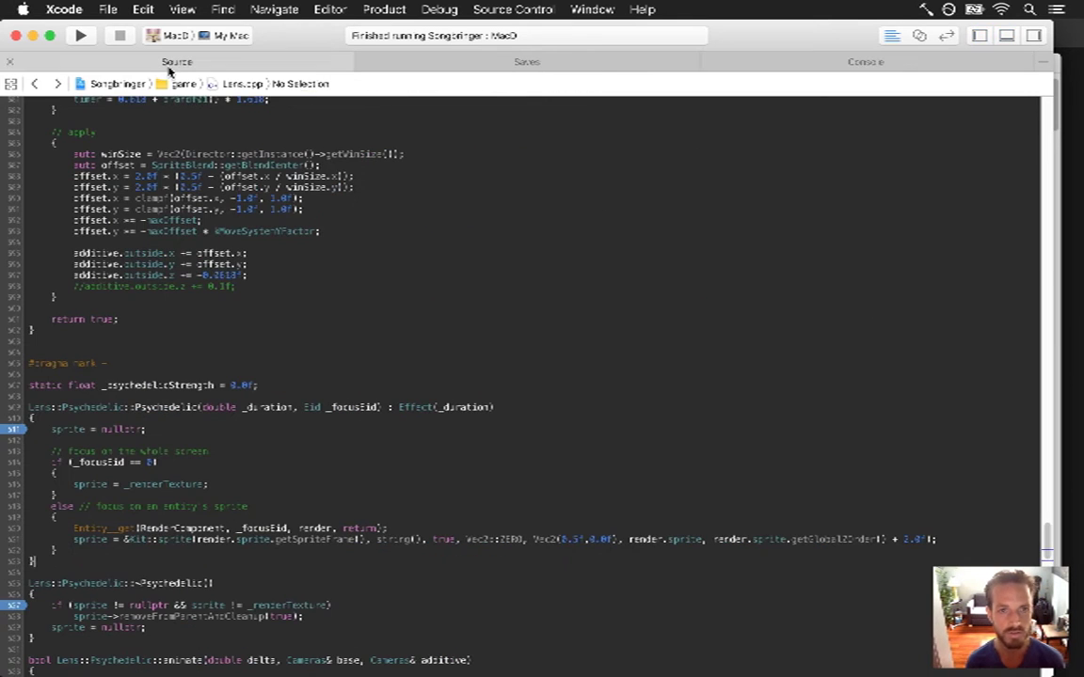
- Jump to Lens::Effect::Effect, break on its timer assignment line, and rebuild and run
{"action": "left_click", "coordinate": [258, 429]}
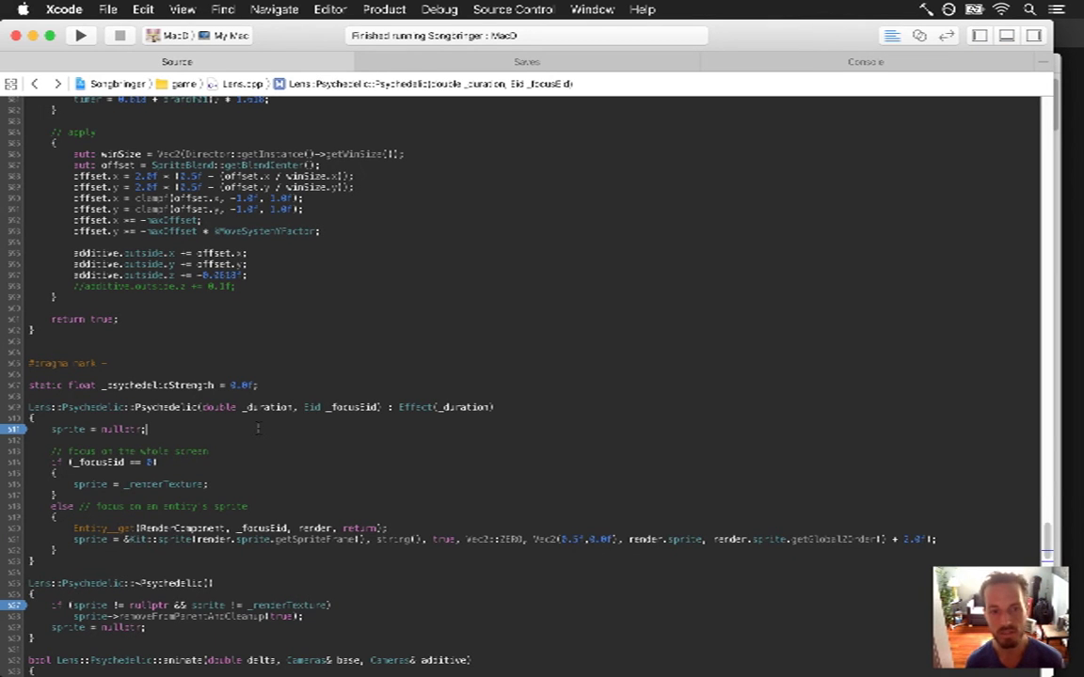
{"action": "left_click", "coordinate": [297, 84]}
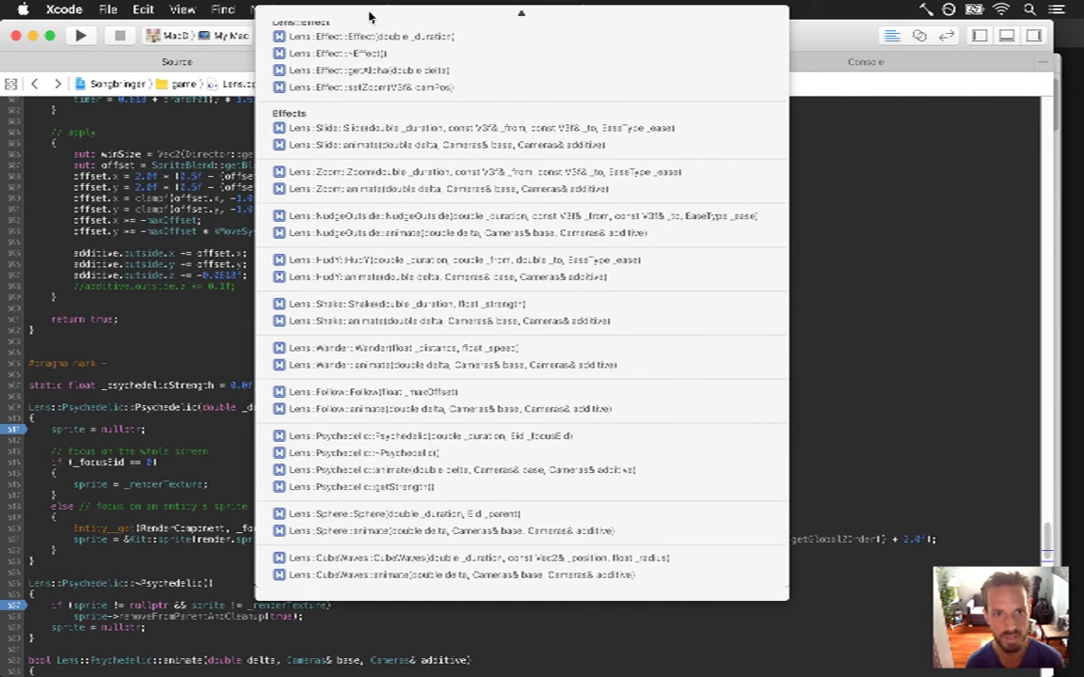
{"action": "left_click", "coordinate": [346, 103]}
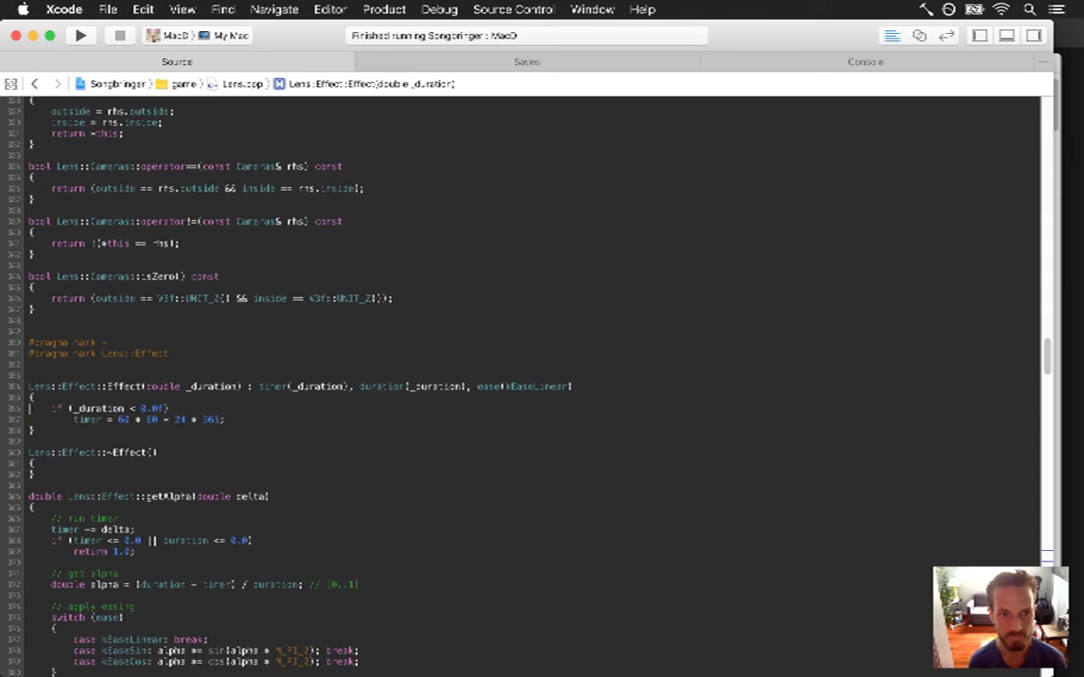
{"action": "left_click", "coordinate": [13, 420]}
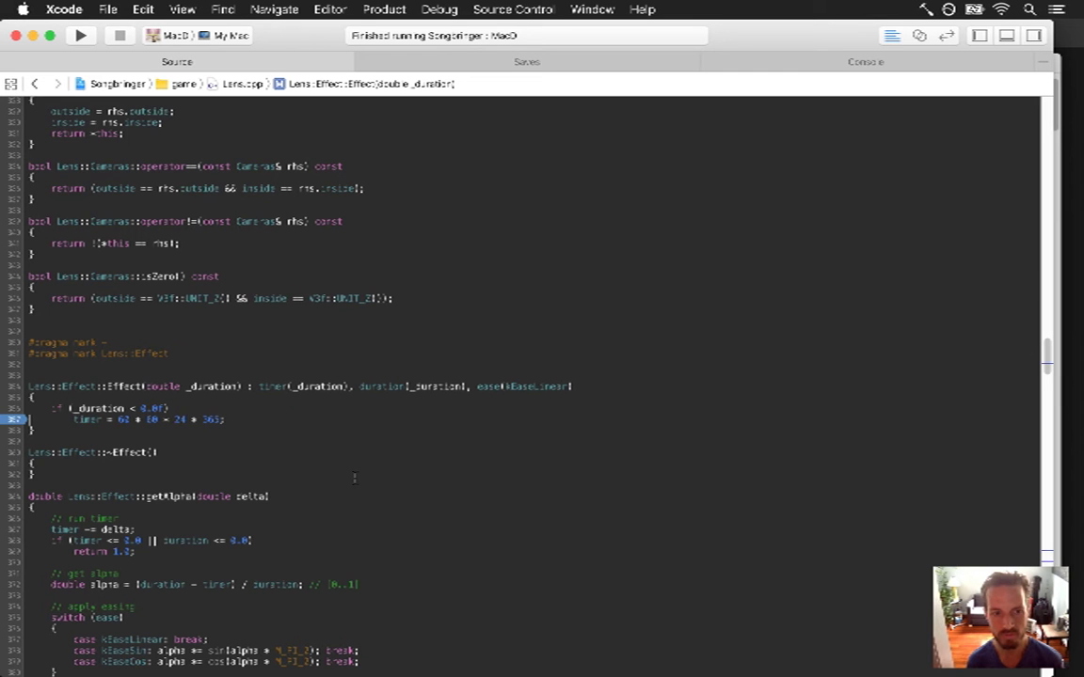
{"action": "key", "text": "super+r"}
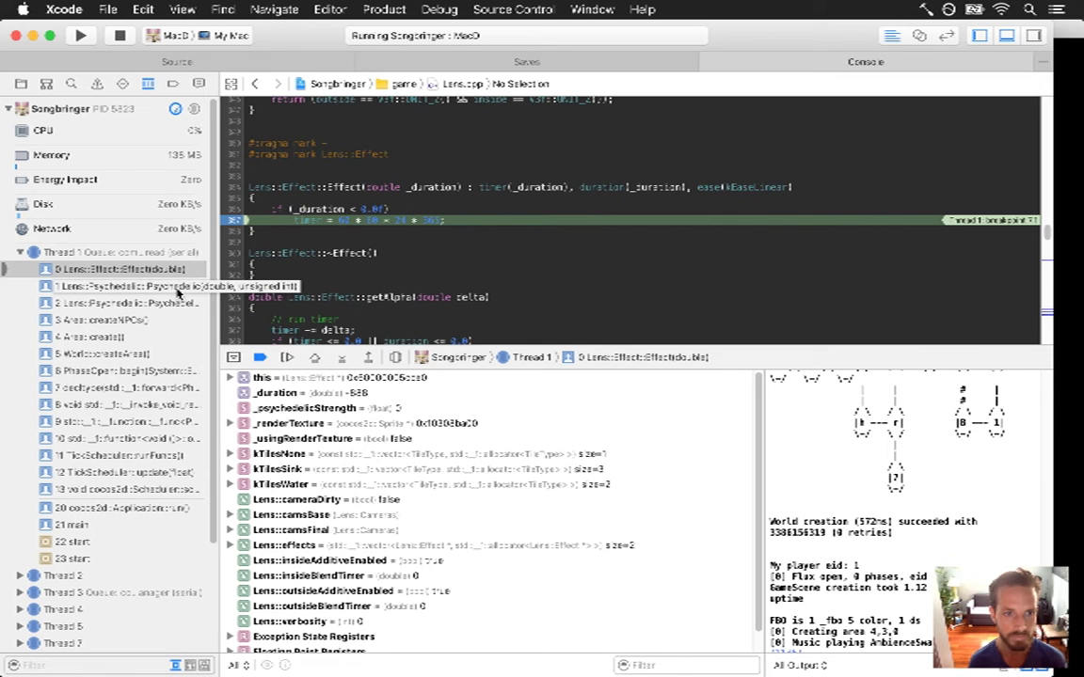
- Inspect frame 1, delete the sprite = nullptr breakpoint, and continue execution
{"action": "left_click", "coordinate": [177, 287]}
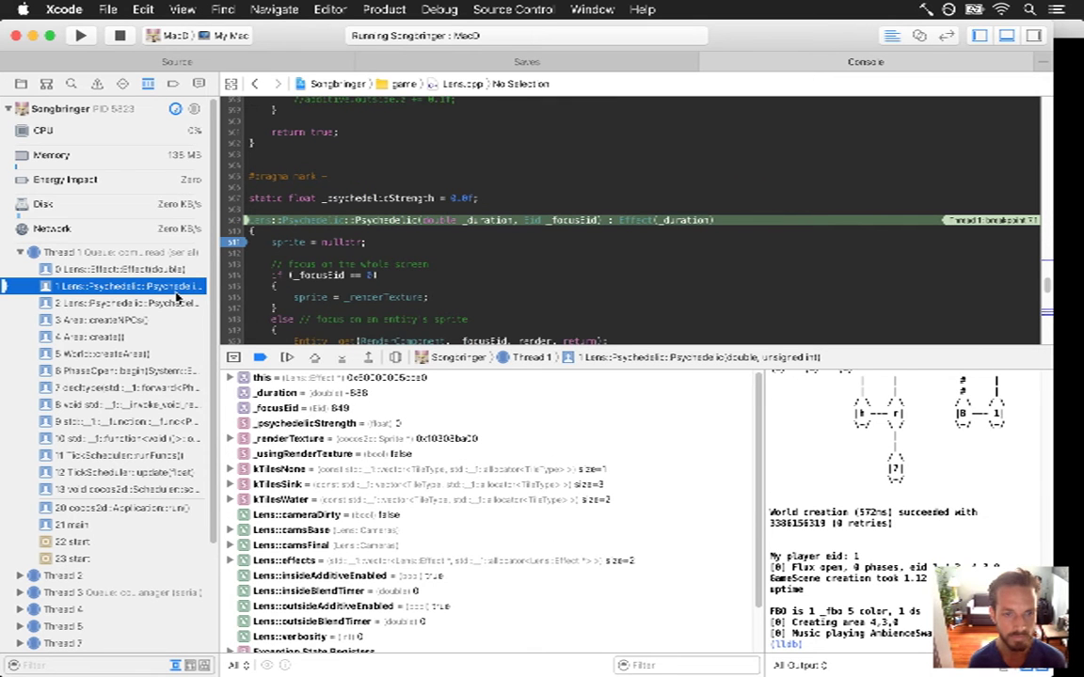
{"action": "right_click", "coordinate": [232, 243]}
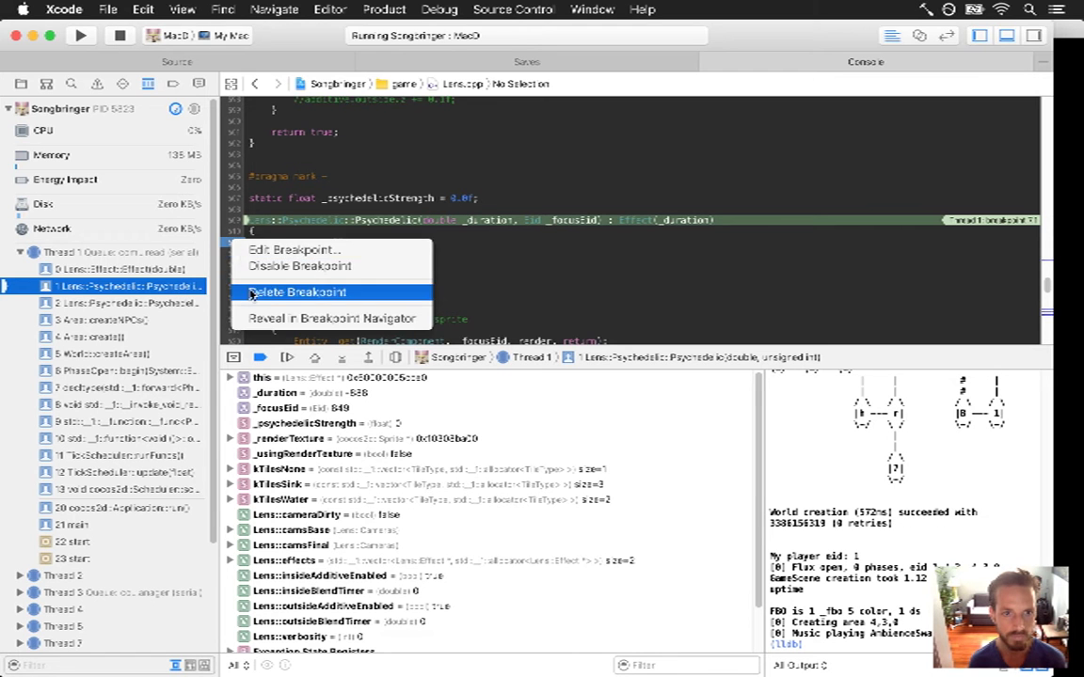
{"action": "left_click", "coordinate": [249, 291]}
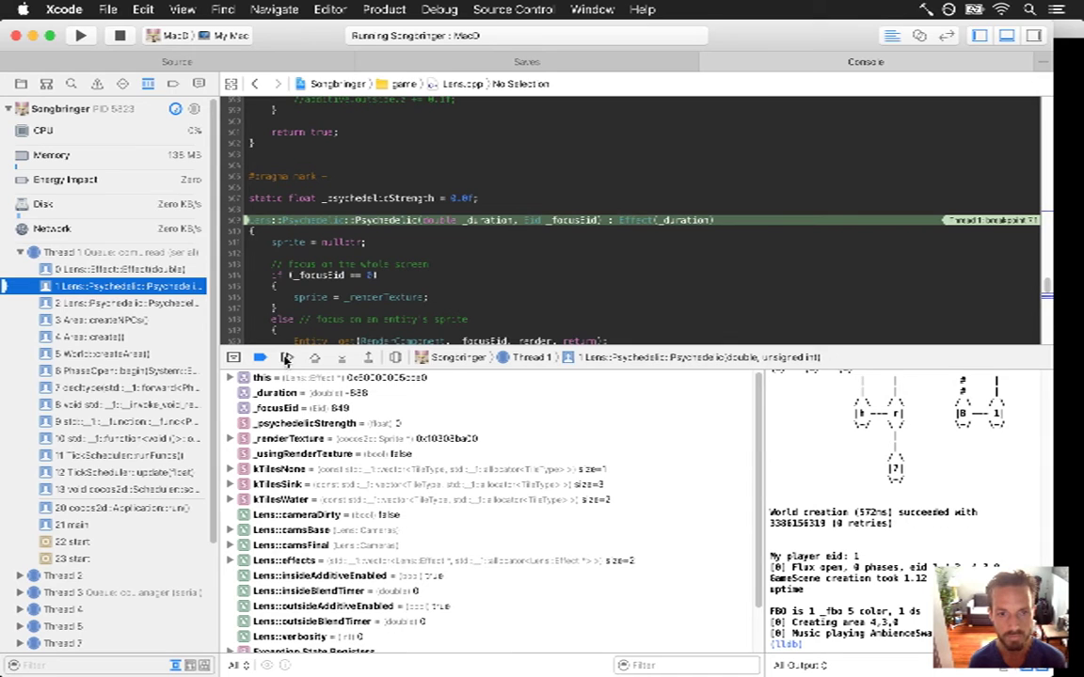
{"action": "left_click", "coordinate": [287, 360]}
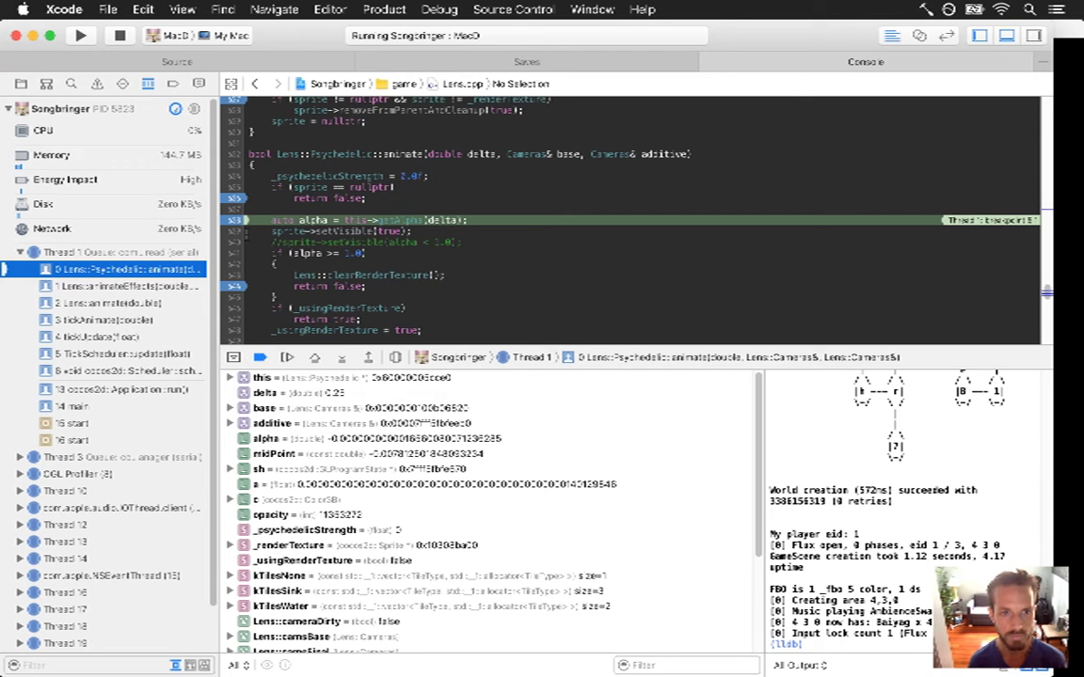
- Stop the running game and wrap the one-year timer assignment in its own braces under the negative-duration check
{"action": "left_click", "coordinate": [287, 358]}
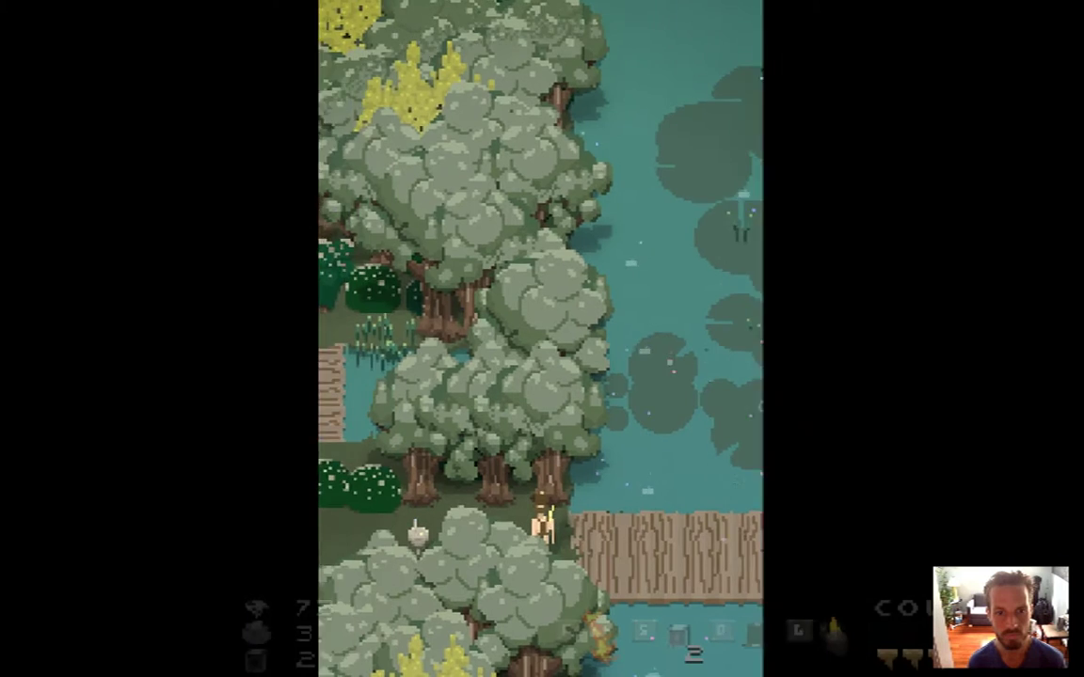
{"action": "key", "text": "super+q"}
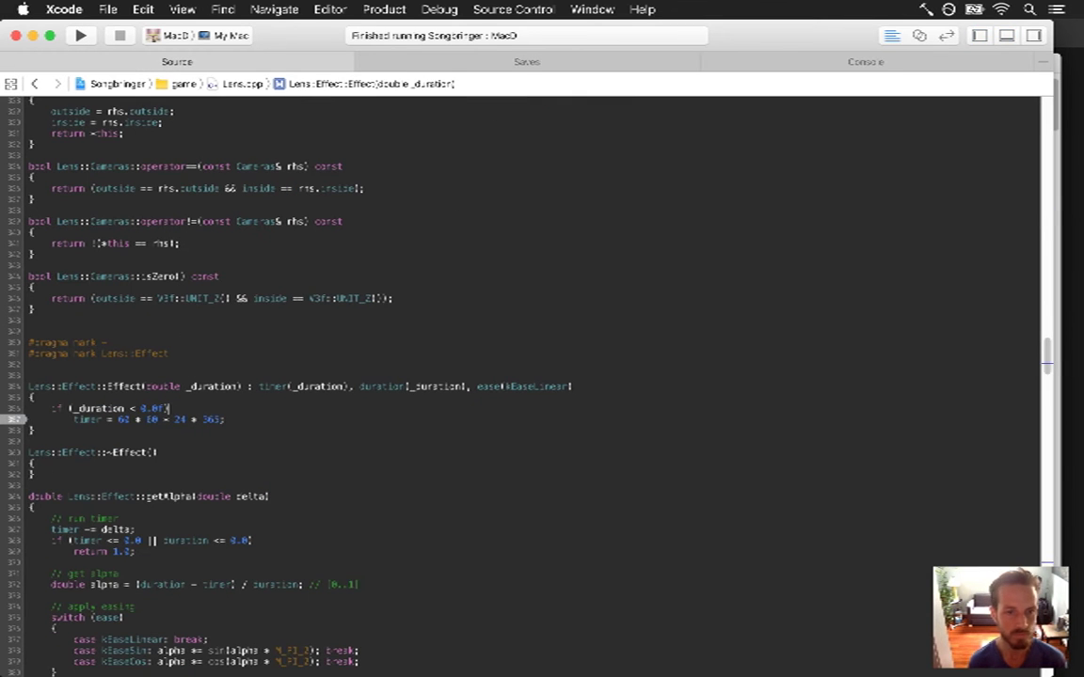
{"action": "type", "text": "{"}
{"action": "key", "text": "Return"}
{"action": "key", "text": "super+Right"}
{"action": "key", "text": "Return"}
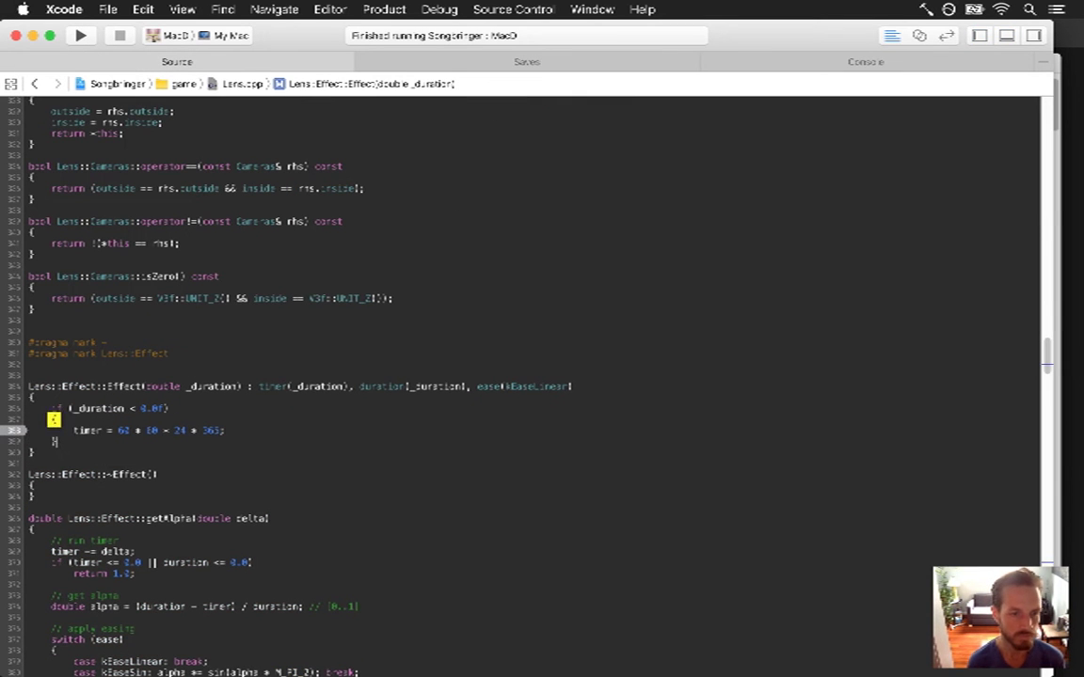
{"action": "right_click", "coordinate": [14, 430]}
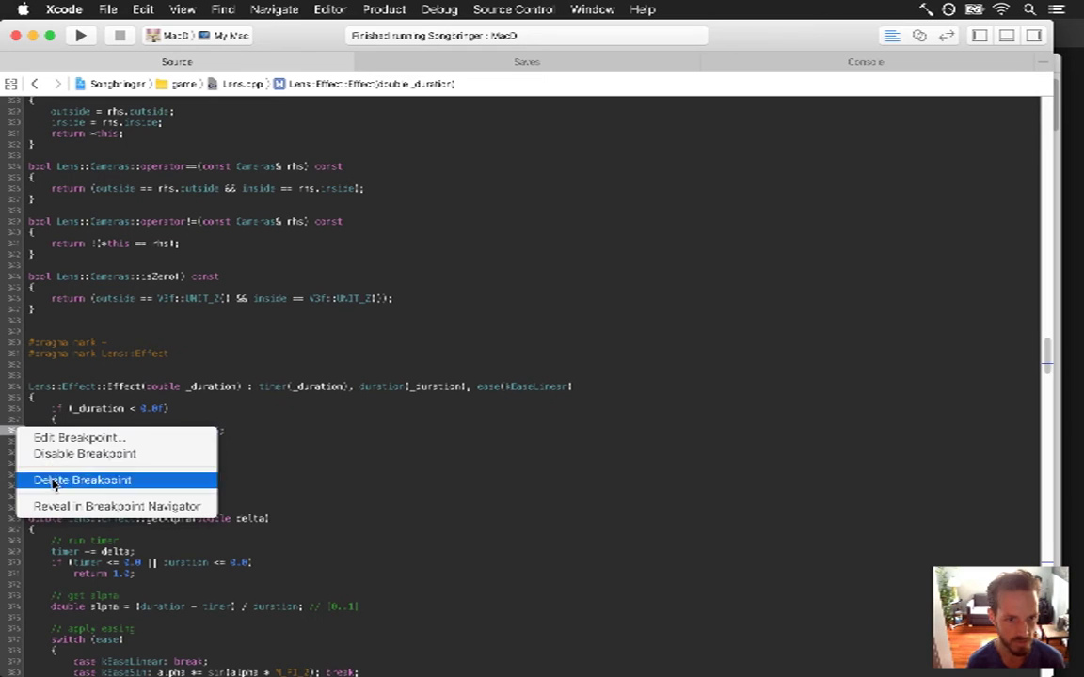
- Delete the timer-line breakpoint, add Assert(false, "Negative duration on Lens::Effect"); above it, and relaunch
{"action": "left_click", "coordinate": [57, 480]}
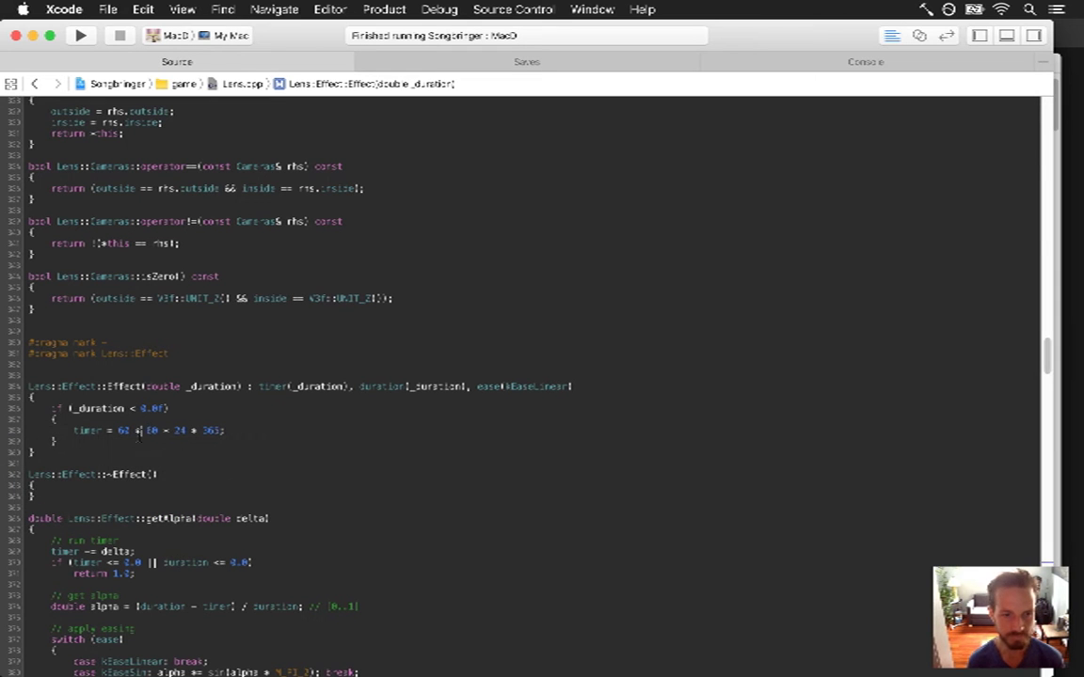
{"action": "left_click", "coordinate": [126, 419]}
{"action": "key", "text": "Return"}
{"action": "type", "text": "Assert(false"}
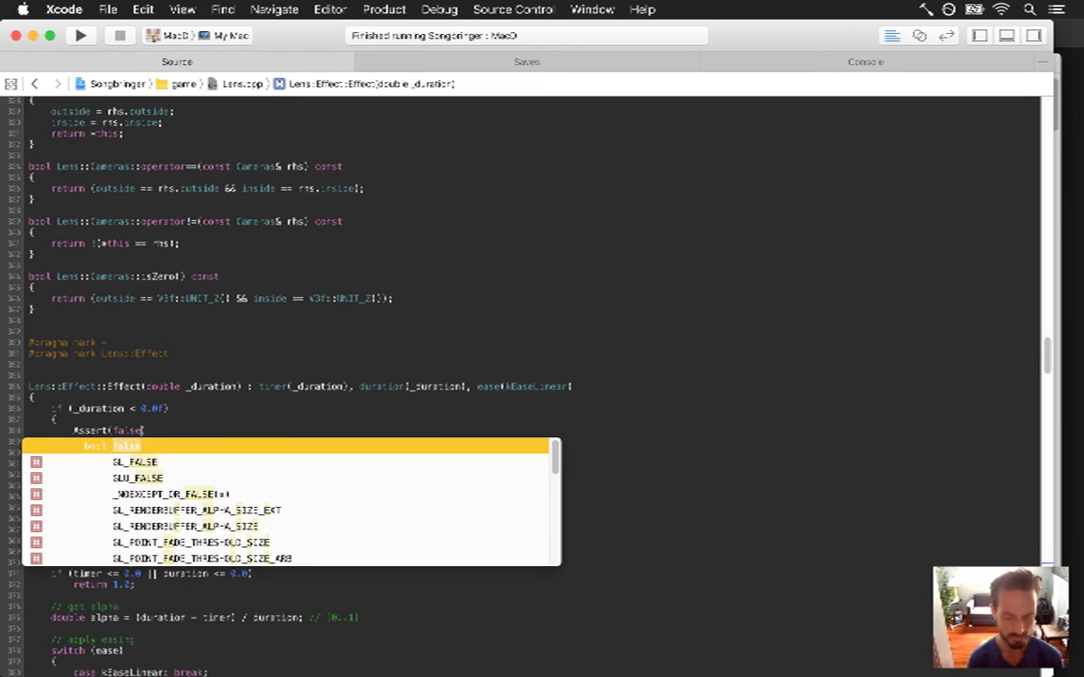
{"action": "type", "text": ", \"\")"}
{"action": "type", "text": "Negative dura"}
{"action": "type", "text": "tion for "}
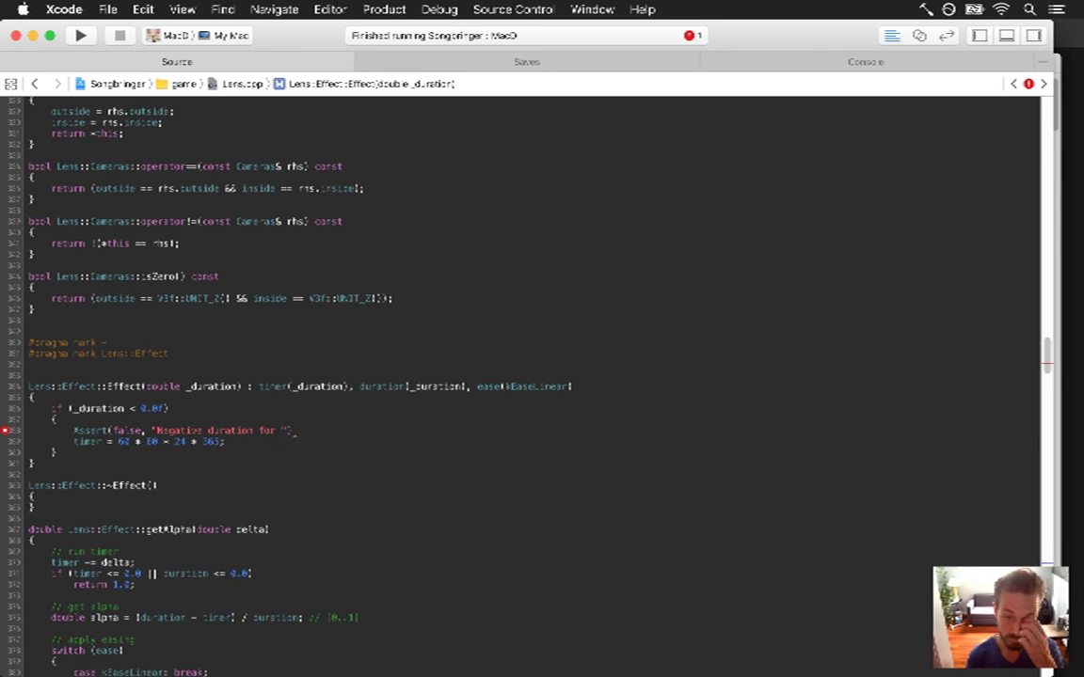
{"action": "type", "text": "Len"}
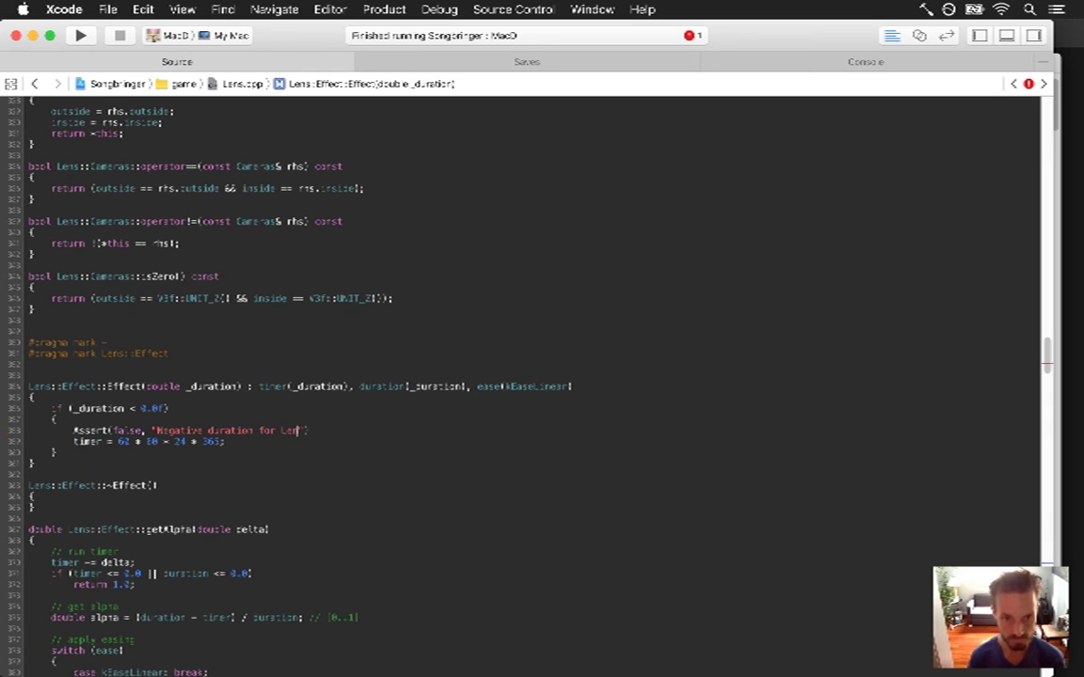
{"action": "key", "text": "BackSpace"}
{"action": "key", "text": "BackSpace"}
{"action": "key", "text": "BackSpace"}
{"action": "key", "text": "BackSpace"}
{"action": "key", "text": "BackSpace"}
{"action": "key", "text": "BackSpace"}
{"action": "key", "text": "BackSpace"}
{"action": "type", "text": "on "}
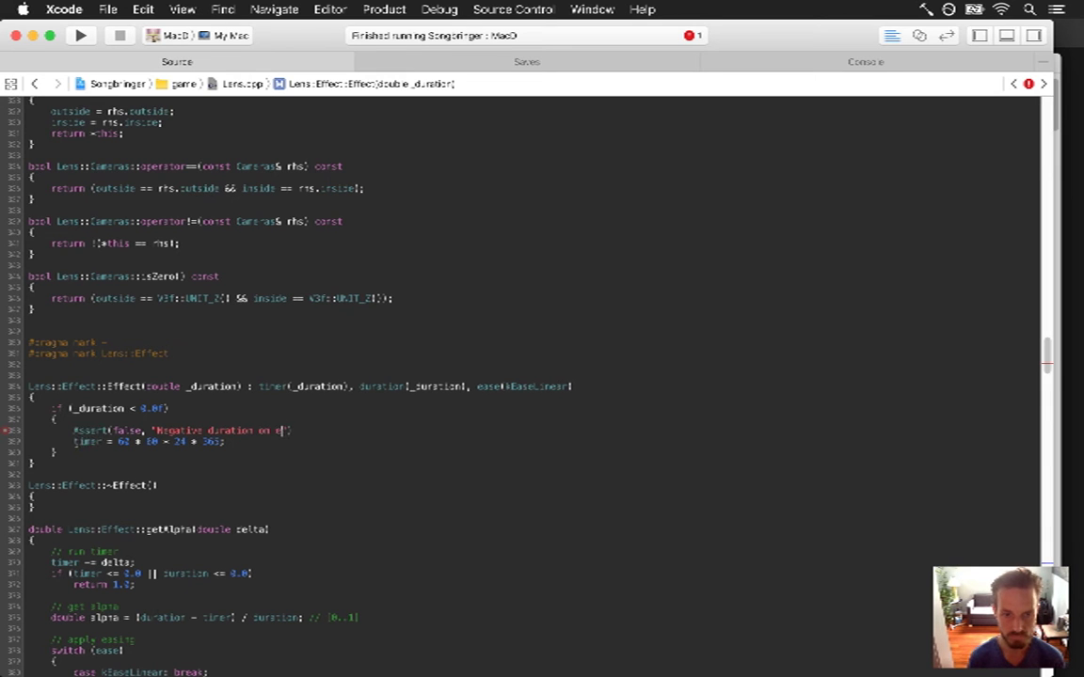
{"action": "type", "text": "Lens::"}
{"action": "type", "text": "Effect\")"}
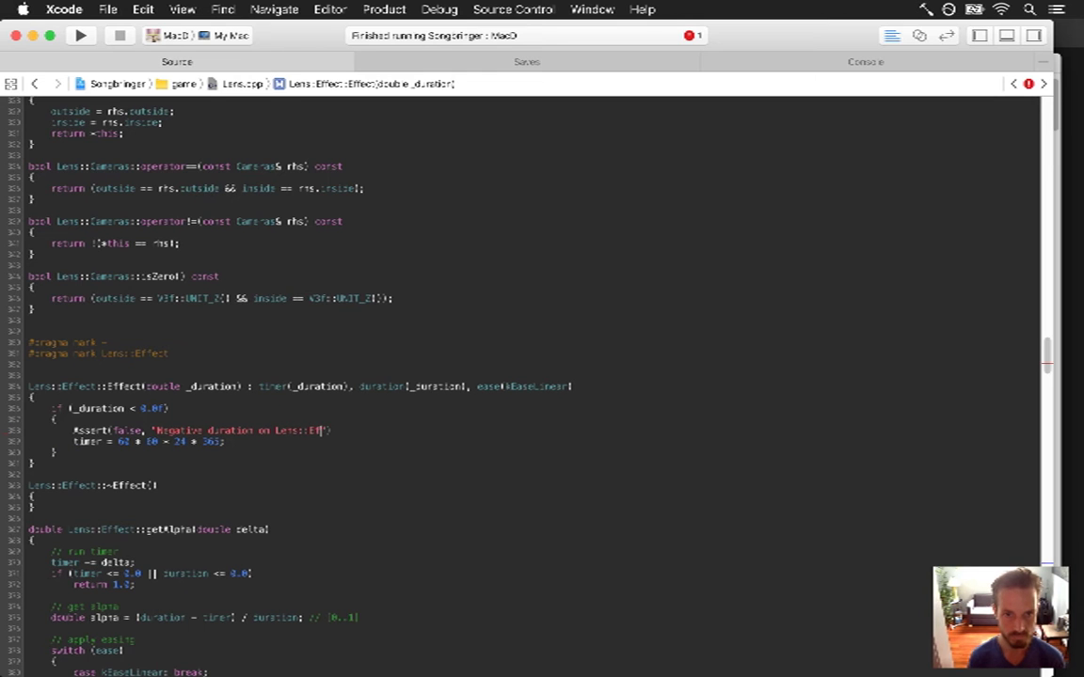
{"action": "type", "text": ";"}
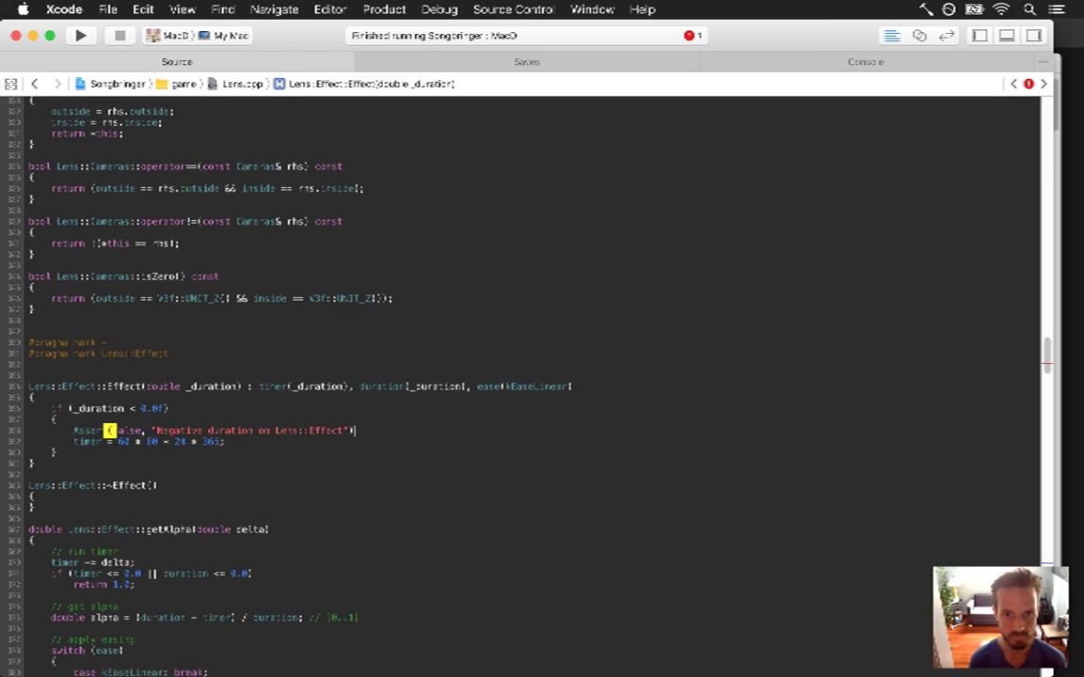
{"action": "key", "text": "super+r"}
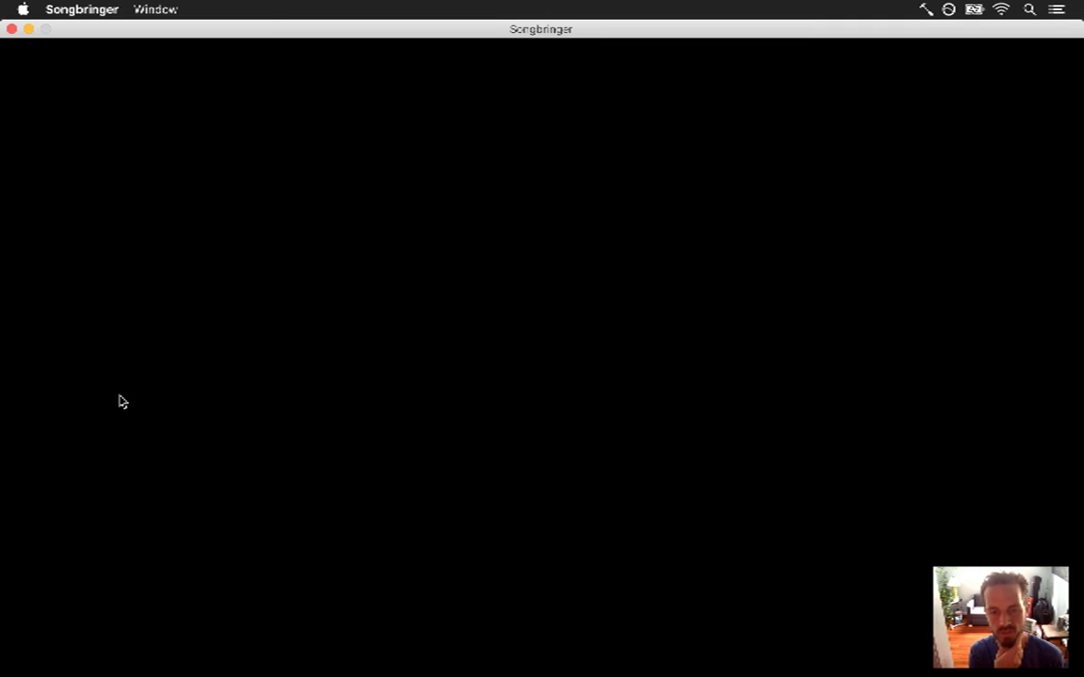
- Back in Xcode, inspect the assert's call stack, including the Psychedelic constructor frame
{"action": "key", "text": "super+Tab"}
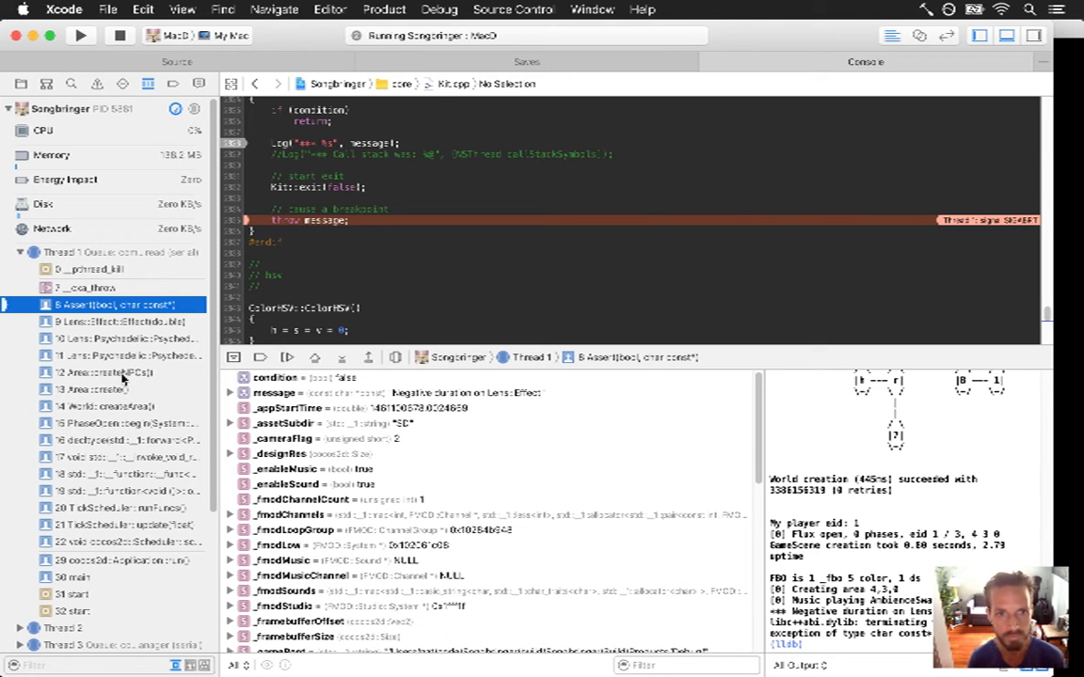
{"action": "left_click", "coordinate": [149, 321]}
{"action": "left_click", "coordinate": [160, 339]}
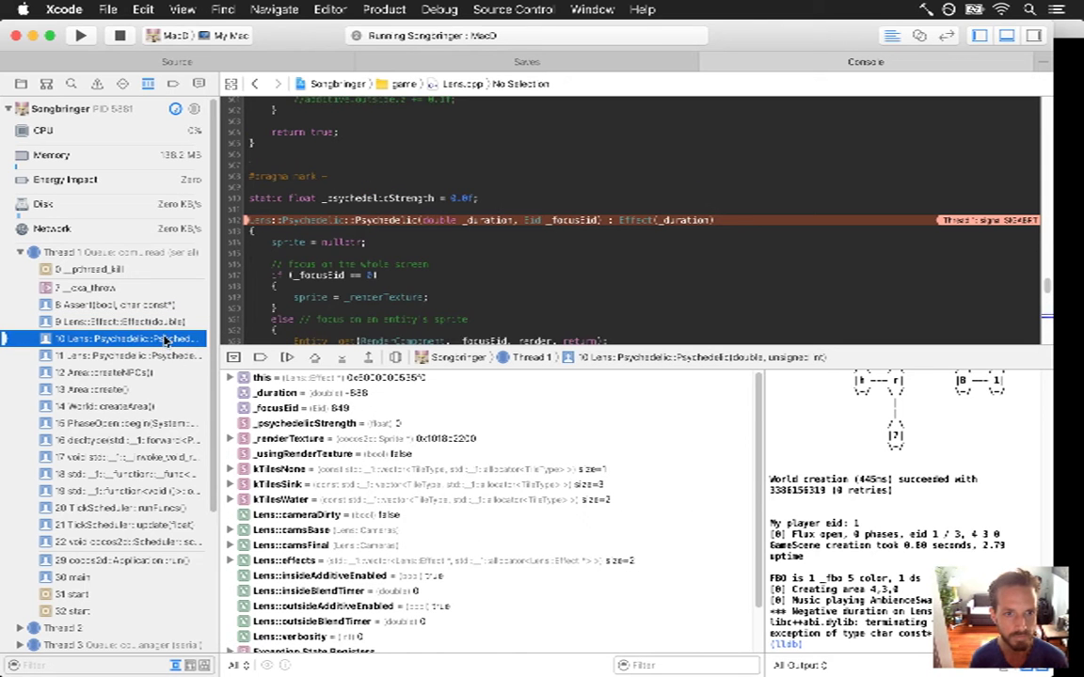
{"action": "left_click", "coordinate": [167, 323]}
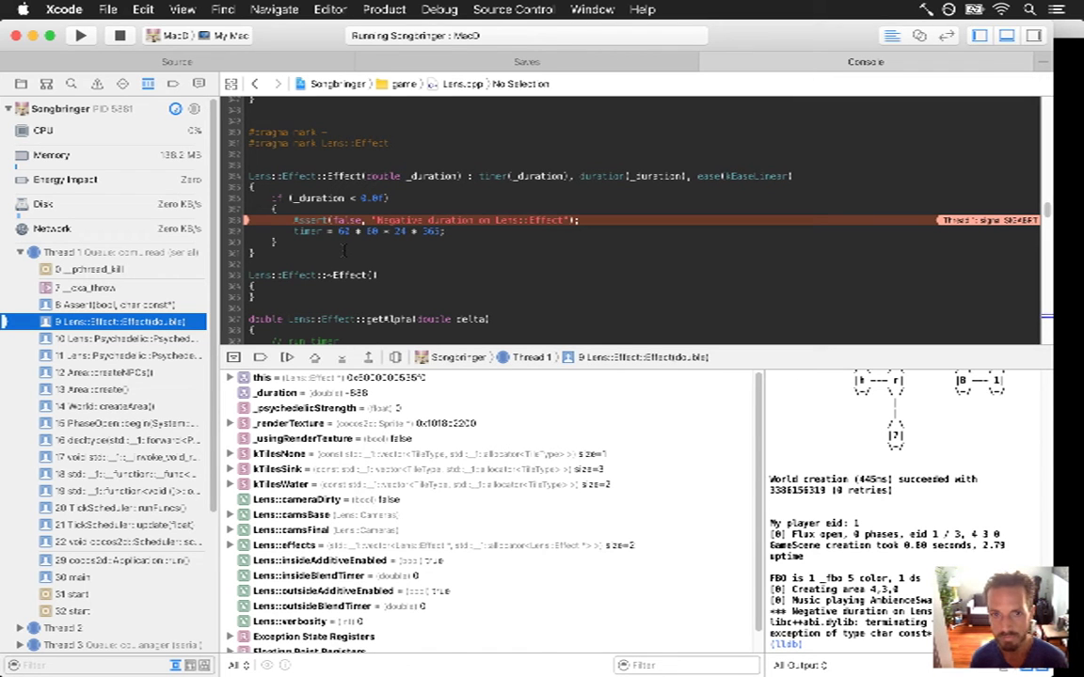
- Add a commented-out "duration = timer;" line below the timer line and stop the debug session
{"action": "left_click", "coordinate": [336, 231]}
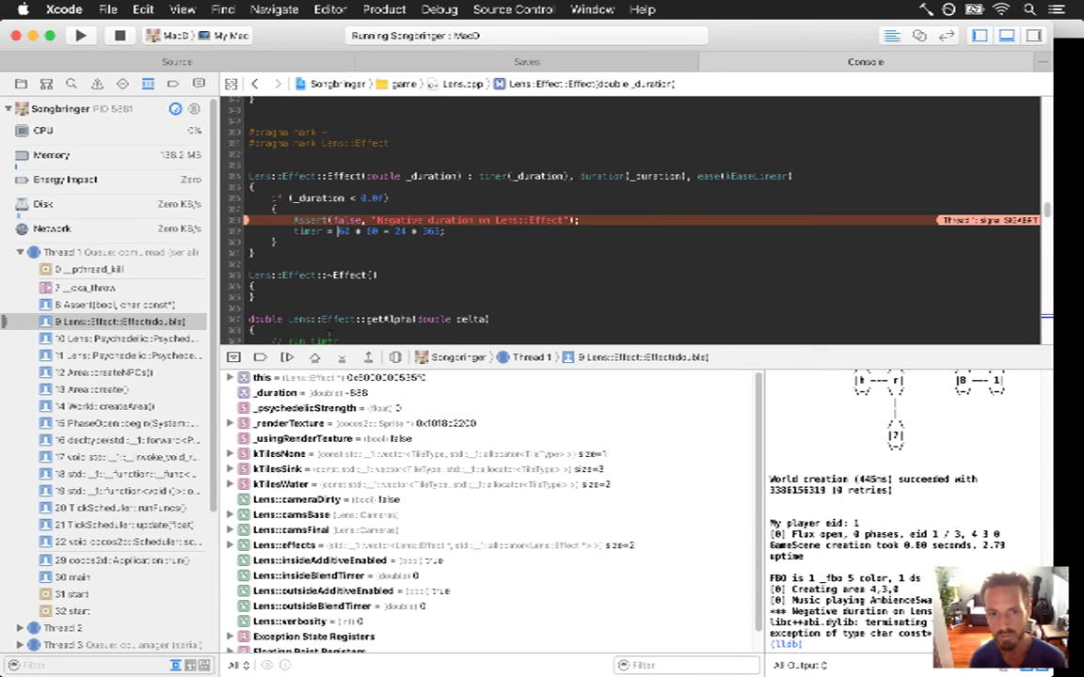
{"action": "type", "text": "duration ="}
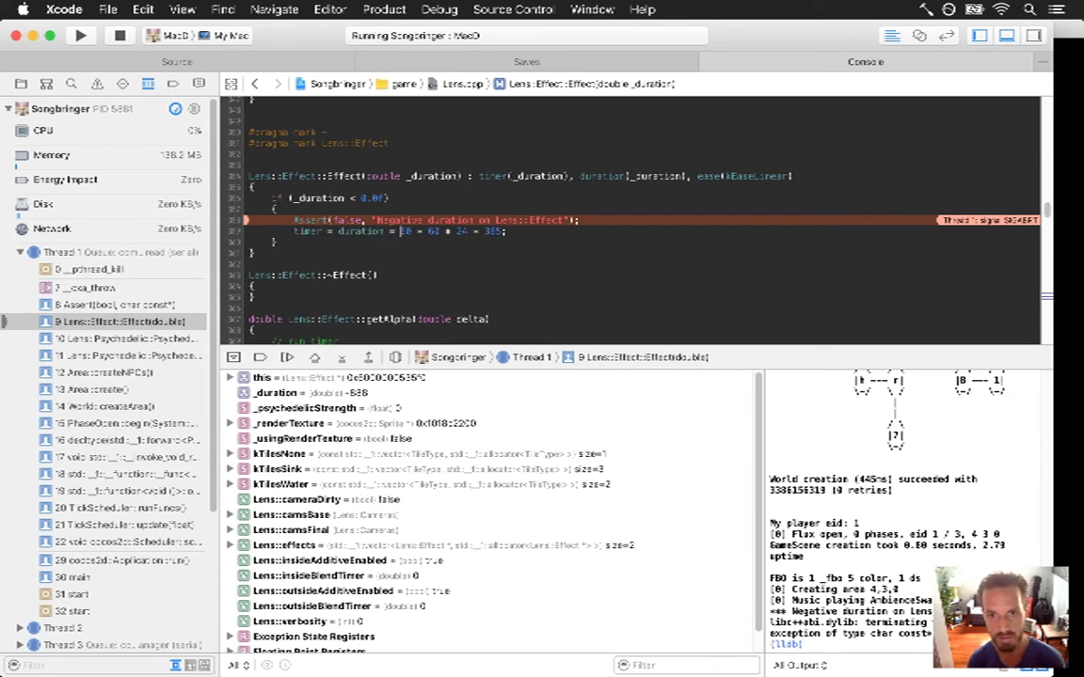
{"action": "key", "text": "BackSpace"}
{"action": "key", "text": "BackSpace"}
{"action": "key", "text": "BackSpace"}
{"action": "key", "text": "BackSpace"}
{"action": "key", "text": "BackSpace"}
{"action": "key", "text": "BackSpace"}
{"action": "key", "text": "BackSpace"}
{"action": "key", "text": "BackSpace"}
{"action": "key", "text": "BackSpace"}
{"action": "key", "text": "BackSpace"}
{"action": "key", "text": "BackSpace"}
{"action": "key", "text": "super+Right"}
{"action": "key", "text": "Return"}
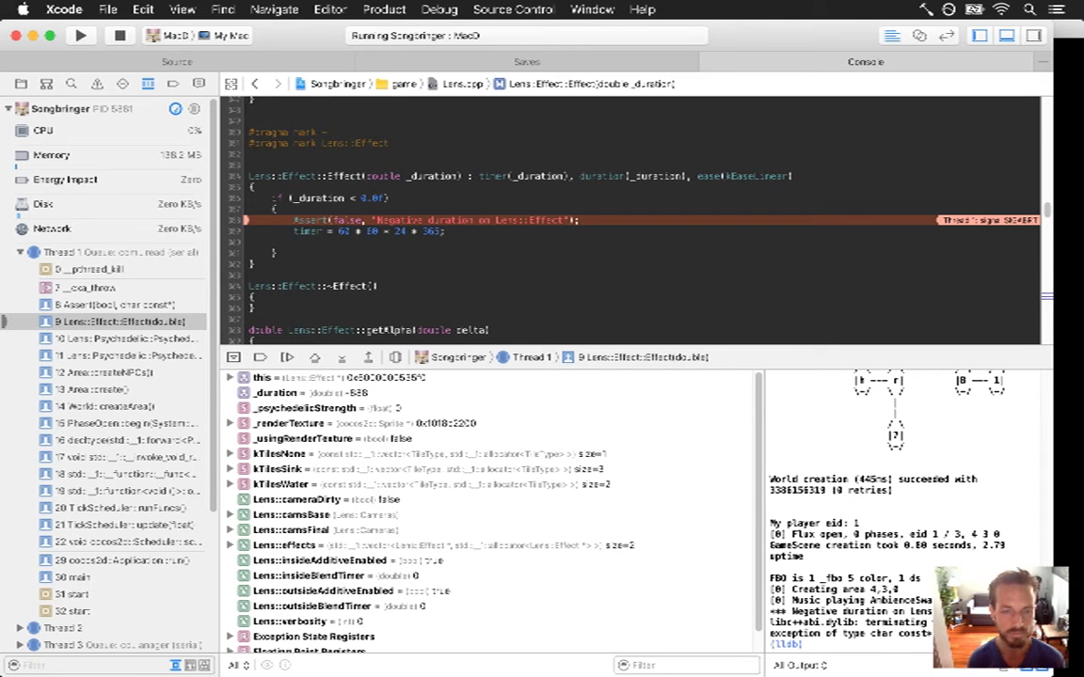
{"action": "type", "text": "duration = "}
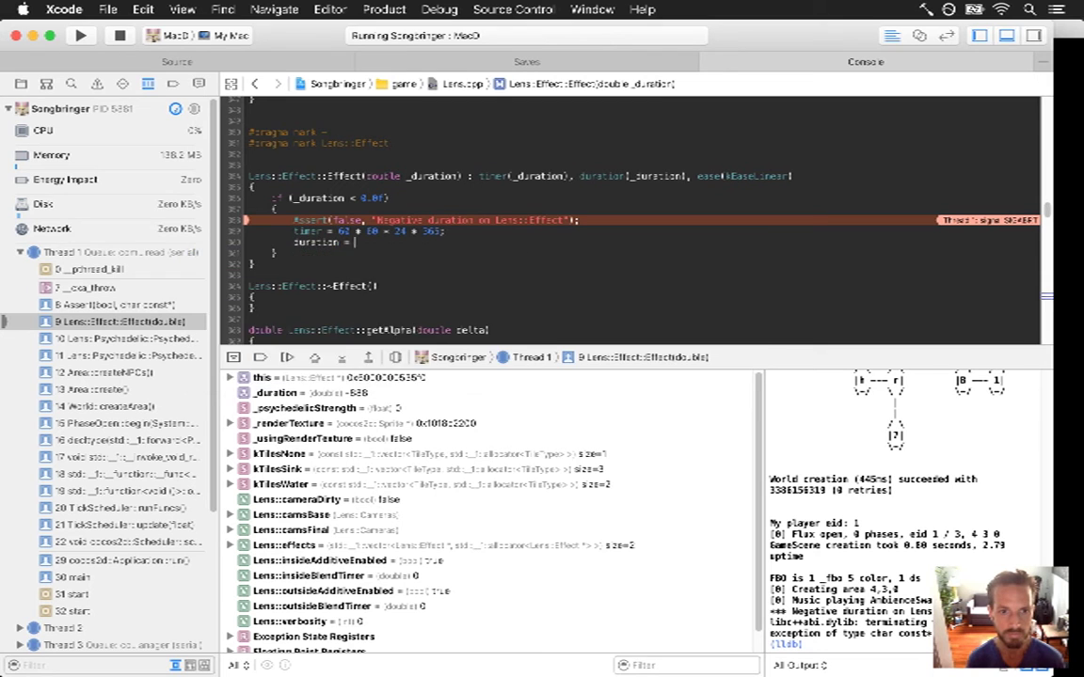
{"action": "type", "text": "timer;//"}
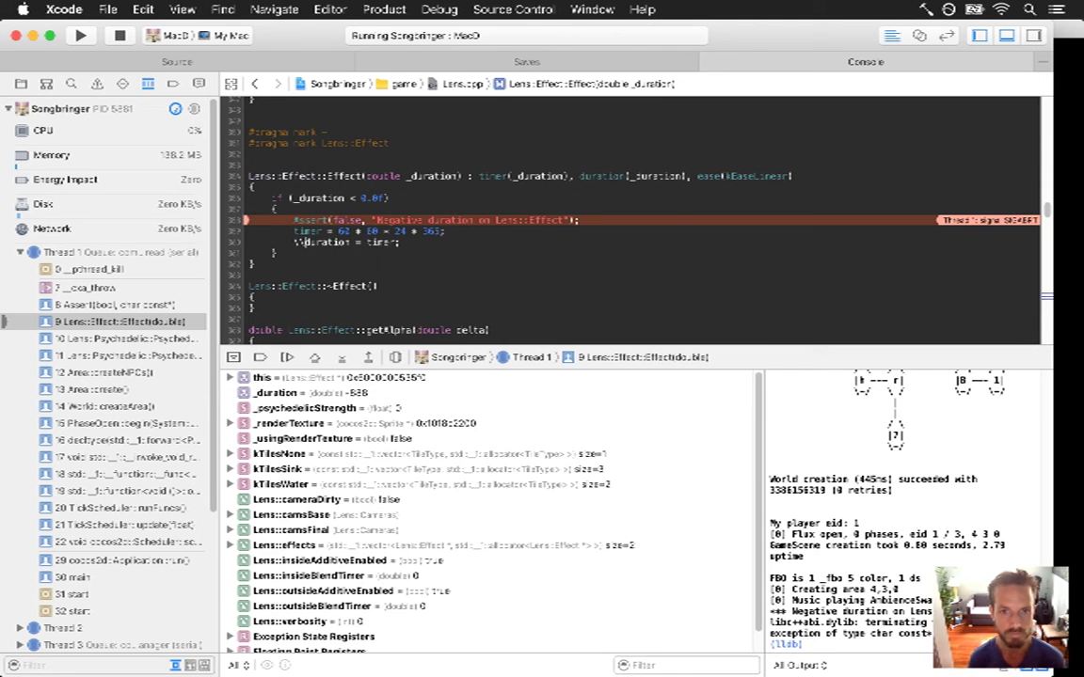
{"action": "left_click", "coordinate": [121, 35]}
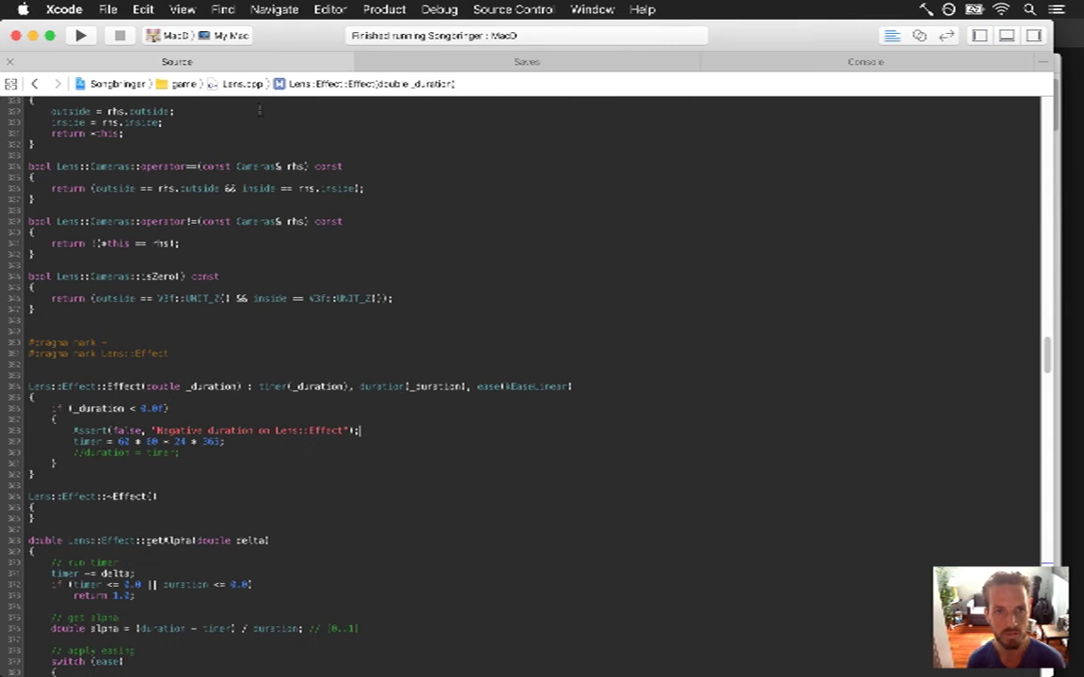
- Inspect the negative-duration block and its assert line, then go back to Lens::Psychedelic's constructor
{"action": "left_click_drag", "start_coordinate": [29, 408], "coordinate": [162, 461]}
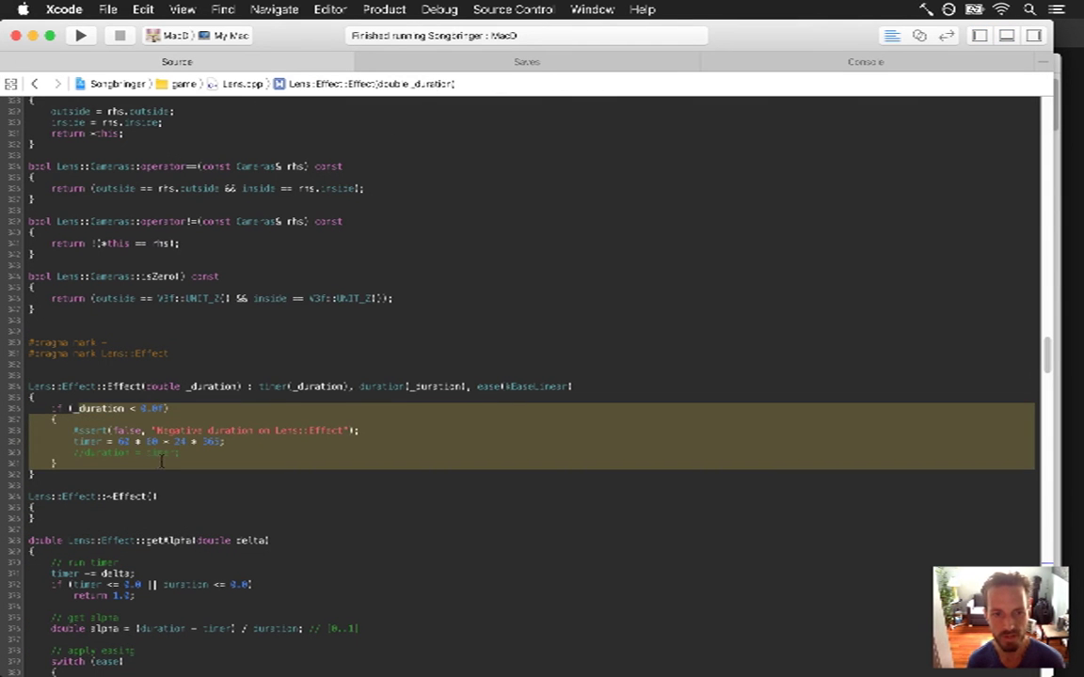
{"action": "left_click", "coordinate": [162, 461]}
{"action": "left_click_drag", "start_coordinate": [74, 441], "coordinate": [356, 431]}
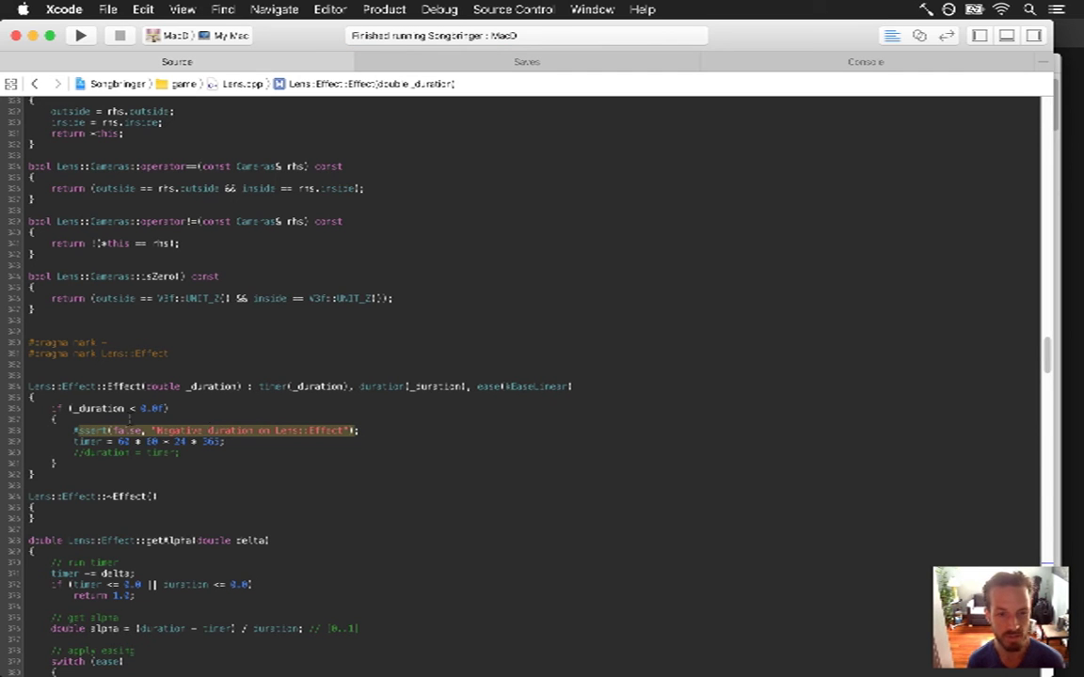
{"action": "left_click", "coordinate": [129, 420]}
{"action": "double_click", "coordinate": [83, 431]}
{"action": "key", "text": "Left"}
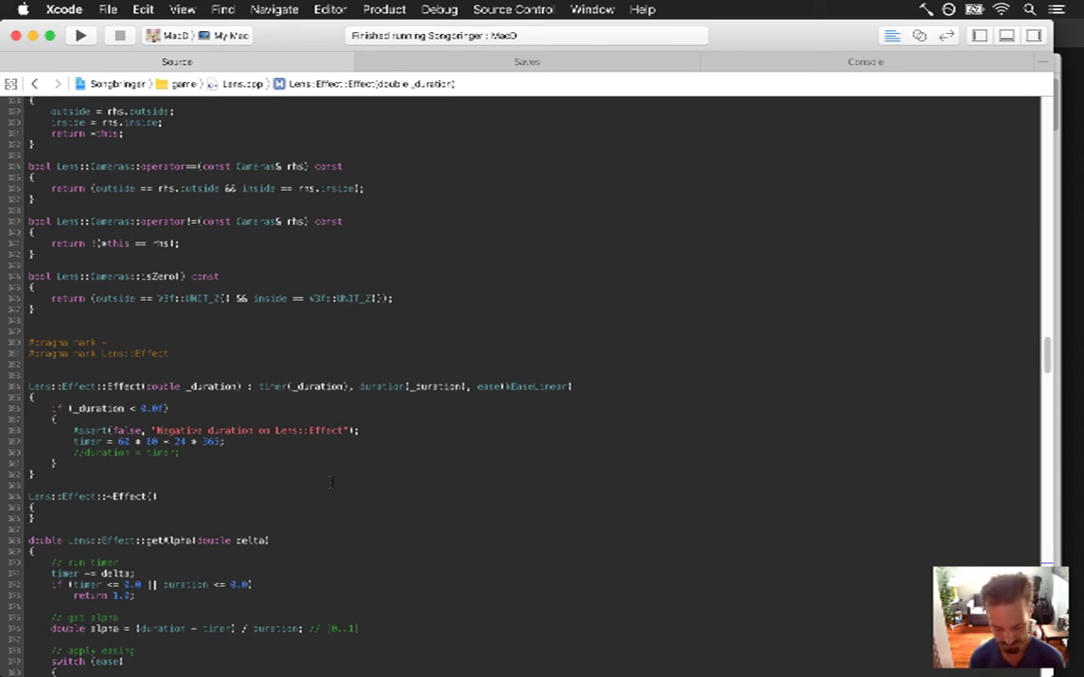
{"action": "key", "text": "alt+Right"}
{"action": "key", "text": "alt+Right"}
{"action": "key", "text": "alt+Right"}
{"action": "key", "text": "alt+Right"}
{"action": "key", "text": "alt+Right"}
{"action": "key", "text": "alt+Right"}
{"action": "key", "text": "alt+Right"}
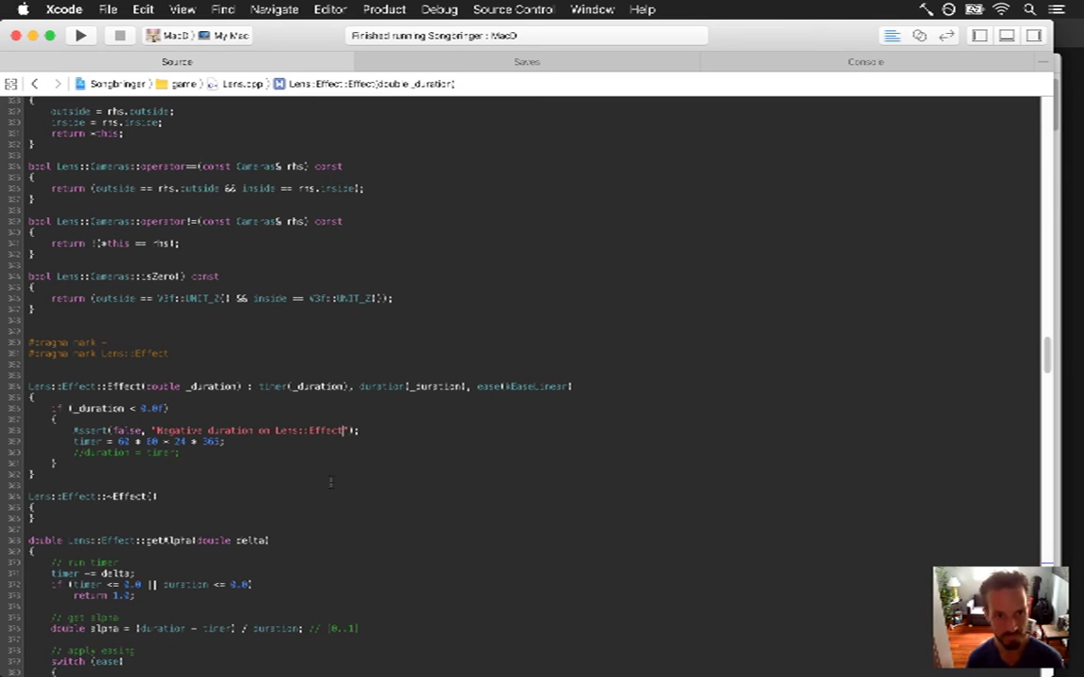
{"action": "key", "text": "super+Left"}
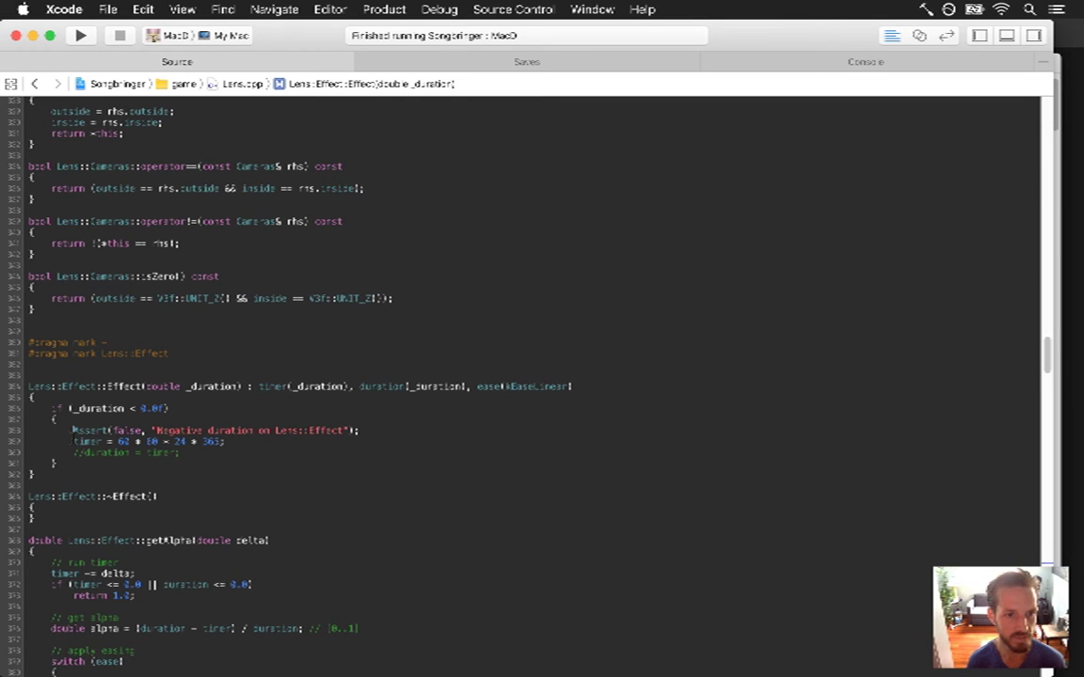
{"action": "left_click", "coordinate": [34, 83]}
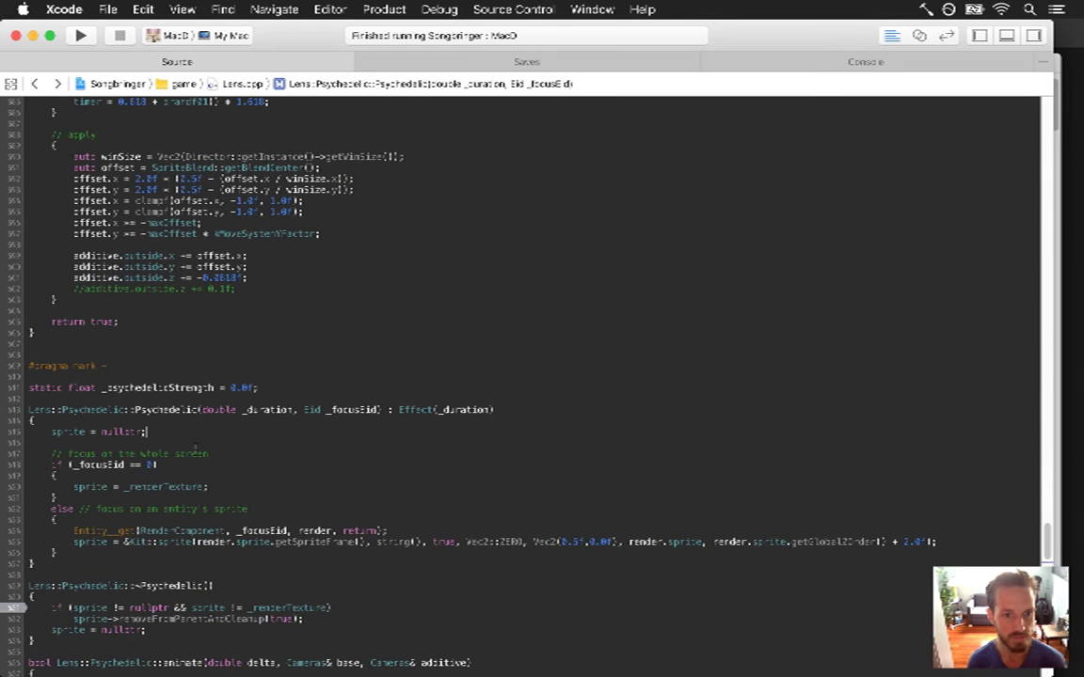
- In createNPCs, replace e.ai.timer with 3.2f as the Psychedelic duration and rebuild the game
{"action": "left_click", "coordinate": [34, 84]}
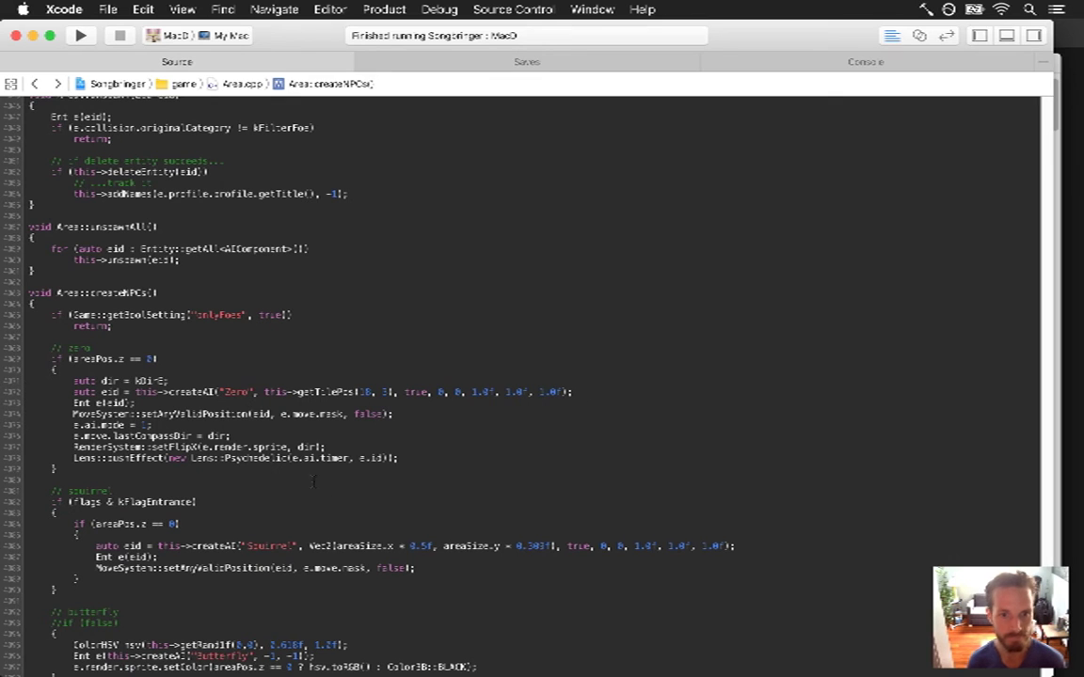
{"action": "left_click_drag", "start_coordinate": [292, 458], "coordinate": [348, 458]}
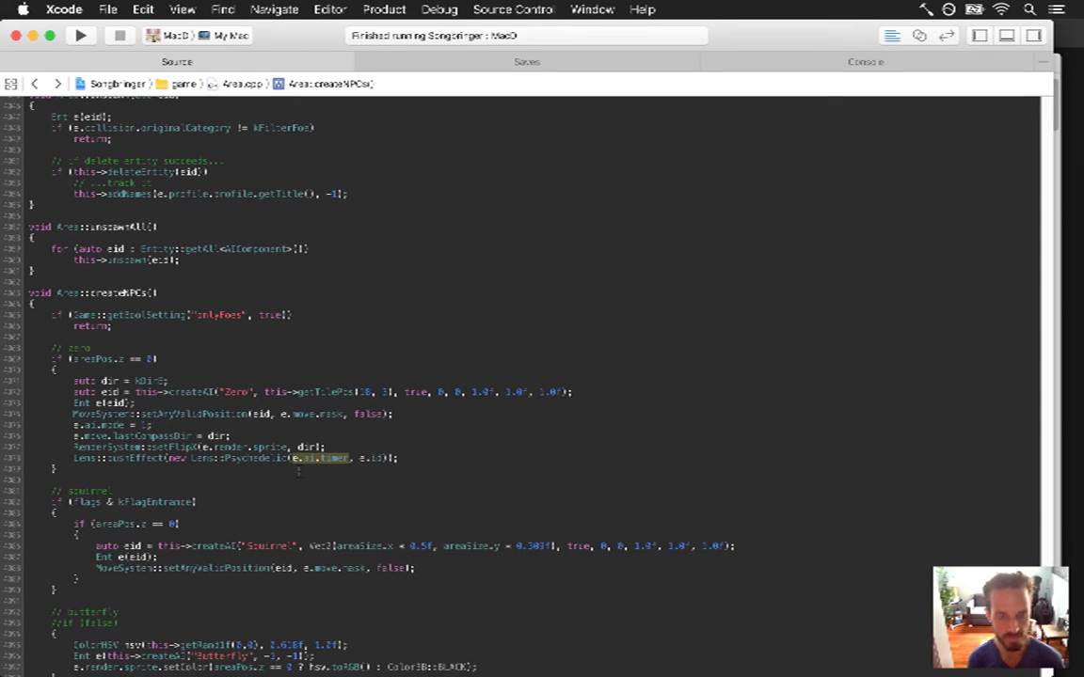
{"action": "type", "text": "3.2f"}
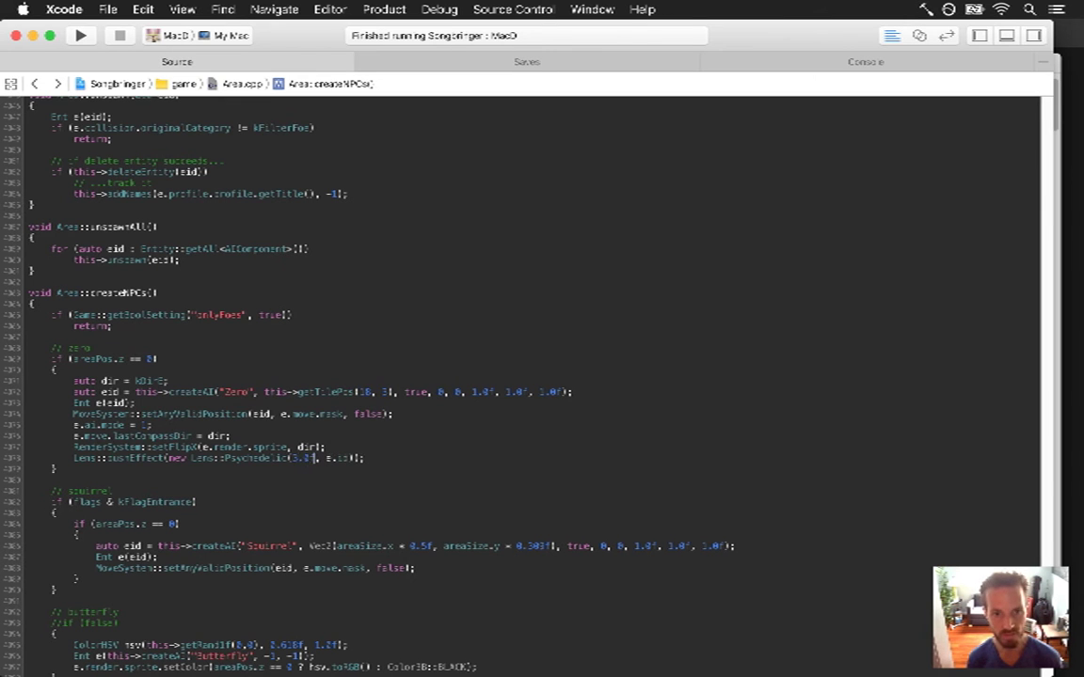
{"action": "key", "text": "super+r"}
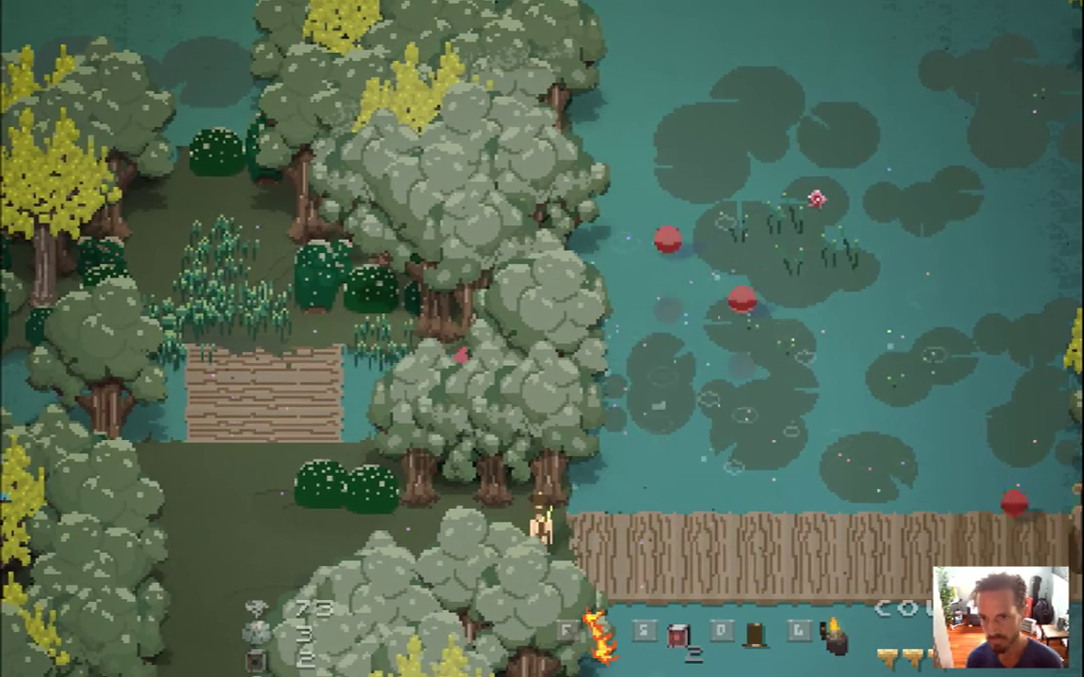
- Quit the game, change the Psychedelic duration from 3.2f to 5.2f, and relaunch
{"action": "key", "text": "super+q"}
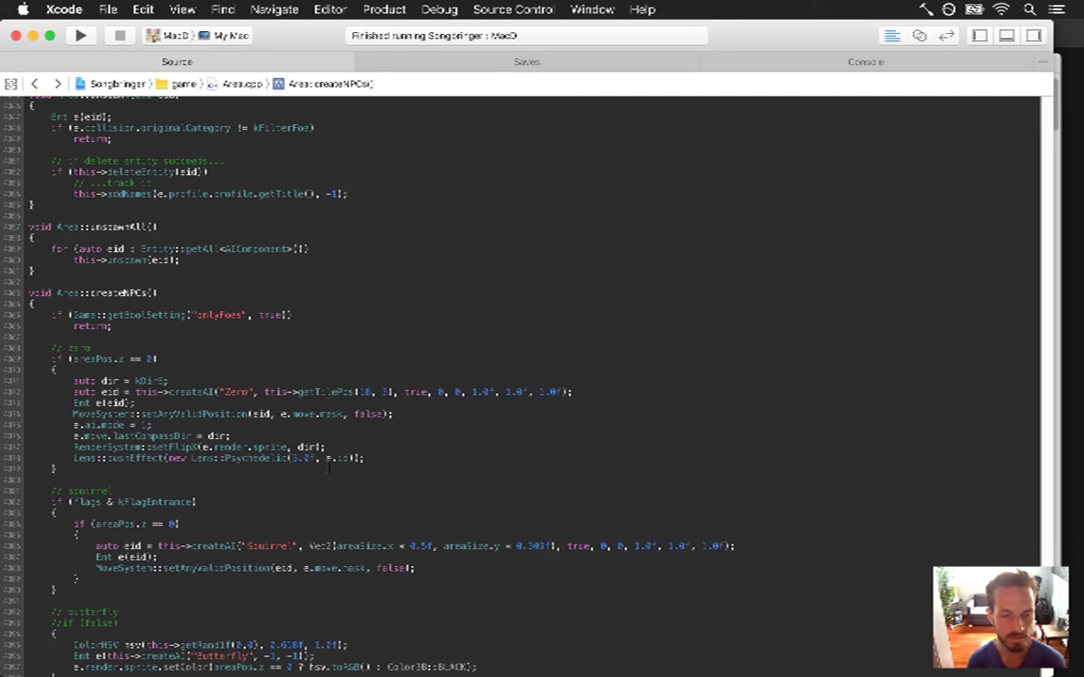
{"action": "left_click", "coordinate": [314, 460]}
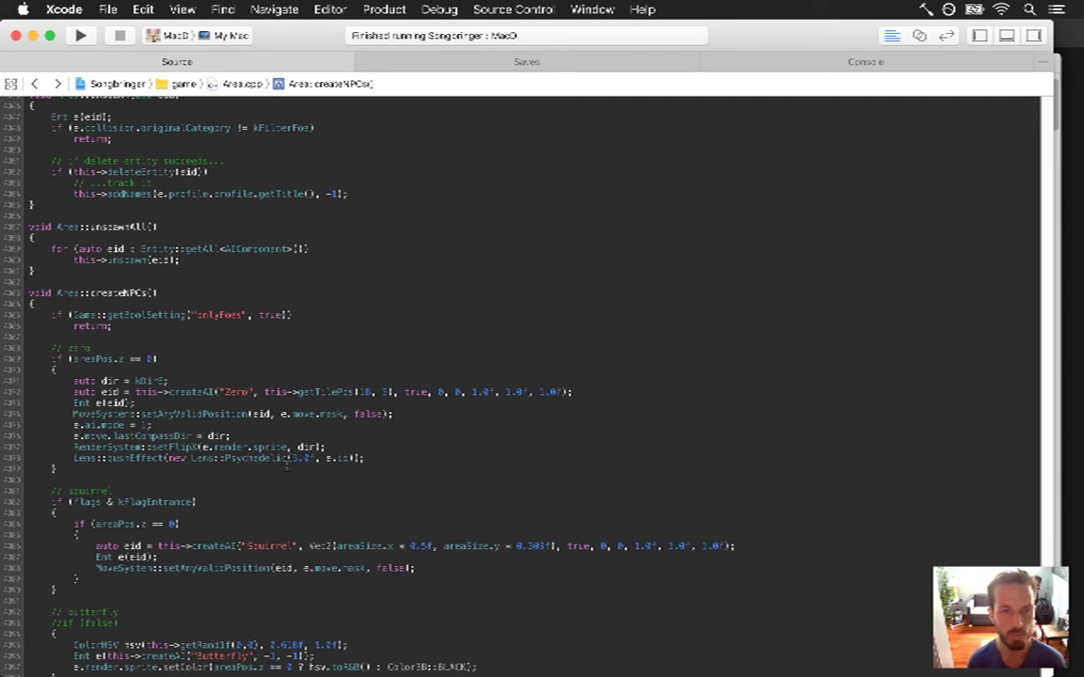
{"action": "key", "text": "Left"}
{"action": "key", "text": "Left"}
{"action": "key", "text": "Left"}
{"action": "key", "text": "shift+Left"}
{"action": "type", "text": "5"}
{"action": "key", "text": "super+r"}
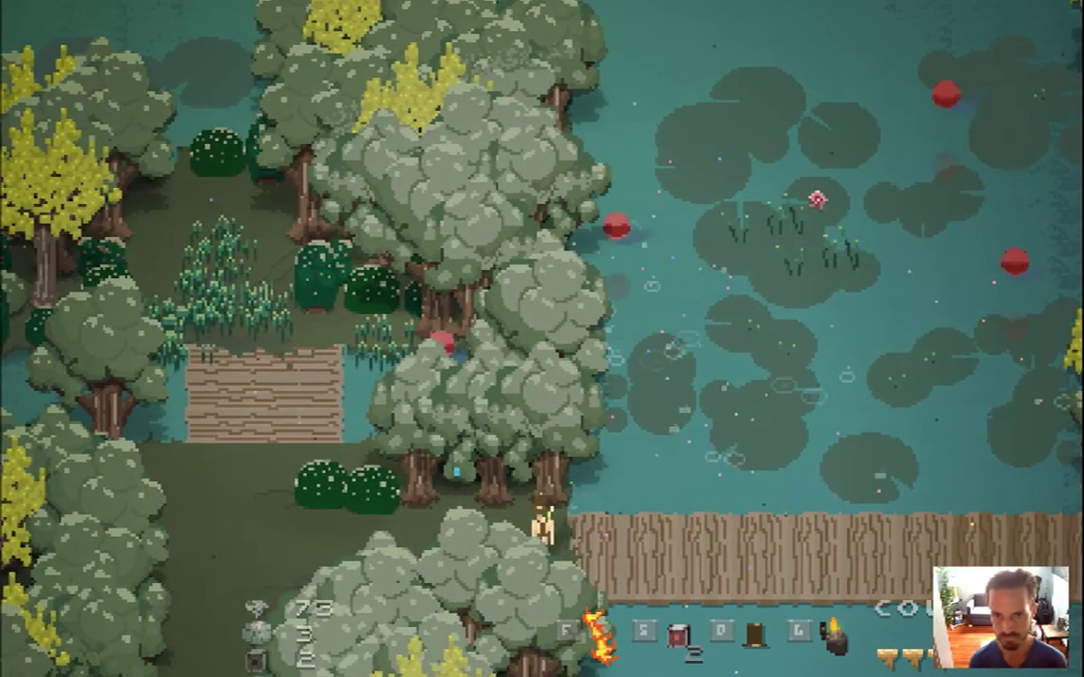
- Quit the retest and insert a blank line above the castEffect call
{"action": "key", "text": "super+q"}
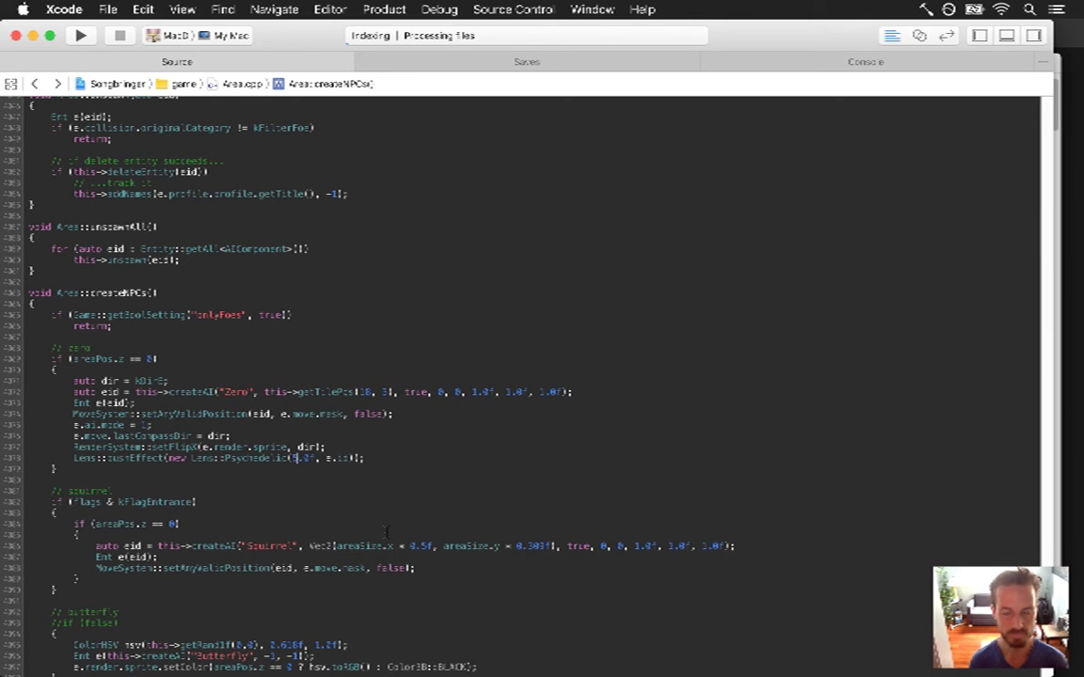
{"action": "key", "text": "super+Left"}
{"action": "key", "text": "Return"}
{"action": "key", "text": "Up"}
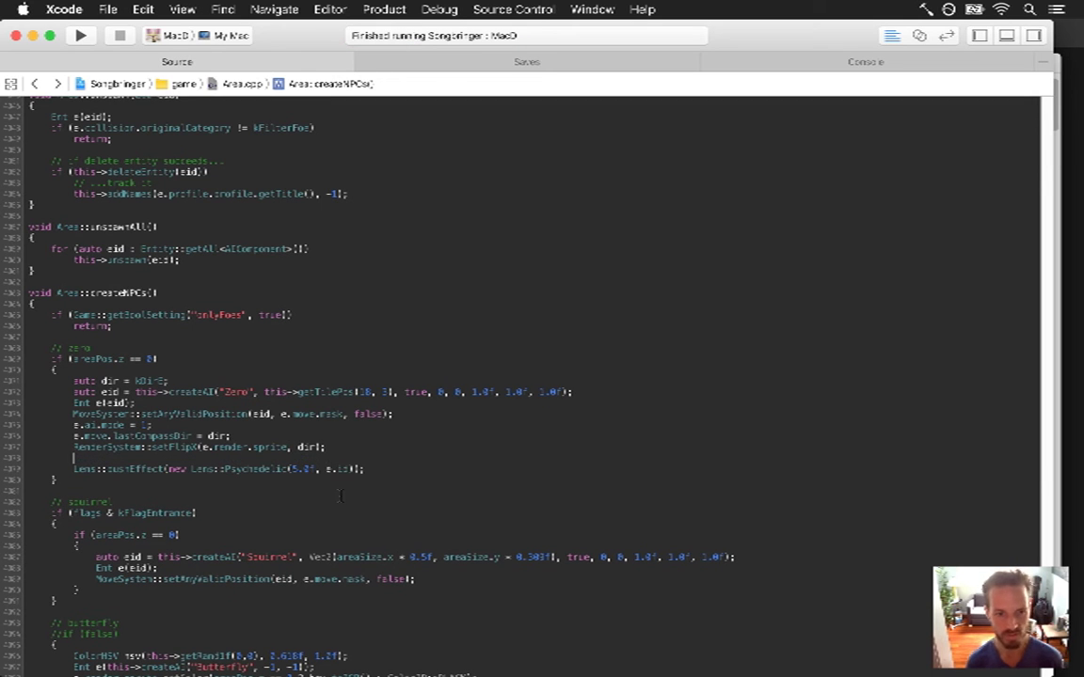
- On the blank line, type Tick::sched and accept the scheduleBeforeTick(func, delay) completion
{"action": "left_click_drag", "start_coordinate": [106, 468], "coordinate": [191, 468]}
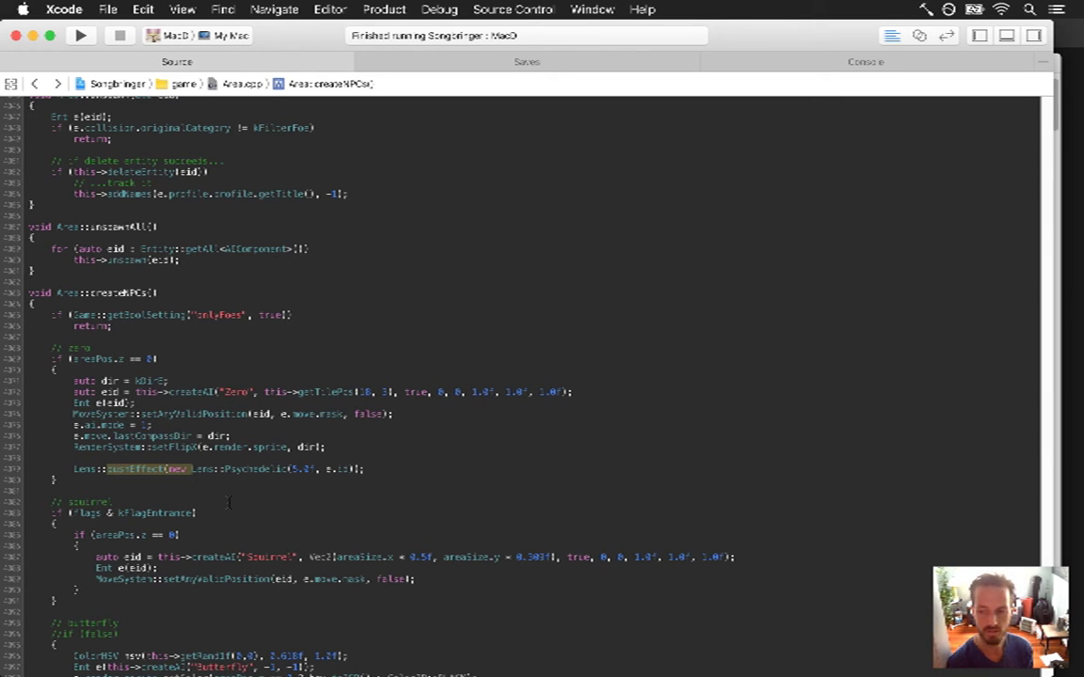
{"action": "left_click", "coordinate": [193, 459]}
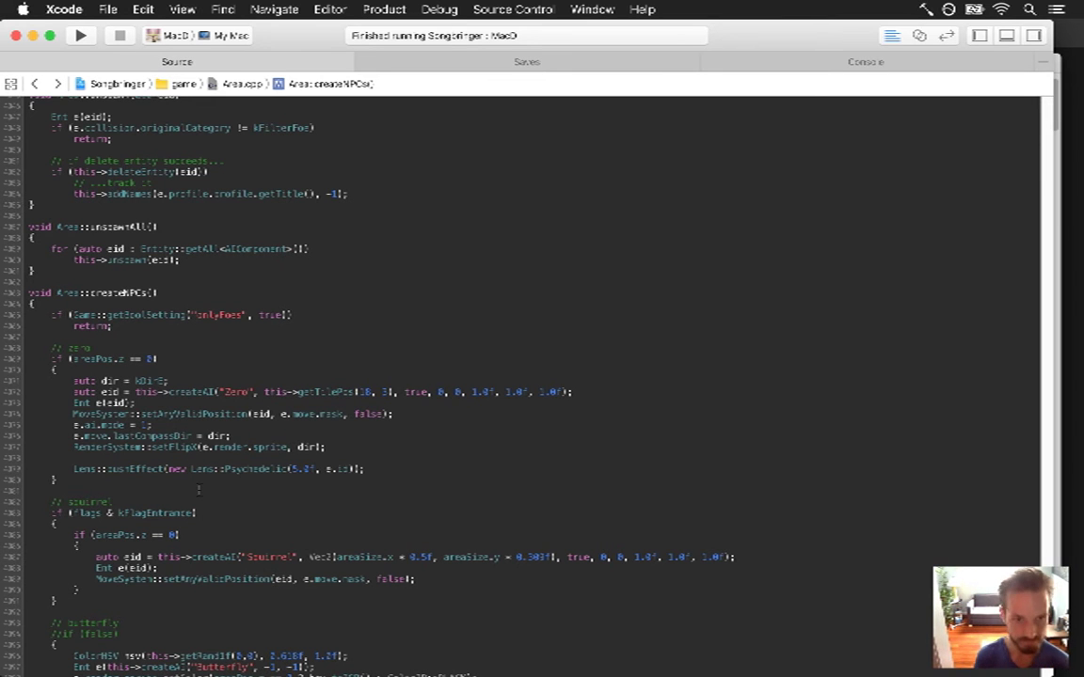
{"action": "type", "text": "Tick::sce"}
{"action": "key", "text": "BackSpace"}
{"action": "type", "text": "hed"}
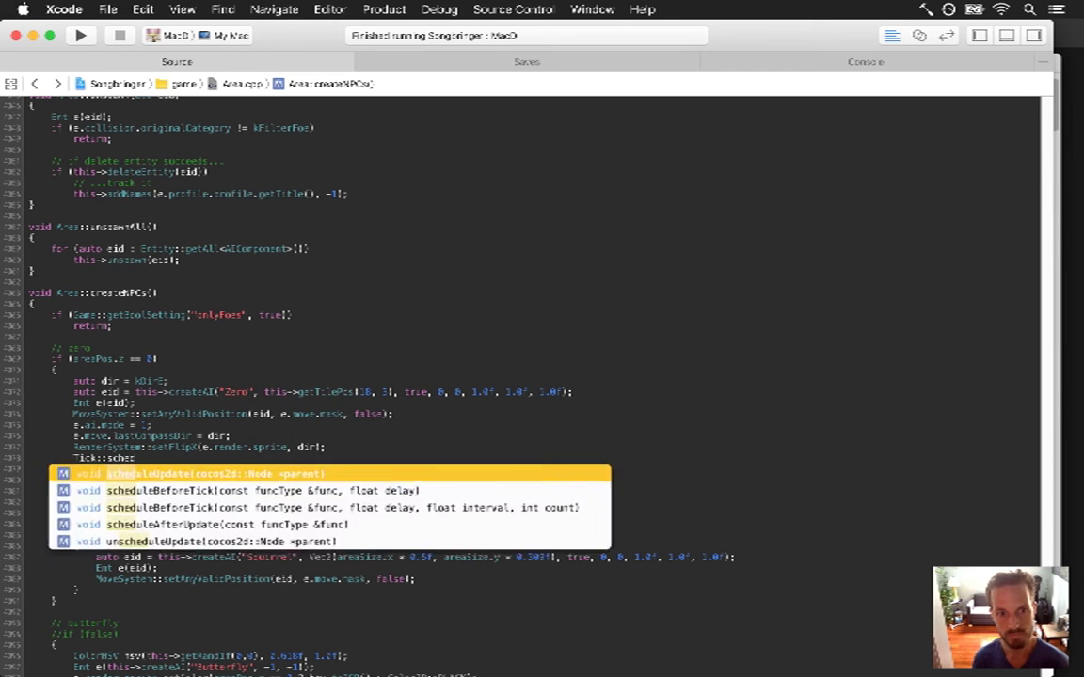
{"action": "key", "text": "Down"}
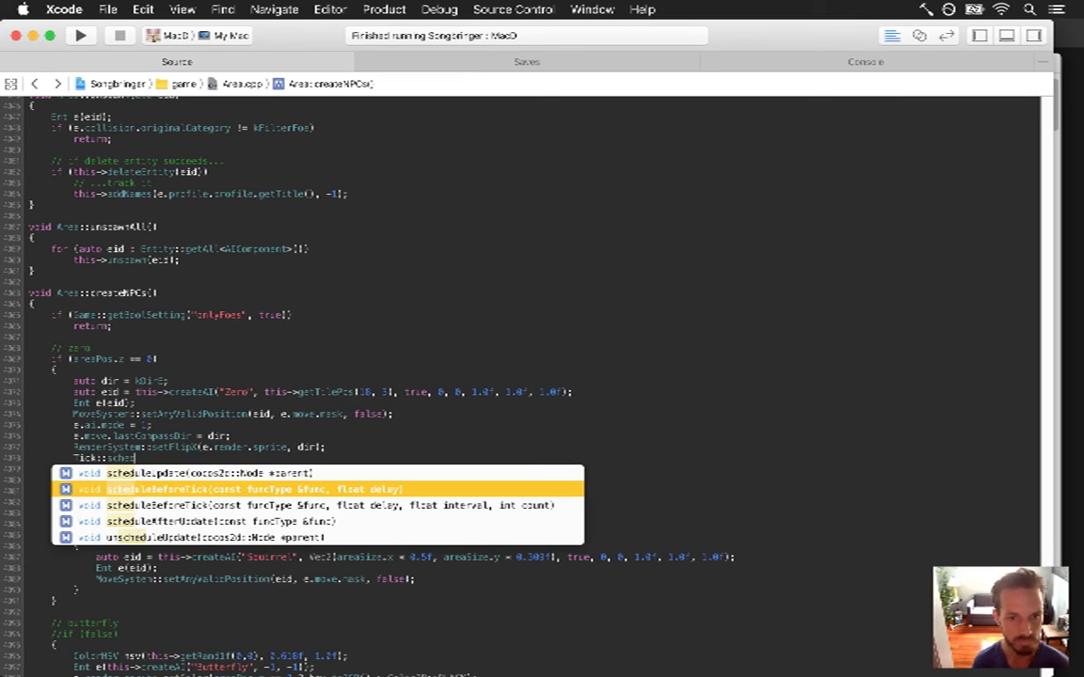
{"action": "key", "text": "Return"}
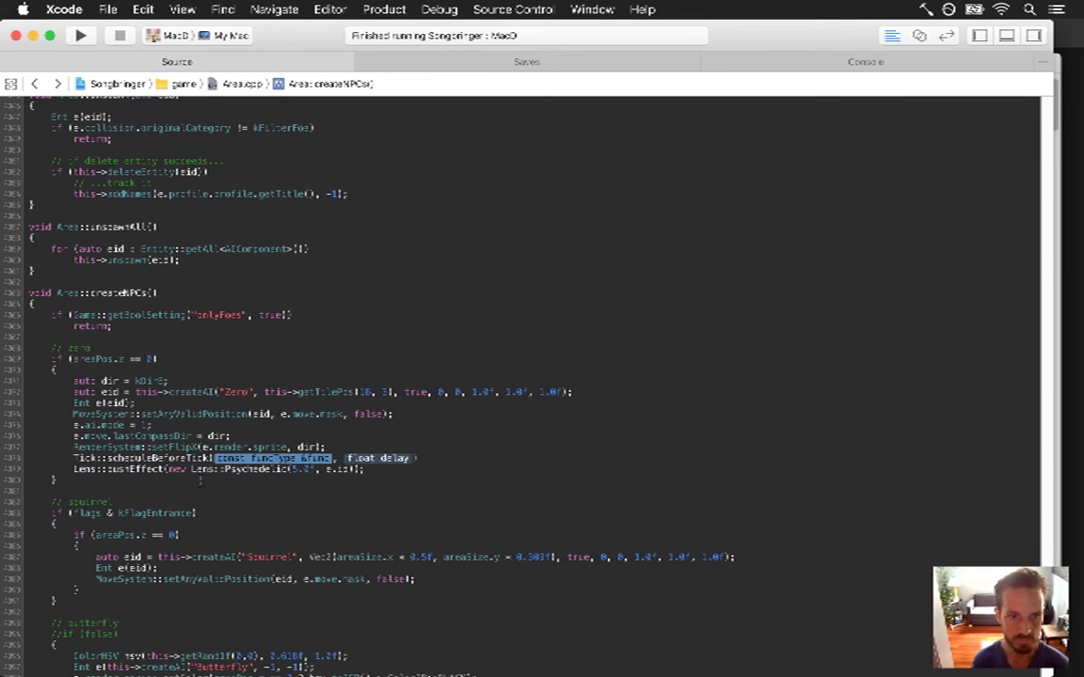
- Fill the func placeholder with an empty [] { } lambda on separate lines
{"action": "type", "text": "[]"}
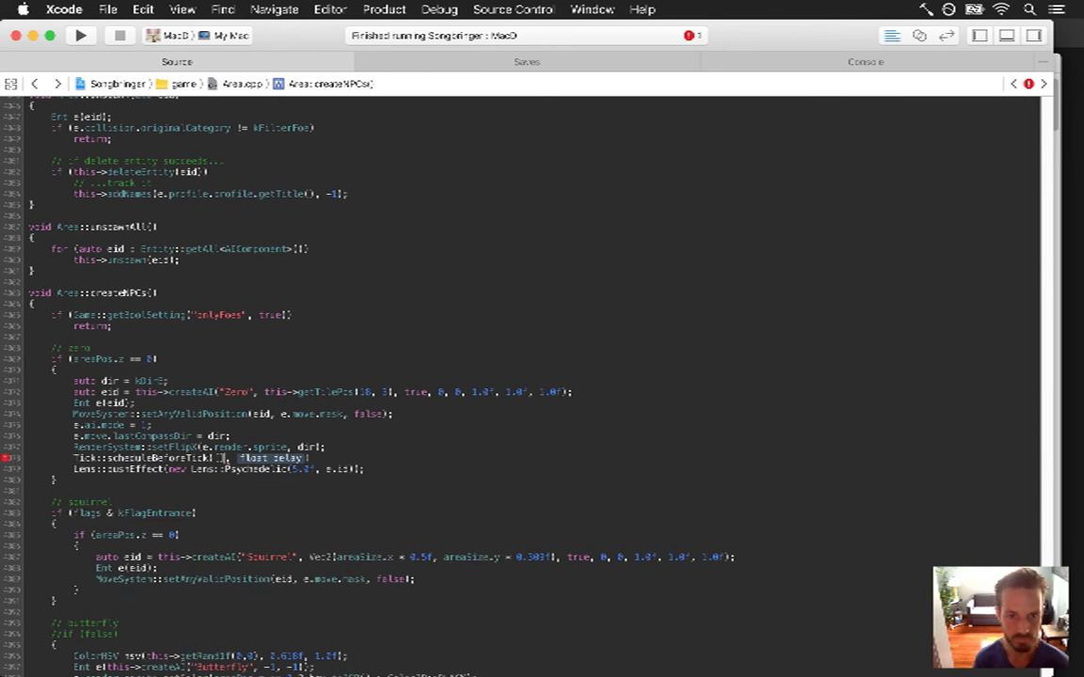
{"action": "key", "text": "Return"}
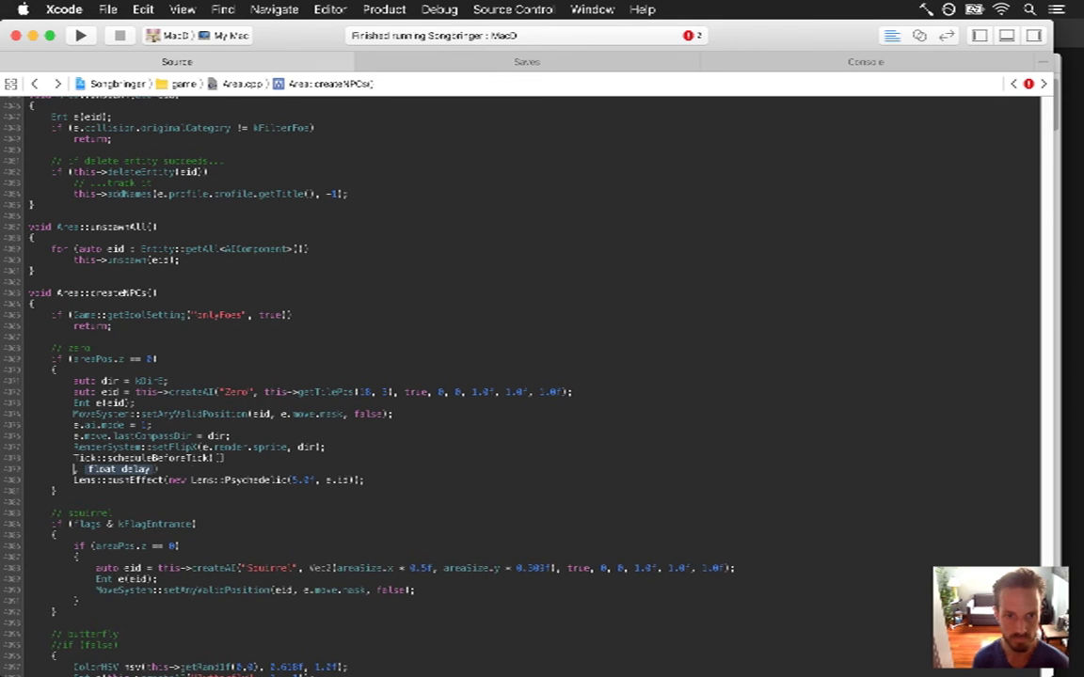
{"action": "type", "text": "{"}
{"action": "key", "text": "Return"}
{"action": "type", "text": "},"}
{"action": "key", "text": "Tab"}
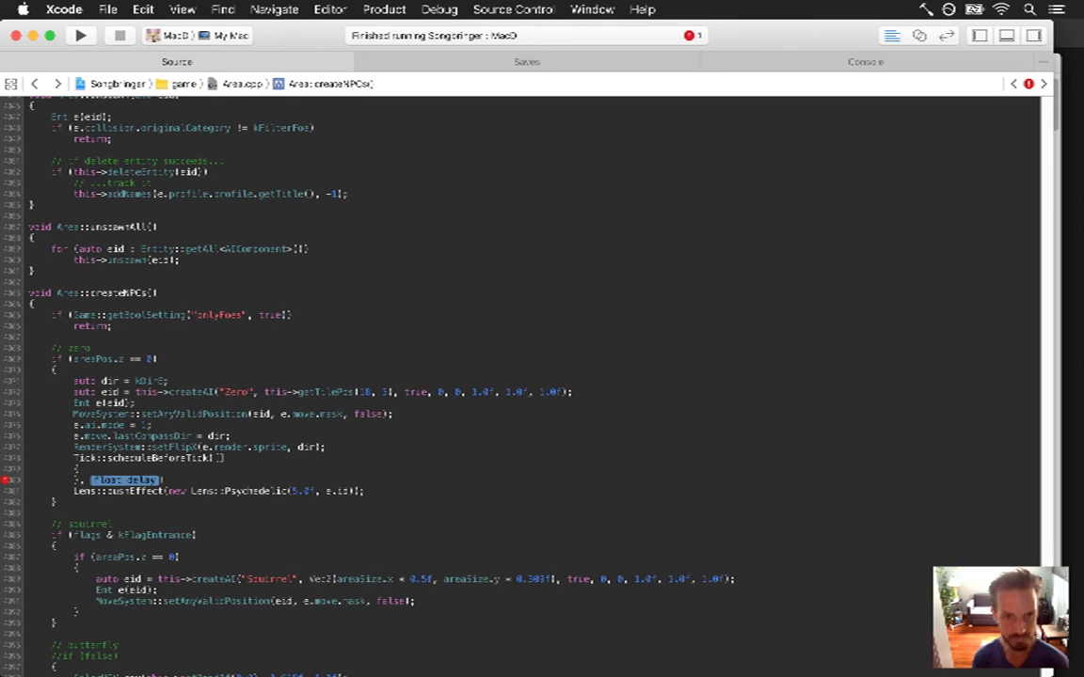
- Use Open Quickly with "phop" to jump to struct PhaseOpen in Flux.cpp
{"action": "key", "text": "super+shift+o"}
{"action": "type", "text": "fl"}
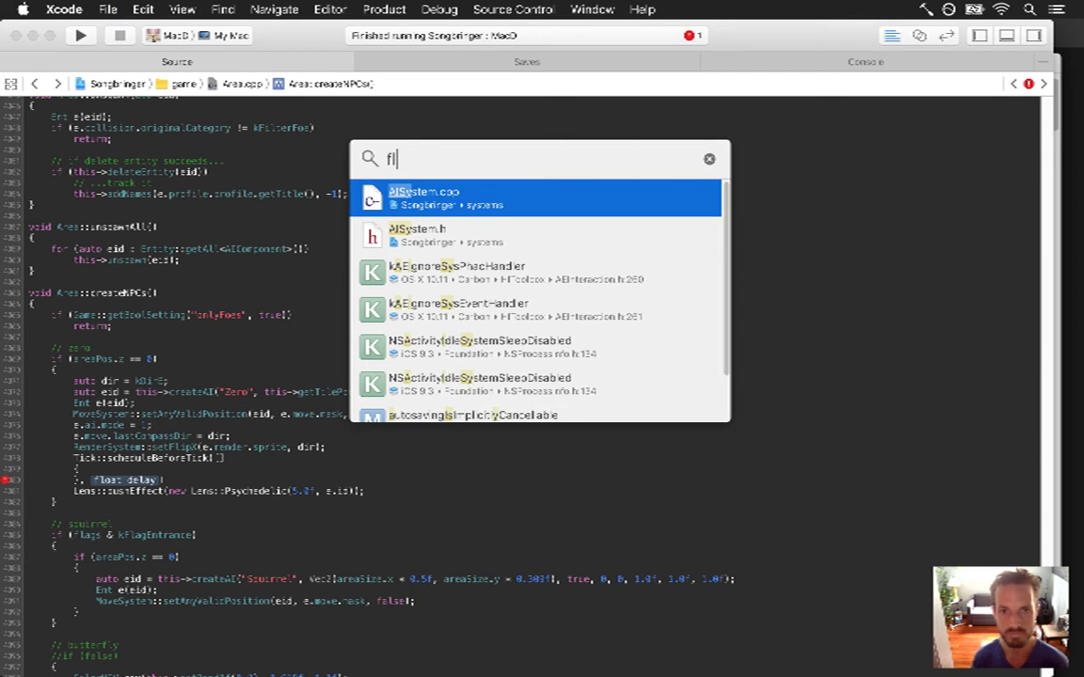
{"action": "key", "text": "BackSpace"}
{"action": "key", "text": "BackSpace"}
{"action": "type", "text": "phop"}
{"action": "key", "text": "Down"}
{"action": "key", "text": "Return"}
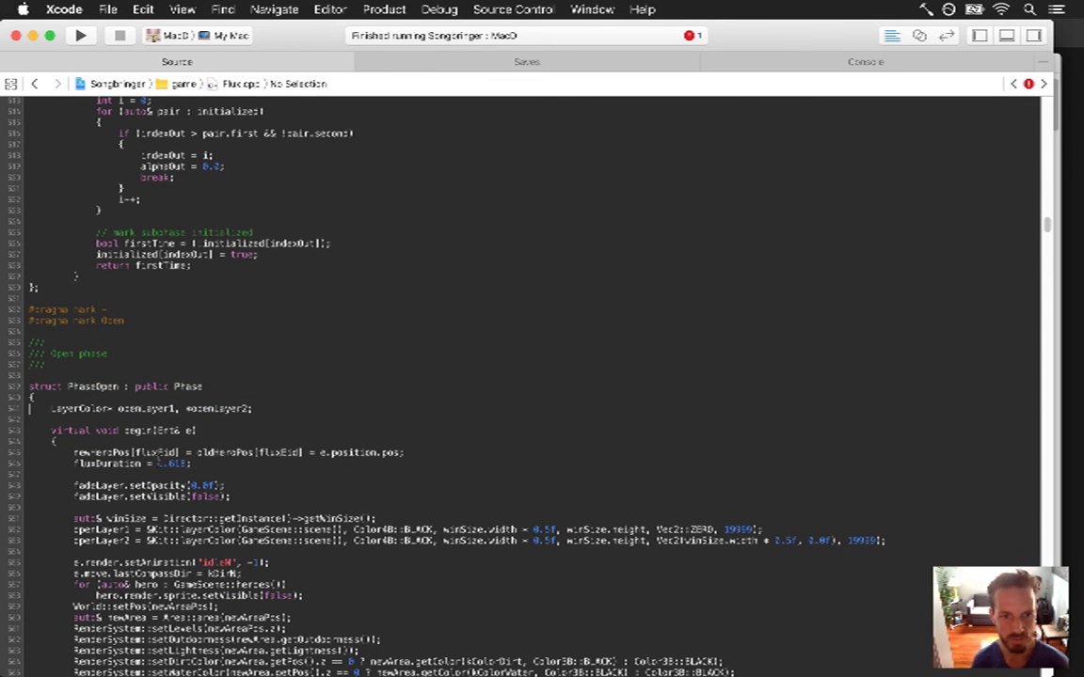
- Copy the fluxDuration value 1.61f and return to createNPCs in Area.cpp
{"action": "double_click", "coordinate": [161, 464]}
{"action": "key", "text": "super+c"}
{"action": "left_click", "coordinate": [36, 85]}
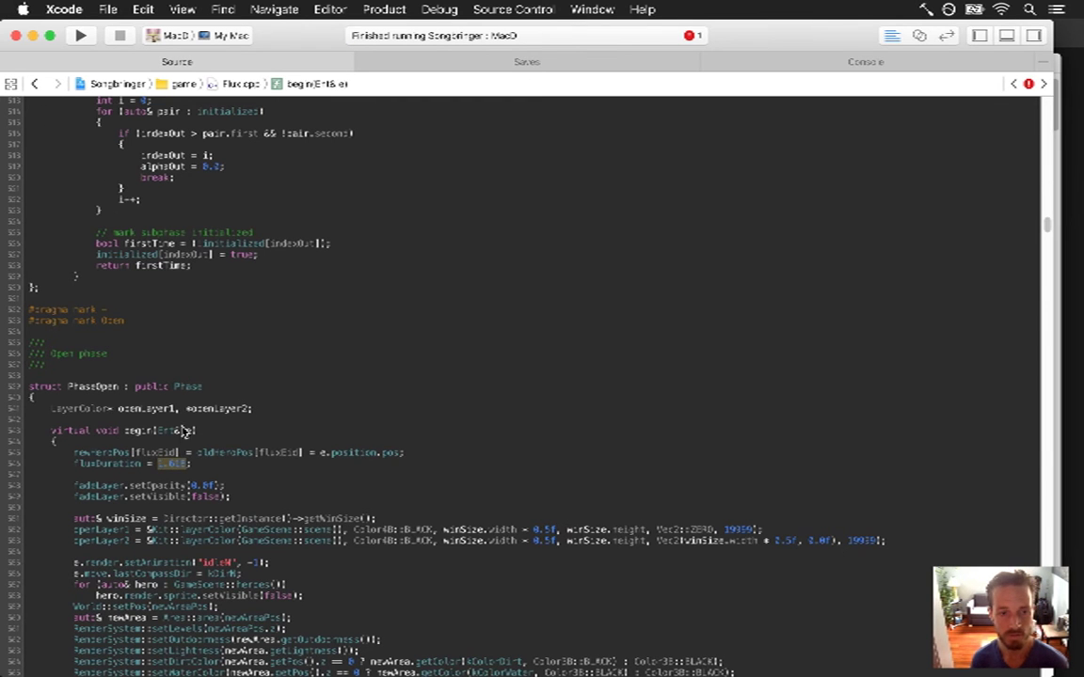
- Paste 1.61f as the delay, move the Psychedelic effect line into the lambda, save and run
{"action": "key", "text": "super+v"}
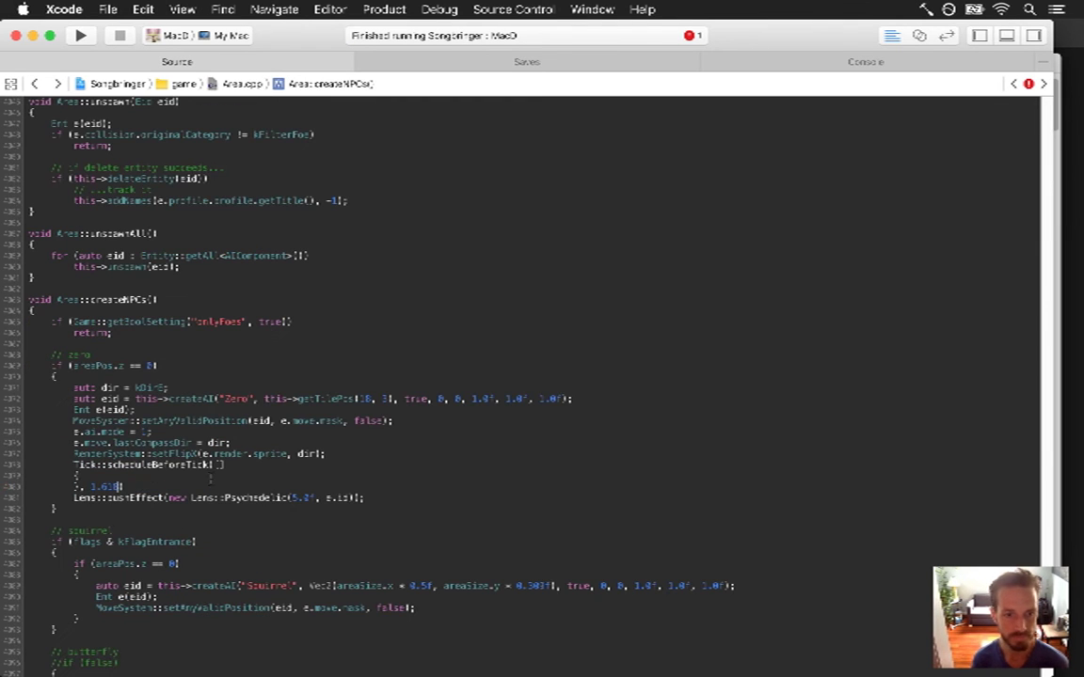
{"action": "type", "text": ");"}
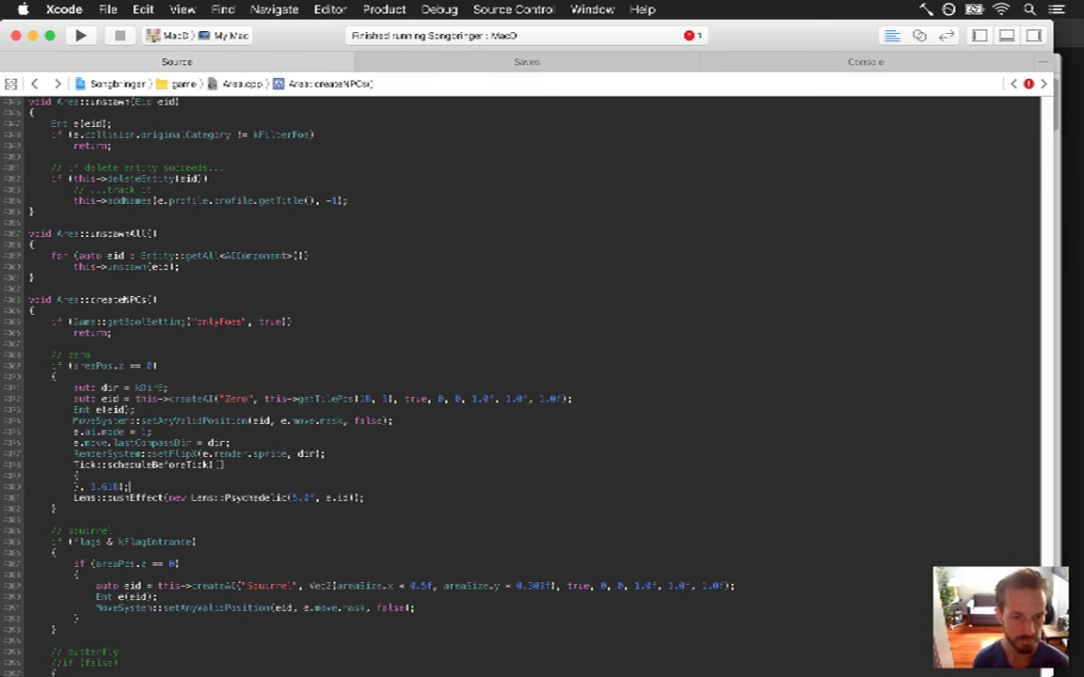
{"action": "key", "text": "Down"}
{"action": "key", "text": "super+Left"}
{"action": "key", "text": "super+Left"}
{"action": "key", "text": "shift+Down"}
{"action": "key", "text": "BackSpace"}
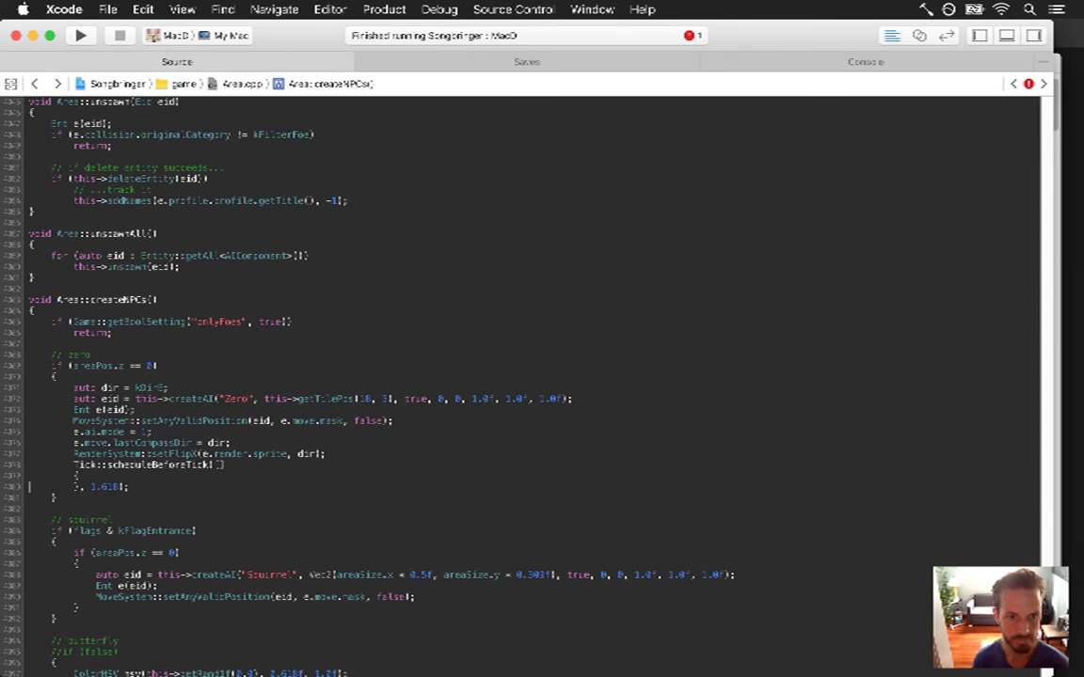
{"action": "key", "text": "super+z"}
{"action": "key", "text": "alt+Left"}
{"action": "key", "text": "alt+Left"}
{"action": "key", "text": "alt+Left"}
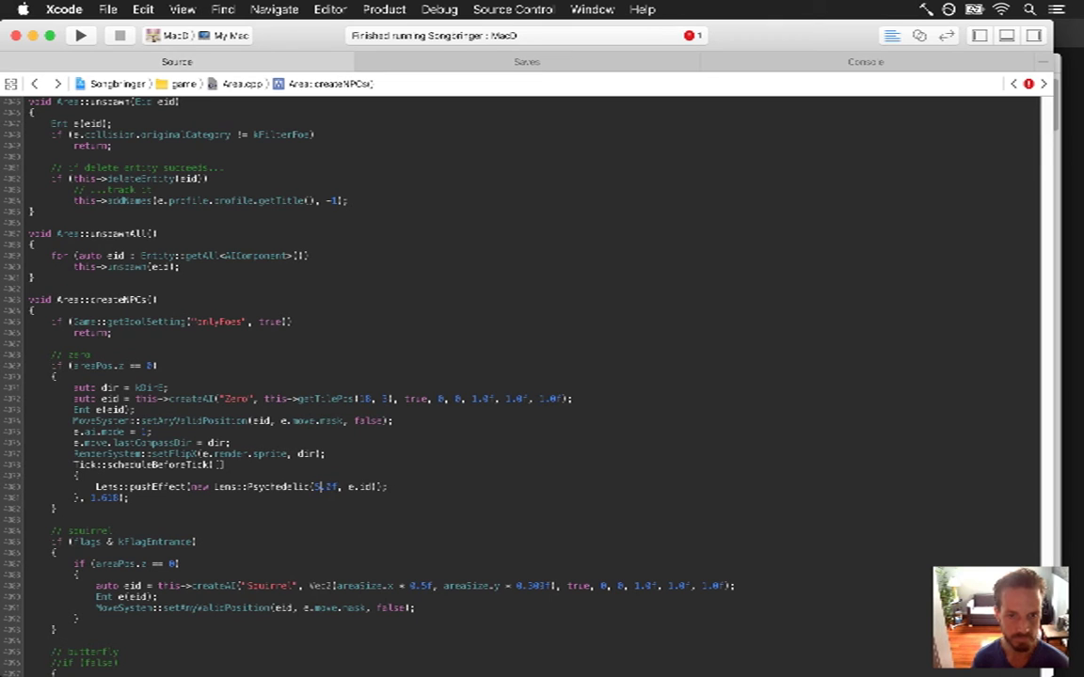
{"action": "key", "text": "super+s"}
{"action": "key", "text": "super+r"}
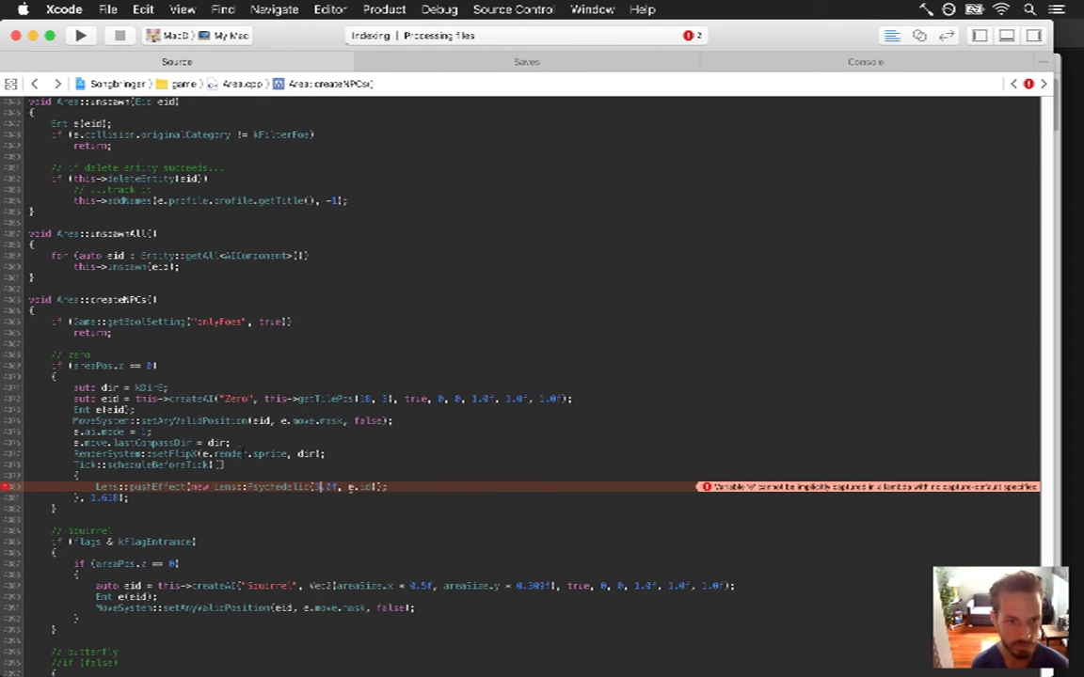
- Replace e.id with the captured eid and rebuild the game
{"action": "type", "text": "eid"}
{"action": "key", "text": "BackSpace"}
{"action": "key", "text": "super+b"}
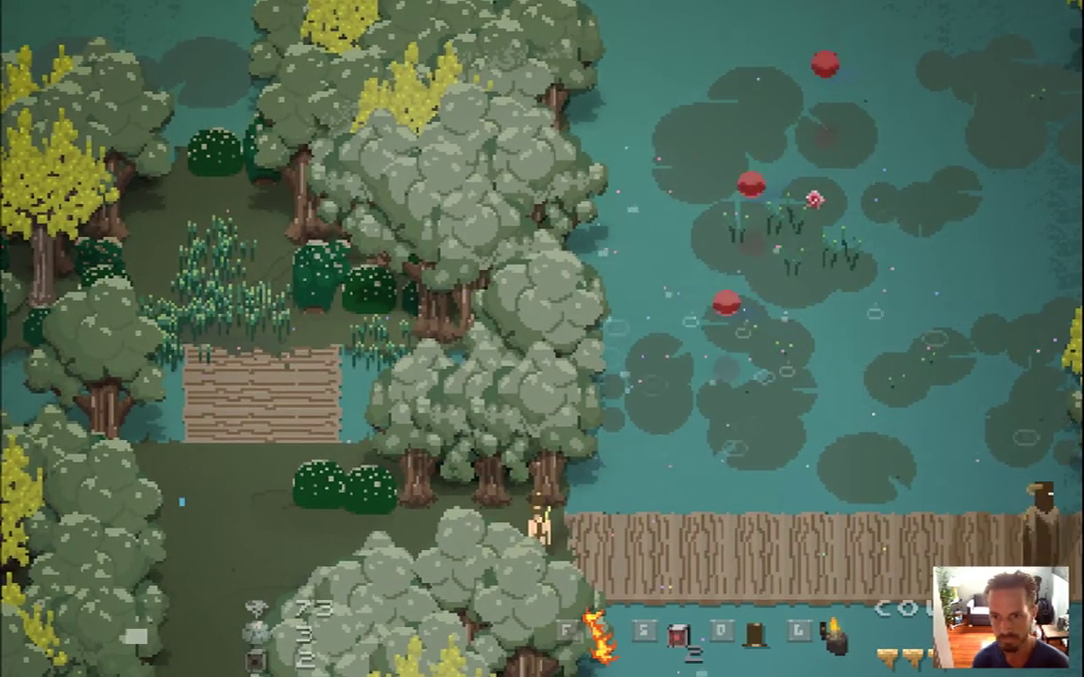
- Quit the game and change the Psychedelic effect duration to 6.2f
{"action": "key", "text": "super+q"}
{"action": "left_click", "coordinate": [318, 486]}
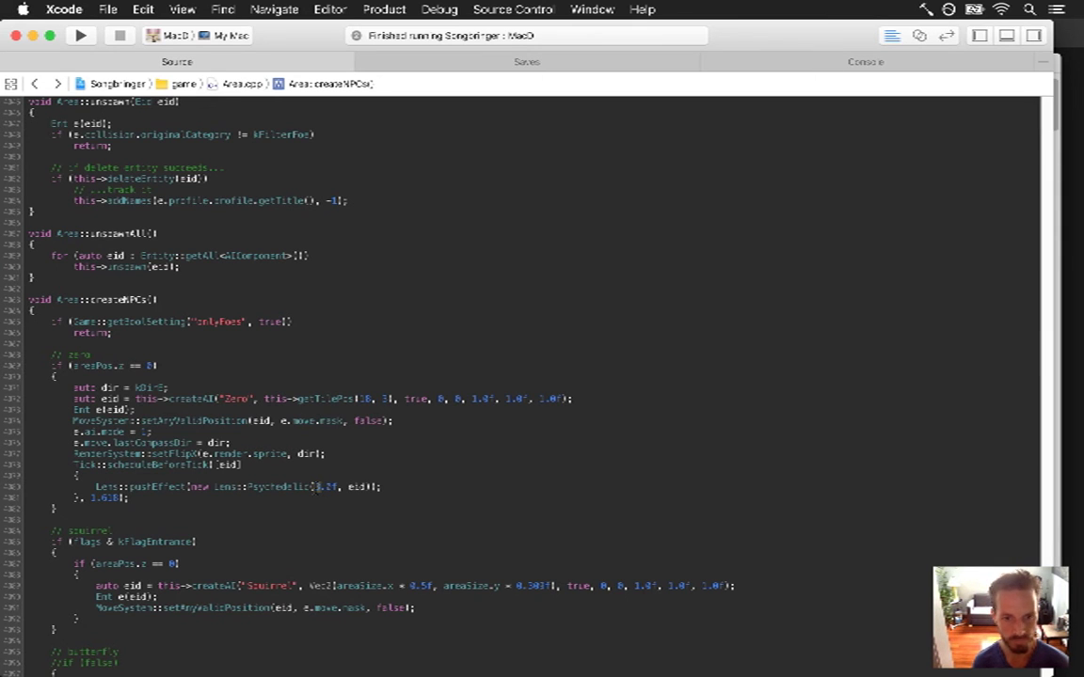
{"action": "key", "text": "Delete"}
{"action": "type", "text": "6"}
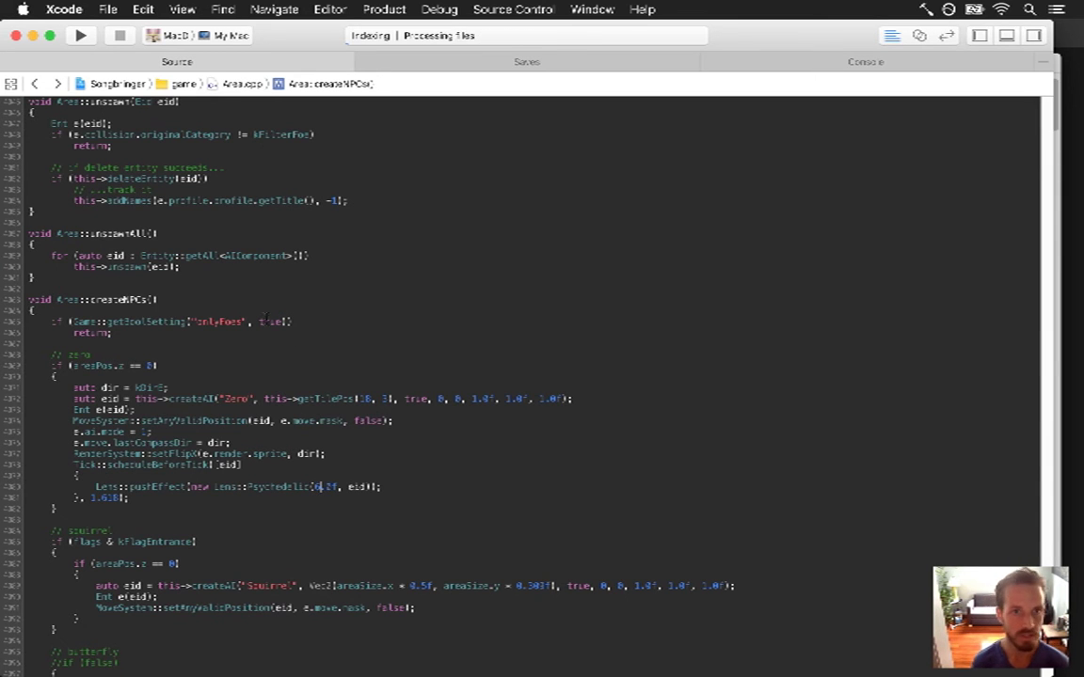
- Navigate back through the history to Lens.cpp's Psychedelic animate function
{"action": "key", "text": "ctrl+super+Left"}
{"action": "key", "text": "ctrl+super+Left"}
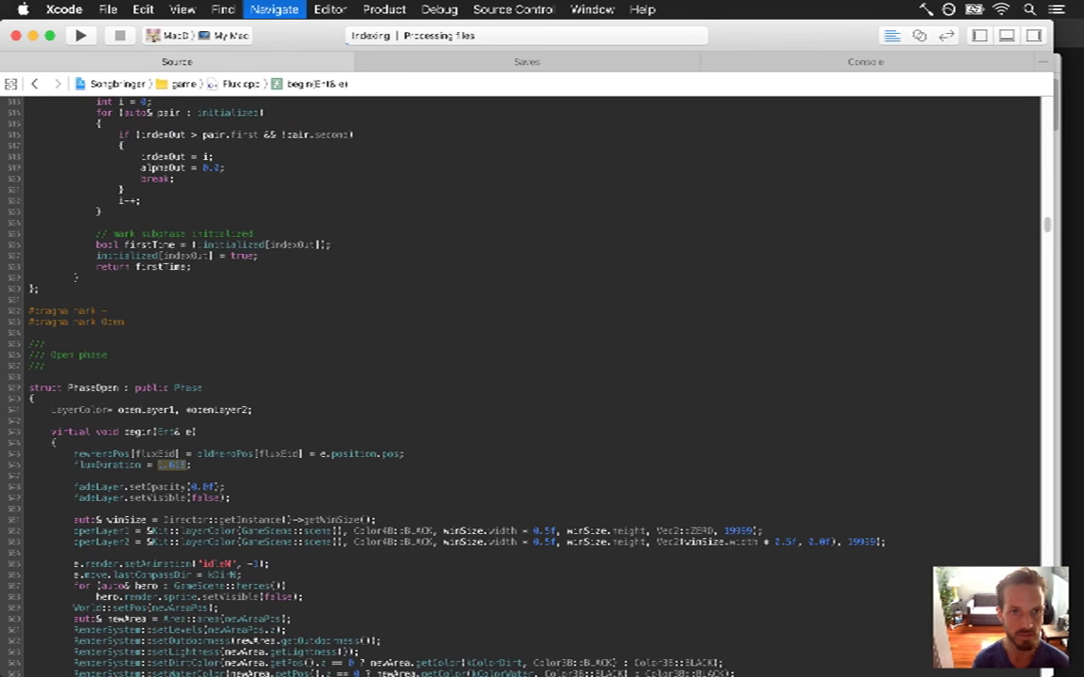
{"action": "key", "text": "ctrl+super+Left"}
{"action": "key", "text": "ctrl+super+Left"}
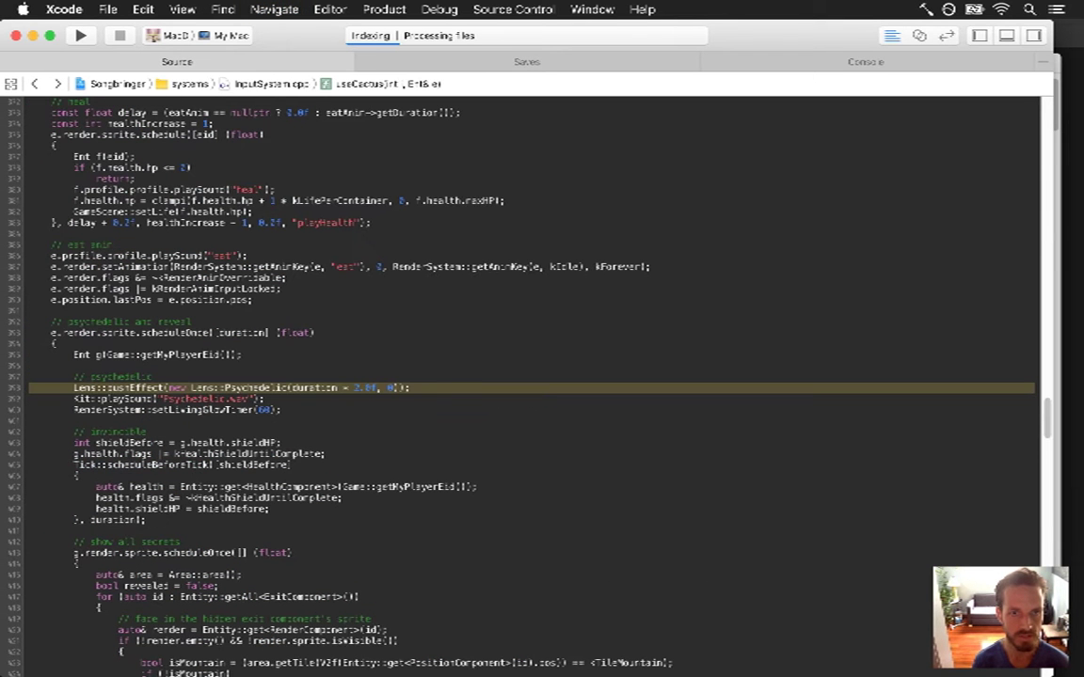
{"action": "key", "text": "ctrl+super+Right"}
{"action": "key", "text": "ctrl+super+Left"}
{"action": "key", "text": "ctrl+super+Left"}
{"action": "key", "text": "ctrl+super+Left"}
{"action": "key", "text": "ctrl+super+Right"}
{"action": "key", "text": "ctrl+super+Right"}
{"action": "key", "text": "ctrl+super+Left"}
{"action": "key", "text": "ctrl+super+Left"}
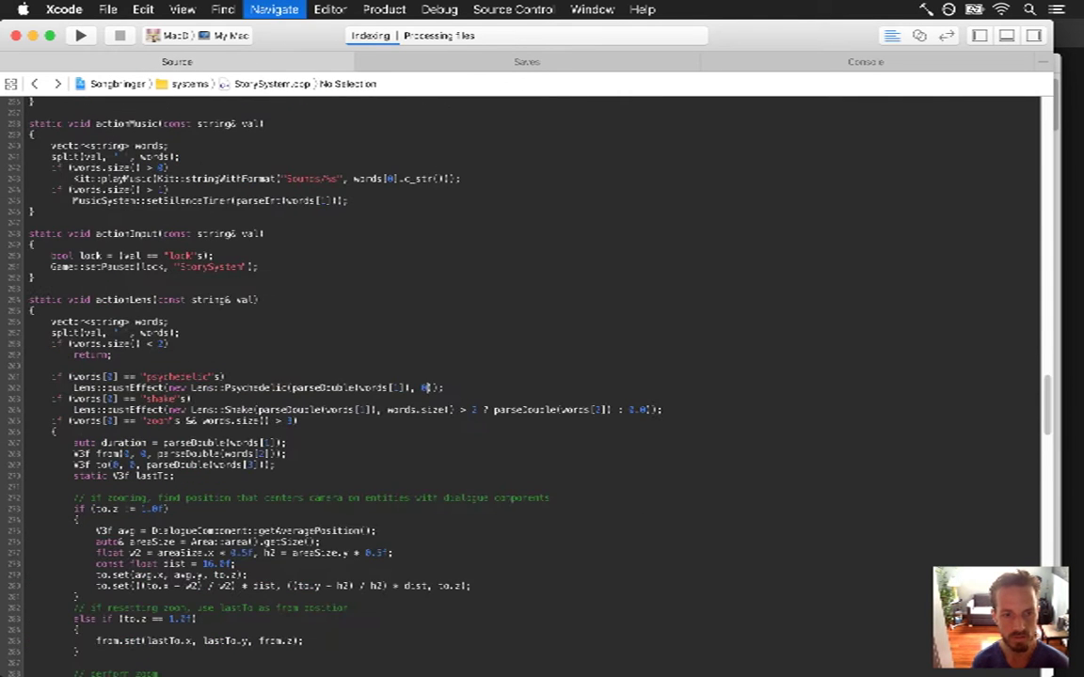
{"action": "left_click", "coordinate": [215, 641]}
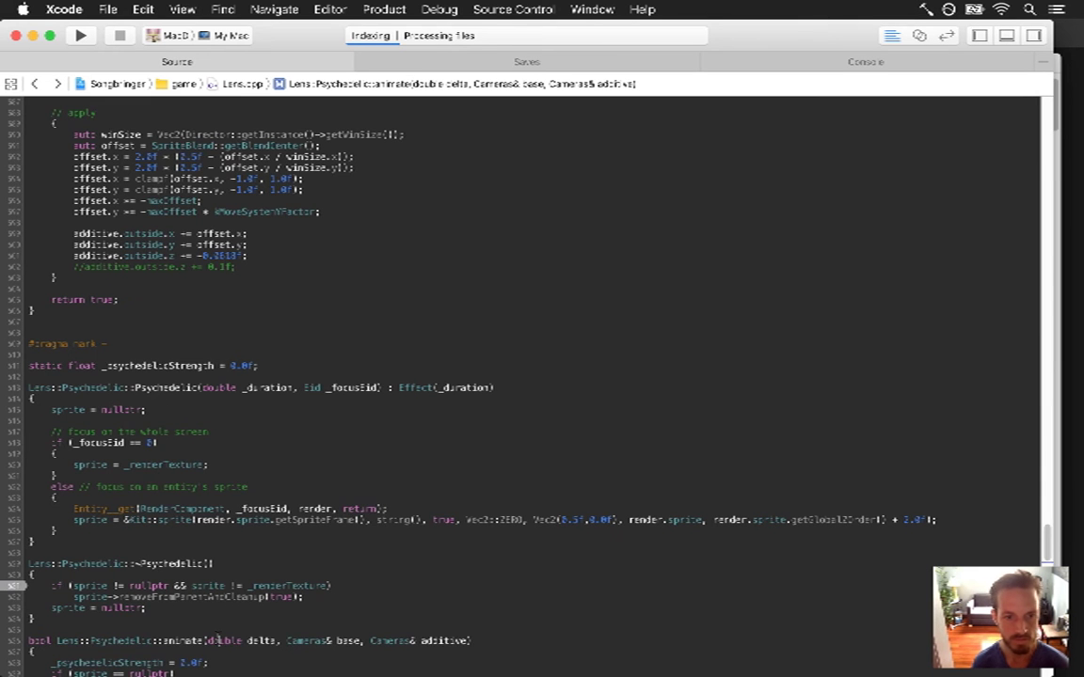
- Delete the four breakpoints in Lens::Psychedelic::animate, including those on the alpha and return false lines
{"action": "scroll", "coordinate": [218, 640], "scroll_direction": "down", "scroll_amount": 10}
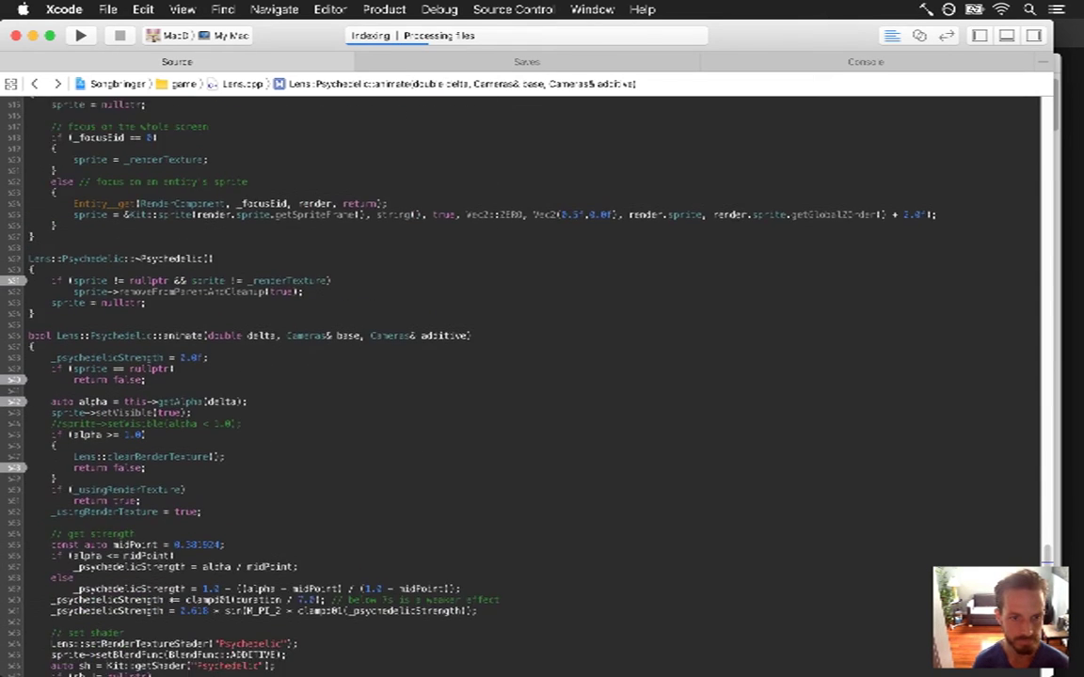
{"action": "right_click", "coordinate": [25, 222]}
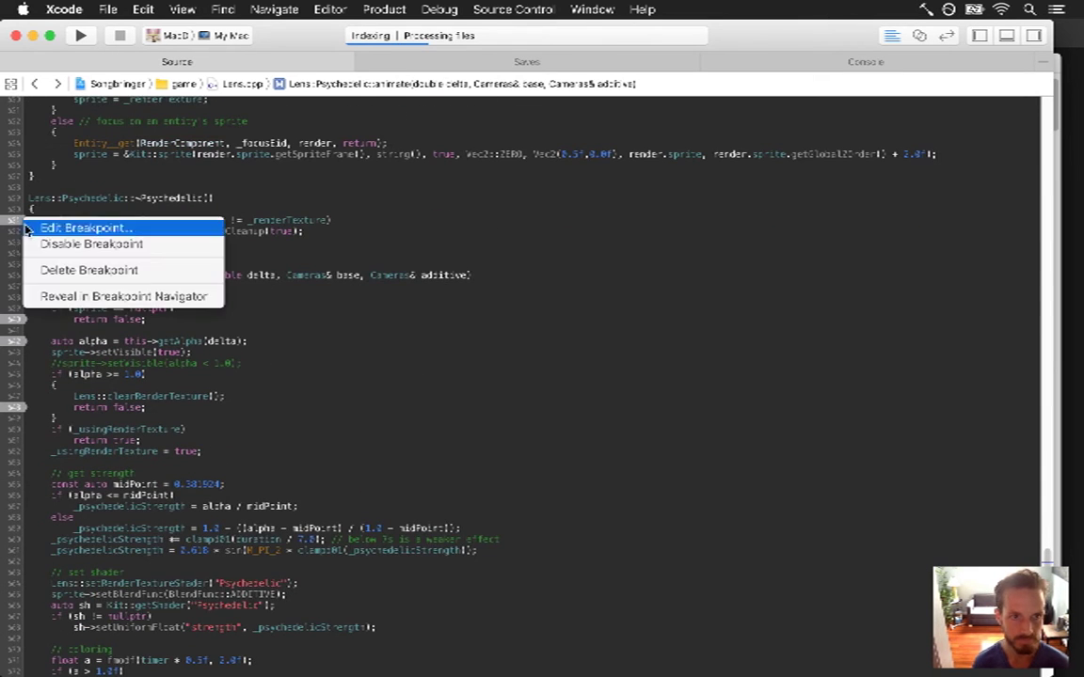
{"action": "left_click", "coordinate": [88, 270]}
{"action": "right_click", "coordinate": [19, 320]}
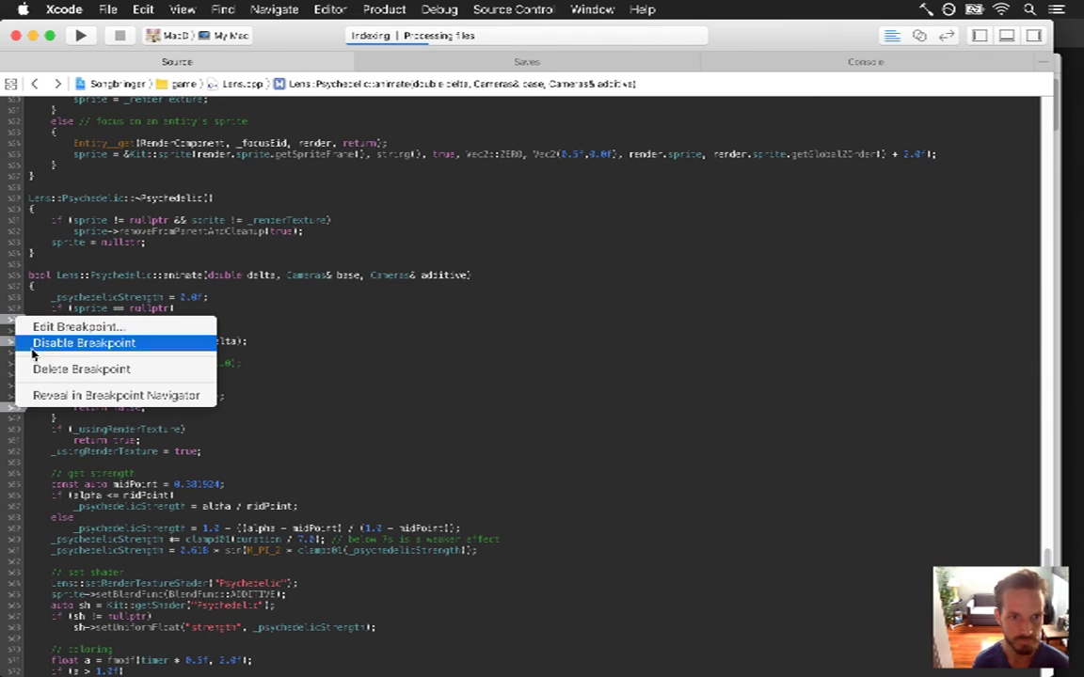
{"action": "left_click", "coordinate": [81, 369]}
{"action": "right_click", "coordinate": [19, 340]}
{"action": "left_click", "coordinate": [48, 390]}
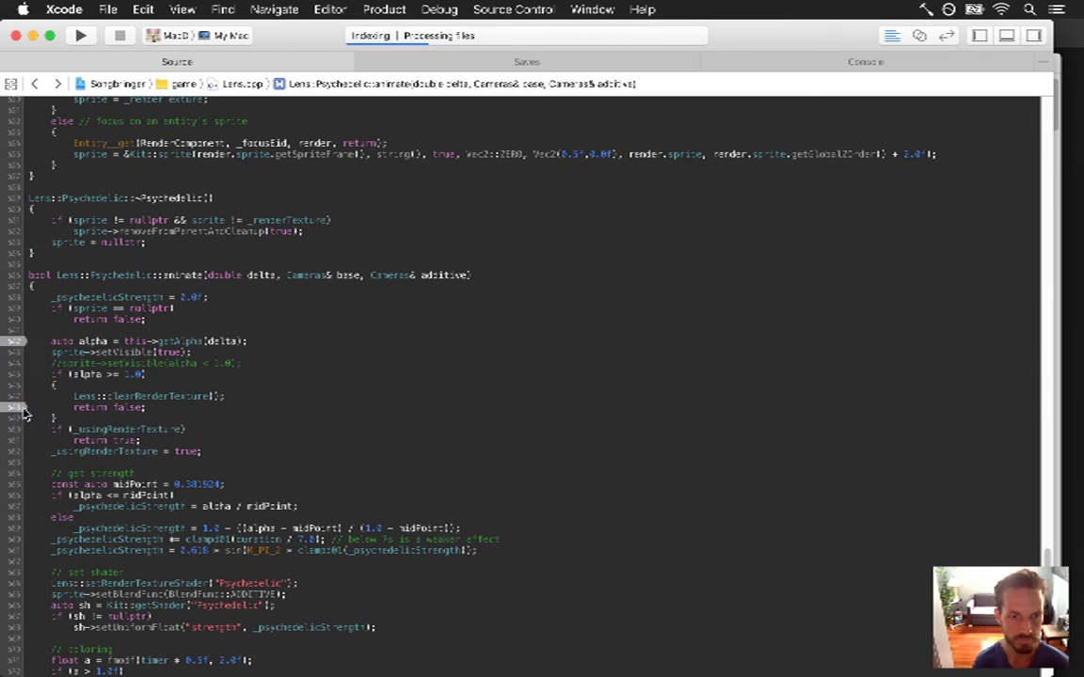
{"action": "right_click", "coordinate": [25, 412]}
{"action": "left_click", "coordinate": [75, 459]}
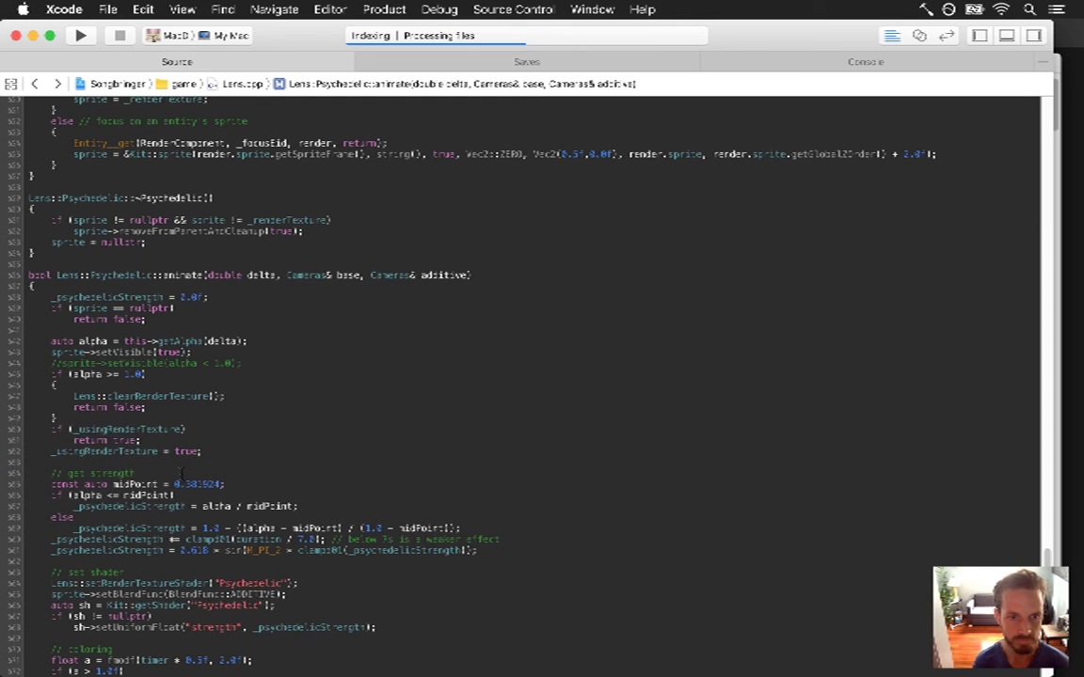
- Scroll back up to the Psychedelic constructor
{"action": "scroll", "coordinate": [181, 473], "scroll_direction": "down", "scroll_amount": 4}
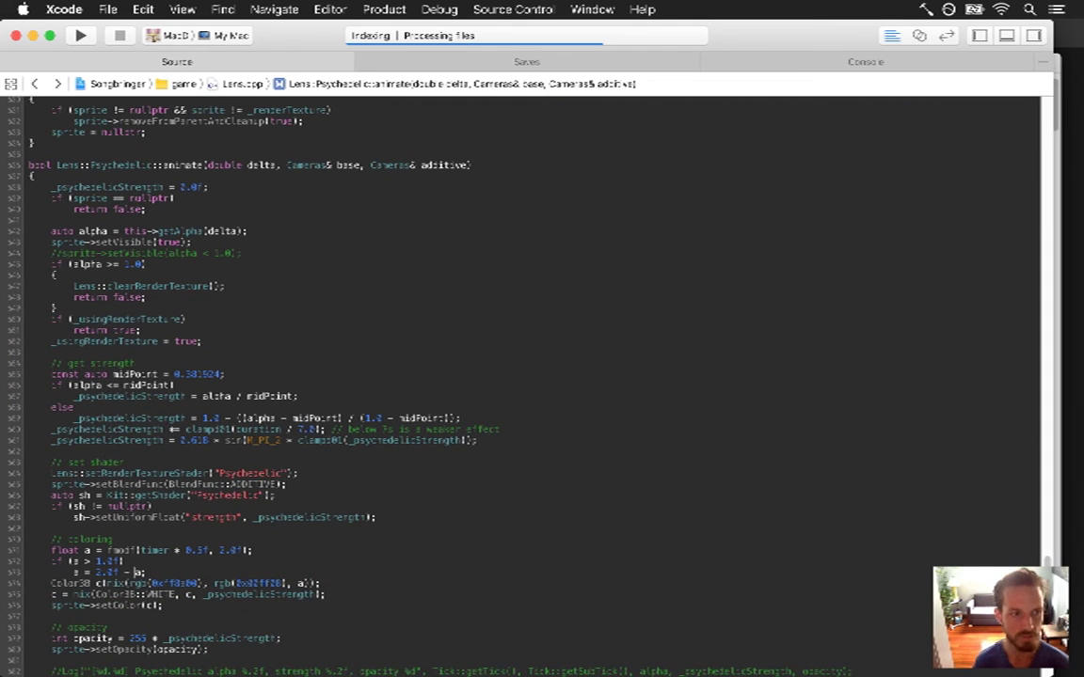
{"action": "scroll", "coordinate": [121, 189], "scroll_direction": "up", "scroll_amount": 4}
{"action": "scroll", "coordinate": [121, 188], "scroll_direction": "up", "scroll_amount": 7}
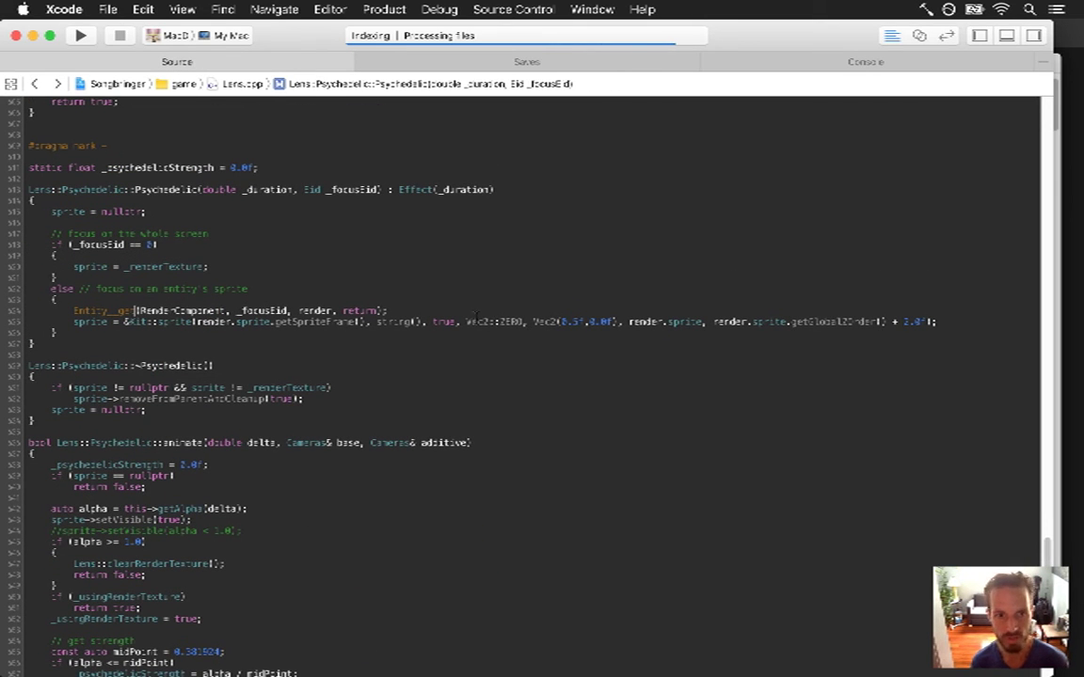
- Add 'auto& size = render.sprite.getContentSize();' below the render component lookup
{"action": "left_click", "coordinate": [412, 311]}
{"action": "key", "text": "Return"}
{"action": "type", "text": "auto& size ="}
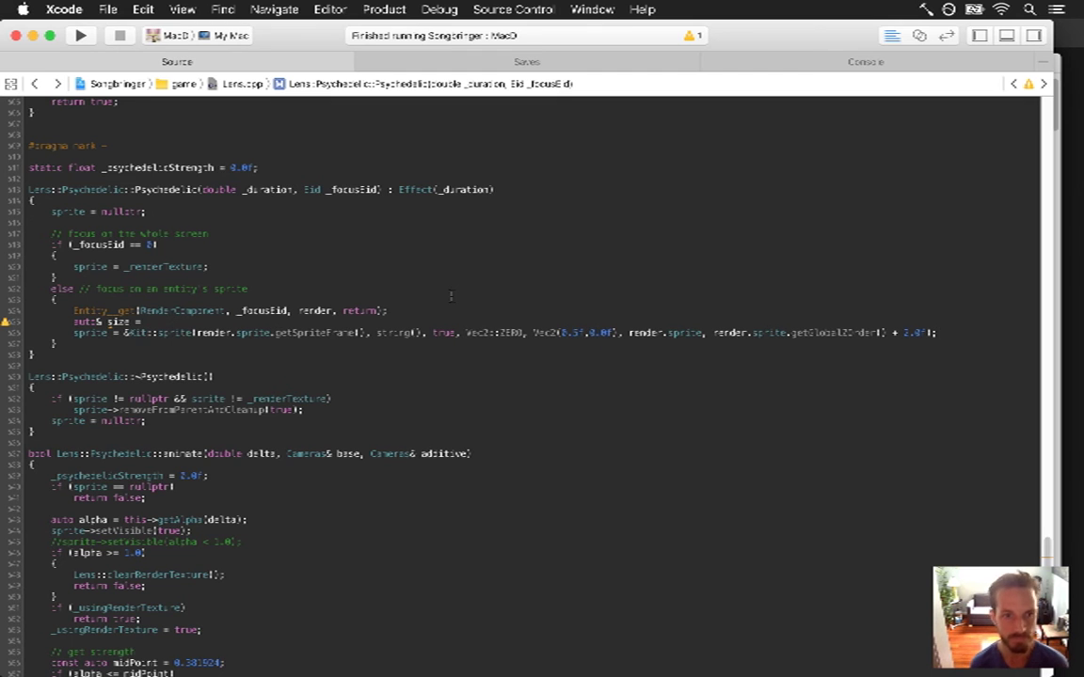
{"action": "type", "text": "render.spr"}
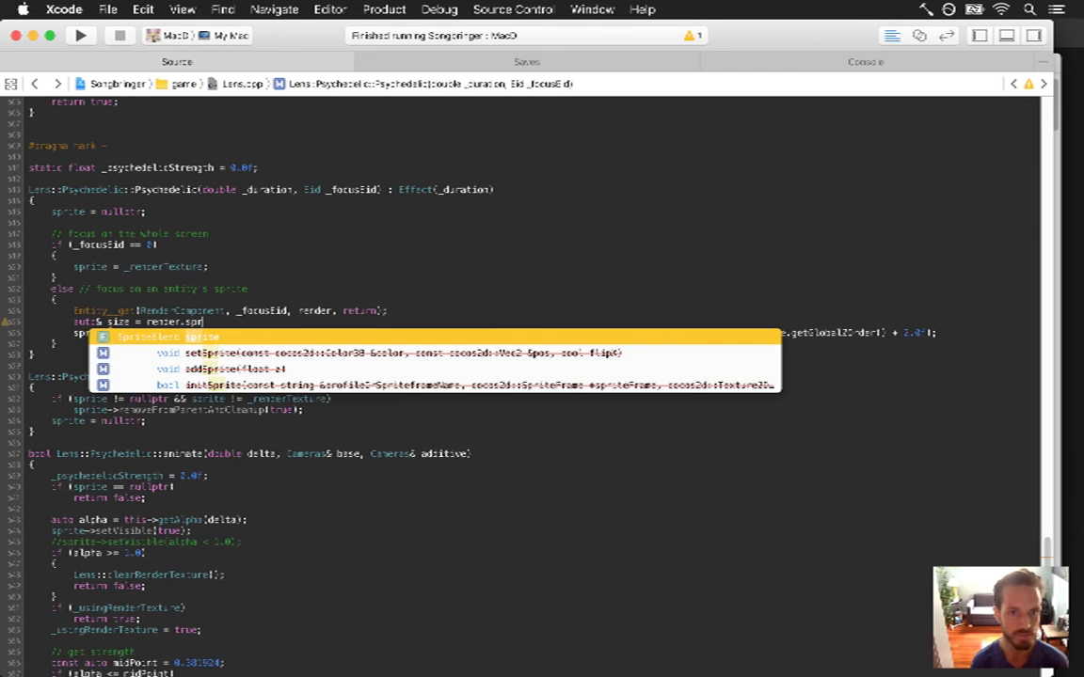
{"action": "type", "text": "ite.getContentSize();"}
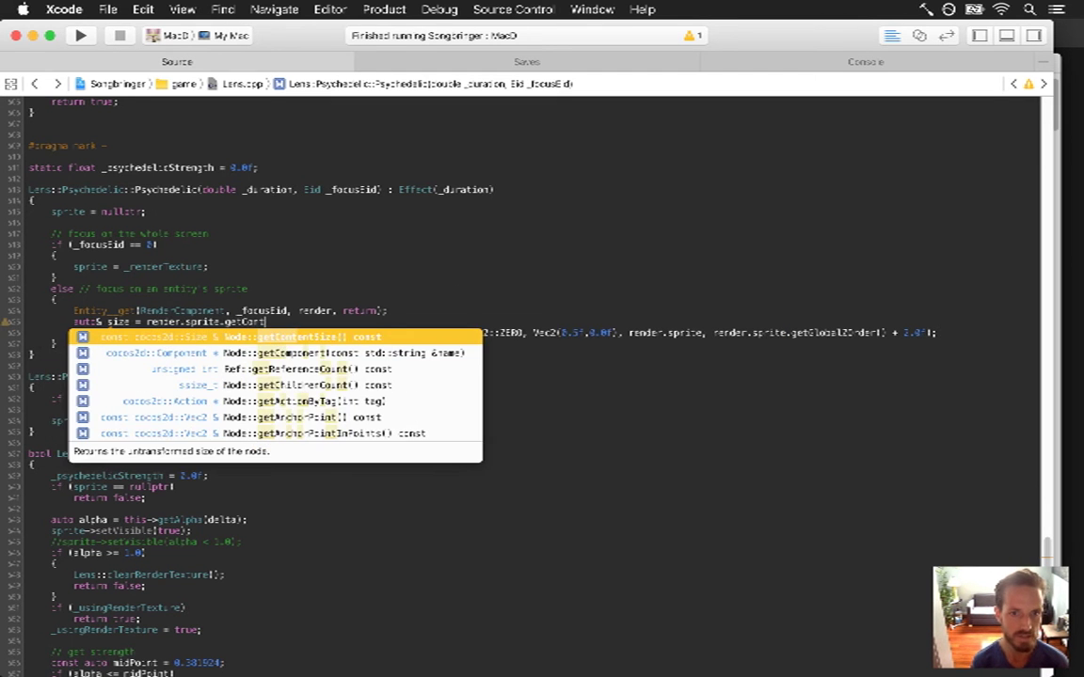
- Replace ::ZERO with '(), true, Vec2(size.width * 0.5f, 0.2f' in the sprite creation, then build and run
{"action": "left_click", "coordinate": [460, 332]}
{"action": "left_click", "coordinate": [521, 332]}
{"action": "key", "text": "BackSpace"}
{"action": "key", "text": "BackSpace"}
{"action": "key", "text": "BackSpace"}
{"action": "key", "text": "BackSpace"}
{"action": "key", "text": "BackSpace"}
{"action": "key", "text": "BackSpace"}
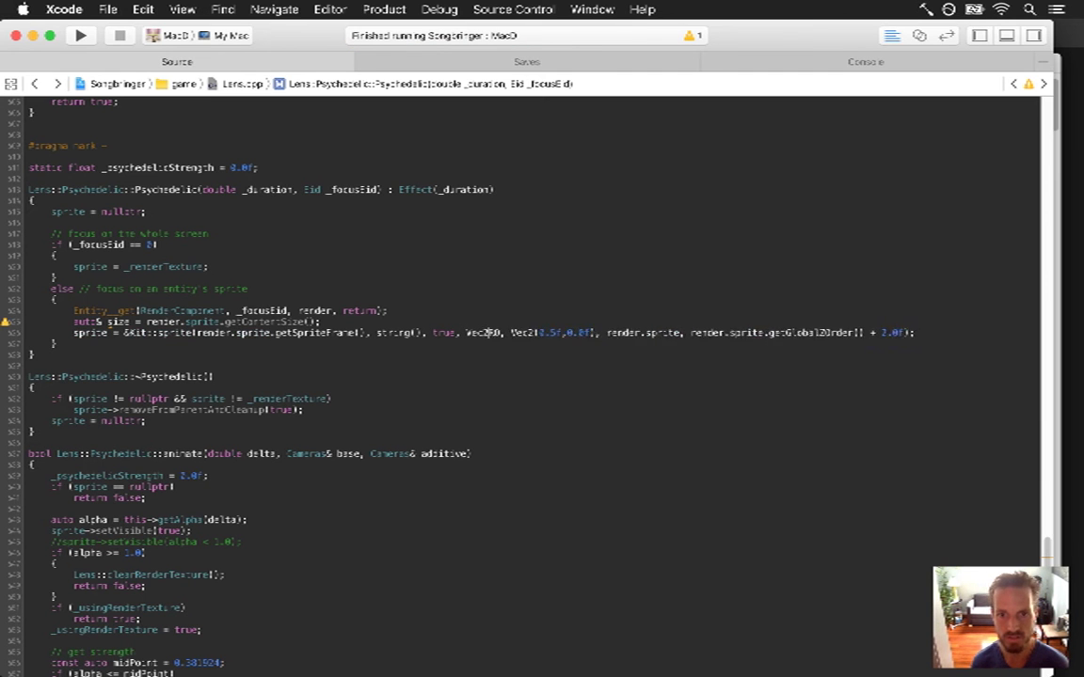
{"action": "type", "text": "(), true, Vec2("}
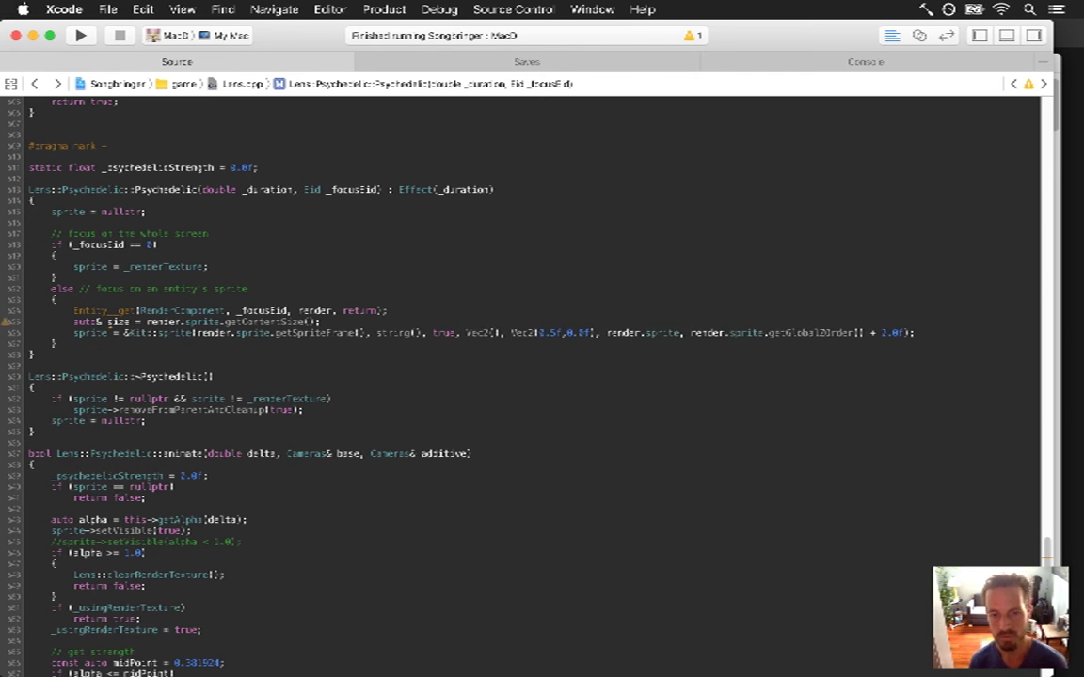
{"action": "type", "text": "si"}
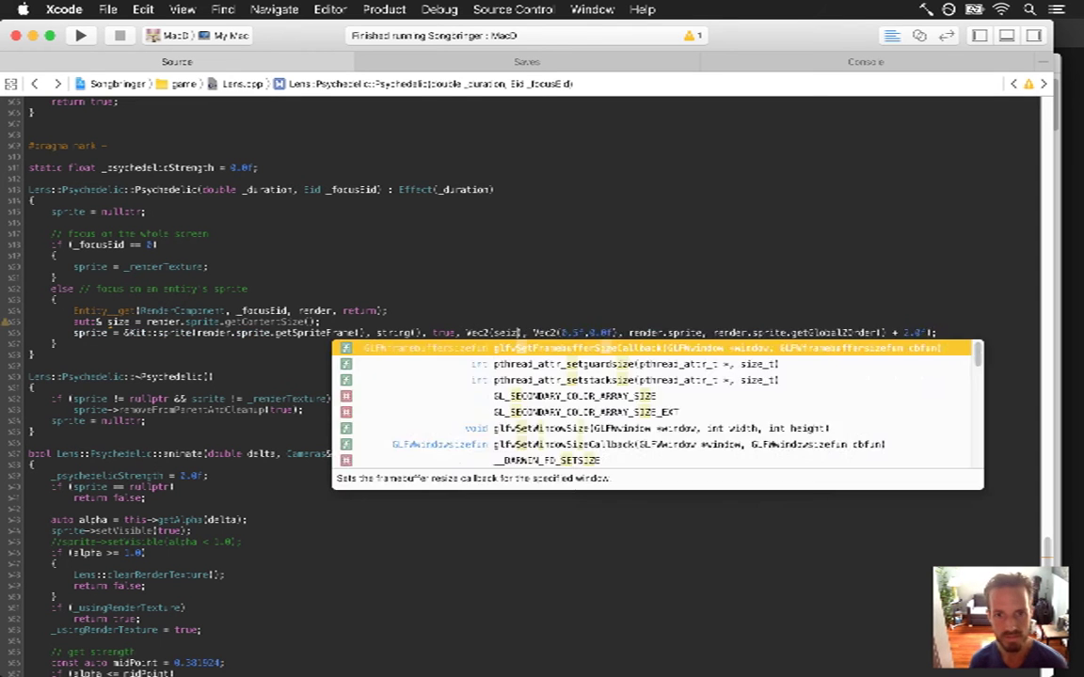
{"action": "type", "text": "ze.width "}
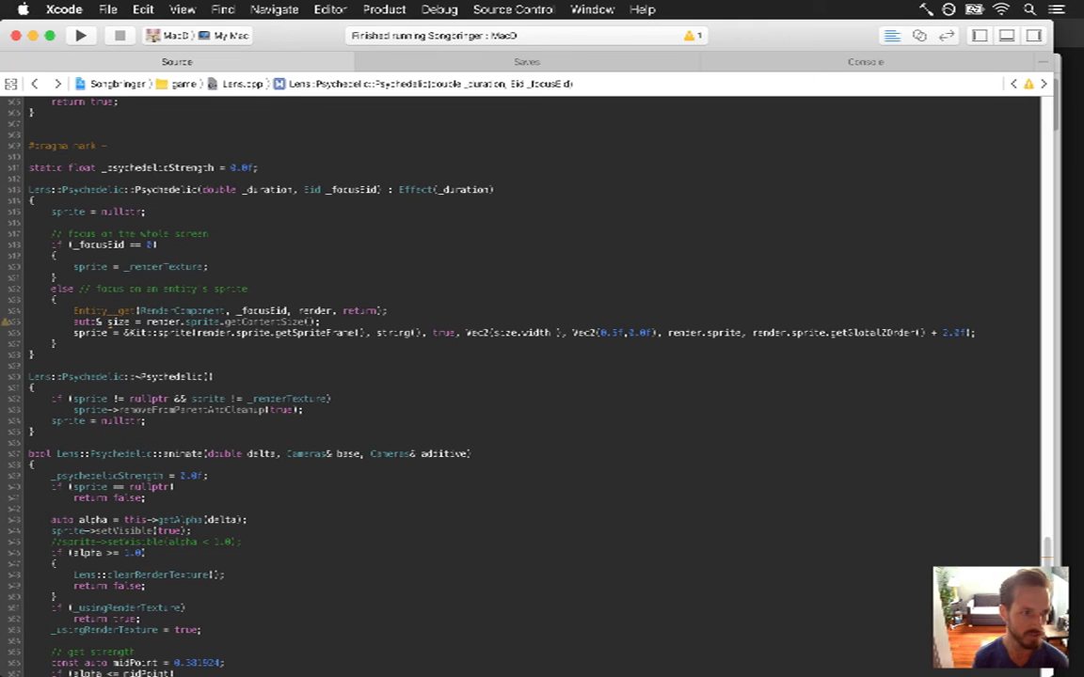
{"action": "type", "text": "*"}
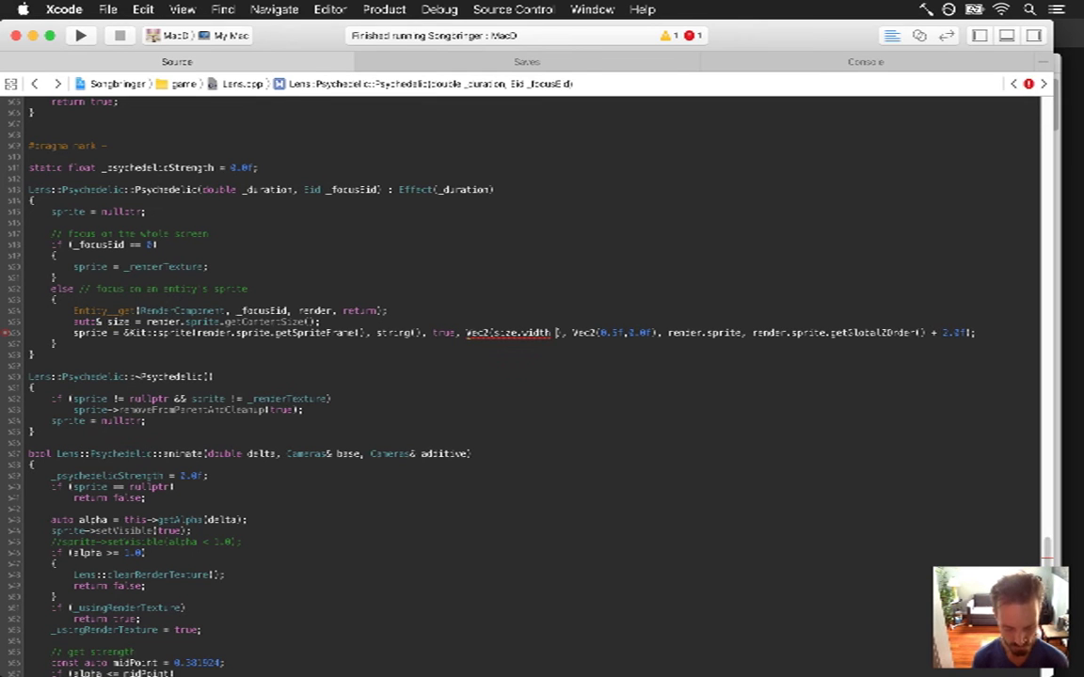
{"action": "key", "text": "BackSpace"}
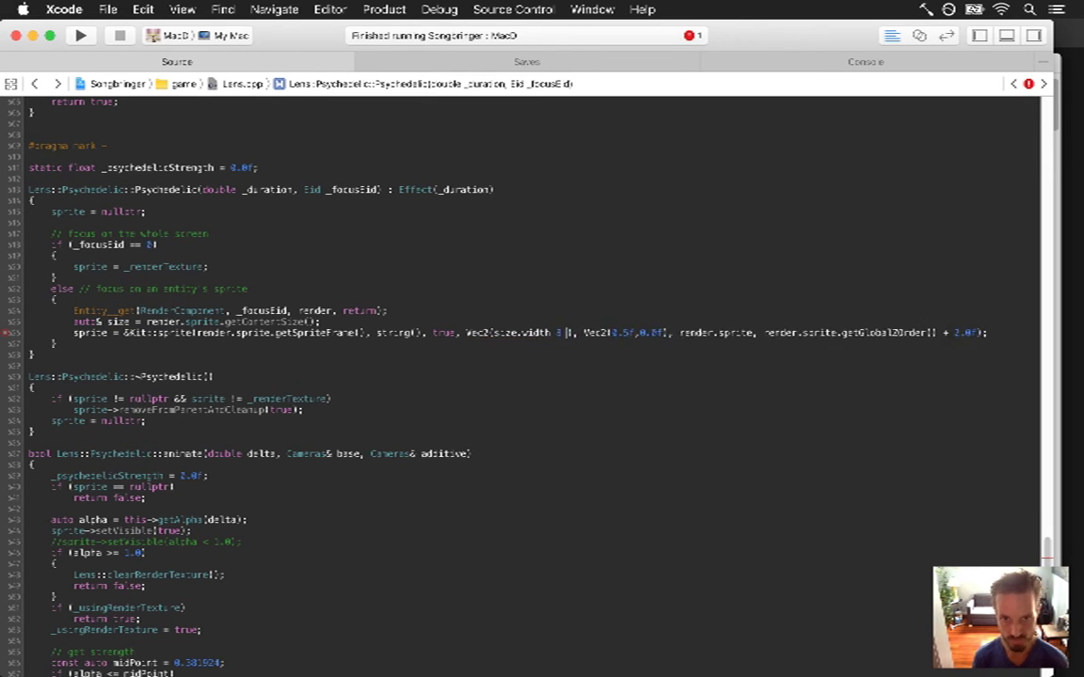
{"action": "type", "text": "0.5f"}
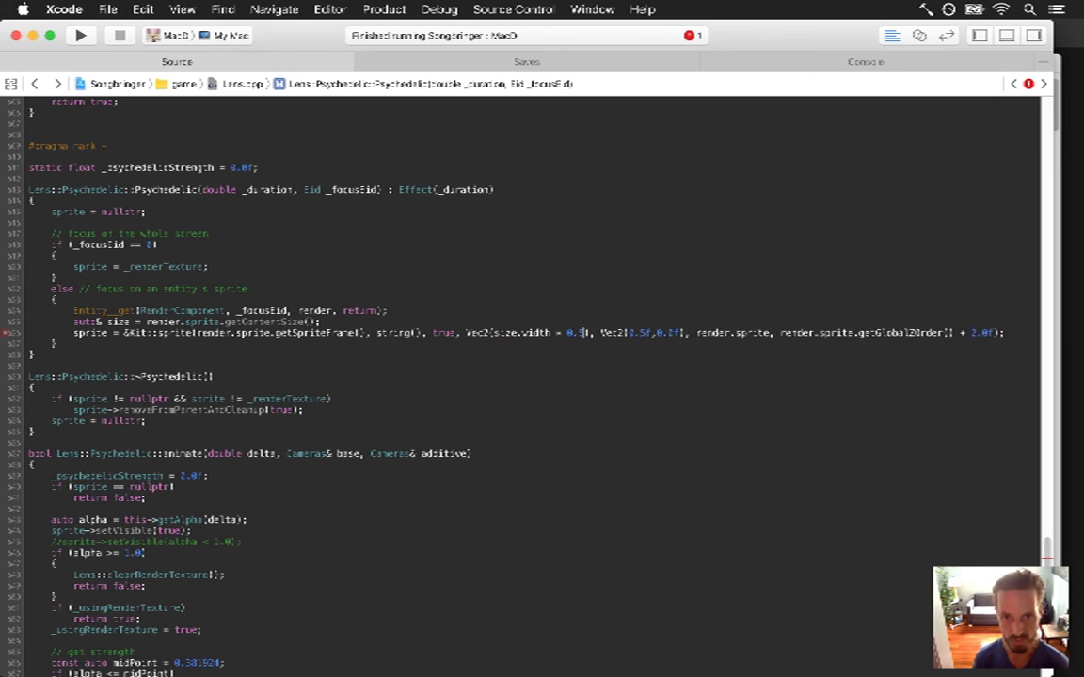
{"action": "type", "text": ", "}
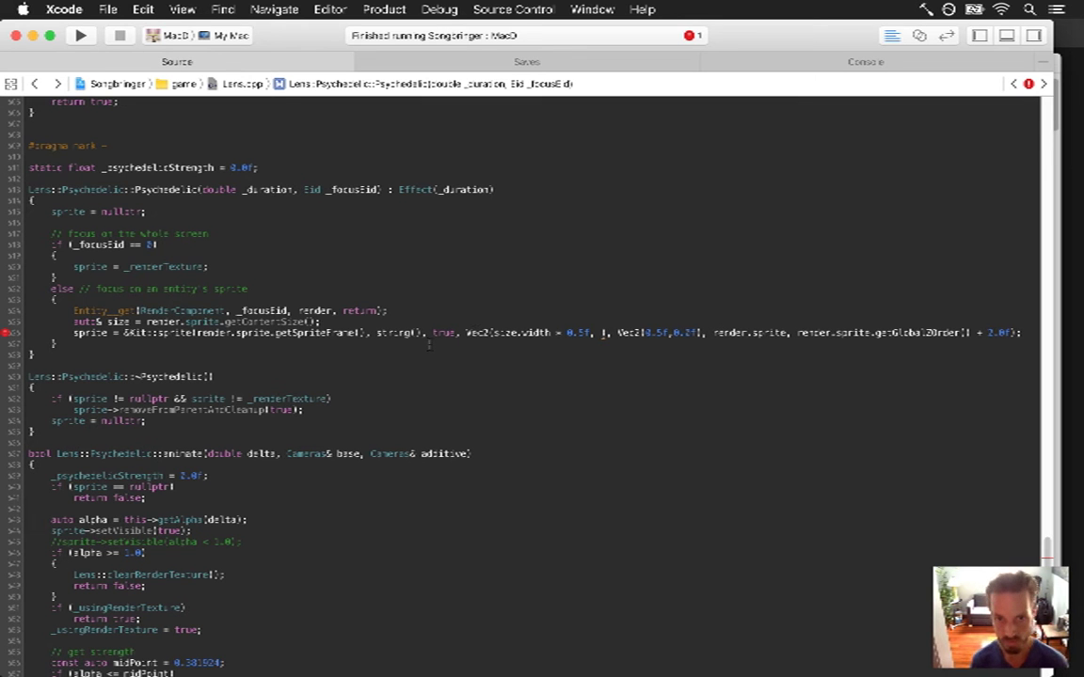
{"action": "type", "text": "0.2f"}
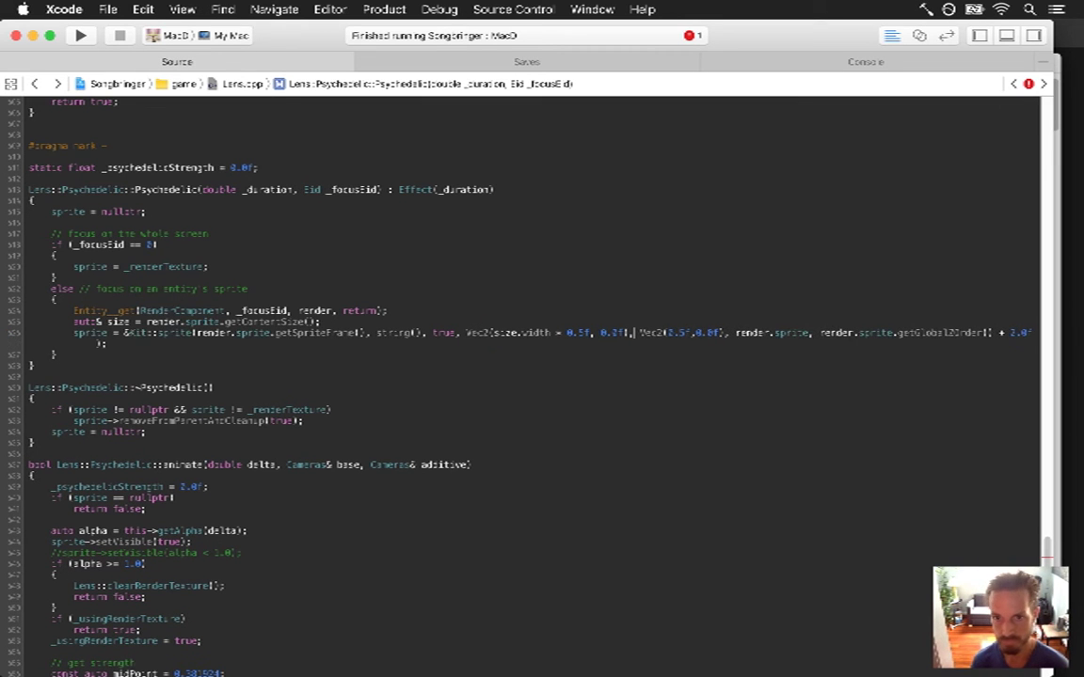
{"action": "left_click", "coordinate": [108, 344]}
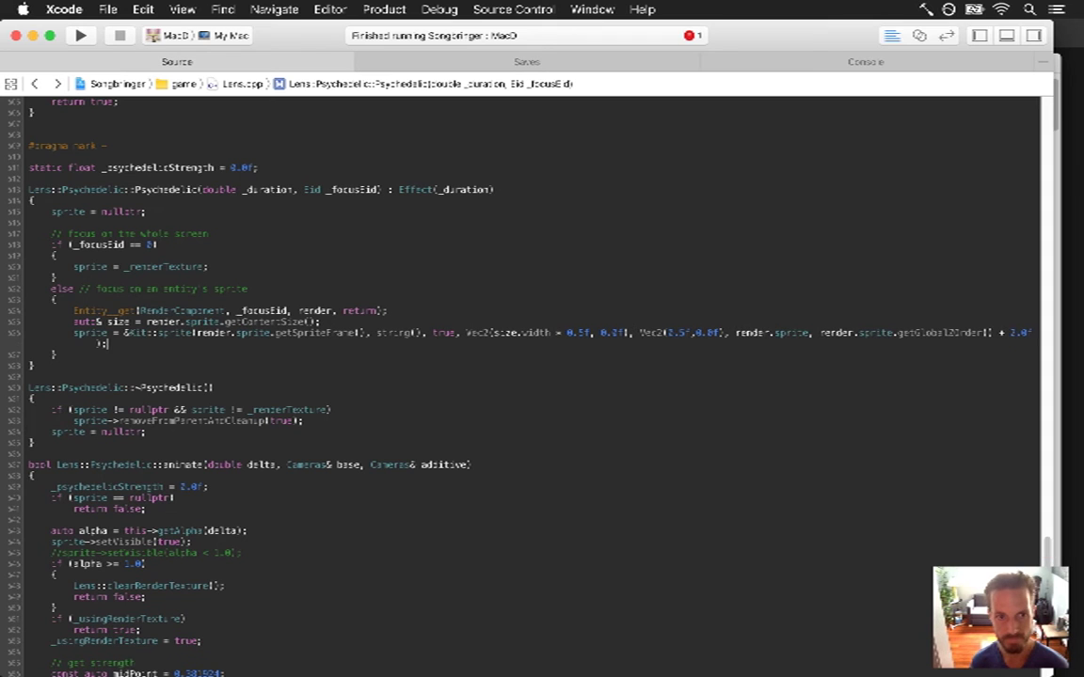
{"action": "key", "text": "super+r"}
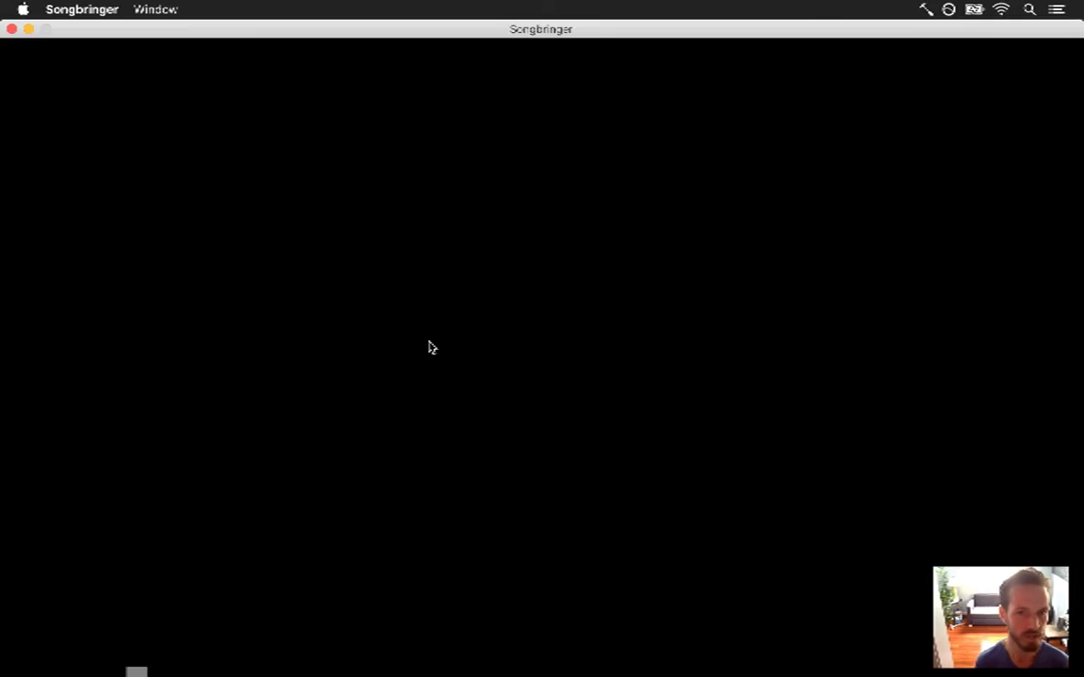
- Walk the hero onto the dock until the game crashes on setBlendFunc
{"action": "key", "text": "d"}
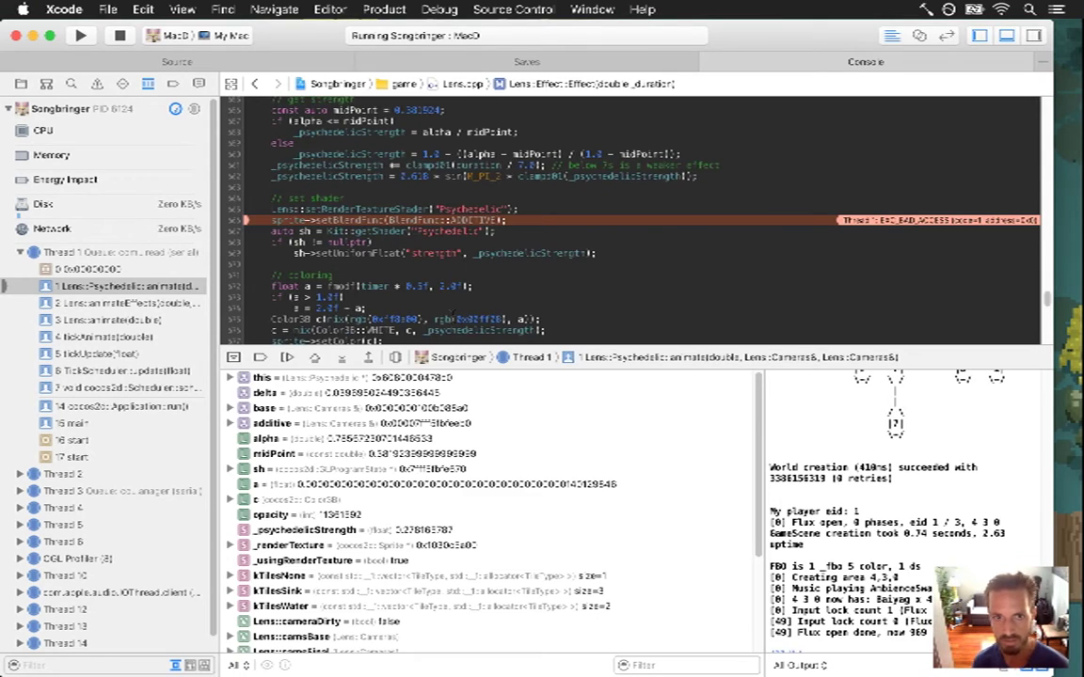
- Stop the crashed debug session and step through the Lens::Psychedelic::animate code
{"action": "key", "text": "super+period"}
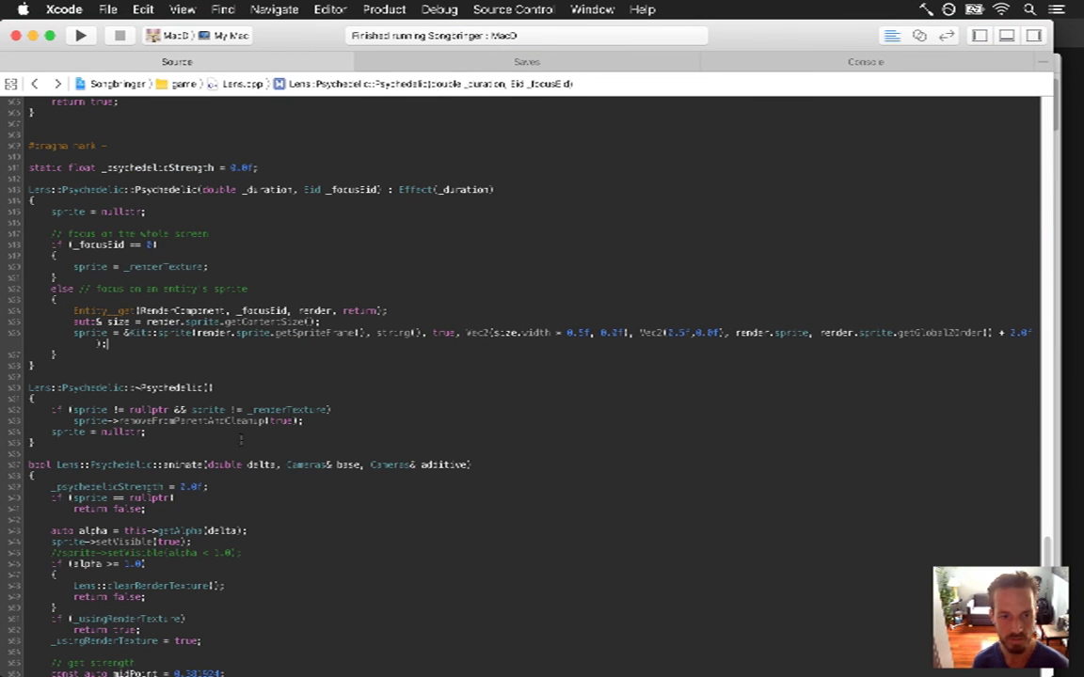
{"action": "left_click", "coordinate": [29, 667]}
{"action": "scroll", "coordinate": [29, 662], "scroll_direction": "down", "scroll_amount": 3}
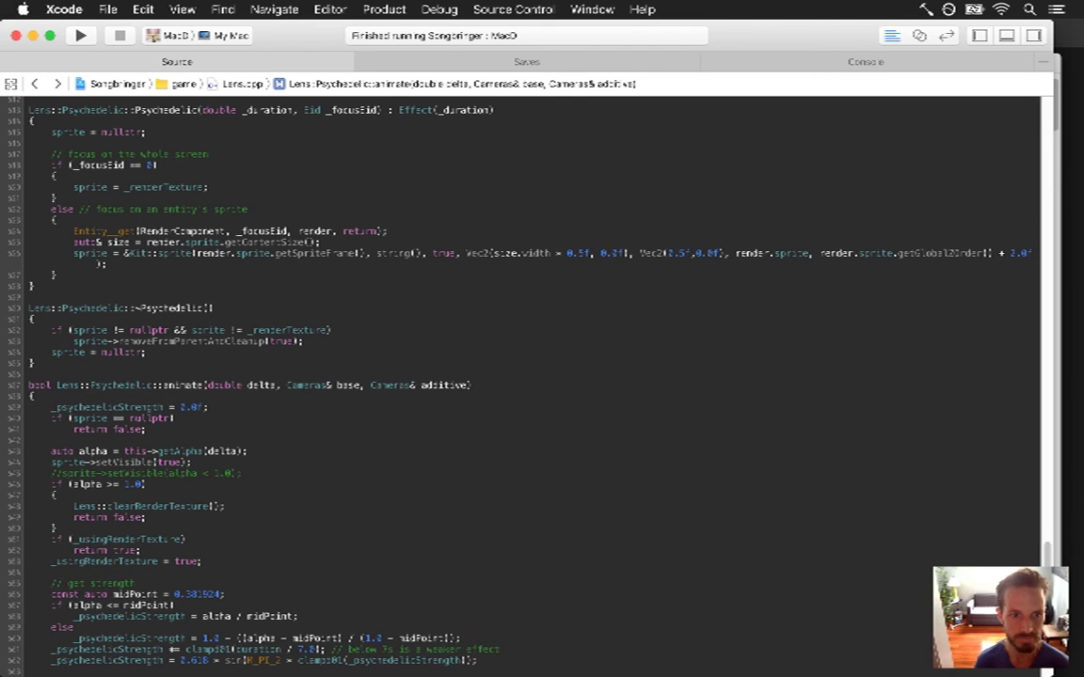
{"action": "scroll", "coordinate": [527, 376], "scroll_direction": "down", "scroll_amount": 3}
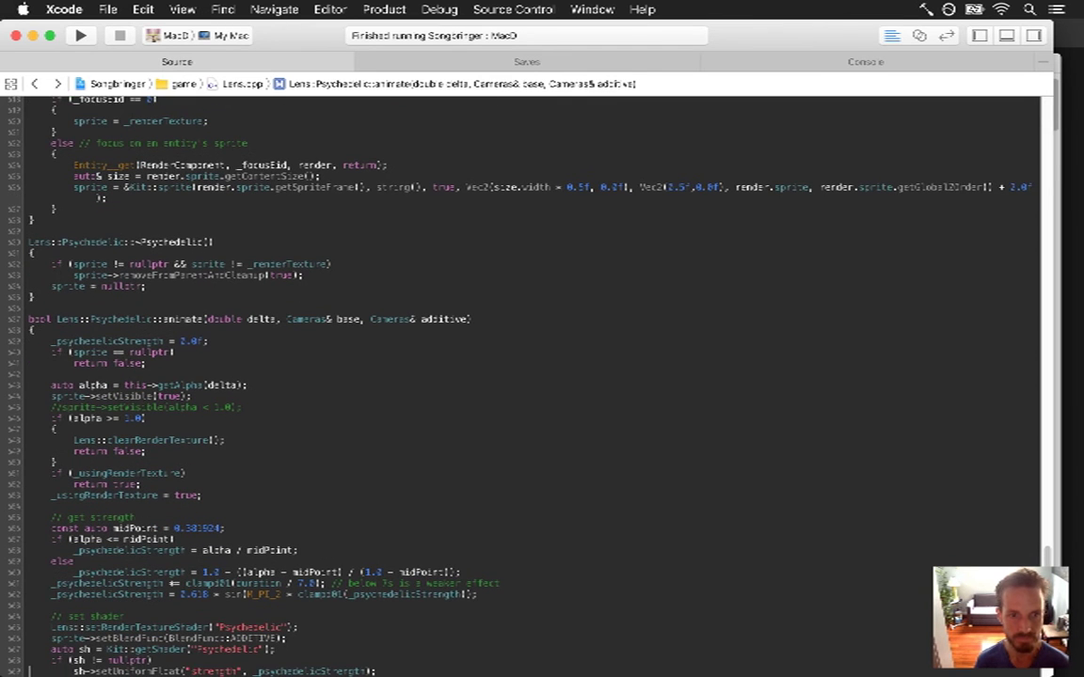
{"action": "scroll", "coordinate": [526, 376], "scroll_direction": "down", "scroll_amount": 4}
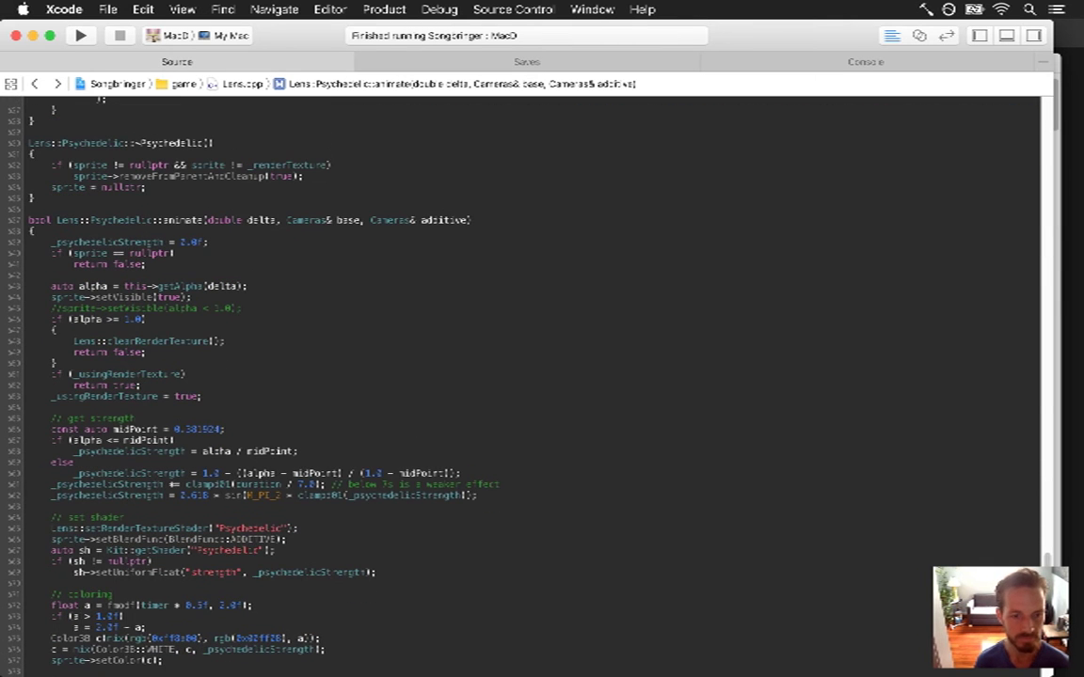
{"action": "key", "text": "Down"}
{"action": "key", "text": "Down"}
{"action": "key", "text": "Down"}
{"action": "key", "text": "Down"}
{"action": "key", "text": "Down"}
{"action": "key", "text": "Down"}
{"action": "key", "text": "Down"}
{"action": "key", "text": "Down"}
{"action": "key", "text": "Down"}
{"action": "key", "text": "Up"}
{"action": "key", "text": "Up"}
{"action": "key", "text": "Up"}
{"action": "key", "text": "Up"}
{"action": "key", "text": "Up"}
{"action": "key", "text": "Up"}
{"action": "key", "text": "Up"}
{"action": "key", "text": "Up"}
{"action": "key", "text": "Up"}
{"action": "key", "text": "Up"}
{"action": "key", "text": "Up"}
{"action": "key", "text": "Up"}
{"action": "key", "text": "Up"}
{"action": "key", "text": "Up"}
{"action": "key", "text": "Up"}
{"action": "key", "text": "Up"}
{"action": "key", "text": "Up"}
{"action": "key", "text": "Up"}
{"action": "key", "text": "Up"}
{"action": "key", "text": "Up"}
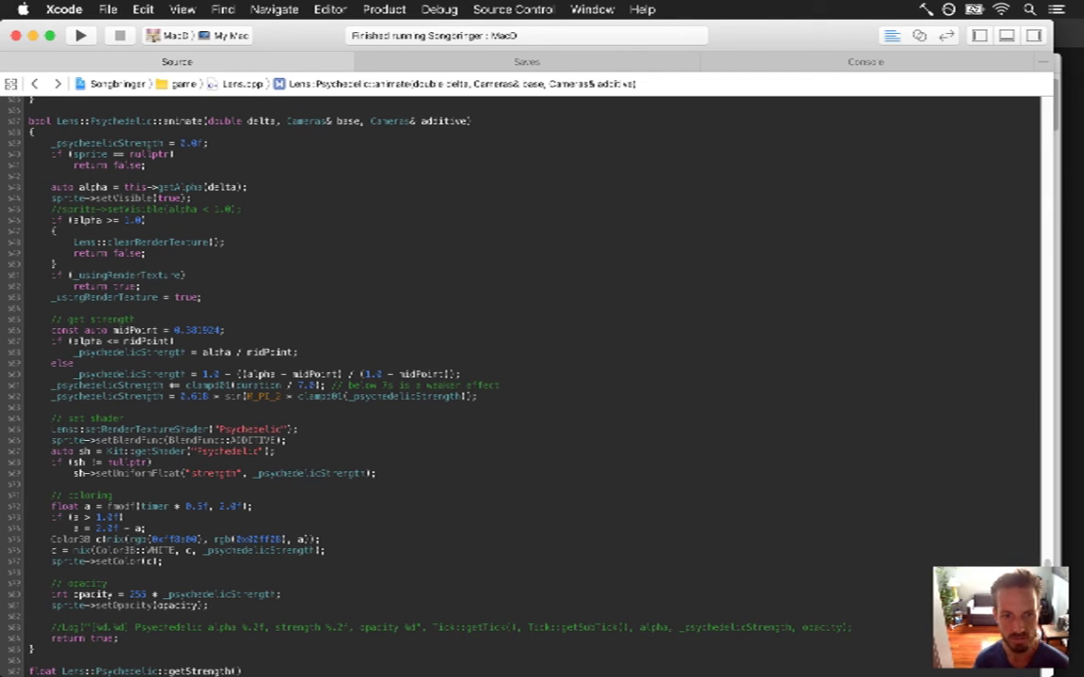
{"action": "key", "text": "Up"}
{"action": "key", "text": "Up"}
{"action": "key", "text": "Up"}
{"action": "key", "text": "Up"}
{"action": "key", "text": "Up"}
{"action": "key", "text": "Up"}
{"action": "key", "text": "Up"}
{"action": "key", "text": "Up"}
{"action": "key", "text": "Up"}
{"action": "key", "text": "Up"}
{"action": "key", "text": "Up"}
{"action": "key", "text": "Up"}
{"action": "key", "text": "Up"}
{"action": "key", "text": "Up"}
{"action": "key", "text": "Up"}
{"action": "key", "text": "Up"}
{"action": "key", "text": "Up"}
{"action": "key", "text": "Up"}
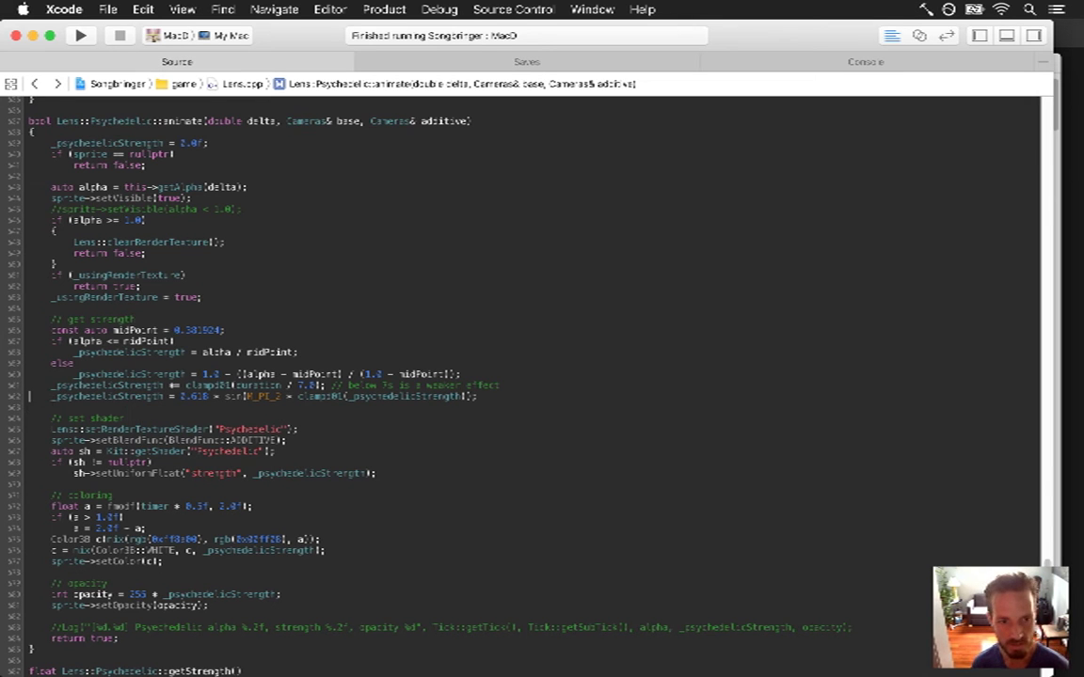
{"action": "key", "text": "Up"}
{"action": "key", "text": "Up"}
{"action": "key", "text": "Up"}
{"action": "key", "text": "Up"}
{"action": "key", "text": "Up"}
{"action": "key", "text": "Up"}
{"action": "key", "text": "Up"}
{"action": "key", "text": "Up"}
{"action": "key", "text": "Up"}
{"action": "key", "text": "Up"}
{"action": "key", "text": "Up"}
{"action": "key", "text": "Up"}
{"action": "key", "text": "Up"}
{"action": "key", "text": "Up"}
{"action": "key", "text": "Up"}
{"action": "key", "text": "Up"}
{"action": "key", "text": "Up"}
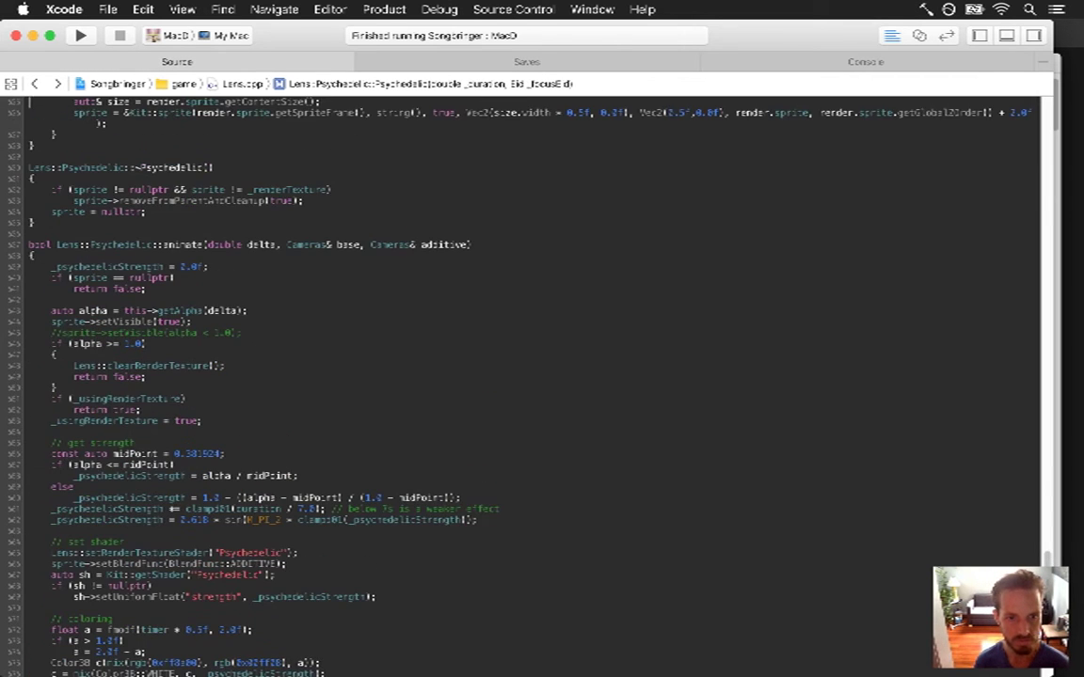
{"action": "key", "text": "Down"}
{"action": "key", "text": "Down"}
{"action": "key", "text": "Down"}
{"action": "key", "text": "Down"}
{"action": "key", "text": "Down"}
{"action": "key", "text": "Down"}
{"action": "key", "text": "Down"}
{"action": "key", "text": "Down"}
{"action": "key", "text": "Down"}
{"action": "key", "text": "Down"}
{"action": "key", "text": "Down"}
{"action": "key", "text": "Down"}
{"action": "key", "text": "Down"}
{"action": "key", "text": "Down"}
{"action": "key", "text": "Down"}
{"action": "key", "text": "Down"}
{"action": "key", "text": "Down"}
{"action": "key", "text": "Down"}
{"action": "key", "text": "Down"}
{"action": "key", "text": "Down"}
- Relaunch the game and walk the player to the dock's right end and back
{"action": "key", "text": "super+r"}
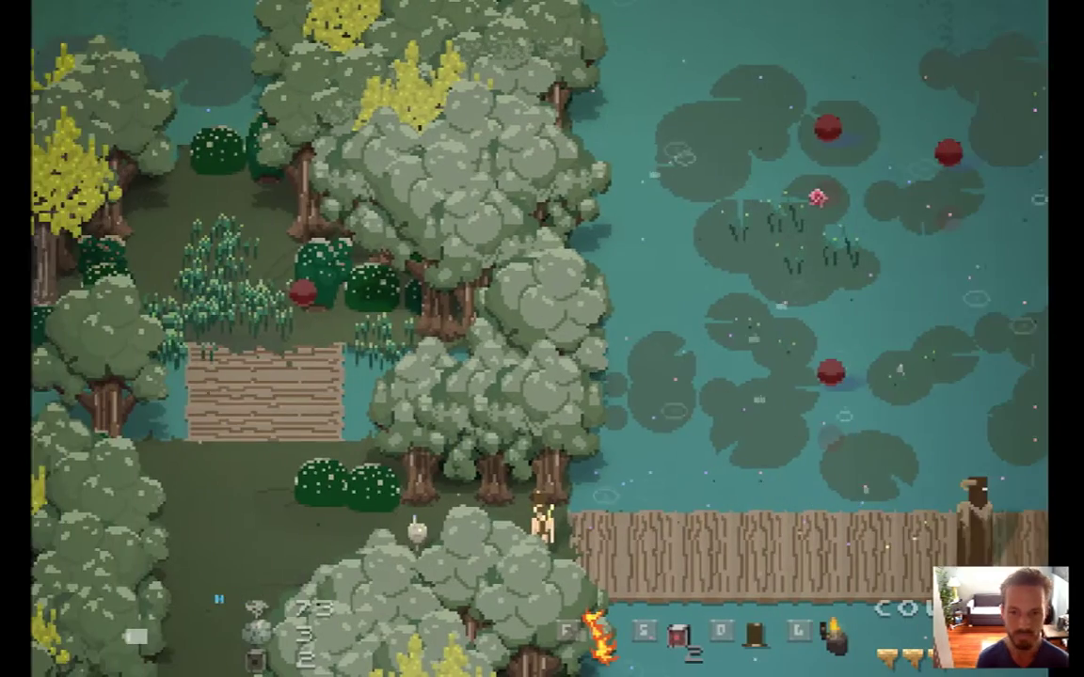
{"action": "key", "text": "Right"}
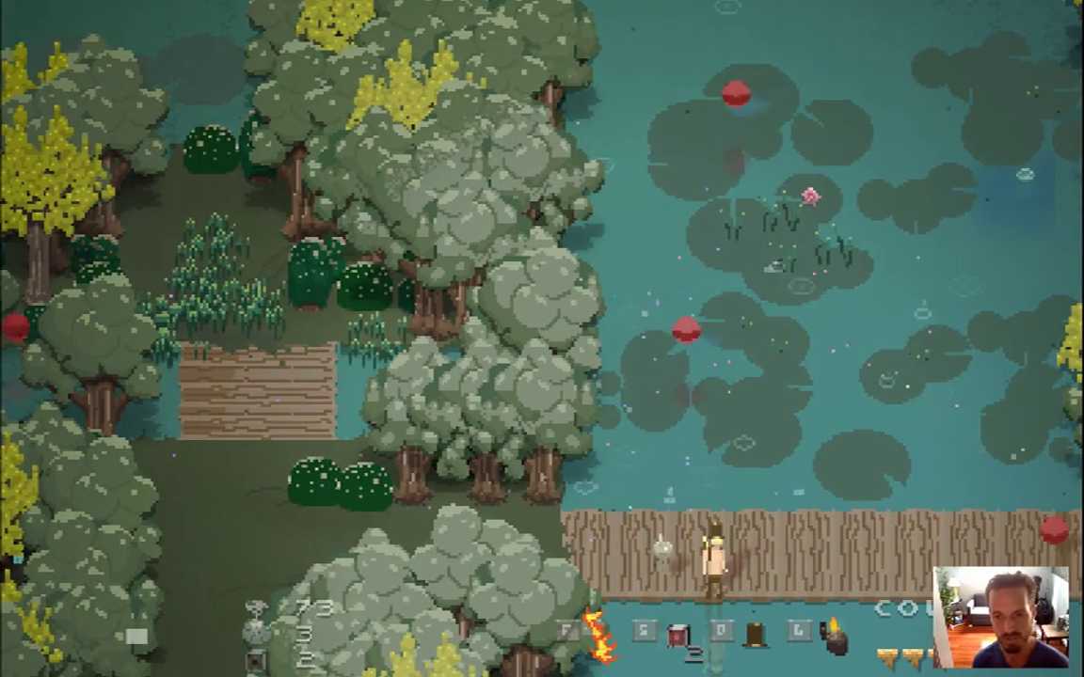
{"action": "key", "text": "Right"}
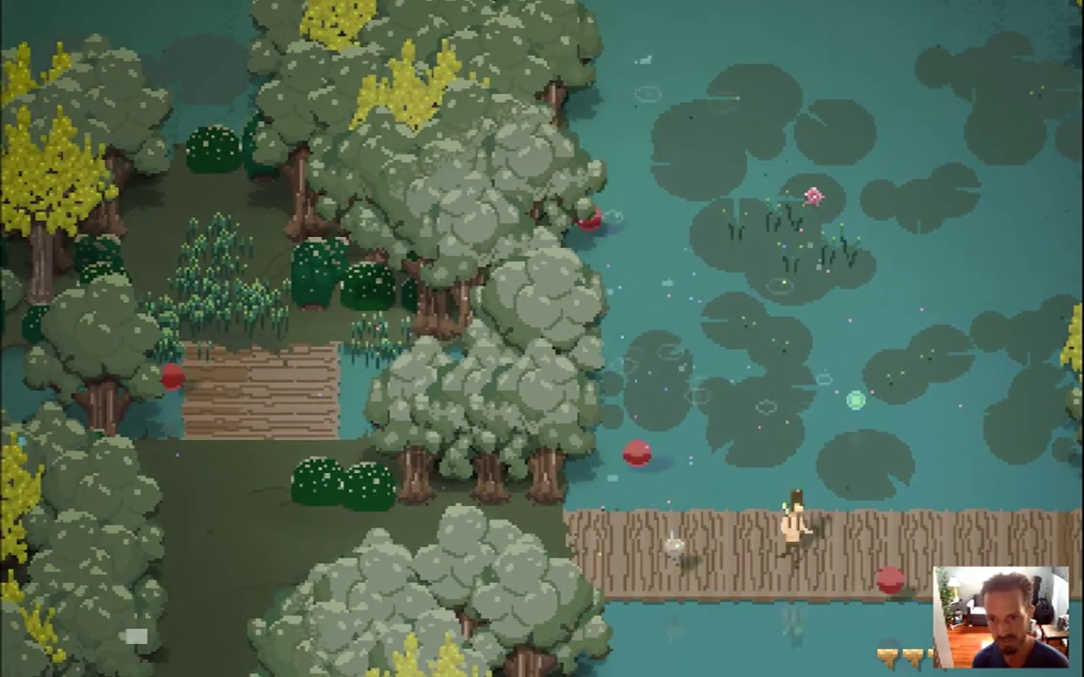
{"action": "key", "text": "Left"}
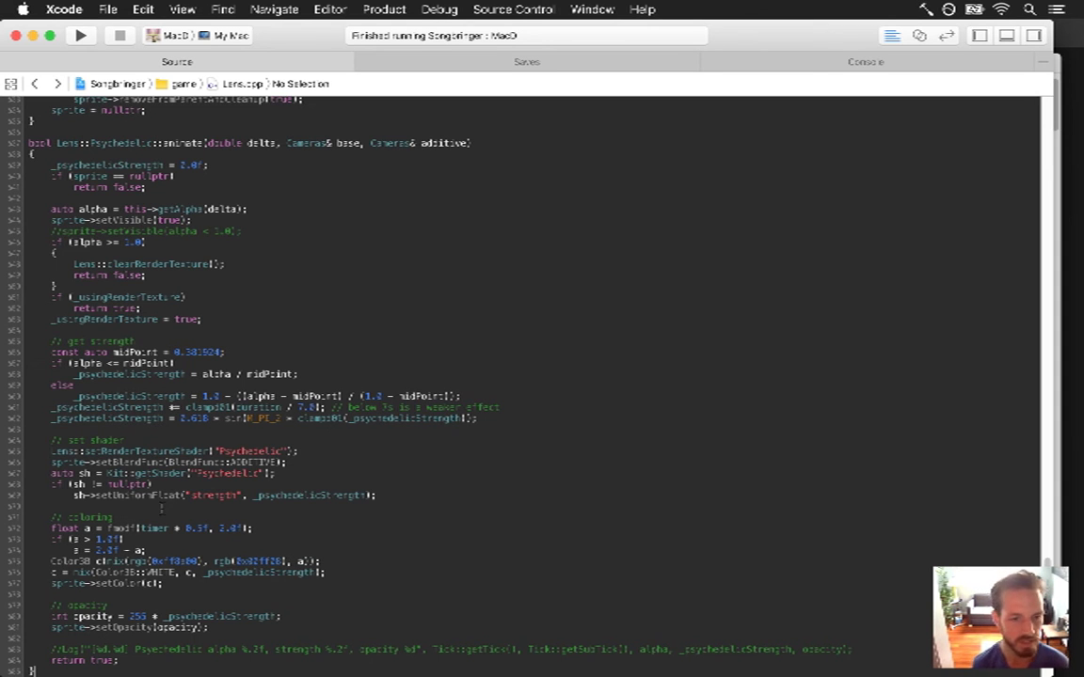
- Add float Lens::Psychedelic::getStrength() returning _psychedelicStrength after animate, then run the game
{"action": "key", "text": "Return"}
{"action": "key", "text": "Return"}
{"action": "type", "text": "float Lens::Psychedelic::getStrength()"}
{"action": "key", "text": "Return"}
{"action": "type", "text": "{"}
{"action": "key", "text": "Return"}
{"action": "type", "text": "return _psychedelicStrength;"}
{"action": "key", "text": "Up"}
{"action": "key", "text": "Up"}
{"action": "key", "text": "Up"}
{"action": "key", "text": "Up"}
{"action": "key", "text": "Up"}
{"action": "key", "text": "Up"}
{"action": "key", "text": "Up"}
{"action": "key", "text": "Up"}
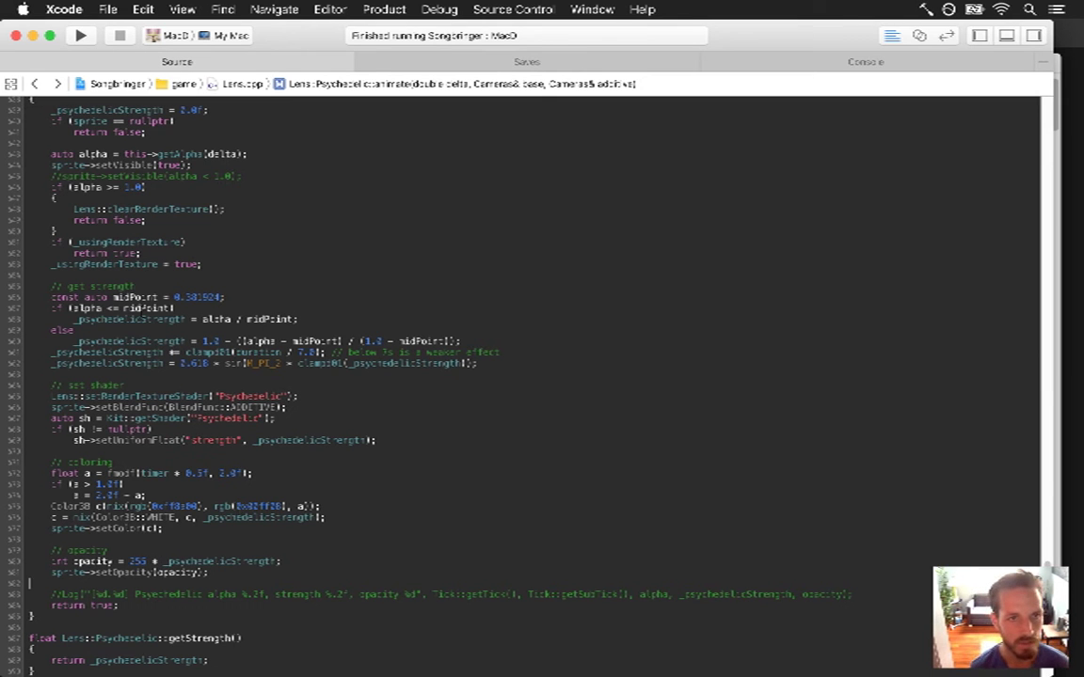
{"action": "key", "text": "super+r"}
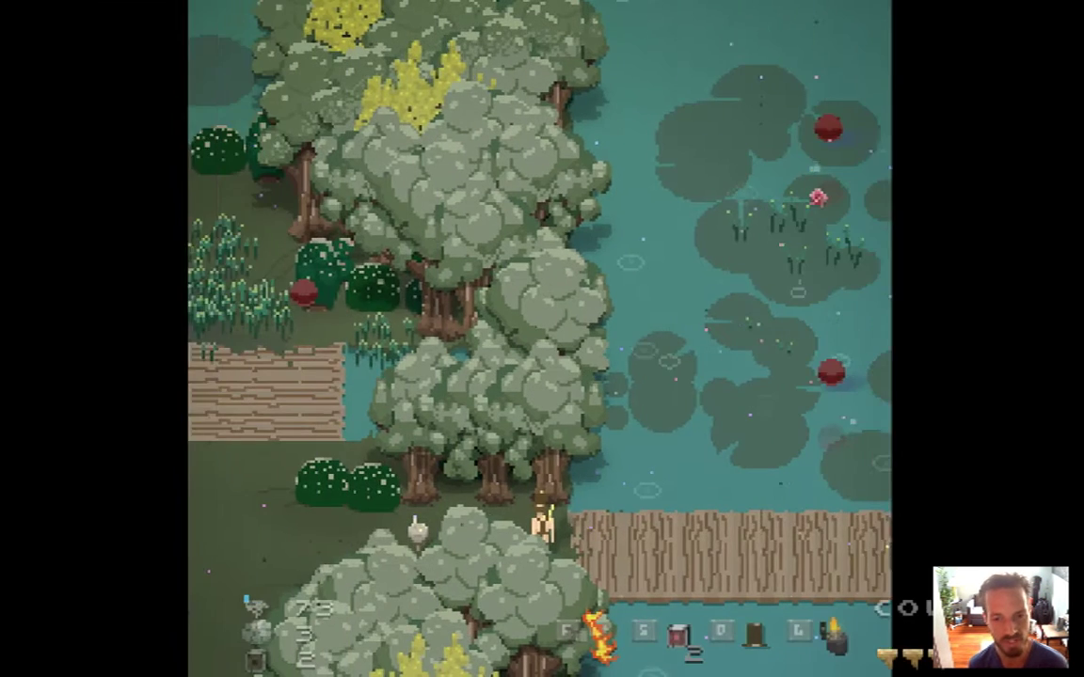
- Walk right along the dock until the crash, then inspect the animateEffects and animate stack frames
{"action": "key", "text": "Right"}
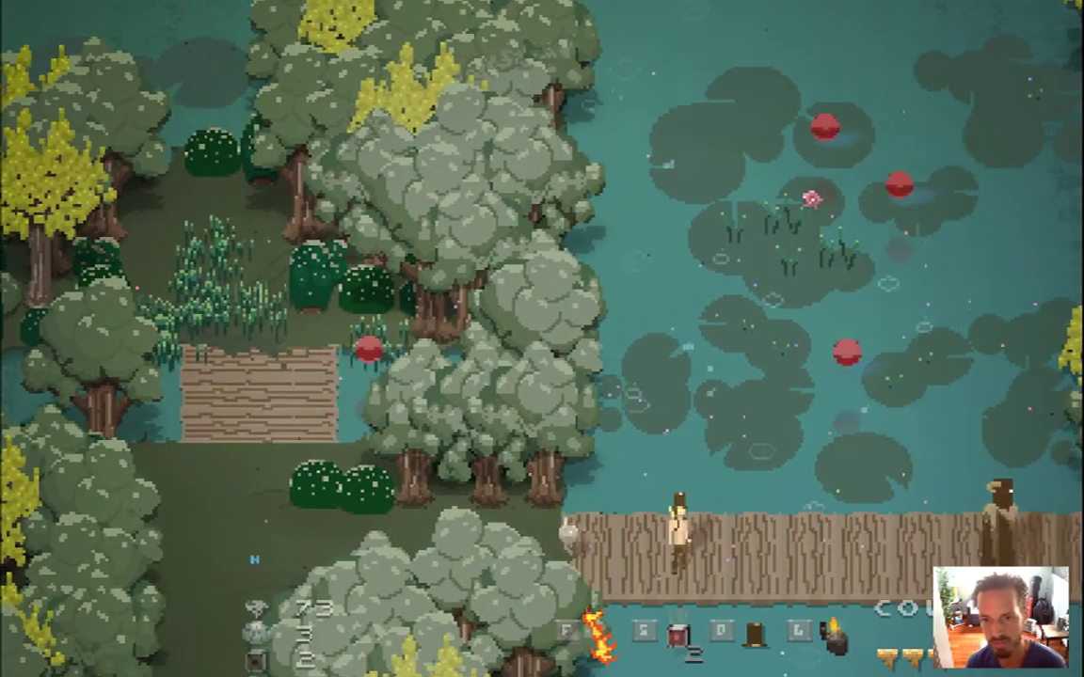
{"action": "key", "text": "Right"}
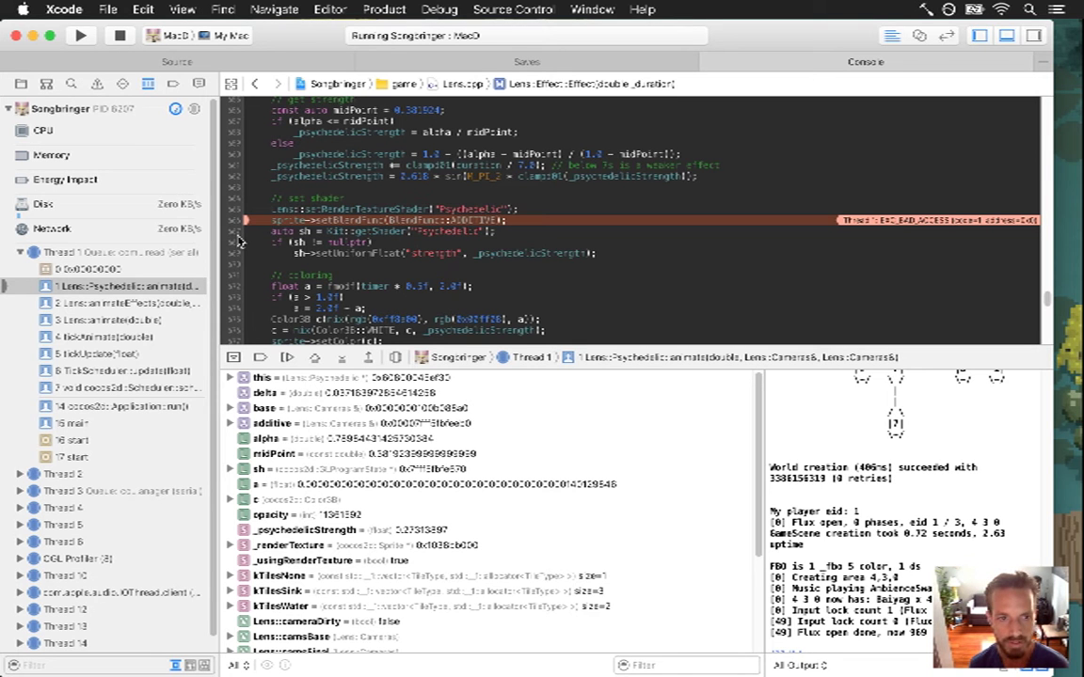
{"action": "left_click", "coordinate": [145, 303]}
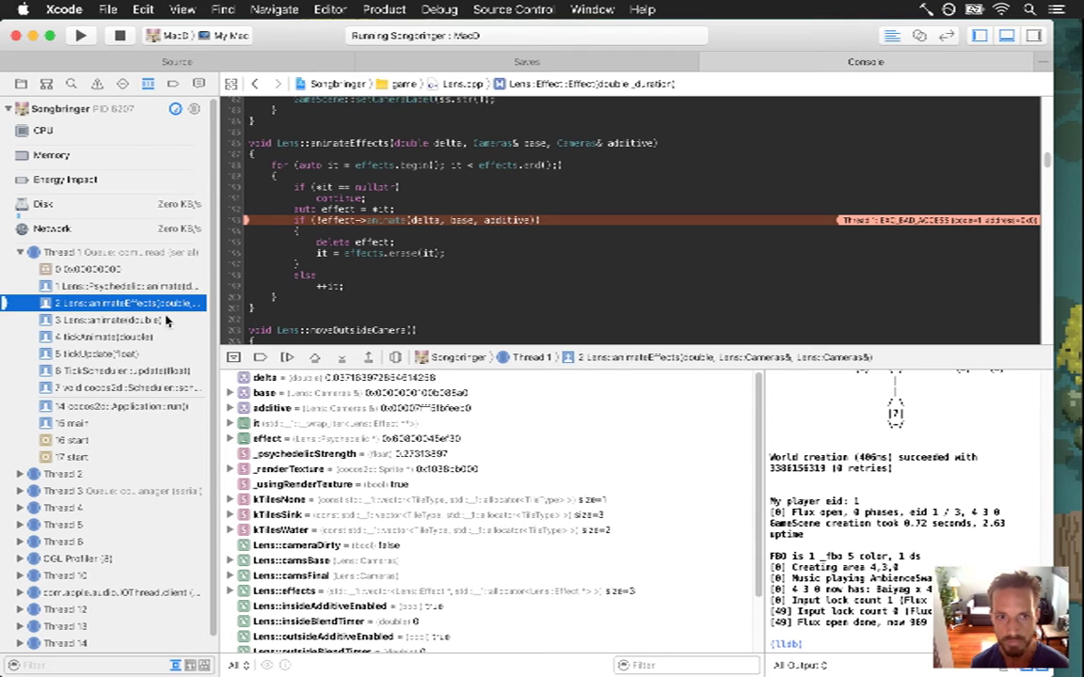
{"action": "left_click", "coordinate": [170, 287]}
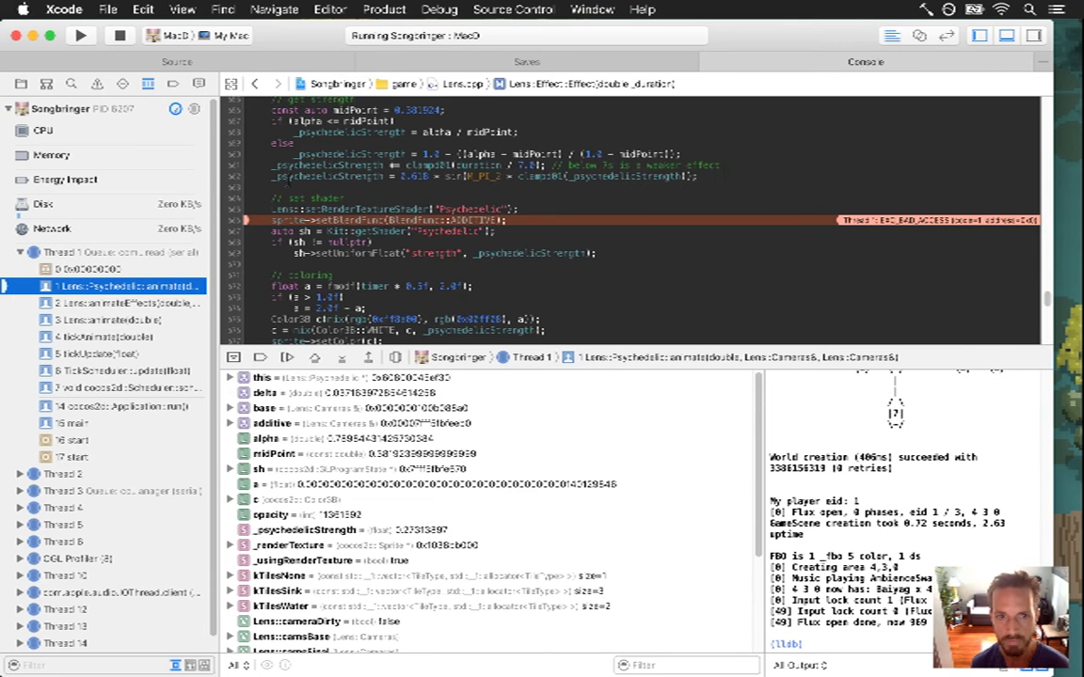
{"action": "scroll", "coordinate": [353, 160], "scroll_direction": "up", "scroll_amount": 3}
{"action": "scroll", "coordinate": [630, 216], "scroll_direction": "up", "scroll_amount": 3}
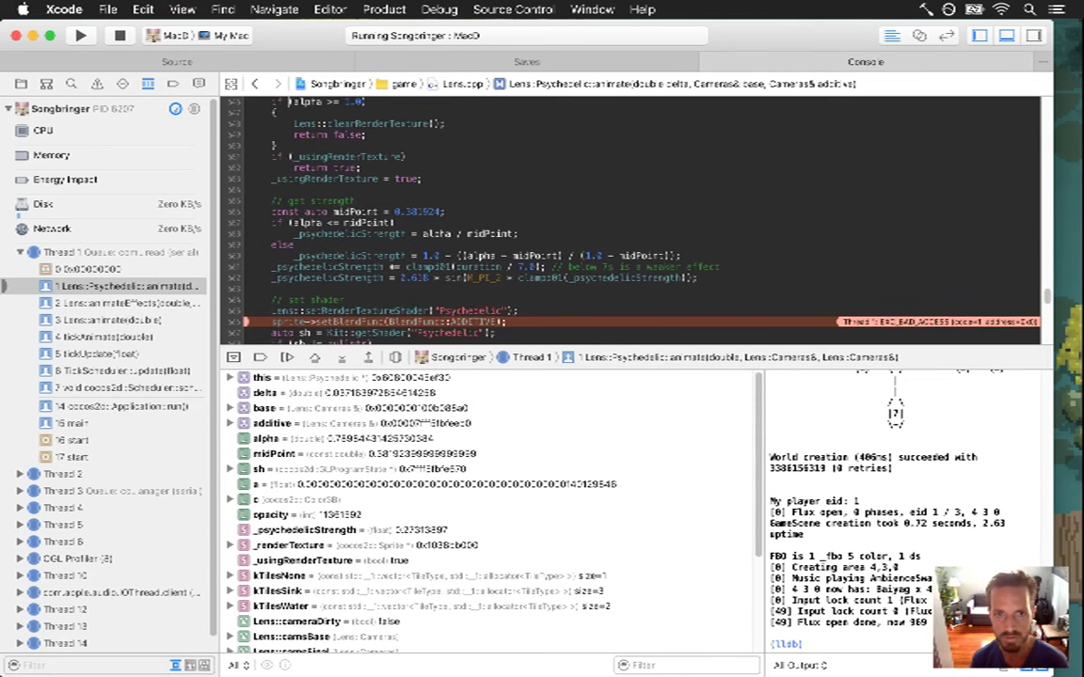
{"action": "scroll", "coordinate": [631, 217], "scroll_direction": "up", "scroll_amount": 2}
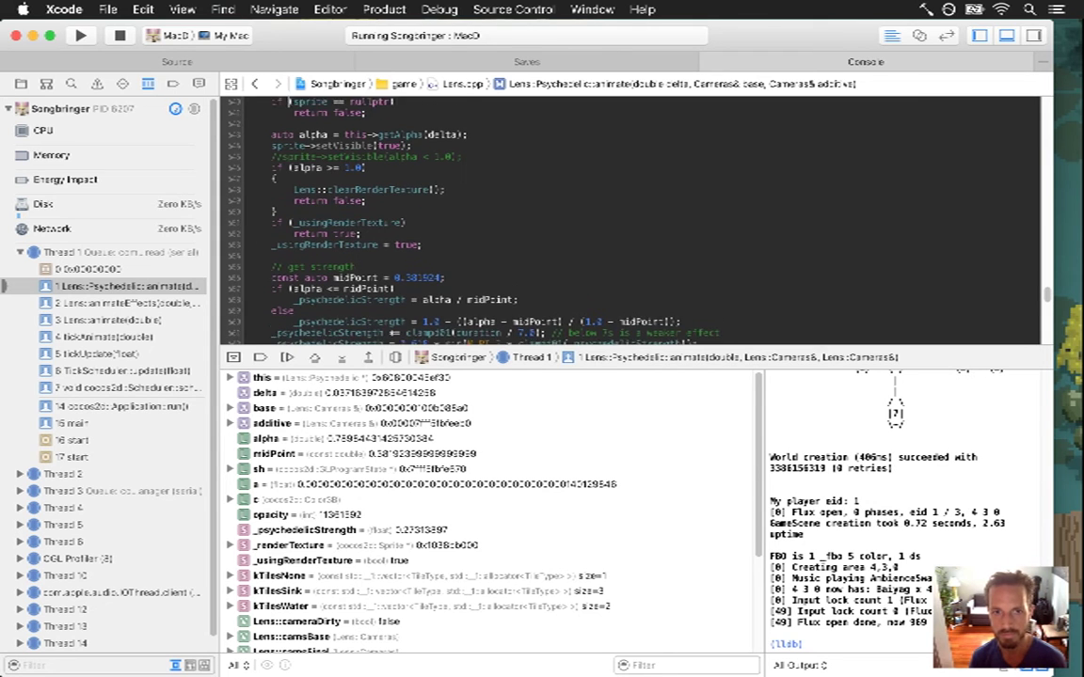
{"action": "scroll", "coordinate": [281, 101], "scroll_direction": "up", "scroll_amount": 1}
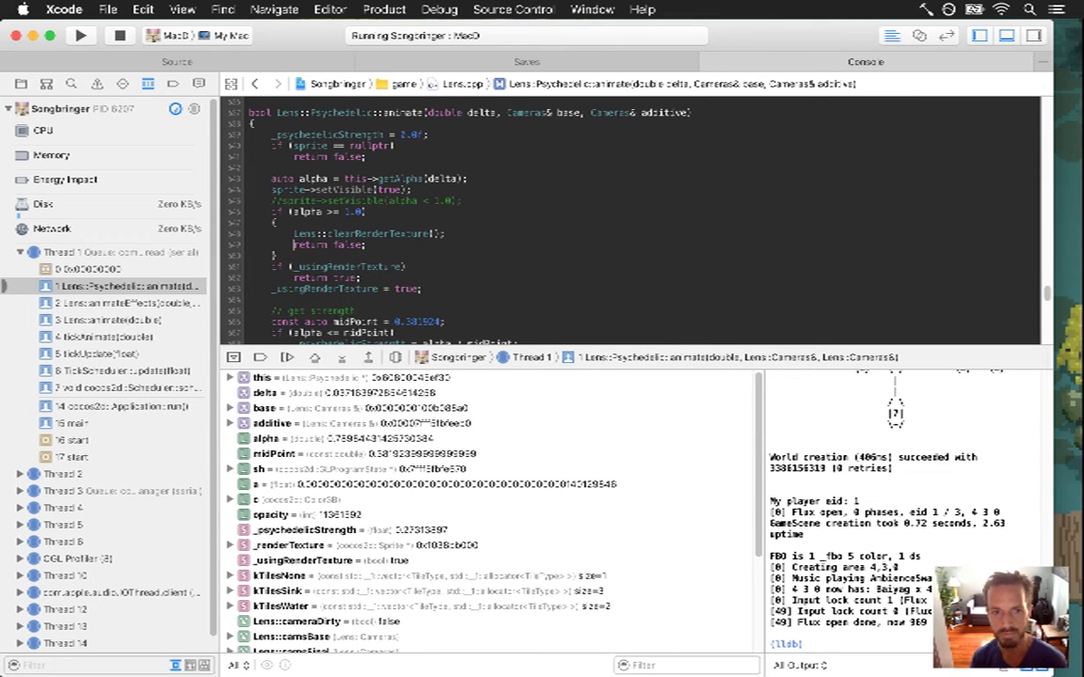
{"action": "scroll", "coordinate": [266, 221], "scroll_direction": "down", "scroll_amount": 4}
{"action": "scroll", "coordinate": [261, 304], "scroll_direction": "down", "scroll_amount": 1}
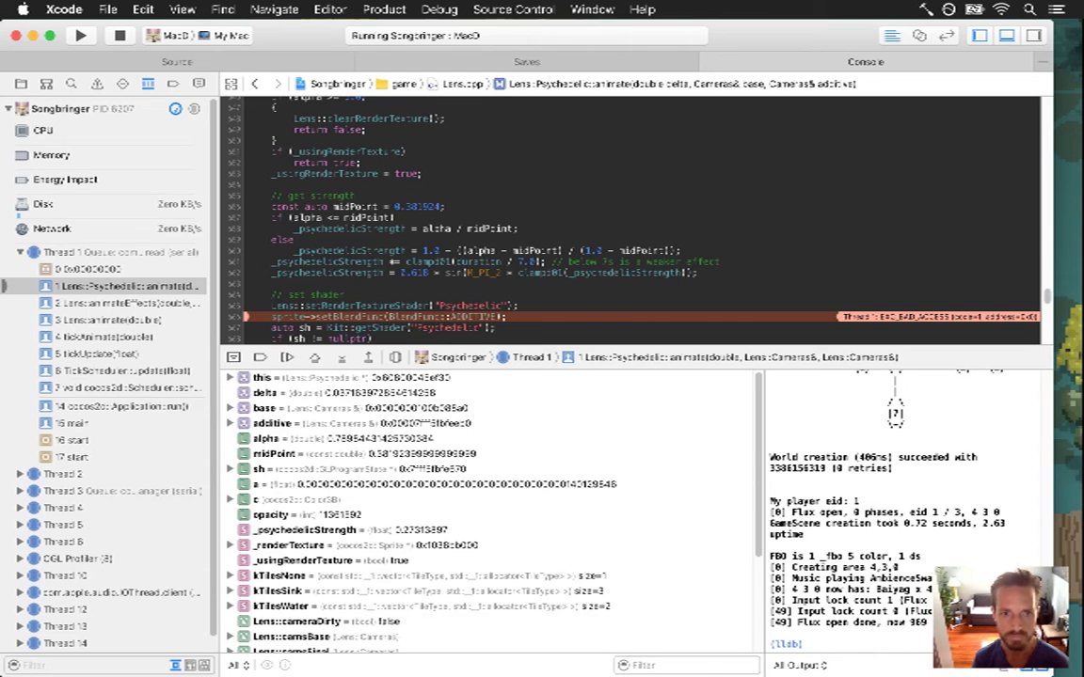
- Replace sprite->setVisible(true); with the uncommented sprite->setVisible(alpha < 1.0);
{"action": "key", "text": "Up"}
{"action": "key", "text": "Up"}
{"action": "key", "text": "Up"}
{"action": "key", "text": "Up"}
{"action": "key", "text": "Up"}
{"action": "key", "text": "Up"}
{"action": "key", "text": "Up"}
{"action": "key", "text": "Up"}
{"action": "key", "text": "Up"}
{"action": "key", "text": "Up"}
{"action": "key", "text": "Up"}
{"action": "key", "text": "Up"}
{"action": "key", "text": "Up"}
{"action": "key", "text": "Up"}
{"action": "key", "text": "Up"}
{"action": "key", "text": "Up"}
{"action": "key", "text": "Up"}
{"action": "key", "text": "Up"}
{"action": "key", "text": "Up"}
{"action": "key", "text": "Up"}
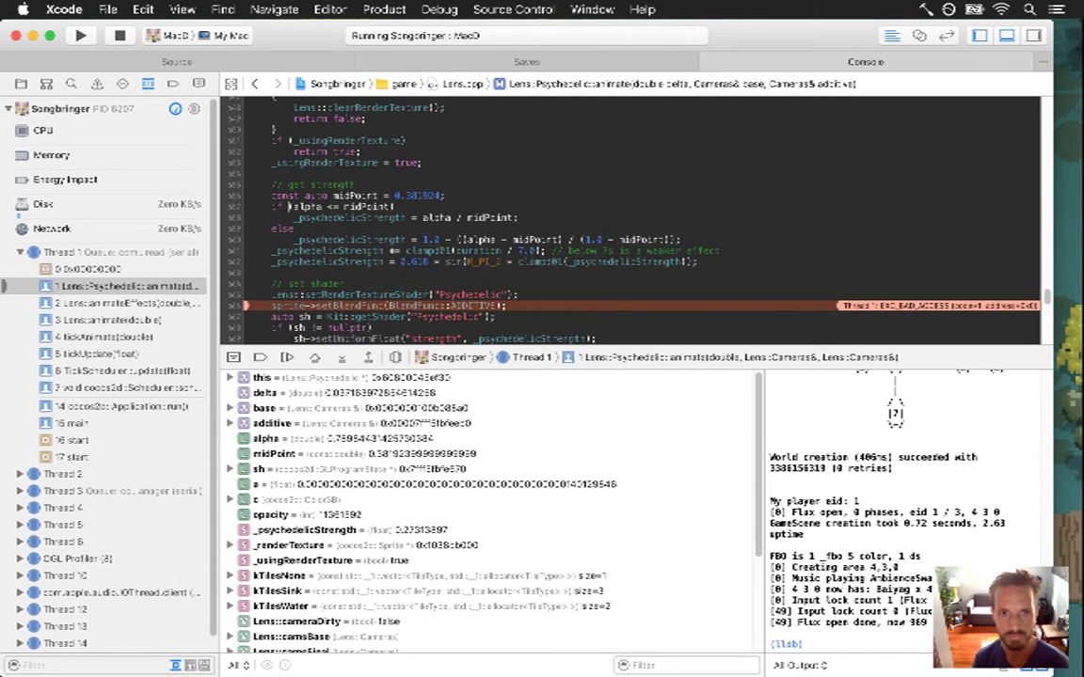
{"action": "key", "text": "Up"}
{"action": "key", "text": "Up"}
{"action": "key", "text": "Up"}
{"action": "key", "text": "Up"}
{"action": "key", "text": "Up"}
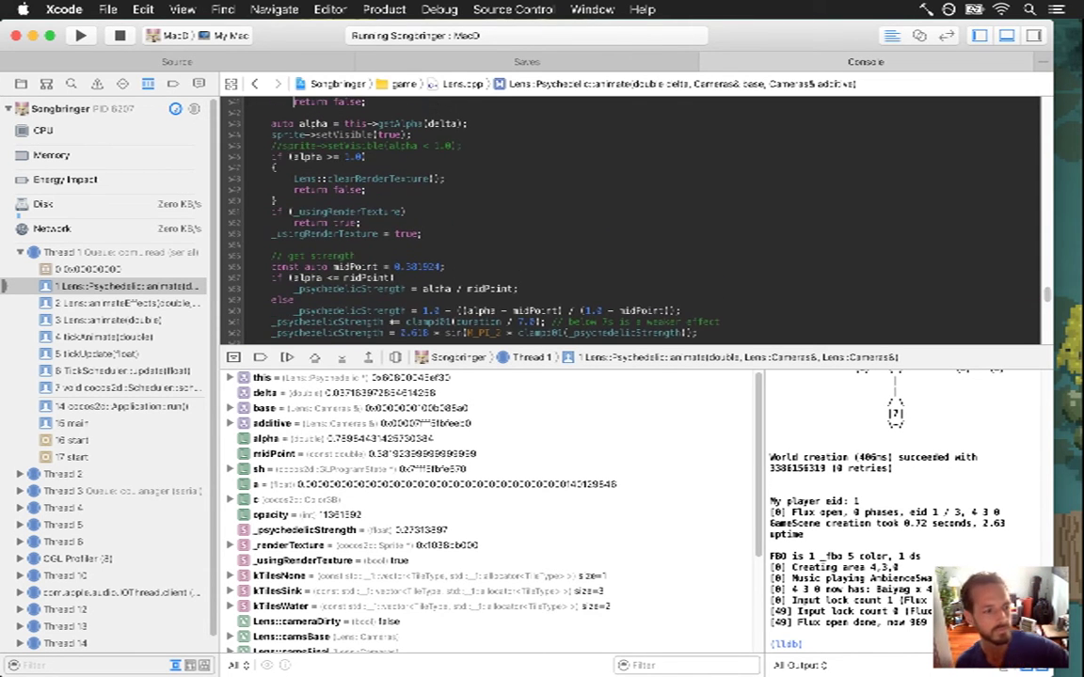
{"action": "key", "text": "Up"}
{"action": "key", "text": "Up"}
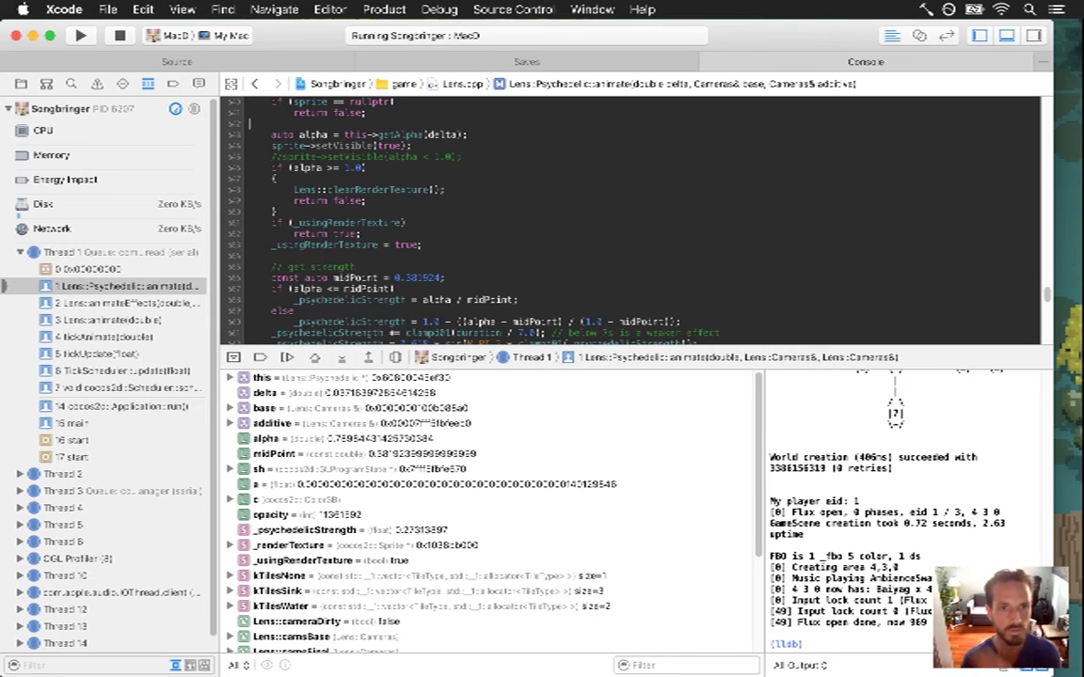
{"action": "key", "text": "Left"}
{"action": "key", "text": "Left"}
{"action": "key", "text": "Left"}
{"action": "key", "text": "shift+Down"}
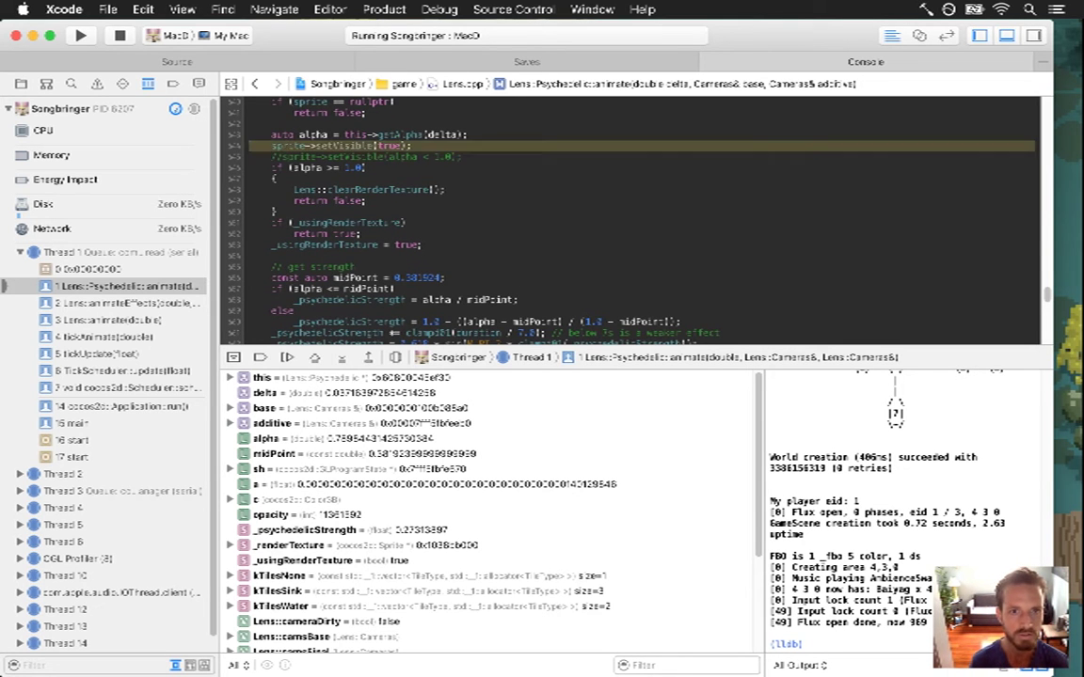
{"action": "key", "text": "BackSpace"}
{"action": "key", "text": "super+slash"}
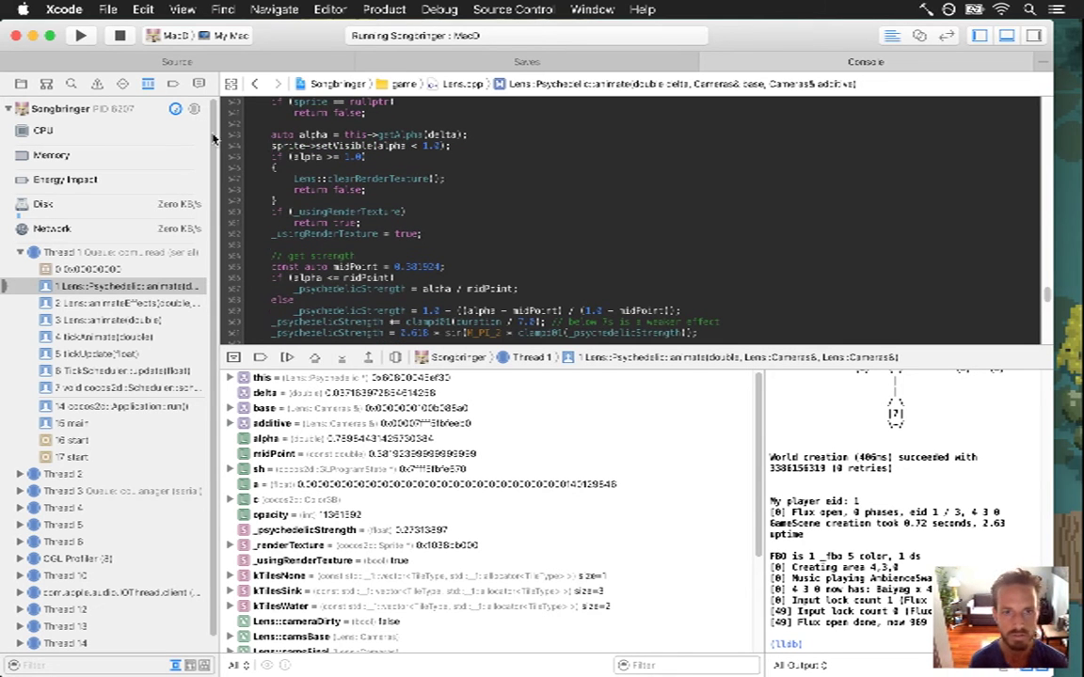
- Run and quit the game, then undo the sprite line back to 0.45f, 0.0f, Vec2(0.5f, 2.0f) and save
{"action": "left_click", "coordinate": [81, 35]}
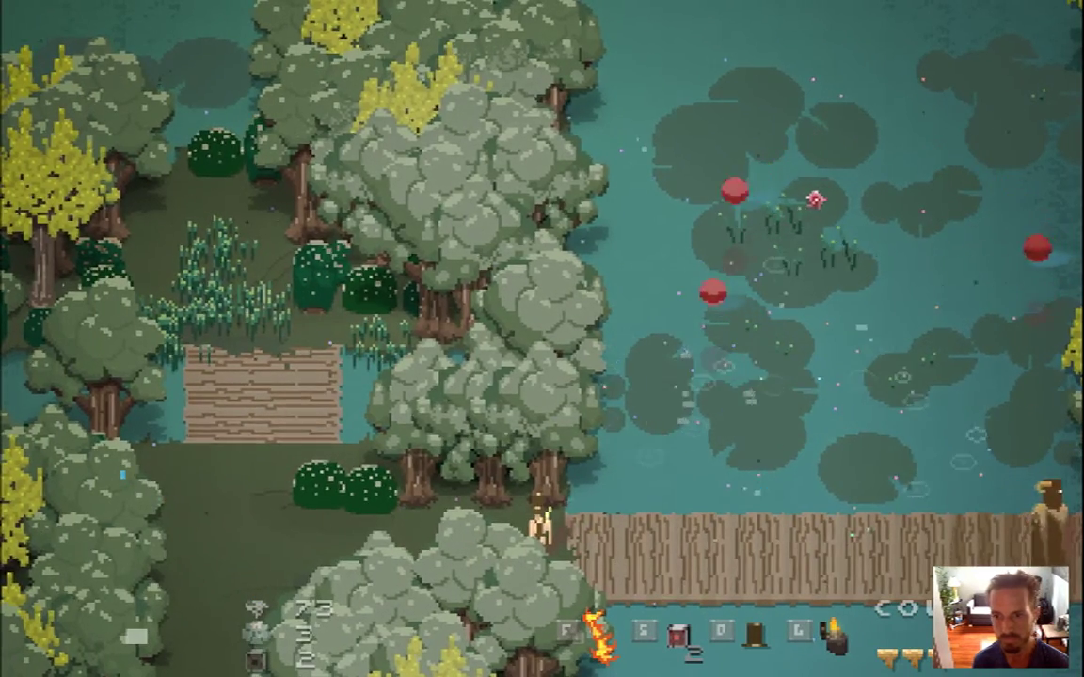
{"action": "key", "text": "super+q"}
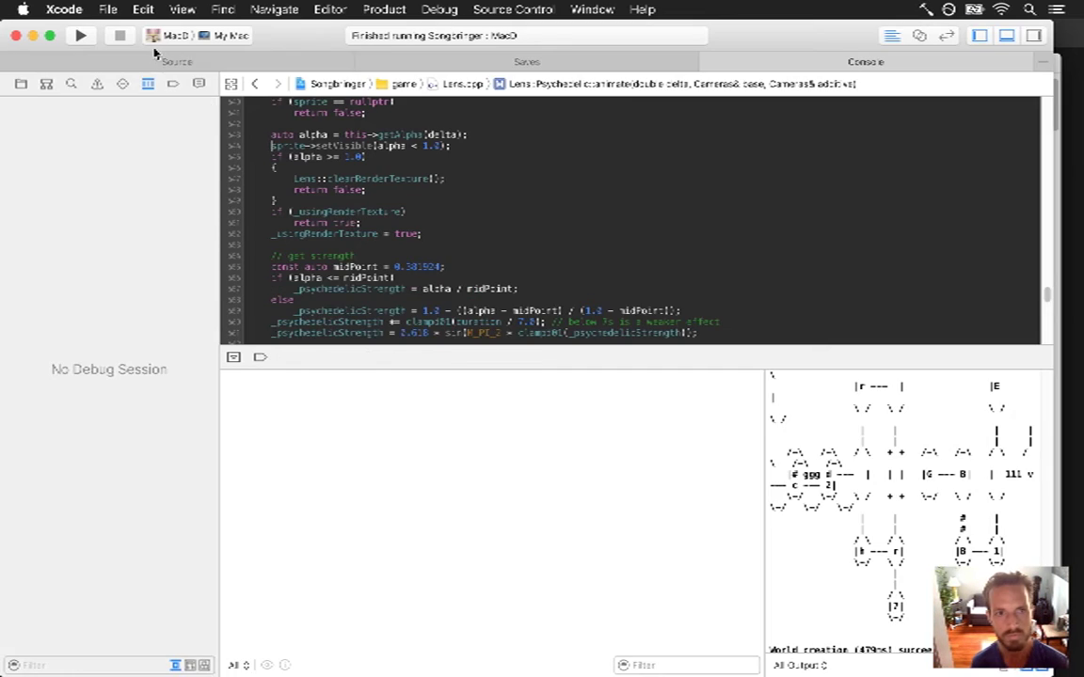
{"action": "key", "text": "Up"}
{"action": "key", "text": "Up"}
{"action": "key", "text": "Up"}
{"action": "key", "text": "Up"}
{"action": "key", "text": "Up"}
{"action": "key", "text": "Up"}
{"action": "key", "text": "Up"}
{"action": "key", "text": "Up"}
{"action": "key", "text": "Up"}
{"action": "key", "text": "Up"}
{"action": "key", "text": "Up"}
{"action": "key", "text": "Up"}
{"action": "key", "text": "Up"}
{"action": "key", "text": "Up"}
{"action": "key", "text": "Up"}
{"action": "key", "text": "Up"}
{"action": "key", "text": "Up"}
{"action": "key", "text": "Up"}
{"action": "key", "text": "Up"}
{"action": "key", "text": "Up"}
{"action": "key", "text": "Up"}
{"action": "key", "text": "Up"}
{"action": "key", "text": "Up"}
{"action": "key", "text": "Up"}
{"action": "key", "text": "Up"}
{"action": "key", "text": "Up"}
{"action": "key", "text": "Up"}
{"action": "key", "text": "Up"}
{"action": "key", "text": "Up"}
{"action": "left_click", "coordinate": [591, 157]}
{"action": "key", "text": "super+z"}
{"action": "key", "text": "super+z"}
{"action": "key", "text": "super+z"}
{"action": "key", "text": "super+z"}
{"action": "key", "text": "super+s"}
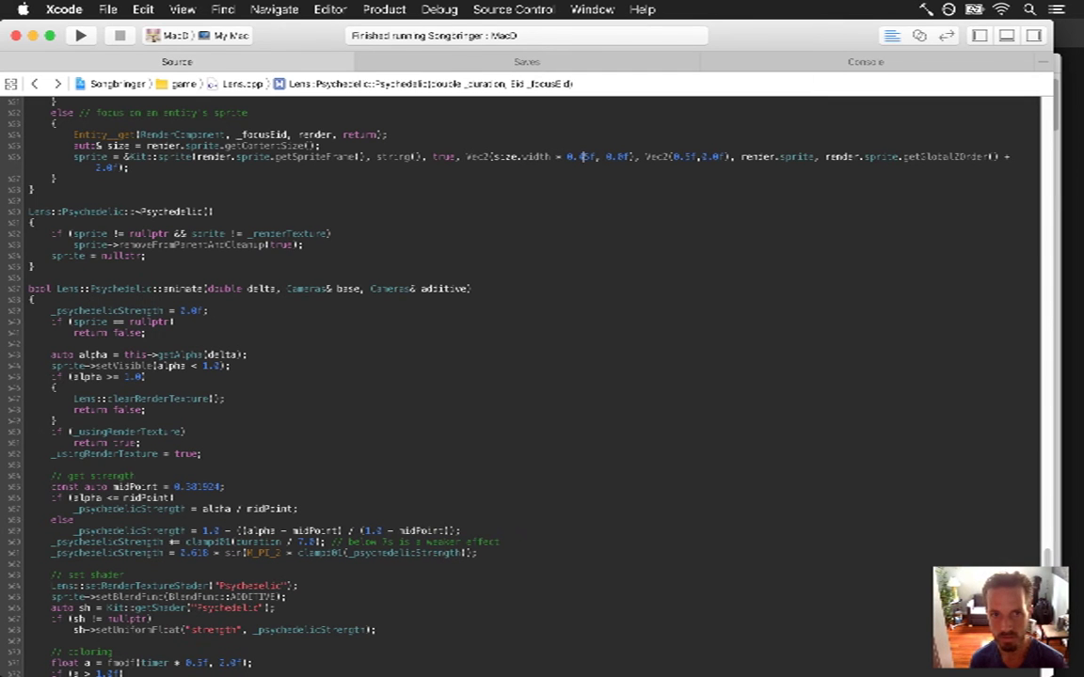
- Run the game once more and quit back to the code
{"action": "key", "text": "super+r"}
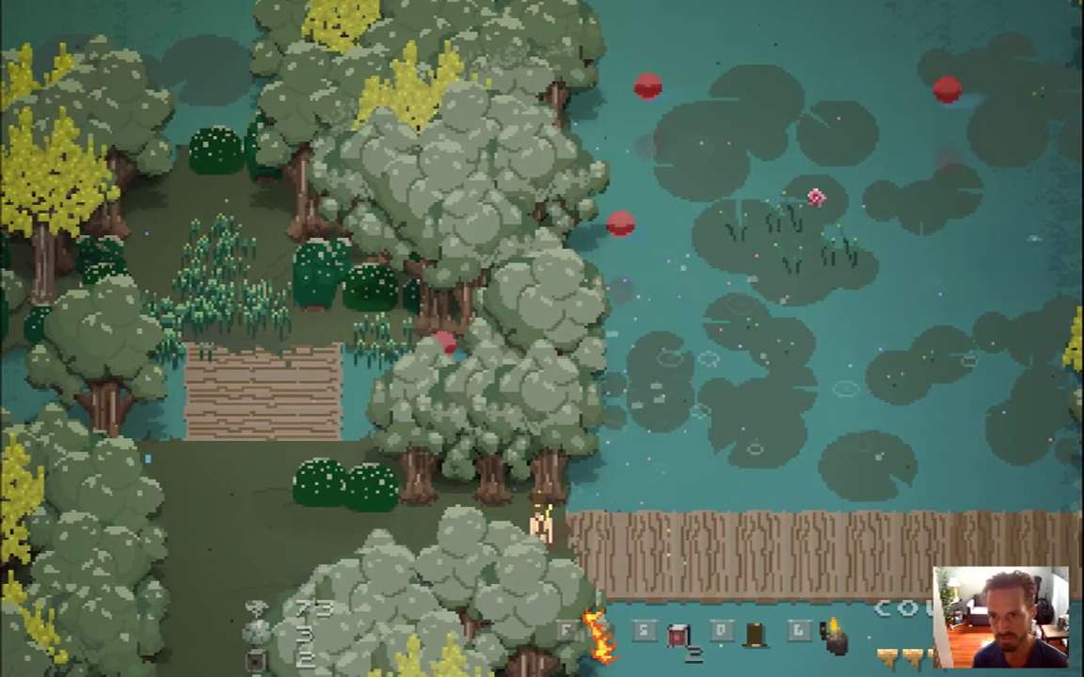
{"action": "key", "text": "super+q"}
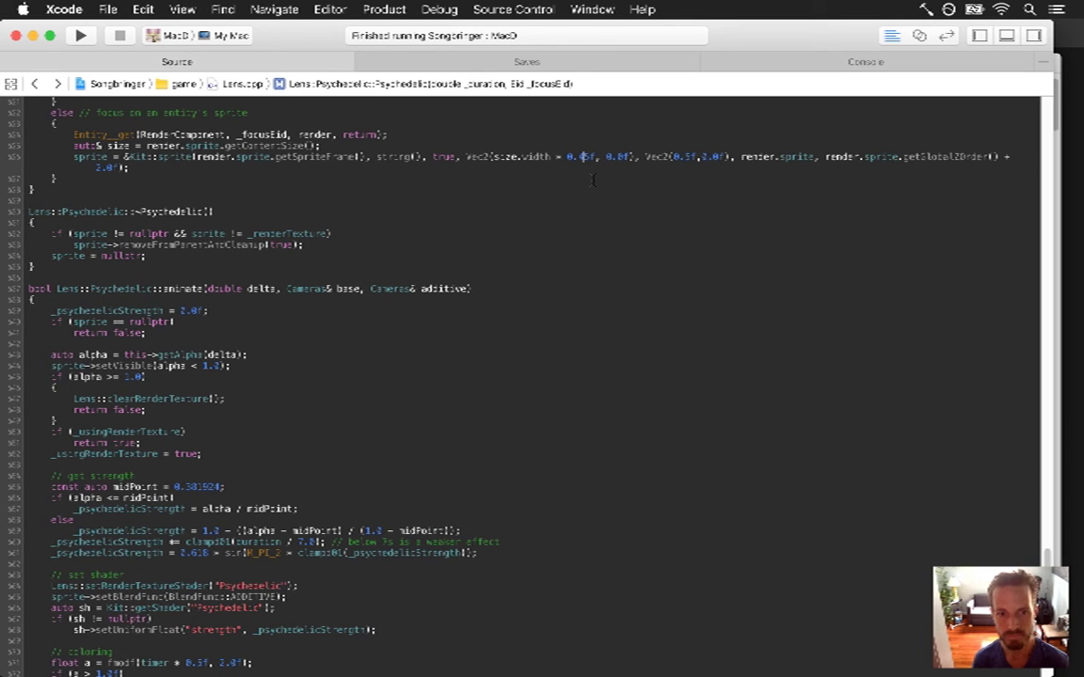
{"action": "type", "text": "4"}
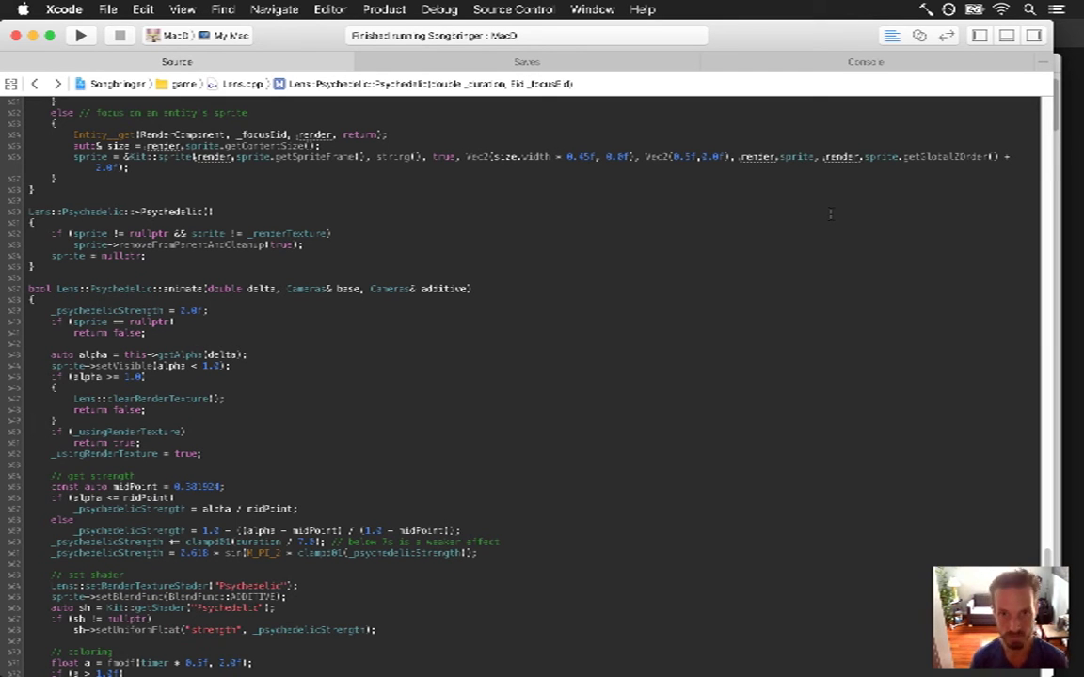
- Move the sprite's z-order expression into a new 'float z = ...;' line above the call
{"action": "key", "text": "shift+cmd+Right"}
{"action": "key", "text": "shift+Left"}
{"action": "key", "text": "shift+Left"}
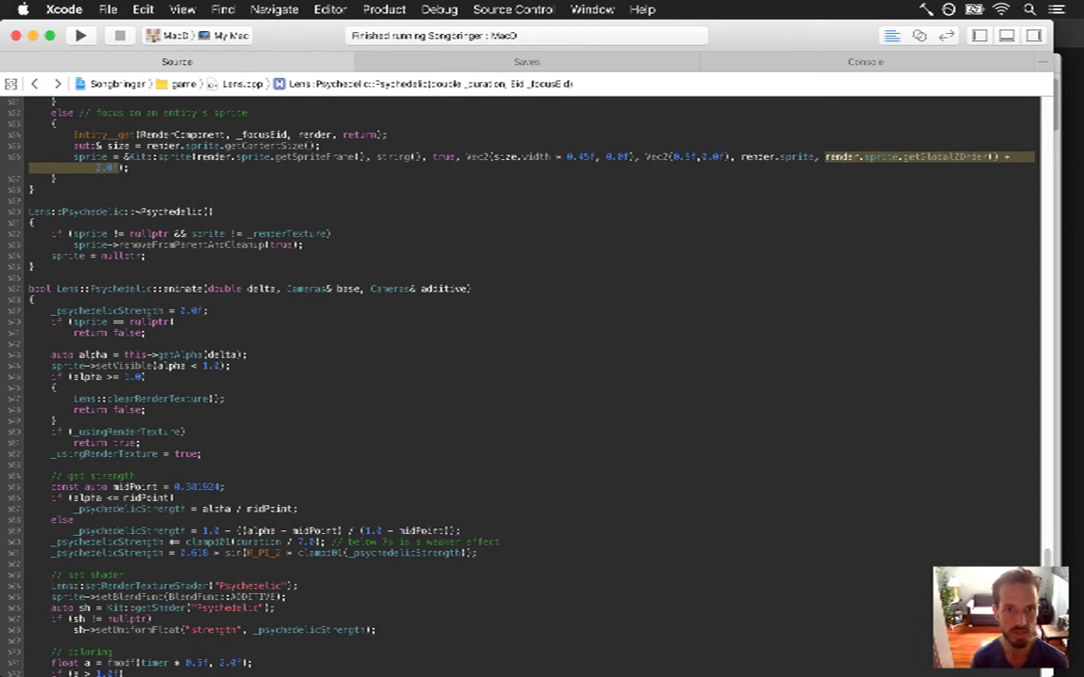
{"action": "key", "text": "super+x"}
{"action": "key", "text": "super+Left"}
{"action": "key", "text": "Return"}
{"action": "key", "text": "Up"}
{"action": "type", "text": "float z ="}
{"action": "key", "text": "super+v"}
{"action": "type", "text": ";"}
- Add 'float z = 2000.0f;' and comment out the original z-order line
{"action": "key", "text": "Return"}
{"action": "type", "text": "float z = 2000.0f;"}
{"action": "key", "text": "Up"}
{"action": "key", "text": "super+Left"}
{"action": "key", "text": "super+slash"}
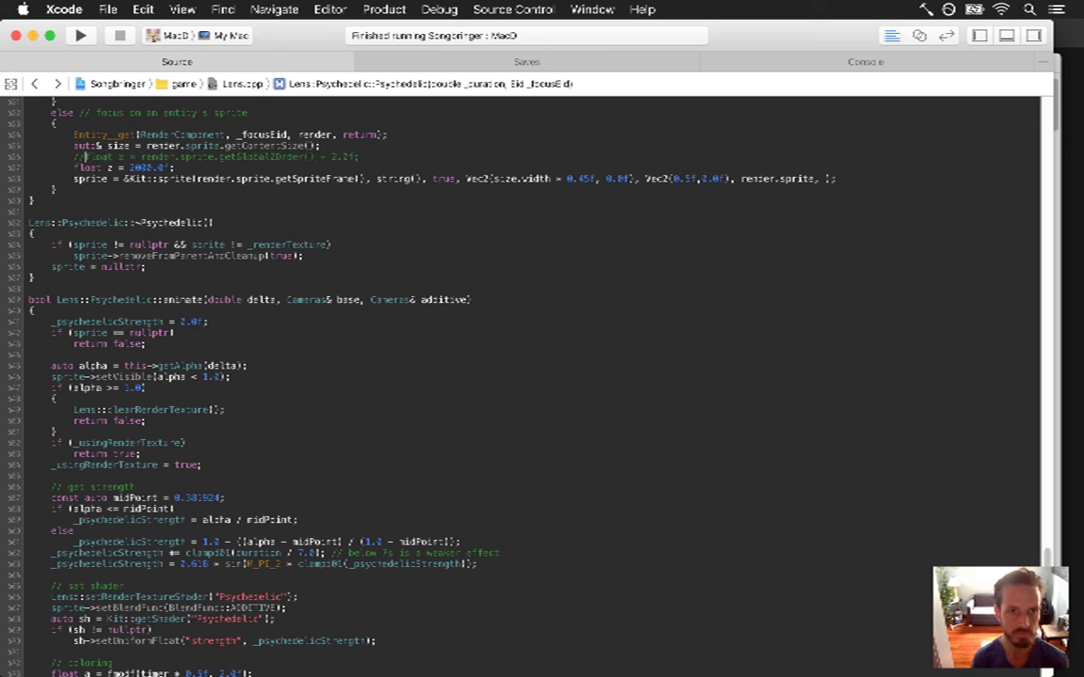
- Pass z as the last sprite argument, change width factor 0.45f to 0.5f, and relaunch
{"action": "left_click", "coordinate": [829, 178]}
{"action": "type", "text": "z"}
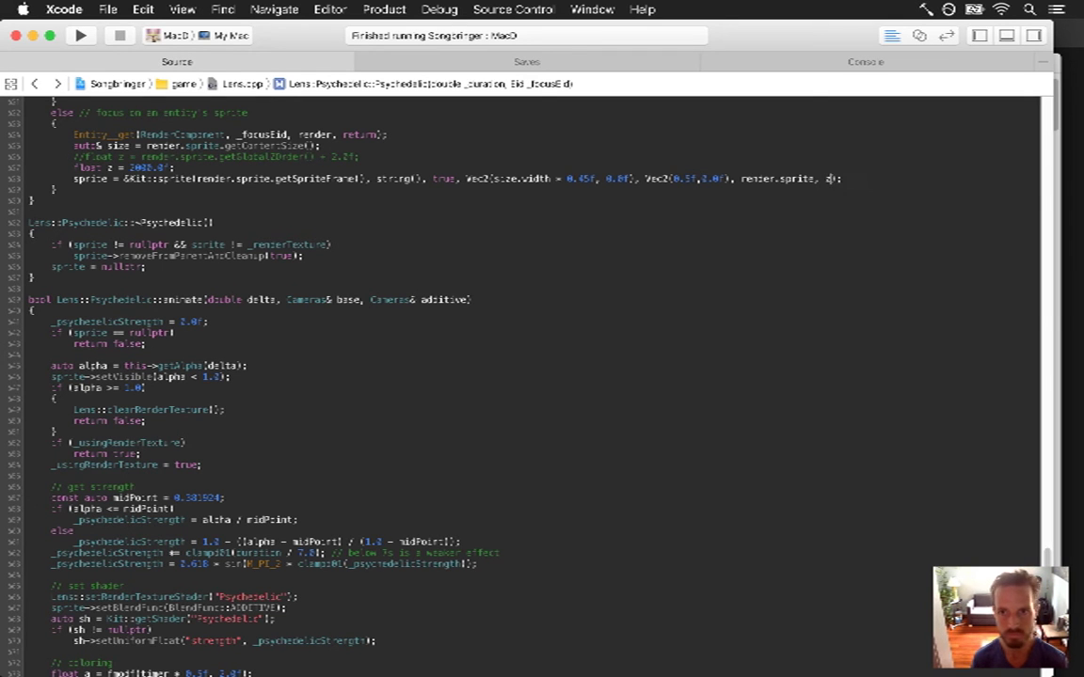
{"action": "key", "text": "Return"}
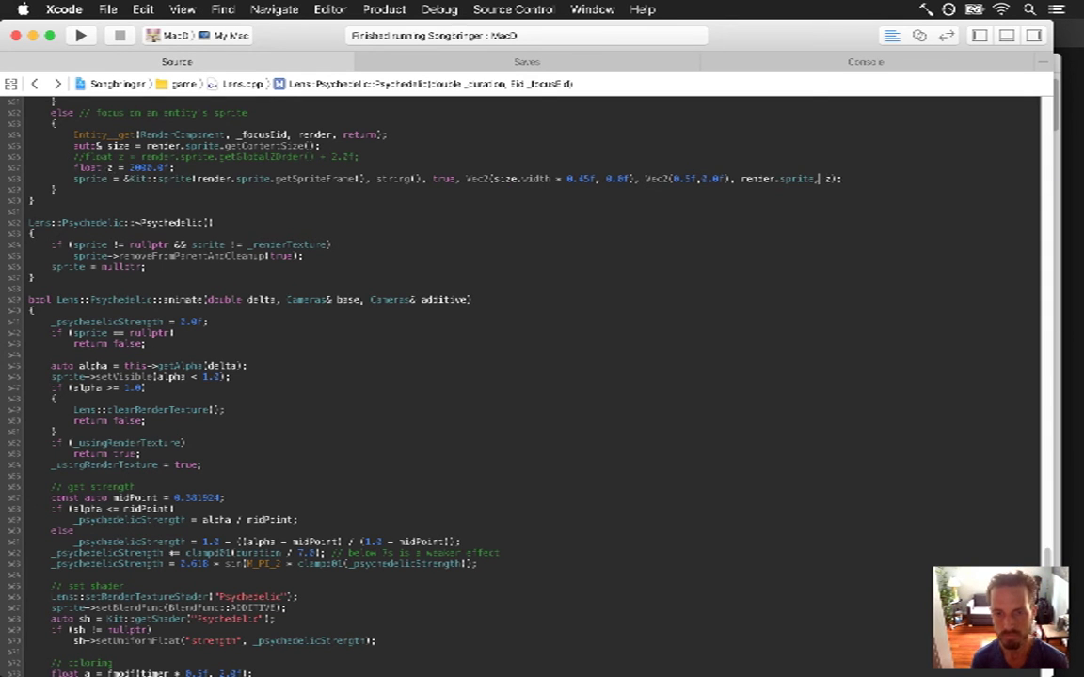
{"action": "left_click", "coordinate": [580, 178]}
{"action": "key", "text": "BackSpace"}
{"action": "key", "text": "super+r"}
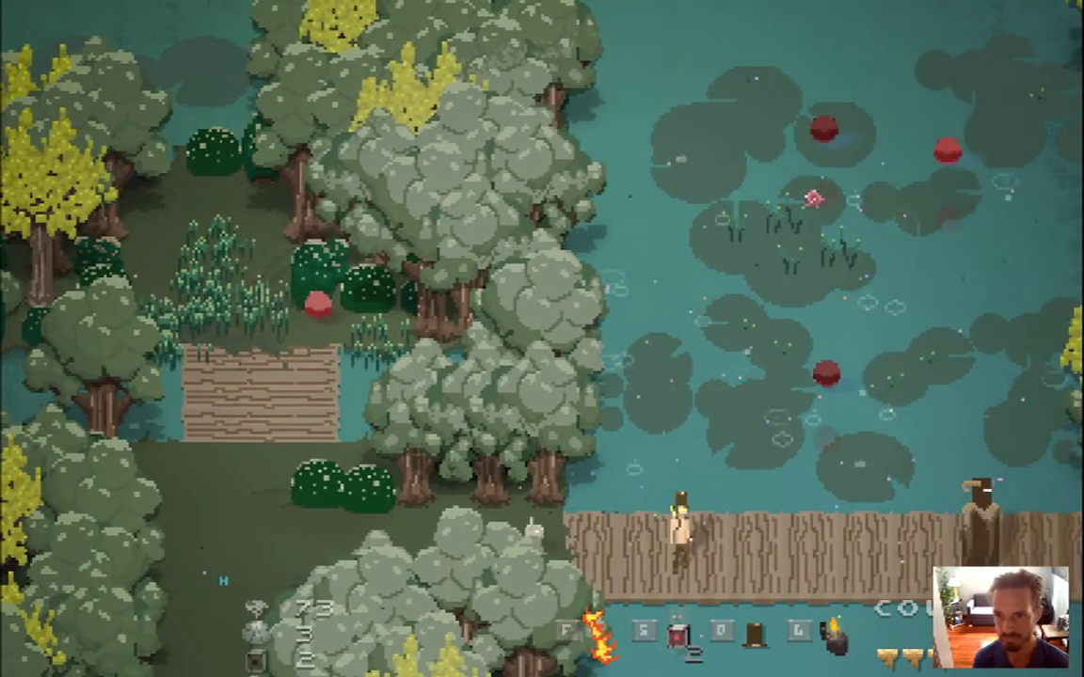
- Walk right until the setVisible EXC_BAD_ACCESS crash, then stop the run from the toolbar
{"action": "key", "text": "d"}
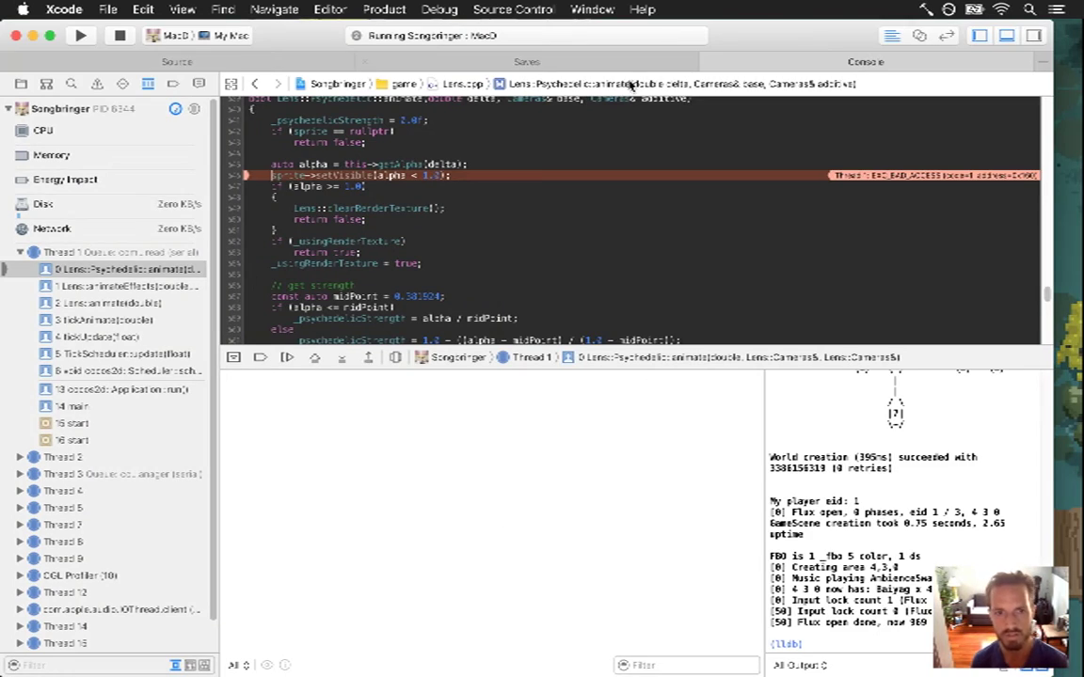
{"action": "left_click", "coordinate": [119, 38]}
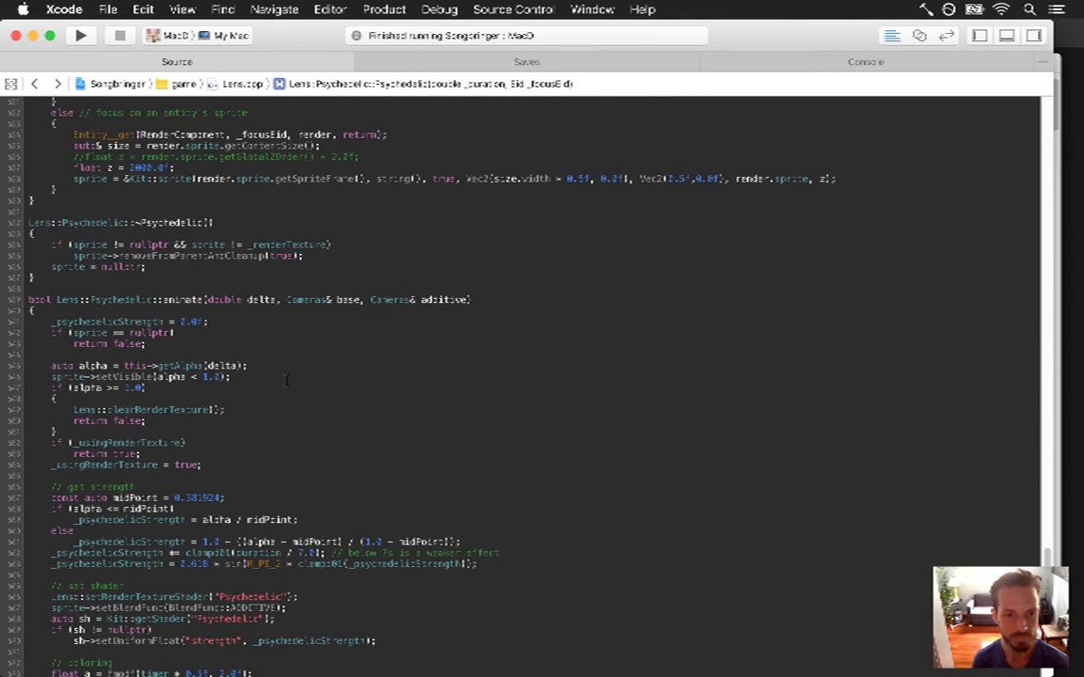
- Review the animate and getStrength code, marking the clamp01(duration / 7.0) strength term
{"action": "left_click", "coordinate": [160, 388]}
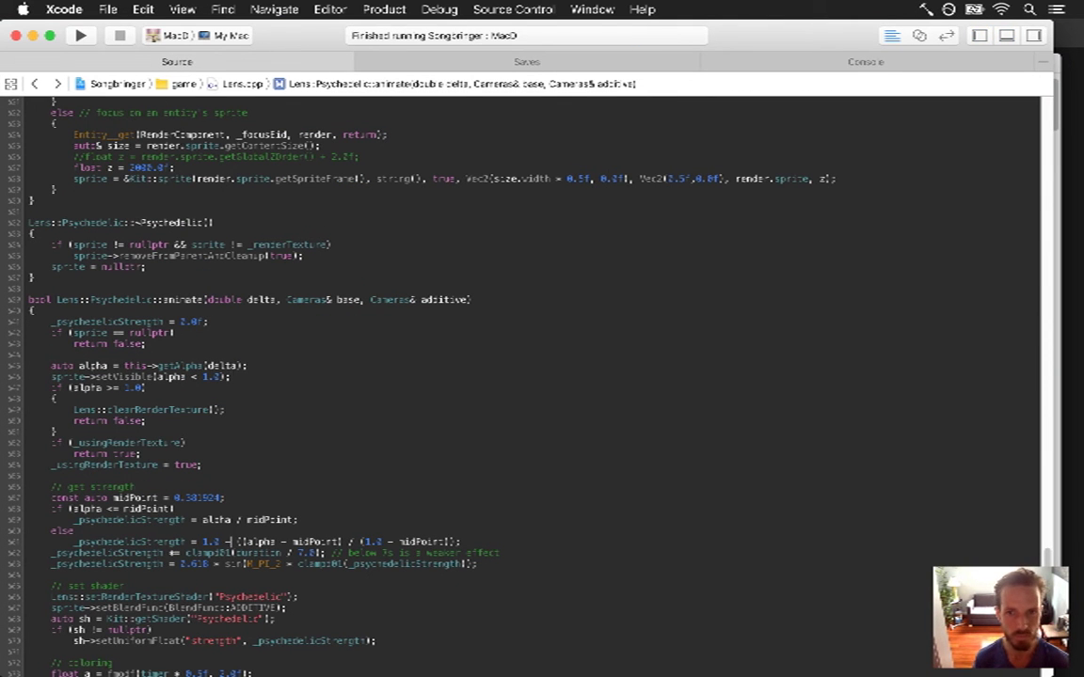
{"action": "scroll", "coordinate": [527, 376], "scroll_direction": "down", "scroll_amount": 3}
{"action": "key", "text": "Down"}
{"action": "key", "text": "Down"}
{"action": "key", "text": "Down"}
{"action": "key", "text": "Down"}
{"action": "key", "text": "Down"}
{"action": "key", "text": "Down"}
{"action": "key", "text": "Down"}
{"action": "key", "text": "Down"}
{"action": "key", "text": "Down"}
{"action": "key", "text": "Down"}
{"action": "key", "text": "Down"}
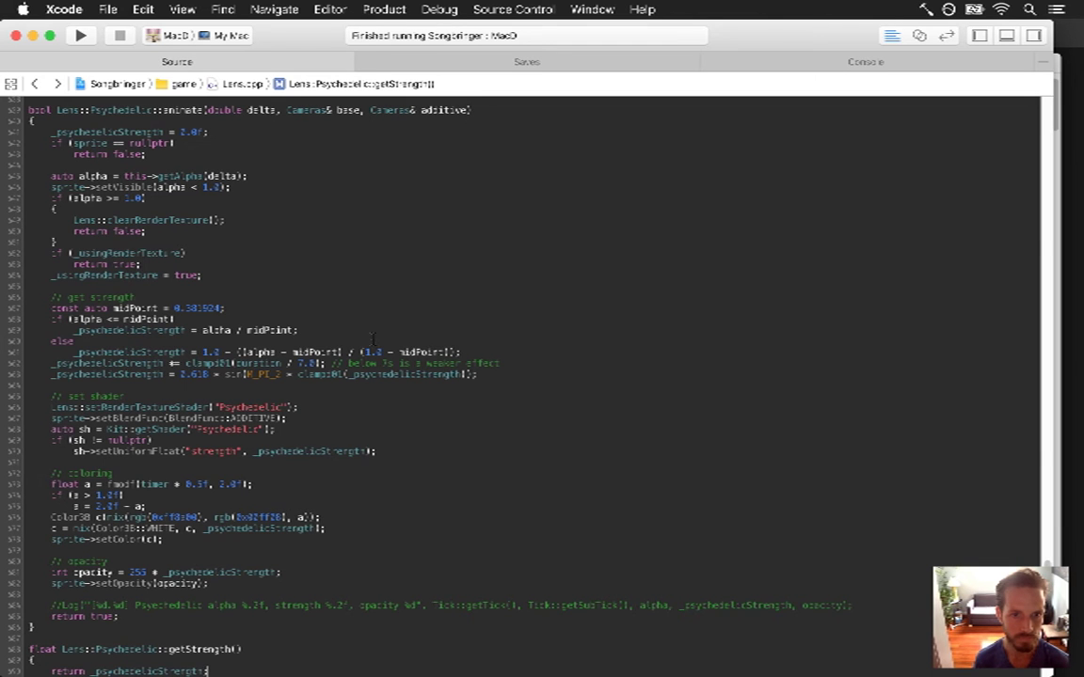
{"action": "left_click_drag", "start_coordinate": [181, 363], "coordinate": [318, 363]}
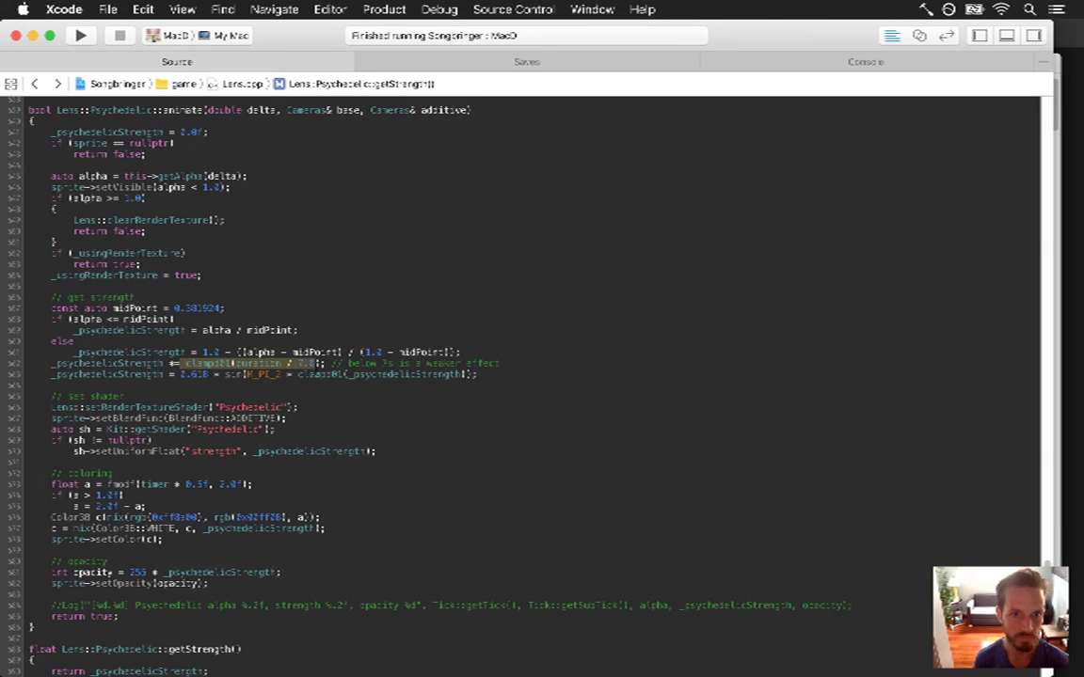
{"action": "left_click", "coordinate": [328, 339]}
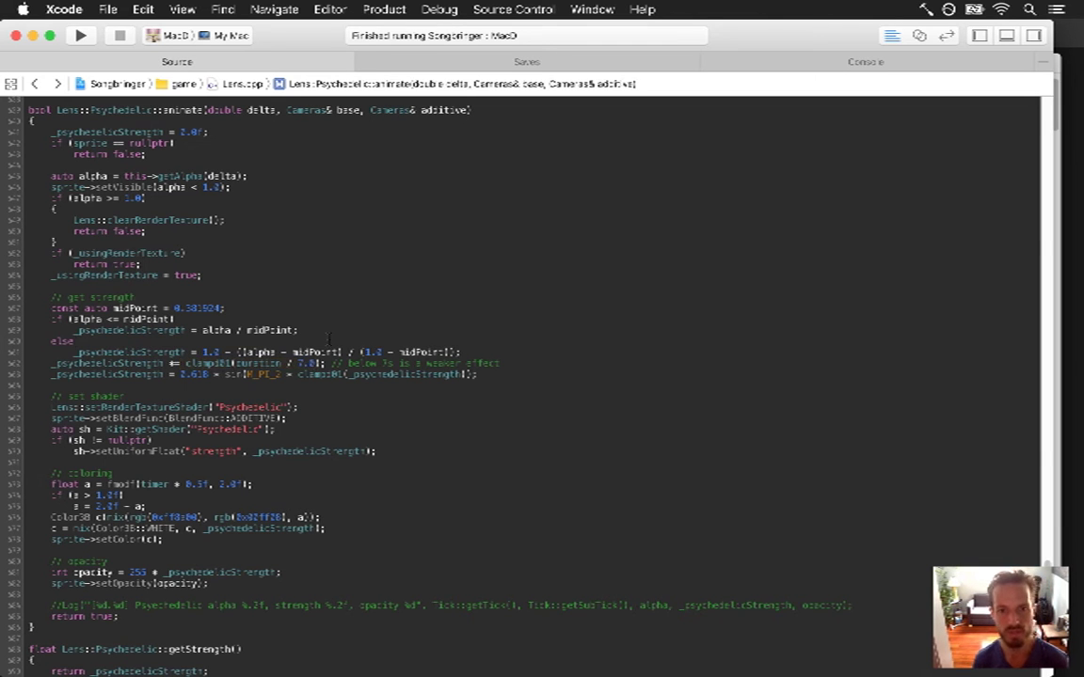
- Step through navigation history from Lens.h's Psychedelic declaration to Flux.cpp's PhaseOpen begin function
{"action": "left_click", "coordinate": [34, 84]}
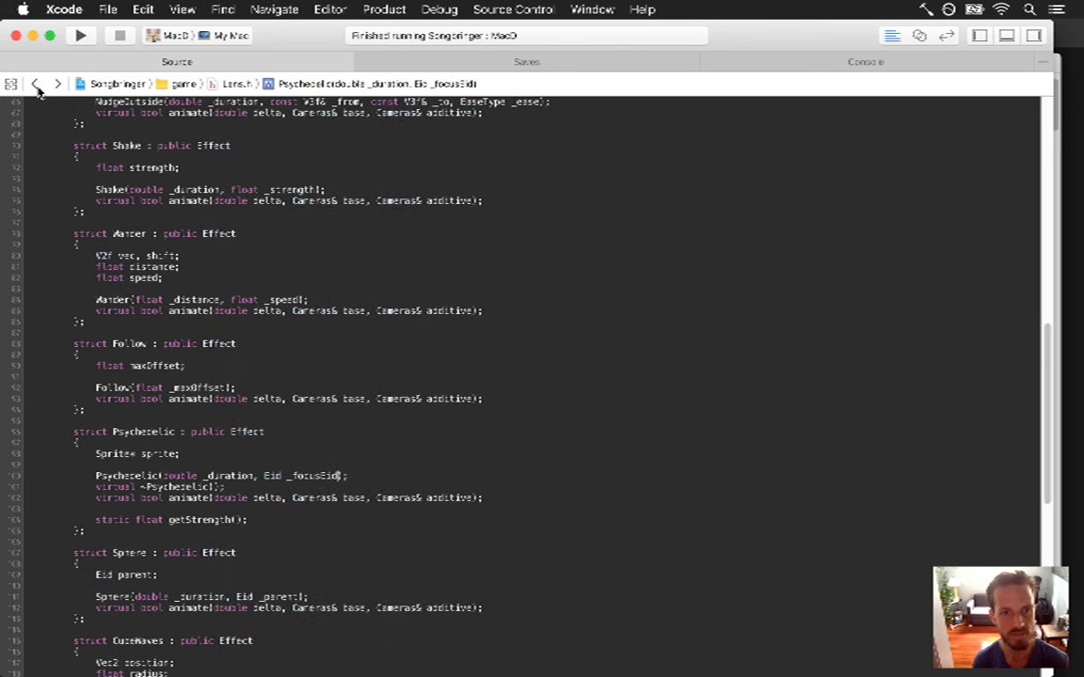
{"action": "left_click", "coordinate": [57, 83]}
{"action": "left_click", "coordinate": [57, 83]}
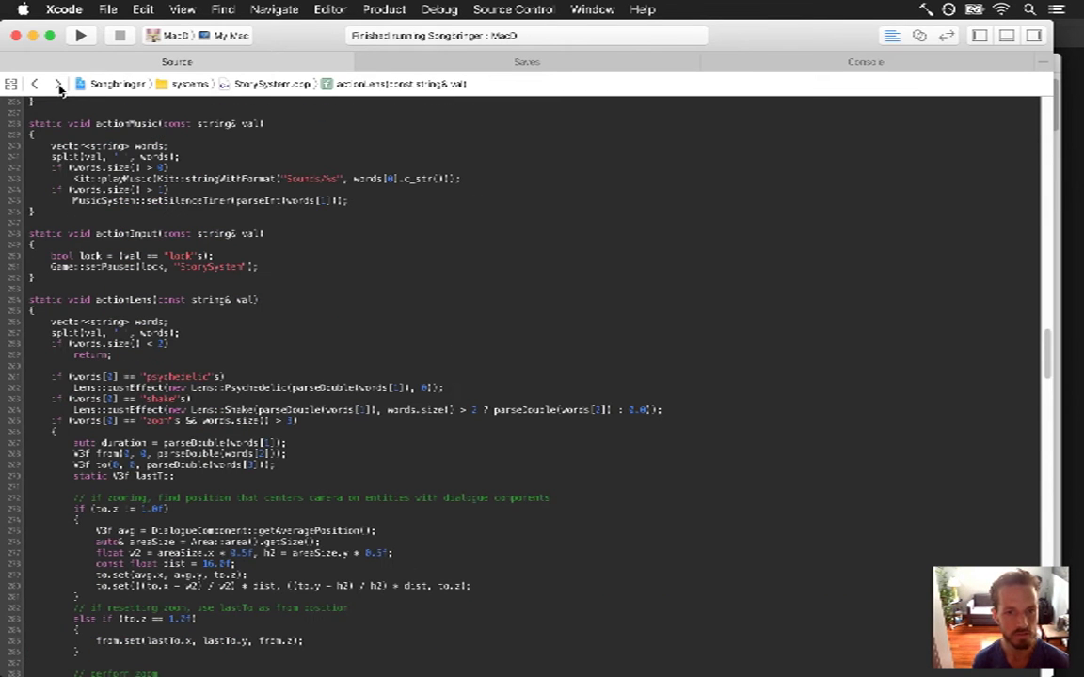
{"action": "left_click", "coordinate": [57, 83]}
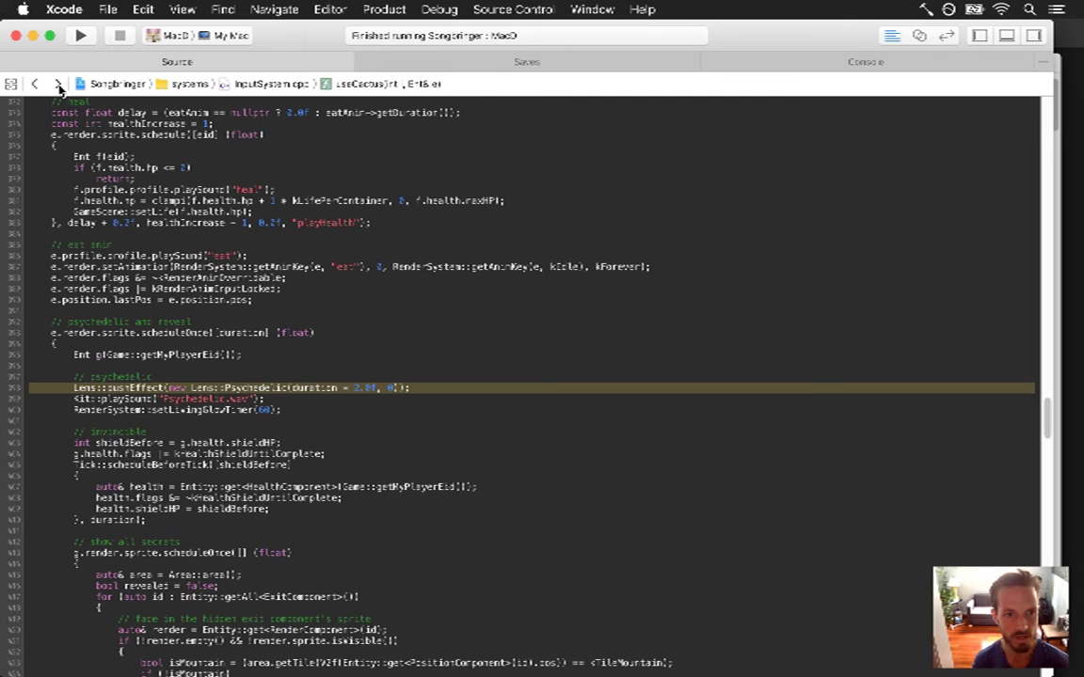
{"action": "left_click", "coordinate": [58, 84]}
{"action": "left_click", "coordinate": [57, 84]}
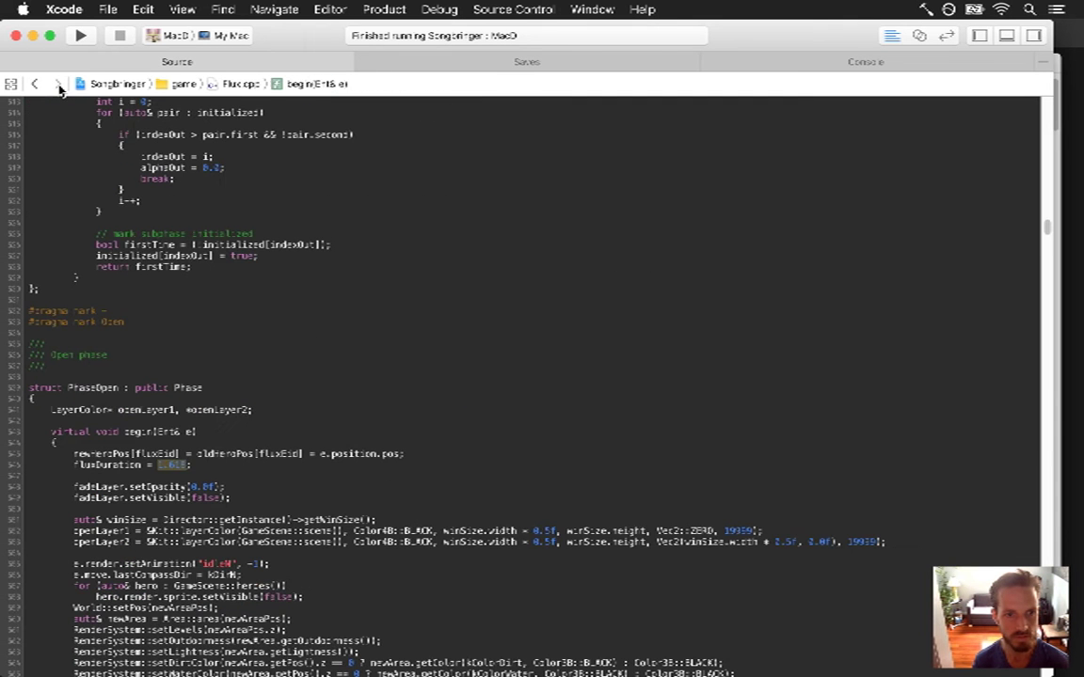
- Set Zero's Psychedelic duration in createNPCs to 7.2f, save, and rebuild and run Songbringer
{"action": "key", "text": "ctrl+super+Right"}
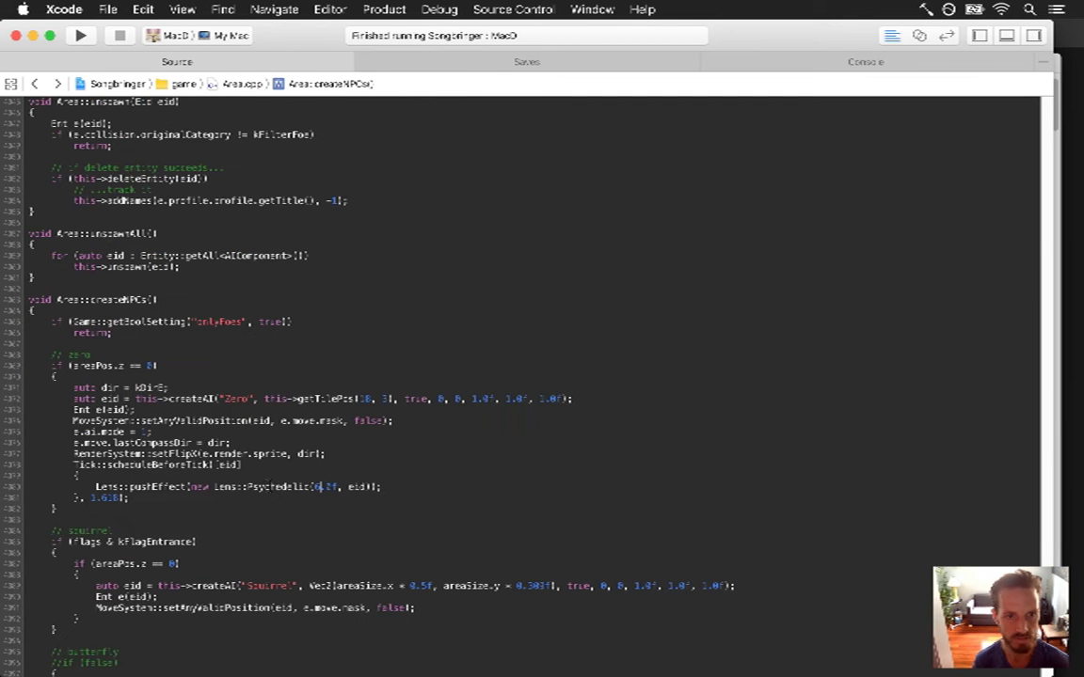
{"action": "type", "text": "7"}
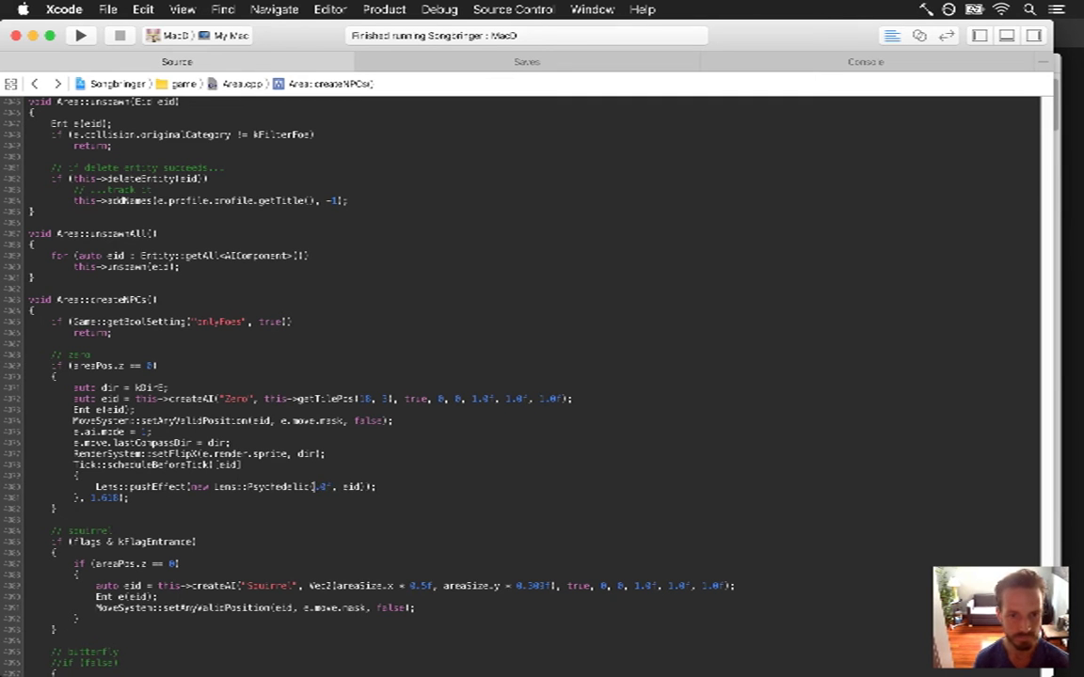
{"action": "key", "text": "super+s"}
{"action": "key", "text": "super+r"}
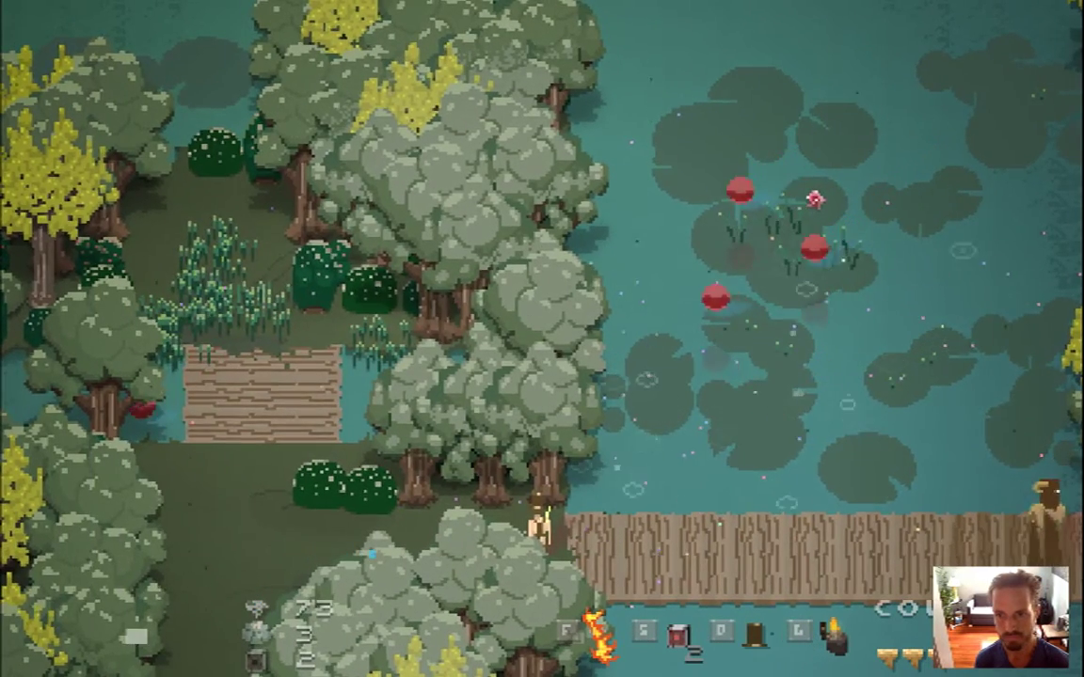
{"action": "key", "text": "super+Tab"}
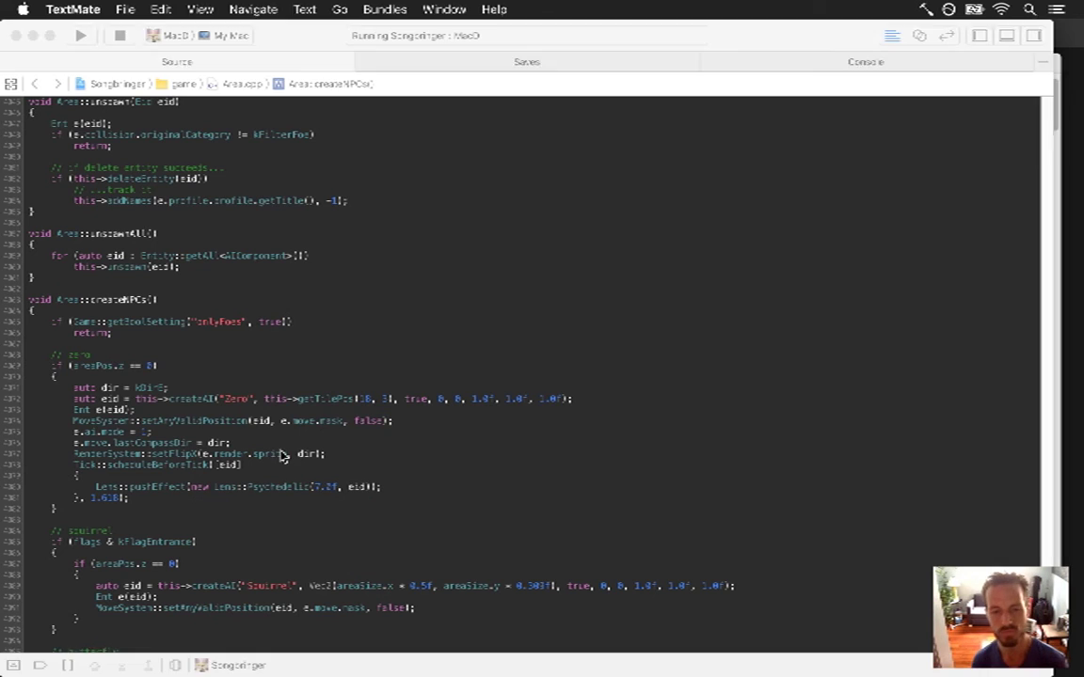
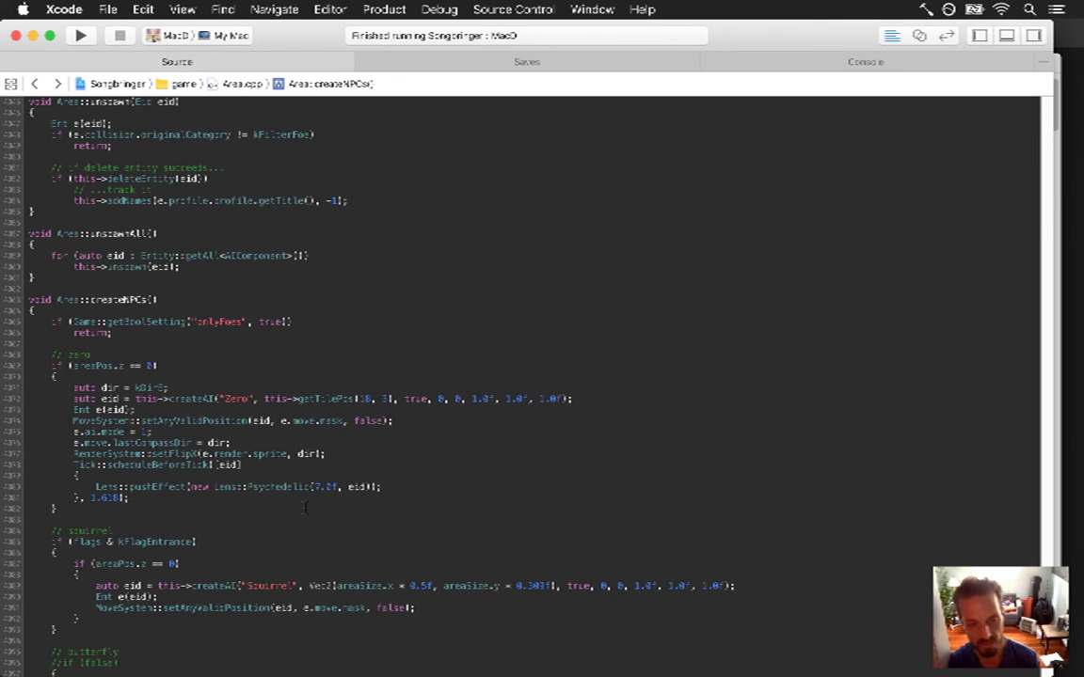
- Replace the eid argument of the psychedelic Lens::pushEffect call with 0 and save
{"action": "left_click_drag", "start_coordinate": [347, 487], "coordinate": [371, 487]}
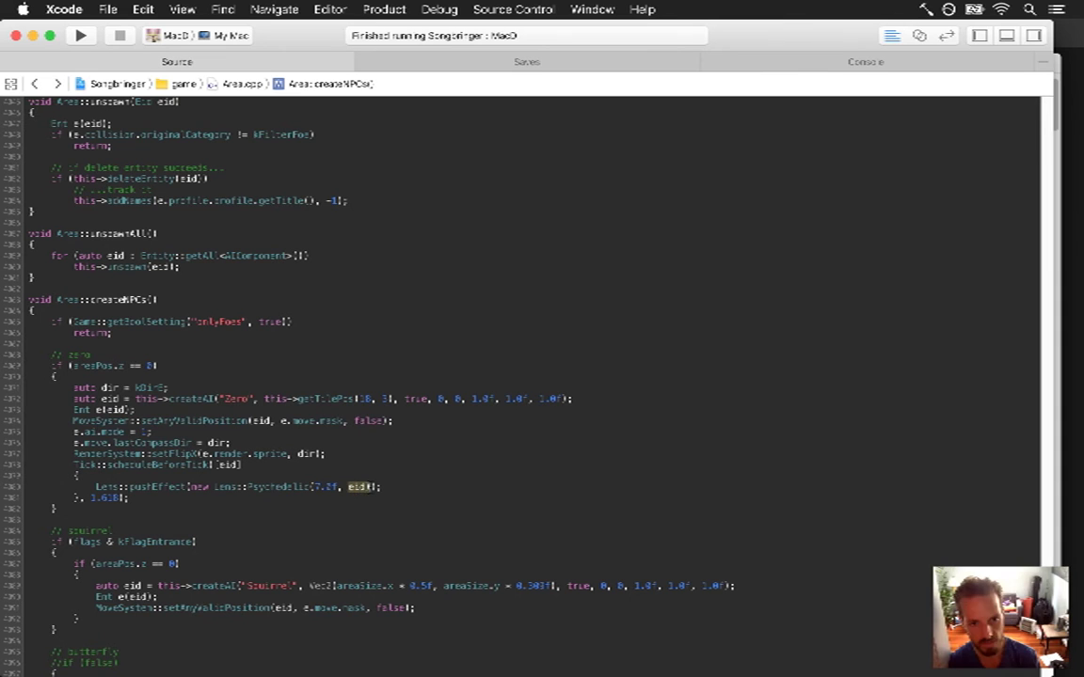
{"action": "type", "text": "0"}
{"action": "key", "text": "super+s"}
- Build and run Songbringer twice, quit the game, and return to Photoshop
{"action": "key", "text": "super+r"}
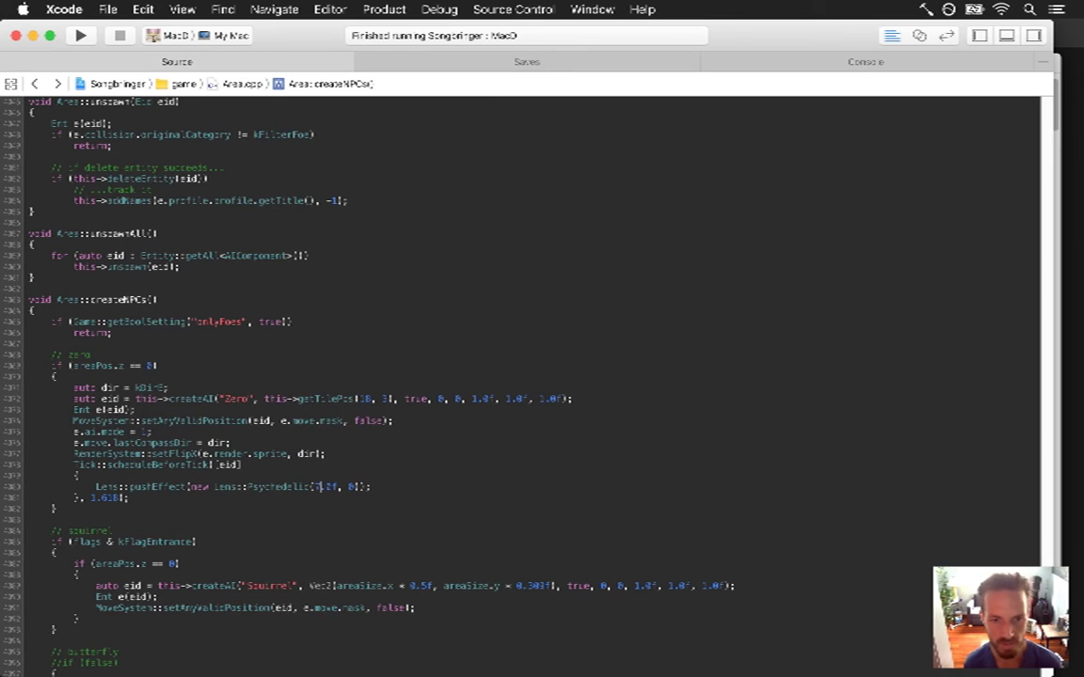
{"action": "key", "text": "super+r"}
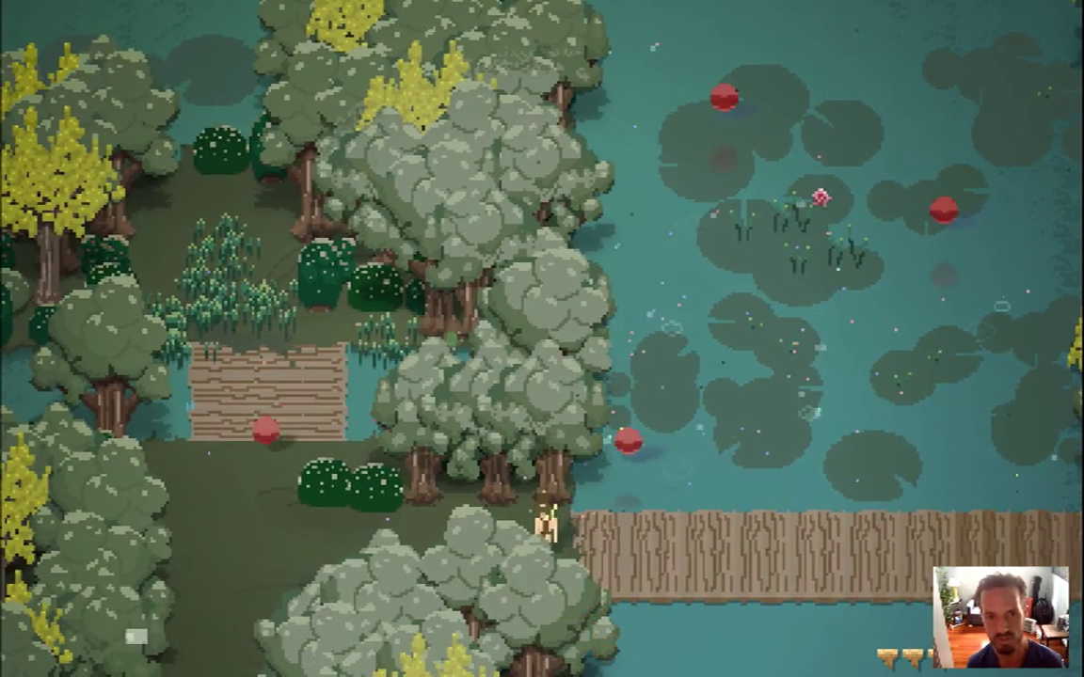
{"action": "key", "text": "super+q"}
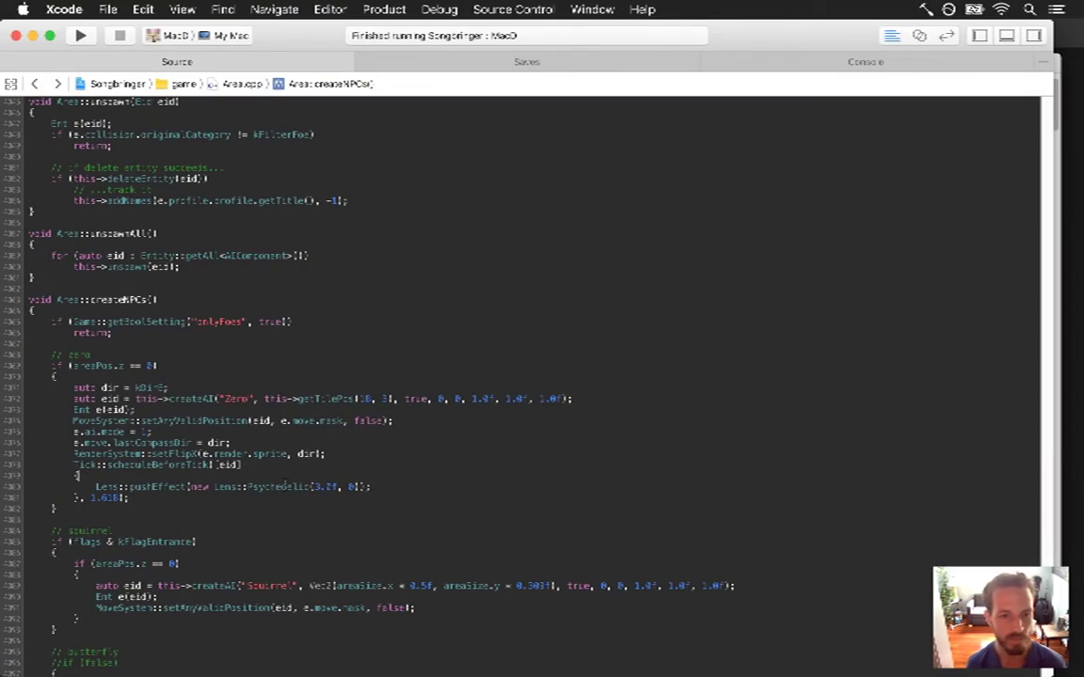
{"action": "key", "text": "super+Tab"}
{"action": "left_click", "coordinate": [640, 348]}
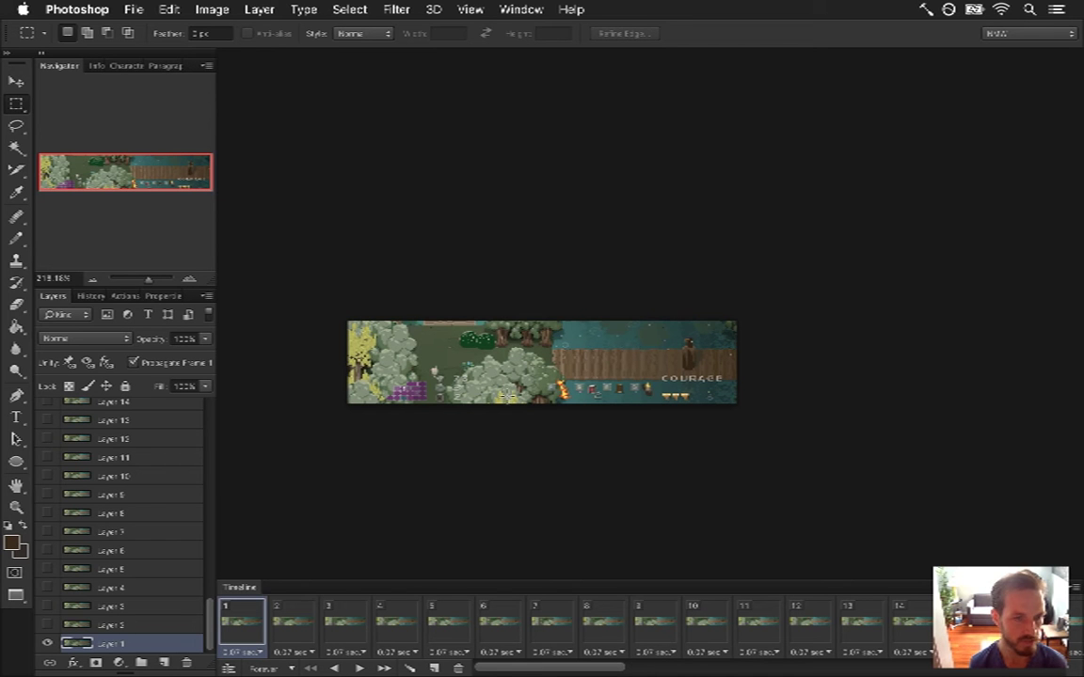
- Discard output.gif unsaved, then browse the open-document list and File menu
{"action": "key", "text": "super+w"}
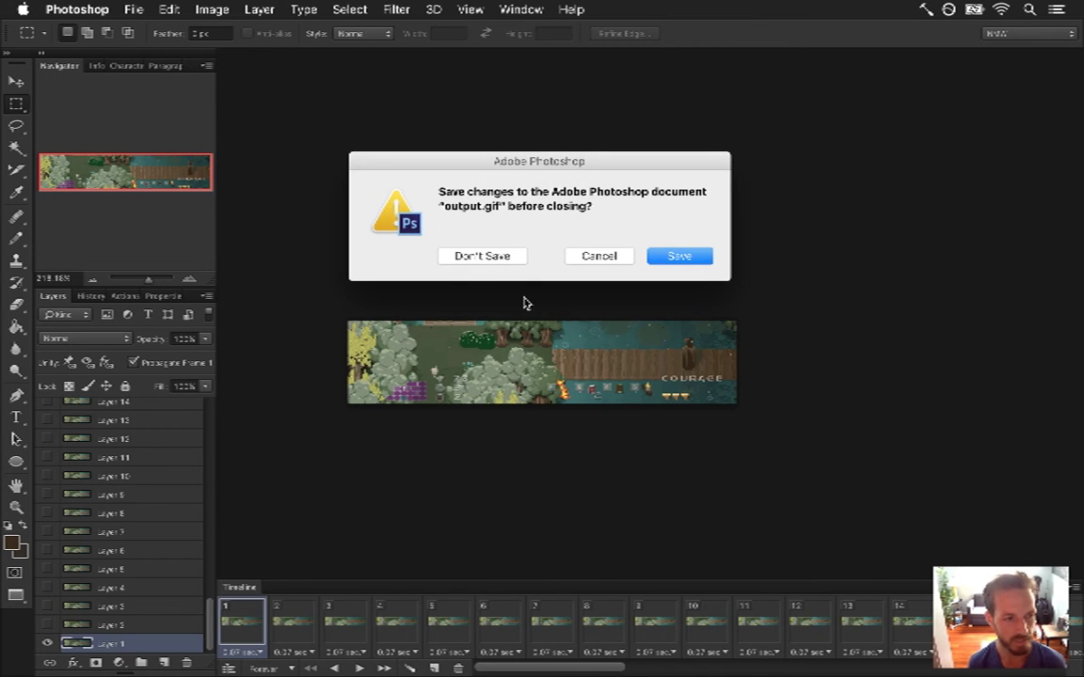
{"action": "left_click", "coordinate": [480, 262]}
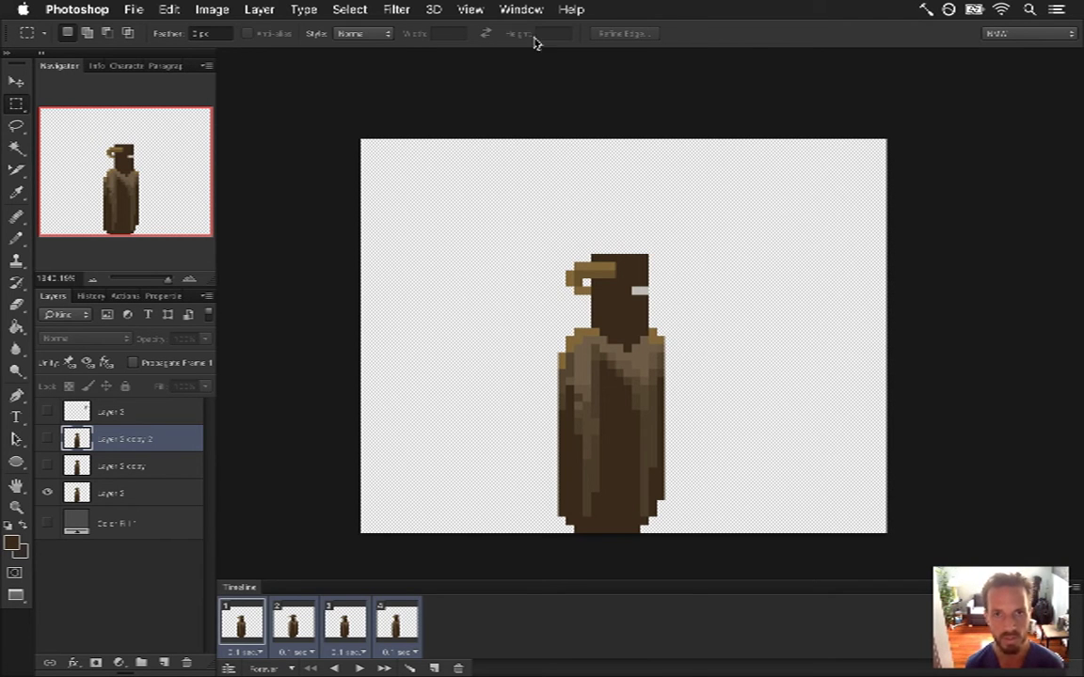
{"action": "left_click", "coordinate": [498, 7]}
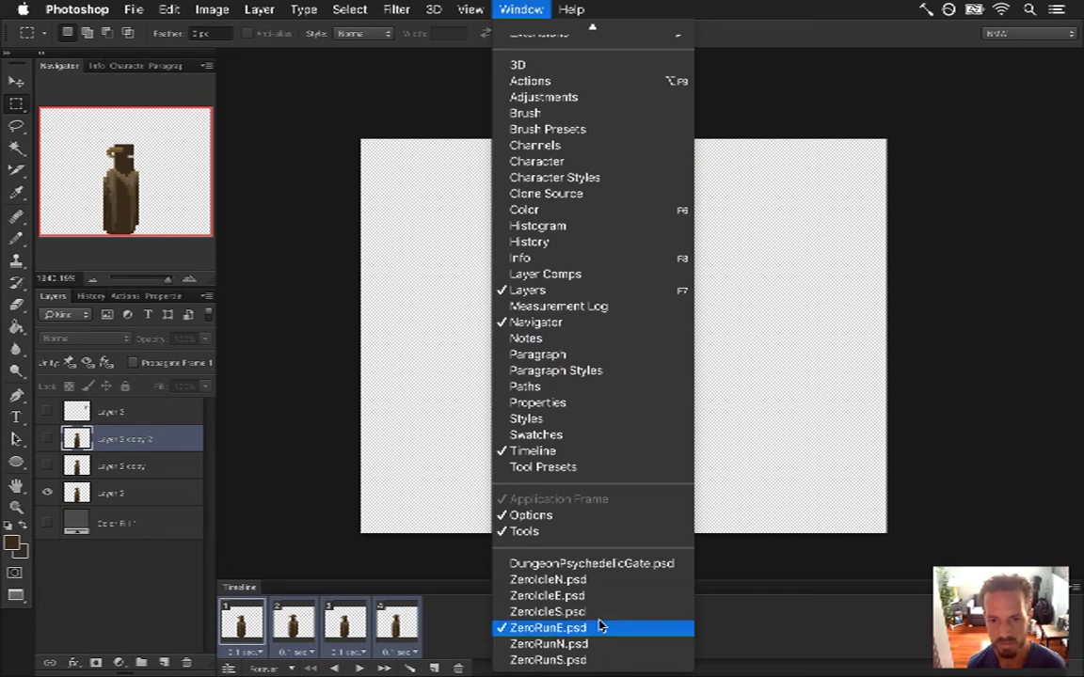
{"action": "left_click", "coordinate": [279, 303]}
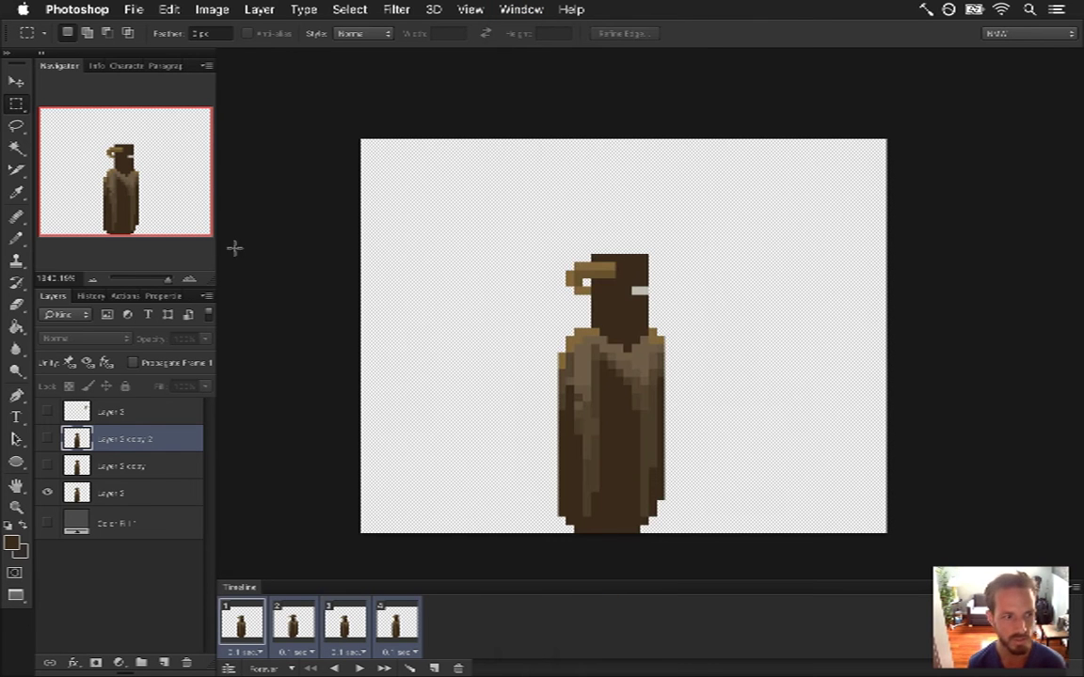
{"action": "left_click", "coordinate": [134, 9]}
{"action": "key", "text": "Escape"}
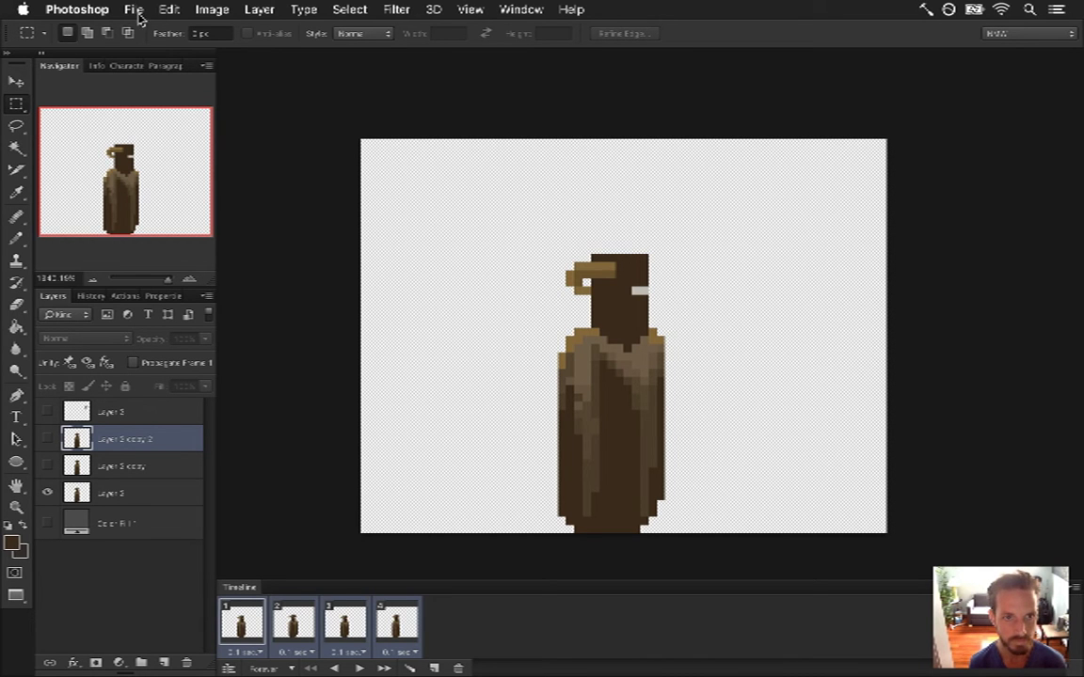
{"action": "left_click", "coordinate": [527, 8]}
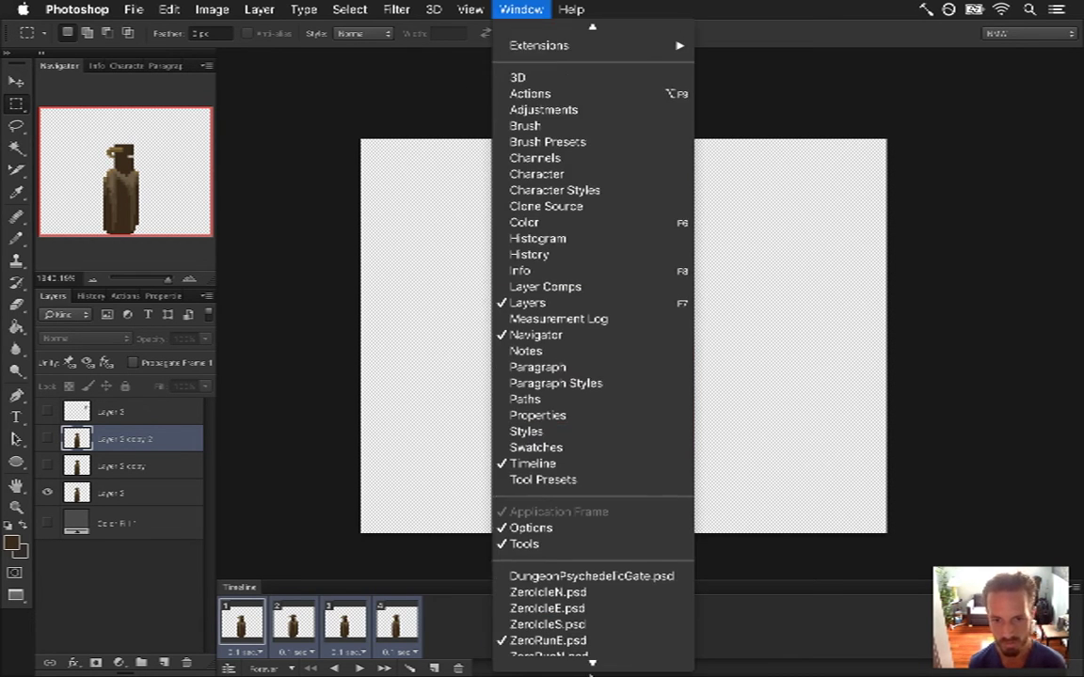
- Switch to ZeroRunS.psd and step through run frames 1–4 and back to frame 1
{"action": "left_click", "coordinate": [603, 660]}
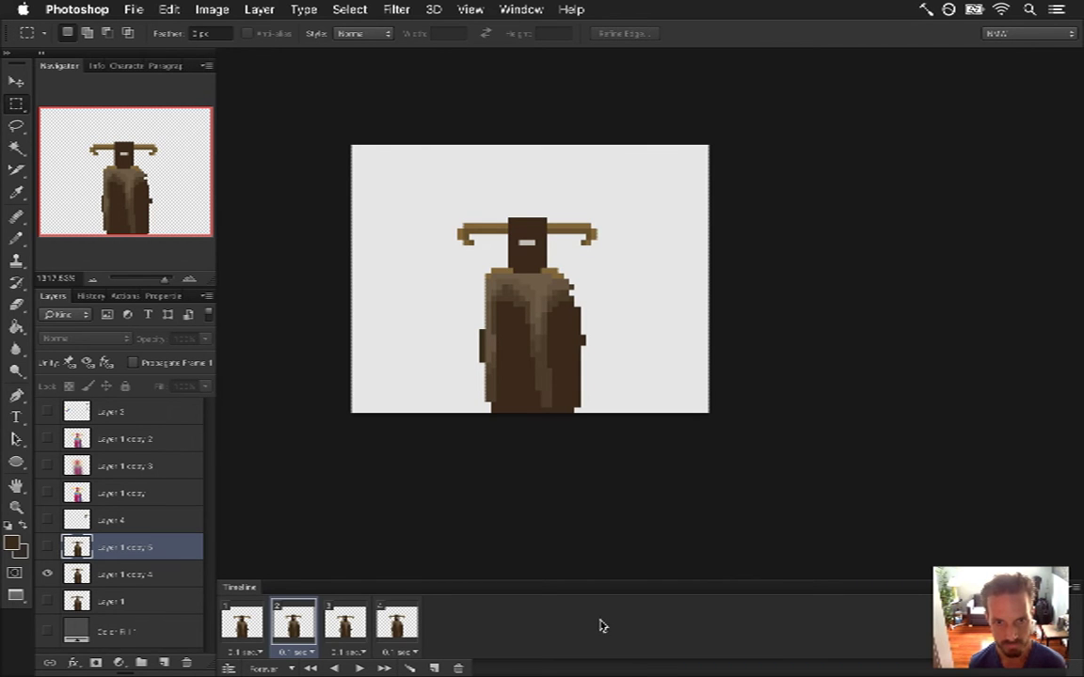
{"action": "left_click", "coordinate": [242, 624]}
{"action": "left_click", "coordinate": [294, 625]}
{"action": "left_click", "coordinate": [344, 624]}
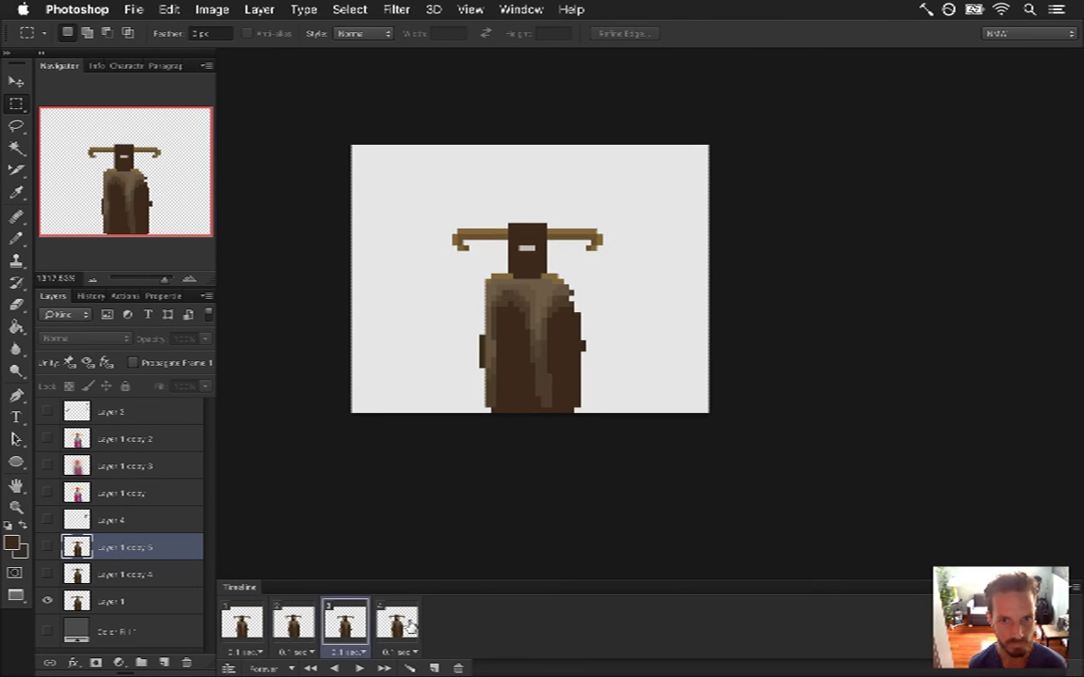
{"action": "left_click", "coordinate": [397, 625]}
{"action": "left_click", "coordinate": [347, 629]}
{"action": "left_click", "coordinate": [296, 628]}
{"action": "left_click", "coordinate": [245, 630]}
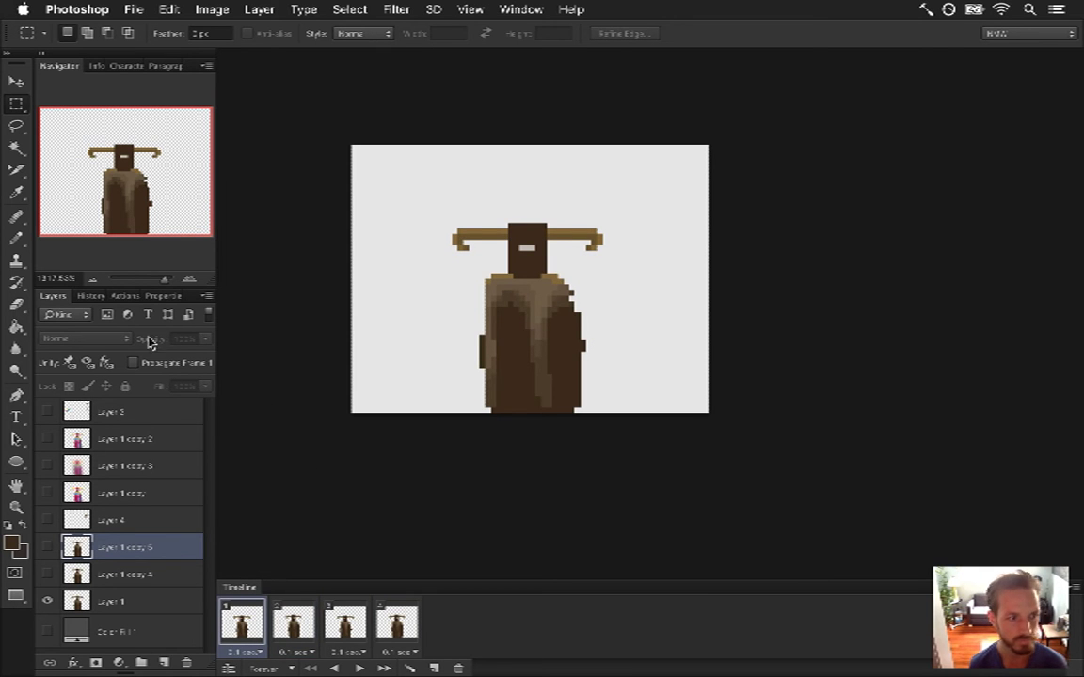
{"action": "left_click", "coordinate": [134, 9]}
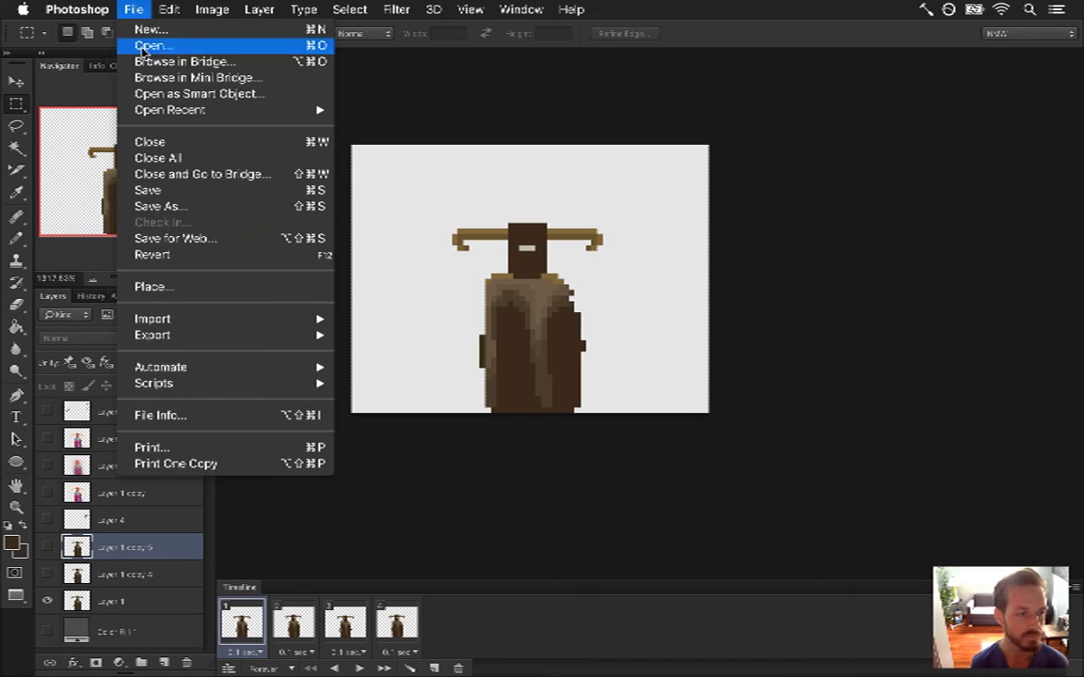
- Save the horned sprite as ZeroMirageS.psd by replacing 'Run' with 'Mirage' in the name
{"action": "left_click", "coordinate": [233, 209]}
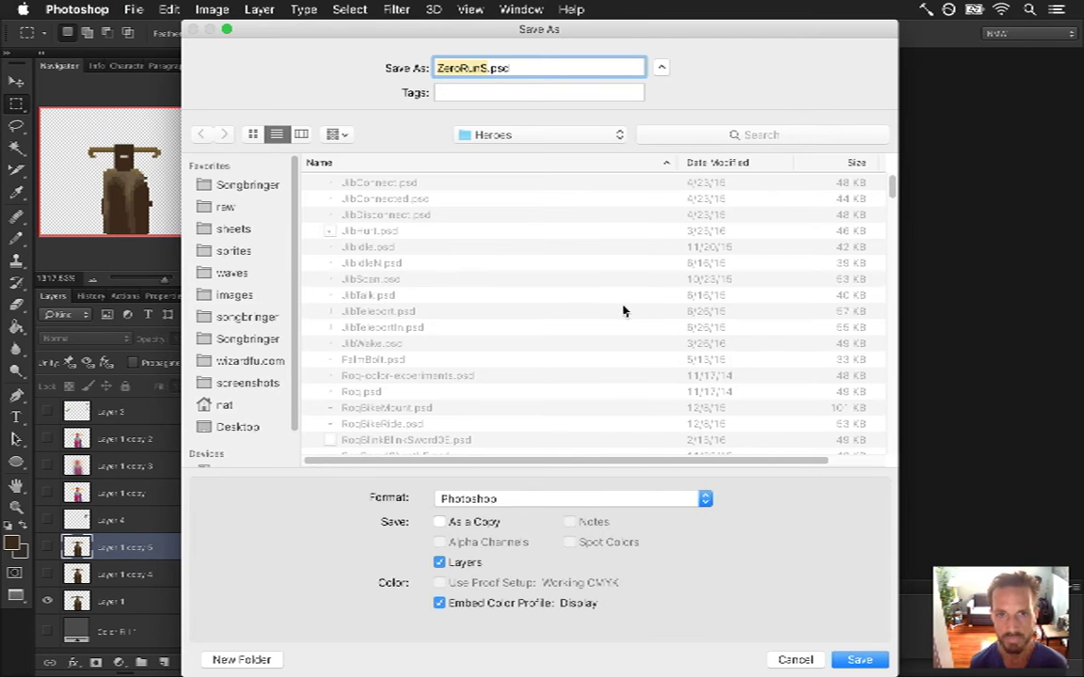
{"action": "left_click", "coordinate": [476, 68]}
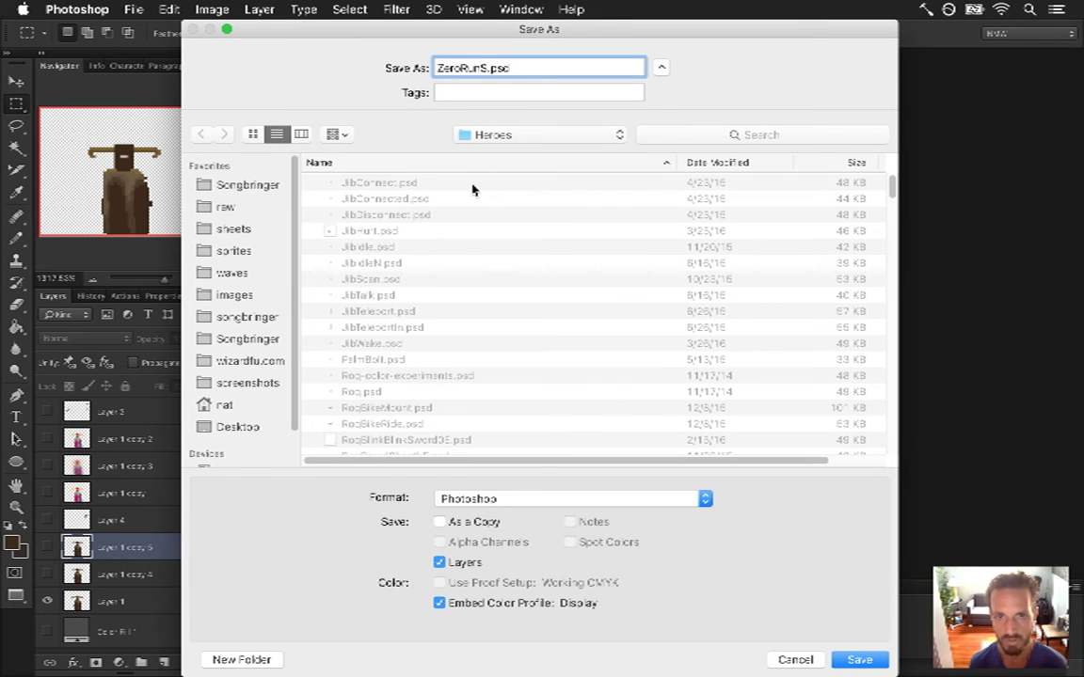
{"action": "key", "text": "BackSpace"}
{"action": "key", "text": "BackSpace"}
{"action": "key", "text": "BackSpace"}
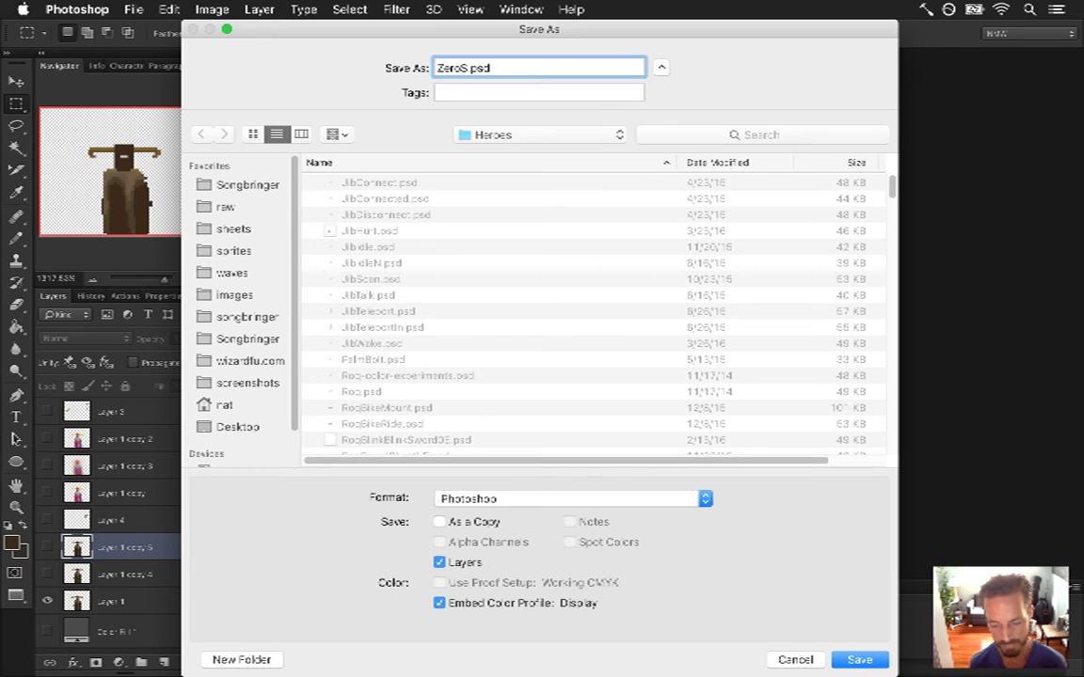
{"action": "type", "text": "Mirage"}
{"action": "key", "text": "Return"}
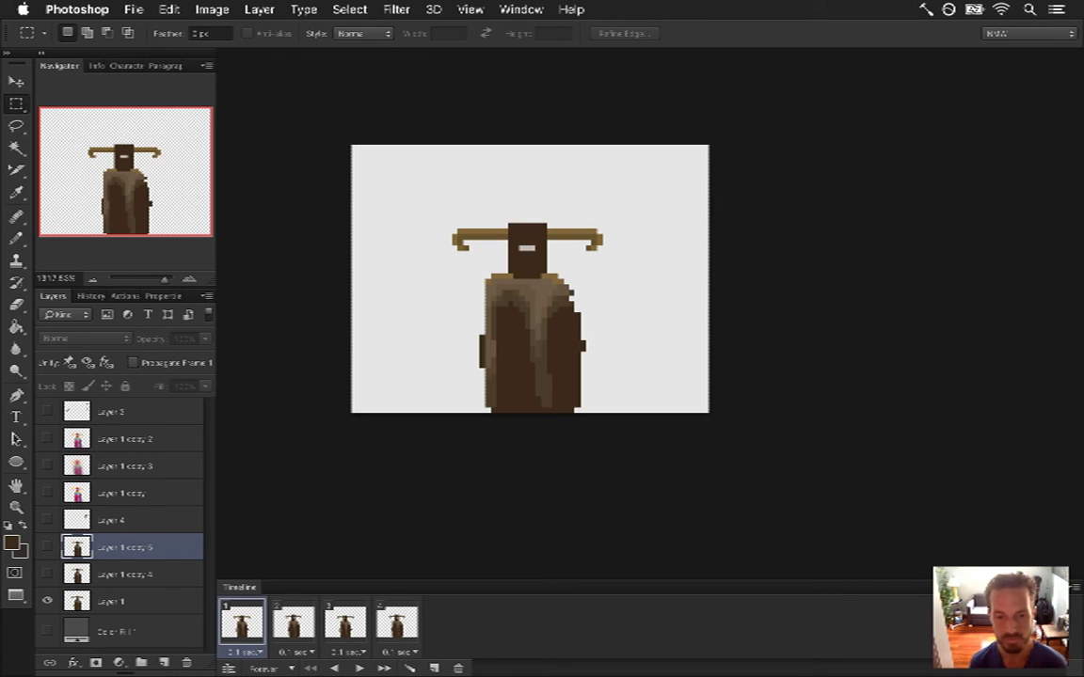
{"action": "left_click", "coordinate": [396, 621]}
- Delete timeline frames 2–4, leaving a single frame, and fit the canvas in view
{"action": "left_click", "coordinate": [458, 669]}
{"action": "left_click", "coordinate": [458, 668]}
{"action": "left_click", "coordinate": [458, 669]}
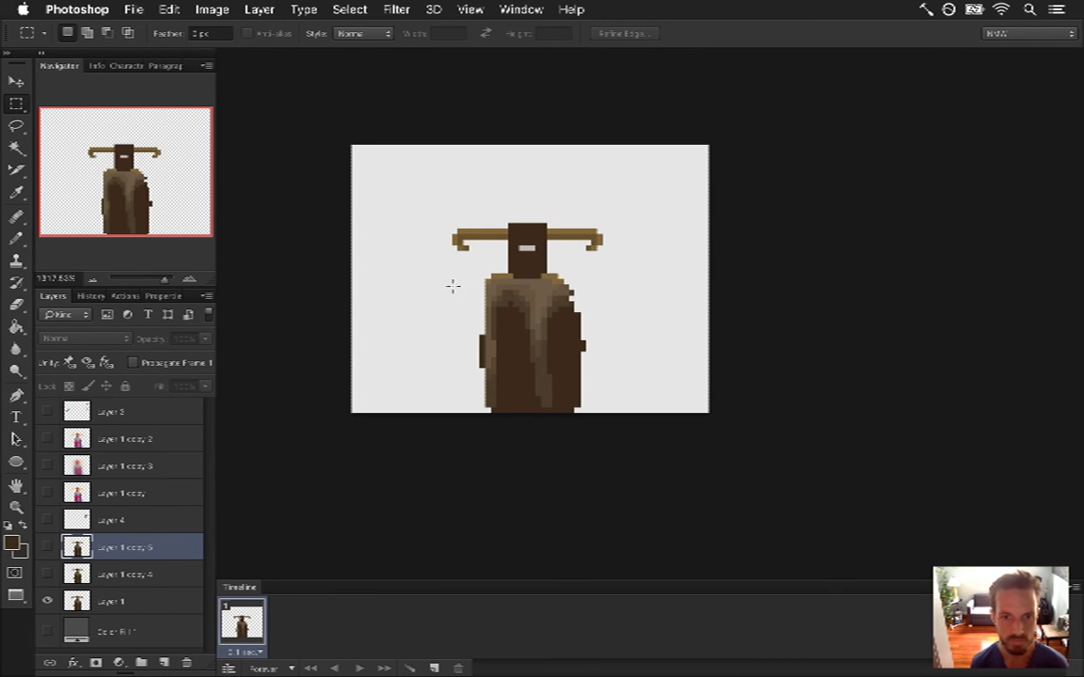
{"action": "left_click", "coordinate": [494, 320]}
{"action": "left_click", "coordinate": [557, 335]}
{"action": "left_click", "coordinate": [556, 335], "text": "alt"}
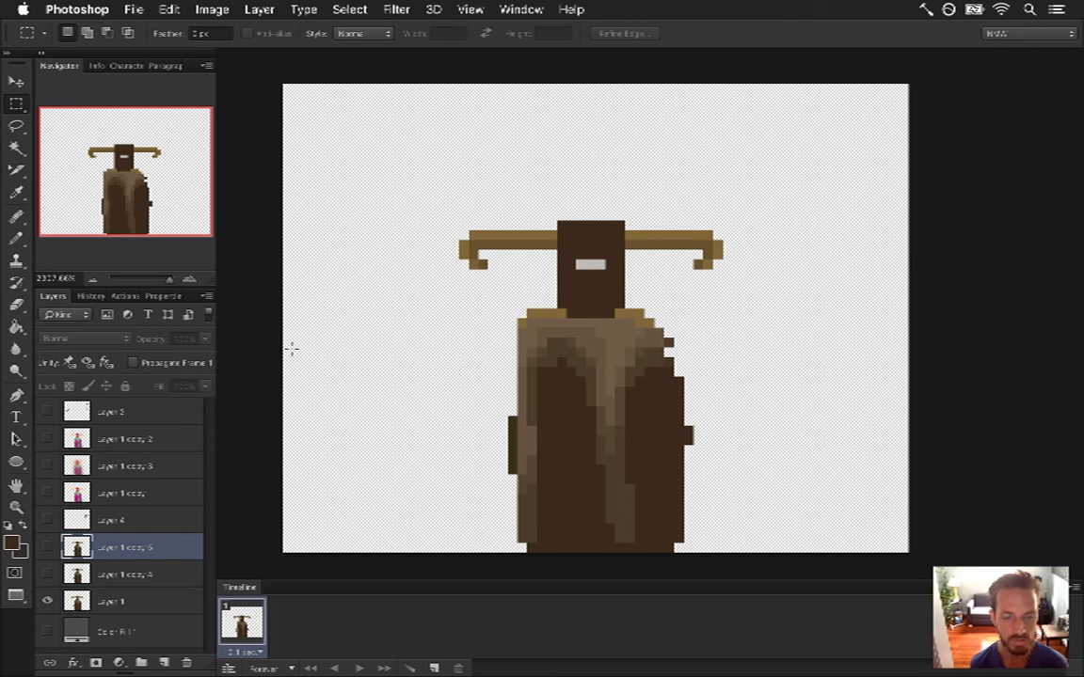
- Pencil tan horn-coloured pixels along both shoulders on Layer 1
{"action": "key", "text": "b"}
{"action": "left_click", "coordinate": [487, 269], "text": "alt"}
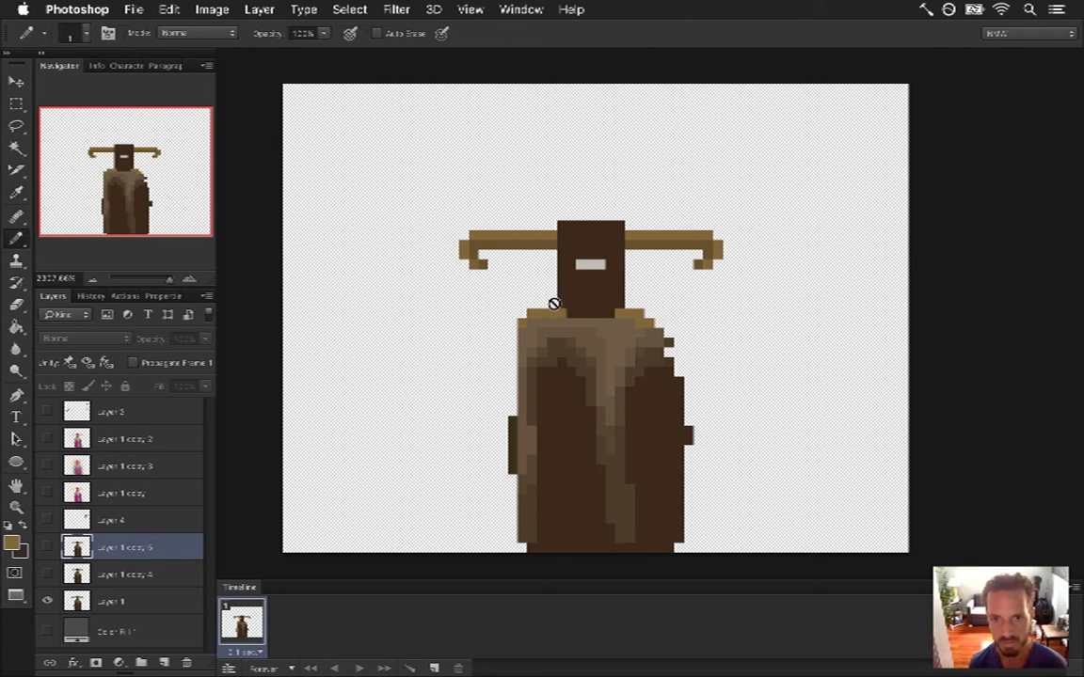
{"action": "left_click", "coordinate": [128, 601]}
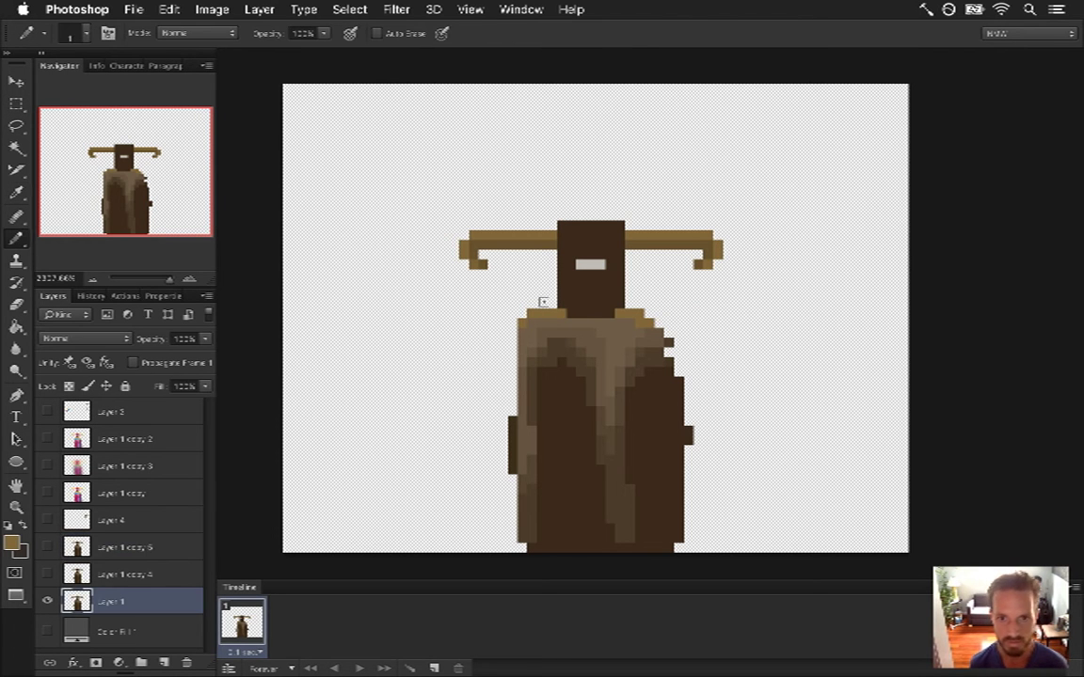
{"action": "left_click_drag", "start_coordinate": [532, 304], "coordinate": [553, 304]}
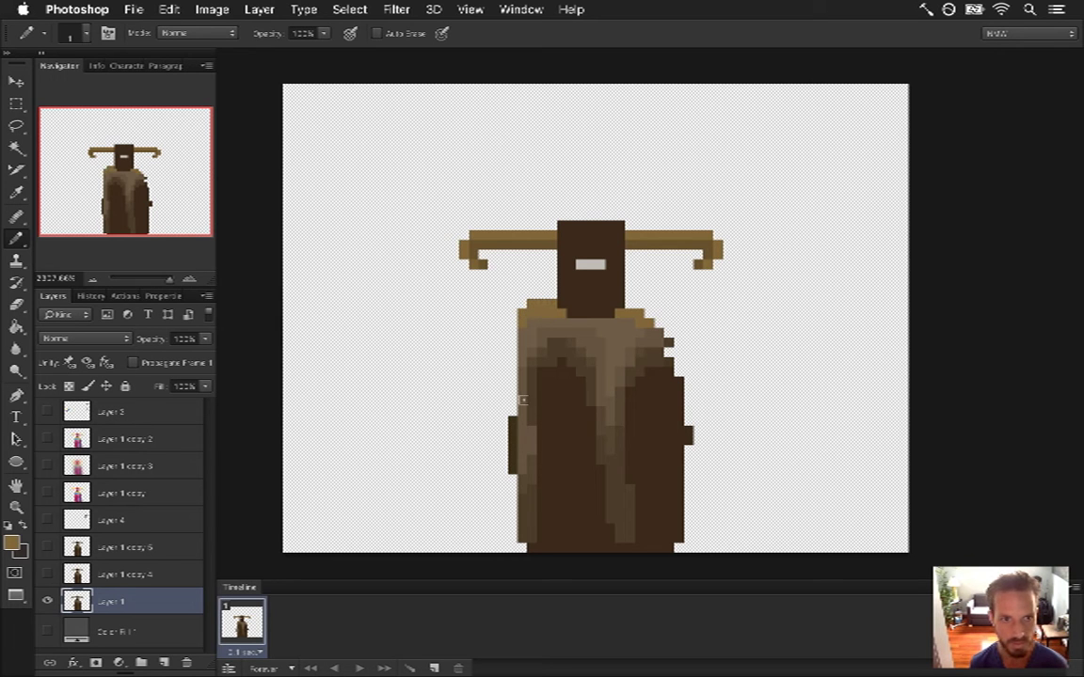
{"action": "left_click_drag", "start_coordinate": [627, 303], "coordinate": [643, 303]}
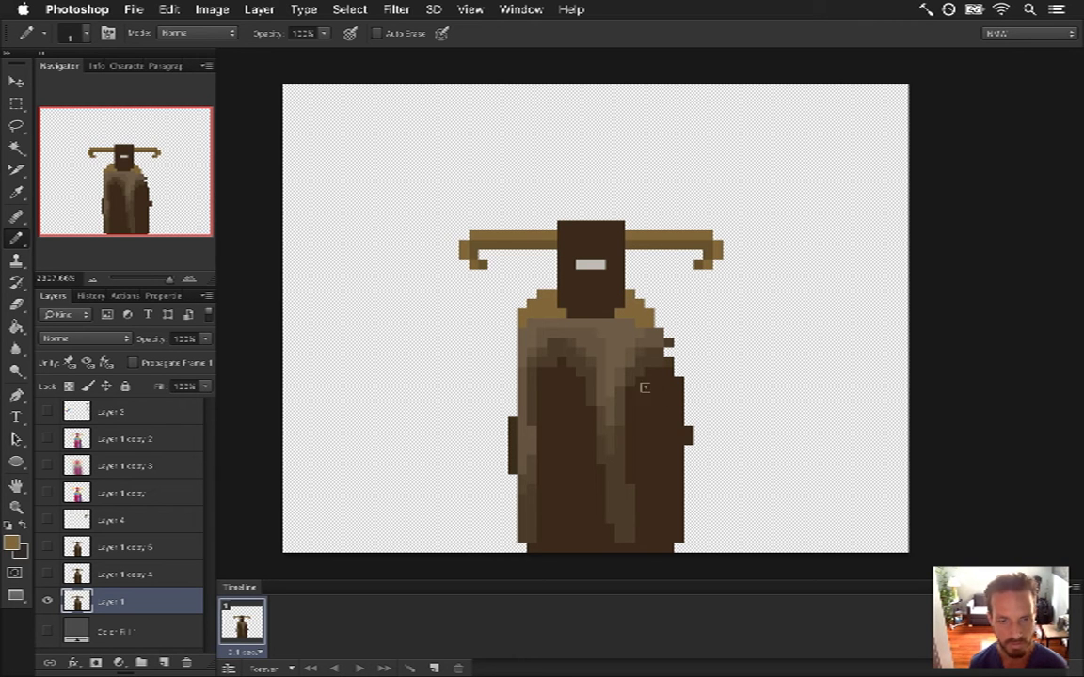
- Erase pixels from the robe's bottom-left and bottom-right corners
{"action": "key", "text": "e"}
{"action": "left_click", "coordinate": [523, 547]}
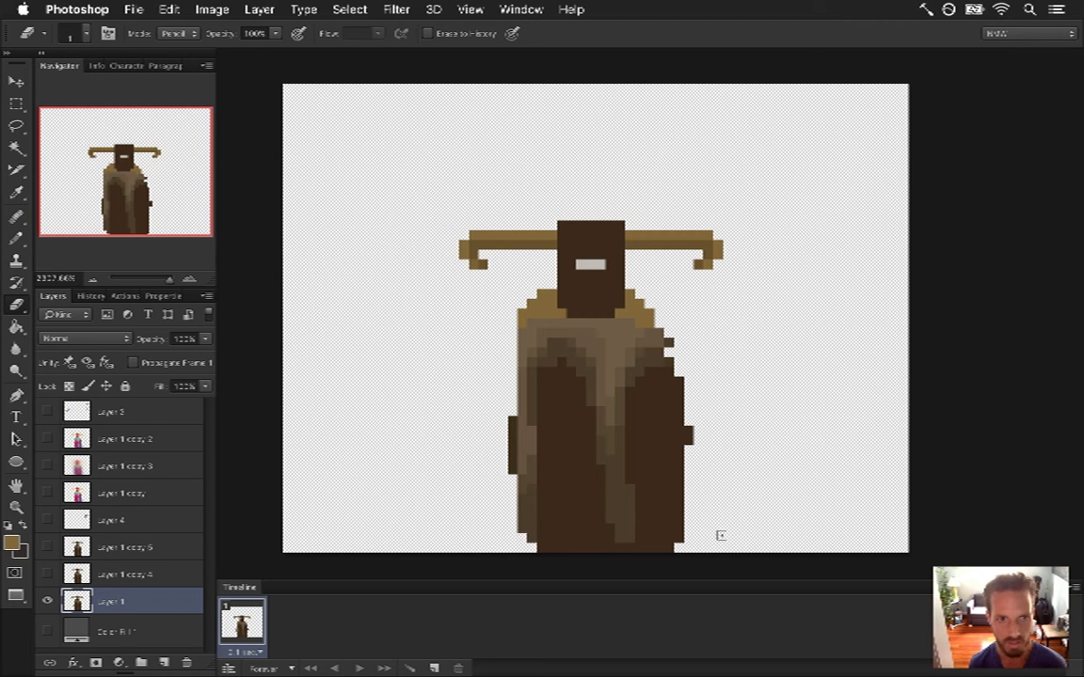
{"action": "left_click", "coordinate": [676, 547]}
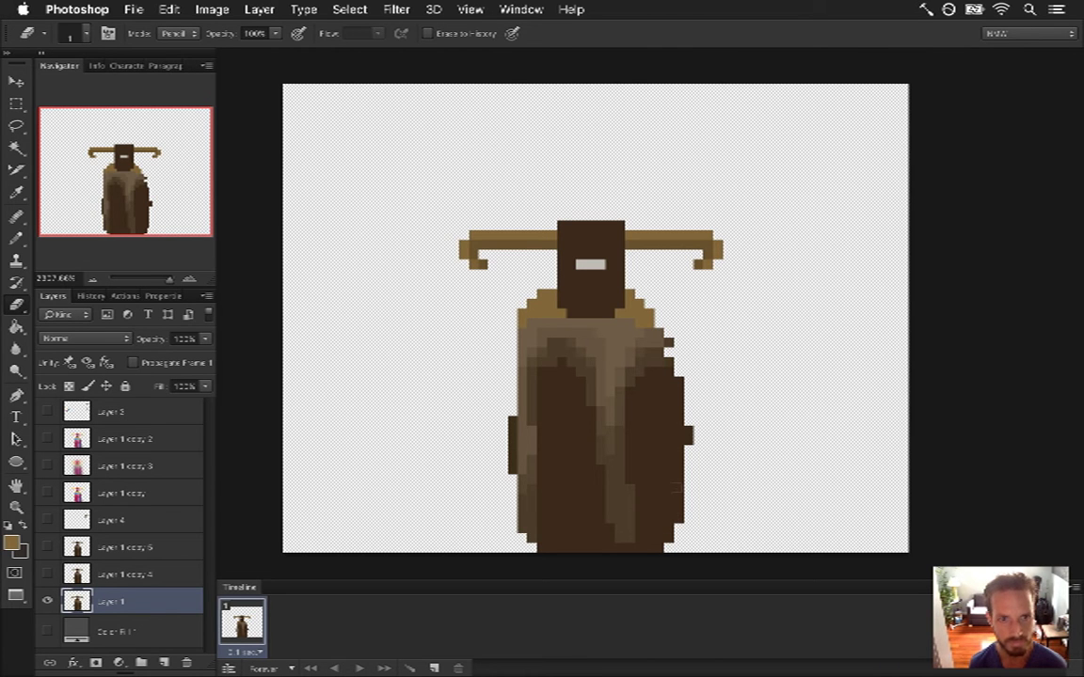
{"action": "left_click", "coordinate": [660, 546]}
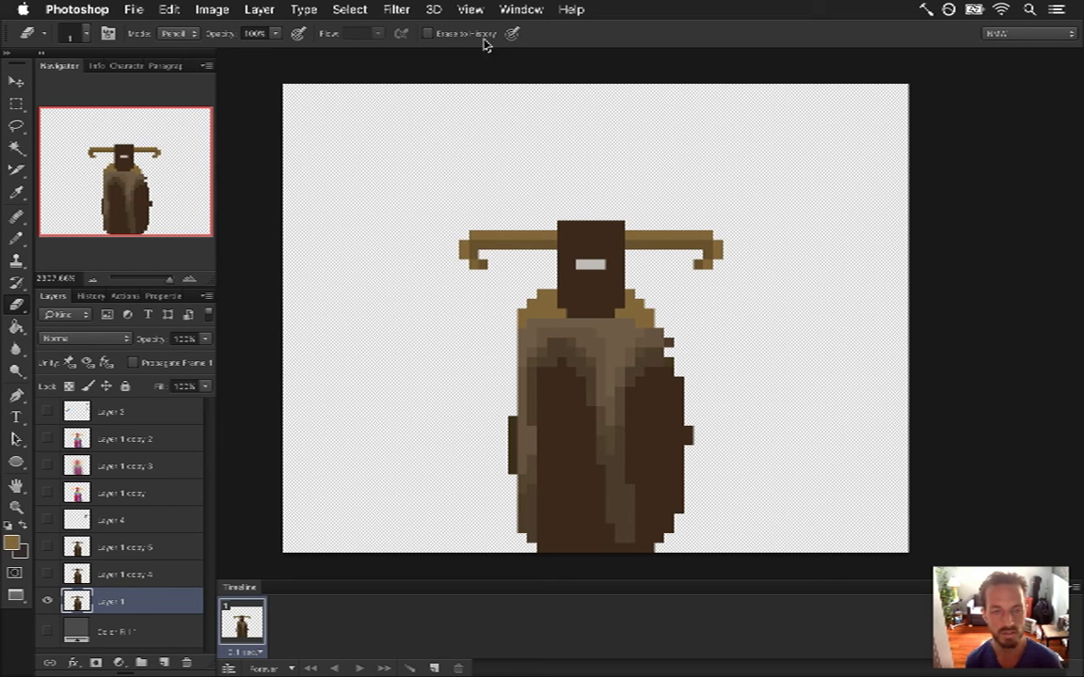
{"action": "left_click", "coordinate": [132, 10]}
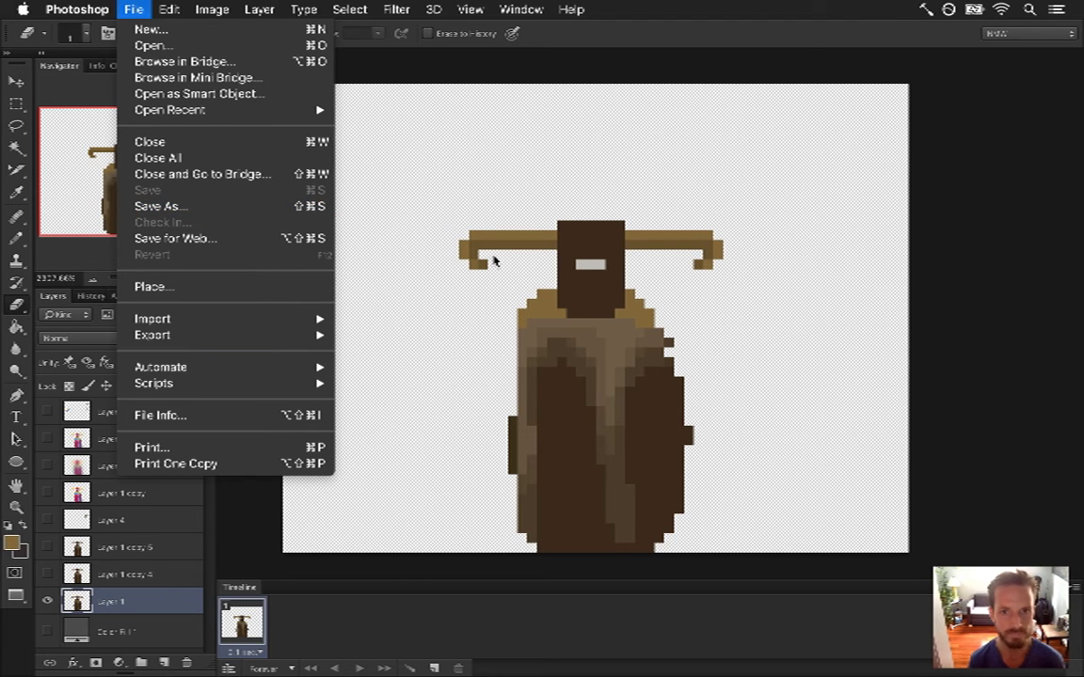
- Open the recent run animation file and zoom in centred on the hooded figure
{"action": "left_click", "coordinate": [448, 238]}
{"action": "key", "text": "m"}
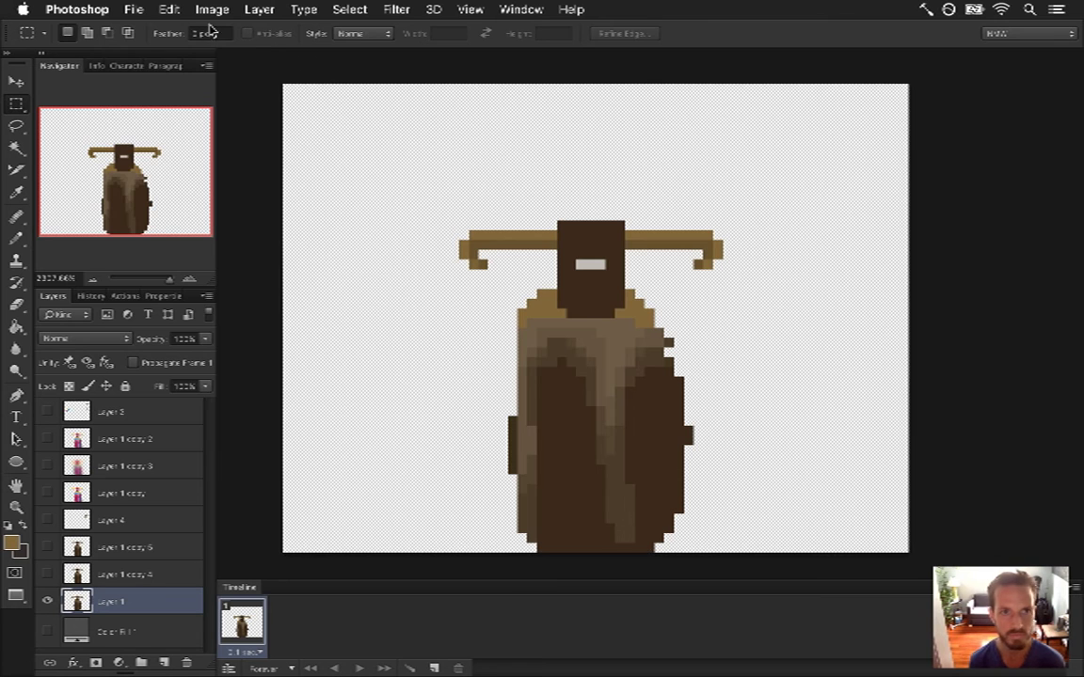
{"action": "left_click", "coordinate": [132, 8]}
{"action": "mouse_move", "coordinate": [158, 107]}
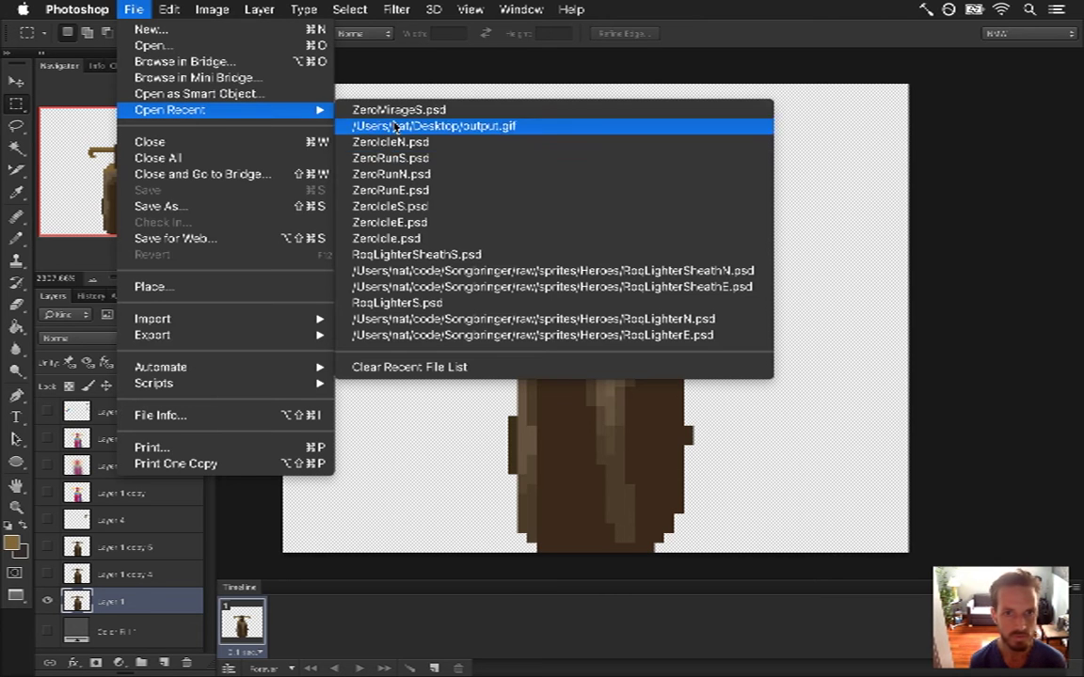
{"action": "left_click", "coordinate": [390, 174]}
{"action": "left_click_drag", "start_coordinate": [520, 385], "coordinate": [726, 370]}
{"action": "left_click_drag", "start_coordinate": [543, 426], "coordinate": [687, 358]}
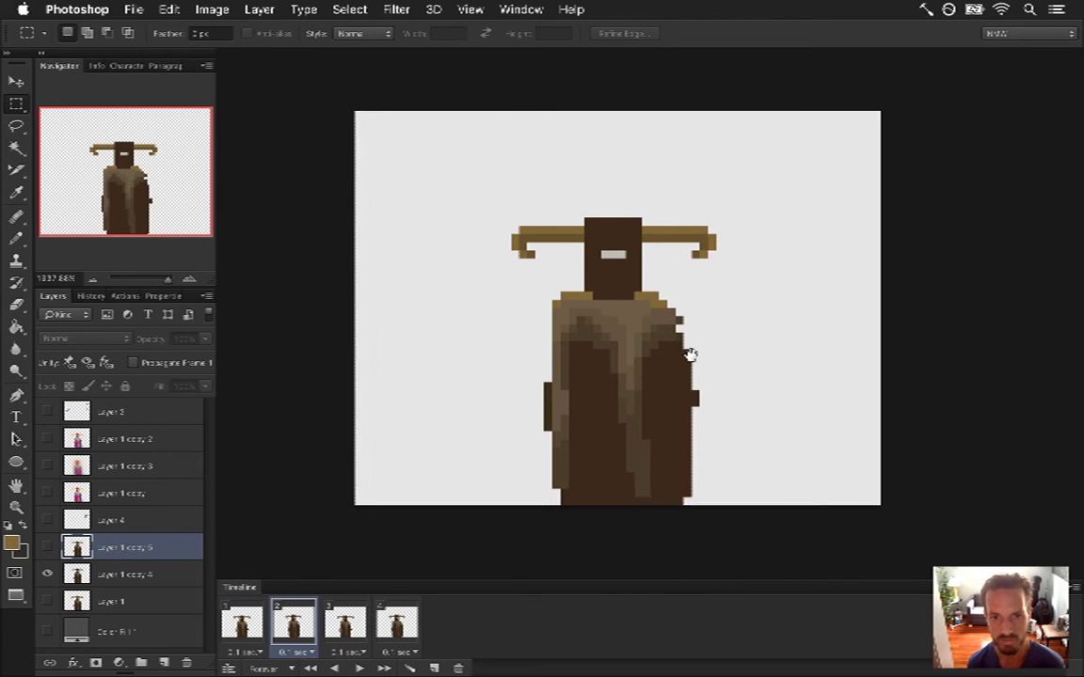
- On frame 1's Layer 1, sample the horn's brown colour and switch to the Pencil
{"action": "left_click", "coordinate": [242, 623]}
{"action": "left_click", "coordinate": [79, 602]}
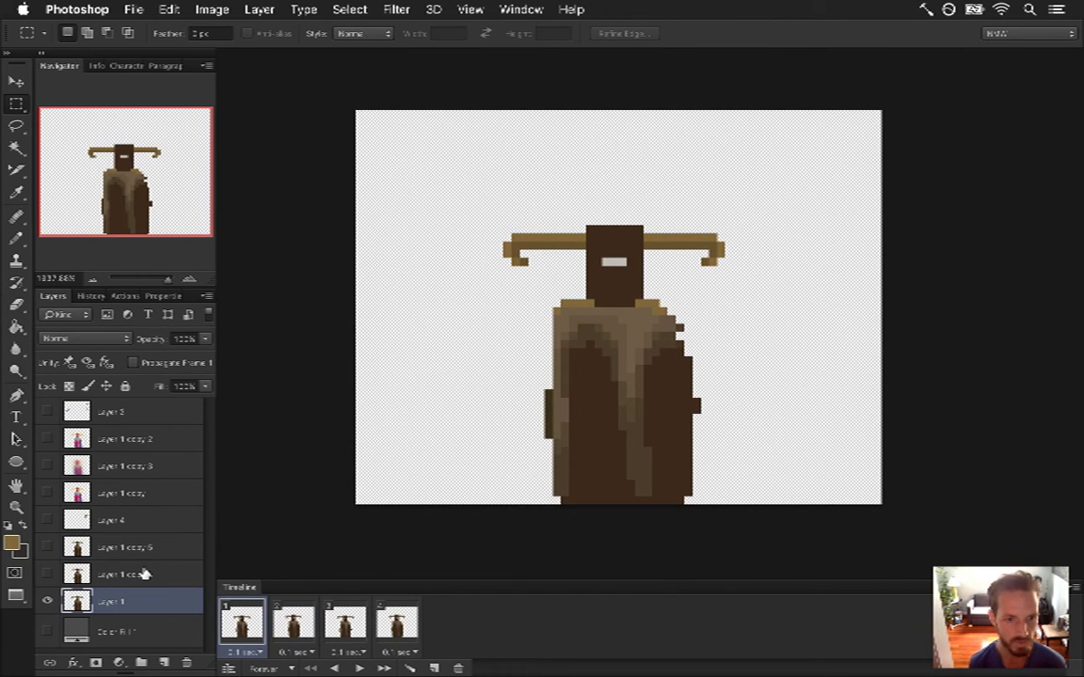
{"action": "key", "text": "i"}
{"action": "left_click", "coordinate": [518, 267]}
{"action": "key", "text": "b"}
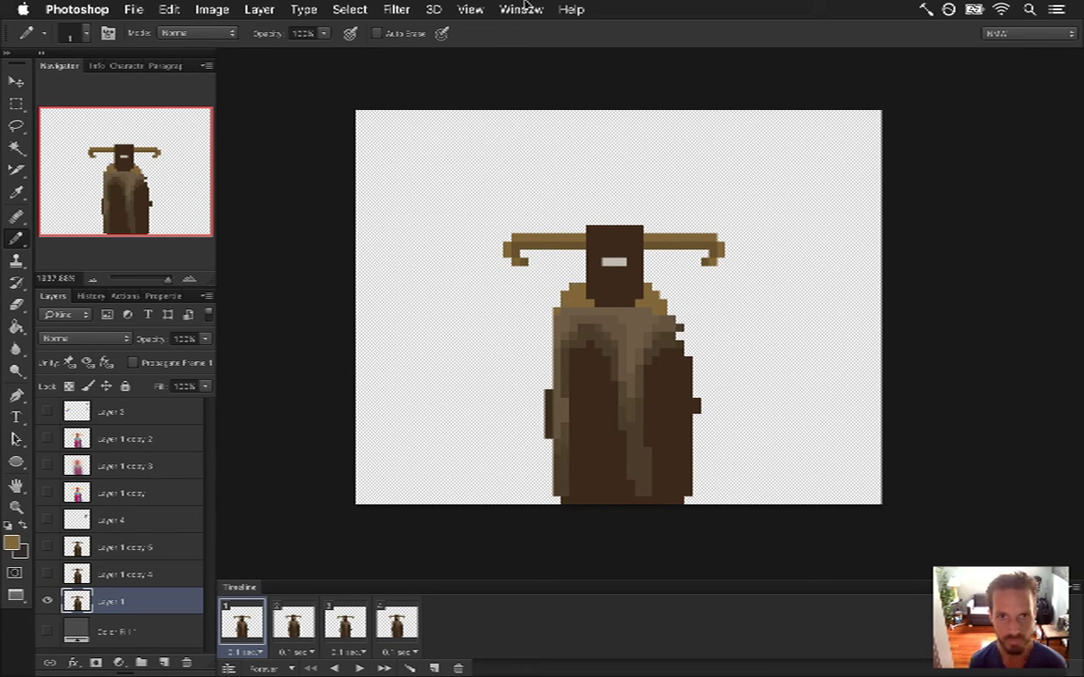
- Switch to ZeroMirageS.psd and then back to ZeroRunS.psd
{"action": "left_click", "coordinate": [521, 10]}
{"action": "scroll", "coordinate": [590, 602], "scroll_direction": "down", "scroll_amount": 2}
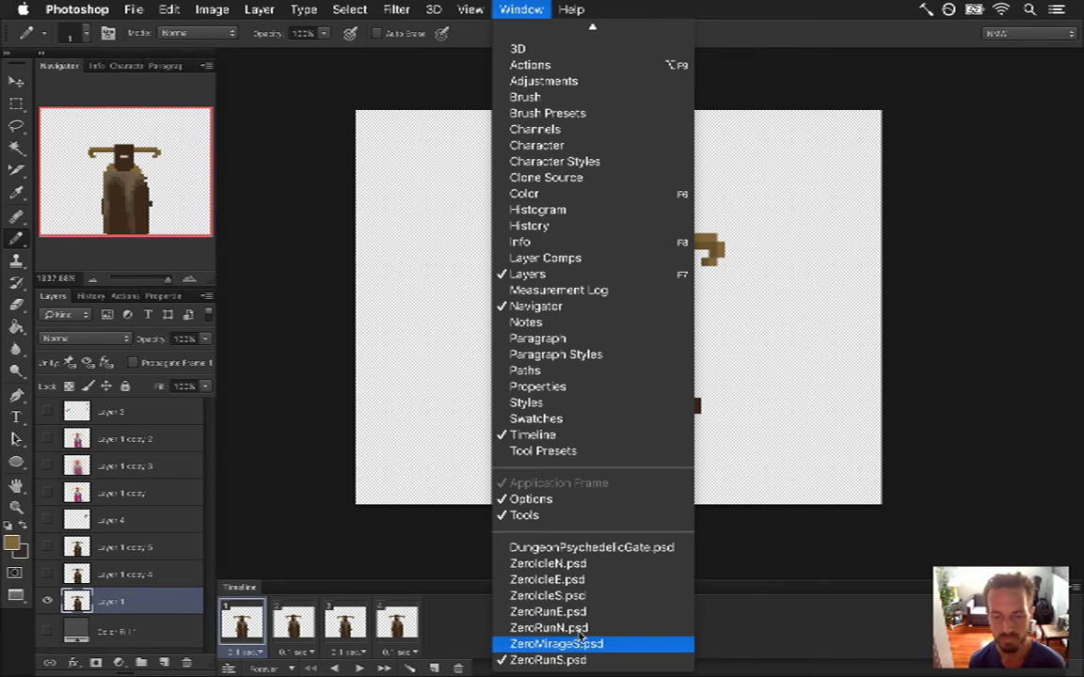
{"action": "left_click", "coordinate": [564, 643]}
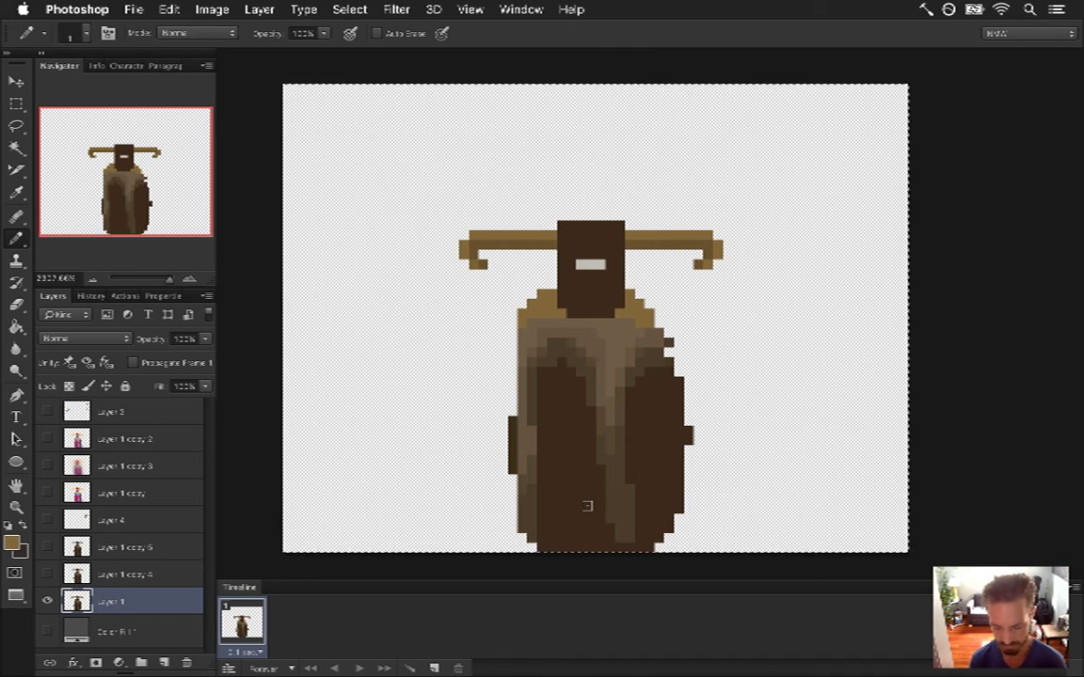
{"action": "left_click", "coordinate": [522, 11]}
{"action": "left_click", "coordinate": [522, 11]}
{"action": "left_click", "coordinate": [516, 14]}
{"action": "mouse_move", "coordinate": [529, 676]}
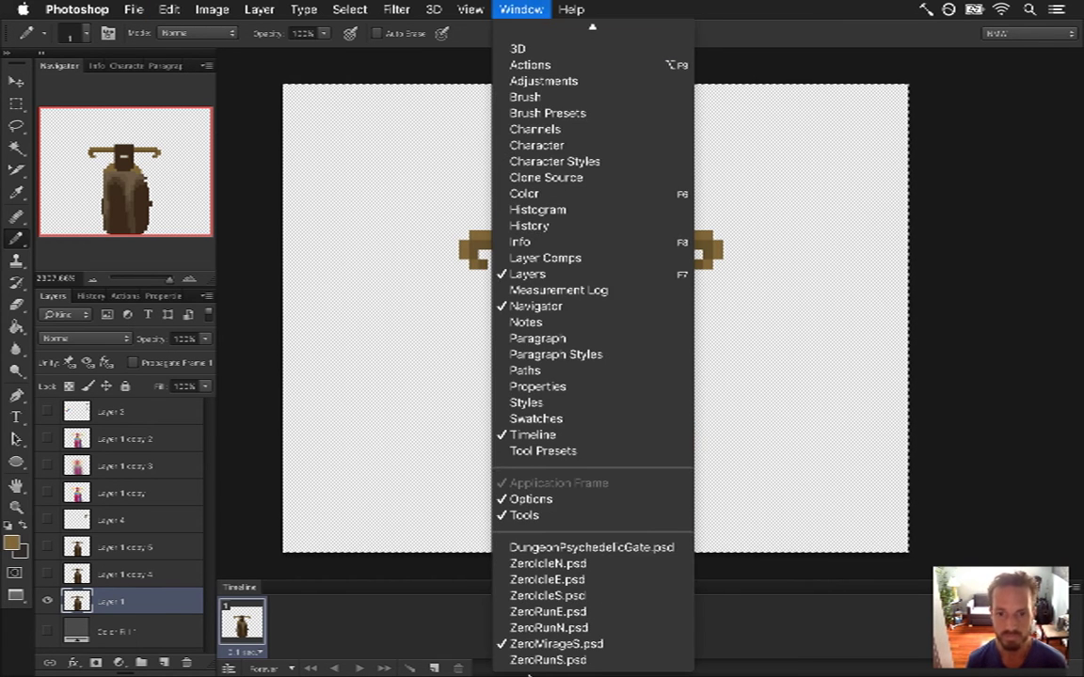
{"action": "left_click", "coordinate": [559, 661]}
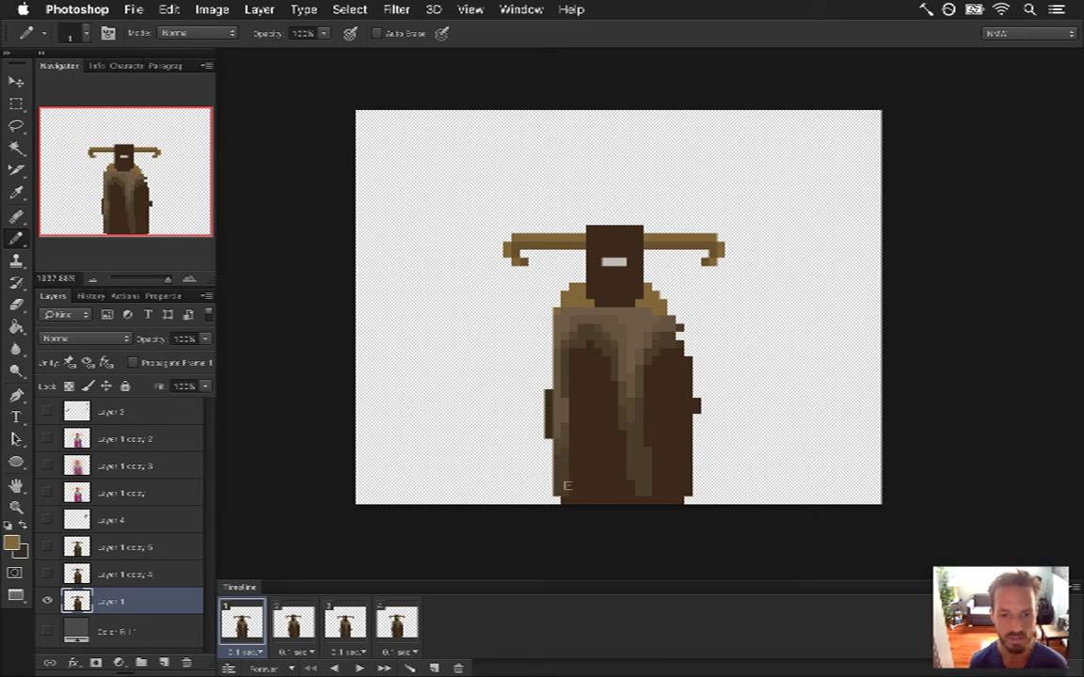
- Duplicate the figure as a comparison copy beside the original, then delete that layer
{"action": "key", "text": "super+j"}
{"action": "key", "text": "v"}
{"action": "left_click_drag", "start_coordinate": [551, 339], "coordinate": [459, 327]}
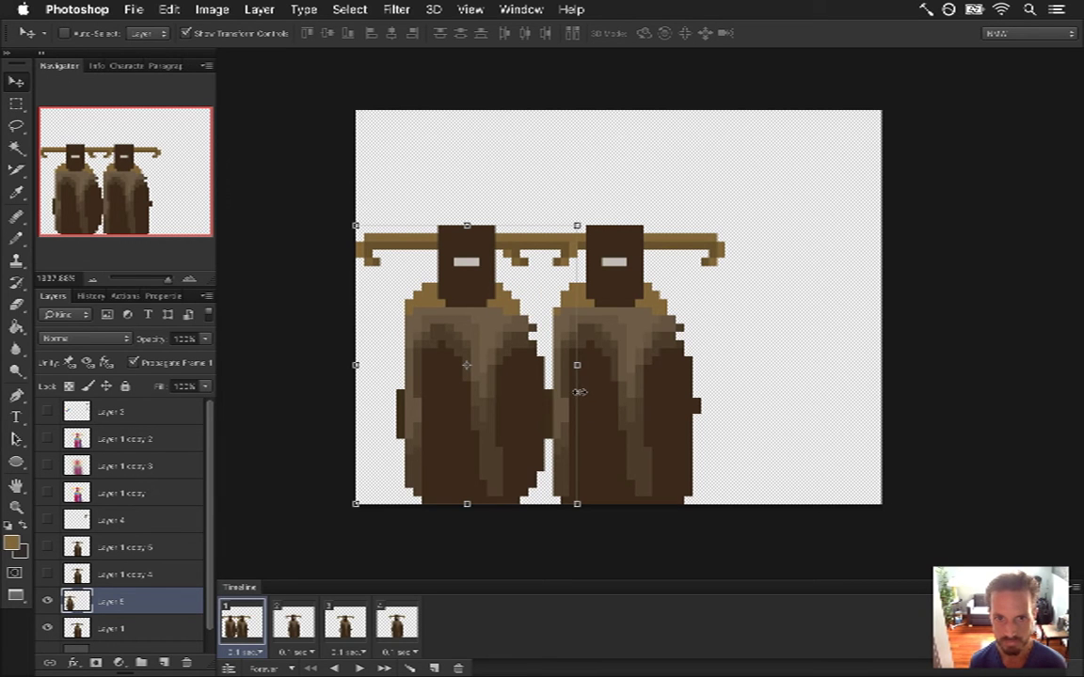
{"action": "key", "text": "m"}
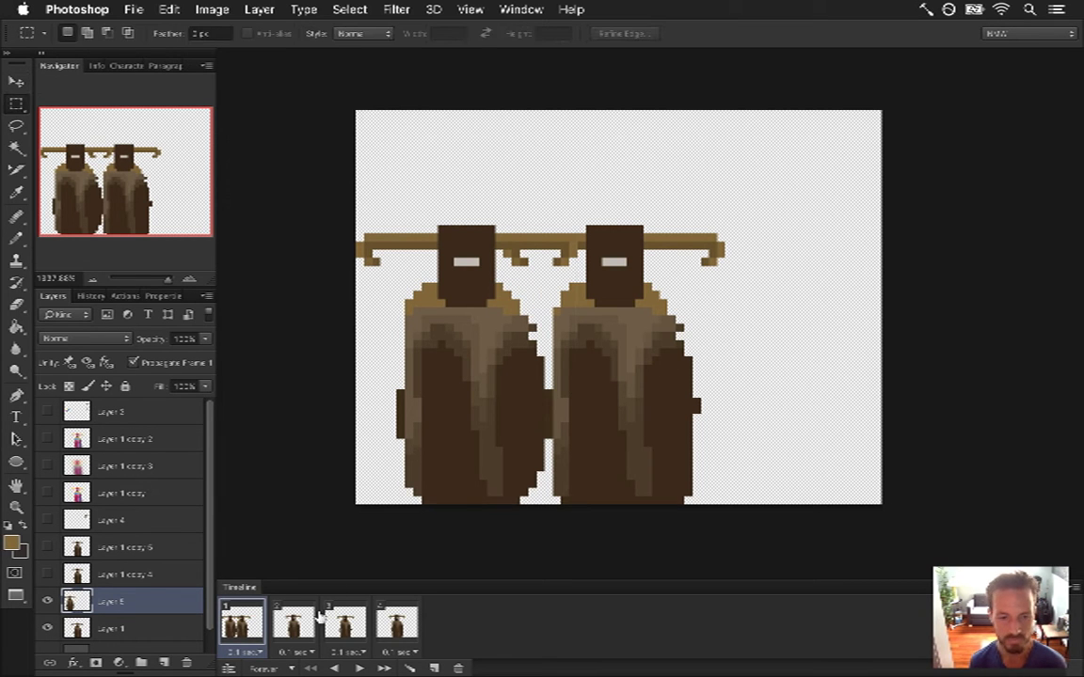
{"action": "left_click", "coordinate": [111, 629]}
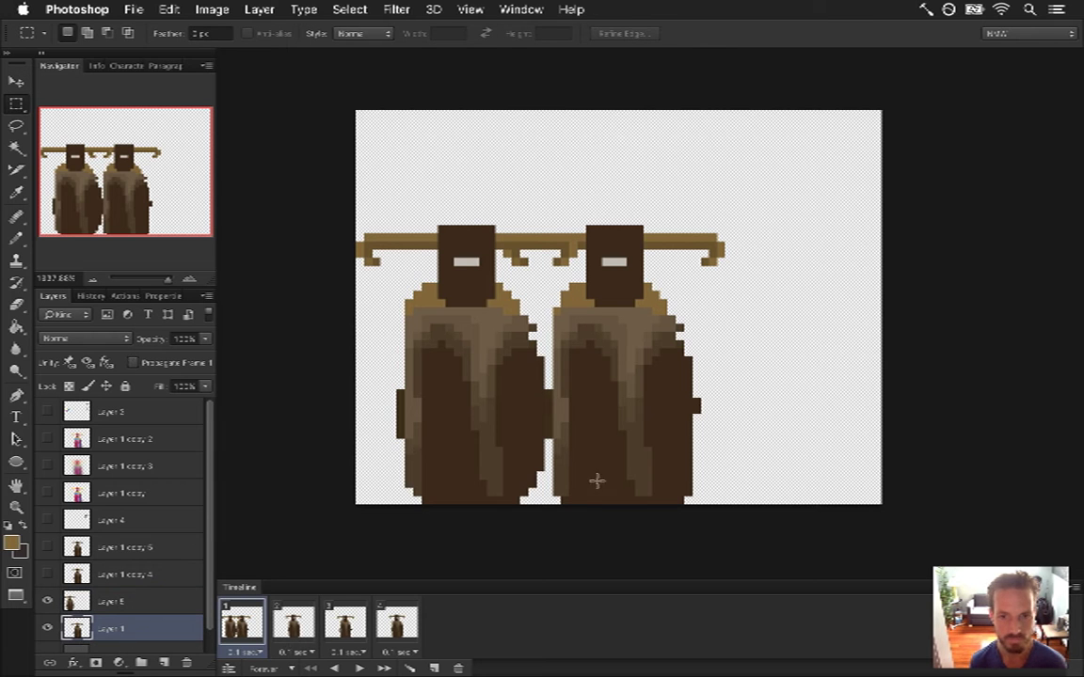
{"action": "key", "text": "e"}
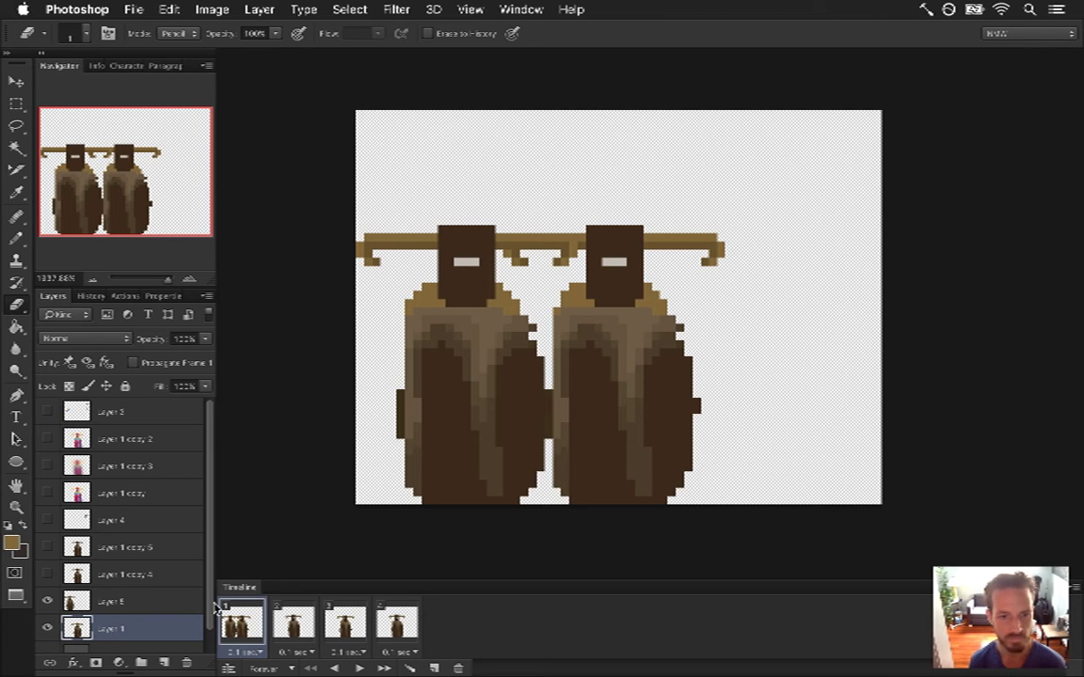
{"action": "left_click_drag", "start_coordinate": [151, 628], "coordinate": [187, 662]}
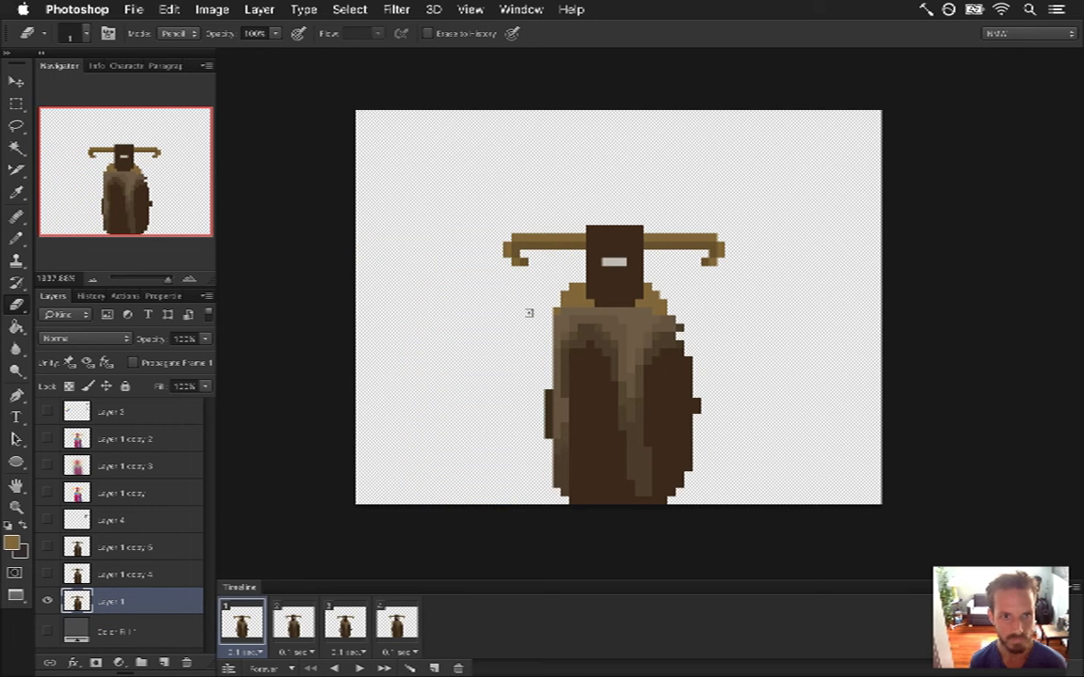
- On frame 2's Layer 1 copy 4, pencil a dark pixel at the left shoulder and preview
{"action": "left_click", "coordinate": [275, 630]}
{"action": "left_click", "coordinate": [265, 632]}
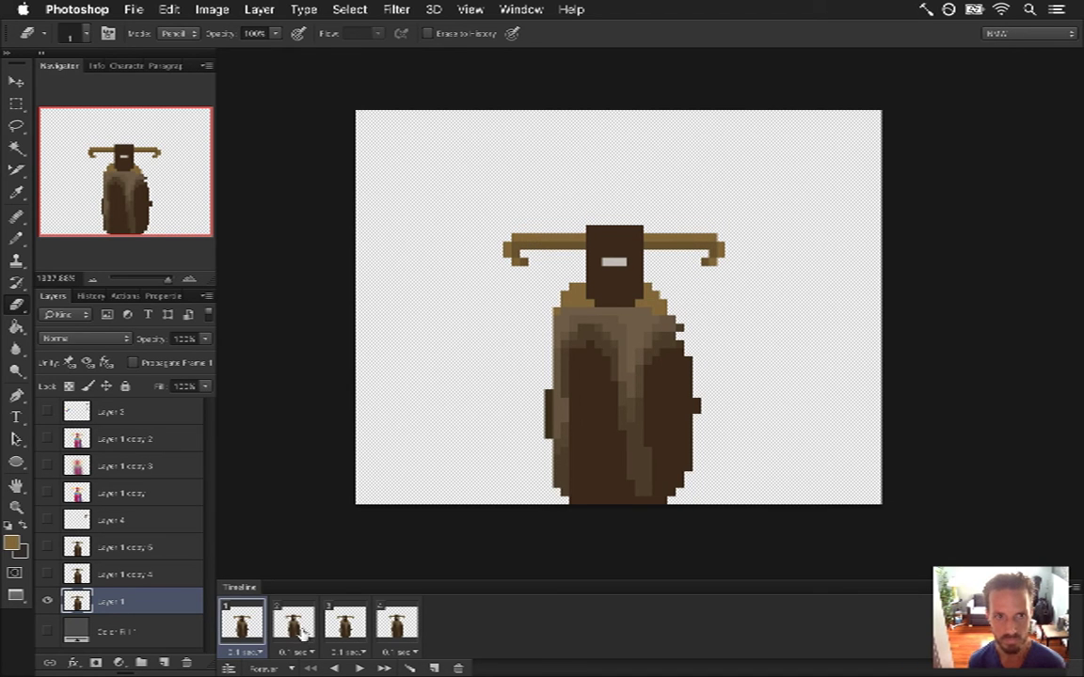
{"action": "left_click", "coordinate": [303, 634]}
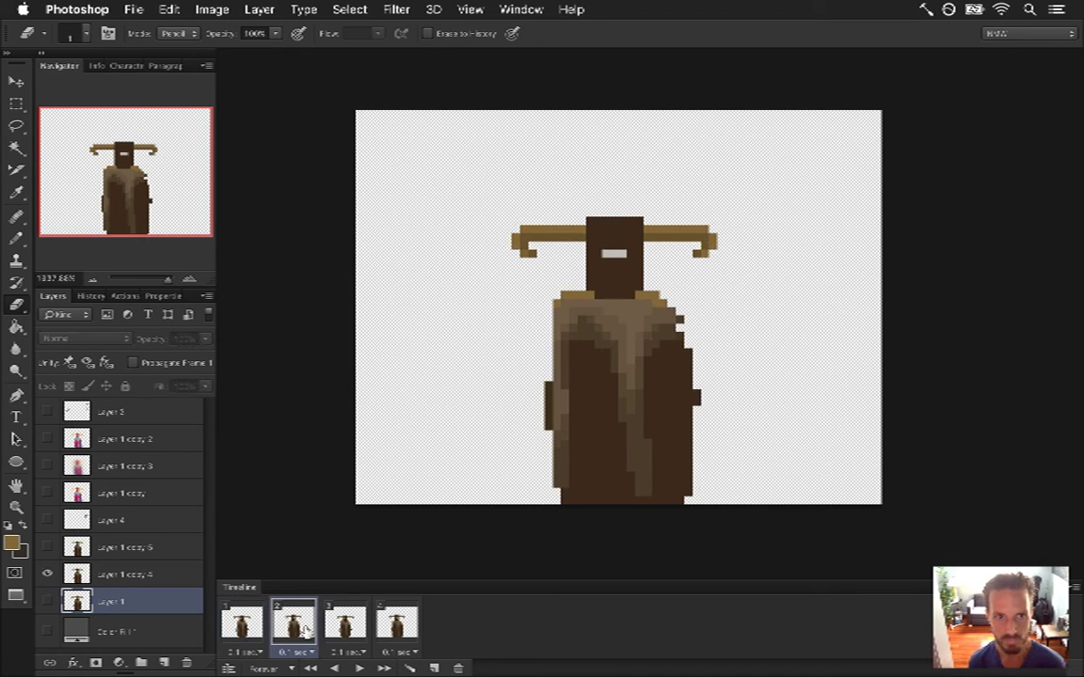
{"action": "left_click", "coordinate": [255, 637]}
{"action": "left_click", "coordinate": [294, 625]}
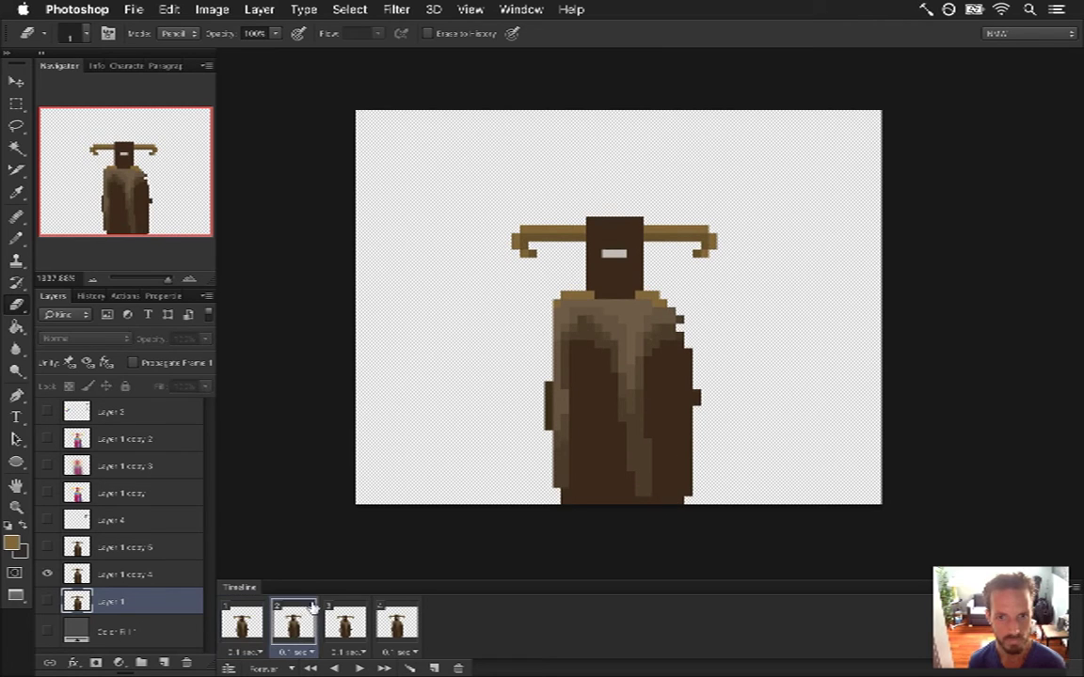
{"action": "left_click", "coordinate": [141, 575]}
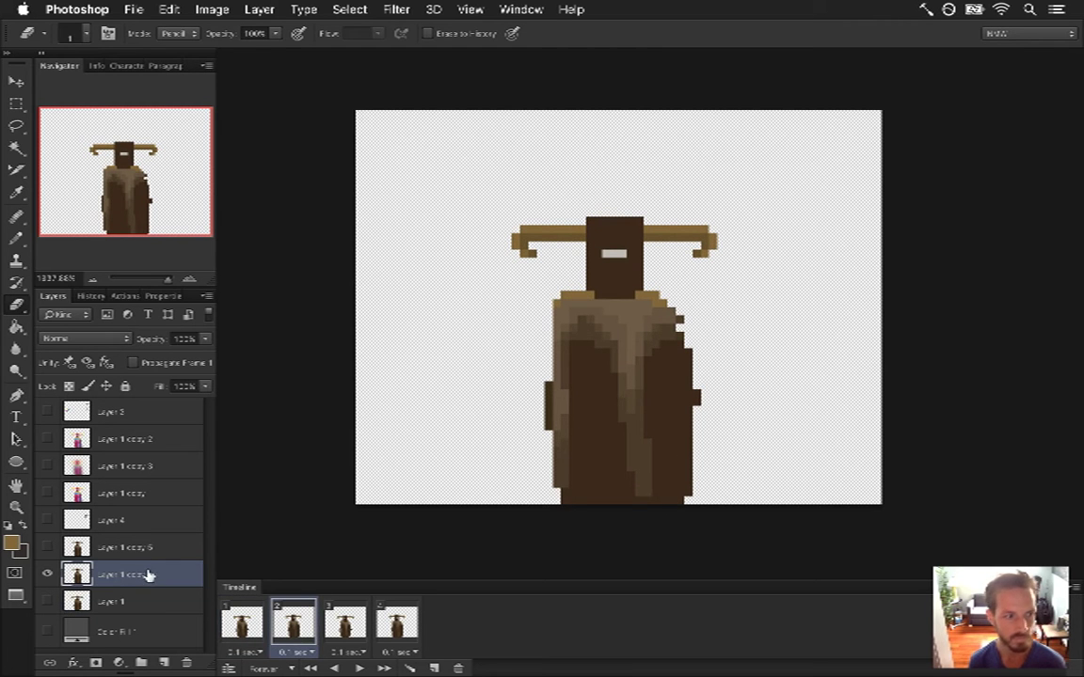
{"action": "key", "text": "i"}
{"action": "key", "text": "b"}
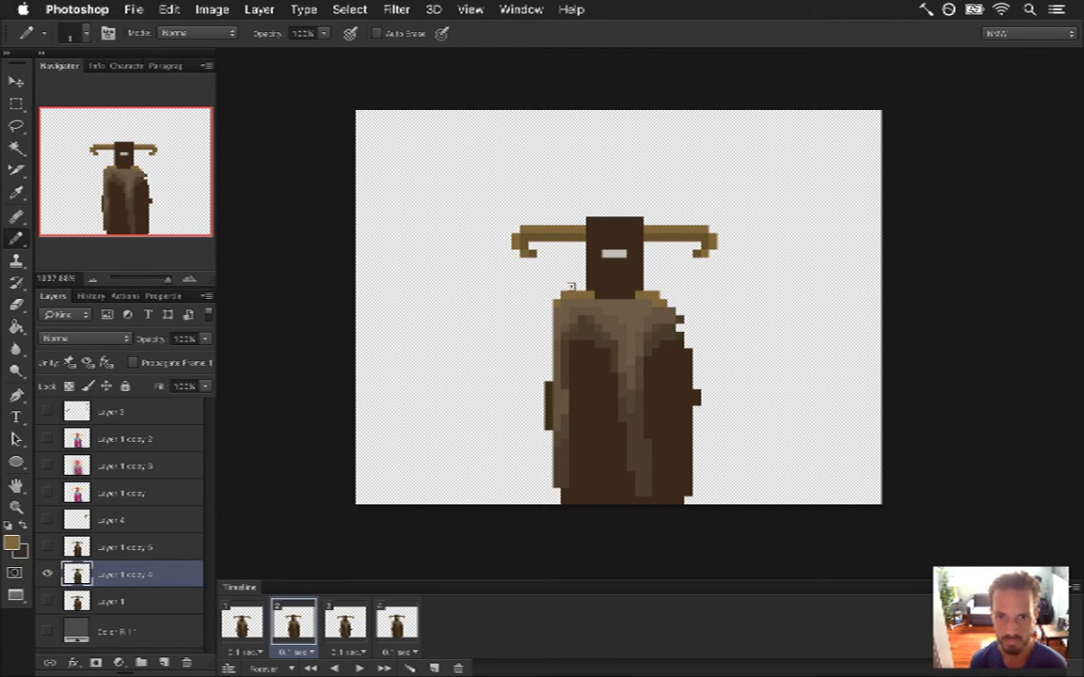
{"action": "left_click", "coordinate": [577, 280]}
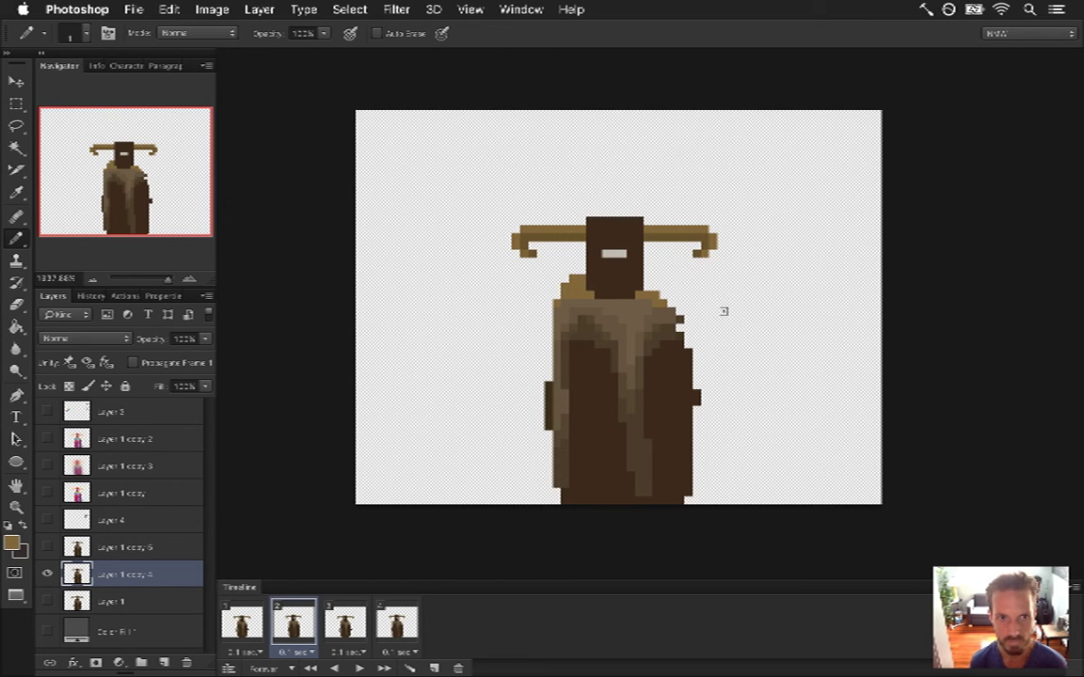
{"action": "key", "text": "space"}
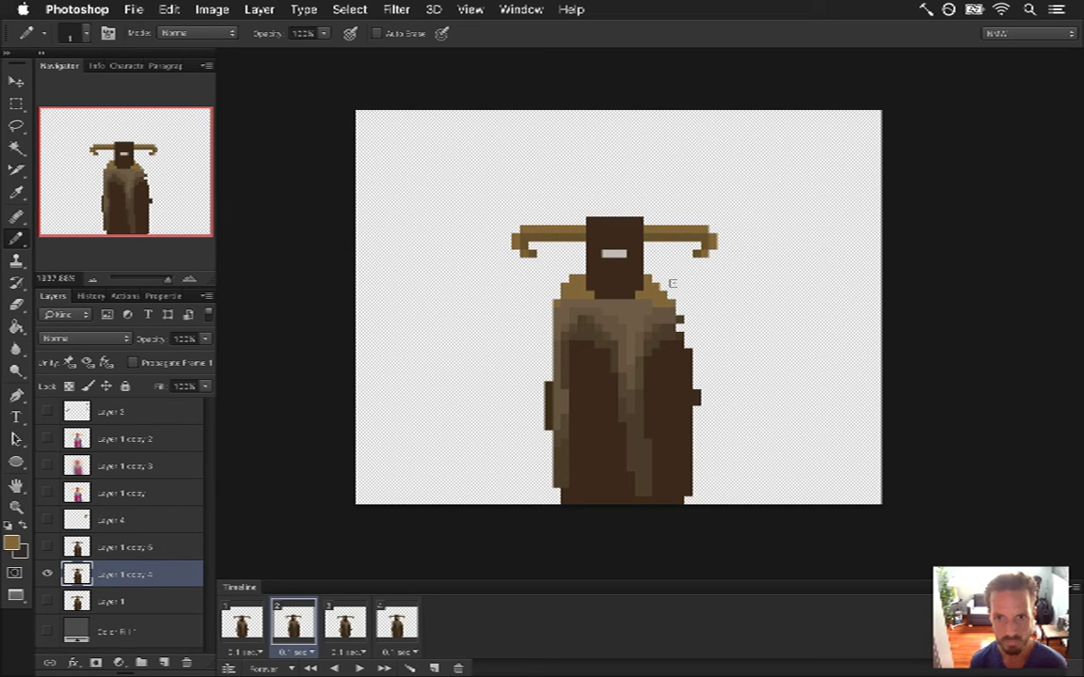
- Erase frame 2 shoulder pixels while comparing it against frame 1
{"action": "left_click", "coordinate": [241, 623]}
{"action": "left_click", "coordinate": [303, 628]}
{"action": "left_click", "coordinate": [242, 623]}
{"action": "left_click", "coordinate": [303, 628]}
{"action": "key", "text": "e"}
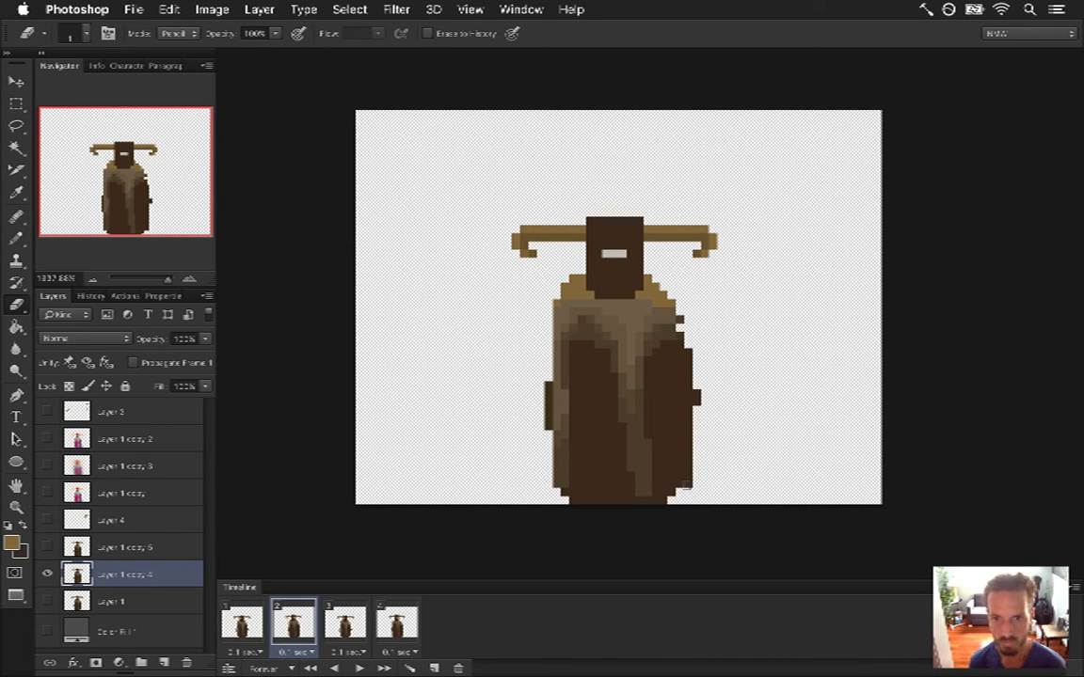
{"action": "left_click", "coordinate": [242, 623]}
{"action": "left_click", "coordinate": [296, 625]}
{"action": "left_click", "coordinate": [241, 622]}
{"action": "left_click", "coordinate": [295, 625]}
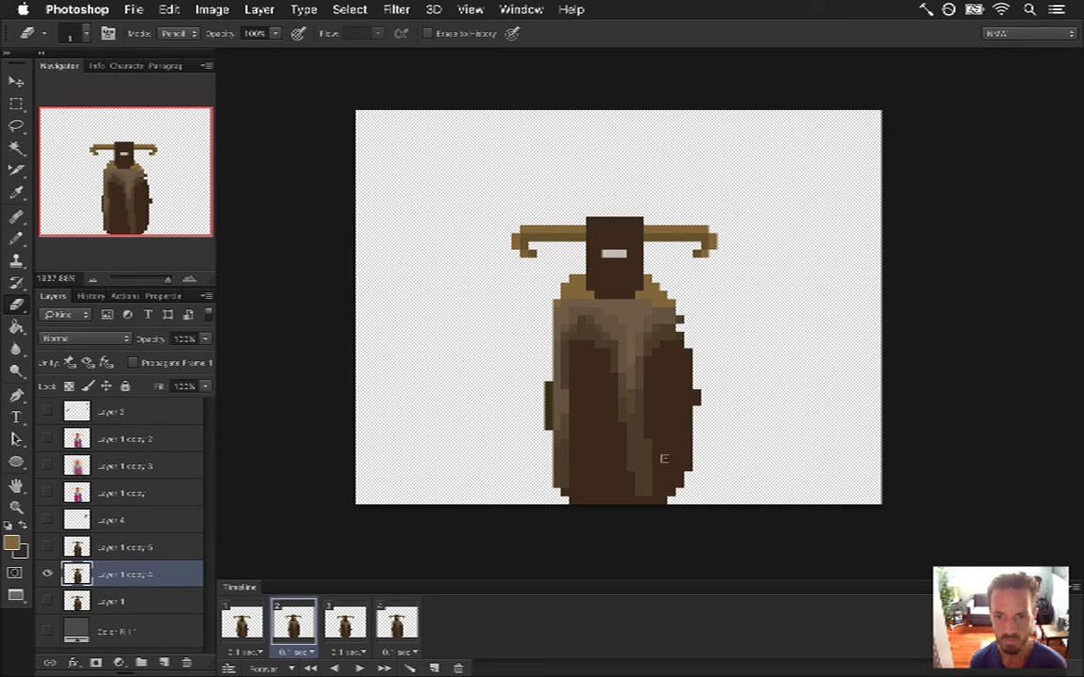
{"action": "left_click", "coordinate": [239, 630]}
- Go to frame 4 with Layer 1 copy 5 selected, comparing it against frame 3
{"action": "left_click", "coordinate": [297, 630]}
{"action": "left_click", "coordinate": [327, 635]}
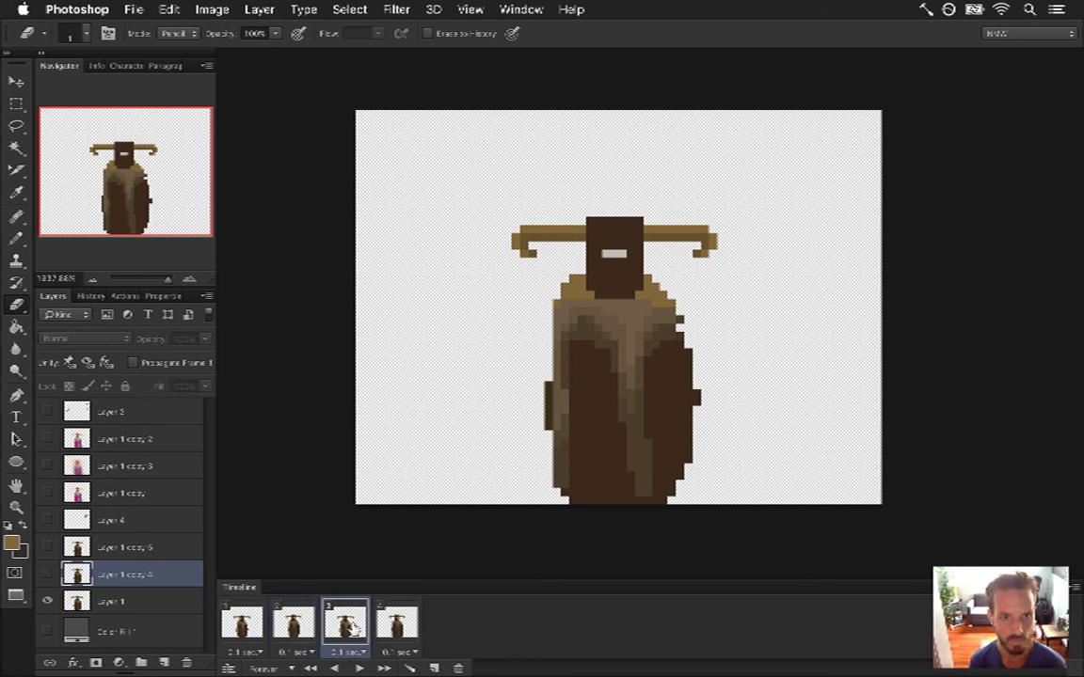
{"action": "left_click", "coordinate": [151, 602]}
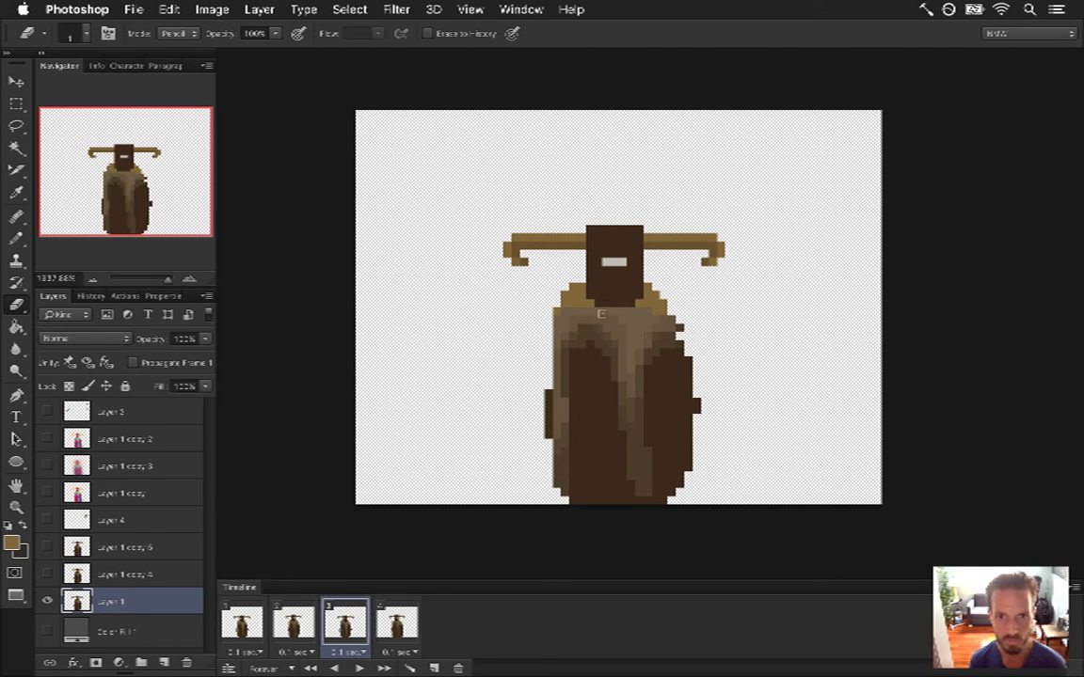
{"action": "left_click", "coordinate": [400, 622]}
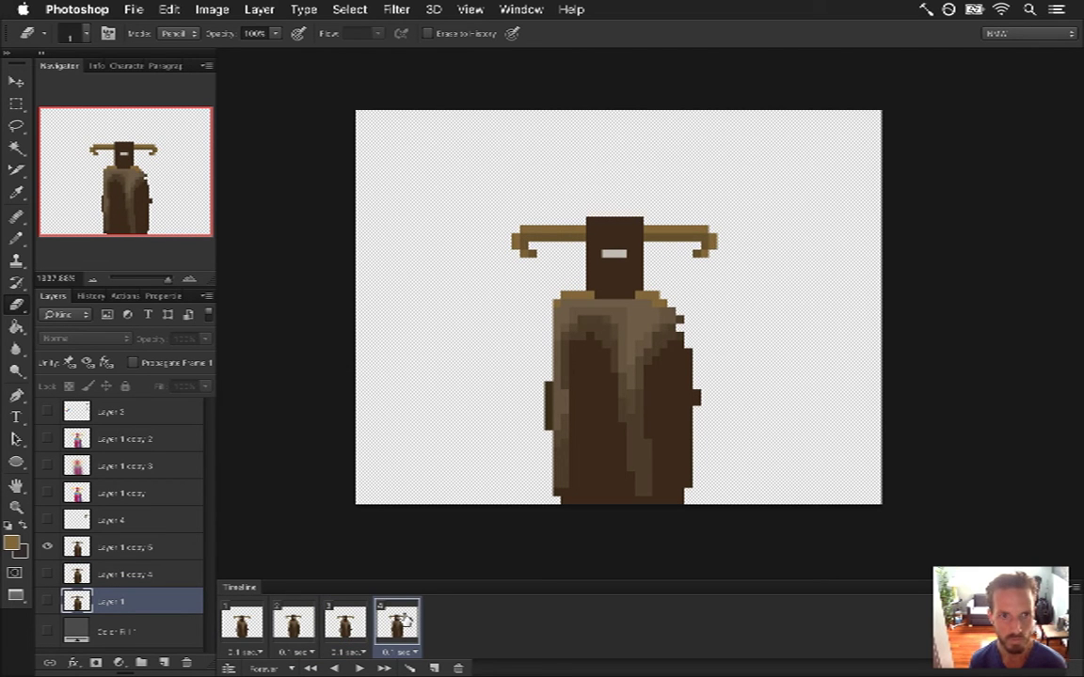
{"action": "left_click", "coordinate": [121, 548]}
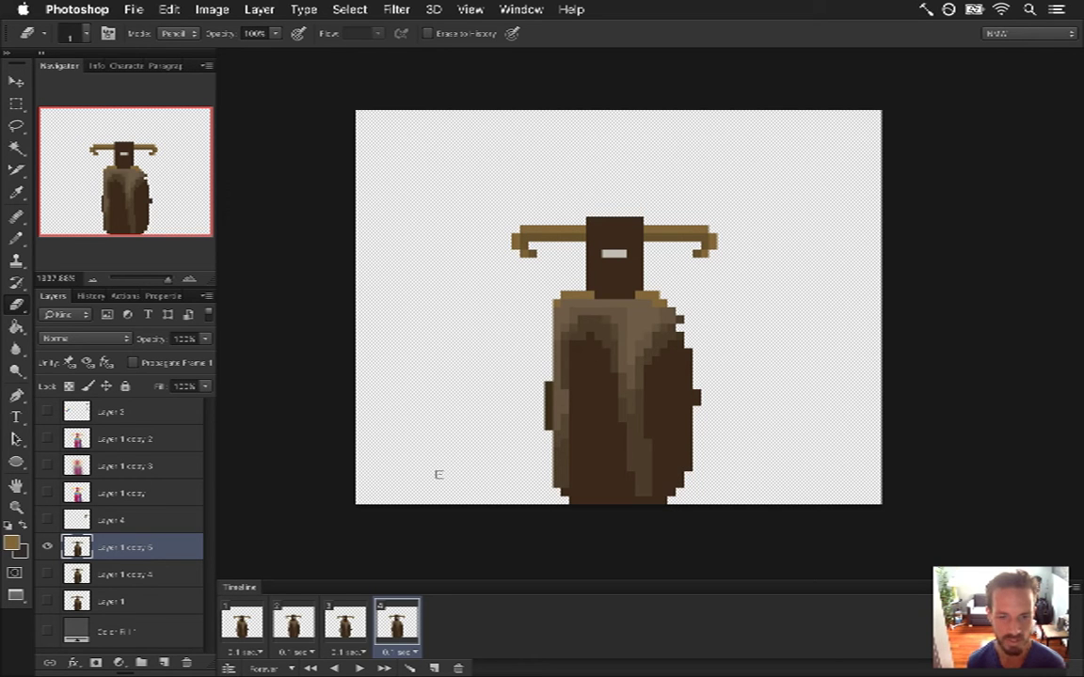
{"action": "left_click", "coordinate": [345, 623]}
{"action": "left_click", "coordinate": [396, 623]}
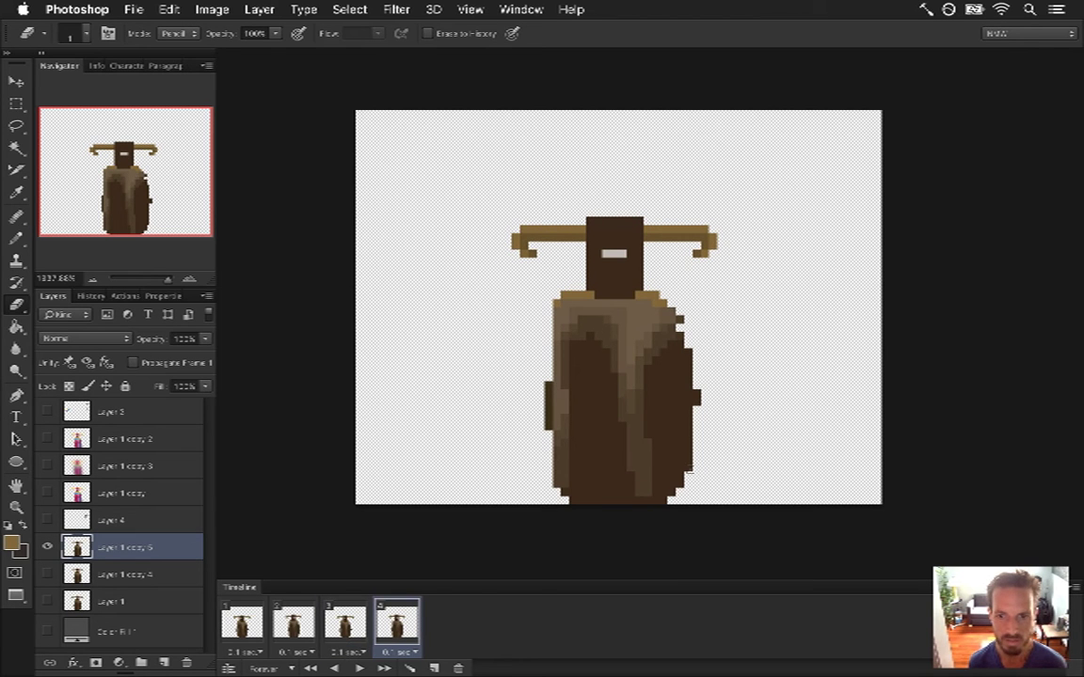
{"action": "left_click", "coordinate": [345, 622]}
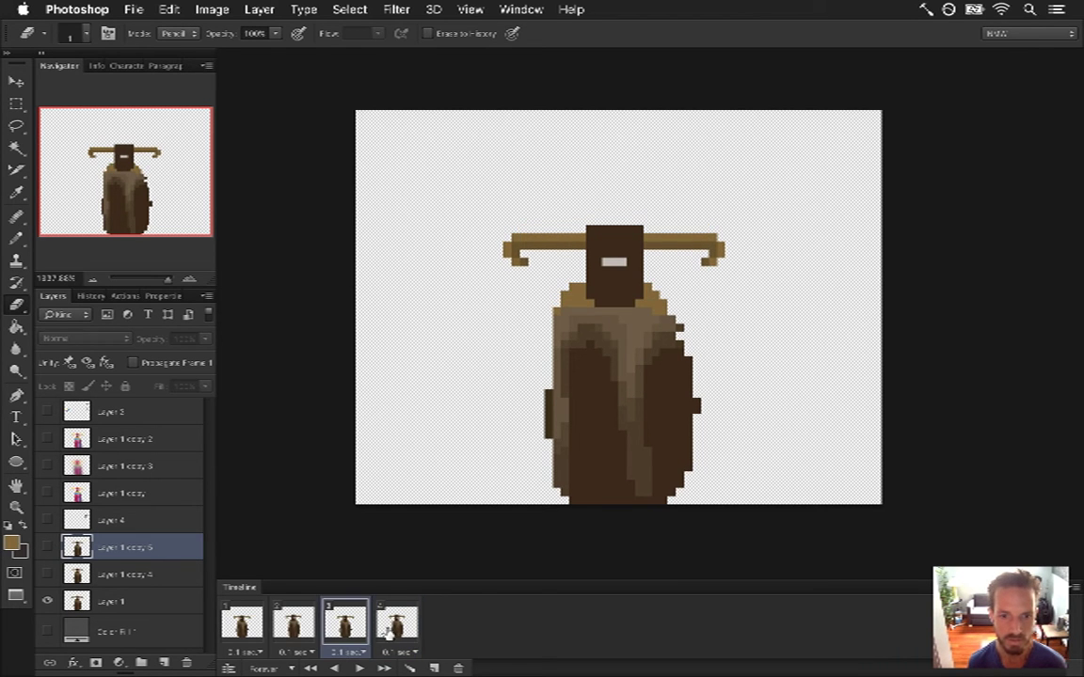
{"action": "left_click", "coordinate": [396, 623]}
{"action": "left_click", "coordinate": [341, 623]}
{"action": "left_click", "coordinate": [395, 623]}
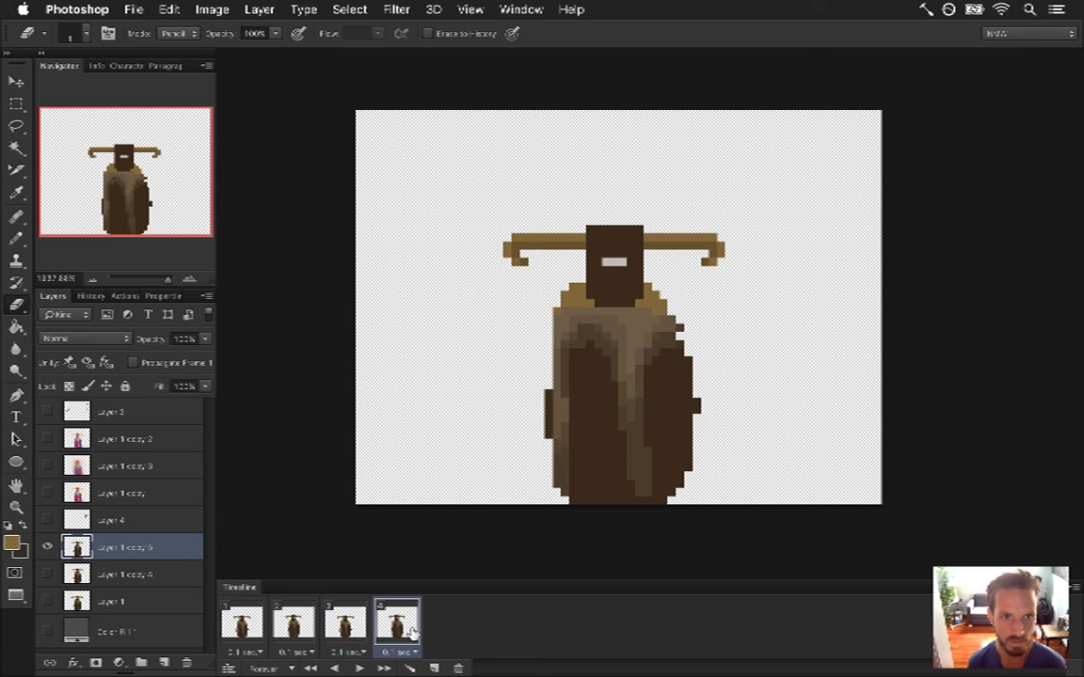
{"action": "left_click", "coordinate": [341, 623]}
{"action": "left_click", "coordinate": [396, 623]}
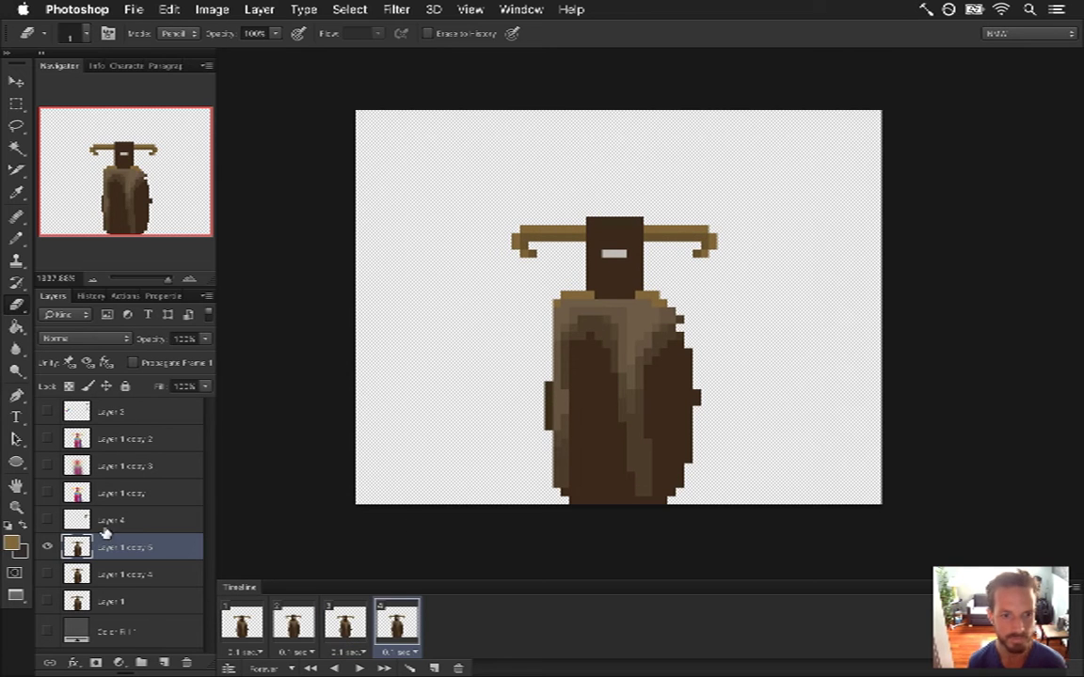
- Pencil a brown pixel above frame 4's left shoulder and play the run animation
{"action": "key", "text": "i"}
{"action": "key", "text": "b"}
{"action": "left_click", "coordinate": [570, 285]}
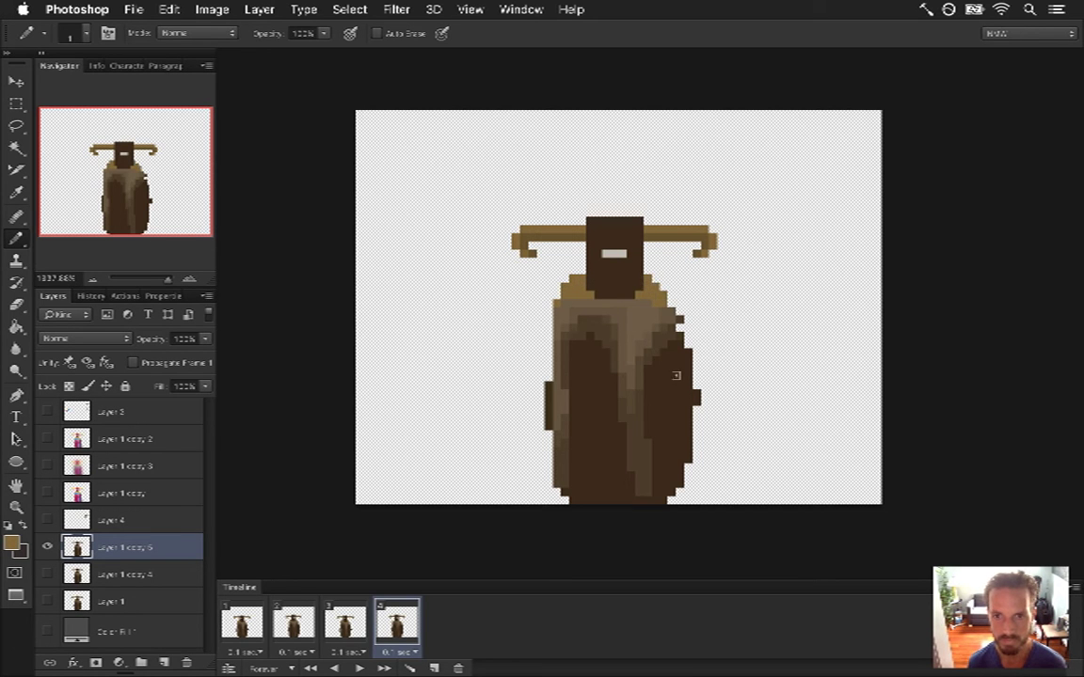
{"action": "key", "text": "space"}
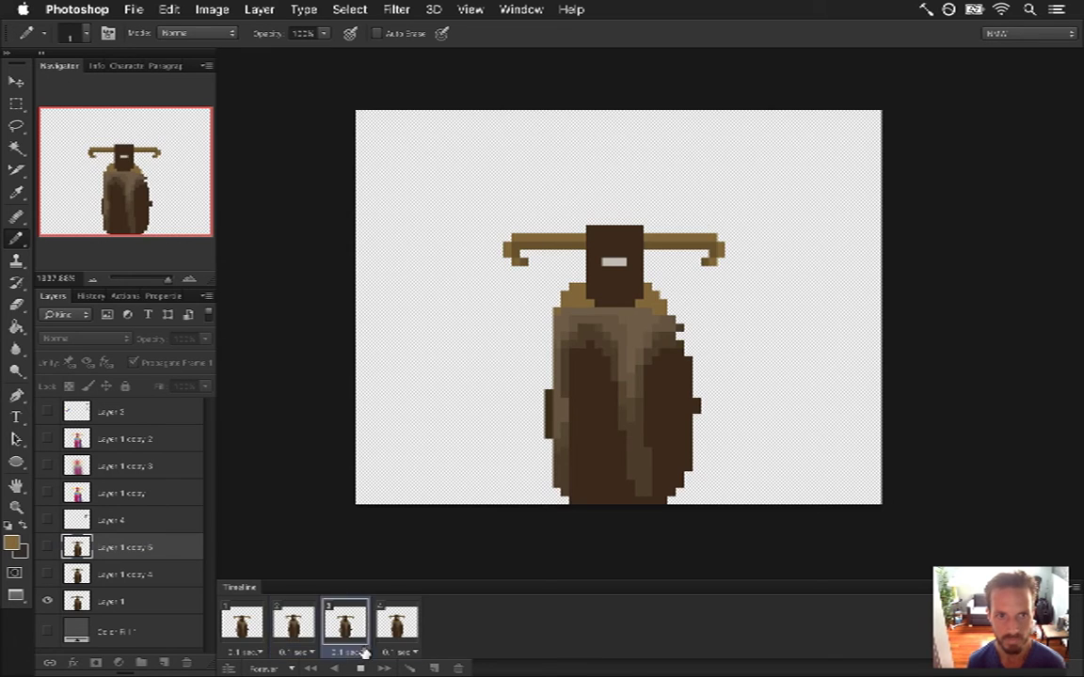
- Set all four timeline frames to a 0.5 sec delay
{"action": "left_click", "coordinate": [363, 666]}
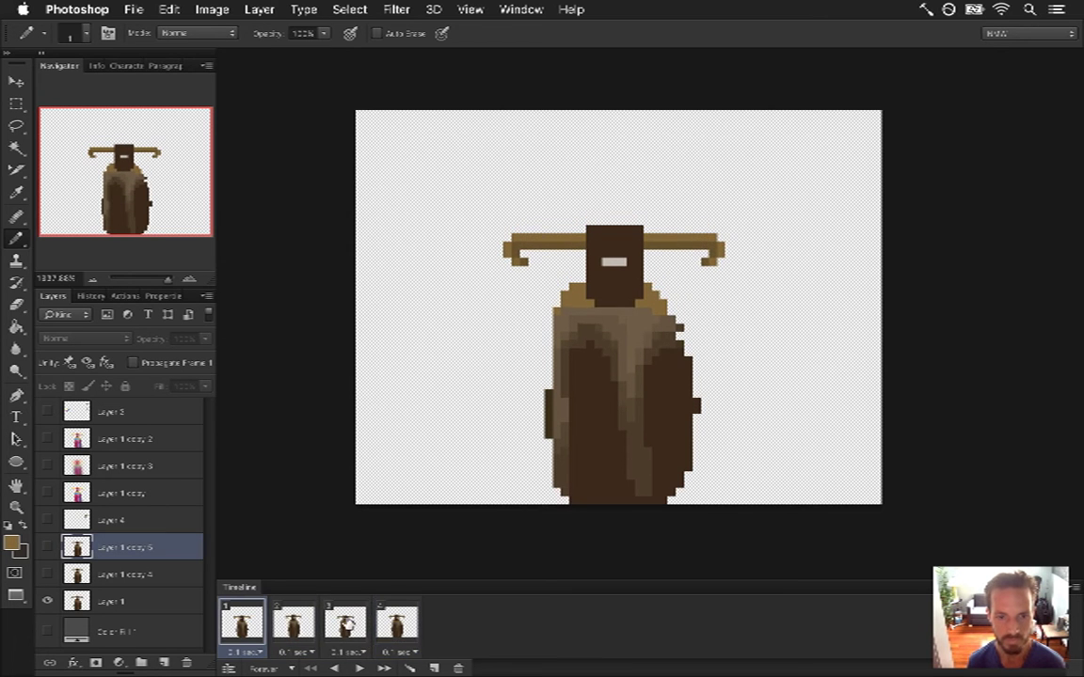
{"action": "left_click", "coordinate": [395, 623], "text": "shift"}
{"action": "left_click", "coordinate": [398, 652]}
{"action": "left_click", "coordinate": [400, 563]}
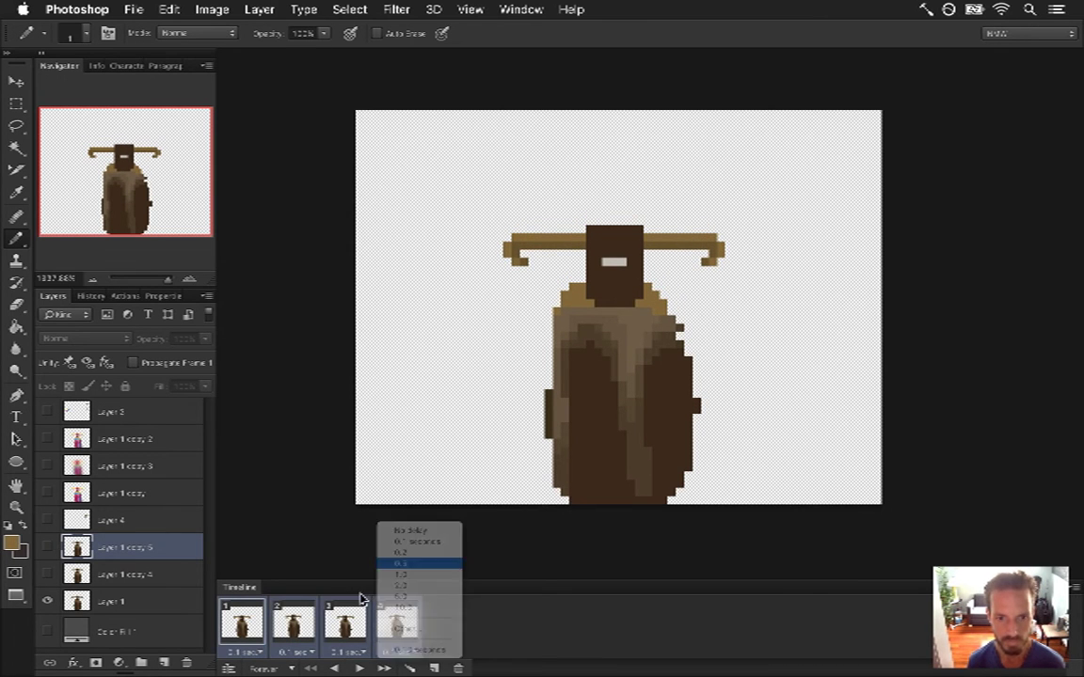
{"action": "left_click", "coordinate": [360, 668]}
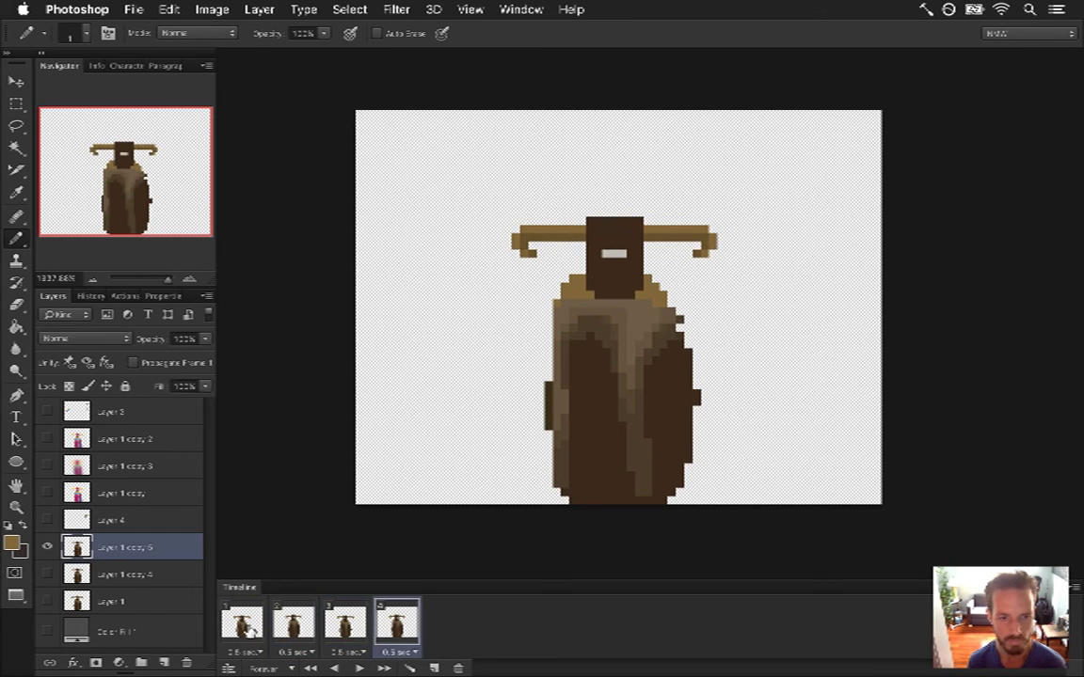
- Compare frame 1's pose with frame 2's lowered-horns pose and select frame 2's layer
{"action": "left_click", "coordinate": [243, 621]}
{"action": "left_click", "coordinate": [290, 628]}
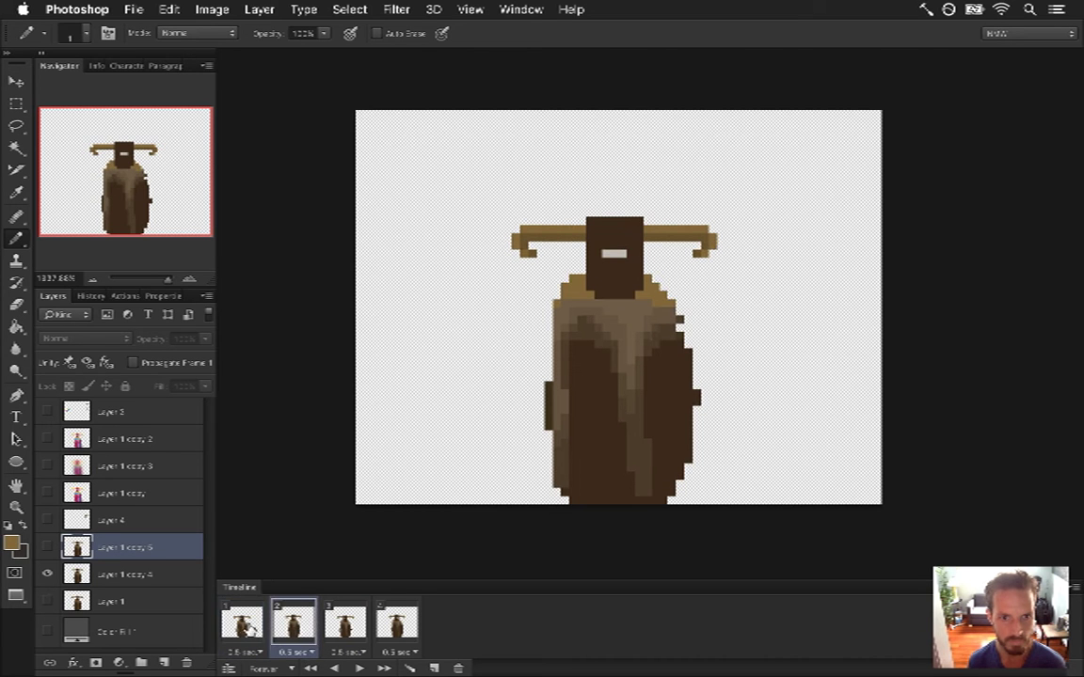
{"action": "left_click", "coordinate": [241, 628]}
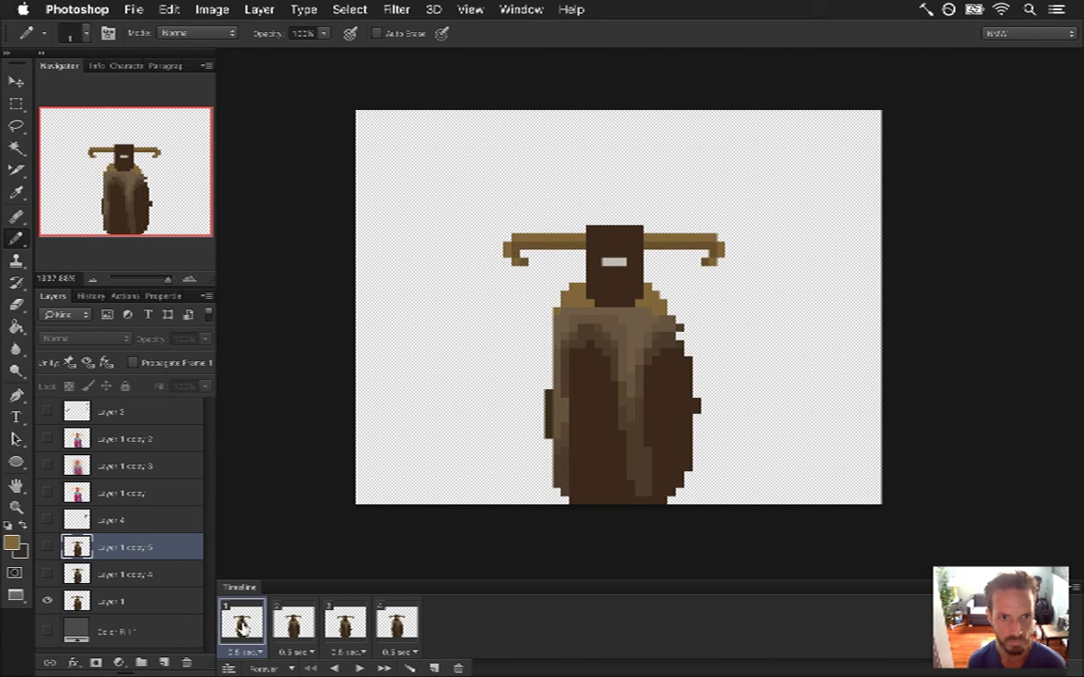
{"action": "left_click", "coordinate": [306, 620]}
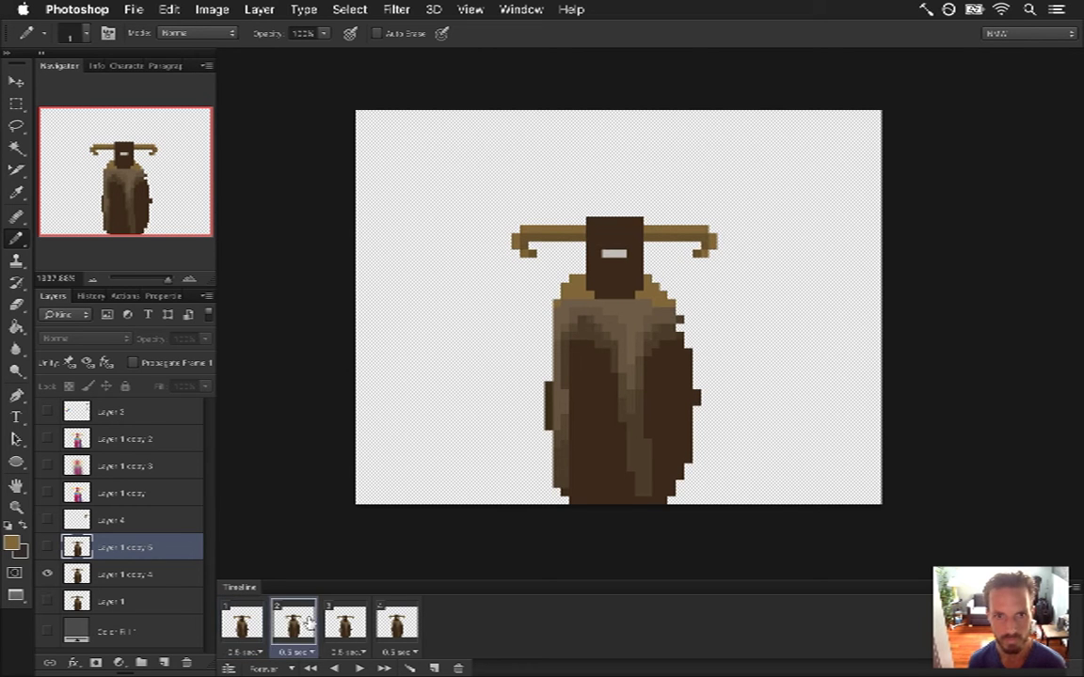
{"action": "left_click", "coordinate": [293, 624]}
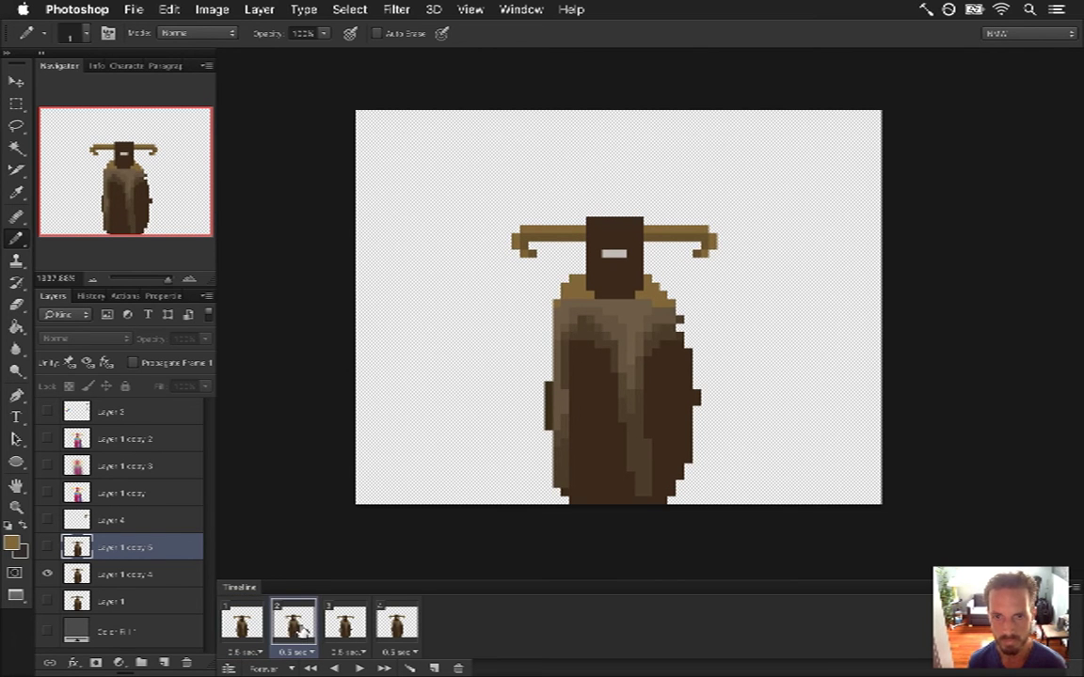
{"action": "left_click", "coordinate": [246, 621]}
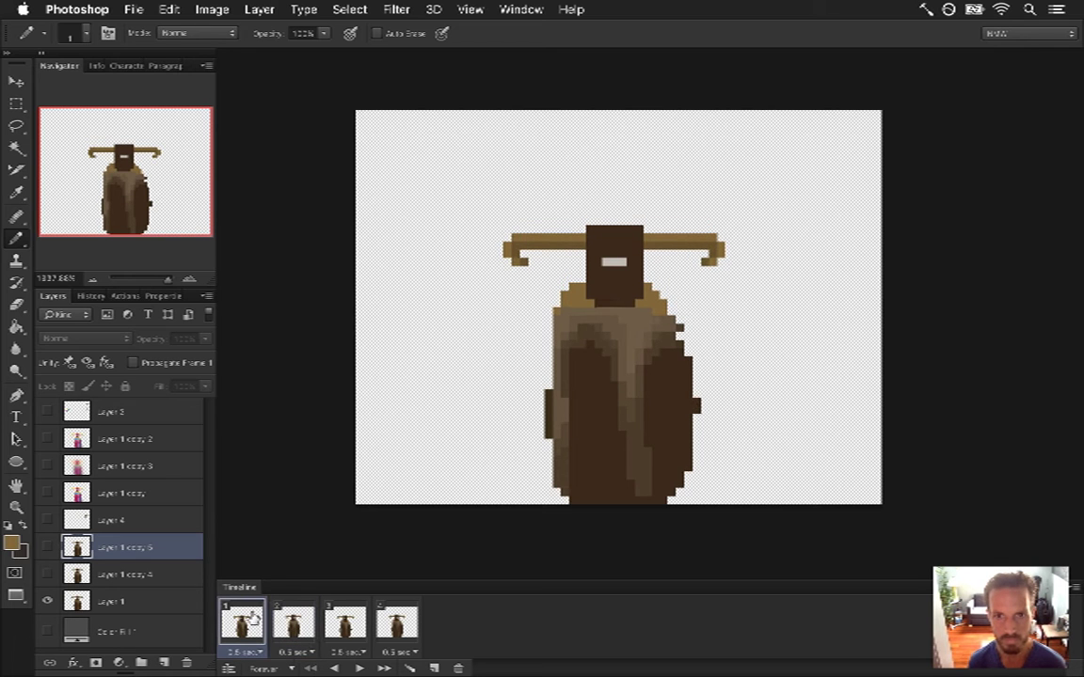
{"action": "left_click", "coordinate": [288, 623]}
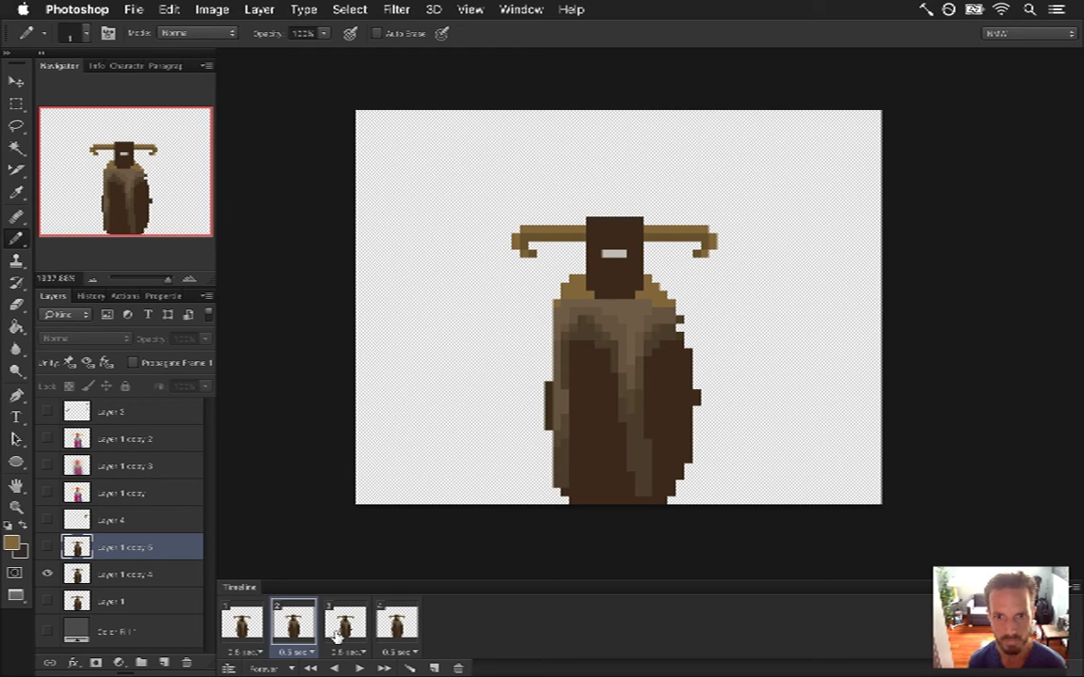
{"action": "left_click", "coordinate": [242, 623]}
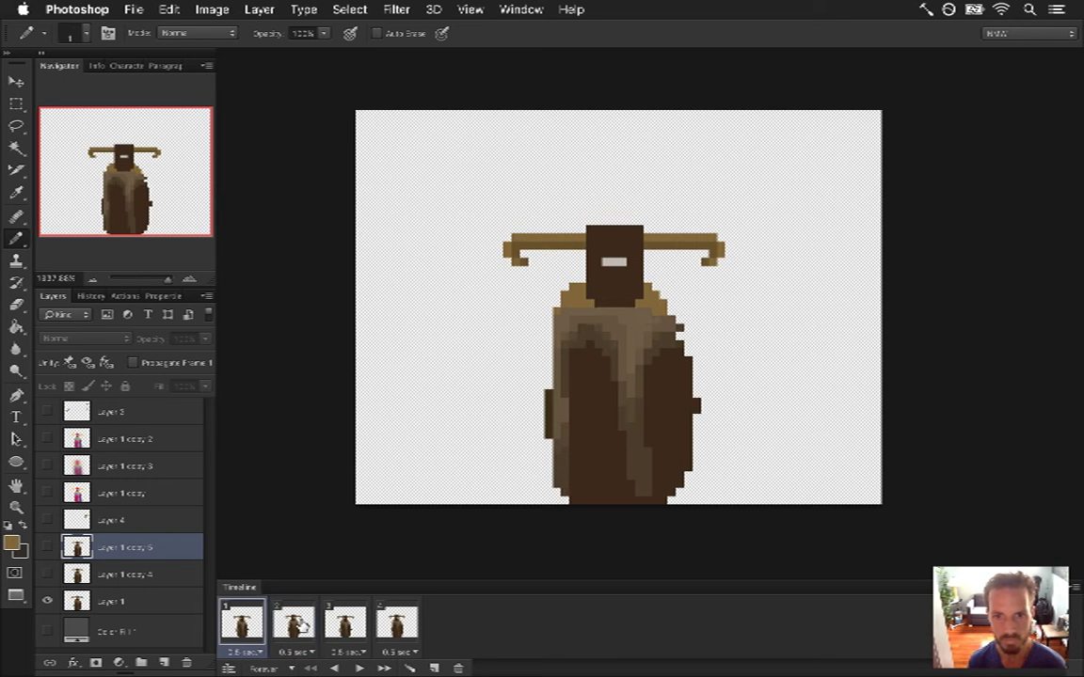
{"action": "left_click", "coordinate": [292, 623]}
{"action": "left_click", "coordinate": [132, 574]}
- Cancel a trial cloak selection, sample the cloak's dark brown, and pick the Paint Bucket
{"action": "key", "text": "i"}
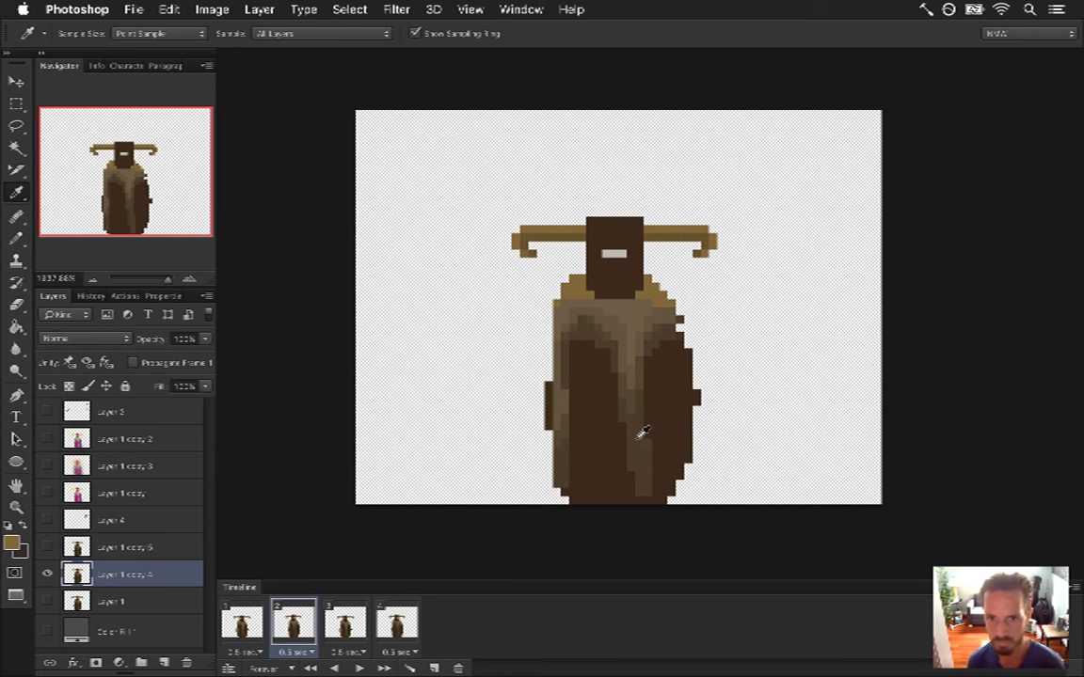
{"action": "key", "text": "m"}
{"action": "left_click_drag", "start_coordinate": [618, 423], "coordinate": [645, 494]}
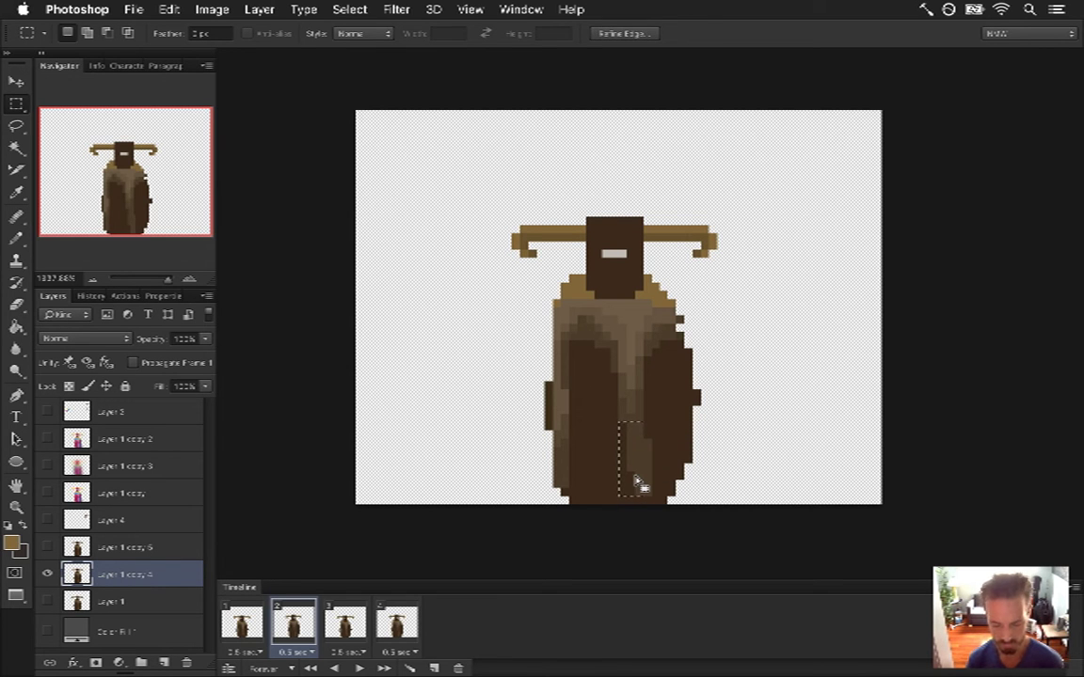
{"action": "key", "text": "v"}
{"action": "key", "text": "m"}
{"action": "key", "text": "ctrl+d"}
{"action": "key", "text": "i"}
{"action": "left_click", "coordinate": [617, 450]}
{"action": "key", "text": "g"}
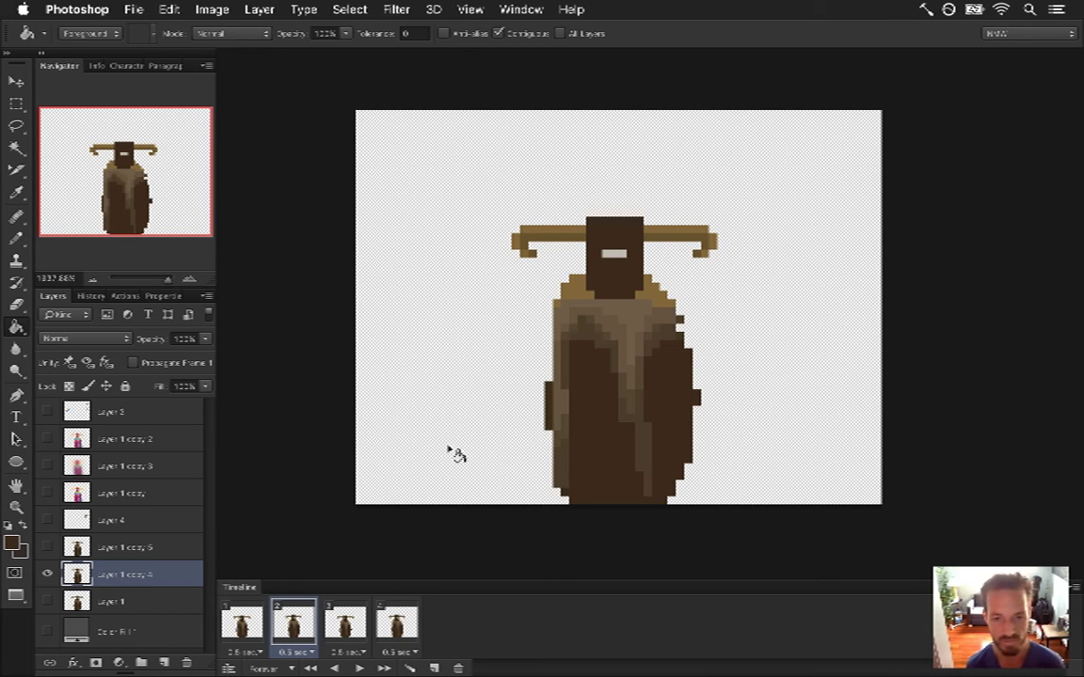
- Step through frames 1–3 to compare the second frame's lowered-horns pose
{"action": "left_click", "coordinate": [242, 622]}
{"action": "left_click", "coordinate": [288, 628]}
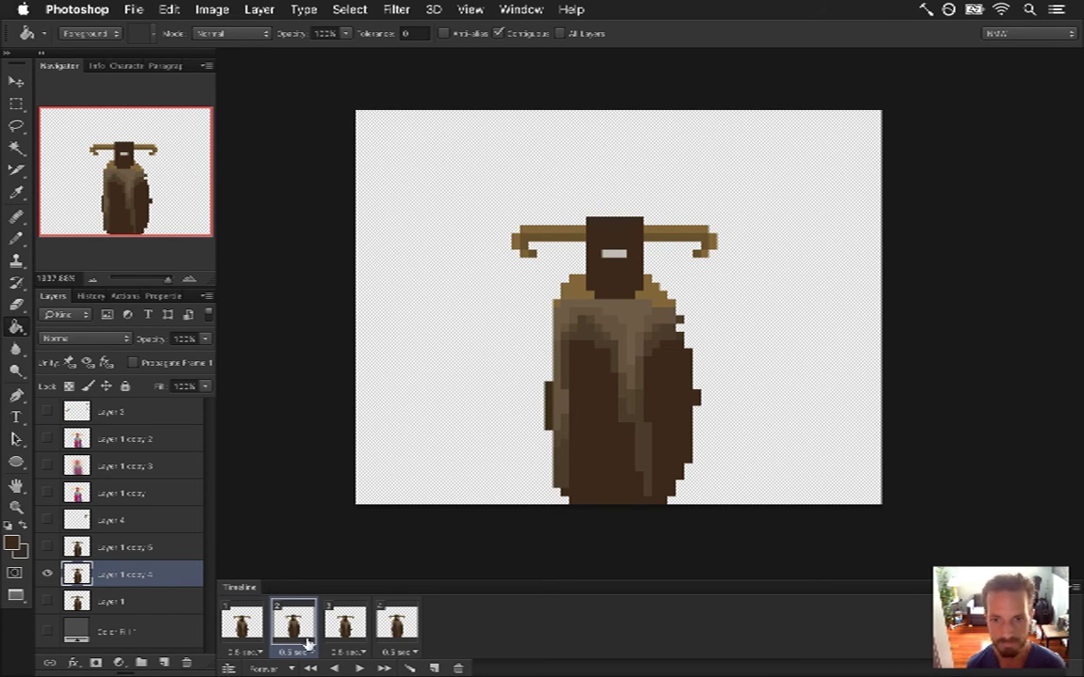
{"action": "left_click", "coordinate": [341, 626]}
{"action": "left_click", "coordinate": [237, 621]}
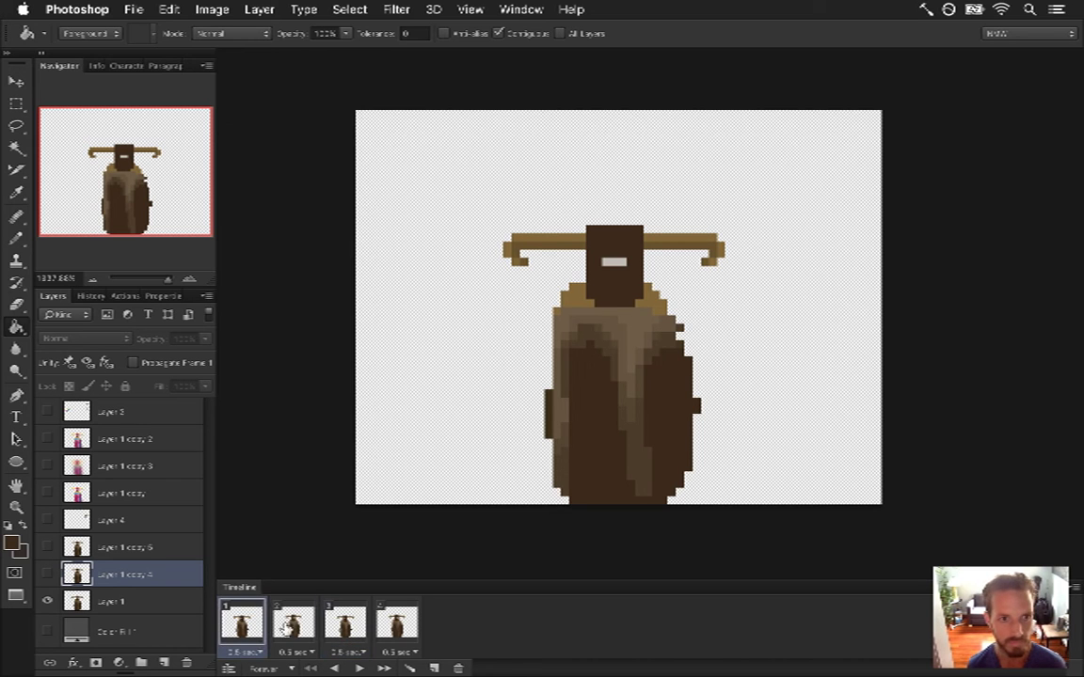
{"action": "left_click", "coordinate": [302, 629]}
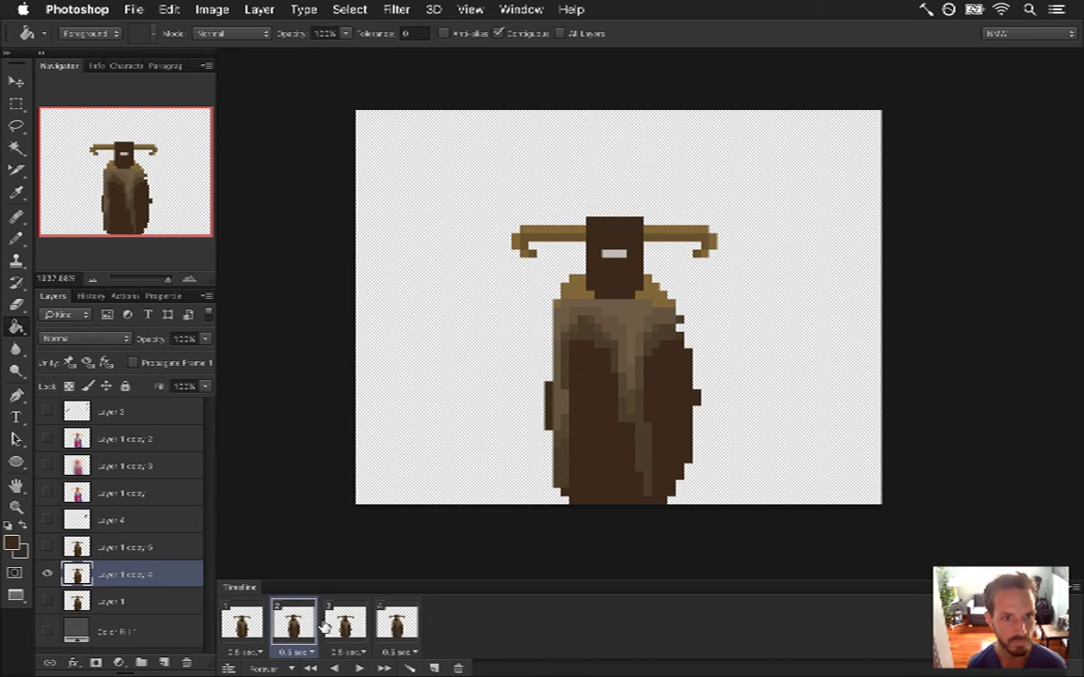
{"action": "left_click", "coordinate": [326, 627]}
{"action": "left_click", "coordinate": [316, 628]}
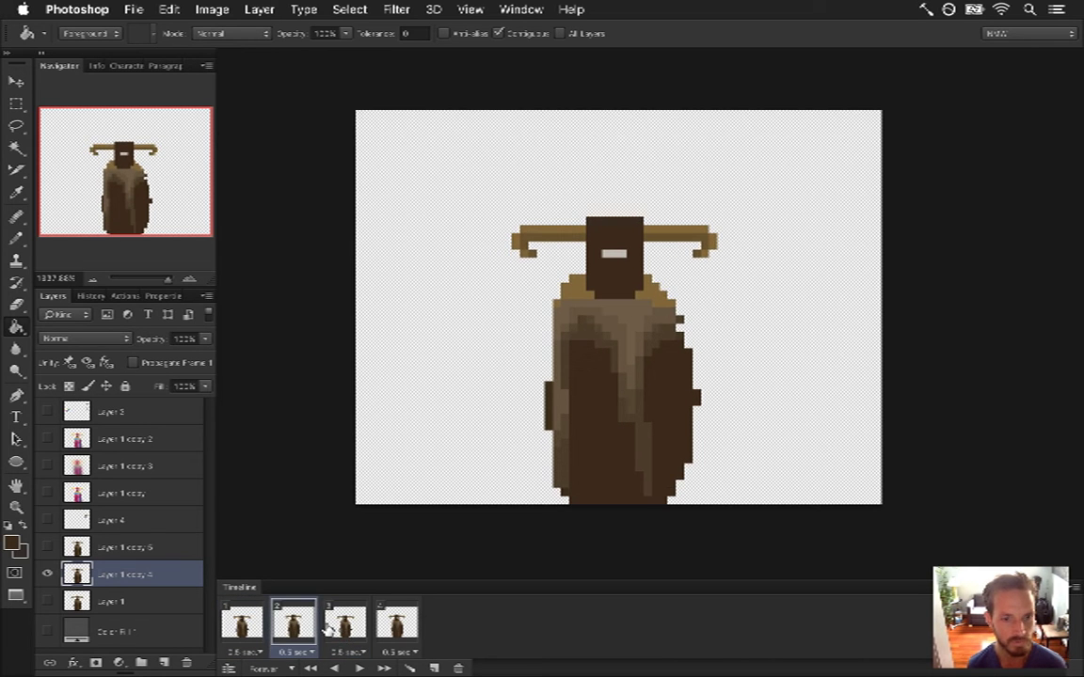
- Sample a cloak colour on frame 2 while comparing it against frame 1
{"action": "key", "text": "i"}
{"action": "key", "text": "b"}
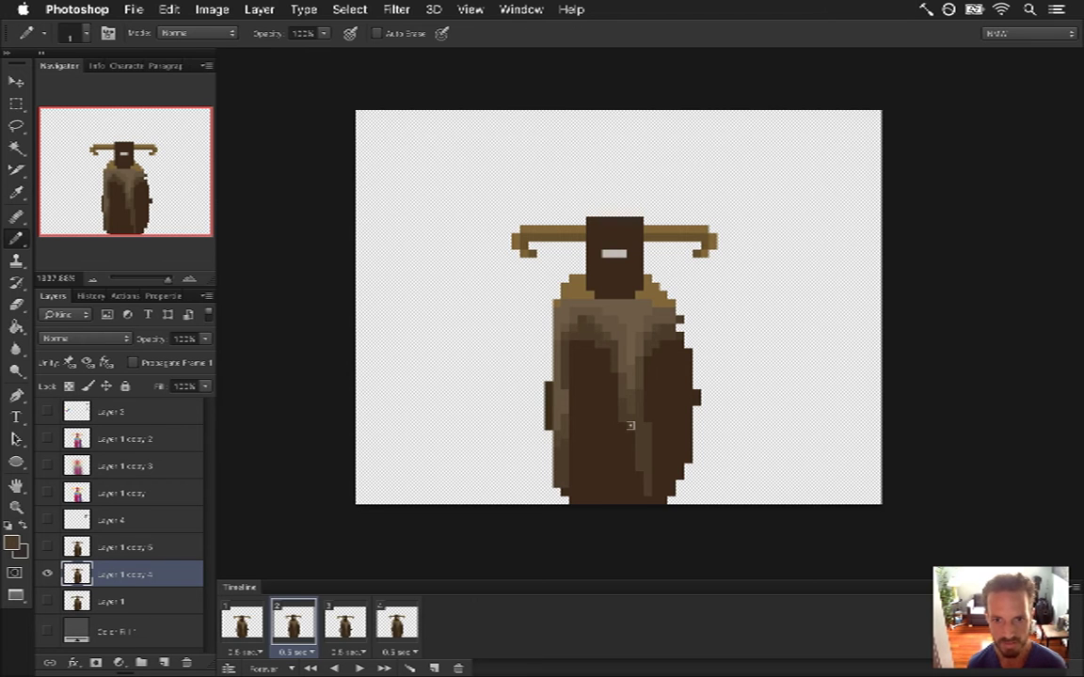
{"action": "left_click", "coordinate": [242, 623]}
{"action": "left_click", "coordinate": [294, 627]}
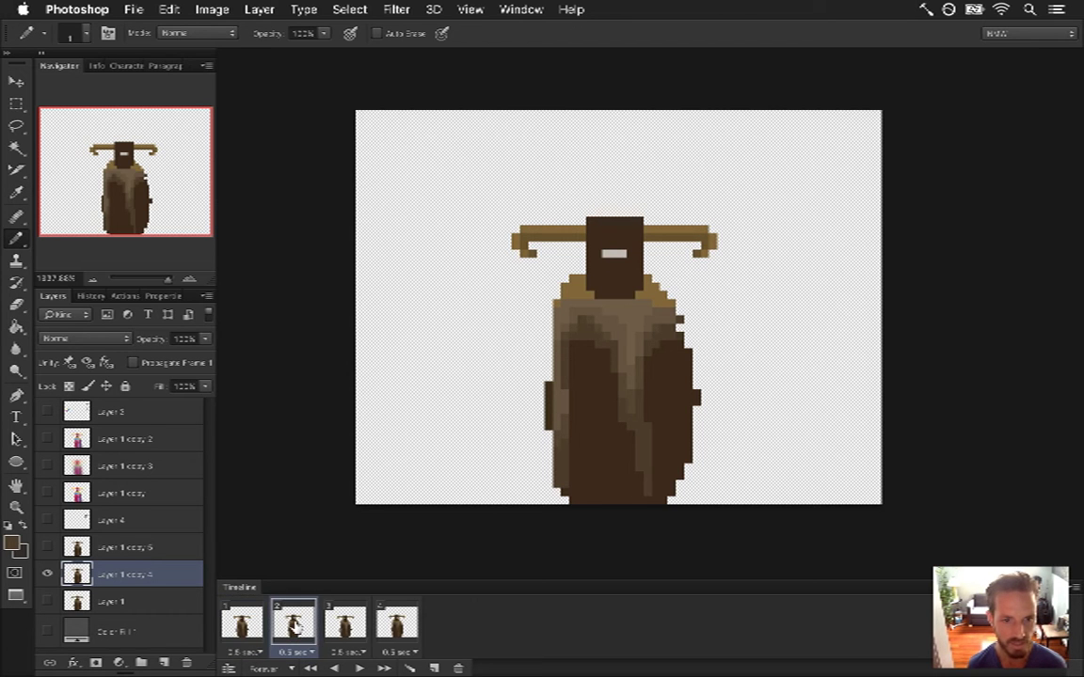
{"action": "left_click", "coordinate": [648, 423], "text": "alt"}
{"action": "left_click", "coordinate": [242, 623]}
{"action": "left_click", "coordinate": [299, 628]}
- Step through the run poses from frame 1 to frame 3, finishing on frame 4
{"action": "left_click", "coordinate": [246, 628]}
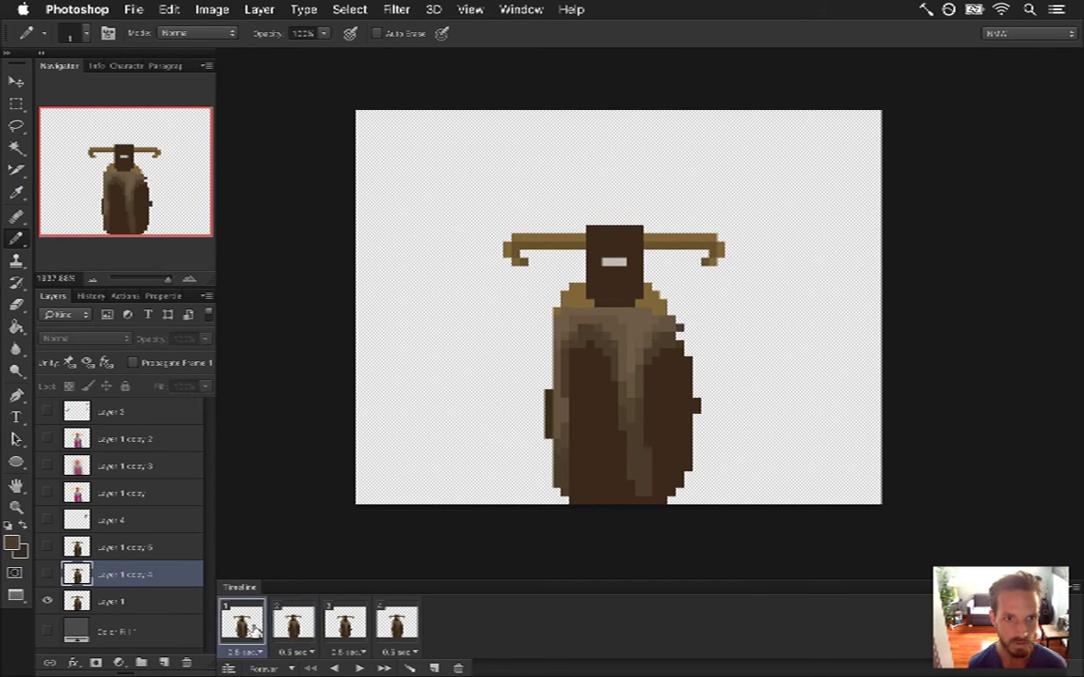
{"action": "left_click", "coordinate": [294, 627]}
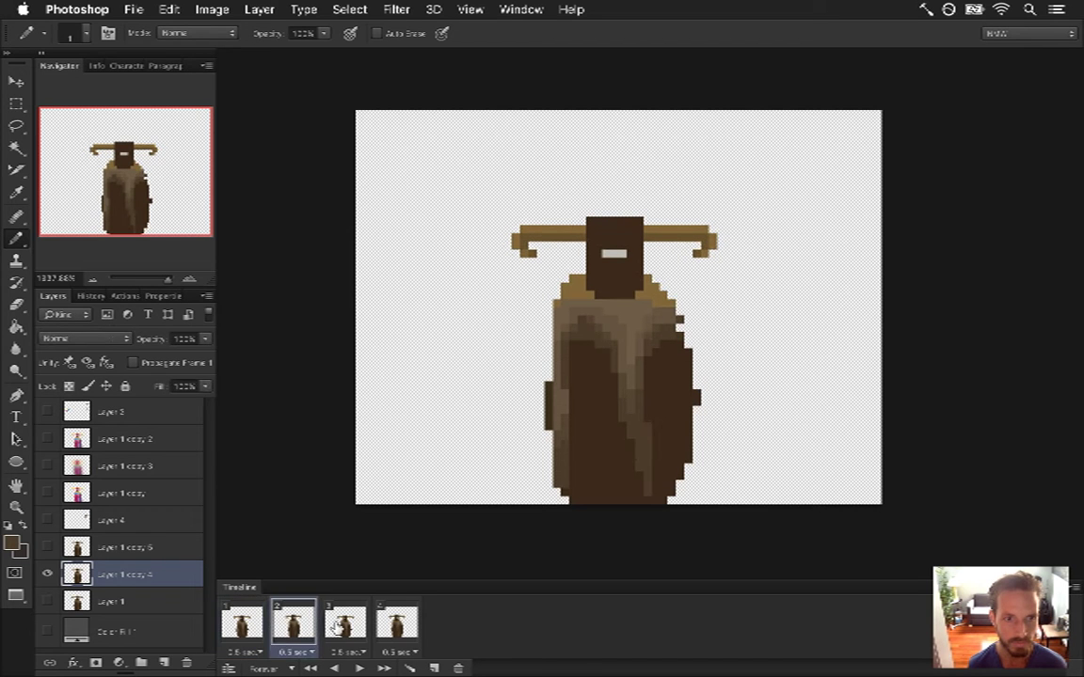
{"action": "left_click", "coordinate": [347, 629]}
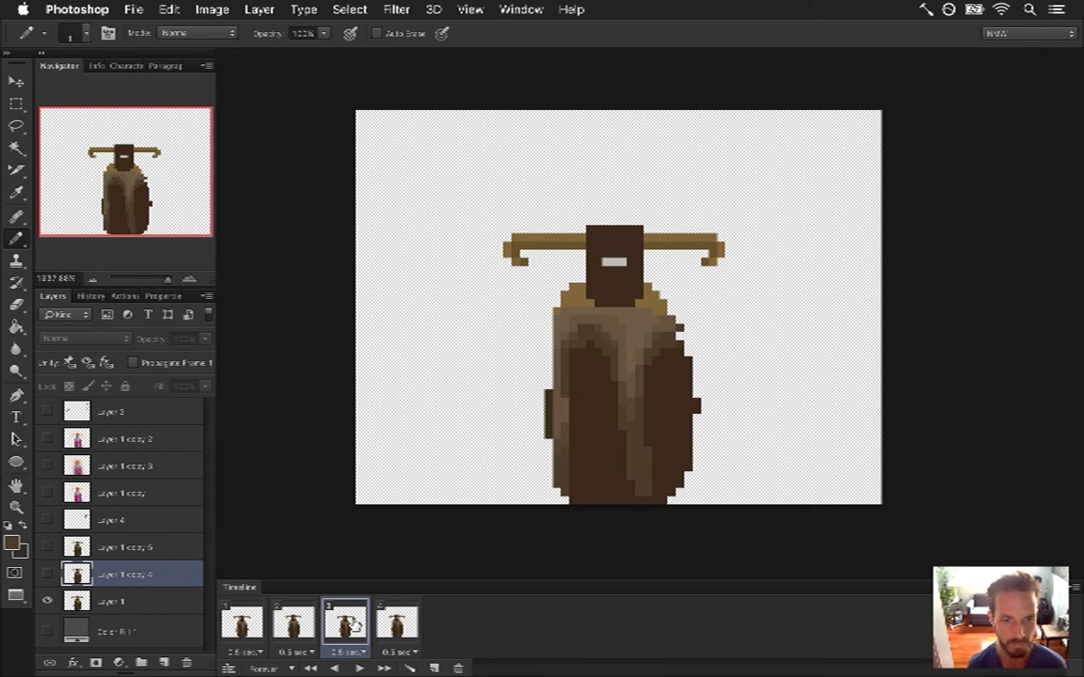
{"action": "left_click", "coordinate": [242, 626]}
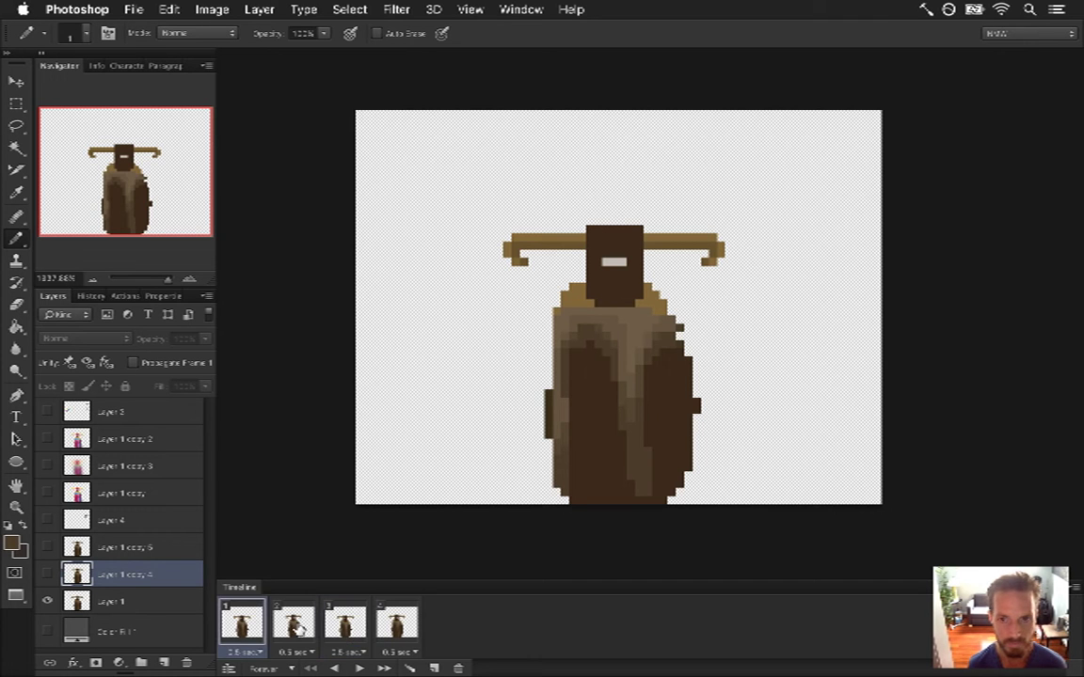
{"action": "left_click", "coordinate": [294, 625]}
{"action": "left_click", "coordinate": [347, 632]}
{"action": "left_click", "coordinate": [396, 632]}
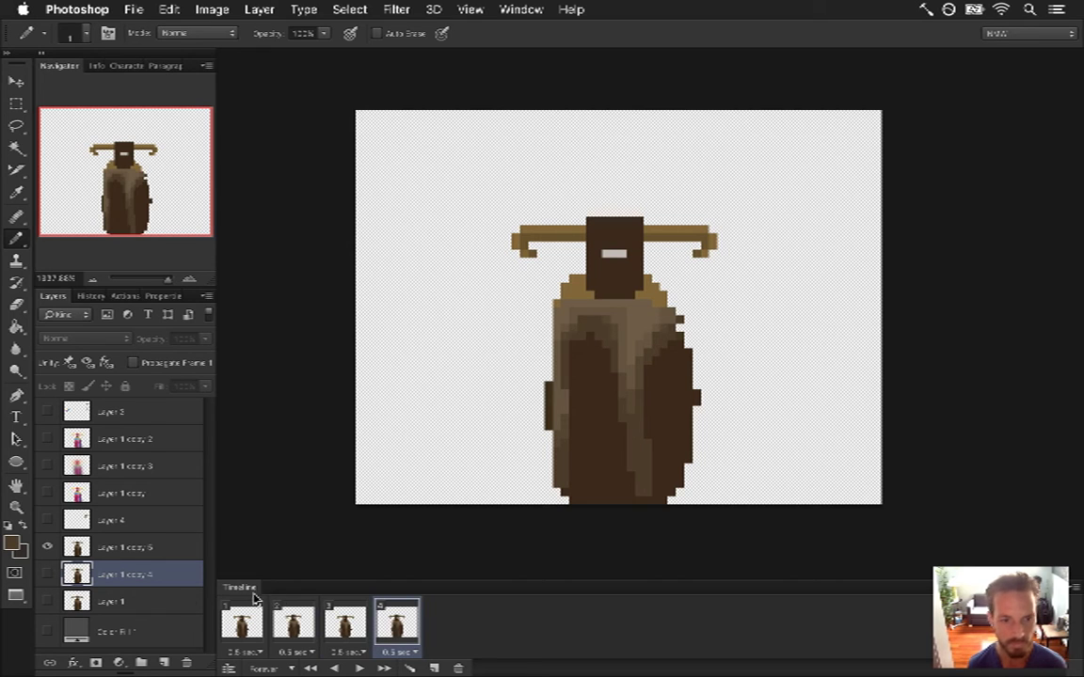
- On Layer 1 copy 5, shift the cloak's lower right strip one pixel left, then preview the animation
{"action": "left_click", "coordinate": [155, 547]}
{"action": "key", "text": "m"}
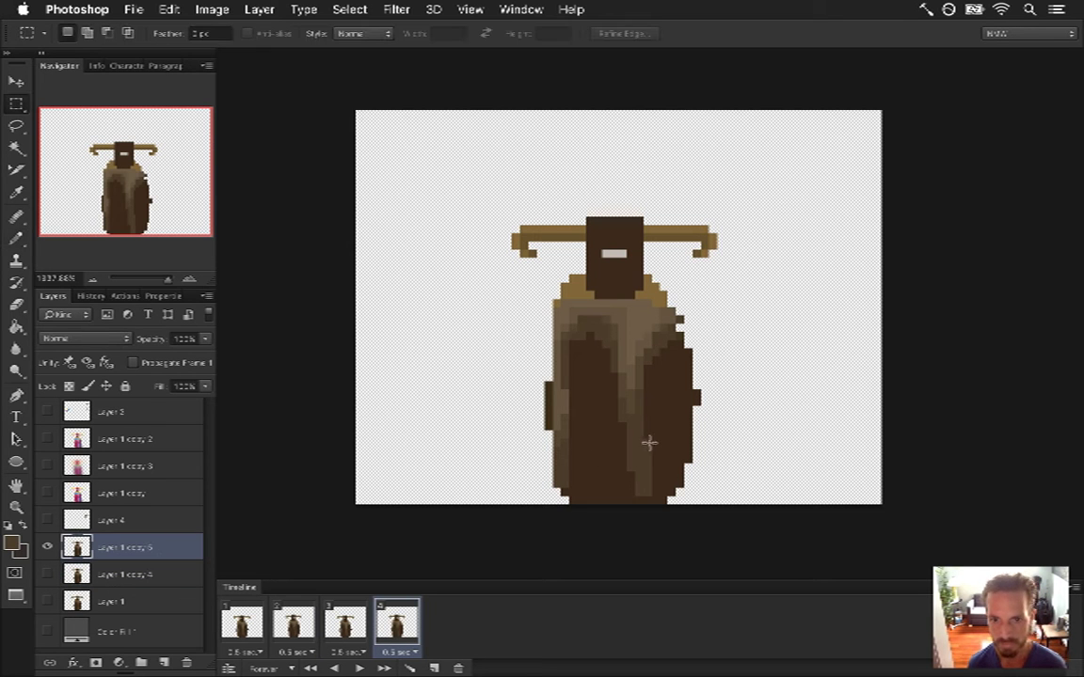
{"action": "left_click_drag", "start_coordinate": [634, 422], "coordinate": [659, 503]}
{"action": "key", "text": "v"}
{"action": "key", "text": "Left"}
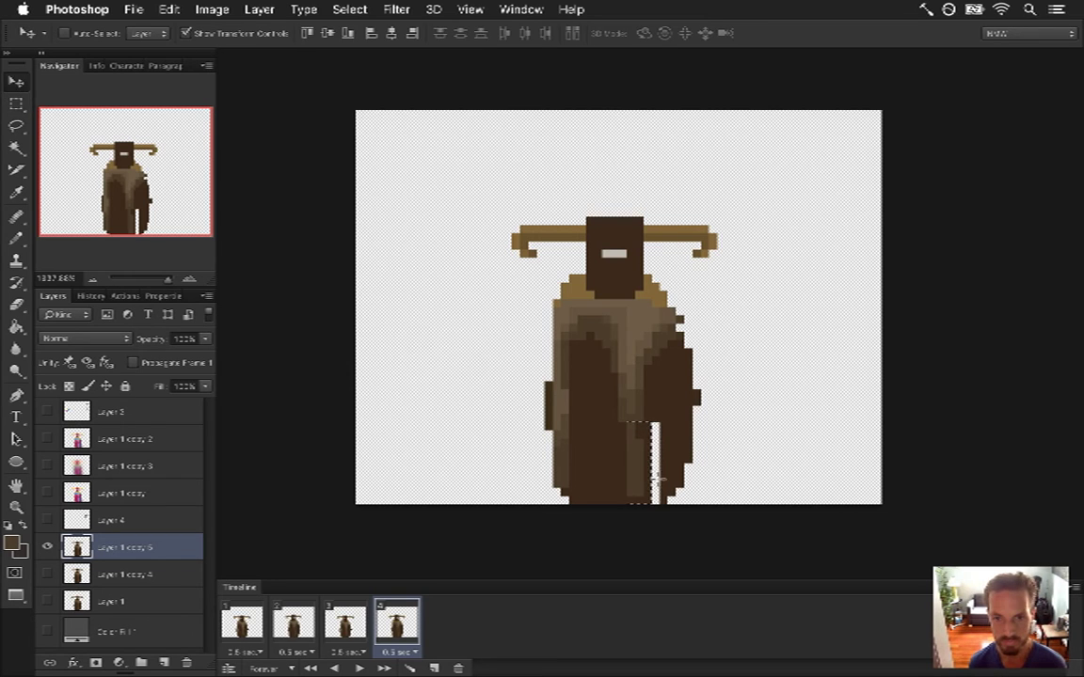
{"action": "key", "text": "m"}
{"action": "key", "text": "ctrl+d"}
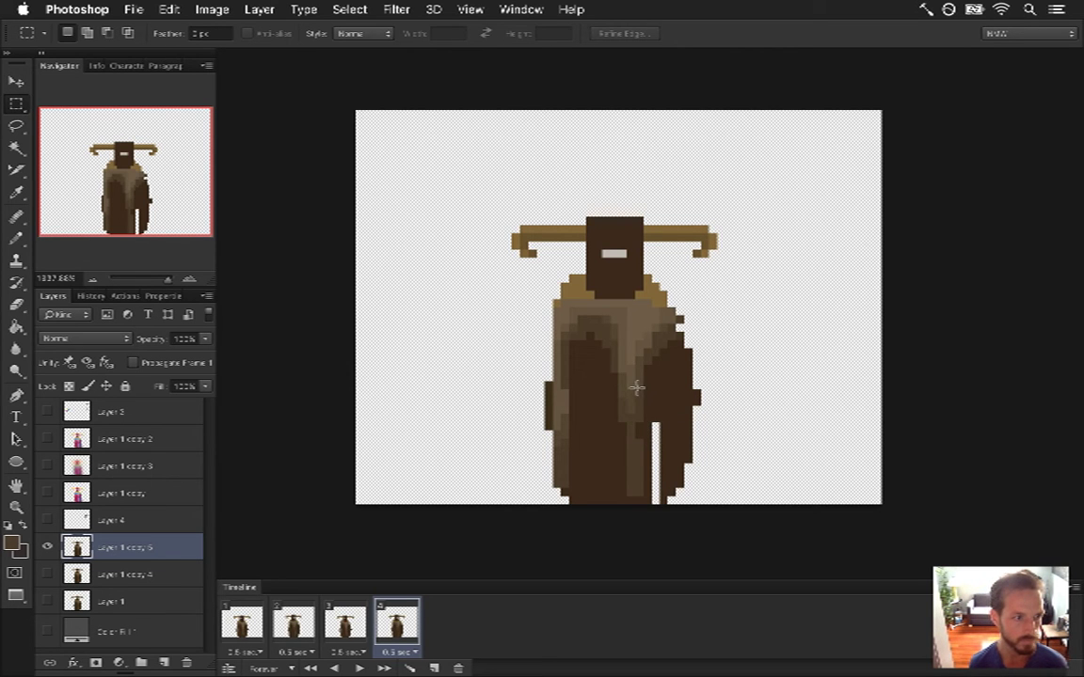
{"action": "key", "text": "space"}
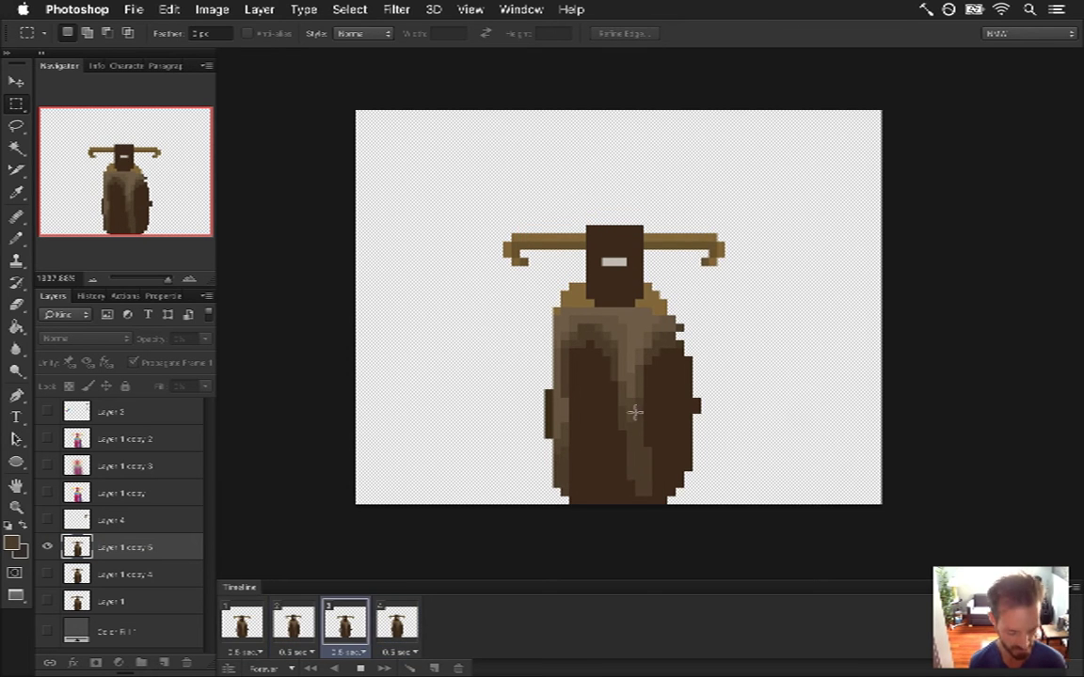
{"action": "key", "text": "space"}
- Paint the light gap on frame 4's lower cloak with the dark brown, then compare it with frame 3
{"action": "left_click", "coordinate": [383, 628]}
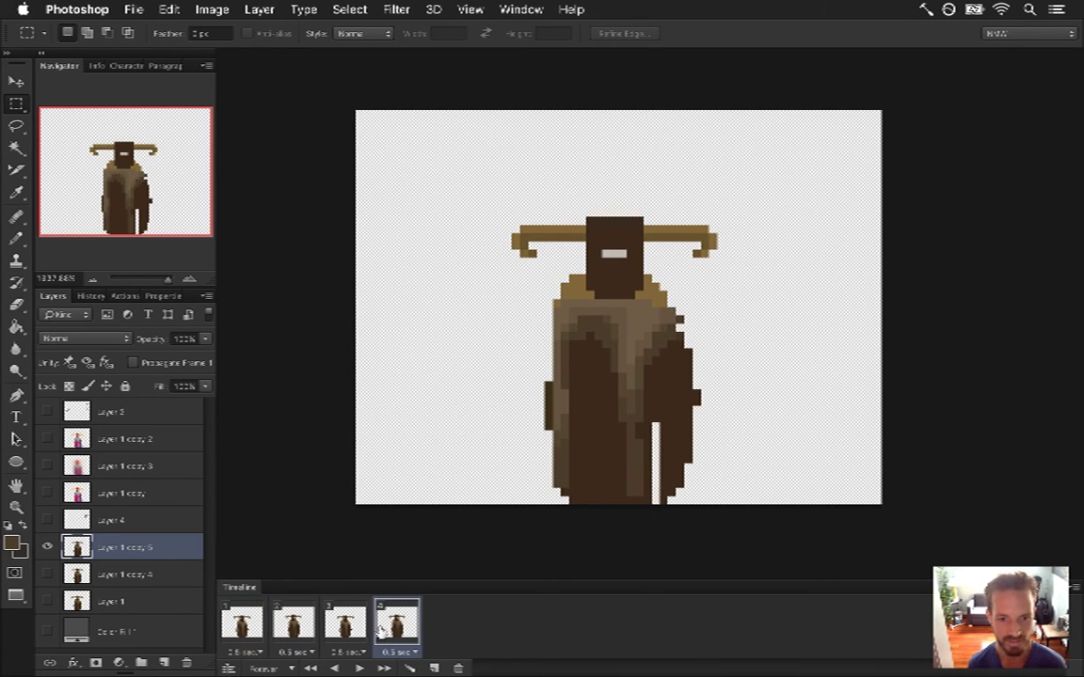
{"action": "key", "text": "i"}
{"action": "left_click", "coordinate": [610, 363]}
{"action": "key", "text": "b"}
{"action": "left_click_drag", "start_coordinate": [656, 433], "coordinate": [656, 490]}
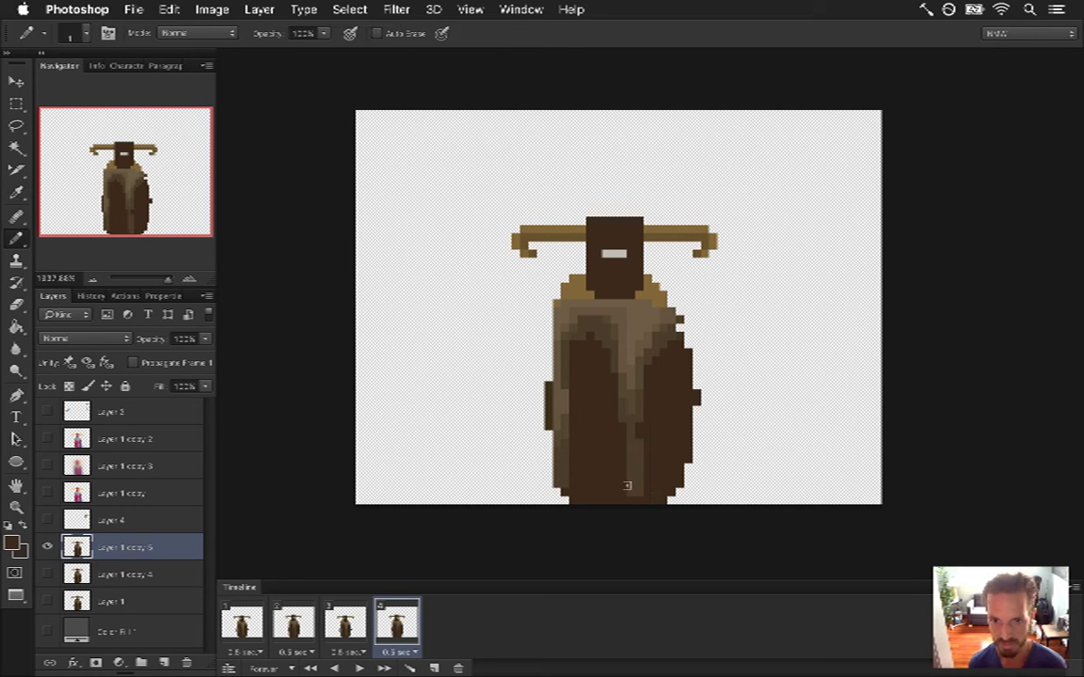
{"action": "left_click", "coordinate": [348, 631]}
{"action": "left_click", "coordinate": [393, 632]}
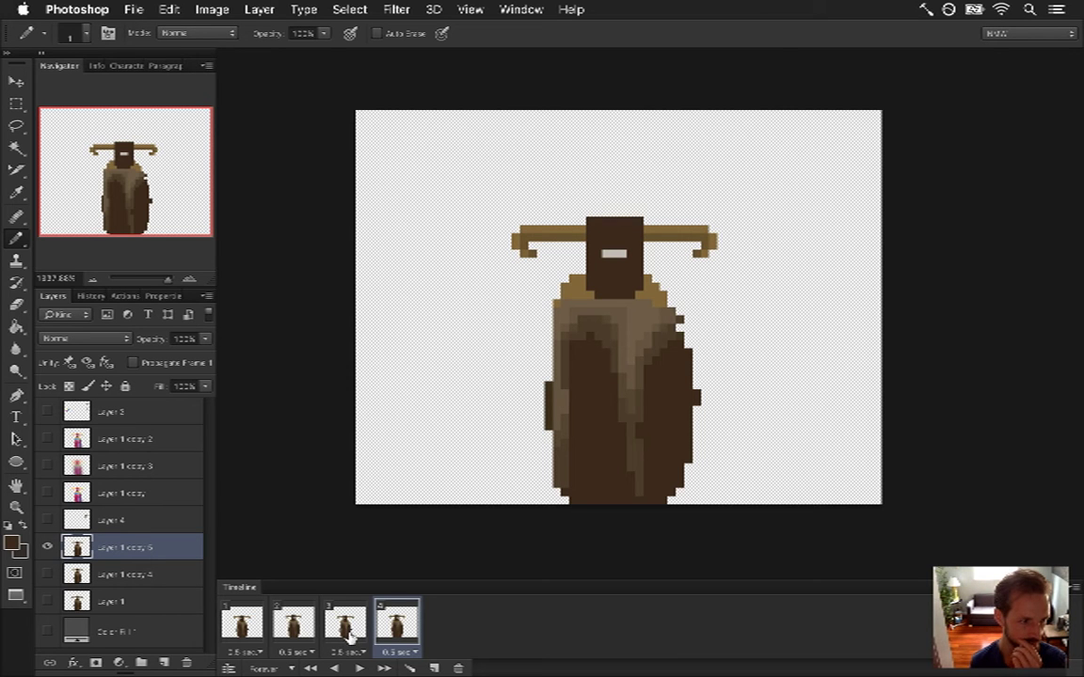
{"action": "left_click", "coordinate": [395, 627]}
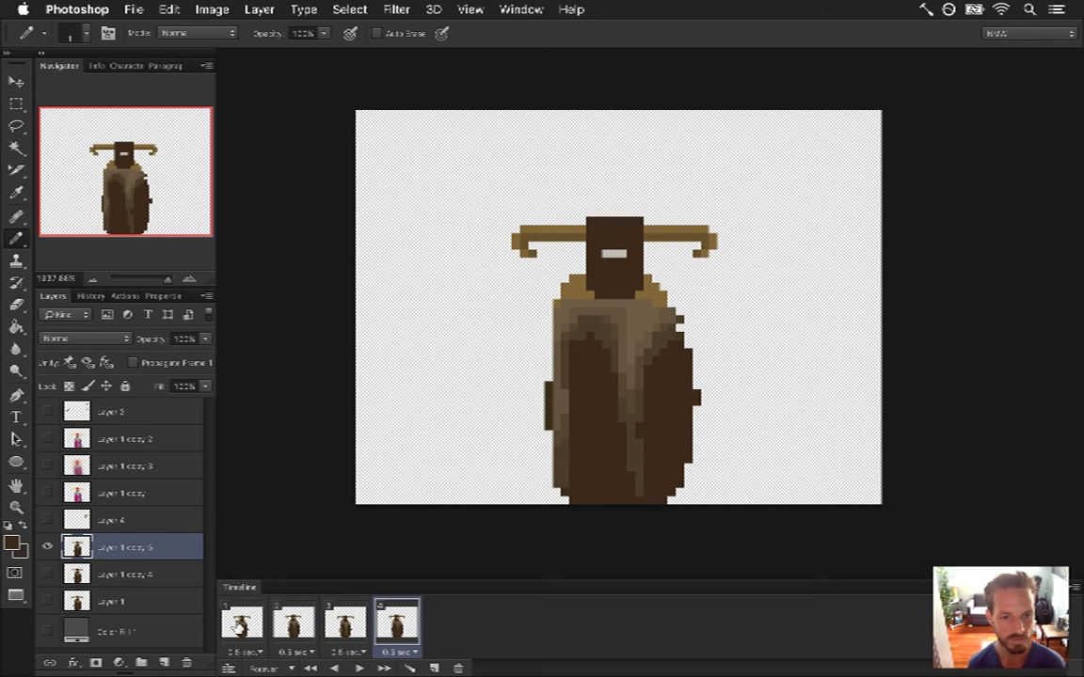
{"action": "left_click", "coordinate": [344, 626]}
{"action": "left_click", "coordinate": [310, 668]}
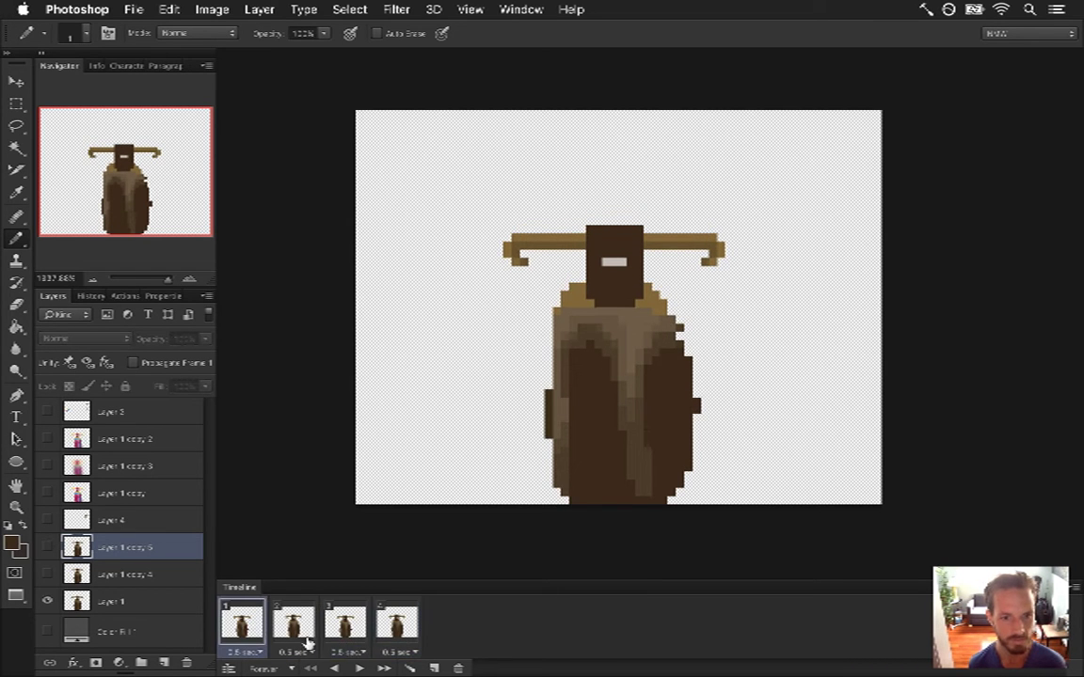
{"action": "left_click", "coordinate": [359, 668]}
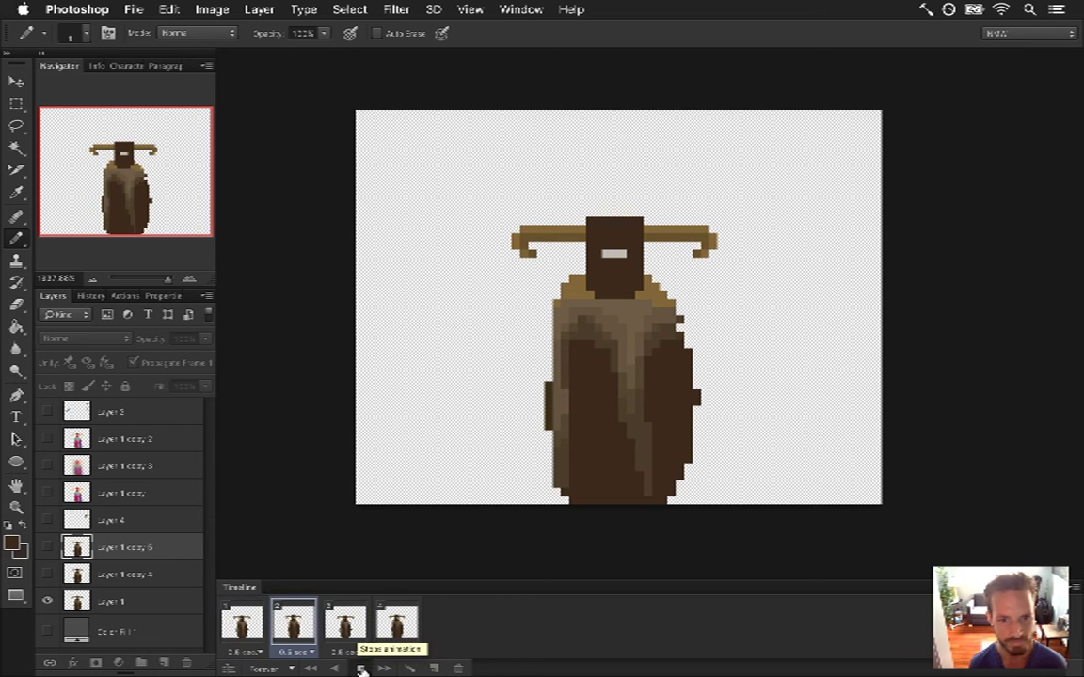
{"action": "left_click", "coordinate": [359, 667]}
{"action": "left_click", "coordinate": [118, 600]}
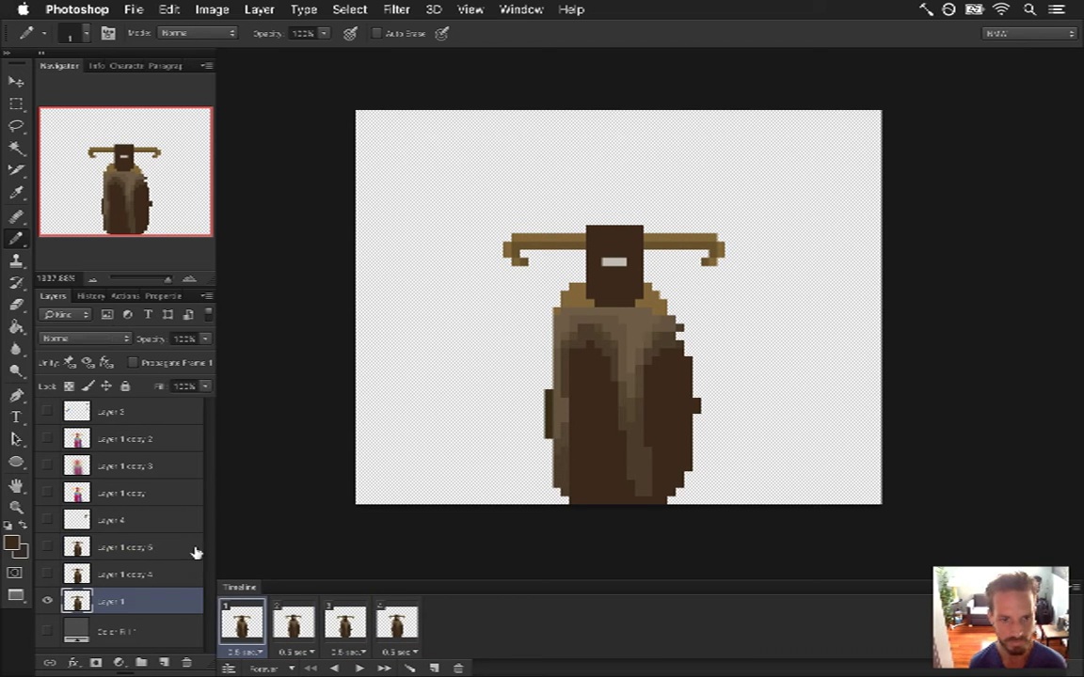
{"action": "left_click", "coordinate": [623, 481], "text": "alt"}
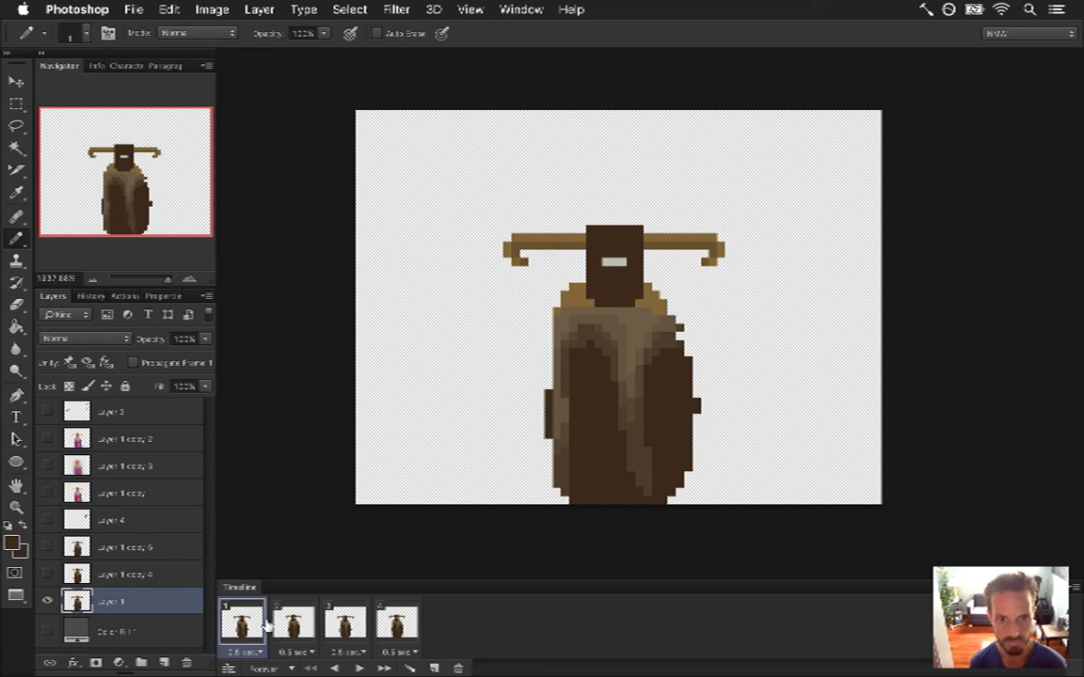
{"action": "left_click", "coordinate": [295, 621]}
{"action": "left_click", "coordinate": [358, 666]}
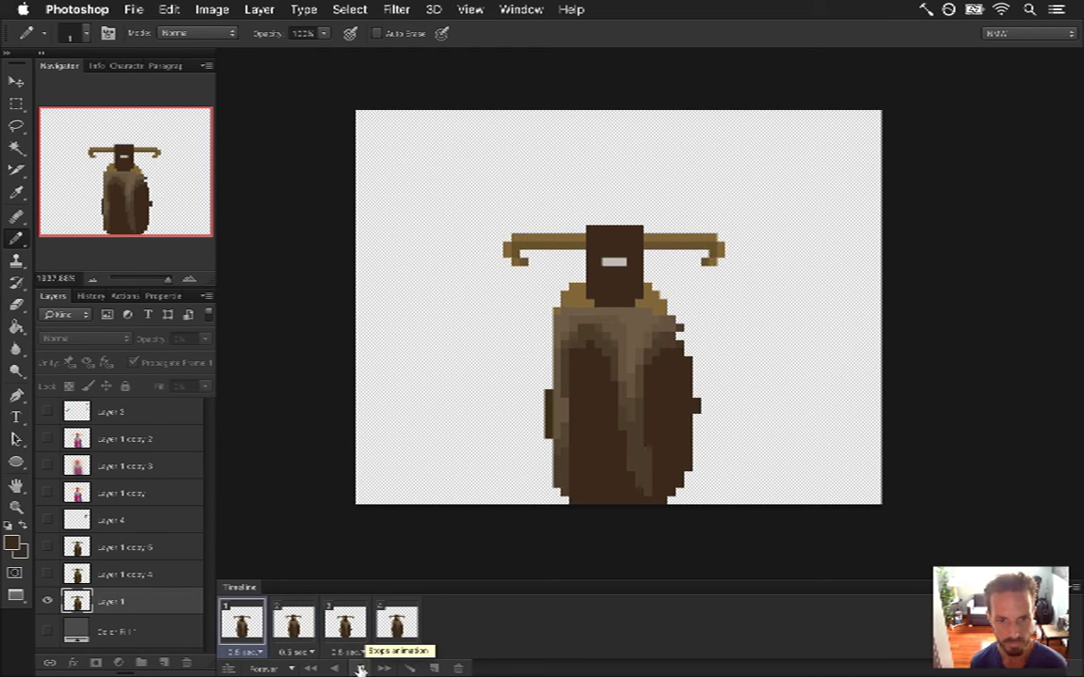
{"action": "left_click", "coordinate": [360, 668]}
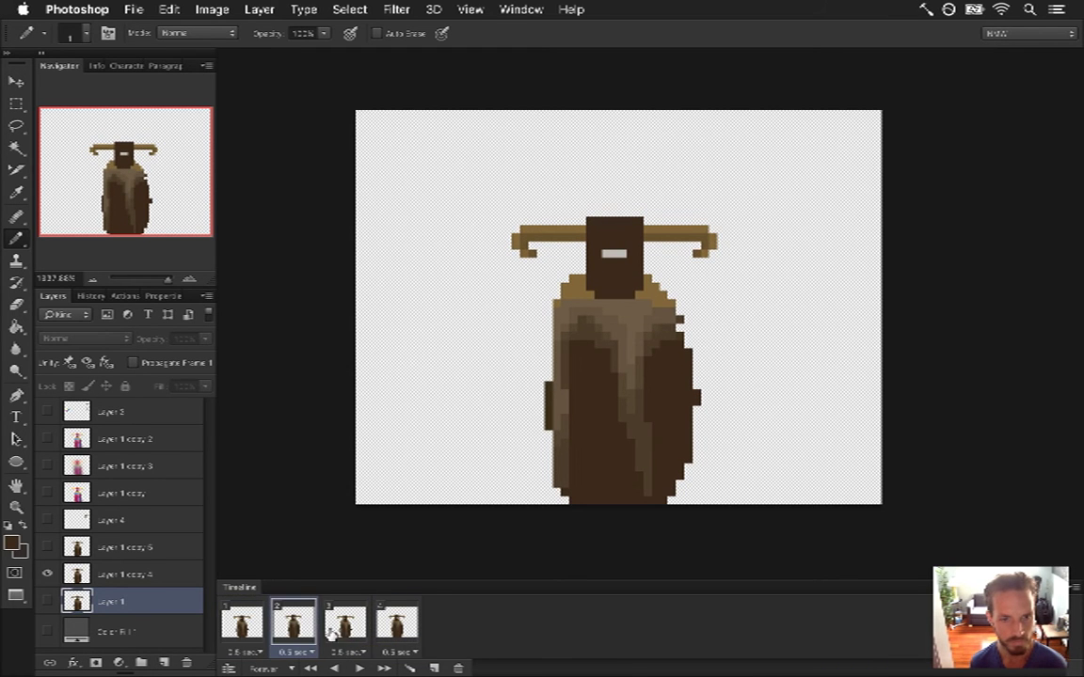
{"action": "left_click", "coordinate": [341, 625]}
{"action": "left_click", "coordinate": [397, 624]}
- On frame 4, pencil dark brown pixels to lengthen the cloak's left edge, then play the animation
{"action": "left_click", "coordinate": [131, 547]}
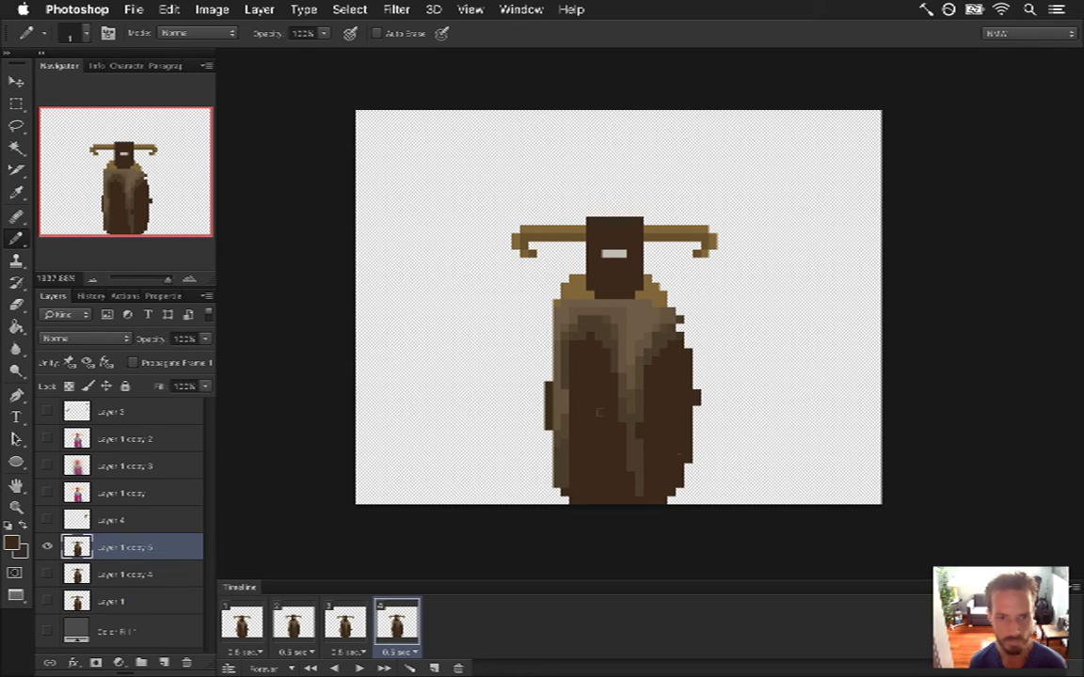
{"action": "key", "text": "e"}
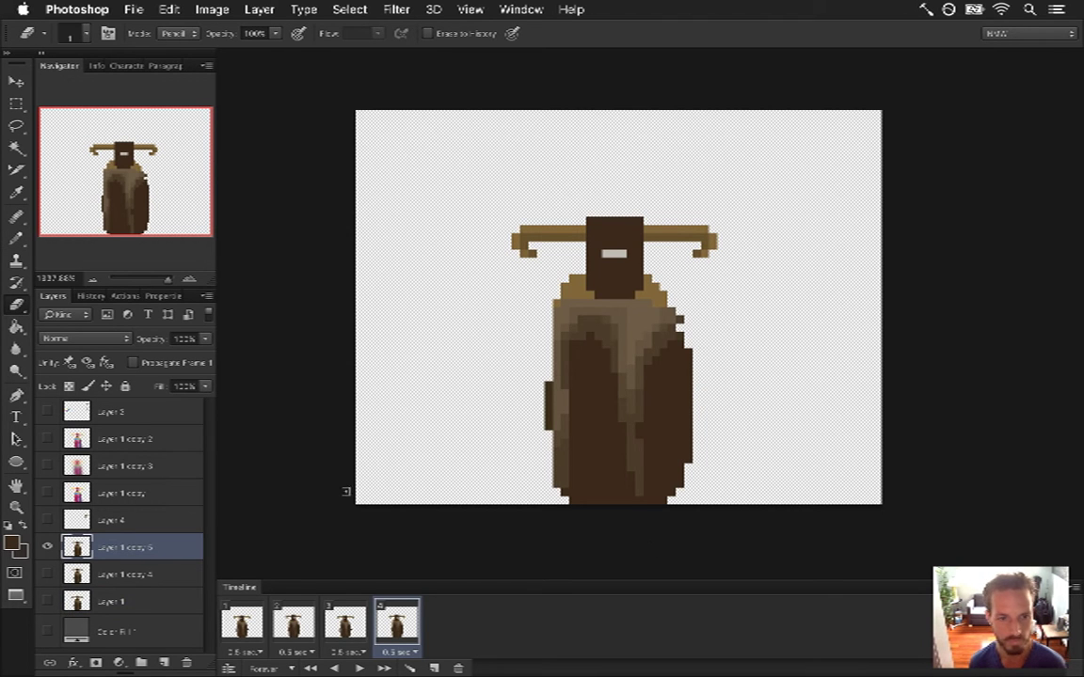
{"action": "key", "text": "i"}
{"action": "key", "text": "b"}
{"action": "left_click_drag", "start_coordinate": [546, 435], "coordinate": [547, 478]}
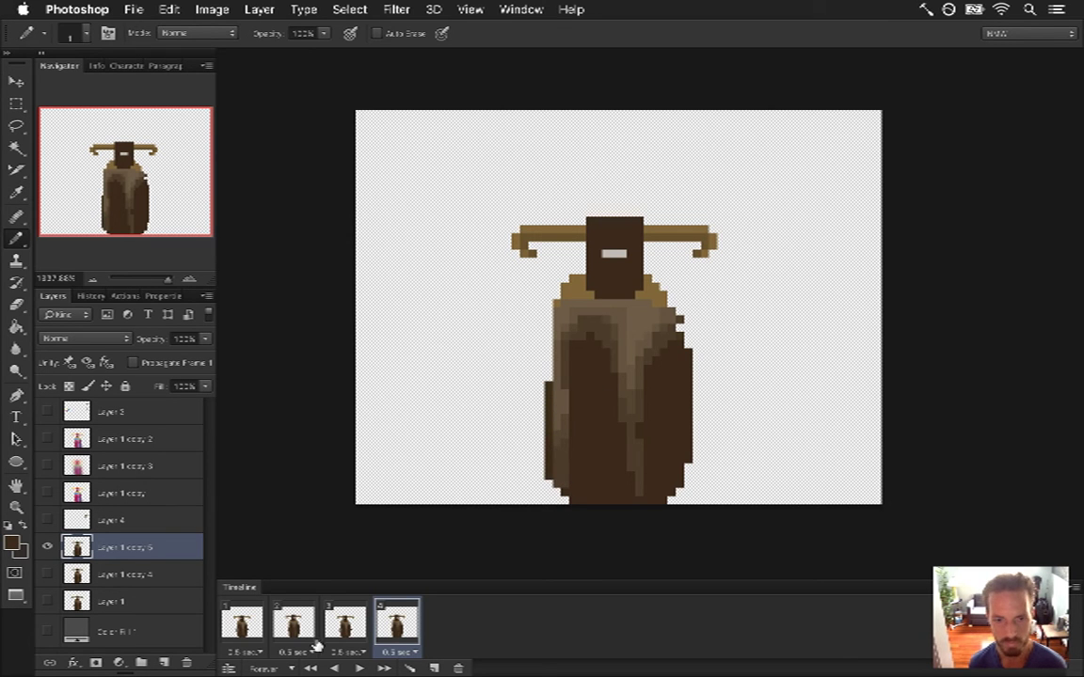
{"action": "left_click", "coordinate": [358, 668]}
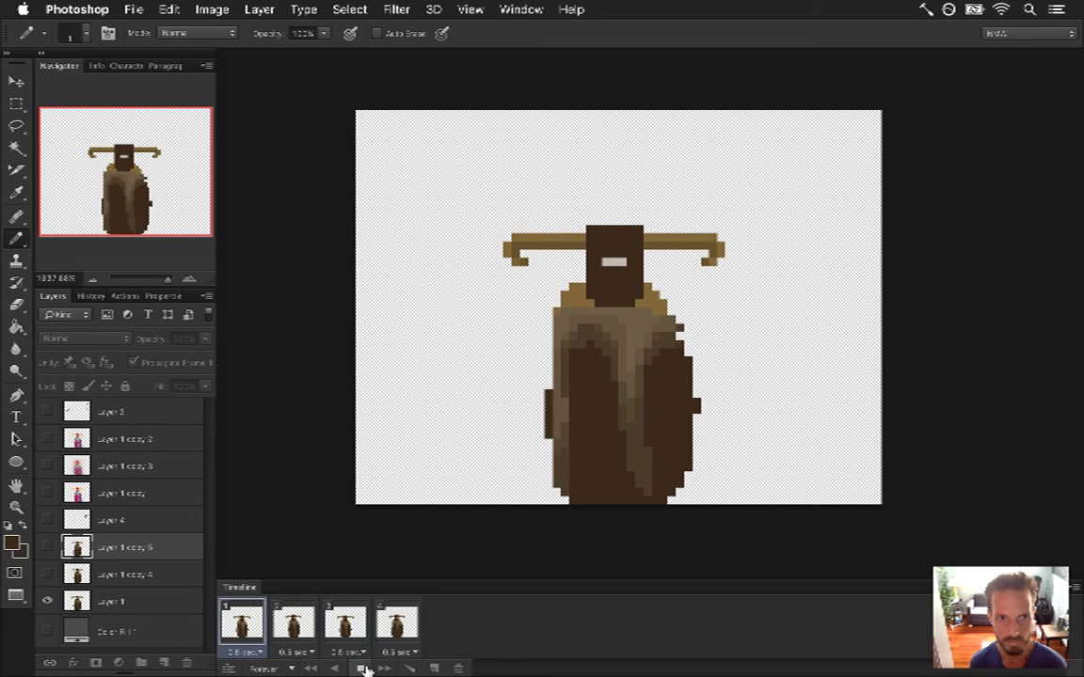
- Compare frames 2 and 1, make Layer 1 copy 4 active, and replay the animation
{"action": "left_click", "coordinate": [299, 623]}
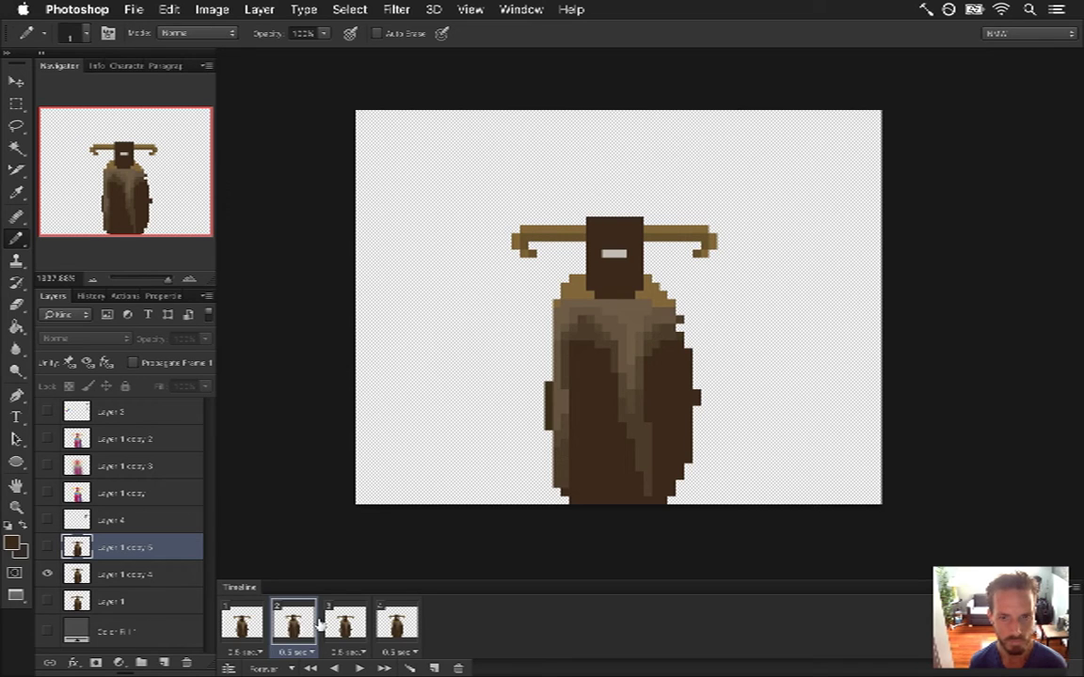
{"action": "left_click", "coordinate": [242, 623]}
{"action": "left_click", "coordinate": [306, 626]}
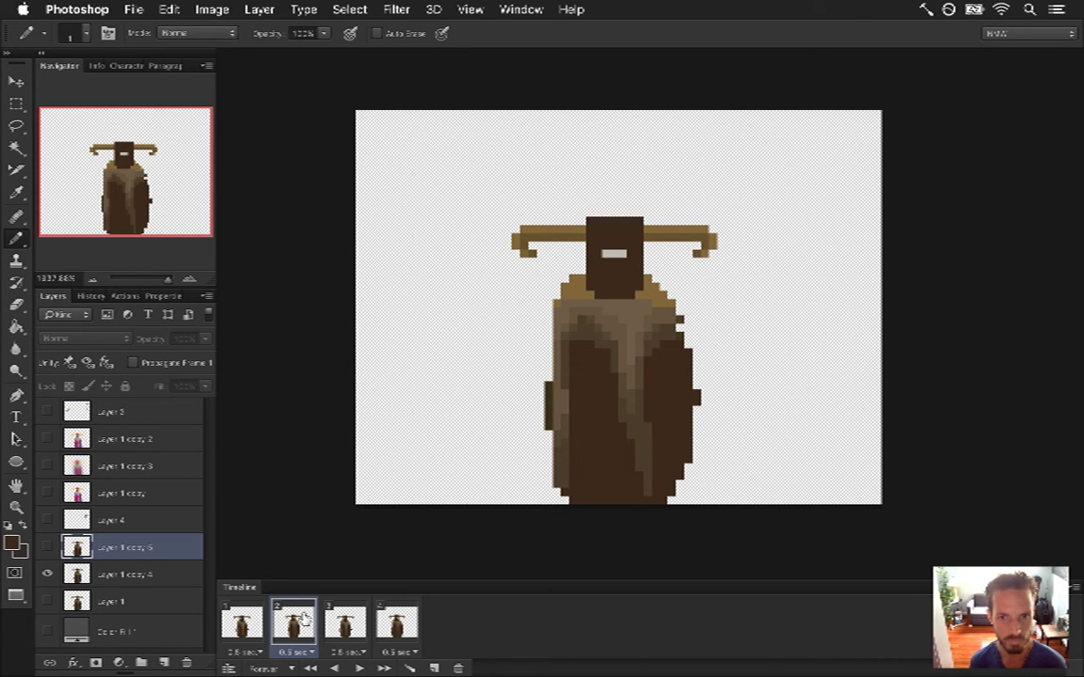
{"action": "left_click", "coordinate": [141, 574]}
{"action": "key", "text": "i"}
{"action": "key", "text": "b"}
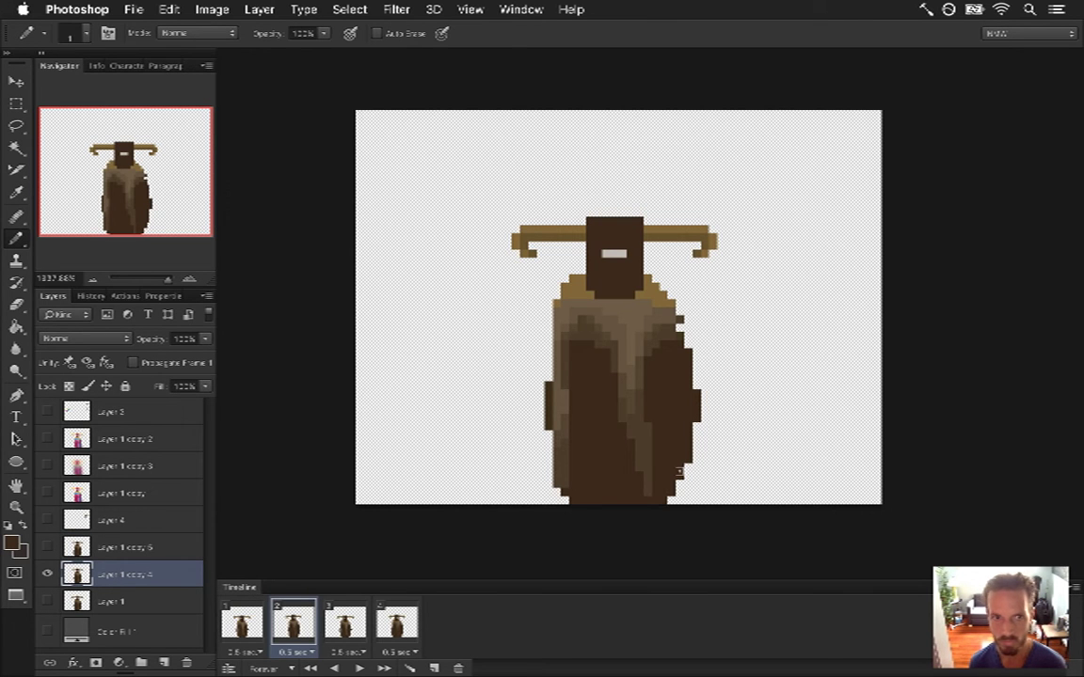
{"action": "left_click", "coordinate": [359, 668]}
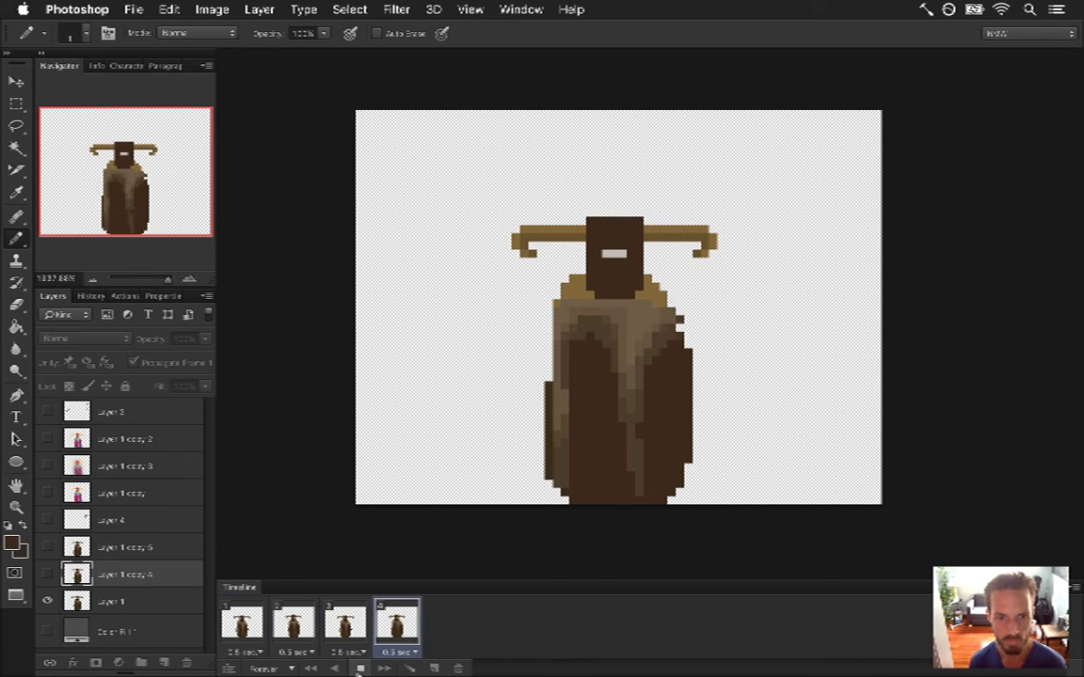
{"action": "left_click", "coordinate": [292, 626]}
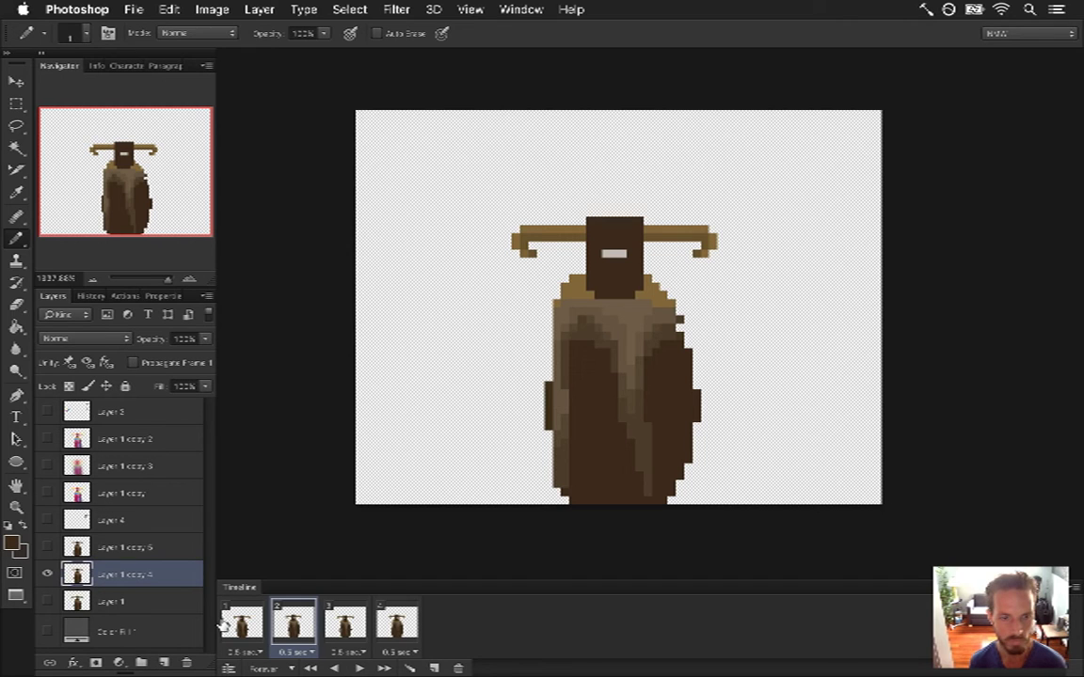
{"action": "key", "text": "e"}
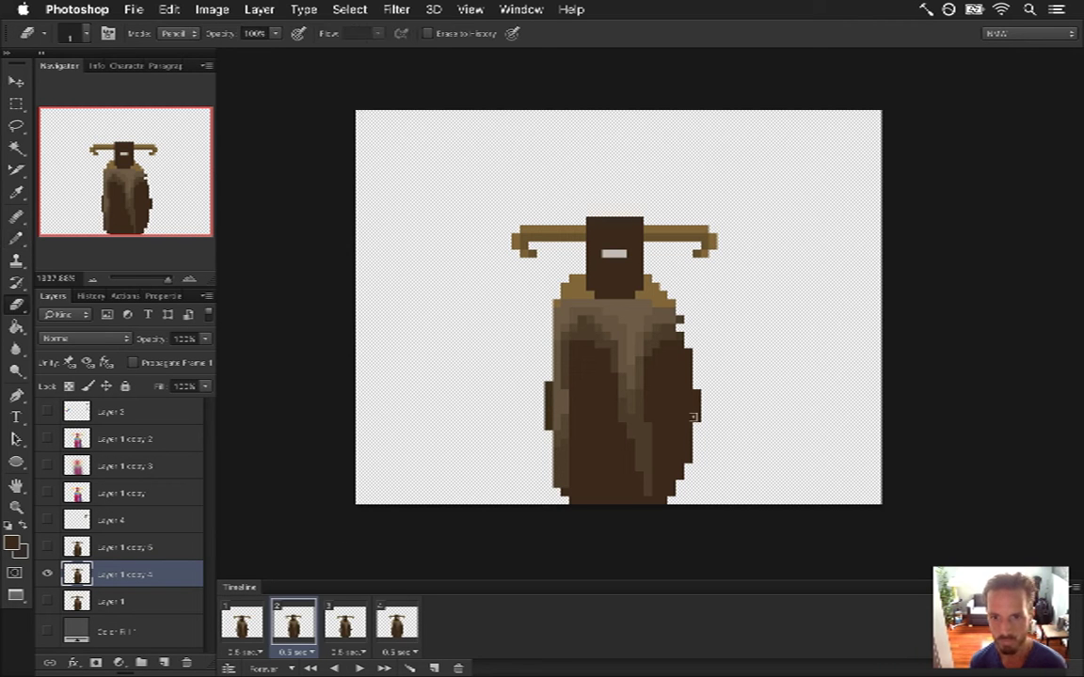
{"action": "left_click", "coordinate": [247, 623]}
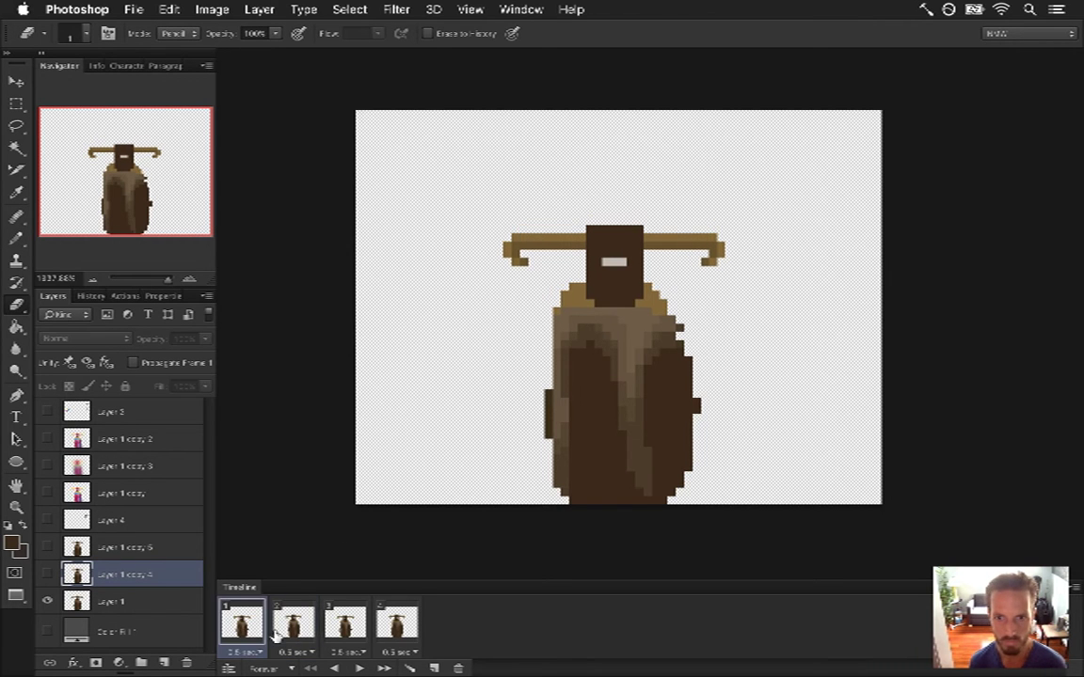
{"action": "left_click", "coordinate": [289, 625]}
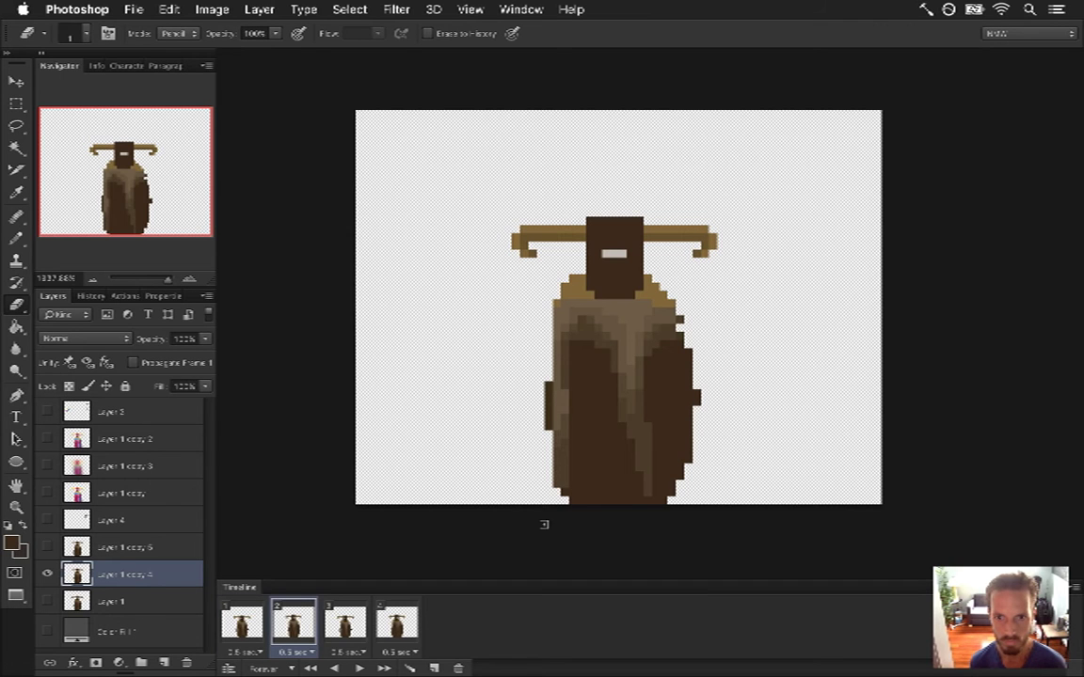
{"action": "left_click", "coordinate": [243, 623]}
{"action": "left_click", "coordinate": [292, 622]}
{"action": "left_click", "coordinate": [350, 629]}
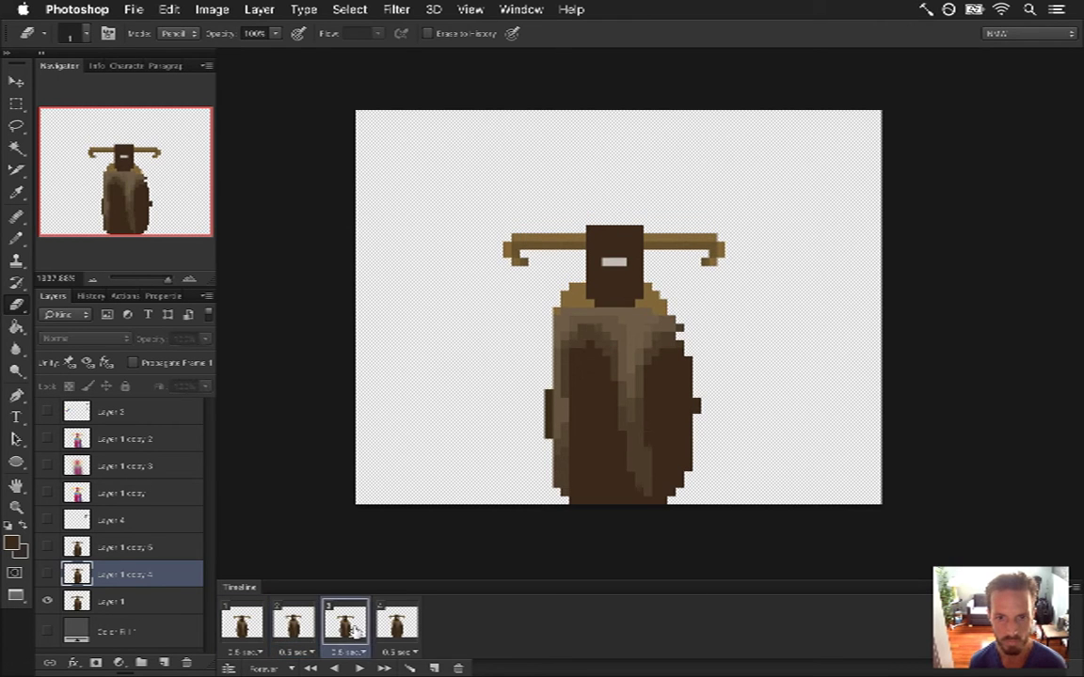
{"action": "left_click", "coordinate": [404, 630]}
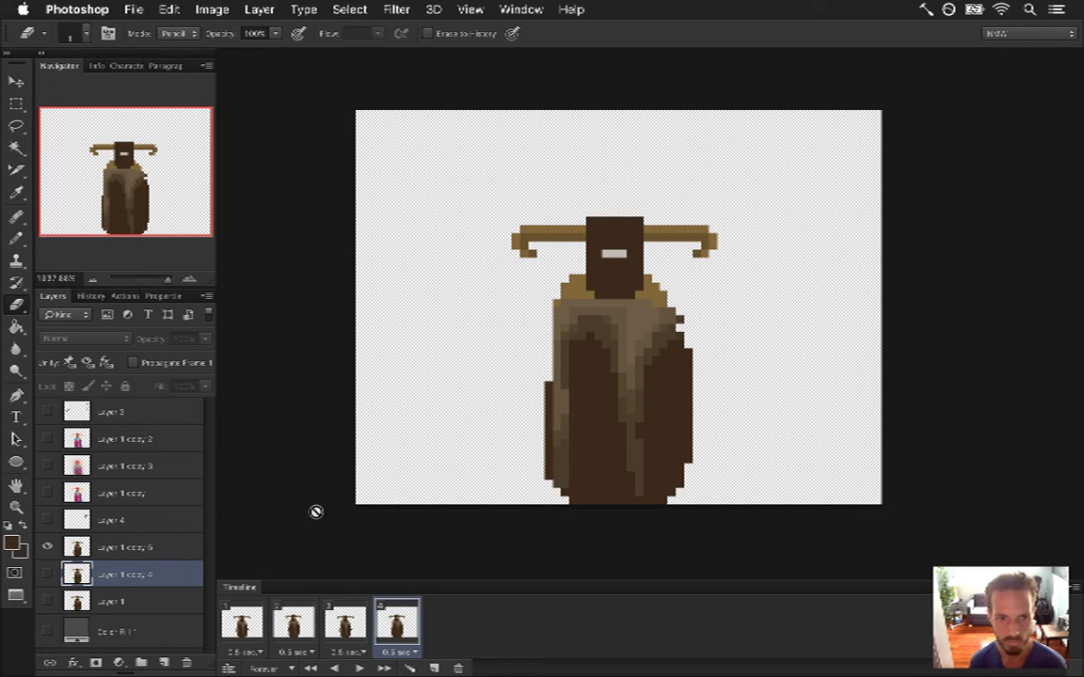
{"action": "left_click", "coordinate": [150, 547]}
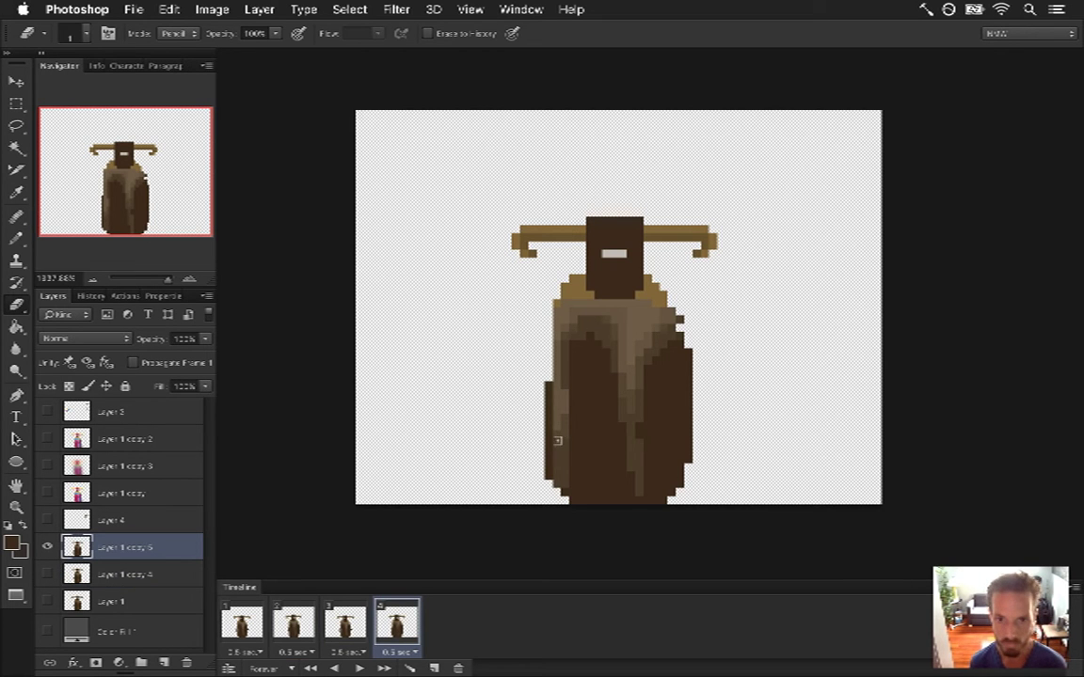
{"action": "key", "text": "ctrl+z"}
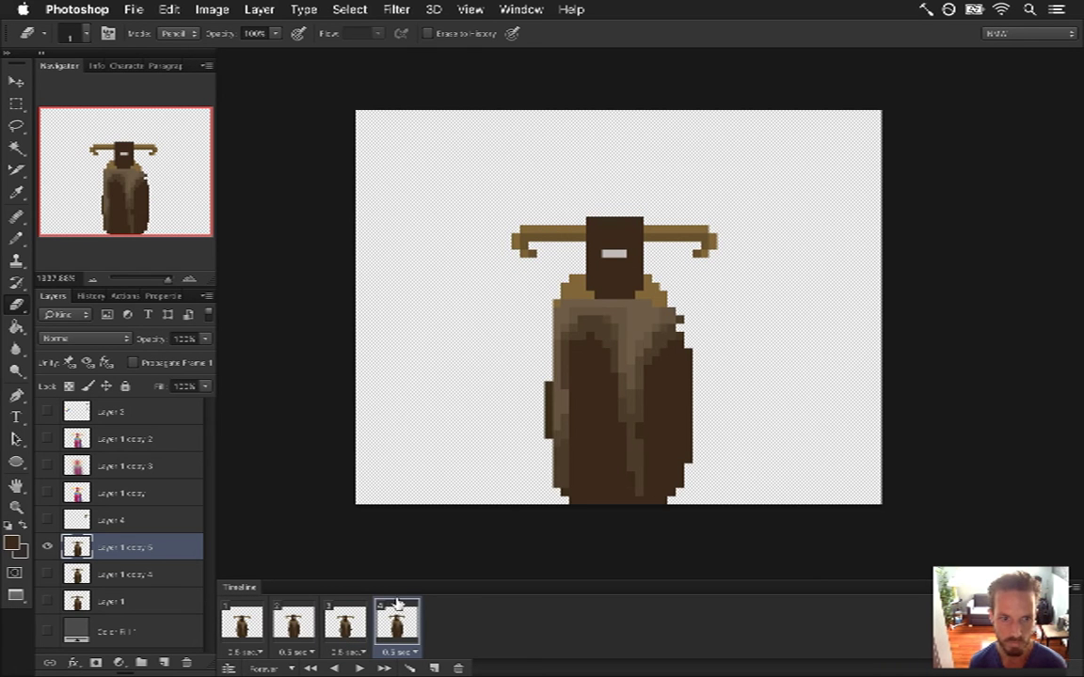
{"action": "left_click", "coordinate": [242, 623]}
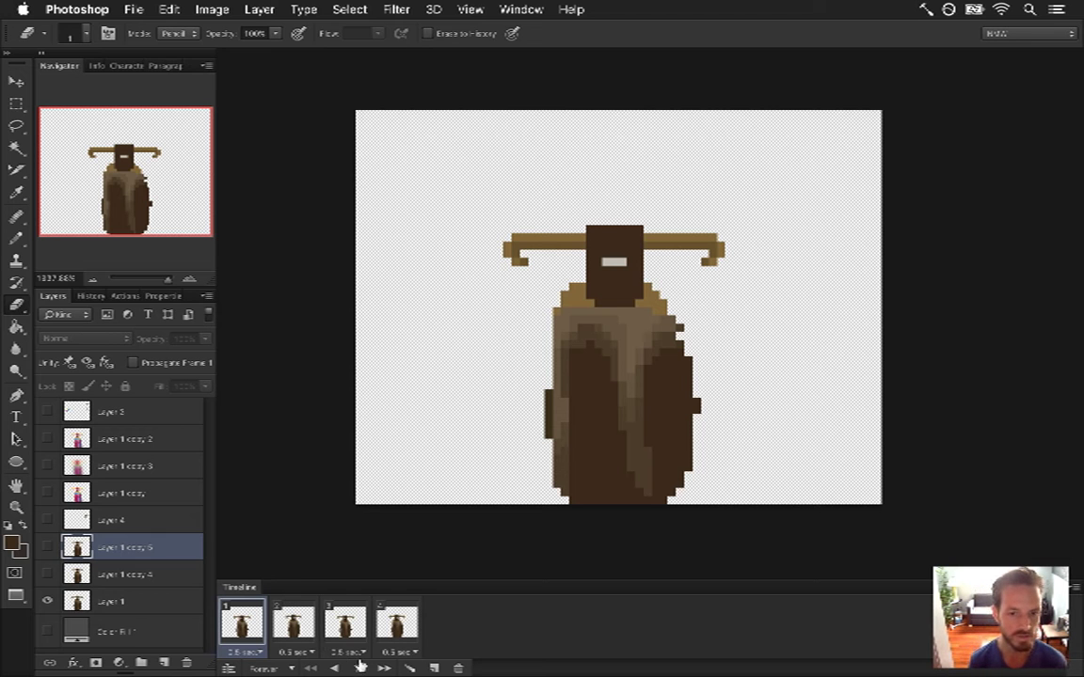
{"action": "key", "text": "space"}
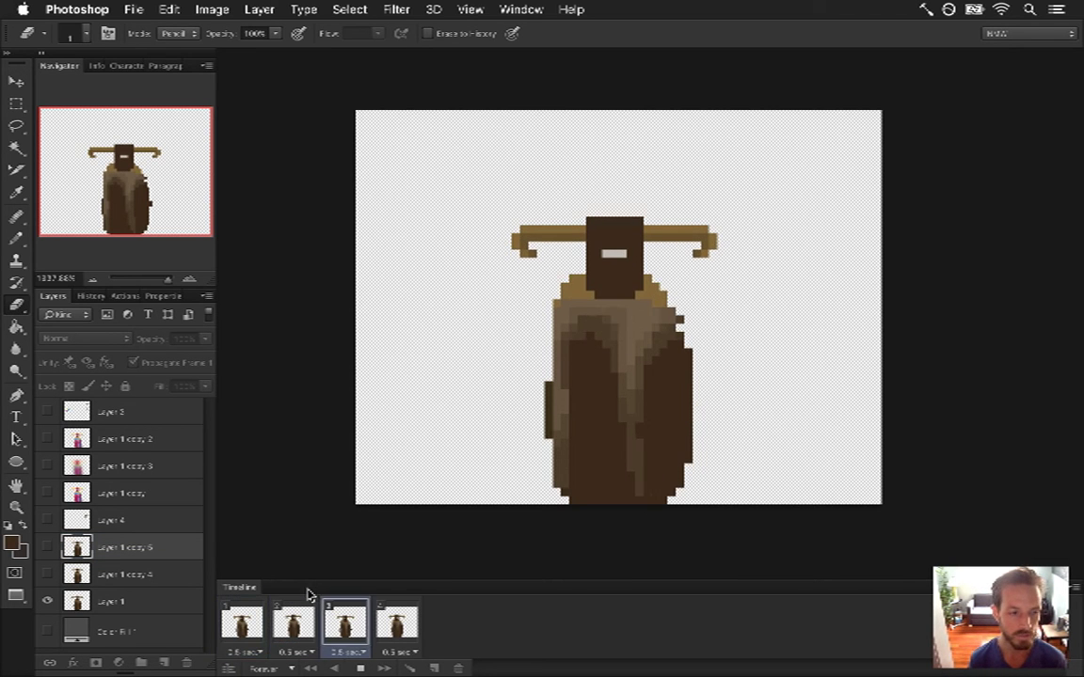
{"action": "left_click", "coordinate": [360, 669]}
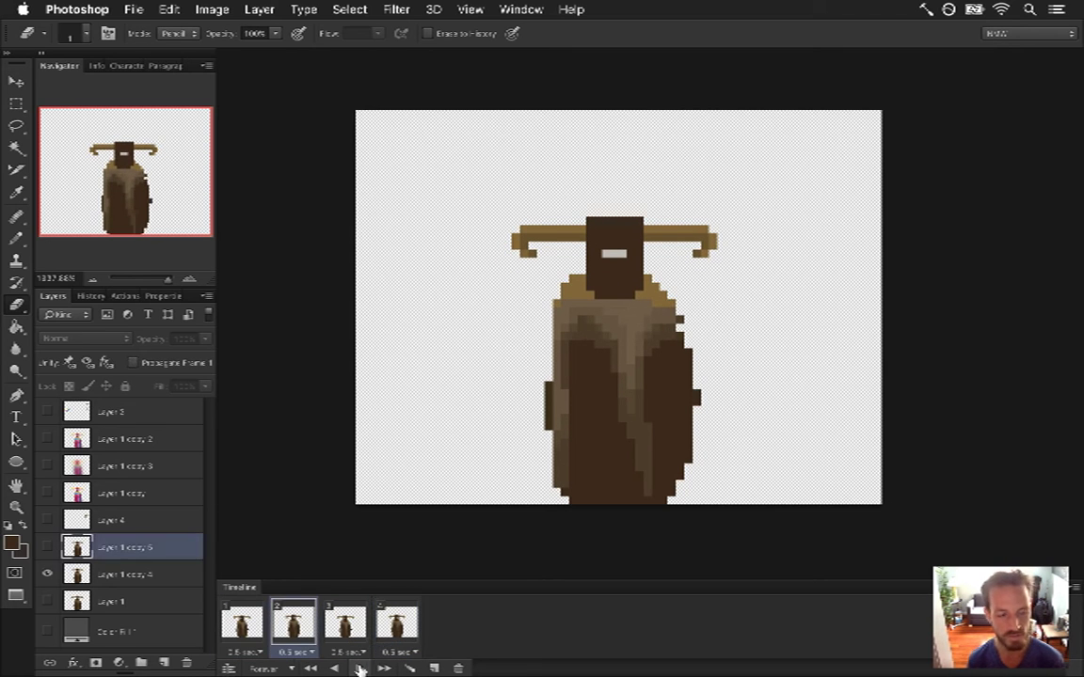
{"action": "left_click", "coordinate": [242, 621]}
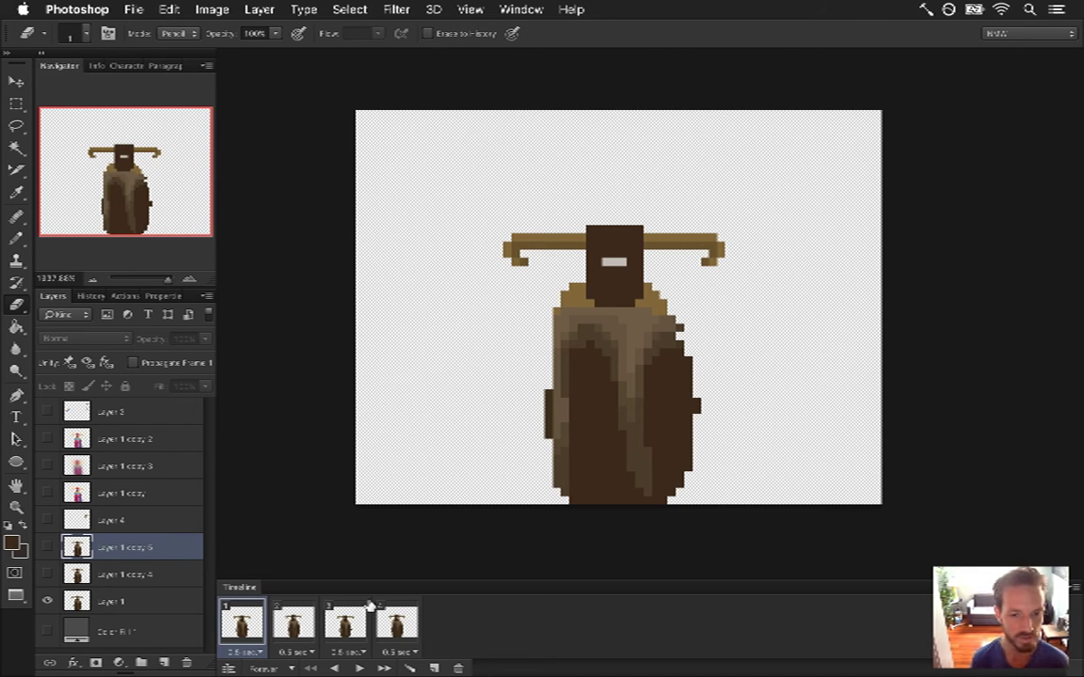
{"action": "left_click", "coordinate": [359, 668]}
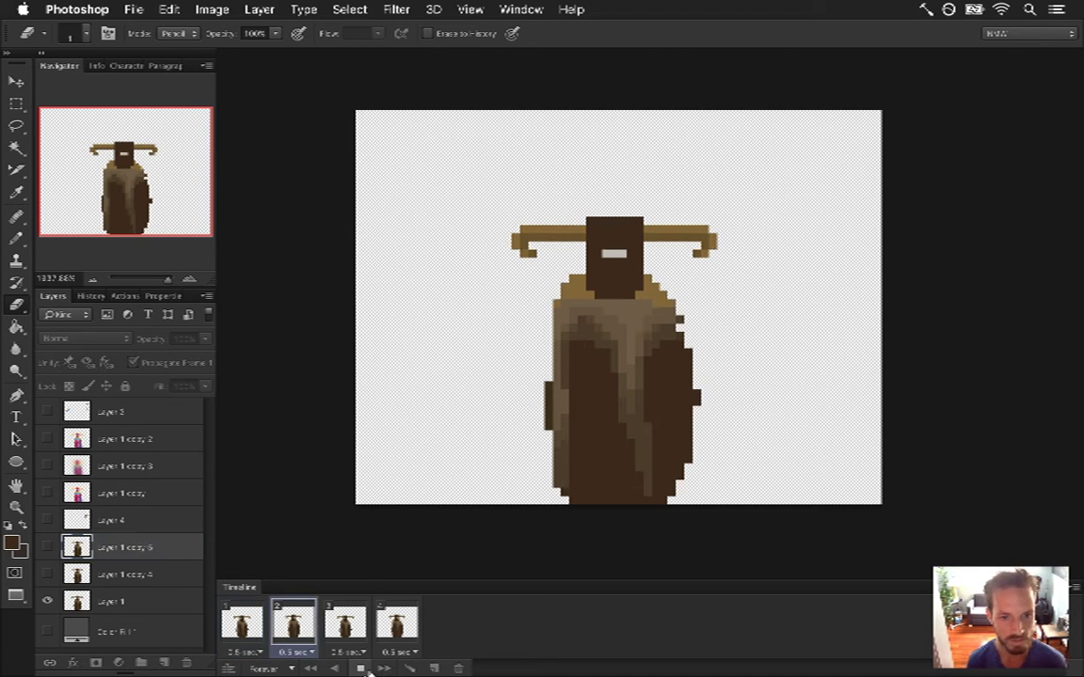
{"action": "left_click", "coordinate": [360, 668]}
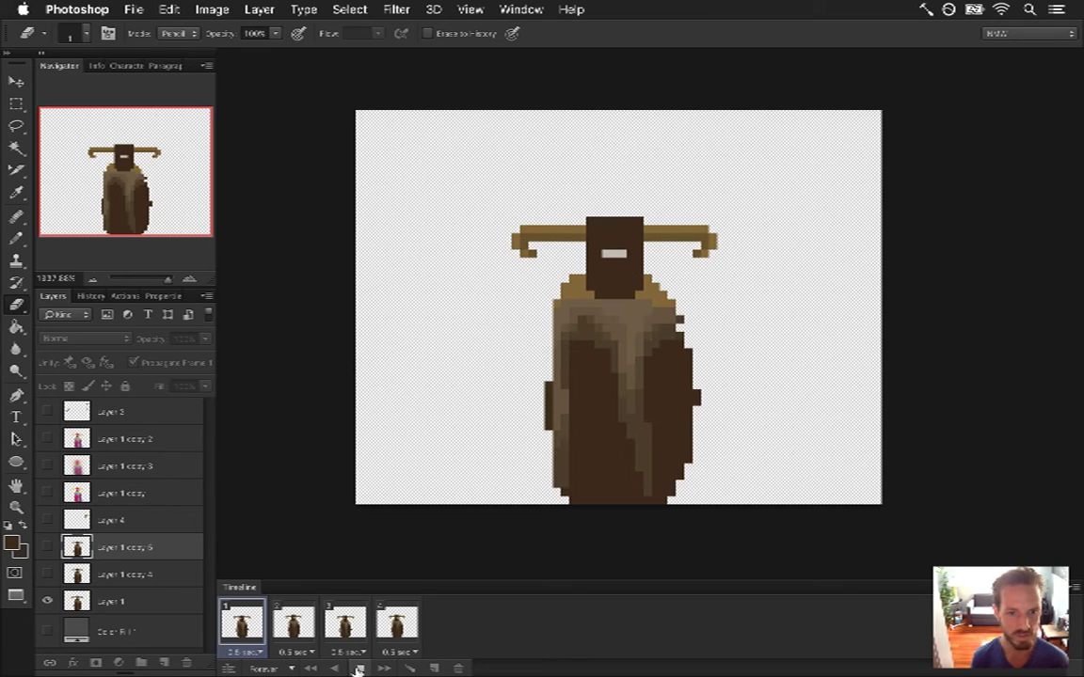
{"action": "left_click", "coordinate": [264, 623]}
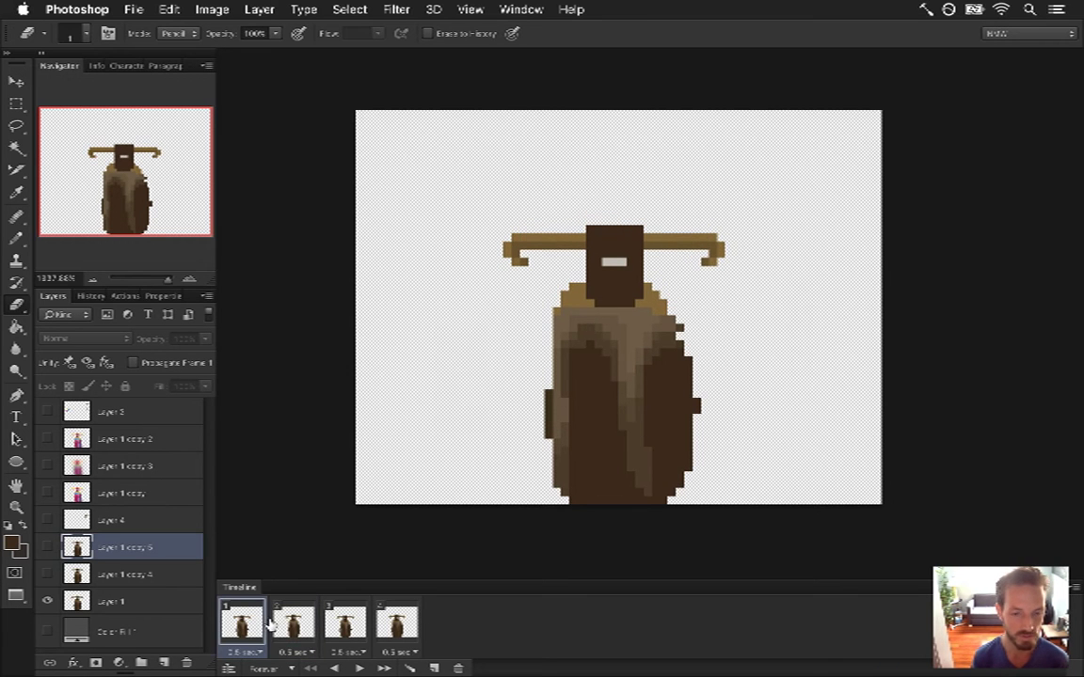
{"action": "left_click", "coordinate": [293, 634]}
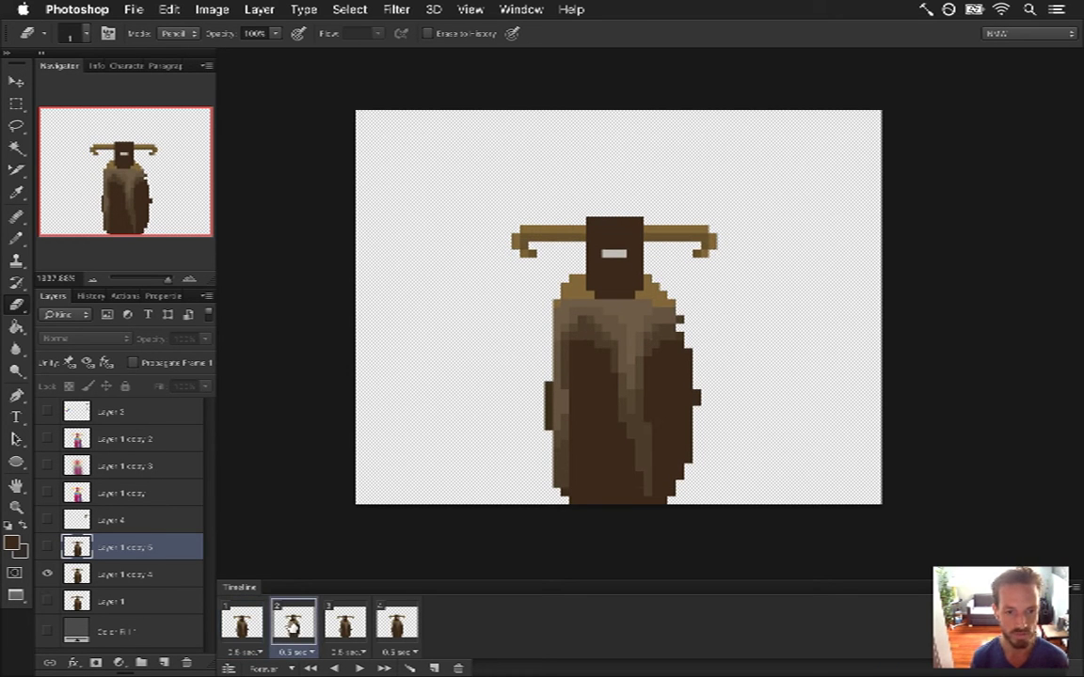
{"action": "left_click", "coordinate": [242, 624]}
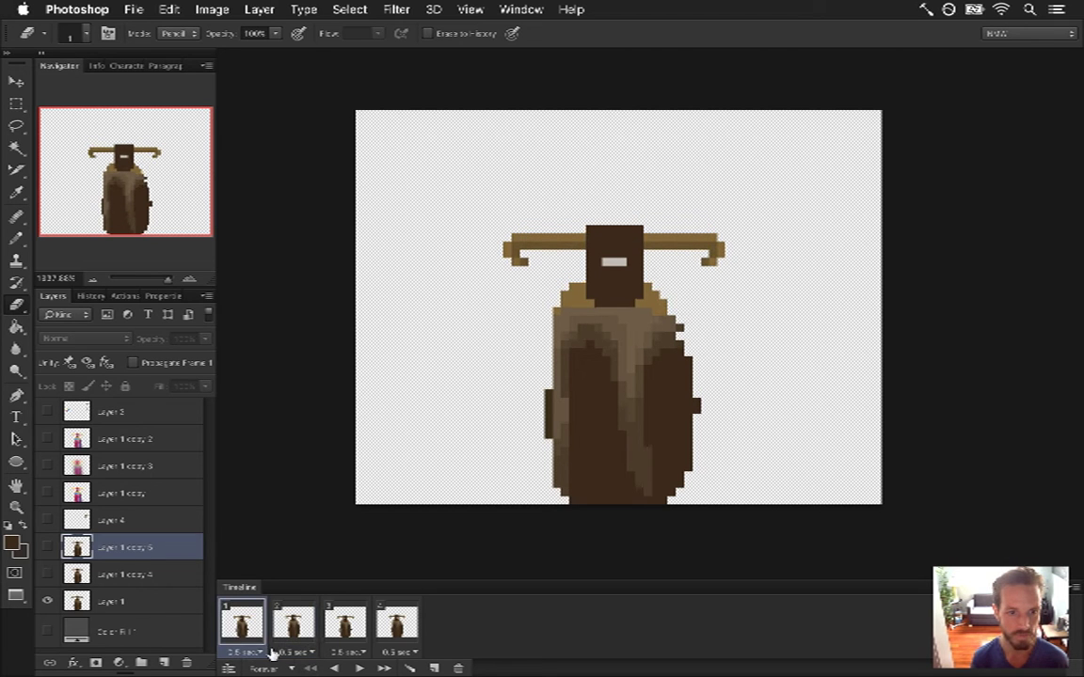
{"action": "left_click", "coordinate": [179, 607]}
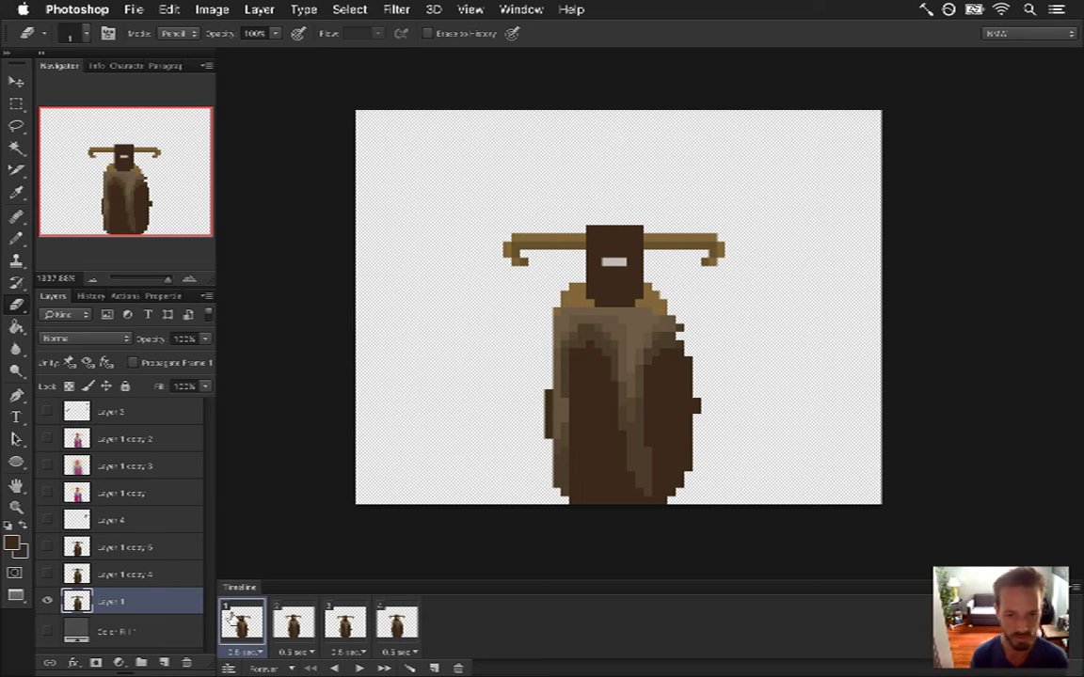
{"action": "left_click", "coordinate": [282, 616]}
{"action": "left_click", "coordinate": [235, 619]}
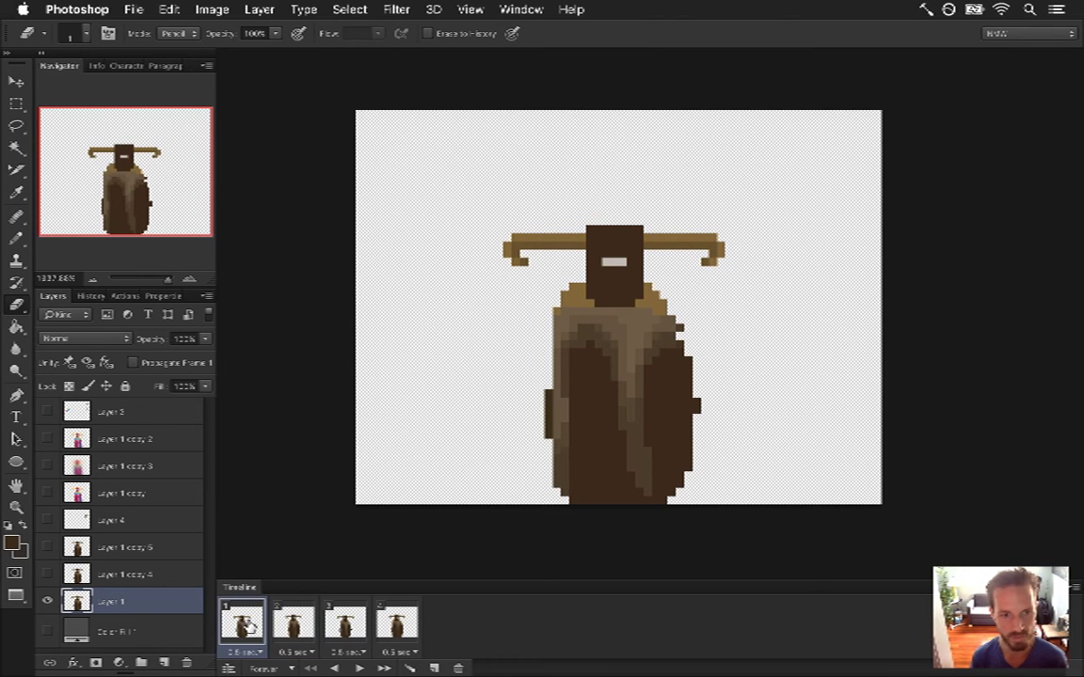
{"action": "left_click", "coordinate": [291, 642]}
{"action": "key", "text": "ctrl+z"}
{"action": "left_click", "coordinate": [361, 668]}
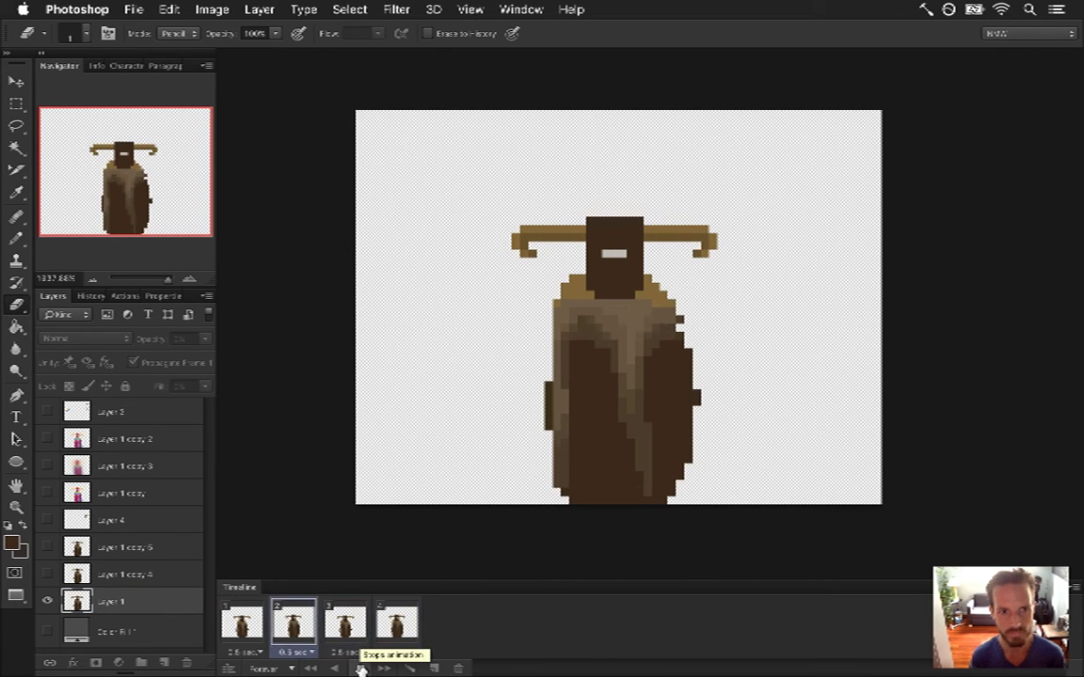
{"action": "left_click", "coordinate": [359, 668]}
{"action": "left_click", "coordinate": [359, 668]}
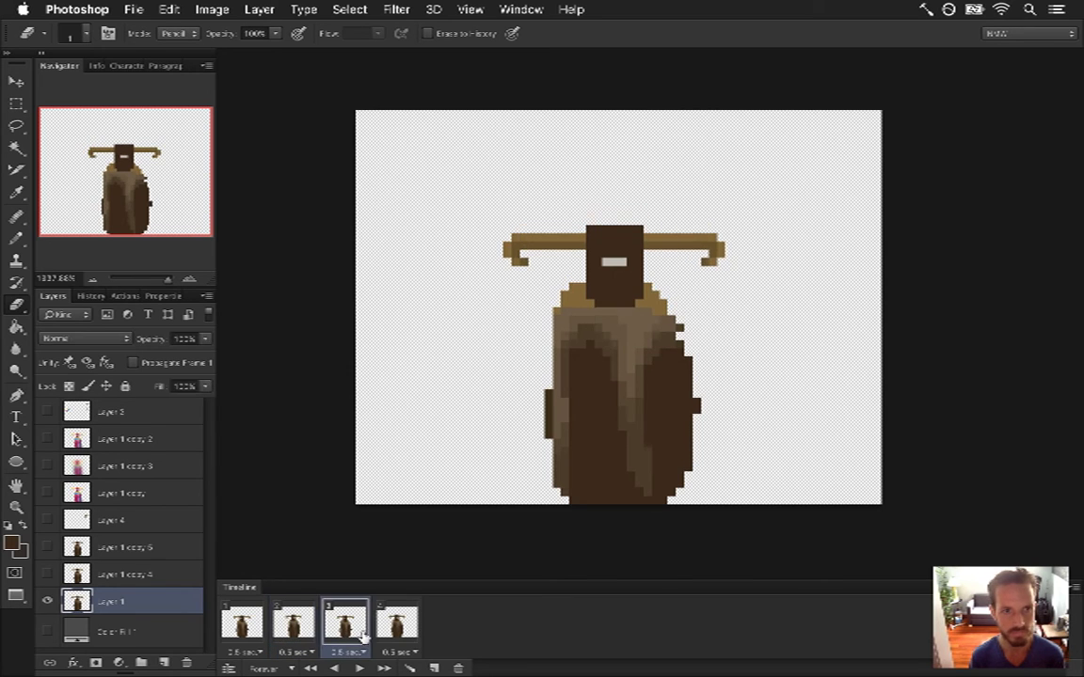
- On Layer 1 copy 5, pencil pixels at the body's right edge on frame 4
{"action": "left_click", "coordinate": [132, 549]}
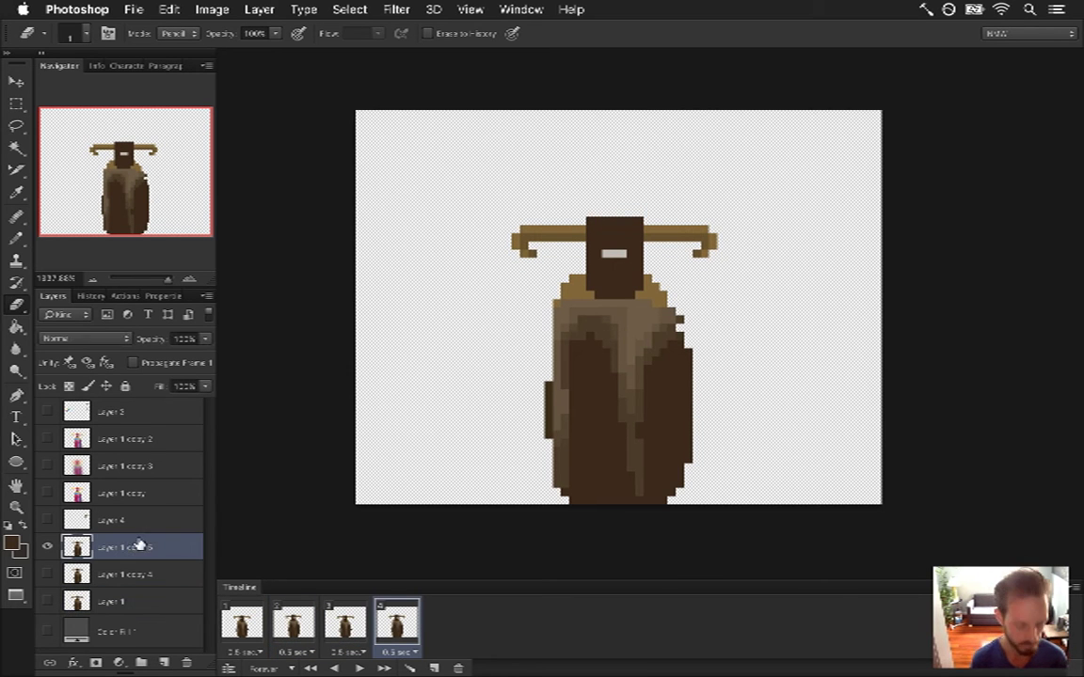
{"action": "key", "text": "i"}
{"action": "key", "text": "b"}
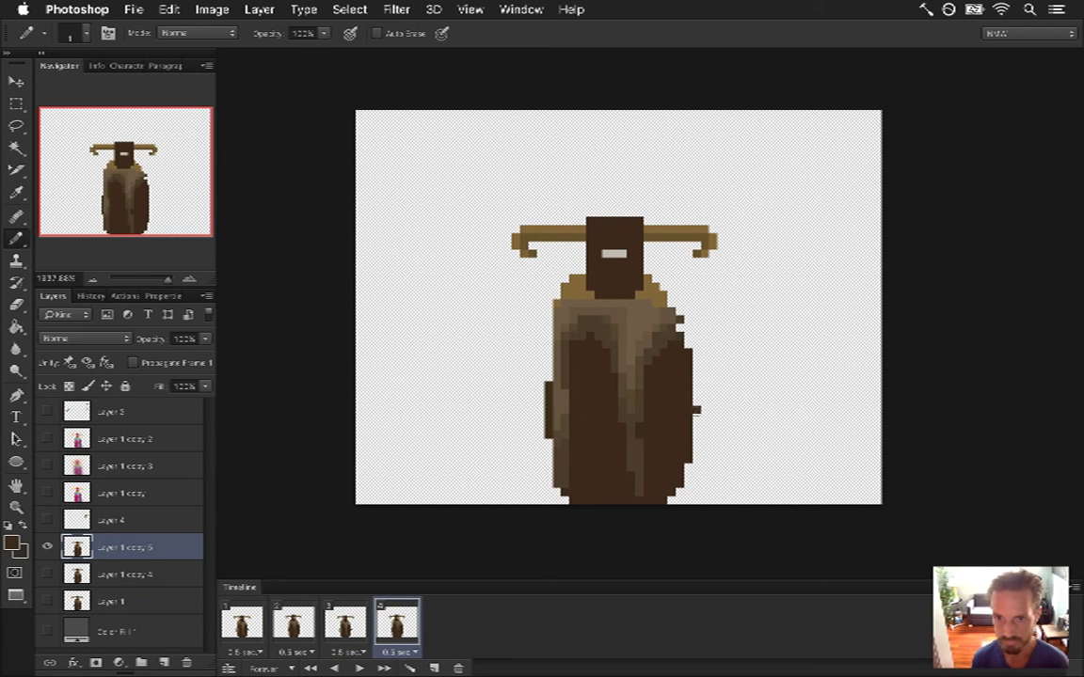
{"action": "left_click_drag", "start_coordinate": [697, 418], "coordinate": [696, 409]}
{"action": "left_click", "coordinate": [345, 621]}
{"action": "left_click", "coordinate": [396, 623]}
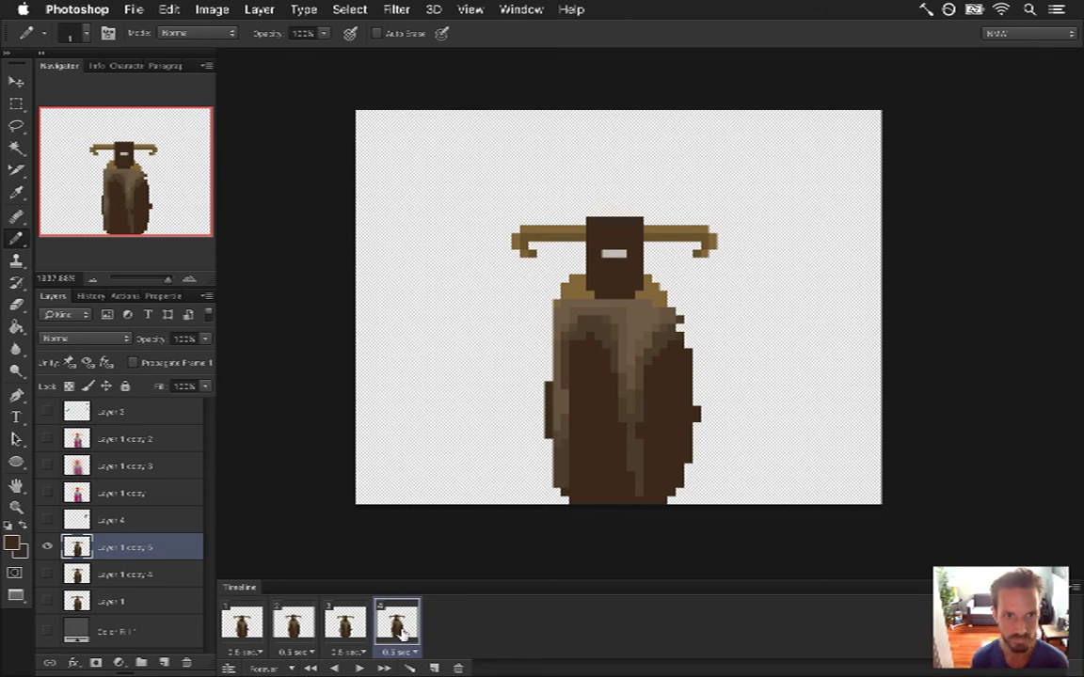
{"action": "left_click", "coordinate": [345, 620]}
{"action": "left_click", "coordinate": [397, 623]}
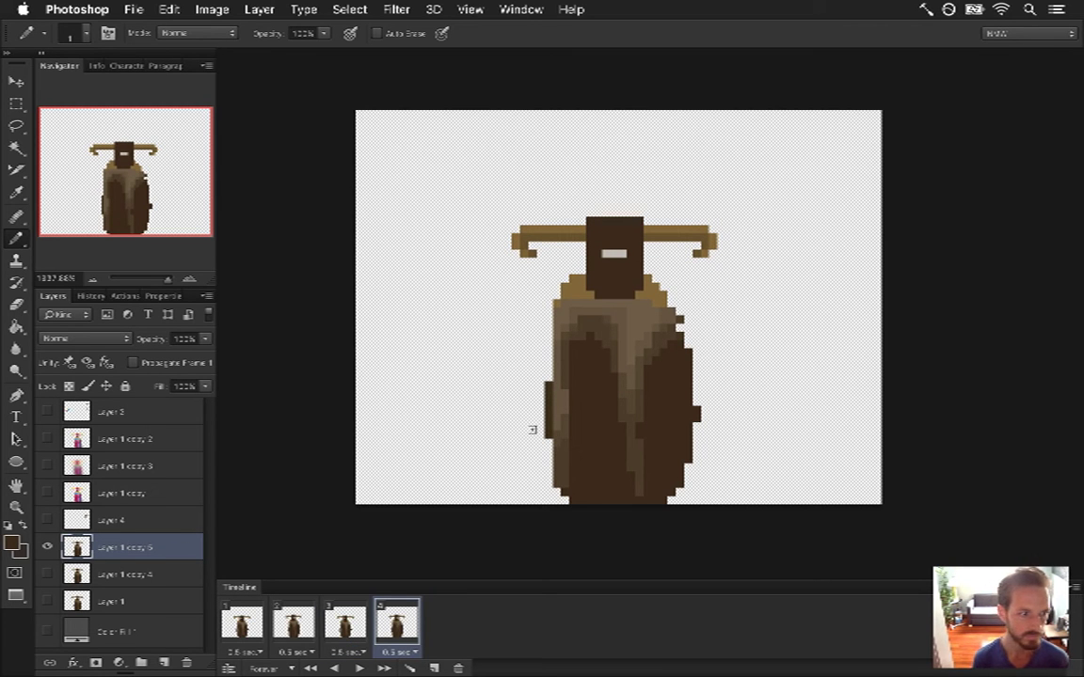
- Check the frame 4 touch-up against frame 3 and play the run loop from frame 1
{"action": "key", "text": "e"}
{"action": "key", "text": "b"}
{"action": "key", "text": "e"}
{"action": "left_click", "coordinate": [345, 621]}
{"action": "left_click", "coordinate": [395, 626]}
{"action": "left_click", "coordinate": [362, 636]}
{"action": "left_click", "coordinate": [400, 640]}
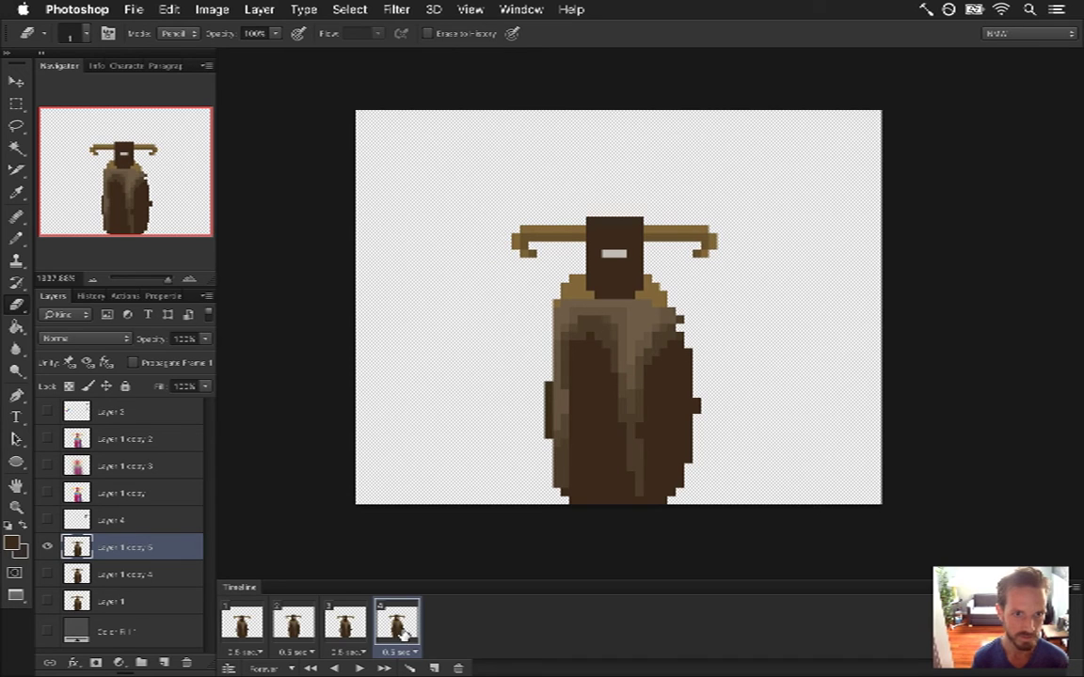
{"action": "left_click", "coordinate": [245, 629]}
{"action": "left_click", "coordinate": [359, 668]}
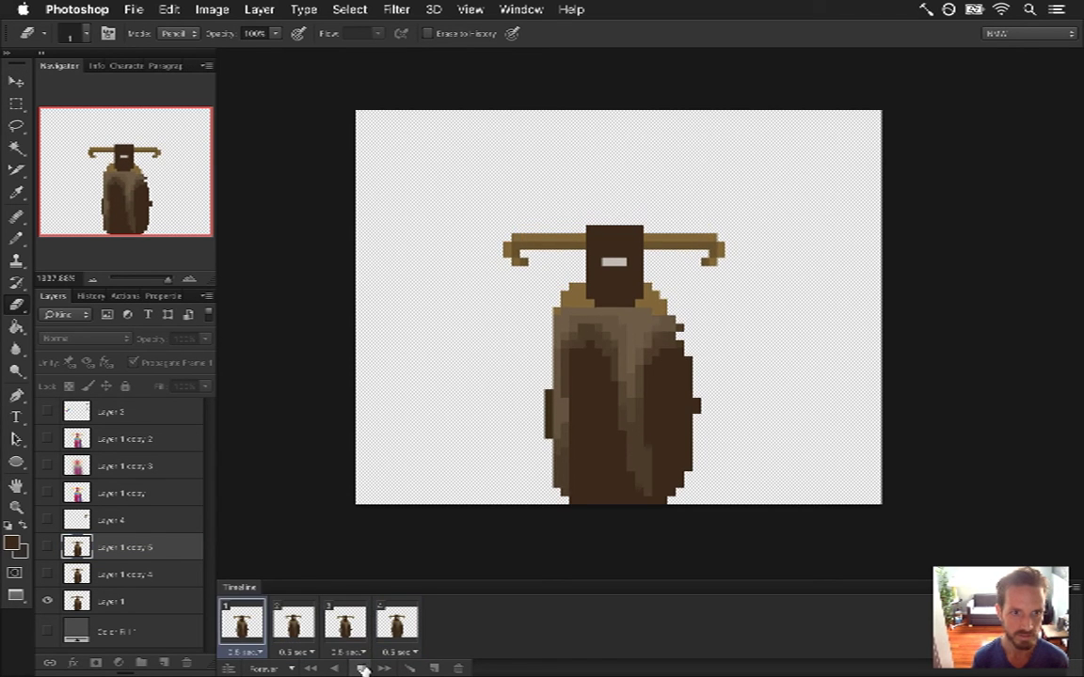
{"action": "left_click", "coordinate": [359, 668]}
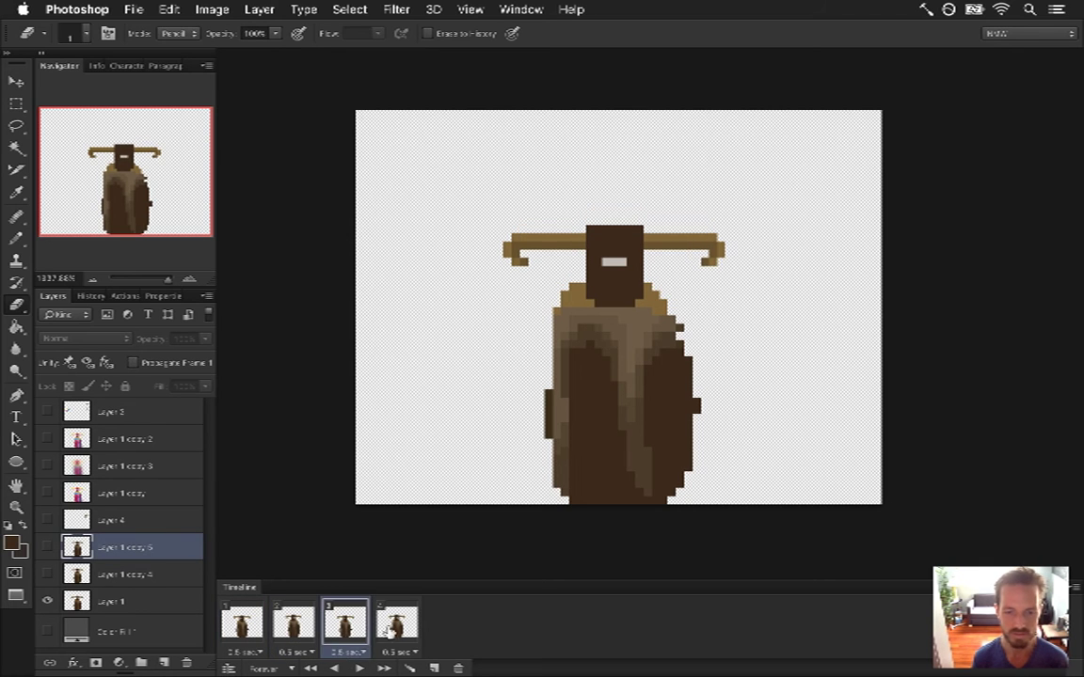
{"action": "left_click", "coordinate": [362, 621]}
{"action": "left_click", "coordinate": [397, 621]}
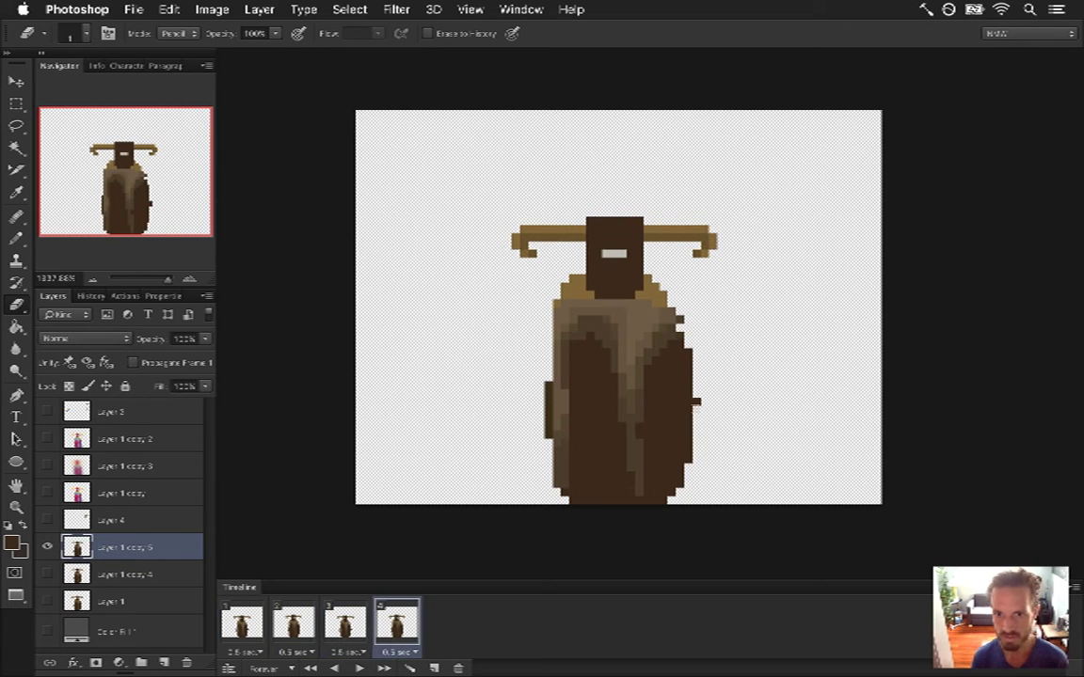
{"action": "key", "text": "b"}
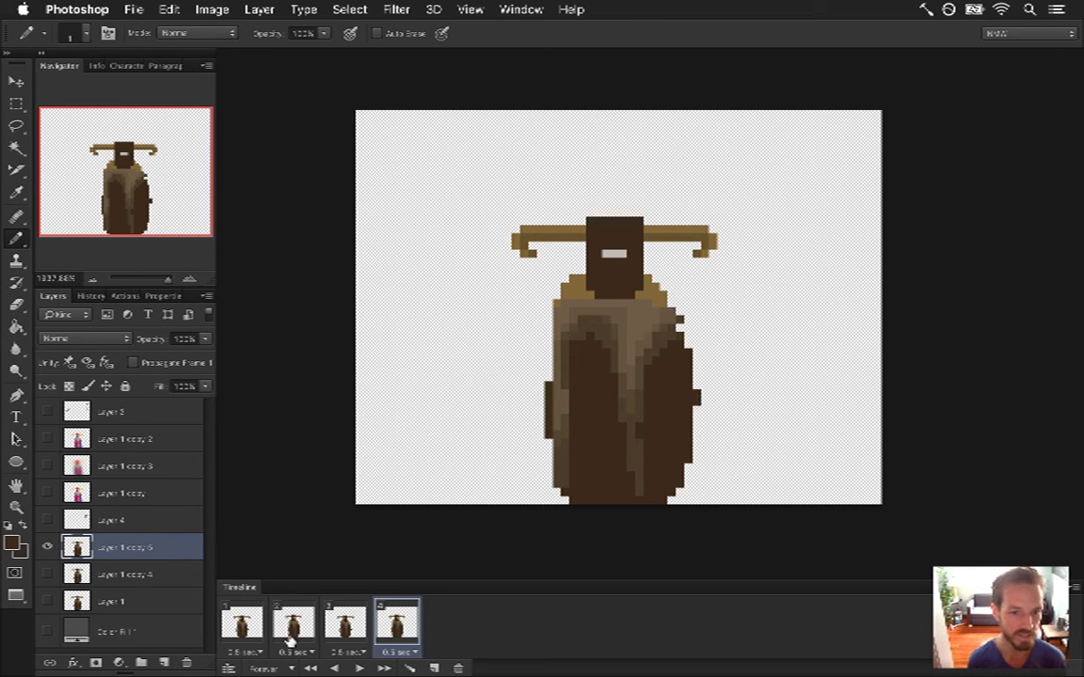
- Save ZeroRunS.psd and step through all four run frames, ending on frame 1
{"action": "left_click", "coordinate": [311, 668]}
{"action": "key", "text": "super+s"}
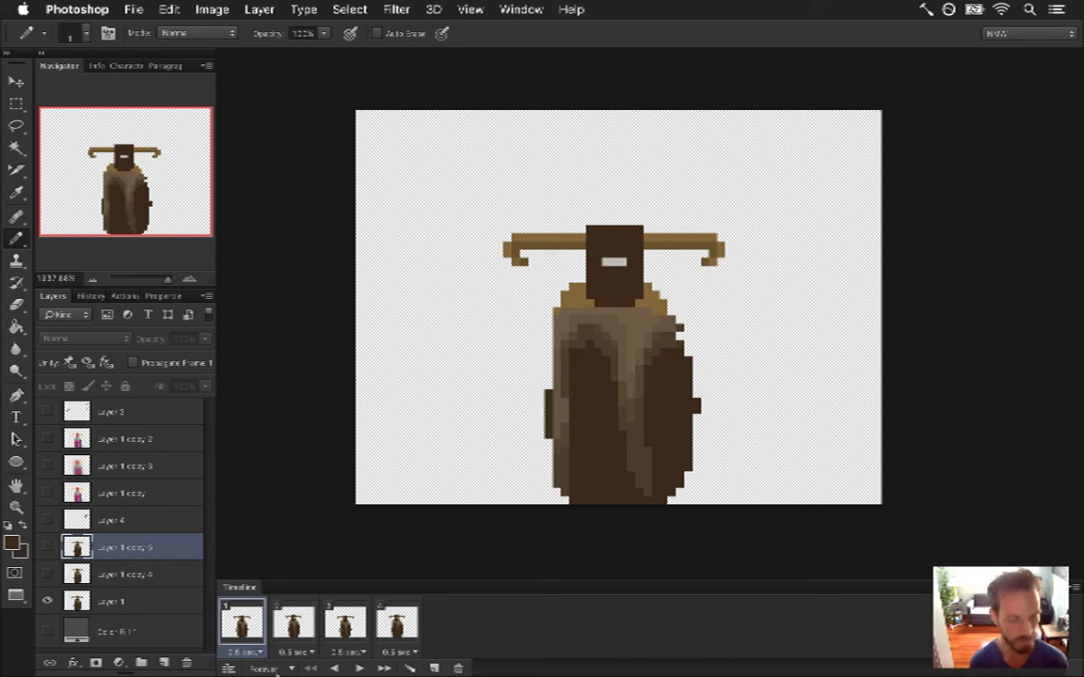
{"action": "left_click", "coordinate": [294, 626]}
{"action": "left_click", "coordinate": [247, 630]}
{"action": "left_click", "coordinate": [283, 629]}
{"action": "left_click", "coordinate": [261, 638]}
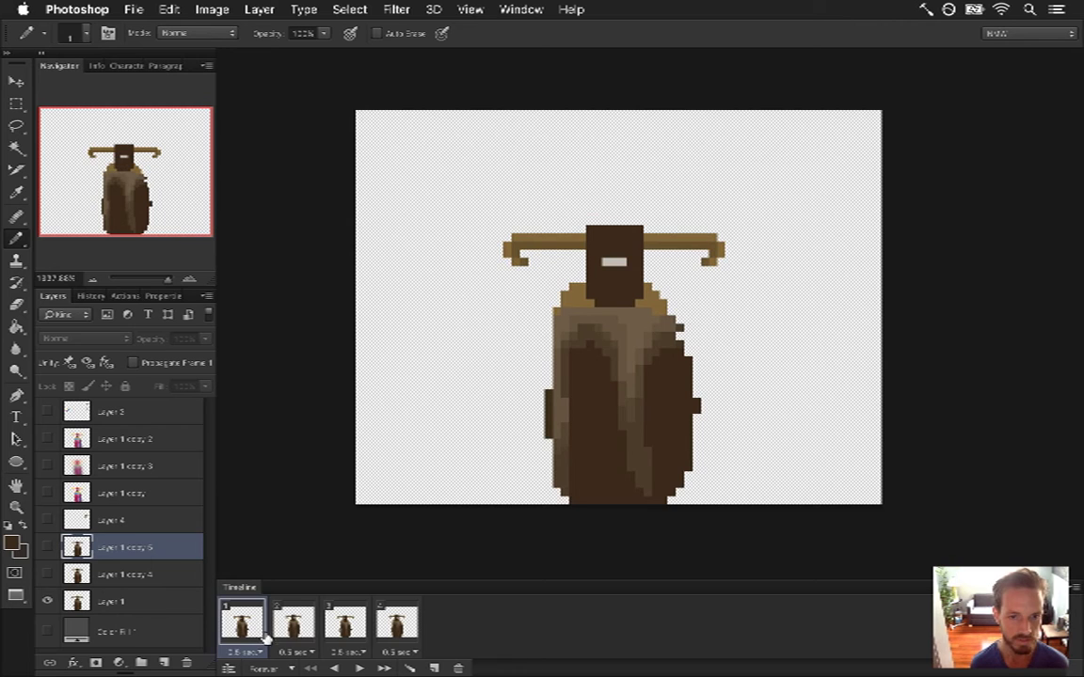
{"action": "left_click", "coordinate": [293, 628]}
{"action": "left_click", "coordinate": [346, 629]}
{"action": "left_click", "coordinate": [397, 630]}
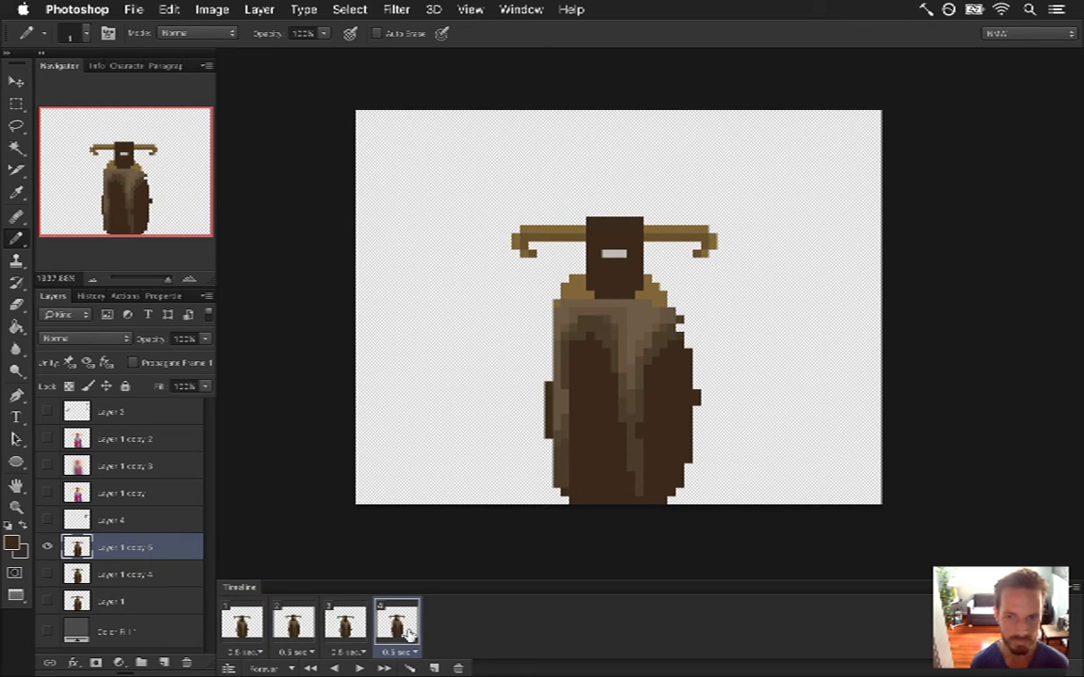
{"action": "left_click", "coordinate": [345, 628]}
{"action": "left_click", "coordinate": [294, 628]}
{"action": "left_click", "coordinate": [345, 628]}
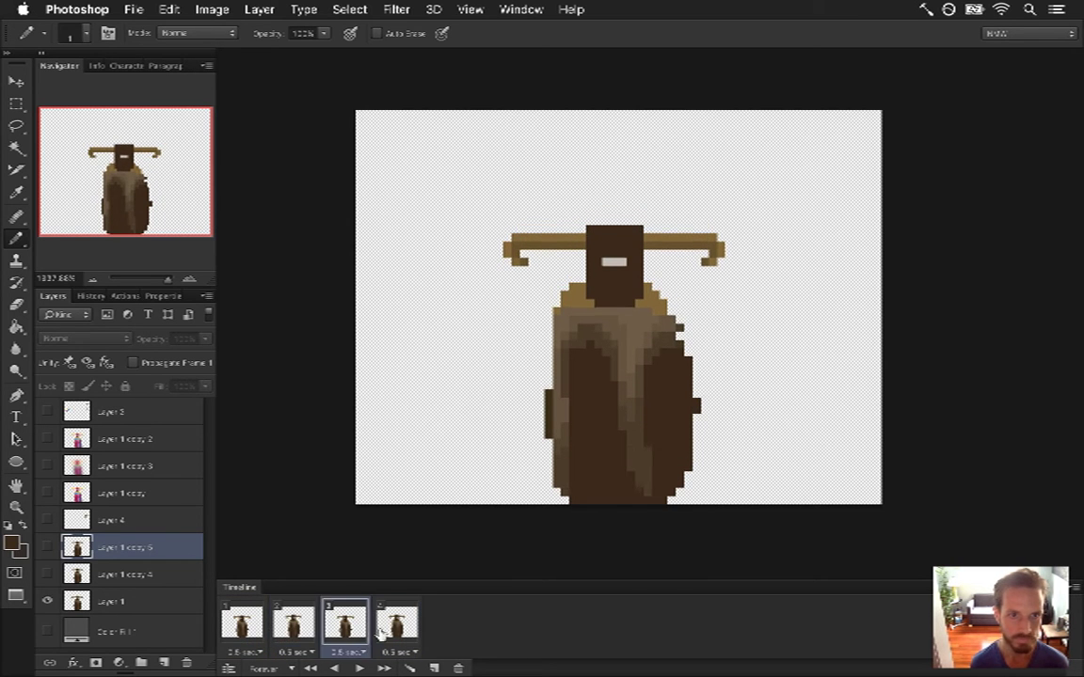
{"action": "left_click", "coordinate": [386, 632]}
{"action": "left_click", "coordinate": [246, 607]}
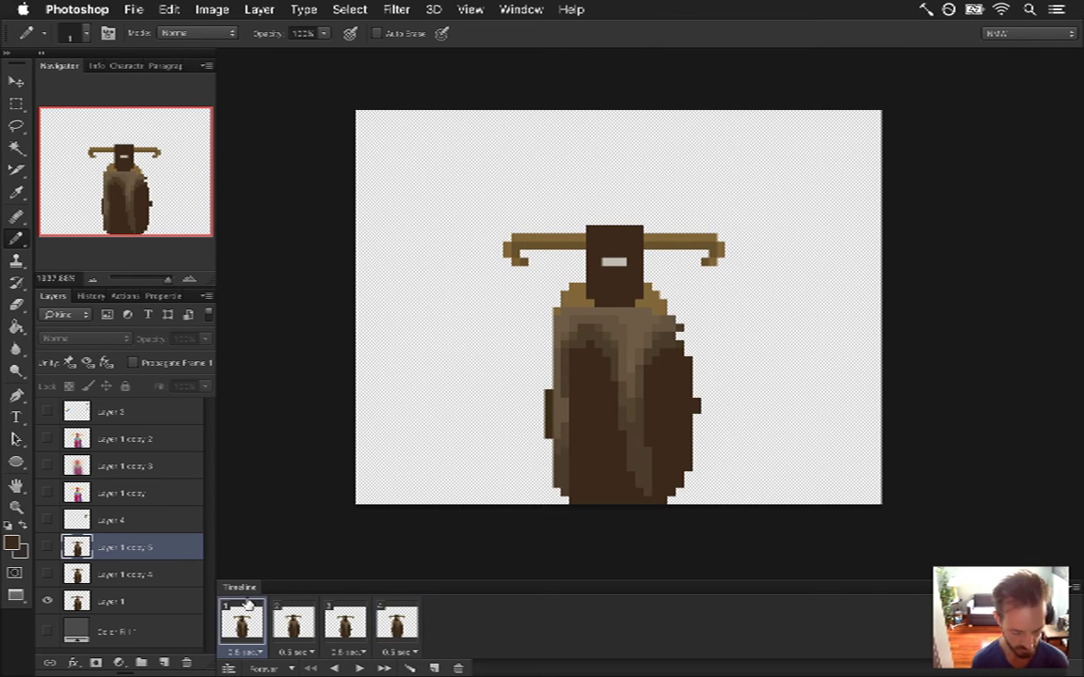
- Render the run animation as the ZeroRunS PNG sequence, replacing old files, then switch to ZeroMirageS.psd
{"action": "key", "text": "super+alt+shift+r"}
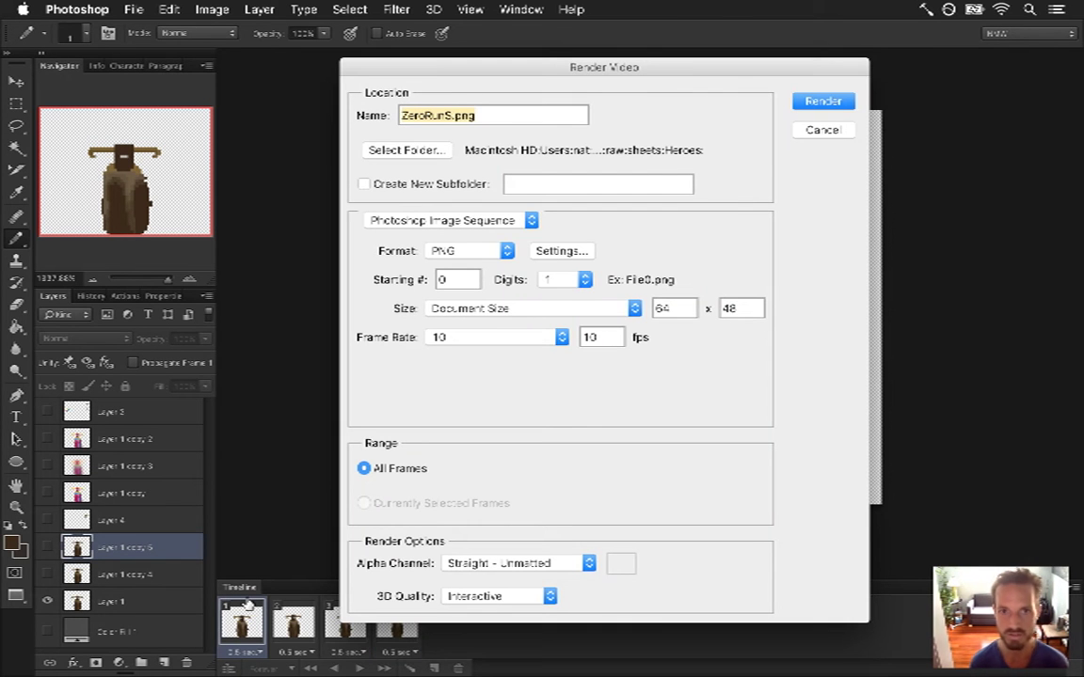
{"action": "key", "text": "Return"}
{"action": "key", "text": "Return"}
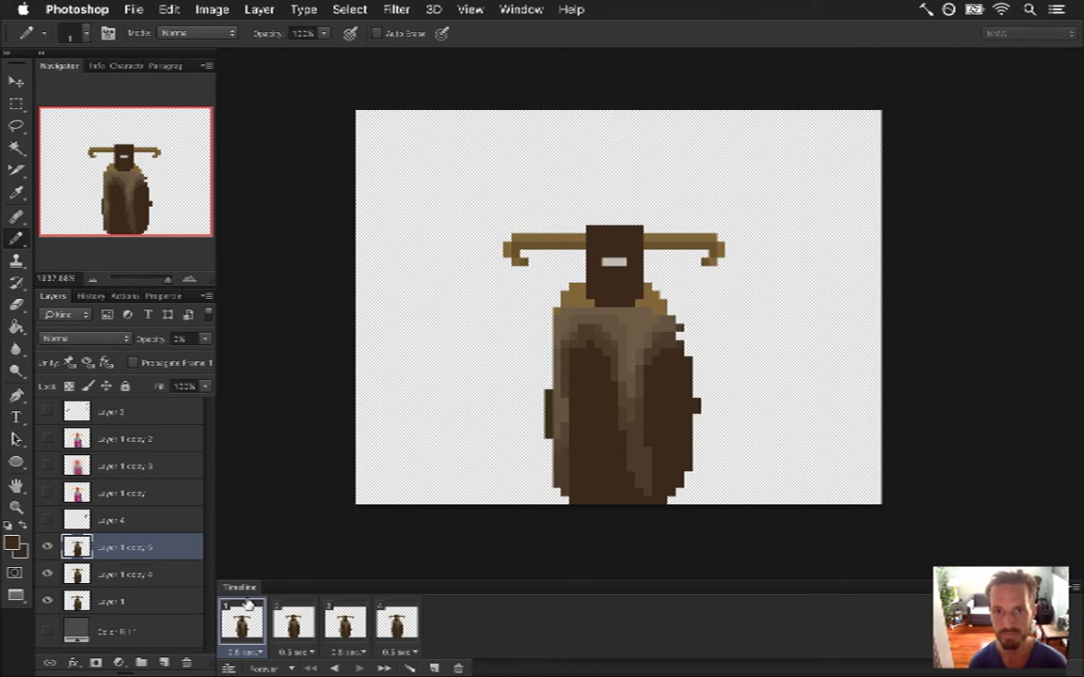
{"action": "left_click", "coordinate": [521, 10]}
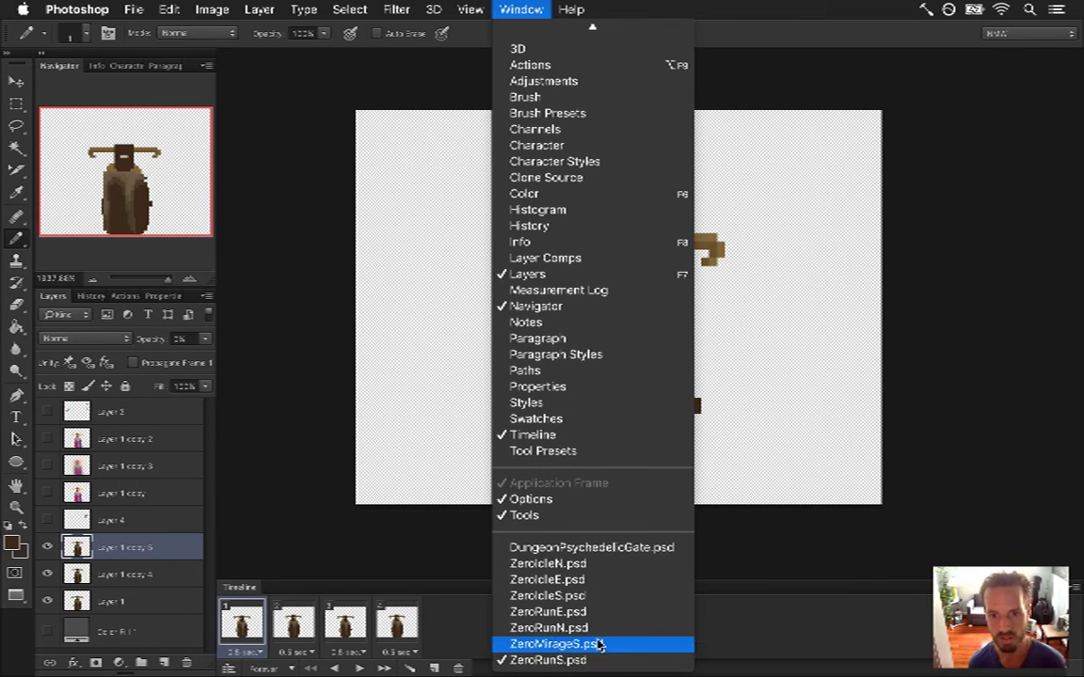
{"action": "left_click", "coordinate": [598, 644]}
- Delete every layer except Layer 1 and Color Fill 1
{"action": "key", "text": "m"}
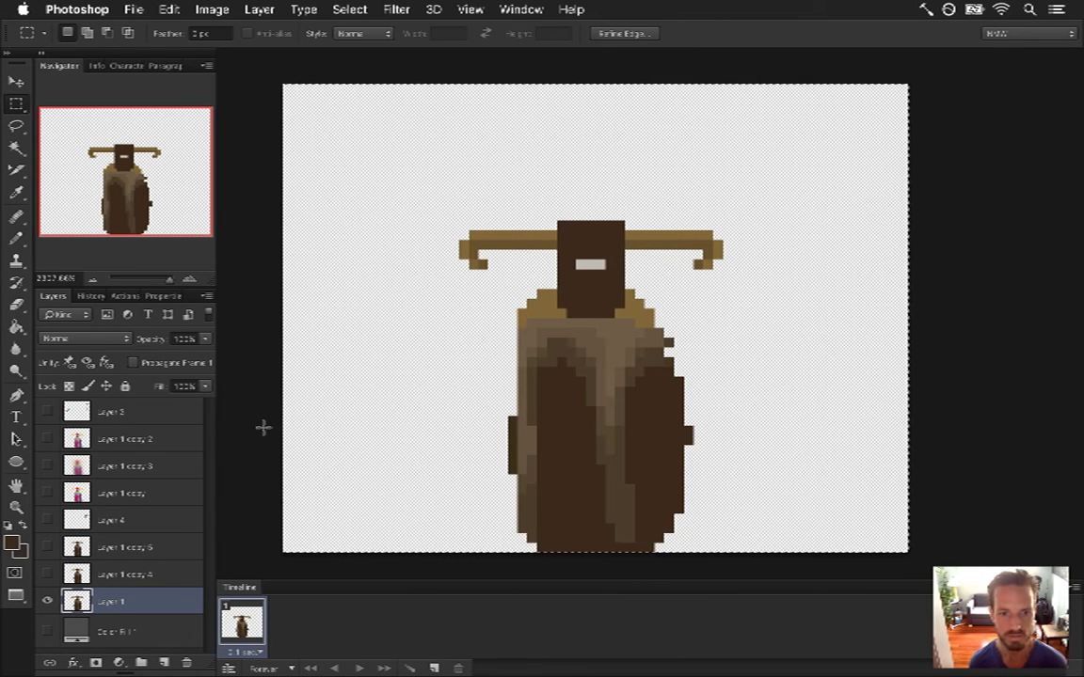
{"action": "left_click", "coordinate": [123, 412]}
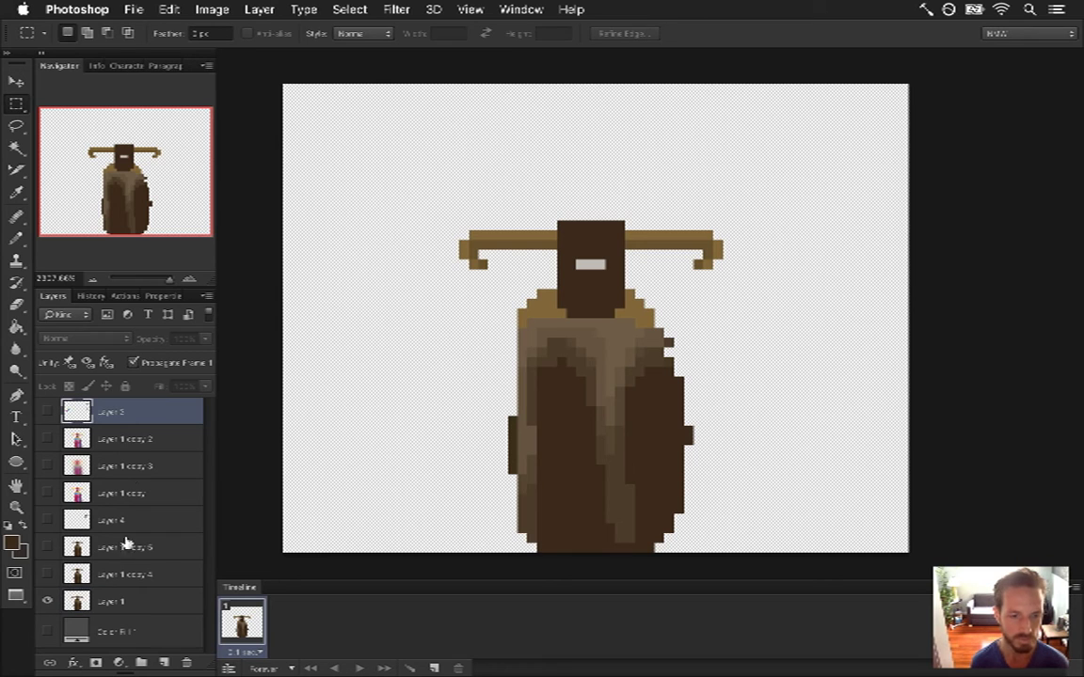
{"action": "left_click", "coordinate": [189, 664]}
{"action": "left_click", "coordinate": [188, 664]}
{"action": "left_click", "coordinate": [188, 664]}
{"action": "left_click", "coordinate": [188, 664]}
{"action": "left_click", "coordinate": [188, 664]}
{"action": "left_click", "coordinate": [188, 664]}
{"action": "left_click", "coordinate": [188, 664]}
{"action": "left_click", "coordinate": [118, 444]}
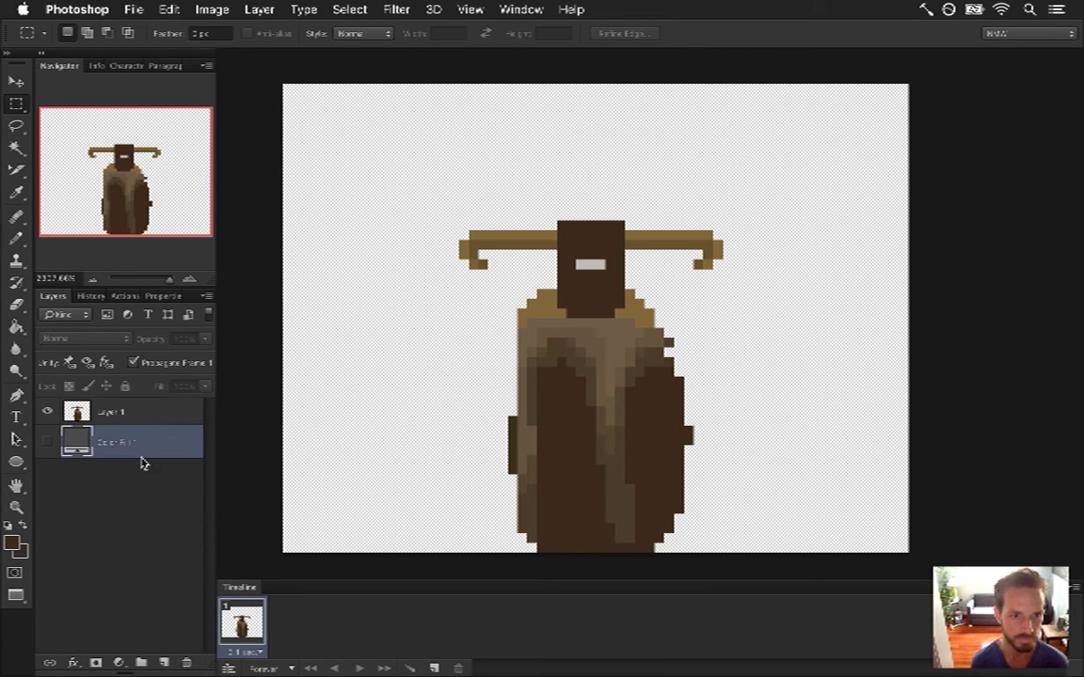
- Make Color Fill 1 visible and lighten its colour to grey 676767
{"action": "left_click", "coordinate": [47, 441]}
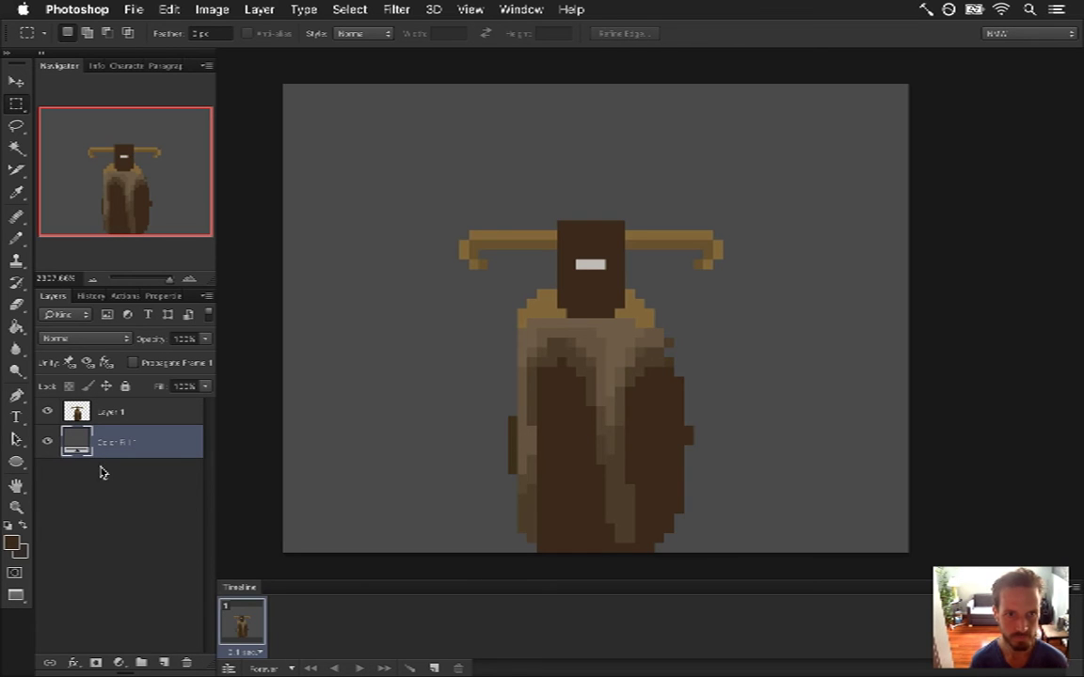
{"action": "double_click", "coordinate": [77, 440]}
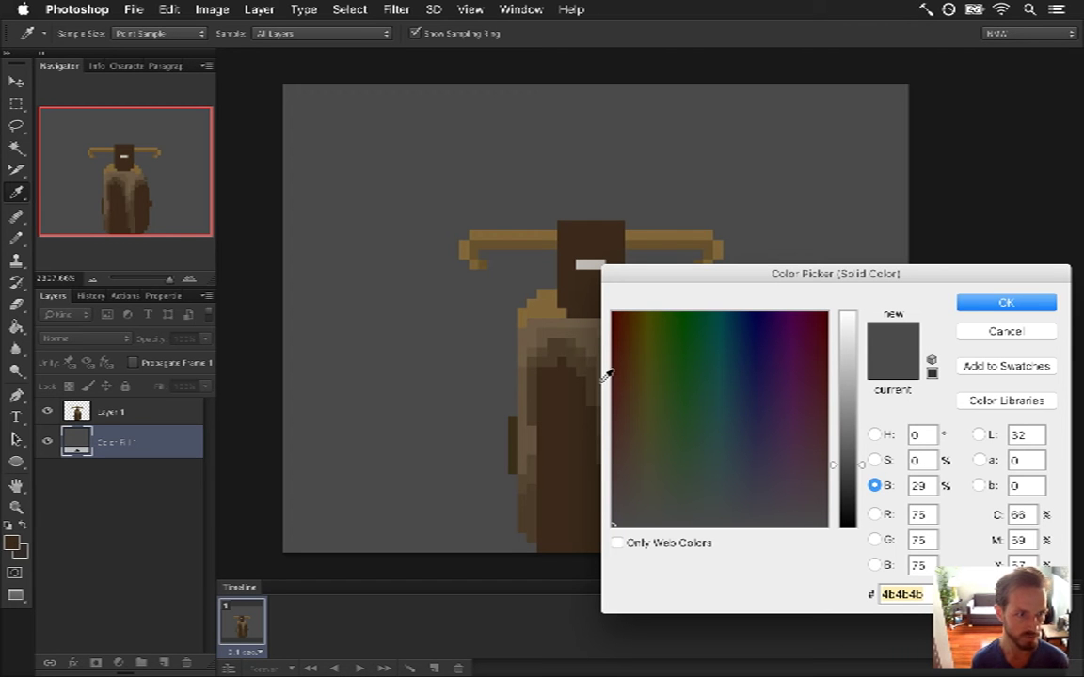
{"action": "left_click_drag", "start_coordinate": [774, 276], "coordinate": [805, 244]}
{"action": "left_click_drag", "start_coordinate": [889, 431], "coordinate": [890, 410]}
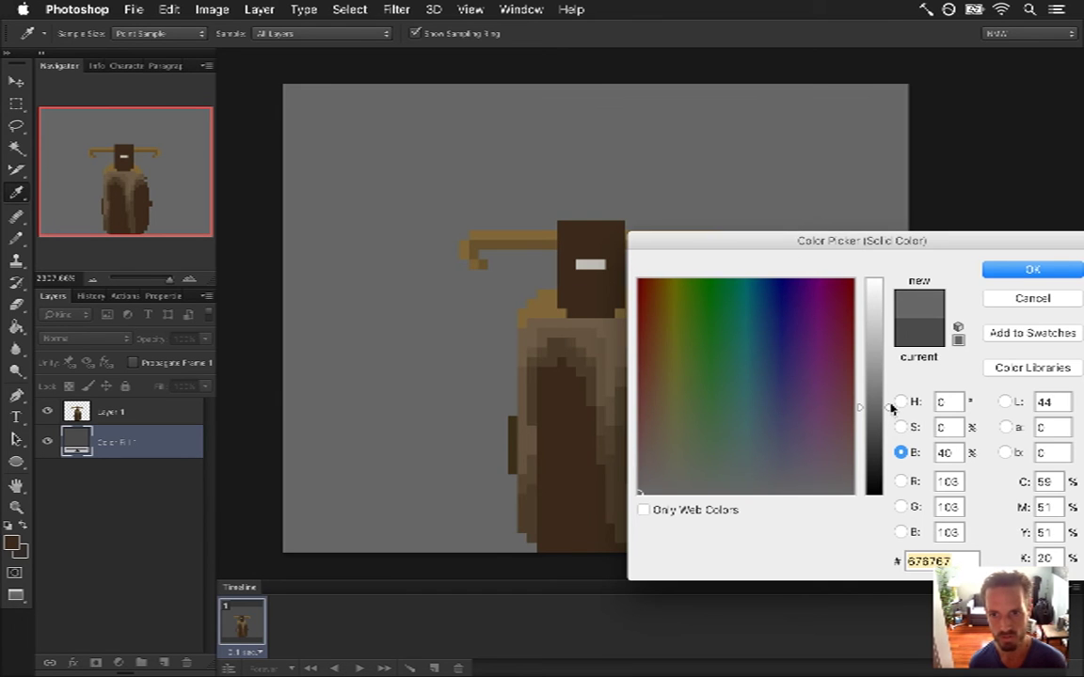
{"action": "left_click", "coordinate": [994, 269]}
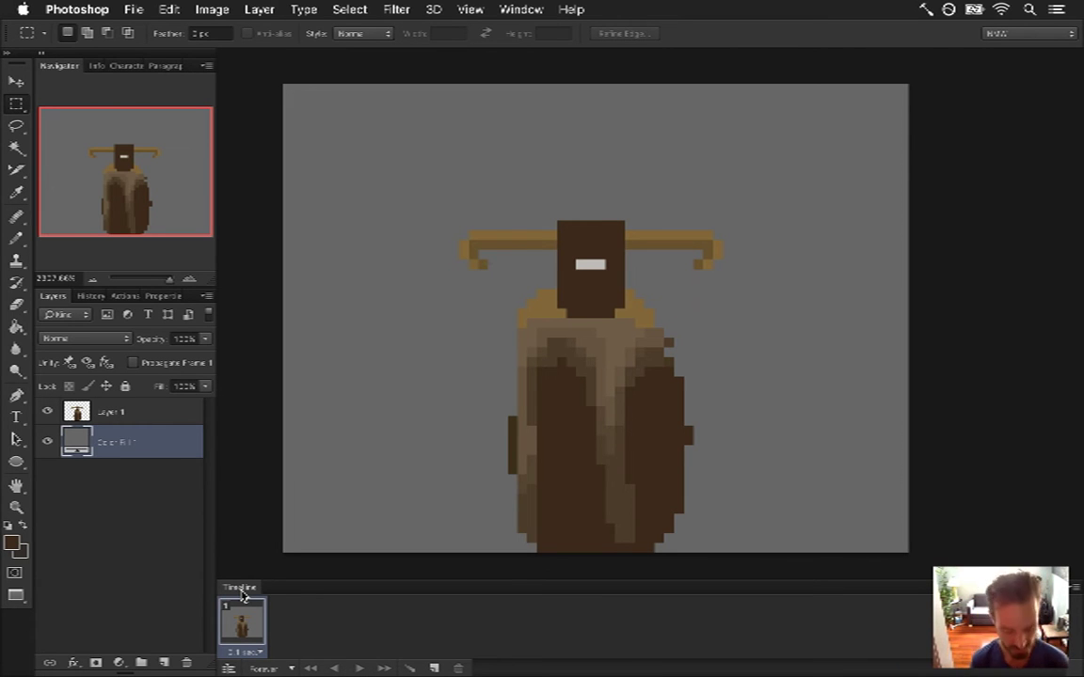
- Lighten the Color Fill 1 background further to grey 787878
{"action": "left_click", "coordinate": [149, 419]}
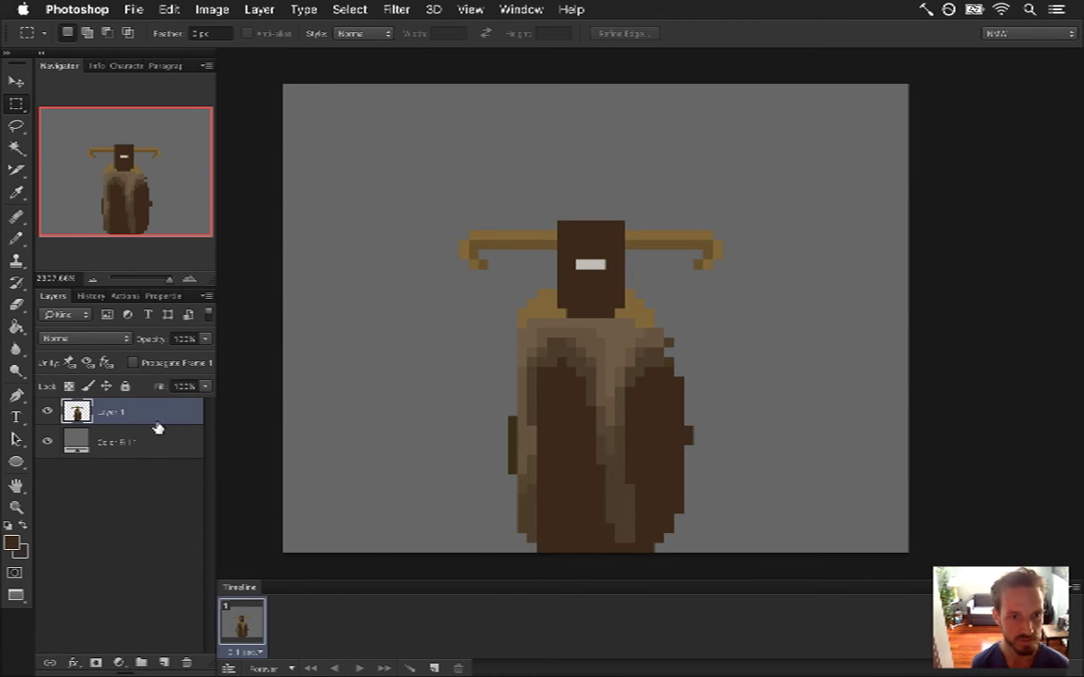
{"action": "left_click", "coordinate": [149, 442]}
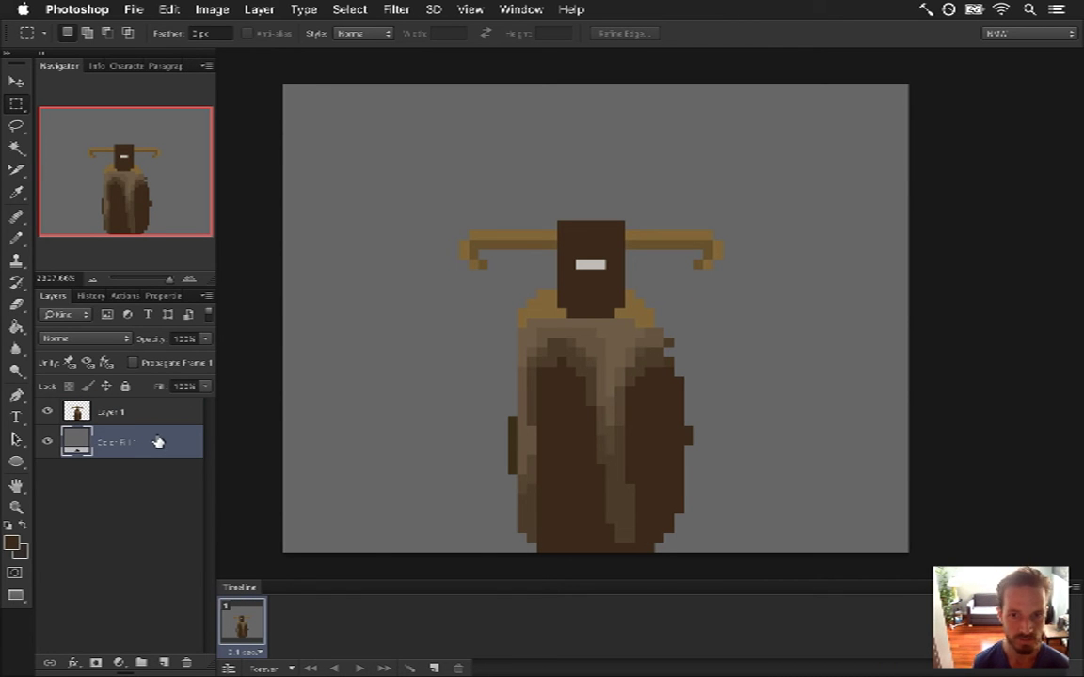
{"action": "double_click", "coordinate": [67, 442]}
{"action": "left_click_drag", "start_coordinate": [860, 414], "coordinate": [859, 393]}
{"action": "left_click", "coordinate": [1001, 271]}
{"action": "key", "text": "m"}
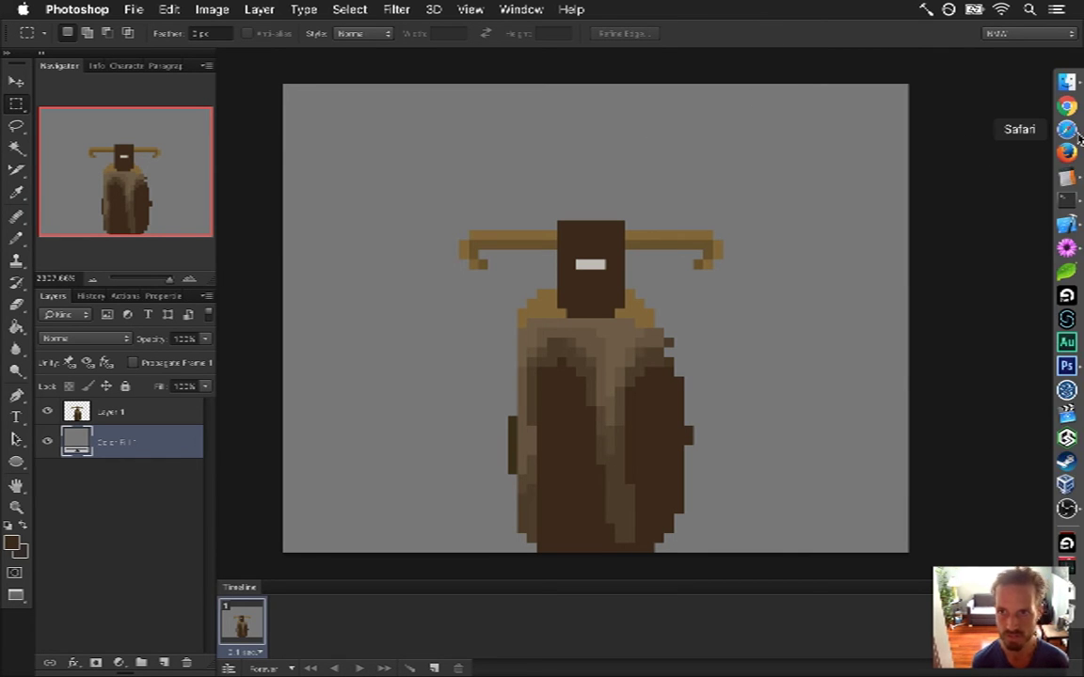
- Bring Safari to the front and open a new blank window with Cmd+N
{"action": "left_click", "coordinate": [1064, 132]}
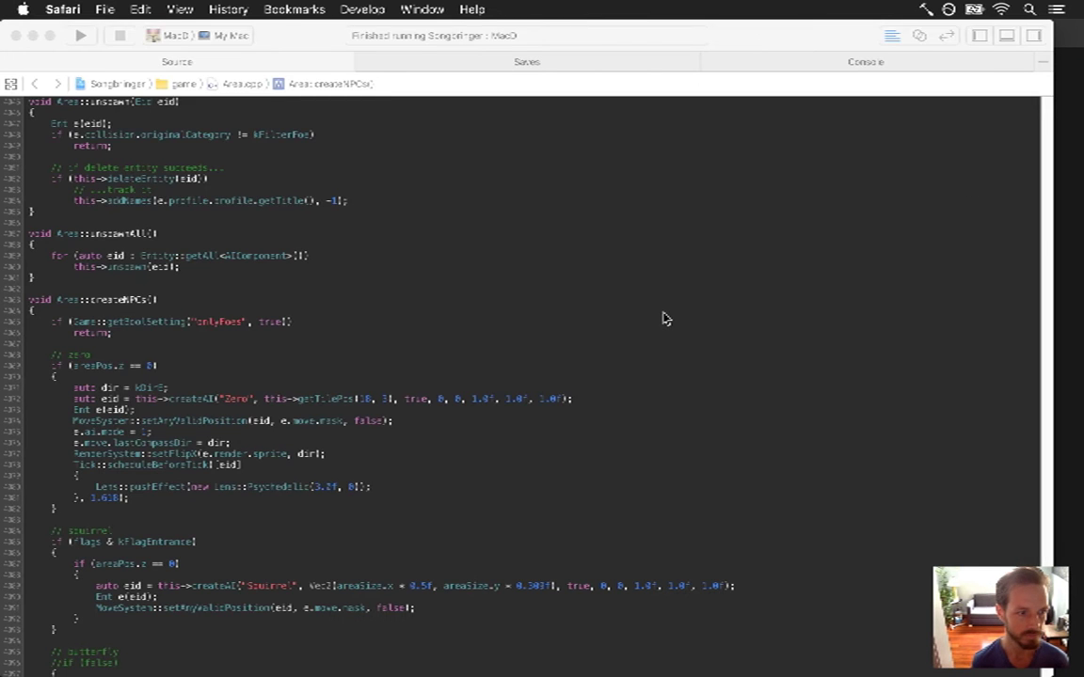
{"action": "key", "text": "super+n"}
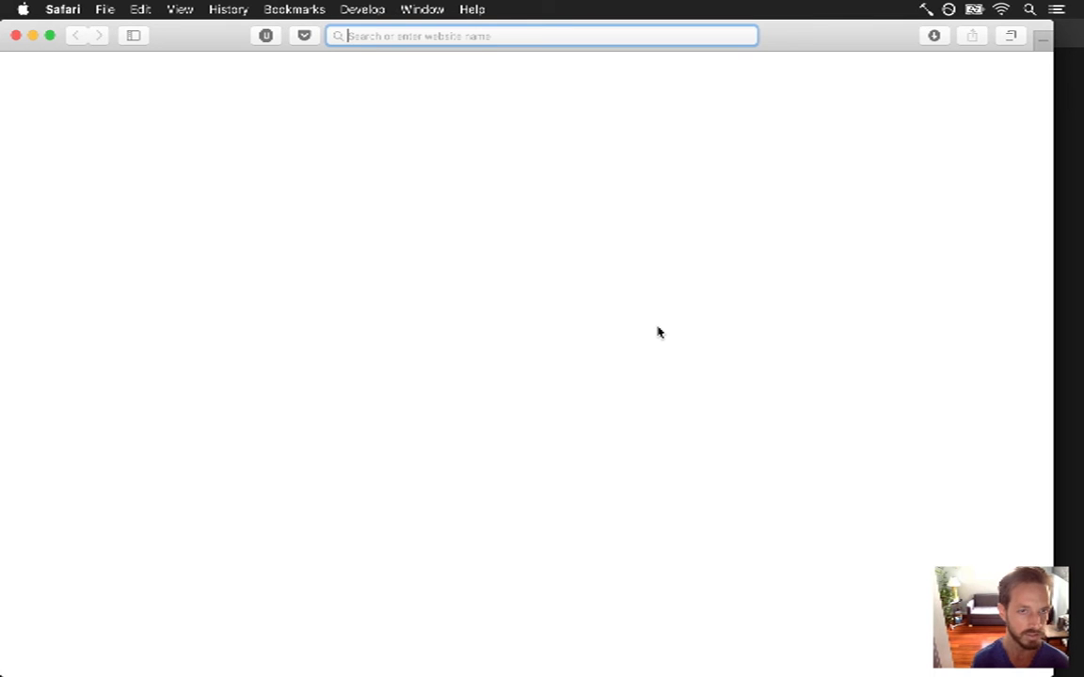
- Search for 'dust game' and open the D.U.S.T. on Steam result
{"action": "type", "text": "dust game"}
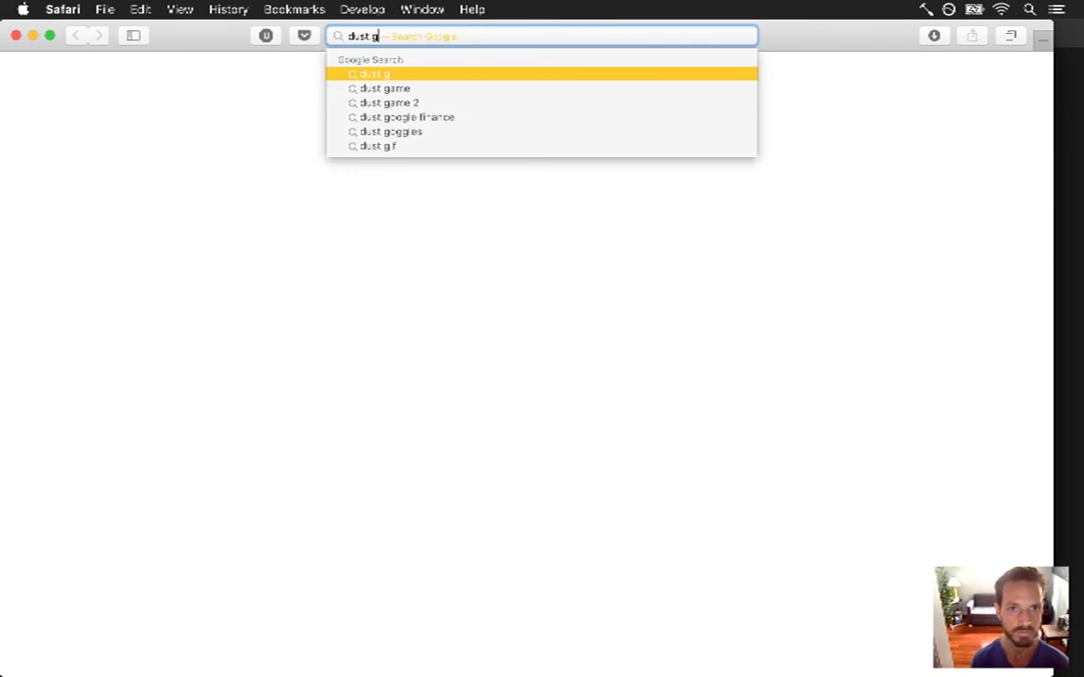
{"action": "key", "text": "Return"}
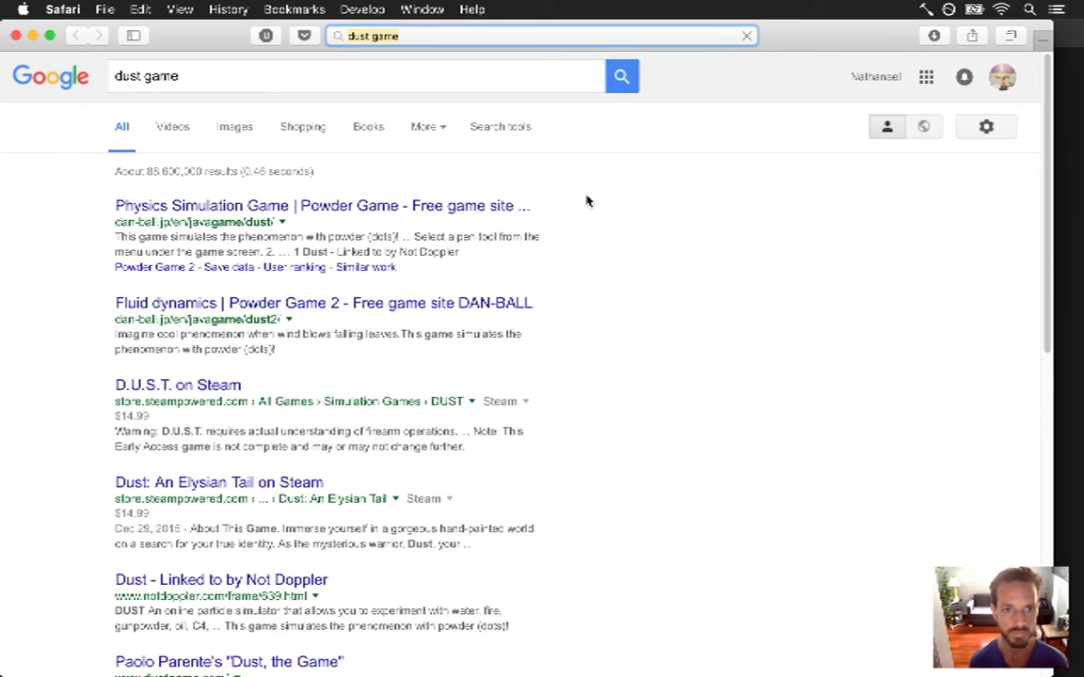
{"action": "left_click", "coordinate": [210, 386]}
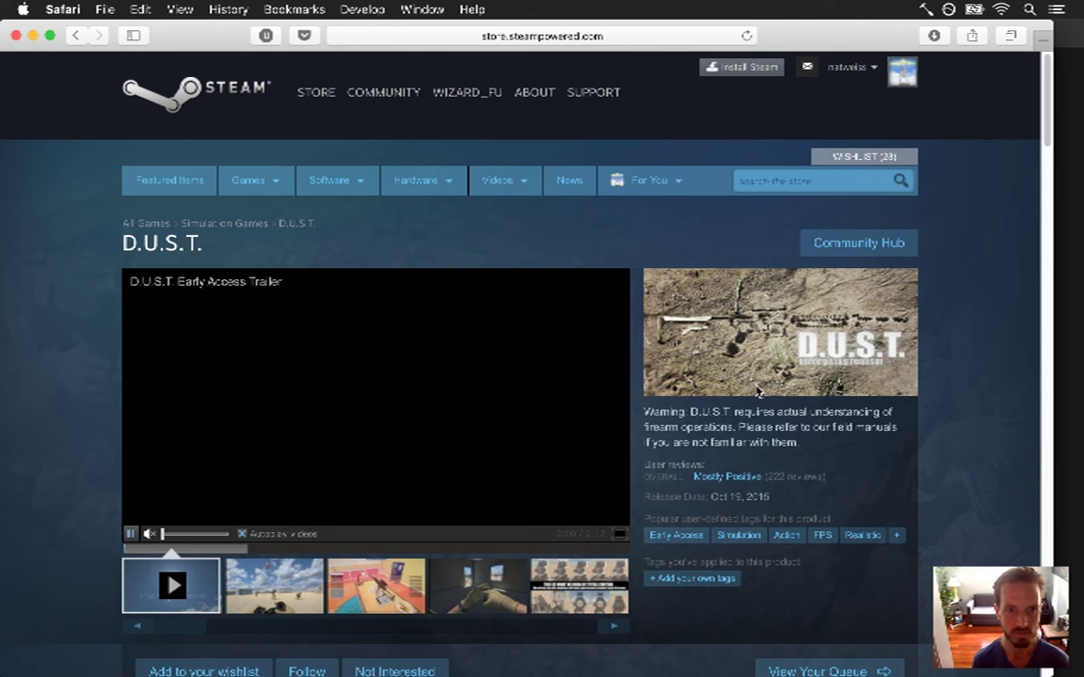
- Open the Dust: An Elysian Tail Steam page and view screenshots two through five
{"action": "left_click", "coordinate": [75, 35]}
{"action": "left_click", "coordinate": [184, 481]}
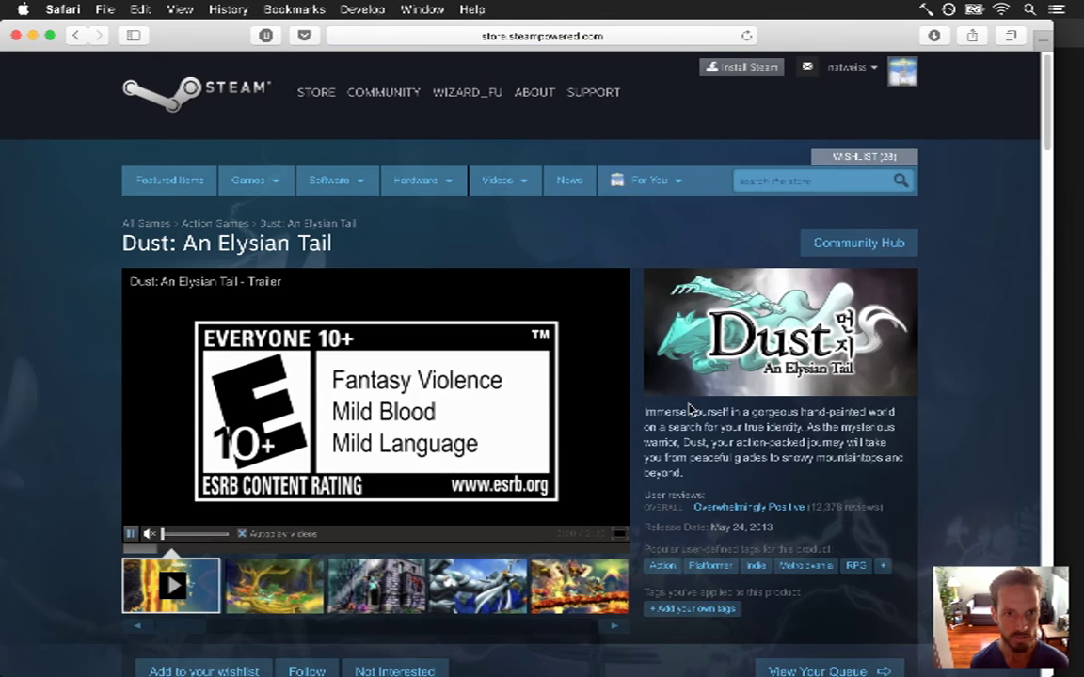
{"action": "left_click", "coordinate": [273, 585]}
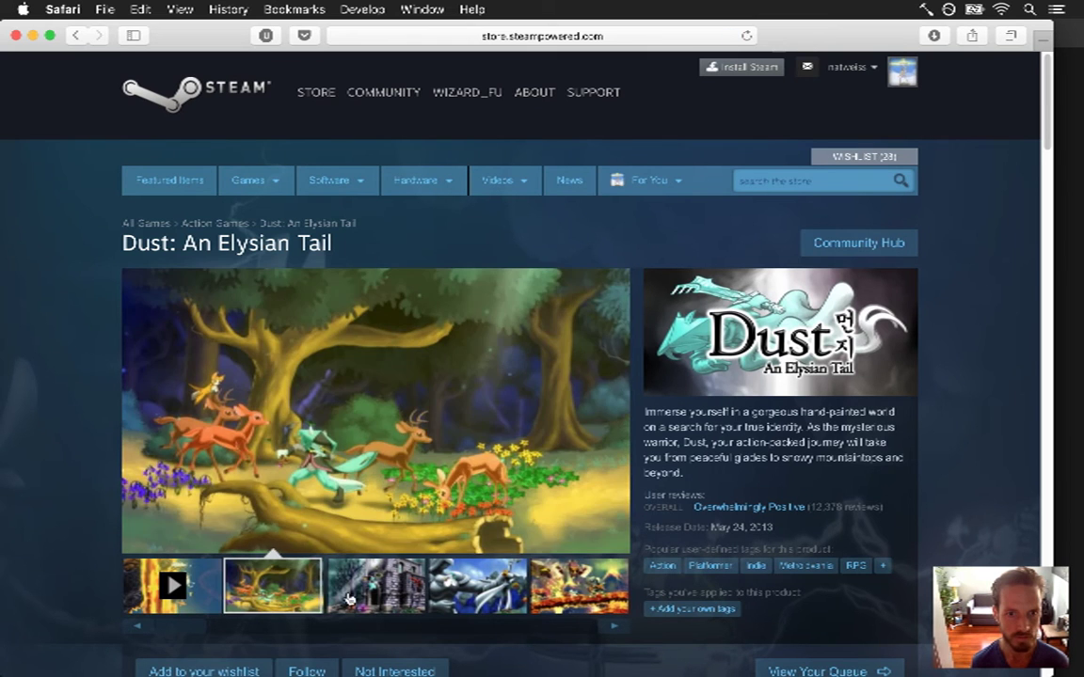
{"action": "left_click", "coordinate": [375, 585]}
{"action": "left_click", "coordinate": [440, 601]}
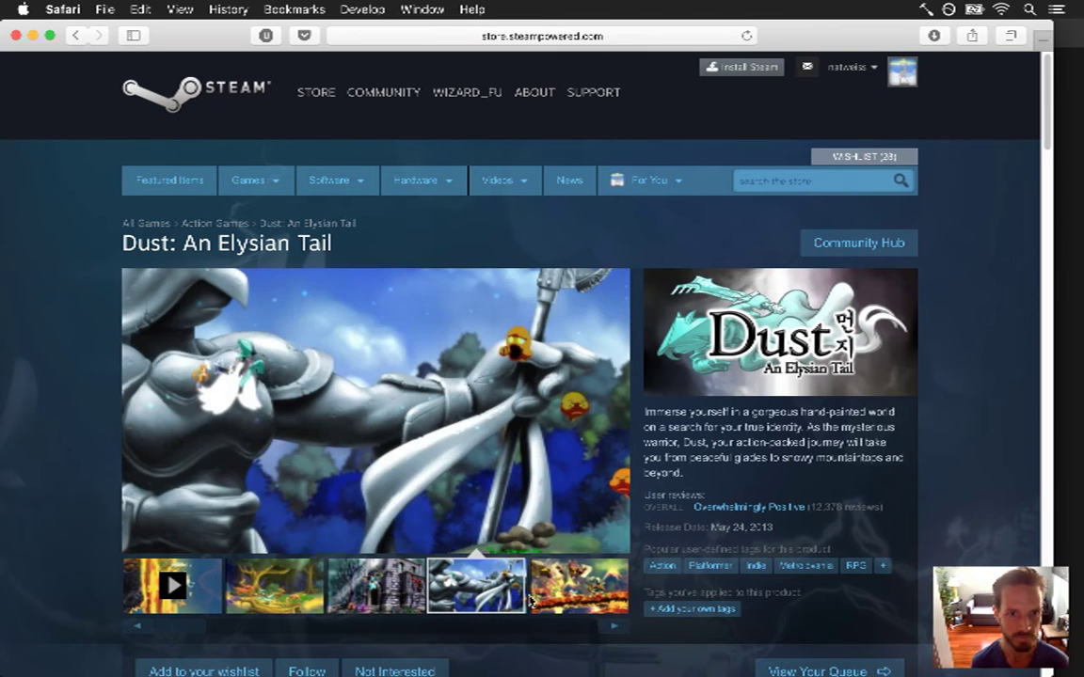
{"action": "left_click", "coordinate": [533, 608]}
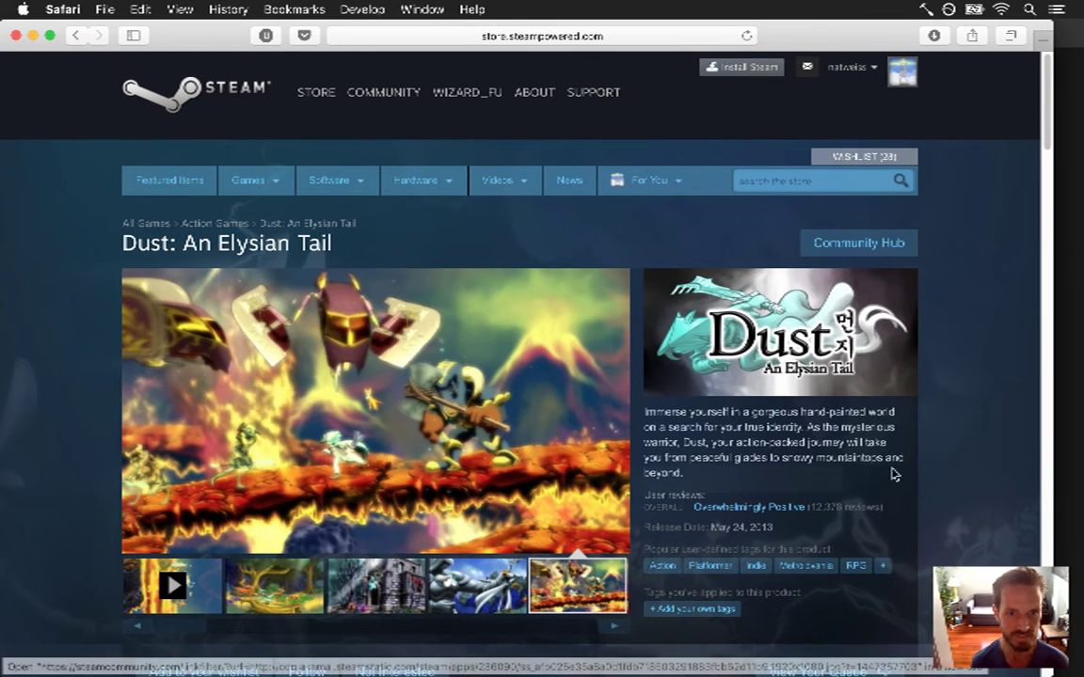
{"action": "left_click_drag", "start_coordinate": [1049, 127], "coordinate": [618, 192]}
- Reopen the Dust: An Elysian Tail store page from the results, then switch back to Photoshop
{"action": "left_click", "coordinate": [75, 36]}
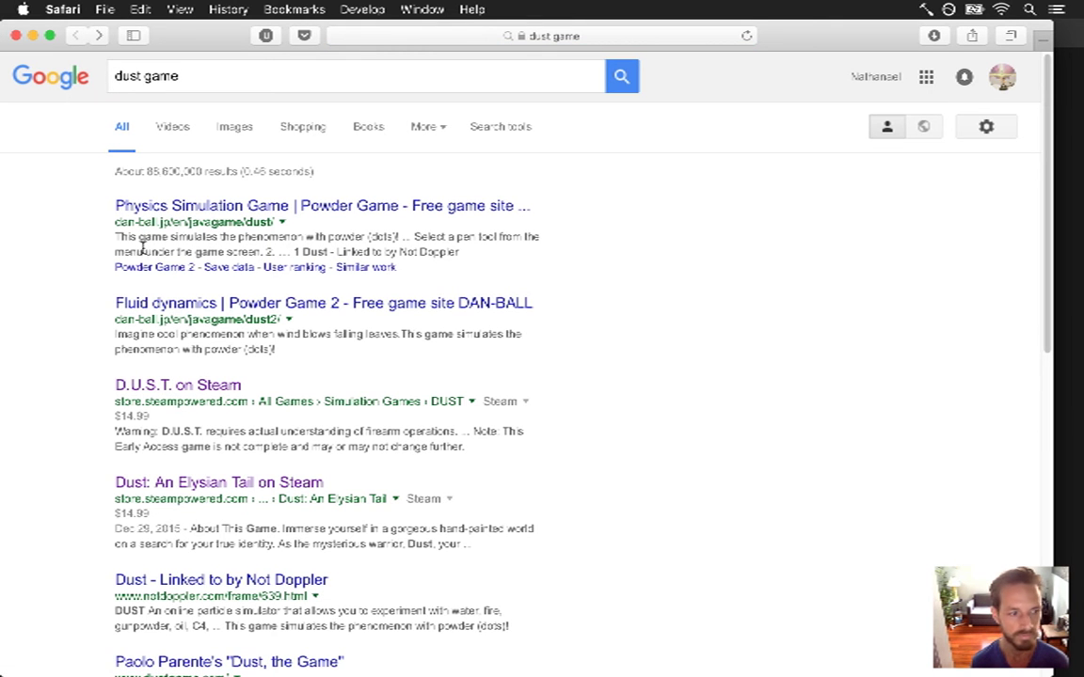
{"action": "left_click", "coordinate": [207, 481]}
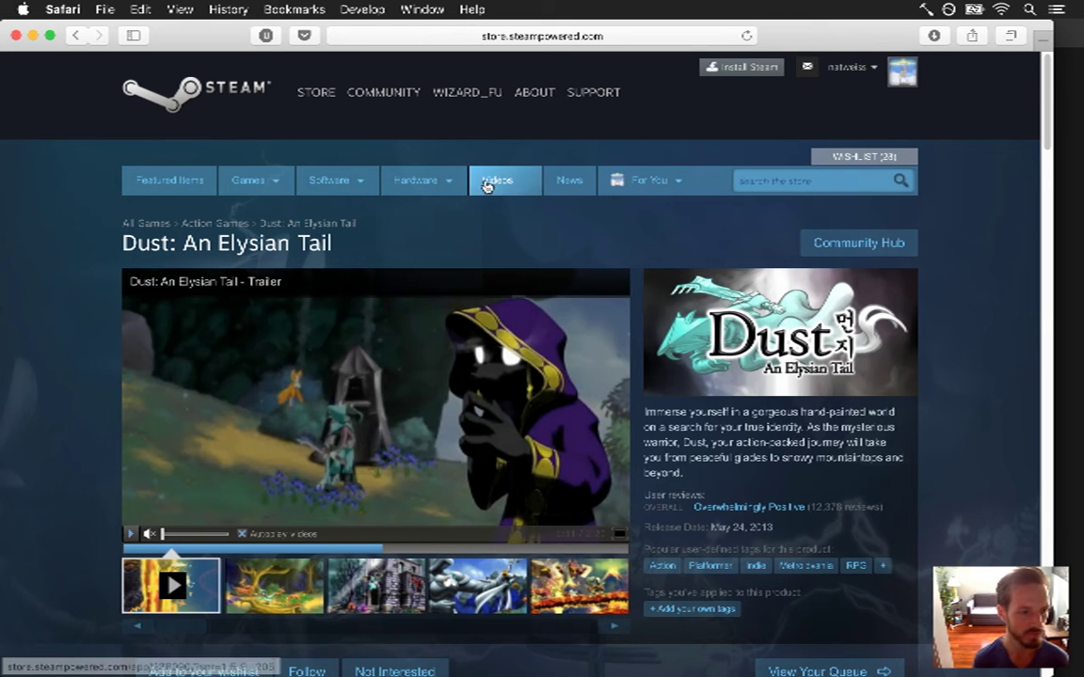
{"action": "mouse_move", "coordinate": [499, 183]}
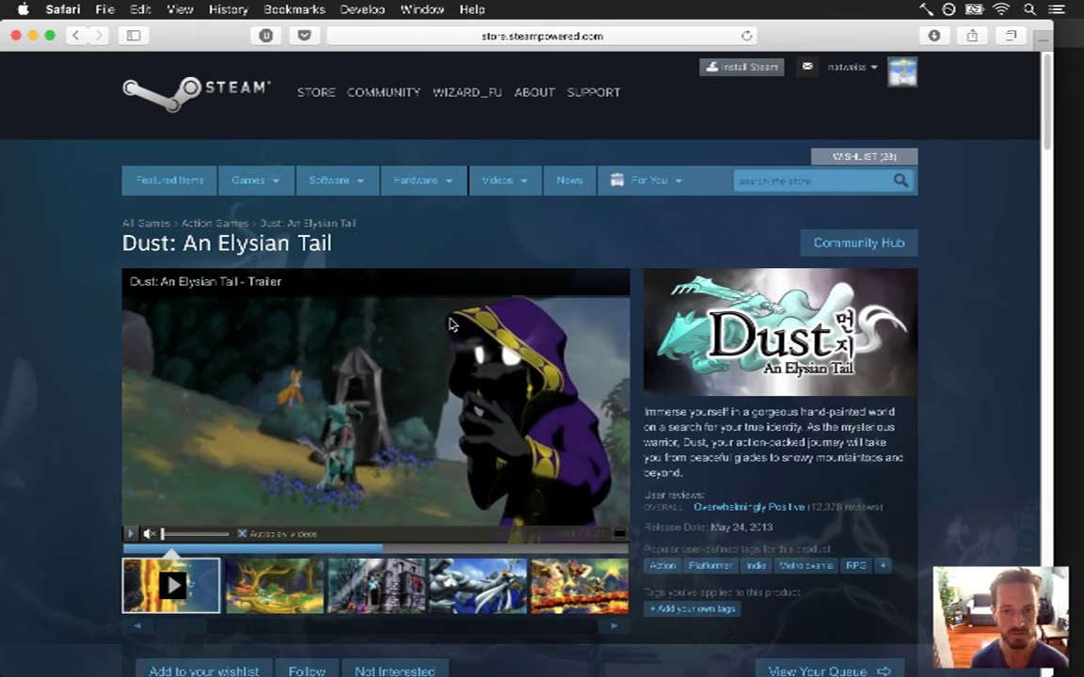
{"action": "key", "text": "super+Tab"}
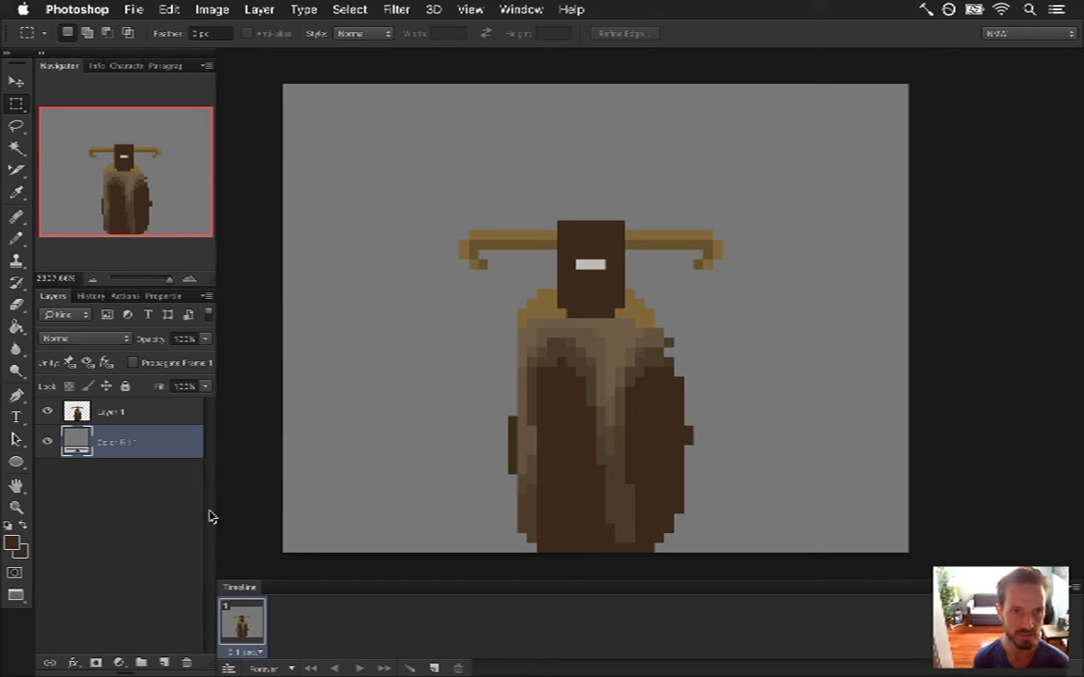
- Select Layer 1, return to Safari, open a new window, type 'st', and close the extra window
{"action": "left_click", "coordinate": [150, 412]}
{"action": "mouse_move", "coordinate": [1080, 151]}
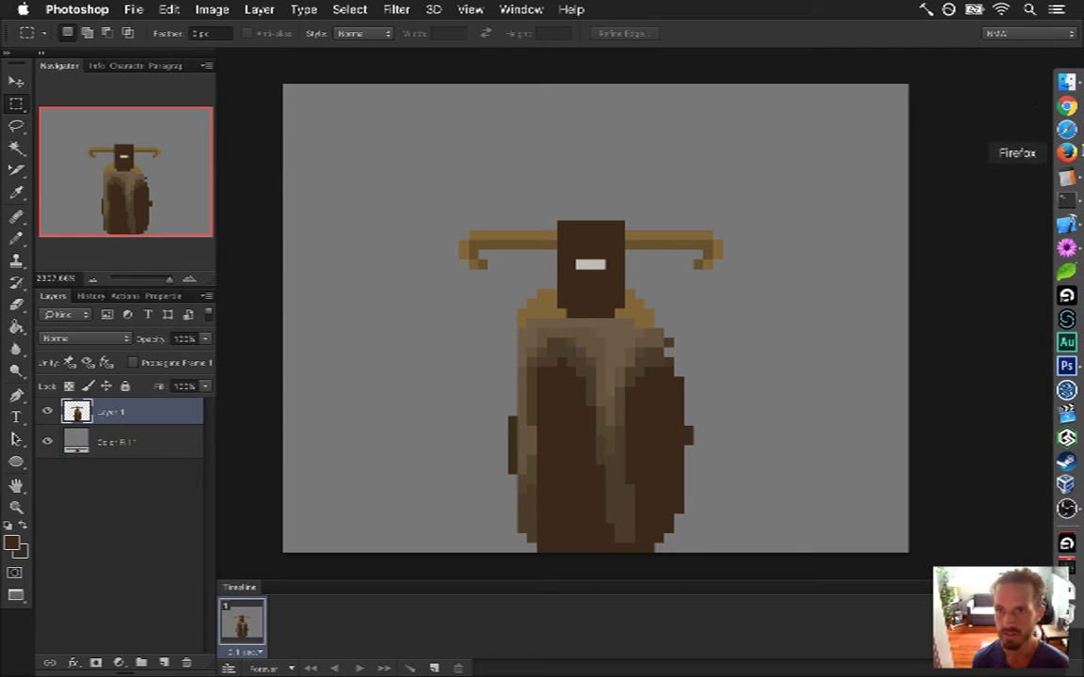
{"action": "left_click", "coordinate": [1066, 129]}
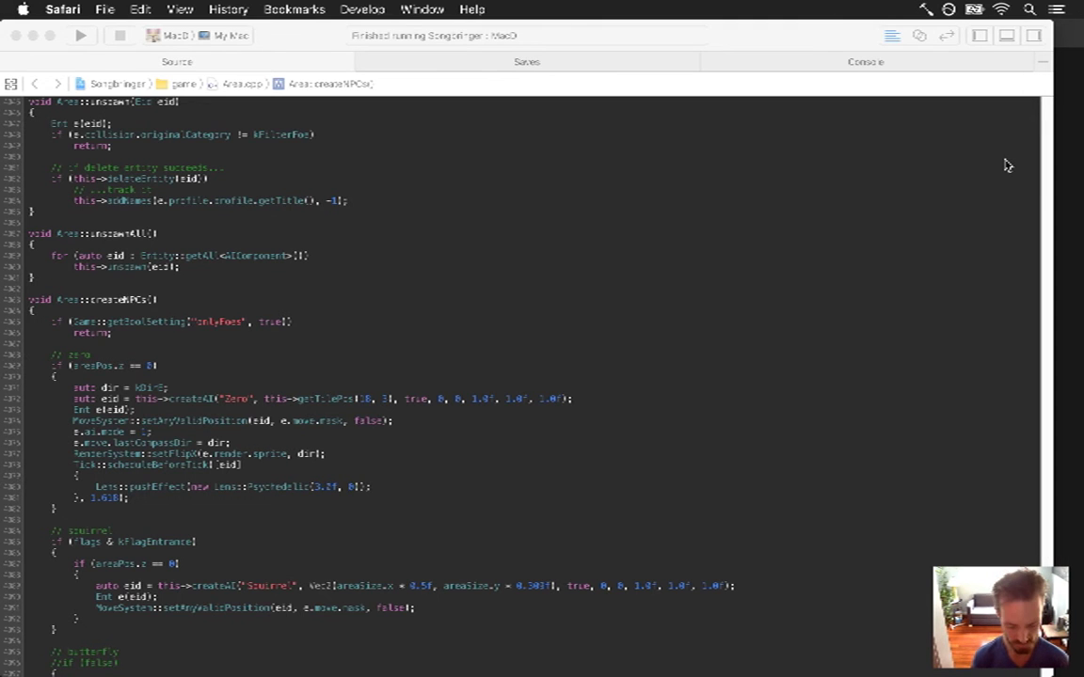
{"action": "key", "text": "super+n"}
{"action": "type", "text": "stackoverflow.com"}
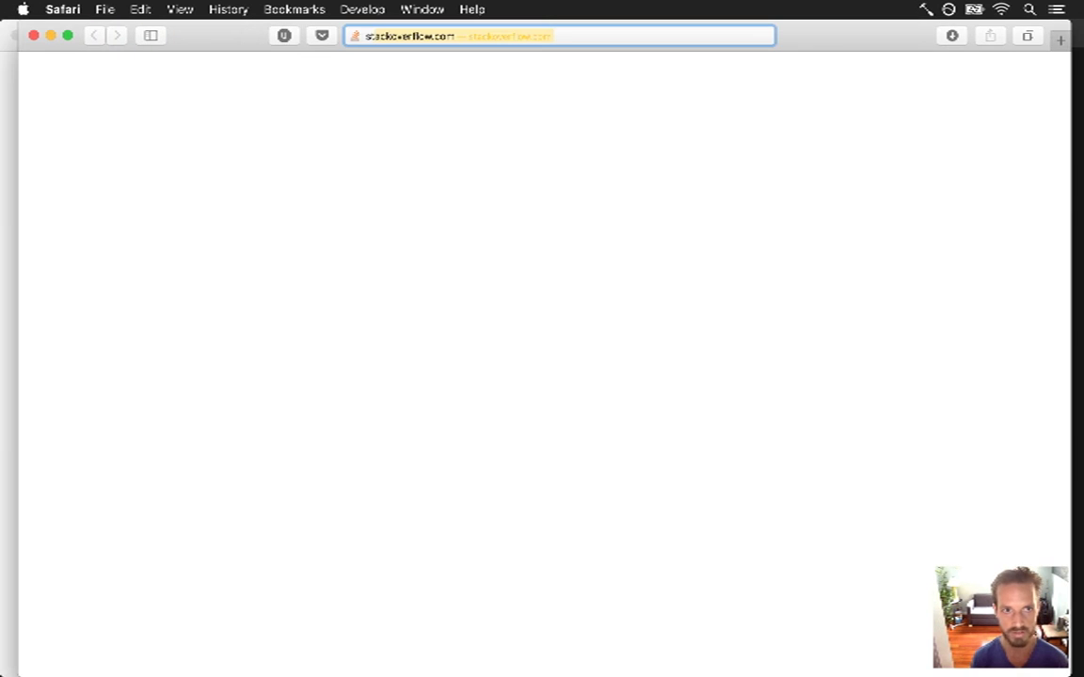
{"action": "key", "text": "super+w"}
- Load steamspy.com and look through the Hyper Light Drifter stats page
{"action": "type", "text": "steamspy"}
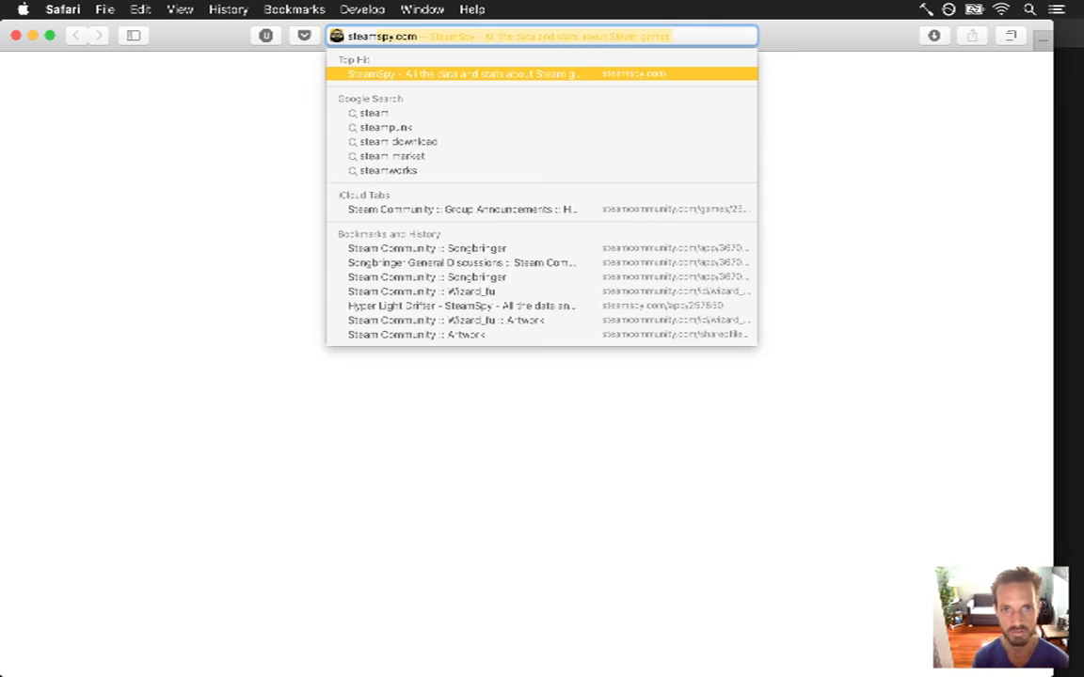
{"action": "key", "text": "Return"}
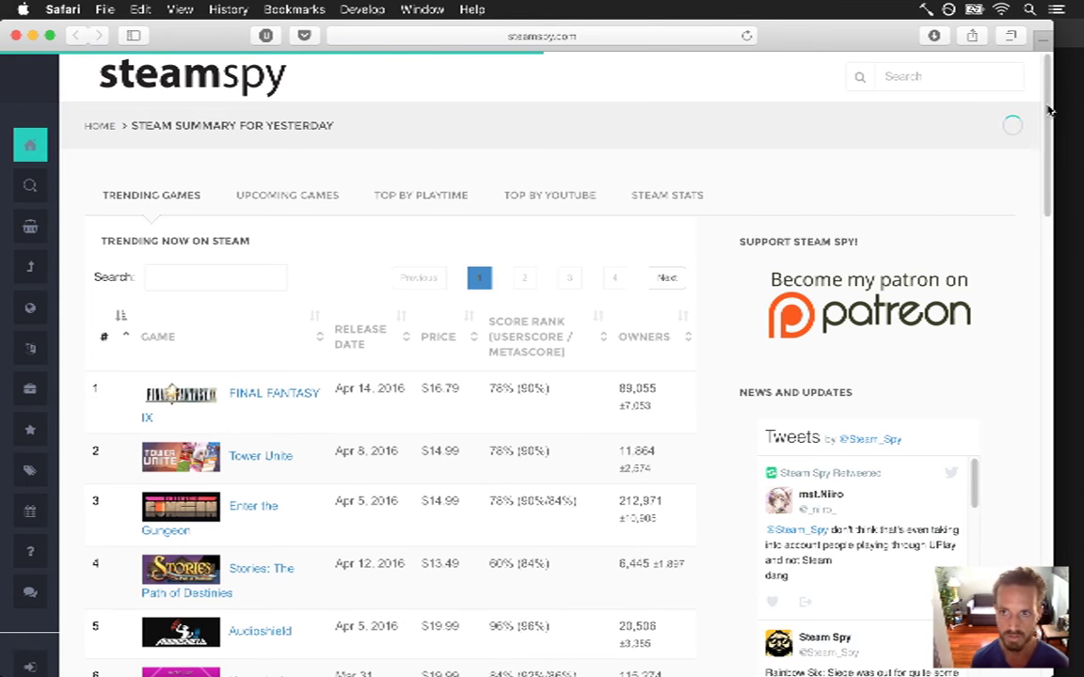
{"action": "left_click_drag", "start_coordinate": [1047, 116], "coordinate": [1047, 192]}
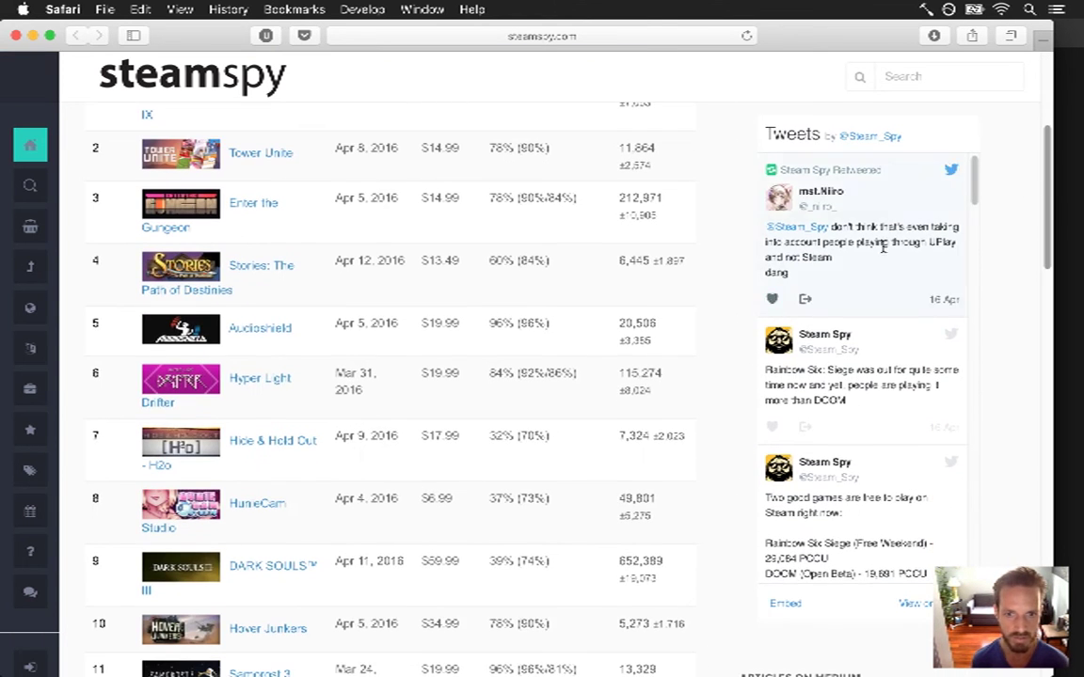
{"action": "left_click", "coordinate": [260, 380]}
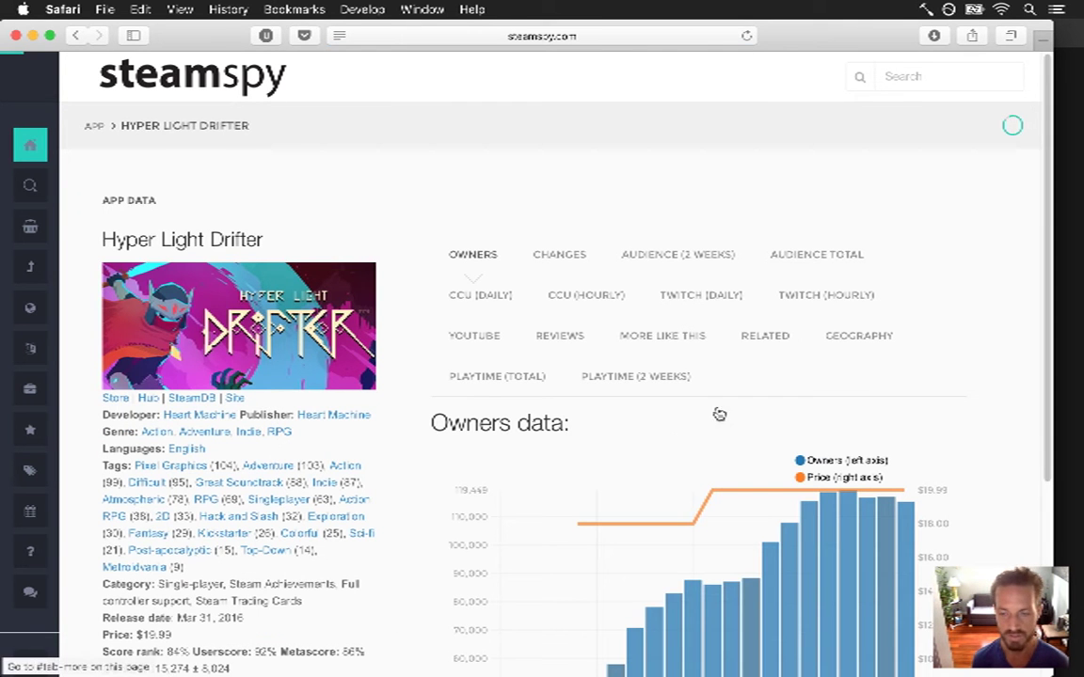
{"action": "left_click_drag", "start_coordinate": [1048, 322], "coordinate": [1044, 425]}
{"action": "scroll", "coordinate": [1044, 426], "scroll_direction": "down", "scroll_amount": 2}
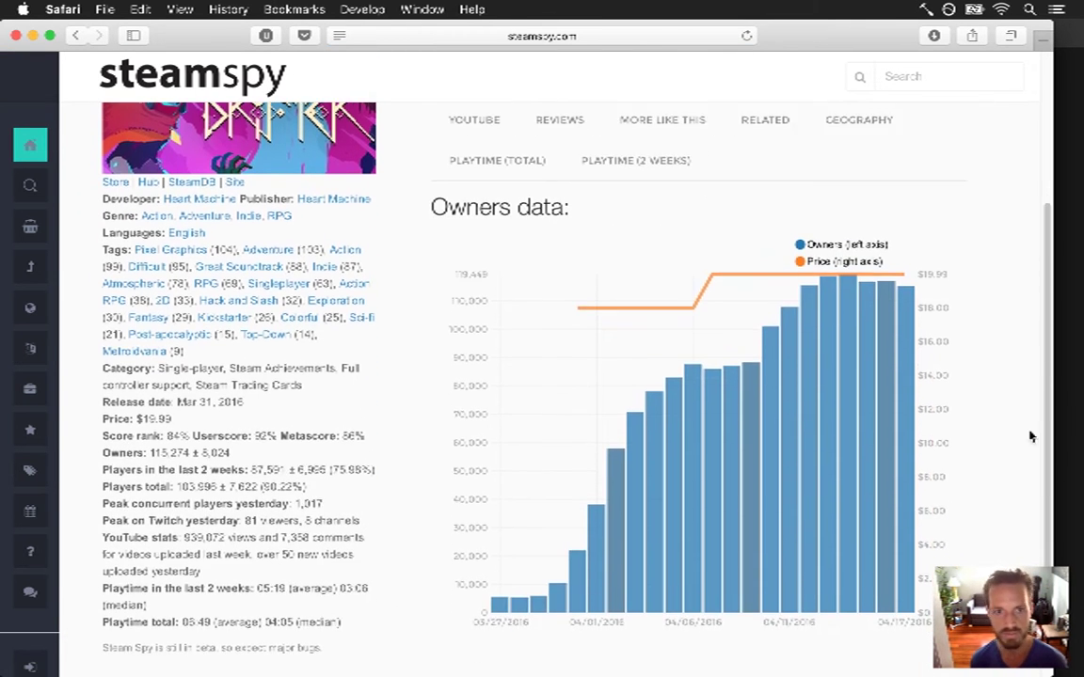
{"action": "mouse_move", "coordinate": [851, 274]}
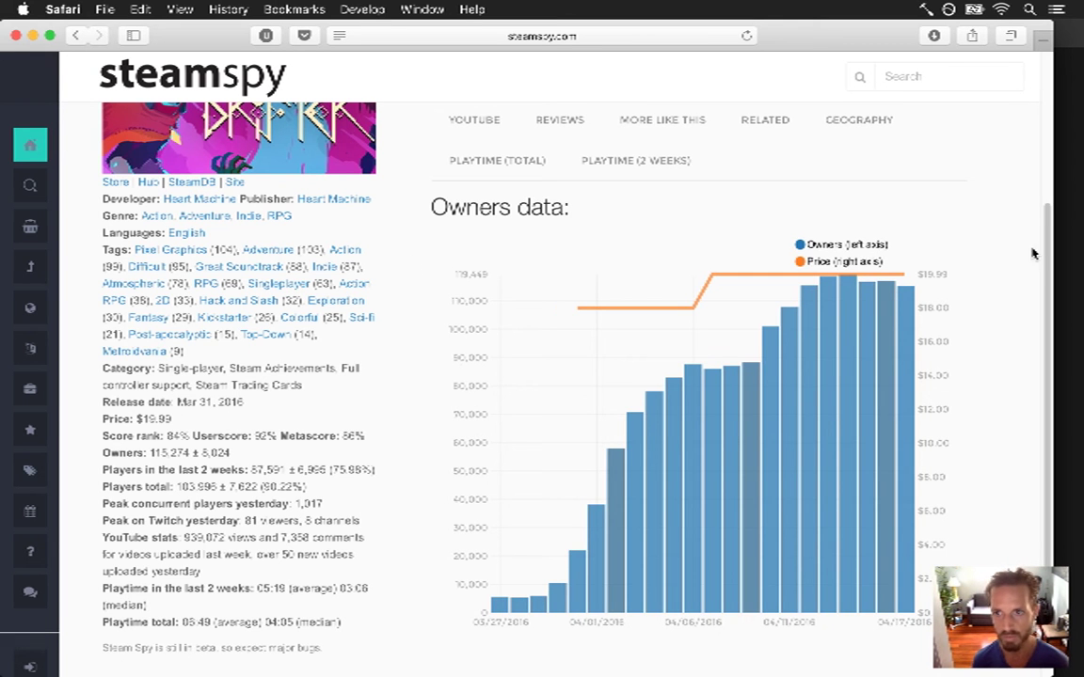
{"action": "scroll", "coordinate": [1045, 285], "scroll_direction": "down", "scroll_amount": 2}
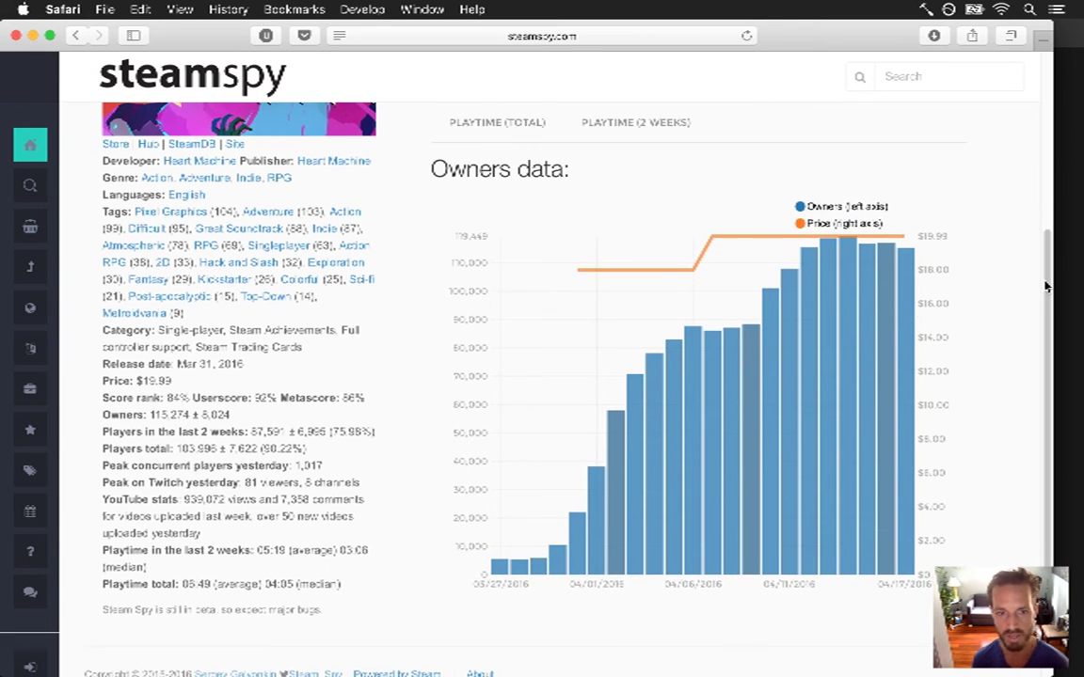
{"action": "scroll", "coordinate": [1044, 290], "scroll_direction": "down", "scroll_amount": 2}
{"action": "mouse_move", "coordinate": [1042, 322]}
{"action": "left_mouse_down"}
{"action": "mouse_move", "coordinate": [1033, 160]}
{"action": "mouse_move", "coordinate": [1036, 299]}
{"action": "left_mouse_up"}
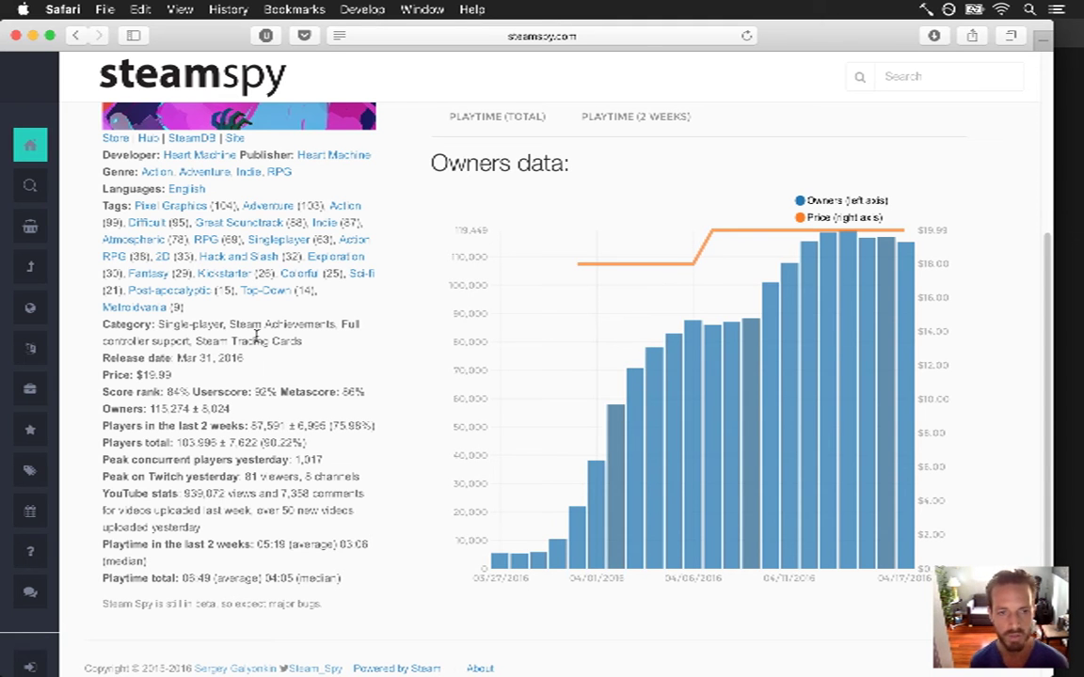
{"action": "scroll", "coordinate": [1040, 244], "scroll_direction": "up", "scroll_amount": 5}
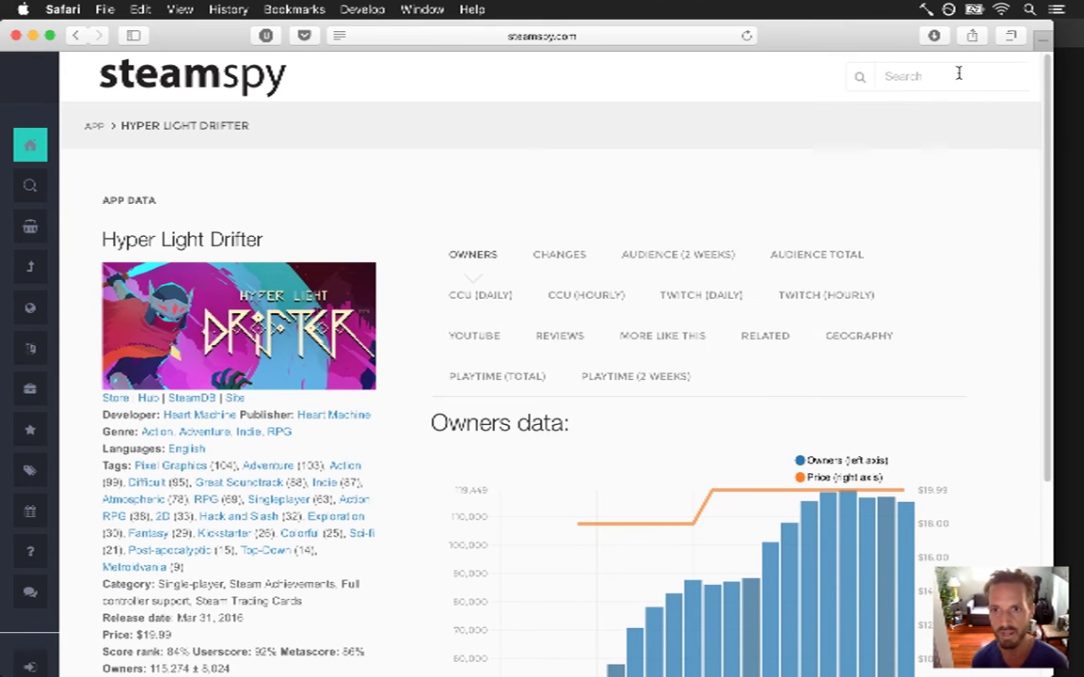
- Search SteamSpy for Titan Souls and highlight its owner count on its stats page
{"action": "left_click", "coordinate": [910, 83]}
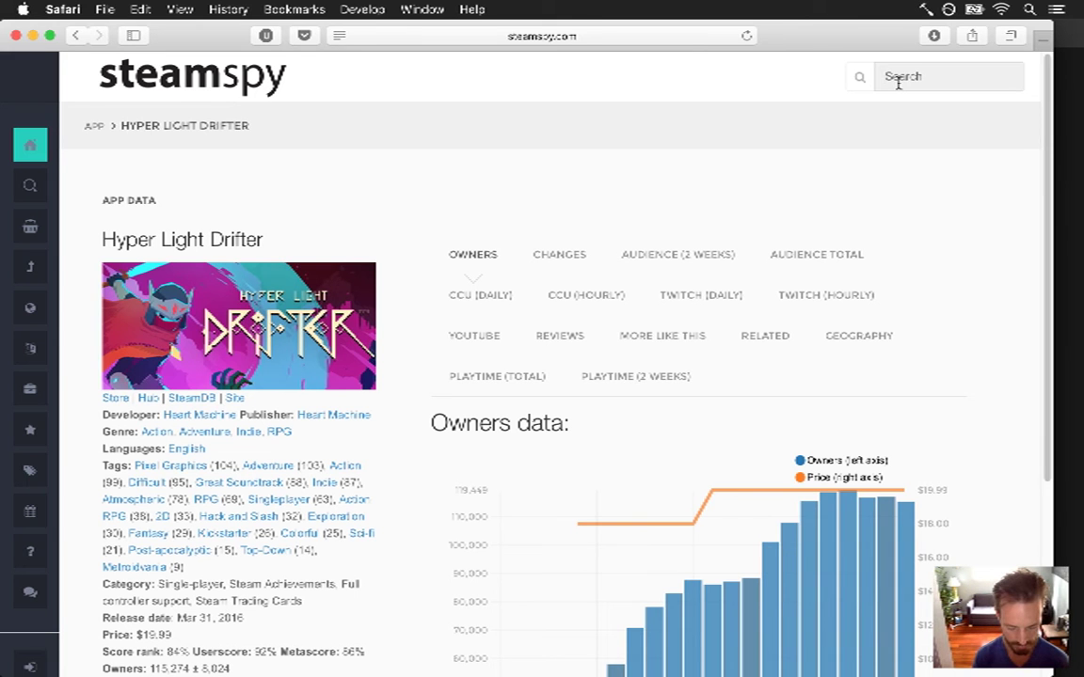
{"action": "type", "text": "titanso"}
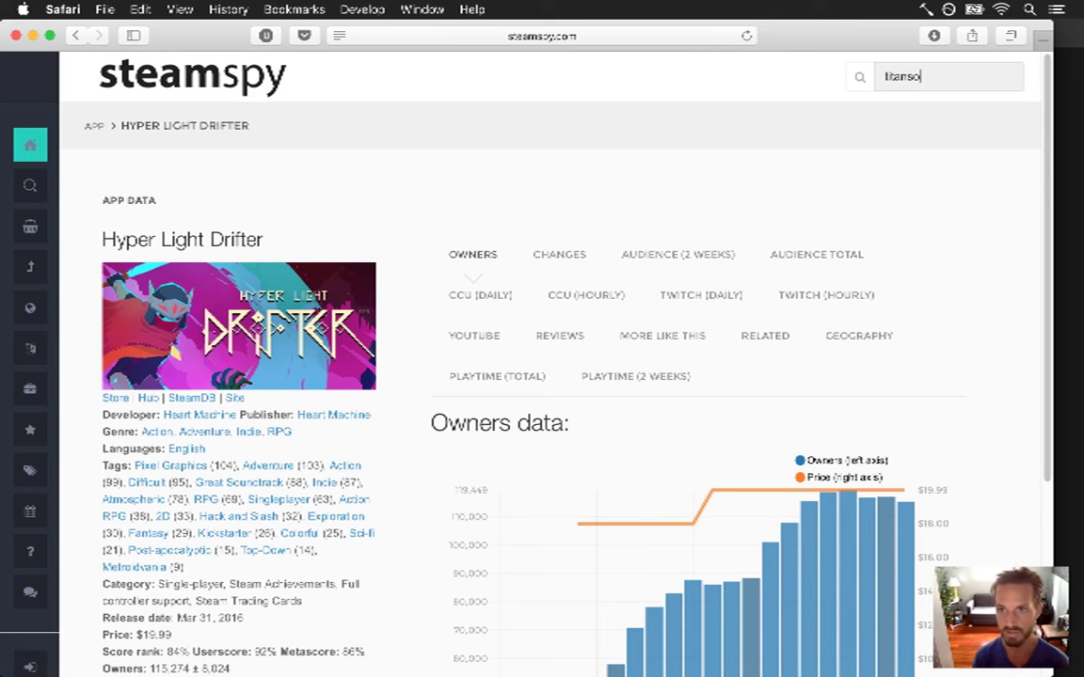
{"action": "type", "text": "ouls"}
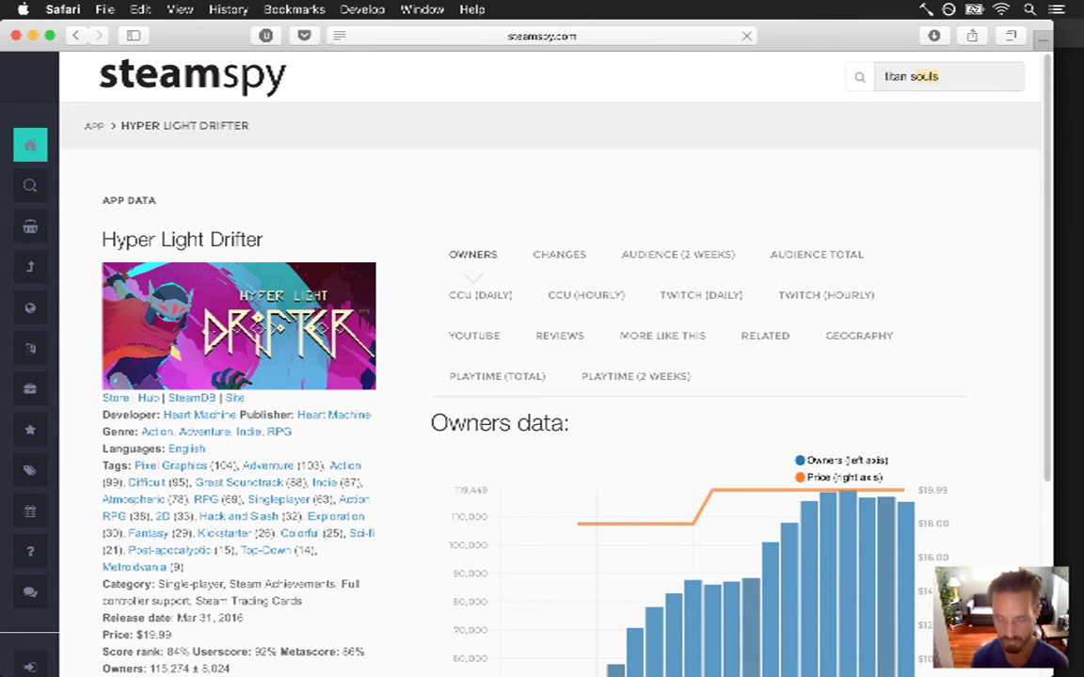
{"action": "key", "text": "Return"}
{"action": "left_click", "coordinate": [259, 310]}
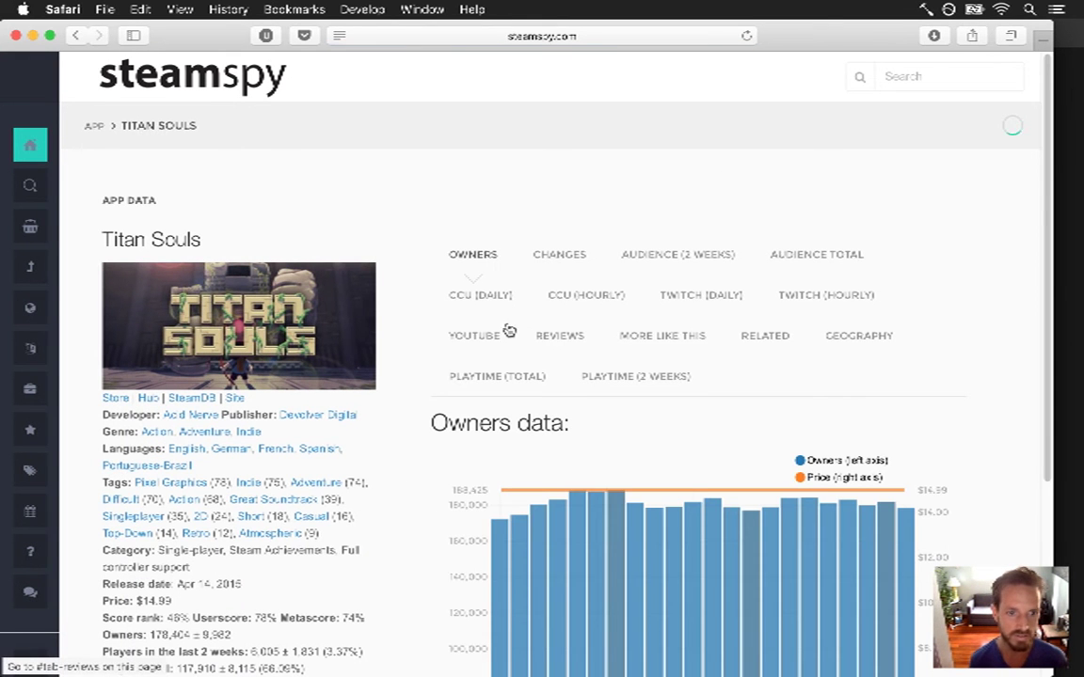
{"action": "scroll", "coordinate": [1049, 319], "scroll_direction": "down", "scroll_amount": 3}
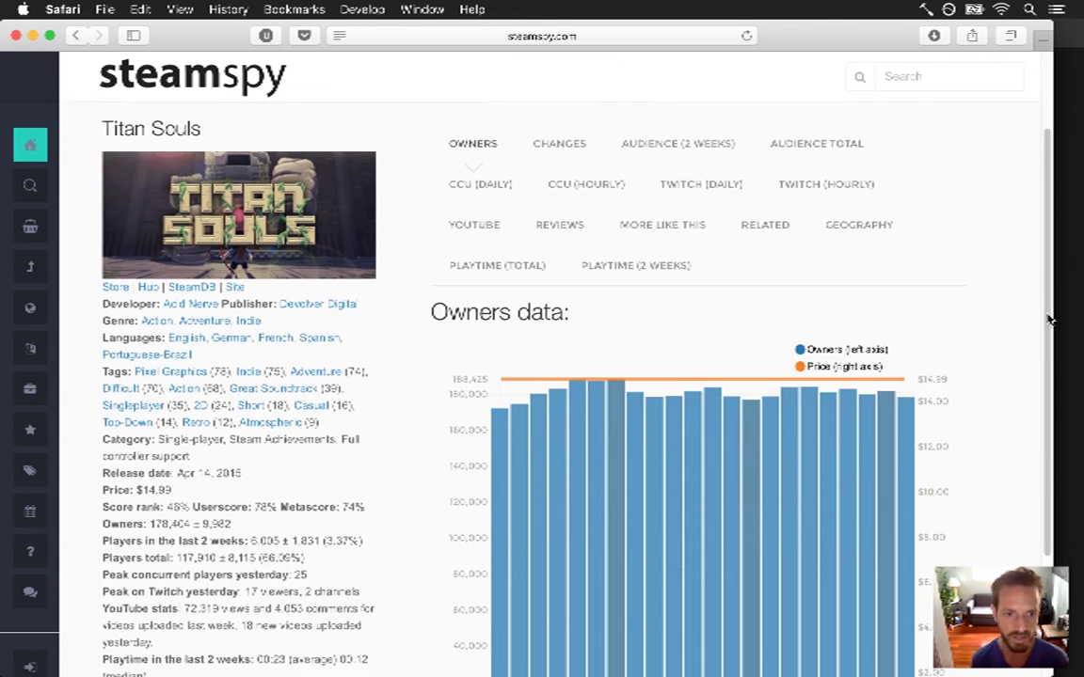
{"action": "scroll", "coordinate": [1048, 320], "scroll_direction": "down", "scroll_amount": 2}
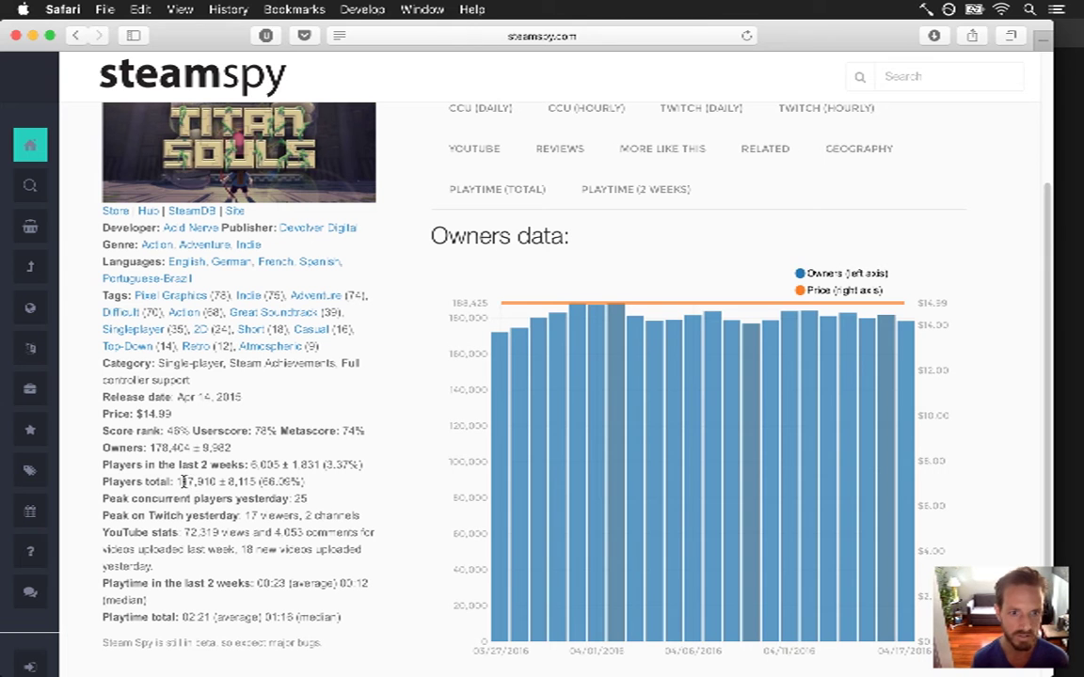
{"action": "left_click_drag", "start_coordinate": [183, 481], "coordinate": [189, 482]}
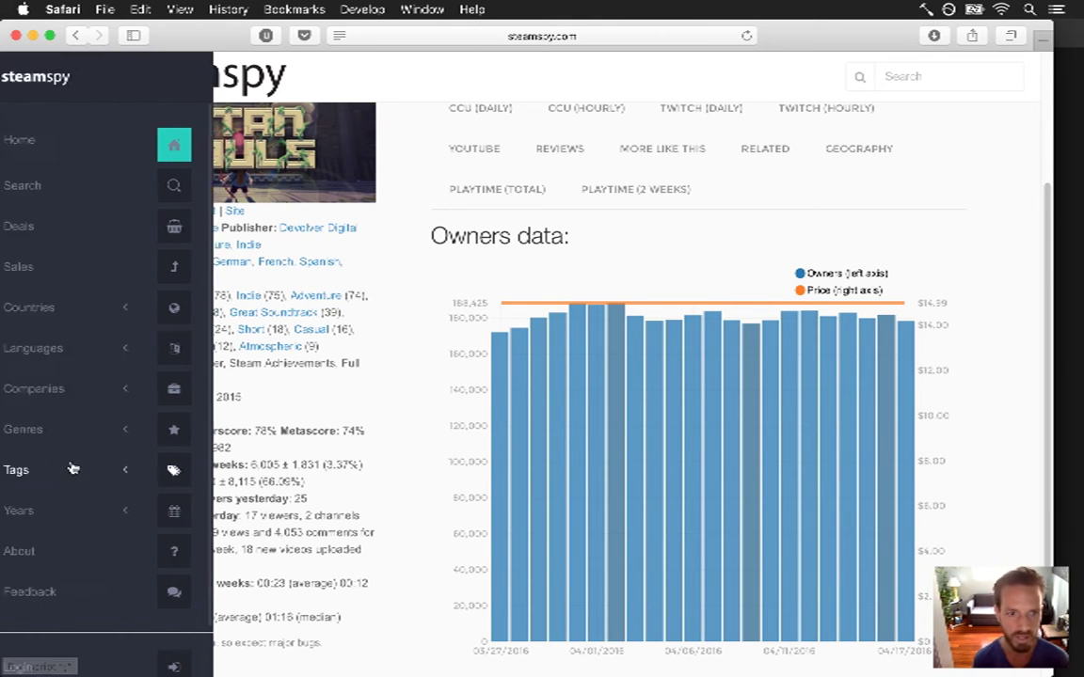
{"action": "left_click", "coordinate": [154, 448]}
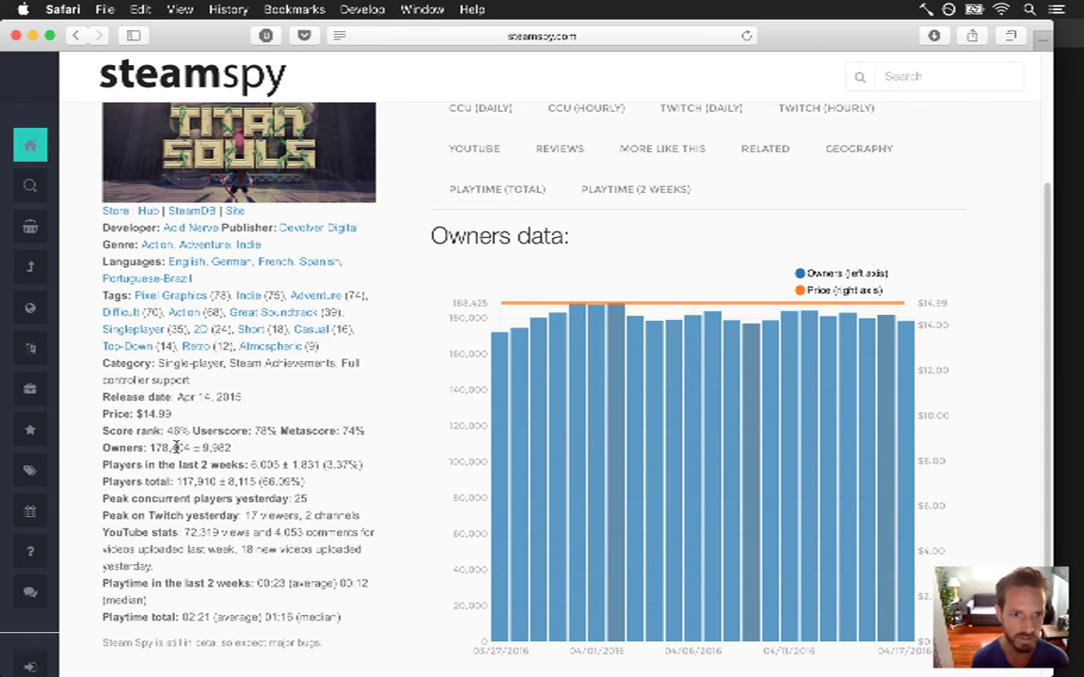
{"action": "left_click_drag", "start_coordinate": [152, 446], "coordinate": [170, 446]}
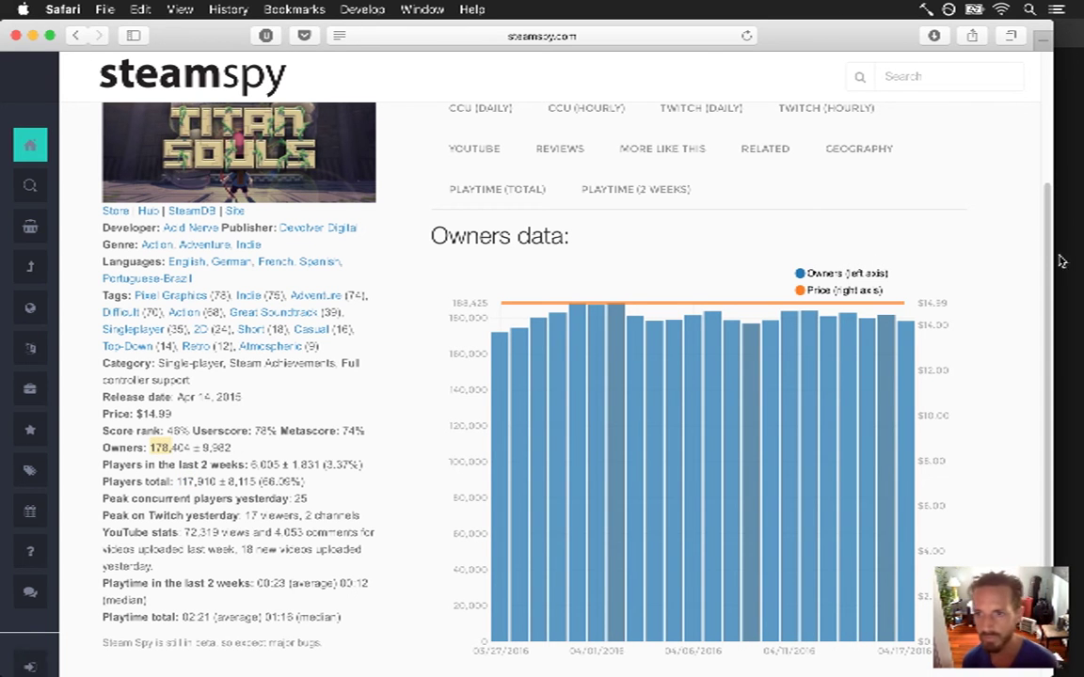
{"action": "left_click_drag", "start_coordinate": [1047, 251], "coordinate": [1020, 181]}
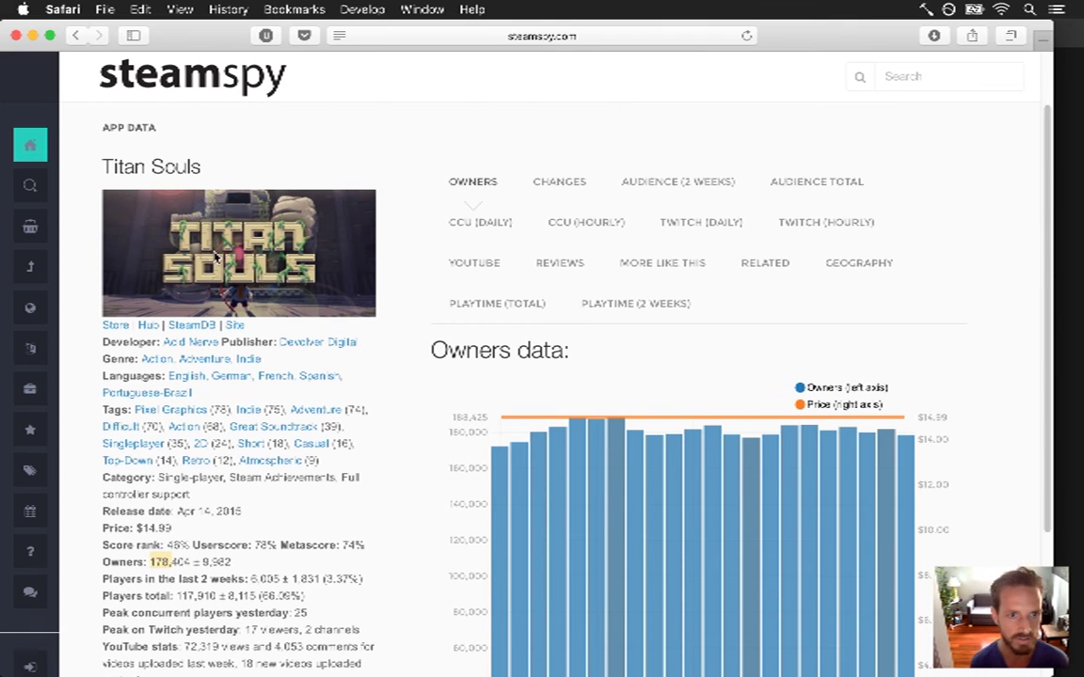
- Highlight Hyper Light Drifter's owner count, then return to the Titan Souls search results
{"action": "left_click", "coordinate": [75, 36]}
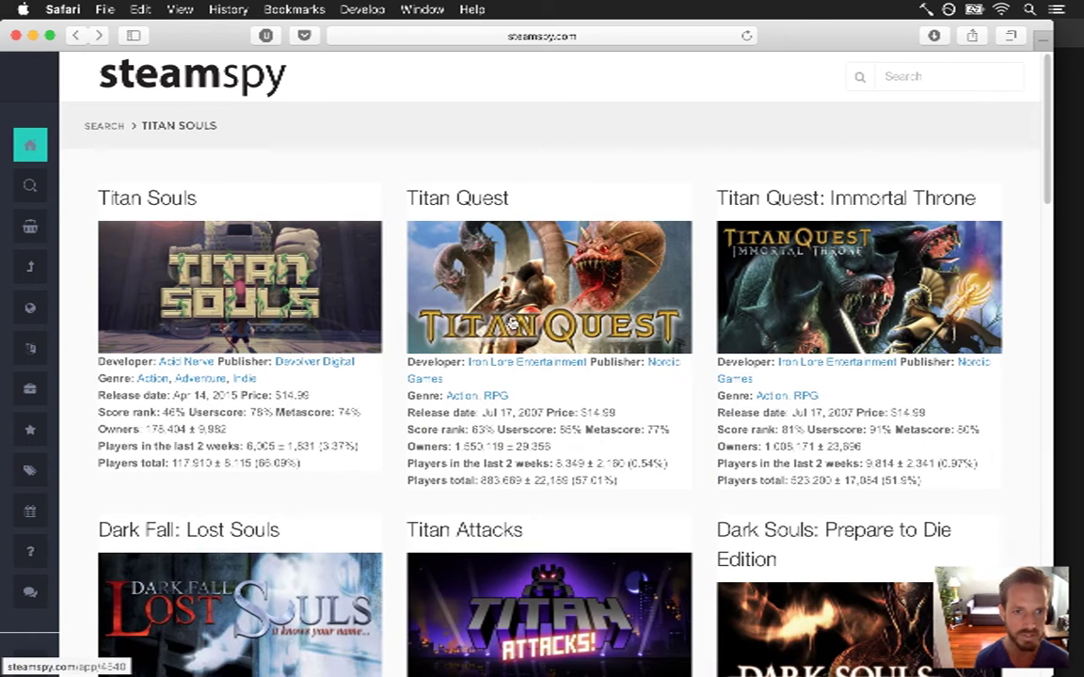
{"action": "left_click", "coordinate": [76, 37]}
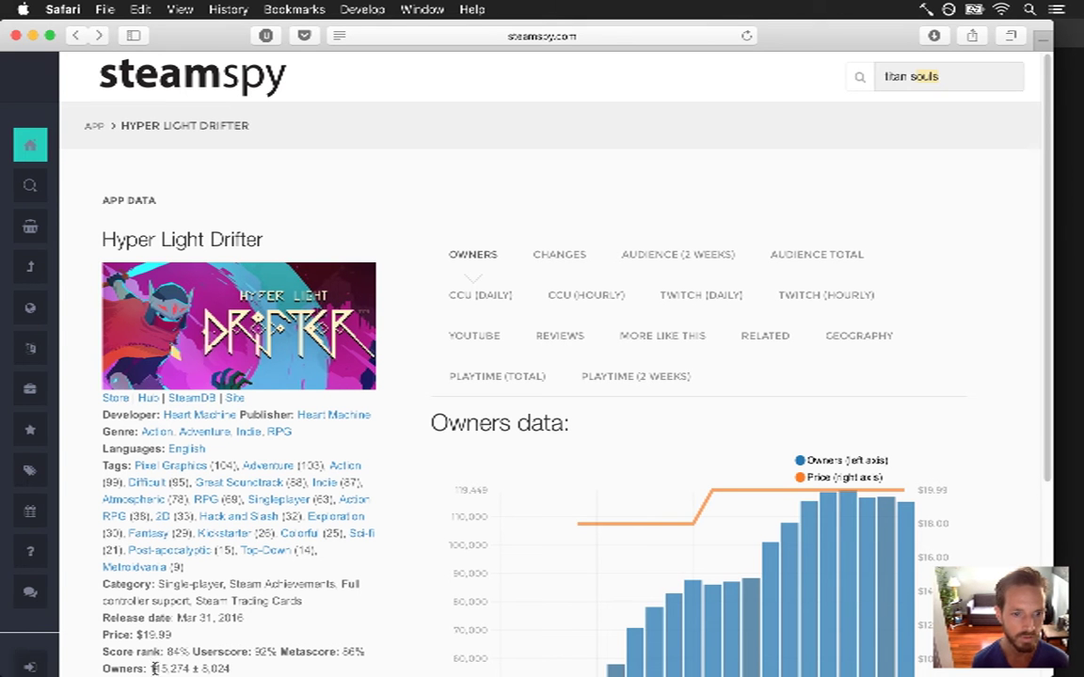
{"action": "left_click_drag", "start_coordinate": [150, 667], "coordinate": [168, 668]}
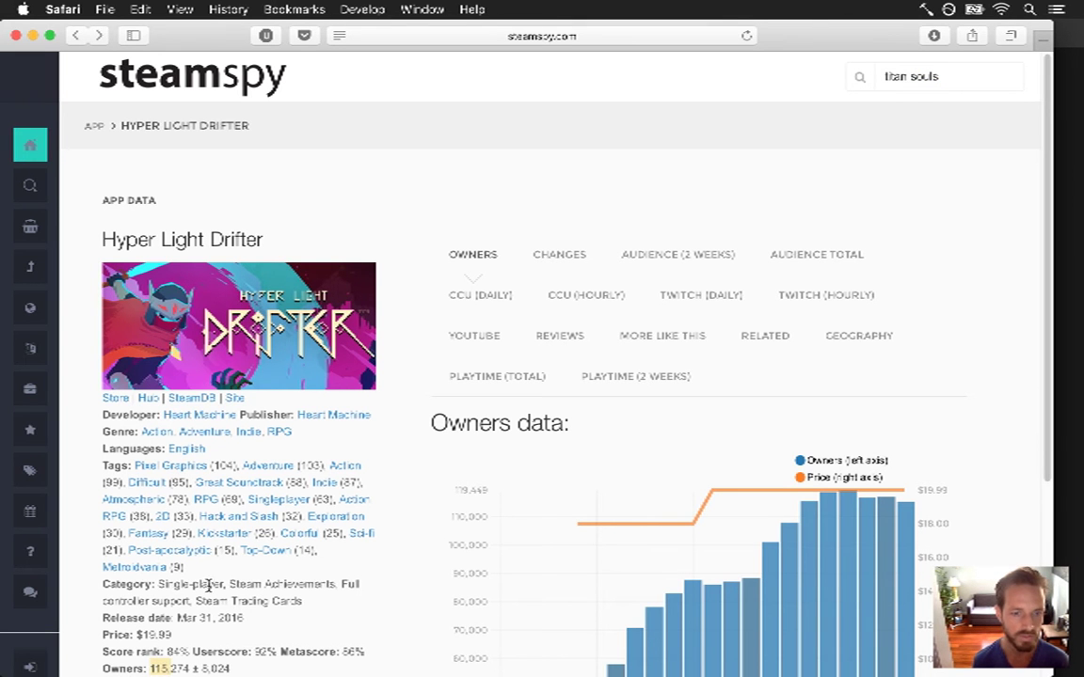
{"action": "left_click", "coordinate": [79, 37]}
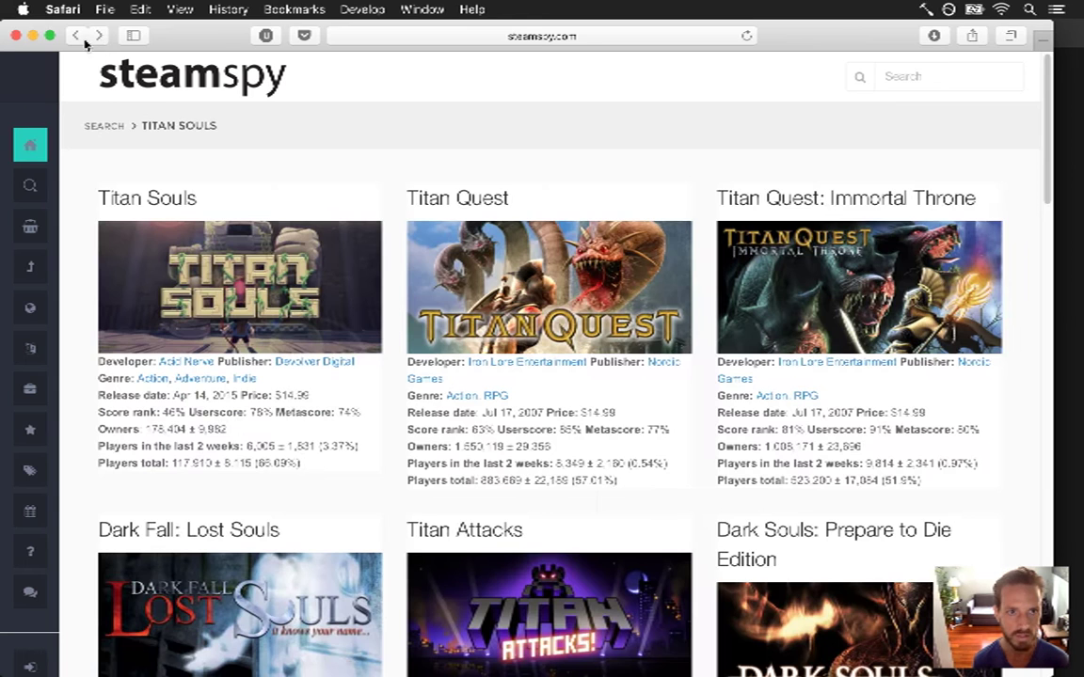
- Search SteamSpy for 'legend of dungon', highlight Legend of Dungeon's owner count, then quit the browser
{"action": "left_click", "coordinate": [950, 68]}
{"action": "type", "text": "legend of dungon"}
{"action": "key", "text": "Return"}
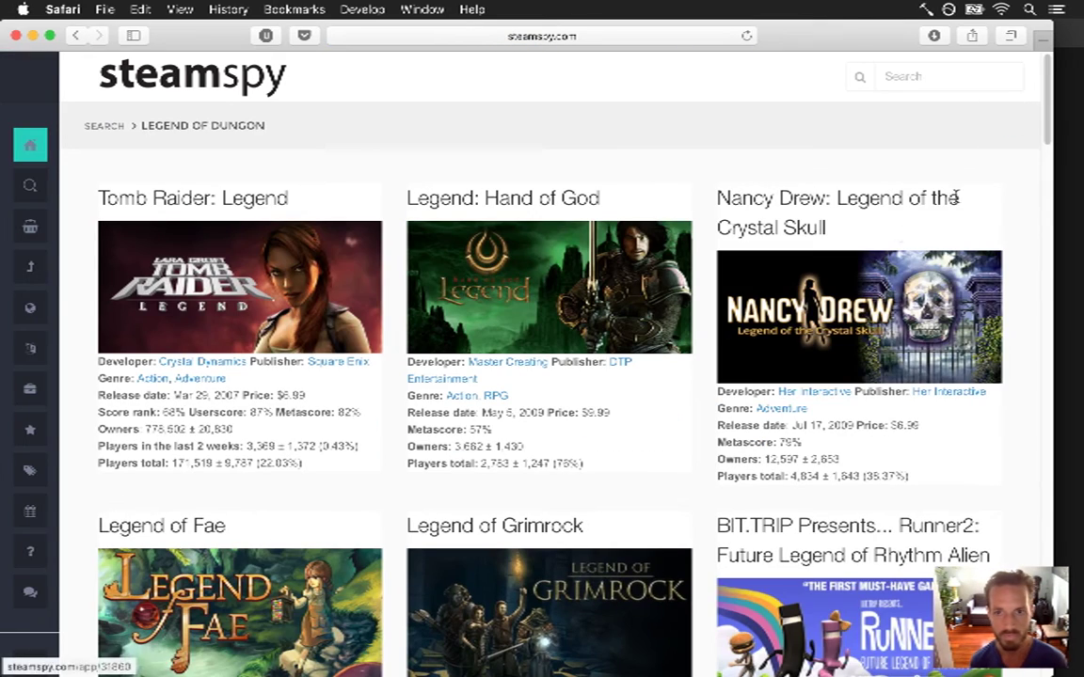
{"action": "left_click_drag", "start_coordinate": [1045, 114], "coordinate": [1047, 167]}
{"action": "scroll", "coordinate": [1046, 171], "scroll_direction": "down", "scroll_amount": 5}
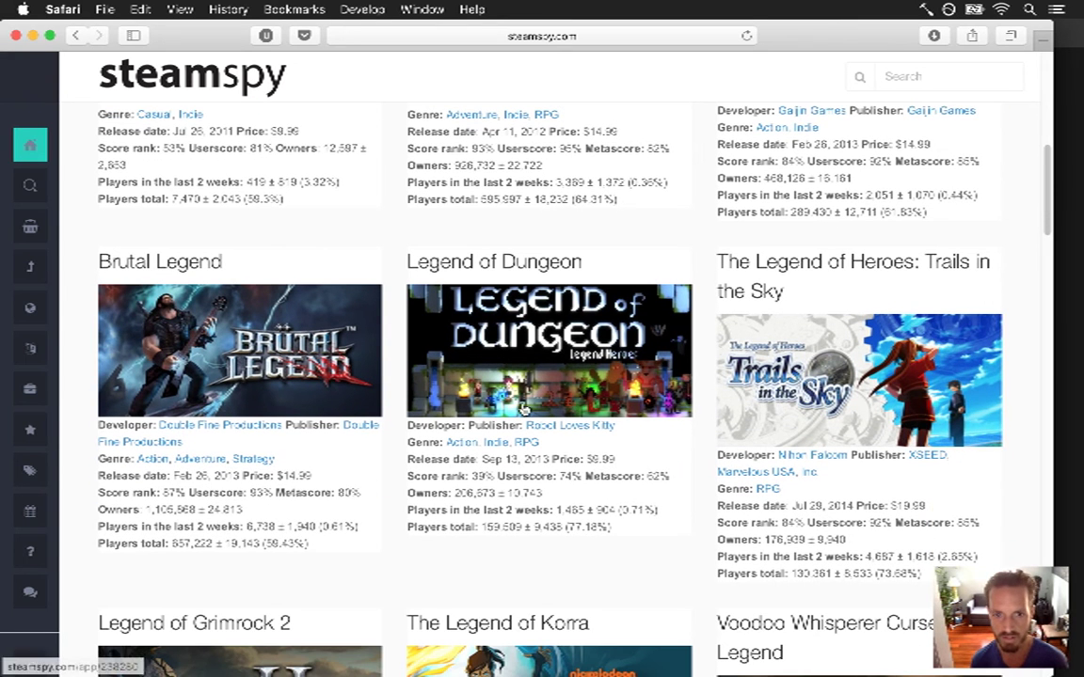
{"action": "left_click_drag", "start_coordinate": [455, 492], "coordinate": [472, 492]}
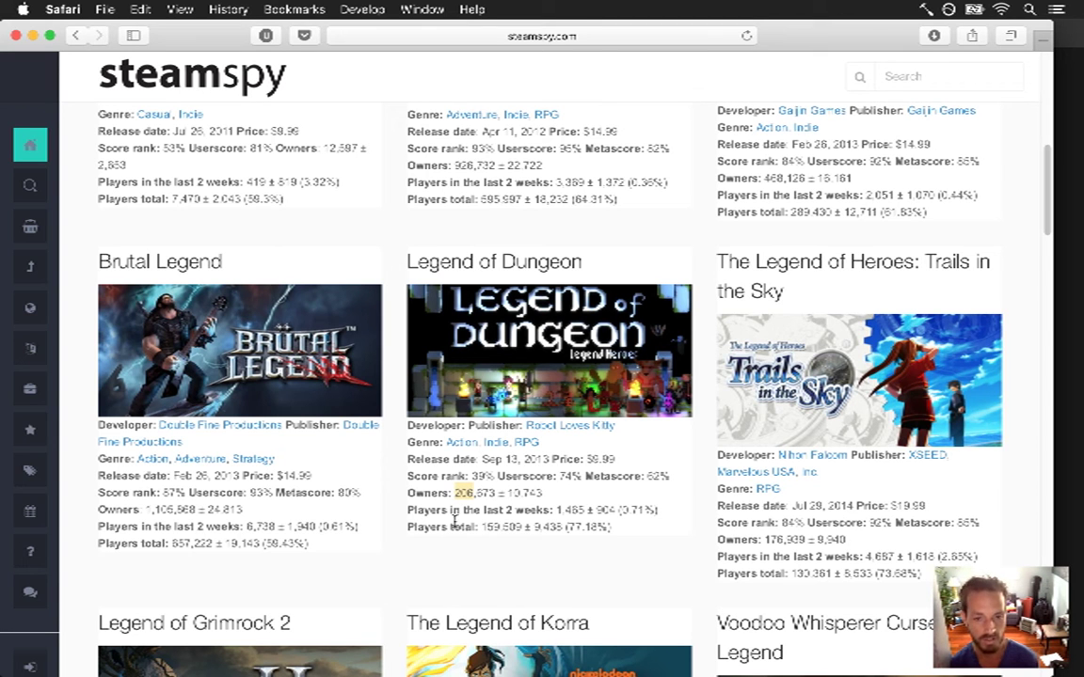
{"action": "left_click", "coordinate": [480, 506]}
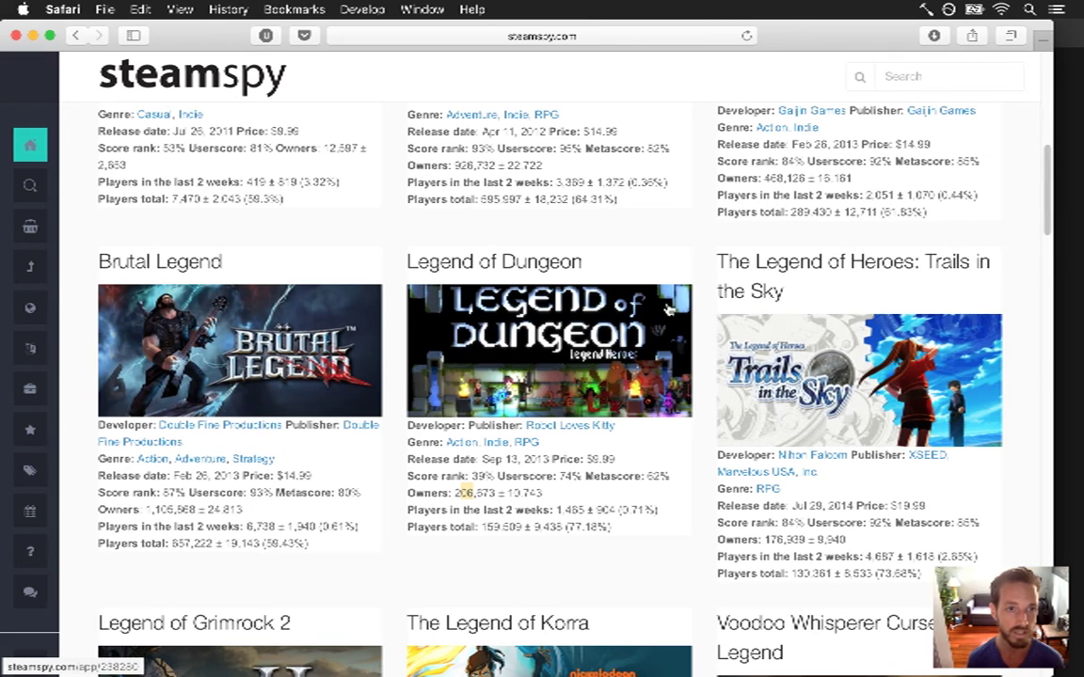
{"action": "key", "text": "super+q"}
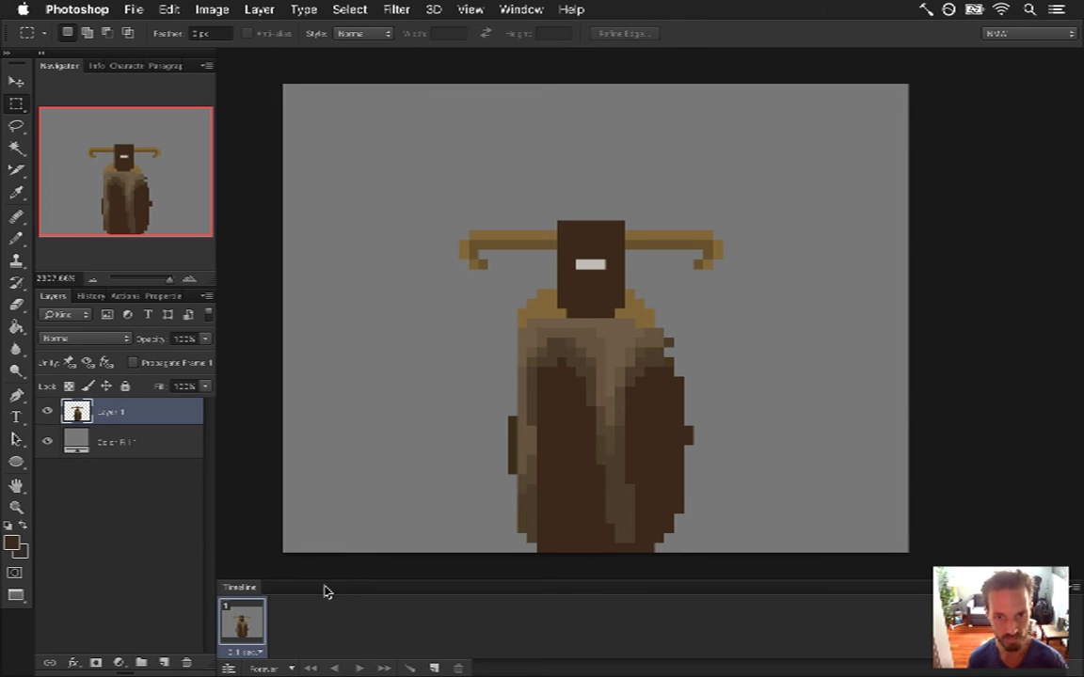
- Duplicate the animation frame and set frame 1's sprite layer opacity to 50%
{"action": "left_click", "coordinate": [433, 668]}
{"action": "left_click", "coordinate": [231, 607]}
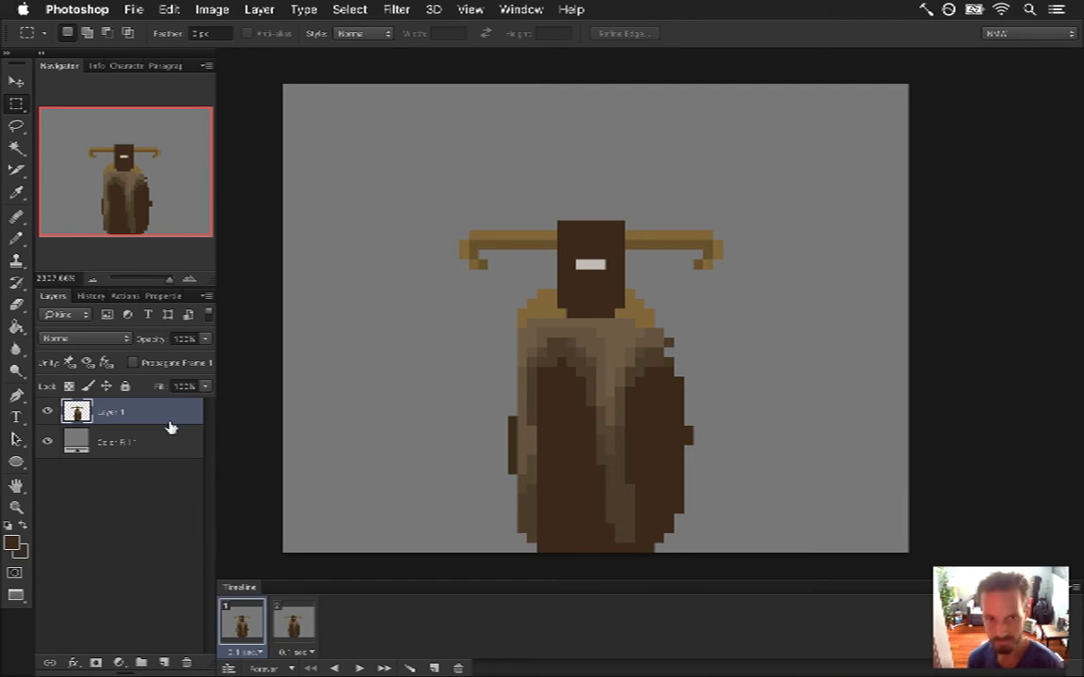
{"action": "key", "text": "1"}
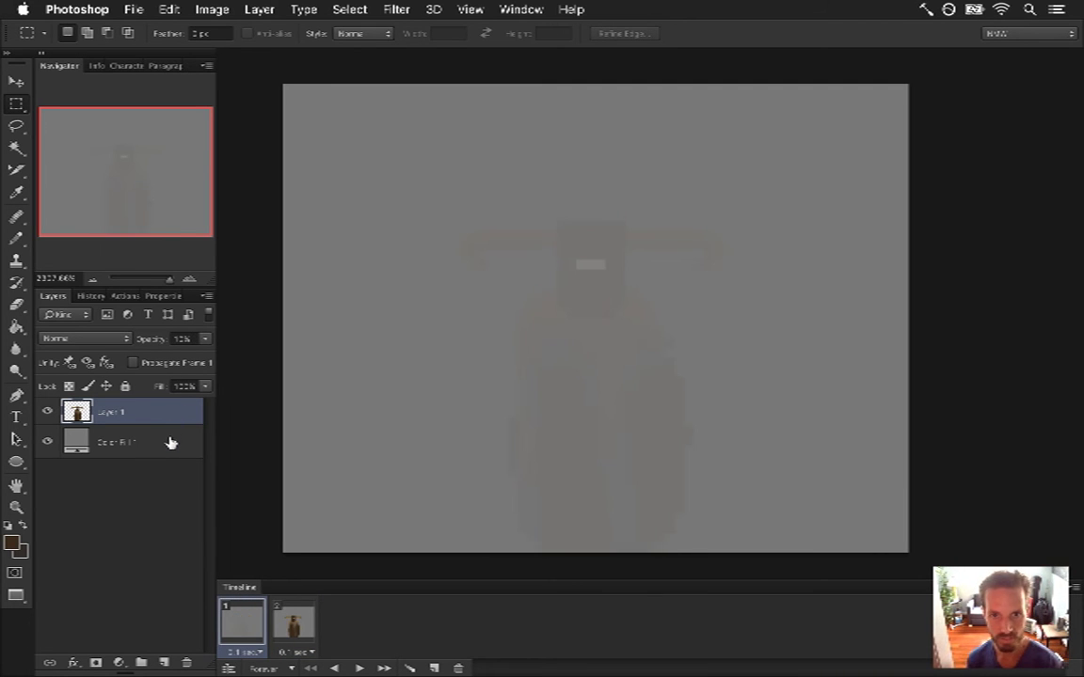
{"action": "key", "text": "5"}
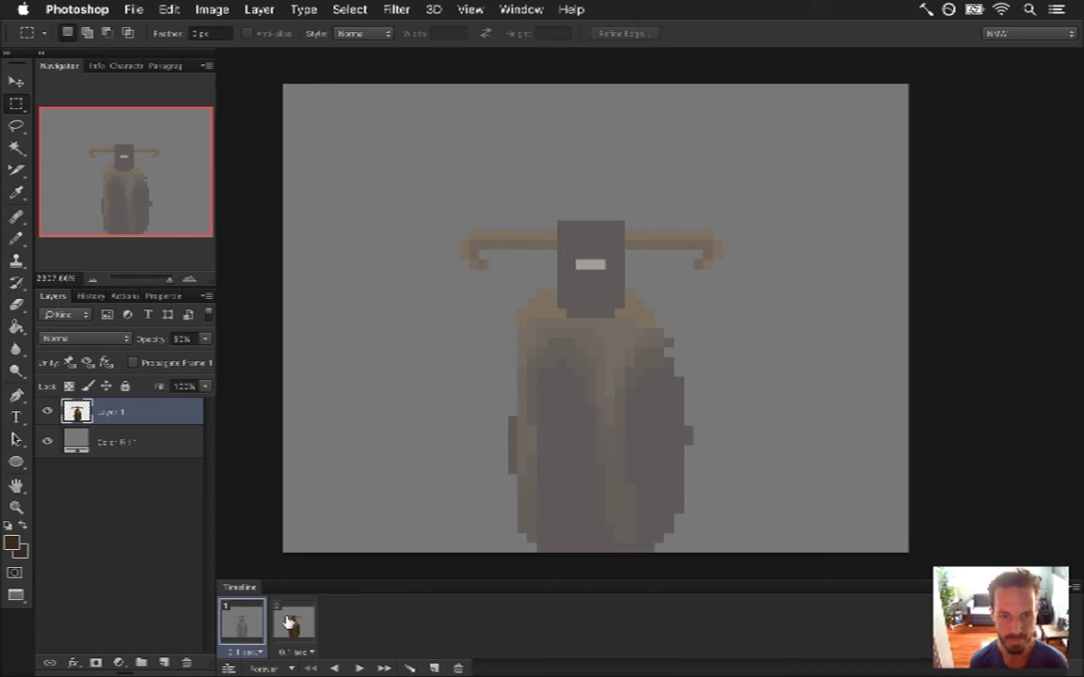
- Duplicate frames up to four, offsetting the sprite by one pixel in each, keeping 50% opacity
{"action": "key", "text": "v"}
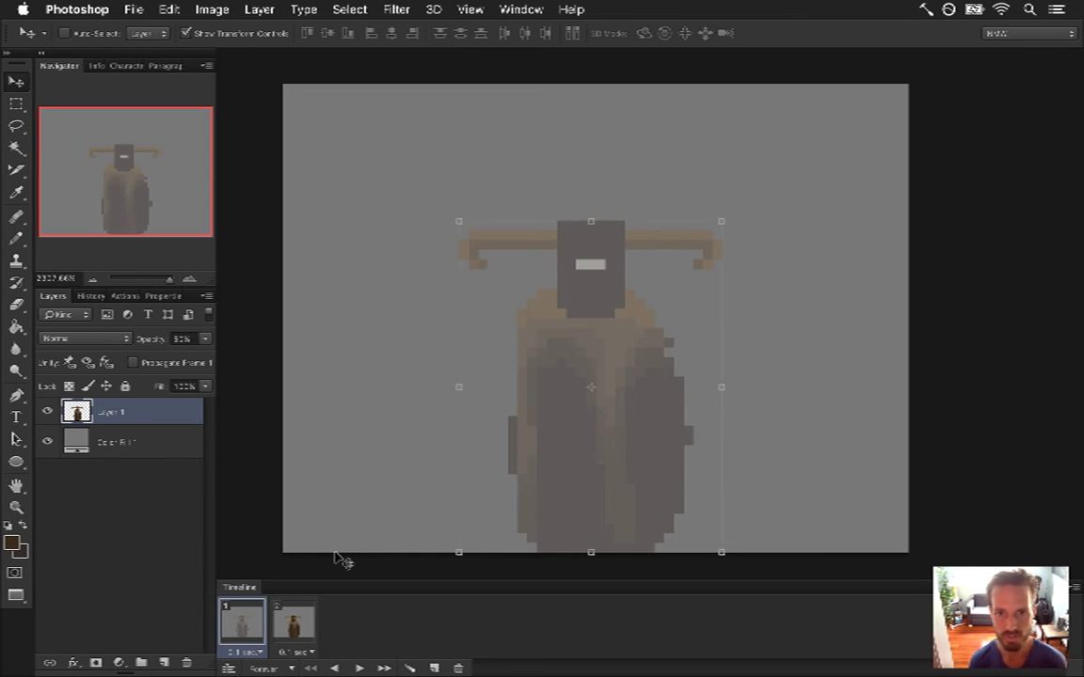
{"action": "key", "text": "Left"}
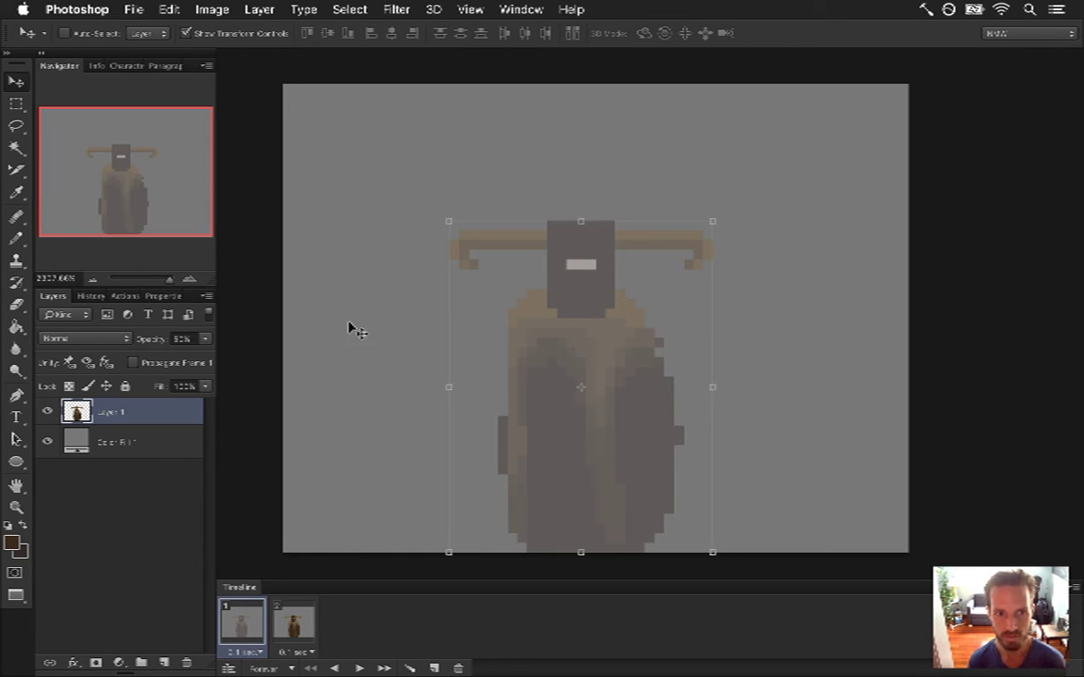
{"action": "left_click", "coordinate": [435, 668]}
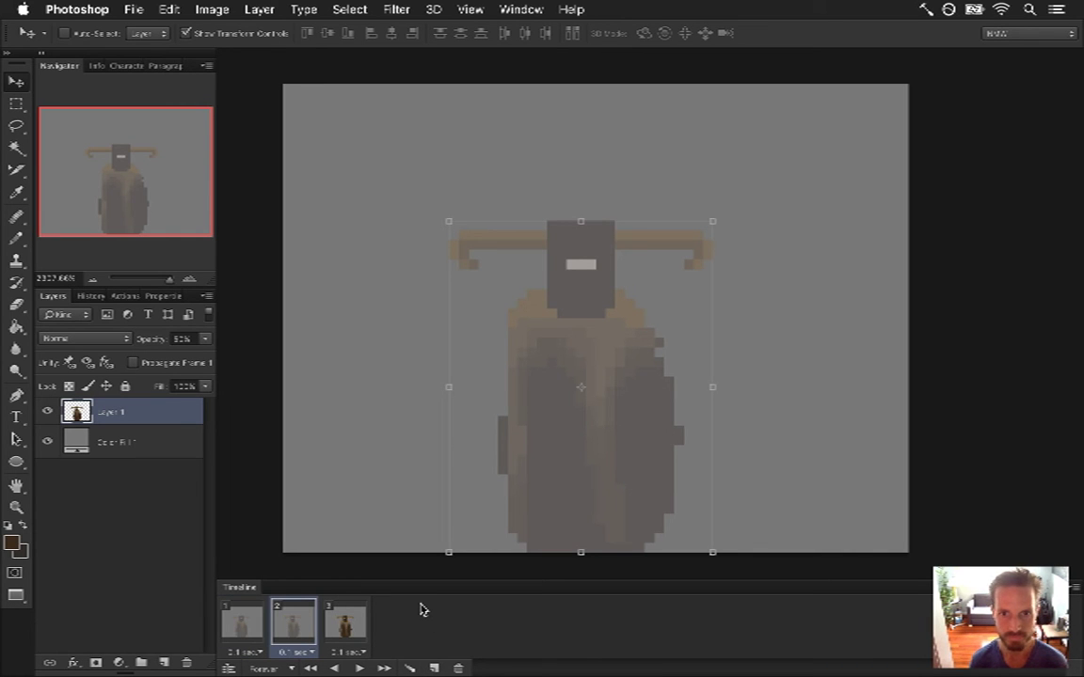
{"action": "key", "text": "Right"}
{"action": "key", "text": "Up"}
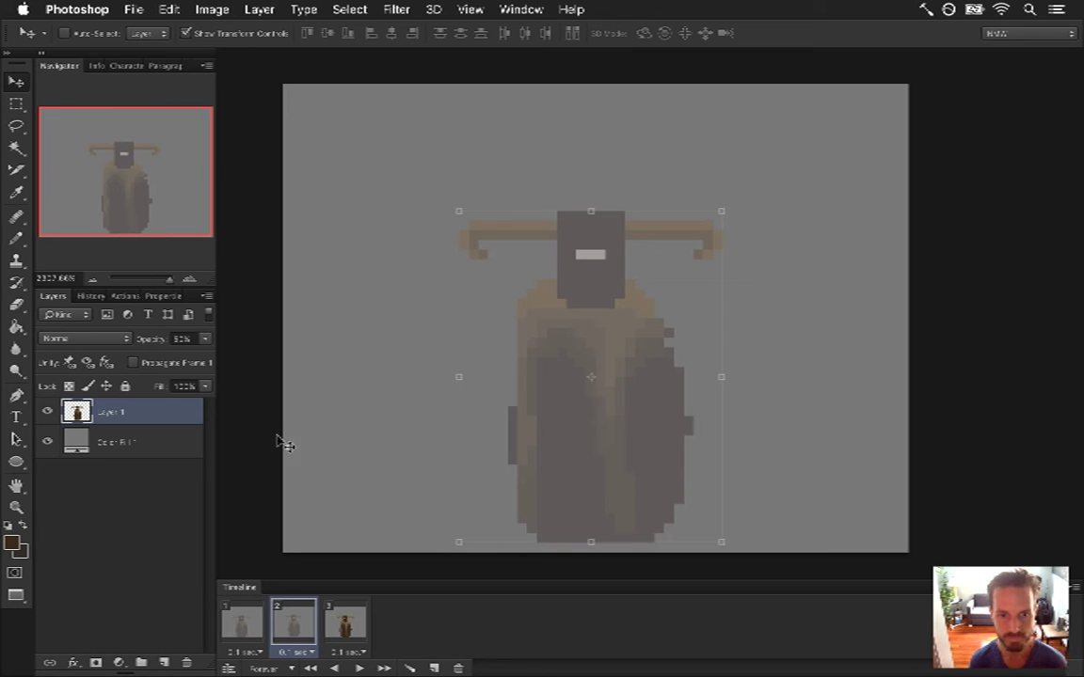
{"action": "left_click", "coordinate": [435, 668]}
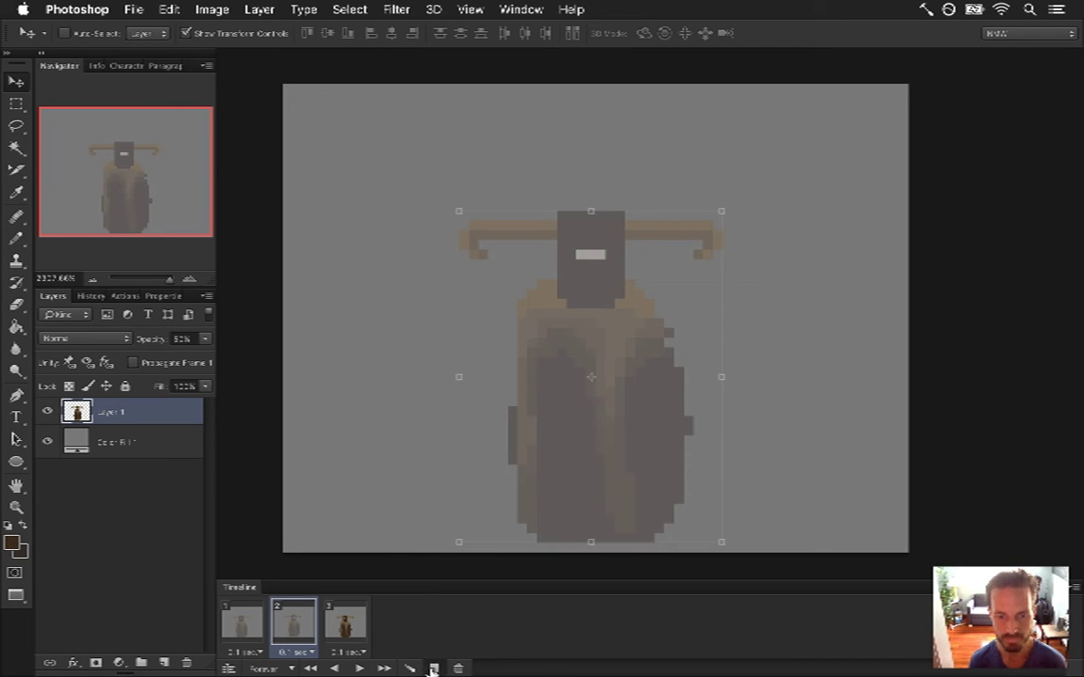
{"action": "left_click", "coordinate": [185, 338]}
{"action": "key", "text": "Return"}
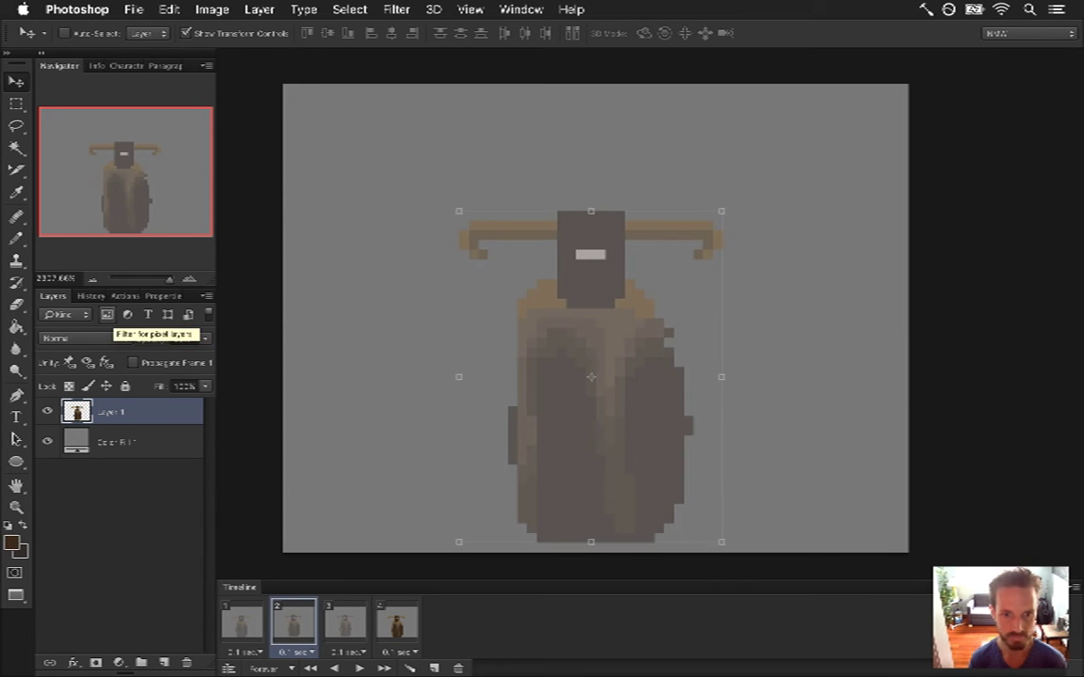
- Nudge frame 3's sprite one pixel right and down, then preview all four frames
{"action": "left_click", "coordinate": [345, 625]}
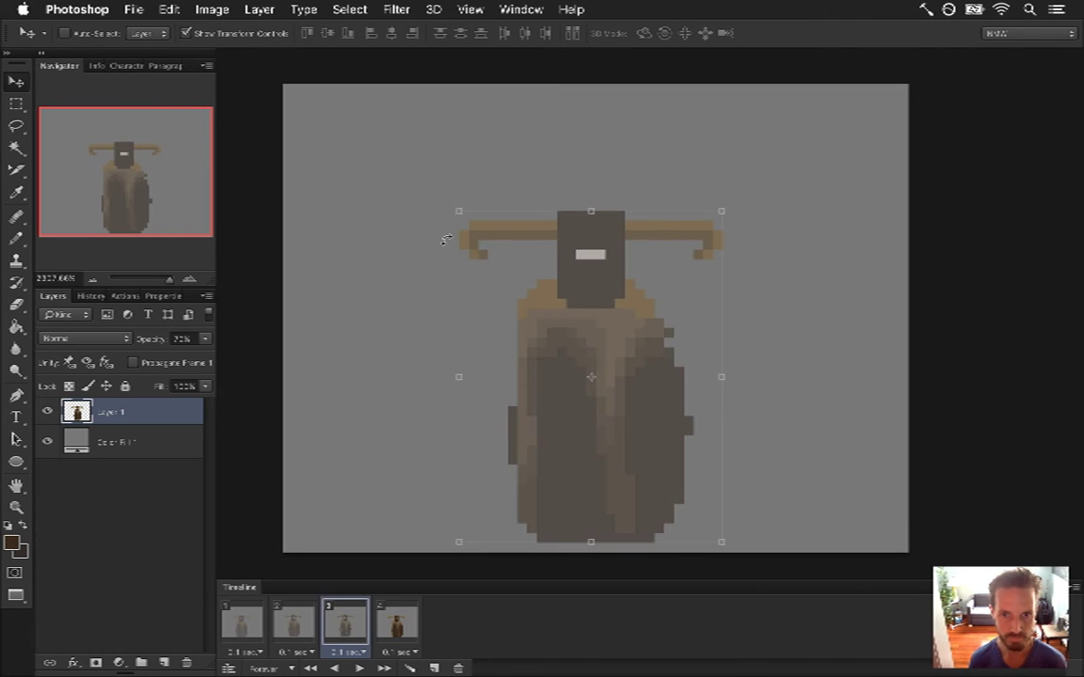
{"action": "left_click", "coordinate": [285, 620]}
{"action": "left_click", "coordinate": [346, 613]}
{"action": "key", "text": "Right"}
{"action": "key", "text": "Down"}
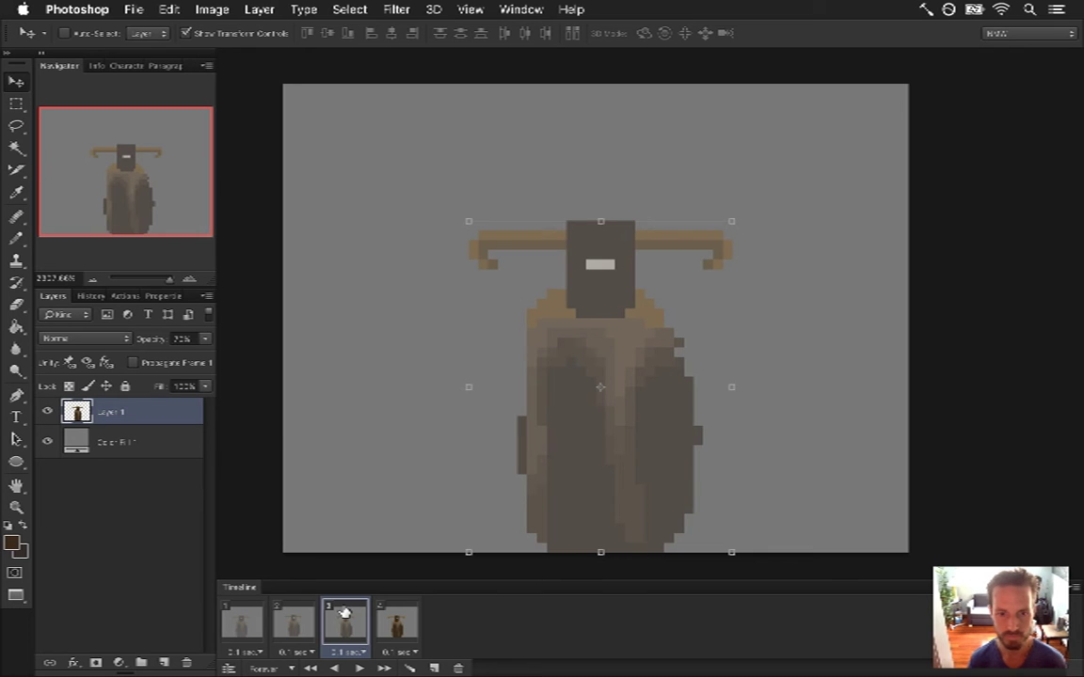
{"action": "left_click", "coordinate": [252, 631]}
{"action": "left_click", "coordinate": [293, 632]}
{"action": "left_click", "coordinate": [342, 640]}
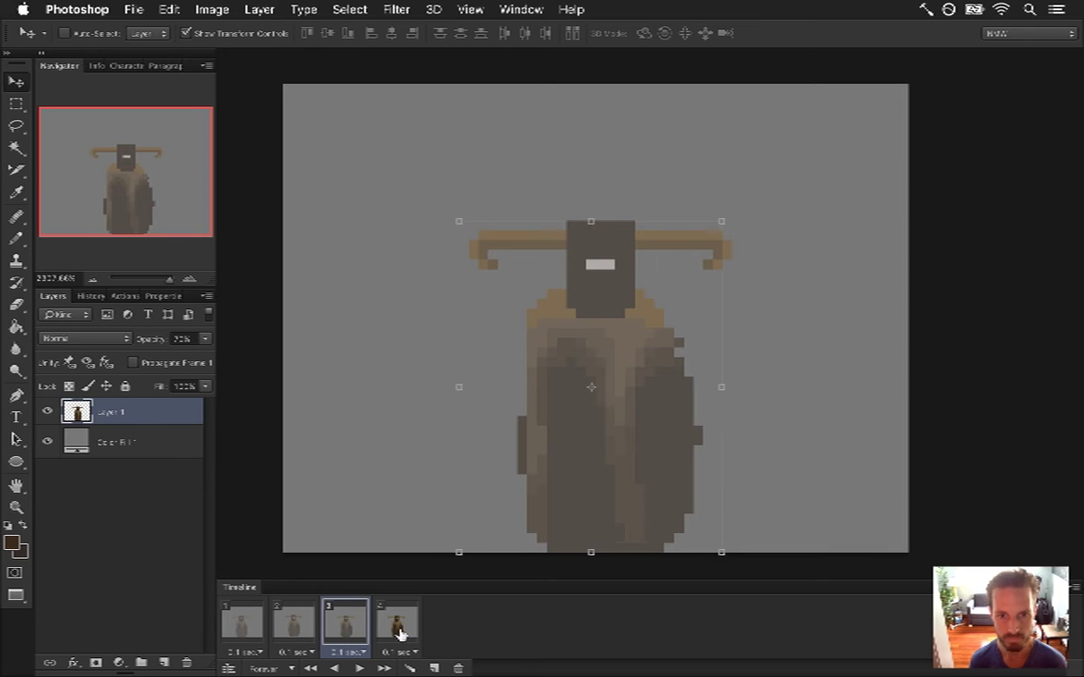
{"action": "left_click", "coordinate": [398, 637]}
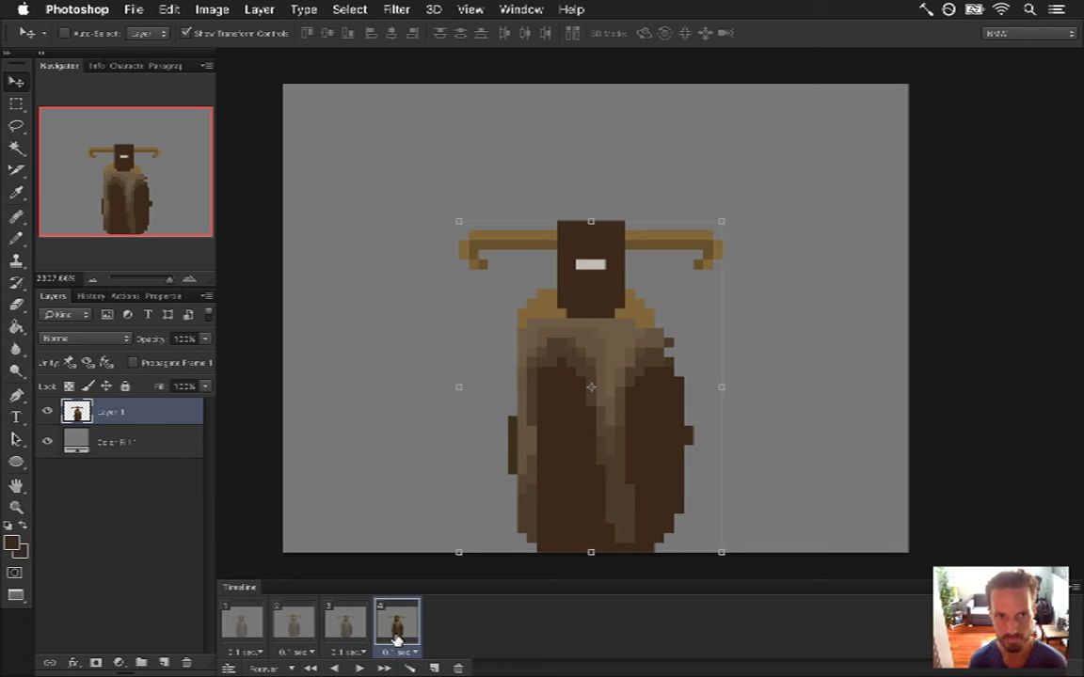
- Lower frame 1's opacity to 40% and select all four frames
{"action": "left_click", "coordinate": [246, 628]}
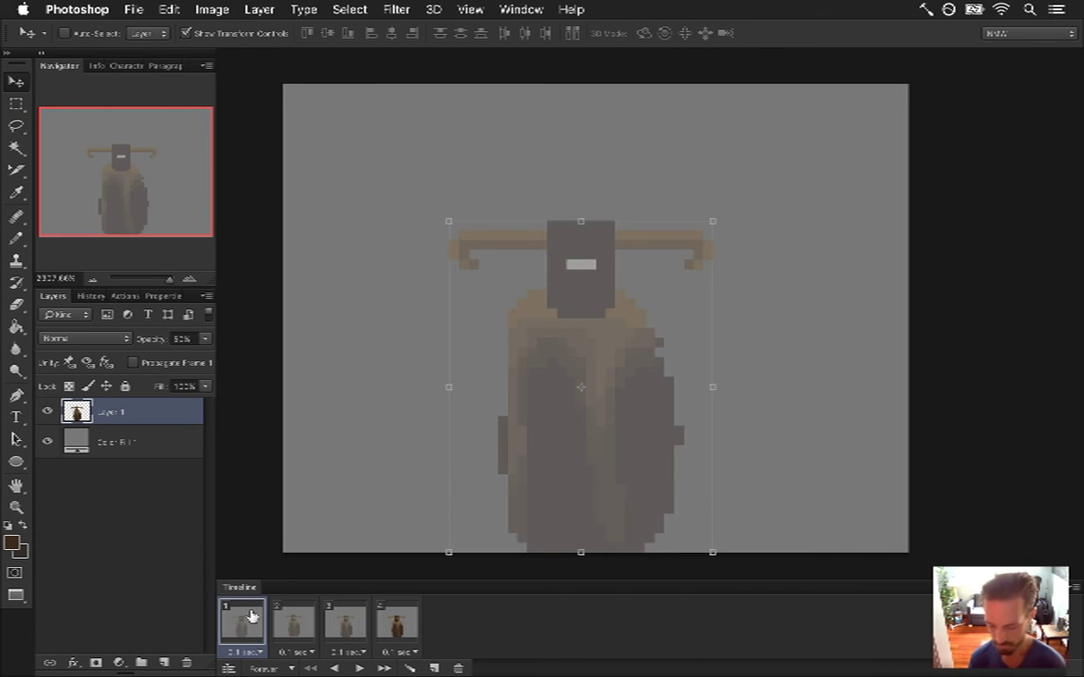
{"action": "key", "text": "4"}
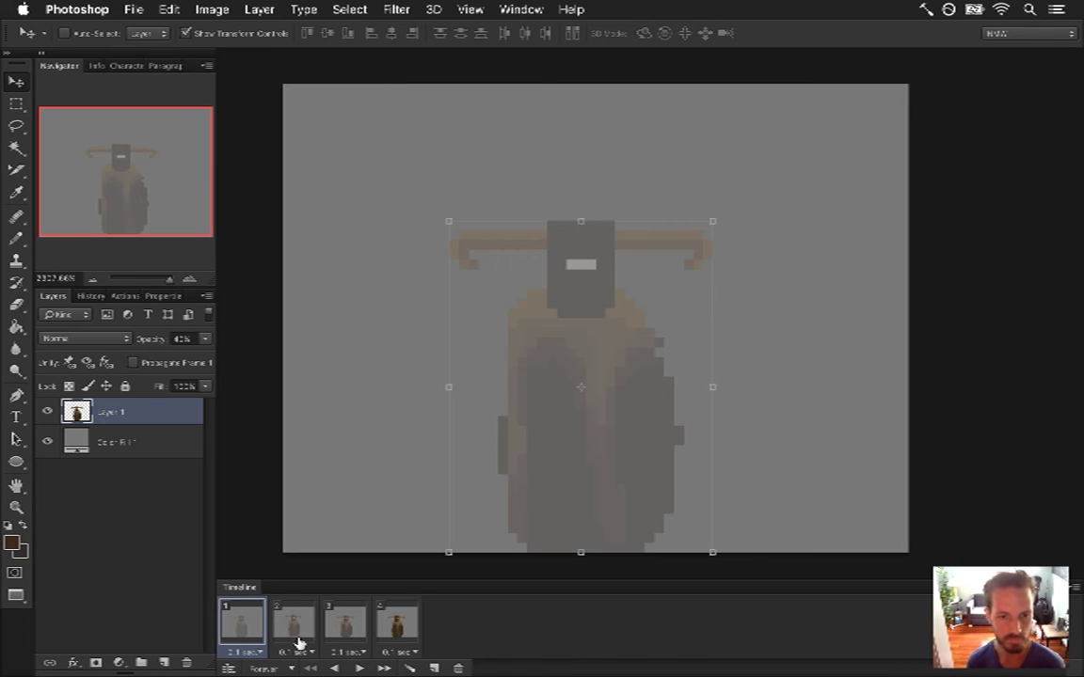
{"action": "left_click", "coordinate": [400, 625], "text": "shift"}
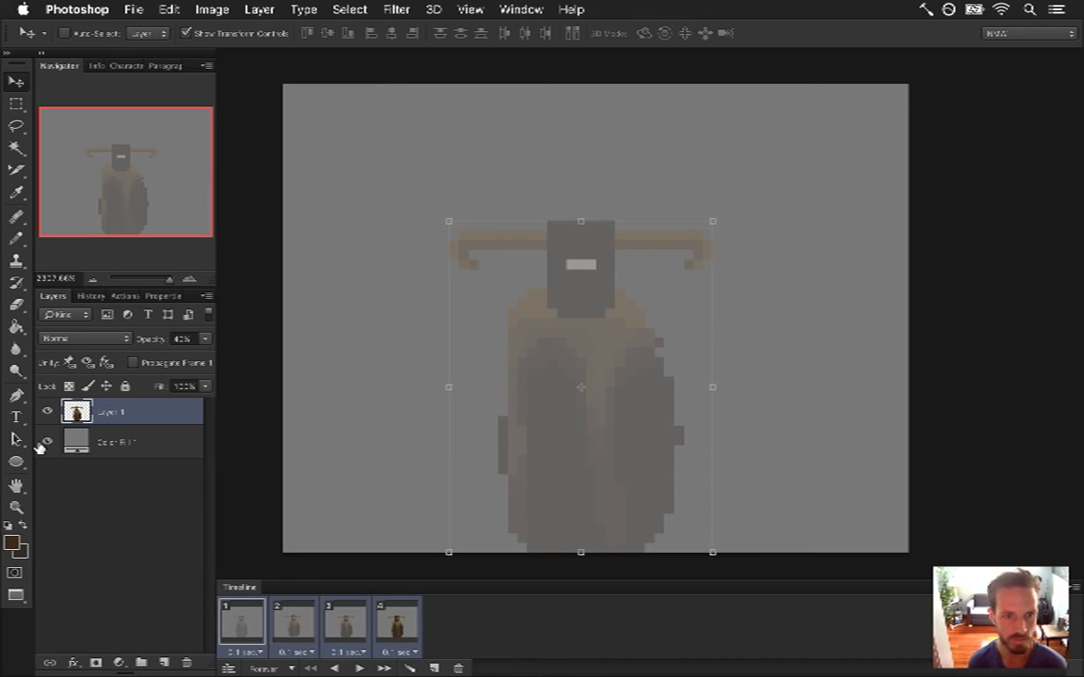
- Hide the grey background fill layer and review frames 1–4 of the fade-in animation
{"action": "left_click", "coordinate": [47, 441]}
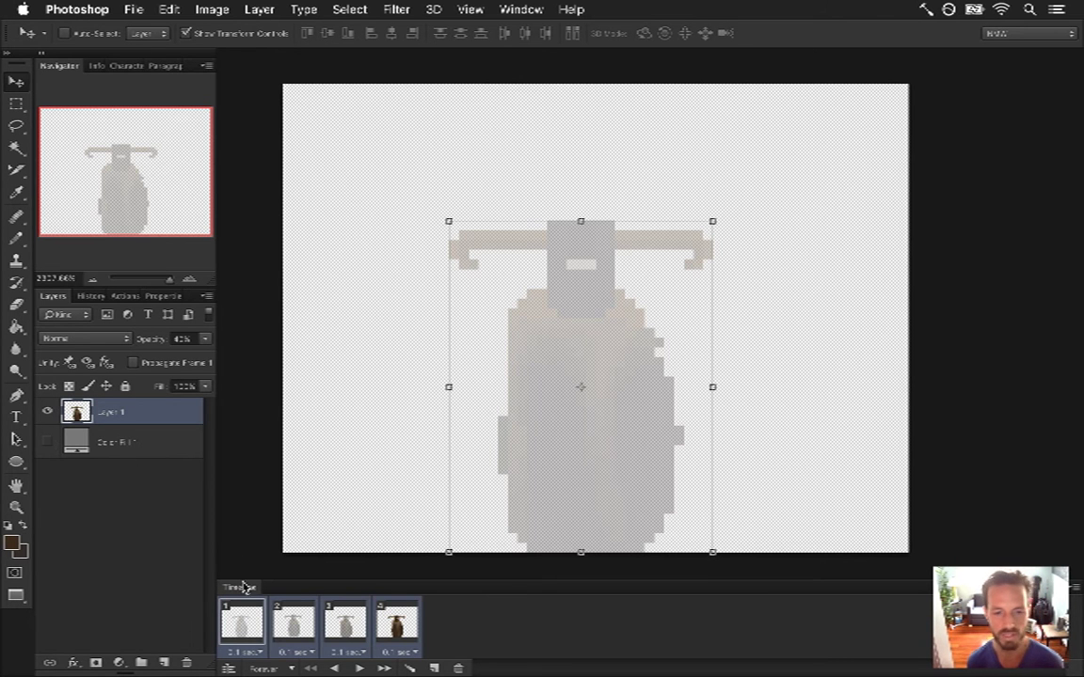
{"action": "left_click", "coordinate": [282, 625]}
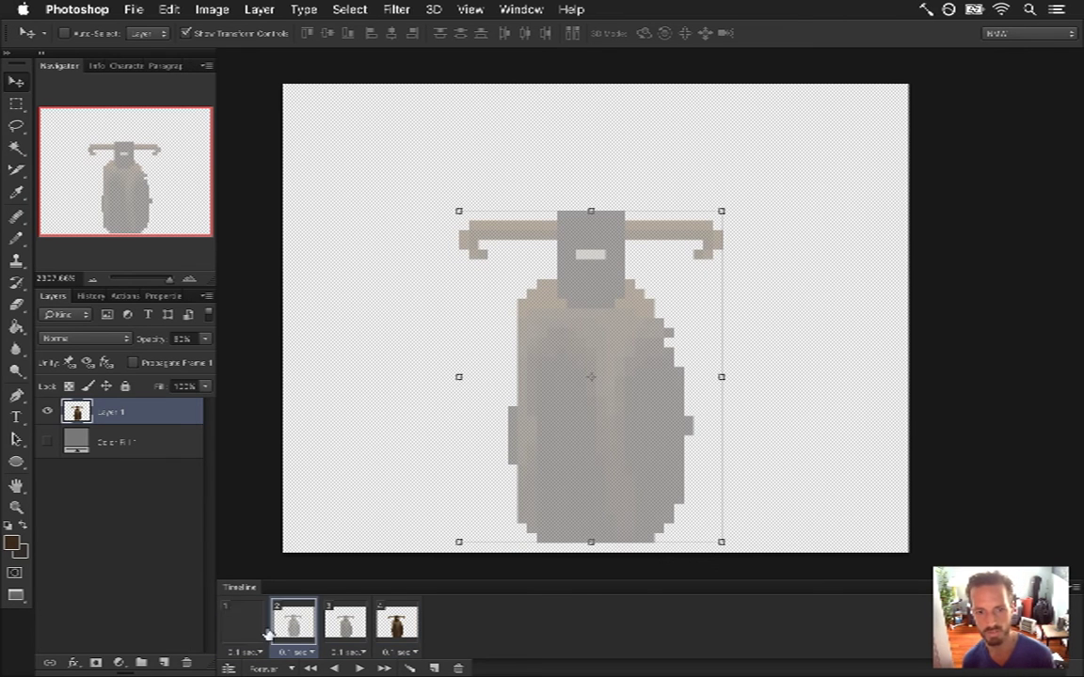
{"action": "key", "text": "m"}
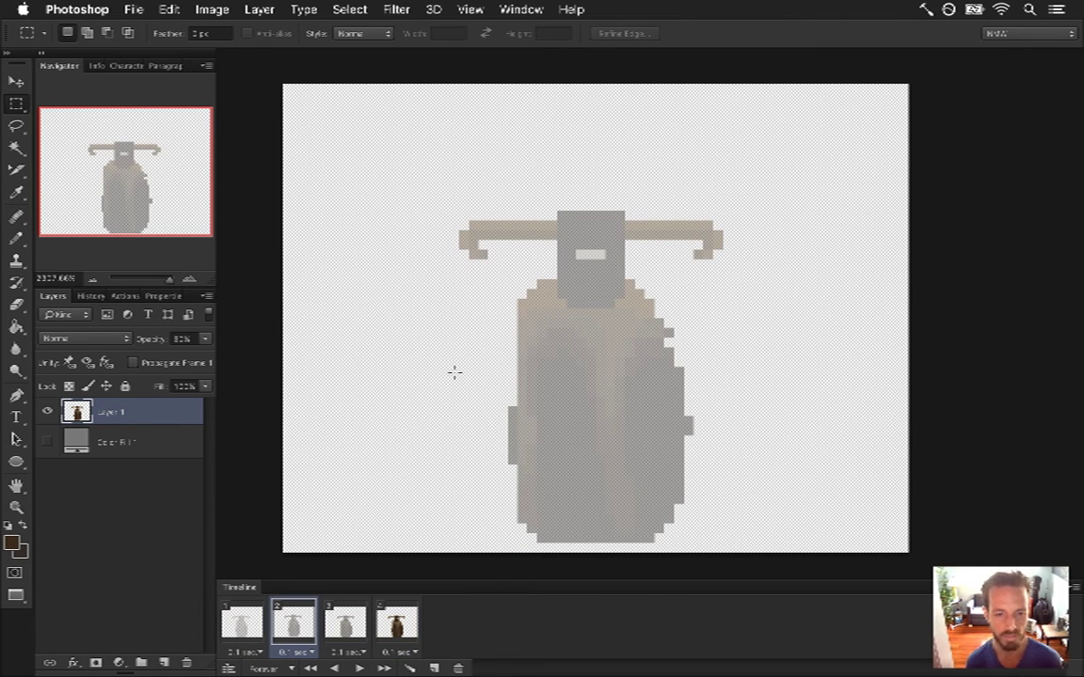
{"action": "left_click", "coordinate": [246, 625]}
{"action": "left_click", "coordinate": [297, 625]}
{"action": "left_click", "coordinate": [344, 625]}
{"action": "key", "text": "Right"}
{"action": "key", "text": "Right"}
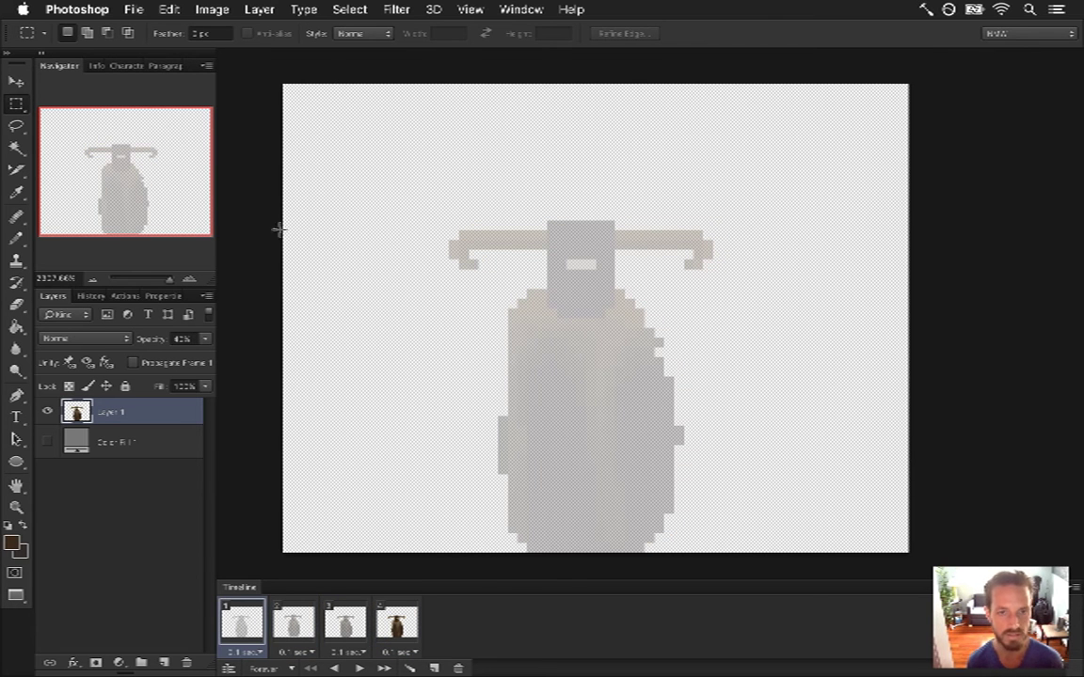
{"action": "left_click", "coordinate": [132, 9]}
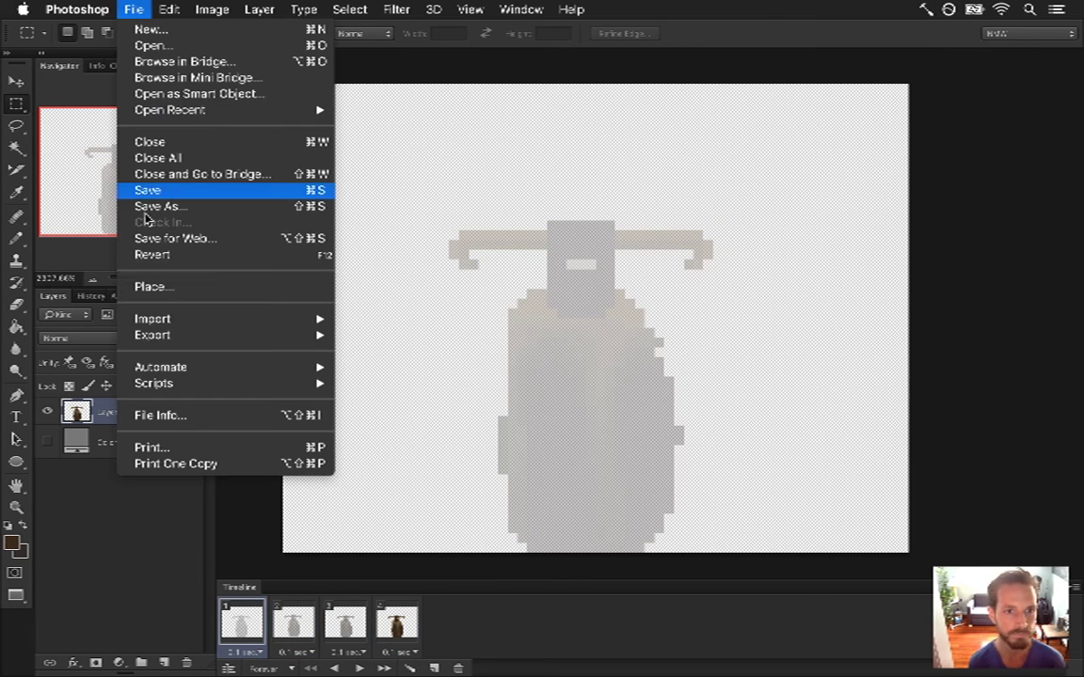
- Check the Save for Web and Render Video settings without exporting, then switch to Xcode
{"action": "left_click", "coordinate": [200, 240]}
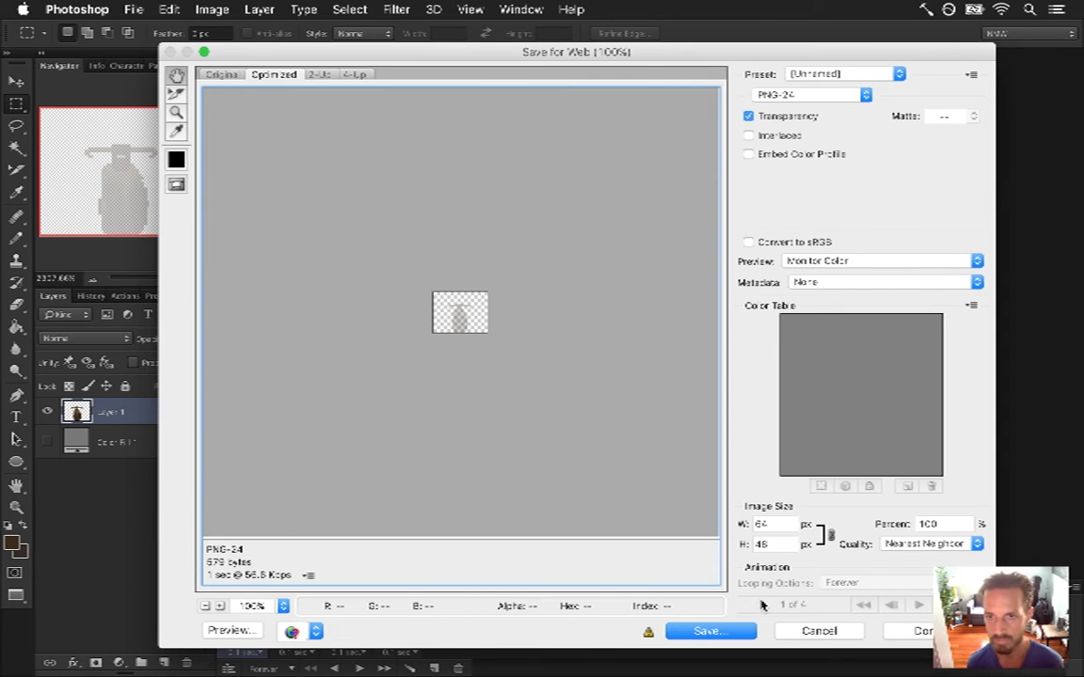
{"action": "key", "text": "Escape"}
{"action": "key", "text": "super+shift+alt+r"}
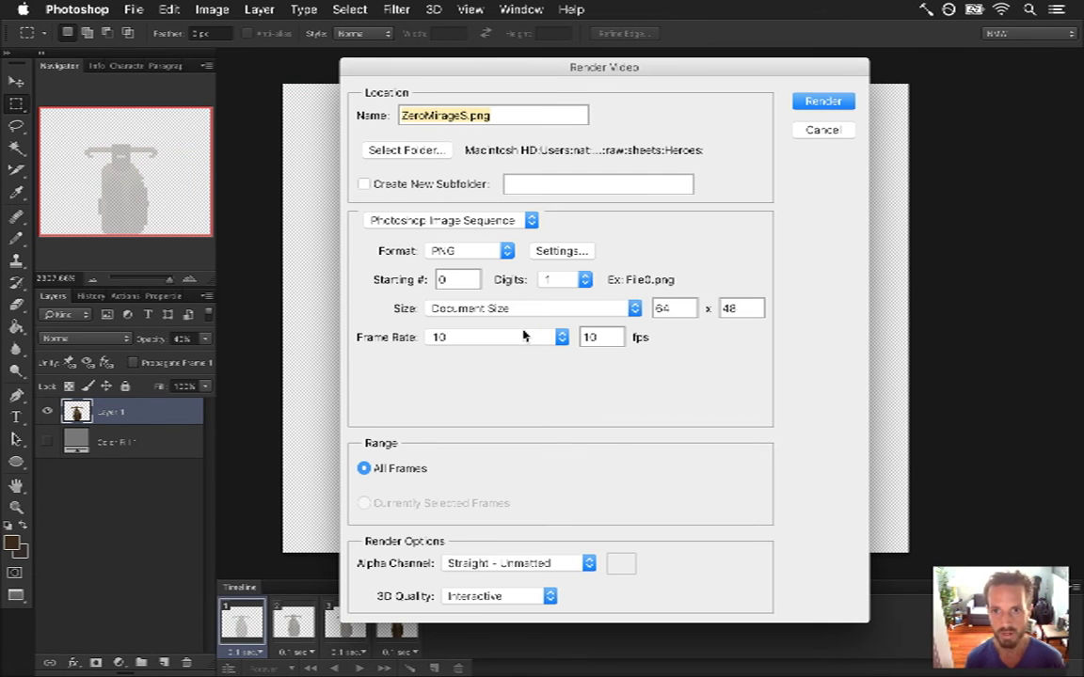
{"action": "key", "text": "Return"}
{"action": "key", "text": "super+Tab"}
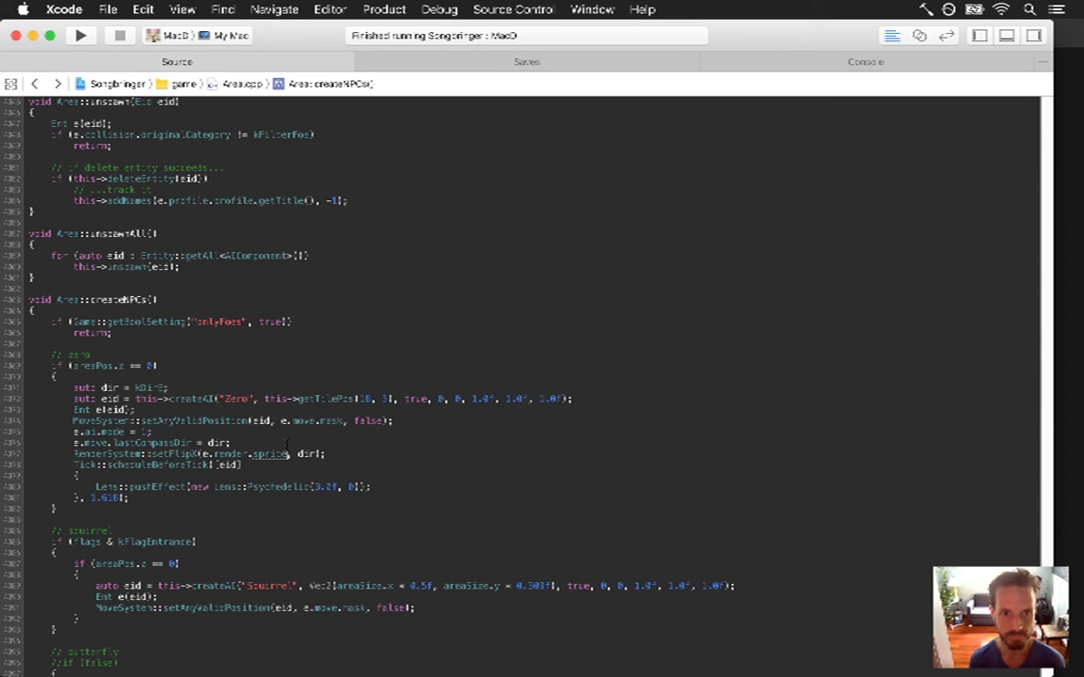
- Add an e.render.setAnimation call on a new line after lastCompassDir
{"action": "left_click", "coordinate": [286, 443]}
{"action": "key", "text": "Return"}
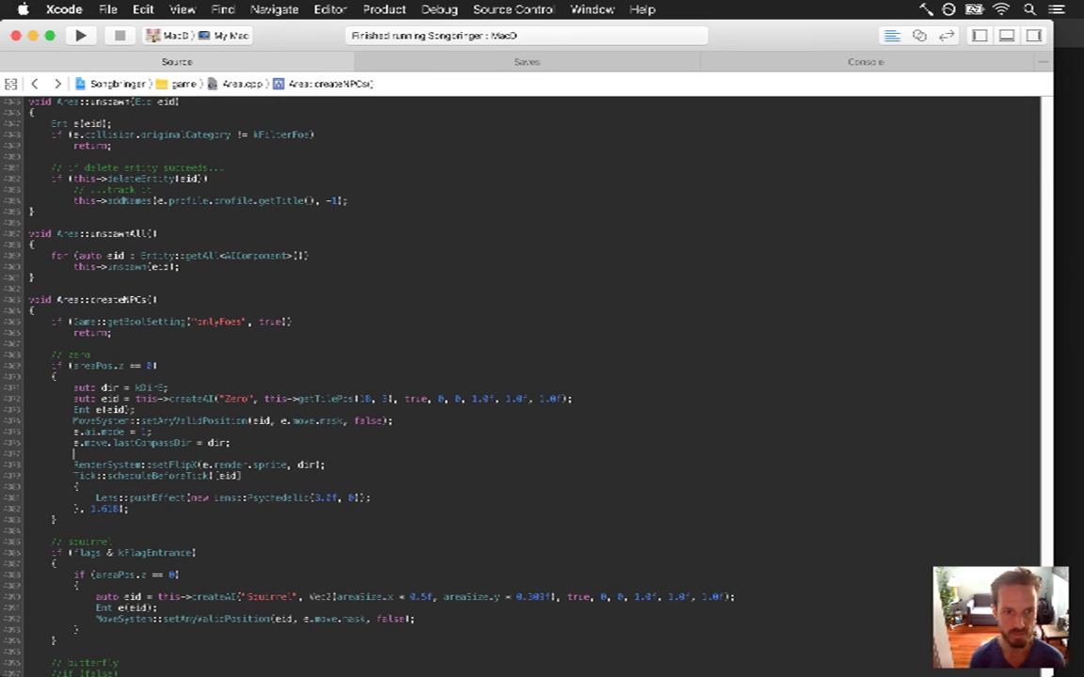
{"action": "type", "text": "e.render.setAnim"}
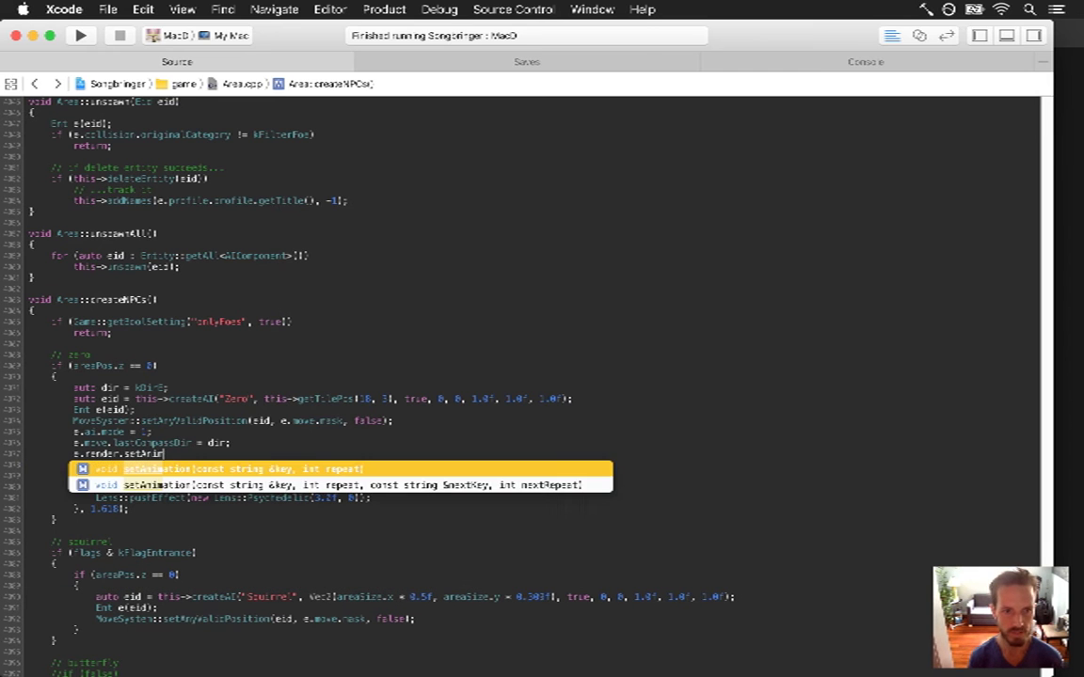
{"action": "key", "text": "Return"}
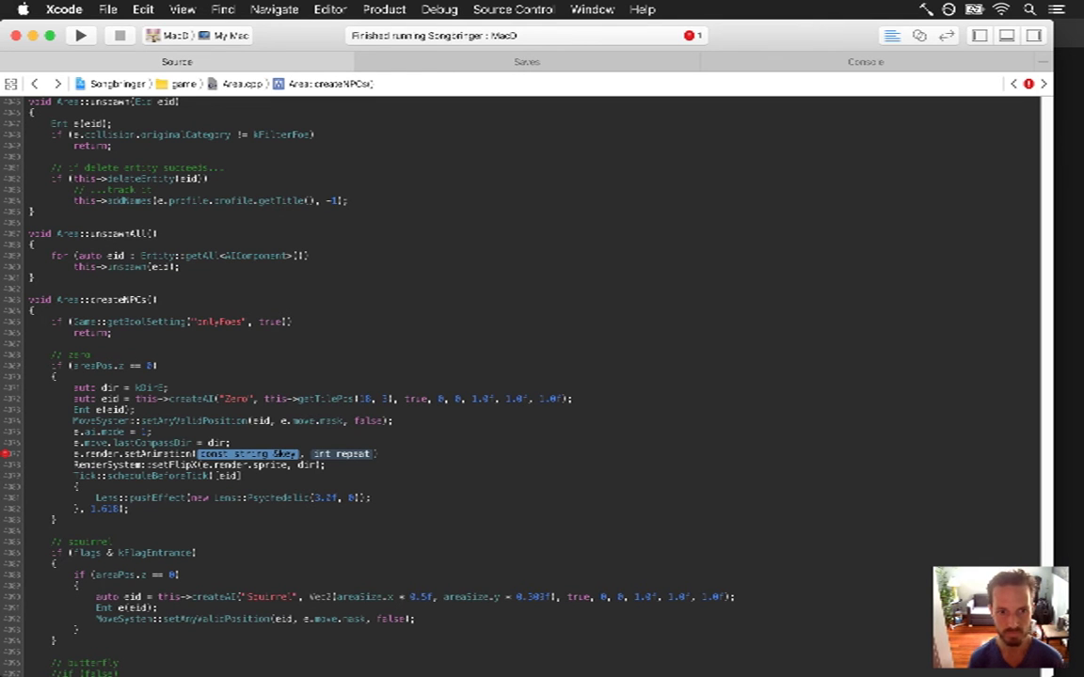
- Move the setAnimation line into the scheduled Tick block
{"action": "triple_click", "coordinate": [30, 453]}
{"action": "key", "text": "BackSpace"}
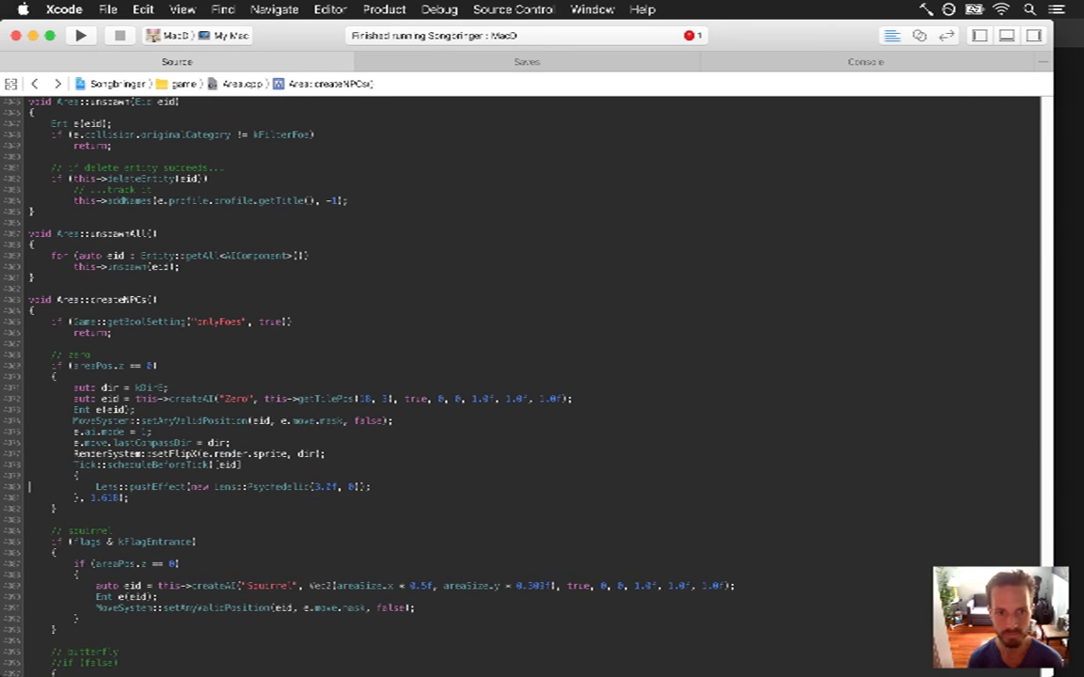
{"action": "key", "text": "super+z"}
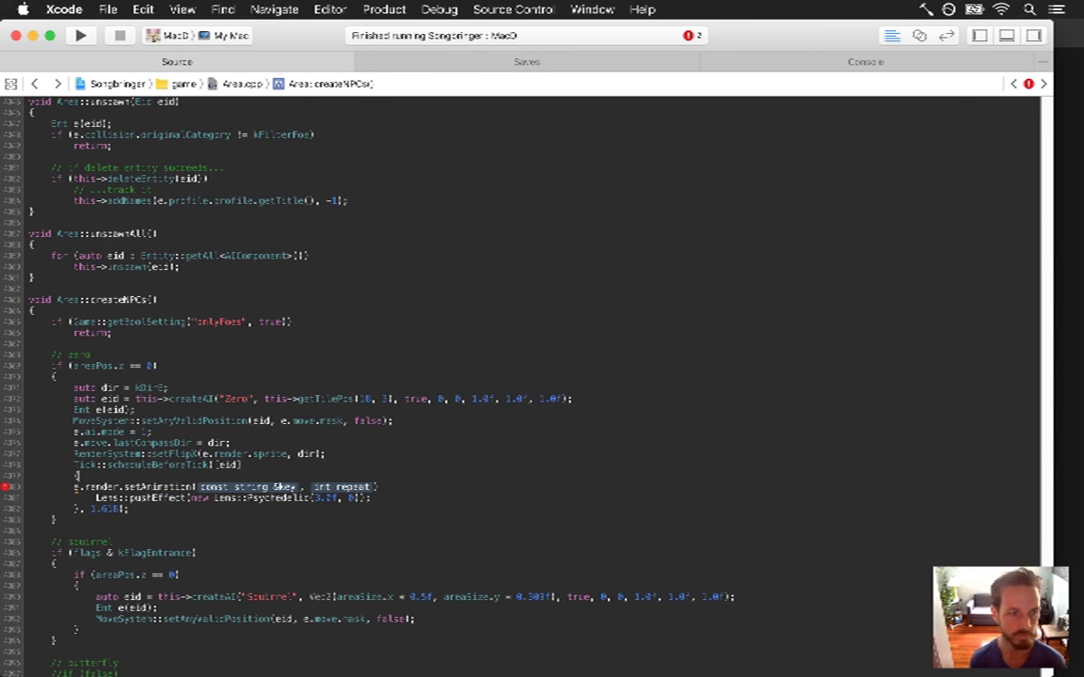
{"action": "left_click", "coordinate": [219, 85]}
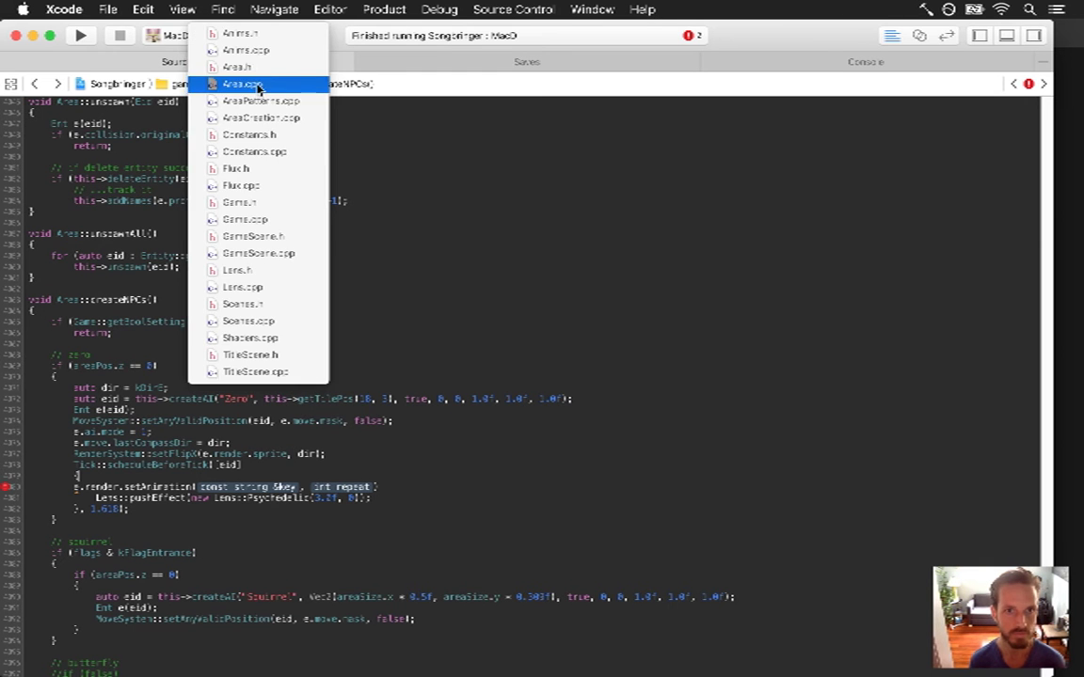
{"action": "left_click", "coordinate": [162, 166]}
- Open Zero.txt with Open Quickly (Cmd-Shift-O)
{"action": "mouse_move", "coordinate": [1071, 569]}
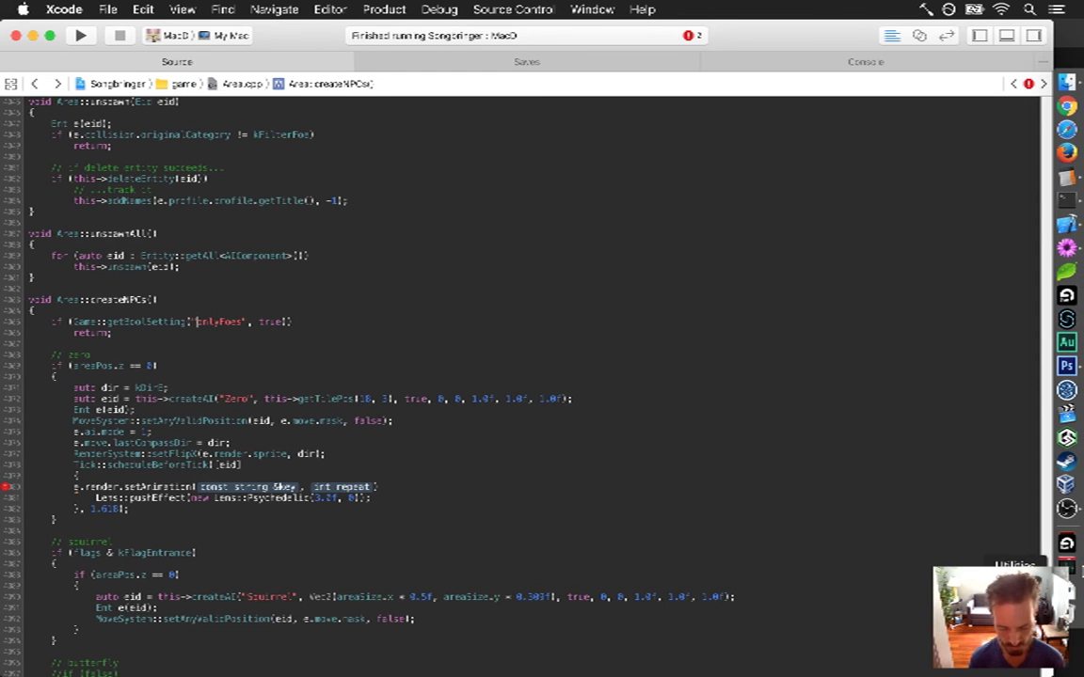
{"action": "key", "text": "shift+super+o"}
{"action": "type", "text": "zer"}
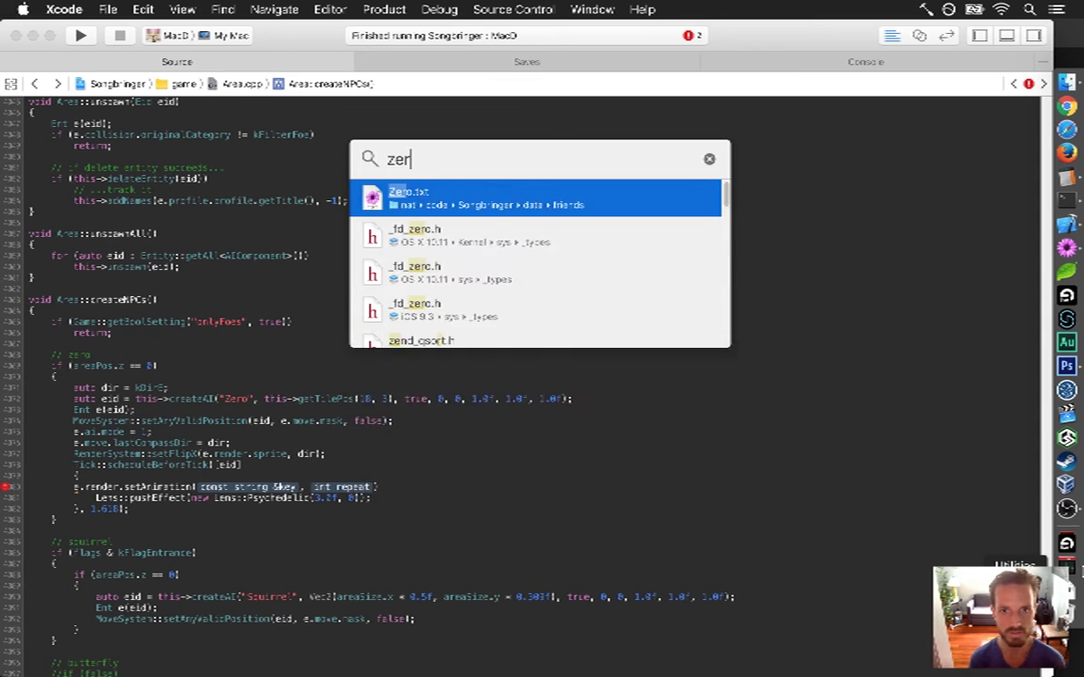
{"action": "key", "text": "Down"}
{"action": "key", "text": "Down"}
{"action": "key", "text": "Down"}
{"action": "key", "text": "Down"}
{"action": "key", "text": "Down"}
{"action": "key", "text": "Down"}
{"action": "key", "text": "Down"}
{"action": "key", "text": "Down"}
{"action": "key", "text": "Down"}
{"action": "key", "text": "Down"}
{"action": "key", "text": "Return"}
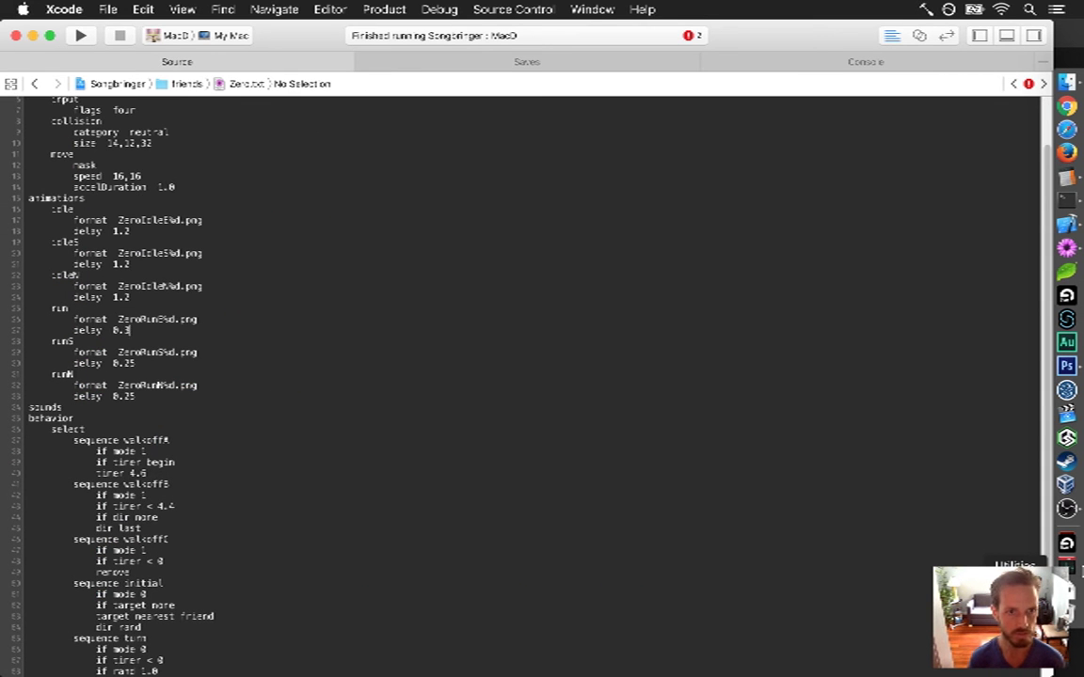
- Add an 'invisible' animation with 'format Empty.png' under animations, then return to Photoshop
{"action": "key", "text": "Up"}
{"action": "key", "text": "Up"}
{"action": "key", "text": "Up"}
{"action": "key", "text": "Return"}
{"action": "type", "text": "invisible"}
{"action": "key", "text": "Return"}
{"action": "type", "text": "format  Er"}
{"action": "type", "text": "pty.png"}
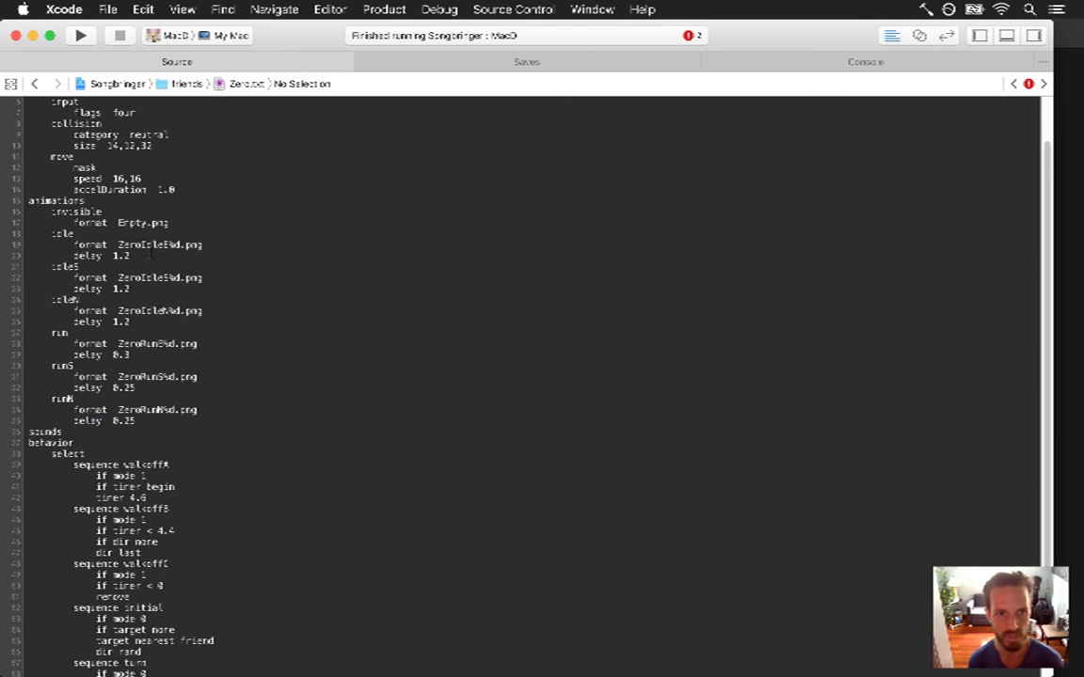
{"action": "left_click", "coordinate": [151, 254]}
{"action": "key", "text": "super+Tab"}
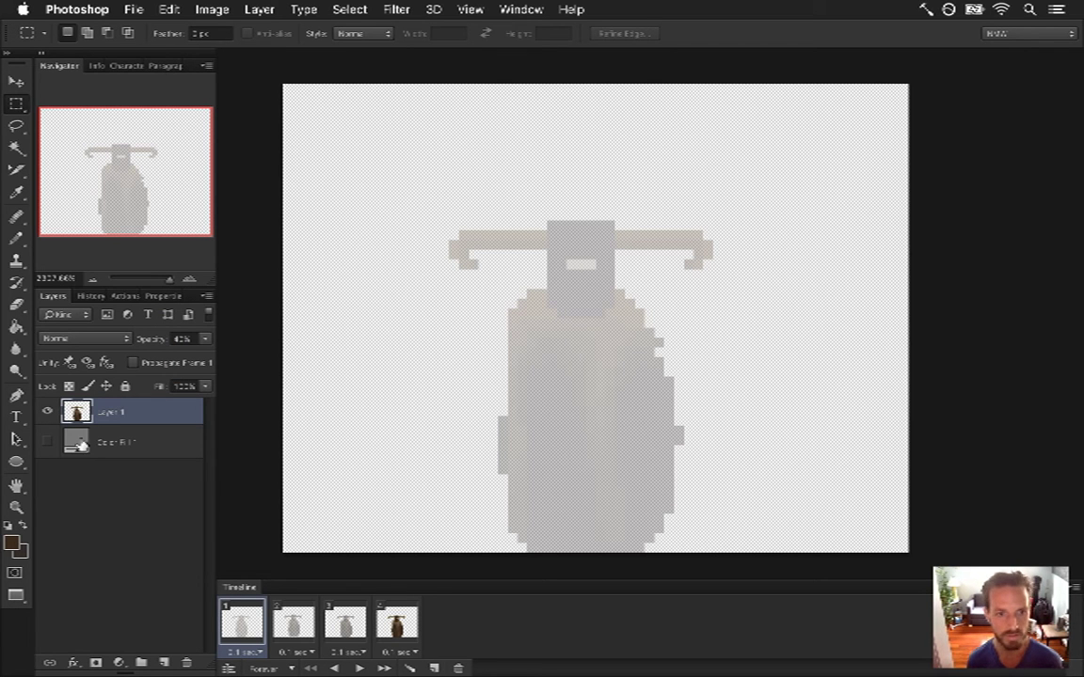
- Hide the sprite layer to leave an empty frame, and edit the name in Render Video settings
{"action": "left_click", "coordinate": [48, 412]}
{"action": "key", "text": "super+alt+shift+r"}
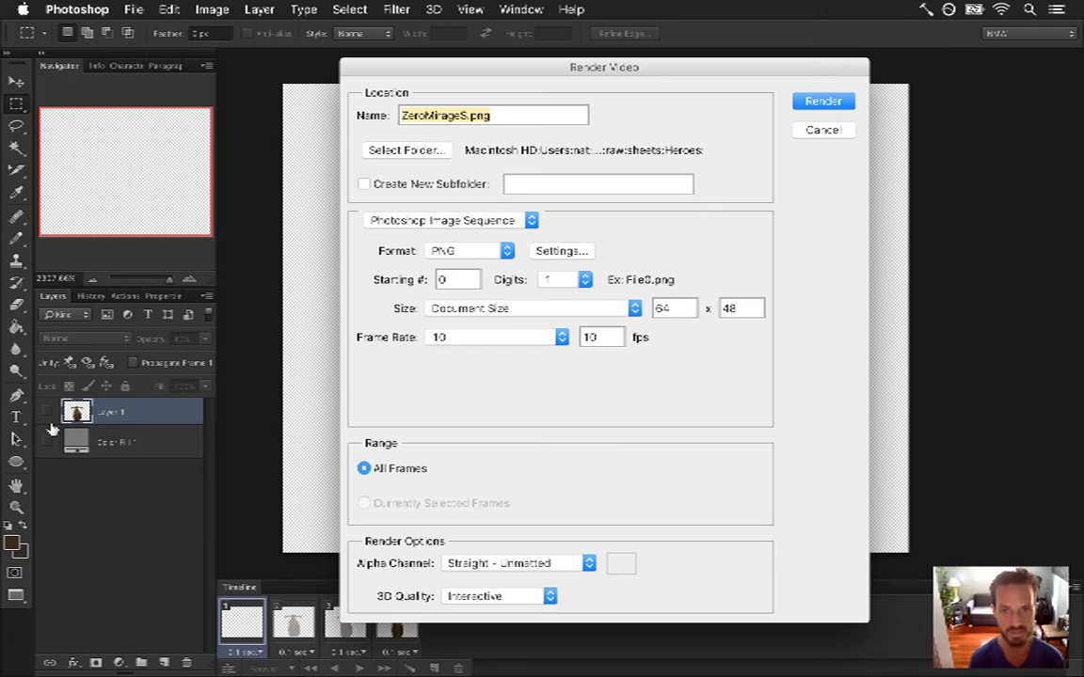
{"action": "key", "text": "Right"}
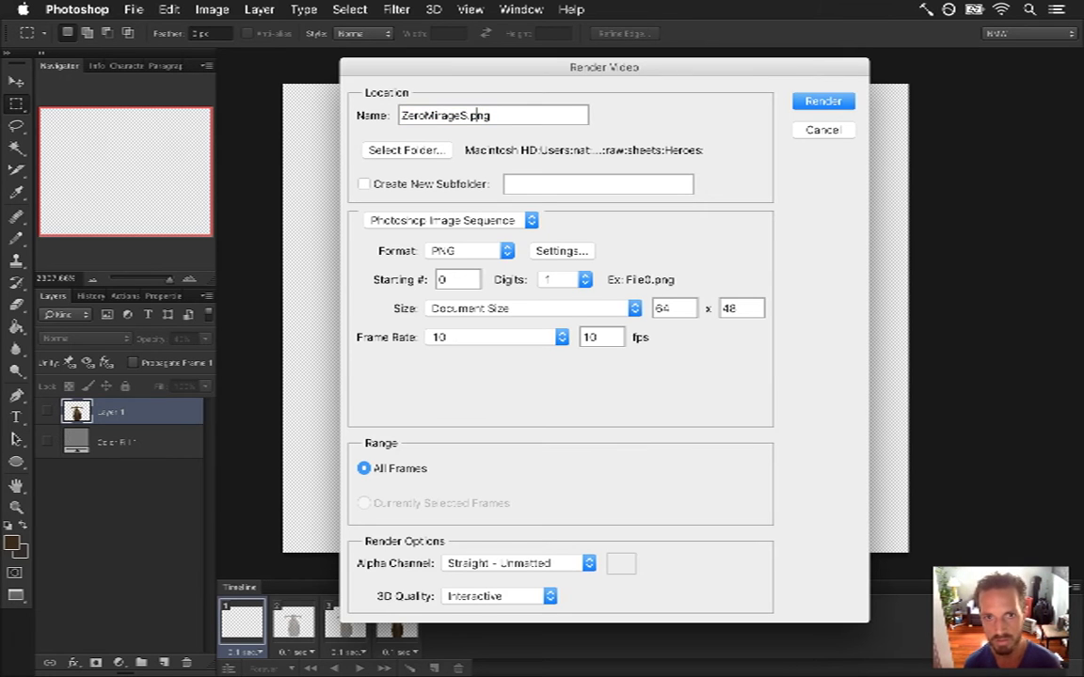
{"action": "key", "text": "BackSpace"}
{"action": "key", "text": "BackSpace"}
{"action": "key", "text": "BackSpace"}
{"action": "key", "text": "BackSpace"}
{"action": "key", "text": "BackSpace"}
{"action": "key", "text": "BackSpace"}
{"action": "key", "text": "BackSpace"}
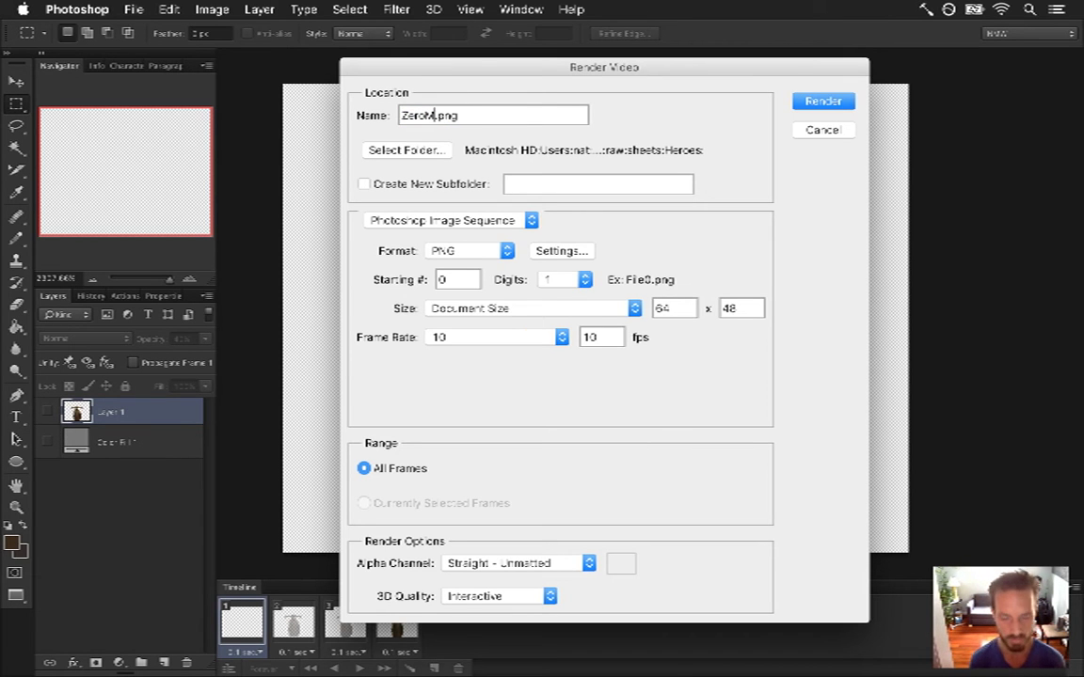
{"action": "type", "text": "Beg"}
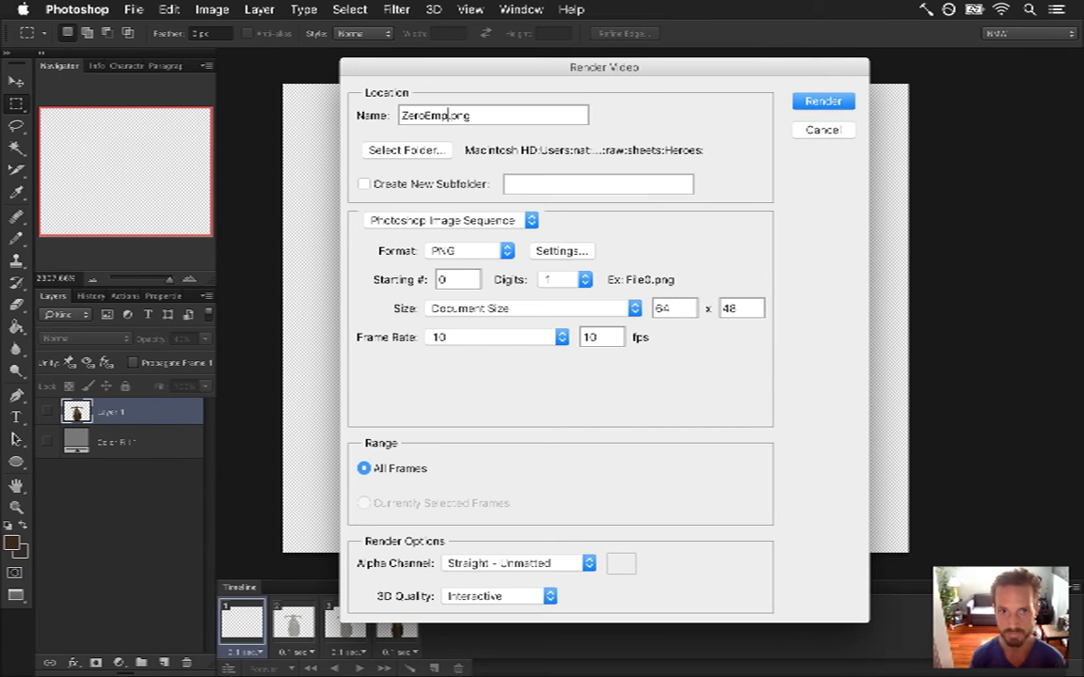
{"action": "key", "text": "Return"}
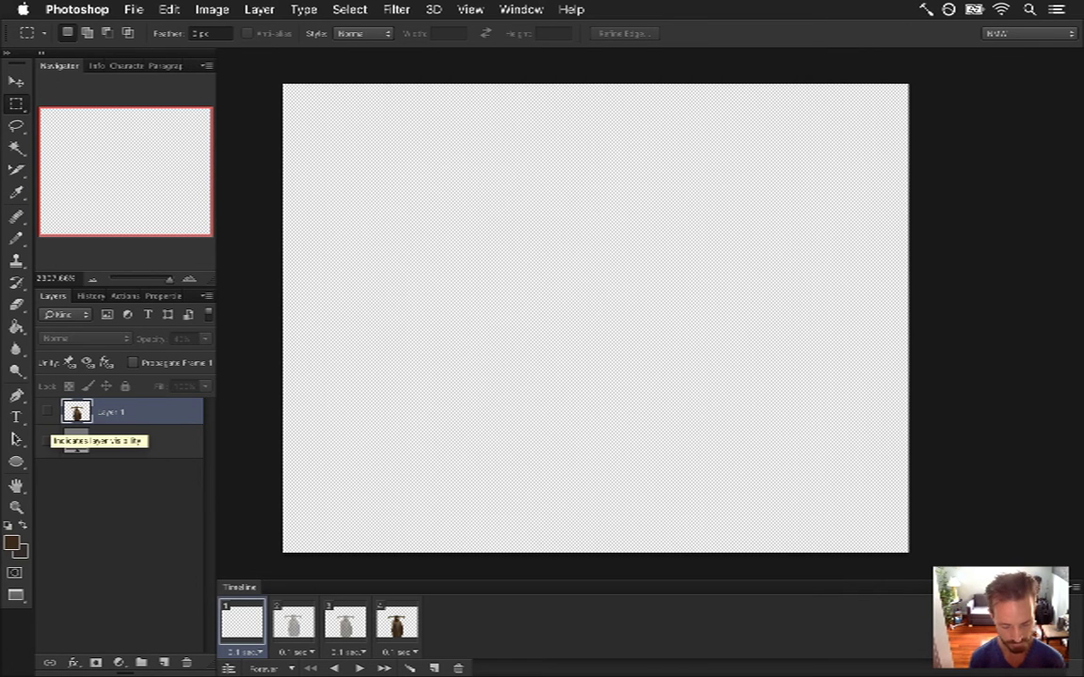
- Save for Web and navigate to the sprites > Heroes folder
{"action": "key", "text": "super+alt+shift+s"}
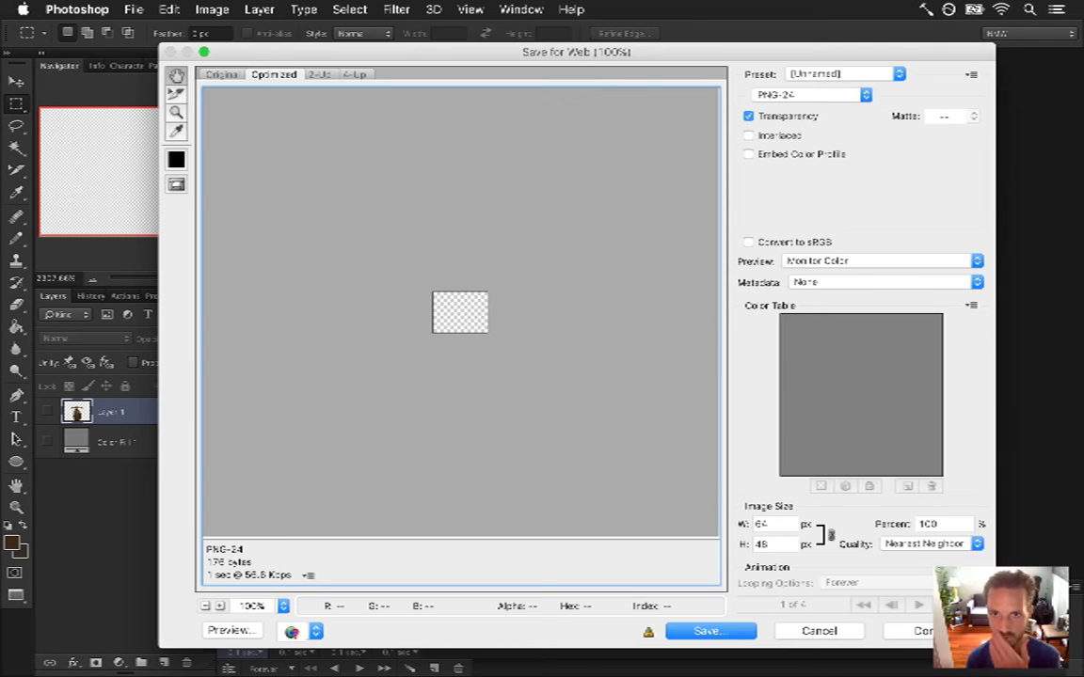
{"action": "key", "text": "Return"}
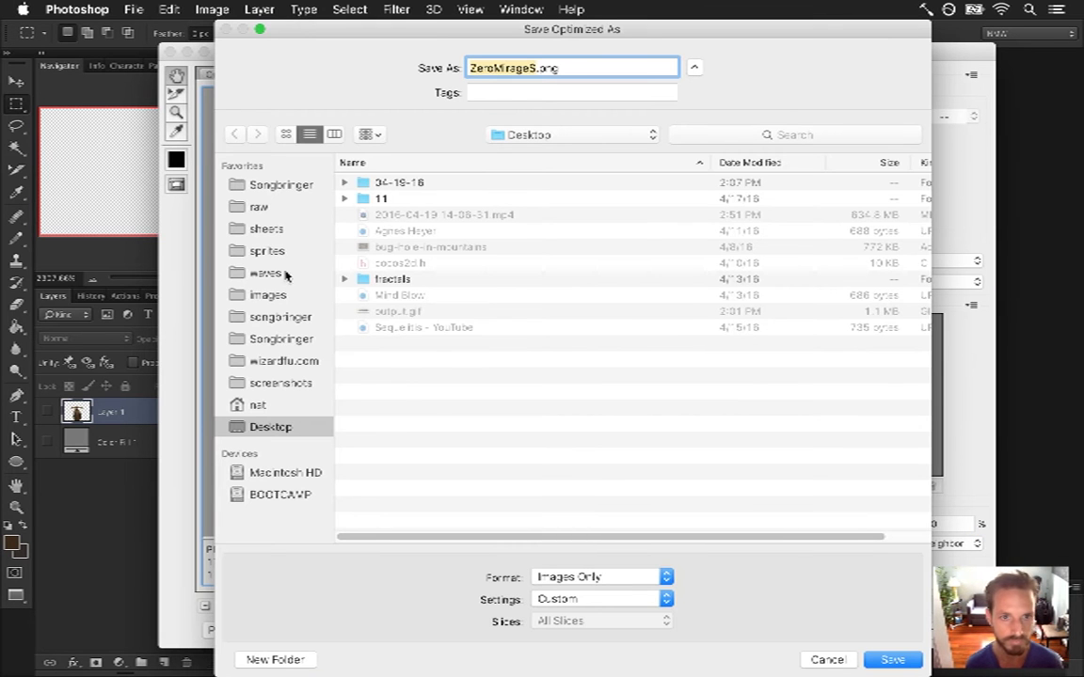
{"action": "left_click", "coordinate": [287, 251]}
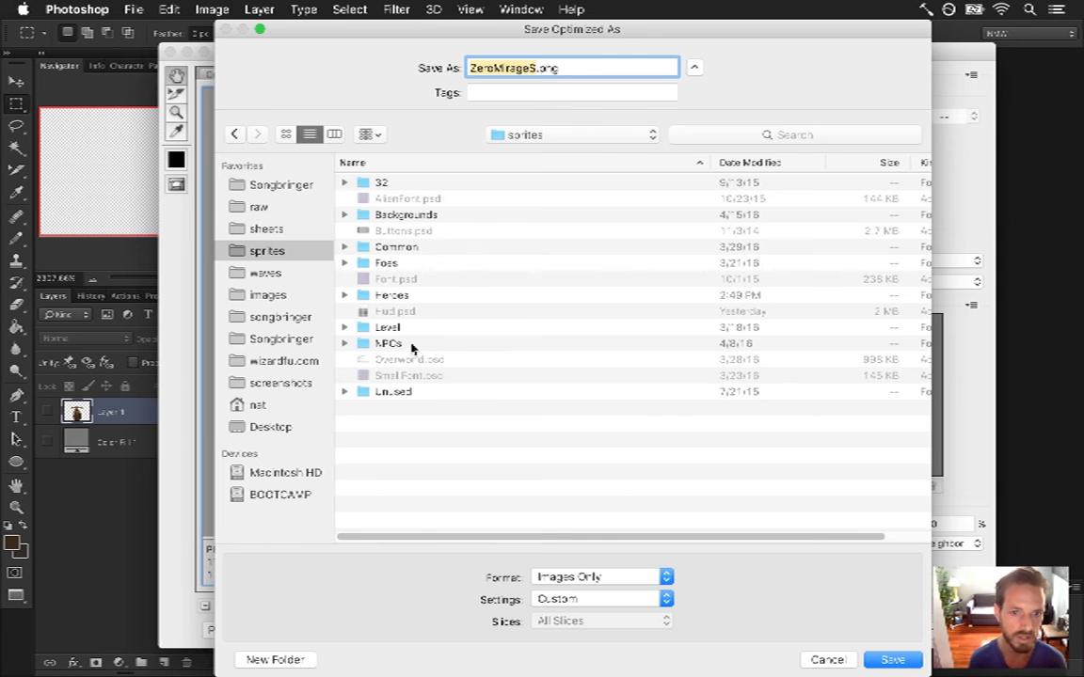
{"action": "left_click", "coordinate": [411, 344]}
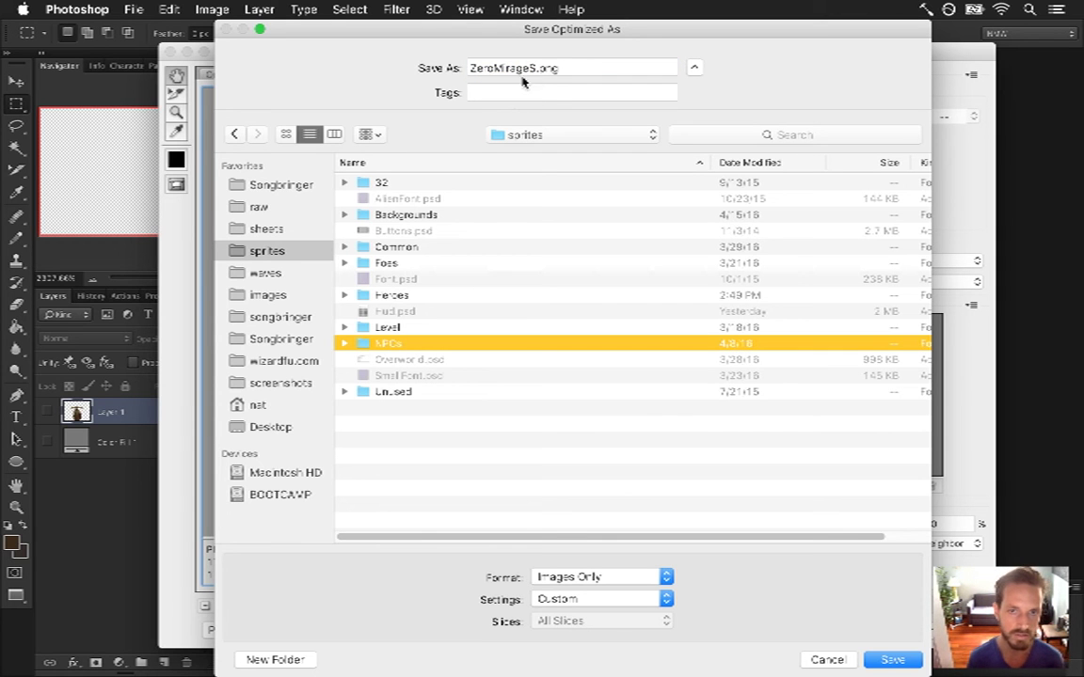
{"action": "mouse_move", "coordinate": [475, 36]}
{"action": "left_mouse_down"}
{"action": "mouse_move", "coordinate": [479, 55]}
{"action": "mouse_move", "coordinate": [485, 43]}
{"action": "mouse_move", "coordinate": [477, 46]}
{"action": "left_mouse_up"}
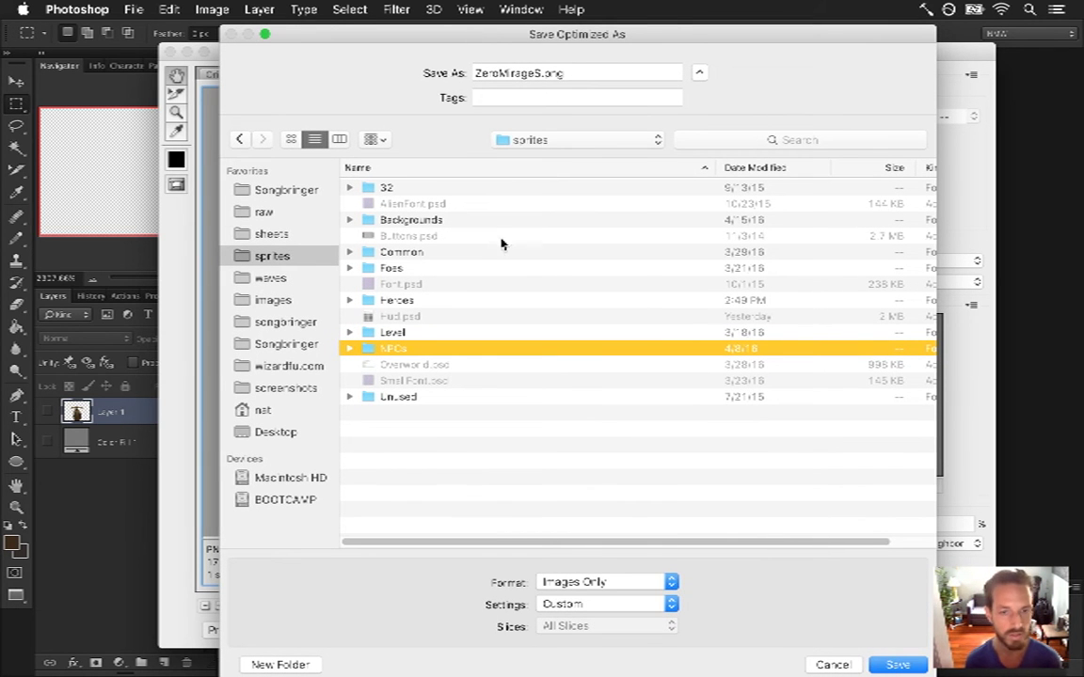
{"action": "double_click", "coordinate": [410, 301]}
- Save the empty frame as ZeroEmpty.png and switch back to Xcode
{"action": "left_click", "coordinate": [538, 74]}
{"action": "key", "text": "BackSpace"}
{"action": "key", "text": "BackSpace"}
{"action": "key", "text": "BackSpace"}
{"action": "key", "text": "BackSpace"}
{"action": "key", "text": "BackSpace"}
{"action": "key", "text": "BackSpace"}
{"action": "key", "text": "BackSpace"}
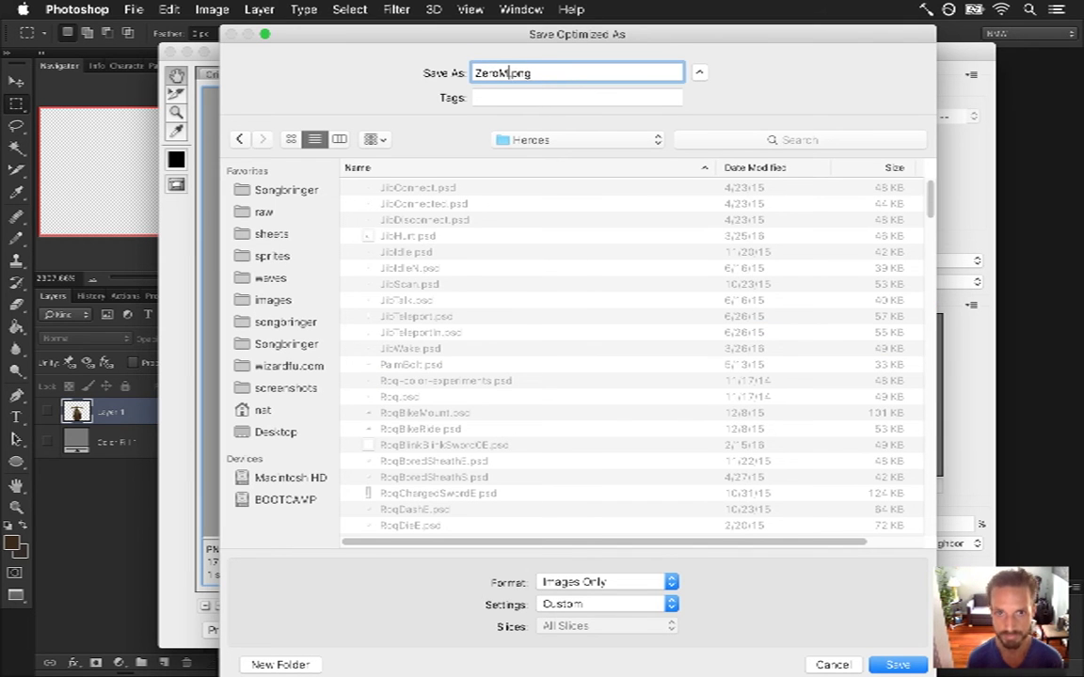
{"action": "type", "text": "Empty"}
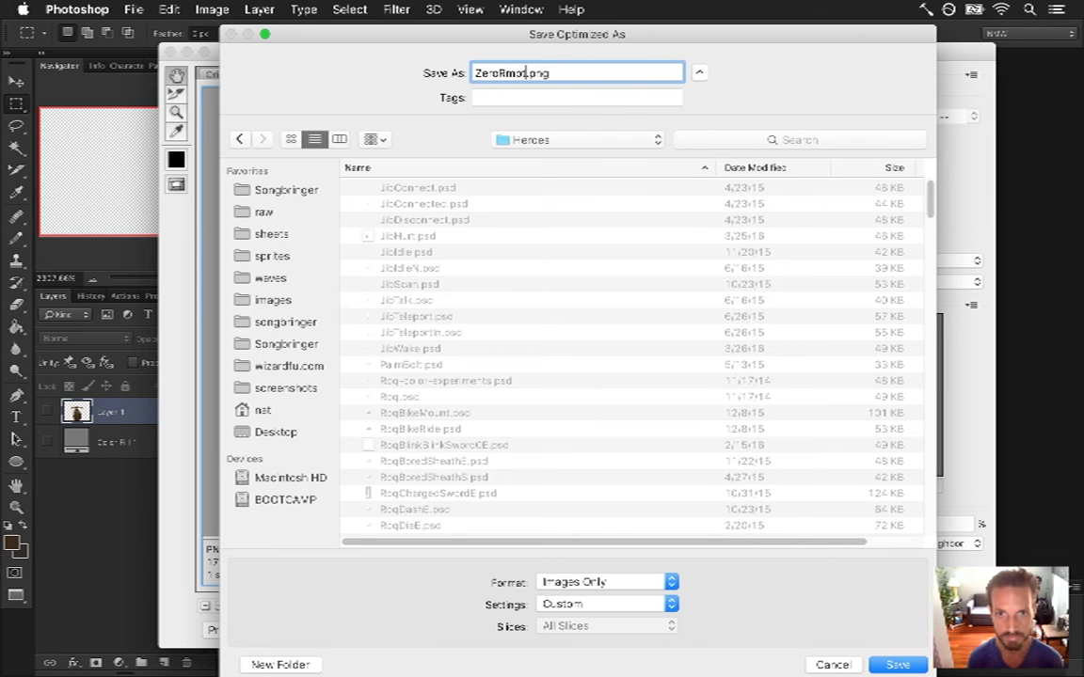
{"action": "key", "text": "Return"}
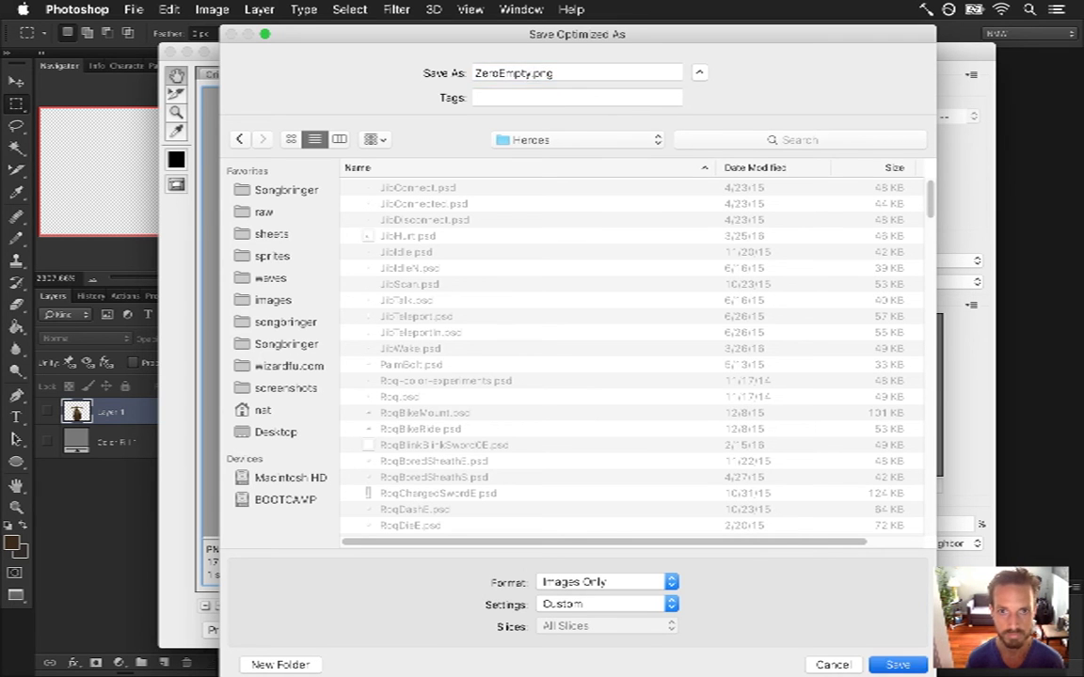
{"action": "key", "text": "super+Tab"}
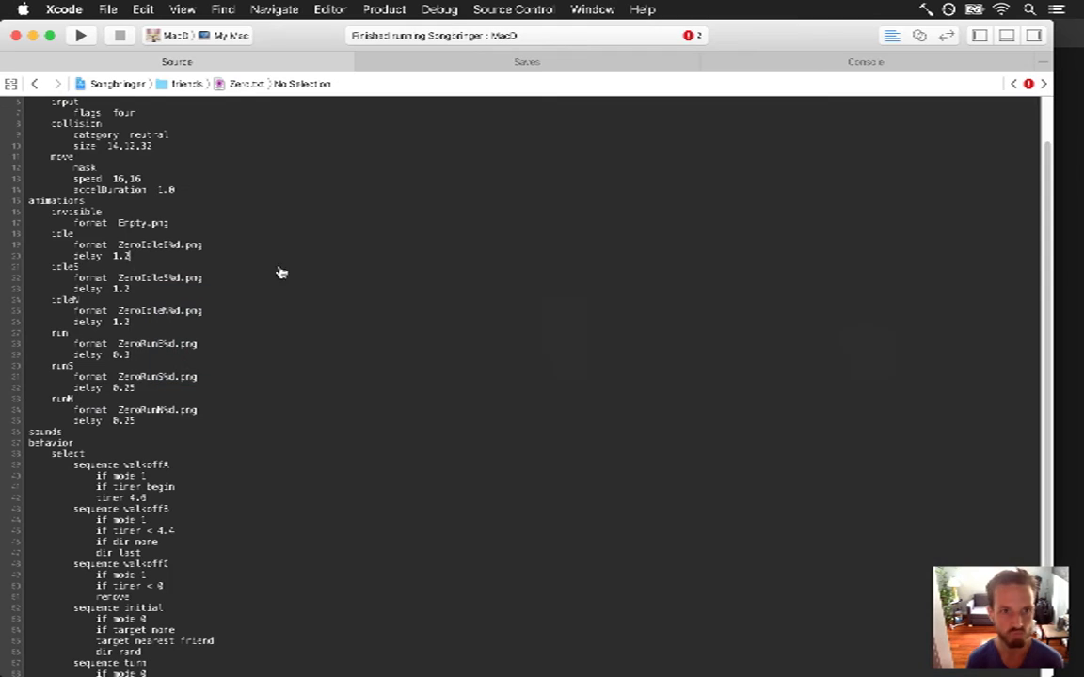
{"action": "left_click", "coordinate": [281, 323]}
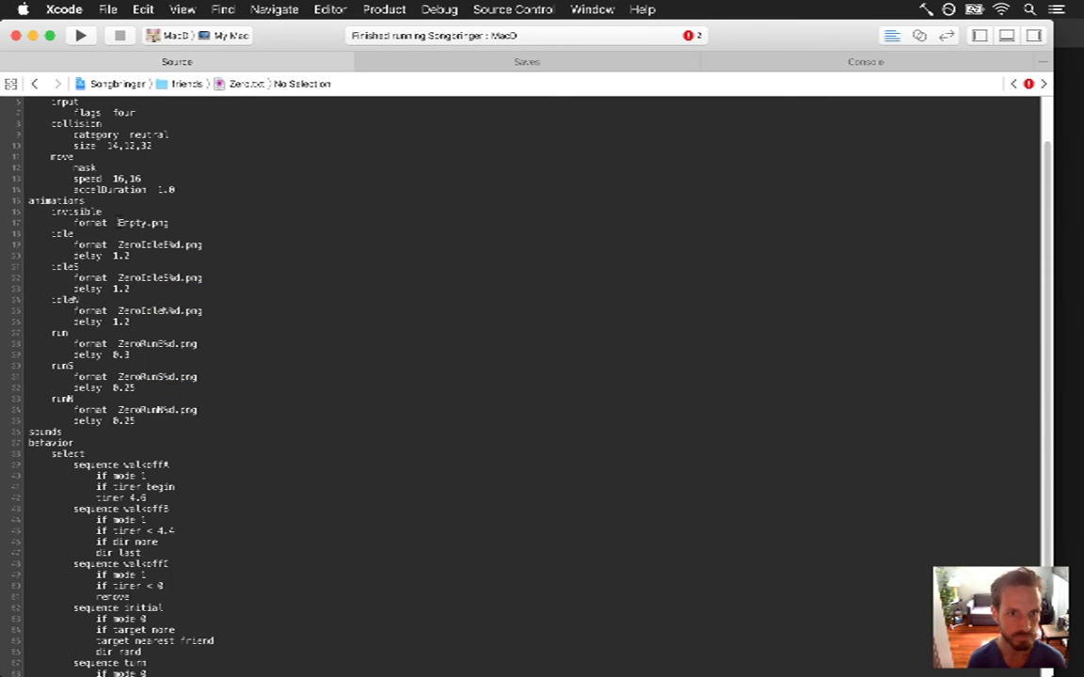
- Rename Empty.png to ZeroEmpty.png in Zero.txt and duplicate the setAnimation call in createNPCs
{"action": "type", "text": "Zero"}
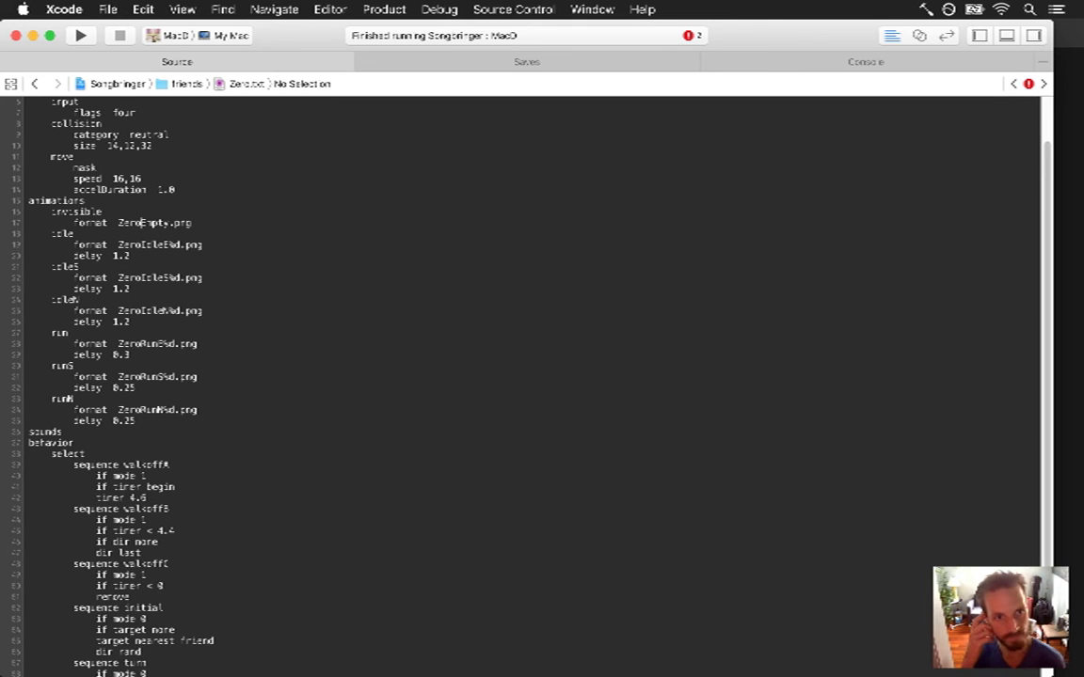
{"action": "left_click", "coordinate": [33, 86]}
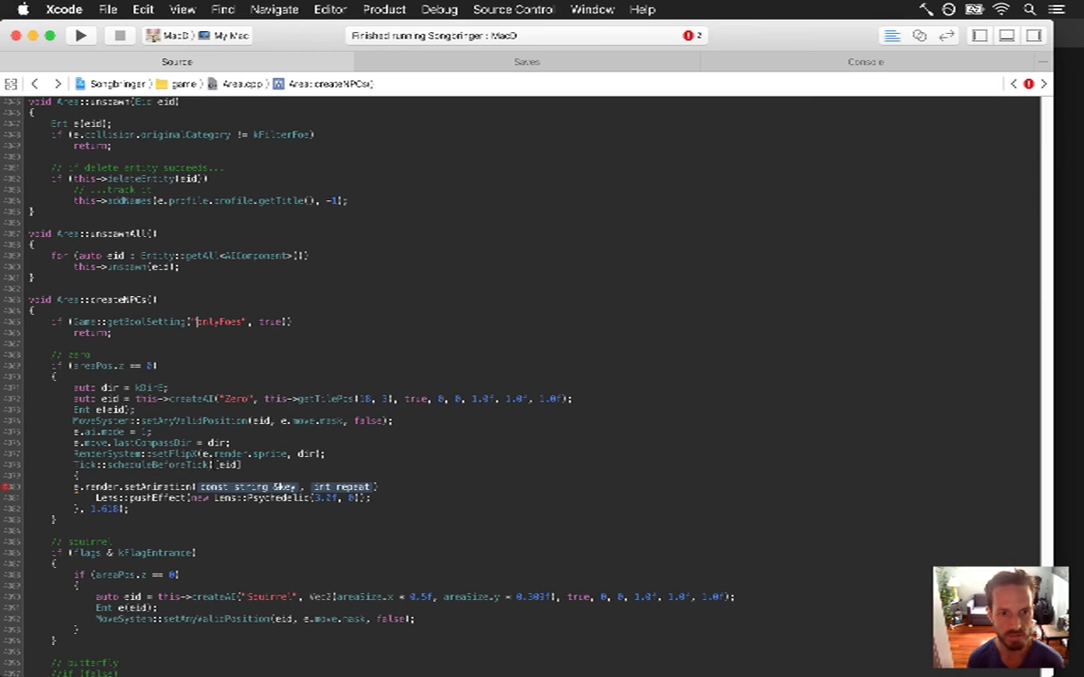
{"action": "left_click", "coordinate": [211, 476]}
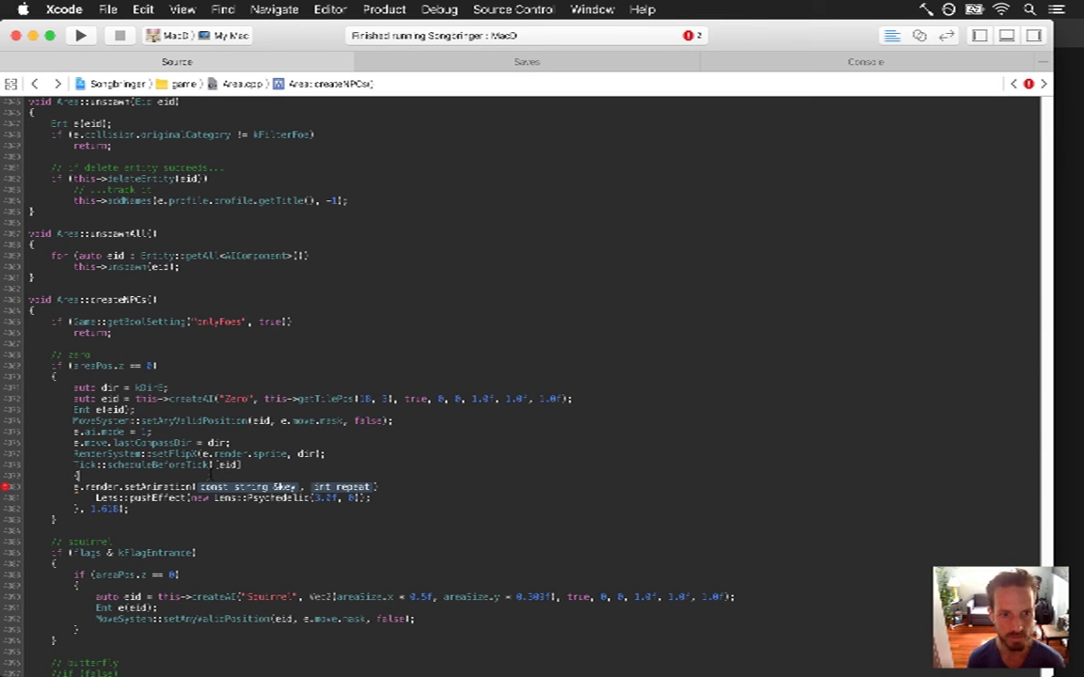
{"action": "key", "text": "Down"}
{"action": "left_click", "coordinate": [29, 465]}
{"action": "type", "text": "e.render.setAnimation(const string &key, int repeat)"}
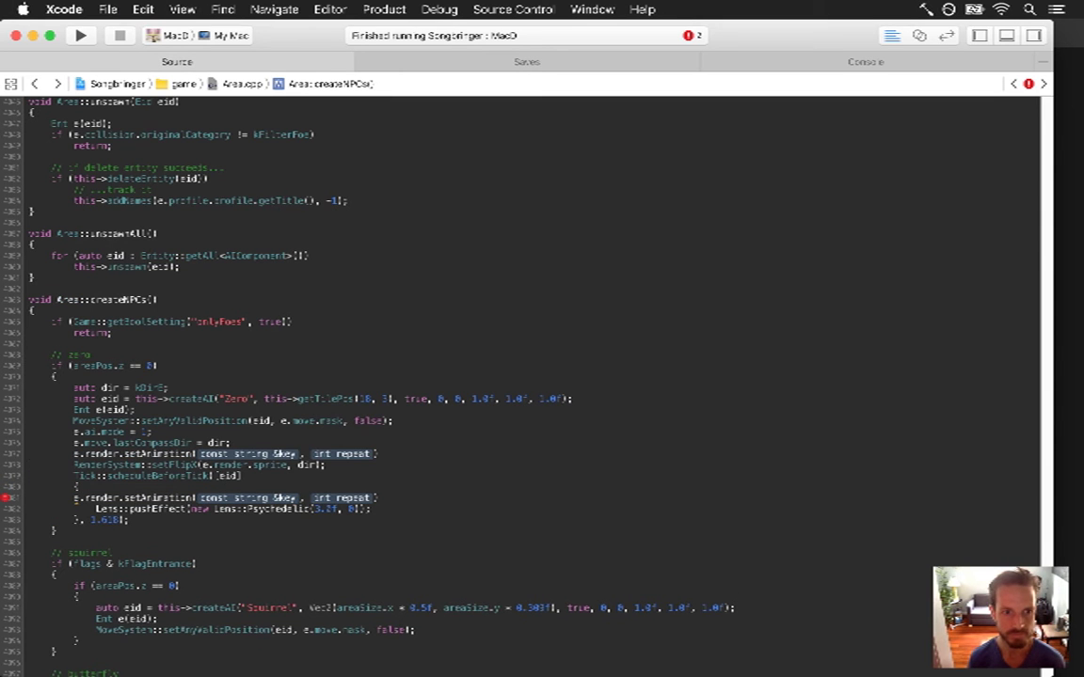
- Make the copied call e.render.setAnimation("invisible", 0)
{"action": "key", "text": "Delete"}
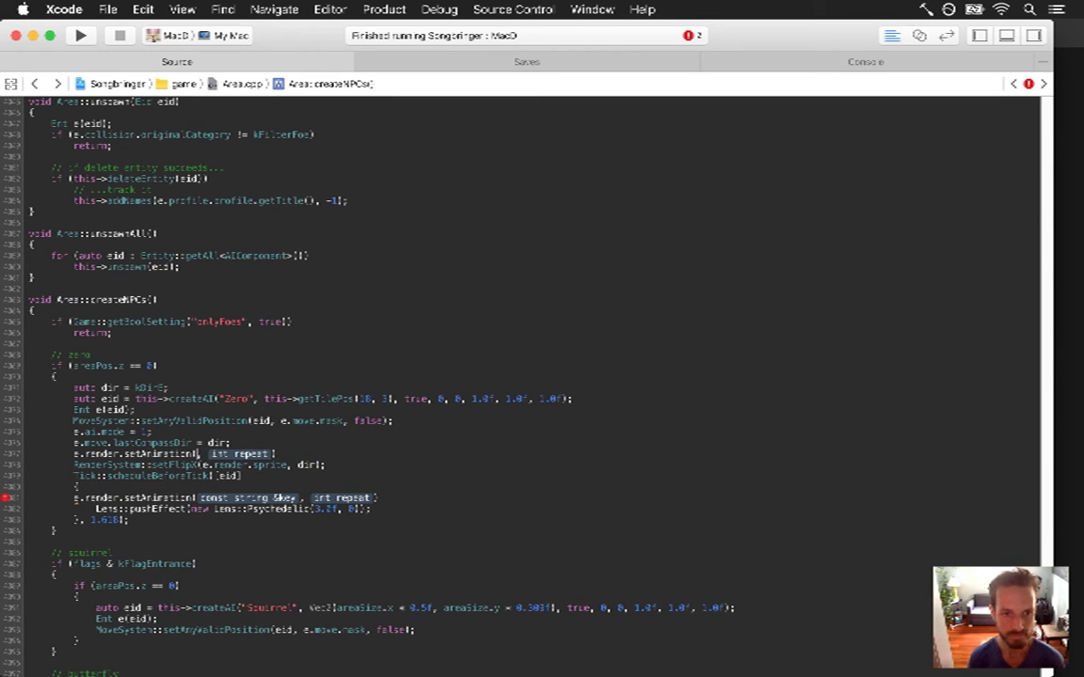
{"action": "type", "text": "\"invisible"}
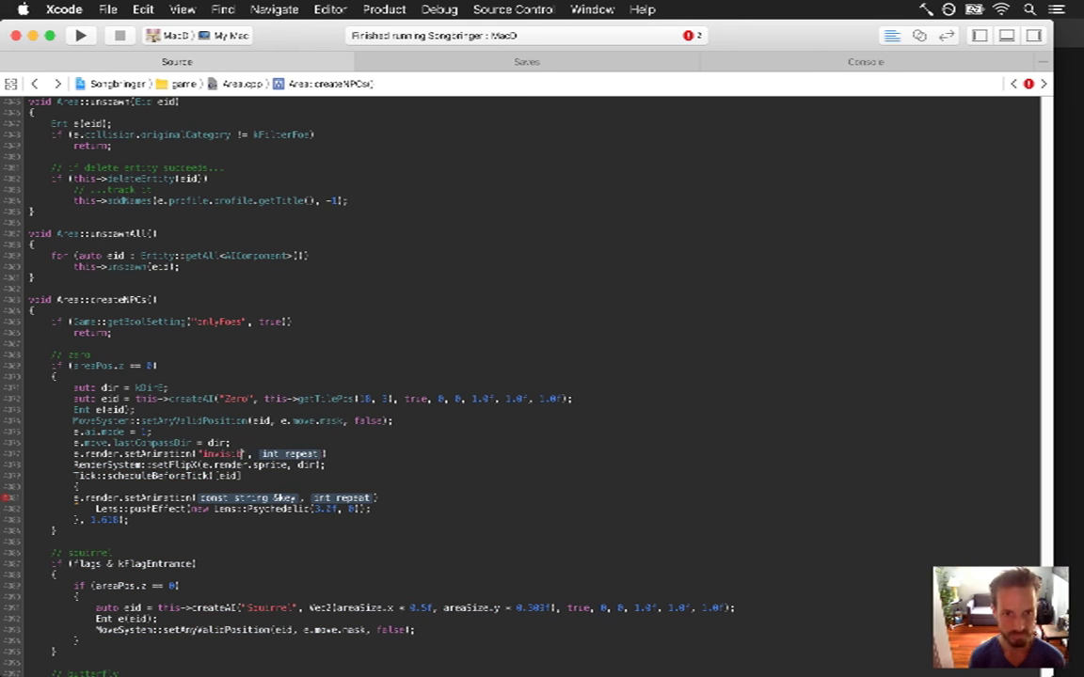
{"action": "key", "text": "Tab"}
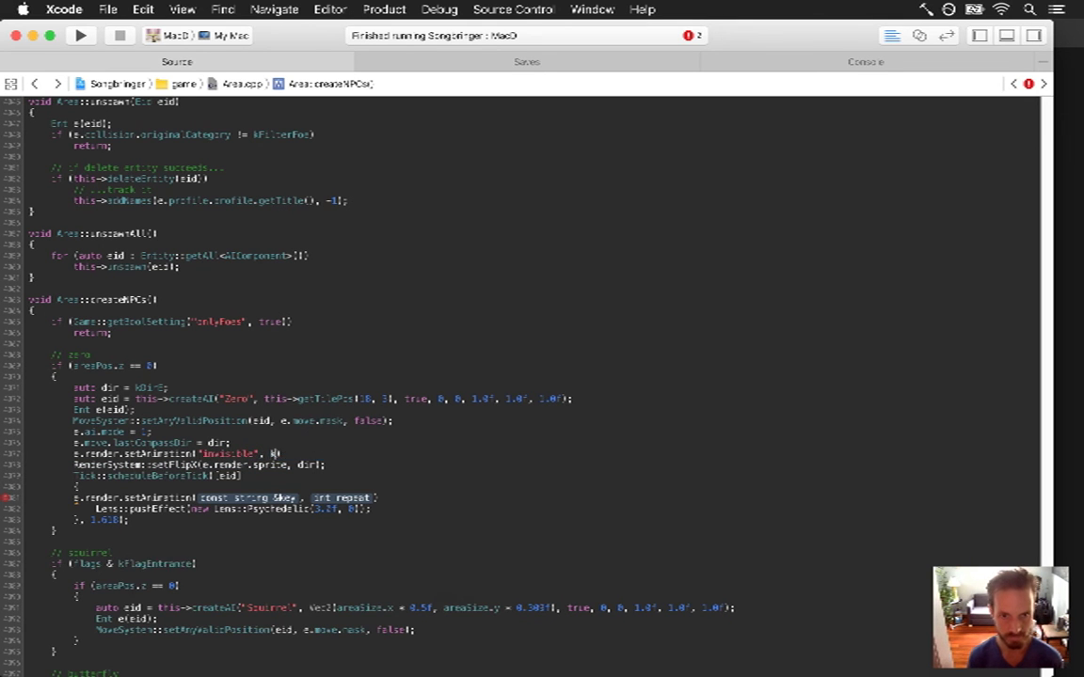
{"action": "type", "text": "kFor"}
{"action": "key", "text": "Return"}
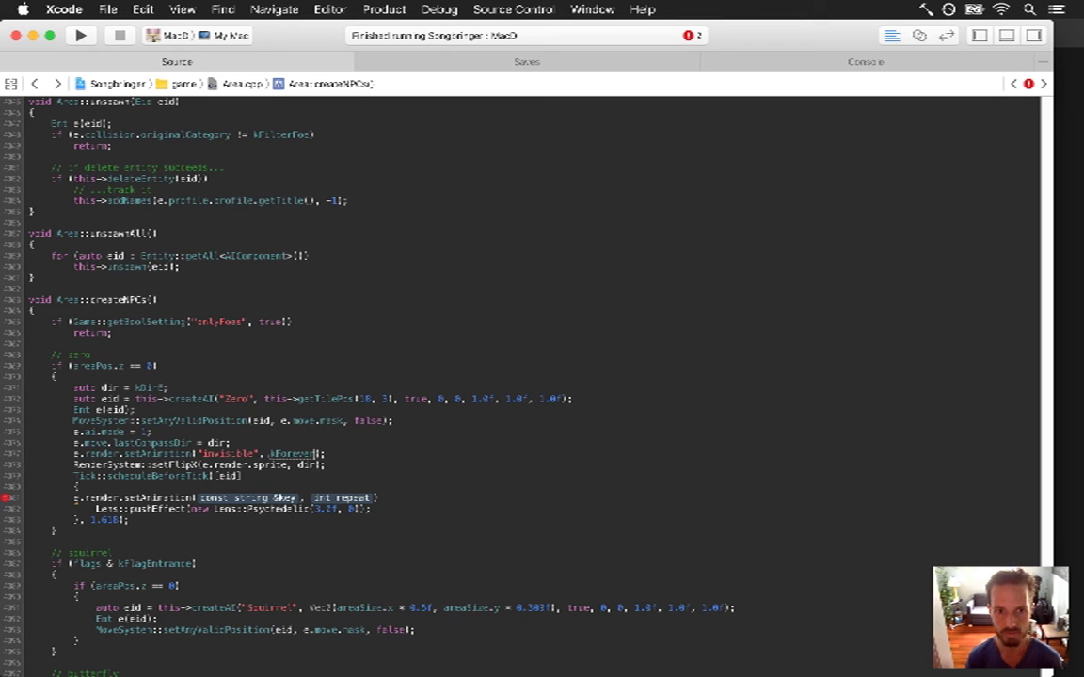
{"action": "key", "text": "BackSpace"}
{"action": "key", "text": "BackSpace"}
{"action": "key", "text": "BackSpace"}
{"action": "key", "text": "BackSpace"}
{"action": "key", "text": "BackSpace"}
{"action": "key", "text": "BackSpace"}
{"action": "key", "text": "BackSpace"}
{"action": "key", "text": "BackSpace"}
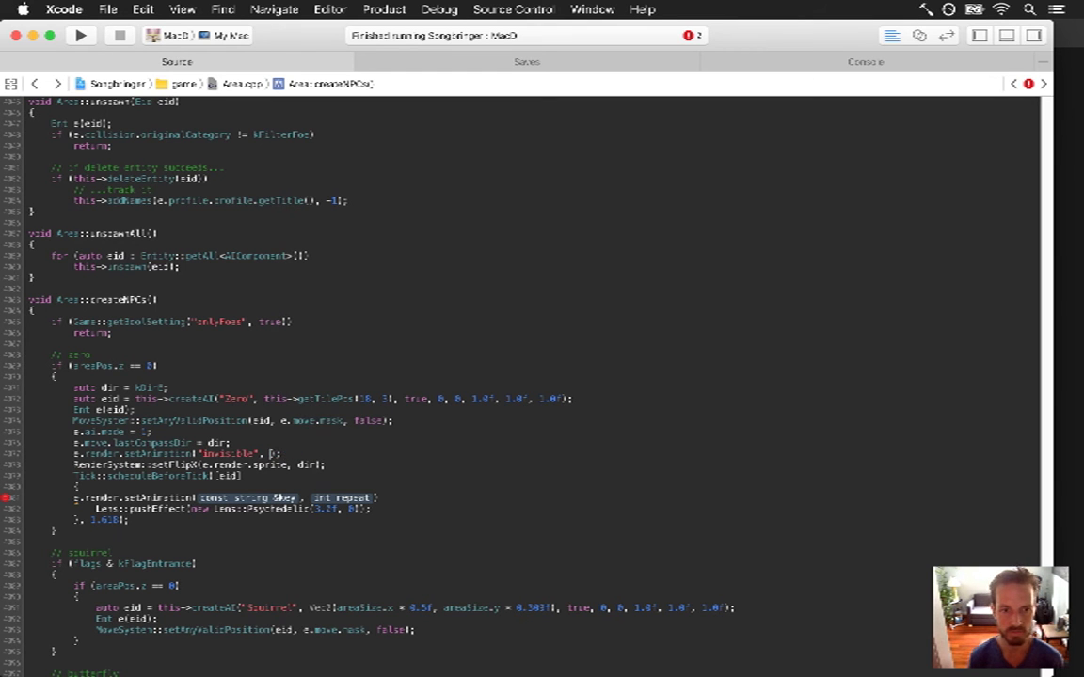
{"action": "type", "text": "0"}
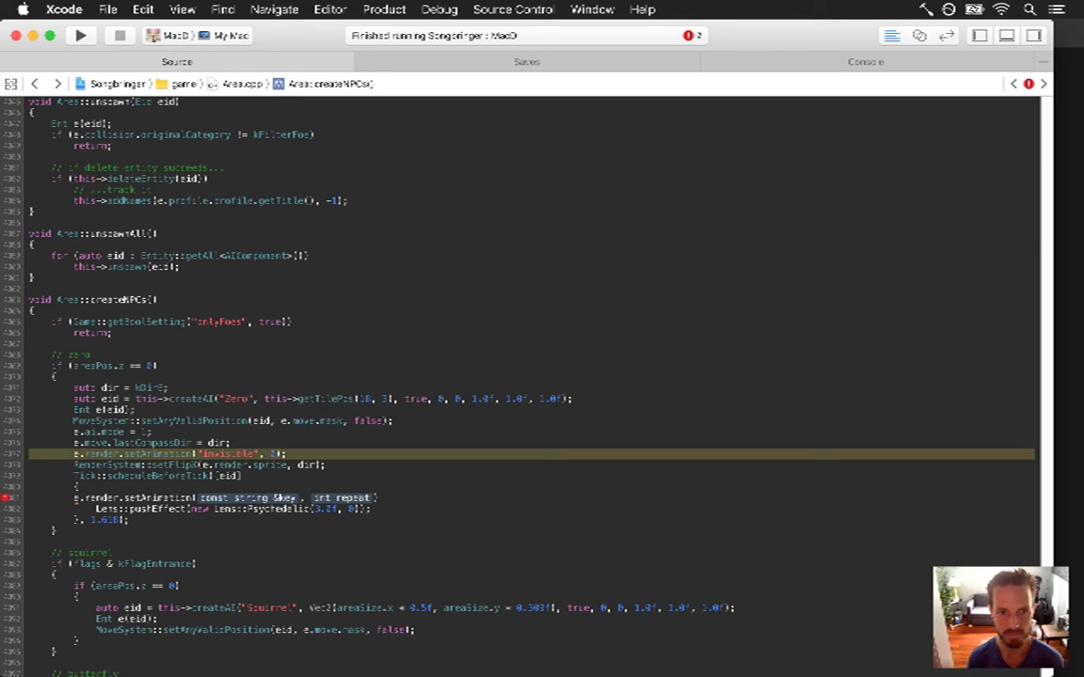
- Draft a second entity f with an f.render.setAnimation("mirage") call in the timer block
{"action": "key", "text": "Down"}
{"action": "key", "text": "Down"}
{"action": "key", "text": "Down"}
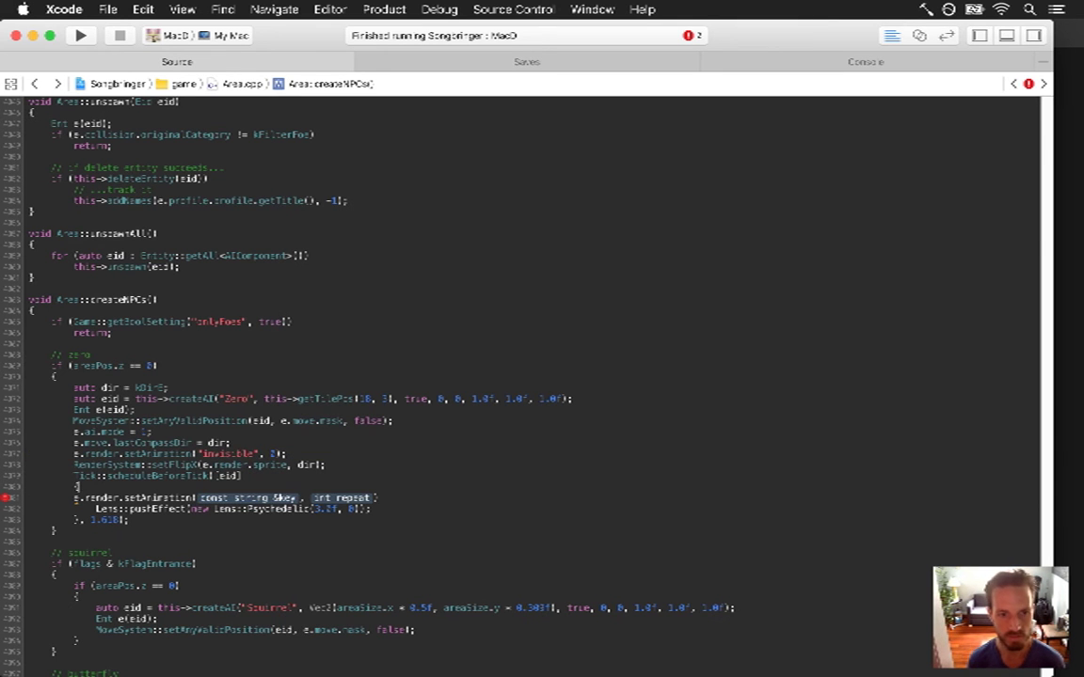
{"action": "key", "text": "Up"}
{"action": "key", "text": "Up"}
{"action": "key", "text": "Up"}
{"action": "key", "text": "Up"}
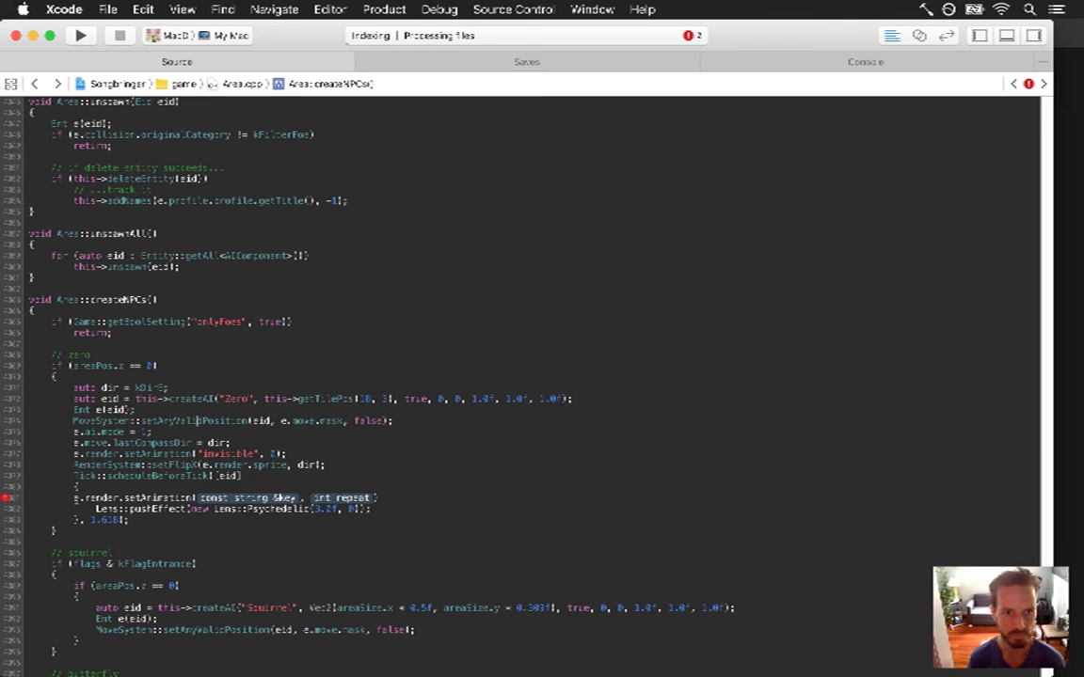
{"action": "key", "text": "super+c"}
{"action": "key", "text": "Down"}
{"action": "key", "text": "Down"}
{"action": "key", "text": "Down"}
{"action": "key", "text": "Down"}
{"action": "key", "text": "Down"}
{"action": "key", "text": "Down"}
{"action": "key", "text": "Down"}
{"action": "key", "text": "Down"}
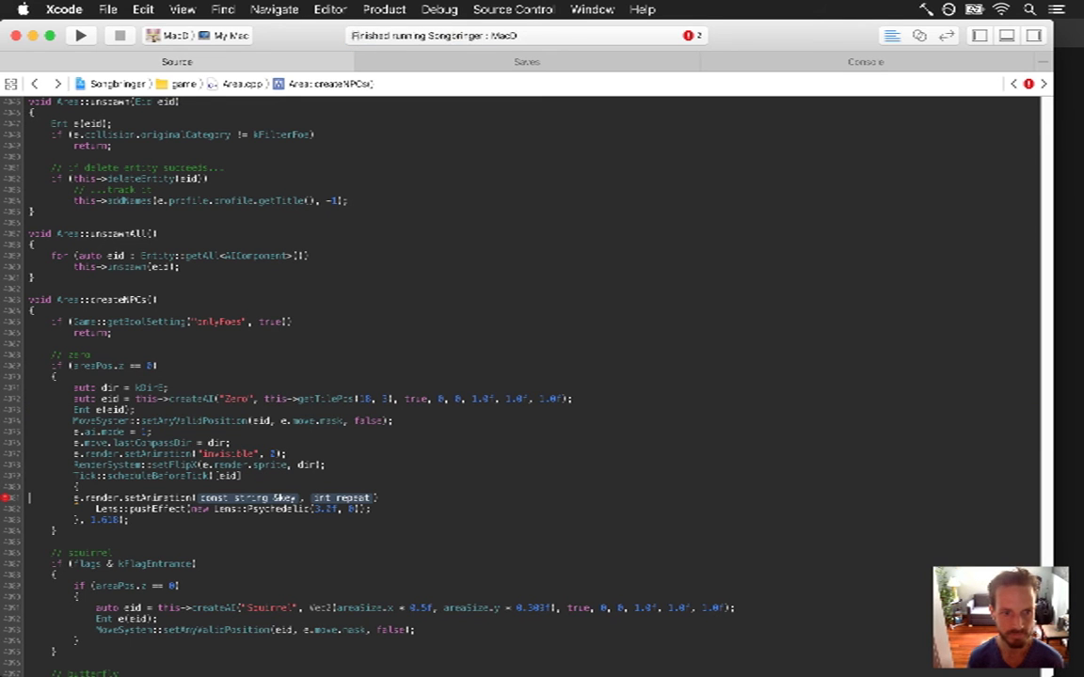
{"action": "key", "text": "super+v"}
{"action": "key", "text": "alt+Right"}
{"action": "key", "text": "alt+Right"}
{"action": "key", "text": "BackSpace"}
{"action": "type", "text": "f"}
{"action": "key", "text": "Down"}
{"action": "key", "text": "alt+Left"}
{"action": "key", "text": "Left"}
{"action": "key", "text": "BackSpace"}
{"action": "type", "text": "f"}
{"action": "key", "text": "ctrl+slash"}
{"action": "type", "text": "\""}
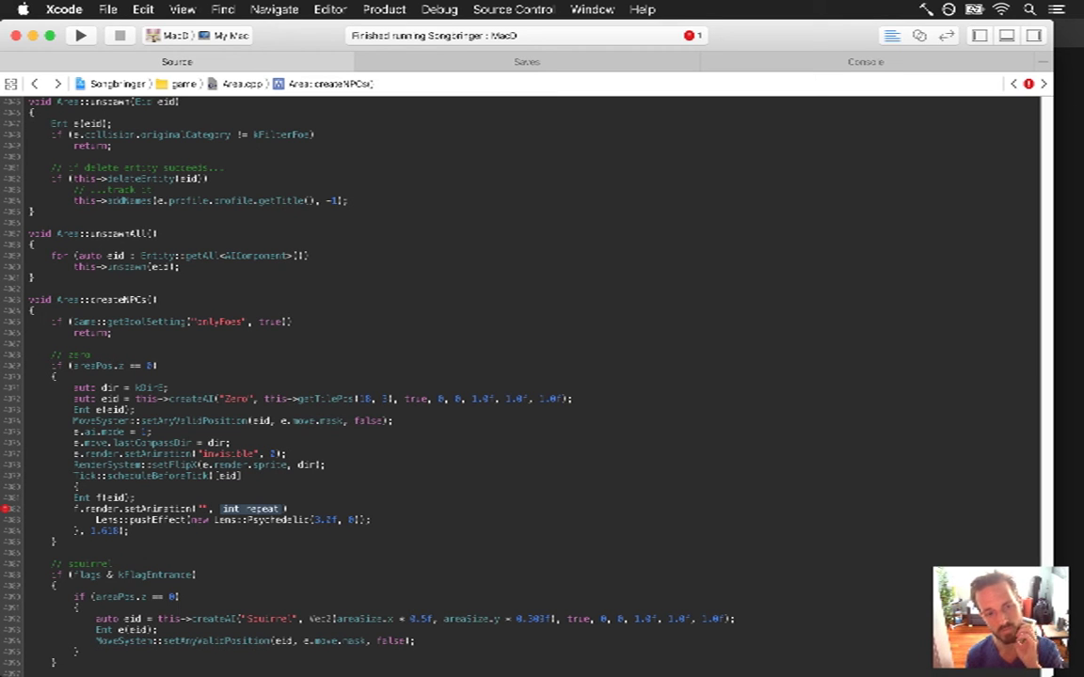
{"action": "type", "text": "mirage"}
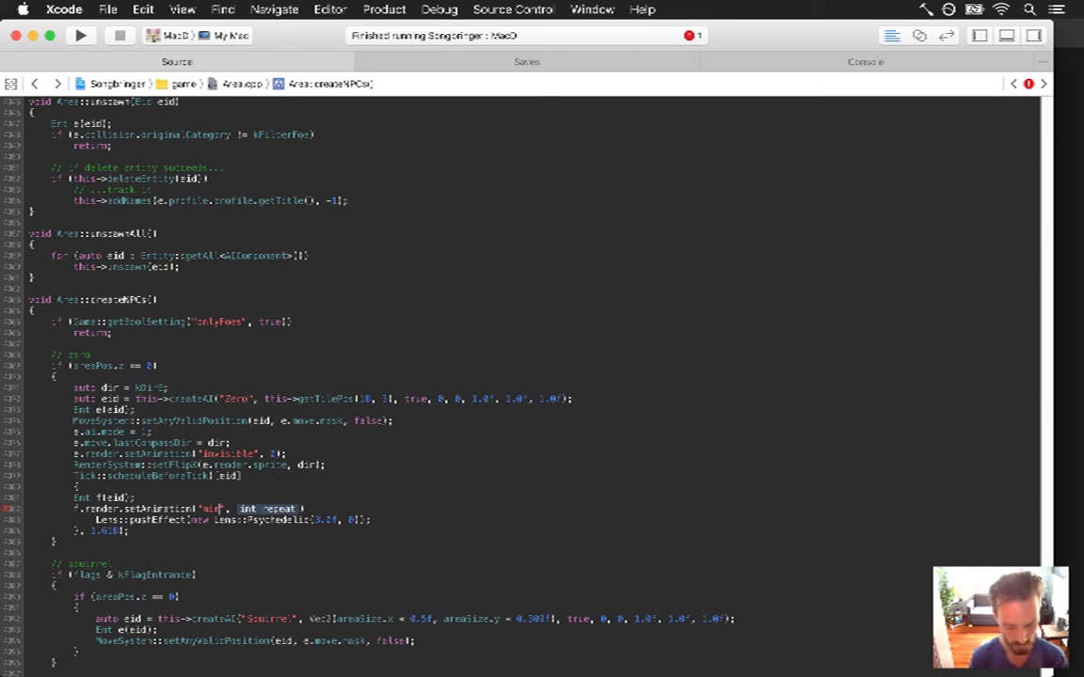
- Delete the unfinished mirage lines, leaving only the psychedelic lens effect in the timer block
{"action": "left_click", "coordinate": [209, 509]}
{"action": "type", "text": "RenderS"}
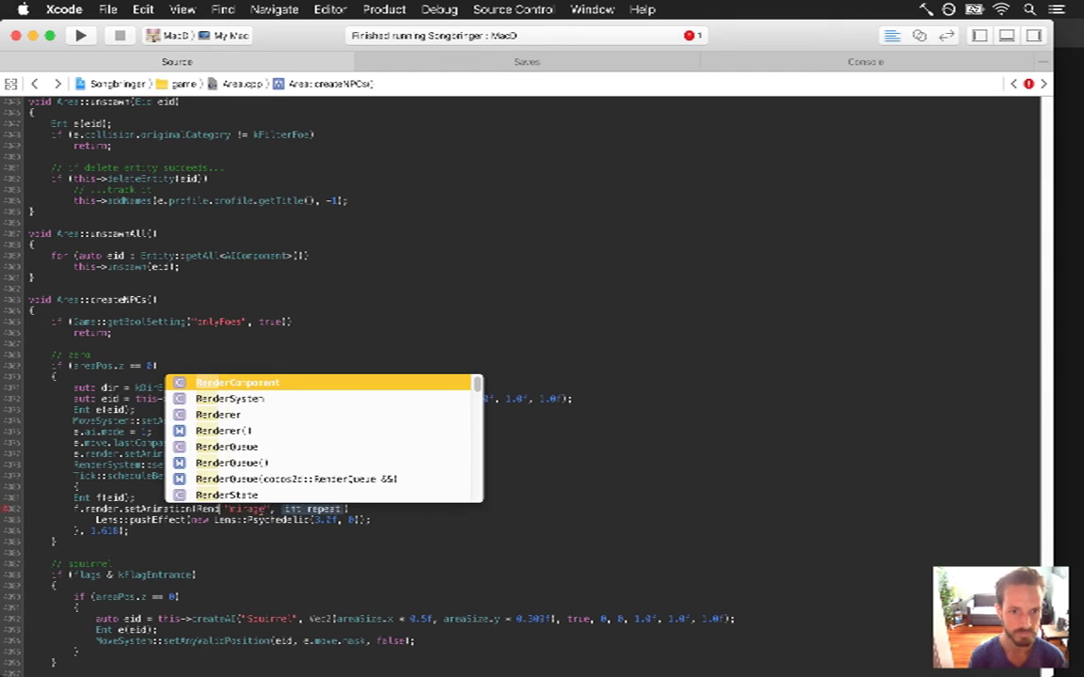
{"action": "type", "text": "y"}
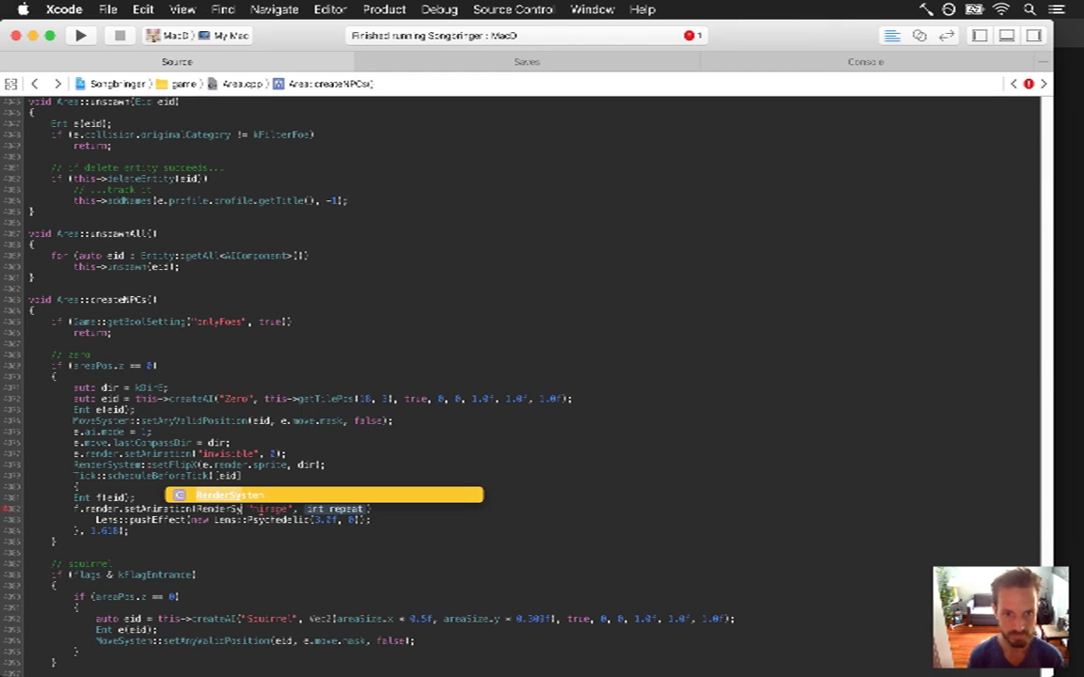
{"action": "key", "text": "Escape"}
{"action": "key", "text": "Up"}
{"action": "left_click", "coordinate": [28, 497]}
{"action": "key", "text": "shift+Down"}
{"action": "key", "text": "shift+Down"}
{"action": "key", "text": "Delete"}
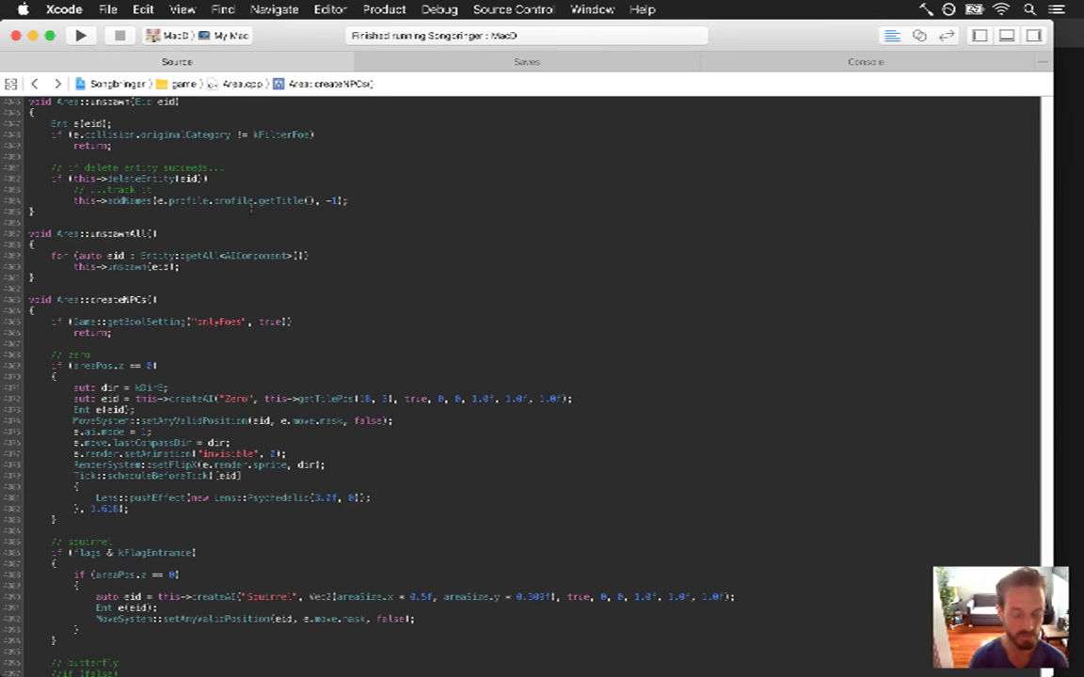
{"action": "key", "text": "super+shift+o"}
- Open Zero.txt and add 'animate mirage' after timer 4.6
{"action": "type", "text": "zer"}
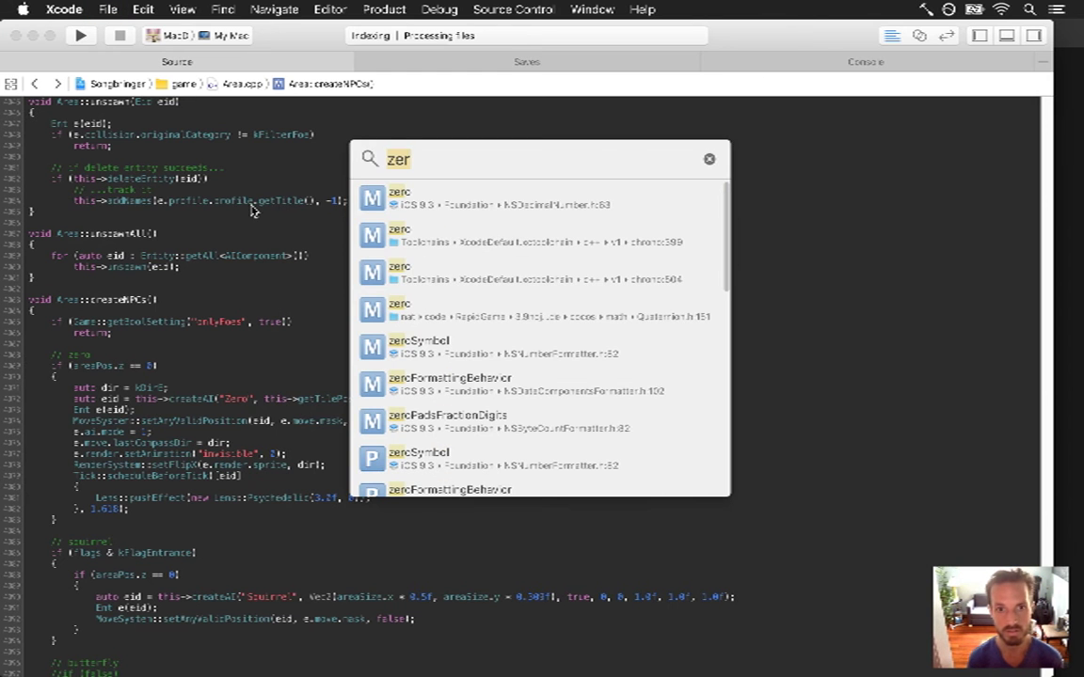
{"action": "key", "text": "Return"}
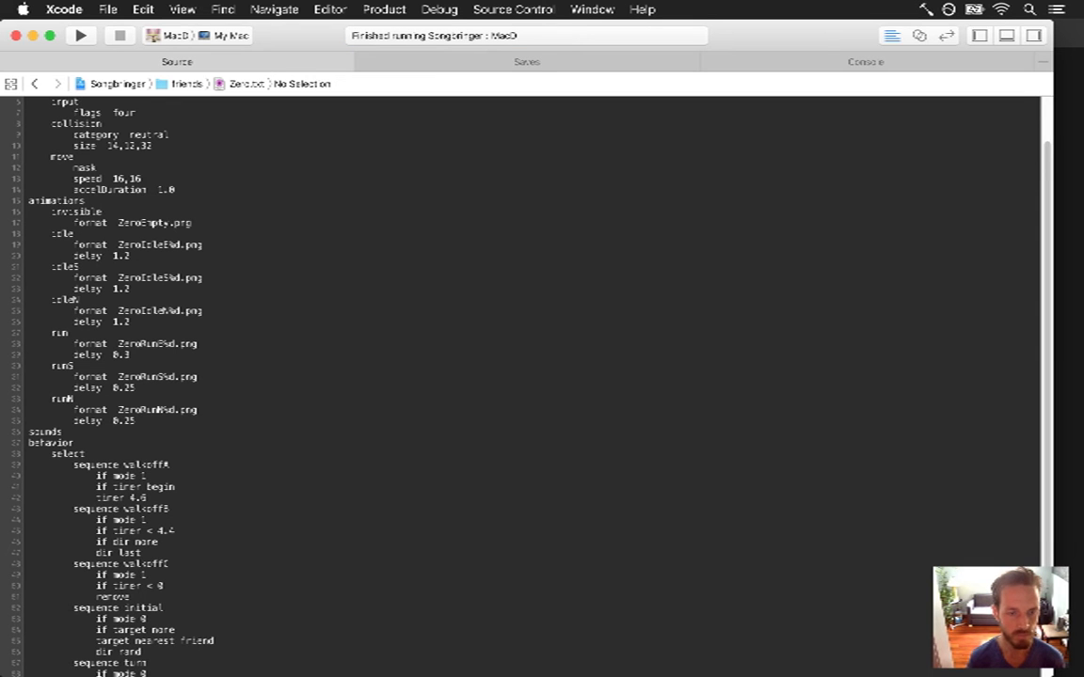
{"action": "key", "text": "Return"}
{"action": "type", "text": "a"}
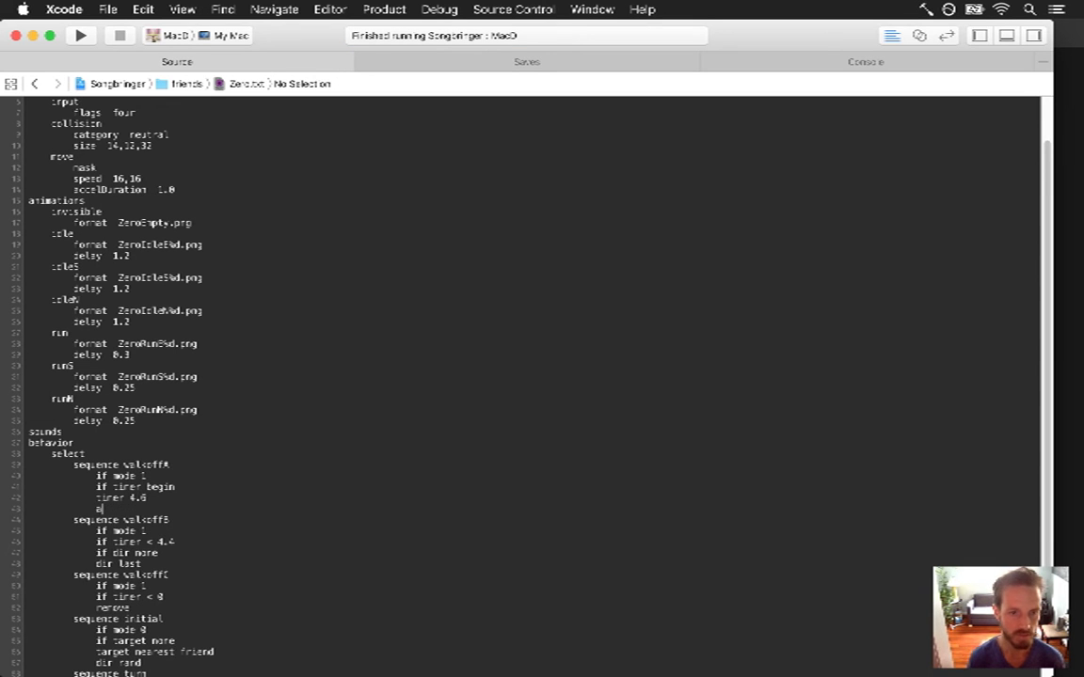
{"action": "type", "text": "nimate runNge"}
{"action": "key", "text": "Up"}
{"action": "key", "text": "Up"}
{"action": "key", "text": "Up"}
{"action": "key", "text": "Up"}
{"action": "key", "text": "Up"}
{"action": "key", "text": "Up"}
{"action": "key", "text": "Up"}
{"action": "key", "text": "Up"}
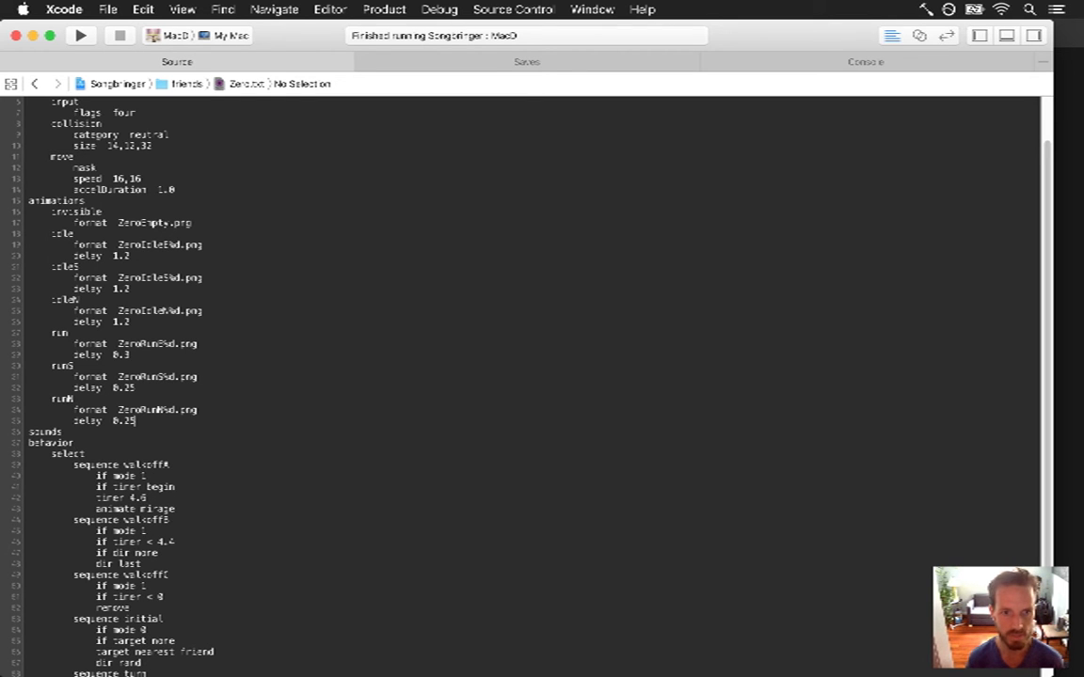
{"action": "key", "text": "Return"}
{"action": "key", "text": "BackSpace"}
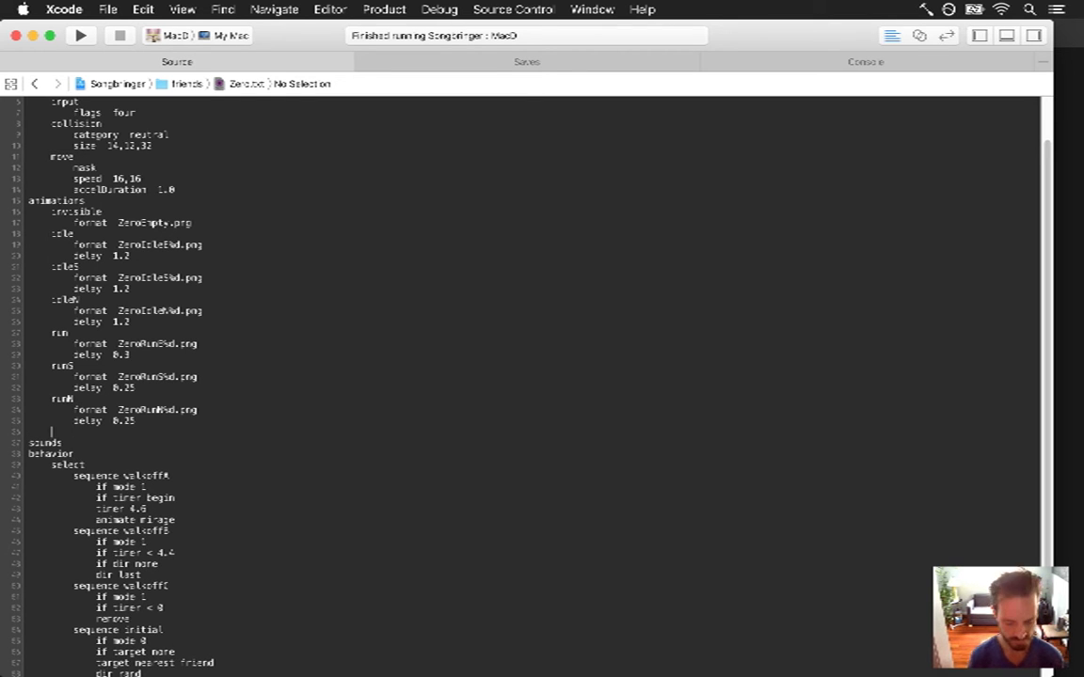
- Copy the run block into a mirage animation using ZeroMirageS%d.png with delay 0.3
{"action": "key", "text": "Up"}
{"action": "key", "text": "Up"}
{"action": "key", "text": "Up"}
{"action": "key", "text": "Up"}
{"action": "key", "text": "Up"}
{"action": "key", "text": "Up"}
{"action": "key", "text": "Up"}
{"action": "key", "text": "Up"}
{"action": "key", "text": "super+Left"}
{"action": "key", "text": "shift+Down"}
{"action": "key", "text": "shift+Down"}
{"action": "key", "text": "shift+Down"}
{"action": "key", "text": "super+c"}
{"action": "key", "text": "Down"}
{"action": "key", "text": "Down"}
{"action": "key", "text": "Down"}
{"action": "key", "text": "Down"}
{"action": "key", "text": "Down"}
{"action": "key", "text": "Down"}
{"action": "key", "text": "super+v"}
{"action": "key", "text": "Left"}
{"action": "key", "text": "BackSpace"}
{"action": "key", "text": "BackSpace"}
{"action": "key", "text": "BackSpace"}
{"action": "type", "text": "mirage"}
{"action": "key", "text": "Down"}
{"action": "key", "text": "alt+Right"}
{"action": "key", "text": "alt+Right"}
{"action": "key", "text": "BackSpace"}
{"action": "key", "text": "BackSpace"}
{"action": "key", "text": "BackSpace"}
{"action": "key", "text": "Delete"}
{"action": "key", "text": "Delete"}
{"action": "type", "text": "MirageS"}
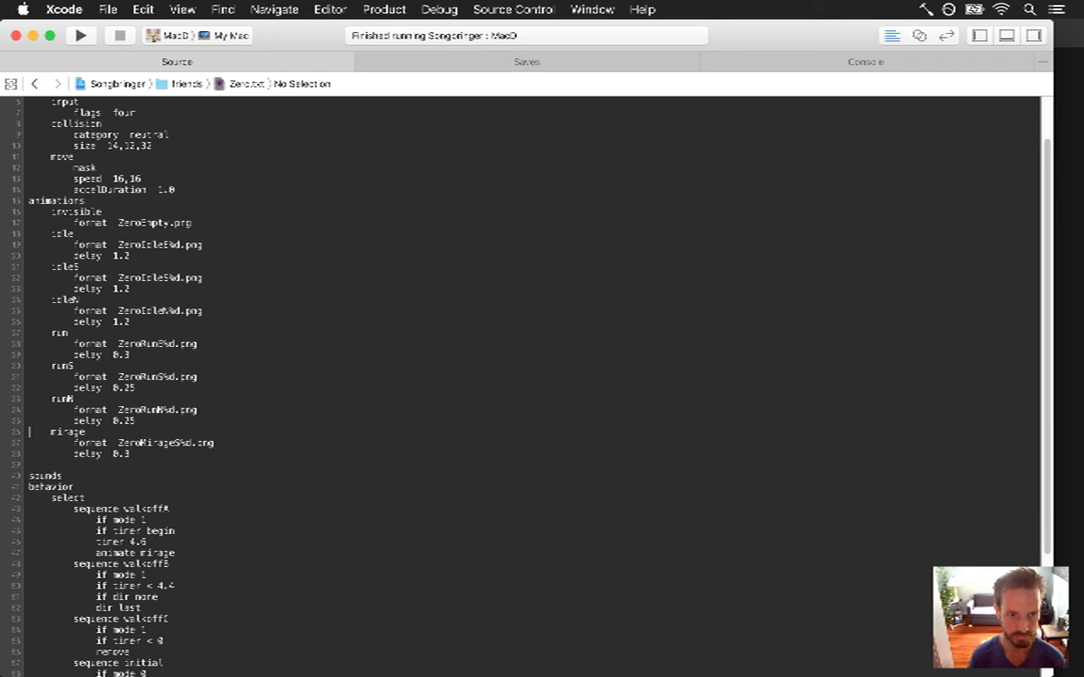
- Remove the blank line above sounds and build and run the game
{"action": "left_click_drag", "start_coordinate": [29, 433], "coordinate": [28, 462]}
{"action": "left_click", "coordinate": [28, 465]}
{"action": "key", "text": "Delete"}
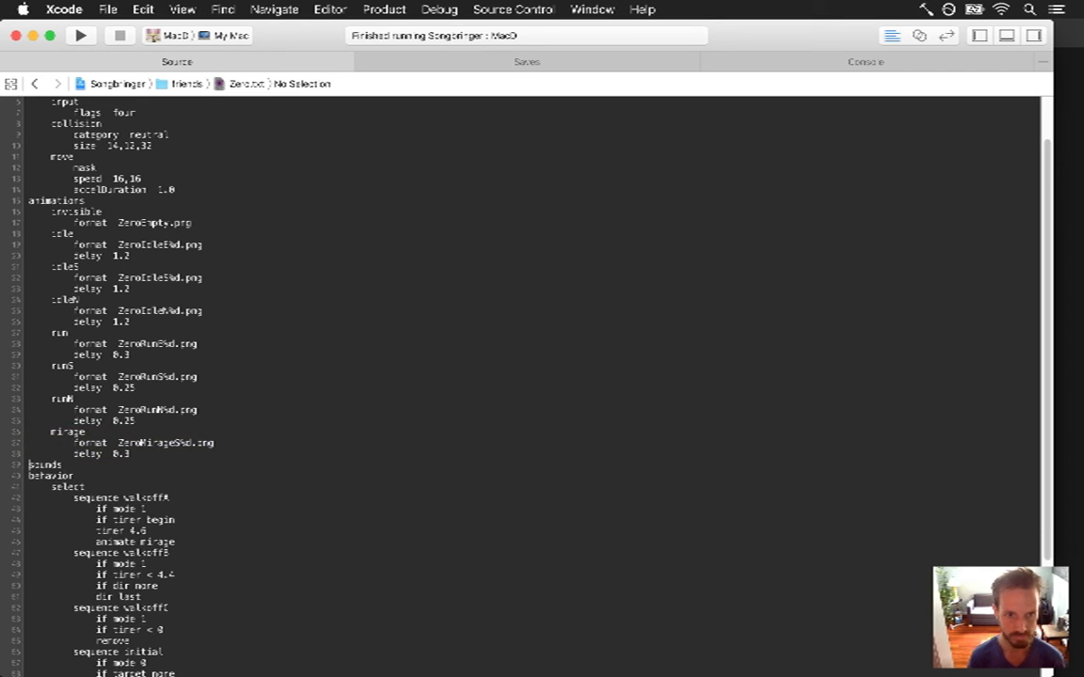
{"action": "key", "text": "super+r"}
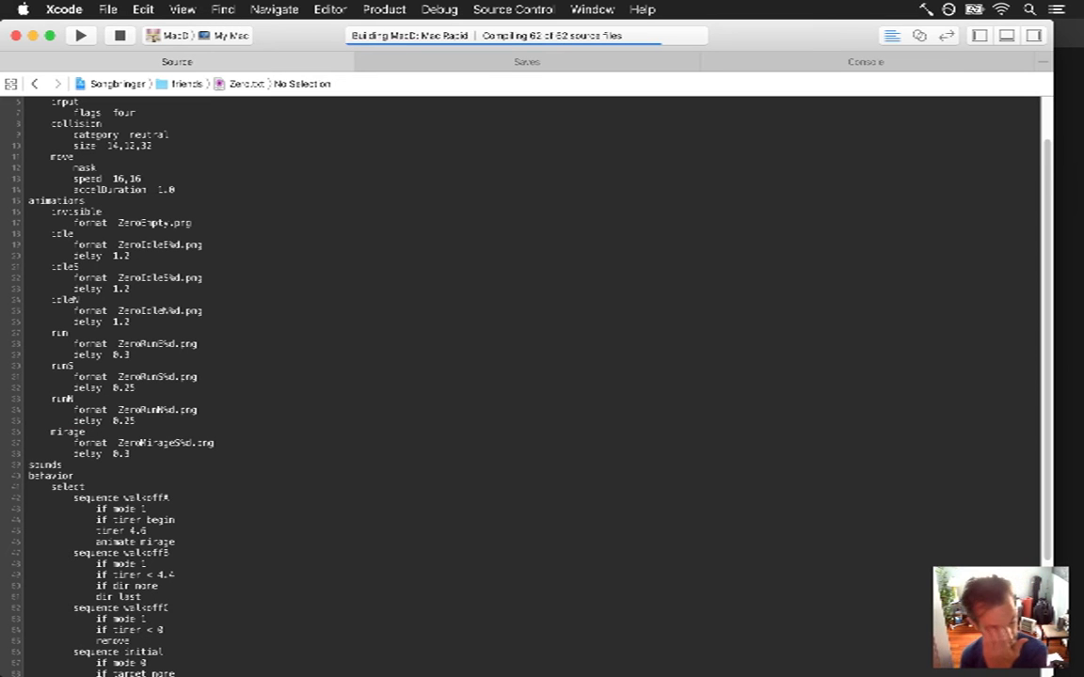
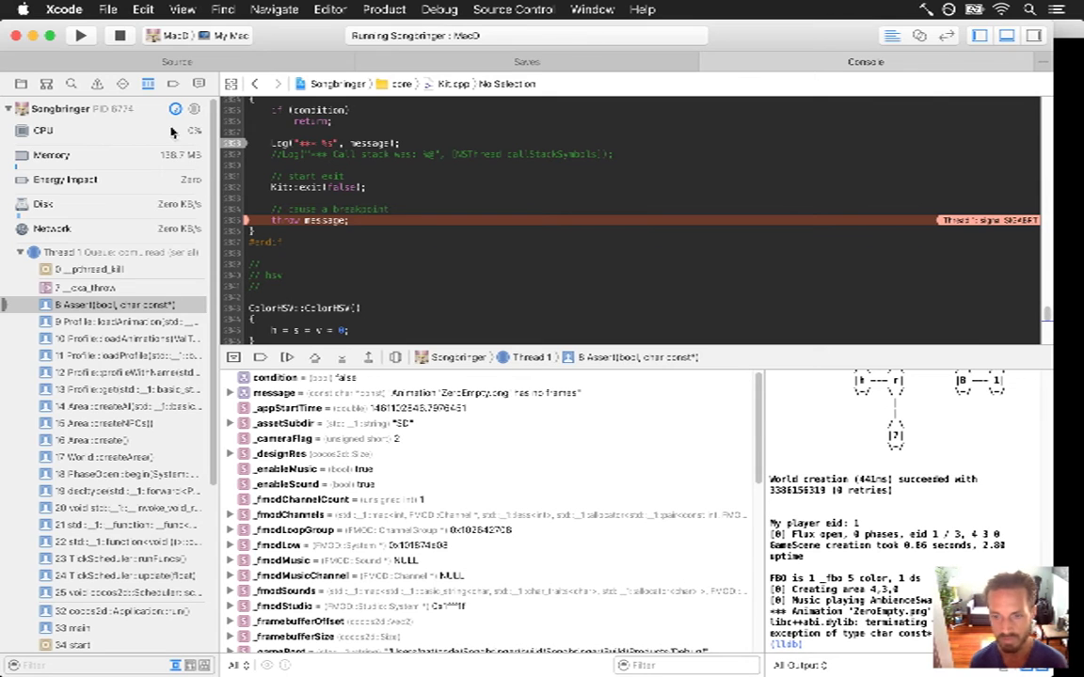
- Stop the Xcode debug run and rerun the raw/pack.sh sprite-packing script in Terminal
{"action": "left_click", "coordinate": [119, 35]}
{"action": "key", "text": "super+Tab"}
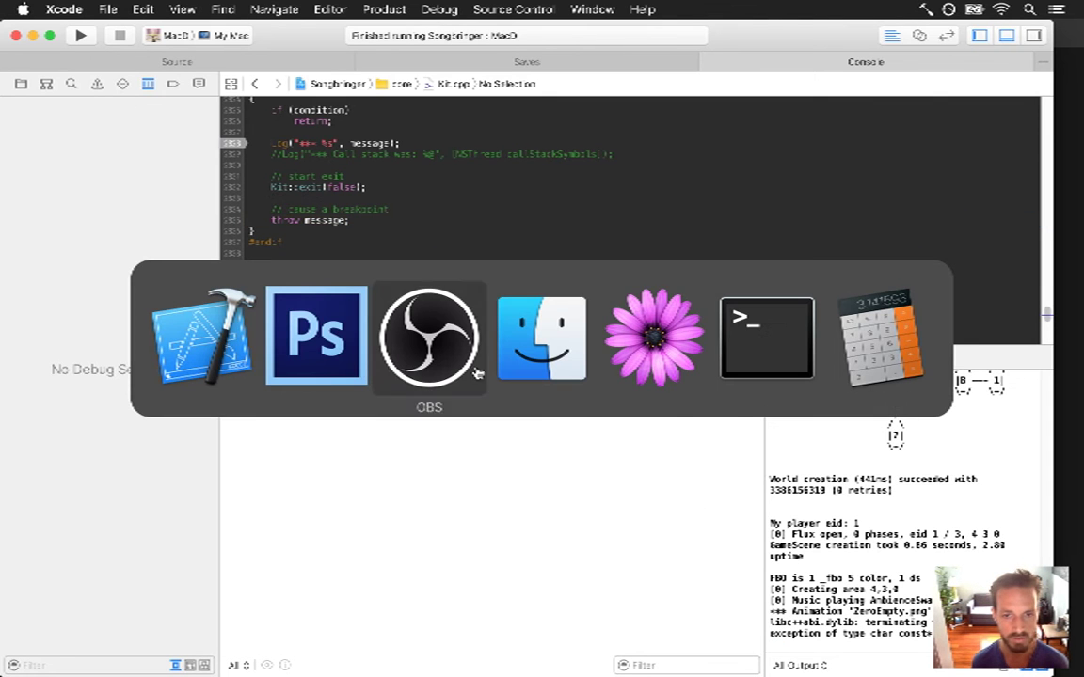
{"action": "left_click", "coordinate": [769, 362]}
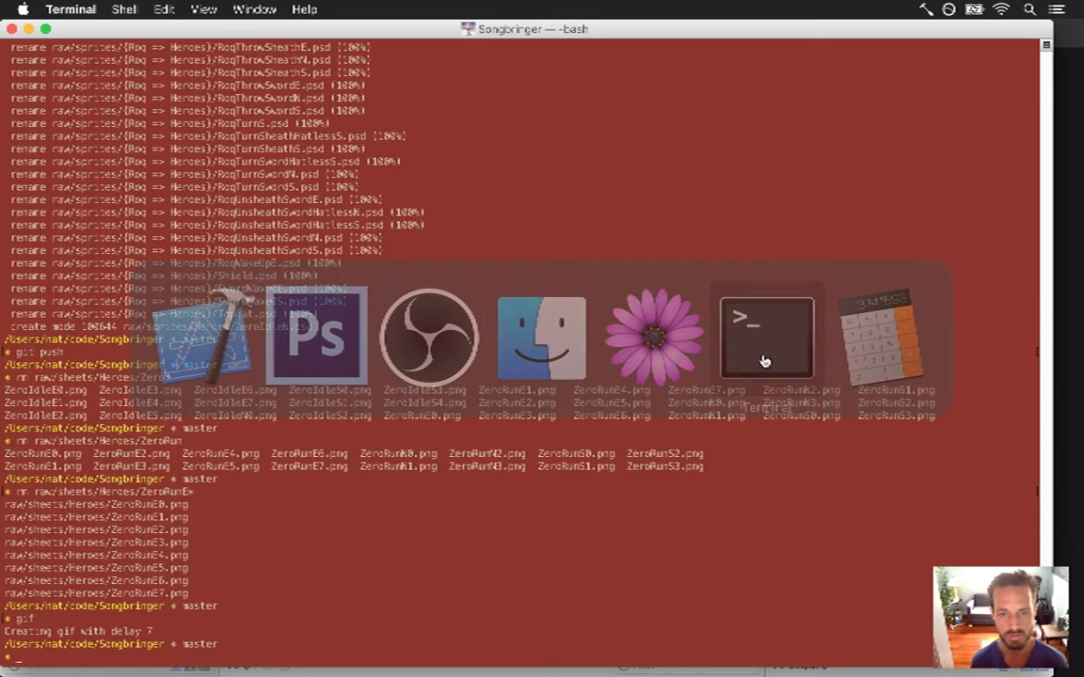
{"action": "type", "text": "raw/pack.sh"}
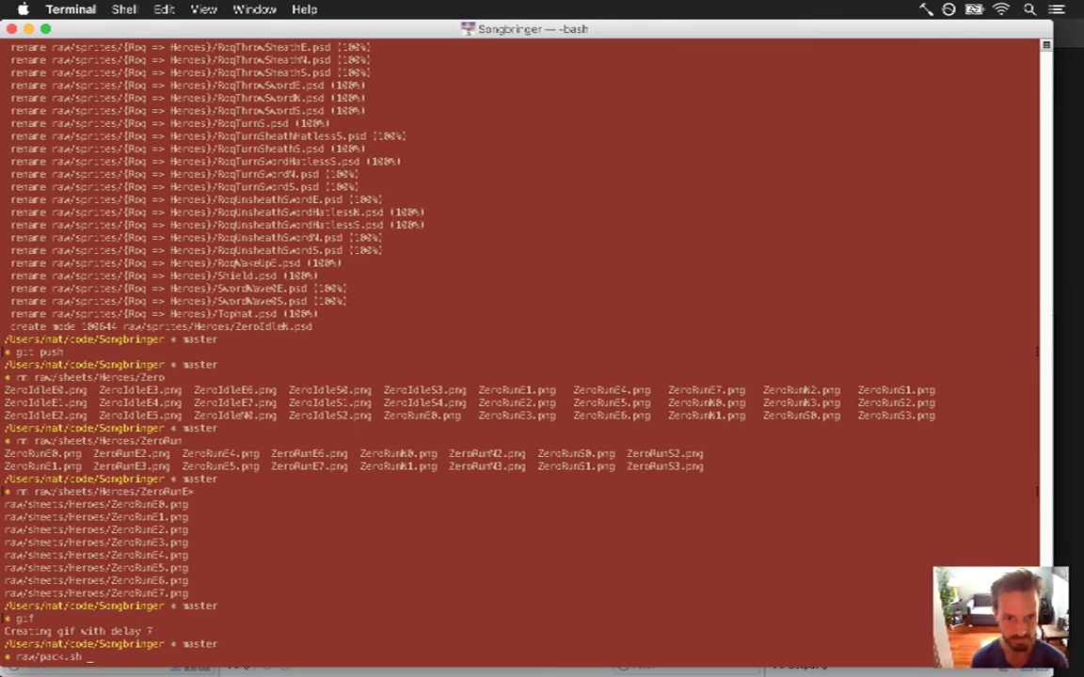
{"action": "key", "text": "Return"}
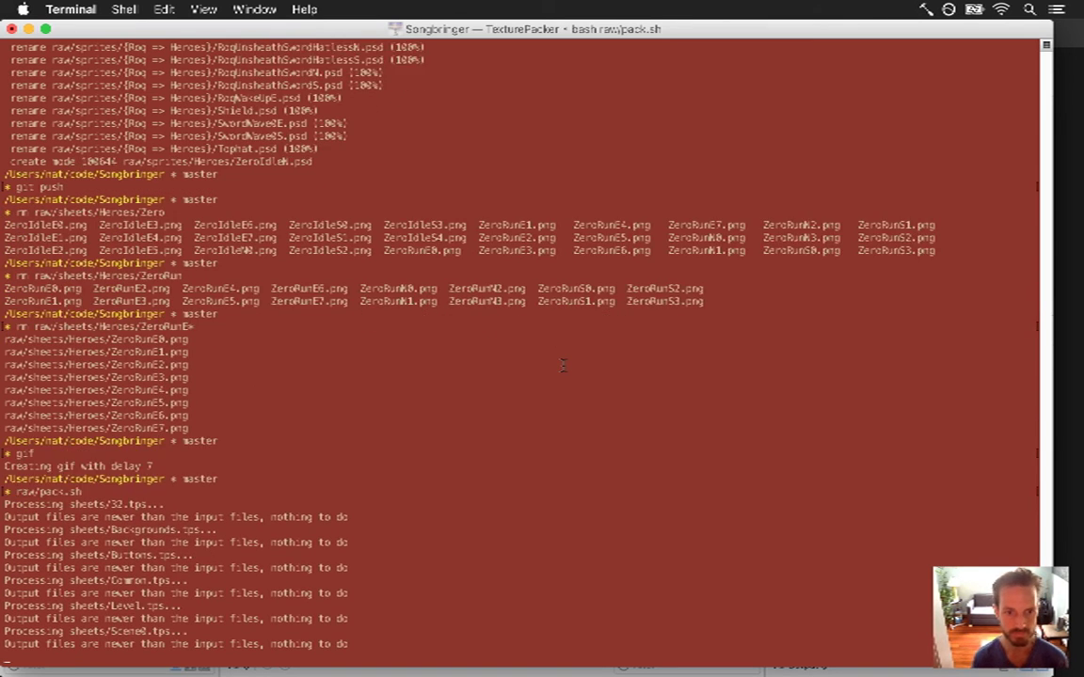
- Run git status to list the new untracked ZeroMirage sheets
{"action": "type", "text": "git sa"}
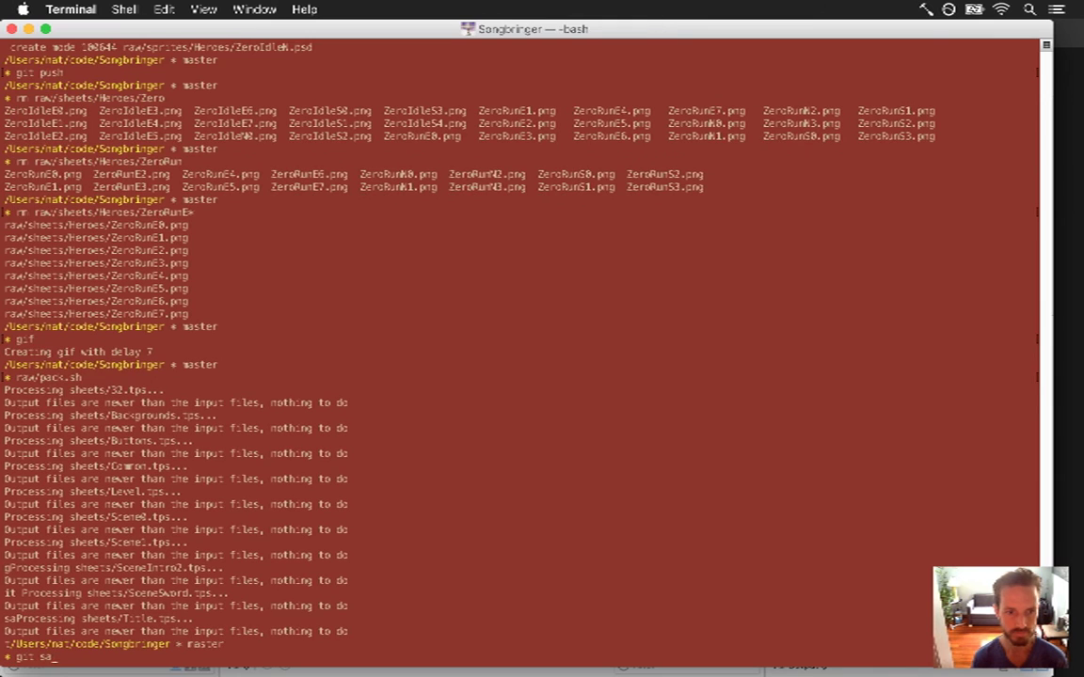
{"action": "type", "text": "atus"}
{"action": "key", "text": "Return"}
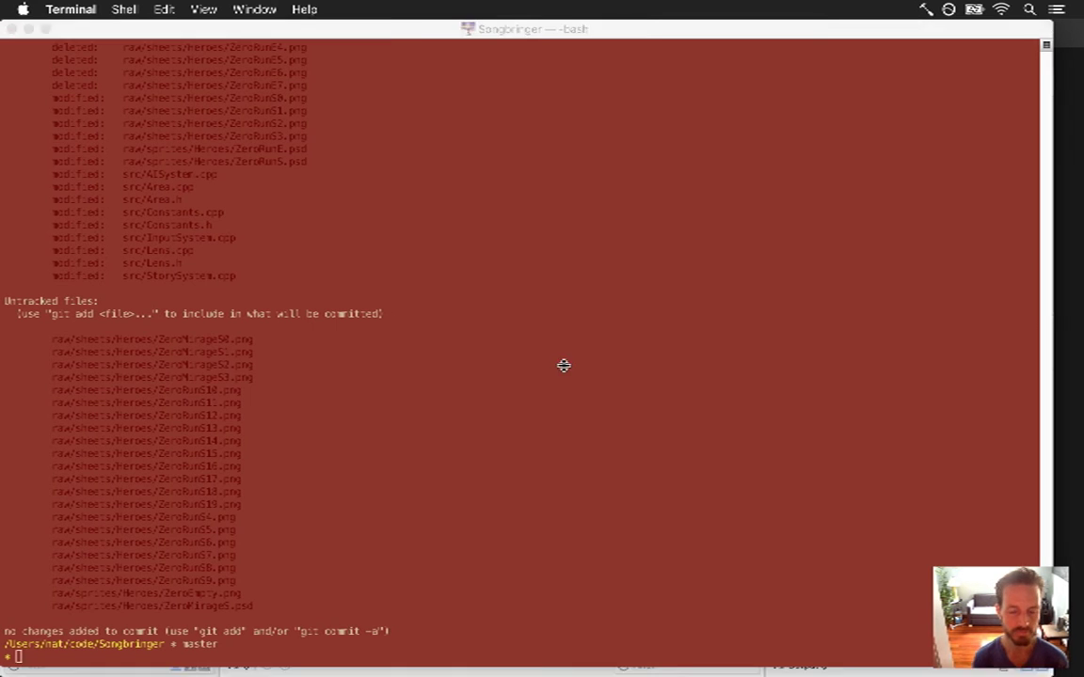
{"action": "key", "text": "super+Tab"}
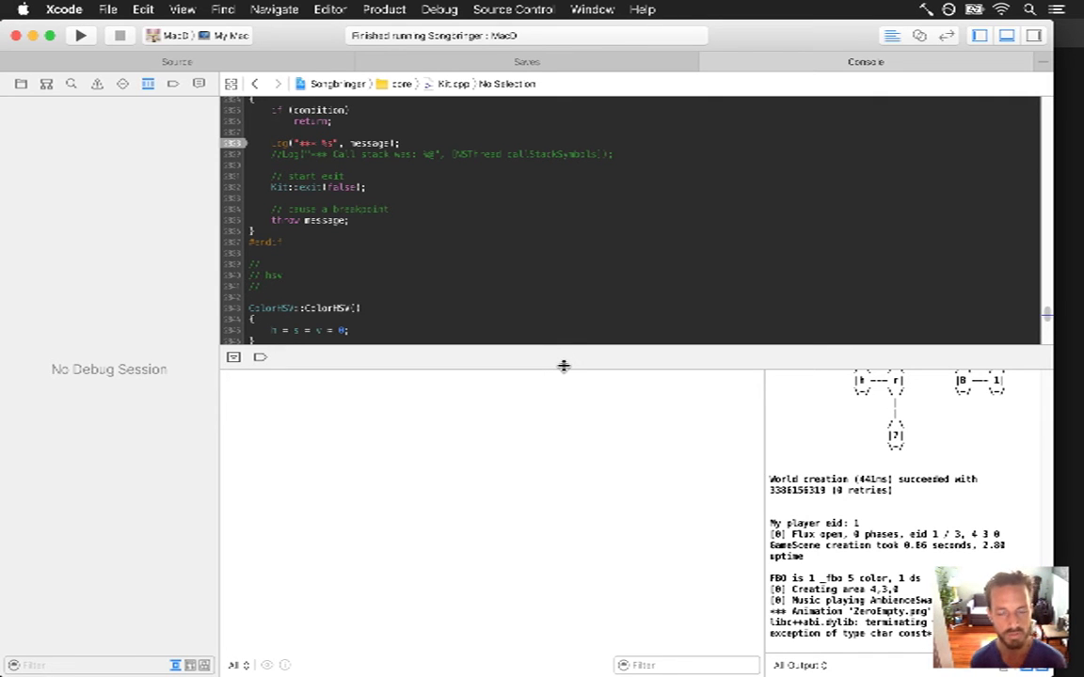
- Show Zero.txt in Xcode, then abandon a half-typed touch command in Terminal
{"action": "left_click", "coordinate": [132, 8]}
{"action": "left_click", "coordinate": [77, 106]}
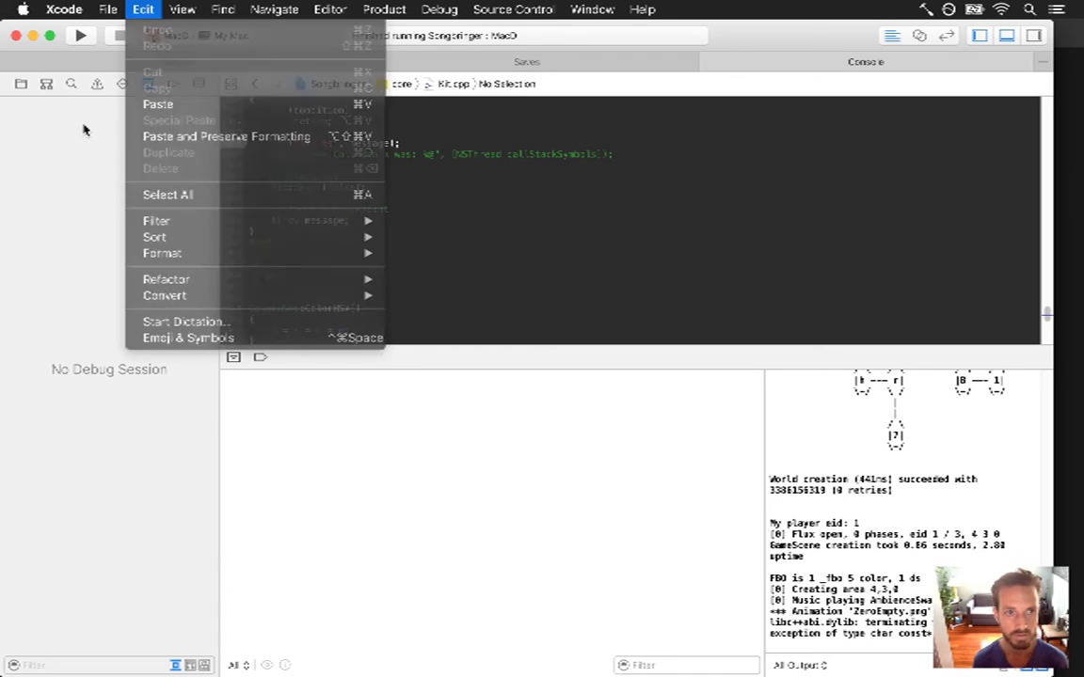
{"action": "left_click", "coordinate": [120, 61]}
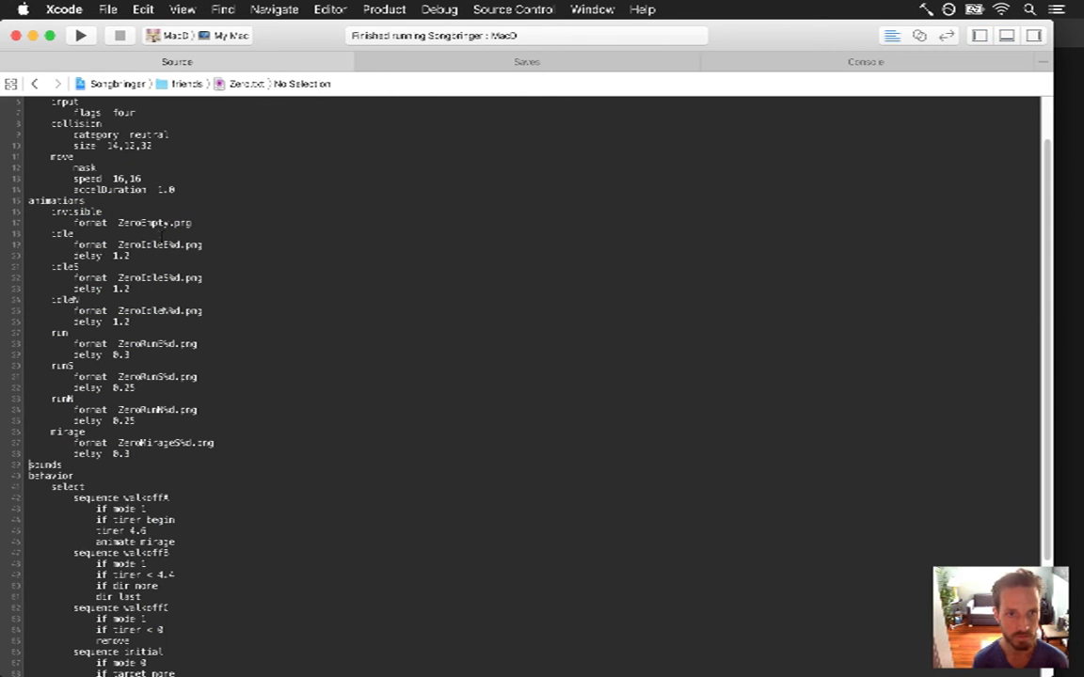
{"action": "key", "text": "super+Tab"}
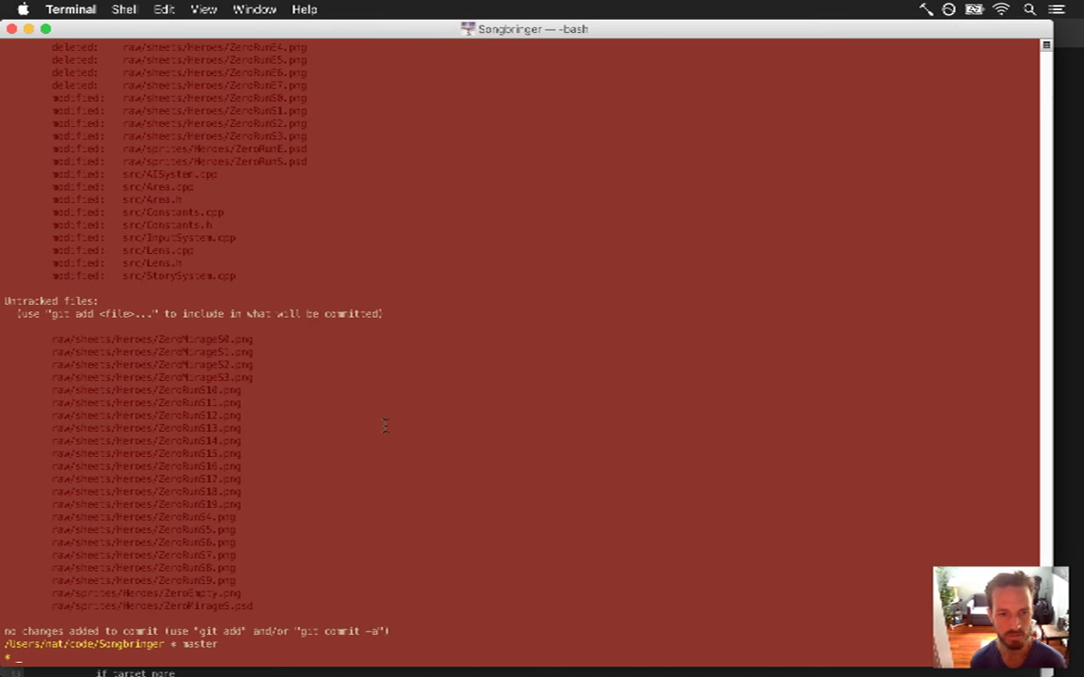
{"action": "type", "text": "touch 4"}
{"action": "key", "text": "Tab"}
{"action": "key", "text": "BackSpace"}
{"action": "key", "text": "BackSpace"}
{"action": "key", "text": "BackSpace"}
{"action": "key", "text": "BackSpace"}
{"action": "key", "text": "BackSpace"}
{"action": "key", "text": "BackSpace"}
{"action": "key", "text": "BackSpace"}
{"action": "key", "text": "BackSpace"}
{"action": "key", "text": "BackSpace"}
{"action": "key", "text": "BackSpace"}
{"action": "key", "text": "BackSpace"}
{"action": "key", "text": "BackSpace"}
{"action": "key", "text": "BackSpace"}
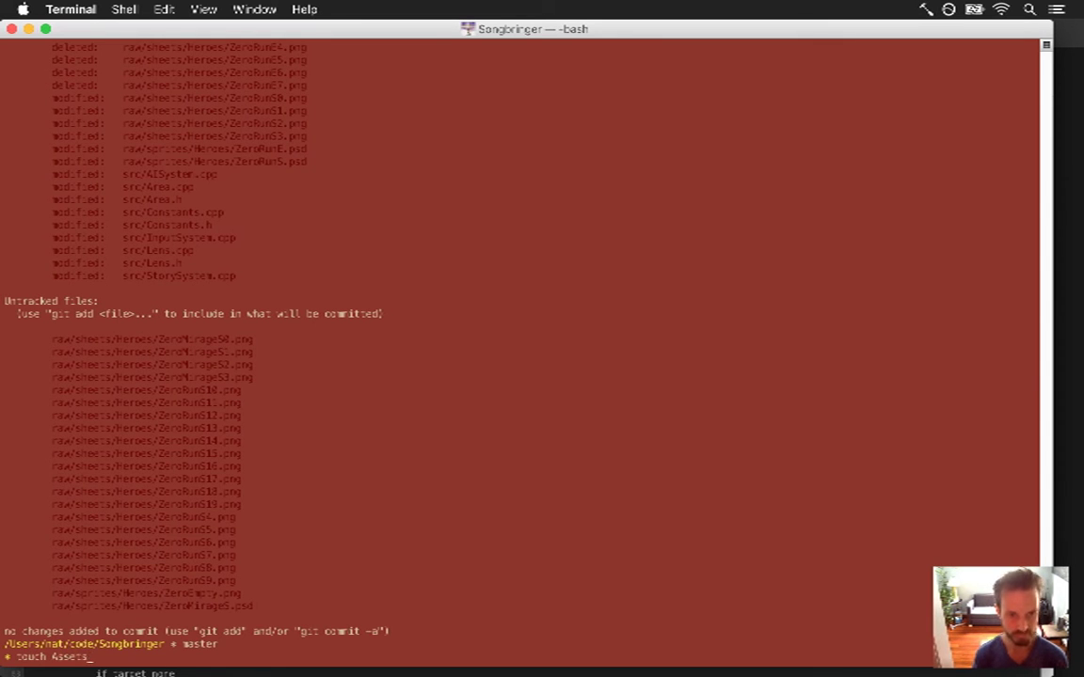
- Delete Assets/Textures/Common.plist with rm
{"action": "type", "text": "rm A"}
{"action": "key", "text": "Tab"}
{"action": "type", "text": "T"}
{"action": "key", "text": "Tab"}
{"action": "type", "text": "C"}
{"action": "key", "text": "Tab"}
{"action": "type", "text": "plist"}
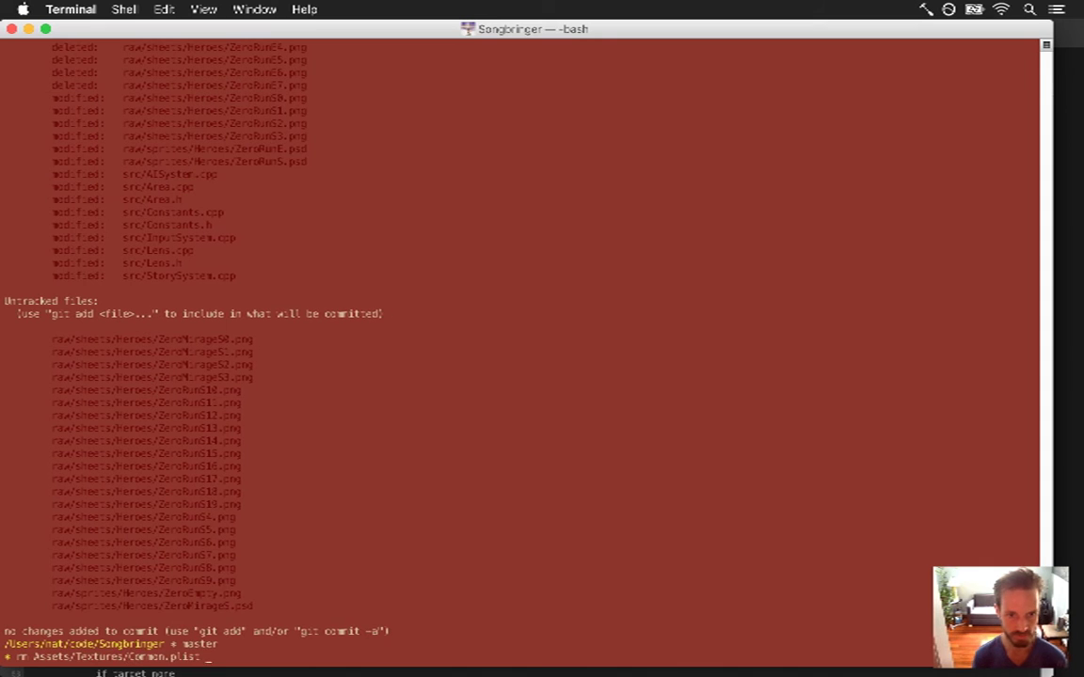
{"action": "key", "text": "Return"}
- Check git status and rerun raw/pack.sh to regenerate the Common sheet
{"action": "type", "text": "git status"}
{"action": "key", "text": "Return"}
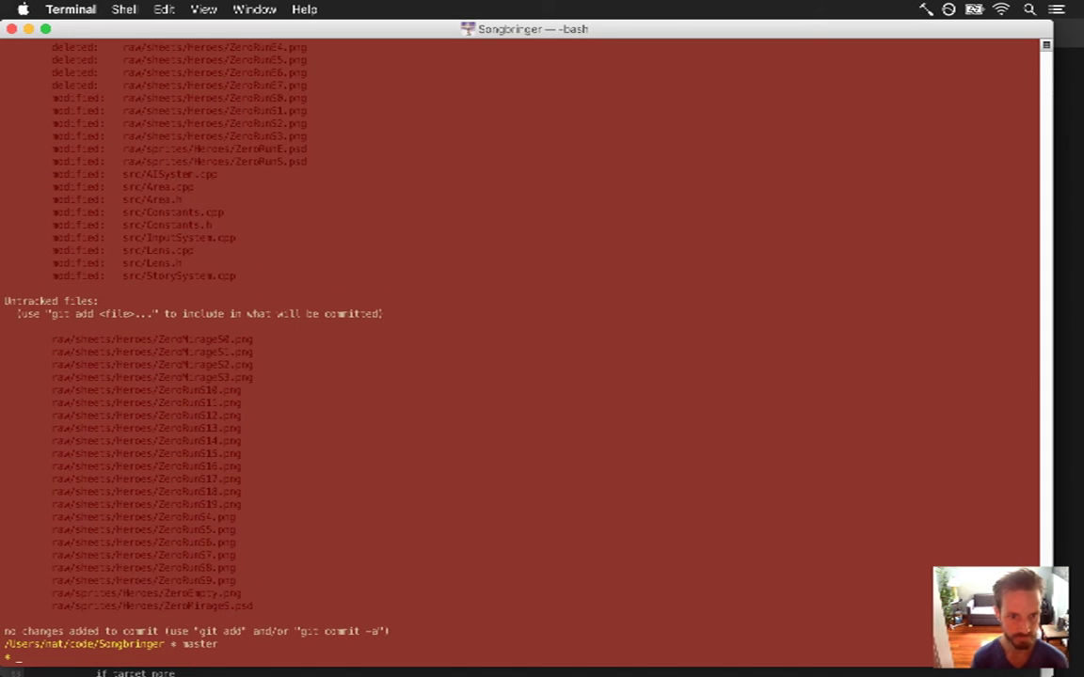
{"action": "key", "text": "Up"}
{"action": "key", "text": "Up"}
{"action": "key", "text": "Up"}
{"action": "key", "text": "Return"}
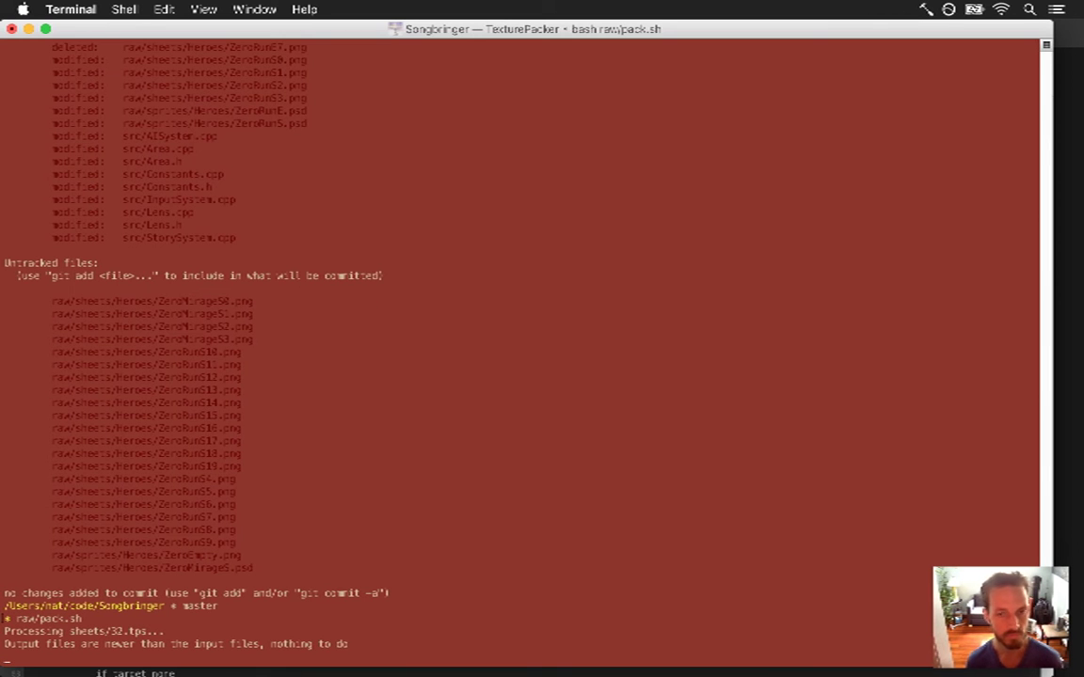
- Reload the Hammerspoon configuration, then build and run Songbringer in Xcode
{"action": "left_click", "coordinate": [924, 10]}
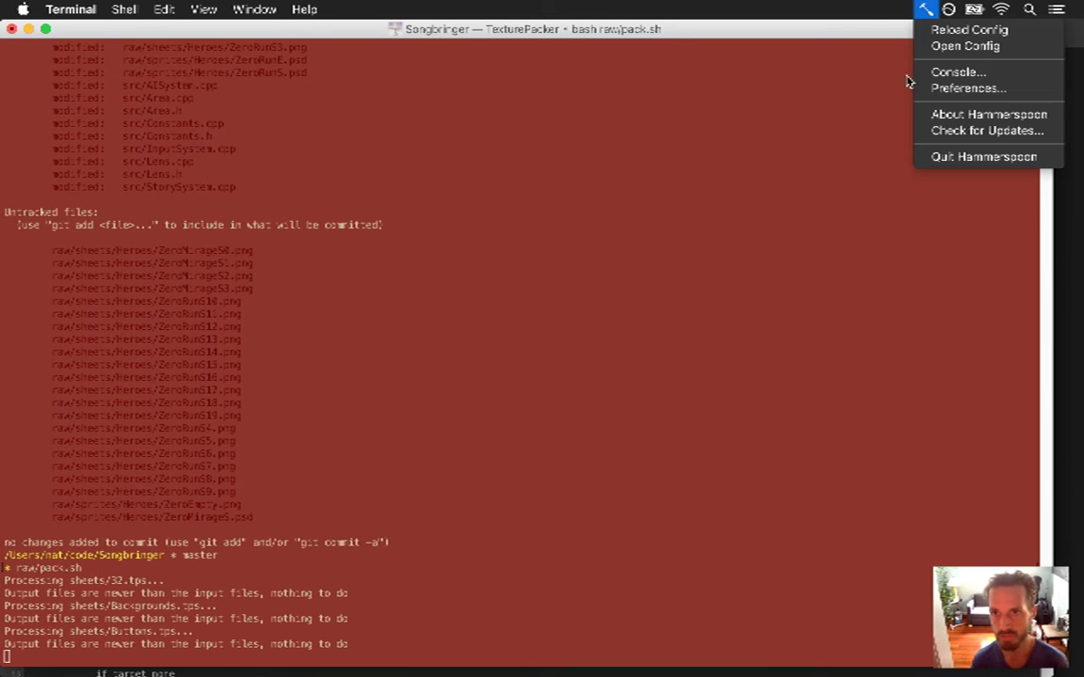
{"action": "left_click", "coordinate": [950, 29]}
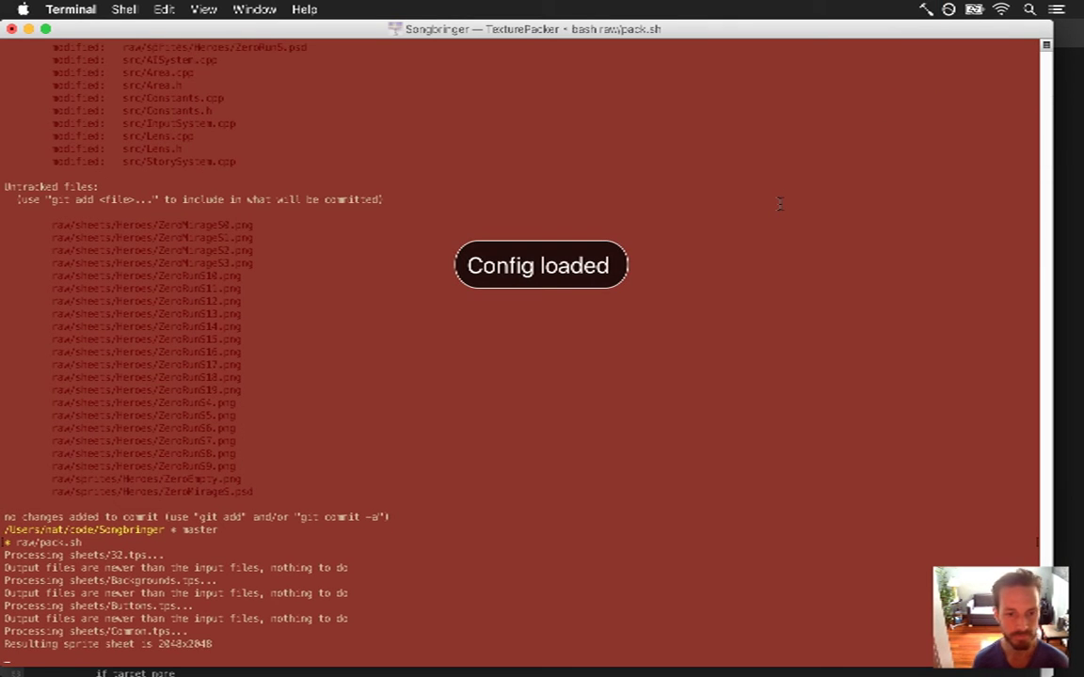
{"action": "key", "text": "super+Tab"}
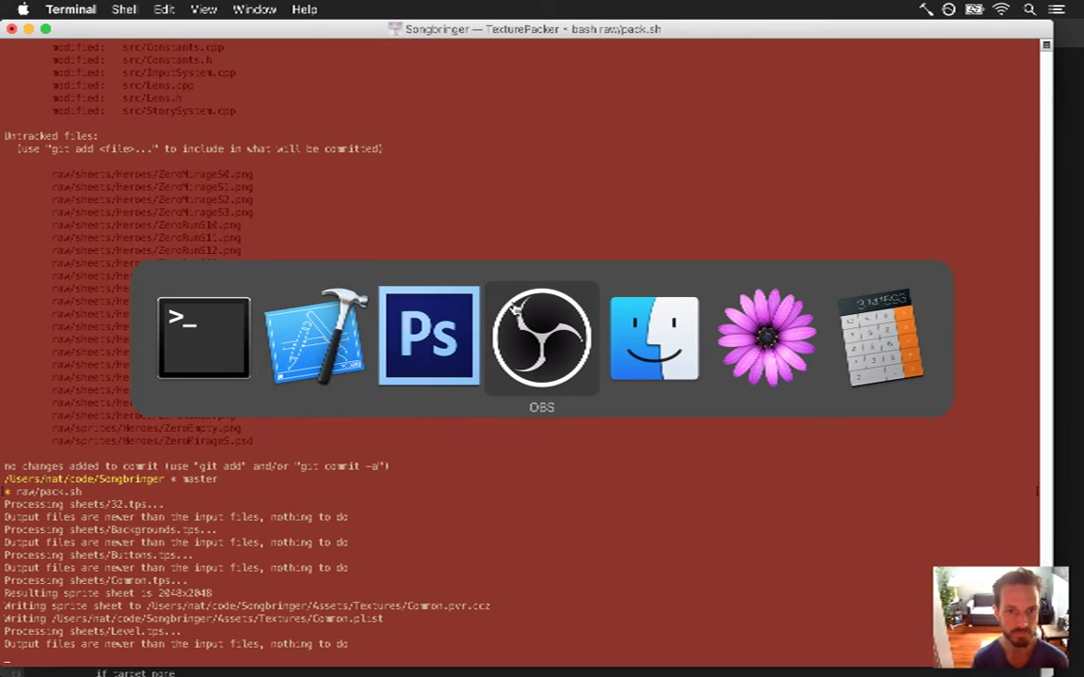
{"action": "left_click", "coordinate": [331, 355]}
{"action": "key", "text": "super+Tab"}
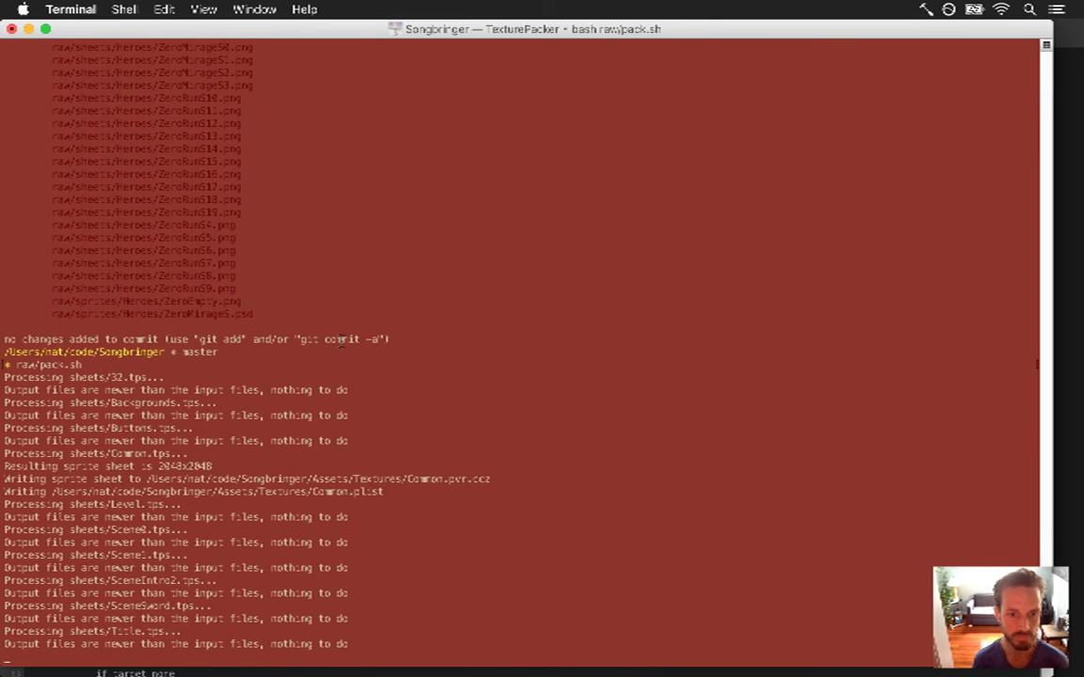
{"action": "key", "text": "super+Tab"}
{"action": "key", "text": "super+r"}
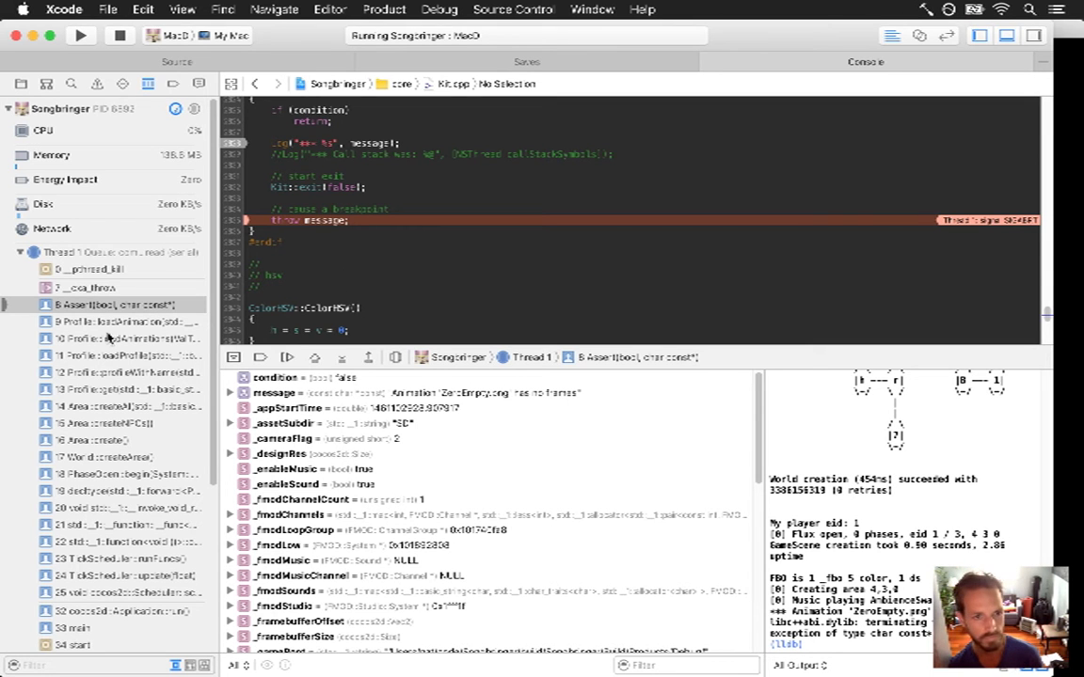
- Stop the debugger and change Zero.txt's invisible animation format to ZeroEmpty0.png
{"action": "left_click", "coordinate": [141, 321]}
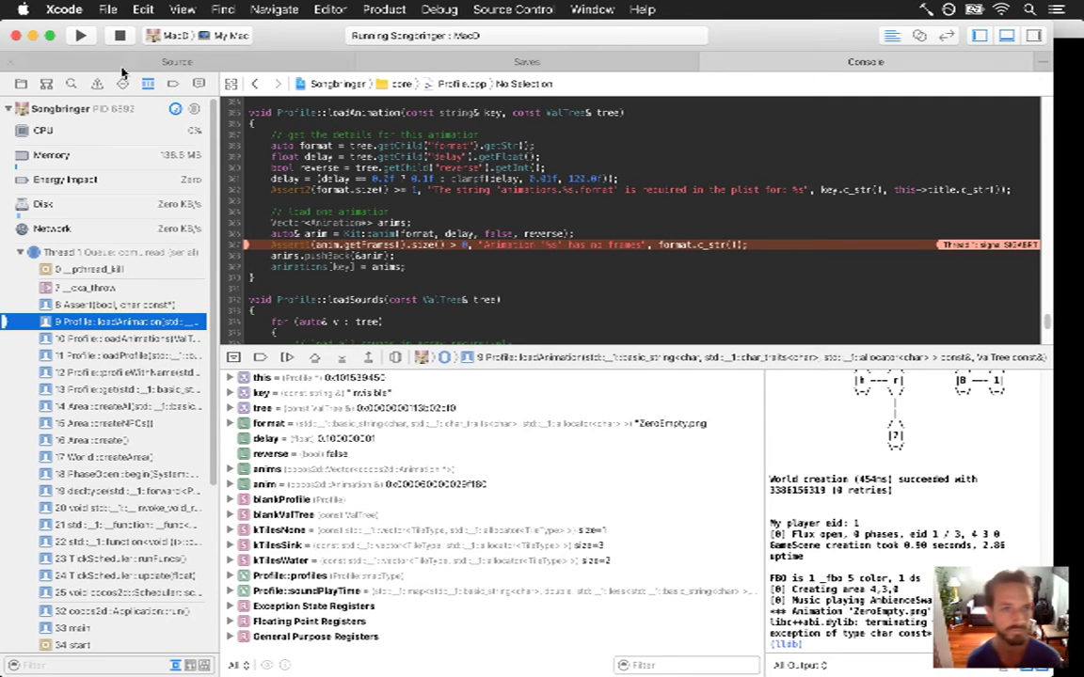
{"action": "left_click", "coordinate": [120, 36]}
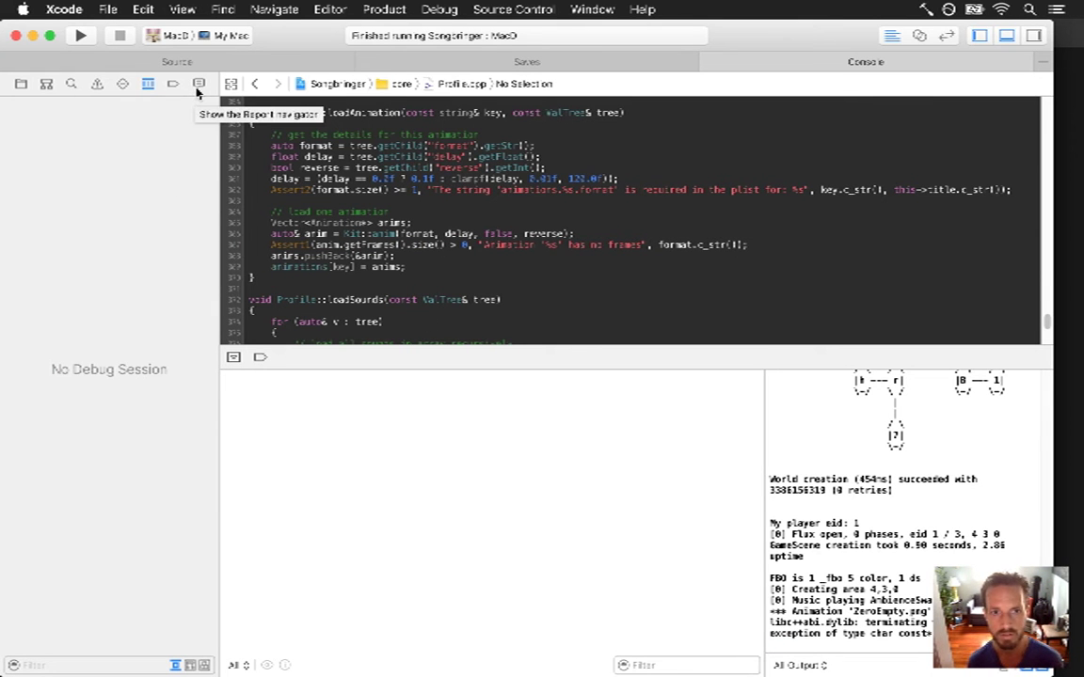
{"action": "left_click", "coordinate": [189, 63]}
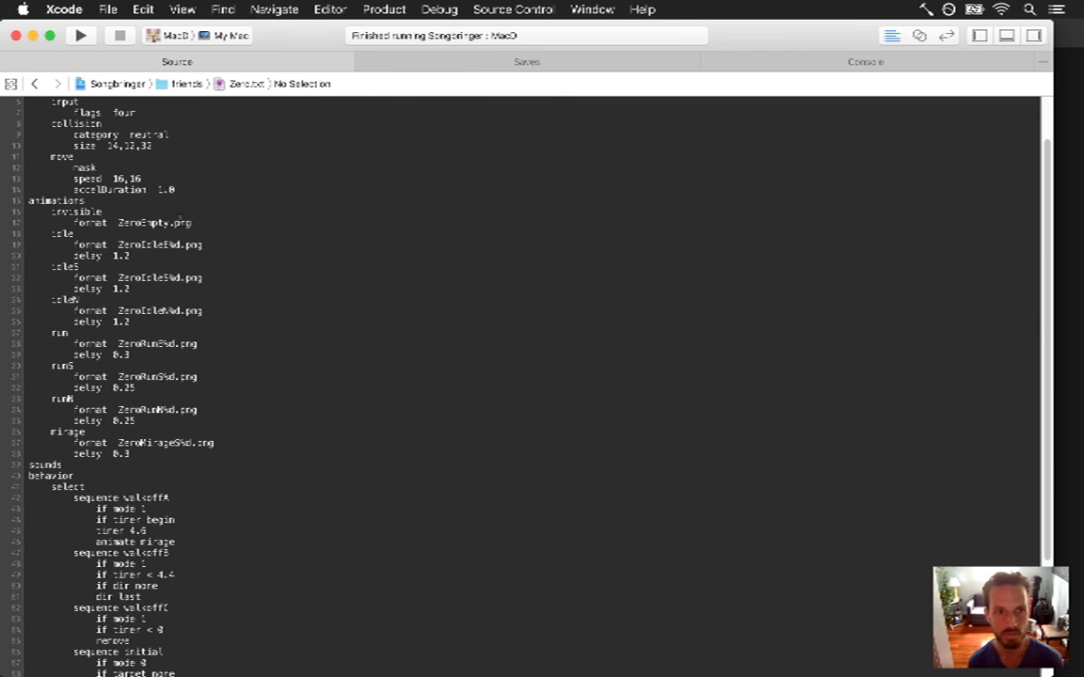
{"action": "left_click", "coordinate": [167, 223]}
{"action": "type", "text": "0"}
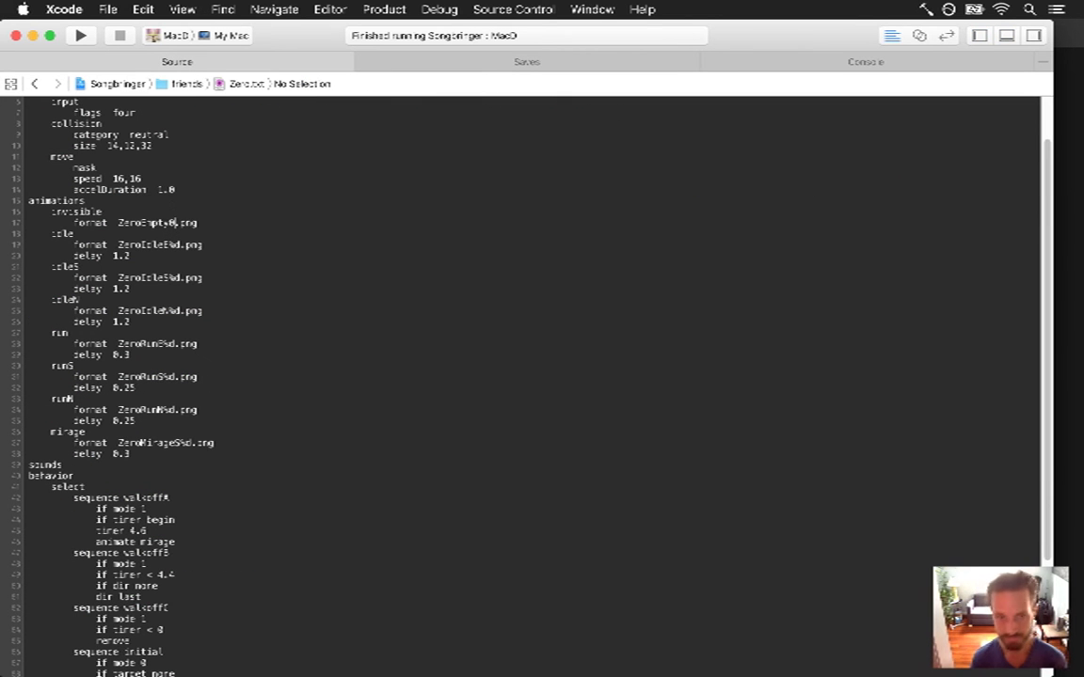
{"action": "key", "text": "super+Tab"}
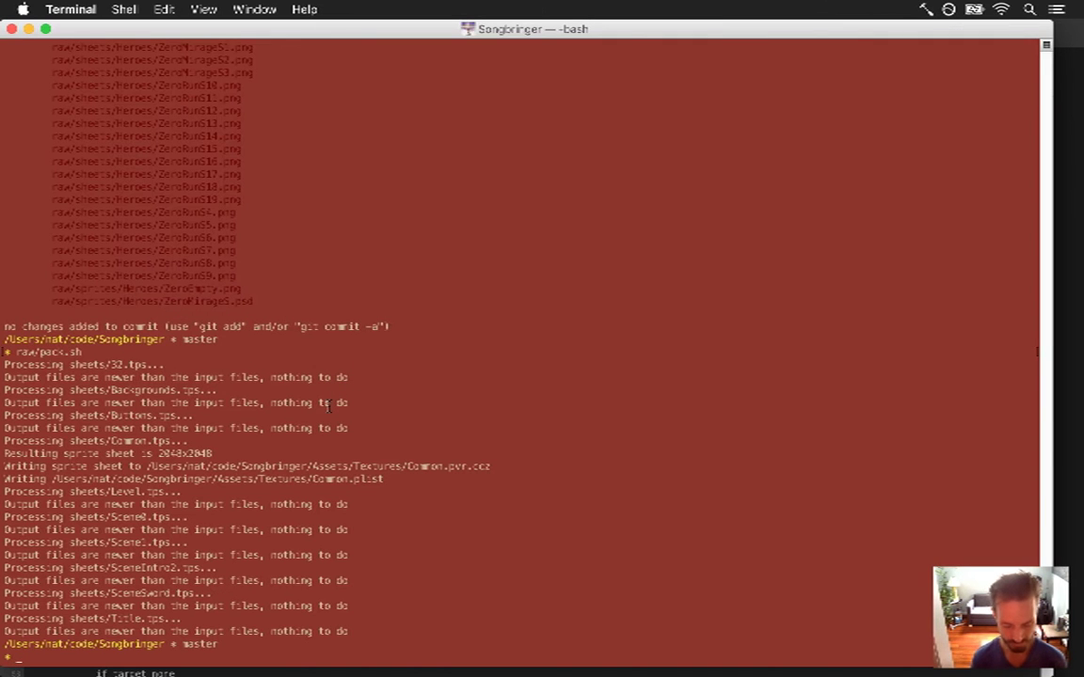
- Start a move command for the ZeroEmpty sprite, abandon it, and run git status
{"action": "type", "text": "mv raw/she"}
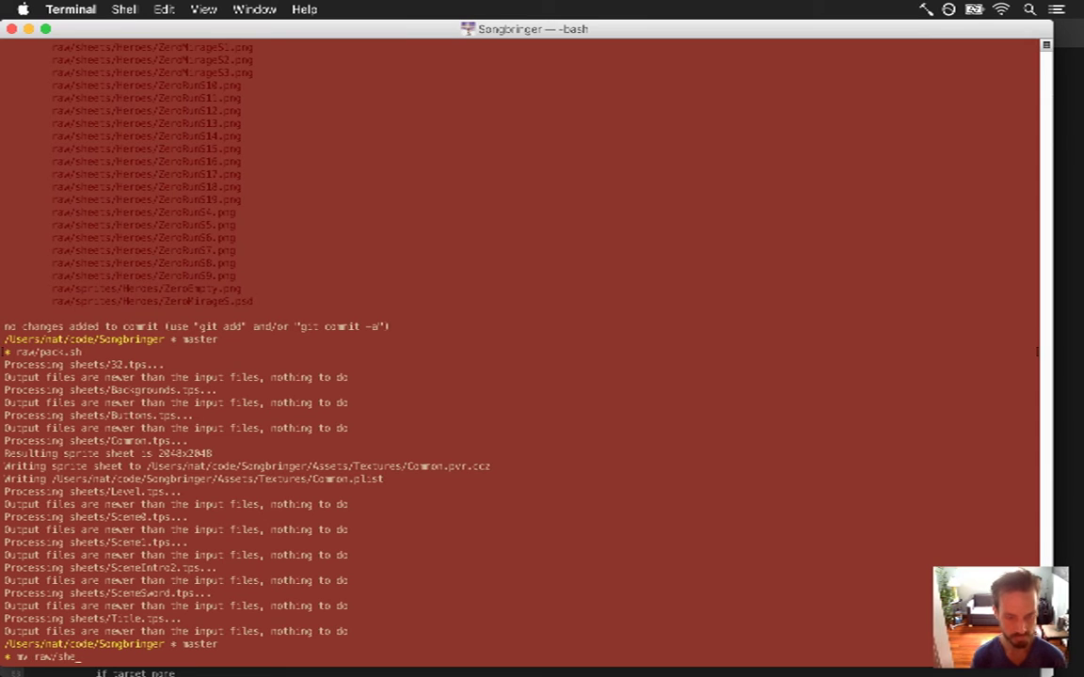
{"action": "key", "text": "Tab"}
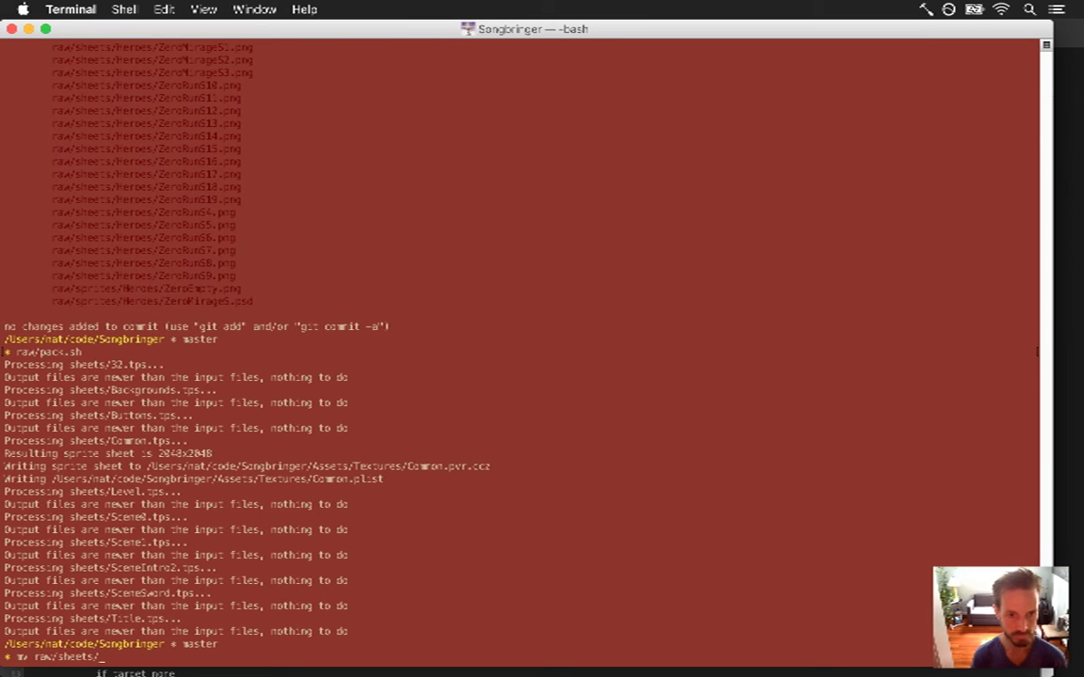
{"action": "type", "text": "H"}
{"action": "type", "text": "ZeroEm"}
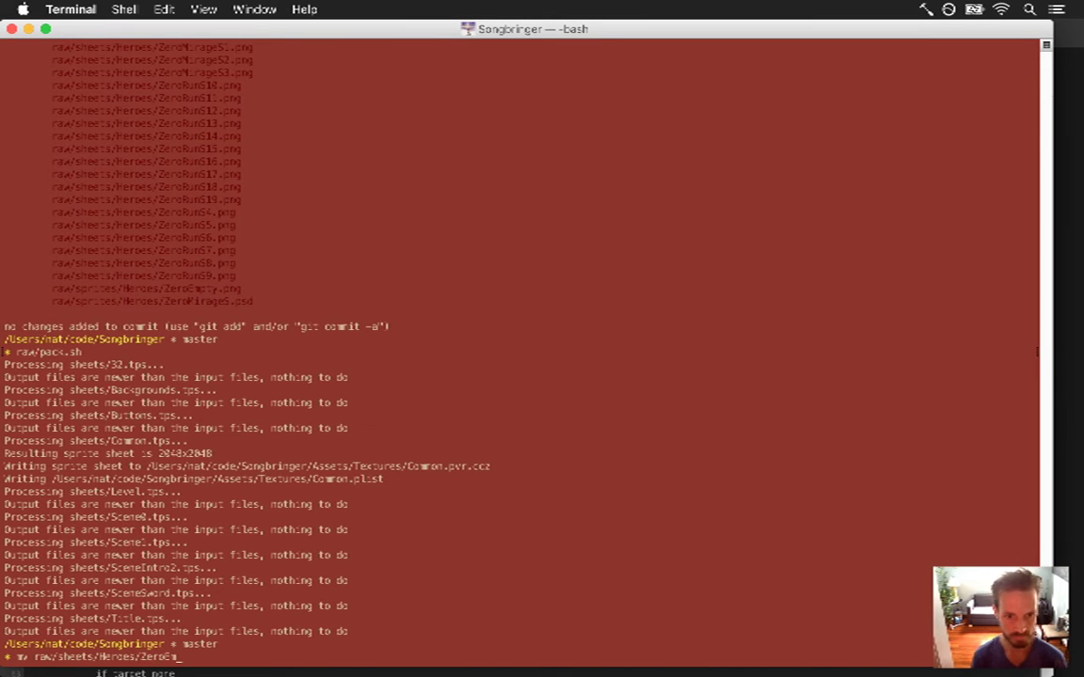
{"action": "type", "text": "p"}
{"action": "key", "text": "BackSpace"}
{"action": "key", "text": "BackSpace"}
{"action": "key", "text": "BackSpace"}
{"action": "key", "text": "BackSpace"}
{"action": "key", "text": "BackSpace"}
{"action": "key", "text": "BackSpace"}
{"action": "key", "text": "BackSpace"}
{"action": "key", "text": "BackSpace"}
{"action": "key", "text": "BackSpace"}
{"action": "key", "text": "BackSpace"}
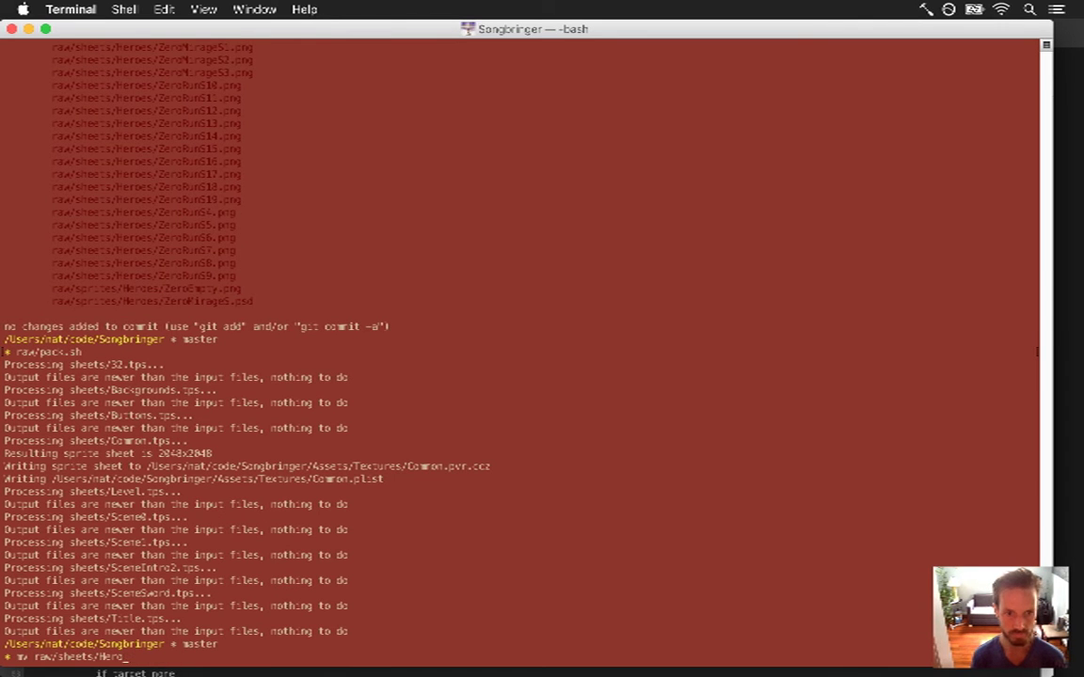
{"action": "key", "text": "Tab"}
{"action": "type", "text": "Zero"}
{"action": "key", "text": "Tab"}
{"action": "key", "text": "Tab"}
{"action": "key", "text": "Tab"}
{"action": "key", "text": "Tab"}
{"action": "key", "text": "Tab"}
{"action": "key", "text": "Tab"}
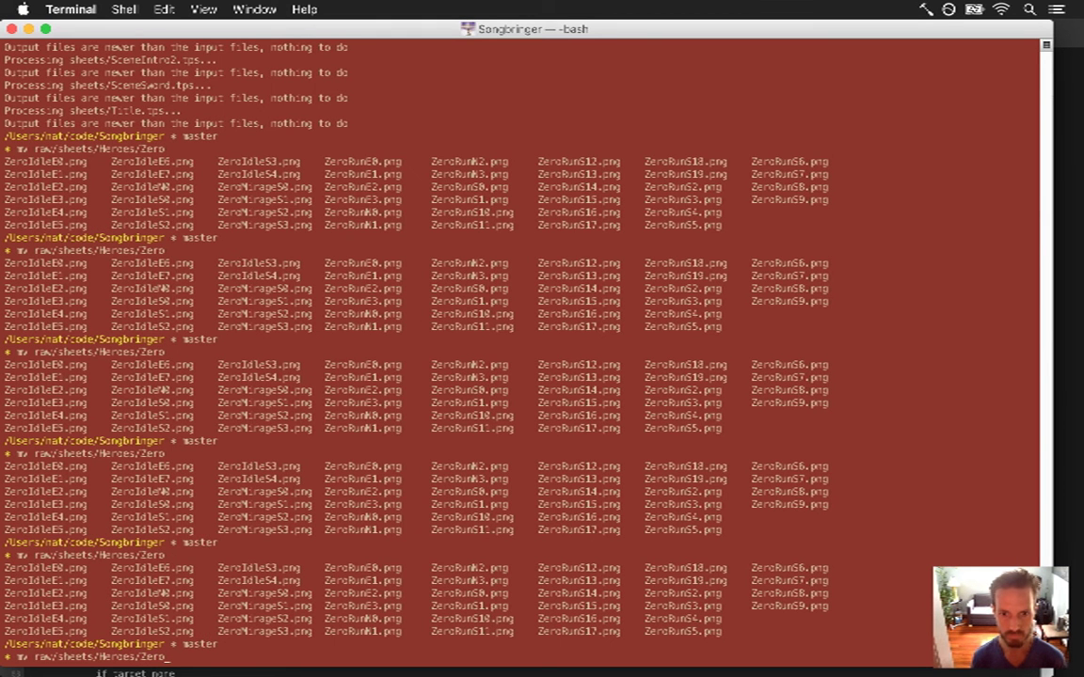
{"action": "key", "text": "BackSpace"}
{"action": "key", "text": "BackSpace"}
{"action": "key", "text": "BackSpace"}
{"action": "key", "text": "BackSpace"}
{"action": "key", "text": "BackSpace"}
{"action": "key", "text": "BackSpace"}
{"action": "key", "text": "BackSpace"}
{"action": "key", "text": "BackSpace"}
{"action": "key", "text": "BackSpace"}
{"action": "key", "text": "BackSpace"}
{"action": "key", "text": "BackSpace"}
{"action": "key", "text": "BackSpace"}
{"action": "key", "text": "BackSpace"}
{"action": "key", "text": "BackSpace"}
{"action": "key", "text": "BackSpace"}
{"action": "key", "text": "BackSpace"}
{"action": "key", "text": "BackSpace"}
{"action": "key", "text": "BackSpace"}
{"action": "key", "text": "BackSpace"}
{"action": "key", "text": "BackSpace"}
{"action": "type", "text": "git status"}
{"action": "key", "text": "Return"}
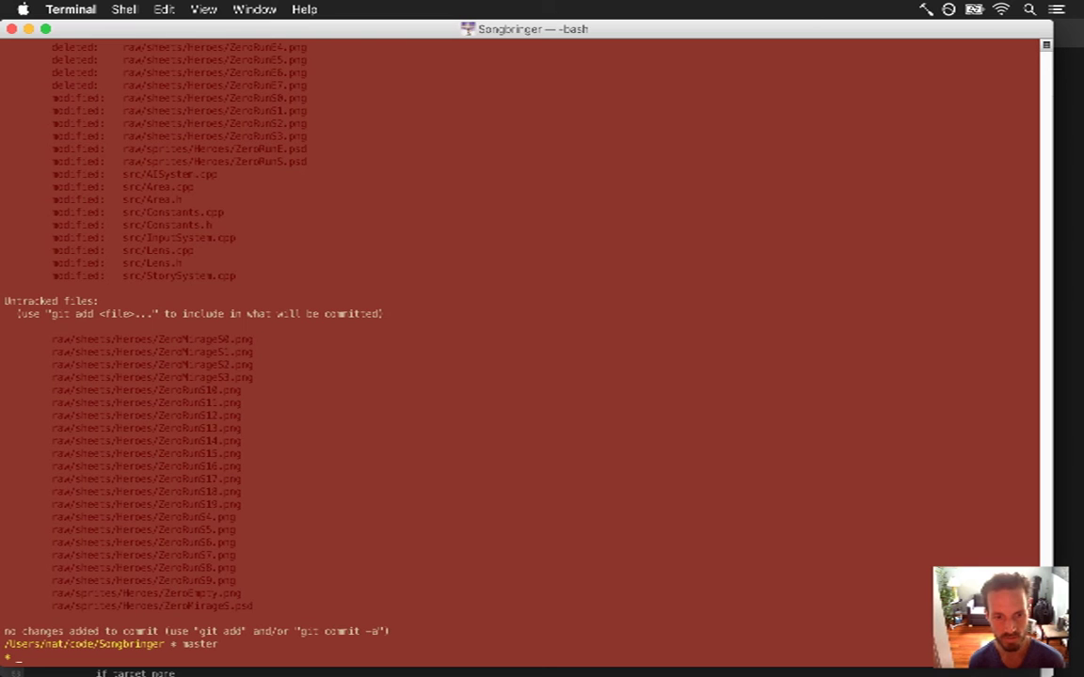
- Revert Zero.txt's format to ZeroEmpty.png by removing the added 0
{"action": "key", "text": "super+Tab"}
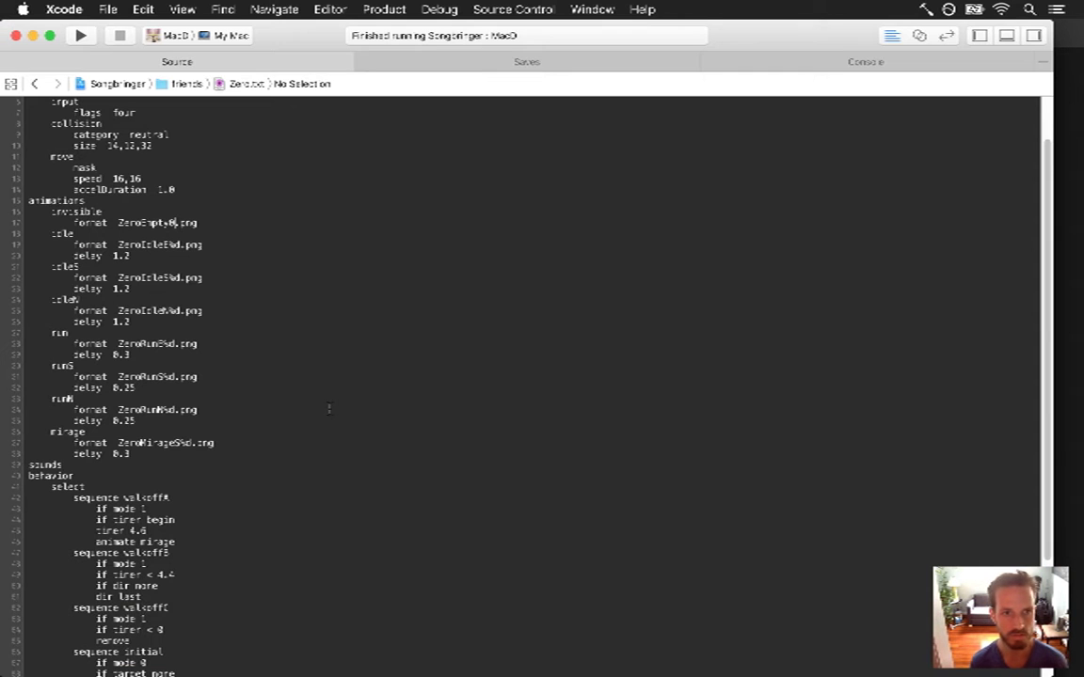
{"action": "key", "text": "BackSpace"}
{"action": "key", "text": "super+Tab"}
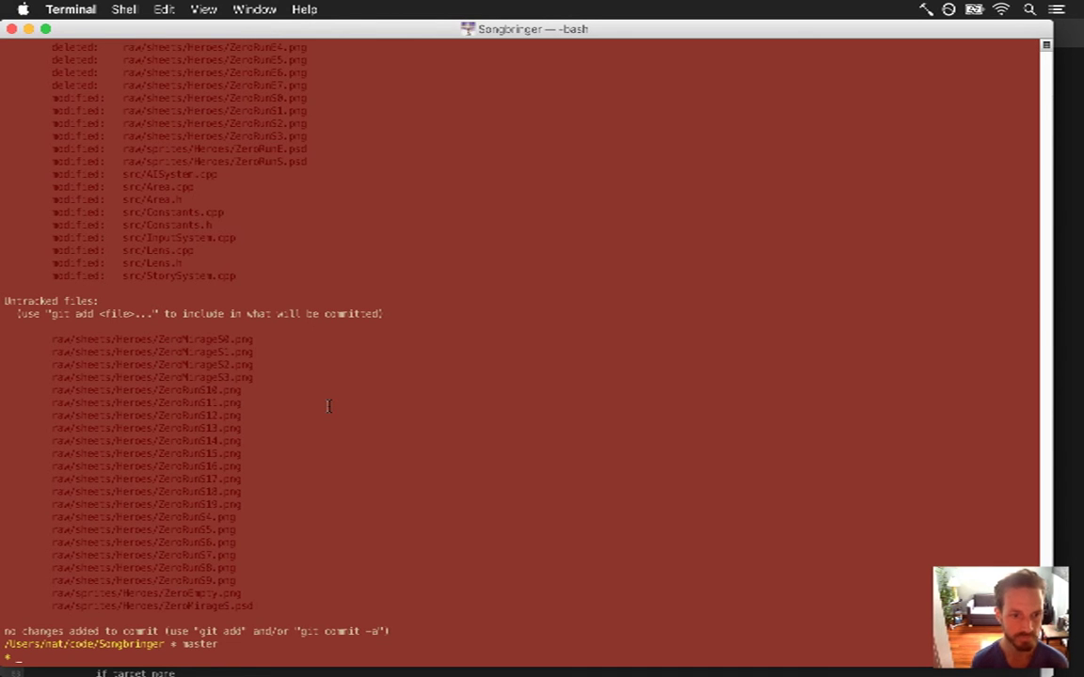
- Move ZeroEmpty.png from raw/sprites/Heroes into sheets/Heroes, then build and run Songbringer
{"action": "type", "text": "cd raw/"}
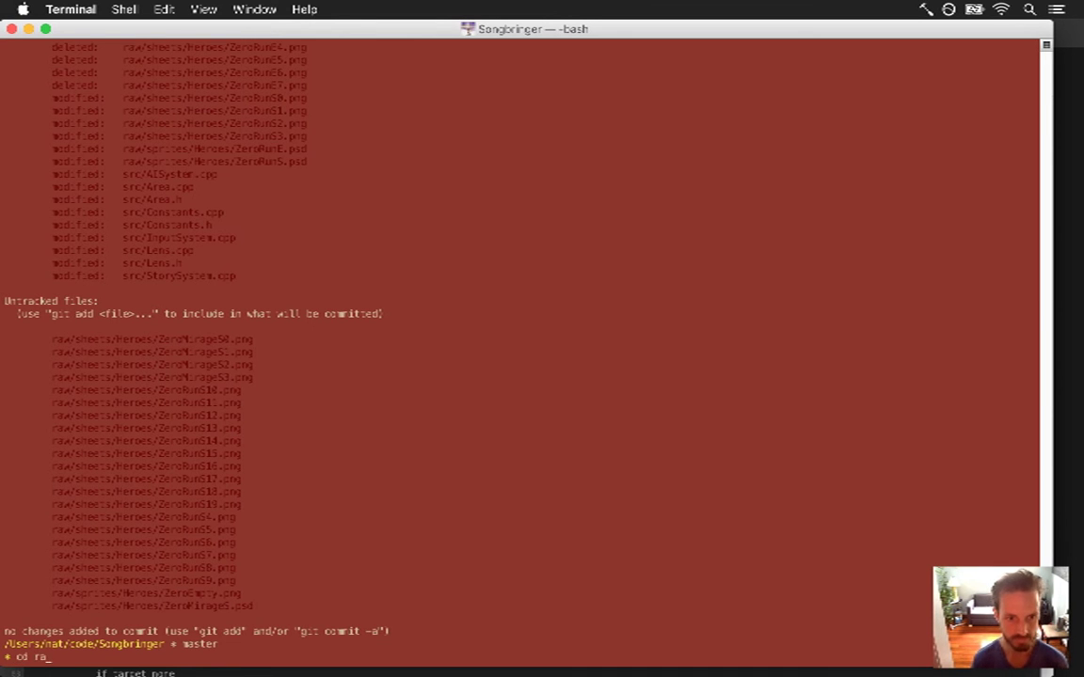
{"action": "key", "text": "Return"}
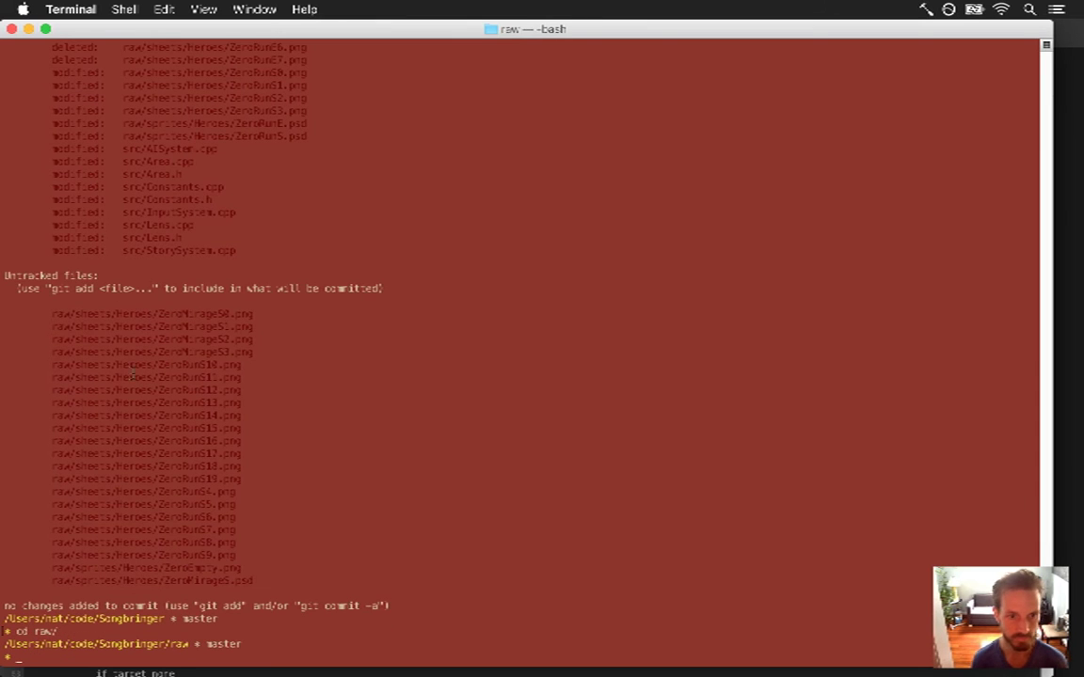
{"action": "left_click_drag", "start_coordinate": [75, 567], "coordinate": [235, 555]}
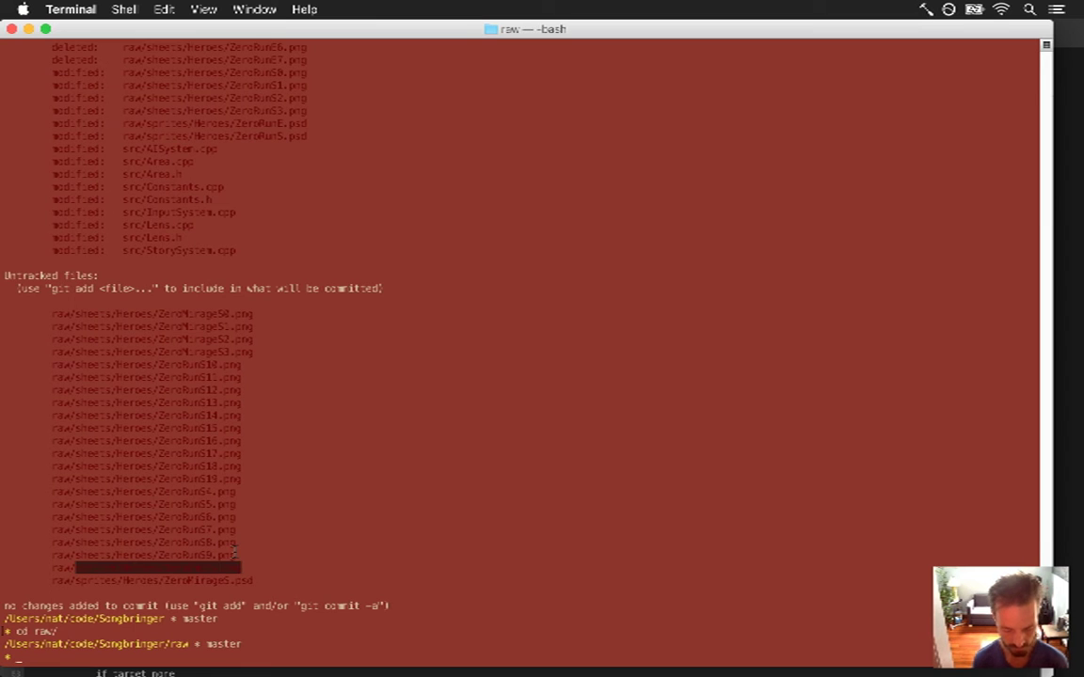
{"action": "type", "text": "mv"}
{"action": "type", "text": "sprites/Heroes/ZeroEmpty.png"}
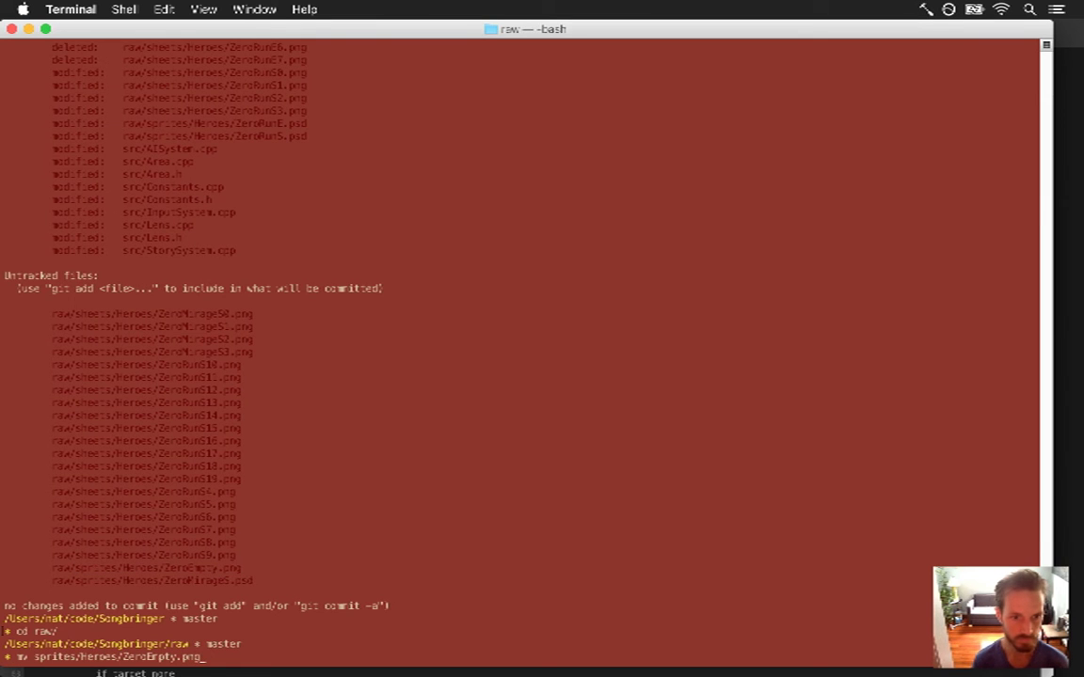
{"action": "type", "text": "sheets/Heroes/"}
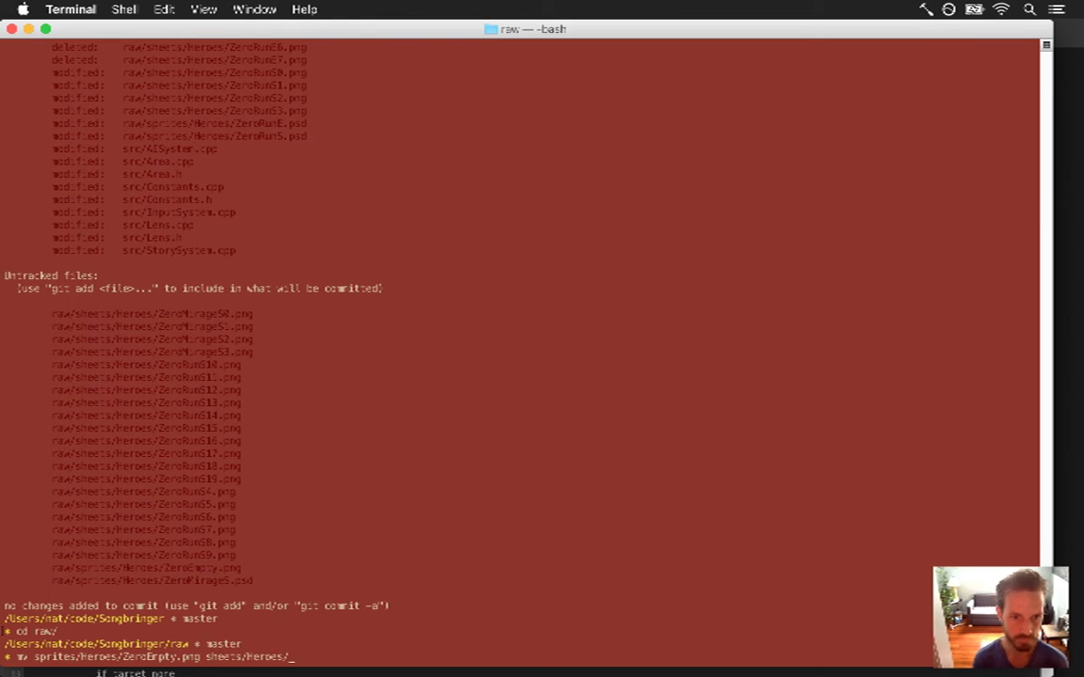
{"action": "key", "text": "Return"}
{"action": "type", "text": "cd .."}
{"action": "key", "text": "Return"}
{"action": "key", "text": "super+Tab"}
{"action": "key", "text": "super+r"}
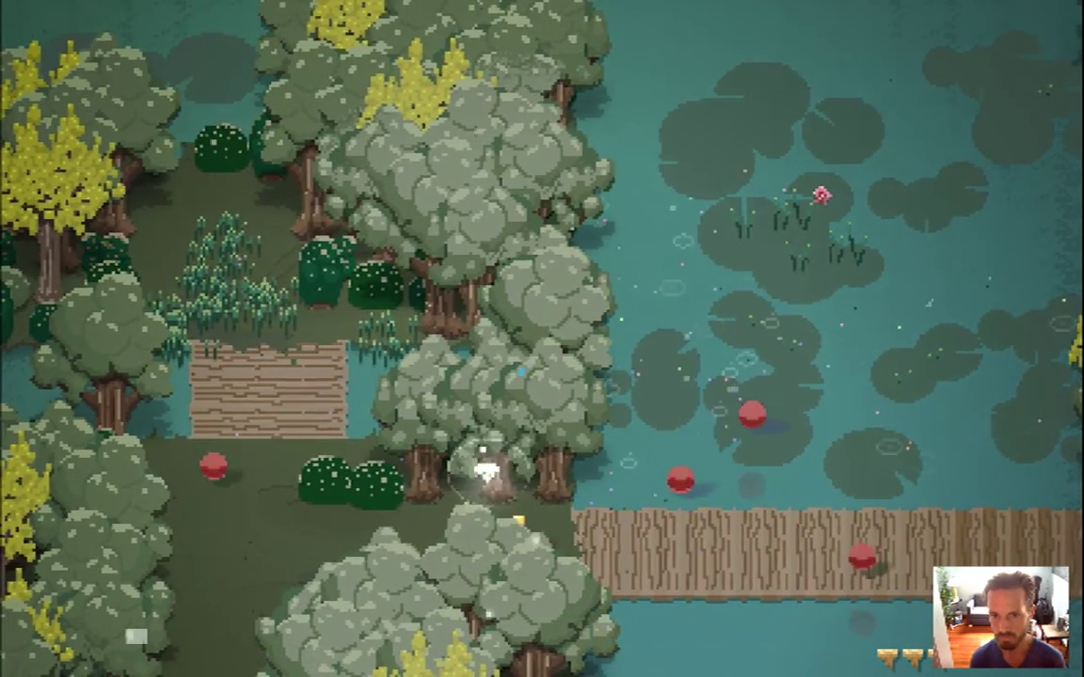
- Walk Zero through the forest toward the bridge to watch the mirage, then quit the game
{"action": "key", "text": "s"}
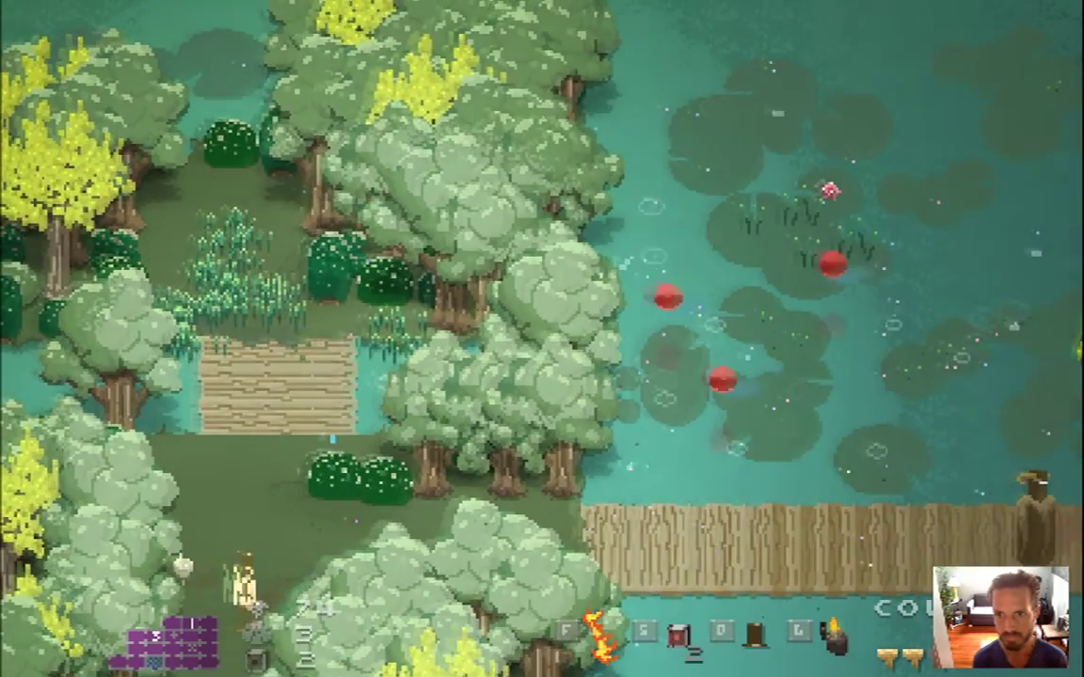
{"action": "key", "text": "w"}
{"action": "key", "text": "d"}
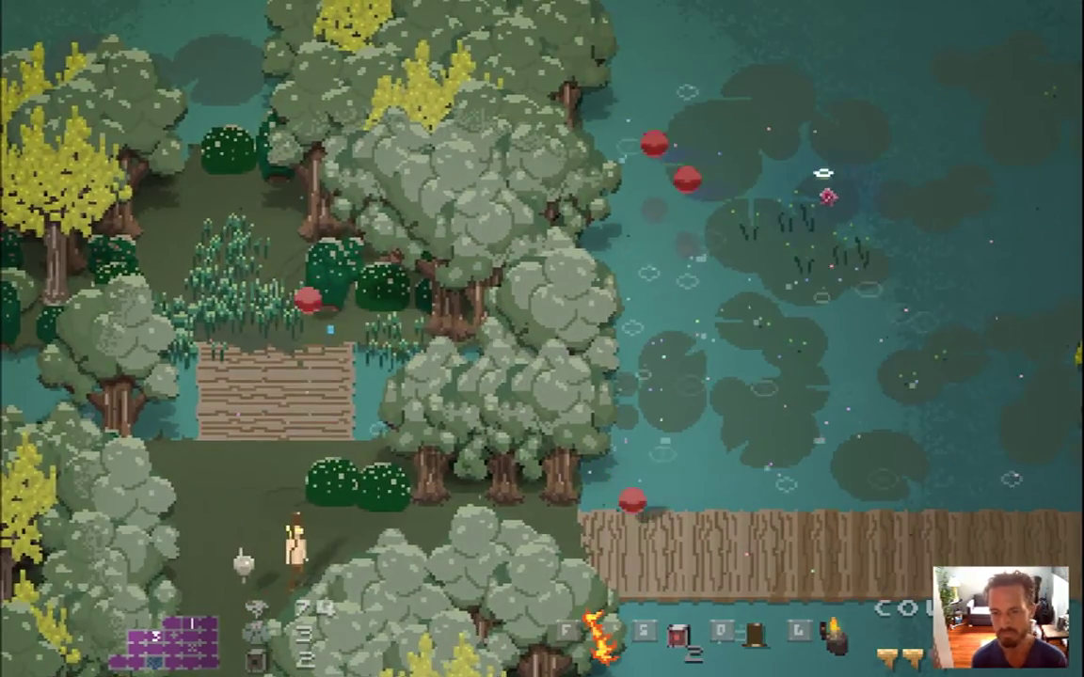
{"action": "key", "text": "super+q"}
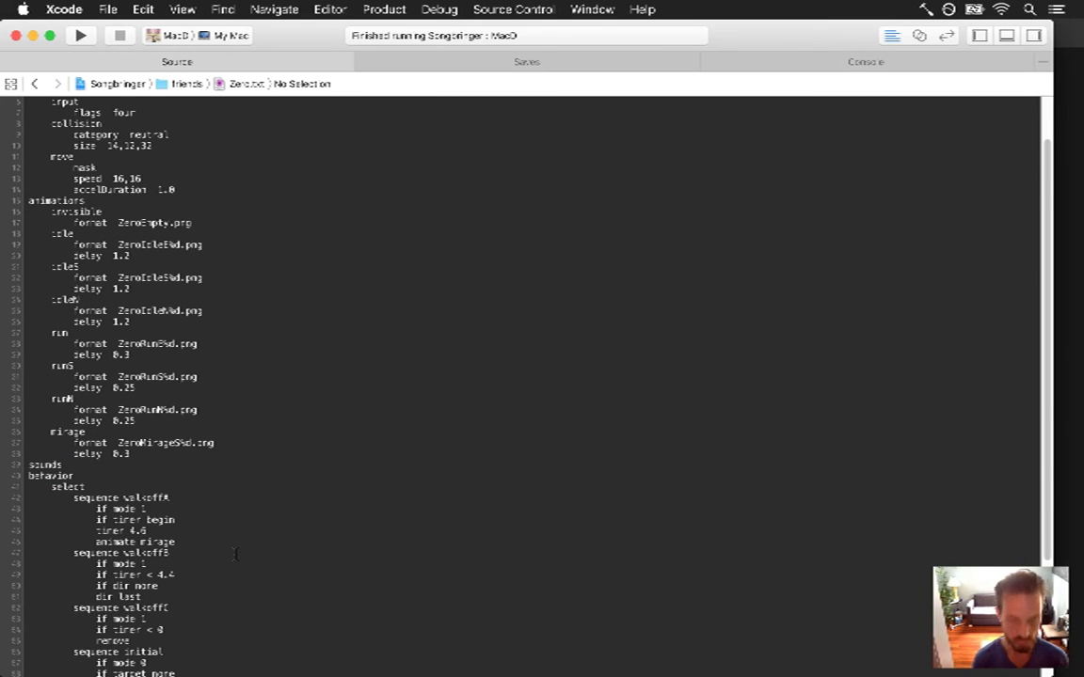
- Comment out Area.cpp's Psychedelic Lens::pushEffect line for a test run, then uncomment it
{"action": "key", "text": "ctrl+super+Left"}
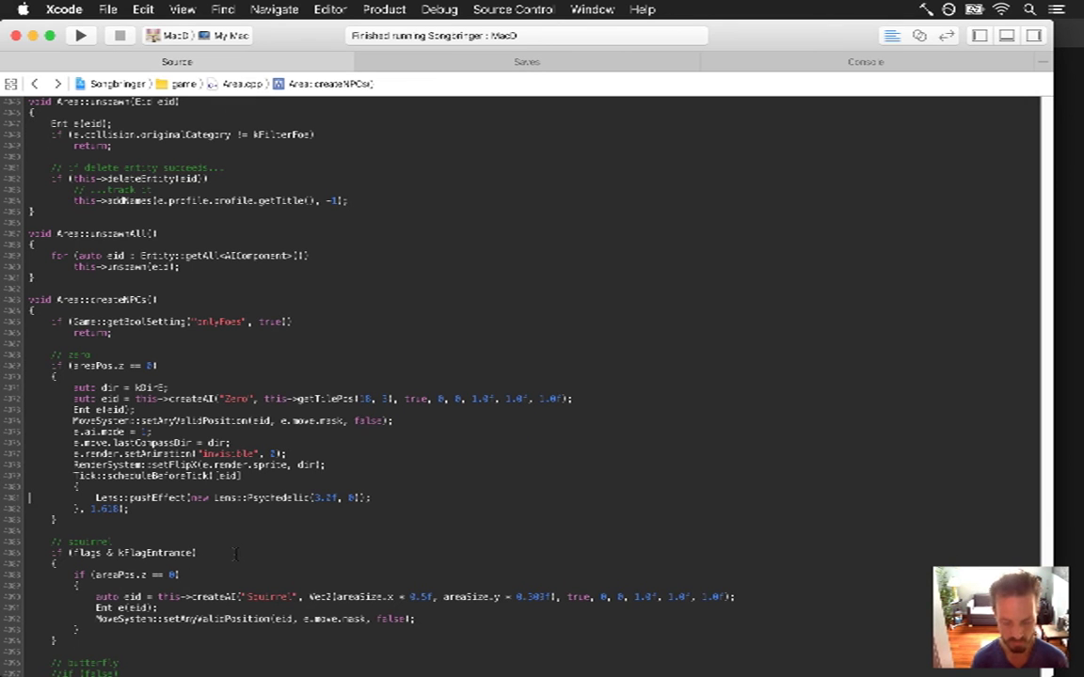
{"action": "key", "text": "super+slash"}
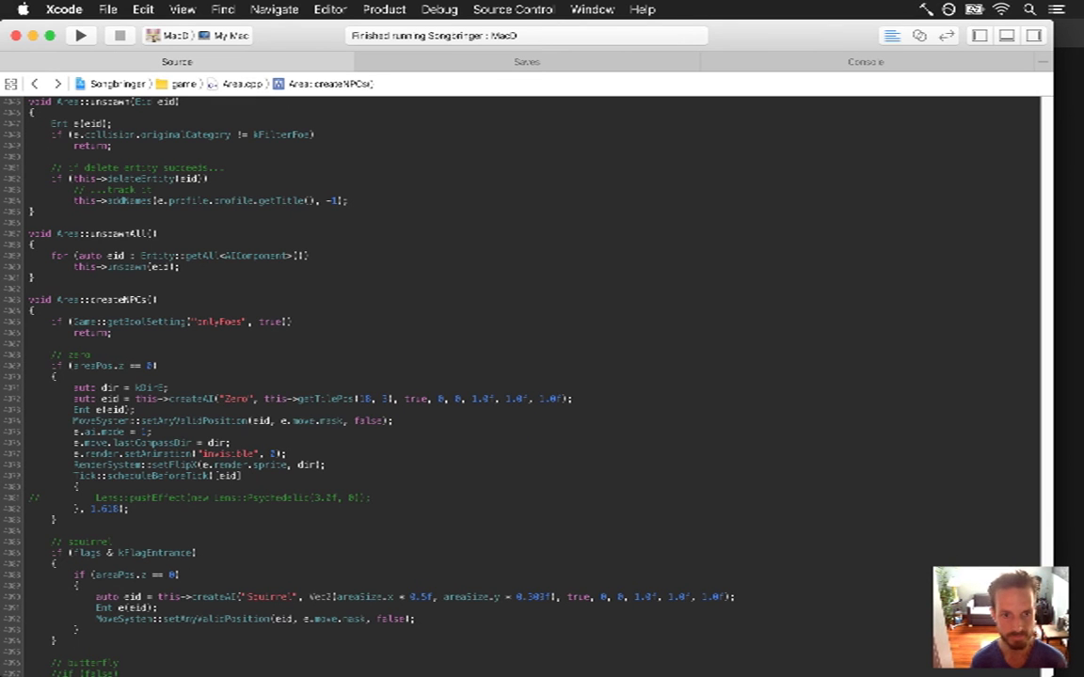
{"action": "key", "text": "super+r"}
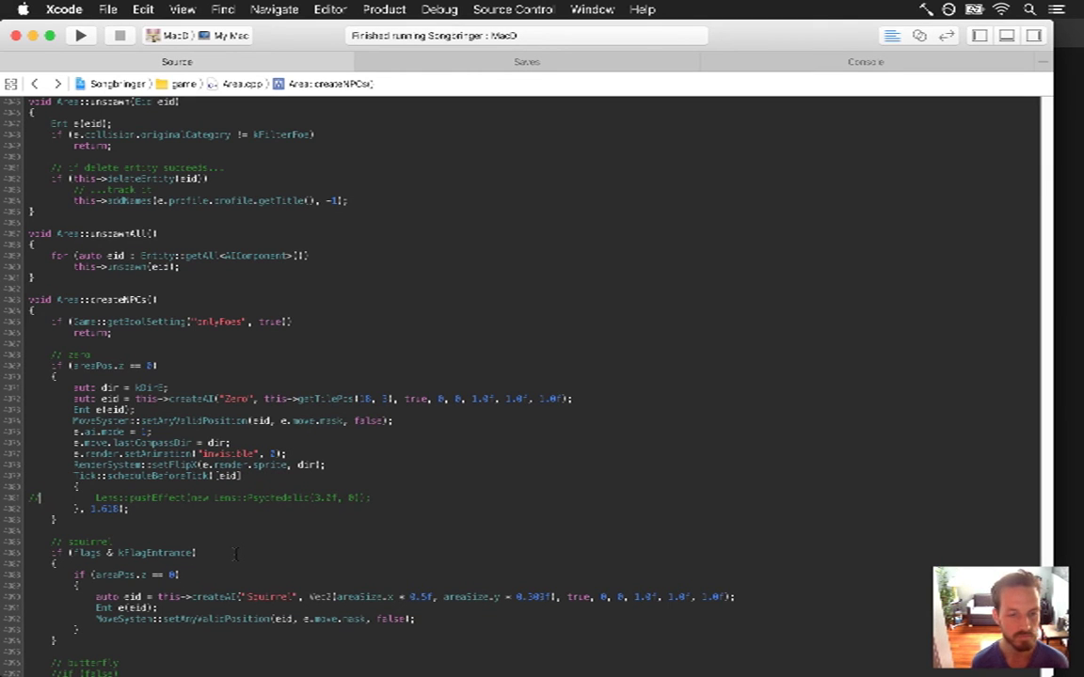
{"action": "key", "text": "BackSpace"}
{"action": "key", "text": "BackSpace"}
{"action": "key", "text": "super+Tab"}
{"action": "key", "text": "super+Tab"}
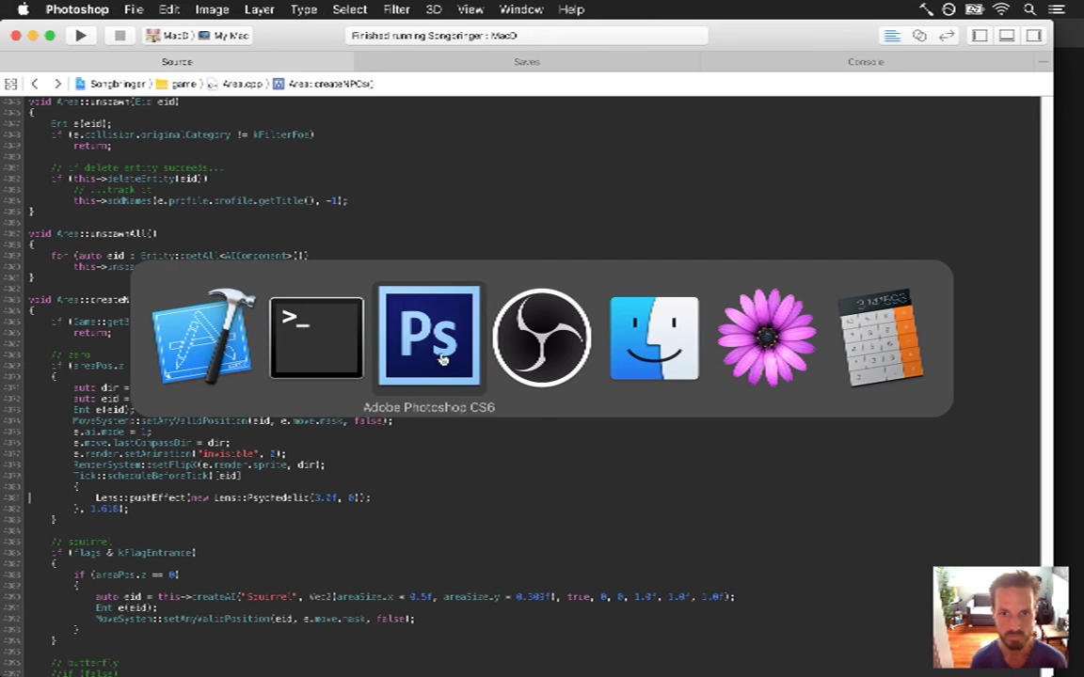
- On frame 1, show Layer 1, duplicate it as Layer 1 copy, and hide the original
{"action": "left_click", "coordinate": [294, 621]}
{"action": "left_click", "coordinate": [251, 610]}
{"action": "left_click", "coordinate": [47, 411]}
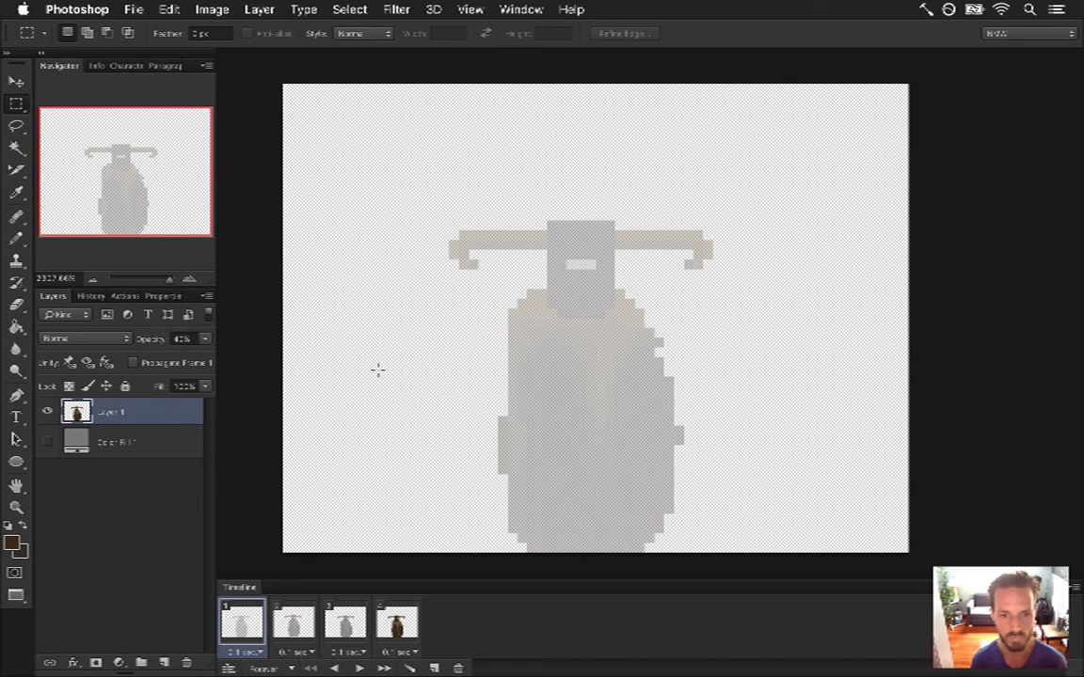
{"action": "key", "text": "super+j"}
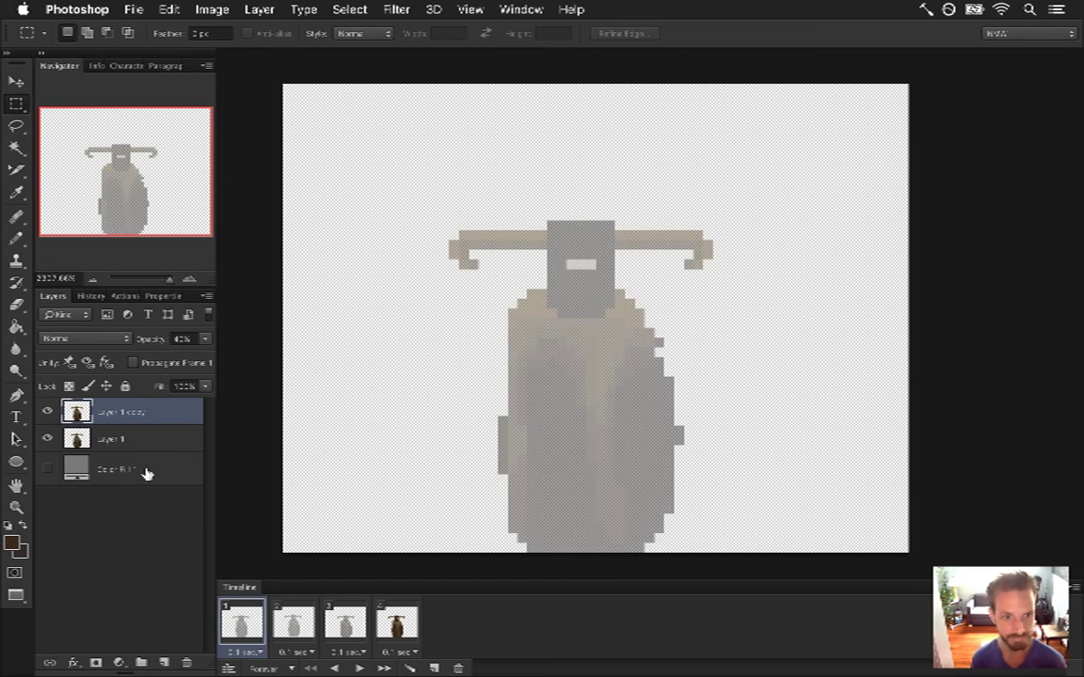
{"action": "left_click", "coordinate": [47, 439]}
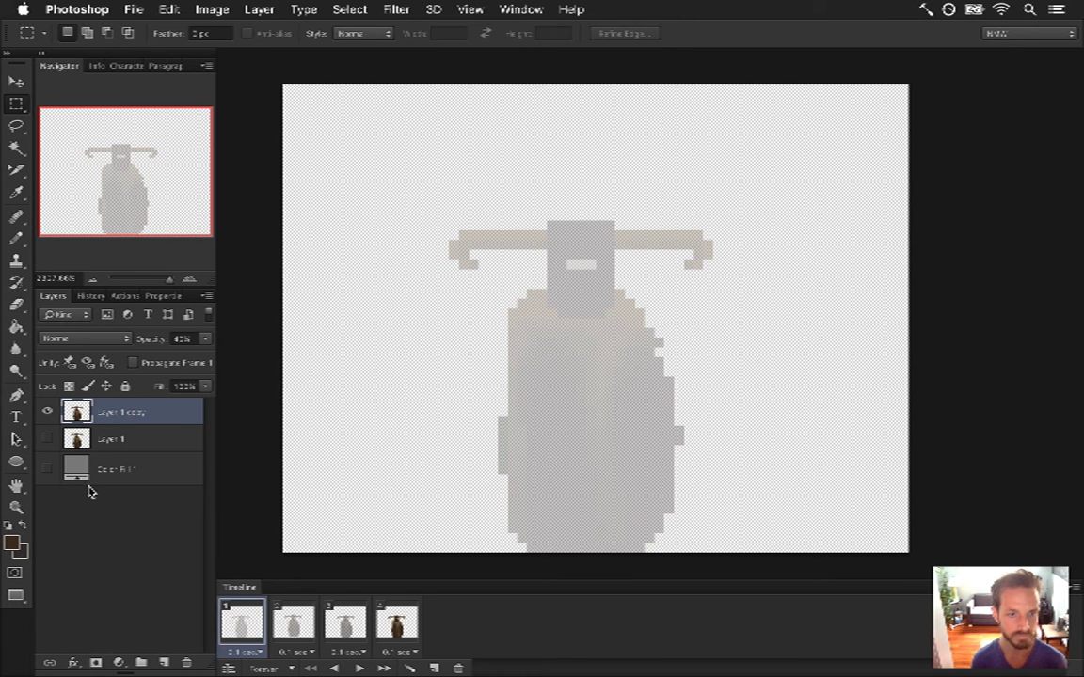
- Set Layer 1 copy to 100% opacity on animation frame 1
{"action": "left_click", "coordinate": [294, 620]}
{"action": "left_click", "coordinate": [242, 620]}
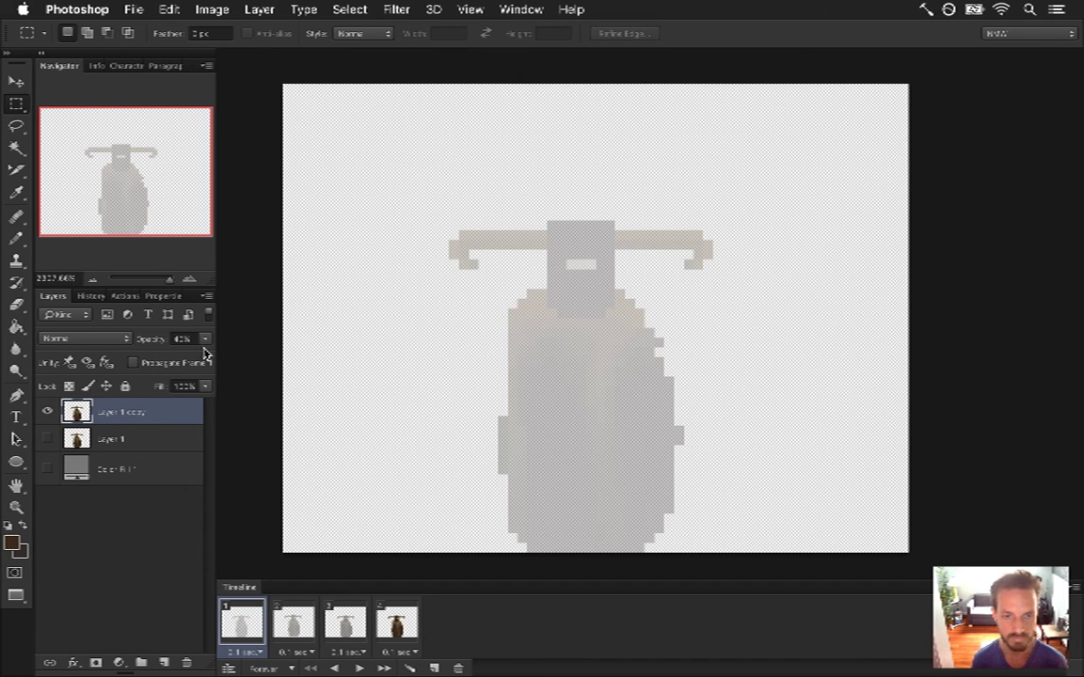
{"action": "key", "text": "0"}
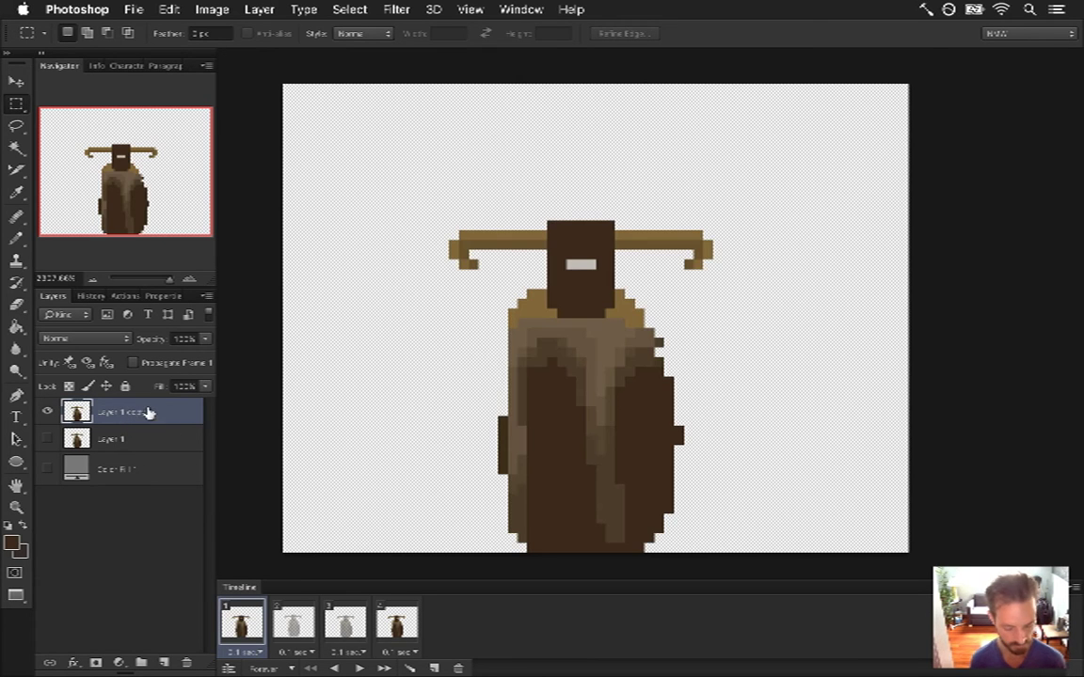
{"action": "key", "text": "i"}
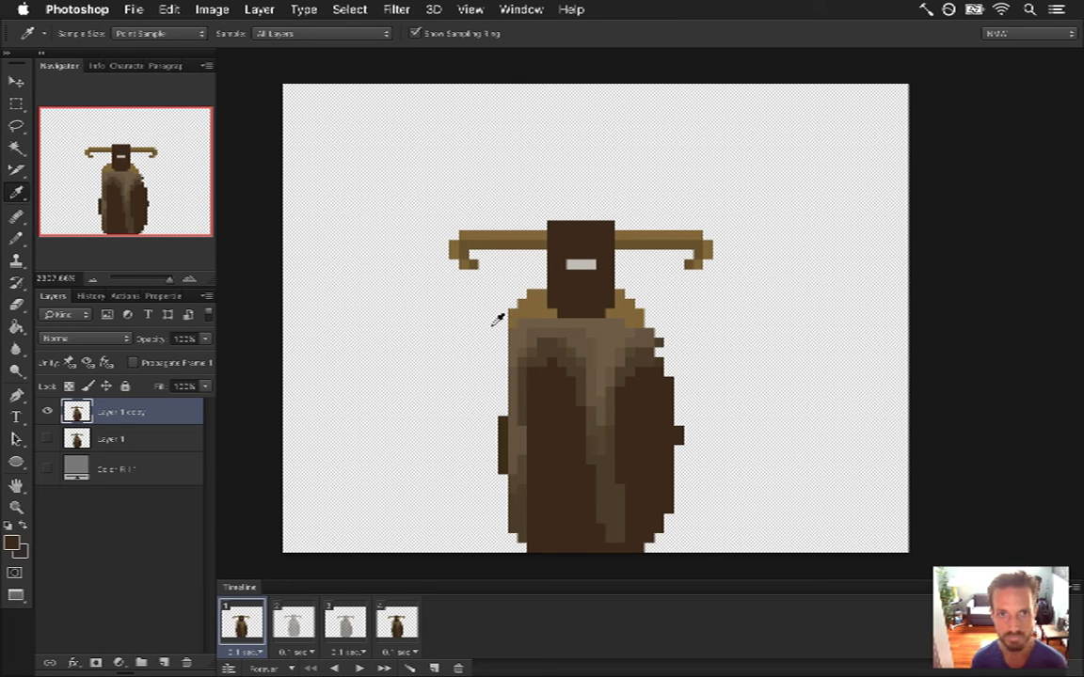
{"action": "left_click", "coordinate": [395, 11]}
{"action": "mouse_move", "coordinate": [481, 213]}
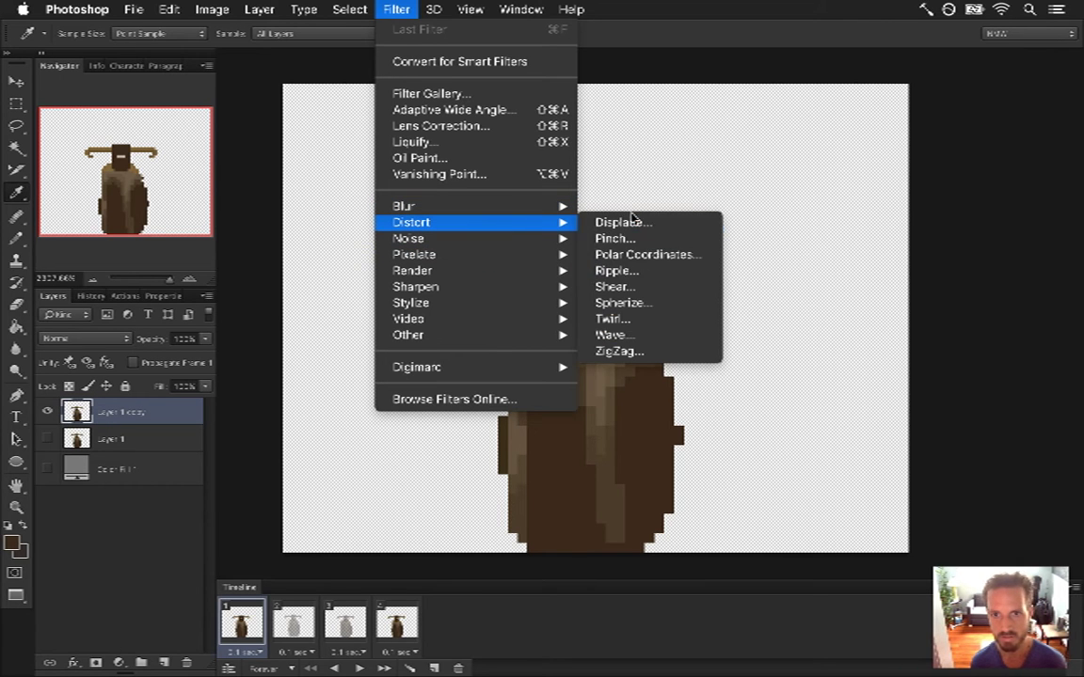
- Apply a randomized sine Wave distortion with 5 generators to Layer 1 copy
{"action": "left_click", "coordinate": [631, 339]}
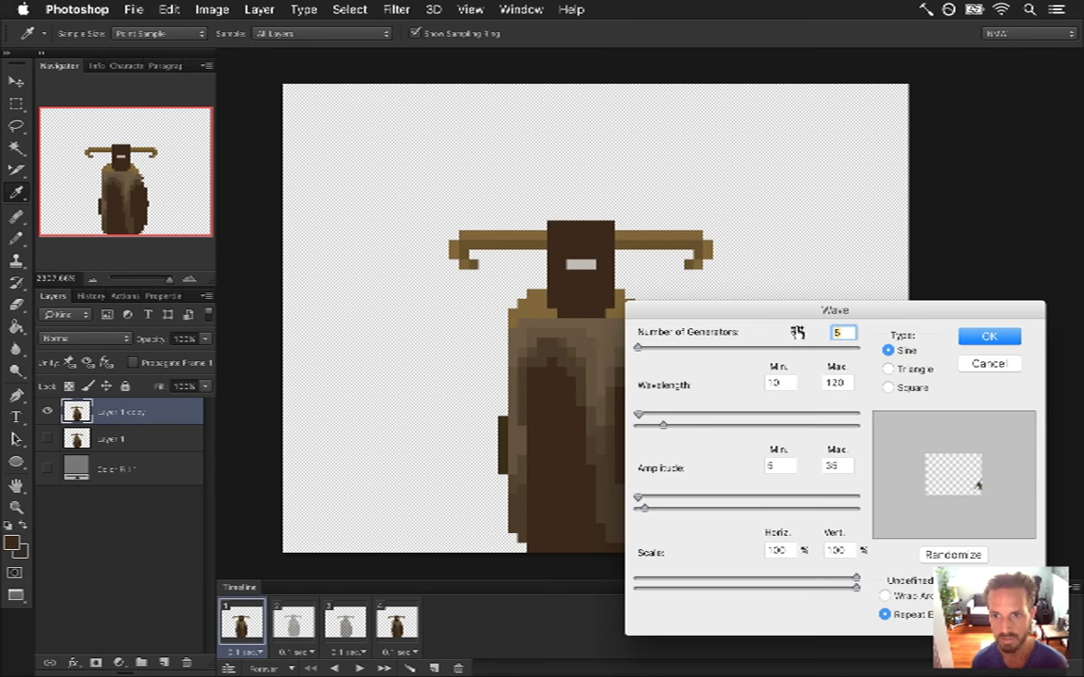
{"action": "left_click_drag", "start_coordinate": [805, 312], "coordinate": [859, 137]}
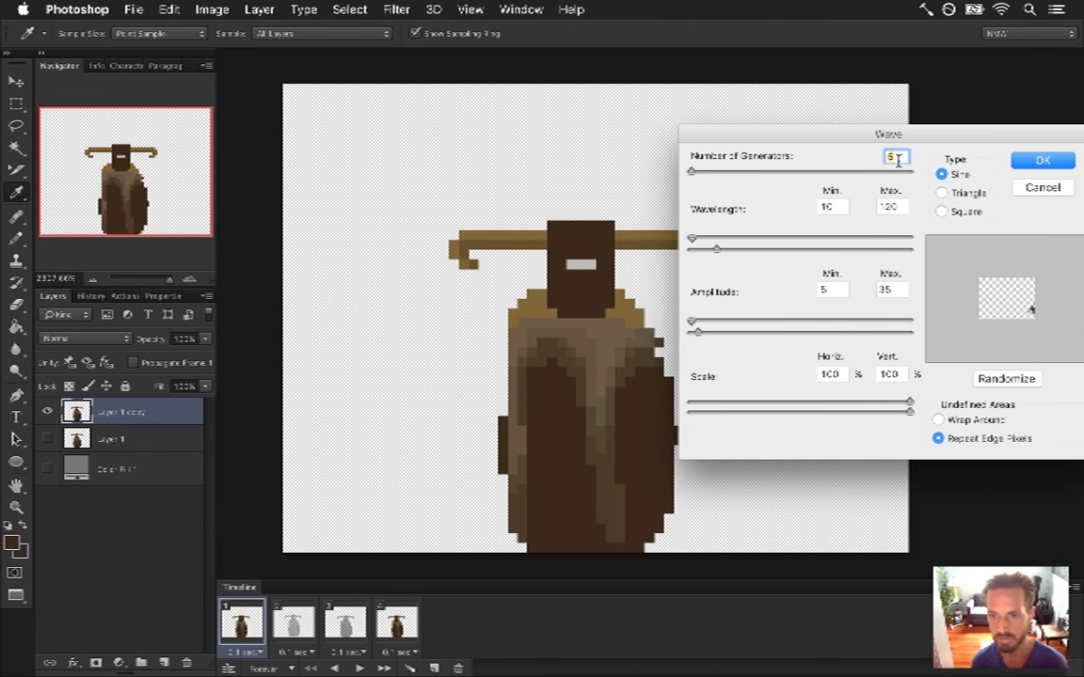
{"action": "left_click", "coordinate": [999, 382]}
{"action": "left_click", "coordinate": [1000, 383]}
{"action": "left_click", "coordinate": [1000, 382]}
{"action": "left_click", "coordinate": [1000, 381]}
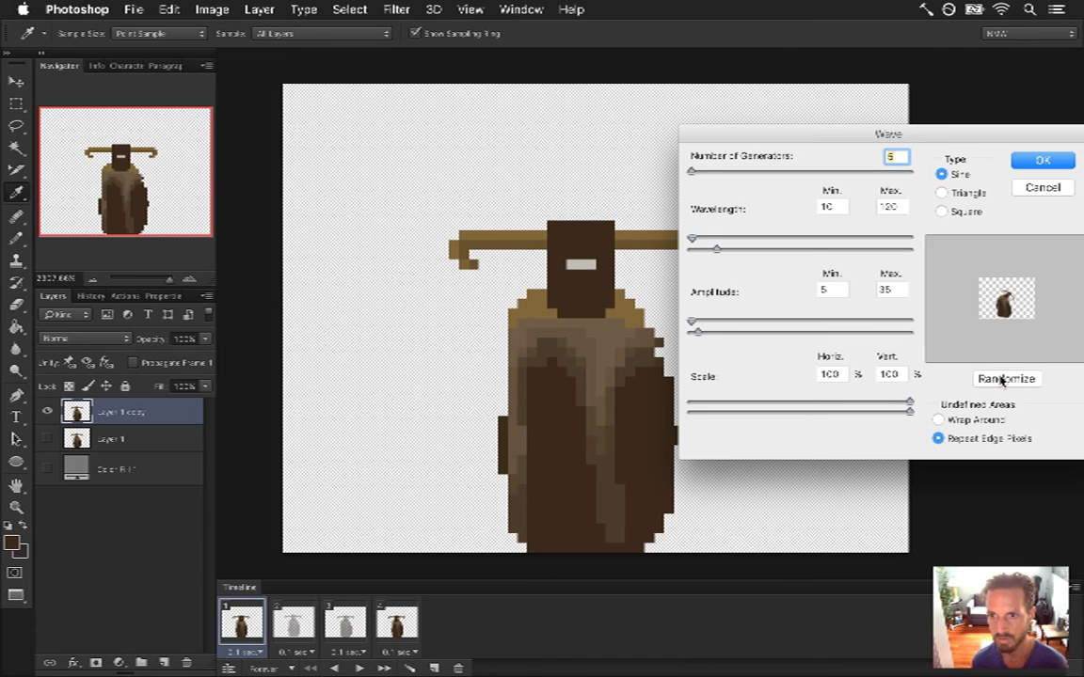
{"action": "left_click", "coordinate": [1041, 159]}
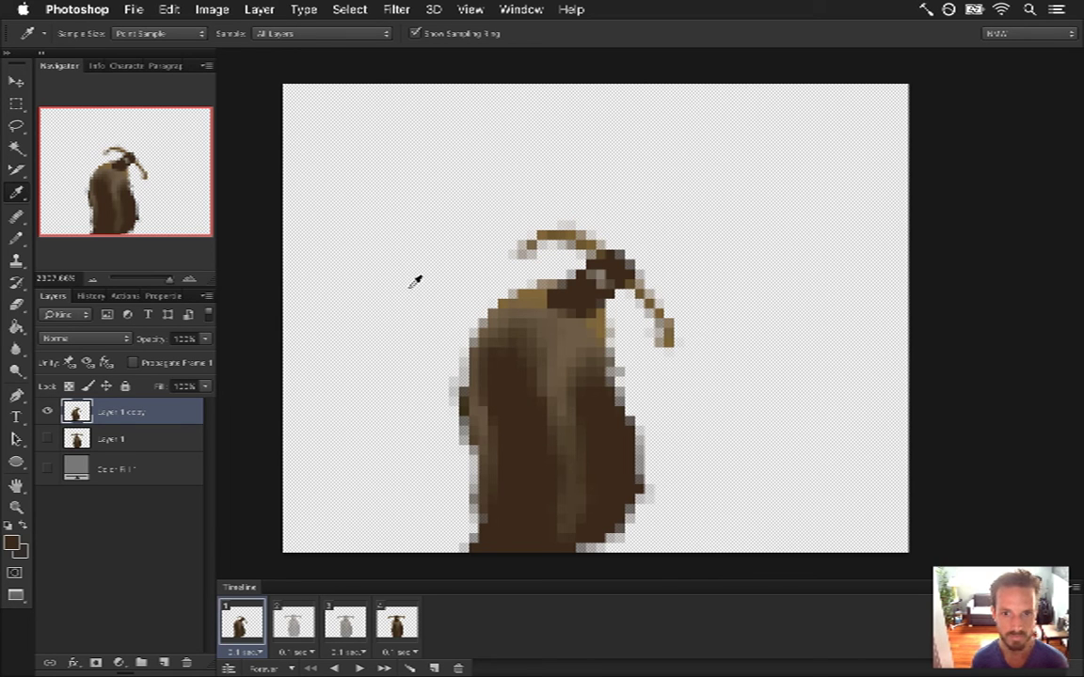
- Undo the Wave, apply a 100% Medium Ripple, and fade Layer 1 copy to 40% opacity
{"action": "key", "text": "super+z"}
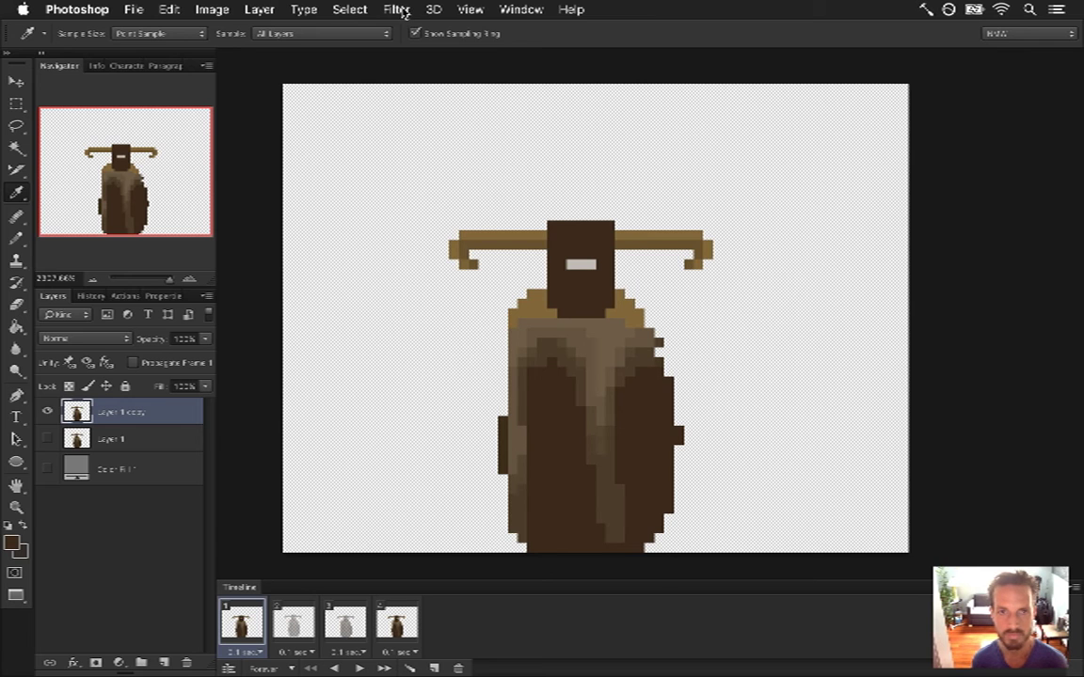
{"action": "left_click", "coordinate": [349, 9]}
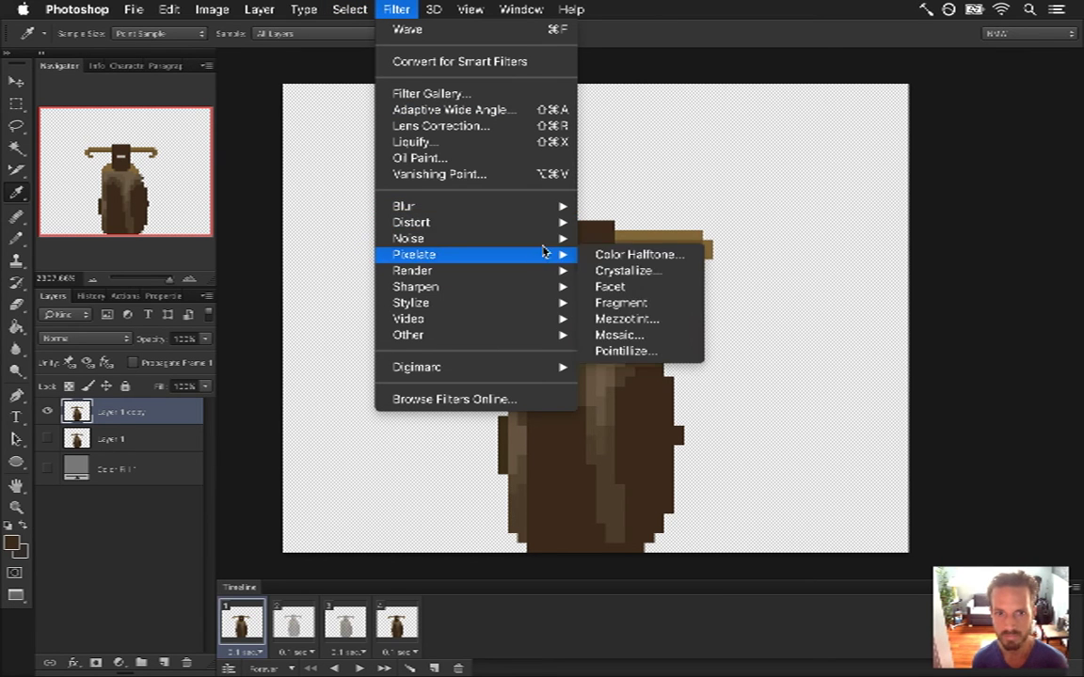
{"action": "mouse_move", "coordinate": [544, 237]}
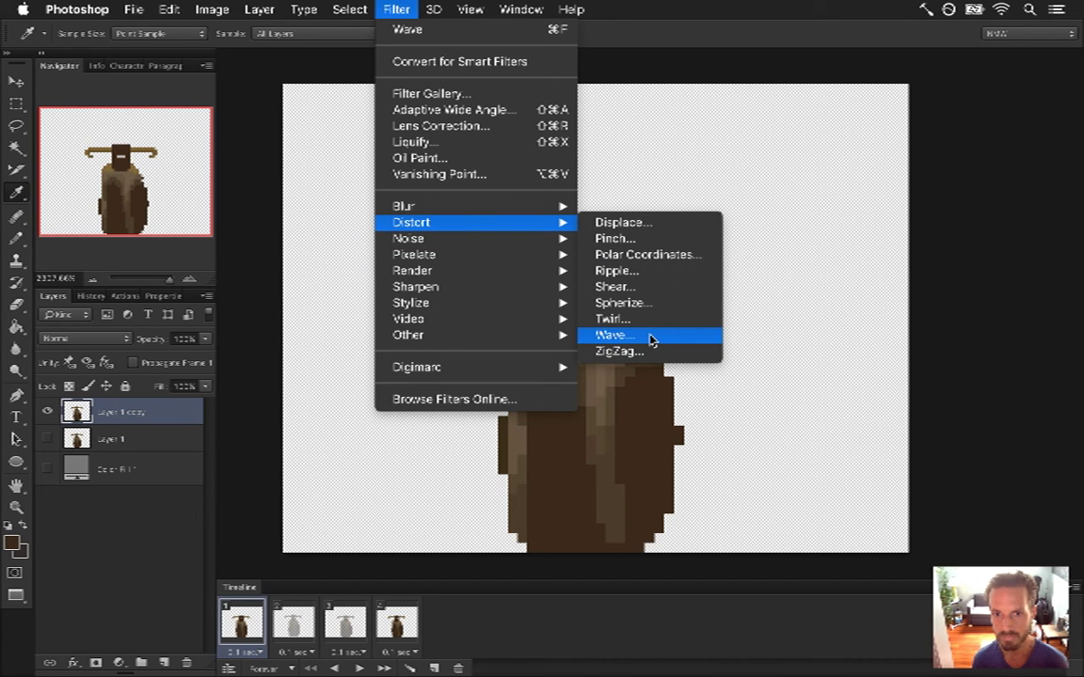
{"action": "left_click", "coordinate": [656, 271]}
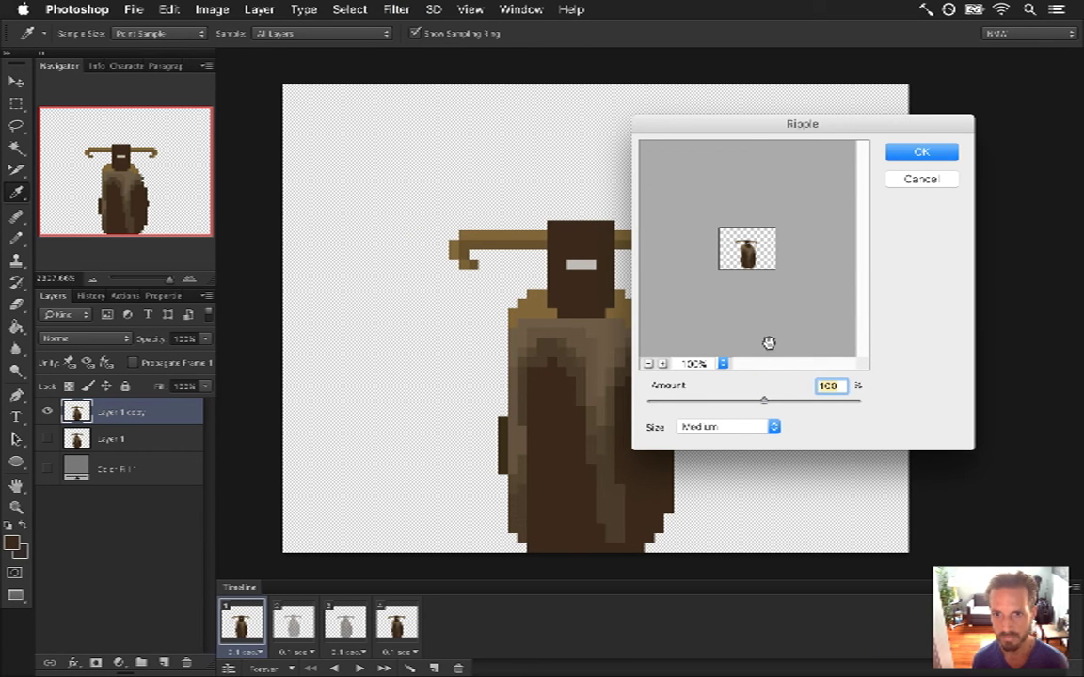
{"action": "left_click_drag", "start_coordinate": [827, 131], "coordinate": [909, 111]}
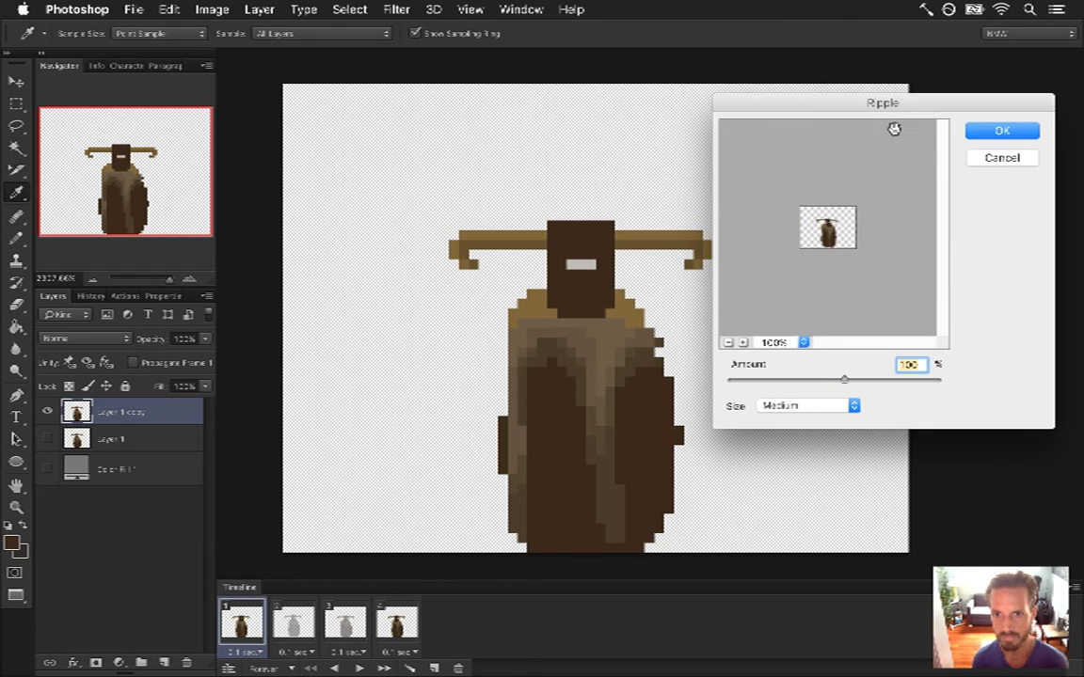
{"action": "left_click", "coordinate": [1001, 132]}
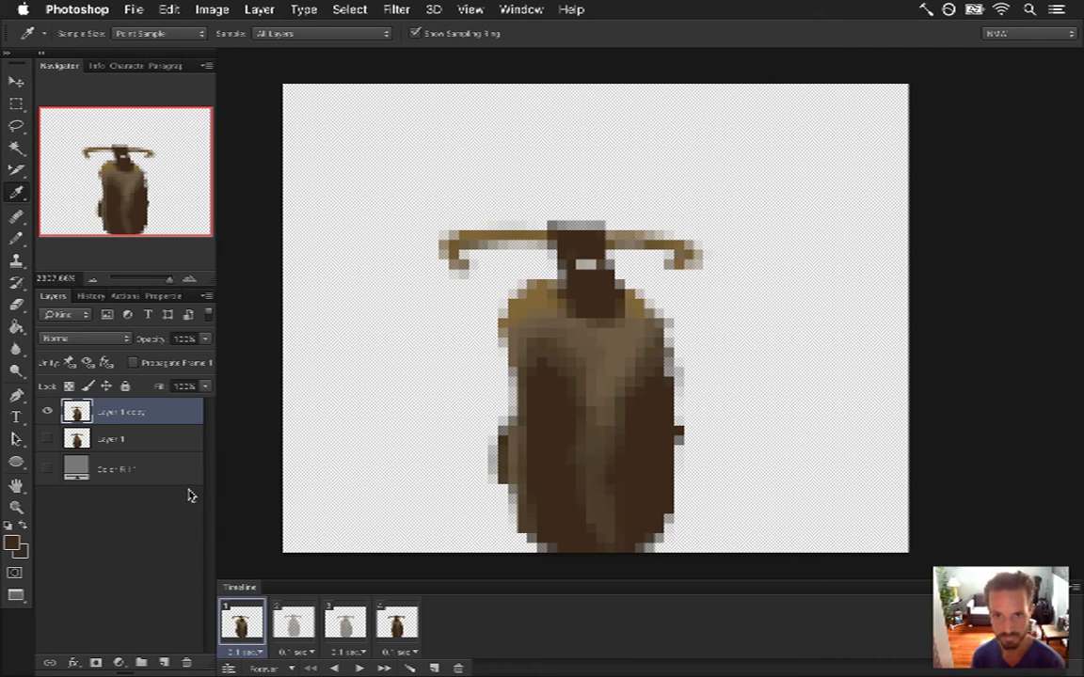
{"action": "key", "text": "4"}
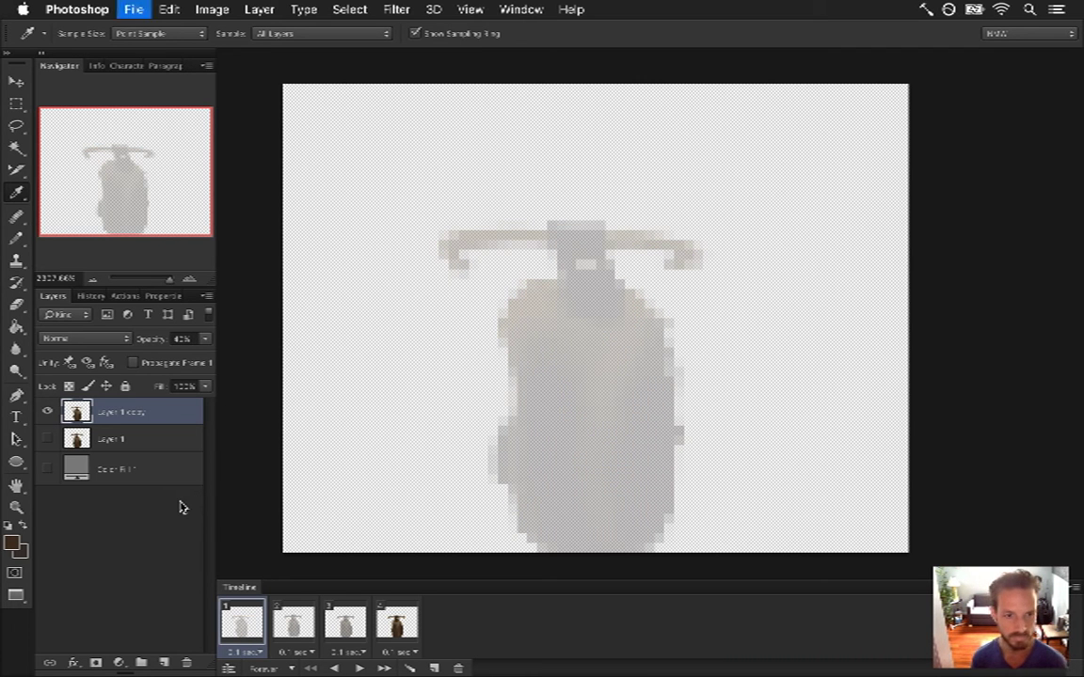
- On frame 2, duplicate Layer 1 and hide the original layer
{"action": "left_click", "coordinate": [298, 636]}
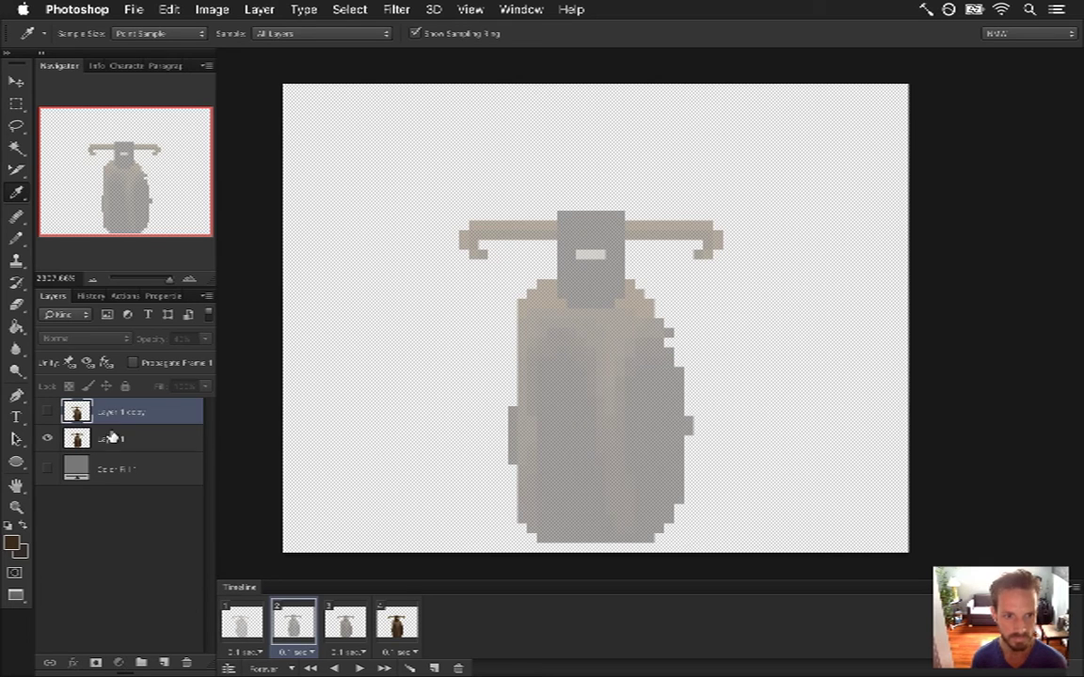
{"action": "left_click", "coordinate": [113, 439]}
{"action": "key", "text": "super+j"}
{"action": "key", "text": "4"}
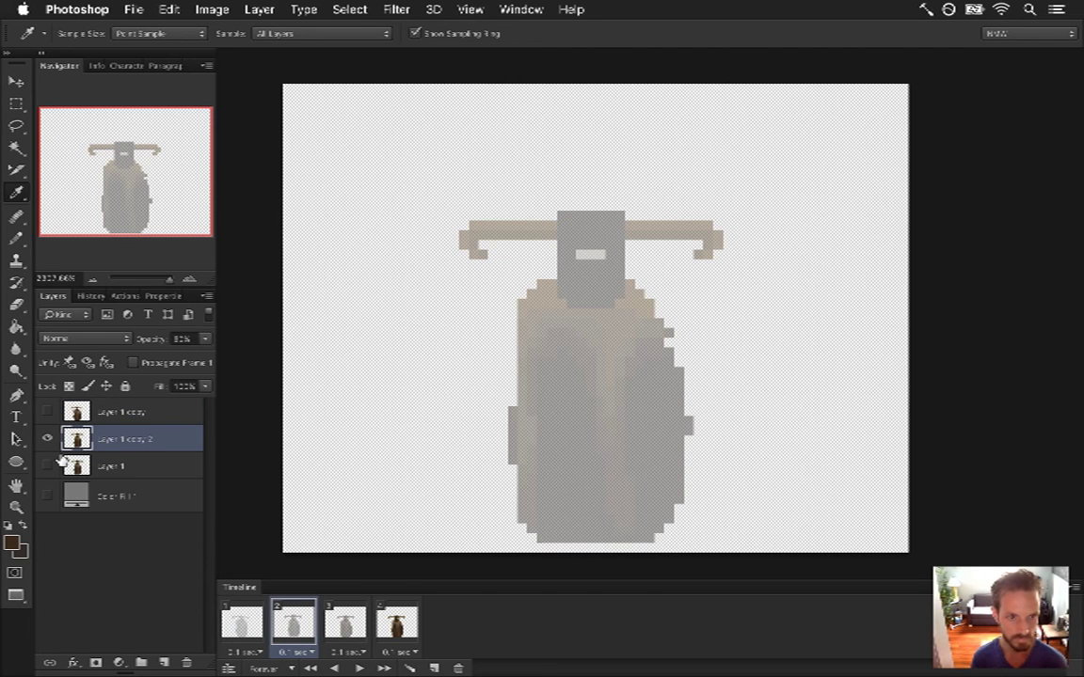
{"action": "left_click", "coordinate": [405, 8]}
- Apply a Ripple distortion with amount 50 to the new copy
{"action": "mouse_move", "coordinate": [512, 209]}
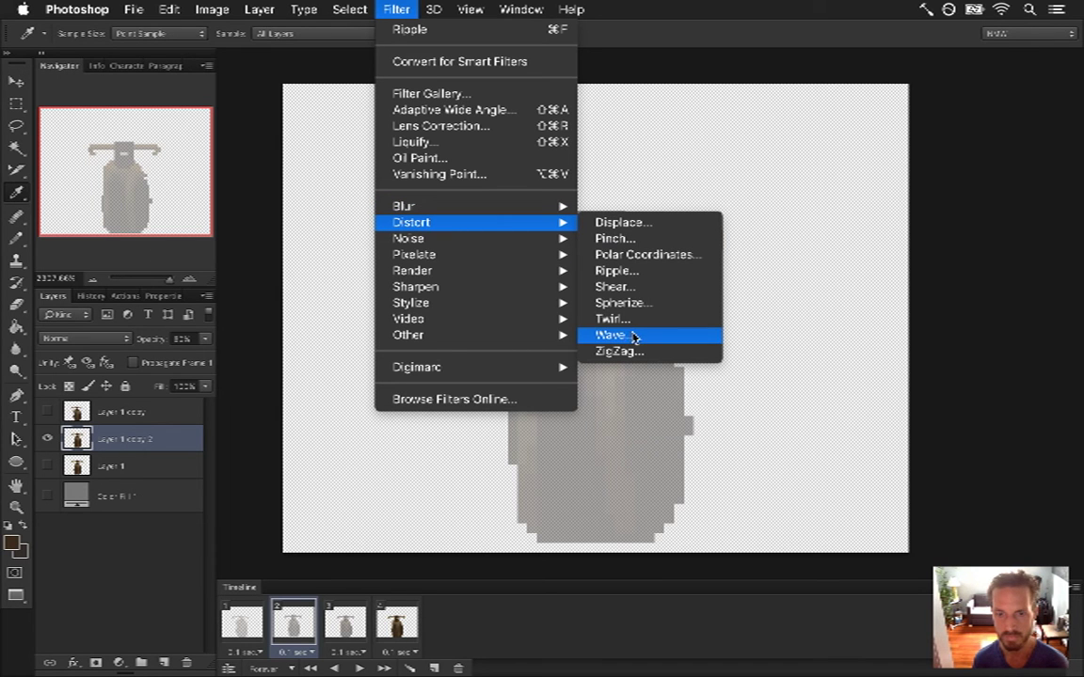
{"action": "left_click", "coordinate": [640, 271]}
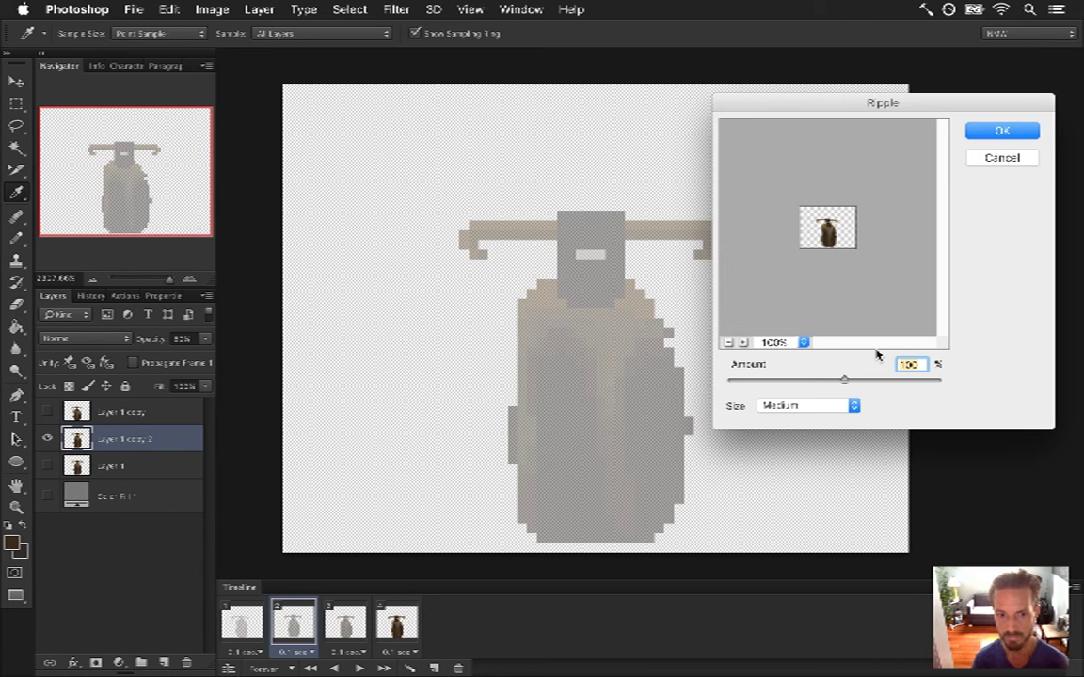
{"action": "type", "text": "50"}
{"action": "key", "text": "Return"}
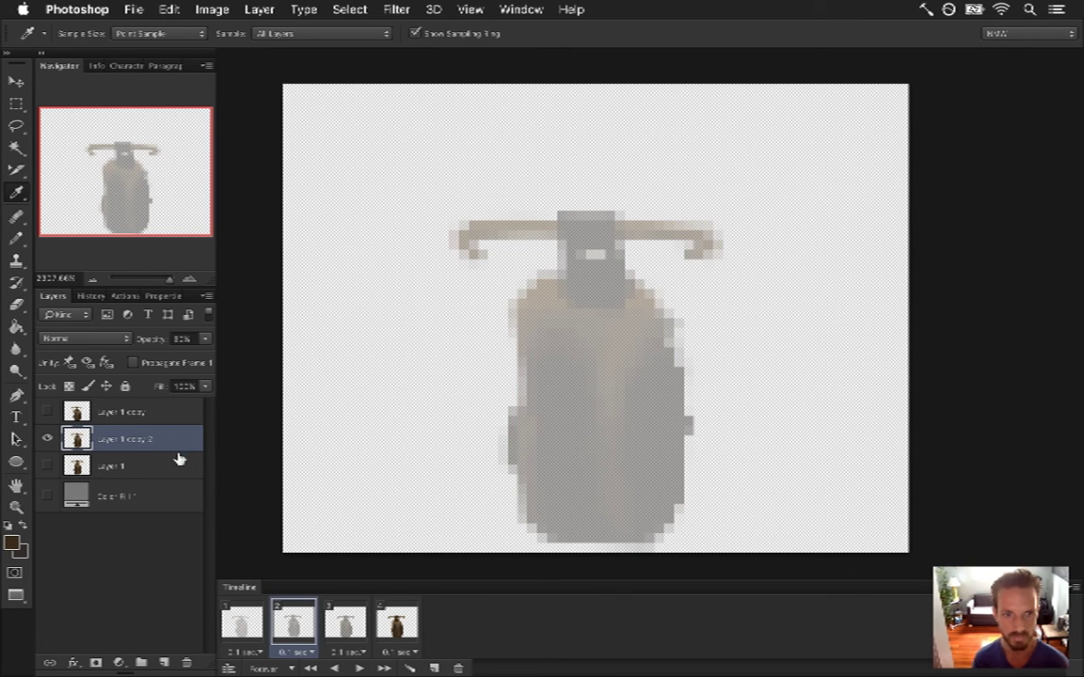
{"action": "left_click", "coordinate": [341, 634]}
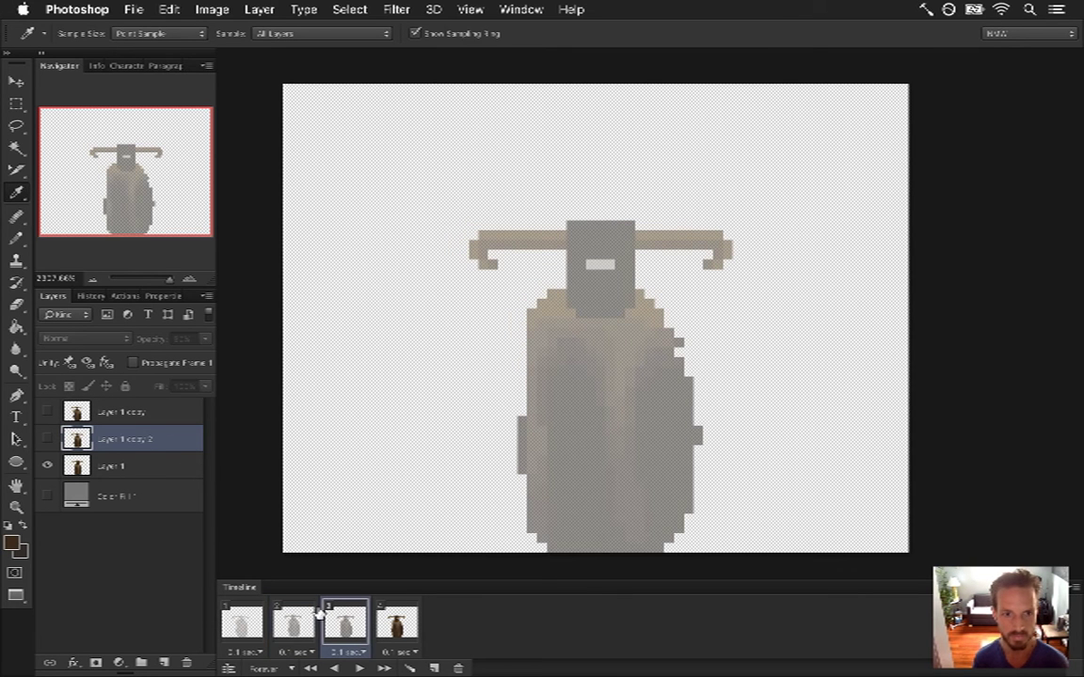
- On frame 3, duplicate Layer 1 and hide the original layer
{"action": "left_click", "coordinate": [115, 467]}
{"action": "key", "text": "super+j"}
{"action": "left_click", "coordinate": [46, 493]}
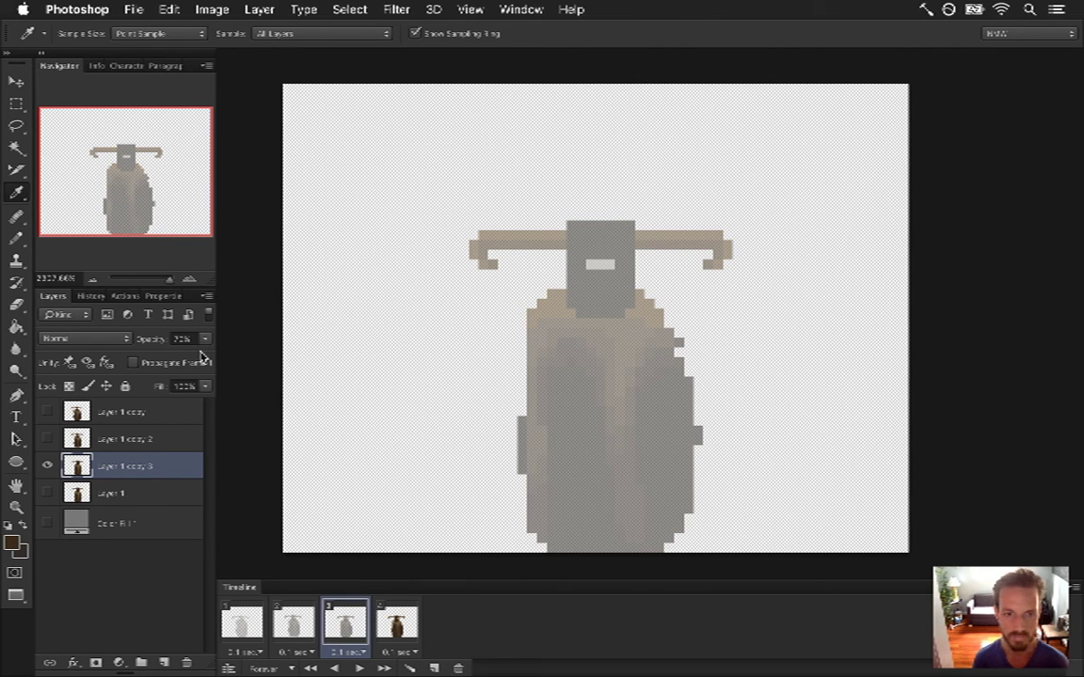
- Ripple the new copy at amount 25, then play the animation from frame 1
{"action": "left_click", "coordinate": [396, 10]}
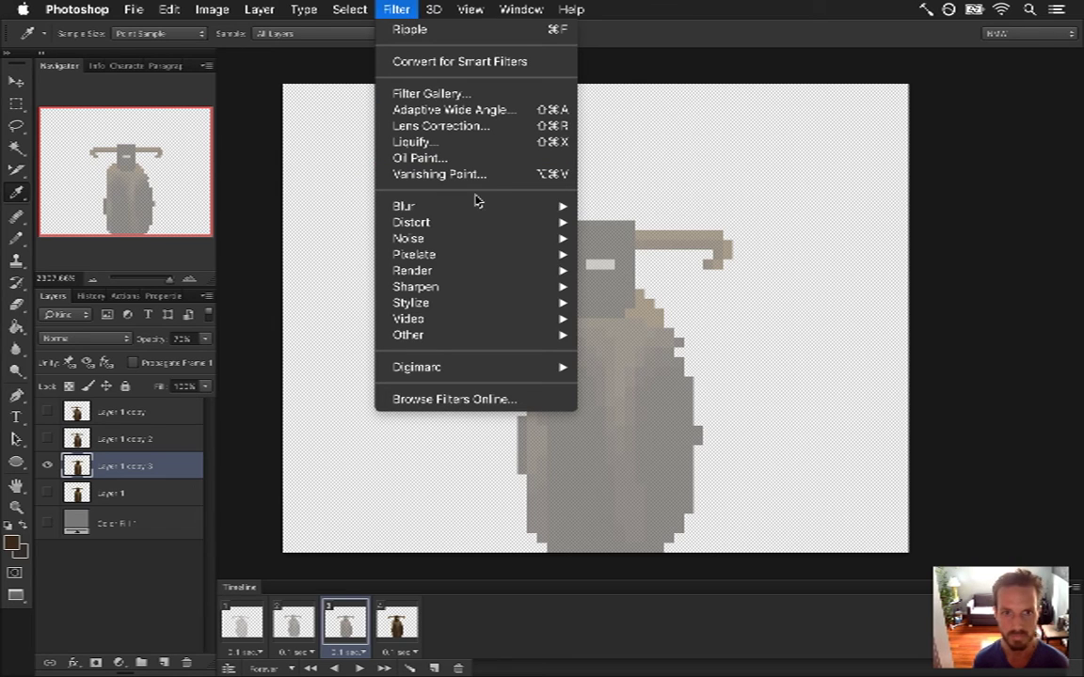
{"action": "mouse_move", "coordinate": [503, 232]}
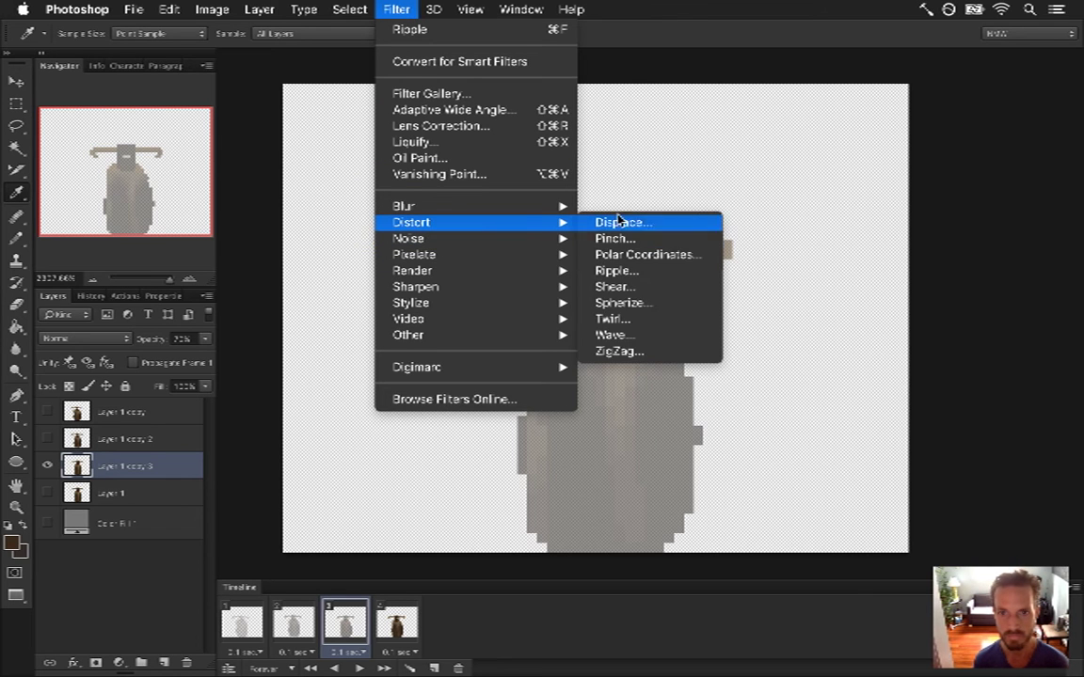
{"action": "left_click", "coordinate": [629, 271]}
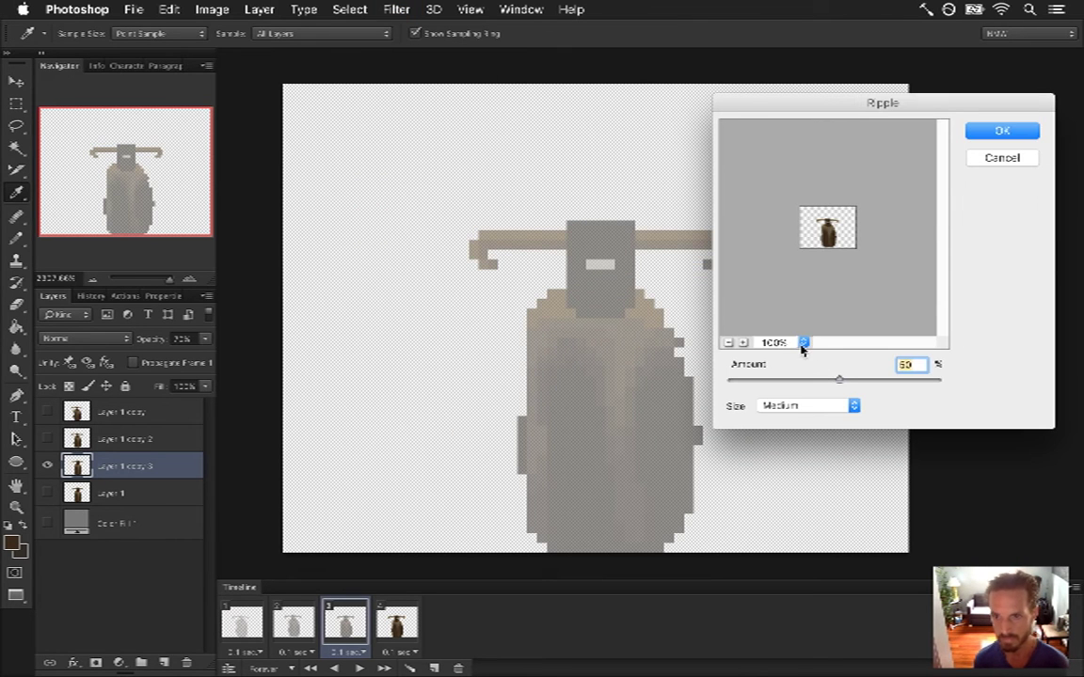
{"action": "type", "text": "2"}
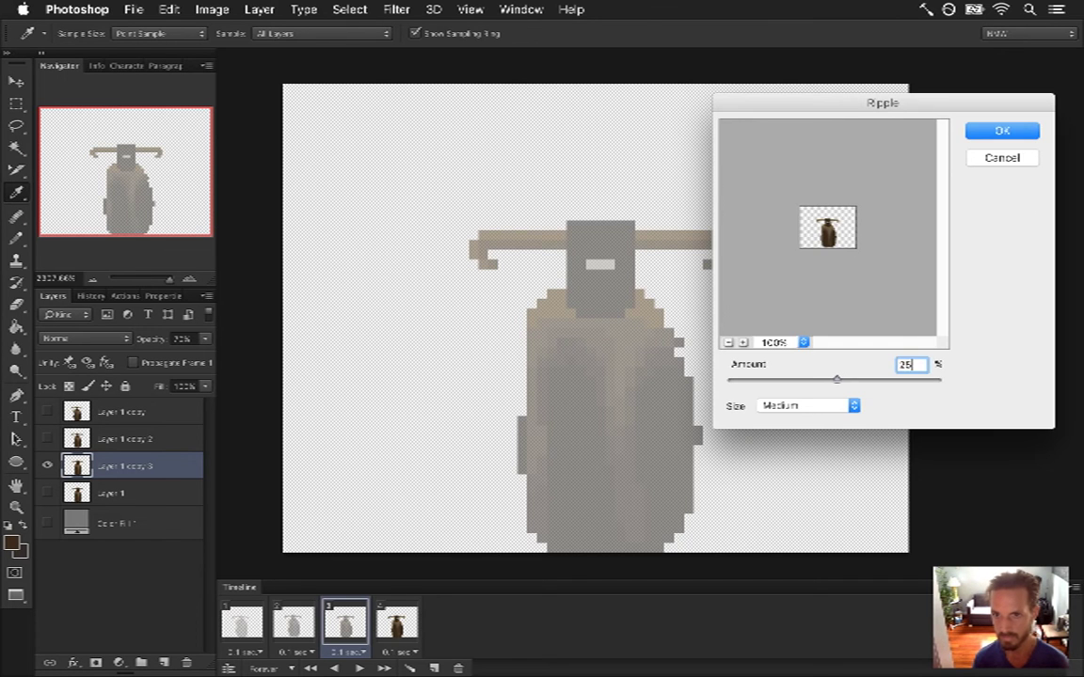
{"action": "type", "text": "5"}
{"action": "key", "text": "Return"}
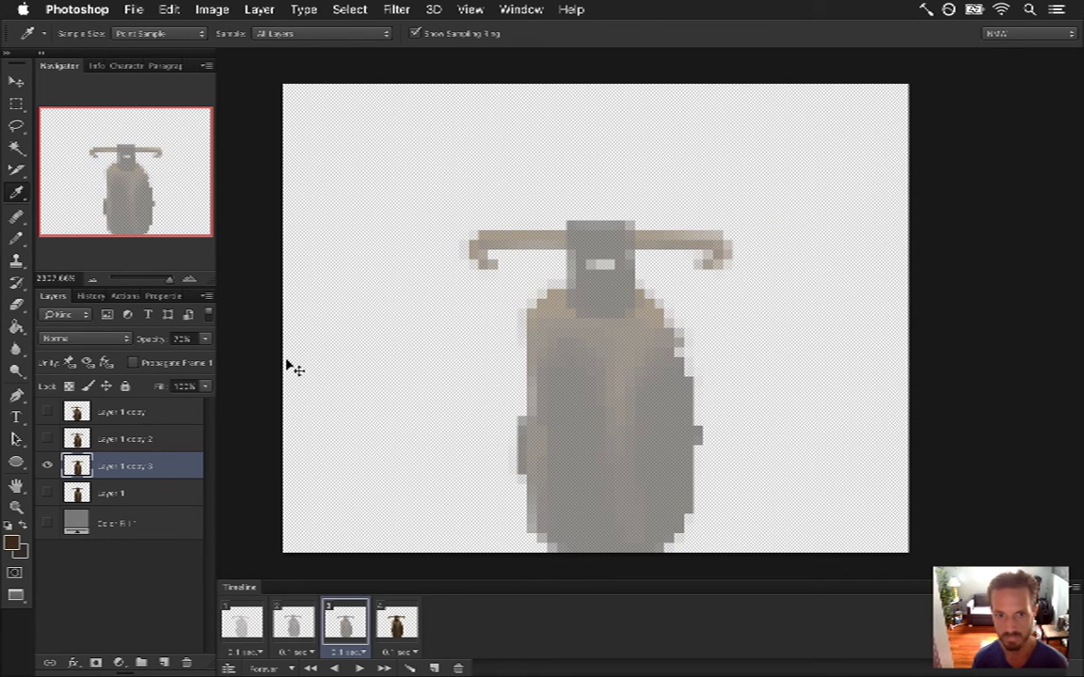
{"action": "left_click", "coordinate": [242, 621]}
{"action": "left_click", "coordinate": [358, 668]}
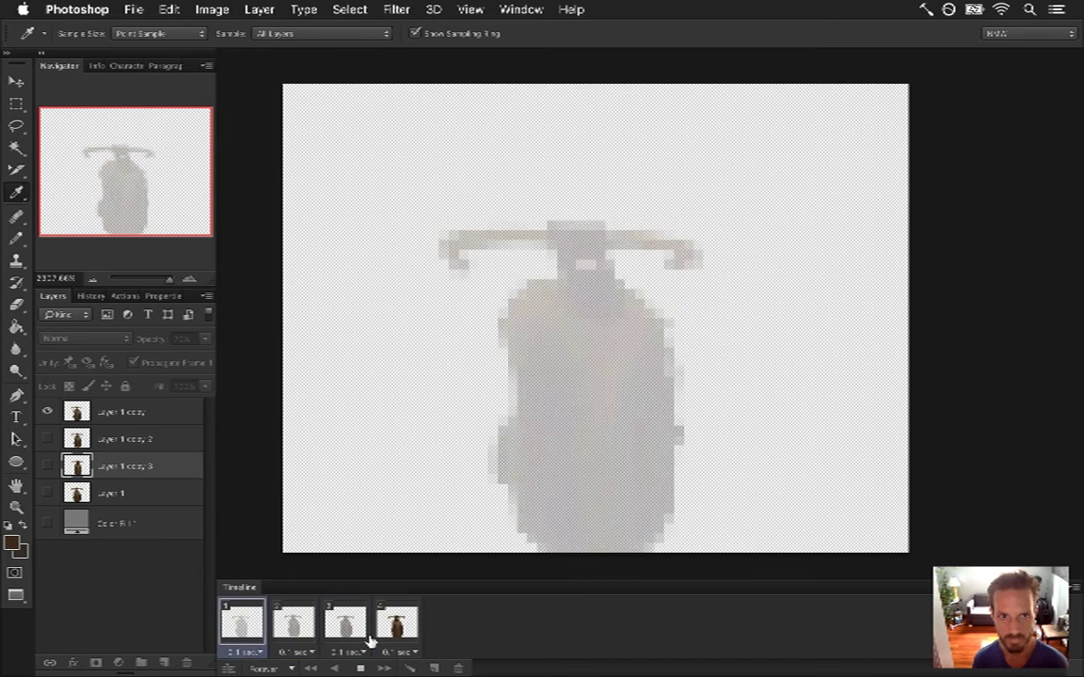
- On frame 4, show Layer 1 instead of copy 3 and lower its opacity to about 80%
{"action": "left_click", "coordinate": [360, 637]}
{"action": "left_click", "coordinate": [395, 631]}
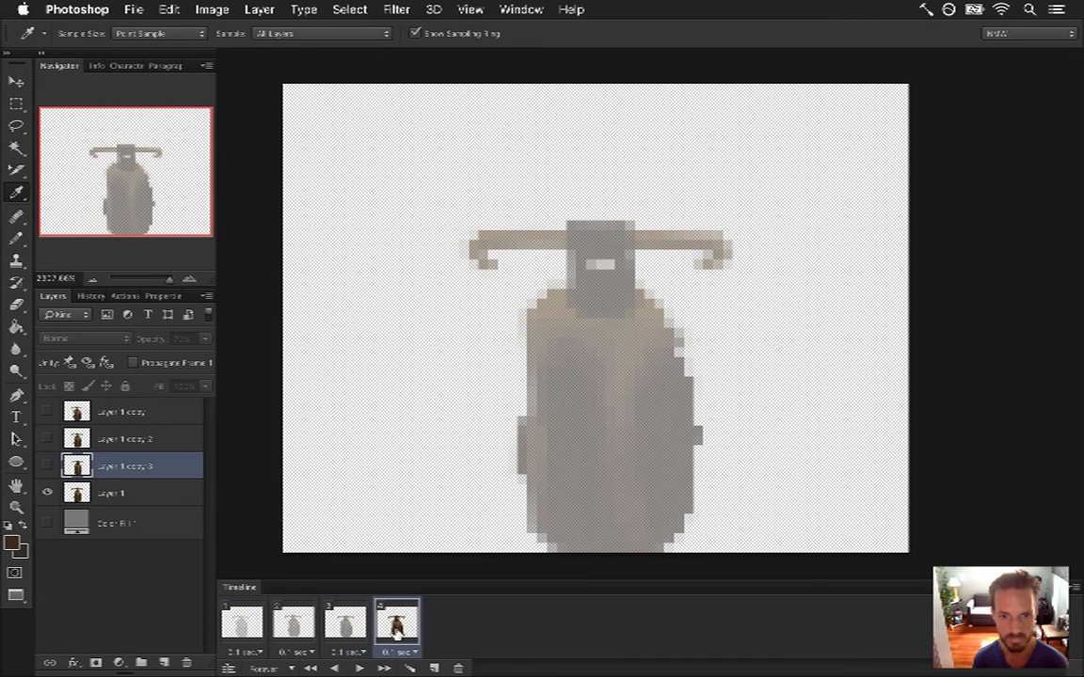
{"action": "left_click_drag", "start_coordinate": [47, 493], "coordinate": [47, 465]}
{"action": "left_click", "coordinate": [47, 465]}
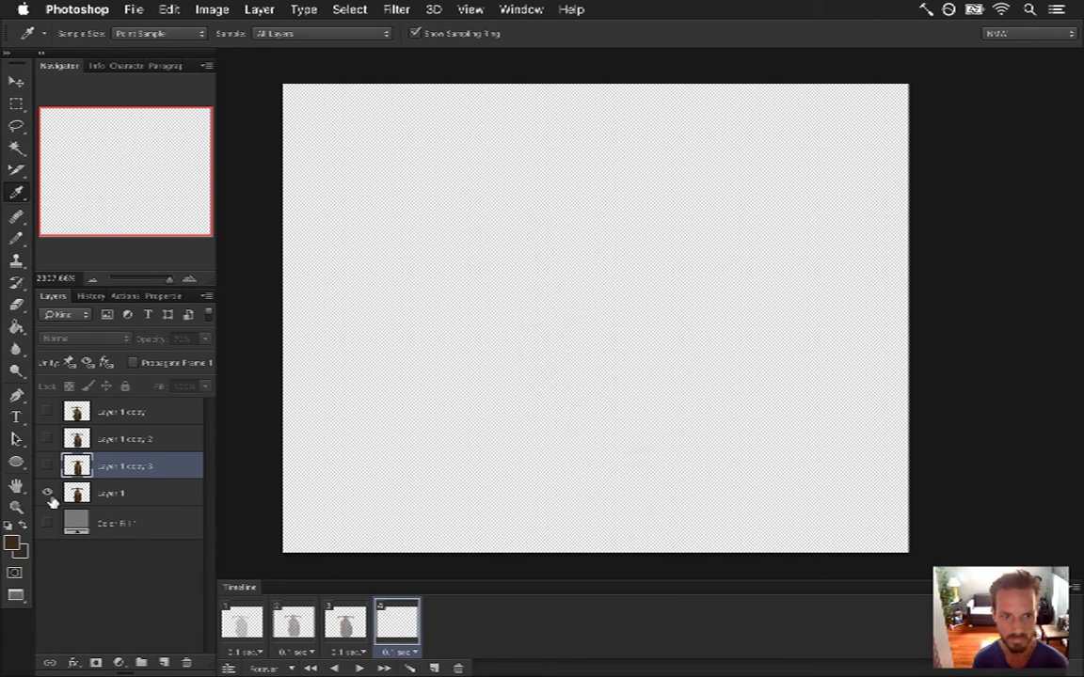
{"action": "left_click", "coordinate": [47, 493]}
{"action": "left_click", "coordinate": [101, 500]}
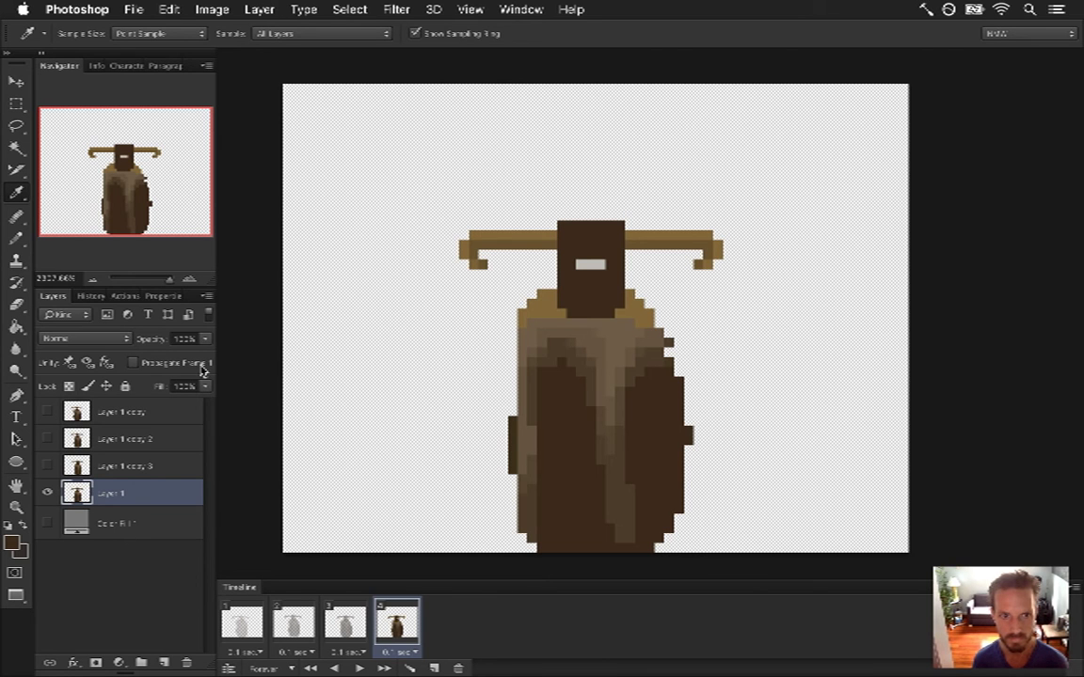
{"action": "left_click", "coordinate": [118, 472]}
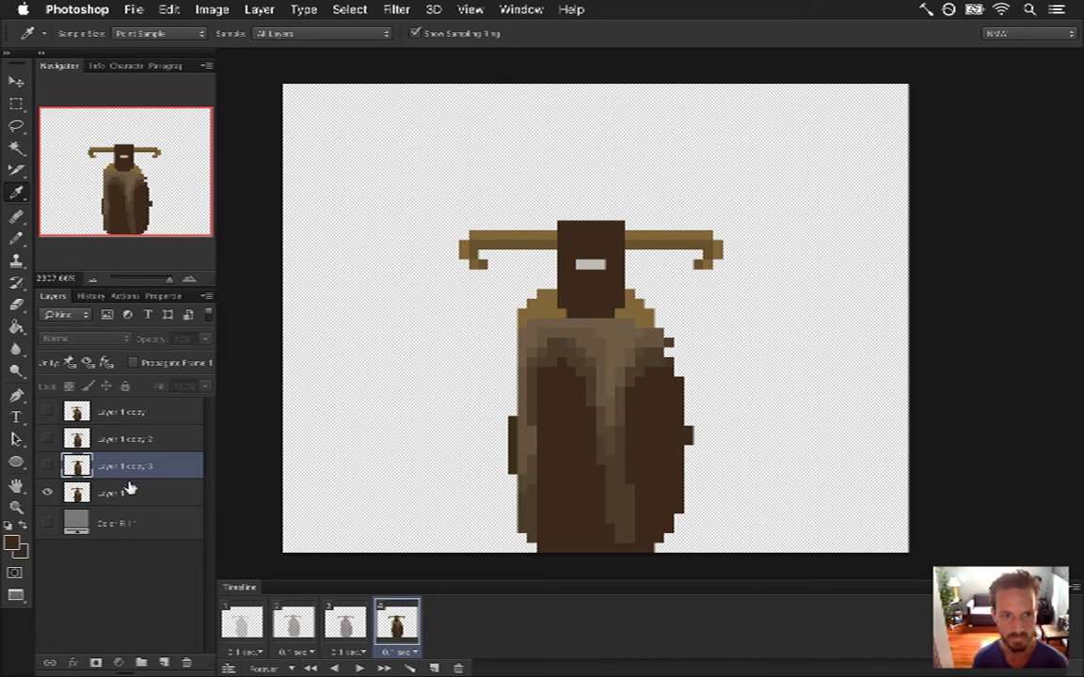
{"action": "left_click", "coordinate": [128, 490]}
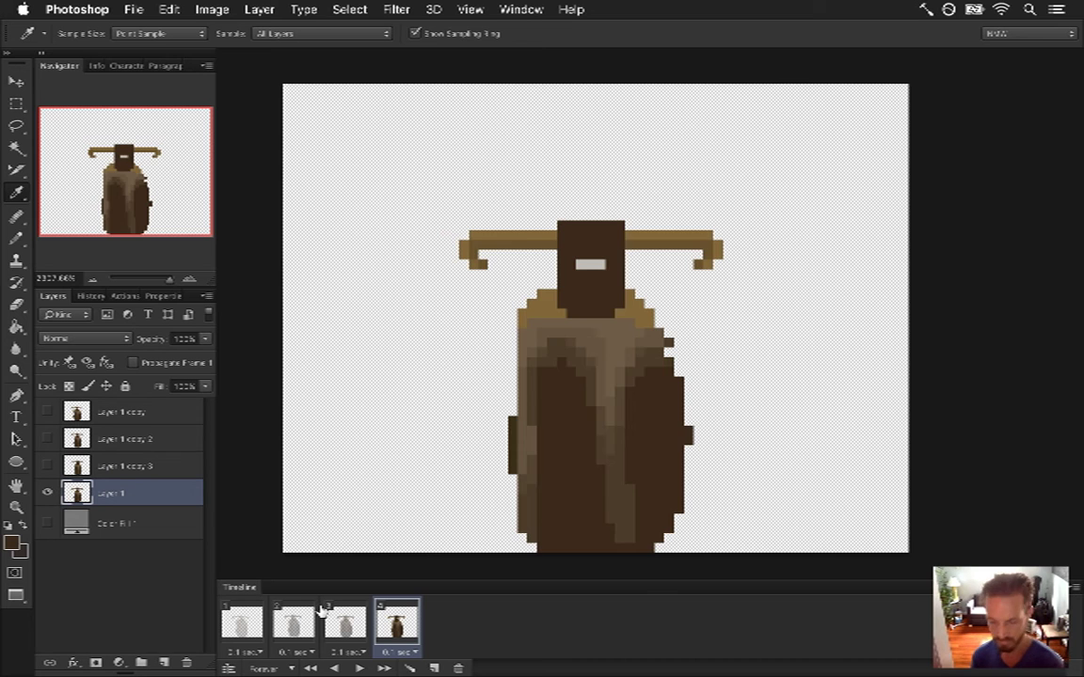
{"action": "key", "text": "8"}
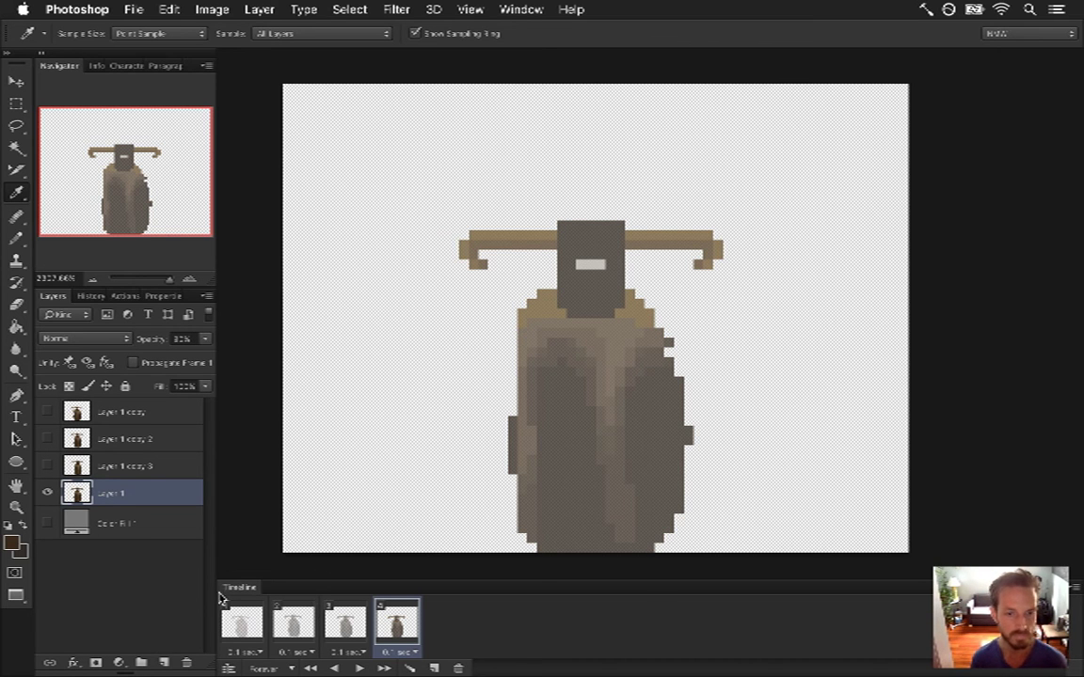
- Play the animation from frame 1, then review frames 1 to 3
{"action": "left_click", "coordinate": [241, 620]}
{"action": "left_click", "coordinate": [356, 668]}
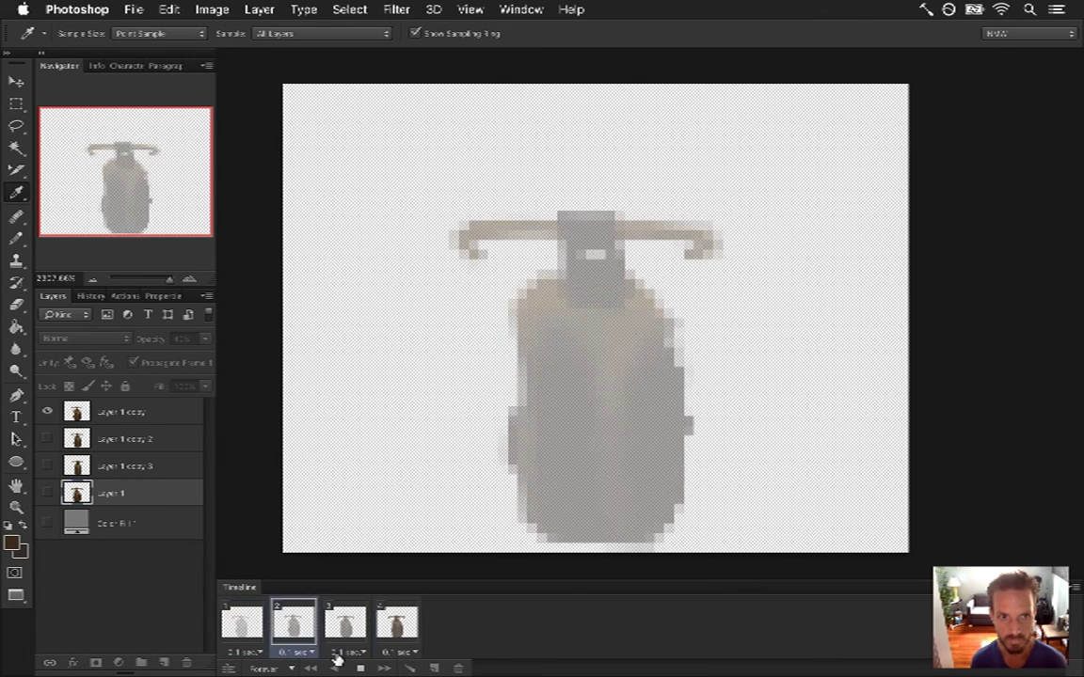
{"action": "left_click", "coordinate": [360, 668]}
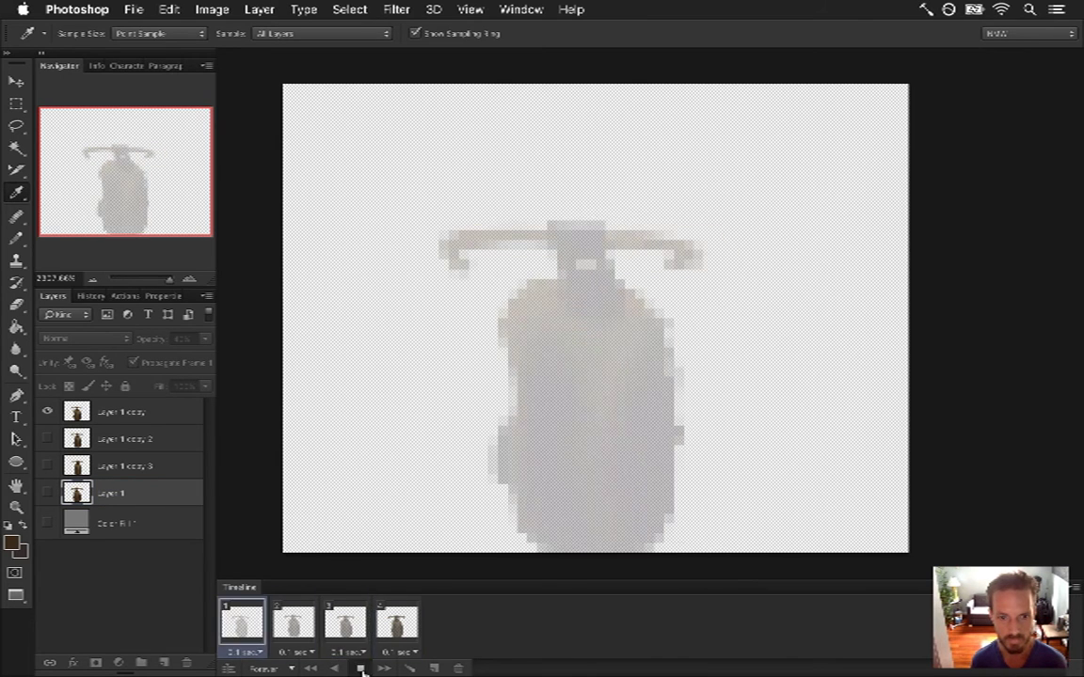
{"action": "left_click", "coordinate": [290, 636]}
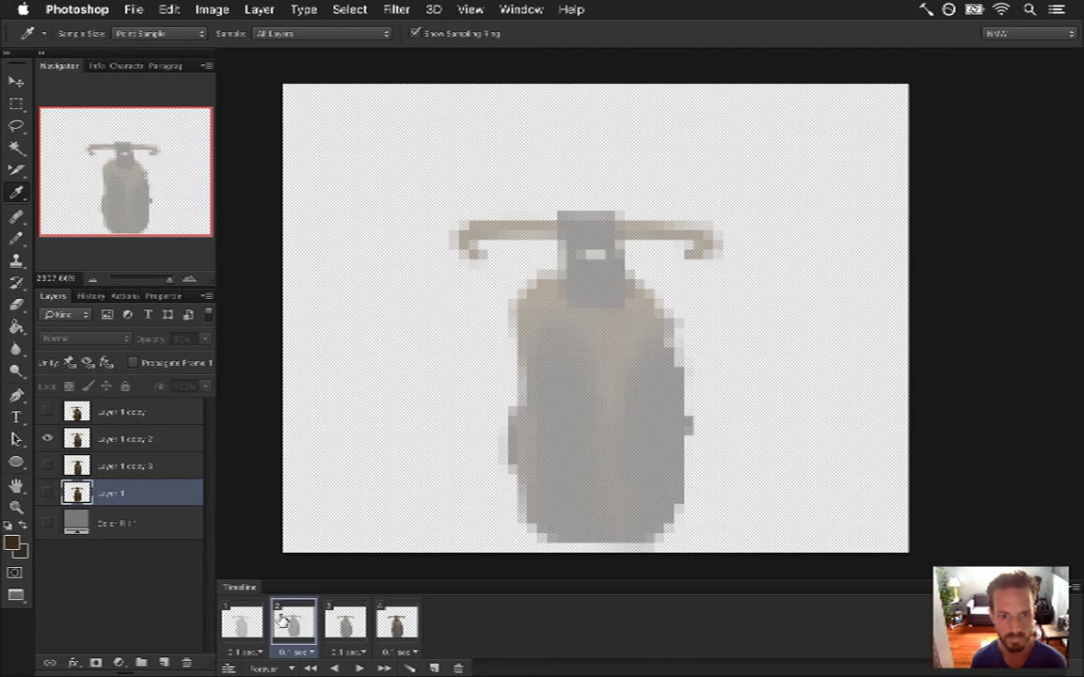
{"action": "left_click", "coordinate": [355, 631]}
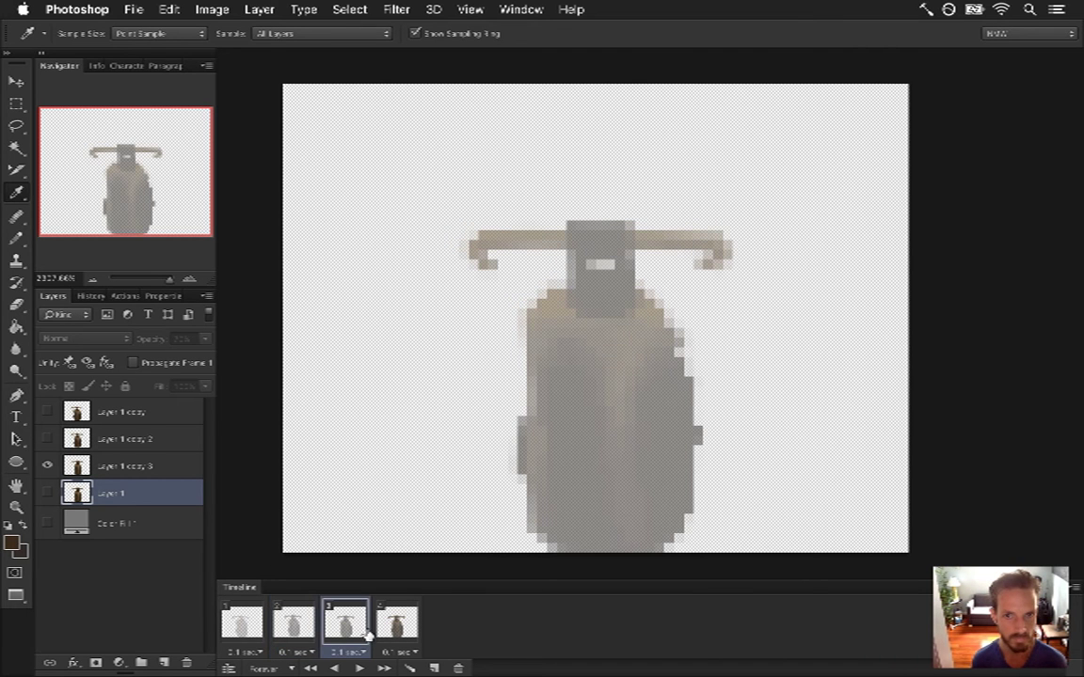
{"action": "left_click", "coordinate": [243, 621]}
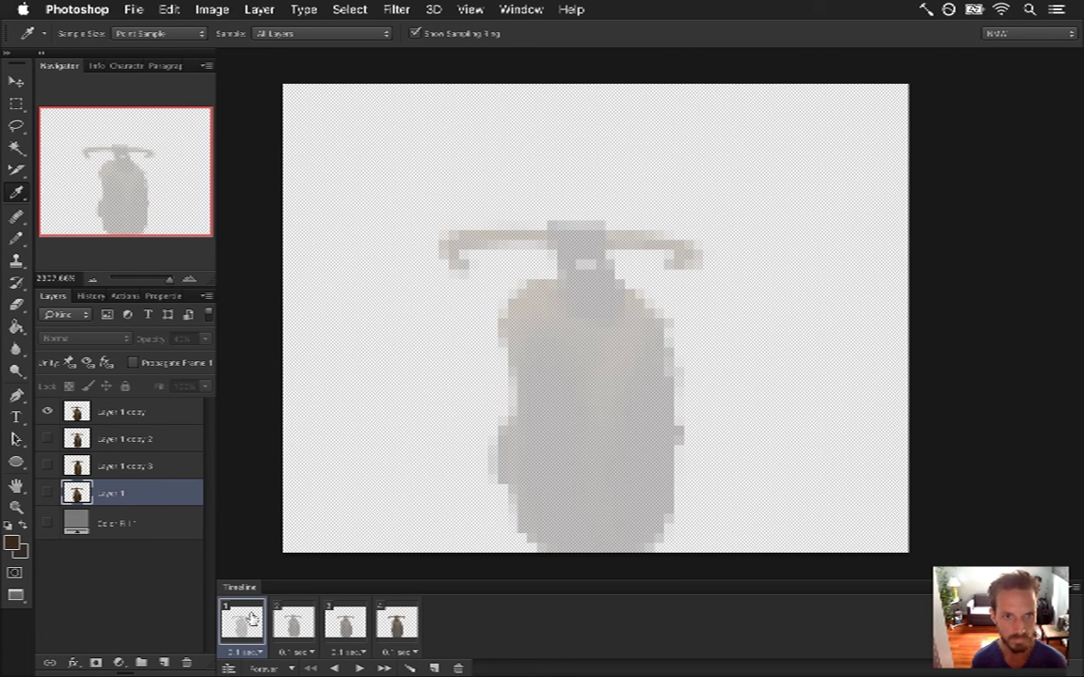
{"action": "left_click", "coordinate": [303, 629]}
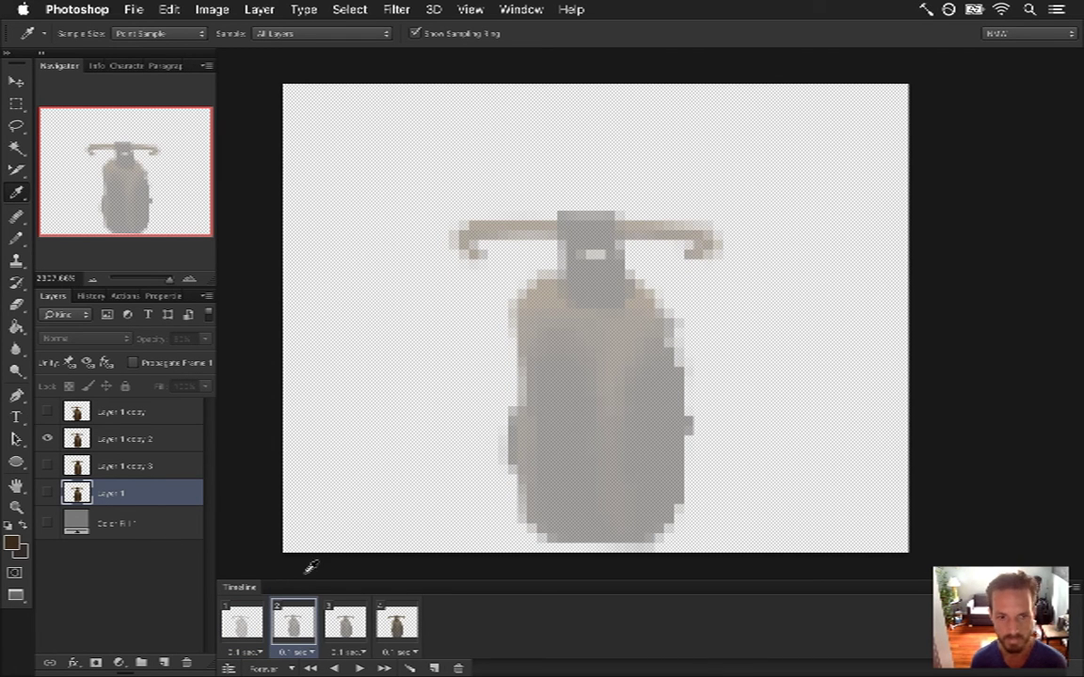
- Delete Layer 1 copy 2 from frame 2
{"action": "left_click", "coordinate": [121, 439]}
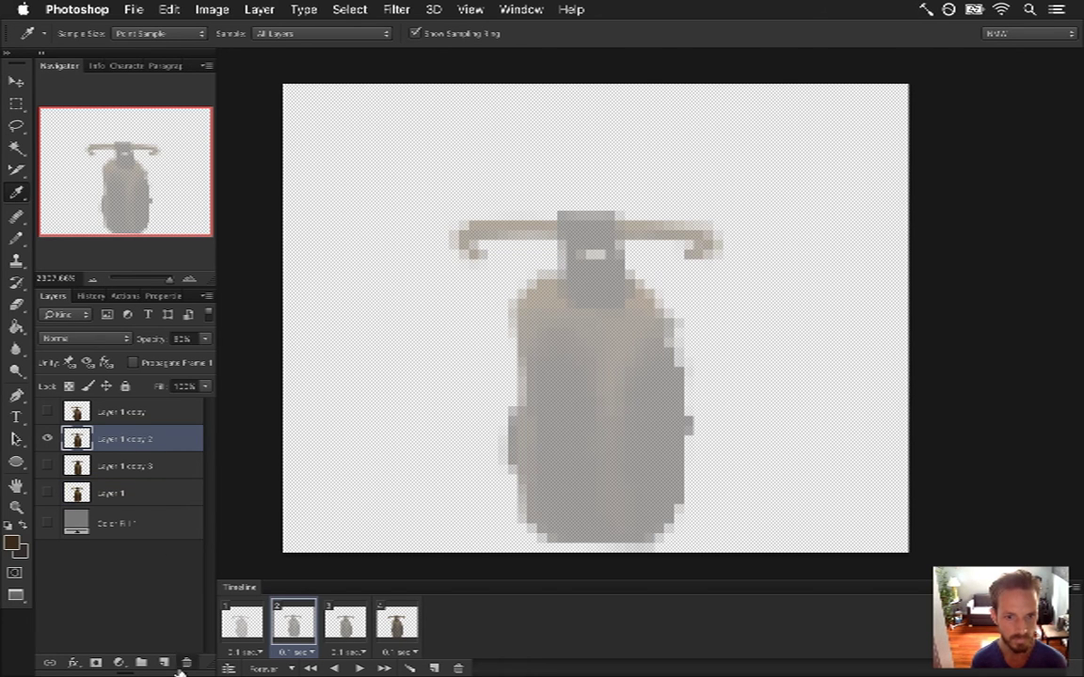
{"action": "key", "text": "BackSpace"}
{"action": "left_click", "coordinate": [242, 623]}
- Duplicate Layer 1 copy, make it visible on frame 2, and flip it horizontally
{"action": "left_click", "coordinate": [292, 628]}
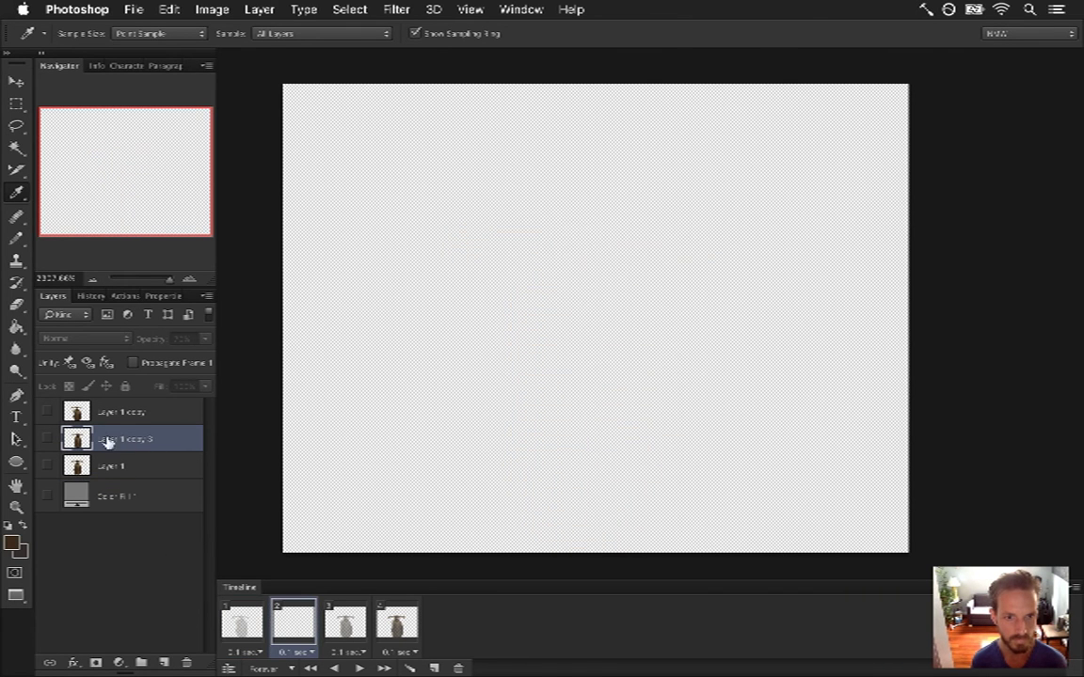
{"action": "left_click", "coordinate": [114, 414]}
{"action": "key", "text": "super+j"}
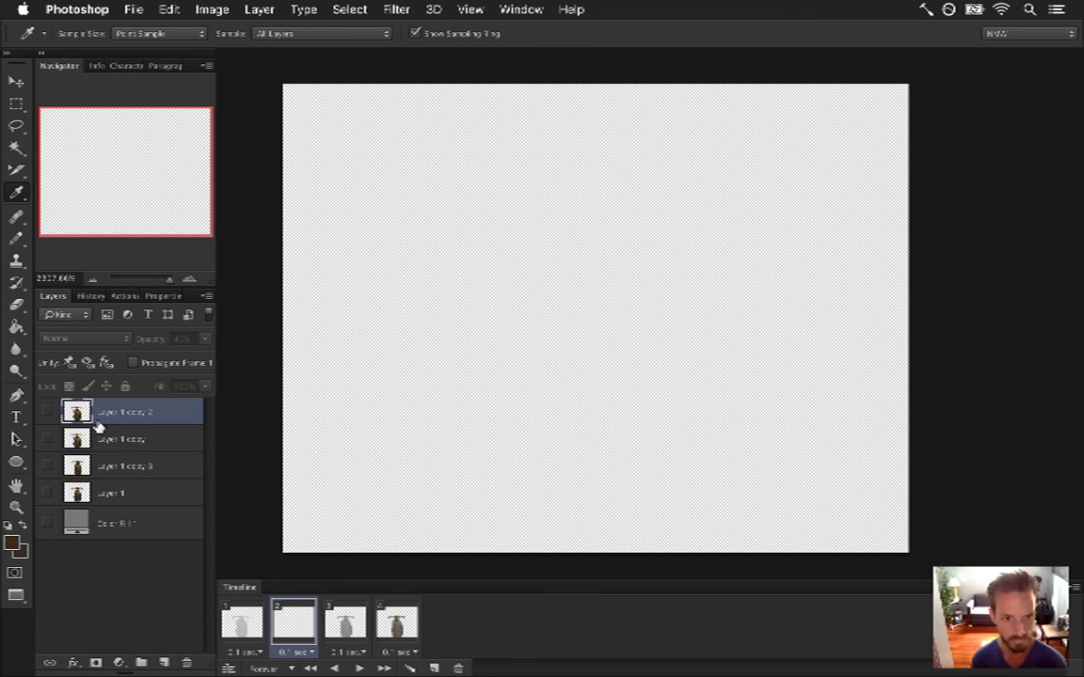
{"action": "left_click", "coordinate": [47, 412]}
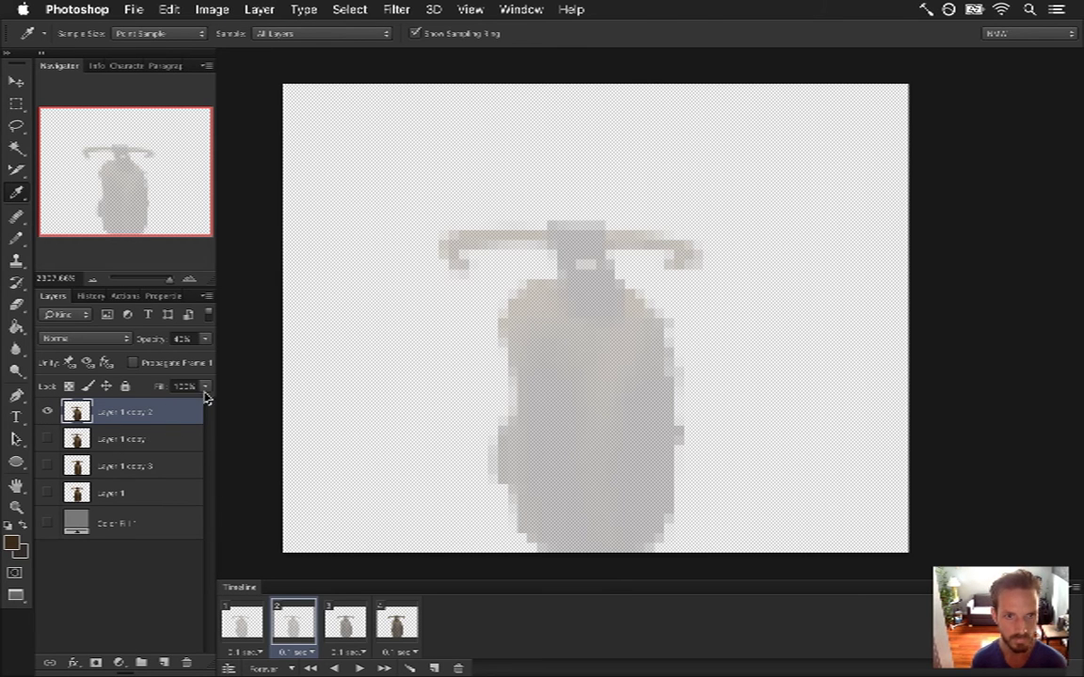
{"action": "key", "text": "v"}
{"action": "right_click", "coordinate": [681, 366]}
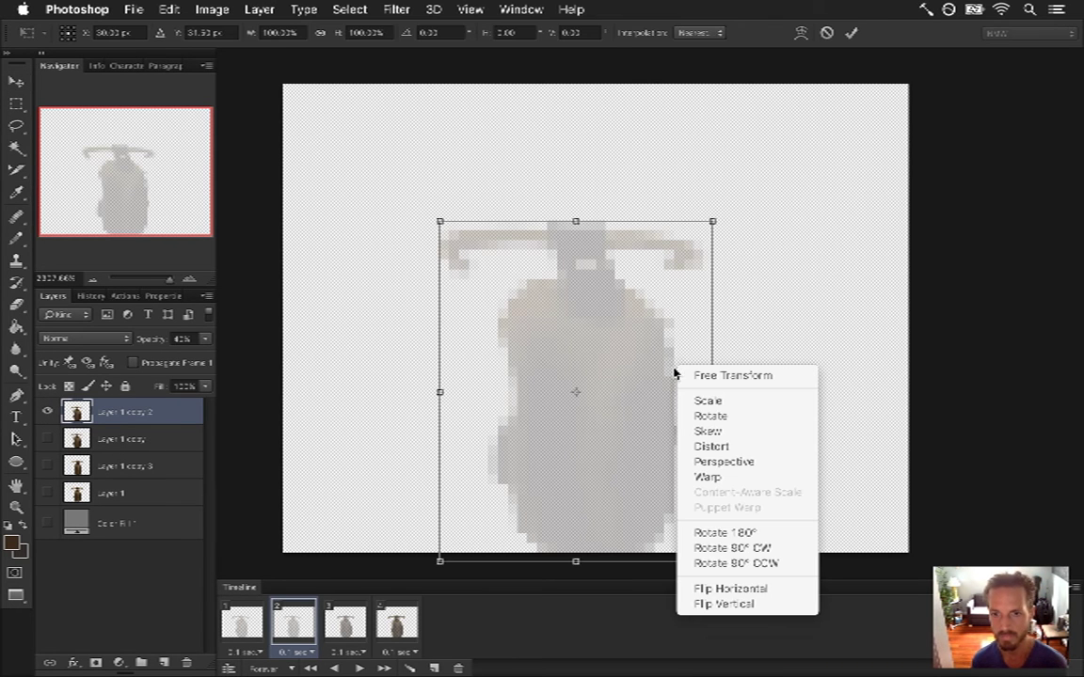
{"action": "left_click", "coordinate": [701, 584]}
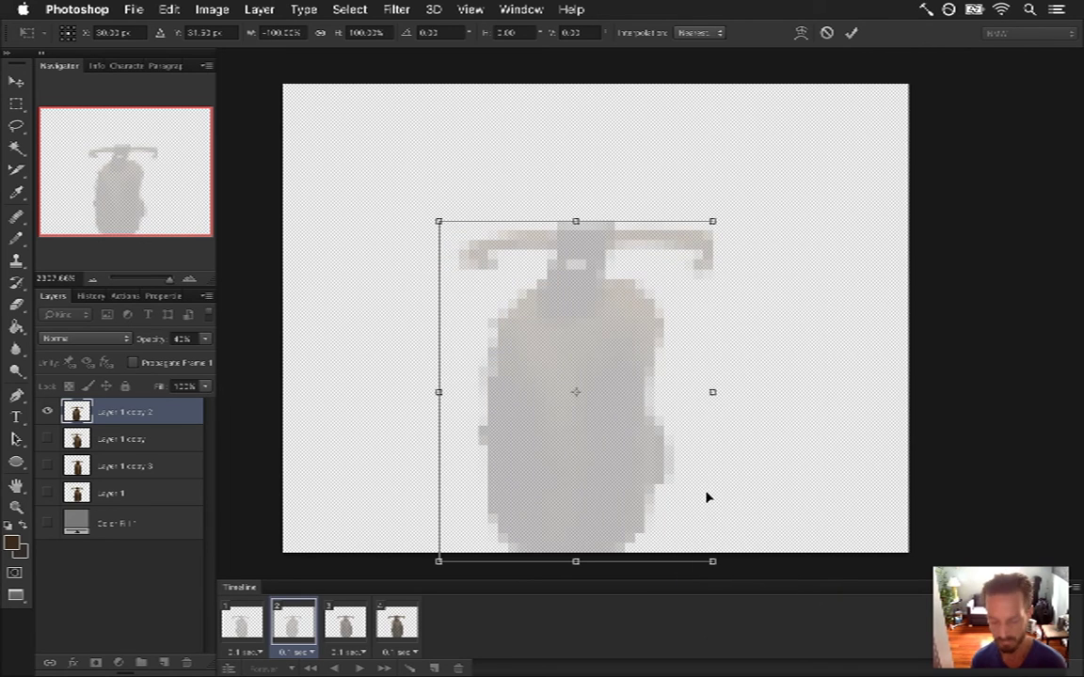
{"action": "key", "text": "Return"}
- Set Layer 1 copy 2's opacity to 50% on frame 2
{"action": "left_click", "coordinate": [243, 626]}
{"action": "left_click", "coordinate": [288, 632]}
{"action": "left_click", "coordinate": [346, 628]}
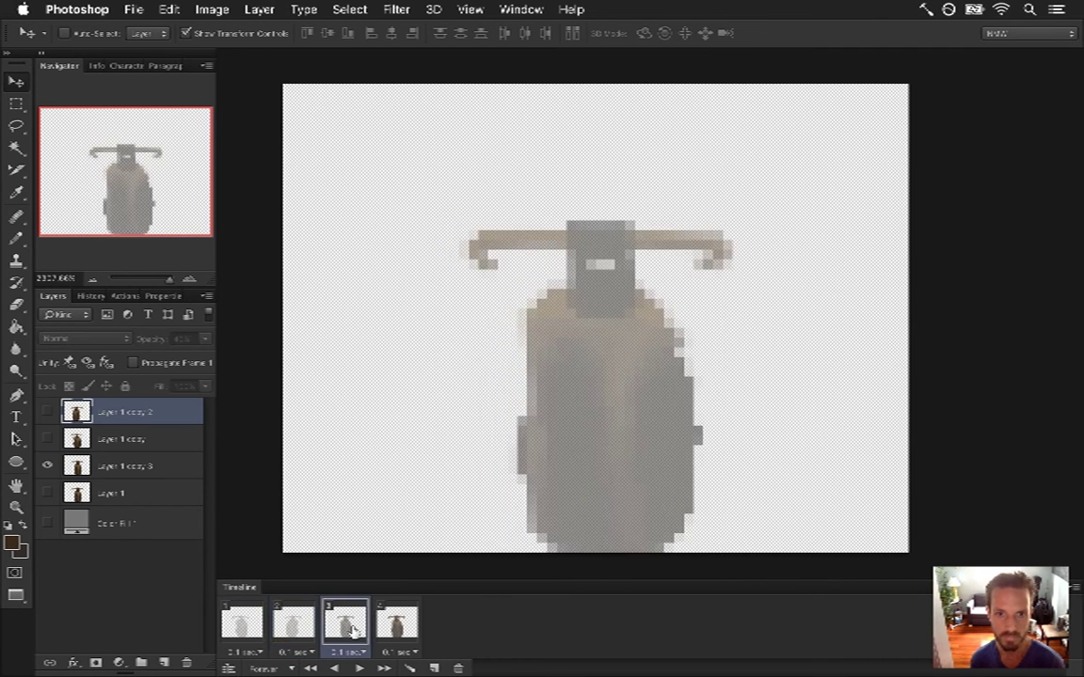
{"action": "left_click", "coordinate": [243, 625]}
{"action": "left_click", "coordinate": [301, 630]}
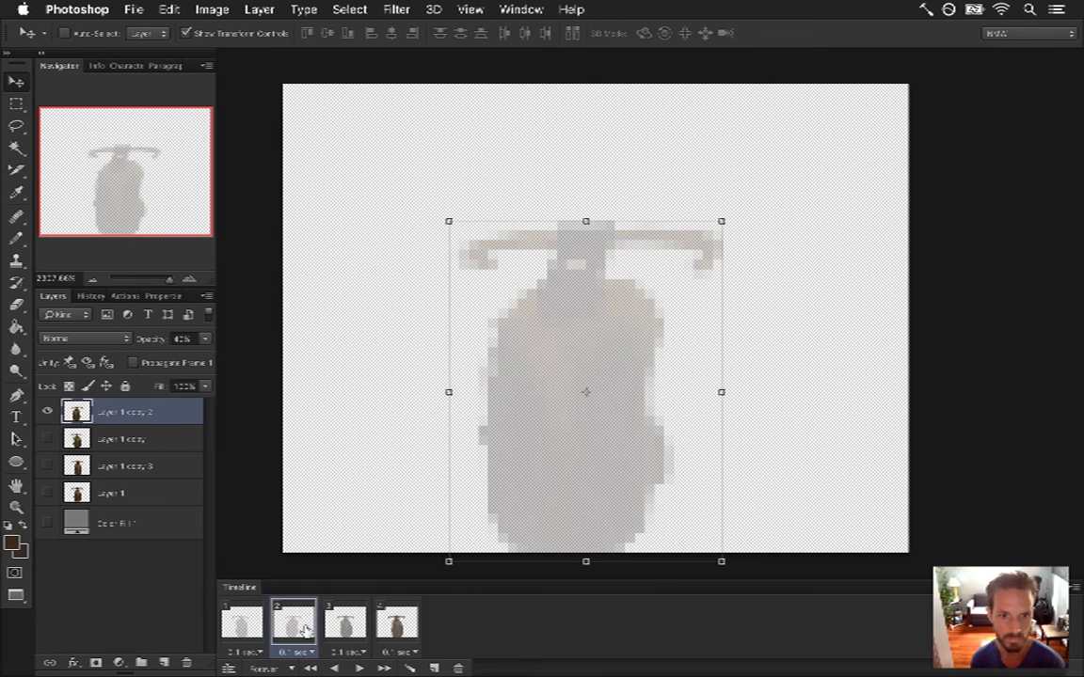
{"action": "left_click", "coordinate": [341, 632]}
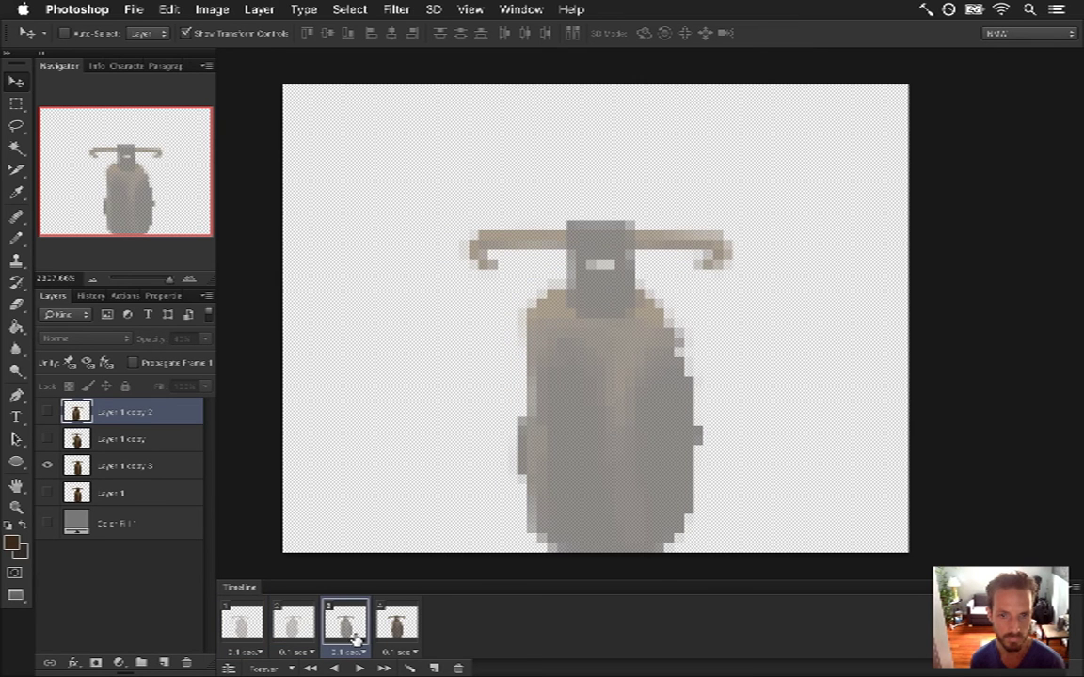
{"action": "left_click", "coordinate": [170, 477]}
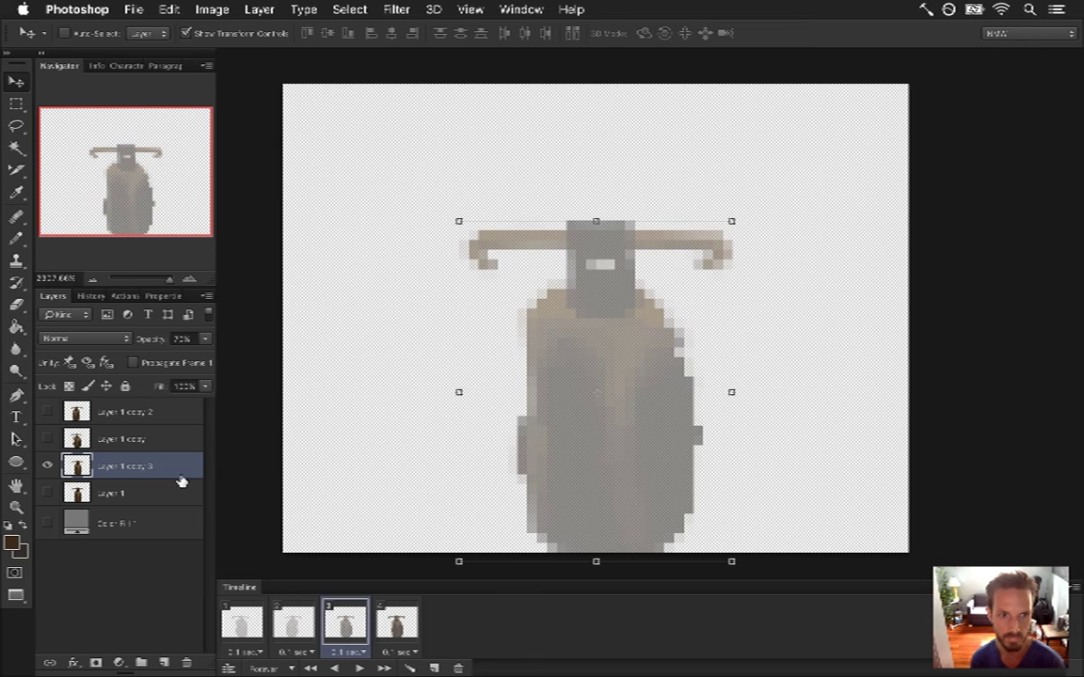
{"action": "left_click", "coordinate": [291, 621]}
{"action": "left_click", "coordinate": [149, 415]}
{"action": "left_click", "coordinate": [181, 339]}
{"action": "type", "text": "50"}
{"action": "left_click", "coordinate": [242, 621]}
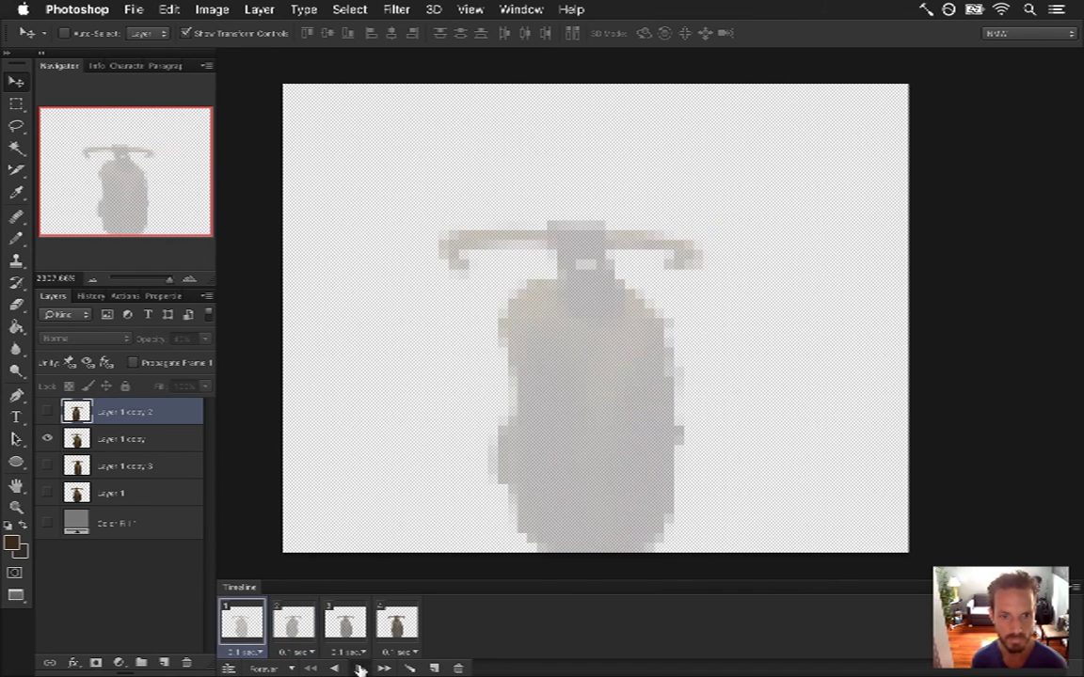
- Preview the fade-in and step through all four frames
{"action": "left_click", "coordinate": [360, 668]}
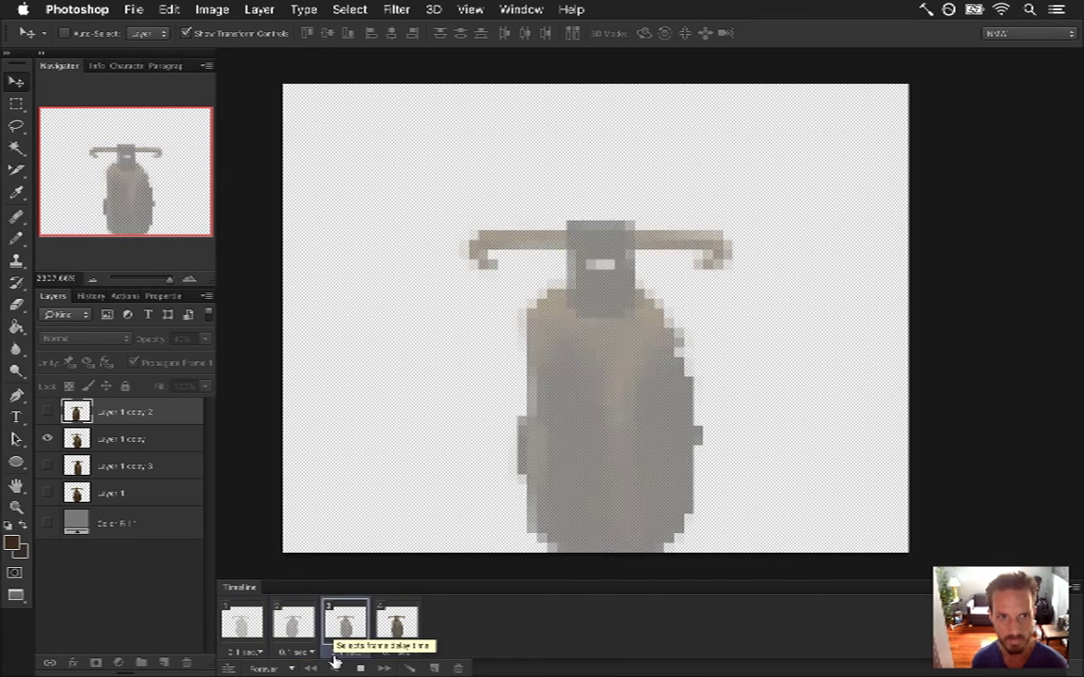
{"action": "left_click", "coordinate": [249, 618]}
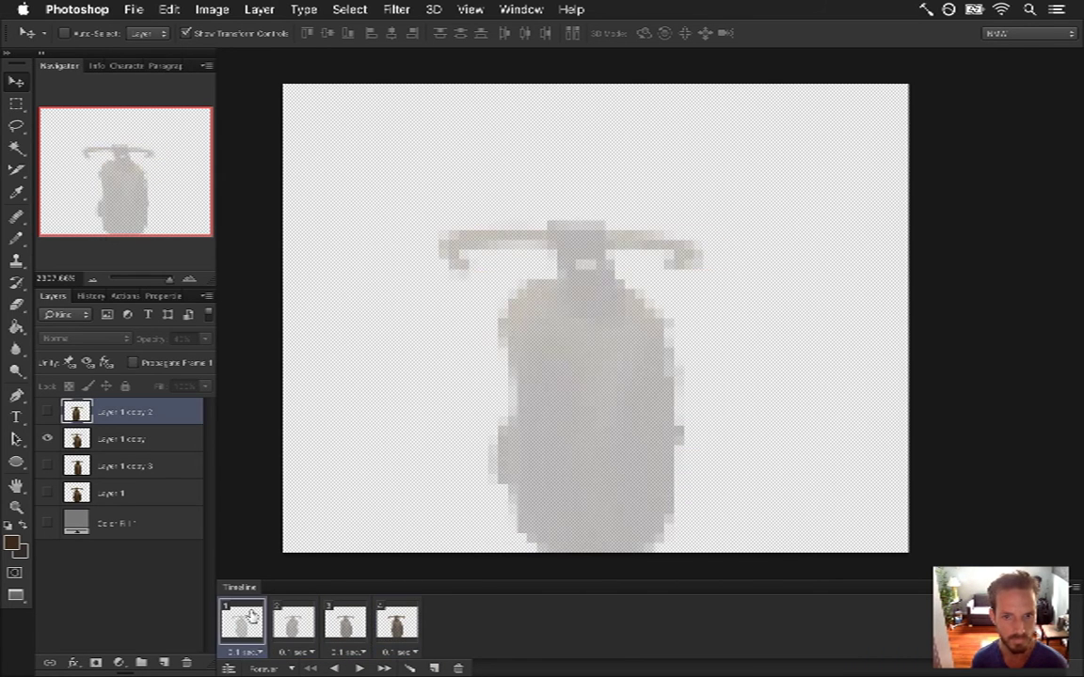
{"action": "left_click", "coordinate": [295, 626]}
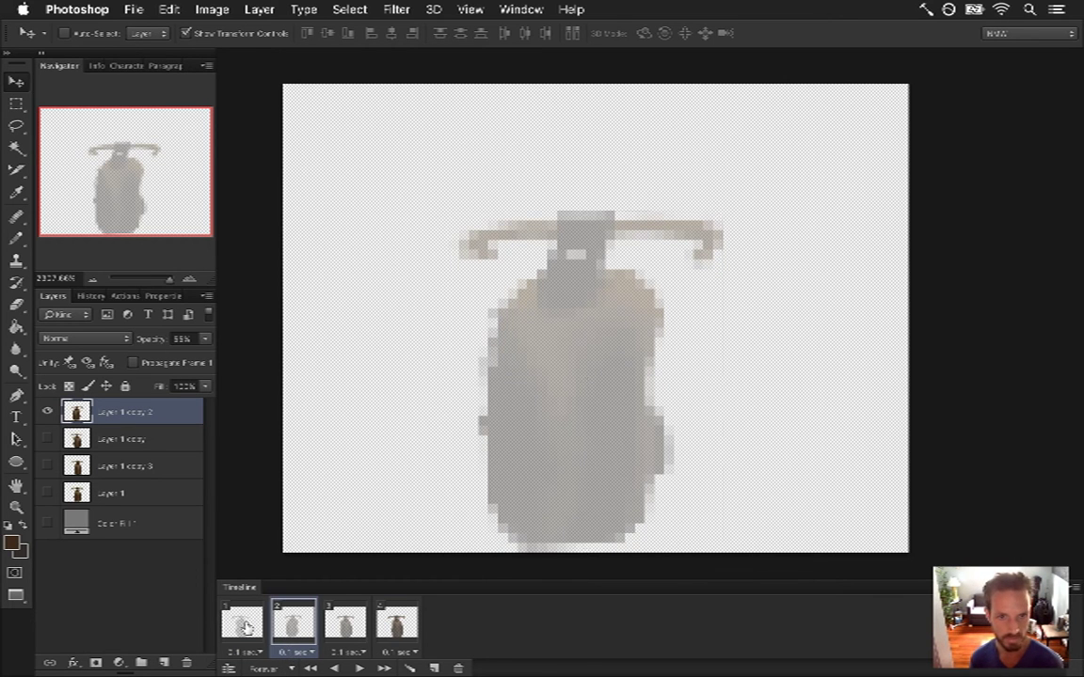
{"action": "left_click", "coordinate": [344, 626]}
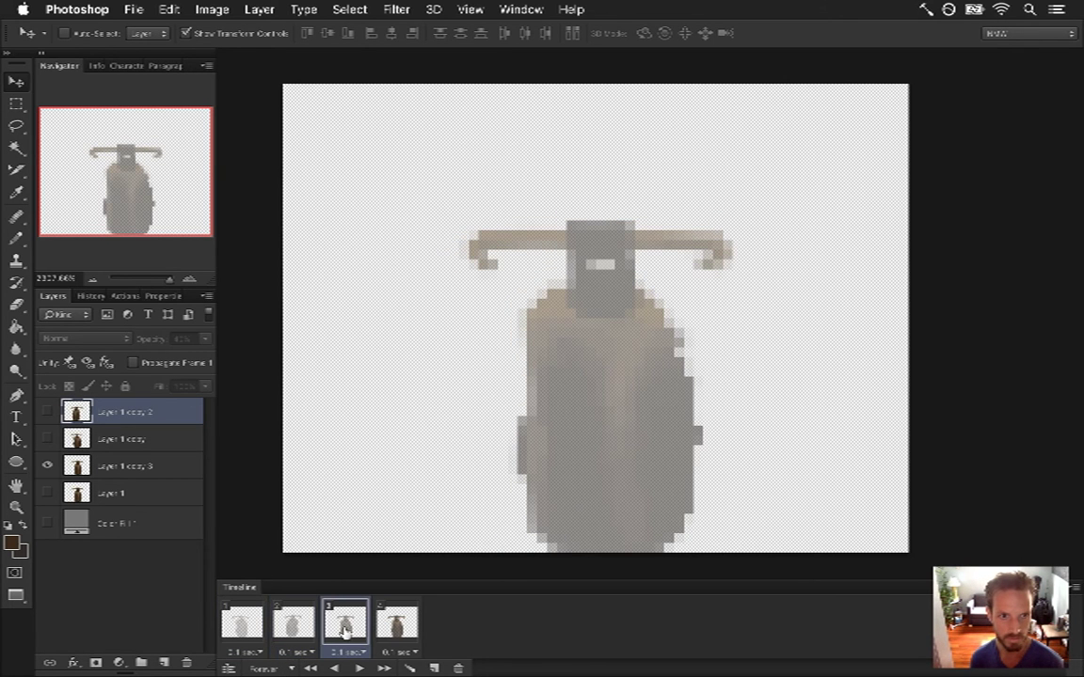
{"action": "left_click", "coordinate": [381, 632]}
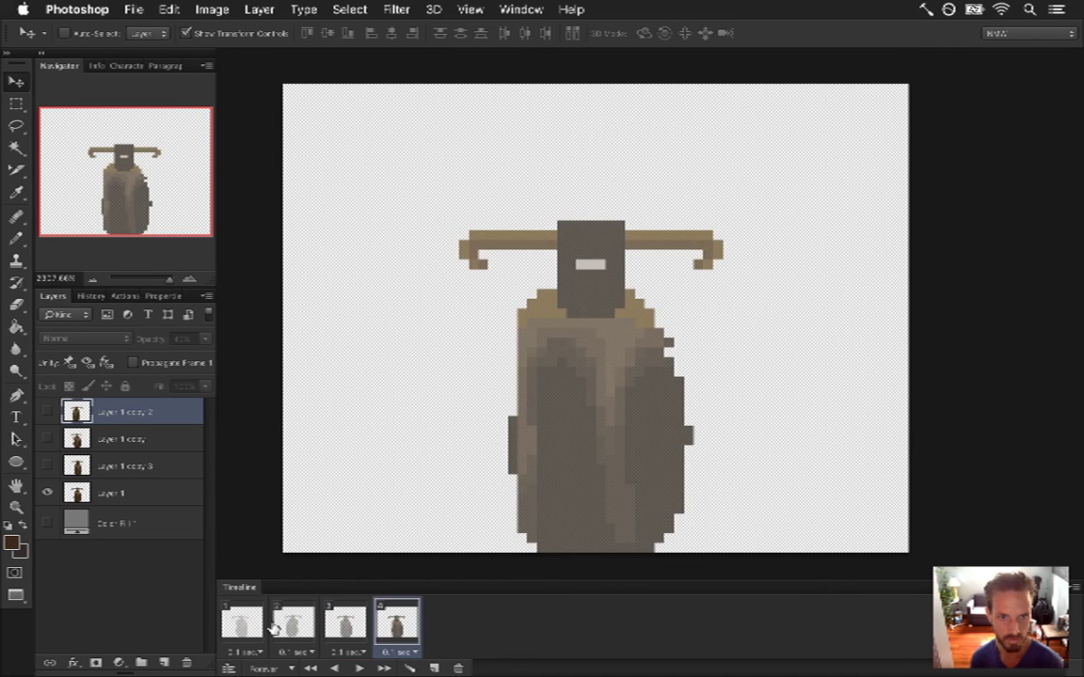
{"action": "left_click", "coordinate": [310, 667]}
{"action": "left_click", "coordinate": [357, 669]}
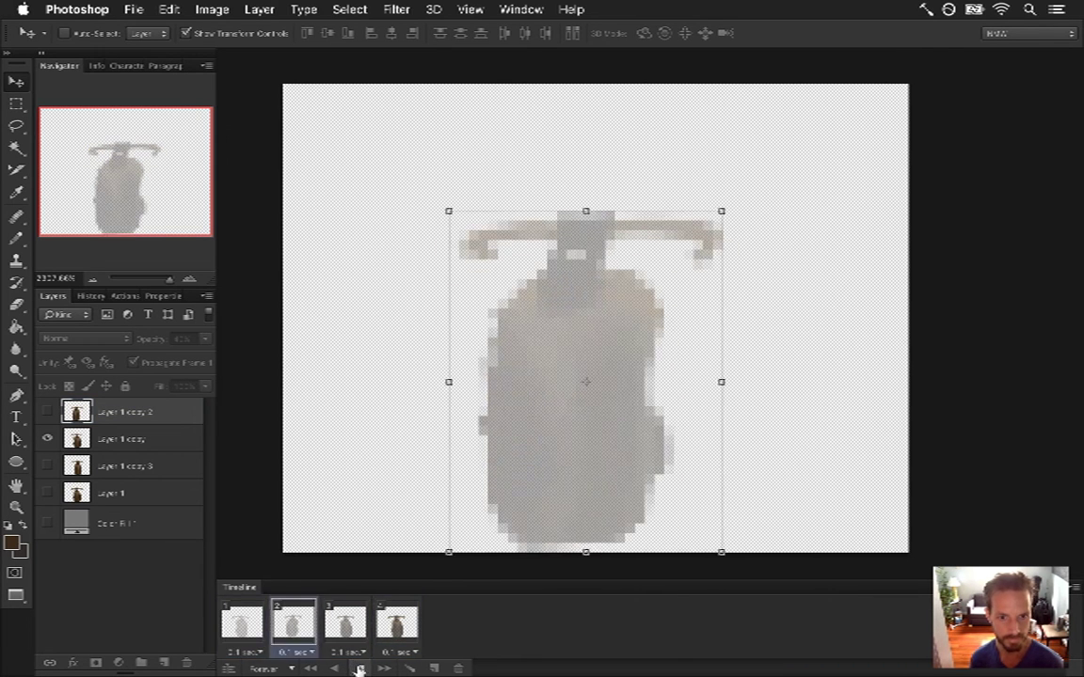
{"action": "left_click", "coordinate": [356, 669]}
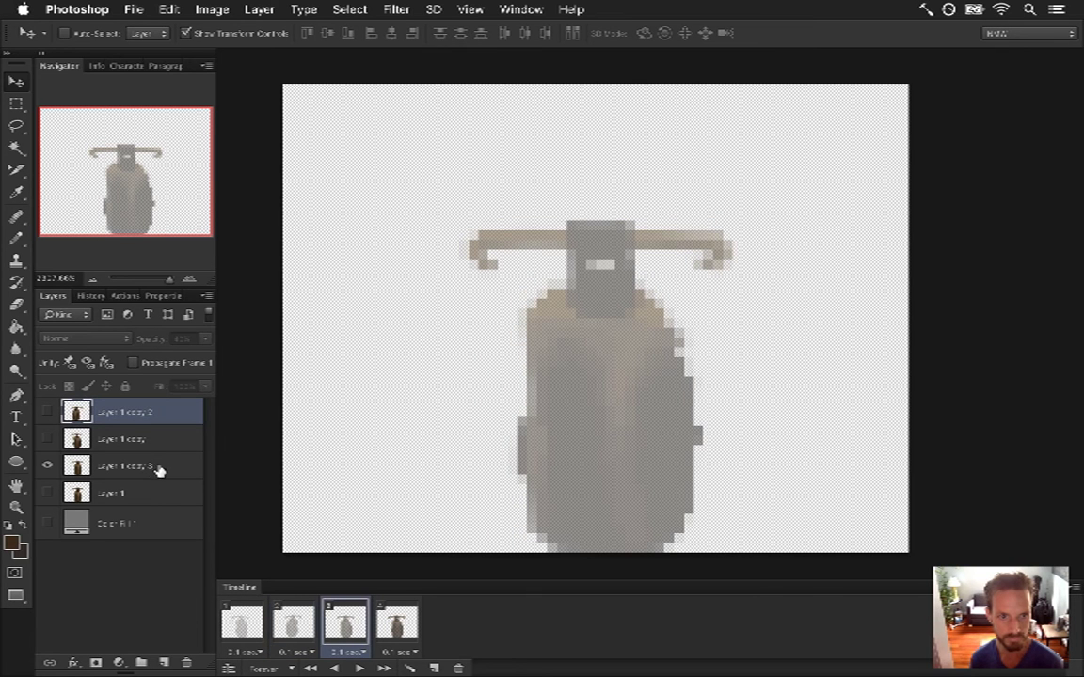
- Nudge Layer 1 copy 3 right, then back left, replaying the preview each time
{"action": "left_click", "coordinate": [160, 470]}
{"action": "key", "text": "Right"}
{"action": "key", "text": "Right"}
{"action": "left_click", "coordinate": [396, 622]}
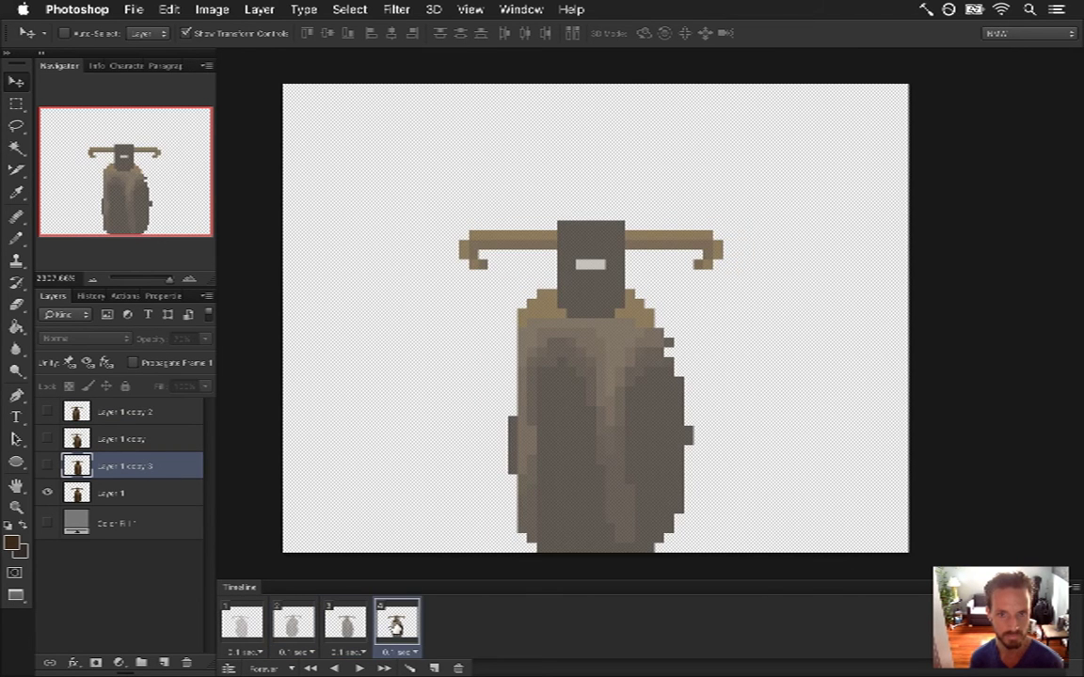
{"action": "left_click", "coordinate": [358, 669]}
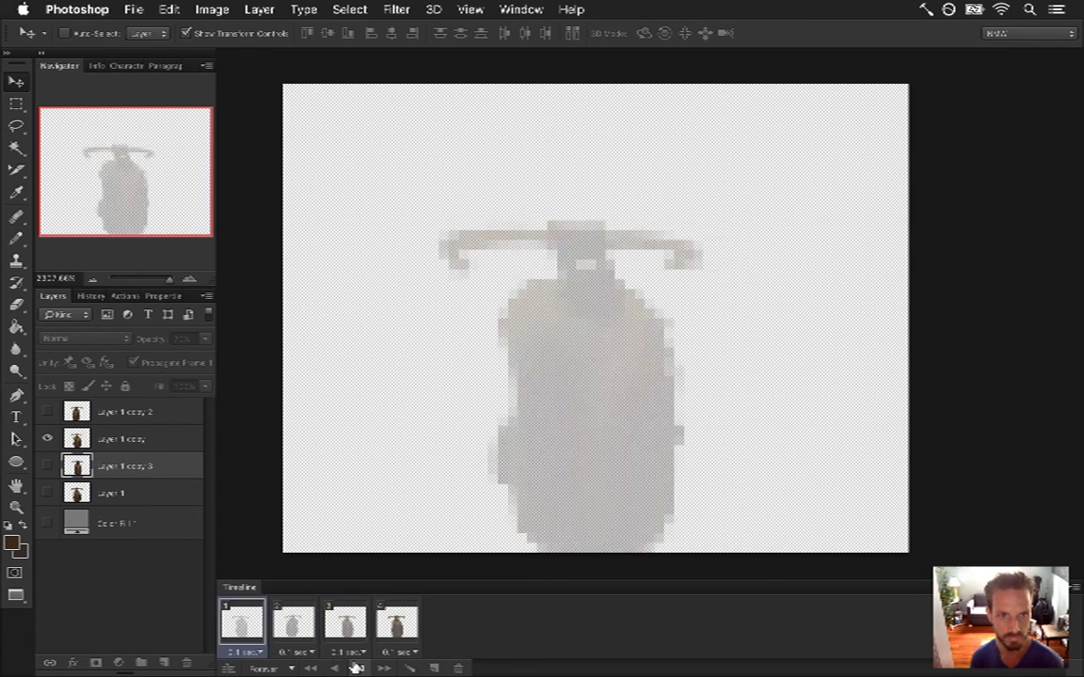
{"action": "left_click", "coordinate": [358, 669]}
{"action": "left_click", "coordinate": [341, 621]}
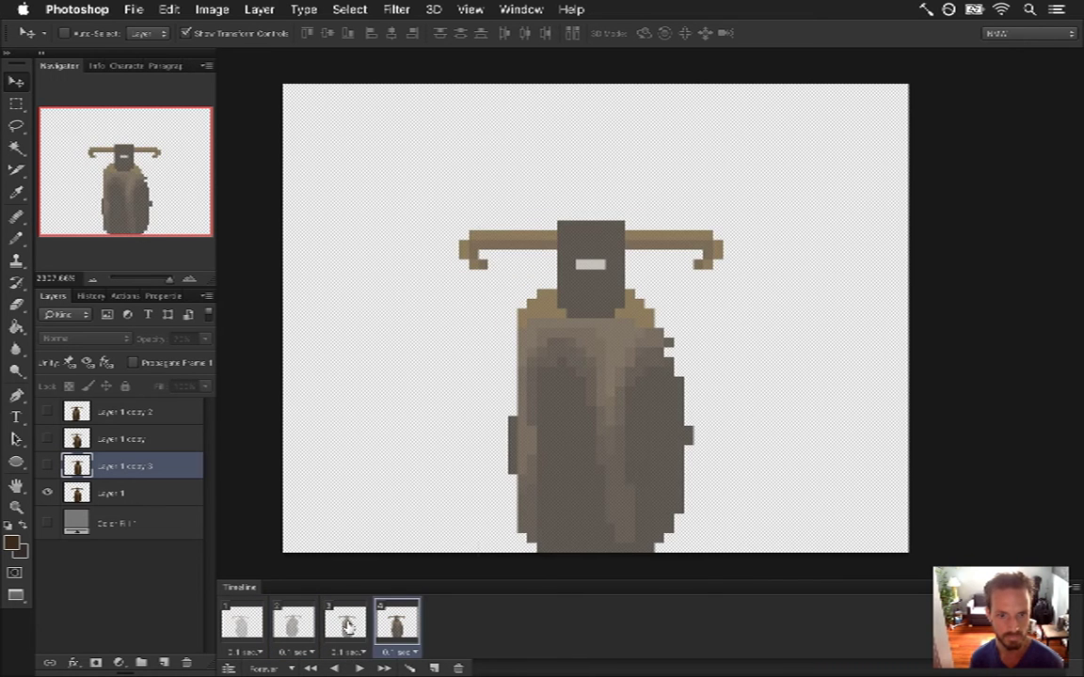
{"action": "key", "text": "Left"}
{"action": "left_click", "coordinate": [356, 668]}
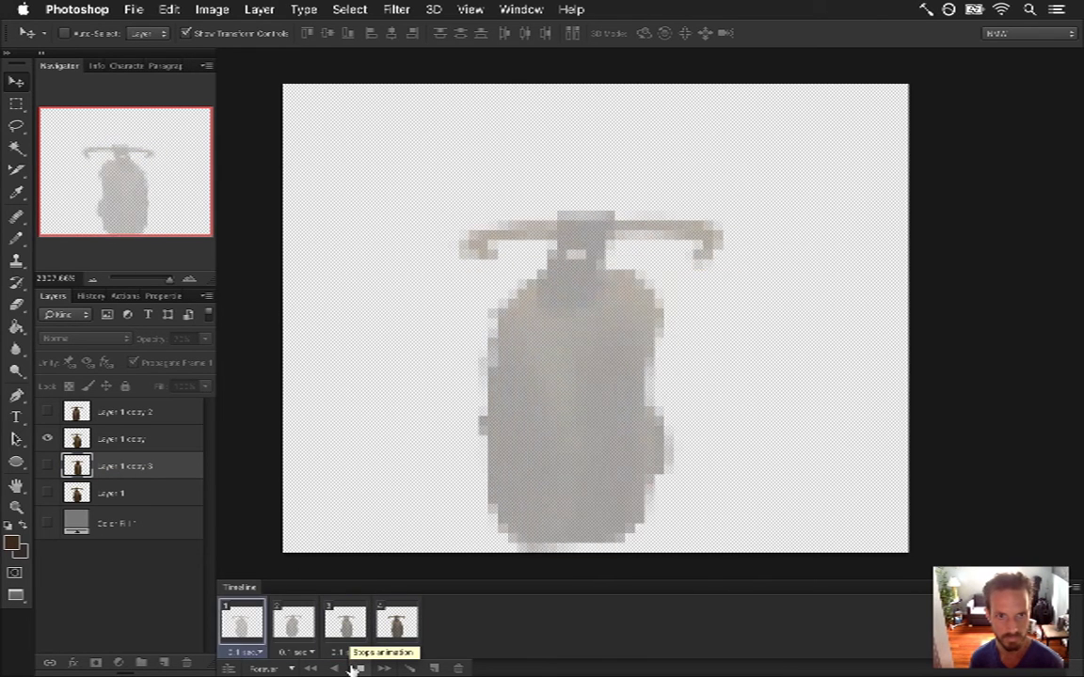
{"action": "left_click", "coordinate": [356, 668]}
{"action": "left_click", "coordinate": [243, 623]}
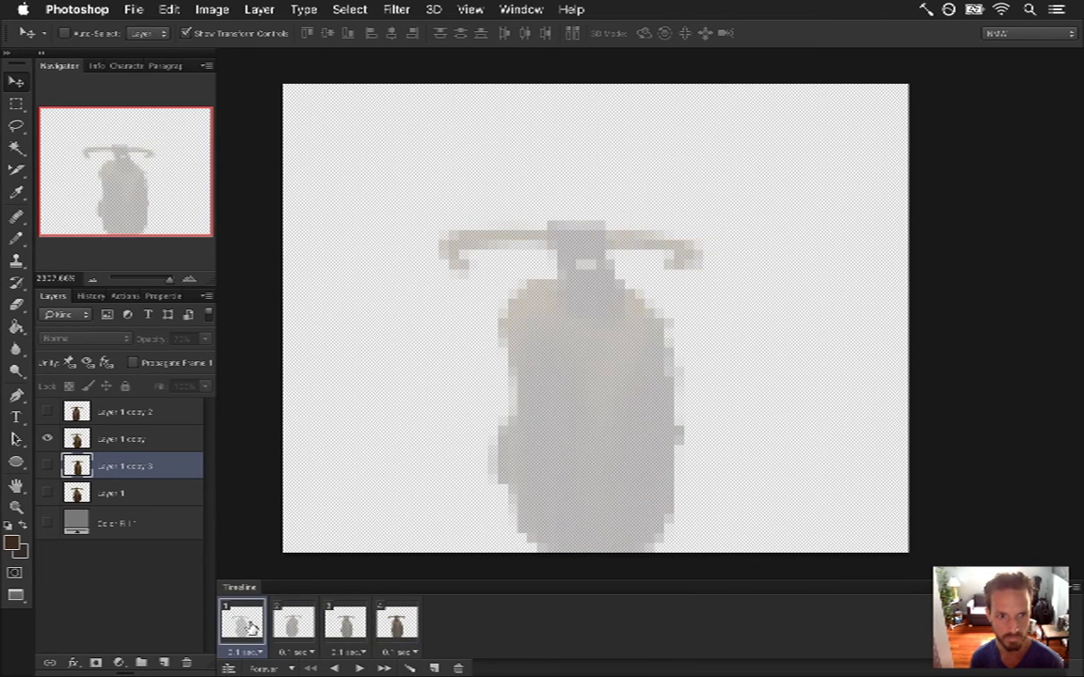
- Replay the animation and check frame 3's delay options, leaving them unchanged
{"action": "left_click", "coordinate": [152, 439]}
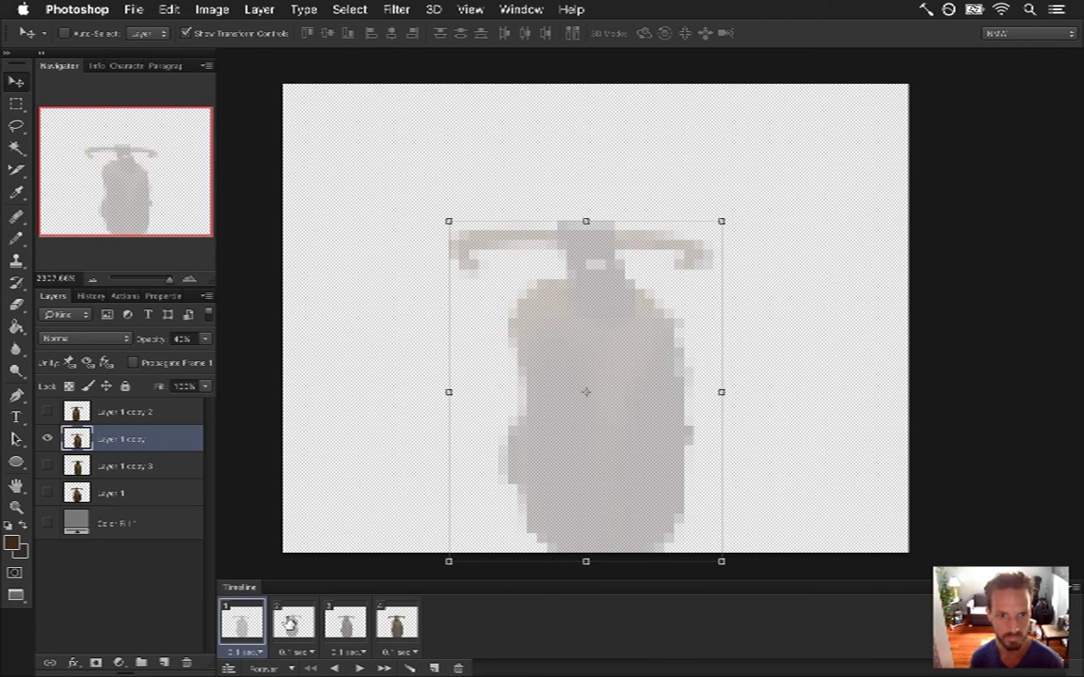
{"action": "left_click", "coordinate": [357, 668]}
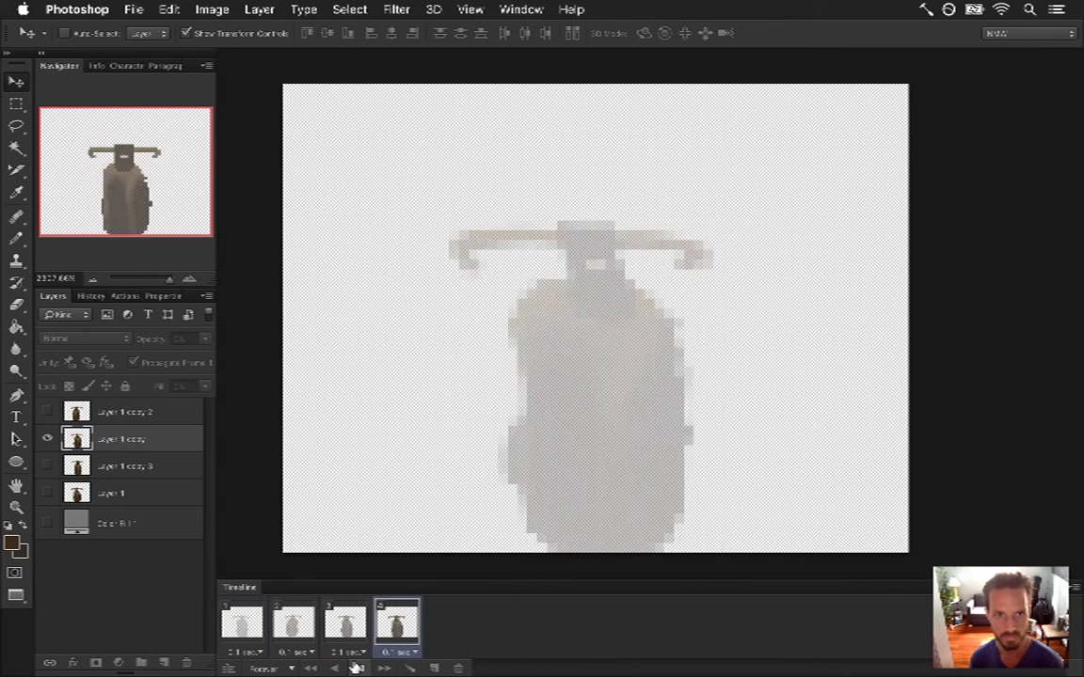
{"action": "left_click", "coordinate": [357, 656]}
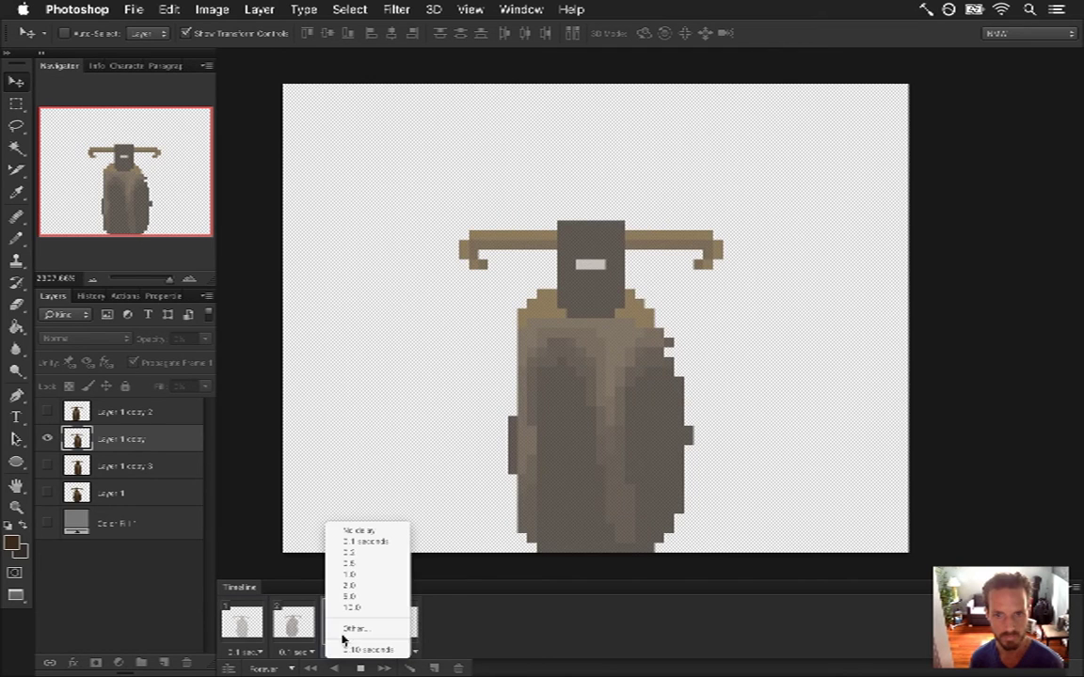
{"action": "left_click", "coordinate": [254, 555]}
{"action": "left_click", "coordinate": [378, 613]}
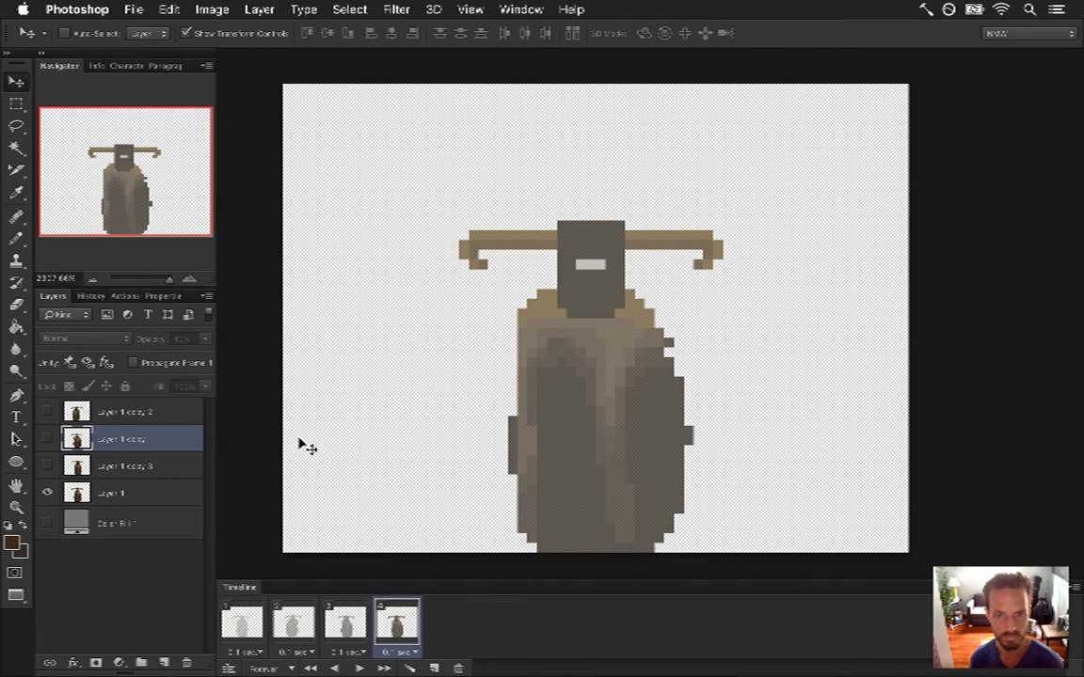
- Make trial rectangular selections, ending on the helmet's white visor slit
{"action": "key", "text": "m"}
{"action": "left_click_drag", "start_coordinate": [265, 144], "coordinate": [588, 332]}
{"action": "left_click", "coordinate": [593, 135]}
{"action": "left_click_drag", "start_coordinate": [588, 134], "coordinate": [848, 300]}
{"action": "left_click", "coordinate": [536, 273]}
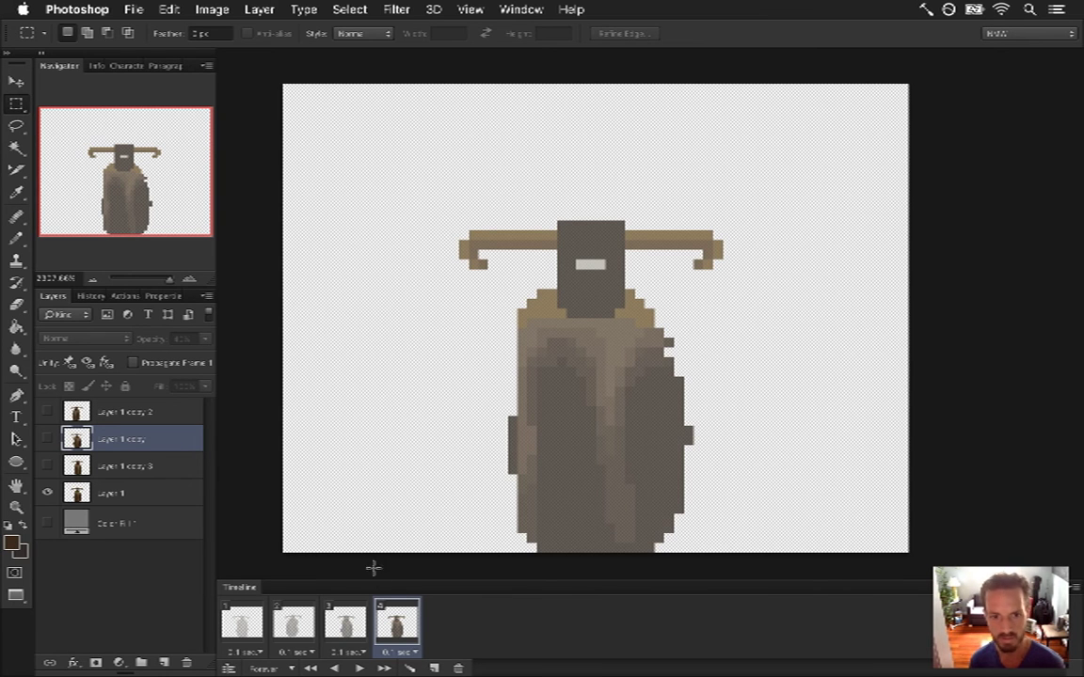
{"action": "left_click_drag", "start_coordinate": [580, 257], "coordinate": [606, 270]}
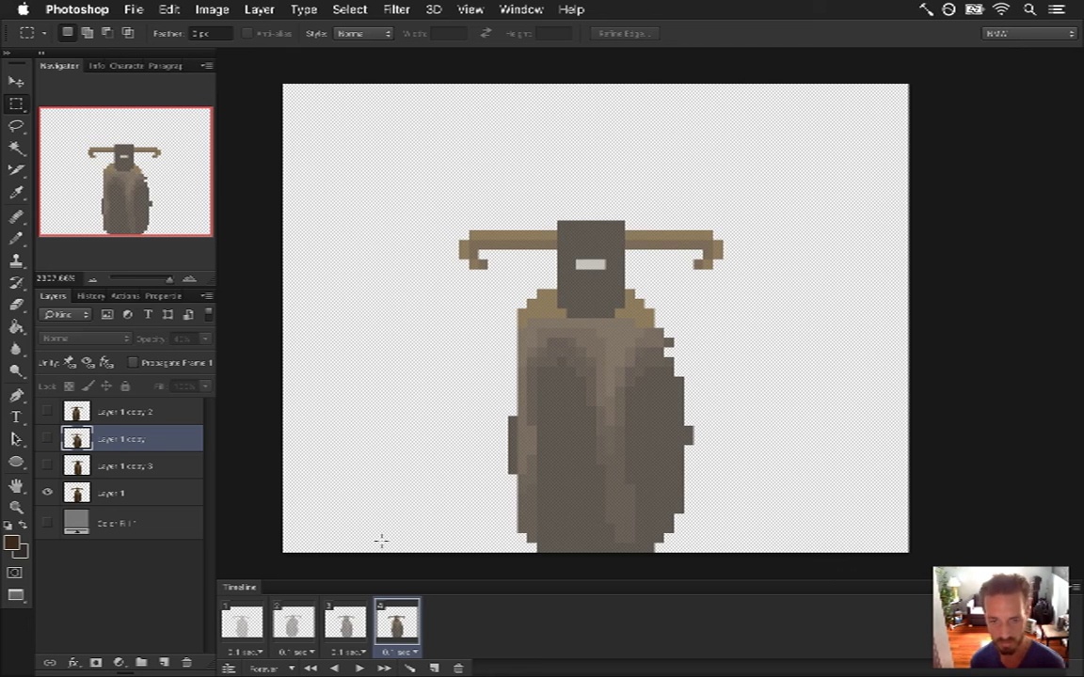
- Return to frame 1 and render the PNG image sequence, replacing the existing files
{"action": "left_click", "coordinate": [345, 623]}
{"action": "left_click", "coordinate": [294, 623]}
{"action": "left_click", "coordinate": [243, 623]}
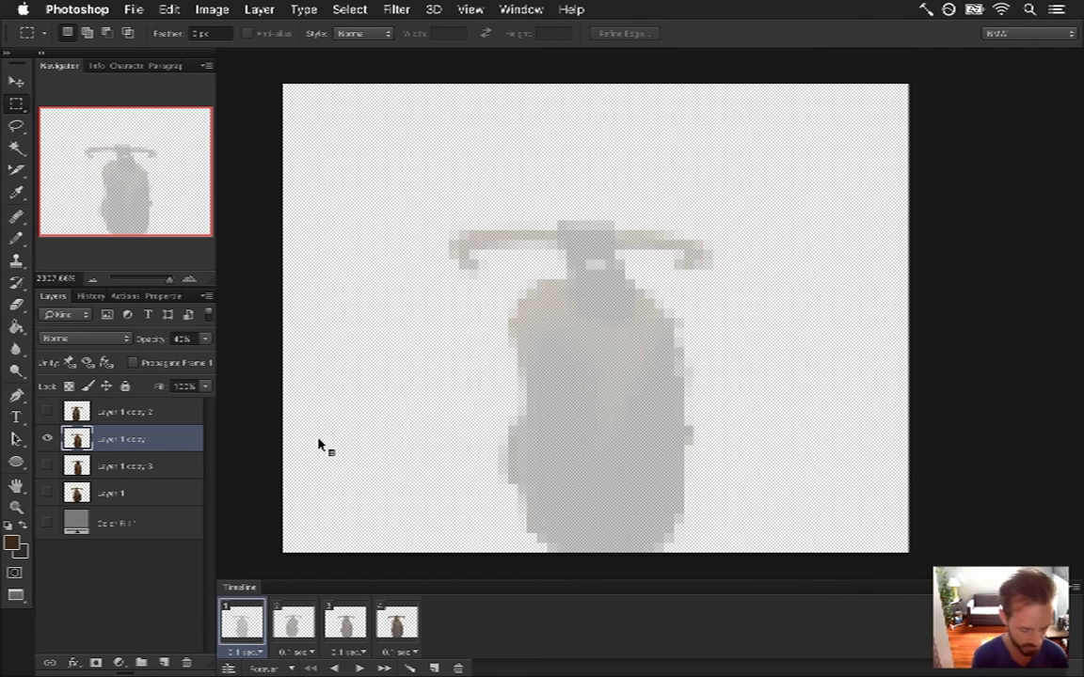
{"action": "key", "text": "super+alt+shift+r"}
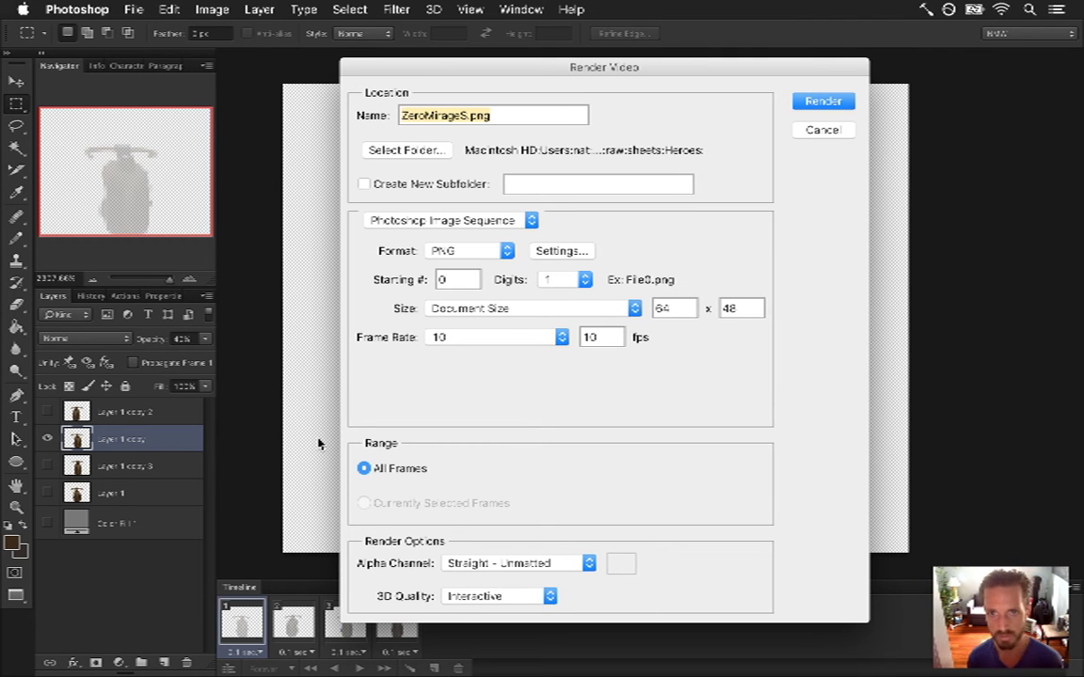
{"action": "key", "text": "Return"}
{"action": "key", "text": "Return"}
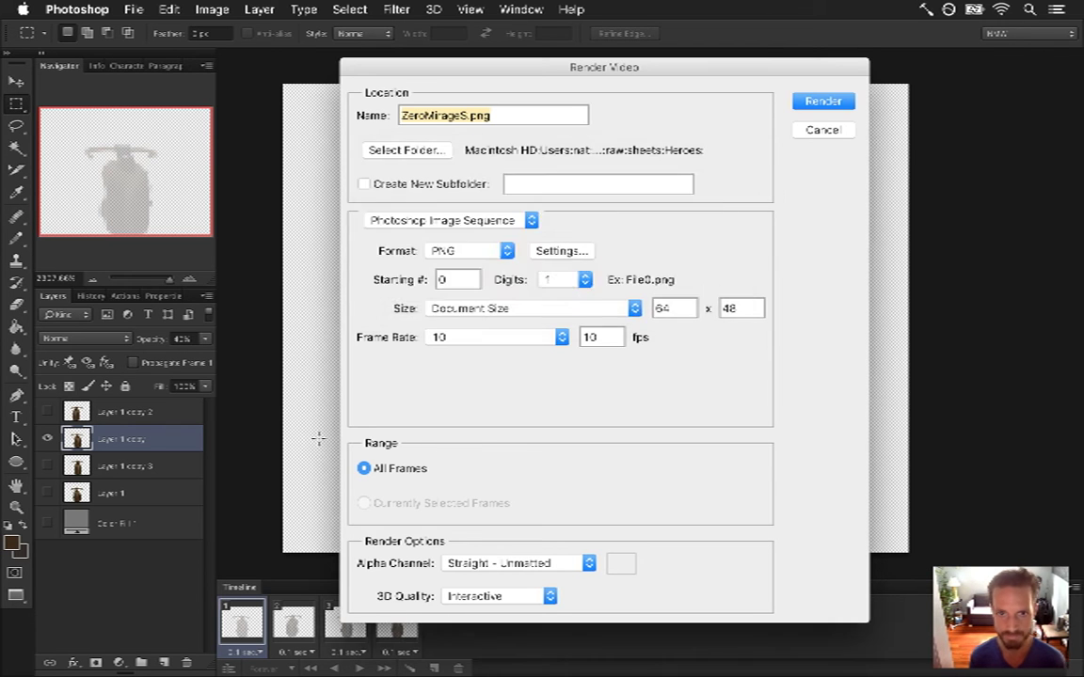
{"action": "key", "text": "super+Tab"}
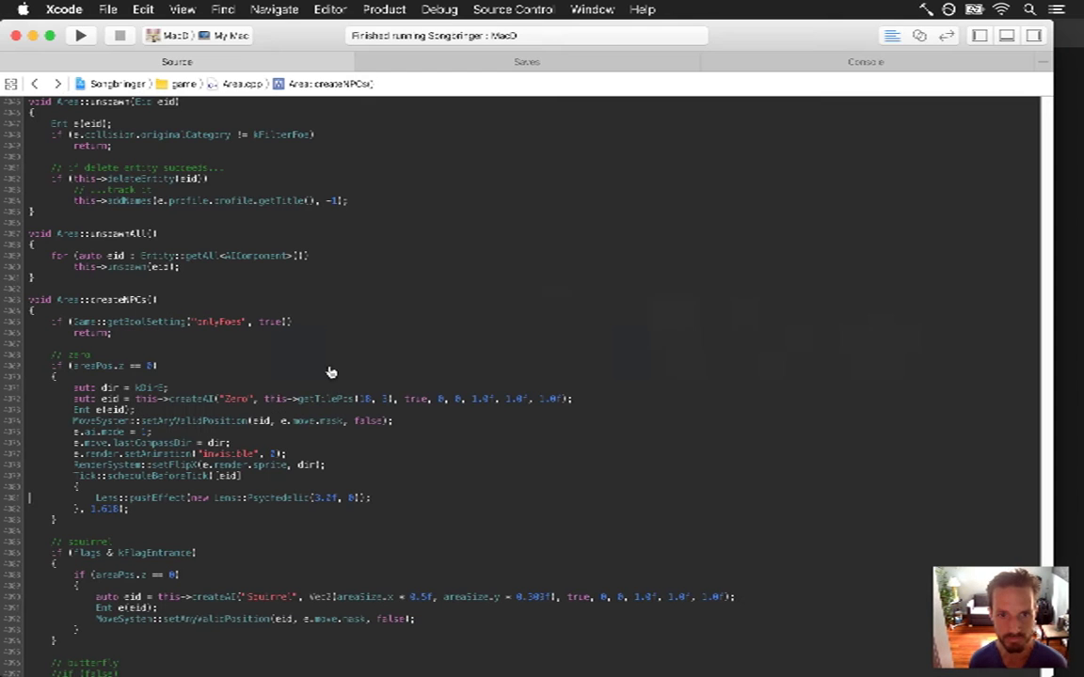
- Build and run Songbringer from Xcode, briefly checking Photoshop during the build
{"action": "key", "text": "super+r"}
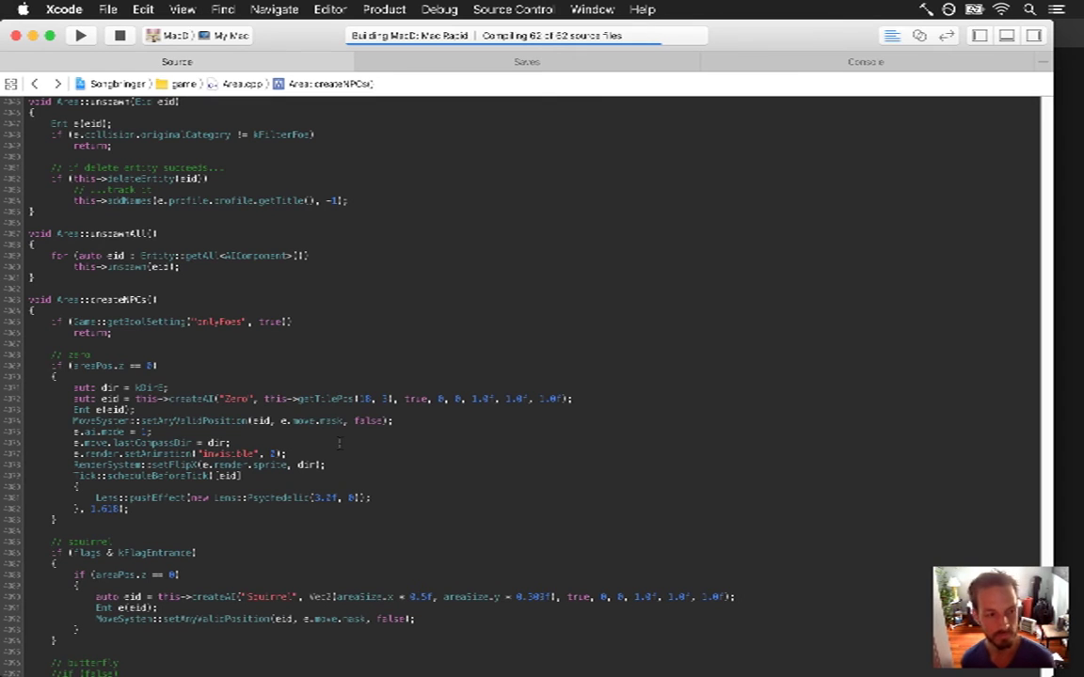
{"action": "key", "text": "super+Tab"}
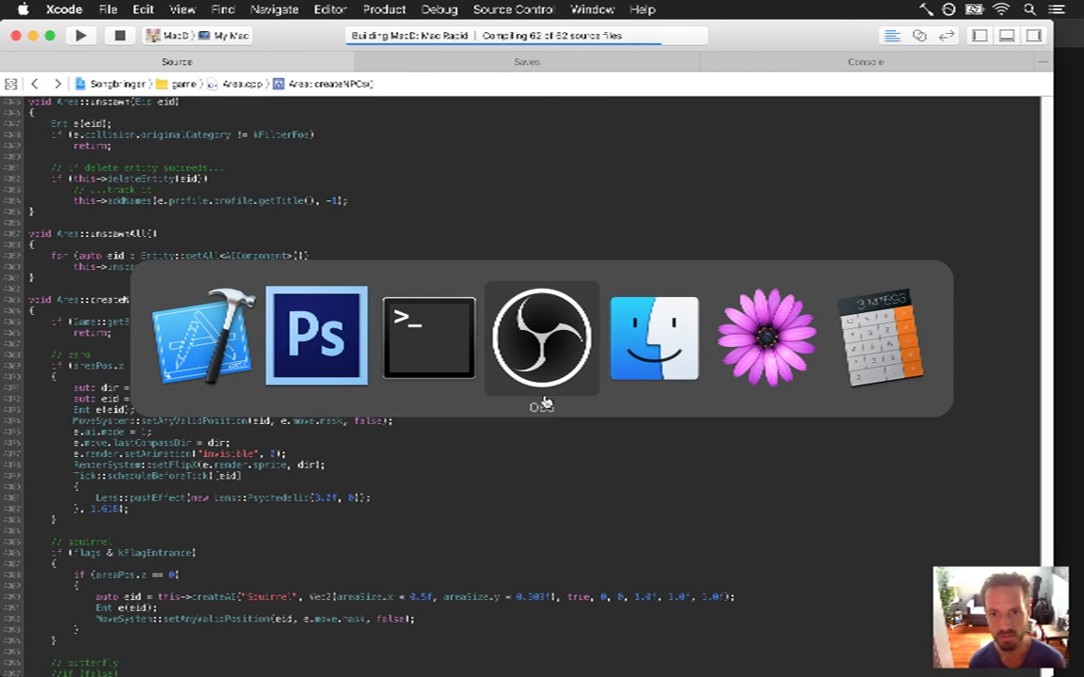
{"action": "left_click", "coordinate": [283, 363]}
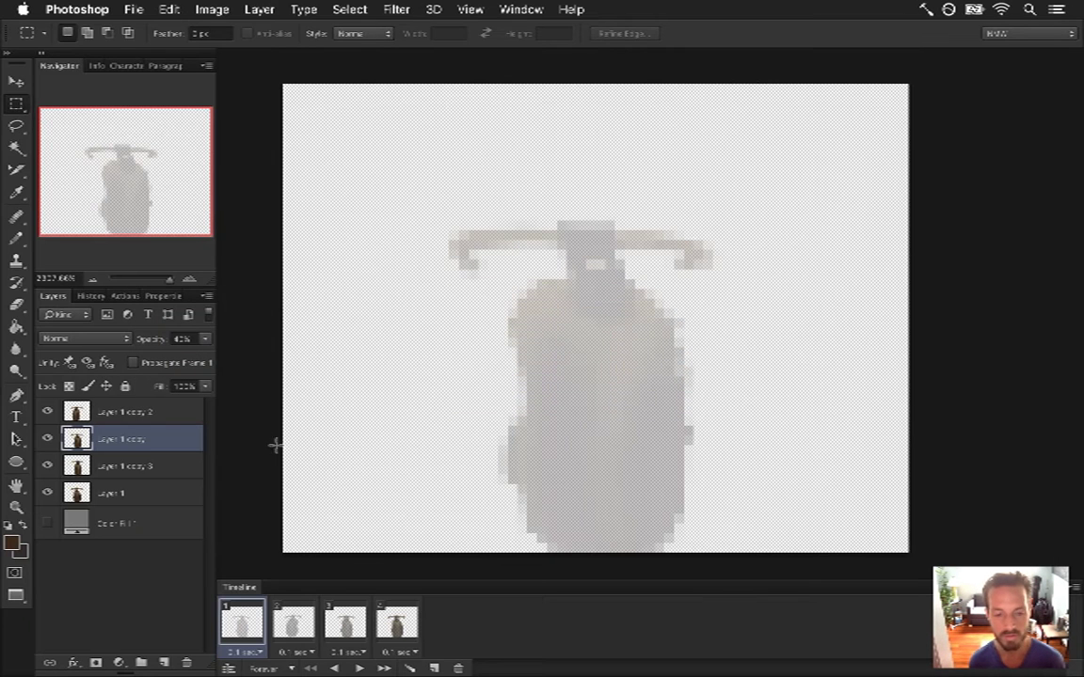
{"action": "key", "text": "super+Tab"}
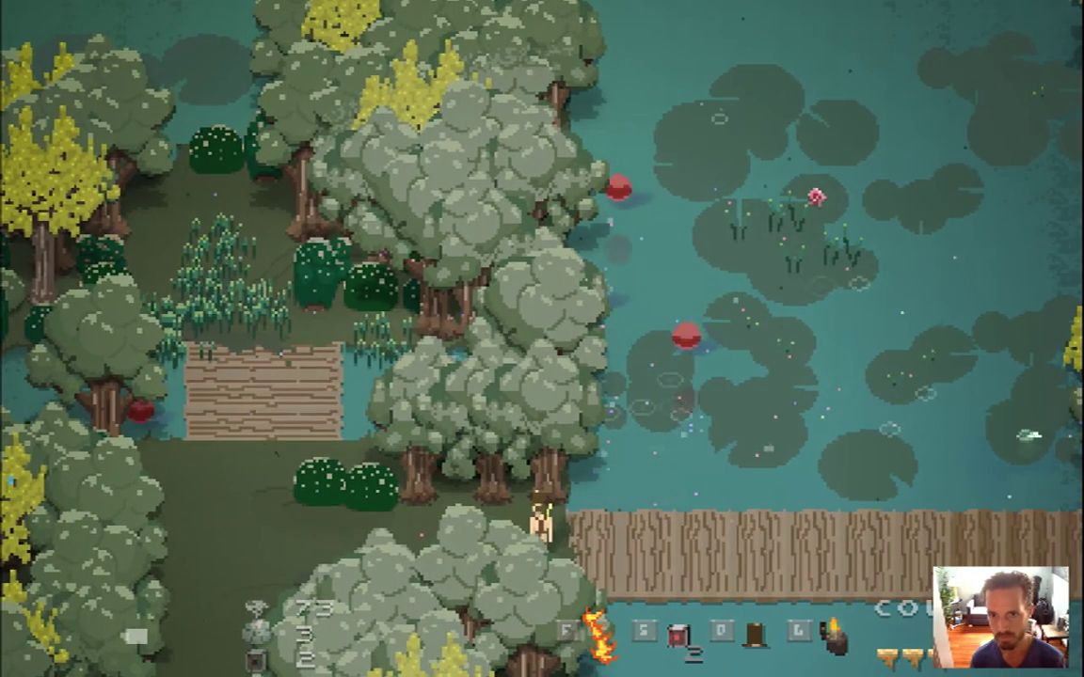
- Quit the running game and bring Zero.txt up in Xcode
{"action": "key", "text": "super+q"}
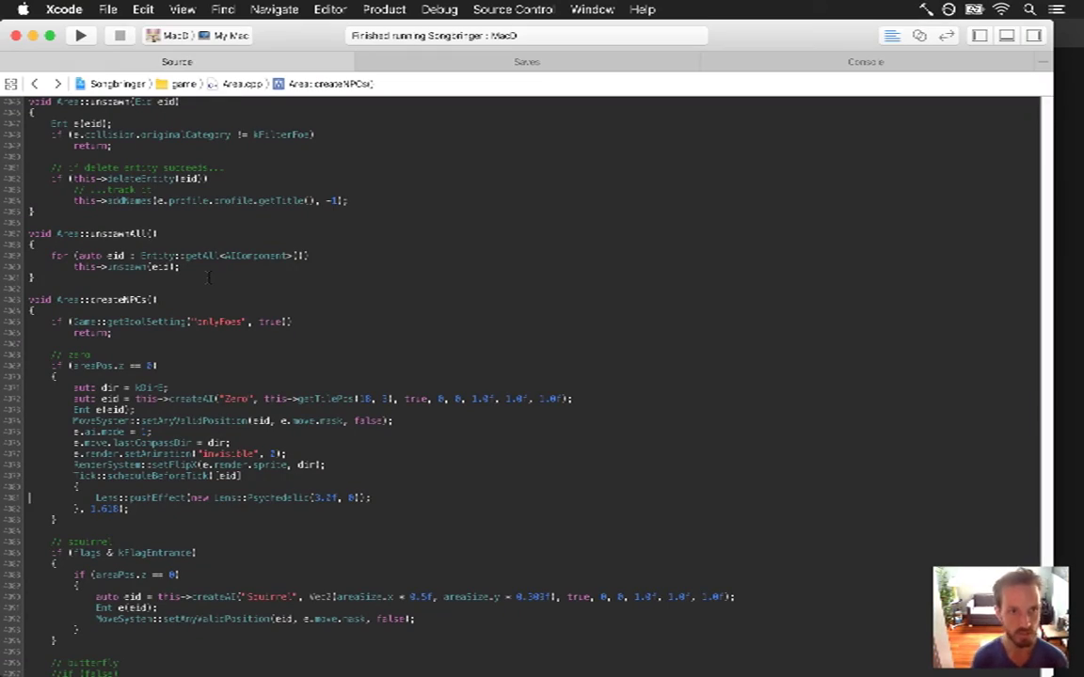
{"action": "key", "text": "super+l"}
{"action": "key", "text": "Escape"}
{"action": "key", "text": "ctrl+super+Left"}
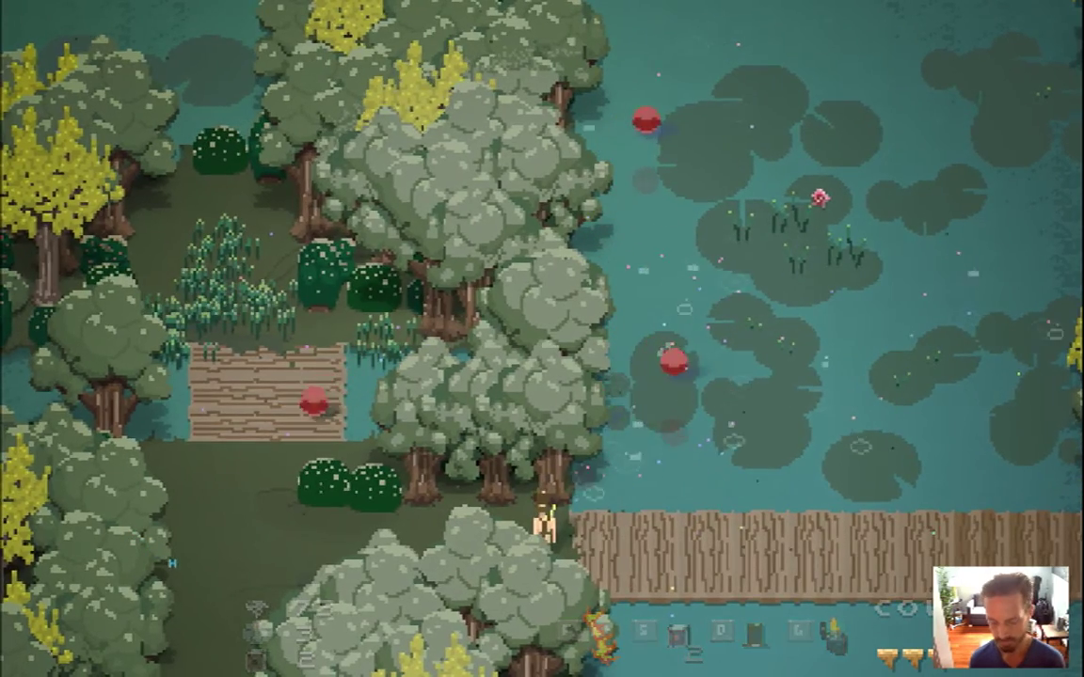
- Walk right onto the dock, south into the forest, back north, then quit
{"action": "key", "text": "Right"}
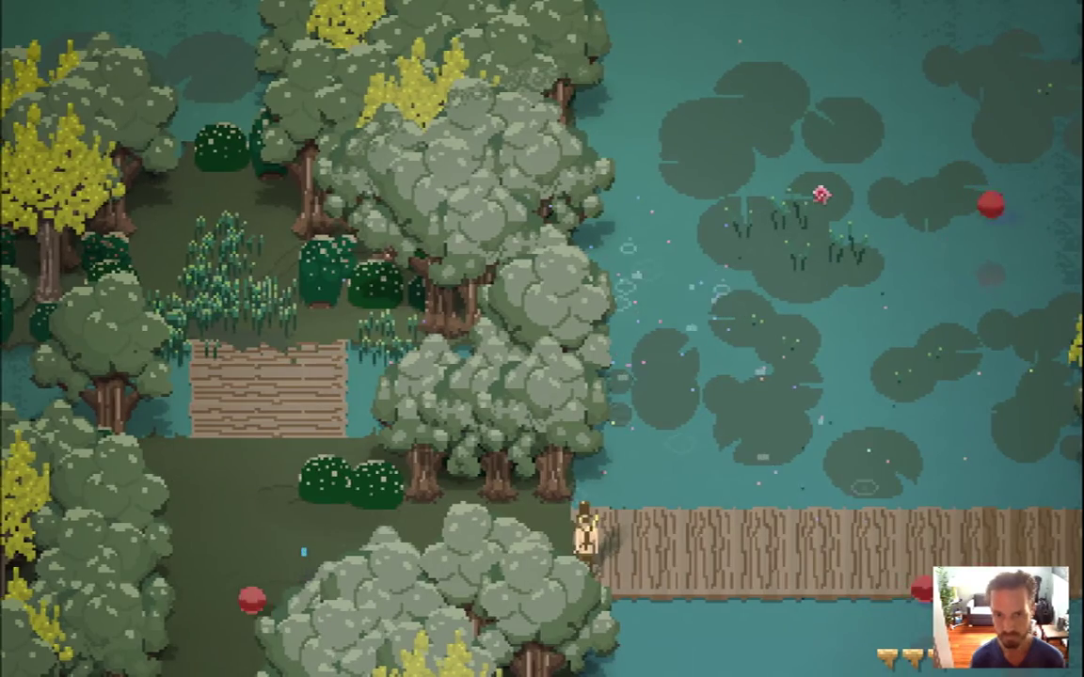
{"action": "key", "text": "Down"}
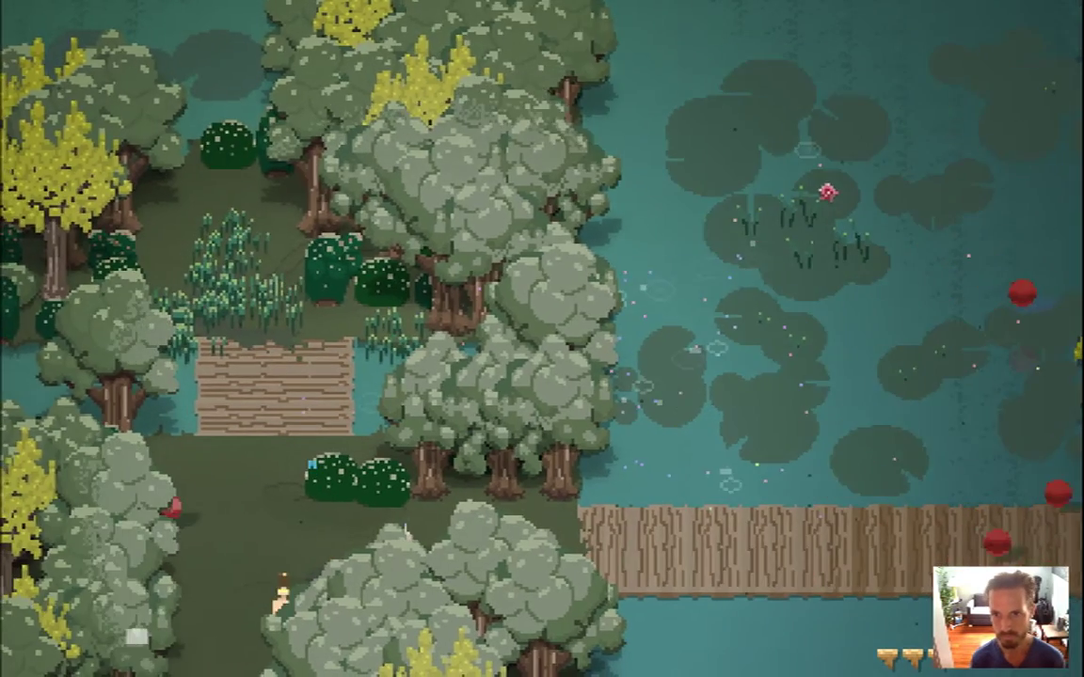
{"action": "key", "text": "Down"}
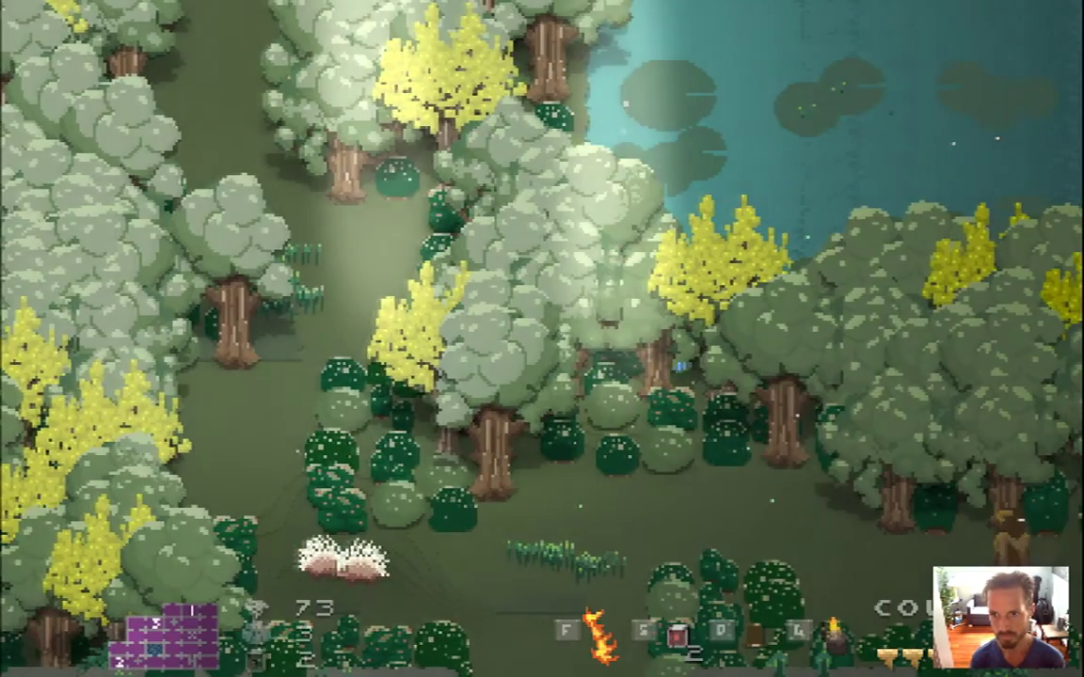
{"action": "key", "text": "Up"}
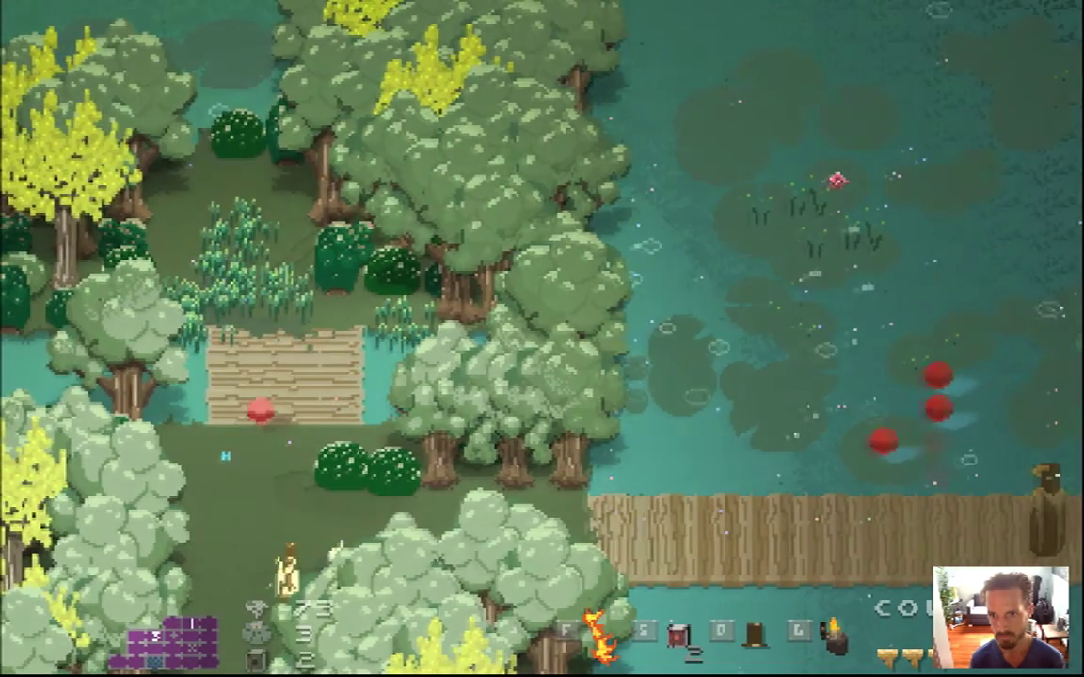
{"action": "key", "text": "super+q"}
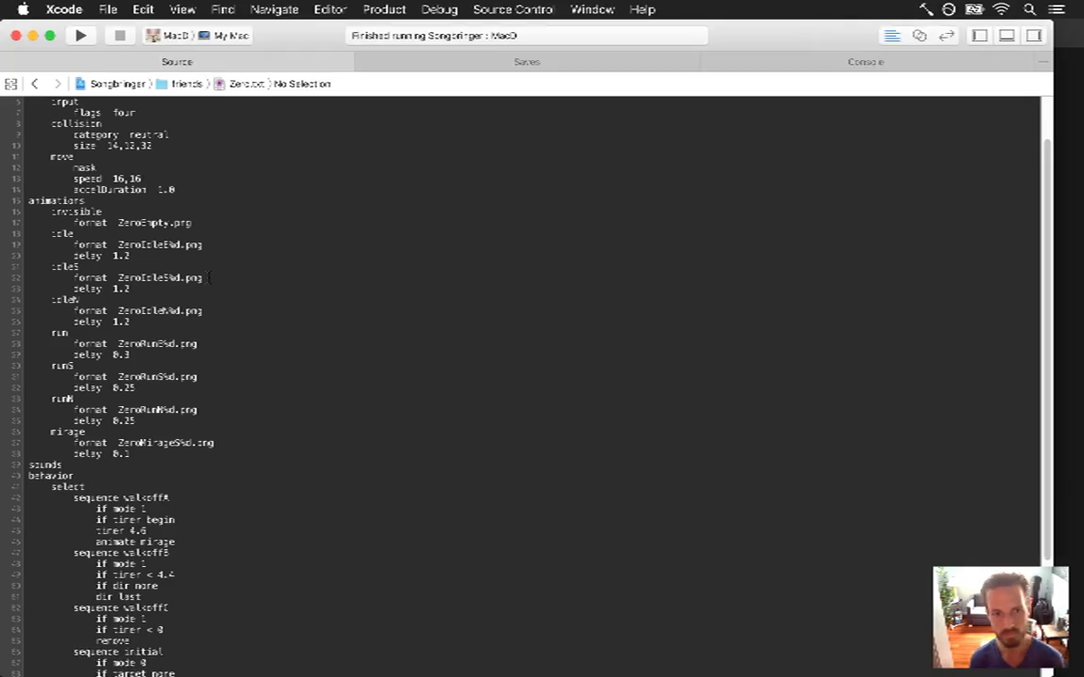
- Switch from Xcode to Photoshop with Cmd+Tab
{"action": "key", "text": "super+Tab"}
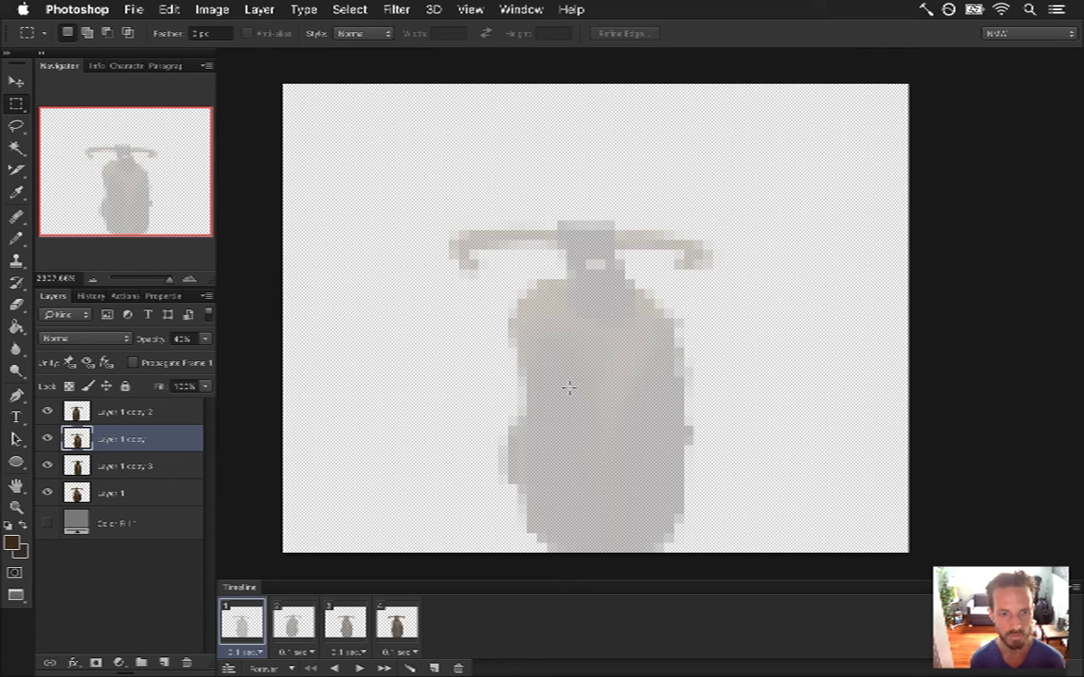
- Switch to ZeroIdleE.psd and save it under a new name, typing 'Walk' in place of 'Idle'
{"action": "left_click", "coordinate": [143, 496]}
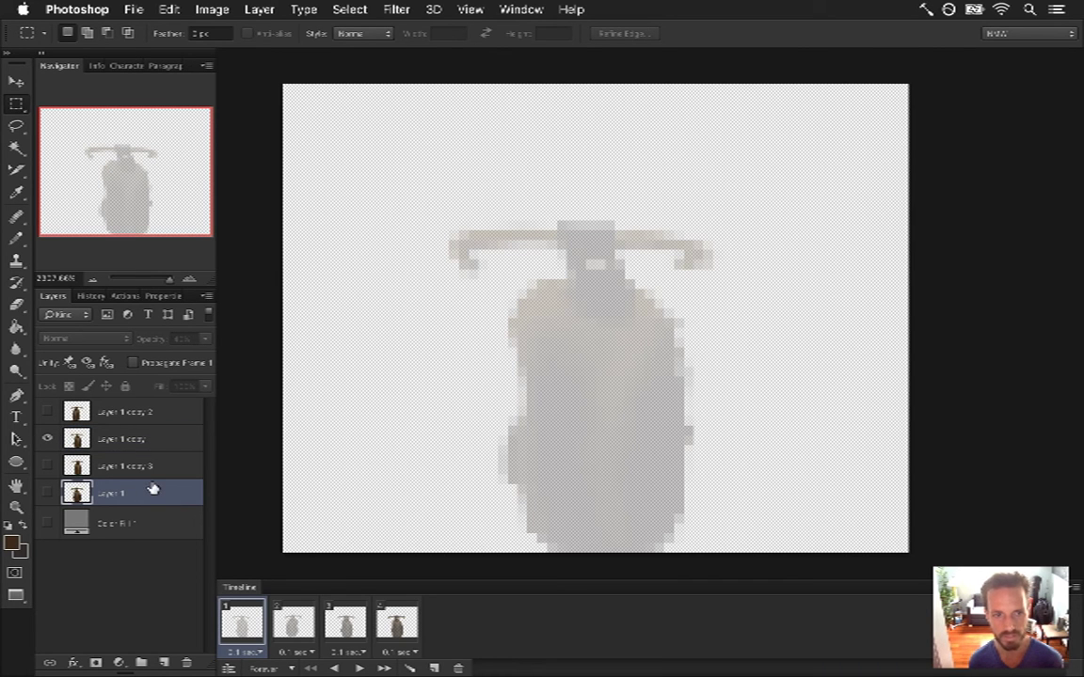
{"action": "left_click", "coordinate": [521, 9]}
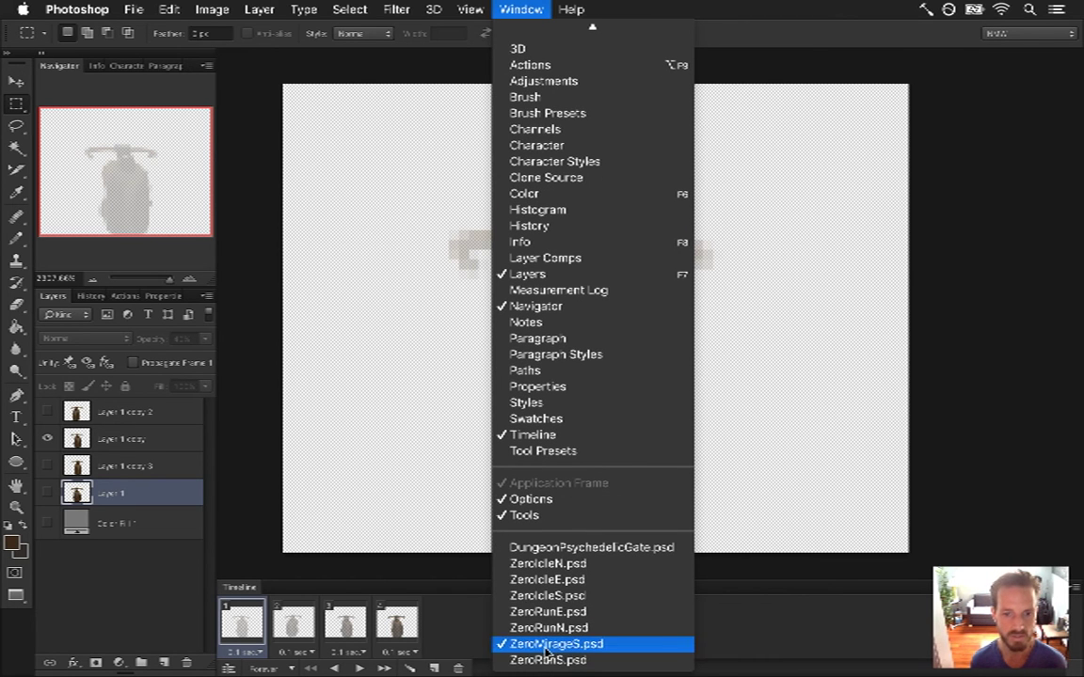
{"action": "left_click", "coordinate": [556, 581]}
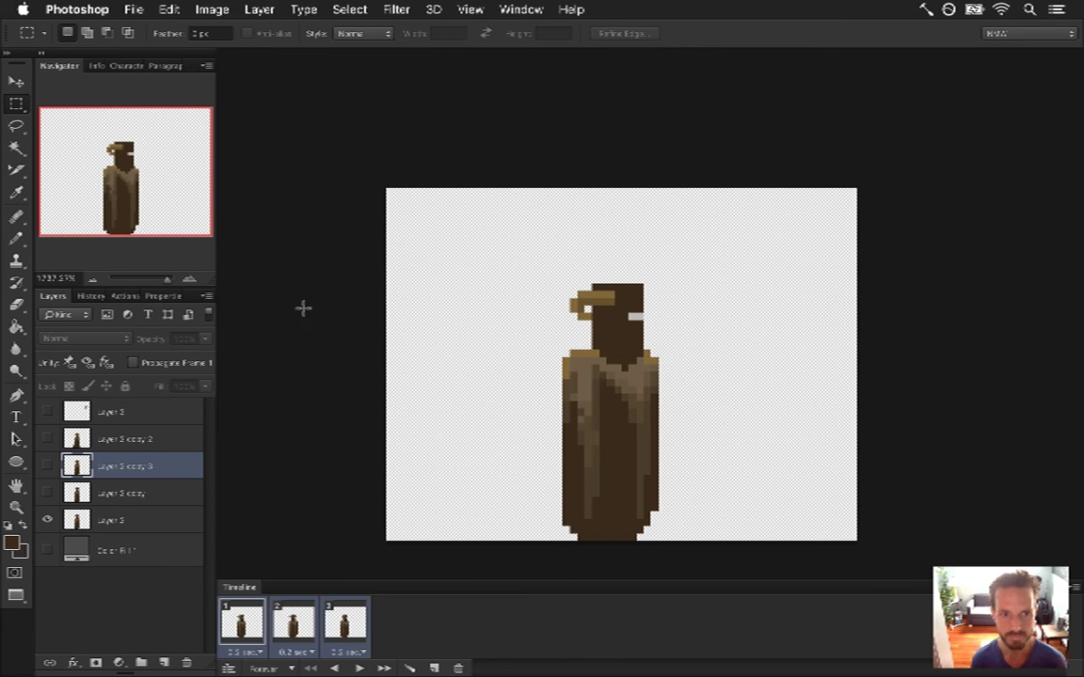
{"action": "left_click", "coordinate": [132, 10]}
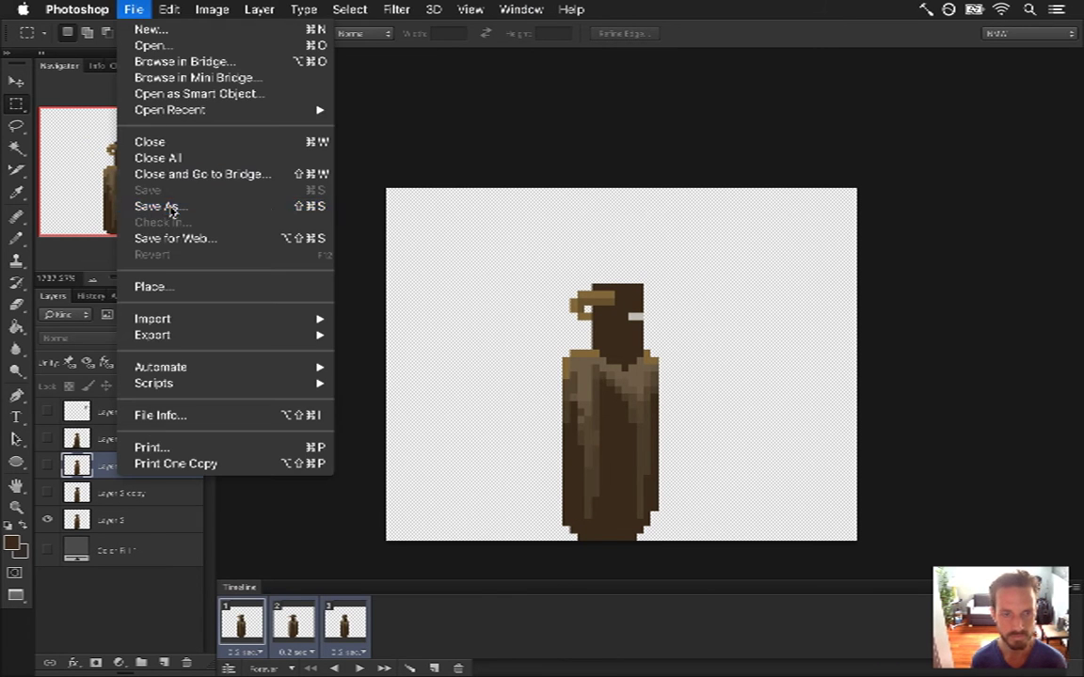
{"action": "left_click", "coordinate": [171, 207]}
{"action": "key", "text": "BackSpace"}
{"action": "key", "text": "BackSpace"}
{"action": "key", "text": "BackSpace"}
{"action": "key", "text": "BackSpace"}
{"action": "type", "text": "Walk"}
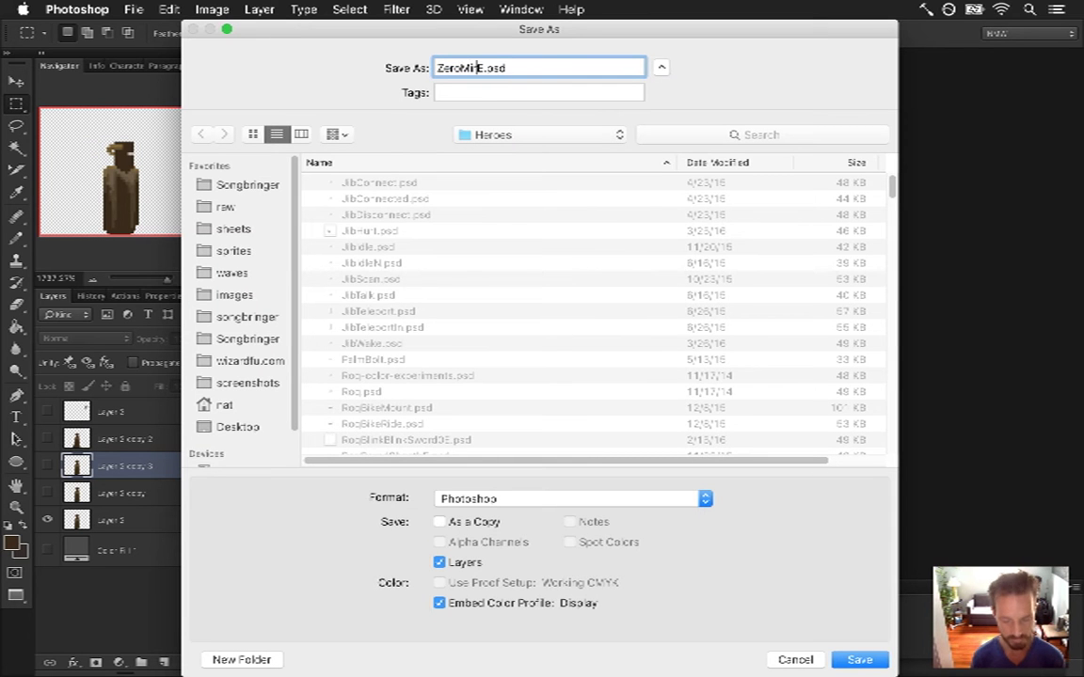
{"action": "key", "text": "Return"}
- Render the document's animation as a PNG image sequence
{"action": "key", "text": "super+Tab"}
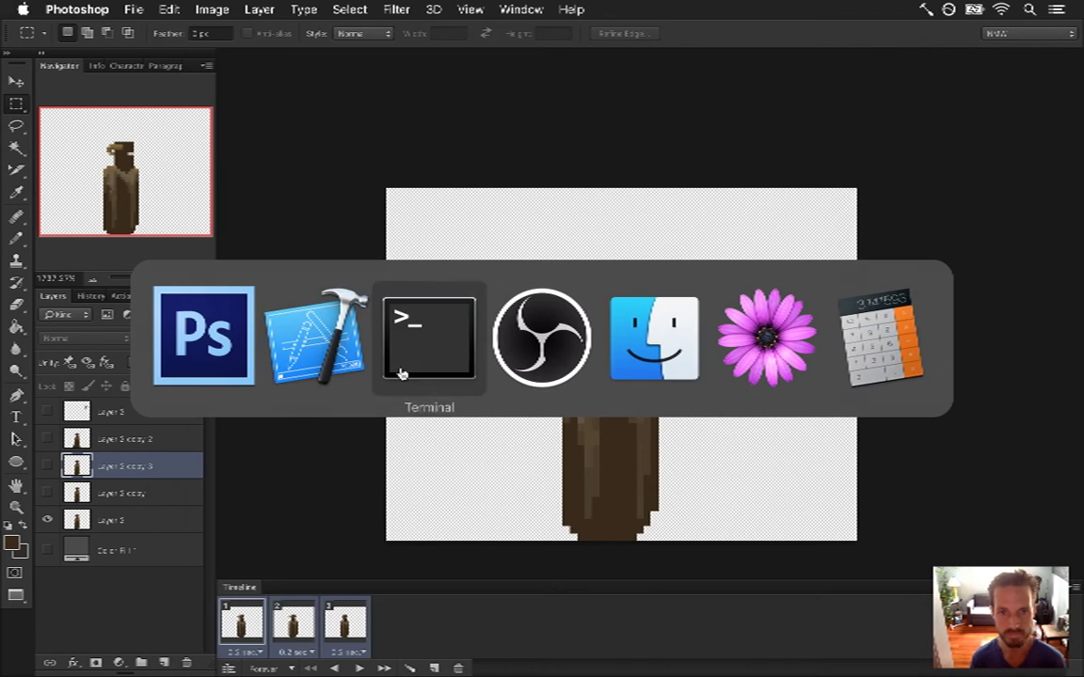
{"action": "left_click", "coordinate": [317, 360]}
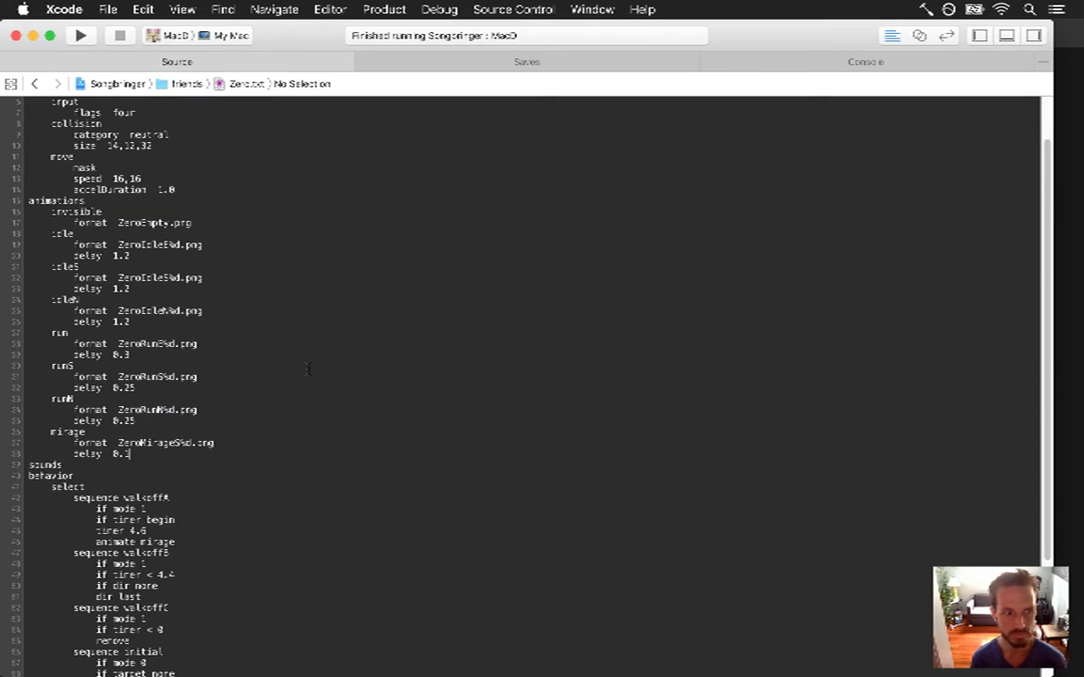
{"action": "key", "text": "super+Tab"}
{"action": "key", "text": "super+alt+shift+r"}
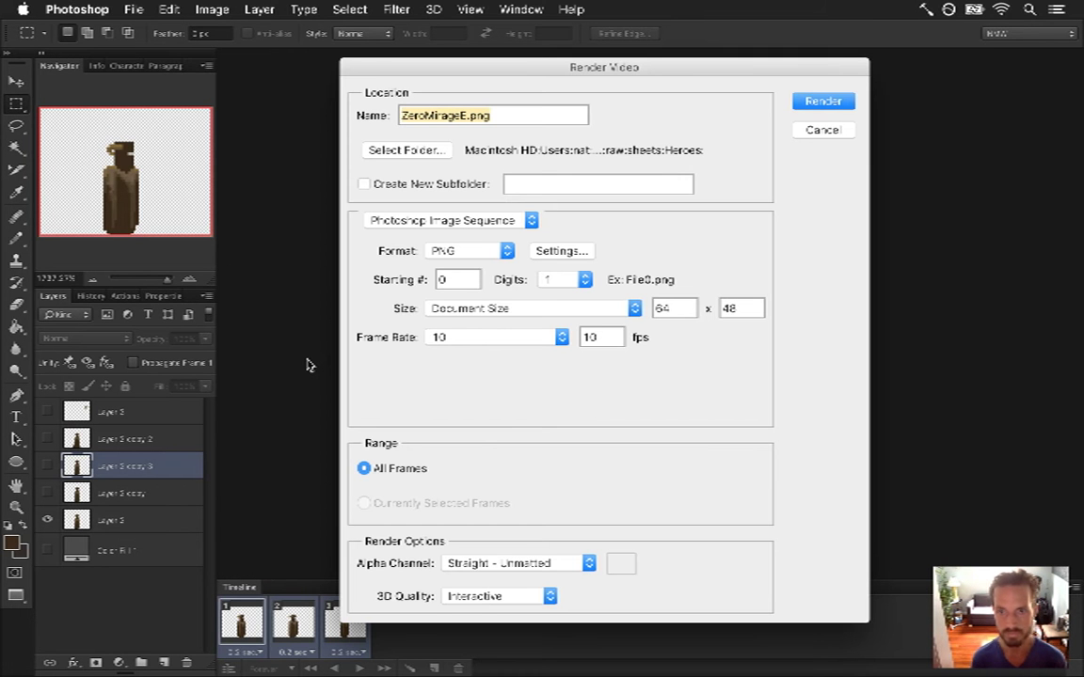
{"action": "key", "text": "Return"}
{"action": "key", "text": "super+Tab"}
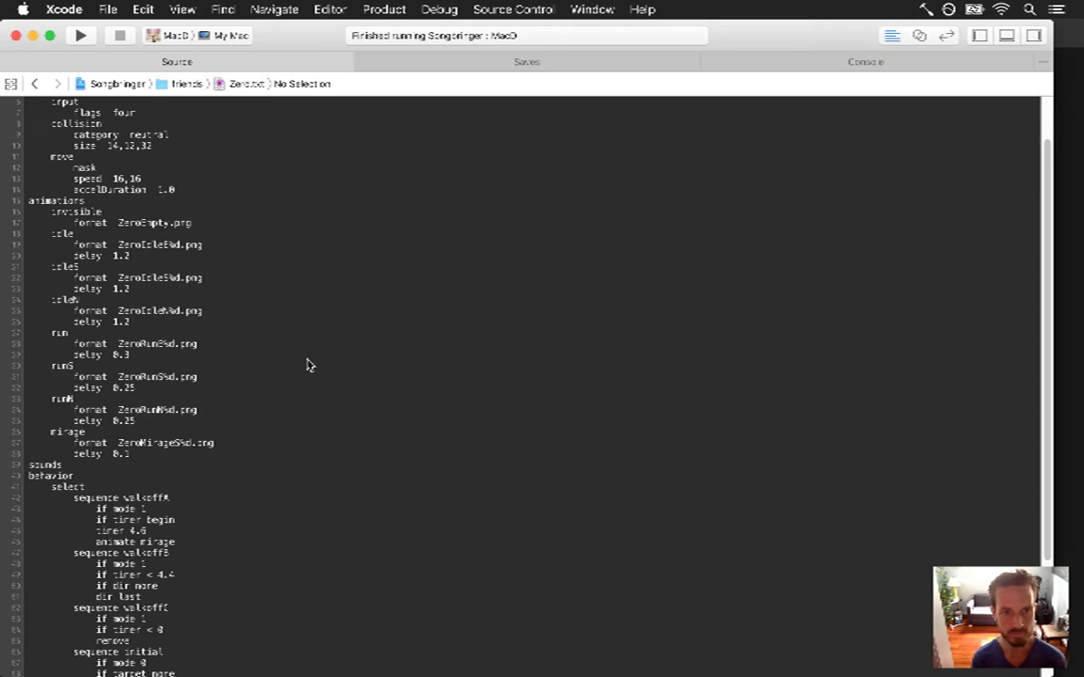
- Paste two duplicates of the mirage animation block in Zero.txt, then build and run Songbringer
{"action": "key", "text": "shift+Down"}
{"action": "key", "text": "shift+Down"}
{"action": "key", "text": "shift+Down"}
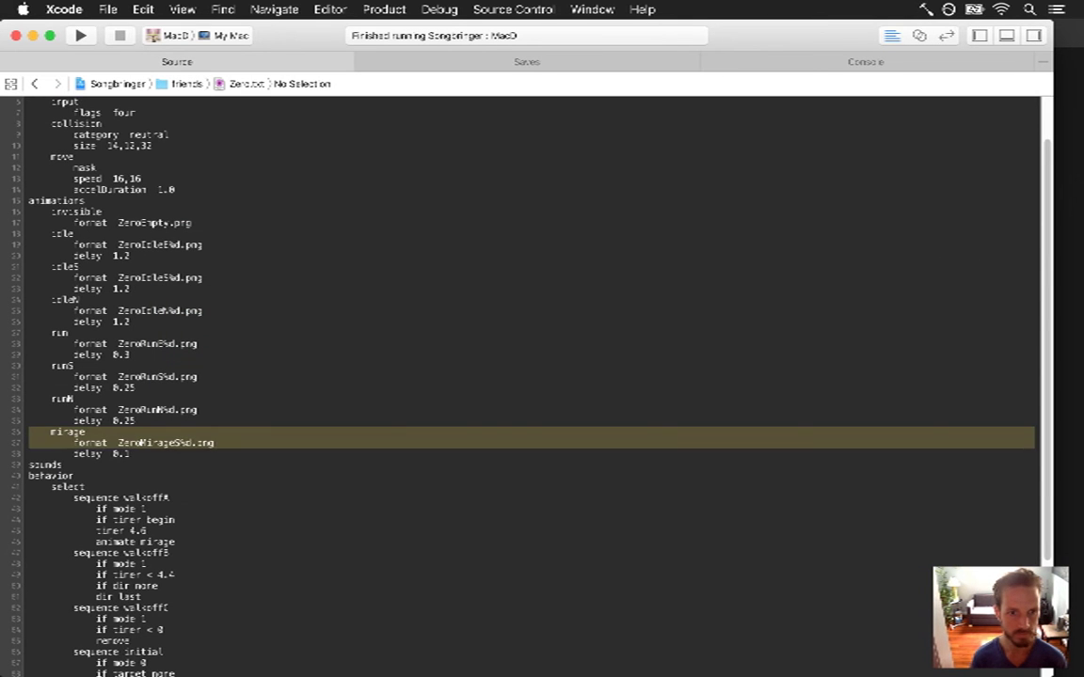
{"action": "key", "text": "super+c"}
{"action": "key", "text": "Right"}
{"action": "key", "text": "super+v"}
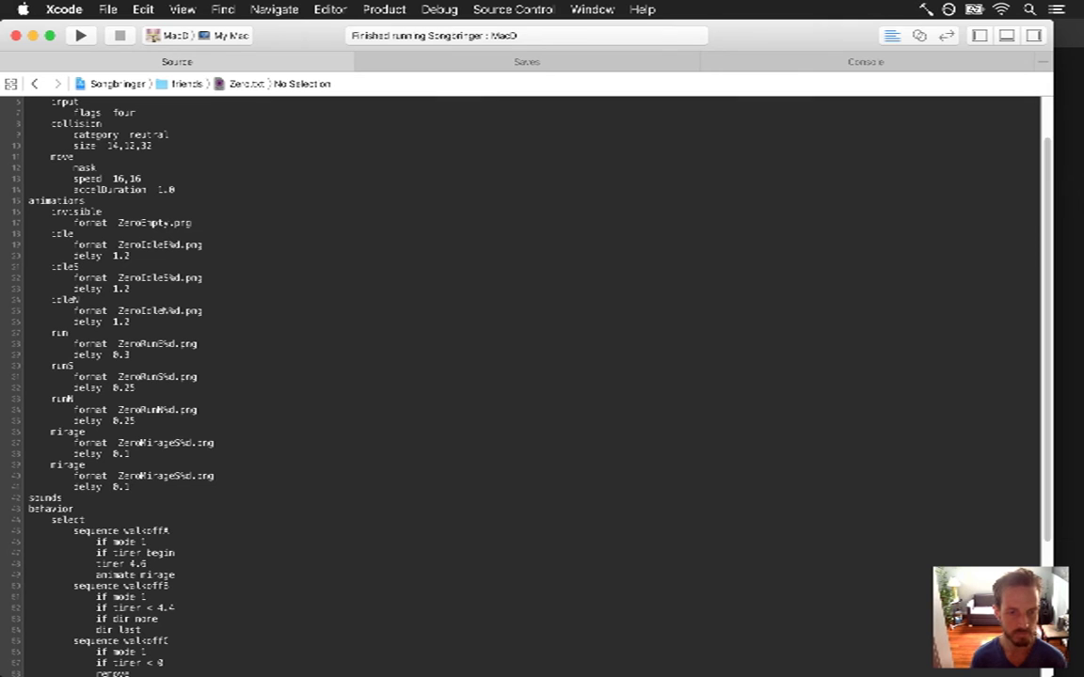
{"action": "key", "text": "super+v"}
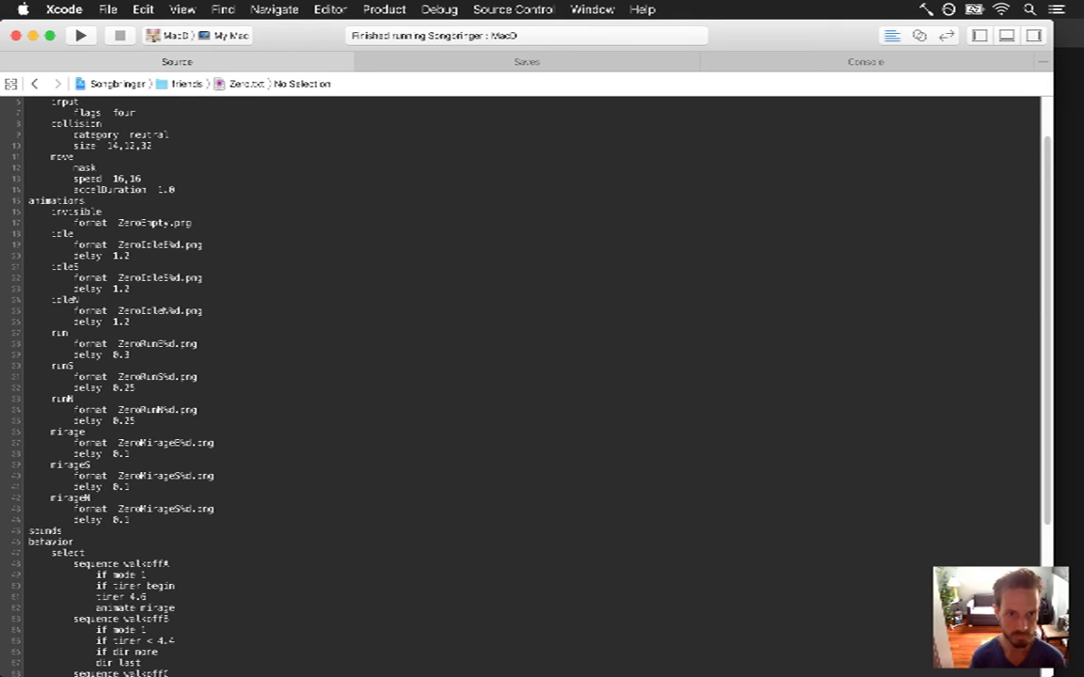
{"action": "key", "text": "super+r"}
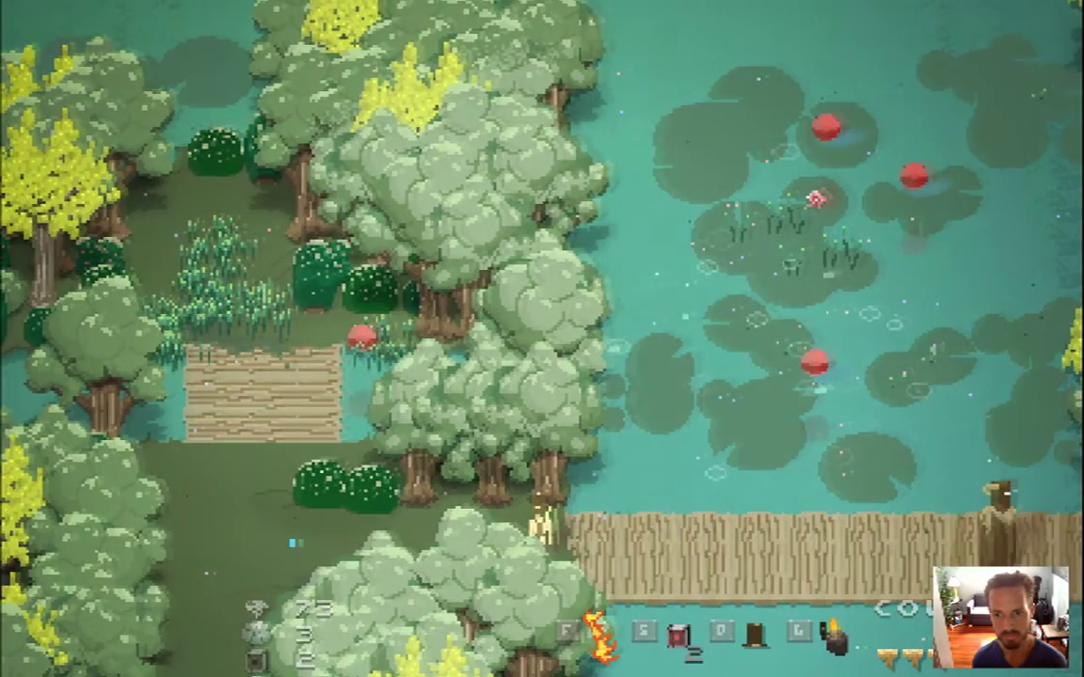
- Quit the game and return to the east mirage document in Photoshop
{"action": "key", "text": "super+q"}
{"action": "key", "text": "super+Tab"}
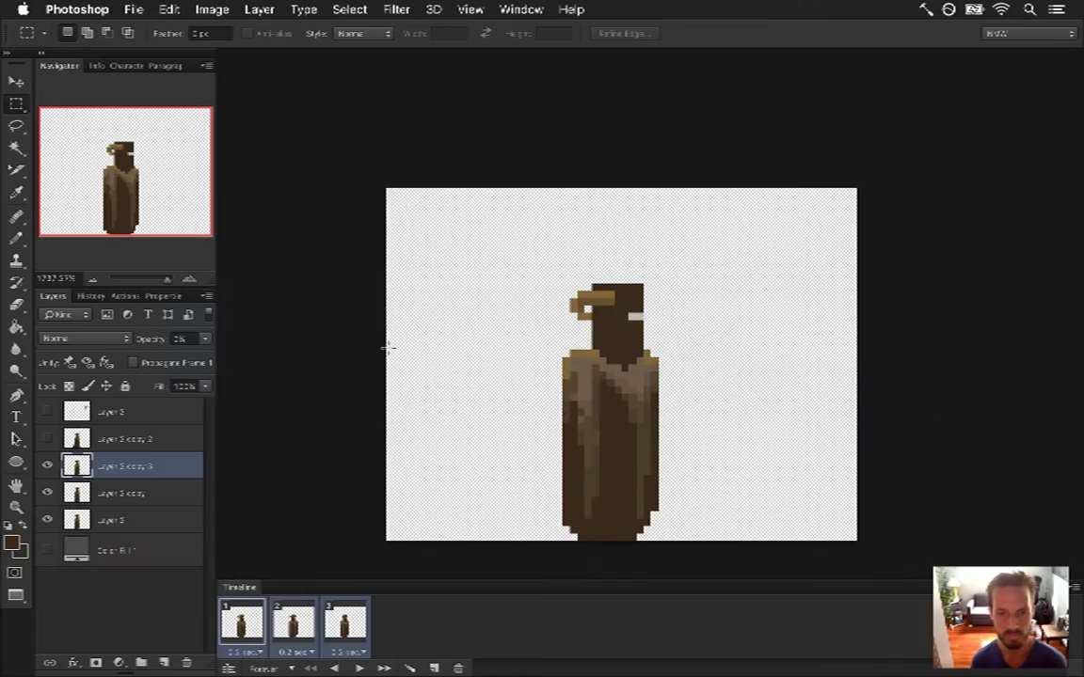
{"action": "left_click", "coordinate": [242, 620]}
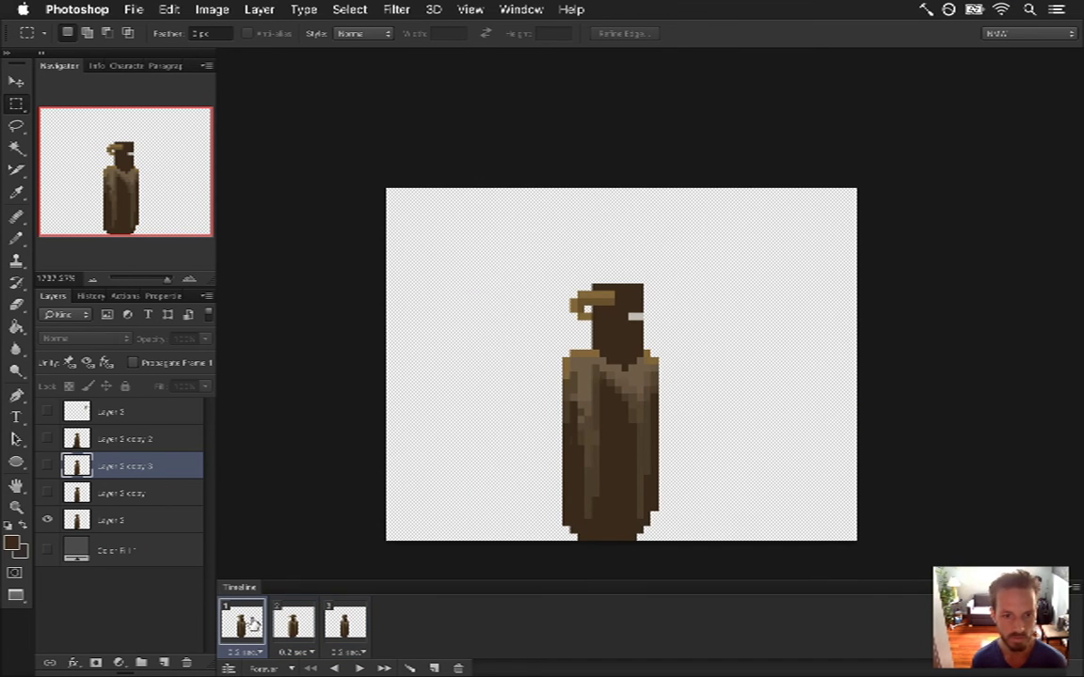
{"action": "left_click", "coordinate": [520, 9]}
{"action": "scroll", "coordinate": [526, 235], "scroll_direction": "down", "scroll_amount": 2}
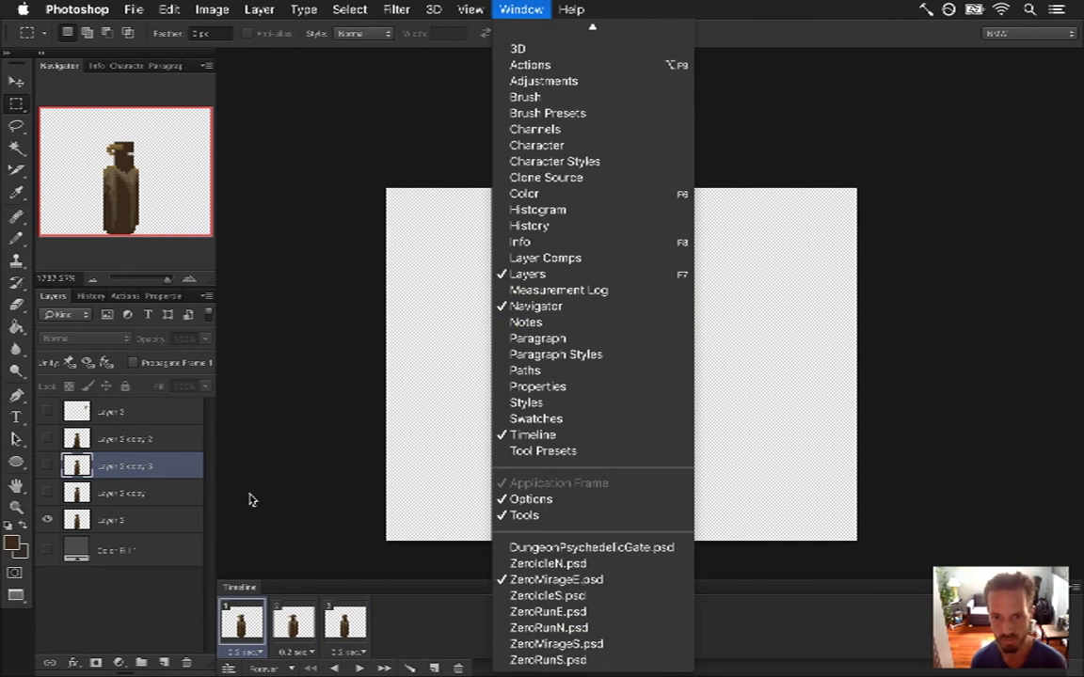
{"action": "left_click", "coordinate": [348, 647]}
- Delete animation frames 2 and 3 and set frame 1's delay to 0.1 seconds
{"action": "left_click", "coordinate": [345, 626]}
{"action": "left_click", "coordinate": [458, 668]}
{"action": "left_click", "coordinate": [458, 668]}
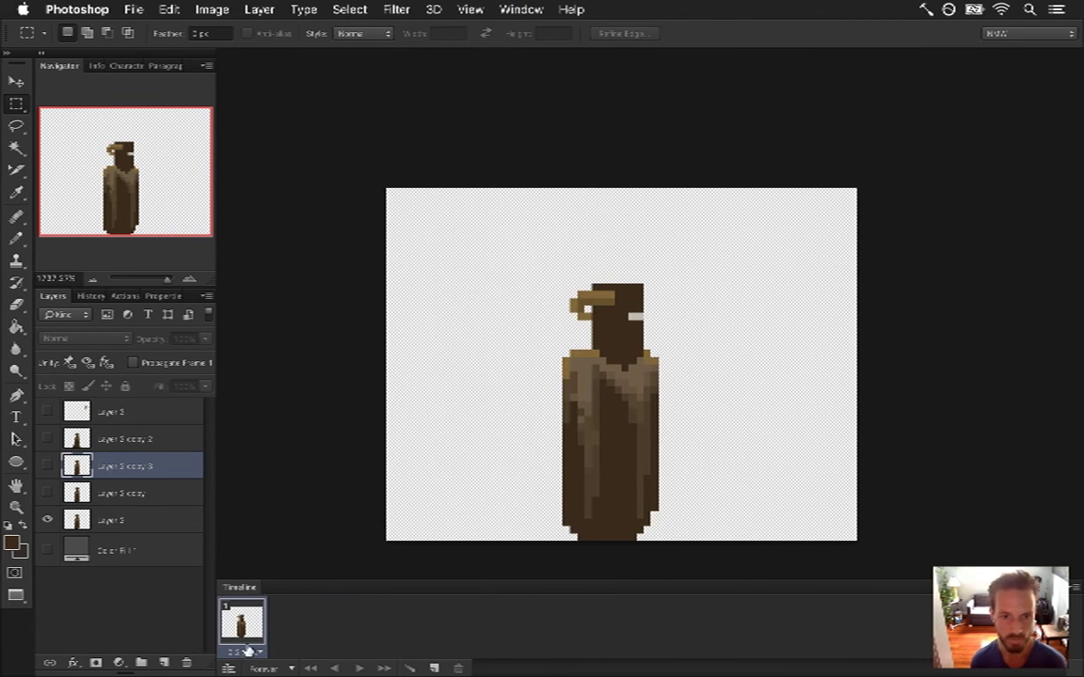
{"action": "left_click", "coordinate": [245, 651]}
{"action": "left_click", "coordinate": [257, 544]}
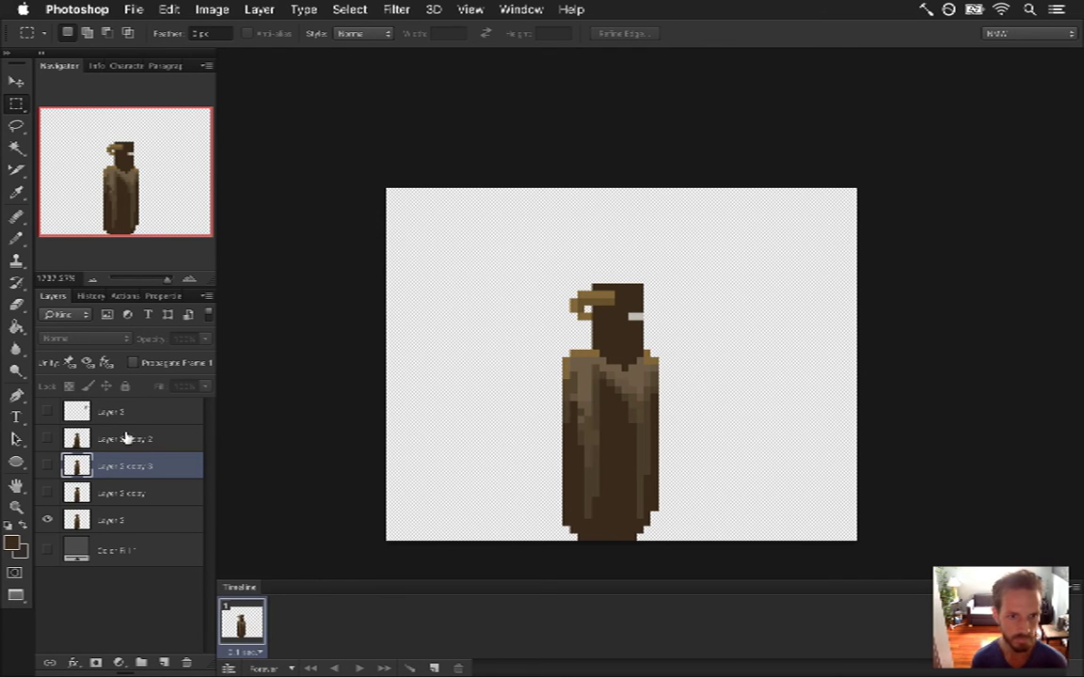
- Delete the empty top layer and the Layer 5 copies, keeping Layer 5 and Color Fill 1
{"action": "left_click", "coordinate": [129, 422]}
{"action": "left_click", "coordinate": [93, 517]}
{"action": "left_click", "coordinate": [129, 422]}
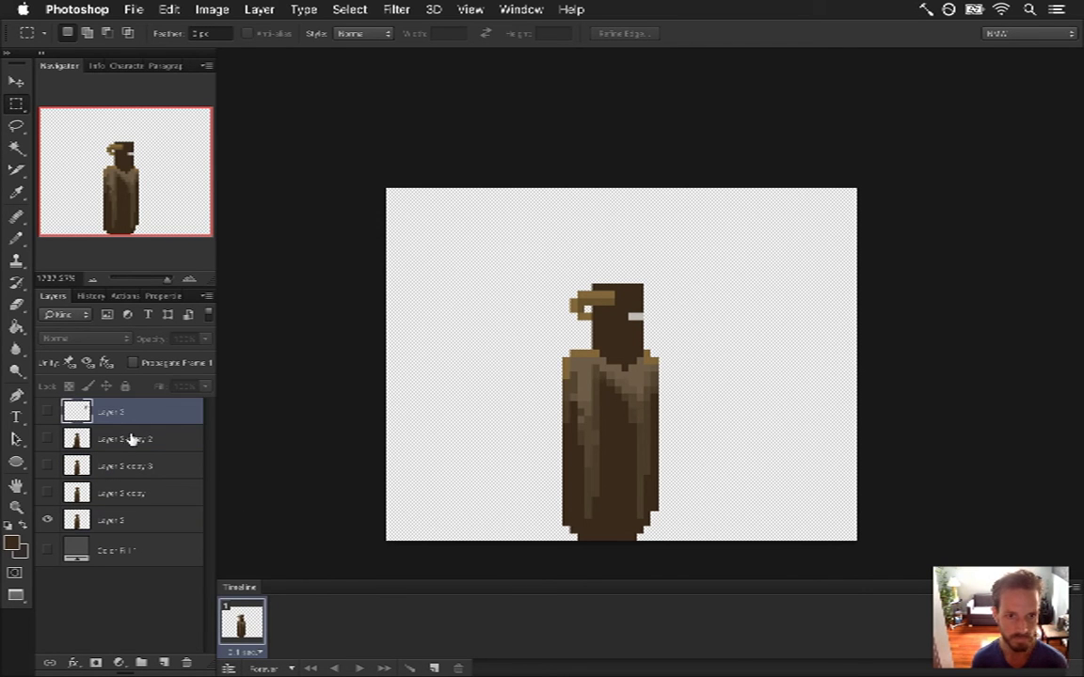
{"action": "left_click", "coordinate": [188, 664]}
{"action": "left_click", "coordinate": [115, 498]}
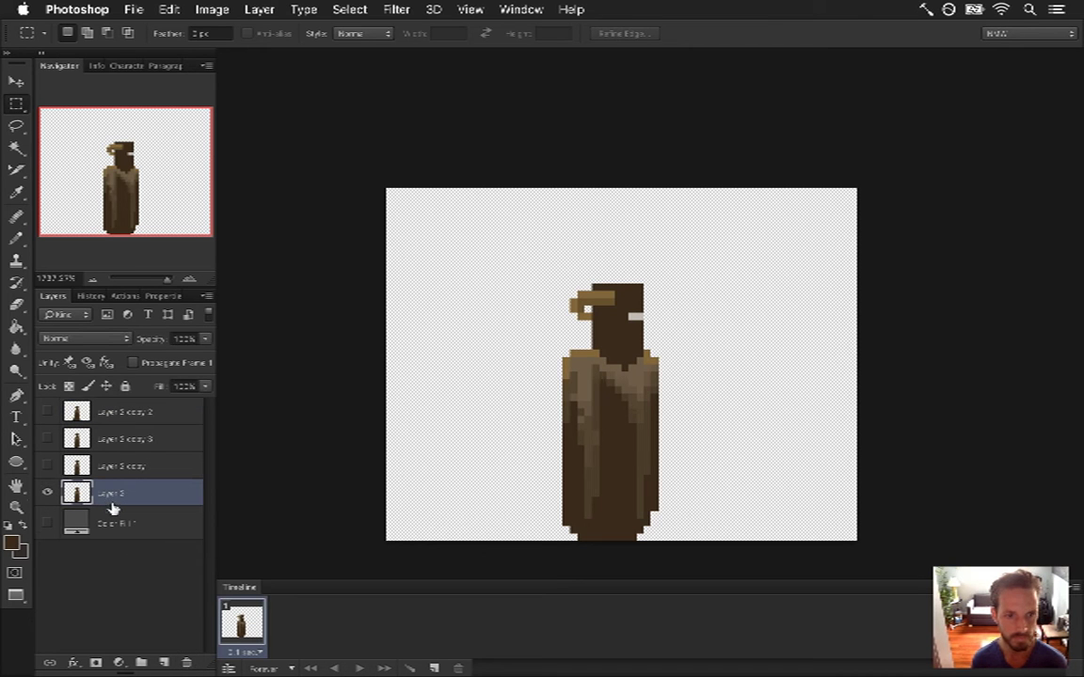
{"action": "left_click", "coordinate": [125, 414]}
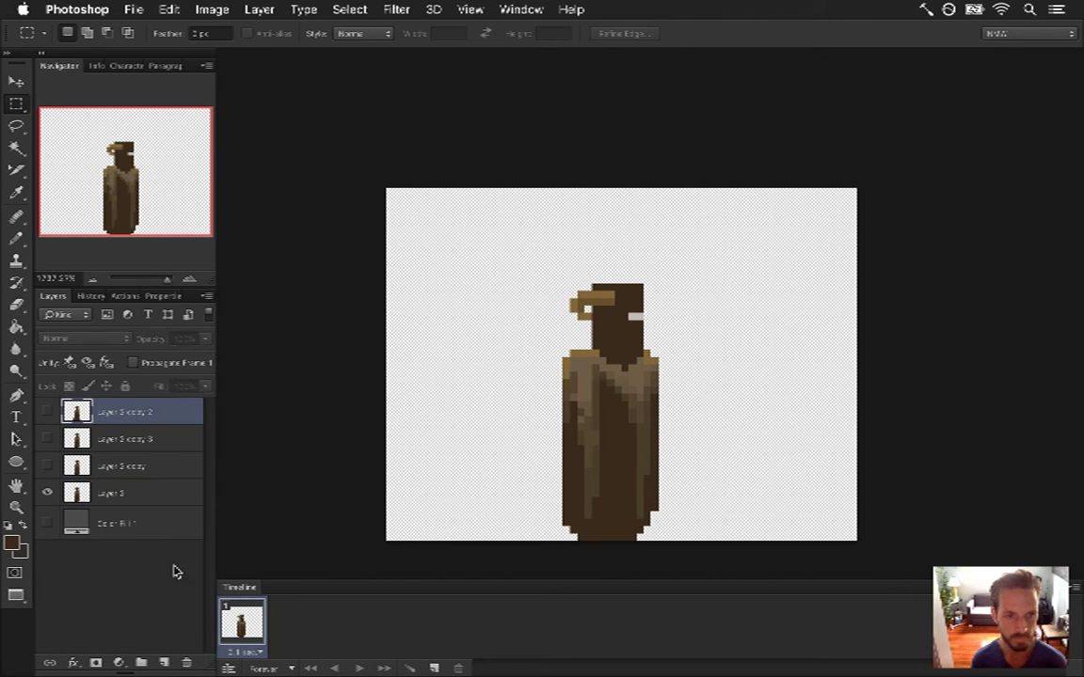
{"action": "left_click", "coordinate": [187, 663]}
{"action": "left_click", "coordinate": [187, 664]}
{"action": "left_click", "coordinate": [187, 663]}
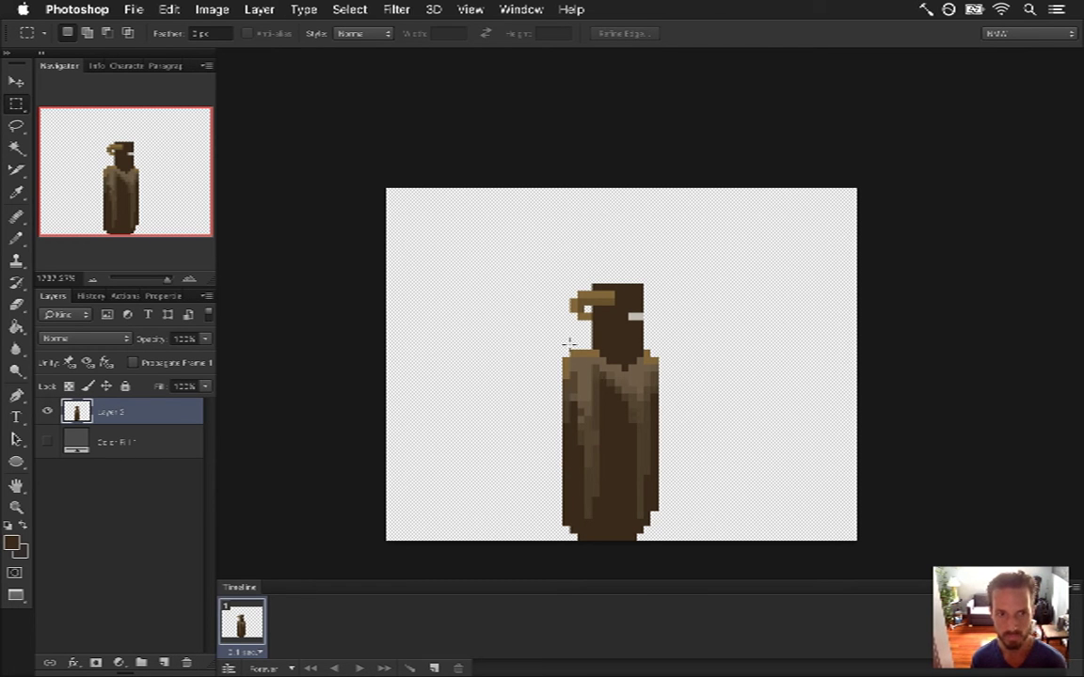
{"action": "left_click", "coordinate": [389, 9]}
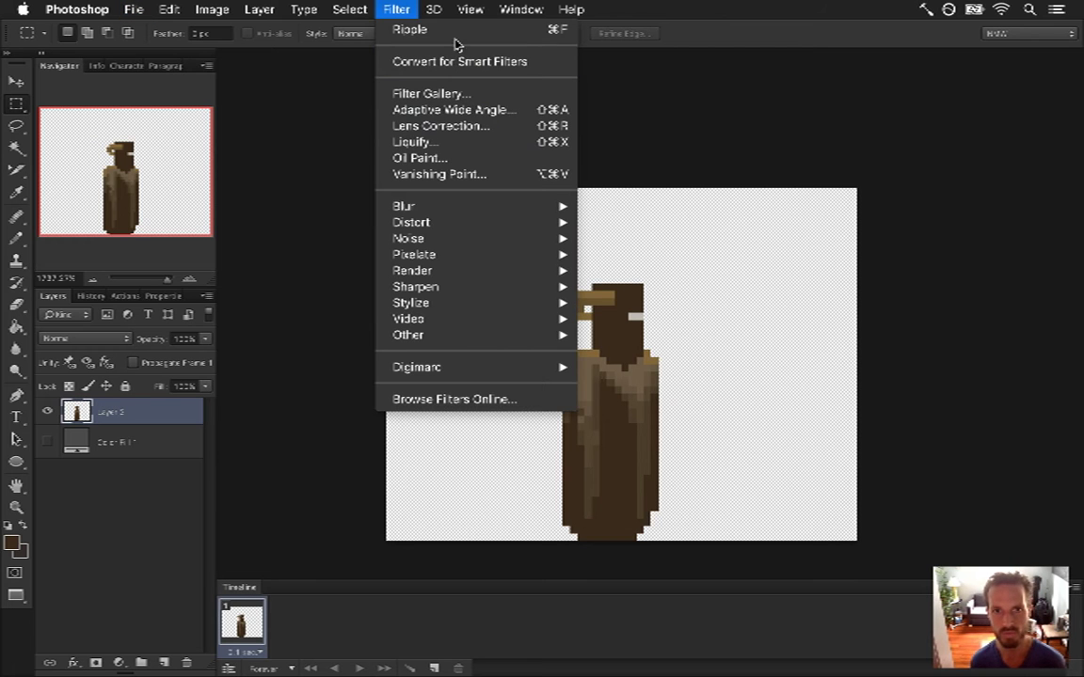
{"action": "left_click", "coordinate": [282, 405]}
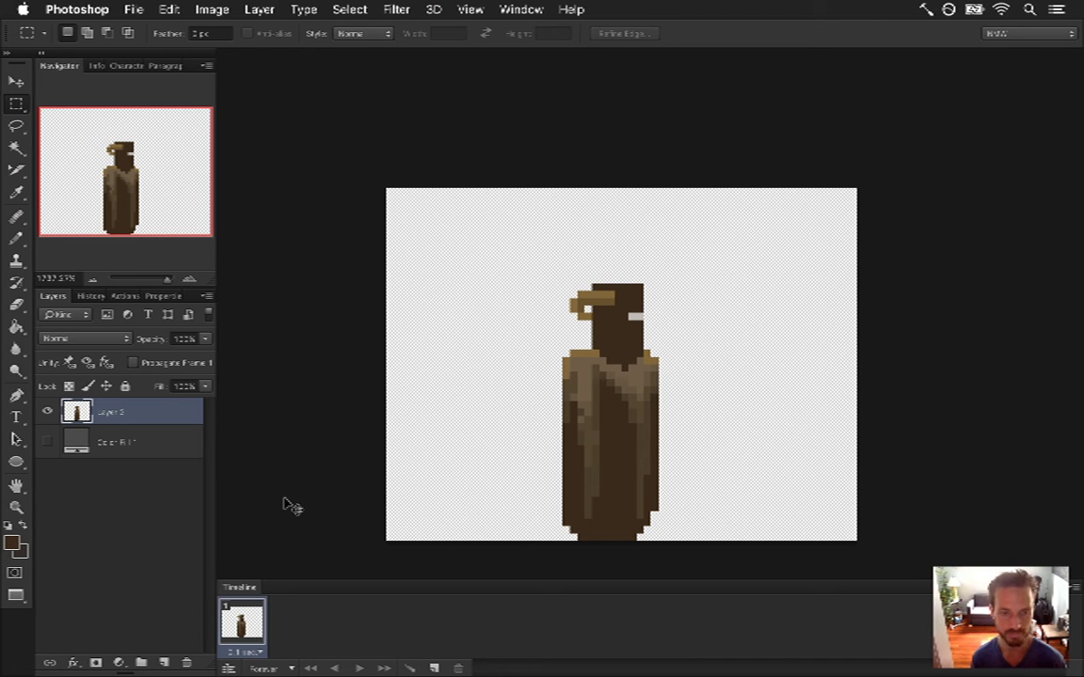
- Duplicate Layer 5, name the copy 'eagle', and hide the lower character layer
{"action": "key", "text": "super+j"}
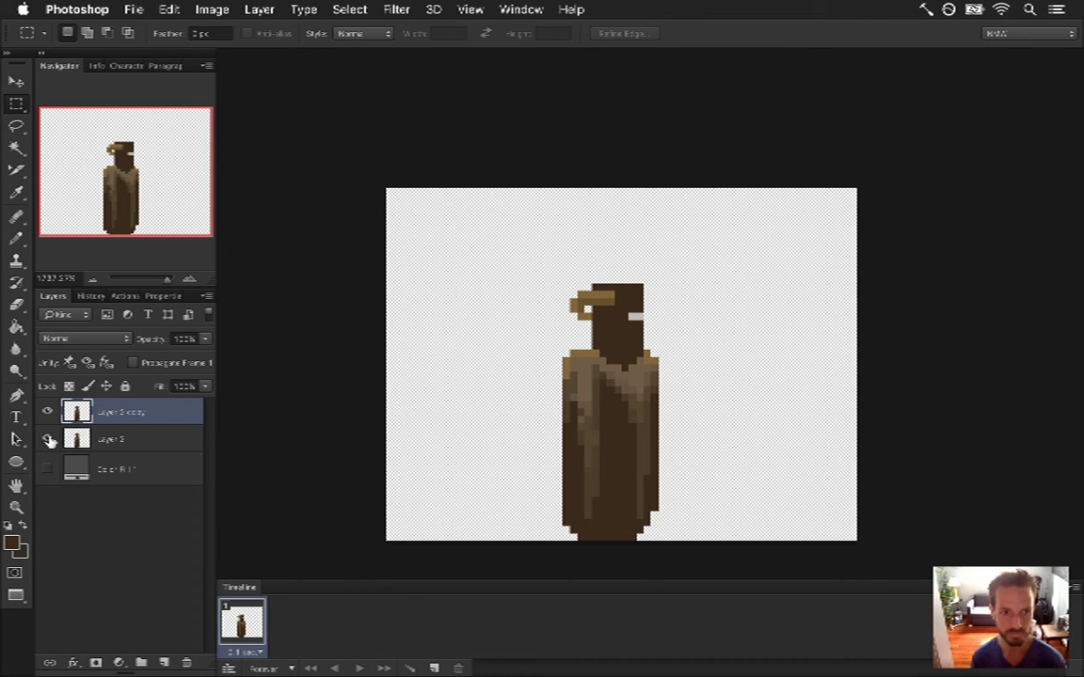
{"action": "double_click", "coordinate": [113, 414]}
{"action": "type", "text": "eagle"}
{"action": "key", "text": "Return"}
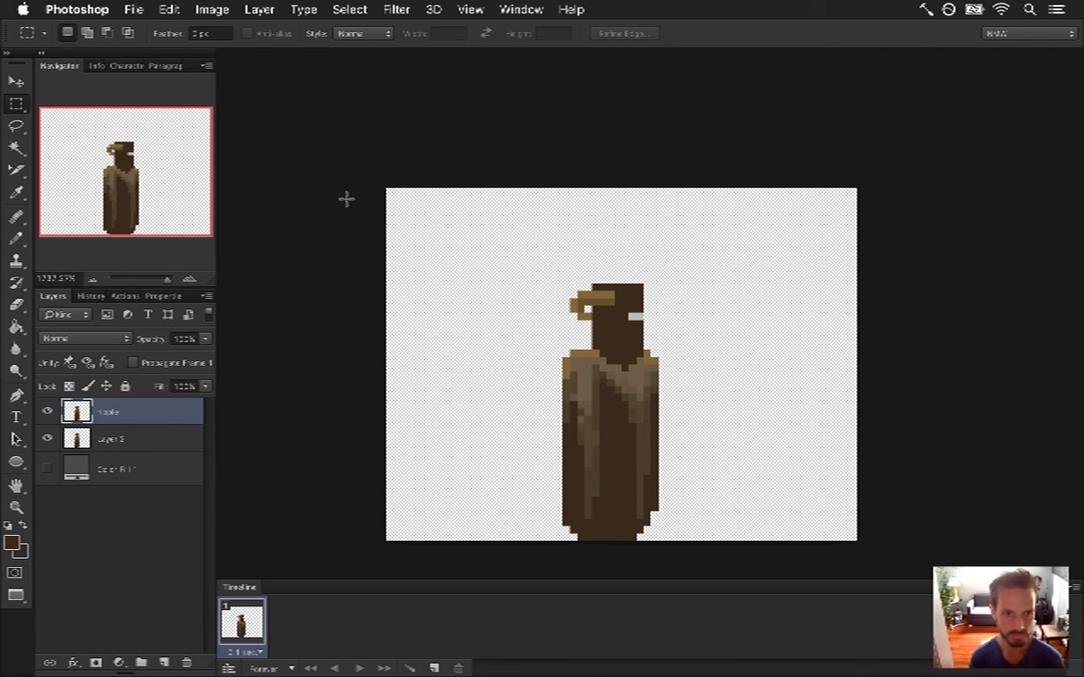
{"action": "left_click", "coordinate": [47, 438]}
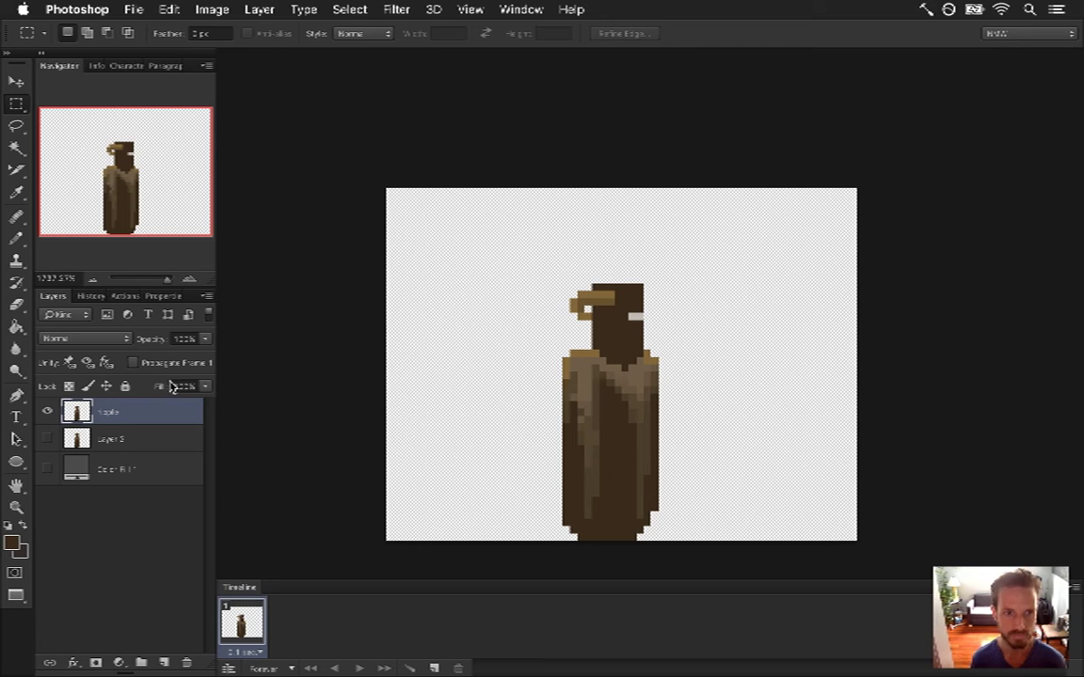
- Apply a Ripple distortion with Amount 100 and Size Medium to the top figure
{"action": "left_click", "coordinate": [395, 11]}
{"action": "mouse_move", "coordinate": [478, 212]}
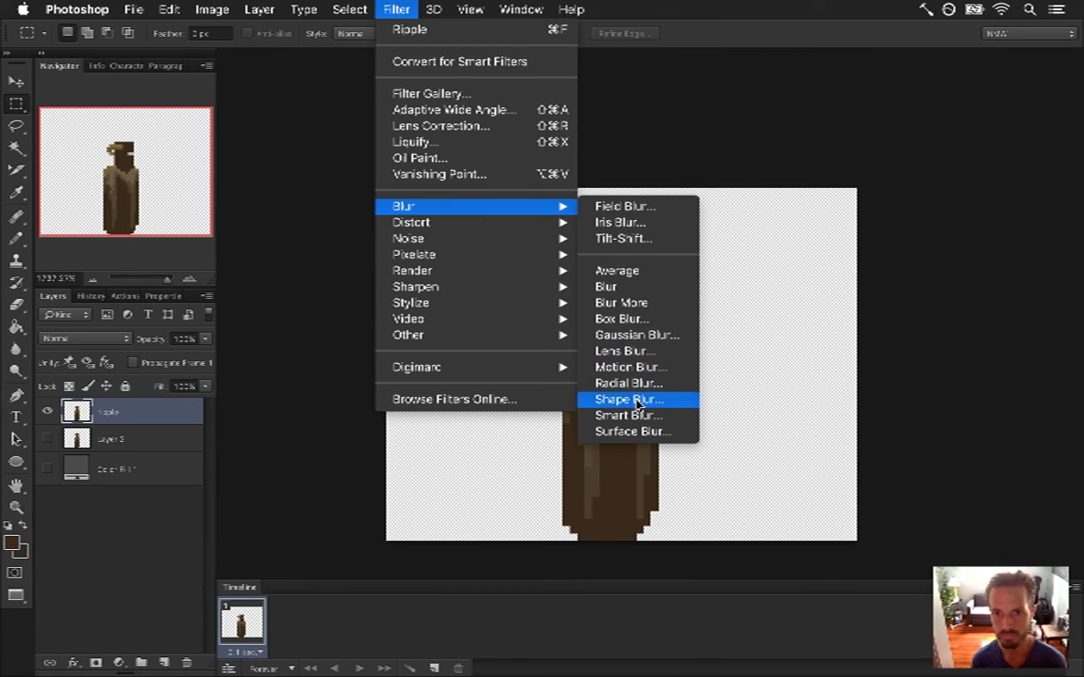
{"action": "mouse_move", "coordinate": [511, 264]}
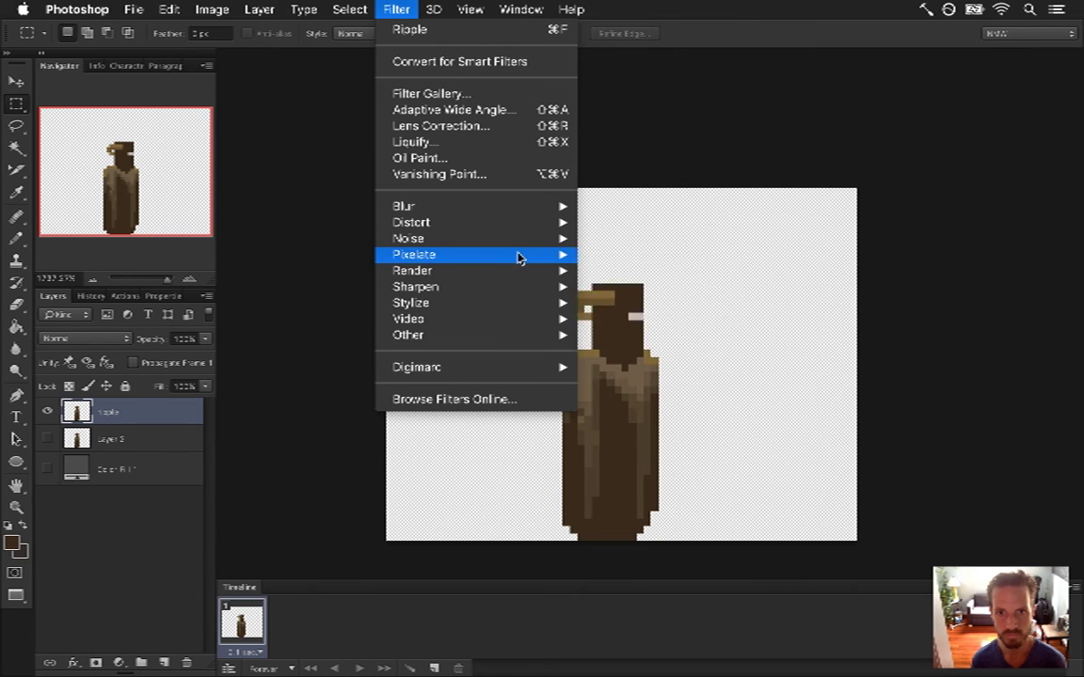
{"action": "mouse_move", "coordinate": [525, 224]}
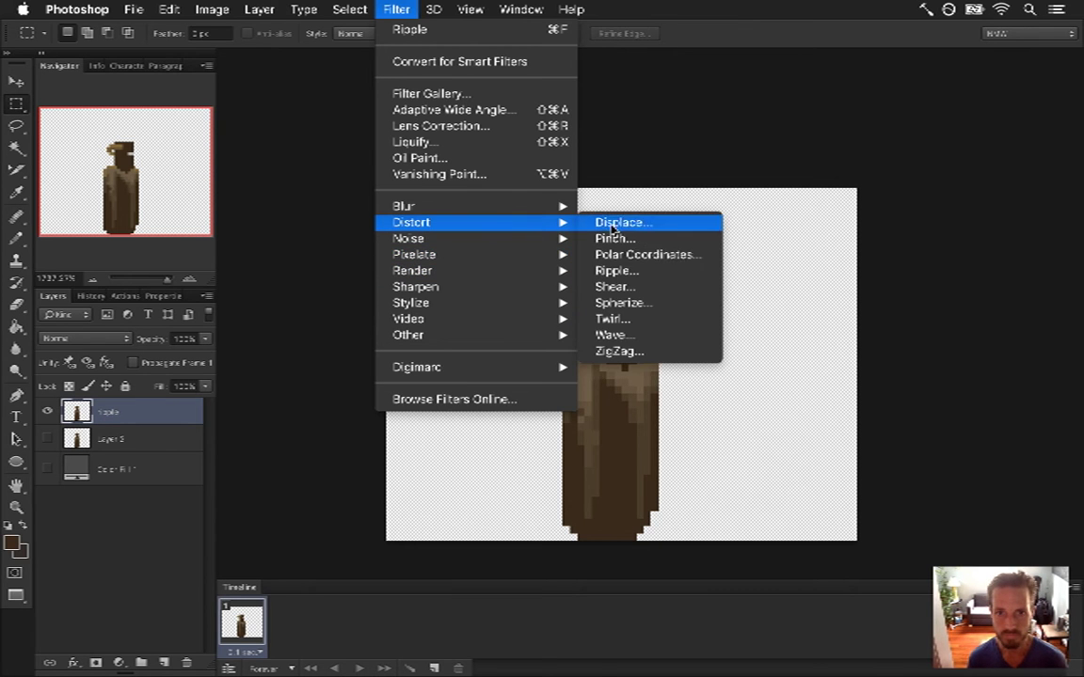
{"action": "left_click", "coordinate": [655, 273]}
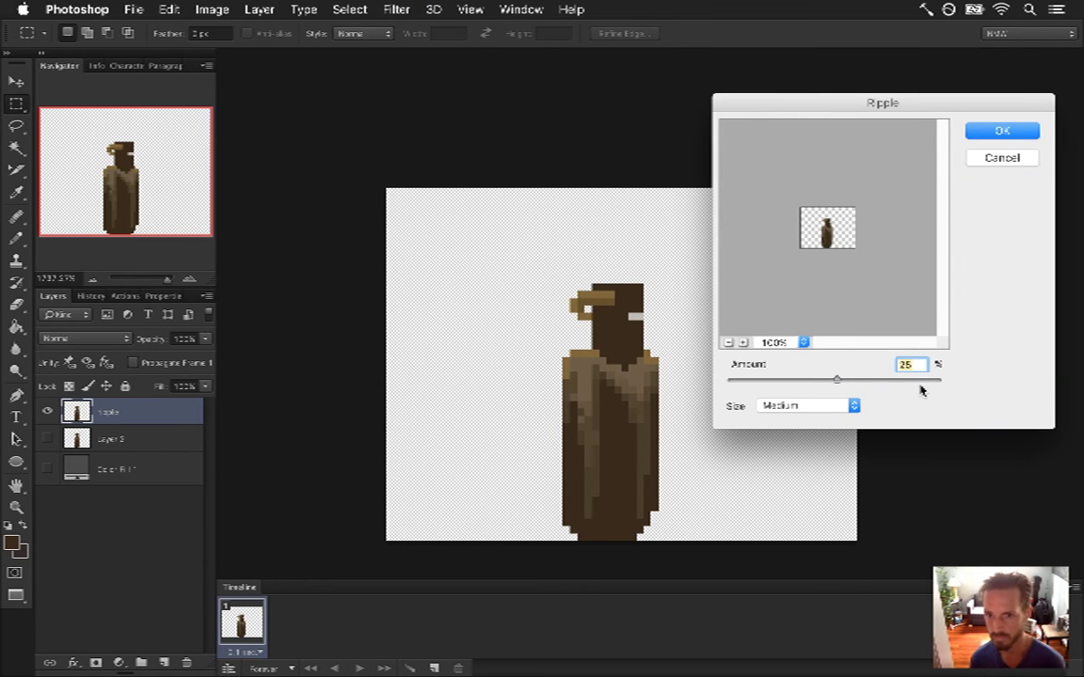
{"action": "type", "text": "100"}
{"action": "left_click", "coordinate": [817, 407]}
{"action": "left_click", "coordinate": [812, 393]}
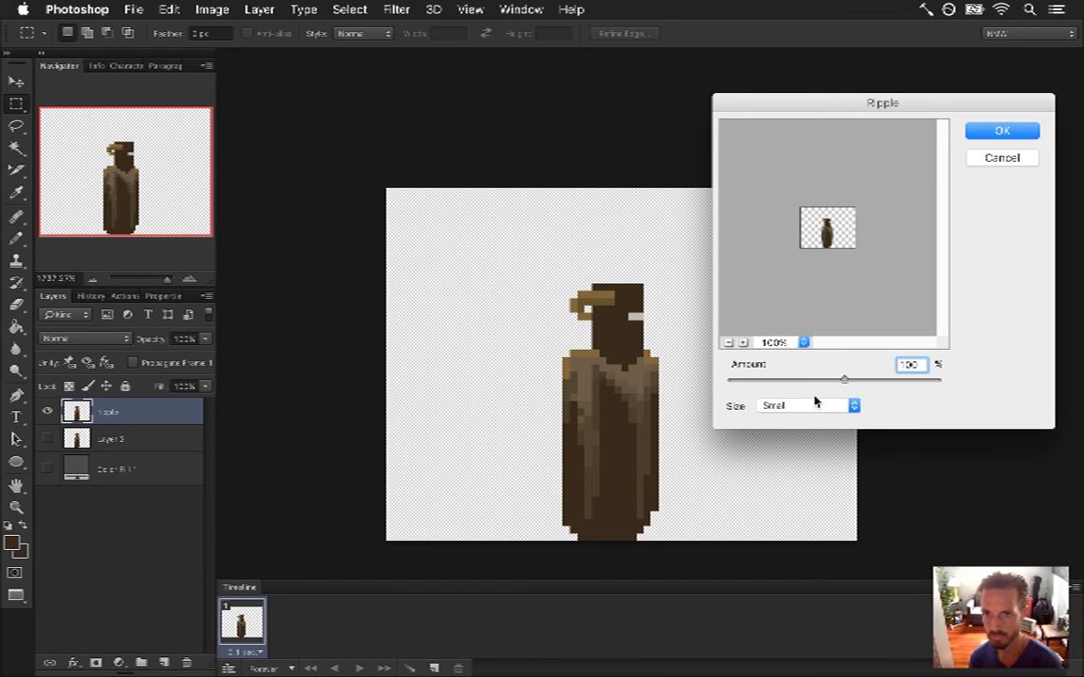
{"action": "left_click", "coordinate": [810, 412]}
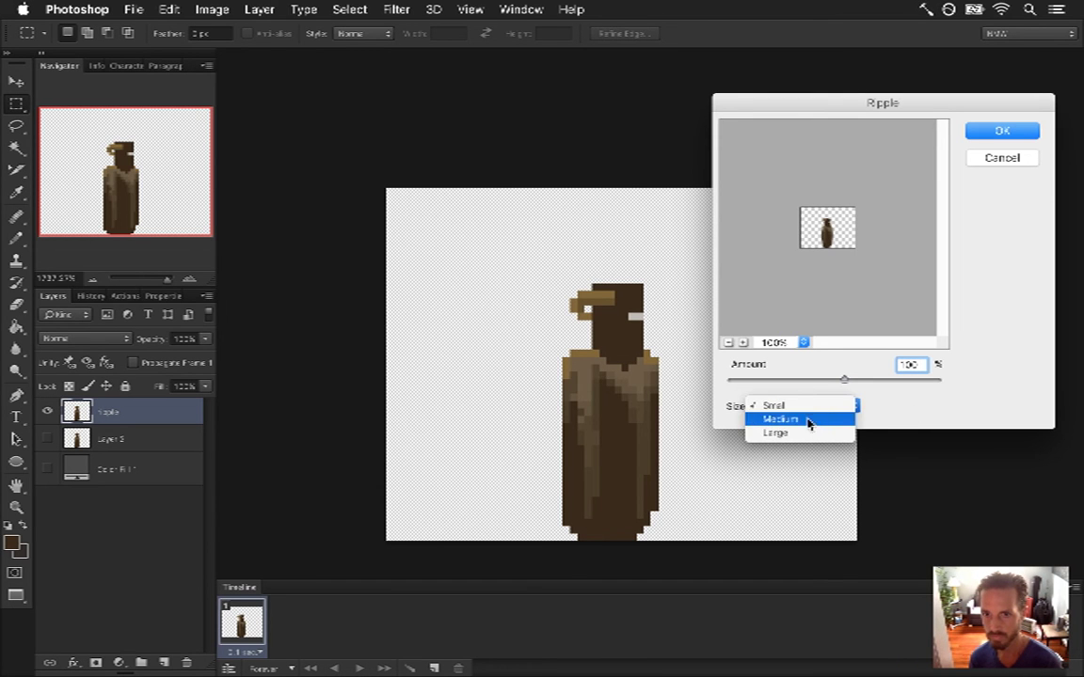
{"action": "left_click", "coordinate": [807, 421]}
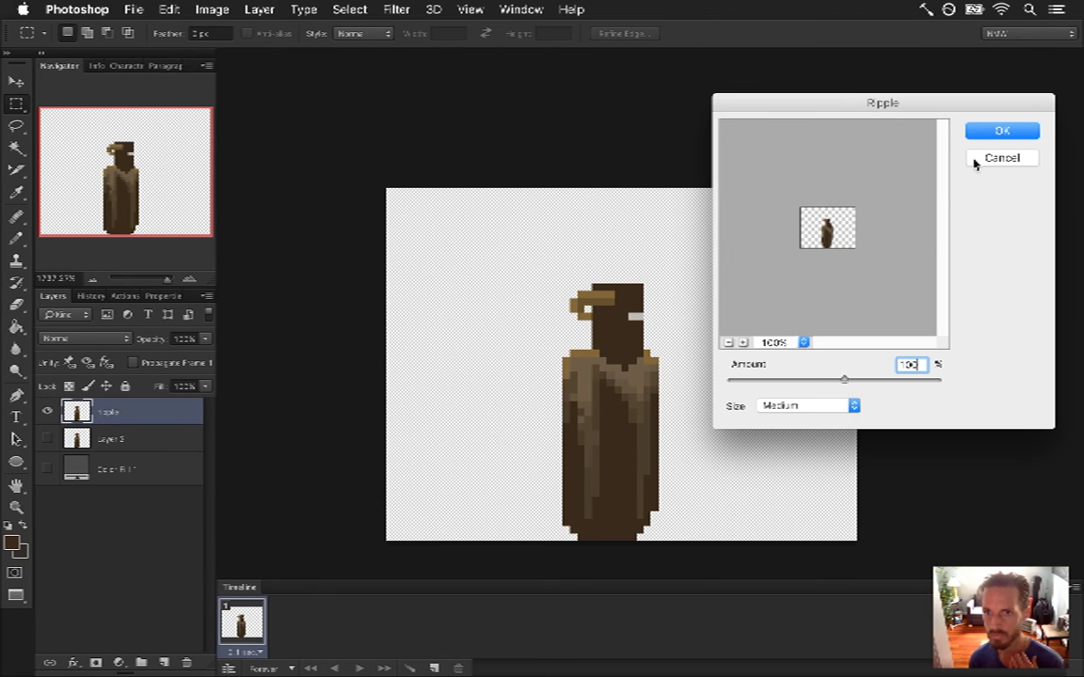
{"action": "left_click", "coordinate": [997, 132]}
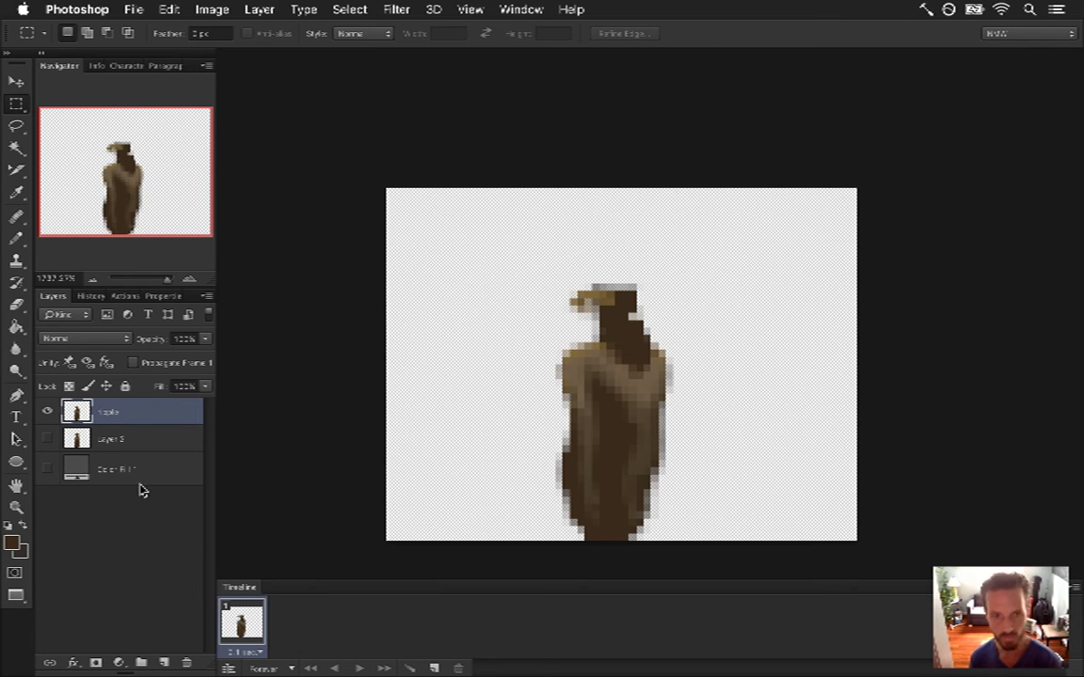
- Fade the rippled layer to 40%, add a second frame, and show a duplicated character layer
{"action": "key", "text": "4"}
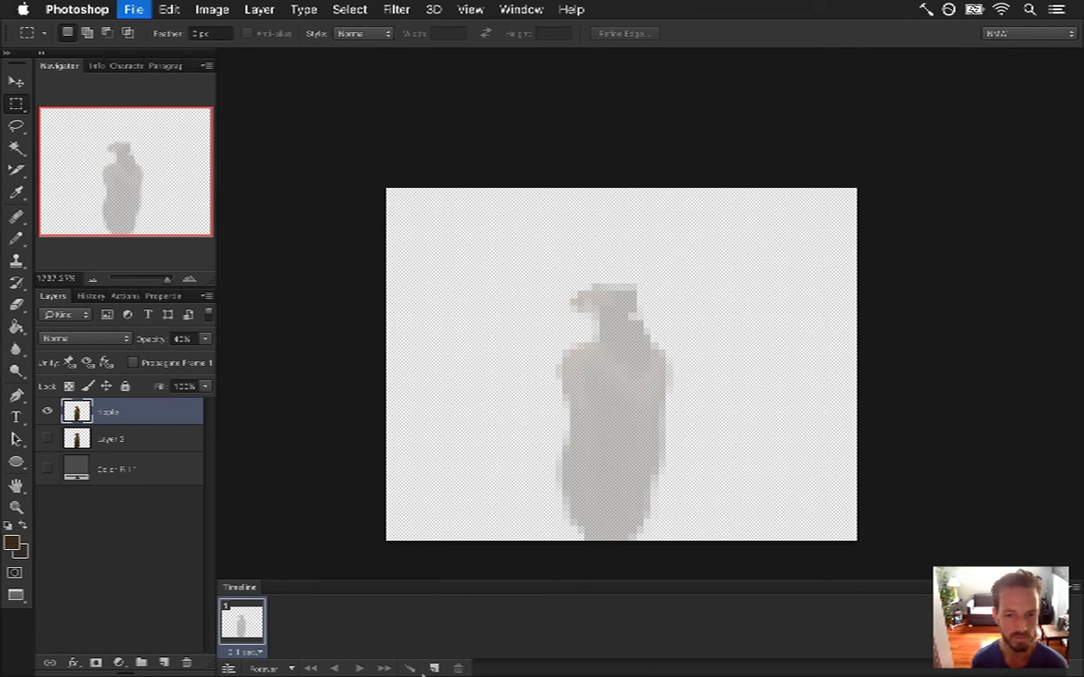
{"action": "left_click", "coordinate": [433, 668]}
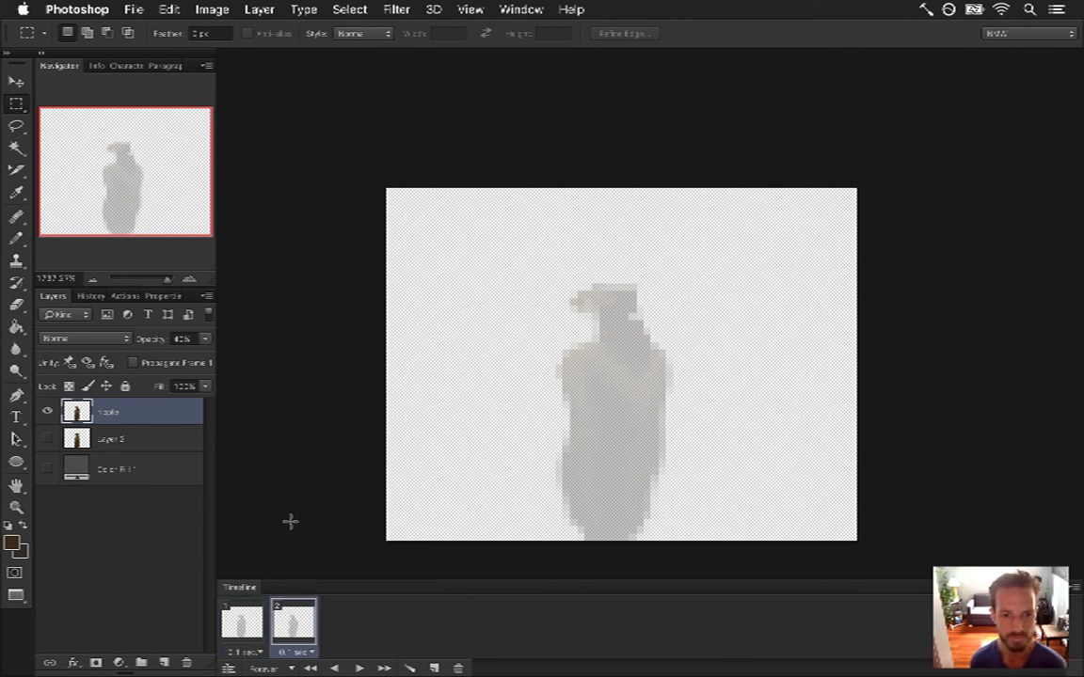
{"action": "left_click", "coordinate": [146, 442]}
{"action": "key", "text": "super+j"}
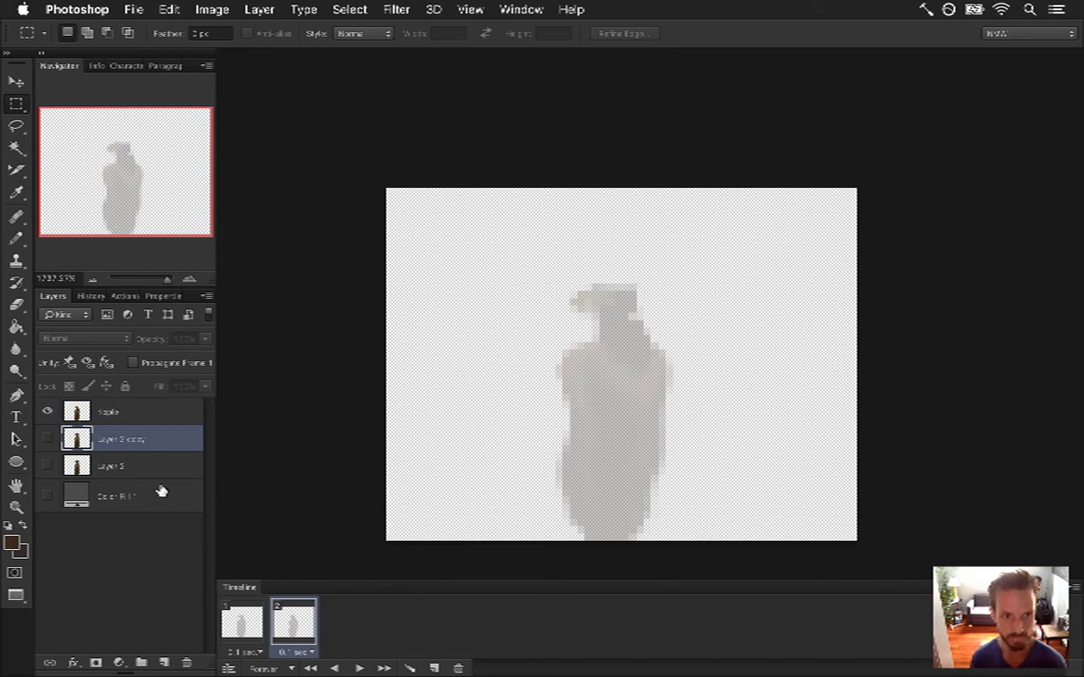
{"action": "left_click", "coordinate": [47, 438]}
{"action": "left_click", "coordinate": [47, 412]}
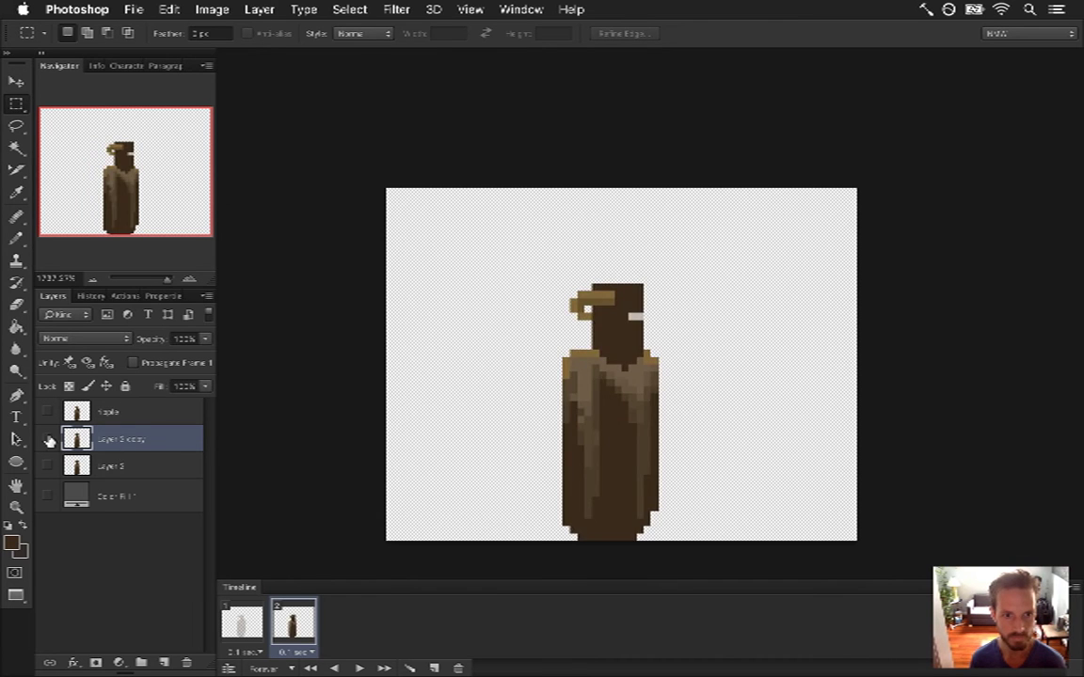
- Remove an extra duplicate, rename the remaining copy 'C', then duplicate it and show the new copy
{"action": "left_click", "coordinate": [49, 440]}
{"action": "left_click", "coordinate": [103, 466]}
{"action": "key", "text": "super+j"}
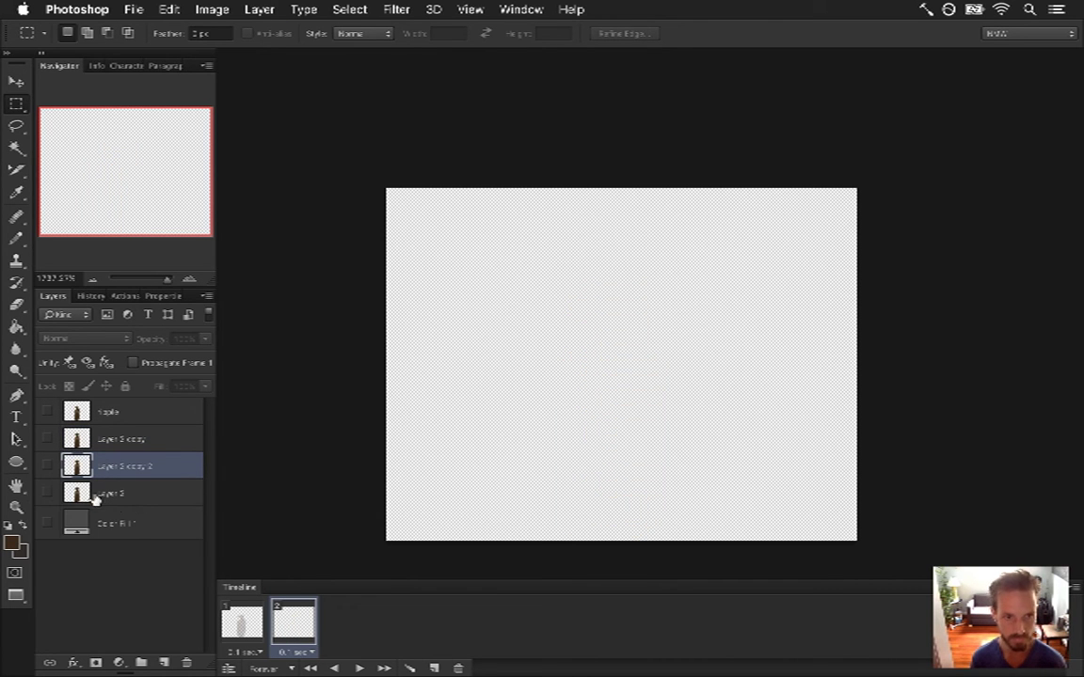
{"action": "key", "text": "alt+bracketright"}
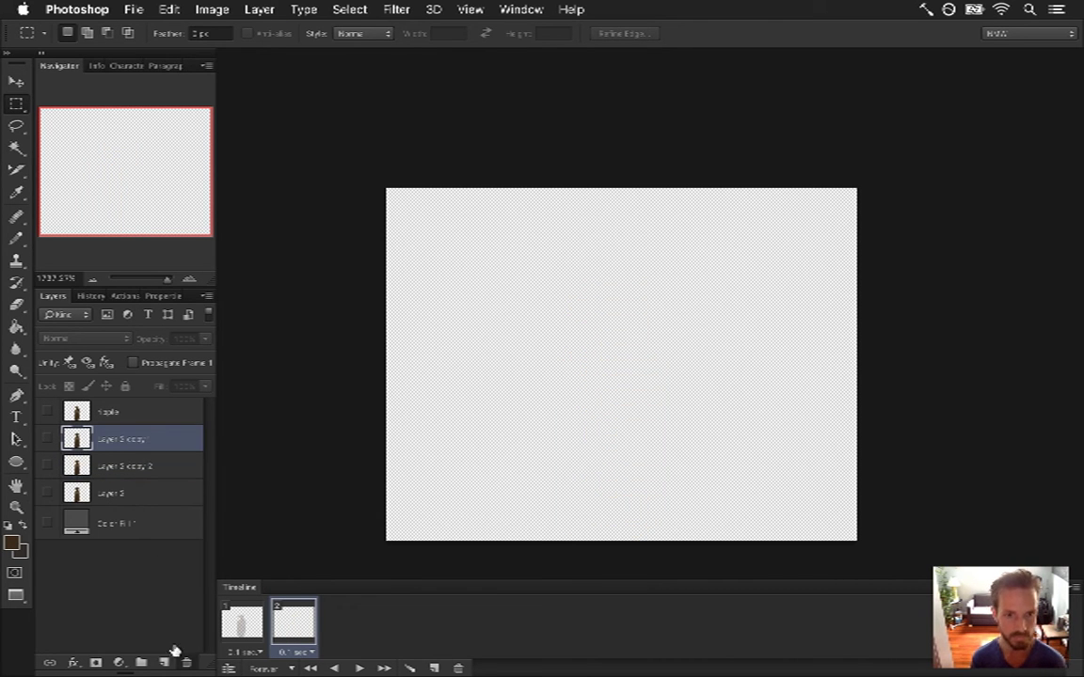
{"action": "left_click", "coordinate": [186, 662]}
{"action": "double_click", "coordinate": [121, 434]}
{"action": "type", "text": "C"}
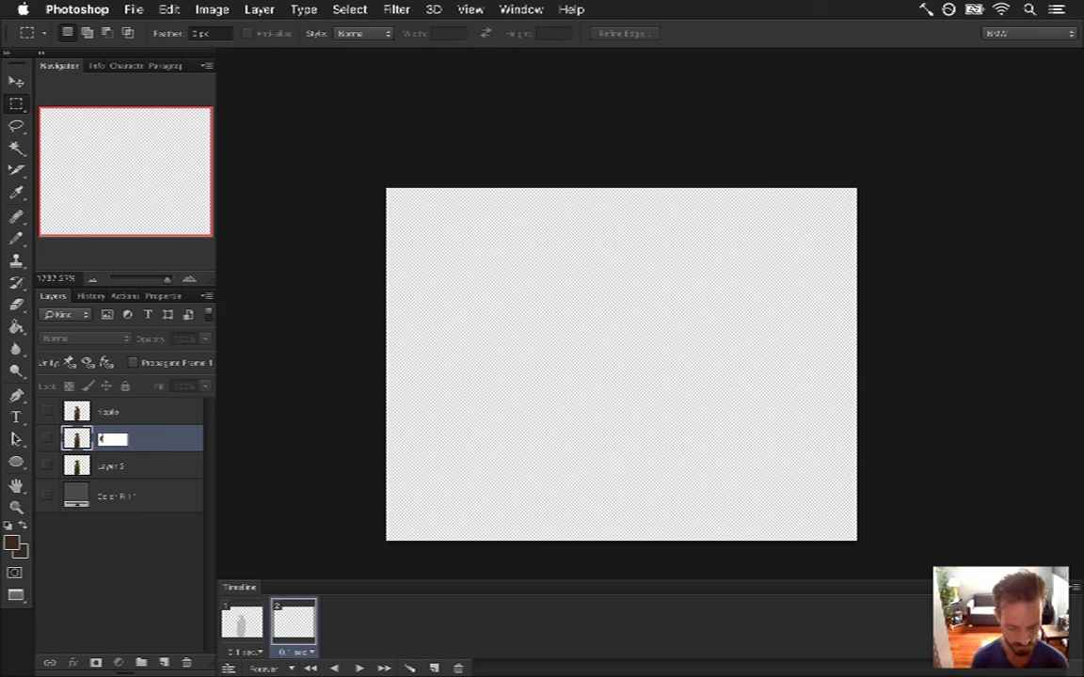
{"action": "key", "text": "Return"}
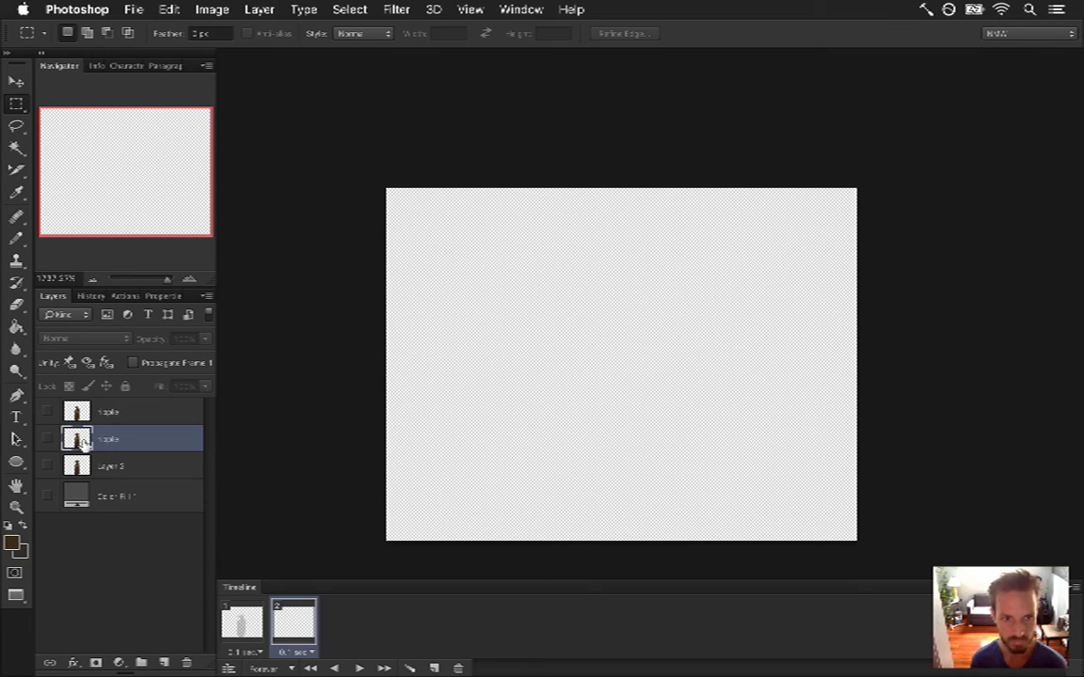
{"action": "key", "text": "super+j"}
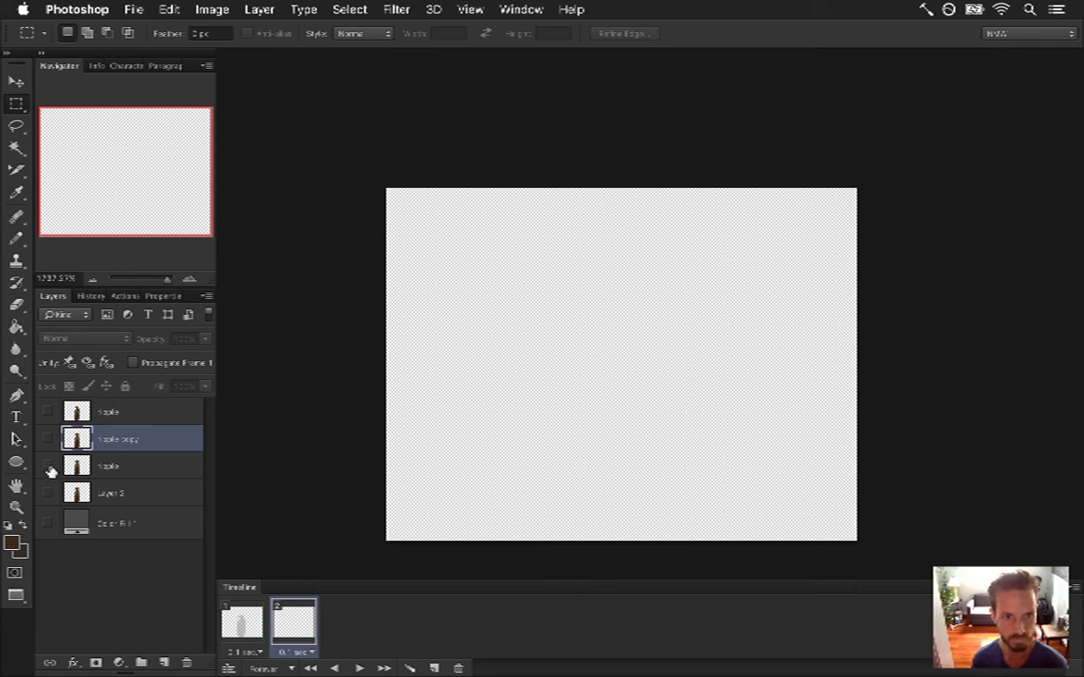
{"action": "left_click", "coordinate": [47, 438]}
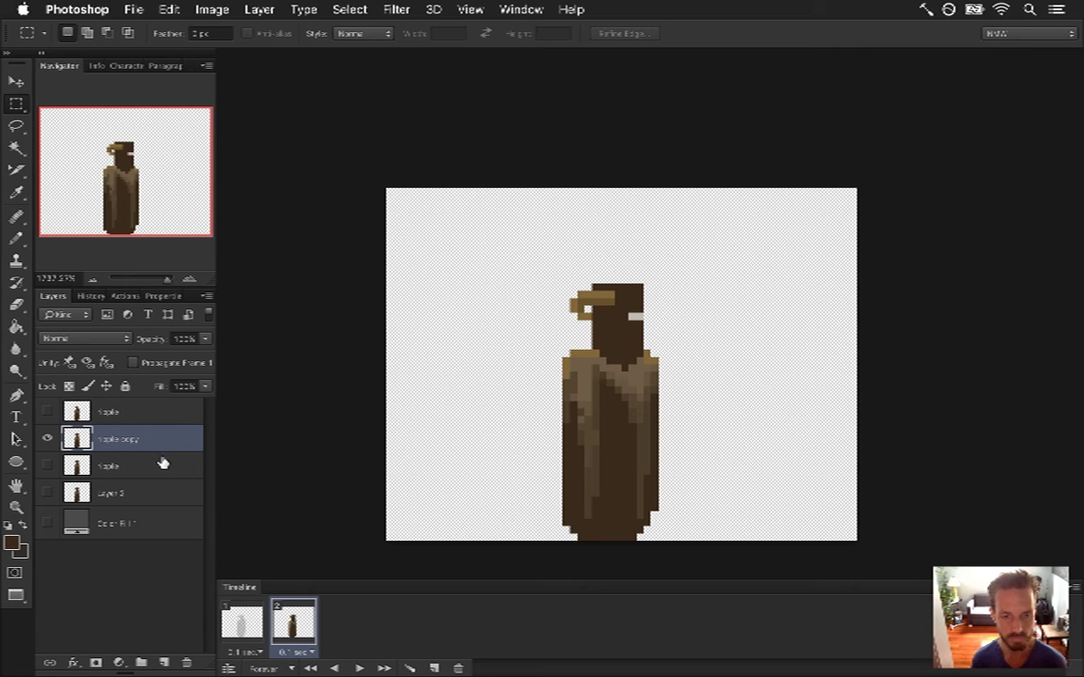
- Ripple the new character copy with amount 50 and save the document
{"action": "left_click", "coordinate": [396, 9]}
{"action": "mouse_move", "coordinate": [488, 226]}
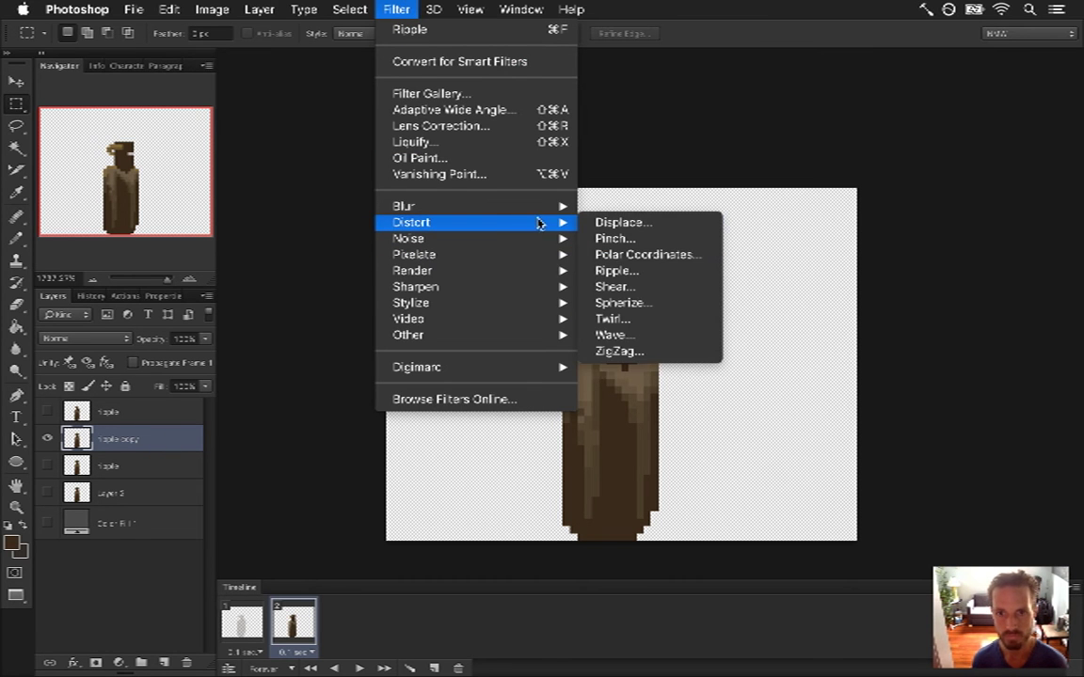
{"action": "left_click", "coordinate": [613, 271]}
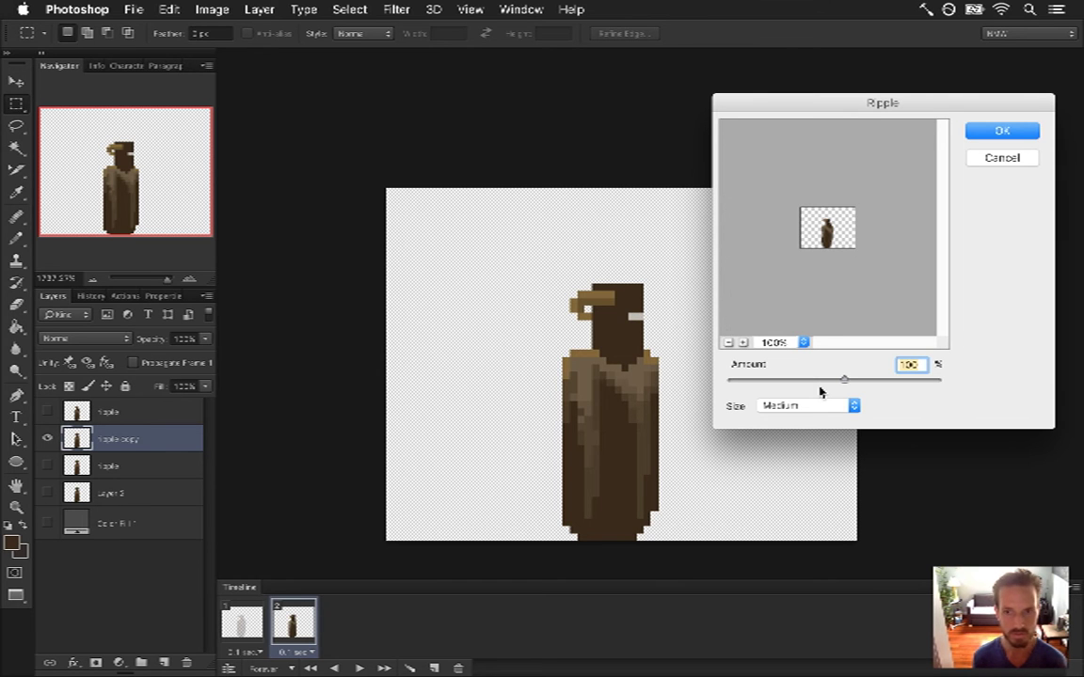
{"action": "type", "text": "50"}
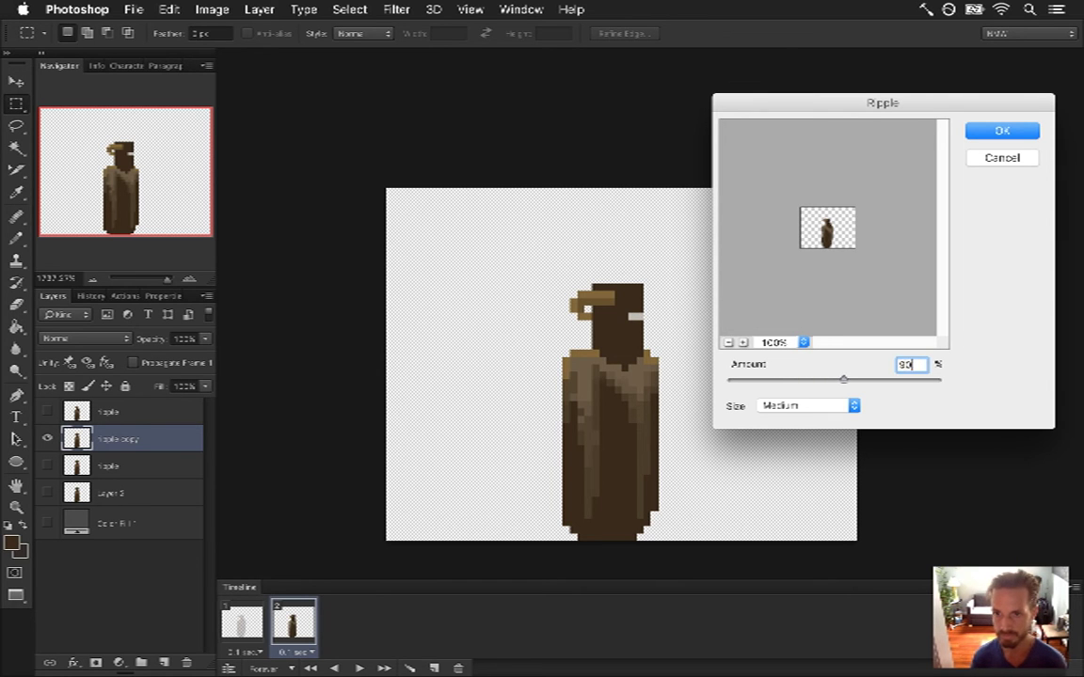
{"action": "key", "text": "Return"}
{"action": "key", "text": "super+s"}
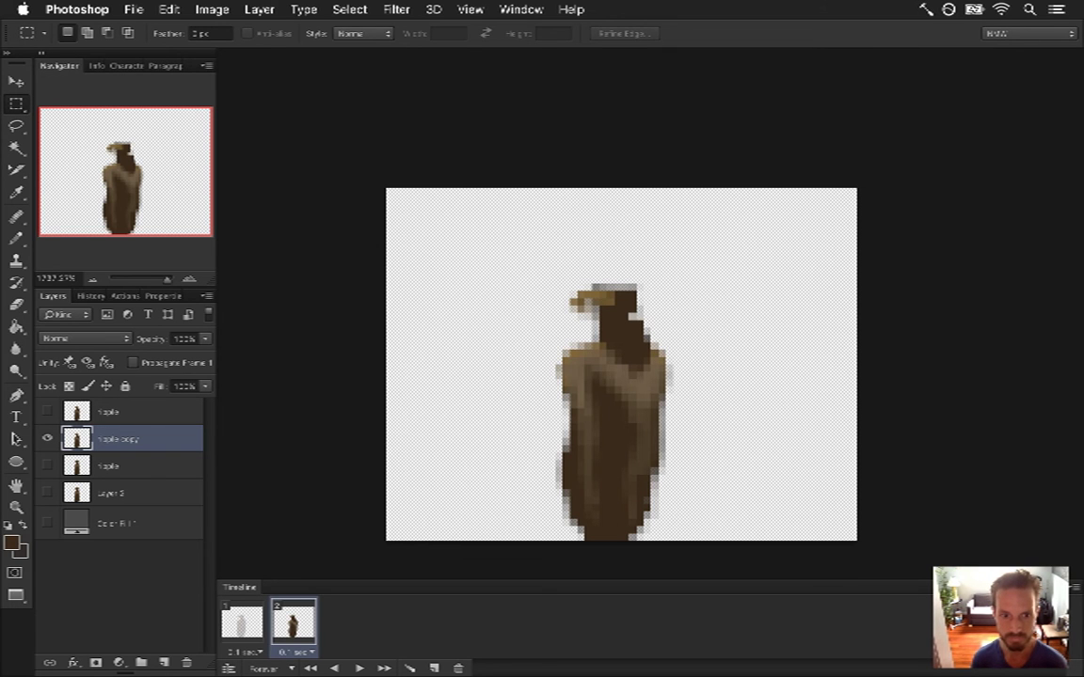
- Name the layers 100 and 90, move 90 to the top, and fade it to 50% opacity
{"action": "double_click", "coordinate": [110, 413]}
{"action": "type", "text": "100"}
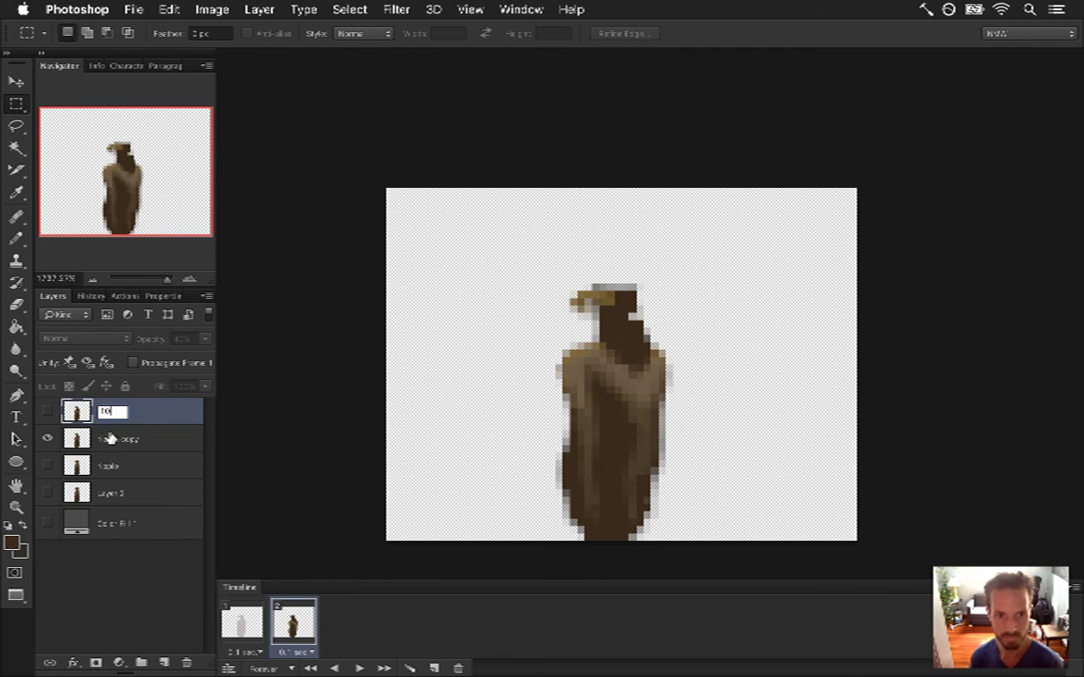
{"action": "double_click", "coordinate": [120, 438]}
{"action": "type", "text": "90"}
{"action": "key", "text": "Return"}
{"action": "left_click_drag", "start_coordinate": [76, 438], "coordinate": [103, 401]}
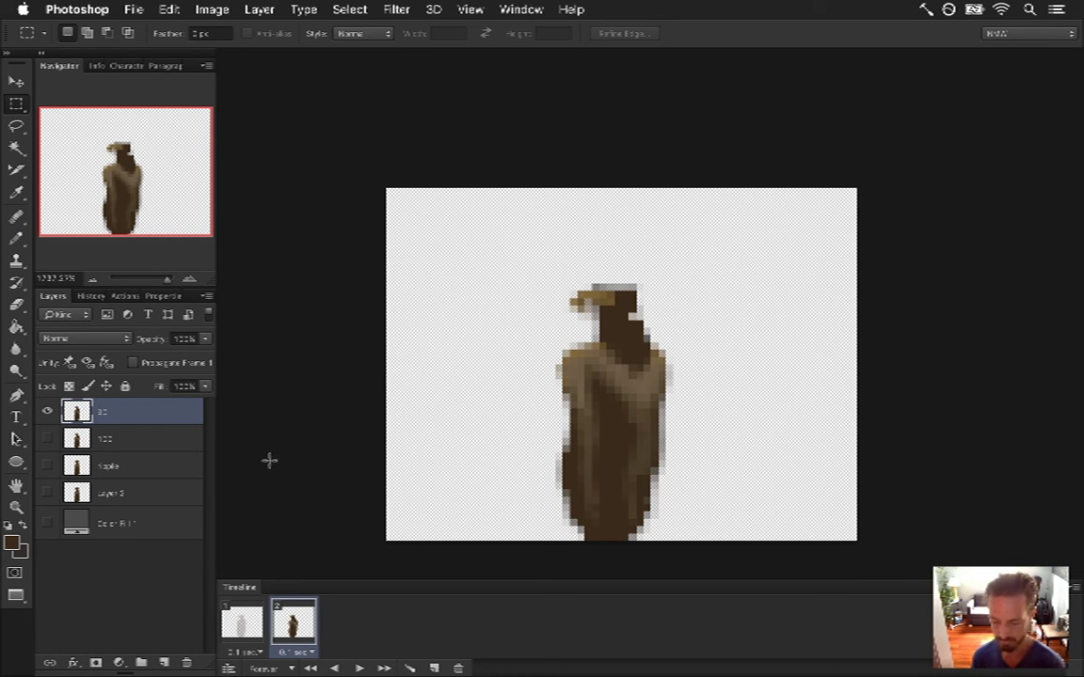
{"action": "key", "text": "5"}
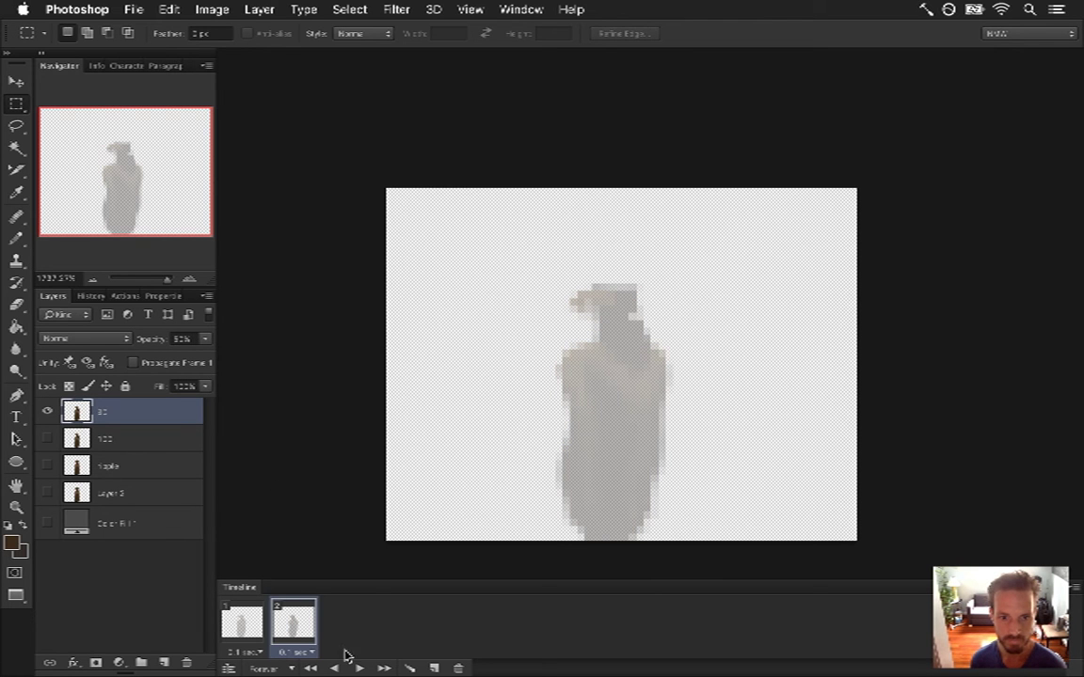
- Add a third animation frame with a visible copy of the unrippled character on top
{"action": "left_click", "coordinate": [434, 668]}
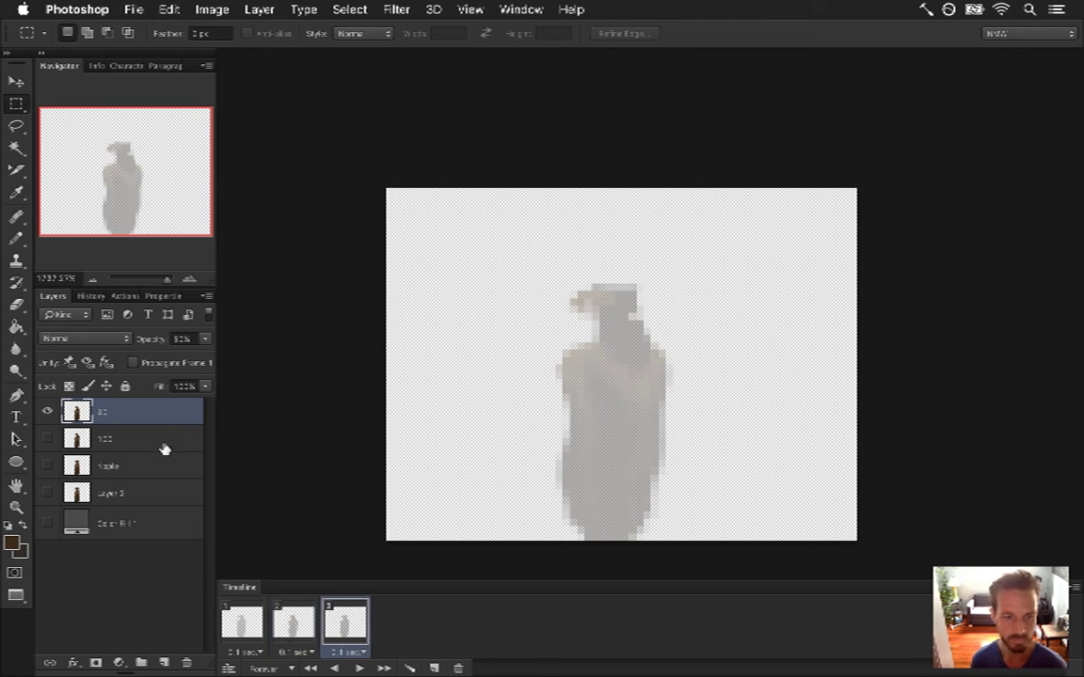
{"action": "left_click", "coordinate": [124, 470]}
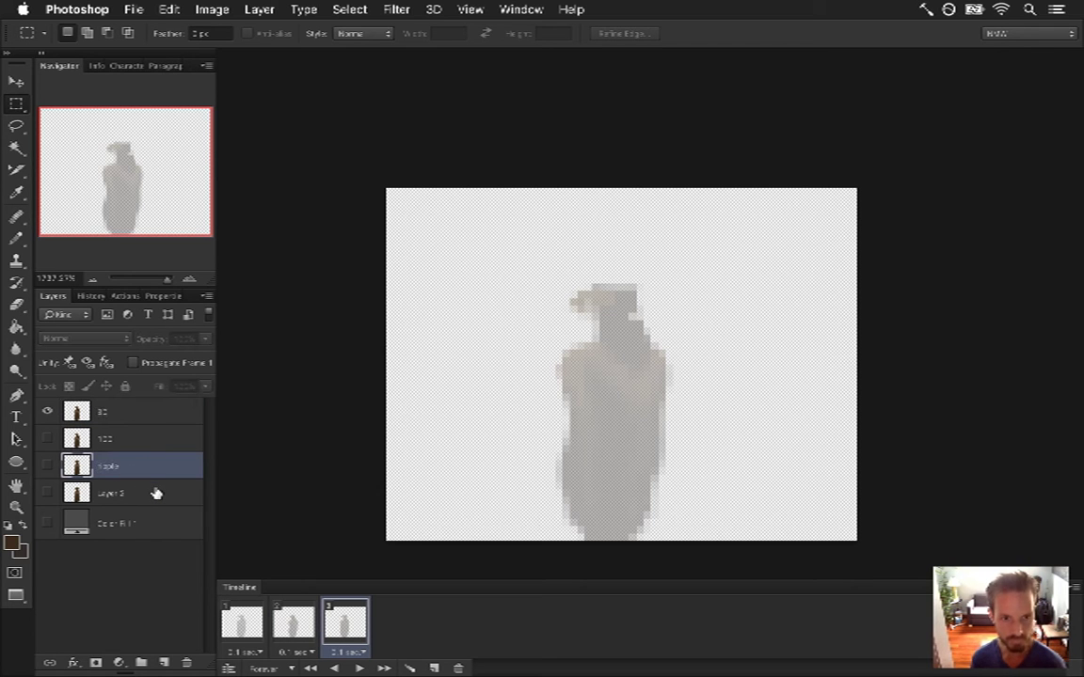
{"action": "key", "text": "super+j"}
{"action": "left_click_drag", "start_coordinate": [75, 471], "coordinate": [70, 402]}
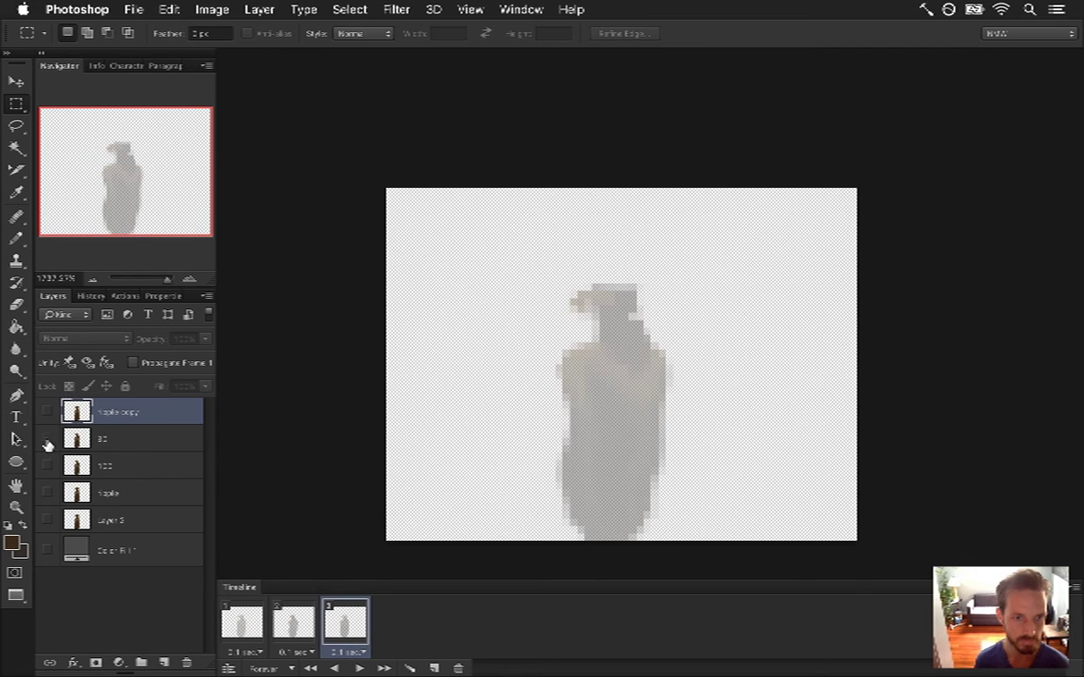
{"action": "left_click", "coordinate": [47, 412]}
- Ripple the top copy at 90, rename it '32', and duplicate the original ripple layer
{"action": "left_click", "coordinate": [396, 10]}
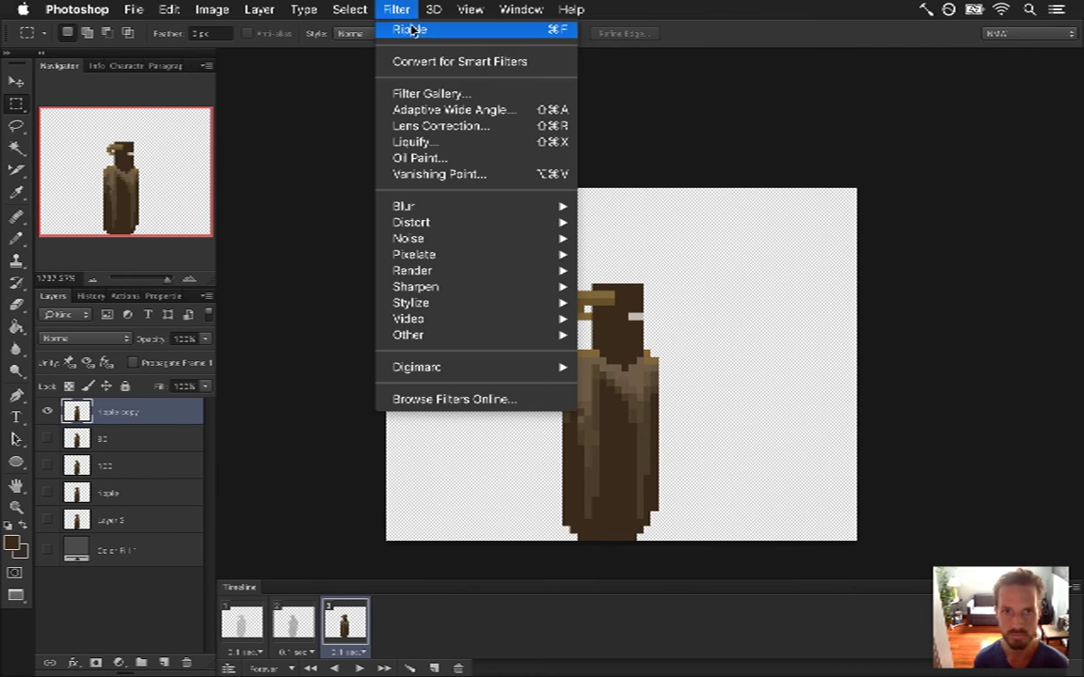
{"action": "mouse_move", "coordinate": [489, 222]}
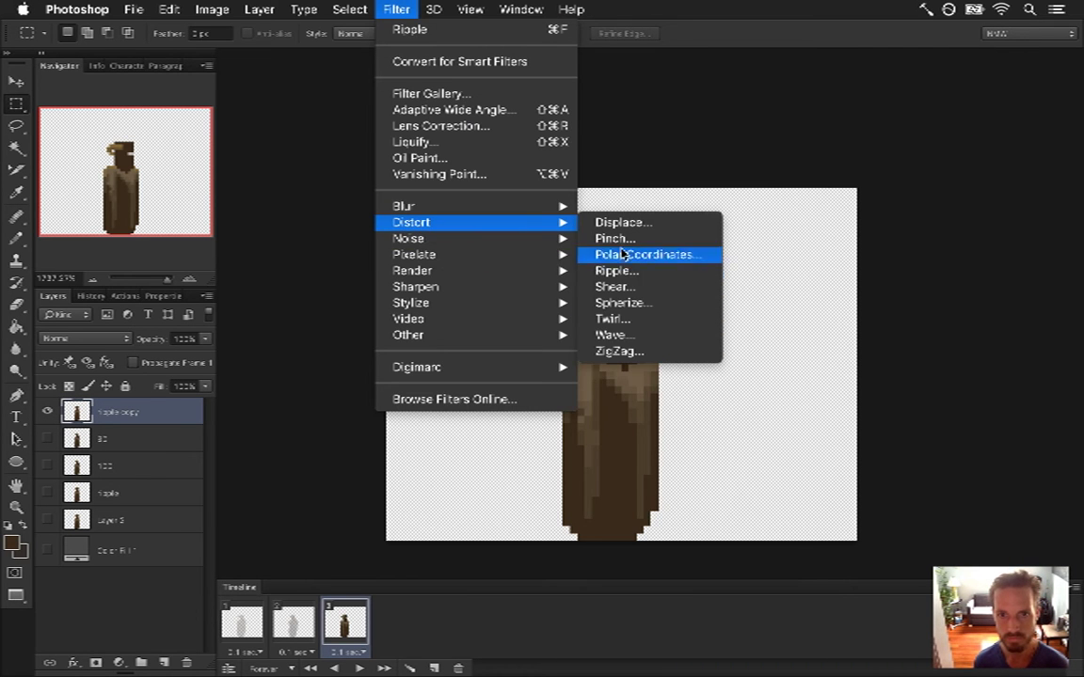
{"action": "left_click", "coordinate": [617, 270]}
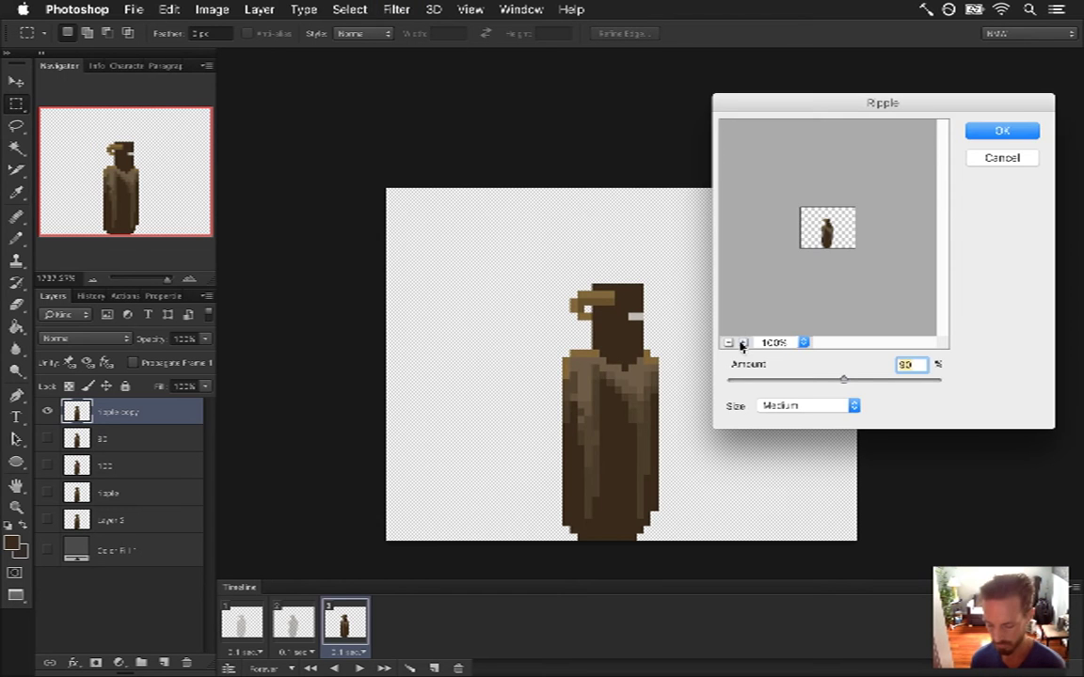
{"action": "key", "text": "Return"}
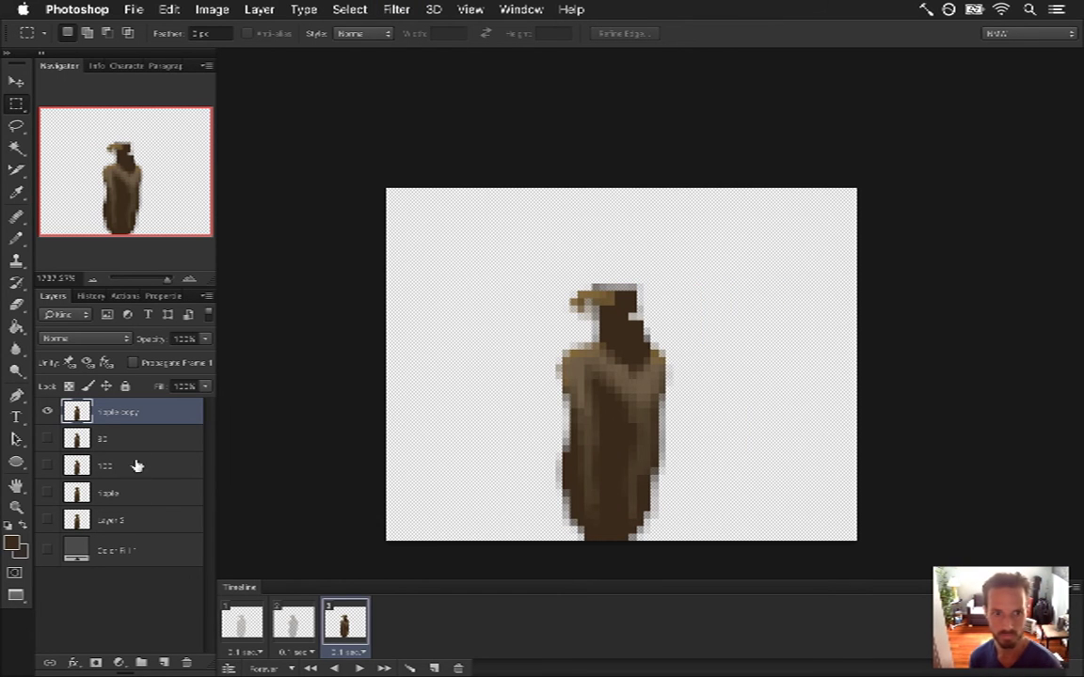
{"action": "double_click", "coordinate": [127, 412]}
{"action": "type", "text": "32"}
{"action": "key", "text": "Return"}
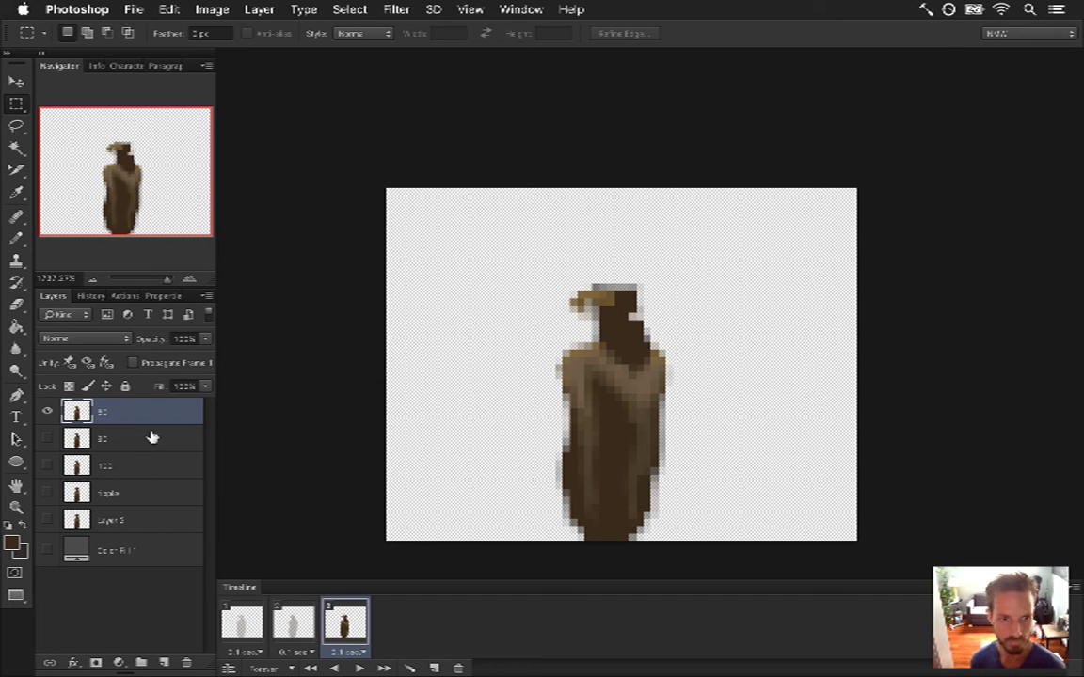
{"action": "left_click", "coordinate": [130, 503]}
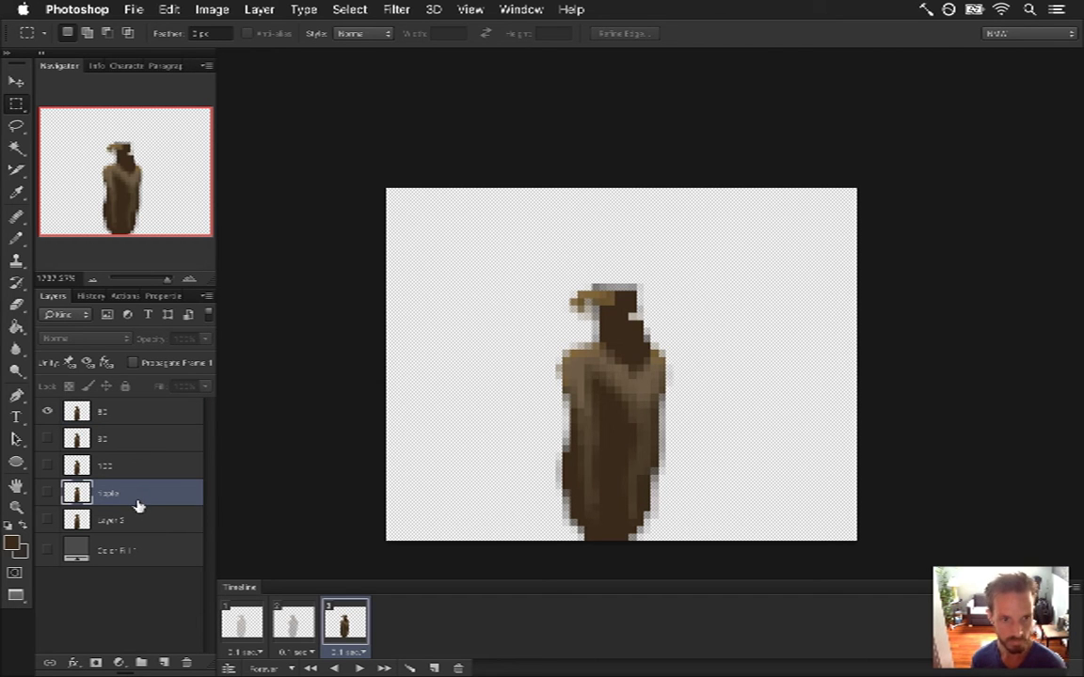
{"action": "key", "text": "super+j"}
- Make more ripple-layer copies and move all six copies to the top of the stack
{"action": "key", "text": "super+j"}
{"action": "key", "text": "super+j"}
{"action": "key", "text": "super+j"}
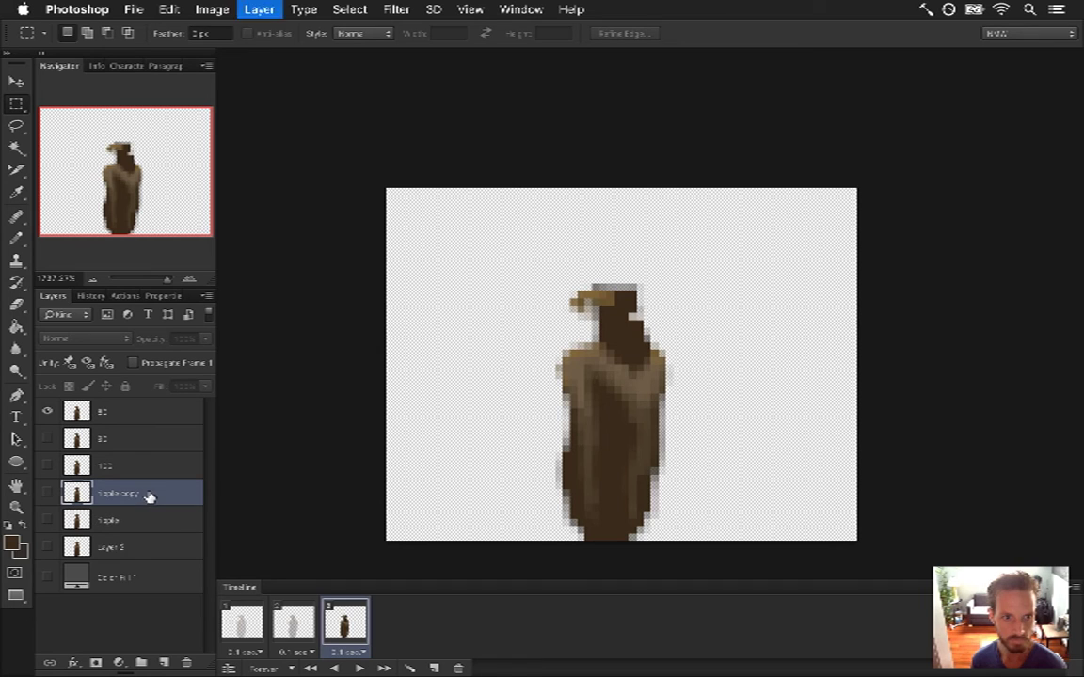
{"action": "key", "text": "super+j"}
{"action": "key", "text": "super+j"}
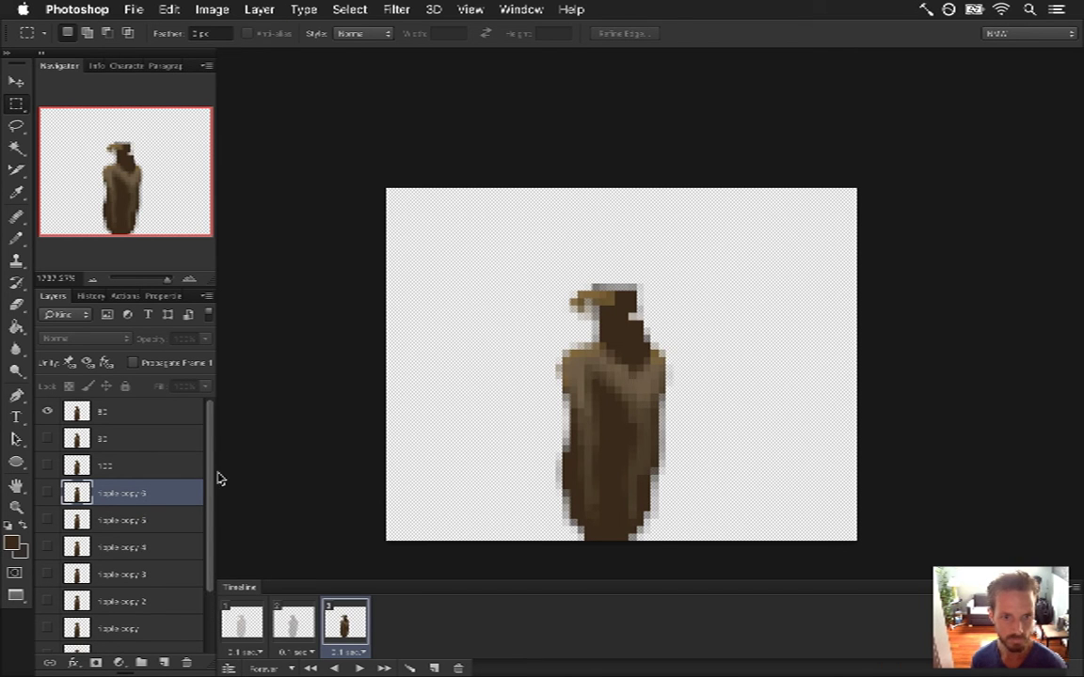
{"action": "scroll", "coordinate": [212, 484], "scroll_direction": "down", "scroll_amount": 1}
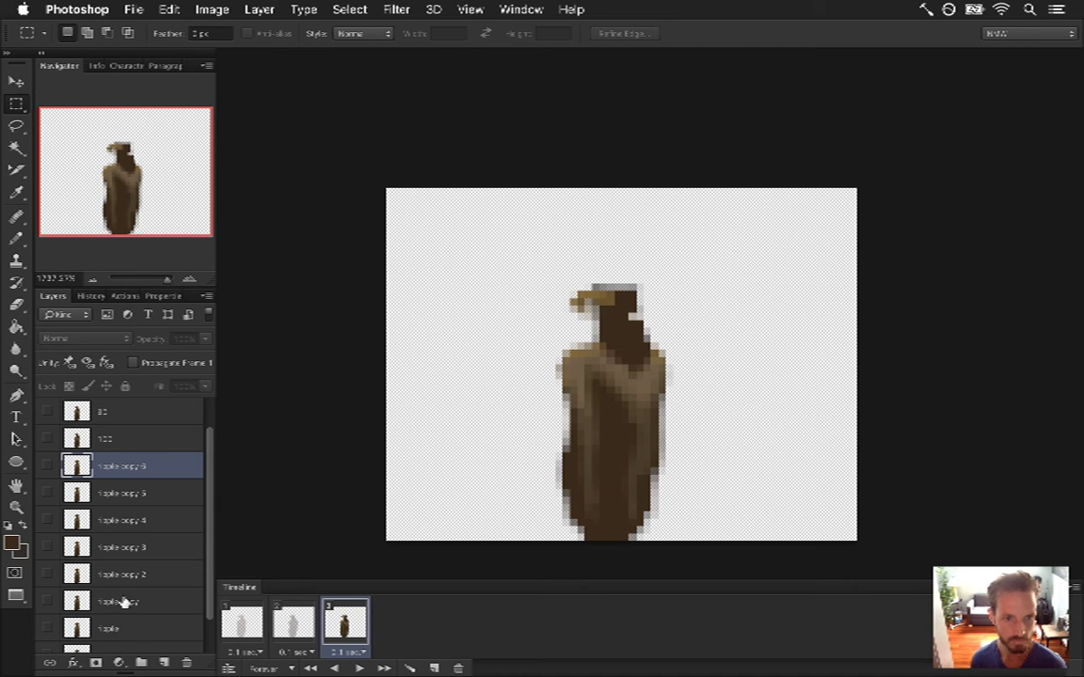
{"action": "left_click", "coordinate": [66, 597], "text": "shift"}
{"action": "left_click_drag", "start_coordinate": [101, 457], "coordinate": [140, 420]}
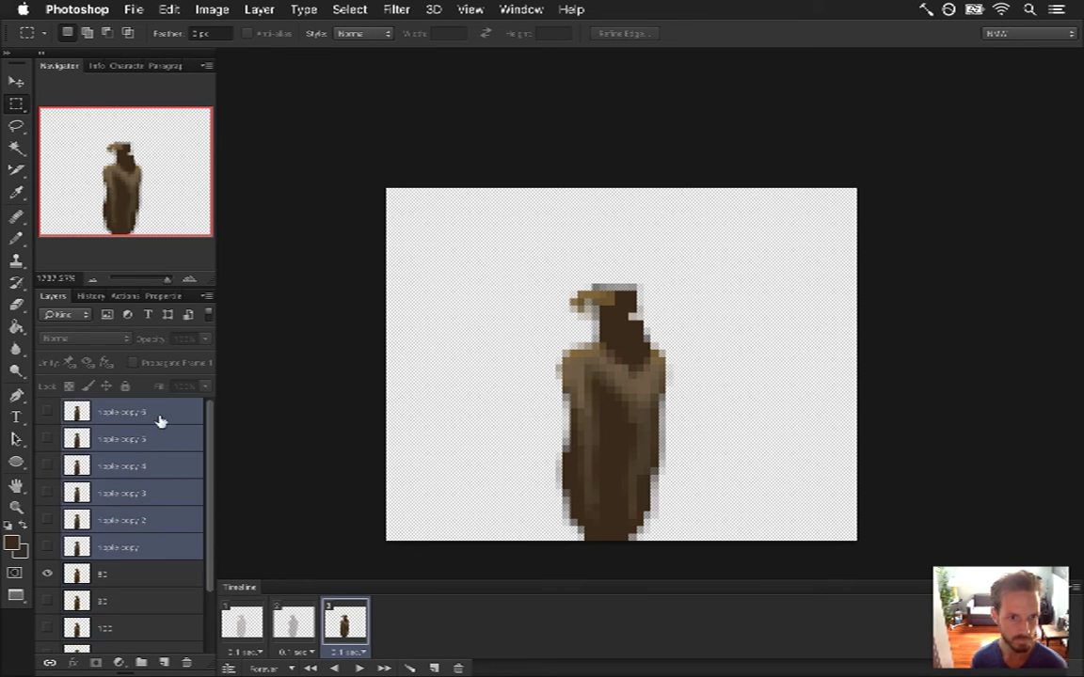
- Rename three ripple copies to 20, 60 and 80
{"action": "left_click", "coordinate": [111, 550]}
{"action": "double_click", "coordinate": [115, 547]}
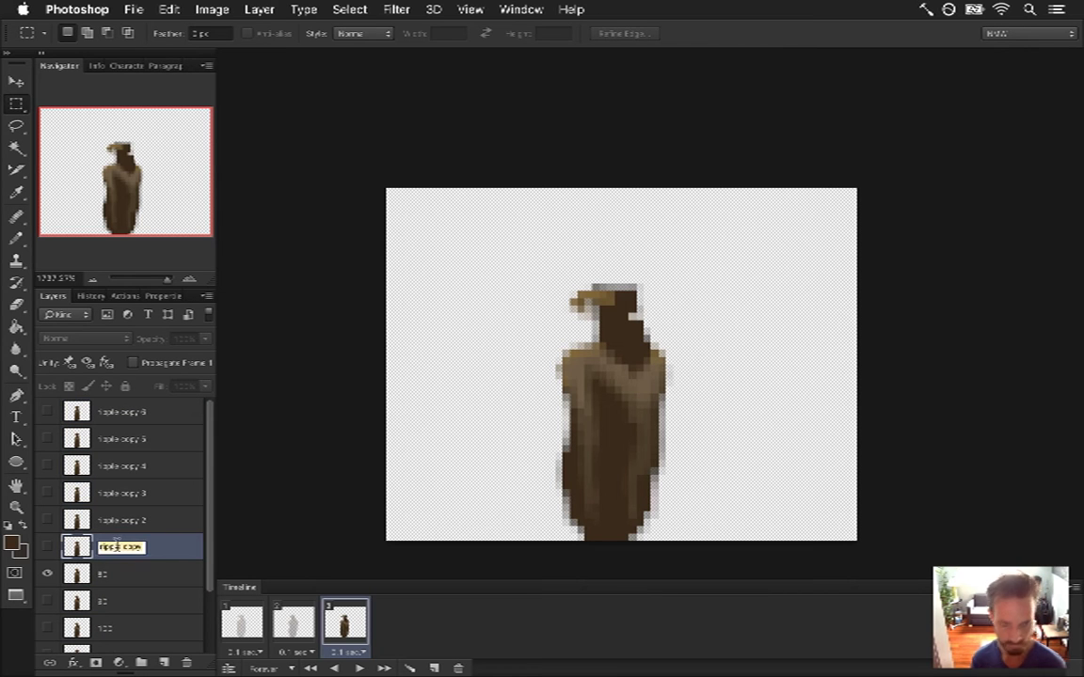
{"action": "type", "text": "20"}
{"action": "key", "text": "Return"}
{"action": "double_click", "coordinate": [120, 521]}
{"action": "type", "text": "60"}
{"action": "key", "text": "Return"}
{"action": "double_click", "coordinate": [121, 492]}
{"action": "type", "text": "80"}
{"action": "key", "text": "Return"}
- Rename the next two ripple copies to 10 and 30
{"action": "double_click", "coordinate": [120, 466]}
{"action": "type", "text": "1"}
{"action": "type", "text": "0"}
{"action": "key", "text": "Return"}
{"action": "double_click", "coordinate": [108, 439]}
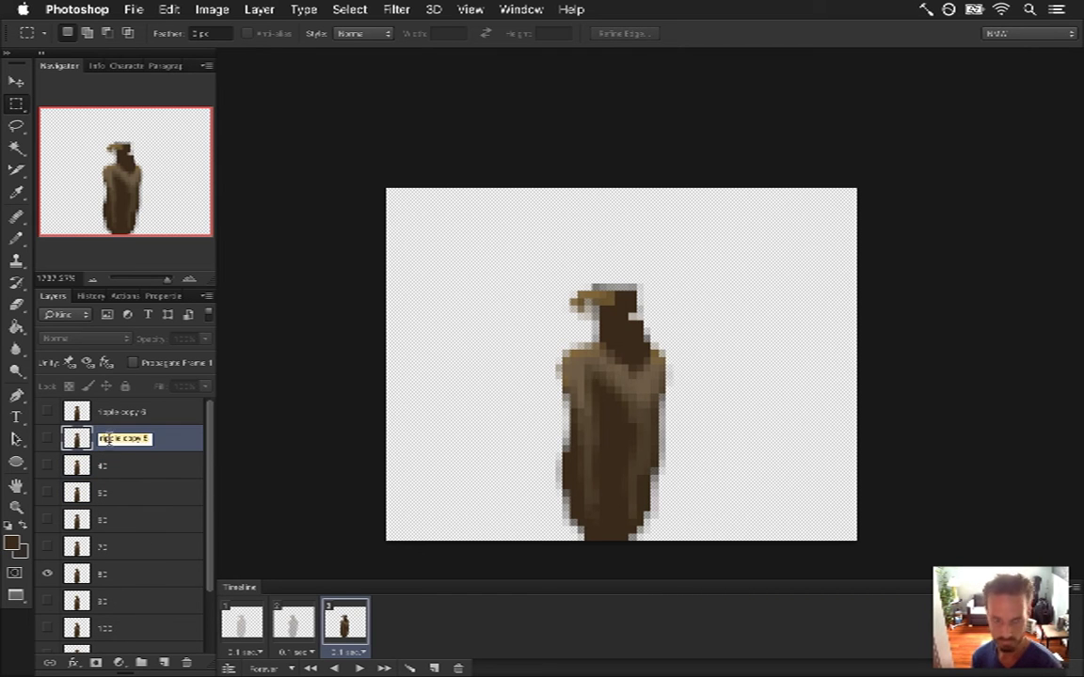
{"action": "type", "text": "30"}
{"action": "key", "text": "Return"}
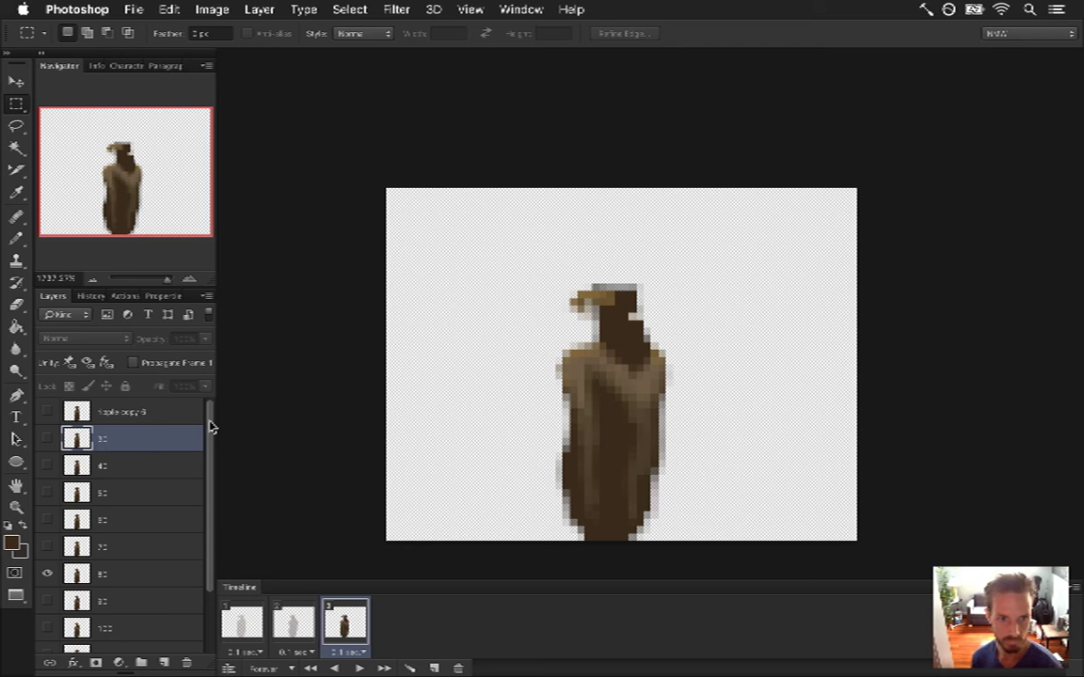
{"action": "left_click_drag", "start_coordinate": [211, 427], "coordinate": [205, 435]}
- Rename the topmost ripple copy to 20, then duplicate it and name the copy 21
{"action": "scroll", "coordinate": [207, 436], "scroll_direction": "up", "scroll_amount": 1}
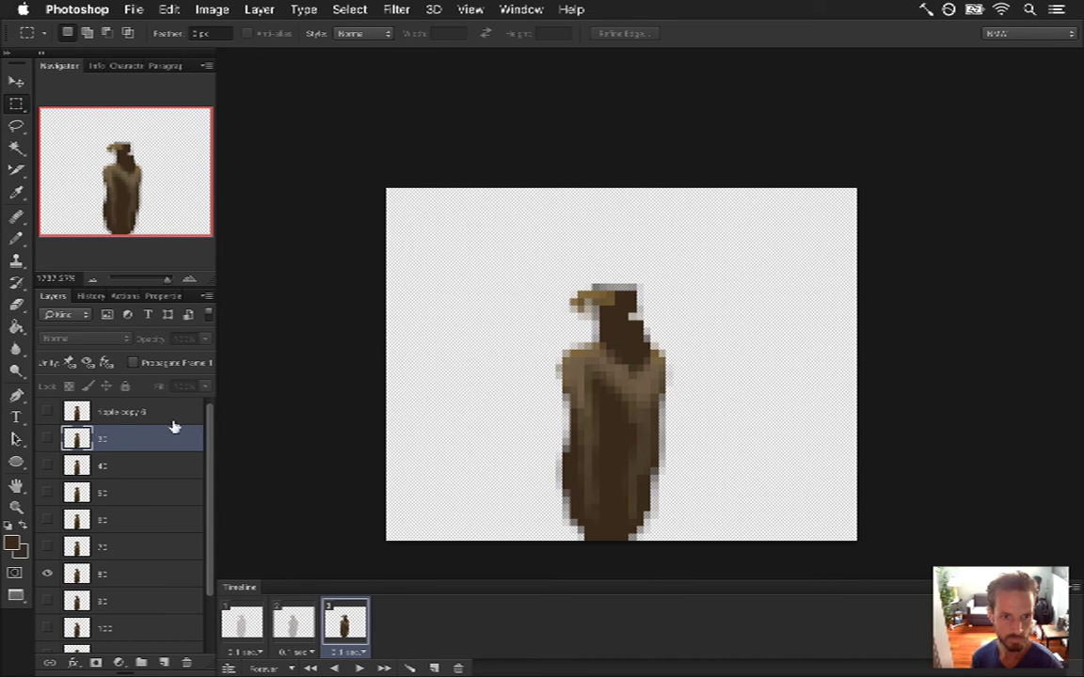
{"action": "double_click", "coordinate": [125, 414]}
{"action": "type", "text": "20"}
{"action": "key", "text": "Return"}
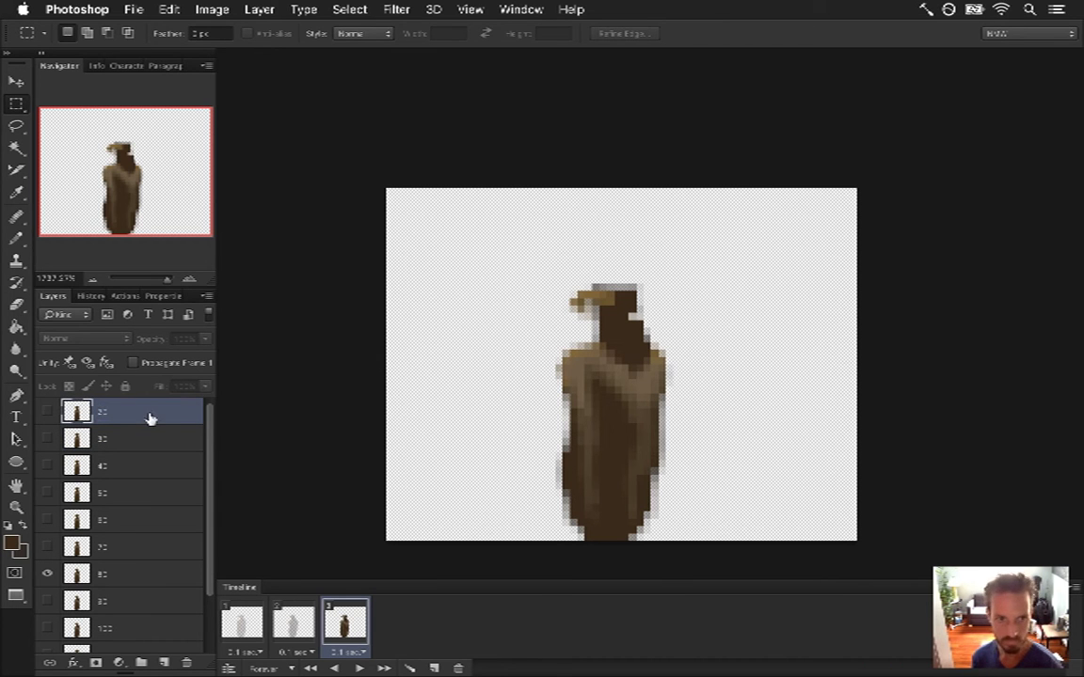
{"action": "key", "text": "super+j"}
{"action": "double_click", "coordinate": [107, 414]}
{"action": "type", "text": "21"}
{"action": "key", "text": "Return"}
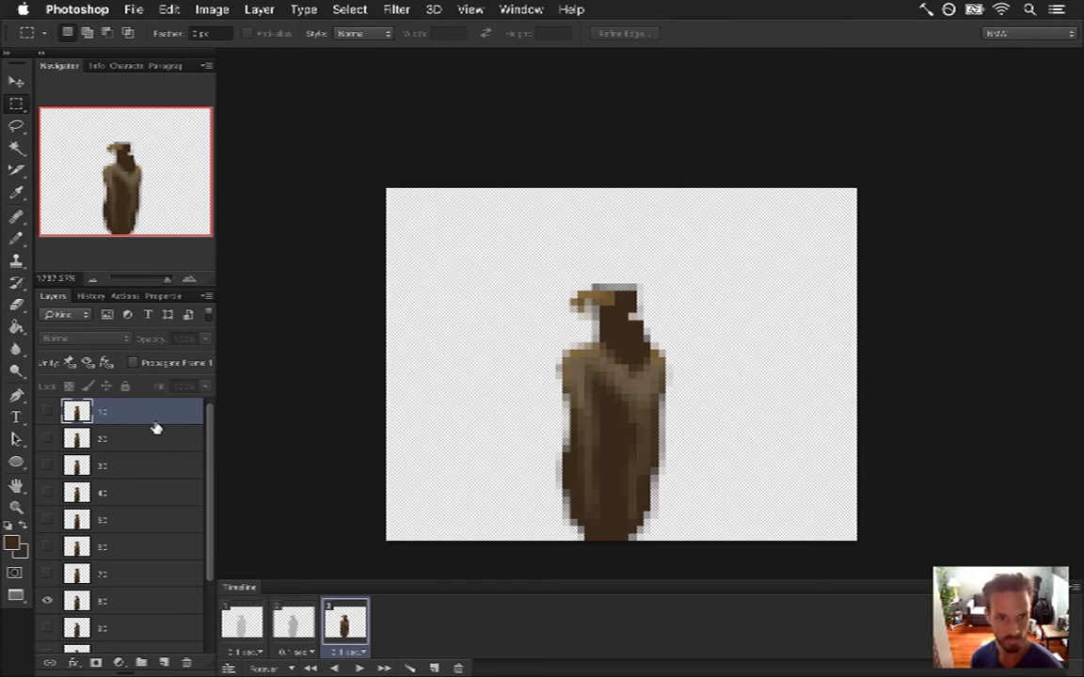
- Show the next numbered layer alone and apply a Ripple distortion at amount 80
{"action": "left_click", "coordinate": [117, 603]}
{"action": "left_click", "coordinate": [47, 600]}
{"action": "left_click", "coordinate": [48, 573]}
{"action": "left_click", "coordinate": [122, 573]}
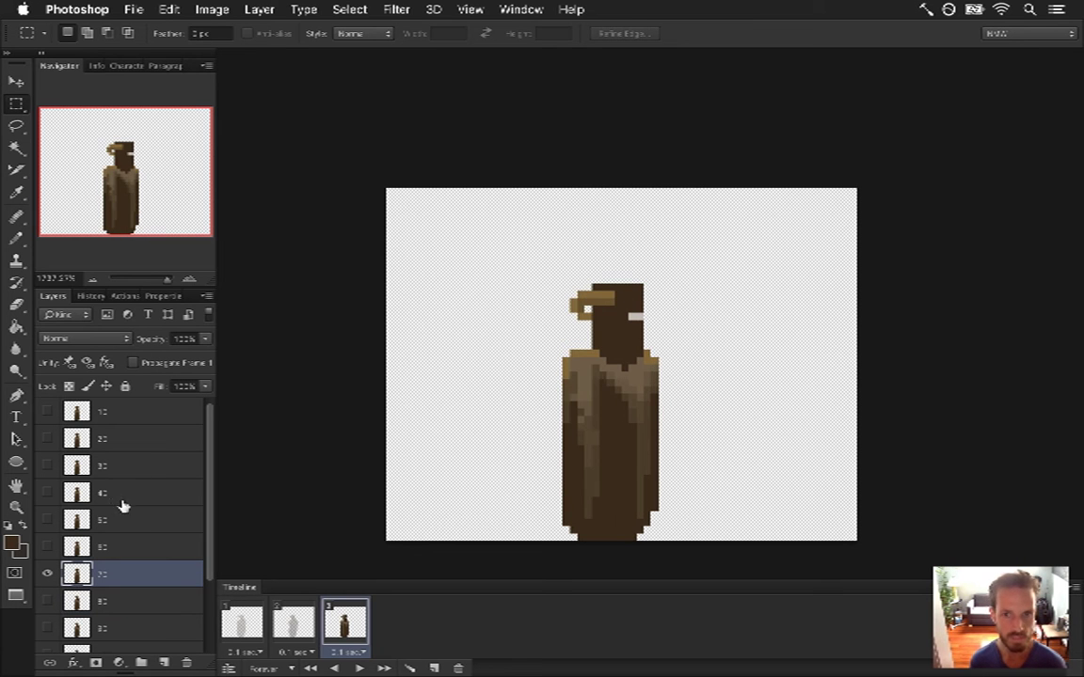
{"action": "left_click", "coordinate": [397, 10]}
{"action": "mouse_move", "coordinate": [501, 211]}
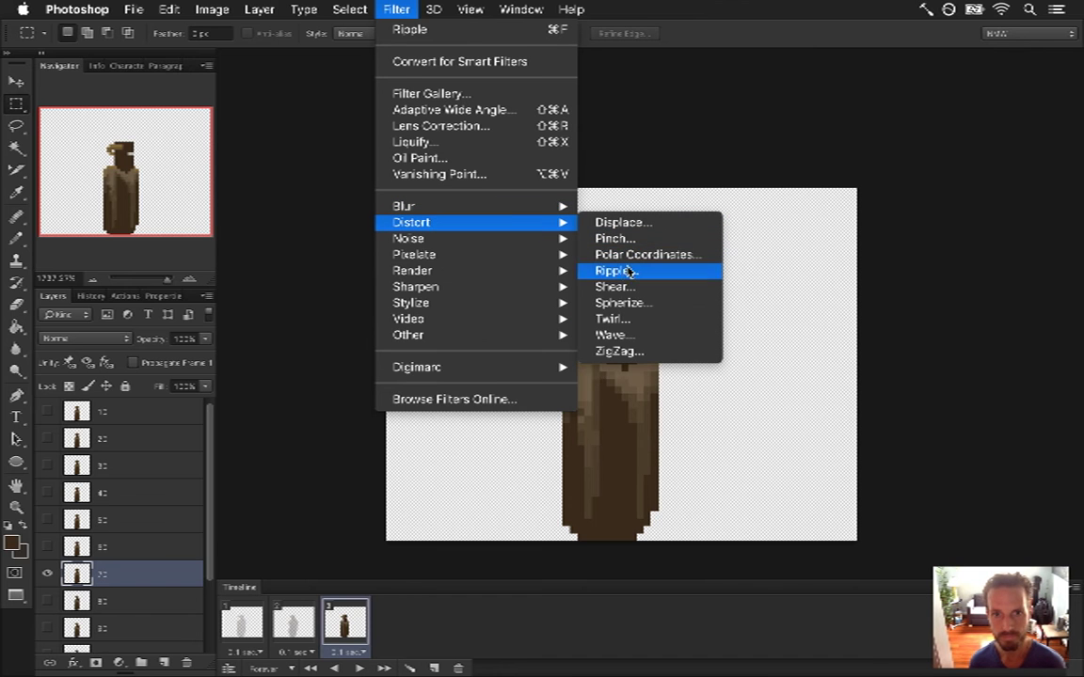
{"action": "left_click", "coordinate": [628, 271]}
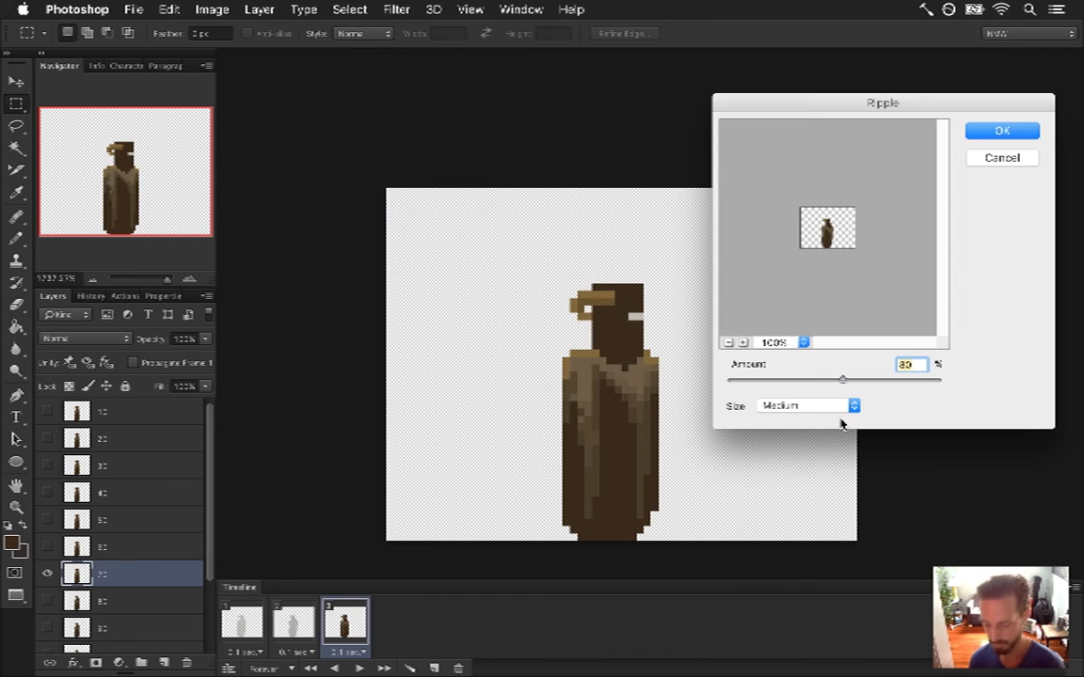
{"action": "key", "text": "Return"}
{"action": "key", "text": "super+alt+shift+s"}
- Swap to the layer above and give it a Ripple at amount 70
{"action": "left_click", "coordinate": [98, 553]}
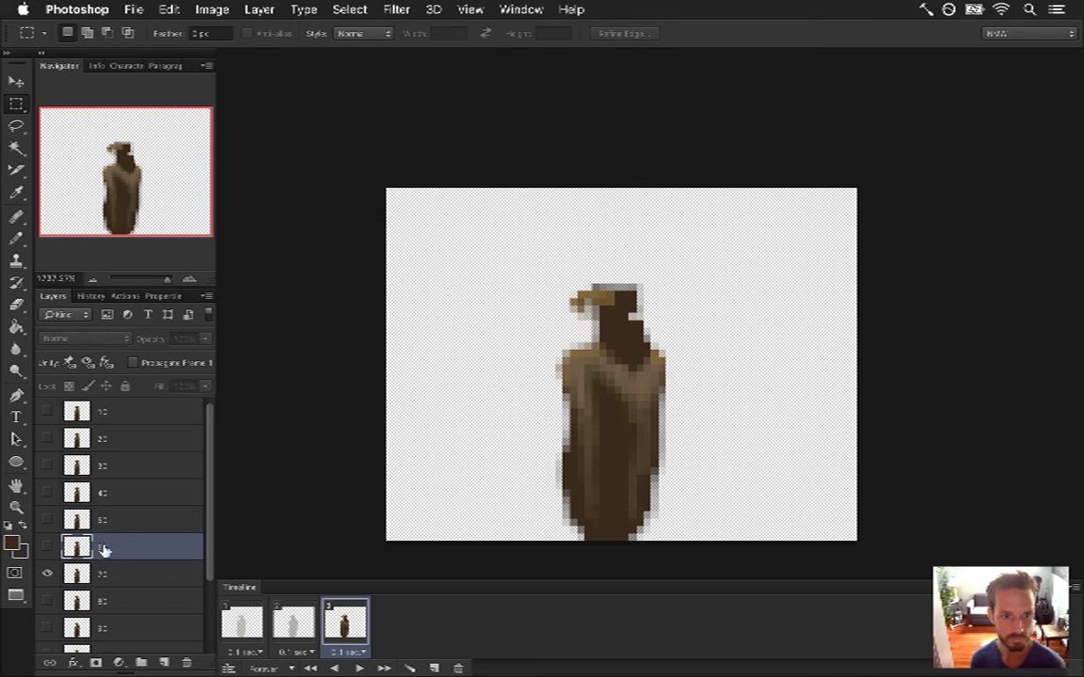
{"action": "left_click", "coordinate": [46, 574]}
{"action": "left_click", "coordinate": [47, 546]}
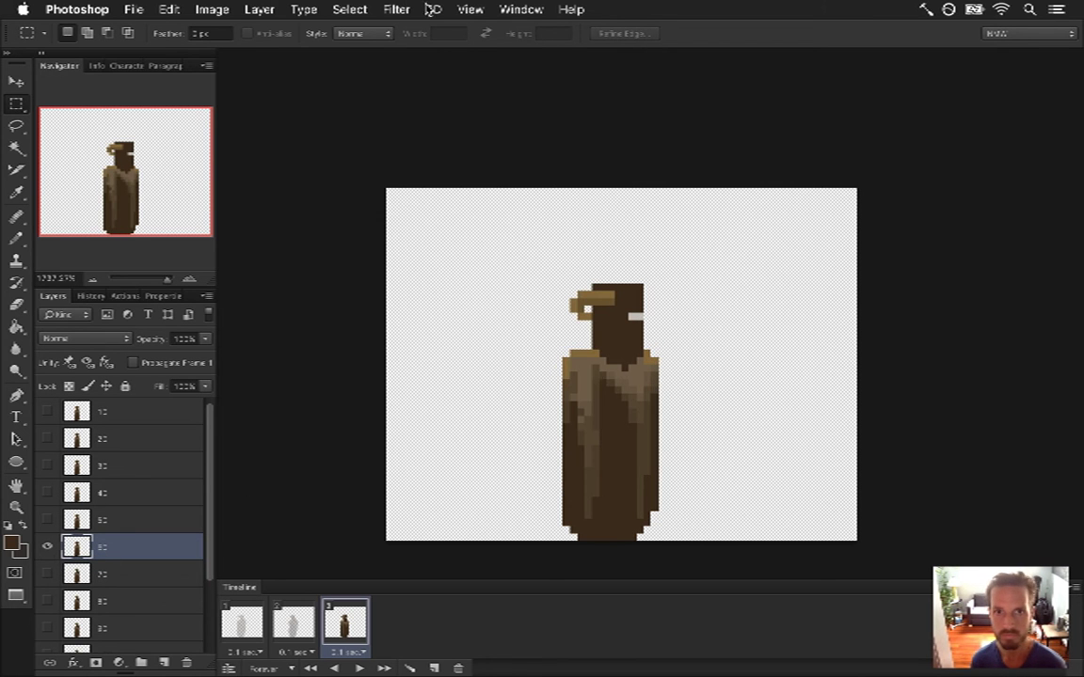
{"action": "left_click", "coordinate": [396, 10]}
{"action": "mouse_move", "coordinate": [505, 223]}
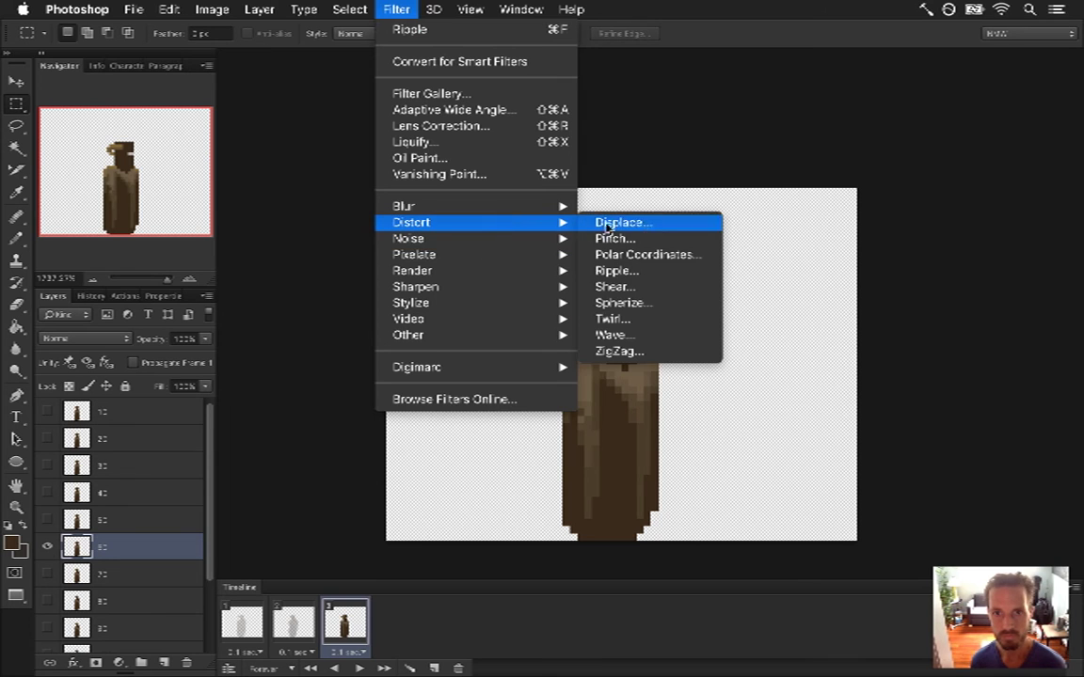
{"action": "left_click", "coordinate": [616, 271]}
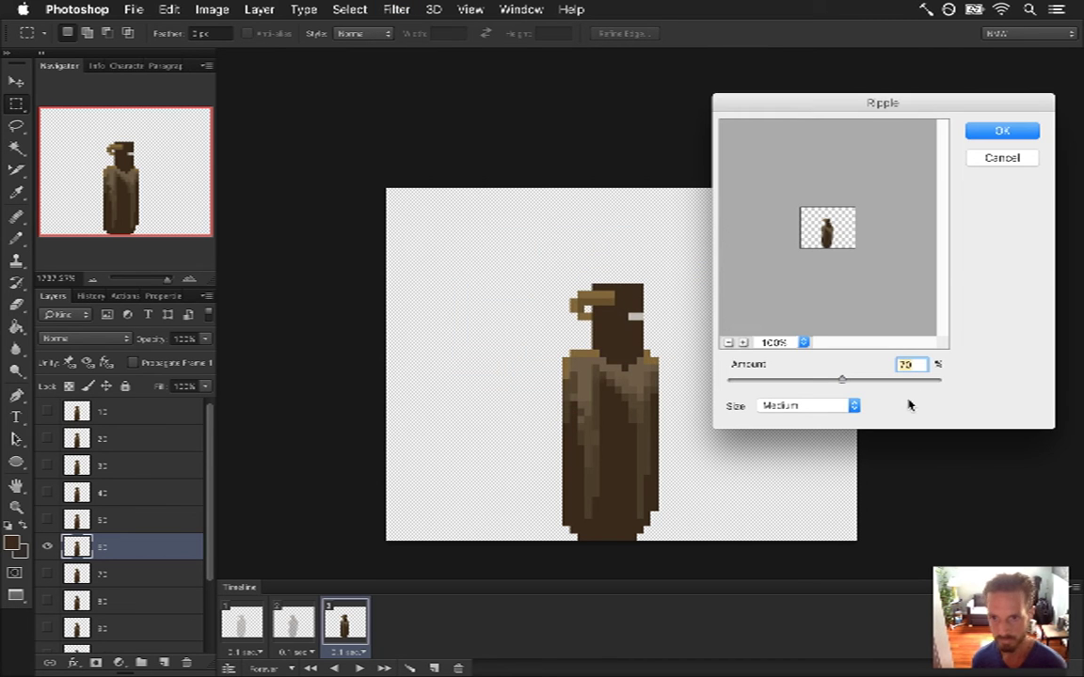
{"action": "key", "text": "Return"}
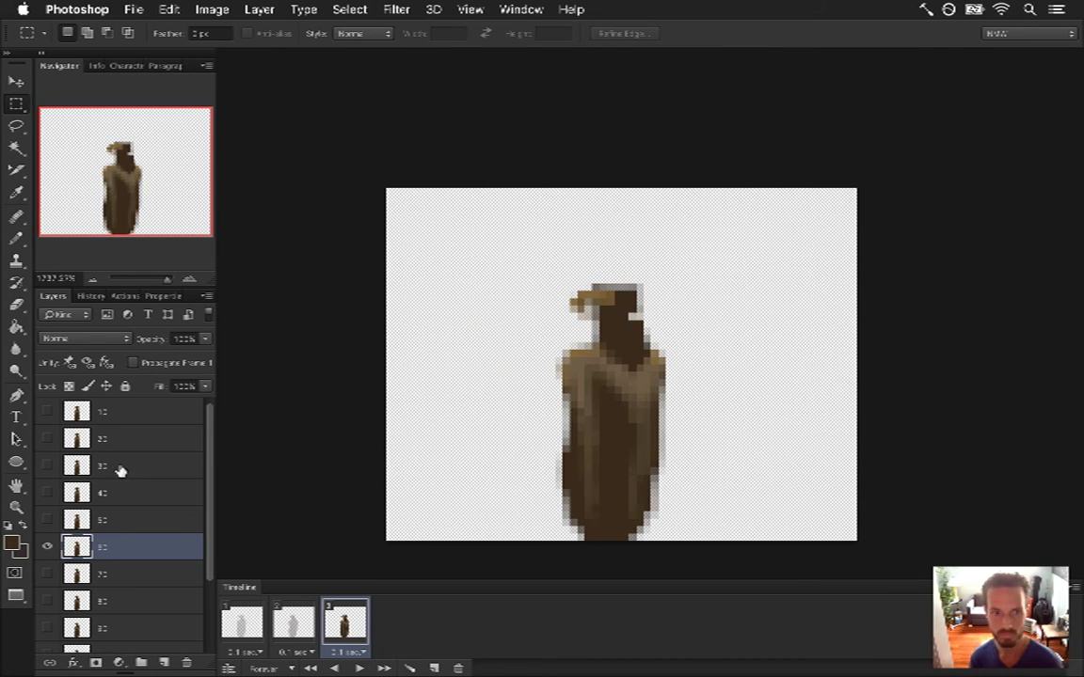
- Show the following numbered layer and apply a Ripple at amount 60
{"action": "left_click", "coordinate": [48, 546]}
{"action": "left_click", "coordinate": [47, 519]}
{"action": "left_click", "coordinate": [97, 515]}
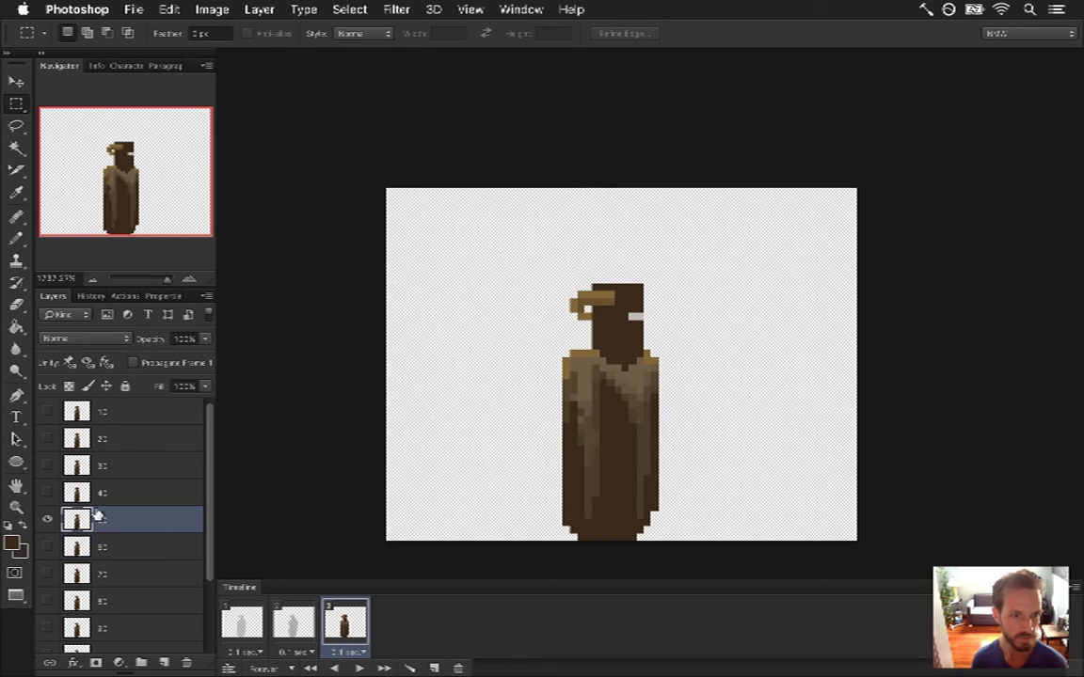
{"action": "left_click", "coordinate": [396, 9]}
{"action": "mouse_move", "coordinate": [545, 199]}
{"action": "mouse_move", "coordinate": [529, 224]}
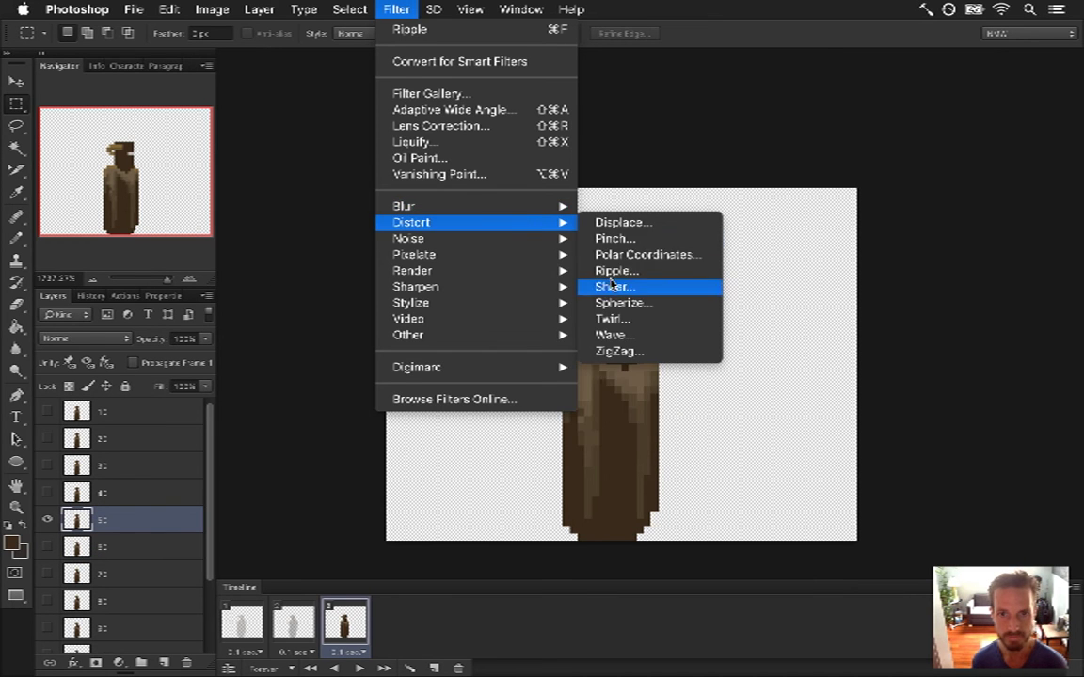
{"action": "left_click", "coordinate": [635, 272]}
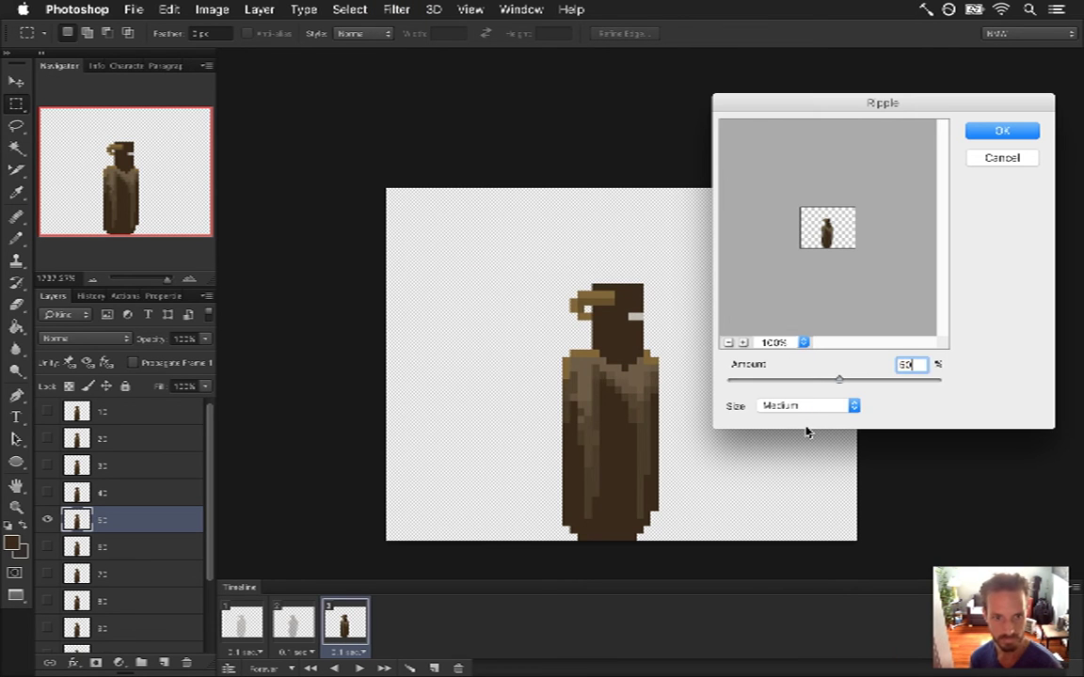
{"action": "key", "text": "Return"}
{"action": "left_click", "coordinate": [47, 519]}
{"action": "left_click", "coordinate": [47, 491]}
{"action": "left_click", "coordinate": [113, 492]}
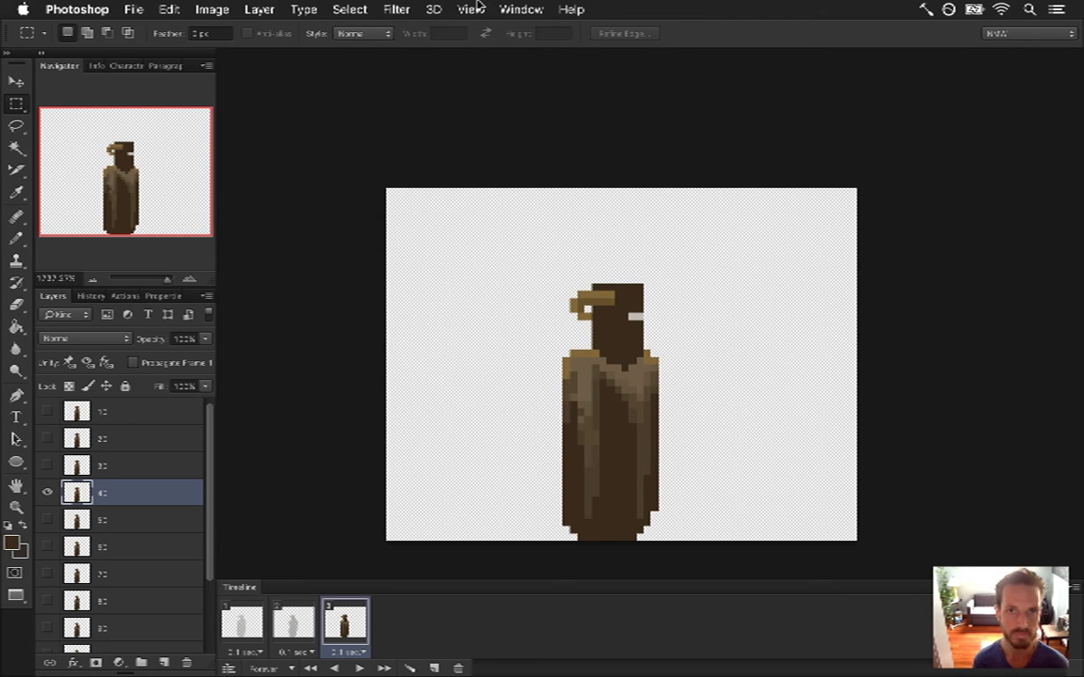
- Apply a Ripple at amount 50 to the currently selected layer
{"action": "left_click", "coordinate": [396, 9]}
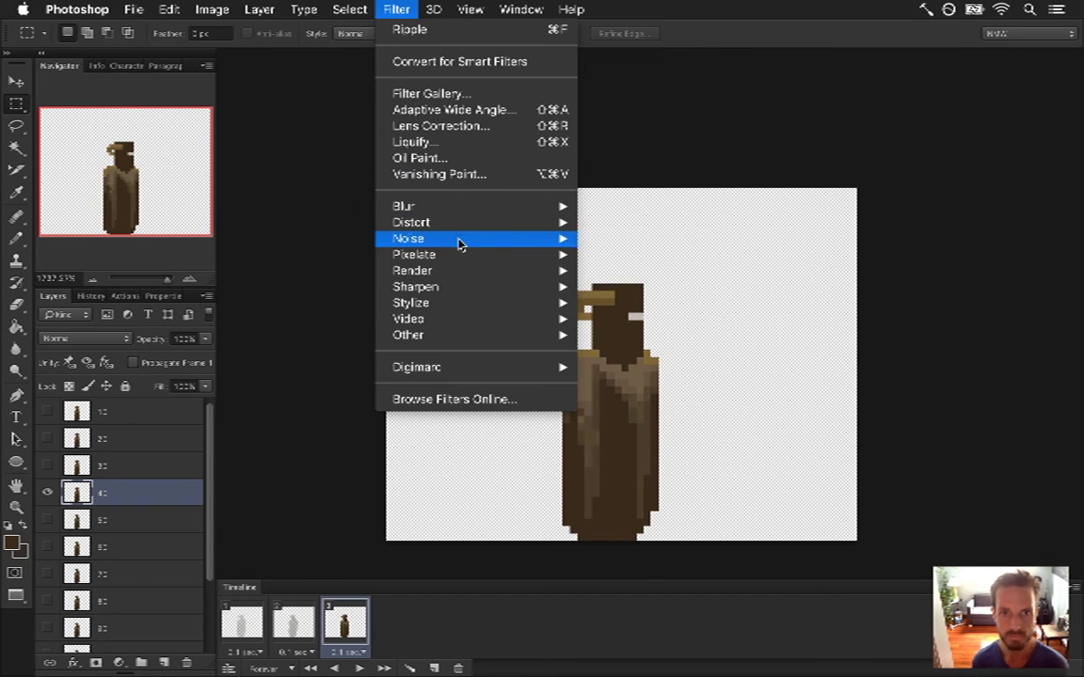
{"action": "mouse_move", "coordinate": [461, 222]}
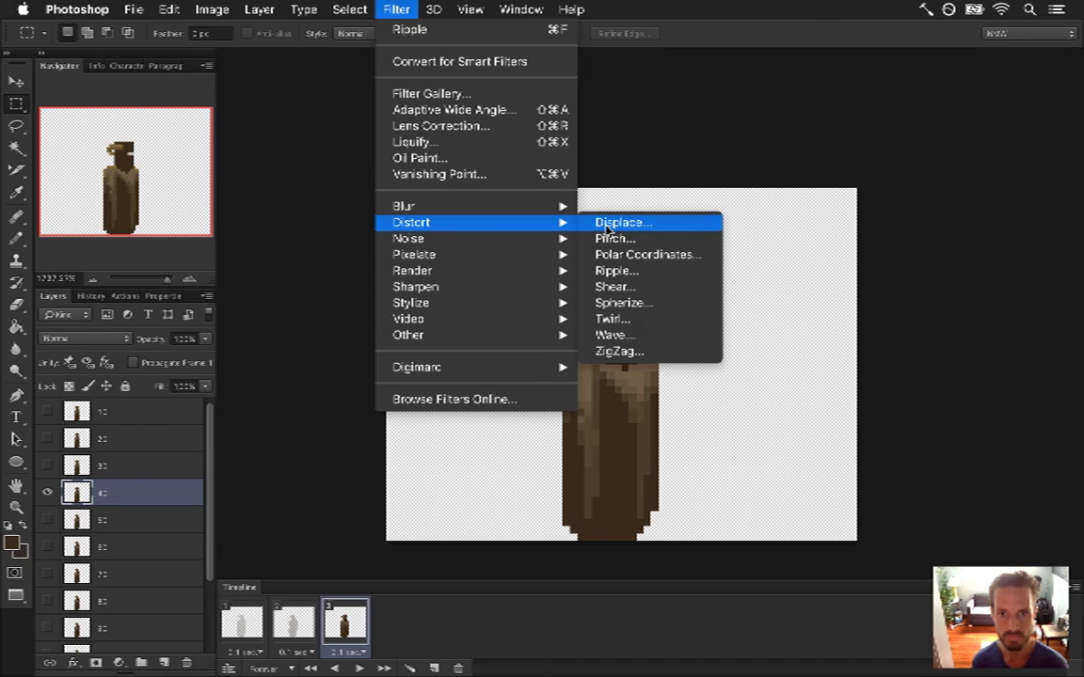
{"action": "left_click", "coordinate": [648, 271]}
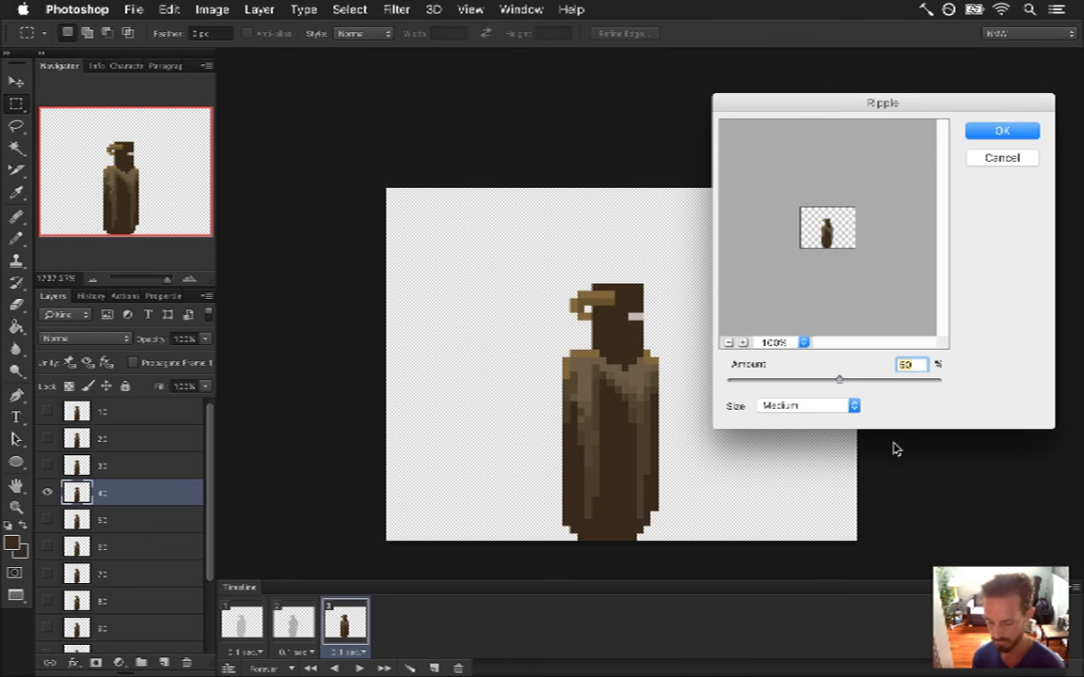
{"action": "key", "text": "Return"}
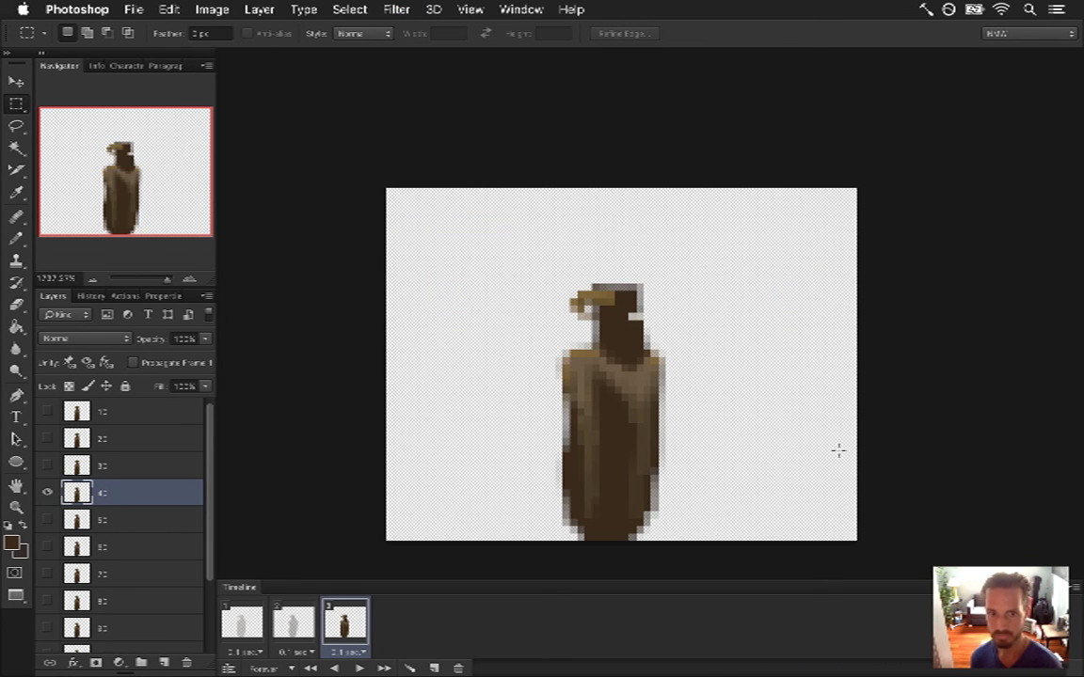
- Show the next layer up and ripple it with the amount reduced to 10
{"action": "left_click", "coordinate": [48, 493]}
{"action": "left_click", "coordinate": [47, 466]}
{"action": "left_click", "coordinate": [94, 465]}
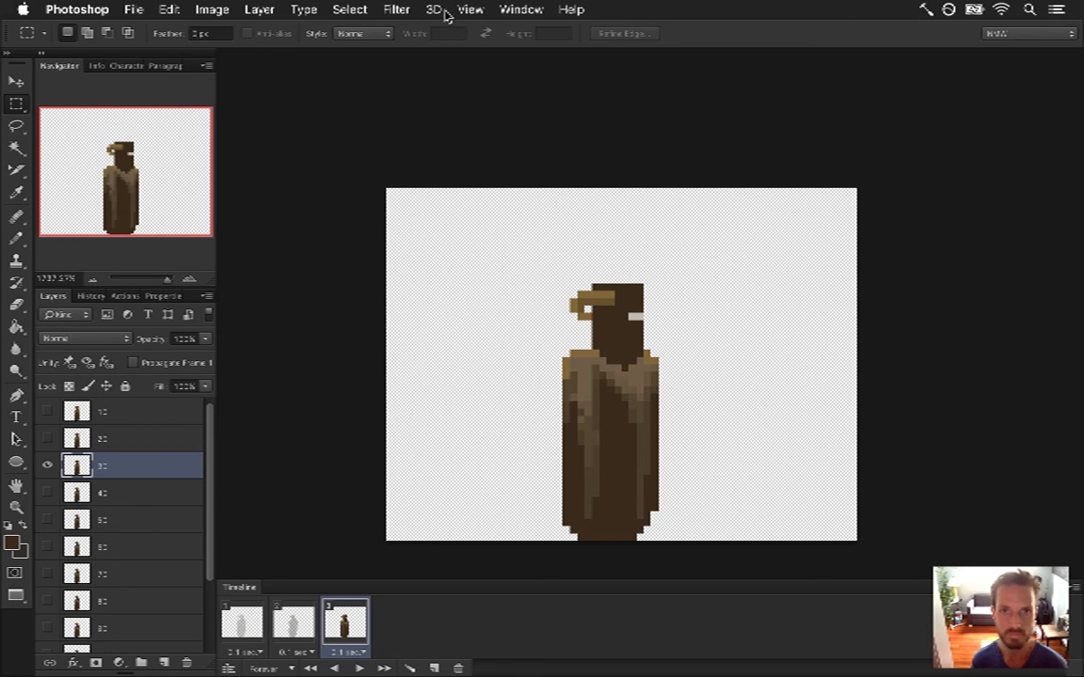
{"action": "left_click", "coordinate": [406, 6]}
{"action": "mouse_move", "coordinate": [448, 271]}
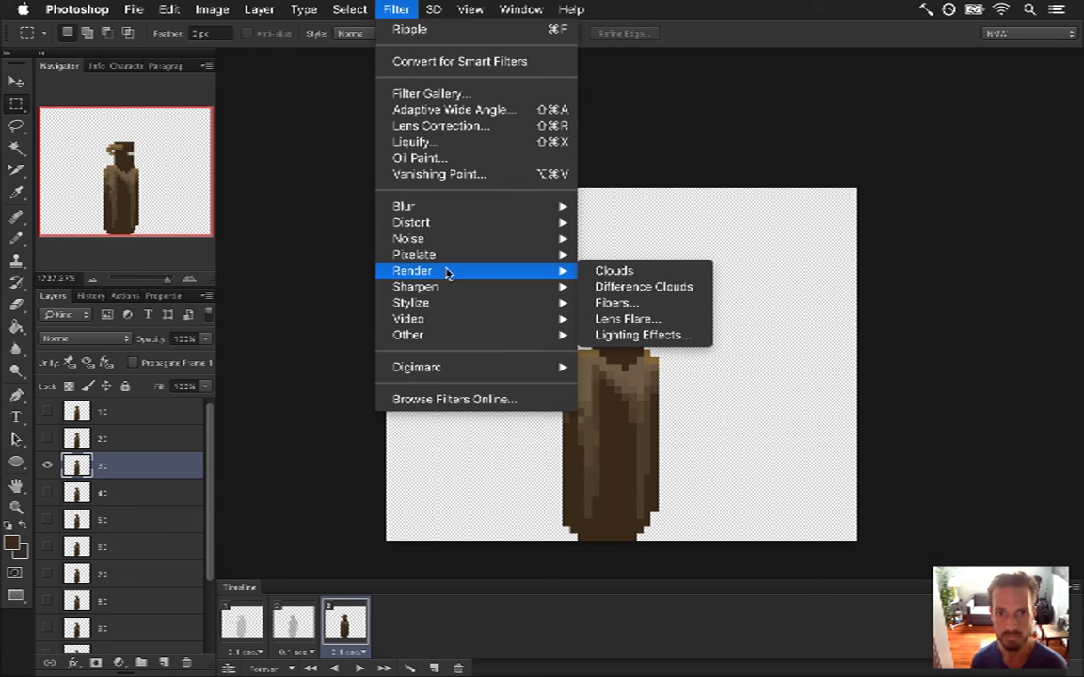
{"action": "mouse_move", "coordinate": [478, 241]}
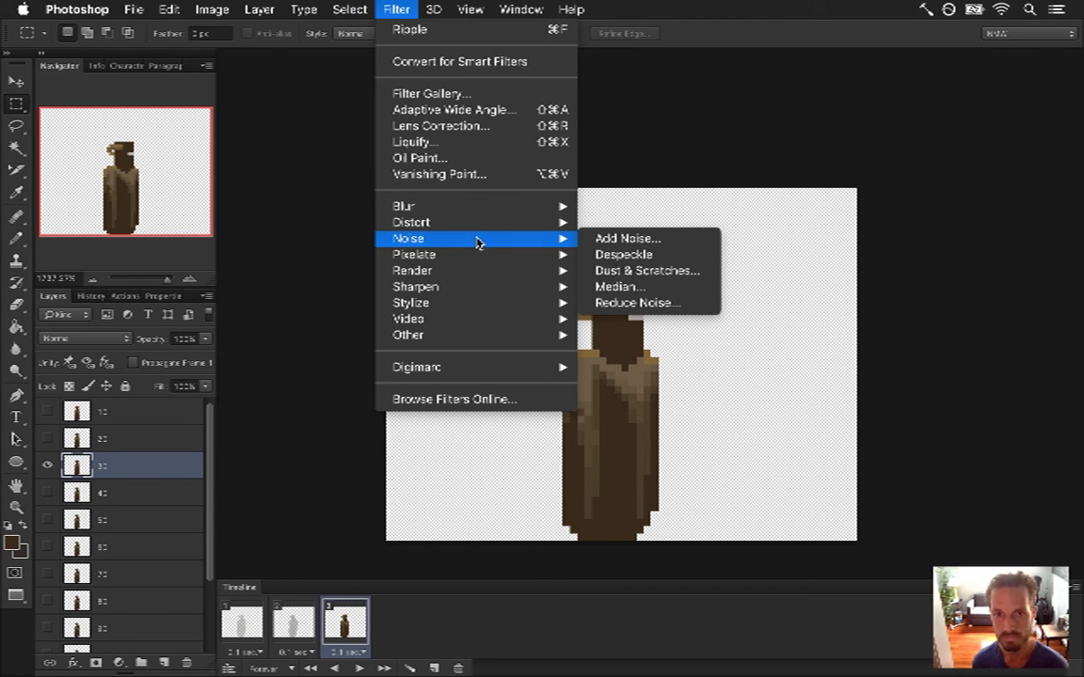
{"action": "mouse_move", "coordinate": [515, 223]}
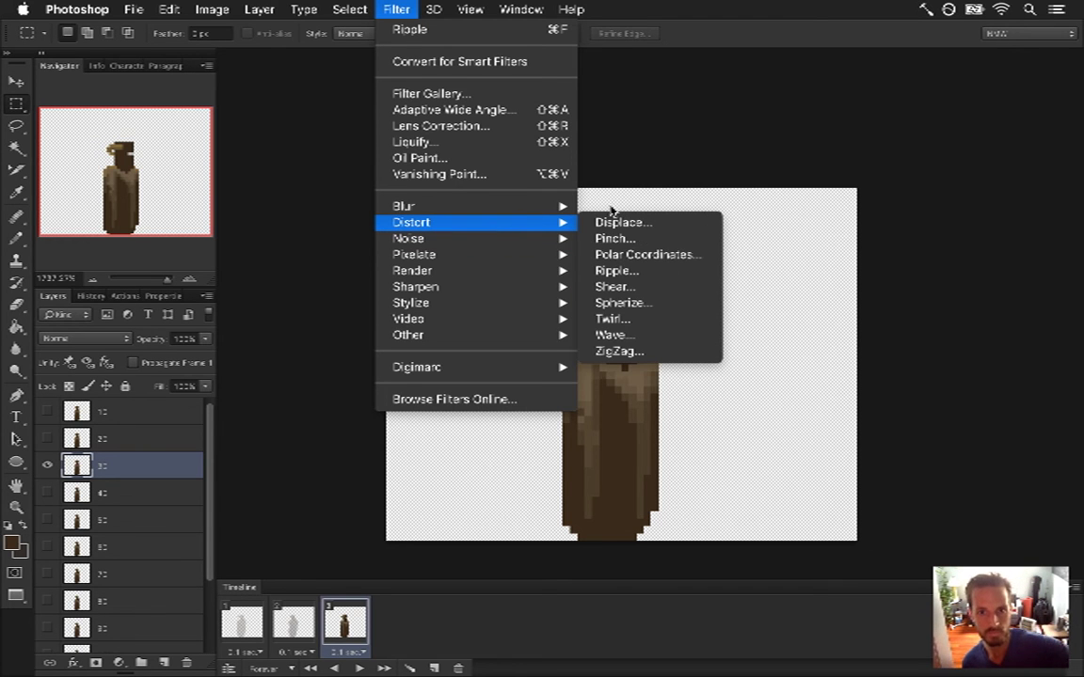
{"action": "left_click", "coordinate": [626, 270]}
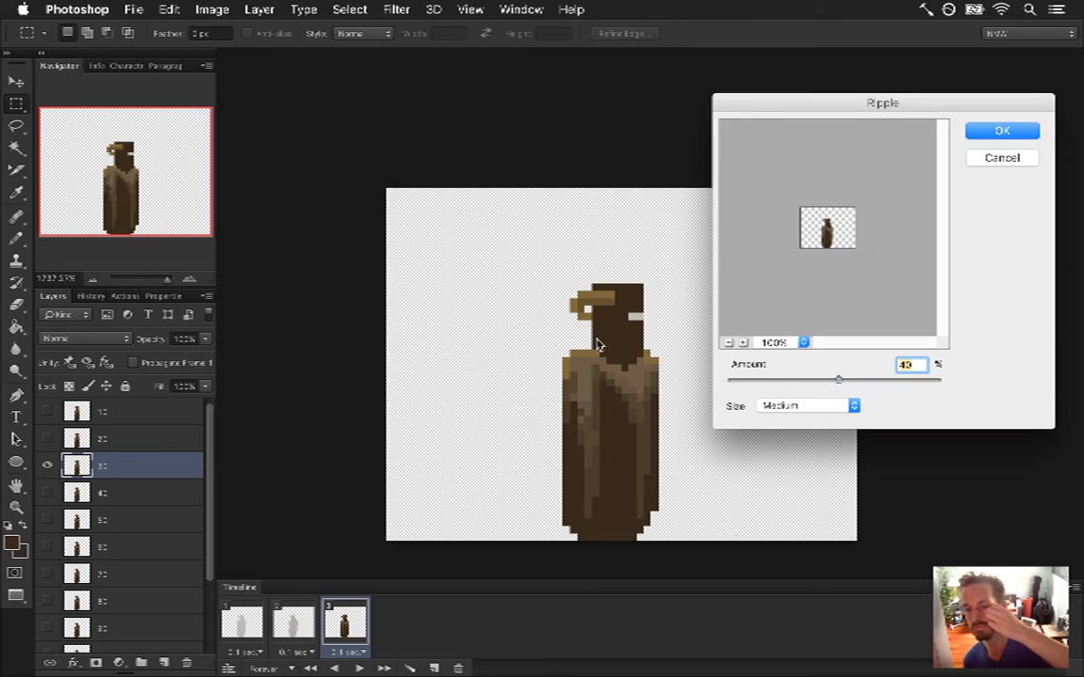
{"action": "type", "text": "10"}
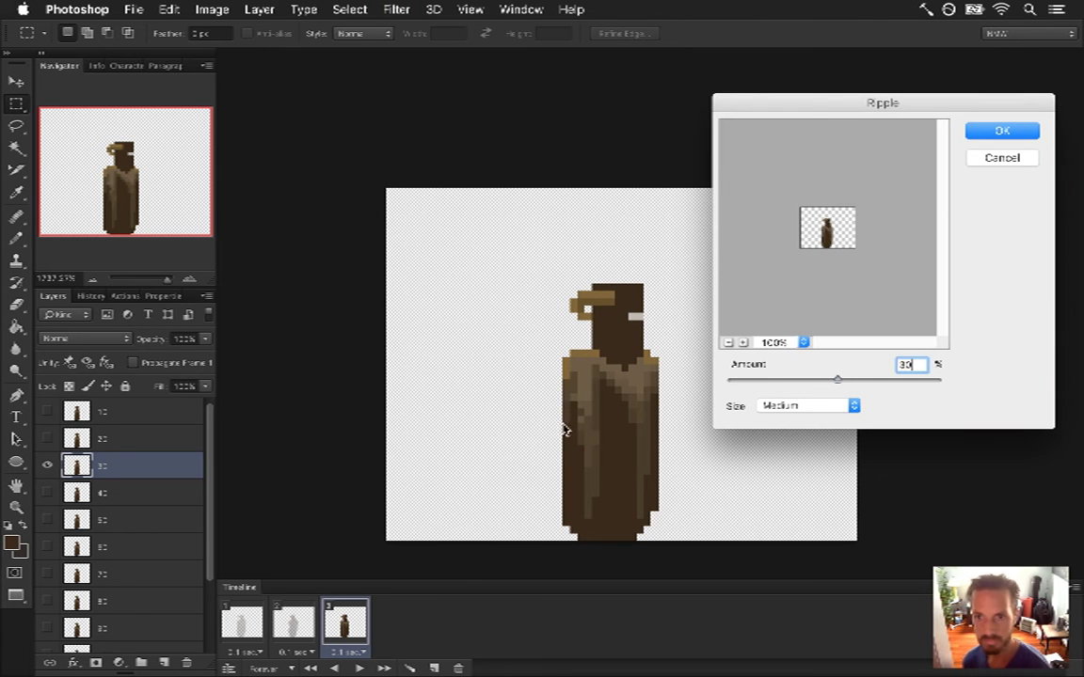
{"action": "key", "text": "Return"}
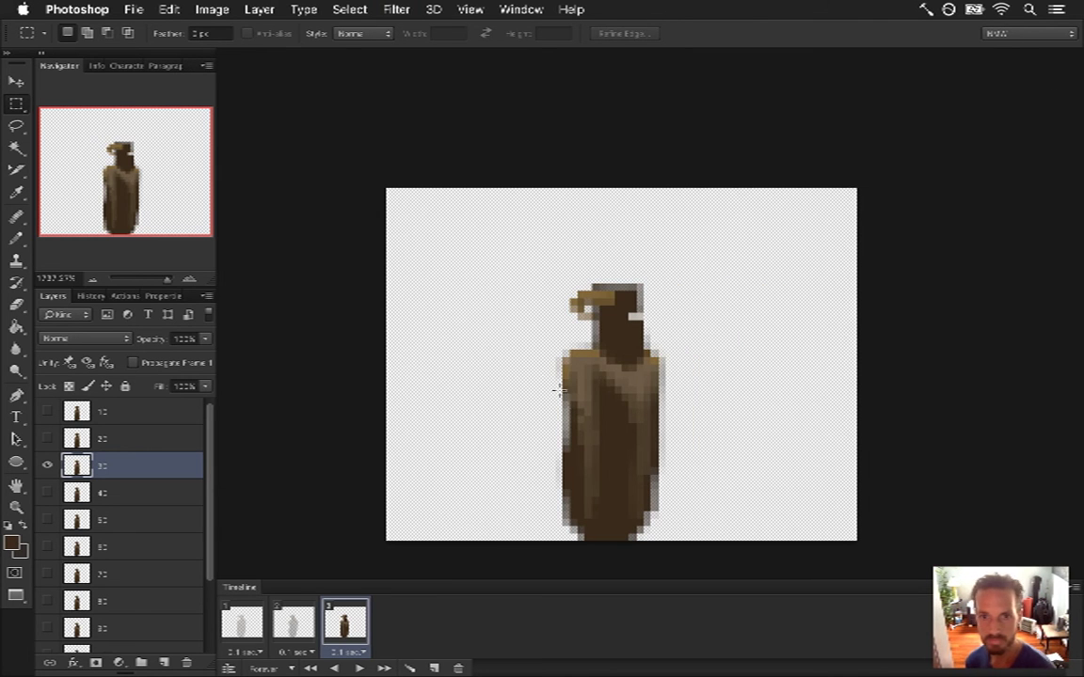
- Show and select the next layer up and apply the same Ripple to it
{"action": "left_click", "coordinate": [47, 439], "text": "alt"}
{"action": "left_click", "coordinate": [94, 435]}
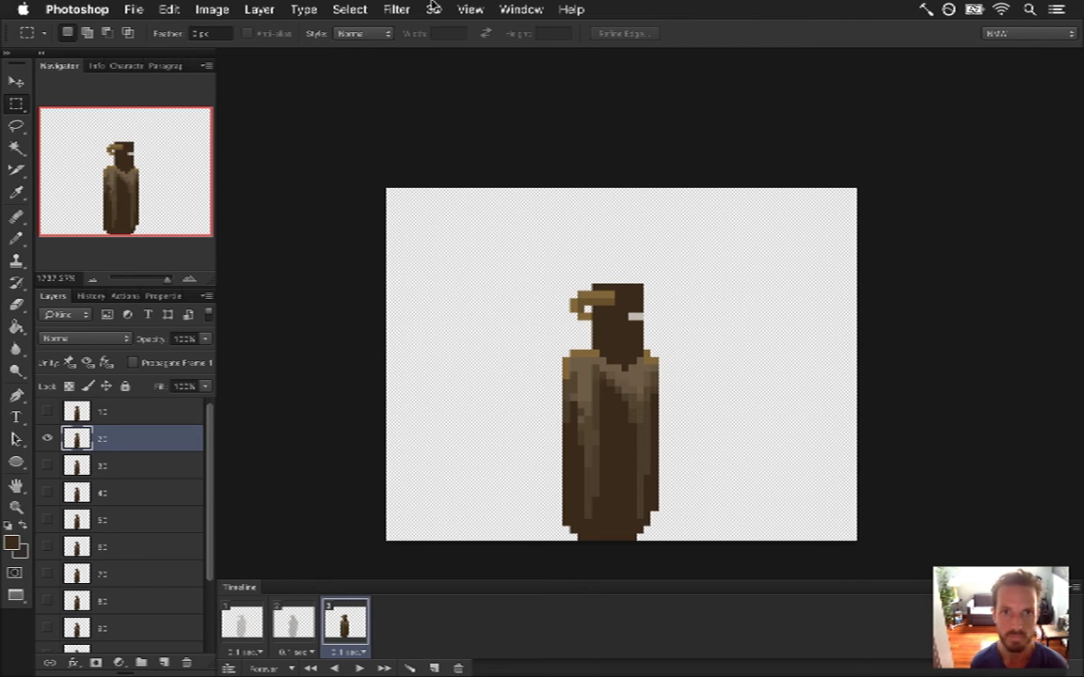
{"action": "left_click", "coordinate": [396, 10]}
{"action": "mouse_move", "coordinate": [496, 226]}
{"action": "left_click", "coordinate": [616, 271]}
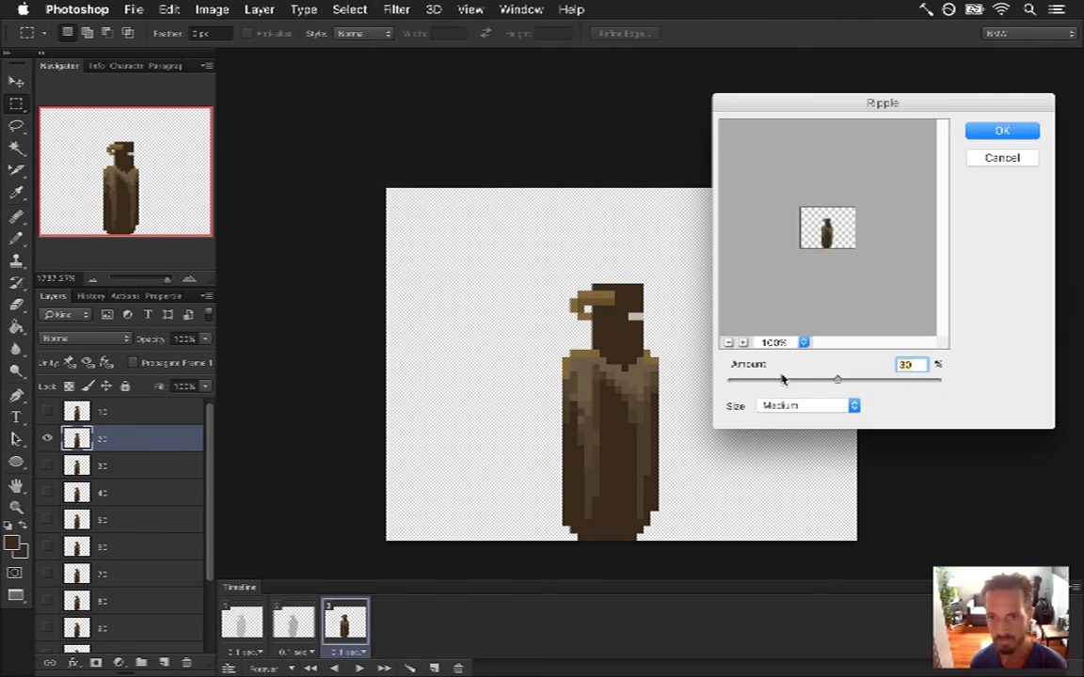
{"action": "key", "text": "Return"}
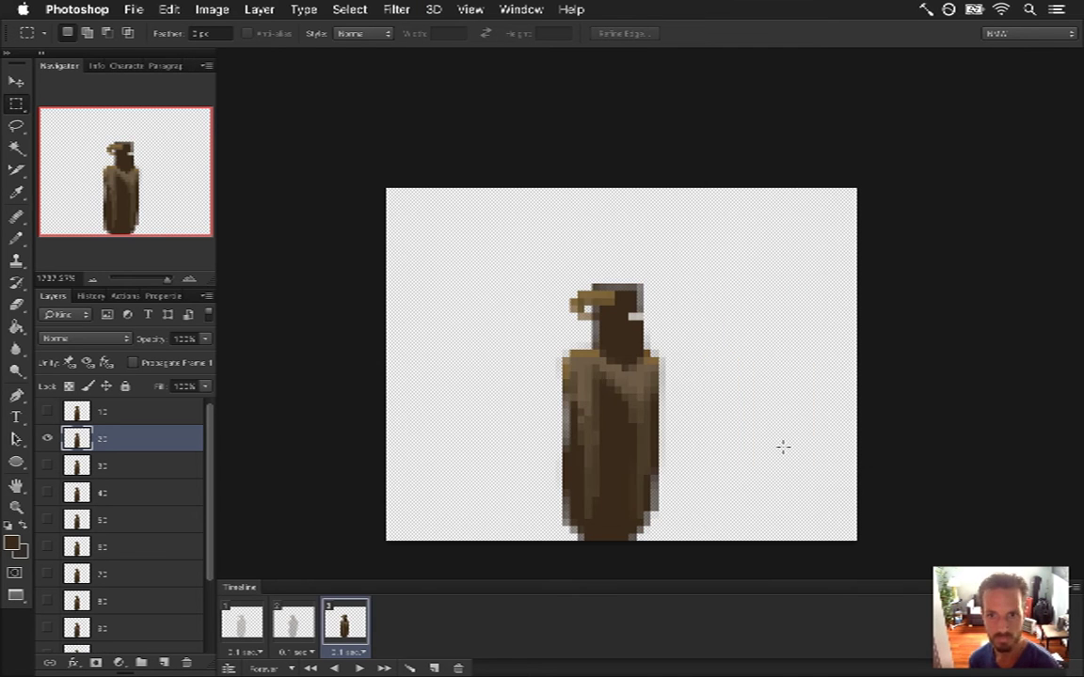
- Ripple the top character layer too, then return to the first animation frame
{"action": "left_click", "coordinate": [47, 438]}
{"action": "left_click", "coordinate": [47, 411]}
{"action": "left_click", "coordinate": [132, 411]}
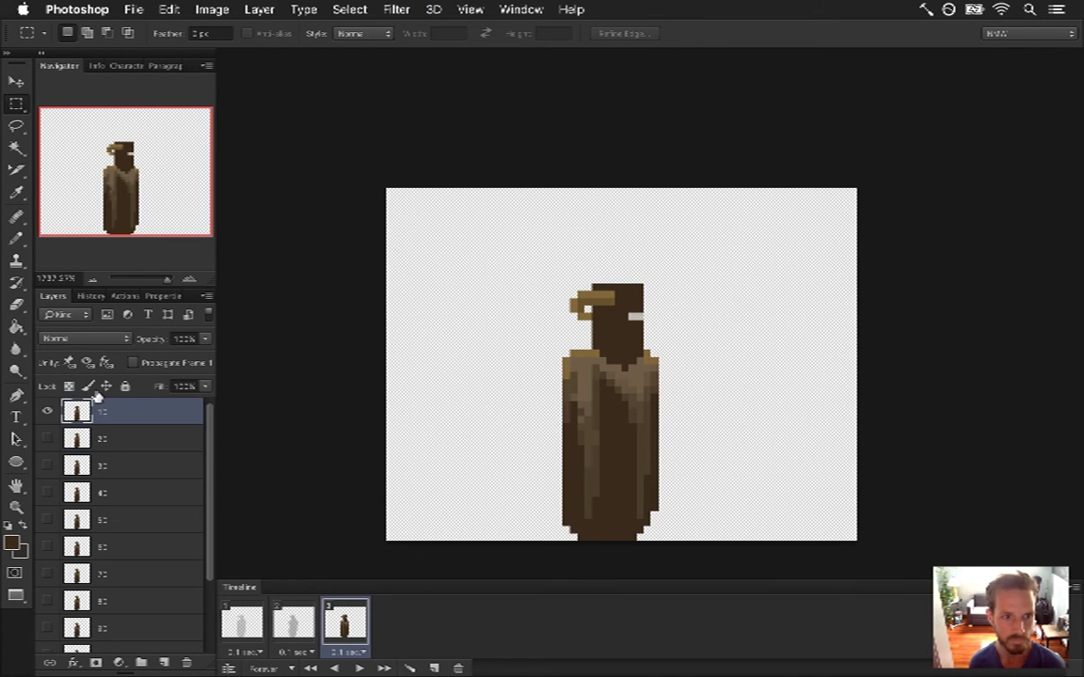
{"action": "left_click", "coordinate": [411, 5]}
{"action": "mouse_move", "coordinate": [468, 232]}
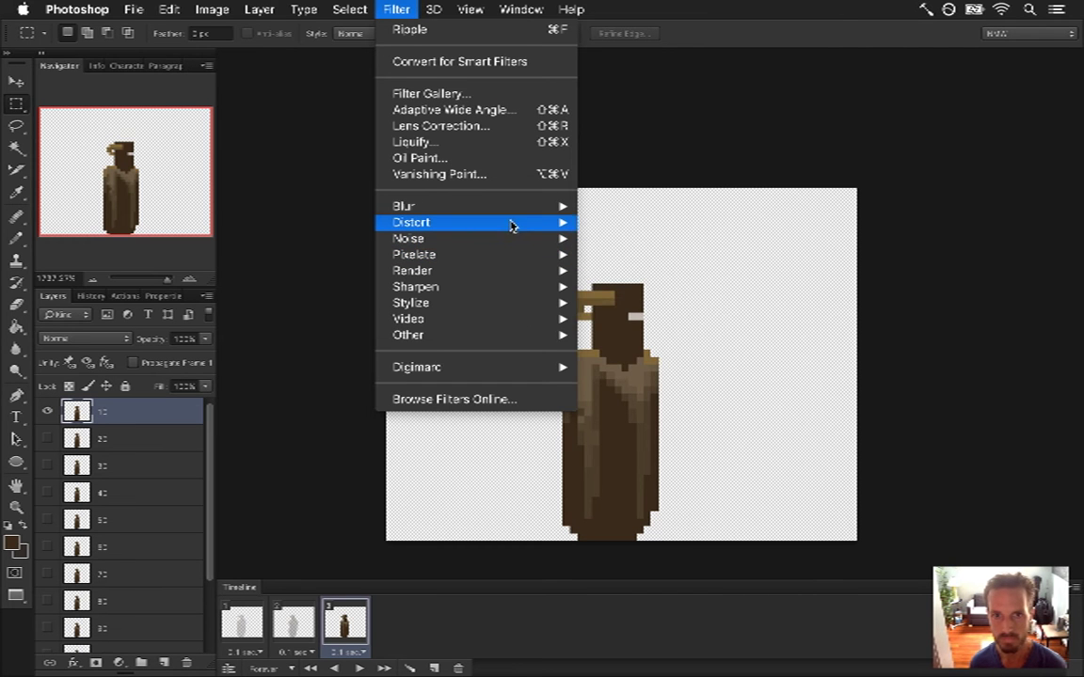
{"action": "mouse_move", "coordinate": [513, 223]}
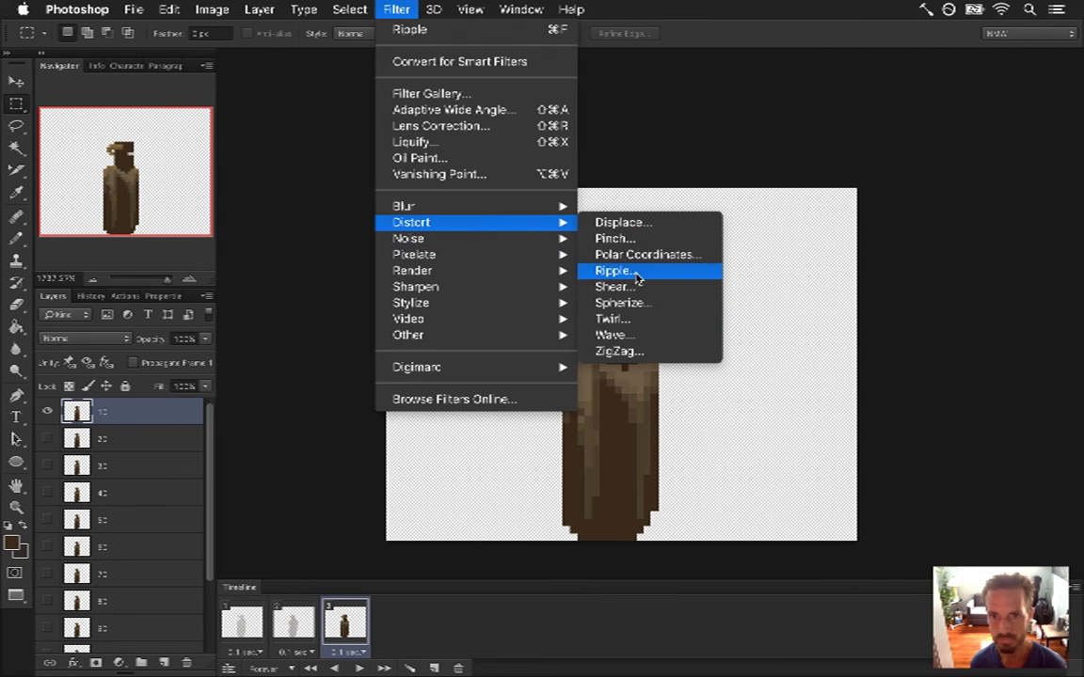
{"action": "left_click", "coordinate": [640, 271]}
{"action": "key", "text": "Return"}
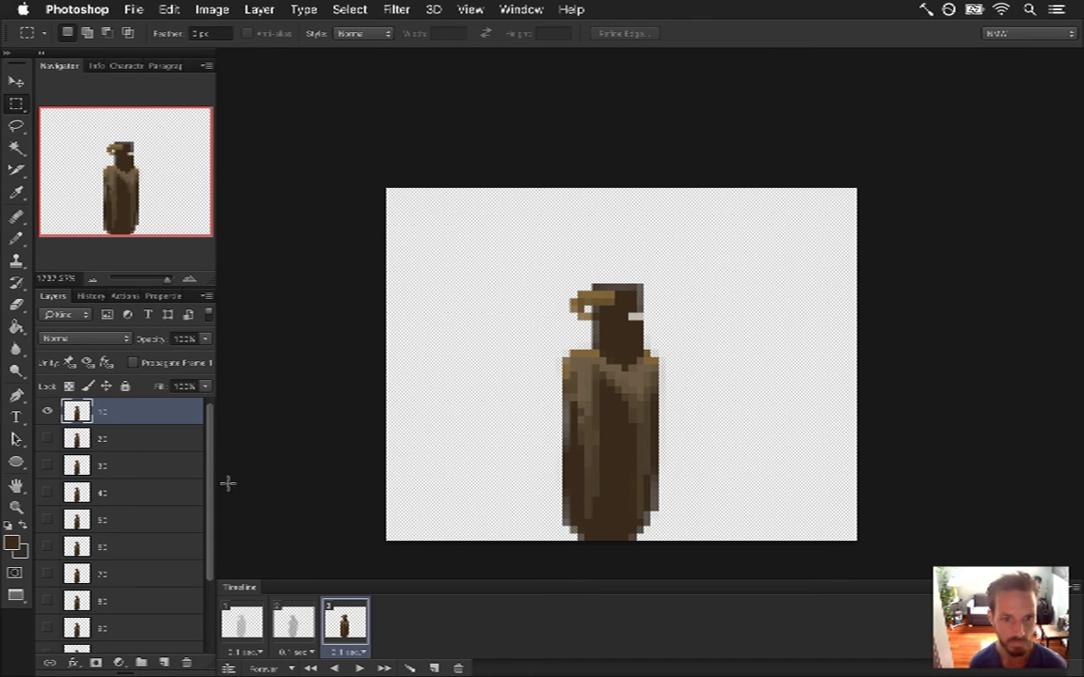
{"action": "left_click", "coordinate": [242, 620]}
- Review the first three frames and set frame 2's faded layer to 45% opacity
{"action": "left_click", "coordinate": [293, 621]}
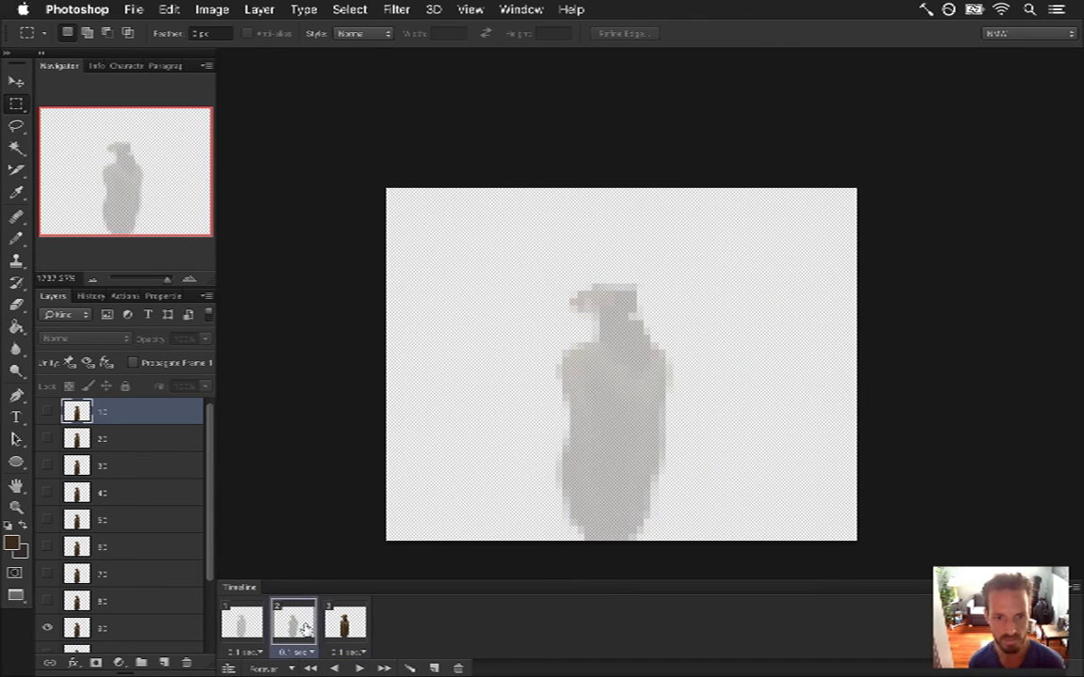
{"action": "left_click_drag", "start_coordinate": [211, 552], "coordinate": [209, 611]}
{"action": "left_click", "coordinate": [243, 623]}
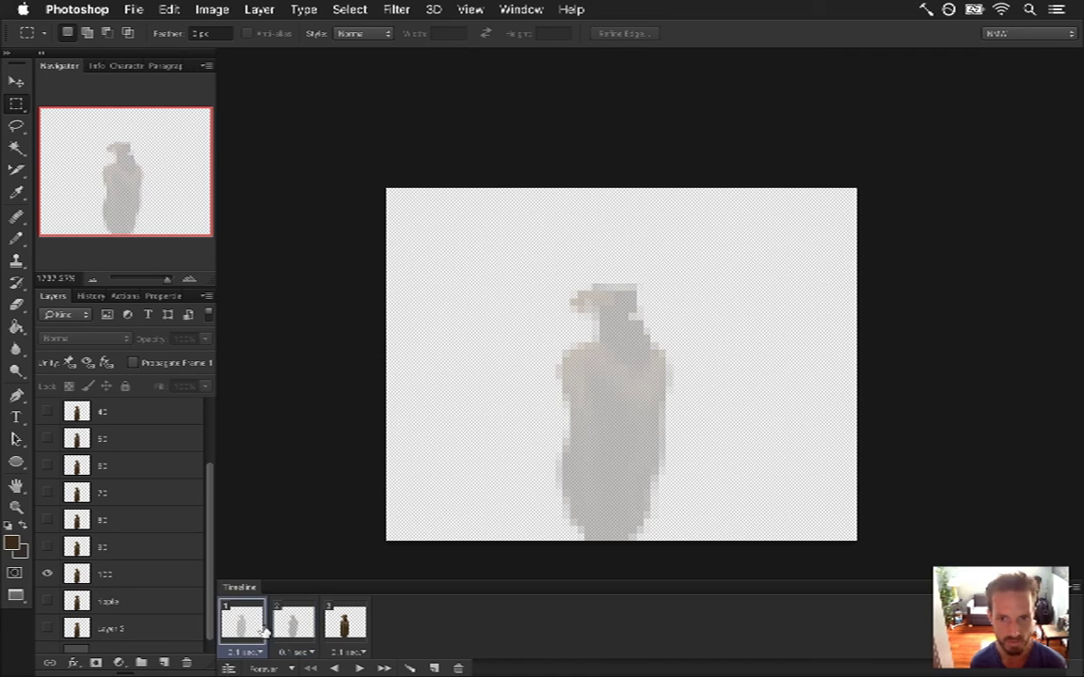
{"action": "left_click", "coordinate": [301, 631]}
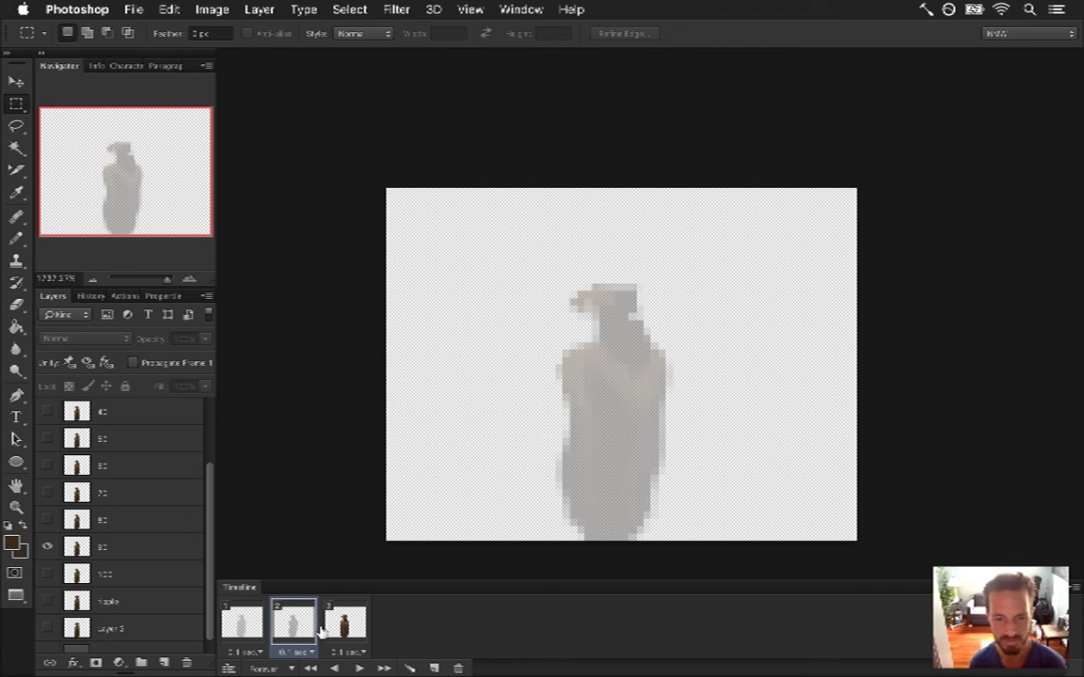
{"action": "left_click", "coordinate": [327, 632]}
{"action": "left_click", "coordinate": [290, 630]}
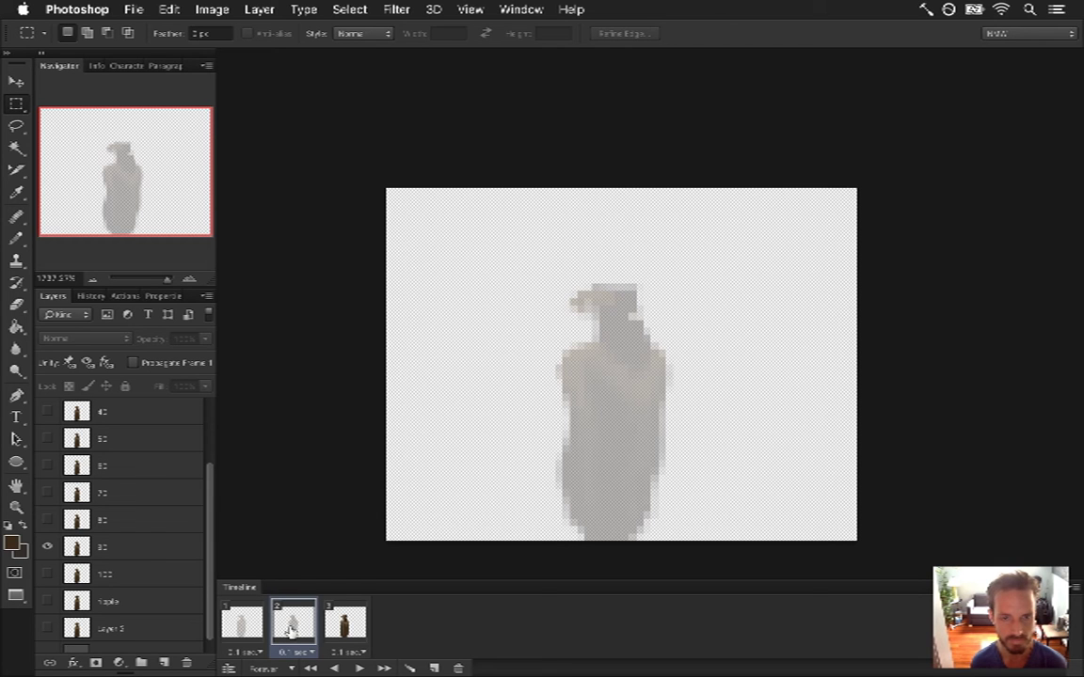
{"action": "left_click", "coordinate": [141, 548]}
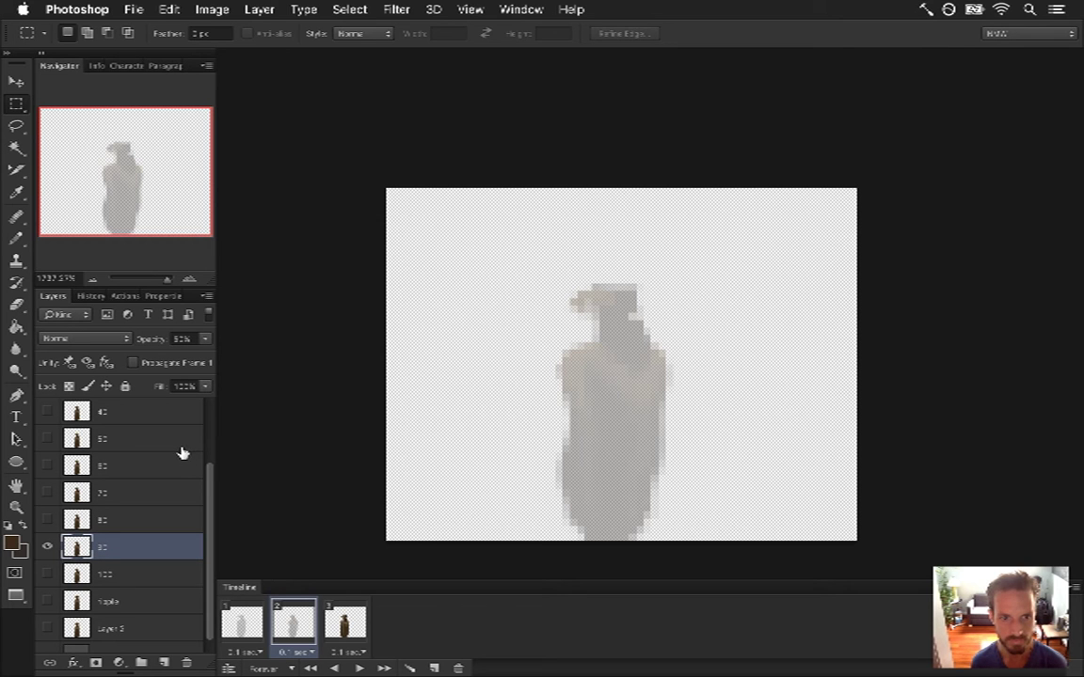
{"action": "type", "text": "45"}
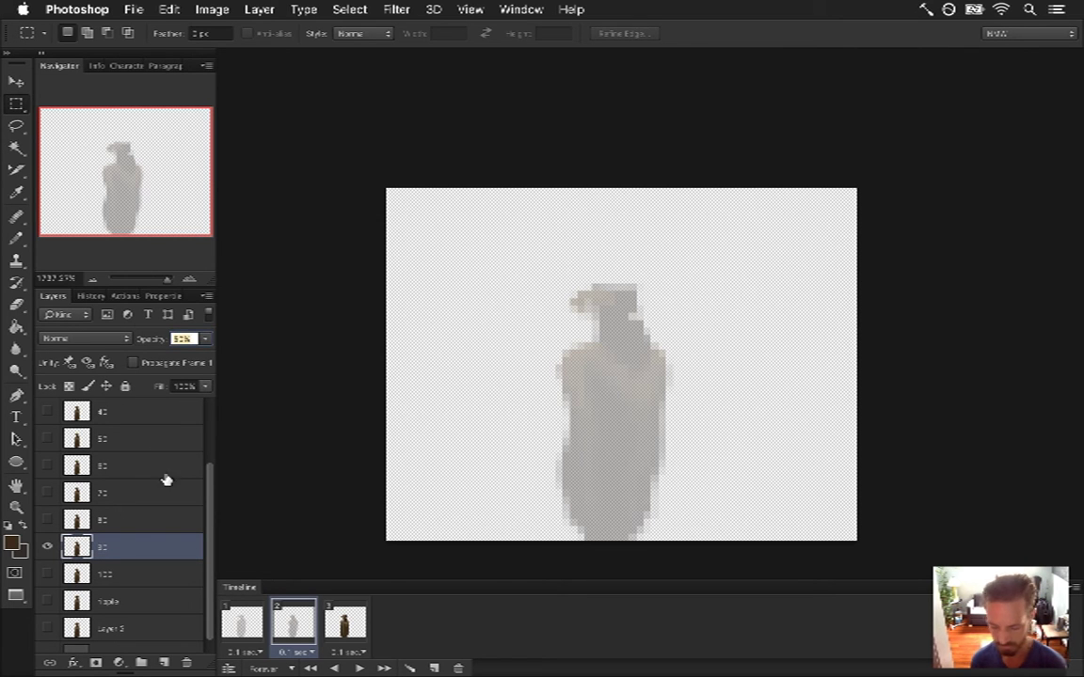
{"action": "key", "text": "Return"}
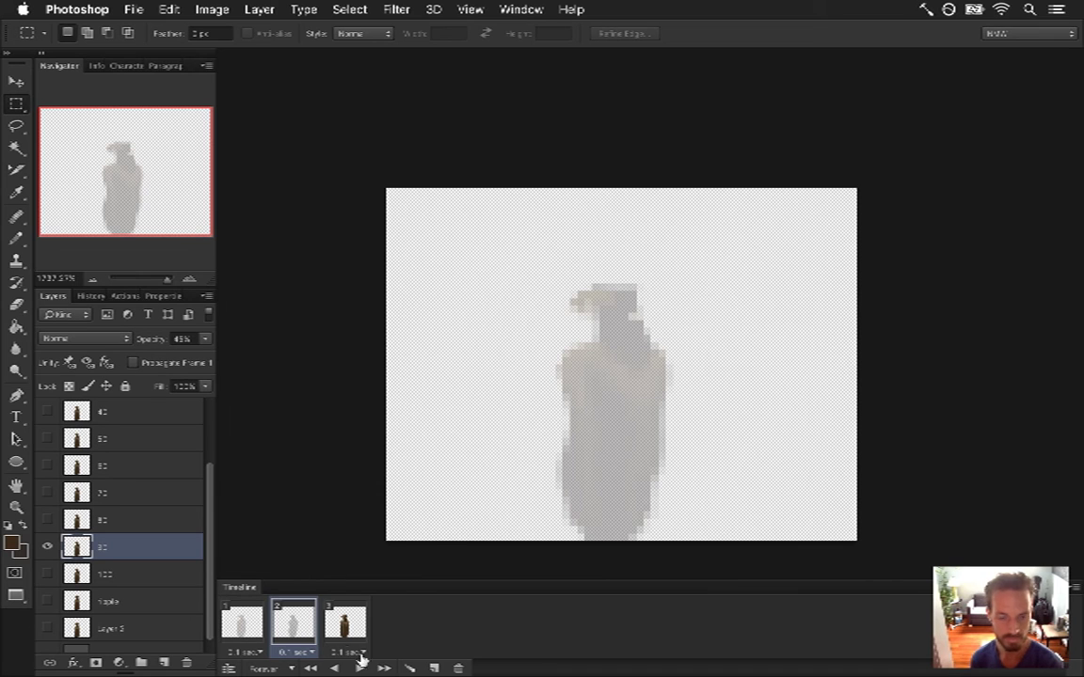
- Add frame 3 showing only the next character layer at 50% opacity
{"action": "left_click", "coordinate": [434, 667]}
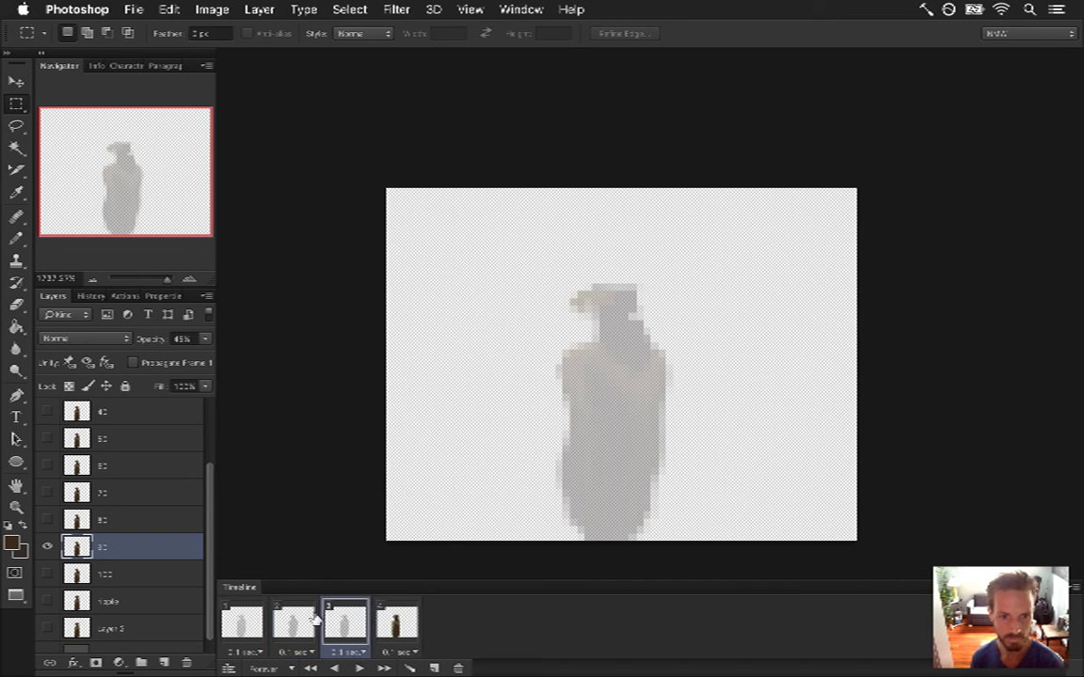
{"action": "left_click", "coordinate": [47, 547]}
{"action": "left_click", "coordinate": [47, 519]}
{"action": "left_click", "coordinate": [103, 519]}
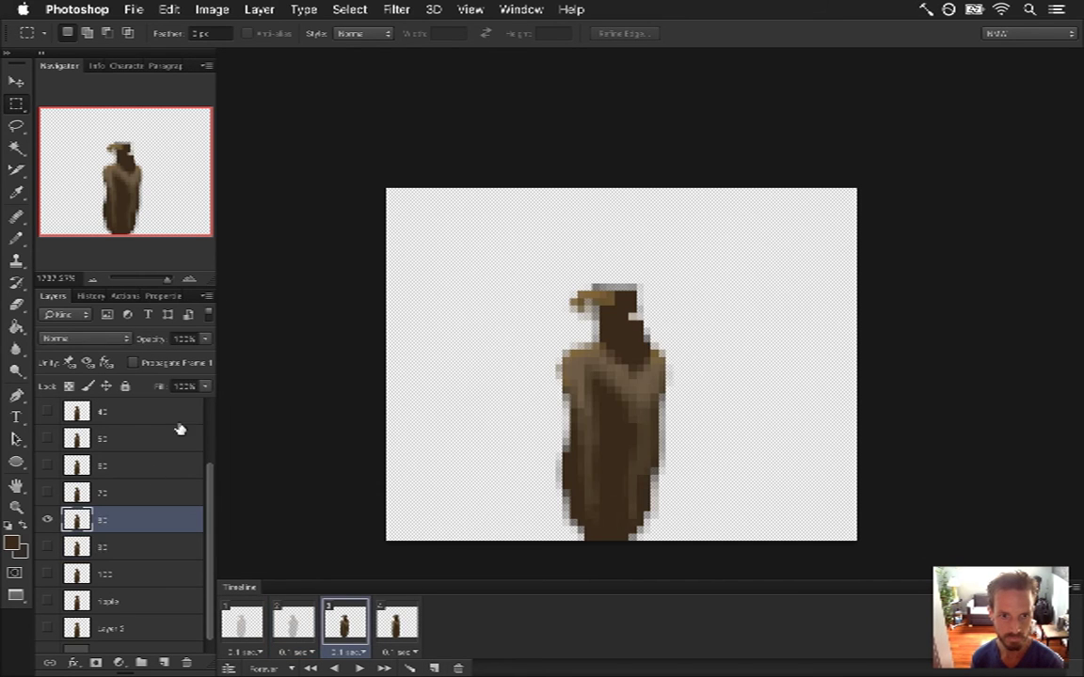
{"action": "left_click", "coordinate": [184, 339]}
{"action": "type", "text": "50"}
{"action": "key", "text": "Return"}
- Add frame 4 showing the next character layer at 55% opacity
{"action": "left_click", "coordinate": [434, 668]}
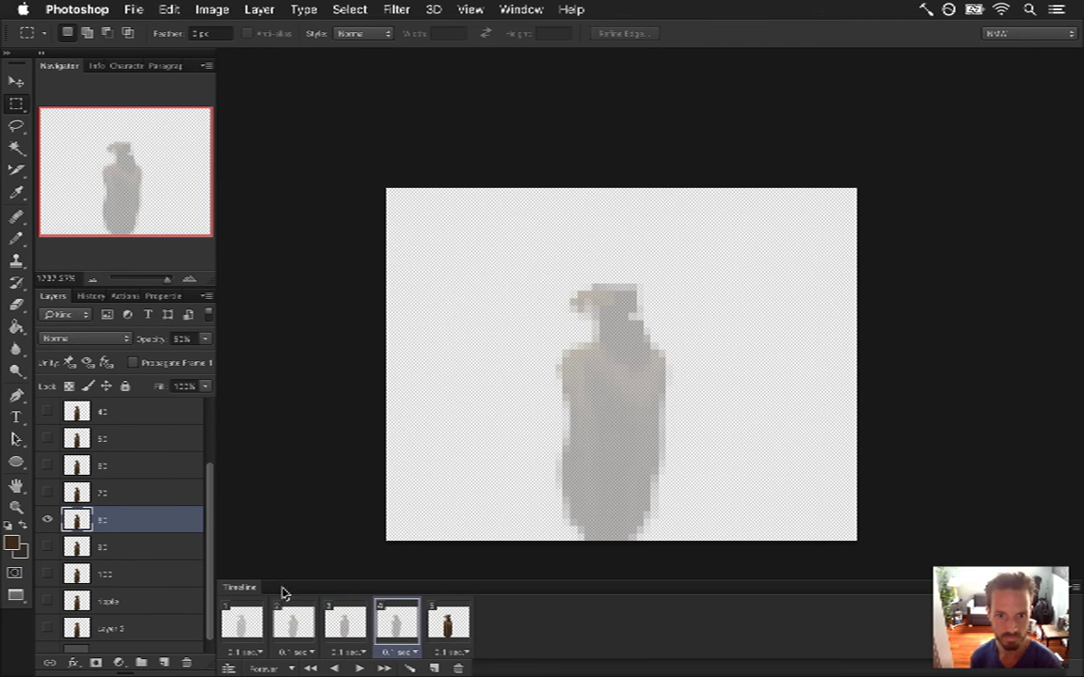
{"action": "left_click", "coordinate": [47, 519]}
{"action": "left_click", "coordinate": [47, 492]}
{"action": "left_click", "coordinate": [103, 492]}
{"action": "left_click", "coordinate": [196, 339]}
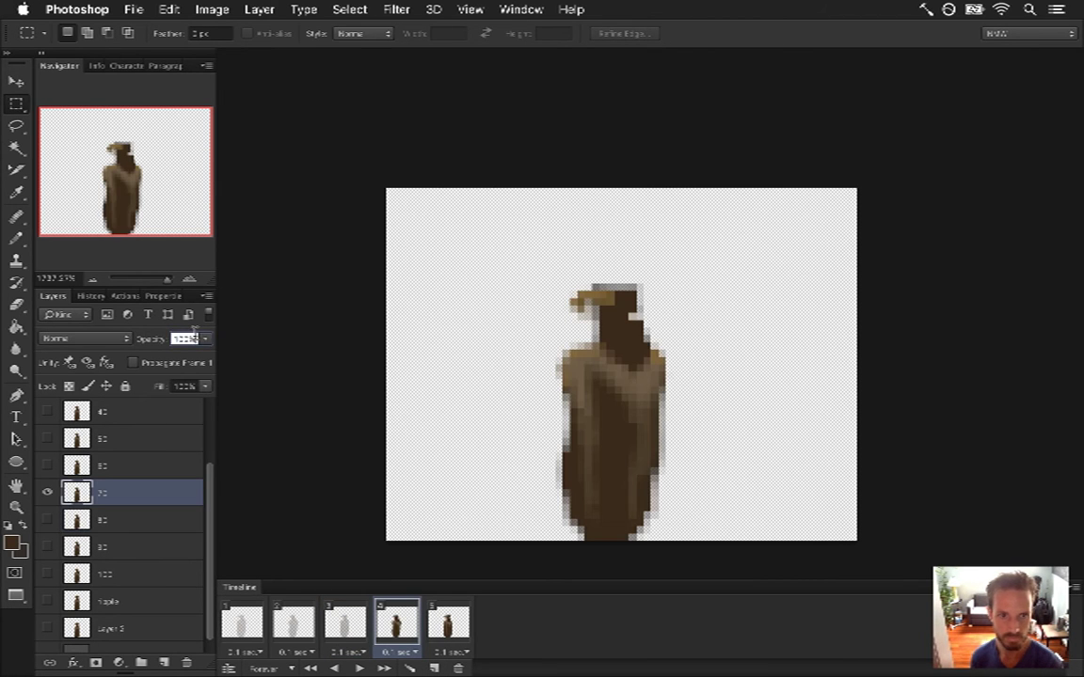
{"action": "type", "text": "55"}
{"action": "key", "text": "Return"}
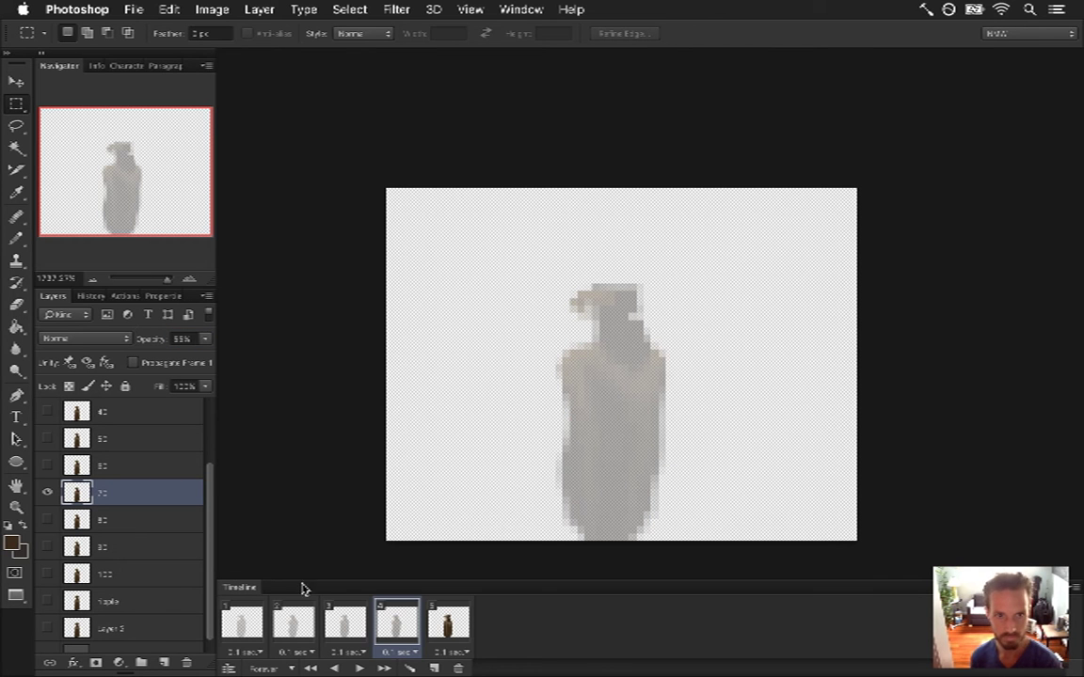
- Add frame 5 with the following character layer shown at 55% opacity
{"action": "left_click", "coordinate": [434, 668]}
{"action": "left_click", "coordinate": [47, 492]}
{"action": "left_click", "coordinate": [47, 465]}
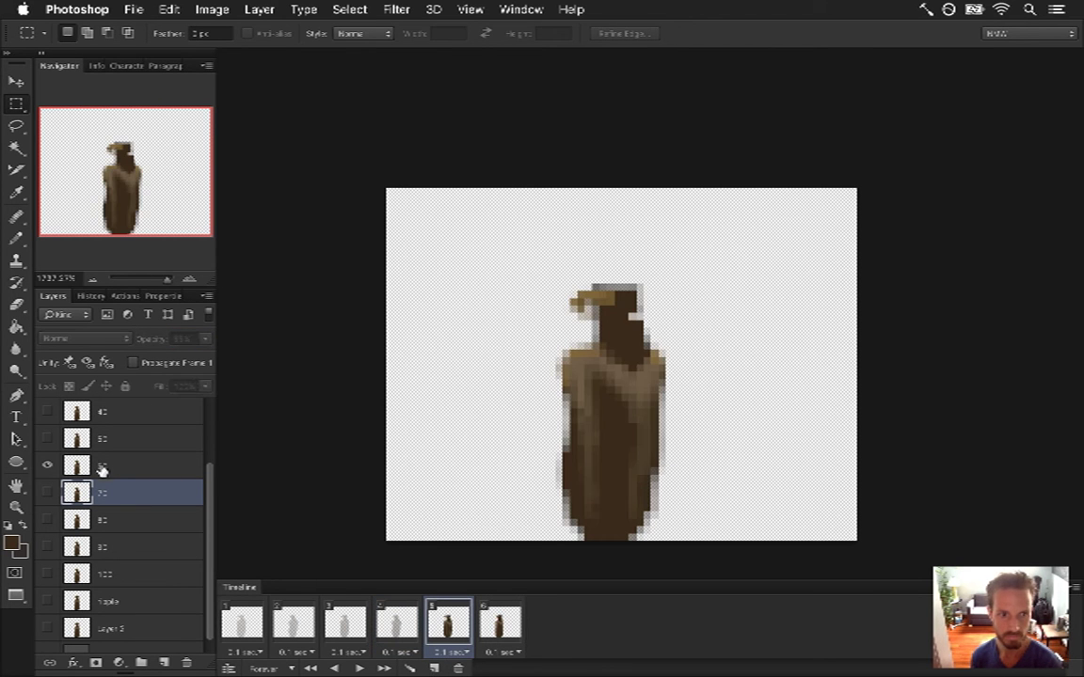
{"action": "left_click", "coordinate": [98, 467]}
{"action": "left_click", "coordinate": [191, 337]}
{"action": "type", "text": "55"}
{"action": "key", "text": "Return"}
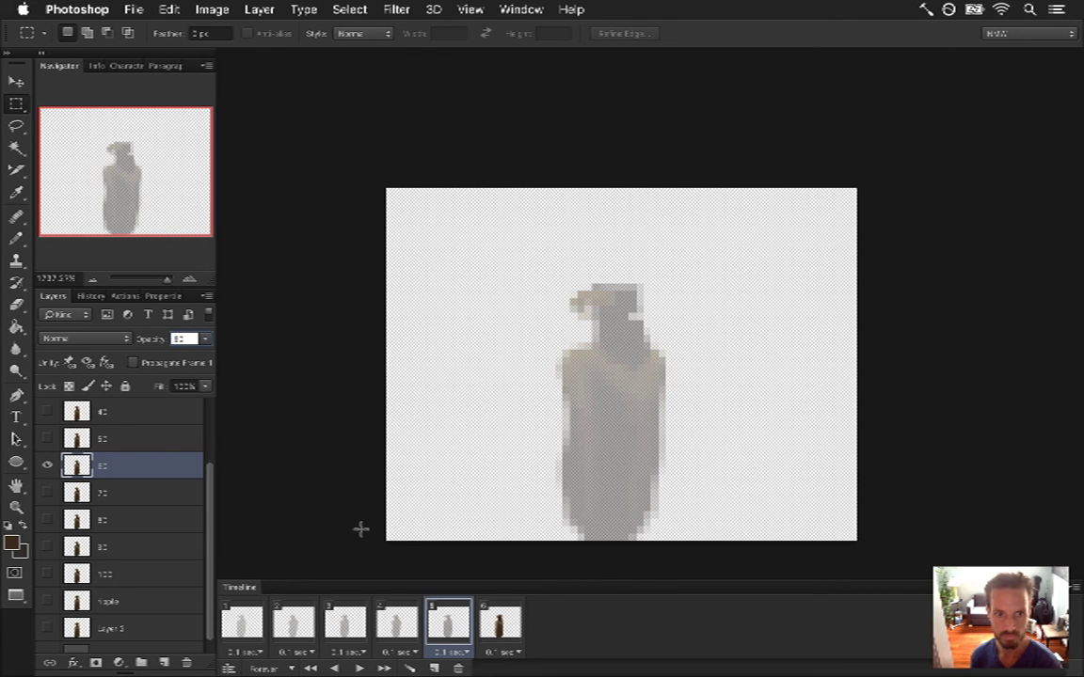
- Add frame 6, switch to the next character layer and enter 55% opacity
{"action": "left_click", "coordinate": [433, 669]}
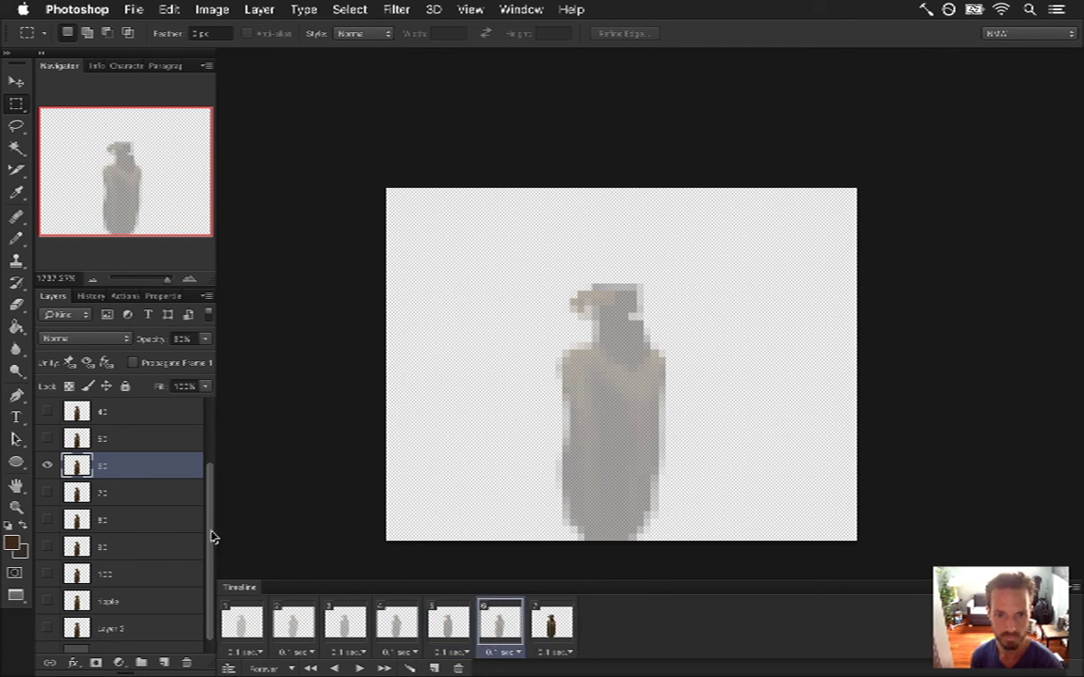
{"action": "left_click", "coordinate": [46, 465]}
{"action": "left_click", "coordinate": [47, 438]}
{"action": "left_click", "coordinate": [141, 438]}
{"action": "left_click", "coordinate": [144, 337]}
{"action": "type", "text": "55"}
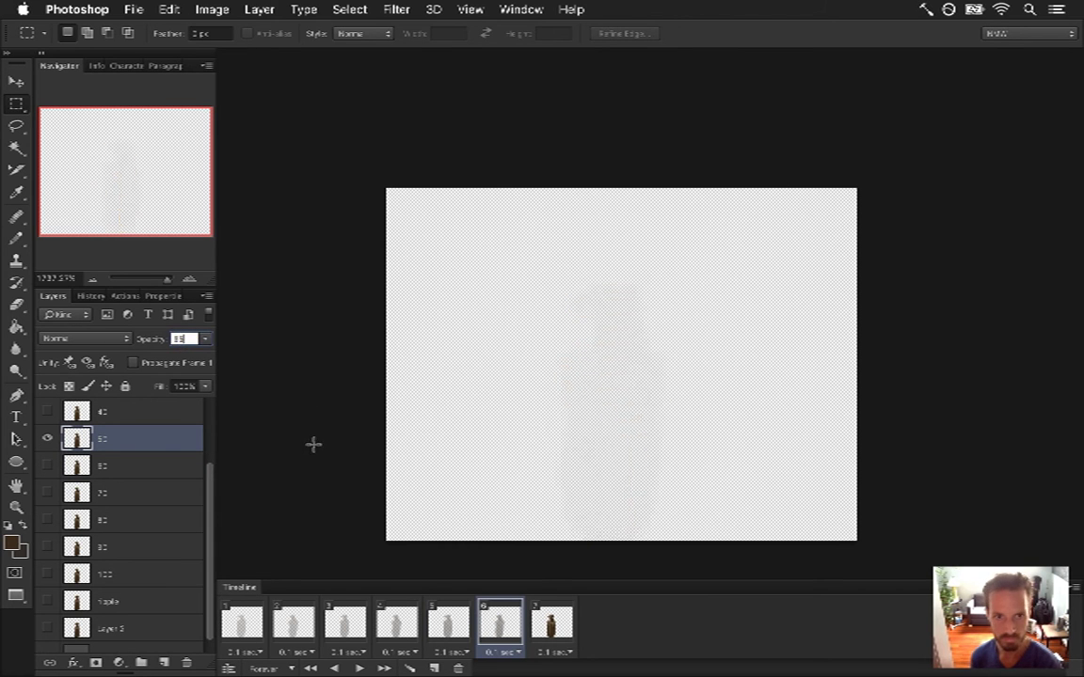
- Add frame 7 showing the next character layer at 30% opacity
{"action": "left_click", "coordinate": [431, 667]}
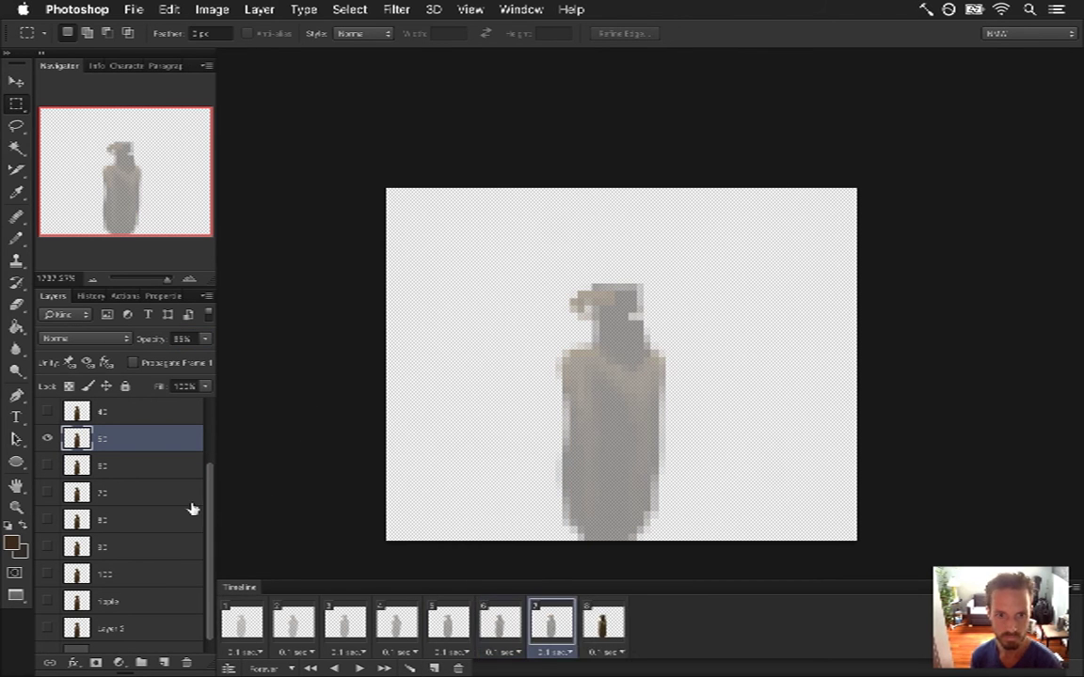
{"action": "scroll", "coordinate": [210, 498], "scroll_direction": "up", "scroll_amount": 3}
{"action": "left_click", "coordinate": [47, 521]}
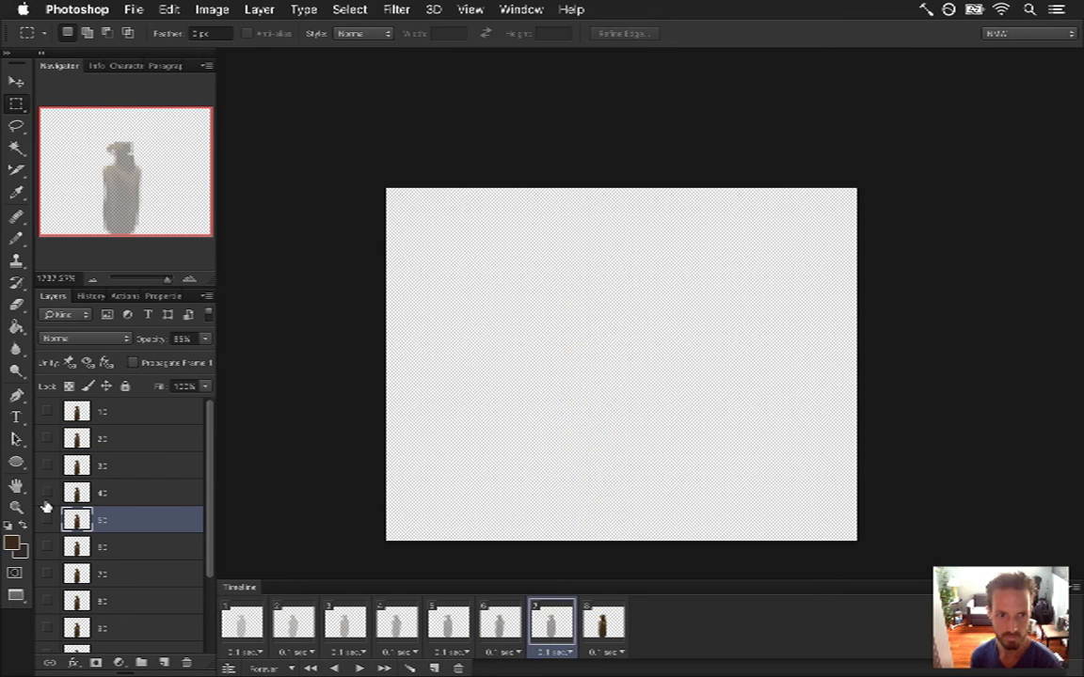
{"action": "left_click", "coordinate": [47, 492]}
{"action": "left_click", "coordinate": [132, 492]}
{"action": "left_click", "coordinate": [185, 339]}
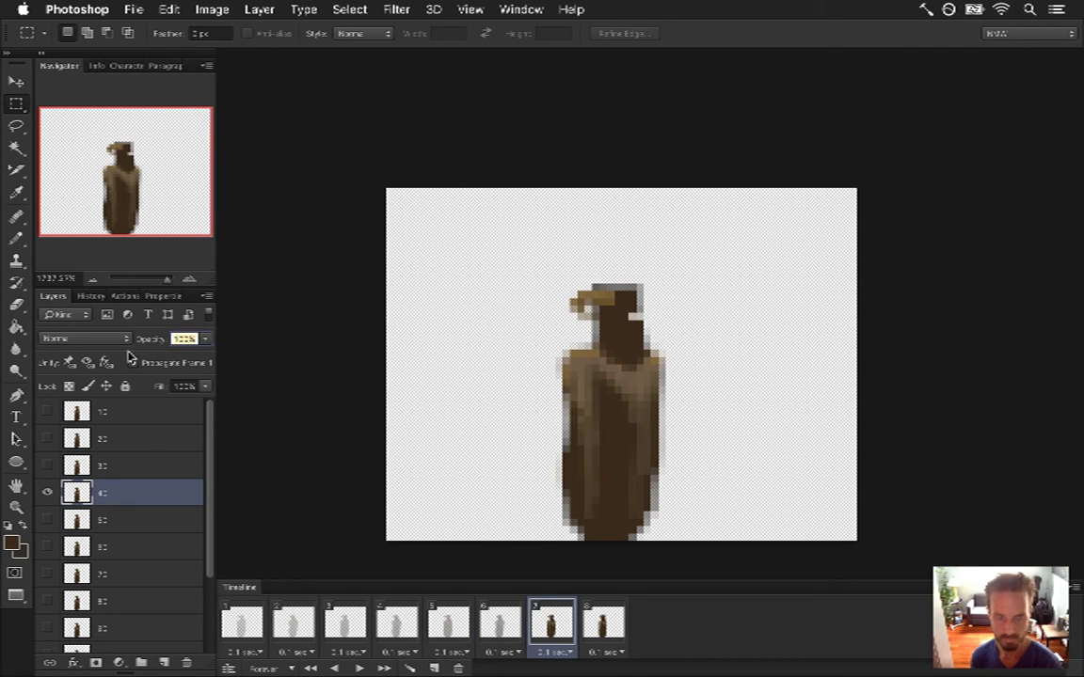
{"action": "type", "text": "30"}
{"action": "key", "text": "Return"}
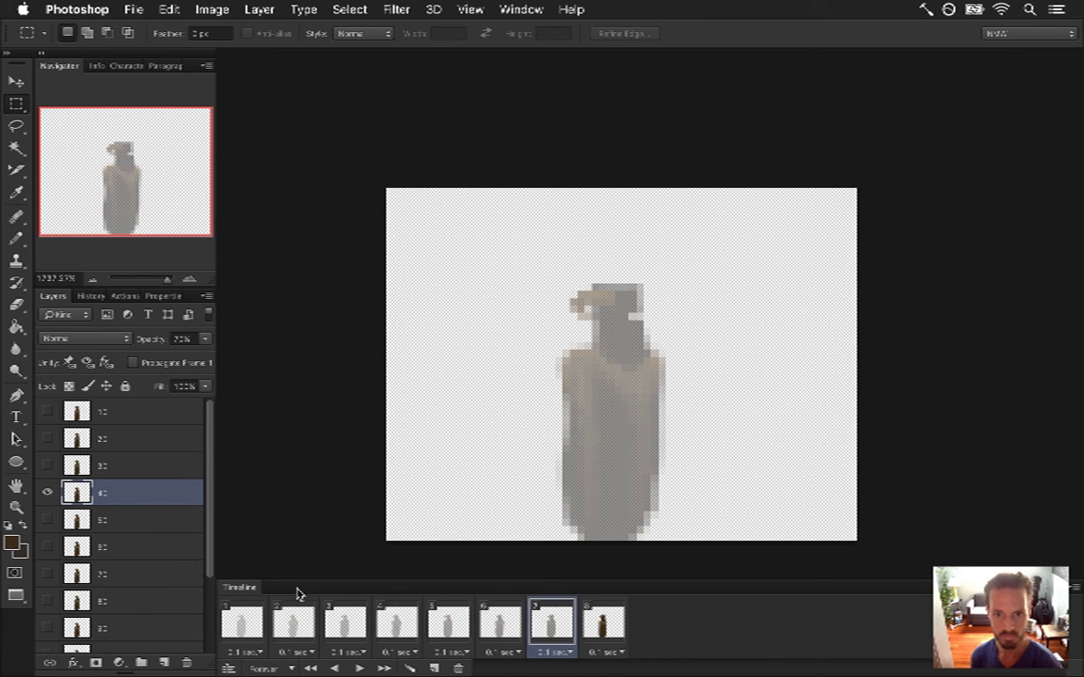
- Add frame 8 with layer 4 hidden and layer 3 shown at 30% opacity
{"action": "left_click", "coordinate": [432, 668]}
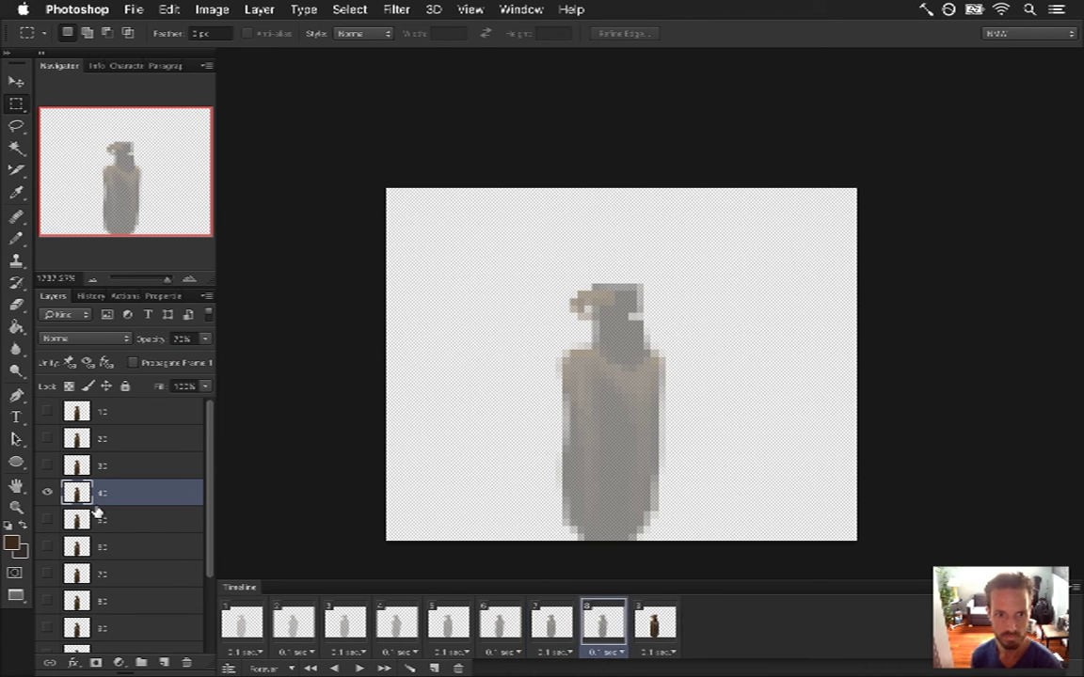
{"action": "left_click", "coordinate": [47, 492]}
{"action": "left_click", "coordinate": [47, 465]}
{"action": "left_click", "coordinate": [111, 459]}
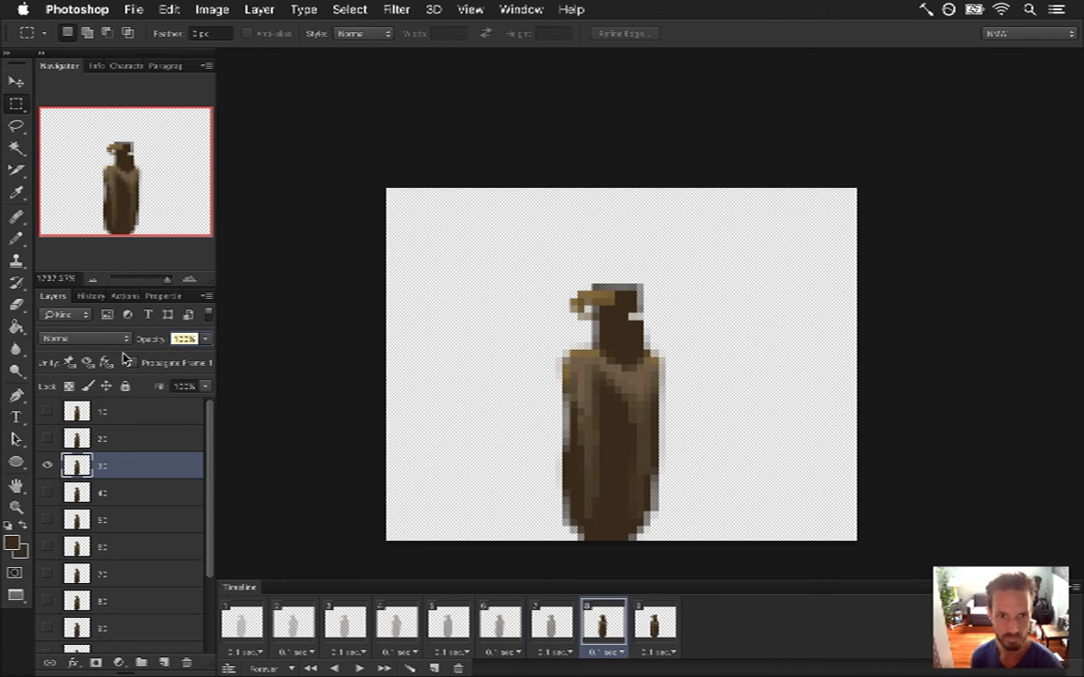
{"action": "type", "text": "30"}
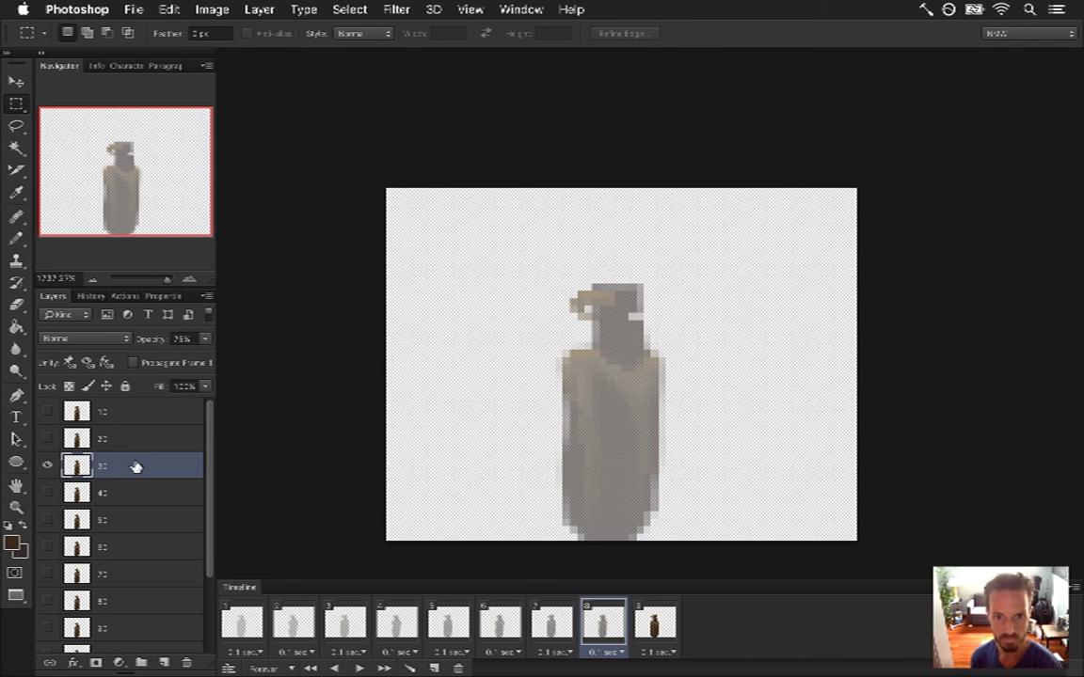
- Add frame 9 with layer 3 hidden and layer 2 shown at 50% opacity
{"action": "left_click", "coordinate": [434, 668]}
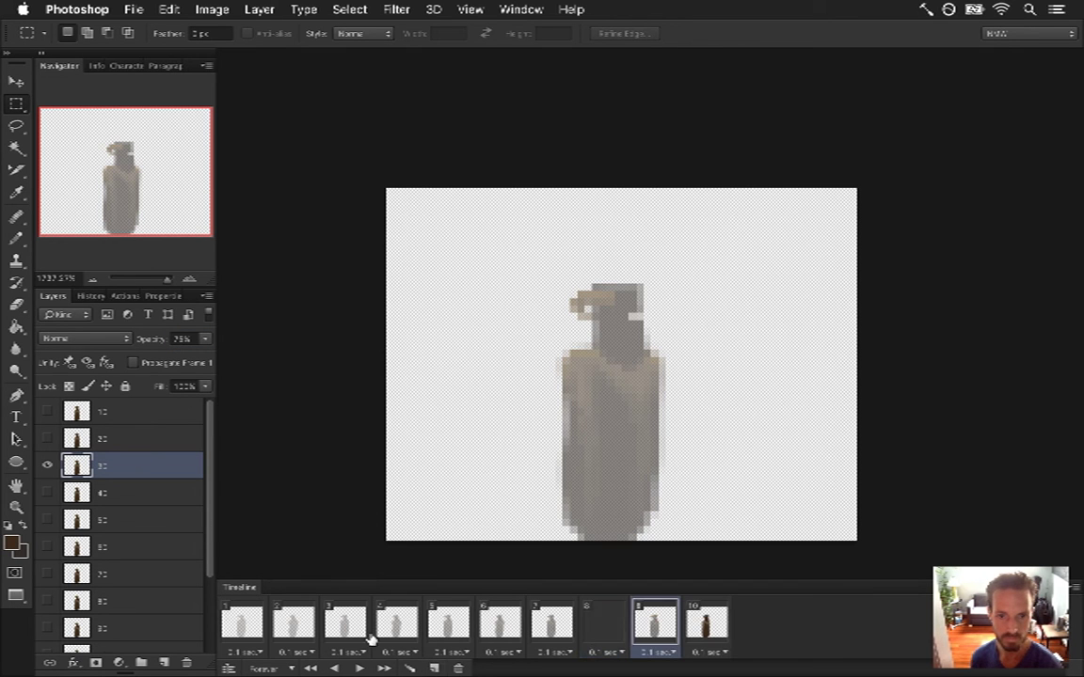
{"action": "left_click", "coordinate": [47, 463]}
{"action": "left_click", "coordinate": [47, 438]}
{"action": "left_click", "coordinate": [106, 440]}
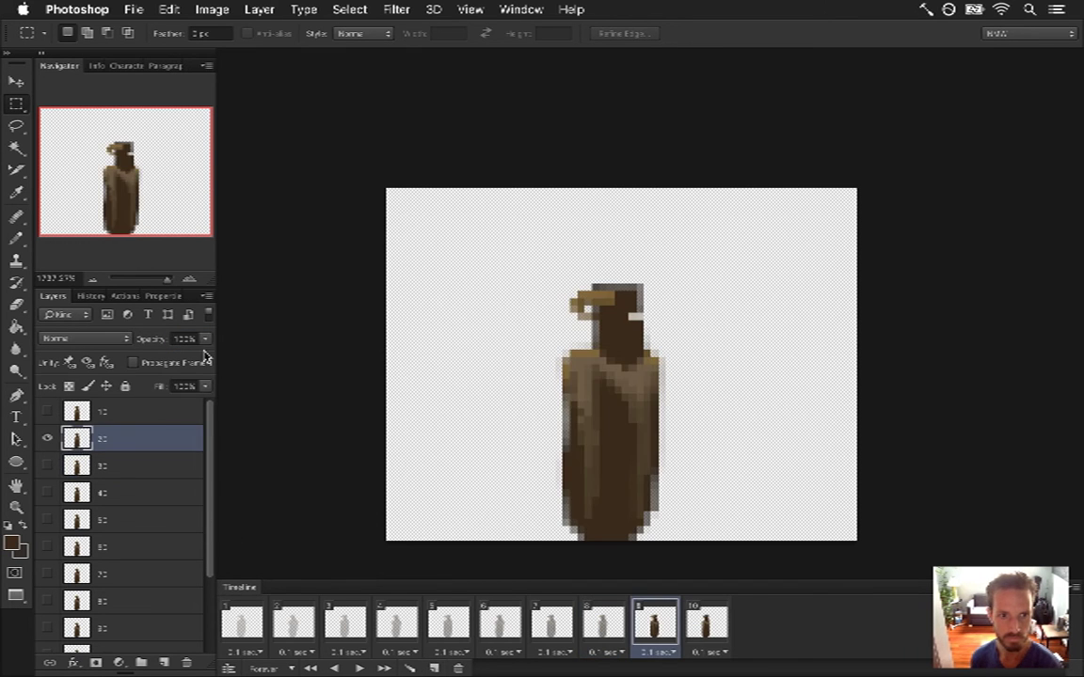
{"action": "left_click", "coordinate": [193, 337]}
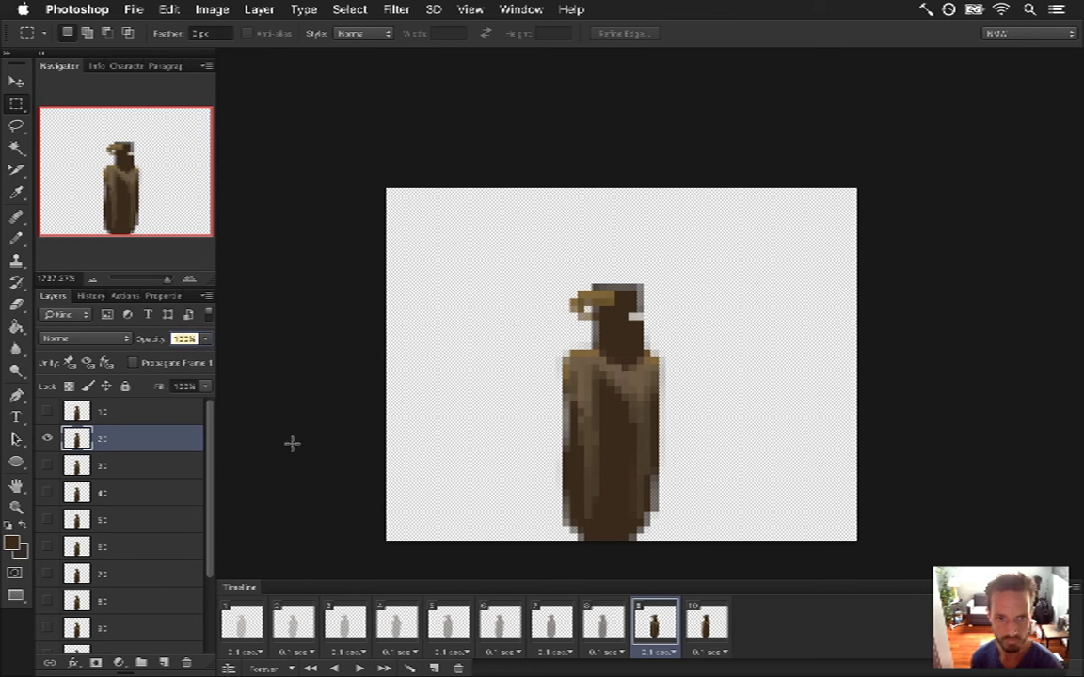
{"action": "type", "text": "50"}
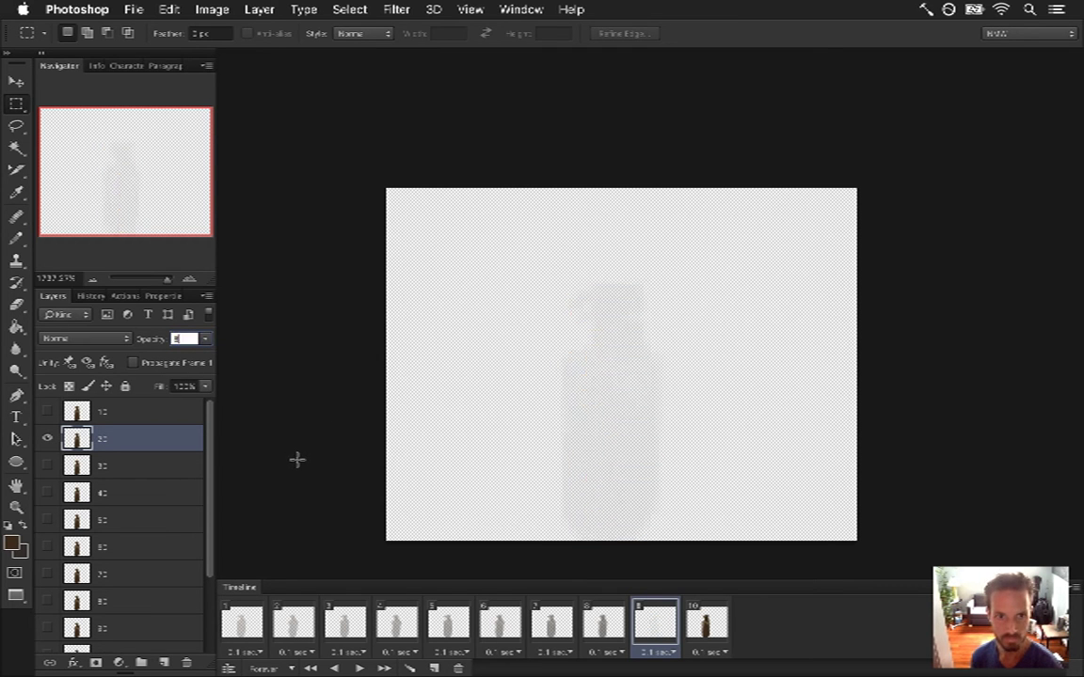
- Duplicate the frame, then play and step through the frames to check the fade
{"action": "left_click", "coordinate": [434, 668]}
{"action": "key", "text": "space"}
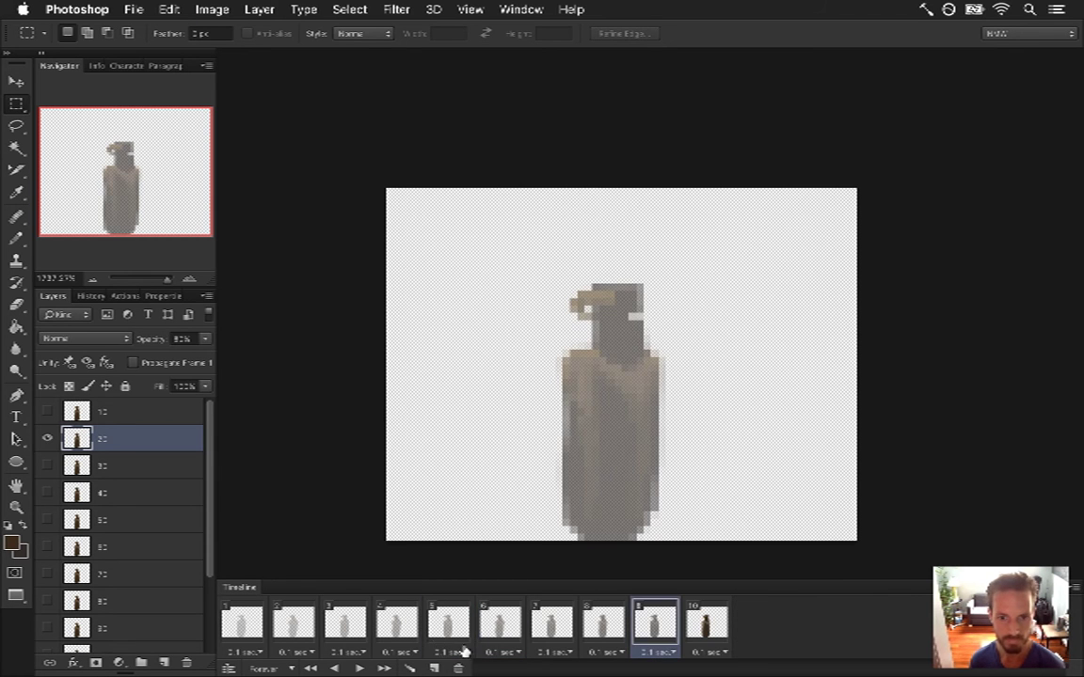
{"action": "left_click", "coordinate": [448, 632]}
{"action": "left_click", "coordinate": [499, 630]}
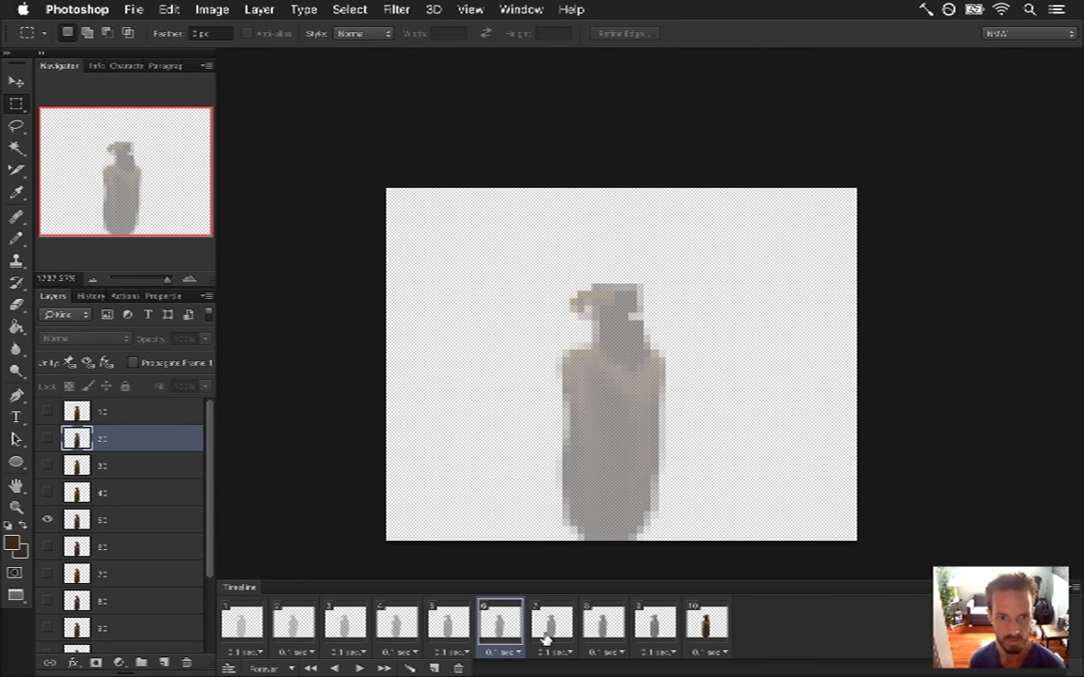
{"action": "left_click", "coordinate": [549, 632]}
{"action": "left_click", "coordinate": [603, 629]}
{"action": "left_click", "coordinate": [656, 628]}
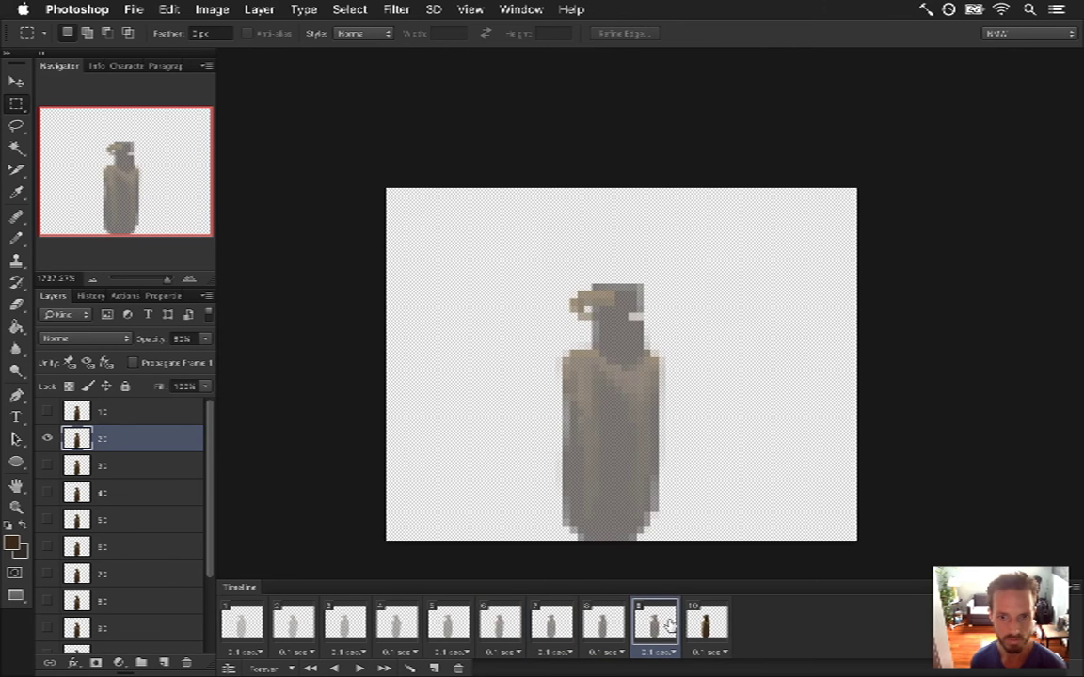
{"action": "left_click", "coordinate": [701, 624]}
{"action": "left_click", "coordinate": [649, 623]}
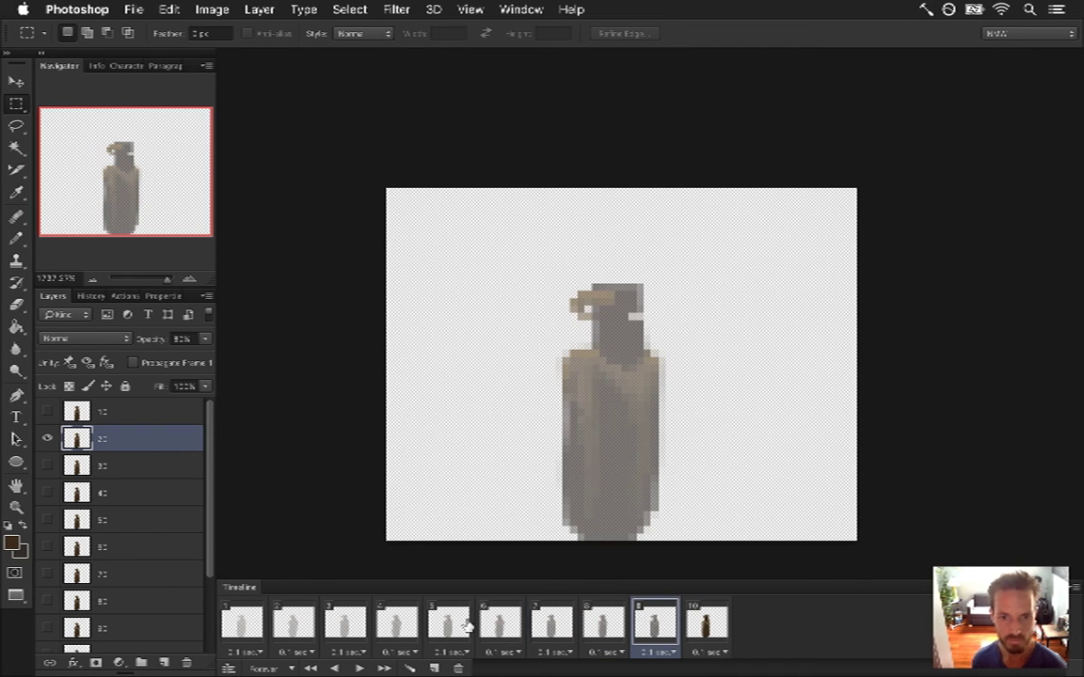
- Make frame 10 show layer 1 at 85% opacity with layer 2 hidden
{"action": "left_click", "coordinate": [434, 668]}
{"action": "left_click", "coordinate": [47, 439]}
{"action": "left_click", "coordinate": [47, 411]}
{"action": "left_click", "coordinate": [126, 411]}
{"action": "left_click", "coordinate": [189, 338]}
{"action": "type", "text": "85"}
{"action": "key", "text": "Return"}
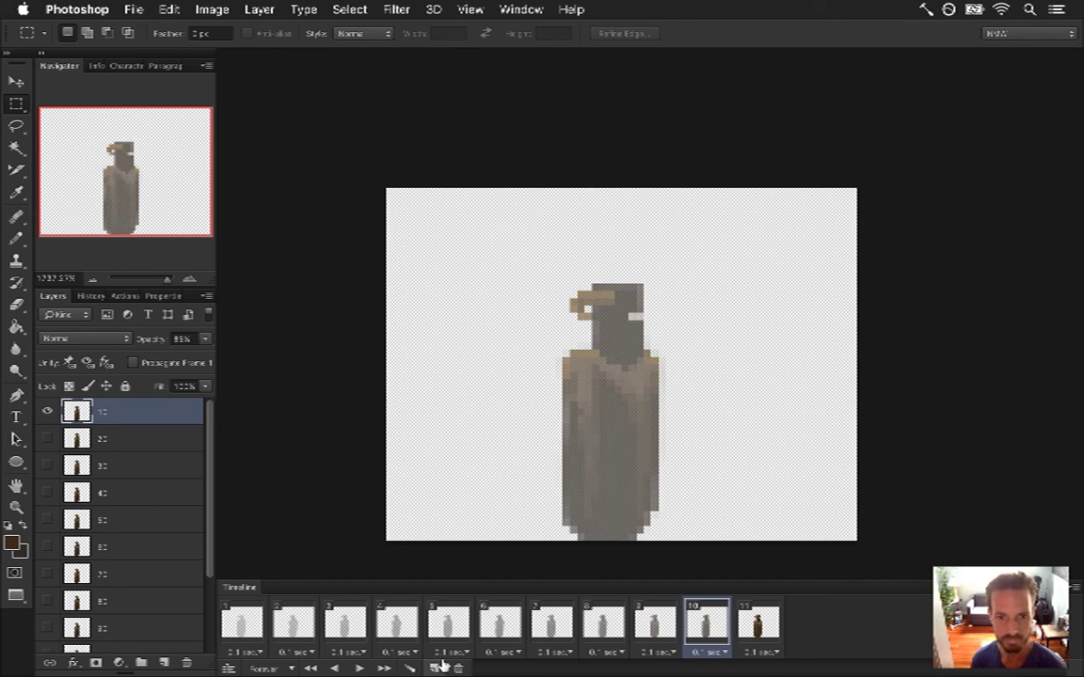
- Hide layer 1 on frame 11 so the final frame is blank
{"action": "left_click", "coordinate": [748, 628]}
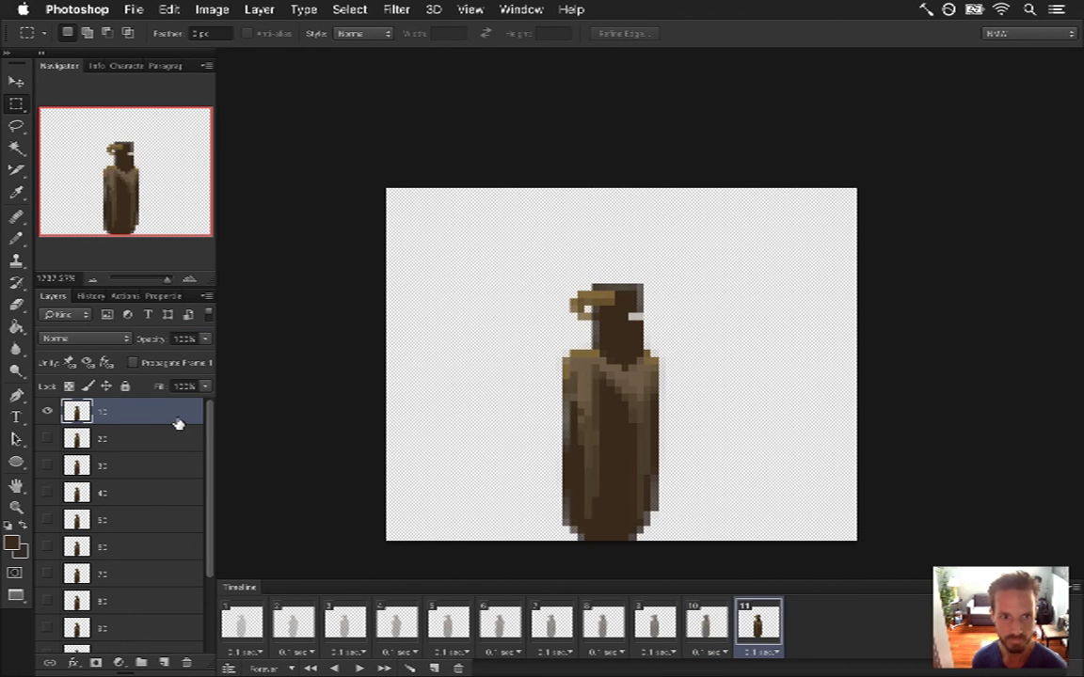
{"action": "left_click", "coordinate": [47, 411]}
{"action": "left_click_drag", "start_coordinate": [211, 428], "coordinate": [206, 448]}
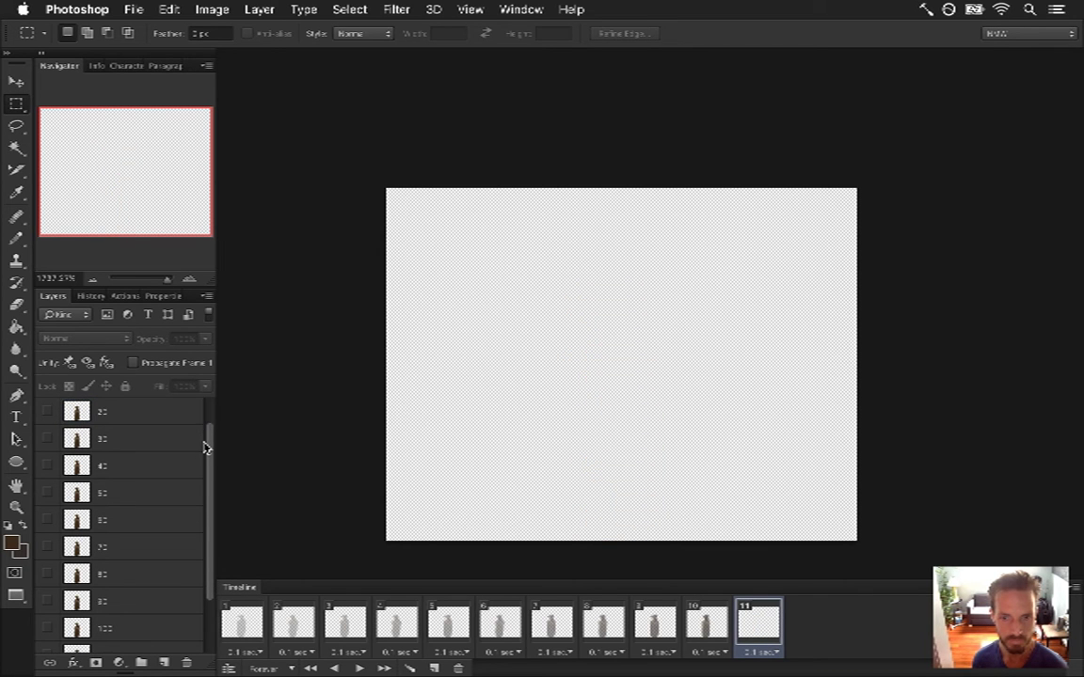
{"action": "scroll", "coordinate": [206, 448], "scroll_direction": "down", "scroll_amount": 3}
- Show the Apple layer's full character in frame 11 and preview the animation from frame 1
{"action": "left_click", "coordinate": [47, 579]}
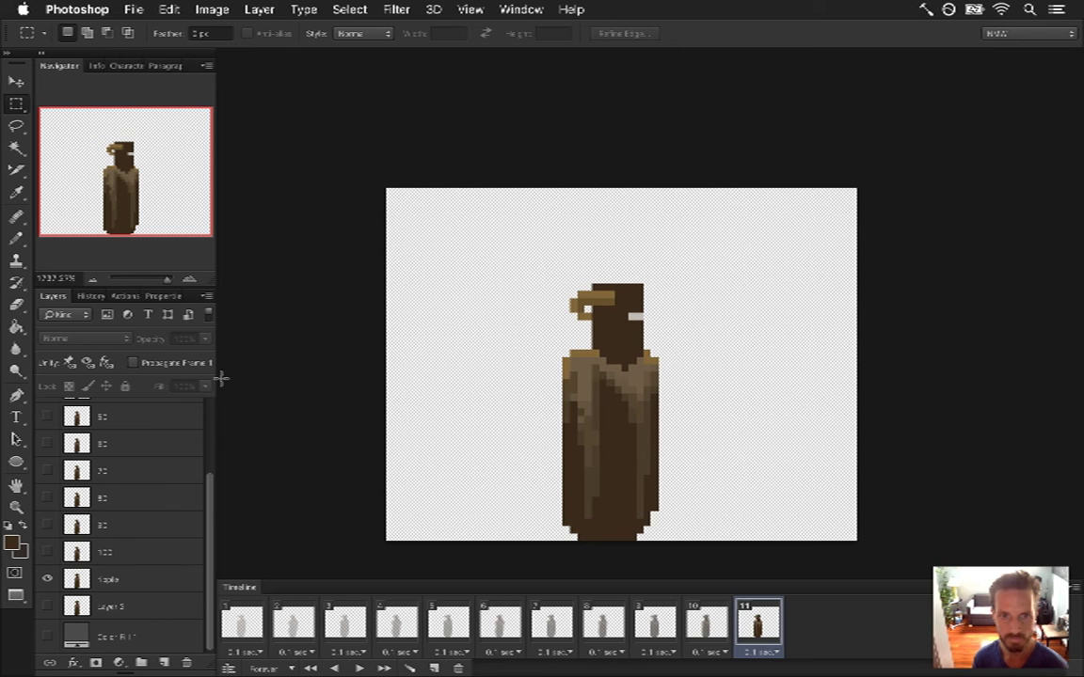
{"action": "left_click", "coordinate": [115, 580]}
{"action": "left_click", "coordinate": [186, 340]}
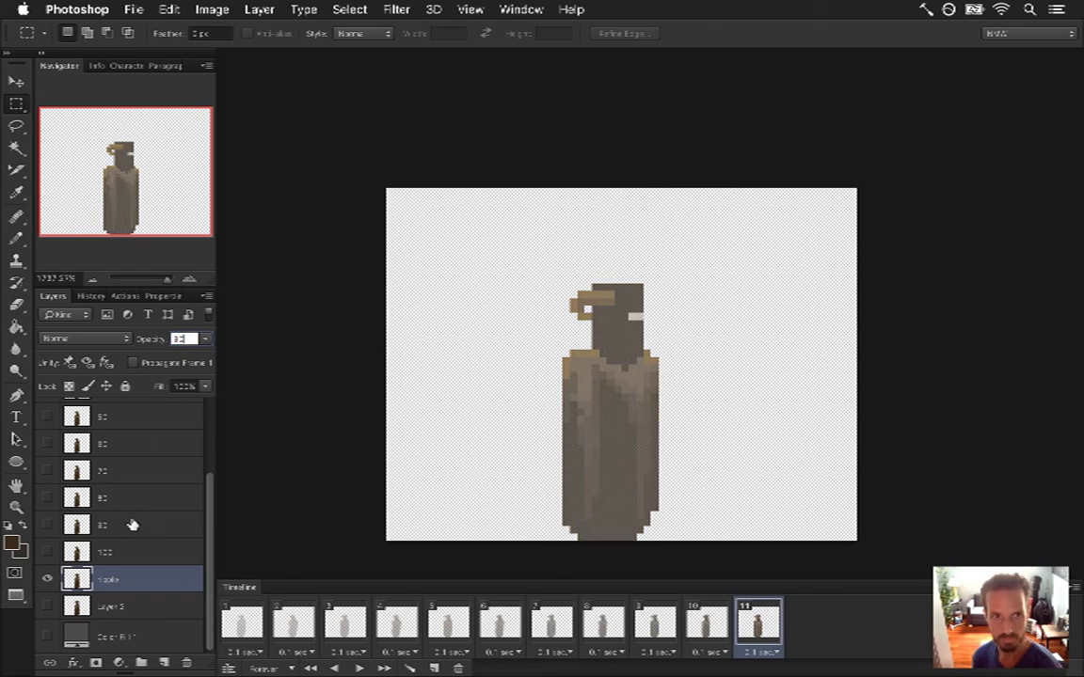
{"action": "left_click", "coordinate": [242, 621]}
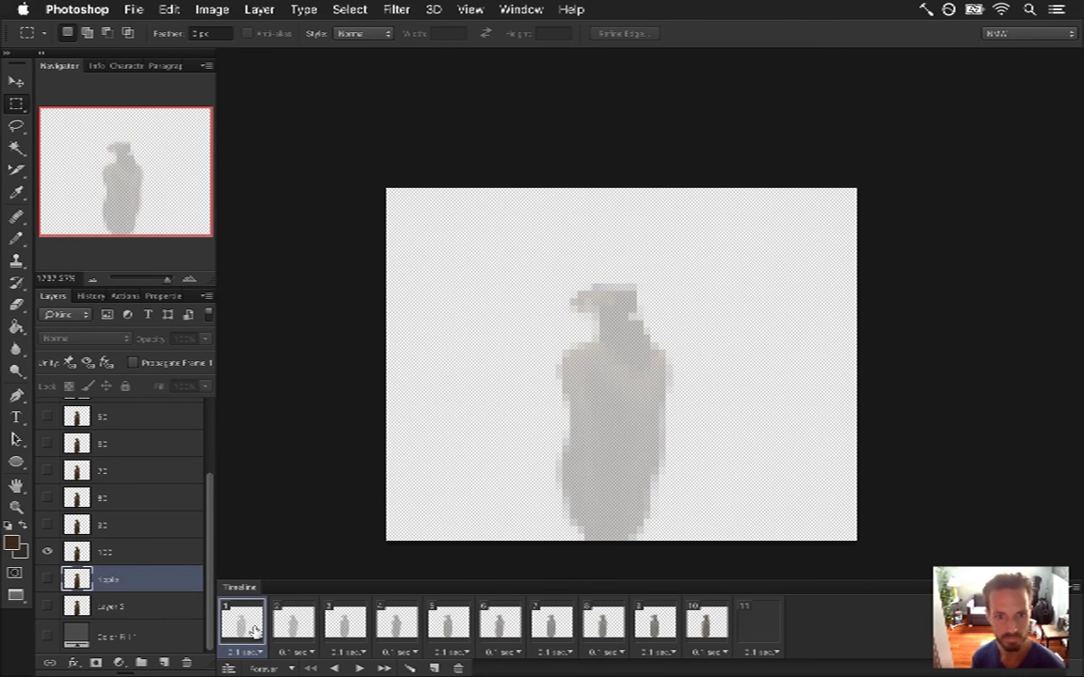
{"action": "left_click", "coordinate": [358, 668]}
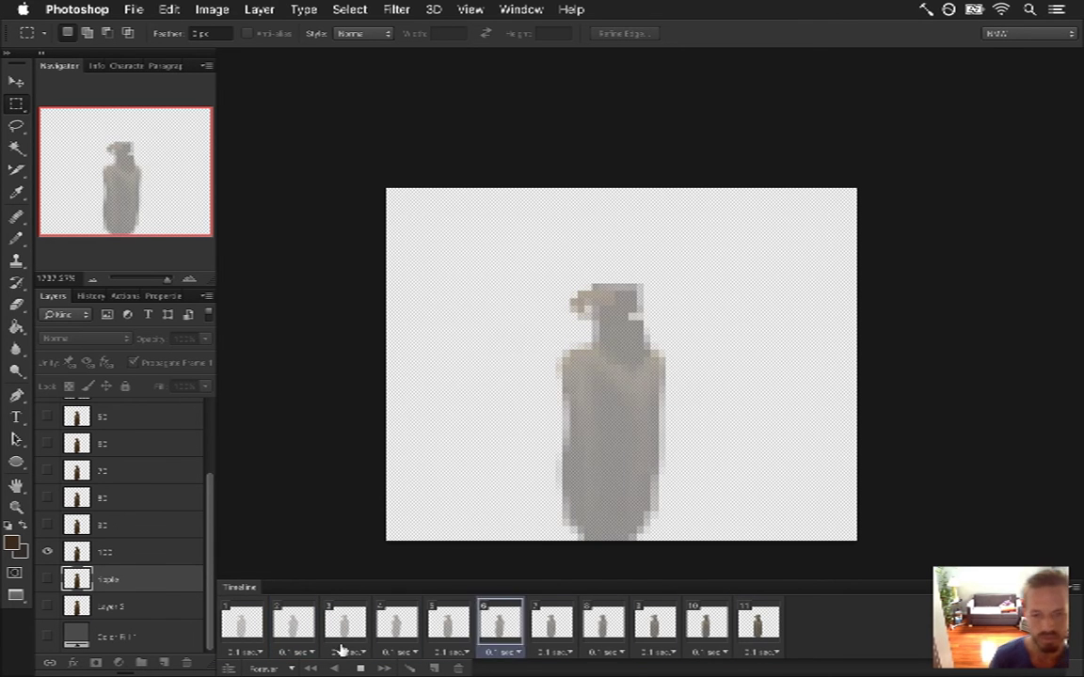
{"action": "left_click", "coordinate": [357, 667]}
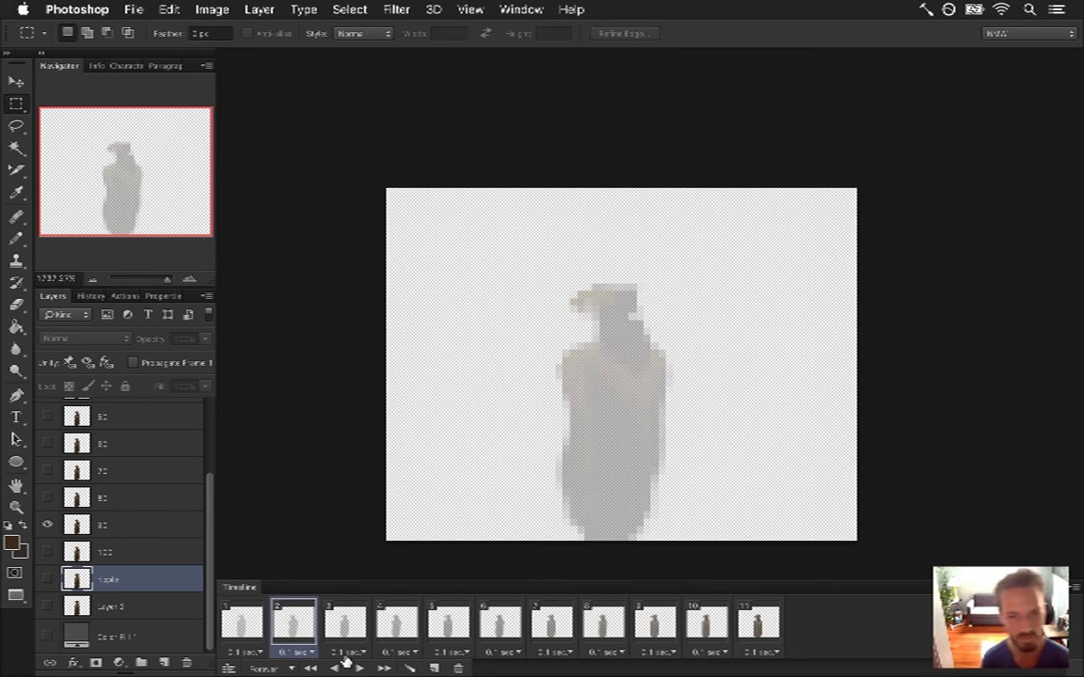
{"action": "left_click", "coordinate": [244, 641]}
- Render the 11 frames as the ZeroMirageE.png PNG sequence, replacing the existing files
{"action": "key", "text": "super+alt+shift+r"}
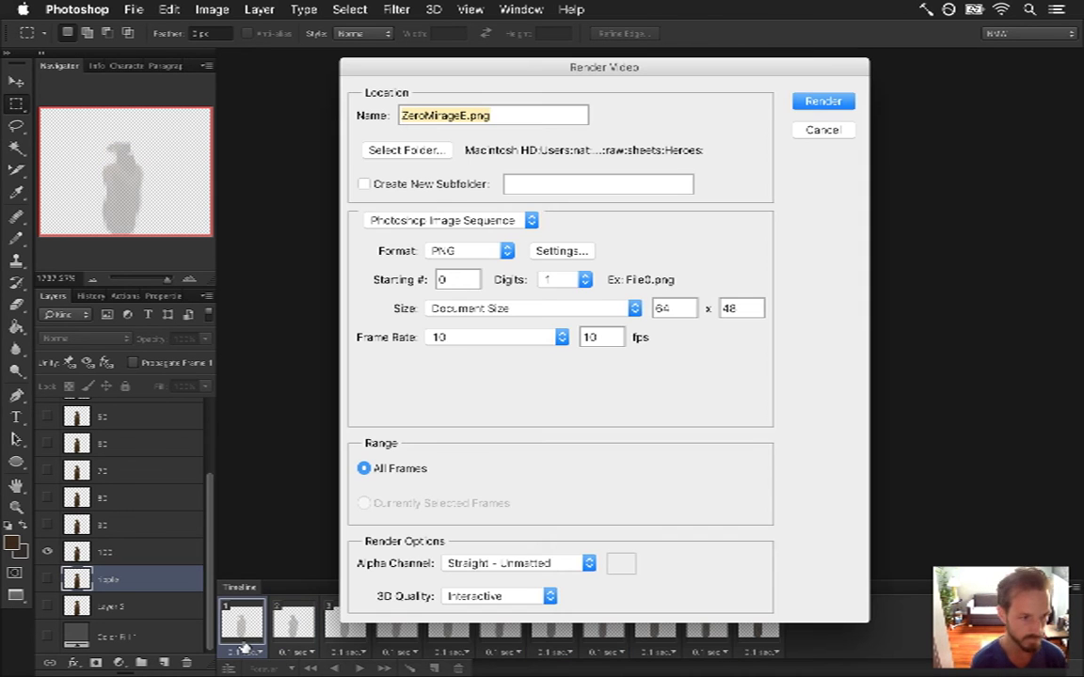
{"action": "key", "text": "Return"}
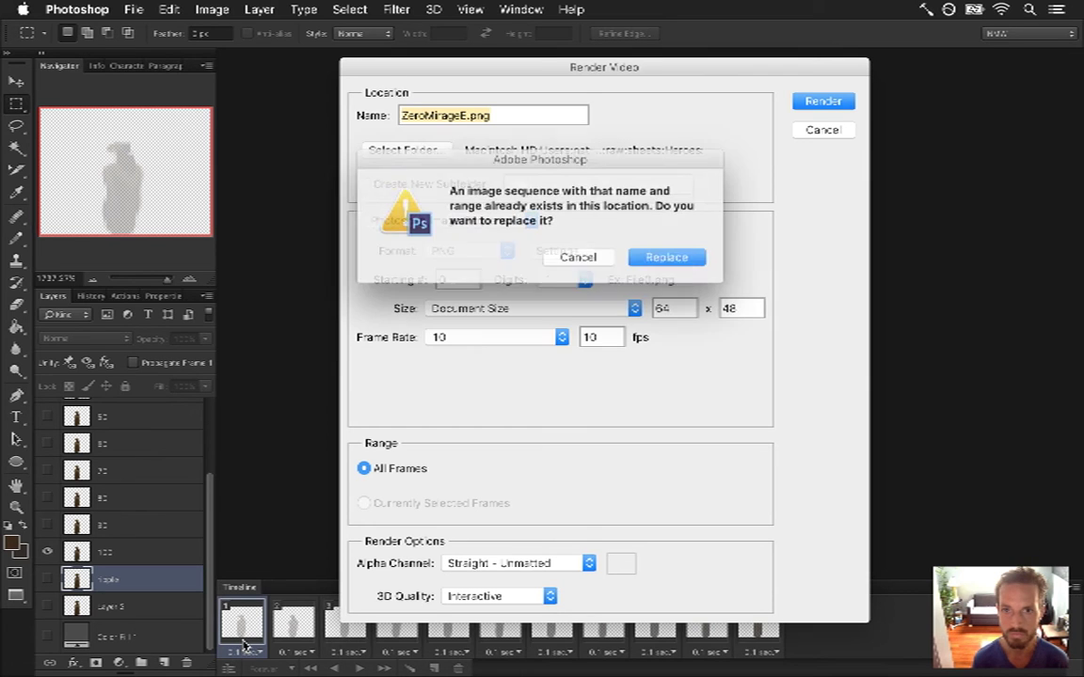
{"action": "key", "text": "Return"}
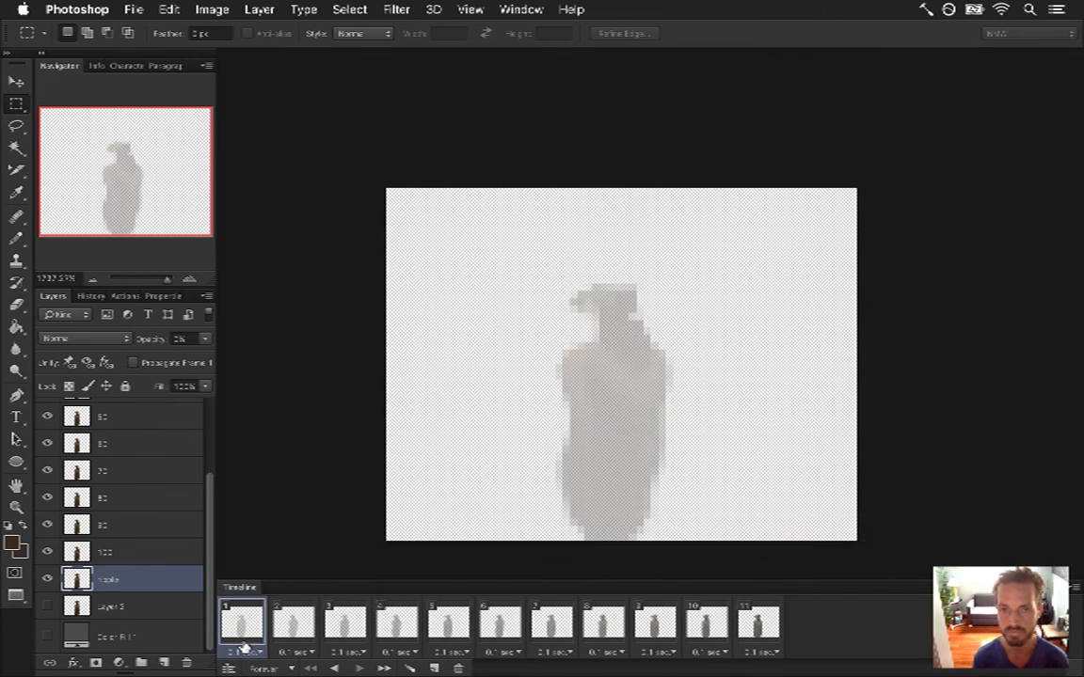
{"action": "key", "text": "super+Tab"}
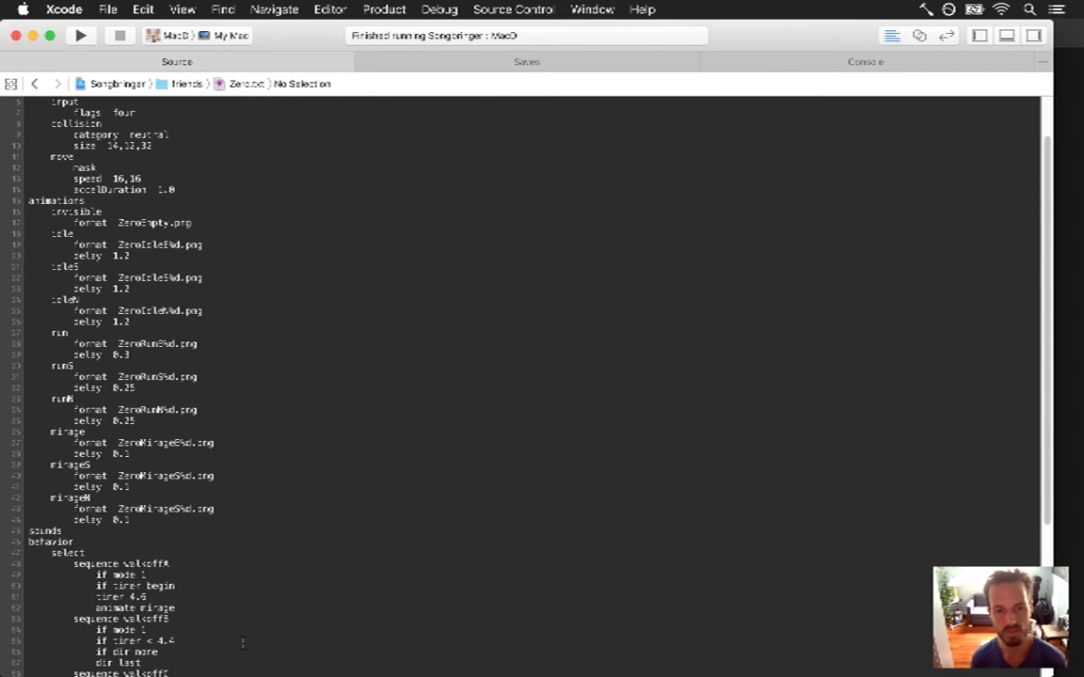
- Select the mirage format and delay lines in Zero.txt and build and run the game
{"action": "double_click", "coordinate": [123, 521]}
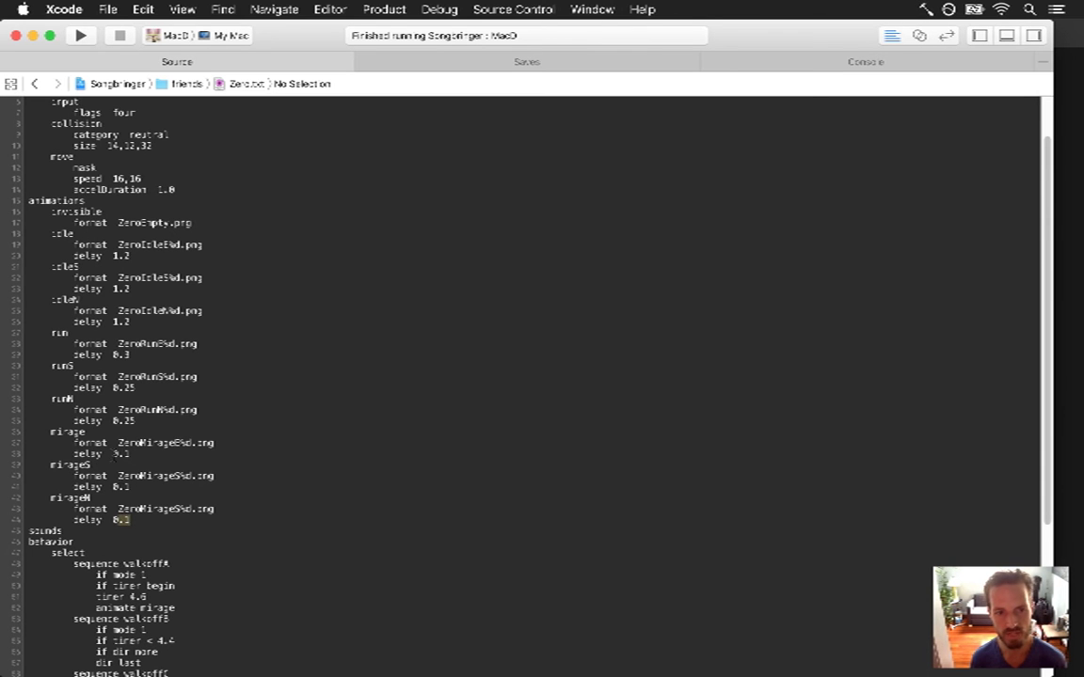
{"action": "left_click_drag", "start_coordinate": [129, 455], "coordinate": [116, 438]}
{"action": "key", "text": "super+r"}
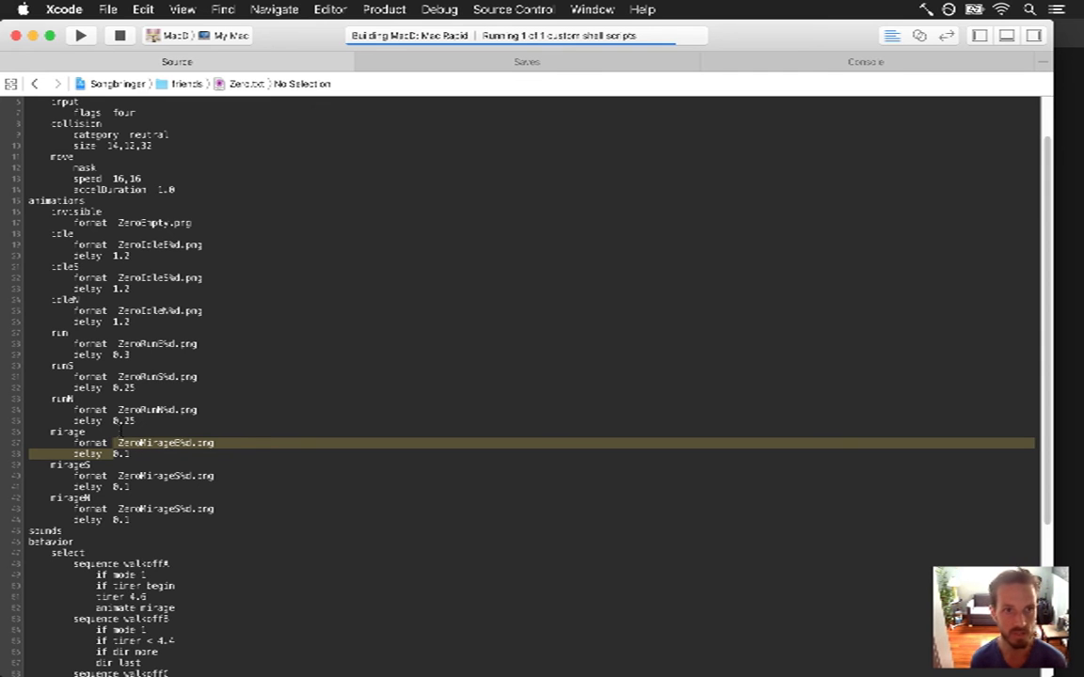
- Cancel that build, return to Area.cpp's createNPCs code, and rebuild Songbringer
{"action": "left_click", "coordinate": [115, 35]}
{"action": "left_click", "coordinate": [38, 84]}
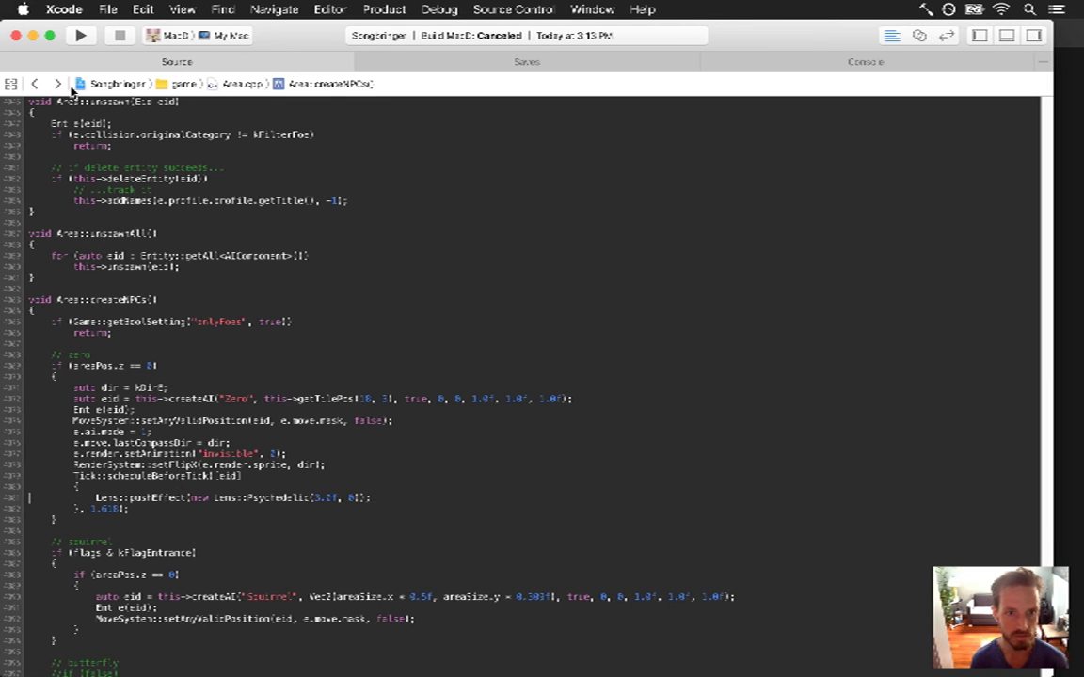
{"action": "key", "text": "super+b"}
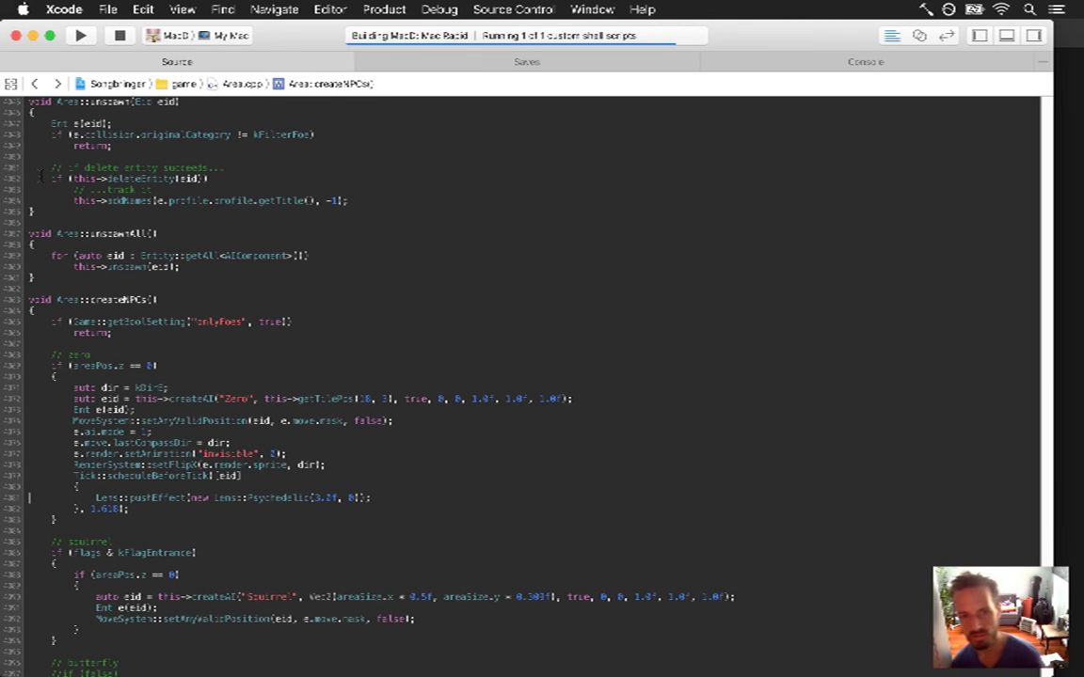
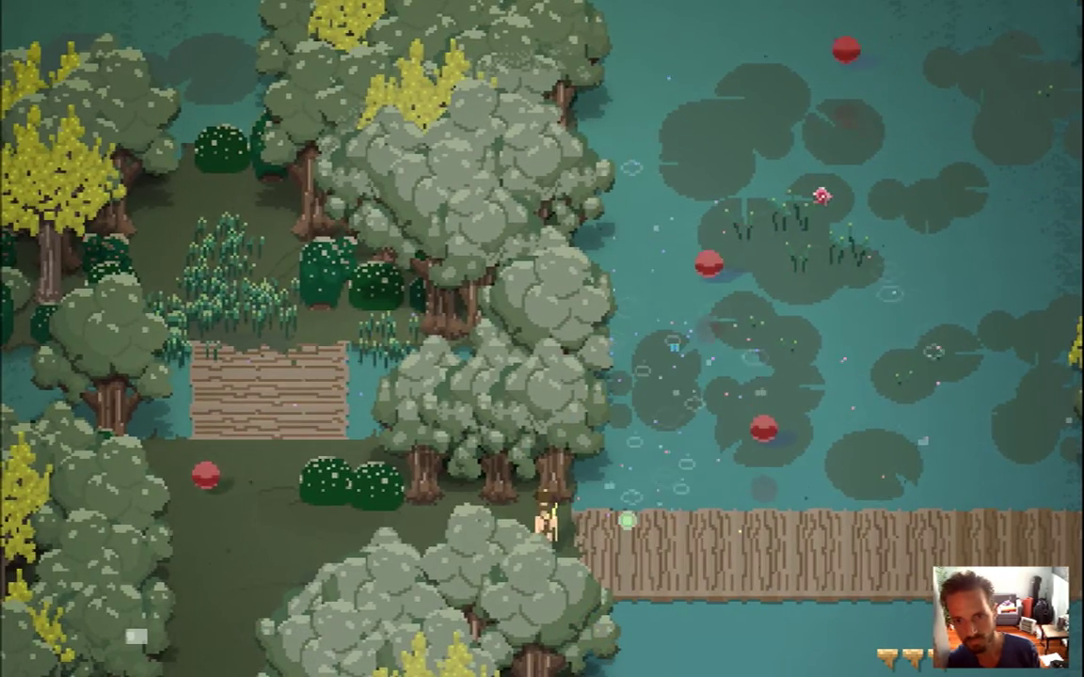
- Walk the hero off the dock, through the forest and back past the pond, then quit Songbringer
{"action": "key", "text": "a"}
{"action": "key", "text": "a"}
{"action": "key", "text": "s"}
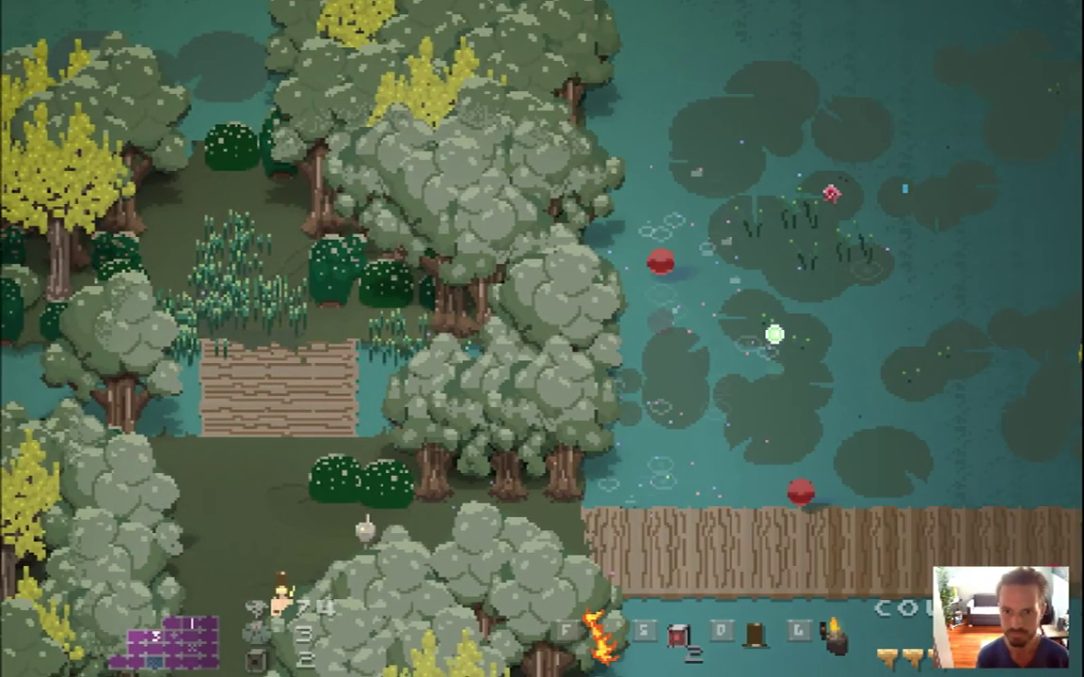
{"action": "key", "text": "s"}
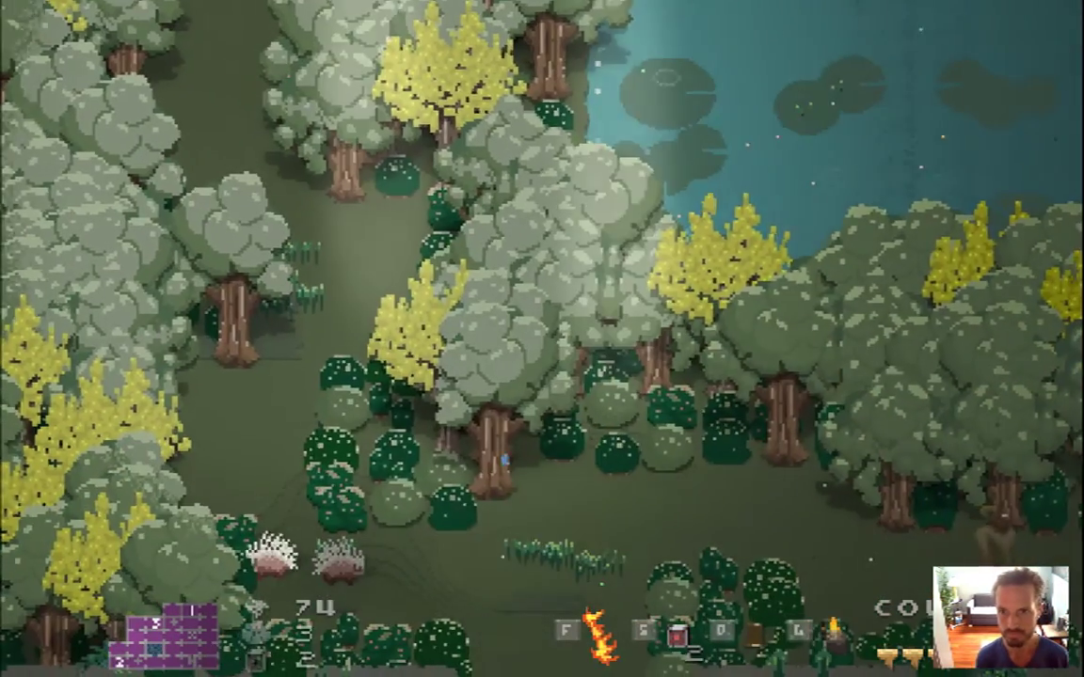
{"action": "key", "text": "a"}
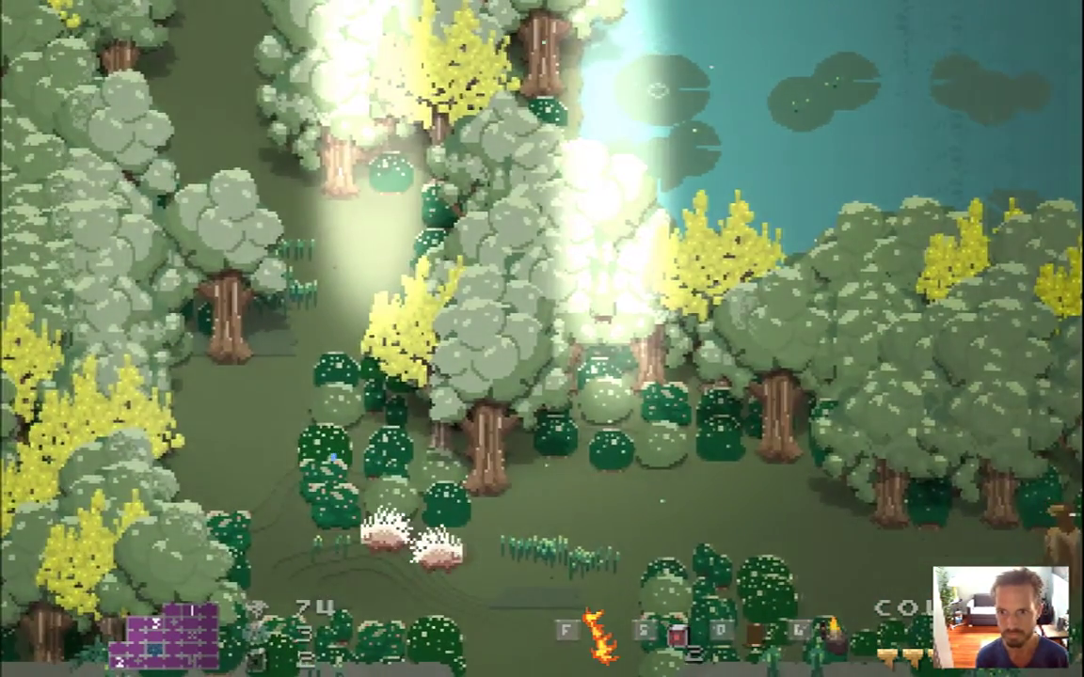
{"action": "key", "text": "w"}
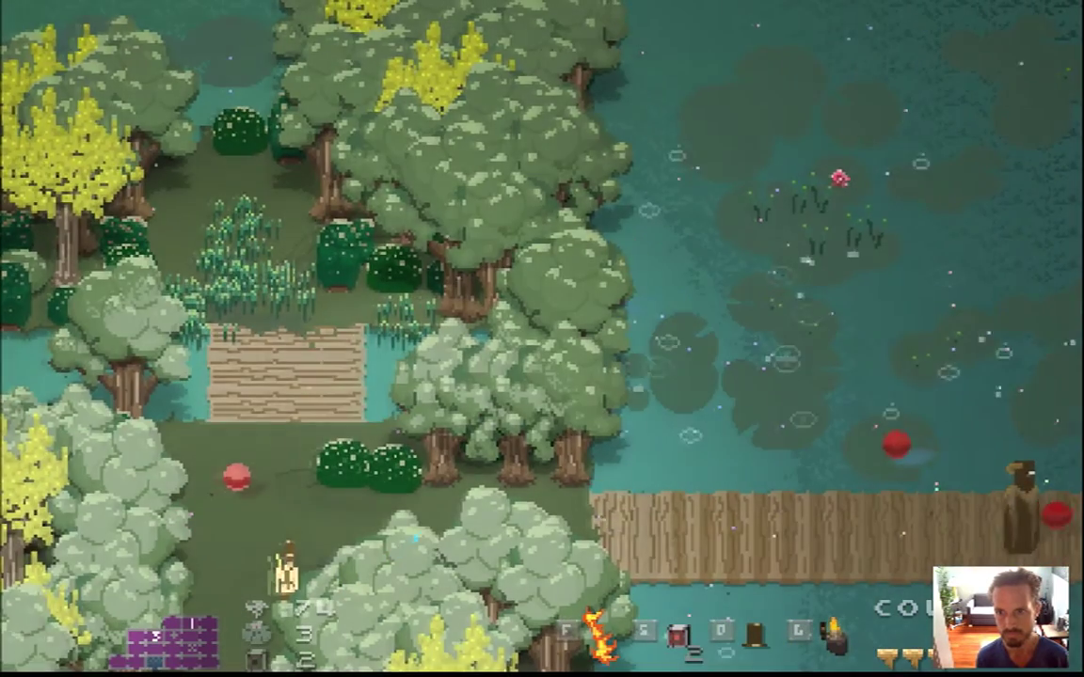
{"action": "key", "text": "s"}
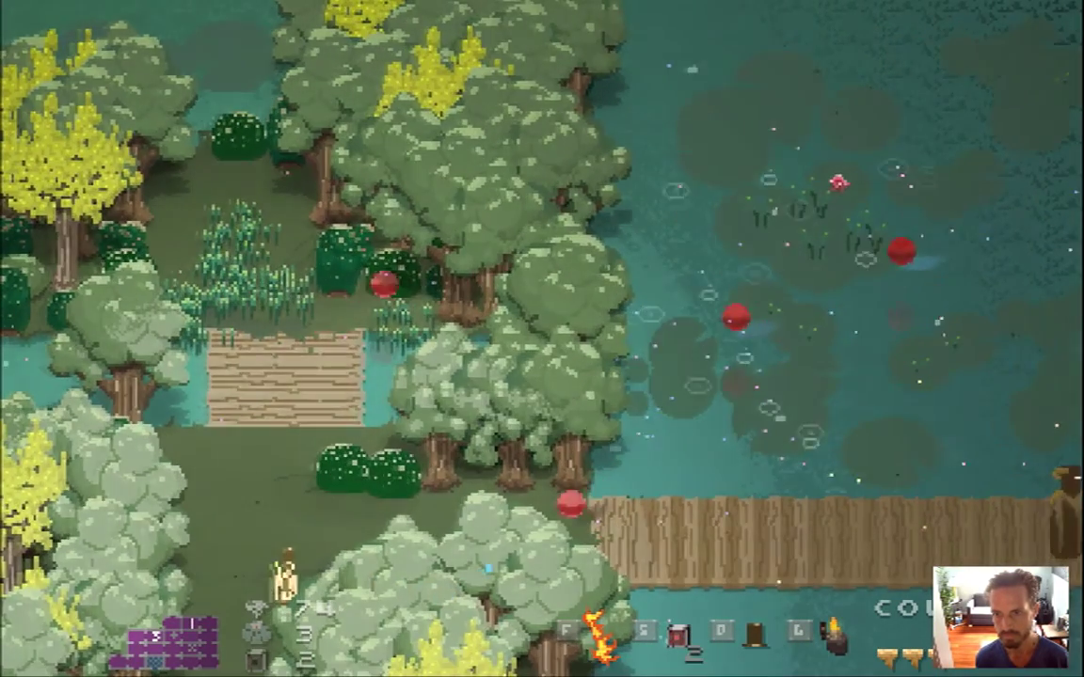
{"action": "key", "text": "super+q"}
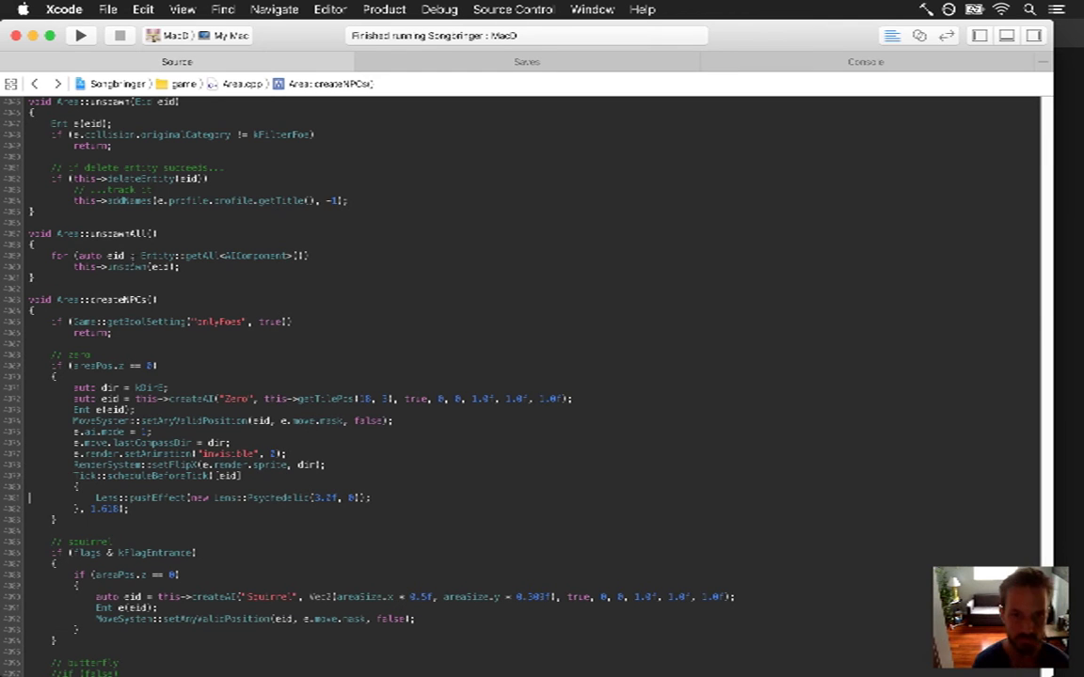
- Jump from Zero's setup in Area.cpp's createNPCs to his mirage animation definitions in Zero.txt
{"action": "left_click", "coordinate": [141, 377]}
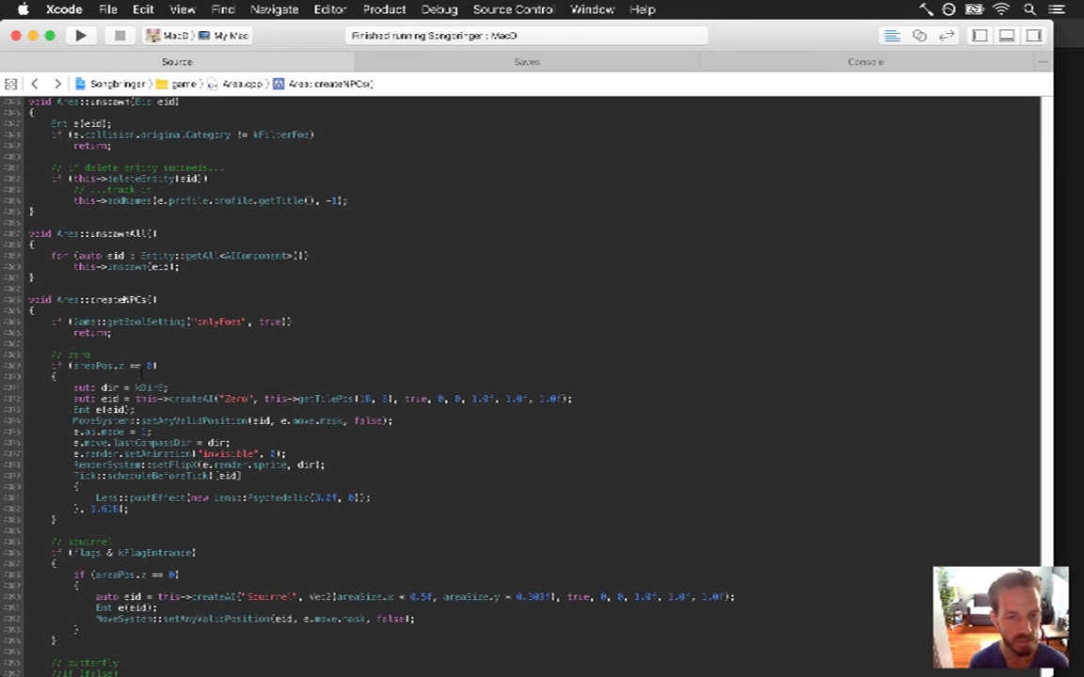
{"action": "key", "text": "super+Tab"}
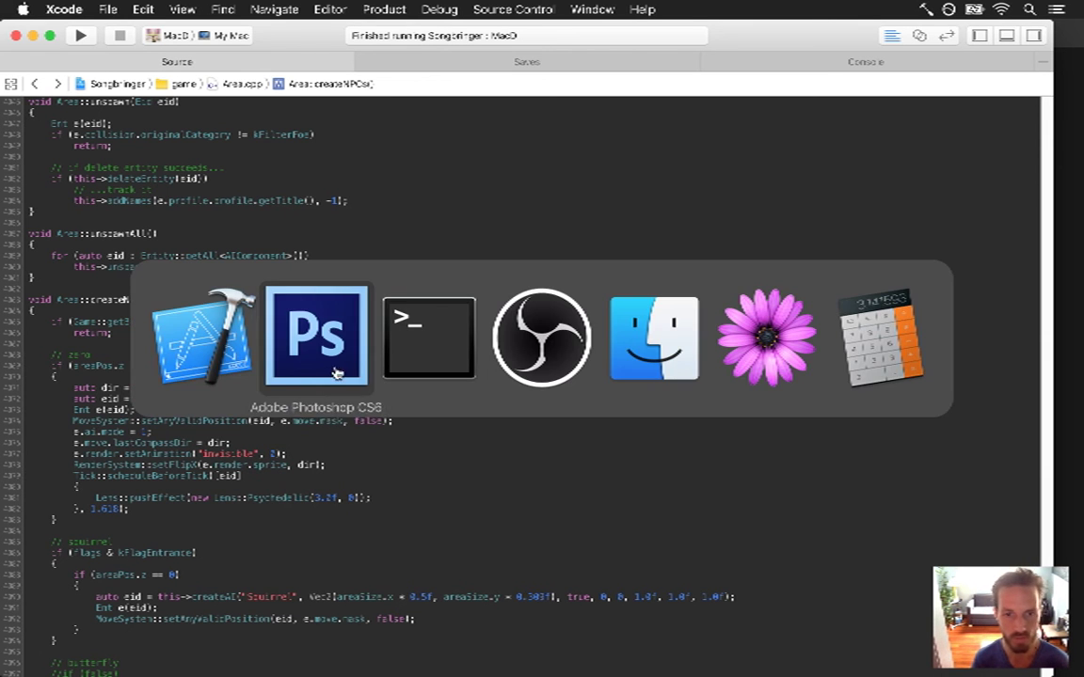
{"action": "left_click", "coordinate": [211, 361]}
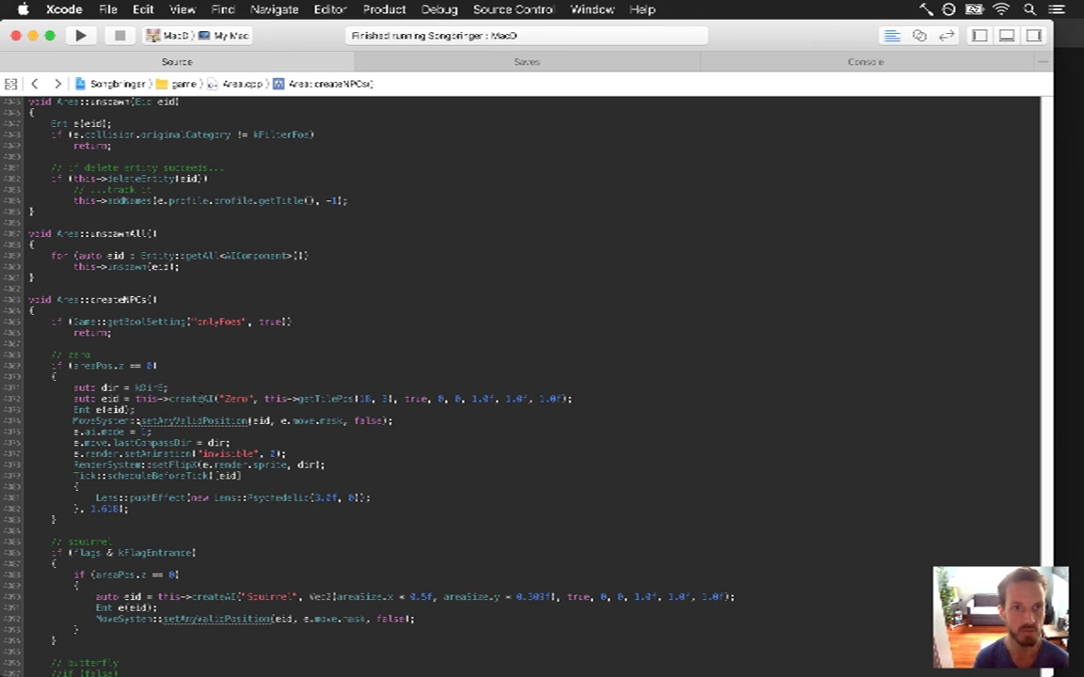
{"action": "key", "text": "ctrl+super+Left"}
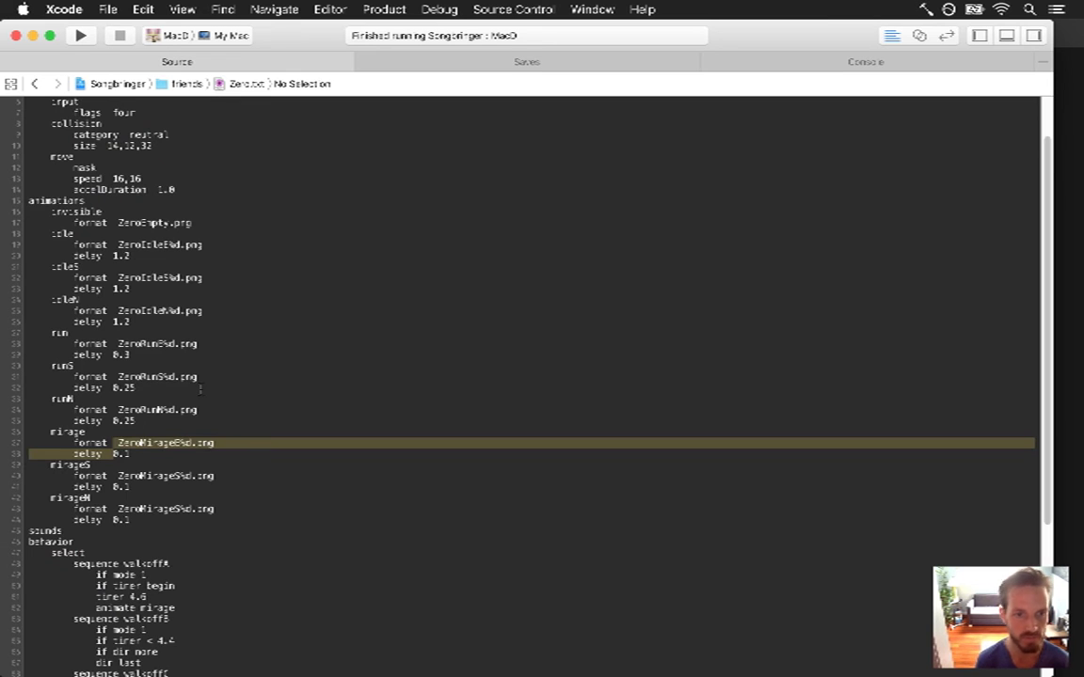
- Change the walkoffA sequence's 'timer 4.6' to 5.4 and rebuild and run the game
{"action": "key", "text": "Down"}
{"action": "key", "text": "Down"}
{"action": "key", "text": "Down"}
{"action": "key", "text": "Down"}
{"action": "key", "text": "Down"}
{"action": "key", "text": "Down"}
{"action": "key", "text": "Down"}
{"action": "key", "text": "Down"}
{"action": "key", "text": "Down"}
{"action": "key", "text": "Down"}
{"action": "key", "text": "Down"}
{"action": "key", "text": "Down"}
{"action": "key", "text": "Down"}
{"action": "key", "text": "Down"}
{"action": "key", "text": "Down"}
{"action": "key", "text": "Down"}
{"action": "key", "text": "Down"}
{"action": "key", "text": "Down"}
{"action": "key", "text": "Down"}
{"action": "key", "text": "Down"}
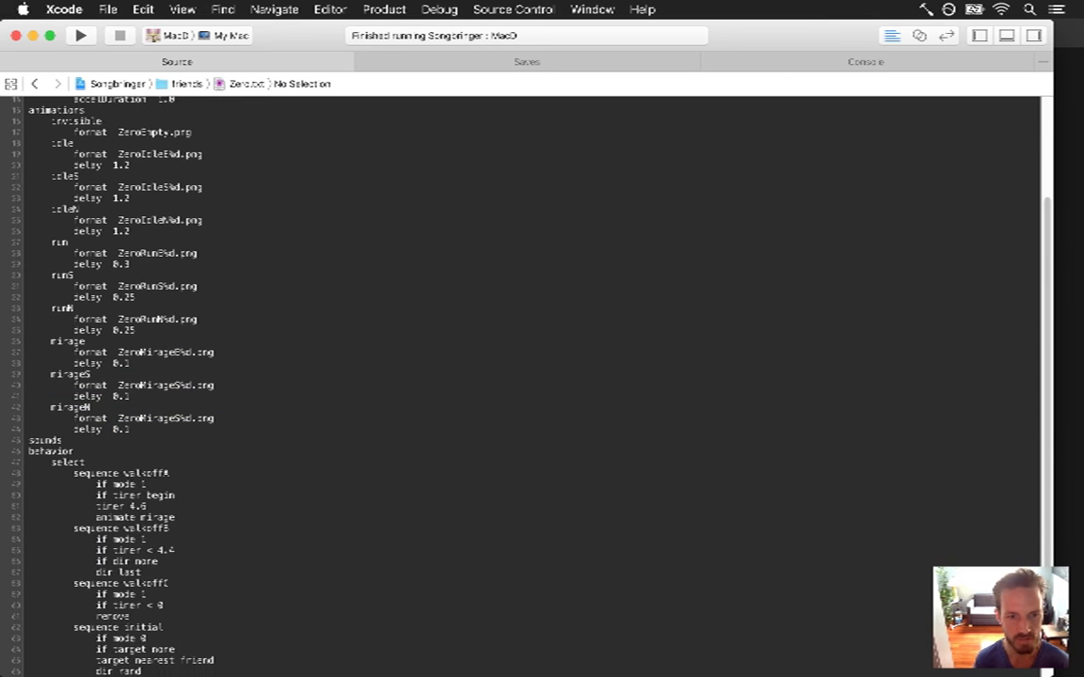
{"action": "key", "text": "Down"}
{"action": "key", "text": "Down"}
{"action": "key", "text": "Down"}
{"action": "key", "text": "Down"}
{"action": "key", "text": "Down"}
{"action": "key", "text": "Down"}
{"action": "key", "text": "Down"}
{"action": "key", "text": "Down"}
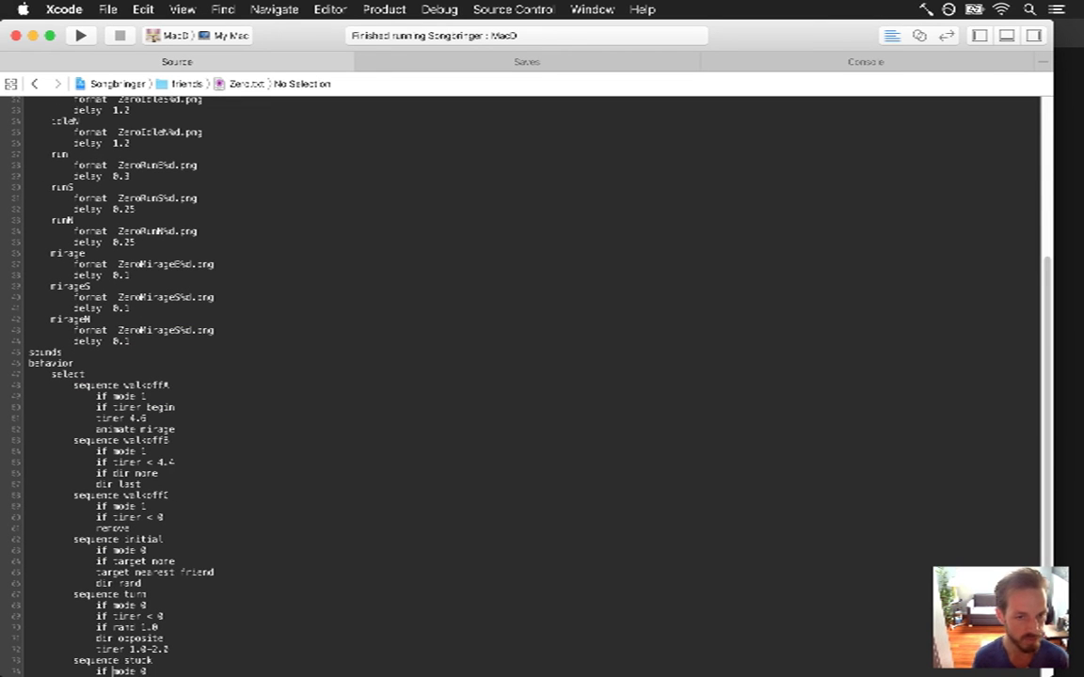
{"action": "key", "text": "Up"}
{"action": "key", "text": "Up"}
{"action": "key", "text": "Up"}
{"action": "key", "text": "Up"}
{"action": "key", "text": "Up"}
{"action": "key", "text": "Up"}
{"action": "key", "text": "Up"}
{"action": "key", "text": "Up"}
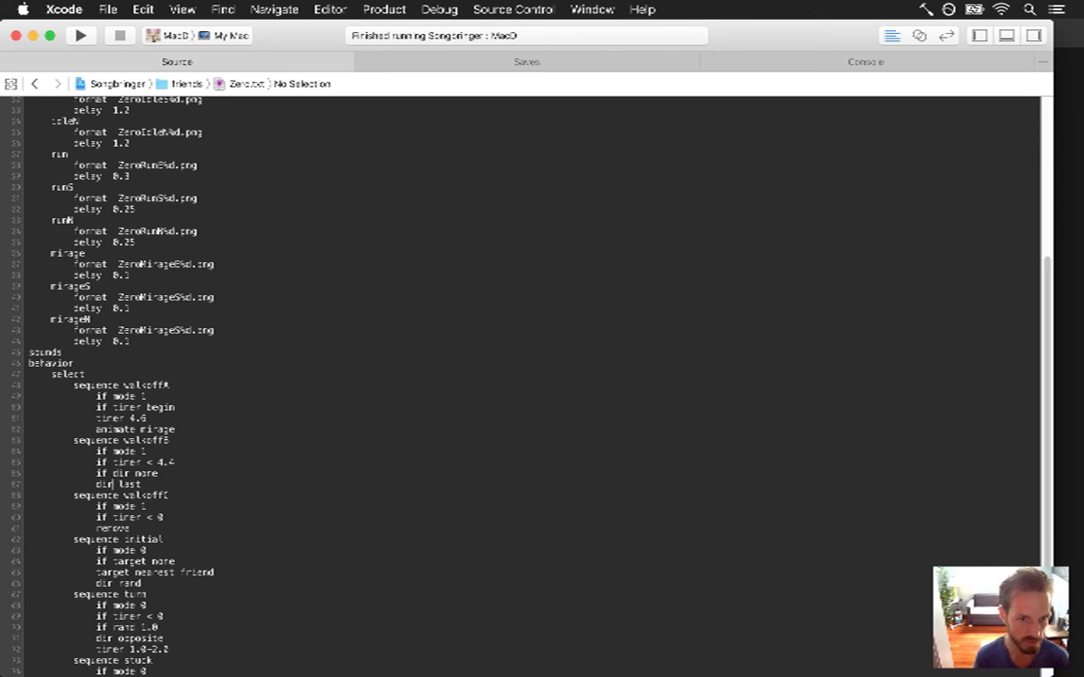
{"action": "key", "text": "Up"}
{"action": "key", "text": "Up"}
{"action": "key", "text": "Up"}
{"action": "key", "text": "Up"}
{"action": "key", "text": "Up"}
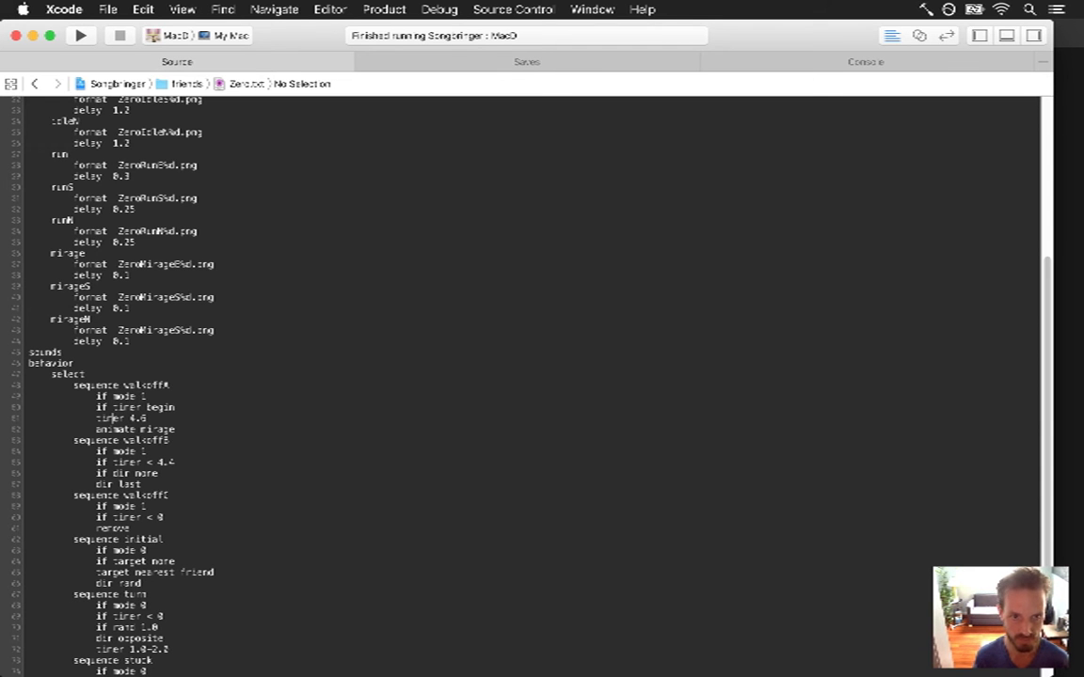
{"action": "key", "text": "super+Tab"}
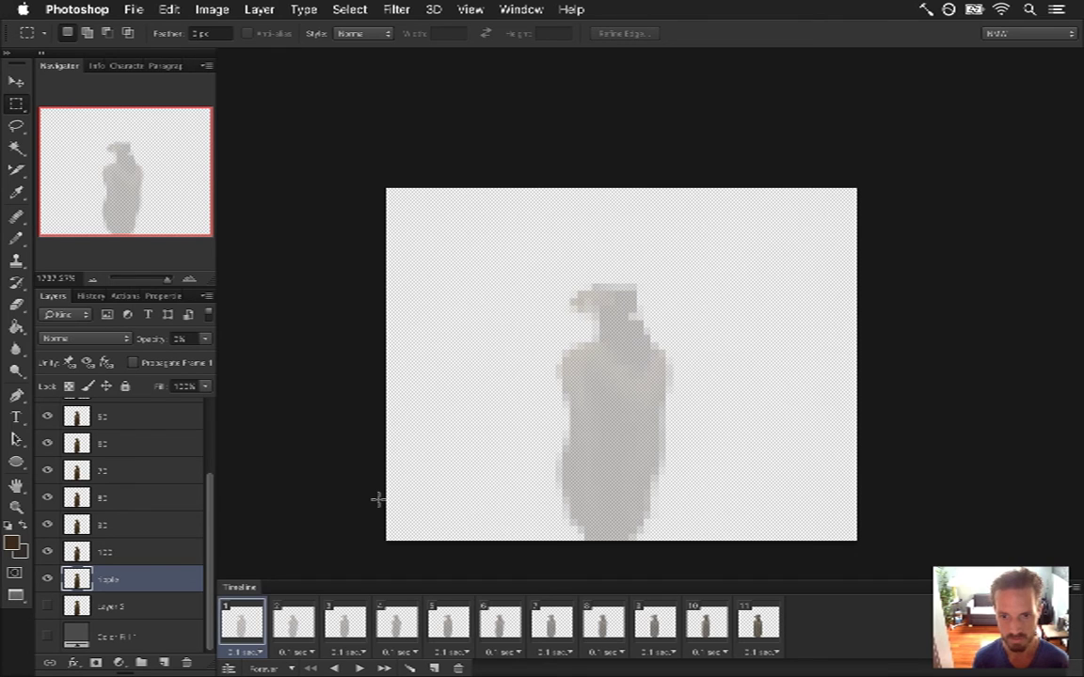
{"action": "key", "text": "super+Tab"}
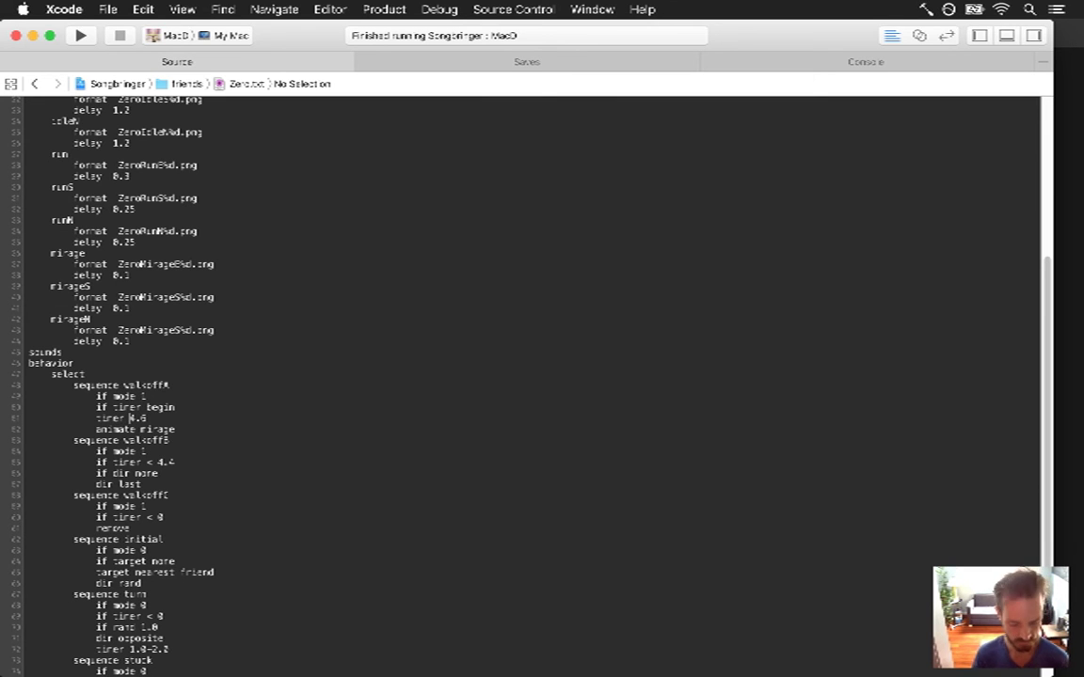
{"action": "key", "text": "Delete"}
{"action": "type", "text": "5."}
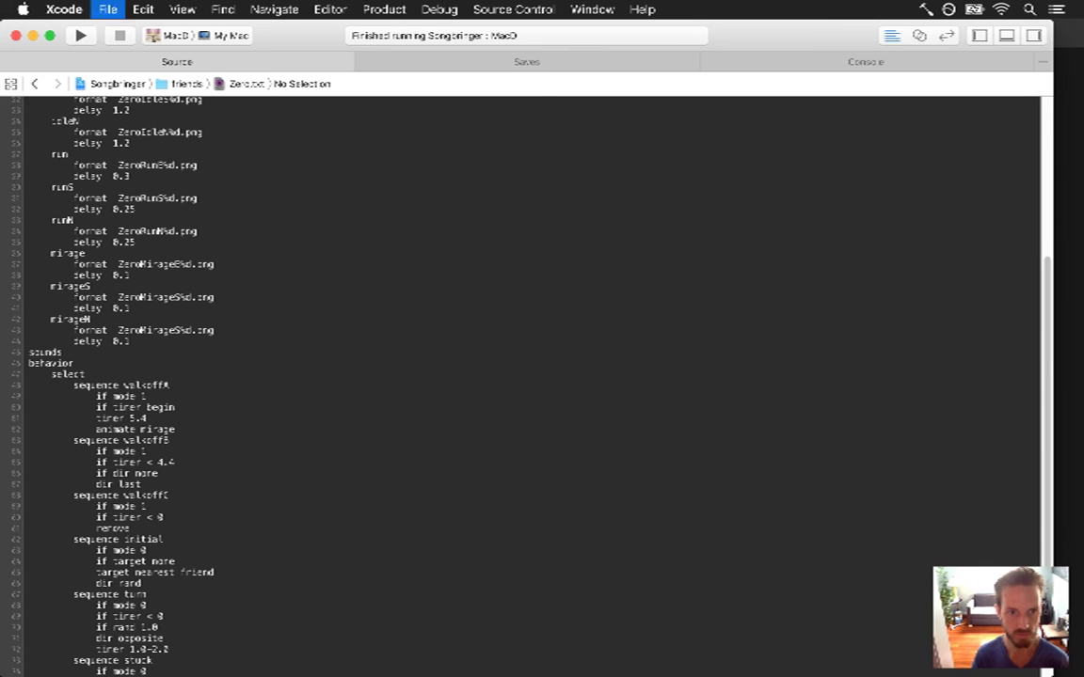
{"action": "key", "text": "super+r"}
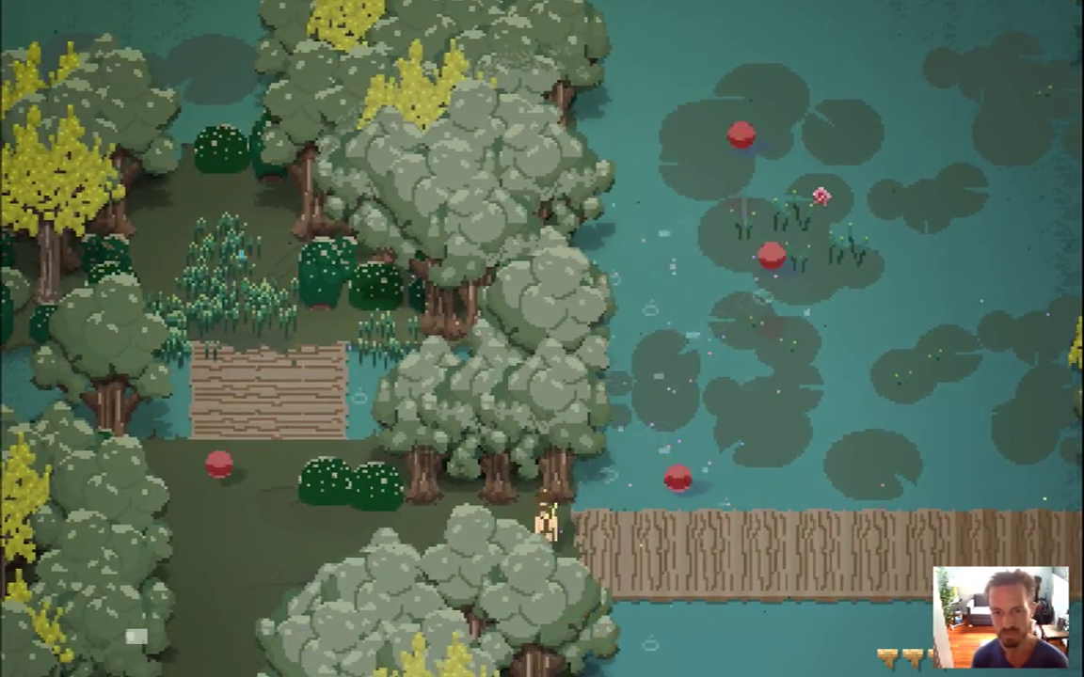
- Walk the hero through the forest, pond and bridge area to watch the 5.4 mirage timing, then quit
{"action": "key", "text": "a"}
{"action": "key", "text": "s"}
{"action": "key", "text": "s"}
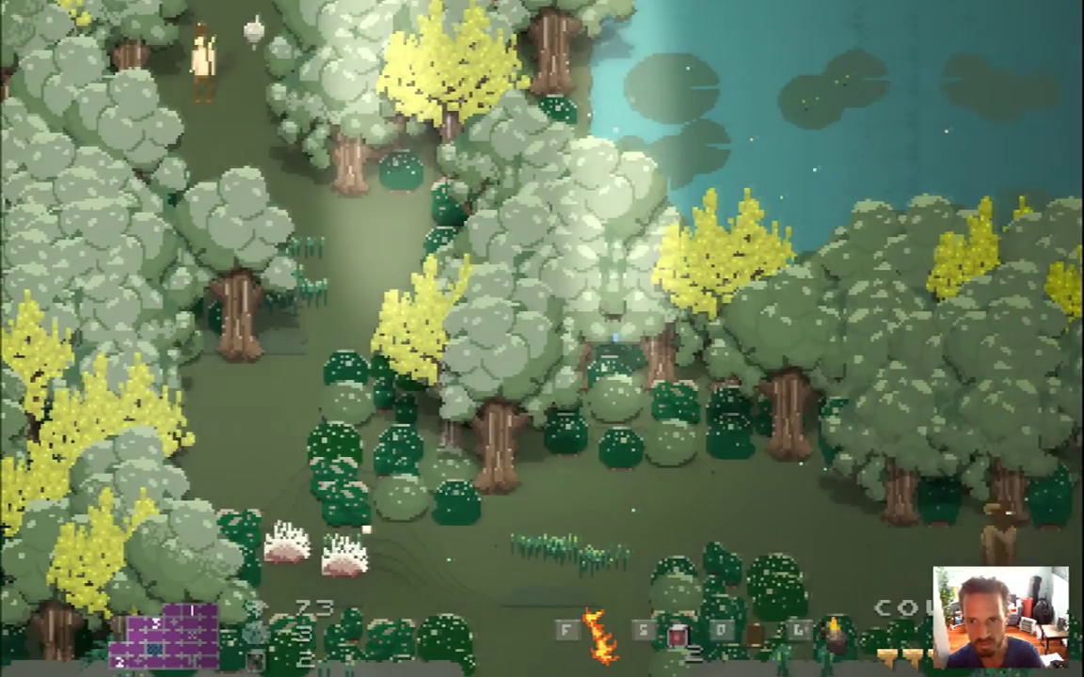
{"action": "key", "text": "d"}
{"action": "key", "text": "w"}
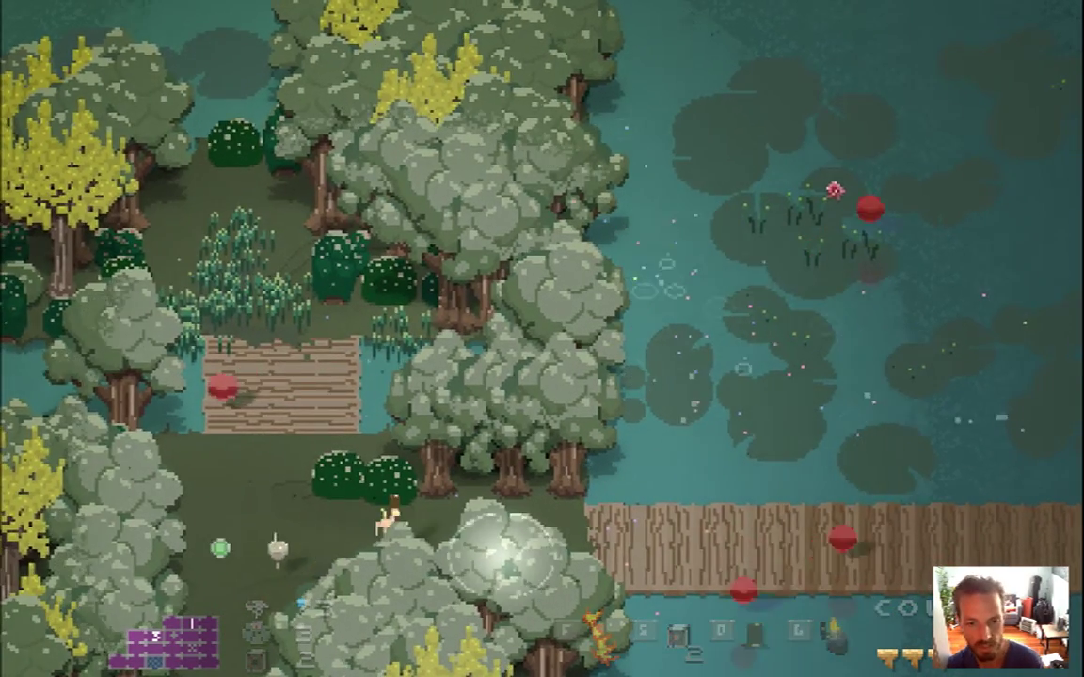
{"action": "key", "text": "a"}
{"action": "key", "text": "s"}
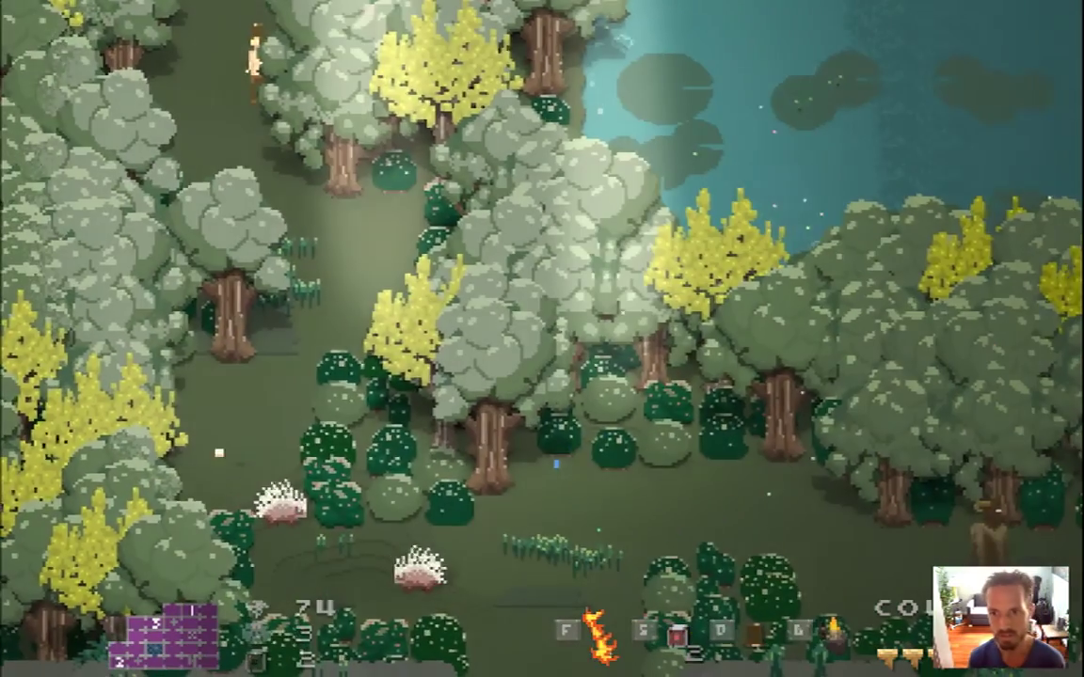
{"action": "key", "text": "w"}
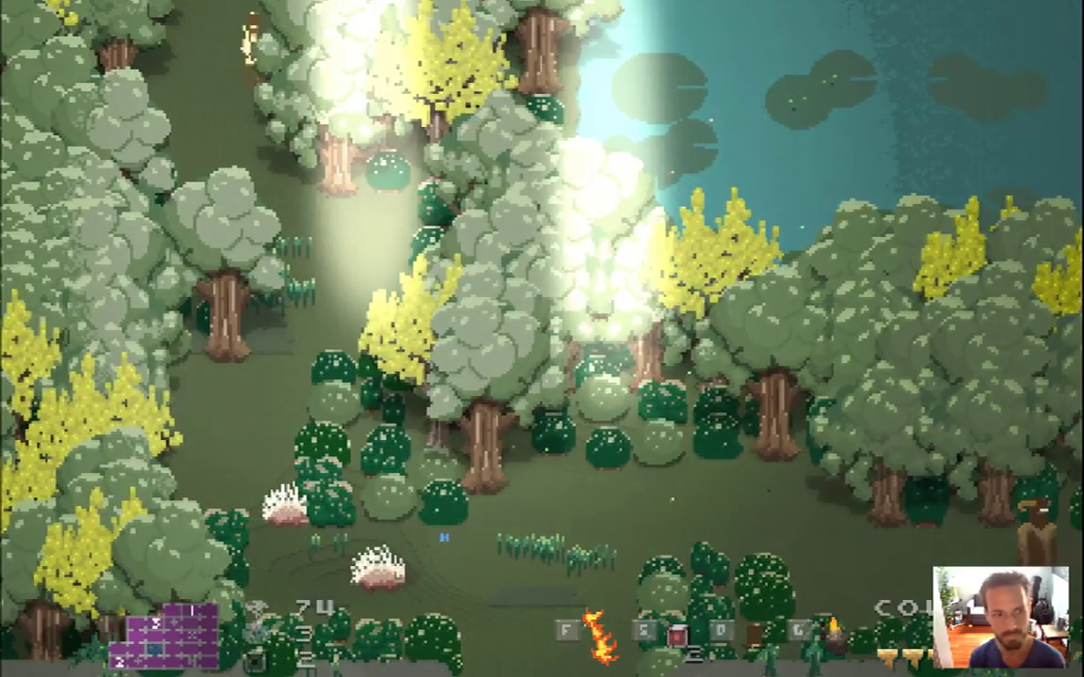
{"action": "key", "text": "w"}
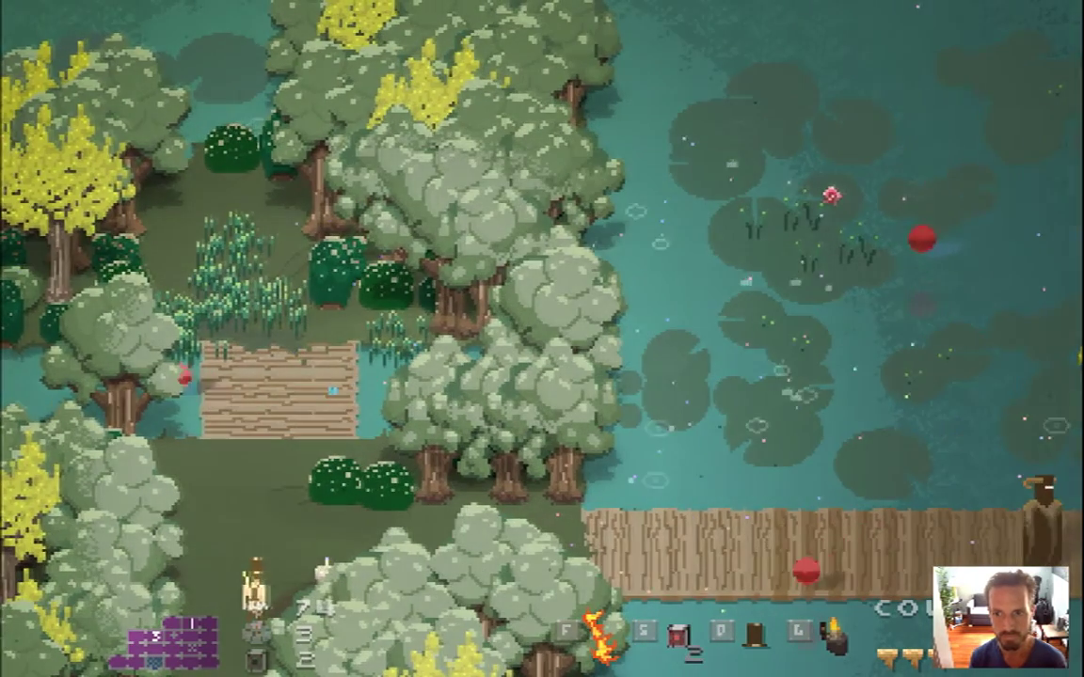
{"action": "key", "text": "super+q"}
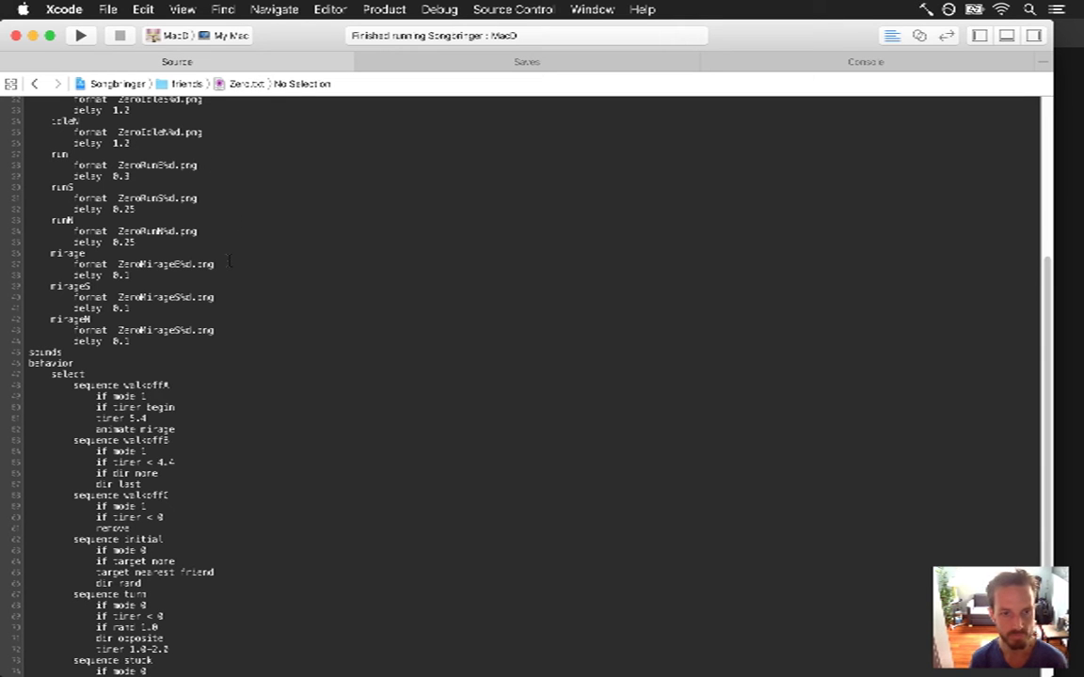
{"action": "key", "text": "super+Tab"}
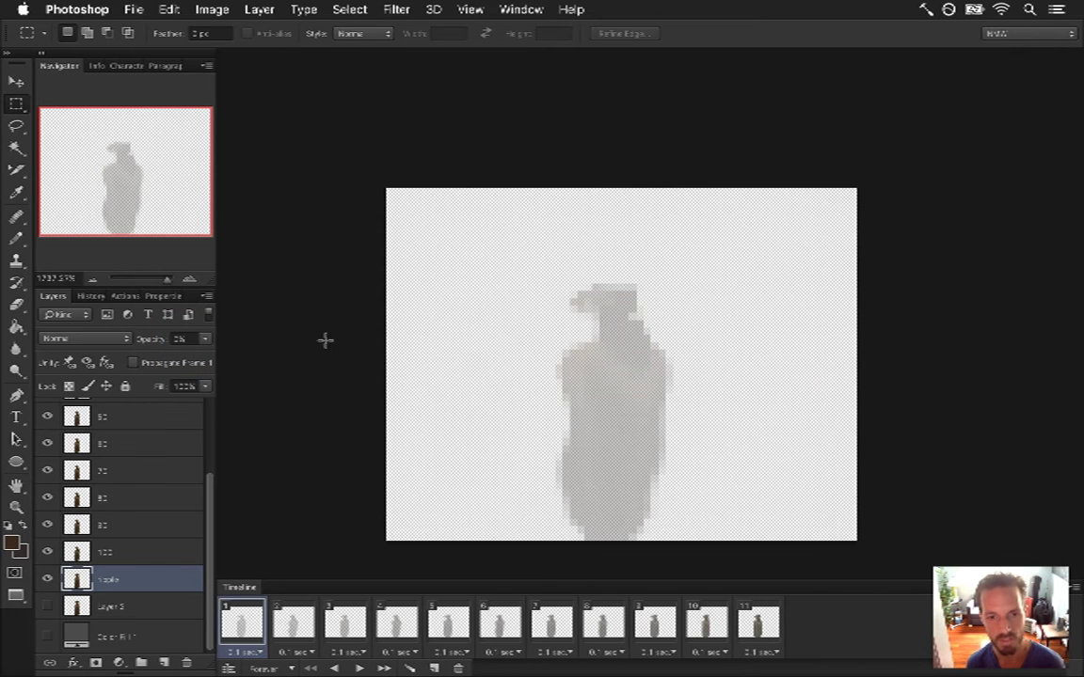
{"action": "left_click", "coordinate": [297, 631]}
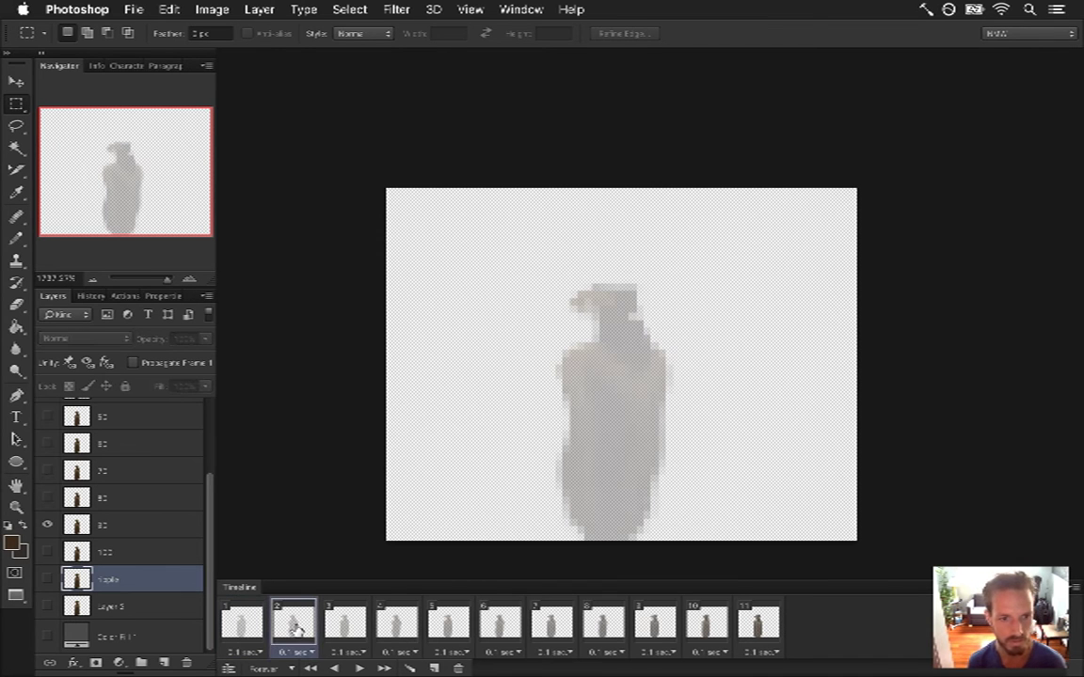
{"action": "left_click", "coordinate": [247, 632]}
{"action": "left_click", "coordinate": [297, 631]}
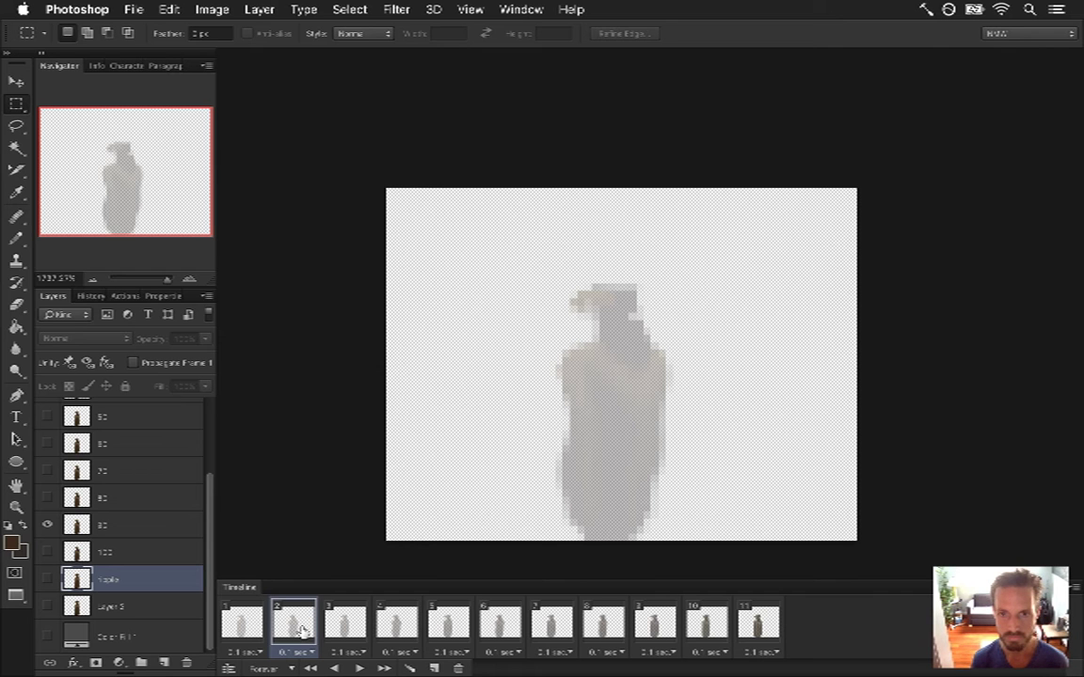
{"action": "left_click", "coordinate": [243, 626]}
{"action": "left_click", "coordinate": [294, 627]}
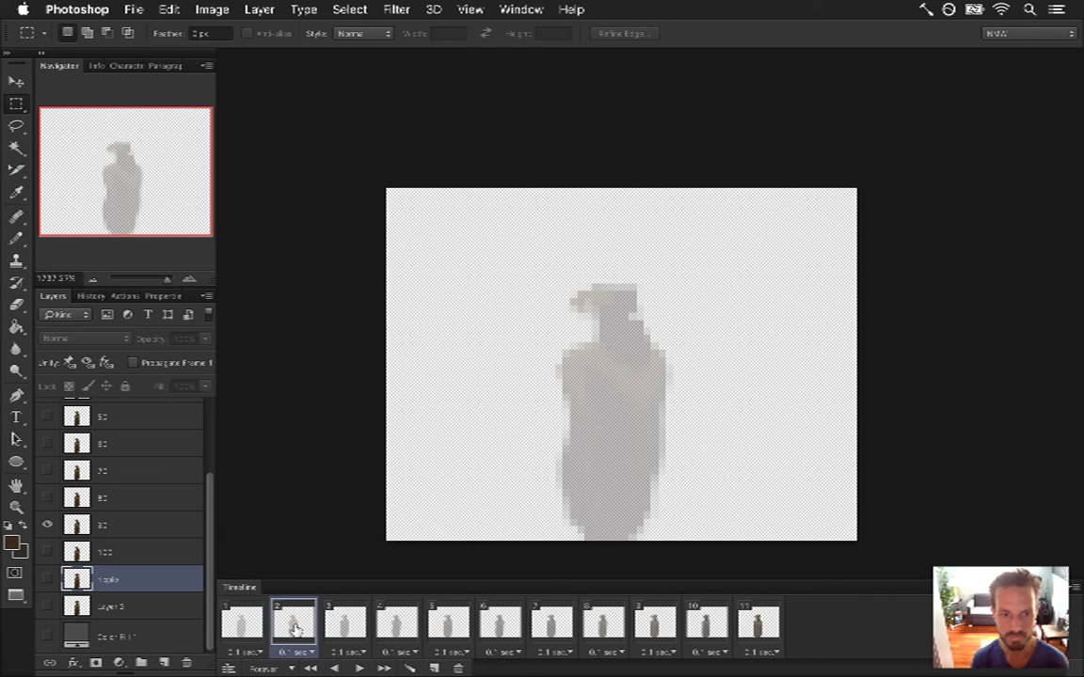
{"action": "mouse_move", "coordinate": [210, 551]}
{"action": "left_mouse_down"}
{"action": "mouse_move", "coordinate": [209, 482]}
{"action": "mouse_move", "coordinate": [212, 540]}
{"action": "left_mouse_up"}
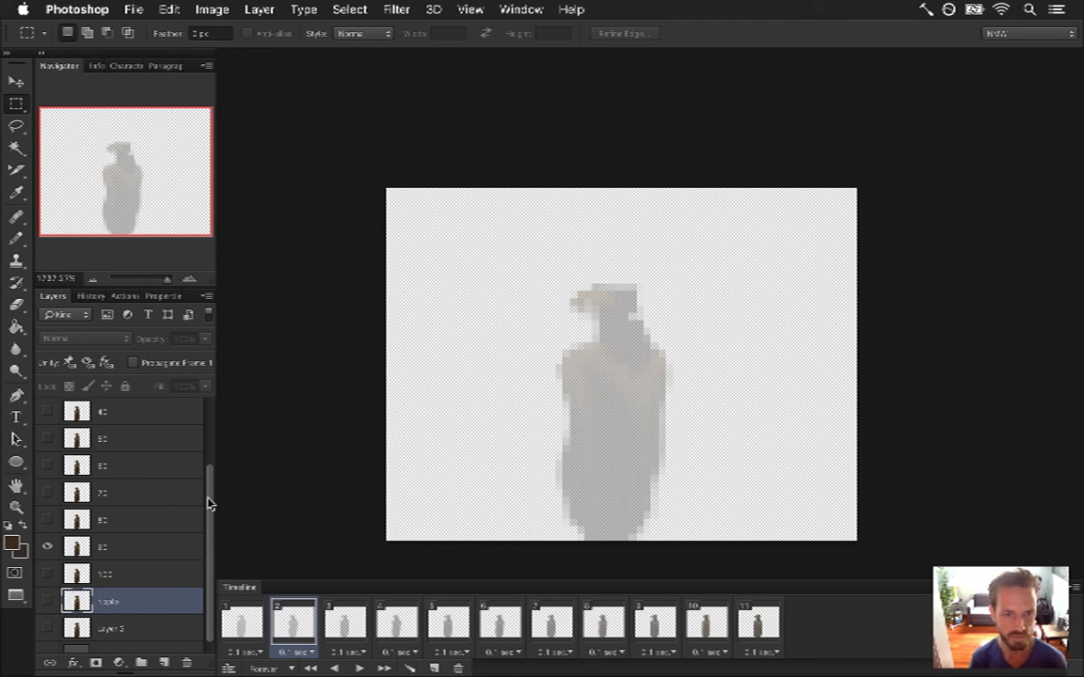
{"action": "scroll", "coordinate": [211, 485], "scroll_direction": "up", "scroll_amount": 1}
{"action": "left_click_drag", "start_coordinate": [211, 484], "coordinate": [209, 455]}
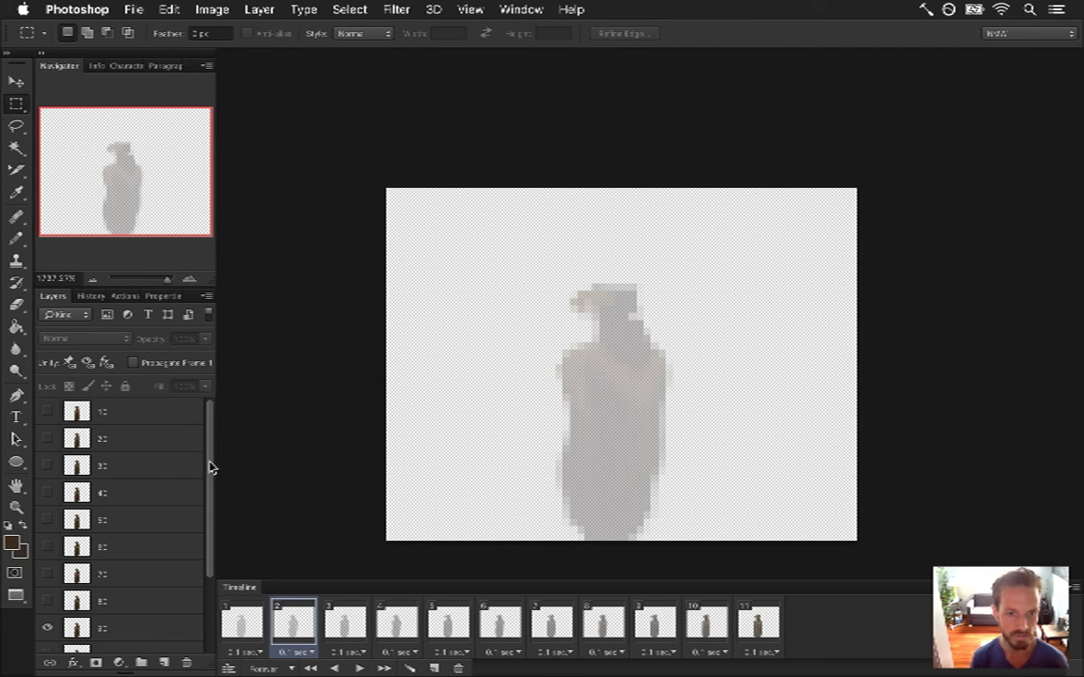
{"action": "left_click_drag", "start_coordinate": [210, 469], "coordinate": [211, 525]}
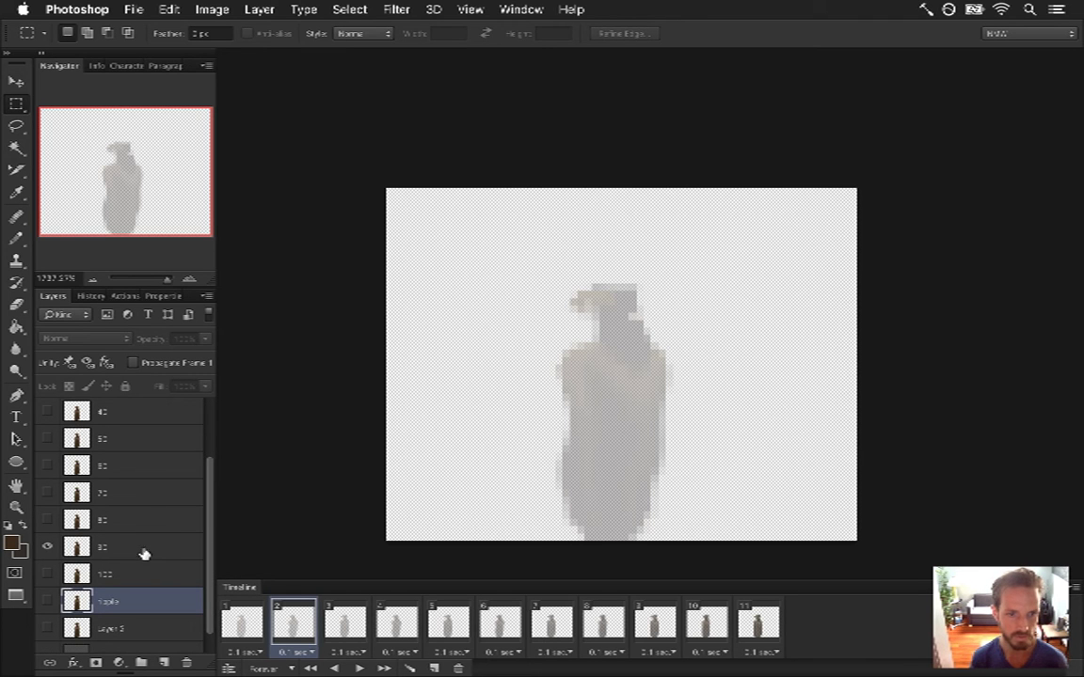
{"action": "scroll", "coordinate": [201, 450], "scroll_direction": "up", "scroll_amount": 2}
{"action": "scroll", "coordinate": [199, 513], "scroll_direction": "down", "scroll_amount": 3}
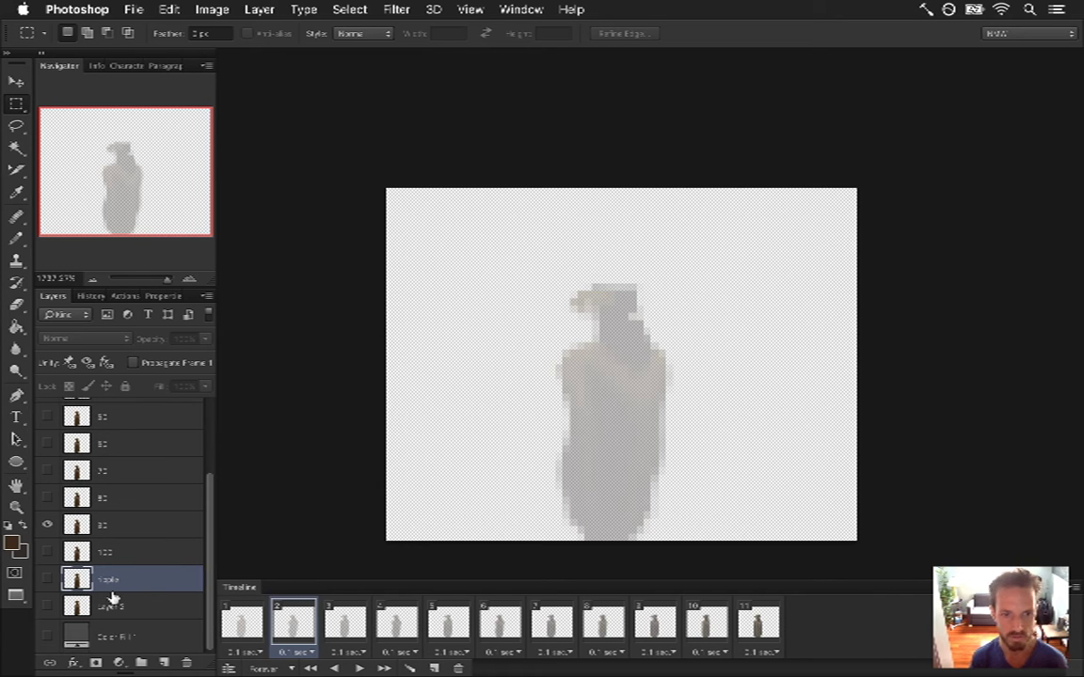
- Duplicate the Apple layer as '95' and move it into the numbered layer order
{"action": "left_click", "coordinate": [47, 579]}
{"action": "left_click", "coordinate": [47, 579]}
{"action": "key", "text": "super+j"}
{"action": "double_click", "coordinate": [113, 581]}
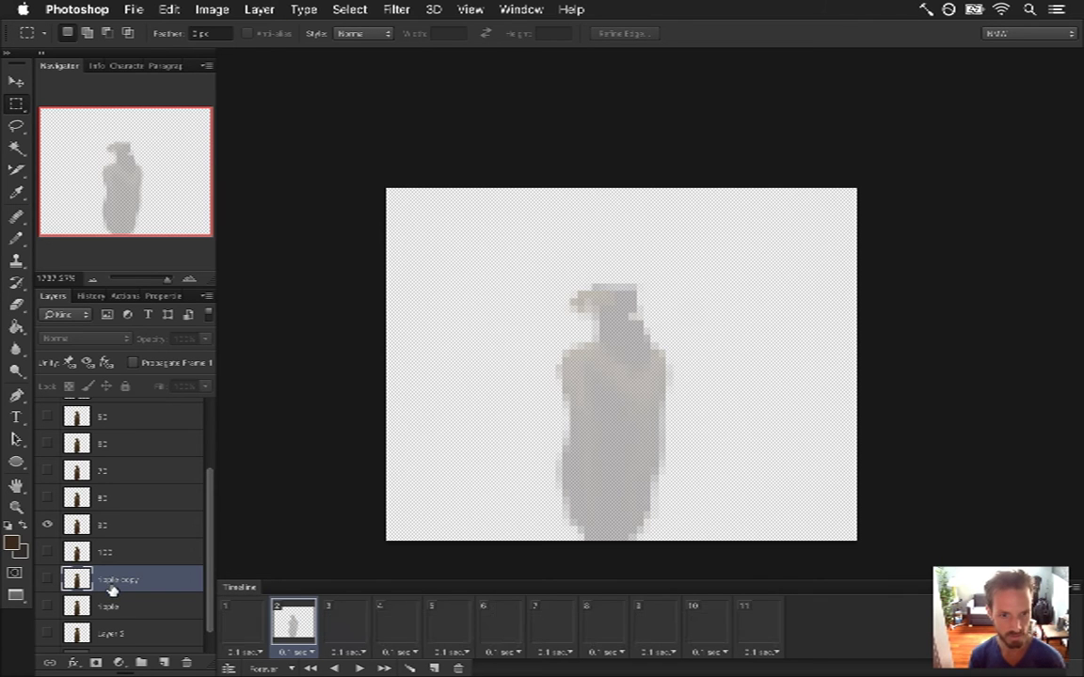
{"action": "type", "text": "95"}
{"action": "key", "text": "Return"}
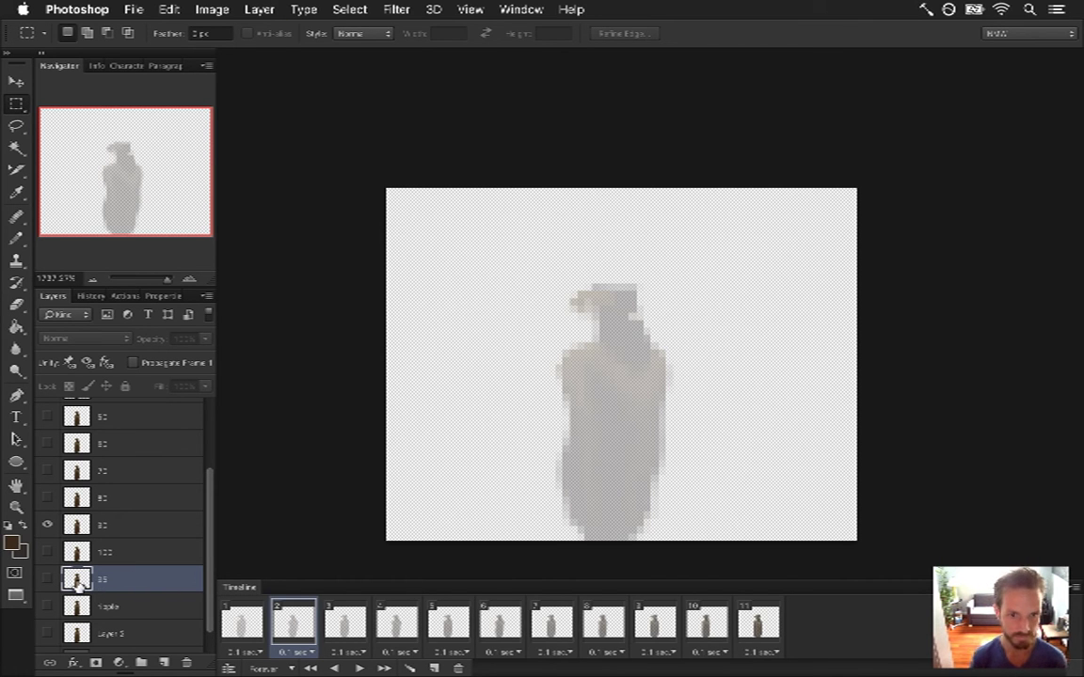
{"action": "left_click_drag", "start_coordinate": [78, 580], "coordinate": [97, 520]}
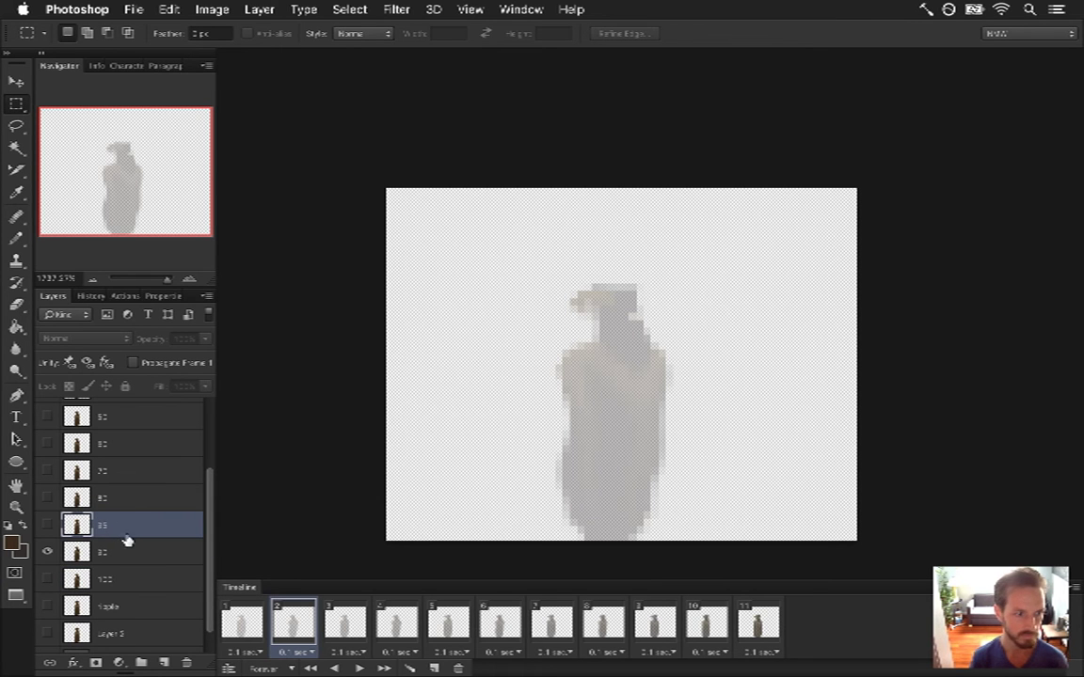
{"action": "left_click_drag", "start_coordinate": [209, 544], "coordinate": [213, 561]}
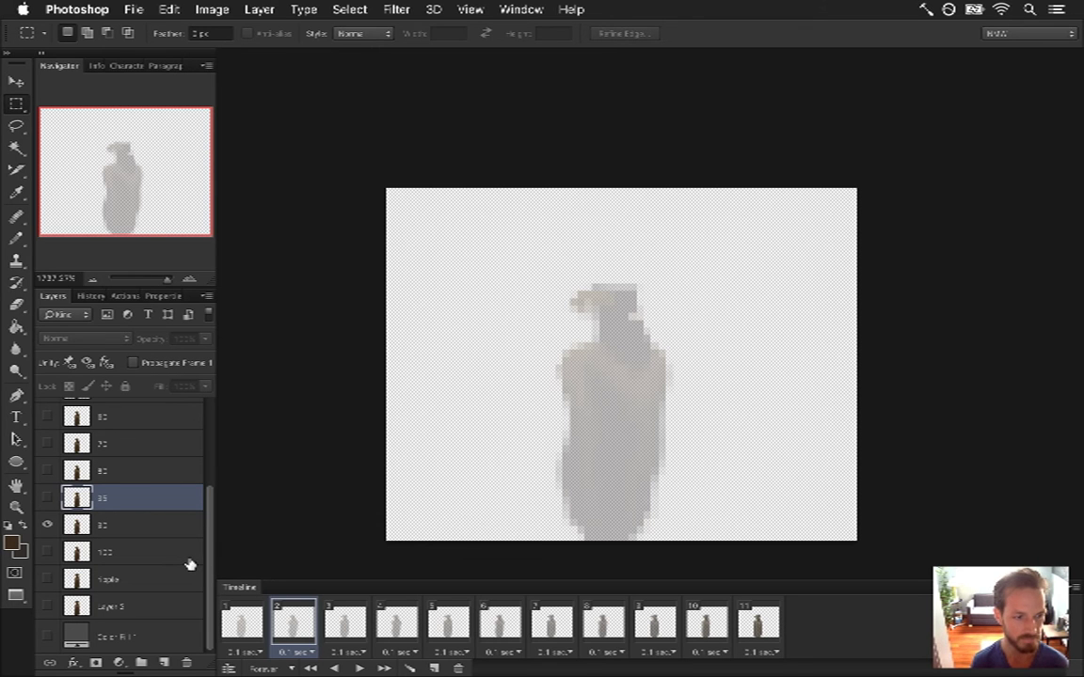
{"action": "left_click", "coordinate": [111, 555]}
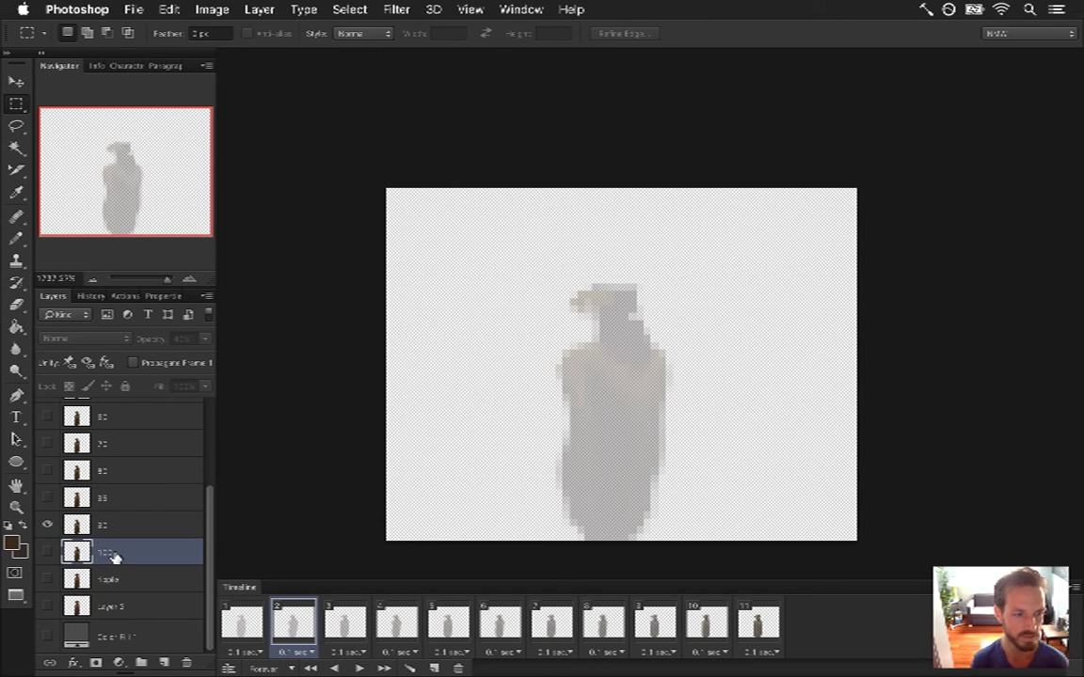
{"action": "left_click", "coordinate": [126, 533]}
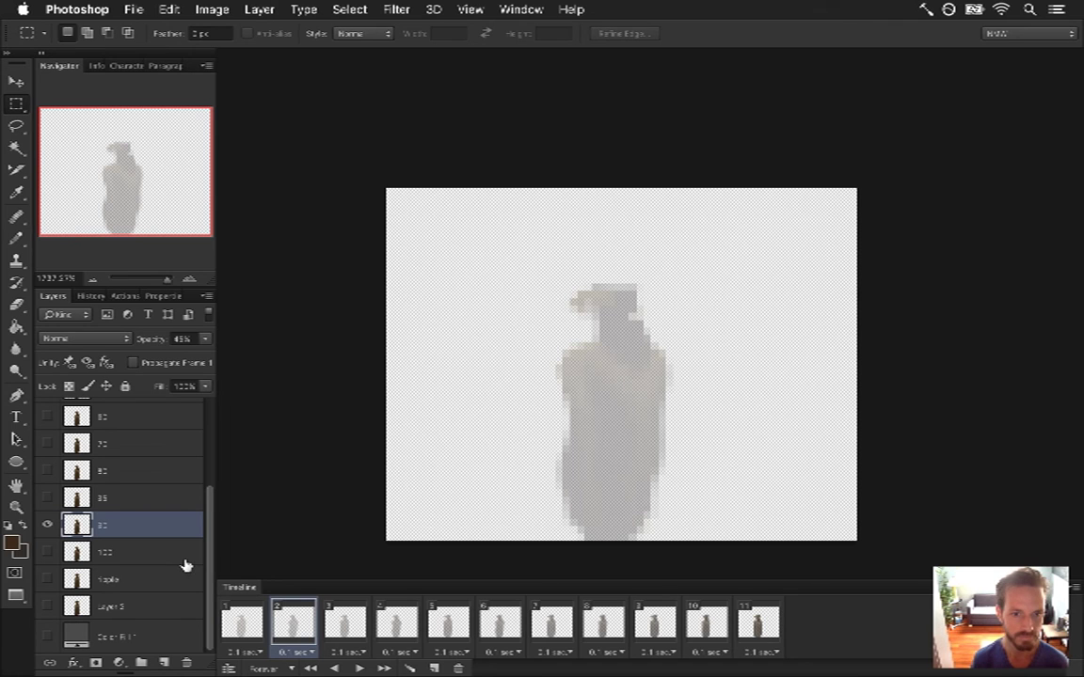
- Make two more Apple layer copies named '75' and '55'
{"action": "left_click", "coordinate": [131, 578]}
{"action": "key", "text": "super+j"}
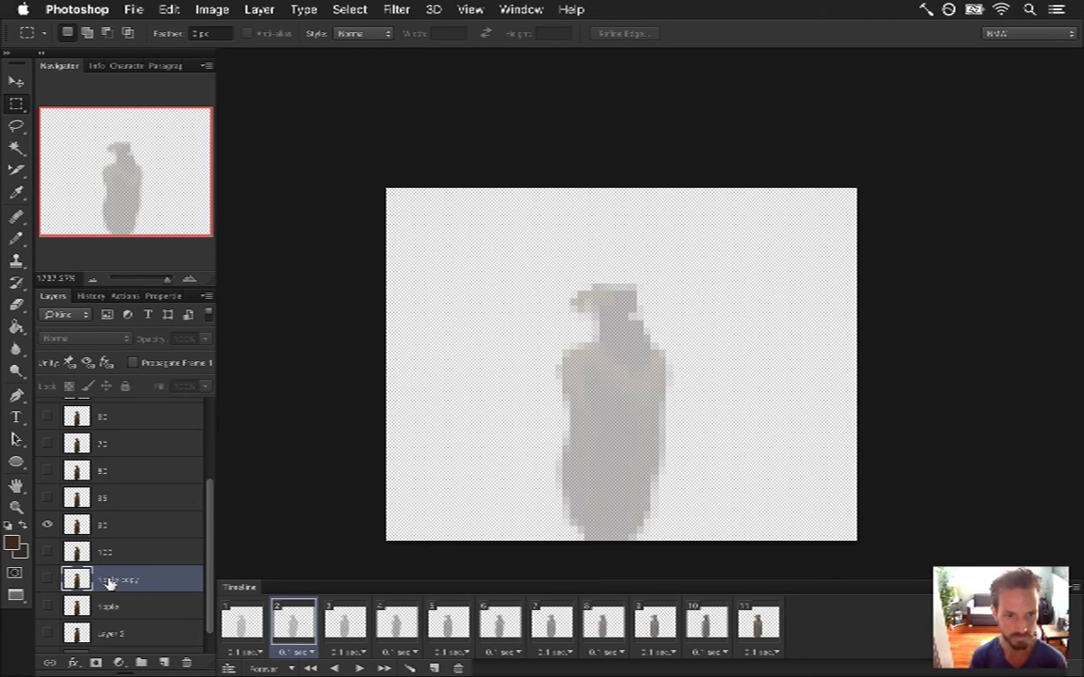
{"action": "double_click", "coordinate": [110, 582]}
{"action": "type", "text": "75"}
{"action": "key", "text": "Return"}
{"action": "left_click", "coordinate": [118, 607]}
{"action": "key", "text": "super+j"}
{"action": "double_click", "coordinate": [113, 607]}
{"action": "type", "text": "55"}
{"action": "key", "text": "Return"}
- Add two further Apple layer copies named '35' and '15'
{"action": "left_click", "coordinate": [117, 636]}
{"action": "key", "text": "super+j"}
{"action": "double_click", "coordinate": [115, 630]}
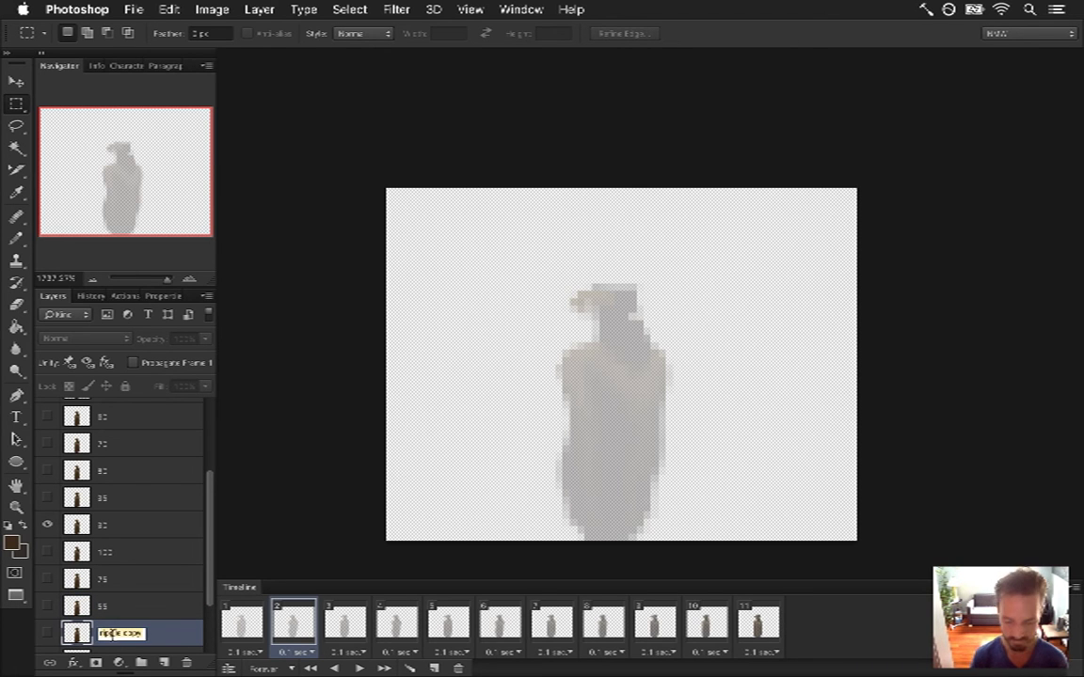
{"action": "type", "text": "35"}
{"action": "key", "text": "Return"}
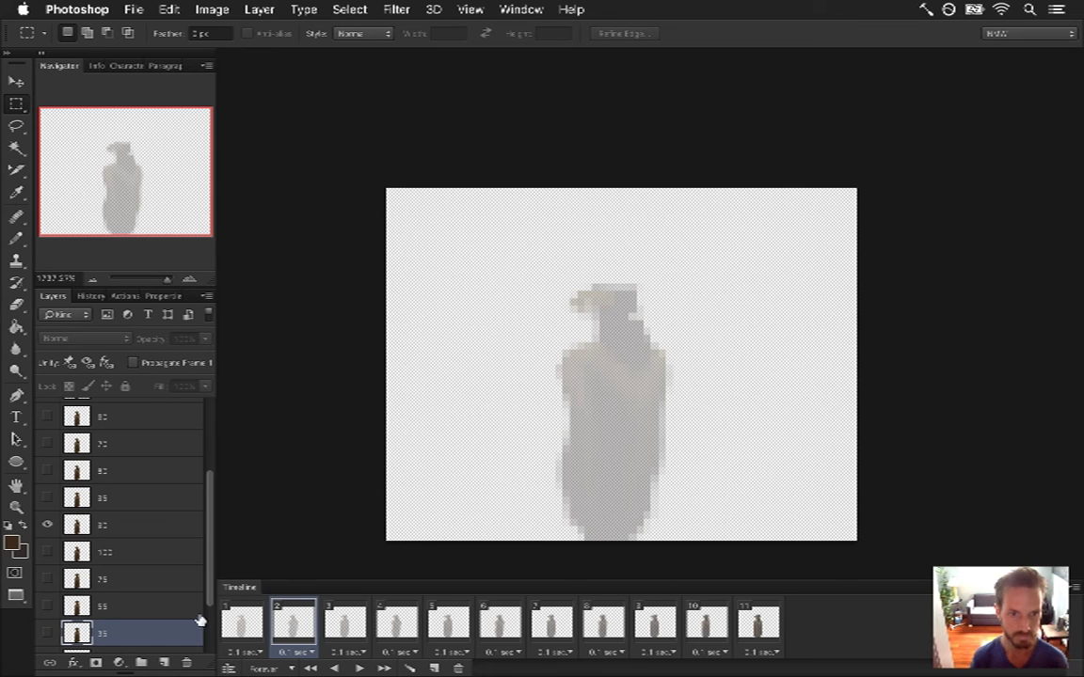
{"action": "scroll", "coordinate": [188, 499], "scroll_direction": "down", "scroll_amount": 3}
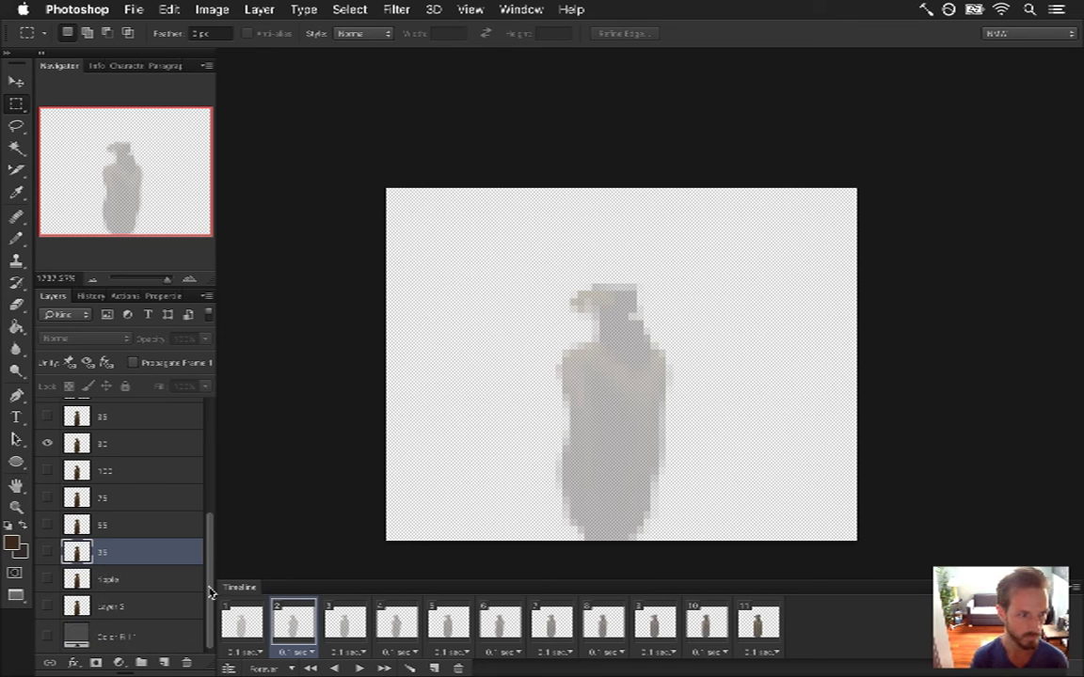
{"action": "left_click", "coordinate": [114, 580]}
{"action": "key", "text": "super+j"}
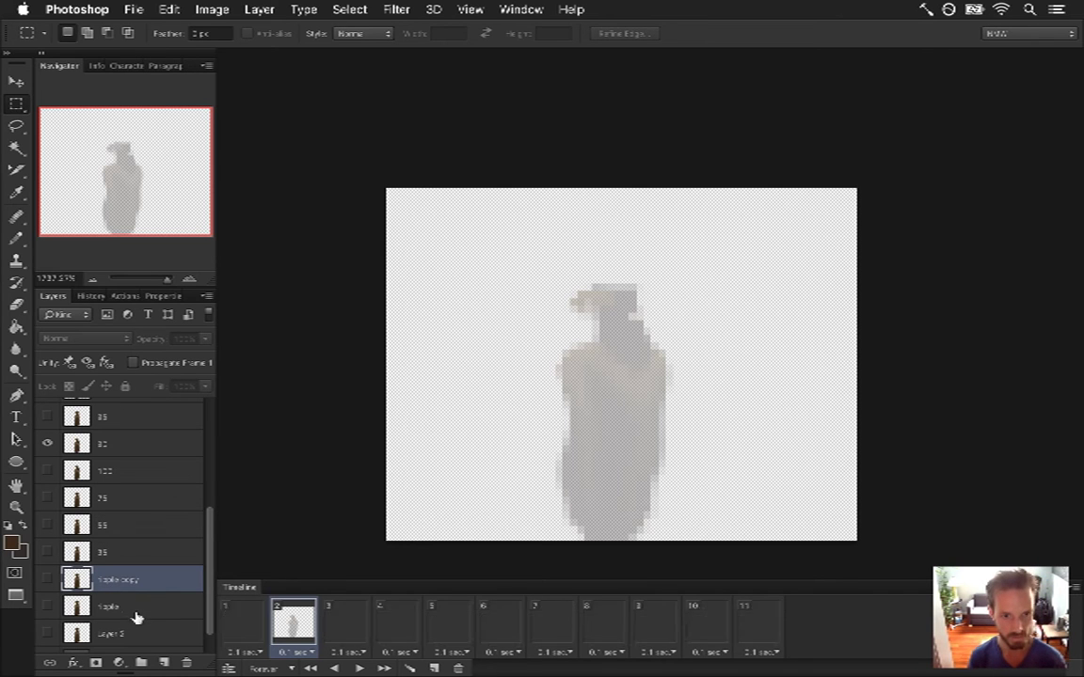
{"action": "double_click", "coordinate": [113, 580]}
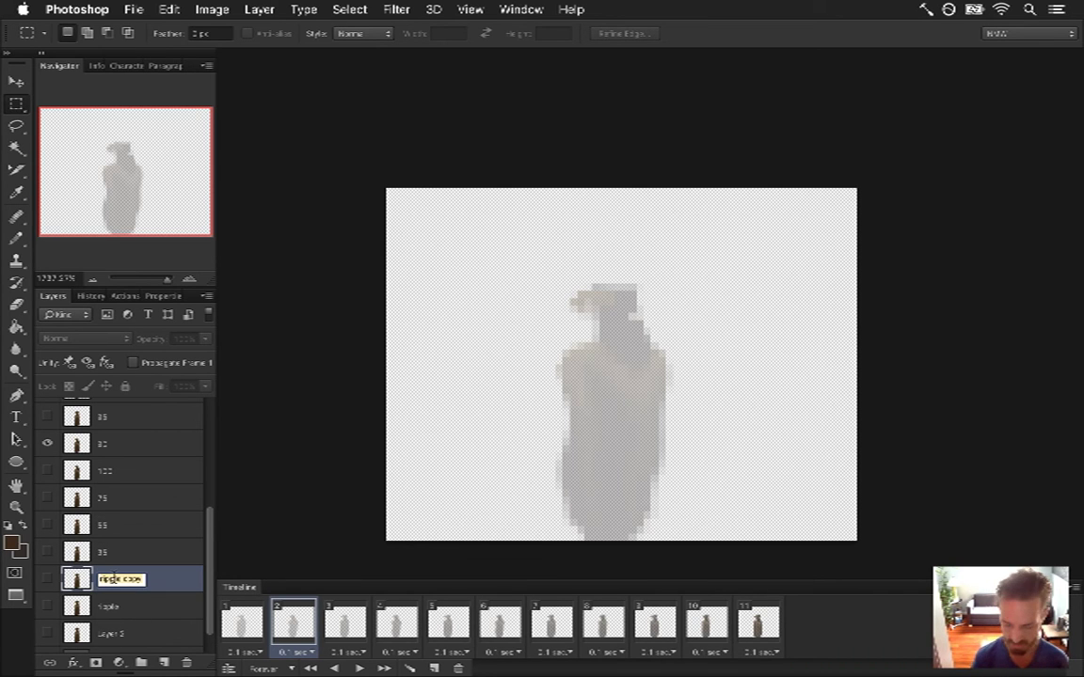
{"action": "type", "text": "15"}
{"action": "key", "text": "Return"}
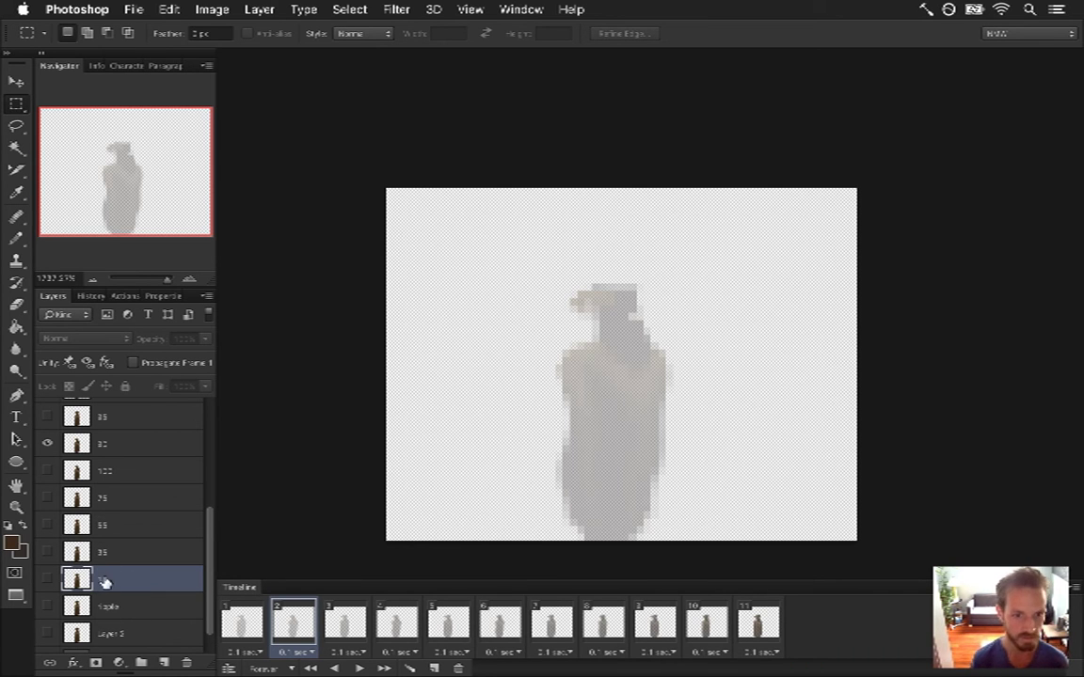
{"action": "scroll", "coordinate": [188, 471], "scroll_direction": "up", "scroll_amount": 3}
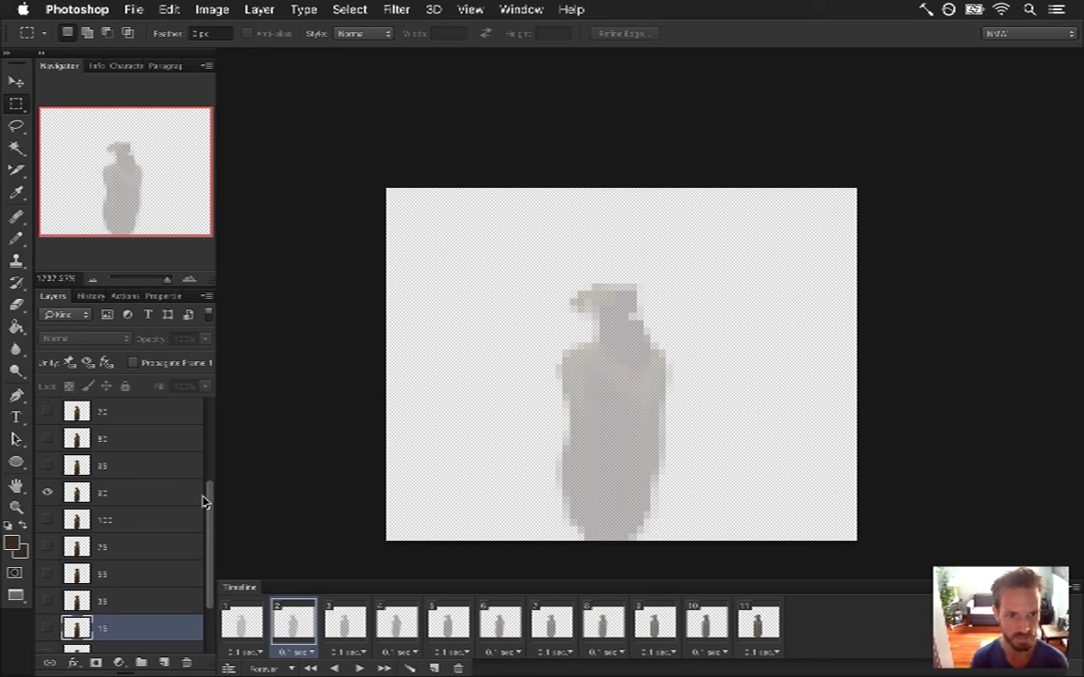
- Drag layers 15 and 35 up into place, with 15 at the top of the stack
{"action": "left_click_drag", "start_coordinate": [113, 651], "coordinate": [206, 583]}
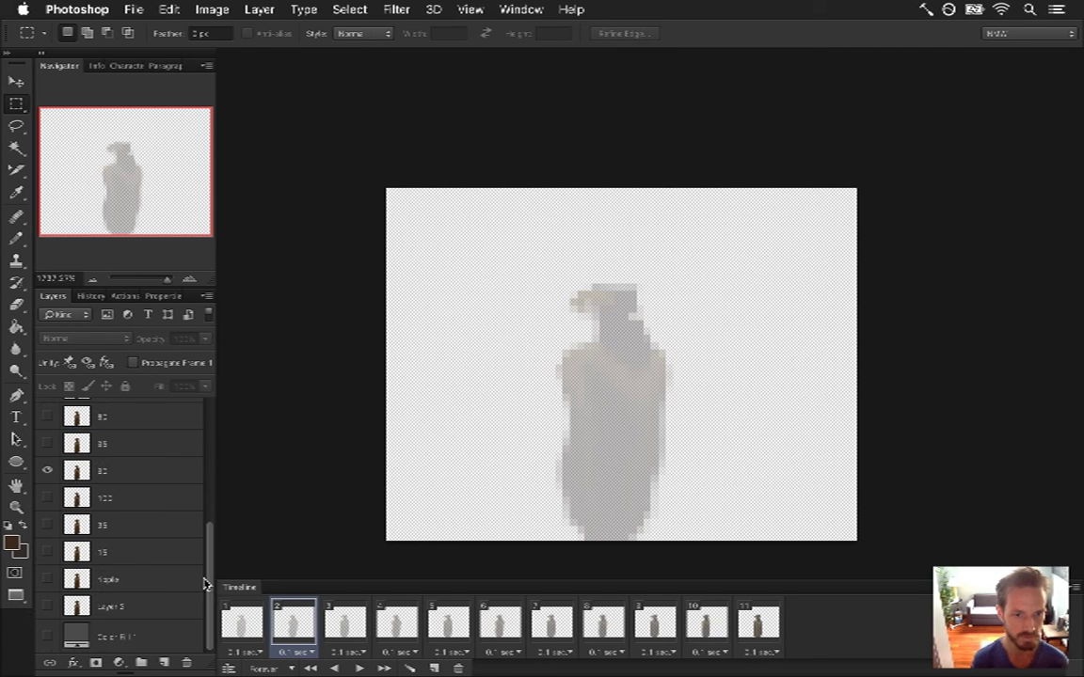
{"action": "left_click", "coordinate": [138, 530]}
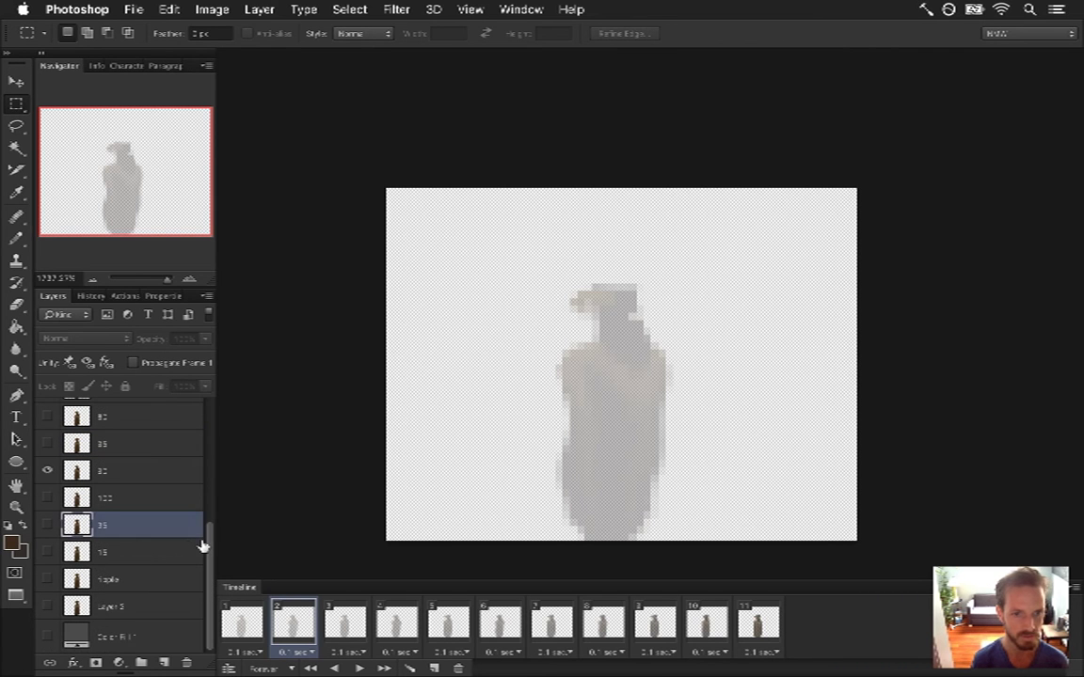
{"action": "scroll", "coordinate": [210, 547], "scroll_direction": "up", "scroll_amount": 1}
{"action": "left_click_drag", "start_coordinate": [102, 648], "coordinate": [151, 457]}
{"action": "left_click_drag", "start_coordinate": [213, 474], "coordinate": [206, 592]}
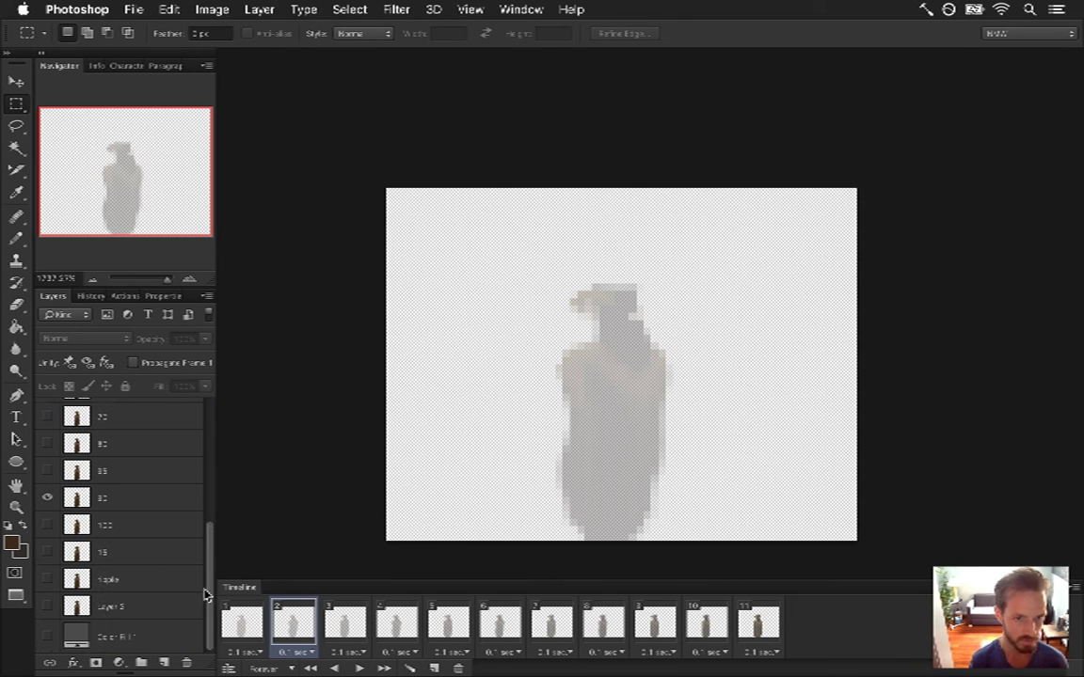
{"action": "left_click", "coordinate": [142, 557]}
{"action": "scroll", "coordinate": [190, 496], "scroll_direction": "up", "scroll_amount": 3}
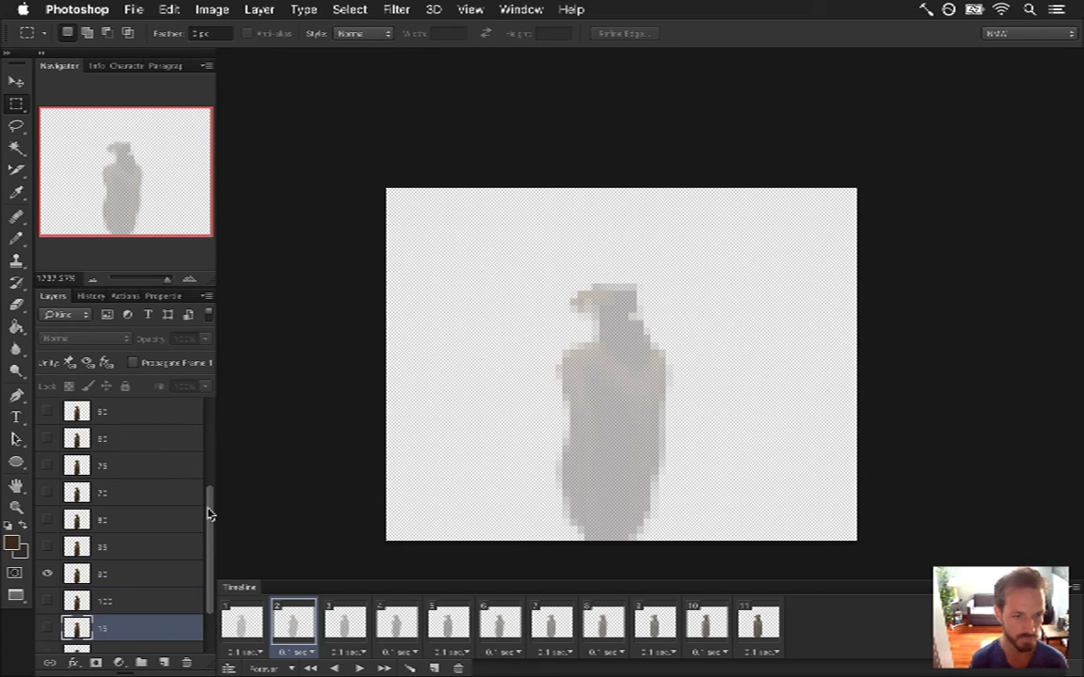
{"action": "left_click_drag", "start_coordinate": [97, 632], "coordinate": [151, 439]}
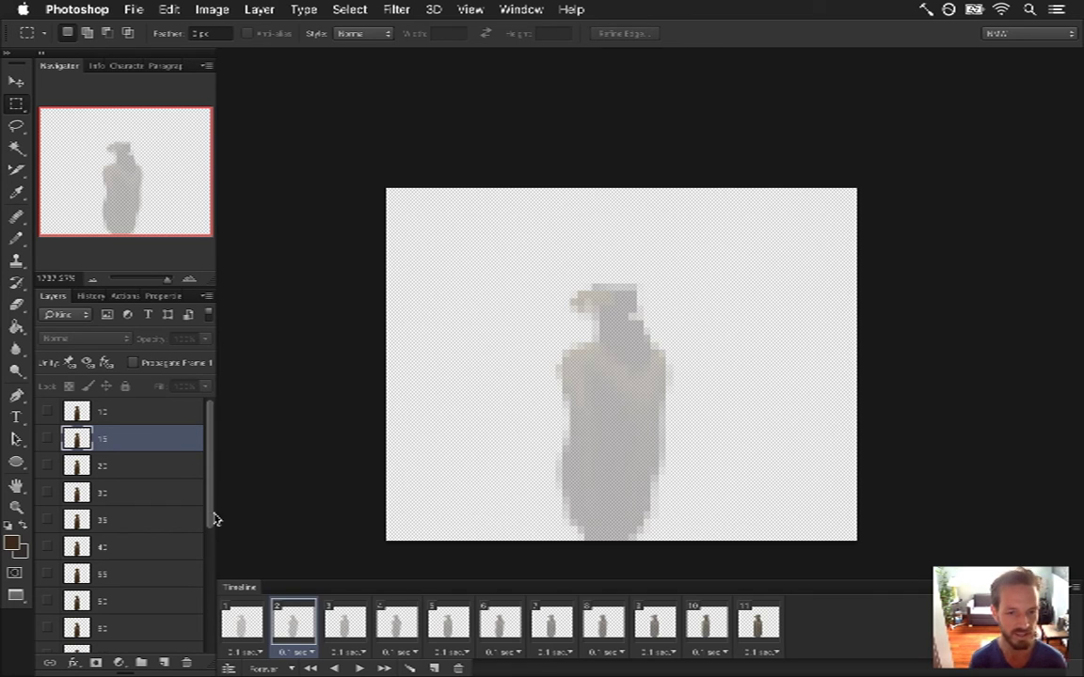
- Check animation frames 1 and 2, adjust frame 2's layers and select layer 30
{"action": "left_click", "coordinate": [254, 626]}
{"action": "left_click", "coordinate": [292, 622]}
{"action": "left_click_drag", "start_coordinate": [211, 494], "coordinate": [210, 614]}
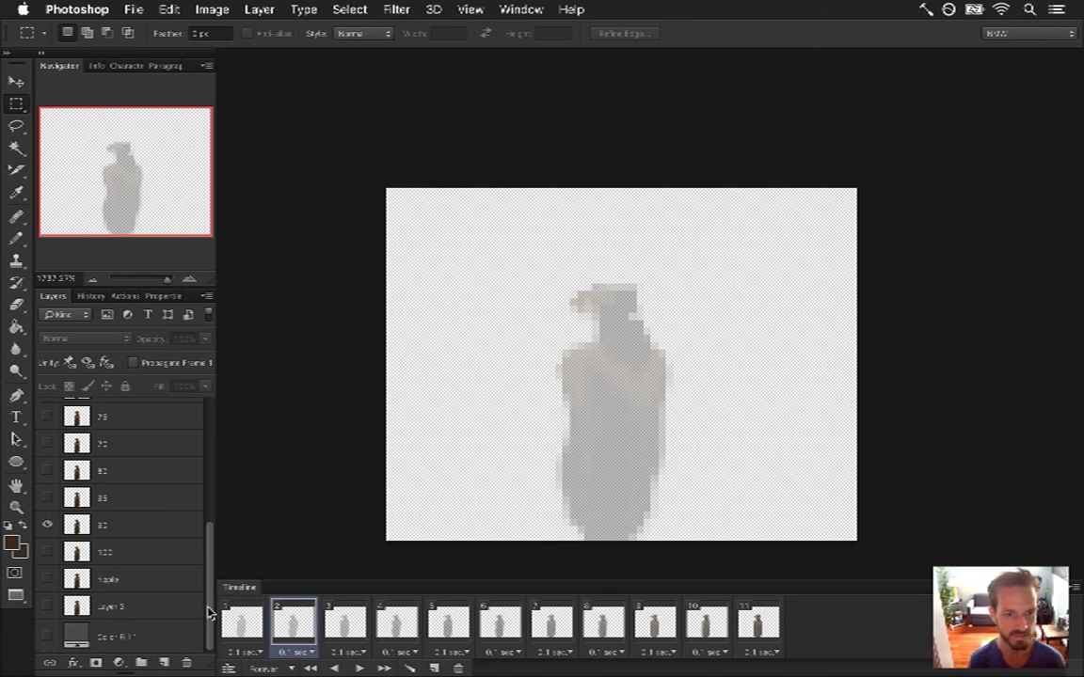
{"action": "left_click", "coordinate": [140, 529]}
- Run Songbringer from Xcode to watch the mirage fade, quit, and return to Photoshop's frame 1
{"action": "key", "text": "super+Tab"}
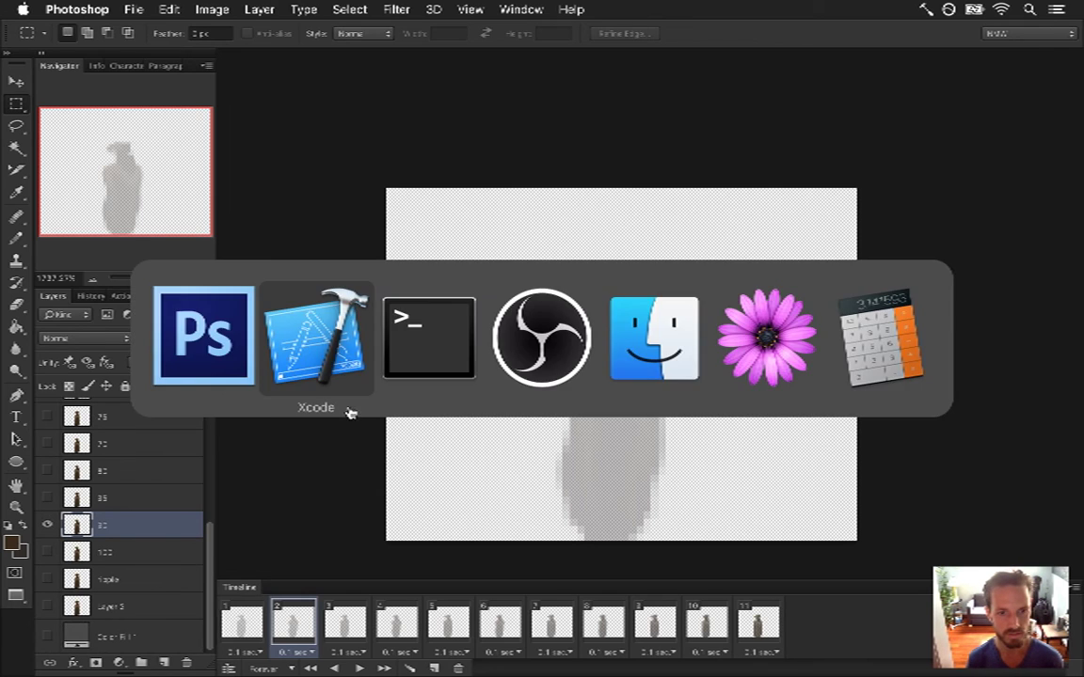
{"action": "key", "text": "super+r"}
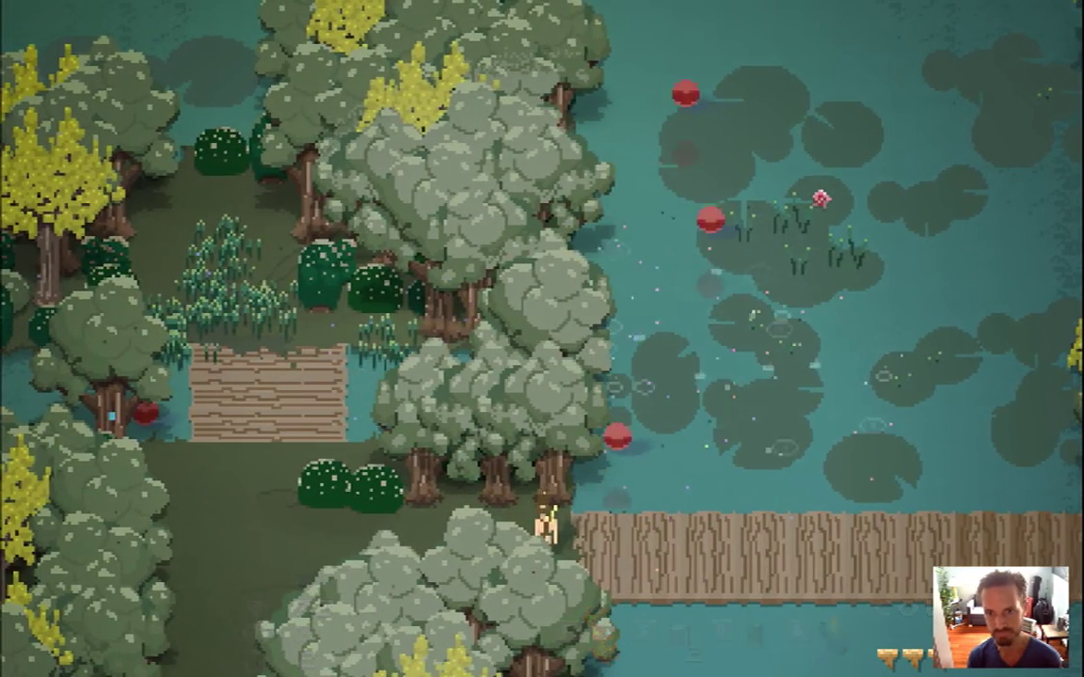
{"action": "key", "text": "super+q"}
{"action": "key", "text": "super+Tab"}
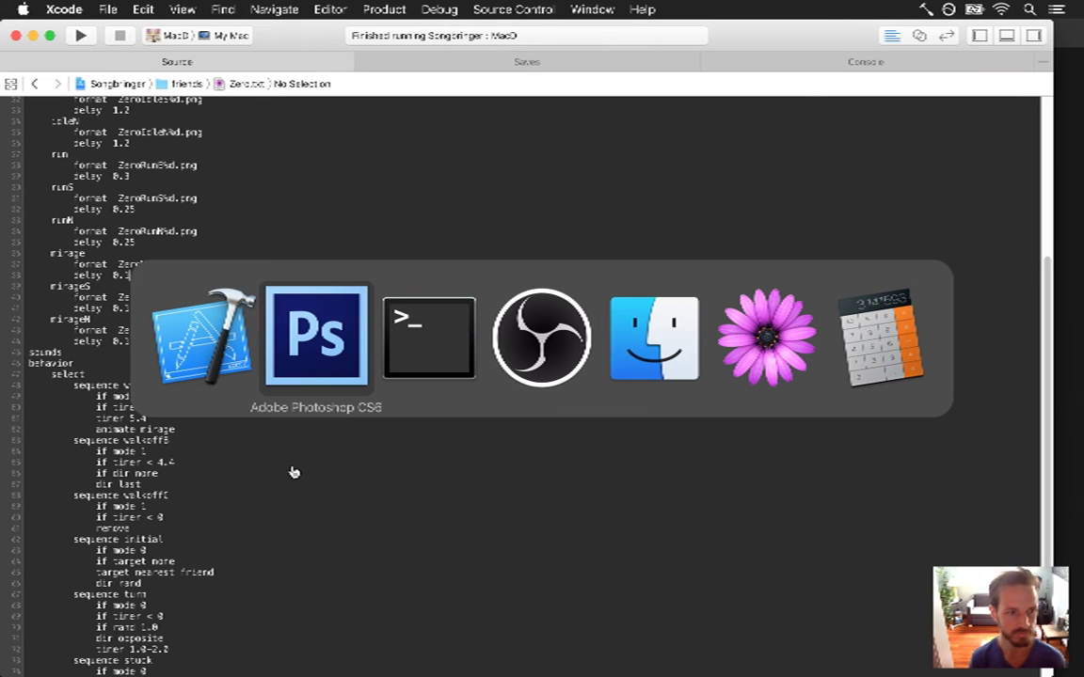
{"action": "left_click", "coordinate": [217, 365]}
{"action": "key", "text": "super+Tab"}
{"action": "left_click", "coordinate": [251, 628]}
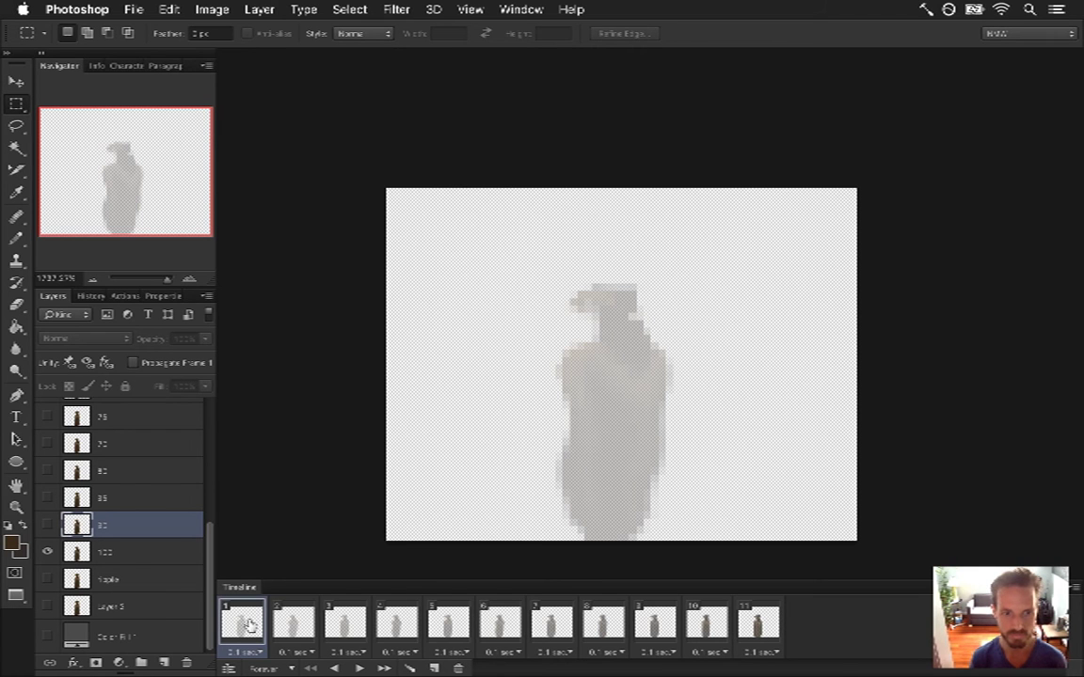
- Set layer 100's opacity to 10% in frame 1
{"action": "left_click", "coordinate": [133, 552]}
{"action": "left_click", "coordinate": [184, 338]}
{"action": "type", "text": "10"}
{"action": "key", "text": "Return"}
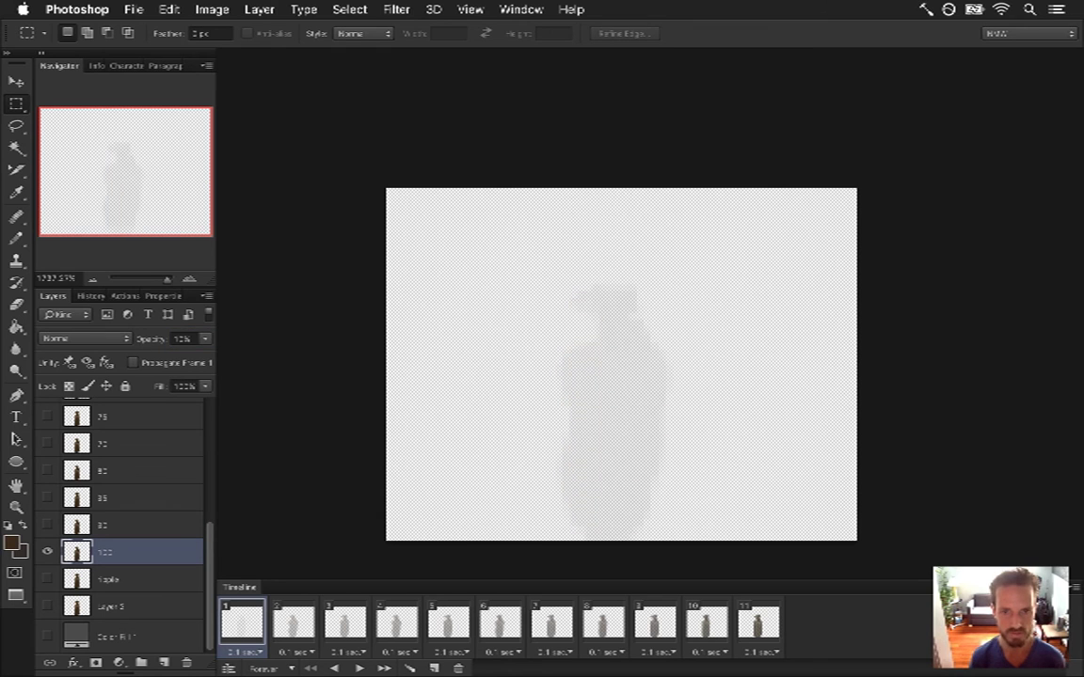
- In frame 2, hide layer 80 and make layer 35 the visible, active layer
{"action": "left_click", "coordinate": [292, 621]}
{"action": "left_click", "coordinate": [135, 525]}
{"action": "left_click", "coordinate": [47, 525]}
{"action": "left_click", "coordinate": [47, 497]}
{"action": "left_click", "coordinate": [97, 503]}
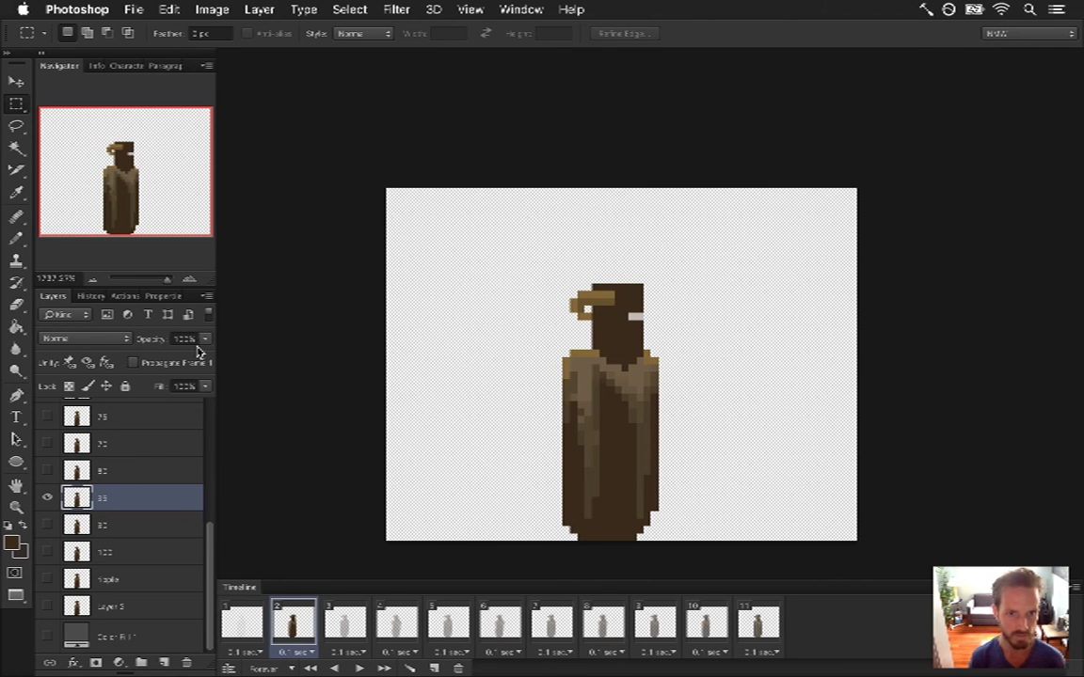
- Try 20% opacity on layer 35, then restore it to 100%
{"action": "left_click", "coordinate": [151, 343]}
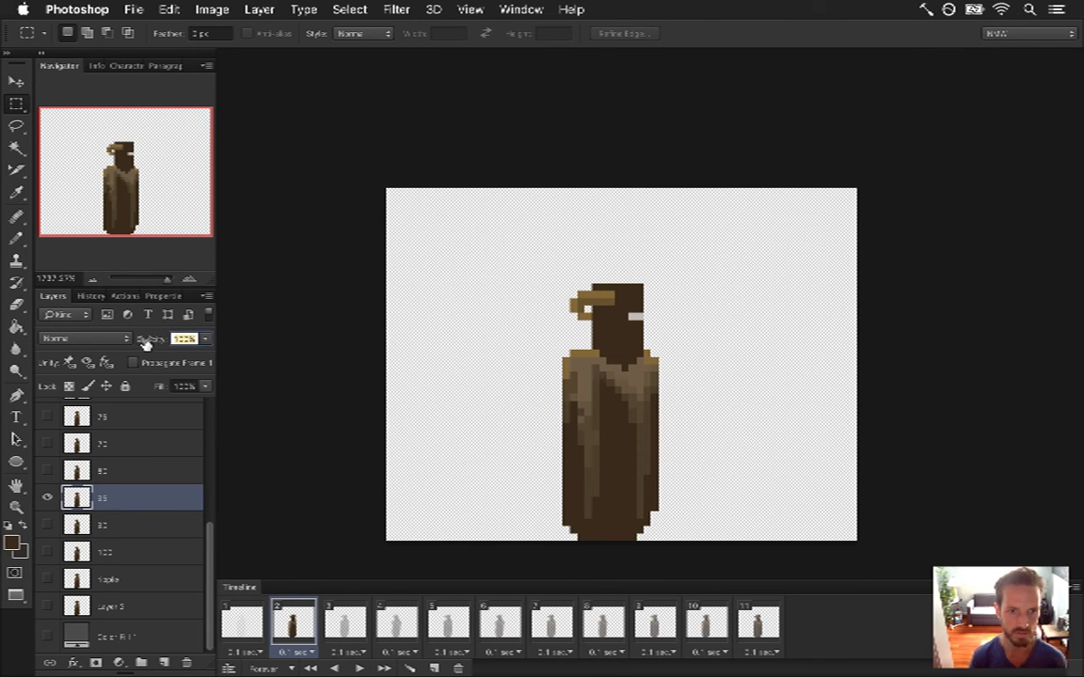
{"action": "type", "text": "20"}
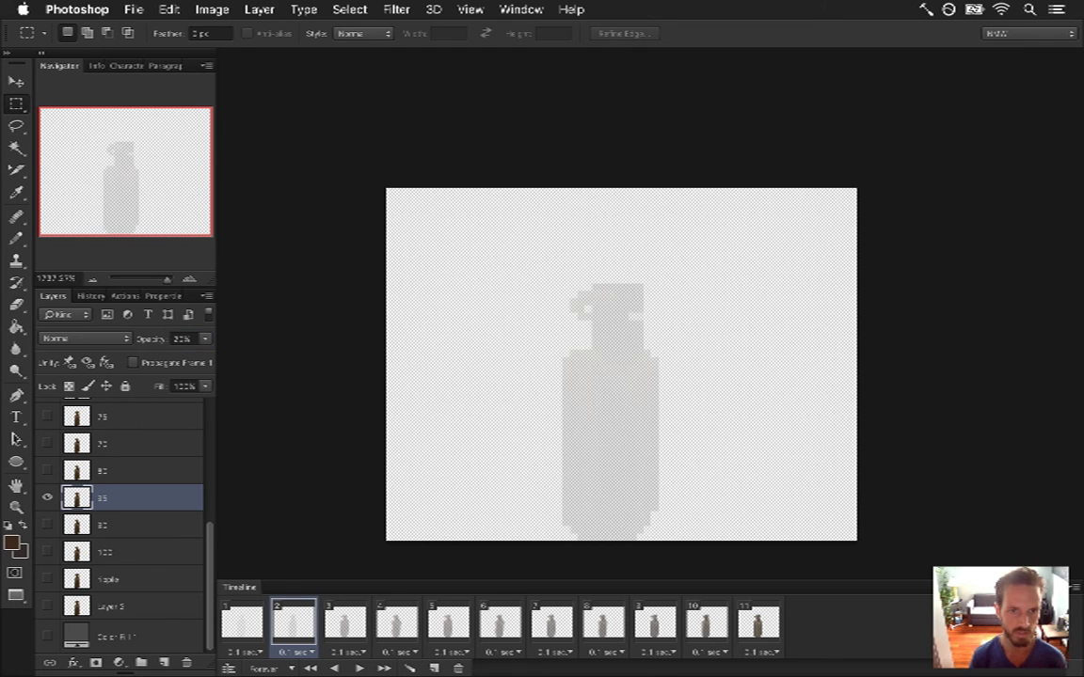
{"action": "left_click", "coordinate": [140, 337]}
{"action": "type", "text": "100"}
{"action": "key", "text": "Return"}
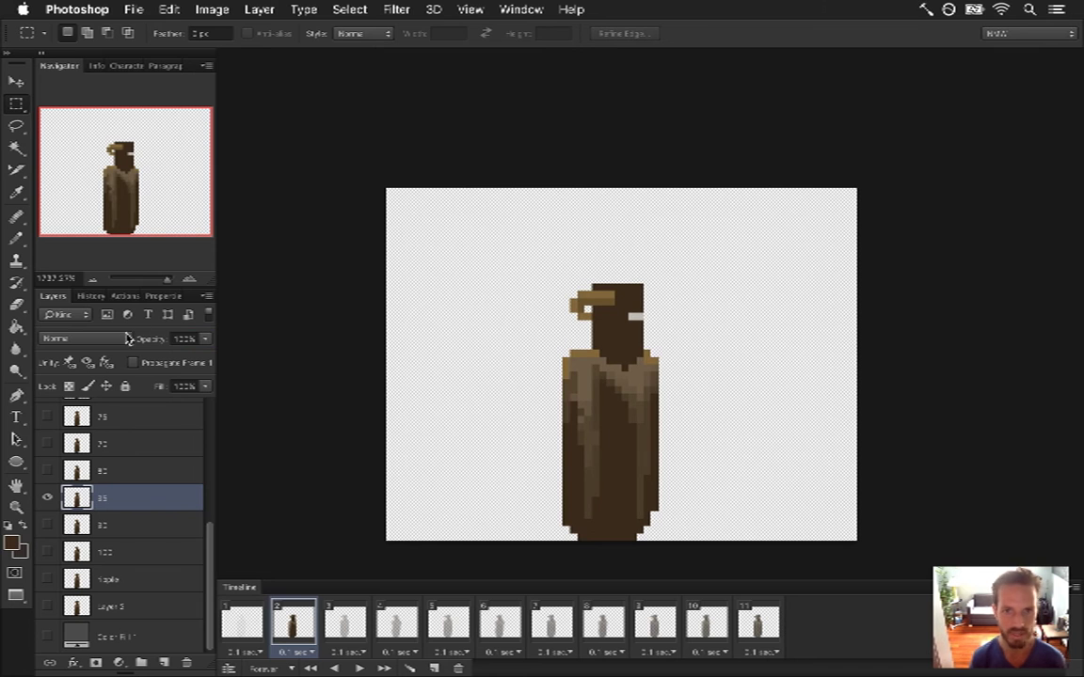
- Flip layer 35's figure horizontally with Free Transform
{"action": "left_click", "coordinate": [397, 9]}
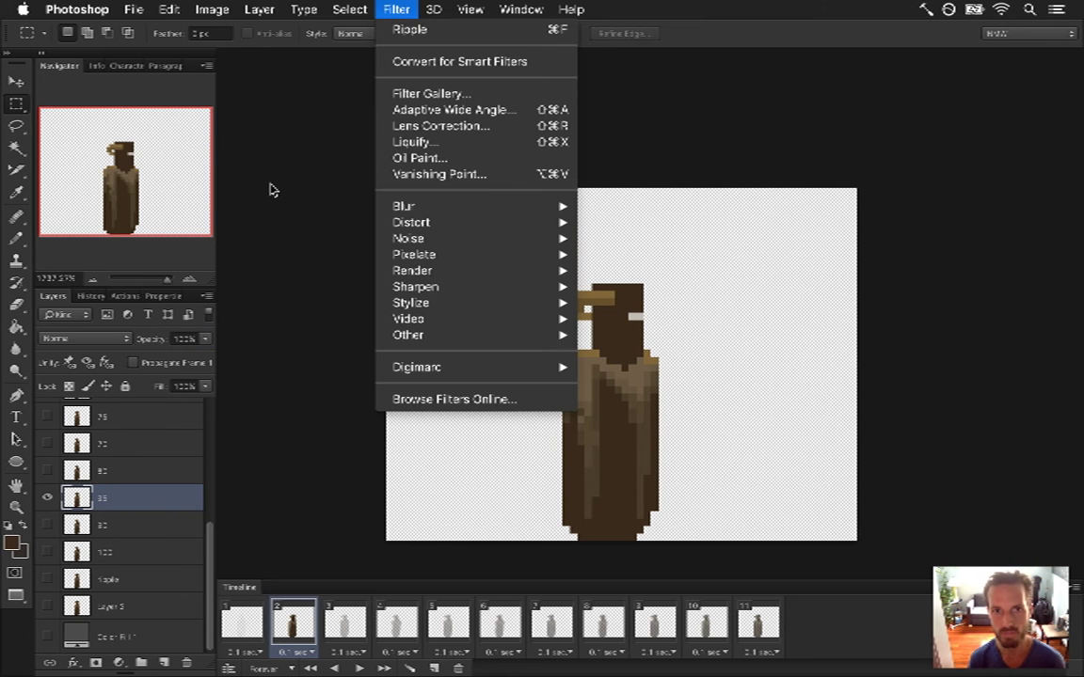
{"action": "left_click", "coordinate": [313, 160]}
{"action": "left_click", "coordinate": [209, 10]}
{"action": "mouse_move", "coordinate": [233, 36]}
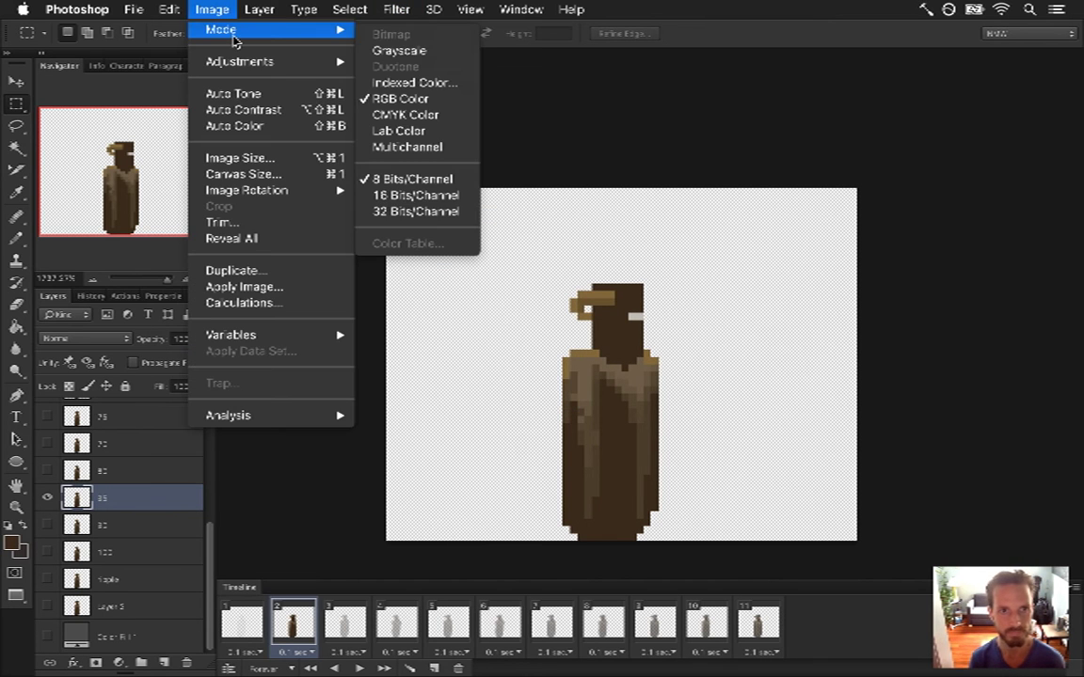
{"action": "left_click", "coordinate": [551, 128]}
{"action": "key", "text": "v"}
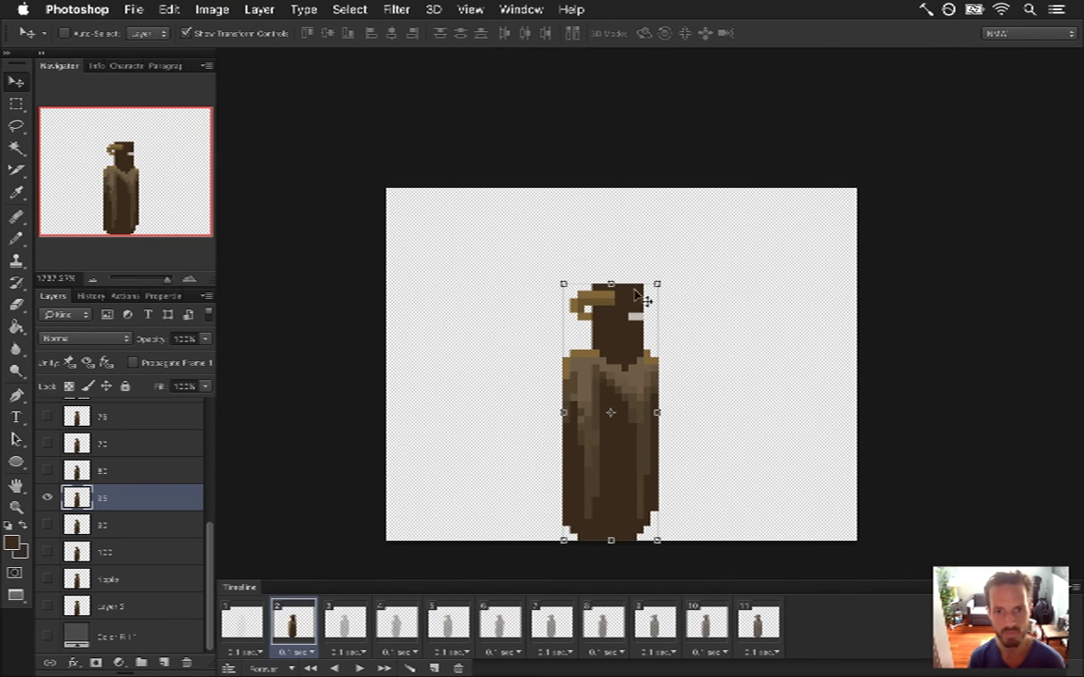
{"action": "key", "text": "ctrl+t"}
{"action": "right_click", "coordinate": [641, 377]}
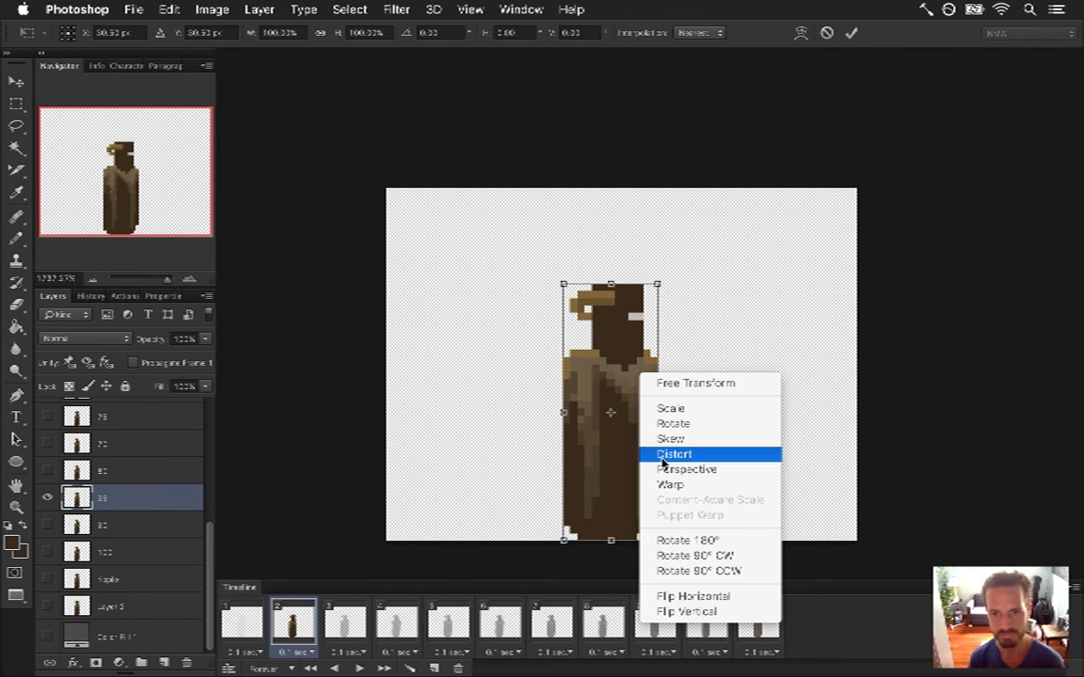
{"action": "left_click", "coordinate": [692, 598]}
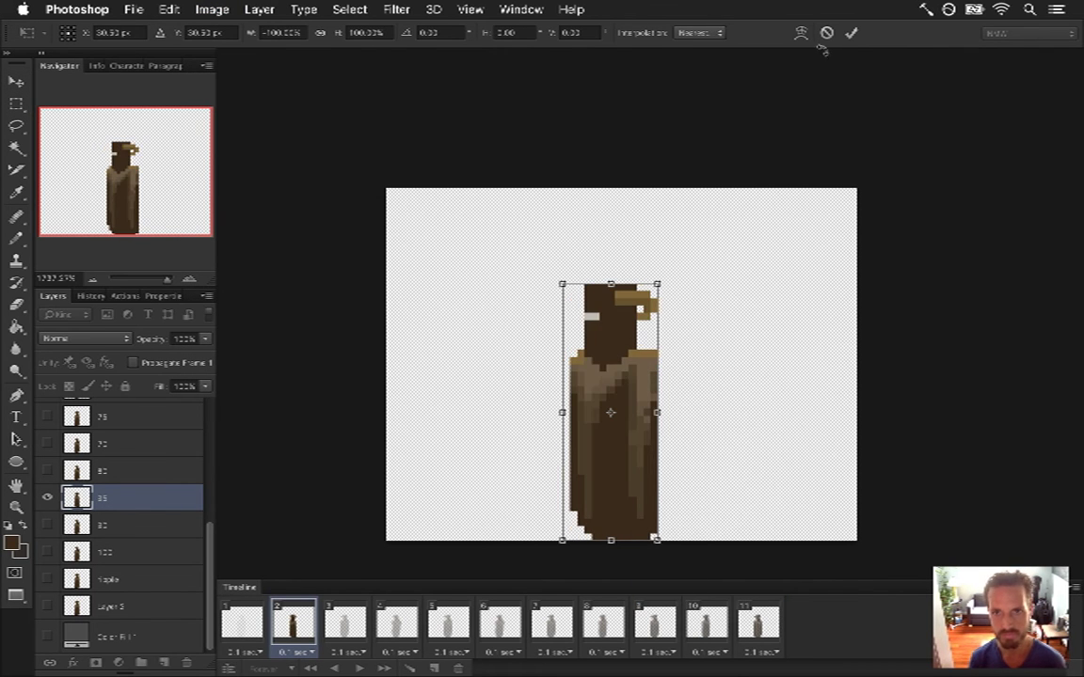
{"action": "left_click", "coordinate": [851, 32]}
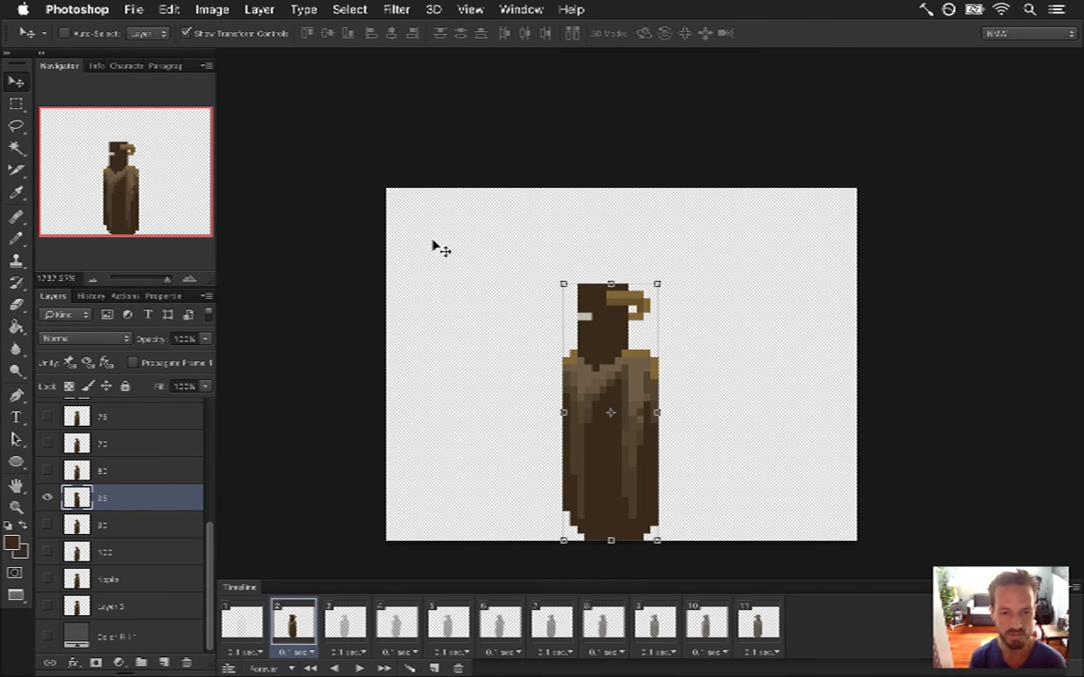
- Apply a Filter > Distort > Ripple of 90% to the figure
{"action": "left_click", "coordinate": [351, 9]}
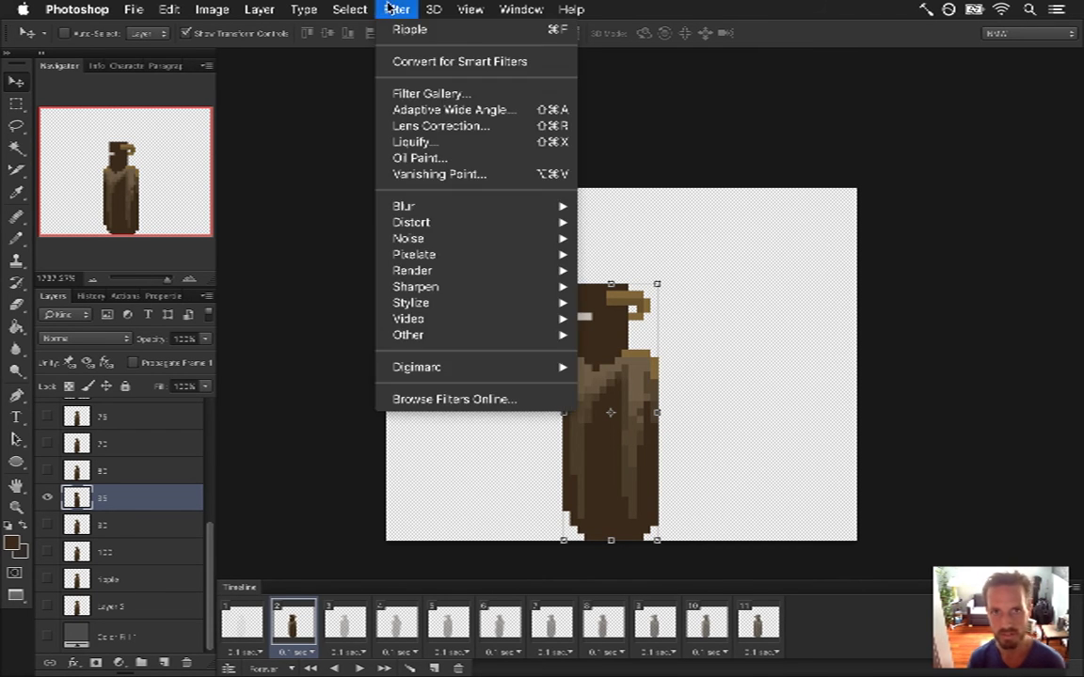
{"action": "mouse_move", "coordinate": [396, 9]}
{"action": "mouse_move", "coordinate": [454, 226]}
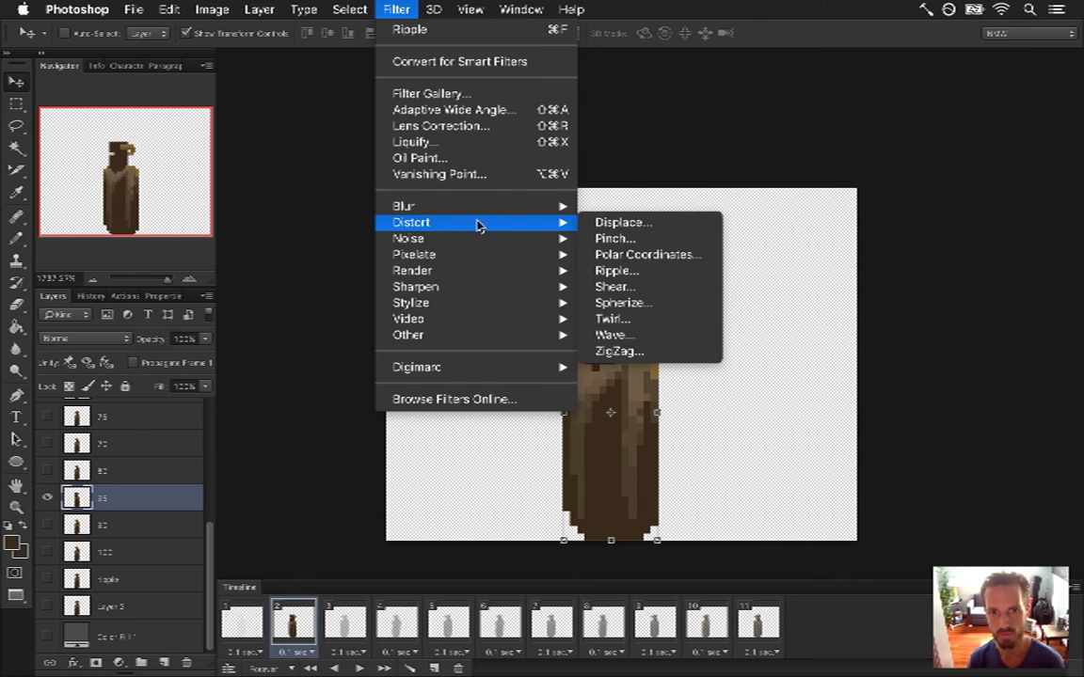
{"action": "left_click", "coordinate": [614, 271]}
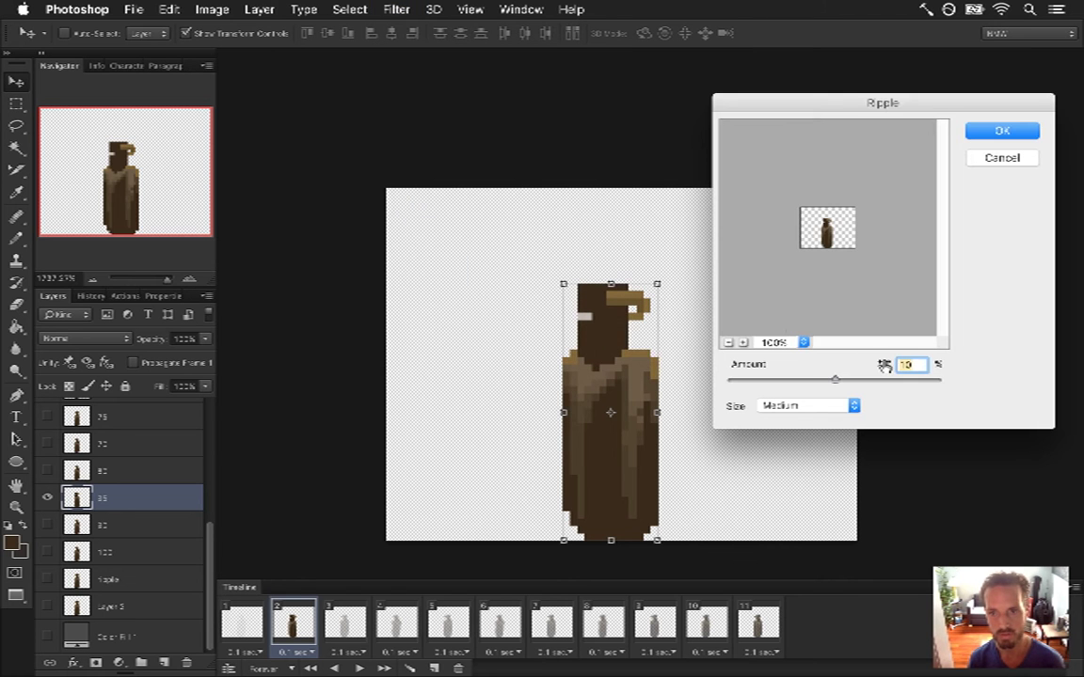
{"action": "type", "text": "90"}
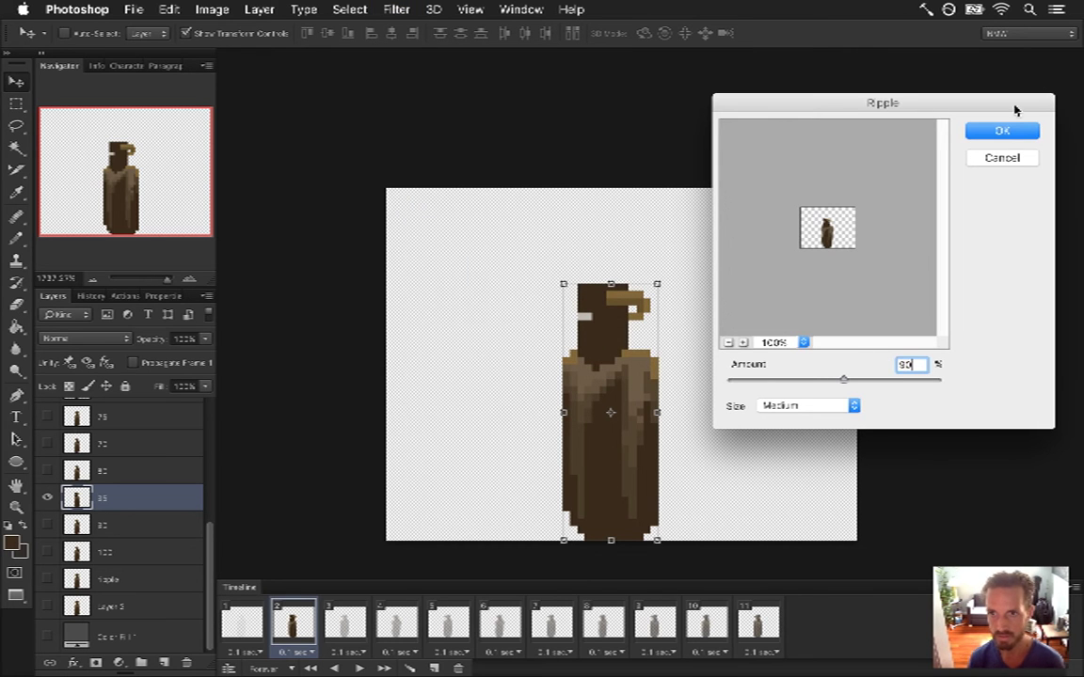
{"action": "left_click", "coordinate": [1011, 134]}
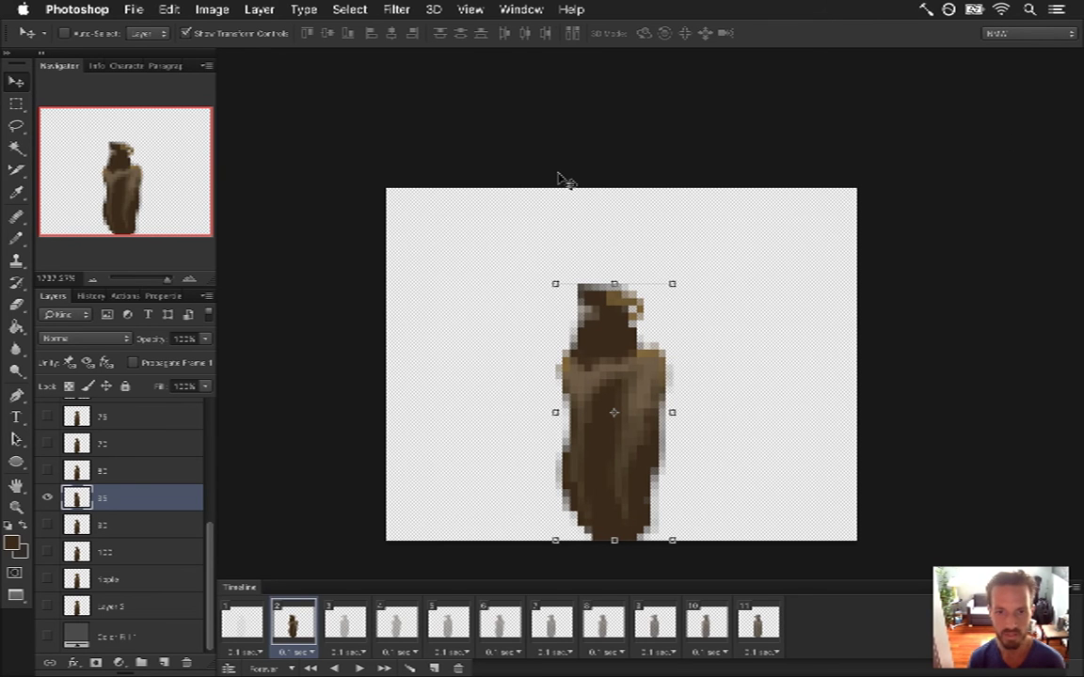
- Flip the rippled figure back horizontally and compare frames 1 and 2
{"action": "left_click", "coordinate": [671, 283]}
{"action": "right_click", "coordinate": [667, 355]}
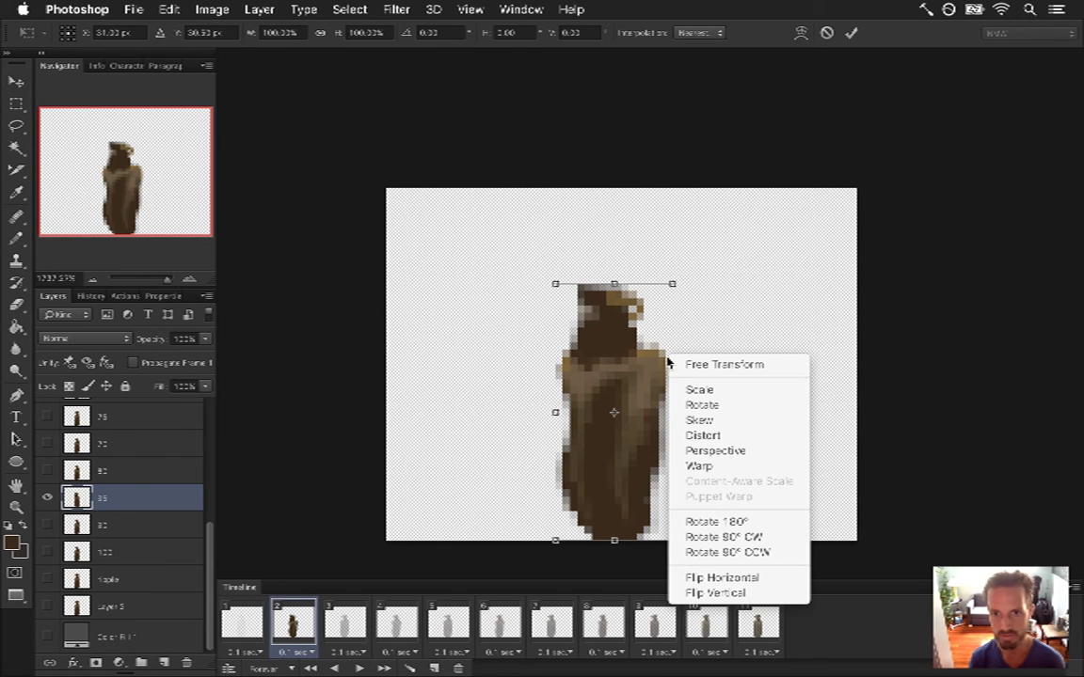
{"action": "left_click", "coordinate": [721, 577]}
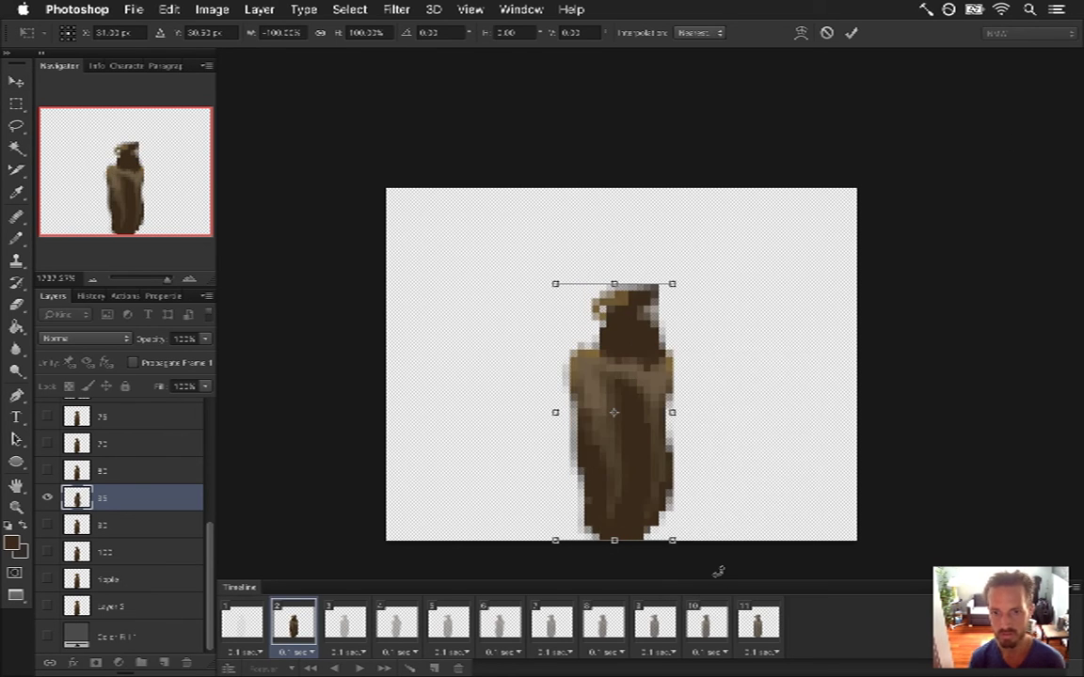
{"action": "key", "text": "Return"}
{"action": "left_click", "coordinate": [242, 623]}
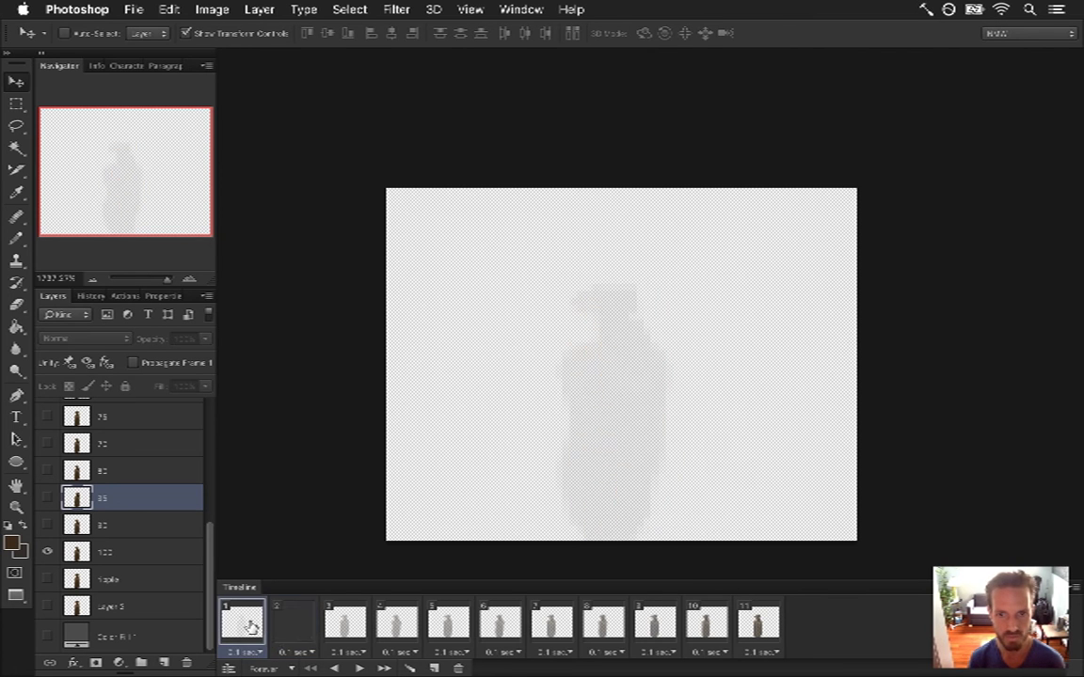
{"action": "left_click", "coordinate": [286, 628]}
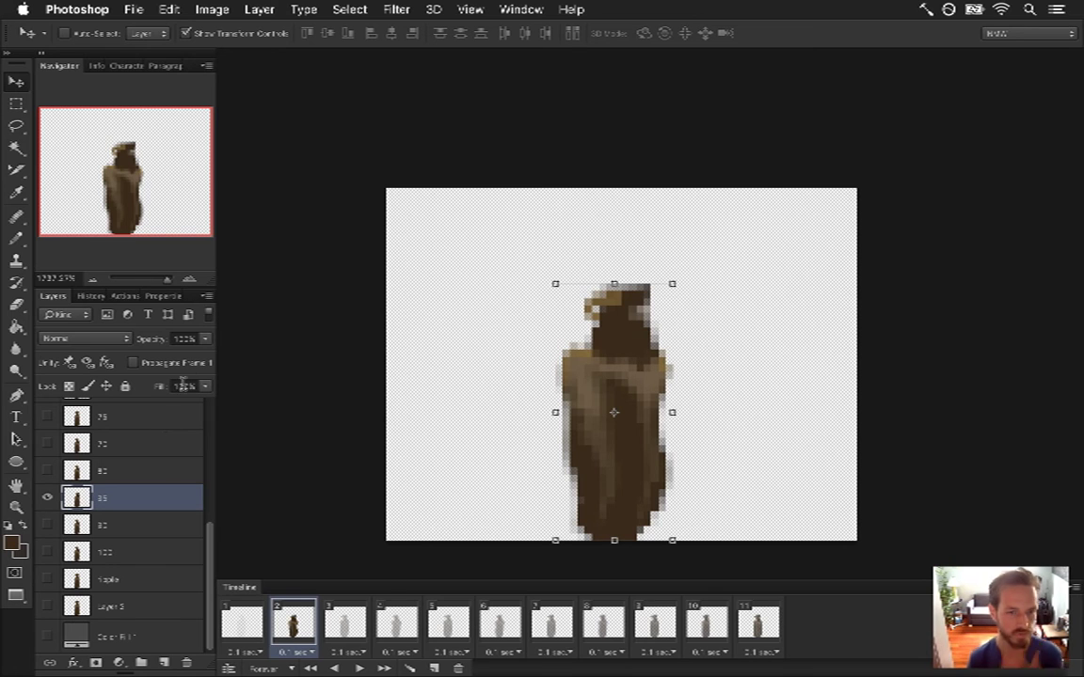
{"action": "left_click", "coordinate": [151, 343]}
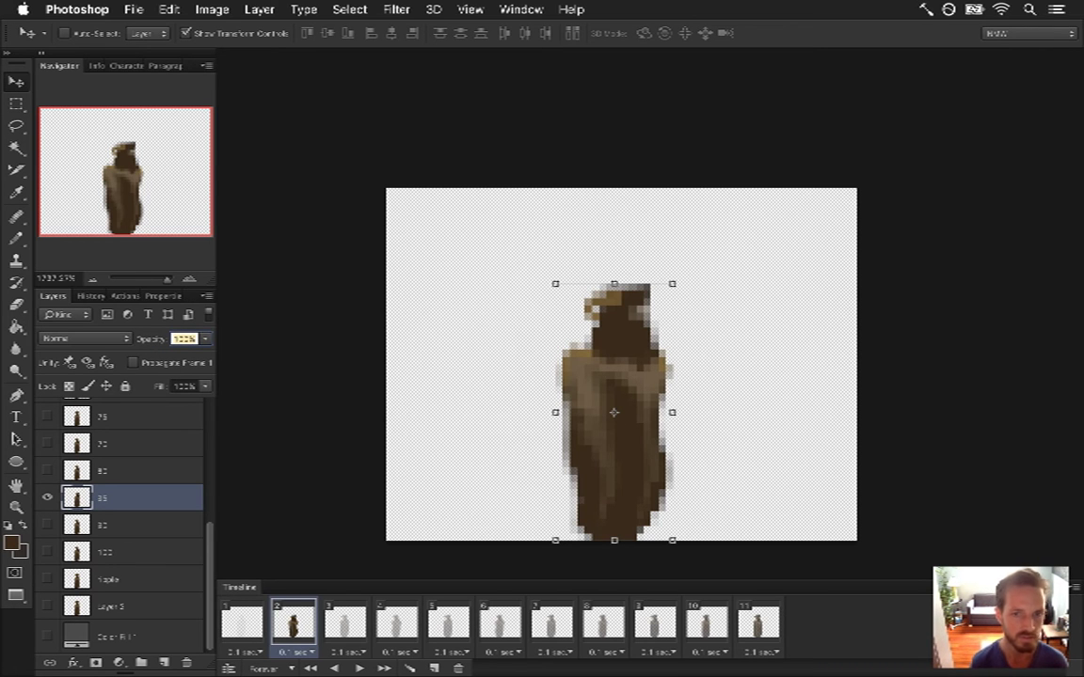
- Enter 20, compare the fade across frames 1–3, then move on to frame 4
{"action": "type", "text": "20"}
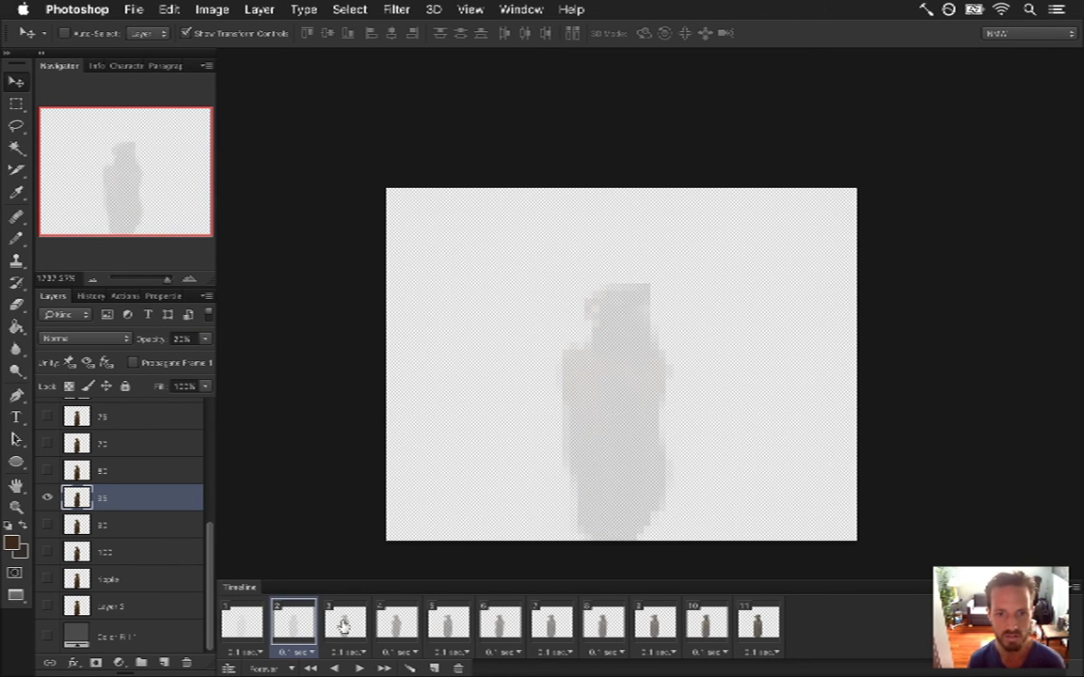
{"action": "left_click", "coordinate": [333, 628]}
{"action": "left_click", "coordinate": [241, 626]}
{"action": "left_click", "coordinate": [274, 629]}
{"action": "left_click", "coordinate": [242, 626]}
{"action": "left_click", "coordinate": [280, 625]}
{"action": "left_click", "coordinate": [242, 628]}
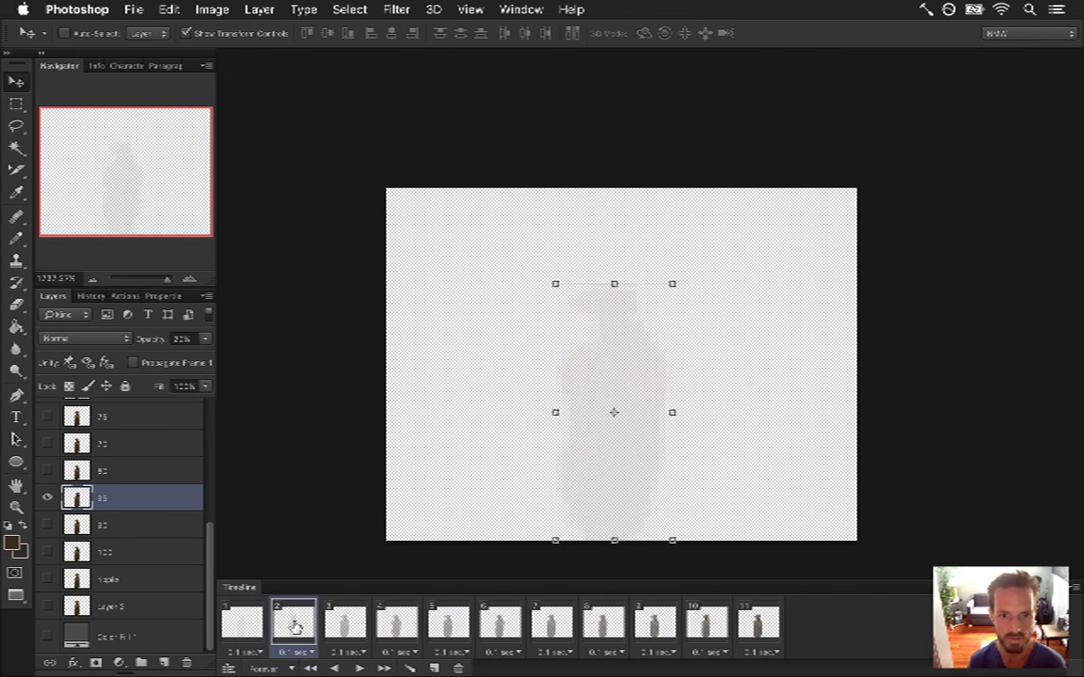
{"action": "left_click", "coordinate": [292, 625]}
{"action": "left_click", "coordinate": [341, 628]}
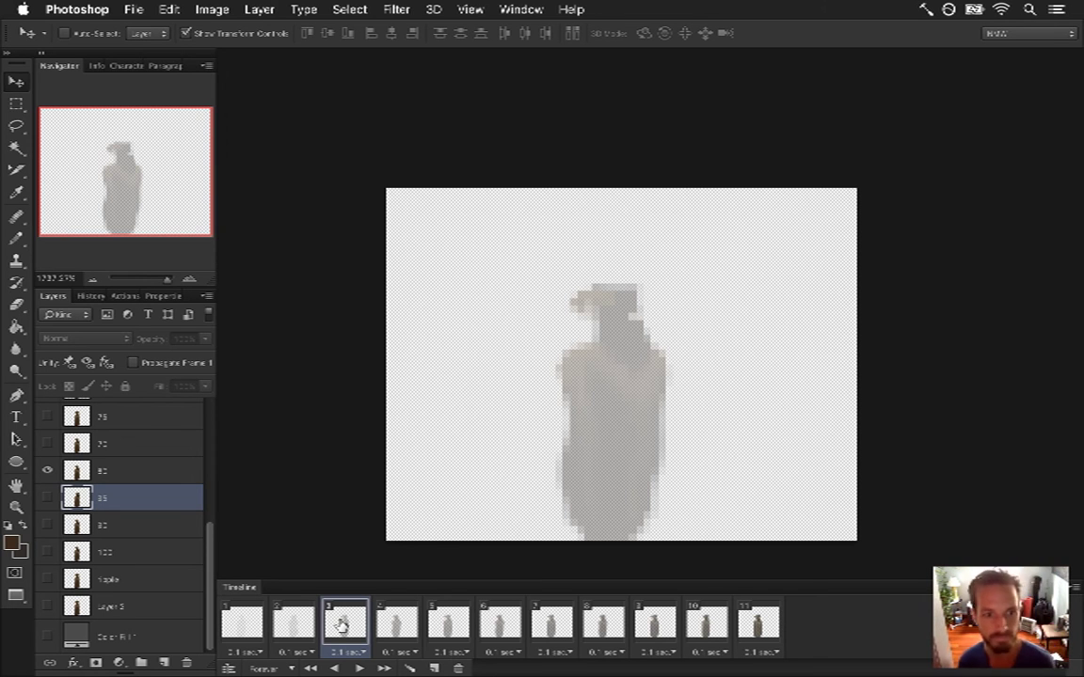
{"action": "left_click", "coordinate": [306, 627]}
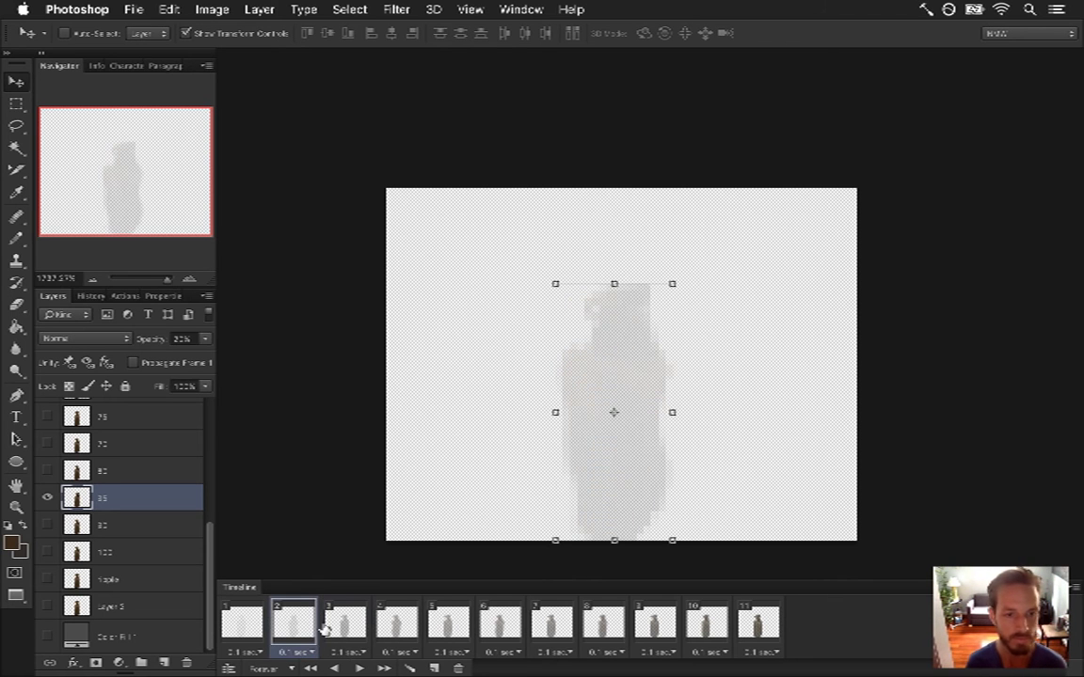
{"action": "left_click", "coordinate": [342, 628]}
{"action": "left_click", "coordinate": [294, 625]}
{"action": "left_click", "coordinate": [347, 634]}
{"action": "left_click", "coordinate": [396, 637]}
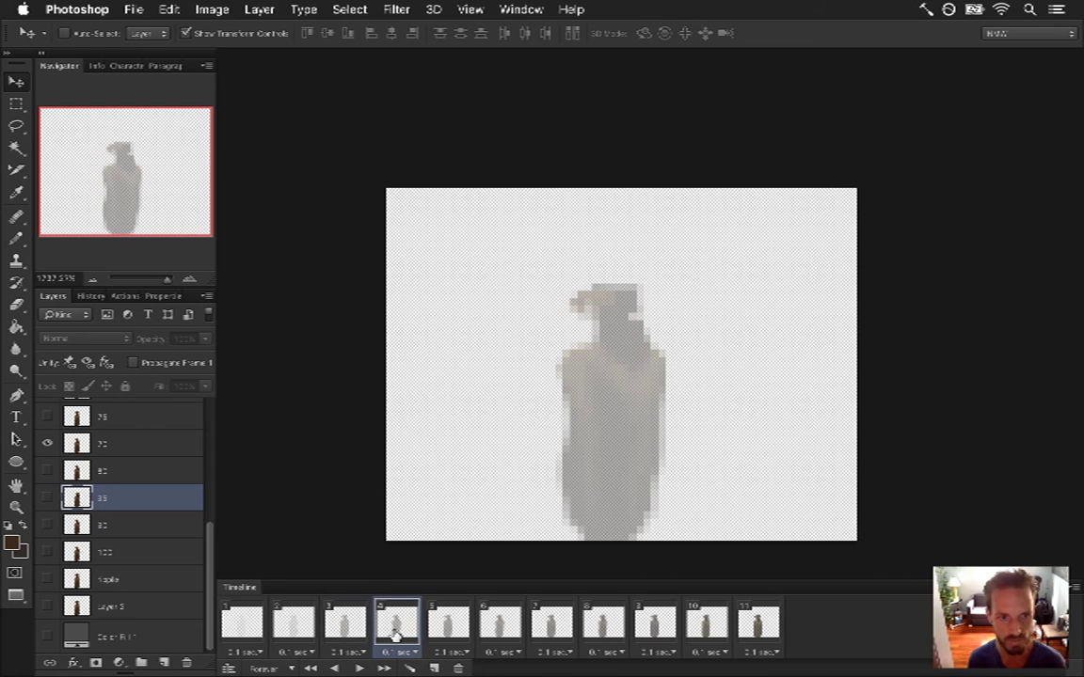
- Show layer 25 in frame 4, make it active, and flip its figure horizontally
{"action": "left_click_drag", "start_coordinate": [211, 537], "coordinate": [210, 488]}
{"action": "left_click", "coordinate": [47, 547]}
{"action": "left_click", "coordinate": [47, 519]}
{"action": "left_click", "coordinate": [104, 519]}
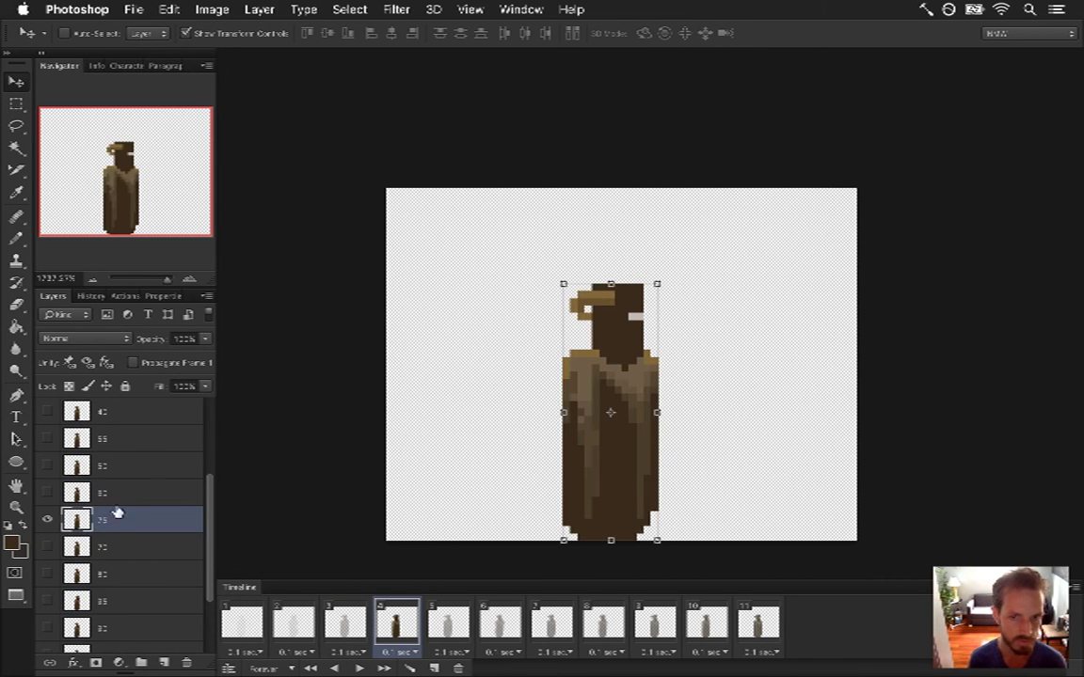
{"action": "left_click", "coordinate": [657, 283]}
{"action": "right_click", "coordinate": [641, 310]}
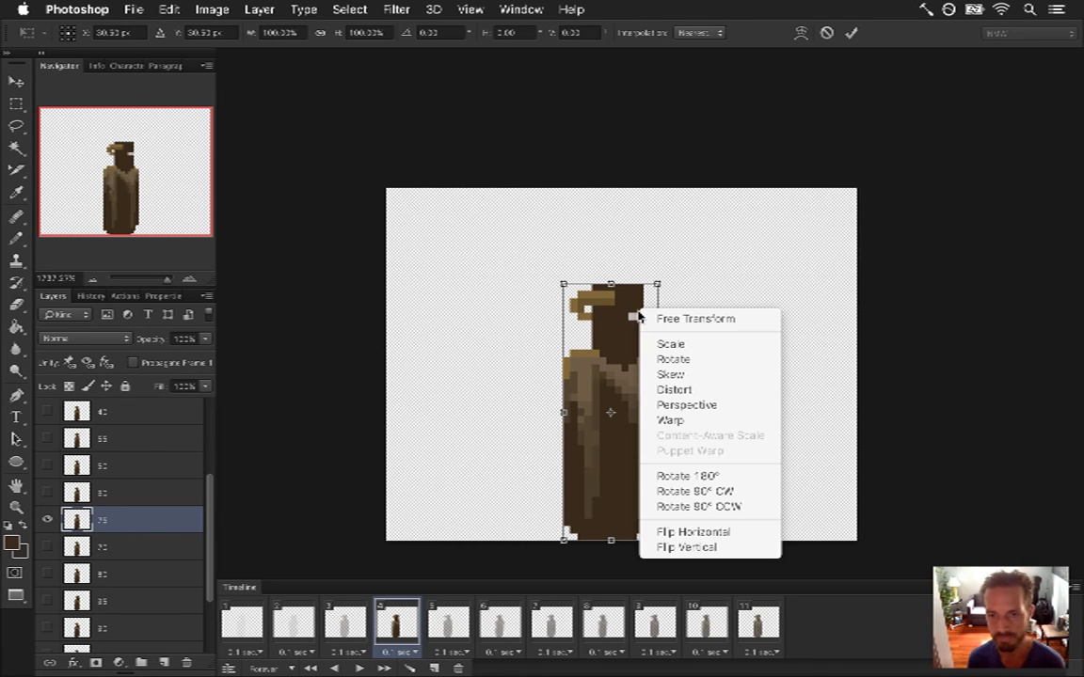
{"action": "left_click", "coordinate": [705, 532]}
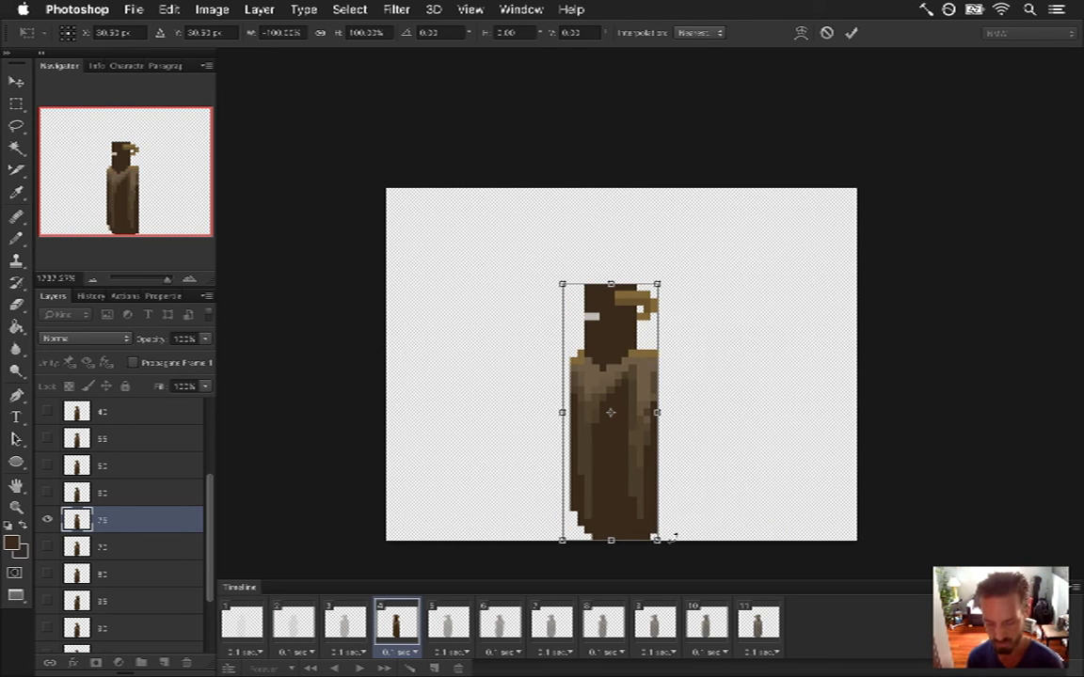
{"action": "key", "text": "Return"}
- Apply a Ripple distortion with Amount 70, then flip the rippled figure horizontally
{"action": "left_click", "coordinate": [396, 9]}
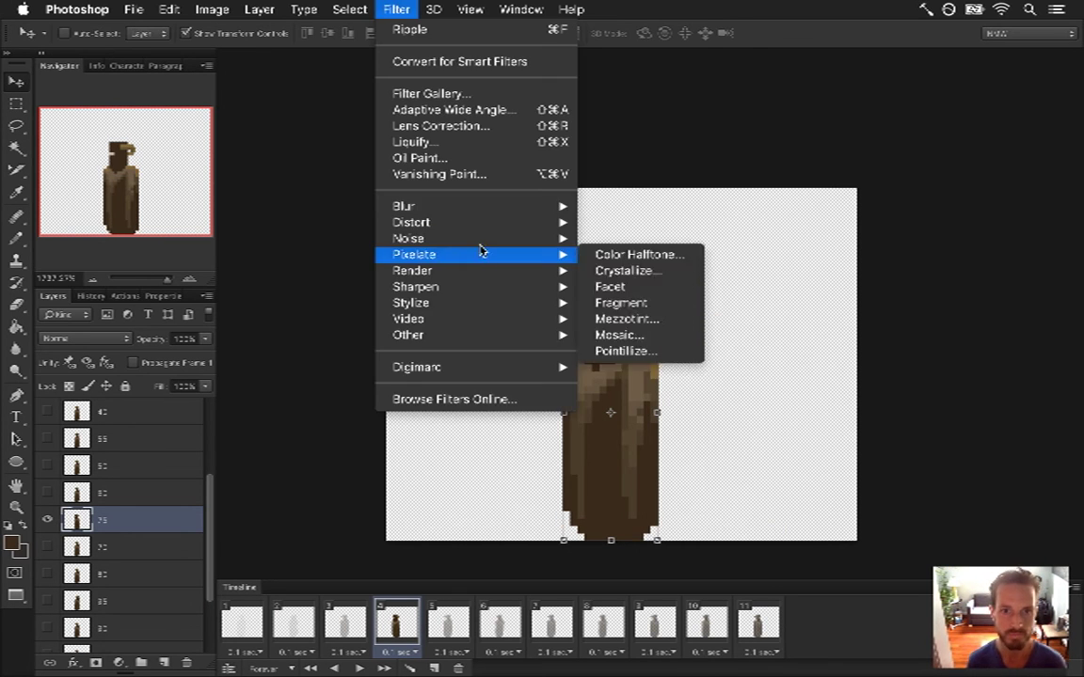
{"action": "mouse_move", "coordinate": [411, 222]}
{"action": "left_click", "coordinate": [621, 271]}
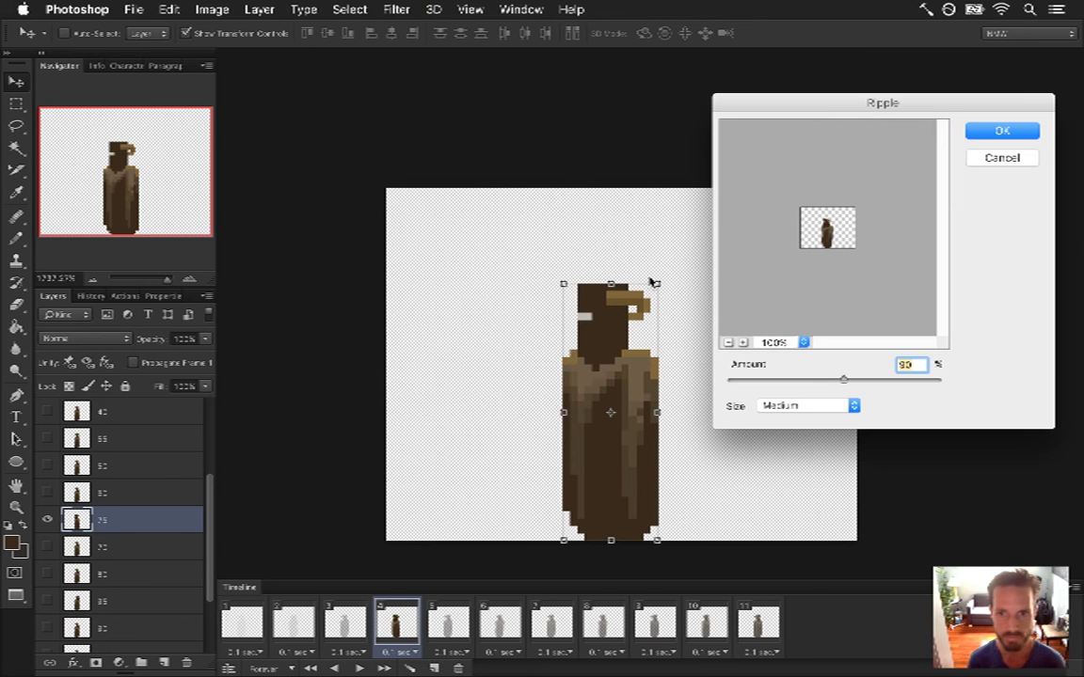
{"action": "type", "text": "70"}
{"action": "key", "text": "Return"}
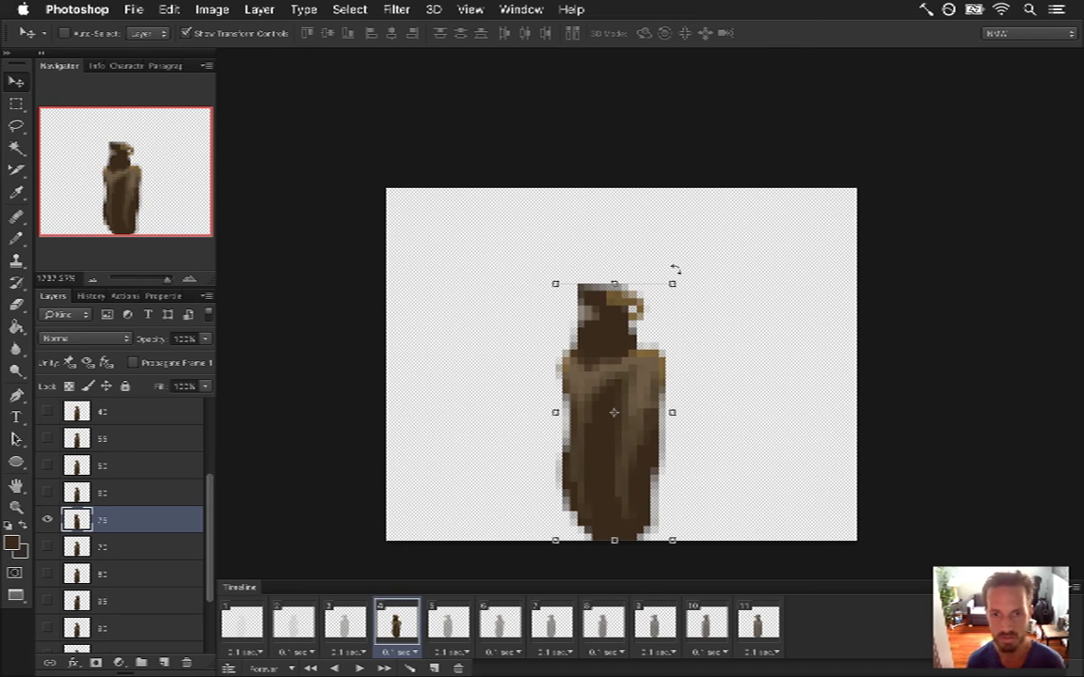
{"action": "left_click", "coordinate": [670, 409]}
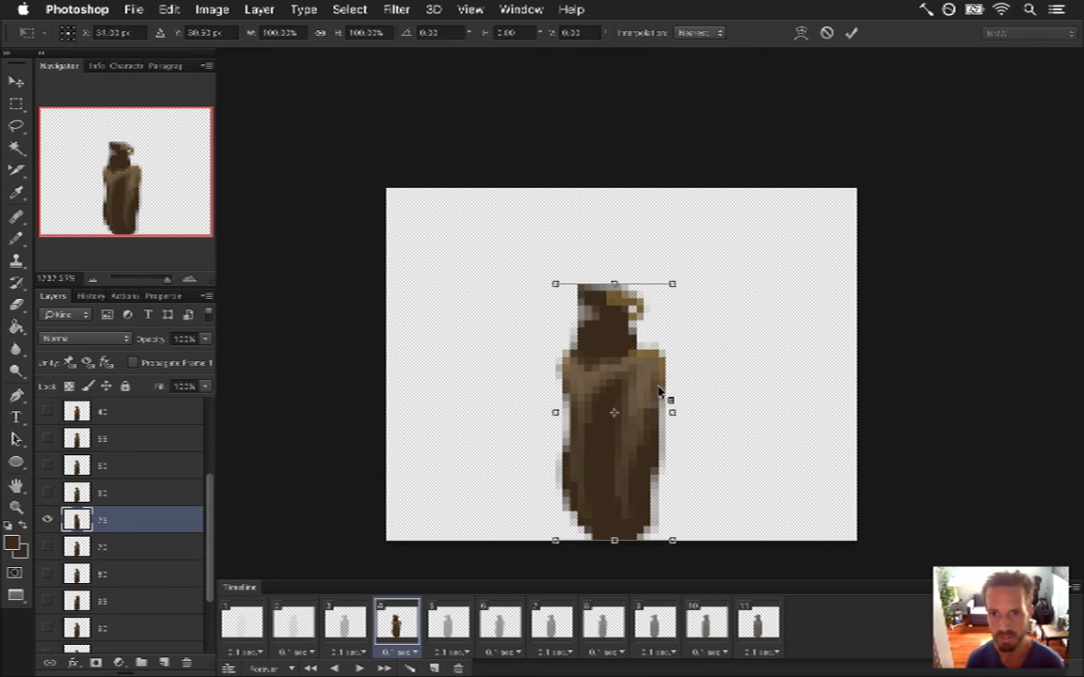
{"action": "right_click", "coordinate": [670, 409]}
{"action": "left_click", "coordinate": [703, 607]}
{"action": "key", "text": "Return"}
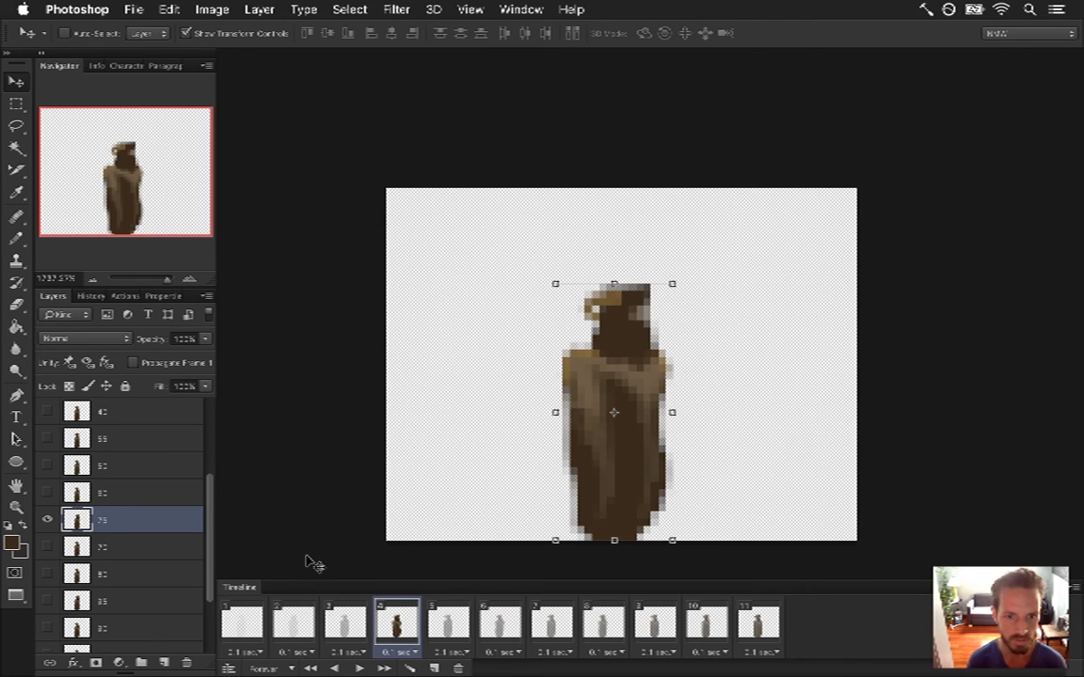
- Set frame 3's figure layer opacity to 33%
{"action": "left_click", "coordinate": [293, 621]}
{"action": "left_click", "coordinate": [348, 623]}
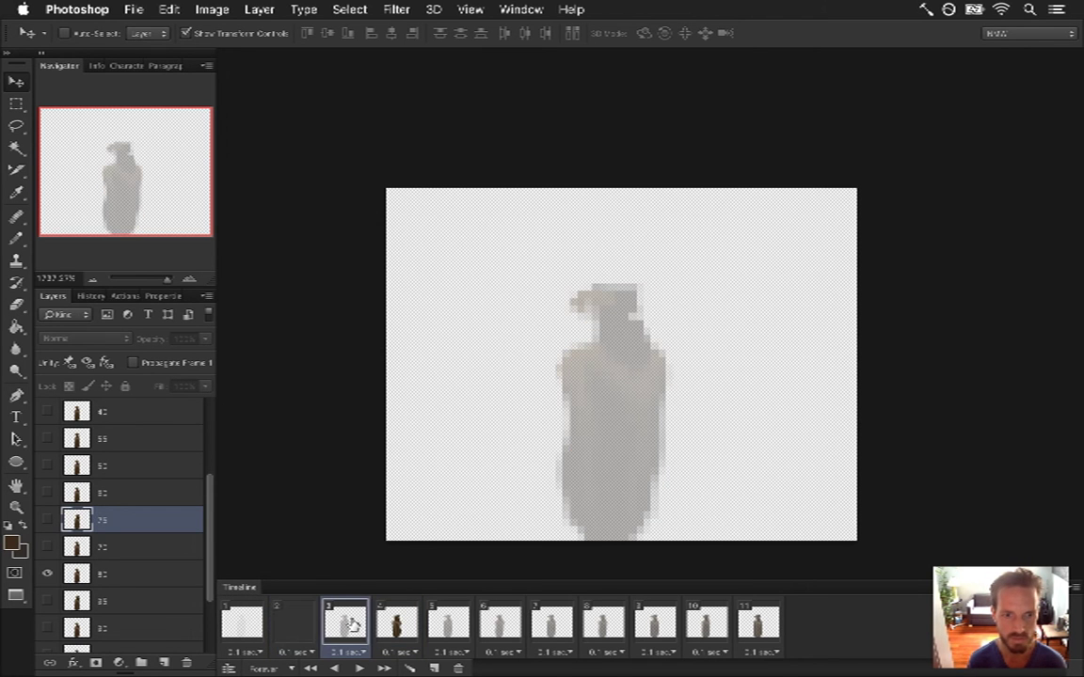
{"action": "left_click", "coordinate": [158, 575]}
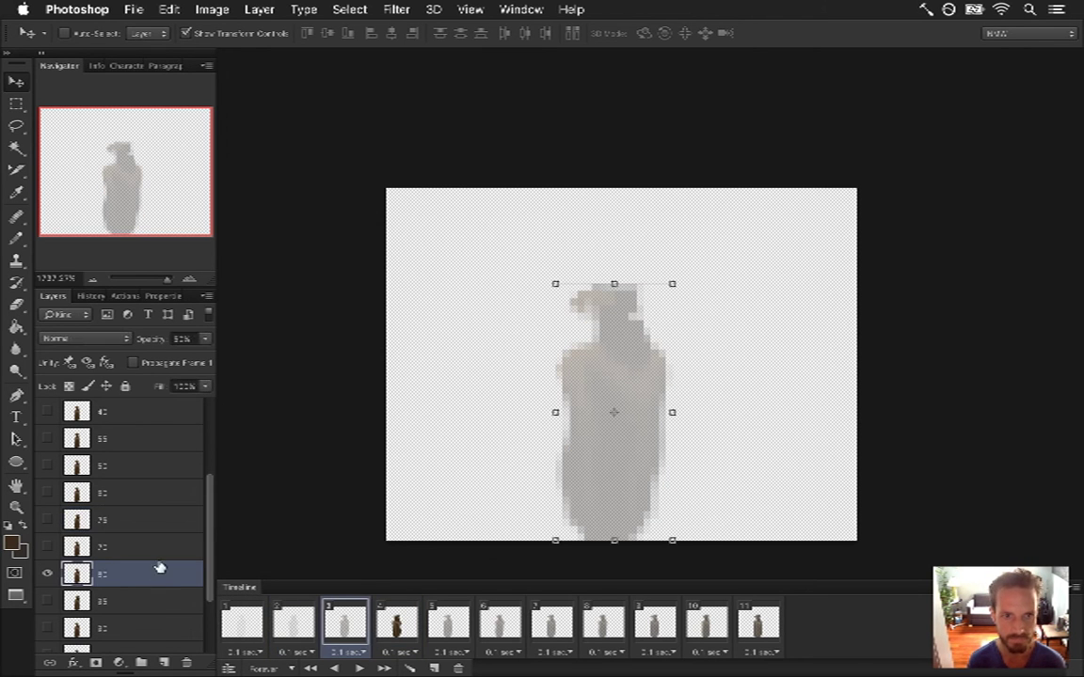
{"action": "left_click", "coordinate": [181, 339]}
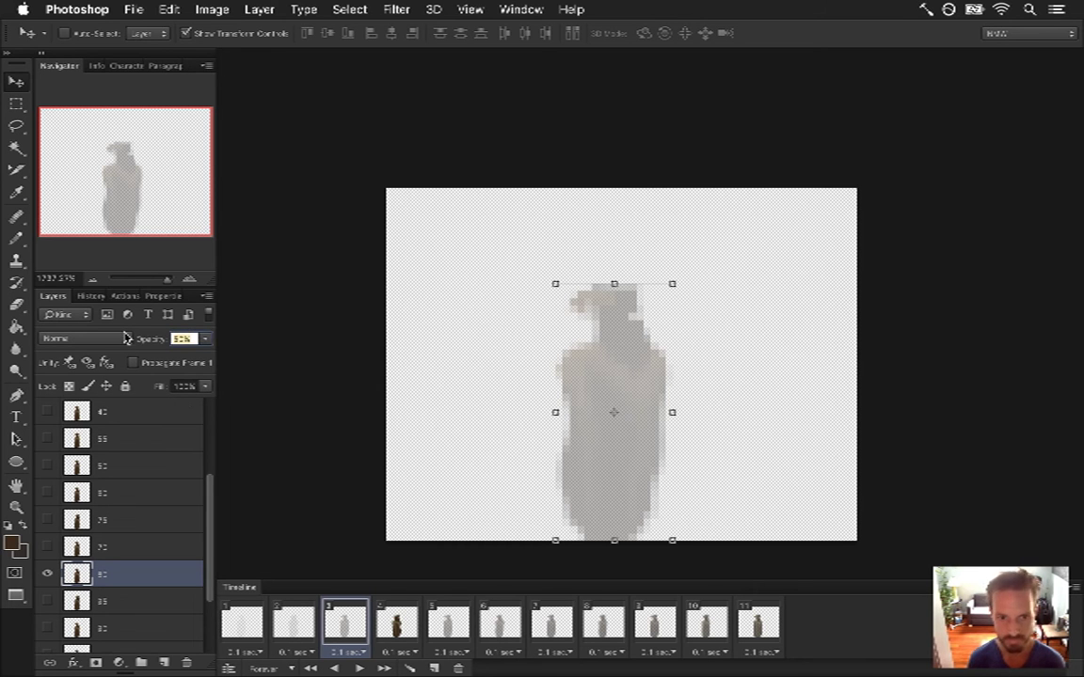
{"action": "type", "text": "33"}
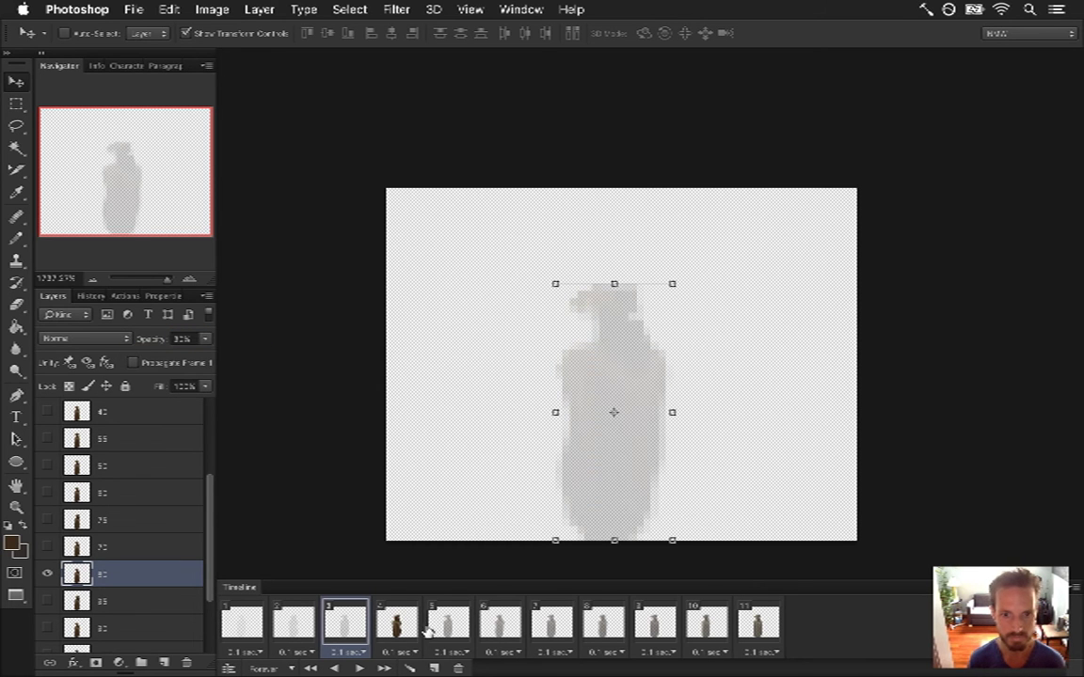
- Set layer 75 in frame 4 to 40% opacity
{"action": "left_click", "coordinate": [396, 623]}
{"action": "left_click", "coordinate": [126, 520]}
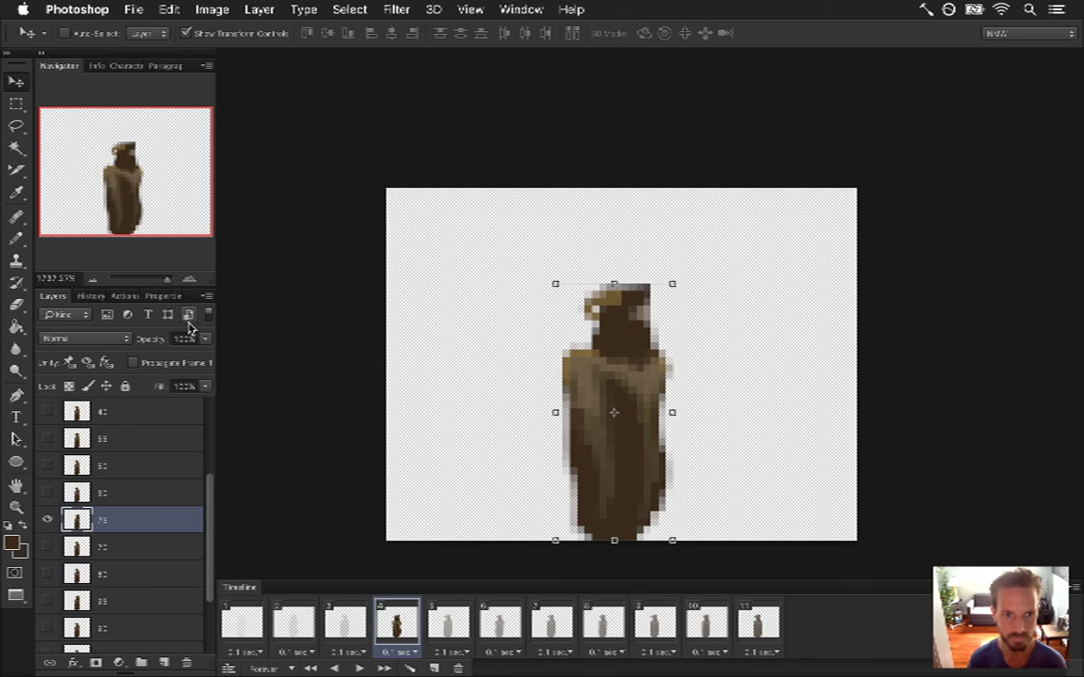
{"action": "left_click", "coordinate": [180, 339]}
{"action": "type", "text": "40"}
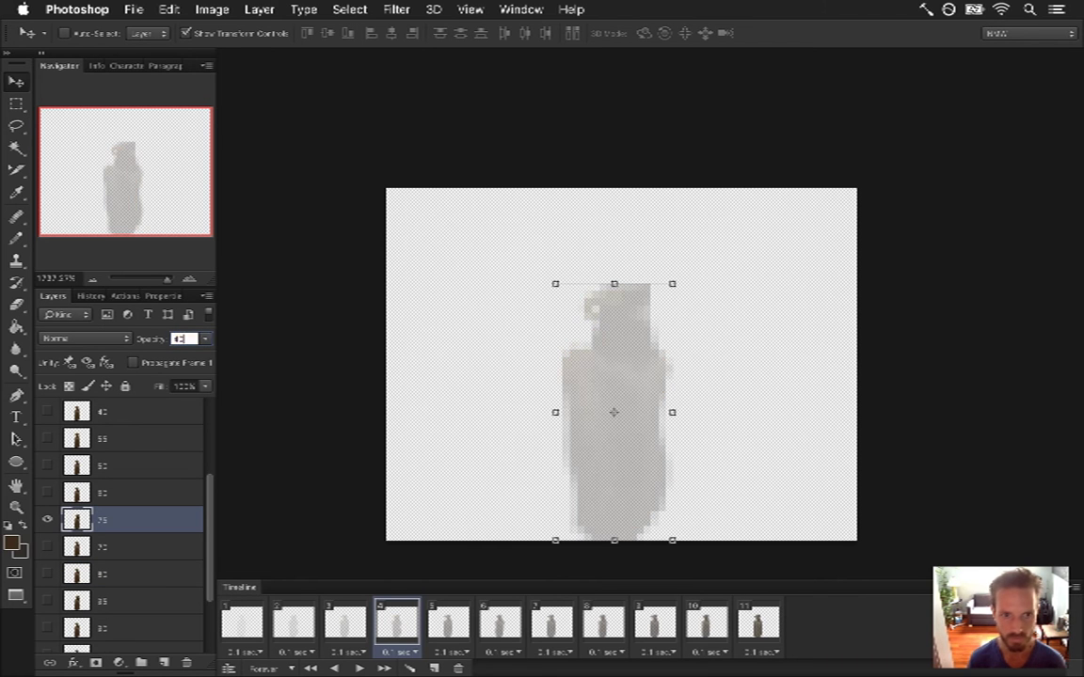
- Compare frames 4 and 5, checking frame 5's layer opacity against layer 75
{"action": "left_click", "coordinate": [445, 623]}
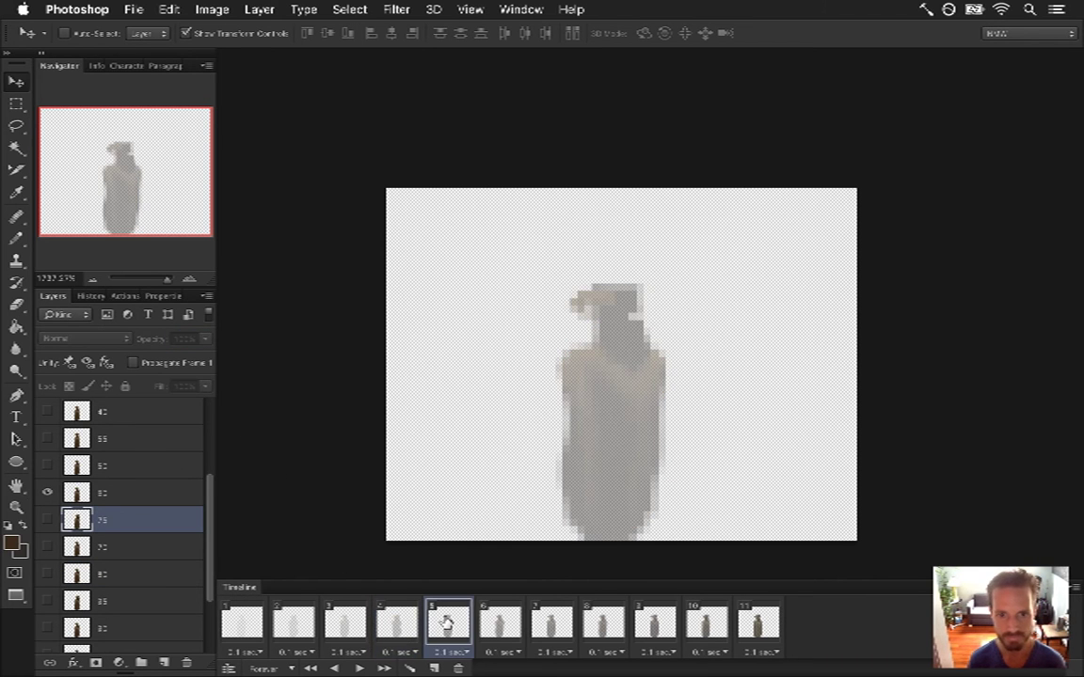
{"action": "left_click", "coordinate": [121, 496]}
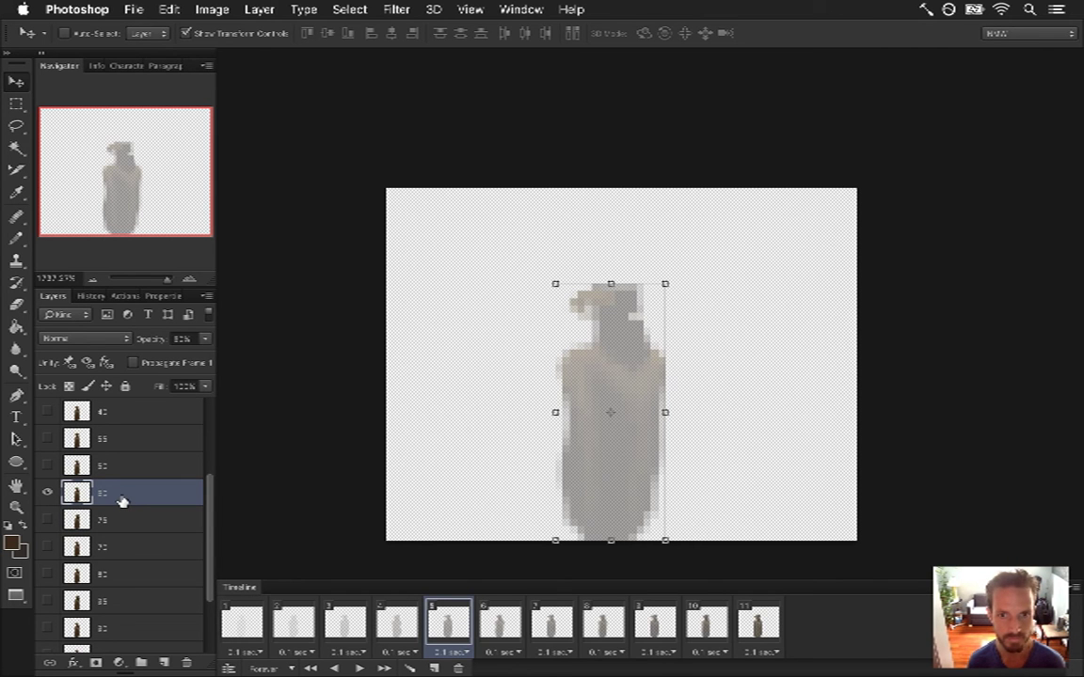
{"action": "left_click", "coordinate": [396, 623]}
{"action": "left_click", "coordinate": [448, 623]}
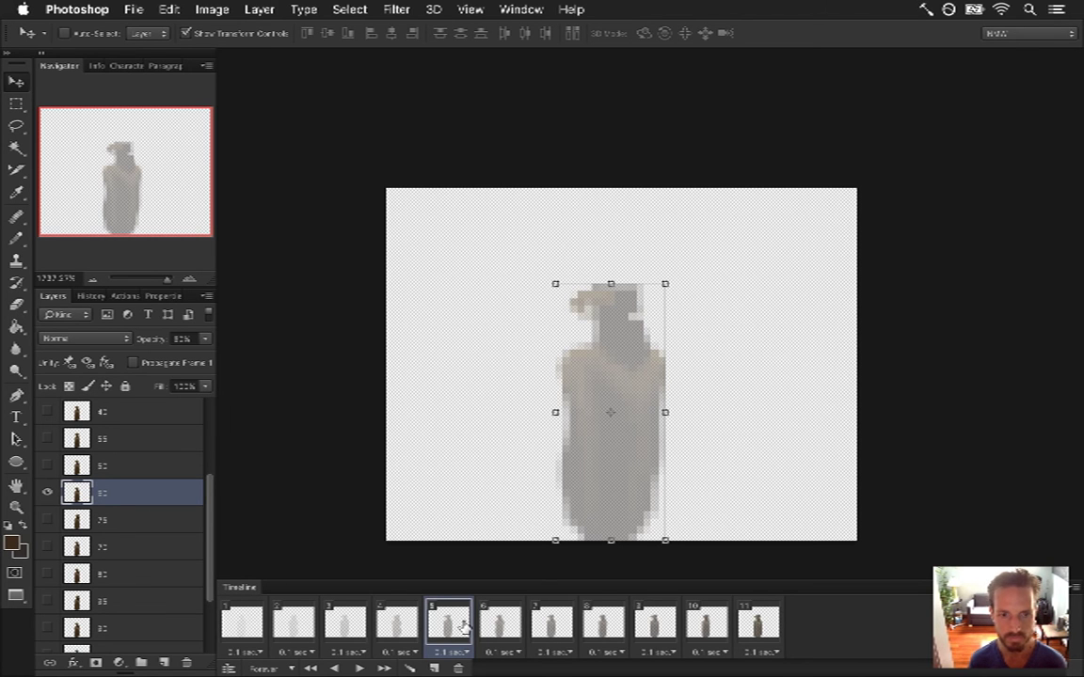
{"action": "left_click", "coordinate": [407, 629]}
{"action": "left_click", "coordinate": [447, 623]}
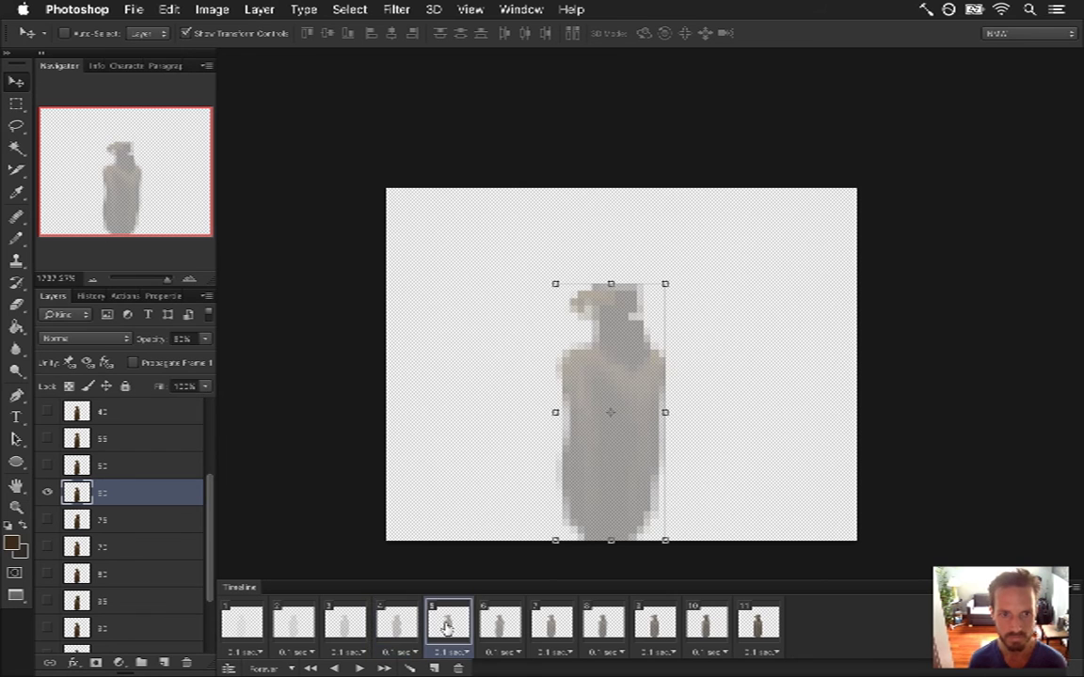
{"action": "left_click", "coordinate": [397, 628]}
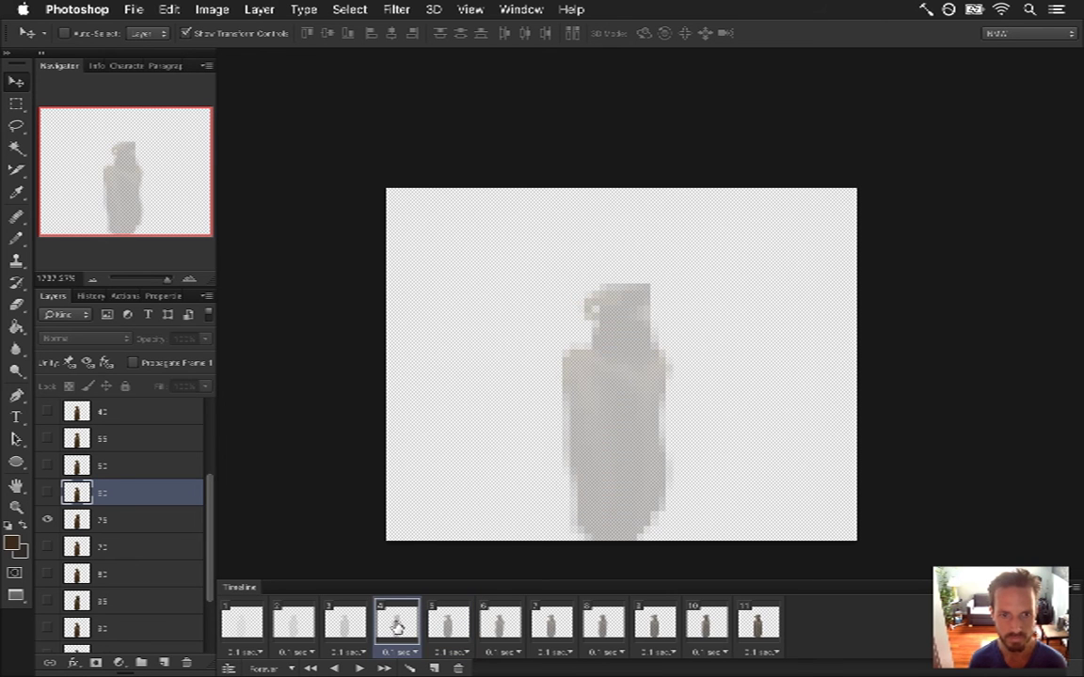
{"action": "left_click", "coordinate": [114, 517]}
{"action": "left_click", "coordinate": [468, 632]}
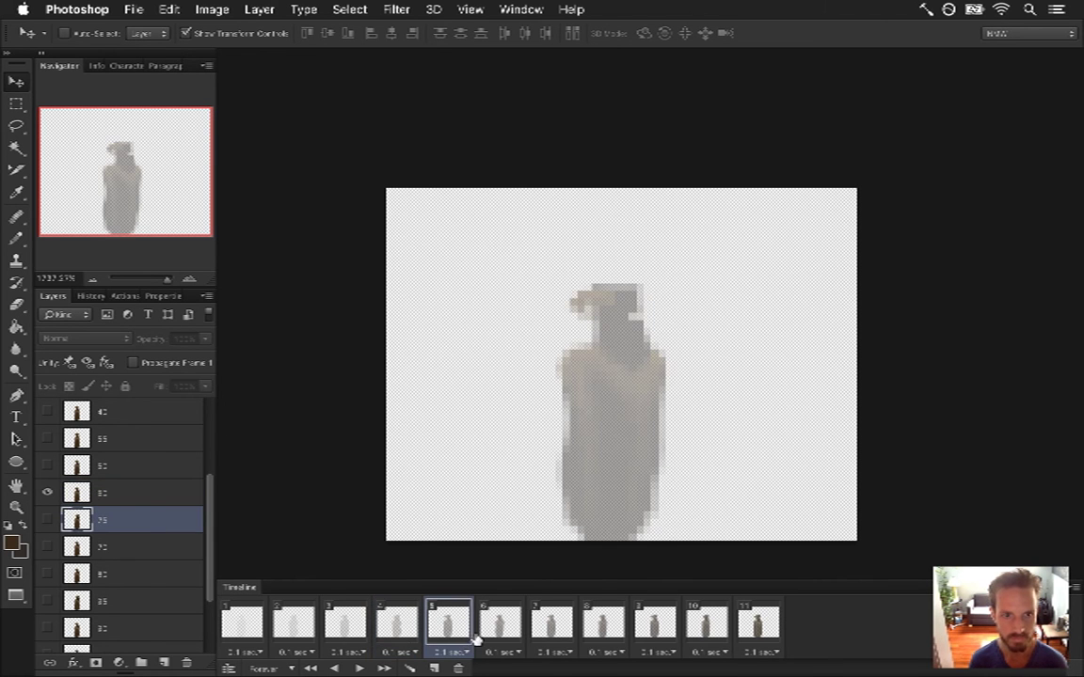
{"action": "left_click", "coordinate": [131, 492]}
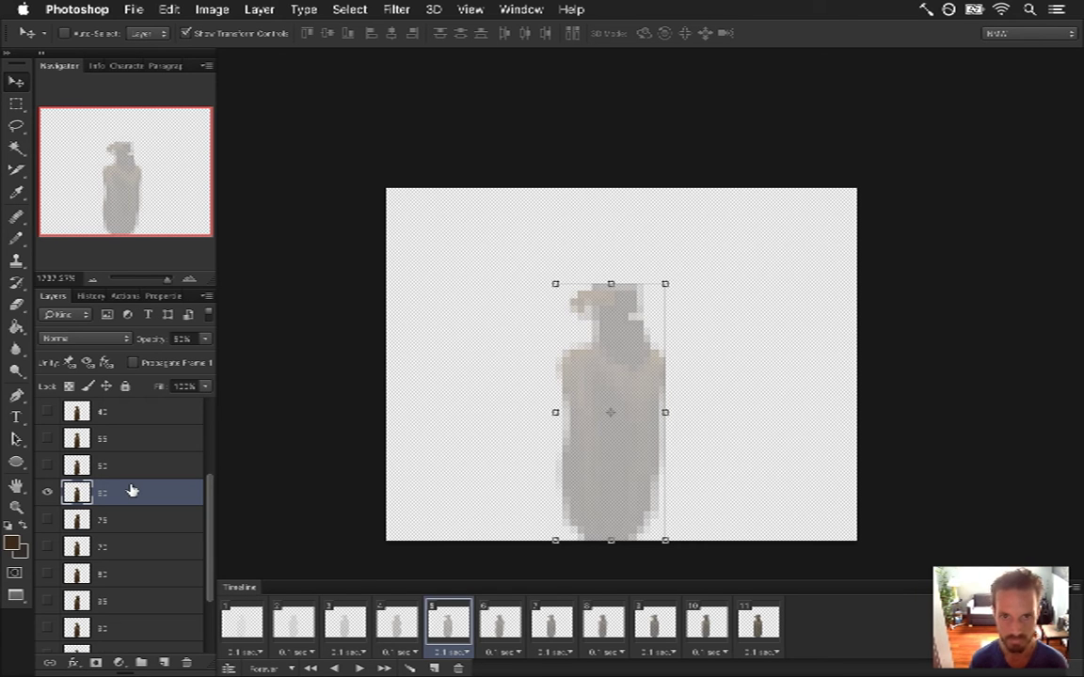
- In frame 6, hide the faded layer and show and select the full-opacity figure layer
{"action": "left_click", "coordinate": [499, 625]}
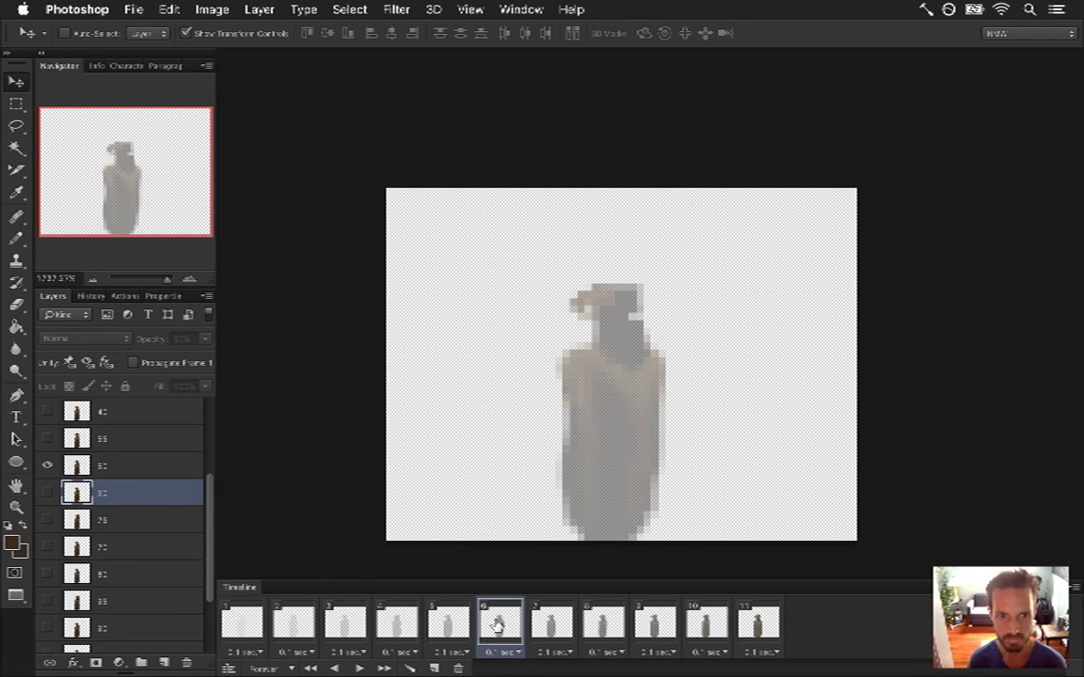
{"action": "left_click", "coordinate": [150, 470]}
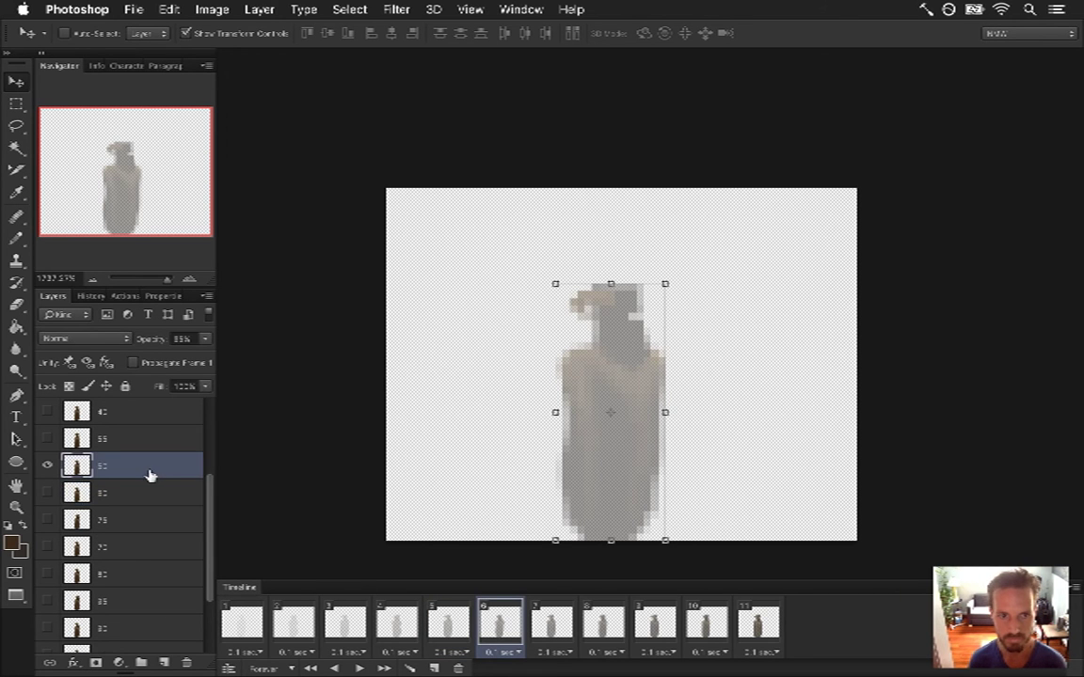
{"action": "left_click", "coordinate": [47, 465]}
{"action": "left_click", "coordinate": [47, 438]}
{"action": "left_click", "coordinate": [102, 439]}
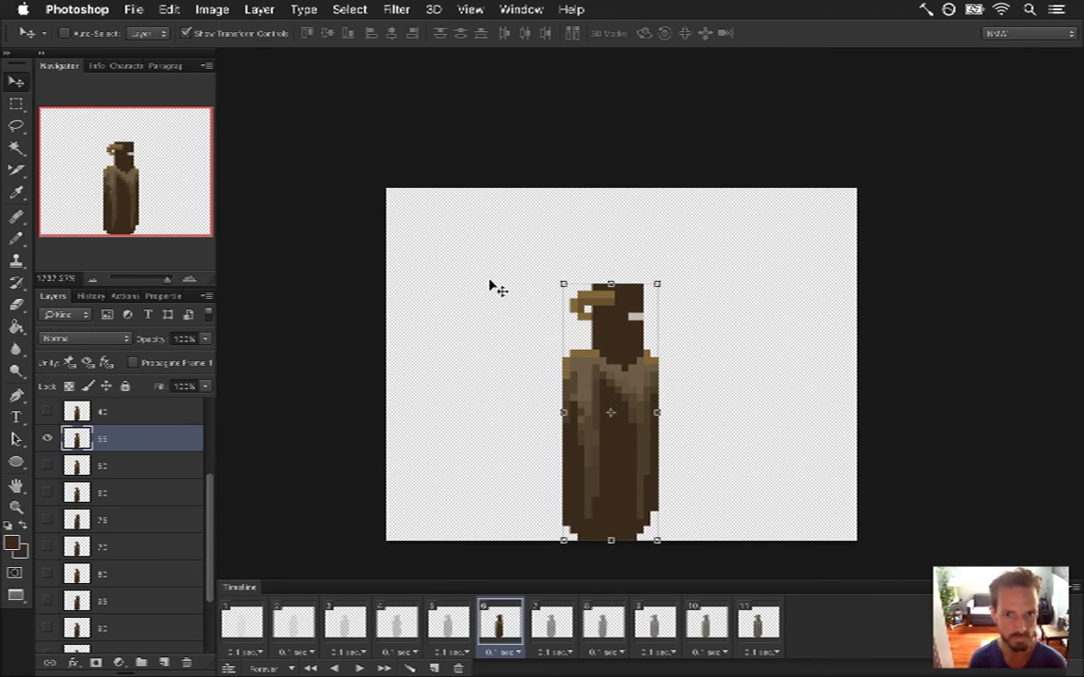
- Flip frame 6's figure horizontally with Free Transform
{"action": "key", "text": "super+t"}
{"action": "right_click", "coordinate": [648, 366]}
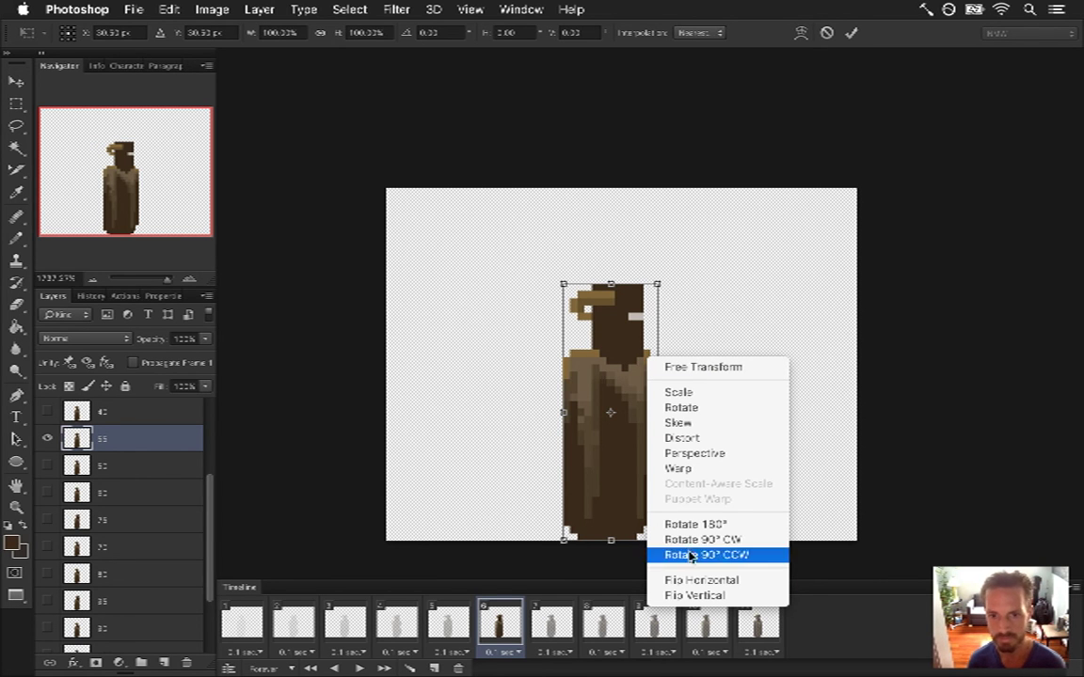
{"action": "left_click", "coordinate": [691, 581]}
{"action": "key", "text": "Return"}
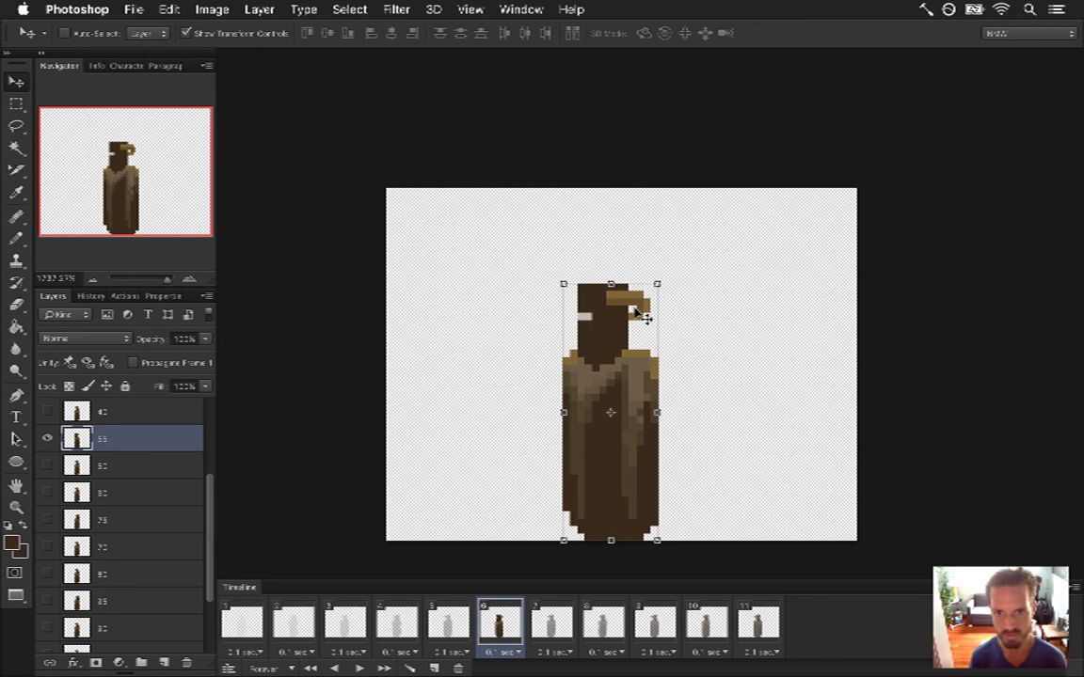
- Check the Filter menu and glance between frames 5 and 6
{"action": "left_click", "coordinate": [500, 623]}
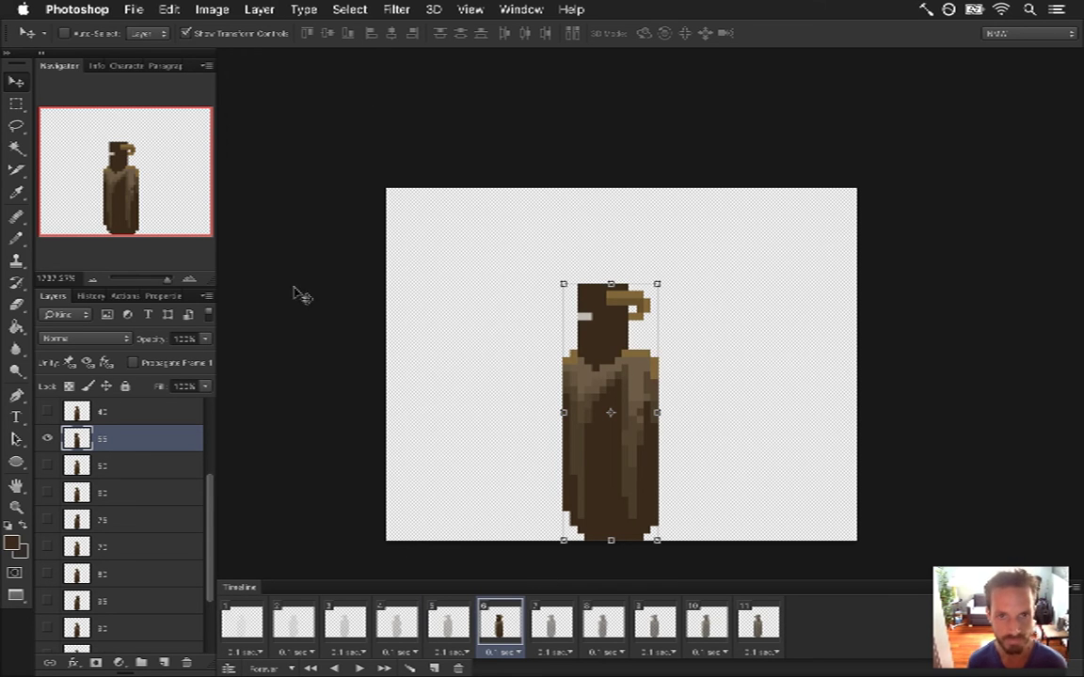
{"action": "left_click", "coordinate": [411, 7]}
{"action": "left_click", "coordinate": [314, 104]}
{"action": "left_click", "coordinate": [461, 625]}
{"action": "left_click", "coordinate": [499, 624]}
- Apply the Ripple distortion at Amount 70 to the flipped figure
{"action": "left_click", "coordinate": [396, 9]}
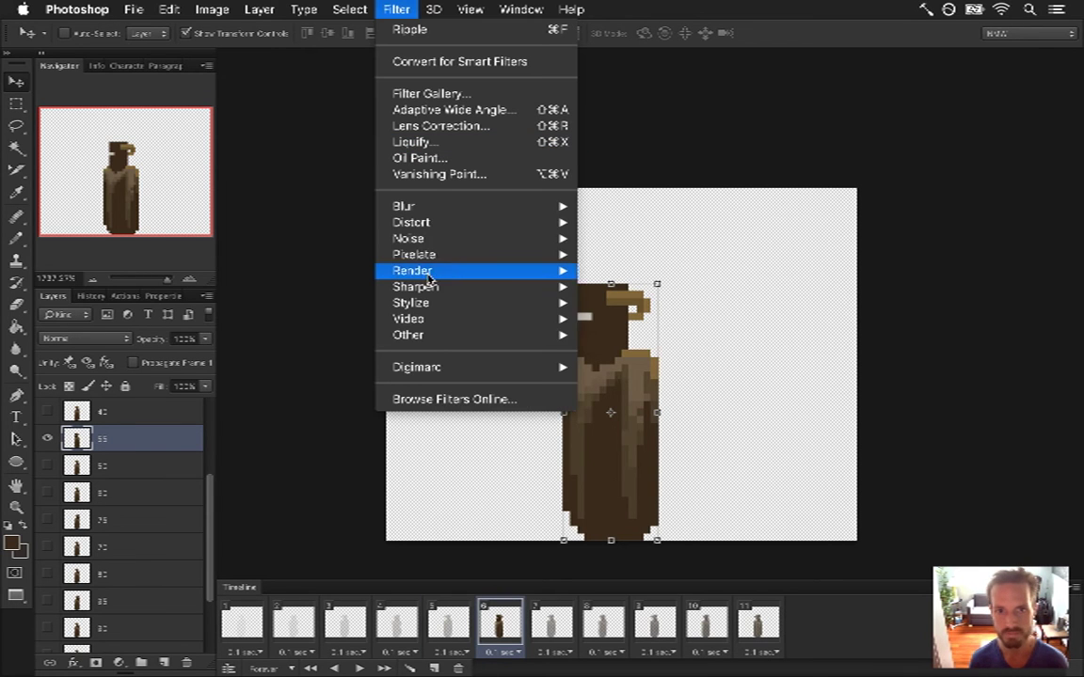
{"action": "mouse_move", "coordinate": [460, 238]}
{"action": "mouse_move", "coordinate": [510, 223]}
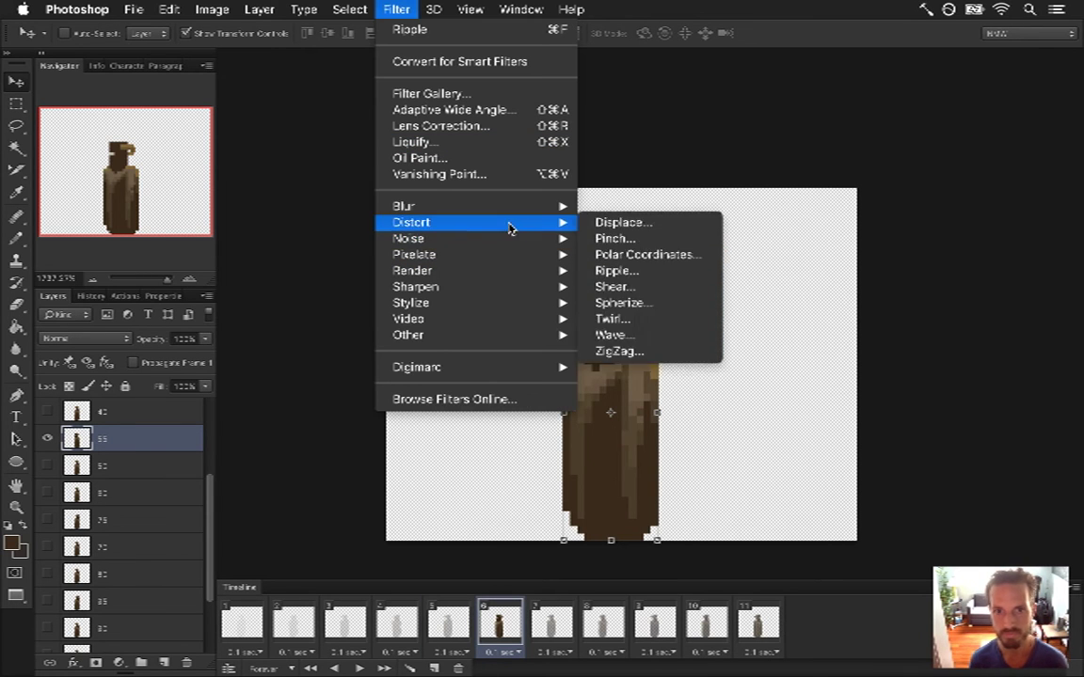
{"action": "left_click", "coordinate": [621, 271]}
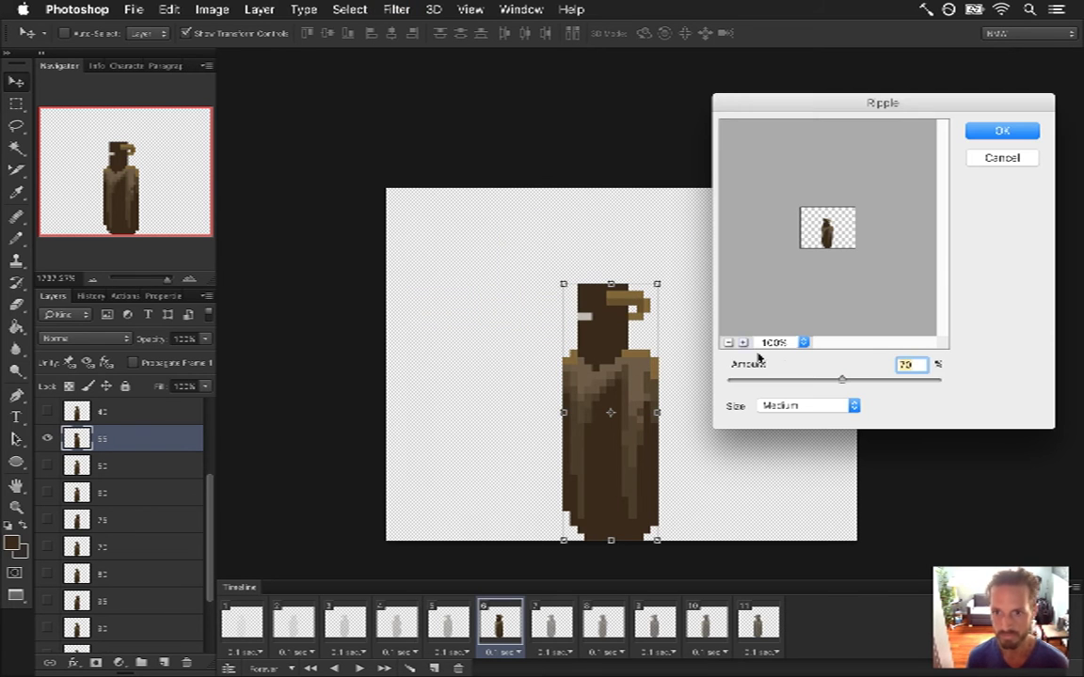
{"action": "key", "text": "Return"}
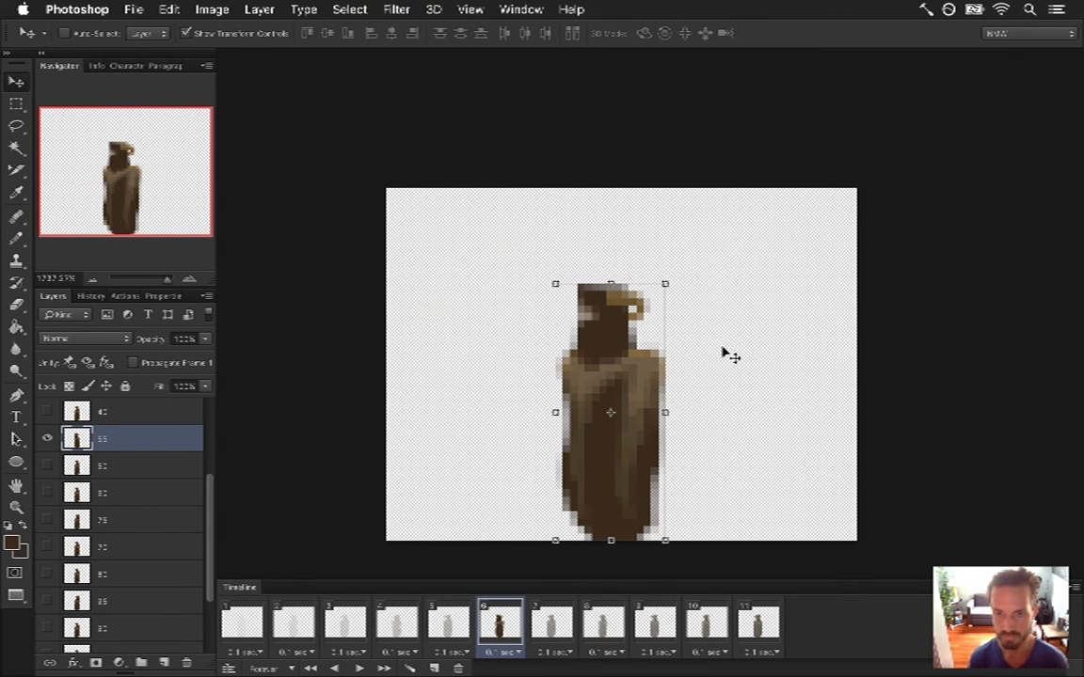
- Flip the rippled figure back horizontally to its original facing
{"action": "key", "text": "ctrl+t"}
{"action": "right_click", "coordinate": [657, 322]}
{"action": "left_click", "coordinate": [670, 548]}
{"action": "key", "text": "Return"}
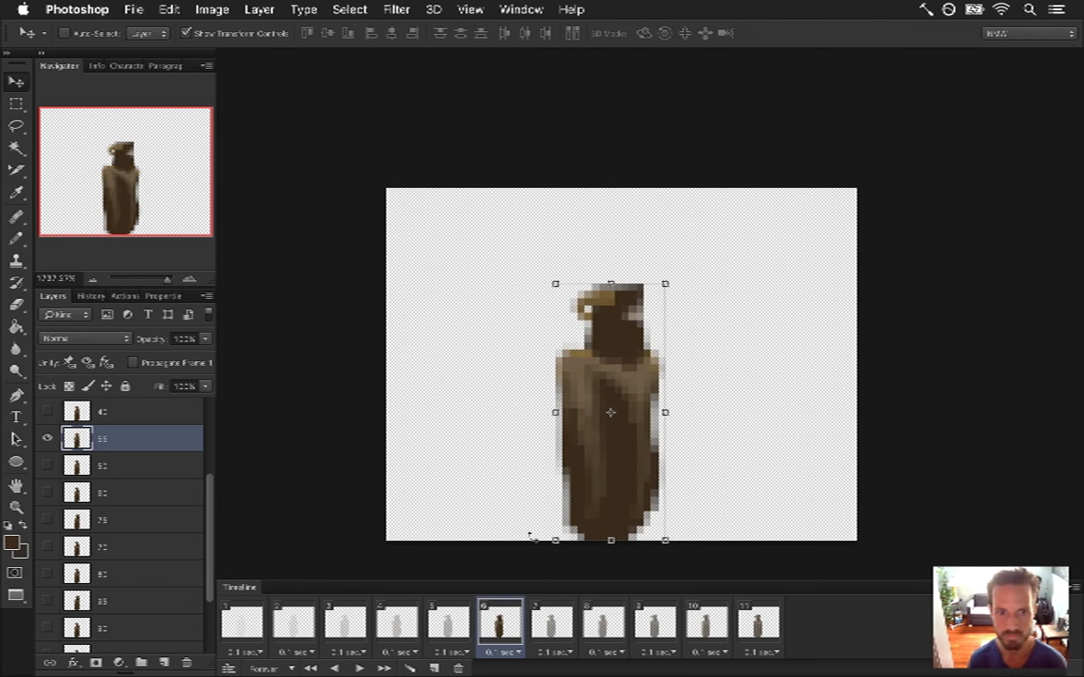
- In frame 6, fade layer 55 to 50% opacity
{"action": "left_click", "coordinate": [464, 620]}
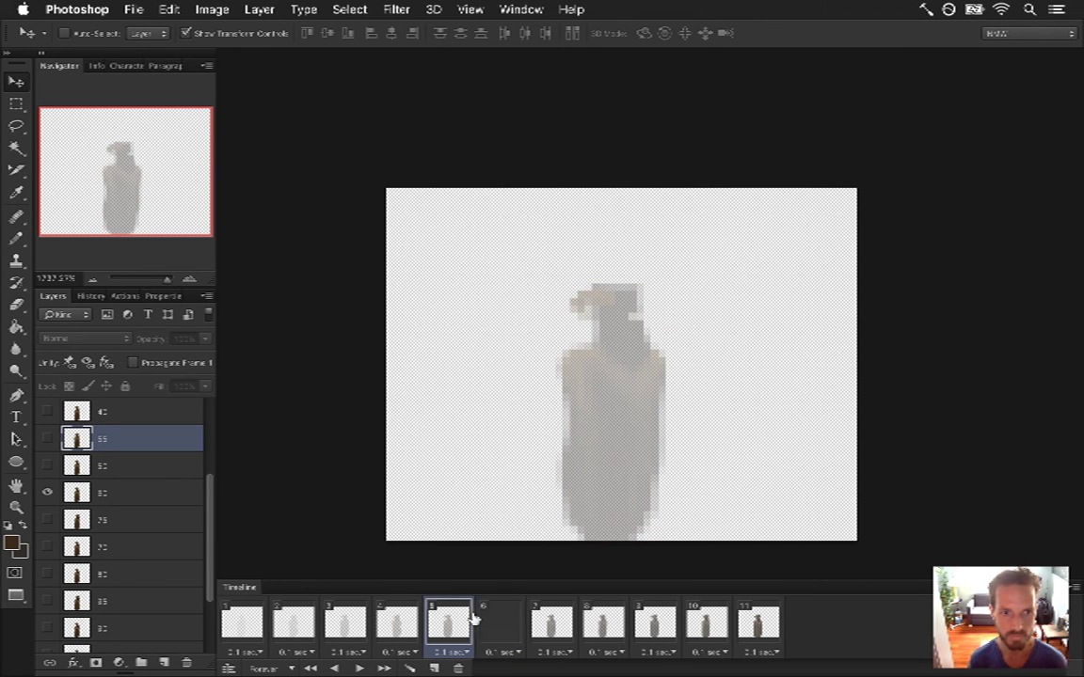
{"action": "left_click", "coordinate": [139, 496]}
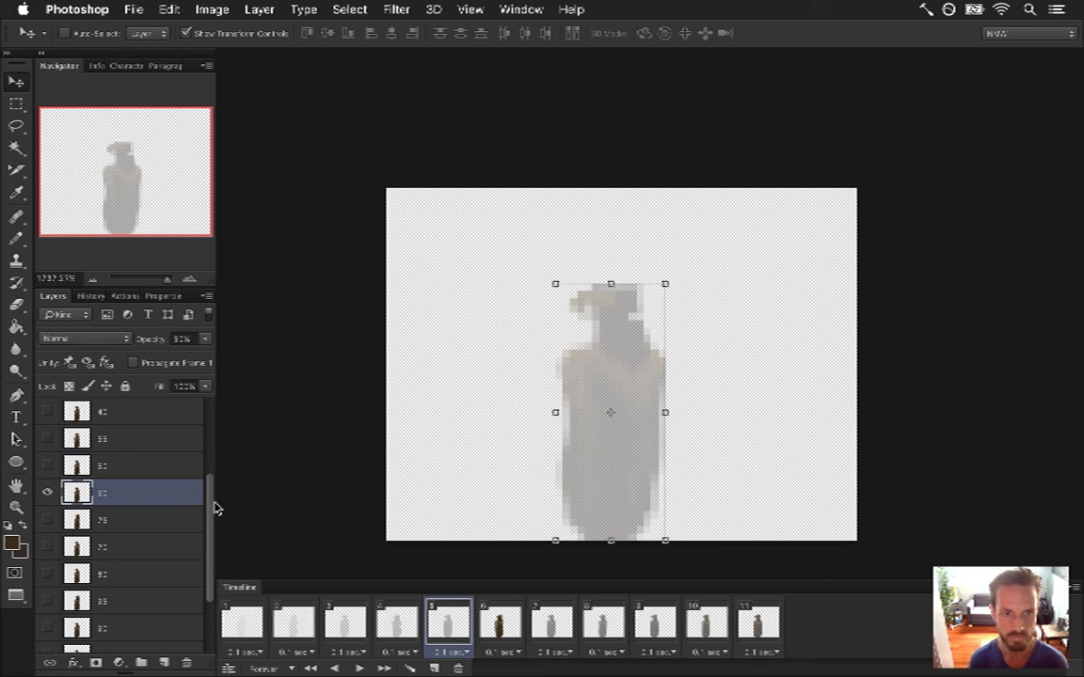
{"action": "left_click", "coordinate": [499, 621]}
{"action": "left_click", "coordinate": [110, 439]}
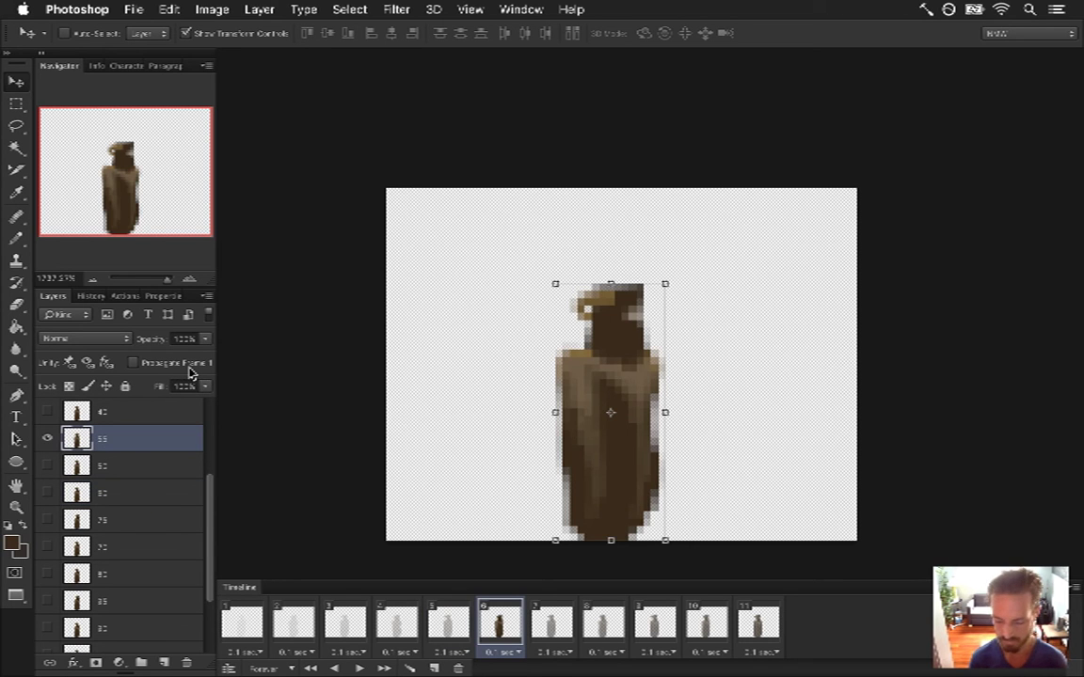
{"action": "key", "text": "5"}
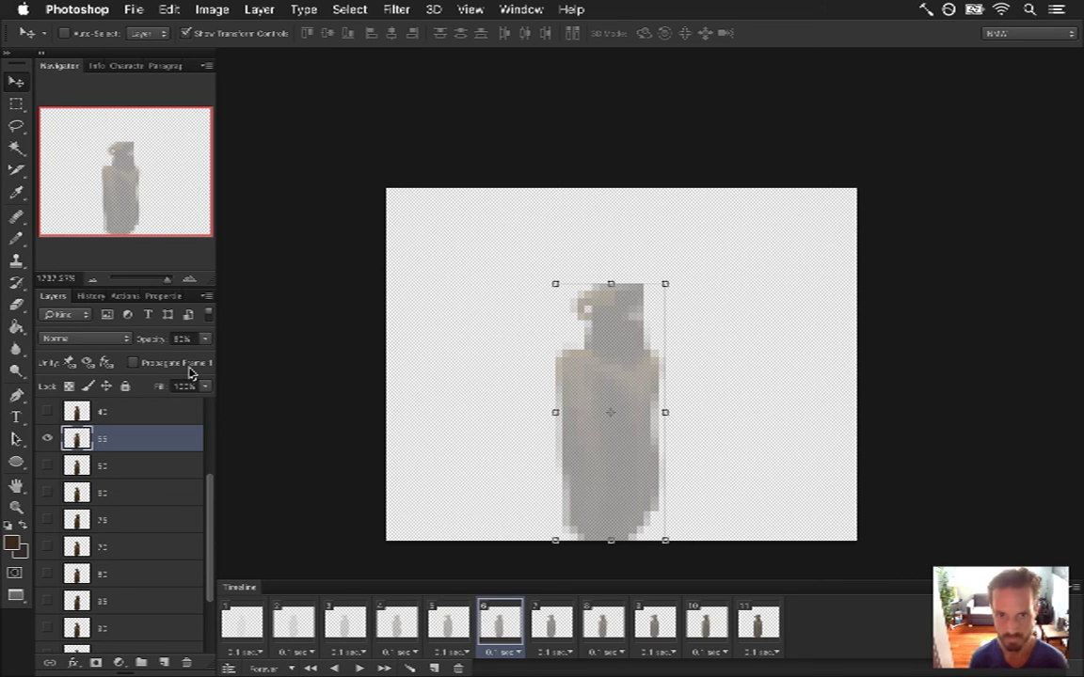
- In frame 8, hide layer 32 and show and select layer 35 instead
{"action": "left_click", "coordinate": [554, 629]}
{"action": "left_click", "coordinate": [165, 414]}
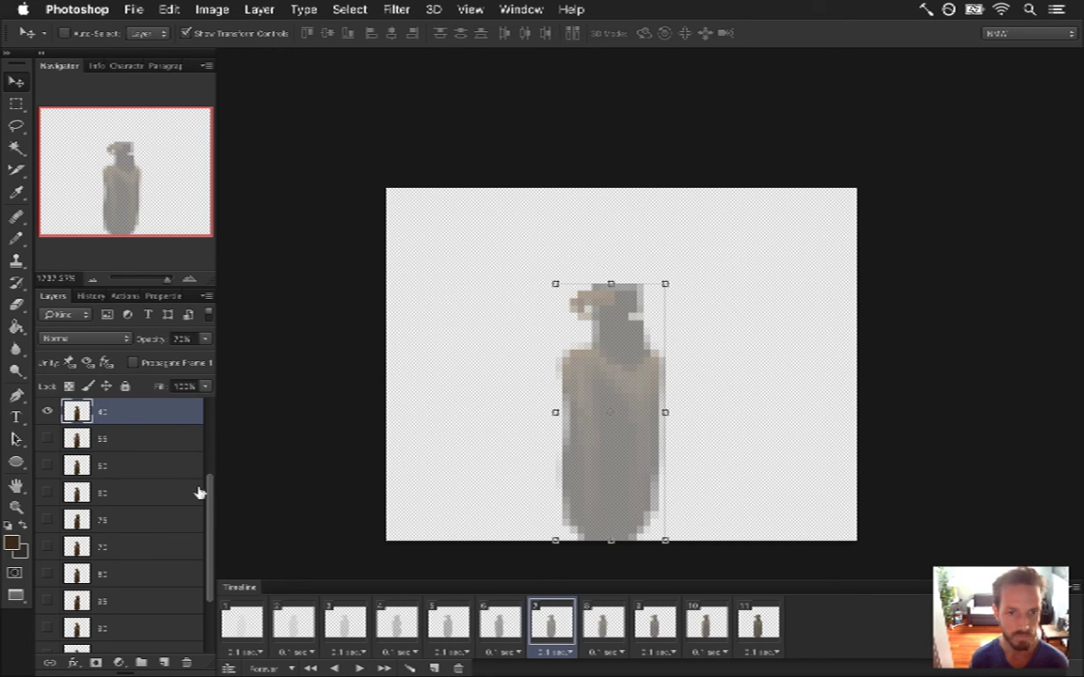
{"action": "scroll", "coordinate": [192, 444], "scroll_direction": "up", "scroll_amount": 3}
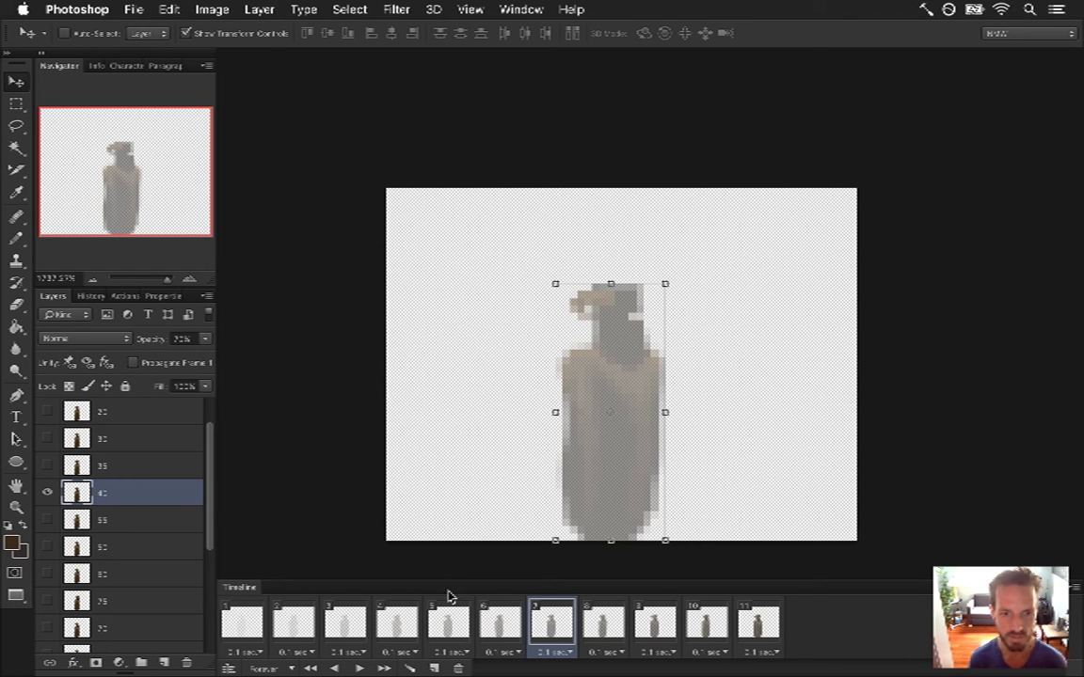
{"action": "left_click", "coordinate": [607, 631]}
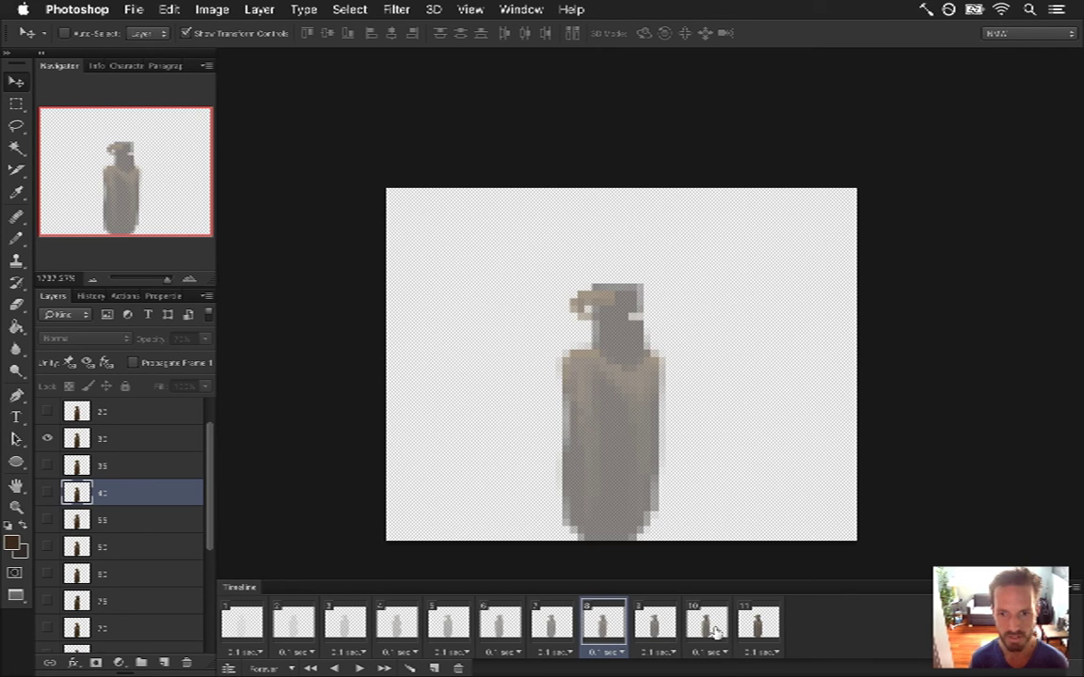
{"action": "left_click", "coordinate": [604, 630]}
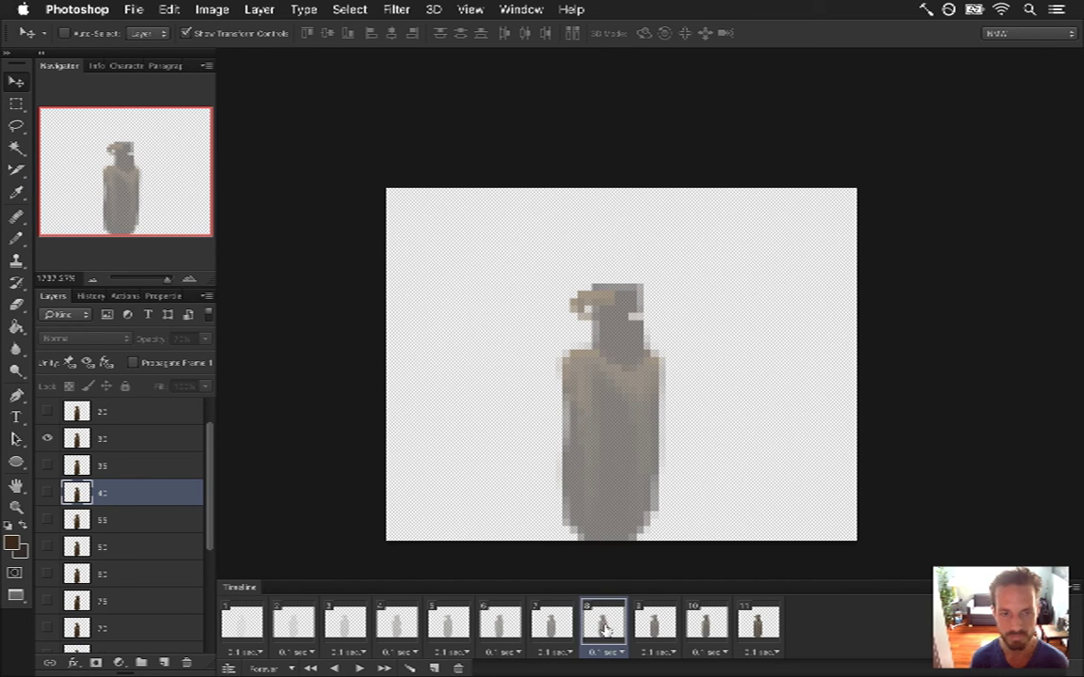
{"action": "left_click", "coordinate": [654, 629]}
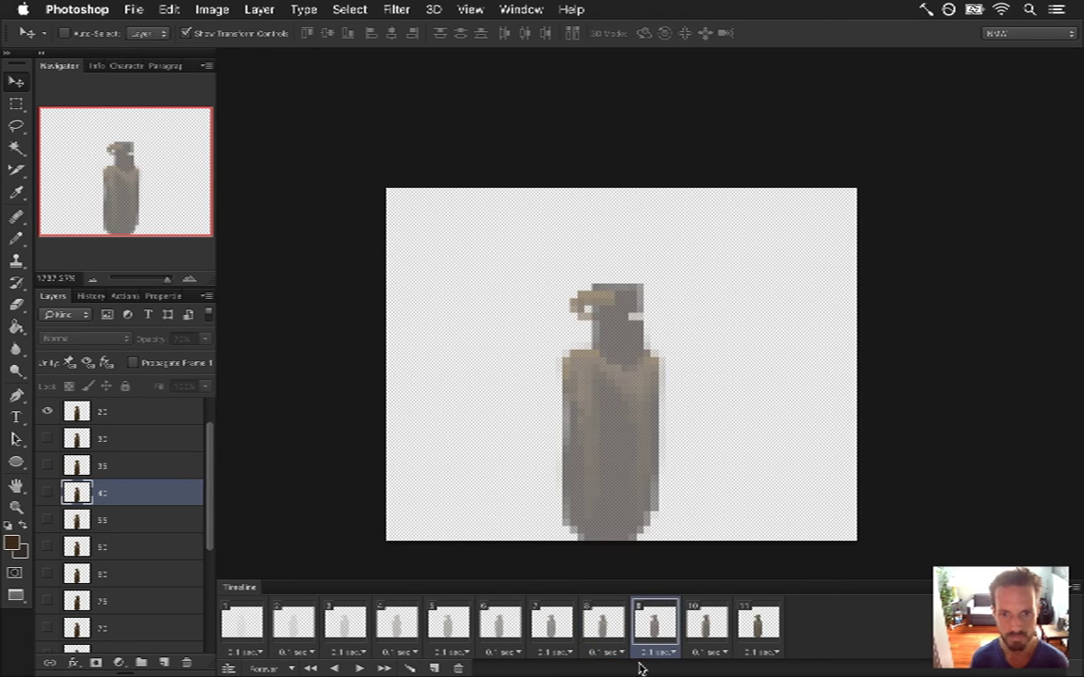
{"action": "key", "text": "Left"}
{"action": "left_click", "coordinate": [47, 438]}
{"action": "left_click", "coordinate": [47, 465]}
{"action": "left_click", "coordinate": [106, 467]}
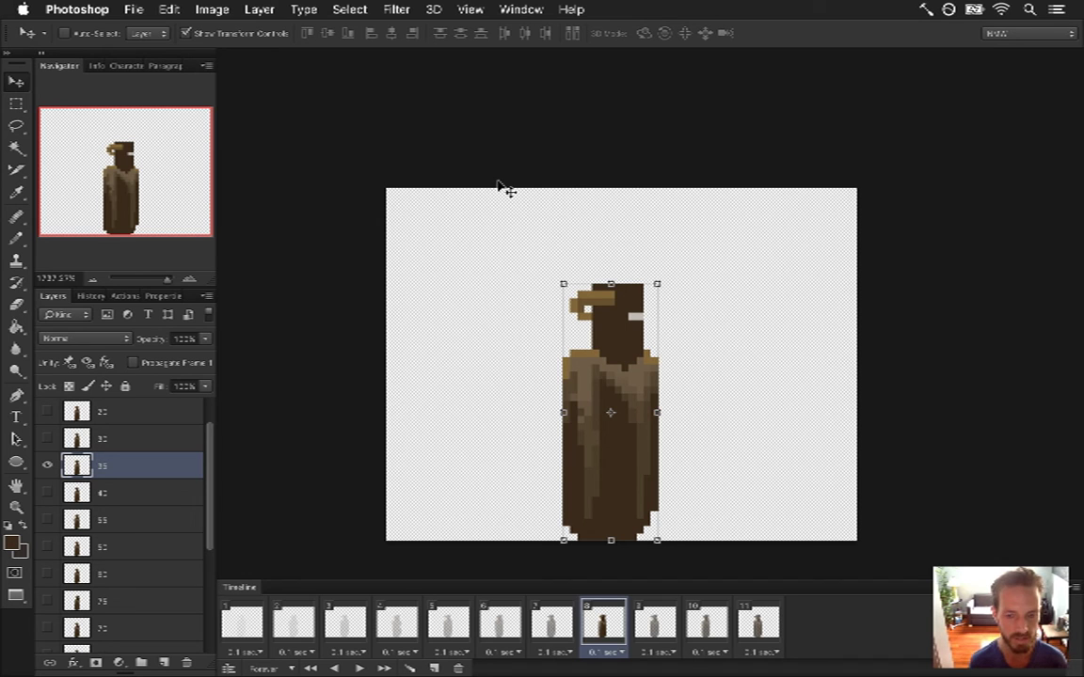
- Flip layer 35's figure horizontally with Free Transform
{"action": "left_click", "coordinate": [396, 10]}
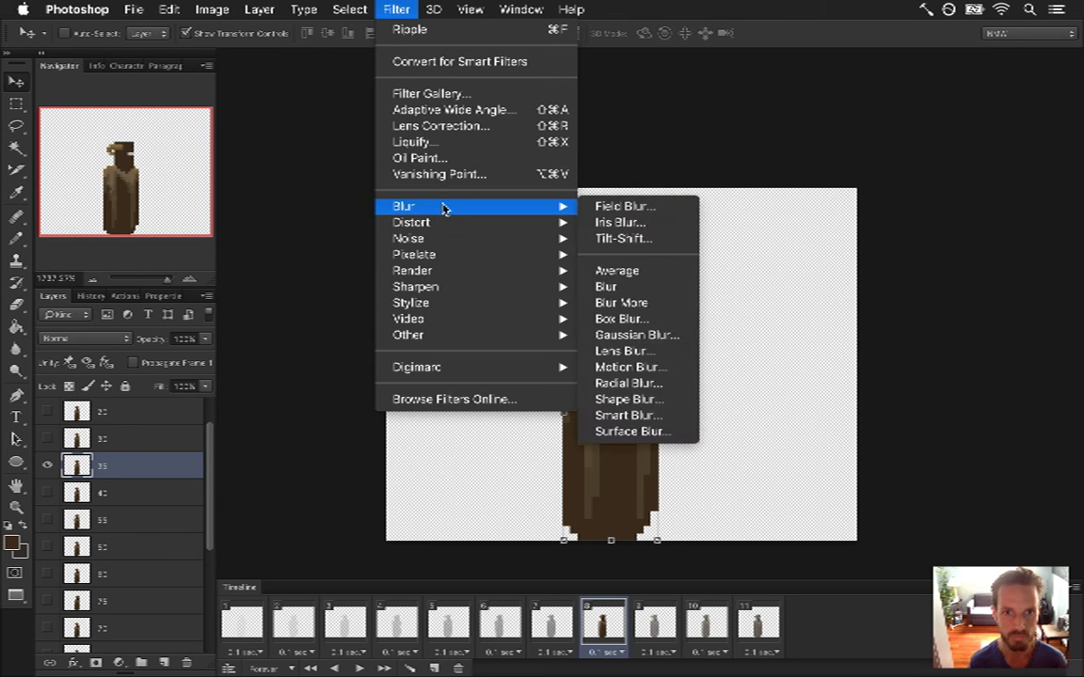
{"action": "left_click", "coordinate": [315, 249]}
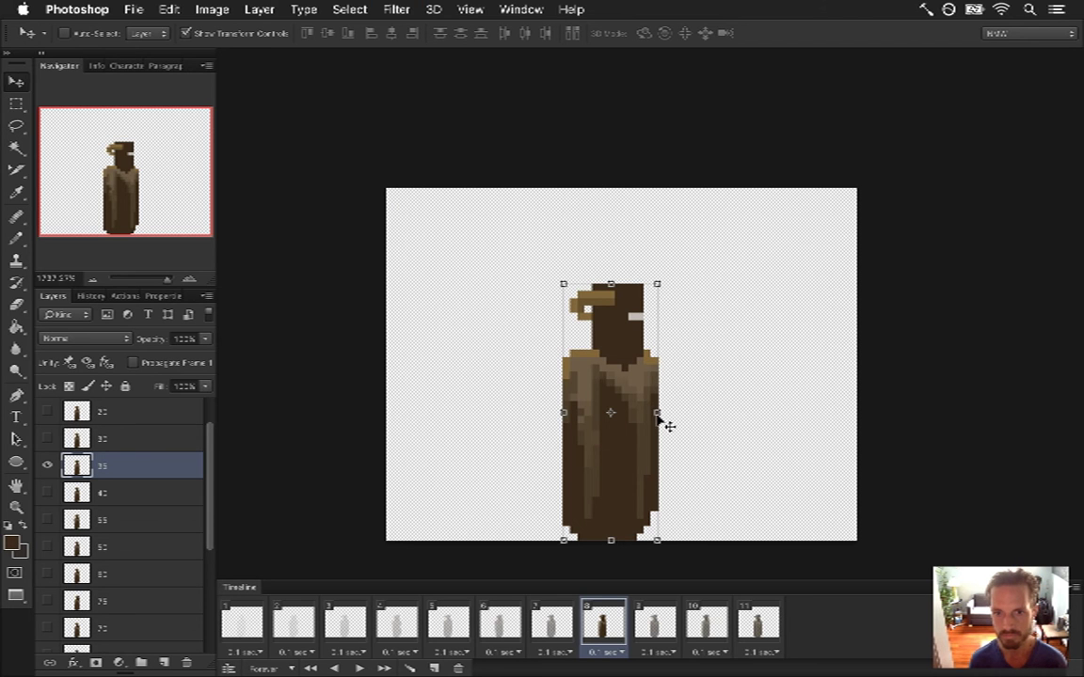
{"action": "left_click", "coordinate": [665, 280]}
{"action": "right_click", "coordinate": [643, 326]}
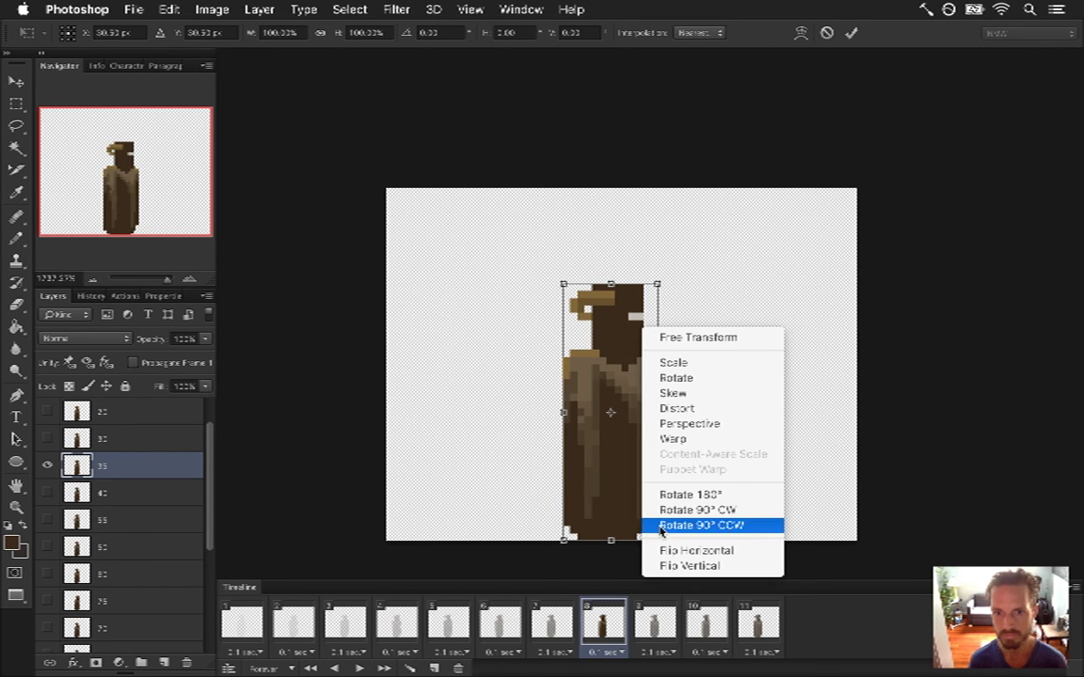
{"action": "left_click", "coordinate": [662, 551]}
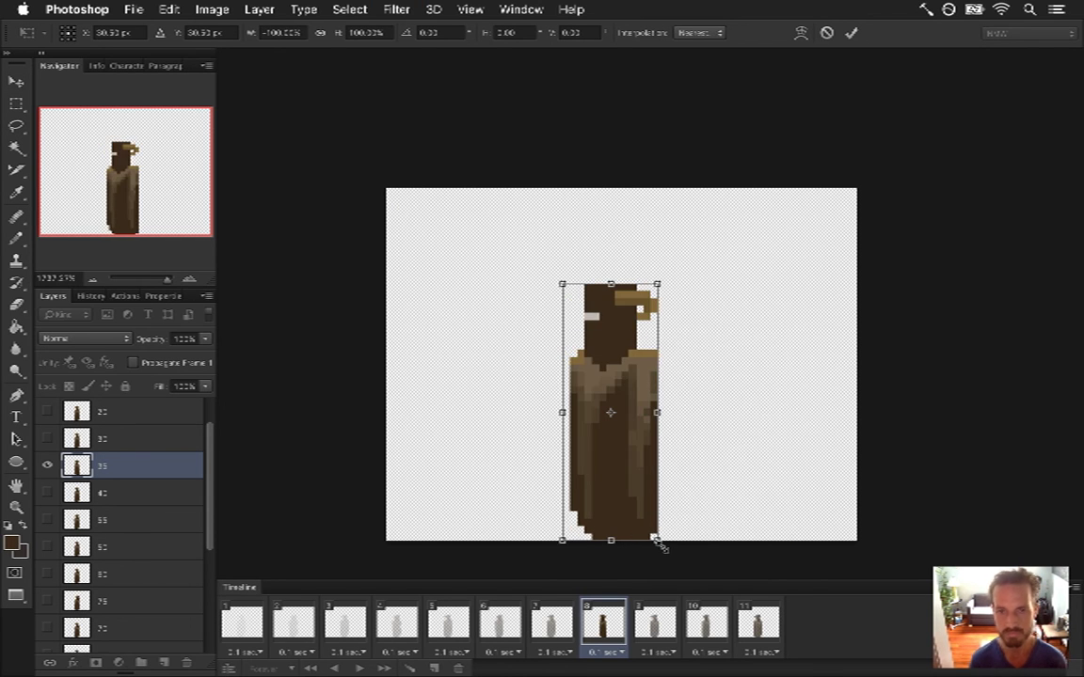
{"action": "key", "text": "Return"}
- Apply the Ripple filter, flip the figure back horizontally, and save the file
{"action": "left_click", "coordinate": [396, 9]}
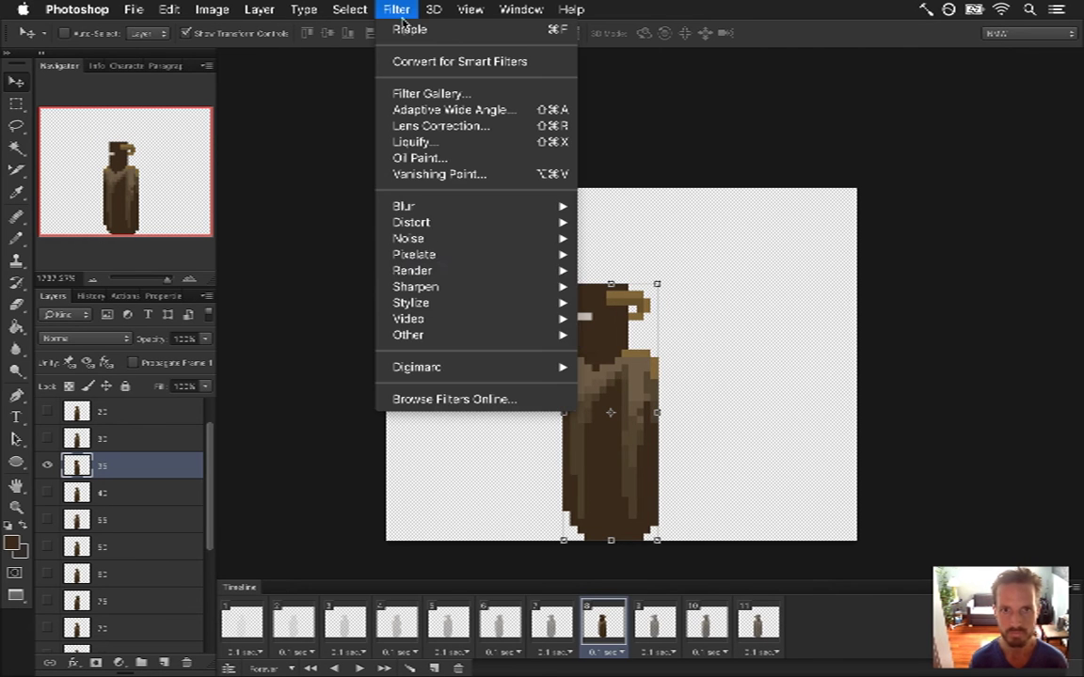
{"action": "mouse_move", "coordinate": [499, 224]}
{"action": "left_click", "coordinate": [621, 272]}
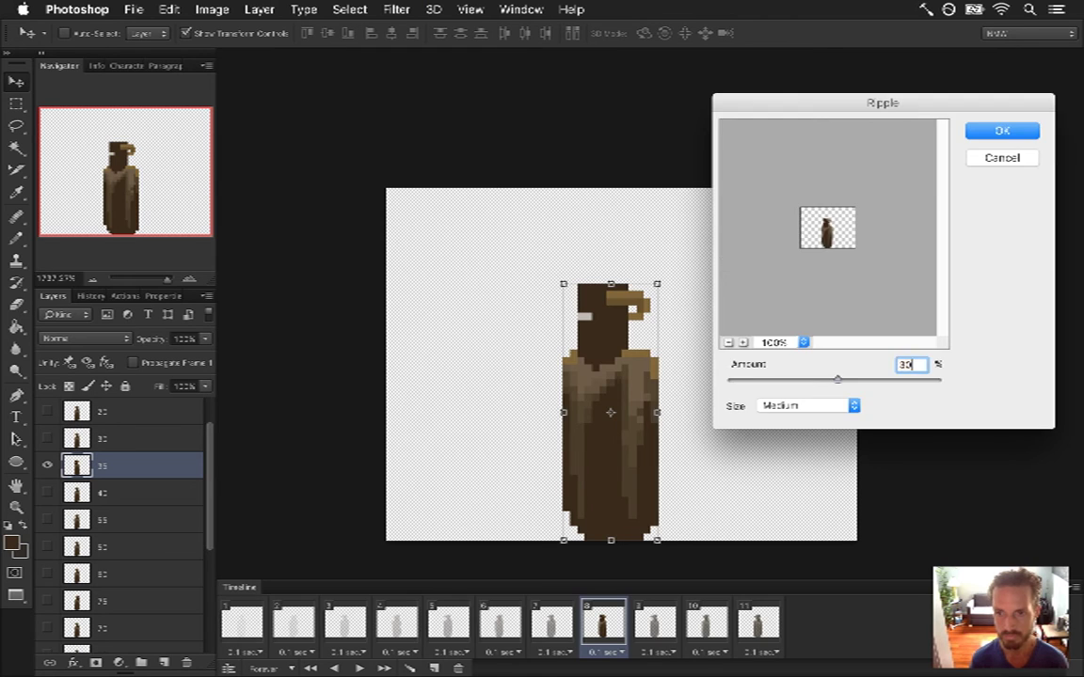
{"action": "key", "text": "Return"}
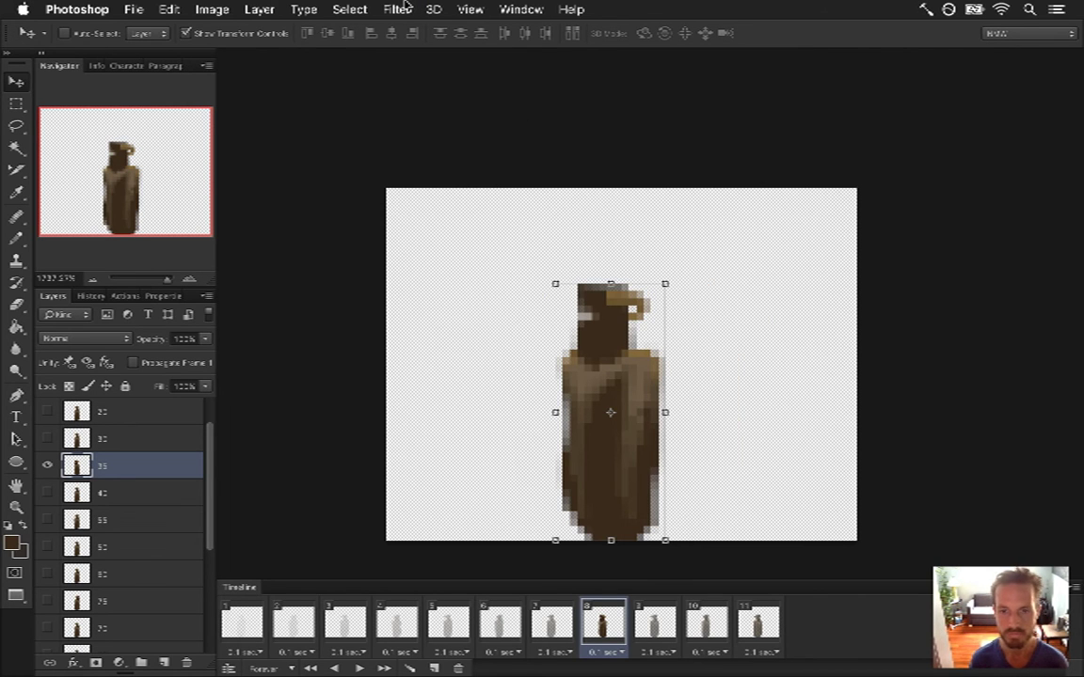
{"action": "right_click", "coordinate": [662, 326]}
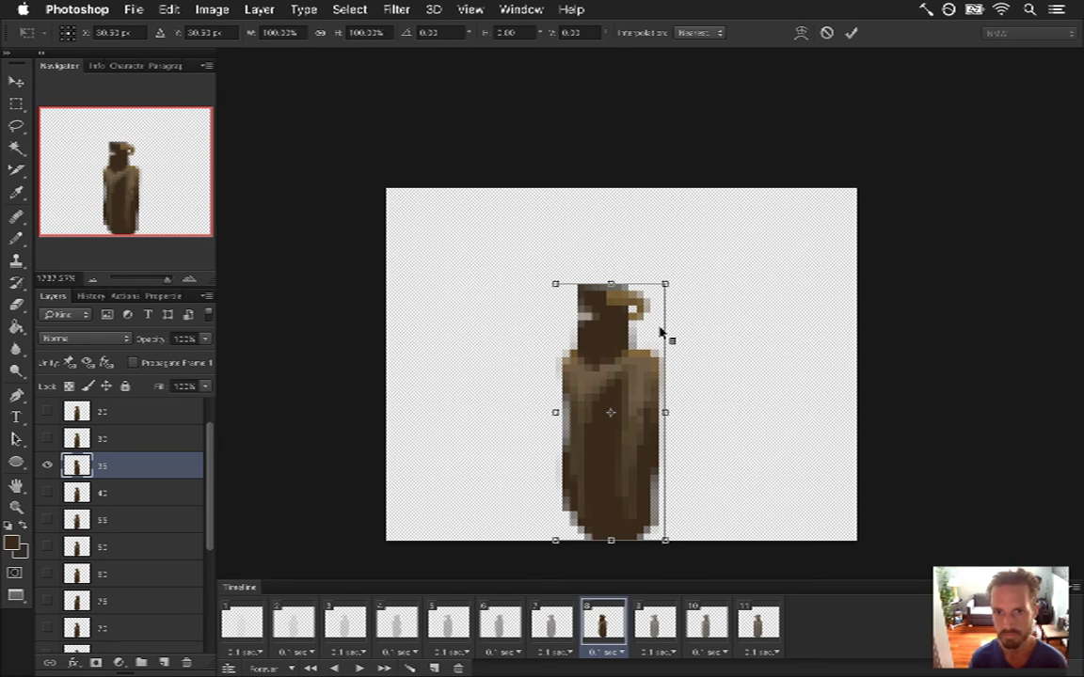
{"action": "left_click", "coordinate": [699, 547]}
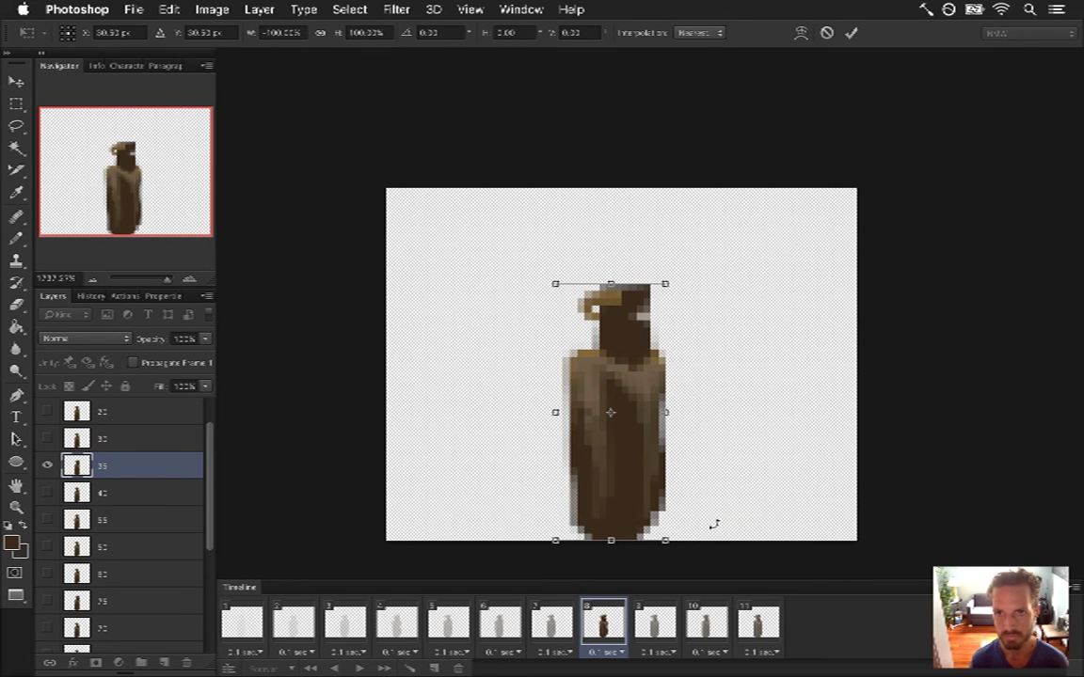
{"action": "key", "text": "Return"}
{"action": "key", "text": "super+s"}
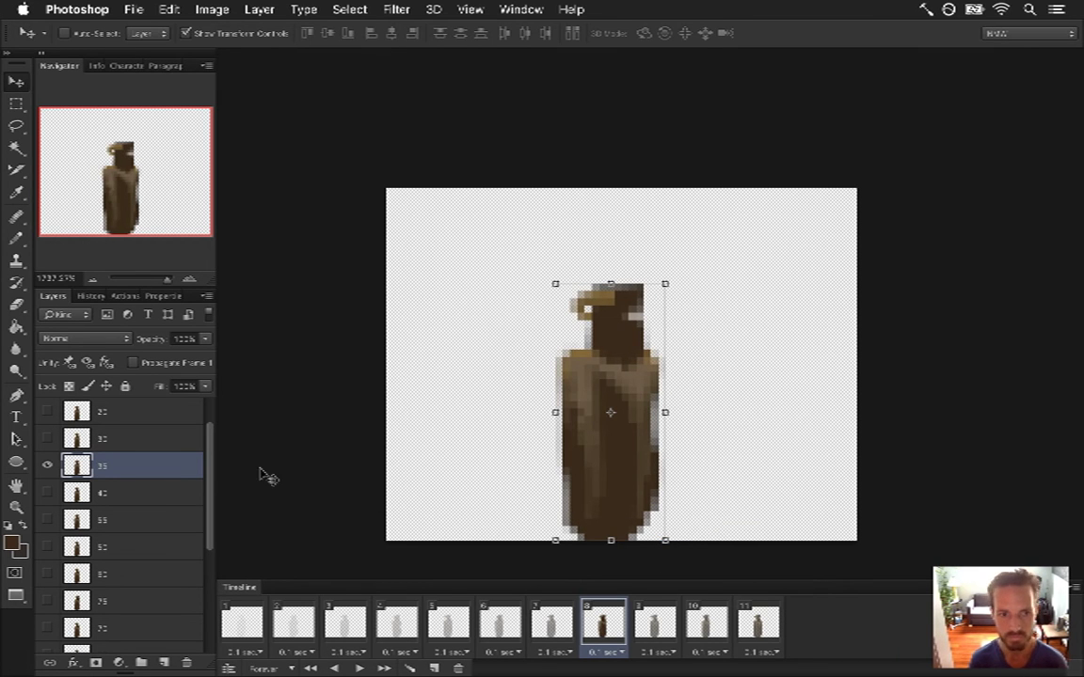
- After comparing with frame 7, set layer 35's opacity to 80%
{"action": "left_click", "coordinate": [551, 621]}
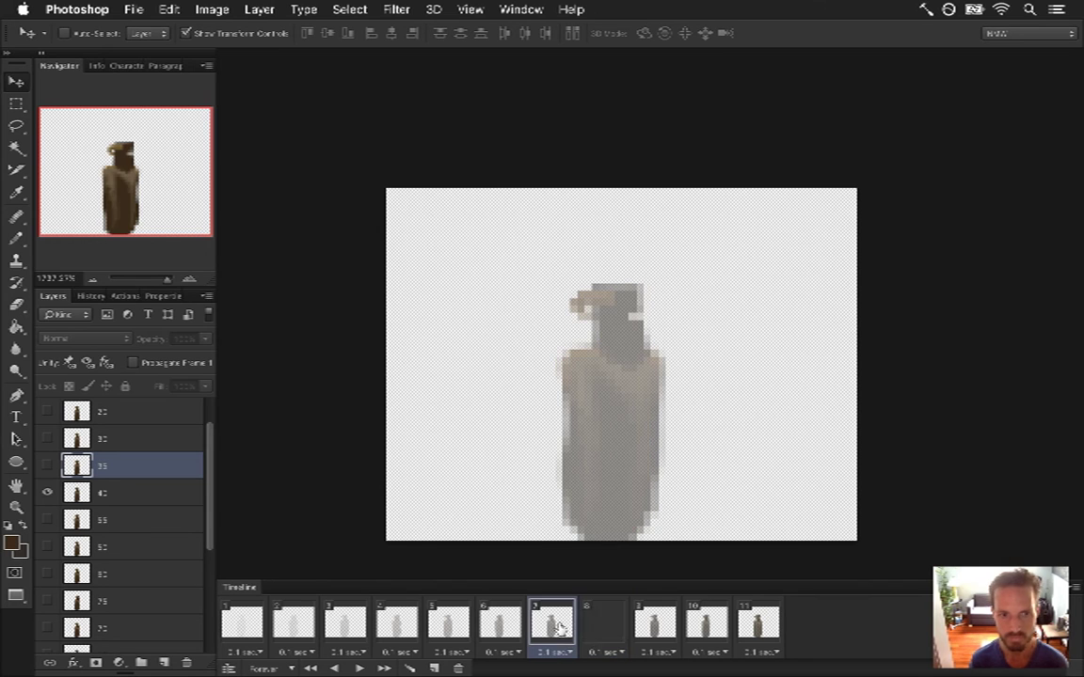
{"action": "left_click", "coordinate": [111, 497]}
{"action": "left_click", "coordinate": [603, 622]}
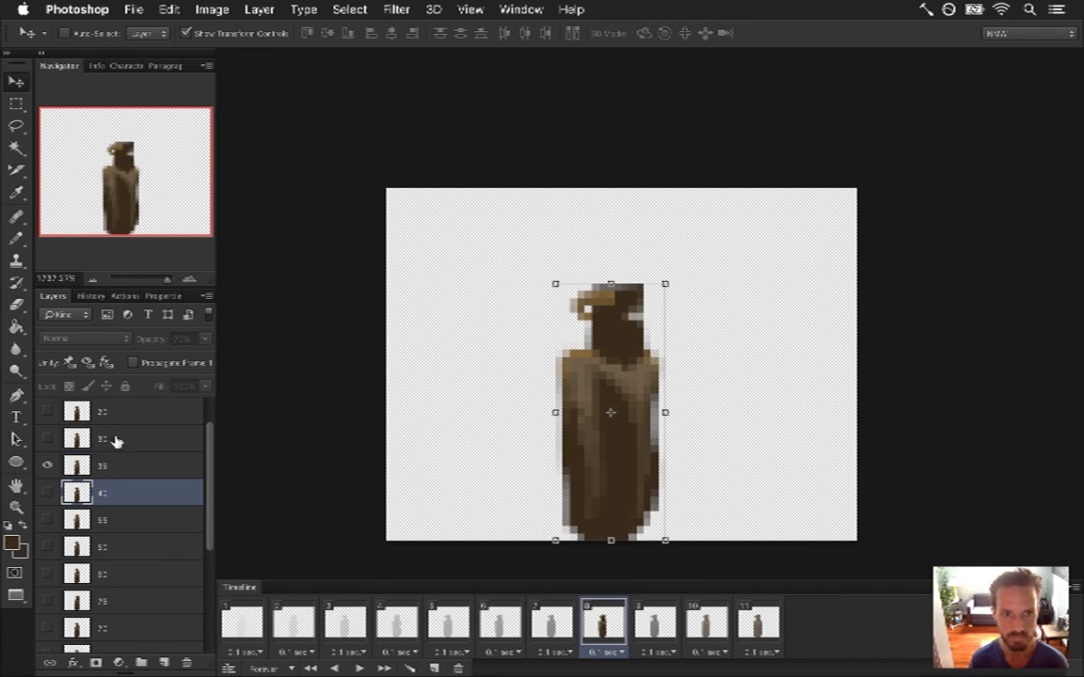
{"action": "left_click", "coordinate": [102, 468]}
{"action": "left_click", "coordinate": [131, 339]}
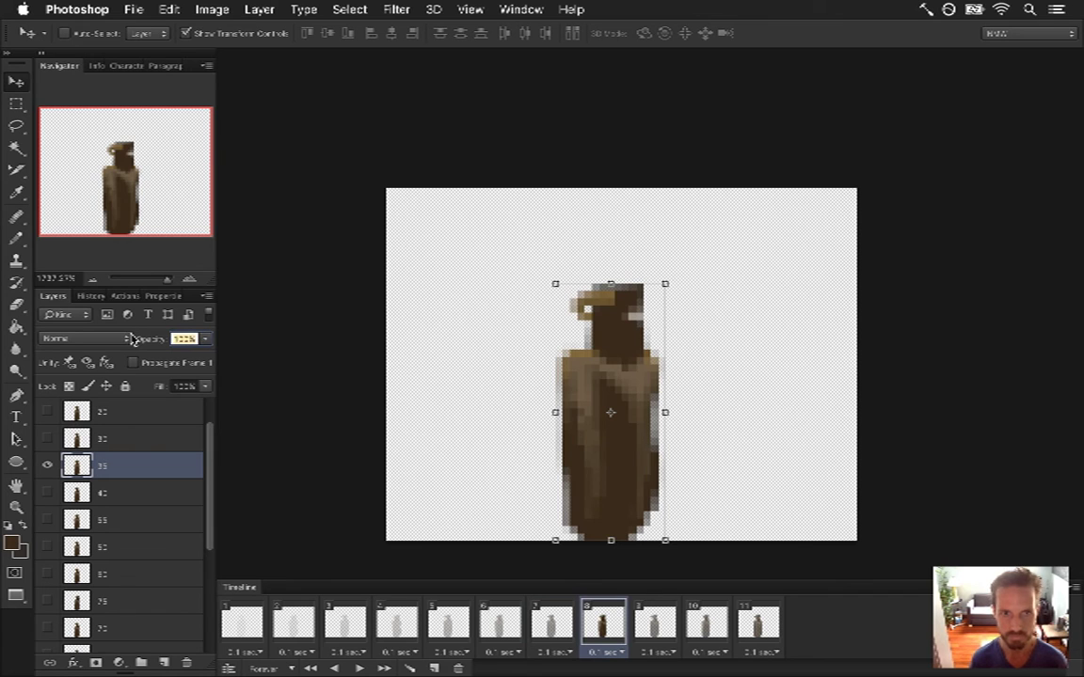
{"action": "type", "text": "80"}
{"action": "key", "text": "Return"}
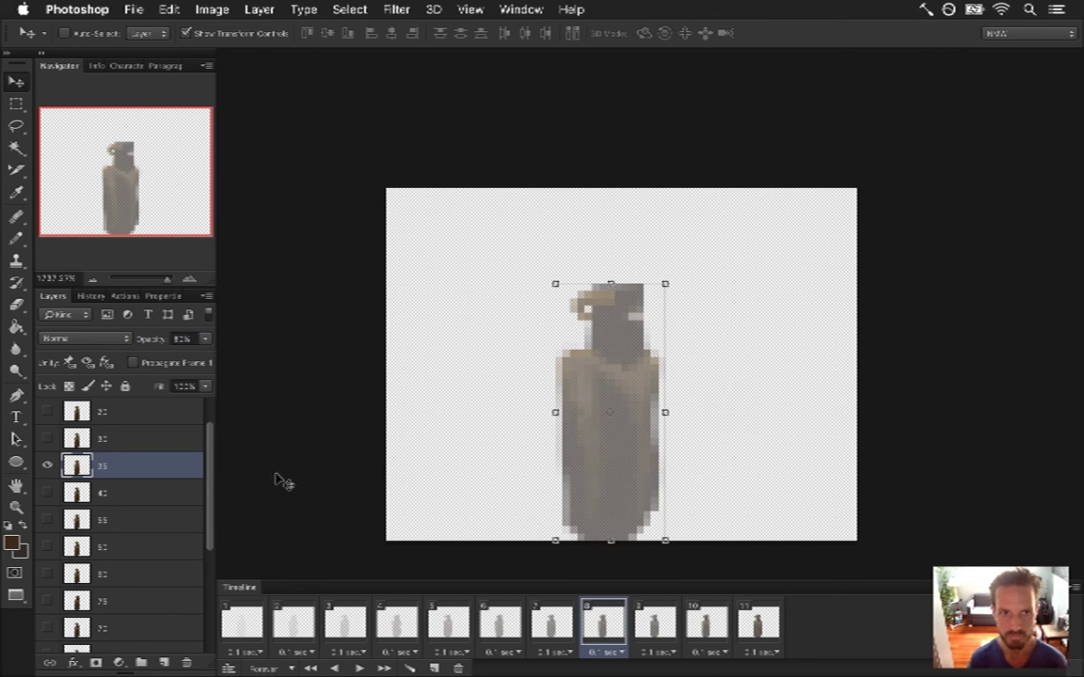
- Set frame 9's visible top layer to 85% opacity
{"action": "left_click", "coordinate": [655, 625]}
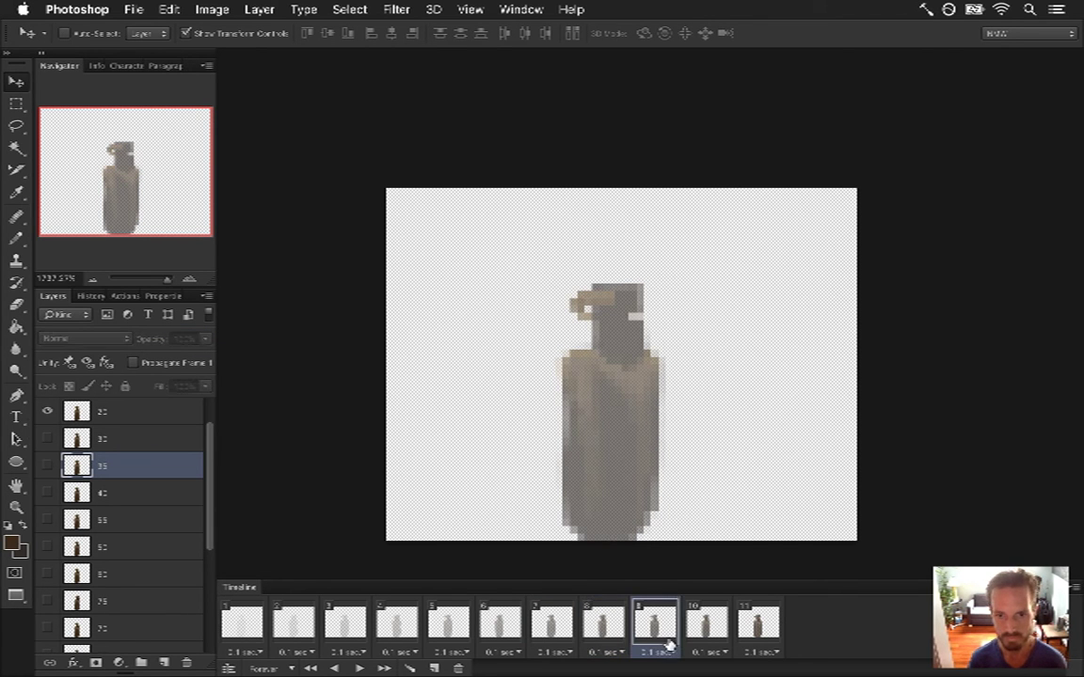
{"action": "left_click", "coordinate": [151, 414]}
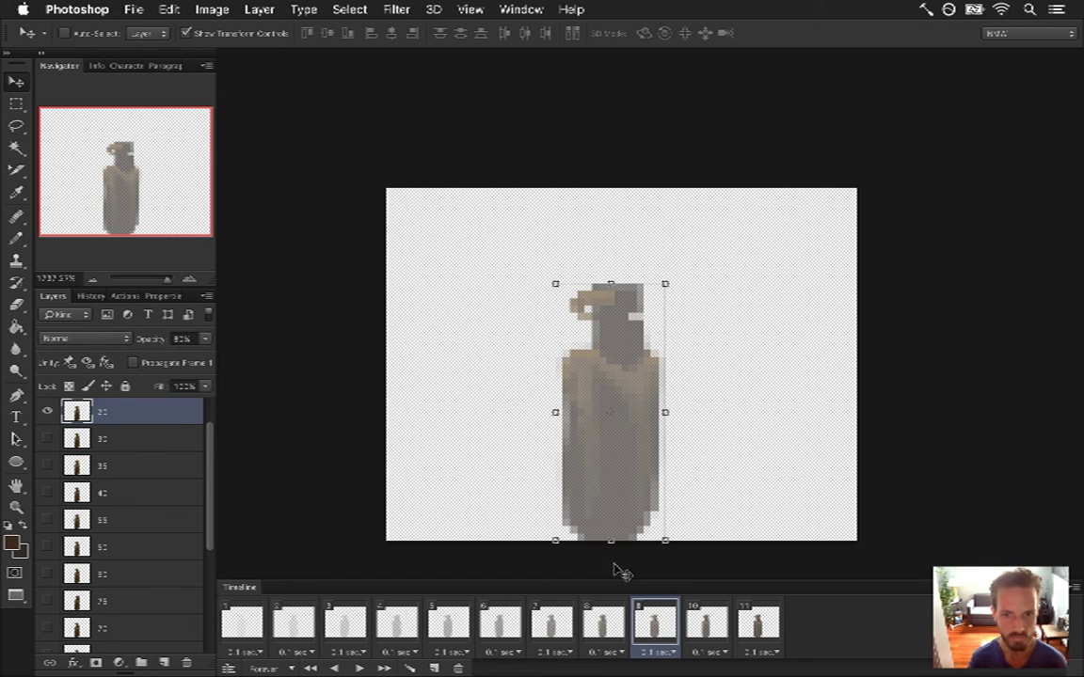
{"action": "left_click", "coordinate": [182, 340]}
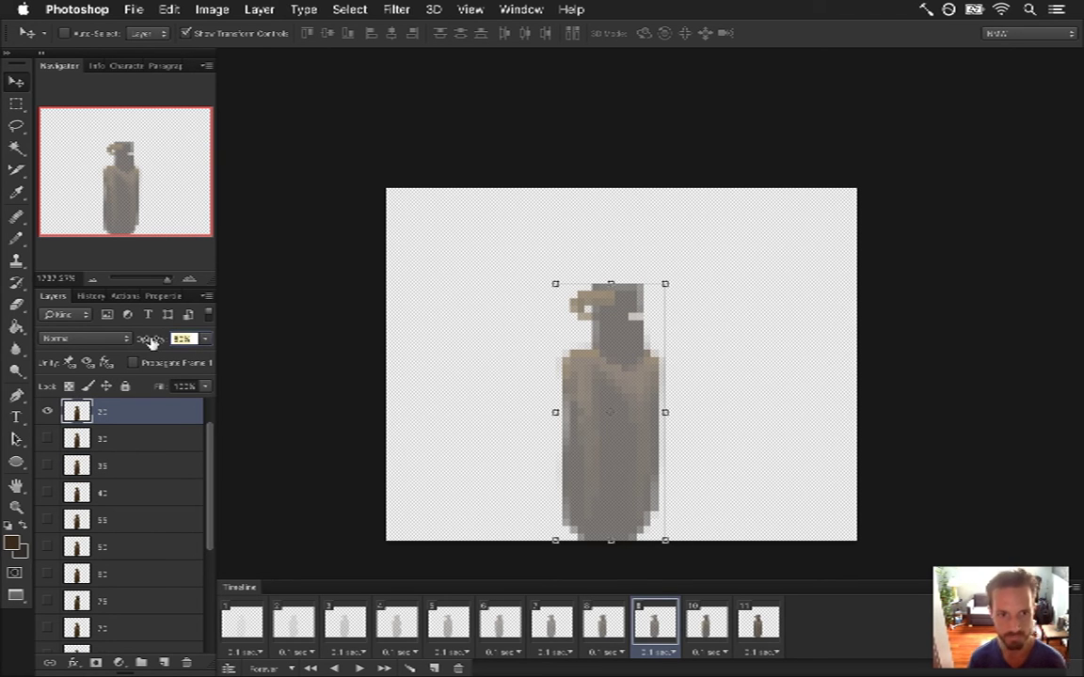
{"action": "type", "text": "85"}
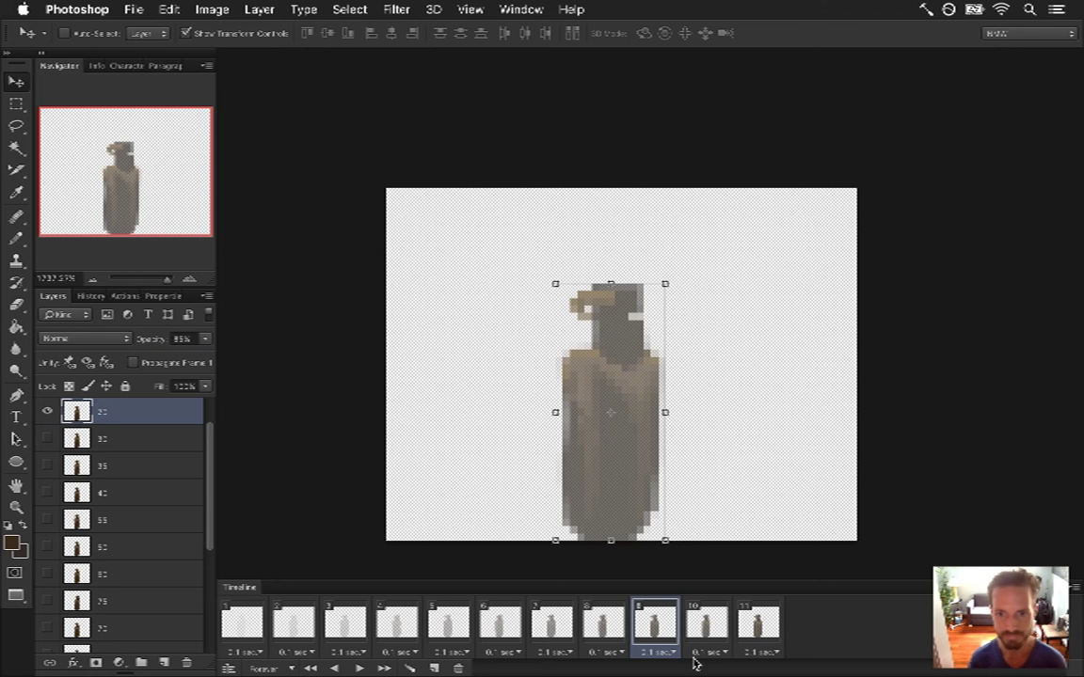
- In frame 10, make layer 15 visible and select it
{"action": "left_click", "coordinate": [703, 626]}
{"action": "scroll", "coordinate": [211, 457], "scroll_direction": "up", "scroll_amount": 2}
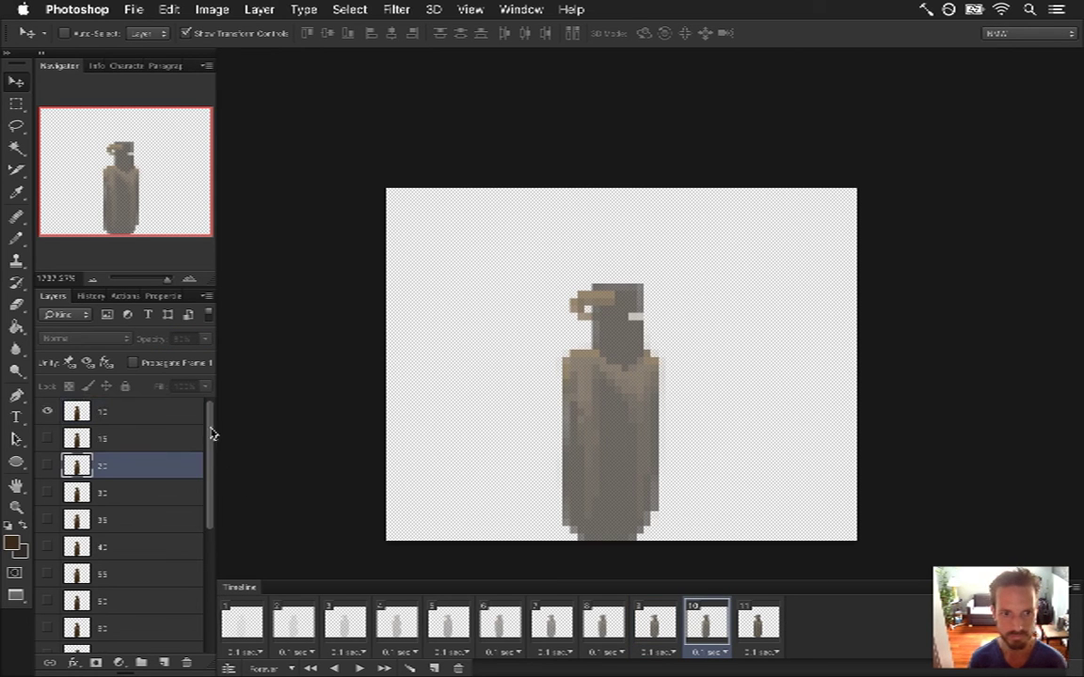
{"action": "left_click", "coordinate": [113, 411]}
{"action": "left_click", "coordinate": [47, 439]}
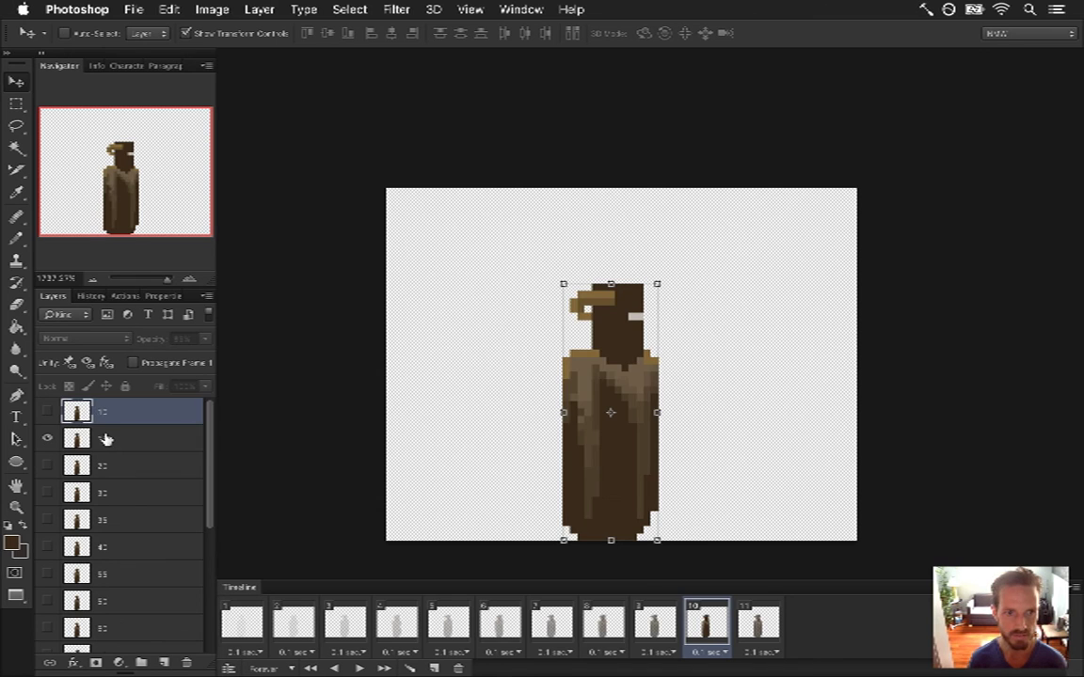
{"action": "left_click", "coordinate": [111, 439]}
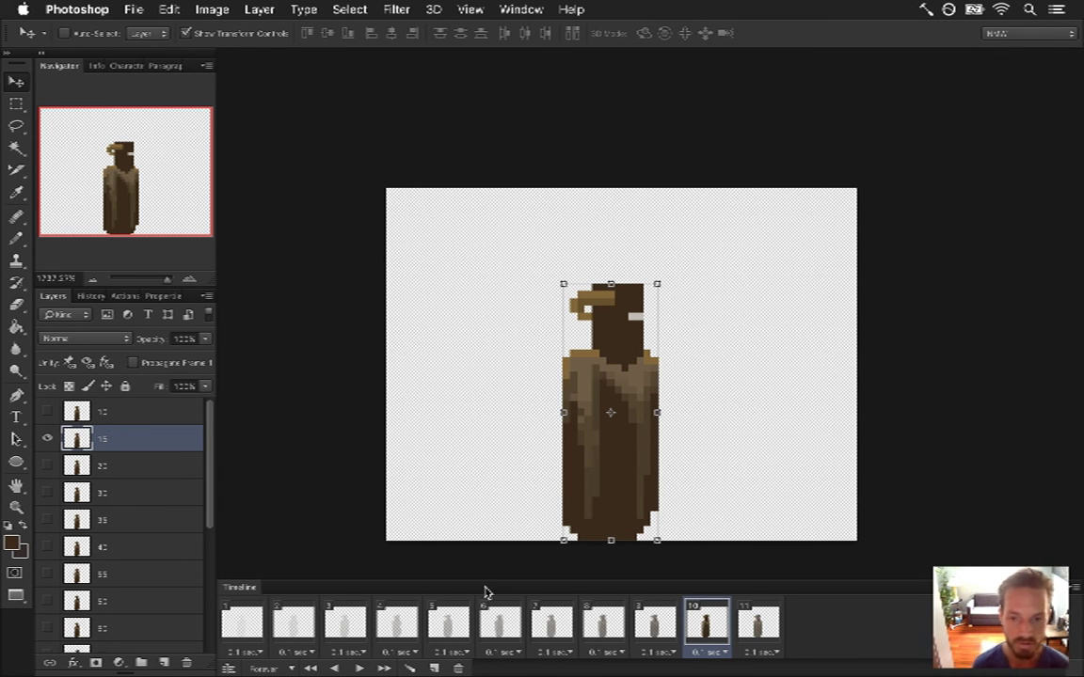
{"action": "left_click", "coordinate": [655, 626]}
{"action": "left_click", "coordinate": [707, 625]}
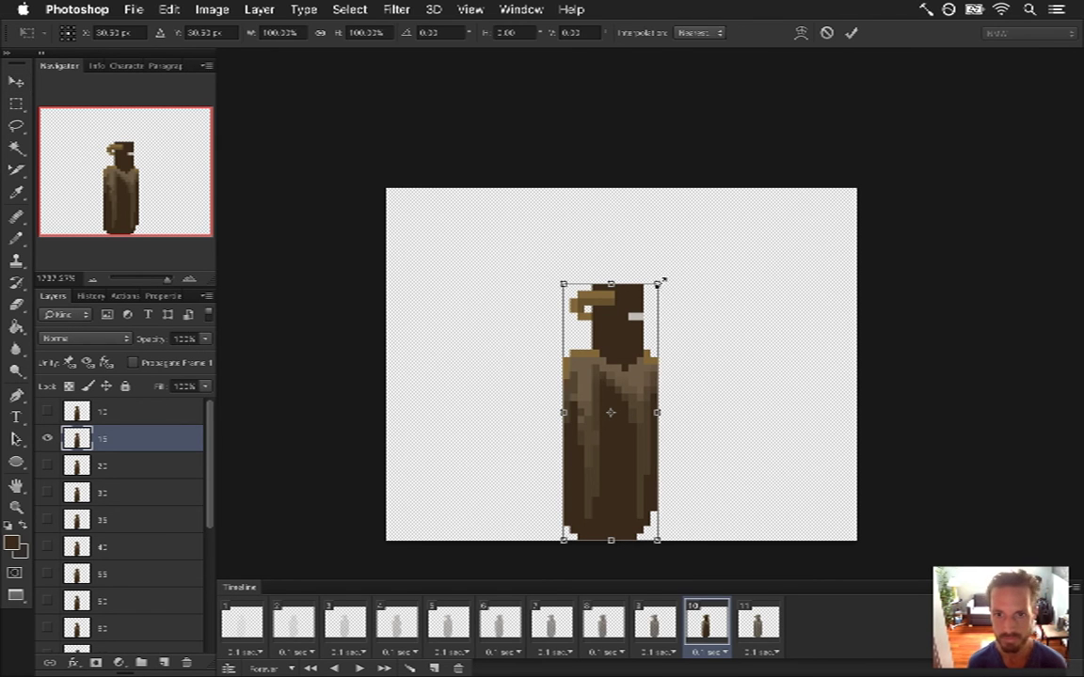
- Flip layer 15's figure horizontally and apply the Ripple distortion
{"action": "right_click", "coordinate": [648, 331]}
{"action": "left_click", "coordinate": [707, 546]}
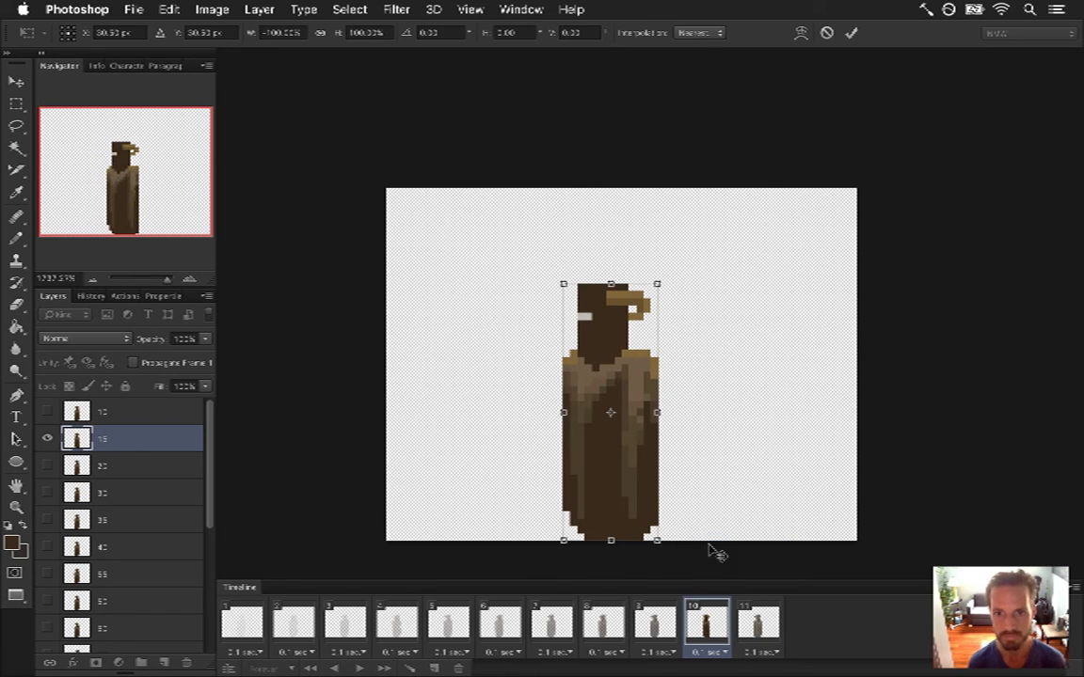
{"action": "key", "text": "Return"}
{"action": "left_click", "coordinate": [396, 10]}
{"action": "mouse_move", "coordinate": [474, 210]}
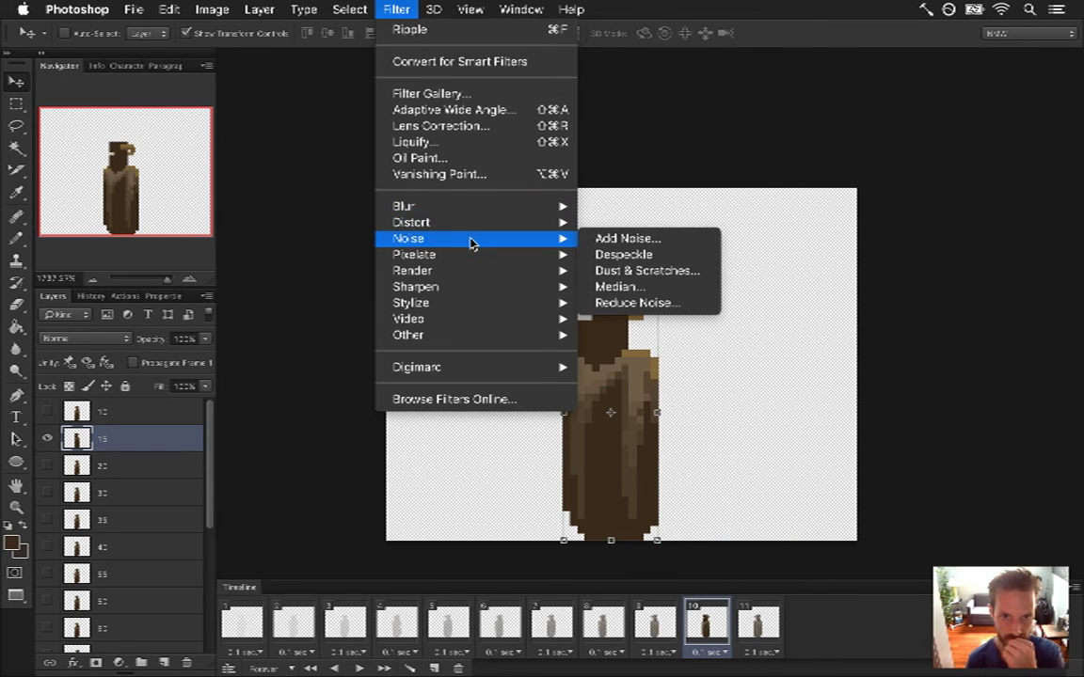
{"action": "left_click", "coordinate": [616, 271]}
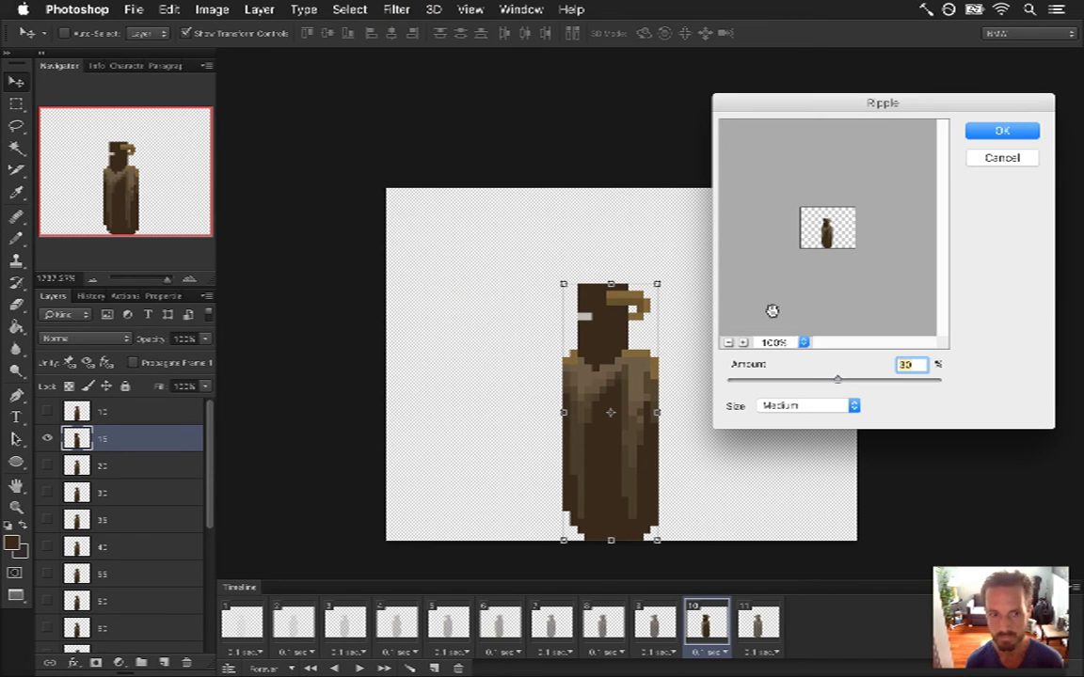
{"action": "key", "text": "Return"}
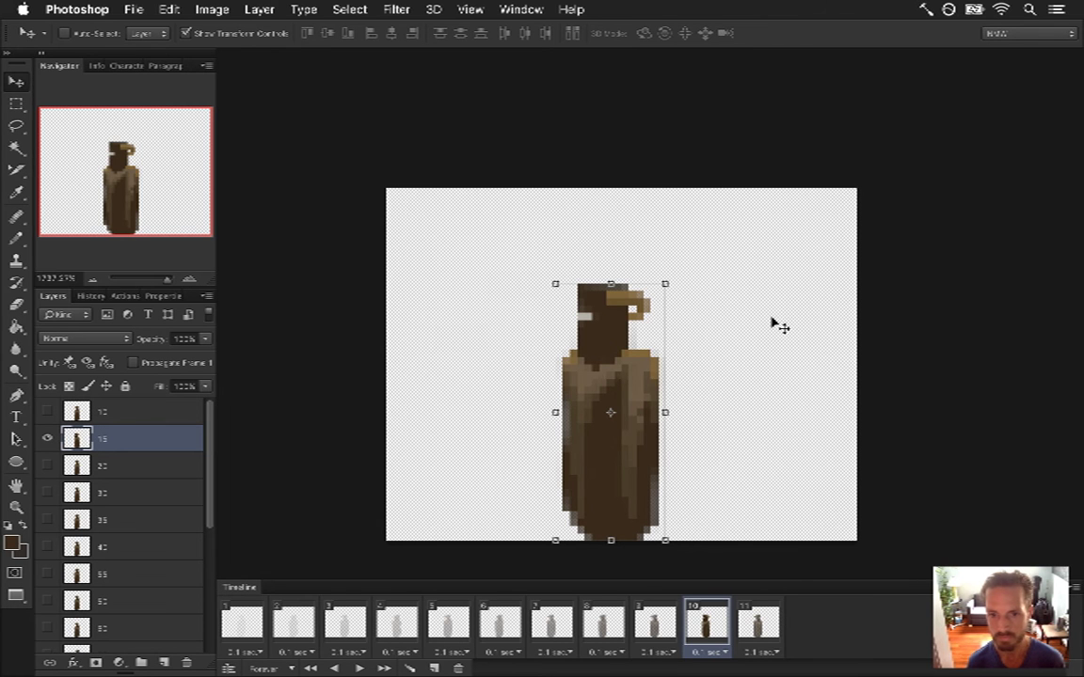
- Flip the rippled figure back horizontally and fade it to 30% opacity
{"action": "left_click", "coordinate": [665, 283]}
{"action": "right_click", "coordinate": [649, 329]}
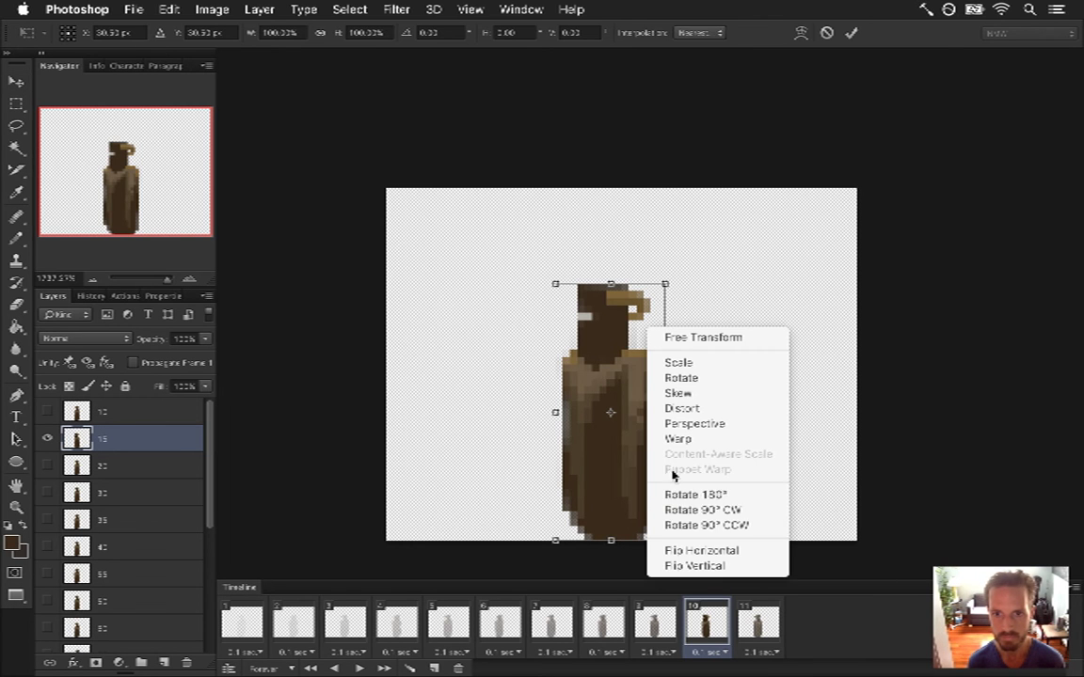
{"action": "left_click", "coordinate": [696, 551]}
{"action": "key", "text": "Return"}
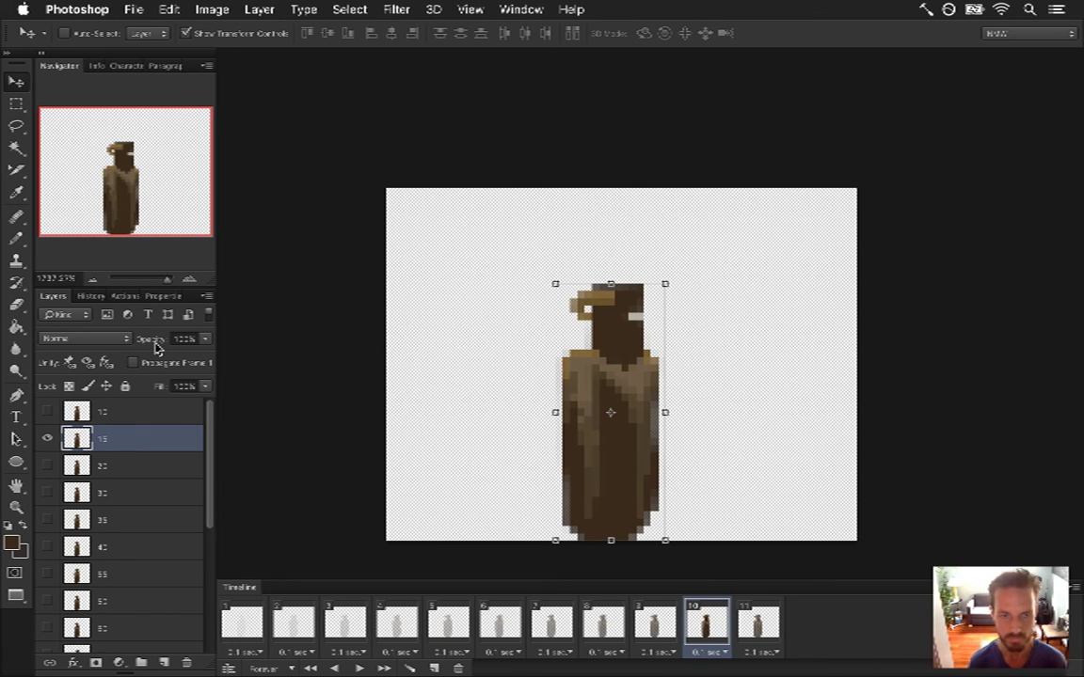
{"action": "key", "text": "3"}
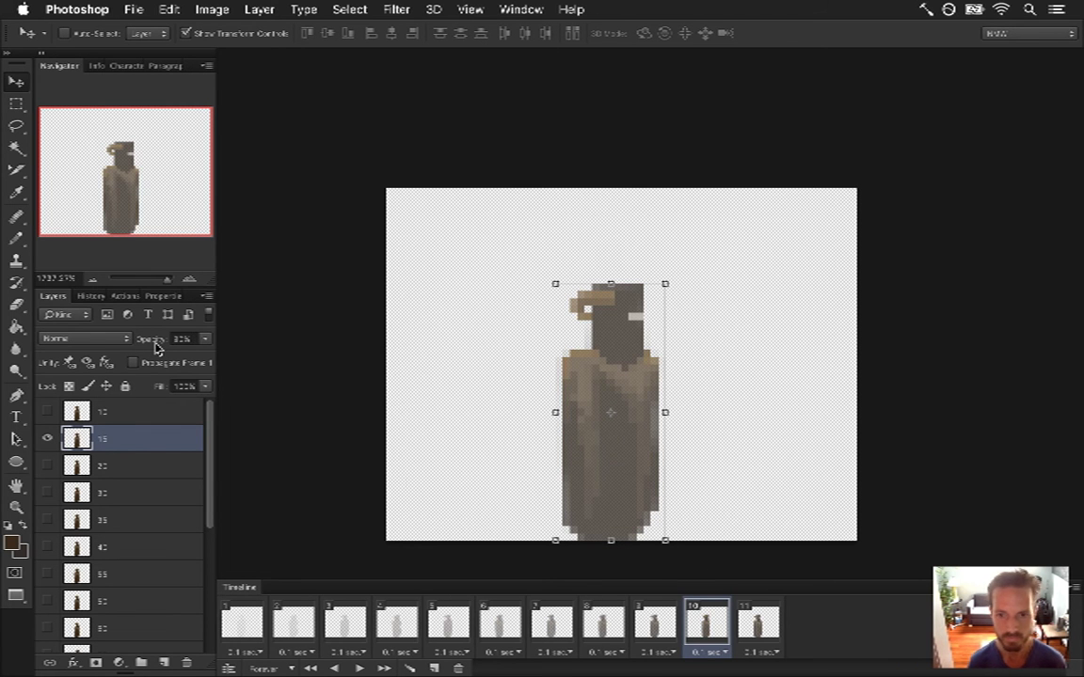
- Review frames 9 through 11, selecting layer 22 in frame 9
{"action": "left_click", "coordinate": [655, 621]}
{"action": "left_click", "coordinate": [134, 466]}
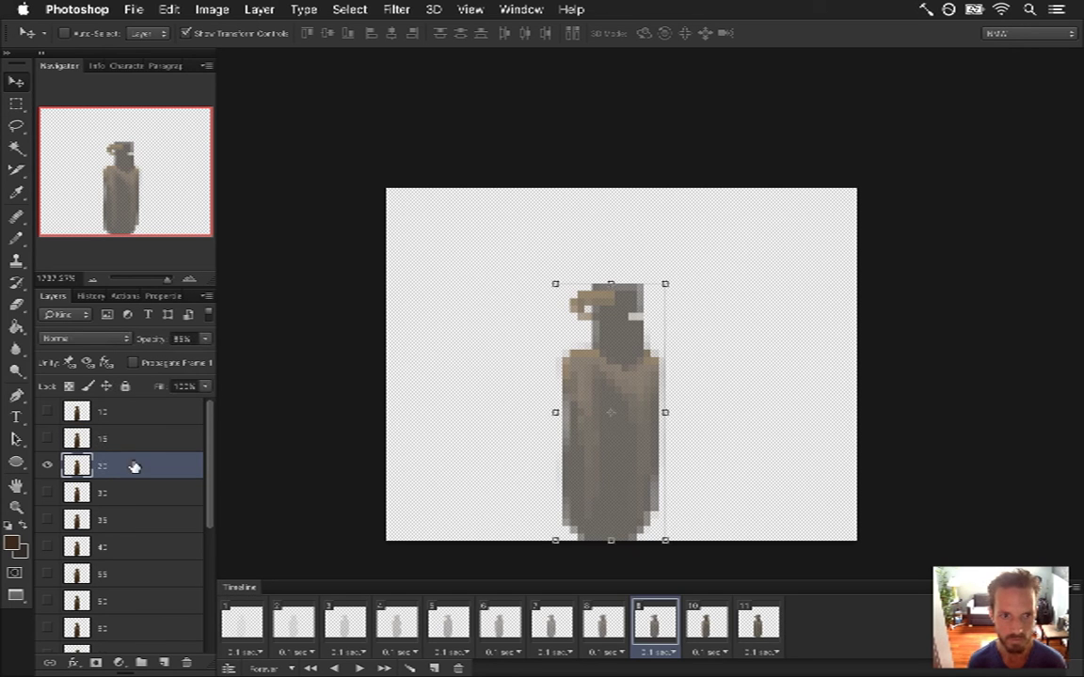
{"action": "left_click", "coordinate": [709, 630]}
{"action": "left_click", "coordinate": [757, 626]}
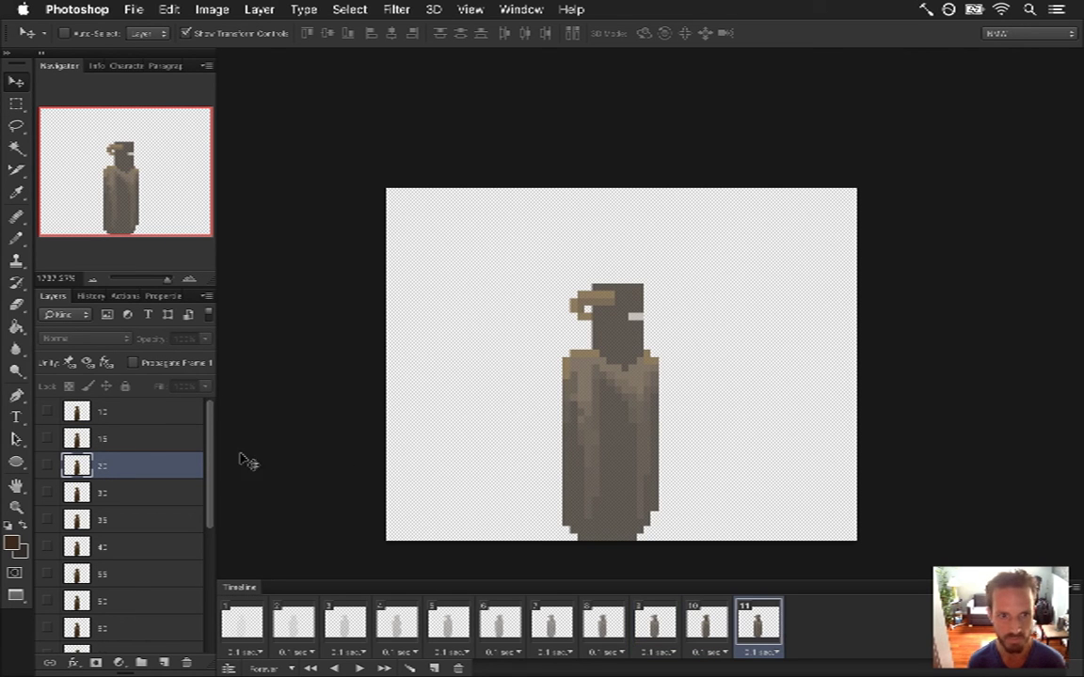
- Set the triple layer's opacity to 100%, after briefly trying 85%
{"action": "left_click_drag", "start_coordinate": [211, 431], "coordinate": [204, 554]}
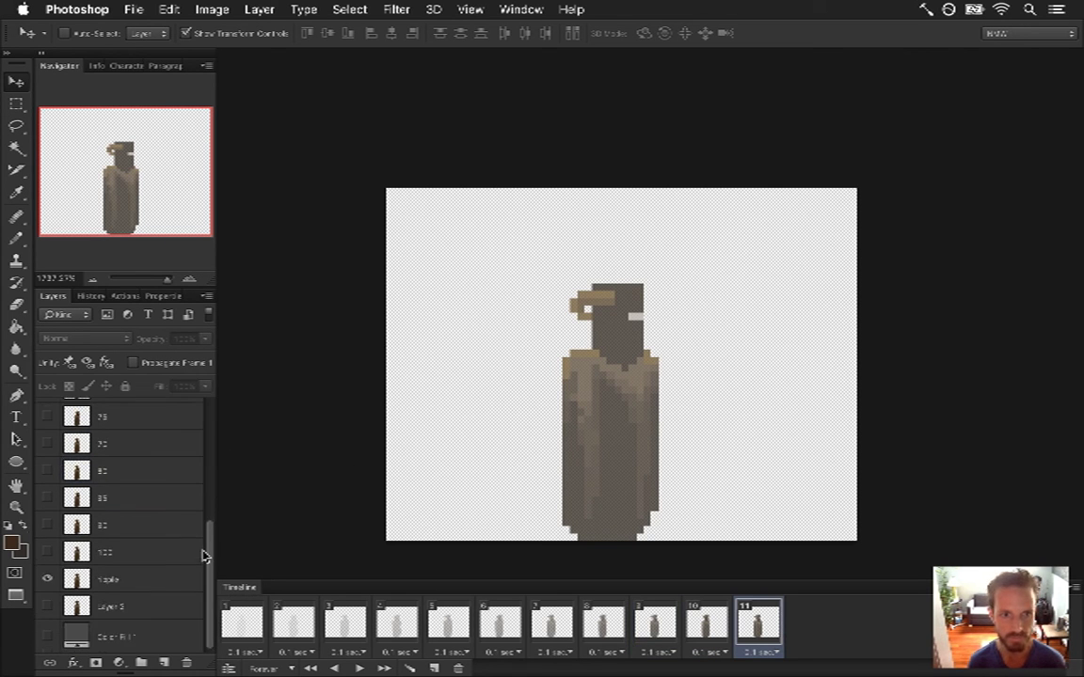
{"action": "left_click", "coordinate": [146, 576]}
{"action": "left_click", "coordinate": [188, 338]}
{"action": "type", "text": "85"}
{"action": "key", "text": "Return"}
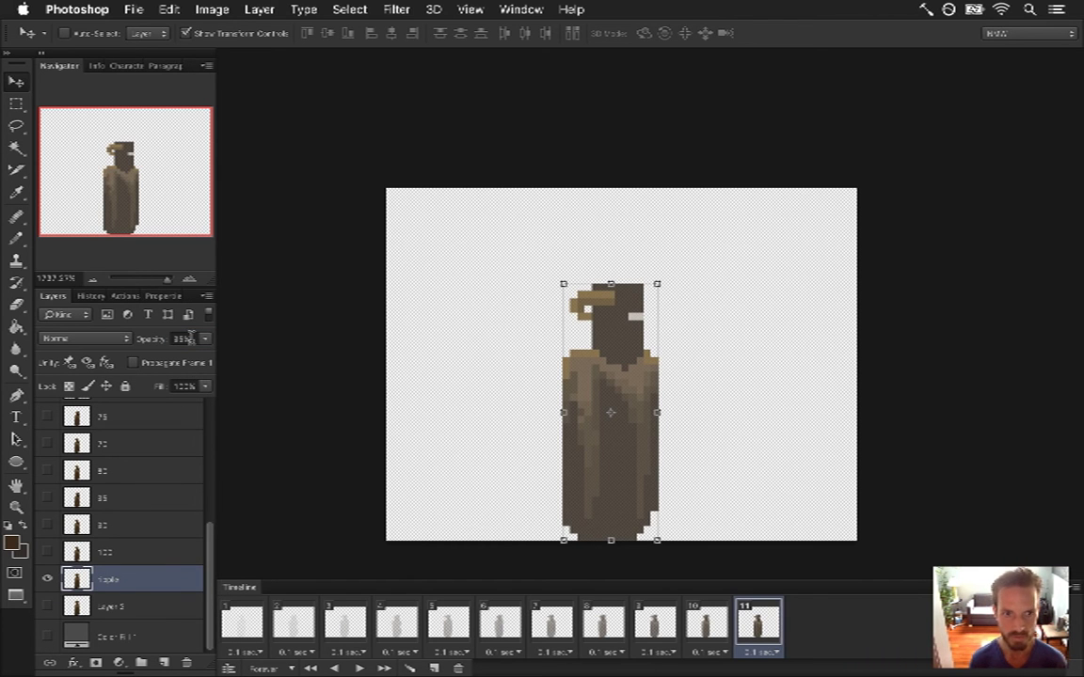
{"action": "left_click", "coordinate": [188, 338]}
{"action": "type", "text": "100"}
{"action": "key", "text": "Return"}
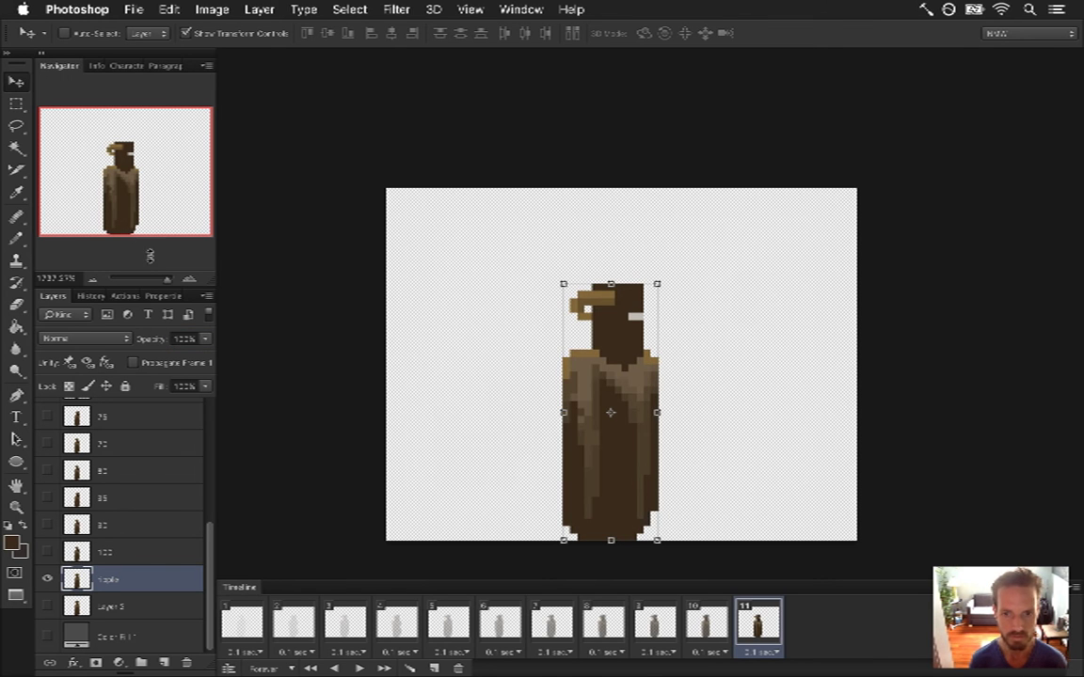
- Delete animation frame 11, leaving ten frames, and go back to frame 1
{"action": "left_click", "coordinate": [706, 622]}
{"action": "left_click", "coordinate": [756, 636]}
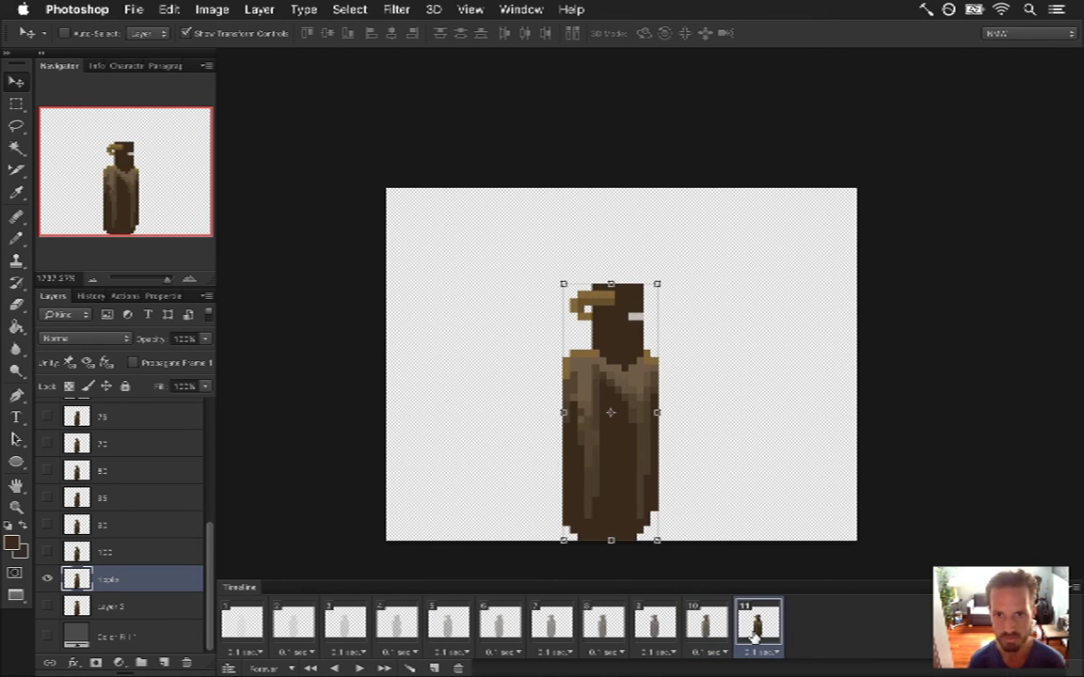
{"action": "left_click", "coordinate": [461, 668]}
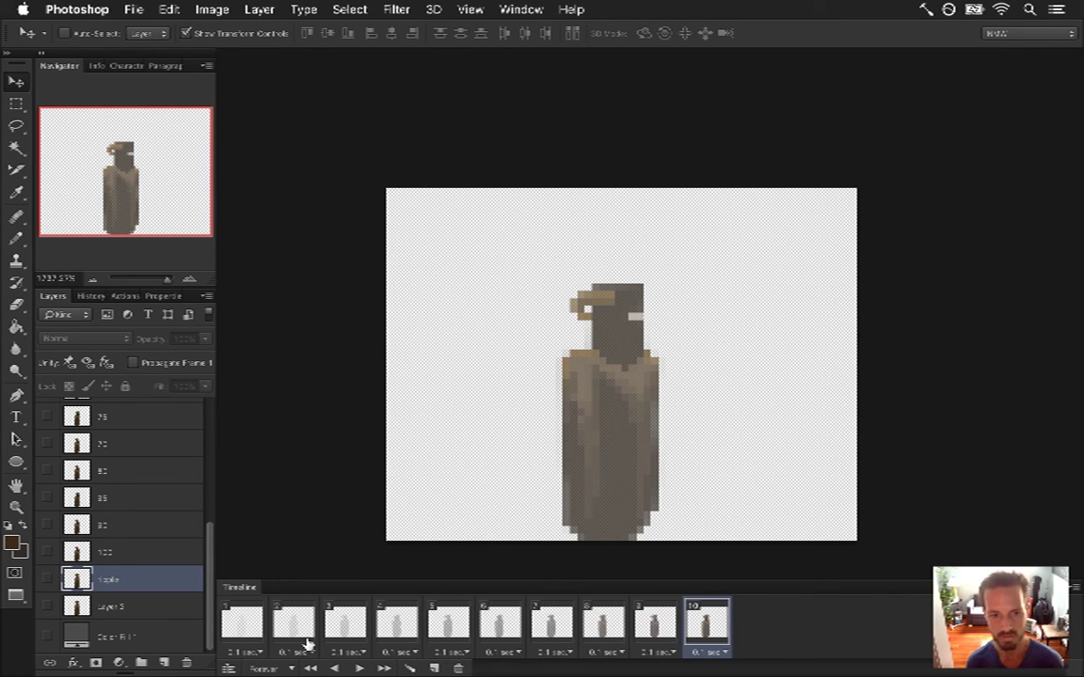
{"action": "left_click", "coordinate": [243, 629]}
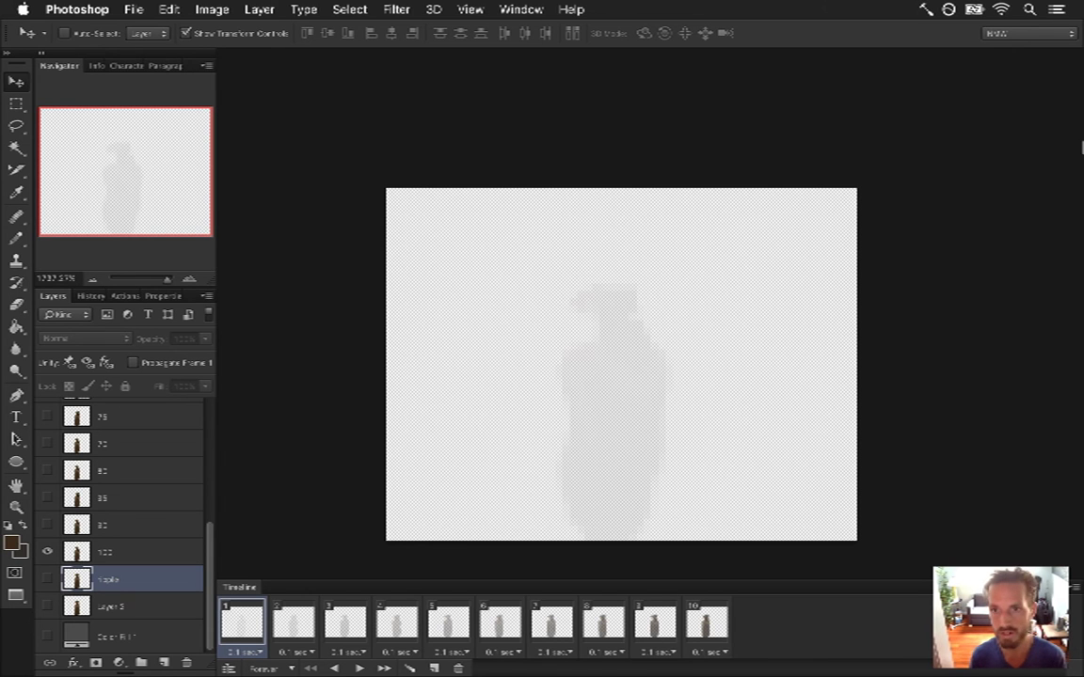
- Render the ten frames as the ZeroMirageE.png sequence, replacing the old files, then switch to Xcode
{"action": "mouse_move", "coordinate": [1080, 149]}
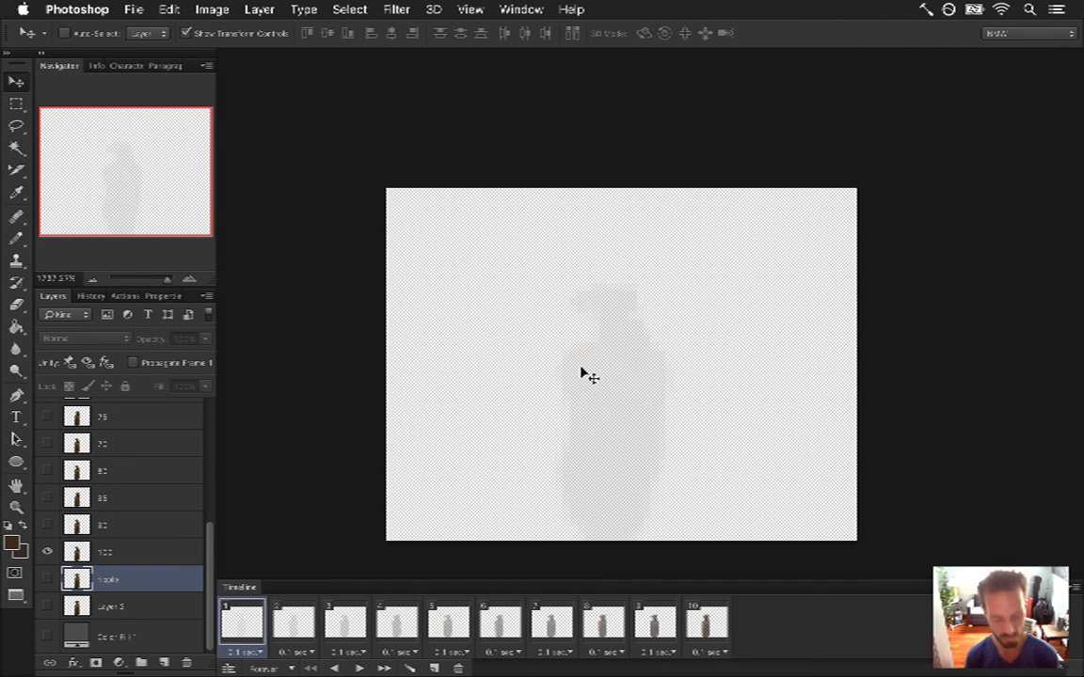
{"action": "key", "text": "super+alt+shift+r"}
{"action": "key", "text": "Return"}
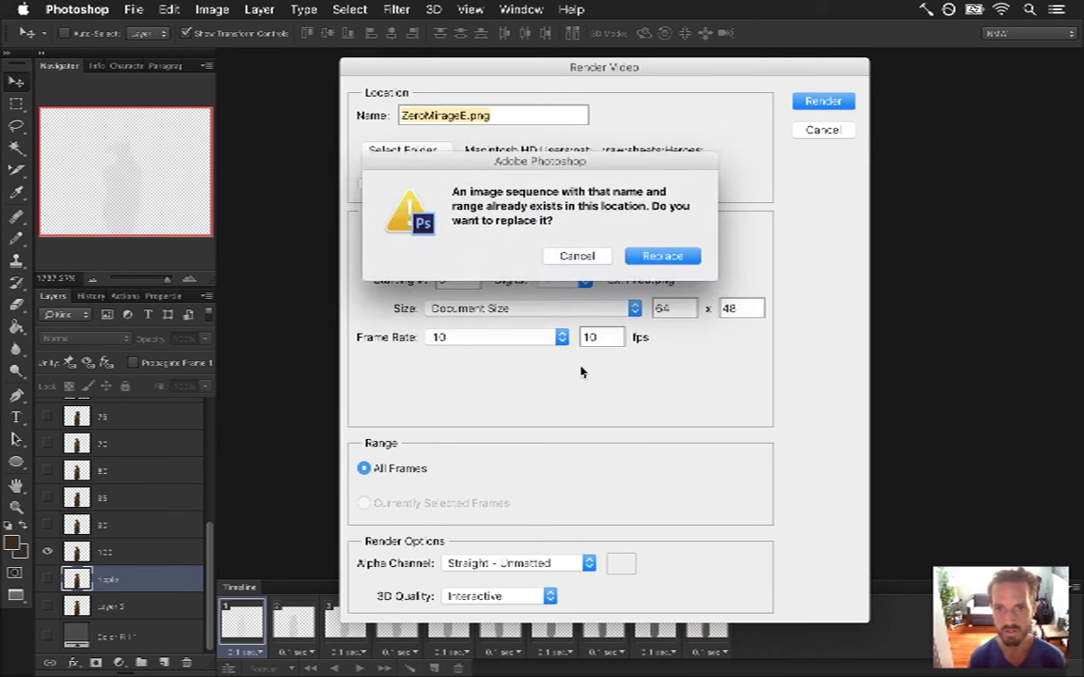
{"action": "key", "text": "Return"}
{"action": "key", "text": "super+Tab"}
- In Xcode, build and run Songbringer with Cmd+R
{"action": "left_click", "coordinate": [369, 306]}
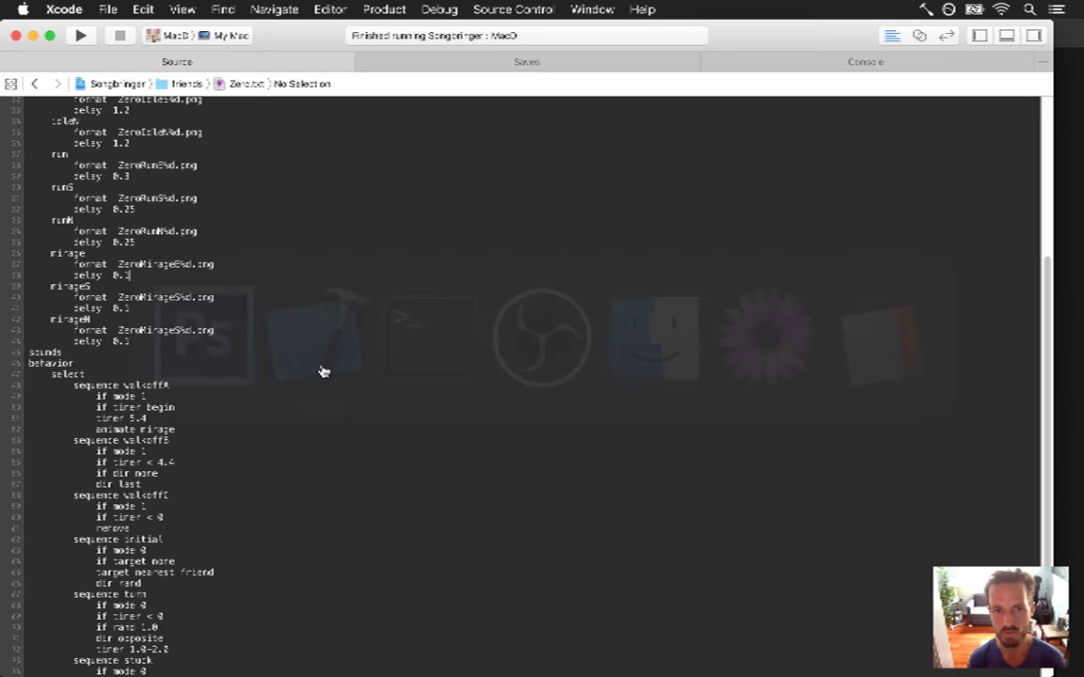
{"action": "key", "text": "super+r"}
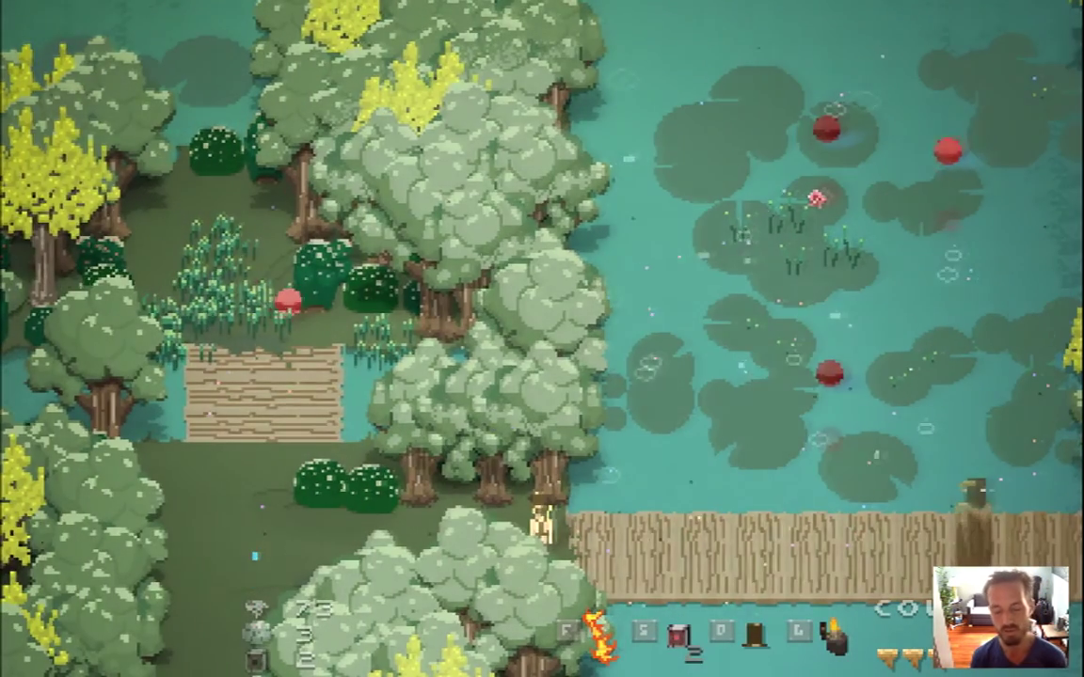
- Walk the hero between the pond dock and the forest screens below to check the mirage
{"action": "key", "text": "Right"}
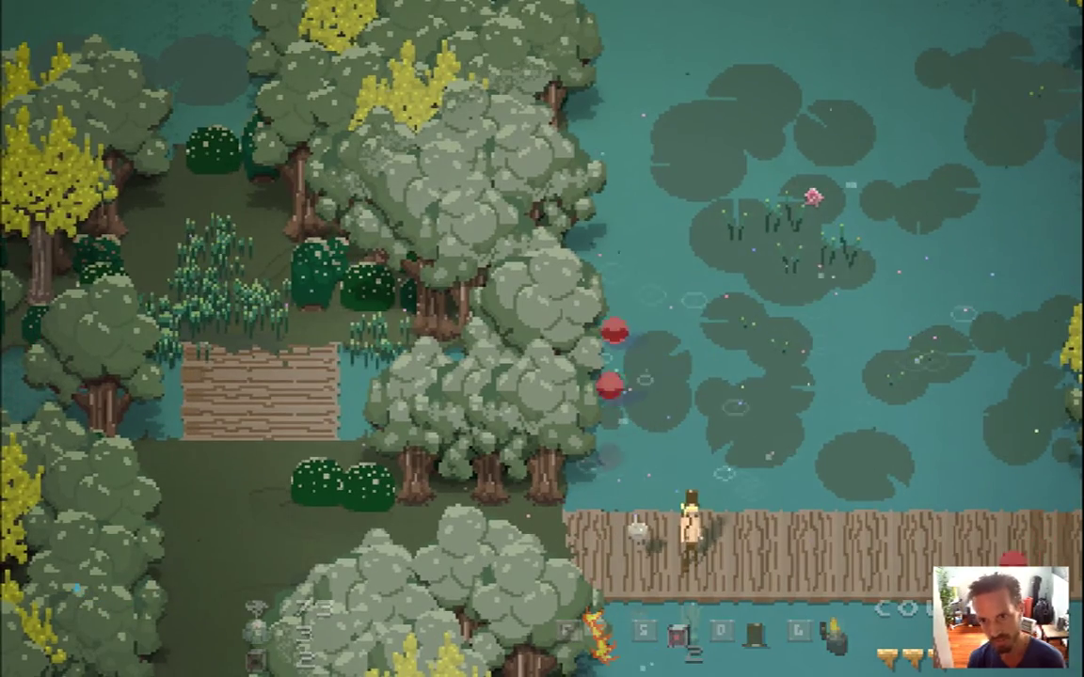
{"action": "key", "text": "Left"}
{"action": "key", "text": "Down"}
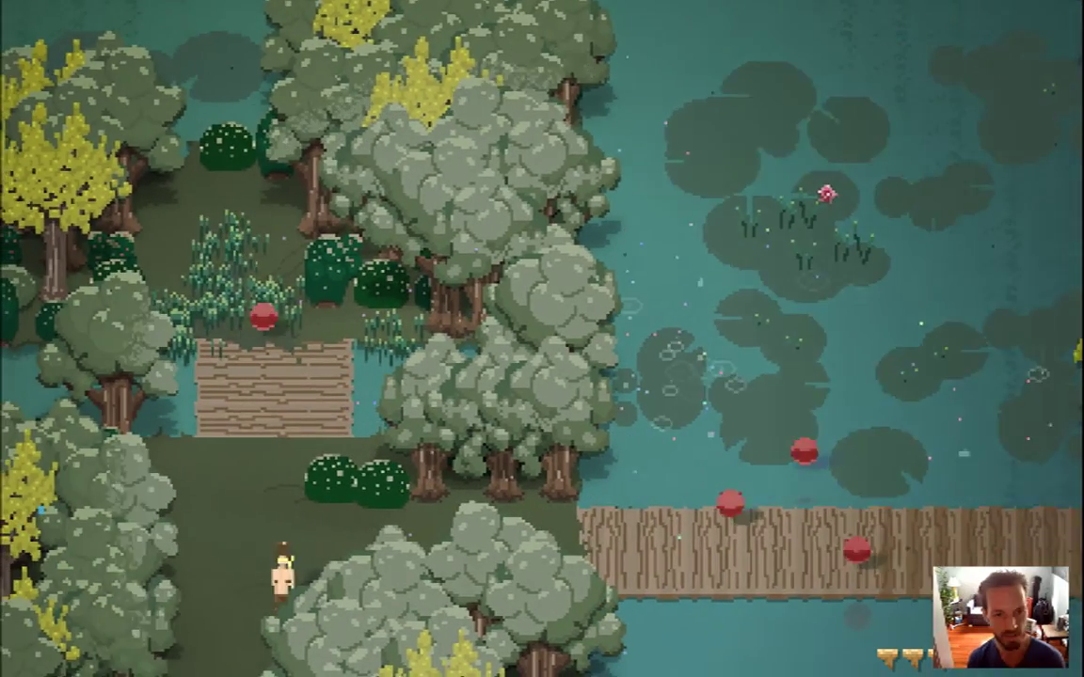
{"action": "key", "text": "Down"}
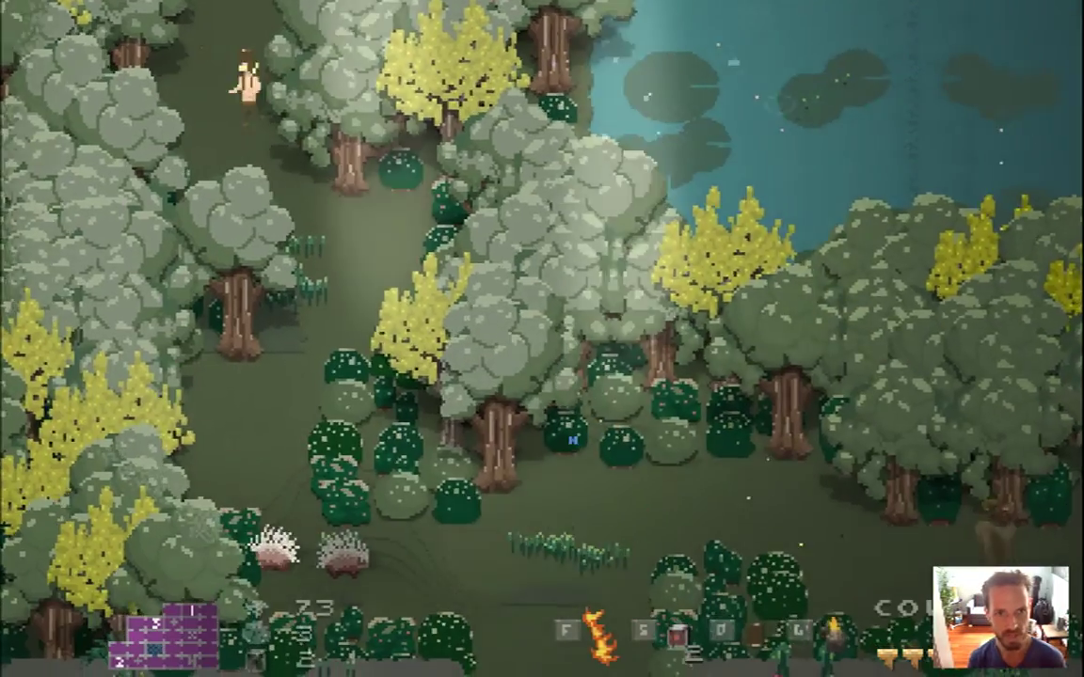
{"action": "key", "text": "Up"}
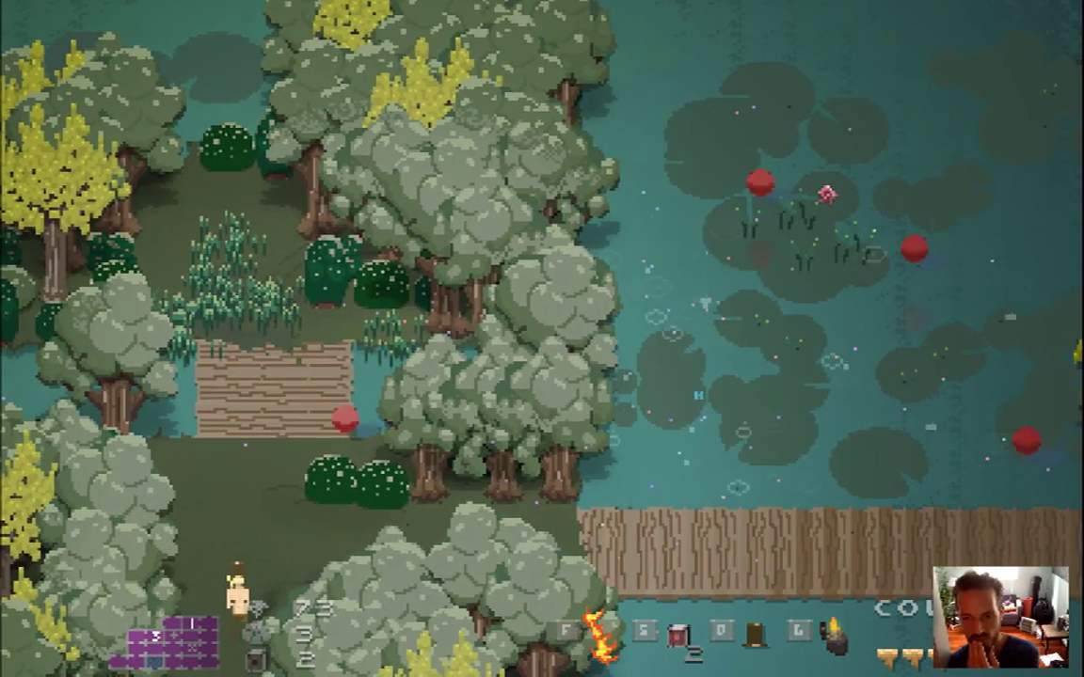
{"action": "key", "text": "Down"}
{"action": "key", "text": "Up"}
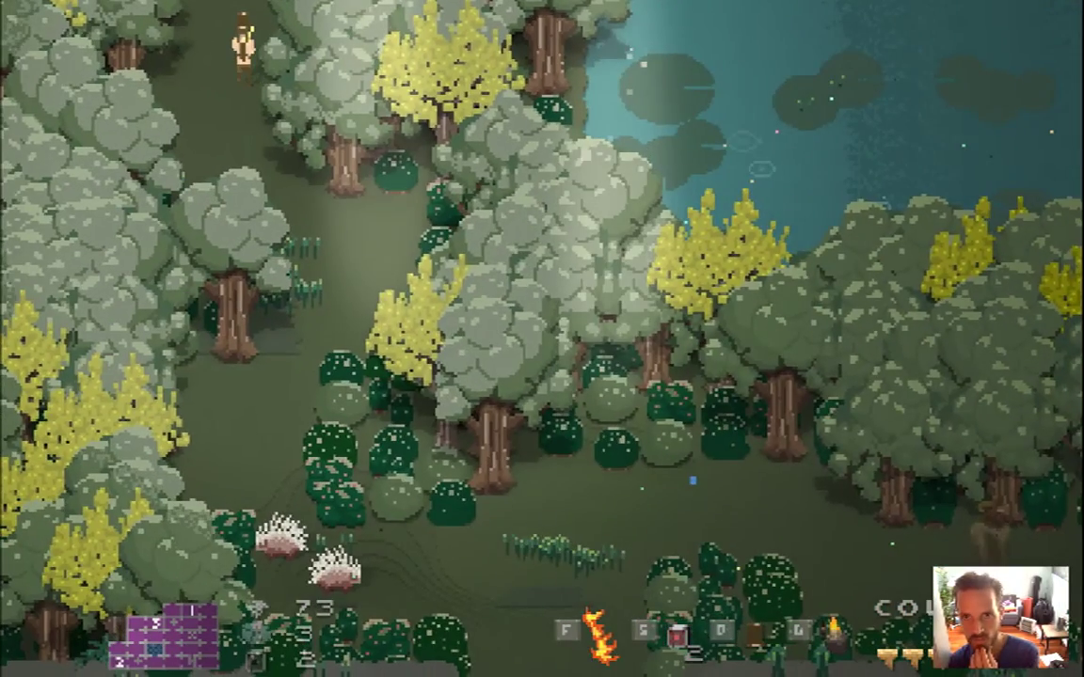
{"action": "key", "text": "Up"}
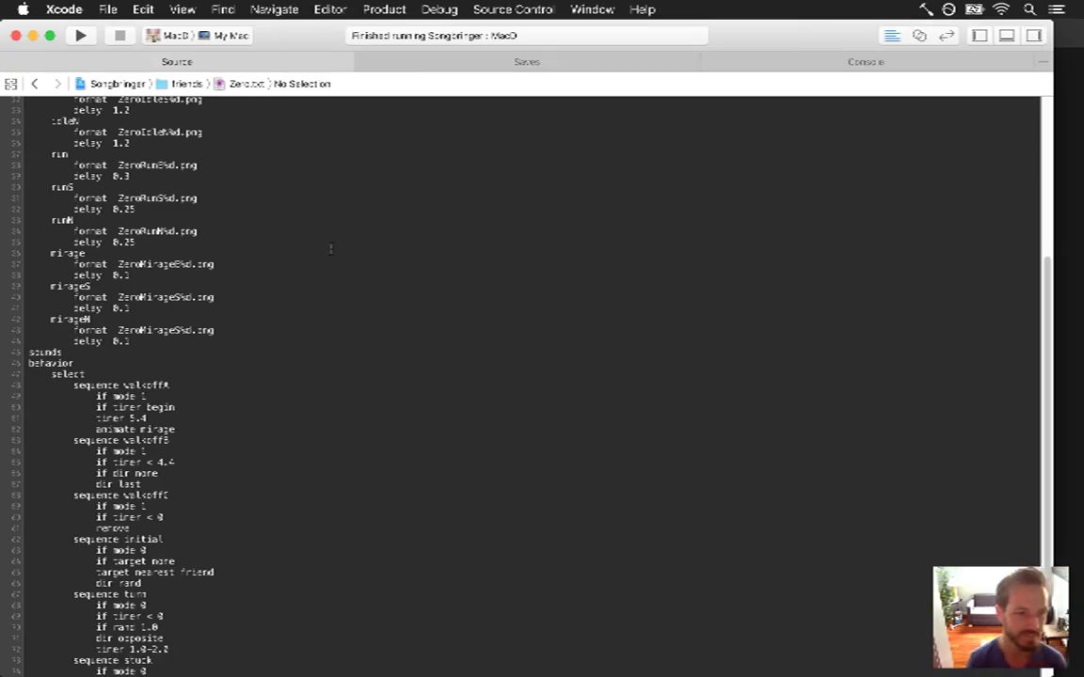
- Back in Photoshop, play and stop the fade preview, then show frame 1's faint bottle
{"action": "key", "text": "super+Tab"}
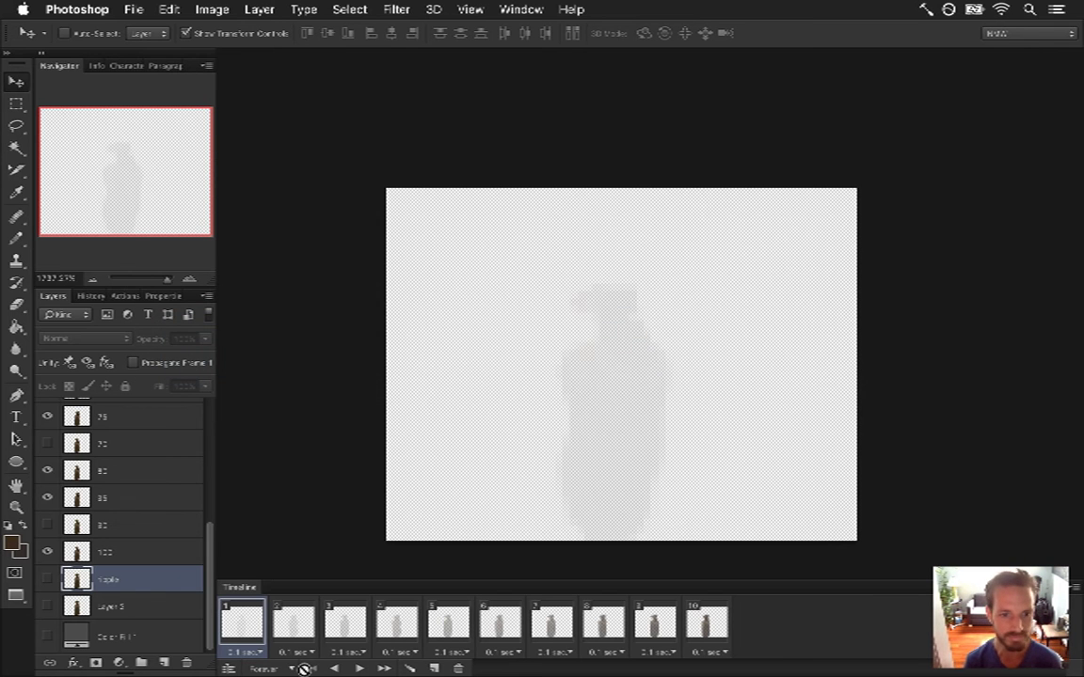
{"action": "left_click", "coordinate": [360, 668]}
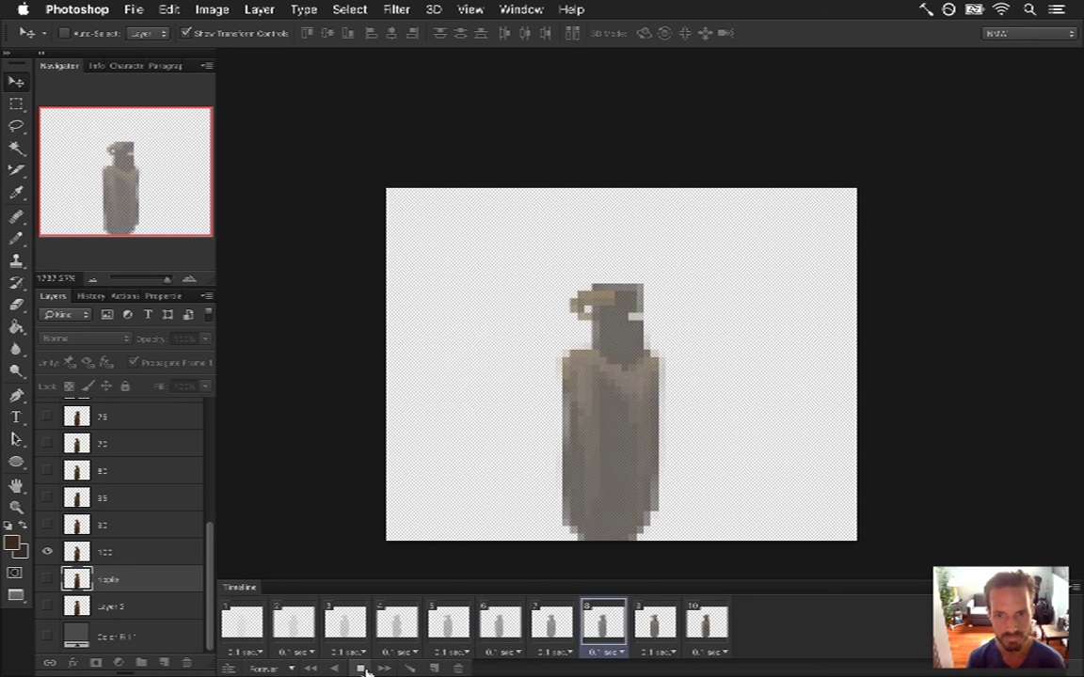
{"action": "left_click", "coordinate": [360, 667]}
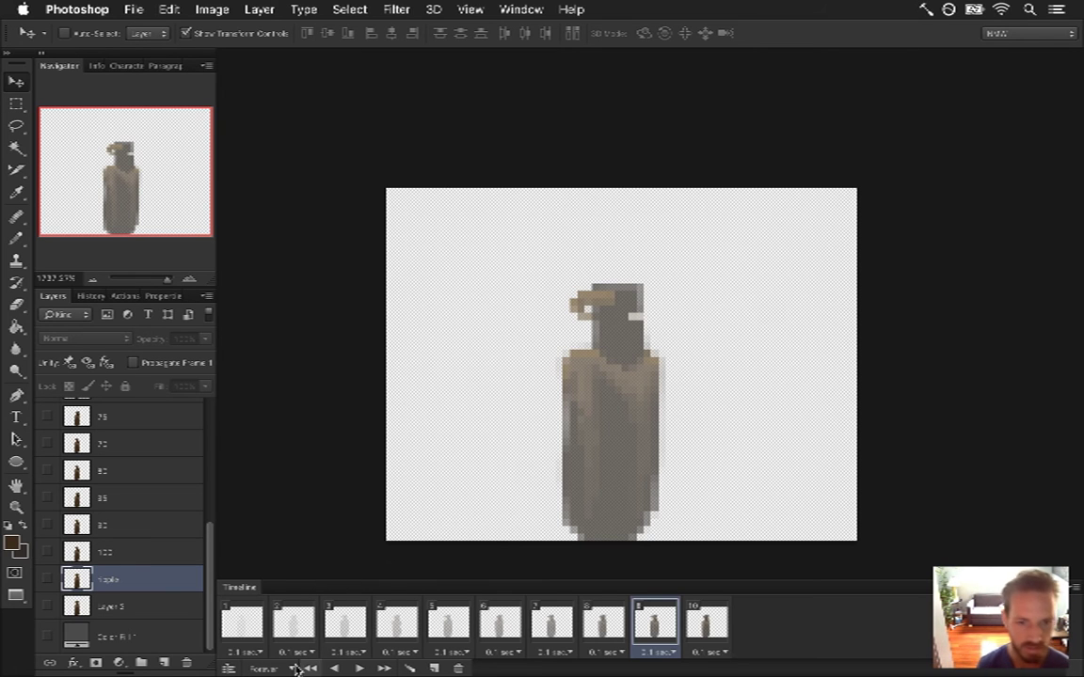
{"action": "left_click", "coordinate": [242, 626]}
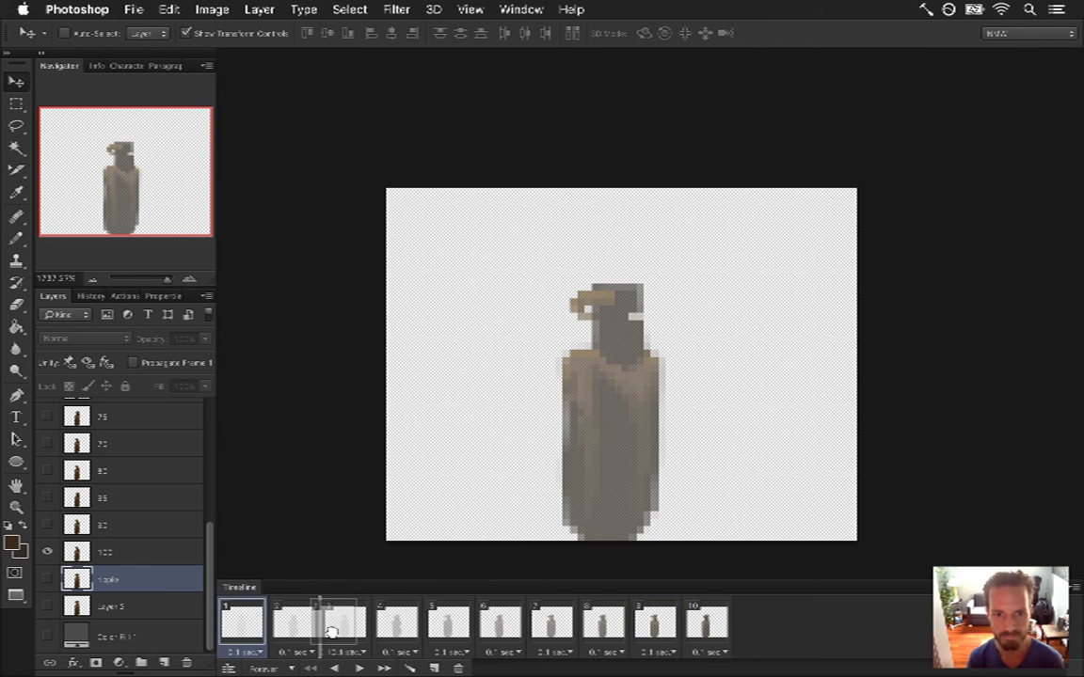
{"action": "left_click", "coordinate": [245, 636]}
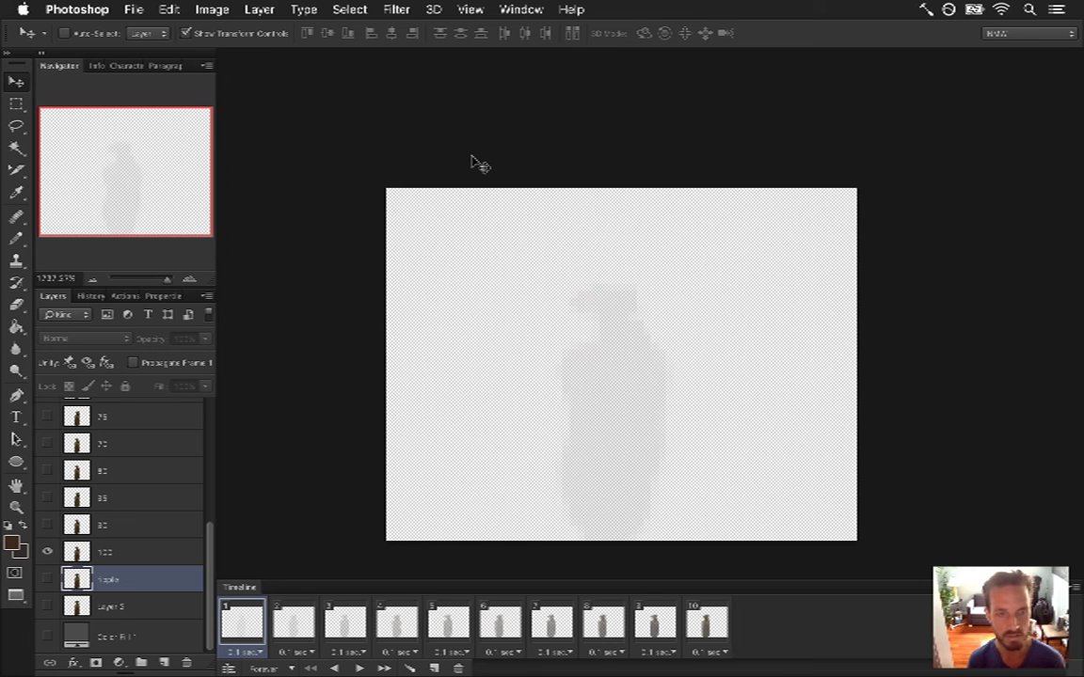
- Try File > Open, cancel it, and bring up the Window menu's document list
{"action": "left_click", "coordinate": [133, 8]}
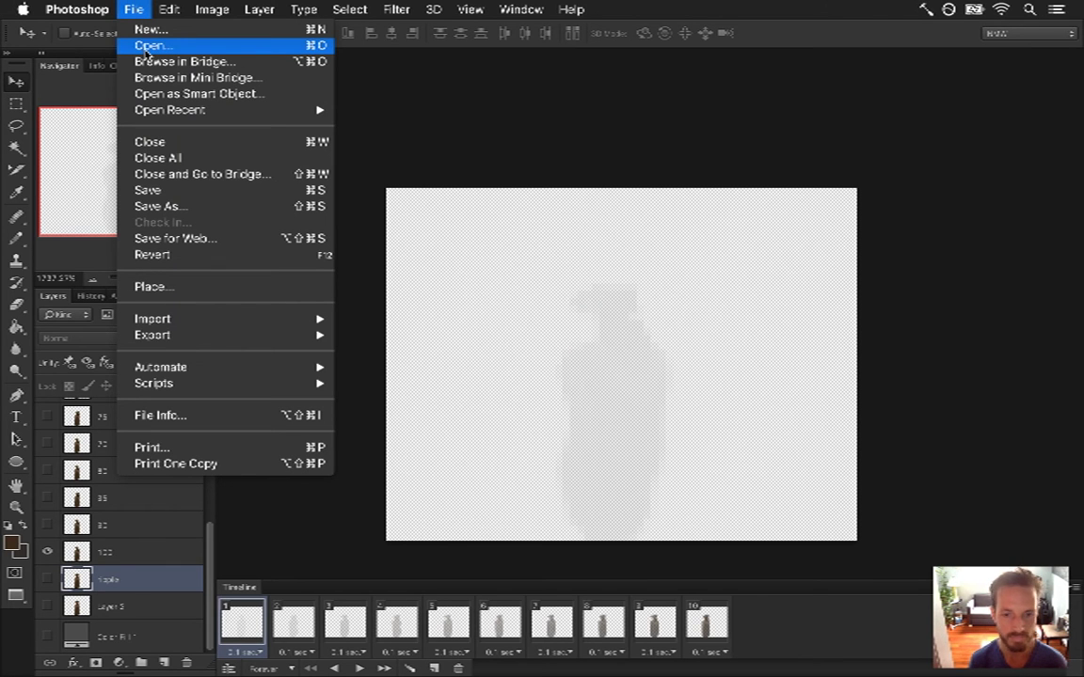
{"action": "left_click", "coordinate": [148, 47]}
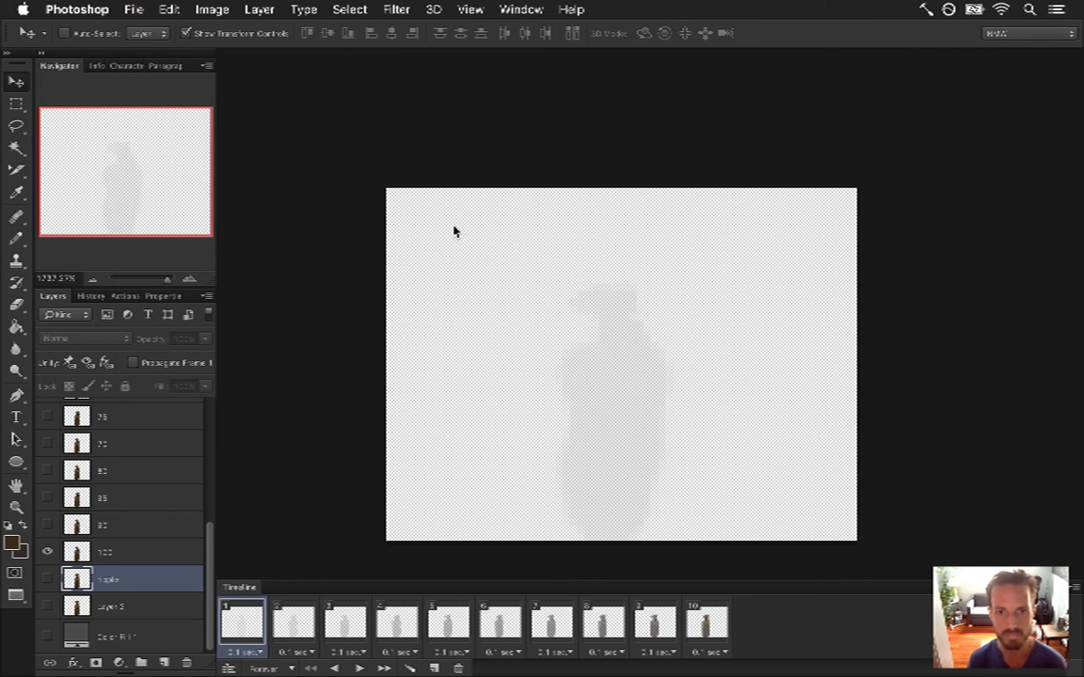
{"action": "key", "text": "Escape"}
{"action": "left_click", "coordinate": [521, 10]}
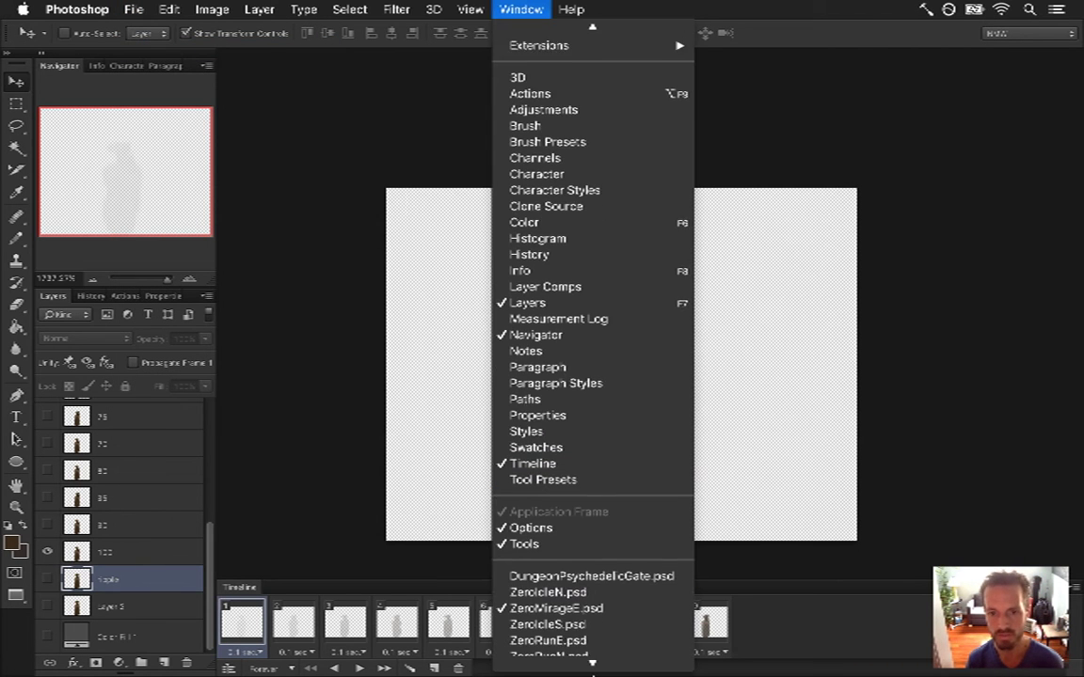
- Switch to DungeonPsychedelicGate.psd and zoom in close on the hero
{"action": "left_click", "coordinate": [609, 550]}
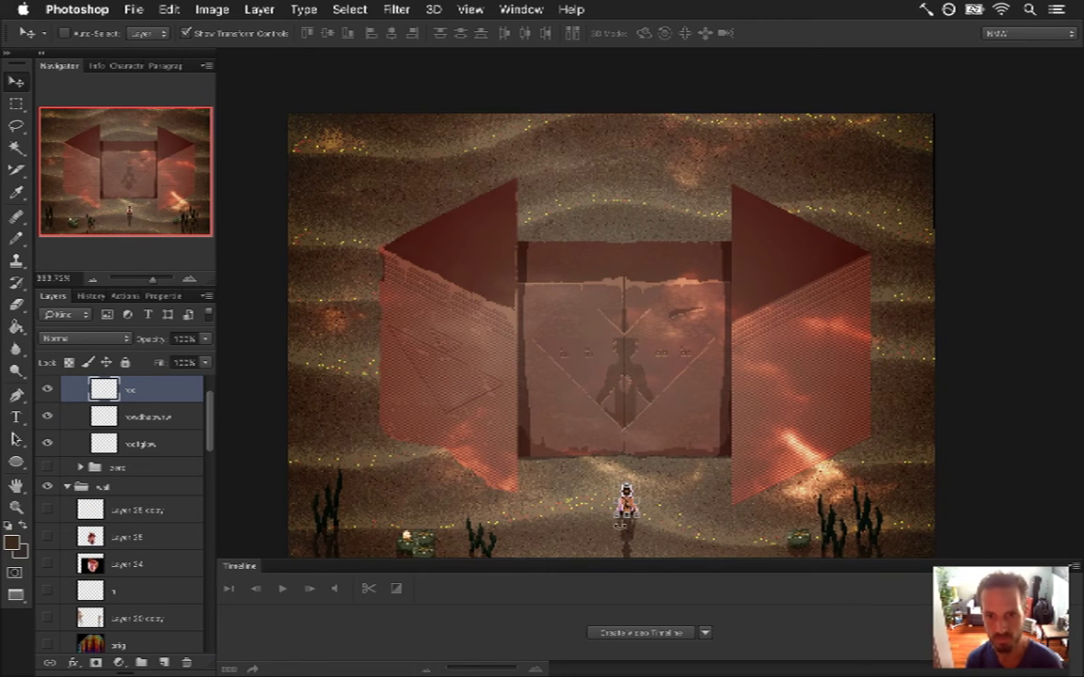
{"action": "key", "text": "m"}
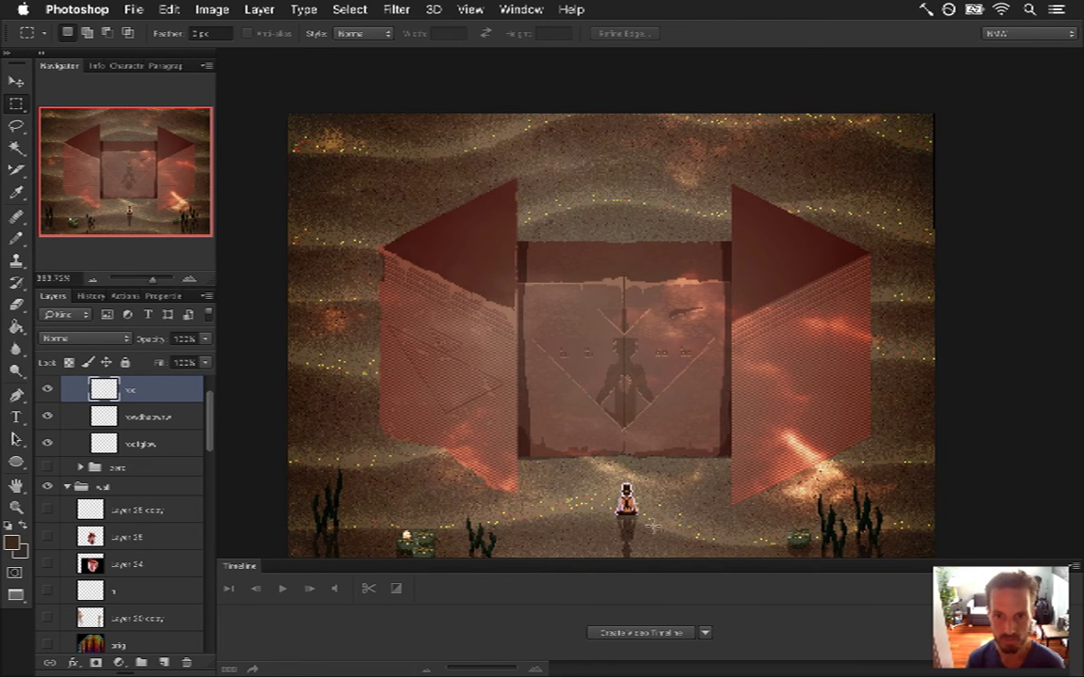
{"action": "scroll", "coordinate": [670, 511], "scroll_direction": "up", "scroll_amount": 3}
{"action": "left_click_drag", "start_coordinate": [694, 518], "coordinate": [755, 459]}
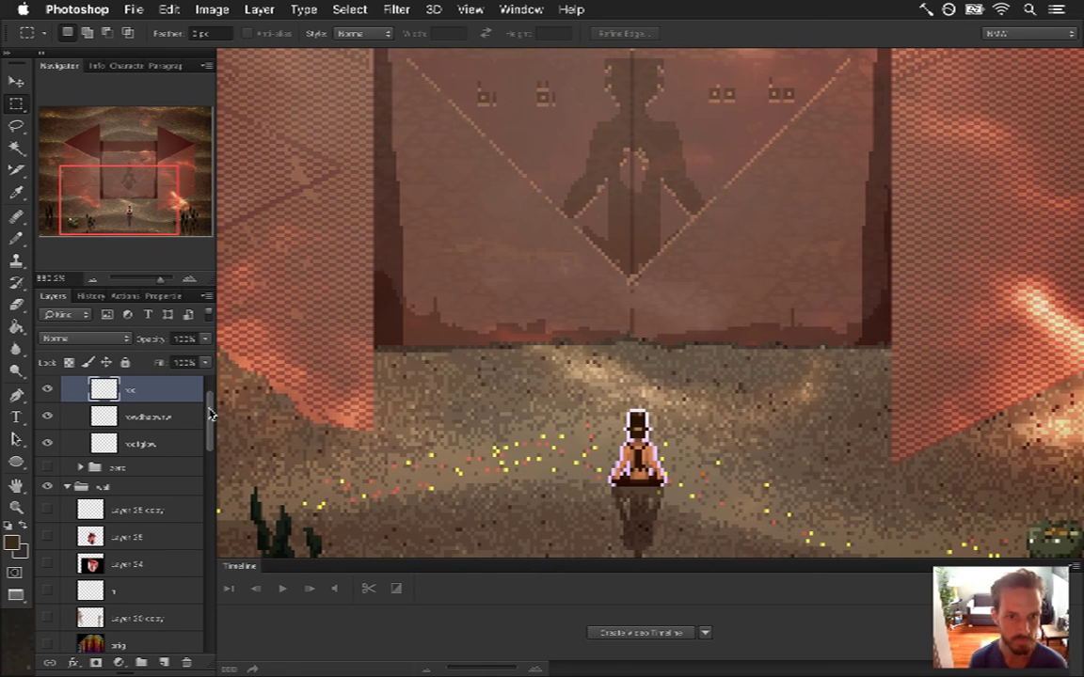
{"action": "scroll", "coordinate": [151, 391], "scroll_direction": "up", "scroll_amount": 2}
- With the light folder hidden, eyedrop the hero's lavender outline, restore lighting, and return to ZeroMirageE.psd
{"action": "left_click", "coordinate": [47, 386]}
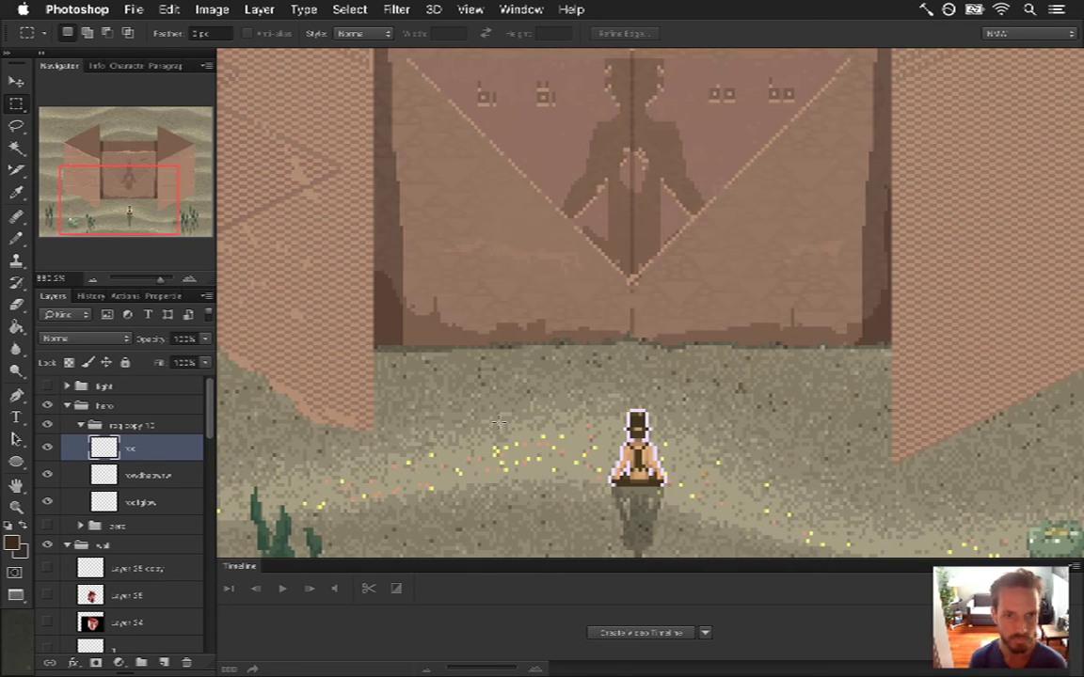
{"action": "key", "text": "i"}
{"action": "left_click_drag", "start_coordinate": [635, 412], "coordinate": [647, 404]}
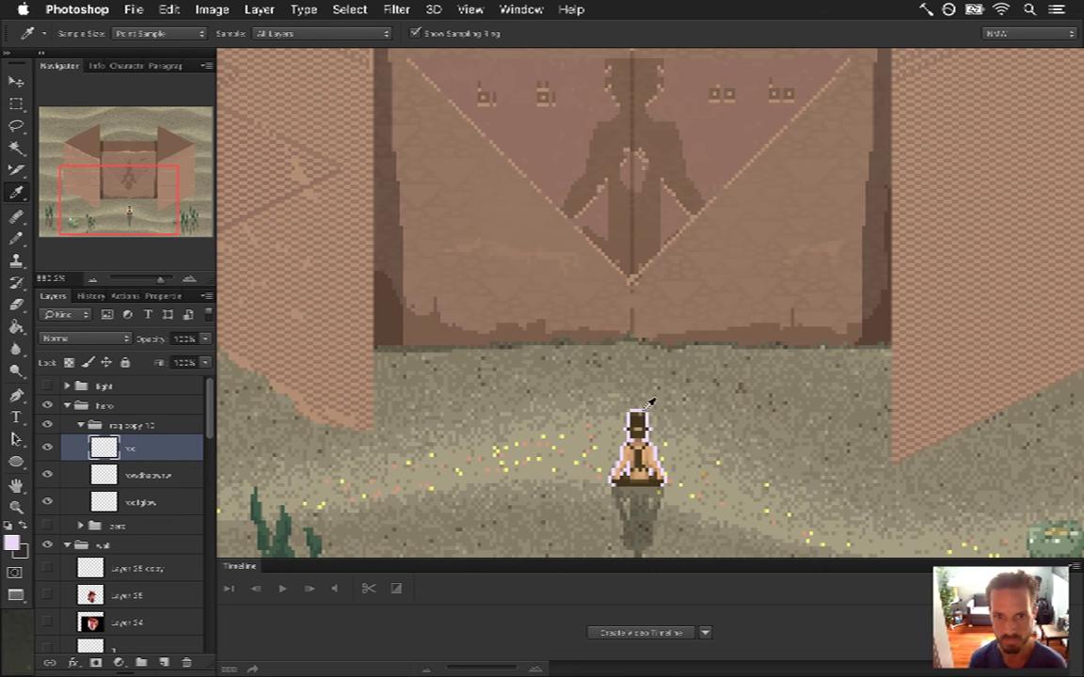
{"action": "left_click", "coordinate": [47, 386]}
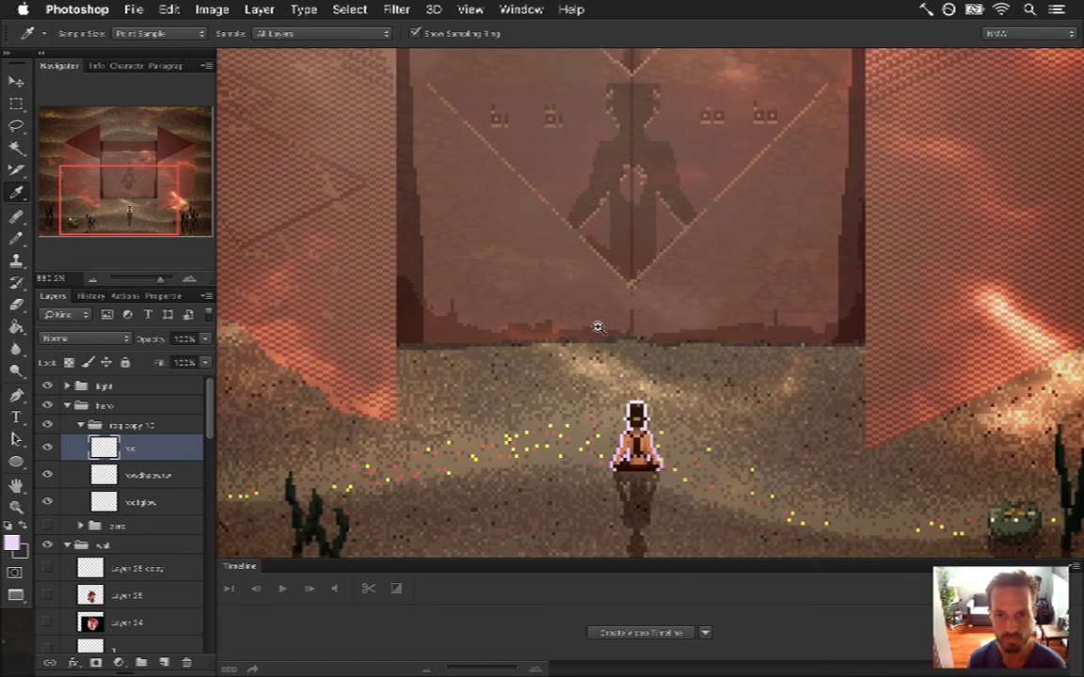
{"action": "scroll", "coordinate": [597, 327], "scroll_direction": "down", "scroll_amount": 3}
{"action": "left_click", "coordinate": [521, 9]}
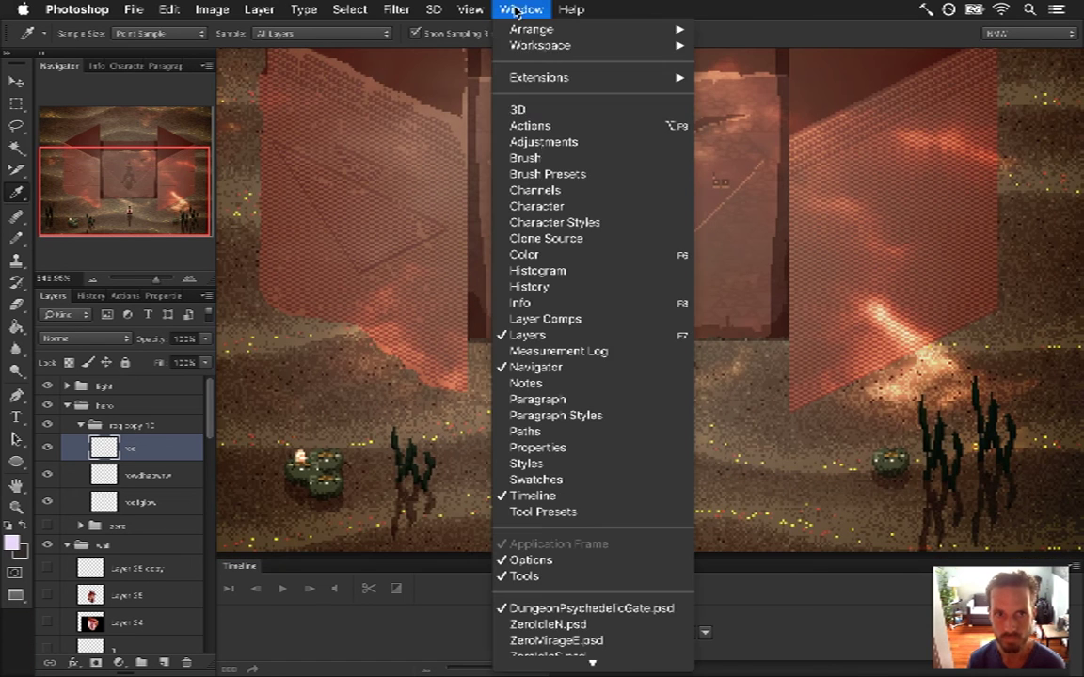
{"action": "mouse_move", "coordinate": [592, 662]}
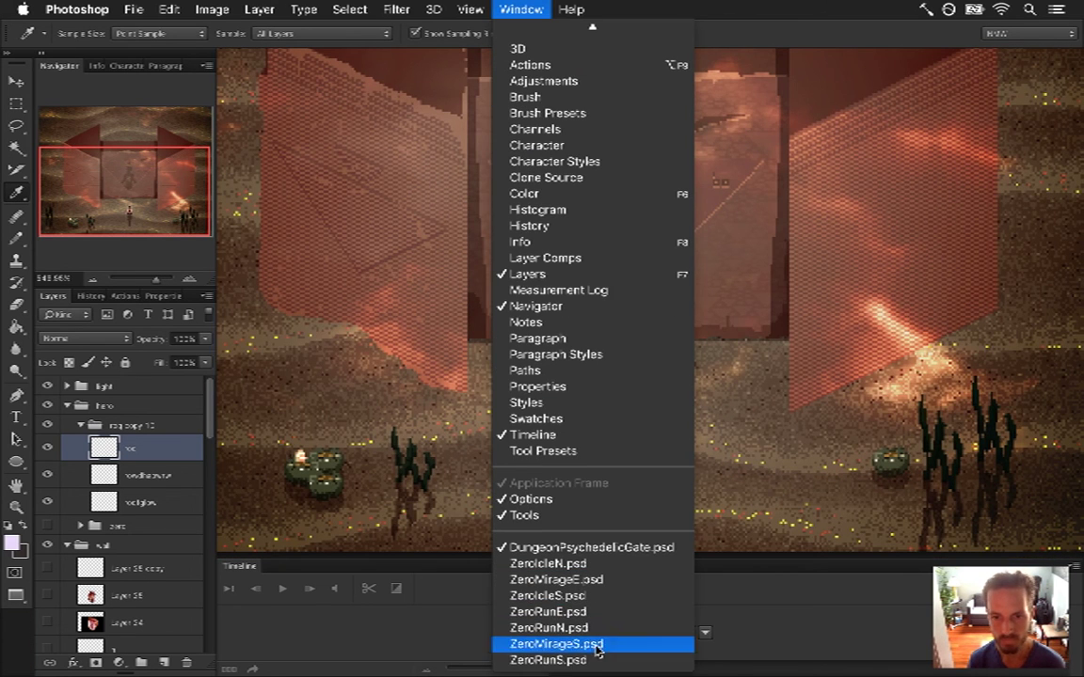
{"action": "left_click", "coordinate": [604, 581]}
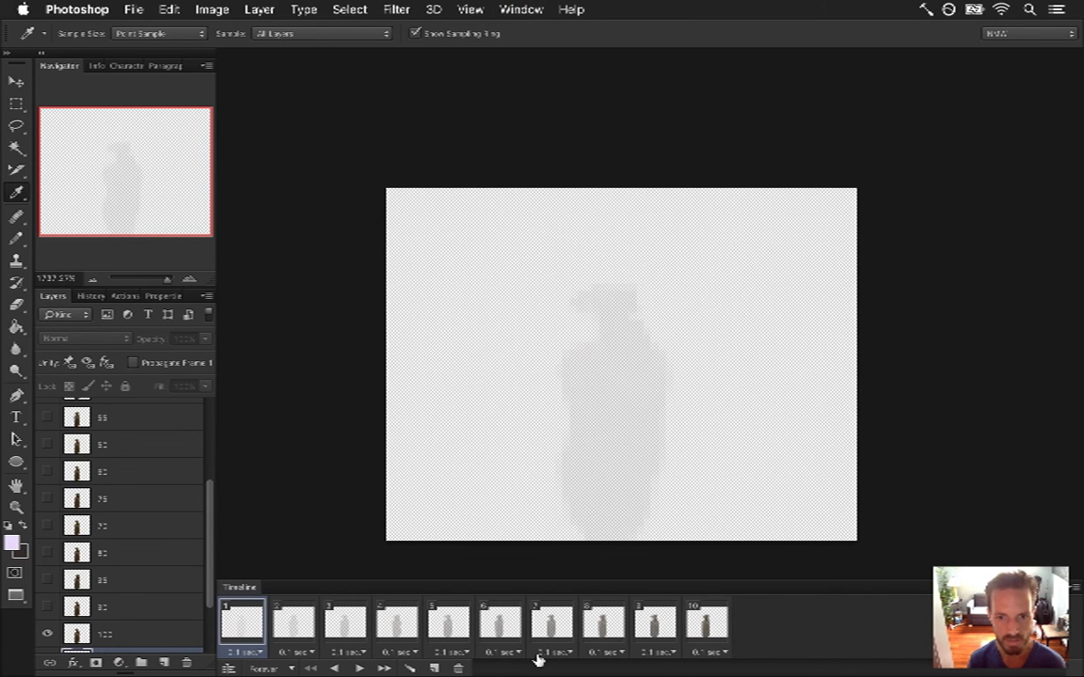
- Add a new empty layer above layer 10 with Propagate Frame 1 off, and go to frame 6
{"action": "left_click", "coordinate": [704, 625]}
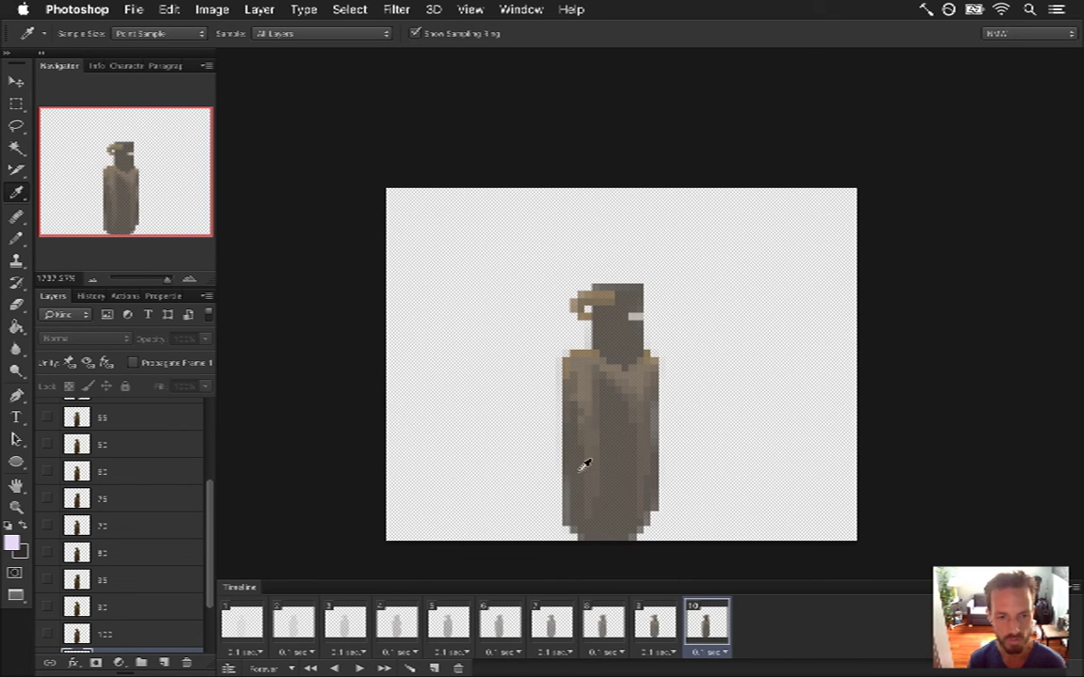
{"action": "left_click_drag", "start_coordinate": [206, 571], "coordinate": [207, 623]}
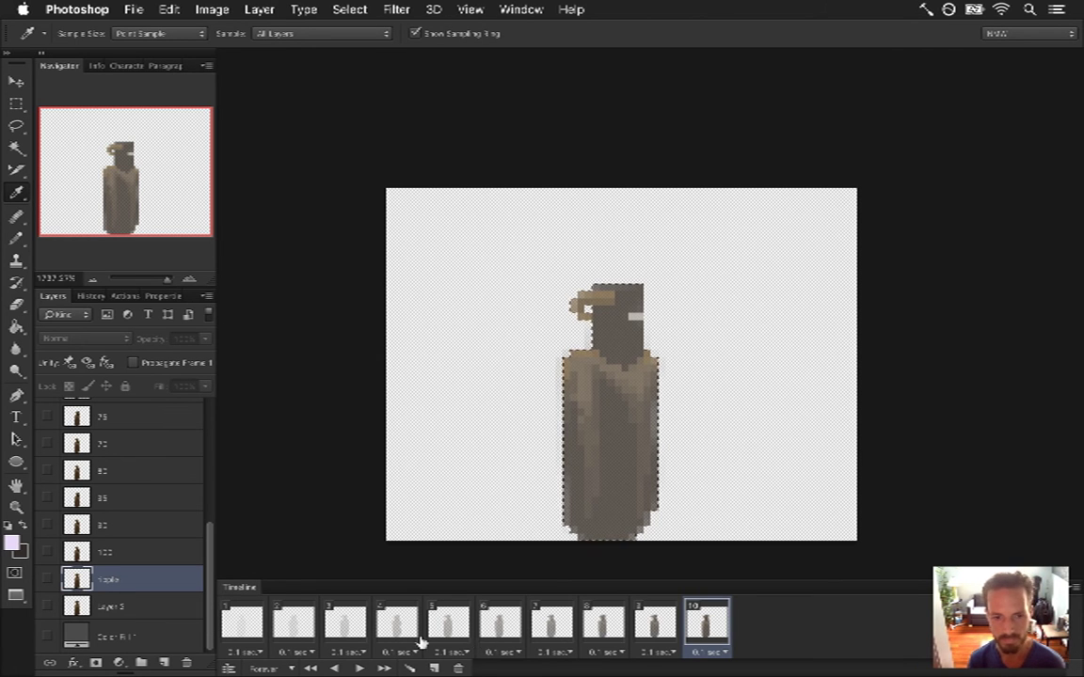
{"action": "left_click_drag", "start_coordinate": [206, 568], "coordinate": [209, 419]}
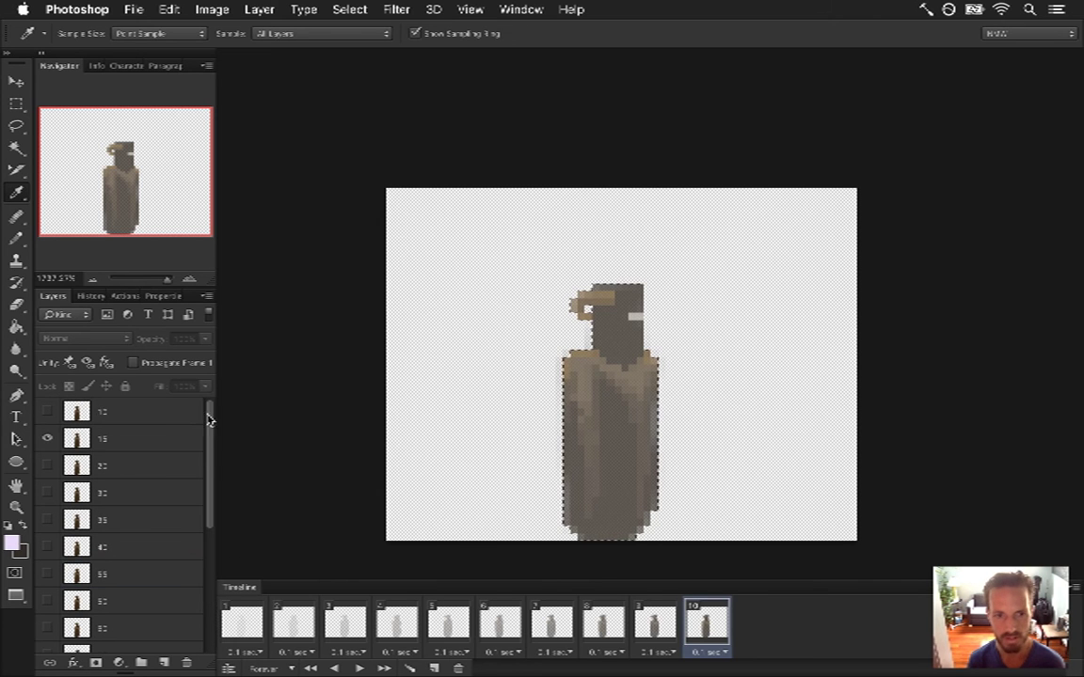
{"action": "left_click", "coordinate": [155, 414]}
{"action": "left_click", "coordinate": [164, 663]}
{"action": "left_click", "coordinate": [133, 363]}
{"action": "left_click", "coordinate": [482, 625]}
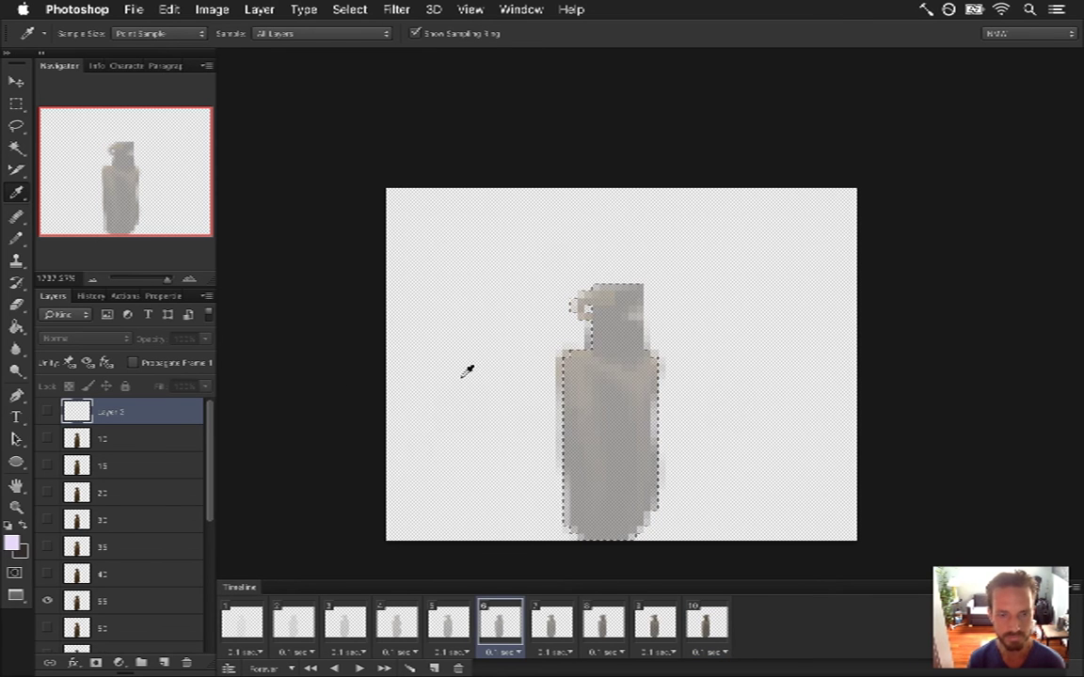
- Show the new layer in frame 6 and paint the bottle silhouette solid lavender with an enlarged Pencil
{"action": "key", "text": "g"}
{"action": "left_click", "coordinate": [47, 411]}
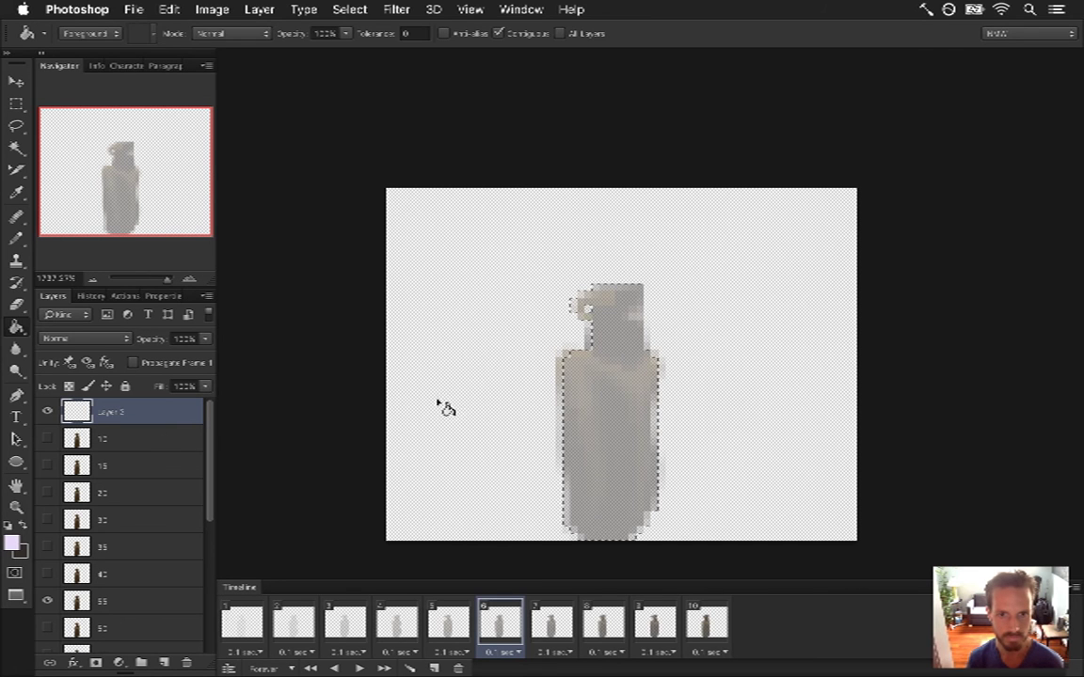
{"action": "key", "text": "b"}
{"action": "key", "text": "bracketright"}
{"action": "key", "text": "bracketright"}
{"action": "key", "text": "bracketright"}
{"action": "left_click_drag", "start_coordinate": [595, 294], "coordinate": [574, 440]}
{"action": "mouse_move", "coordinate": [585, 350]}
{"action": "left_mouse_down"}
{"action": "mouse_move", "coordinate": [616, 386]}
{"action": "mouse_move", "coordinate": [609, 499]}
{"action": "mouse_move", "coordinate": [641, 503]}
{"action": "mouse_move", "coordinate": [652, 492]}
{"action": "mouse_move", "coordinate": [607, 517]}
{"action": "left_mouse_up"}
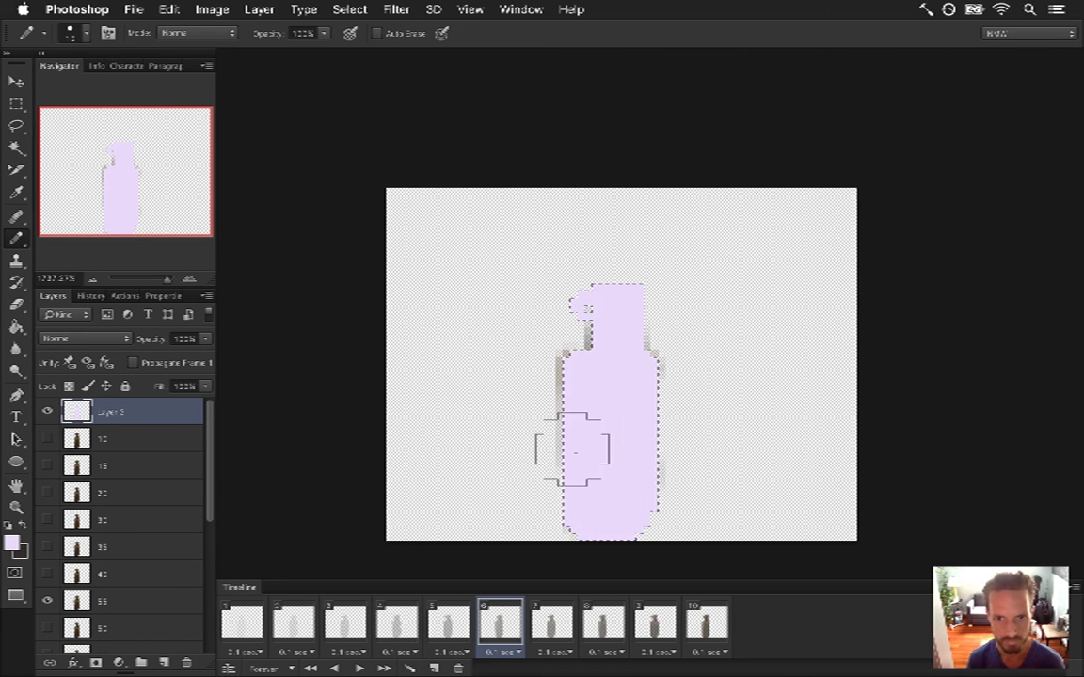
- Deselect, rename the lavender overlay layer, and return to frame 1
{"action": "key", "text": "m"}
{"action": "key", "text": "ctrl+d"}
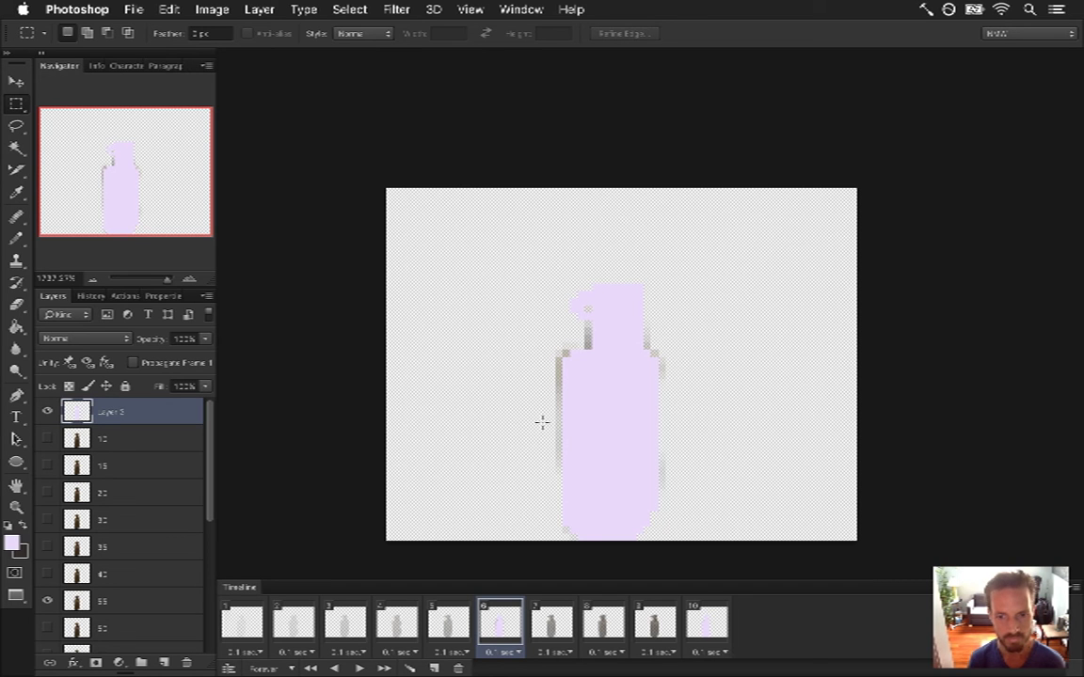
{"action": "double_click", "coordinate": [106, 415]}
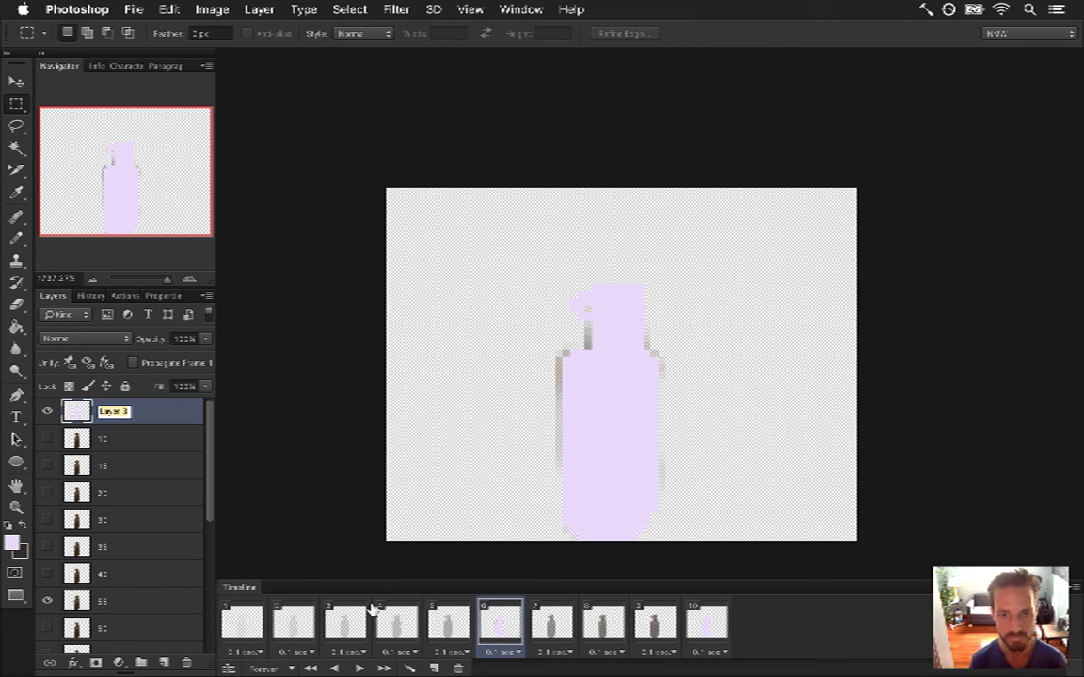
{"action": "left_click", "coordinate": [241, 623]}
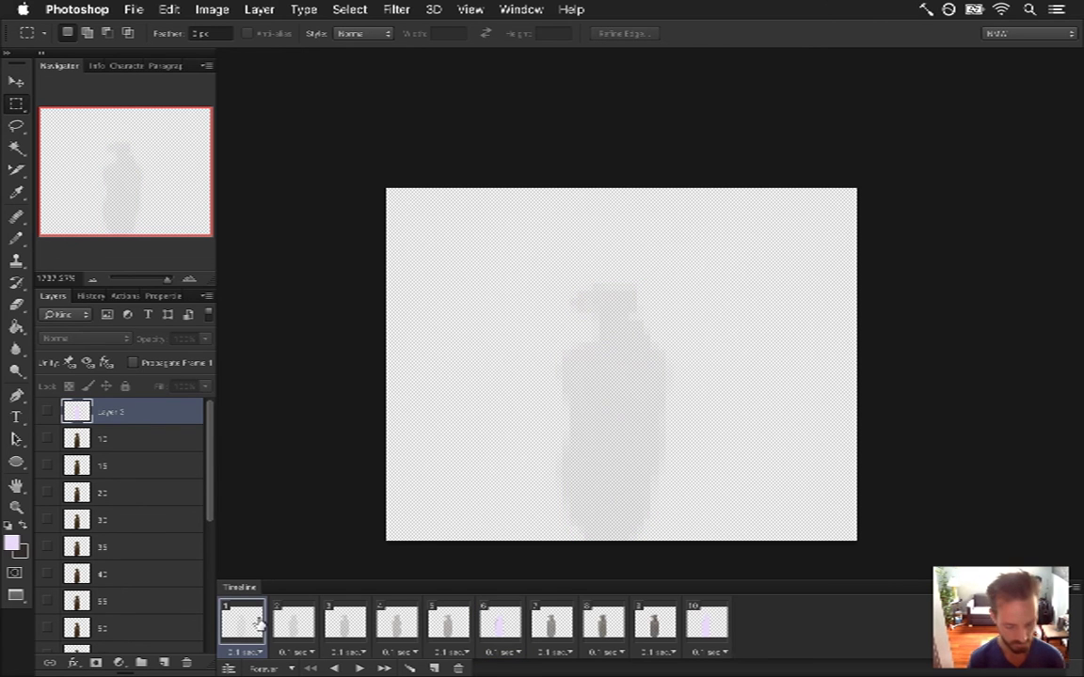
- Render the frames as ZeroMirageE PNGs over the old files, then rebuild and run Songbringer
{"action": "key", "text": "super+alt+shift+r"}
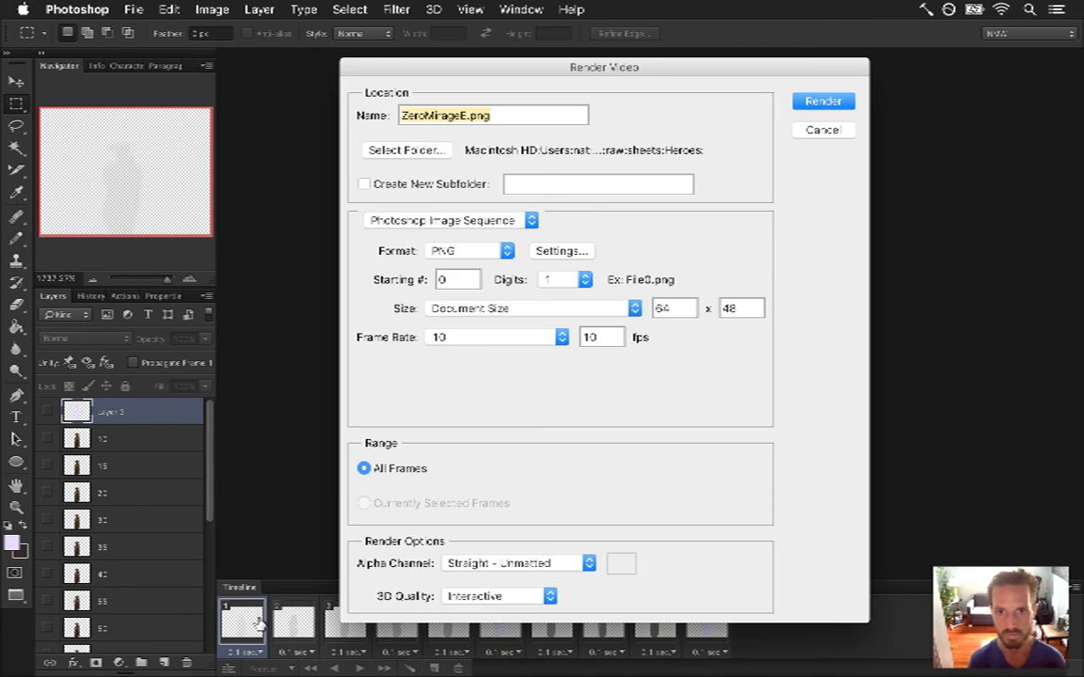
{"action": "key", "text": "Return"}
{"action": "key", "text": "Return"}
{"action": "key", "text": "super+Tab"}
{"action": "key", "text": "super+r"}
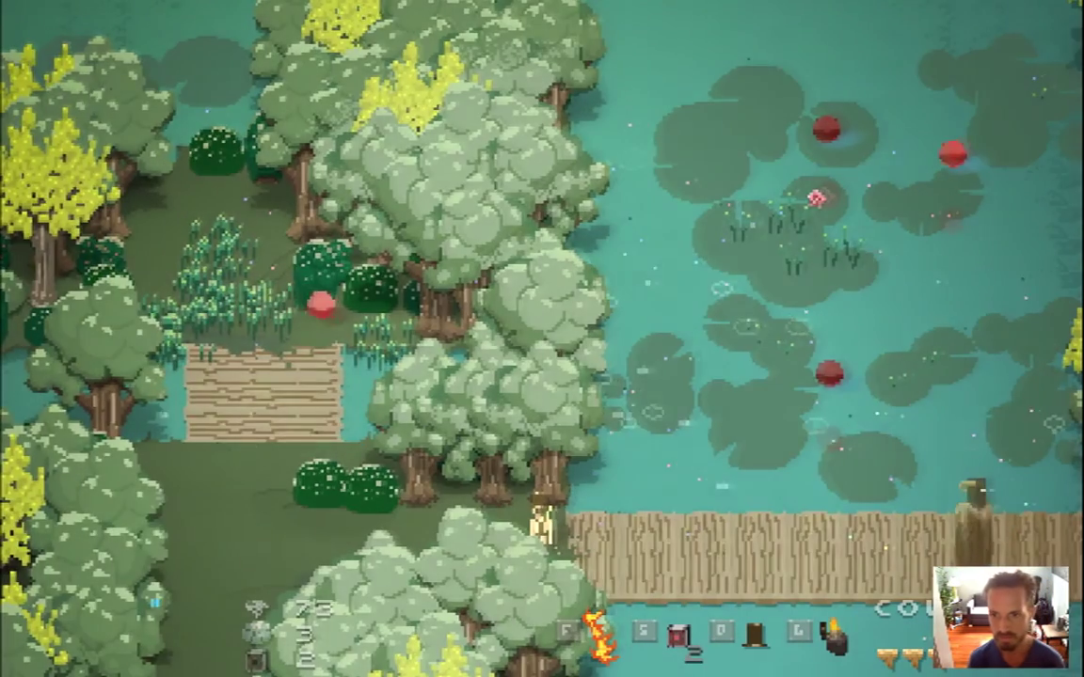
- Walk the hero right along the wooden bridge, then quit the game and return to Photoshop
{"action": "key", "text": "Right"}
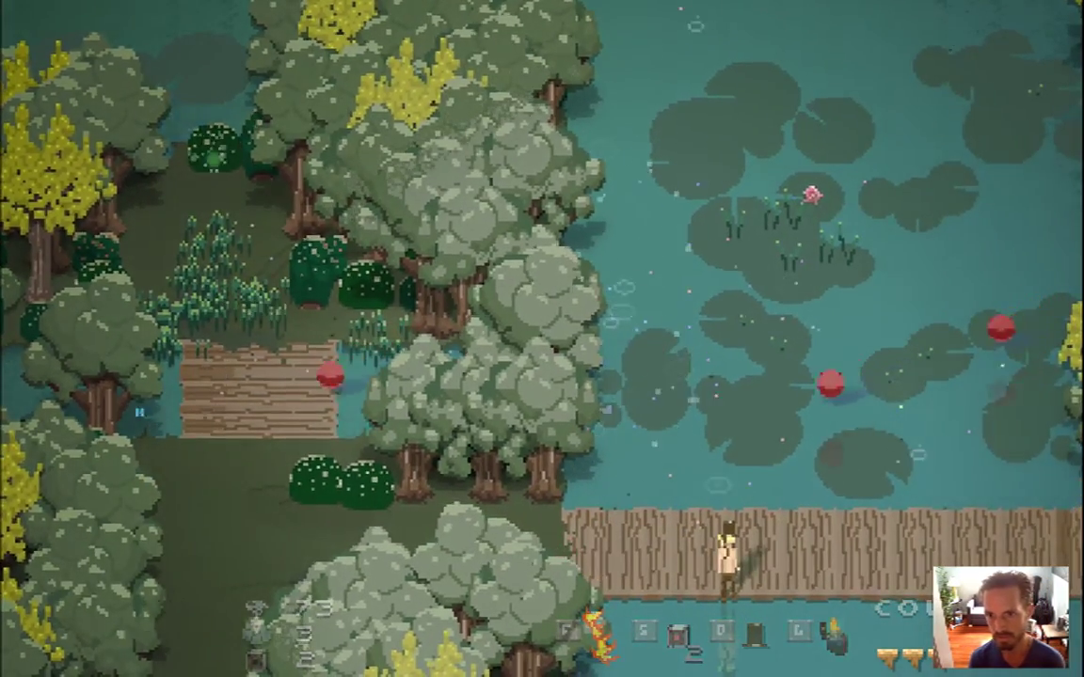
{"action": "key", "text": "Right"}
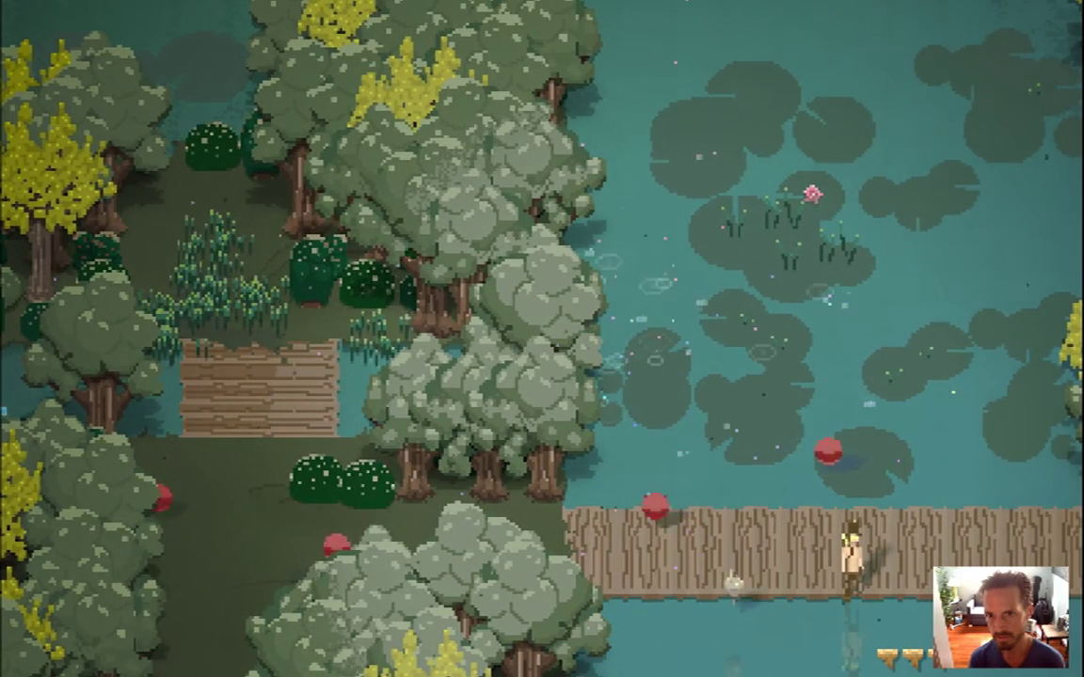
{"action": "key", "text": "super+q"}
{"action": "key", "text": "super+Tab"}
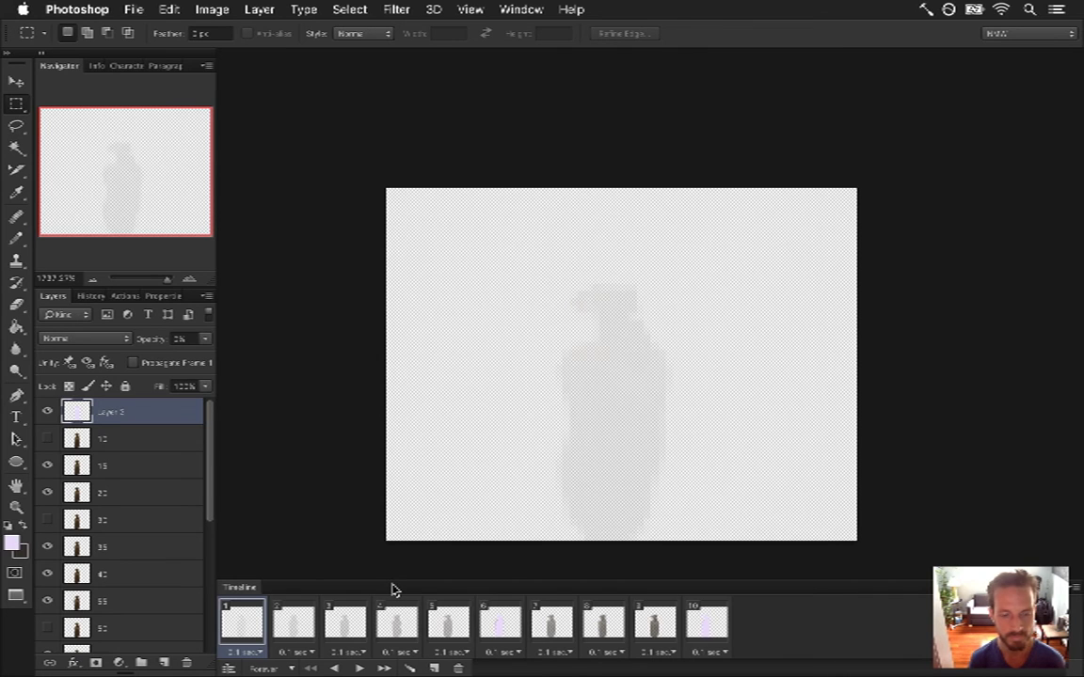
- Set frame 6's lavender overlay to 50% opacity and make Layer 5 visible in all ten frames
{"action": "left_click", "coordinate": [499, 626]}
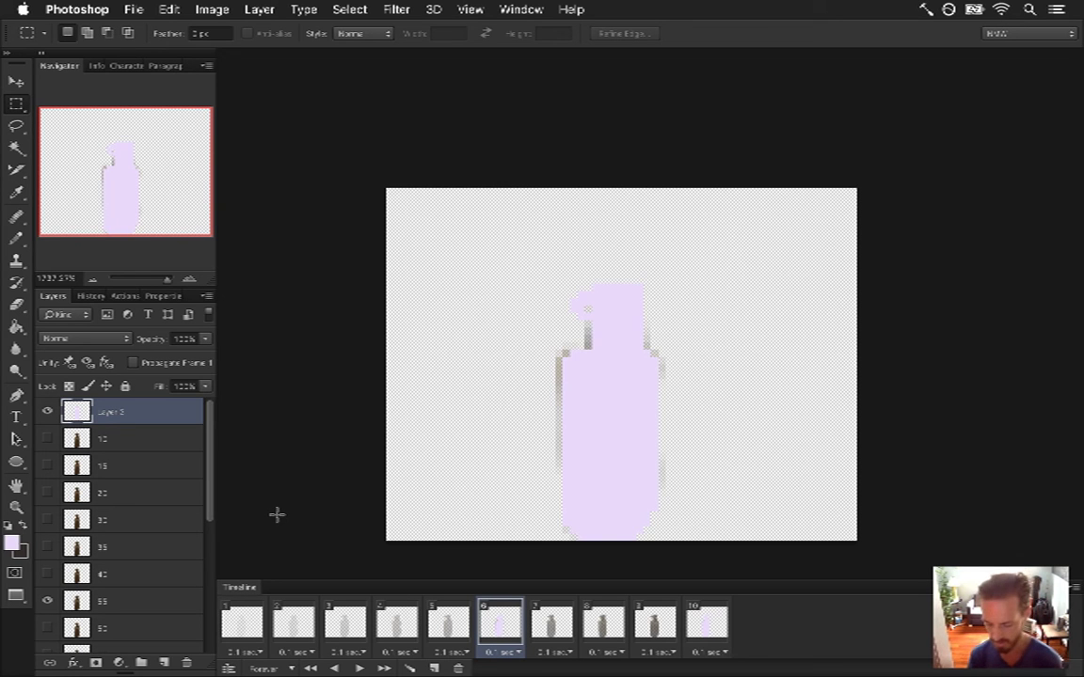
{"action": "key", "text": "5"}
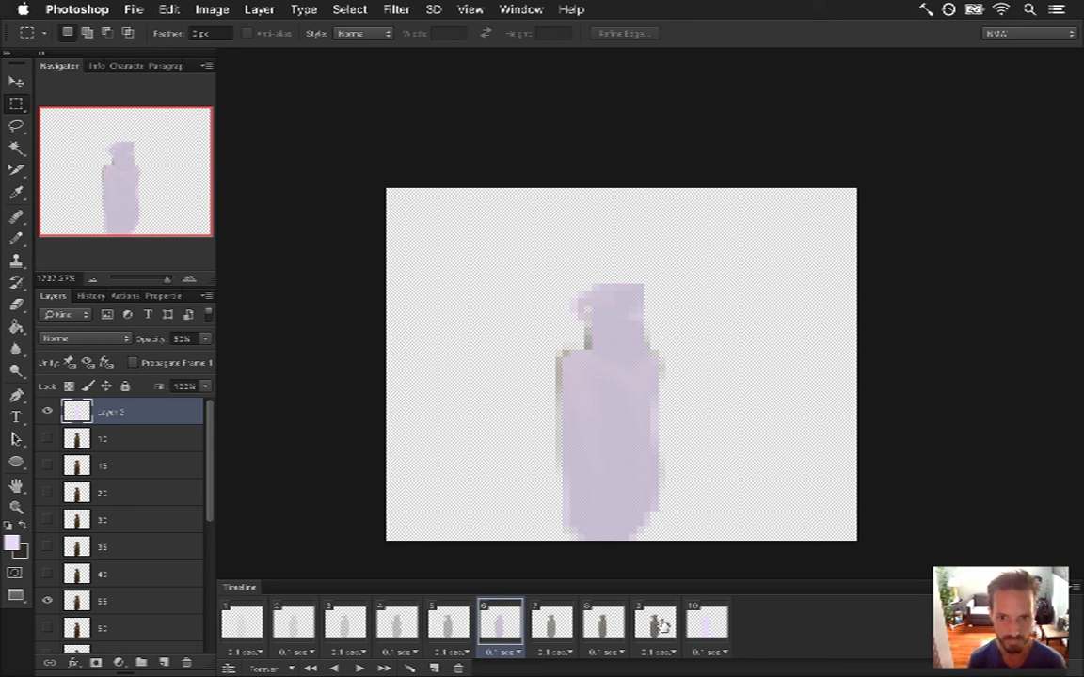
{"action": "left_click", "coordinate": [701, 627]}
{"action": "left_click", "coordinate": [242, 623], "text": "shift"}
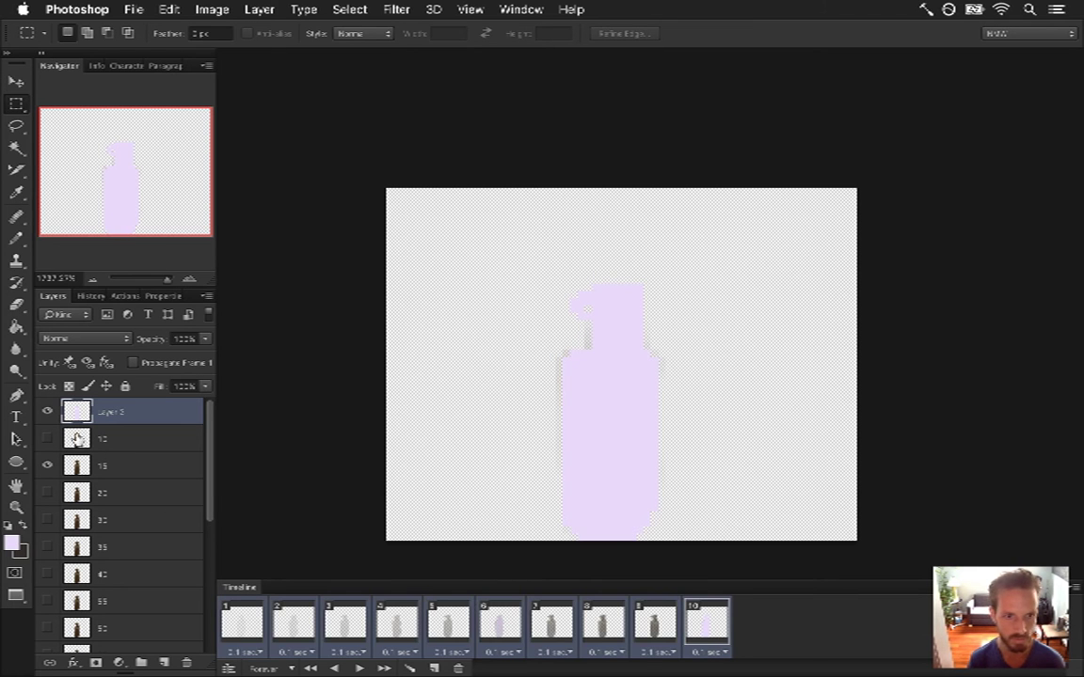
{"action": "left_click", "coordinate": [48, 414]}
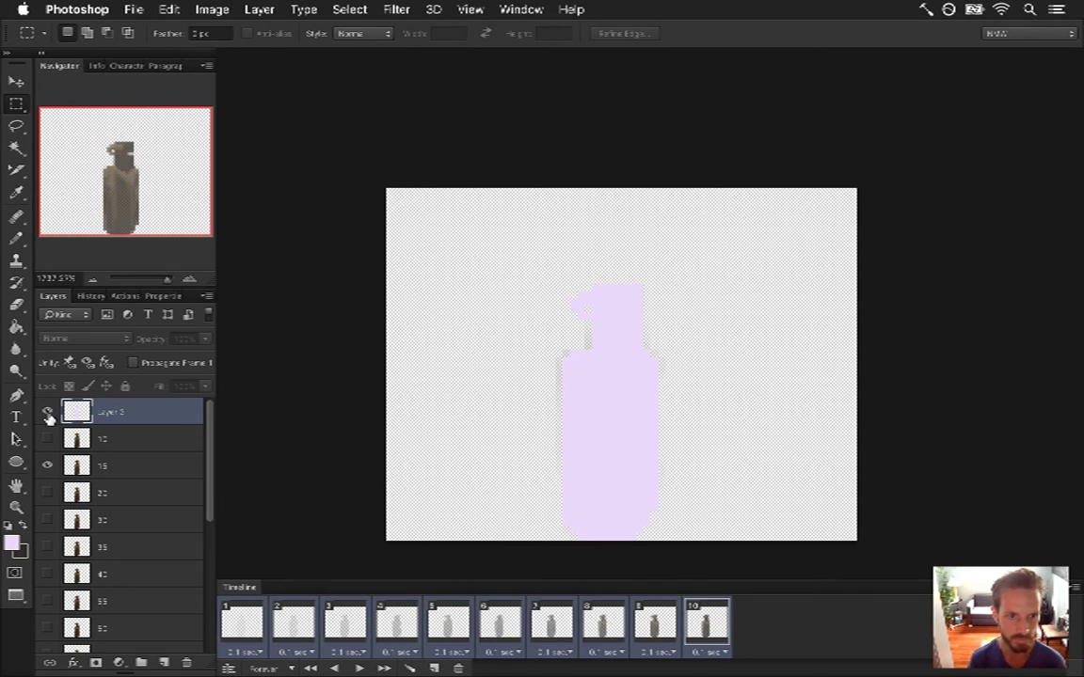
- Give the lavender overlay 10% opacity in frames 1 and 2
{"action": "left_click", "coordinate": [242, 628]}
{"action": "left_click", "coordinate": [193, 340]}
{"action": "type", "text": "10"}
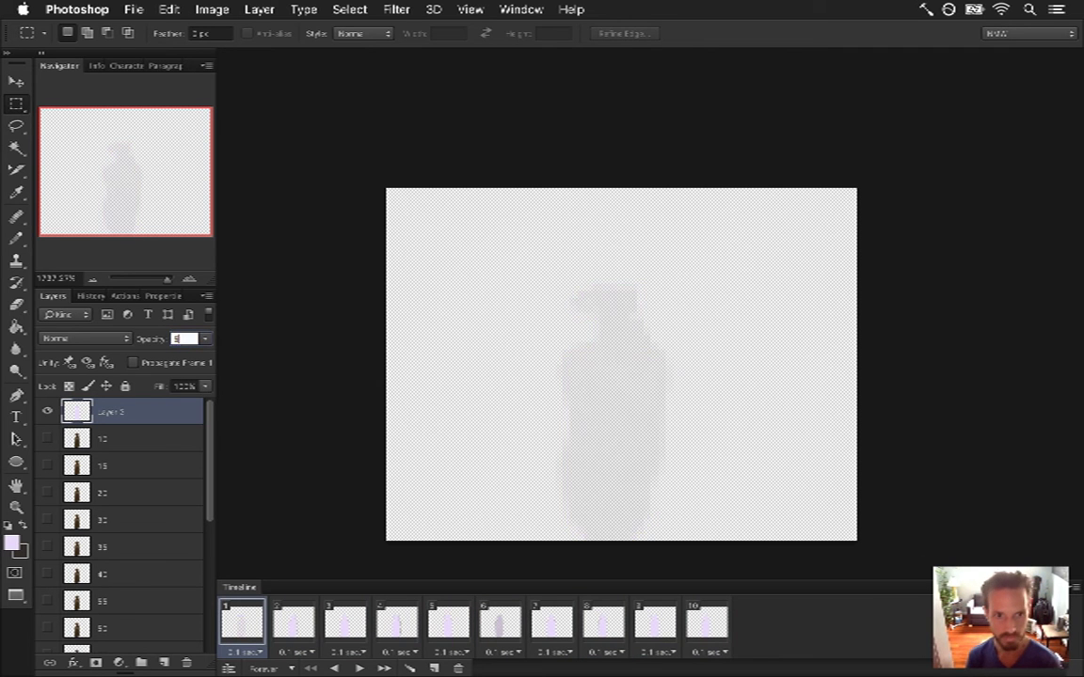
{"action": "left_click", "coordinate": [308, 624]}
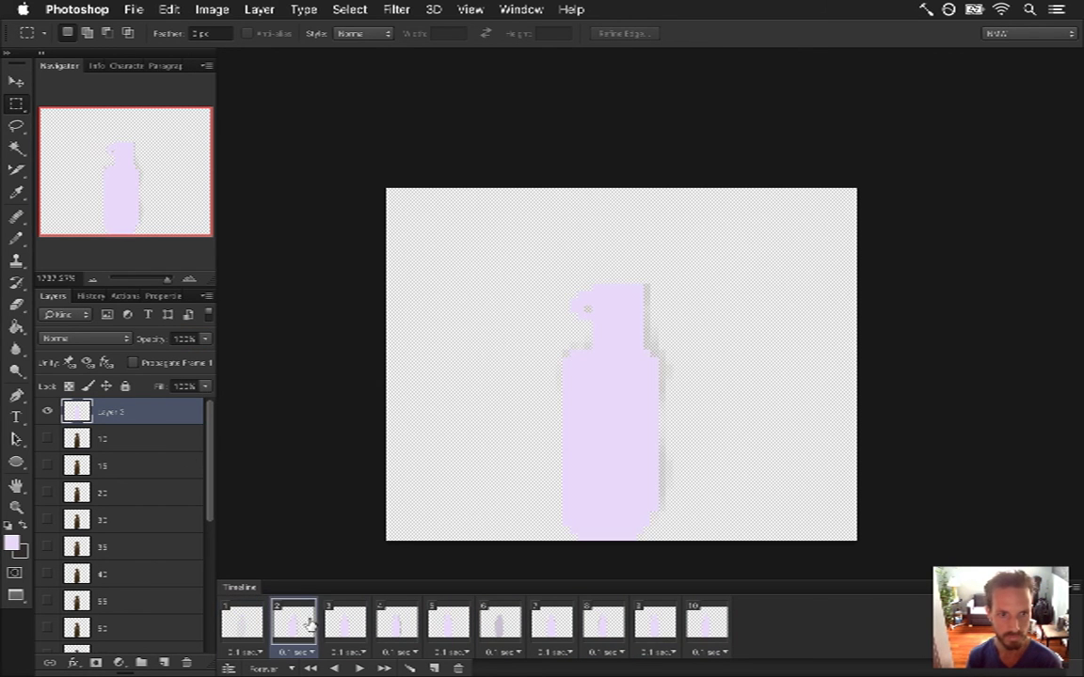
{"action": "left_click", "coordinate": [186, 338]}
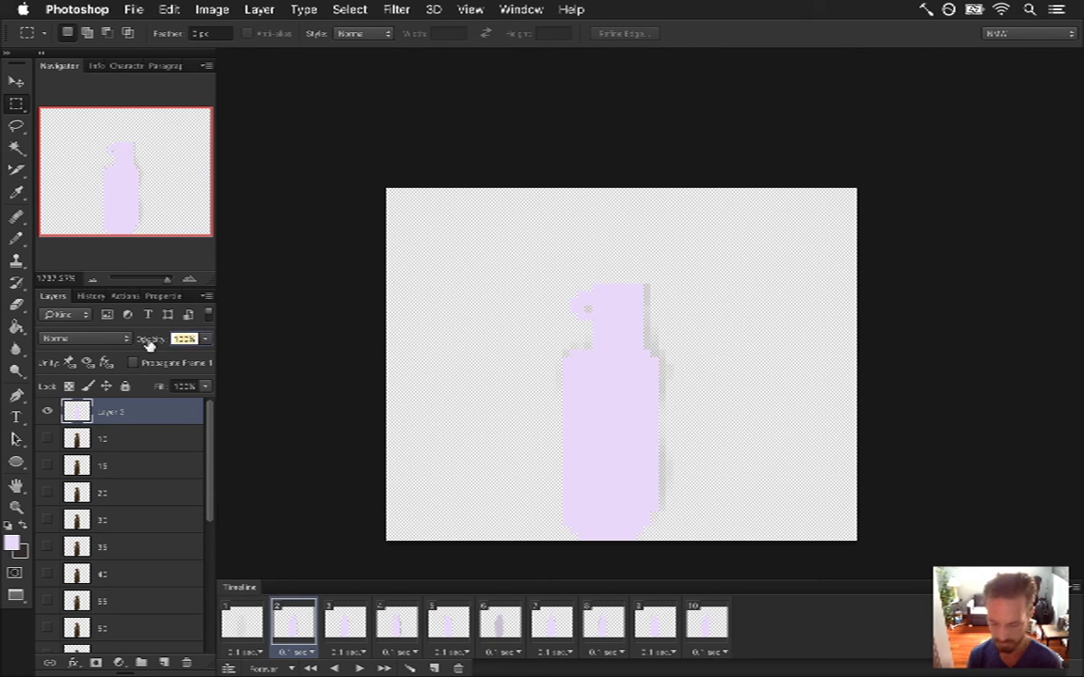
{"action": "type", "text": "10"}
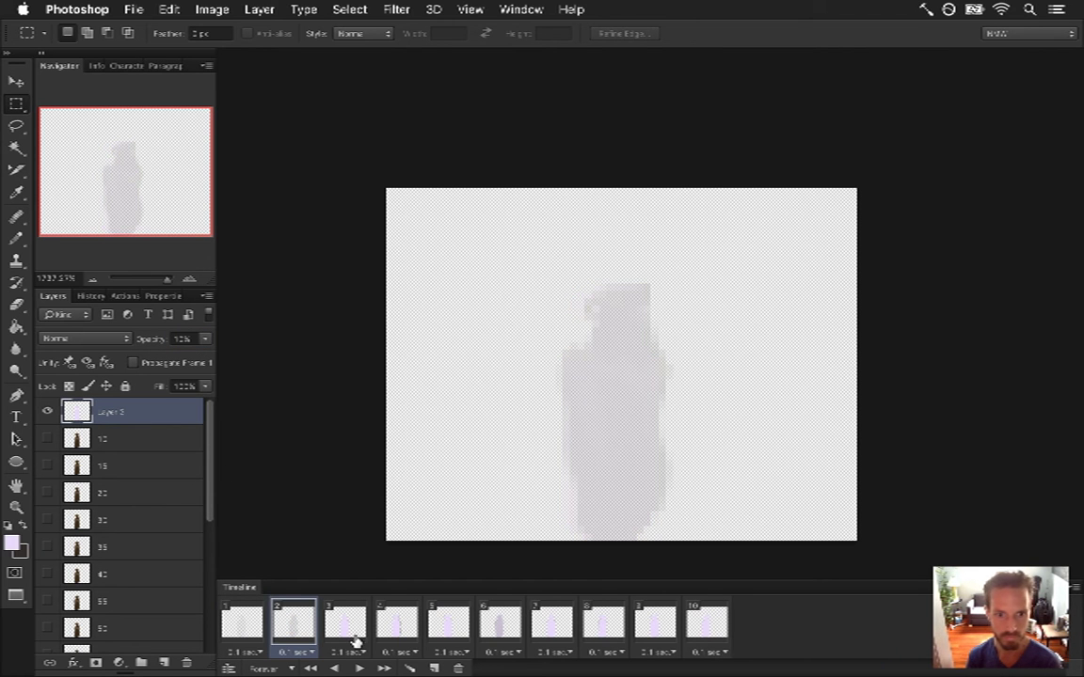
- Set the overlay to 20% opacity in frame 3 and 80% in frames 4 and 5
{"action": "left_click", "coordinate": [332, 617]}
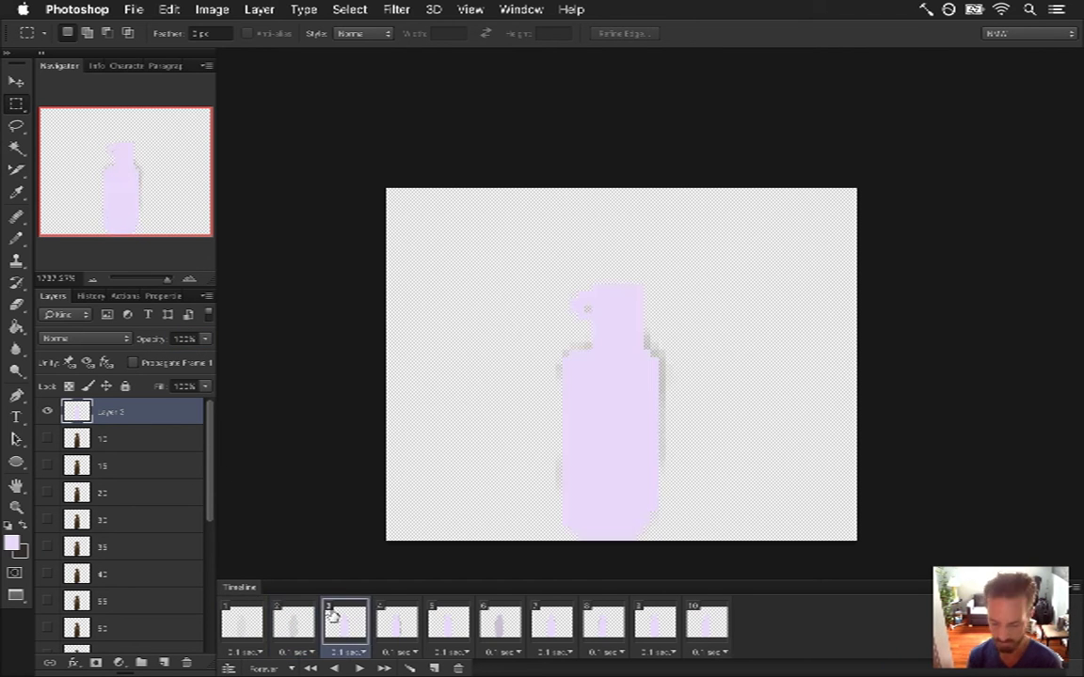
{"action": "key", "text": "2"}
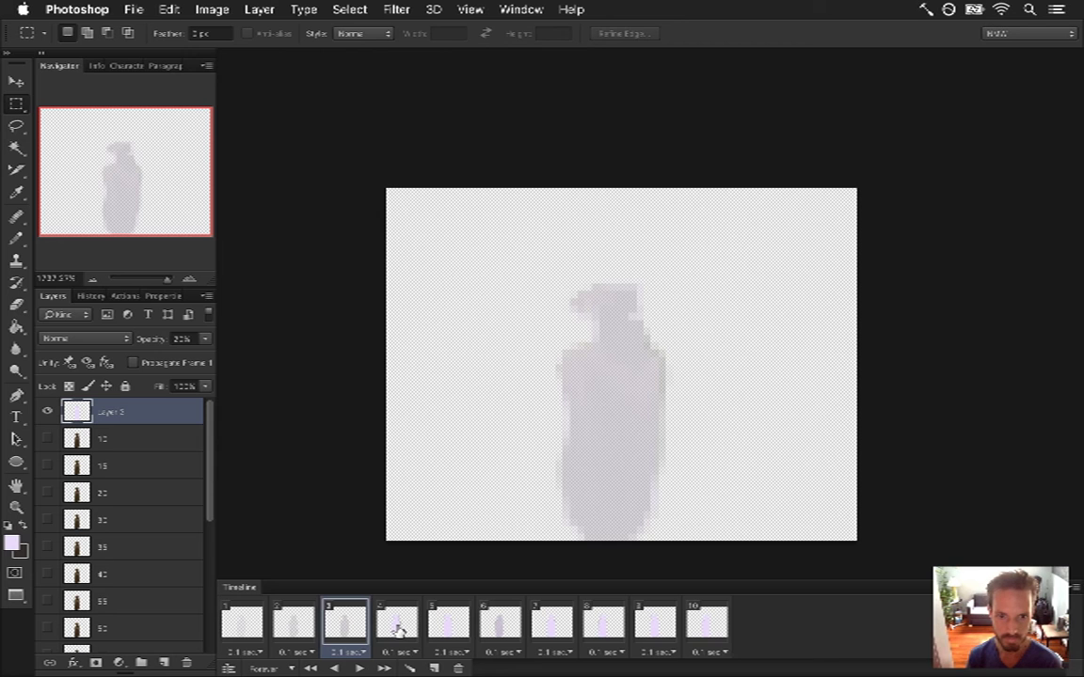
{"action": "left_click", "coordinate": [399, 628]}
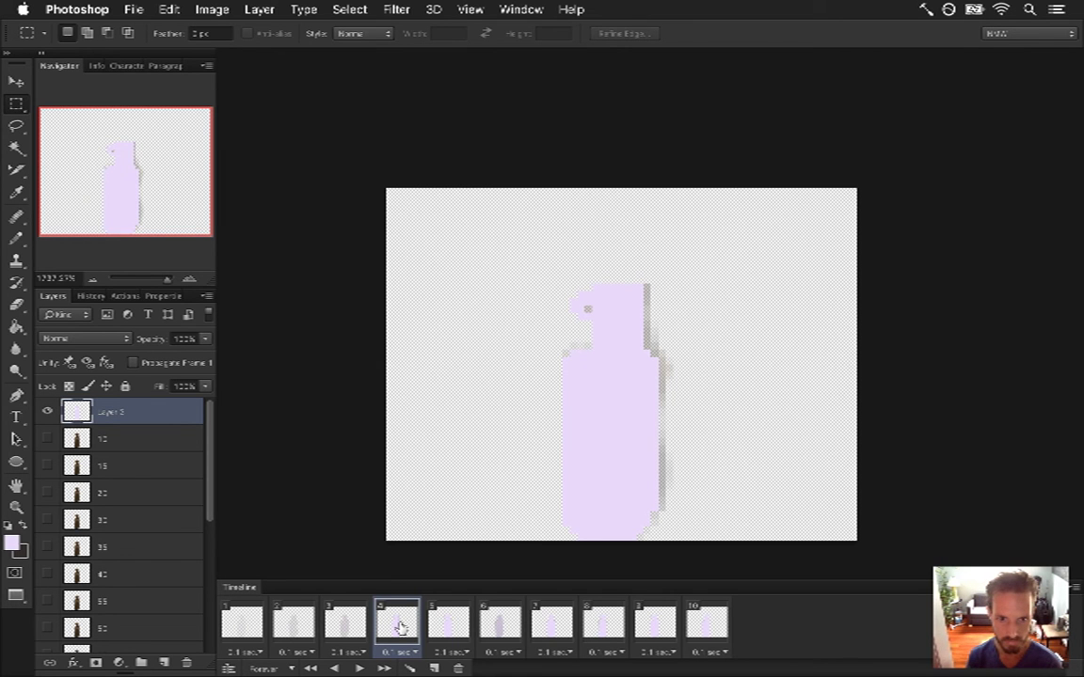
{"action": "key", "text": "8"}
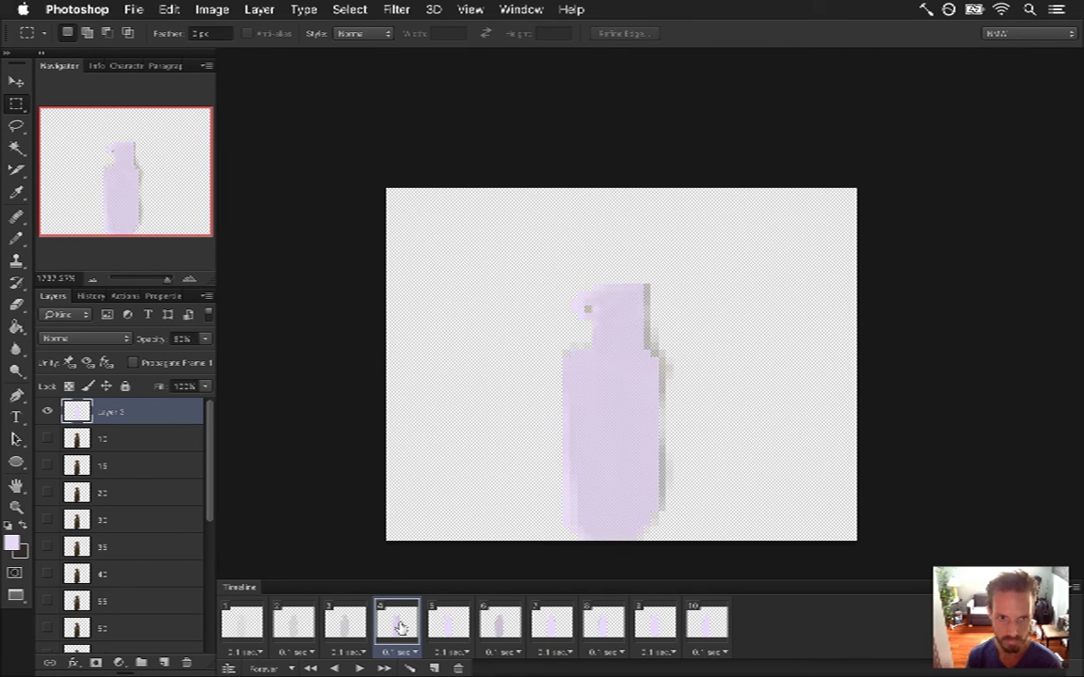
{"action": "left_click", "coordinate": [449, 625]}
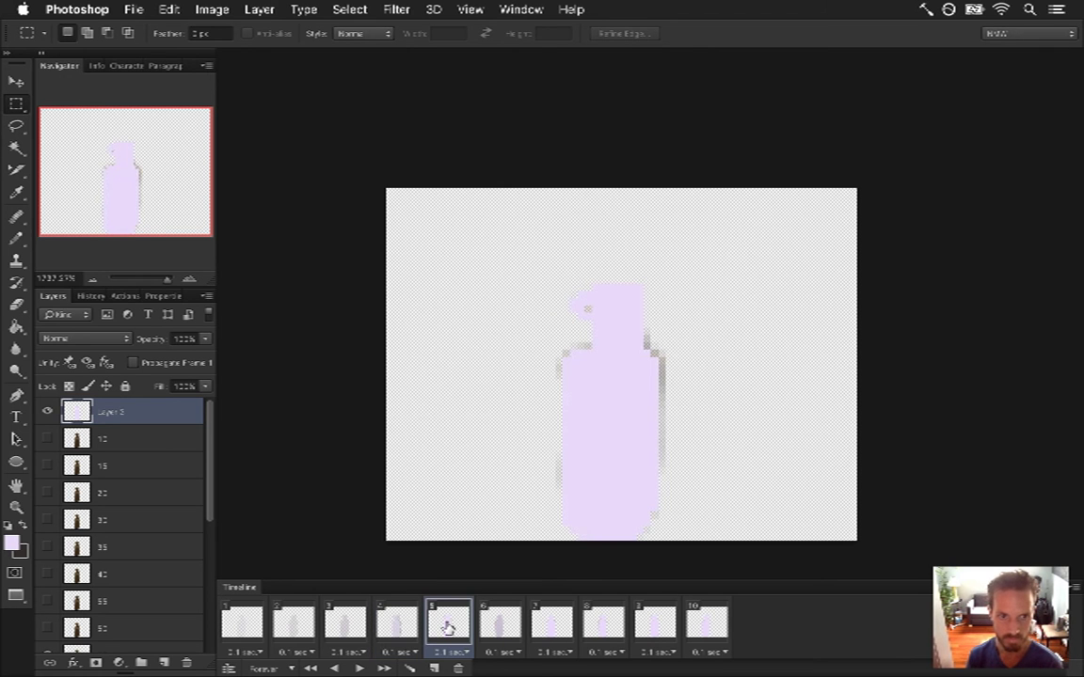
{"action": "key", "text": "8"}
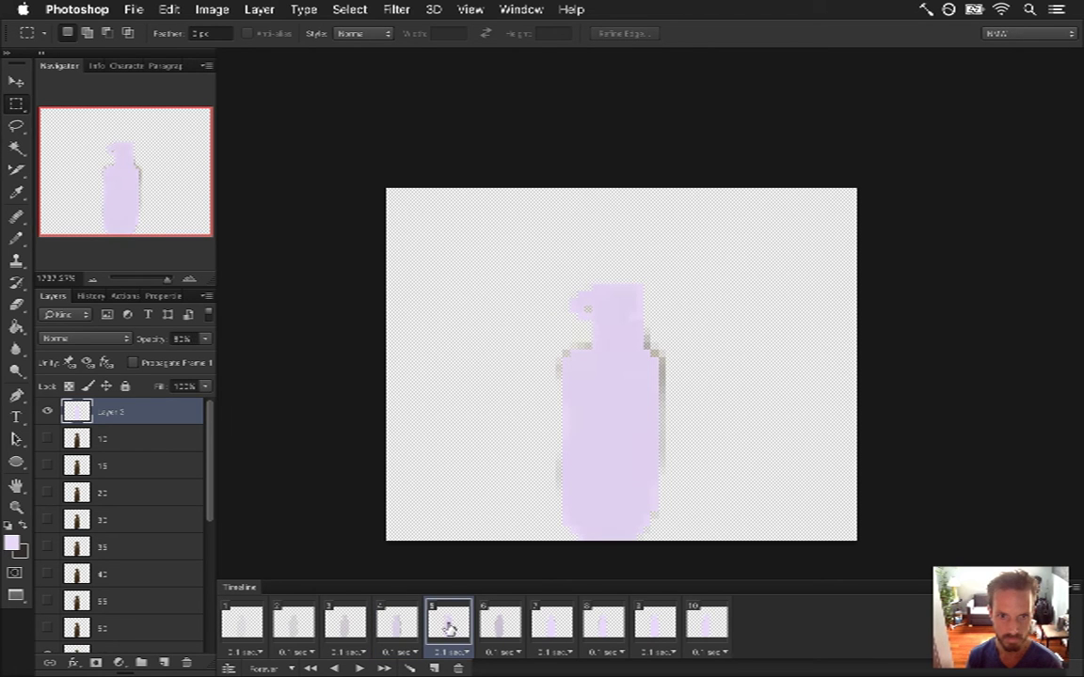
- Hide the lavender overlay (Layer 5) in frames 9 and 10
{"action": "left_click", "coordinate": [497, 633]}
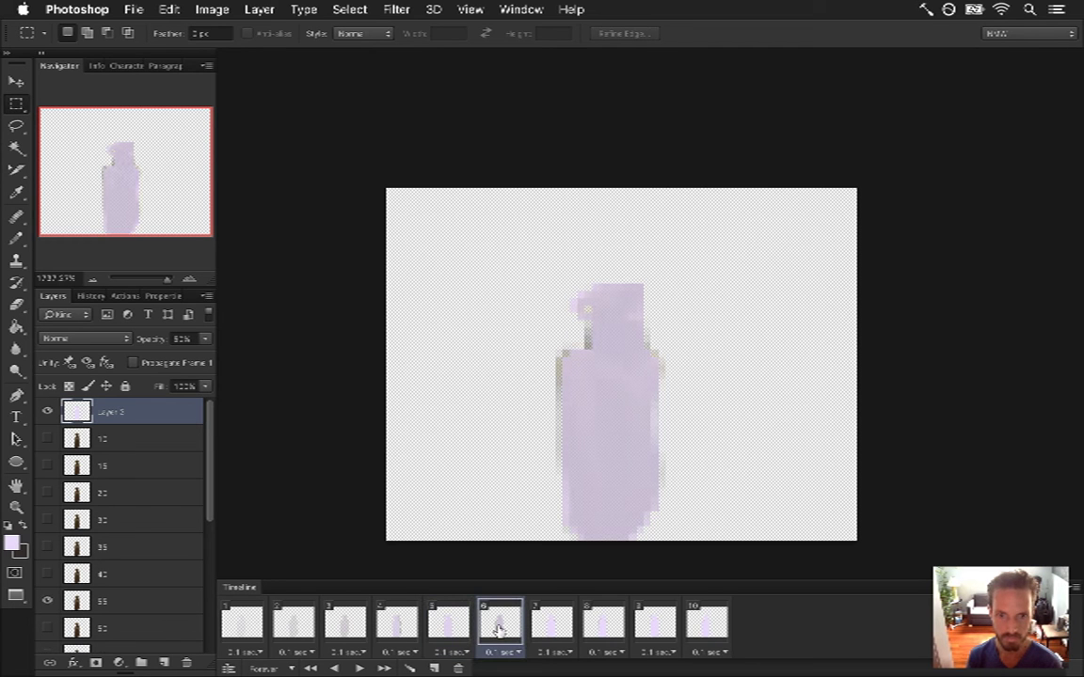
{"action": "left_click", "coordinate": [549, 622]}
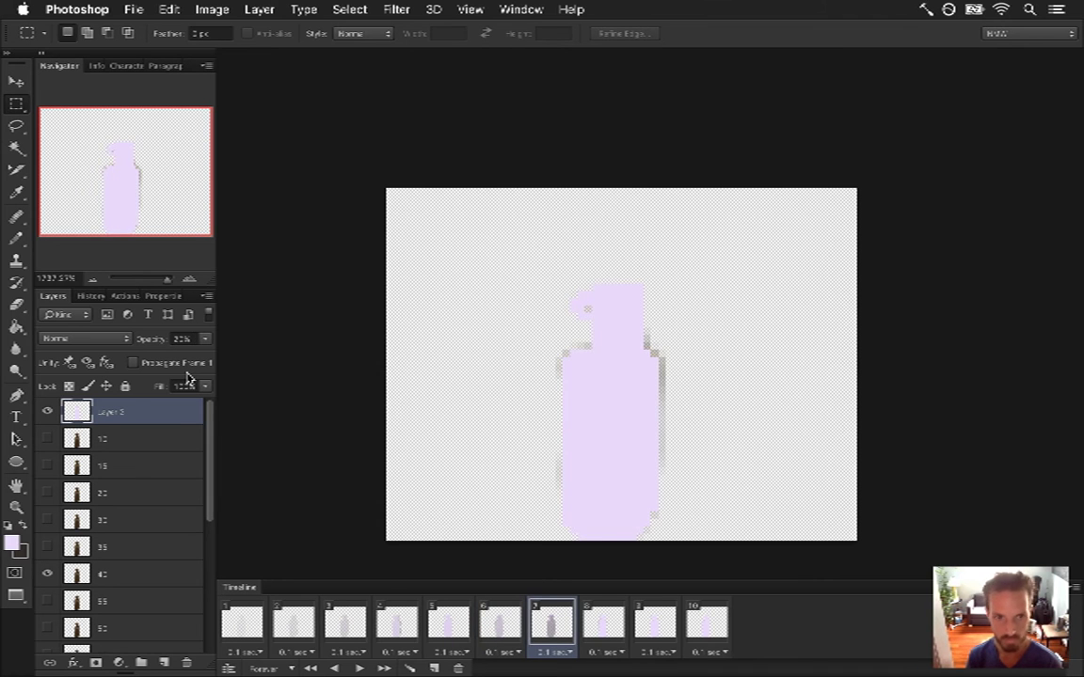
{"action": "left_click", "coordinate": [595, 621]}
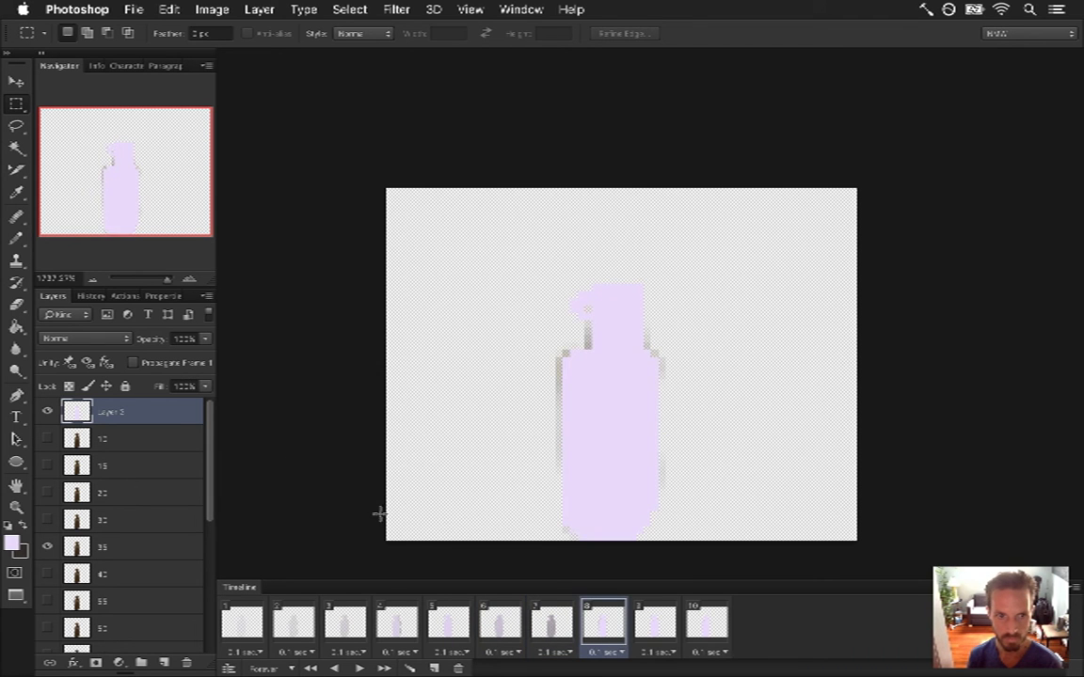
{"action": "left_click", "coordinate": [649, 626]}
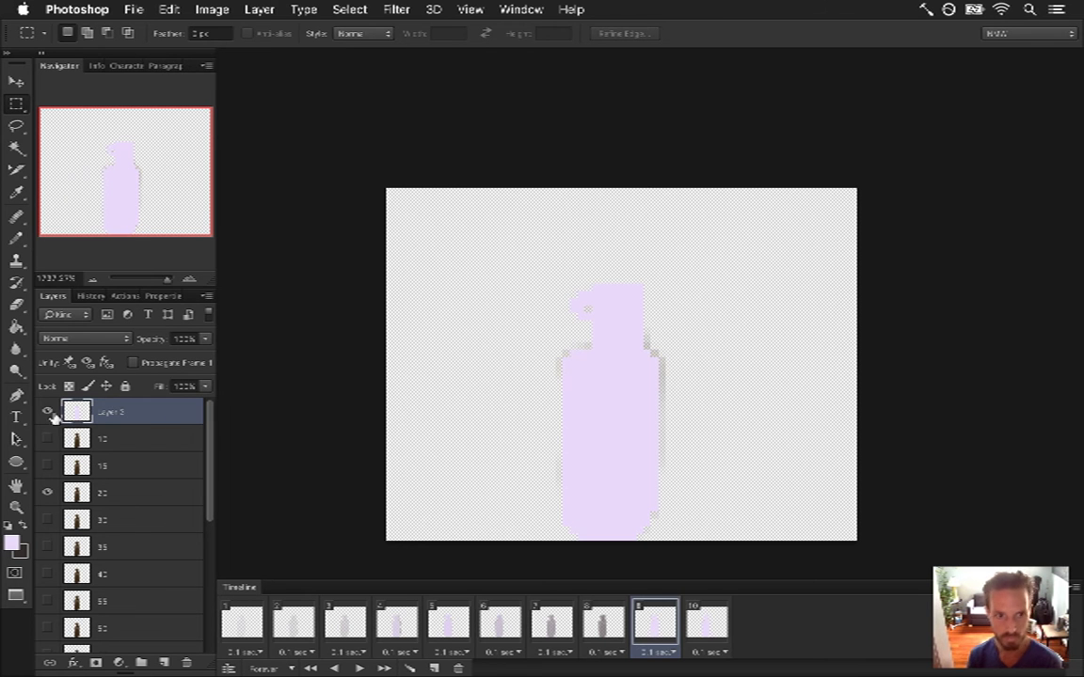
{"action": "left_click", "coordinate": [48, 416]}
{"action": "left_click", "coordinate": [705, 622]}
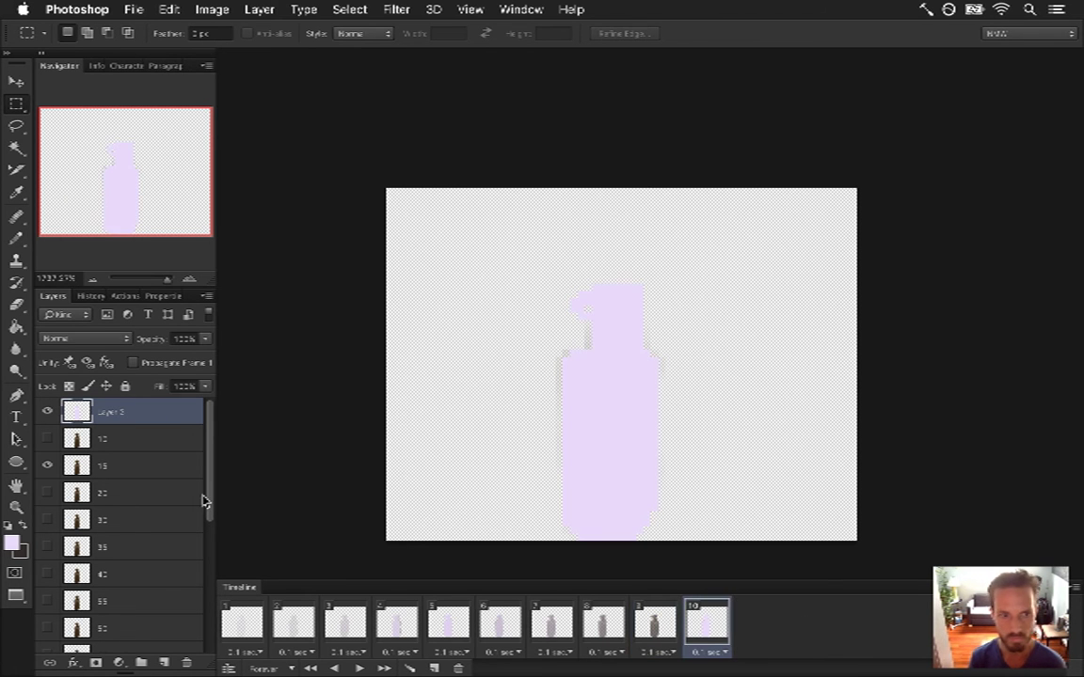
{"action": "left_click", "coordinate": [48, 417]}
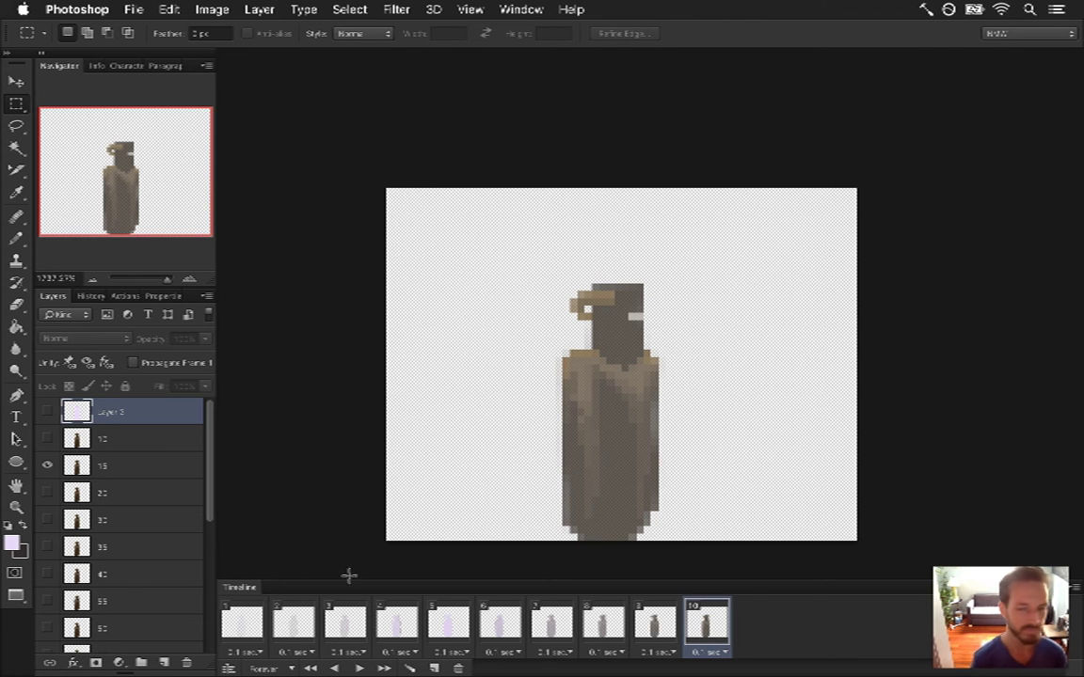
- Play the fade animation from frame 1 to preview it, then stop on frame 1
{"action": "left_click", "coordinate": [242, 621]}
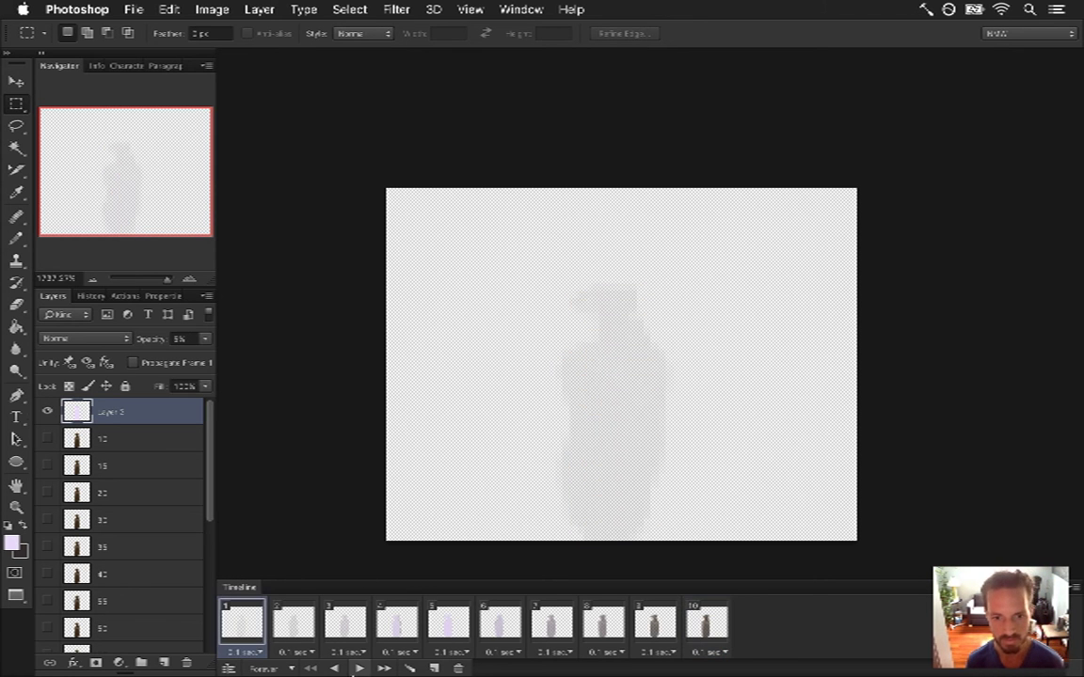
{"action": "left_click", "coordinate": [359, 668]}
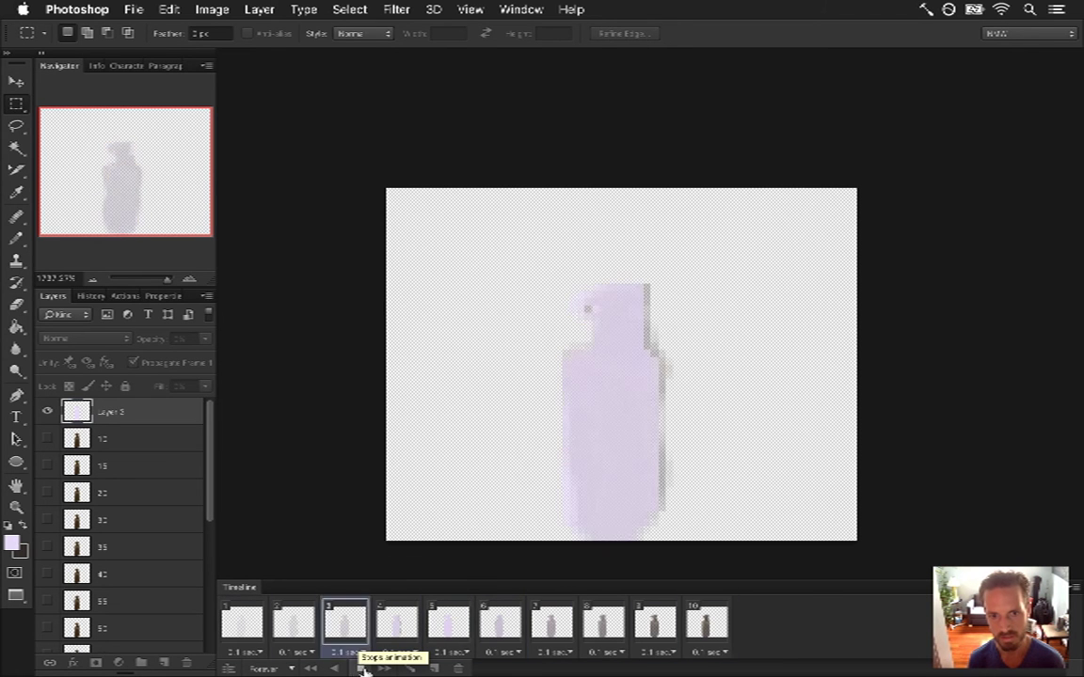
{"action": "left_click", "coordinate": [359, 668]}
{"action": "left_click", "coordinate": [246, 623]}
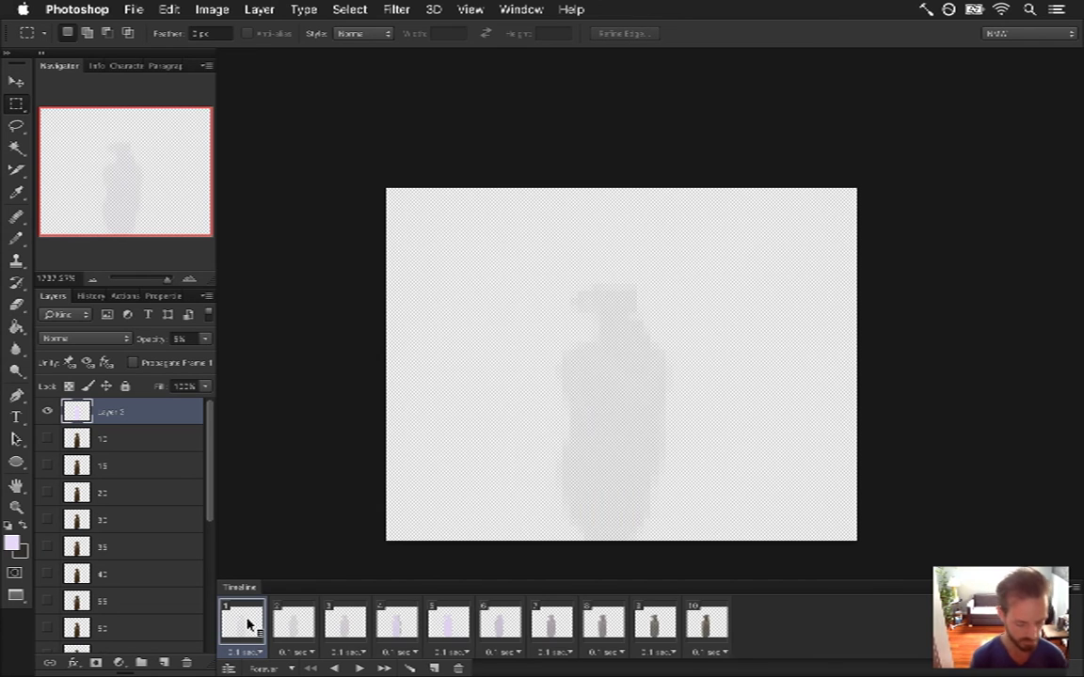
- Render the frames over the existing ZeroMirageE.png sequence and rebuild Songbringer from Xcode
{"action": "key", "text": "super+alt+shift+r"}
{"action": "key", "text": "Return"}
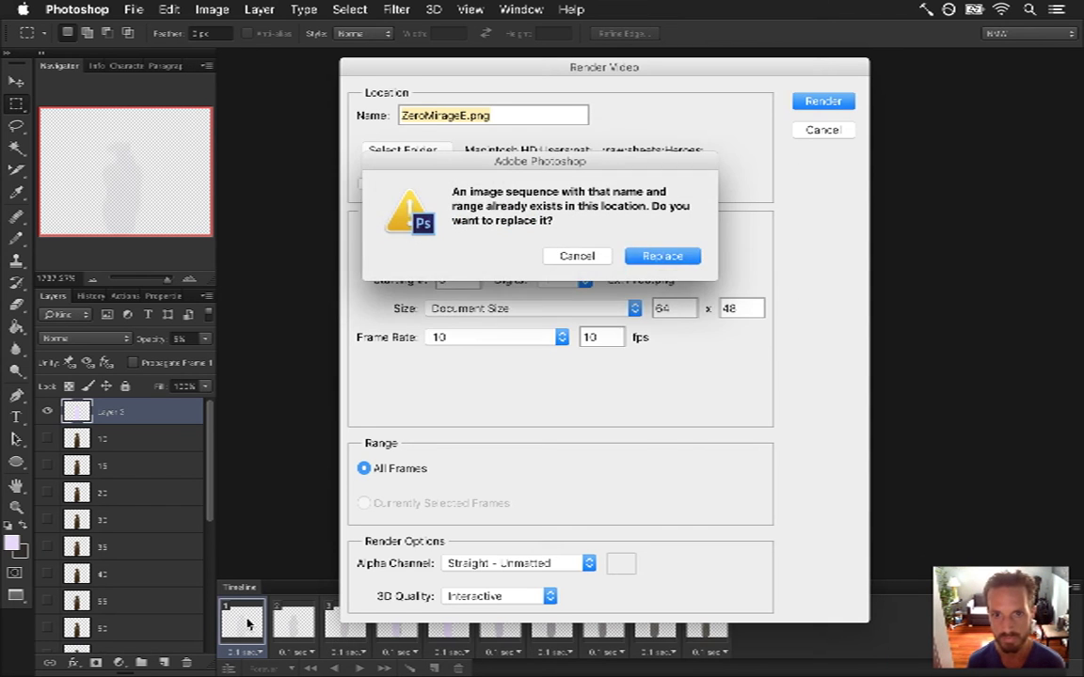
{"action": "key", "text": "Return"}
{"action": "key", "text": "super+Tab"}
{"action": "key", "text": "super+r"}
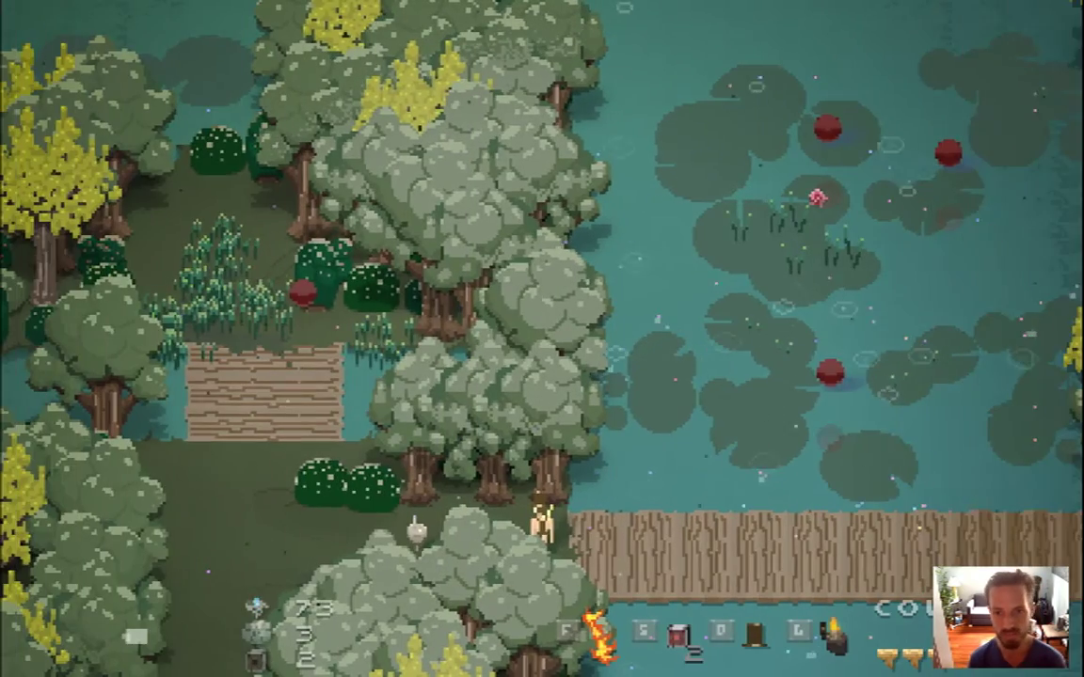
- Walk the hero back and forth along the bridge and south into a new forest area
{"action": "key", "text": "d"}
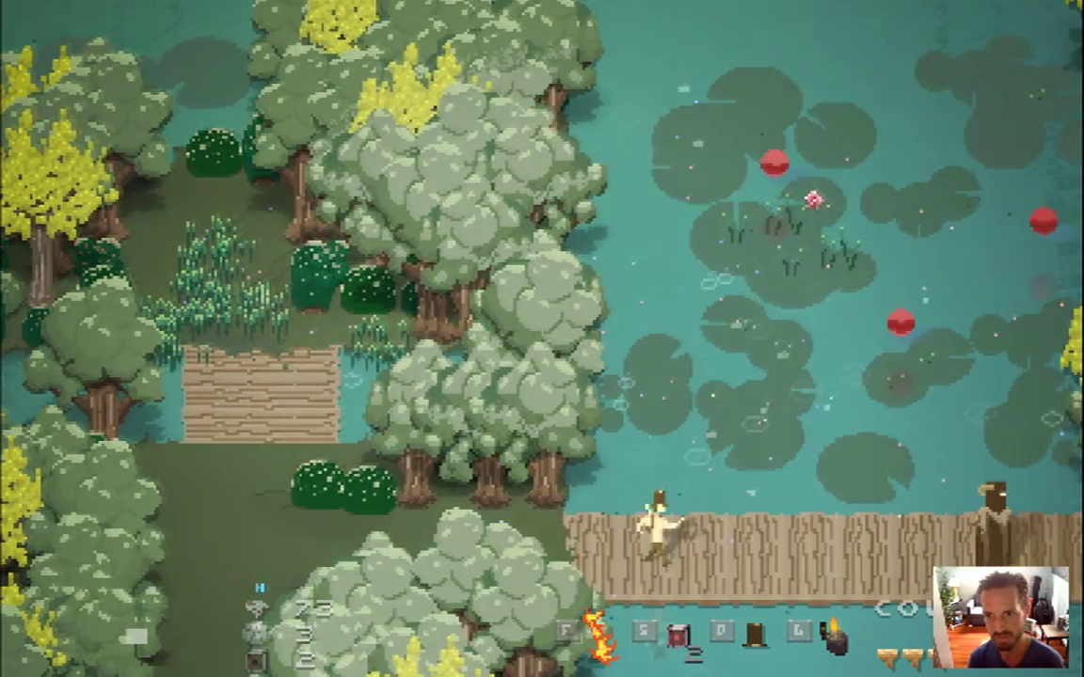
{"action": "key", "text": "d"}
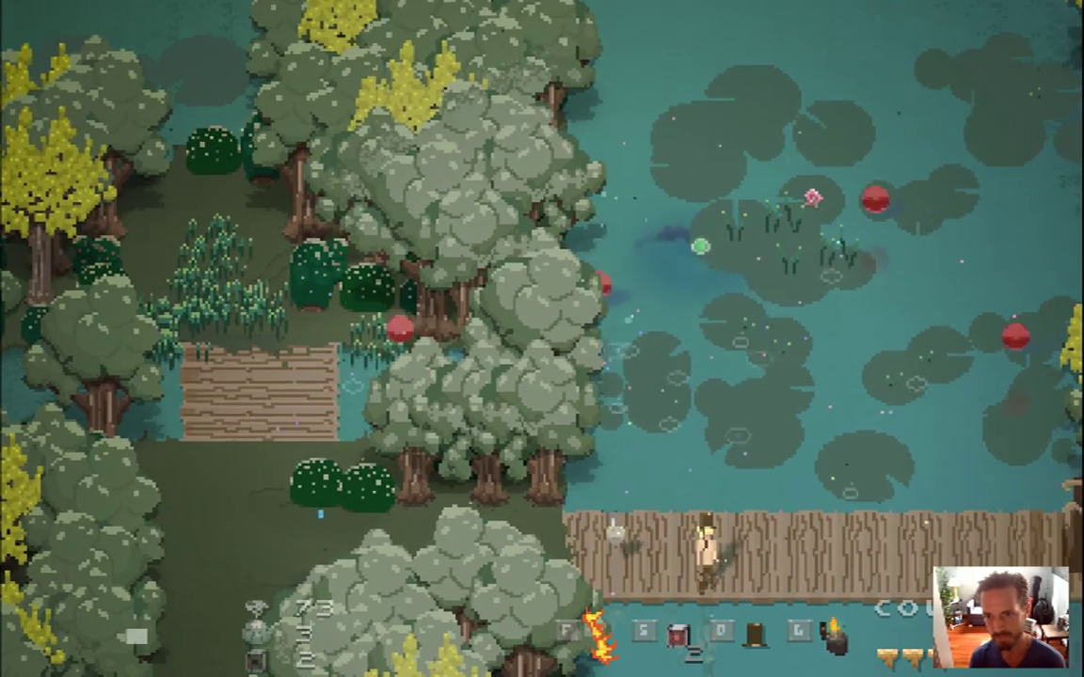
{"action": "key", "text": "d"}
{"action": "key", "text": "a"}
{"action": "key", "text": "a"}
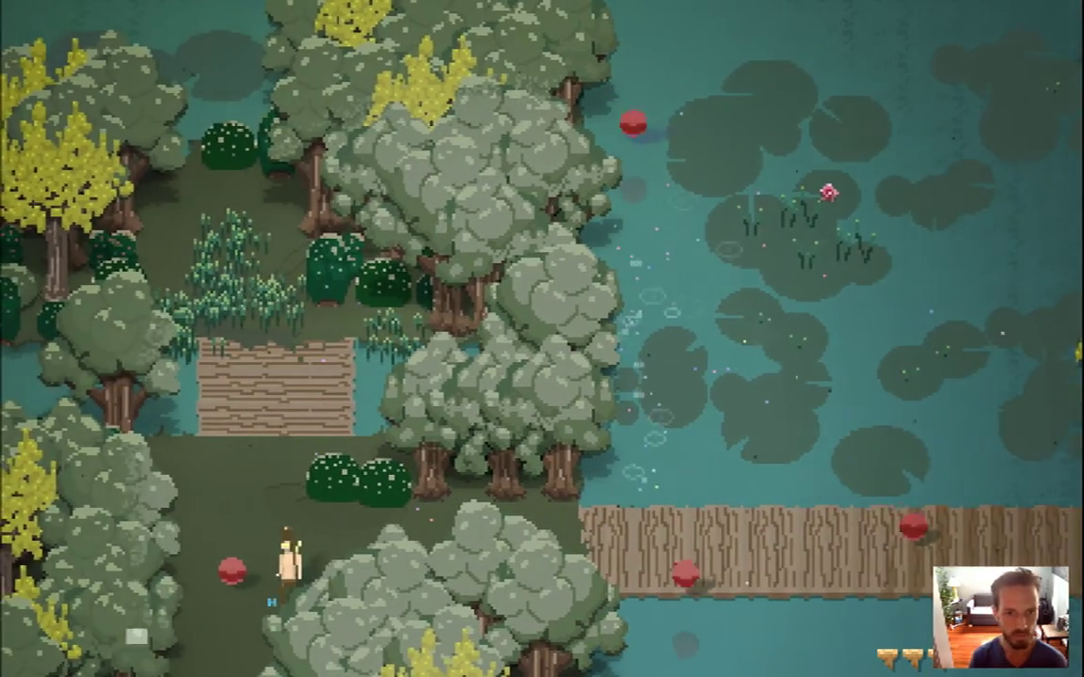
{"action": "key", "text": "w"}
{"action": "key", "text": "s"}
{"action": "key", "text": "d"}
{"action": "key", "text": "s"}
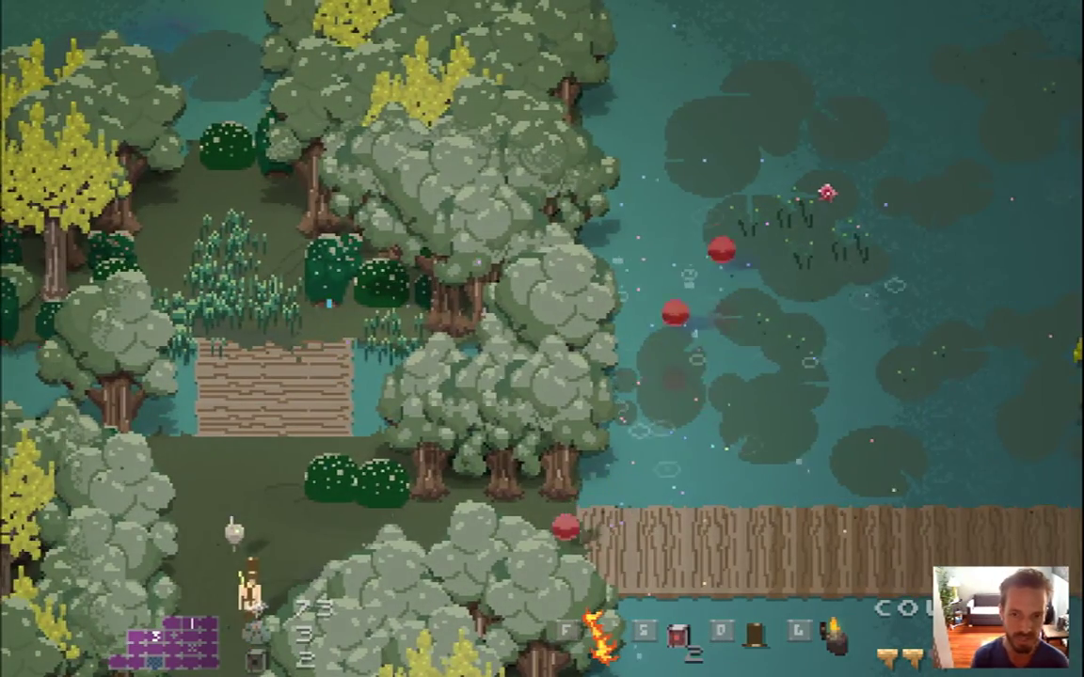
- Walk north out of the forest onto the pond dock, then quit the game and return to Photoshop
{"action": "key", "text": "w"}
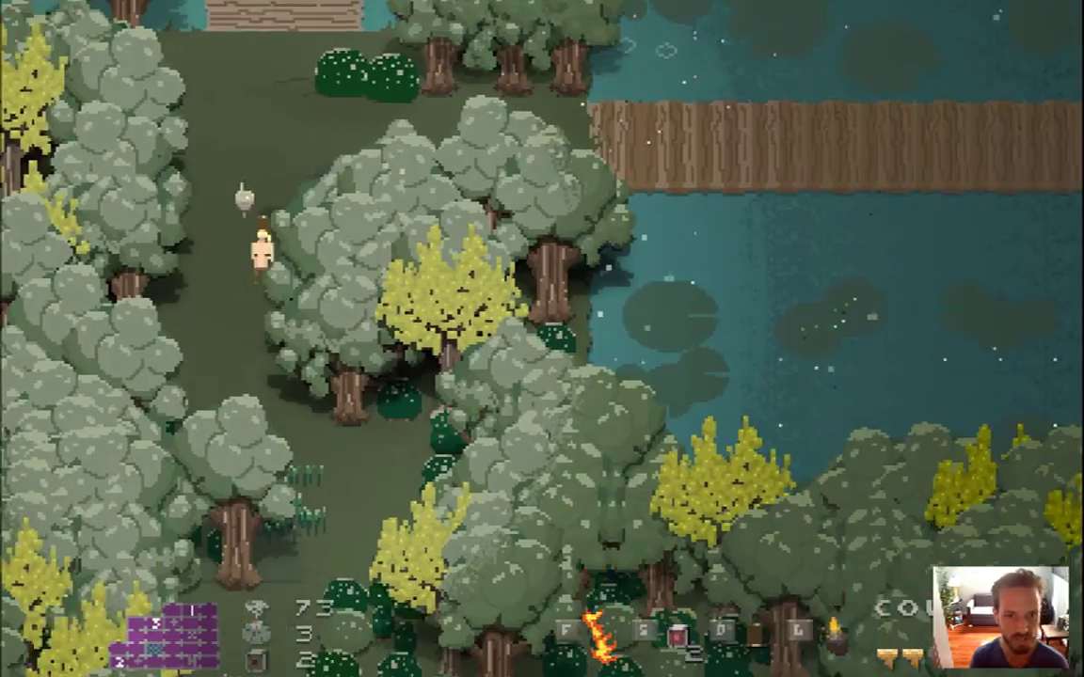
{"action": "key", "text": "w"}
{"action": "key", "text": "a"}
{"action": "key", "text": "w"}
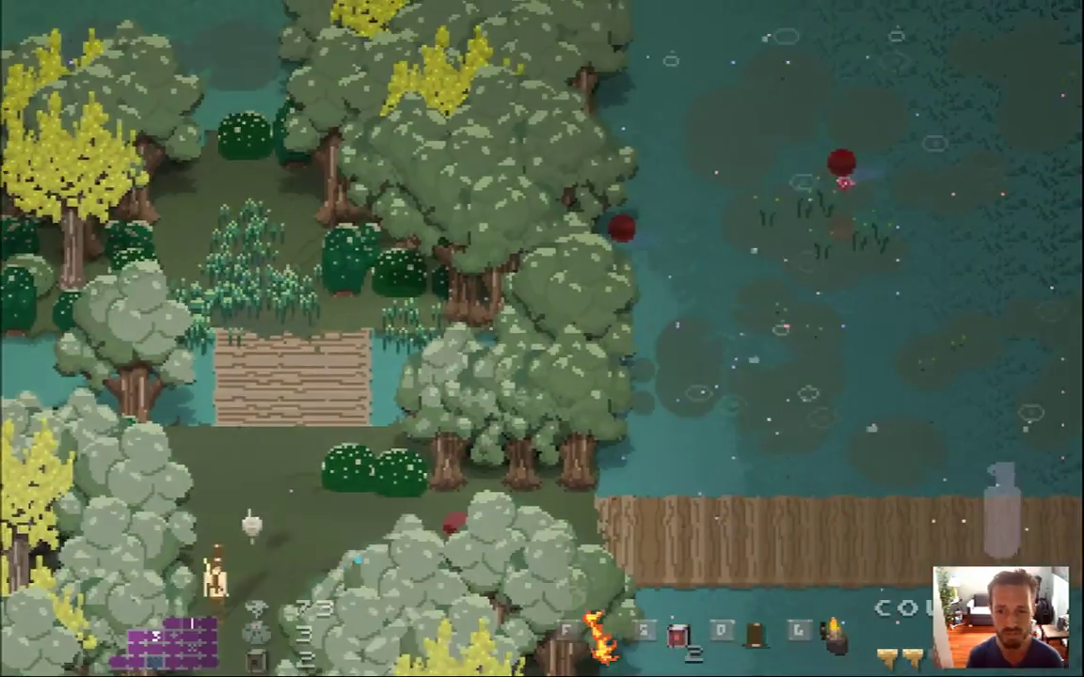
{"action": "key", "text": "d"}
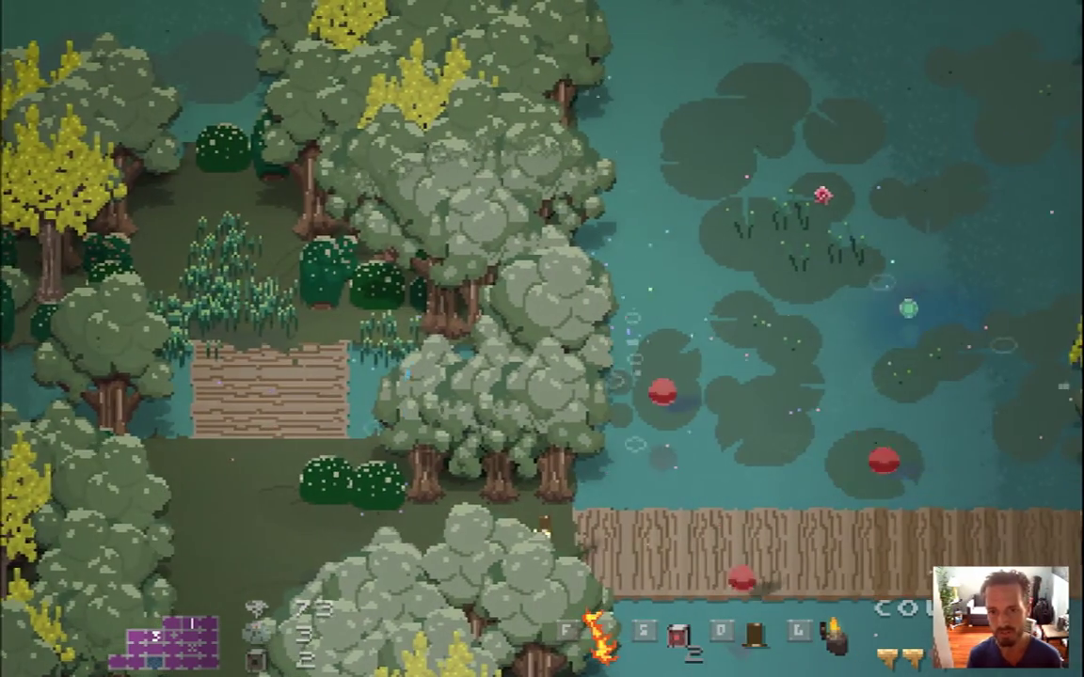
{"action": "key", "text": "d"}
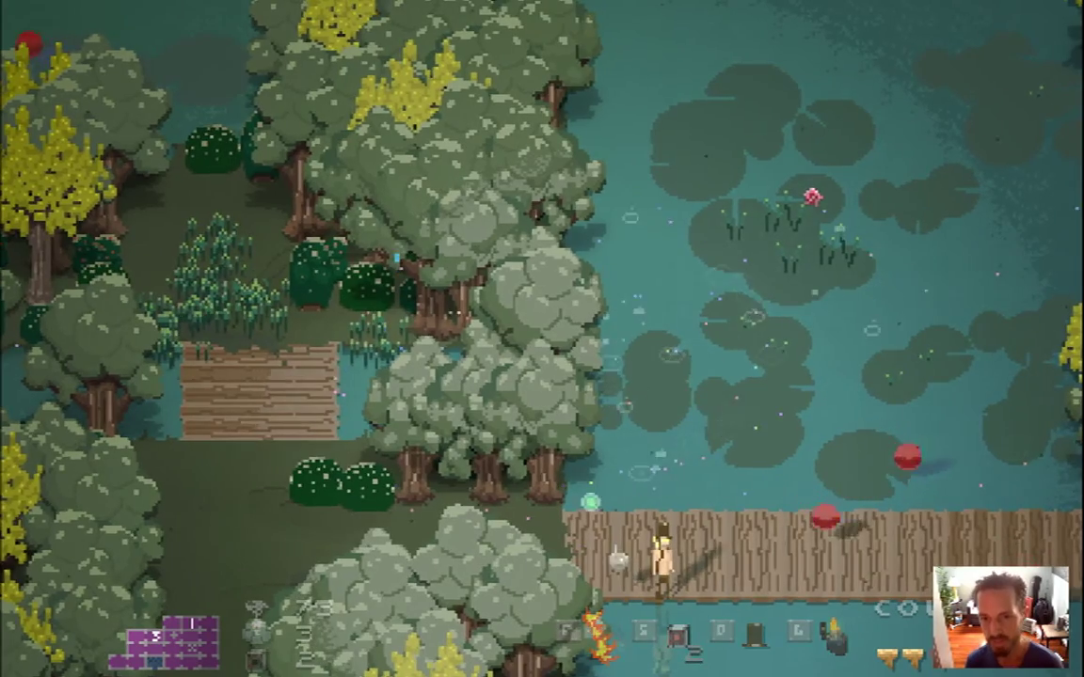
{"action": "key", "text": "a"}
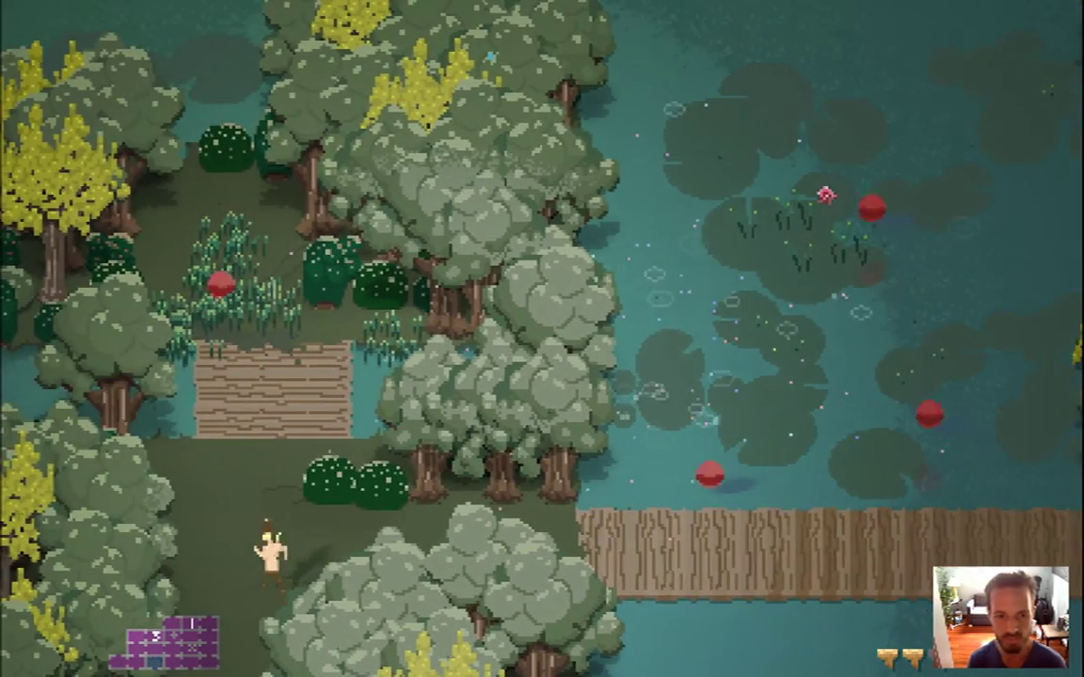
{"action": "key", "text": "d"}
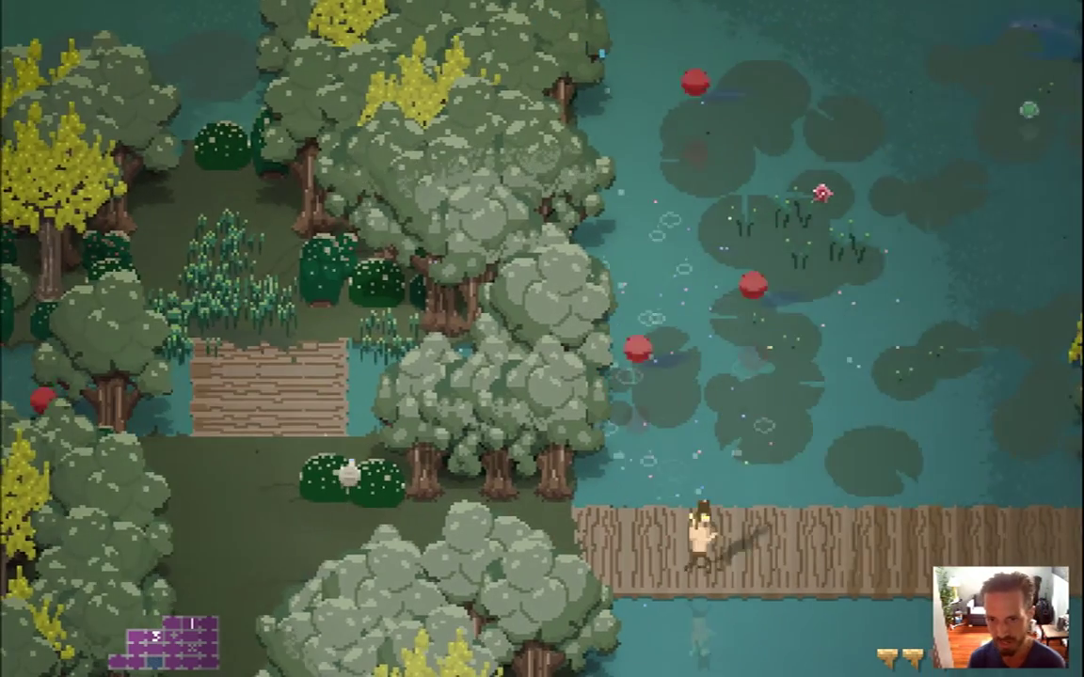
{"action": "key", "text": "d"}
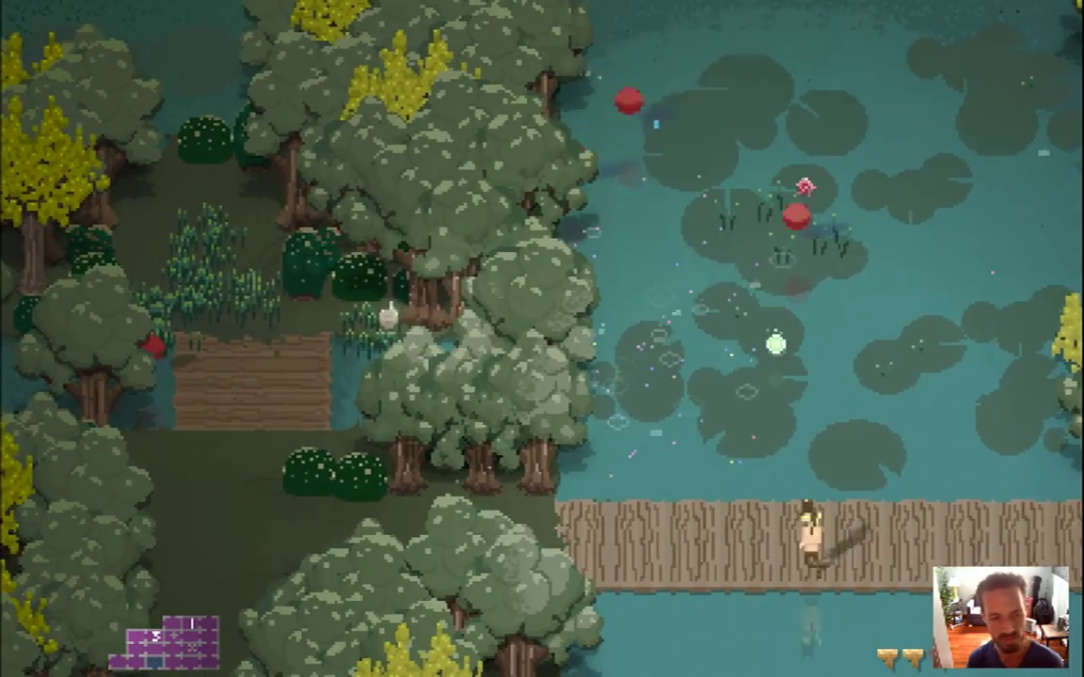
{"action": "key", "text": "a"}
{"action": "key", "text": "super+q"}
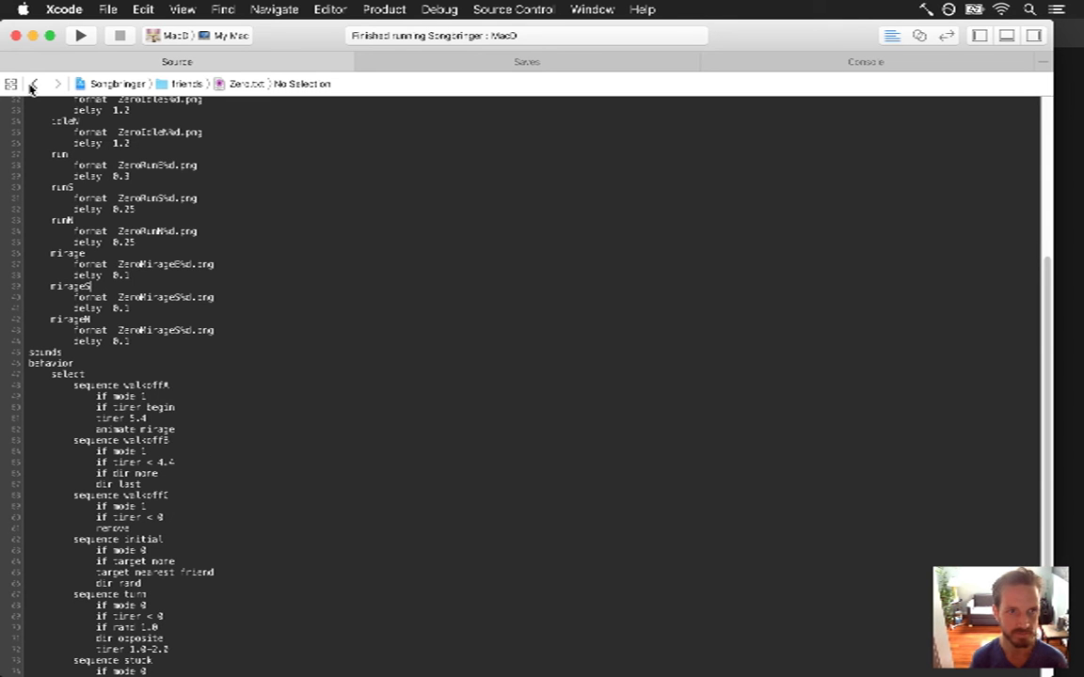
{"action": "key", "text": "super+Tab"}
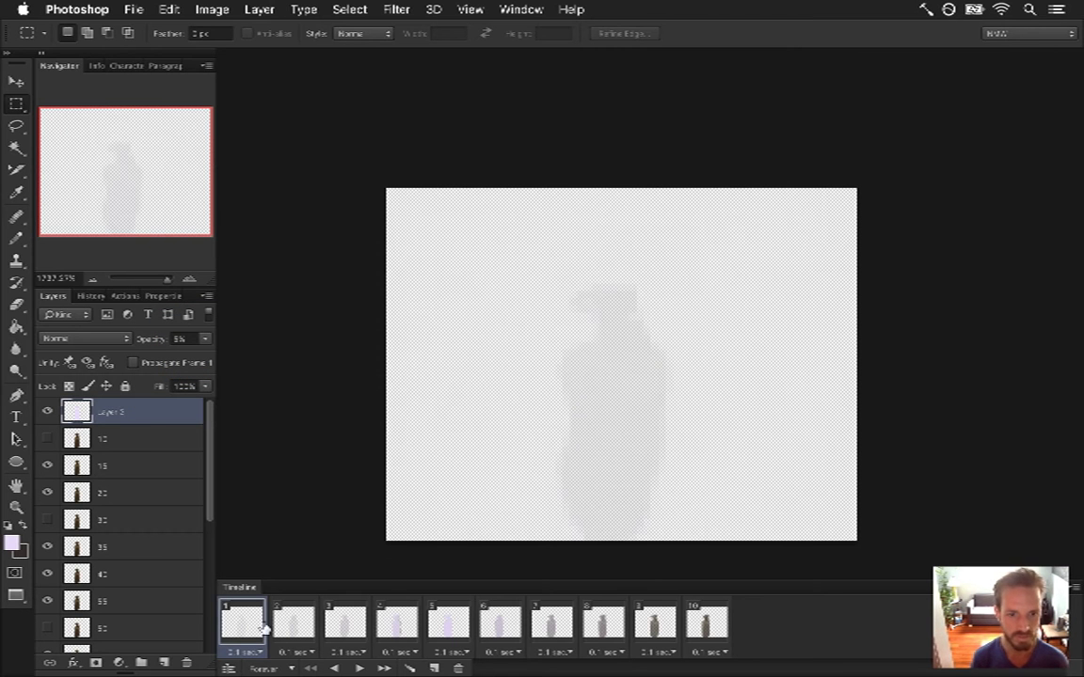
- Set the lavender overlay opacity to 50% on frame 5
{"action": "left_click", "coordinate": [295, 629]}
{"action": "left_click", "coordinate": [341, 631]}
{"action": "left_click", "coordinate": [396, 626]}
{"action": "left_click", "coordinate": [446, 627]}
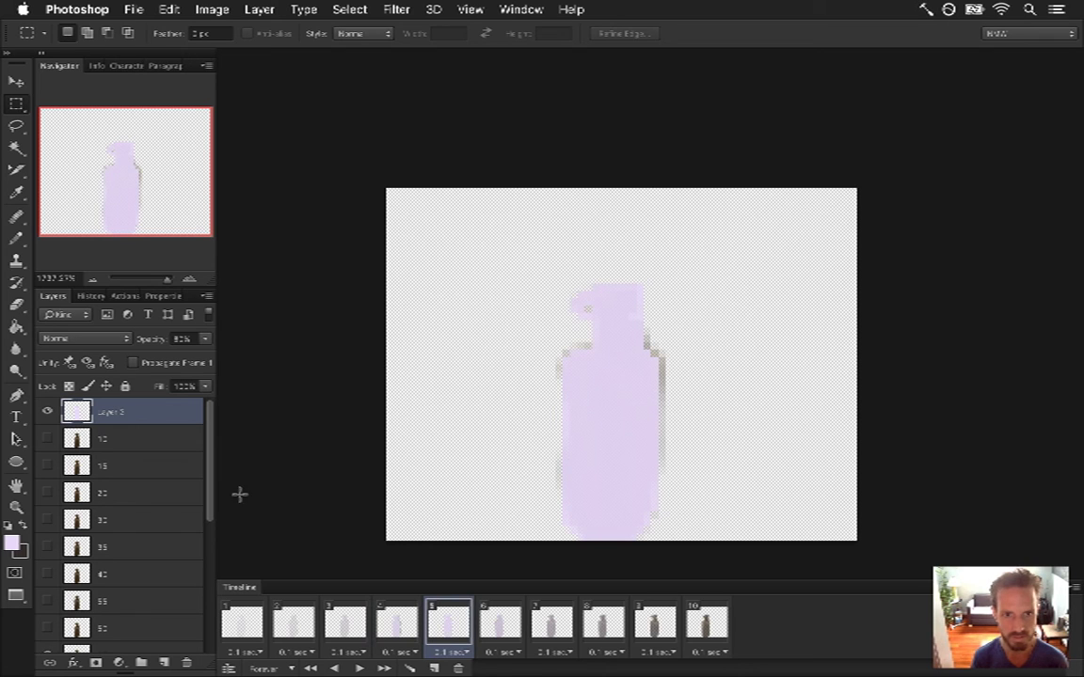
{"action": "left_click", "coordinate": [141, 341]}
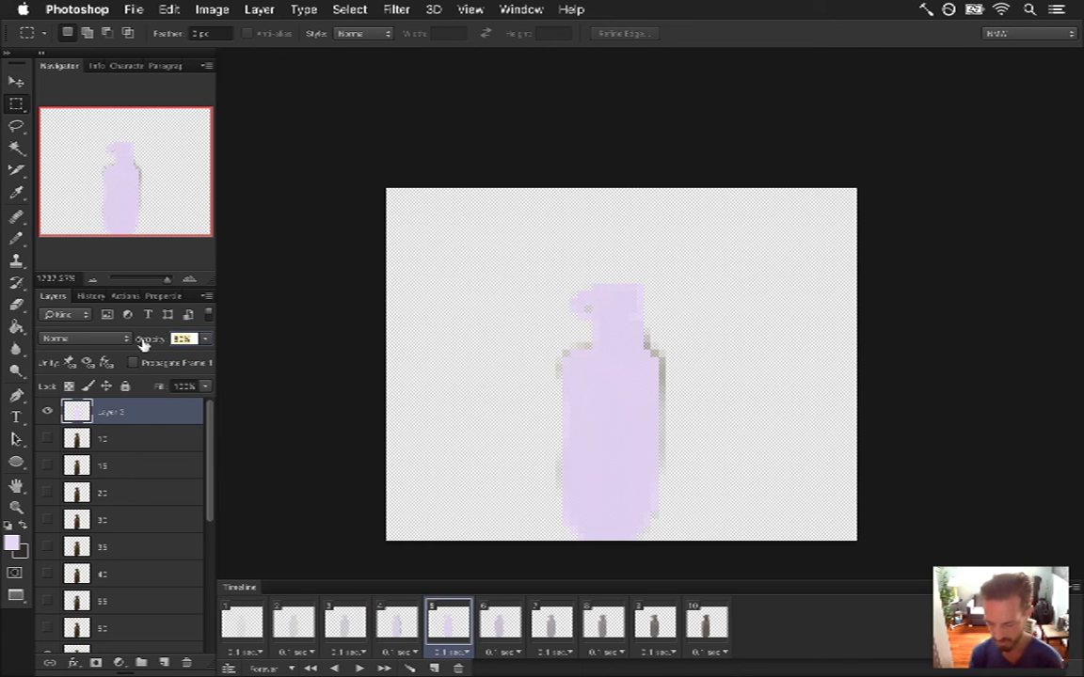
{"action": "type", "text": "50"}
{"action": "key", "text": "Return"}
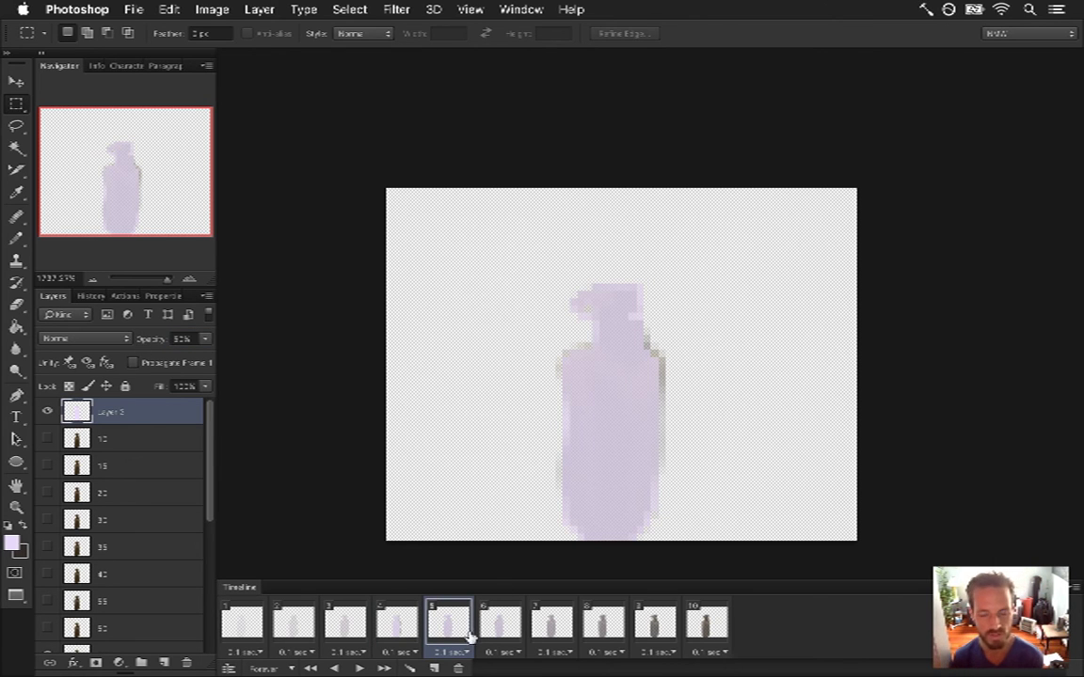
- Set the overlay opacity to 25% on frame 6 and 5% on frame 8
{"action": "left_click", "coordinate": [501, 623]}
{"action": "left_click", "coordinate": [135, 341]}
{"action": "type", "text": "25"}
{"action": "key", "text": "Return"}
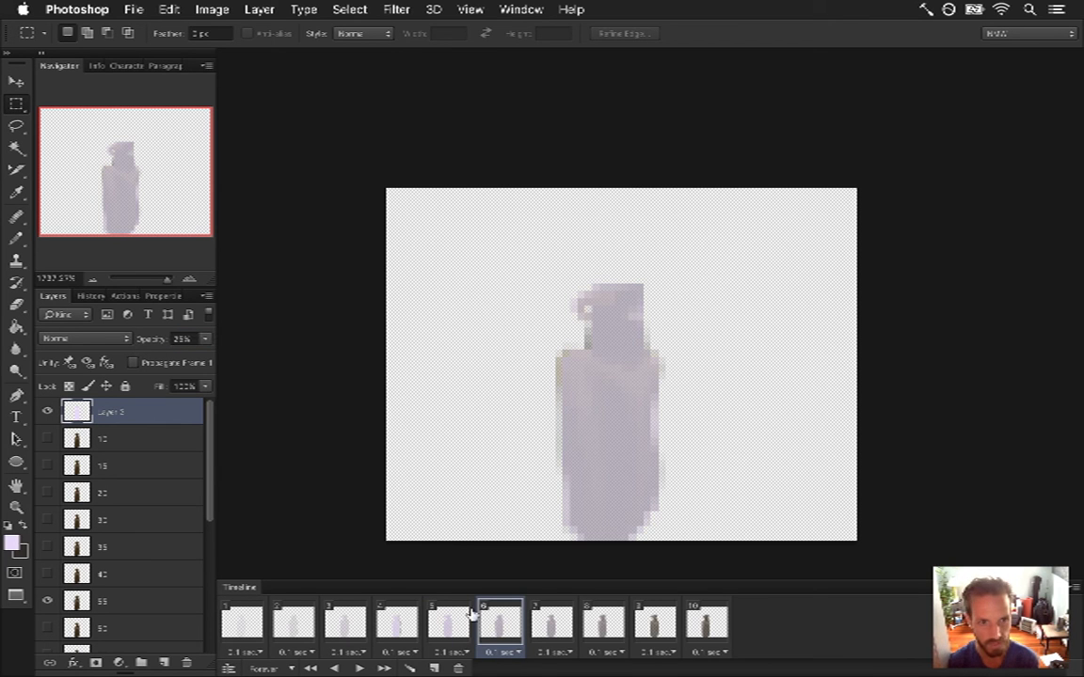
{"action": "left_click", "coordinate": [551, 624]}
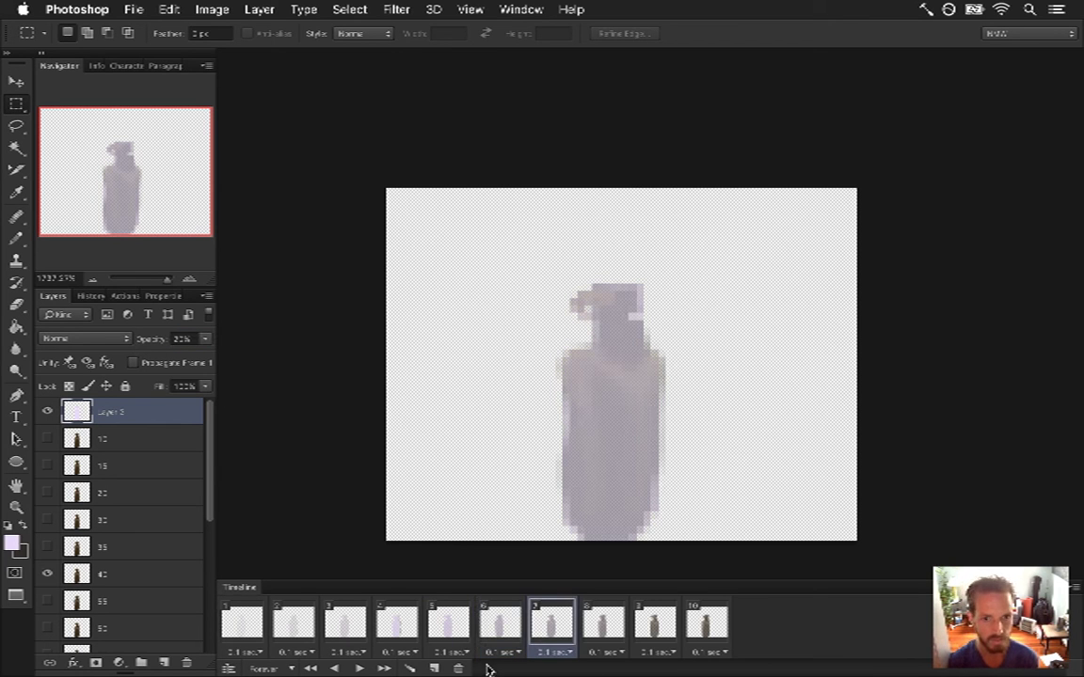
{"action": "left_click", "coordinate": [141, 341]}
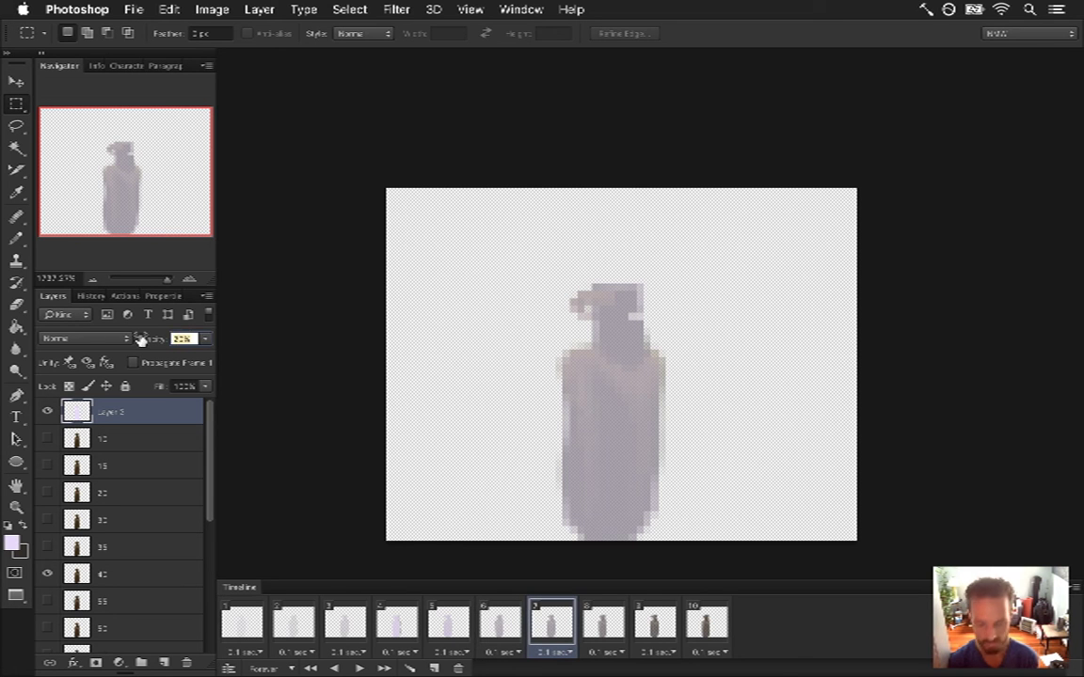
{"action": "left_click", "coordinate": [598, 621]}
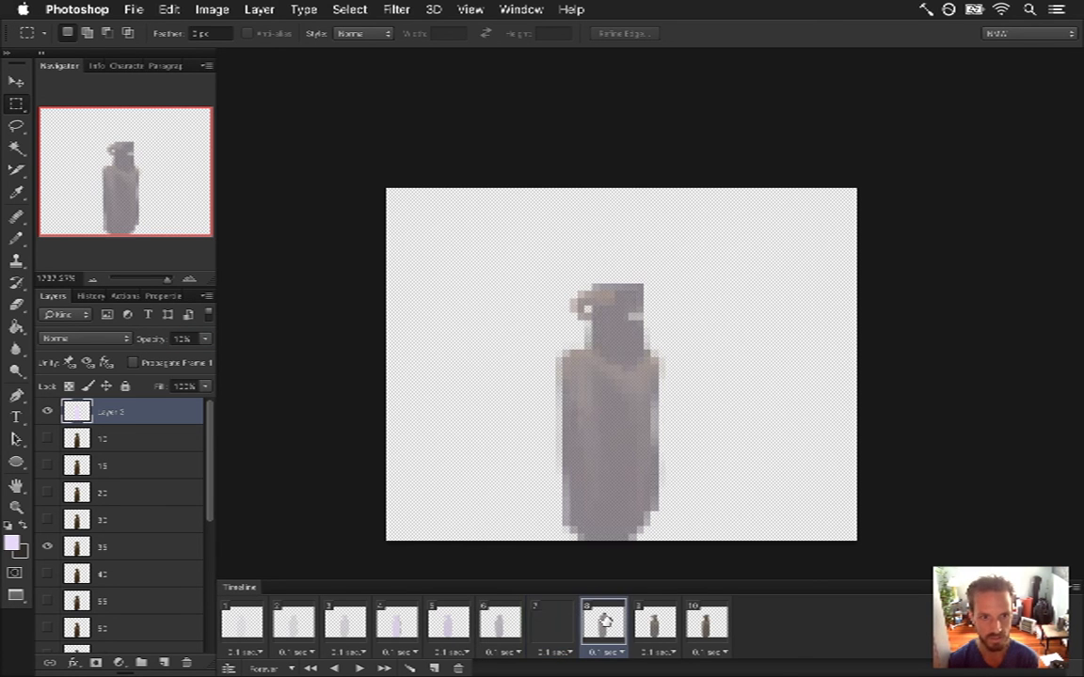
{"action": "left_click", "coordinate": [192, 339]}
{"action": "type", "text": "5"}
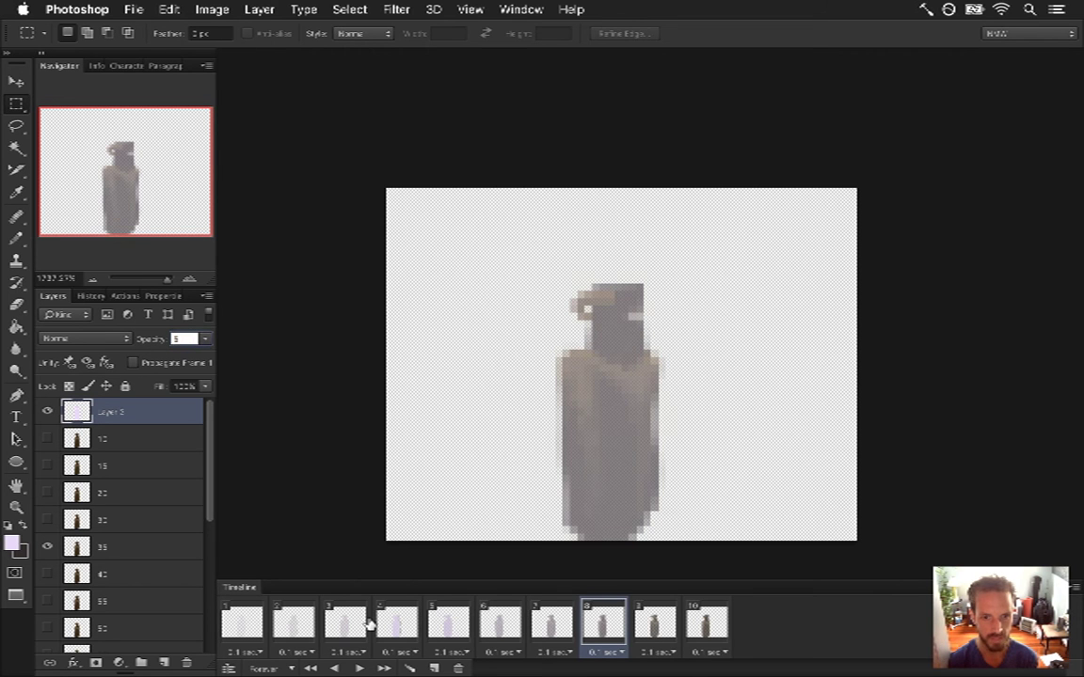
- Lower the overlay opacity on frames 4, 3 and 2 to 30%, 10% and 5%
{"action": "left_click", "coordinate": [497, 623]}
{"action": "left_click", "coordinate": [448, 623]}
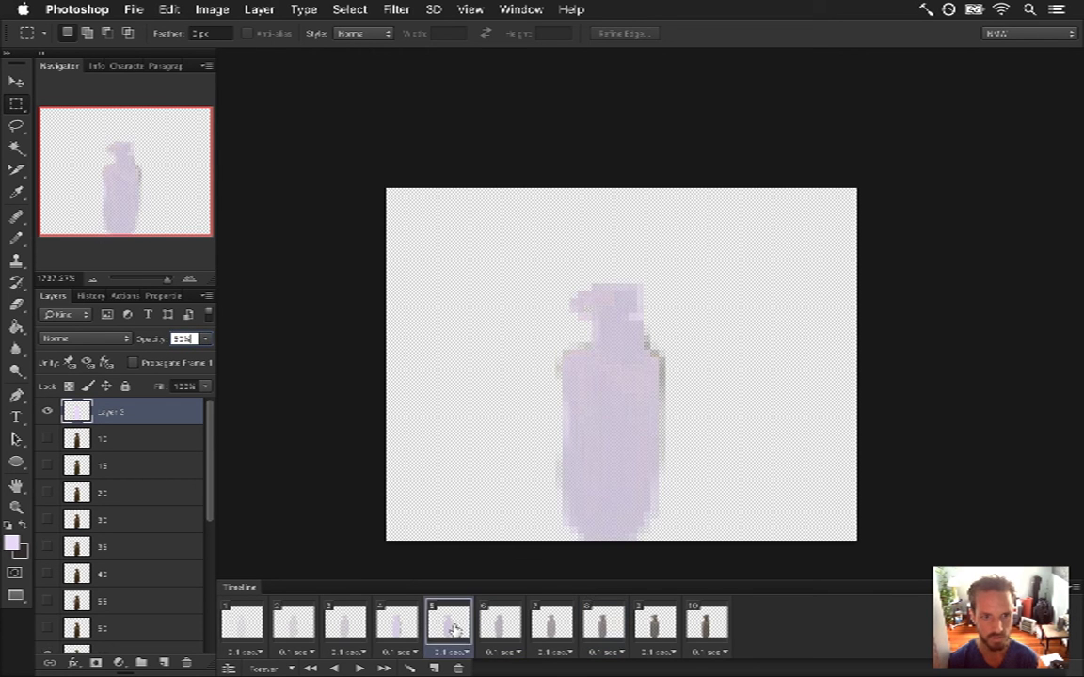
{"action": "left_click", "coordinate": [396, 621]}
{"action": "left_click", "coordinate": [147, 332]}
{"action": "type", "text": "30"}
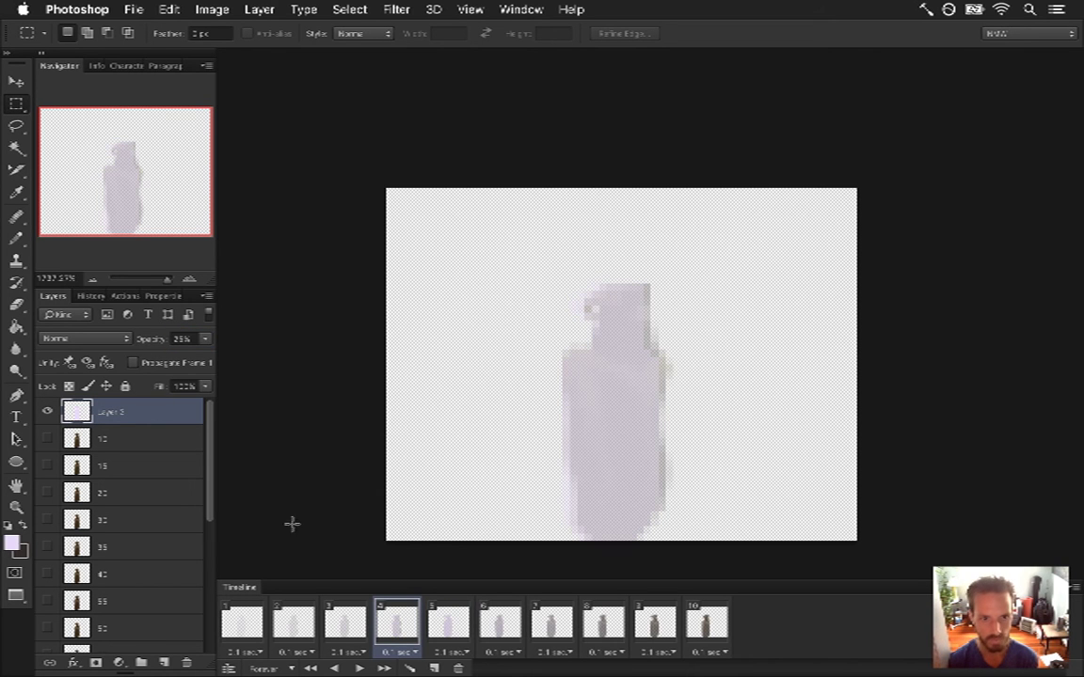
{"action": "left_click", "coordinate": [346, 622]}
{"action": "left_click", "coordinate": [143, 334]}
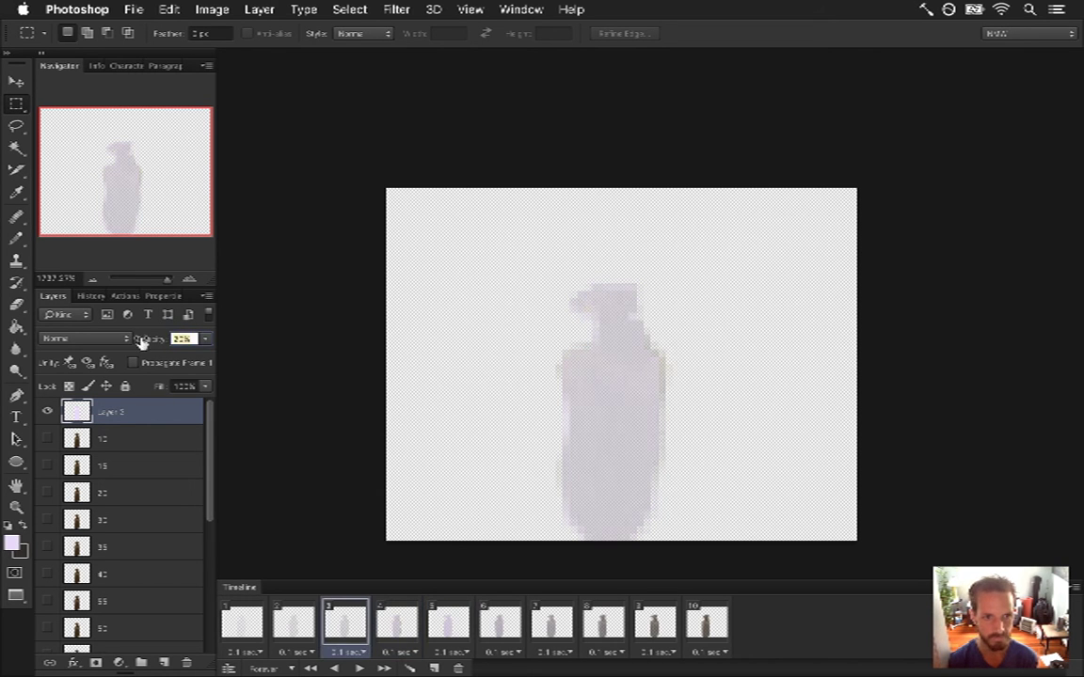
{"action": "type", "text": "10"}
{"action": "left_click", "coordinate": [293, 621]}
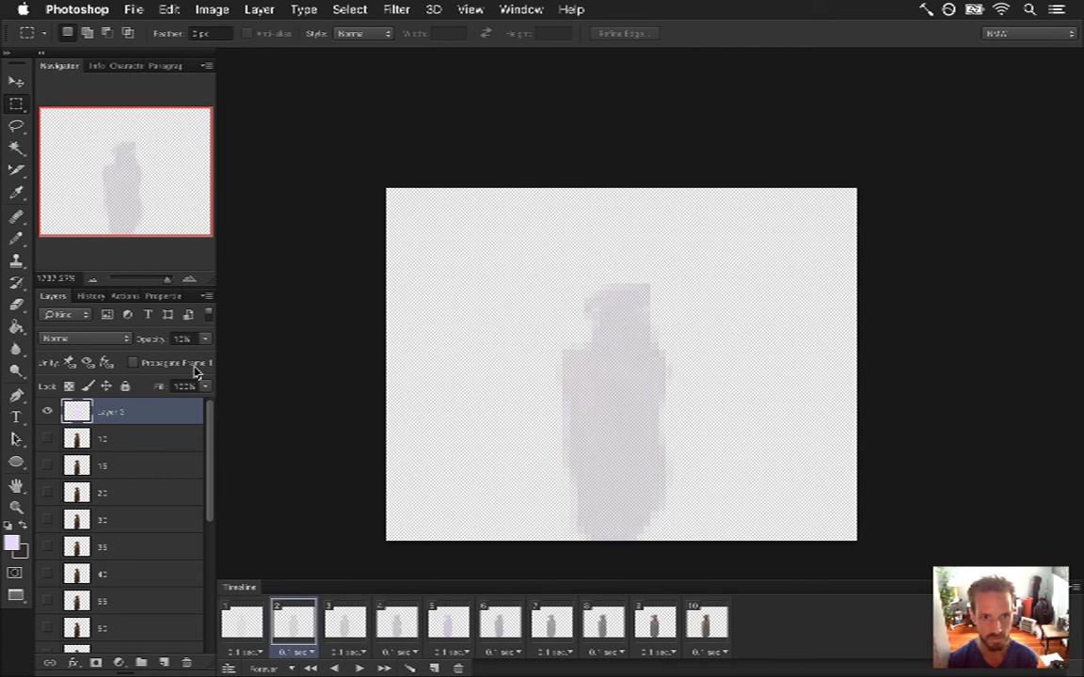
{"action": "type", "text": "5"}
{"action": "left_click", "coordinate": [242, 621]}
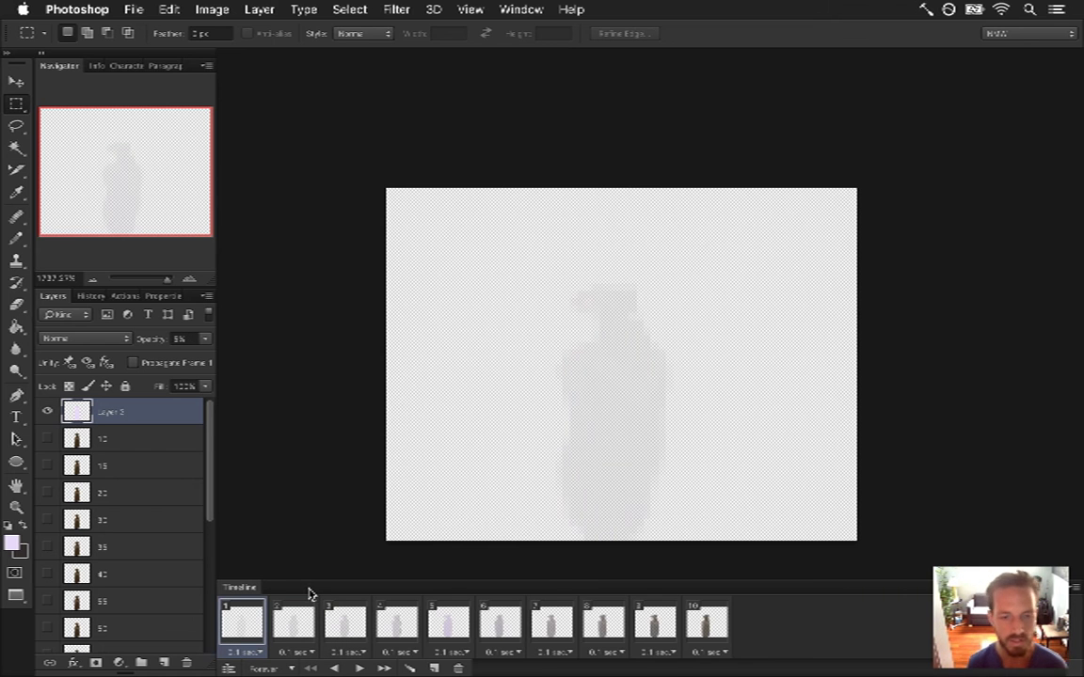
- Render the faded frames as the ZeroMirageE PNG sequence and relaunch the game from Xcode
{"action": "key", "text": "super+alt+shift+r"}
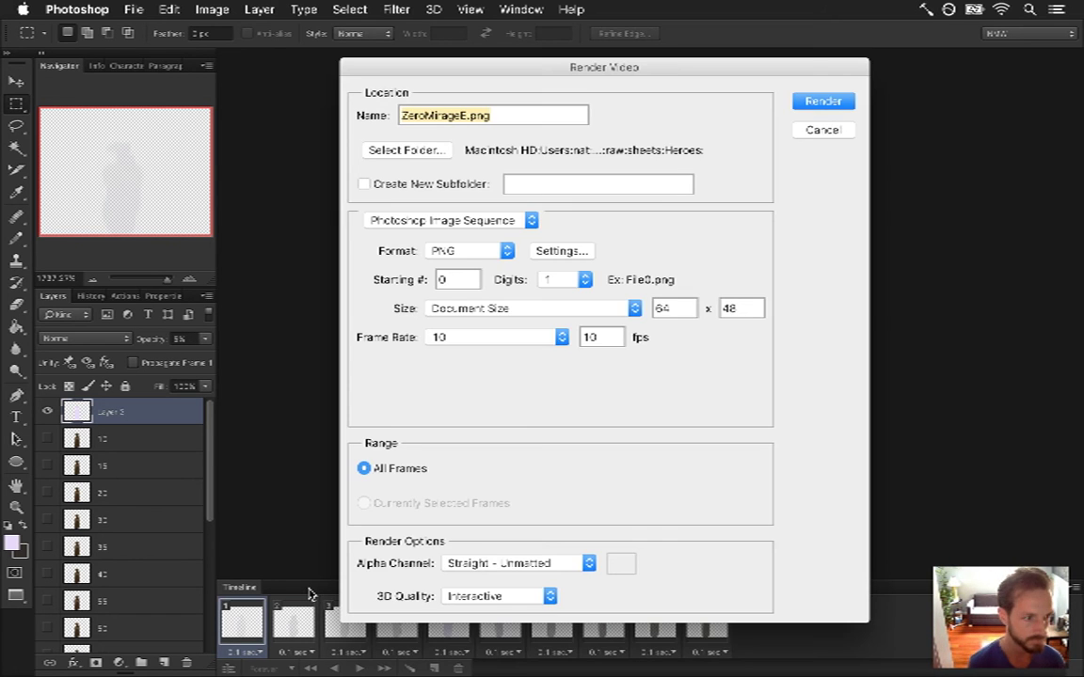
{"action": "key", "text": "Return"}
{"action": "key", "text": "super+Tab"}
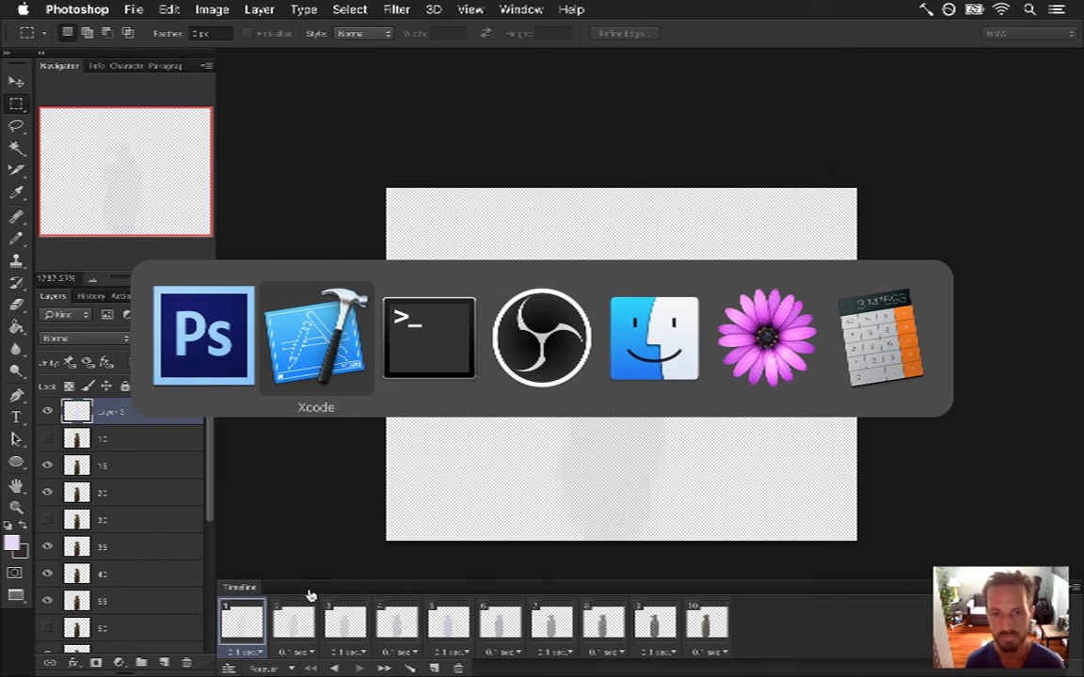
{"action": "key", "text": "super+r"}
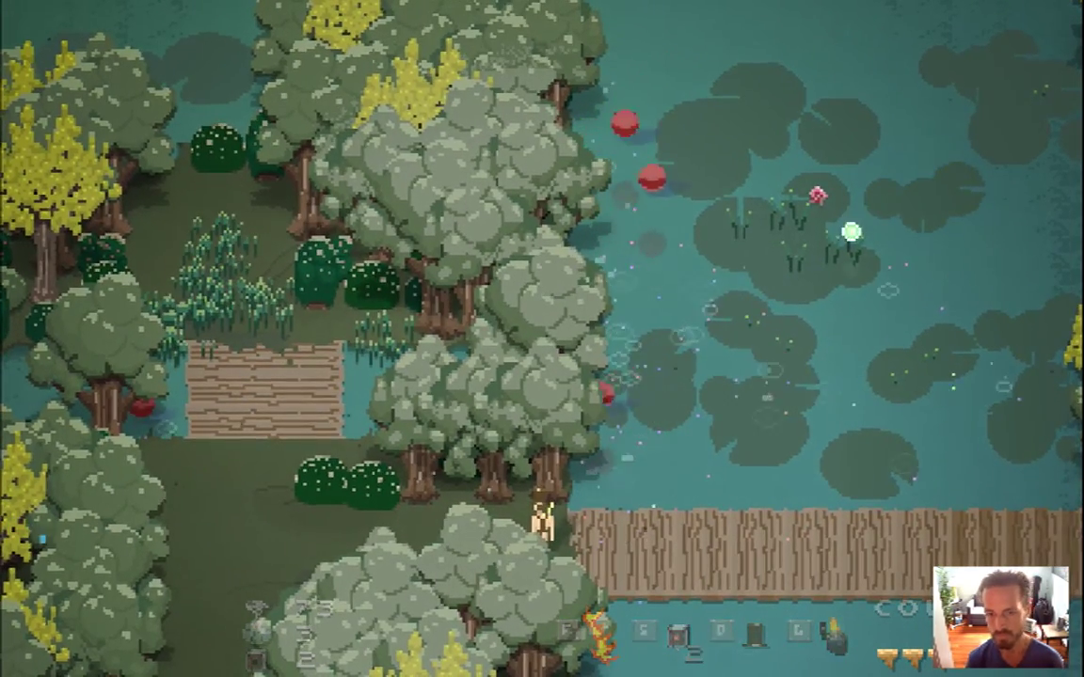
- Walk the hero left and down through the trees, then quit and return to Photoshop
{"action": "key", "text": "a"}
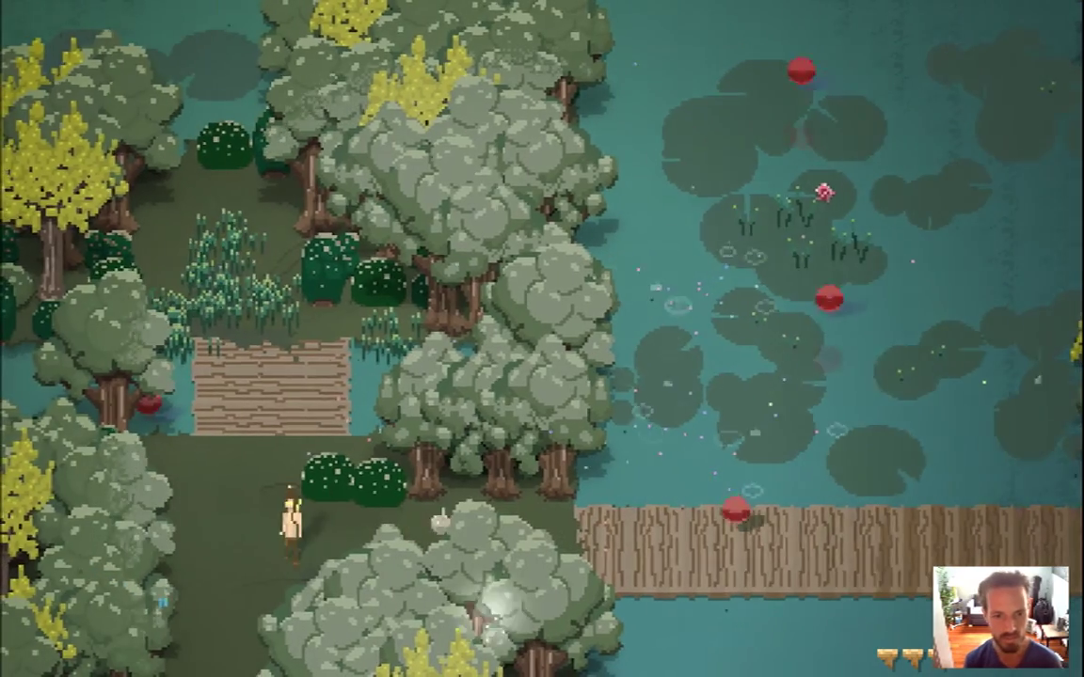
{"action": "key", "text": "s"}
{"action": "key", "text": "s"}
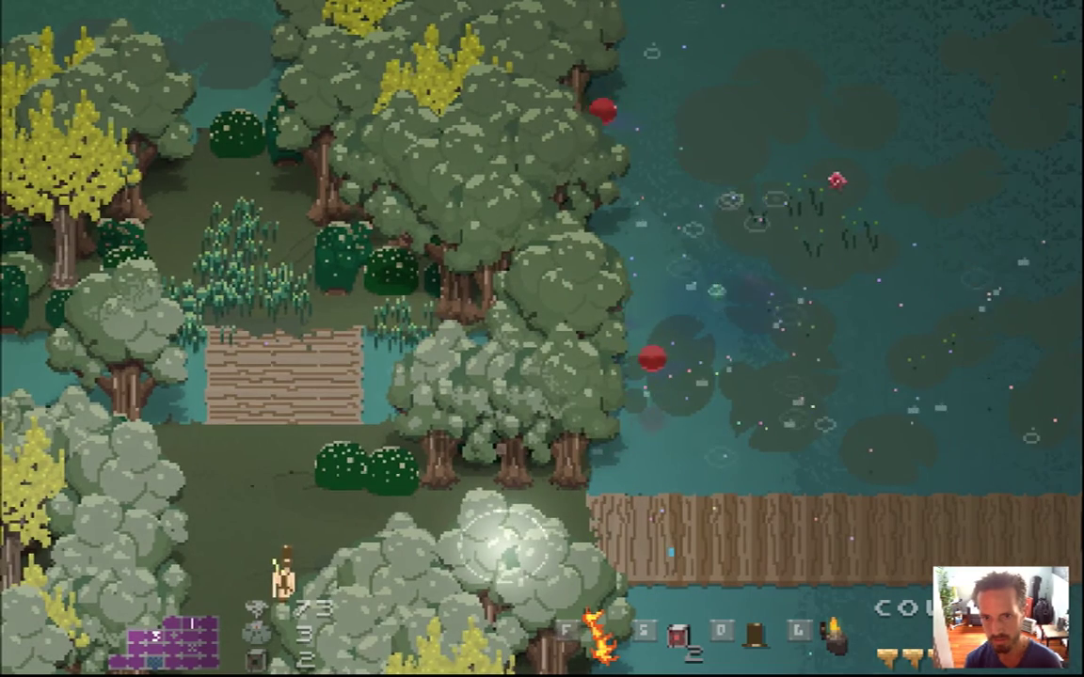
{"action": "key", "text": "super+q"}
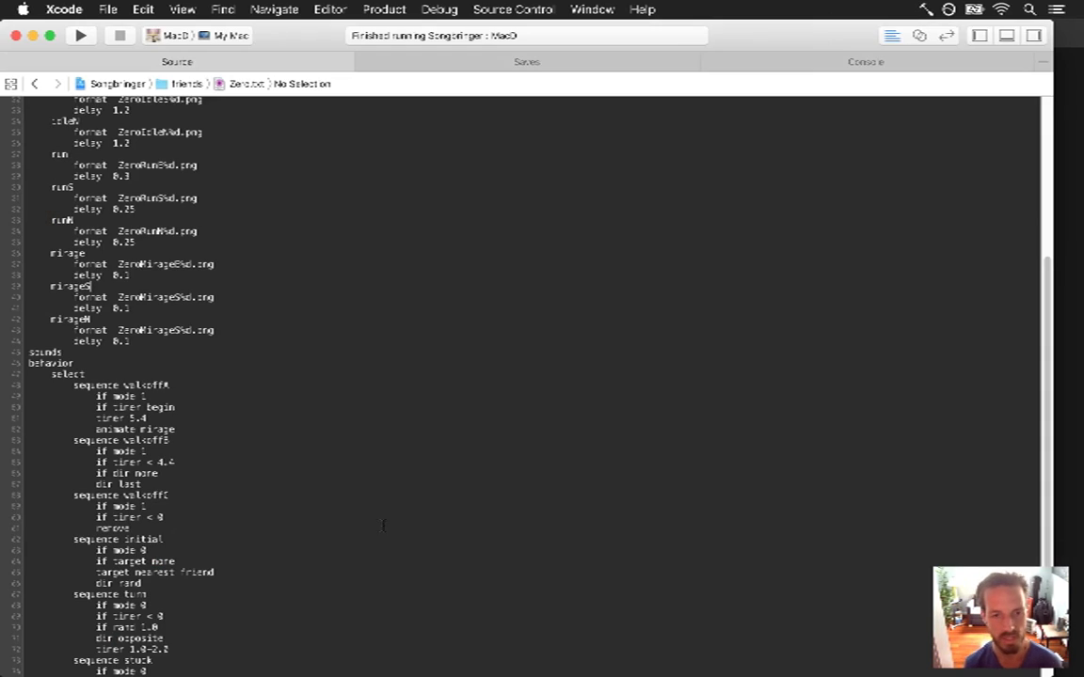
{"action": "key", "text": "super+Tab"}
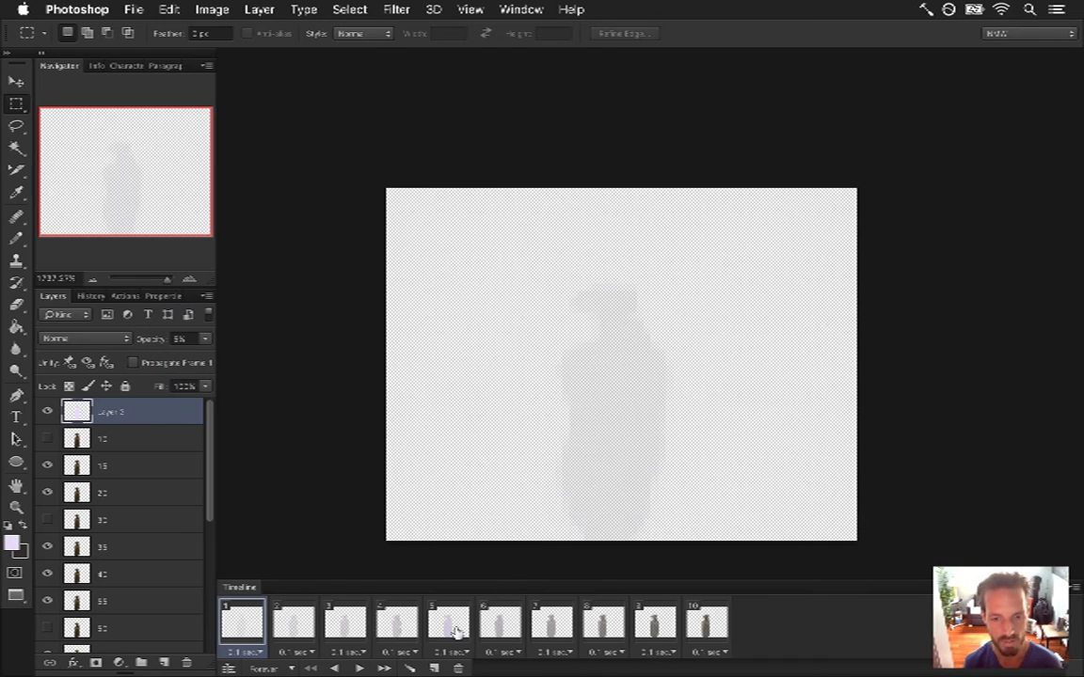
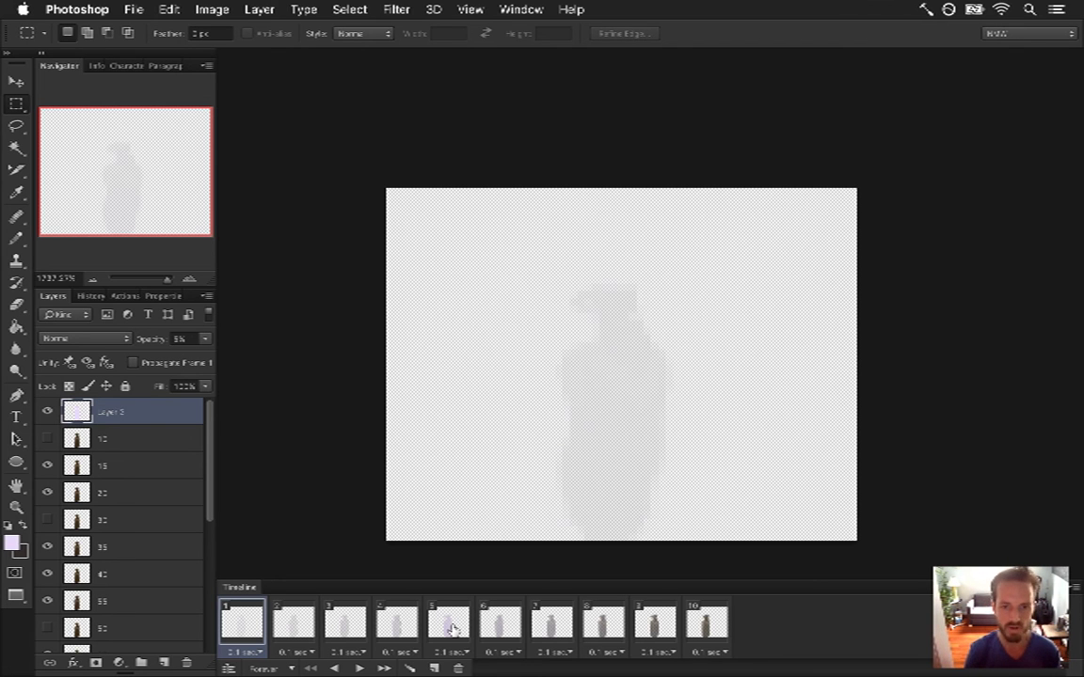
- Review frames 7, 1 and 5, then select all ten animation frames starting from frame 1
{"action": "left_click", "coordinate": [552, 622]}
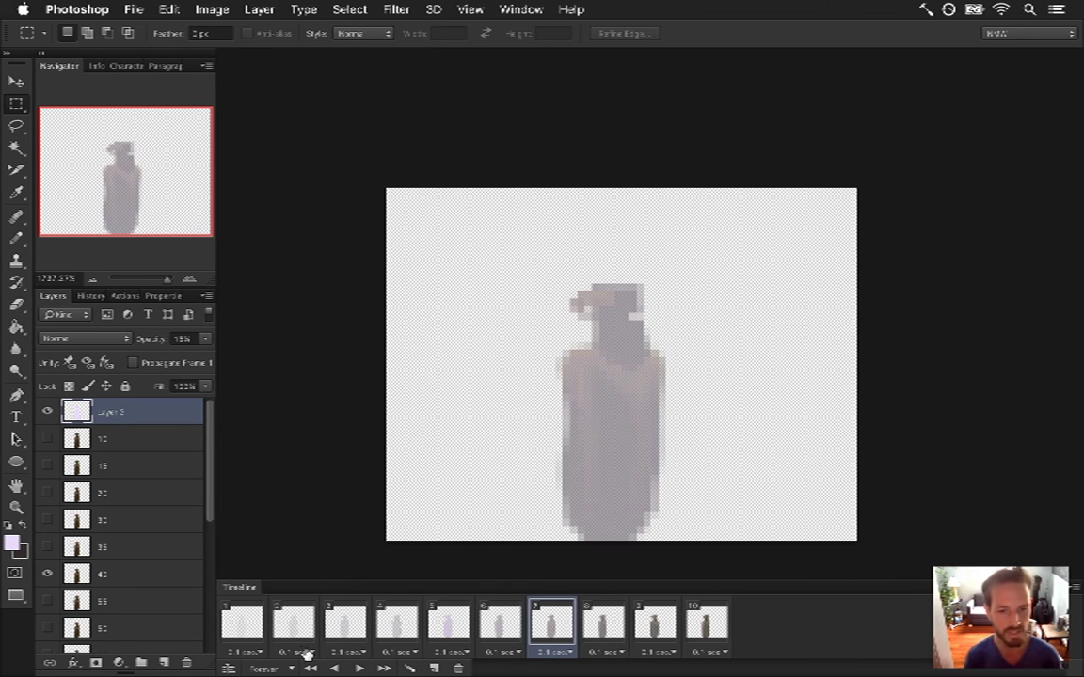
{"action": "left_click", "coordinate": [259, 633]}
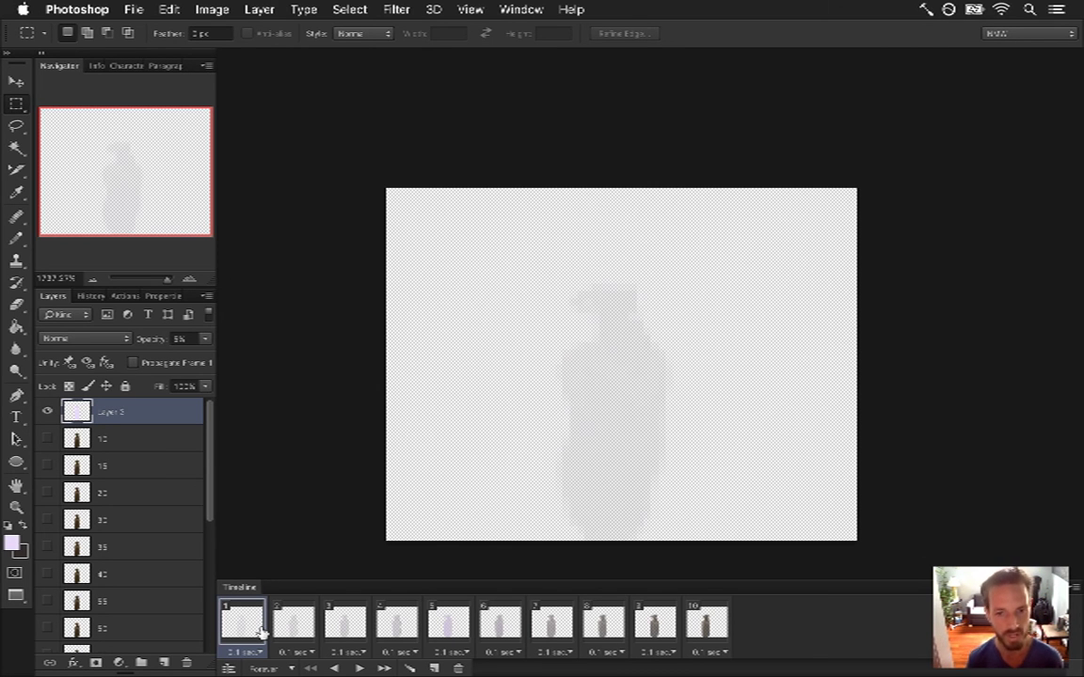
{"action": "left_click", "coordinate": [468, 635]}
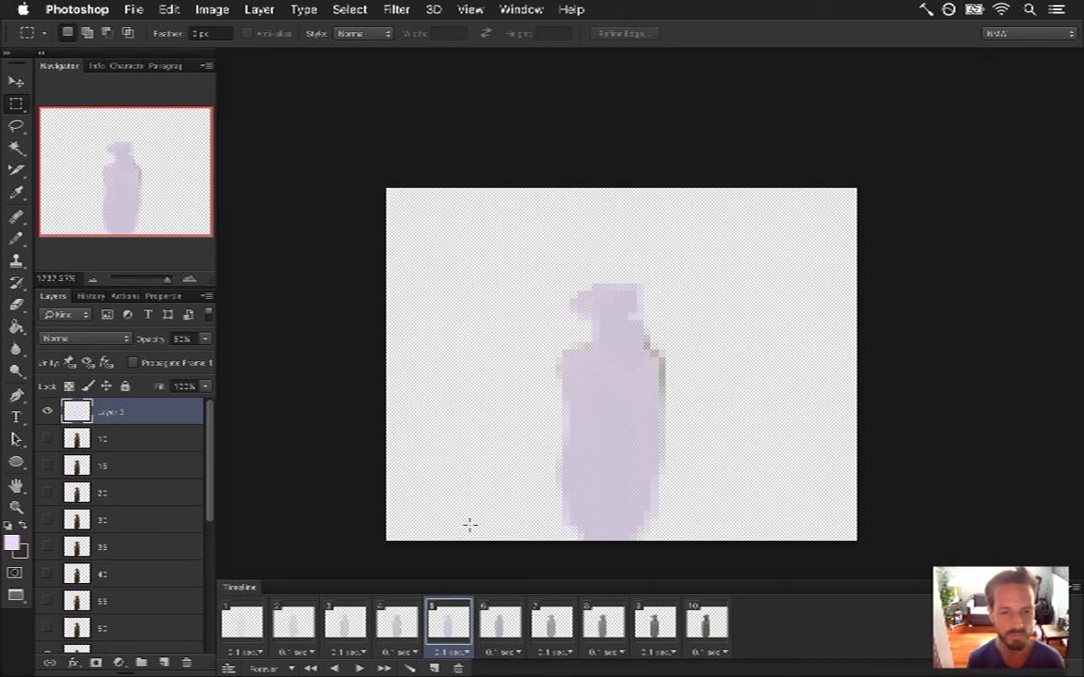
{"action": "left_click", "coordinate": [242, 621]}
{"action": "left_click", "coordinate": [713, 627], "text": "shift"}
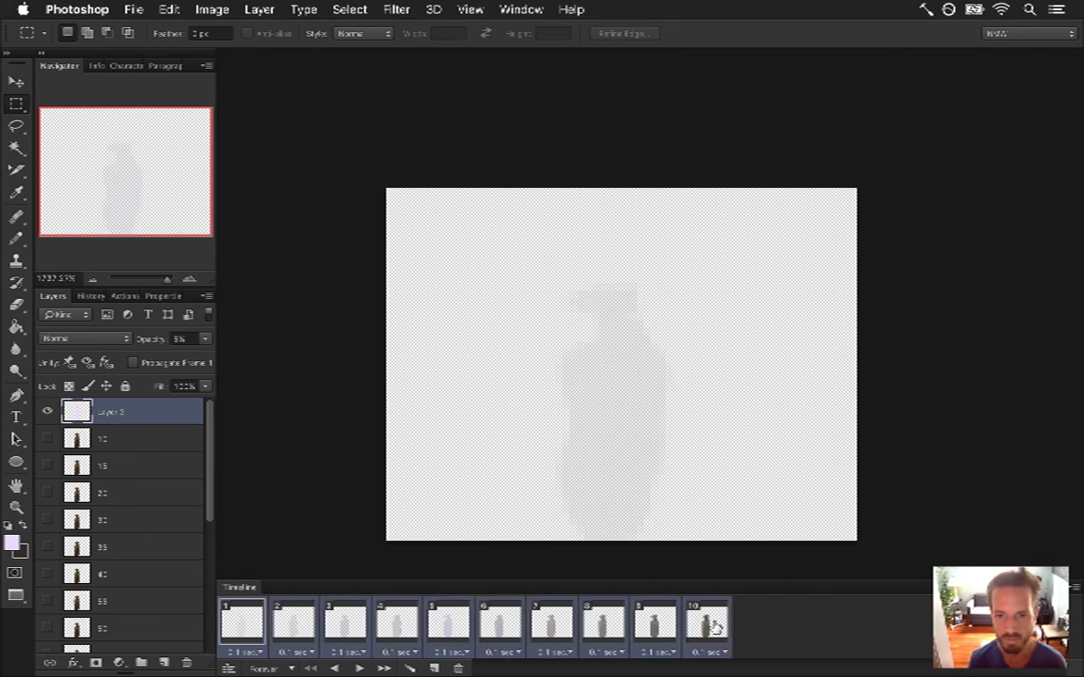
{"action": "scroll", "coordinate": [193, 490], "scroll_direction": "down", "scroll_amount": 5}
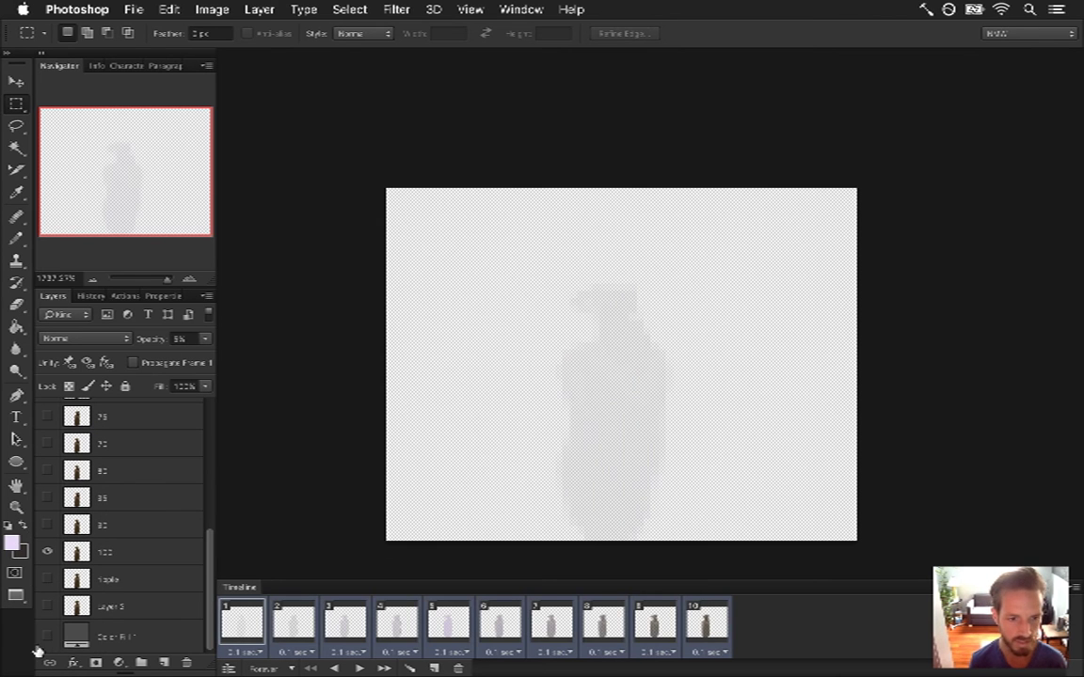
- Show the Color Fill background layer and lighten its grey to 909090
{"action": "left_click", "coordinate": [47, 636]}
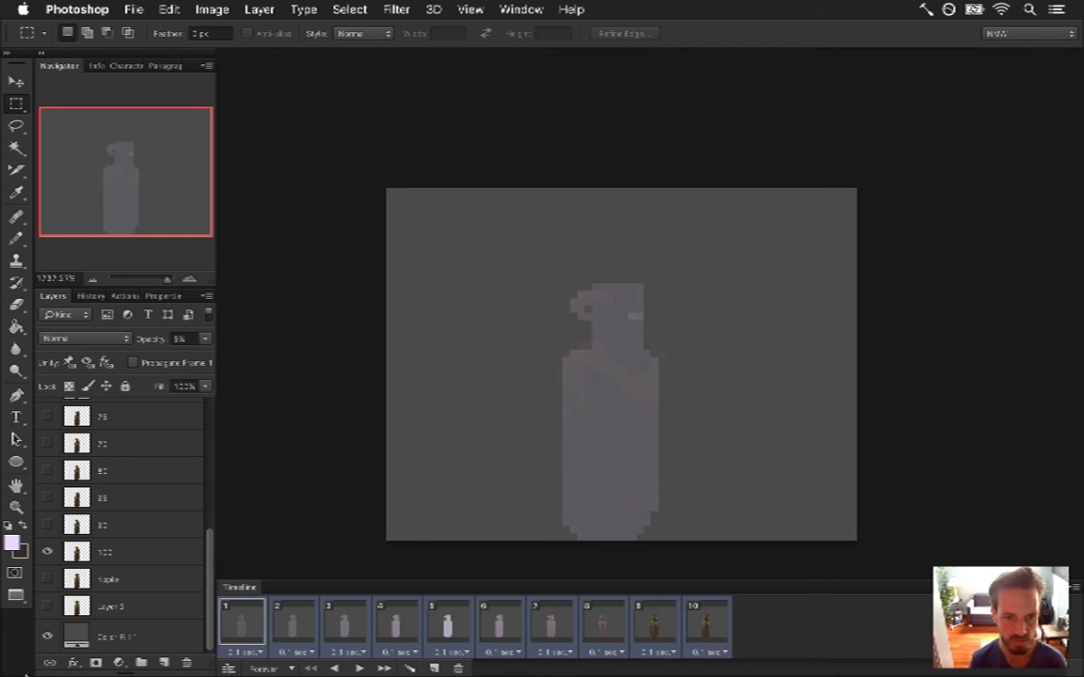
{"action": "double_click", "coordinate": [76, 636]}
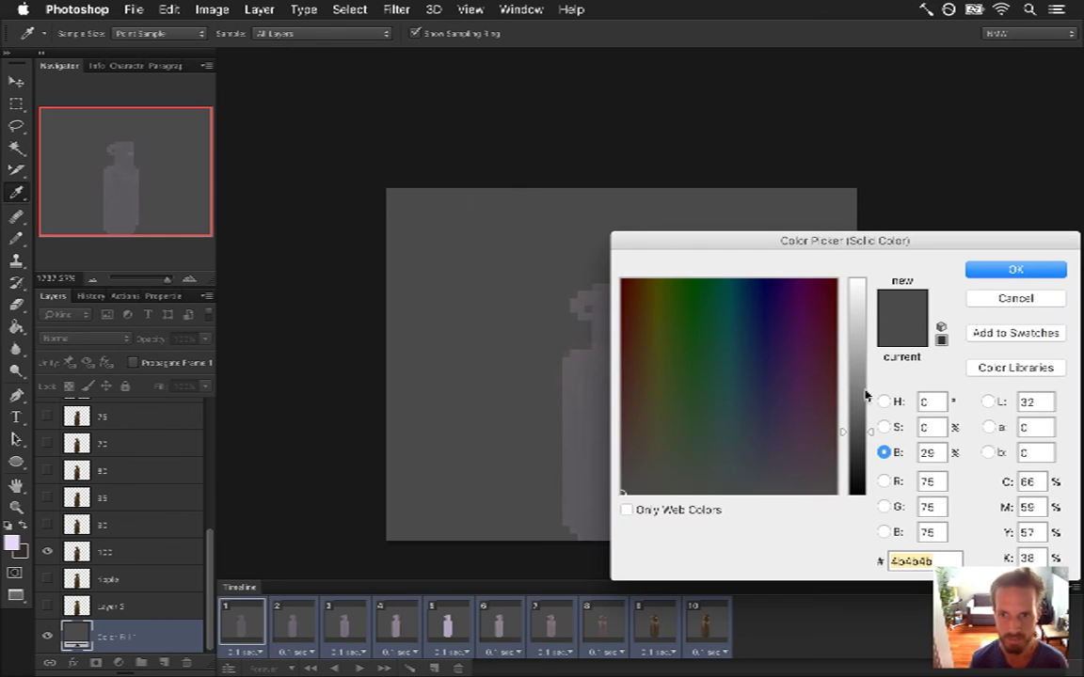
{"action": "left_click", "coordinate": [859, 387]}
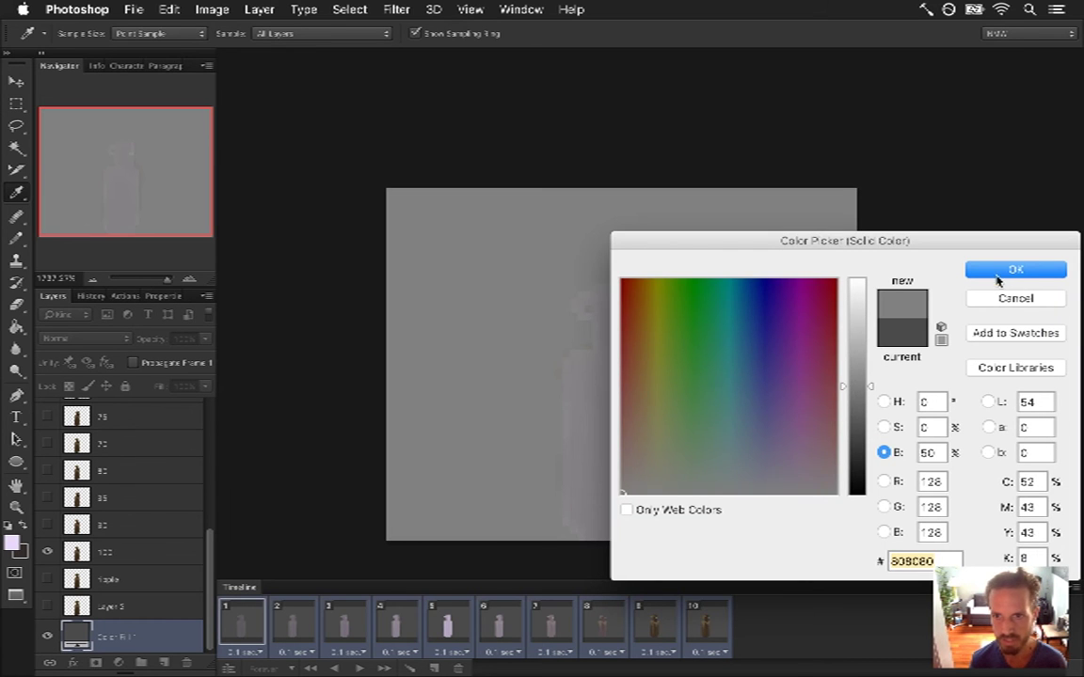
{"action": "left_click", "coordinate": [1015, 270]}
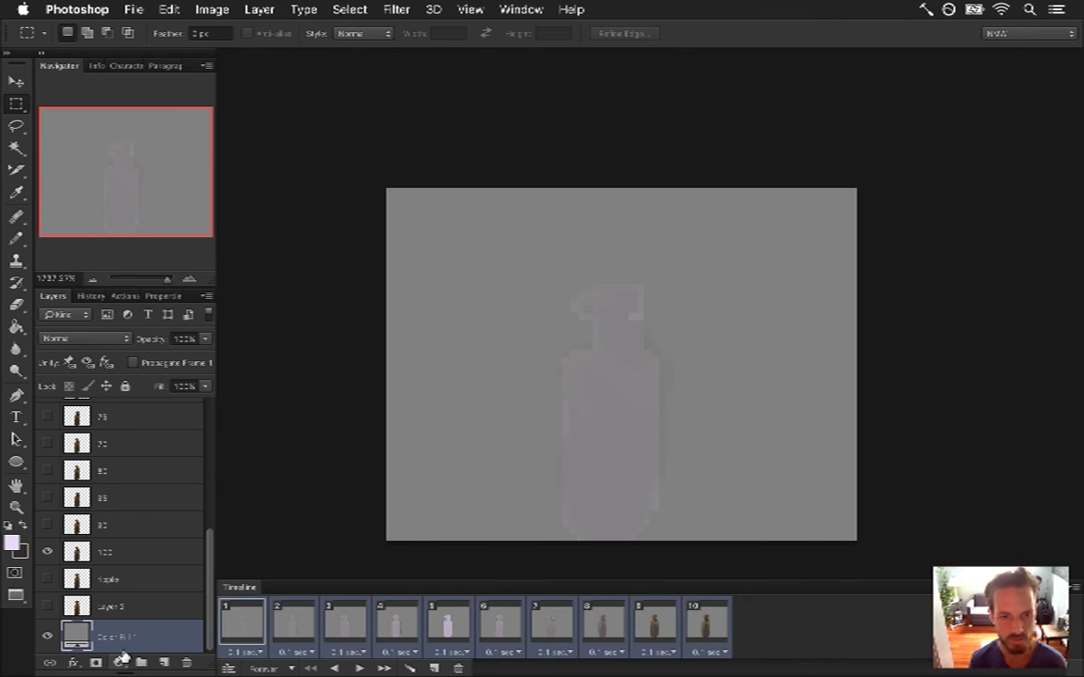
{"action": "double_click", "coordinate": [79, 636]}
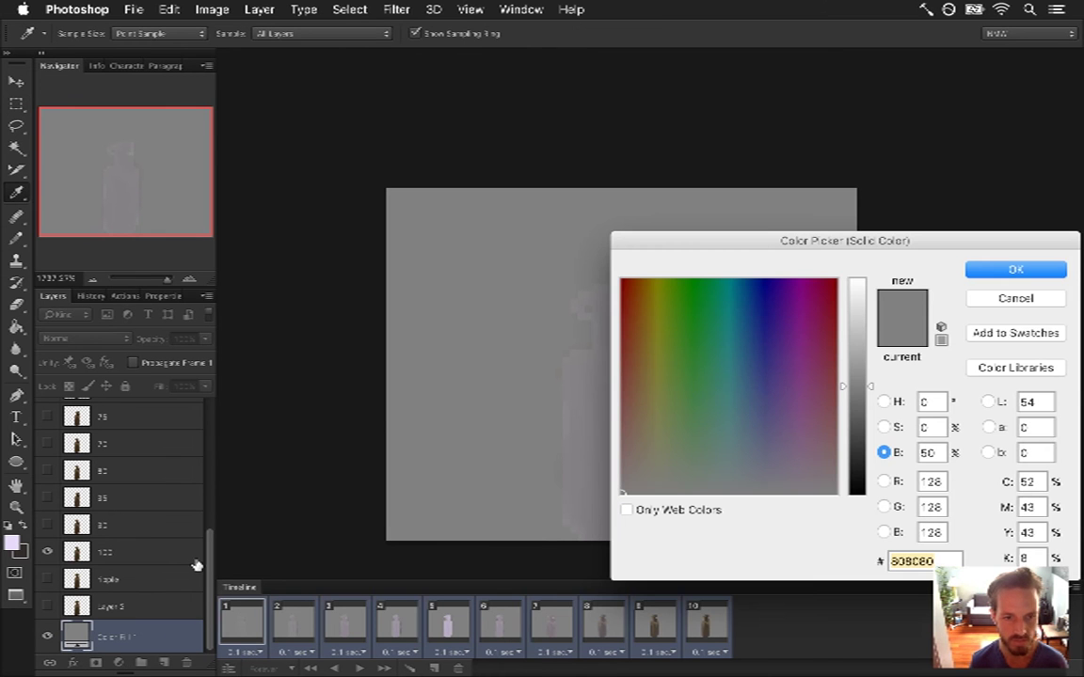
{"action": "left_click", "coordinate": [858, 373]}
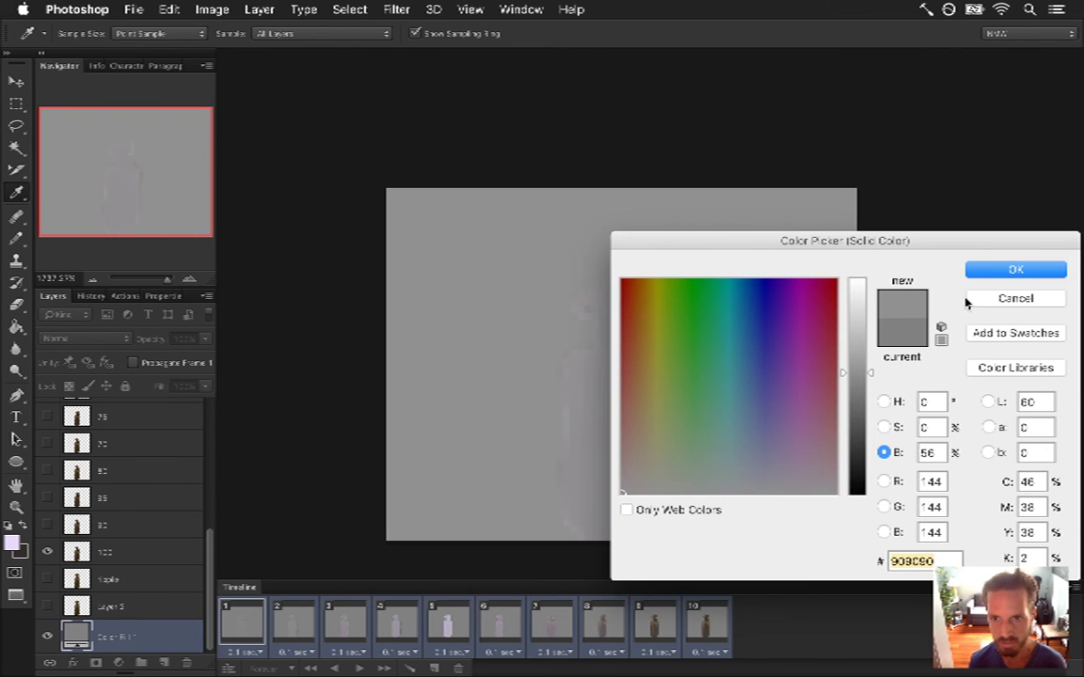
{"action": "left_click", "coordinate": [1013, 271]}
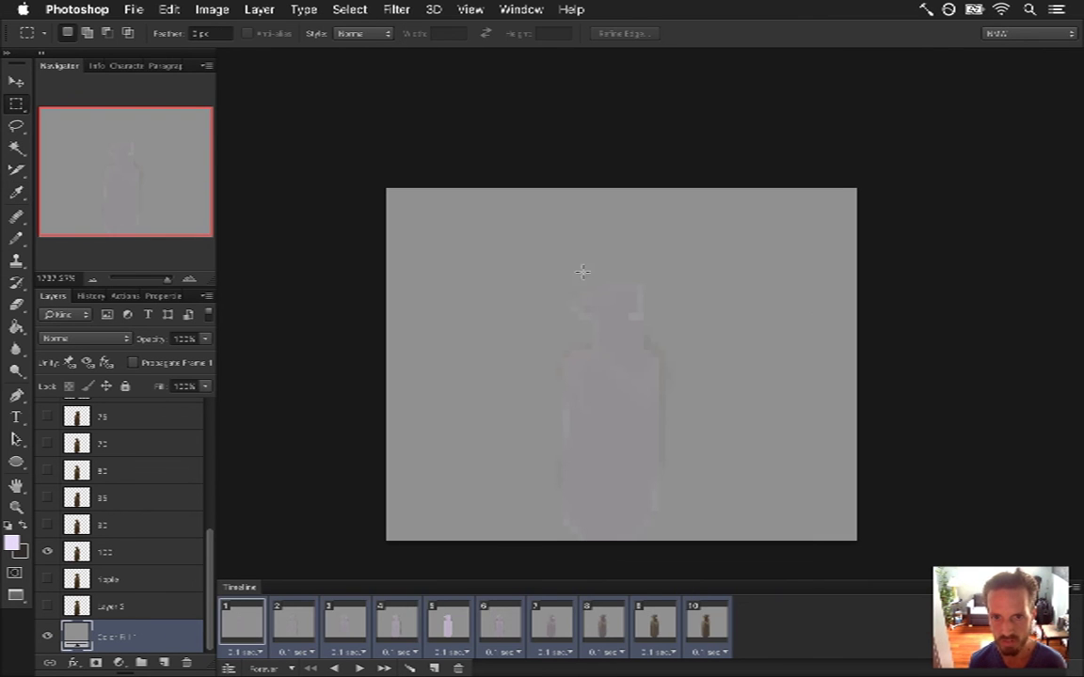
- Go to frame 5 and select the lavender bottle drawing layer, Layer 3
{"action": "left_click", "coordinate": [399, 624]}
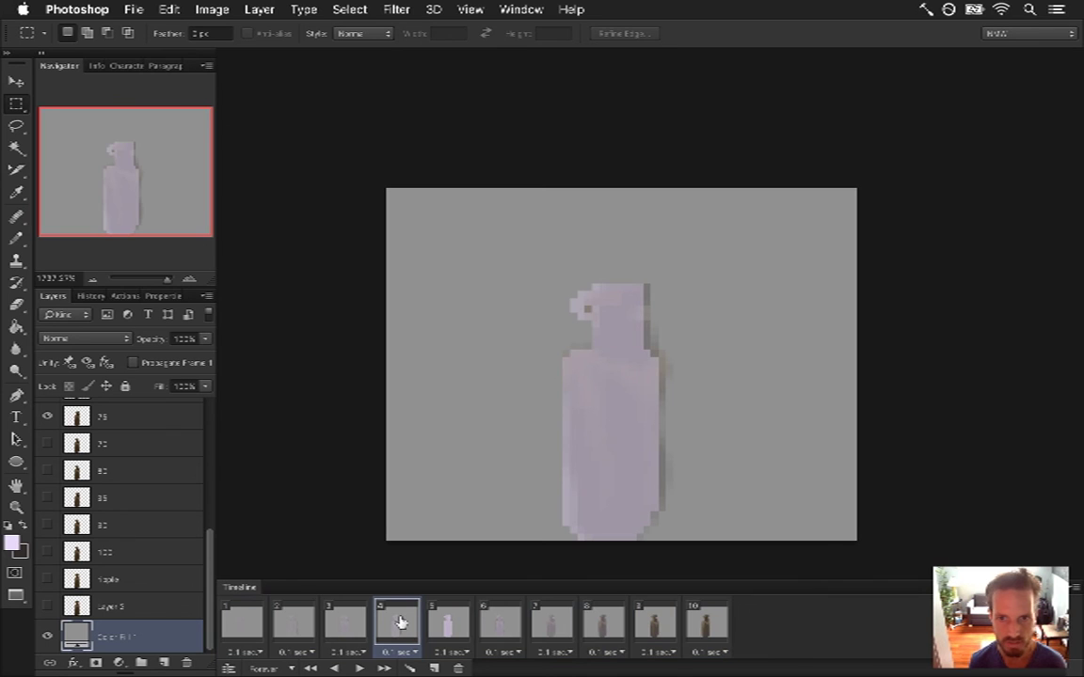
{"action": "left_click", "coordinate": [449, 624]}
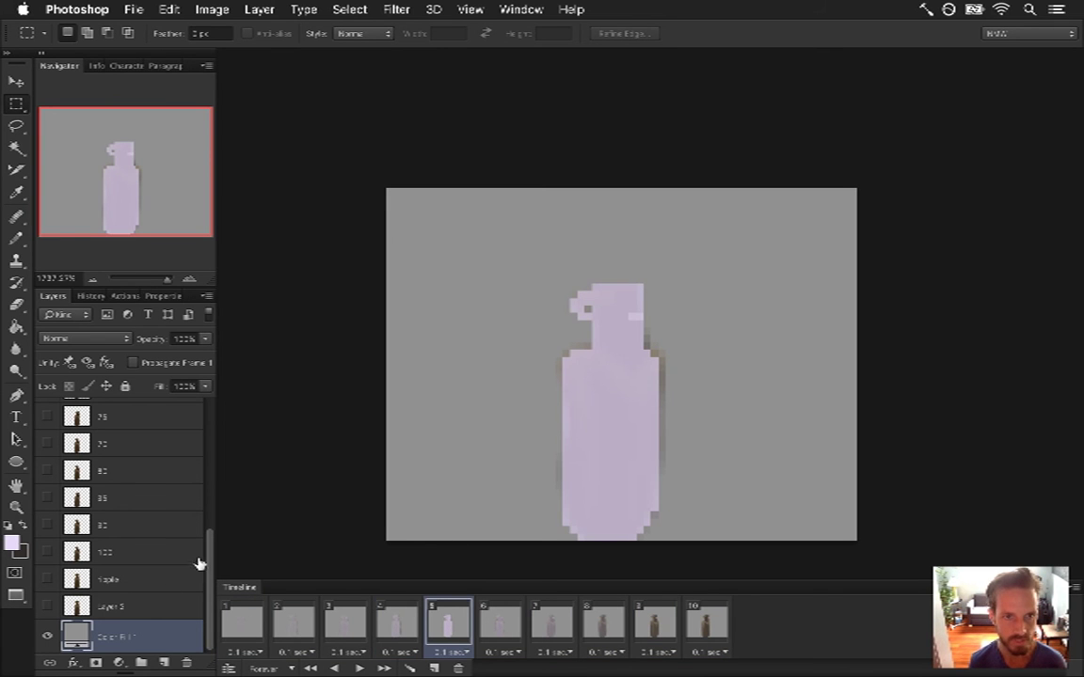
{"action": "left_click_drag", "start_coordinate": [208, 558], "coordinate": [209, 548]}
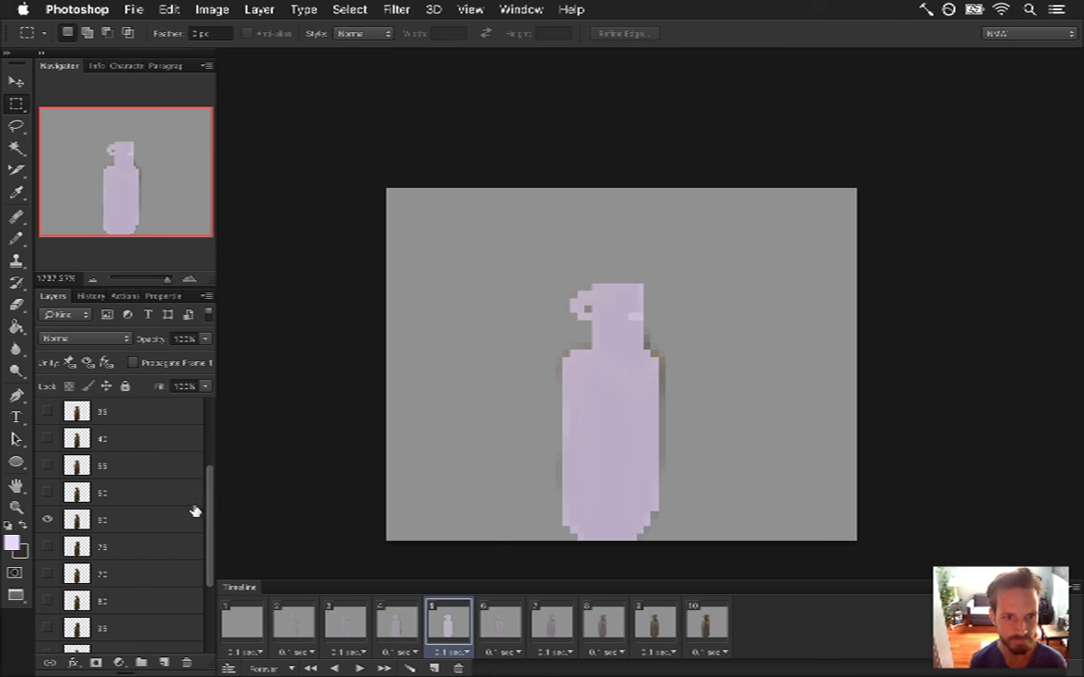
{"action": "left_click", "coordinate": [150, 522]}
{"action": "scroll", "coordinate": [203, 461], "scroll_direction": "up", "scroll_amount": 3}
{"action": "scroll", "coordinate": [204, 442], "scroll_direction": "up", "scroll_amount": 1}
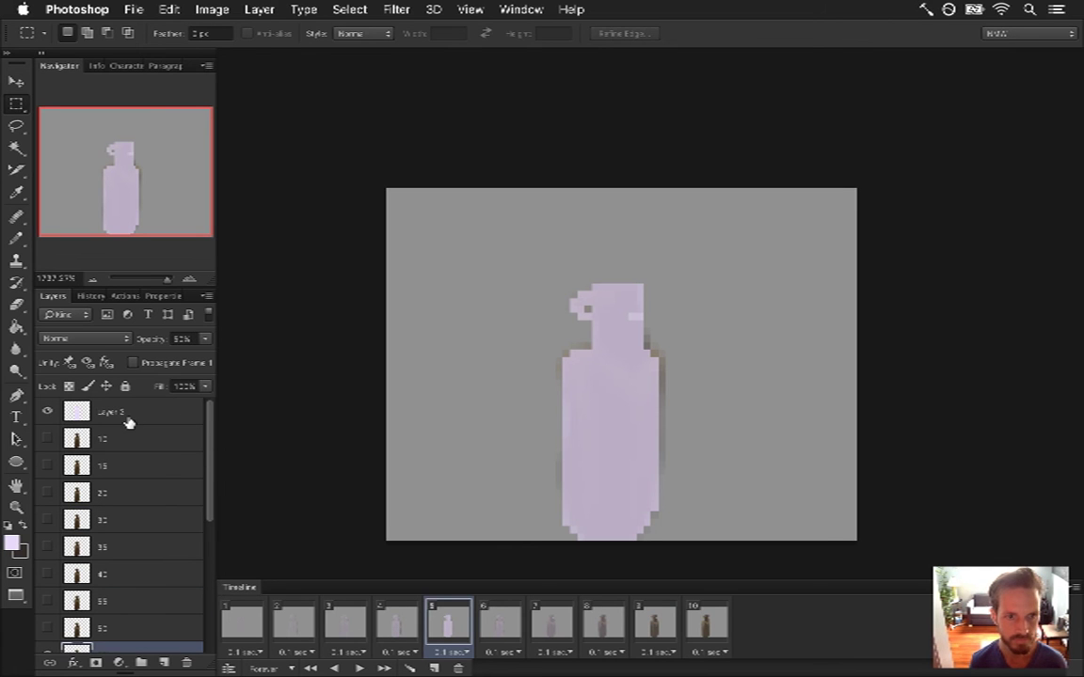
{"action": "left_click", "coordinate": [128, 416]}
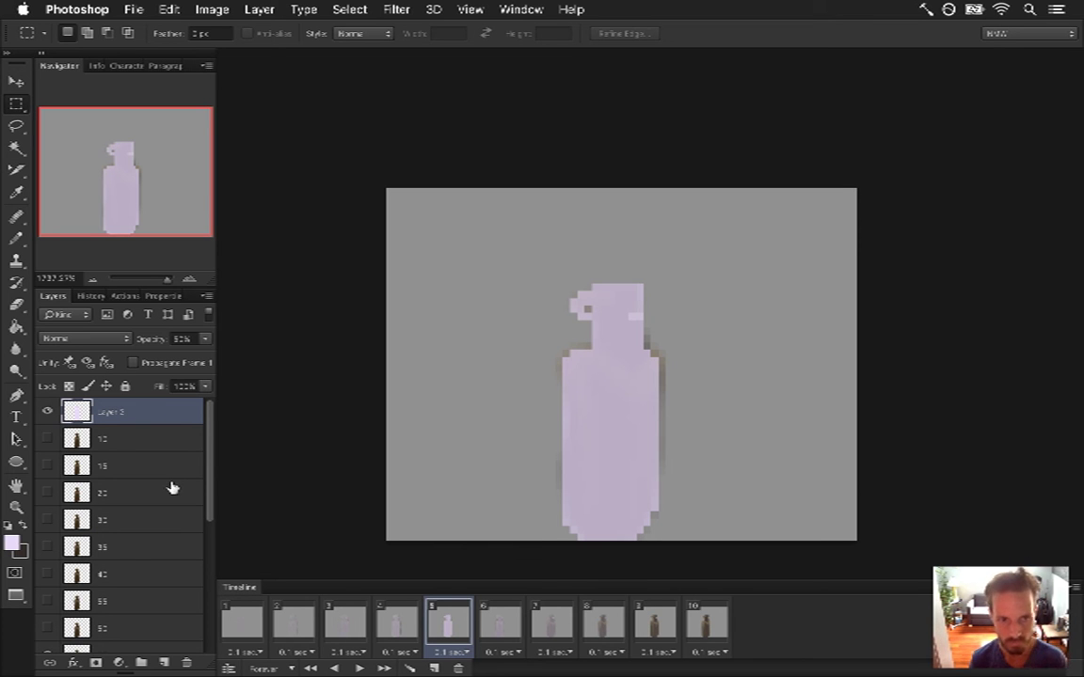
- Duplicate Layer 3 with Cmd+J, hide the original, and set the copy to 100% opacity
{"action": "key", "text": "super+j"}
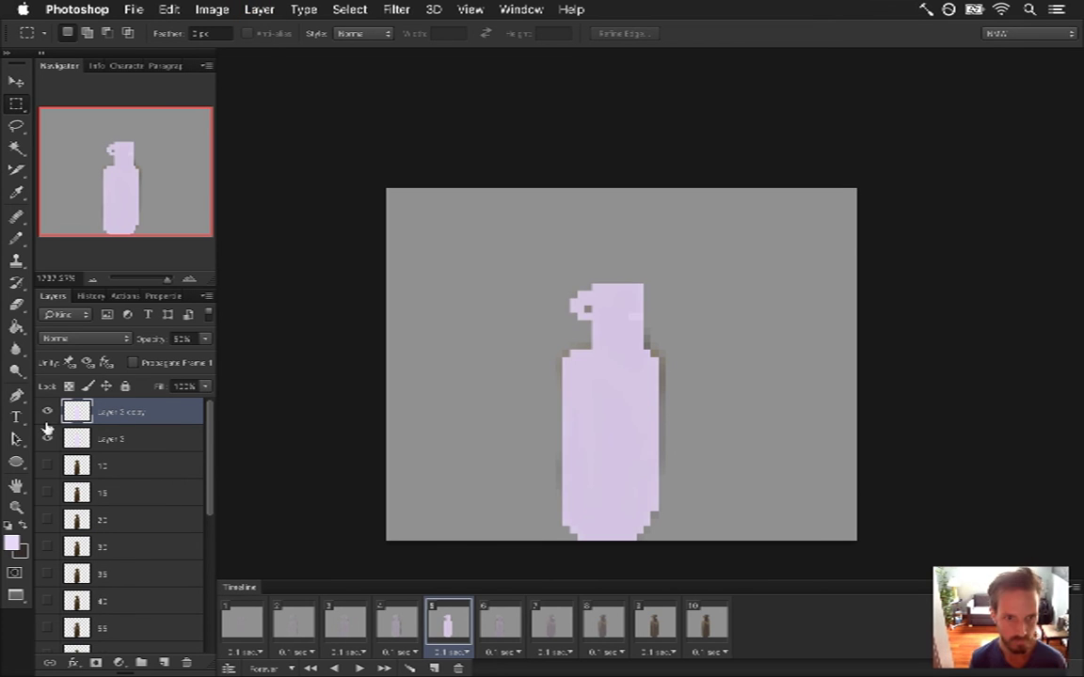
{"action": "left_click", "coordinate": [47, 439]}
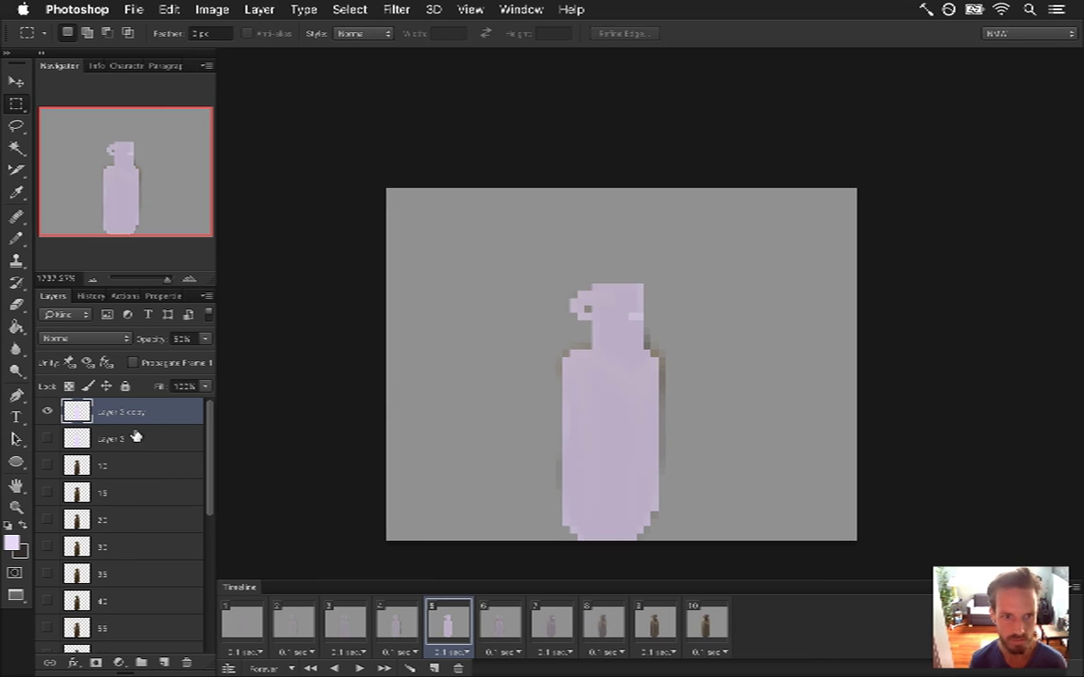
{"action": "left_click", "coordinate": [204, 339]}
{"action": "left_click_drag", "start_coordinate": [186, 357], "coordinate": [212, 357]}
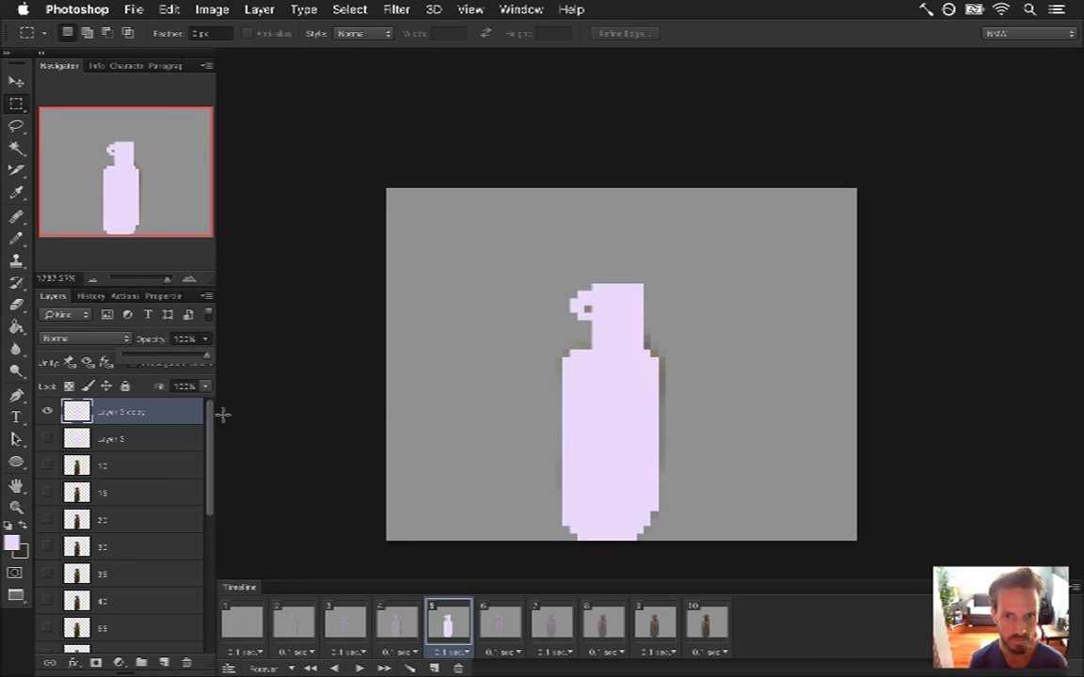
{"action": "key", "text": "i"}
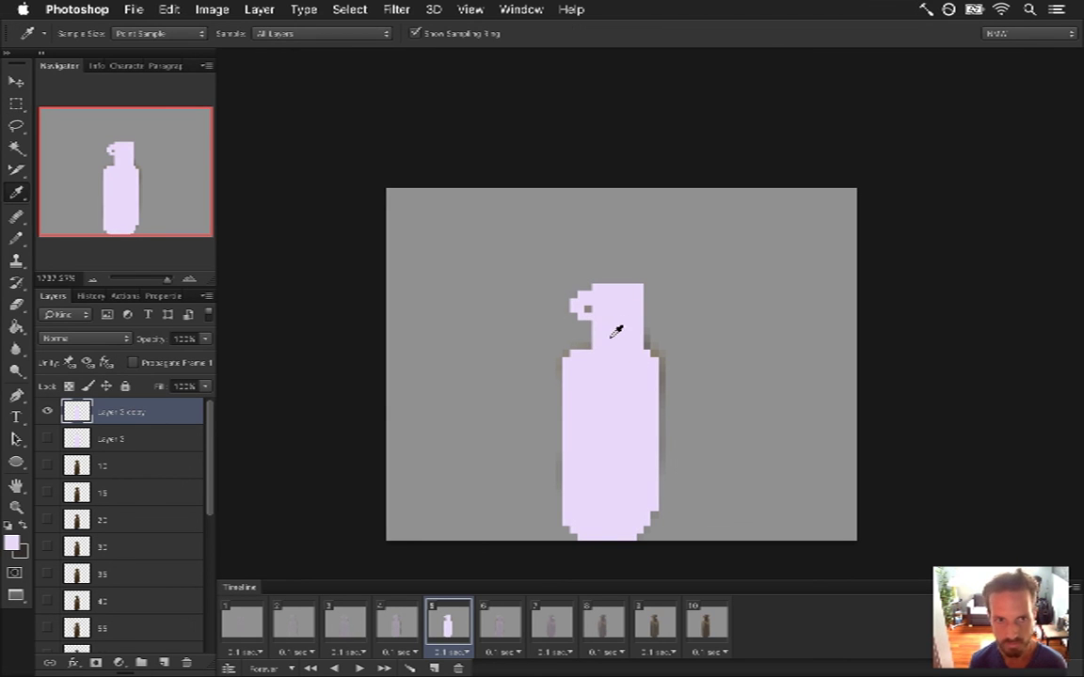
{"action": "mouse_move", "coordinate": [582, 418]}
{"action": "left_mouse_down"}
{"action": "mouse_move", "coordinate": [610, 414]}
{"action": "mouse_move", "coordinate": [646, 368]}
{"action": "left_mouse_up"}
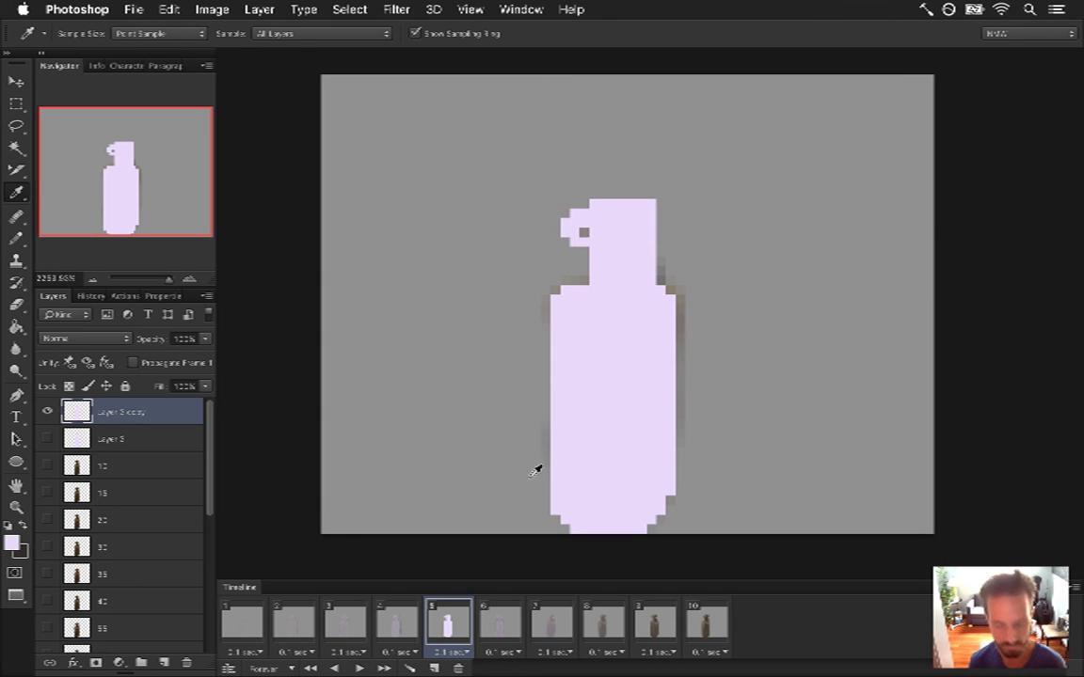
{"action": "key", "text": "e"}
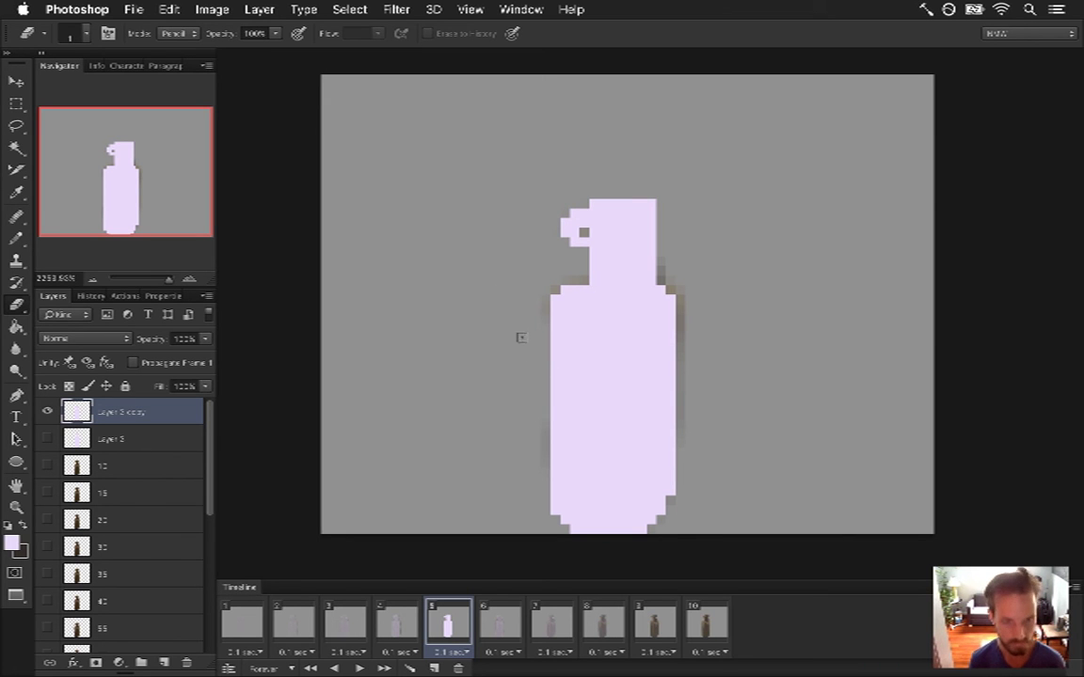
- With the Pencil, draw the spray trigger arm and its outline left of the bottle
{"action": "key", "text": "b"}
{"action": "mouse_move", "coordinate": [536, 345]}
{"action": "left_mouse_down"}
{"action": "mouse_move", "coordinate": [534, 369]}
{"action": "mouse_move", "coordinate": [465, 336]}
{"action": "left_mouse_up"}
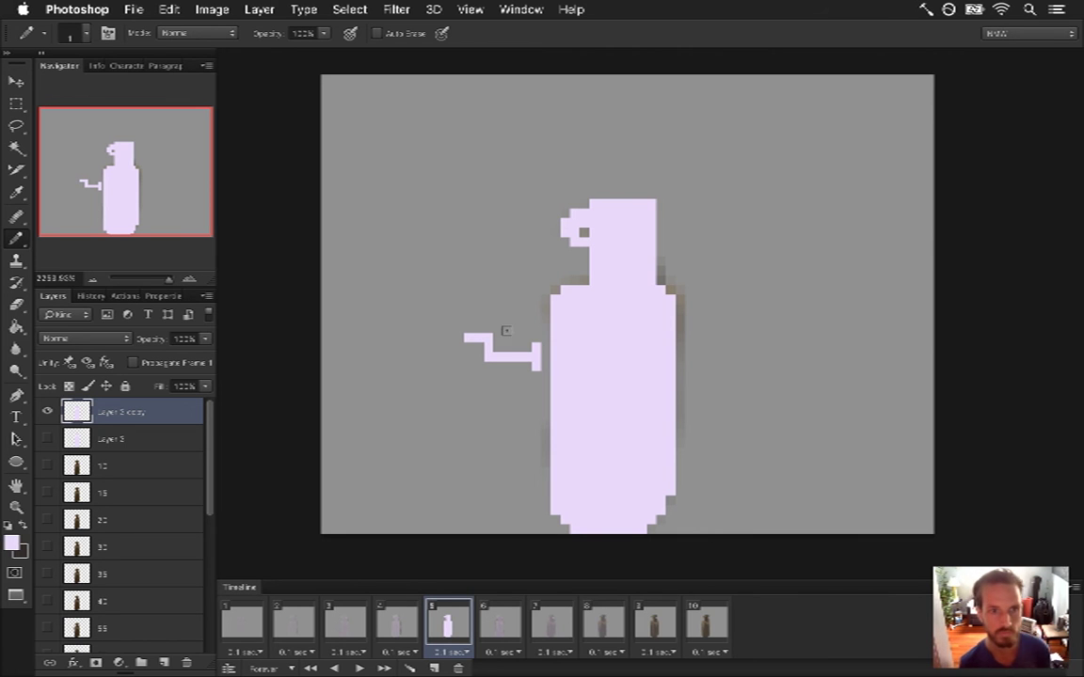
{"action": "mouse_move", "coordinate": [506, 337]}
{"action": "left_mouse_down"}
{"action": "mouse_move", "coordinate": [519, 336]}
{"action": "mouse_move", "coordinate": [506, 317]}
{"action": "left_mouse_up"}
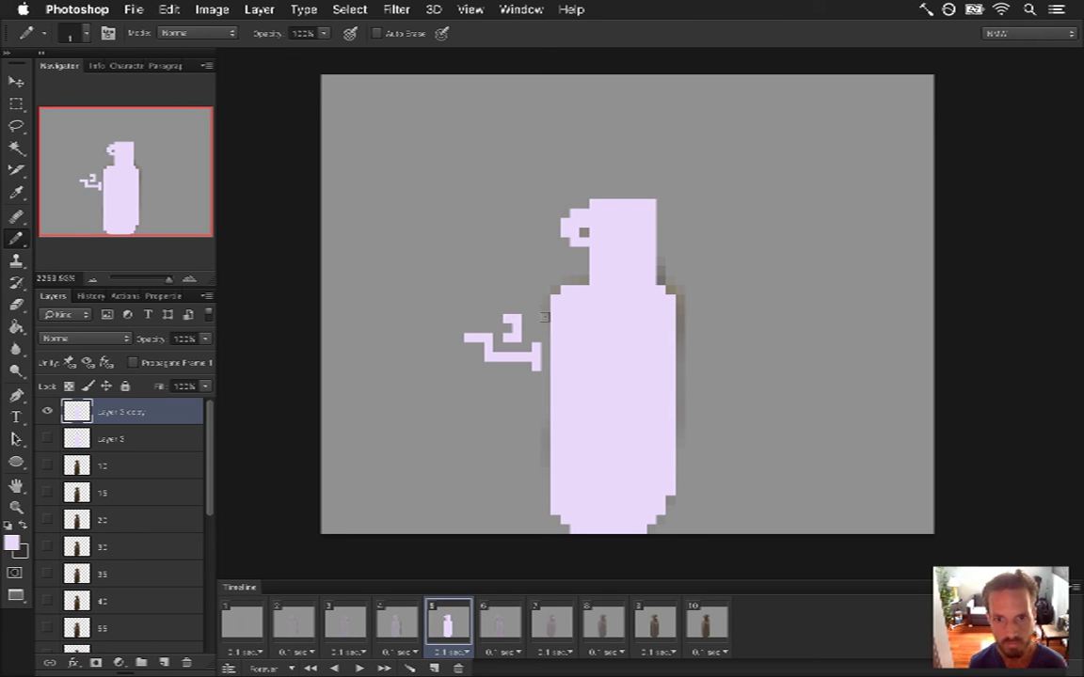
{"action": "left_click", "coordinate": [534, 330]}
{"action": "mouse_move", "coordinate": [535, 310]}
{"action": "left_mouse_down"}
{"action": "mouse_move", "coordinate": [538, 299]}
{"action": "mouse_move", "coordinate": [484, 302]}
{"action": "mouse_move", "coordinate": [486, 325]}
{"action": "left_mouse_up"}
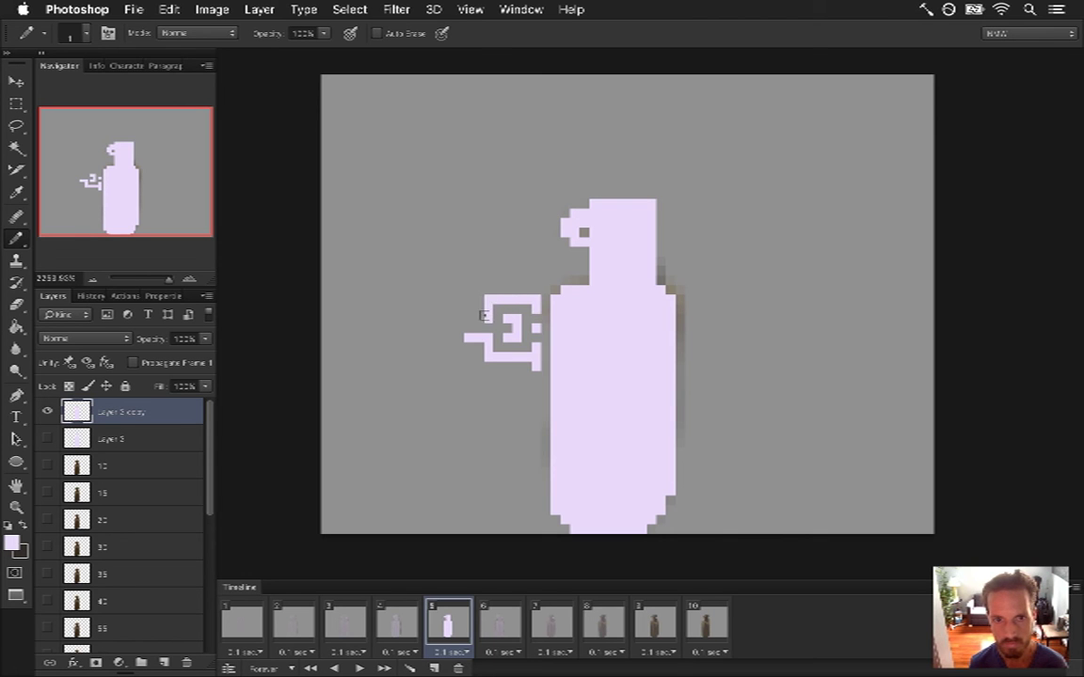
- Add a Y-shaped diagonal spray and small dashes further left of the trigger
{"action": "left_click_drag", "start_coordinate": [536, 281], "coordinate": [555, 261]}
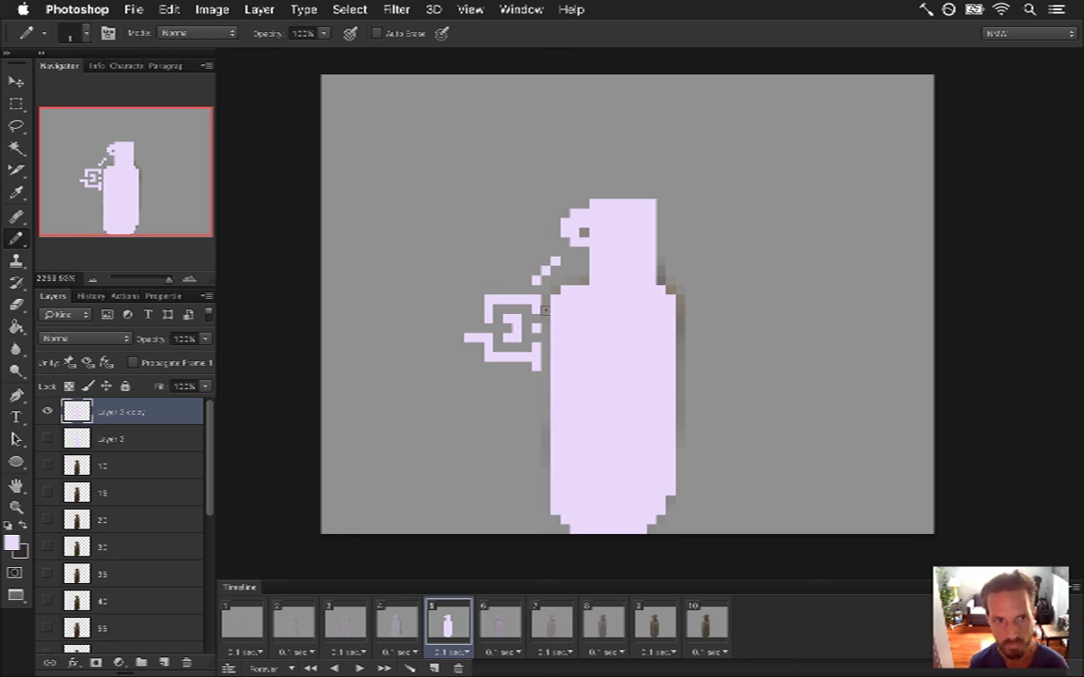
{"action": "left_click", "coordinate": [534, 260]}
{"action": "key", "text": "e"}
{"action": "key", "text": "b"}
{"action": "left_click_drag", "start_coordinate": [529, 256], "coordinate": [516, 242]}
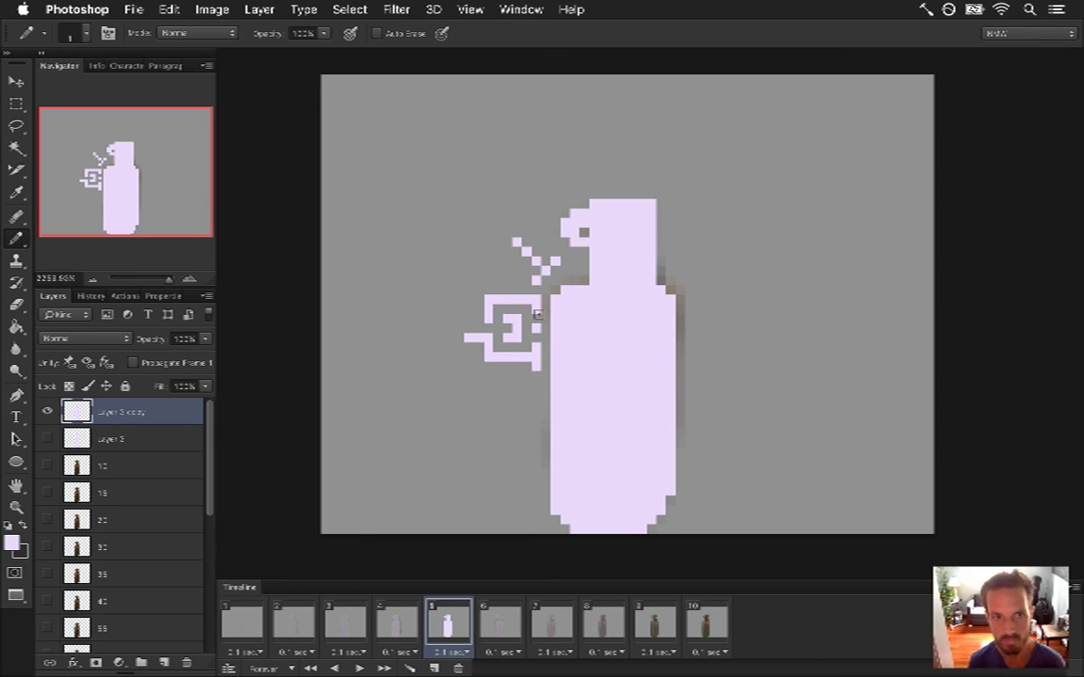
{"action": "left_click", "coordinate": [440, 337]}
{"action": "left_click", "coordinate": [432, 337]}
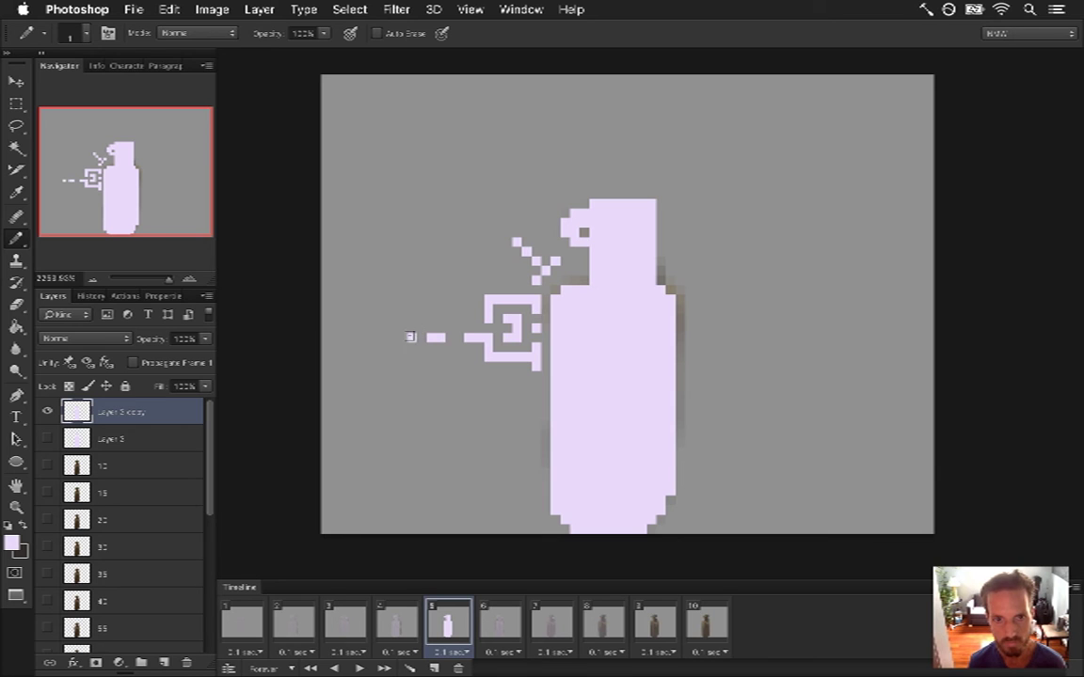
{"action": "left_click", "coordinate": [378, 341]}
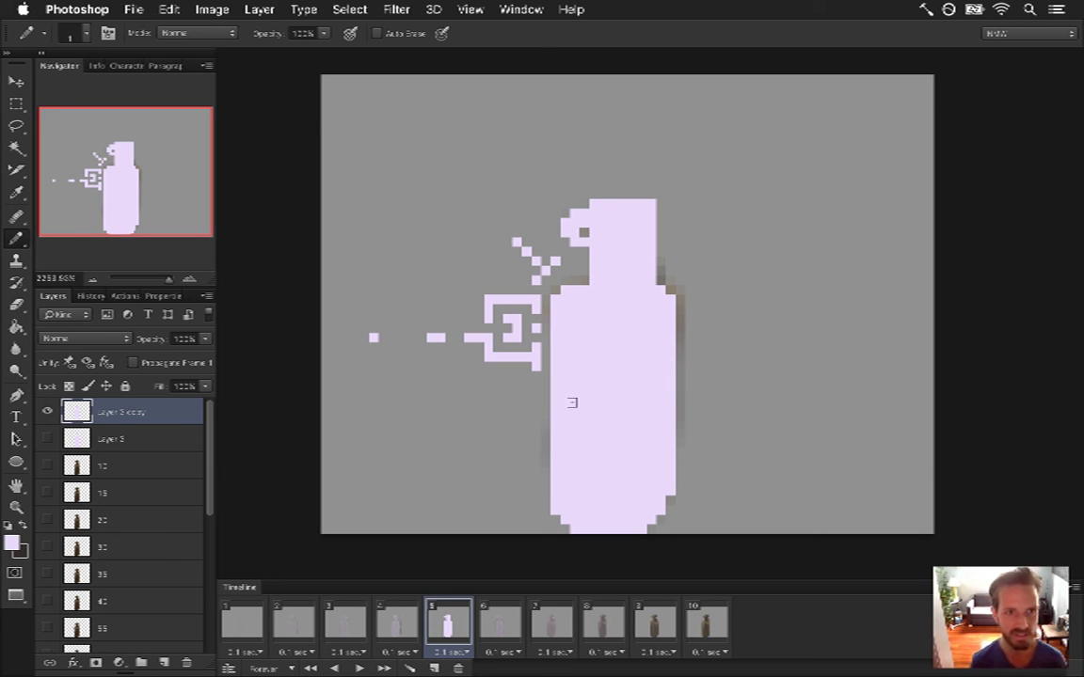
- Add two short spray marks left of the bottle and one above the cap
{"action": "mouse_move", "coordinate": [536, 382]}
{"action": "left_mouse_down"}
{"action": "mouse_move", "coordinate": [536, 407]}
{"action": "mouse_move", "coordinate": [515, 385]}
{"action": "left_mouse_up"}
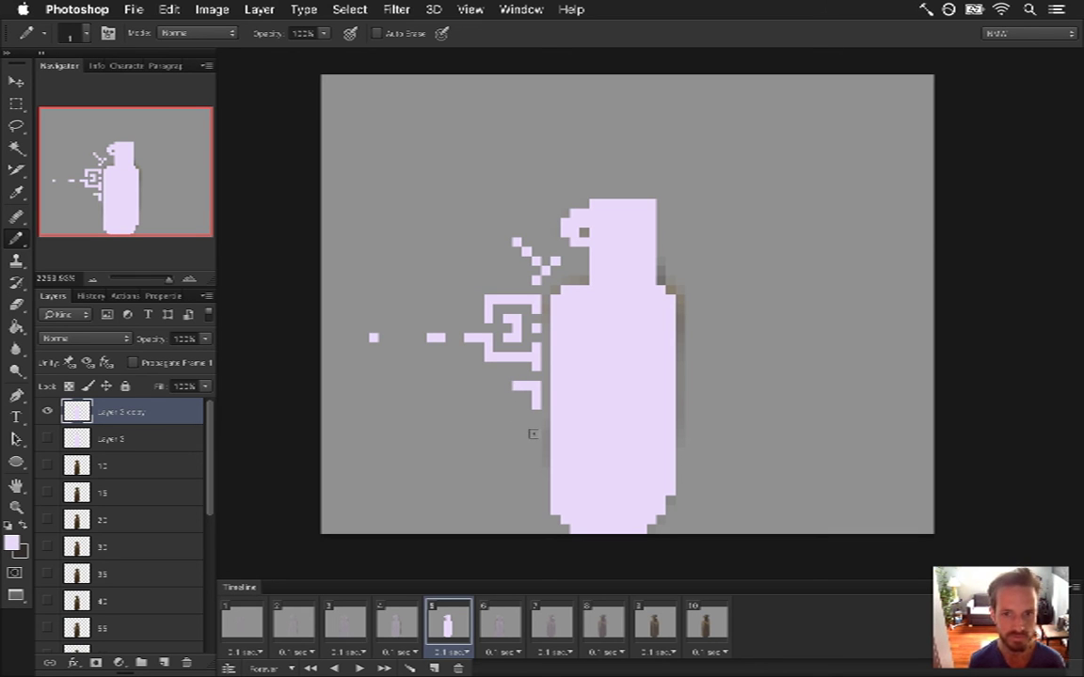
{"action": "left_click_drag", "start_coordinate": [540, 439], "coordinate": [539, 431]}
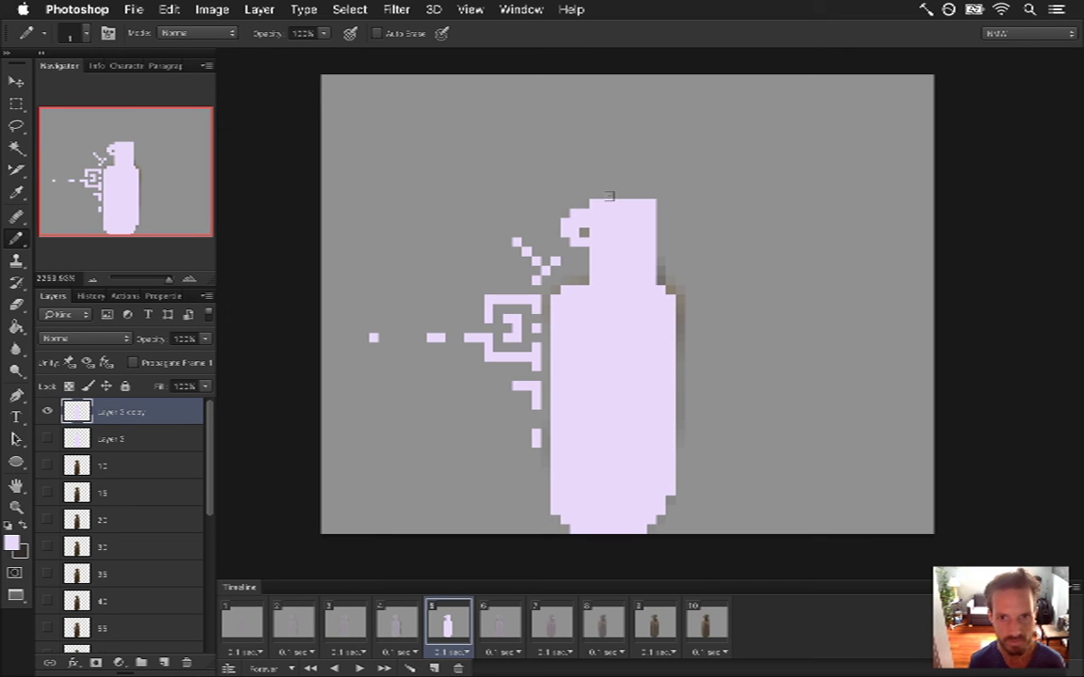
{"action": "mouse_move", "coordinate": [621, 116]}
{"action": "left_mouse_down"}
{"action": "mouse_move", "coordinate": [622, 183]}
{"action": "mouse_move", "coordinate": [606, 186]}
{"action": "mouse_move", "coordinate": [639, 183]}
{"action": "left_mouse_up"}
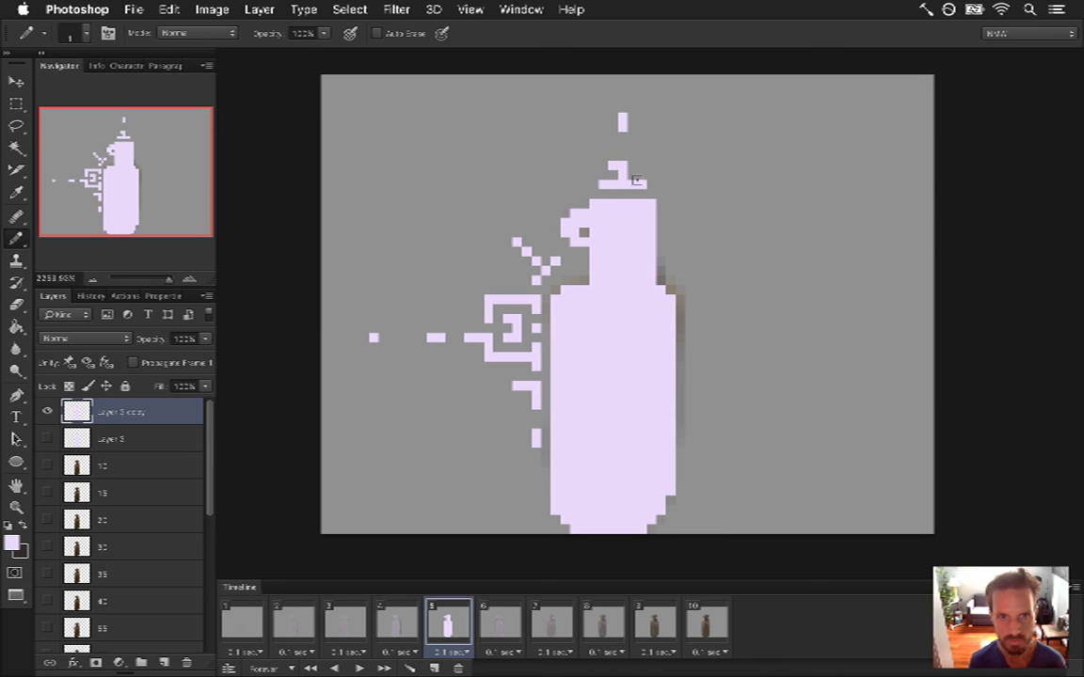
- Refine the small bars above the cap pixel by pixel, then draw a long horizontal streak right of the bottle
{"action": "left_click_drag", "start_coordinate": [621, 142], "coordinate": [632, 144]}
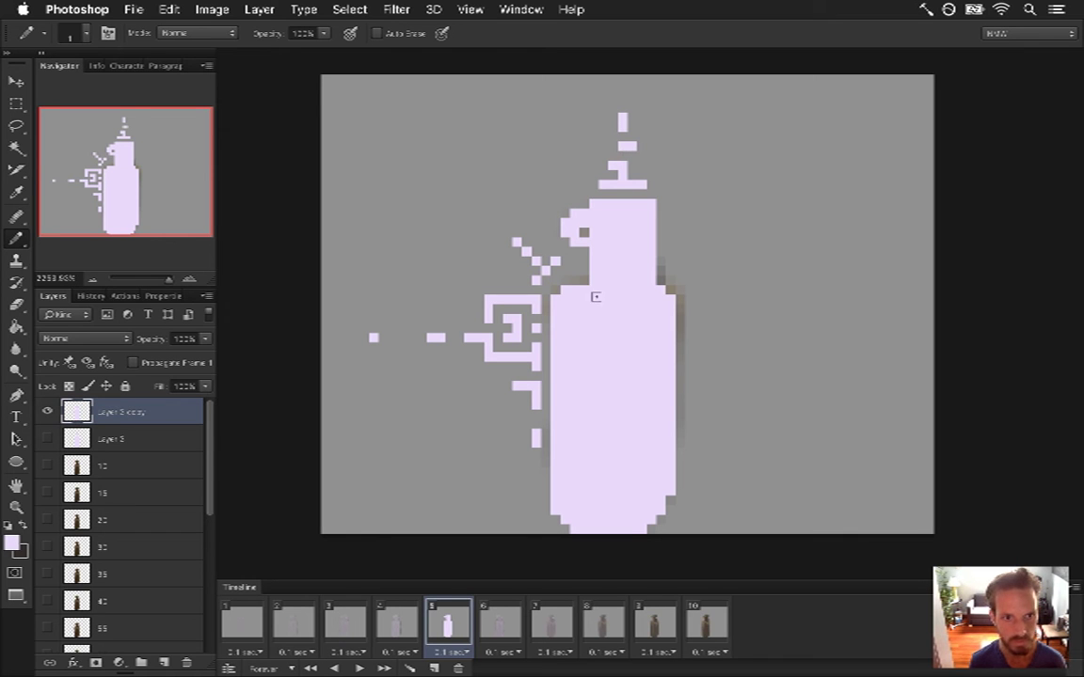
{"action": "key", "text": "e"}
{"action": "left_click", "coordinate": [622, 127]}
{"action": "key", "text": "b"}
{"action": "left_click", "coordinate": [621, 108]}
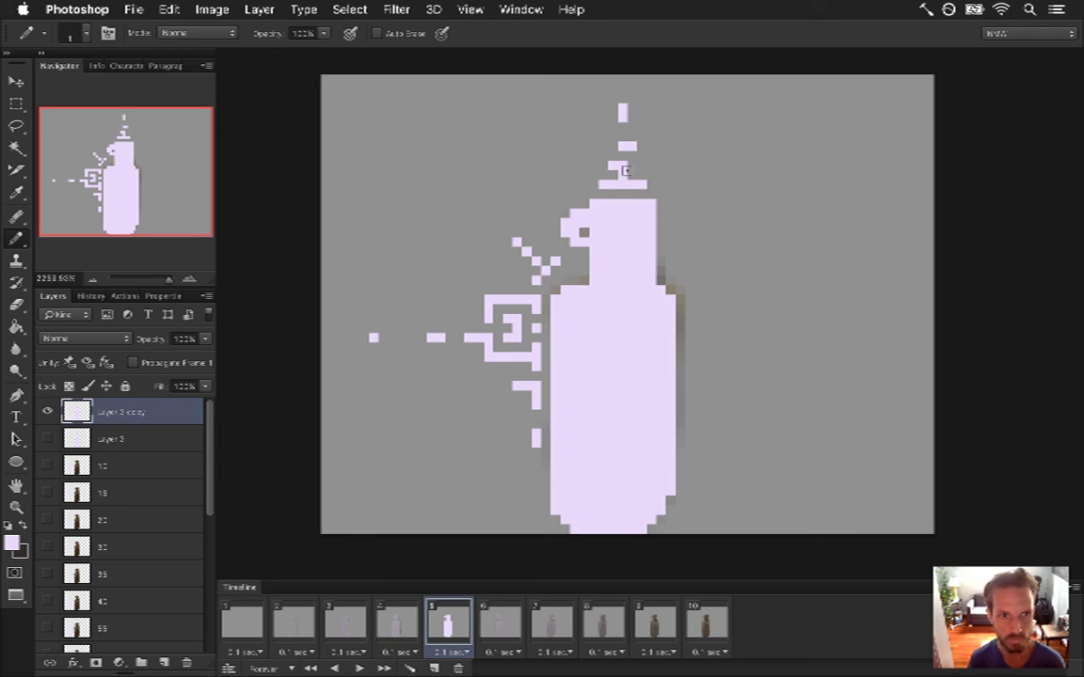
{"action": "key", "text": "e"}
{"action": "left_click", "coordinate": [622, 117]}
{"action": "key", "text": "b"}
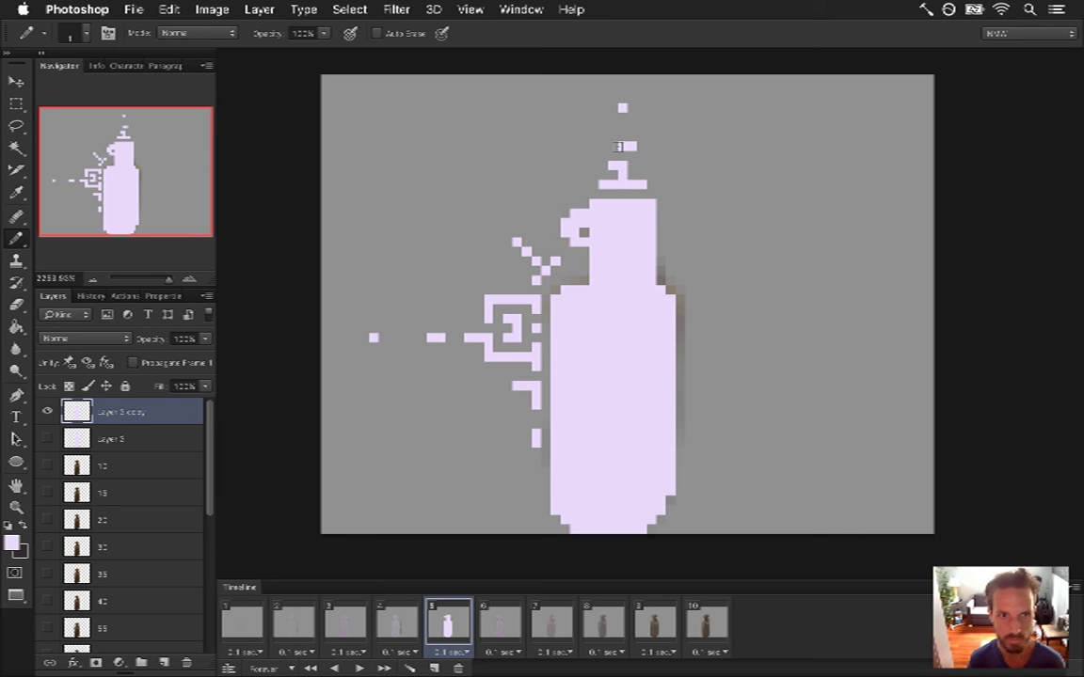
{"action": "left_click", "coordinate": [617, 146]}
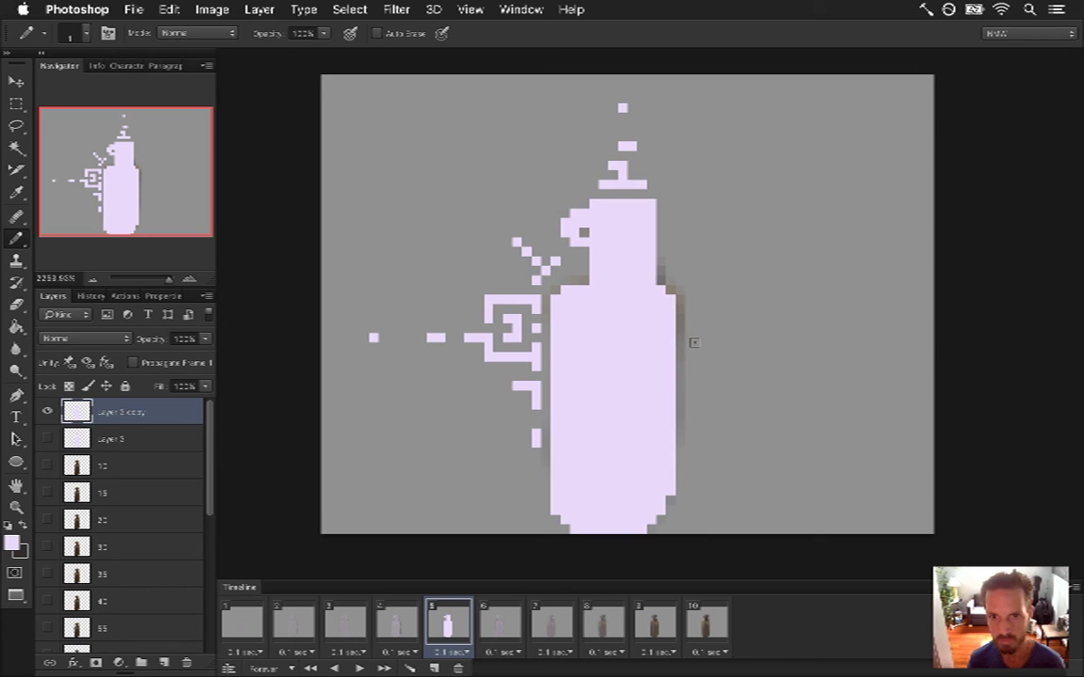
{"action": "left_click_drag", "start_coordinate": [704, 338], "coordinate": [799, 338]}
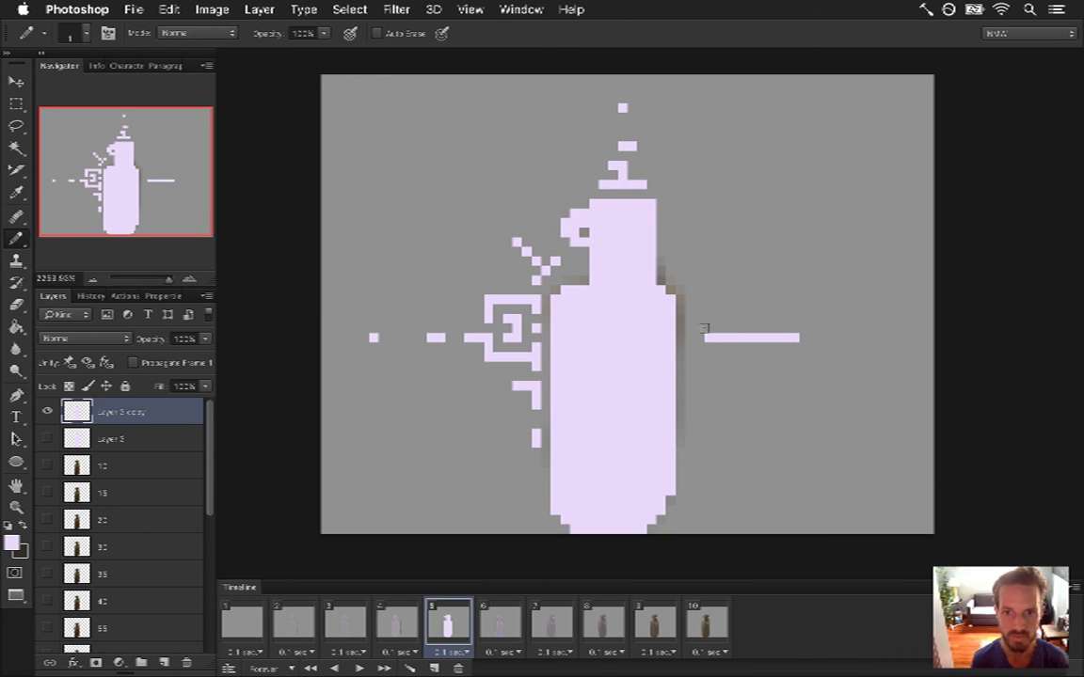
- Paint pixel clusters along and below the right-hand streak, plus a lone dot far right
{"action": "left_click", "coordinate": [690, 337]}
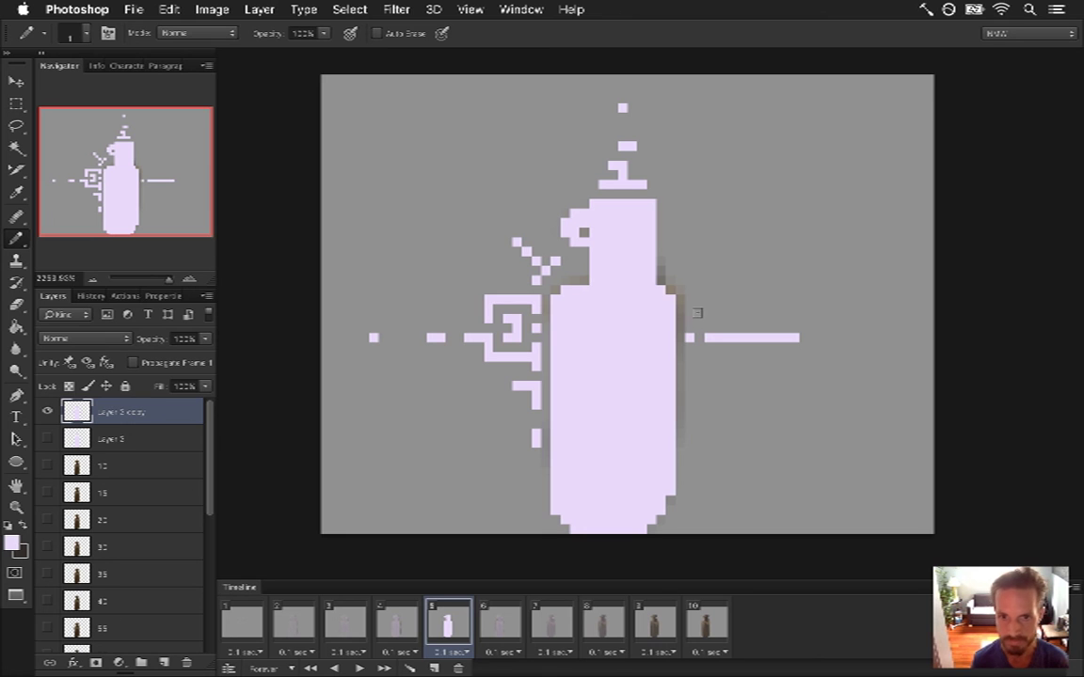
{"action": "left_click", "coordinate": [692, 318]}
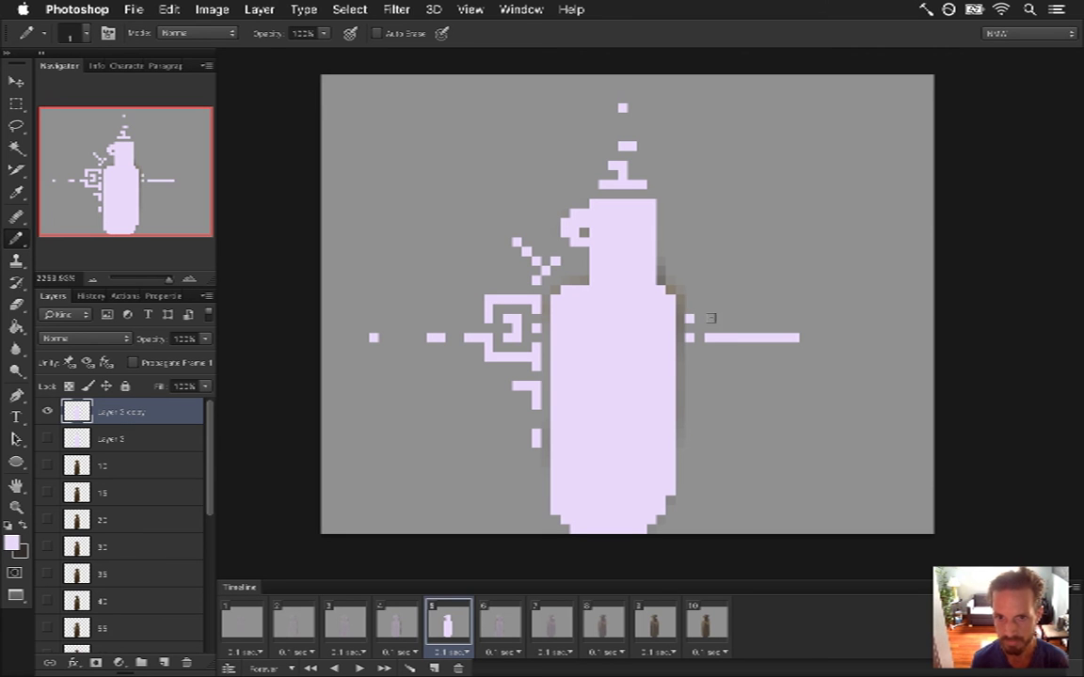
{"action": "mouse_move", "coordinate": [709, 318]}
{"action": "left_mouse_down"}
{"action": "mouse_move", "coordinate": [713, 299]}
{"action": "mouse_move", "coordinate": [730, 310]}
{"action": "left_mouse_up"}
{"action": "key", "text": "e"}
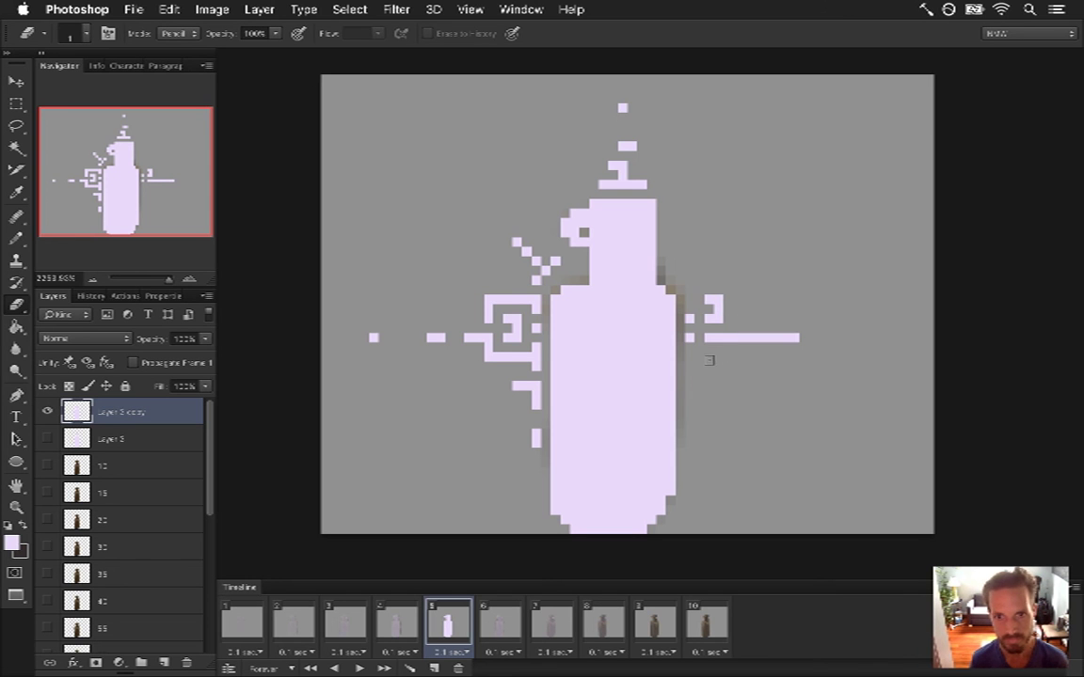
{"action": "key", "text": "b"}
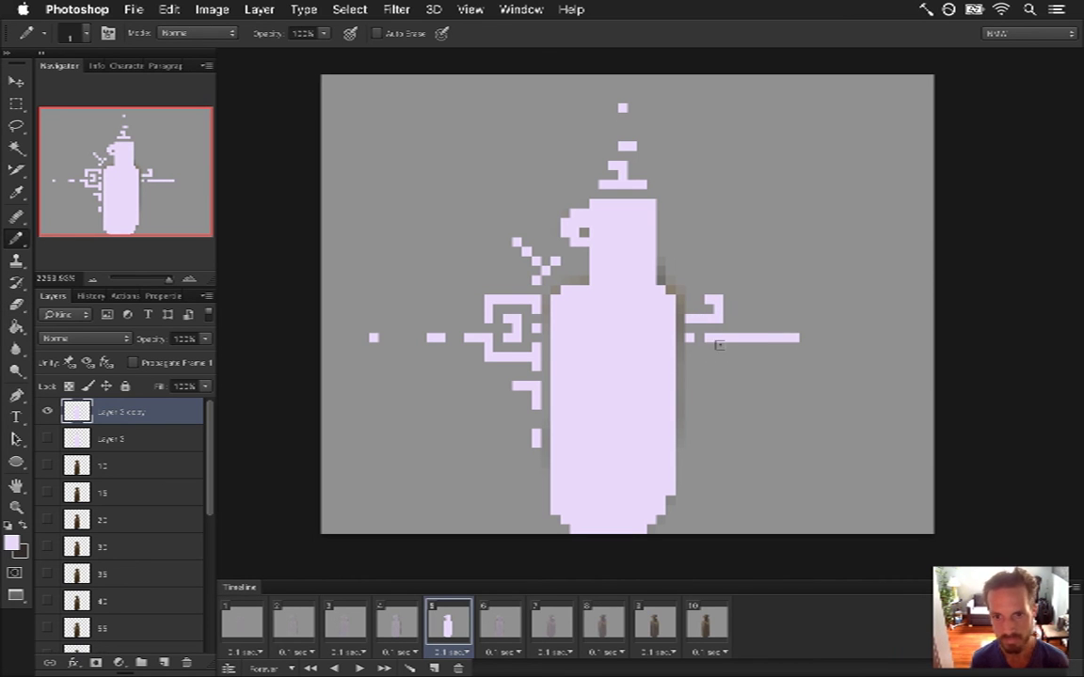
{"action": "mouse_move", "coordinate": [692, 357]}
{"action": "left_mouse_down"}
{"action": "mouse_move", "coordinate": [720, 359]}
{"action": "mouse_move", "coordinate": [760, 362]}
{"action": "left_mouse_up"}
{"action": "left_click", "coordinate": [757, 355]}
{"action": "left_click", "coordinate": [767, 358]}
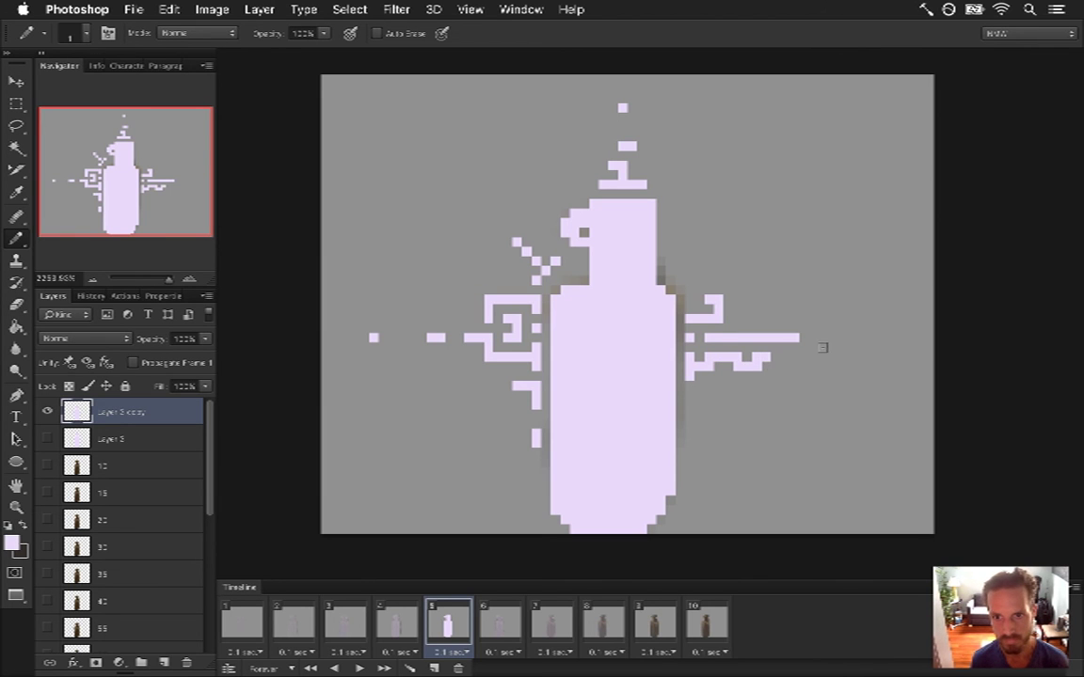
{"action": "left_click", "coordinate": [851, 337]}
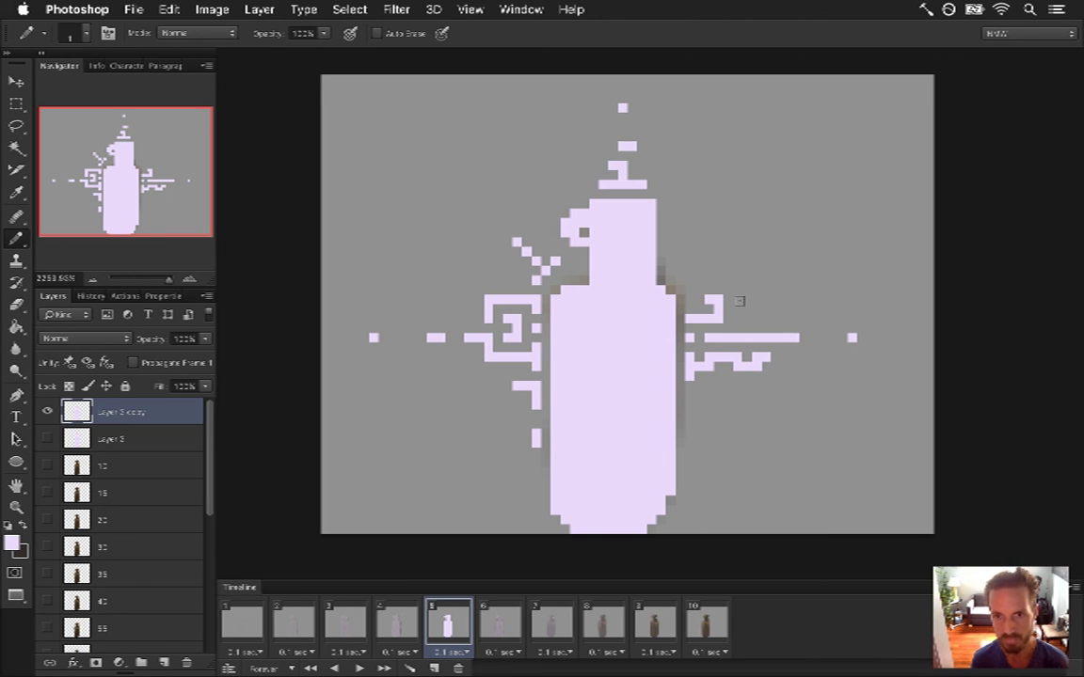
- Draw and trim an L-shaped mark above the streak, then add two sparks by the shoulder
{"action": "mouse_move", "coordinate": [735, 296]}
{"action": "left_mouse_down"}
{"action": "mouse_move", "coordinate": [736, 311]}
{"action": "mouse_move", "coordinate": [764, 320]}
{"action": "left_mouse_up"}
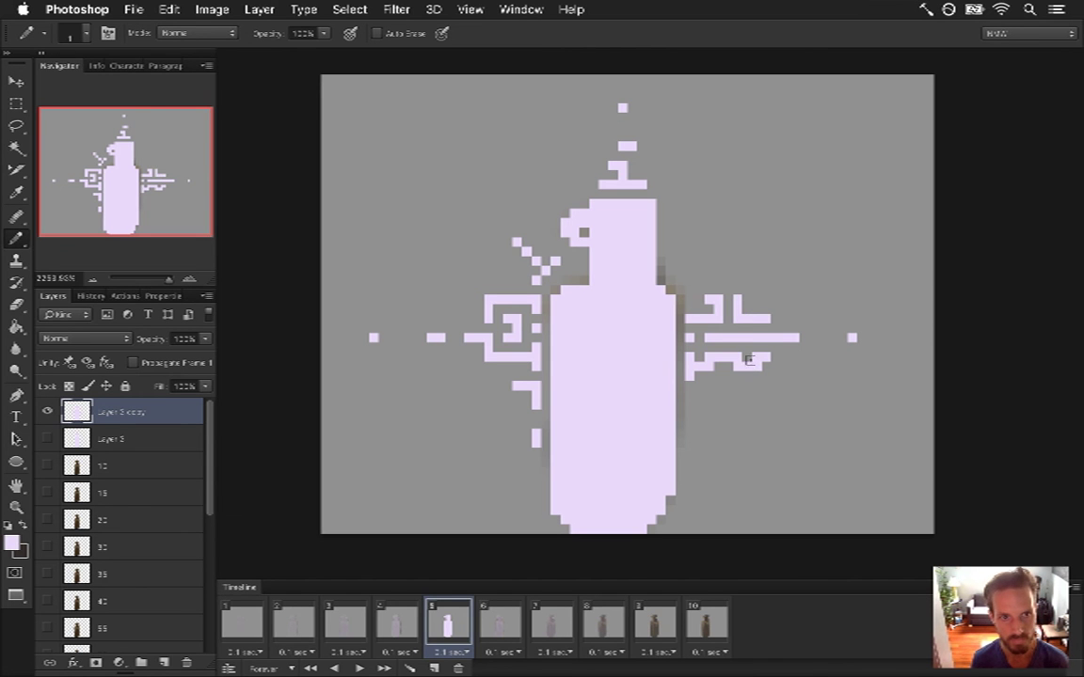
{"action": "key", "text": "e"}
{"action": "left_click_drag", "start_coordinate": [763, 299], "coordinate": [743, 303]}
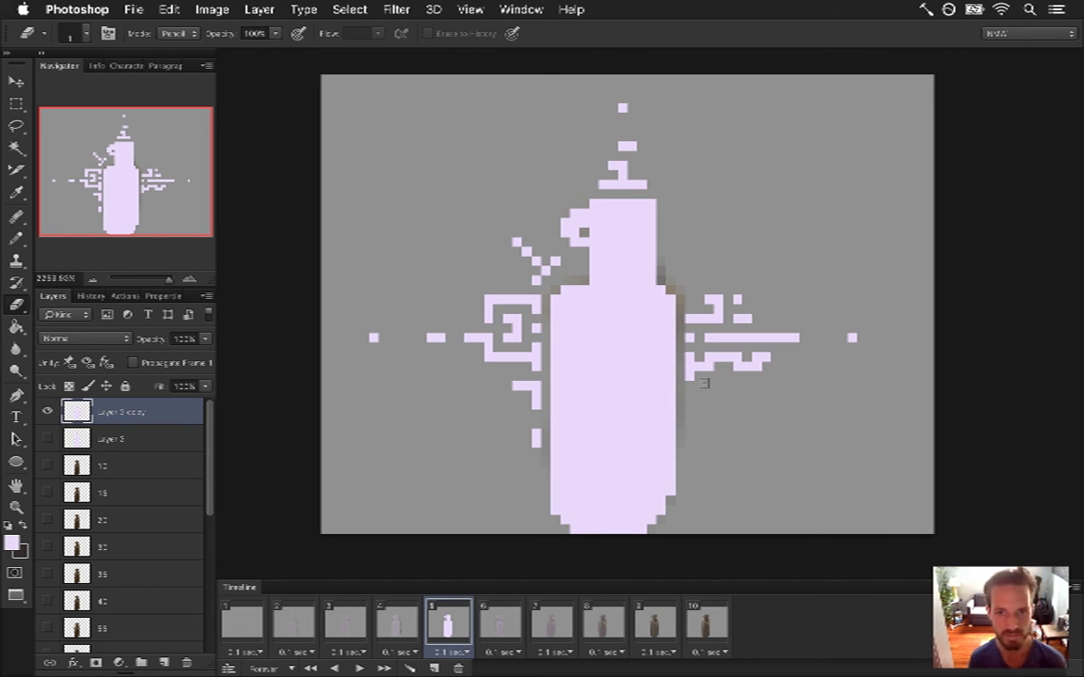
{"action": "key", "text": "b"}
{"action": "left_click", "coordinate": [679, 280]}
{"action": "left_click", "coordinate": [687, 251]}
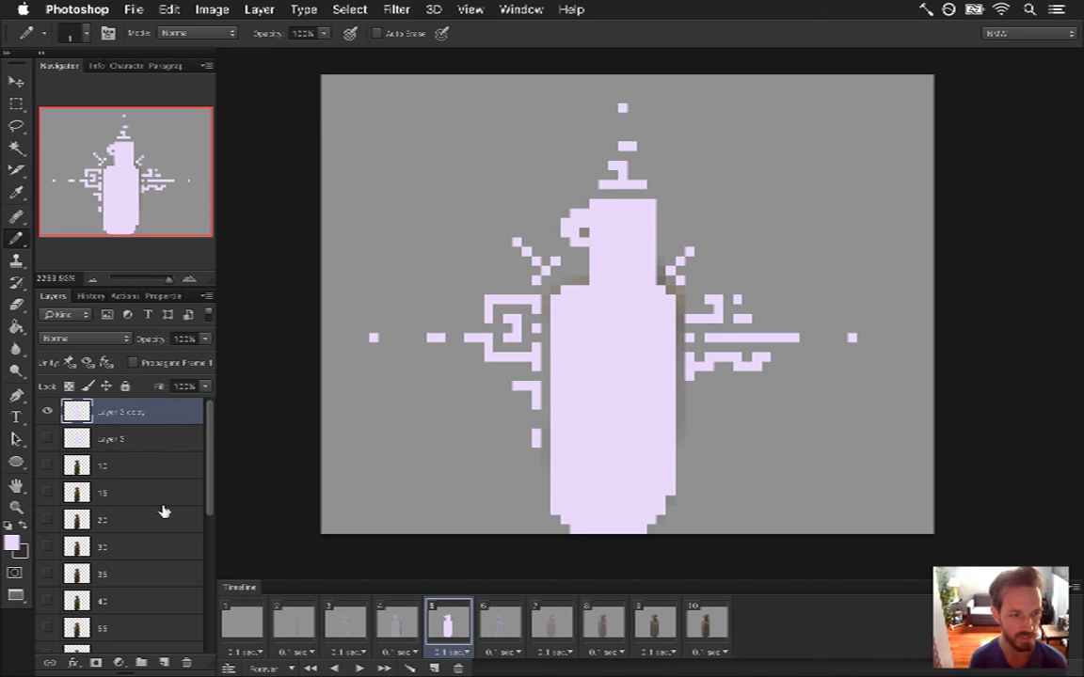
{"action": "left_click", "coordinate": [390, 620]}
{"action": "left_click", "coordinate": [435, 616]}
{"action": "key", "text": "Left"}
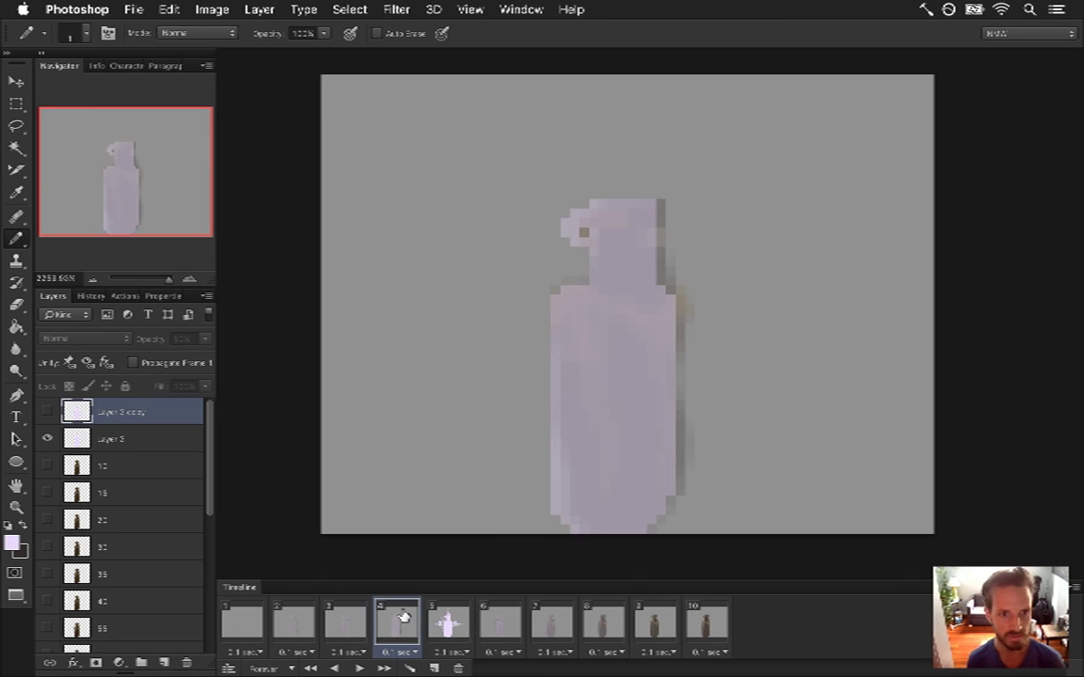
{"action": "left_click", "coordinate": [153, 440]}
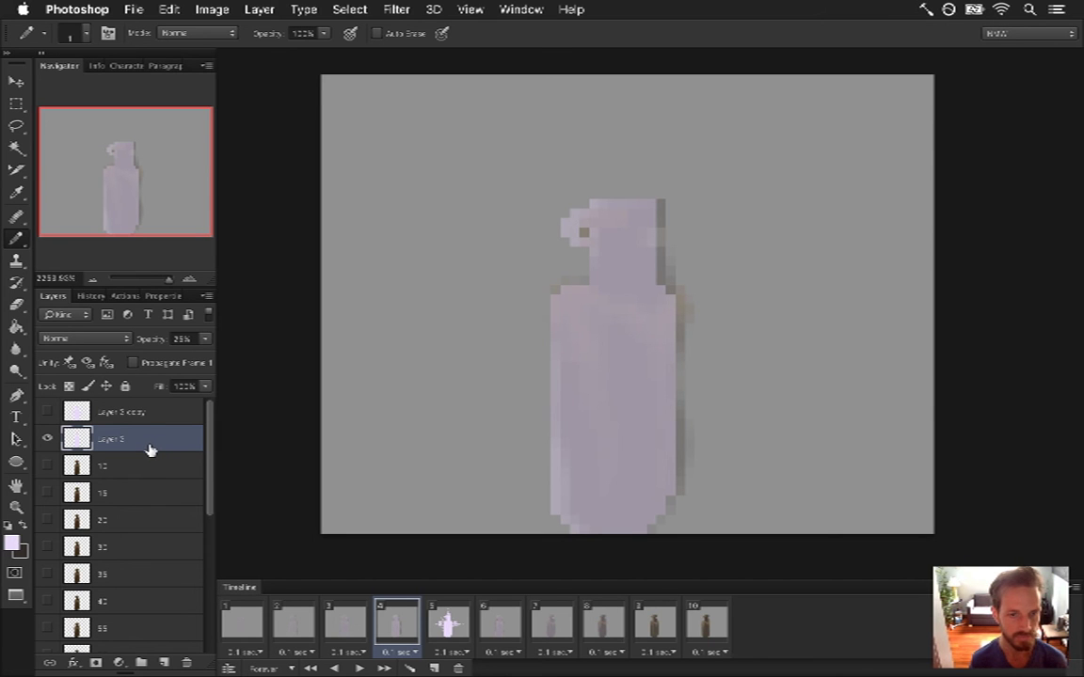
{"action": "left_click", "coordinate": [136, 412]}
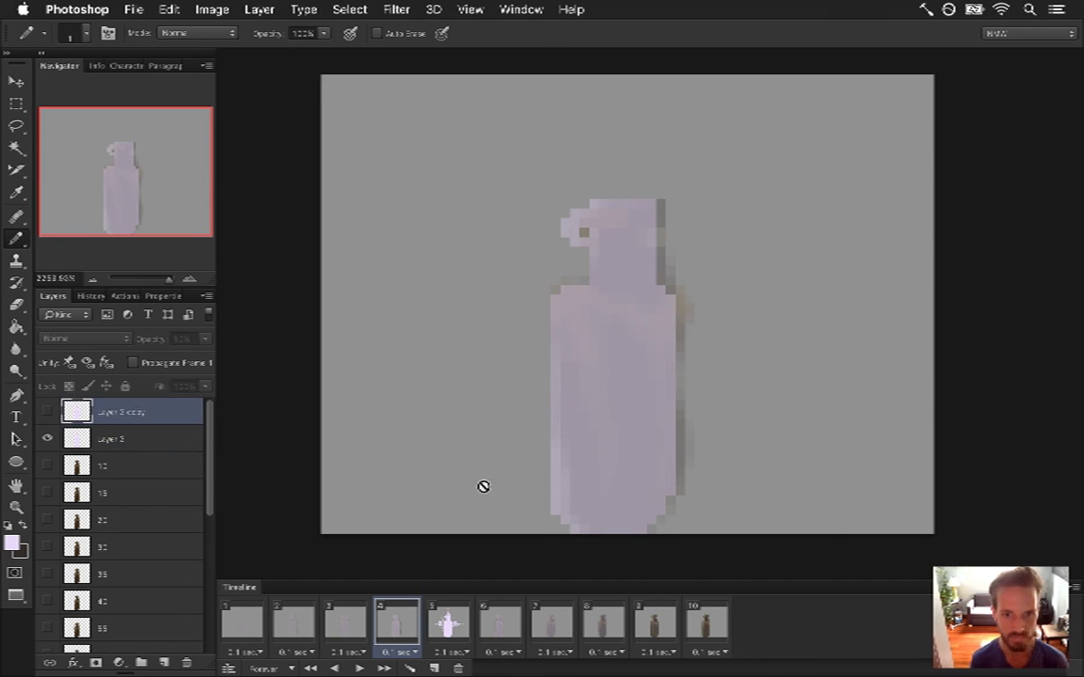
{"action": "left_click", "coordinate": [450, 624]}
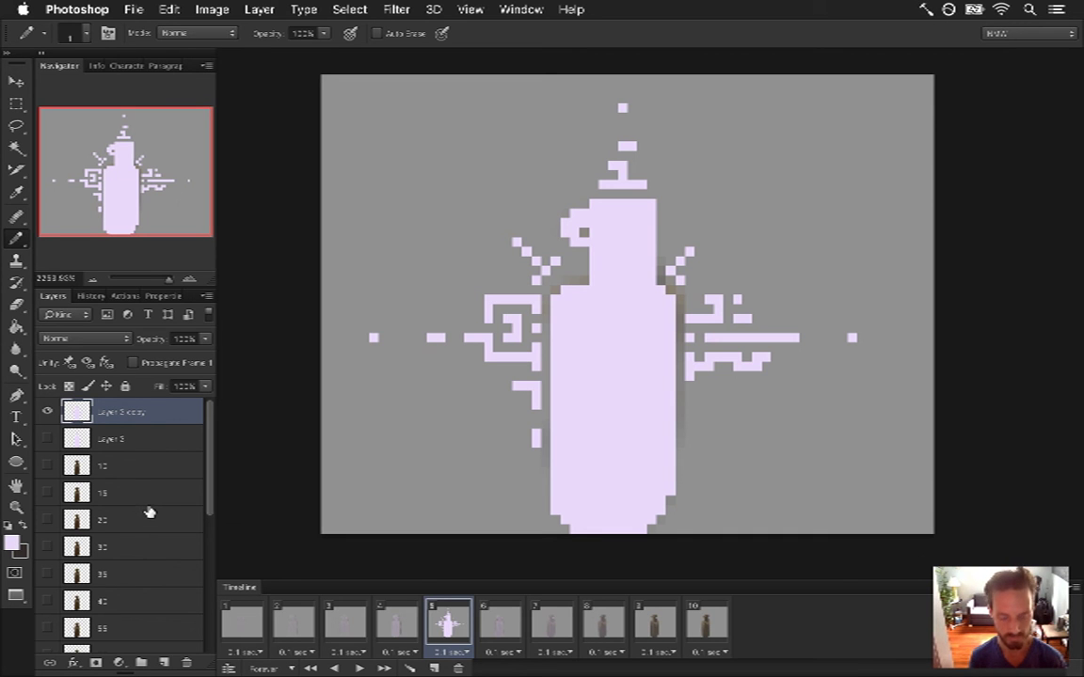
- Duplicate the sprayed bottle layer three times and select its first copy
{"action": "key", "text": "super+j"}
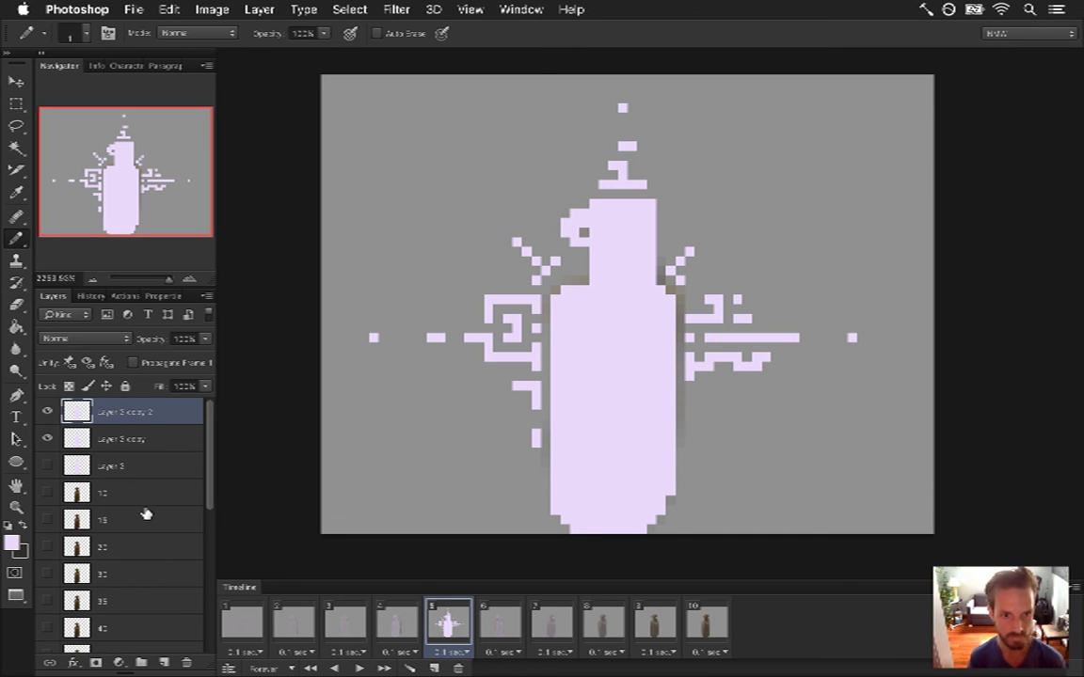
{"action": "key", "text": "super+j"}
{"action": "key", "text": "super+j"}
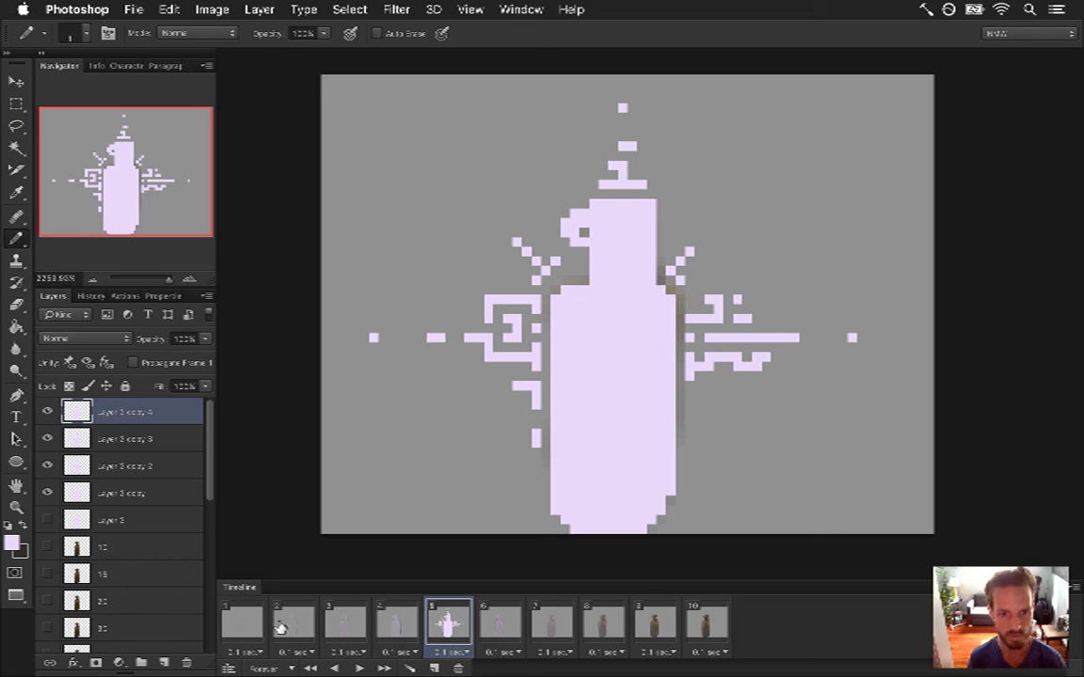
{"action": "left_click", "coordinate": [143, 503]}
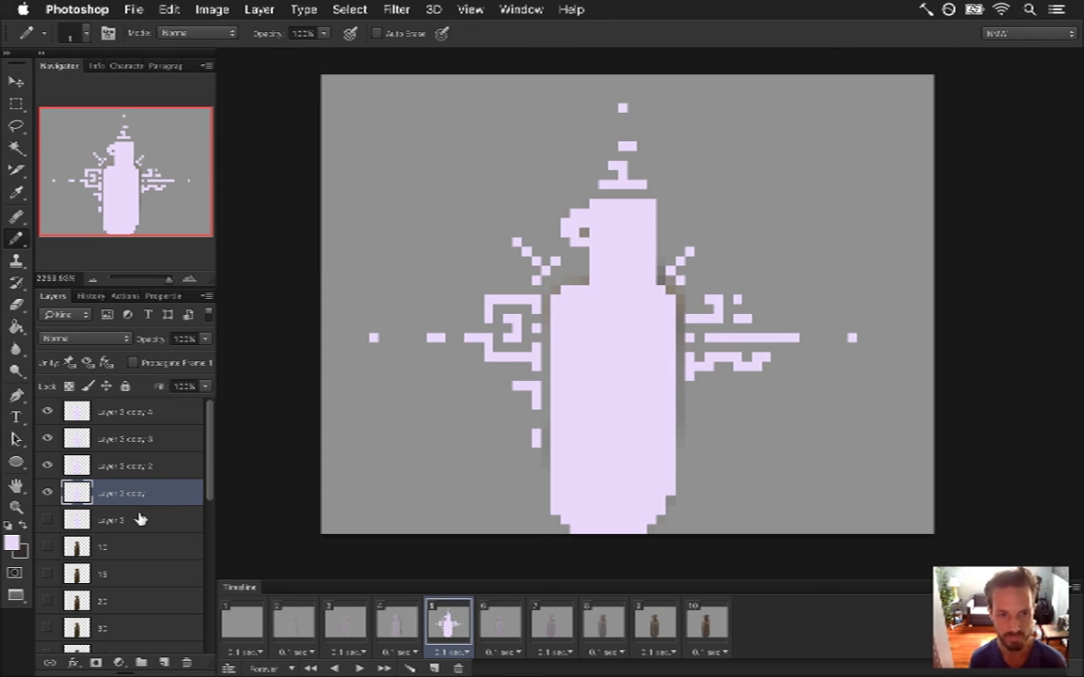
- Hide the three newer copies, compare against the brown bottle, and keep the first copy visible
{"action": "left_click_drag", "start_coordinate": [48, 466], "coordinate": [45, 422]}
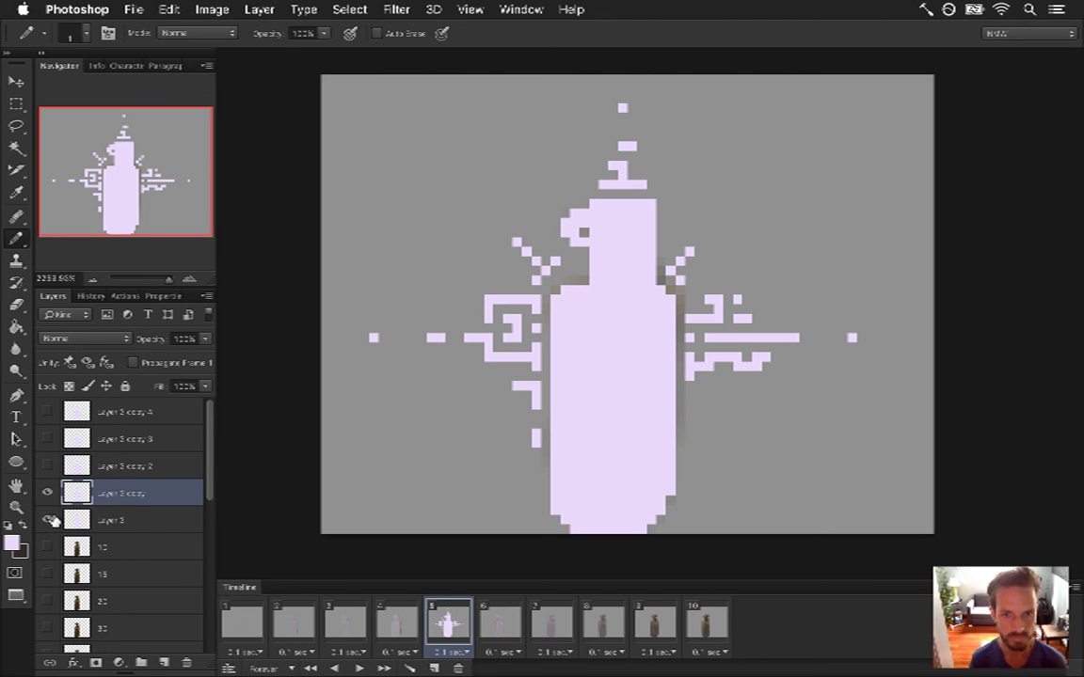
{"action": "left_click", "coordinate": [48, 492]}
{"action": "left_click", "coordinate": [48, 518]}
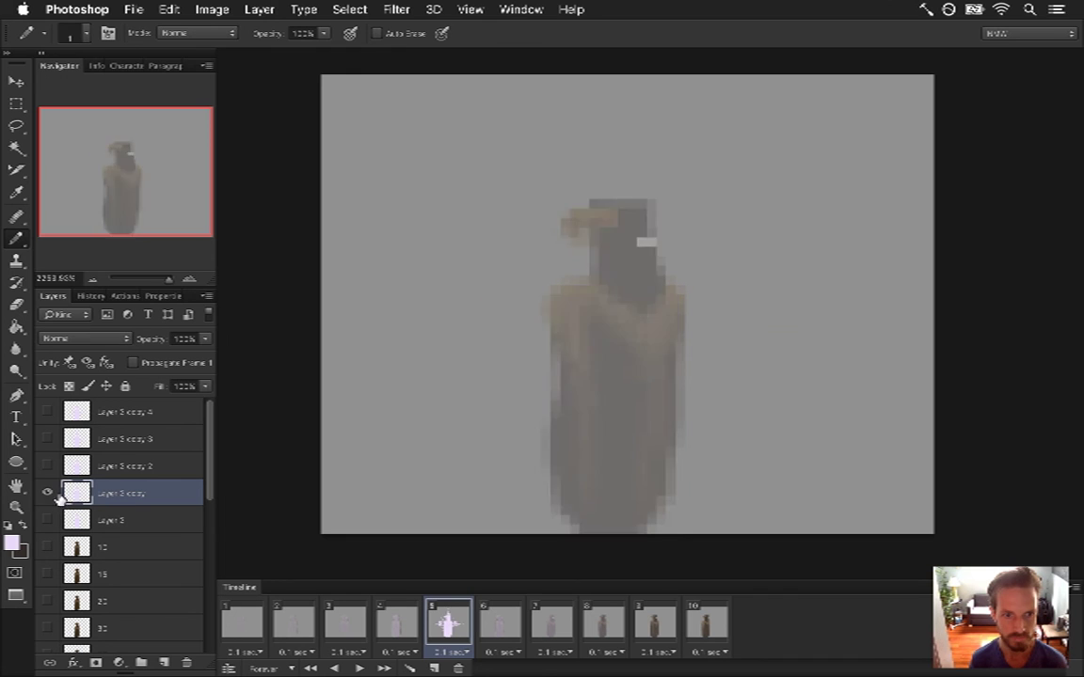
{"action": "left_click", "coordinate": [48, 492]}
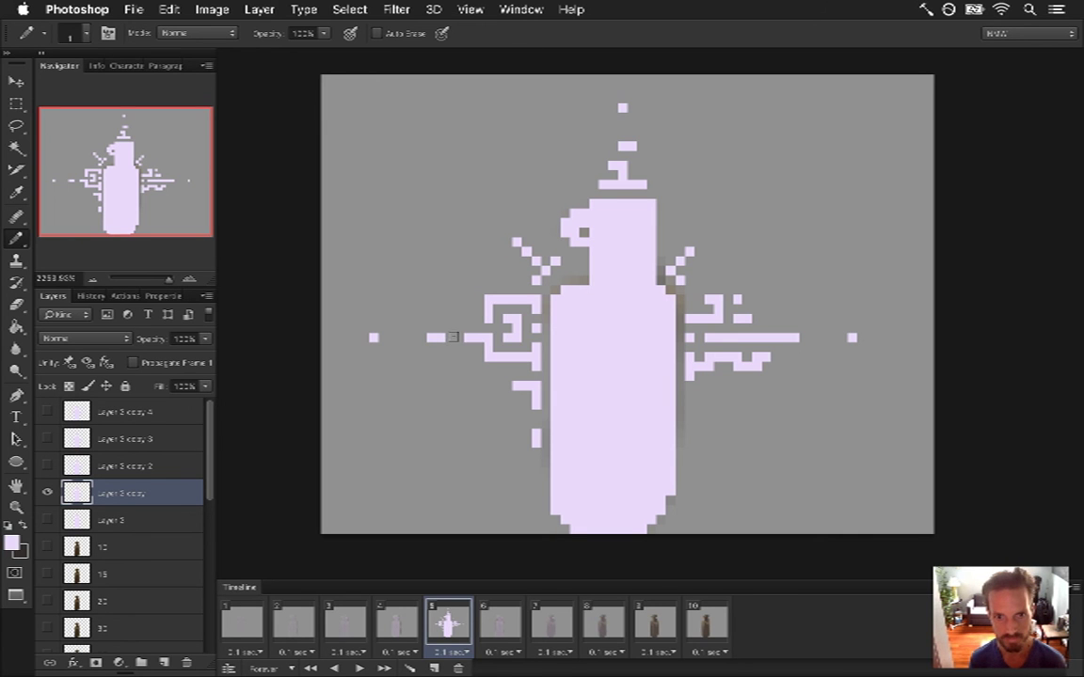
- Extend the left dash, erase the left spiral, and lengthen the bar above the bottle
{"action": "mouse_move", "coordinate": [376, 338]}
{"action": "left_mouse_down"}
{"action": "mouse_move", "coordinate": [506, 345]}
{"action": "mouse_move", "coordinate": [495, 297]}
{"action": "mouse_move", "coordinate": [493, 321]}
{"action": "mouse_move", "coordinate": [500, 312]}
{"action": "mouse_move", "coordinate": [512, 347]}
{"action": "mouse_move", "coordinate": [509, 295]}
{"action": "mouse_move", "coordinate": [513, 355]}
{"action": "mouse_move", "coordinate": [546, 330]}
{"action": "mouse_move", "coordinate": [526, 291]}
{"action": "mouse_move", "coordinate": [516, 448]}
{"action": "mouse_move", "coordinate": [536, 357]}
{"action": "mouse_move", "coordinate": [534, 438]}
{"action": "mouse_move", "coordinate": [548, 270]}
{"action": "mouse_move", "coordinate": [508, 240]}
{"action": "left_mouse_up"}
{"action": "key", "text": "e"}
{"action": "mouse_move", "coordinate": [628, 177]}
{"action": "left_mouse_down"}
{"action": "mouse_move", "coordinate": [638, 179]}
{"action": "mouse_move", "coordinate": [624, 164]}
{"action": "mouse_move", "coordinate": [641, 155]}
{"action": "mouse_move", "coordinate": [634, 174]}
{"action": "left_mouse_up"}
{"action": "key", "text": "b"}
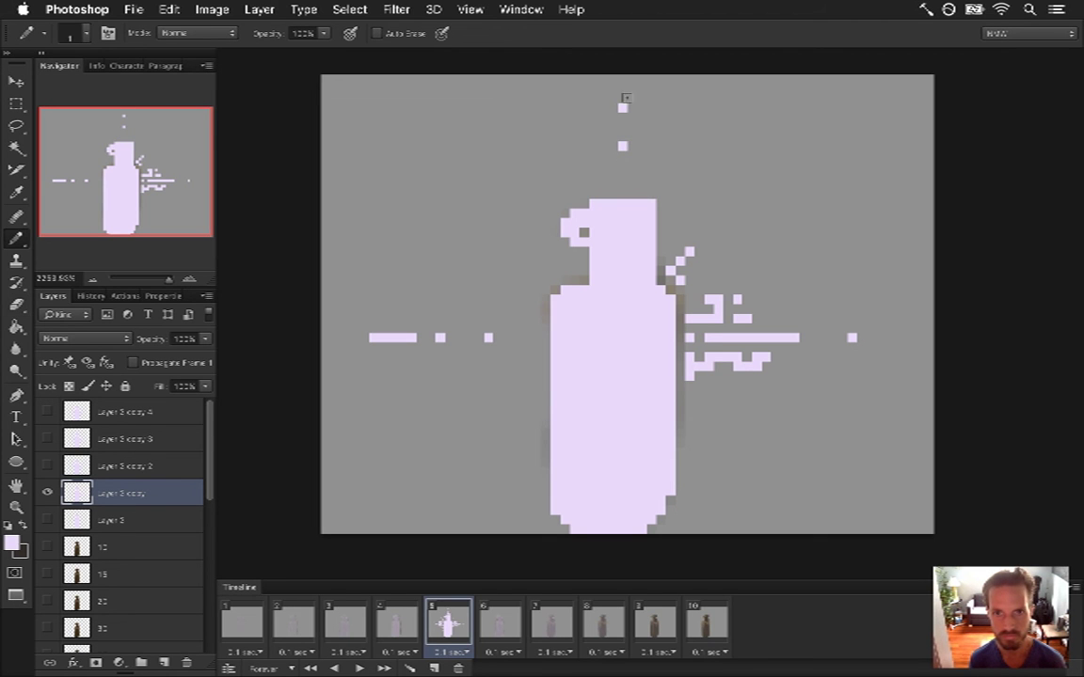
{"action": "left_click", "coordinate": [622, 97]}
{"action": "left_click", "coordinate": [622, 89]}
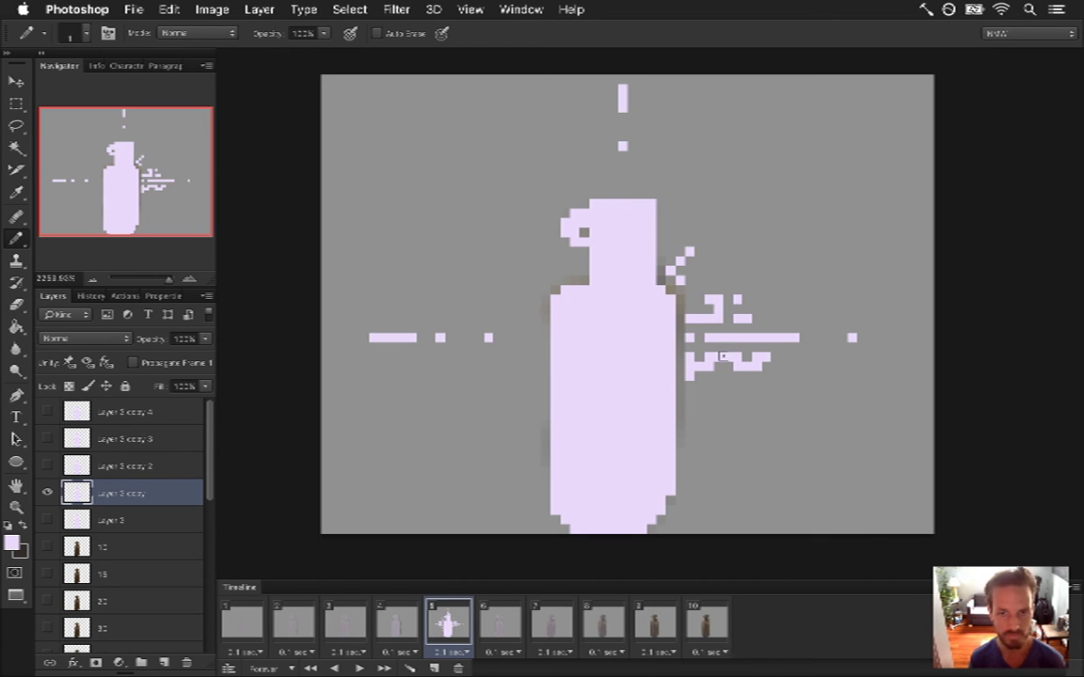
- Erase the sparks by the cap and most of the right cluster, then draw a short far-right dash
{"action": "key", "text": "e"}
{"action": "left_click_drag", "start_coordinate": [690, 249], "coordinate": [684, 268]}
{"action": "mouse_move", "coordinate": [701, 318]}
{"action": "left_mouse_down"}
{"action": "mouse_move", "coordinate": [743, 318]}
{"action": "mouse_move", "coordinate": [751, 374]}
{"action": "mouse_move", "coordinate": [795, 352]}
{"action": "mouse_move", "coordinate": [787, 344]}
{"action": "mouse_move", "coordinate": [774, 411]}
{"action": "left_mouse_up"}
{"action": "key", "text": "b"}
{"action": "left_click_drag", "start_coordinate": [861, 335], "coordinate": [875, 338]}
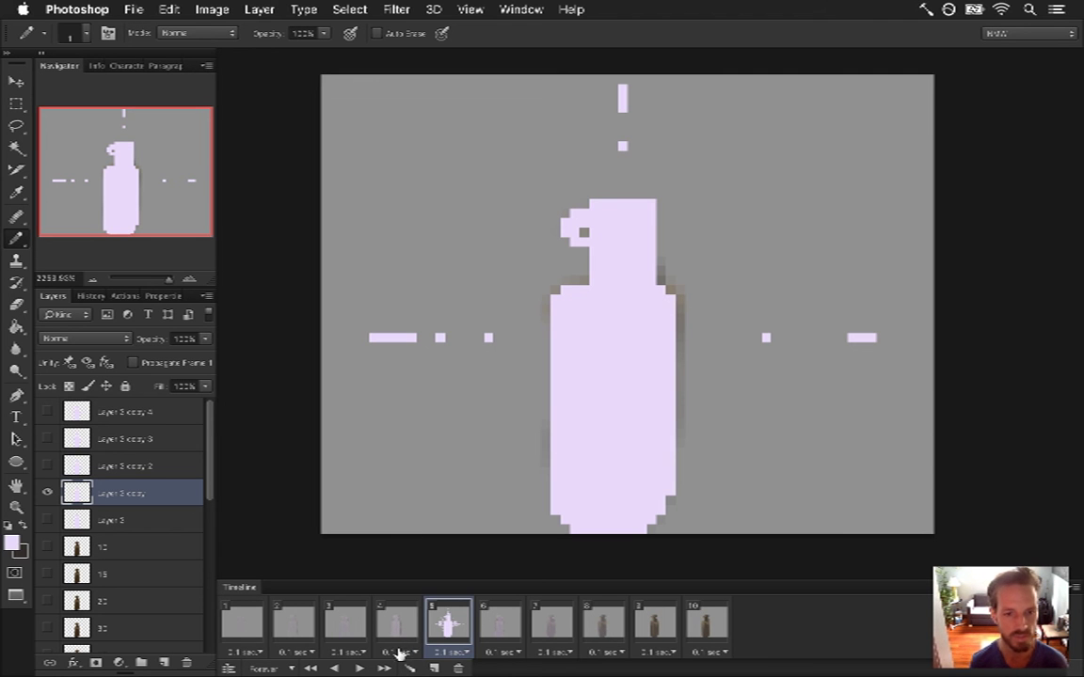
- Compare frame 4 with the copied spray marks toggled on and off, then return to frame 5
{"action": "left_click", "coordinate": [397, 623]}
{"action": "left_click", "coordinate": [466, 643]}
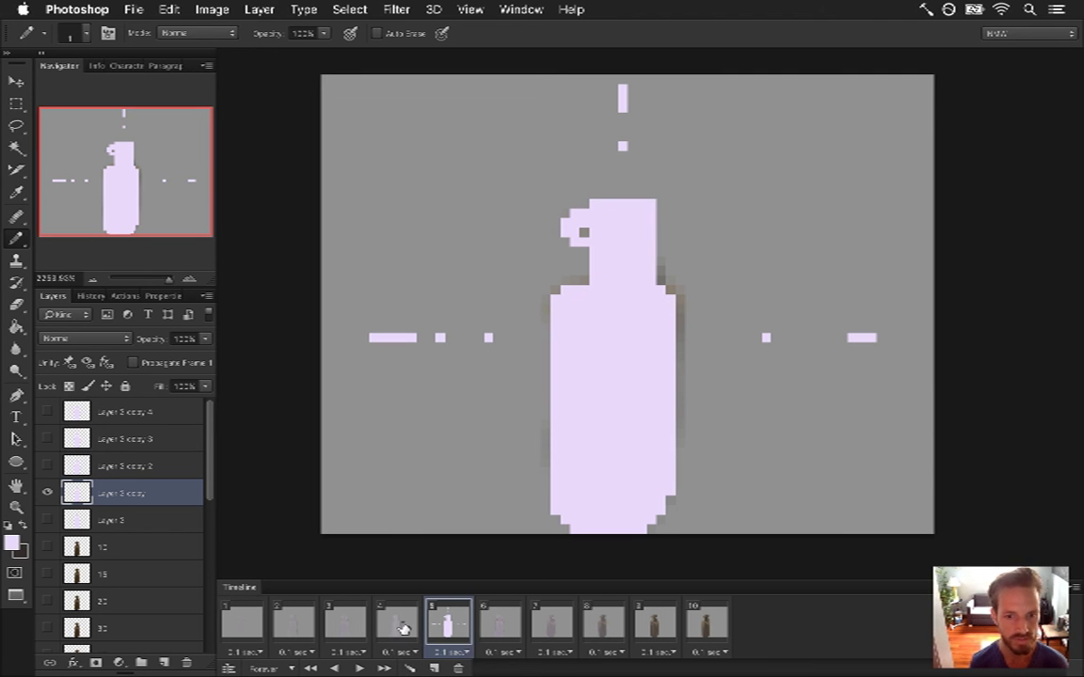
{"action": "left_click", "coordinate": [402, 623]}
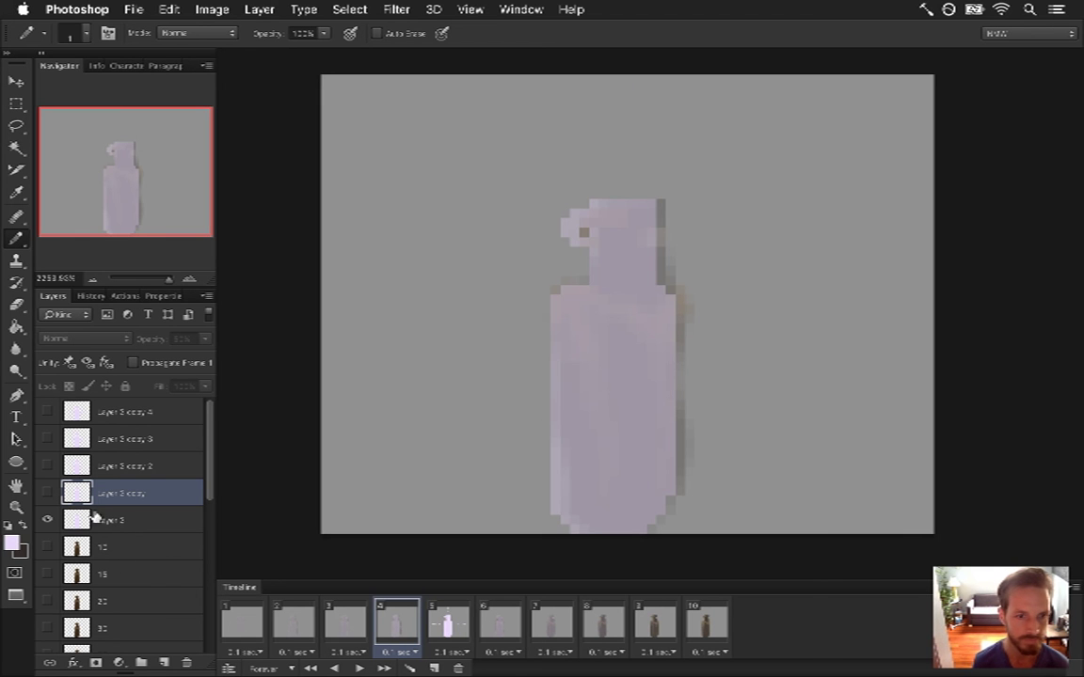
{"action": "left_click", "coordinate": [47, 493]}
{"action": "left_click", "coordinate": [47, 493]}
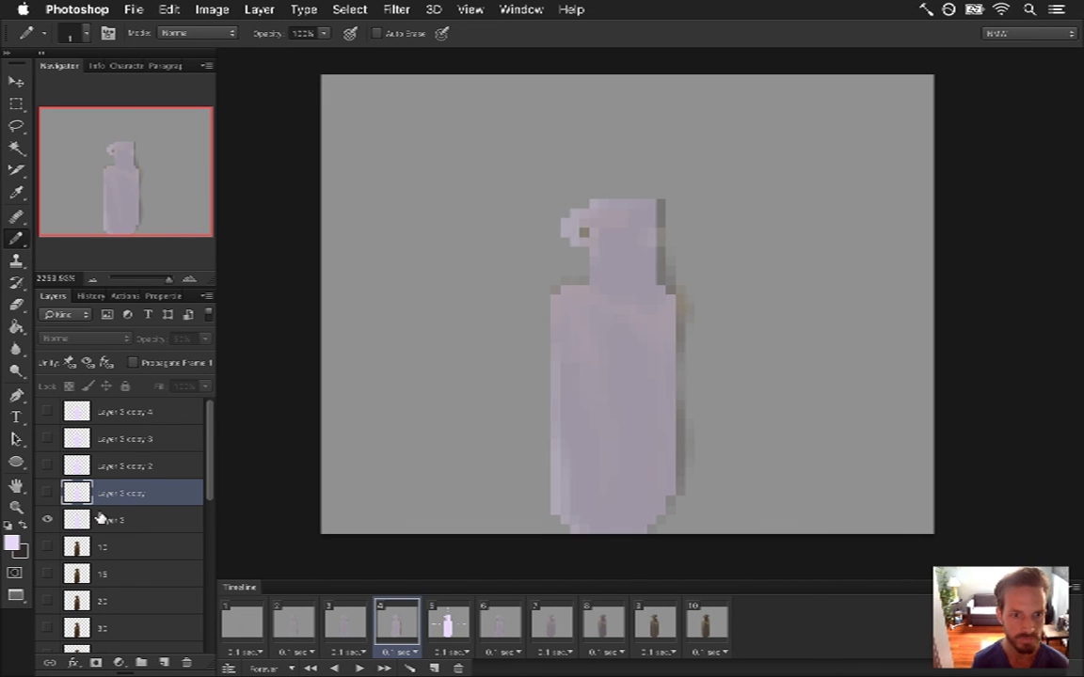
{"action": "left_click", "coordinate": [452, 624]}
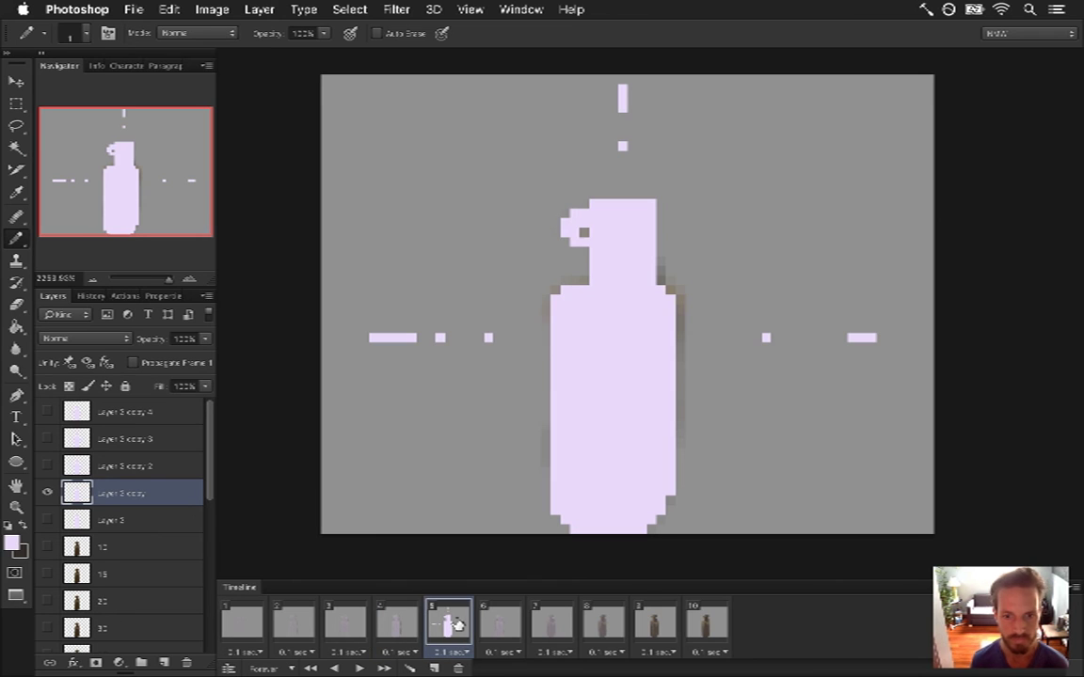
- Give the four Layer 3 copies single-digit numeric names
{"action": "double_click", "coordinate": [123, 493]}
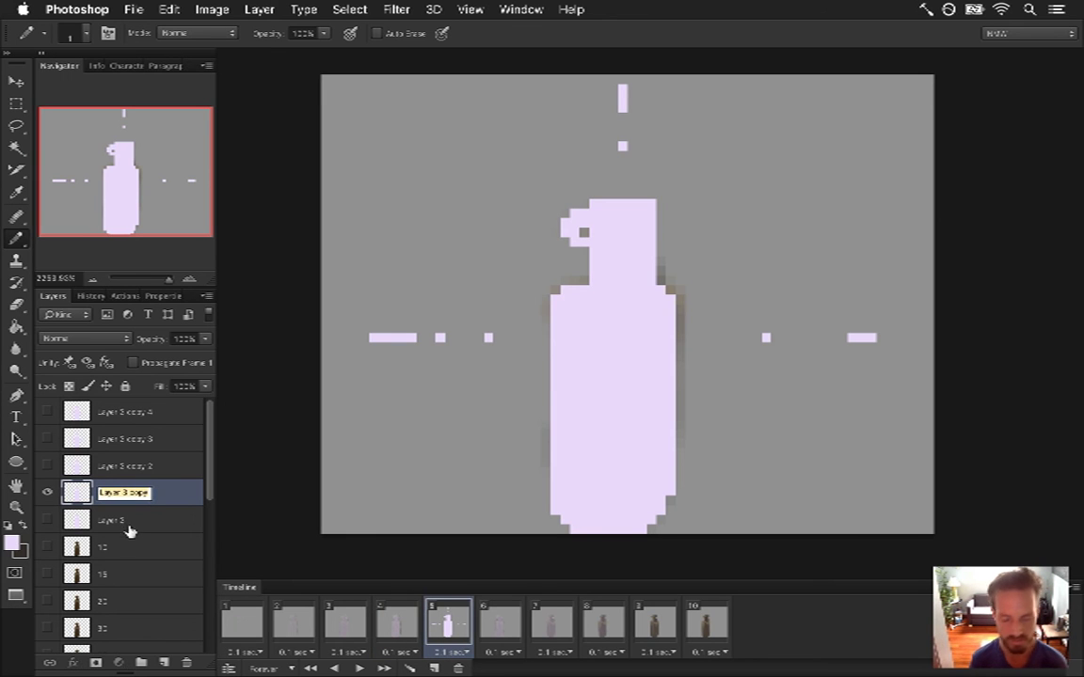
{"action": "type", "text": "5"}
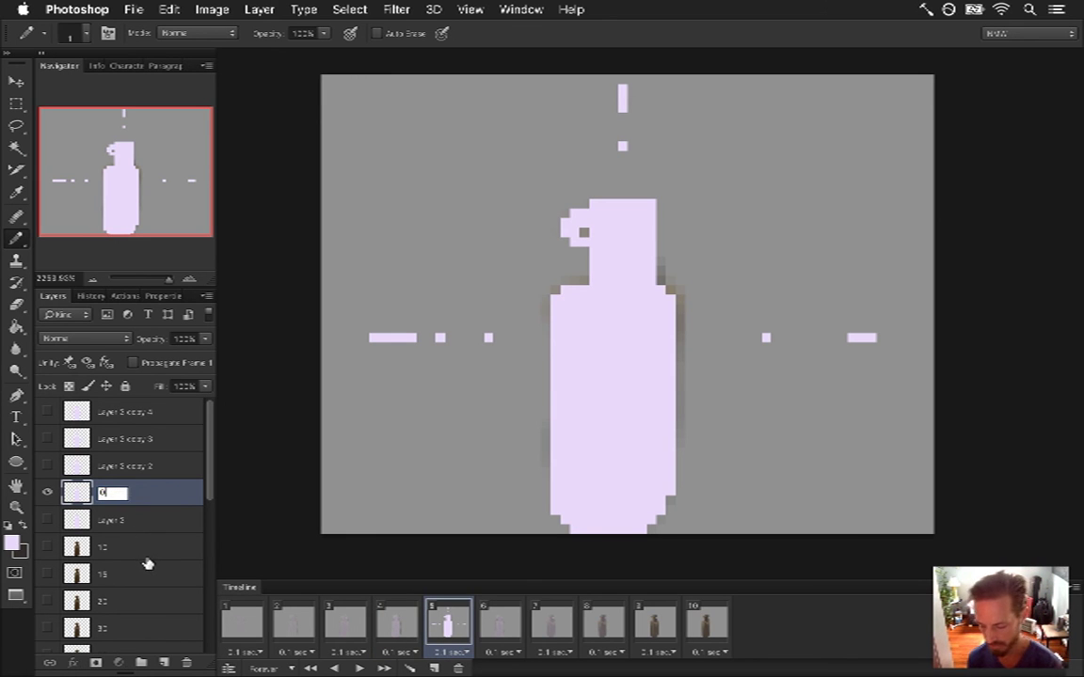
{"action": "double_click", "coordinate": [115, 468]}
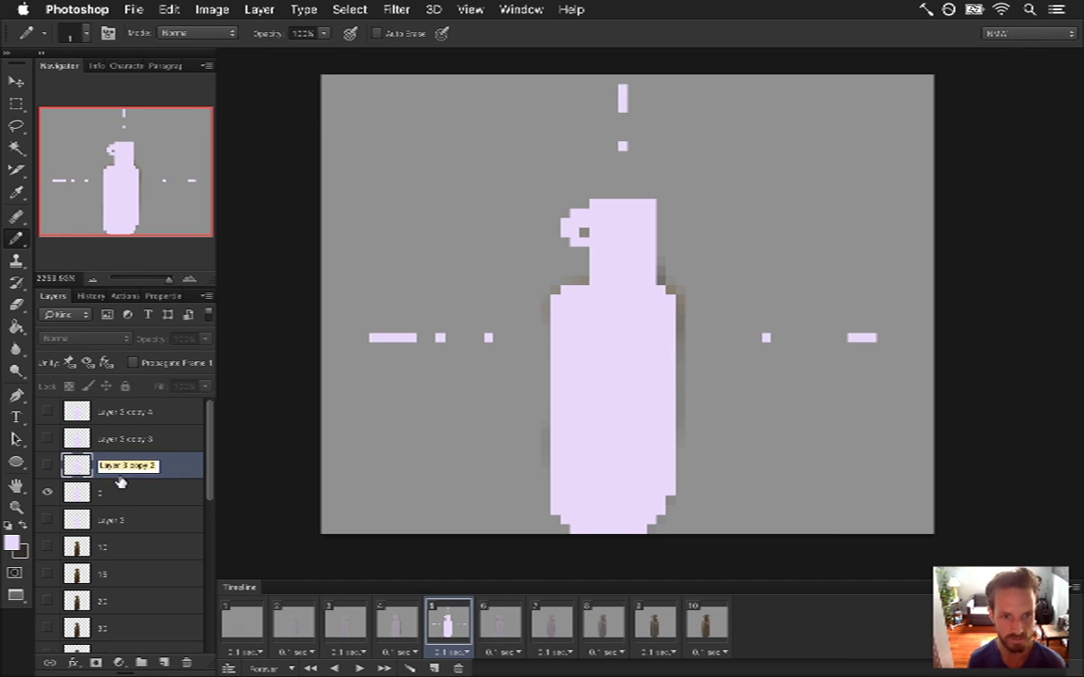
{"action": "type", "text": "4"}
{"action": "double_click", "coordinate": [117, 442]}
{"action": "type", "text": "3"}
{"action": "double_click", "coordinate": [116, 414]}
{"action": "type", "text": "2"}
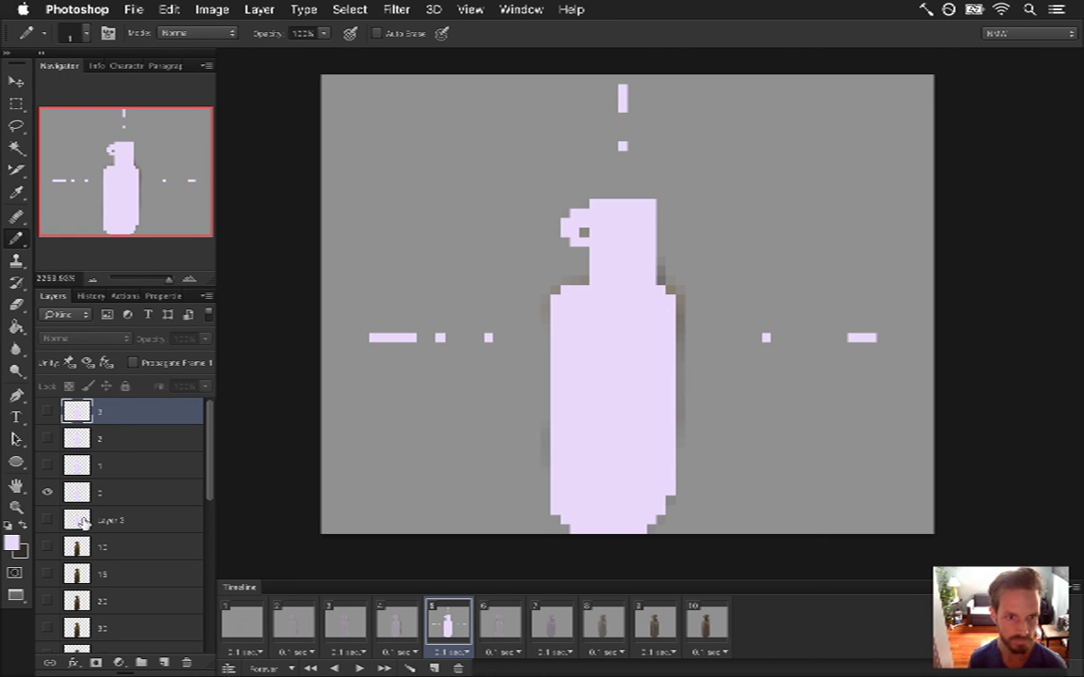
- Move the original Layer 3 to the top of the stack and rename it 4
{"action": "left_click", "coordinate": [81, 516]}
{"action": "left_click_drag", "start_coordinate": [80, 517], "coordinate": [109, 419]}
{"action": "double_click", "coordinate": [111, 413]}
{"action": "type", "text": "4"}
{"action": "key", "text": "Return"}
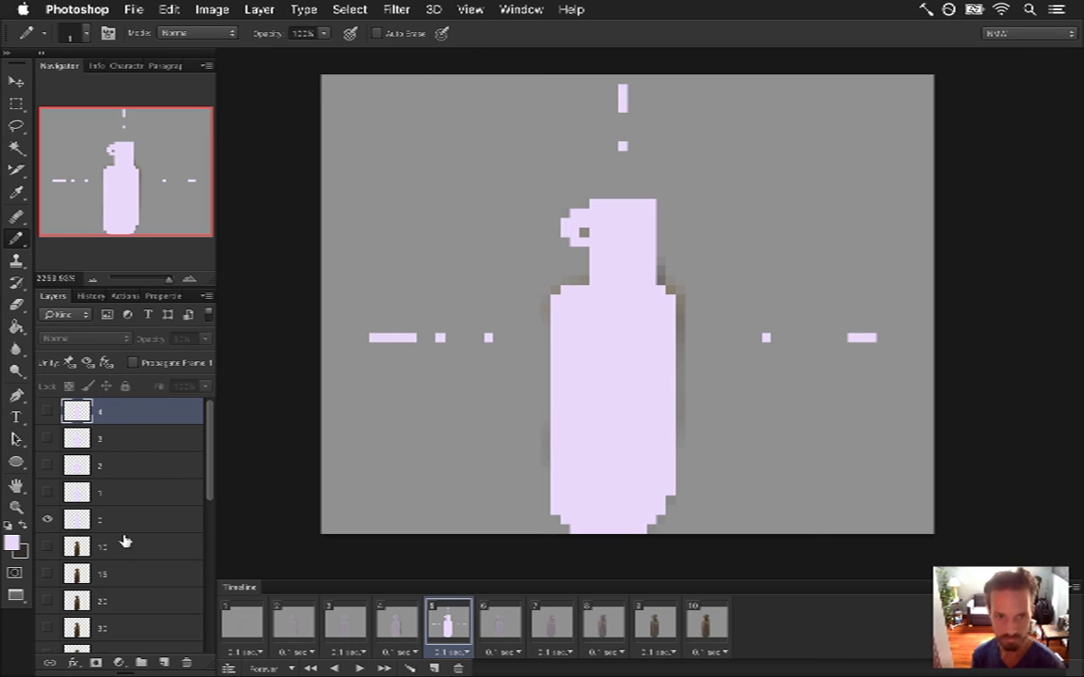
- Hide layer 0, show layer 1 and make layer 1 the active layer
{"action": "left_click", "coordinate": [104, 438]}
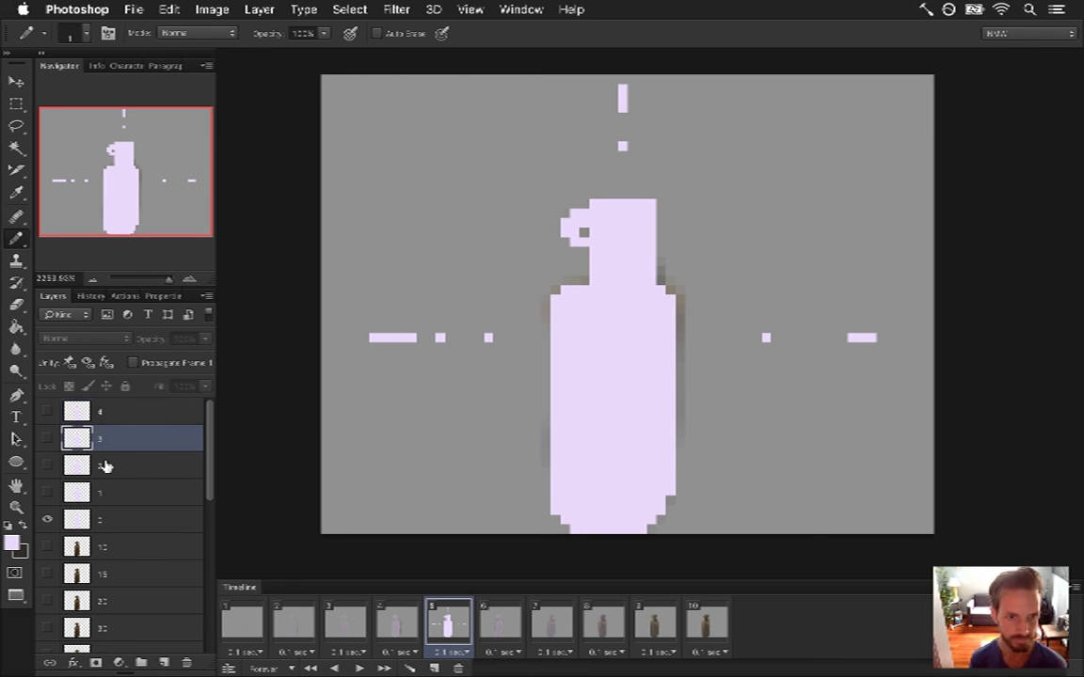
{"action": "left_click", "coordinate": [47, 519]}
{"action": "left_click", "coordinate": [47, 492]}
{"action": "left_click", "coordinate": [104, 492]}
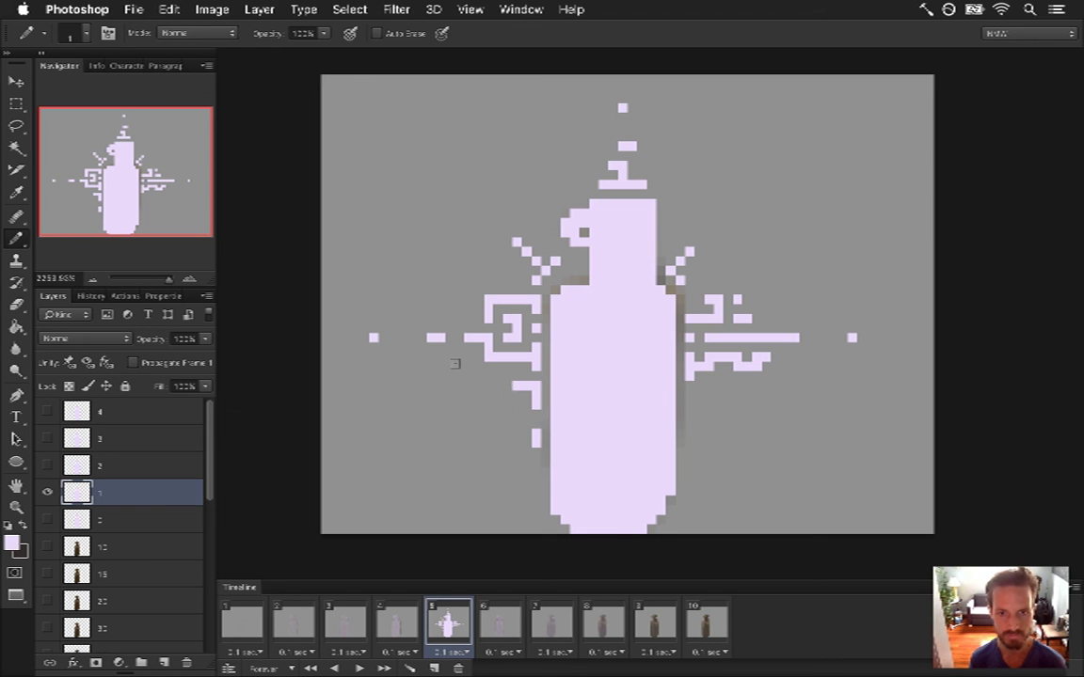
- Erase the left spiral, the middle of the left bracket, the right wing's left part and stray pixels
{"action": "key", "text": "e"}
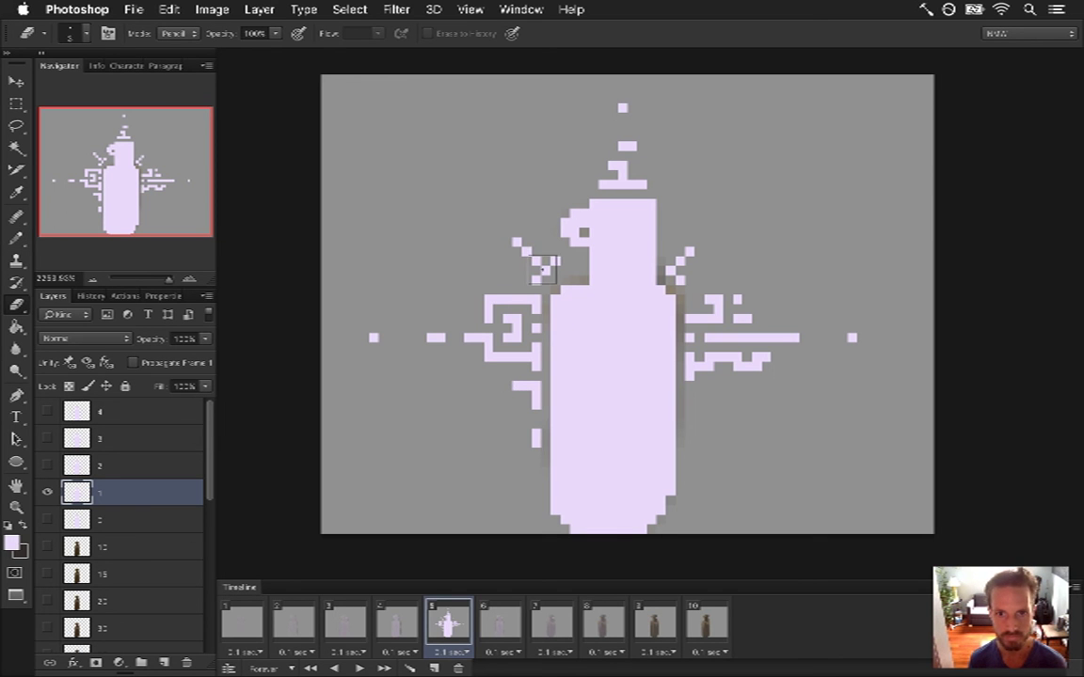
{"action": "mouse_move", "coordinate": [545, 265]}
{"action": "left_mouse_down"}
{"action": "mouse_move", "coordinate": [525, 306]}
{"action": "mouse_move", "coordinate": [519, 461]}
{"action": "mouse_move", "coordinate": [521, 433]}
{"action": "left_mouse_up"}
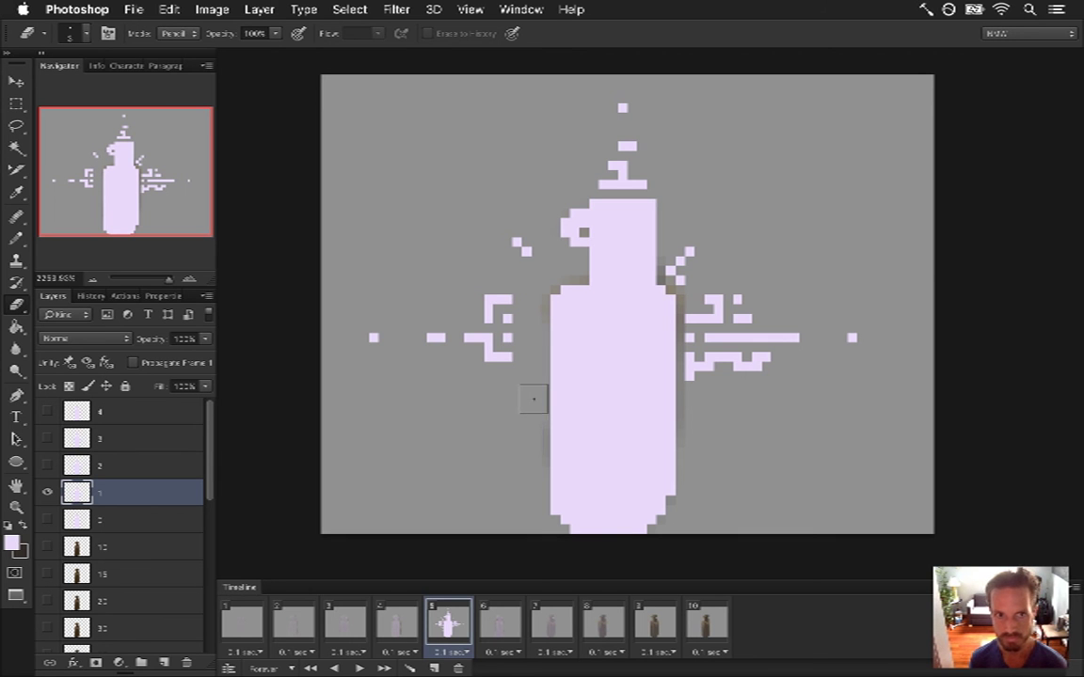
{"action": "mouse_move", "coordinate": [534, 394]}
{"action": "left_mouse_down"}
{"action": "mouse_move", "coordinate": [501, 310]}
{"action": "mouse_move", "coordinate": [518, 320]}
{"action": "left_mouse_up"}
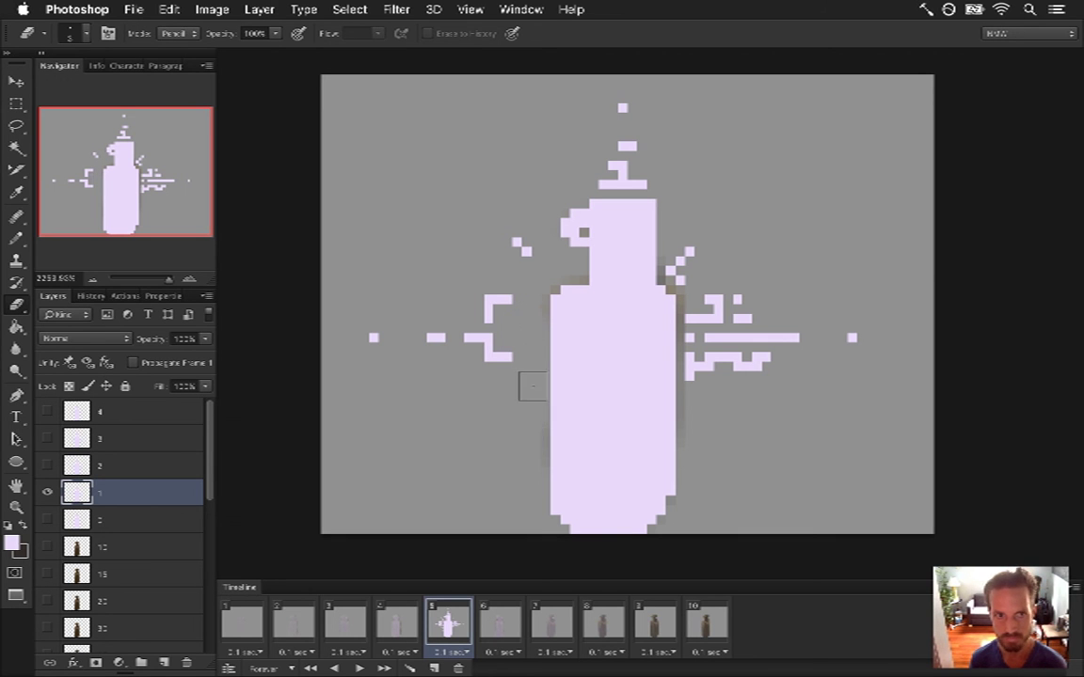
{"action": "mouse_move", "coordinate": [668, 346]}
{"action": "left_mouse_down"}
{"action": "mouse_move", "coordinate": [715, 312]}
{"action": "mouse_move", "coordinate": [703, 307]}
{"action": "mouse_move", "coordinate": [697, 361]}
{"action": "mouse_move", "coordinate": [709, 371]}
{"action": "mouse_move", "coordinate": [730, 312]}
{"action": "mouse_move", "coordinate": [722, 376]}
{"action": "left_mouse_up"}
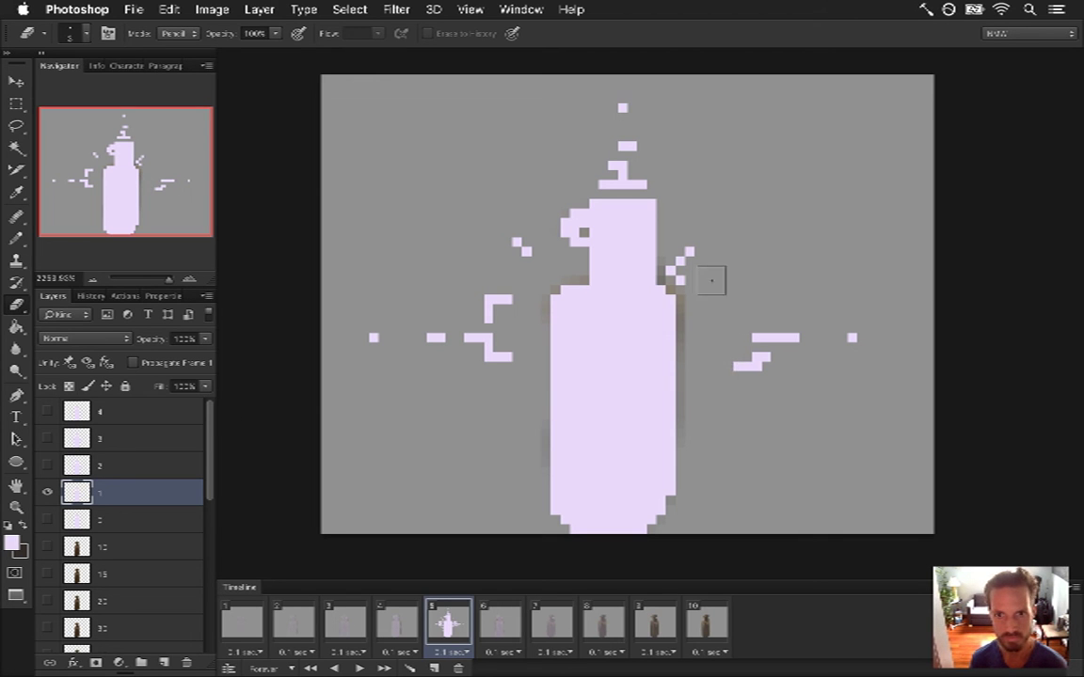
{"action": "left_click", "coordinate": [677, 271]}
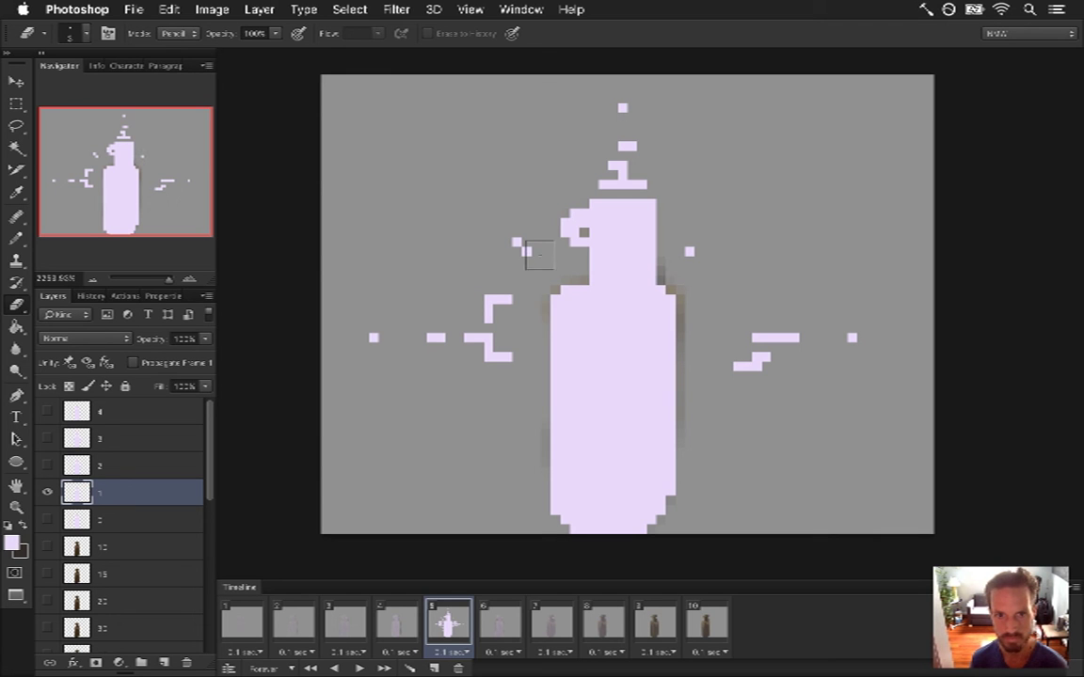
{"action": "left_click", "coordinate": [535, 263]}
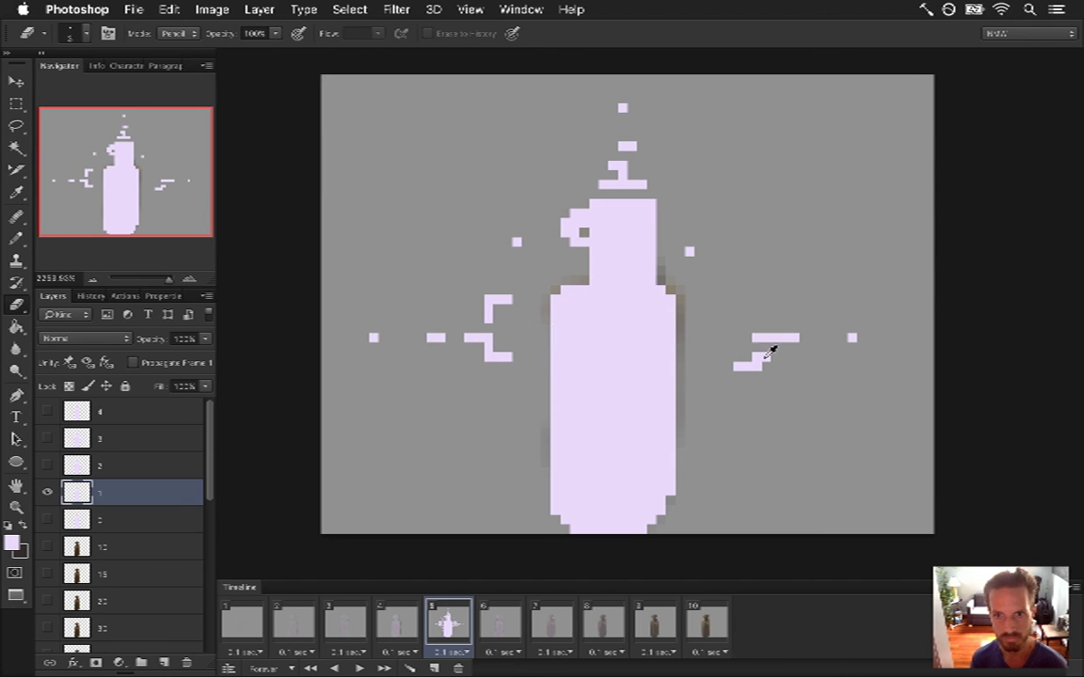
- Erase the top of the stair shape right of the bottle and the mark above its neck
{"action": "key", "text": "b"}
{"action": "key", "text": "e"}
{"action": "left_click_drag", "start_coordinate": [763, 346], "coordinate": [759, 359]}
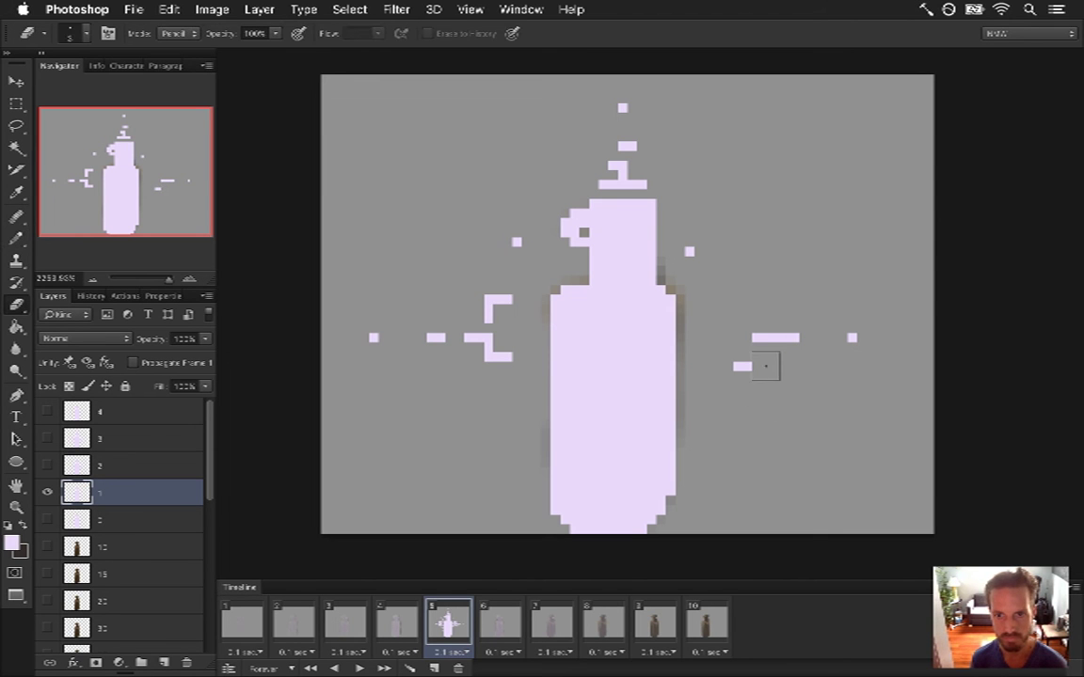
{"action": "key", "text": "b"}
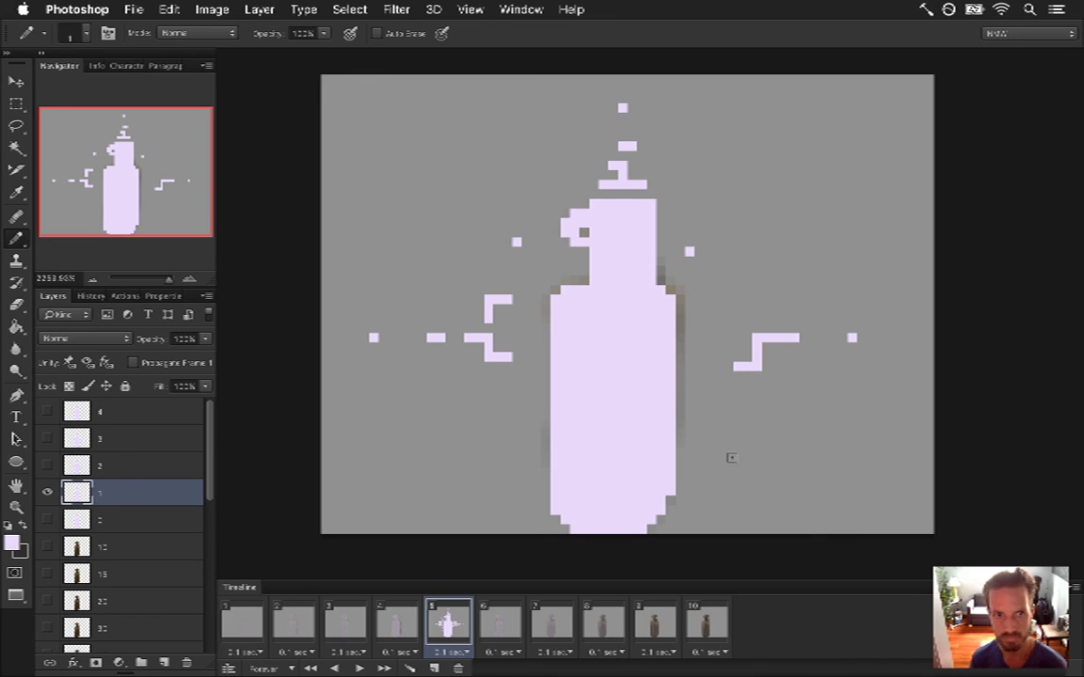
{"action": "key", "text": "e"}
{"action": "left_click_drag", "start_coordinate": [602, 184], "coordinate": [644, 185]}
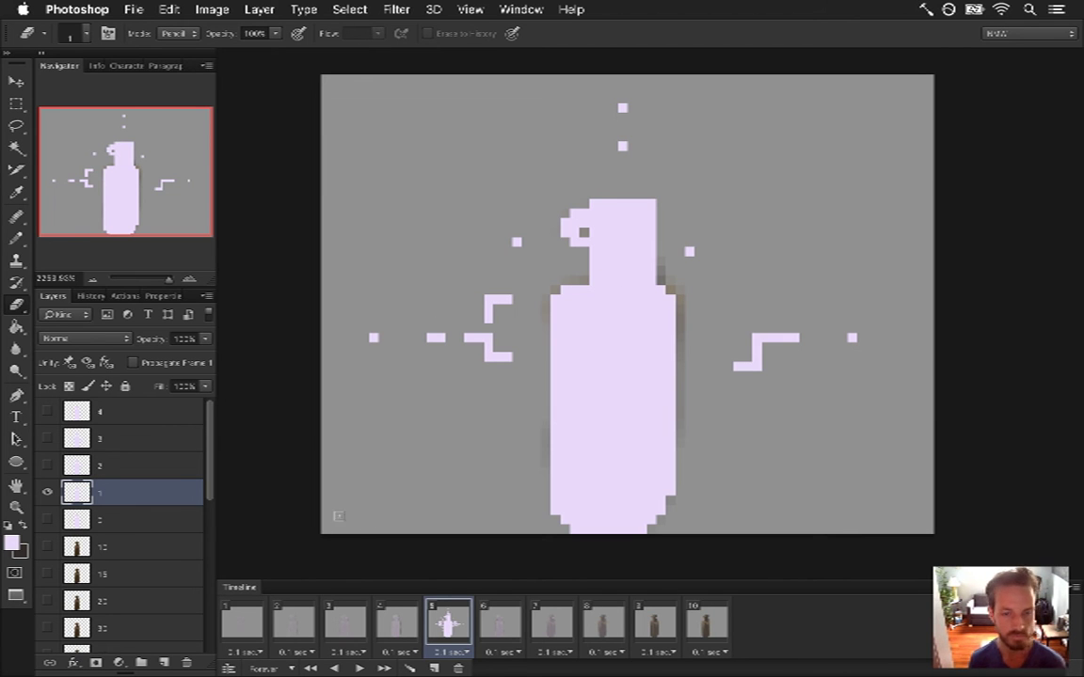
- Toggle layers 0, 1 and 2 on and off to compare spray frames, ending with layer 2 shown
{"action": "left_click", "coordinate": [47, 491]}
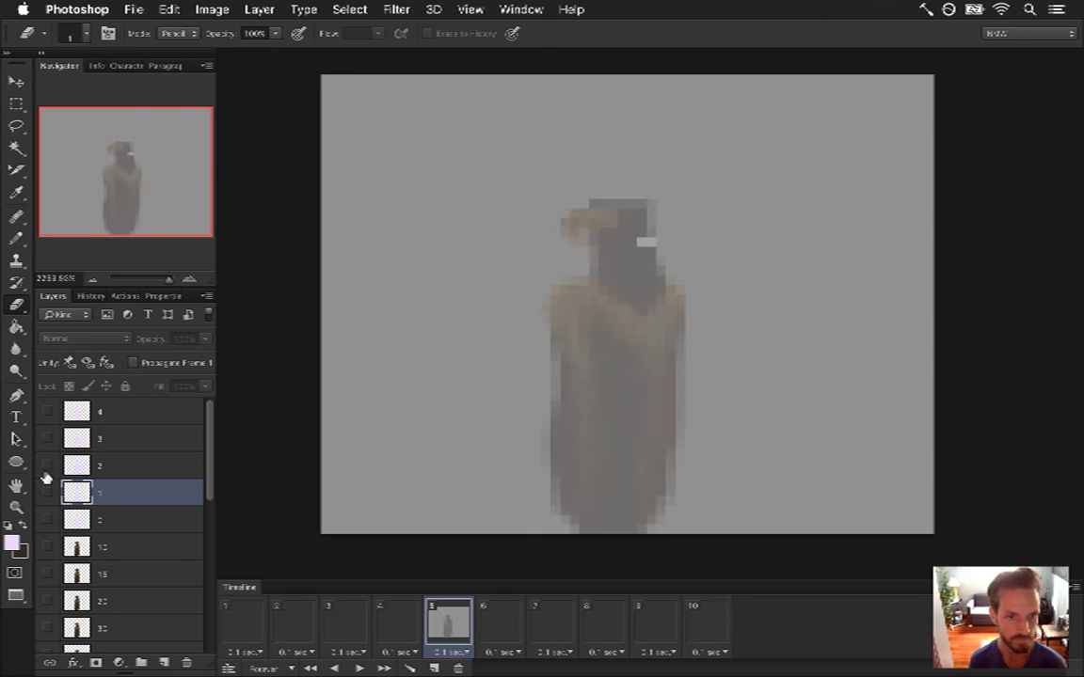
{"action": "left_click", "coordinate": [47, 465]}
{"action": "left_click", "coordinate": [47, 465]}
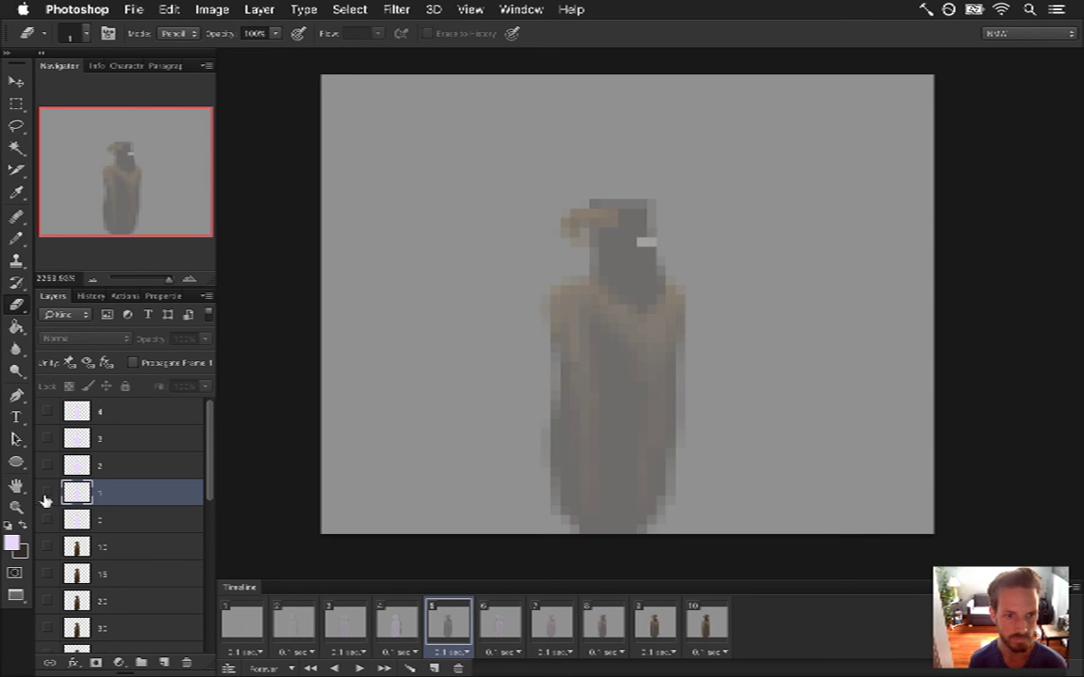
{"action": "left_click", "coordinate": [47, 519]}
{"action": "left_click", "coordinate": [48, 520]}
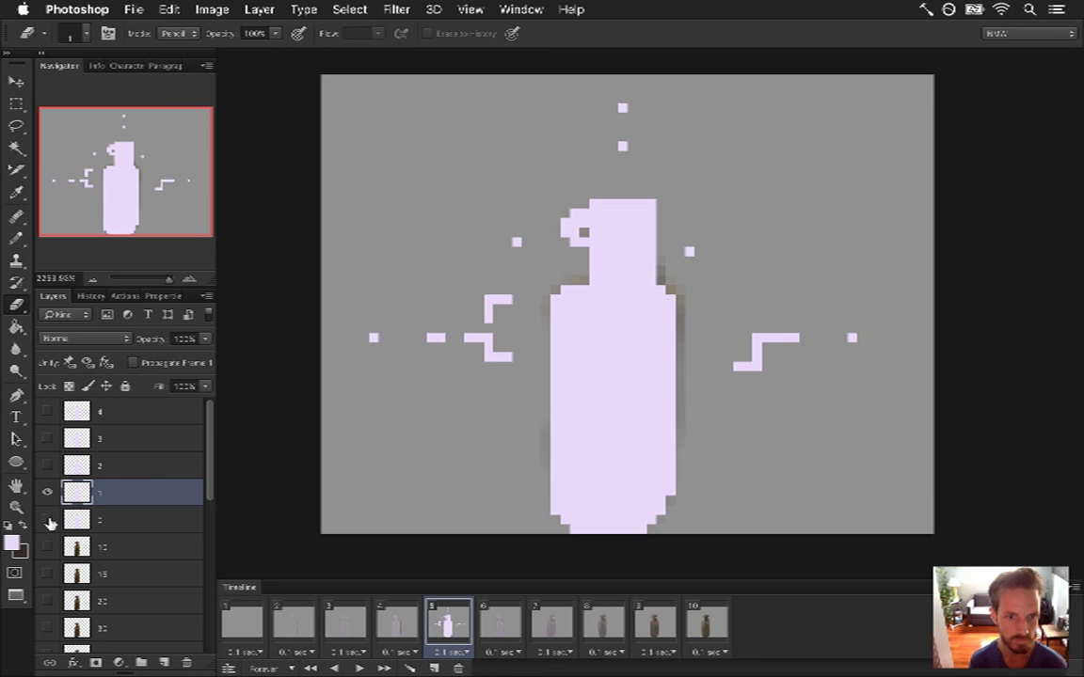
{"action": "left_click", "coordinate": [47, 491]}
{"action": "left_click", "coordinate": [48, 519]}
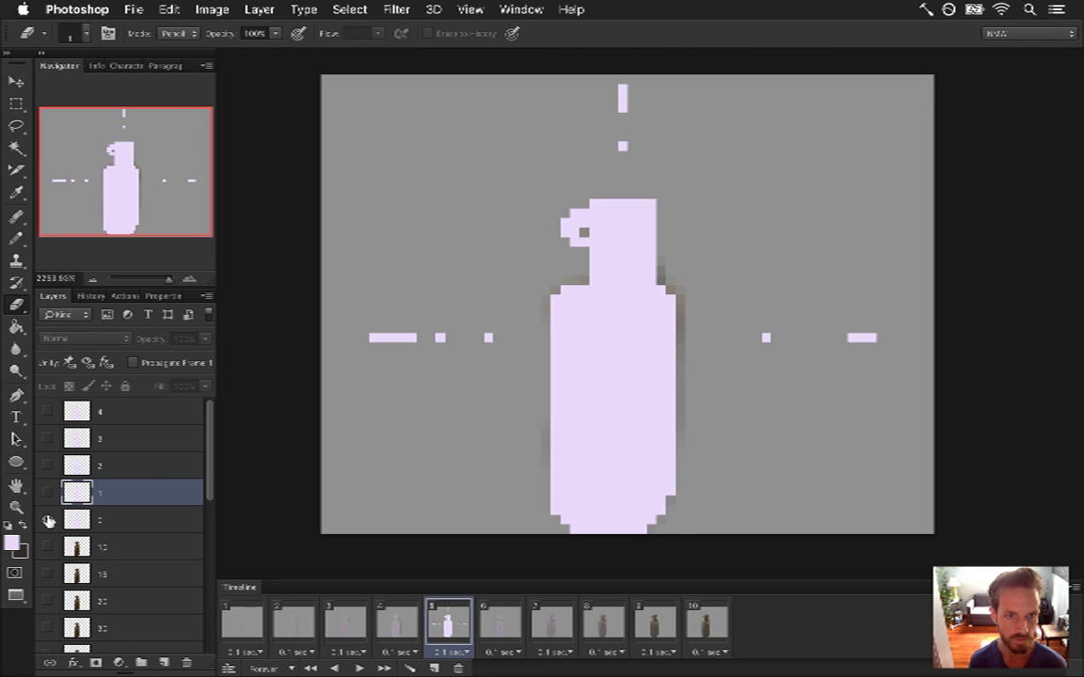
{"action": "left_click", "coordinate": [47, 520]}
{"action": "left_click", "coordinate": [47, 492]}
{"action": "left_click", "coordinate": [47, 492]}
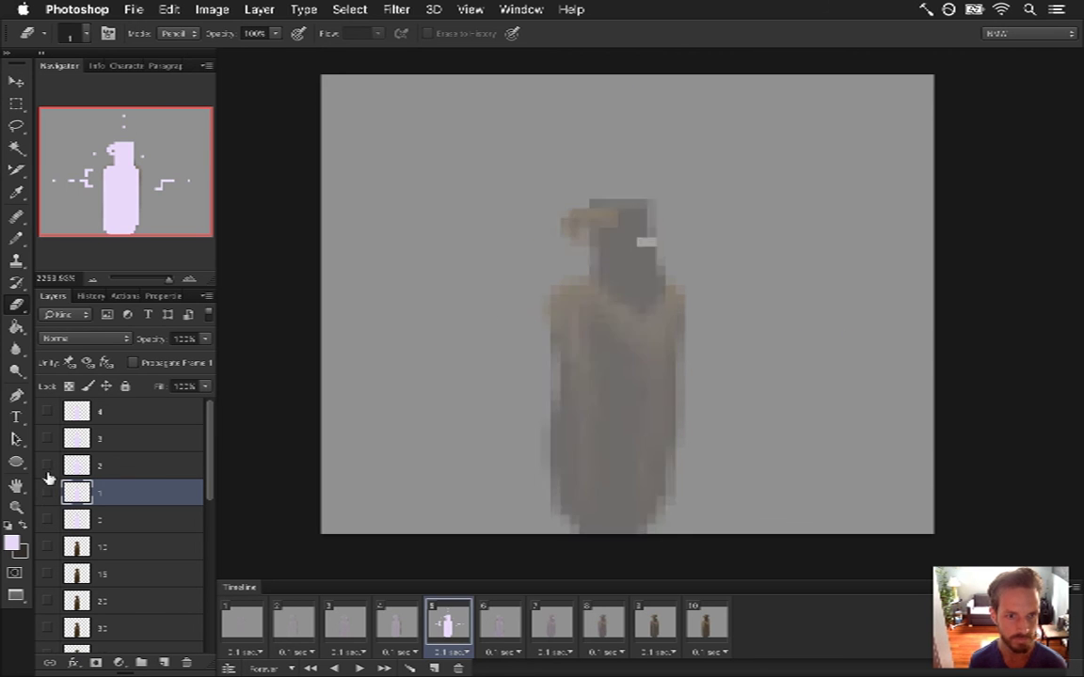
{"action": "left_click_drag", "start_coordinate": [47, 492], "coordinate": [49, 468]}
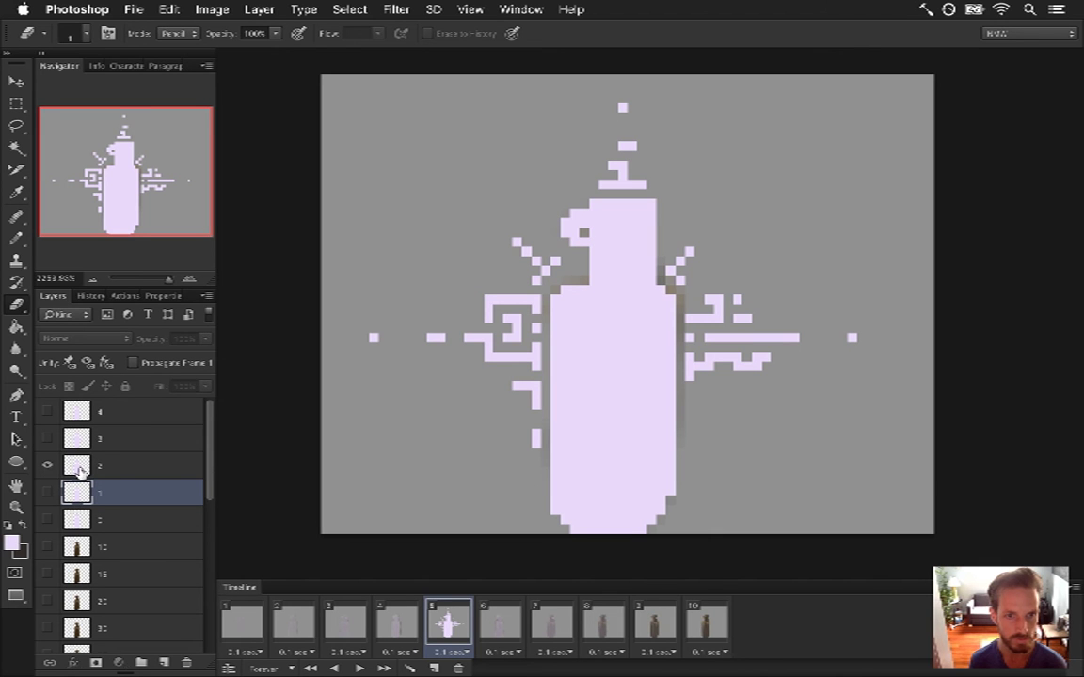
- On layer 2, erase pixels between the left square ornament and the bottle
{"action": "left_click", "coordinate": [131, 465]}
{"action": "left_click", "coordinate": [514, 331]}
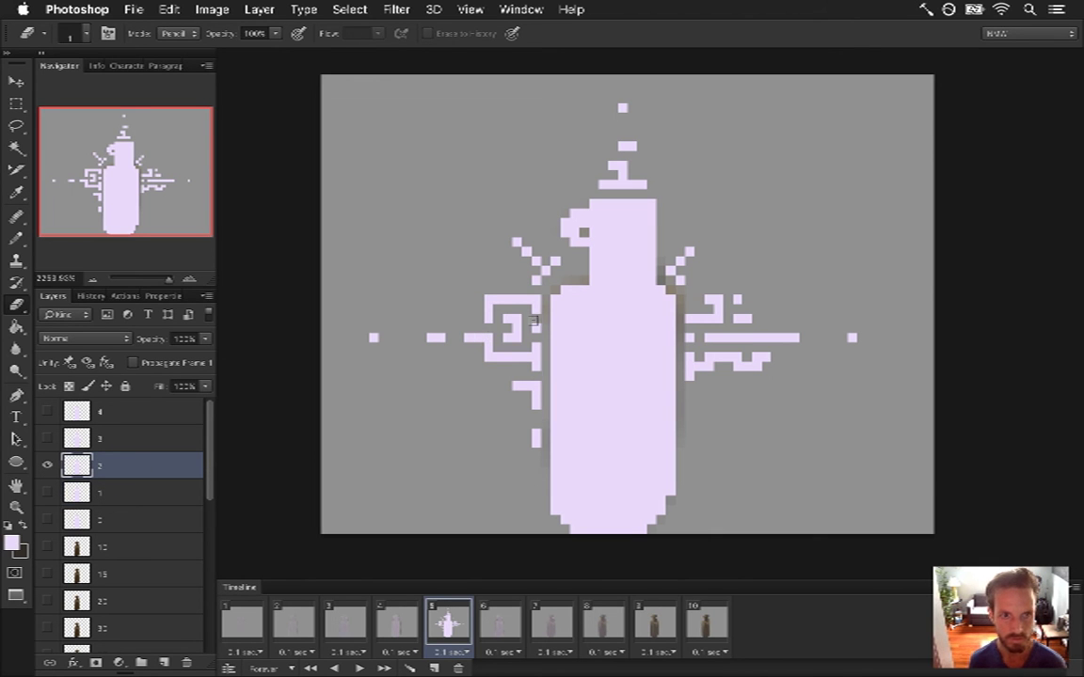
{"action": "mouse_move", "coordinate": [537, 381]}
{"action": "left_mouse_down"}
{"action": "mouse_move", "coordinate": [535, 449]}
{"action": "mouse_move", "coordinate": [552, 266]}
{"action": "left_mouse_up"}
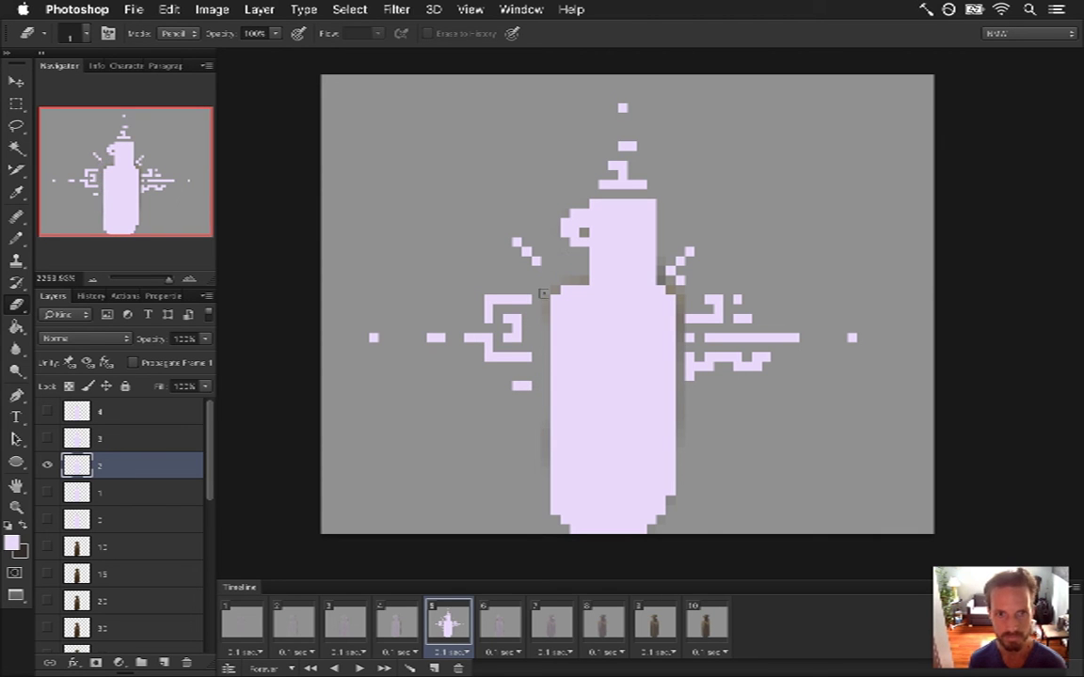
- Erase the left ornament's right side, stray pixels by the neck, and the right mark's left column
{"action": "left_click_drag", "start_coordinate": [513, 321], "coordinate": [521, 352]}
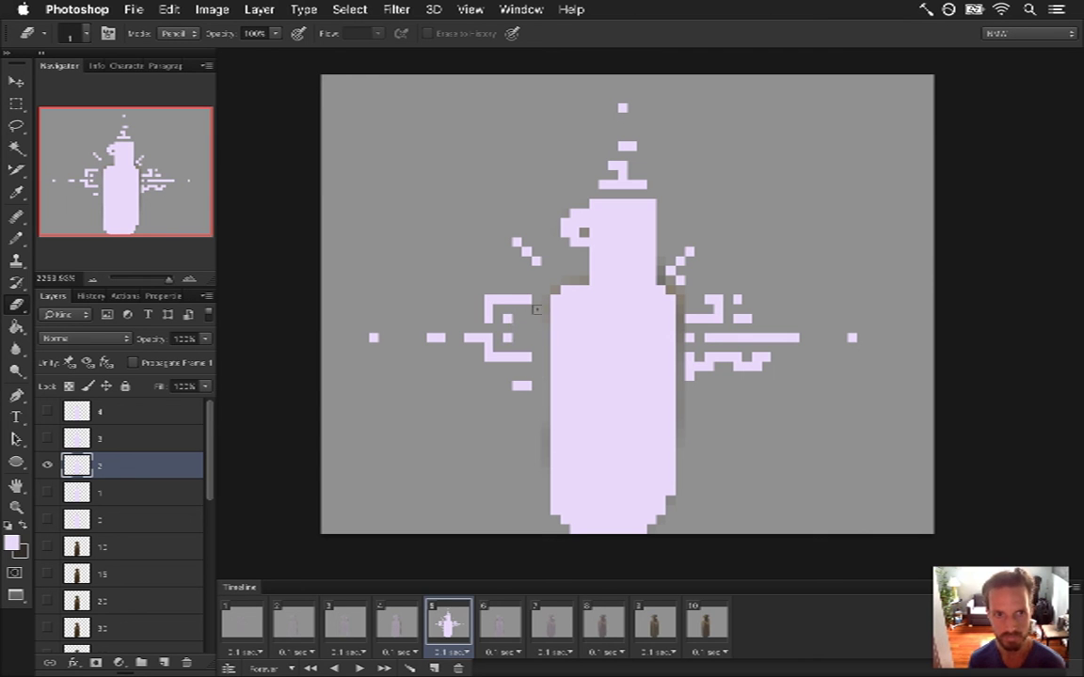
{"action": "left_click", "coordinate": [524, 246]}
{"action": "left_click", "coordinate": [678, 261]}
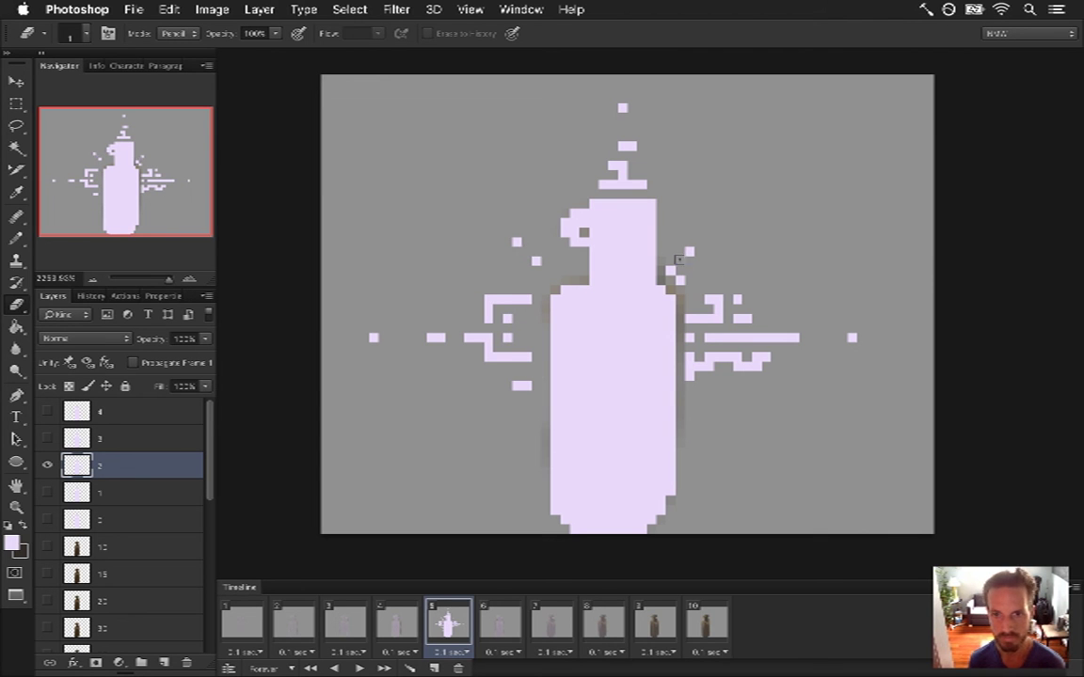
{"action": "left_click_drag", "start_coordinate": [689, 327], "coordinate": [689, 377]}
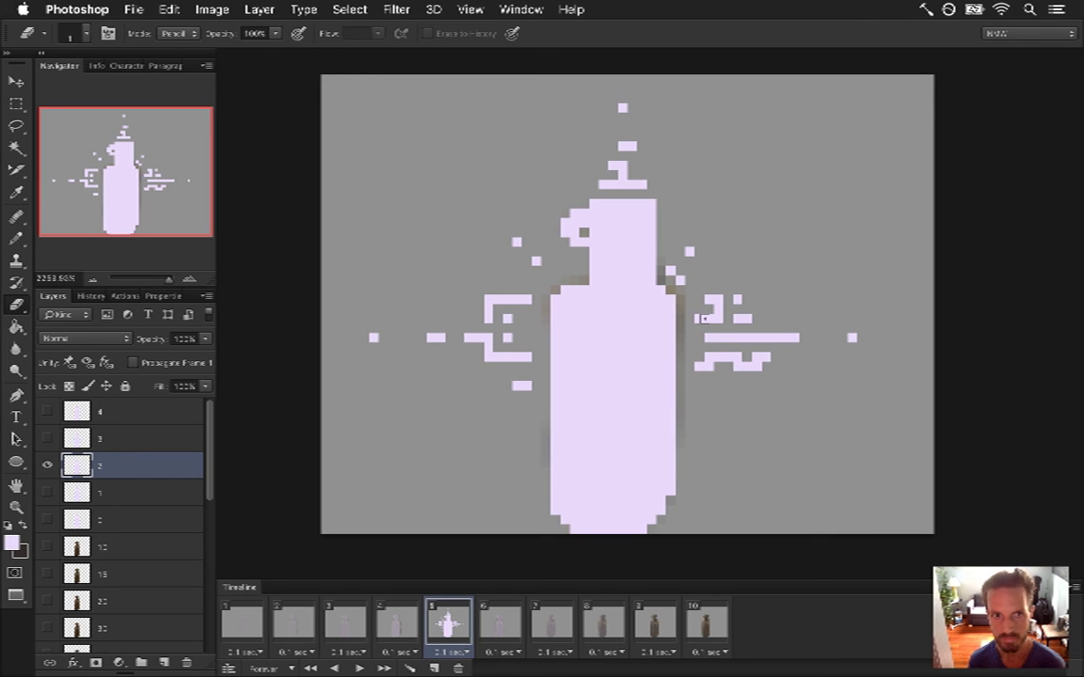
- Trim the right mark's lower shape and the bar above the cap, then show layer 3 instead of layer 2
{"action": "left_click", "coordinate": [701, 315]}
{"action": "left_click", "coordinate": [707, 358]}
{"action": "left_click", "coordinate": [725, 359]}
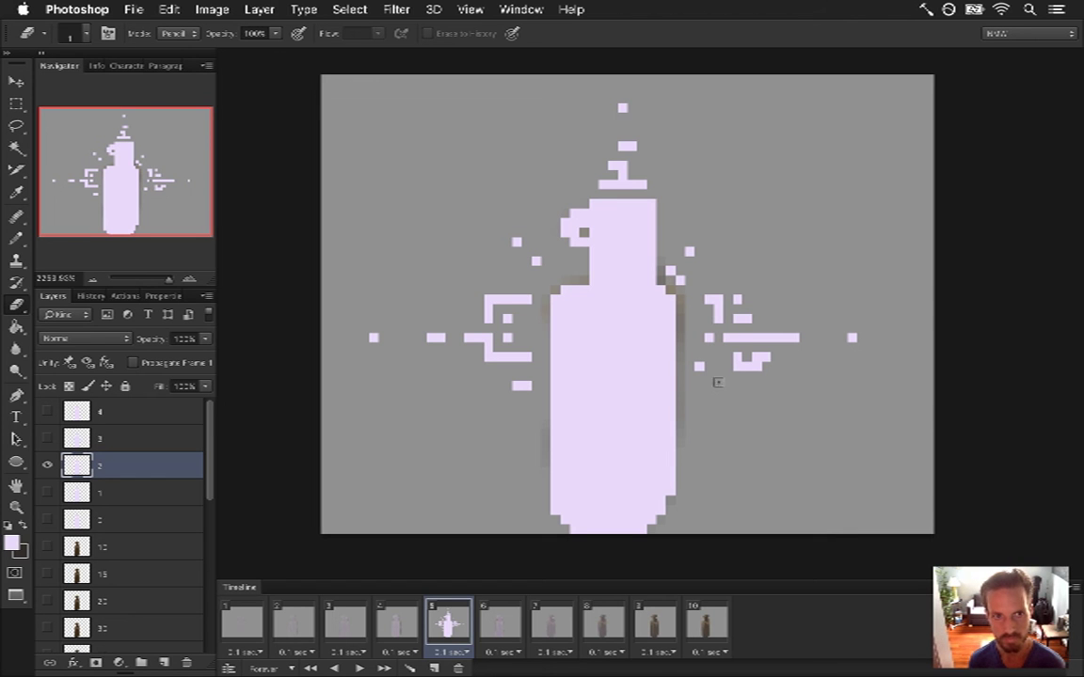
{"action": "left_click_drag", "start_coordinate": [600, 183], "coordinate": [642, 184]}
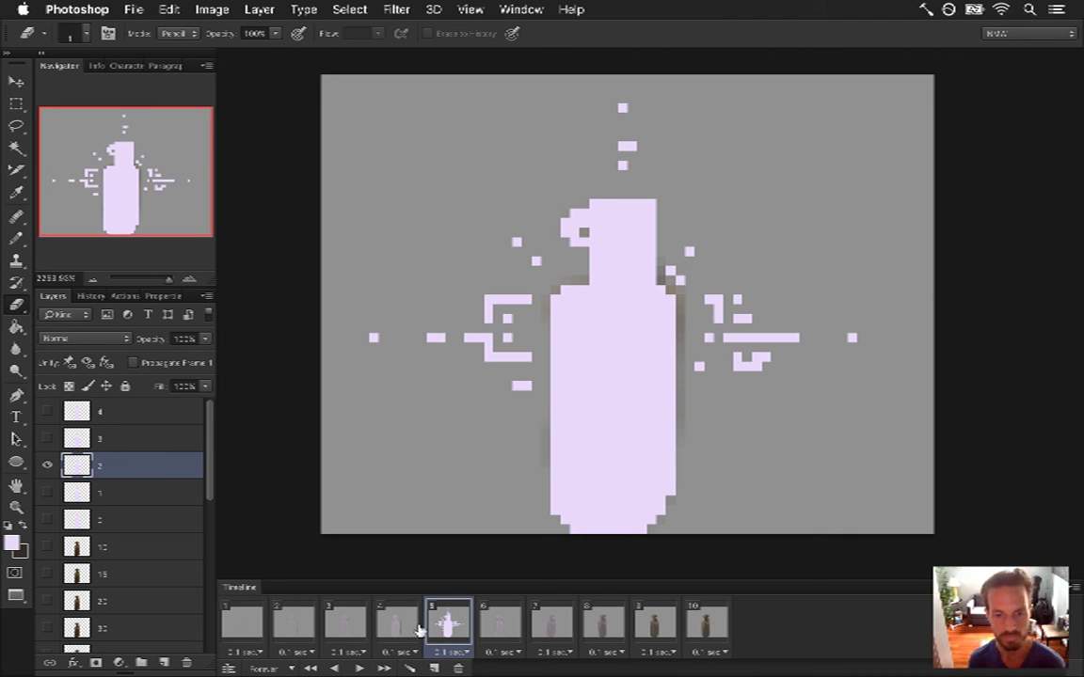
{"action": "left_click", "coordinate": [47, 463]}
{"action": "left_click", "coordinate": [47, 439]}
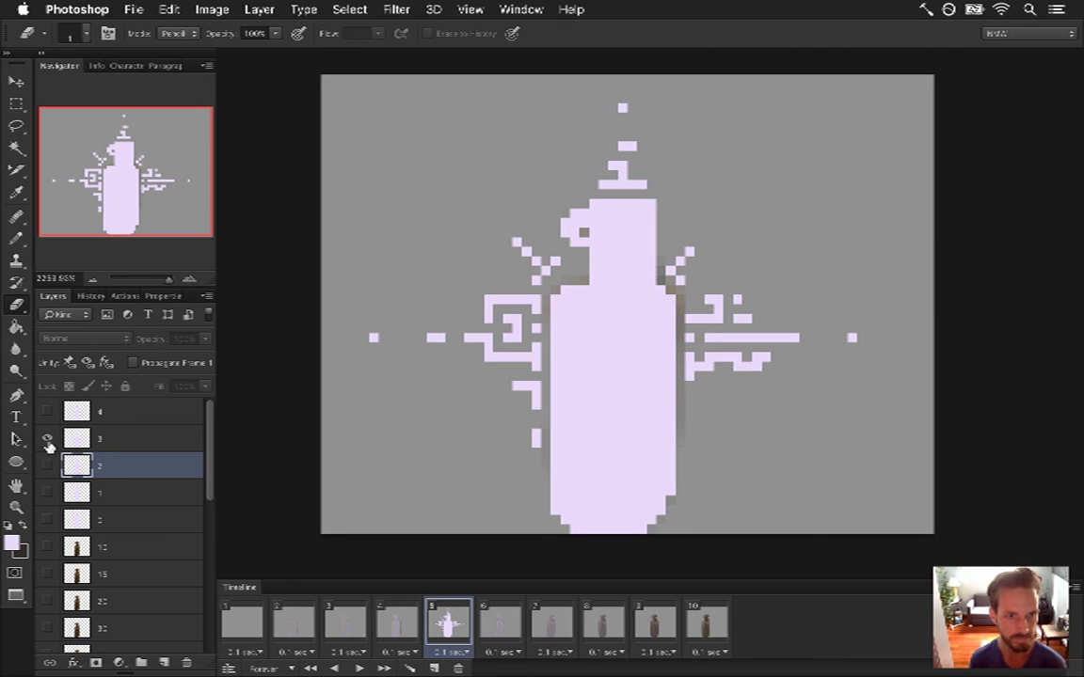
{"action": "left_click", "coordinate": [77, 438]}
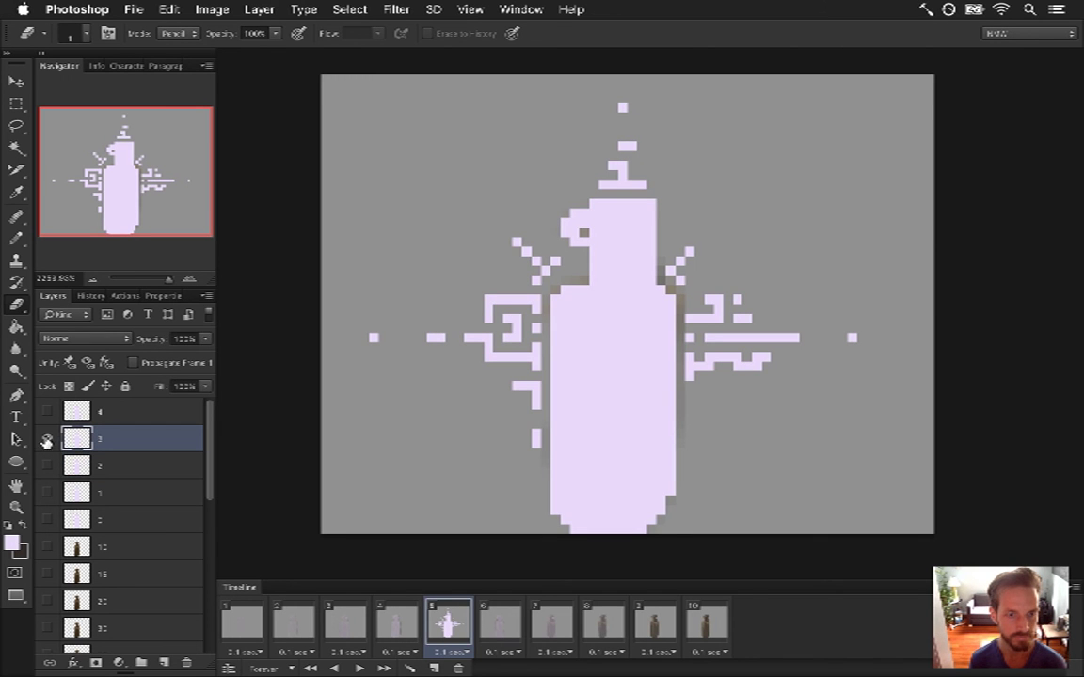
{"action": "left_click", "coordinate": [47, 440]}
{"action": "left_click", "coordinate": [47, 412]}
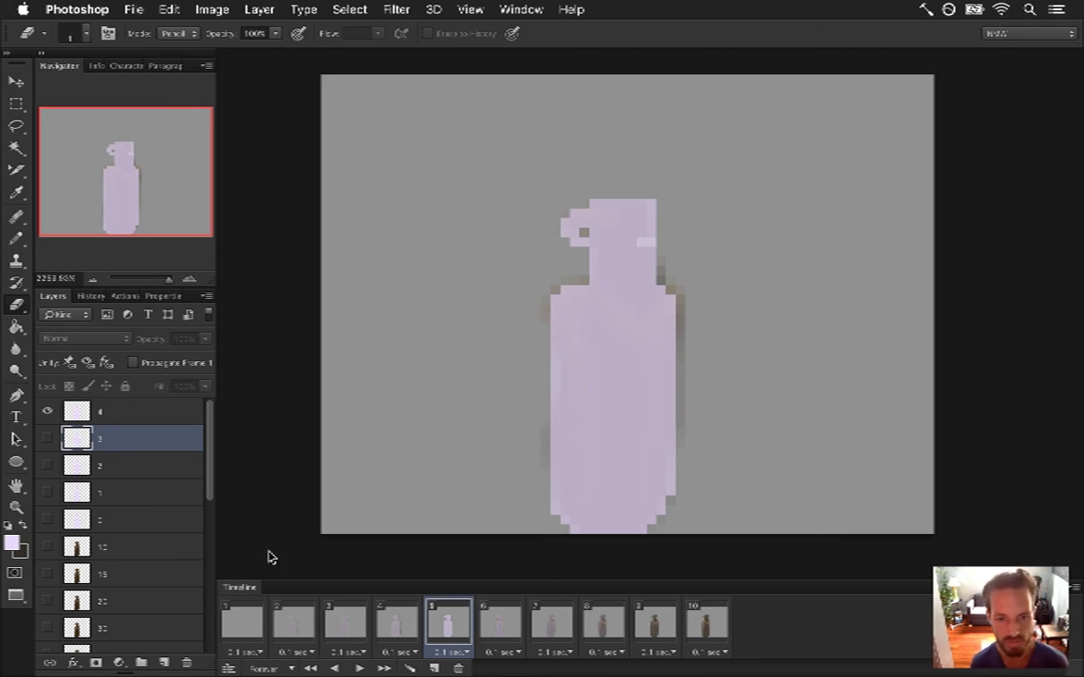
{"action": "left_click", "coordinate": [288, 530]}
{"action": "left_click", "coordinate": [659, 253]}
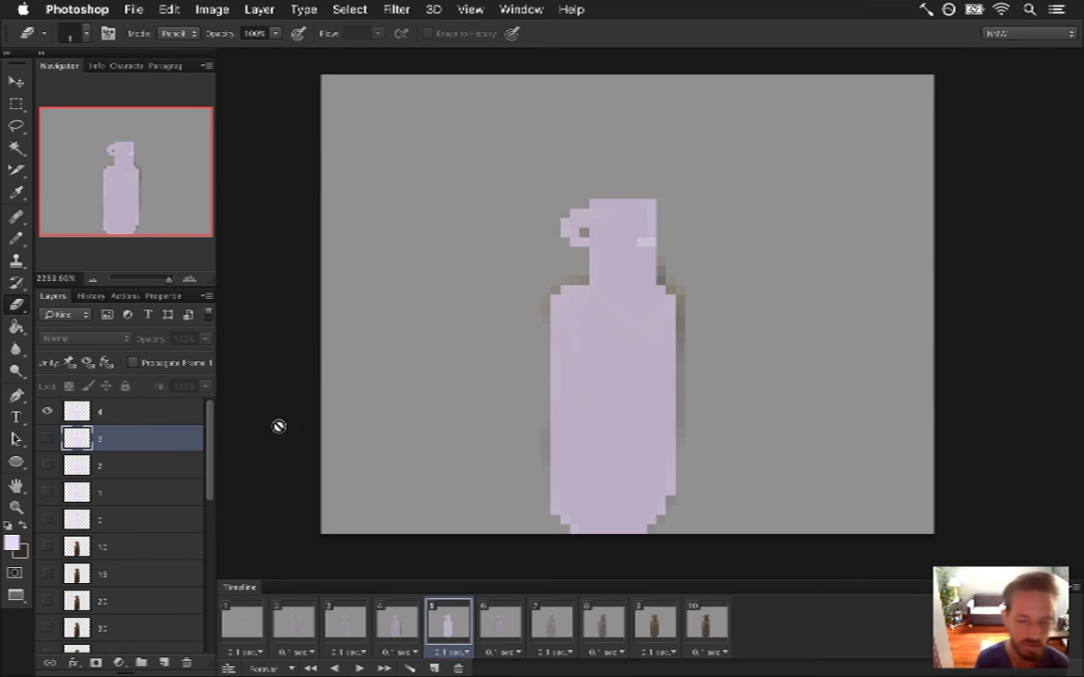
{"action": "left_click", "coordinate": [404, 623]}
{"action": "left_click", "coordinate": [439, 625]}
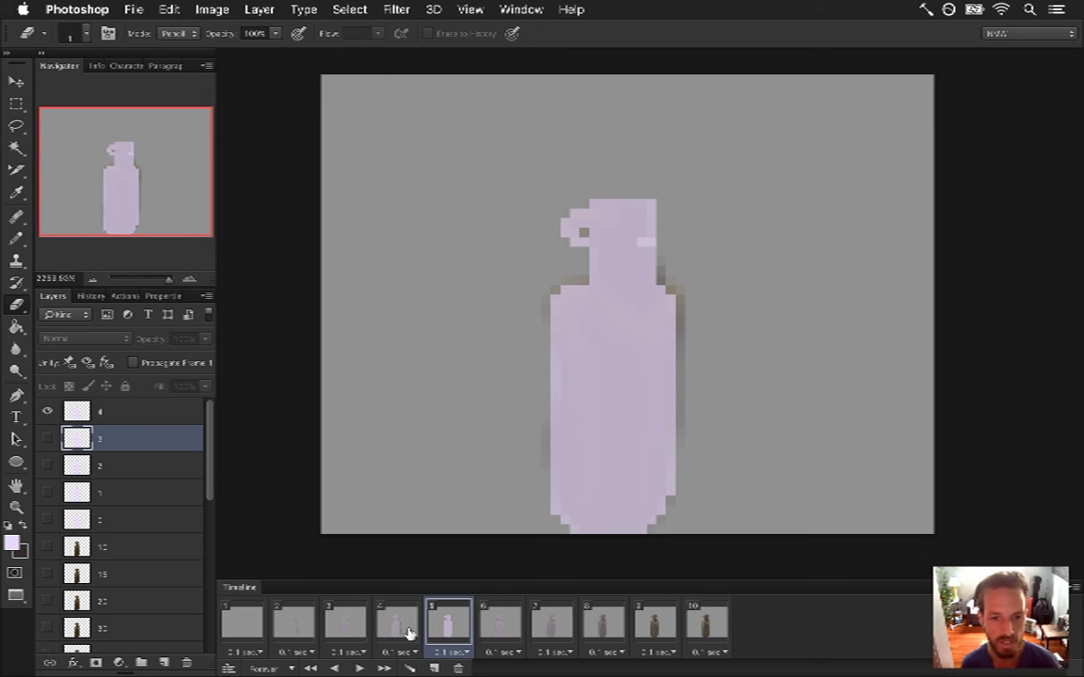
{"action": "left_click", "coordinate": [397, 626]}
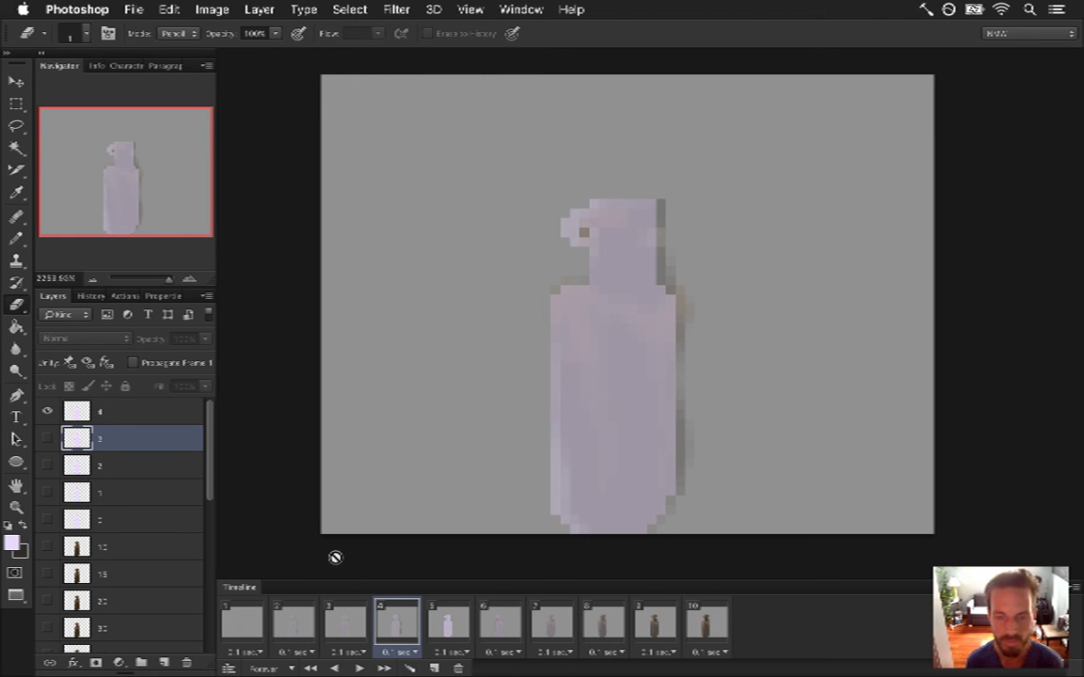
{"action": "left_click", "coordinate": [448, 638]}
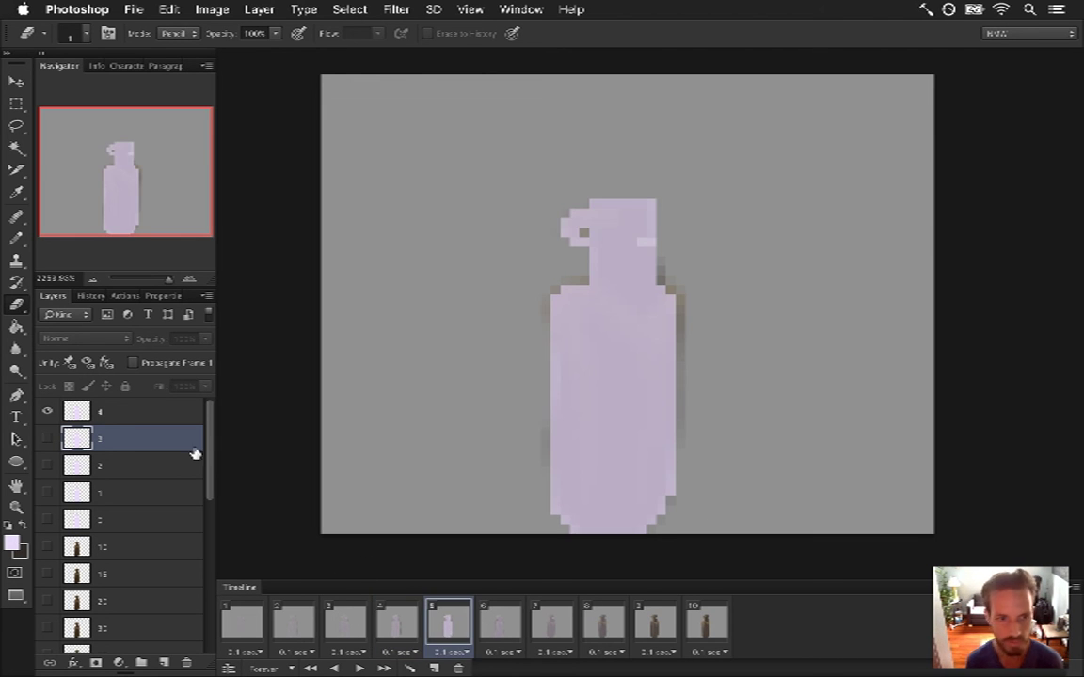
{"action": "left_click", "coordinate": [47, 411]}
{"action": "left_click", "coordinate": [47, 439]}
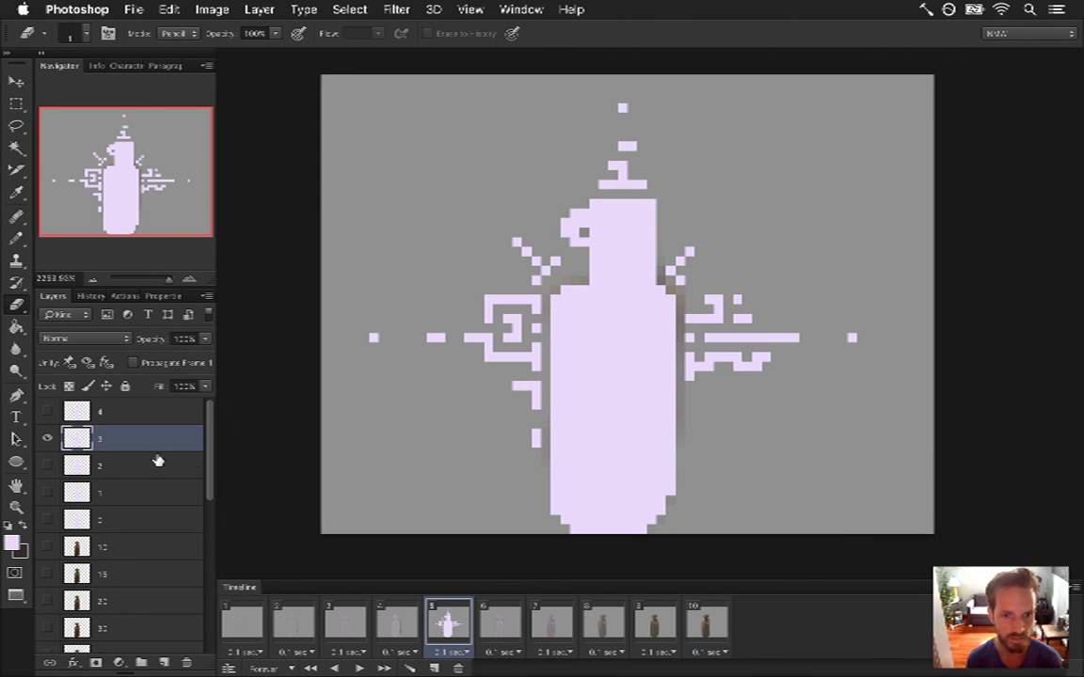
- Set layer 3's opacity to 50%
{"action": "left_click", "coordinate": [183, 338]}
{"action": "type", "text": "50"}
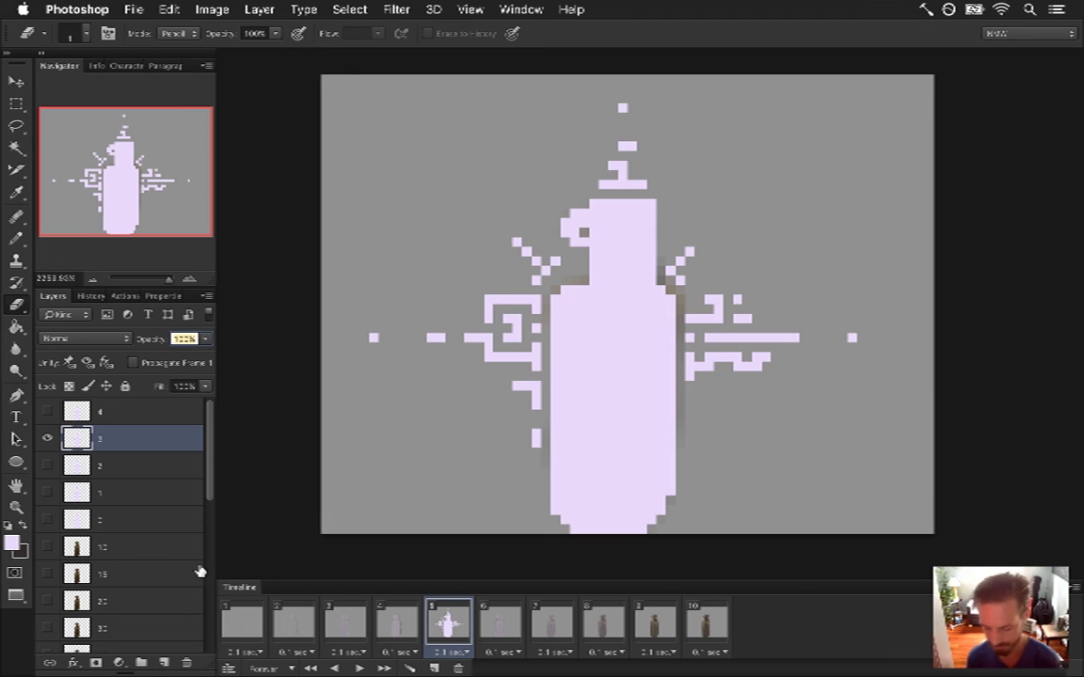
{"action": "key", "text": "Return"}
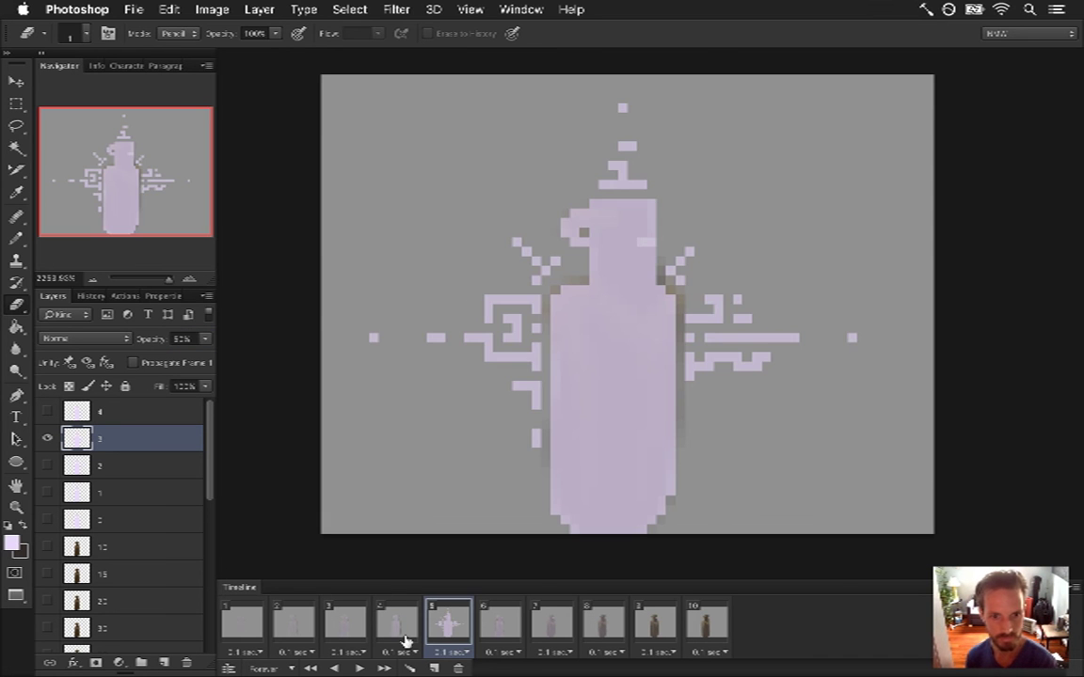
- On frame 4, hide the plain bottle and show layer 2's spray at 25% opacity
{"action": "left_click", "coordinate": [399, 647]}
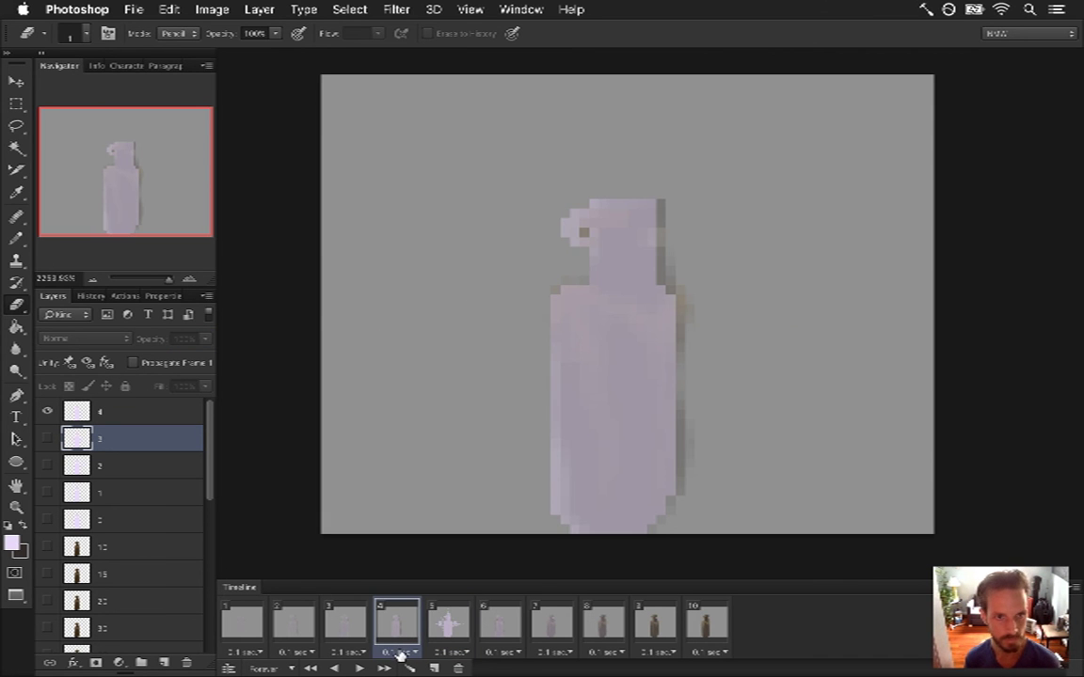
{"action": "left_click", "coordinate": [80, 411]}
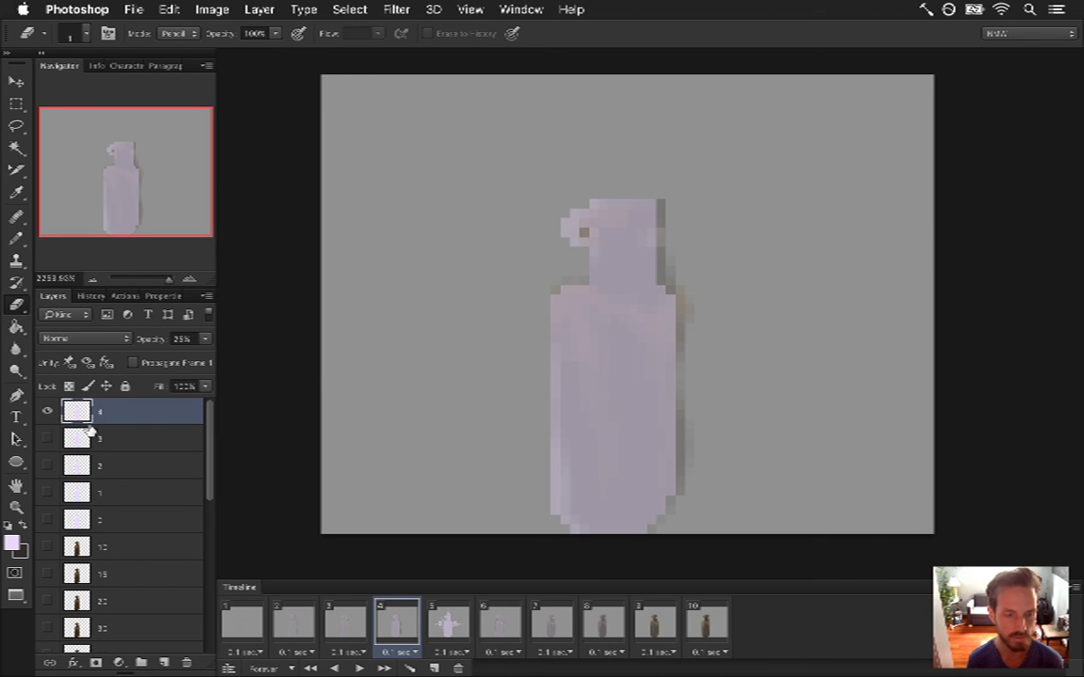
{"action": "left_click", "coordinate": [47, 411]}
{"action": "left_click", "coordinate": [47, 438]}
{"action": "left_click", "coordinate": [47, 439]}
{"action": "left_click", "coordinate": [47, 466]}
{"action": "left_click", "coordinate": [151, 466]}
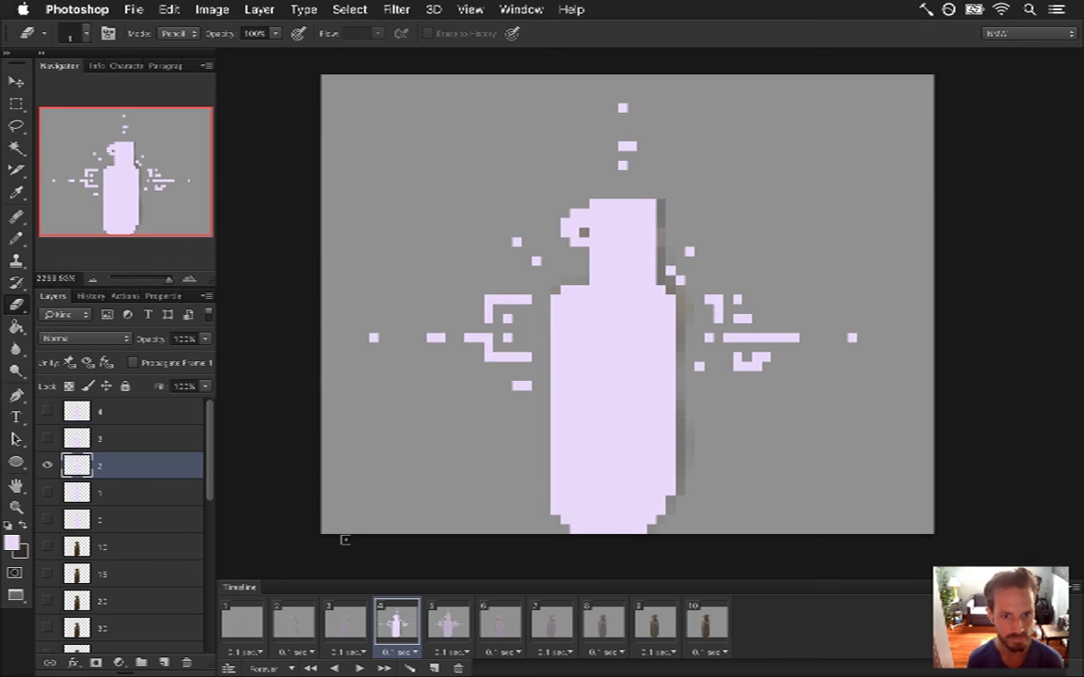
{"action": "left_click", "coordinate": [185, 339]}
{"action": "type", "text": "5"}
{"action": "key", "text": "Return"}
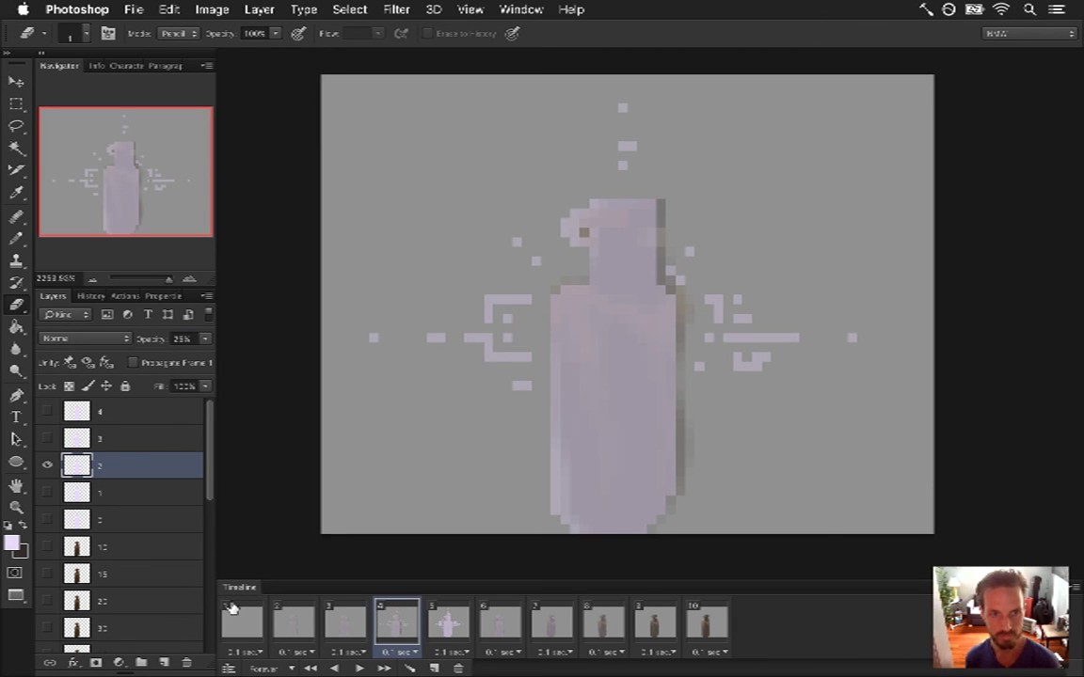
- On frame 3, hide the plain bottle and show layer 1's spray at opacity 15
{"action": "left_click", "coordinate": [346, 621]}
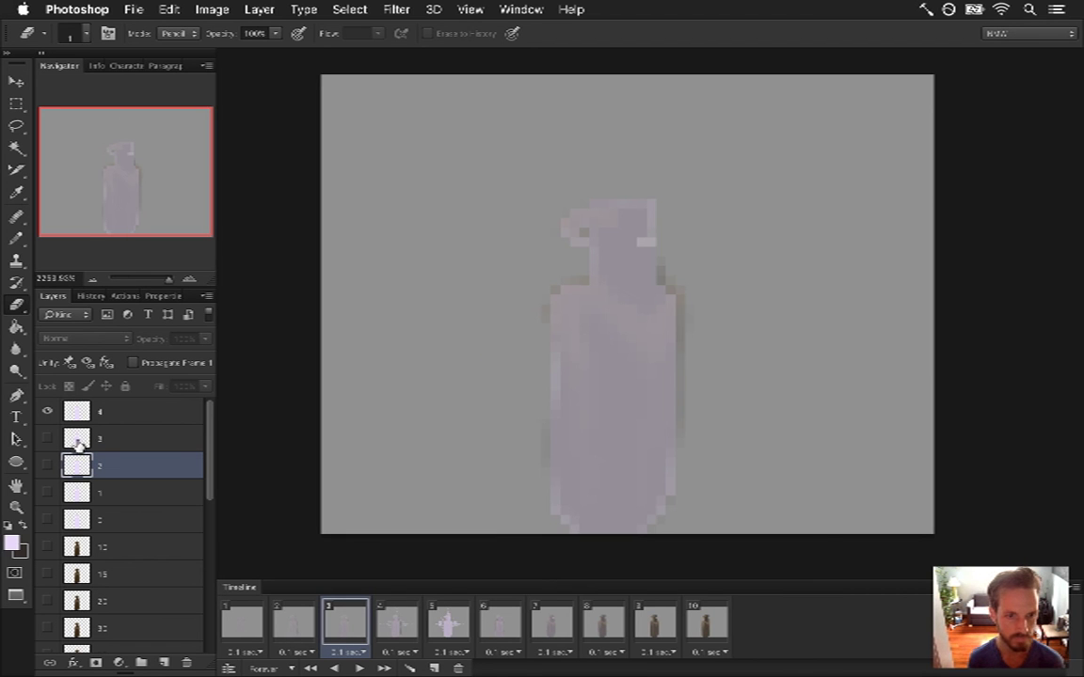
{"action": "left_click", "coordinate": [80, 414]}
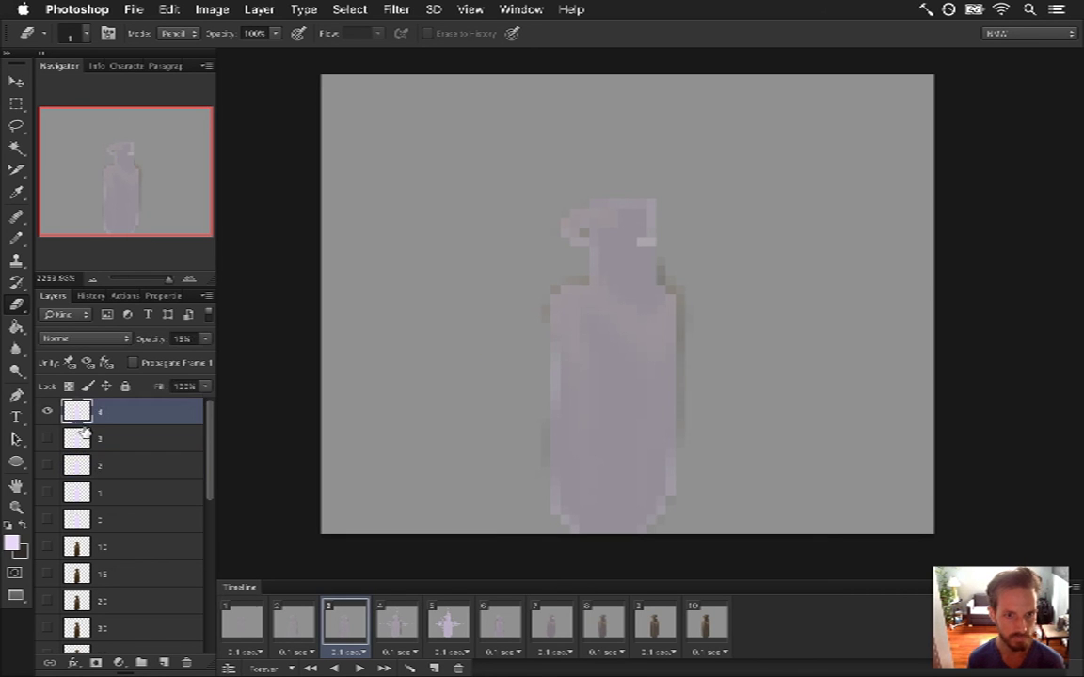
{"action": "left_click", "coordinate": [48, 411]}
{"action": "left_click", "coordinate": [47, 492]}
{"action": "left_click", "coordinate": [142, 490]}
{"action": "left_click", "coordinate": [179, 338]}
{"action": "type", "text": "15"}
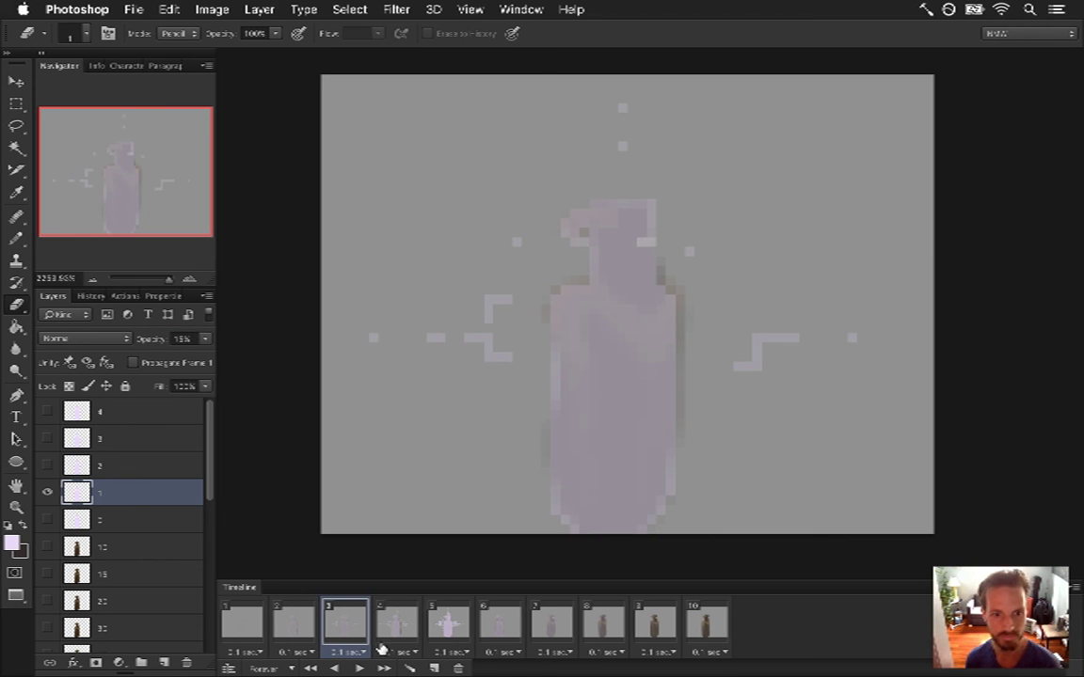
- On frame 2, hide the plain bottle and show the lowest lavender layer at opacity 10
{"action": "left_click", "coordinate": [294, 616]}
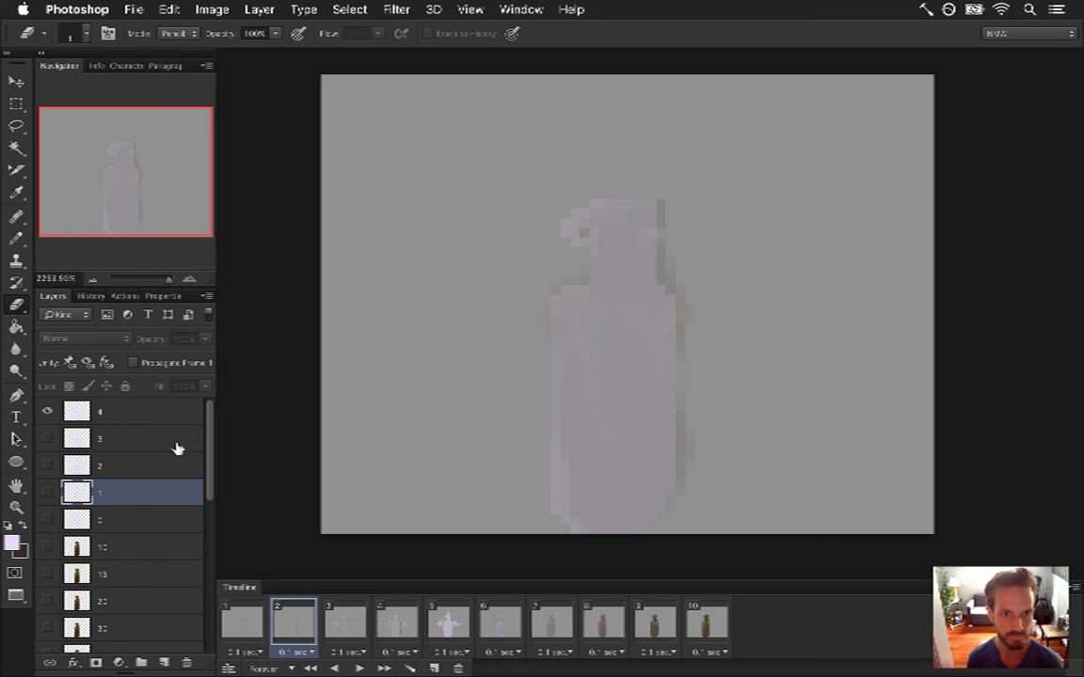
{"action": "left_click", "coordinate": [126, 414]}
{"action": "left_click", "coordinate": [47, 411]}
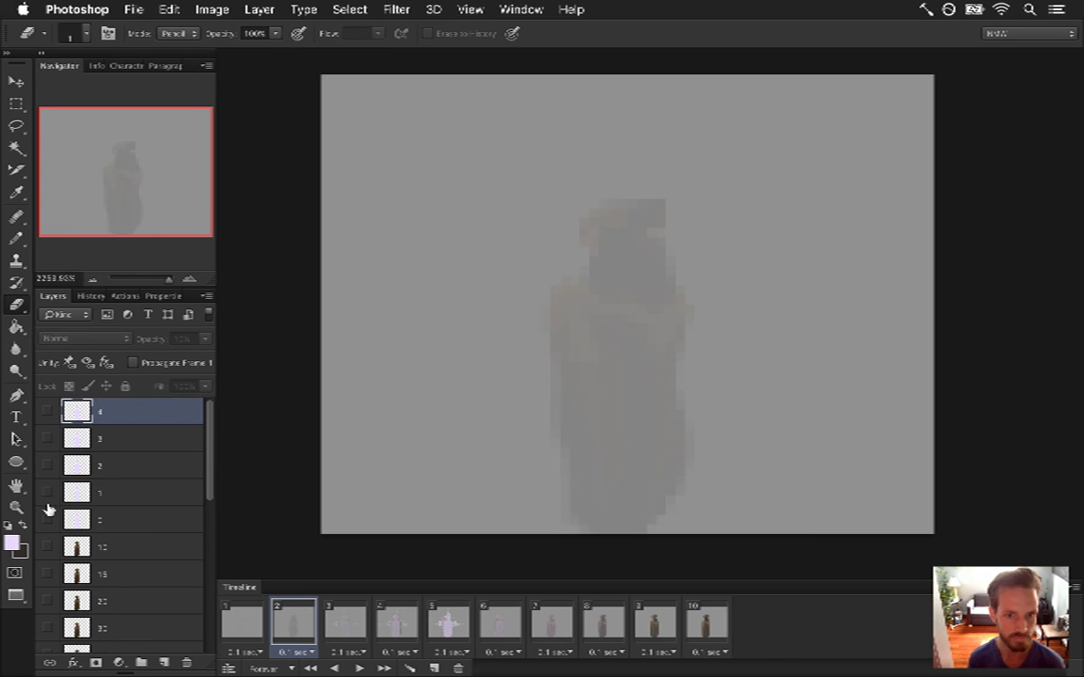
{"action": "left_click", "coordinate": [47, 492]}
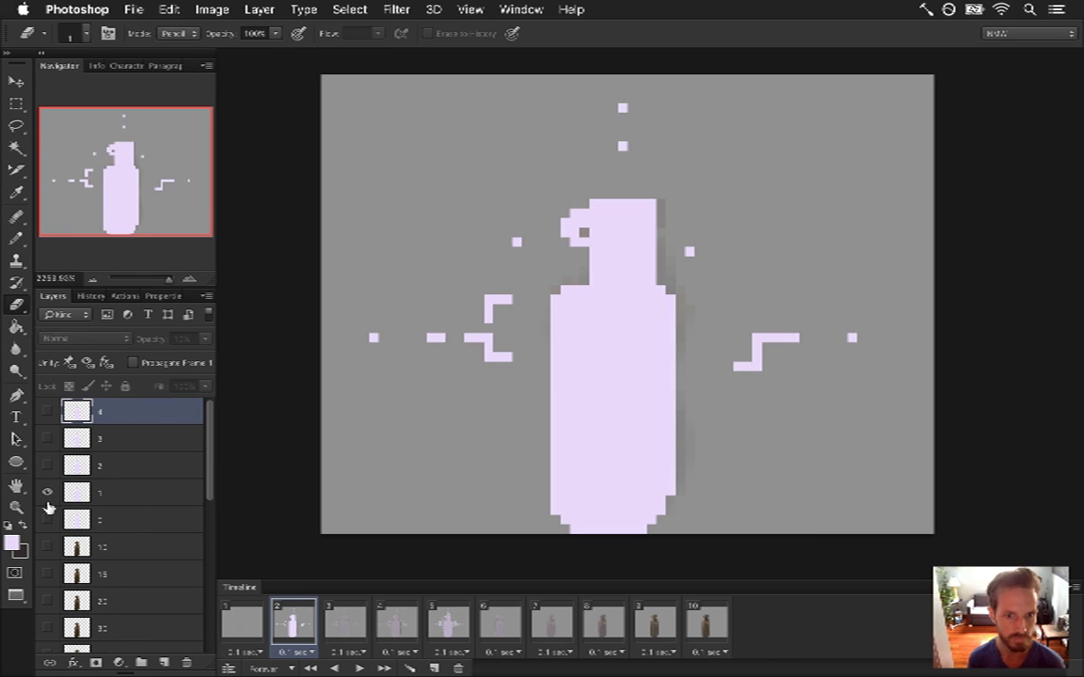
{"action": "left_click", "coordinate": [342, 623]}
{"action": "left_click", "coordinate": [288, 625]}
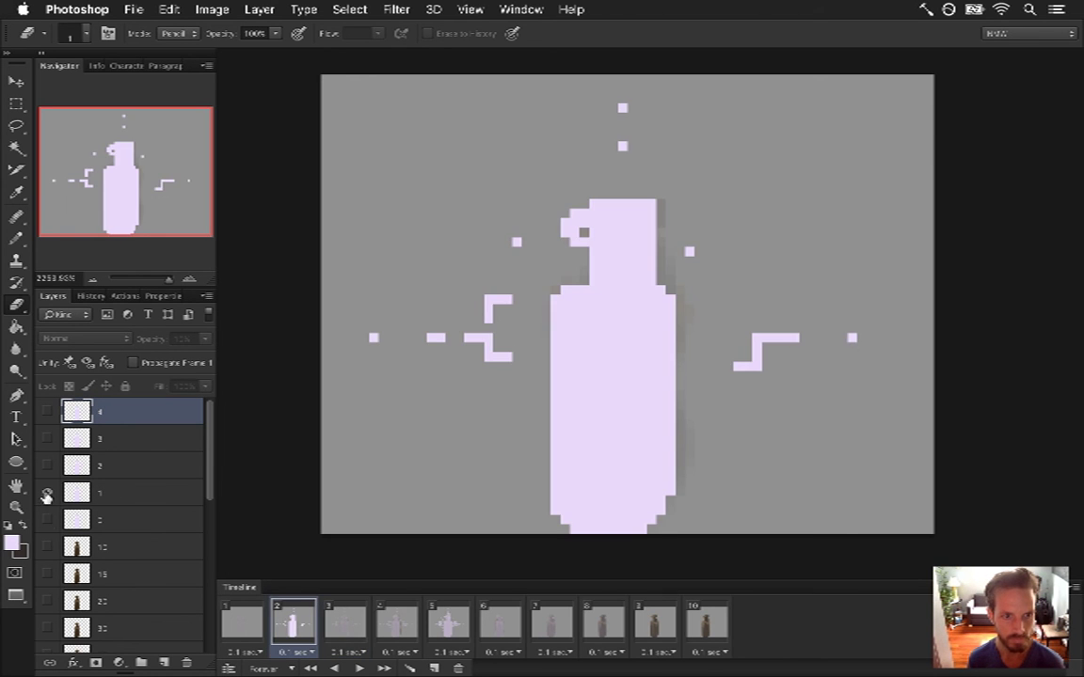
{"action": "left_click", "coordinate": [47, 492]}
{"action": "left_click", "coordinate": [47, 519]}
{"action": "left_click", "coordinate": [83, 518]}
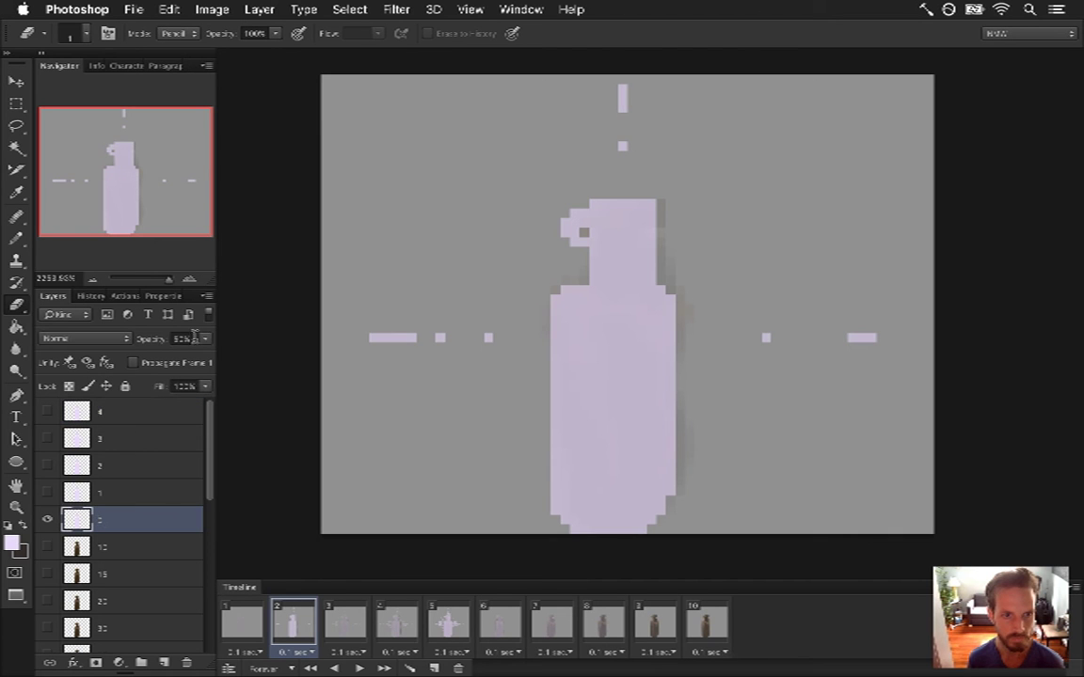
{"action": "type", "text": "10"}
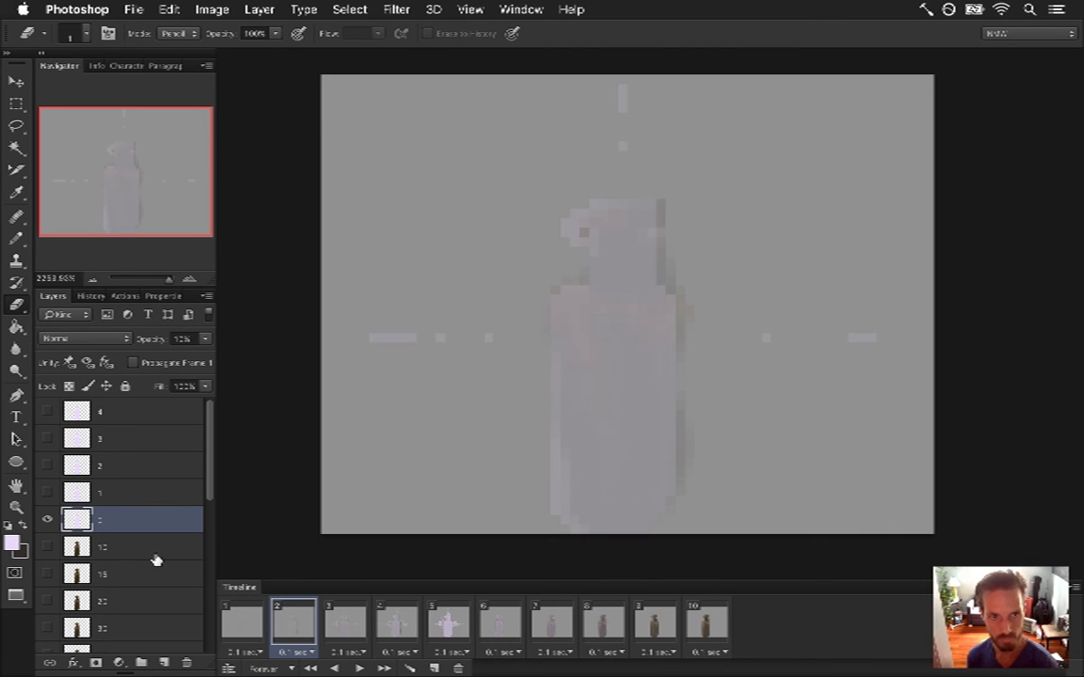
- Select layer 4 on frame 1, then on frame 6 hide the plain bottle and layer 2
{"action": "left_click", "coordinate": [254, 636]}
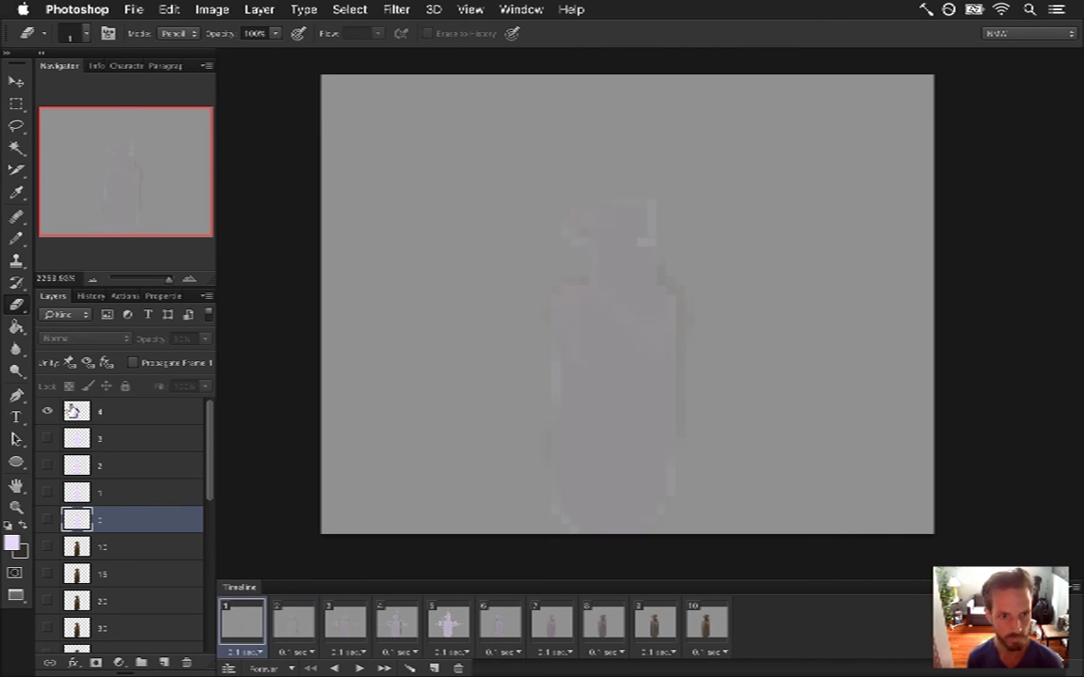
{"action": "left_click", "coordinate": [81, 414]}
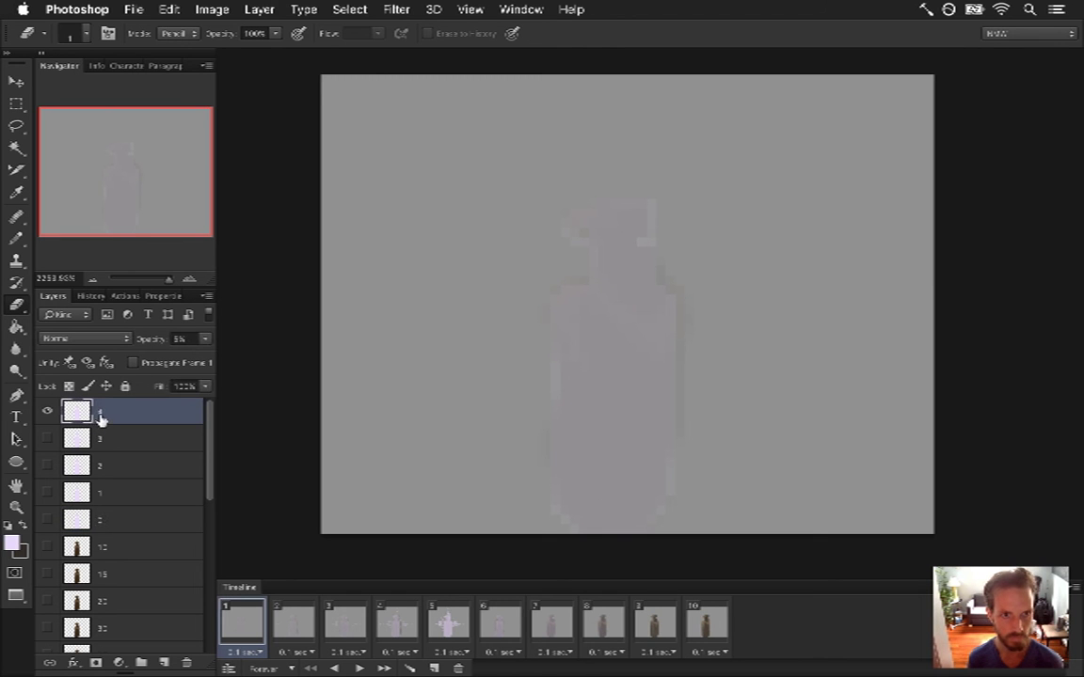
{"action": "left_click", "coordinate": [455, 622]}
{"action": "left_click", "coordinate": [501, 632]}
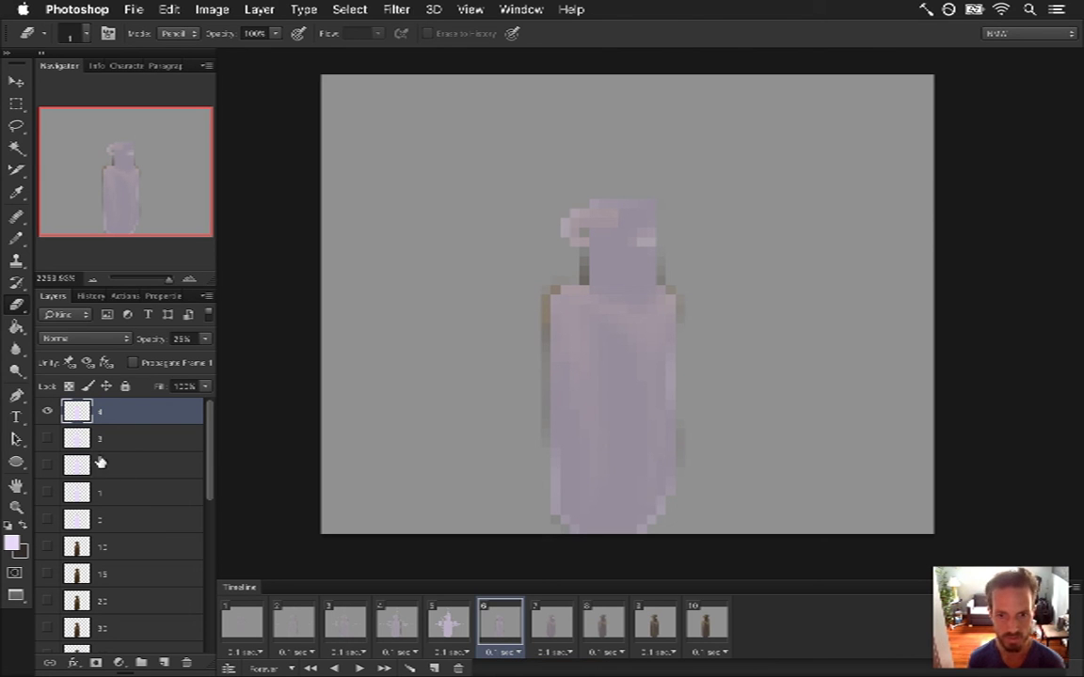
{"action": "left_click", "coordinate": [48, 438]}
{"action": "left_click", "coordinate": [48, 438]}
{"action": "left_click", "coordinate": [48, 439]}
{"action": "left_click", "coordinate": [47, 465]}
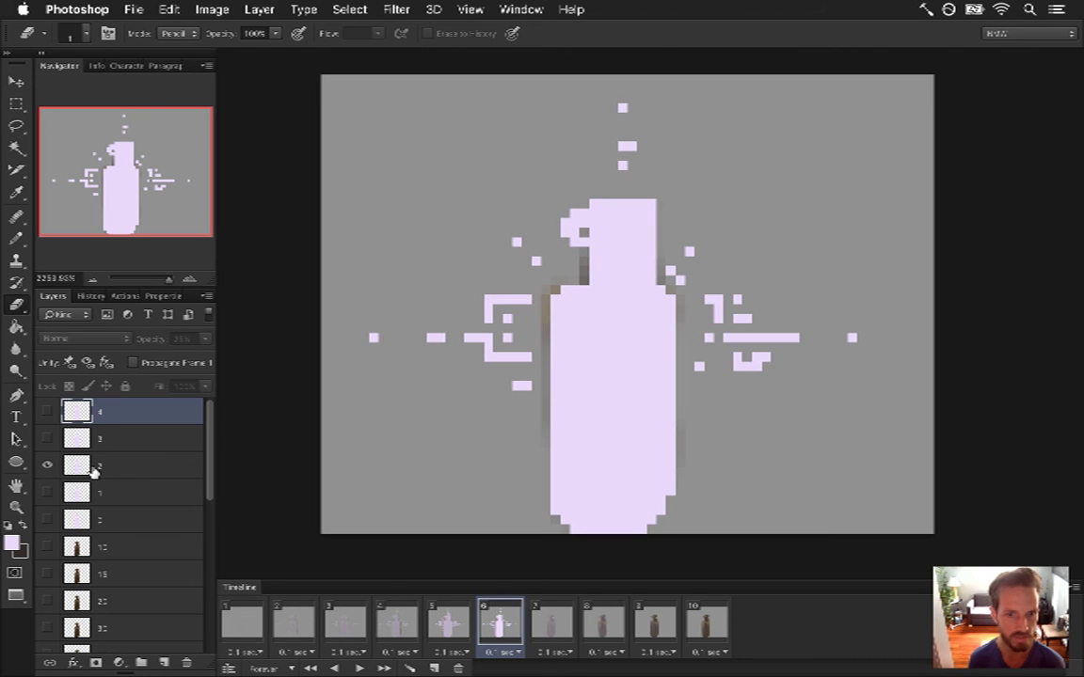
{"action": "left_click", "coordinate": [48, 464]}
- Show layer 1's spray on frame 6 and set its opacity to 5
{"action": "left_click", "coordinate": [47, 491]}
{"action": "left_click", "coordinate": [141, 491]}
{"action": "left_click", "coordinate": [184, 339]}
{"action": "type", "text": "5"}
{"action": "key", "text": "Escape"}
- On frame 7, show the lavender bottle layer at reduced opacity over the brown bottle
{"action": "left_click", "coordinate": [551, 623]}
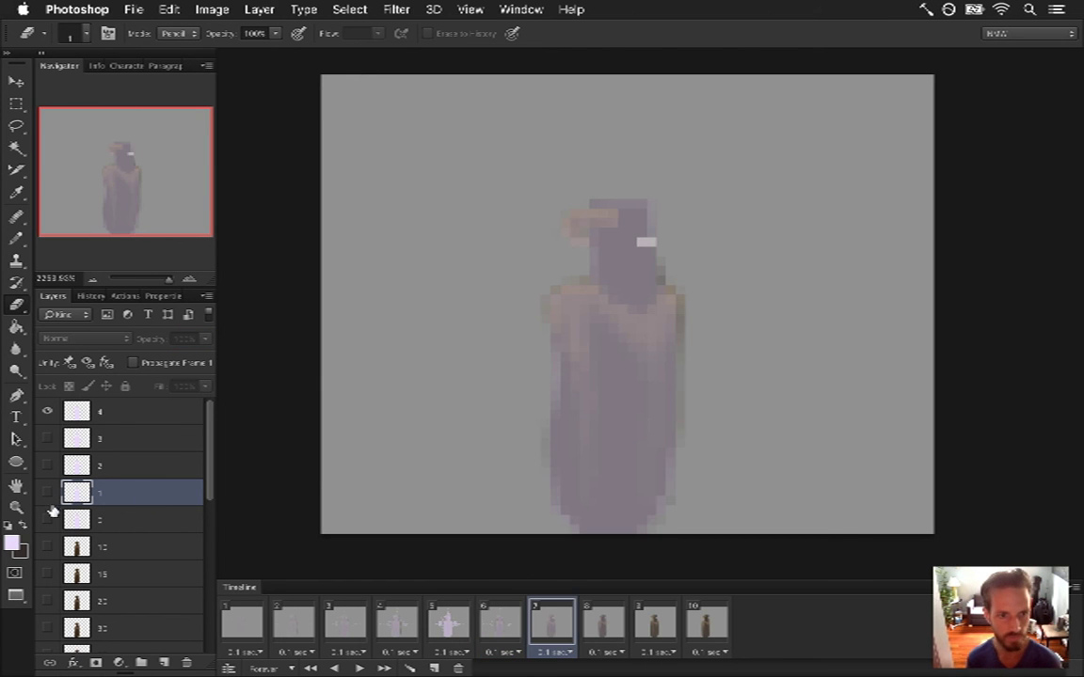
{"action": "left_click", "coordinate": [48, 411]}
{"action": "left_click", "coordinate": [47, 519]}
{"action": "left_click", "coordinate": [113, 519]}
{"action": "left_click", "coordinate": [179, 338]}
{"action": "key", "text": "Return"}
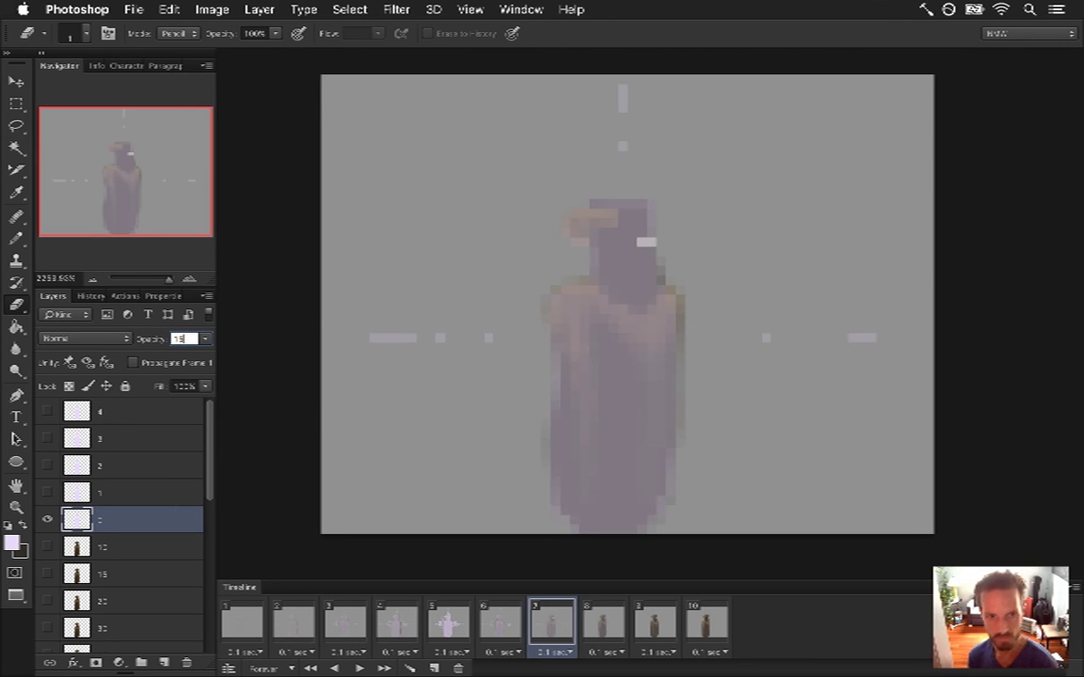
{"action": "left_click", "coordinate": [593, 624]}
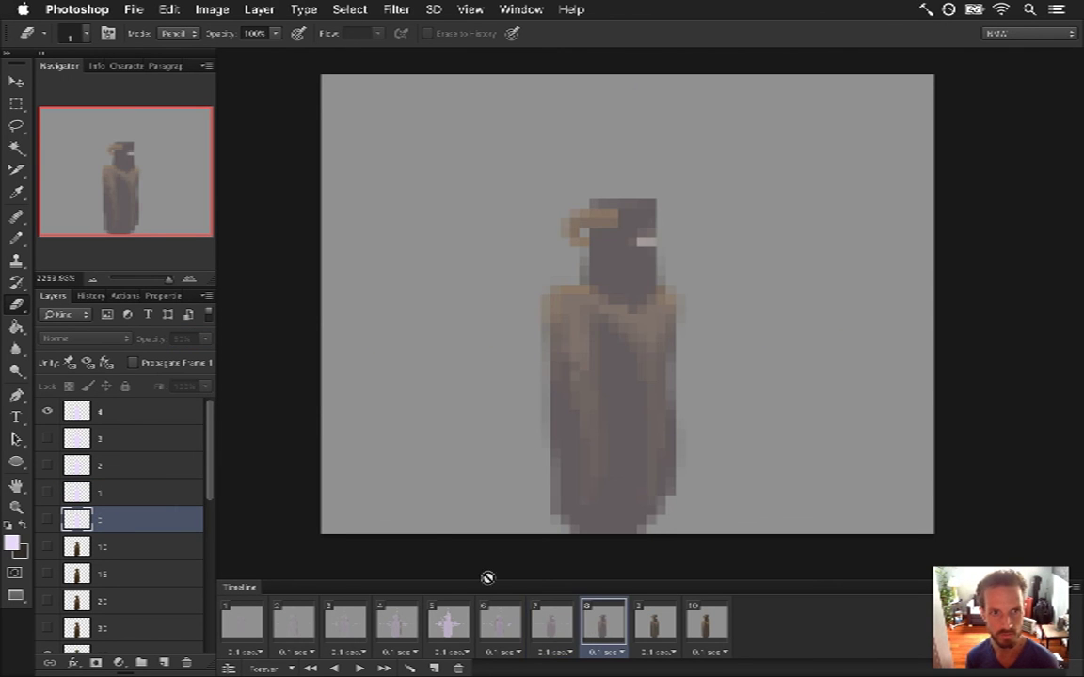
{"action": "left_click", "coordinate": [243, 623]}
- Play the animation preview, stop it, and return to the first frame
{"action": "left_click", "coordinate": [358, 669]}
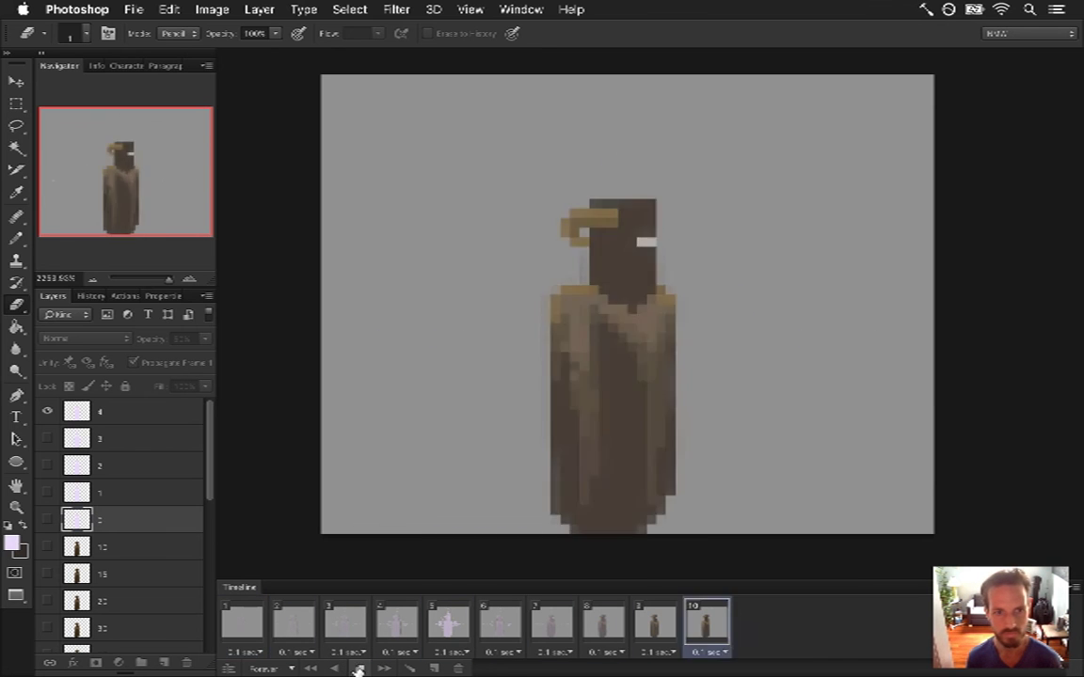
{"action": "left_click", "coordinate": [355, 668]}
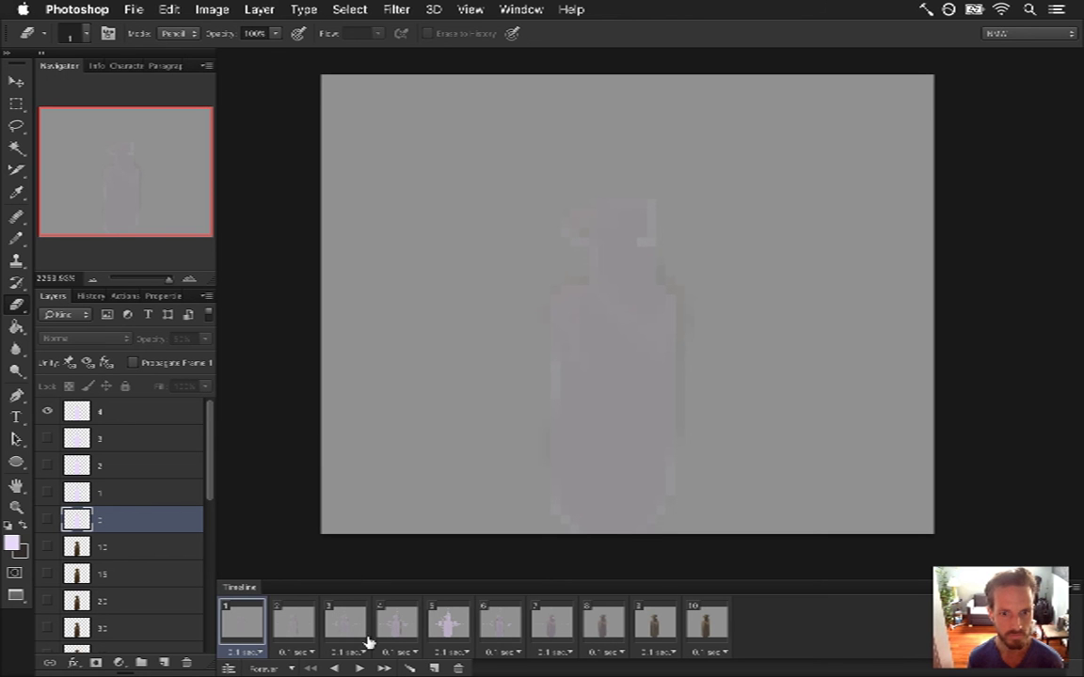
{"action": "left_click", "coordinate": [303, 641]}
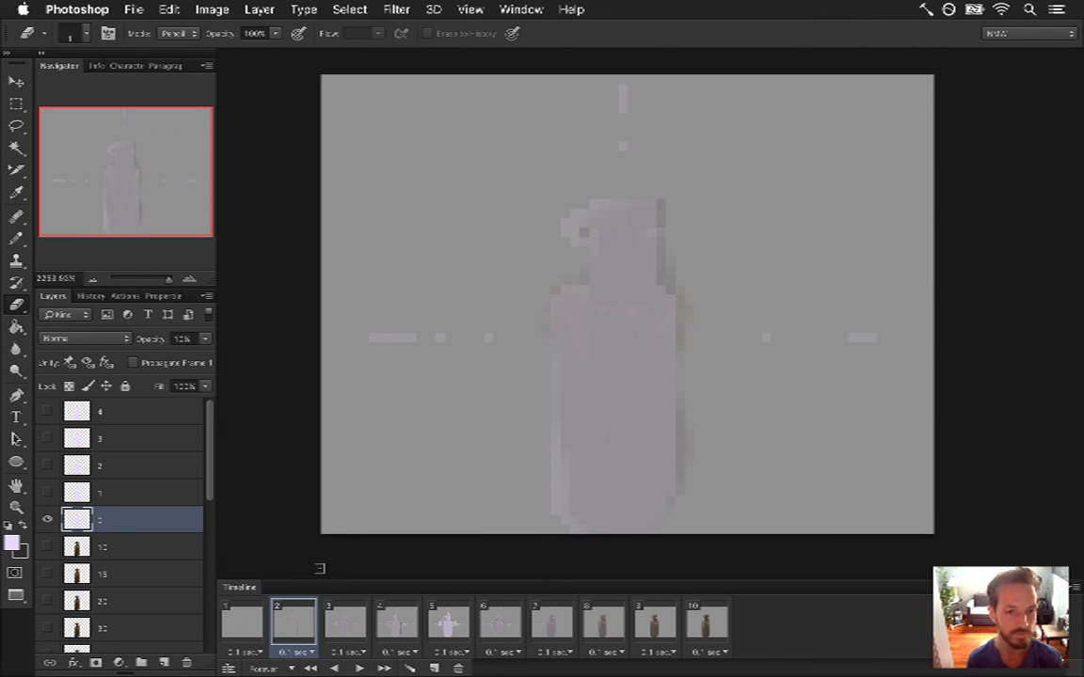
{"action": "left_click", "coordinate": [252, 634]}
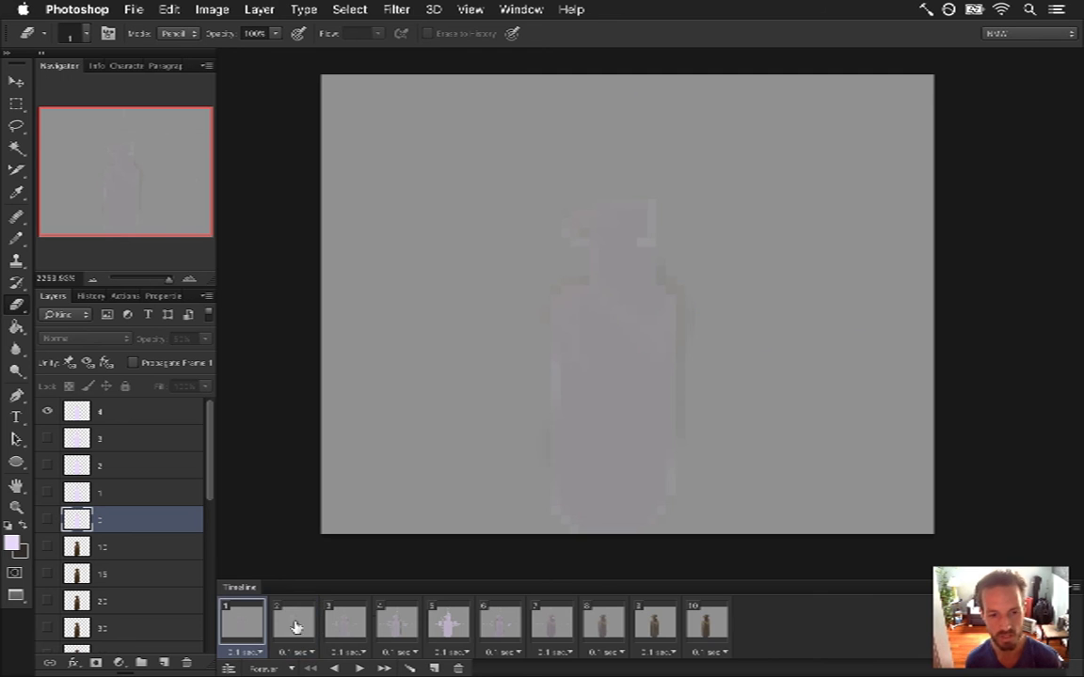
- Select all ten frames and hide the grey Color Fill background layer
{"action": "left_click", "coordinate": [702, 624], "text": "shift"}
{"action": "left_click_drag", "start_coordinate": [307, 607], "coordinate": [310, 610]}
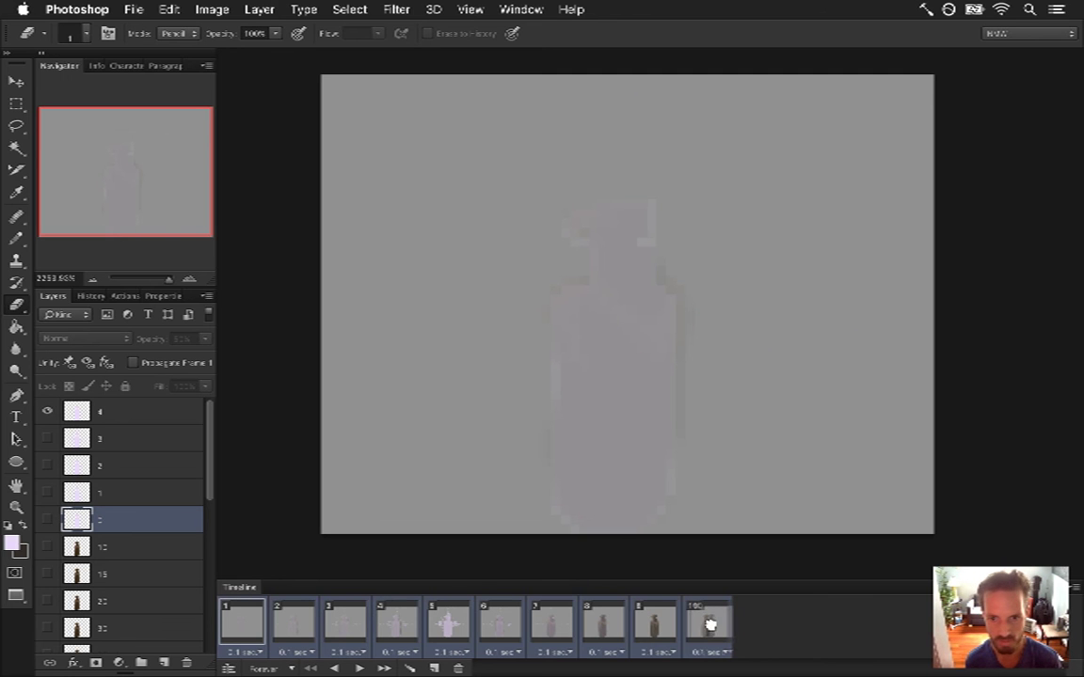
{"action": "left_click_drag", "start_coordinate": [208, 478], "coordinate": [207, 631]}
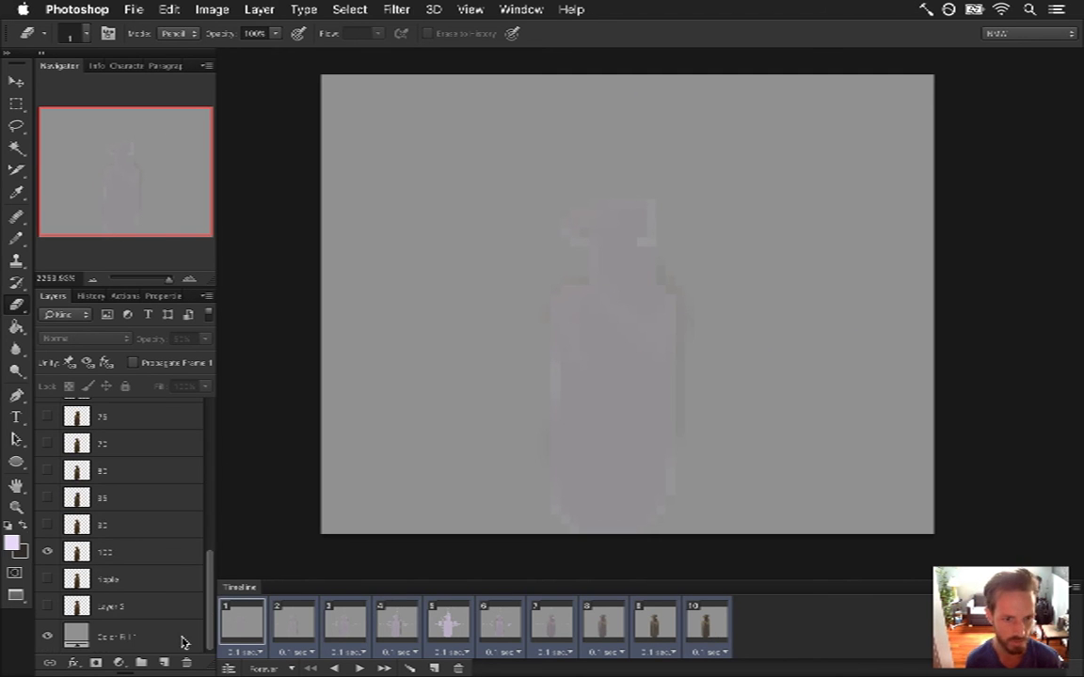
{"action": "left_click", "coordinate": [46, 578]}
- Render the frames as a PNG sequence replacing existing files, then build and run the game in Xcode
{"action": "key", "text": "super+alt+shift+r"}
{"action": "key", "text": "Return"}
{"action": "key", "text": "Return"}
{"action": "key", "text": "super+Tab"}
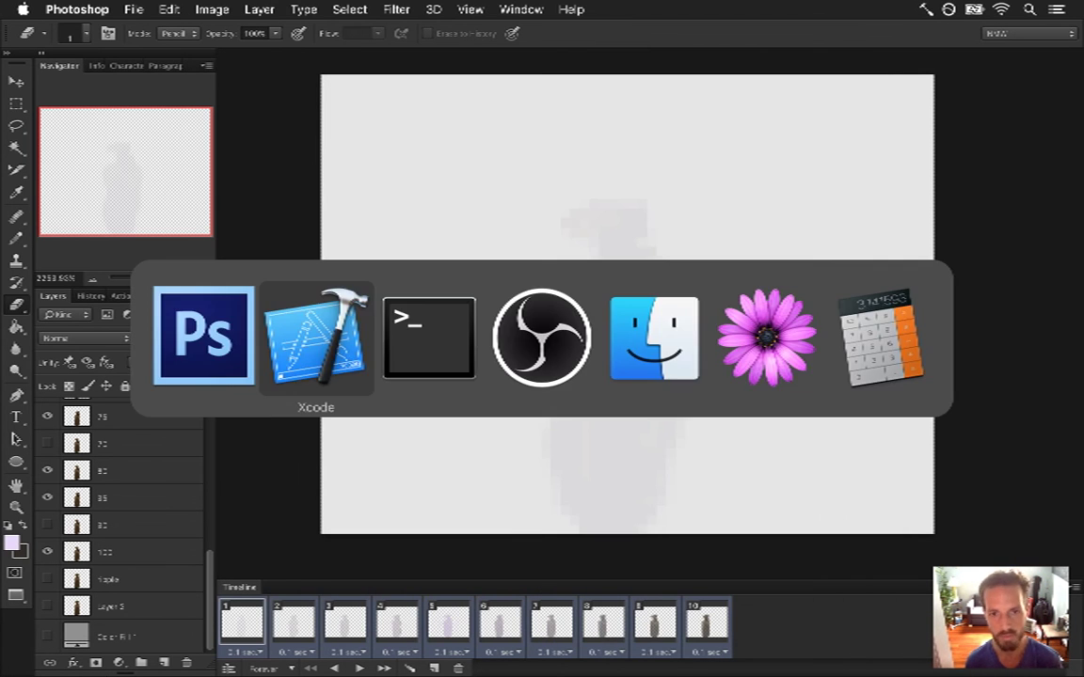
{"action": "key", "text": "super+r"}
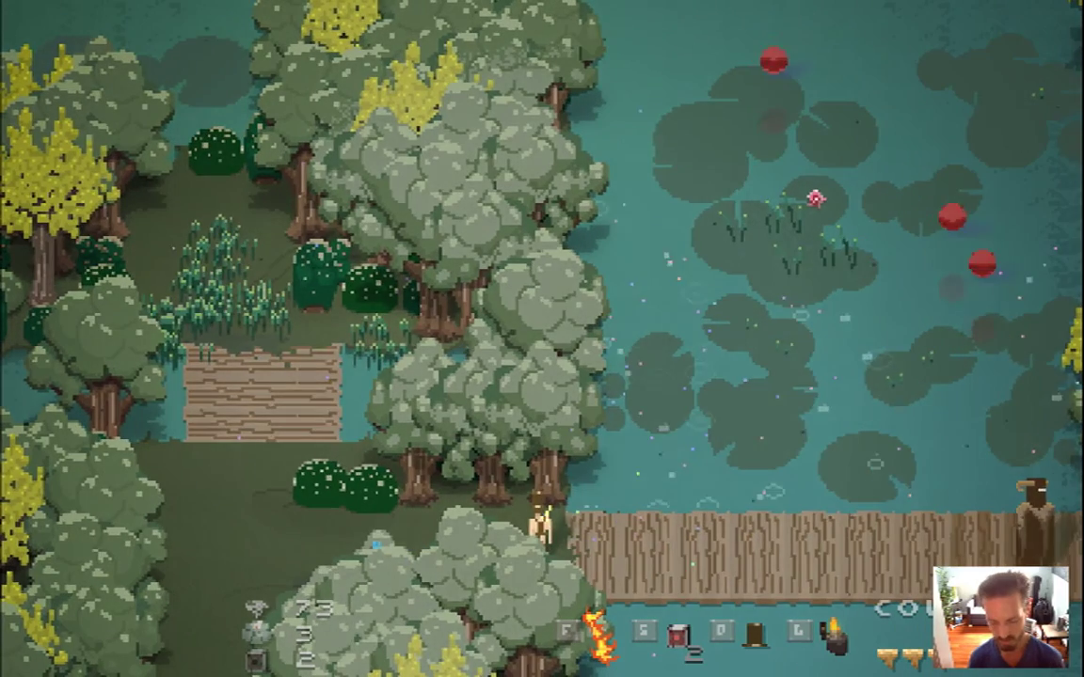
- Walk the hero left from the pier, down through the forest, and back up to the pond
{"action": "key", "text": "a"}
{"action": "key", "text": "s"}
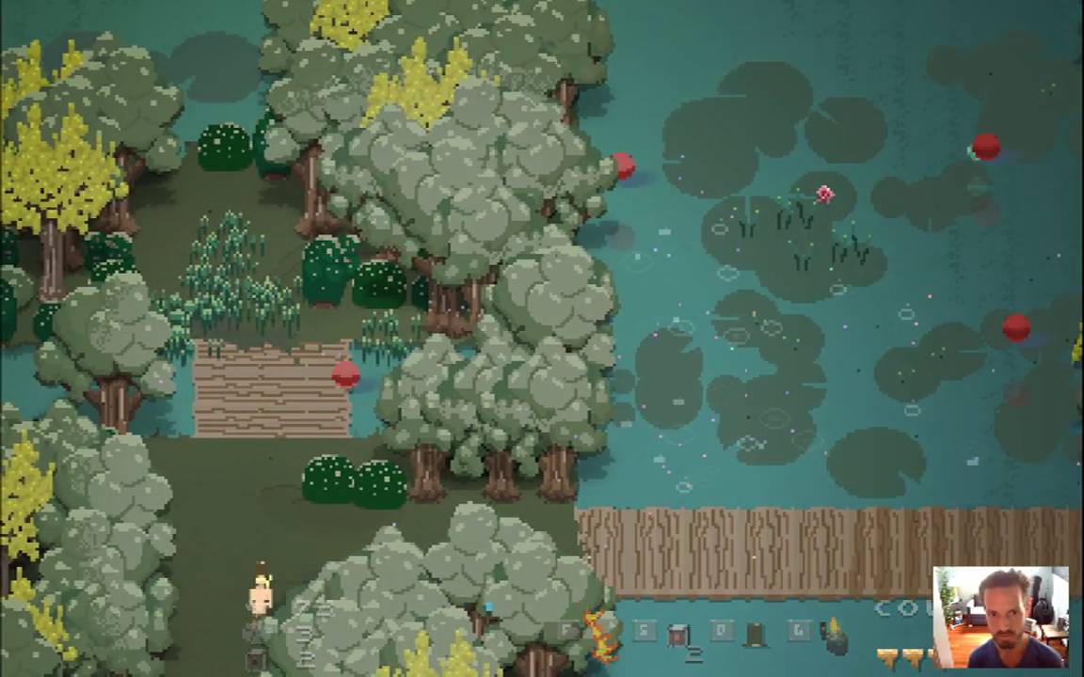
{"action": "key", "text": "s"}
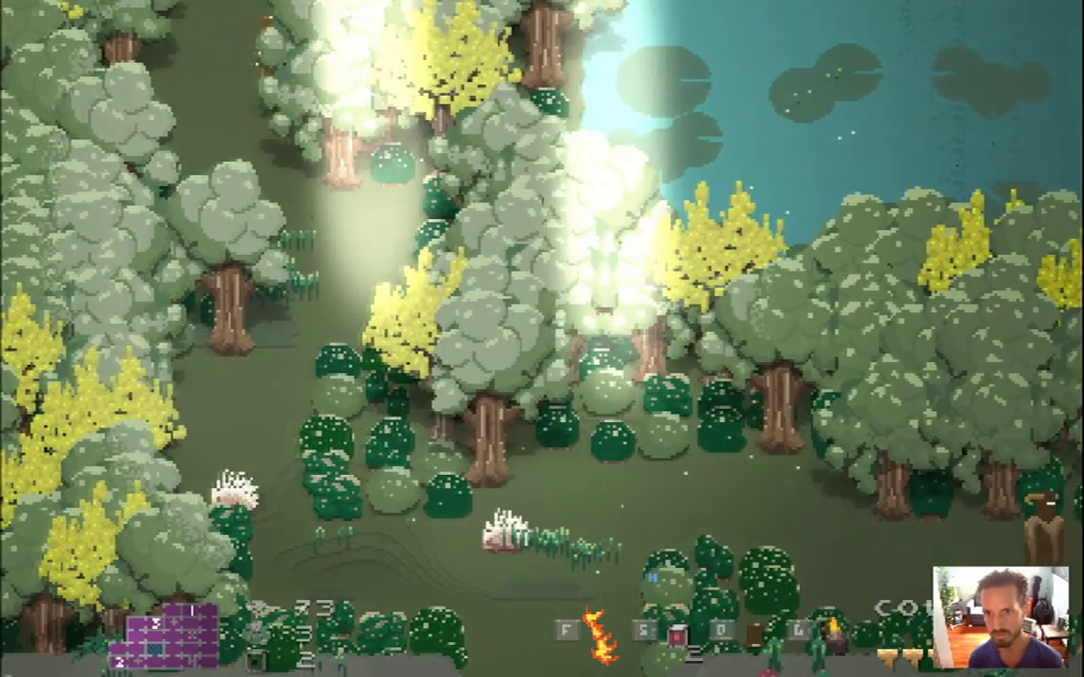
{"action": "key", "text": "s"}
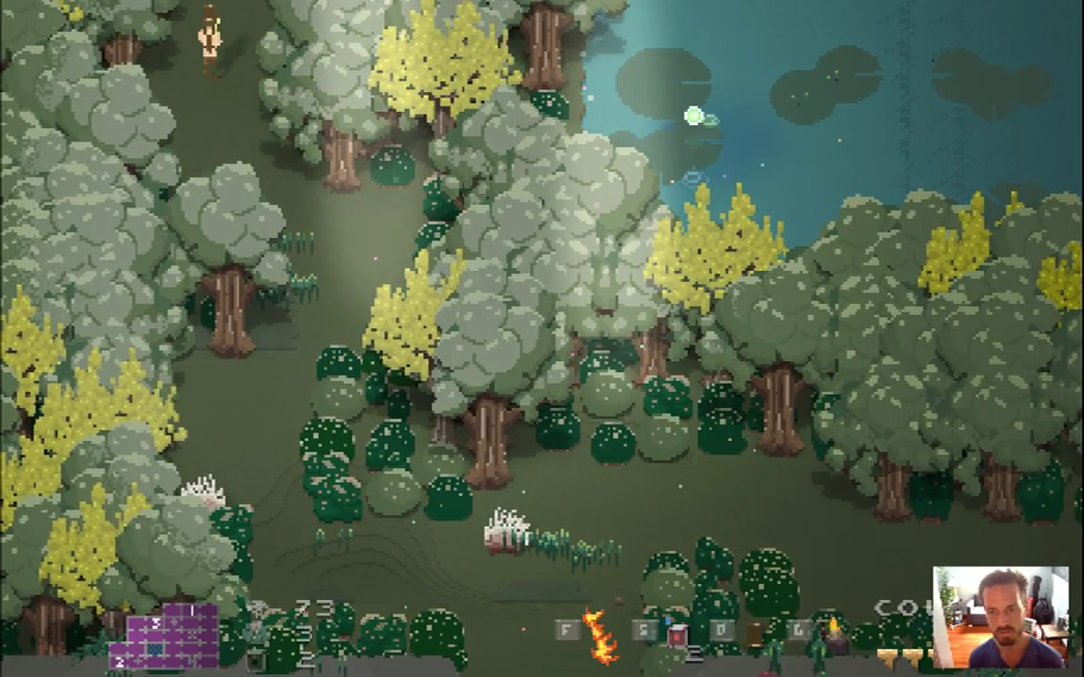
{"action": "key", "text": "w"}
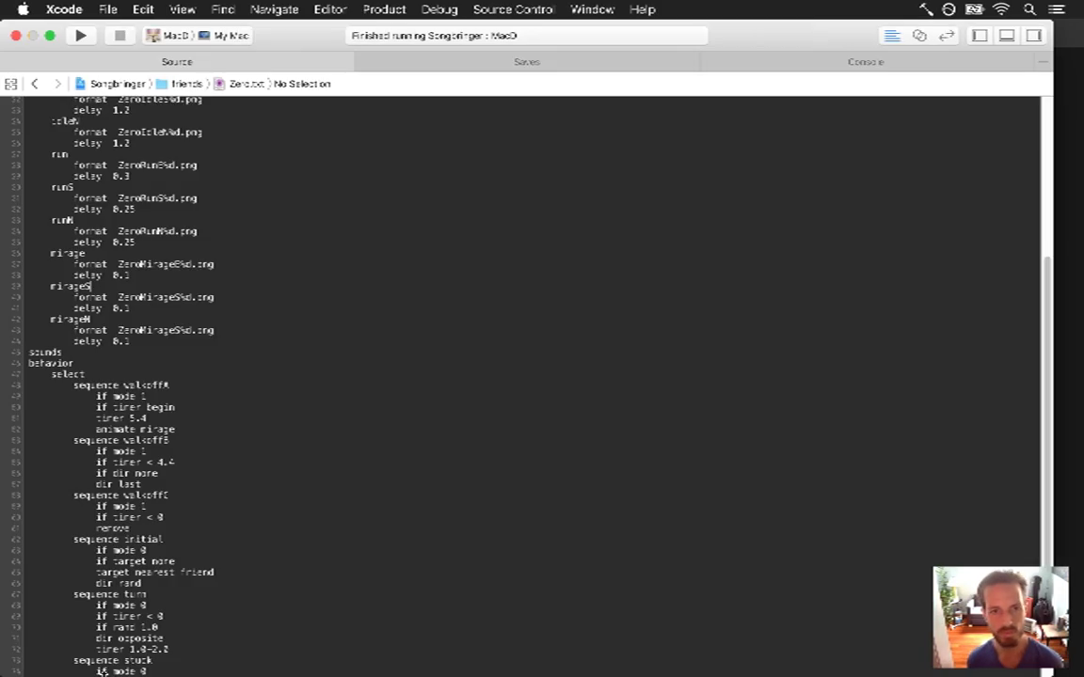
- Show the grey Color Fill background layer again in Photoshop
{"action": "key", "text": "super+Tab"}
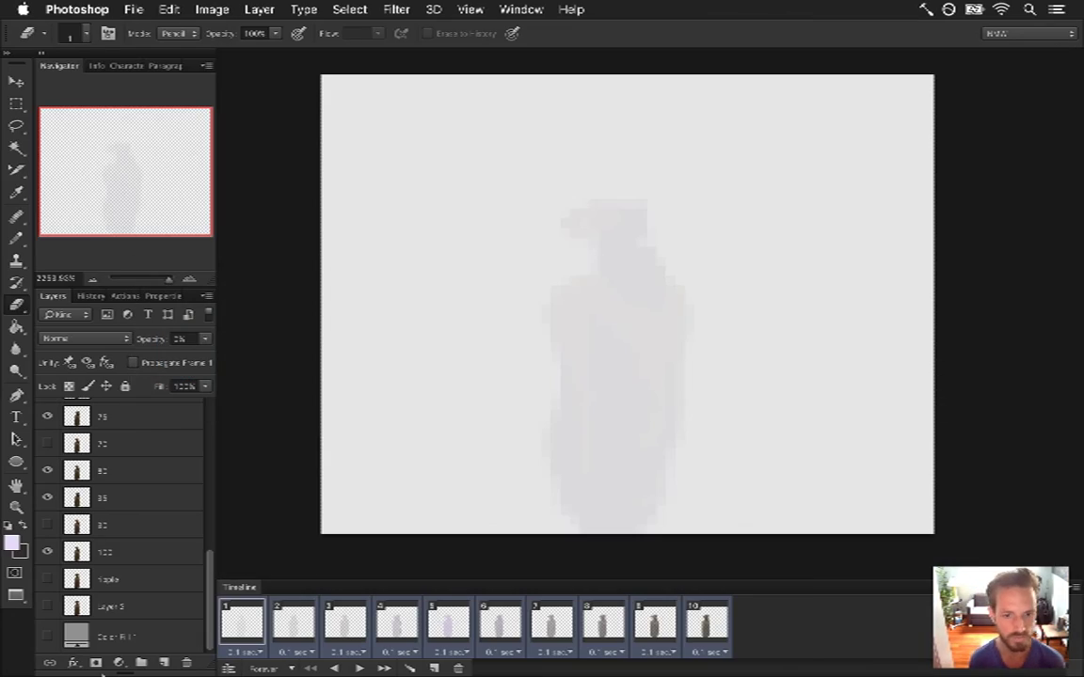
{"action": "left_click", "coordinate": [47, 639]}
{"action": "key", "text": "super+Tab"}
{"action": "key", "text": "super+Tab"}
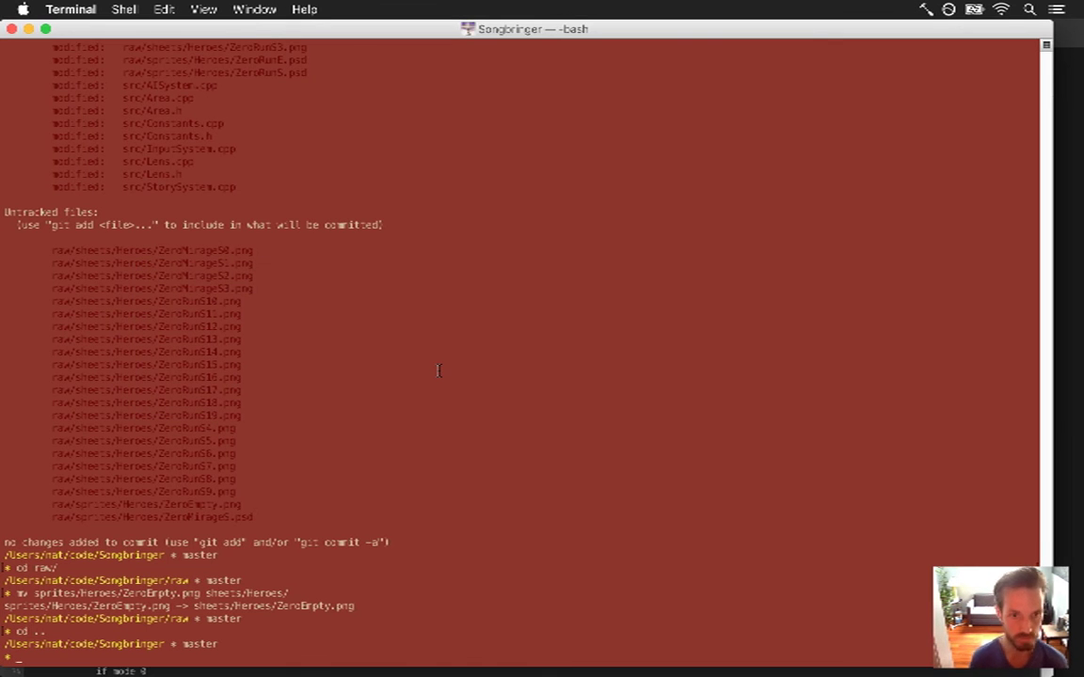
- Run git status and stage the Zero PNG sheets with git add raw/sheets/Heroes/Zero*png
{"action": "type", "text": "git status"}
{"action": "key", "text": "Return"}
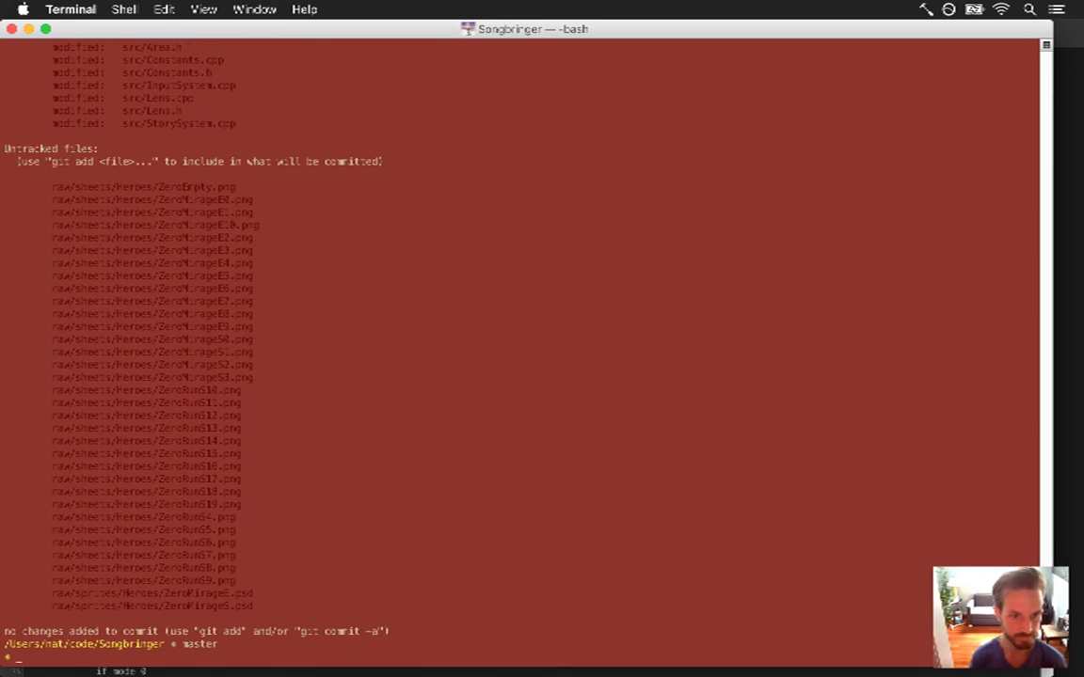
{"action": "type", "text": "git add"}
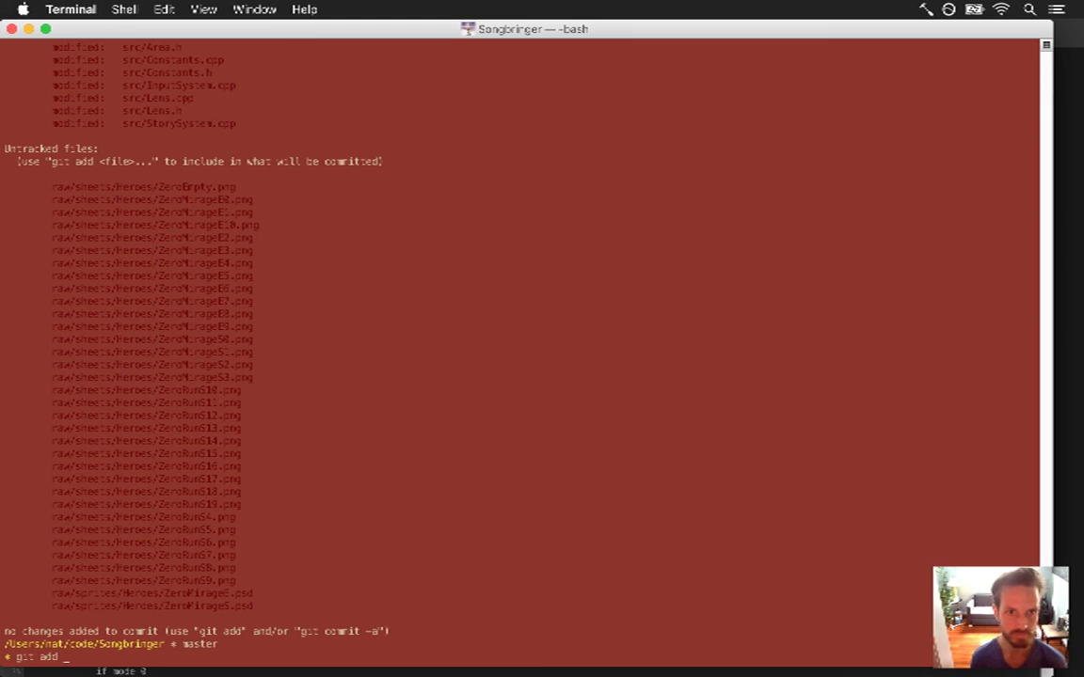
{"action": "left_click_drag", "start_coordinate": [50, 186], "coordinate": [181, 187]}
{"action": "key", "text": "super+c"}
{"action": "key", "text": "super+v"}
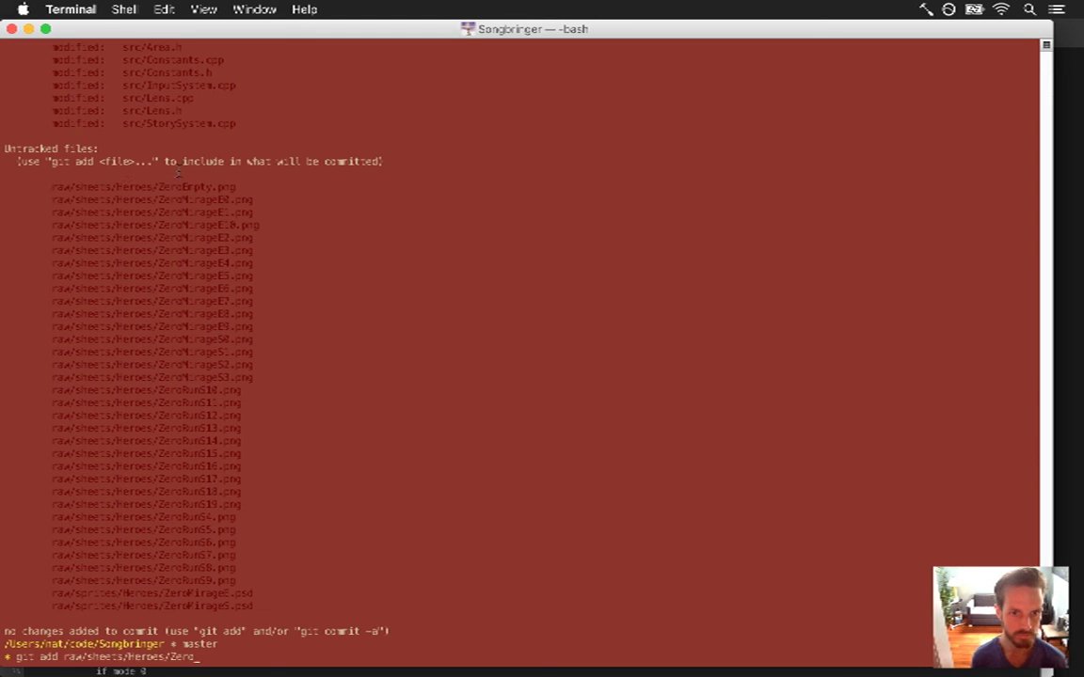
{"action": "type", "text": "*png"}
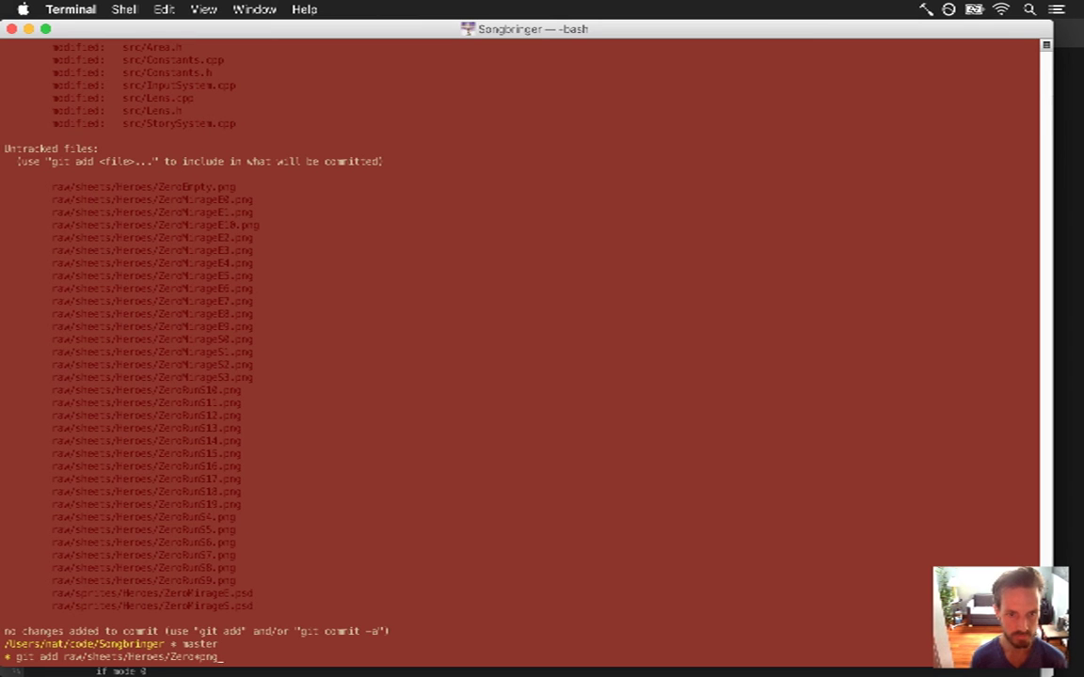
{"action": "key", "text": "Return"}
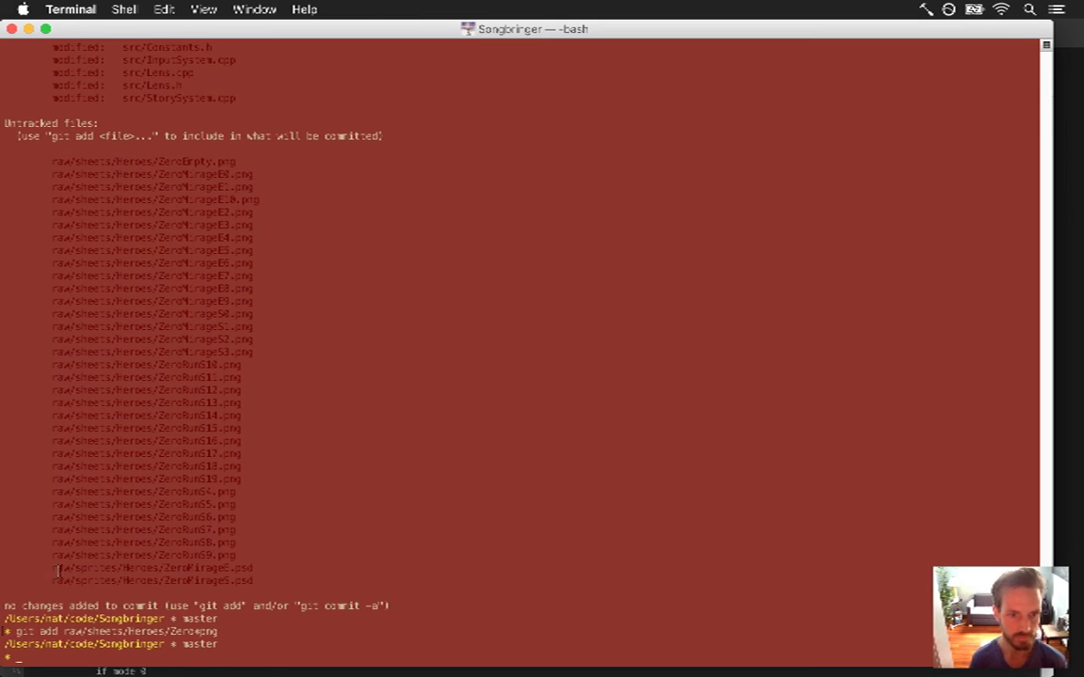
- Stage the ZeroMirage .psd file with git add, then run the d diff alias
{"action": "left_click_drag", "start_coordinate": [47, 569], "coordinate": [254, 564]}
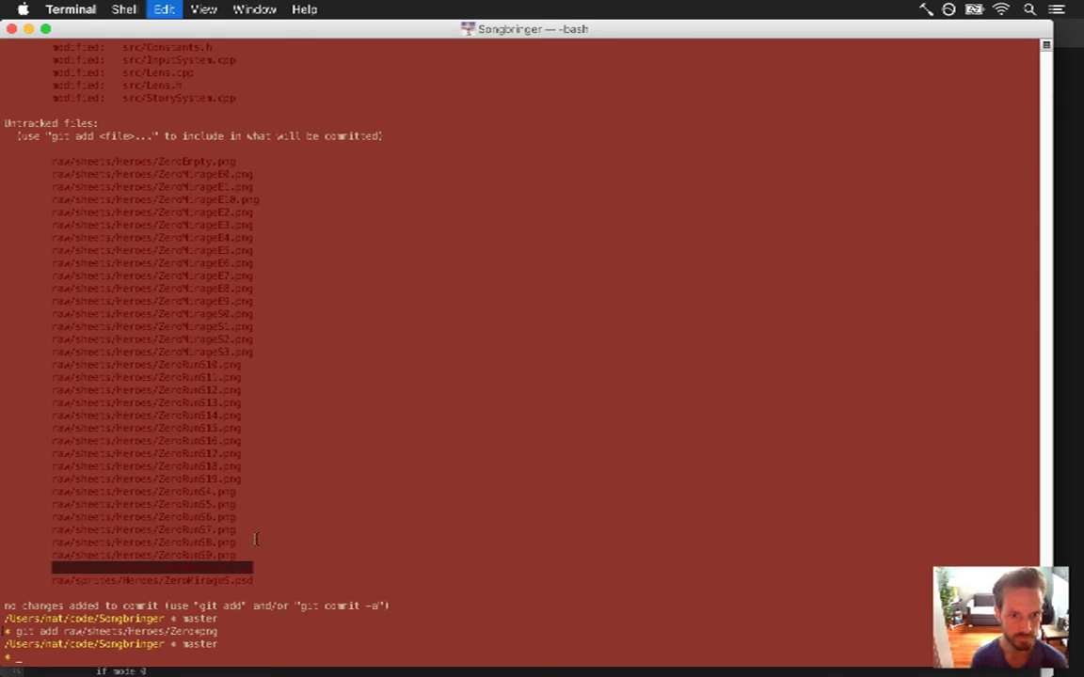
{"action": "type", "text": "git add"}
{"action": "key", "text": "super+v"}
{"action": "key", "text": "Return"}
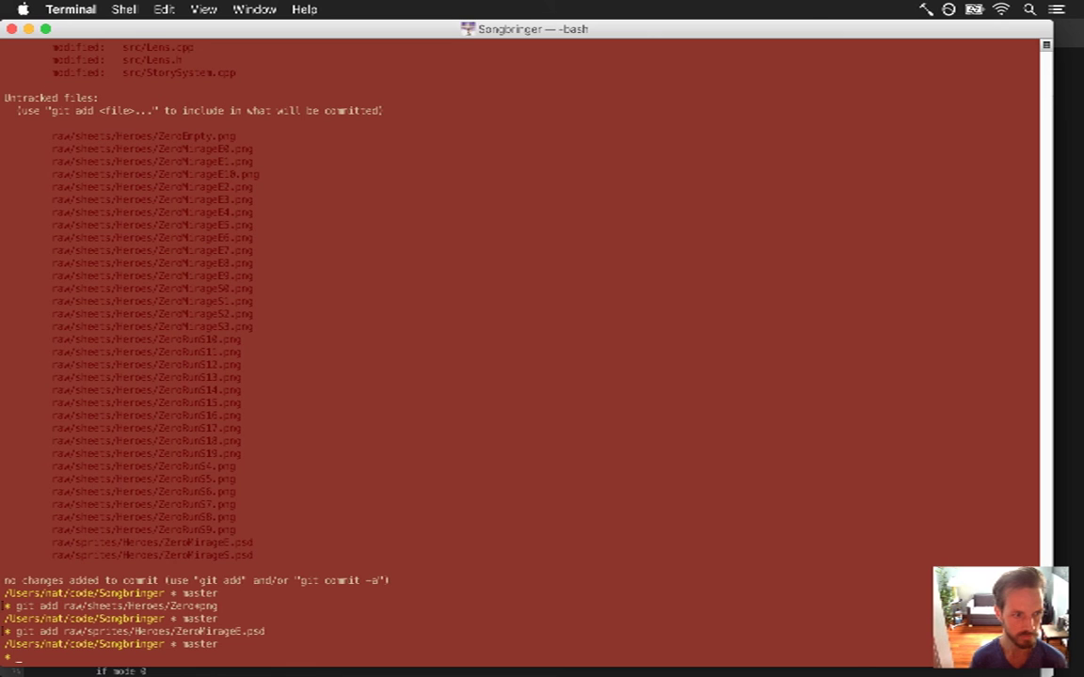
{"action": "type", "text": "d"}
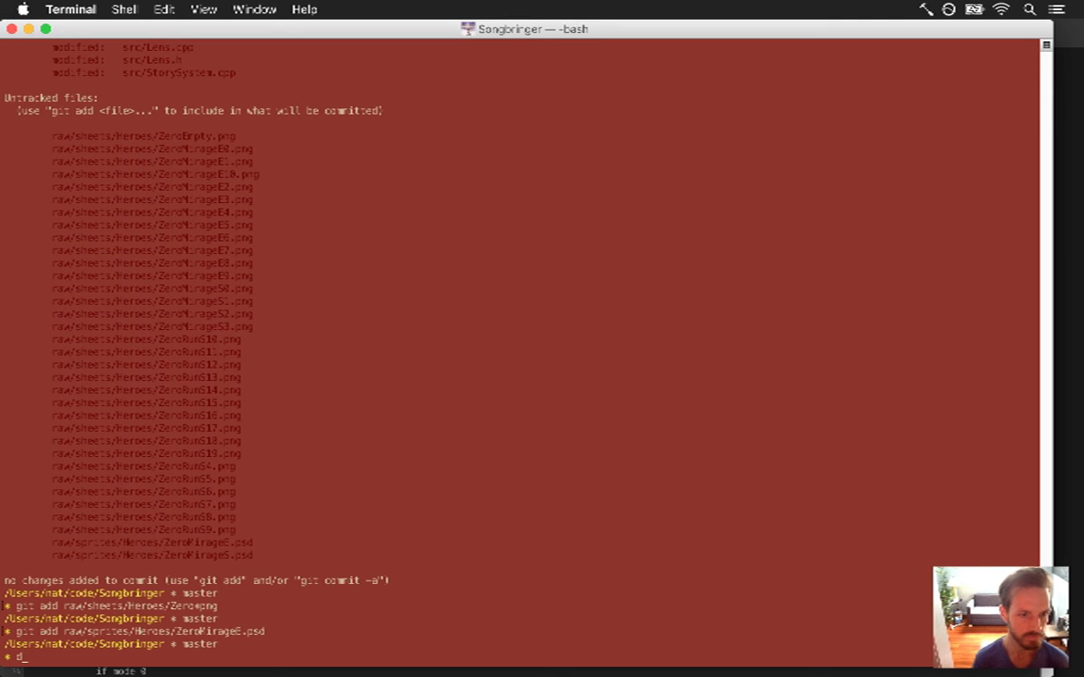
{"action": "key", "text": "Return"}
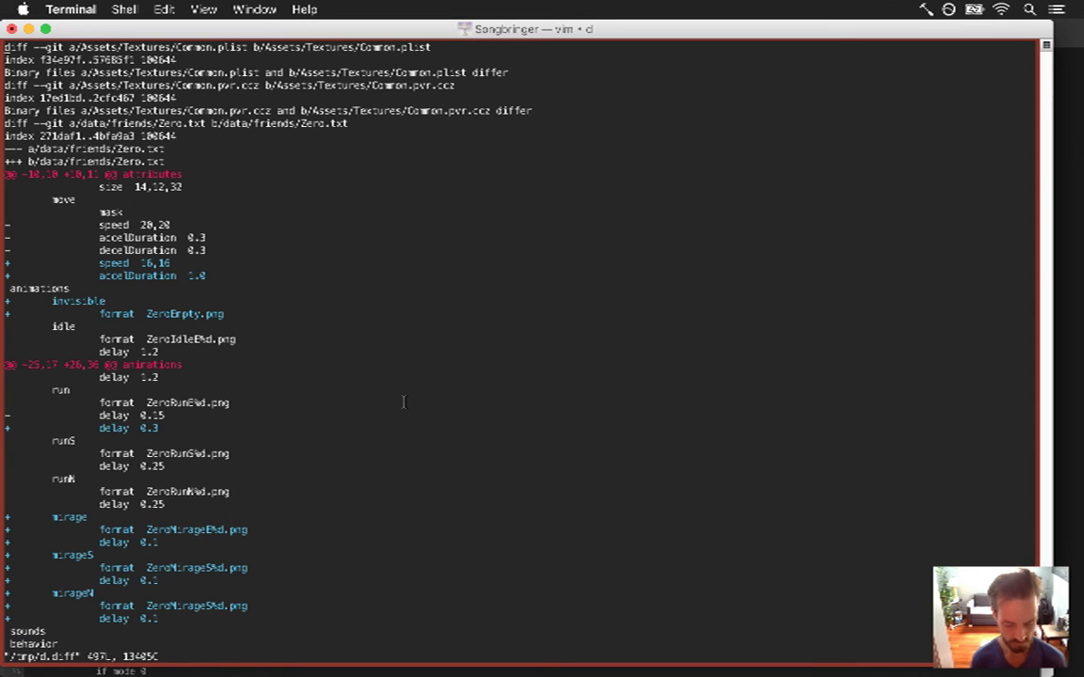
{"action": "scroll", "coordinate": [523, 320], "scroll_direction": "down", "scroll_amount": 7}
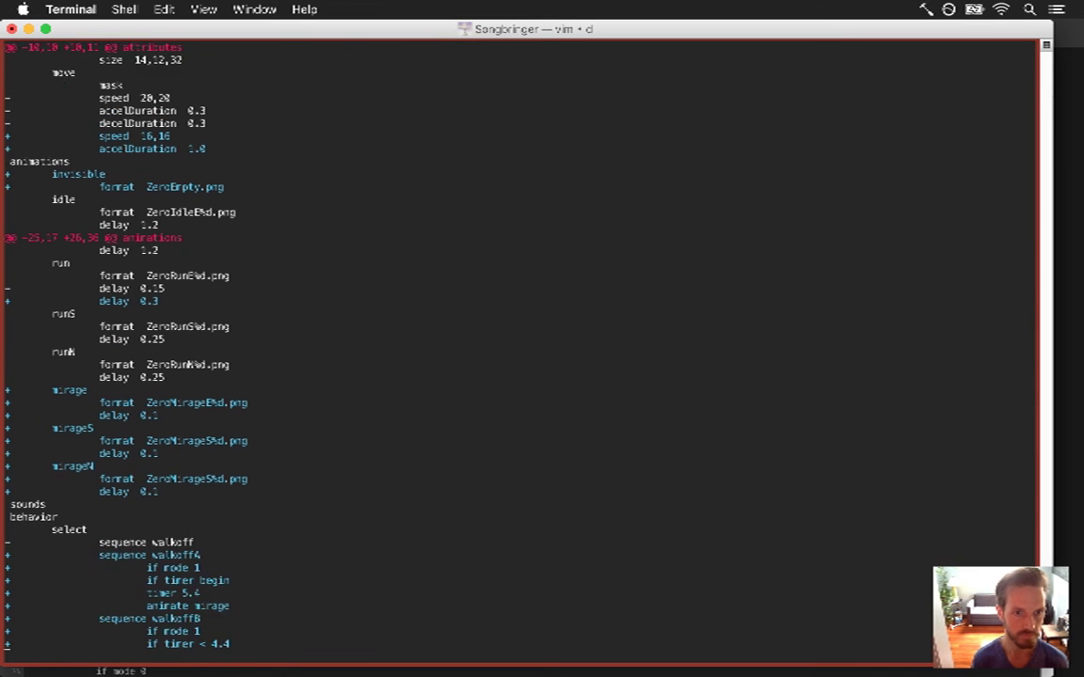
{"action": "scroll", "coordinate": [523, 320], "scroll_direction": "down", "scroll_amount": 6}
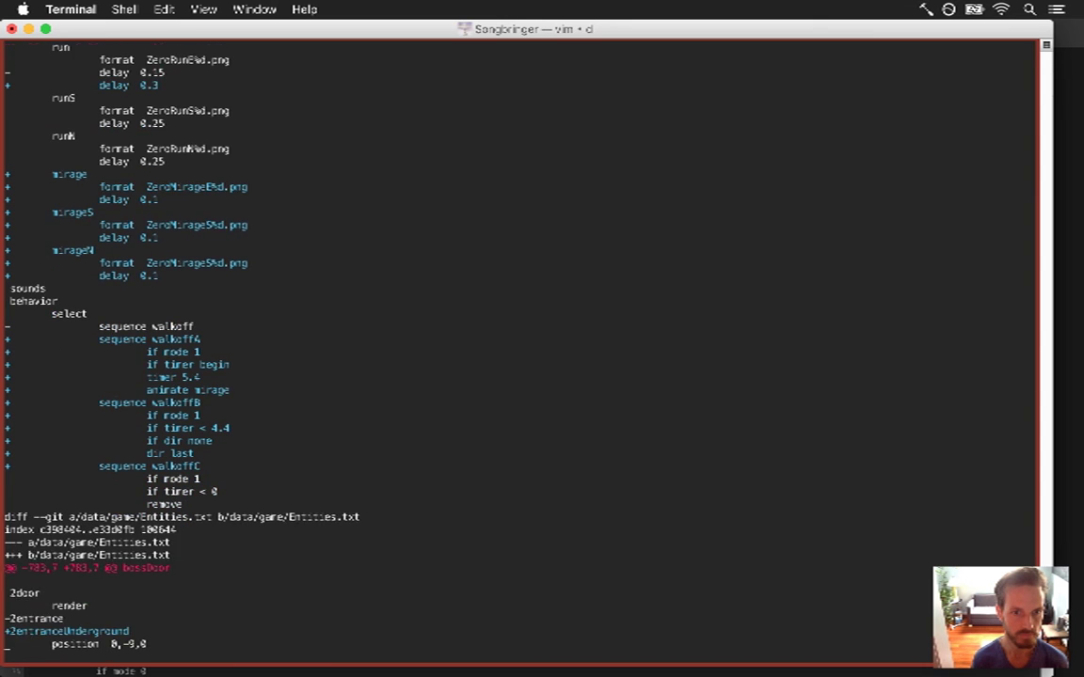
{"action": "scroll", "coordinate": [523, 320], "scroll_direction": "down", "scroll_amount": 1}
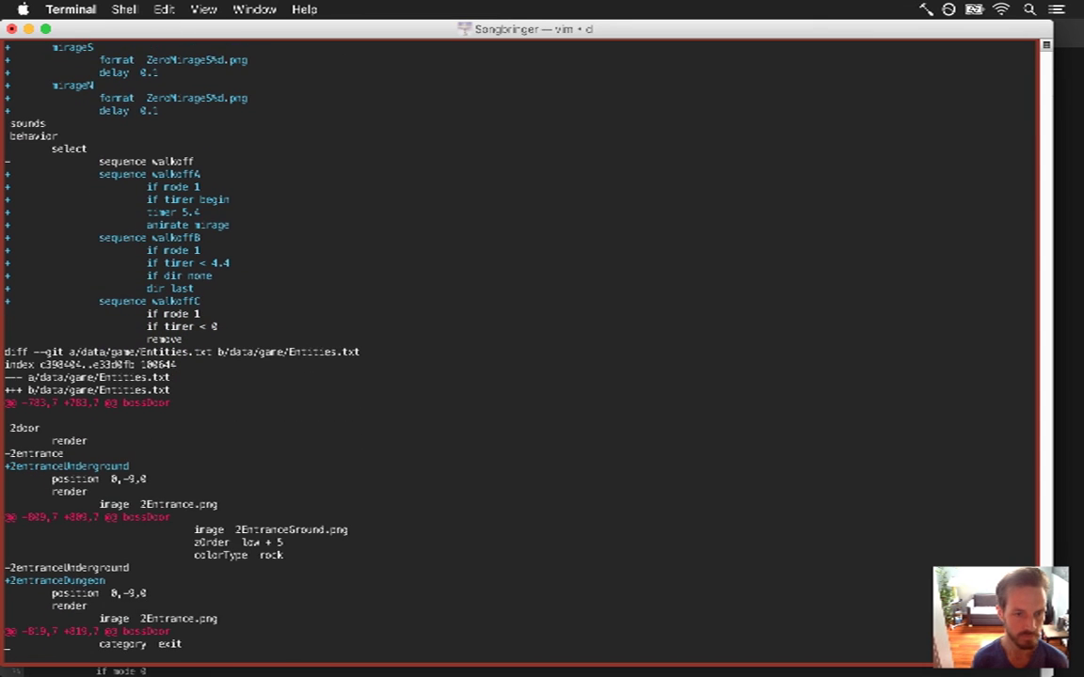
{"action": "scroll", "coordinate": [523, 320], "scroll_direction": "down", "scroll_amount": 2}
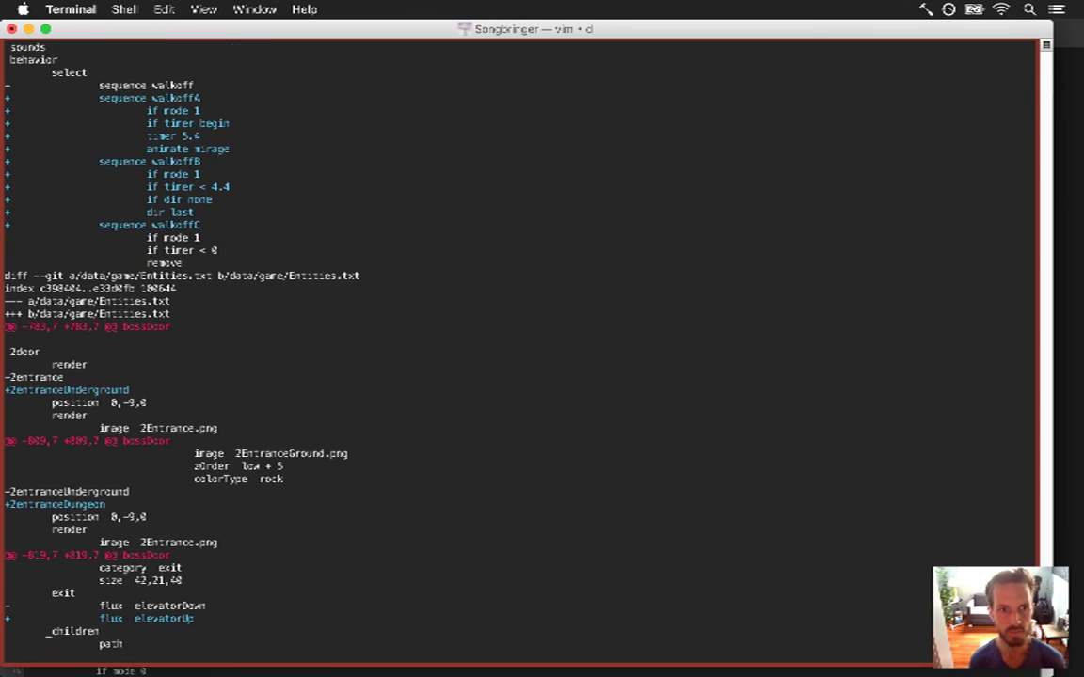
{"action": "scroll", "coordinate": [523, 320], "scroll_direction": "up", "scroll_amount": 15}
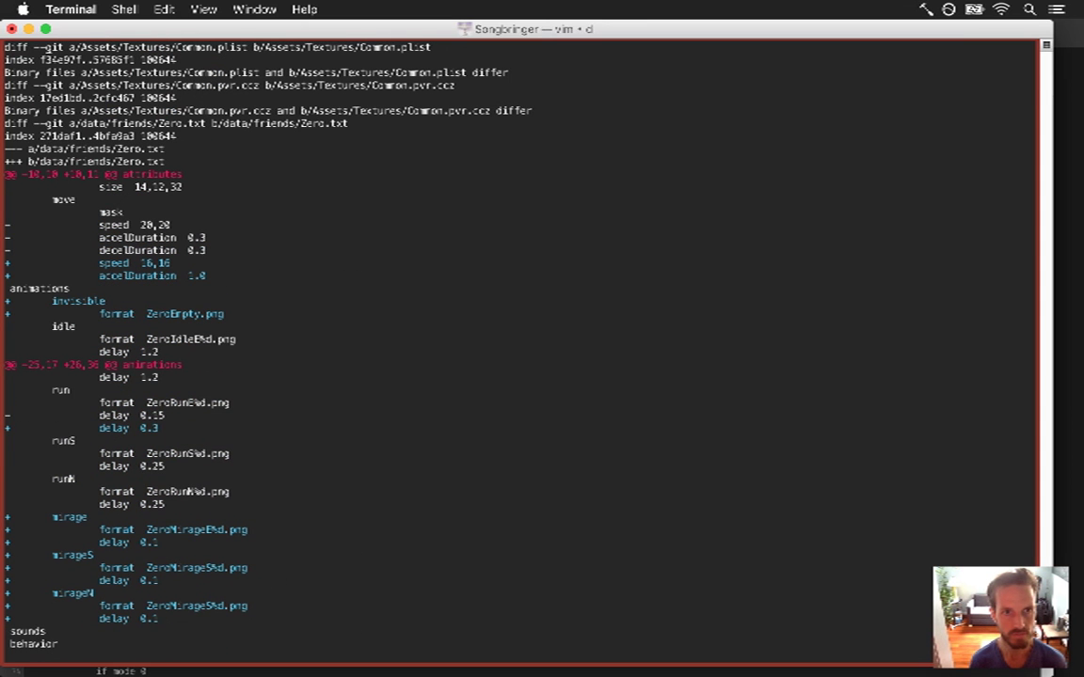
{"action": "type", "text": ":q"}
- Quit the diff view and check the repository with git status
{"action": "key", "text": "Return"}
{"action": "type", "text": "git status"}
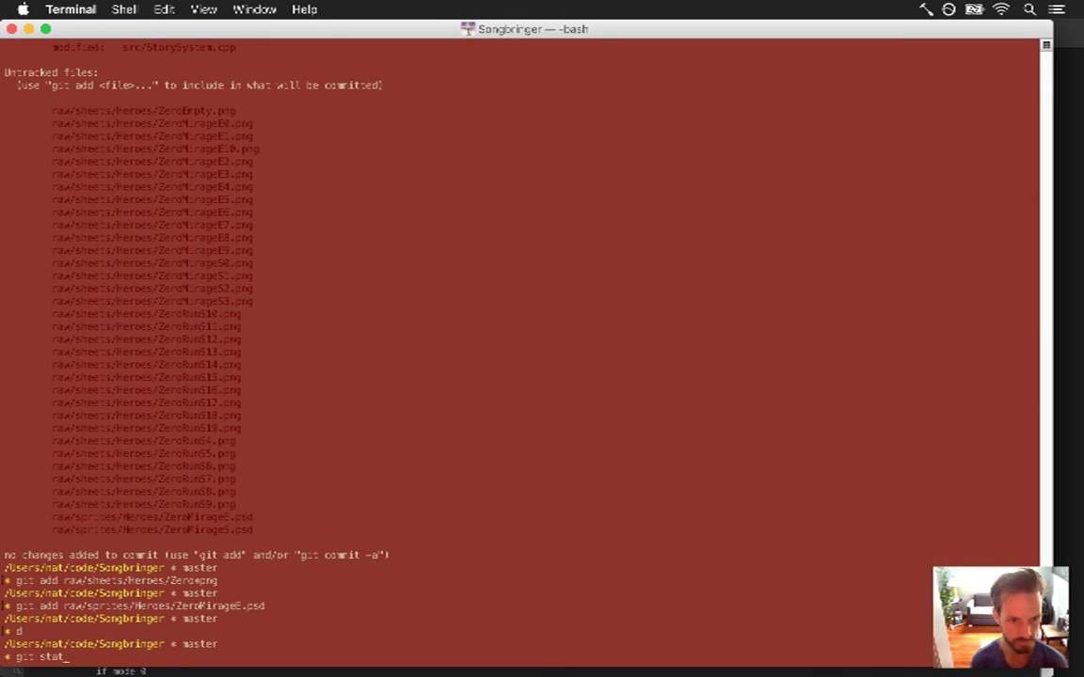
{"action": "key", "text": "Return"}
- Run git commit on raw/sheets, raw/sprites, Assets, data/friends/Zero.txt, src/AISystem.cpp and src/Constants.*
{"action": "type", "text": "git add"}
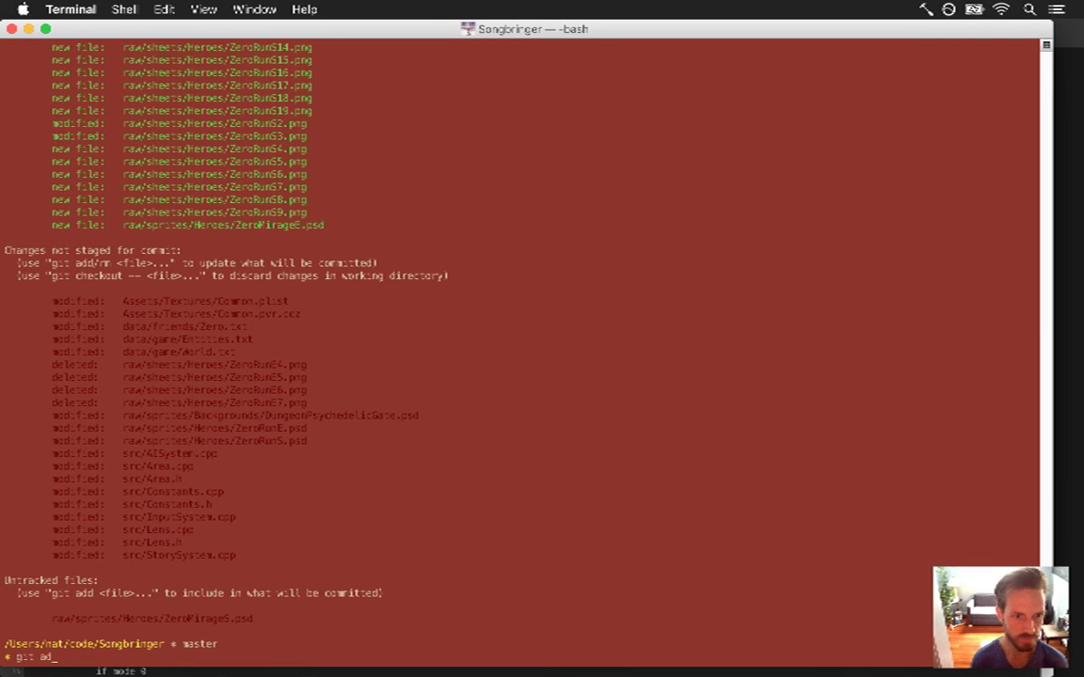
{"action": "key", "text": "BackSpace"}
{"action": "key", "text": "BackSpace"}
{"action": "key", "text": "BackSpace"}
{"action": "type", "text": "commit raw/sheets/"}
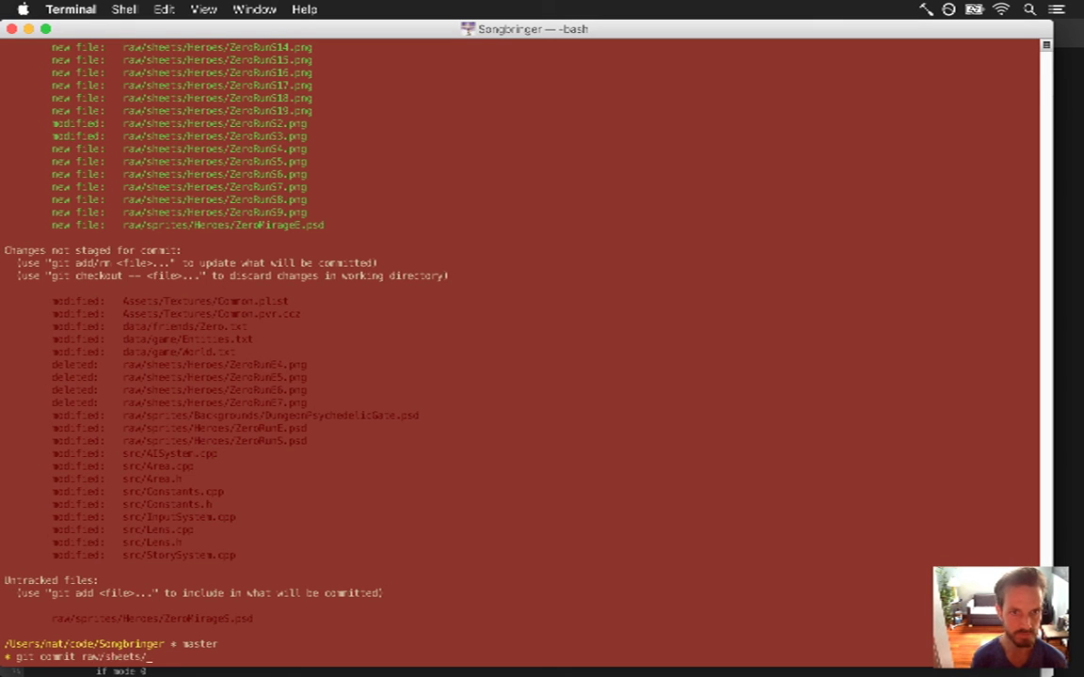
{"action": "type", "text": " raw/spe"}
{"action": "key", "text": "Tab"}
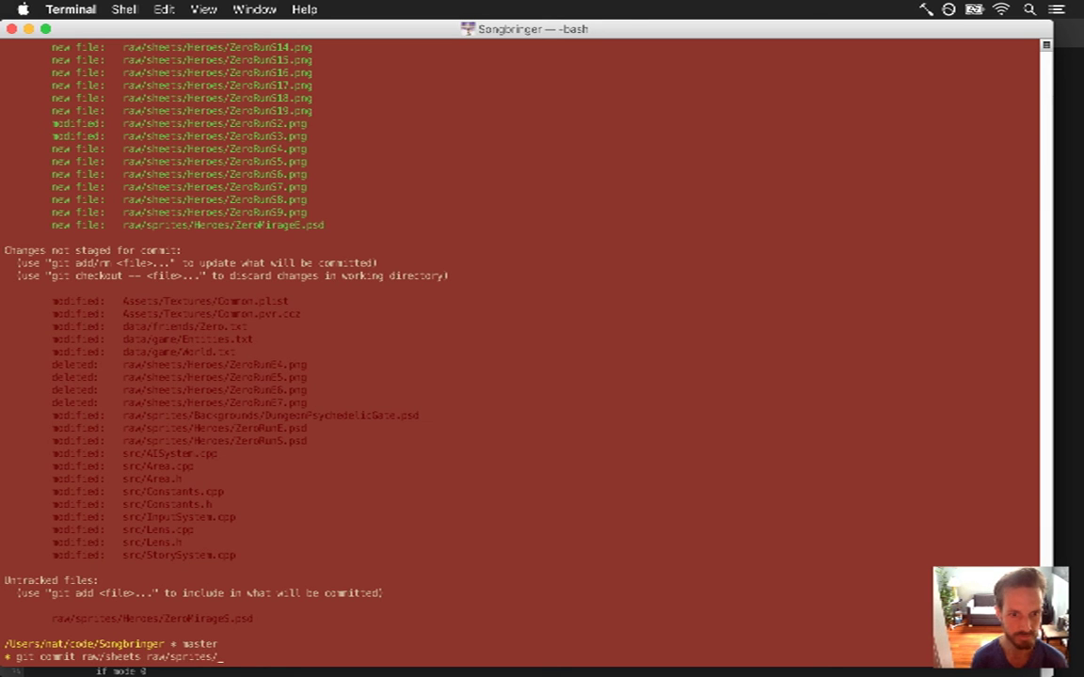
{"action": "type", "text": "A"}
{"action": "key", "text": "Tab"}
{"action": "type", "text": "data/fr"}
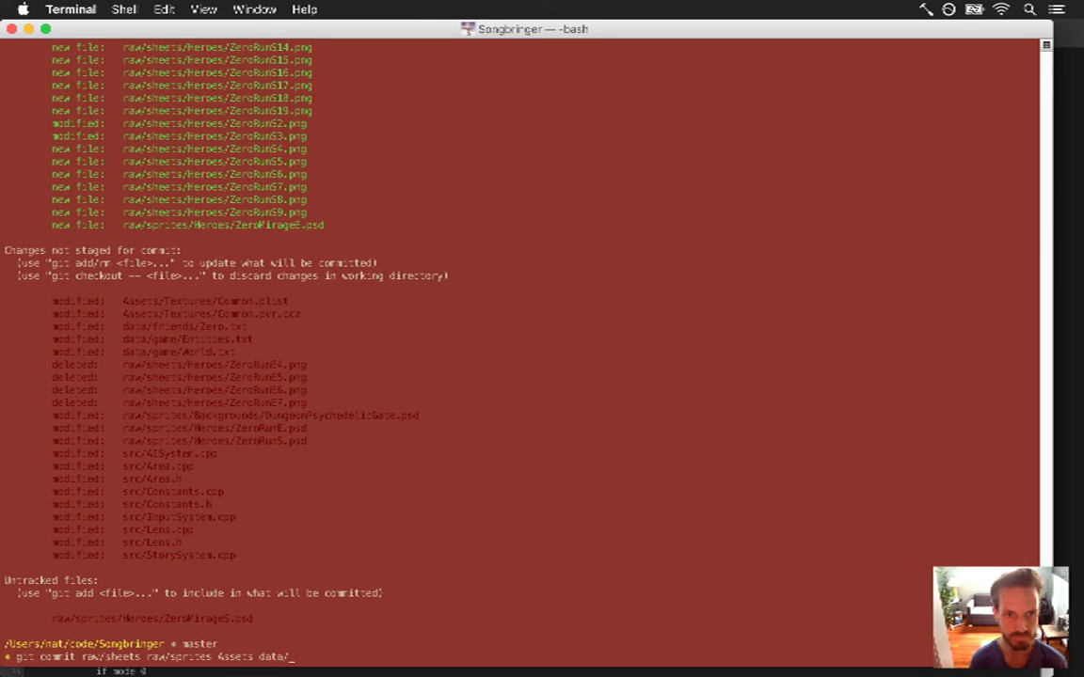
{"action": "key", "text": "Tab"}
{"action": "type", "text": "Zer"}
{"action": "key", "text": "Tab"}
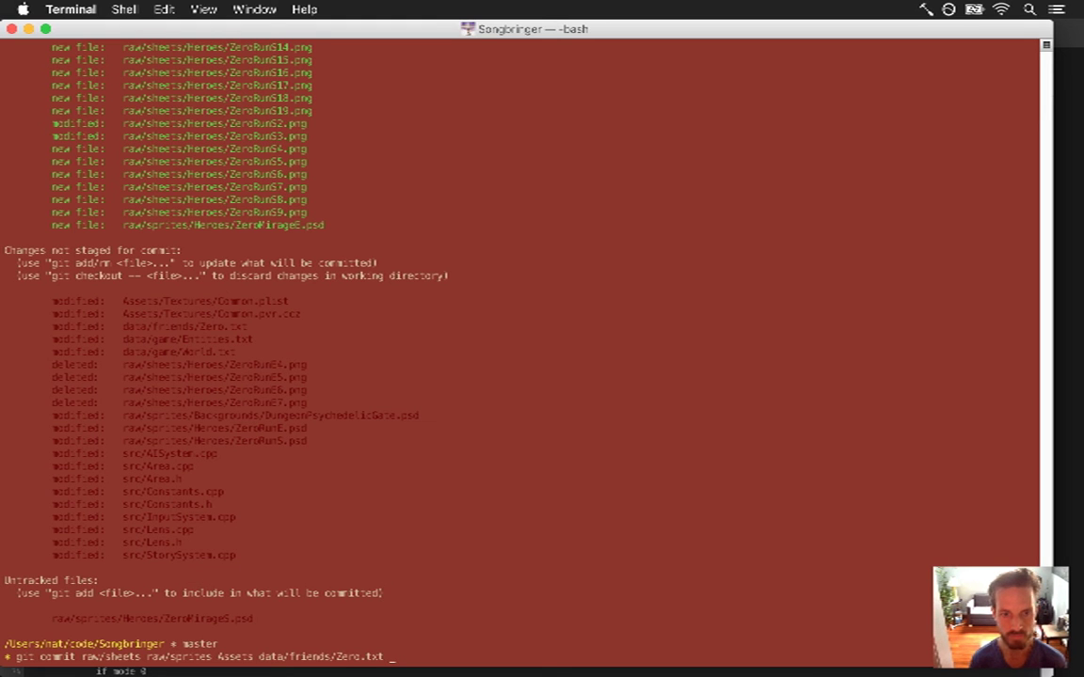
{"action": "type", "text": "src/AI"}
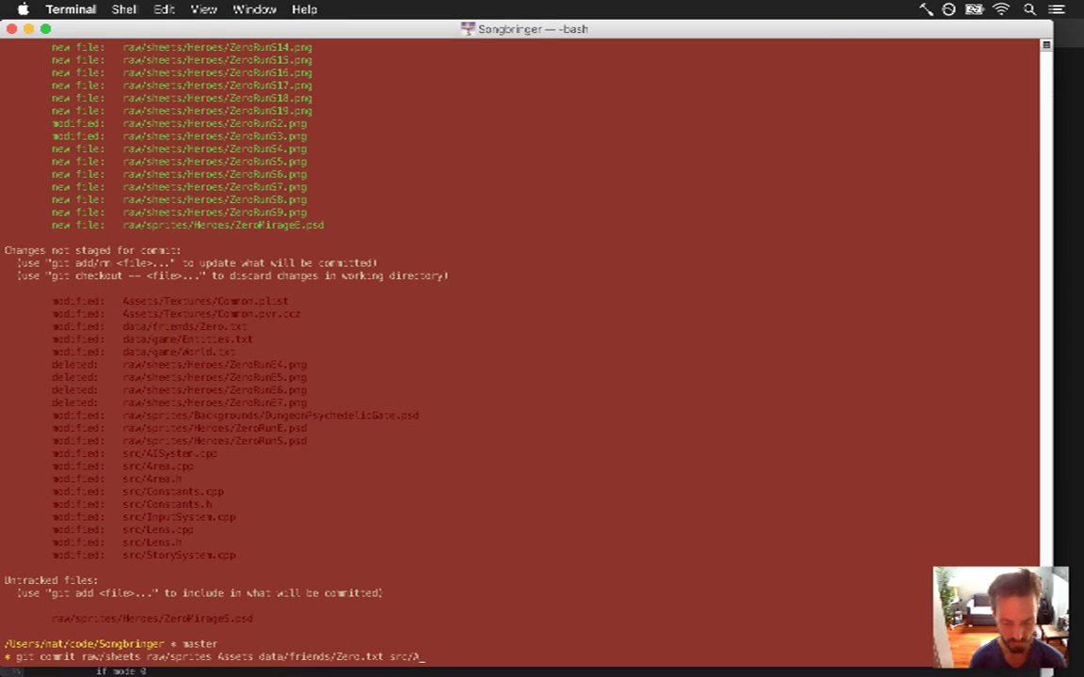
{"action": "type", "text": "S"}
{"action": "key", "text": "Tab"}
{"action": "type", "text": "cpp "}
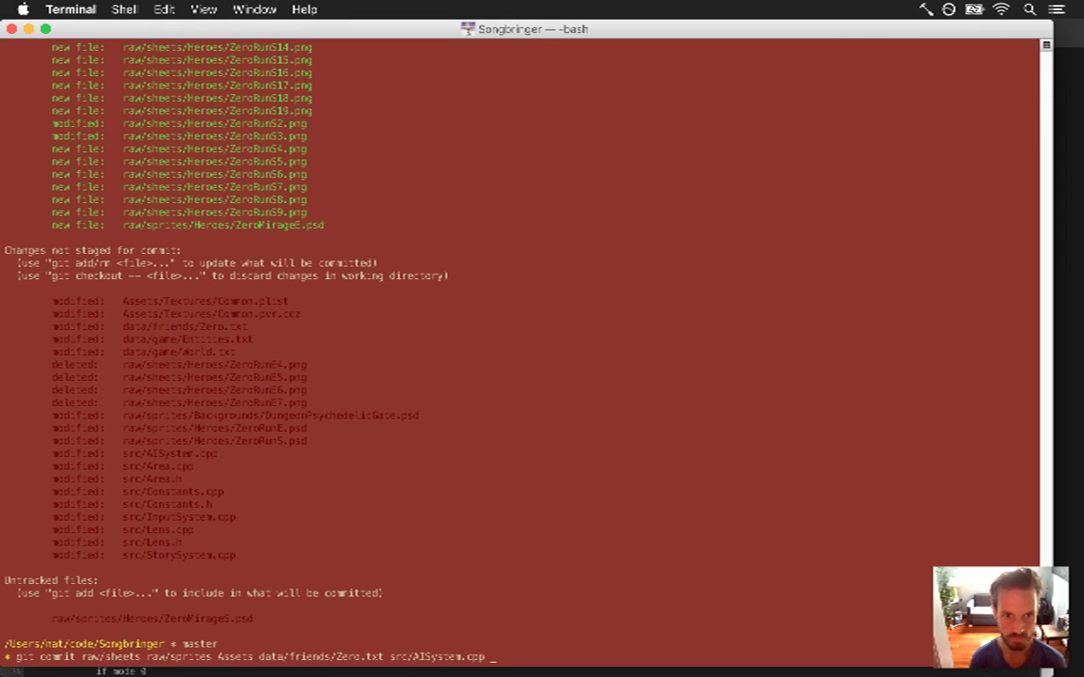
{"action": "type", "text": "src/Con"}
{"action": "key", "text": "Tab"}
{"action": "type", "text": "c"}
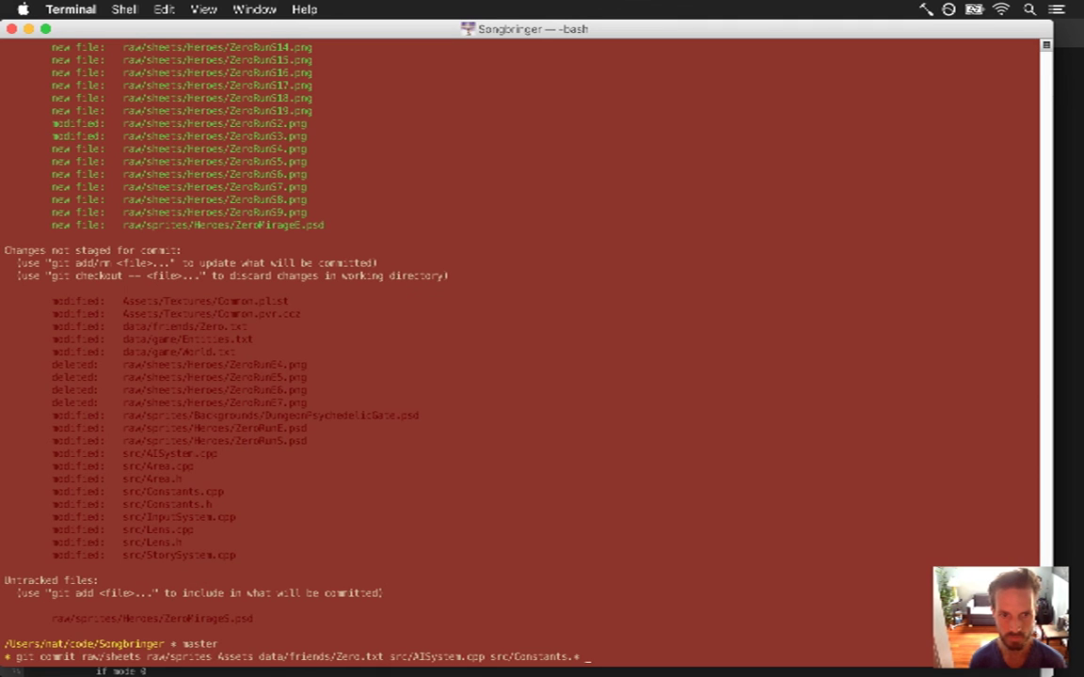
{"action": "key", "text": "Return"}
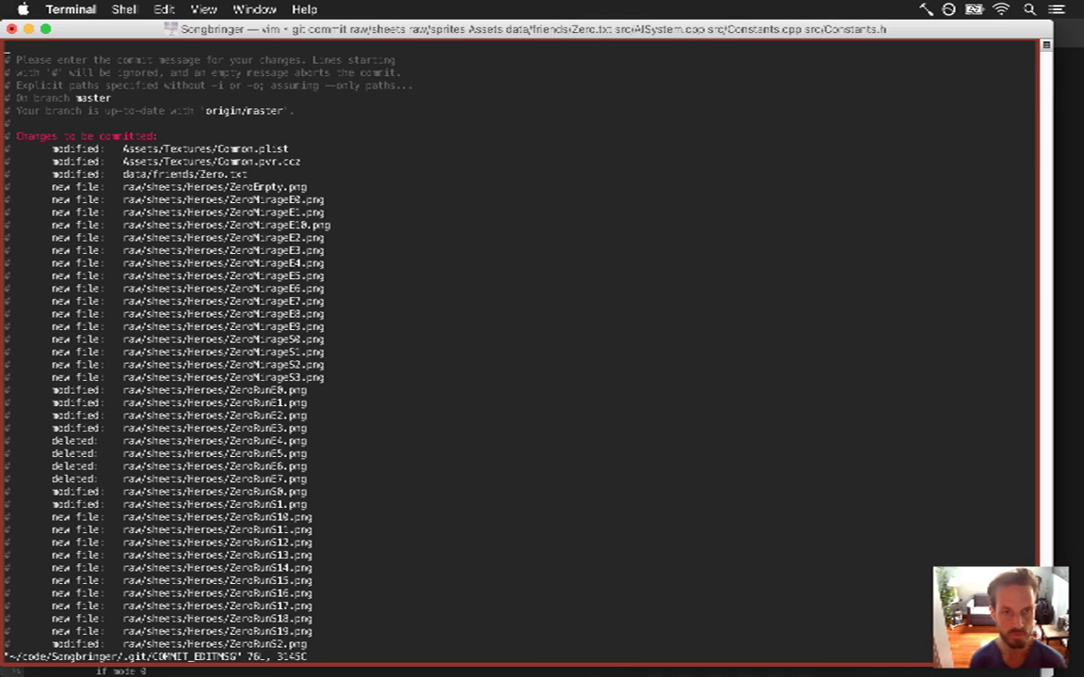
- Write the short Zero art commit message in vim and save it with :wq
{"action": "key", "text": "i"}
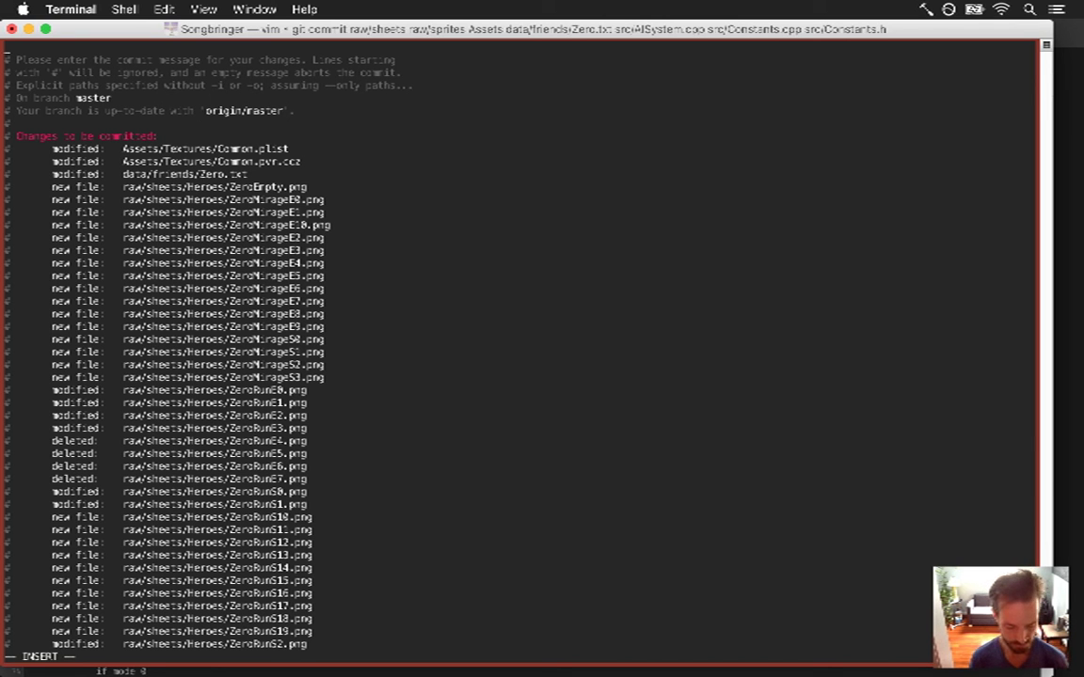
{"action": "type", "text": "Zero run"}
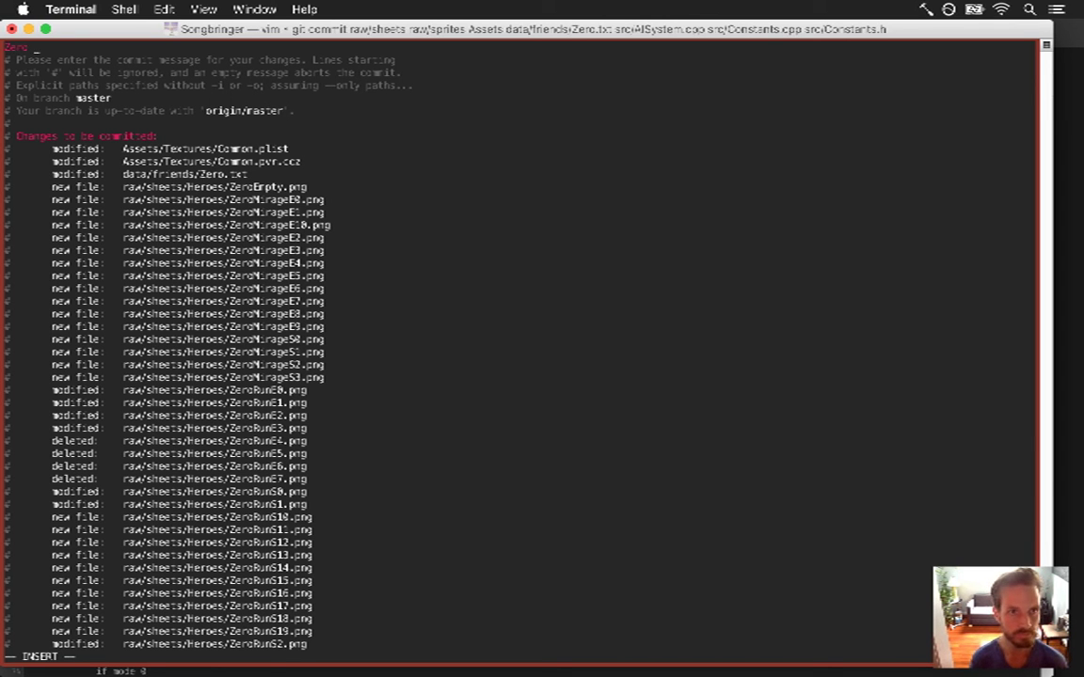
{"action": "key", "text": "Escape"}
{"action": "type", "text": ":wq"}
{"action": "key", "text": "Return"}
- Run git push and switch back to Photoshop
{"action": "type", "text": "git push"}
{"action": "key", "text": "Return"}
{"action": "key", "text": "super+Tab"}
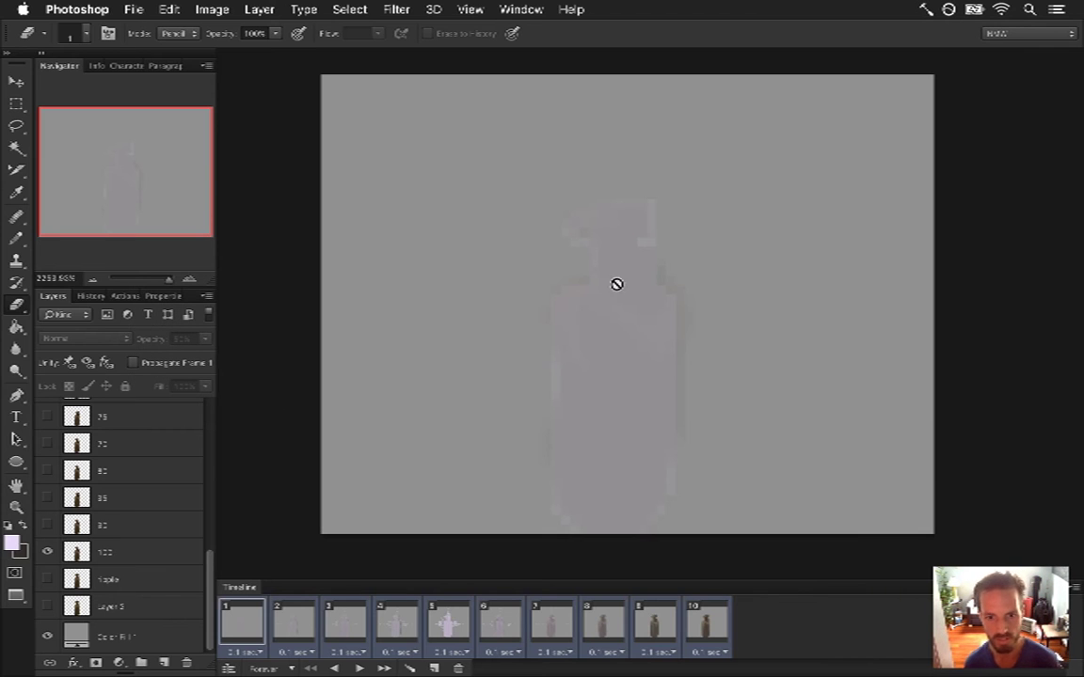
- Flip between animation frames 1, 2, 4 and 5 to compare, ending on frame 2
{"action": "left_click", "coordinate": [301, 622]}
{"action": "left_click", "coordinate": [404, 628]}
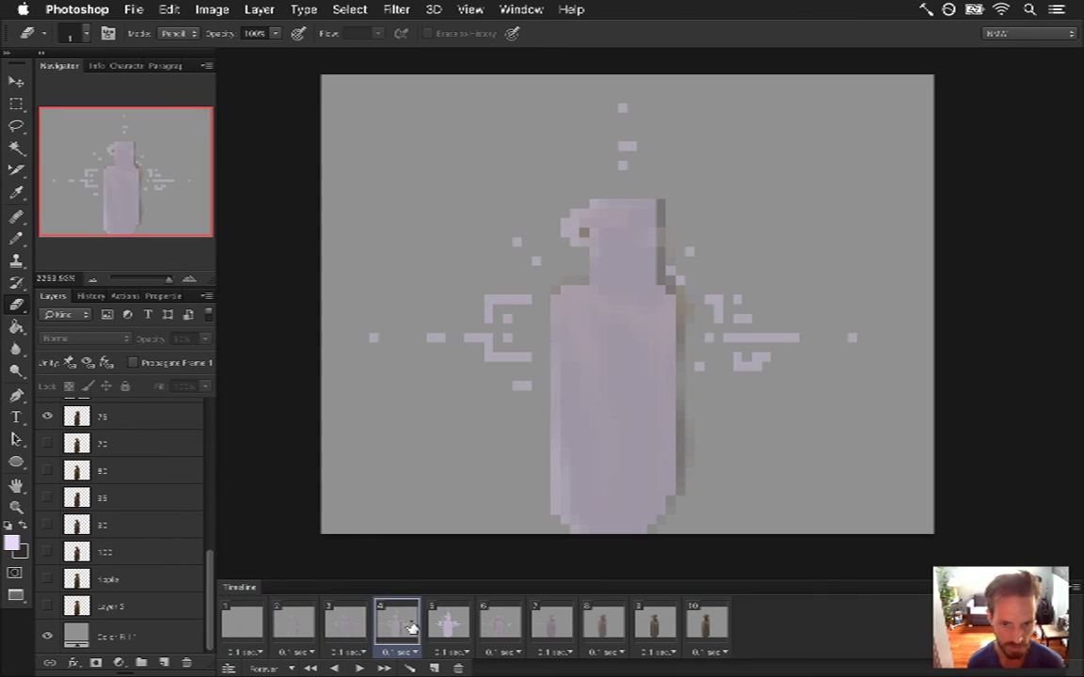
{"action": "left_click", "coordinate": [450, 625]}
{"action": "left_click", "coordinate": [402, 630]}
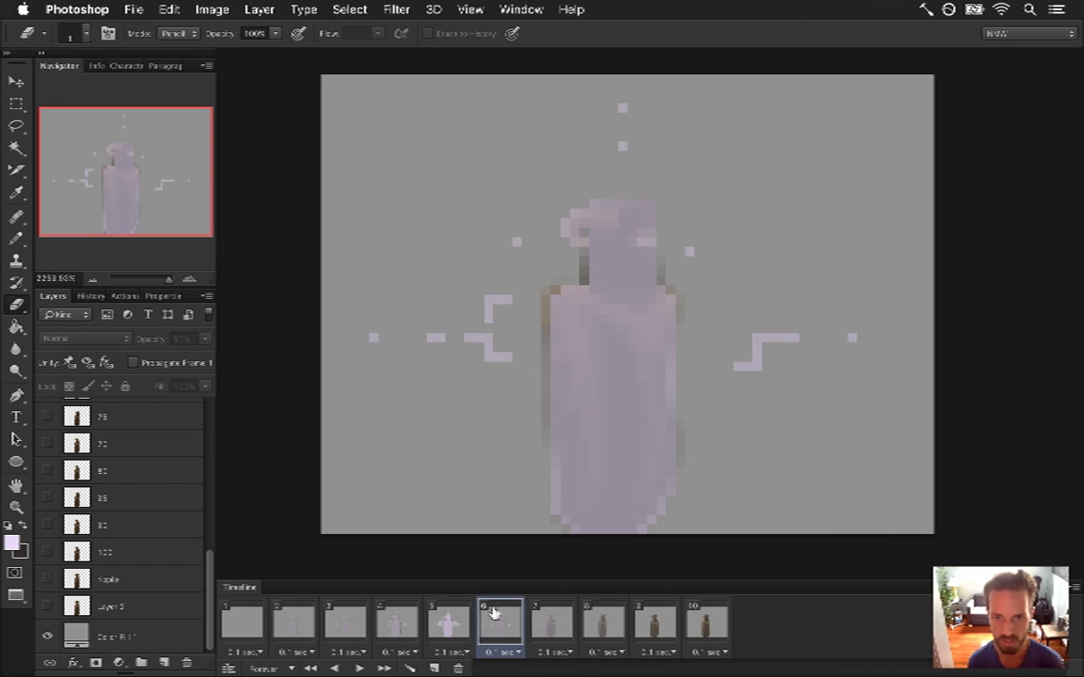
{"action": "left_click", "coordinate": [448, 623]}
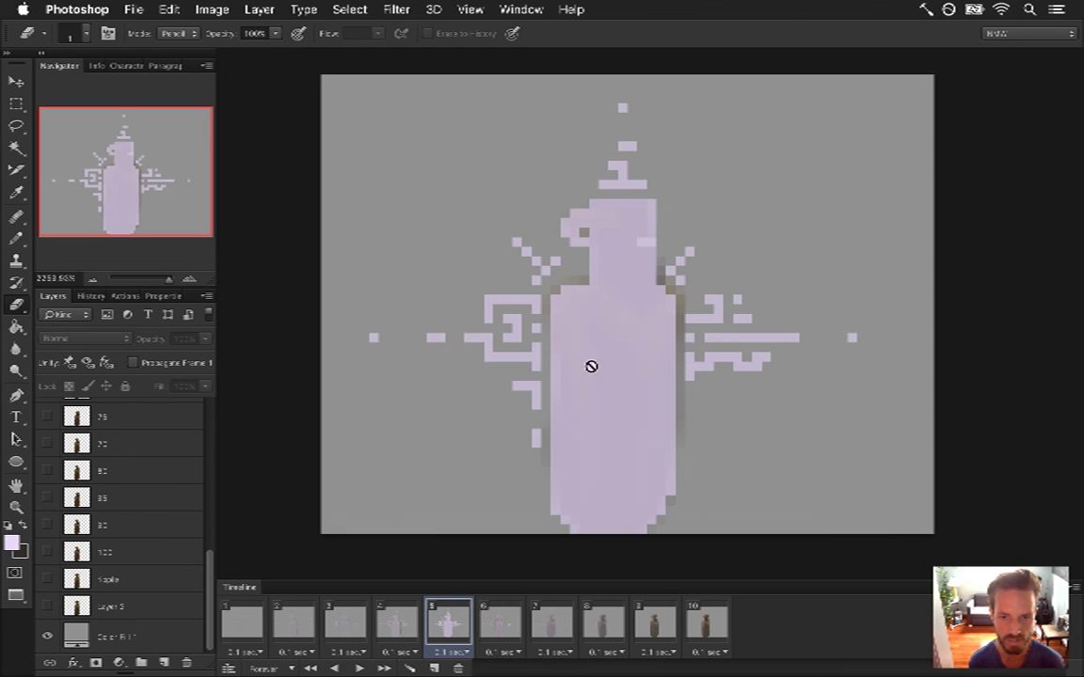
{"action": "left_click", "coordinate": [286, 629]}
{"action": "left_click", "coordinate": [238, 632]}
{"action": "left_click", "coordinate": [282, 626]}
{"action": "left_click", "coordinate": [259, 628]}
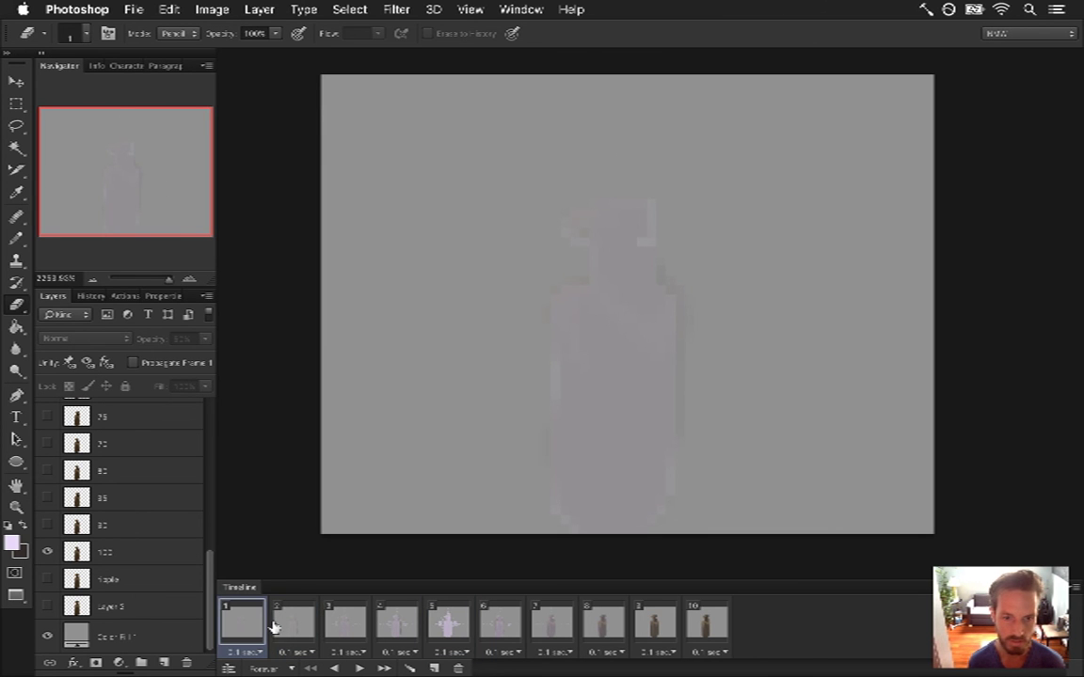
{"action": "left_click", "coordinate": [280, 626]}
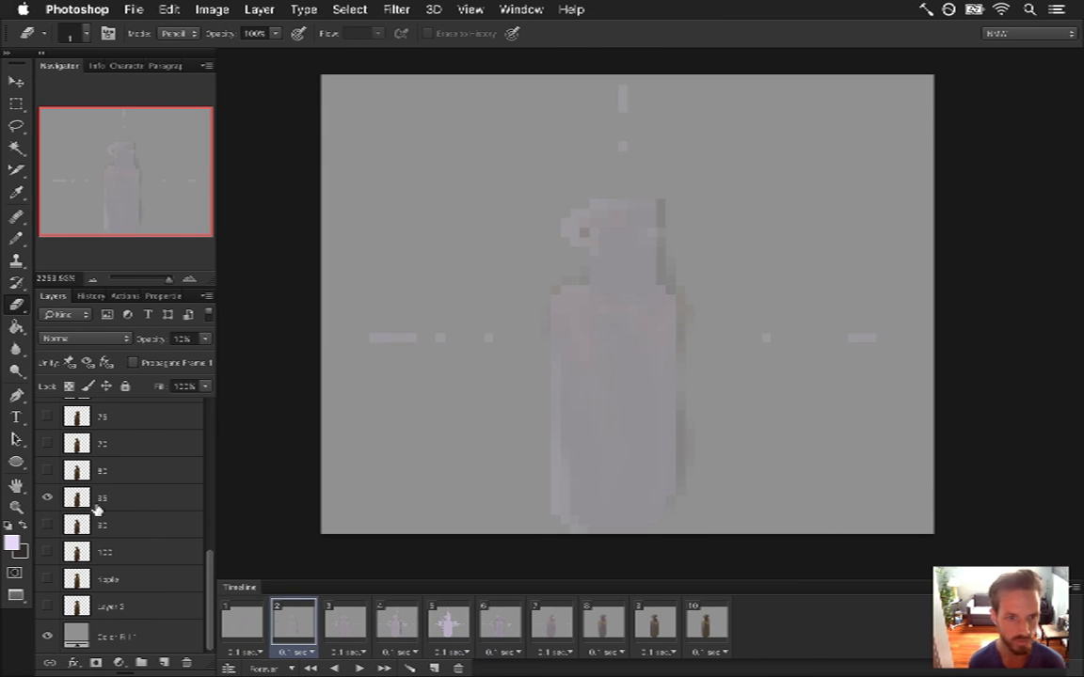
- On frame 2, erase a strip of pixels up the bottle's left edge
{"action": "scroll", "coordinate": [192, 513], "scroll_direction": "up", "scroll_amount": 5}
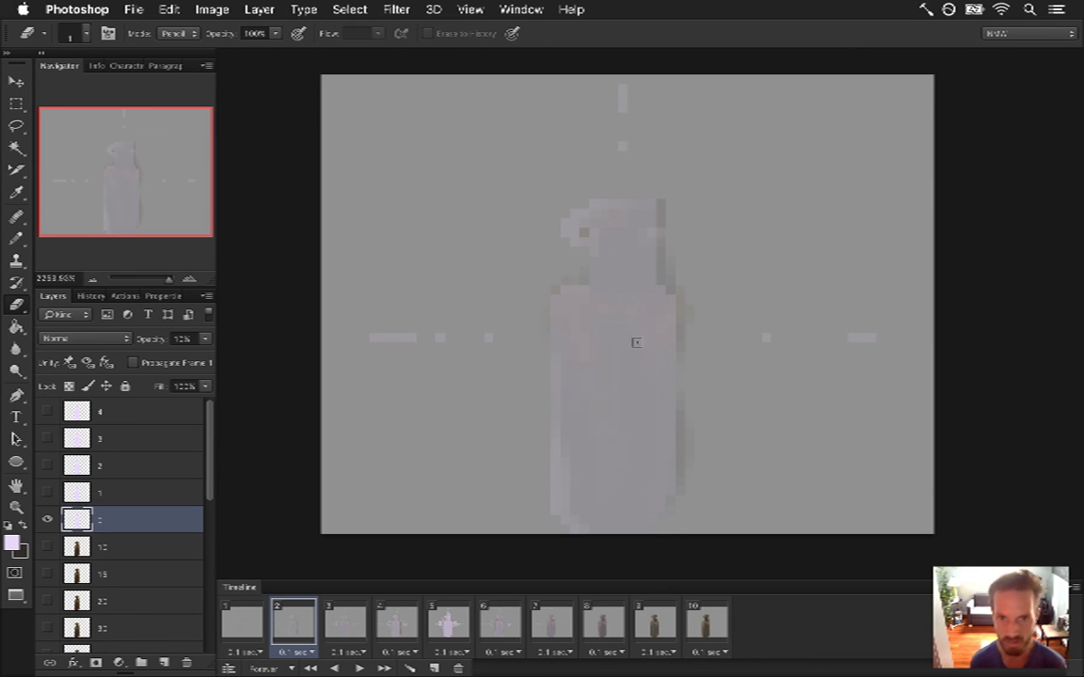
{"action": "left_click_drag", "start_coordinate": [568, 510], "coordinate": [566, 454]}
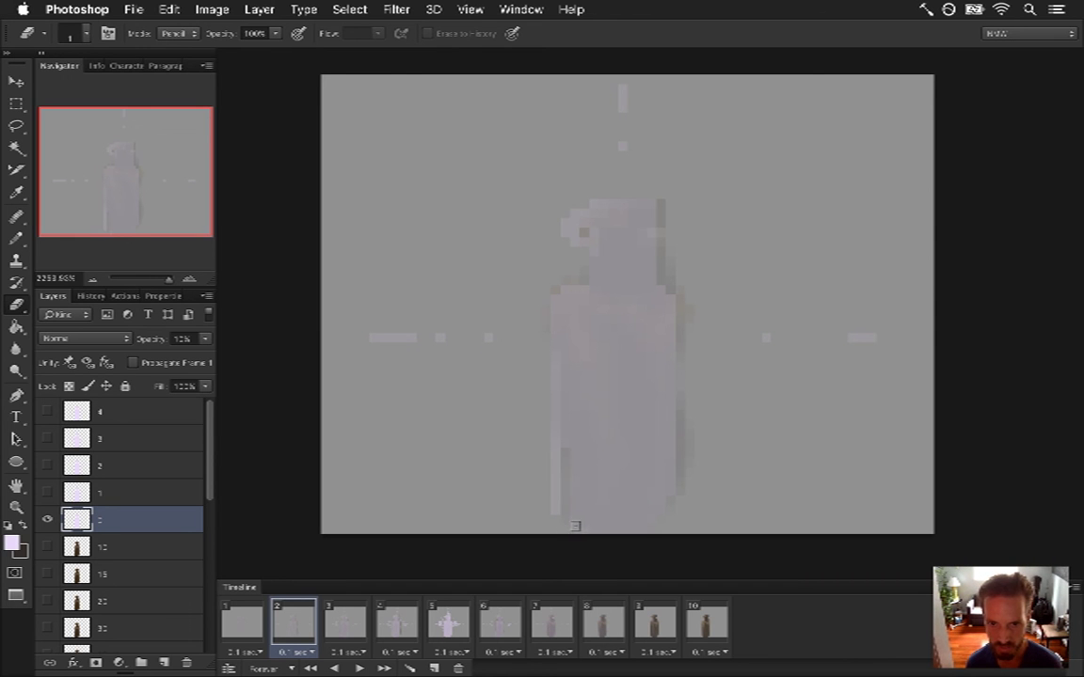
{"action": "left_click_drag", "start_coordinate": [553, 511], "coordinate": [555, 359]}
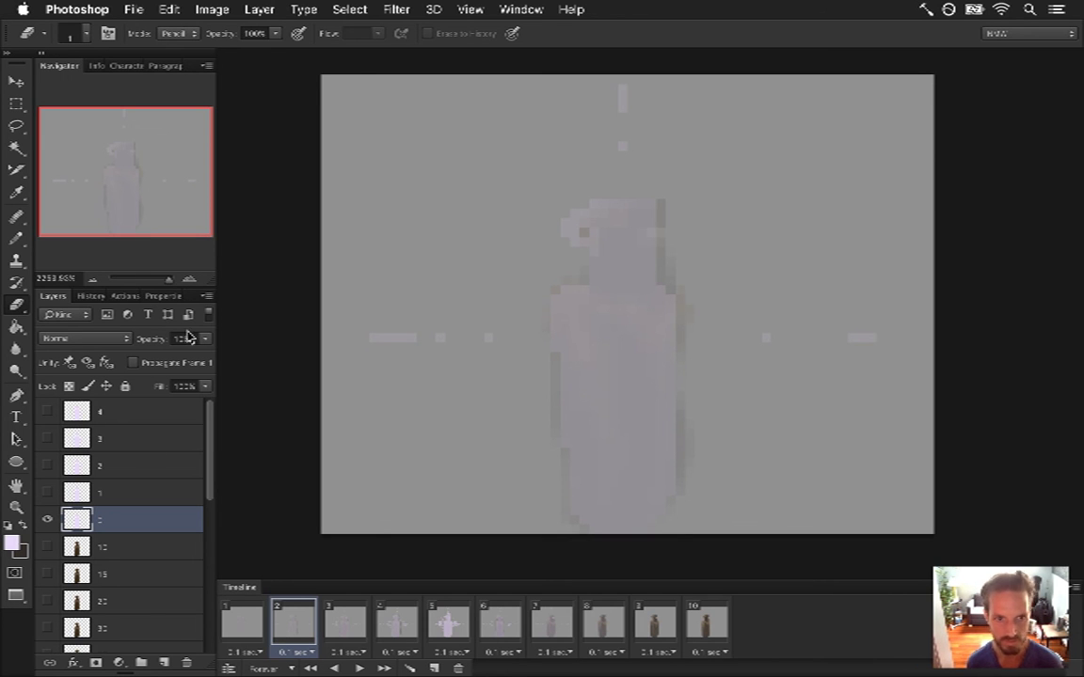
- Drop the layer's opacity to 2%, then restore it to 100%
{"action": "left_click", "coordinate": [187, 339]}
{"action": "type", "text": "2"}
{"action": "key", "text": "Return"}
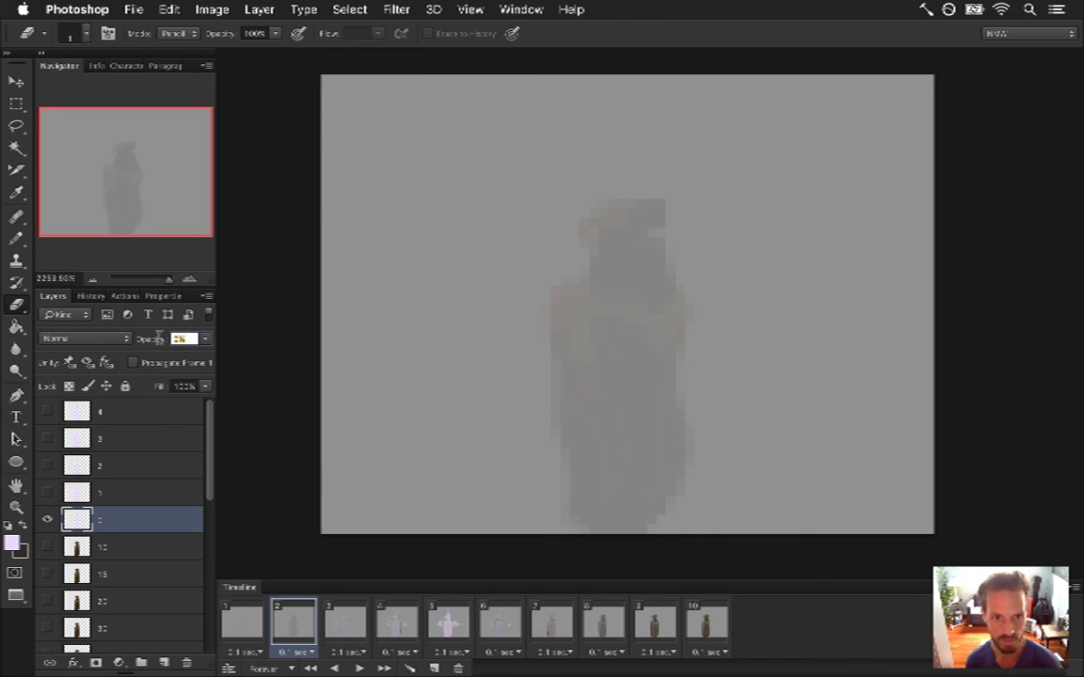
{"action": "type", "text": "100"}
{"action": "key", "text": "Return"}
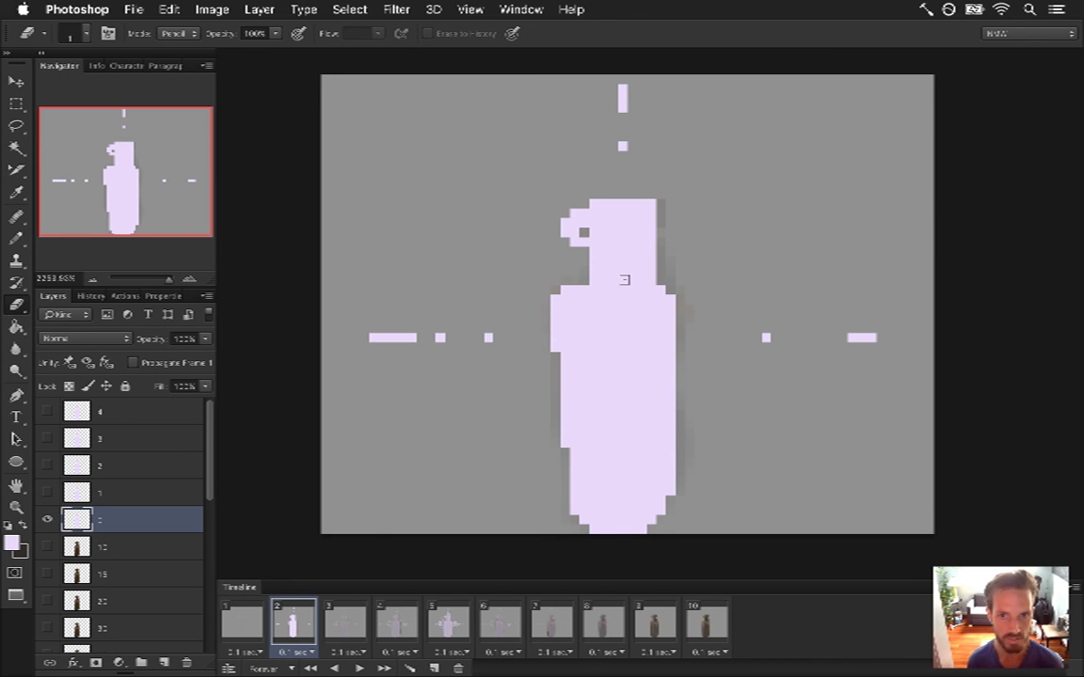
- Sample the bottle's lavender, fill the grey gaps along its right edge, and save
{"action": "key", "text": "b"}
{"action": "left_click", "coordinate": [565, 264], "text": "alt"}
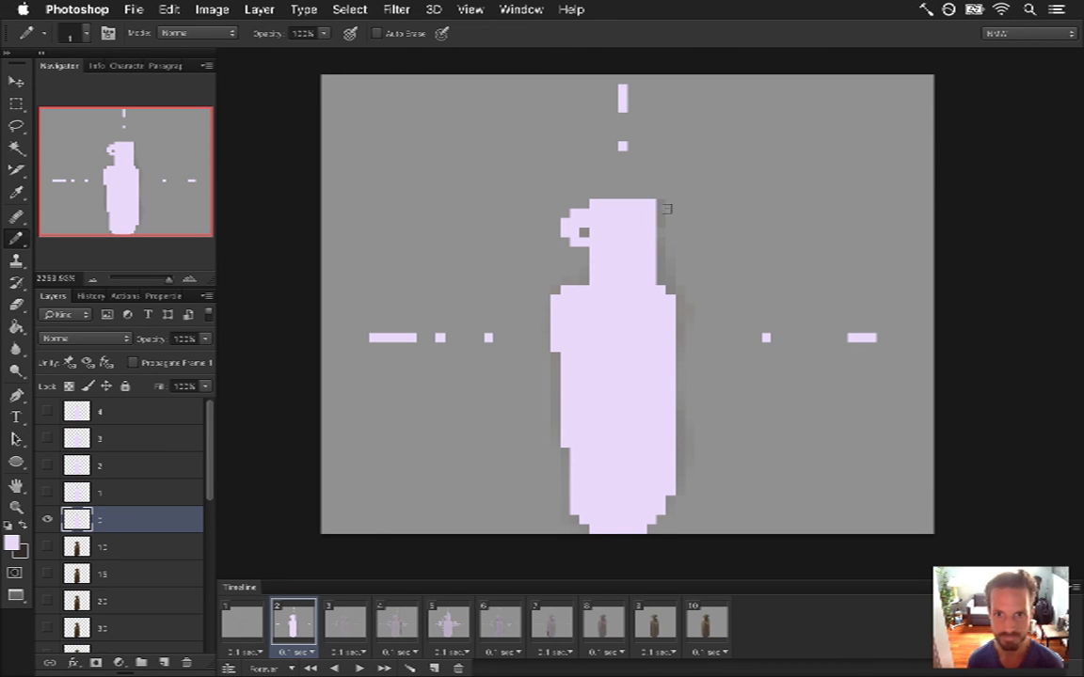
{"action": "left_click_drag", "start_coordinate": [660, 208], "coordinate": [658, 287]}
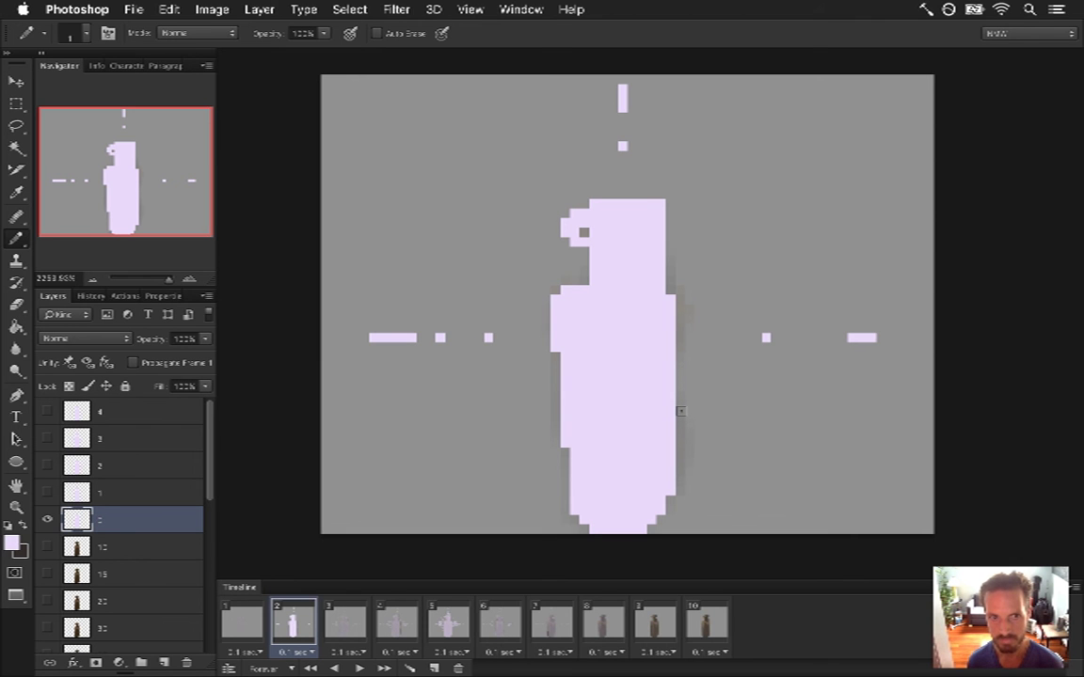
{"action": "mouse_move", "coordinate": [680, 406]}
{"action": "left_mouse_down"}
{"action": "mouse_move", "coordinate": [680, 479]}
{"action": "mouse_move", "coordinate": [687, 396]}
{"action": "left_mouse_up"}
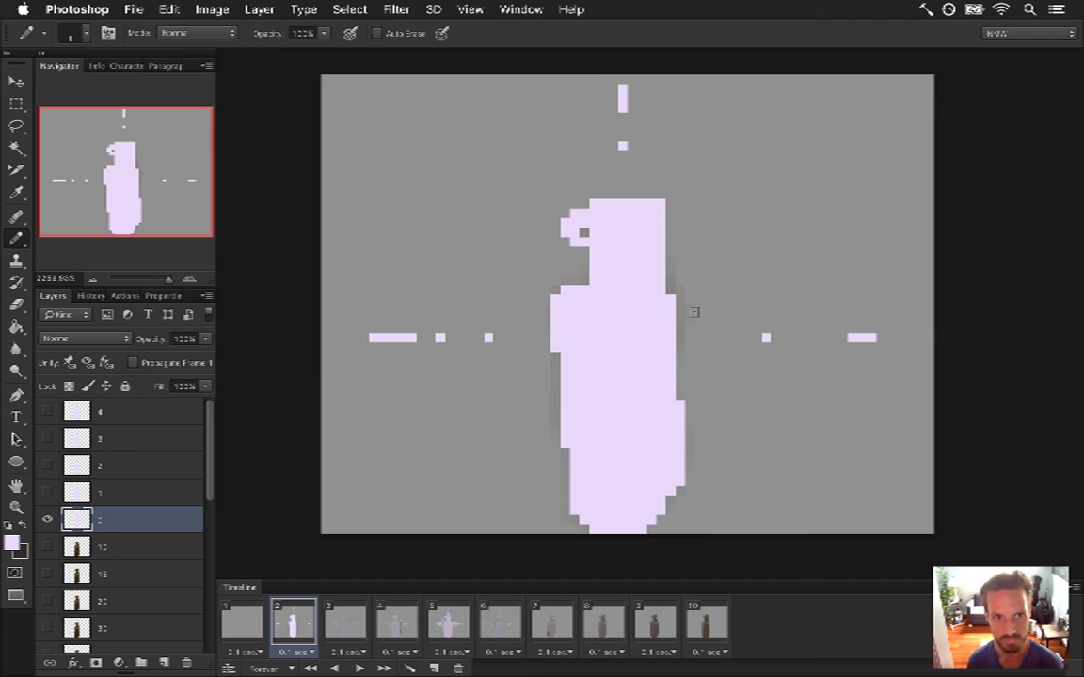
{"action": "left_click", "coordinate": [669, 283]}
{"action": "left_click_drag", "start_coordinate": [677, 307], "coordinate": [677, 339]}
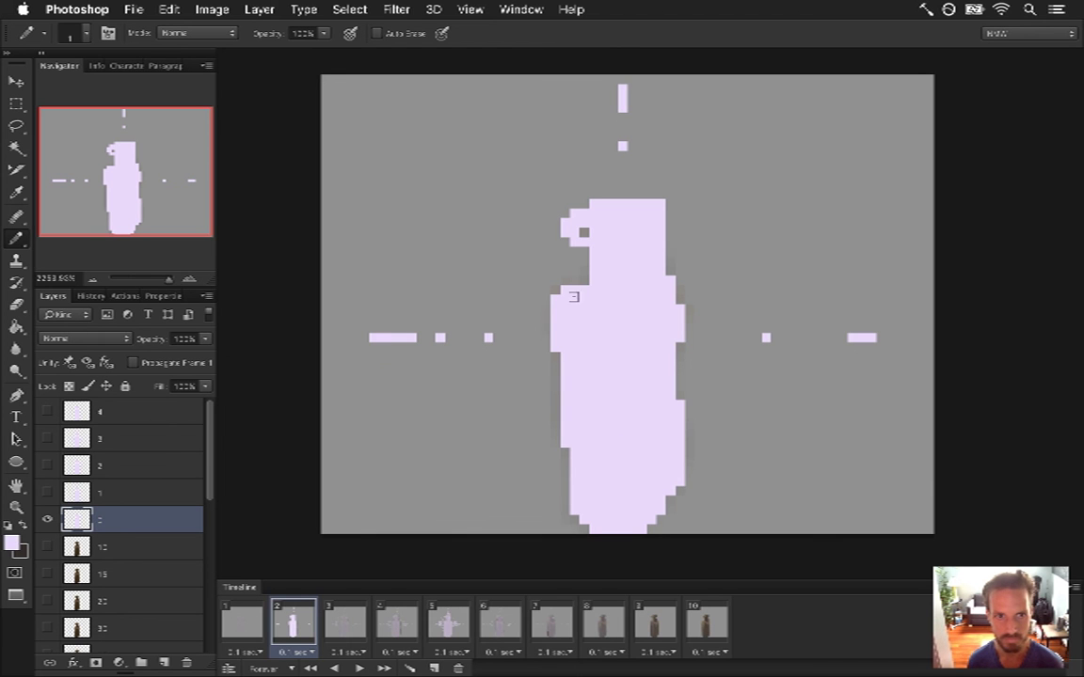
{"action": "key", "text": "super+s"}
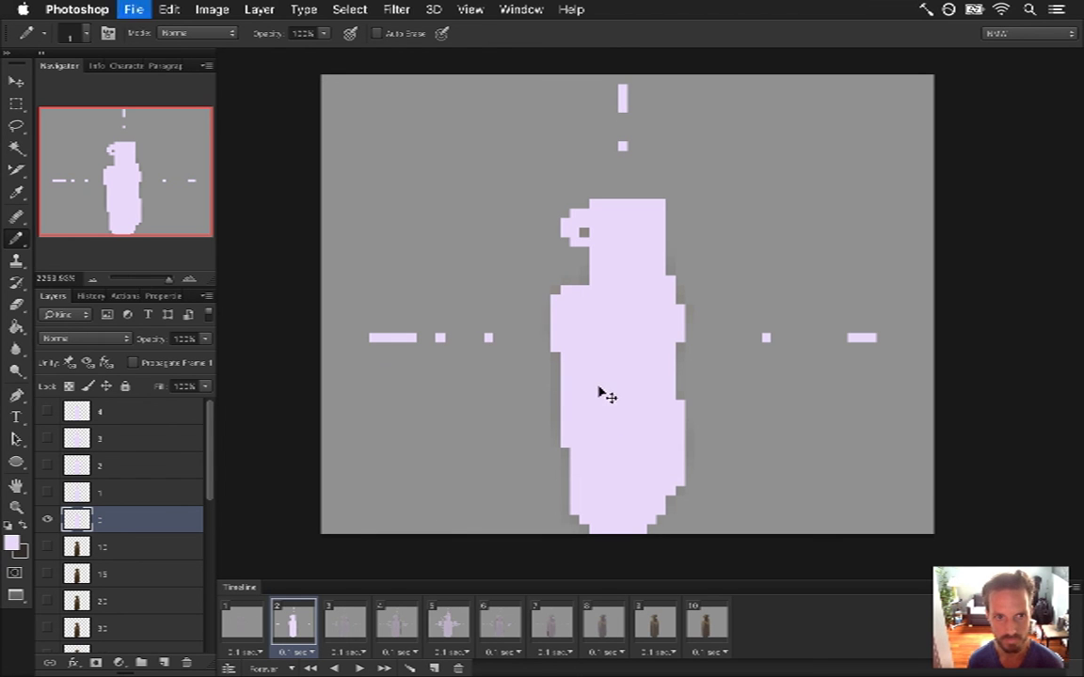
- Go to frame 3, select layer 1 and make it fully opaque
{"action": "key", "text": "1"}
{"action": "key", "text": "0"}
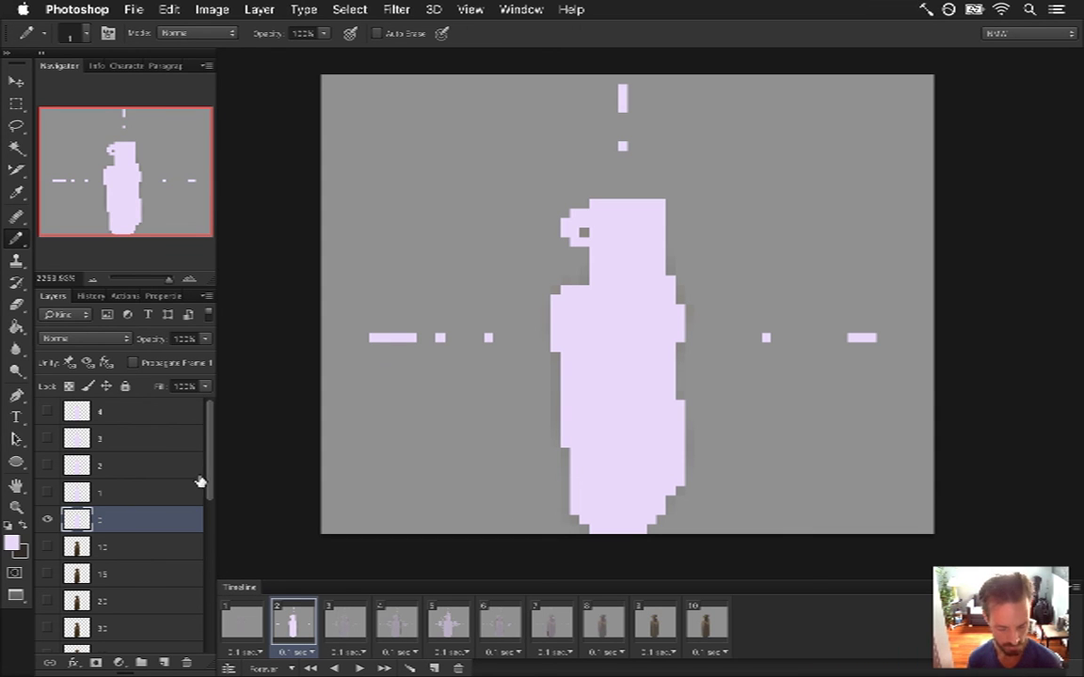
{"action": "key", "text": "m"}
{"action": "key", "text": "1"}
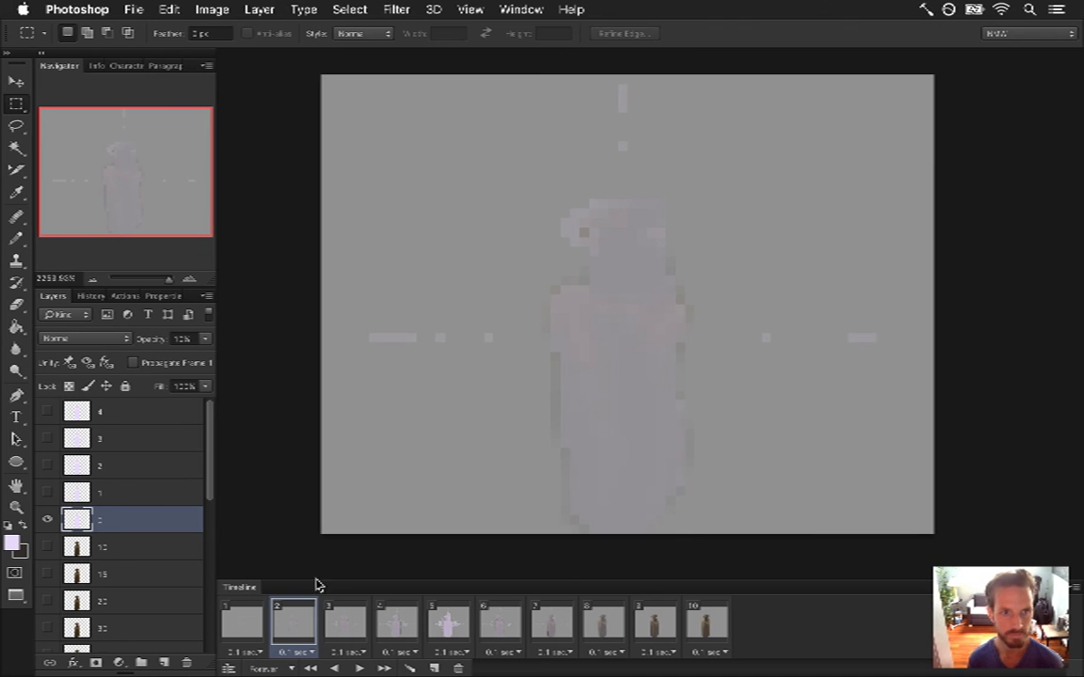
{"action": "left_click", "coordinate": [350, 623]}
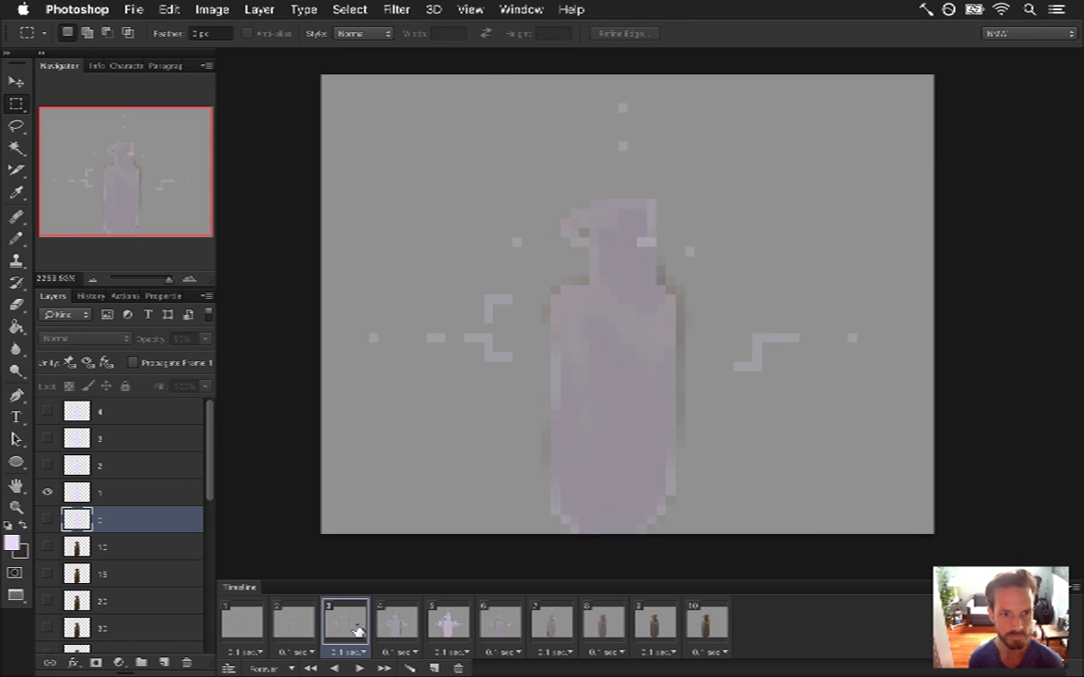
{"action": "left_click", "coordinate": [155, 493]}
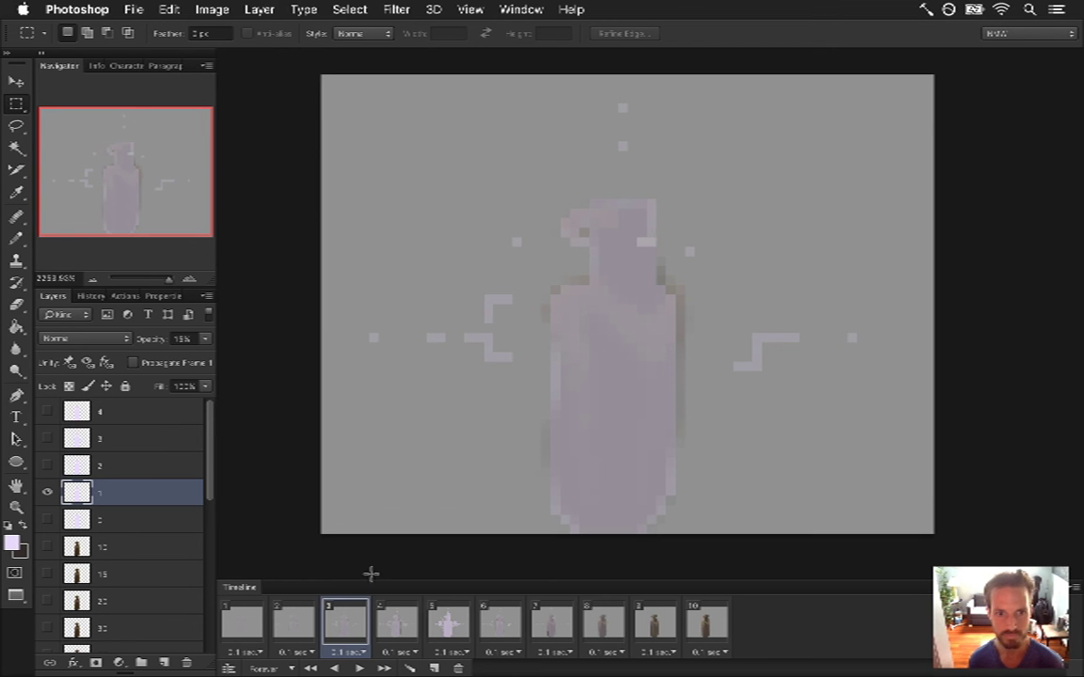
{"action": "key", "text": "0"}
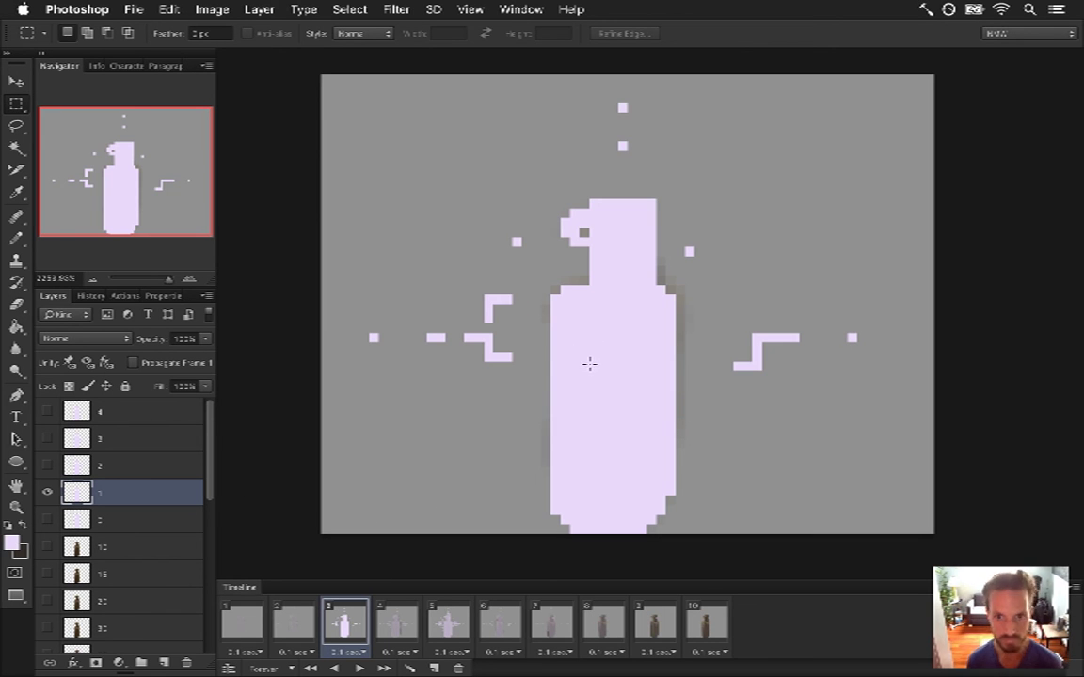
- Set layer 1 to 15% opacity and try erasing its left edge, then undo the erase
{"action": "left_click", "coordinate": [186, 341]}
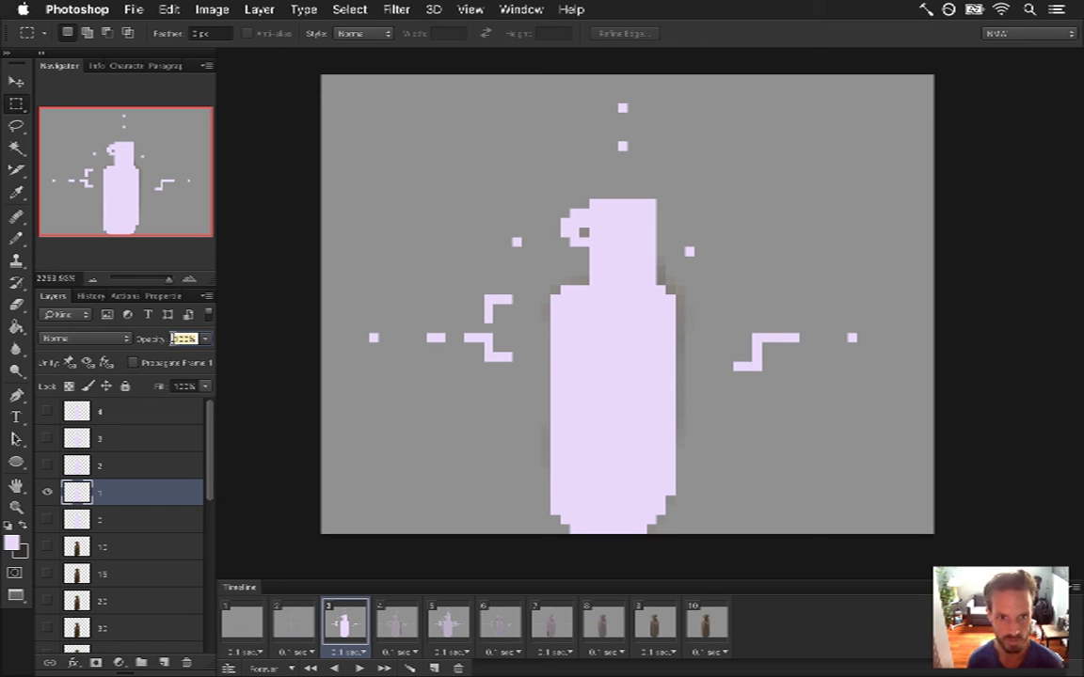
{"action": "type", "text": "15"}
{"action": "key", "text": "Return"}
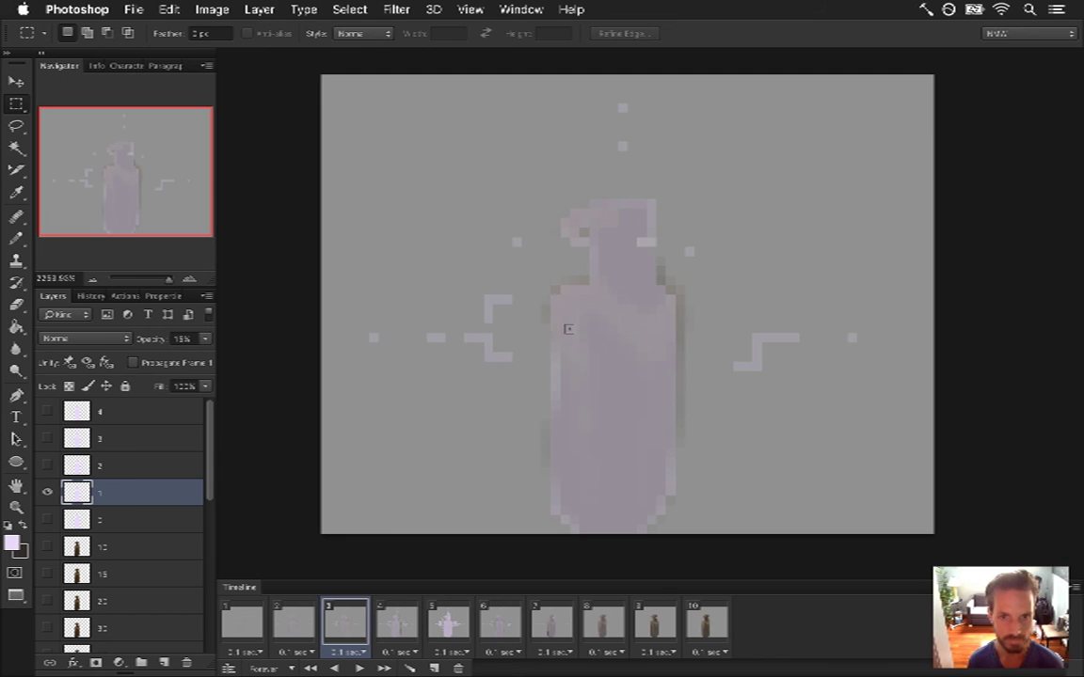
{"action": "key", "text": "e"}
{"action": "left_click_drag", "start_coordinate": [555, 348], "coordinate": [554, 380]}
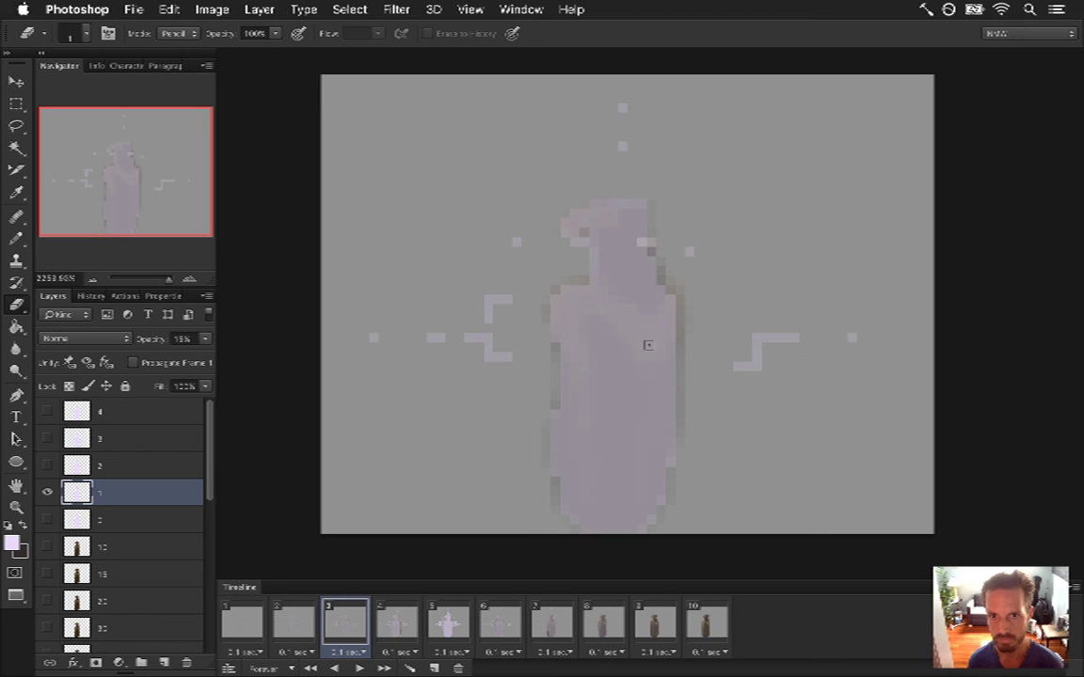
{"action": "key", "text": "super+z"}
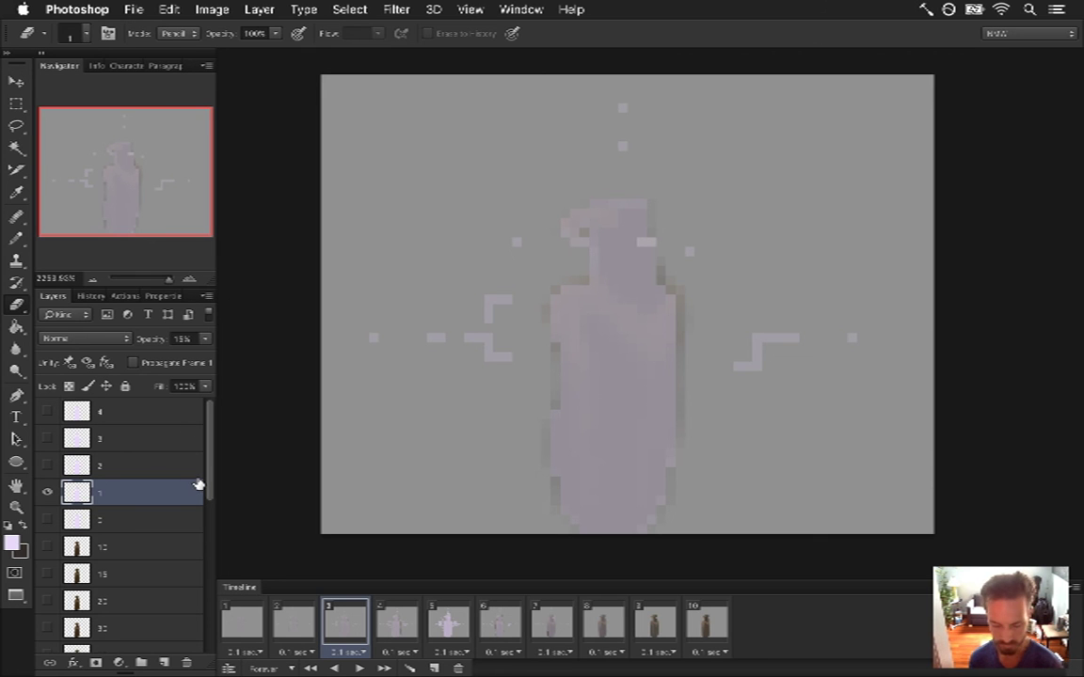
- Restore layer 1 to full opacity and fill lavender pixels along the bottle's right and left edges
{"action": "key", "text": "m"}
{"action": "key", "text": "0"}
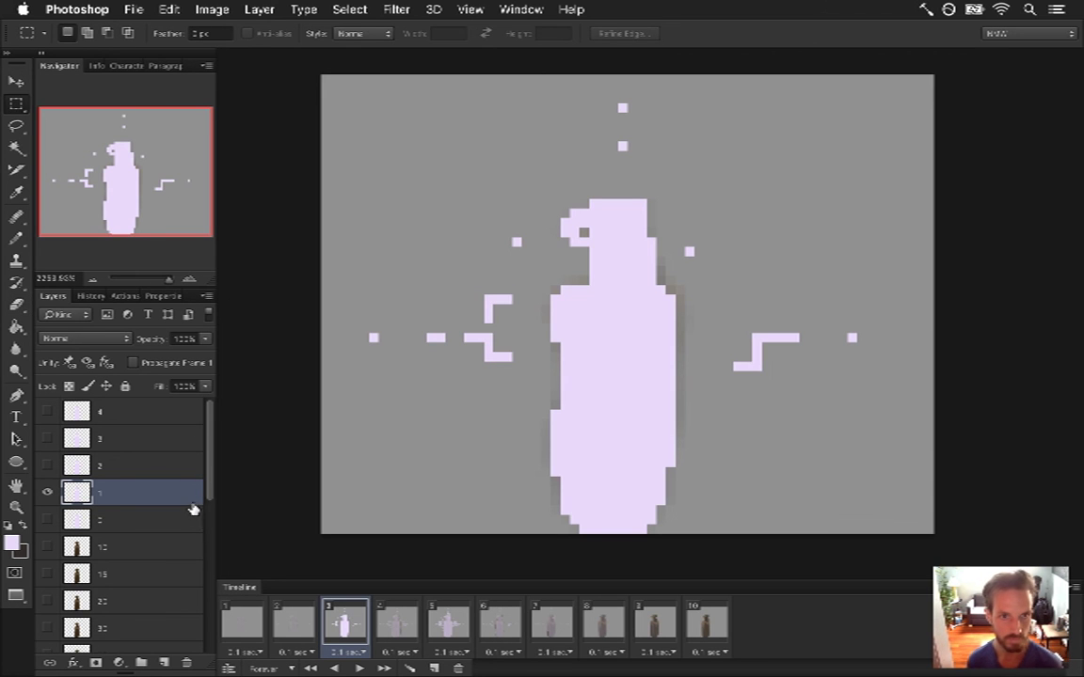
{"action": "key", "text": "i"}
{"action": "key", "text": "b"}
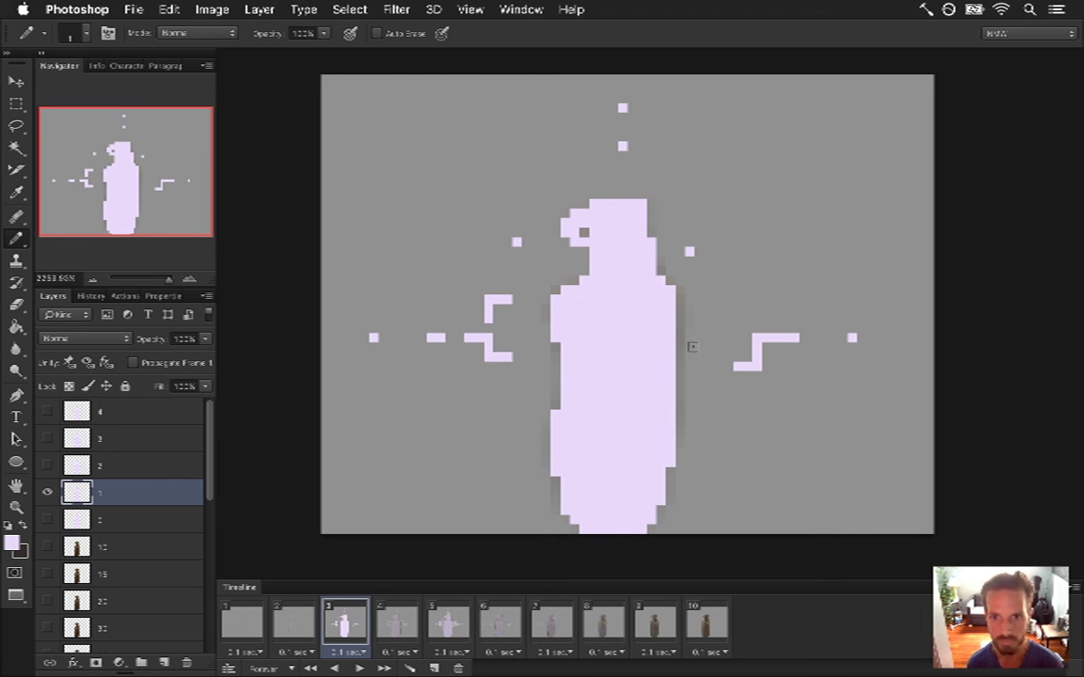
{"action": "left_click_drag", "start_coordinate": [680, 307], "coordinate": [679, 333]}
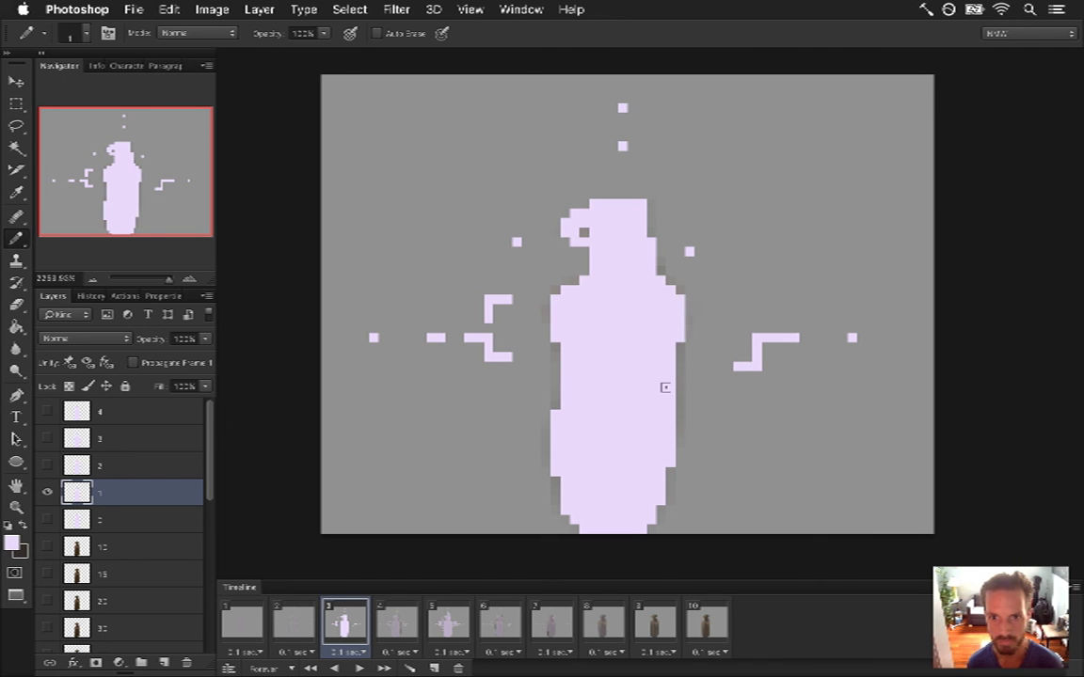
{"action": "left_click_drag", "start_coordinate": [546, 315], "coordinate": [545, 305]}
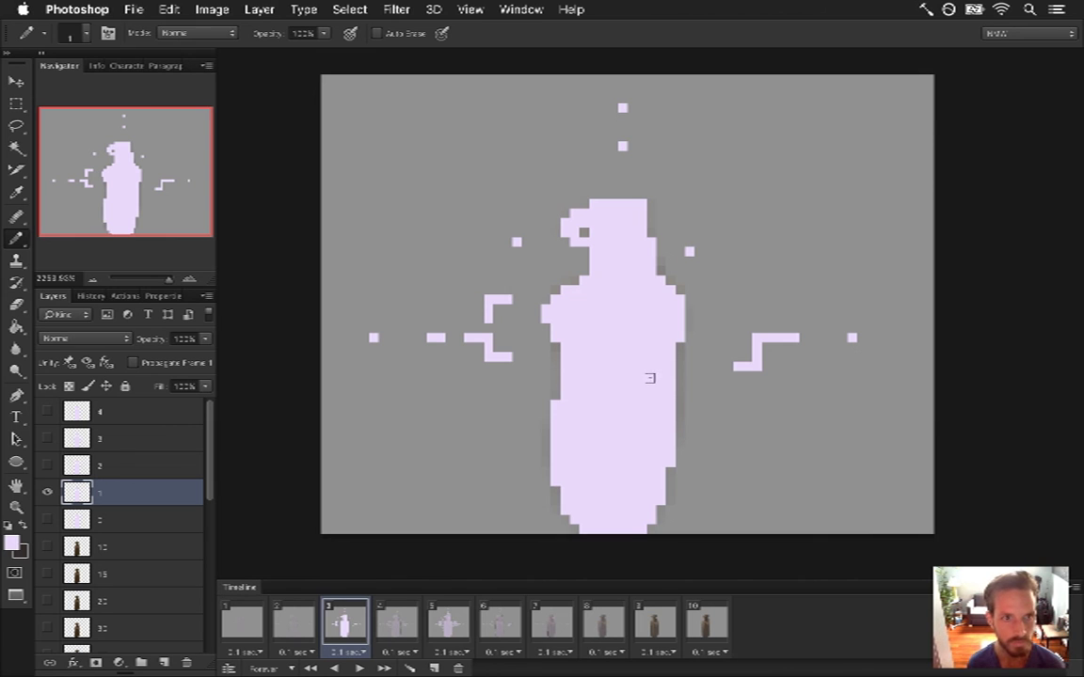
- Flick between frames 2 and 3 to compare the bottles
{"action": "left_click", "coordinate": [293, 621]}
{"action": "left_click", "coordinate": [339, 624]}
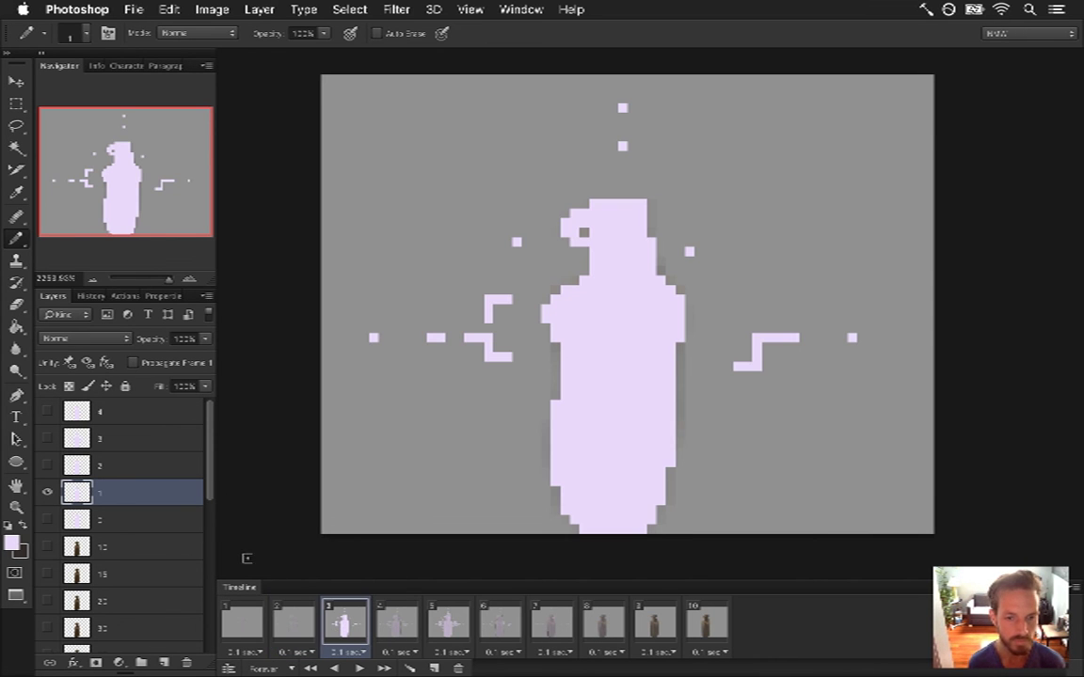
{"action": "left_click", "coordinate": [294, 621]}
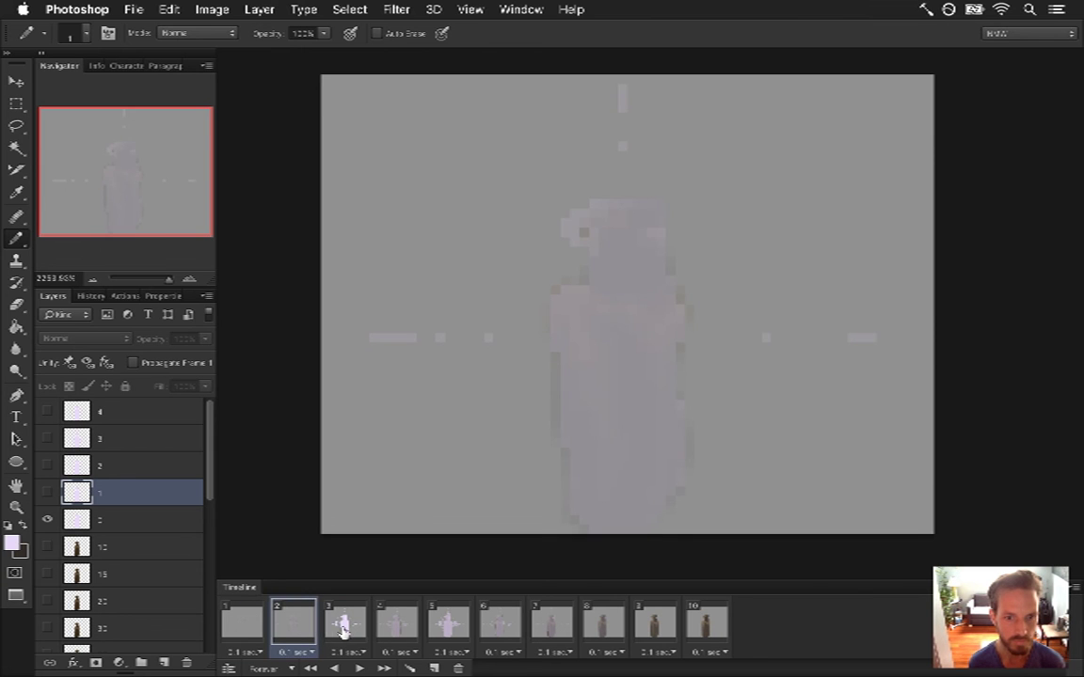
- Return to frame 3 and set layer 1's opacity back to 15%
{"action": "left_click", "coordinate": [340, 624]}
{"action": "left_click", "coordinate": [184, 339]}
{"action": "type", "text": "15"}
{"action": "key", "text": "Return"}
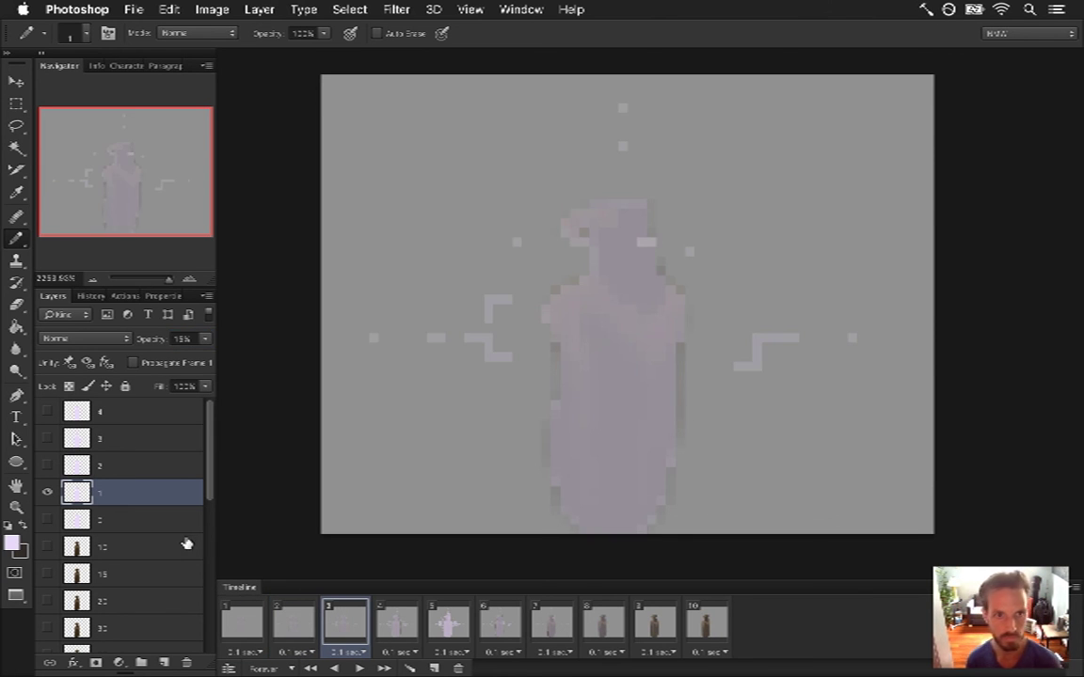
- On frame 4, select layer 2 and make it fully opaque
{"action": "left_click", "coordinate": [393, 630]}
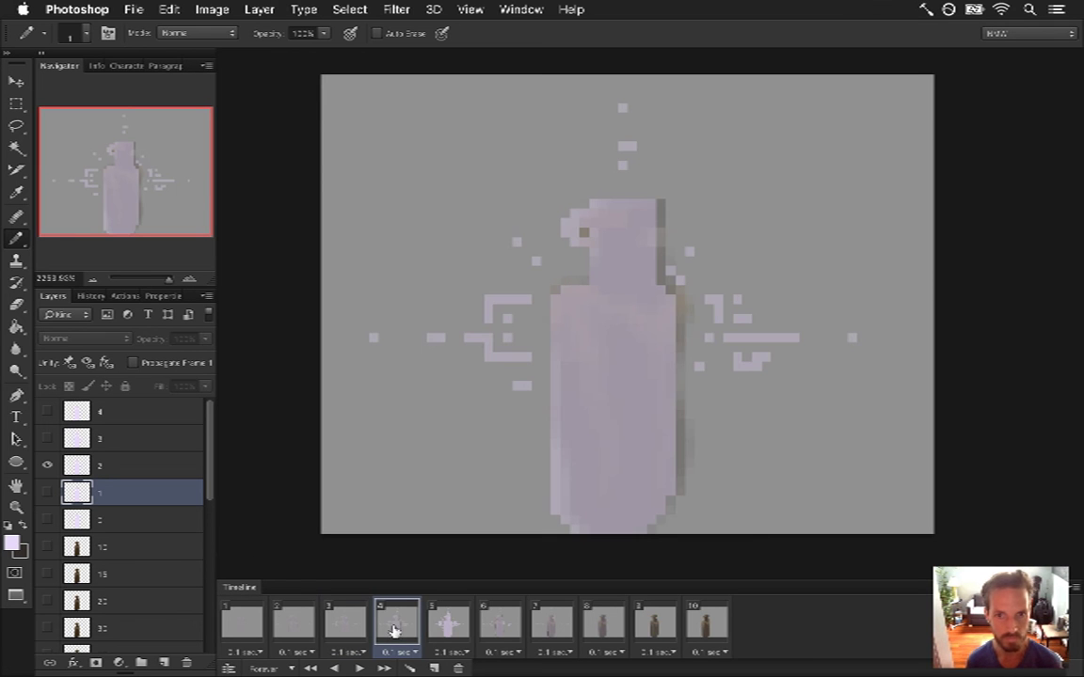
{"action": "left_click", "coordinate": [136, 467]}
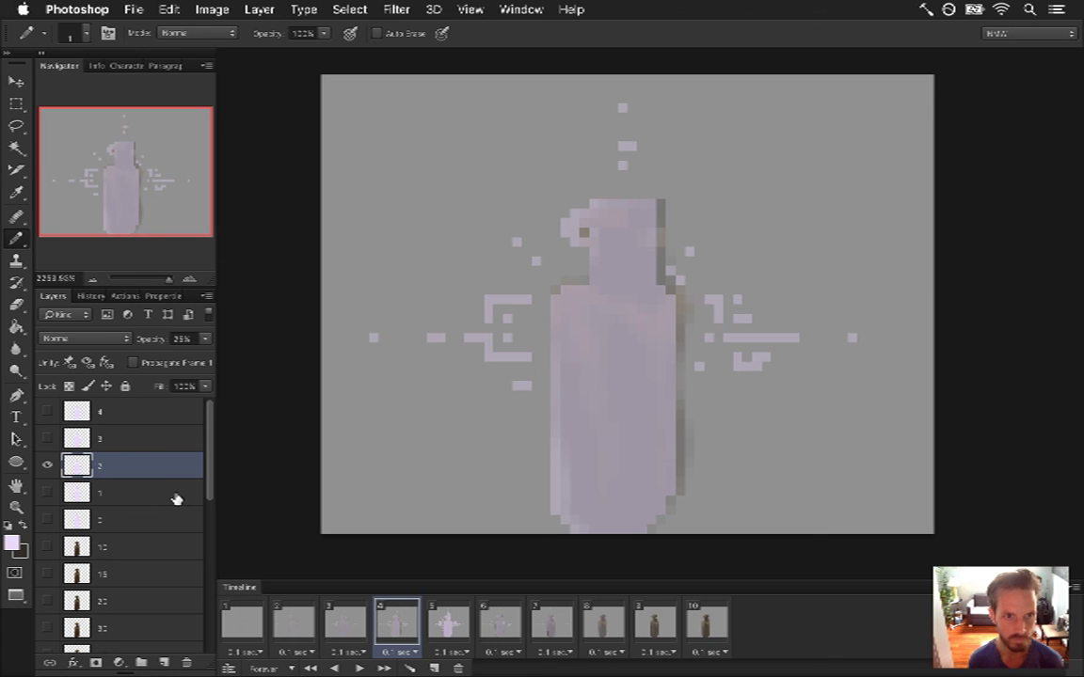
{"action": "left_click", "coordinate": [181, 339]}
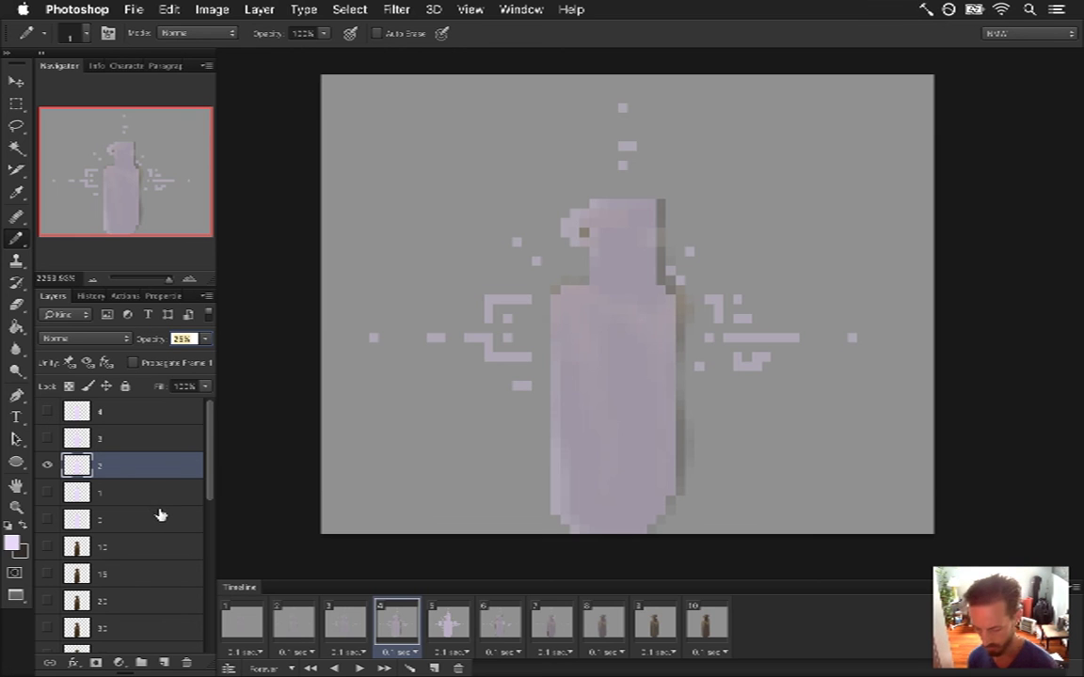
{"action": "type", "text": "2"}
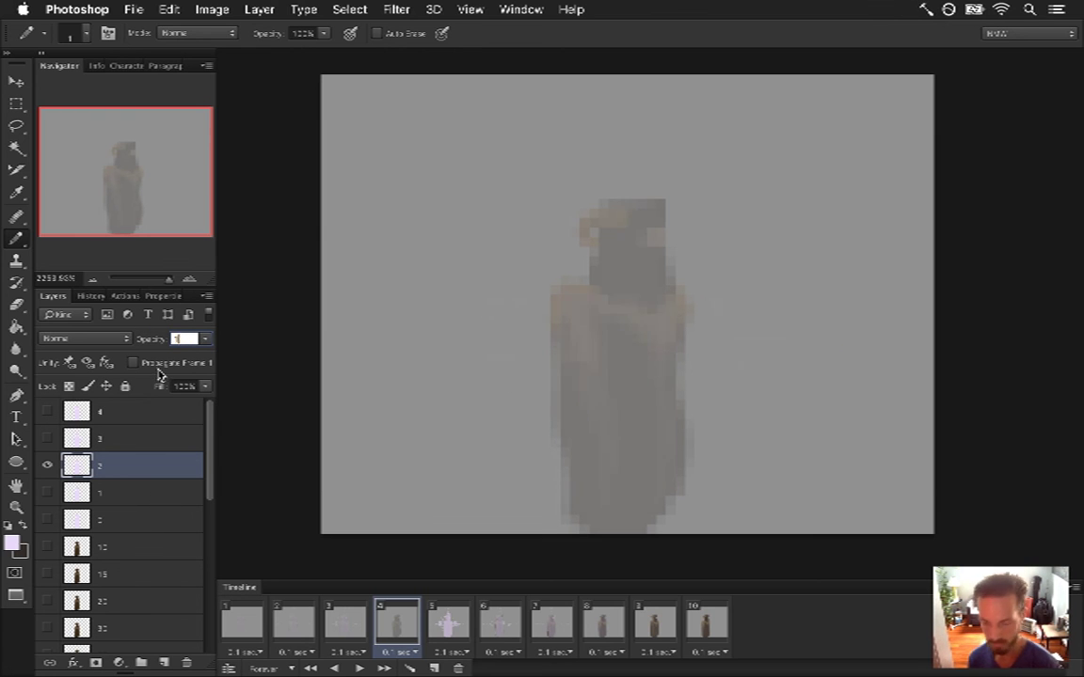
{"action": "type", "text": "100"}
{"action": "key", "text": "Return"}
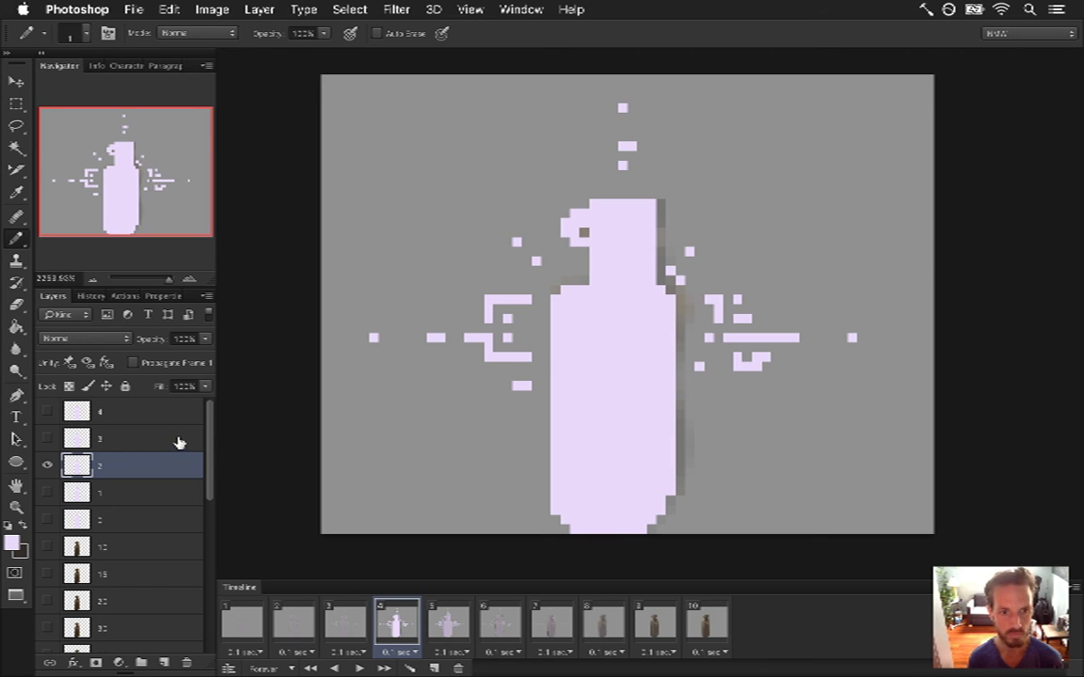
- Lower layer 2 to 50%, then 25% opacity, and erase the bottle's lower-left edge column
{"action": "left_click", "coordinate": [184, 339]}
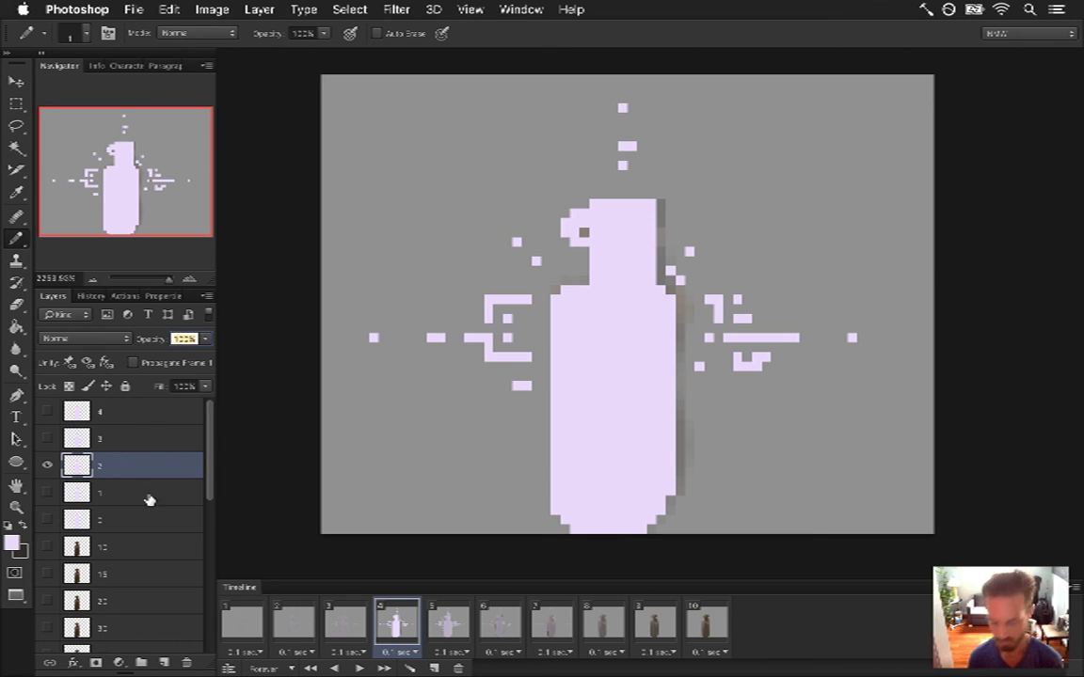
{"action": "type", "text": "50"}
{"action": "key", "text": "Return"}
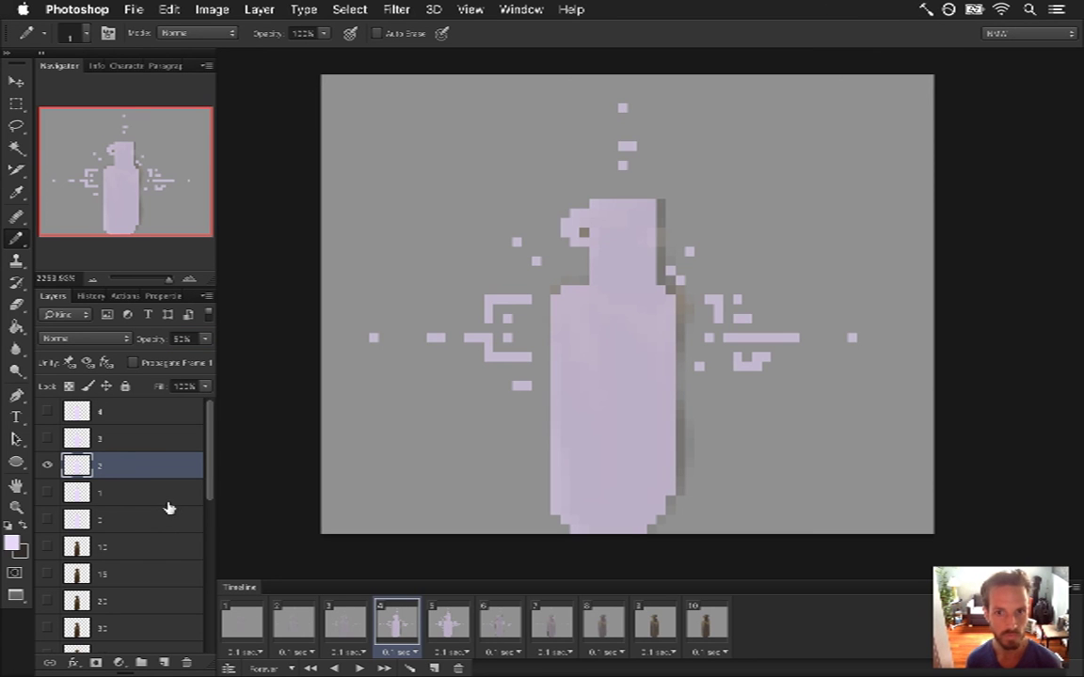
{"action": "left_click", "coordinate": [178, 339]}
{"action": "type", "text": "25"}
{"action": "key", "text": "Return"}
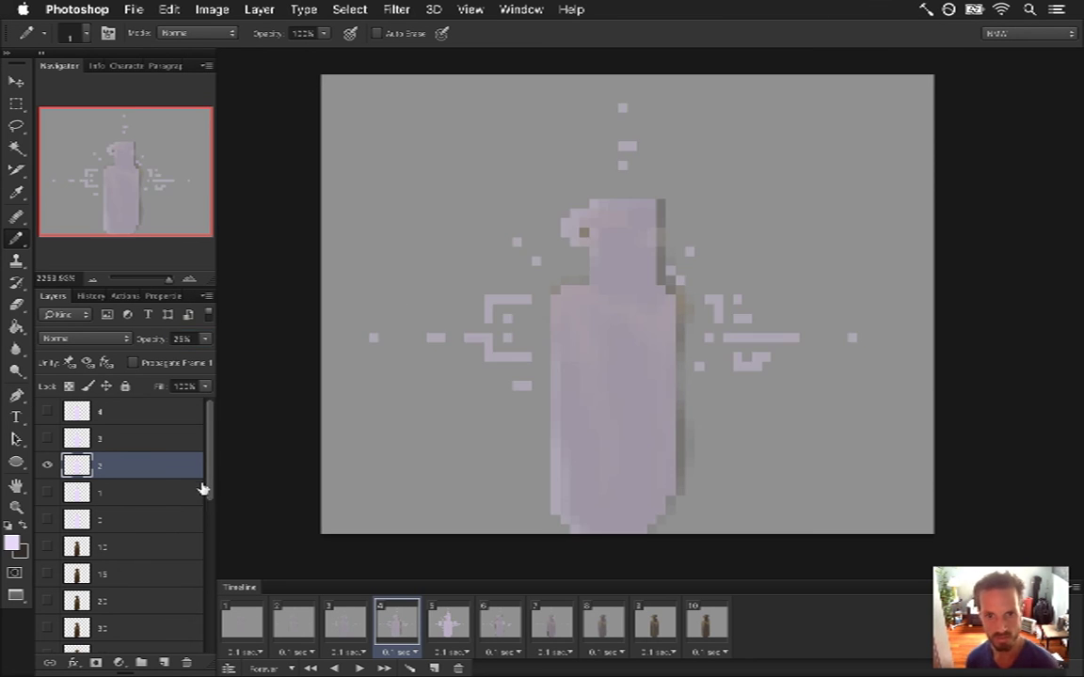
{"action": "key", "text": "e"}
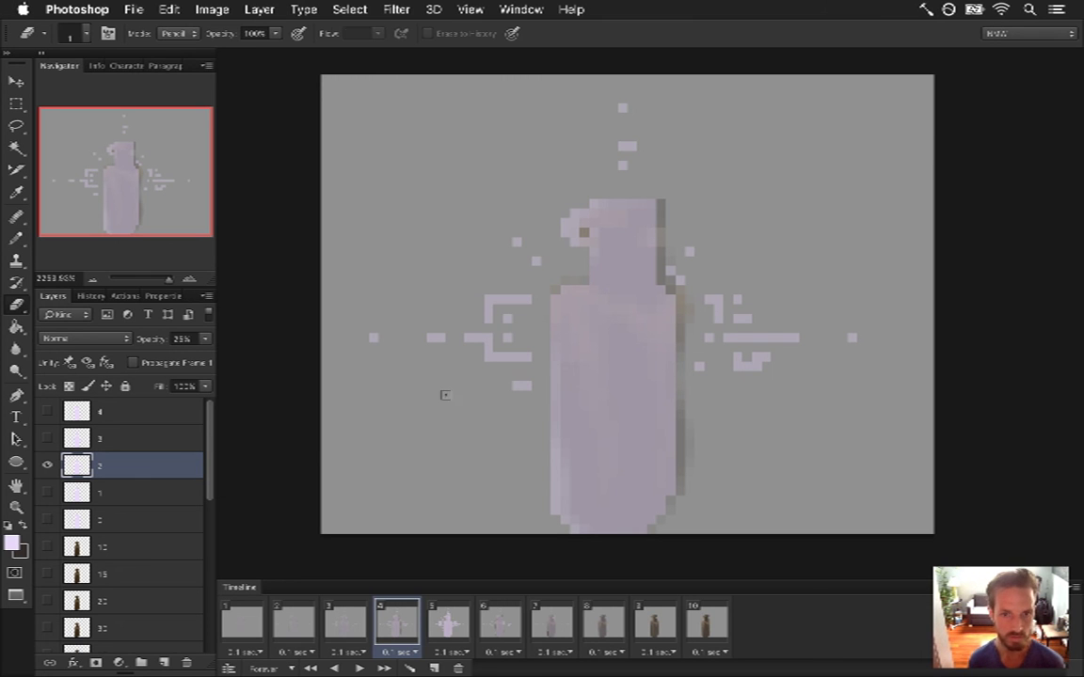
{"action": "mouse_move", "coordinate": [547, 449]}
{"action": "left_mouse_down"}
{"action": "mouse_move", "coordinate": [551, 508]}
{"action": "mouse_move", "coordinate": [564, 475]}
{"action": "mouse_move", "coordinate": [569, 526]}
{"action": "mouse_move", "coordinate": [554, 429]}
{"action": "mouse_move", "coordinate": [570, 305]}
{"action": "left_mouse_up"}
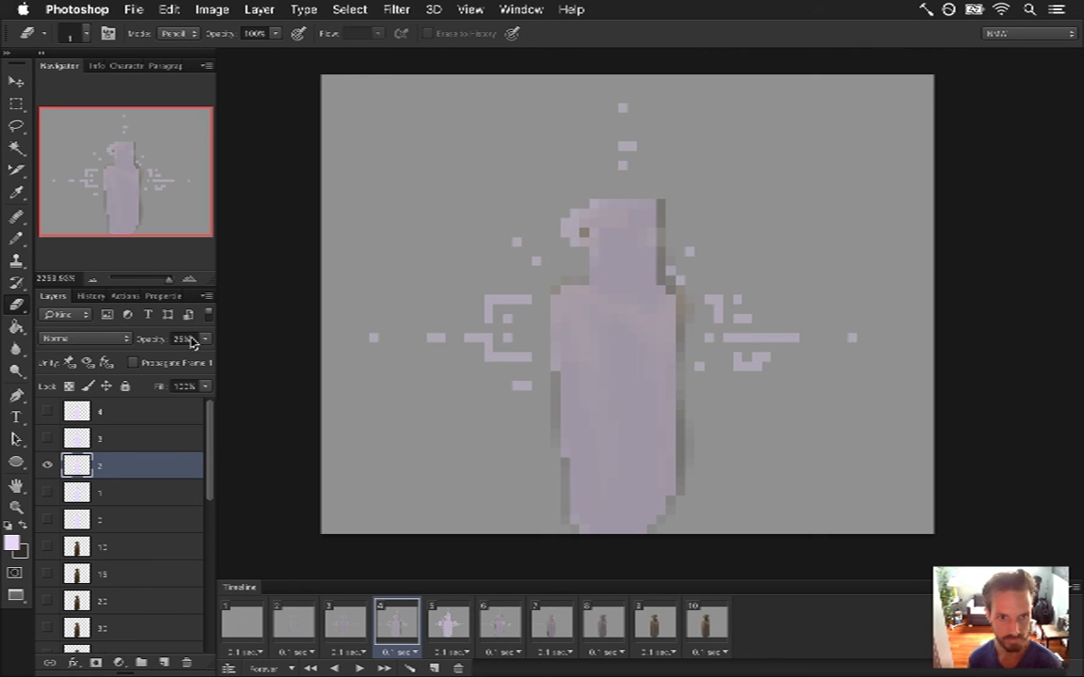
- With layer 2 at 100%, fill lavender along the bottle's right and left edges, save, then set 25% opacity
{"action": "left_click", "coordinate": [161, 339]}
{"action": "type", "text": "100"}
{"action": "key", "text": "Return"}
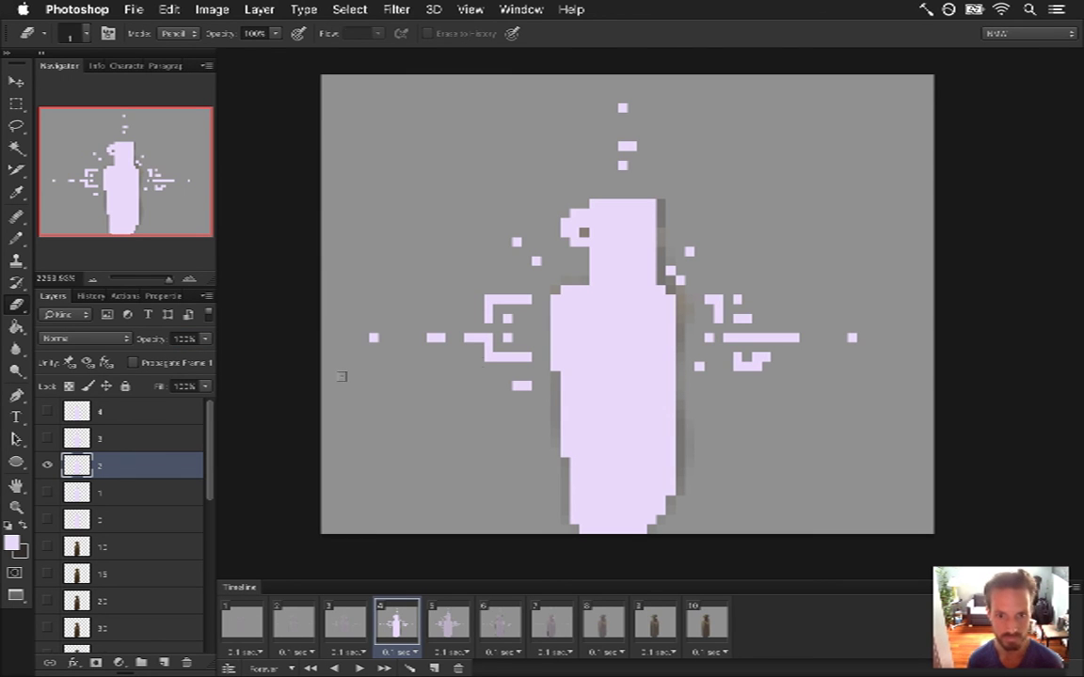
{"action": "key", "text": "b"}
{"action": "left_click_drag", "start_coordinate": [657, 210], "coordinate": [680, 339]}
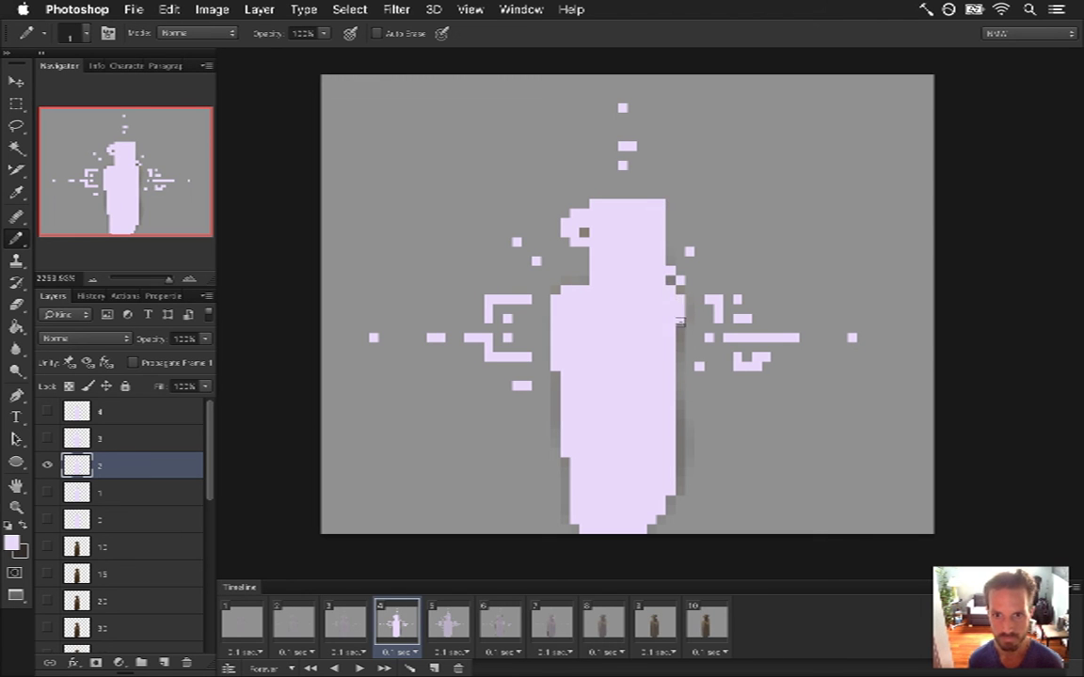
{"action": "left_click_drag", "start_coordinate": [679, 428], "coordinate": [678, 460]}
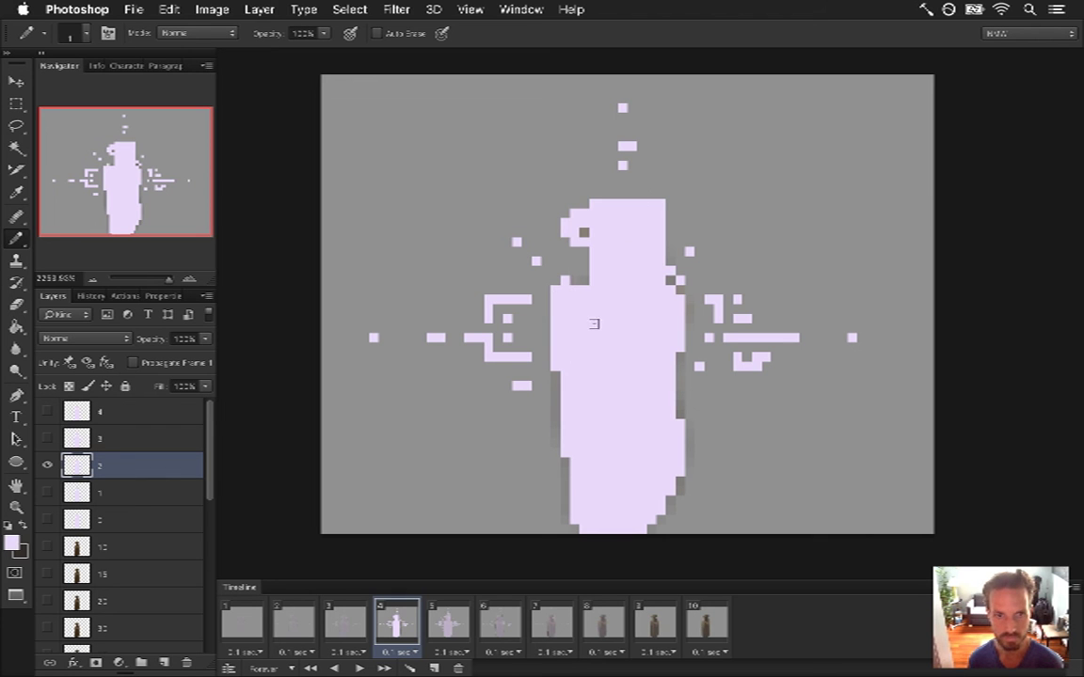
{"action": "left_click", "coordinate": [555, 412]}
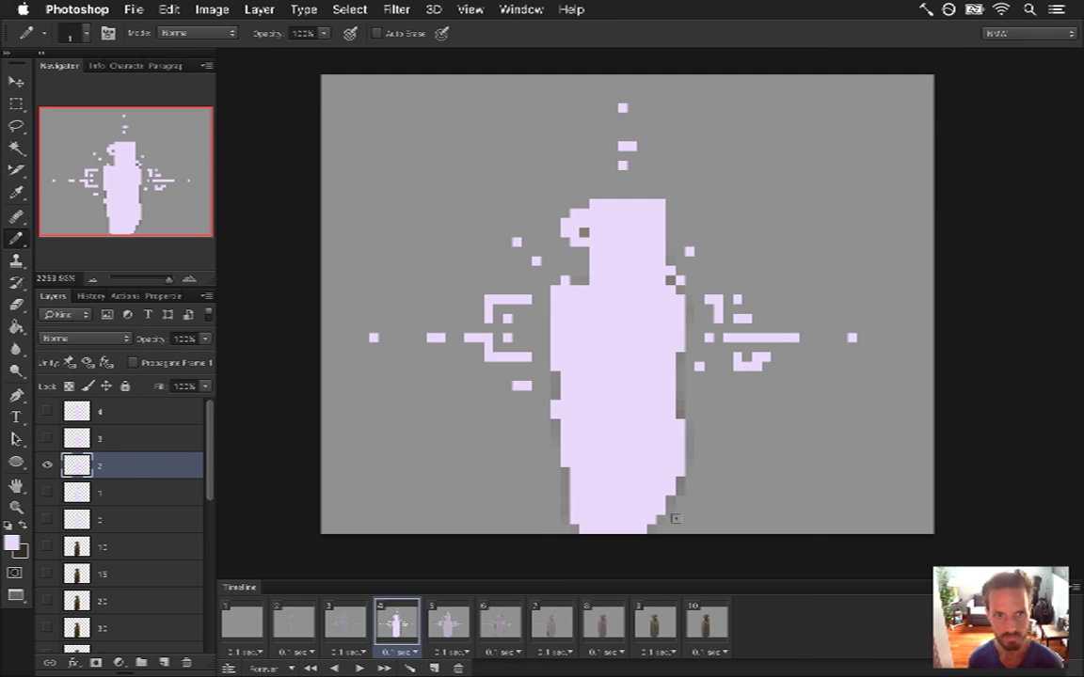
{"action": "key", "text": "super+s"}
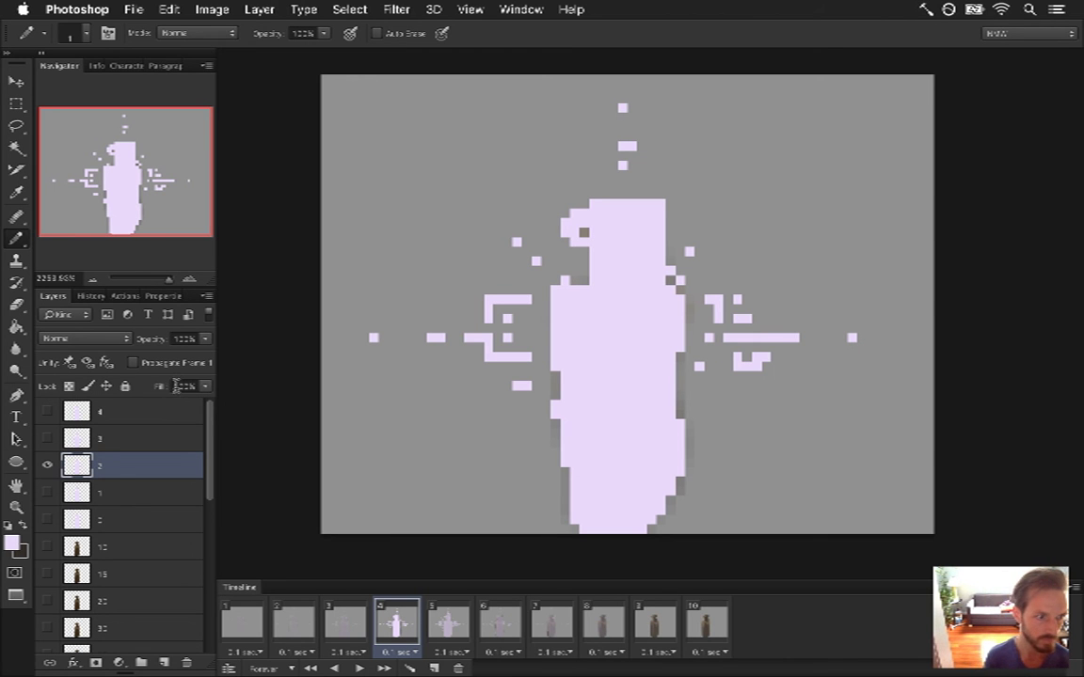
{"action": "left_click", "coordinate": [185, 338]}
{"action": "type", "text": "25"}
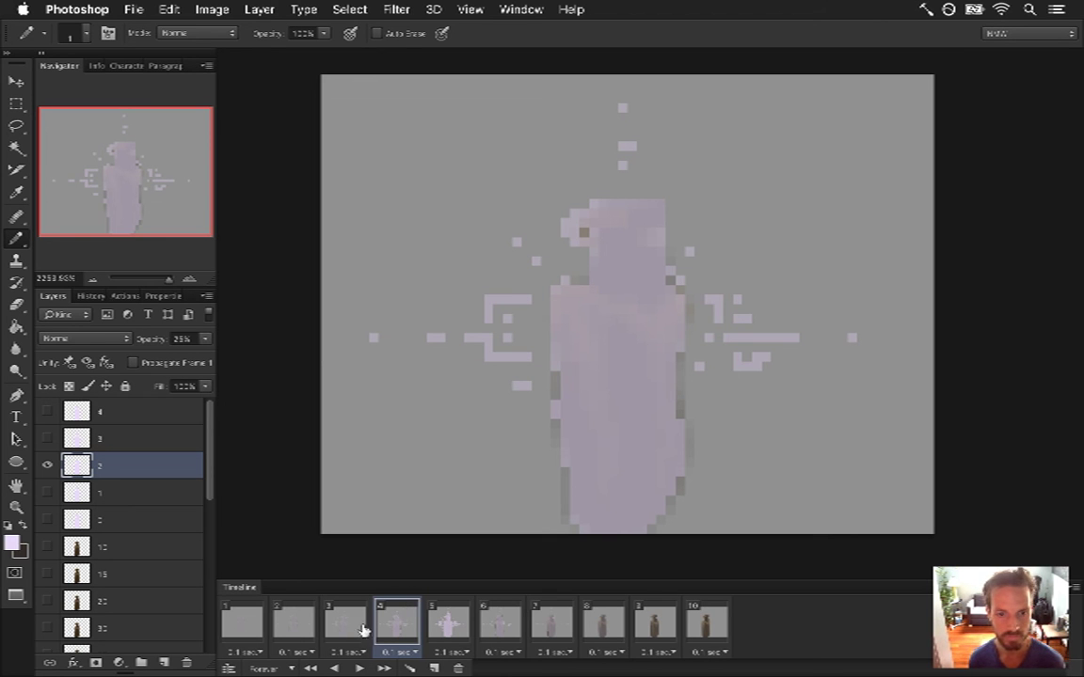
- On frame 5, select layer 3 and erase a strip along the bottle's left edge
{"action": "left_click", "coordinate": [451, 621]}
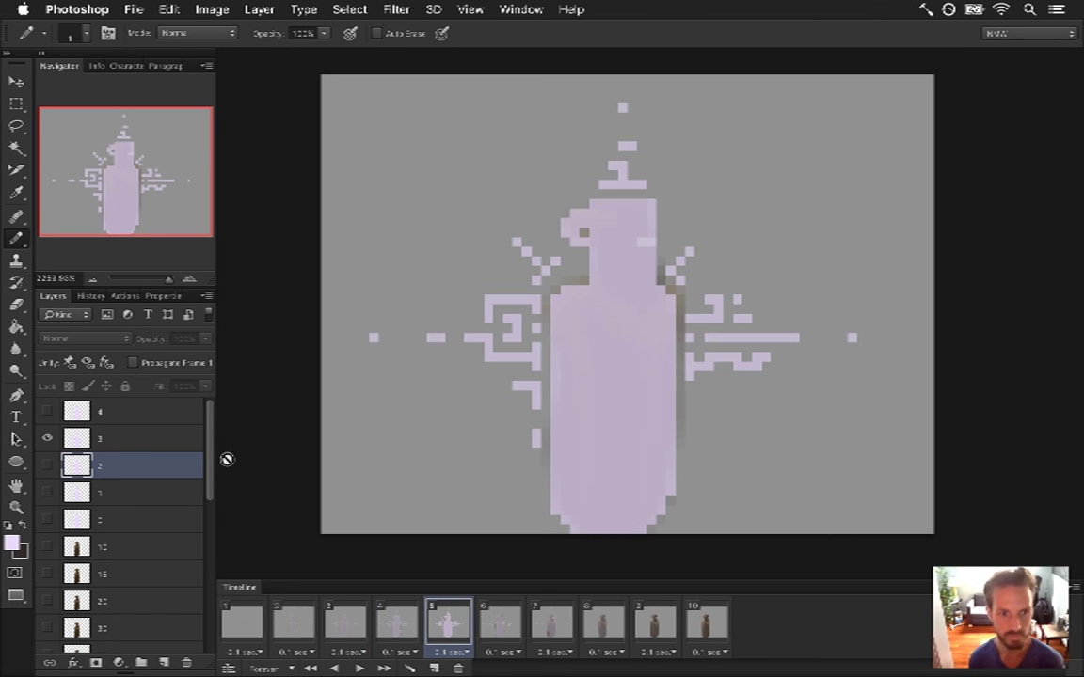
{"action": "left_click", "coordinate": [132, 439]}
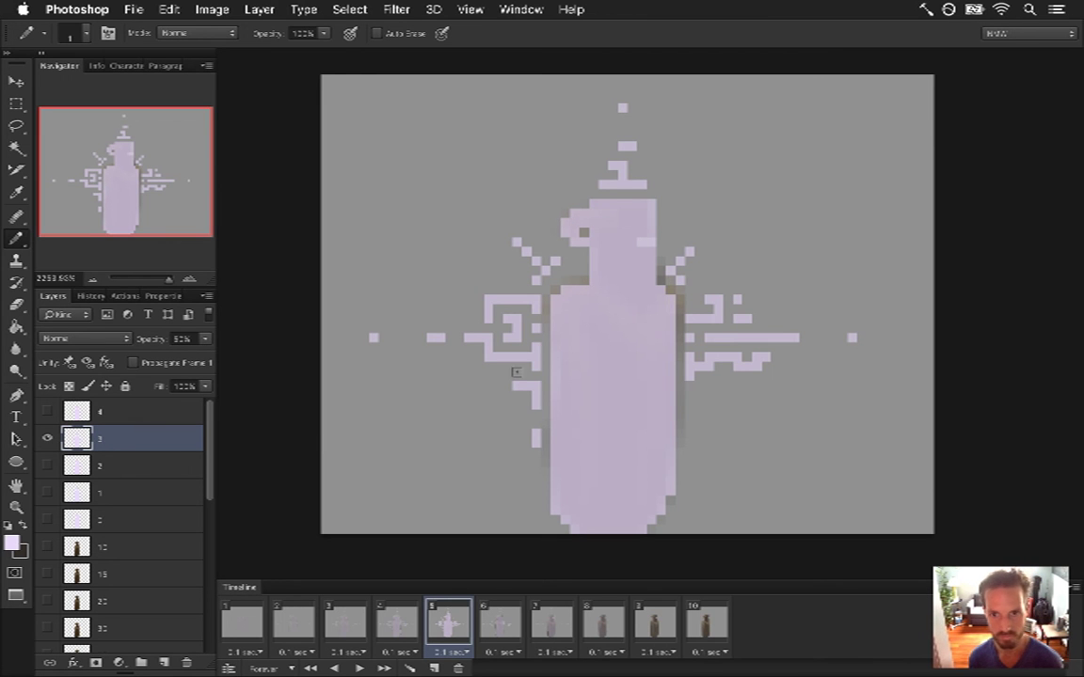
{"action": "key", "text": "e"}
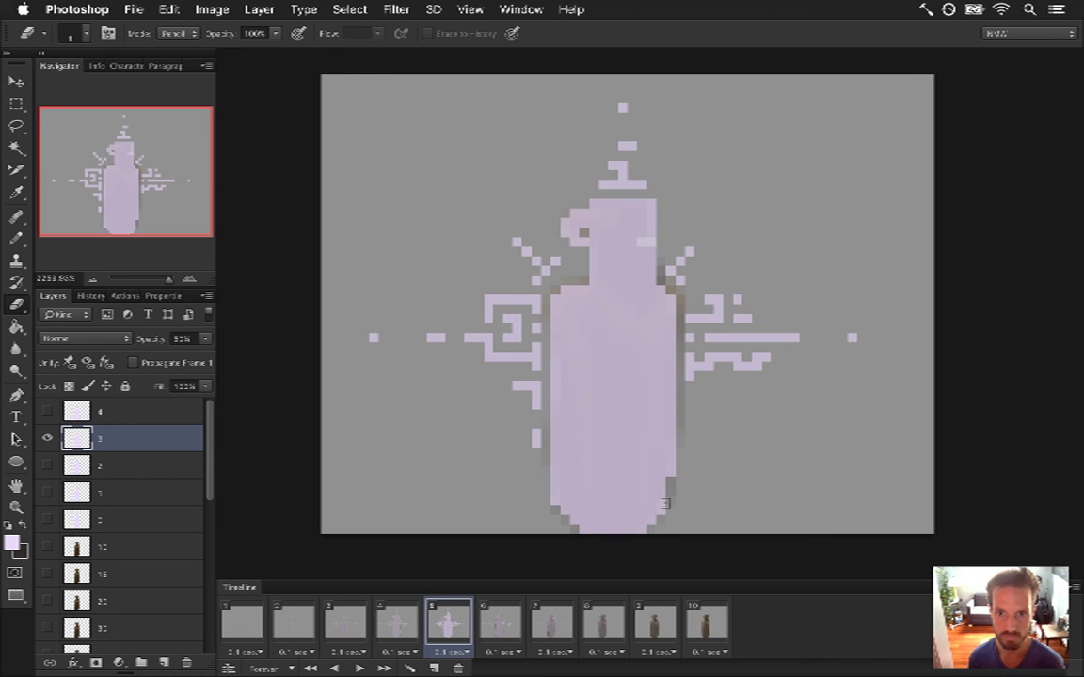
{"action": "left_click_drag", "start_coordinate": [555, 393], "coordinate": [555, 371]}
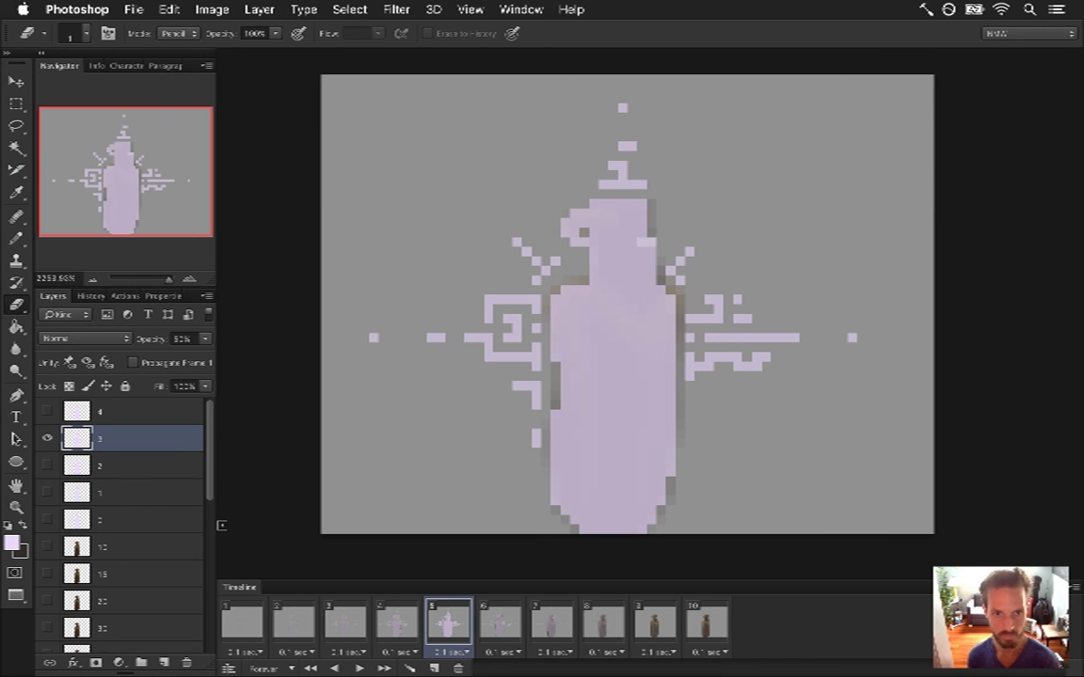
- Raise layer 3 to full opacity, fill a left-edge pixel with lavender, and save
{"action": "left_click", "coordinate": [205, 339]}
{"action": "left_click_drag", "start_coordinate": [204, 355], "coordinate": [219, 364]}
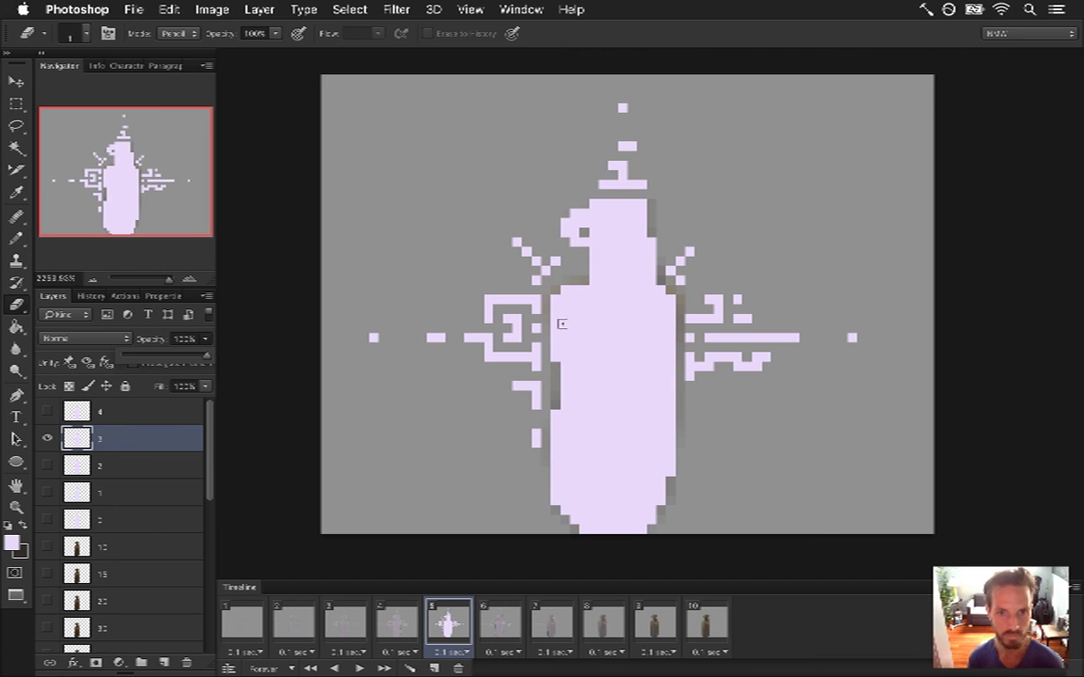
{"action": "left_click", "coordinate": [408, 326]}
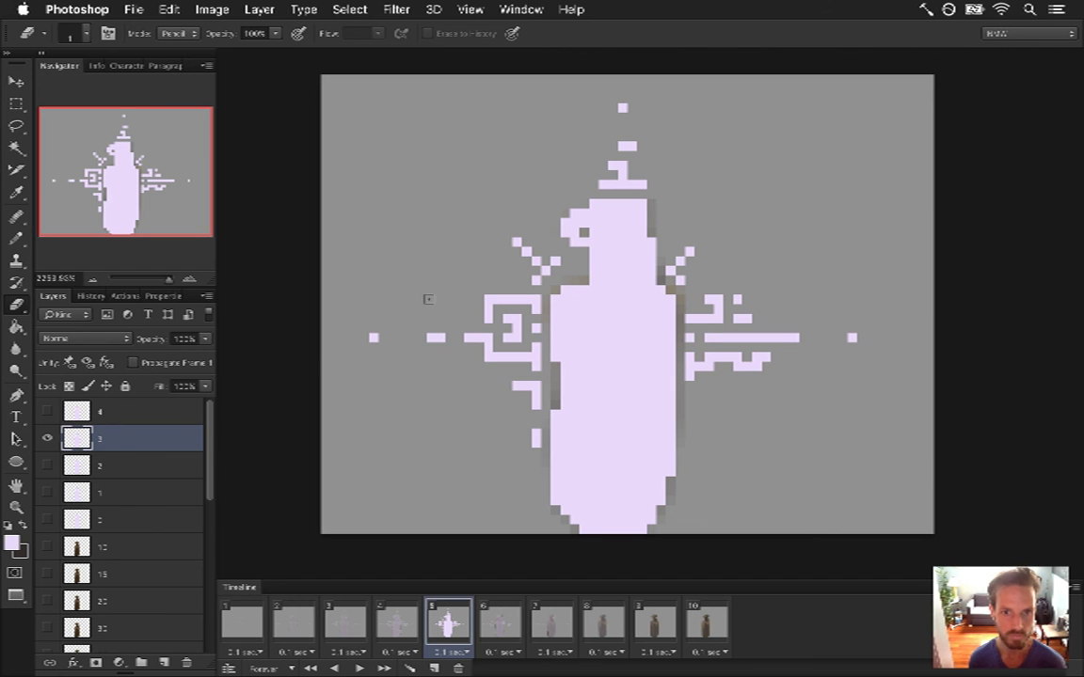
{"action": "key", "text": "b"}
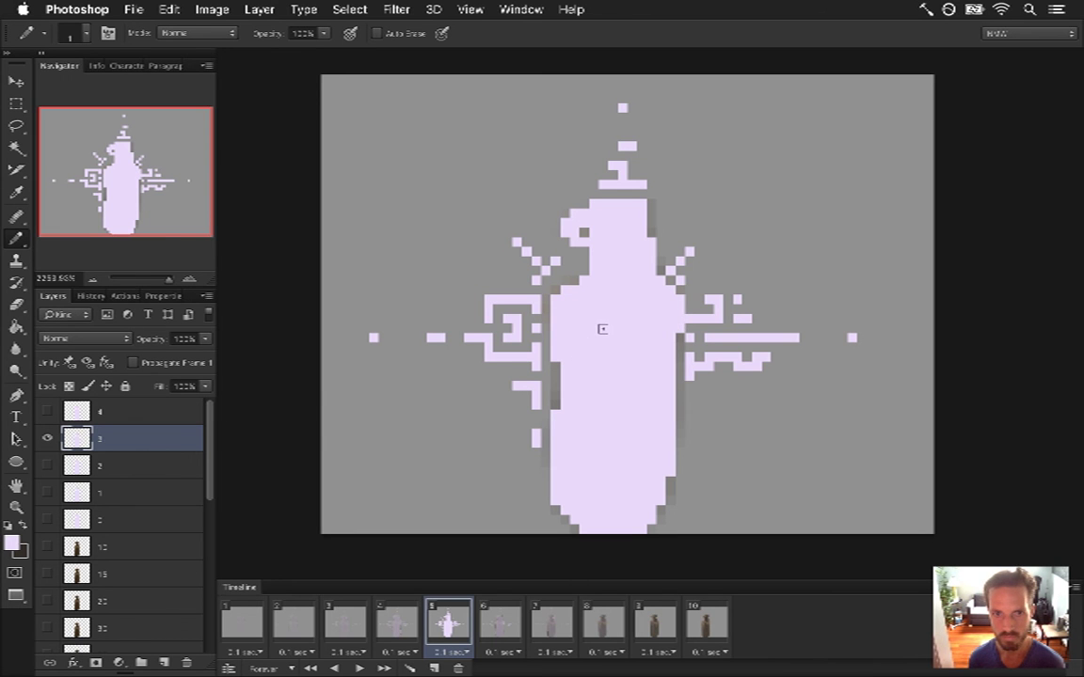
{"action": "left_click", "coordinate": [554, 406]}
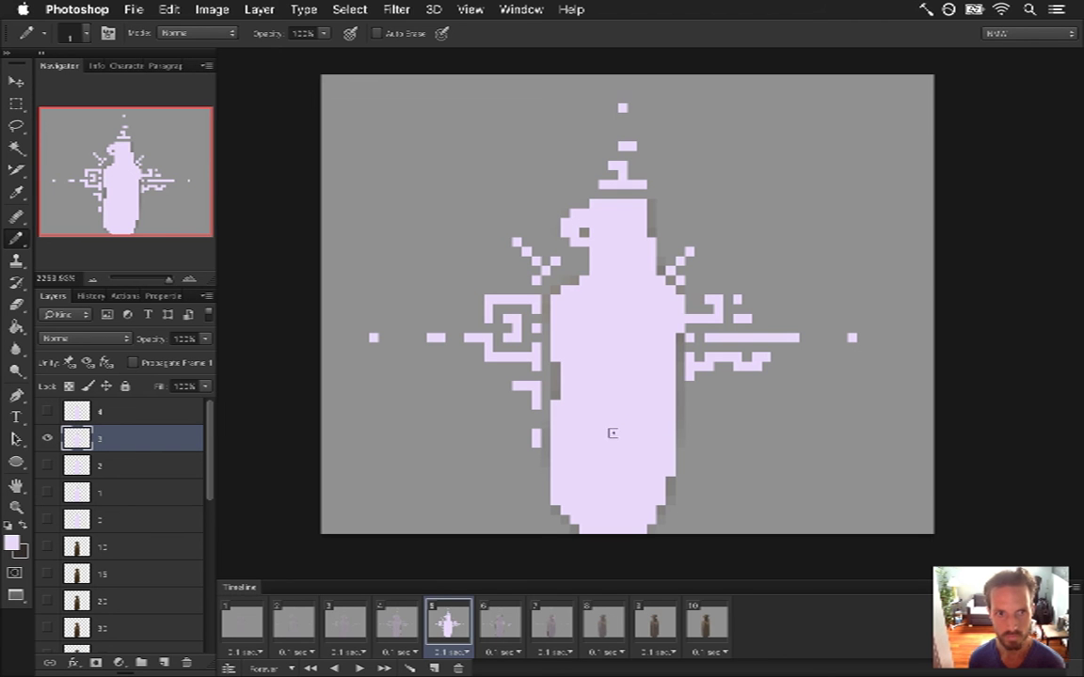
{"action": "key", "text": "super+s"}
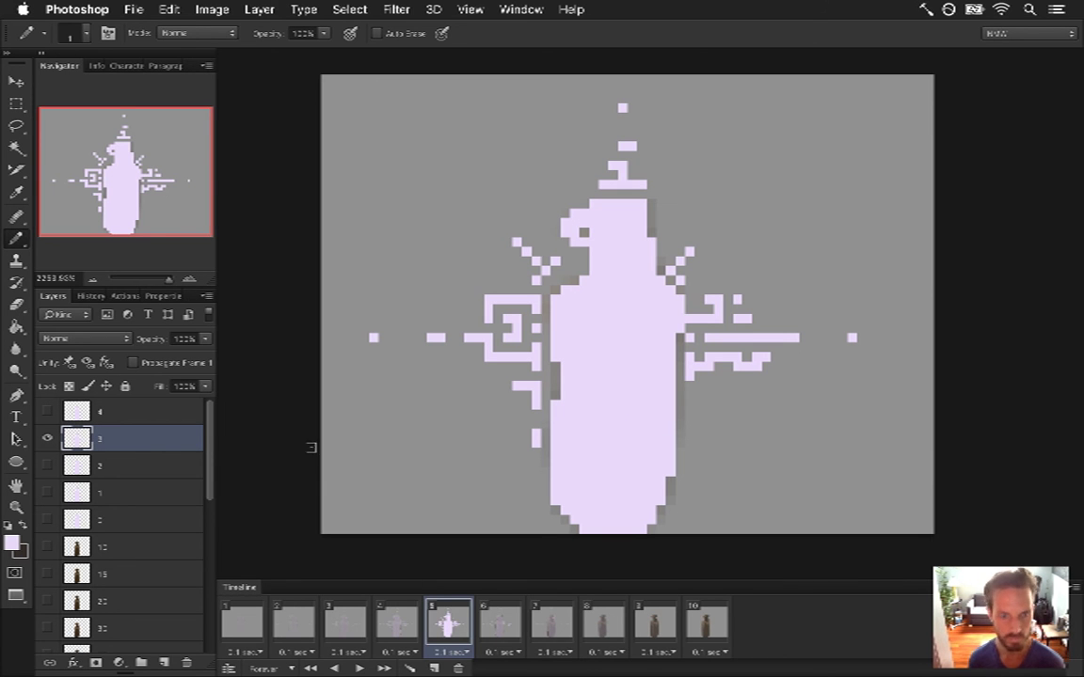
- Set layer 3 back to 50% opacity and advance to frame 6
{"action": "left_click", "coordinate": [184, 338]}
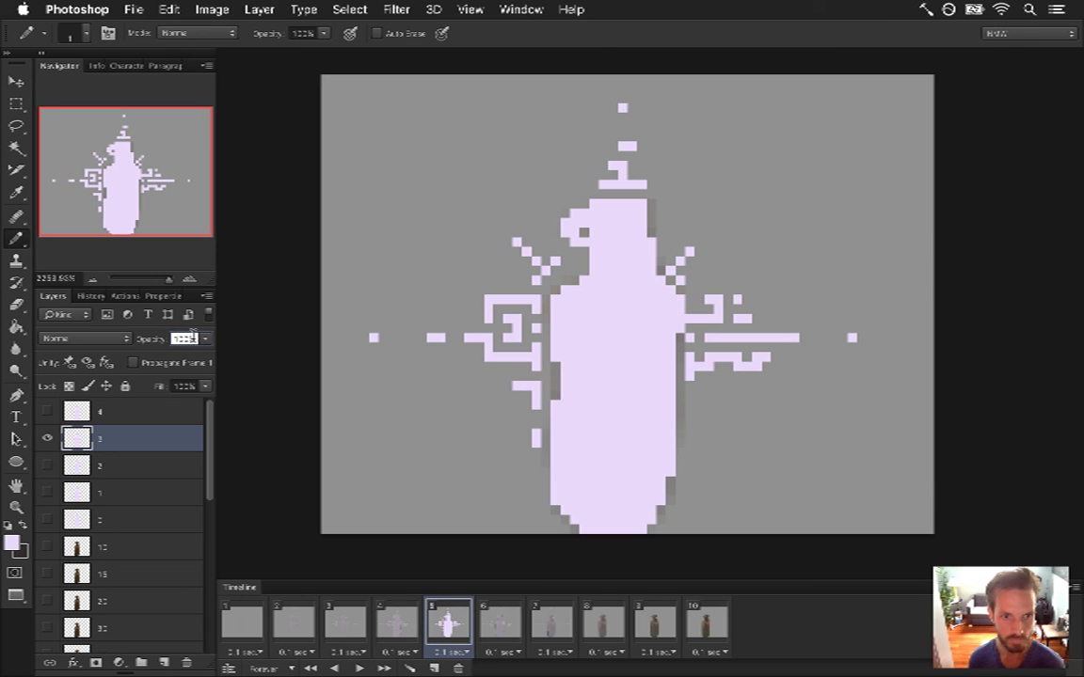
{"action": "type", "text": "50"}
{"action": "key", "text": "Return"}
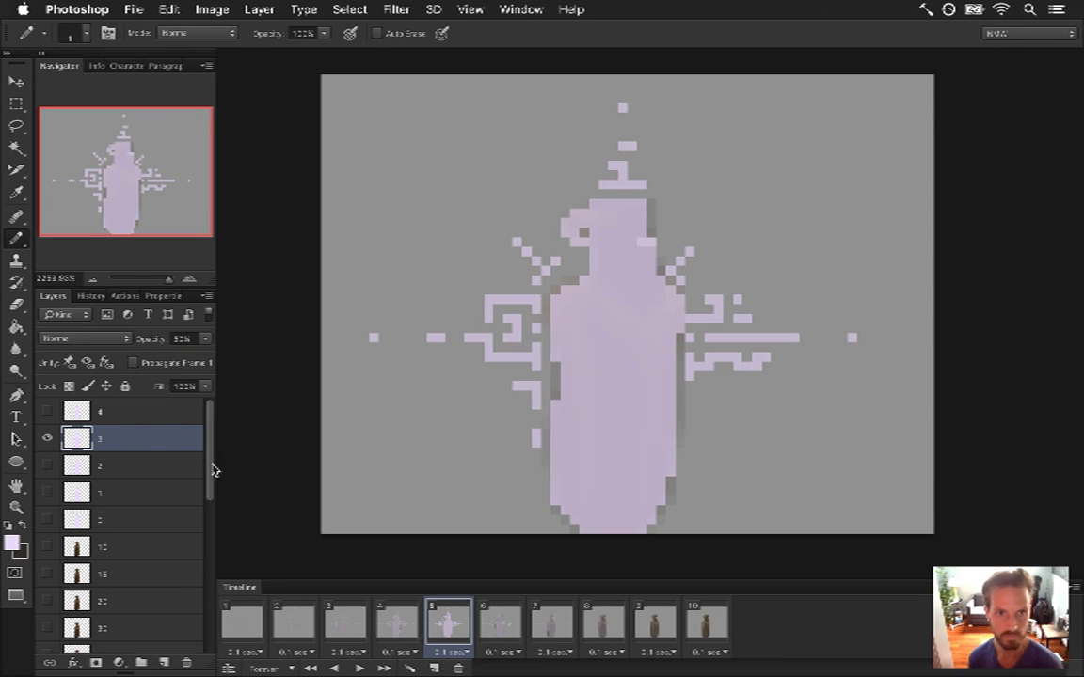
{"action": "key", "text": "period"}
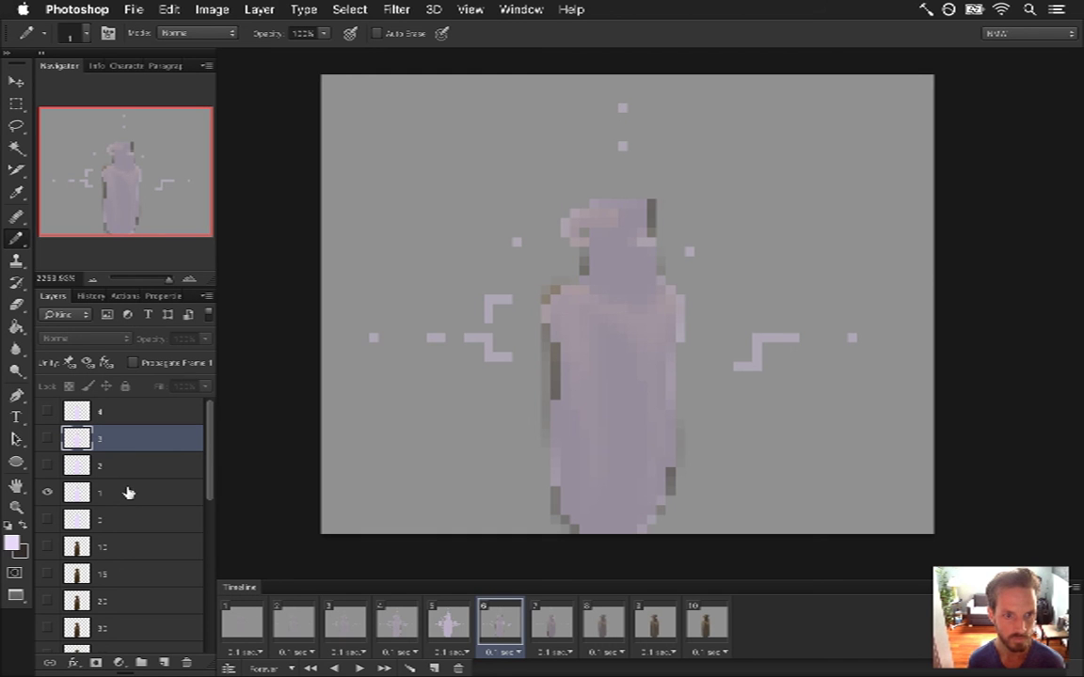
- Duplicate layer 1, hide the original, and make layer 1 copy active
{"action": "left_click", "coordinate": [121, 495]}
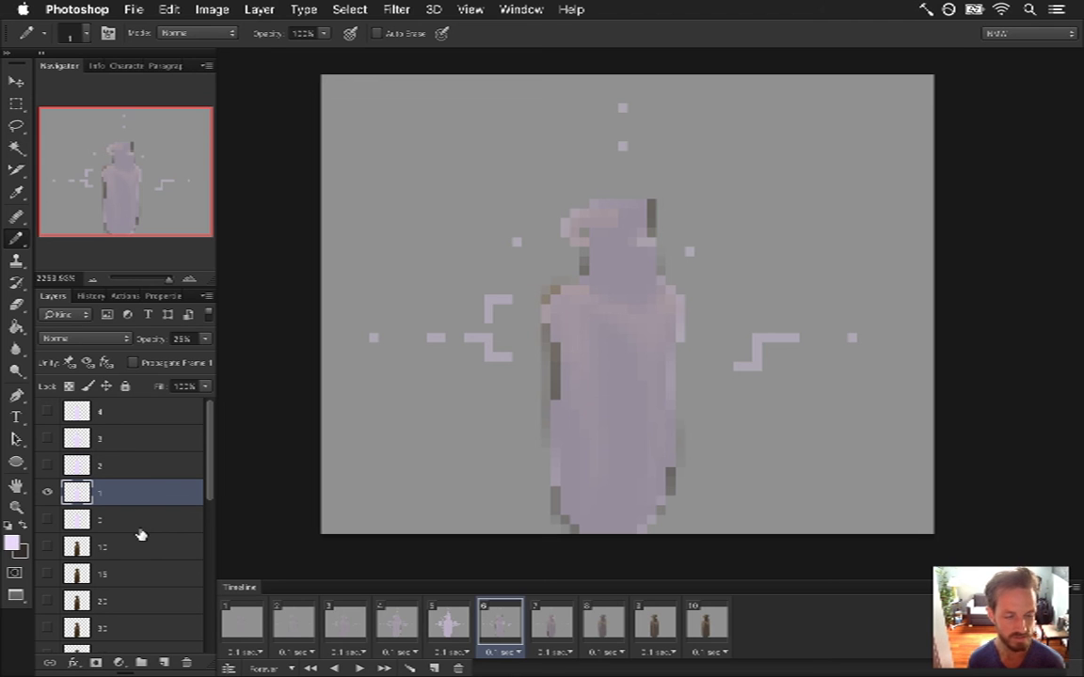
{"action": "key", "text": "super+j"}
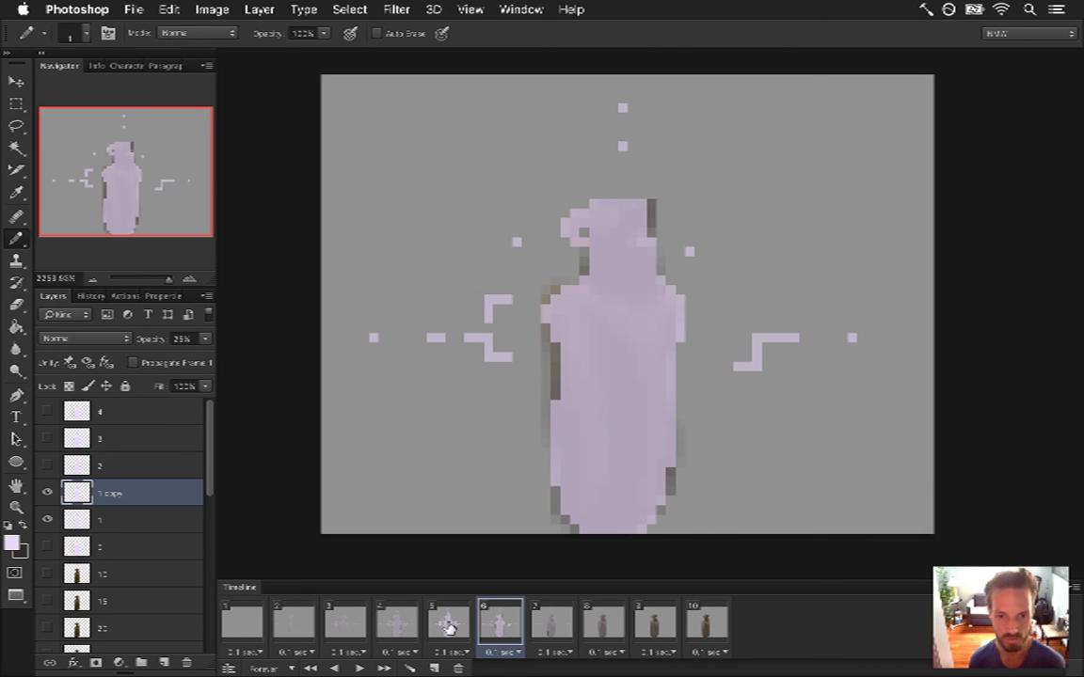
{"action": "left_click", "coordinate": [126, 522]}
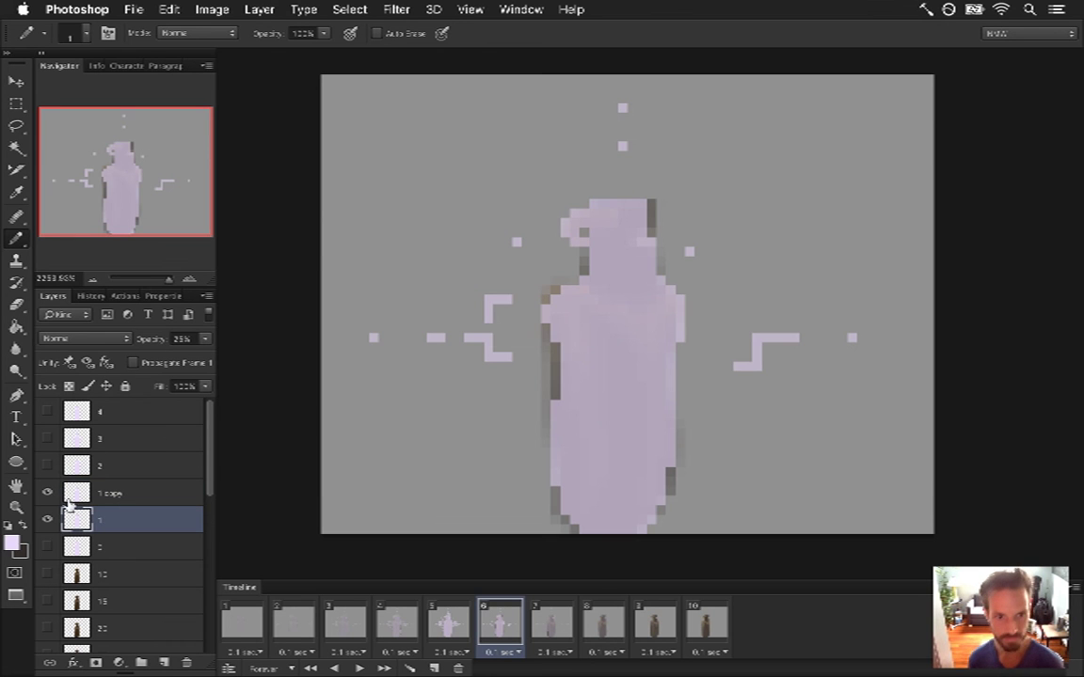
{"action": "left_click", "coordinate": [47, 519]}
{"action": "left_click", "coordinate": [104, 493]}
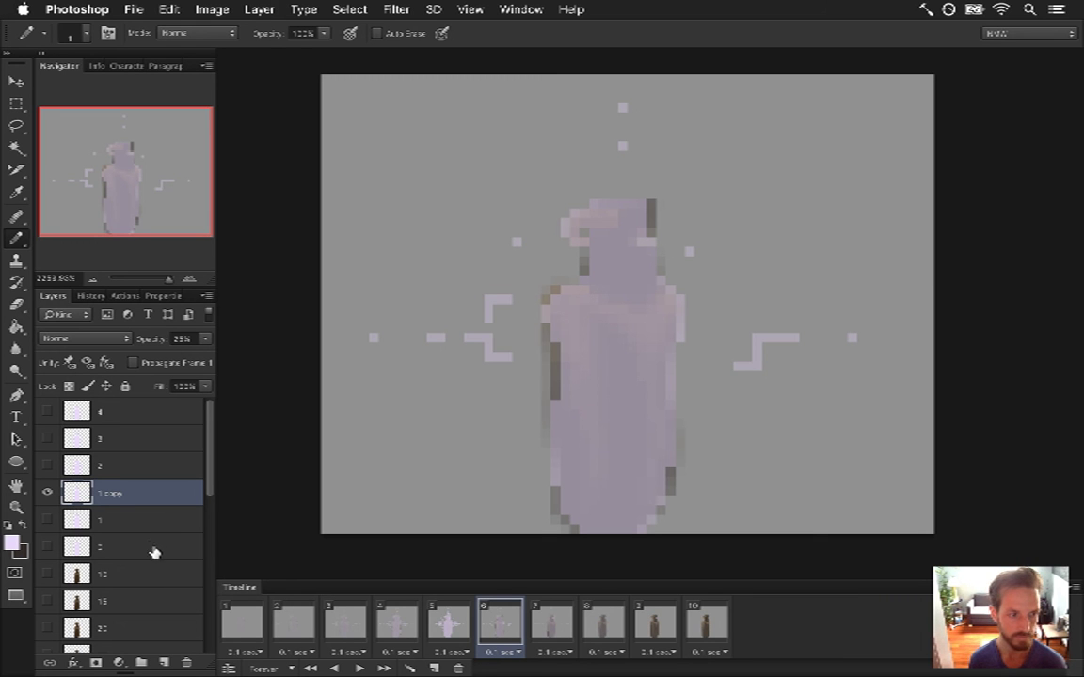
- Set layer 1 copy's opacity to 100%, then to 25%
{"action": "left_click", "coordinate": [206, 341]}
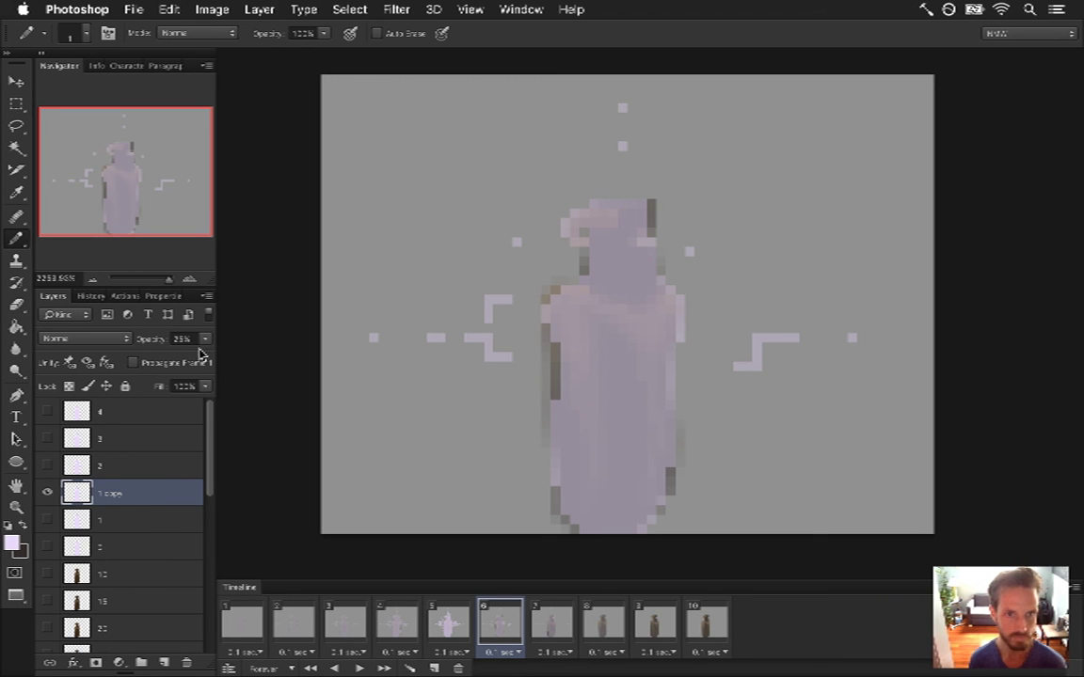
{"action": "type", "text": "0"}
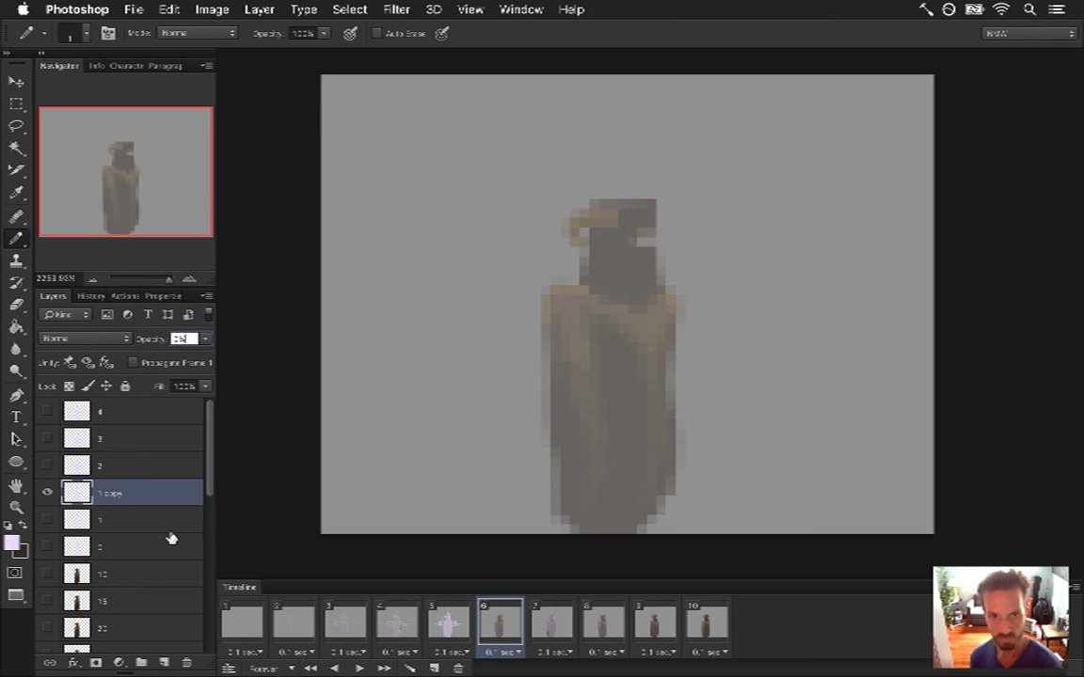
{"action": "type", "text": "100"}
{"action": "key", "text": "Return"}
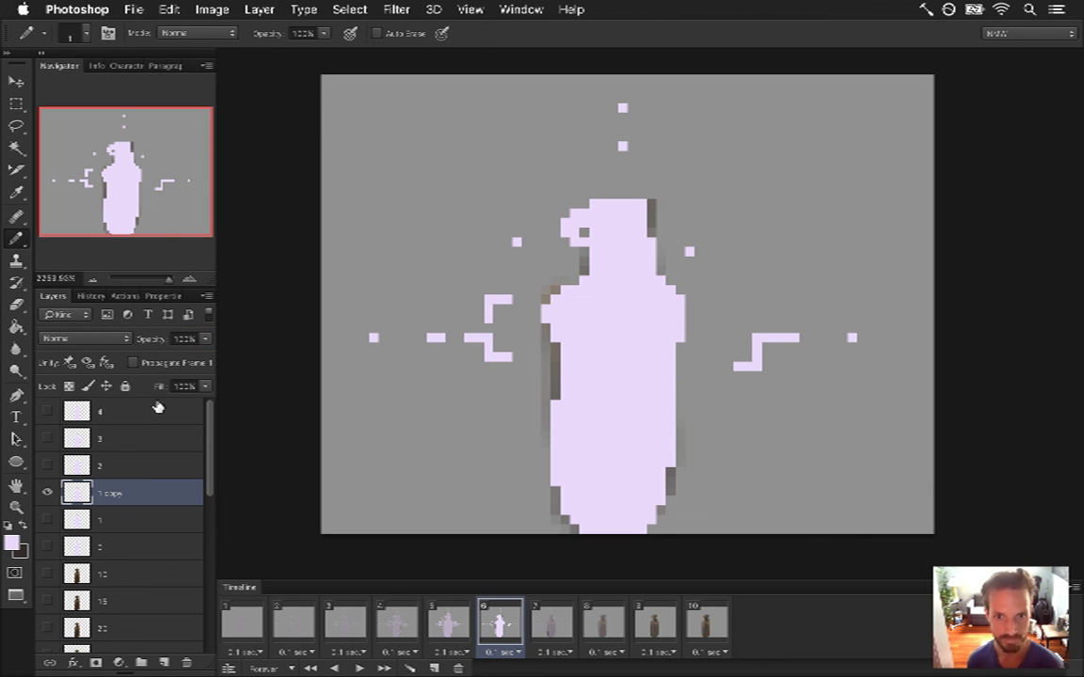
{"action": "left_click", "coordinate": [185, 339]}
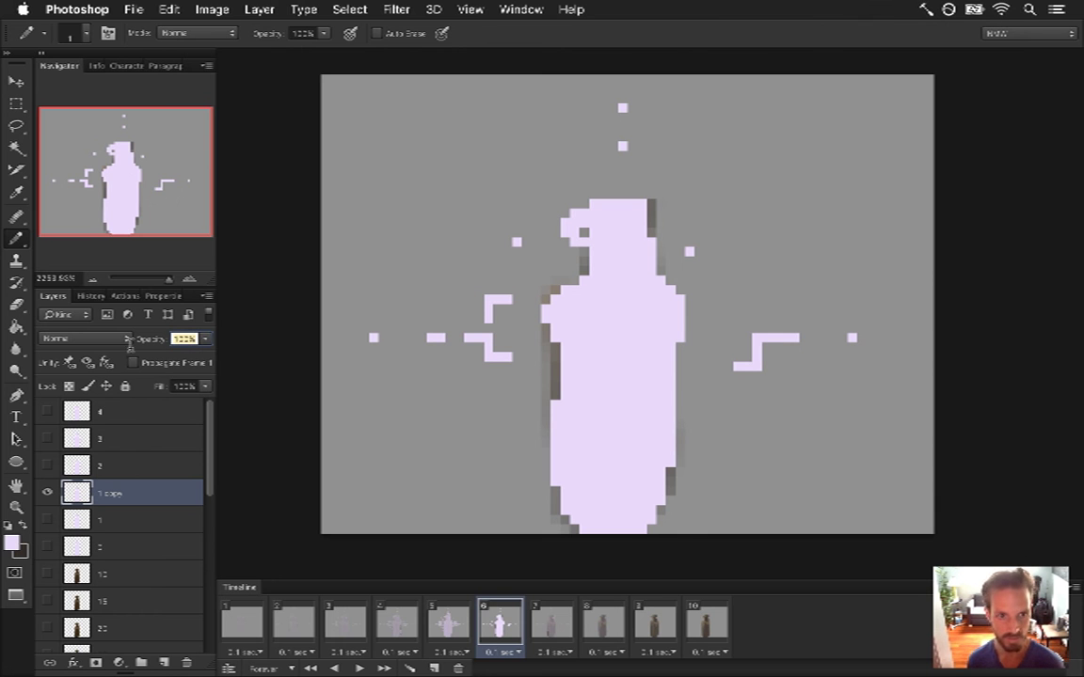
{"action": "type", "text": "25"}
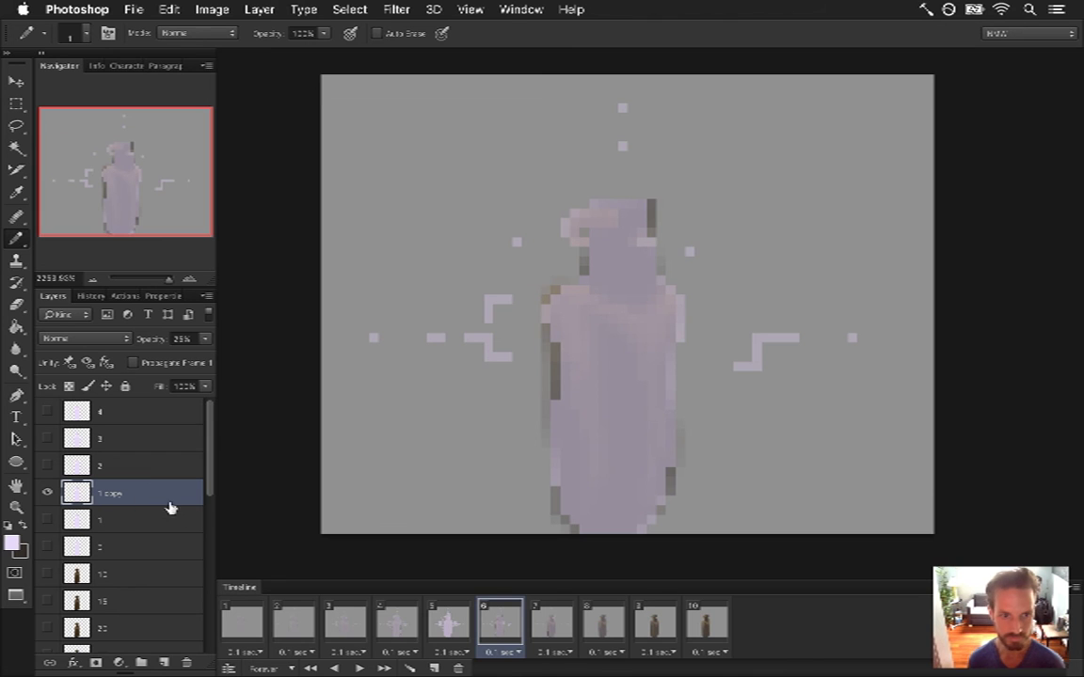
{"action": "type", "text": "e"}
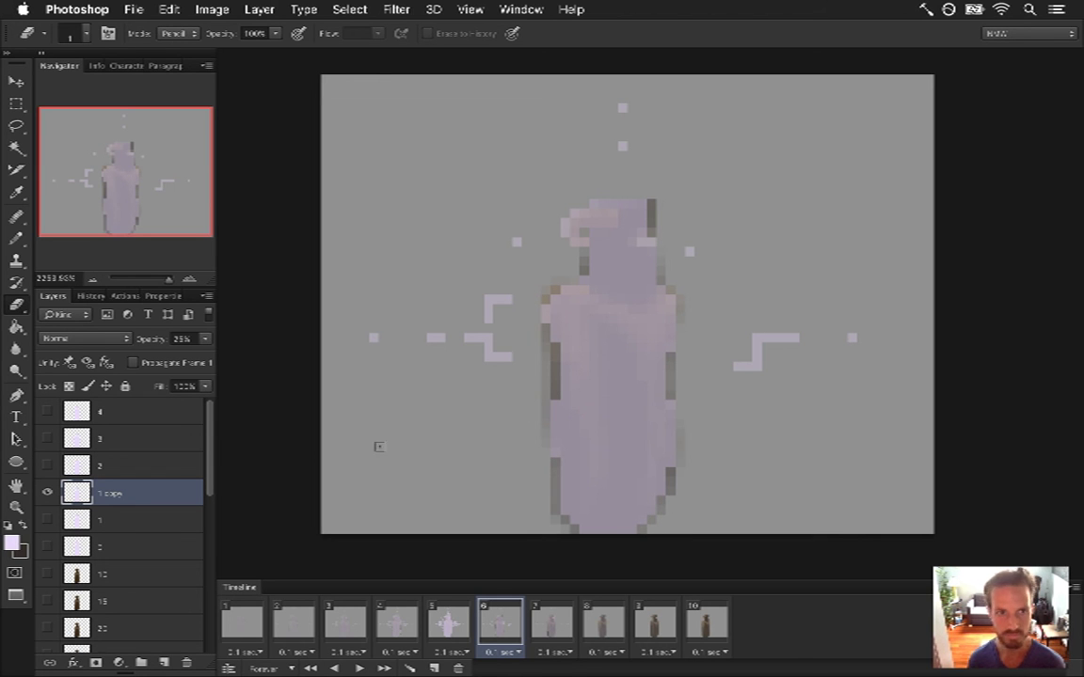
- On frame 6, raise layer 1 copy to full opacity, then return it to 25%
{"action": "left_click", "coordinate": [450, 622]}
{"action": "left_click", "coordinate": [505, 627]}
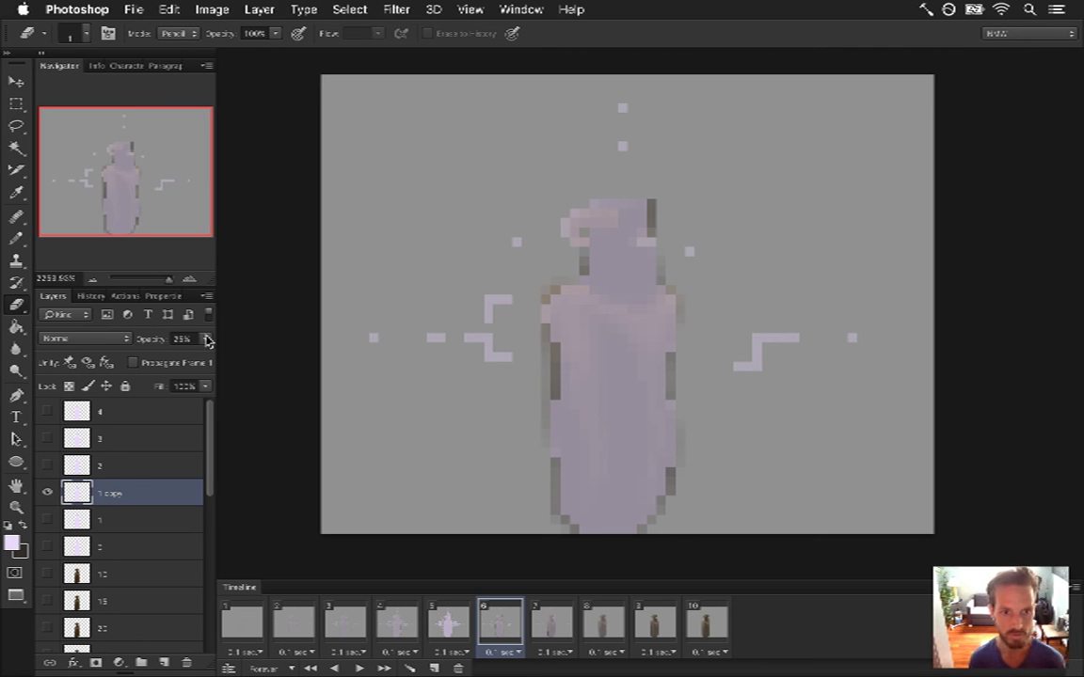
{"action": "left_click_drag", "start_coordinate": [209, 340], "coordinate": [209, 355]}
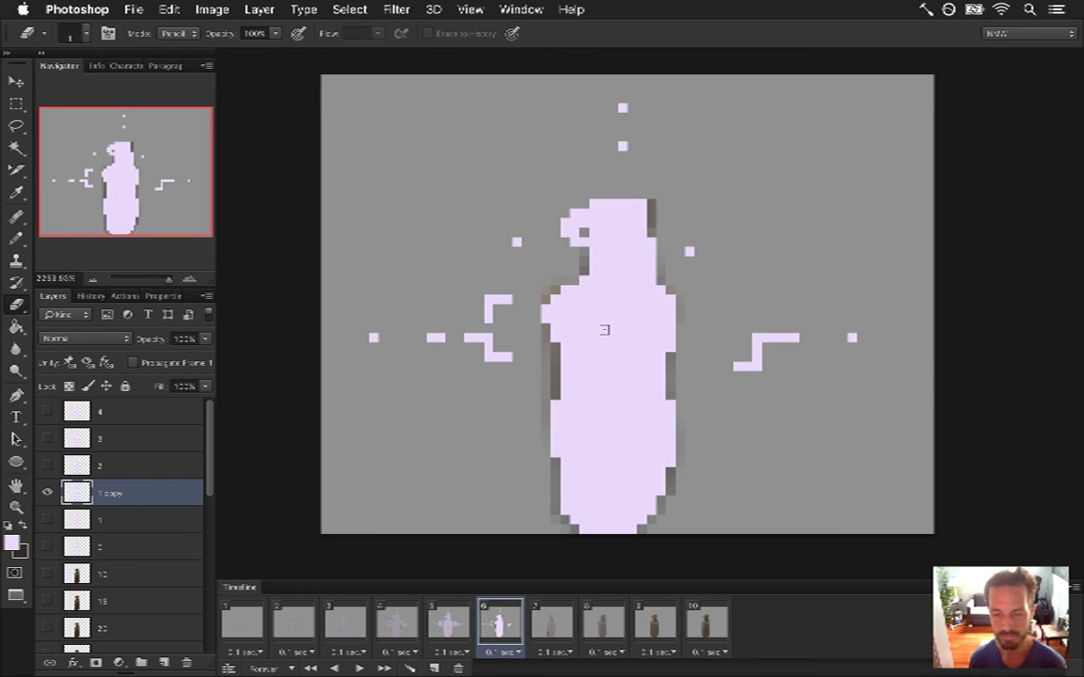
{"action": "key", "text": "b"}
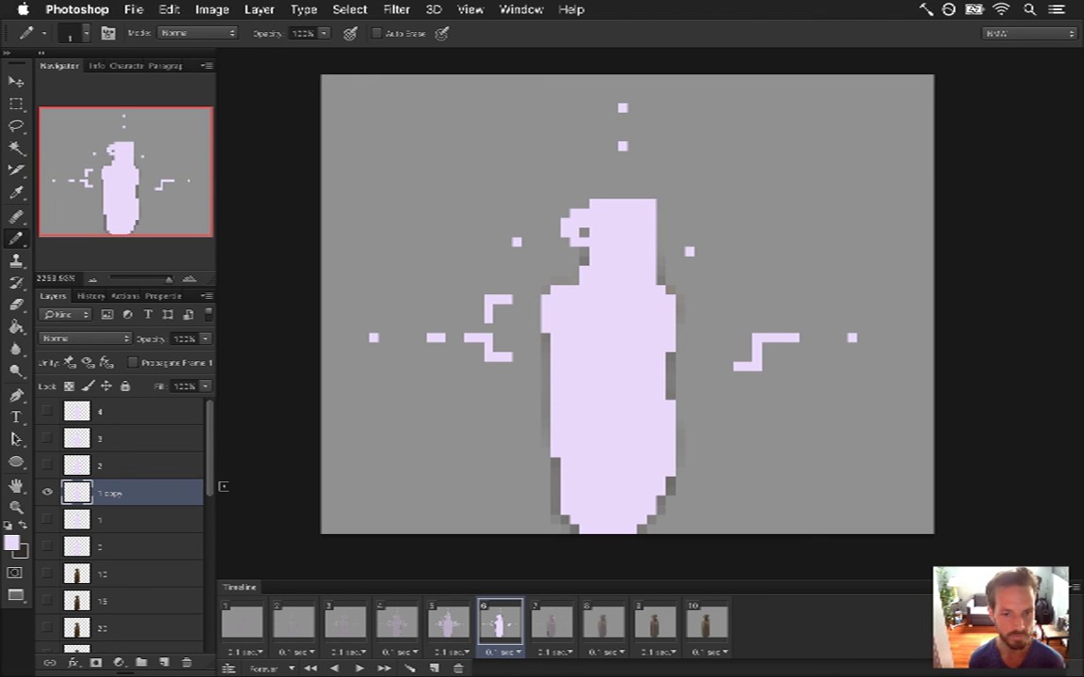
{"action": "left_click", "coordinate": [183, 339]}
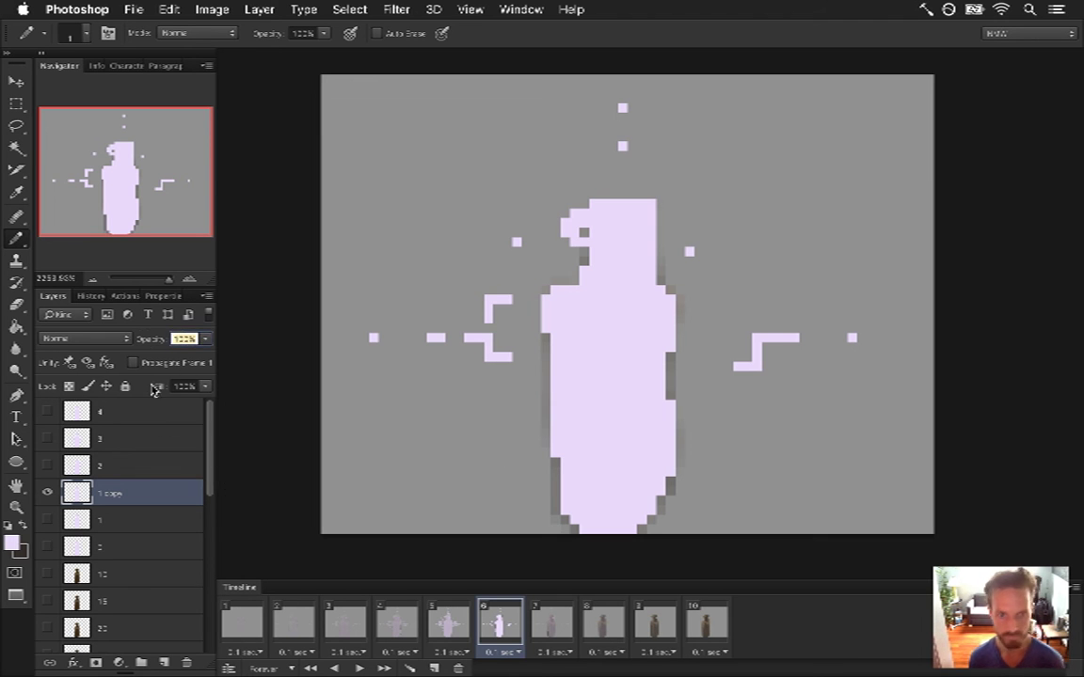
{"action": "type", "text": "5"}
{"action": "key", "text": "Return"}
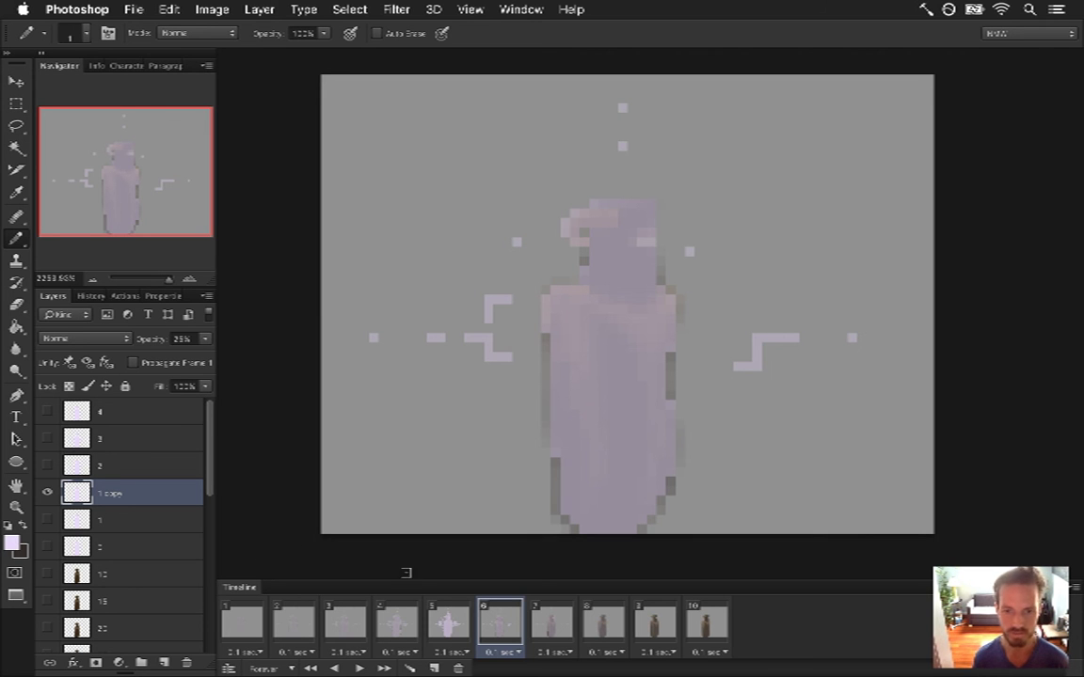
- Flip repeatedly between frames 5 and 6 to compare the bottles
{"action": "left_click", "coordinate": [451, 625]}
{"action": "left_click", "coordinate": [498, 625]}
{"action": "left_click", "coordinate": [451, 626]}
{"action": "left_click", "coordinate": [503, 627]}
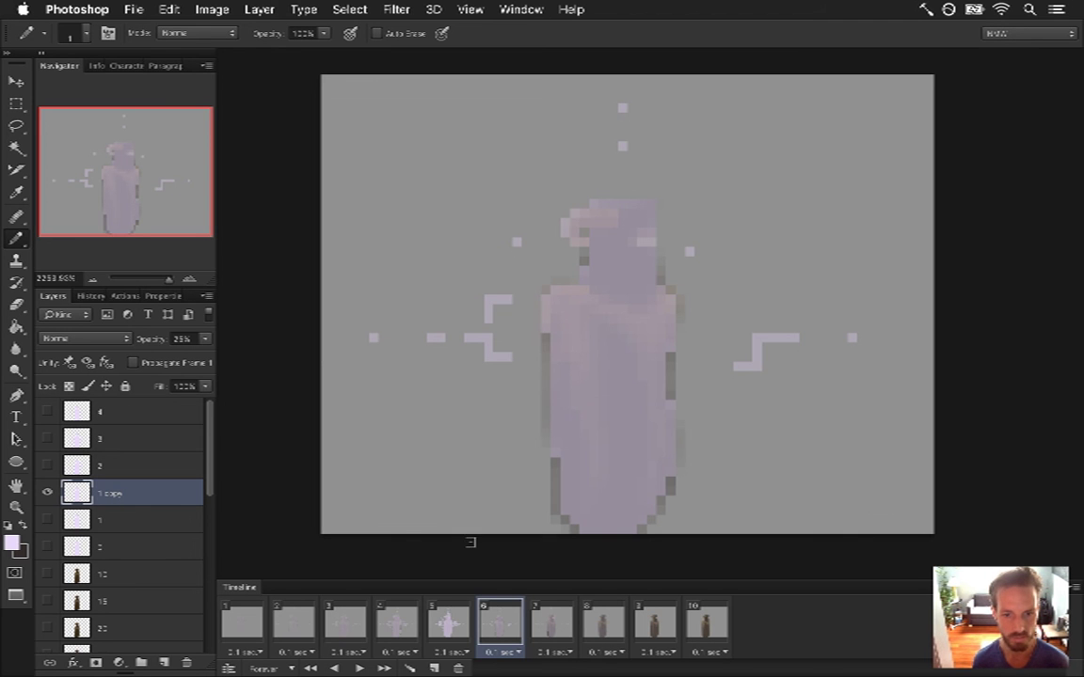
{"action": "left_click", "coordinate": [449, 624]}
{"action": "left_click", "coordinate": [503, 630]}
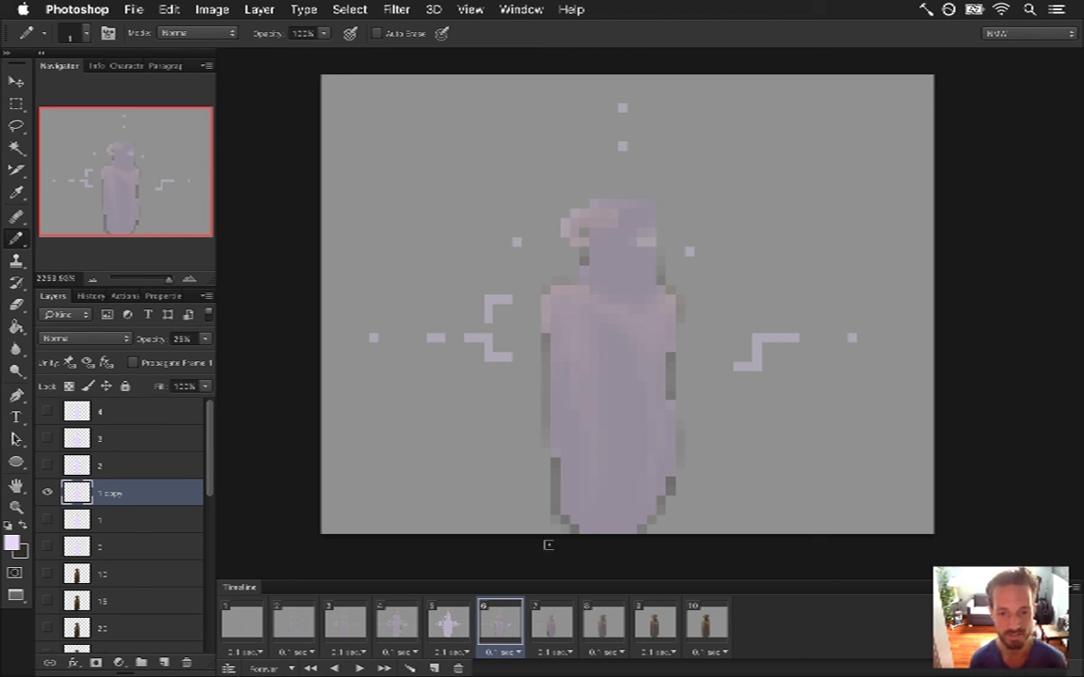
{"action": "left_click", "coordinate": [449, 621]}
{"action": "left_click", "coordinate": [485, 618]}
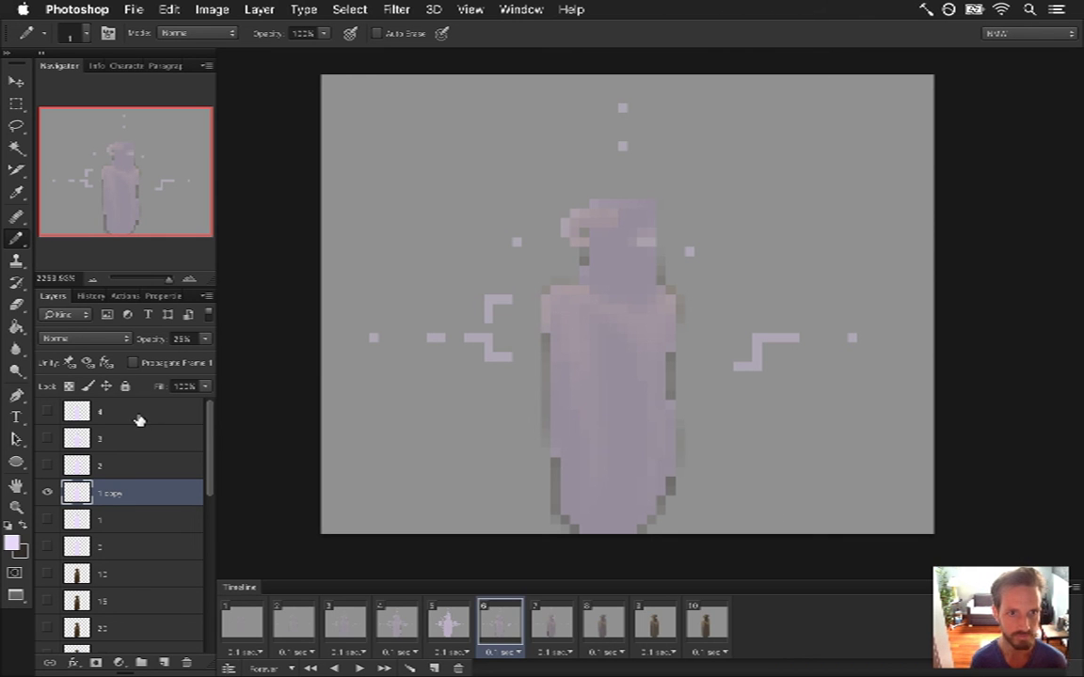
- On frame 7, duplicate layer 2 and hide the original
{"action": "left_click", "coordinate": [549, 613]}
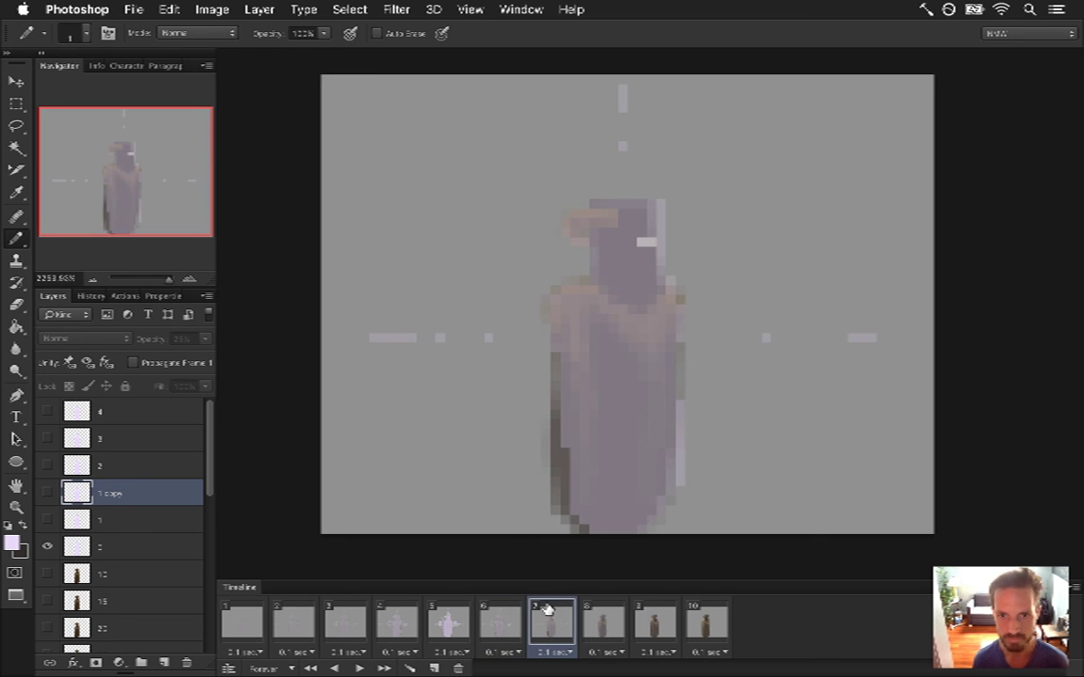
{"action": "left_click", "coordinate": [109, 549]}
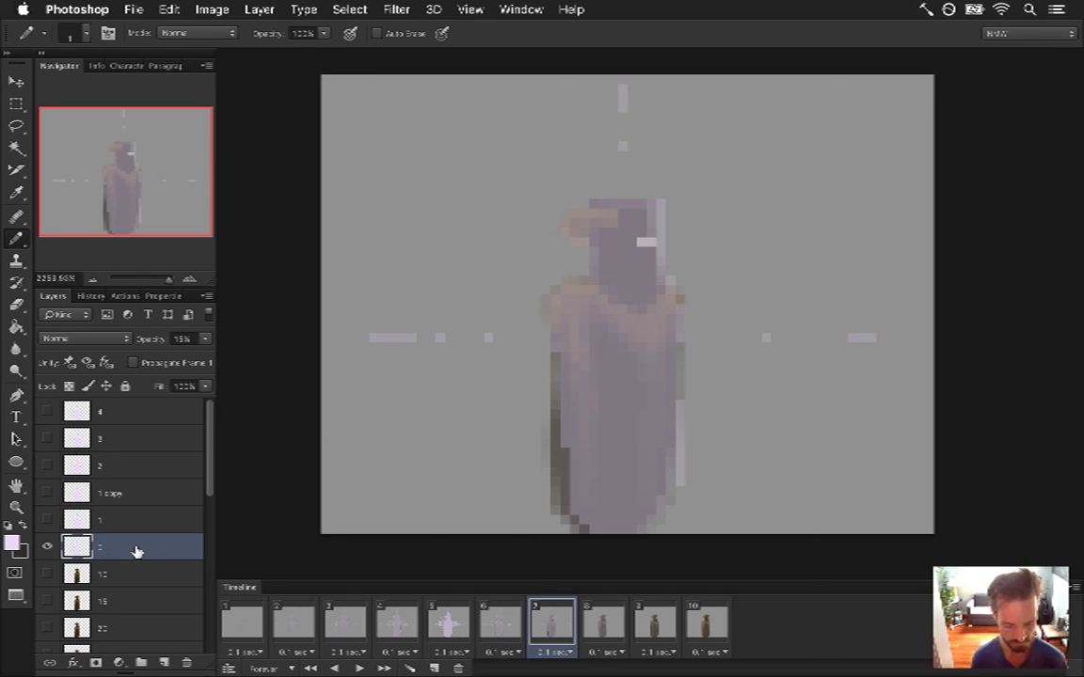
{"action": "key", "text": "super+j"}
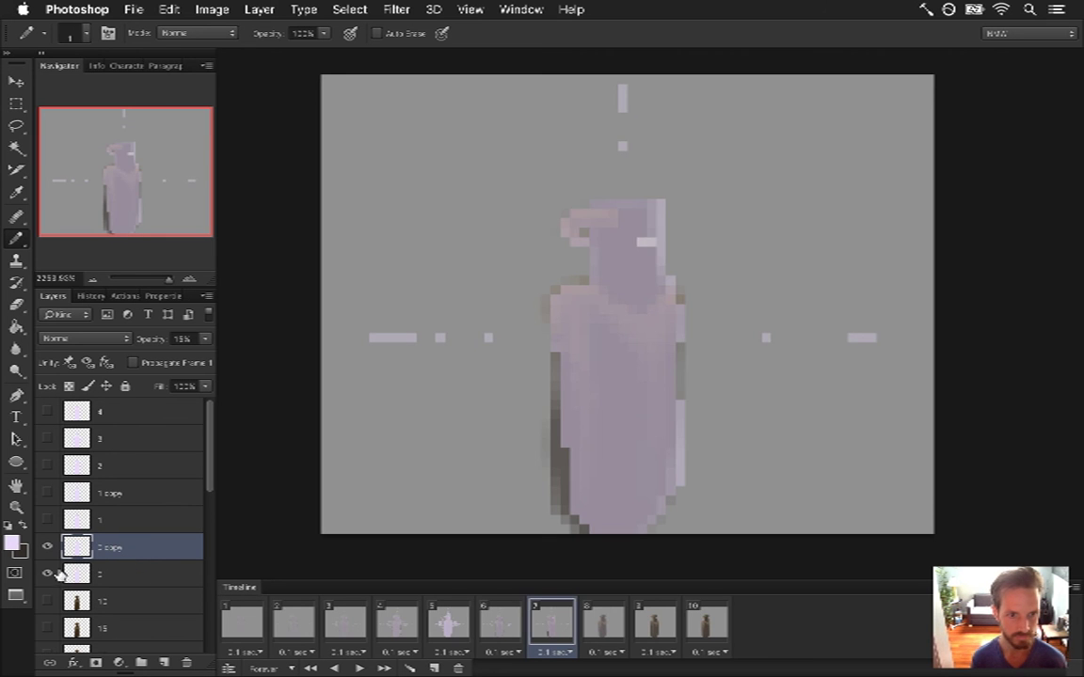
{"action": "left_click", "coordinate": [47, 573]}
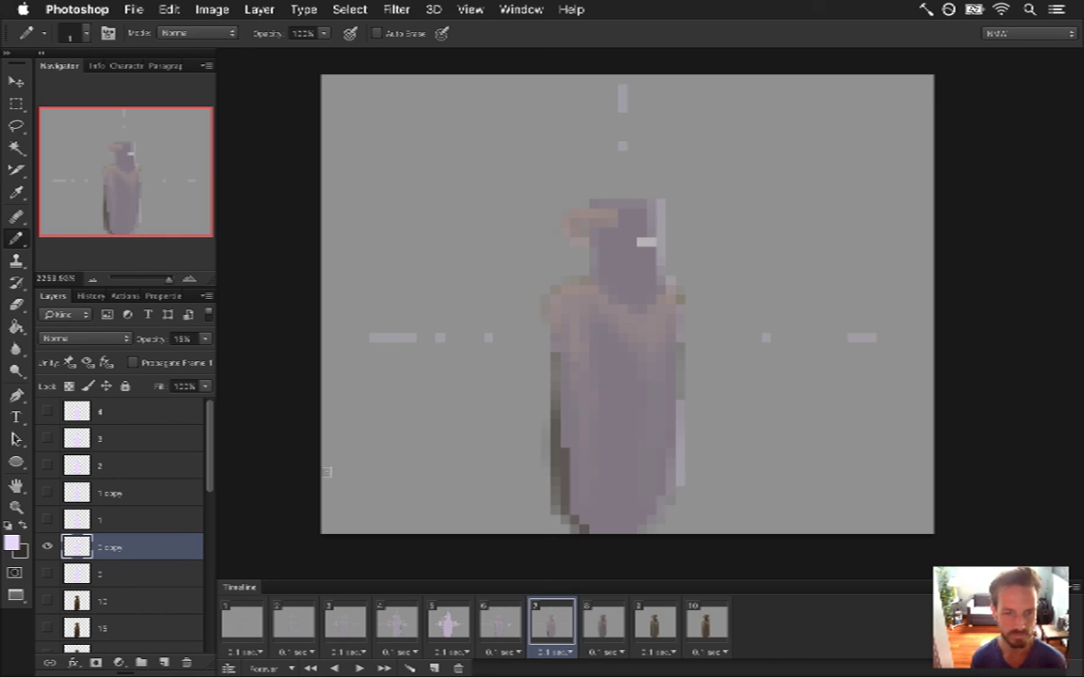
- Erase the light strips along the bottle's right side and set the copy to 100% opacity
{"action": "key", "text": "e"}
{"action": "left_click_drag", "start_coordinate": [682, 428], "coordinate": [682, 480]}
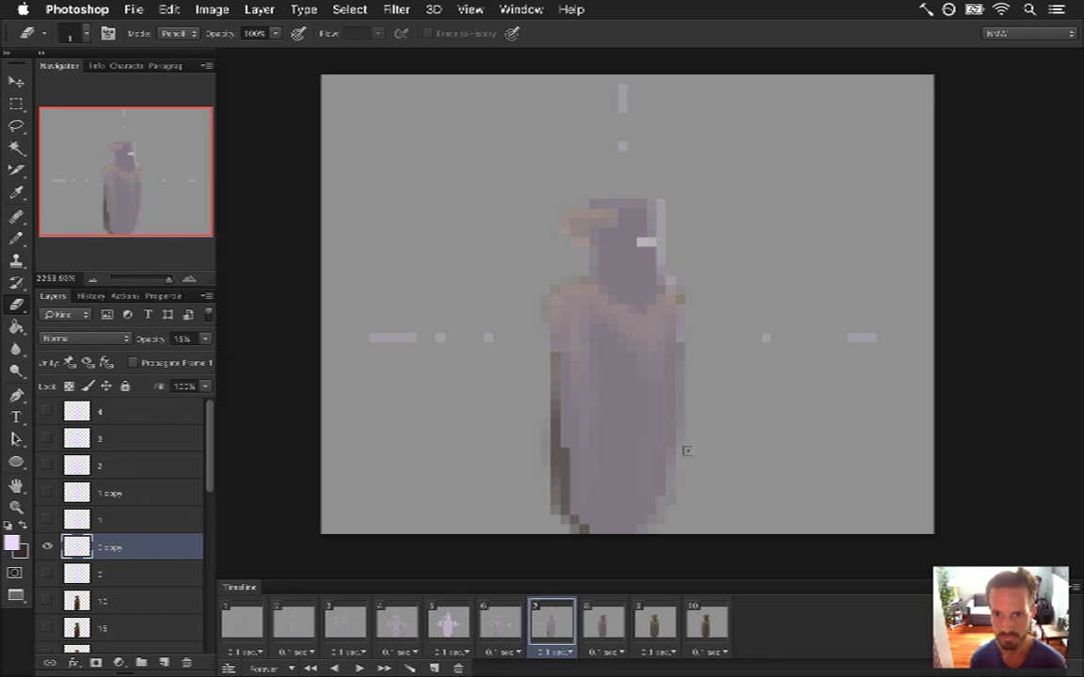
{"action": "mouse_move", "coordinate": [682, 336]}
{"action": "left_mouse_down"}
{"action": "mouse_move", "coordinate": [676, 252]}
{"action": "mouse_move", "coordinate": [657, 279]}
{"action": "mouse_move", "coordinate": [666, 175]}
{"action": "left_mouse_up"}
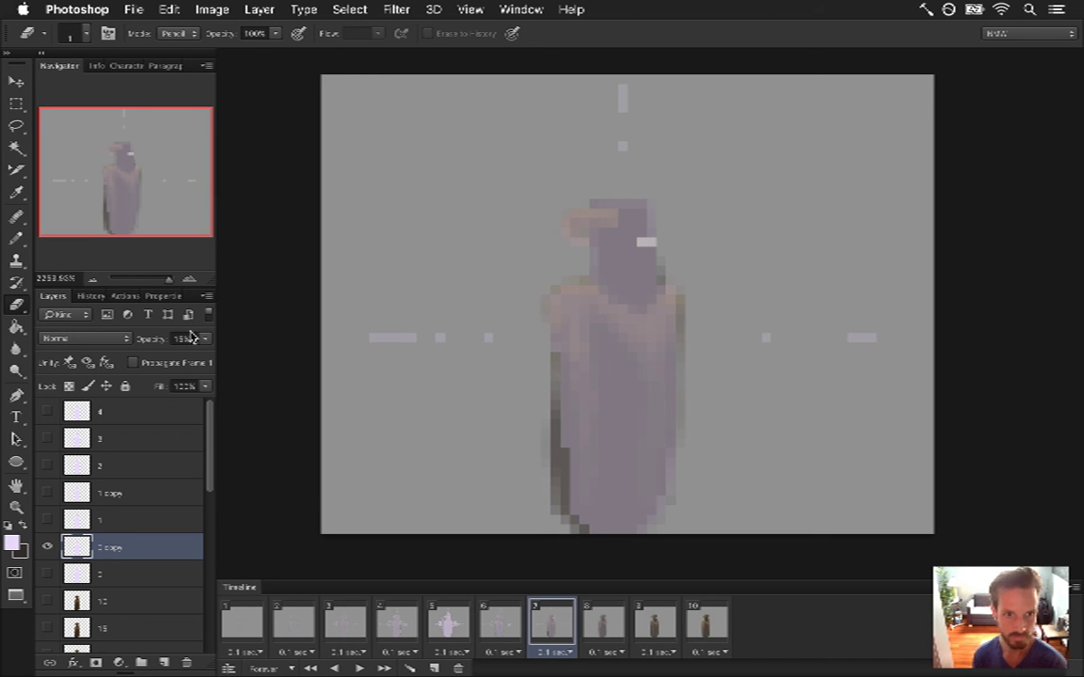
{"action": "left_click", "coordinate": [159, 338]}
{"action": "type", "text": "100"}
{"action": "key", "text": "Return"}
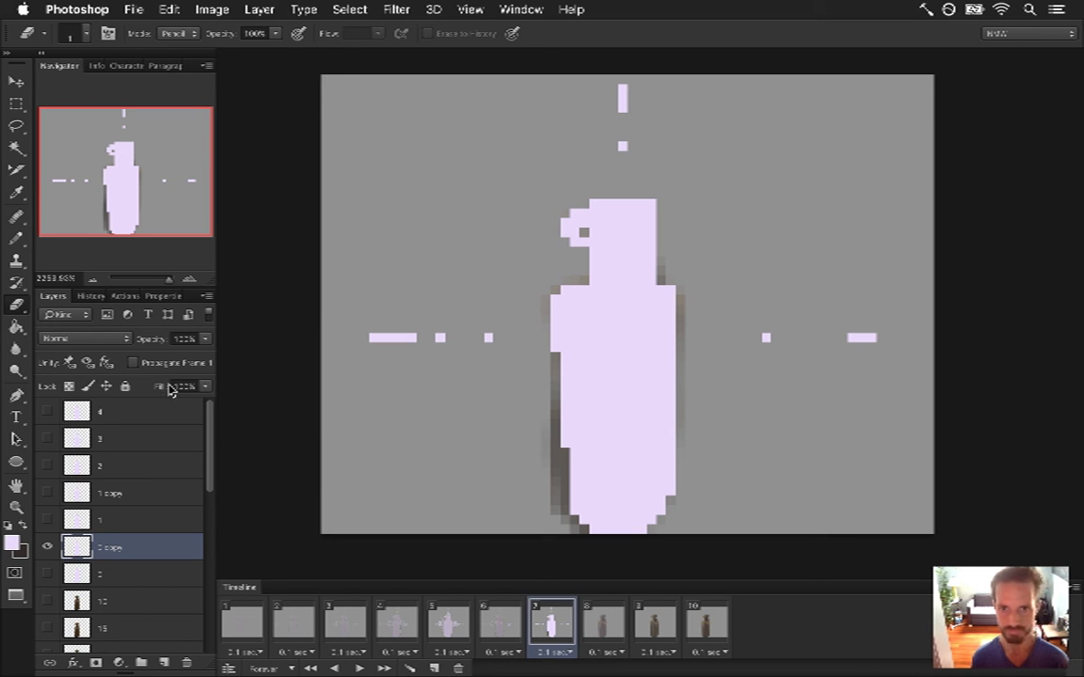
- Paint lavender into the left-edge notch, a right-edge bump, and the dark lower-left strip
{"action": "key", "text": "i"}
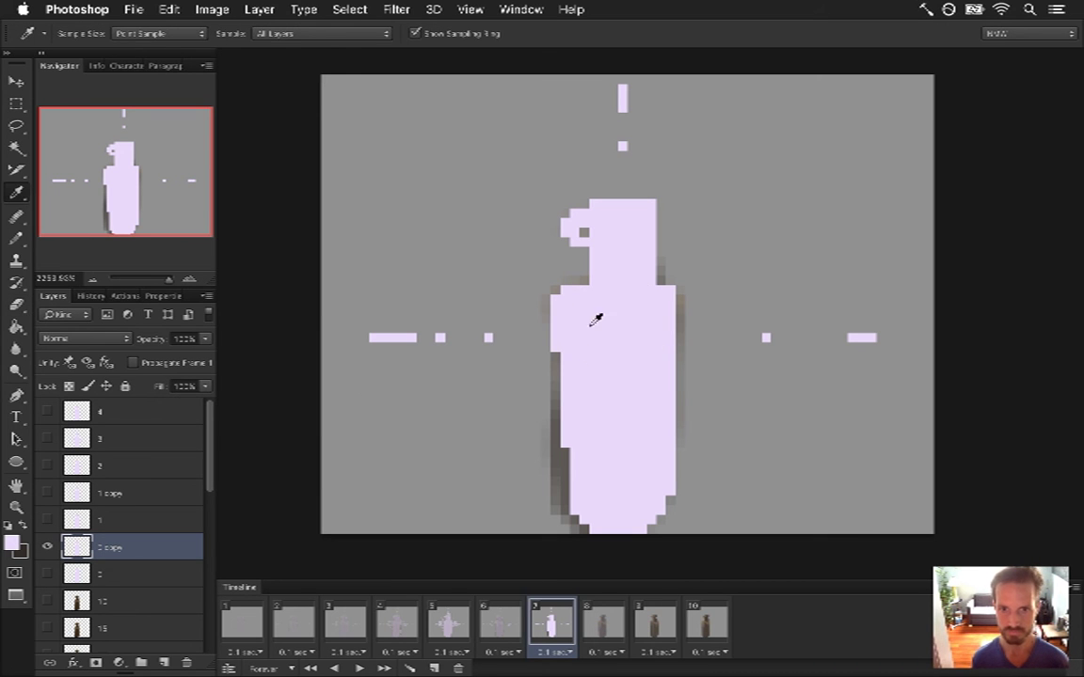
{"action": "key", "text": "b"}
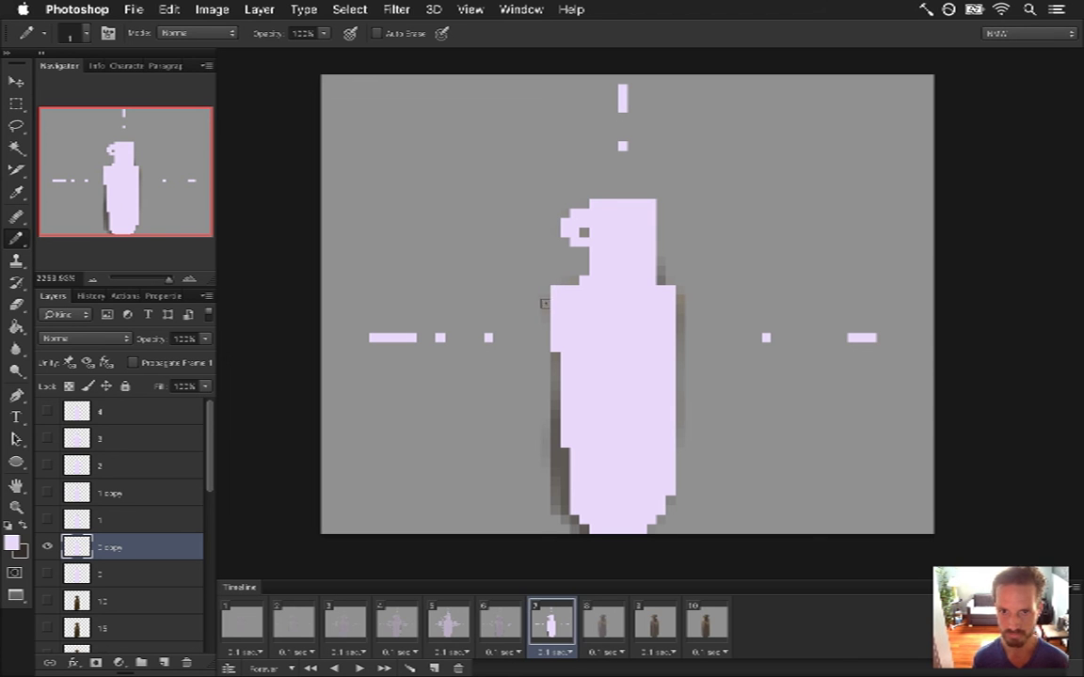
{"action": "left_click_drag", "start_coordinate": [544, 309], "coordinate": [545, 288]}
{"action": "left_click_drag", "start_coordinate": [683, 303], "coordinate": [688, 311]}
{"action": "key", "text": "e"}
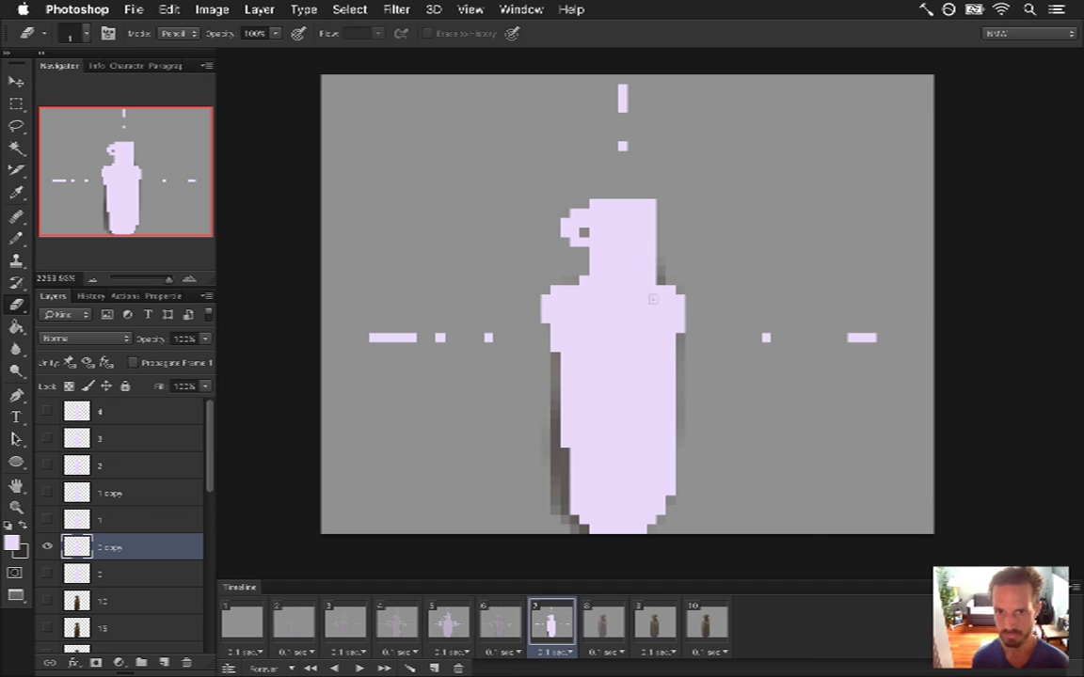
{"action": "key", "text": "b"}
{"action": "mouse_move", "coordinate": [561, 433]}
{"action": "left_mouse_down"}
{"action": "mouse_move", "coordinate": [555, 405]}
{"action": "mouse_move", "coordinate": [557, 481]}
{"action": "mouse_move", "coordinate": [561, 412]}
{"action": "left_mouse_up"}
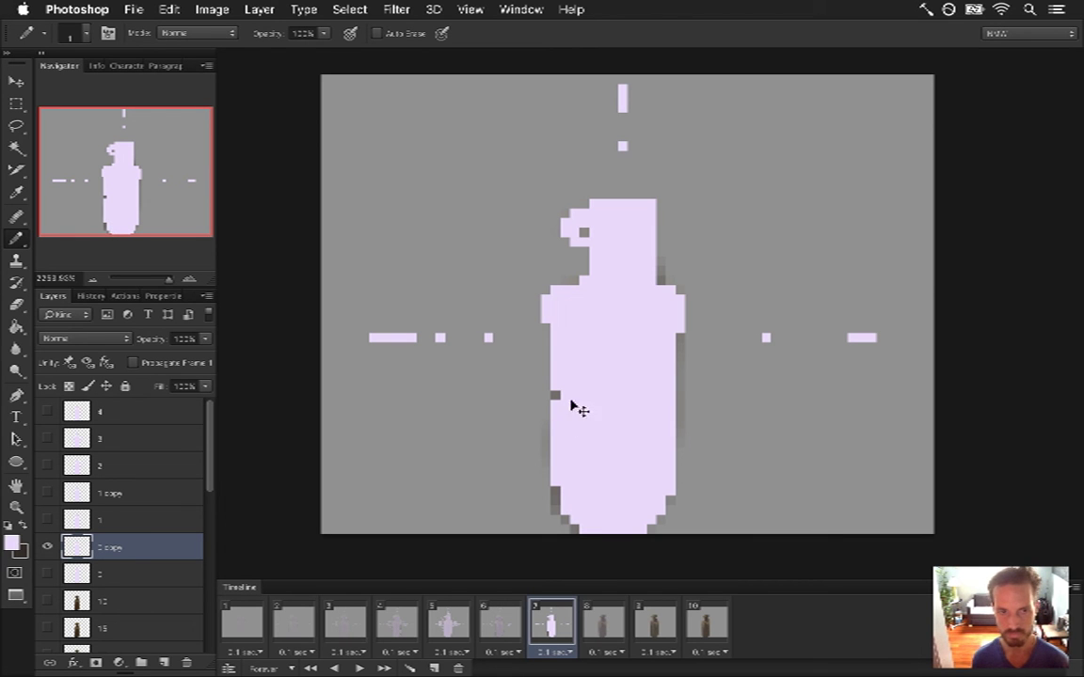
- Compare with frame 6, then set frame 7's lavender bottle layer opacity to 10%
{"action": "left_click", "coordinate": [500, 623]}
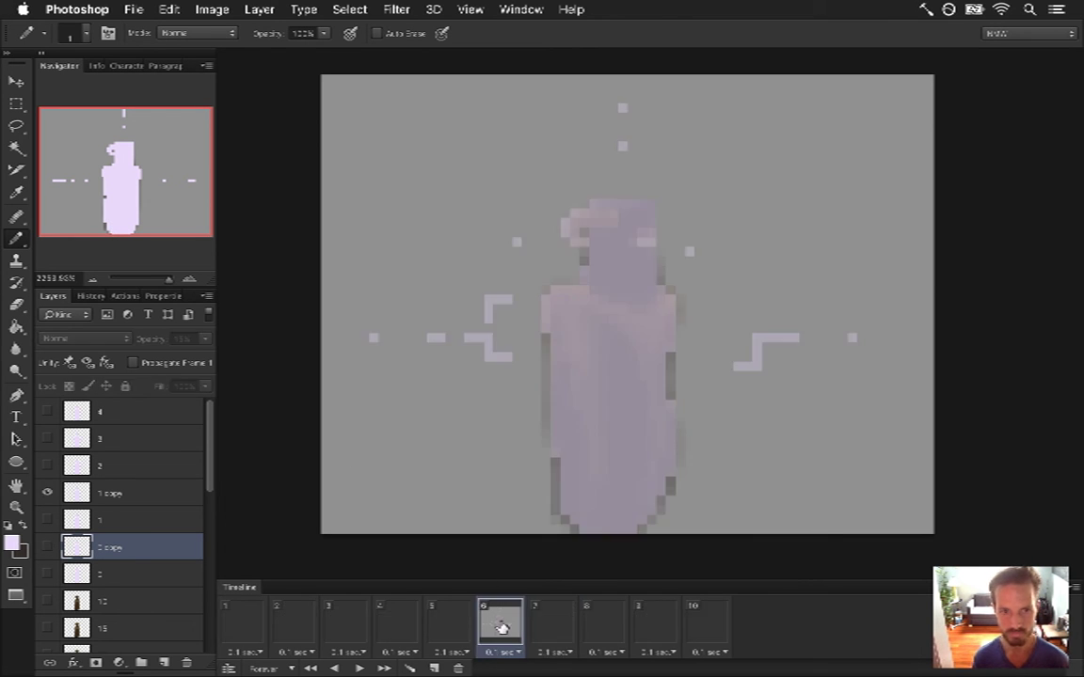
{"action": "left_click", "coordinate": [549, 622]}
{"action": "left_click", "coordinate": [184, 339]}
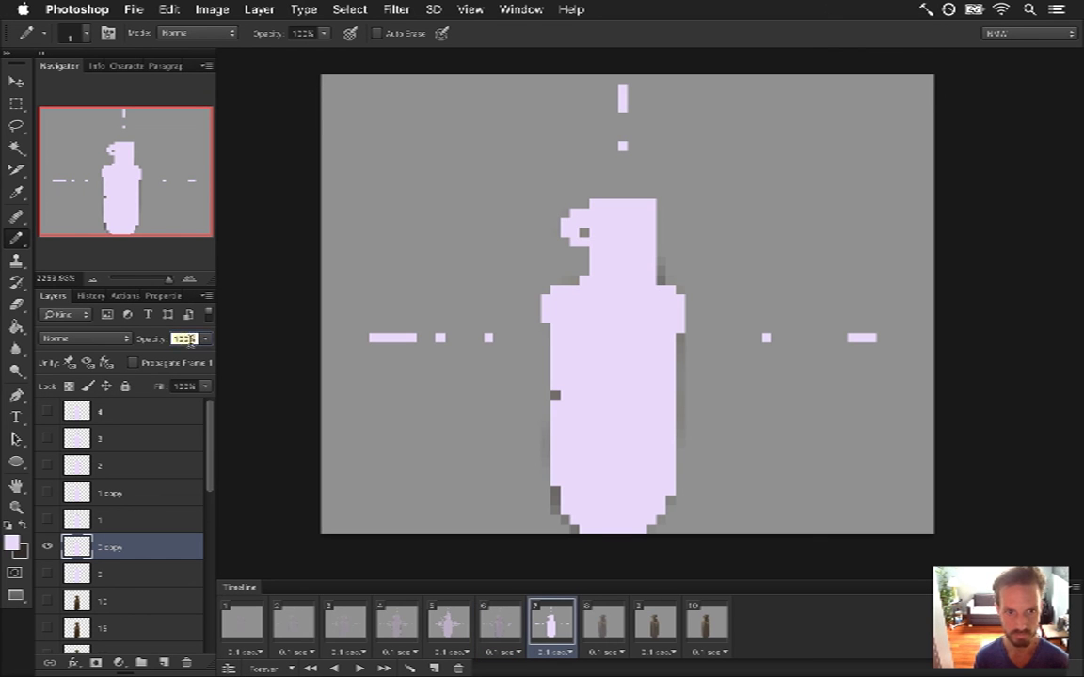
{"action": "type", "text": "10"}
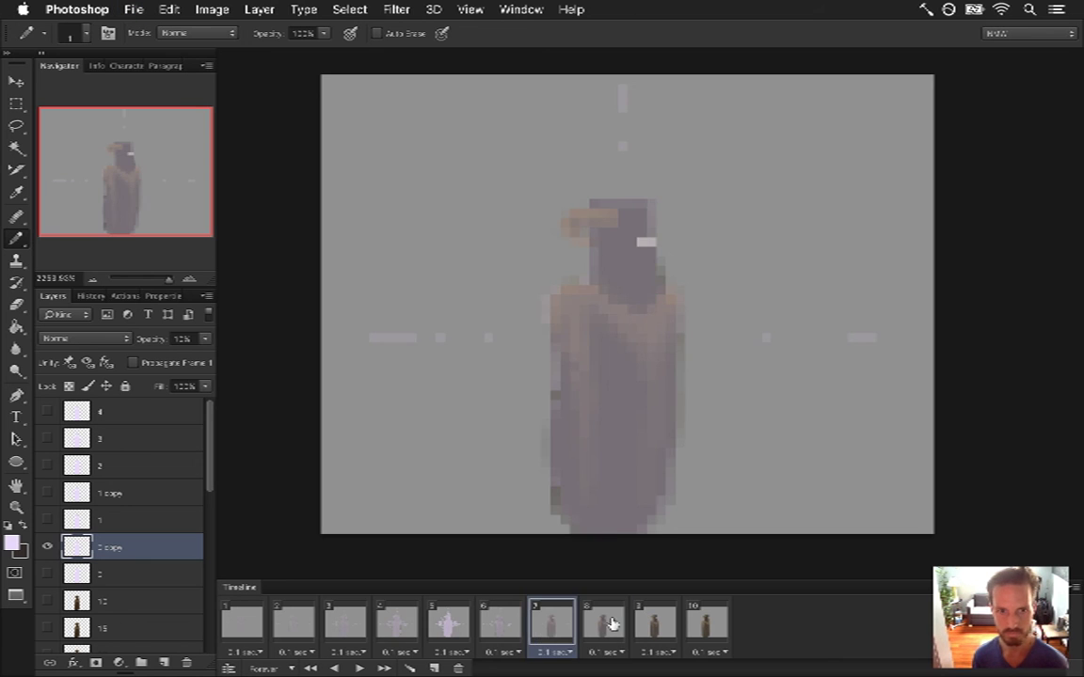
- Preview frames 8–10, then play the animation from frame 1 and stop it
{"action": "left_click", "coordinate": [620, 625]}
{"action": "left_click", "coordinate": [657, 623]}
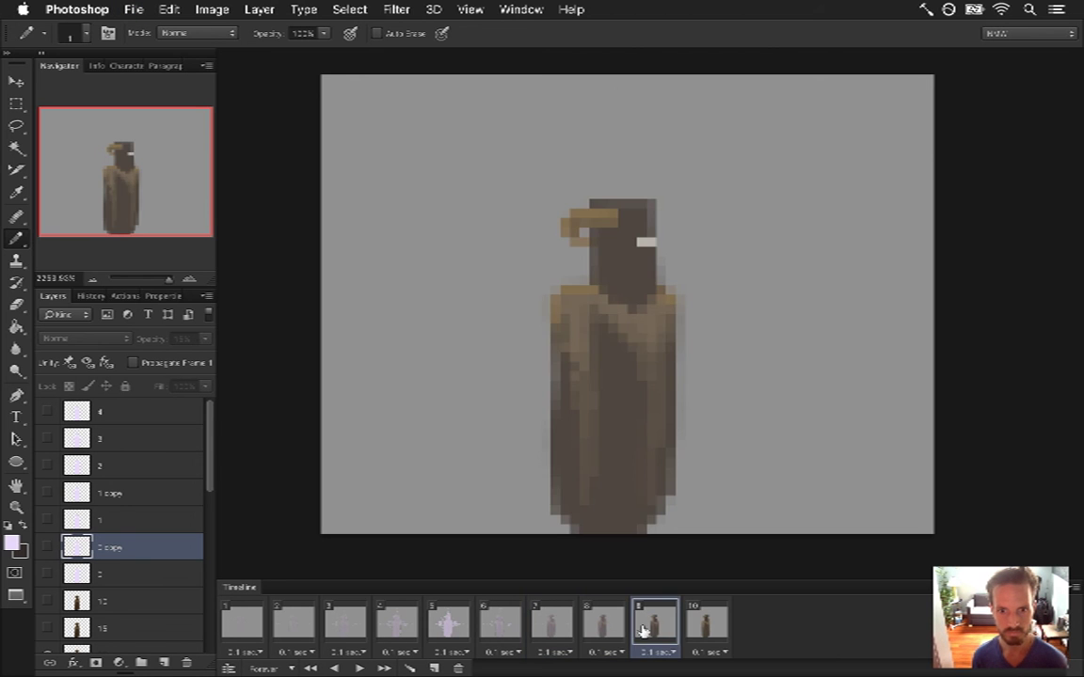
{"action": "left_click", "coordinate": [697, 623]}
{"action": "left_click", "coordinate": [238, 635]}
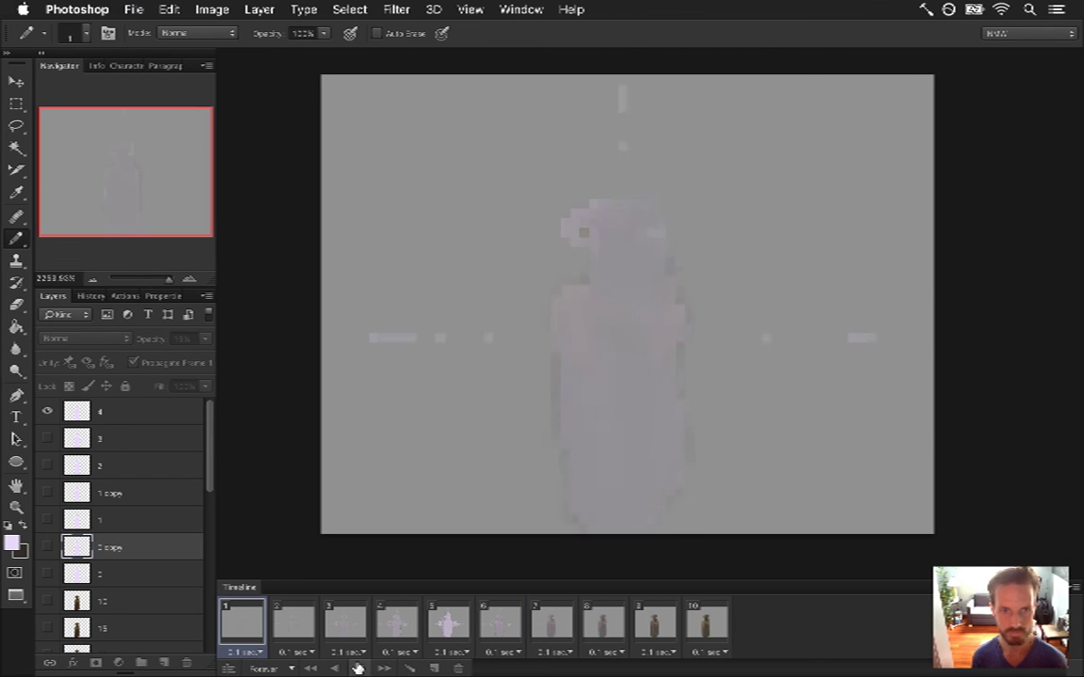
{"action": "left_click", "coordinate": [358, 668]}
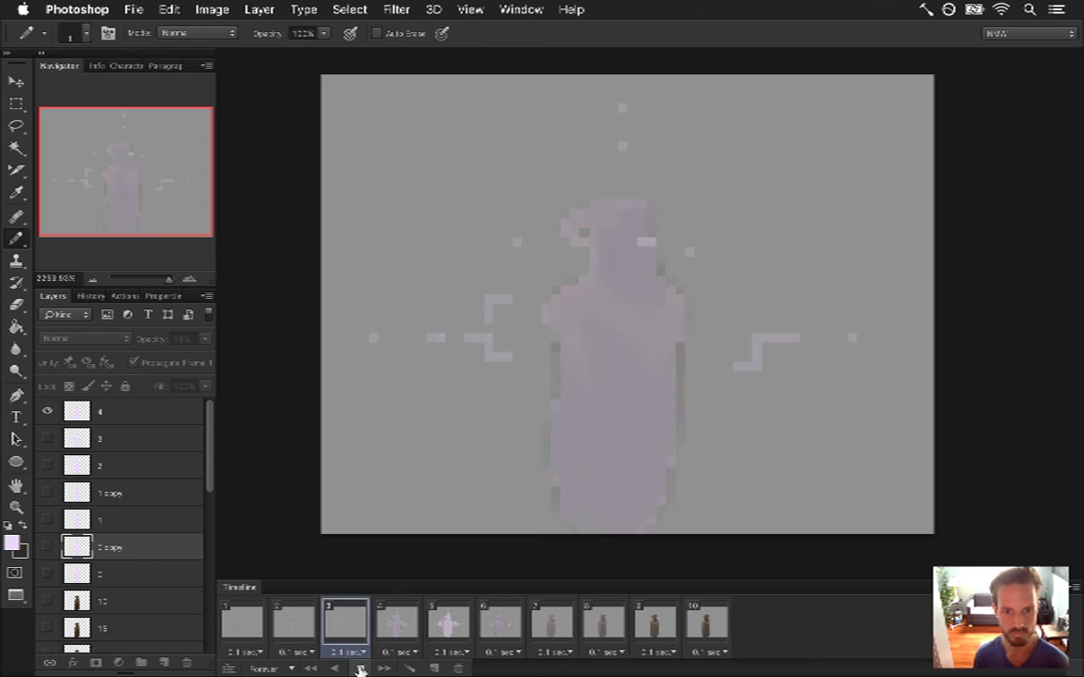
{"action": "left_click", "coordinate": [363, 669]}
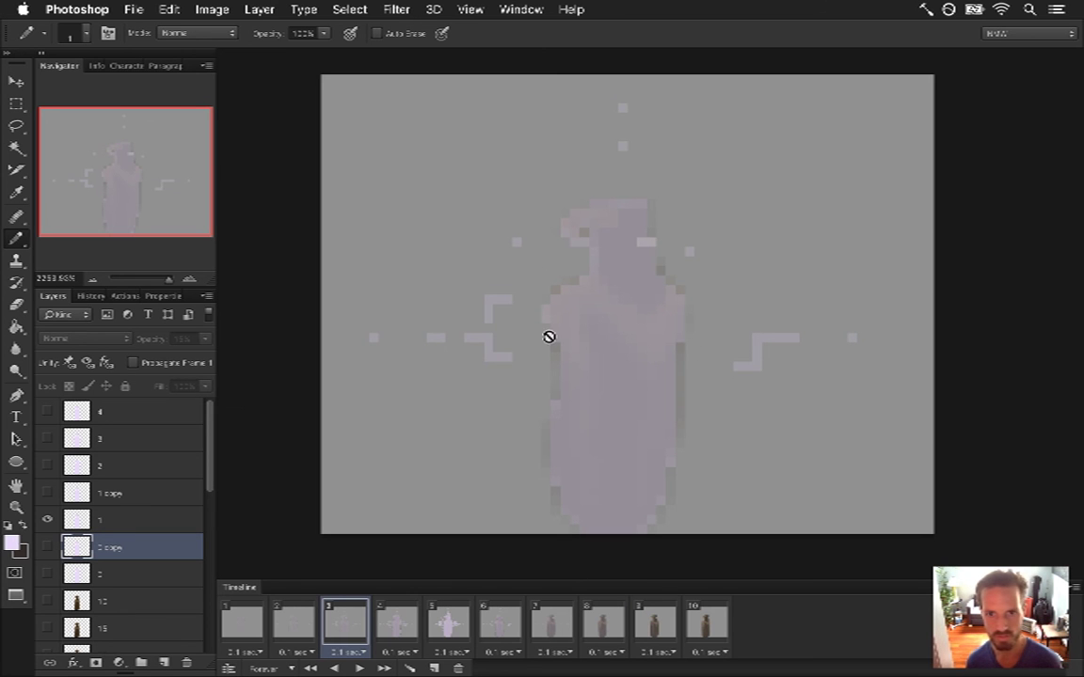
- Select all ten animation frames and hide the Color Fill 1 backdrop layer
{"action": "left_click", "coordinate": [241, 635]}
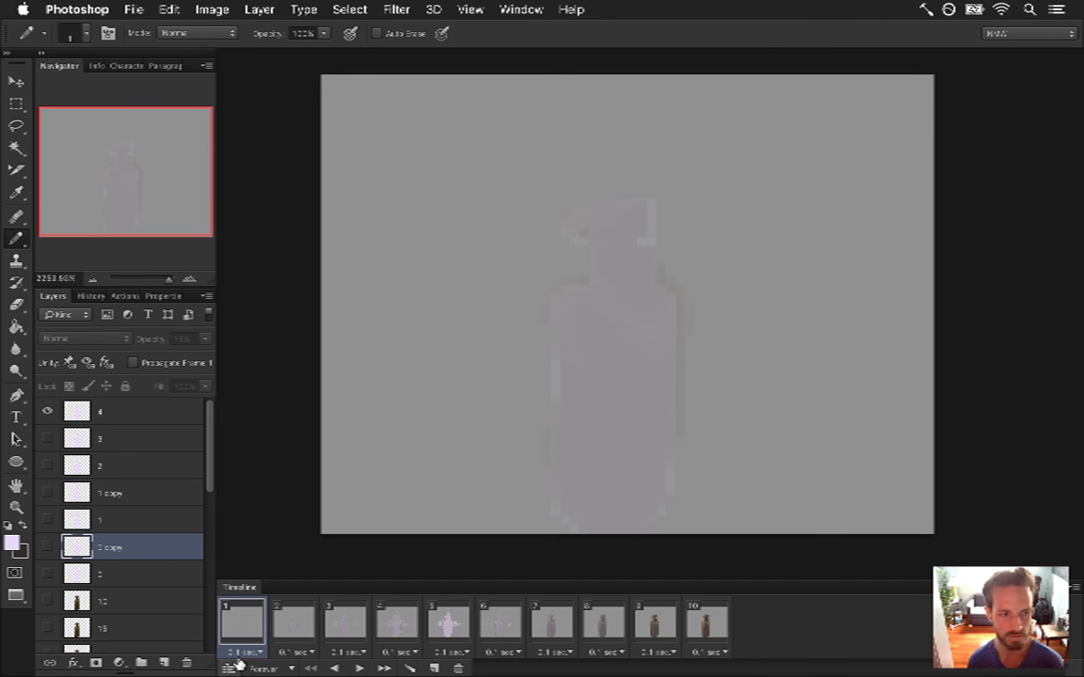
{"action": "left_click", "coordinate": [696, 630], "text": "shift"}
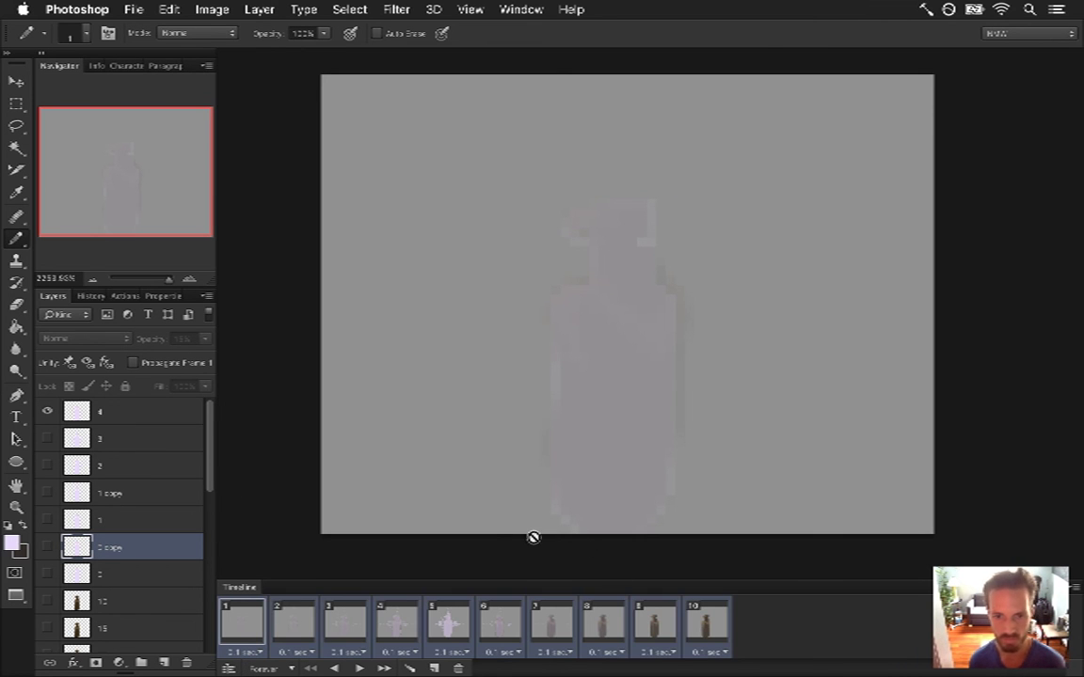
{"action": "scroll", "coordinate": [188, 428], "scroll_direction": "down", "scroll_amount": 10}
{"action": "left_click", "coordinate": [49, 636]}
- Render a ZeroMirageE.png image sequence, replacing the old one, and rebuild the game in Xcode
{"action": "key", "text": "super+alt+shift+r"}
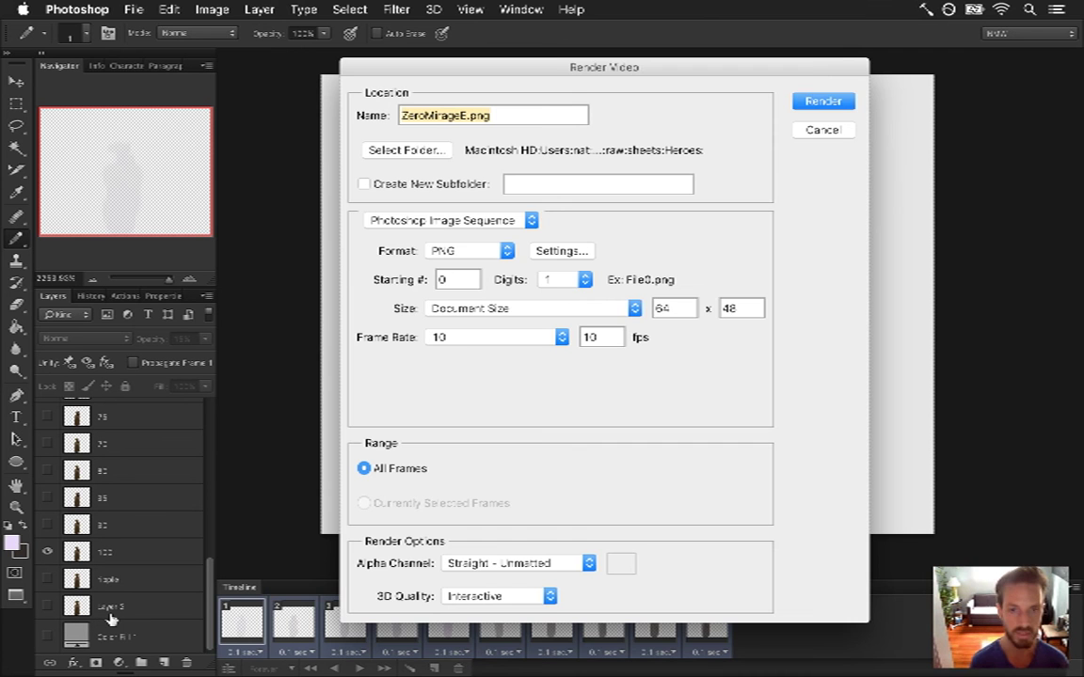
{"action": "key", "text": "Return"}
{"action": "key", "text": "Return"}
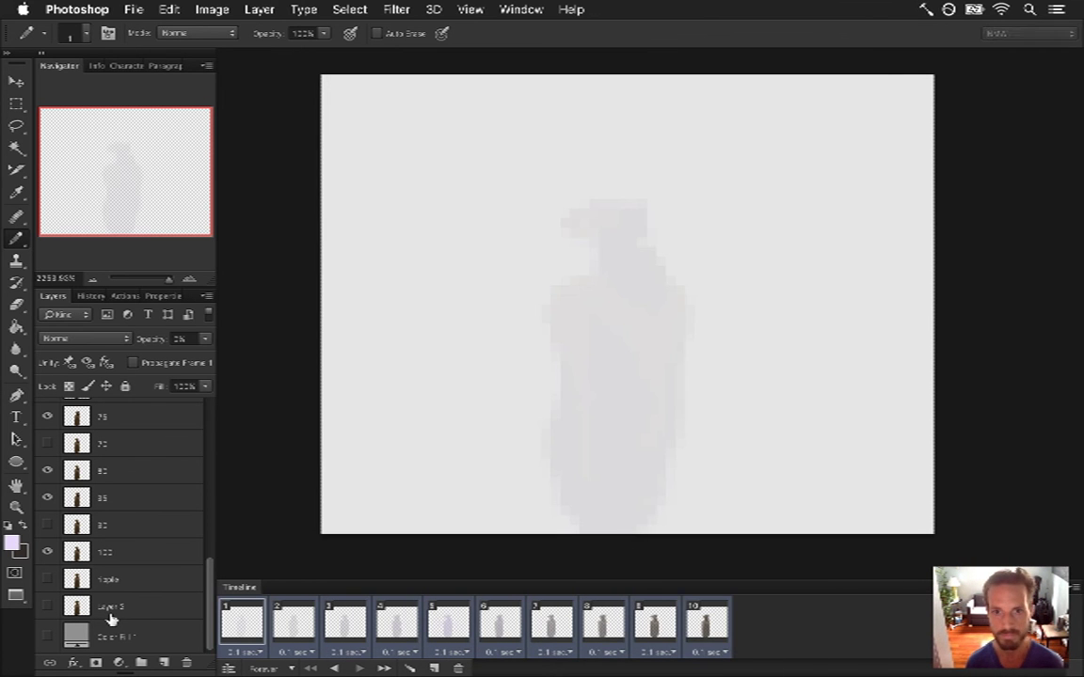
{"action": "key", "text": "super+Tab"}
{"action": "key", "text": "super+Tab"}
{"action": "key", "text": "super+r"}
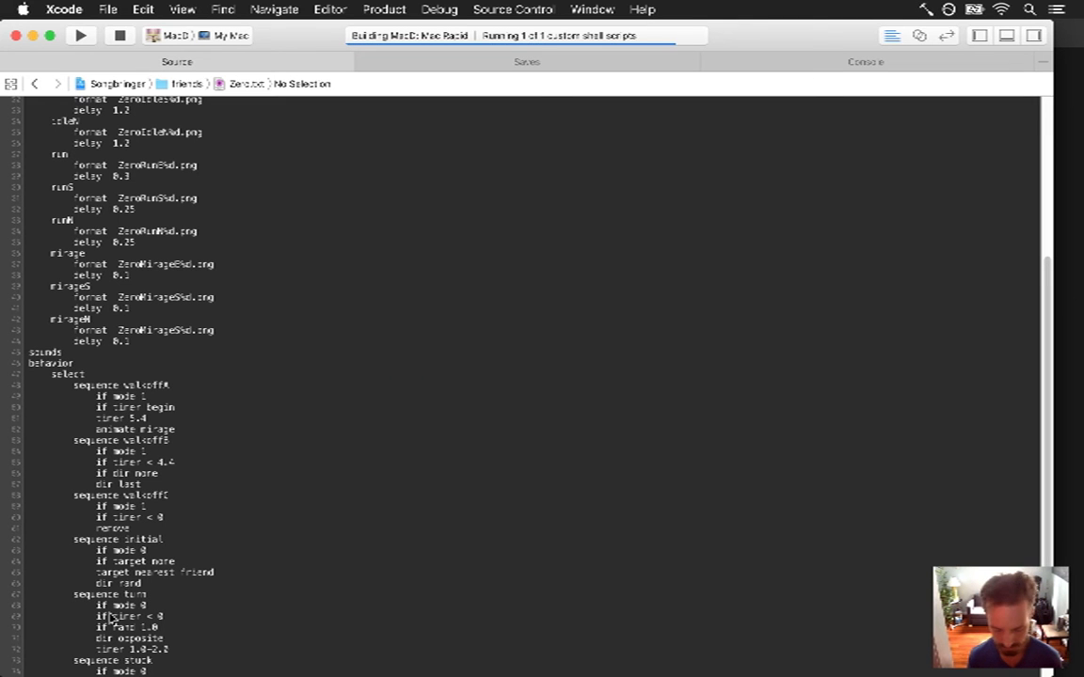
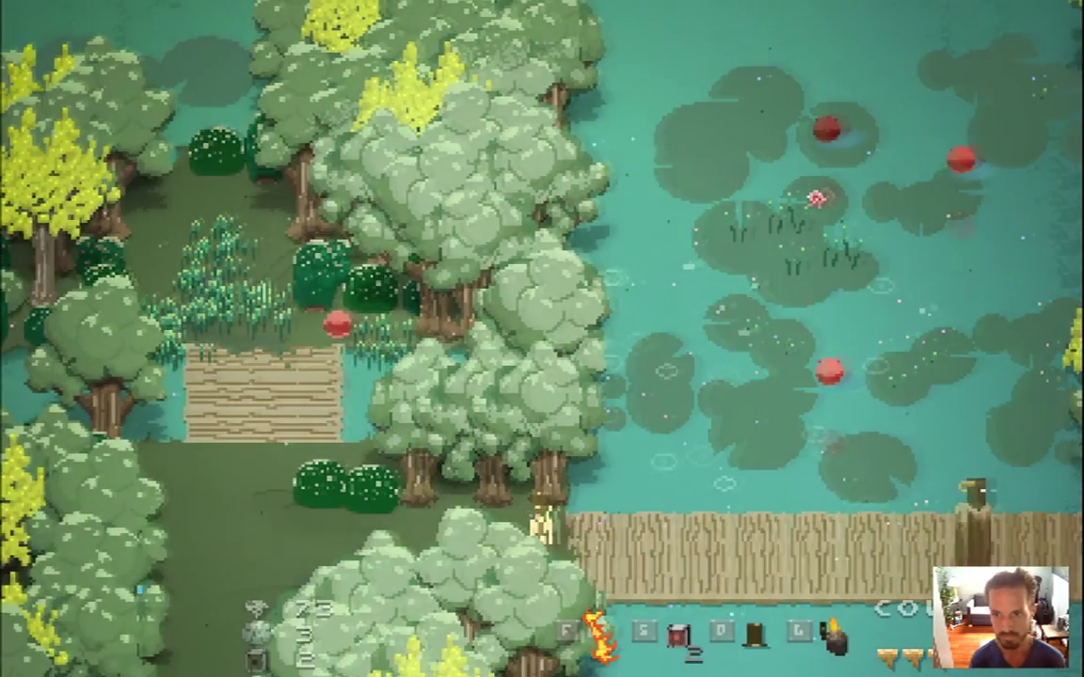
- Walk the hero left and down the path into the forest, then quit Songbringer
{"action": "key", "text": "Left"}
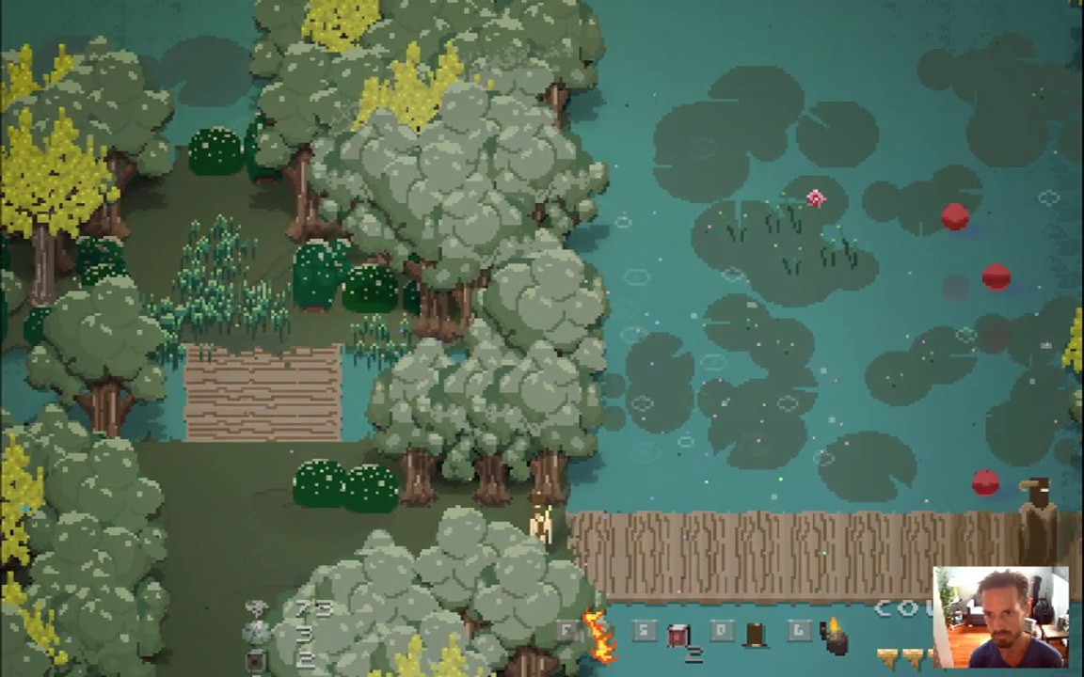
{"action": "key", "text": "Down"}
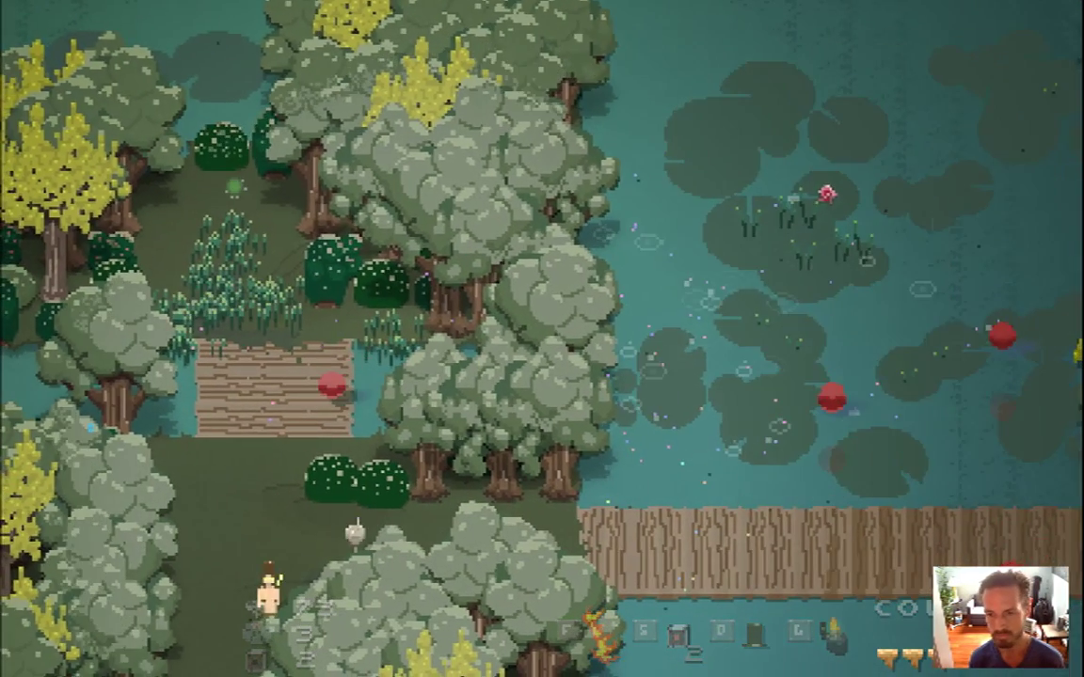
{"action": "key", "text": "Down"}
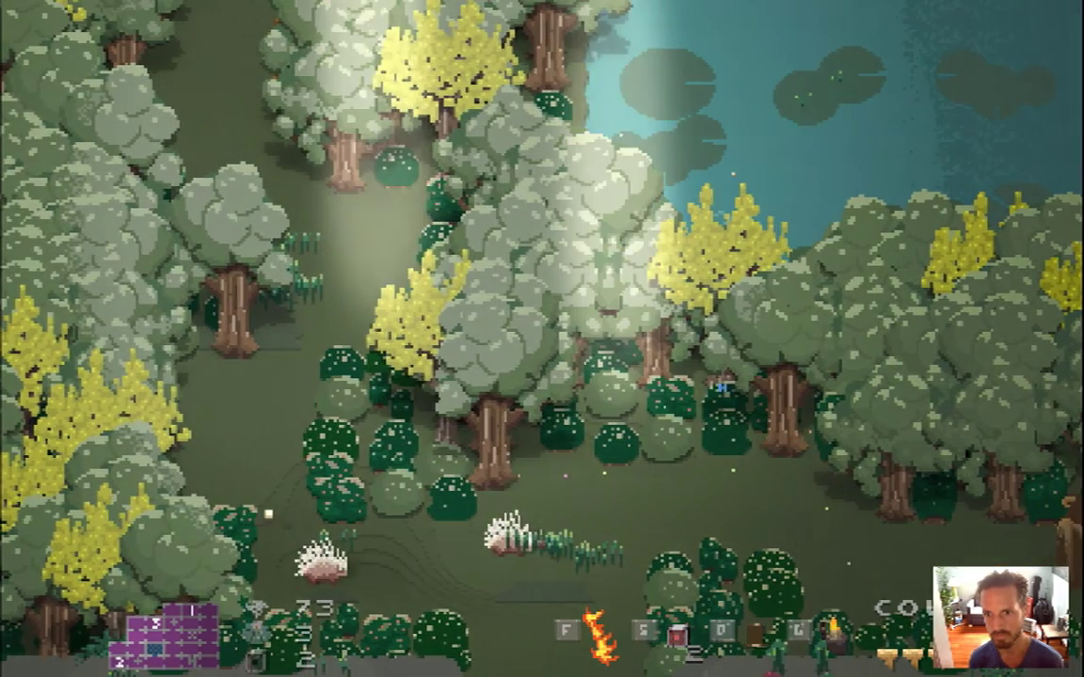
{"action": "key", "text": "super+q"}
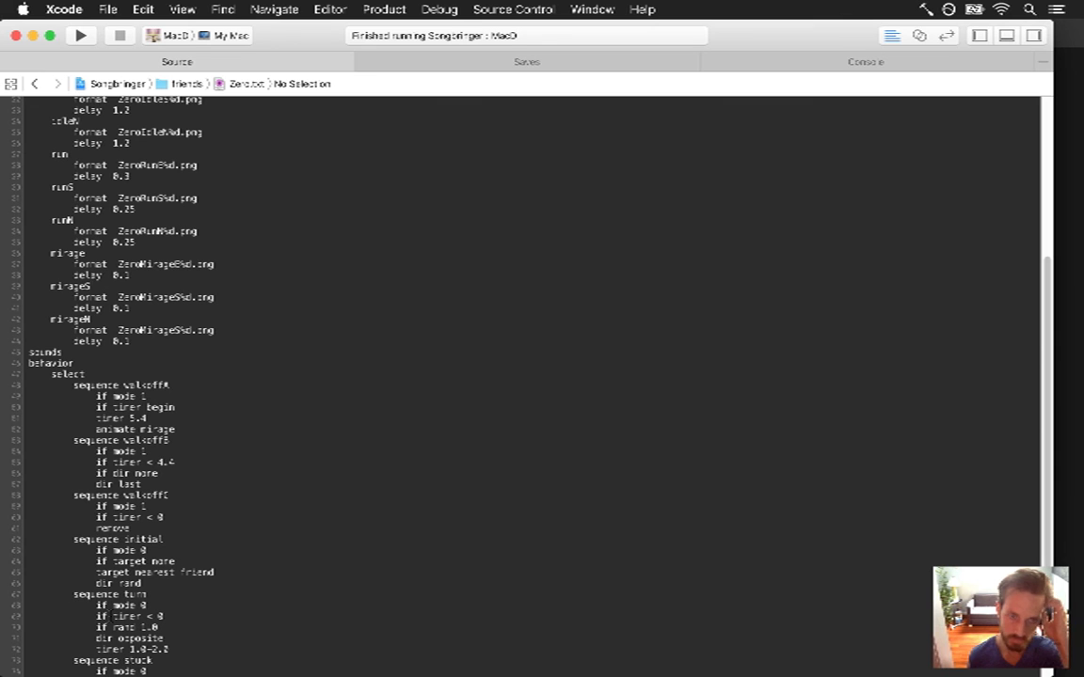
- Show frame 1 of the mirage animation in Photoshop's Timeline, then go to Terminal
{"action": "key", "text": "super+Tab"}
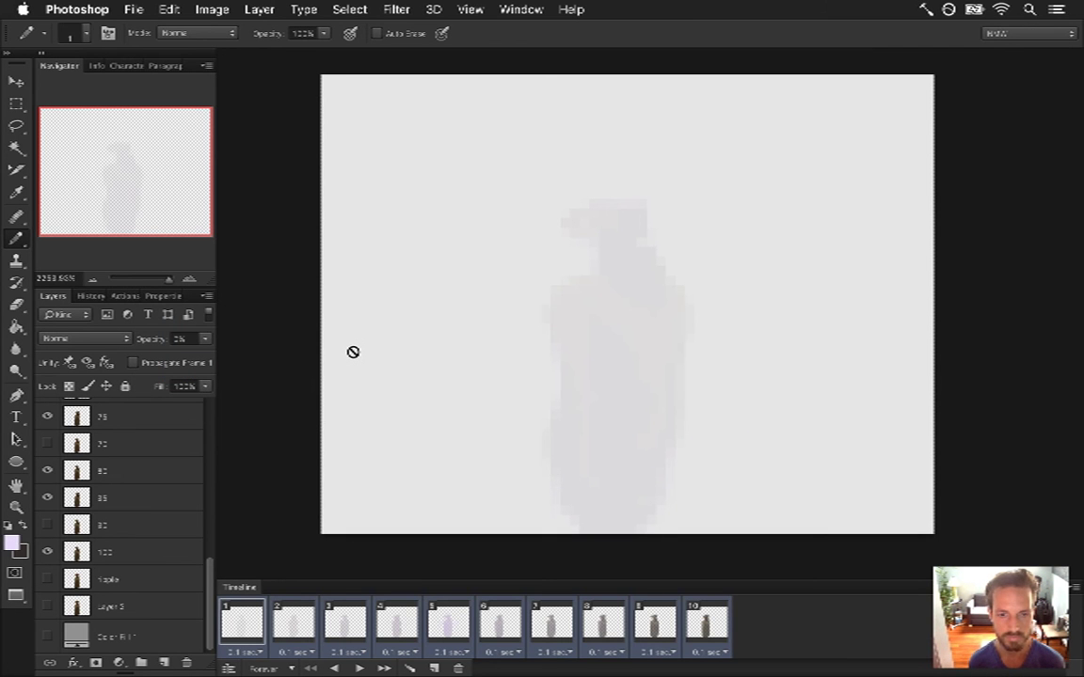
{"action": "left_click", "coordinate": [246, 617]}
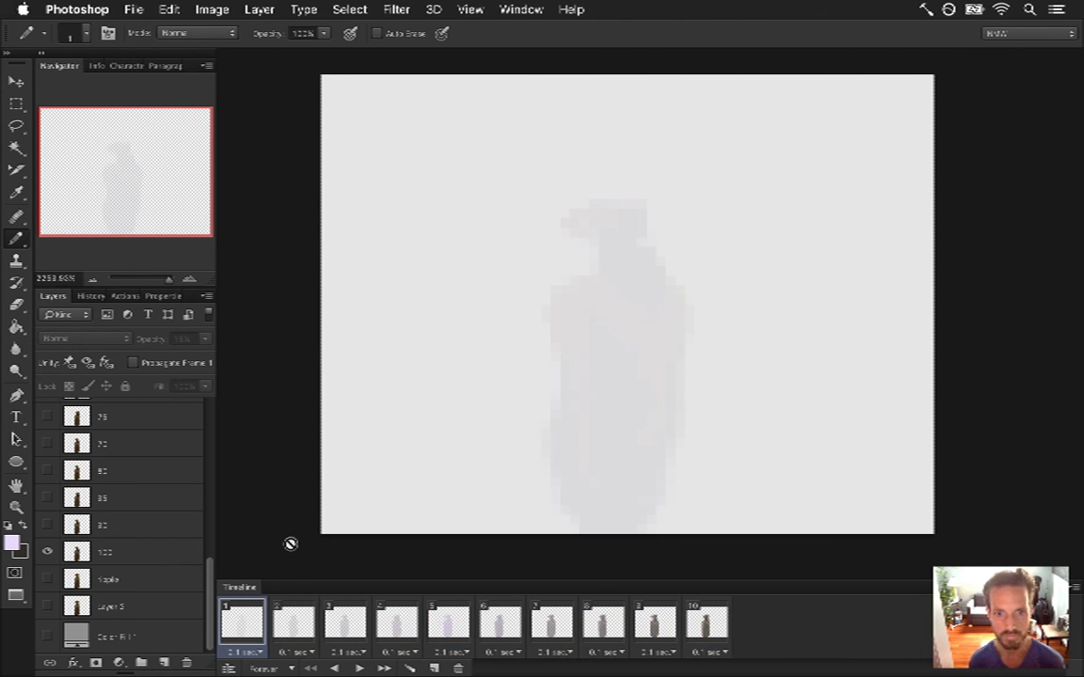
{"action": "key", "text": "super+Tab"}
{"action": "key", "text": "super+Tab"}
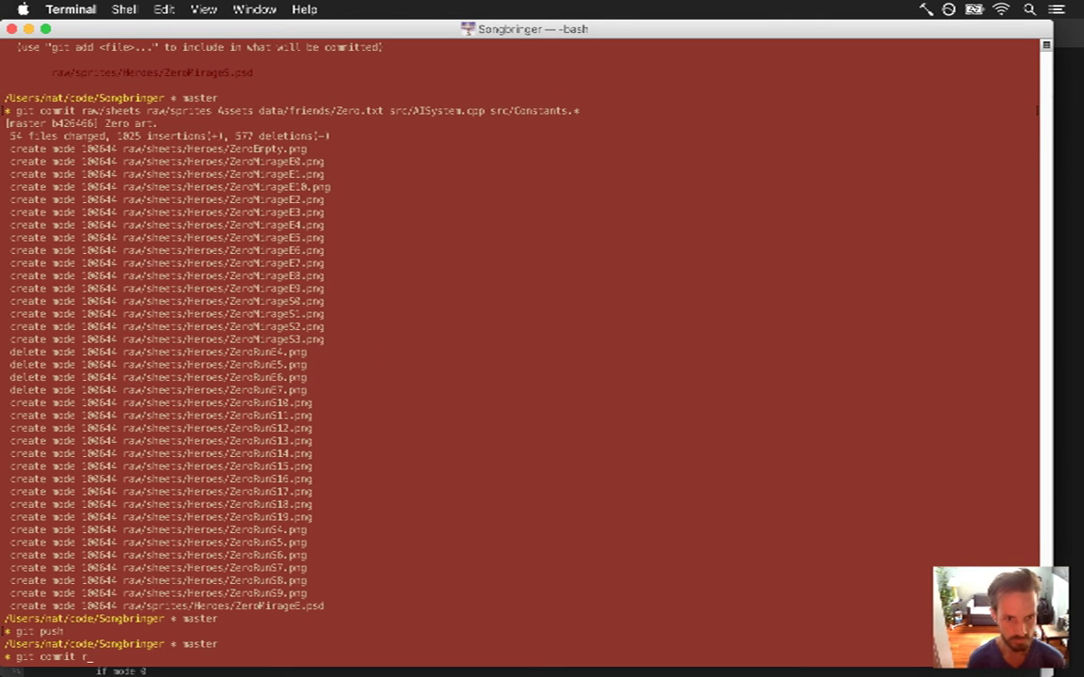
- Run 'git commit raw/sprites/', save the vim message with :wq, and return to Photoshop
{"action": "type", "text": "git commit raw/sprites/"}
{"action": "key", "text": "Return"}
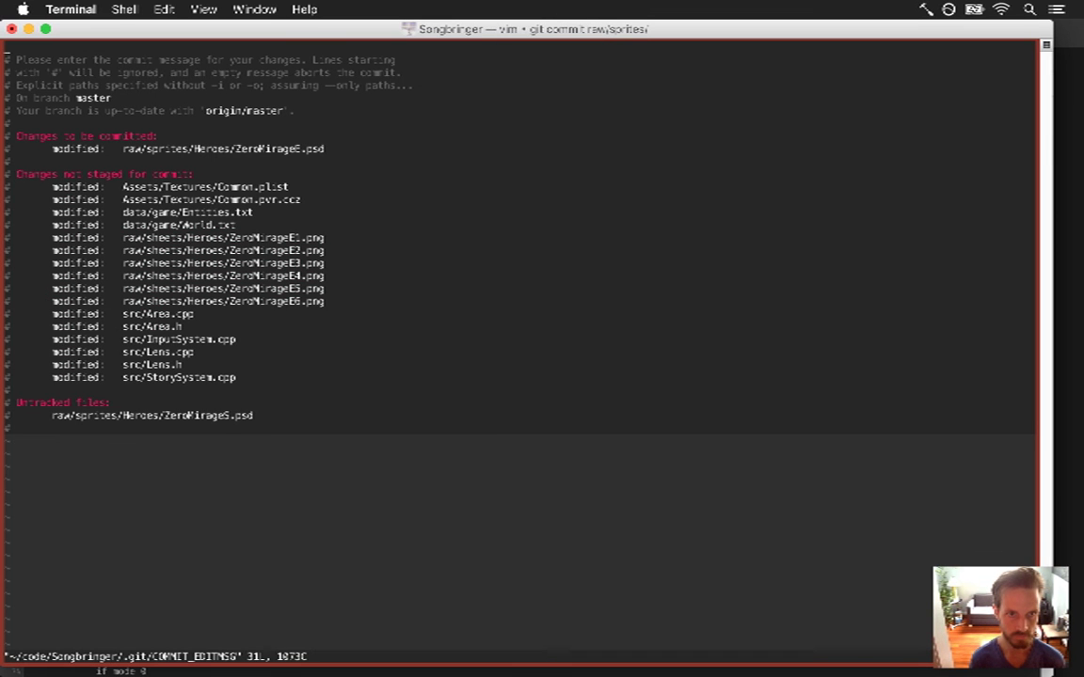
{"action": "type", "text": "i"}
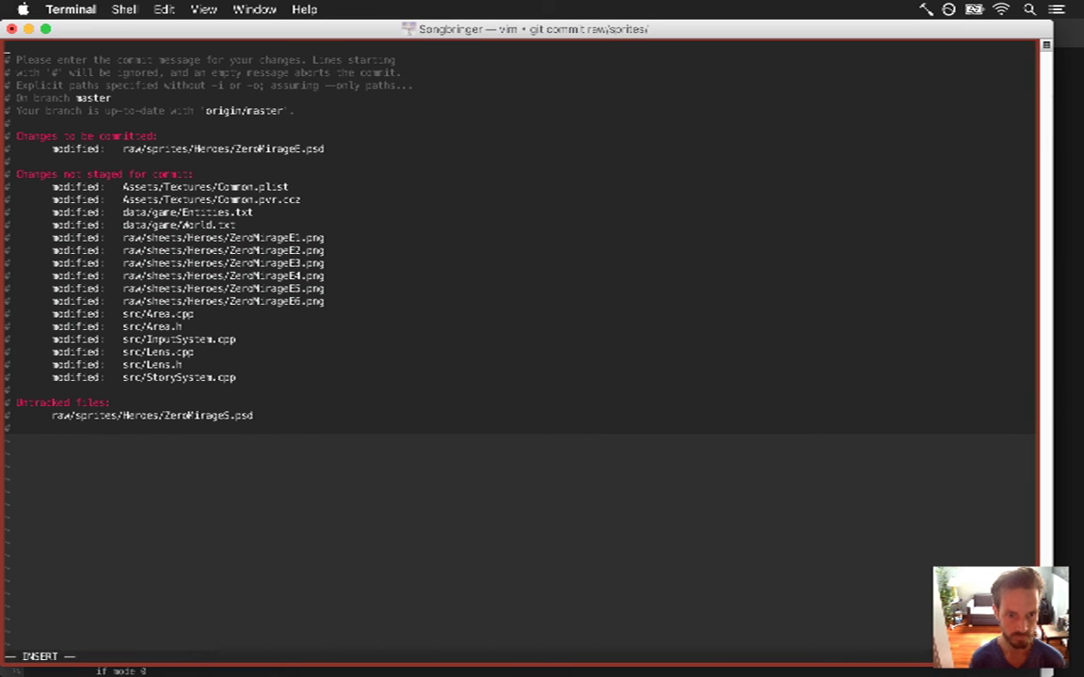
{"action": "type", "text": "."}
{"action": "key", "text": "Escape"}
{"action": "type", "text": ":wq"}
{"action": "key", "text": "Return"}
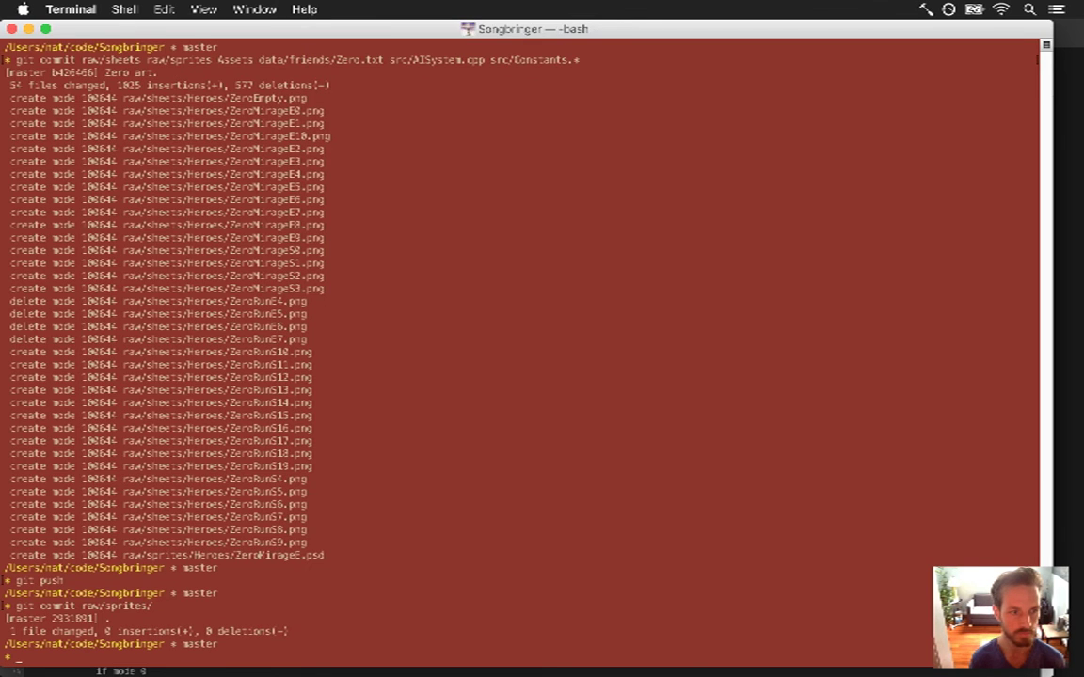
{"action": "key", "text": "super+Tab"}
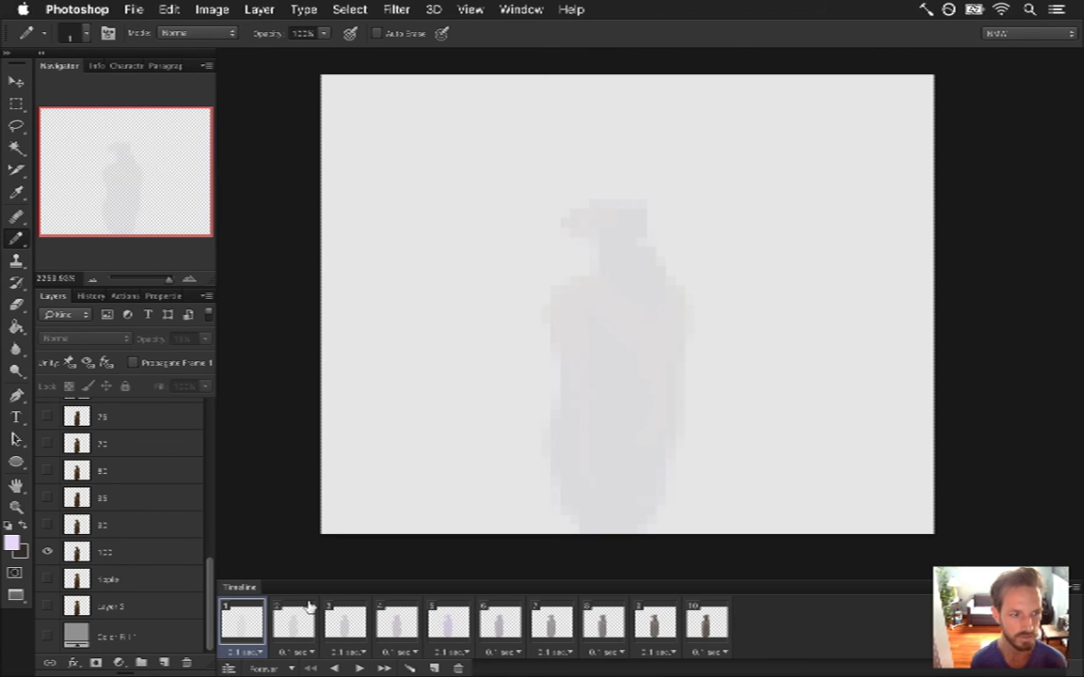
- Select all timeline frames and turn on the grey Color Fill backdrop for every frame
{"action": "left_click", "coordinate": [442, 623]}
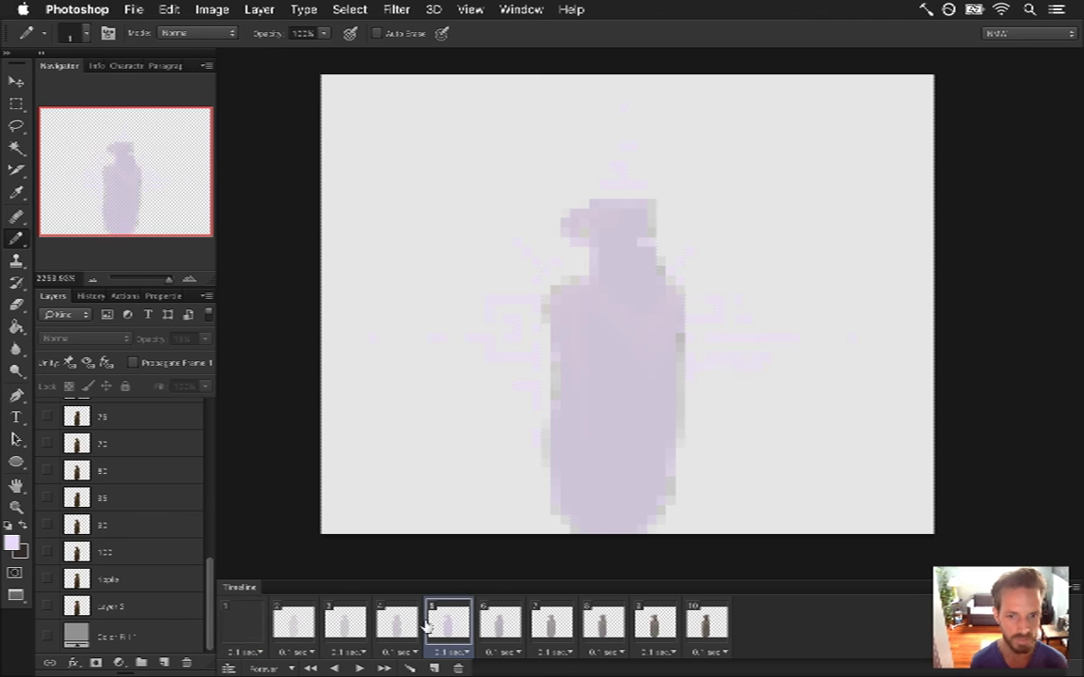
{"action": "left_click", "coordinate": [242, 623]}
{"action": "left_click", "coordinate": [708, 623], "text": "shift"}
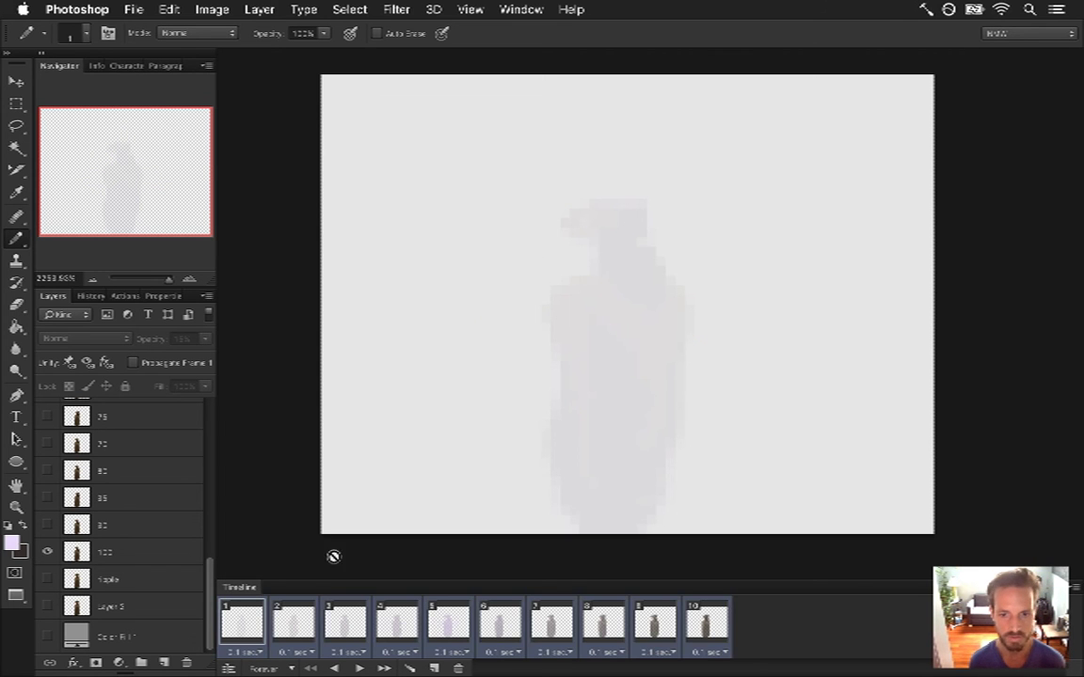
{"action": "left_click", "coordinate": [47, 636]}
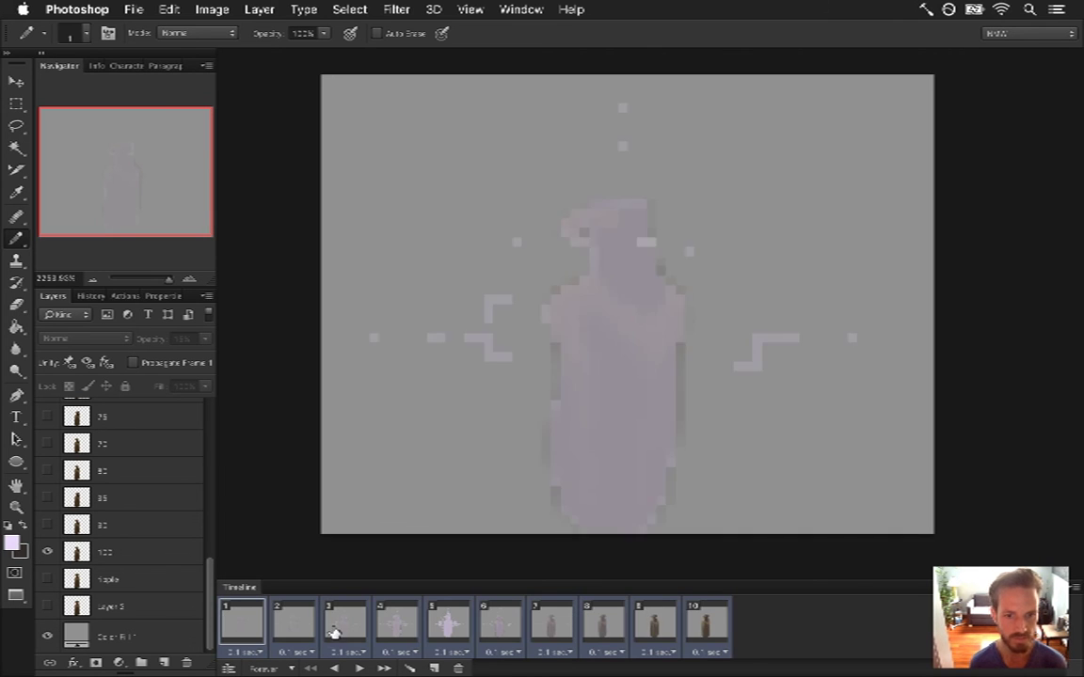
- Step back and forth through frames 4 to 7 to review the lilac figure
{"action": "left_click", "coordinate": [387, 633]}
{"action": "left_click", "coordinate": [468, 632]}
{"action": "left_click", "coordinate": [499, 631]}
{"action": "left_click", "coordinate": [551, 626]}
{"action": "left_click", "coordinate": [499, 630]}
{"action": "left_click", "coordinate": [448, 626]}
{"action": "left_click", "coordinate": [400, 626]}
{"action": "left_click", "coordinate": [450, 626]}
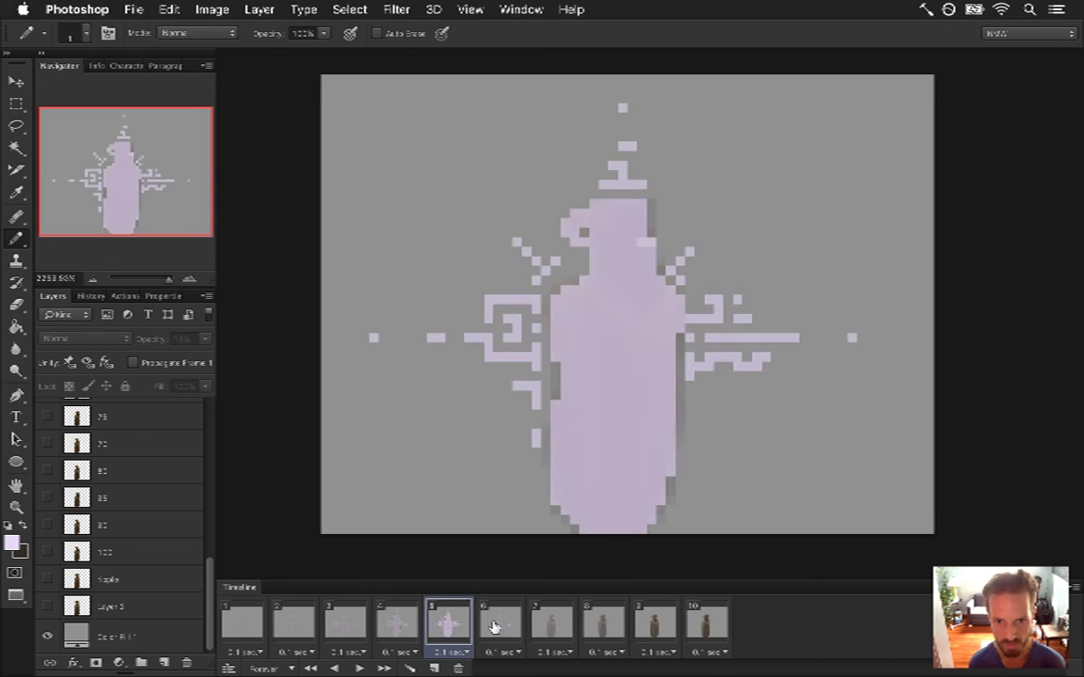
{"action": "left_click", "coordinate": [485, 629]}
{"action": "left_click", "coordinate": [557, 630]}
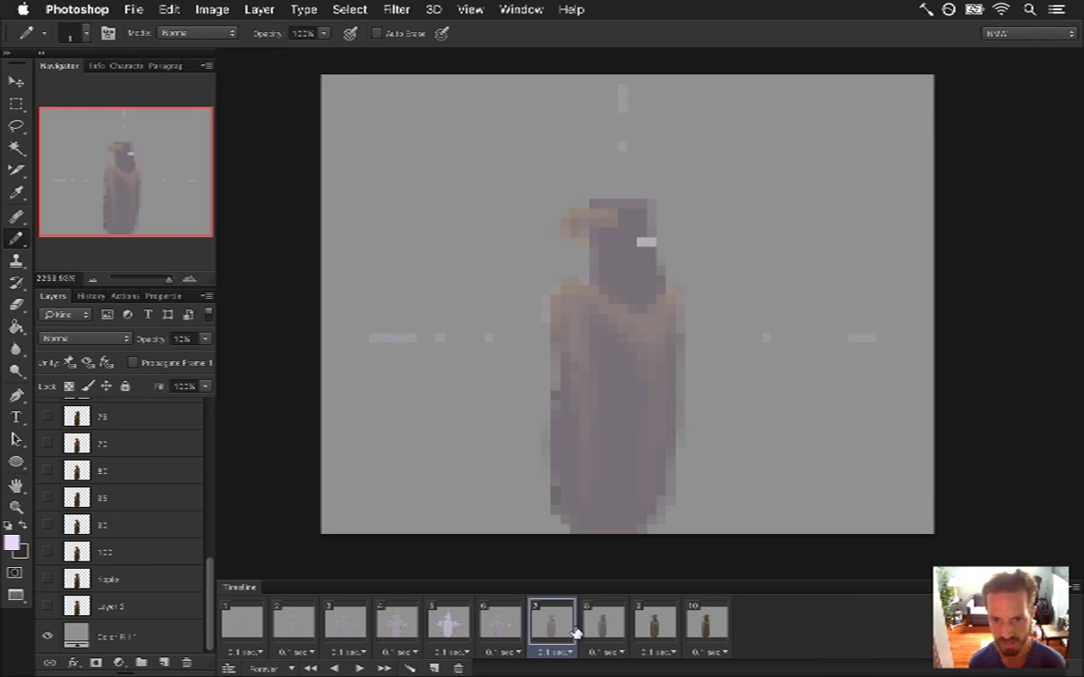
- Review frames 1 through 6 in order, ending on the faint first frame
{"action": "left_click", "coordinate": [434, 627]}
{"action": "left_click", "coordinate": [386, 627]}
{"action": "left_click", "coordinate": [284, 627]}
{"action": "left_click", "coordinate": [261, 627]}
{"action": "left_click", "coordinate": [345, 626]}
{"action": "left_click", "coordinate": [397, 626]}
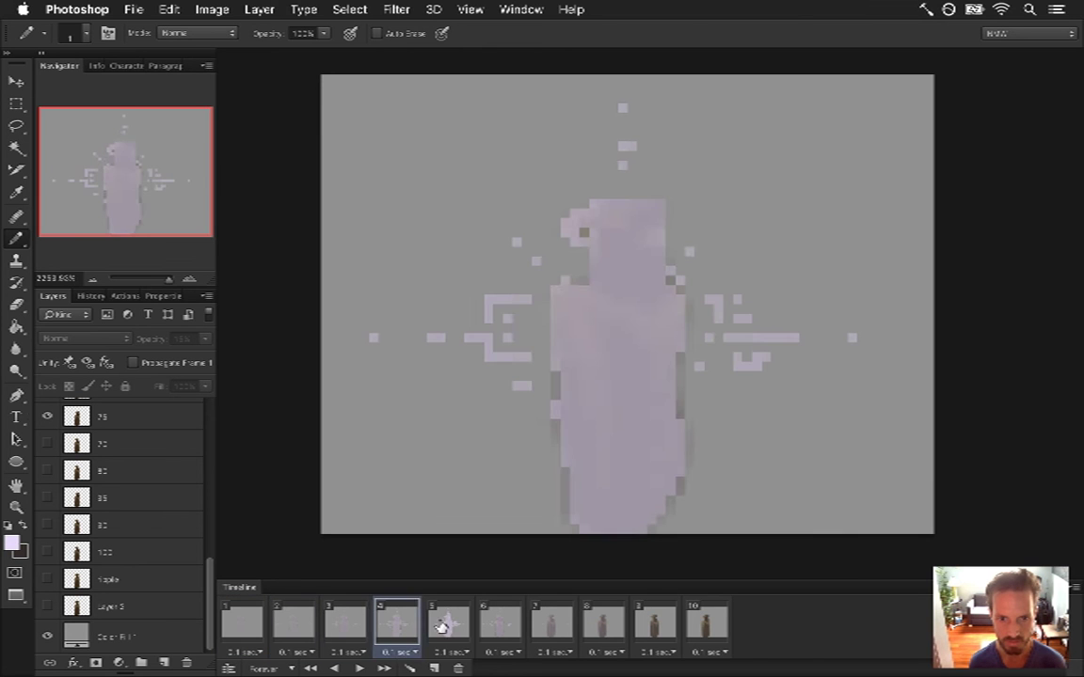
{"action": "left_click", "coordinate": [448, 628]}
{"action": "left_click", "coordinate": [512, 625]}
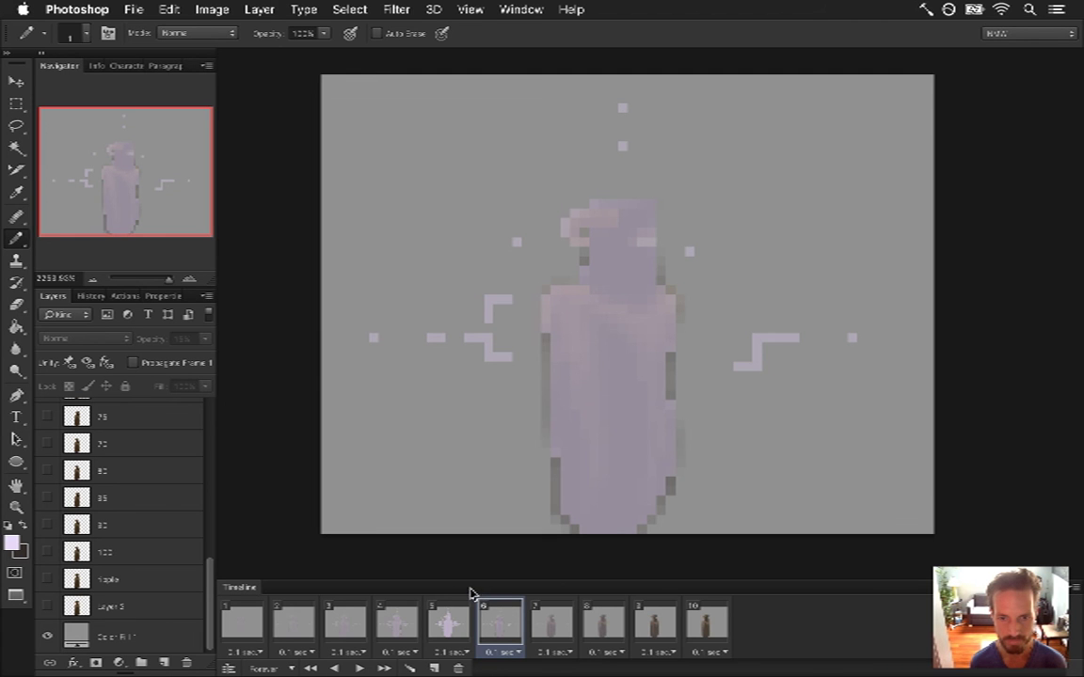
{"action": "left_click", "coordinate": [250, 630]}
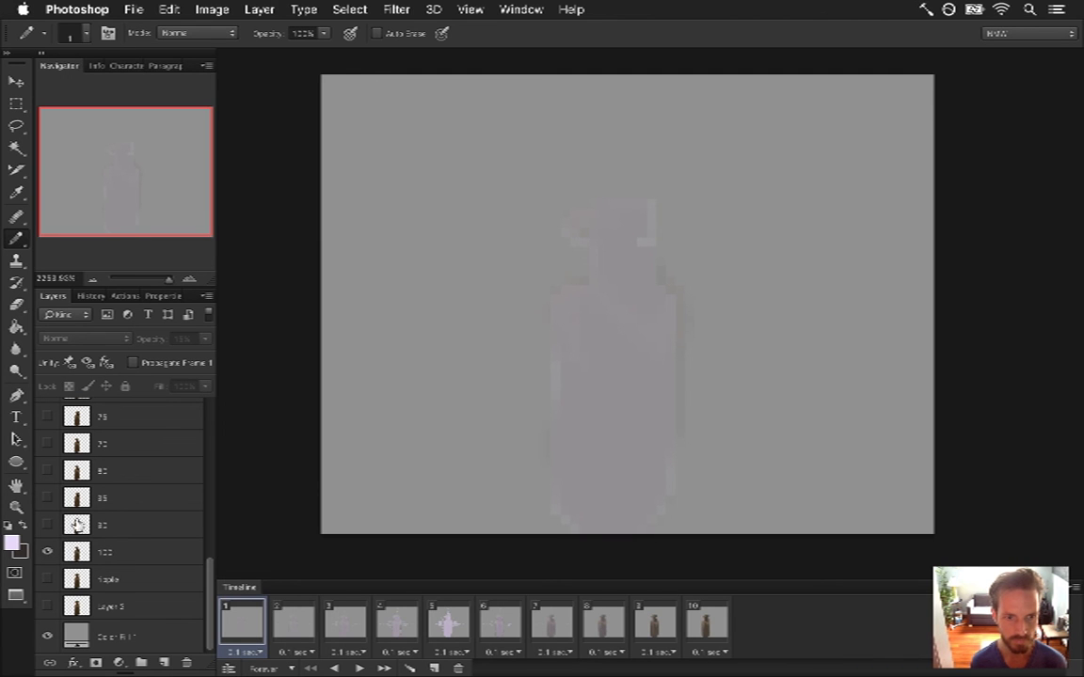
- Delete fade layers 30, 70, two other unused fade layers, and layer 10
{"action": "left_click_drag", "start_coordinate": [128, 525], "coordinate": [186, 663]}
{"action": "left_click_drag", "start_coordinate": [118, 482], "coordinate": [188, 660]}
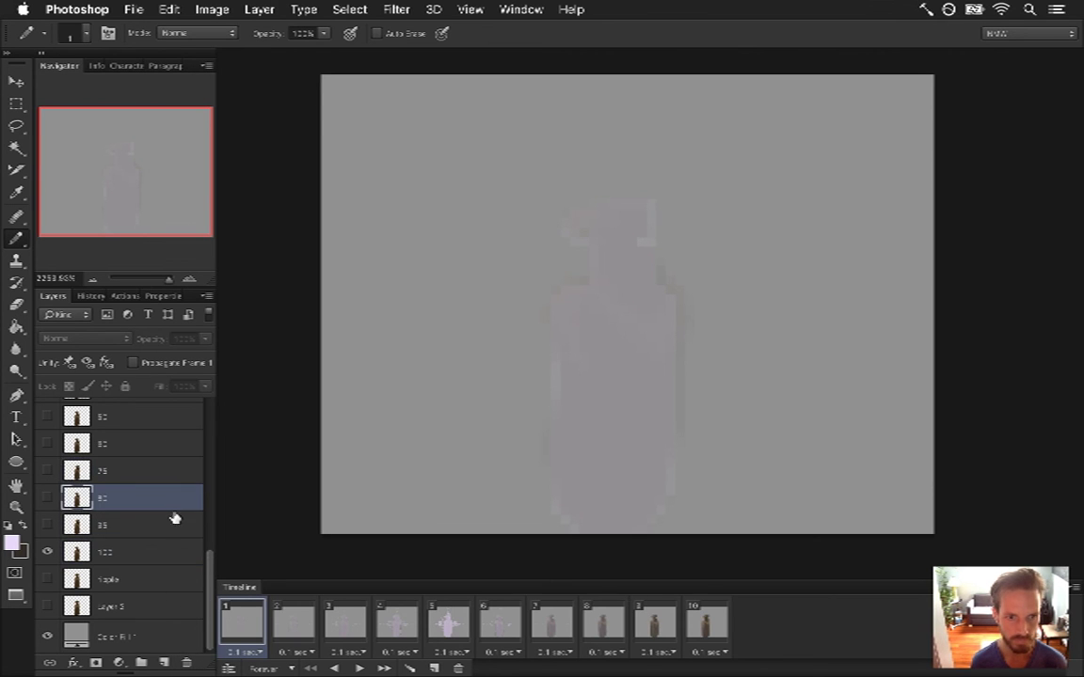
{"action": "left_click_drag", "start_coordinate": [132, 416], "coordinate": [188, 661]}
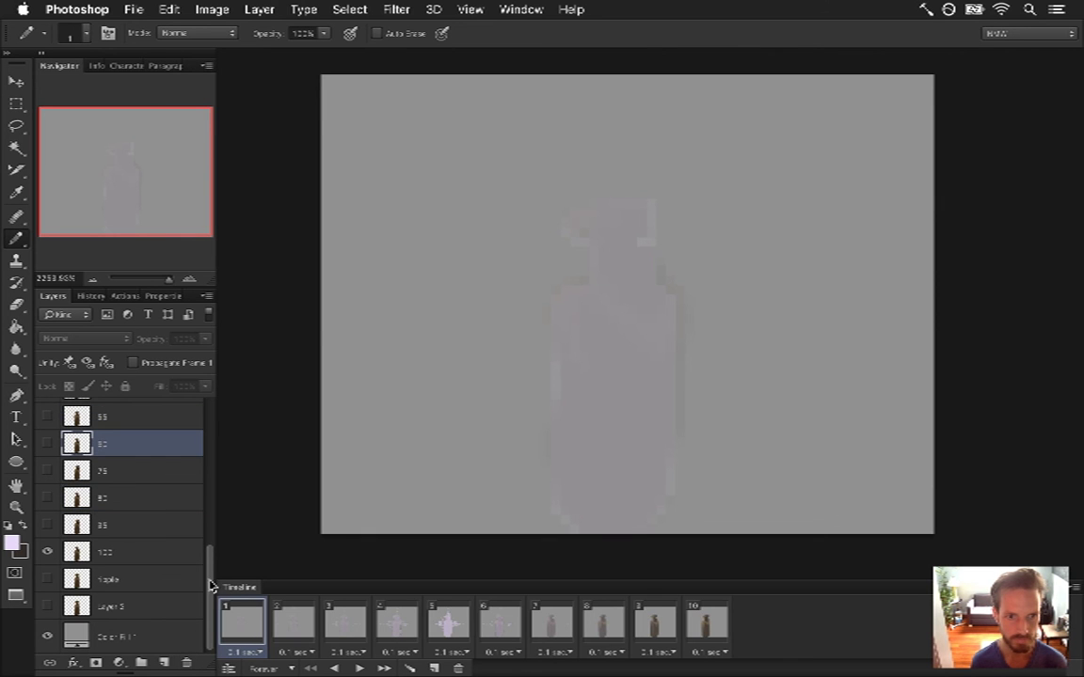
{"action": "scroll", "coordinate": [211, 592], "scroll_direction": "up", "scroll_amount": 5}
{"action": "left_click_drag", "start_coordinate": [117, 473], "coordinate": [188, 659]}
{"action": "scroll", "coordinate": [205, 490], "scroll_direction": "up", "scroll_amount": 2}
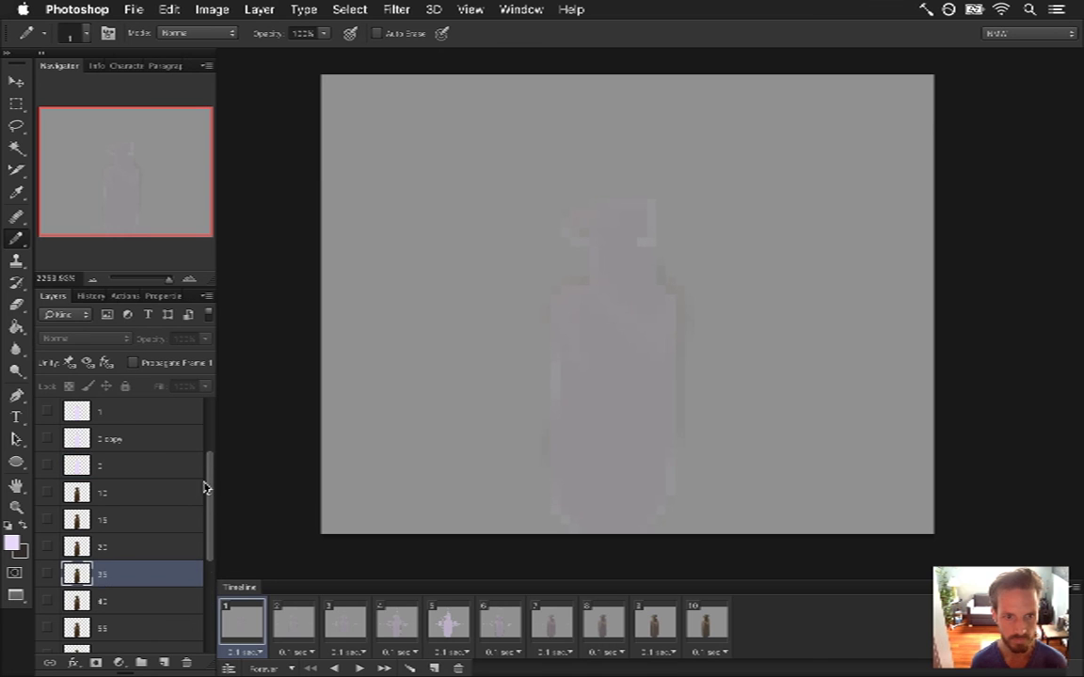
{"action": "left_click", "coordinate": [131, 494]}
{"action": "key", "text": "Delete"}
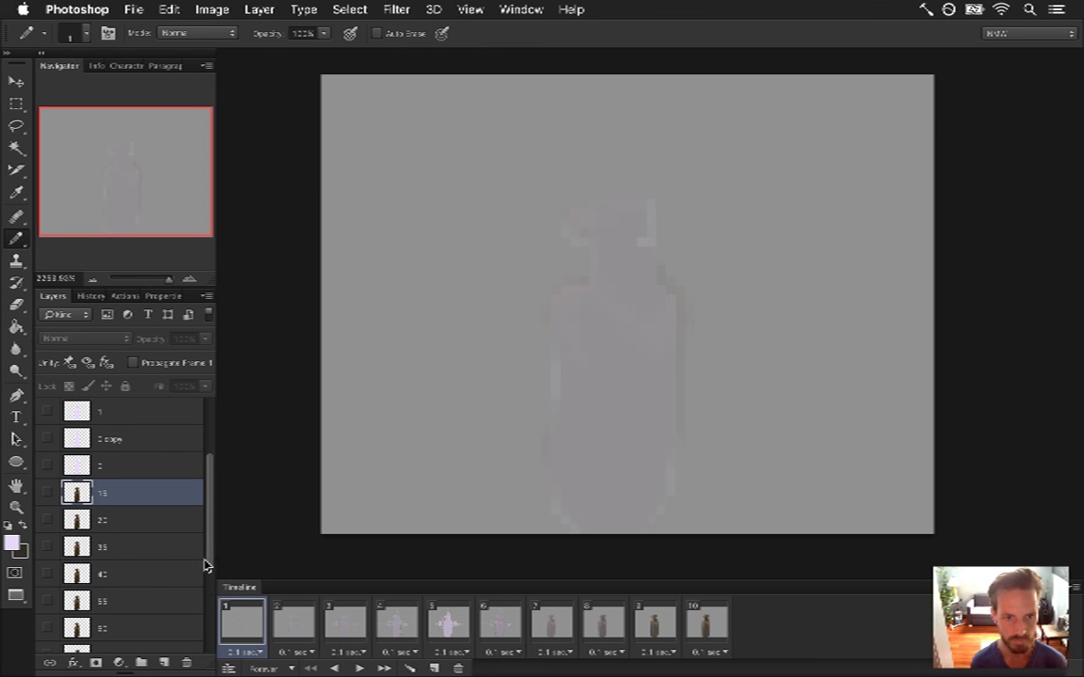
{"action": "scroll", "coordinate": [211, 519], "scroll_direction": "down", "scroll_amount": 5}
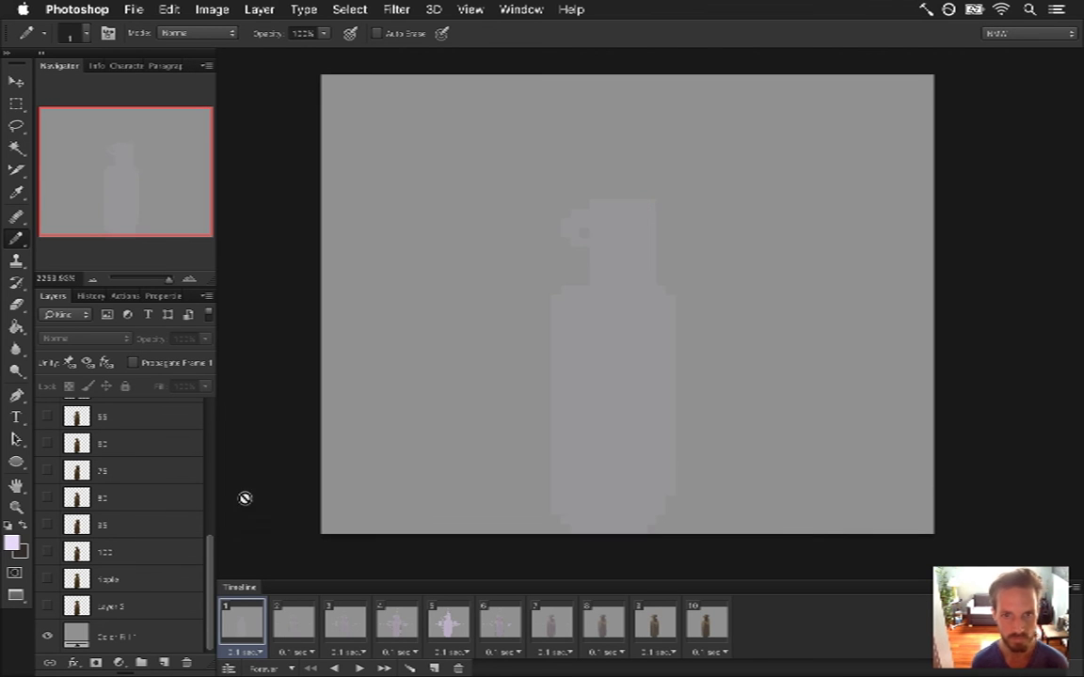
- Adjust layer 80's visibility in frames 2, 3 and 4 of the animation
{"action": "left_click", "coordinate": [294, 619]}
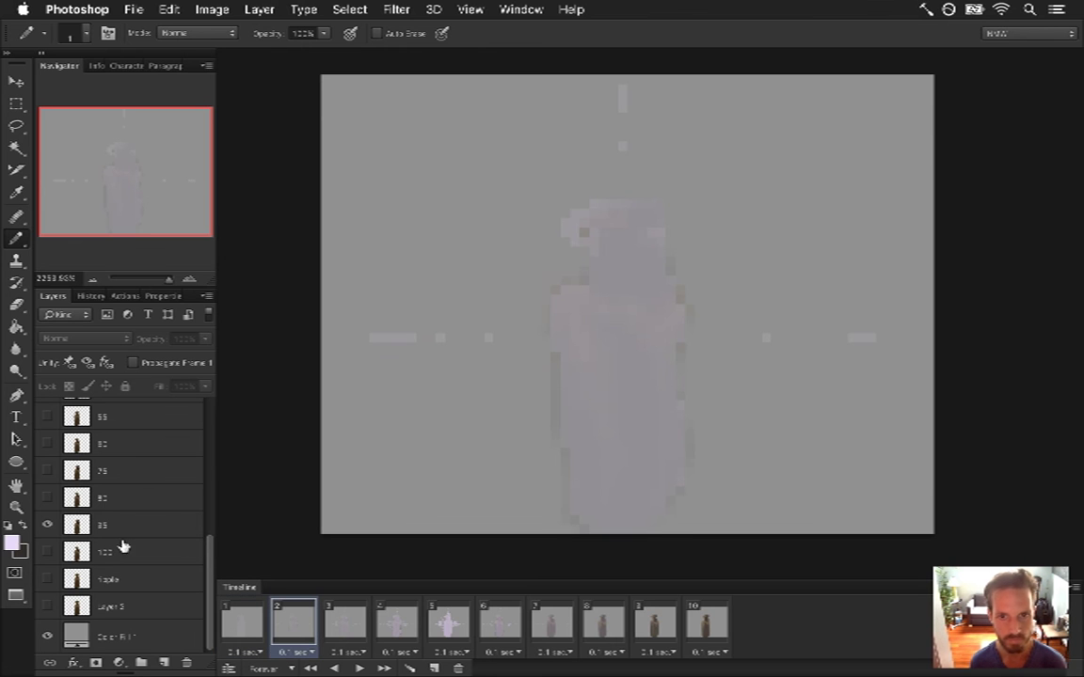
{"action": "left_click", "coordinate": [47, 498]}
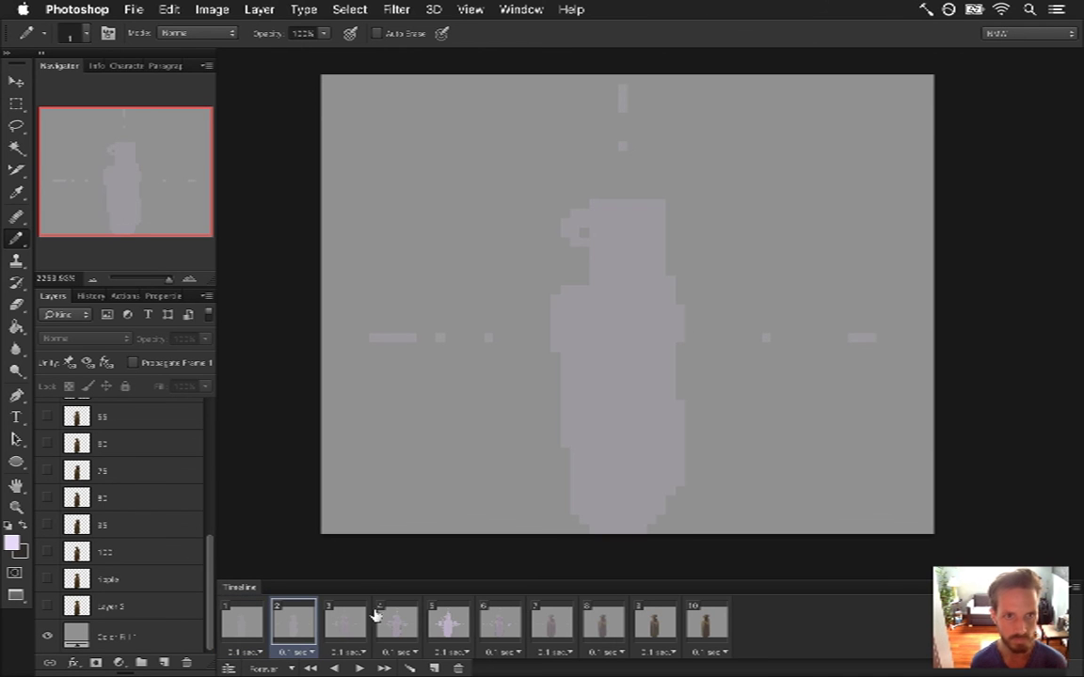
{"action": "left_click", "coordinate": [350, 623]}
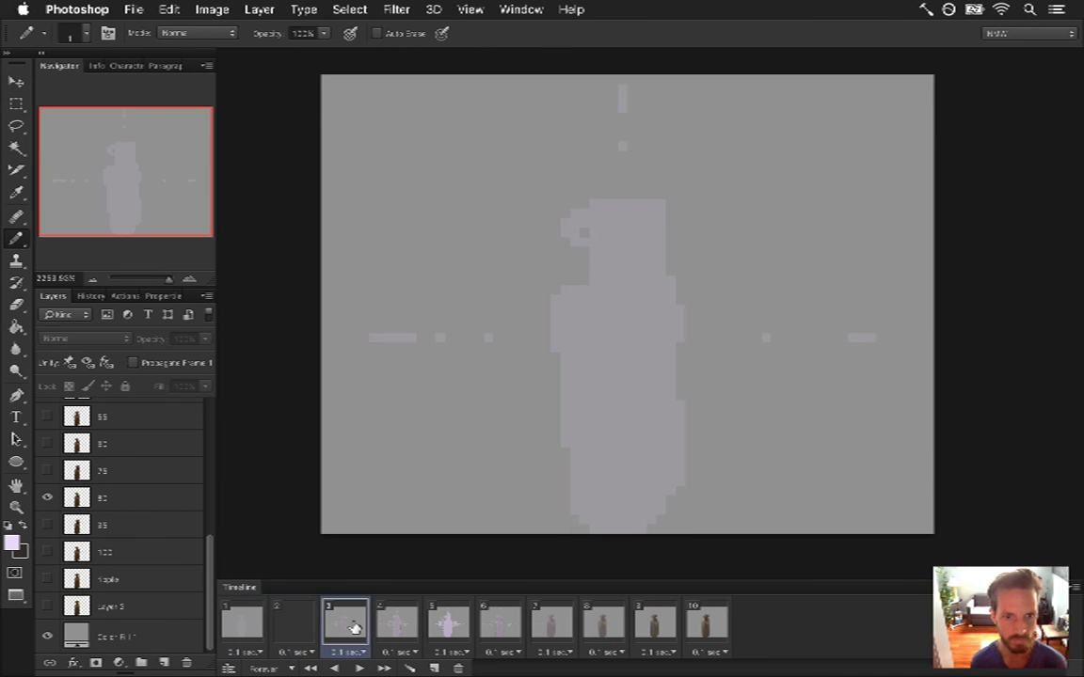
{"action": "left_click", "coordinate": [47, 498]}
{"action": "left_click", "coordinate": [390, 618]}
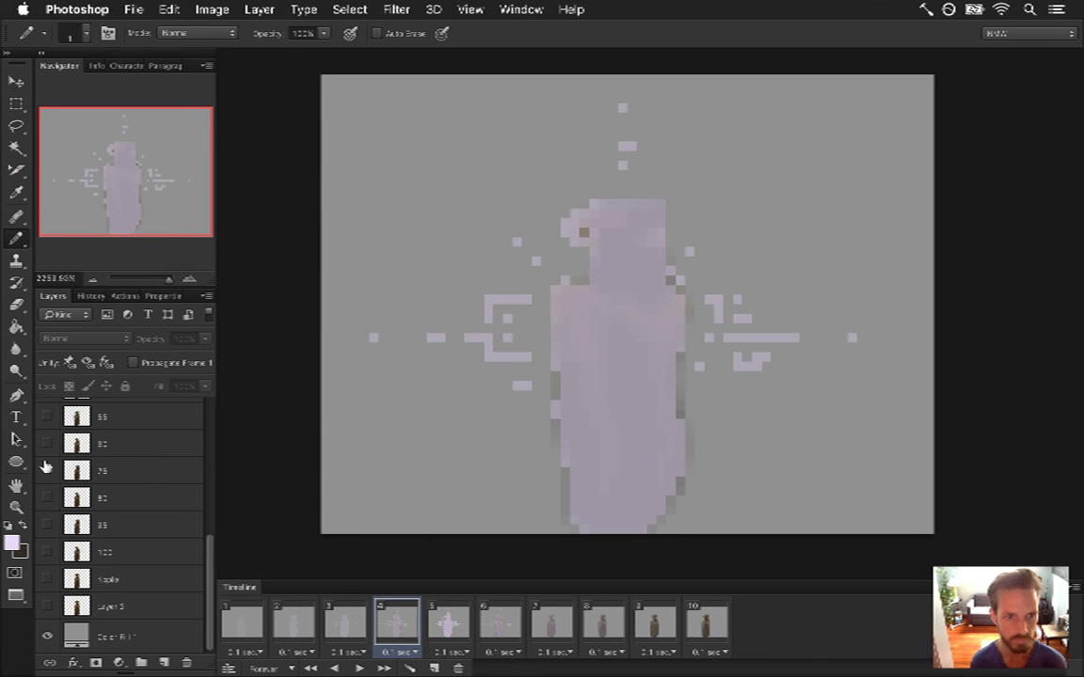
{"action": "left_click", "coordinate": [47, 443]}
{"action": "left_click", "coordinate": [446, 621]}
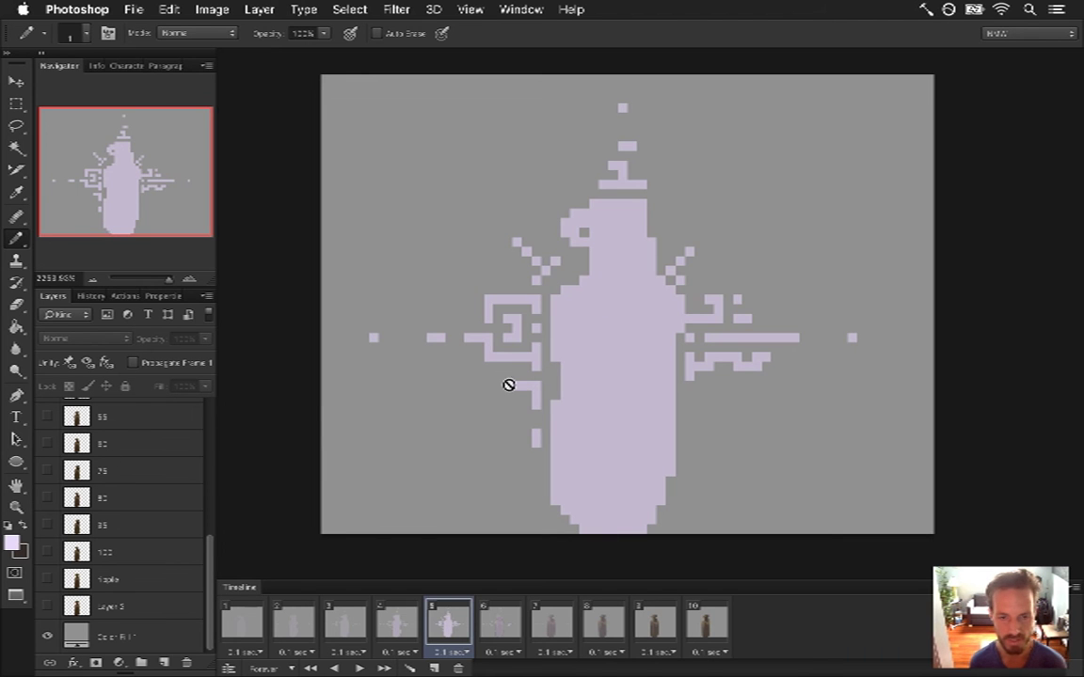
- On frame 6, hide layer 55 and make the 100 layer visible
{"action": "left_click", "coordinate": [499, 621]}
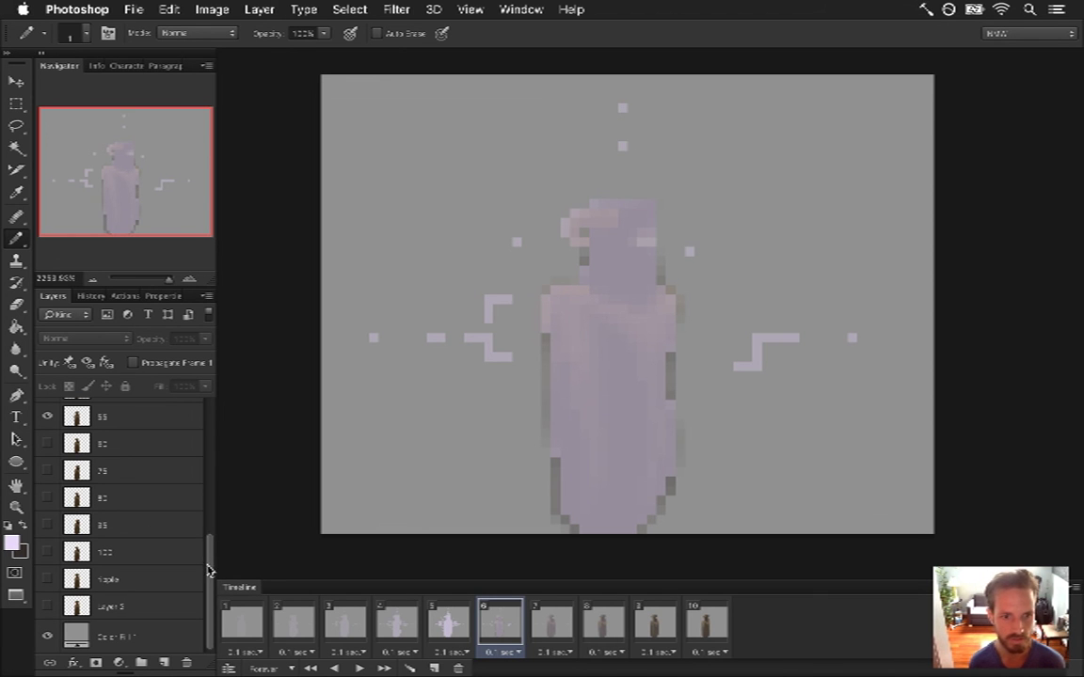
{"action": "left_click_drag", "start_coordinate": [211, 571], "coordinate": [204, 547]}
{"action": "left_click", "coordinate": [47, 465]}
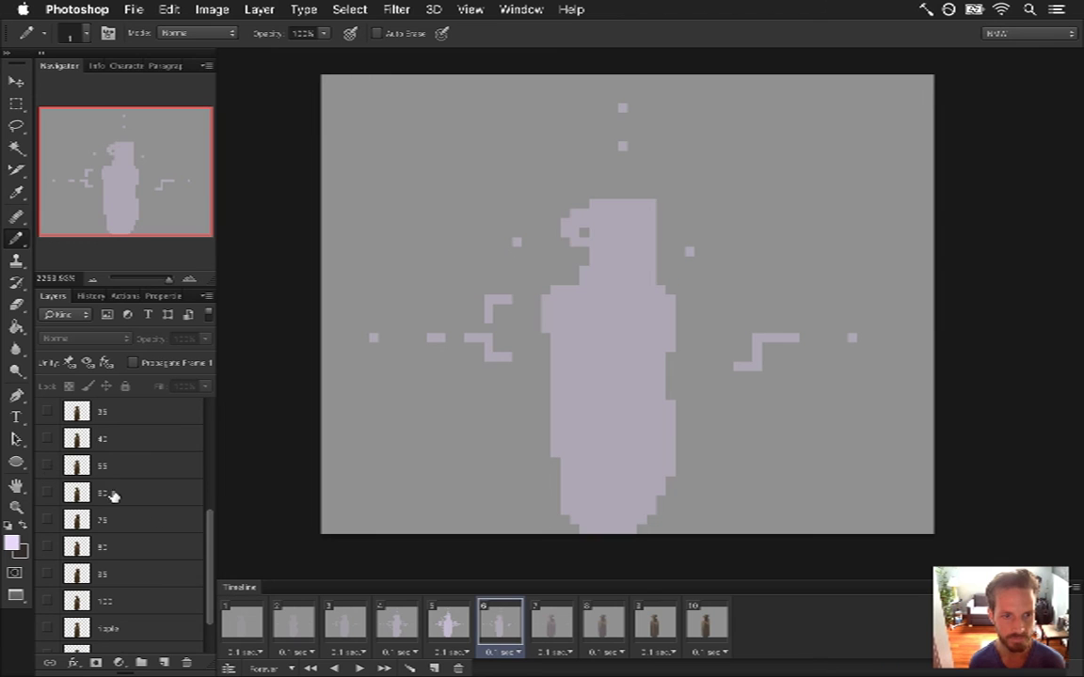
{"action": "left_click_drag", "start_coordinate": [209, 543], "coordinate": [203, 585]}
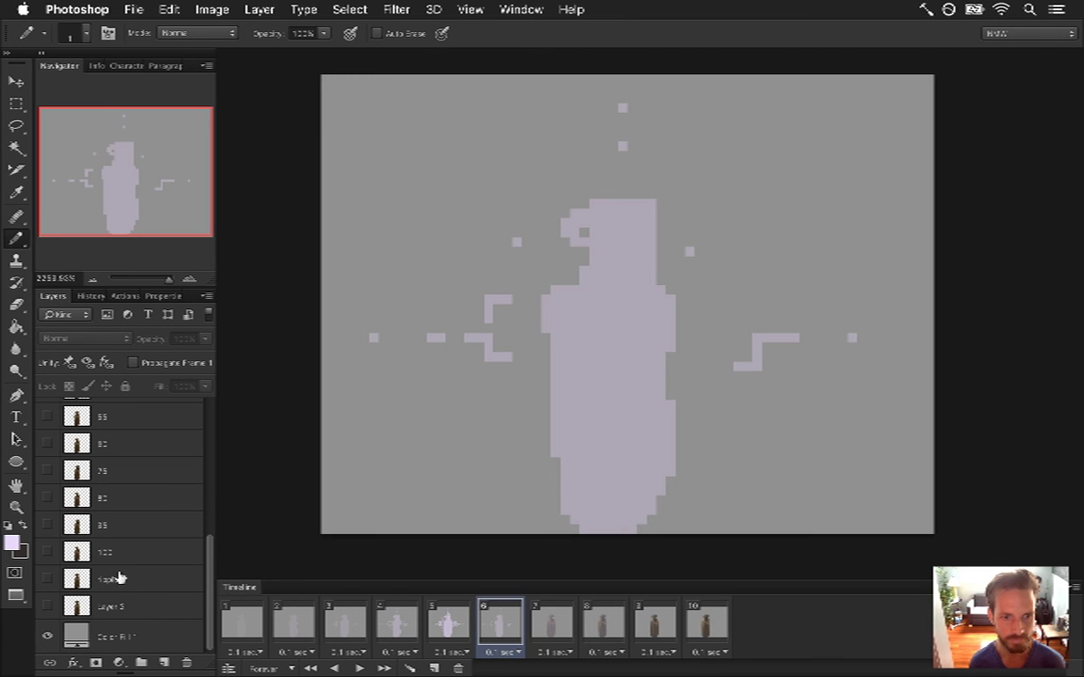
{"action": "left_click", "coordinate": [72, 552]}
{"action": "left_click", "coordinate": [47, 552]}
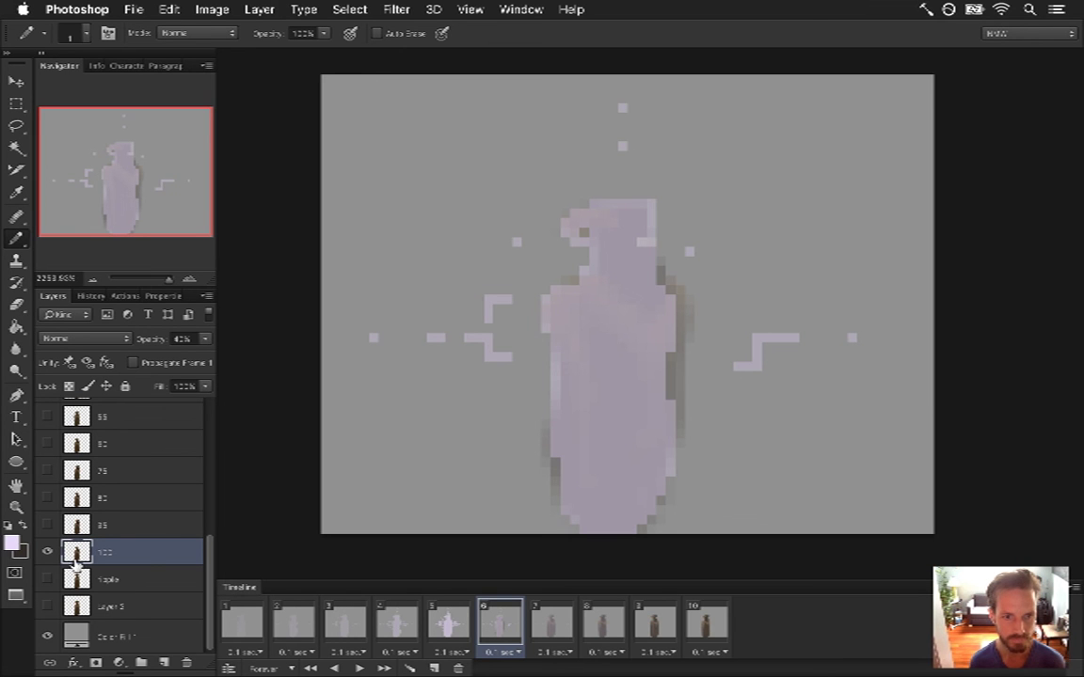
- Set layer 55 to 100% opacity on animation frame 6
{"action": "key", "text": "F12"}
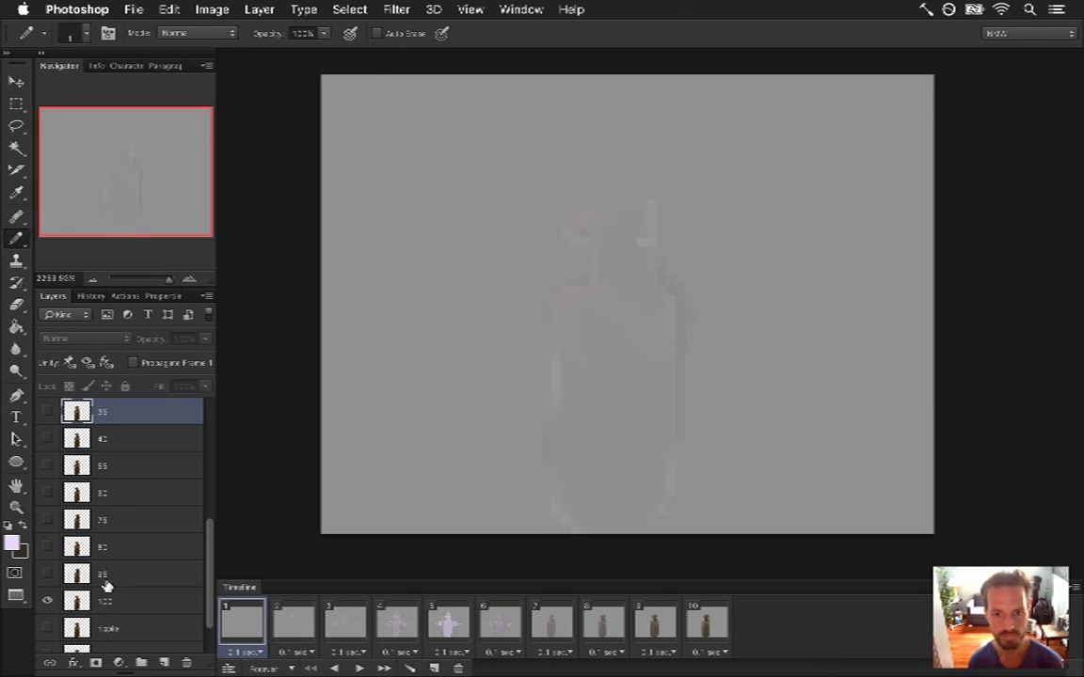
{"action": "left_click", "coordinate": [457, 623]}
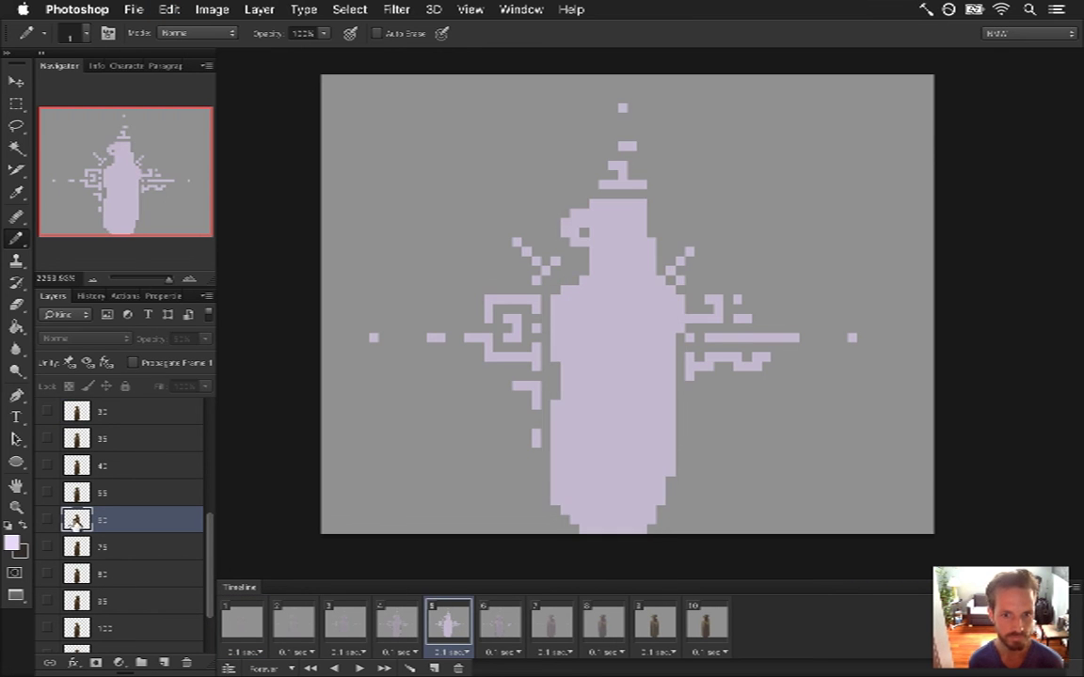
{"action": "left_click", "coordinate": [499, 623]}
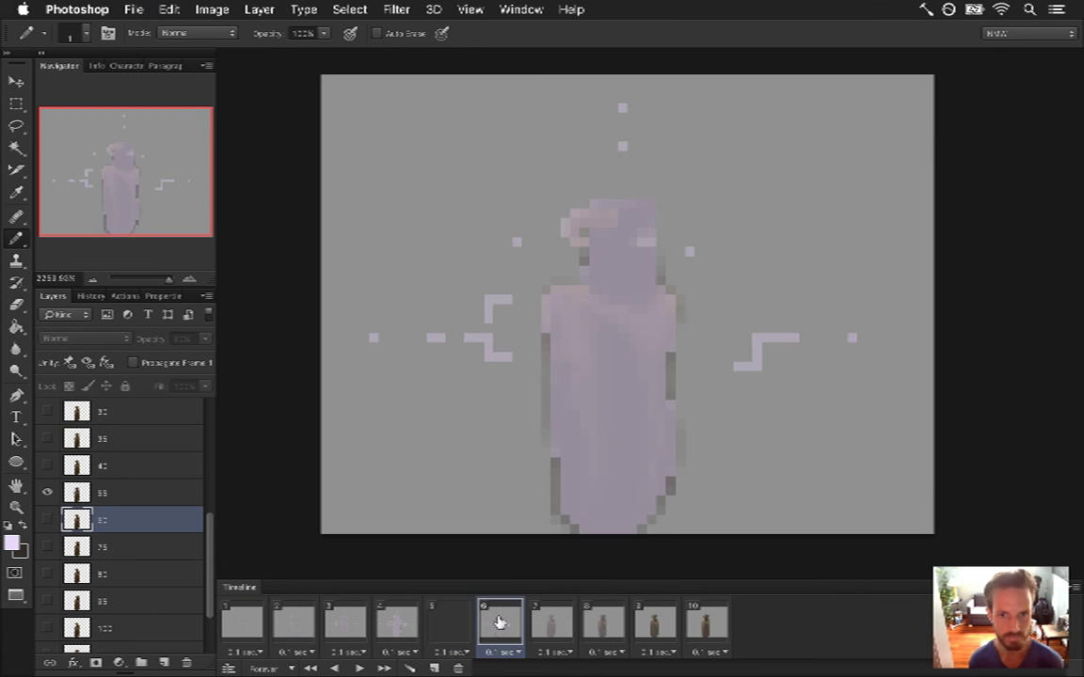
{"action": "left_click", "coordinate": [105, 493]}
{"action": "left_click", "coordinate": [185, 339]}
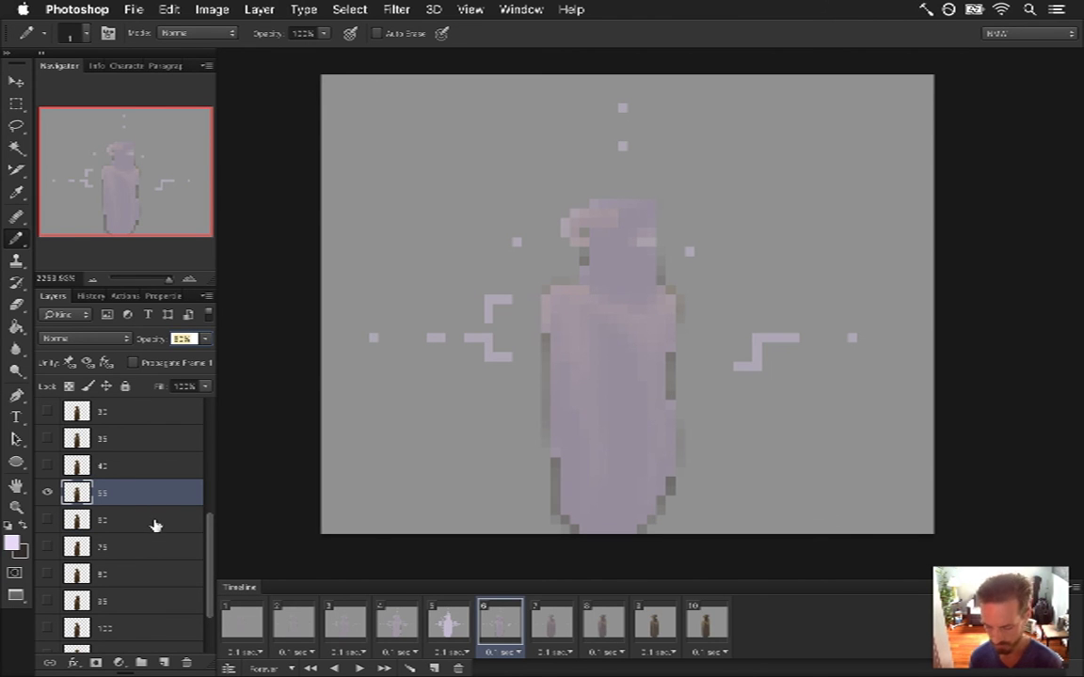
{"action": "type", "text": "100"}
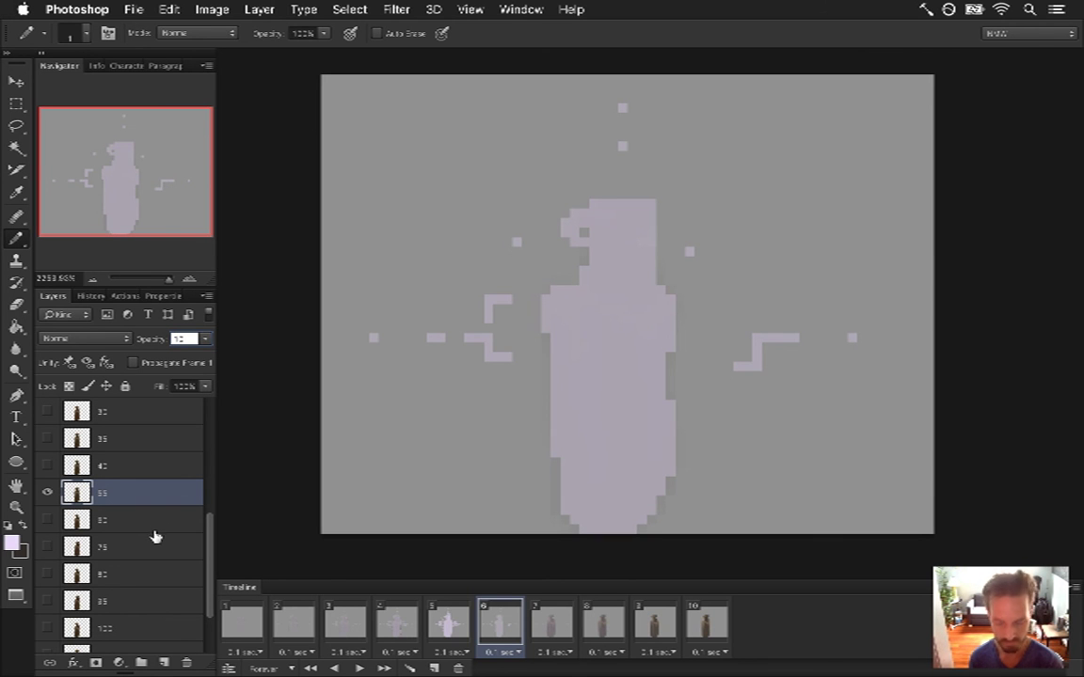
{"action": "key", "text": "Return"}
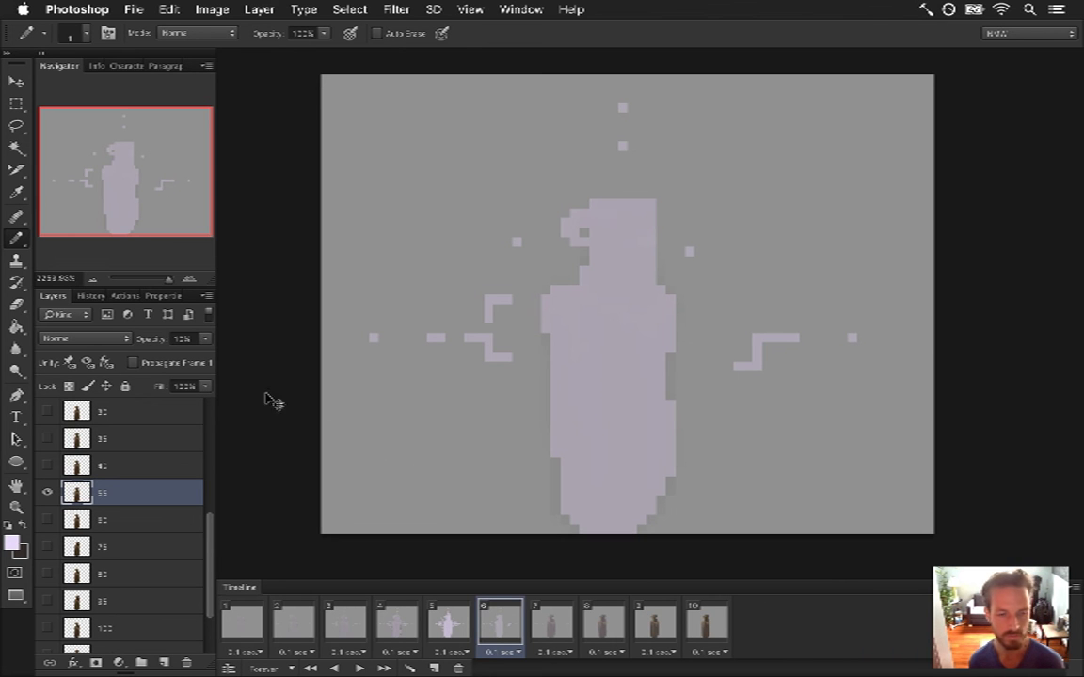
{"action": "key", "text": "super+Tab"}
{"action": "key", "text": "super+Tab"}
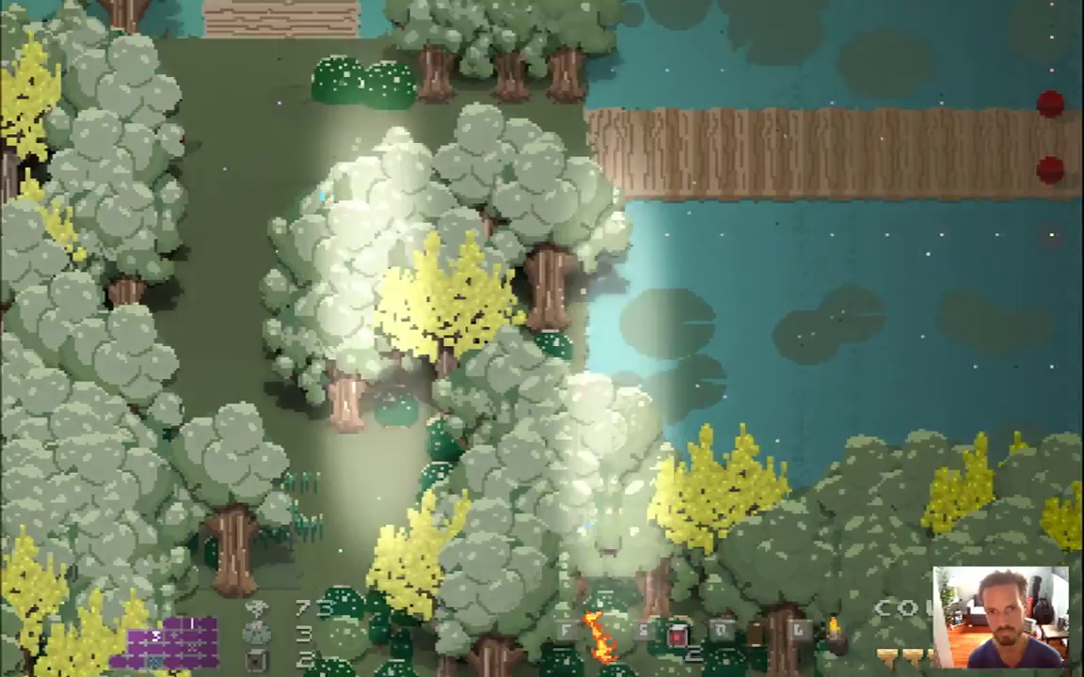
- Quit the game build and return to the Photoshop mirage animation
{"action": "key", "text": "super+q"}
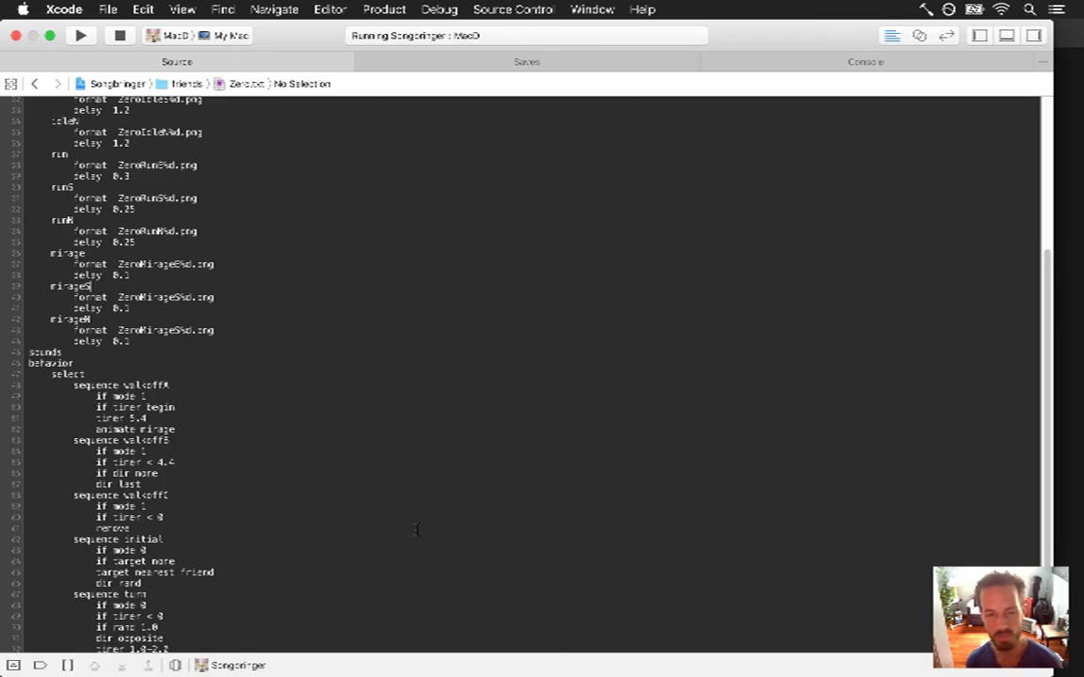
{"action": "key", "text": "super+Tab"}
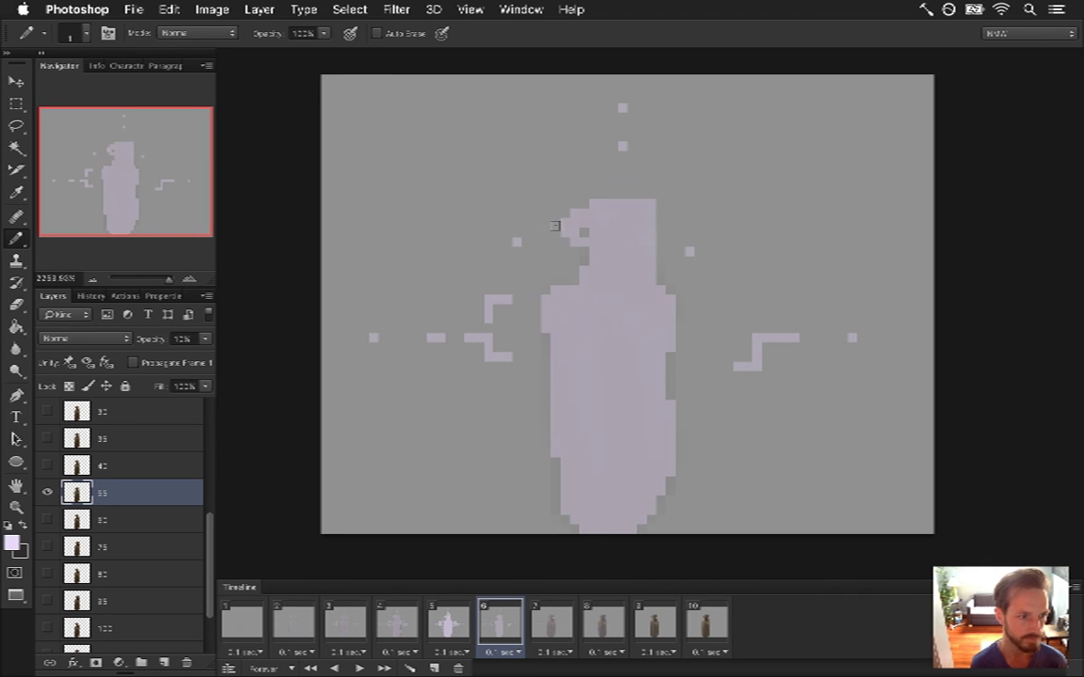
- On frame 7, set layer 40's opacity to 15%
{"action": "left_click", "coordinate": [452, 627]}
{"action": "left_click", "coordinate": [499, 622]}
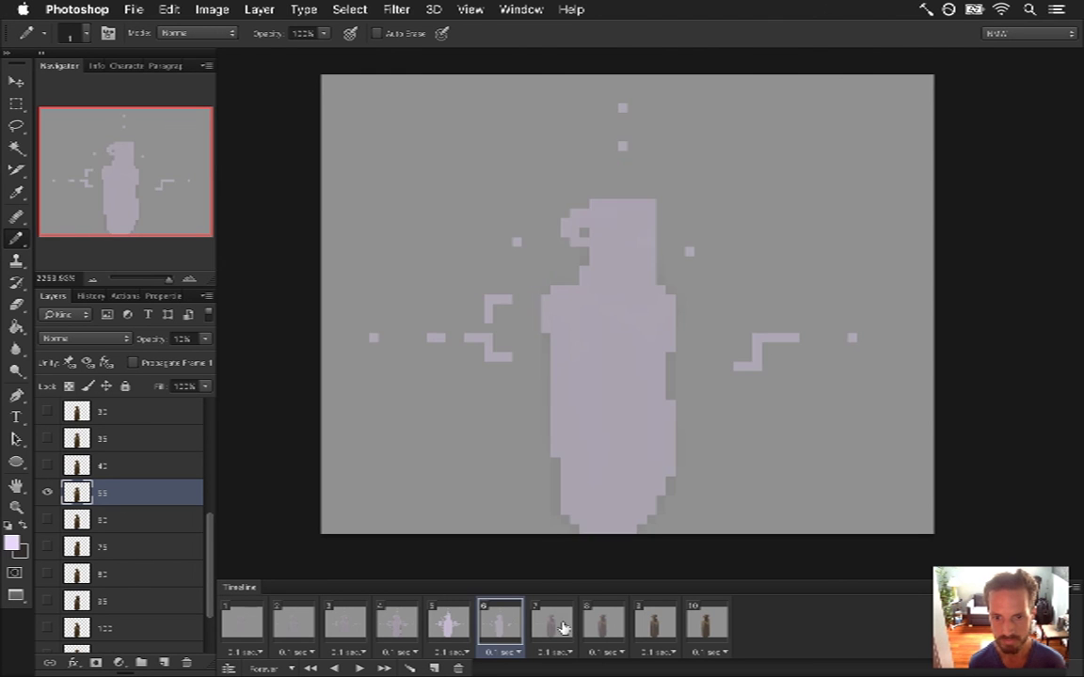
{"action": "left_click", "coordinate": [554, 623]}
{"action": "left_click", "coordinate": [500, 624]}
{"action": "left_click", "coordinate": [555, 624]}
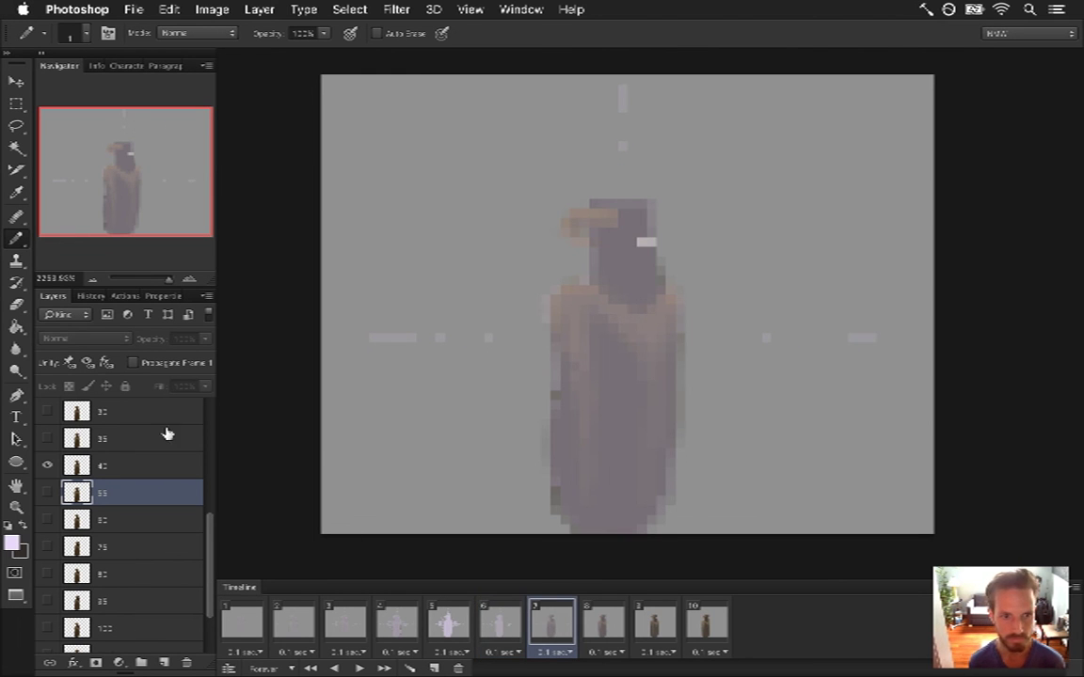
{"action": "left_click", "coordinate": [142, 461]}
{"action": "left_click", "coordinate": [185, 339]}
{"action": "type", "text": "30"}
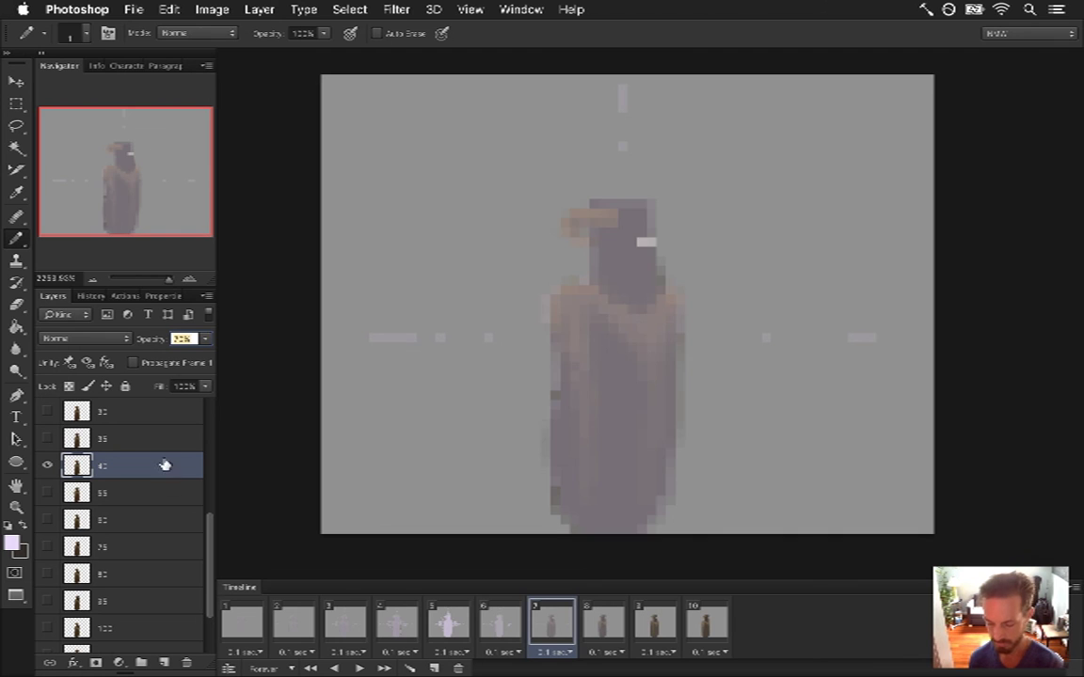
{"action": "type", "text": "15"}
{"action": "key", "text": "Return"}
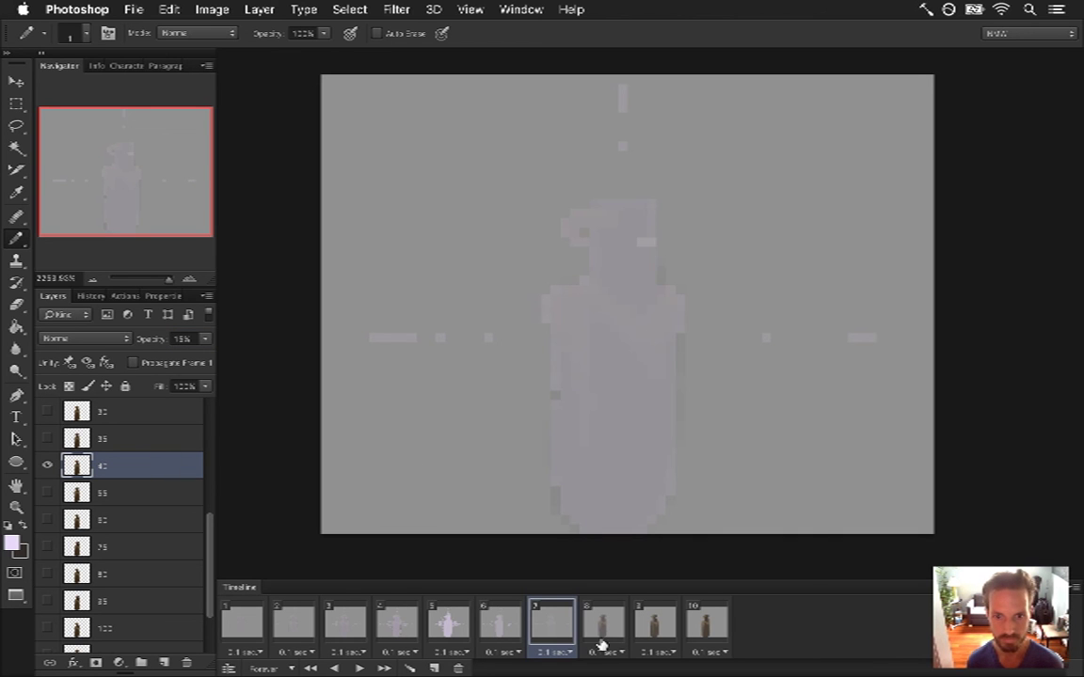
- On frame 8, show the 100 layer and hide layer 35
{"action": "left_click", "coordinate": [602, 624]}
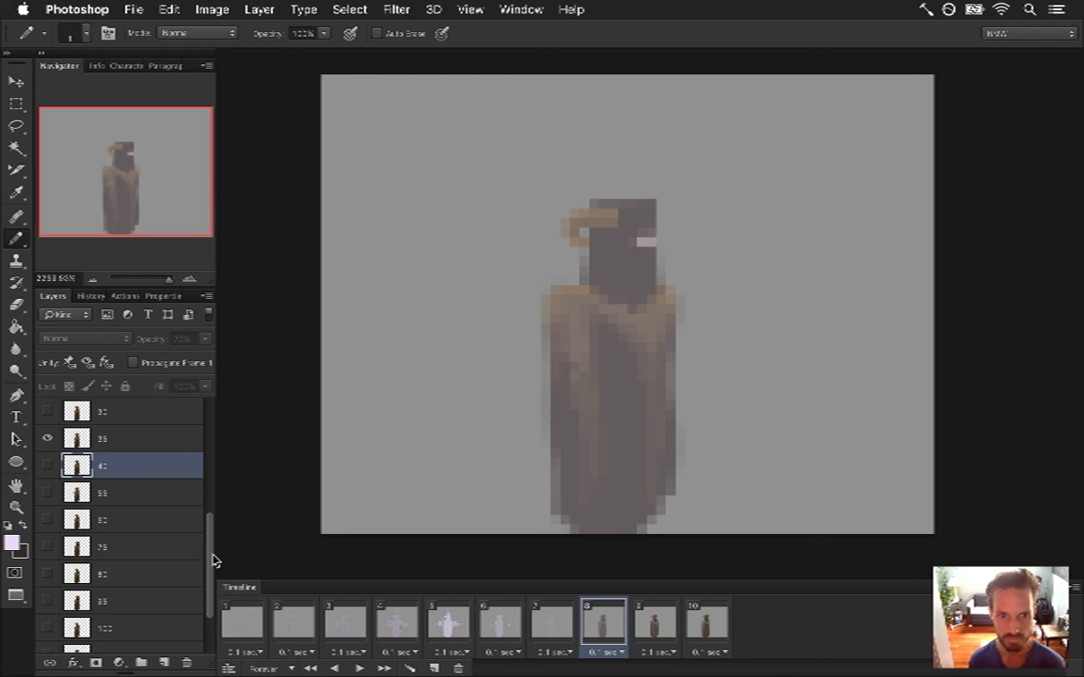
{"action": "left_click_drag", "start_coordinate": [210, 561], "coordinate": [203, 595]}
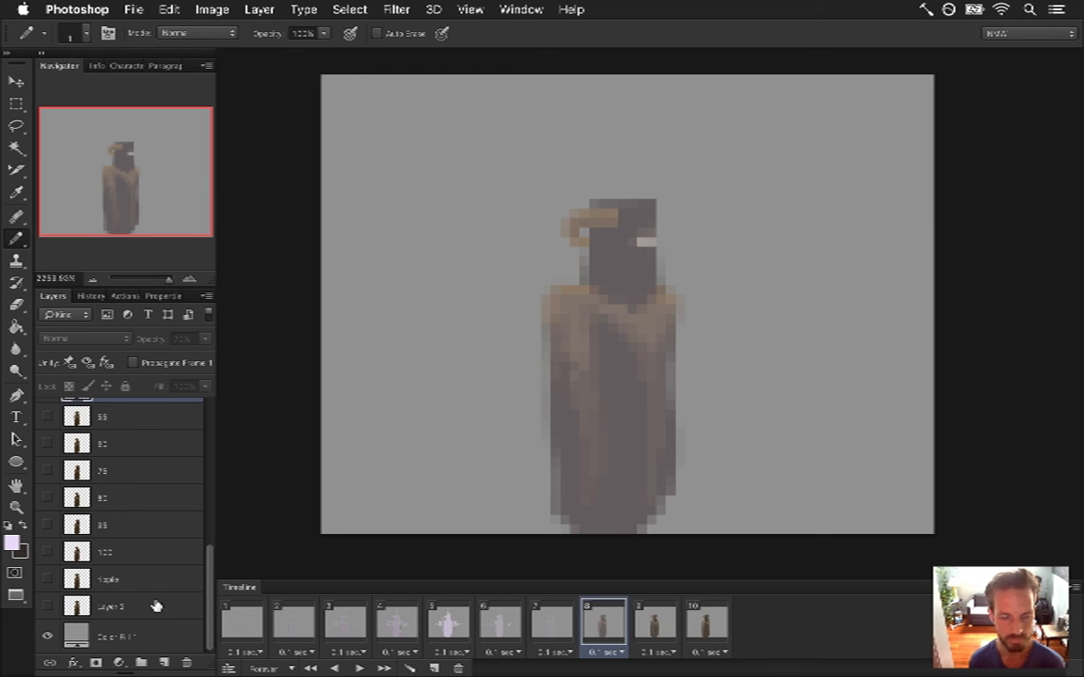
{"action": "left_click", "coordinate": [110, 553]}
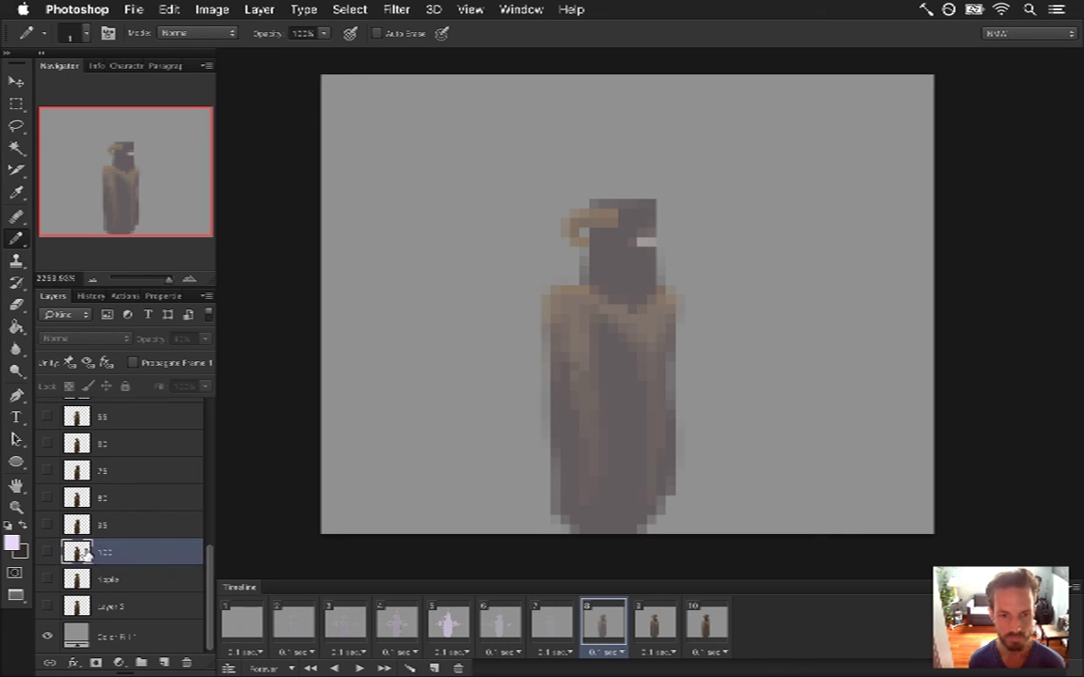
{"action": "left_click", "coordinate": [47, 552]}
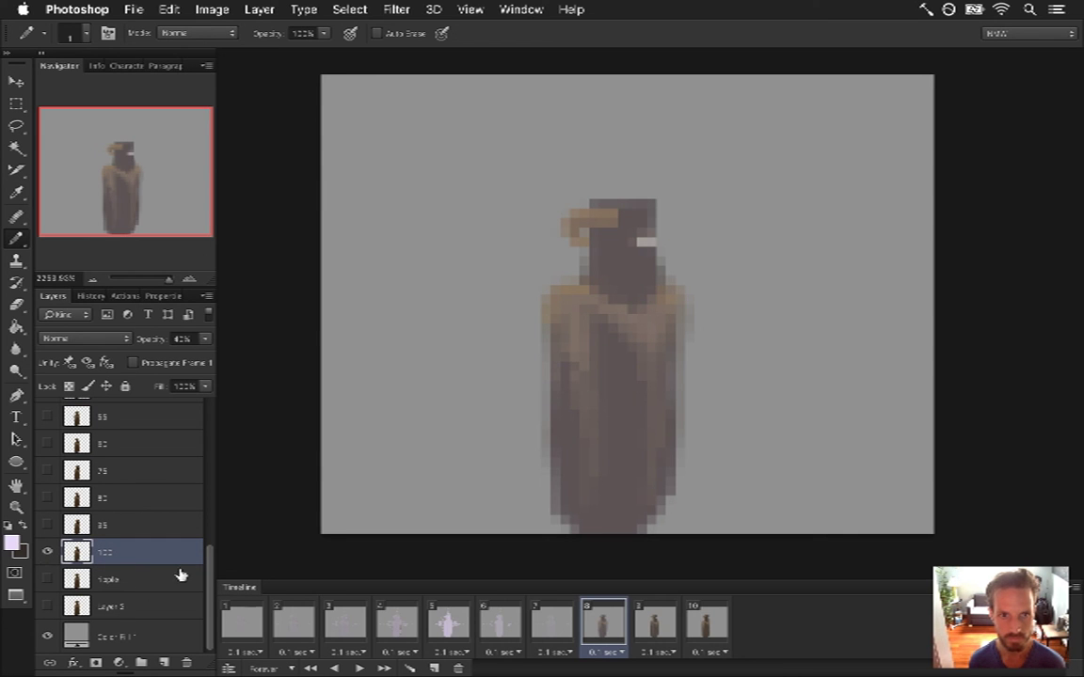
{"action": "scroll", "coordinate": [199, 565], "scroll_direction": "up", "scroll_amount": 5}
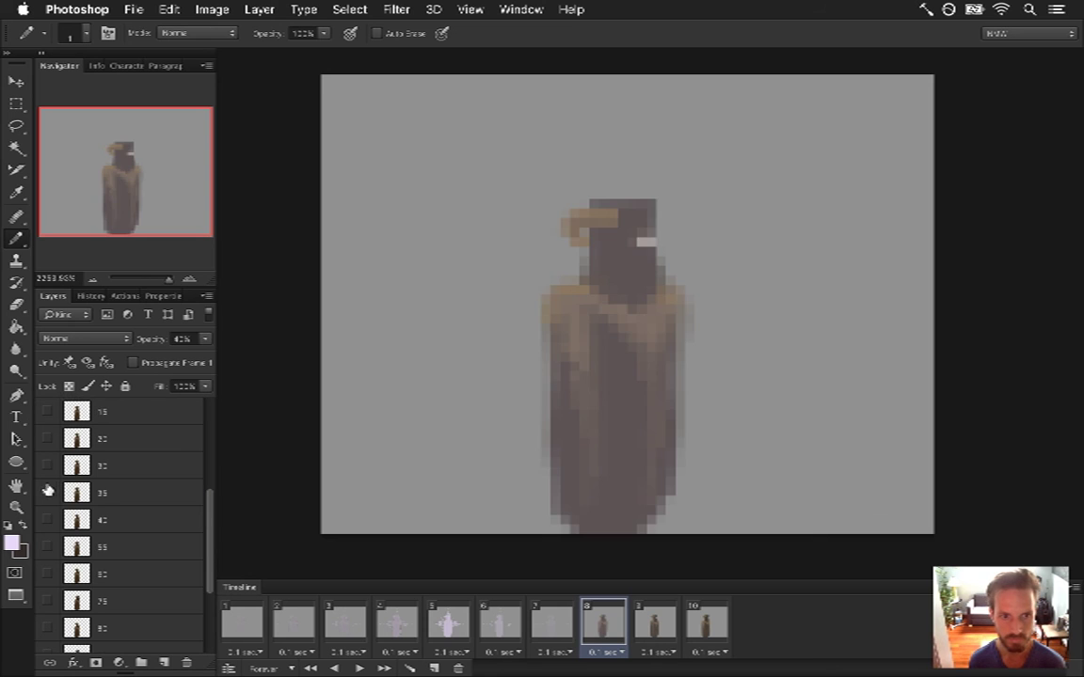
{"action": "left_click", "coordinate": [47, 492]}
{"action": "scroll", "coordinate": [196, 573], "scroll_direction": "down", "scroll_amount": 5}
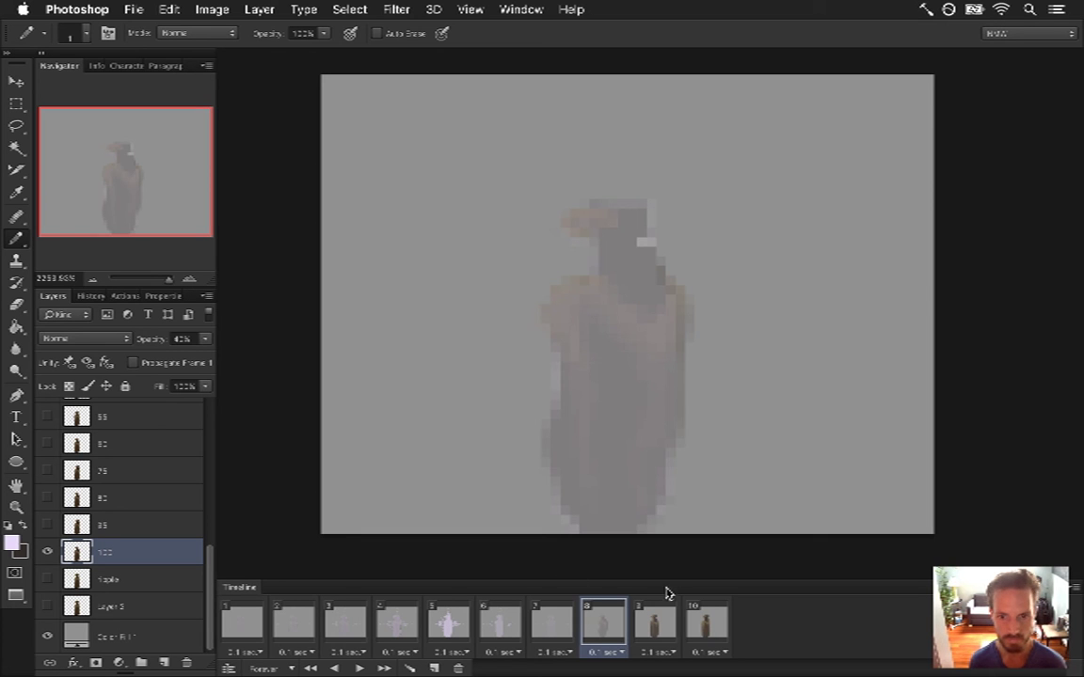
- Step through frames 7 to 10 to review the fade
{"action": "left_click", "coordinate": [551, 624]}
{"action": "left_click", "coordinate": [600, 630]}
{"action": "left_click", "coordinate": [653, 632]}
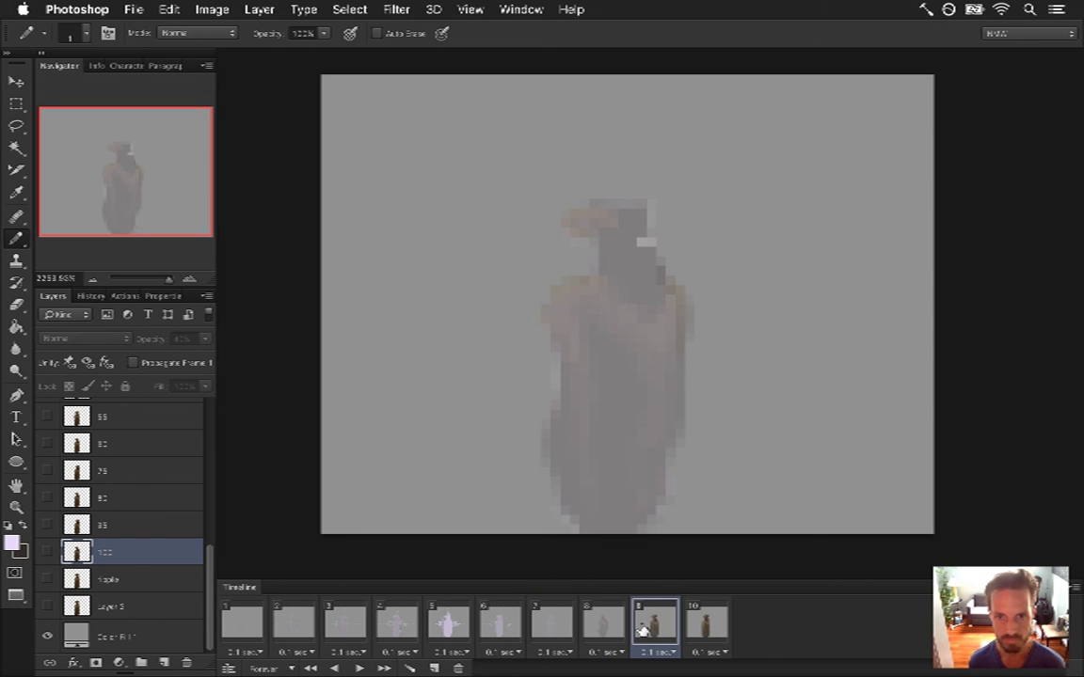
{"action": "left_click", "coordinate": [704, 624]}
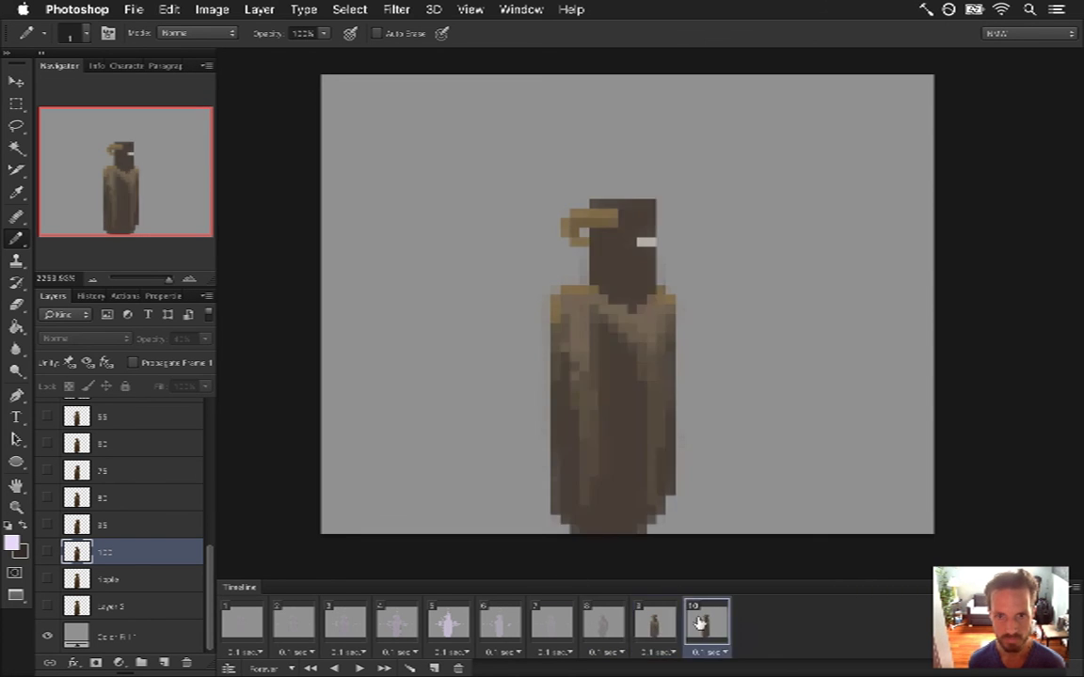
- Delete frames 10 and 9, add a new frame showing layer 95 instead of 100
{"action": "left_click", "coordinate": [458, 668]}
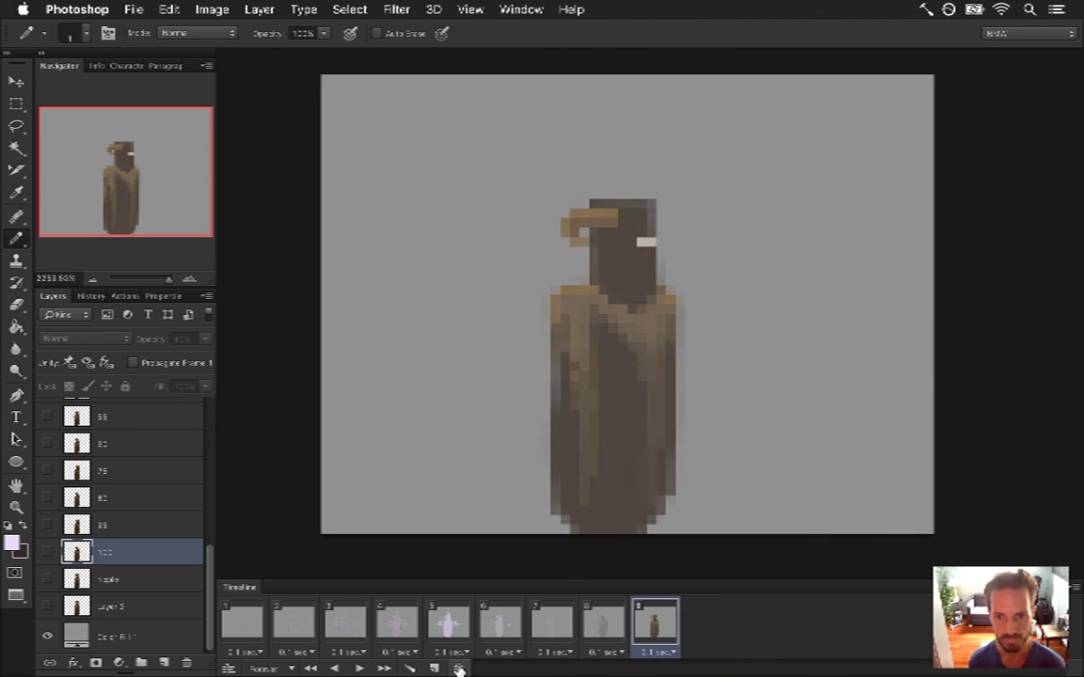
{"action": "left_click", "coordinate": [459, 668]}
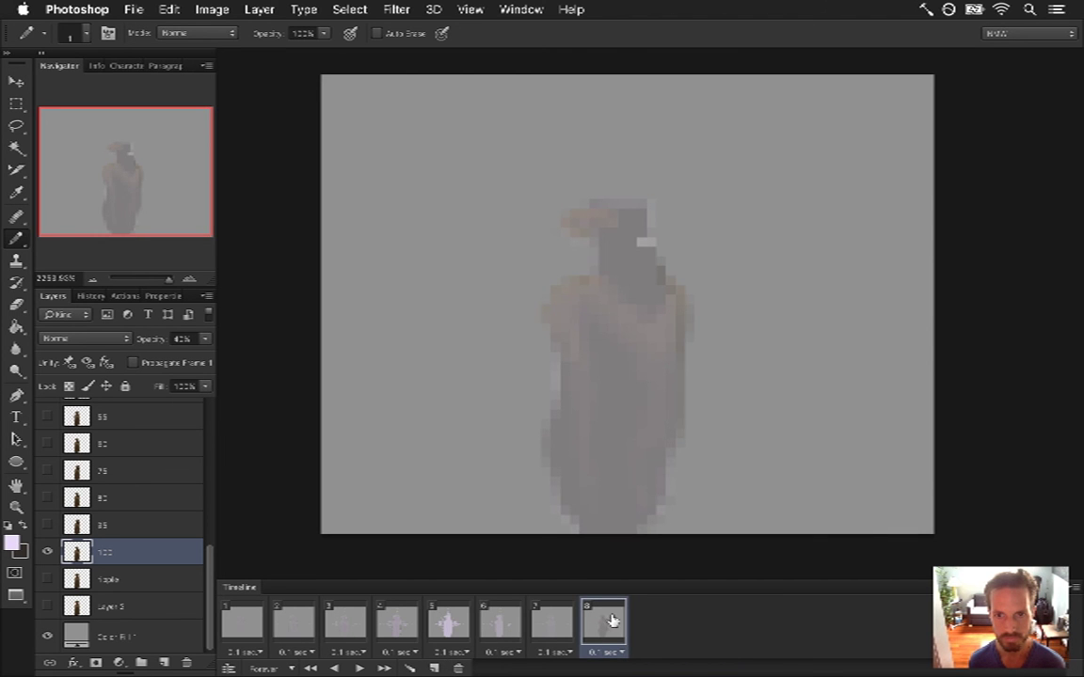
{"action": "left_click", "coordinate": [434, 669]}
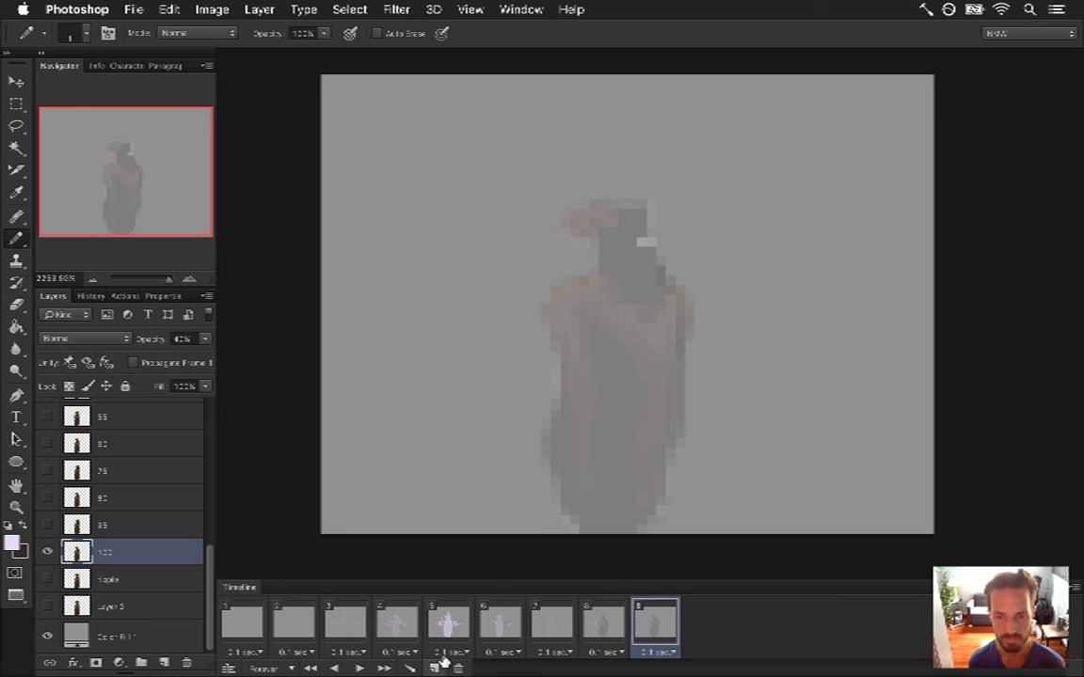
{"action": "left_click", "coordinate": [47, 553]}
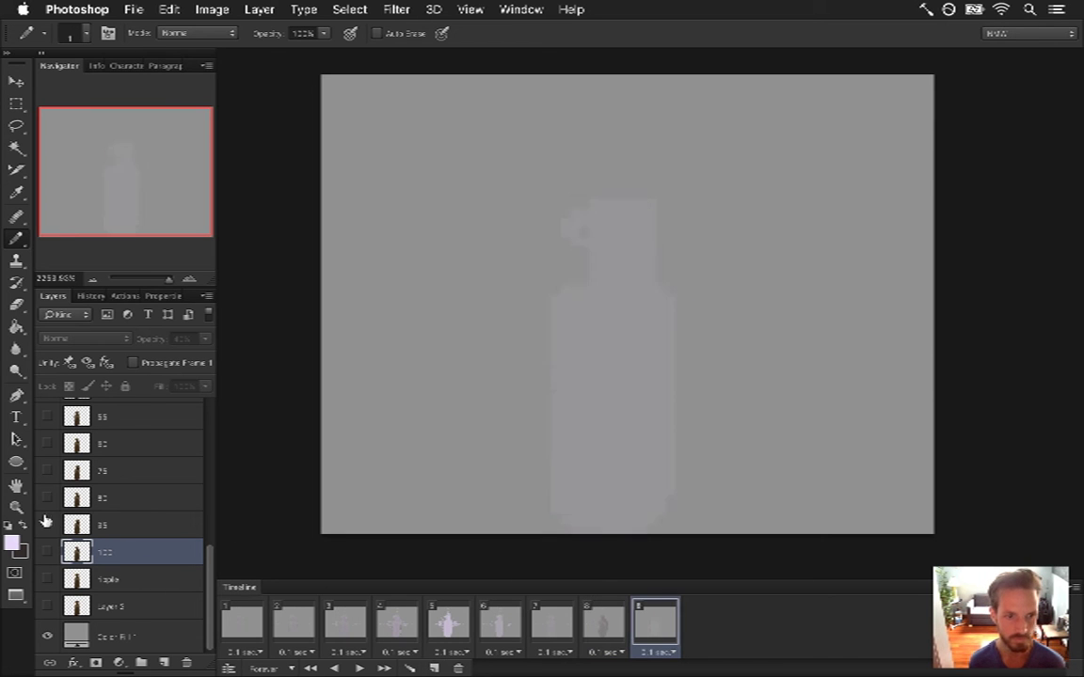
{"action": "left_click", "coordinate": [47, 525]}
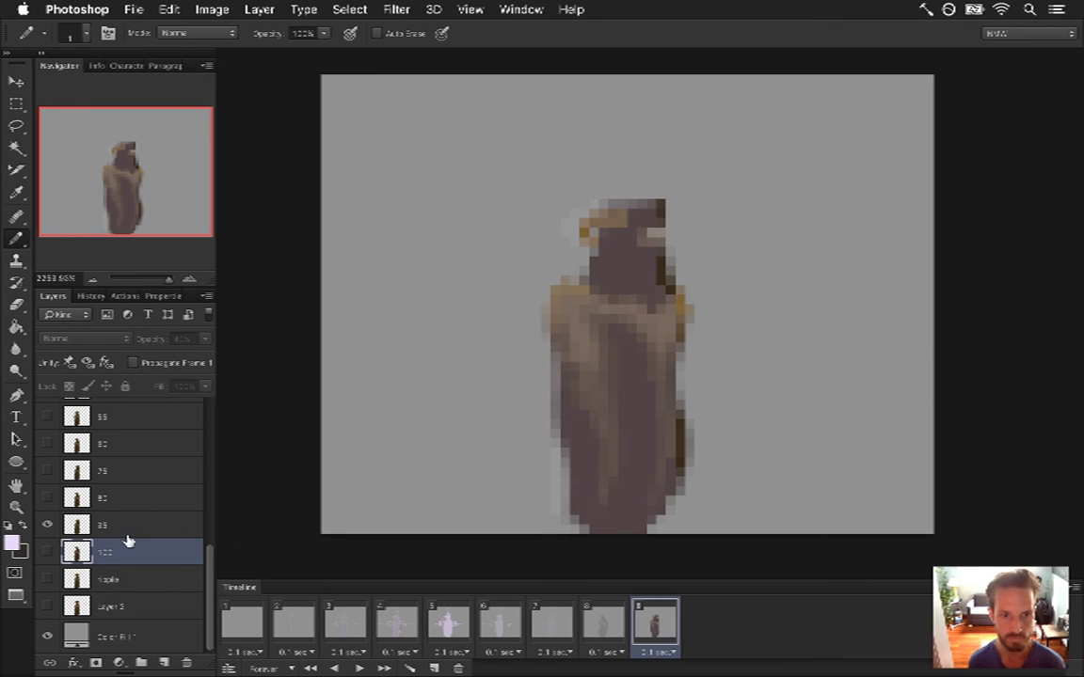
{"action": "left_click", "coordinate": [117, 525]}
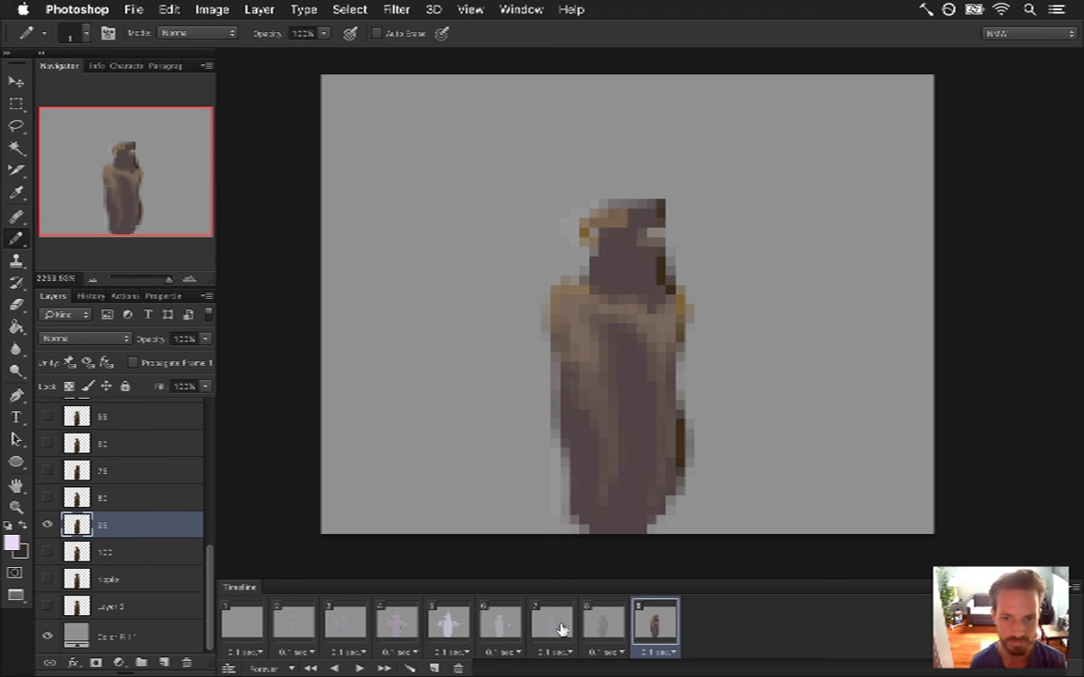
- Compare frames 7, 8 and 9 and check the 100 layer's opacity
{"action": "left_click", "coordinate": [598, 625]}
{"action": "left_click", "coordinate": [553, 623]}
{"action": "left_click", "coordinate": [603, 626]}
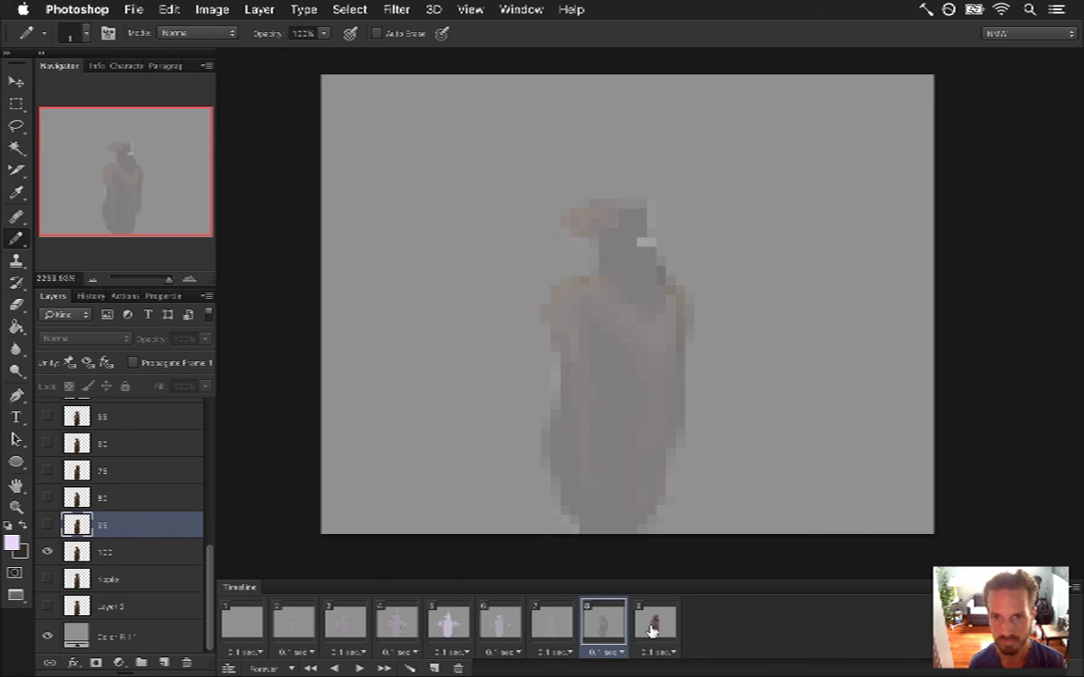
{"action": "left_click", "coordinate": [651, 630]}
{"action": "left_click", "coordinate": [609, 626]}
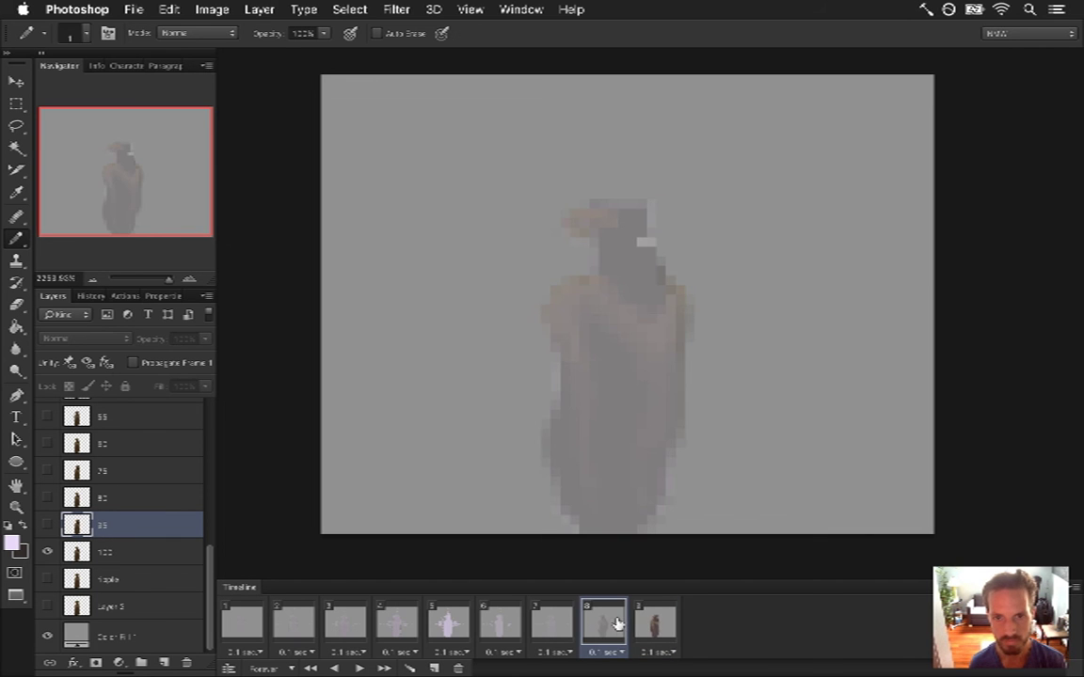
{"action": "left_click", "coordinate": [651, 625]}
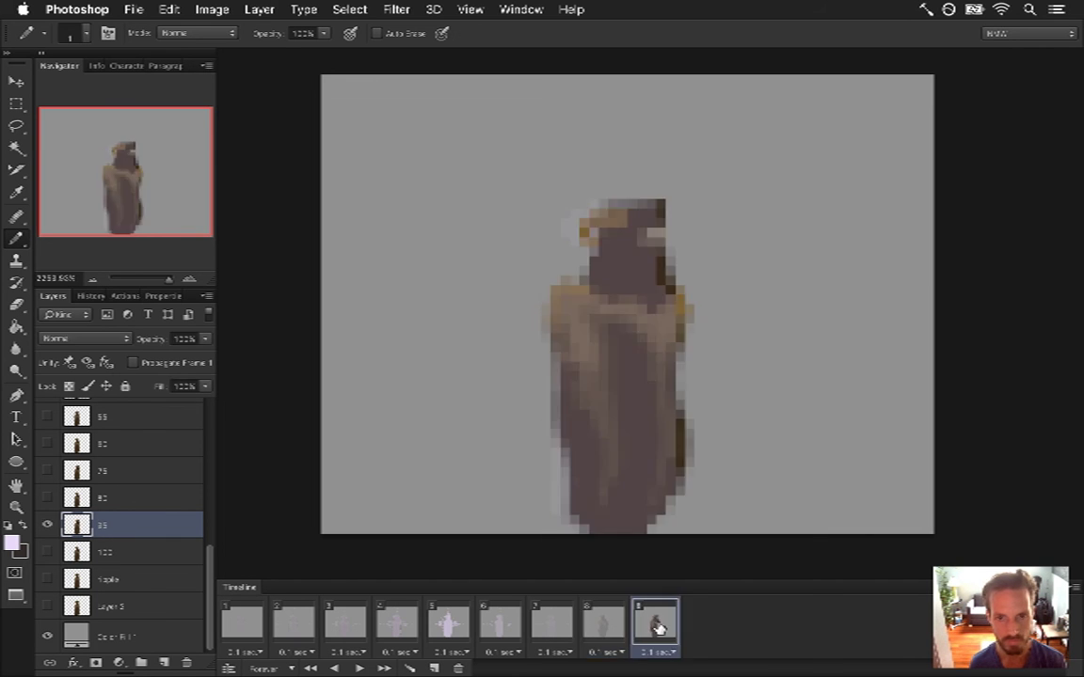
{"action": "left_click", "coordinate": [601, 625]}
{"action": "left_click", "coordinate": [150, 557]}
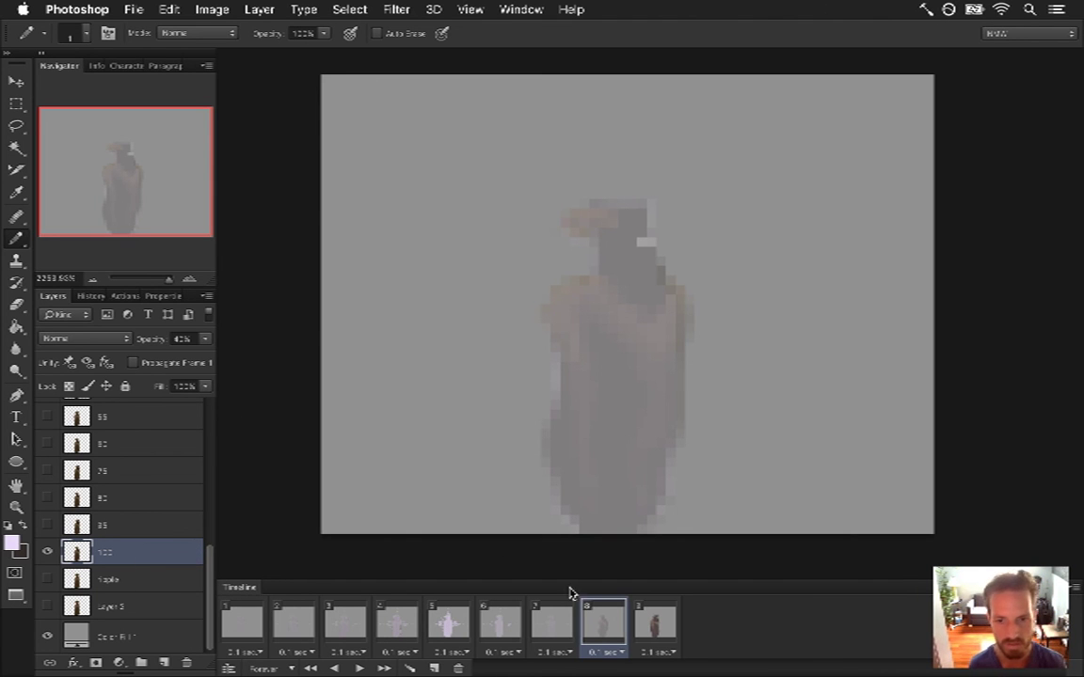
{"action": "key", "text": "Left"}
{"action": "left_click", "coordinate": [606, 633]}
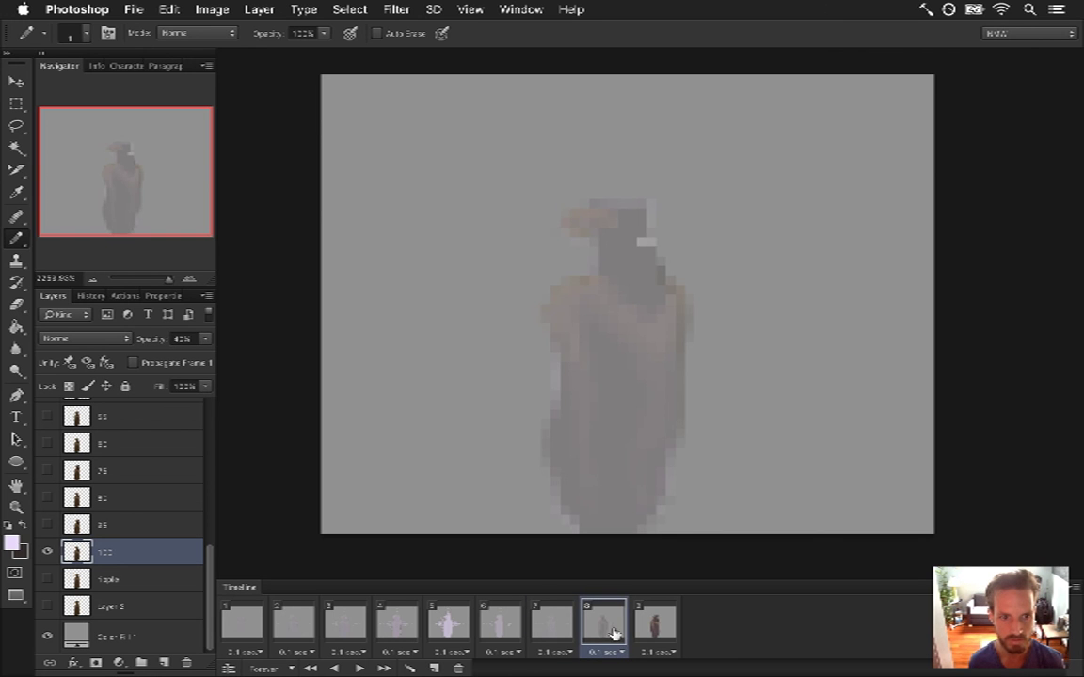
{"action": "key", "text": "Left"}
{"action": "left_click", "coordinate": [607, 633]}
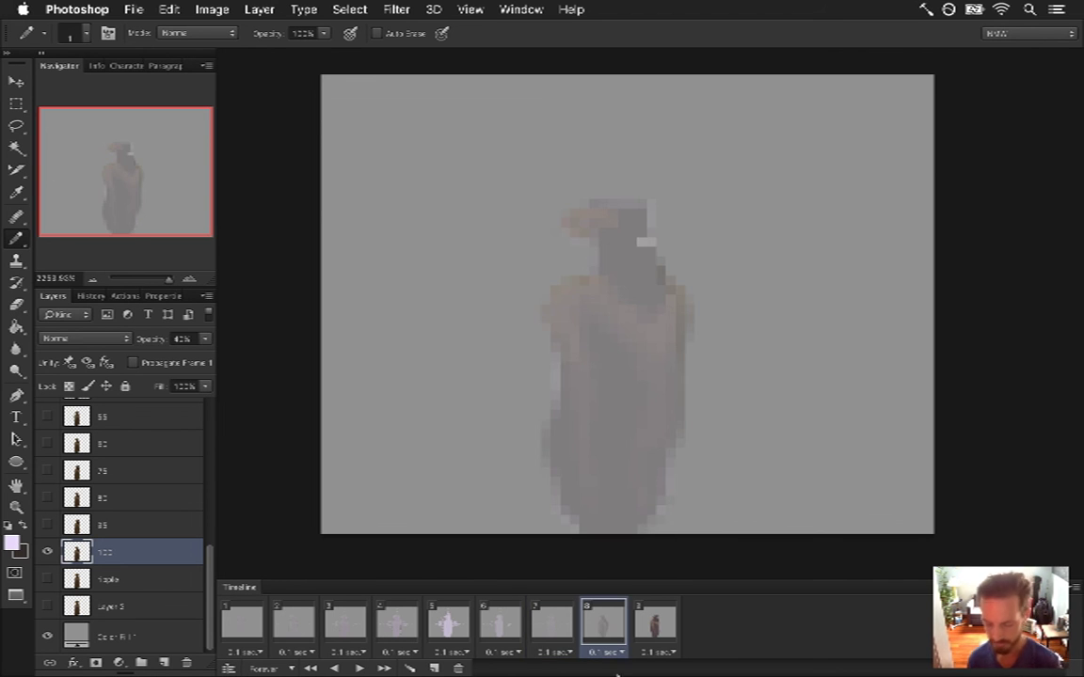
- Set 10% opacity, switch to the marquee, and on frame 9 compare layer 95 with another figure
{"action": "key", "text": "1"}
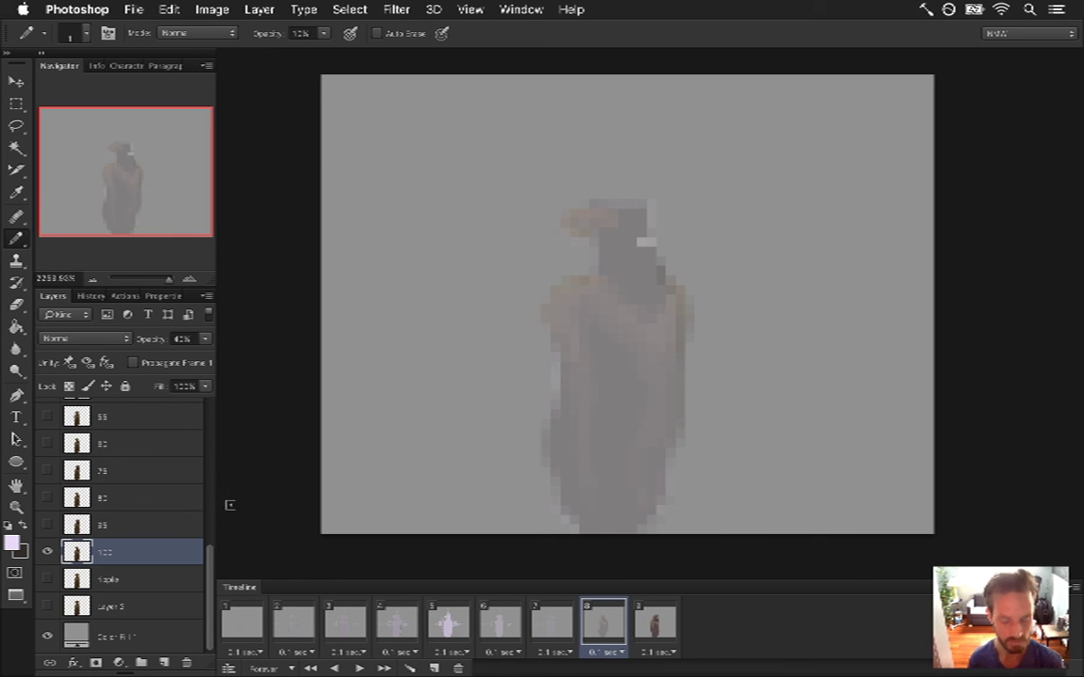
{"action": "key", "text": "m"}
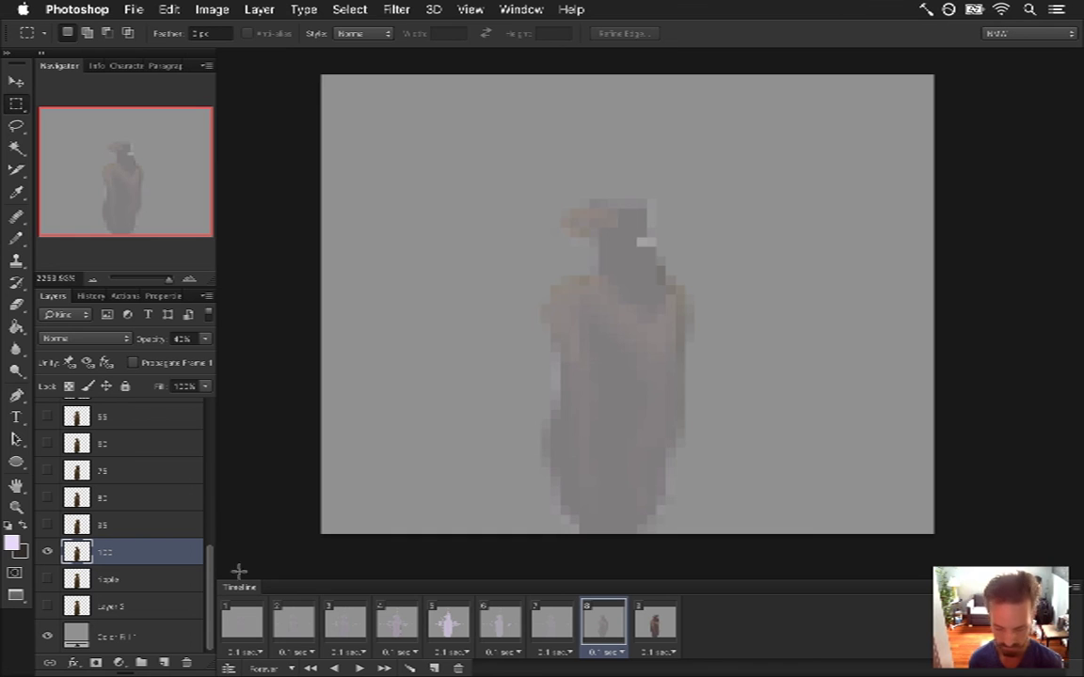
{"action": "left_click", "coordinate": [653, 623]}
{"action": "left_click", "coordinate": [177, 530]}
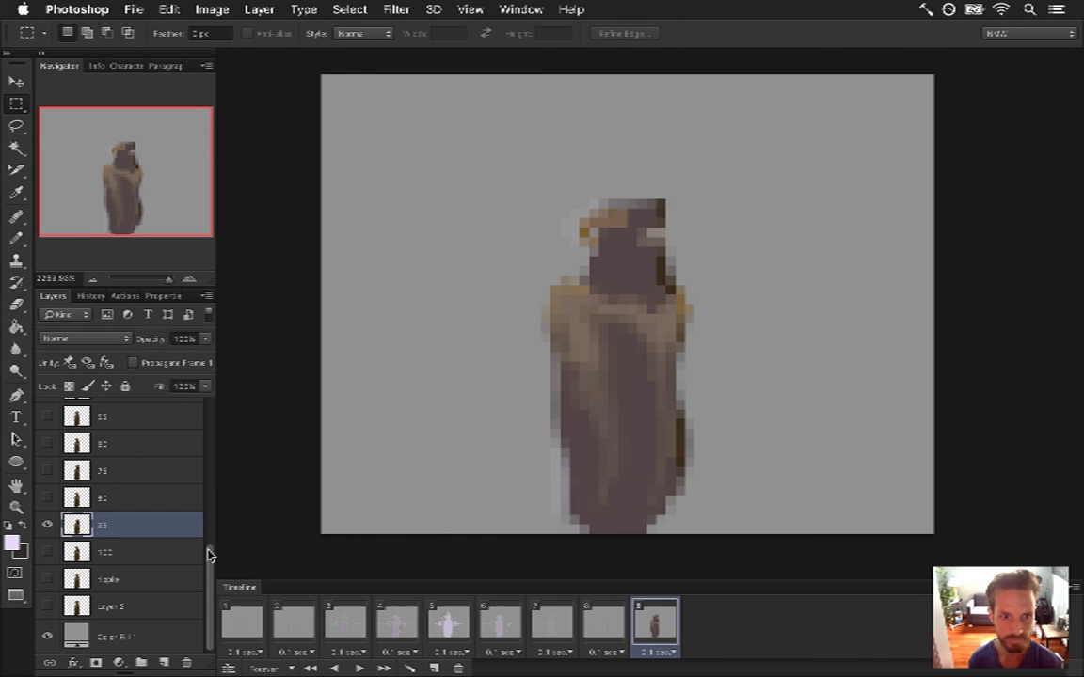
{"action": "left_click_drag", "start_coordinate": [210, 579], "coordinate": [199, 415]}
{"action": "left_click", "coordinate": [47, 414]}
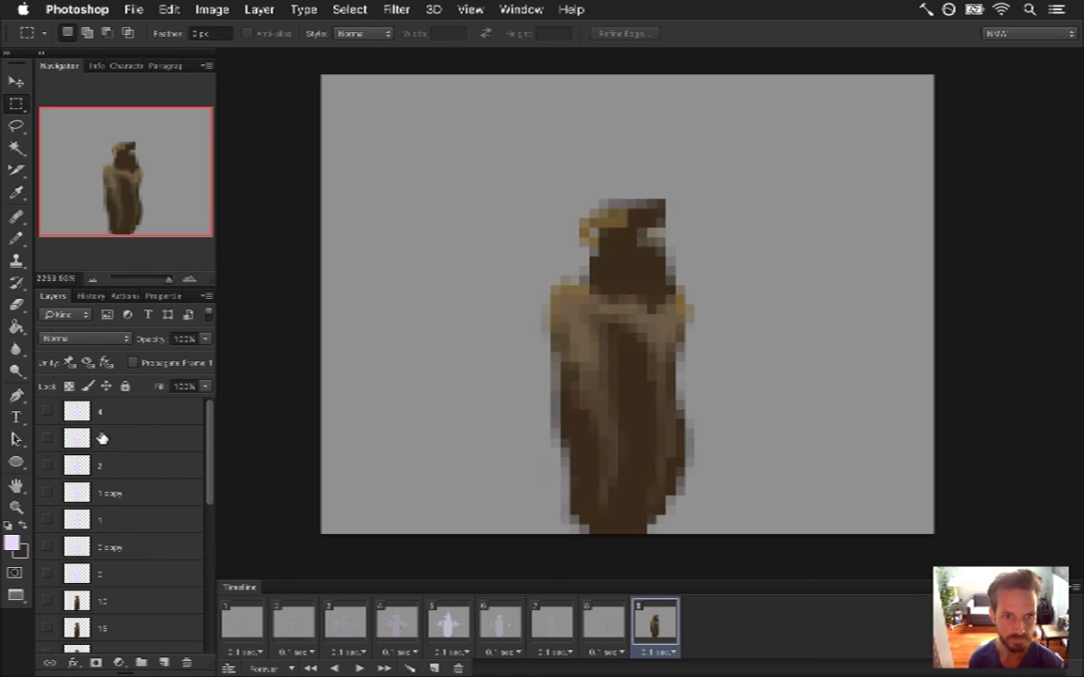
{"action": "left_click_drag", "start_coordinate": [208, 489], "coordinate": [190, 603]}
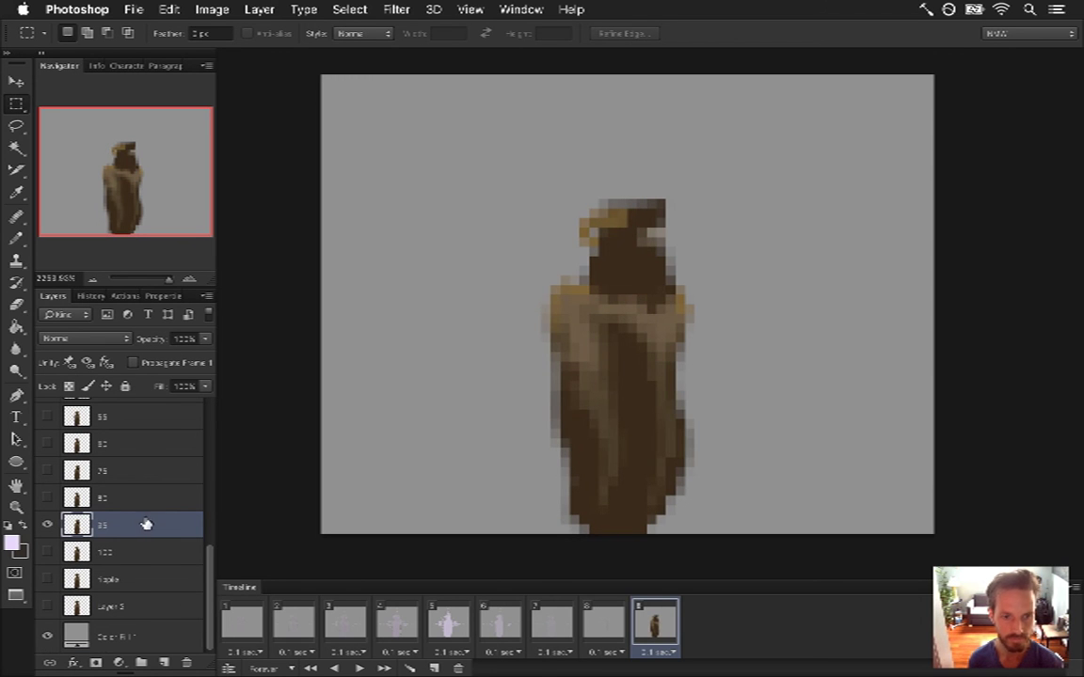
- Fade layer 95 to 20% and add frame 10 showing the next figure layer
{"action": "key", "text": "2"}
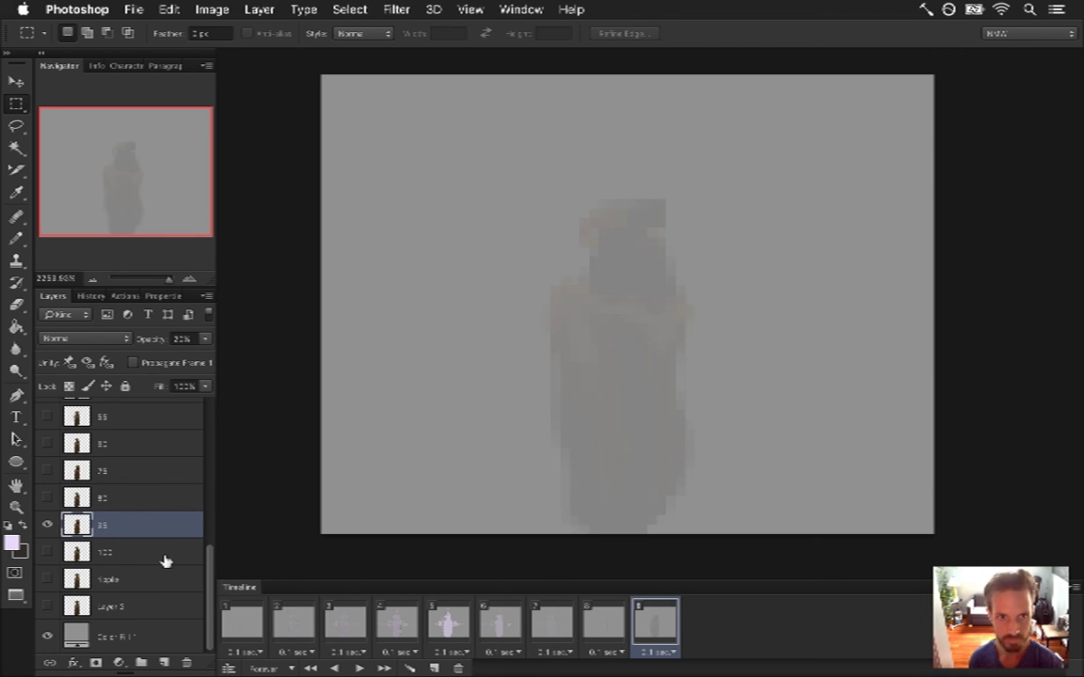
{"action": "left_click", "coordinate": [588, 618]}
{"action": "left_click", "coordinate": [640, 628]}
{"action": "left_click", "coordinate": [433, 667]}
{"action": "left_click", "coordinate": [47, 525]}
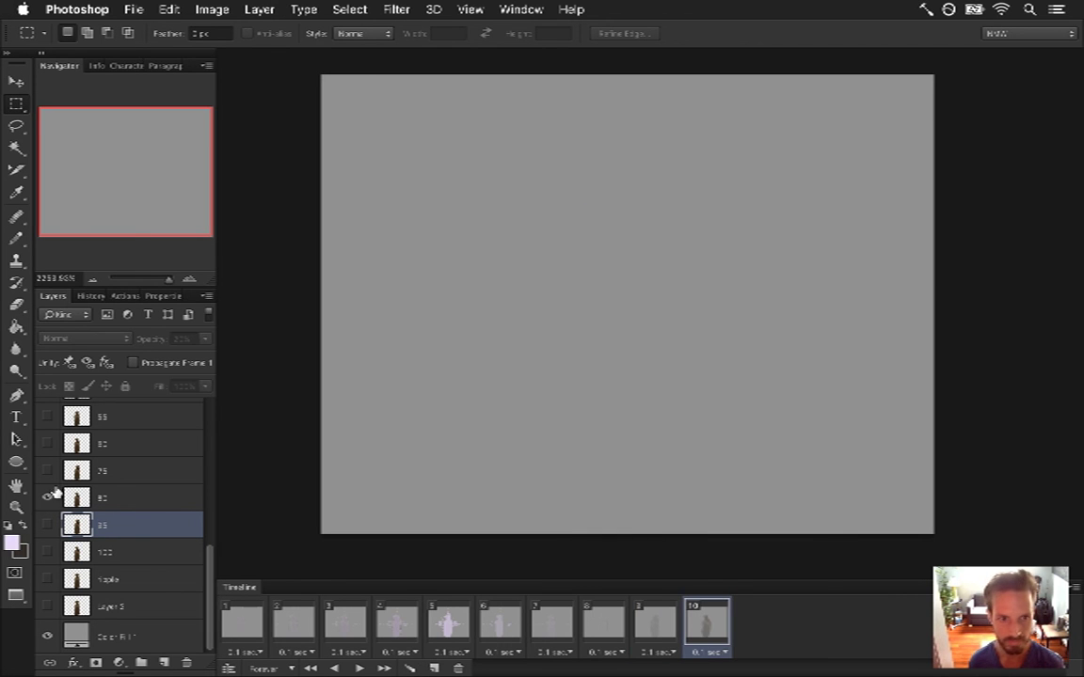
{"action": "left_click", "coordinate": [47, 497]}
{"action": "left_click", "coordinate": [146, 498]}
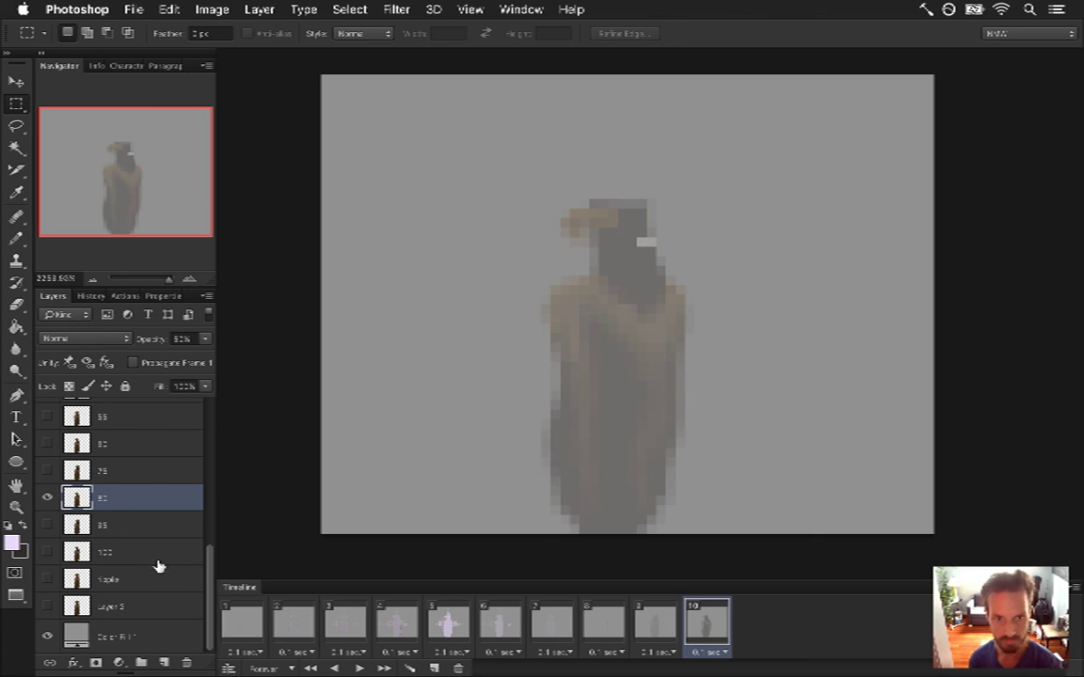
- Add frame 11 showing layer 75 and frame 12 showing layer 80
{"action": "left_click", "coordinate": [434, 668]}
{"action": "left_click", "coordinate": [47, 471]}
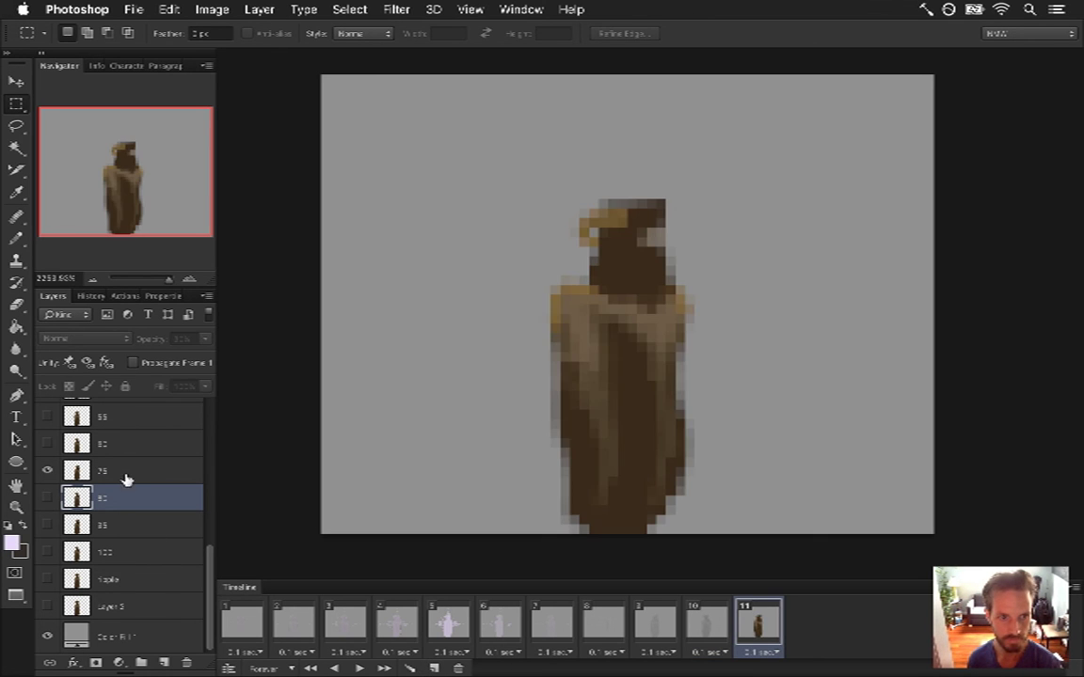
{"action": "left_click", "coordinate": [155, 473]}
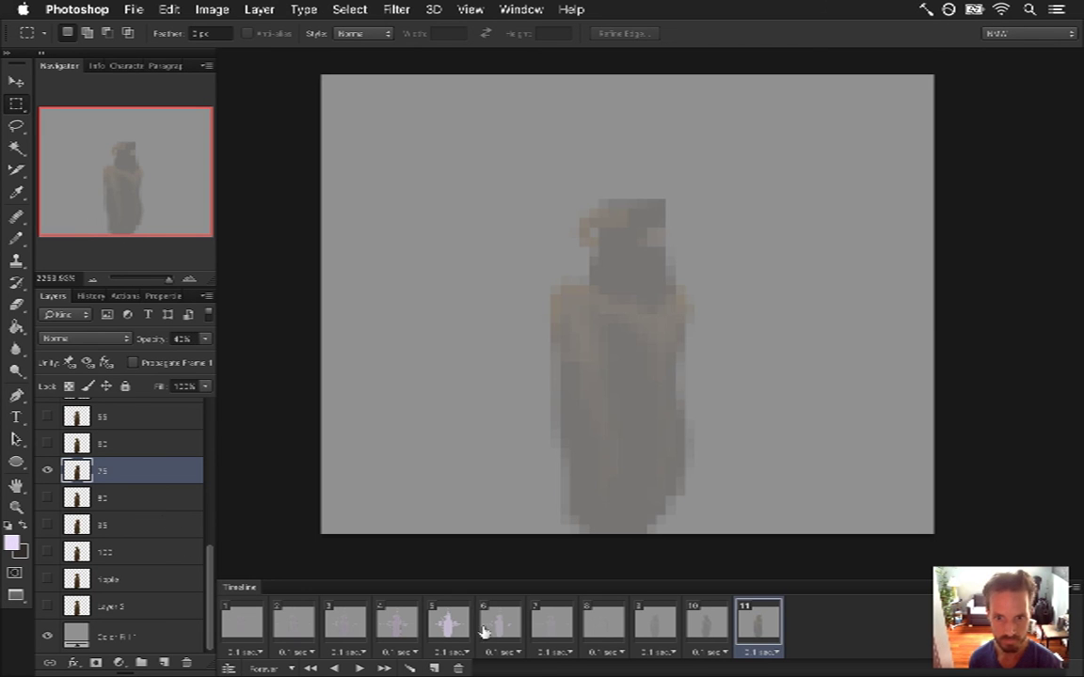
{"action": "left_click", "coordinate": [434, 668]}
{"action": "left_click", "coordinate": [47, 470]}
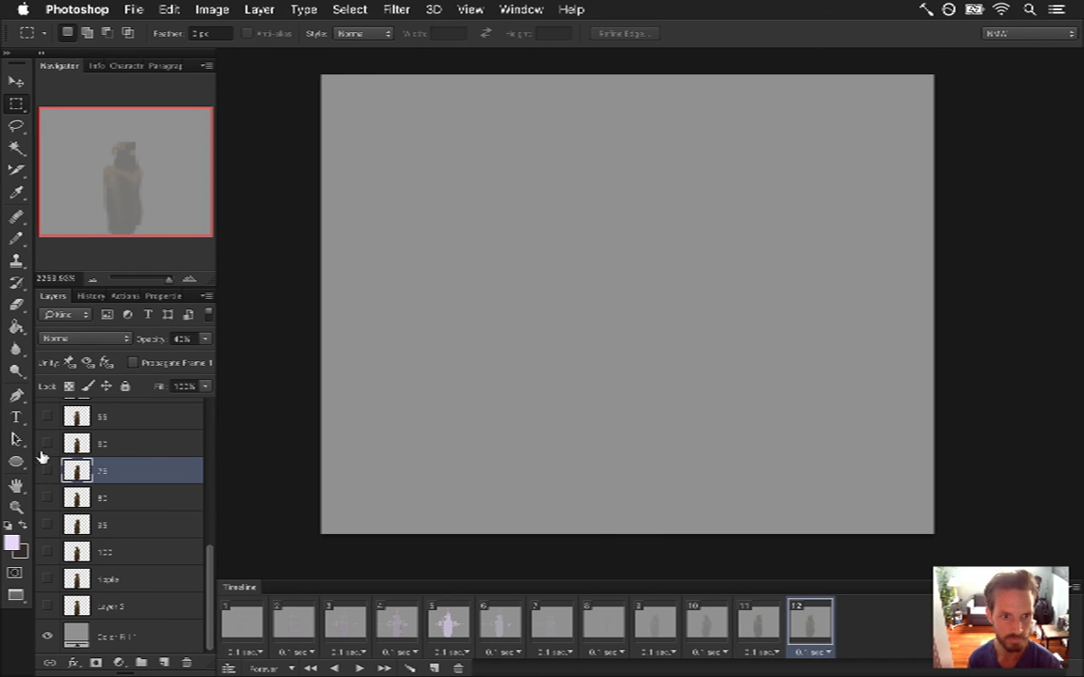
{"action": "left_click", "coordinate": [47, 443]}
{"action": "left_click", "coordinate": [106, 445]}
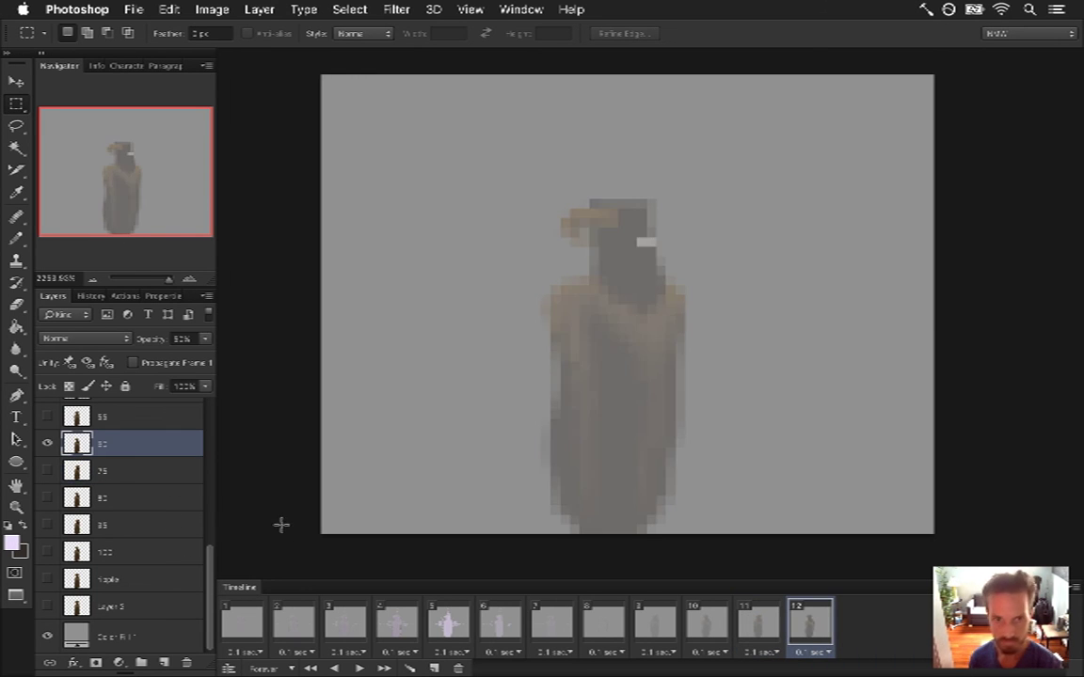
- Add frame 13 showing layer 85 at 80% opacity
{"action": "left_click", "coordinate": [433, 668]}
{"action": "left_click", "coordinate": [47, 443]}
{"action": "left_click", "coordinate": [47, 416]}
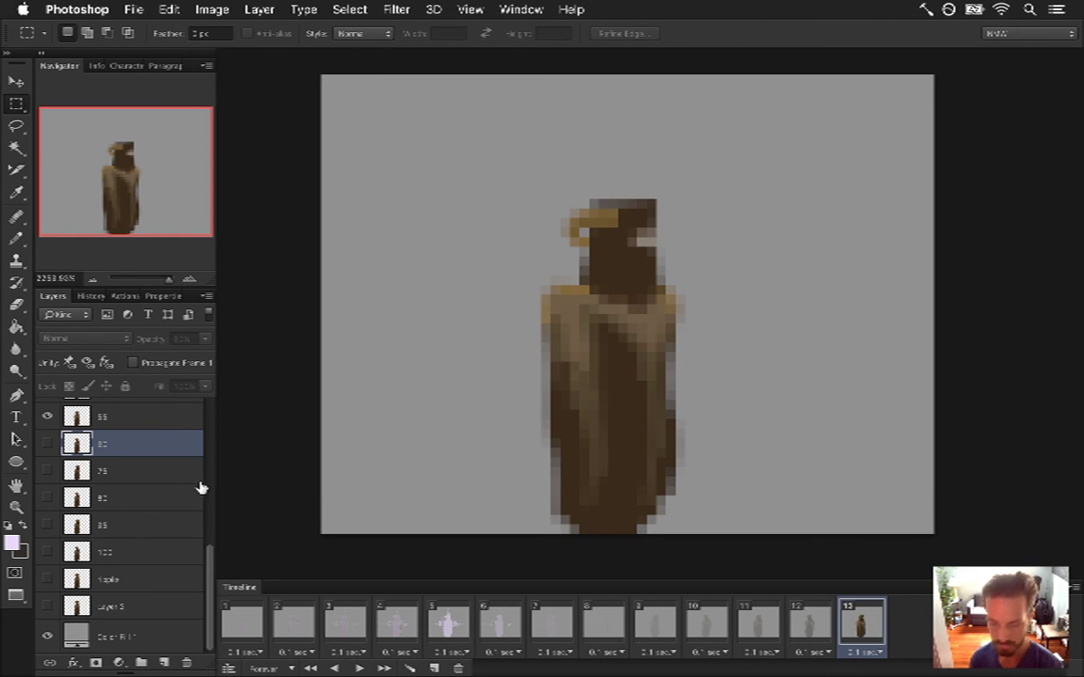
{"action": "left_click", "coordinate": [134, 417]}
{"action": "key", "text": "8"}
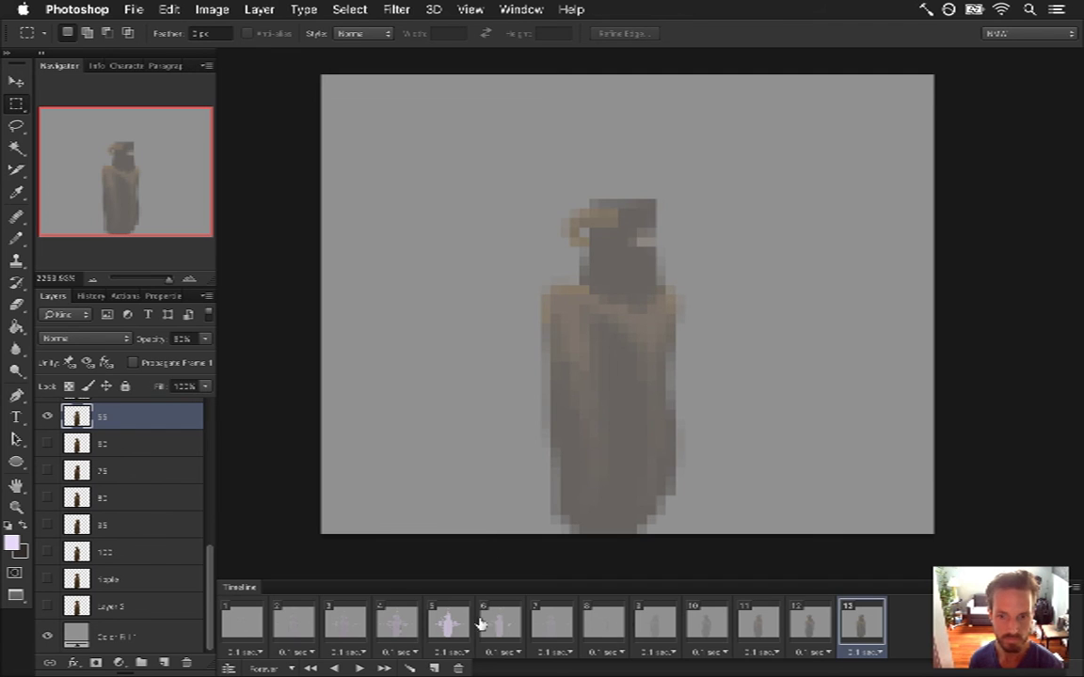
- Add frame 14 showing layer 40's figure
{"action": "left_click", "coordinate": [434, 668]}
{"action": "scroll", "coordinate": [203, 538], "scroll_direction": "up", "scroll_amount": 3}
{"action": "scroll", "coordinate": [203, 538], "scroll_direction": "up", "scroll_amount": 1}
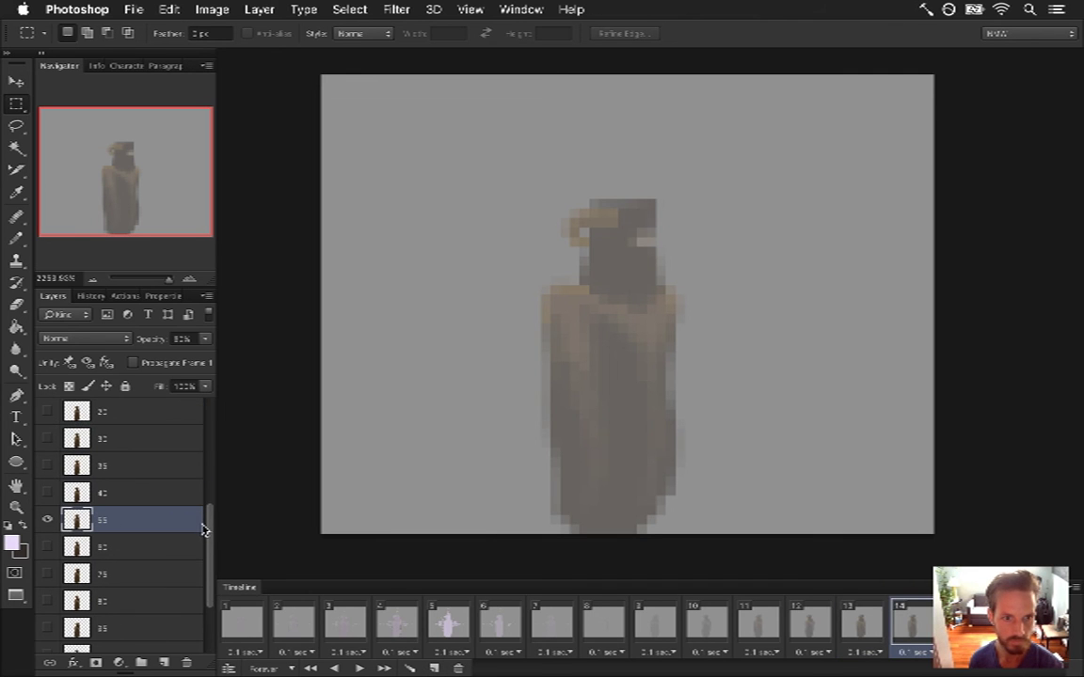
{"action": "left_click", "coordinate": [47, 520]}
{"action": "left_click", "coordinate": [47, 492]}
{"action": "left_click", "coordinate": [122, 489]}
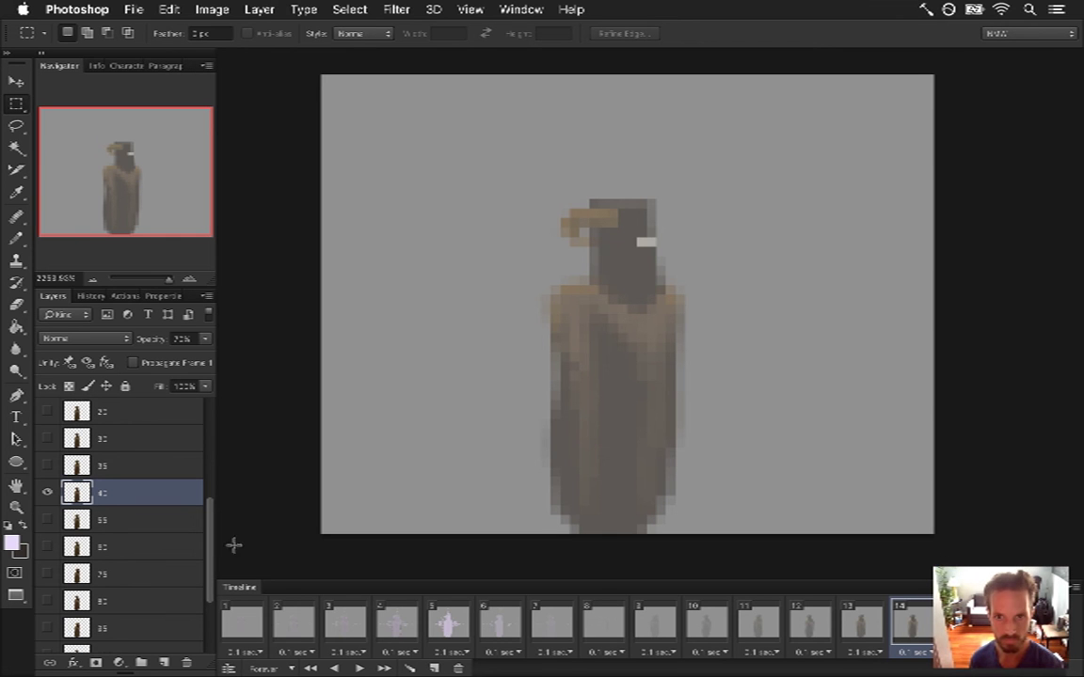
- Swap frame 14's figure to layer 35, then to layer 32 at about 70% opacity
{"action": "left_click", "coordinate": [44, 488]}
{"action": "left_click", "coordinate": [47, 465]}
{"action": "left_click", "coordinate": [111, 466]}
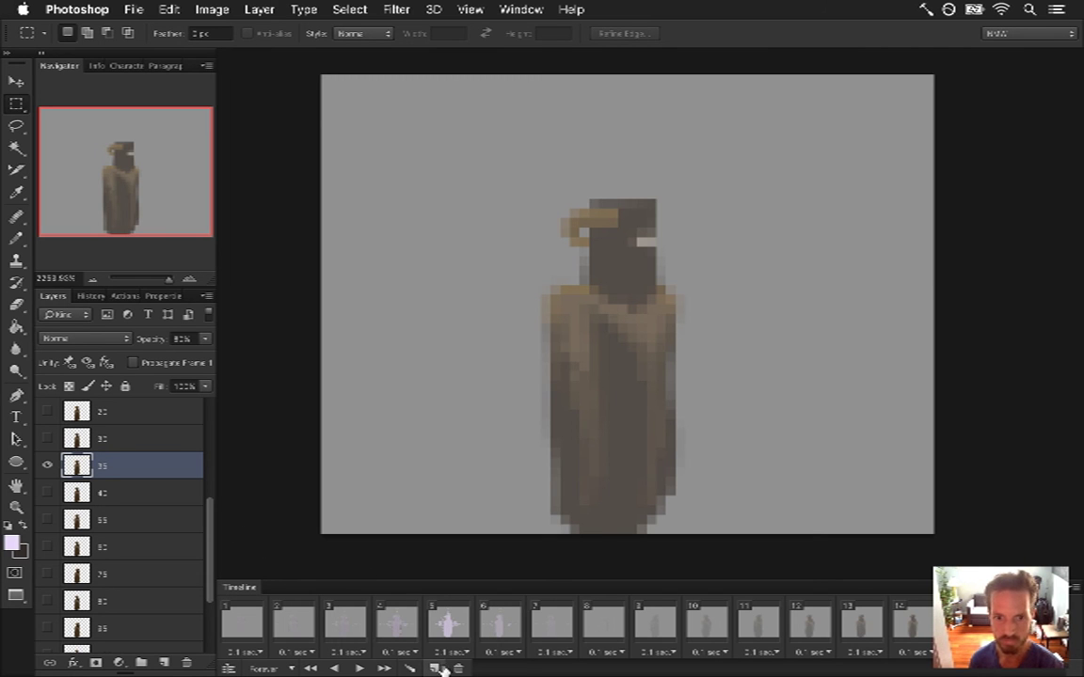
{"action": "left_click", "coordinate": [47, 466]}
{"action": "left_click", "coordinate": [47, 438]}
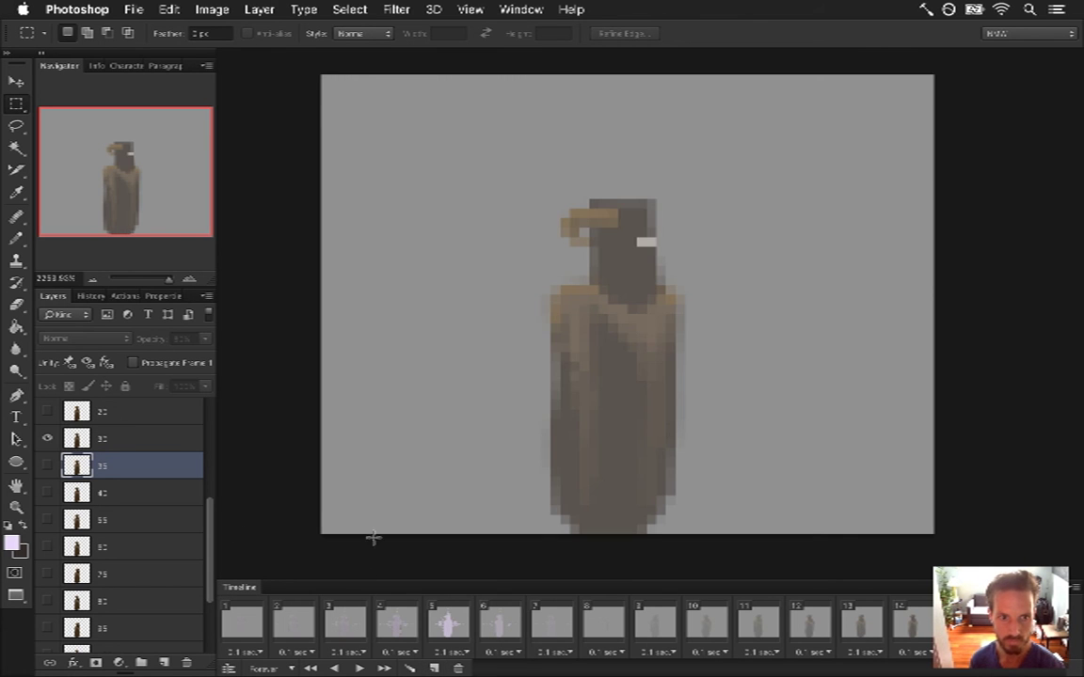
{"action": "left_click", "coordinate": [182, 440]}
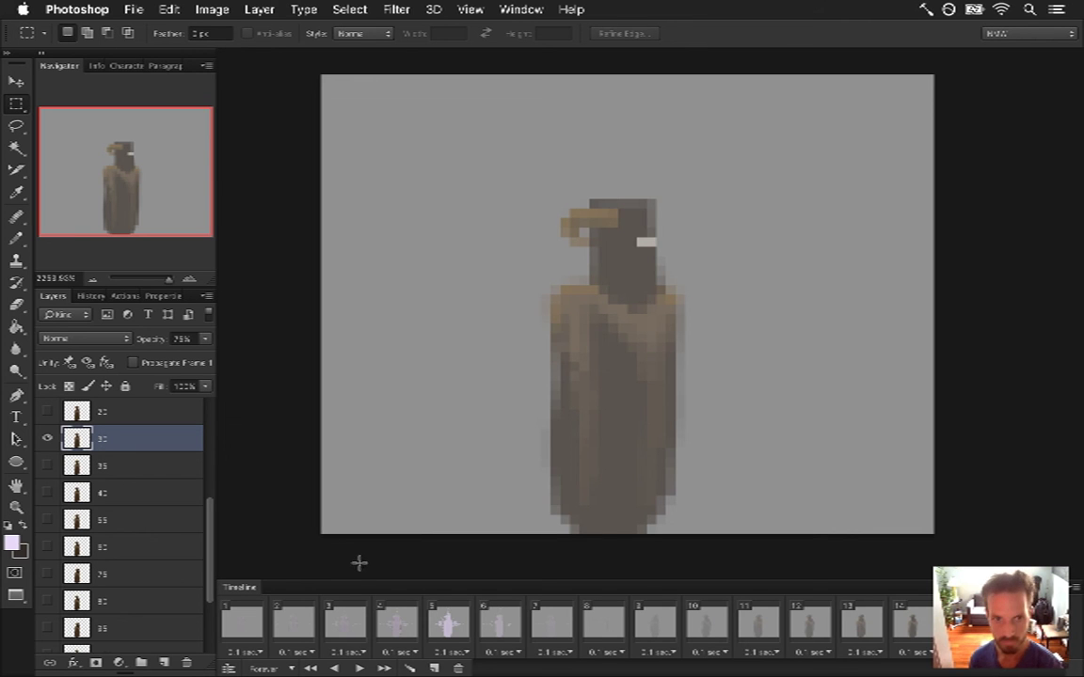
{"action": "key", "text": "8"}
{"action": "key", "text": "7"}
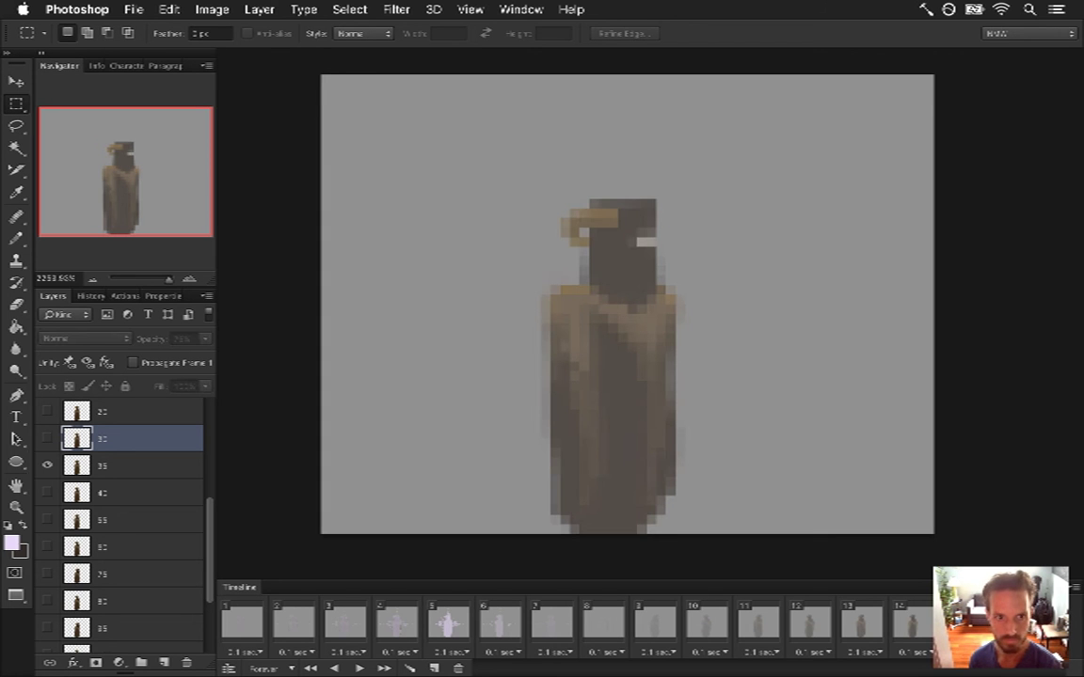
{"action": "left_click", "coordinate": [144, 465]}
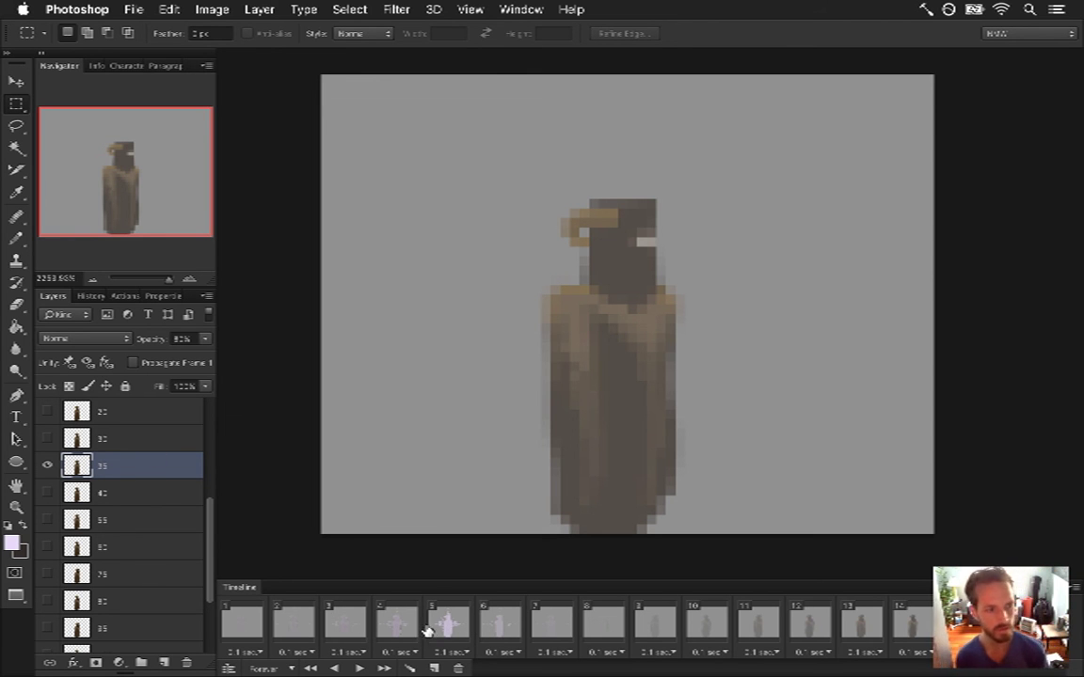
- Step through frames 3 to 7 and select the area around the figure's left wing
{"action": "left_click", "coordinate": [456, 626]}
{"action": "left_click", "coordinate": [396, 626]}
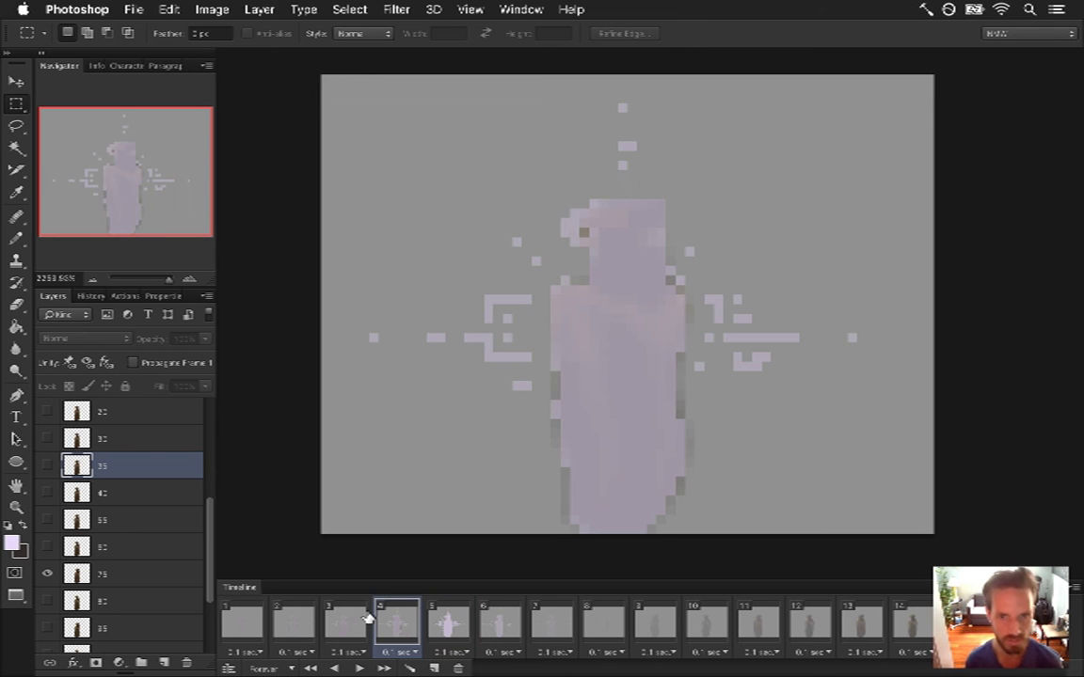
{"action": "left_click", "coordinate": [350, 625]}
{"action": "left_click", "coordinate": [390, 625]}
{"action": "left_click", "coordinate": [455, 626]}
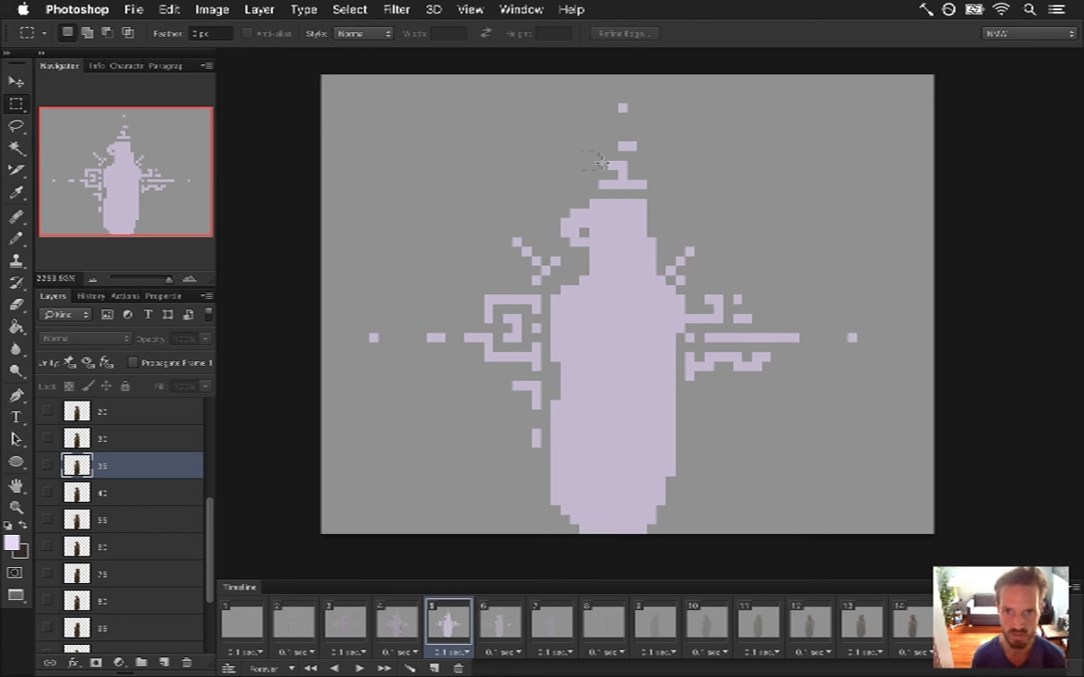
{"action": "left_click_drag", "start_coordinate": [464, 229], "coordinate": [561, 361]}
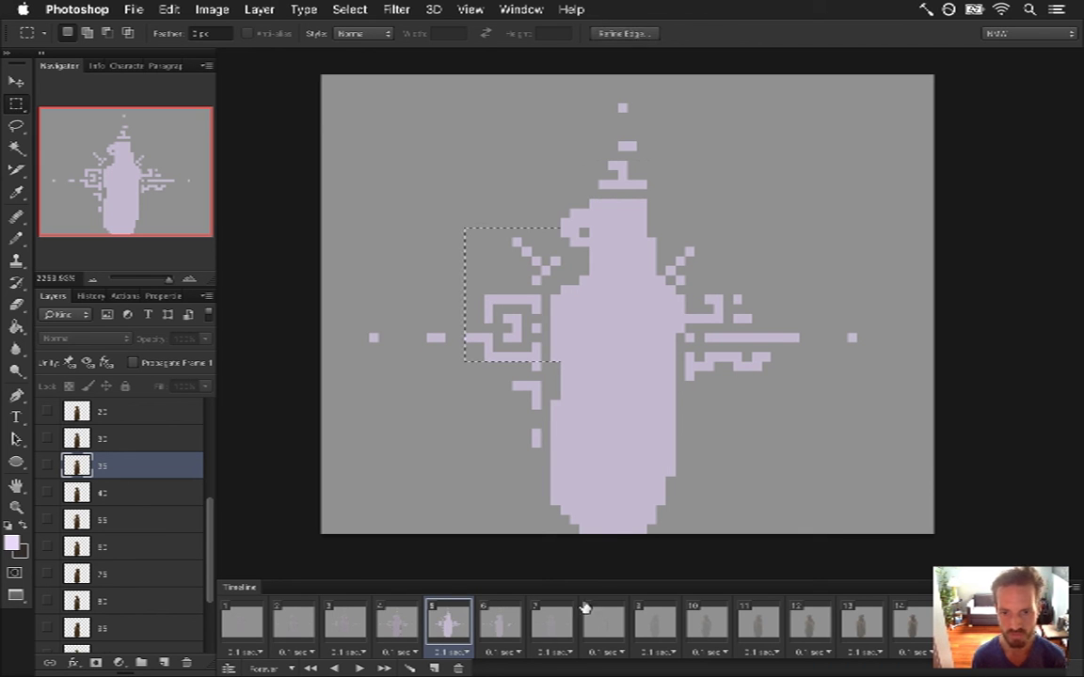
{"action": "left_click", "coordinate": [501, 625]}
{"action": "left_click", "coordinate": [552, 625]}
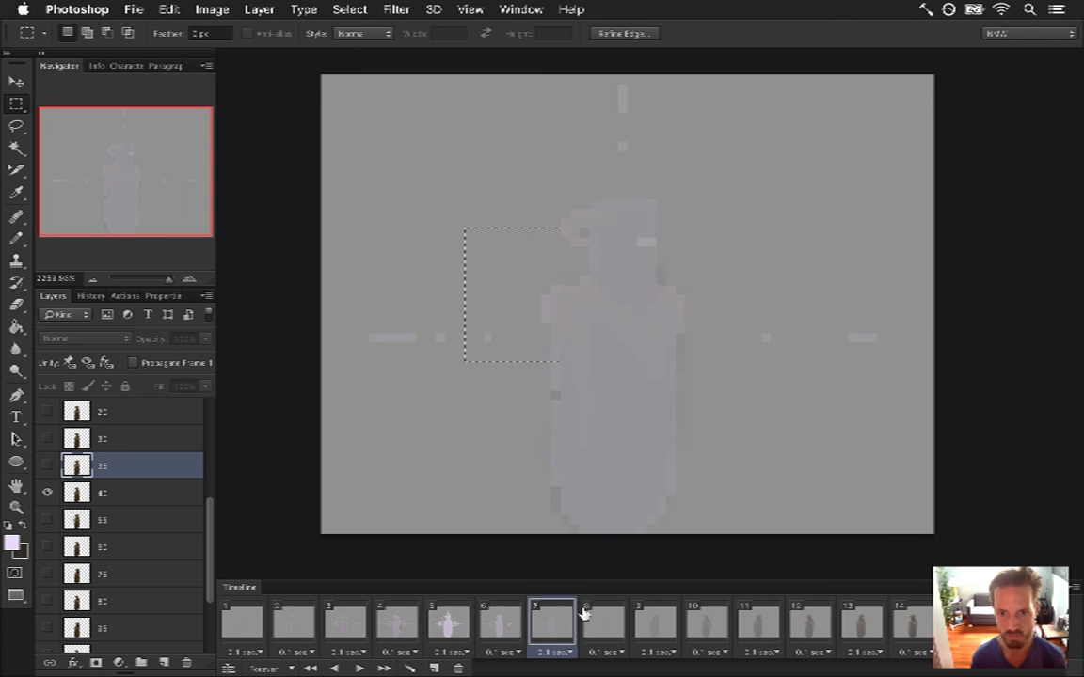
{"action": "left_click", "coordinate": [449, 628]}
- Compare lilac frame 5 with final frame 14, showing layer 35's figure instead of 40
{"action": "left_click", "coordinate": [733, 473]}
{"action": "left_click", "coordinate": [909, 626]}
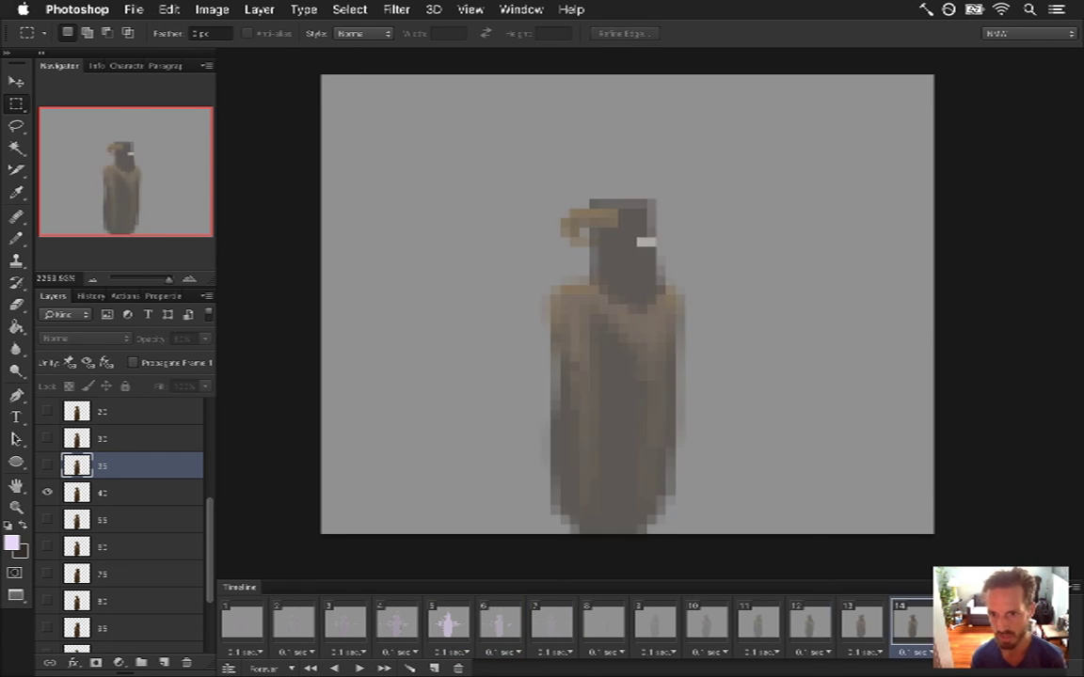
{"action": "left_click", "coordinate": [449, 625]}
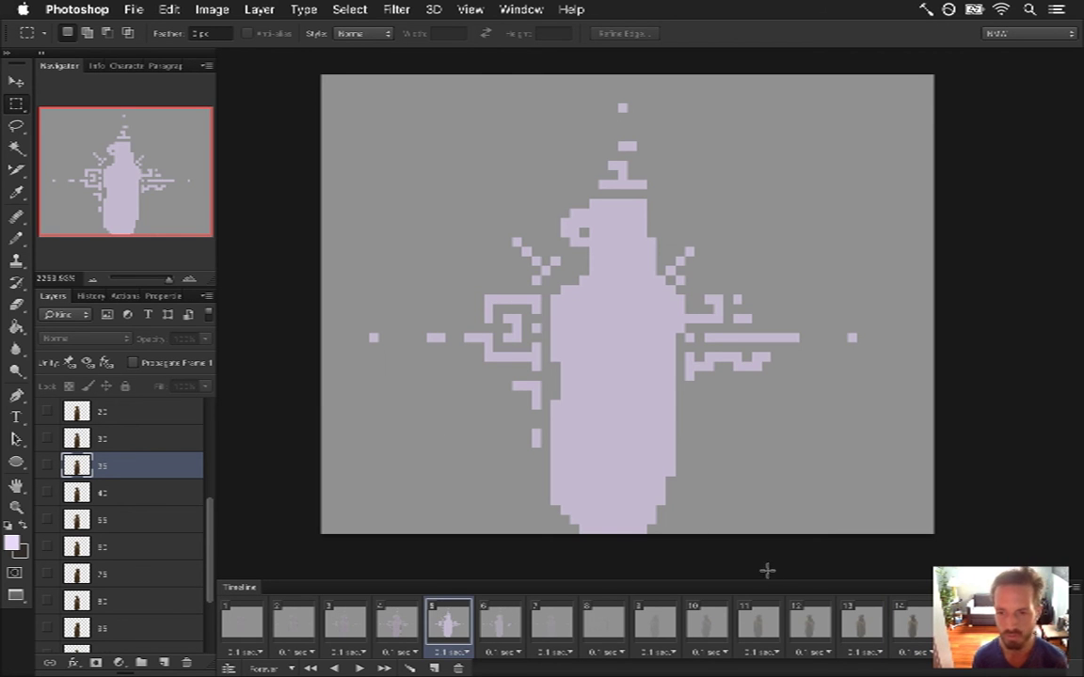
{"action": "left_click", "coordinate": [917, 630]}
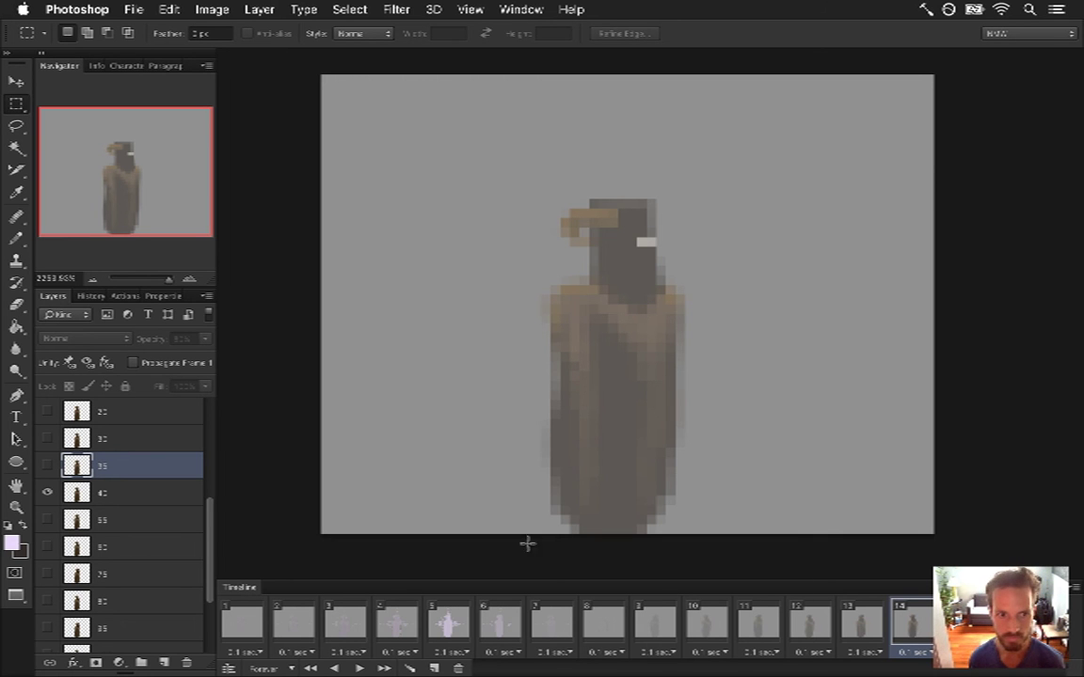
{"action": "left_click", "coordinate": [174, 492]}
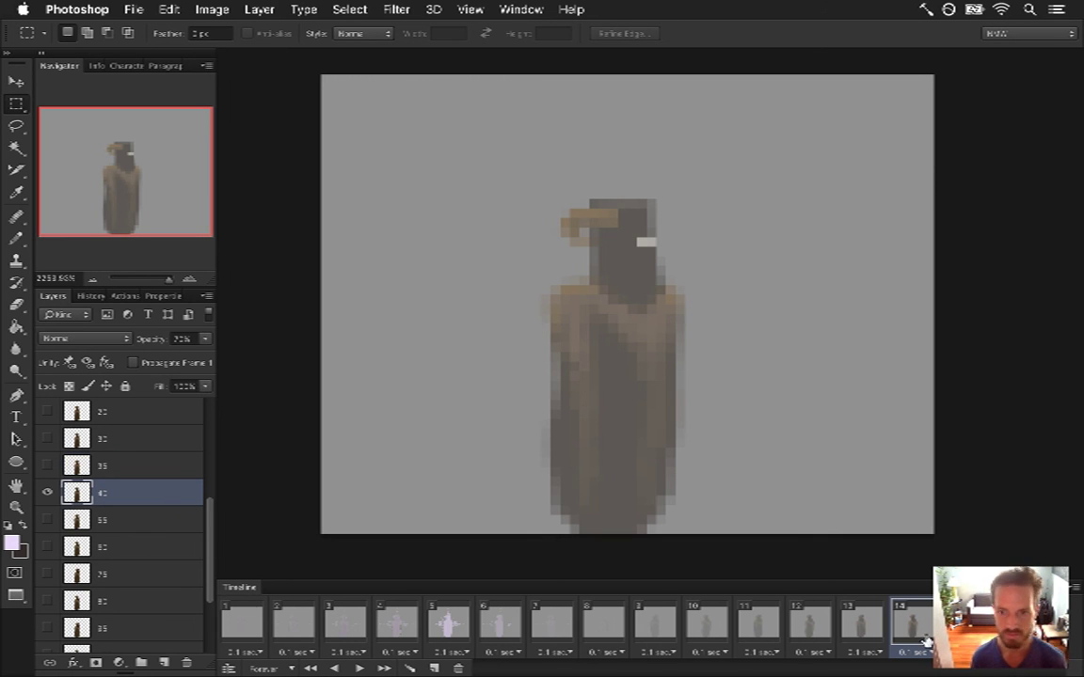
{"action": "left_click", "coordinate": [48, 466]}
- Switch to layer 35's figure and adjust layer 30's opacity
{"action": "left_click", "coordinate": [99, 431]}
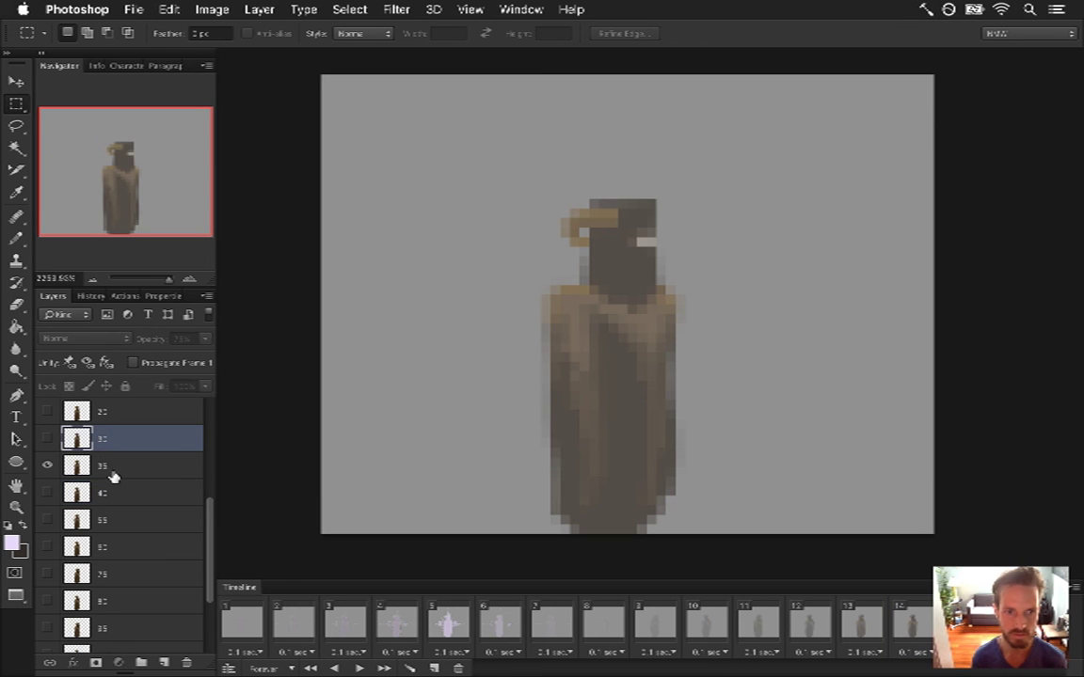
{"action": "left_click", "coordinate": [113, 475]}
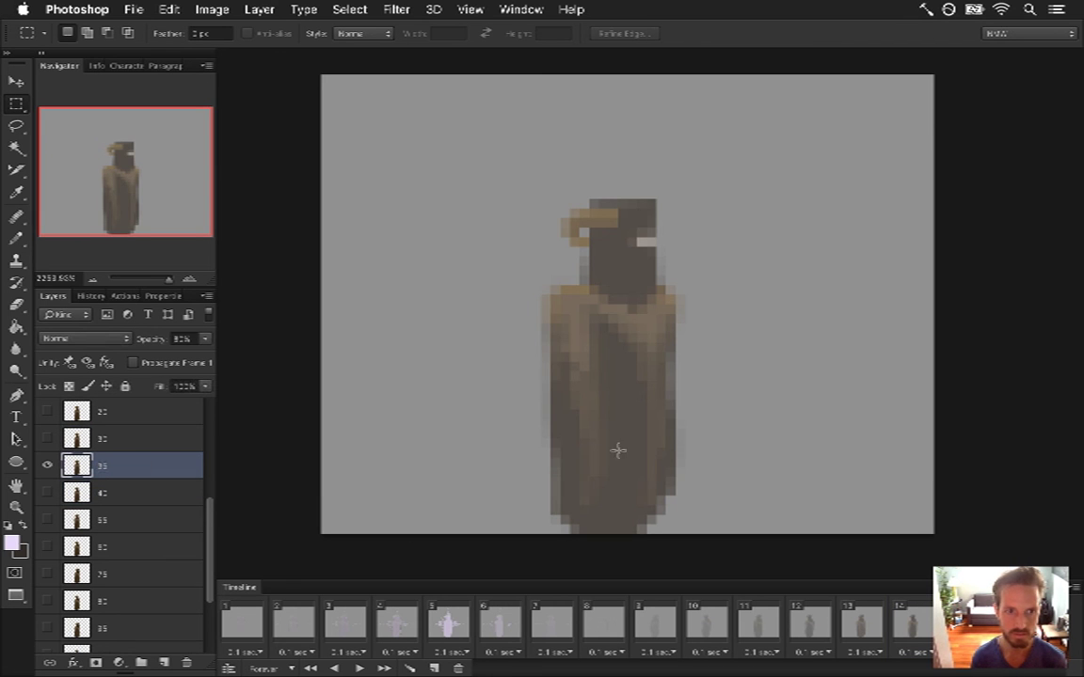
{"action": "left_click", "coordinate": [168, 450]}
{"action": "left_click", "coordinate": [188, 338]}
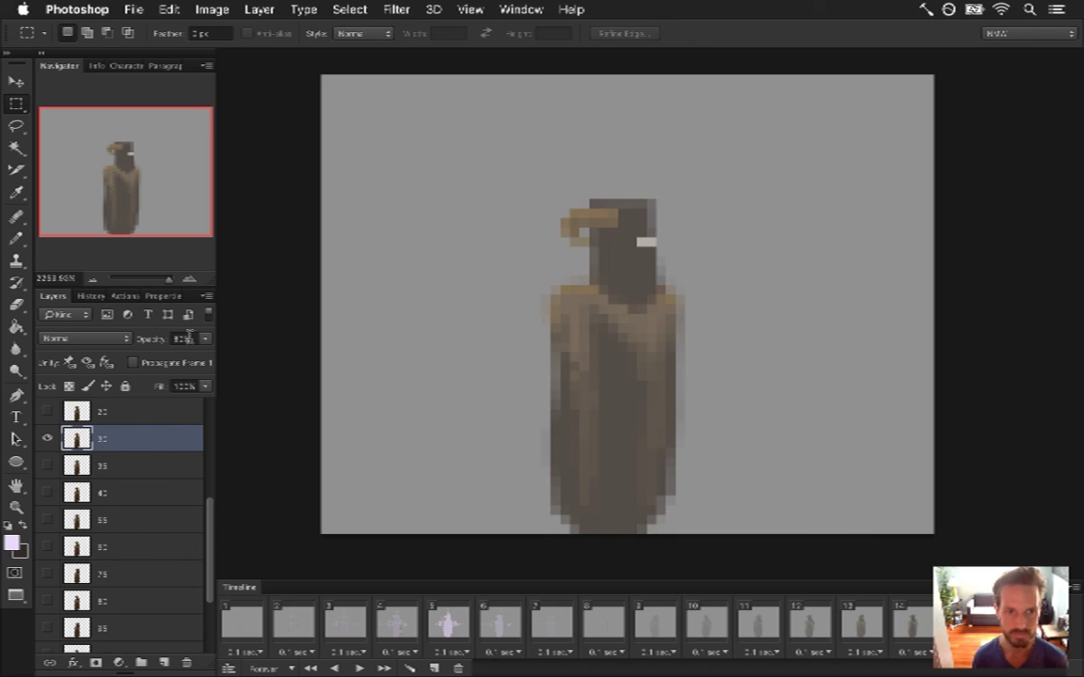
{"action": "key", "text": "Return"}
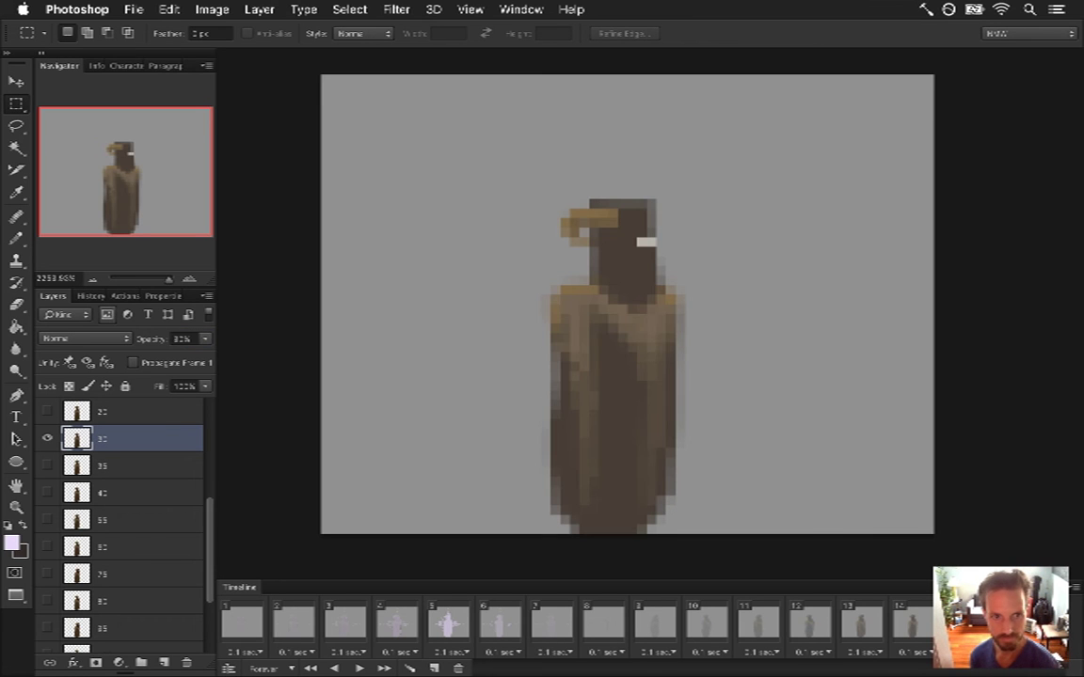
- Show layer 25 and set its opacity to 35%
{"action": "left_click", "coordinate": [434, 669]}
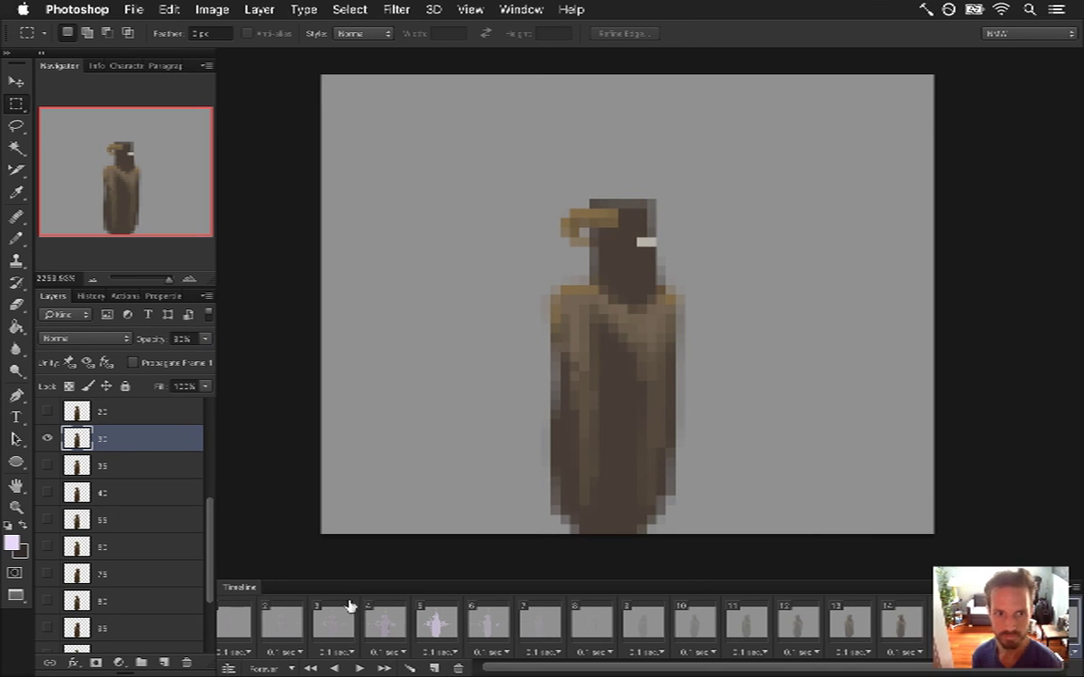
{"action": "left_click", "coordinate": [47, 411]}
{"action": "left_click", "coordinate": [112, 419]}
{"action": "left_click", "coordinate": [184, 338]}
{"action": "type", "text": "35"}
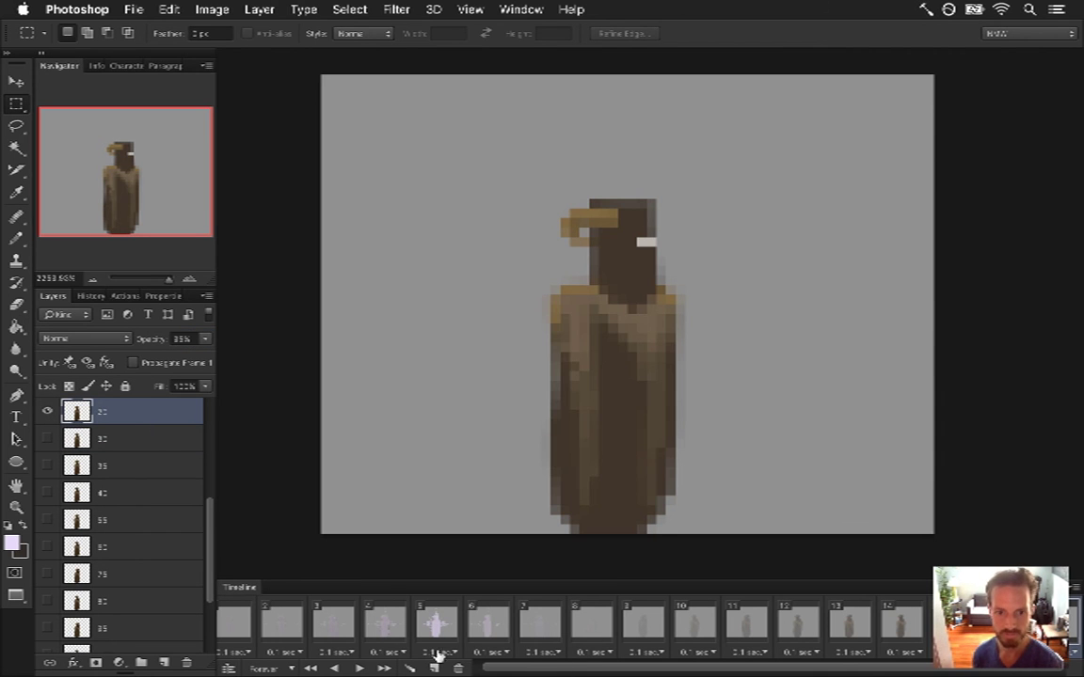
- Delete layer 30, show layer 35 in place of layer 20, and preview frame 14
{"action": "scroll", "coordinate": [203, 502], "scroll_direction": "up", "scroll_amount": 2}
{"action": "scroll", "coordinate": [203, 502], "scroll_direction": "up", "scroll_amount": 1}
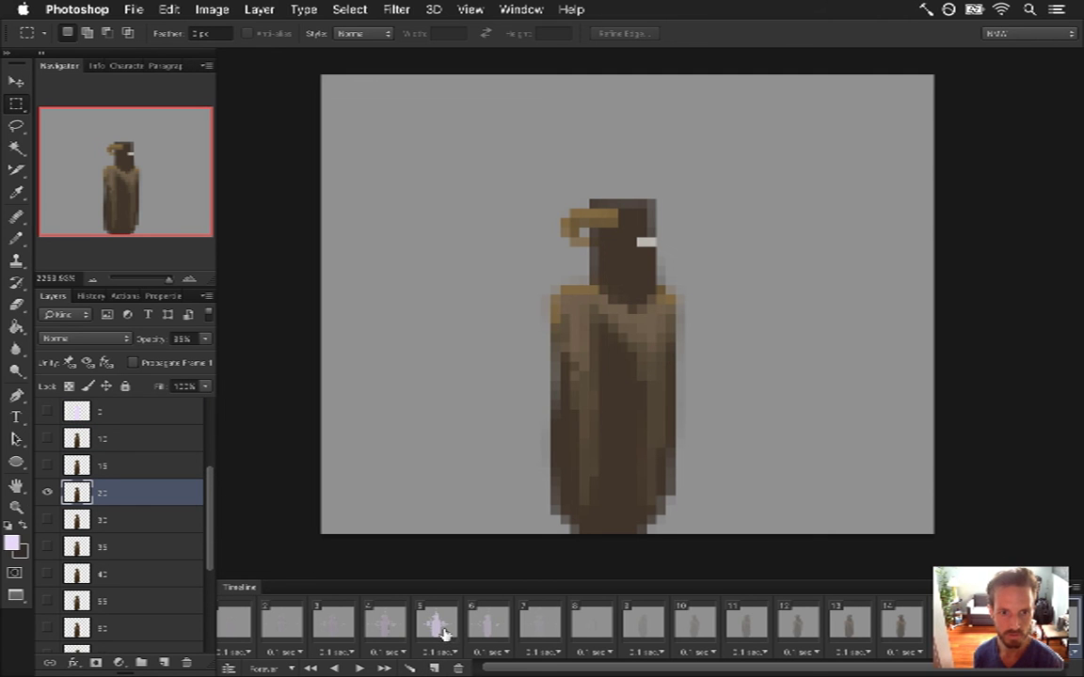
{"action": "left_click", "coordinate": [122, 523]}
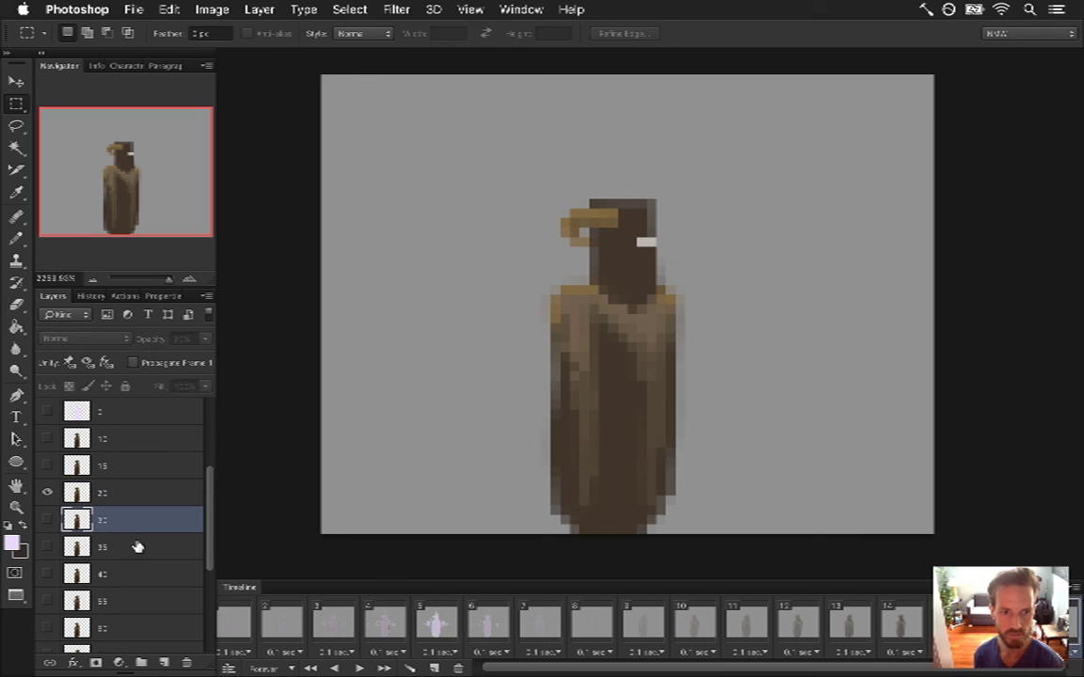
{"action": "left_click", "coordinate": [188, 661]}
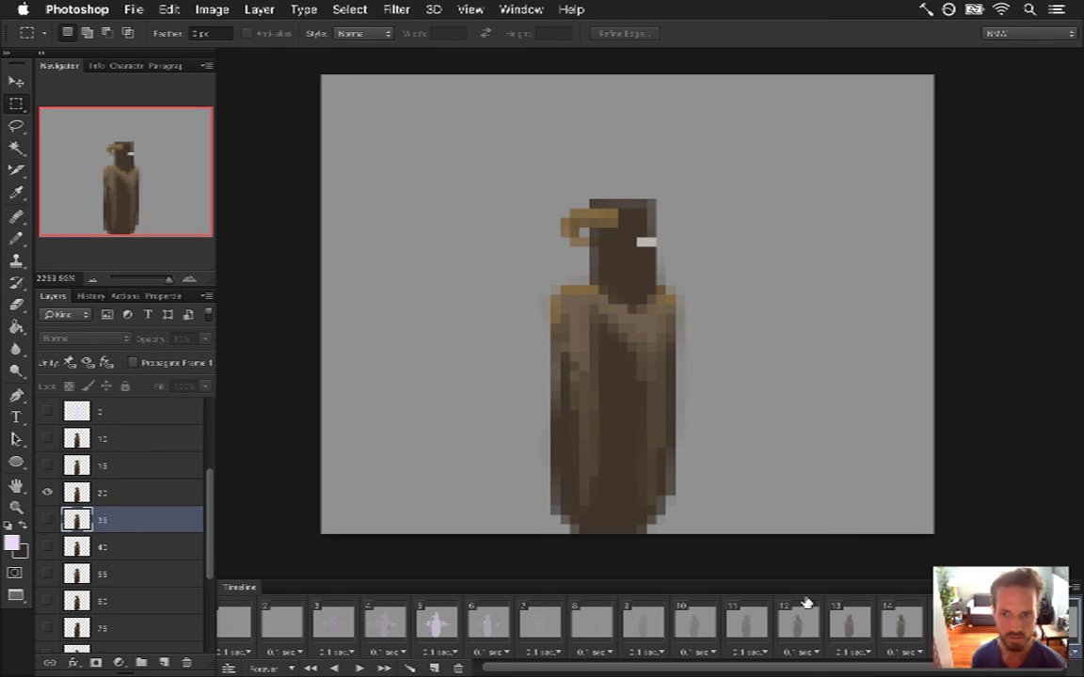
{"action": "left_click", "coordinate": [47, 492]}
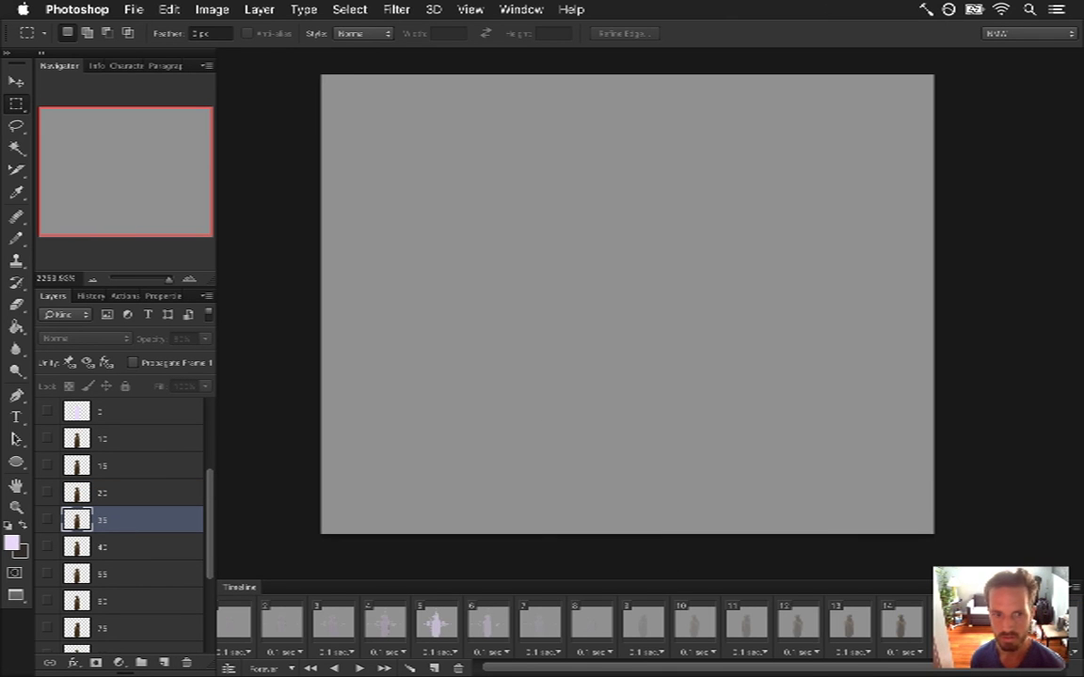
{"action": "left_click", "coordinate": [47, 519]}
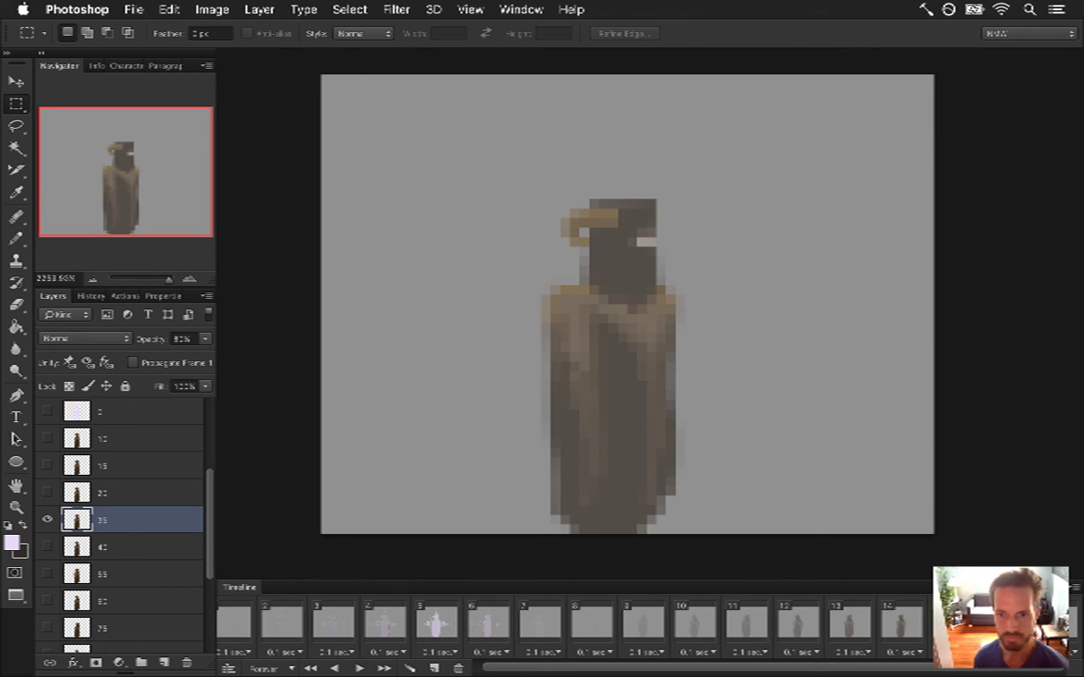
{"action": "left_click", "coordinate": [900, 621]}
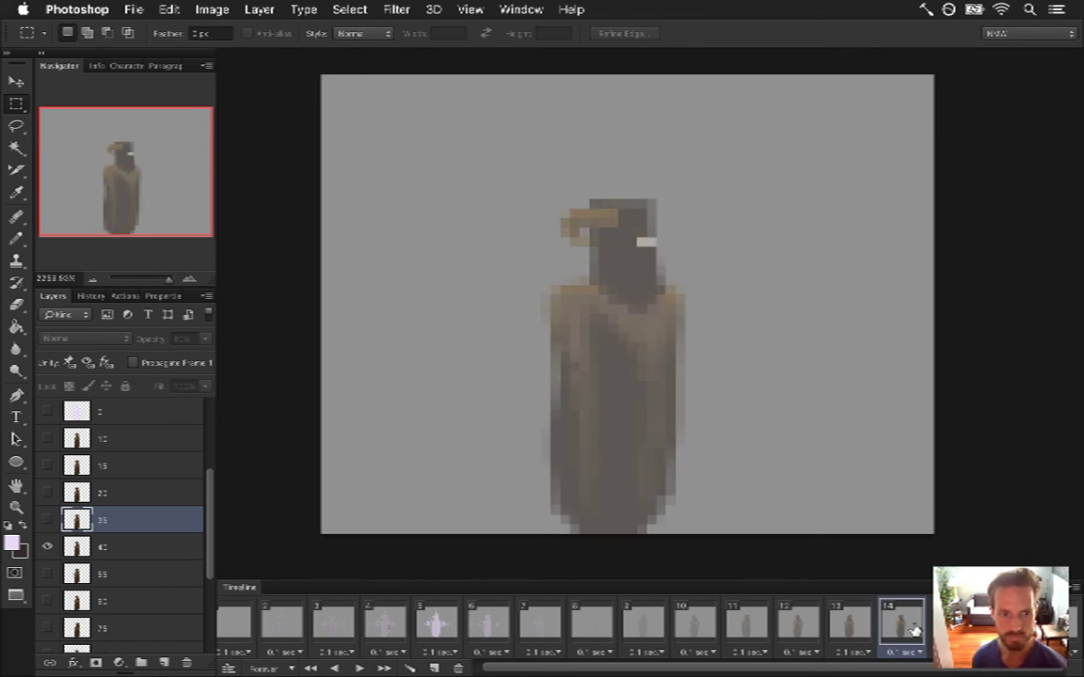
{"action": "left_click", "coordinate": [952, 621]}
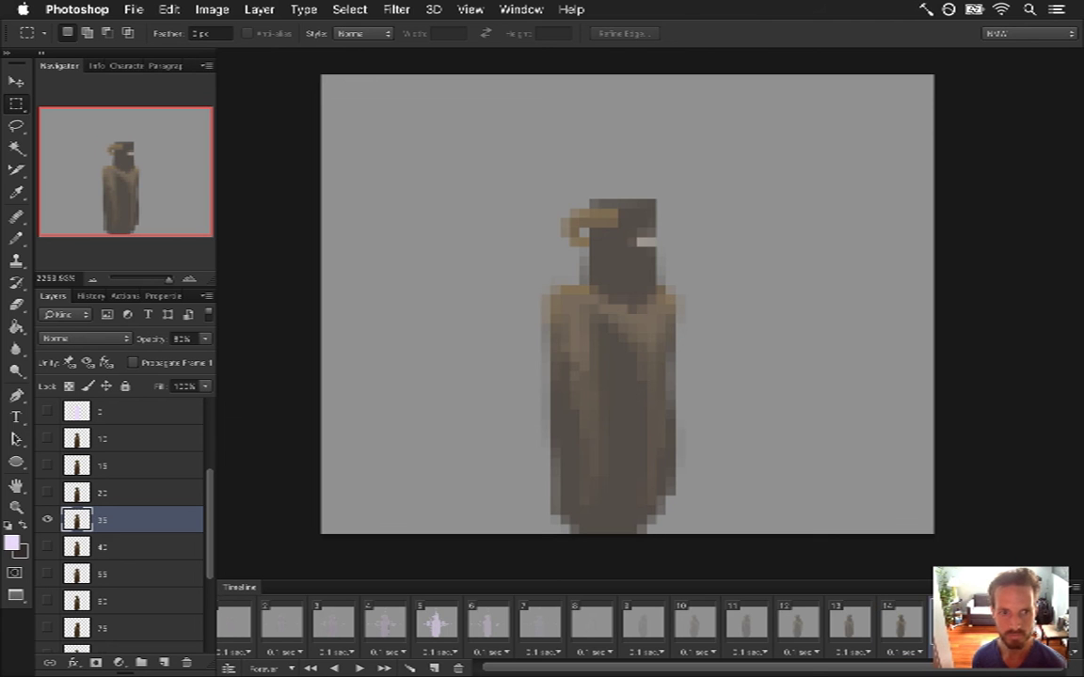
- Show layer 20 and set its opacity to 85%
{"action": "left_click", "coordinate": [49, 521]}
{"action": "left_click", "coordinate": [47, 493]}
{"action": "left_click", "coordinate": [141, 493]}
{"action": "left_click", "coordinate": [188, 339]}
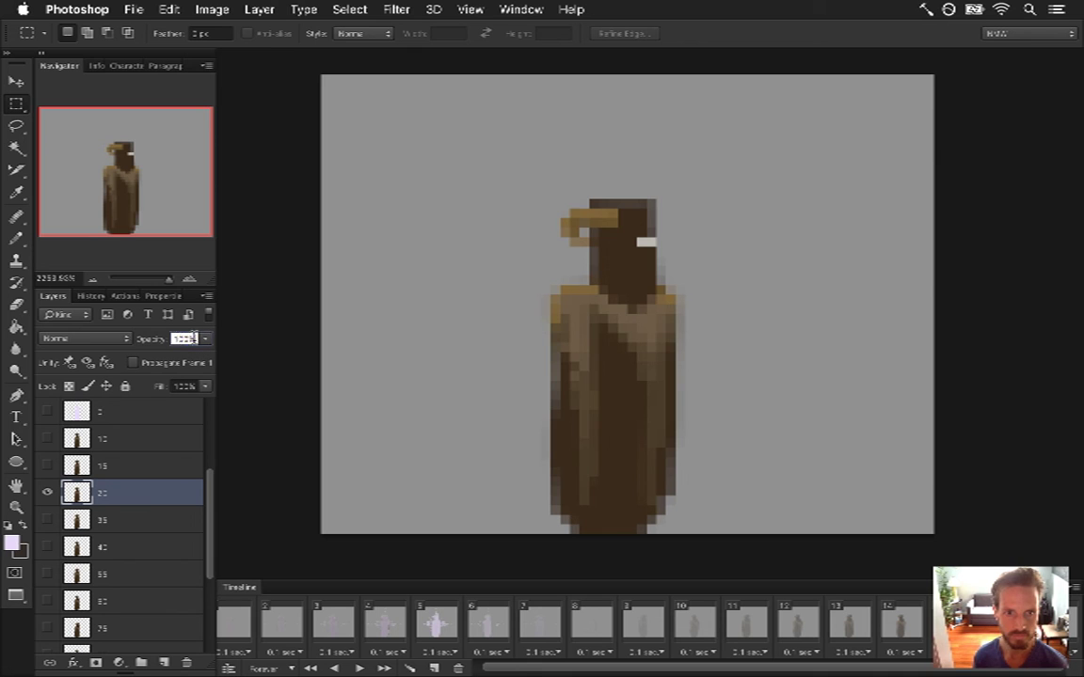
{"action": "type", "text": "80"}
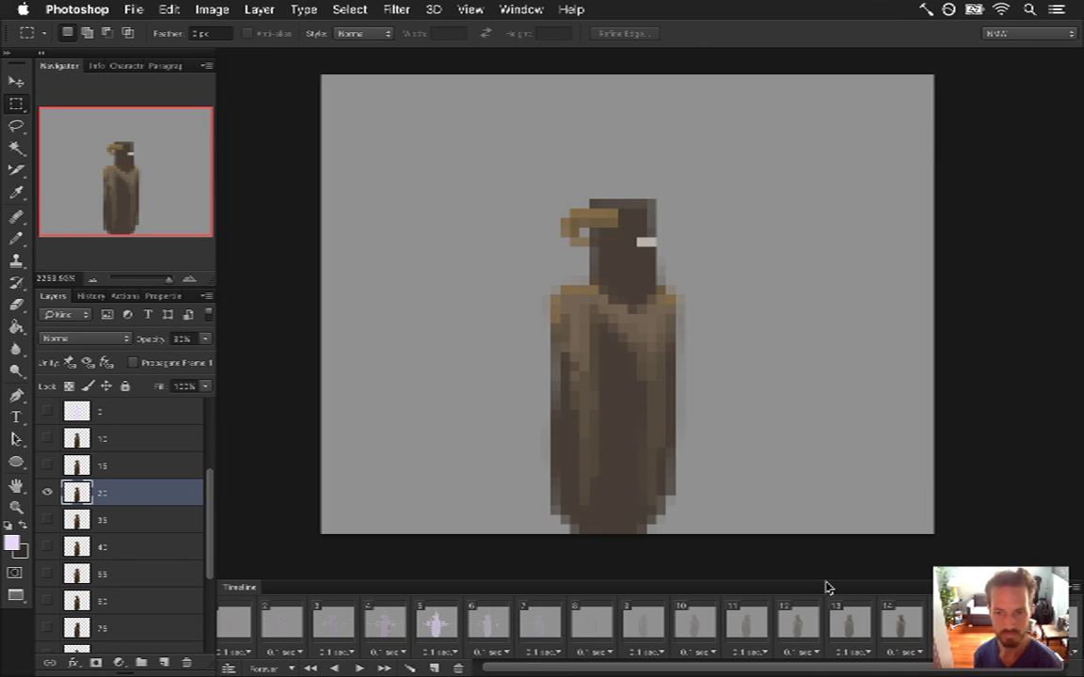
{"action": "key", "text": "BackSpace"}
{"action": "type", "text": "5"}
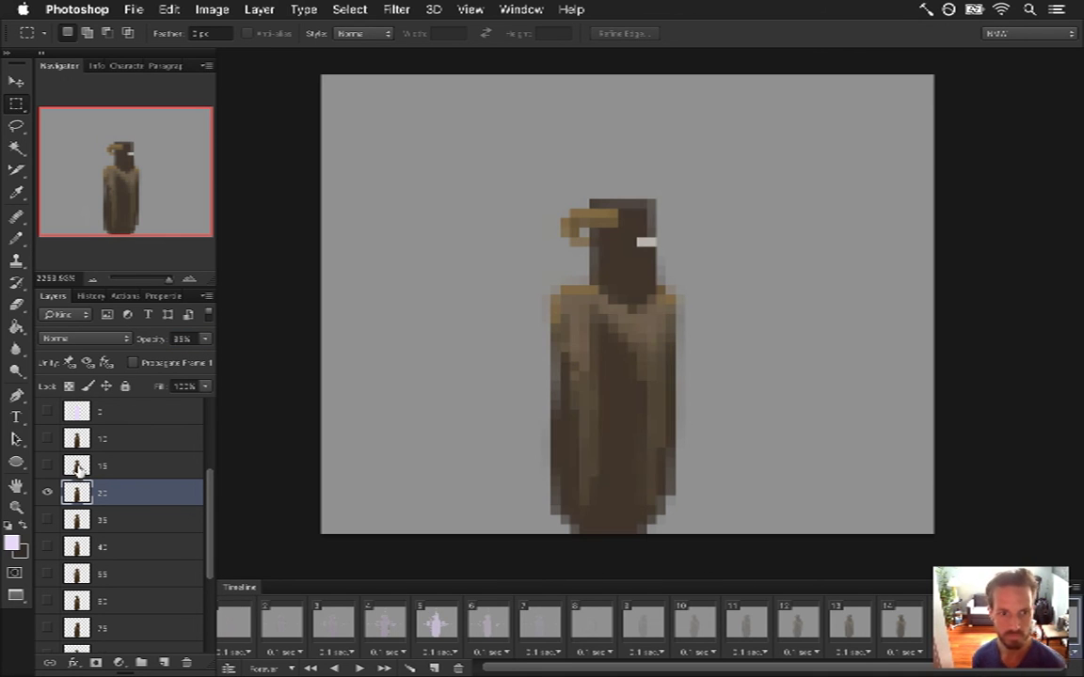
- Show layer 15 instead of layer 20 and set it to 35% opacity
{"action": "left_click", "coordinate": [48, 494]}
{"action": "left_click", "coordinate": [48, 466]}
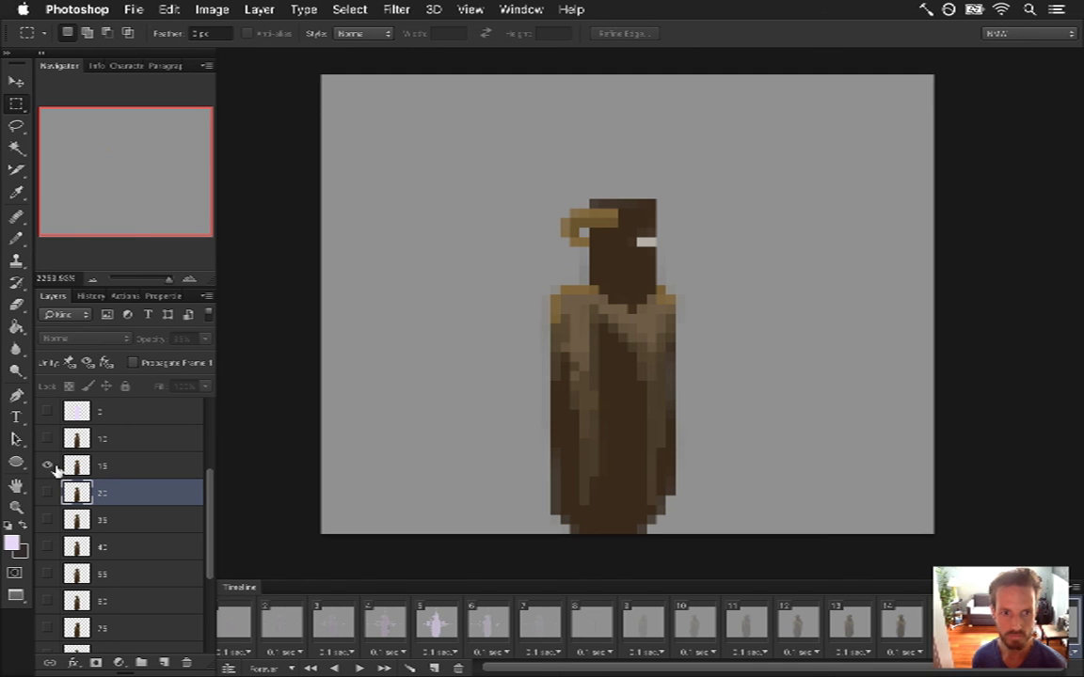
{"action": "left_click", "coordinate": [109, 465]}
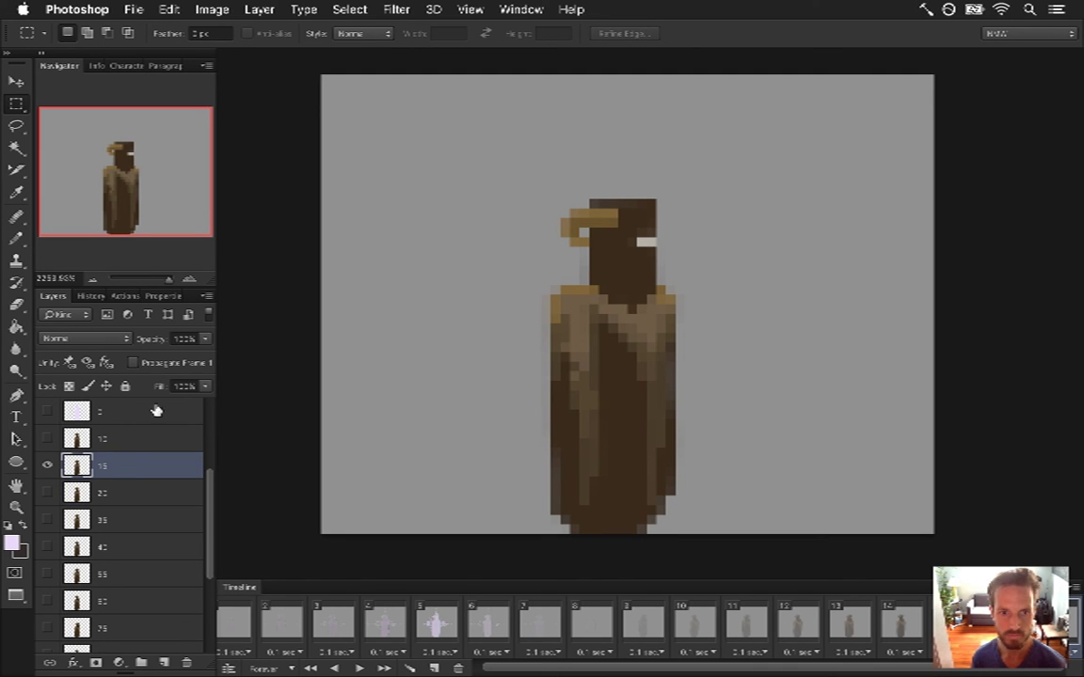
{"action": "left_click", "coordinate": [186, 338]}
{"action": "type", "text": "35"}
{"action": "key", "text": "Return"}
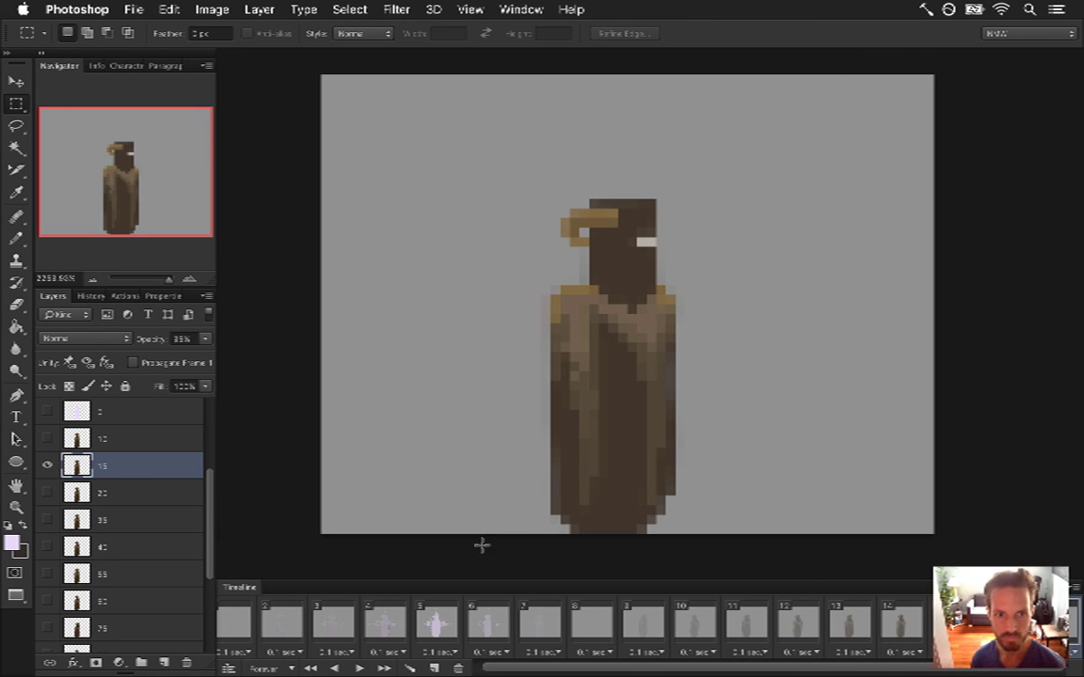
- Delete layer 12
{"action": "left_click", "coordinate": [122, 438]}
{"action": "left_click", "coordinate": [187, 661]}
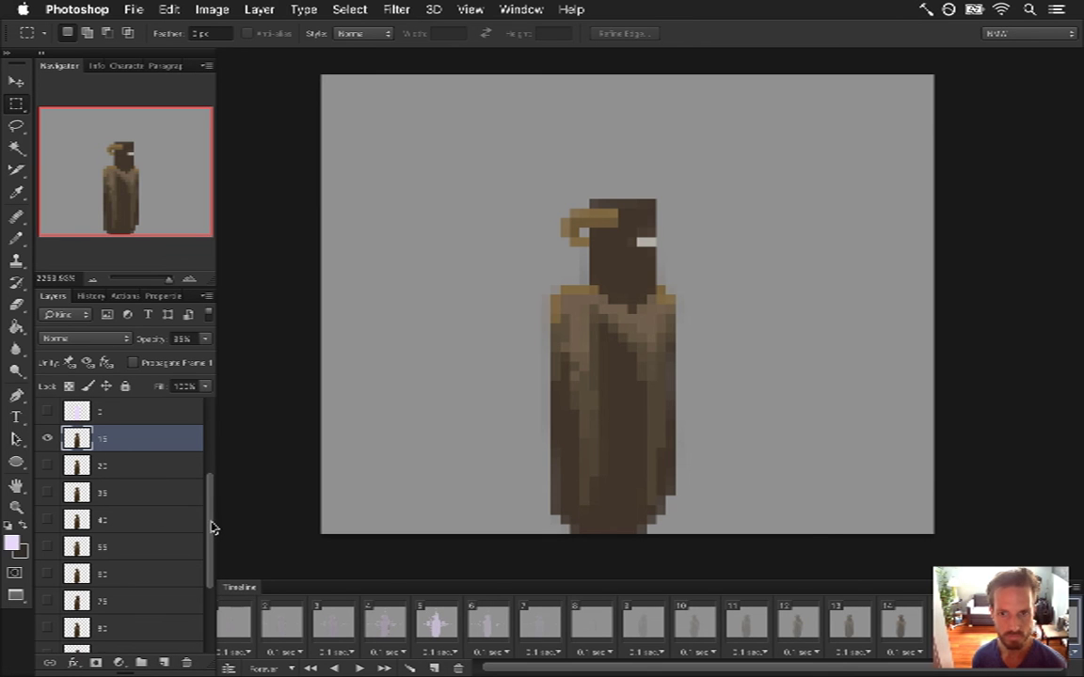
{"action": "scroll", "coordinate": [542, 668], "scroll_direction": "left", "scroll_amount": 1}
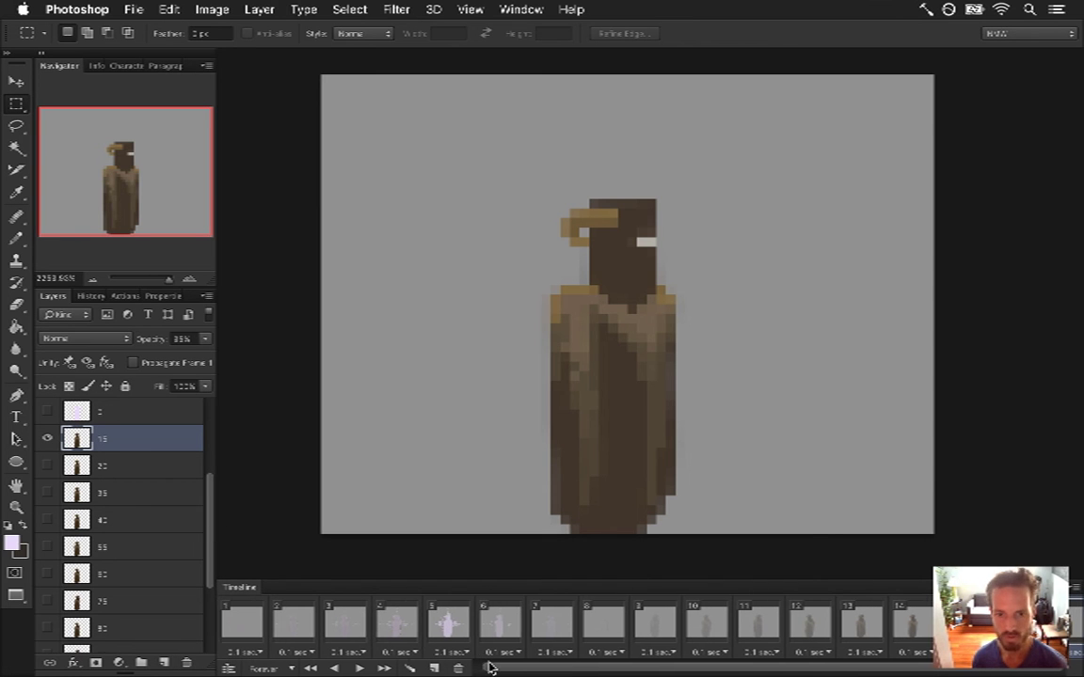
- Play the animation from frame 1, then stop and return to the first frame
{"action": "left_click", "coordinate": [254, 625]}
{"action": "left_click", "coordinate": [358, 669]}
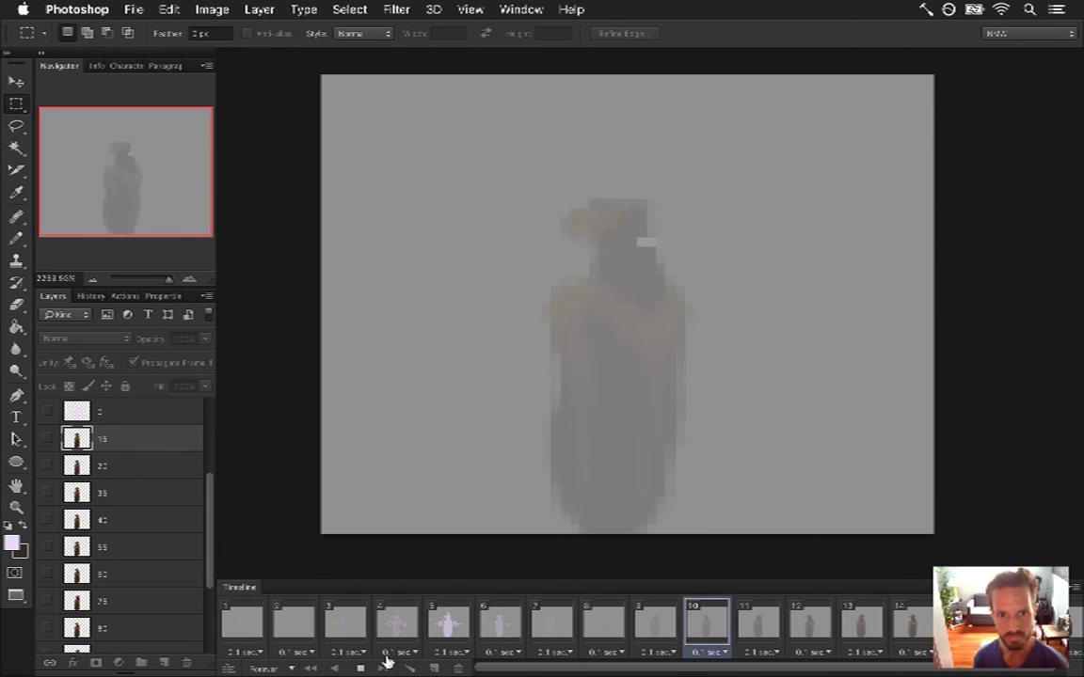
{"action": "left_click", "coordinate": [362, 669]}
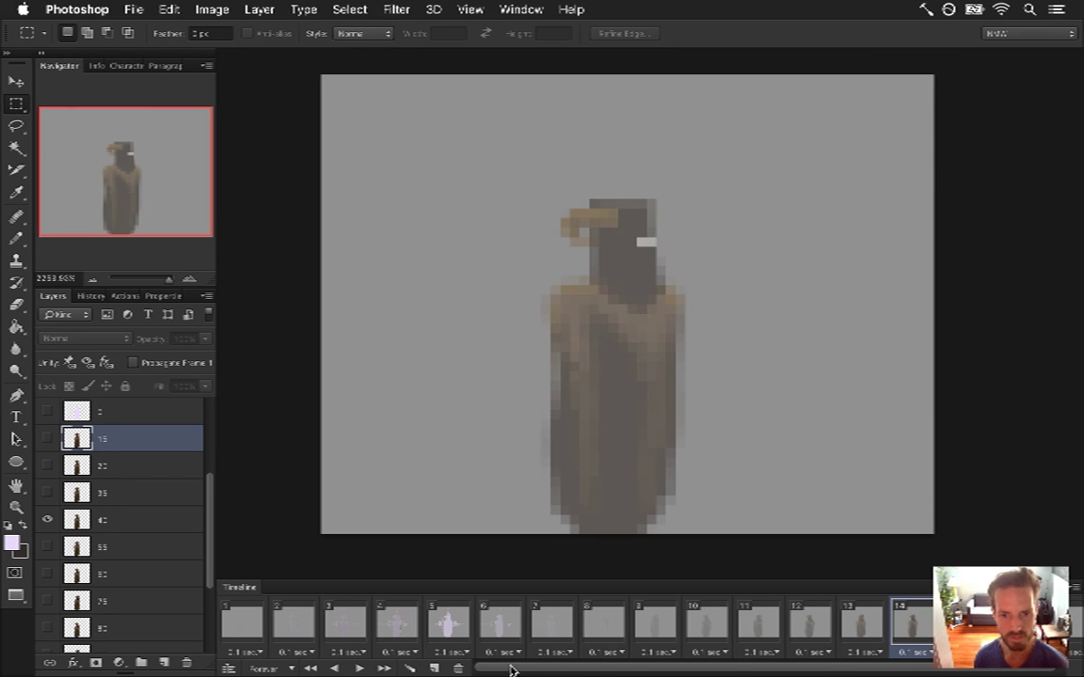
{"action": "left_click", "coordinate": [260, 632]}
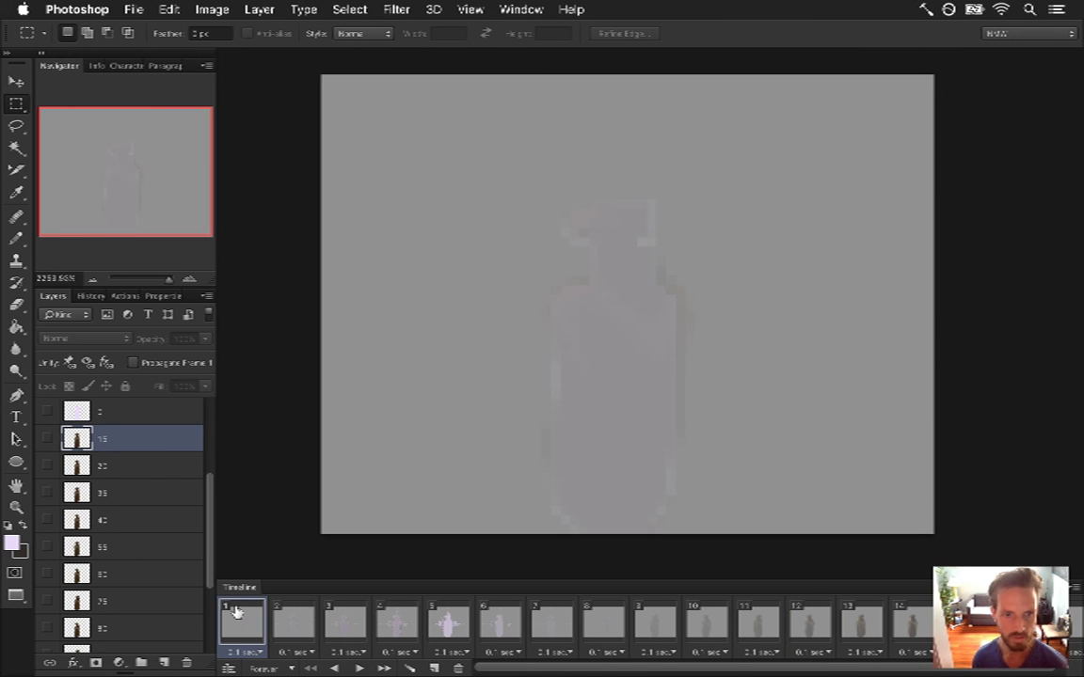
- Switch frame 2 to the 35 fade layer and make frame 3's figure more opaque
{"action": "scroll", "coordinate": [207, 532], "scroll_direction": "down", "scroll_amount": 5}
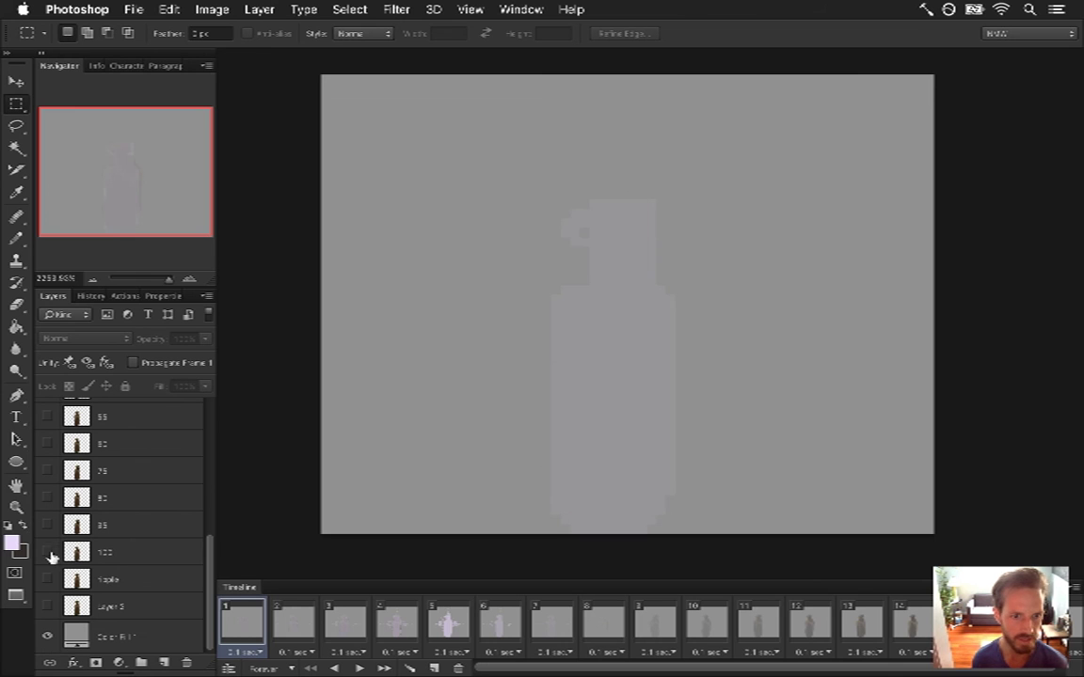
{"action": "left_click", "coordinate": [303, 630]}
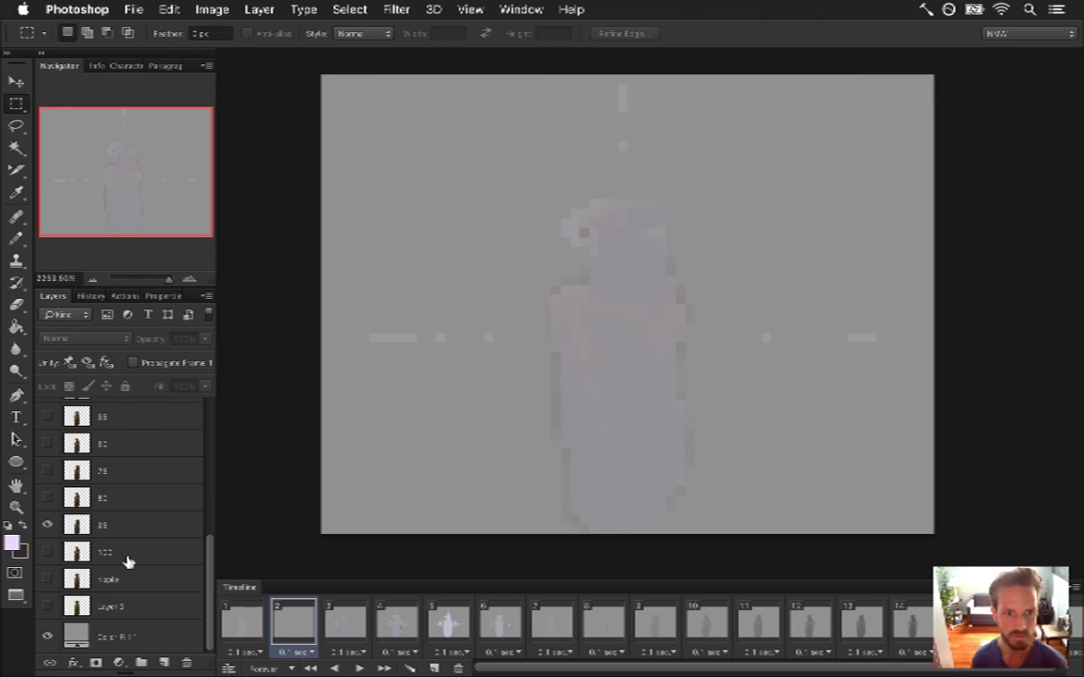
{"action": "left_click", "coordinate": [126, 521]}
{"action": "left_click", "coordinate": [48, 529]}
{"action": "left_click", "coordinate": [343, 623]}
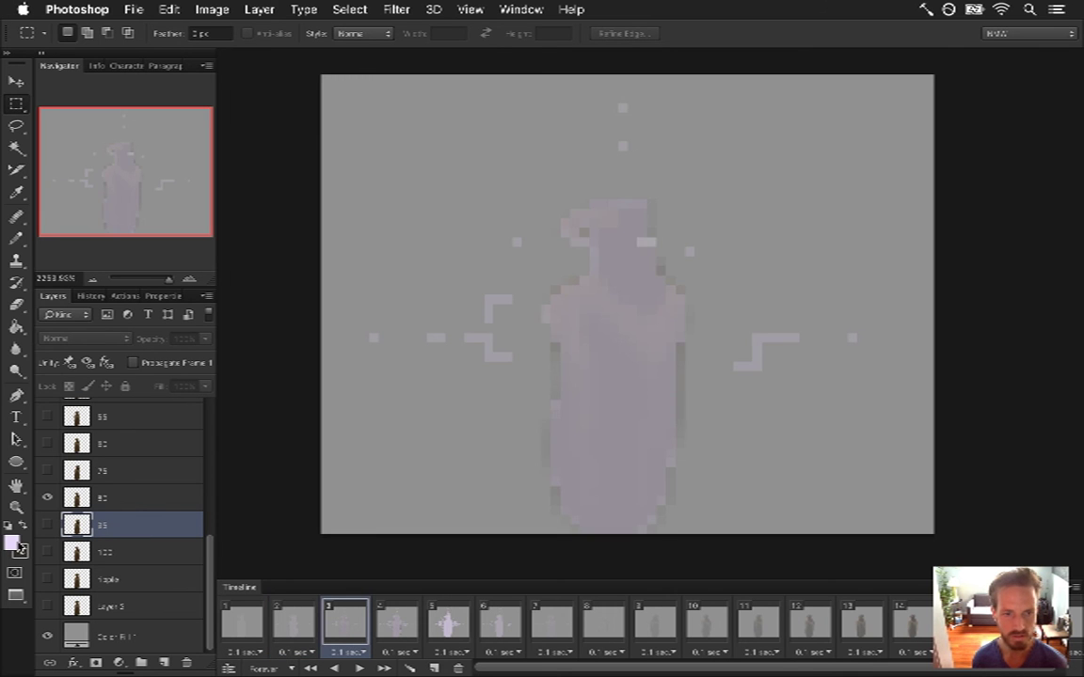
{"action": "left_click", "coordinate": [47, 494]}
- Make frame 4's figure solid, then move via frame 5 to frame 6's 55 fade layer
{"action": "left_click", "coordinate": [386, 623]}
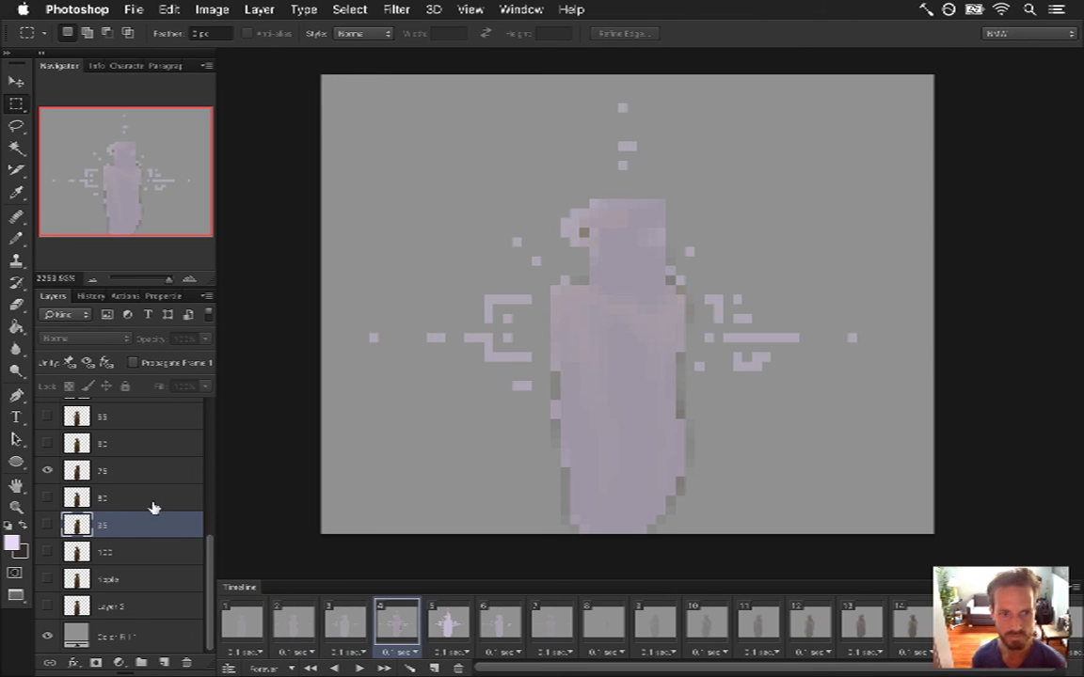
{"action": "left_click", "coordinate": [44, 423]}
{"action": "left_click", "coordinate": [450, 625]}
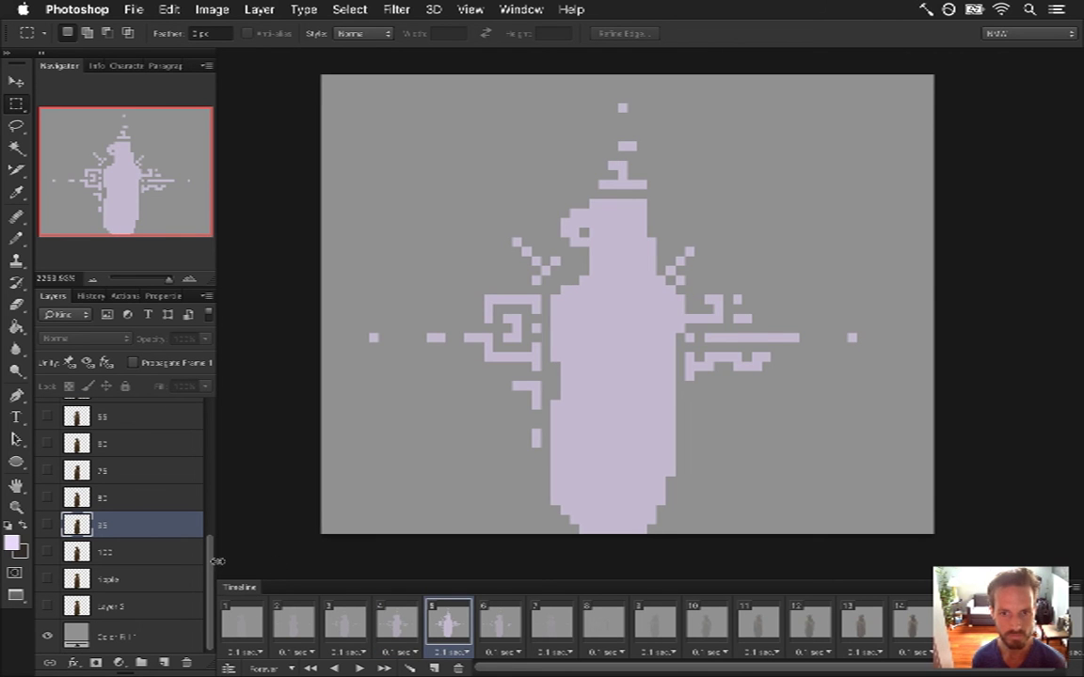
{"action": "left_click_drag", "start_coordinate": [209, 588], "coordinate": [201, 509]}
{"action": "left_click", "coordinate": [501, 626]}
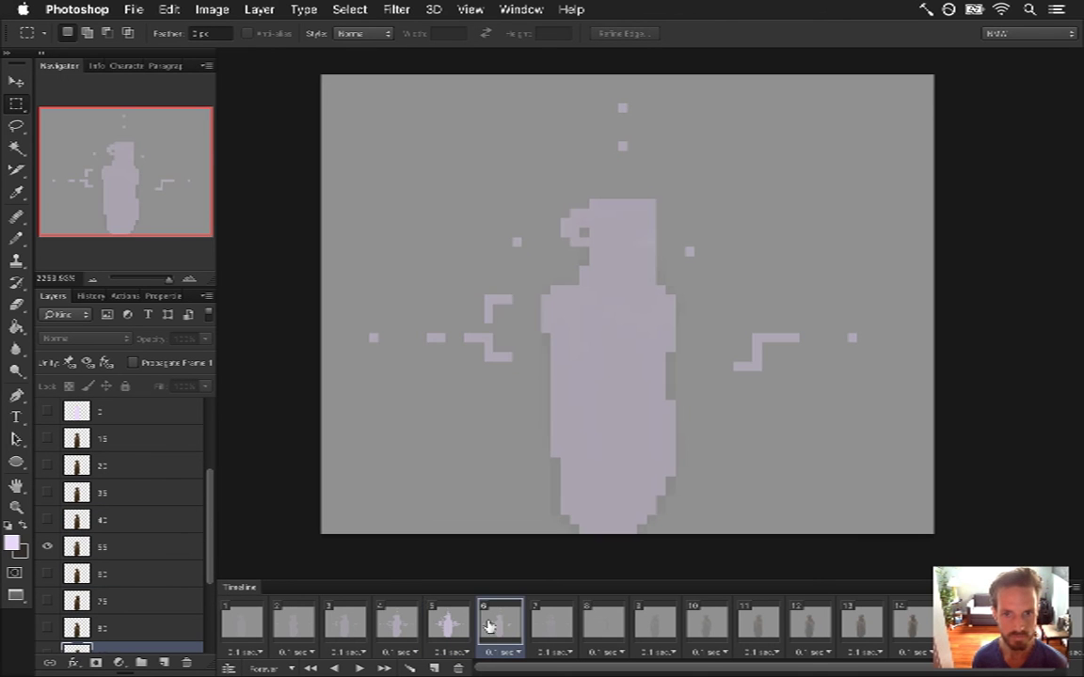
{"action": "left_click", "coordinate": [165, 549]}
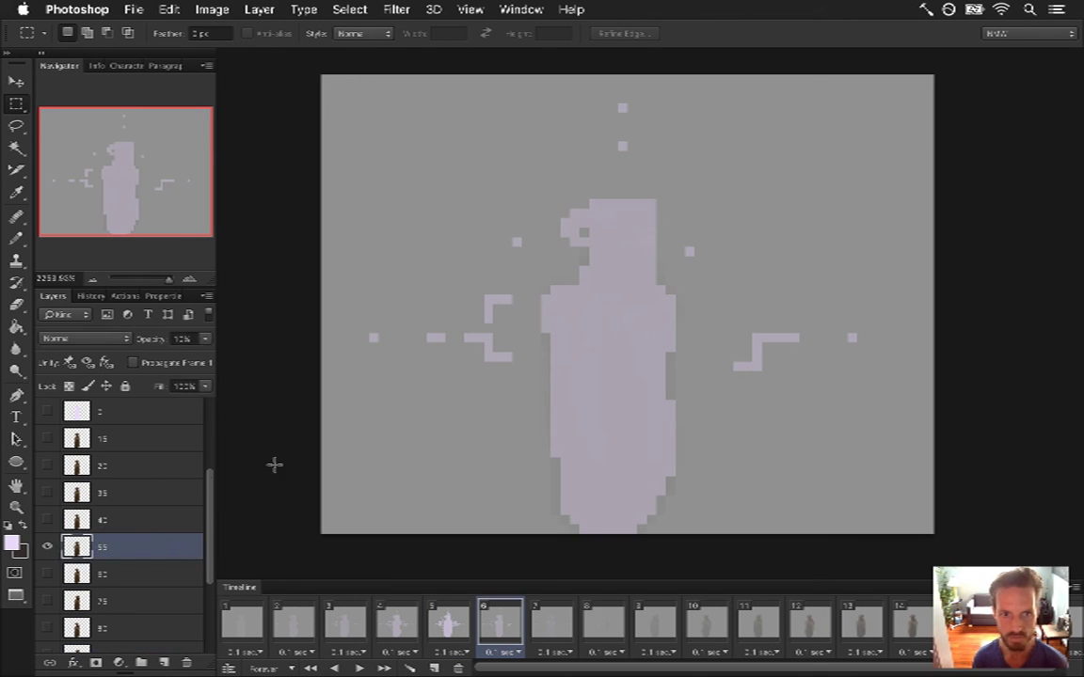
- Edit the fade-layer opacities for frames 6 and 7 and show the 100 fade layer in frame 8
{"action": "left_click", "coordinate": [560, 626]}
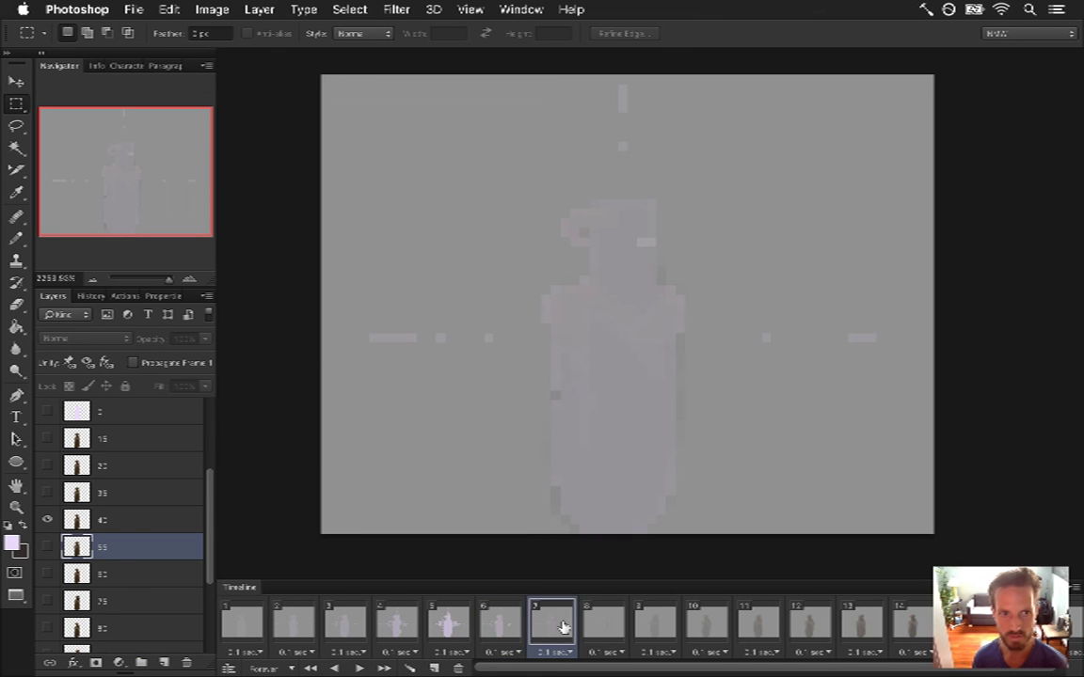
{"action": "left_click", "coordinate": [499, 623]}
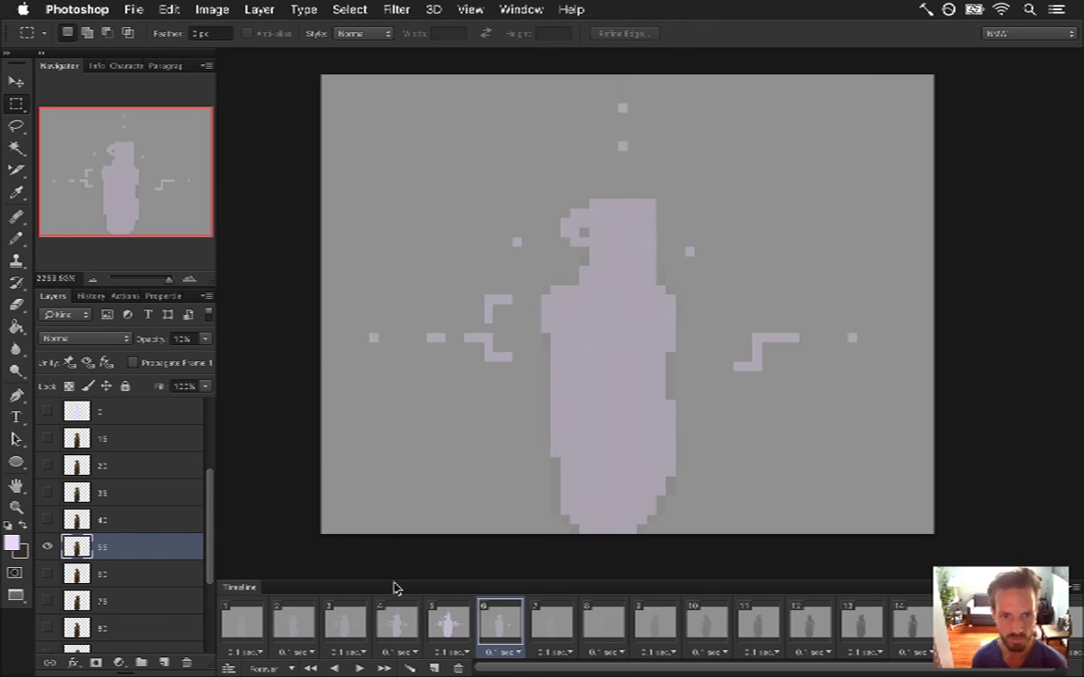
{"action": "left_click", "coordinate": [182, 338]}
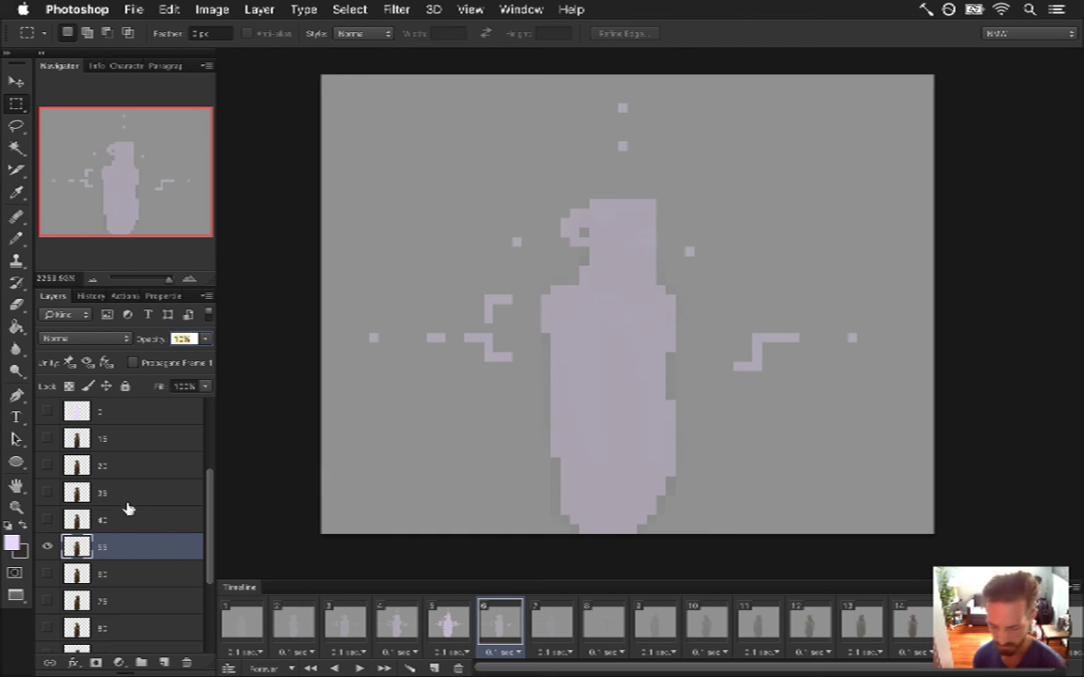
{"action": "left_click", "coordinate": [553, 624]}
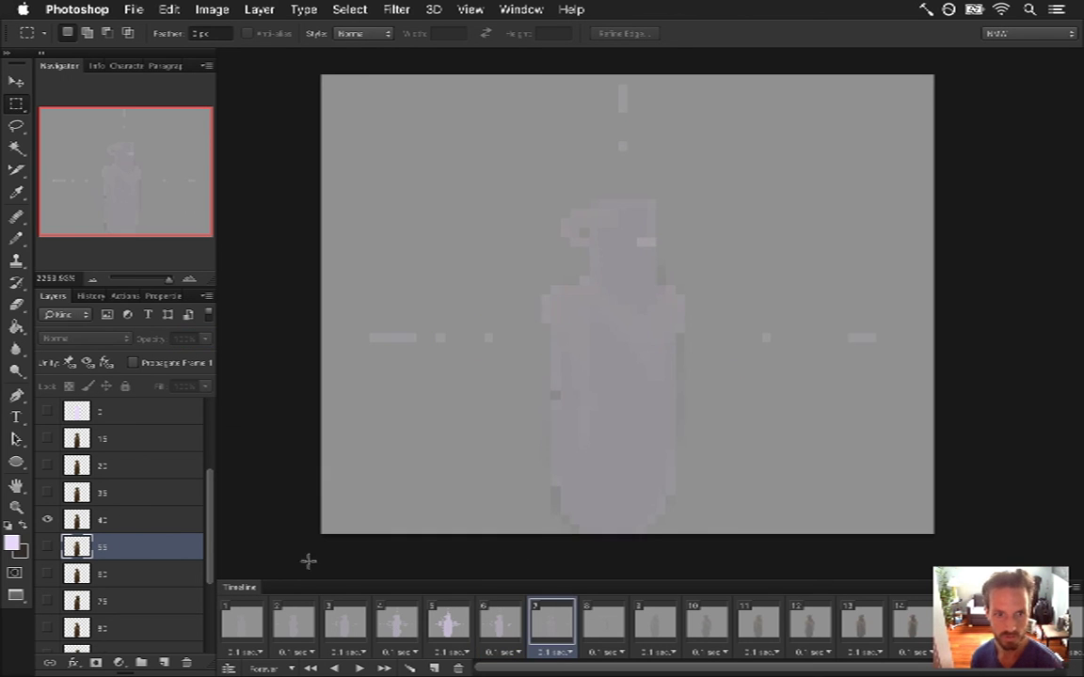
{"action": "left_click", "coordinate": [141, 519]}
{"action": "left_click", "coordinate": [182, 338]}
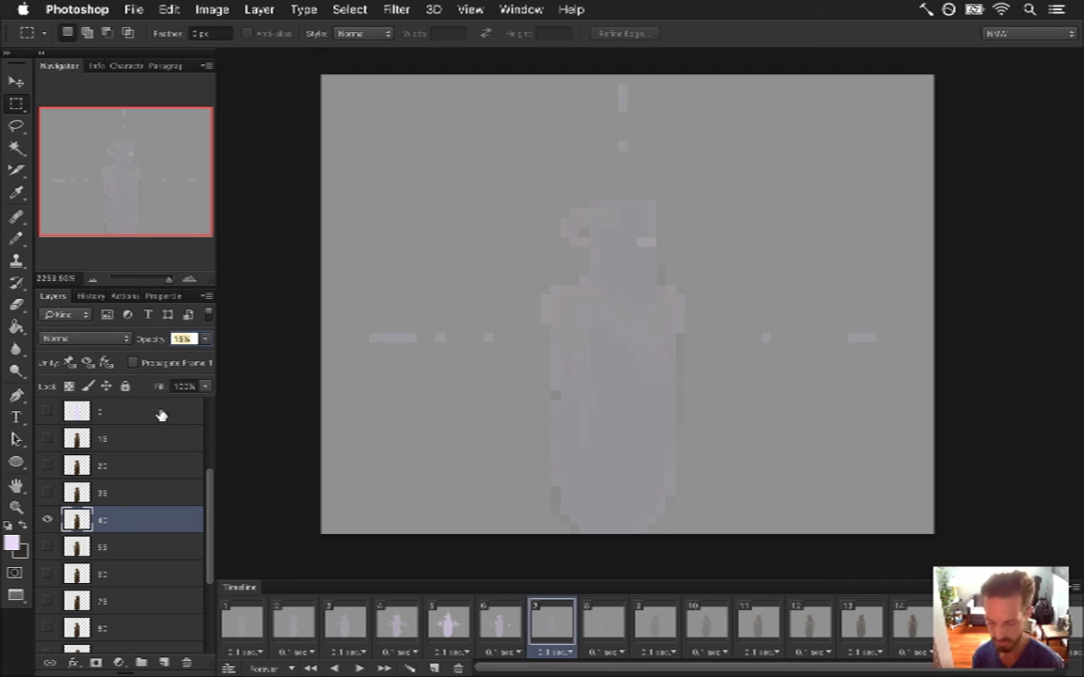
{"action": "left_click", "coordinate": [610, 625]}
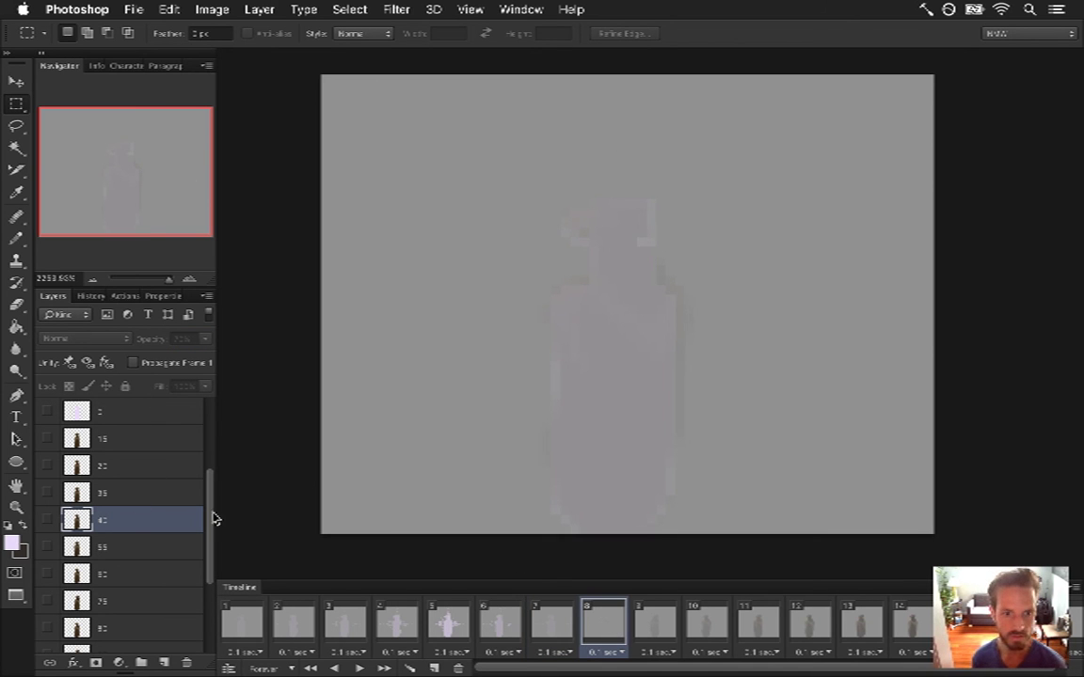
{"action": "scroll", "coordinate": [201, 564], "scroll_direction": "down", "scroll_amount": 4}
{"action": "left_click", "coordinate": [159, 555]}
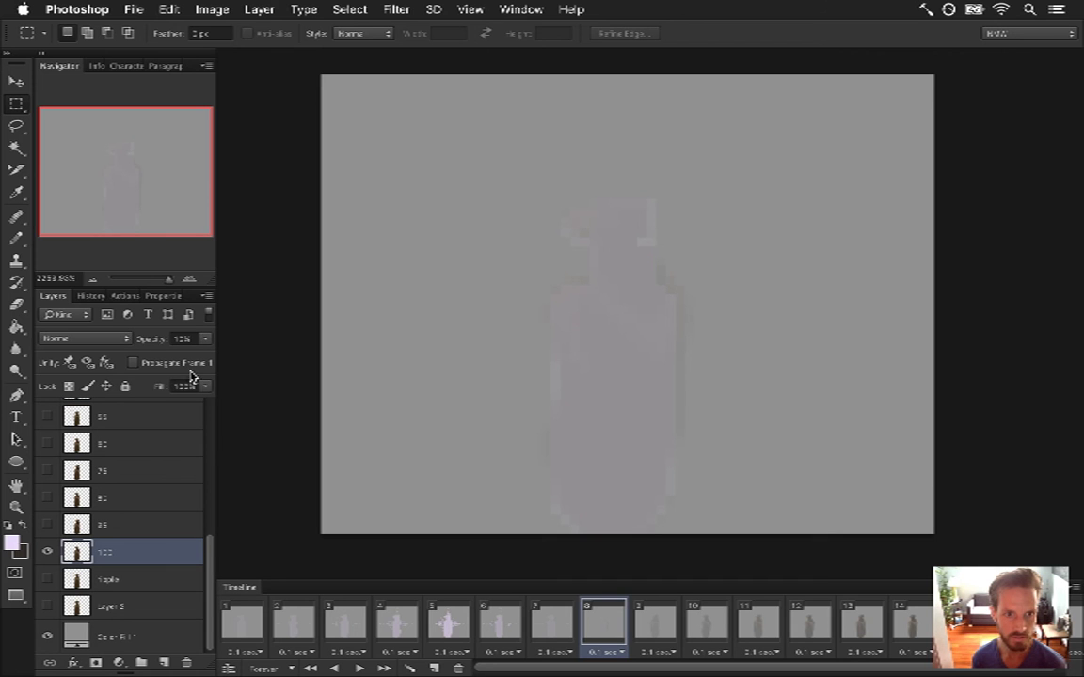
- Check frame 9, then play the full mirage loop from frame 1 and stop it
{"action": "left_click", "coordinate": [655, 625]}
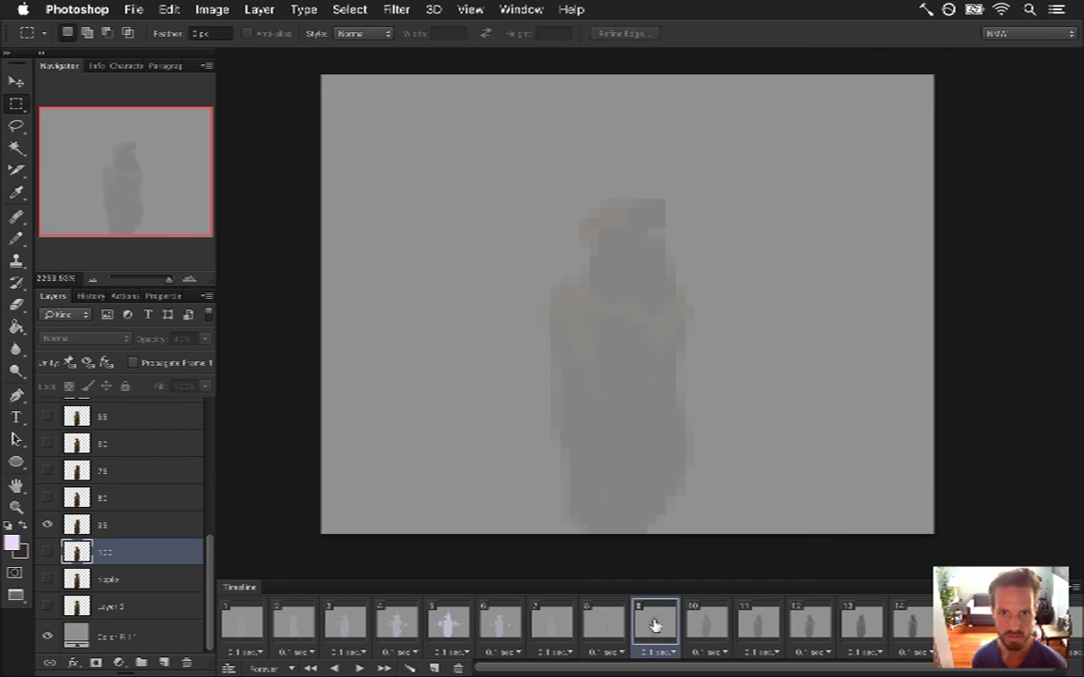
{"action": "left_click", "coordinate": [249, 613]}
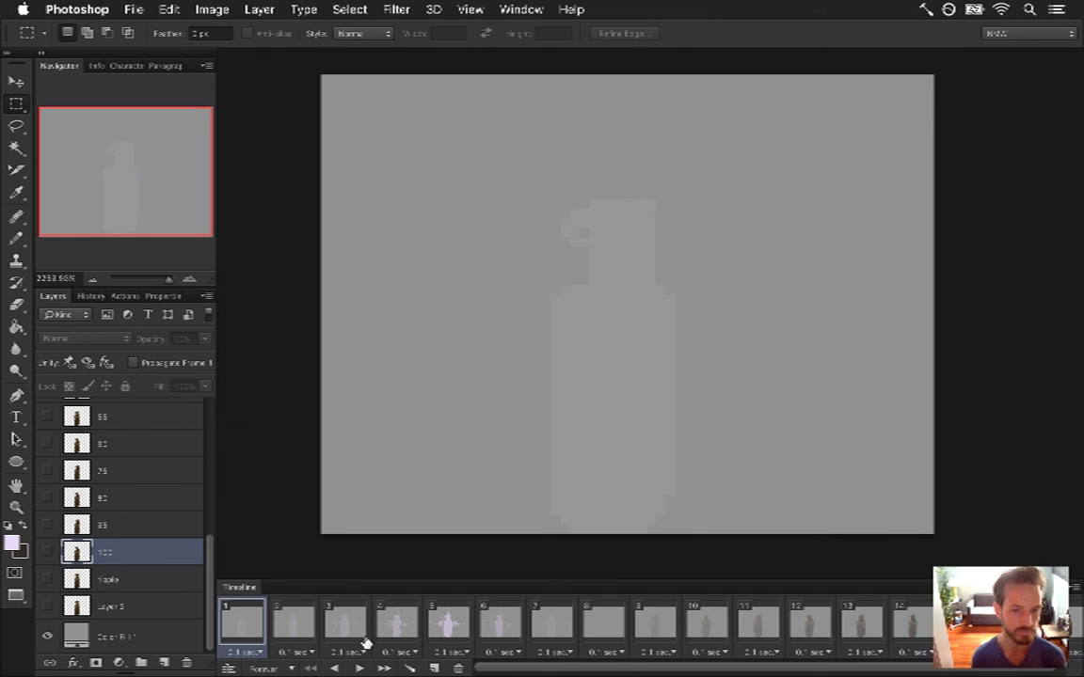
{"action": "left_click", "coordinate": [359, 668]}
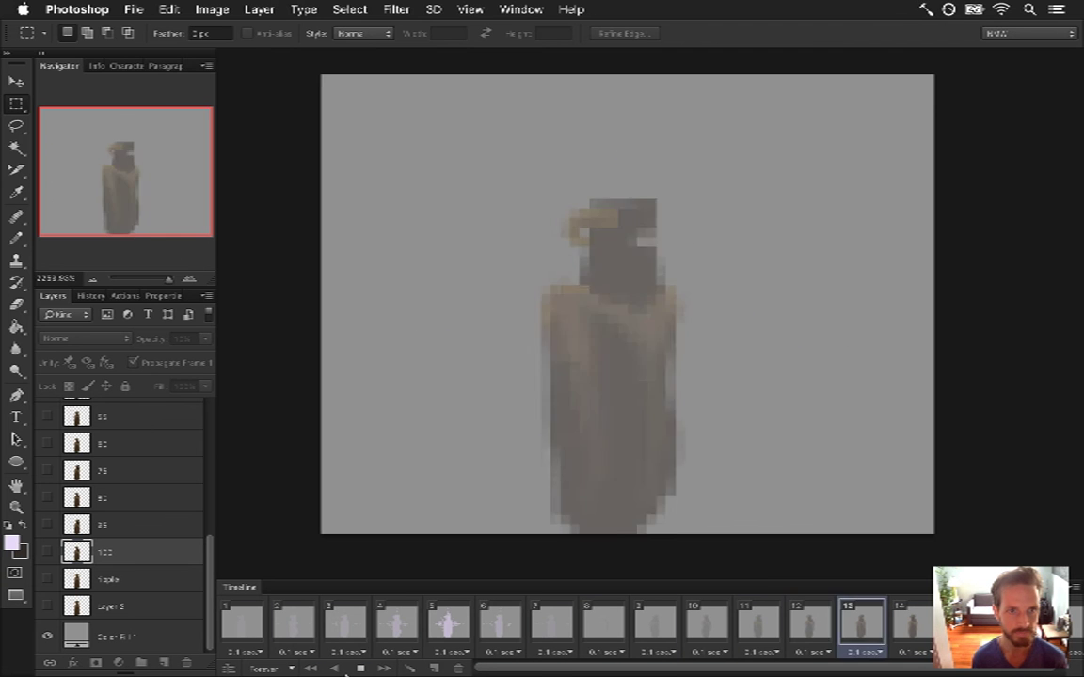
{"action": "left_click", "coordinate": [259, 629]}
{"action": "key", "text": "super+shift+alt+s"}
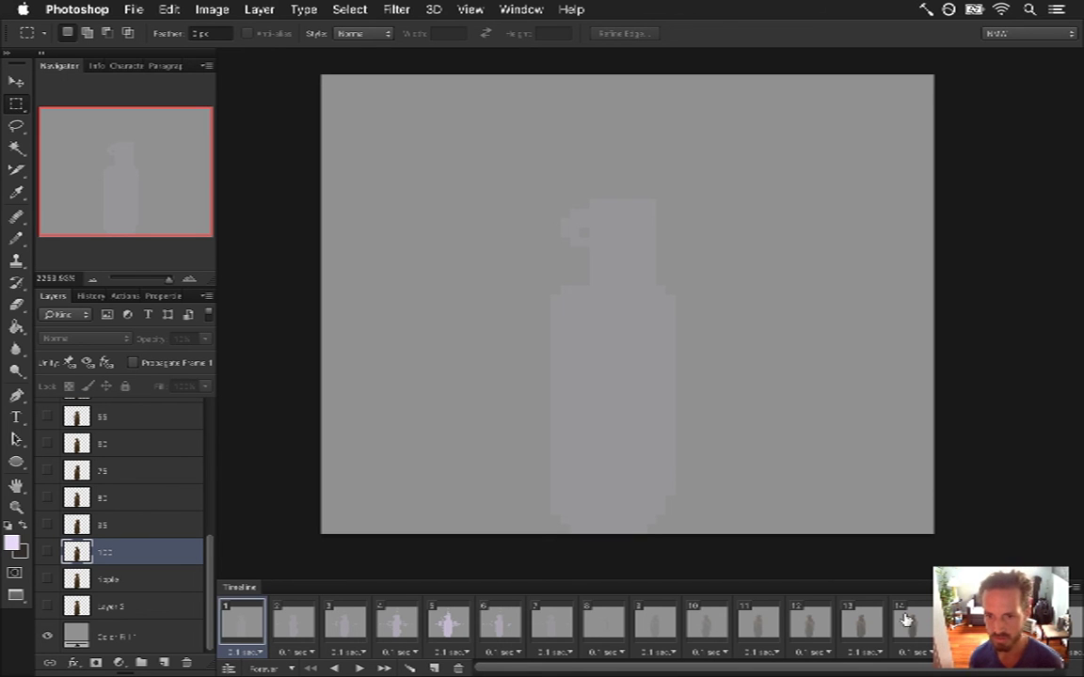
{"action": "left_click_drag", "start_coordinate": [917, 669], "coordinate": [950, 671]}
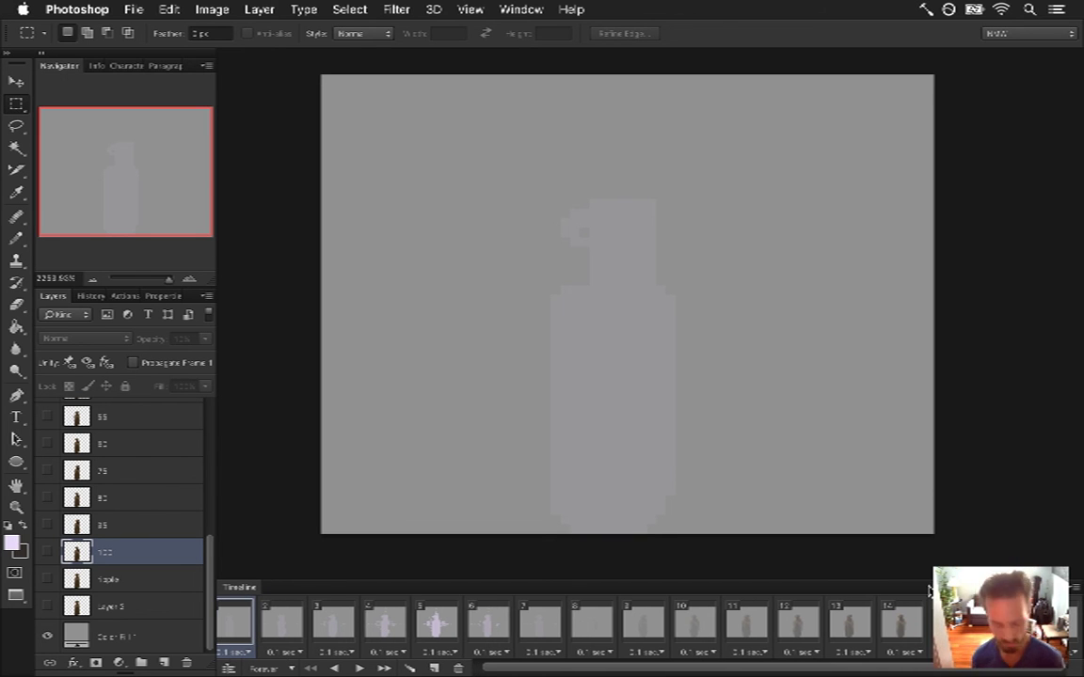
- Render the frames as the ZeroMirageE.png sequence, replacing the existing files
{"action": "key", "text": "super+shift+alt+r"}
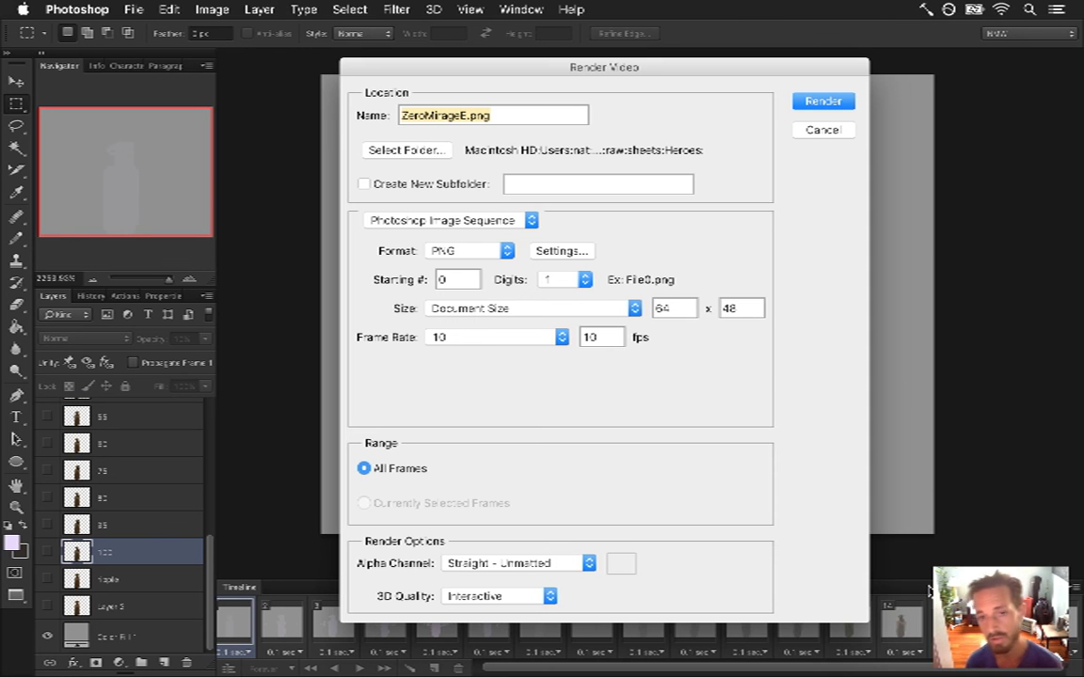
{"action": "key", "text": "Return"}
{"action": "key", "text": "Return"}
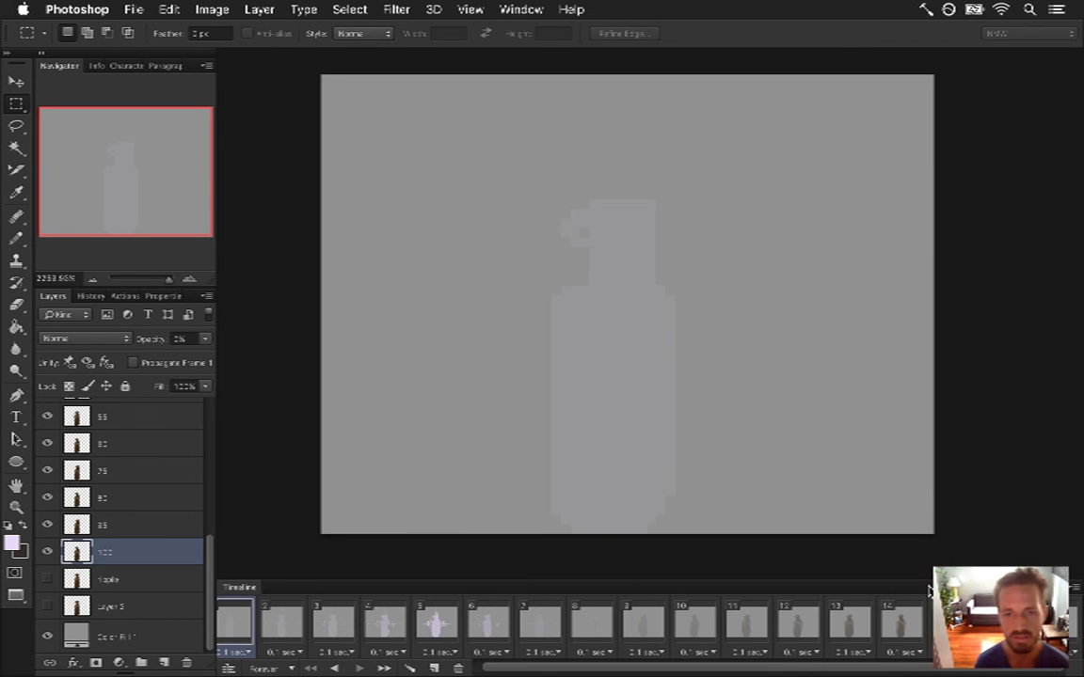
{"action": "key", "text": "super+Tab"}
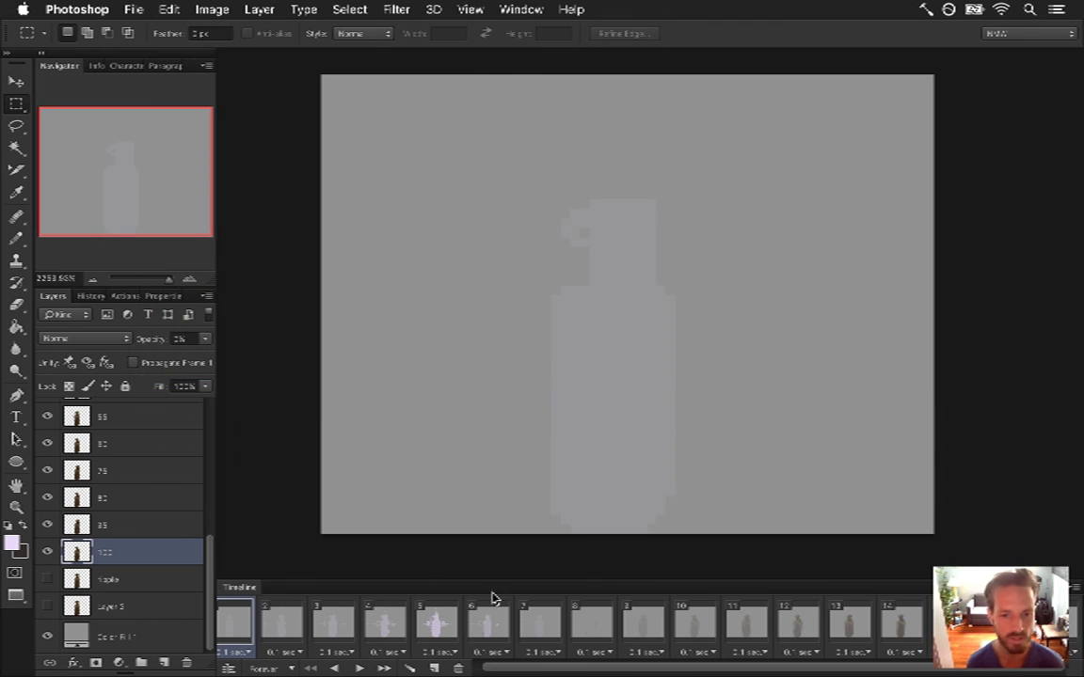
- Hide the grey Color Fill 1 backdrop, then switch to Xcode
{"action": "left_click_drag", "start_coordinate": [770, 674], "coordinate": [761, 670]}
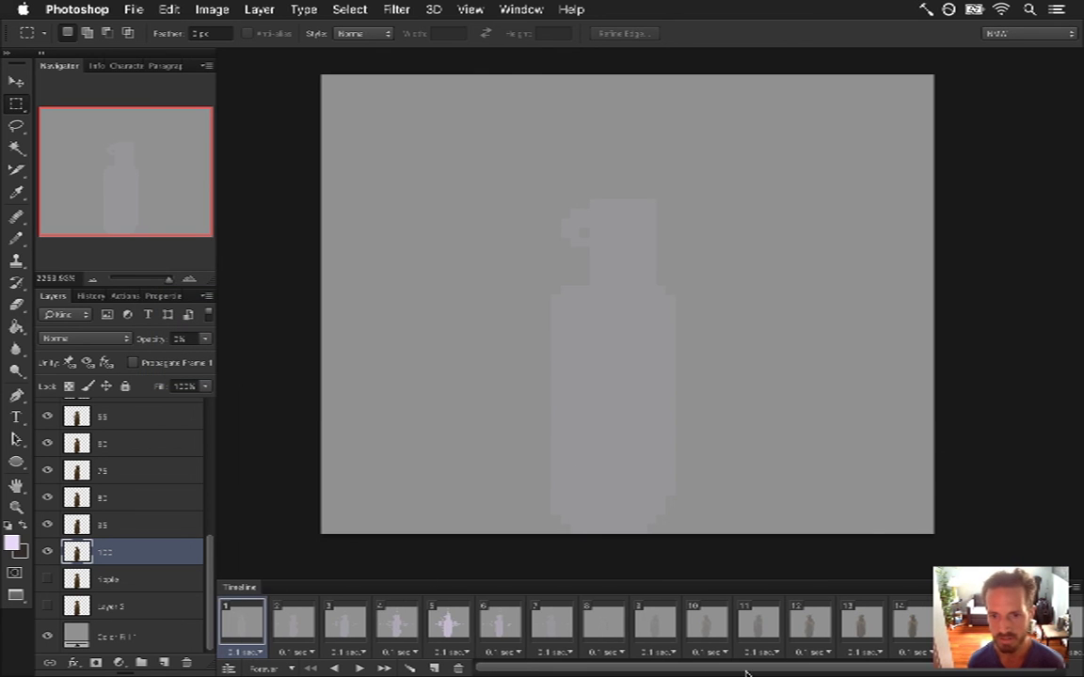
{"action": "left_click_drag", "start_coordinate": [684, 675], "coordinate": [696, 675]}
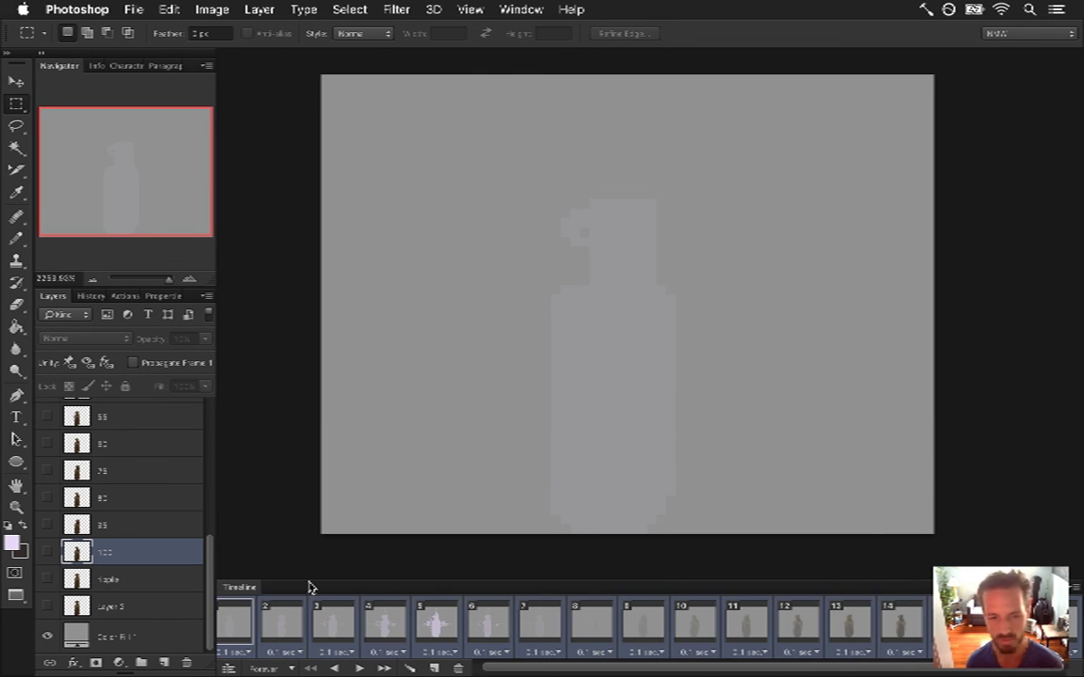
{"action": "left_click", "coordinate": [45, 638]}
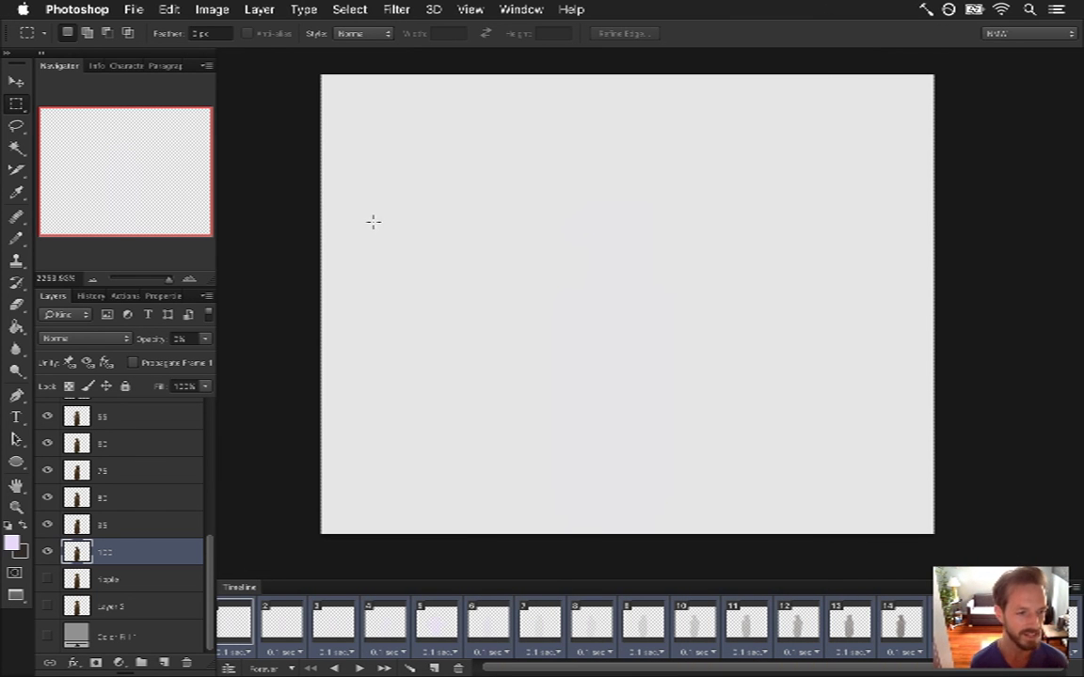
{"action": "key", "text": "super+Tab"}
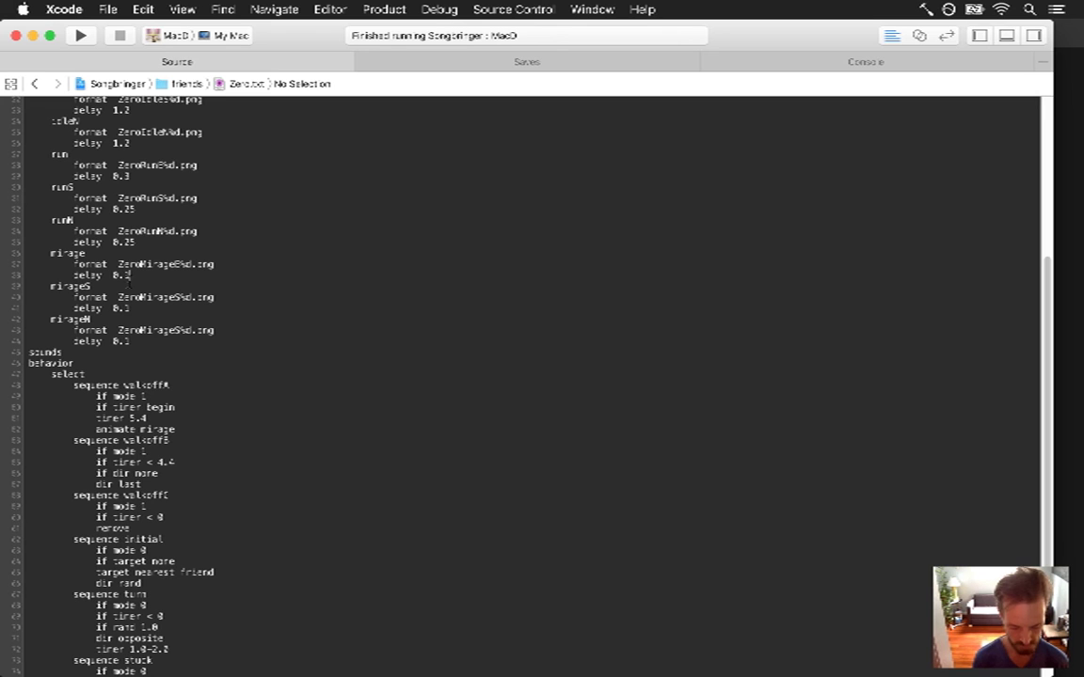
- Change the mirage delay from 0.2 to 0.25, save Zero's script, and build and run Songbringer
{"action": "type", "text": "5"}
{"action": "key", "text": "super+s"}
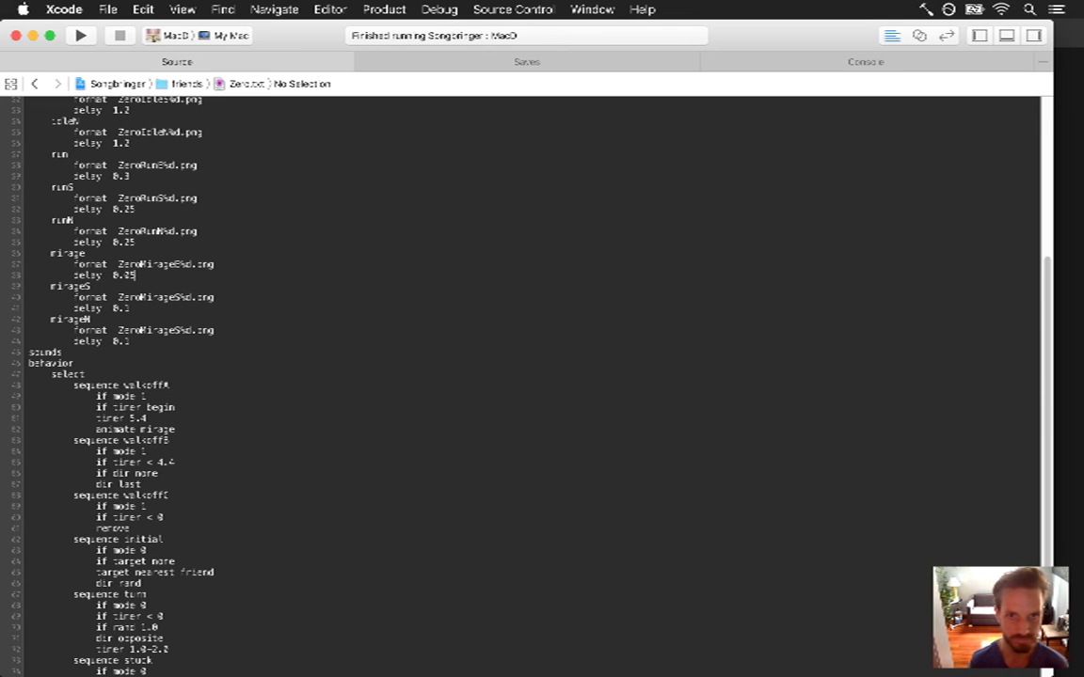
{"action": "key", "text": "super+r"}
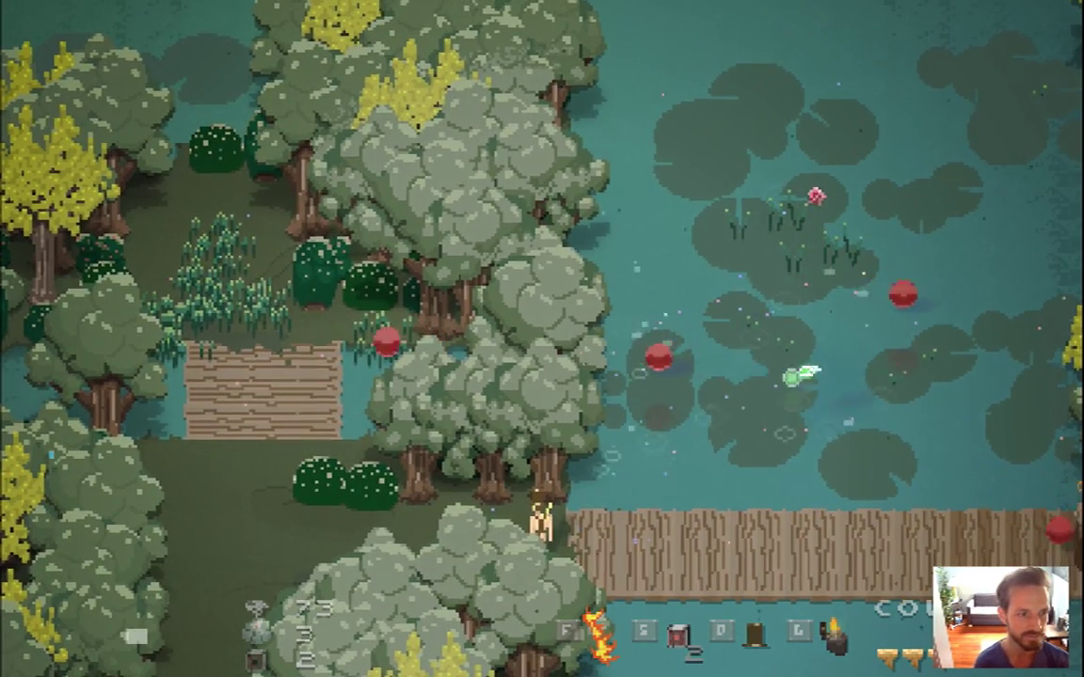
- Walk the player off the dock into the forest and back up, then quit the game
{"action": "key", "text": "Left"}
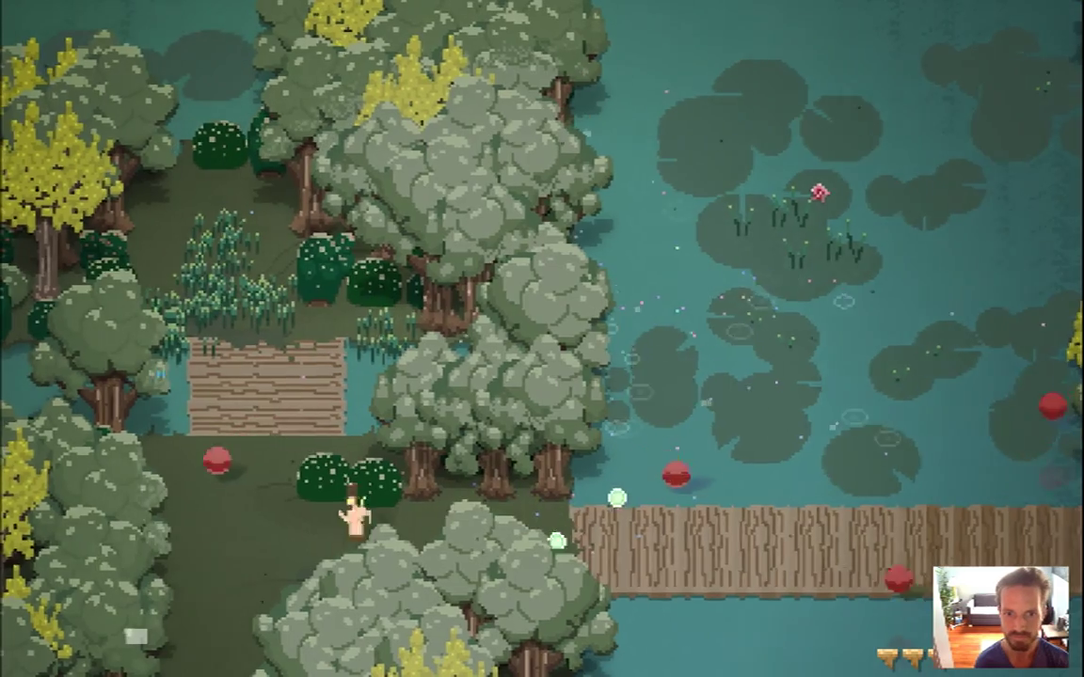
{"action": "key", "text": "Down"}
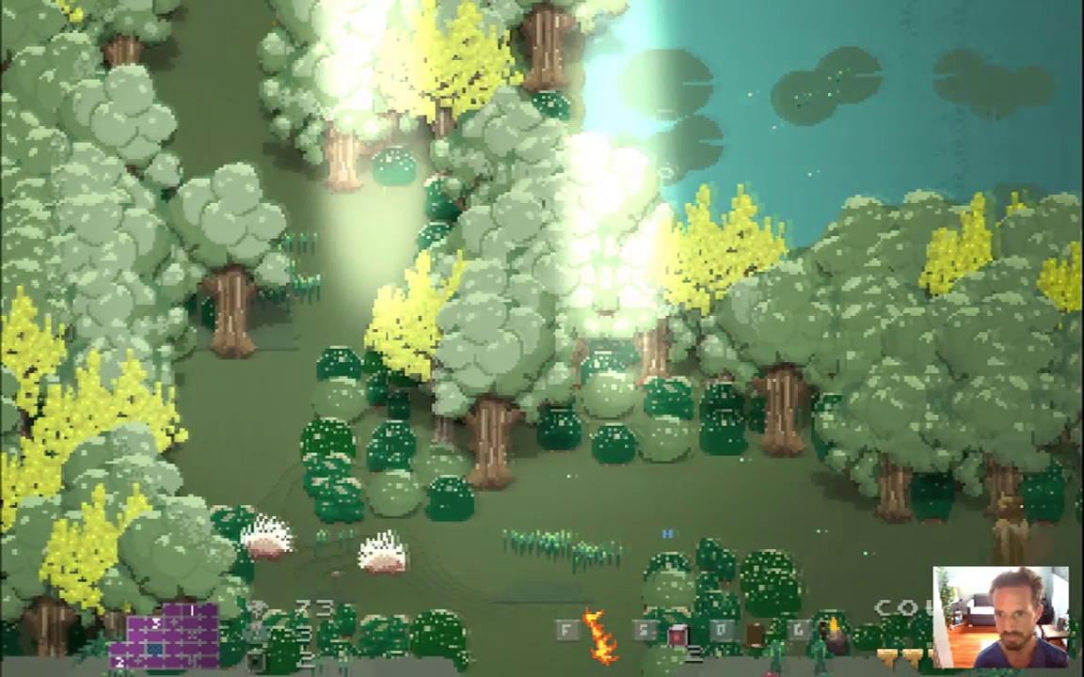
{"action": "key", "text": "Up"}
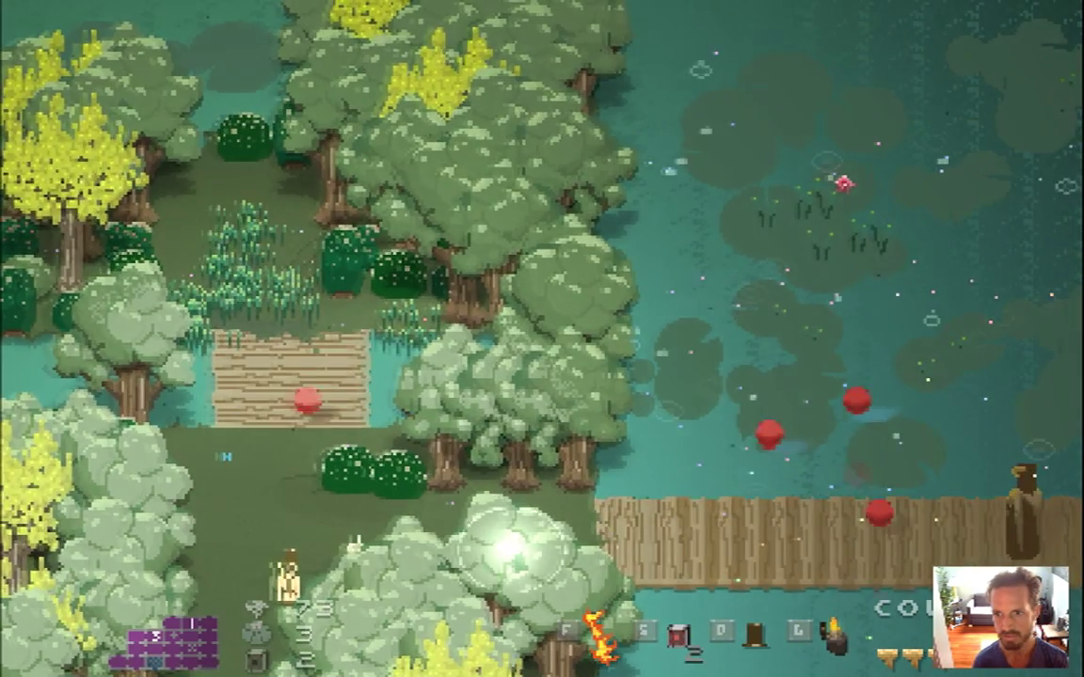
{"action": "key", "text": "super+q"}
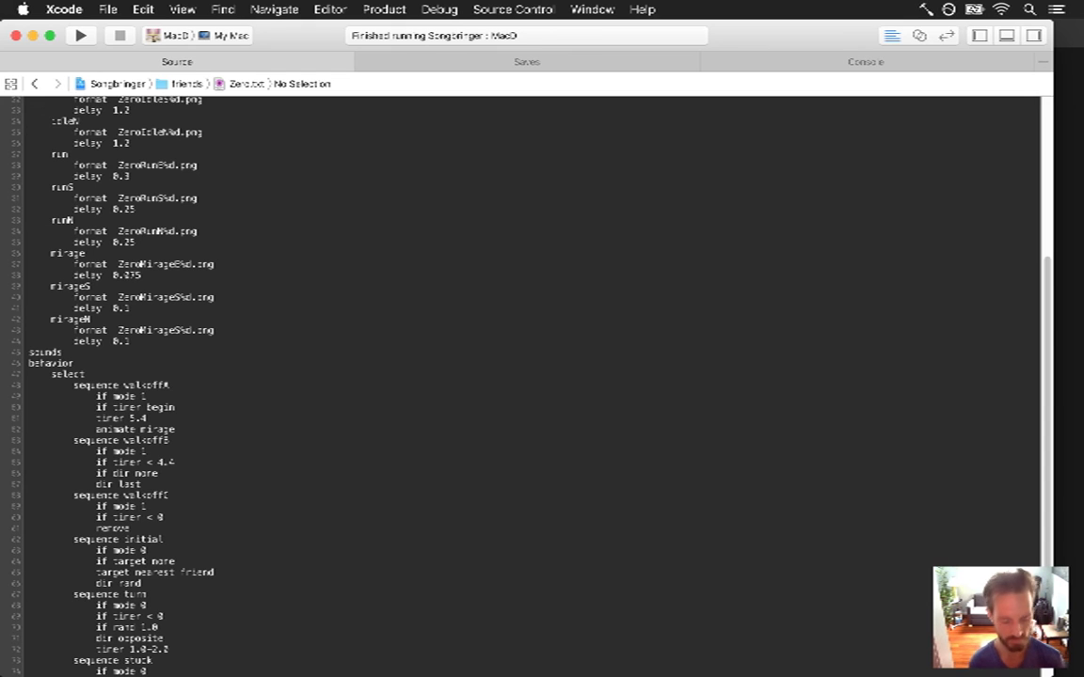
- Rerun the Songbringer build with Zero's mirage delay at 0.275
{"action": "key", "text": "super+r"}
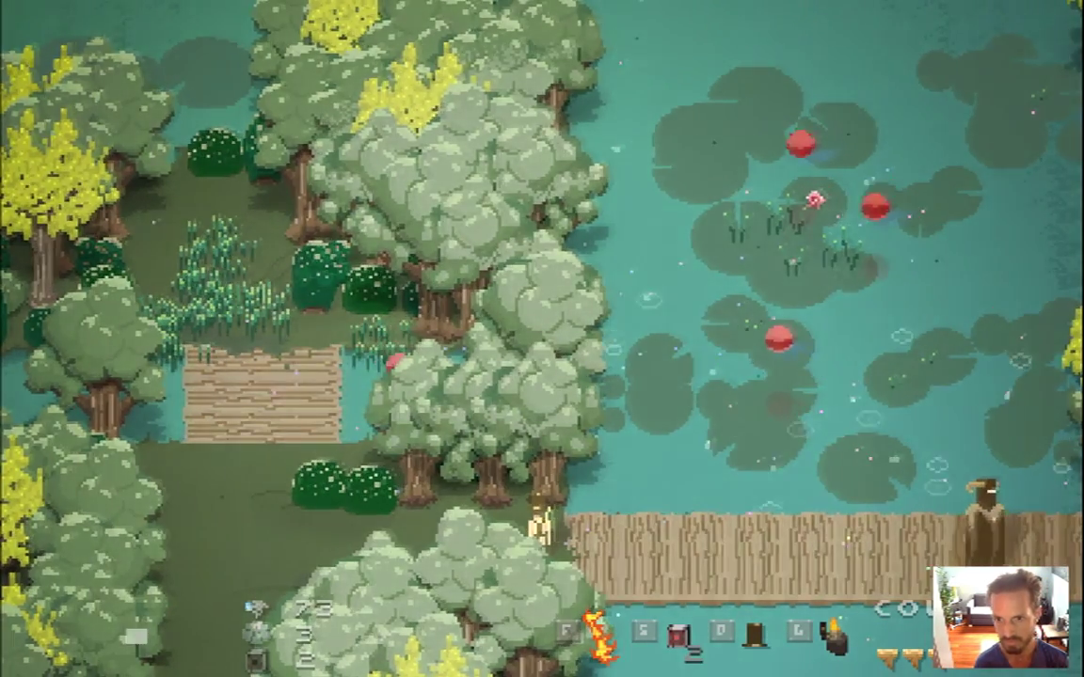
- Walk the character left off the dock and south into the forest, then return to Photoshop
{"action": "key", "text": "Left"}
{"action": "key", "text": "Down"}
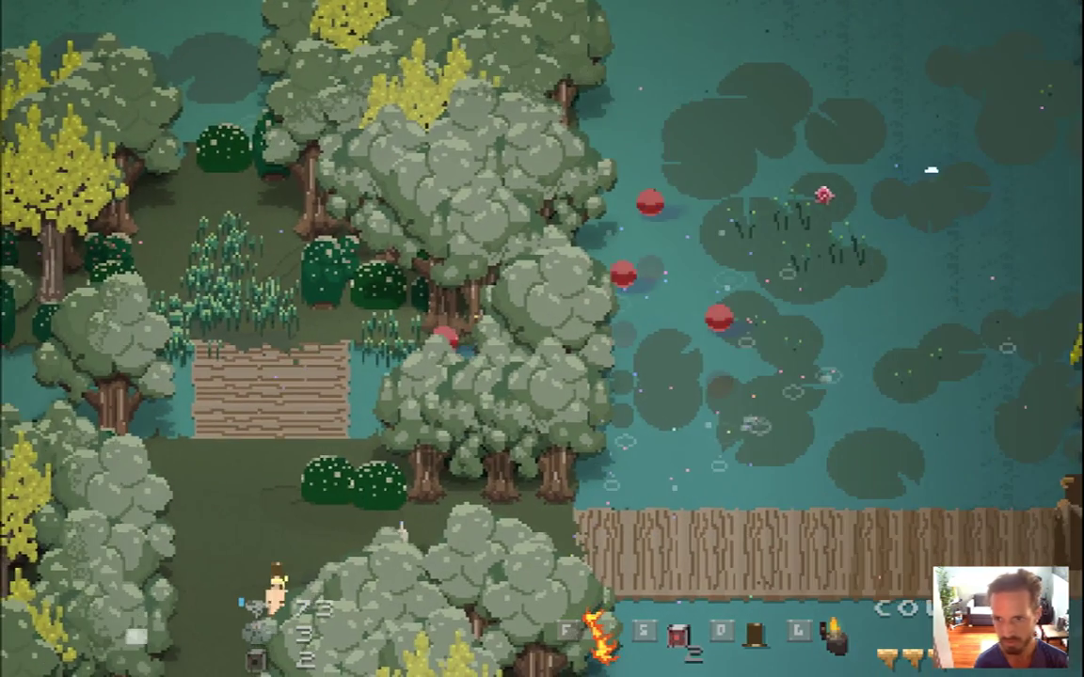
{"action": "key", "text": "Down"}
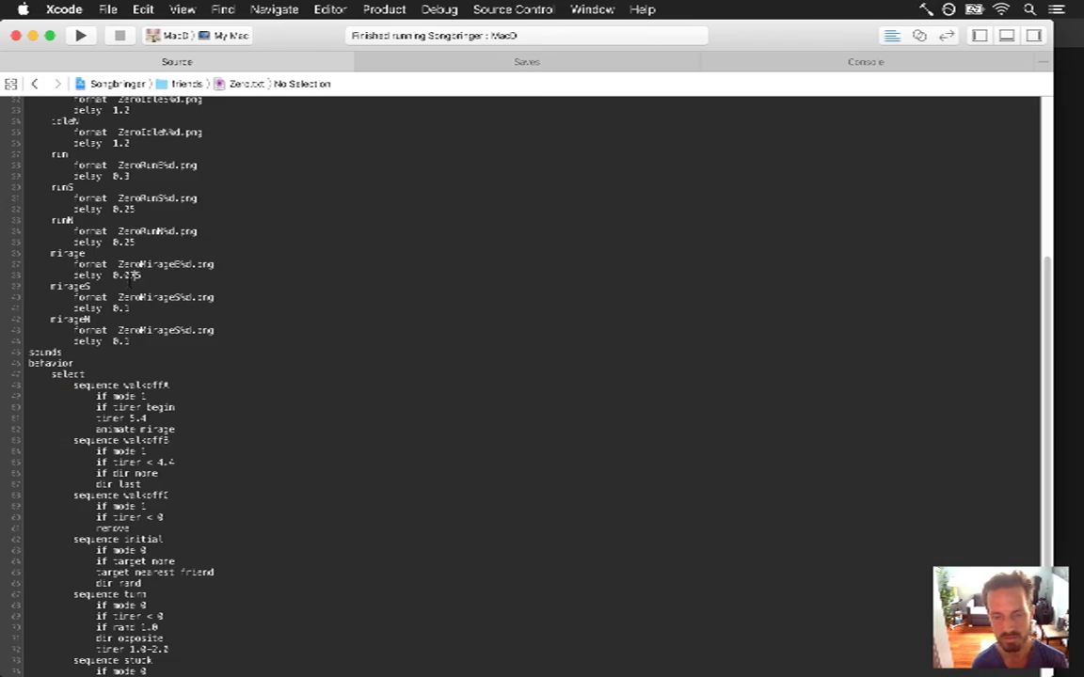
{"action": "key", "text": "super+Tab"}
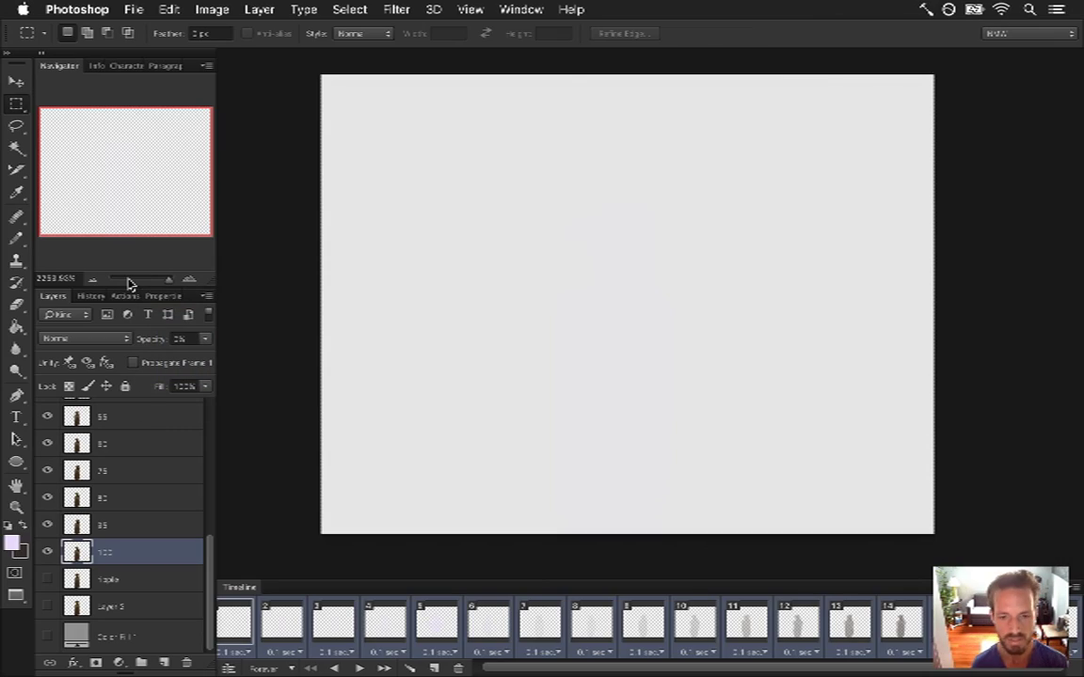
- Review animation frames 7, 6 and 5, then jump to the blank first frame
{"action": "left_click", "coordinate": [543, 628]}
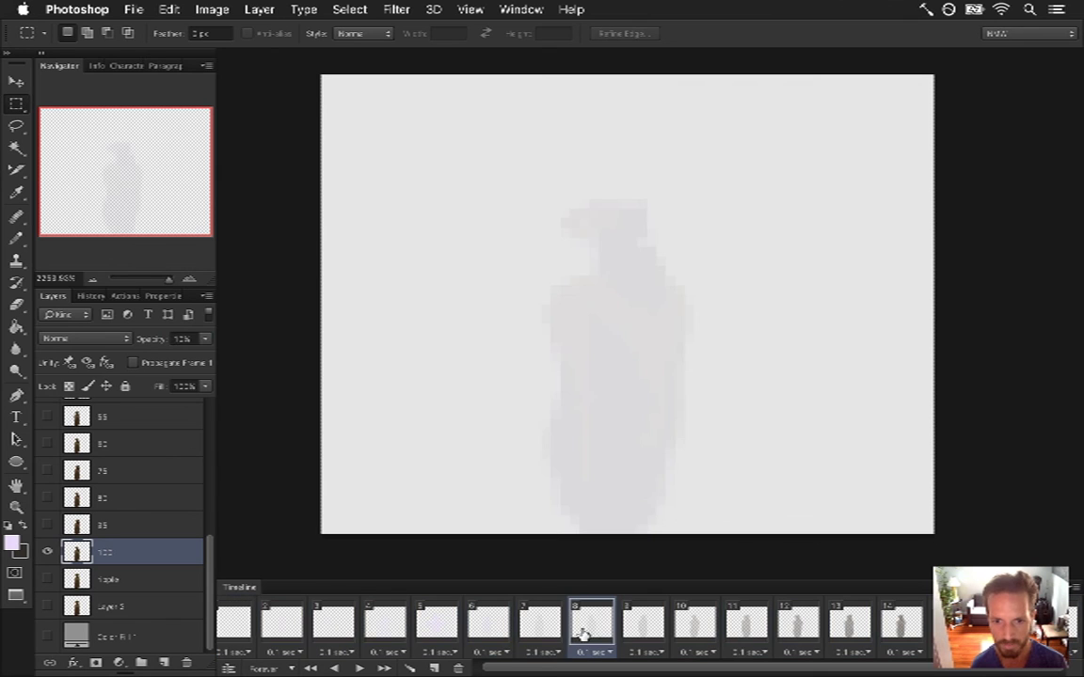
{"action": "left_click", "coordinate": [489, 623]}
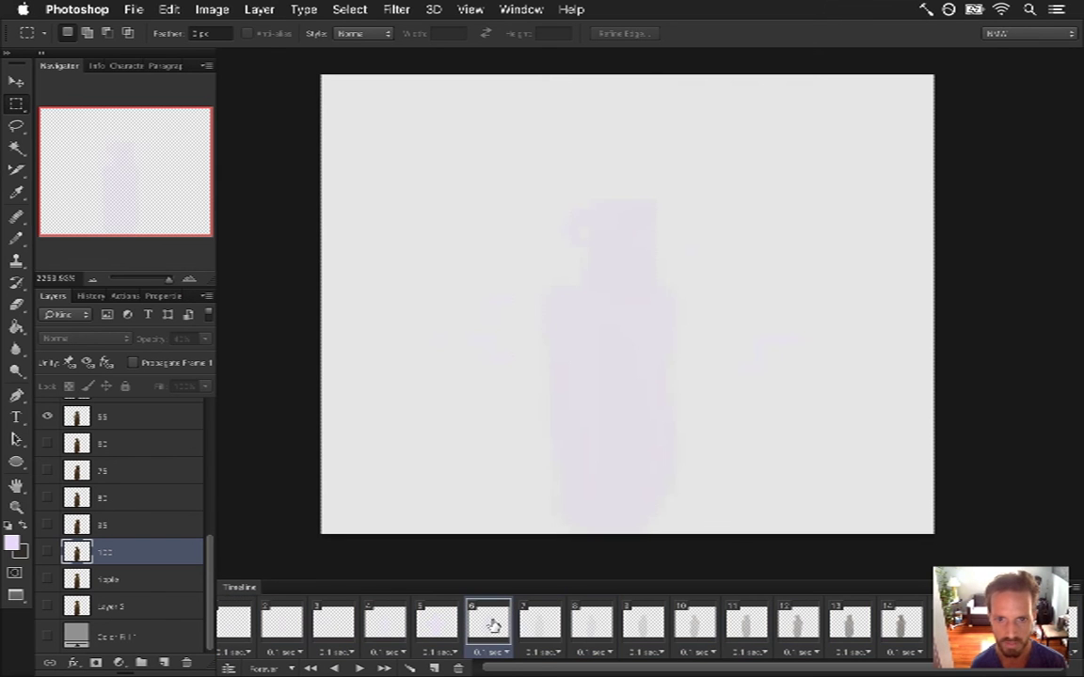
{"action": "left_click", "coordinate": [439, 623]}
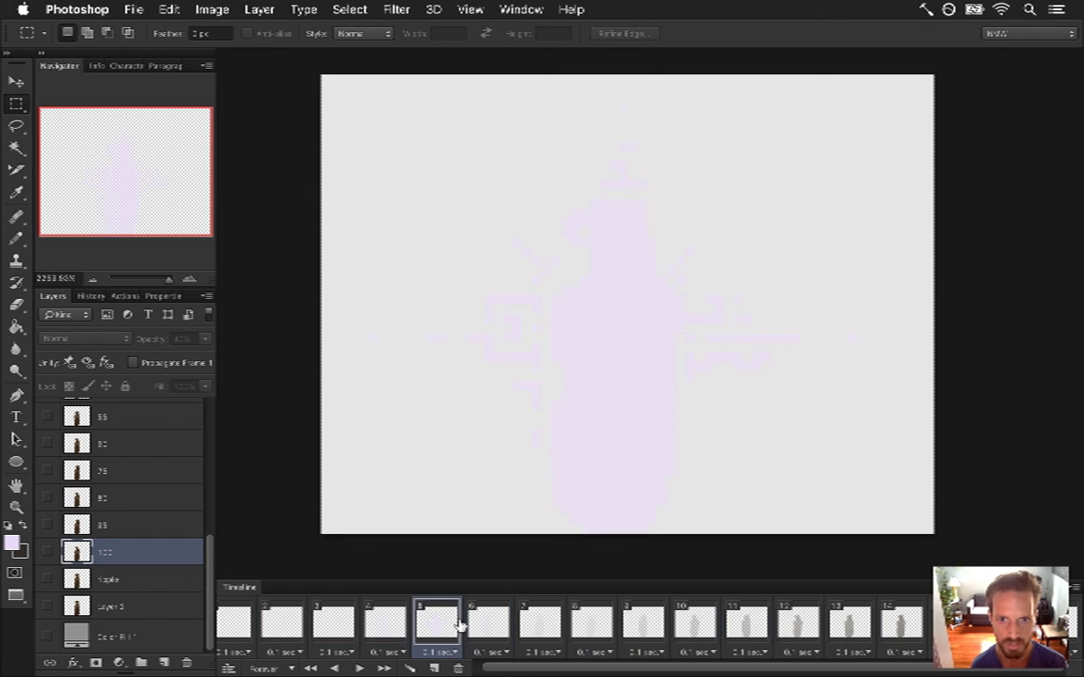
{"action": "left_click", "coordinate": [230, 622]}
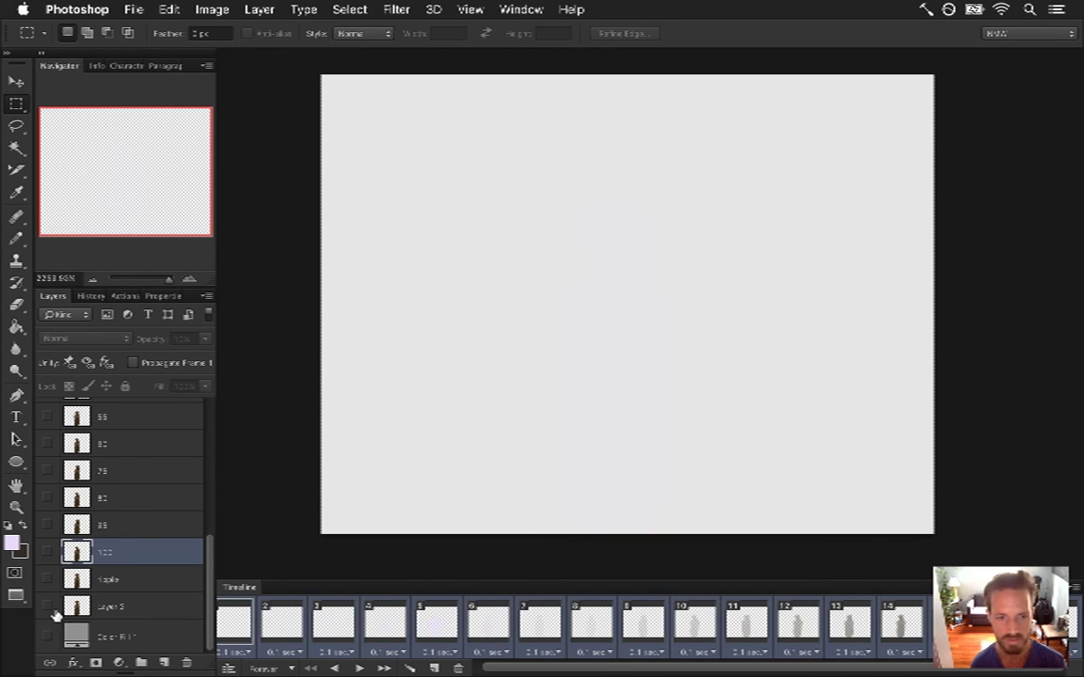
- Turn on the Color Fill 1 grey background and compare frames 5, 6 and 7 against it
{"action": "left_click", "coordinate": [47, 637]}
{"action": "left_click", "coordinate": [436, 623]}
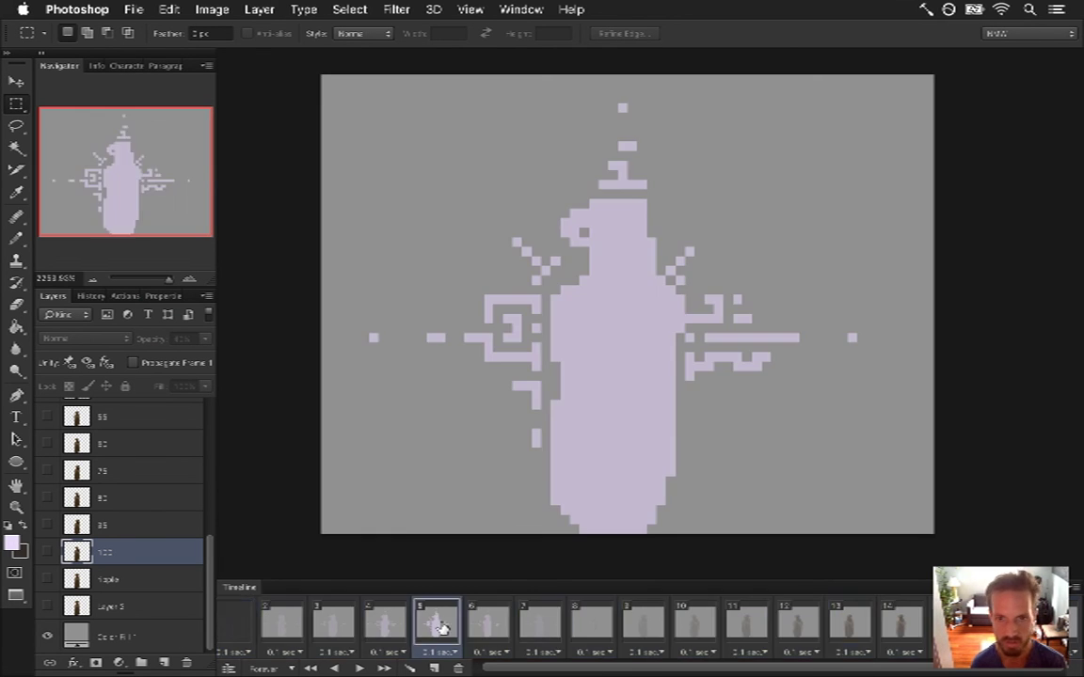
{"action": "left_click", "coordinate": [482, 634]}
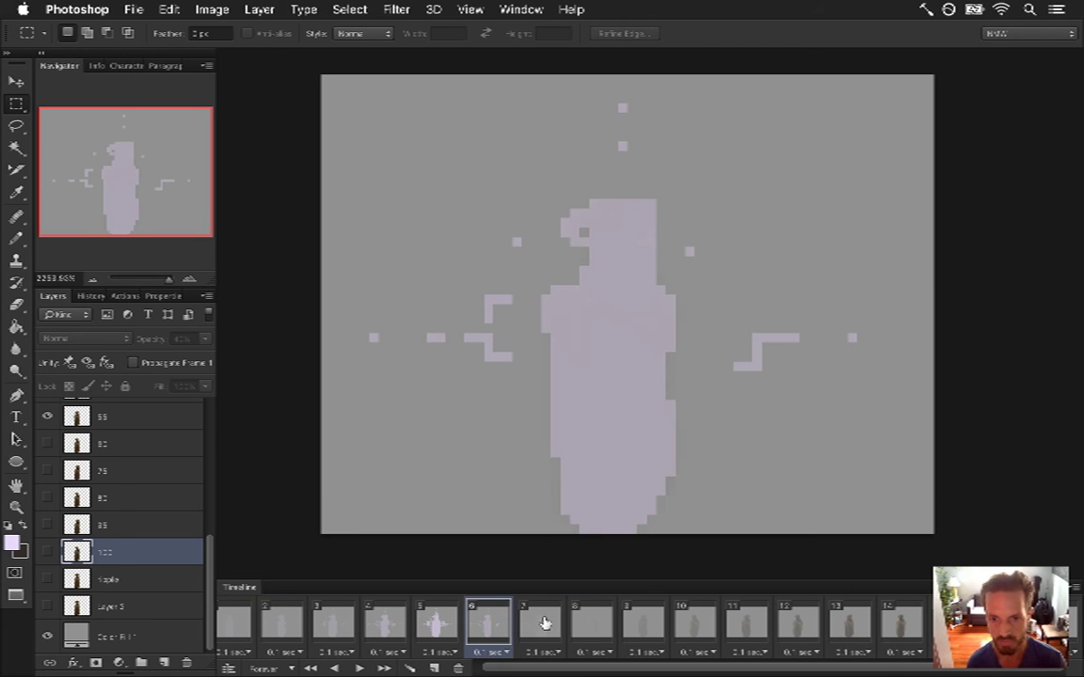
{"action": "left_click", "coordinate": [544, 625]}
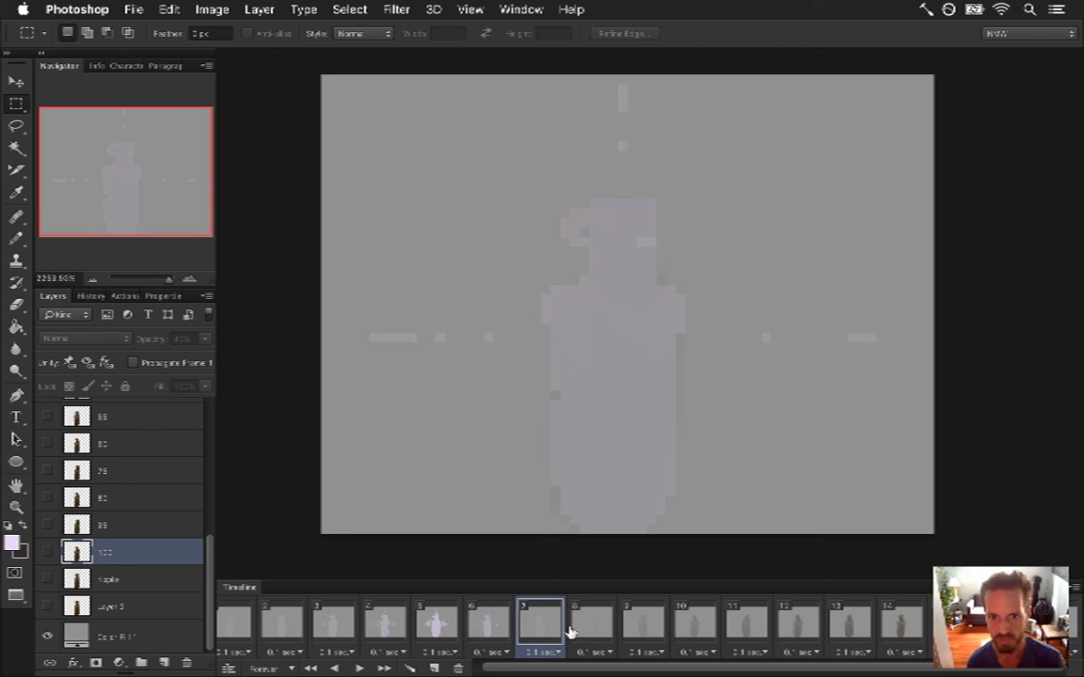
{"action": "left_click", "coordinate": [490, 627]}
{"action": "left_click", "coordinate": [547, 628]}
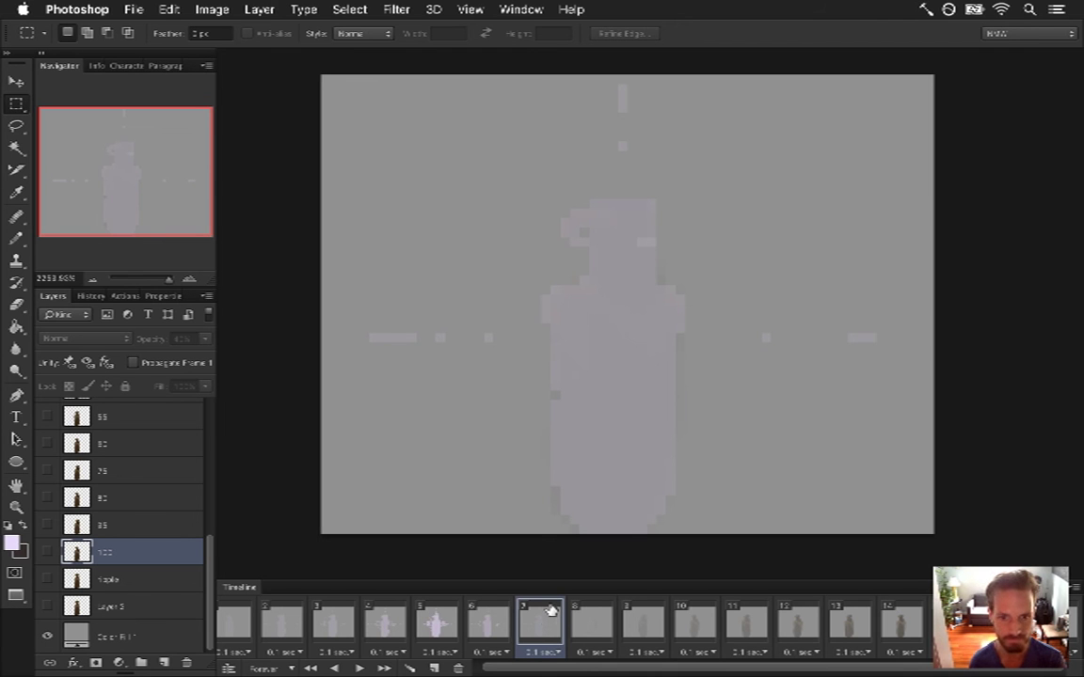
- Set layer 40 (frame 7) to 15% and layer 100 (frame 8) to 20% opacity
{"action": "left_click_drag", "start_coordinate": [211, 588], "coordinate": [203, 548]}
{"action": "left_click", "coordinate": [150, 470]}
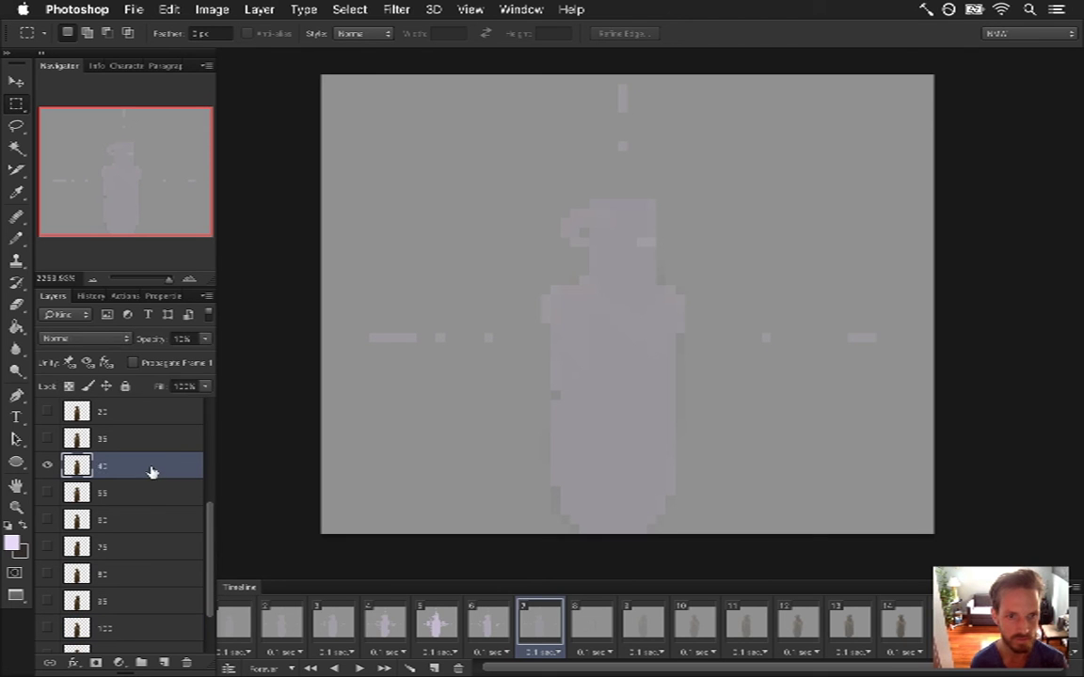
{"action": "left_click", "coordinate": [203, 338]}
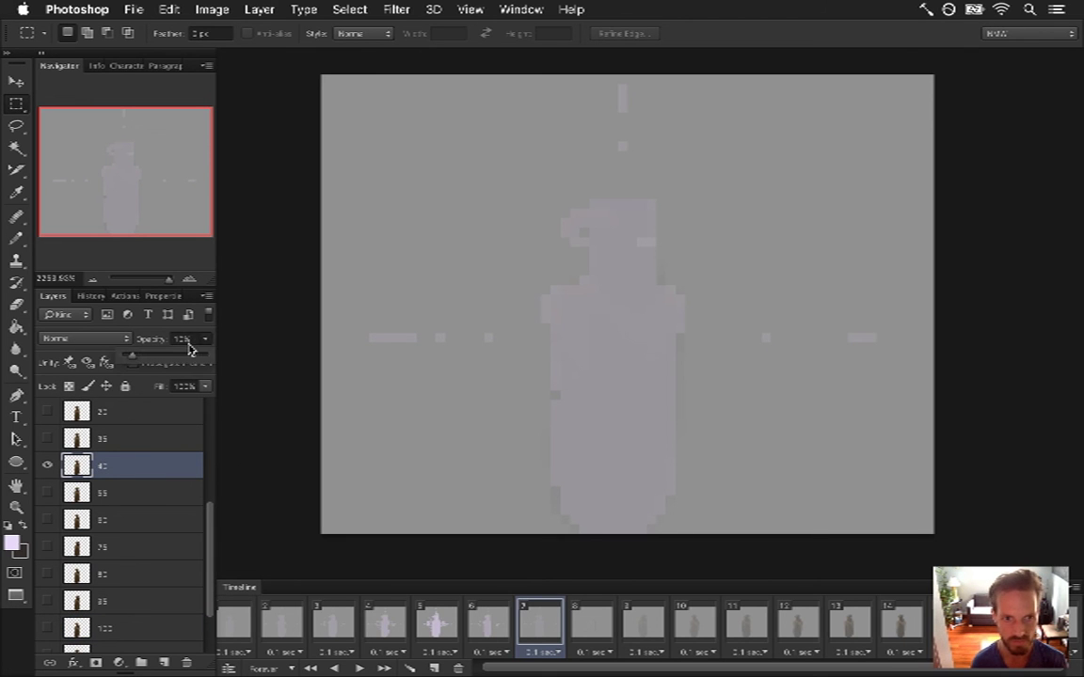
{"action": "left_click", "coordinate": [187, 337]}
{"action": "type", "text": "15"}
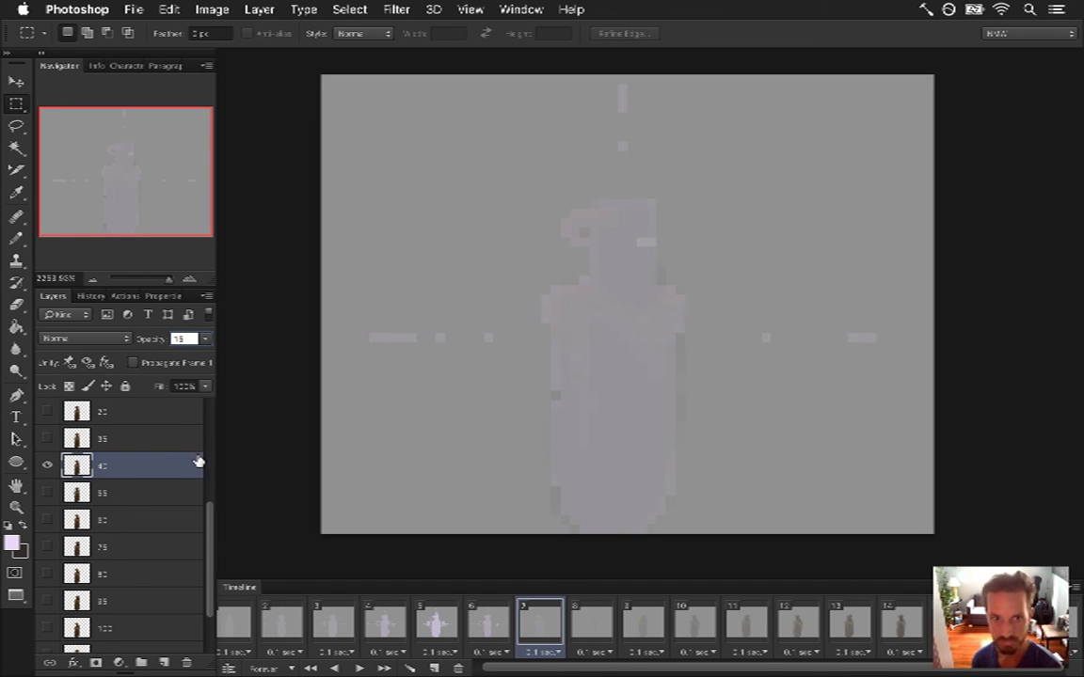
{"action": "left_click", "coordinate": [593, 626]}
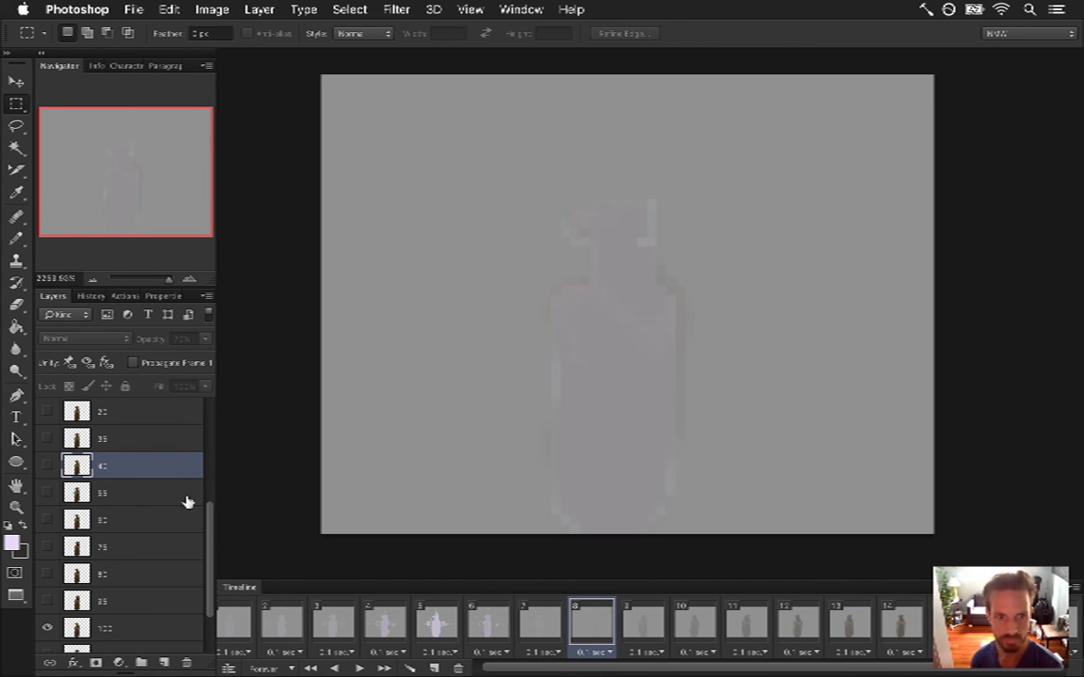
{"action": "left_click", "coordinate": [136, 626]}
{"action": "left_click", "coordinate": [174, 337]}
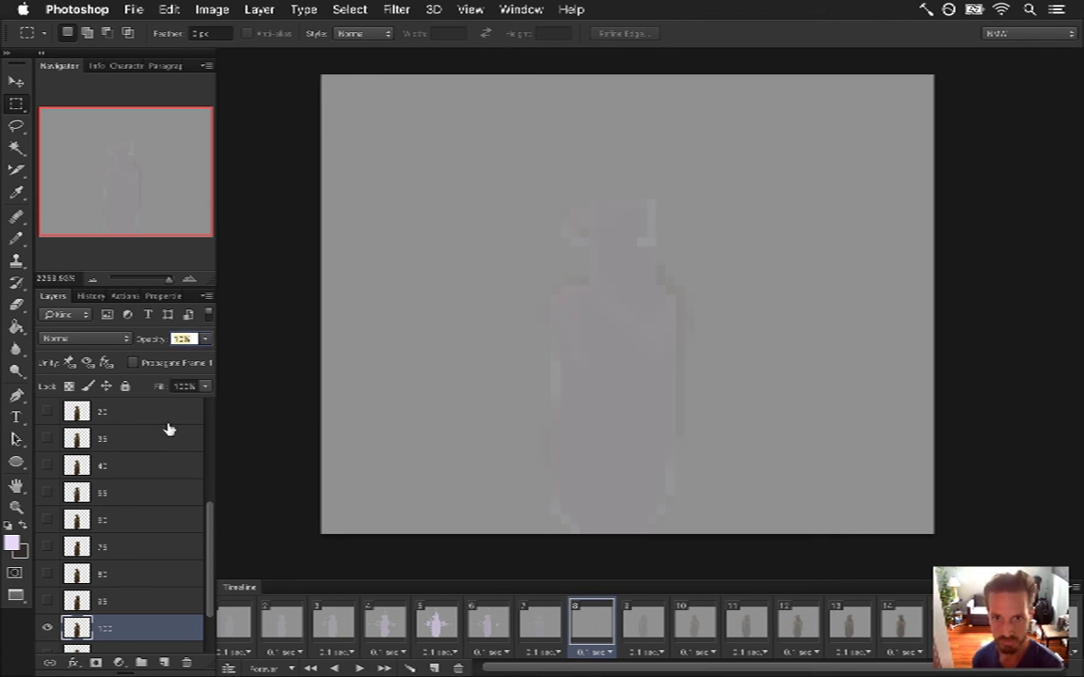
{"action": "type", "text": "20"}
{"action": "key", "text": "Return"}
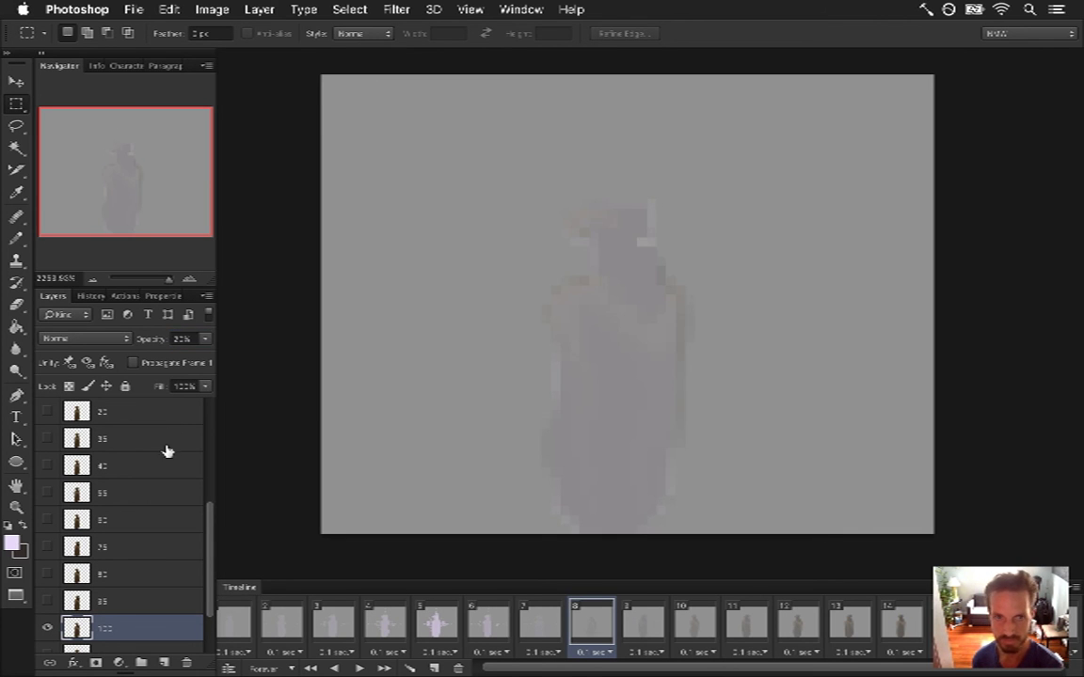
- Set frame 9's layer 35 to 25% opacity
{"action": "left_click", "coordinate": [644, 625]}
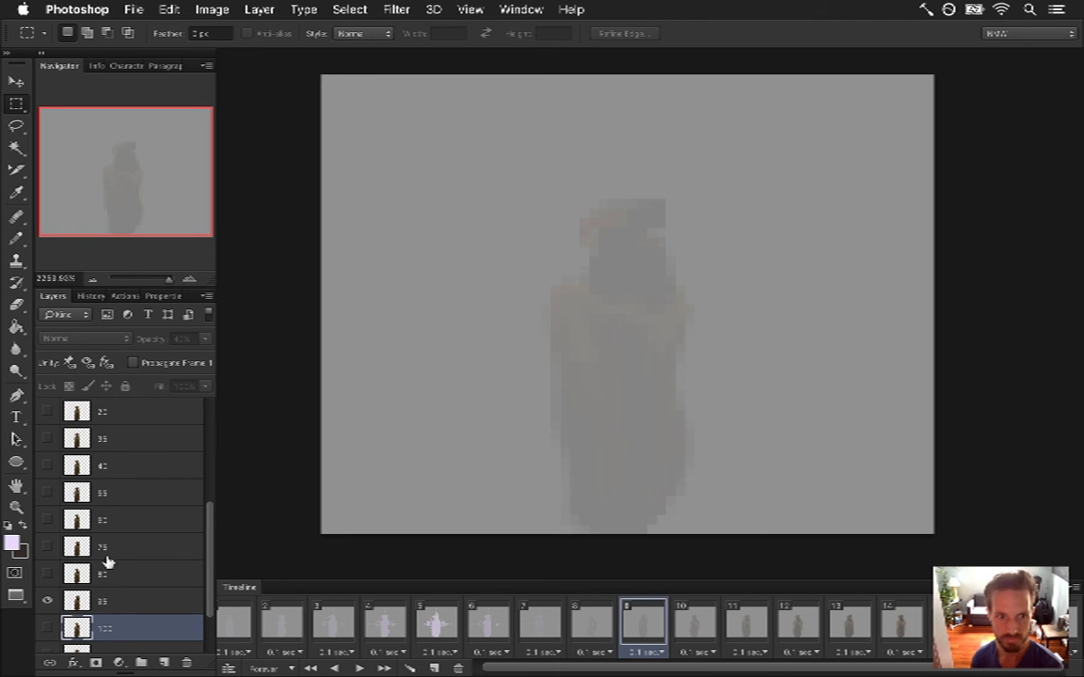
{"action": "left_click", "coordinate": [120, 604]}
{"action": "left_click", "coordinate": [180, 337]}
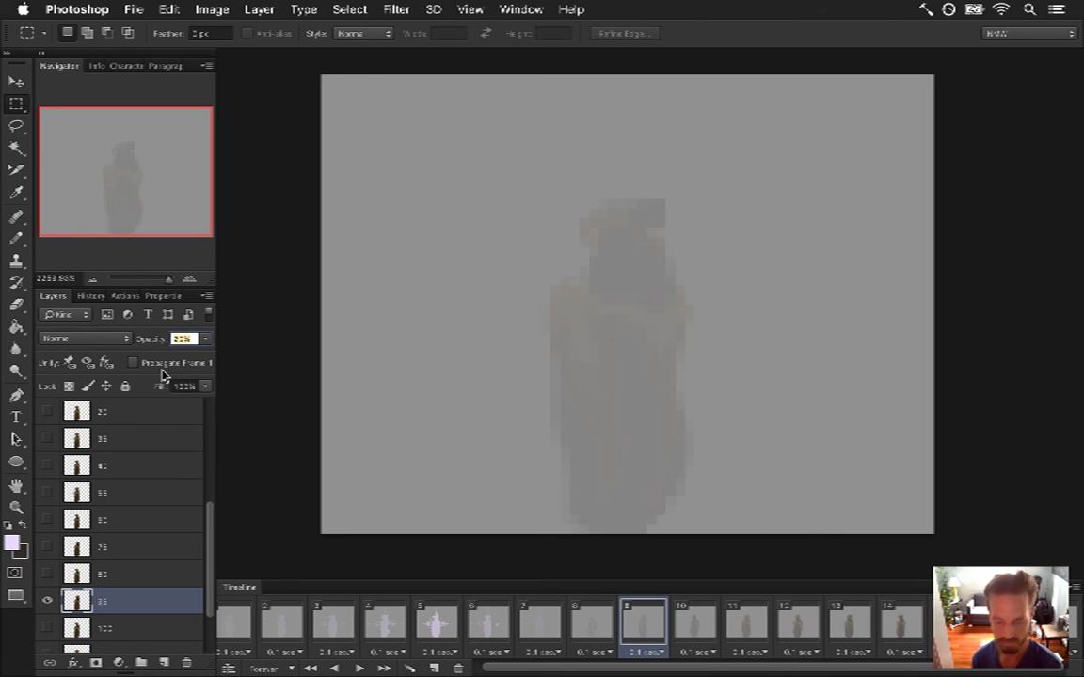
{"action": "type", "text": "25"}
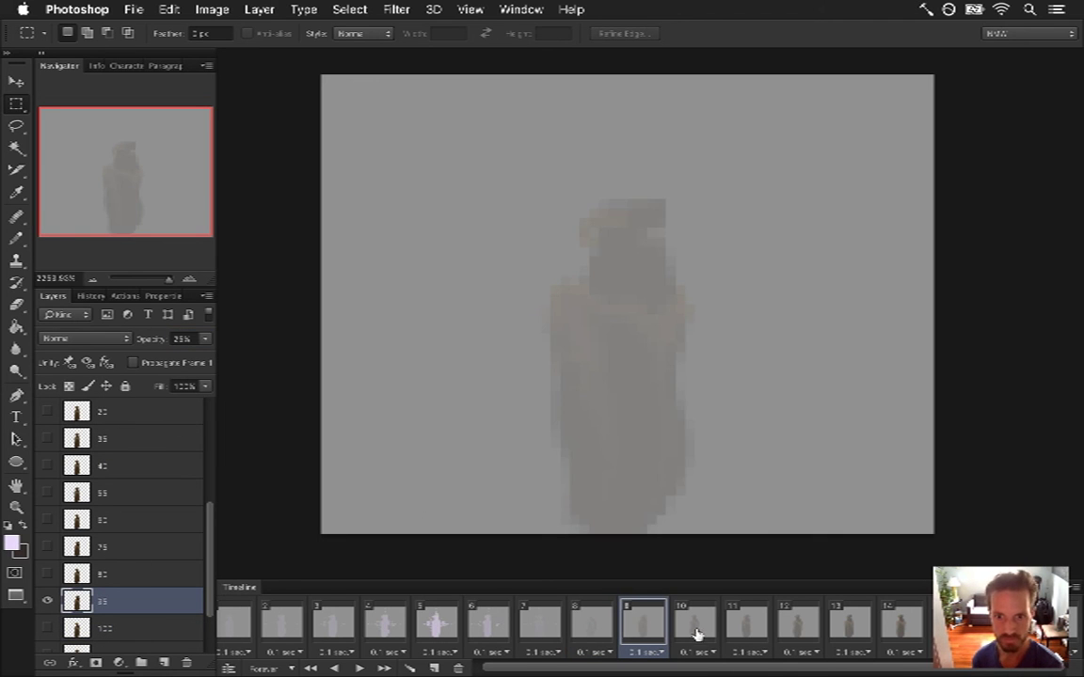
- Check frame 10's figure layer, then return to the first frame
{"action": "left_click", "coordinate": [695, 624]}
{"action": "left_click", "coordinate": [105, 573]}
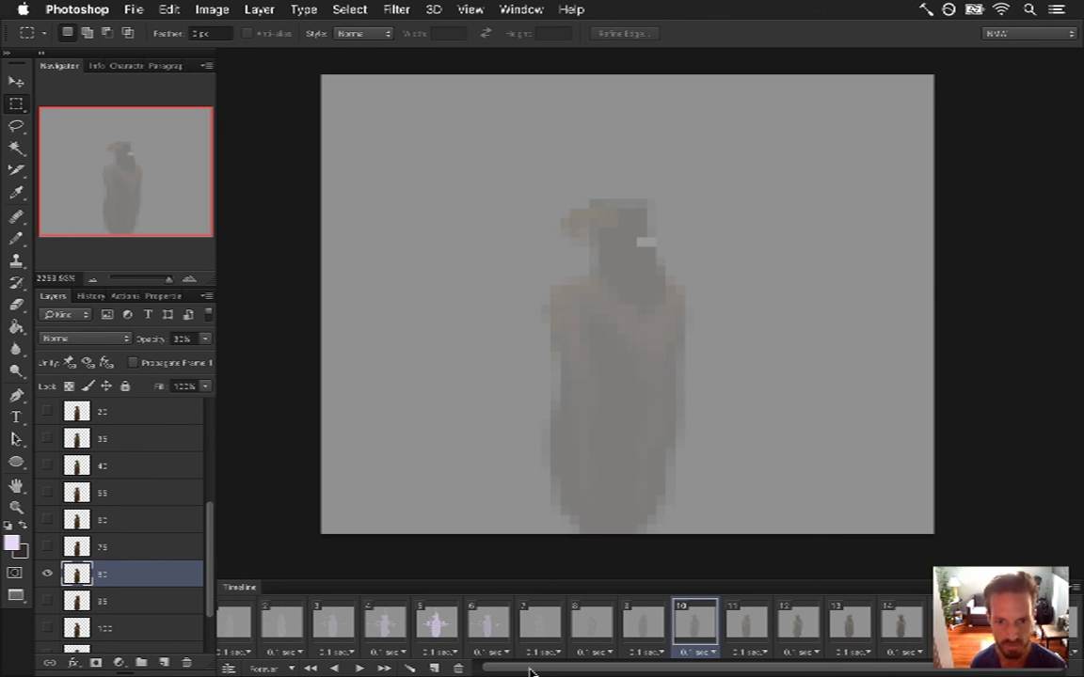
{"action": "scroll", "coordinate": [480, 602], "scroll_direction": "left", "scroll_amount": 1}
{"action": "left_click", "coordinate": [249, 628]}
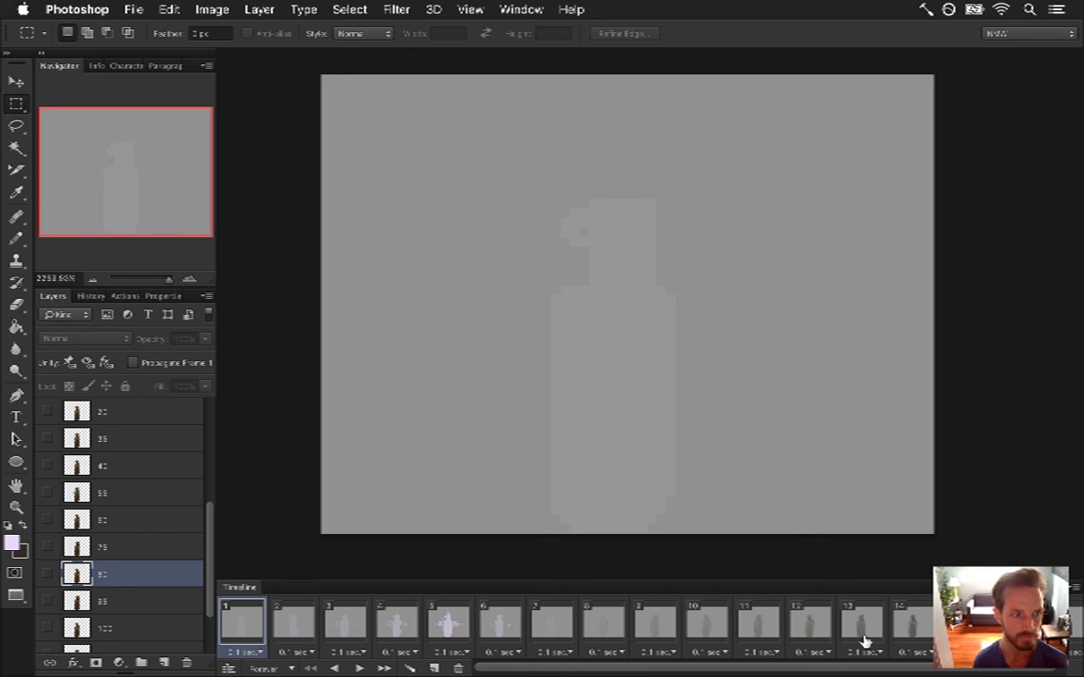
- Select all timeline frames and hide the Color Fill 1 grey background
{"action": "left_click", "coordinate": [1069, 637], "text": "shift"}
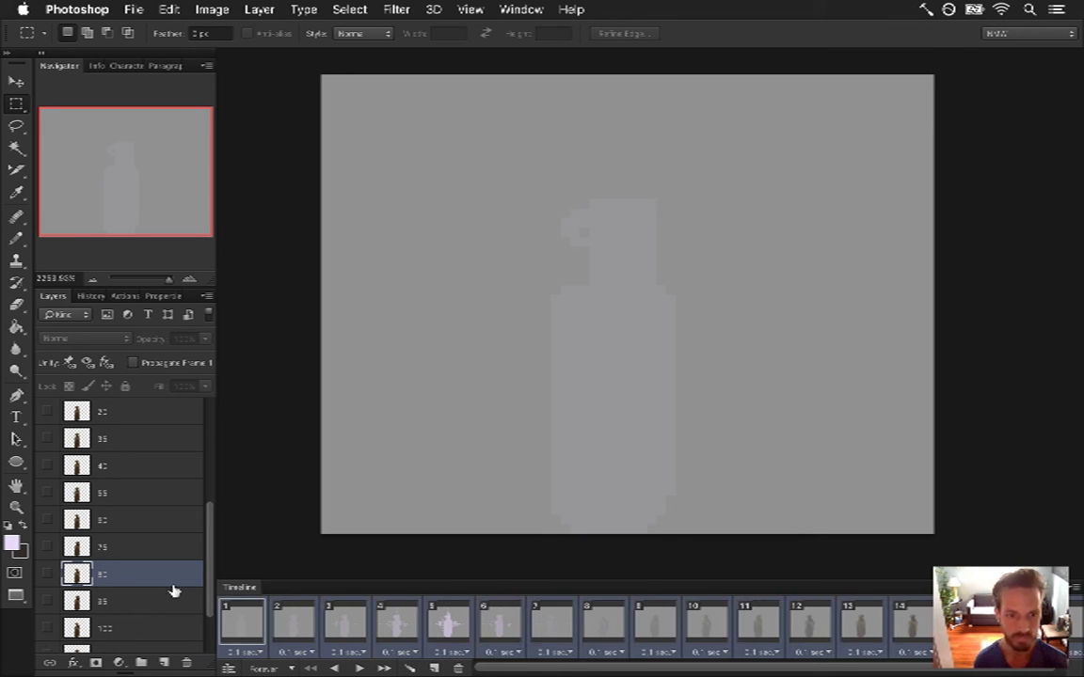
{"action": "scroll", "coordinate": [211, 569], "scroll_direction": "down", "scroll_amount": 3}
{"action": "left_click", "coordinate": [49, 638]}
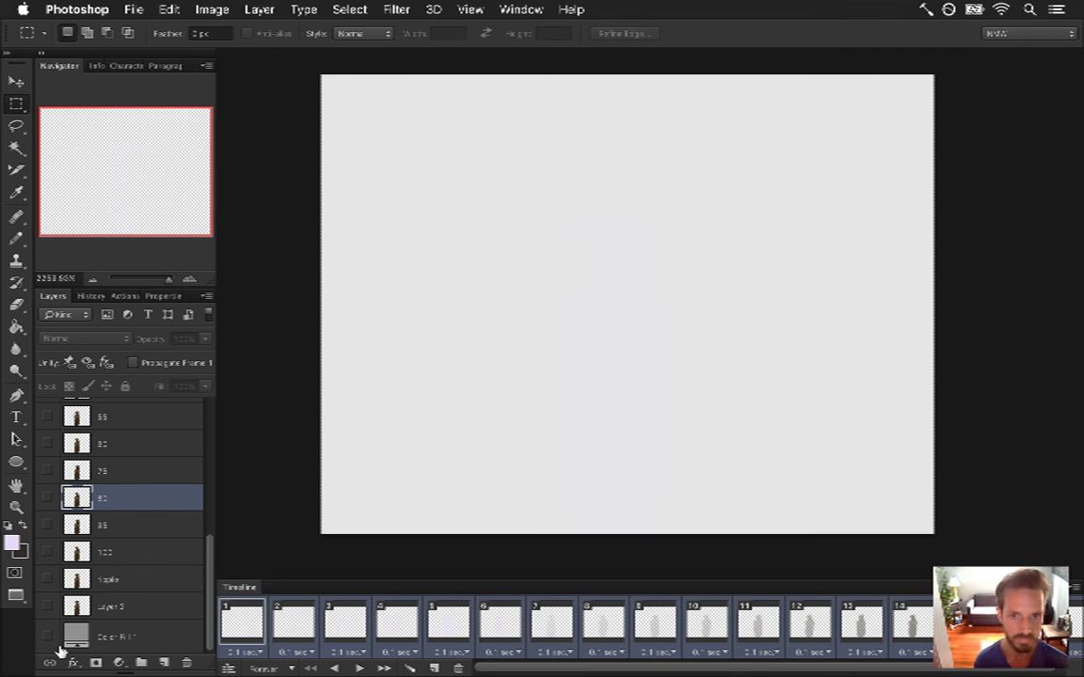
- Render the frames as the ZeroMirageE.png sequence, replacing the existing files
{"action": "key", "text": "super+alt+shift+r"}
{"action": "key", "text": "Return"}
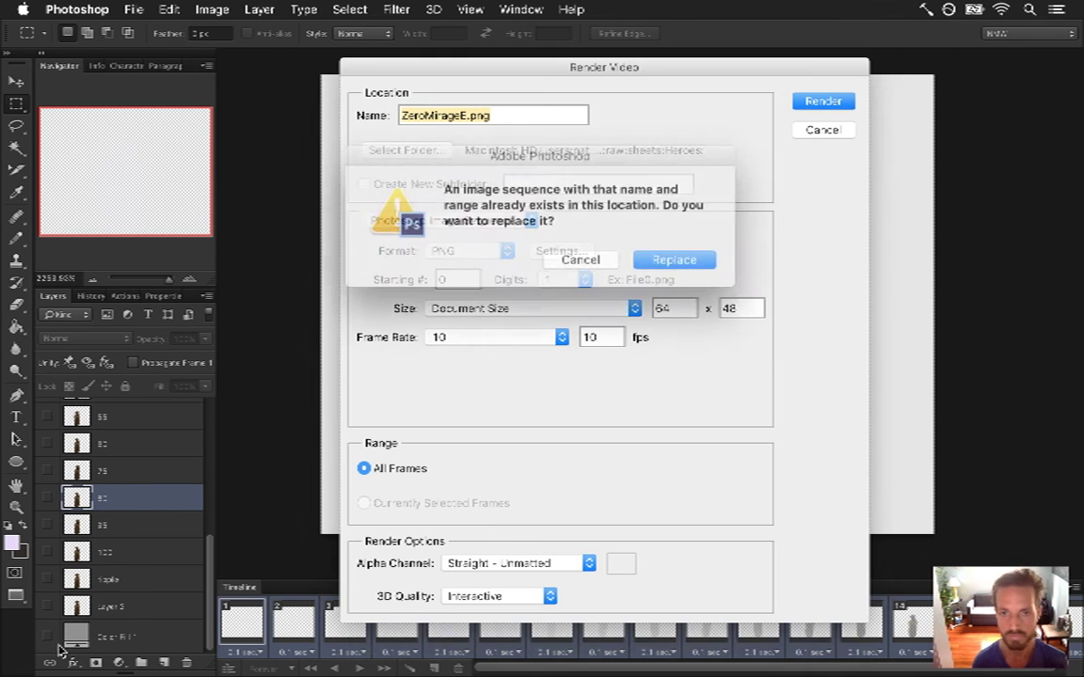
{"action": "key", "text": "Return"}
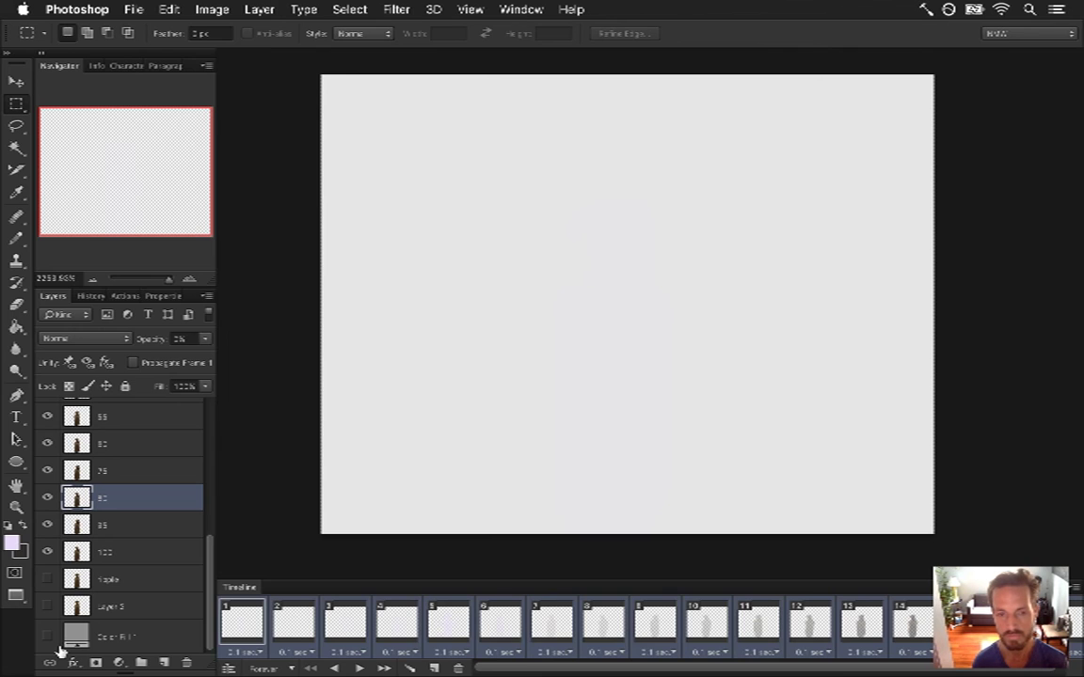
{"action": "key", "text": "super+Tab"}
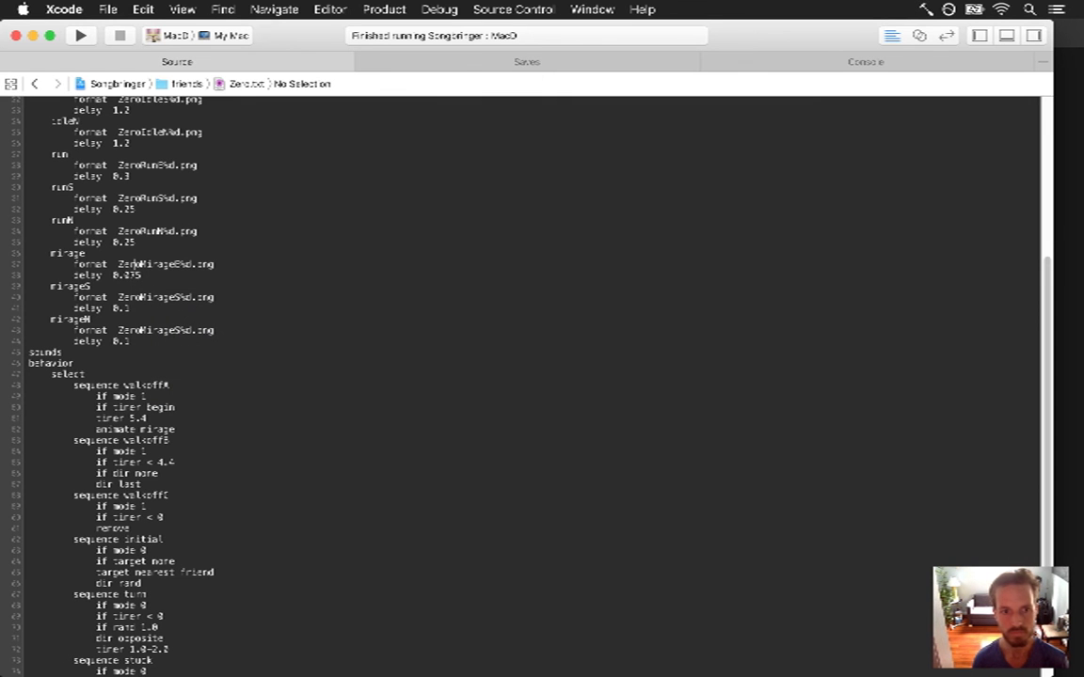
- Trim Zero's mirage delay in Zero.txt to 0.28, save, and build and run the game
{"action": "key", "text": "BackSpace"}
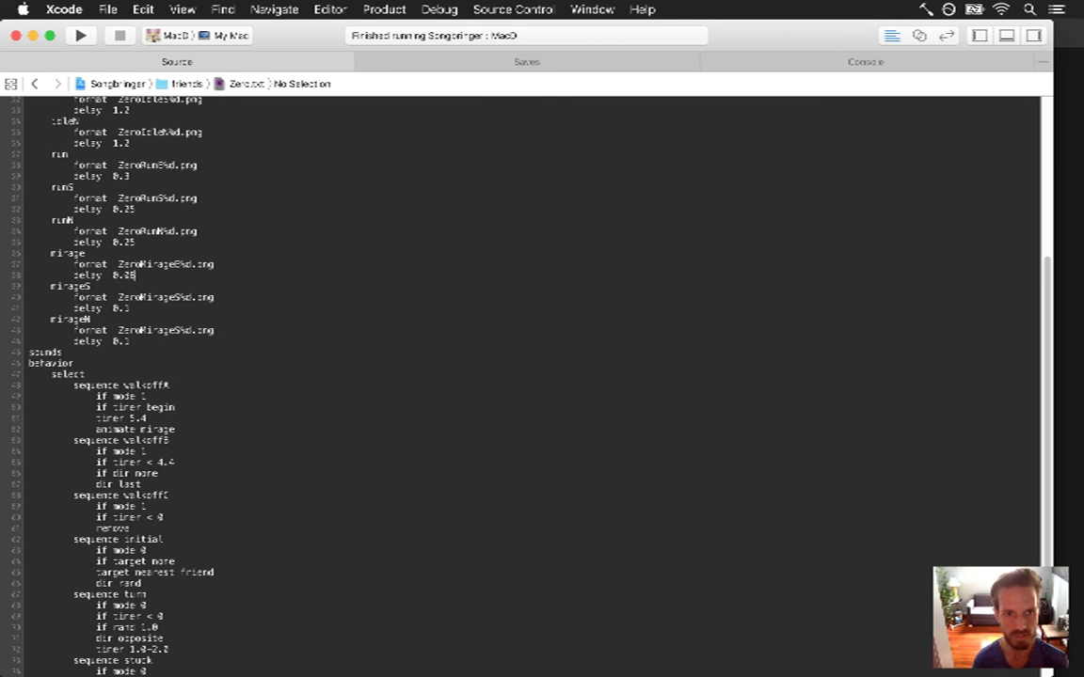
{"action": "key", "text": "super+s"}
{"action": "key", "text": "super+r"}
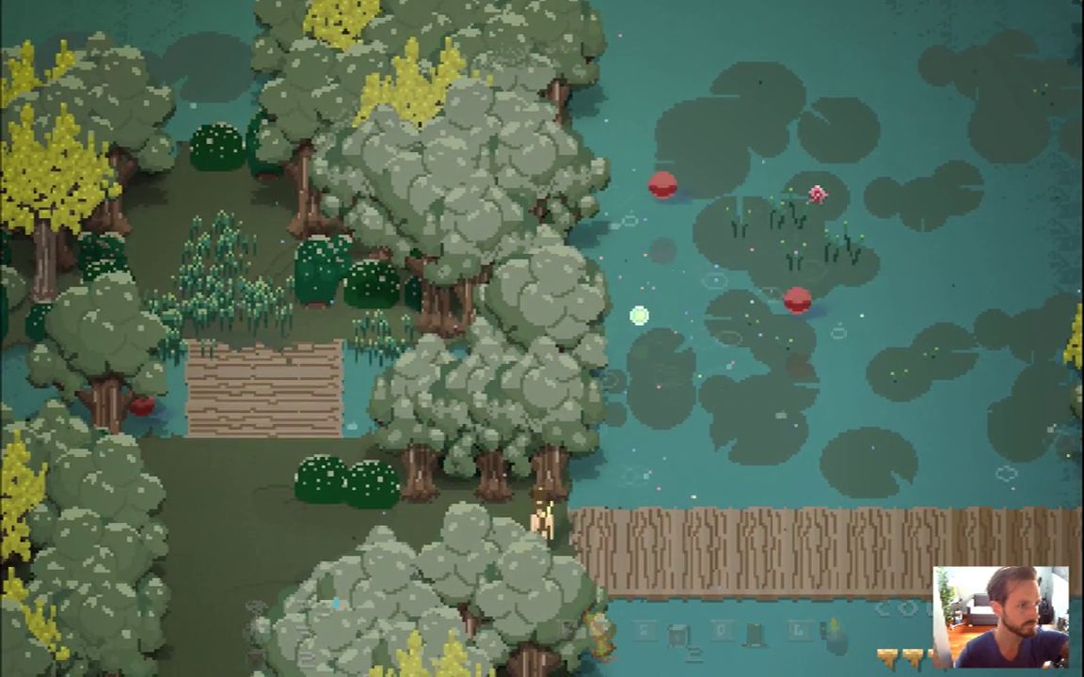
- Walk the character down-left into the forest clearing and back up to the pond dock
{"action": "key", "text": "space"}
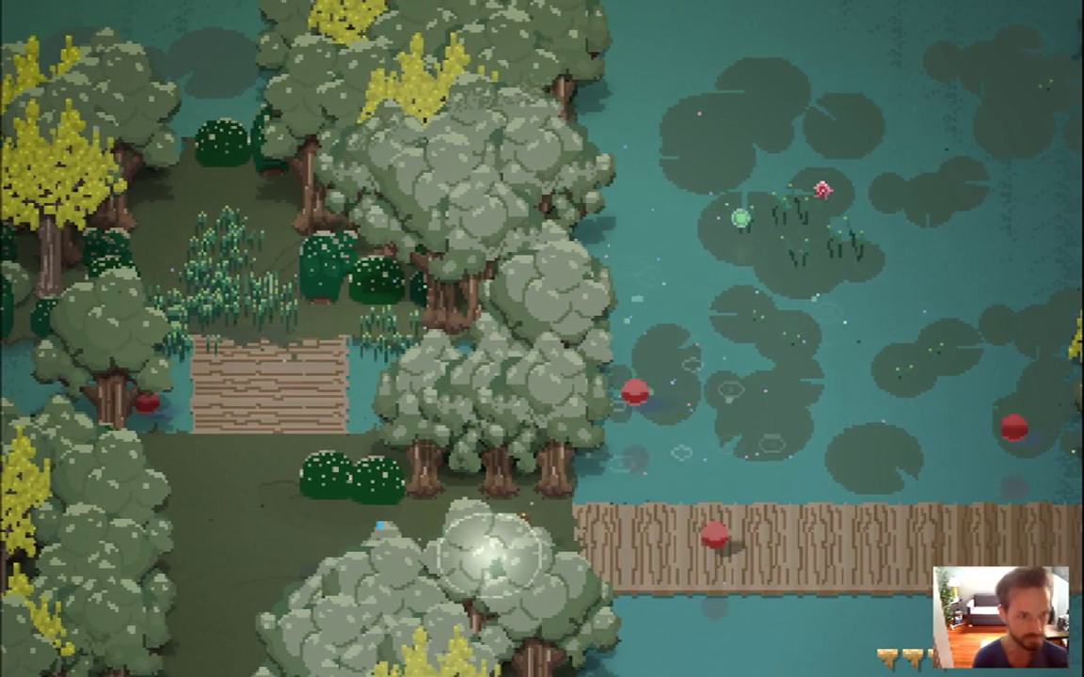
{"action": "key", "text": "Left"}
{"action": "key", "text": "Down"}
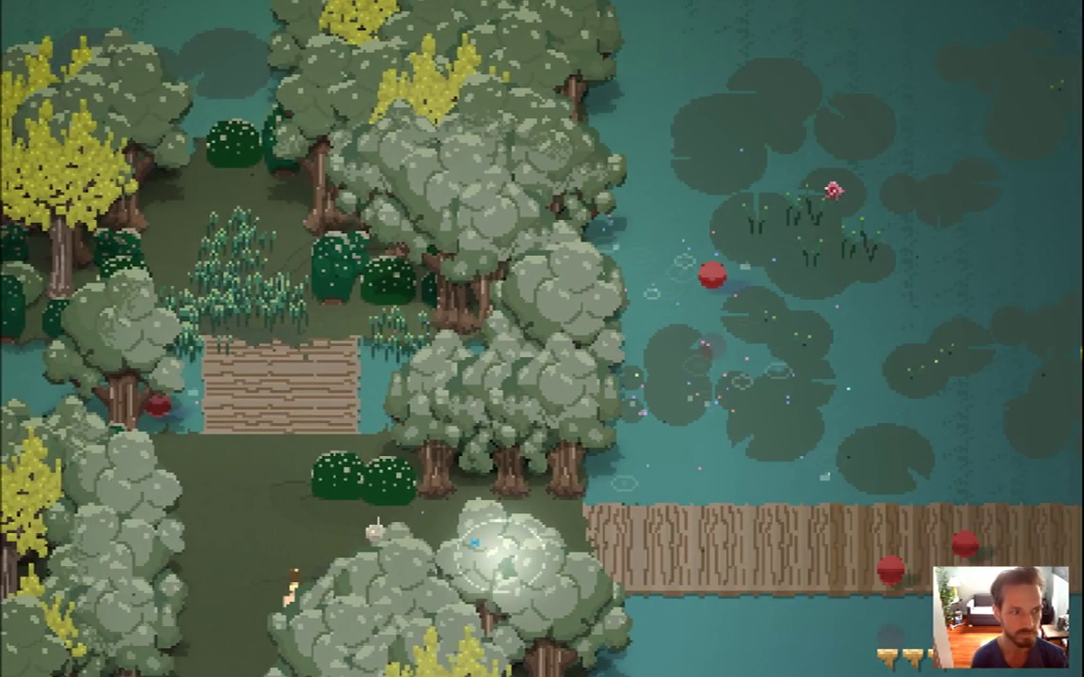
{"action": "key", "text": "Down"}
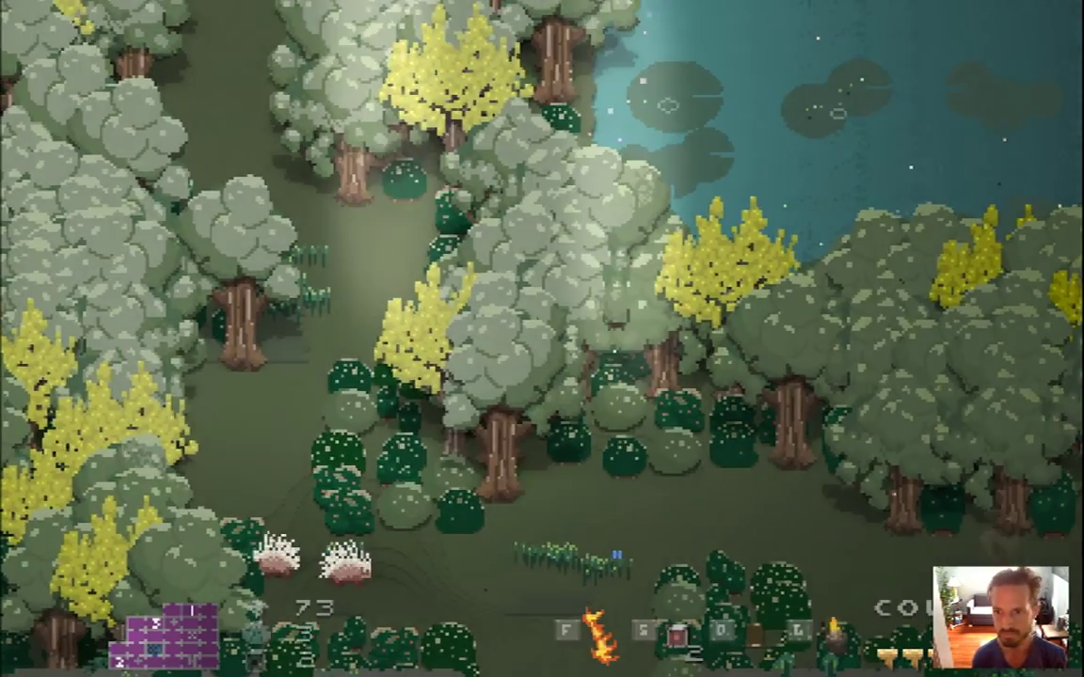
{"action": "key", "text": "Up"}
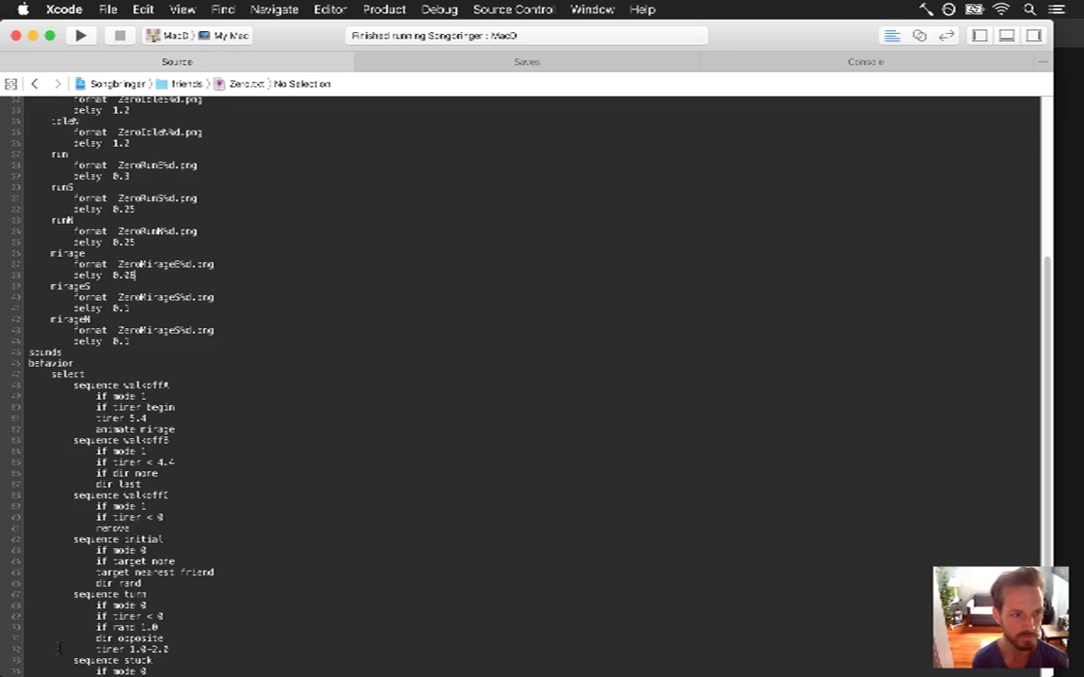
- In Photoshop, show the grey fill and compare animation frames 4 and 5
{"action": "key", "text": "super+Tab"}
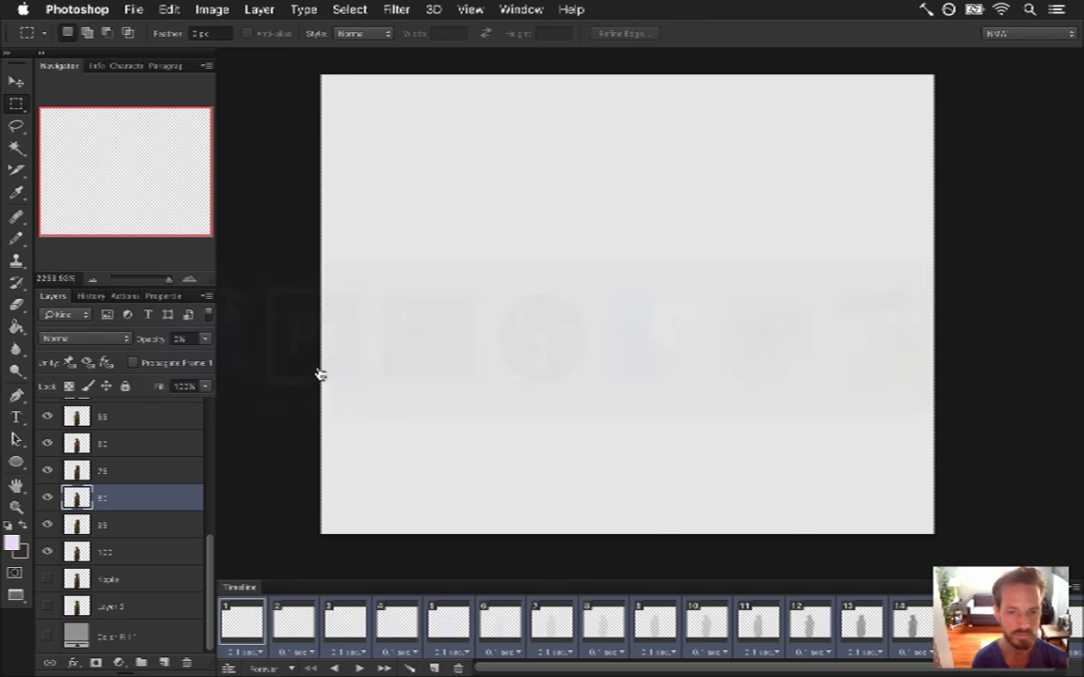
{"action": "left_click", "coordinate": [47, 636], "text": "alt"}
{"action": "left_click", "coordinate": [449, 623]}
{"action": "left_click", "coordinate": [397, 623]}
{"action": "left_click", "coordinate": [466, 625]}
- Clear the terminal, rerun the earlier raw/sprites/ commit, then abort it with :q
{"action": "key", "text": "super+Tab"}
{"action": "key", "text": "super+Tab"}
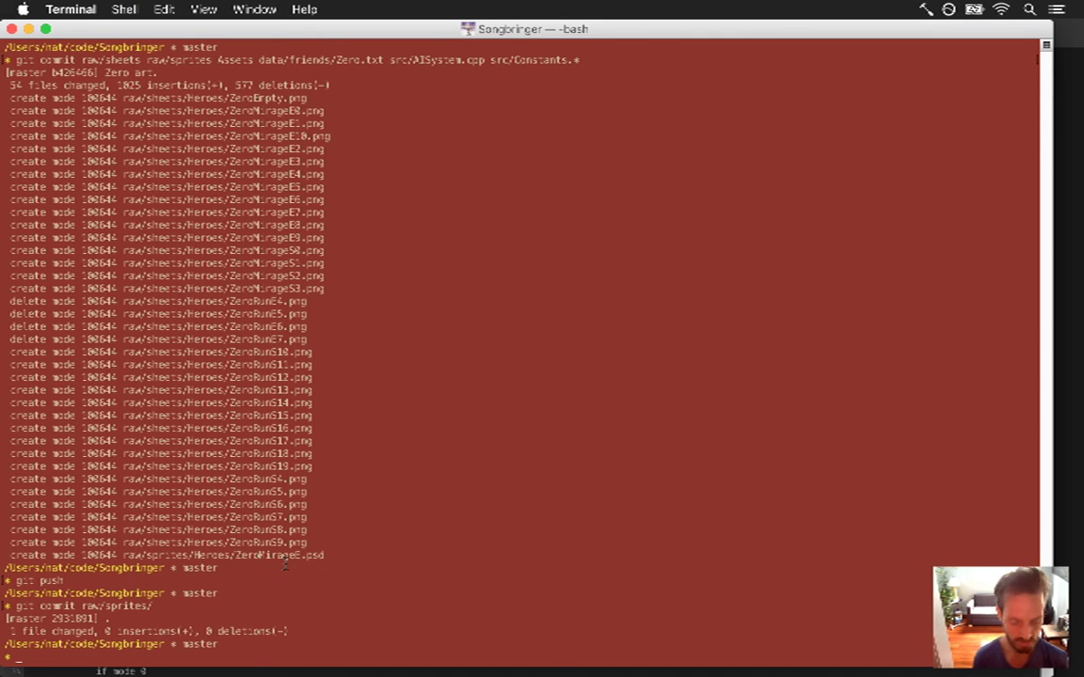
{"action": "key", "text": "super+k"}
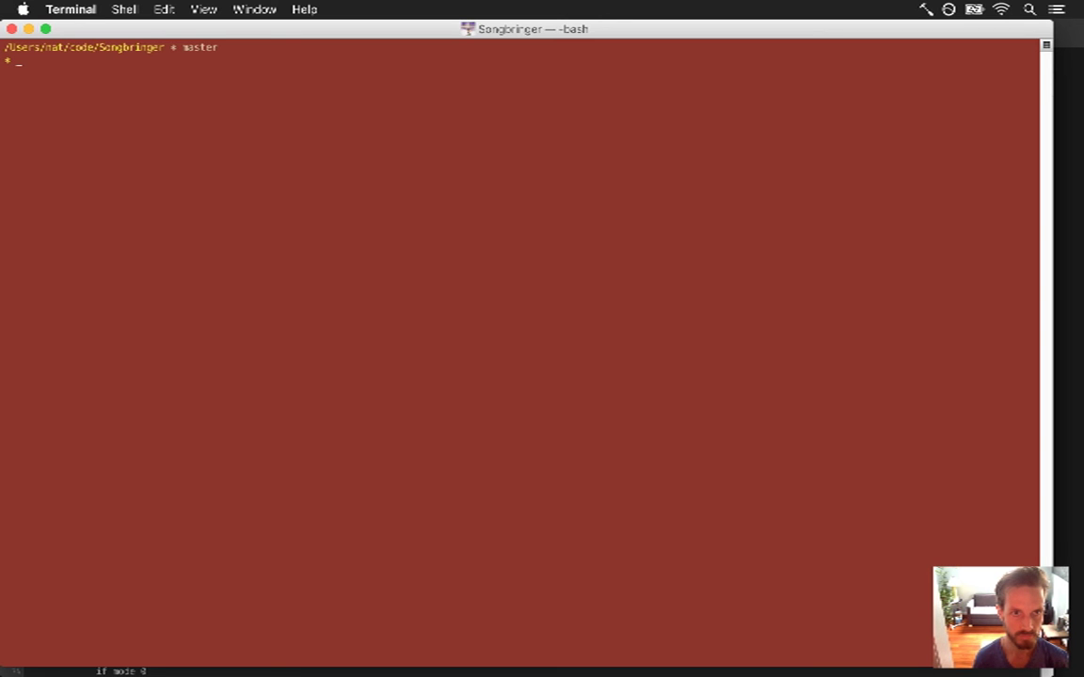
{"action": "key", "text": "Up"}
{"action": "key", "text": "Return"}
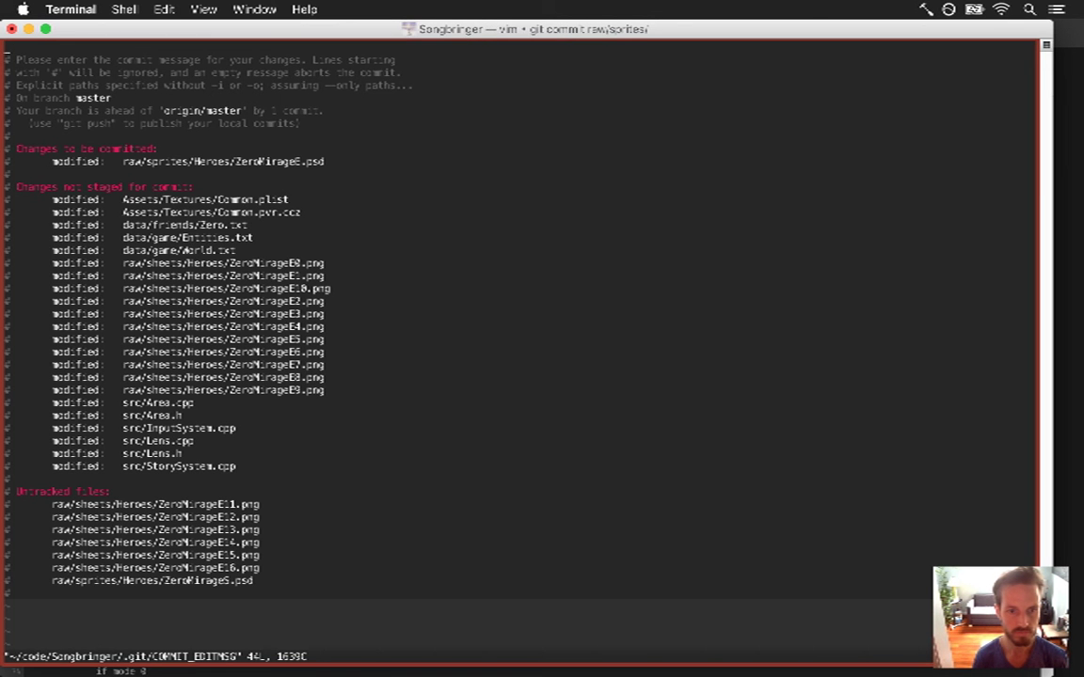
{"action": "type", "text": ":q"}
{"action": "key", "text": "Return"}
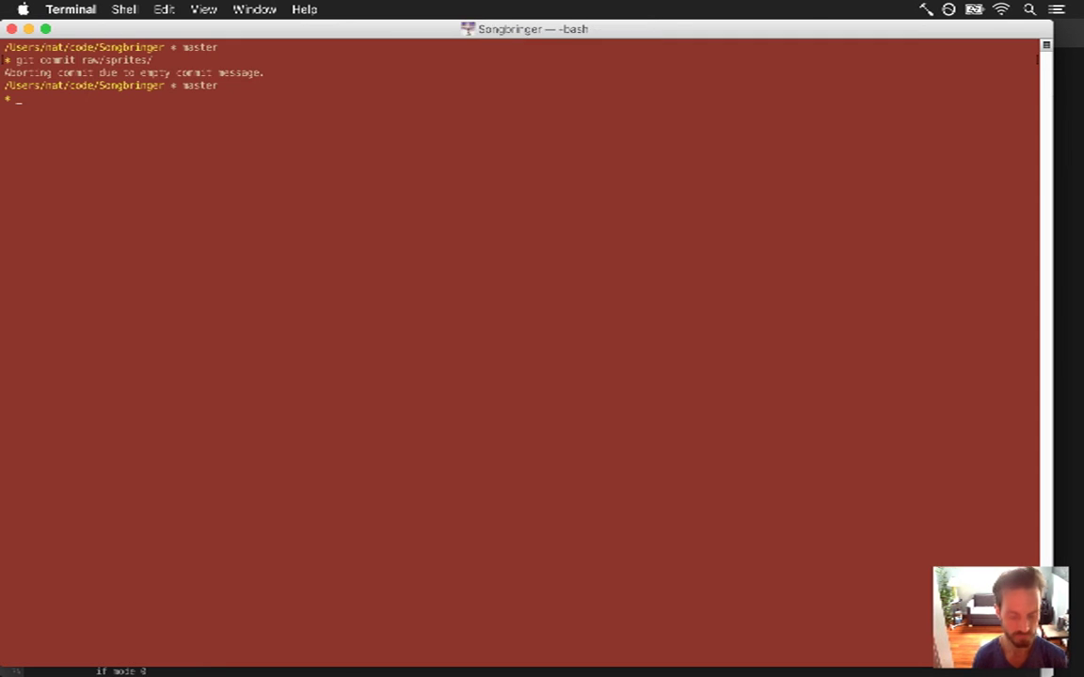
- Check git status and stage the ZeroMirageE frame PNGs with git add
{"action": "type", "text": "git status"}
{"action": "key", "text": "Return"}
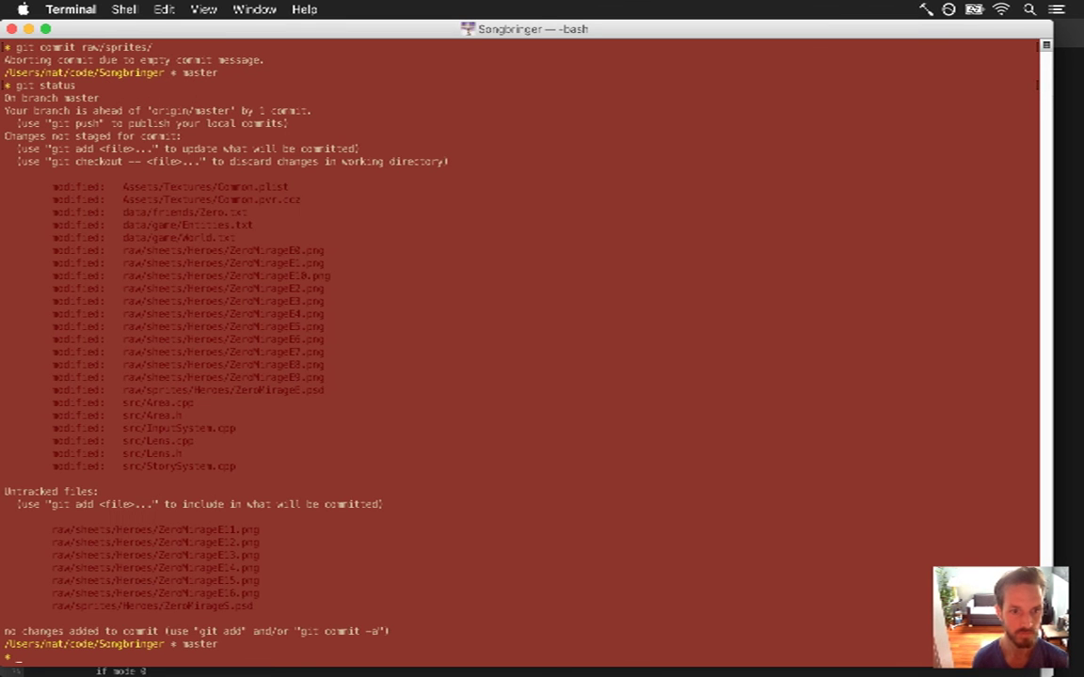
{"action": "left_click_drag", "start_coordinate": [53, 532], "coordinate": [220, 528]}
{"action": "key", "text": "super+c"}
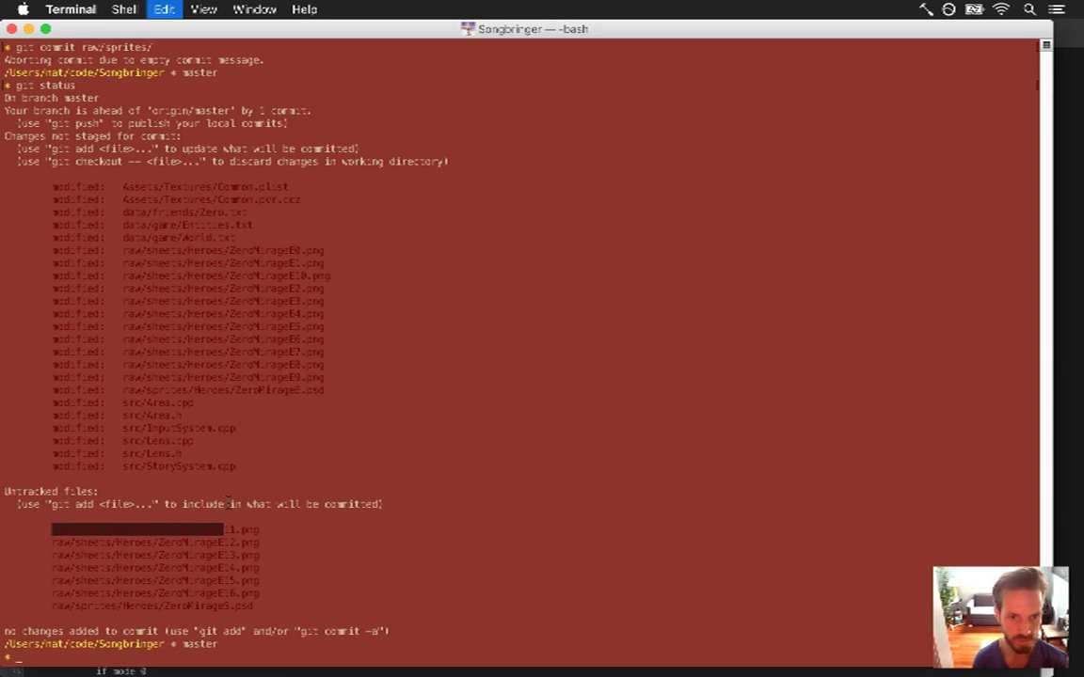
{"action": "type", "text": "git add"}
{"action": "key", "text": "super+v"}
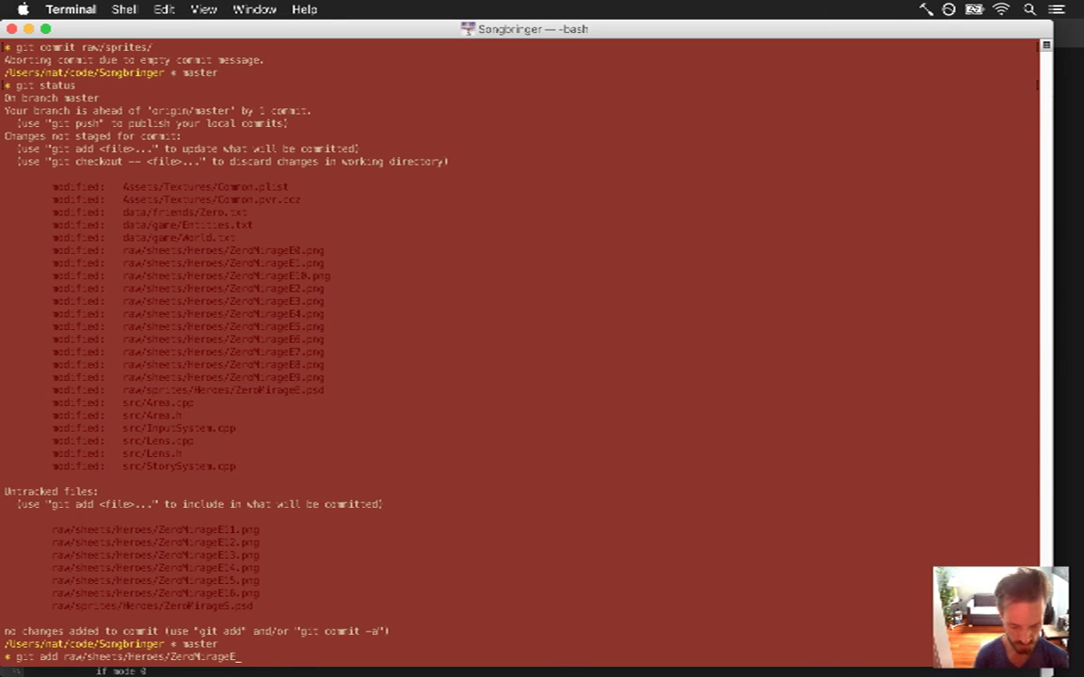
{"action": "key", "text": "Return"}
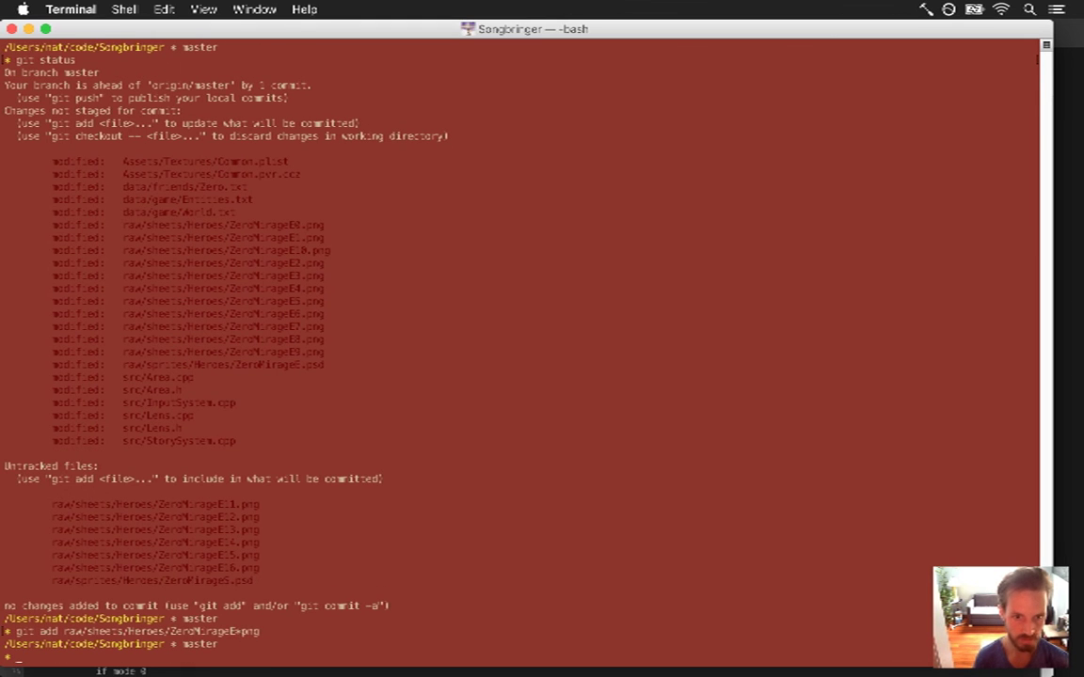
- Commit the raw folder with message '.', saving via :wq, then rebuild and run in Xcode
{"action": "type", "text": "git commit raw/sprites/"}
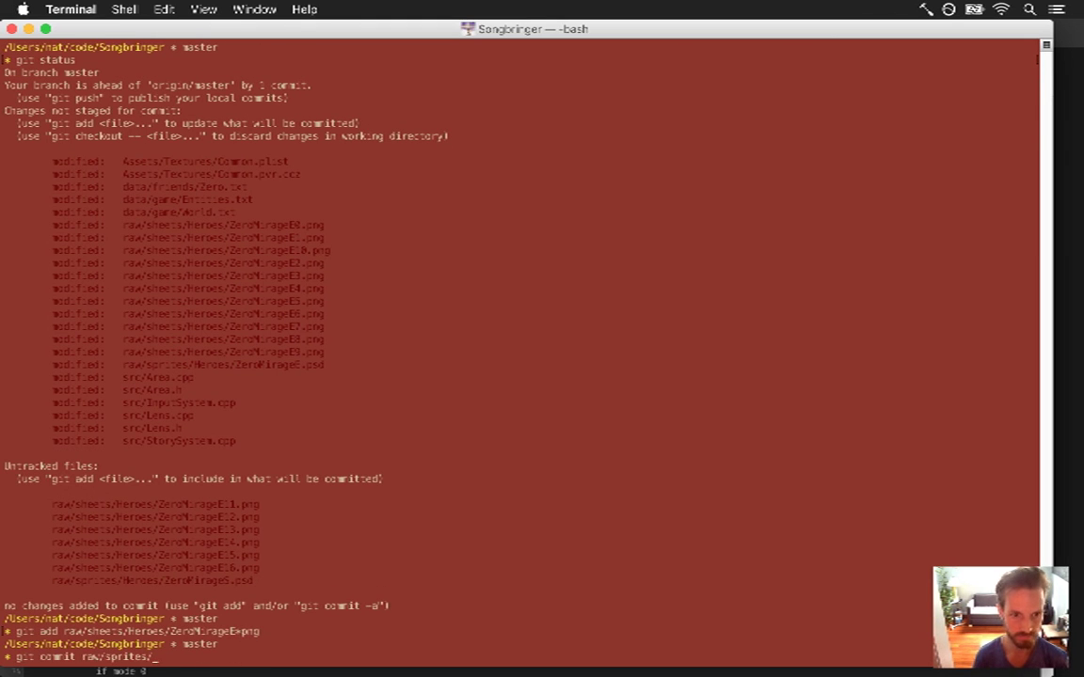
{"action": "key", "text": "BackSpace"}
{"action": "key", "text": "Return"}
{"action": "type", "text": "i."}
{"action": "key", "text": "Escape"}
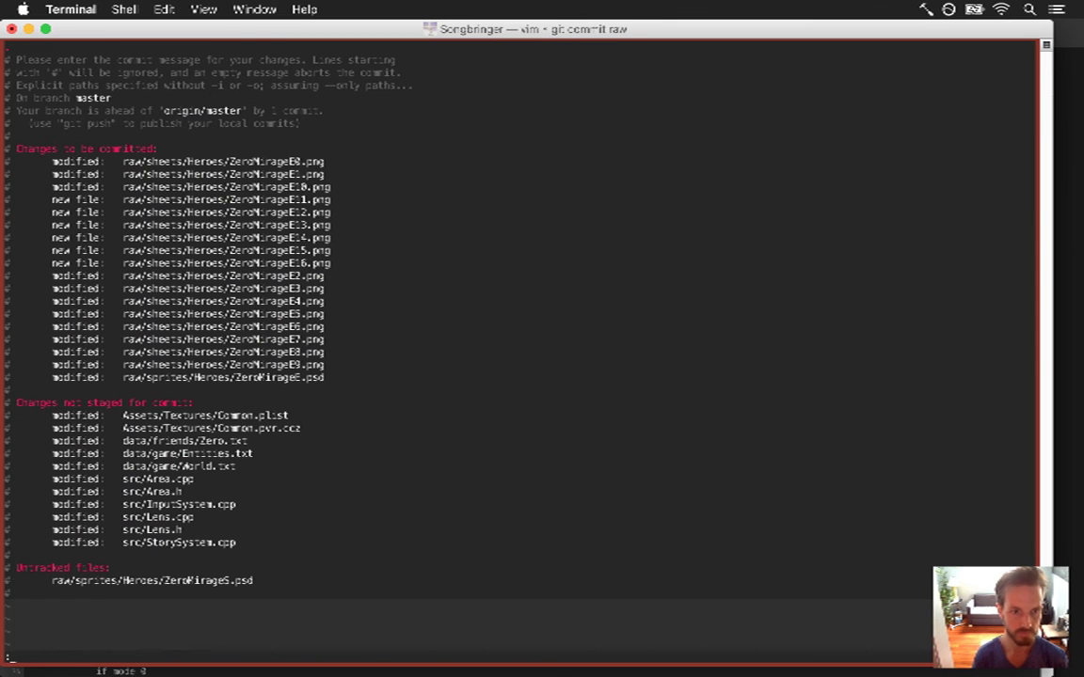
{"action": "type", "text": ":wq"}
{"action": "key", "text": "Return"}
{"action": "key", "text": "super+Tab"}
{"action": "key", "text": "super+Tab"}
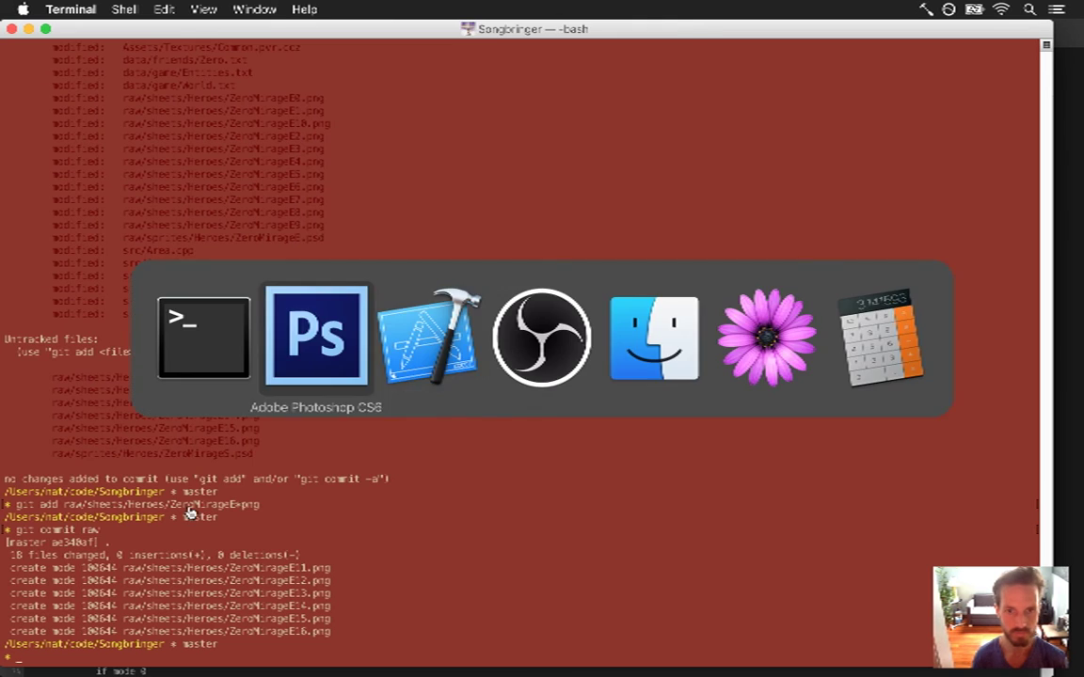
{"action": "key", "text": "super+r"}
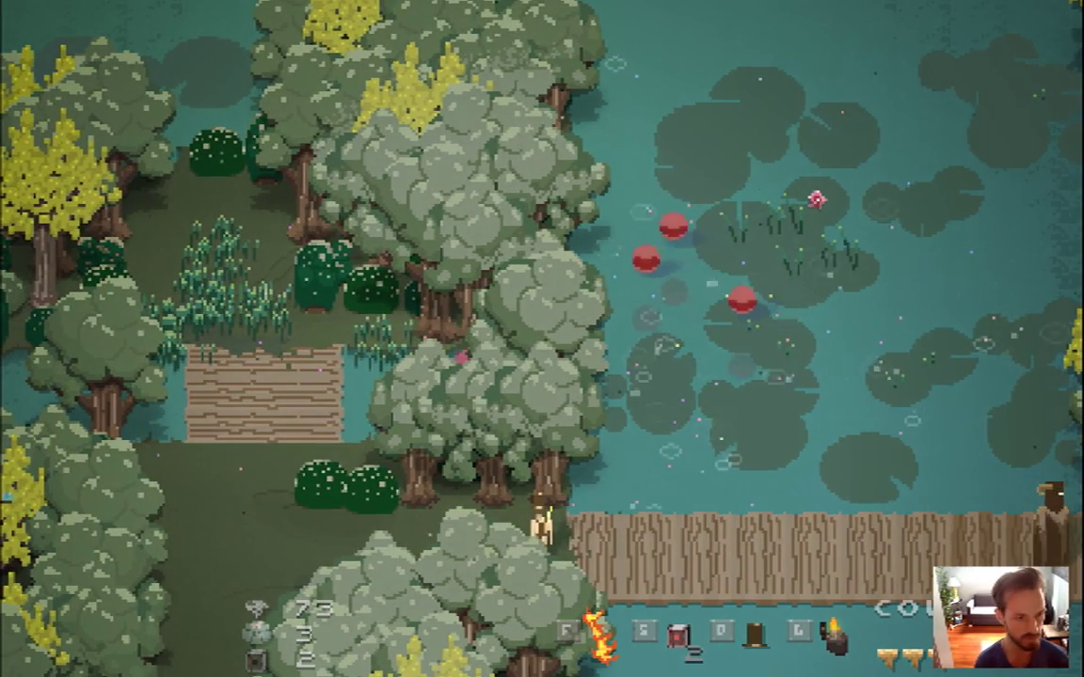
- Walk left and down into the forest, back north to the dock, then quit the game
{"action": "key", "text": "a"}
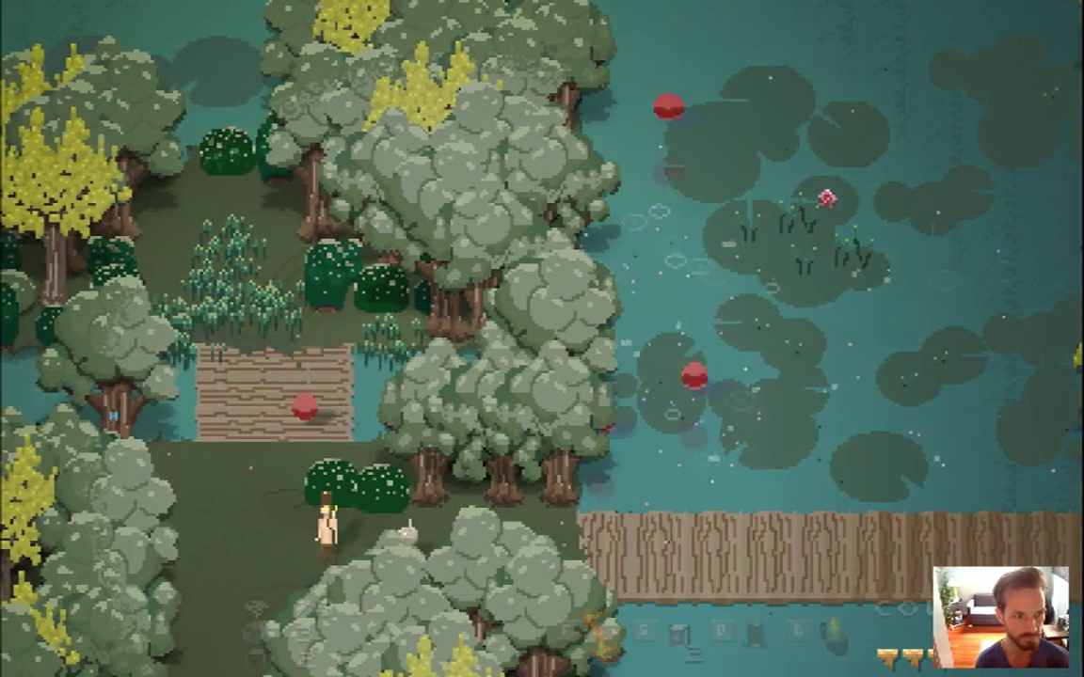
{"action": "key", "text": "s"}
{"action": "key", "text": "a"}
{"action": "key", "text": "s"}
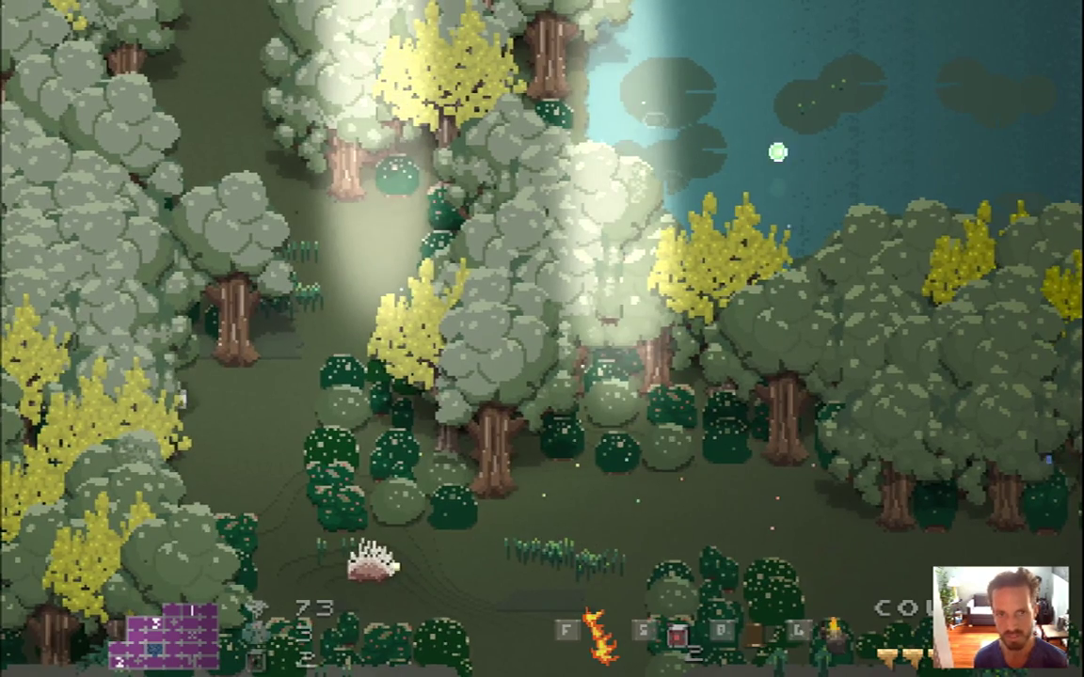
{"action": "key", "text": "w"}
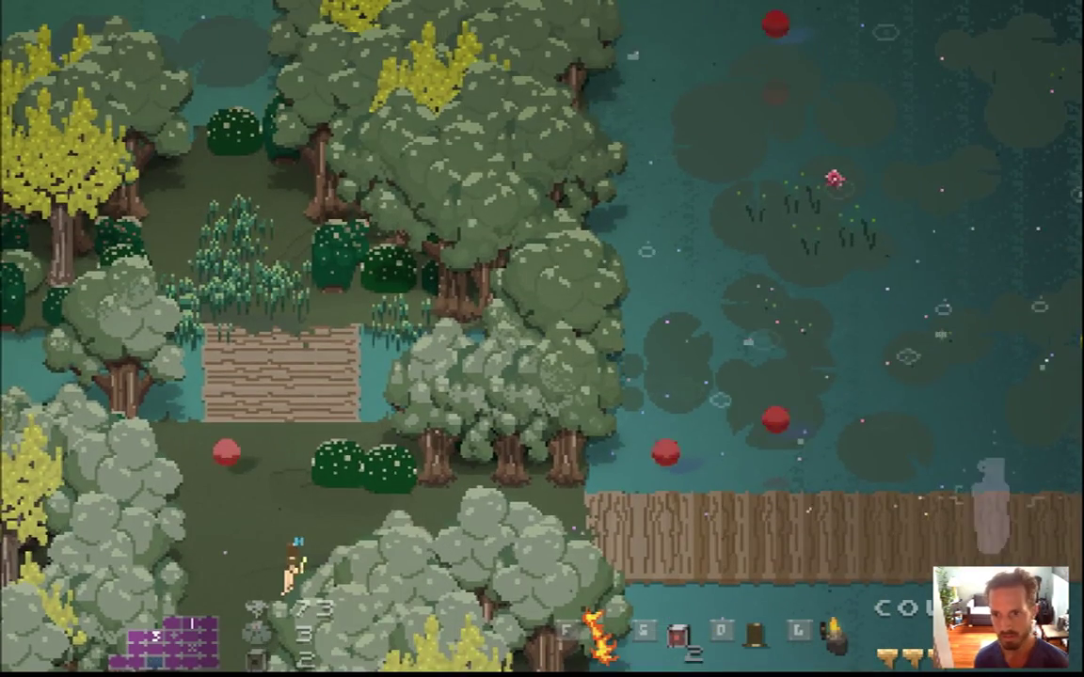
{"action": "key", "text": "super+q"}
{"action": "key", "text": "super+Tab"}
{"action": "key", "text": "super+Tab"}
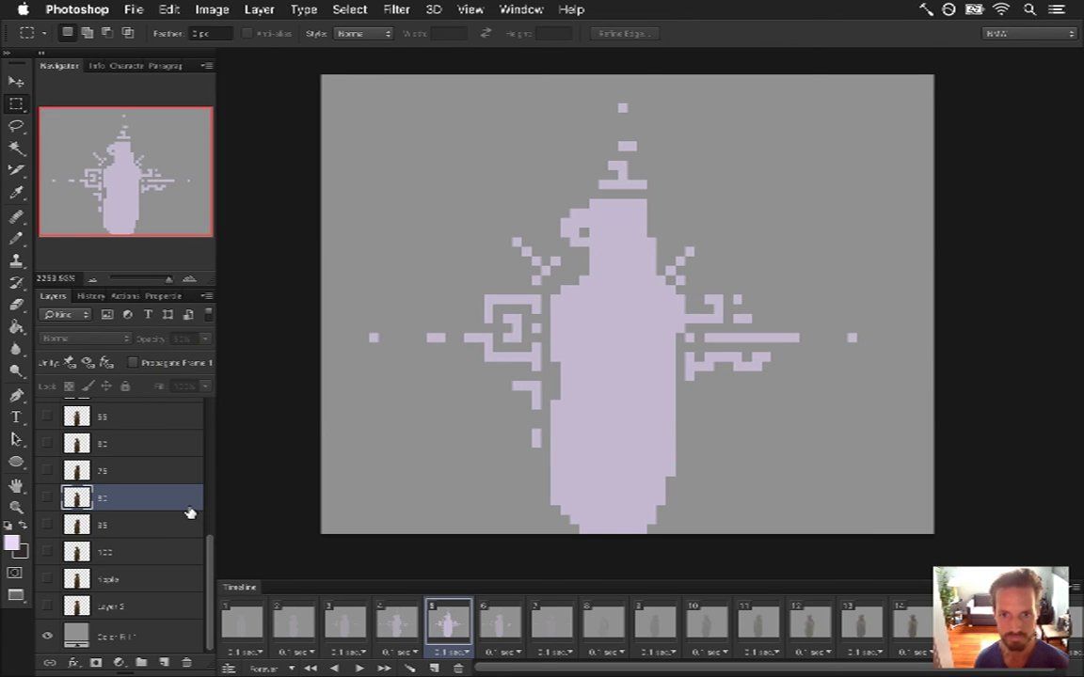
- Apply a Ripple filter at amount 50 to frame 5's layer 3
{"action": "left_click", "coordinate": [400, 632]}
{"action": "left_click", "coordinate": [448, 624]}
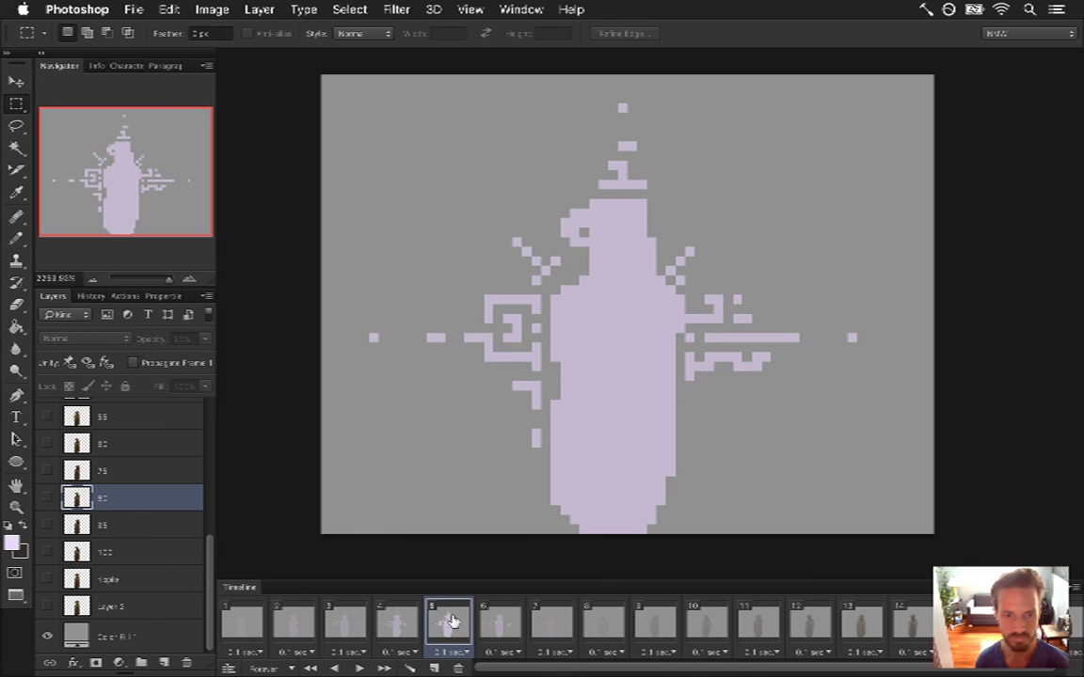
{"action": "scroll", "coordinate": [194, 550], "scroll_direction": "up", "scroll_amount": 10}
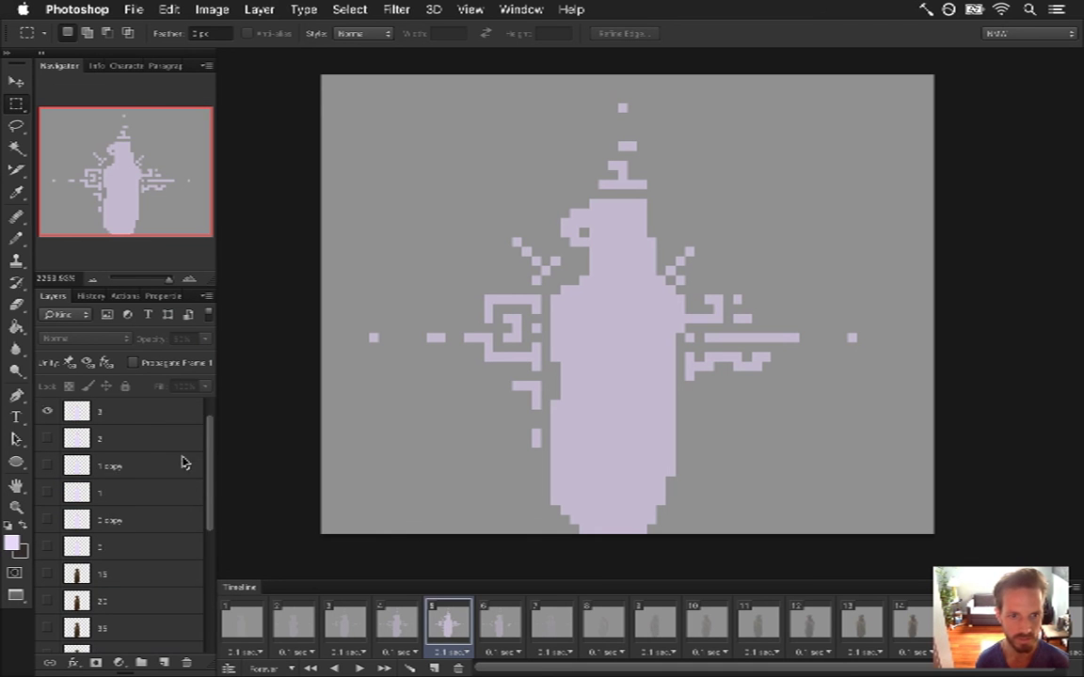
{"action": "left_click", "coordinate": [151, 438]}
{"action": "left_click", "coordinate": [396, 9]}
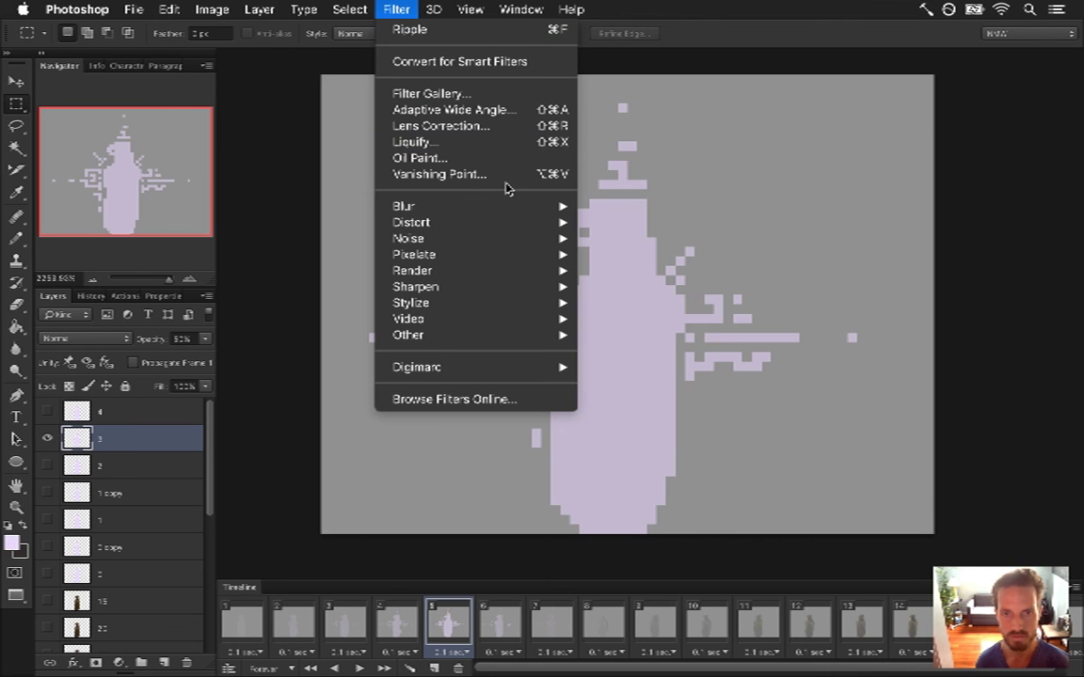
{"action": "mouse_move", "coordinate": [531, 242]}
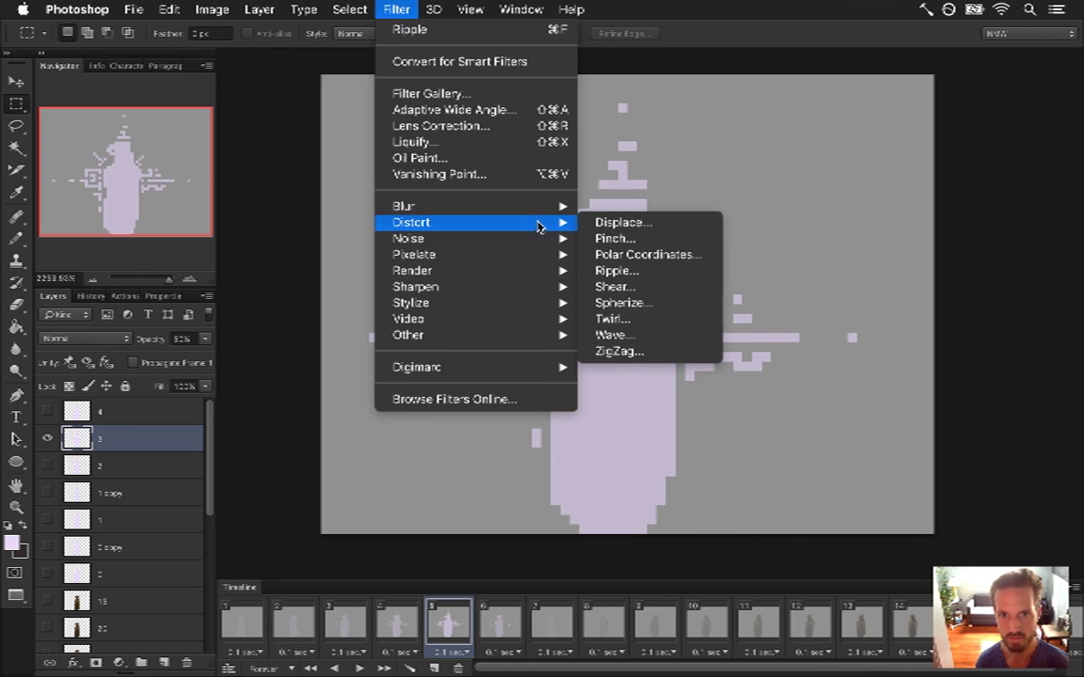
{"action": "left_click", "coordinate": [616, 271]}
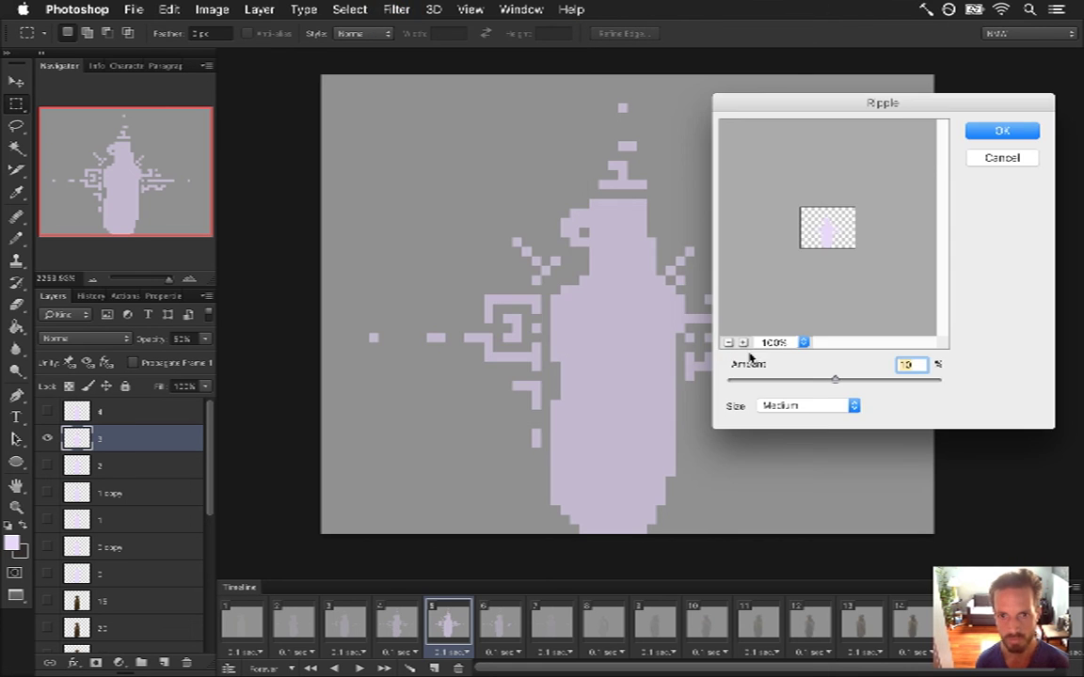
{"action": "left_click_drag", "start_coordinate": [842, 106], "coordinate": [876, 106]}
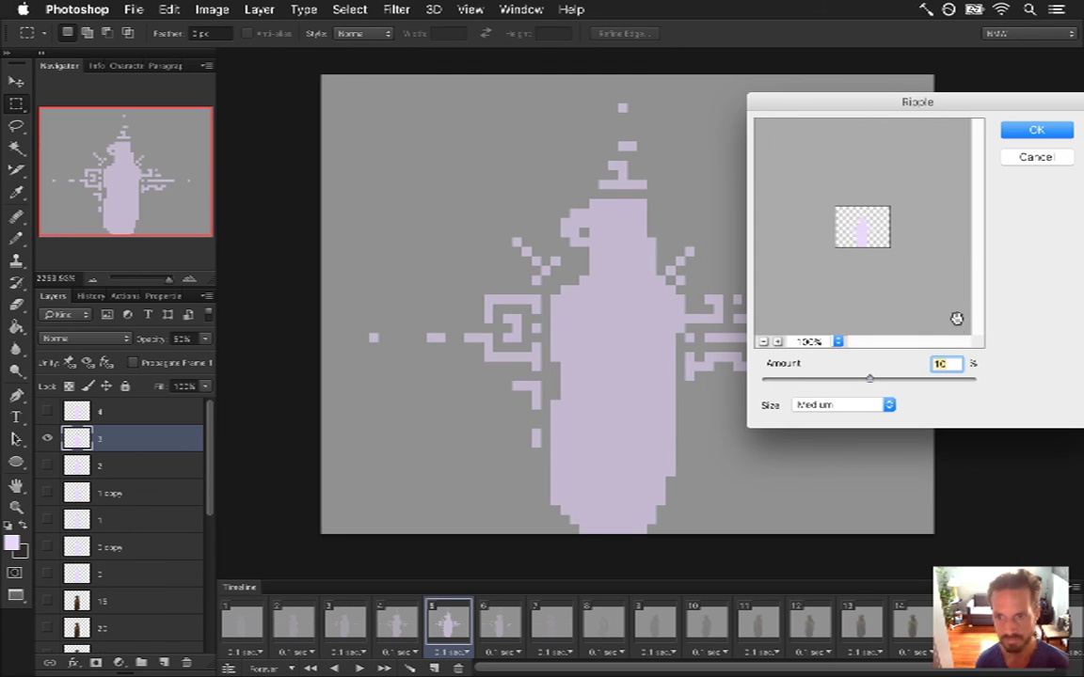
{"action": "type", "text": "50"}
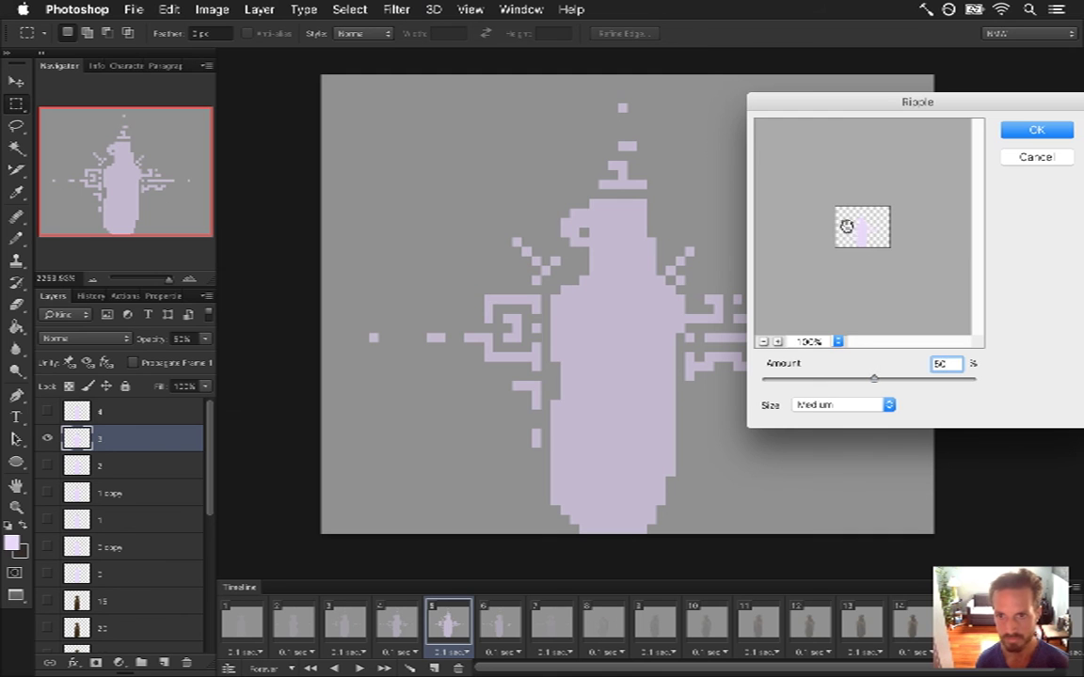
{"action": "left_click_drag", "start_coordinate": [989, 108], "coordinate": [943, 154]}
{"action": "left_click", "coordinate": [992, 174]}
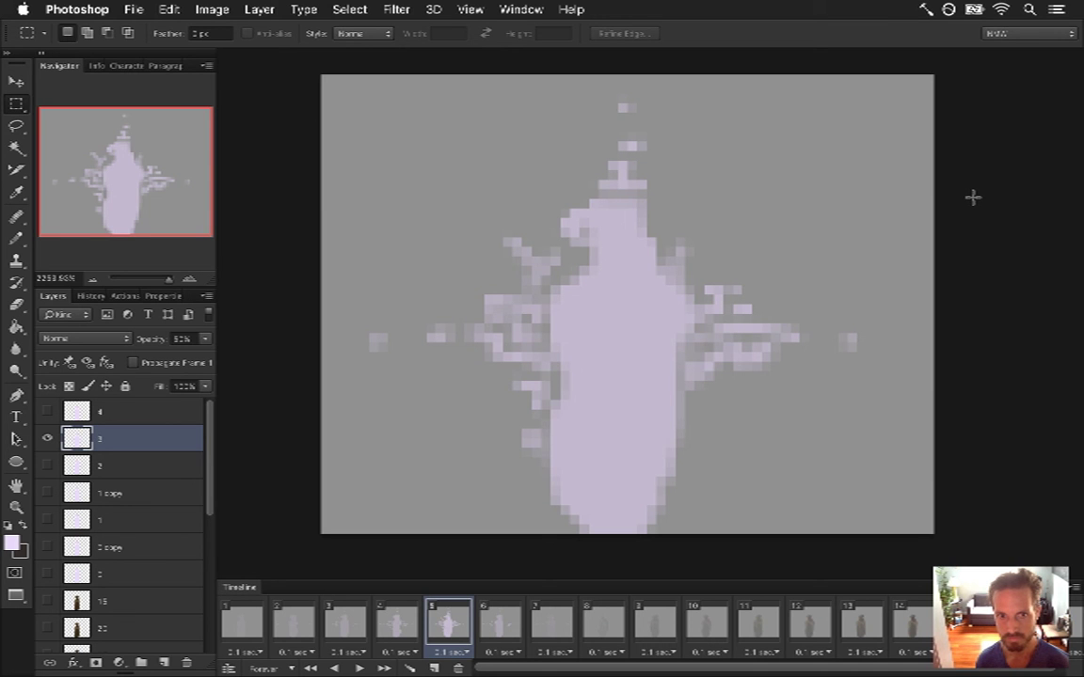
- Flip frame 4's layer 2 horizontally with Free Transform
{"action": "left_click", "coordinate": [334, 668]}
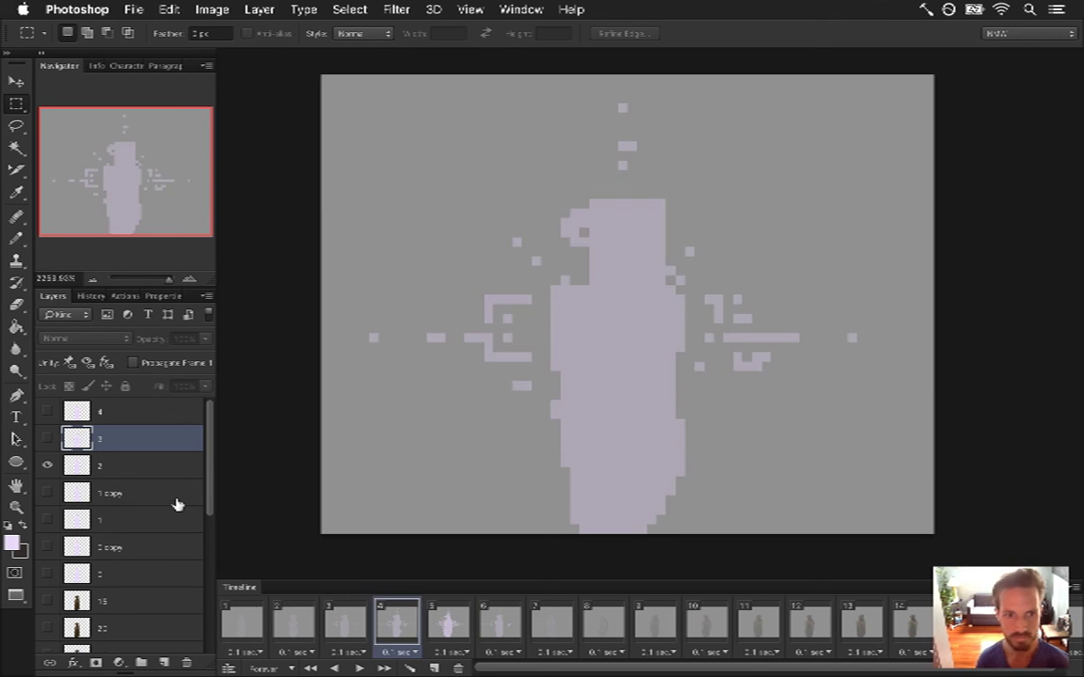
{"action": "left_click", "coordinate": [130, 466]}
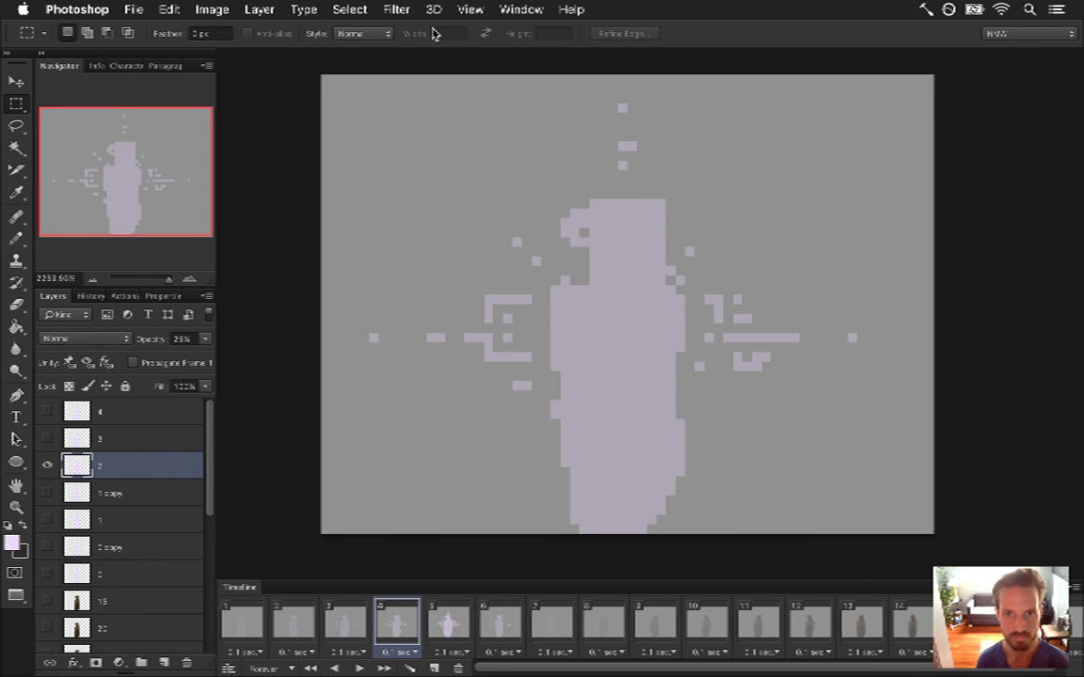
{"action": "key", "text": "ctrl+t"}
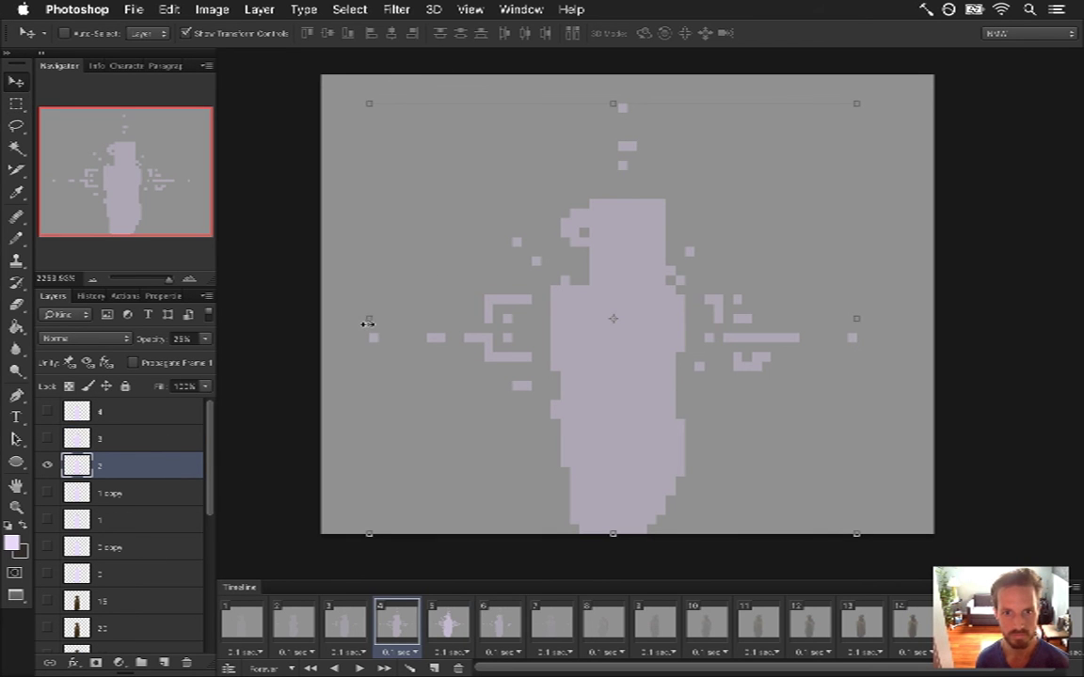
{"action": "right_click", "coordinate": [474, 304]}
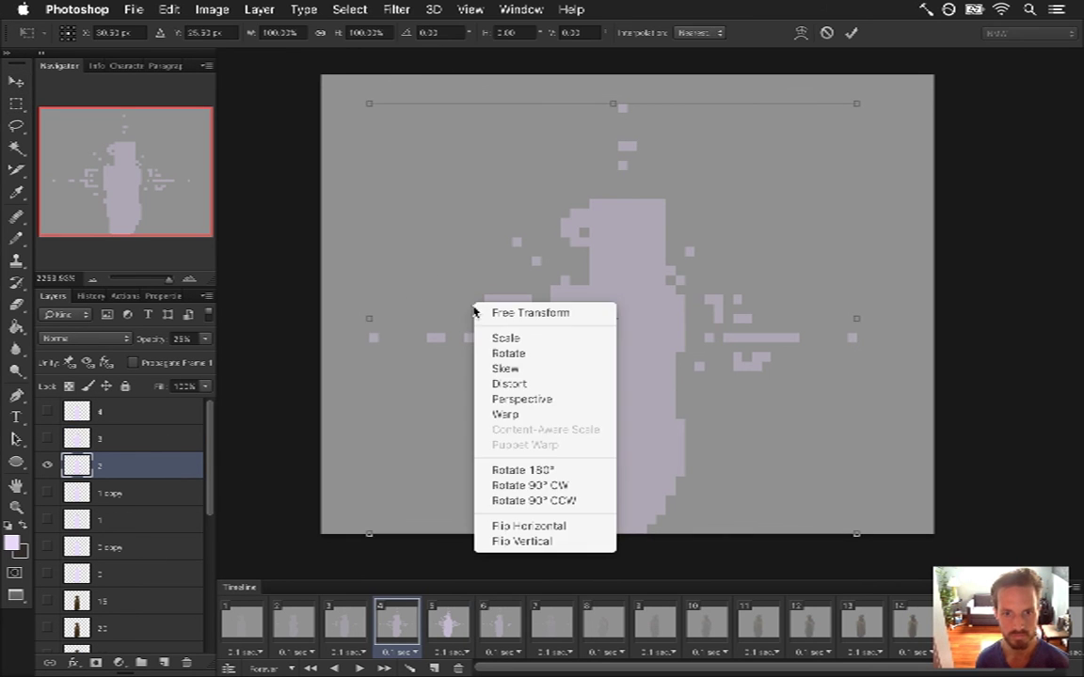
{"action": "left_click", "coordinate": [555, 520]}
{"action": "left_click", "coordinate": [396, 10]}
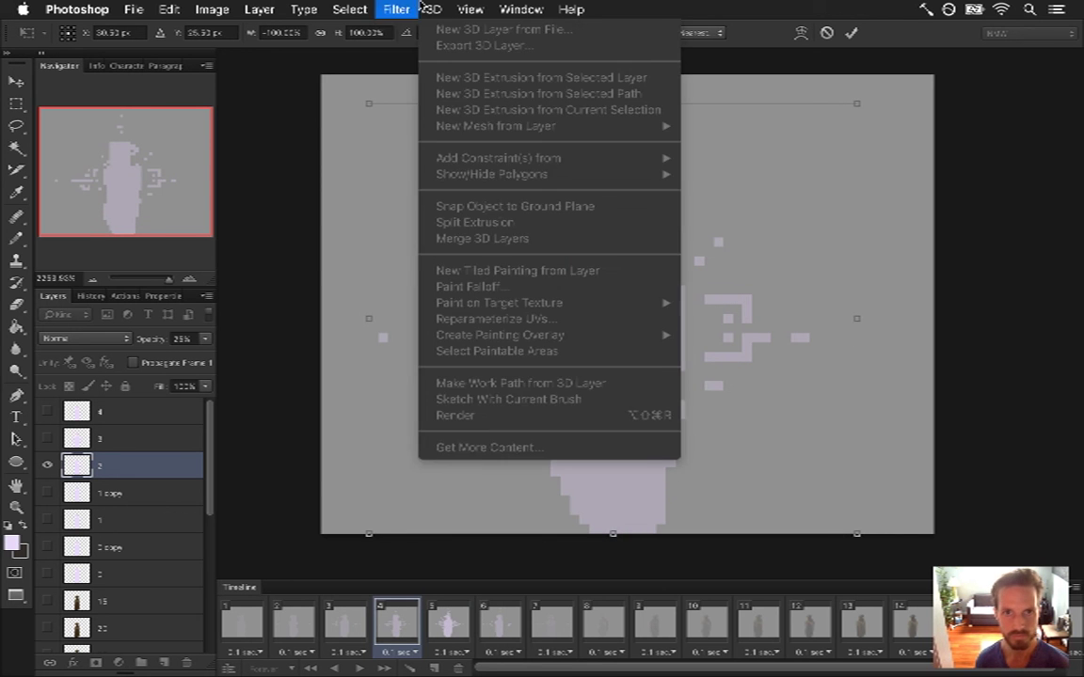
{"action": "left_click", "coordinate": [515, 28]}
{"action": "left_click", "coordinate": [849, 34]}
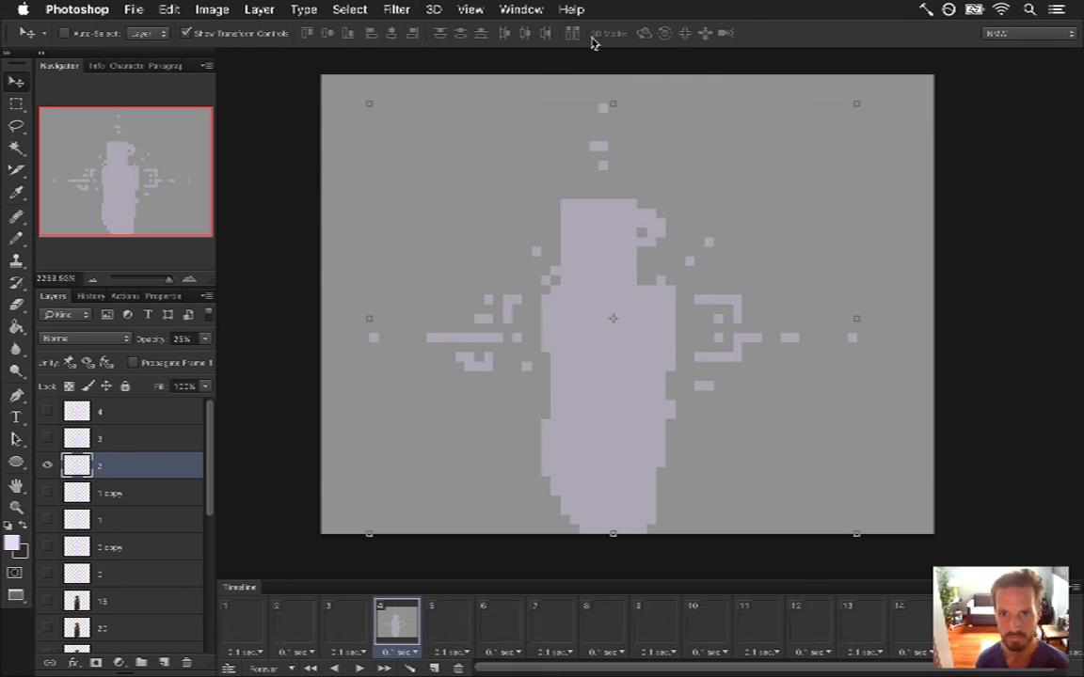
{"action": "left_click", "coordinate": [396, 10]}
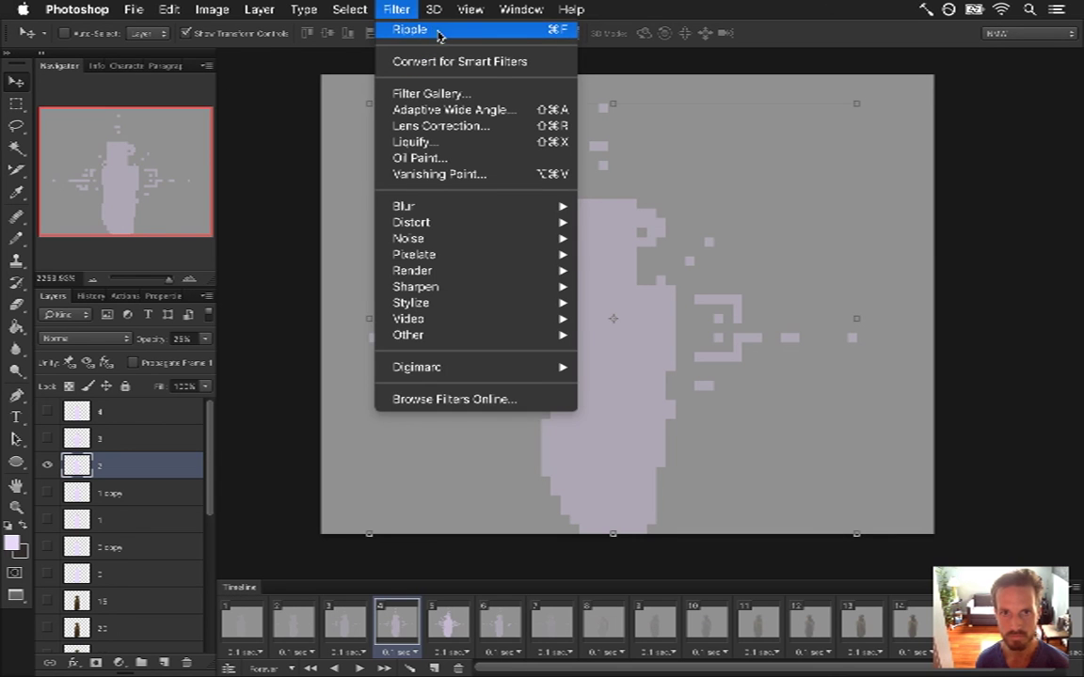
{"action": "left_click", "coordinate": [648, 14]}
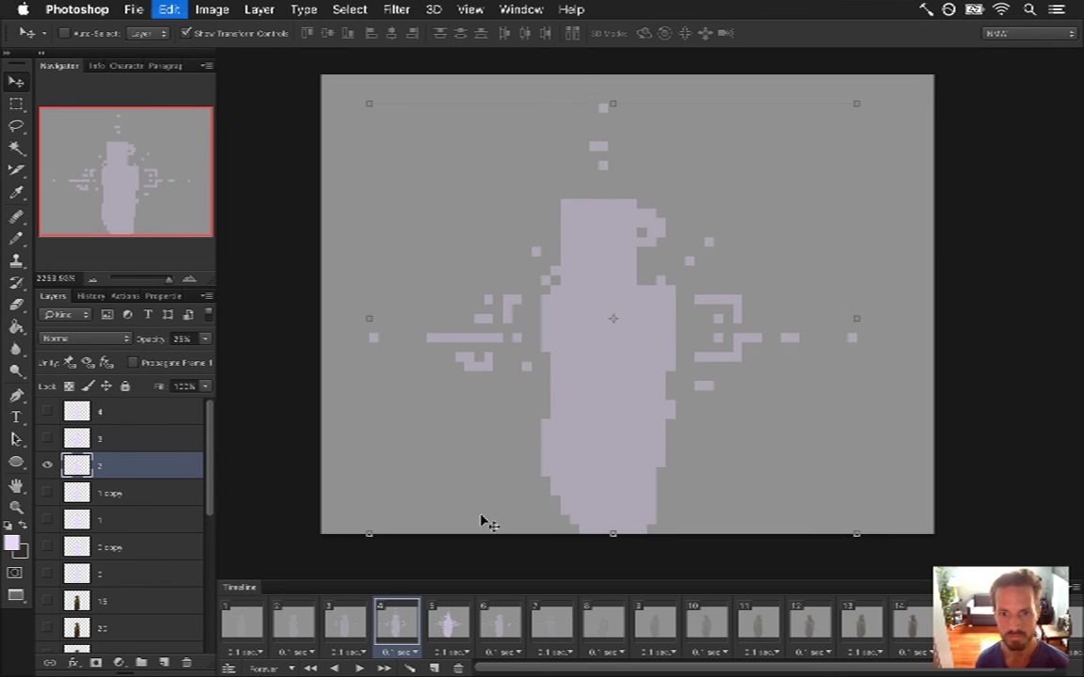
- In frame 5, duplicate layer 3 as 3 copy, hide the original, and reapply Ripple
{"action": "left_click", "coordinate": [449, 621]}
{"action": "key", "text": "Right"}
{"action": "key", "text": "Right"}
{"action": "key", "text": "Right"}
{"action": "key", "text": "Right"}
{"action": "scroll", "coordinate": [211, 542], "scroll_direction": "up", "scroll_amount": 5}
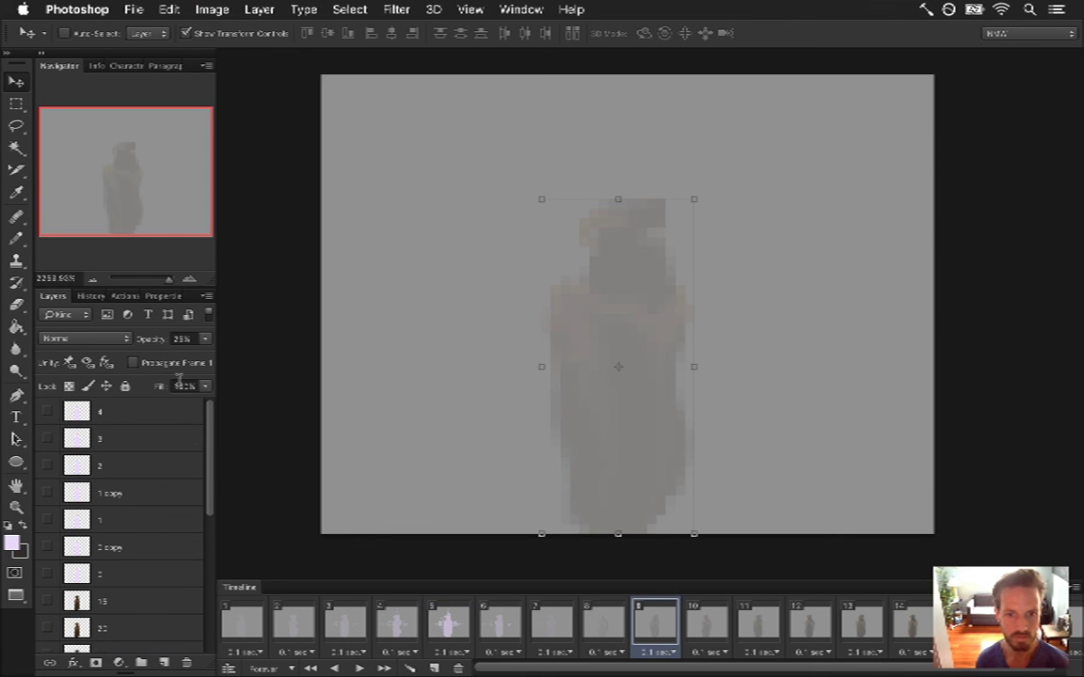
{"action": "left_click", "coordinate": [448, 621]}
{"action": "left_click", "coordinate": [132, 438]}
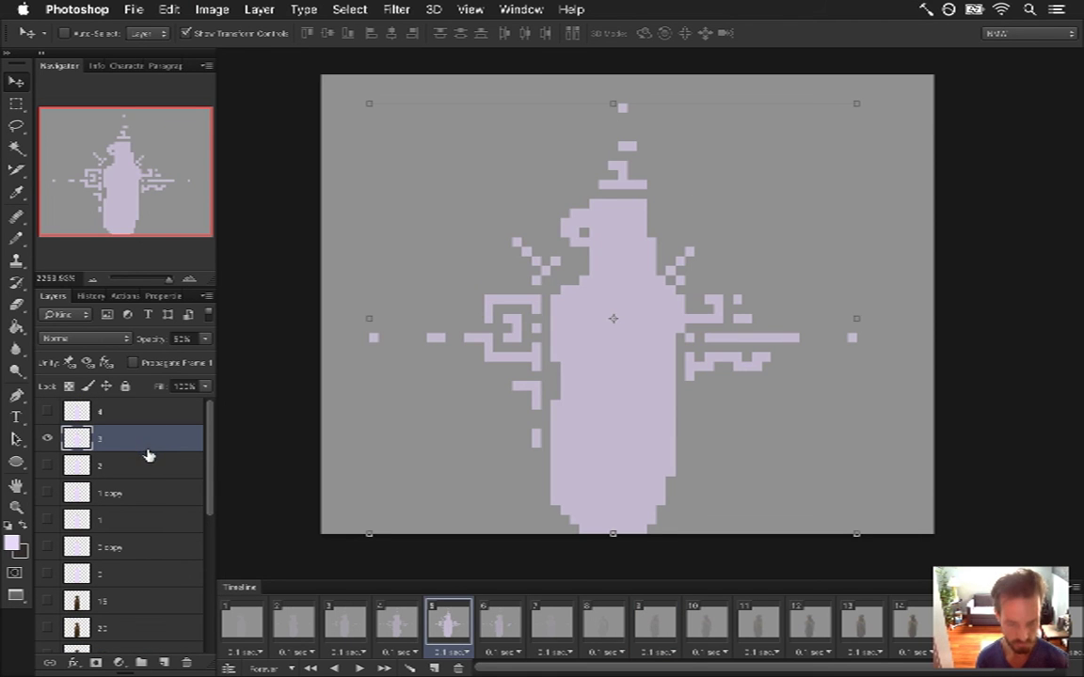
{"action": "left_click_drag", "start_coordinate": [147, 455], "coordinate": [150, 470]}
{"action": "left_click", "coordinate": [47, 465]}
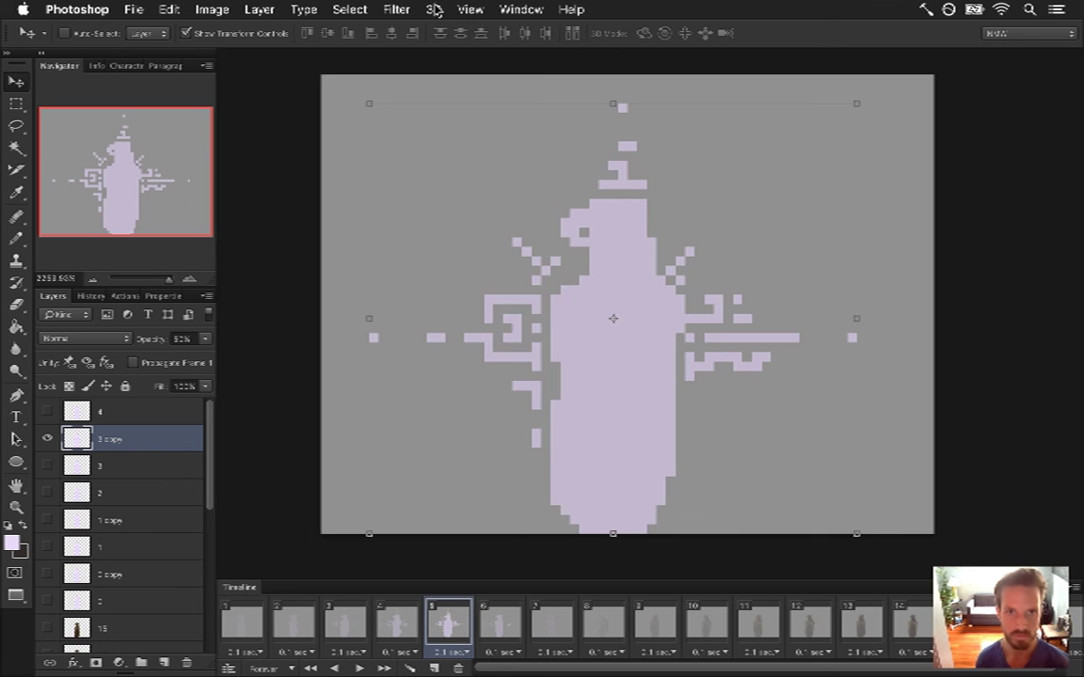
{"action": "left_click", "coordinate": [394, 10]}
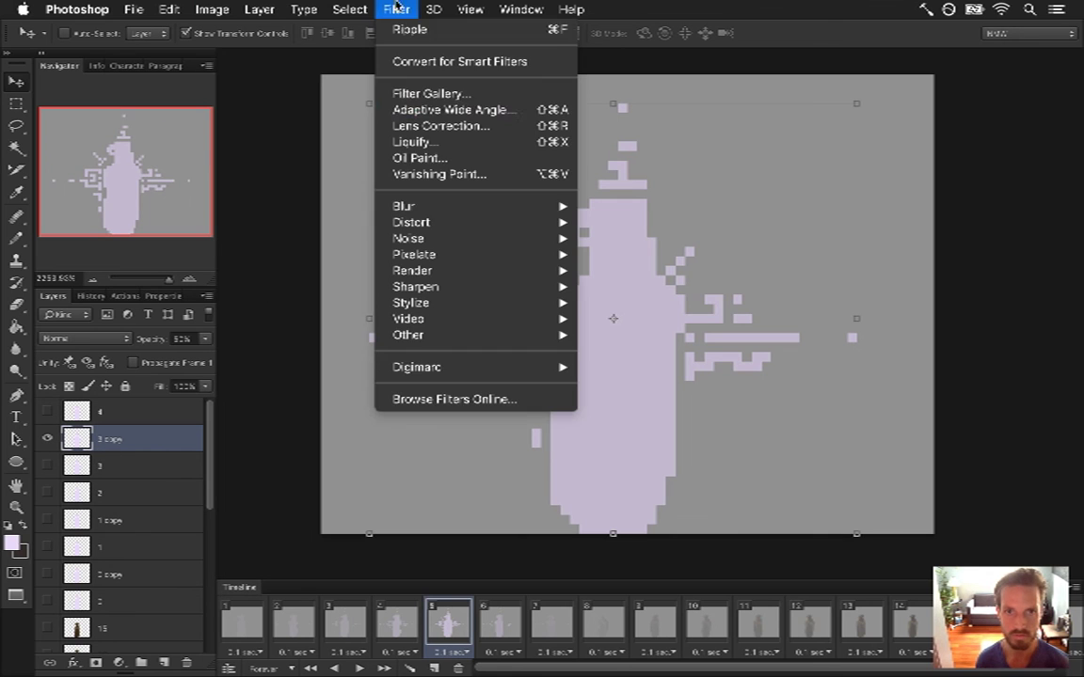
{"action": "left_click", "coordinate": [466, 31]}
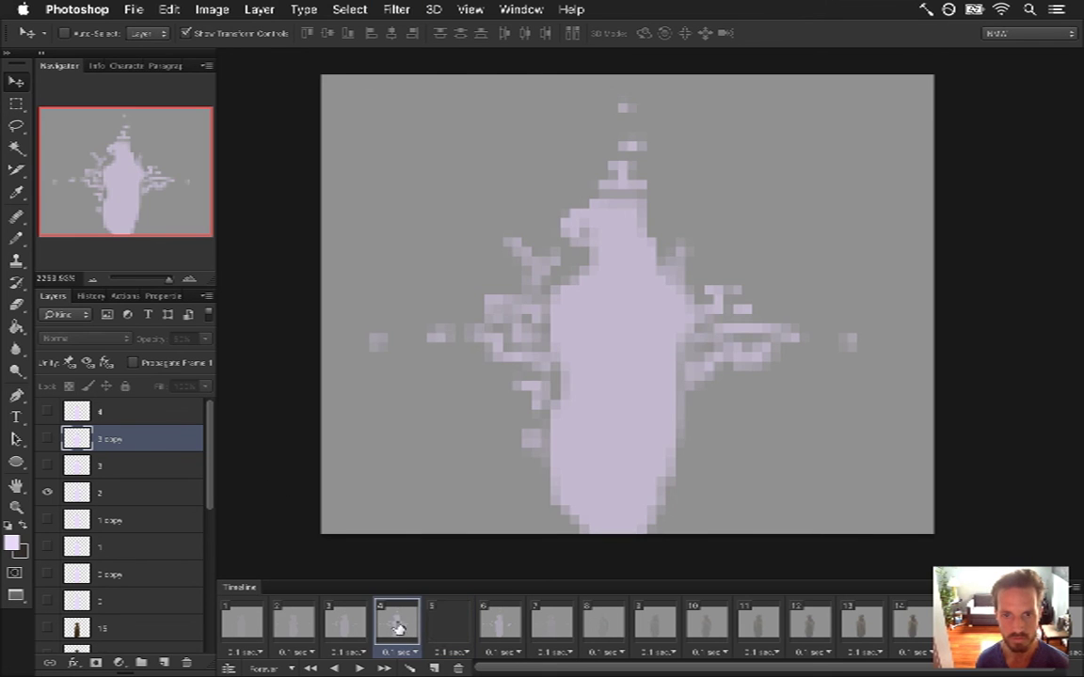
- In frame 4, duplicate layer 2 as 2 copy, hide the original, and flip it horizontally
{"action": "left_click", "coordinate": [397, 621]}
{"action": "left_click", "coordinate": [97, 493]}
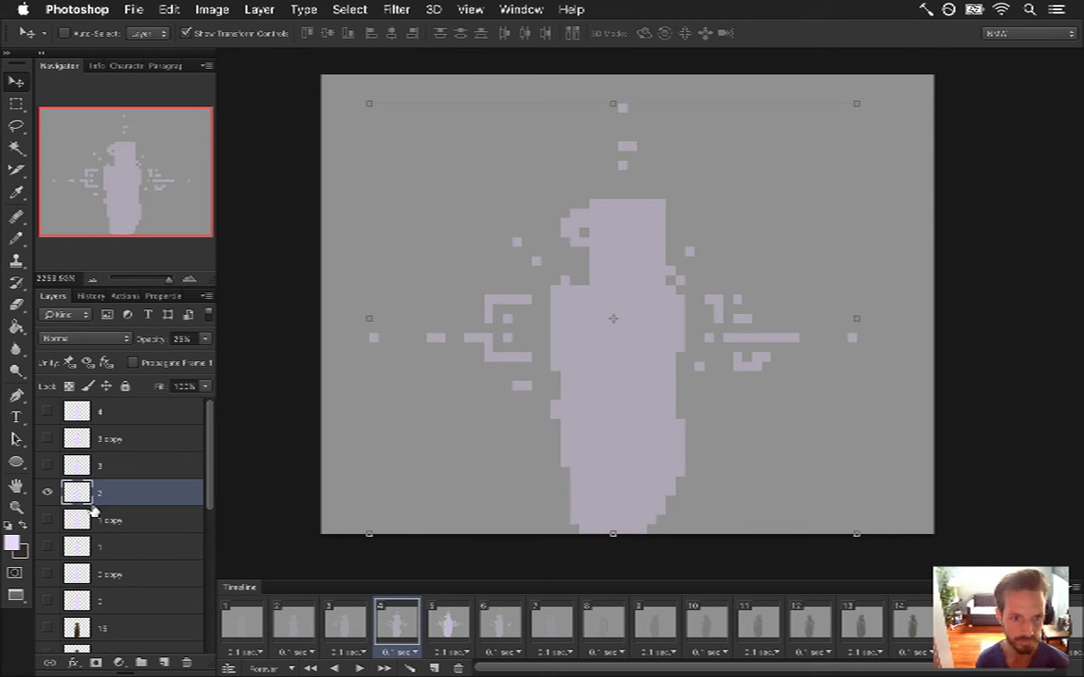
{"action": "key", "text": "super+j"}
{"action": "left_click", "coordinate": [47, 520]}
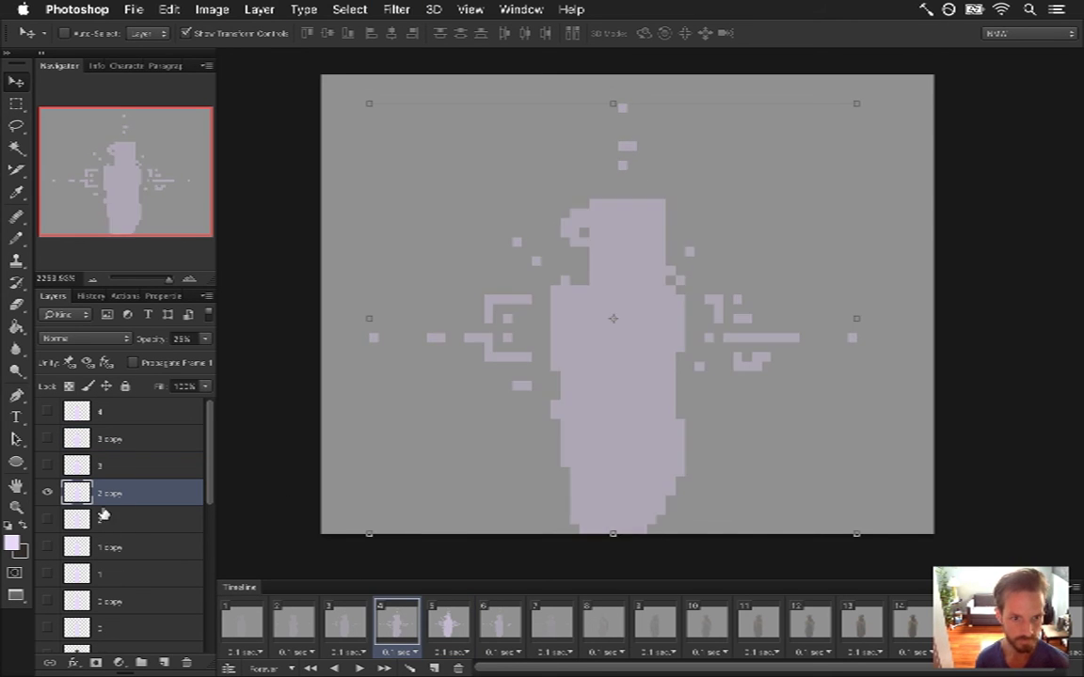
{"action": "left_click", "coordinate": [412, 9]}
{"action": "key", "text": "Escape"}
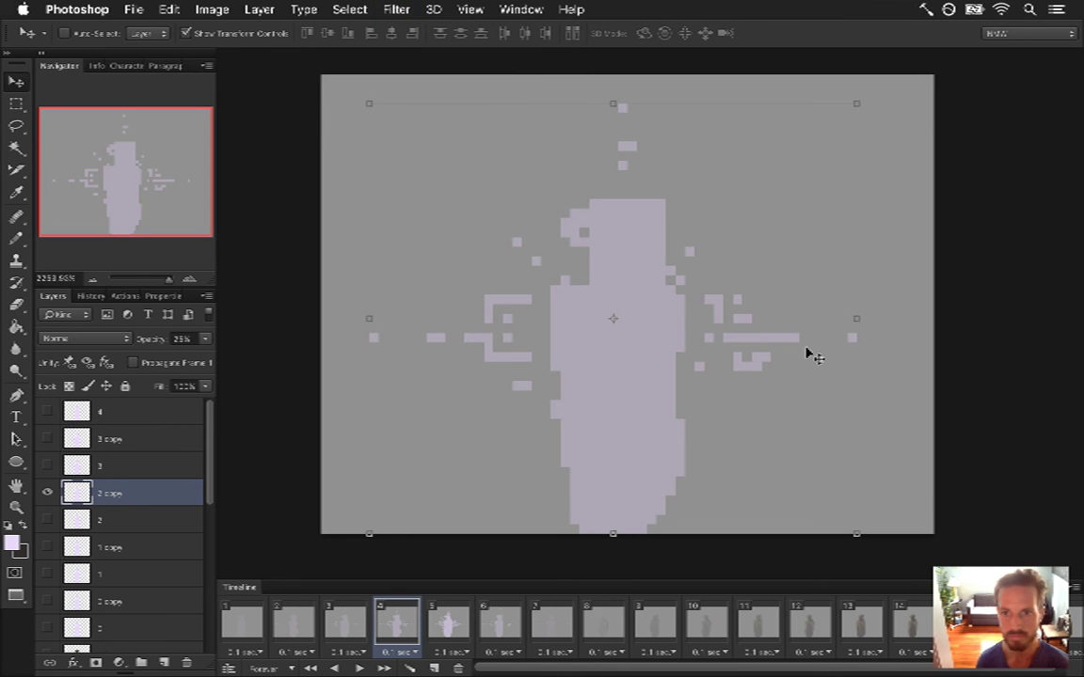
{"action": "left_click", "coordinate": [858, 317]}
{"action": "right_click", "coordinate": [720, 279]}
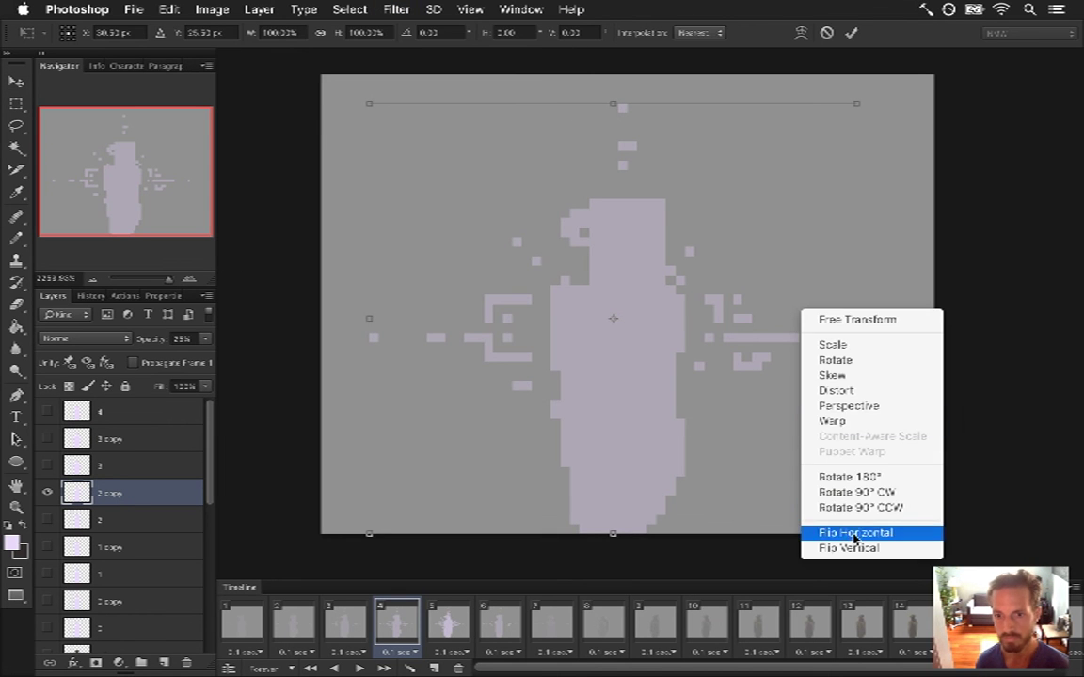
{"action": "left_click", "coordinate": [766, 483]}
{"action": "left_click", "coordinate": [383, 7]}
{"action": "left_click", "coordinate": [769, 10]}
{"action": "left_click", "coordinate": [852, 33]}
- Apply the Ripple distortion to 2 copy, then flip it back horizontally
{"action": "left_click", "coordinate": [396, 10]}
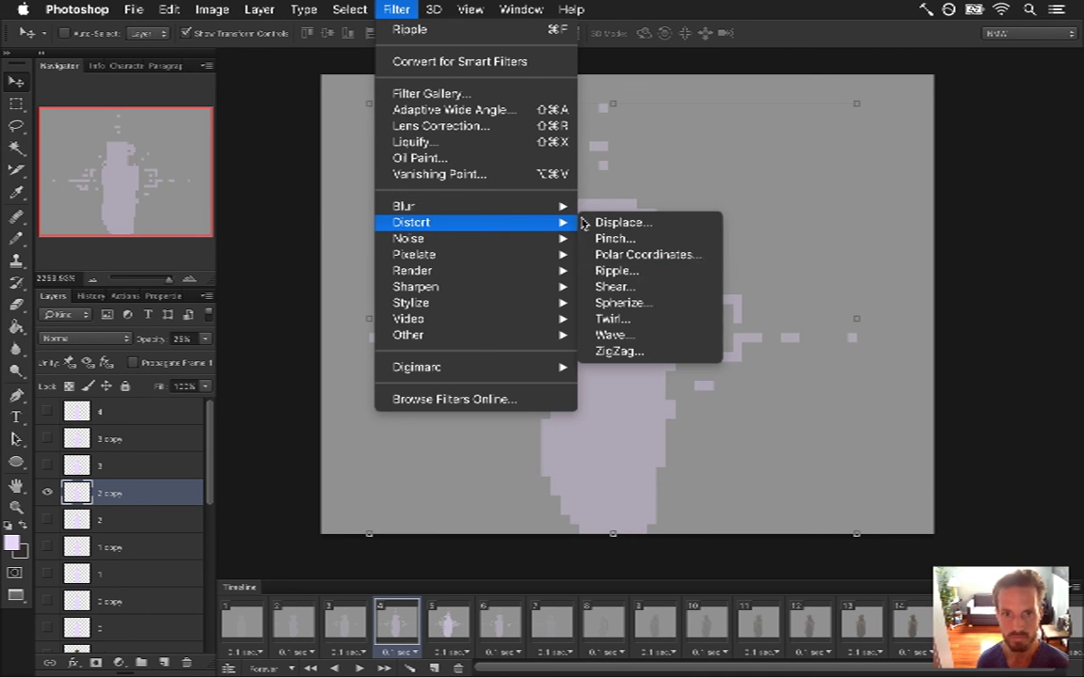
{"action": "left_click", "coordinate": [663, 320]}
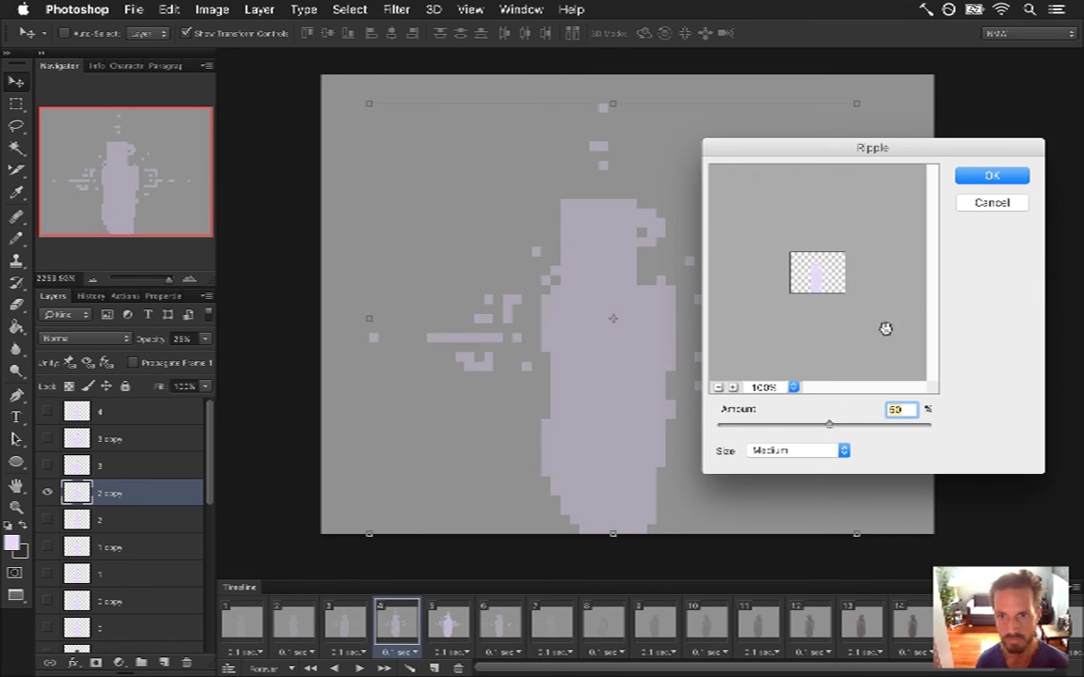
{"action": "left_click", "coordinate": [984, 187]}
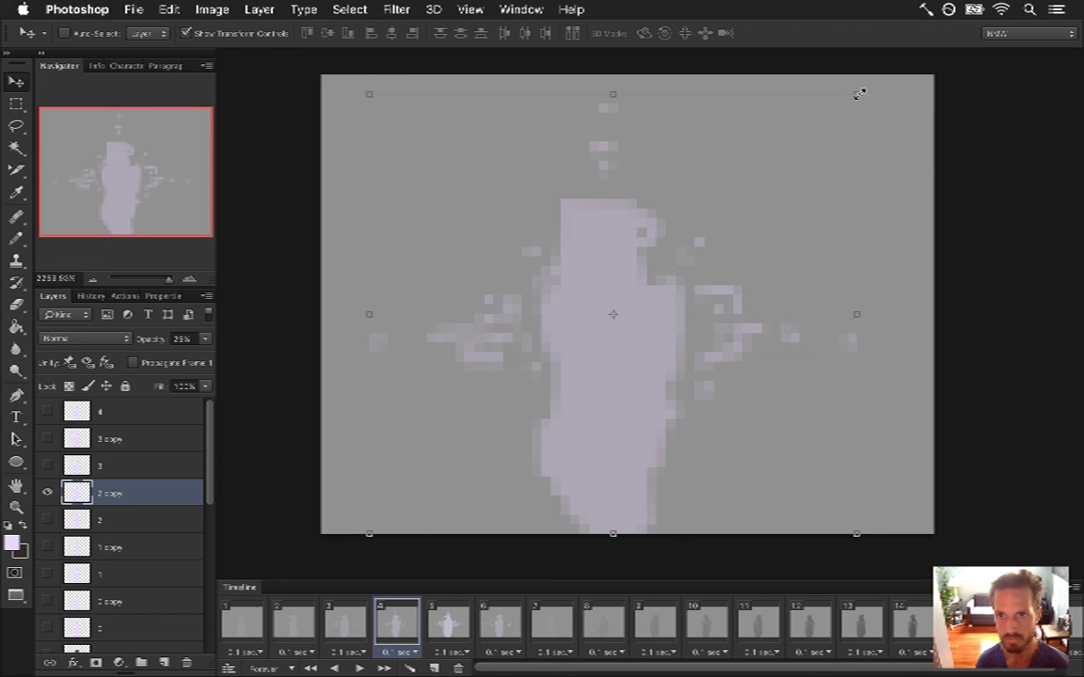
{"action": "key", "text": "super+t"}
{"action": "right_click", "coordinate": [809, 162]}
{"action": "left_click", "coordinate": [867, 387]}
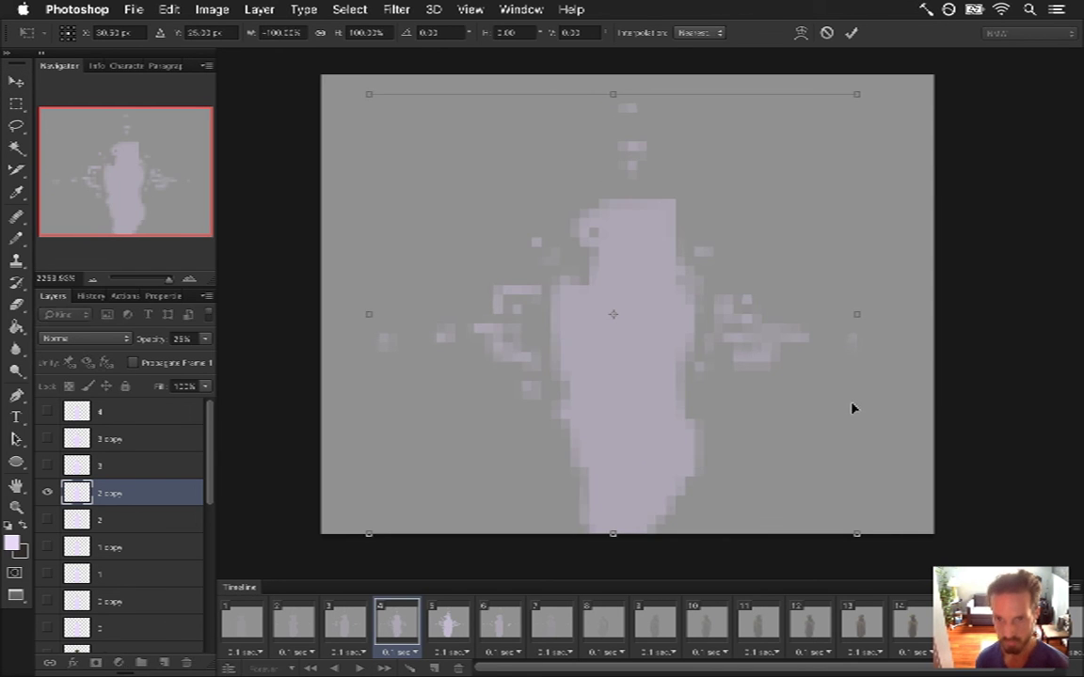
{"action": "key", "text": "Return"}
{"action": "left_click_drag", "start_coordinate": [499, 621], "coordinate": [141, 487]}
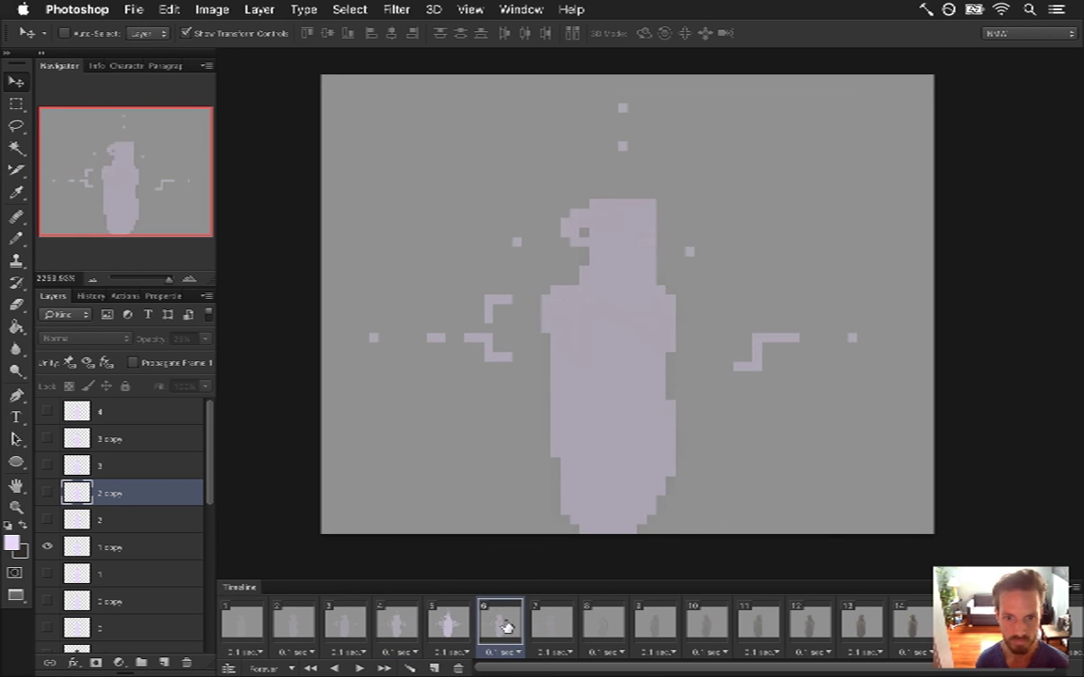
- Compare frames 4 and 5, then return to frame 6 and select layer 1 copy
{"action": "left_click", "coordinate": [411, 622]}
{"action": "left_click", "coordinate": [450, 622]}
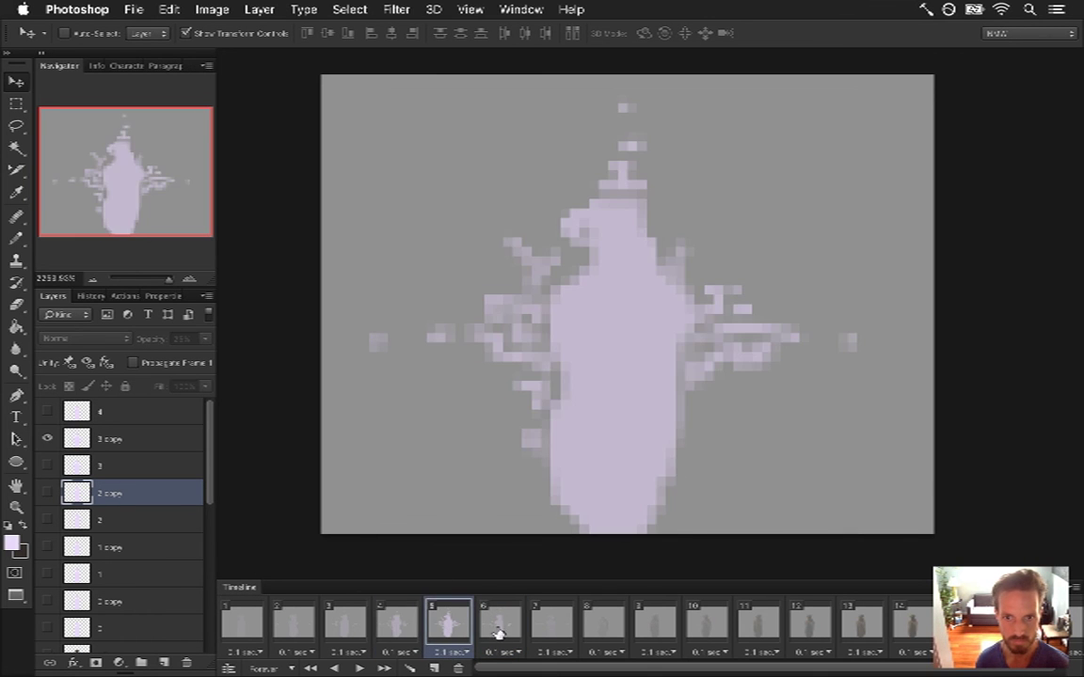
{"action": "left_click", "coordinate": [500, 626]}
{"action": "left_click", "coordinate": [132, 547]}
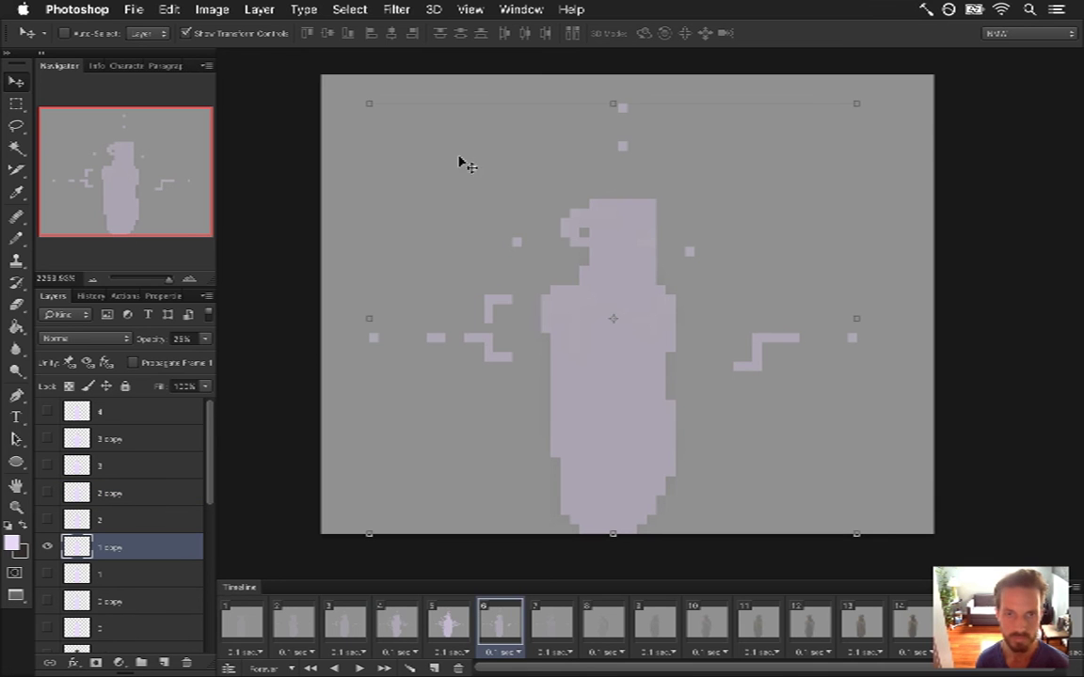
- Duplicate layer 1 copy and hide the original
{"action": "left_click", "coordinate": [393, 8]}
{"action": "left_click", "coordinate": [132, 550]}
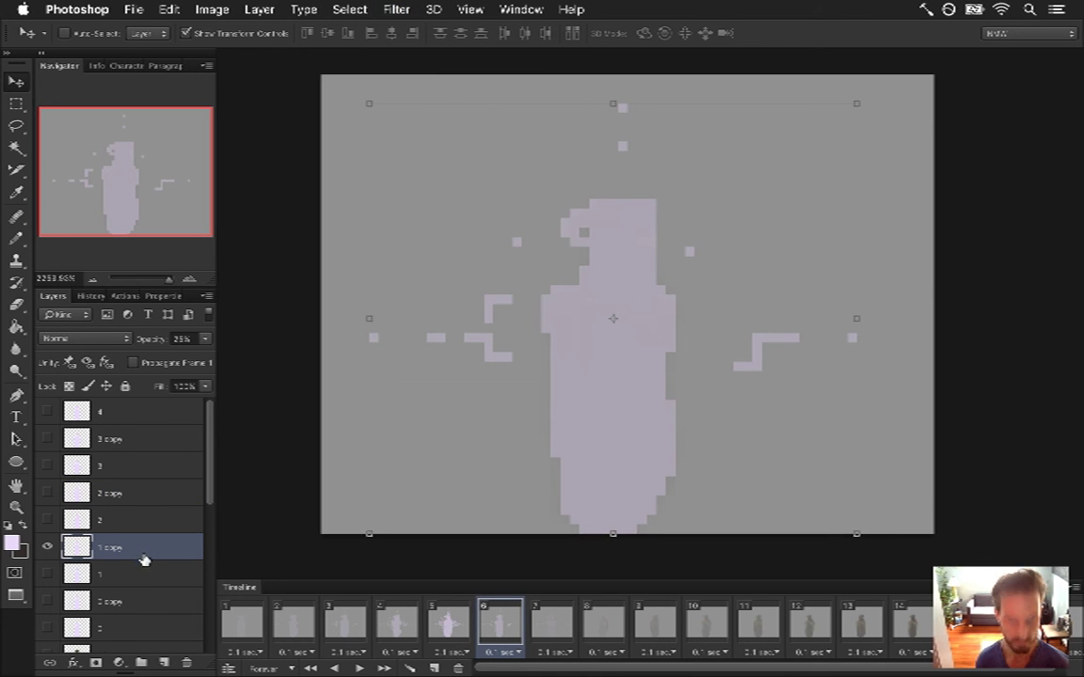
{"action": "key", "text": "super+j"}
{"action": "left_click", "coordinate": [47, 574]}
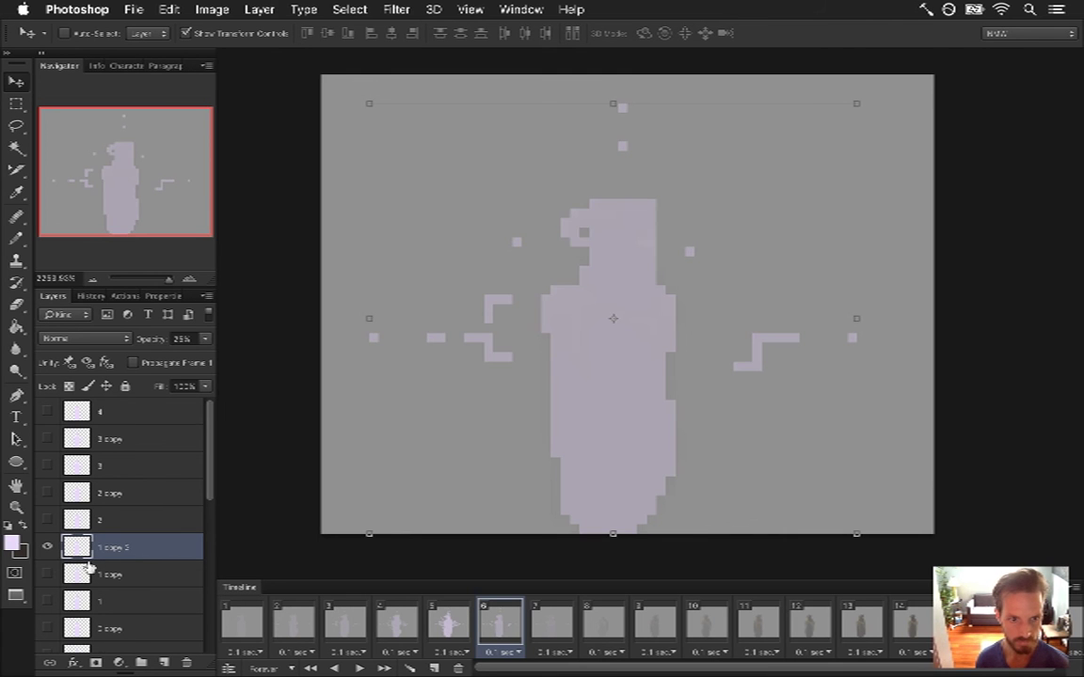
- Apply a Ripple distortion to layer 1 copy 2 and flip it horizontally
{"action": "left_click", "coordinate": [407, 10]}
{"action": "mouse_move", "coordinate": [484, 222]}
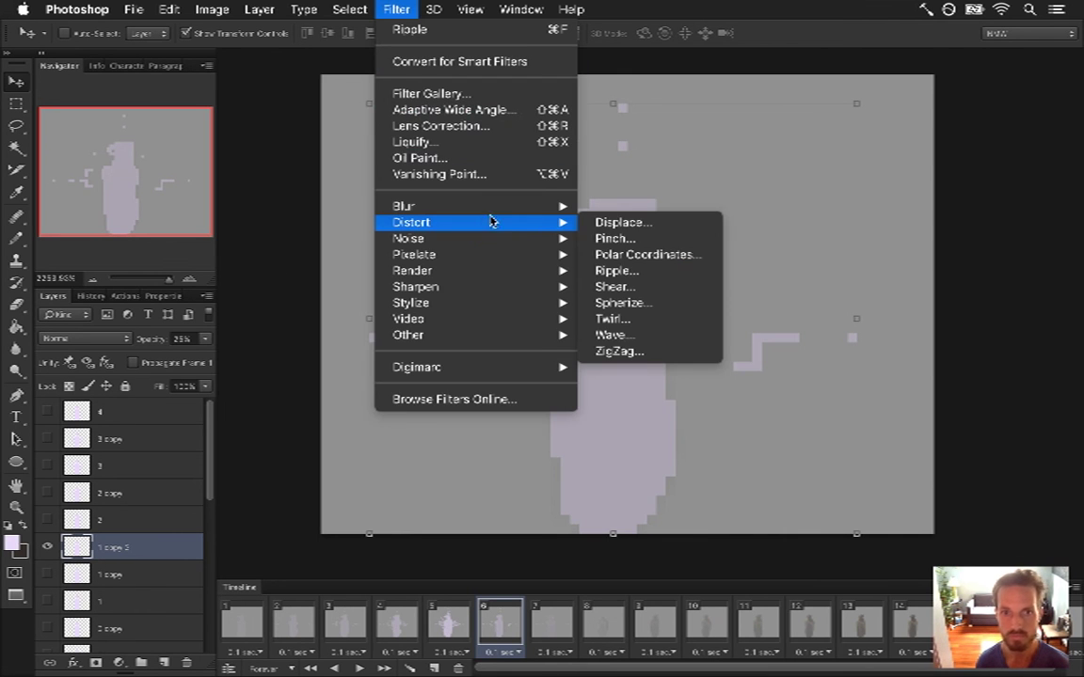
{"action": "left_click", "coordinate": [648, 273]}
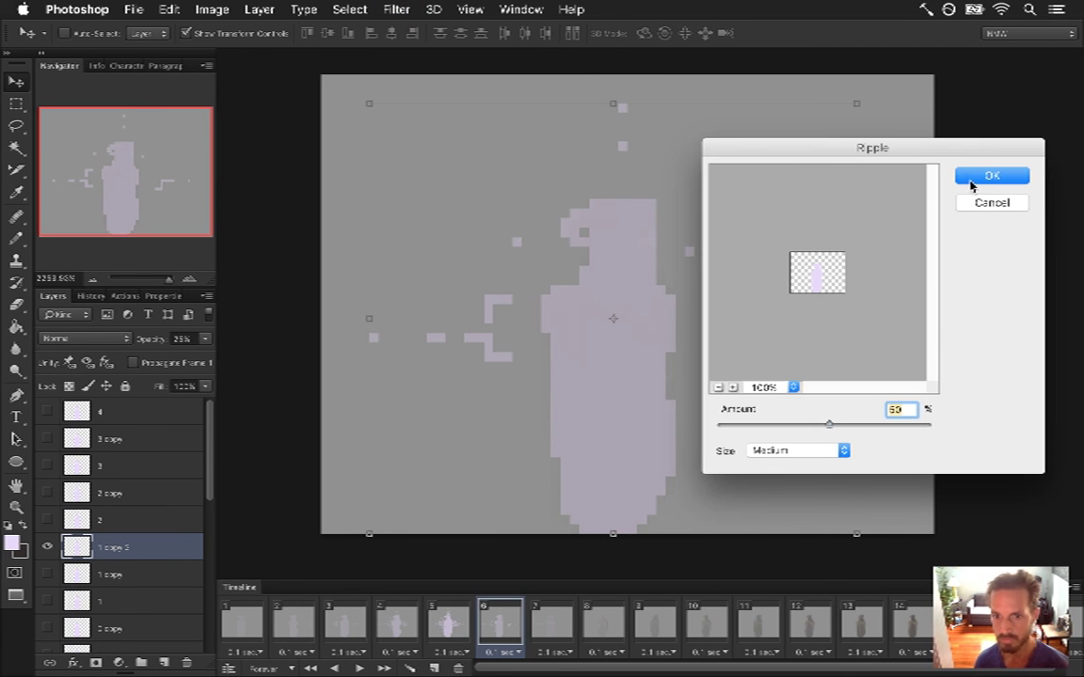
{"action": "left_click", "coordinate": [988, 204]}
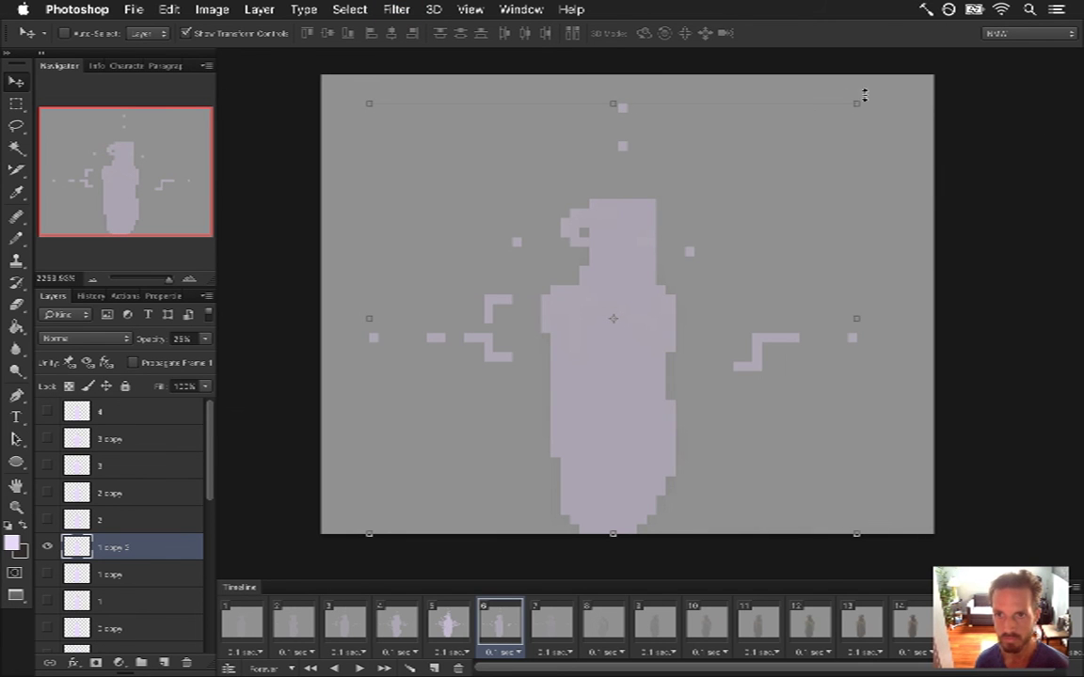
{"action": "right_click", "coordinate": [742, 207]}
{"action": "left_click", "coordinate": [748, 416]}
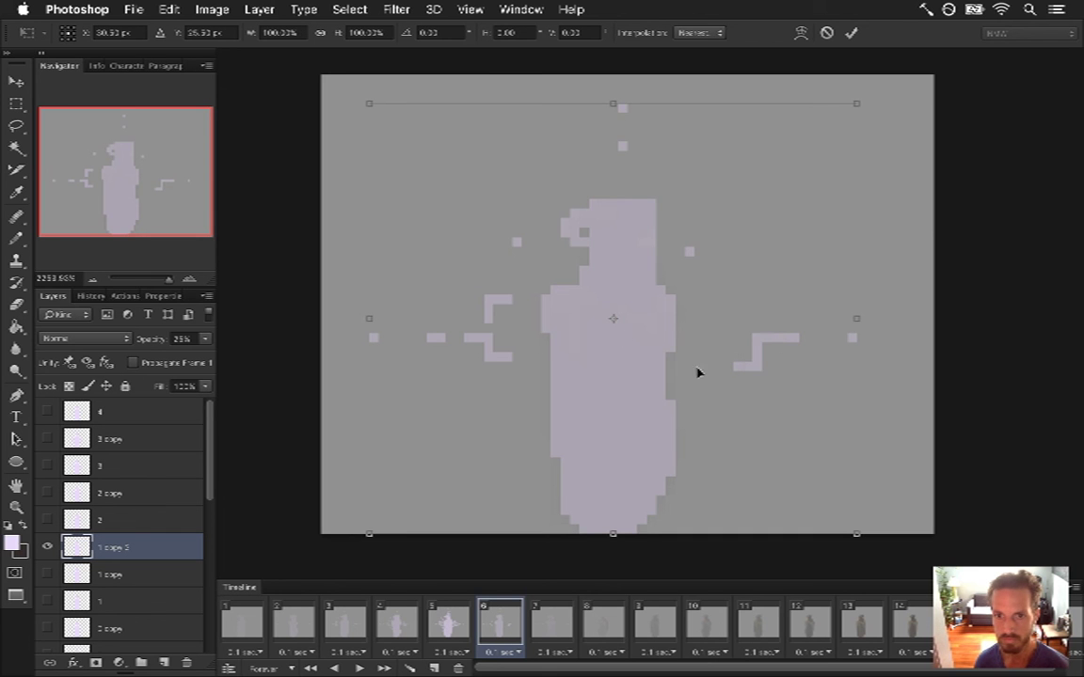
{"action": "key", "text": "Return"}
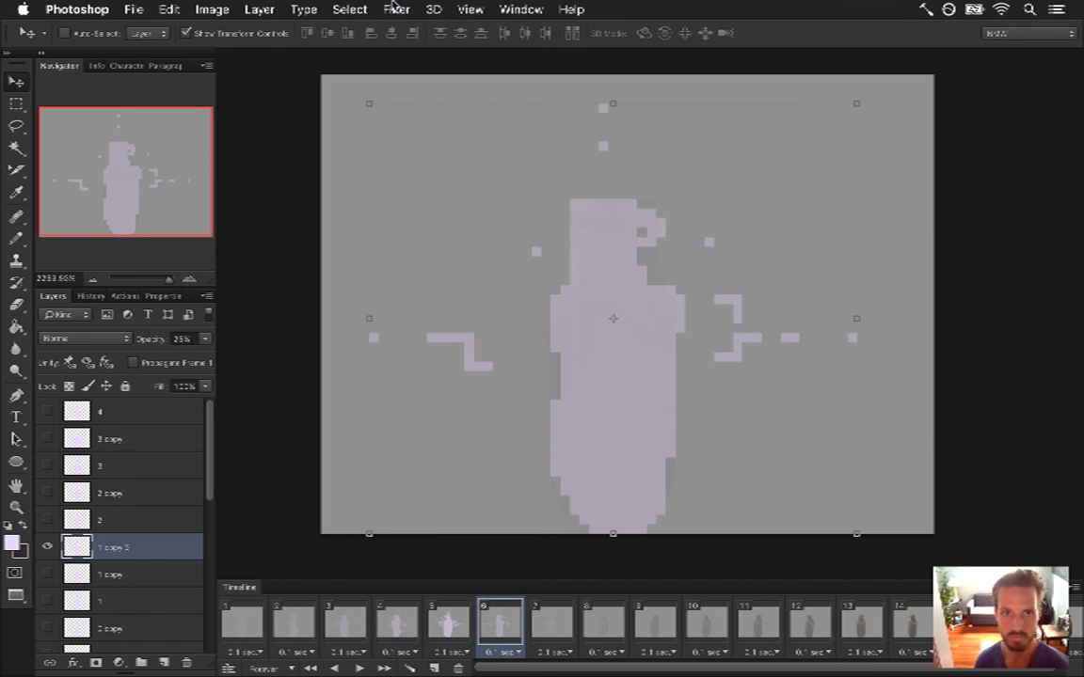
- Apply another Ripple pass, then Free Transform and flip the rippled layer horizontally
{"action": "left_click", "coordinate": [396, 9]}
{"action": "mouse_move", "coordinate": [448, 207]}
{"action": "mouse_move", "coordinate": [488, 223]}
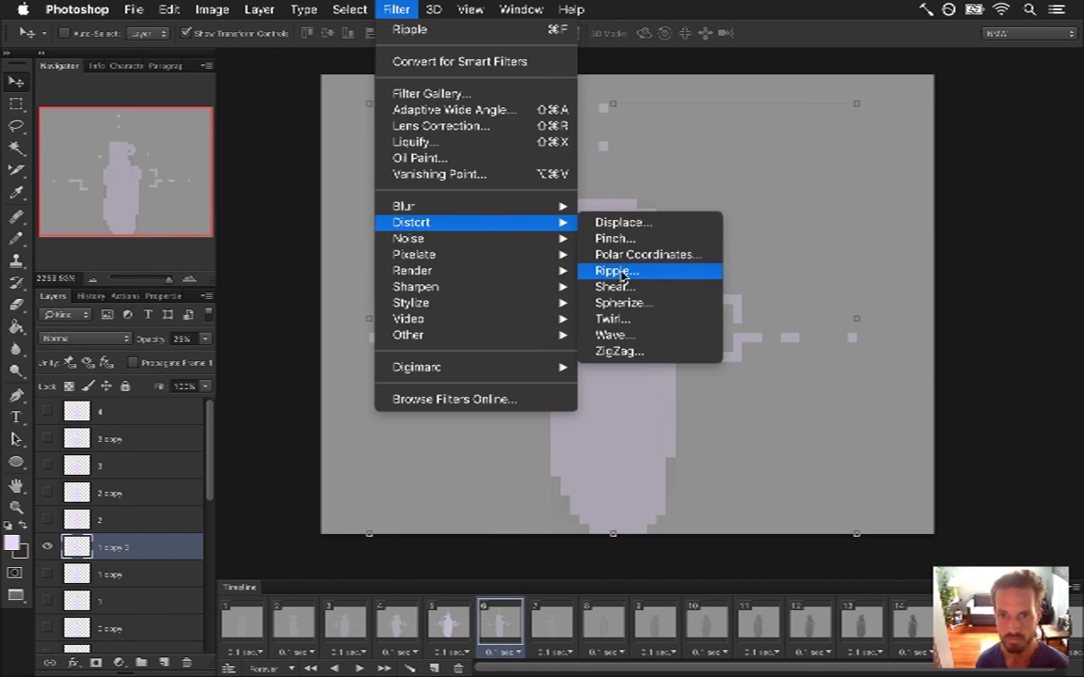
{"action": "left_click", "coordinate": [617, 270]}
{"action": "left_click", "coordinate": [989, 177]}
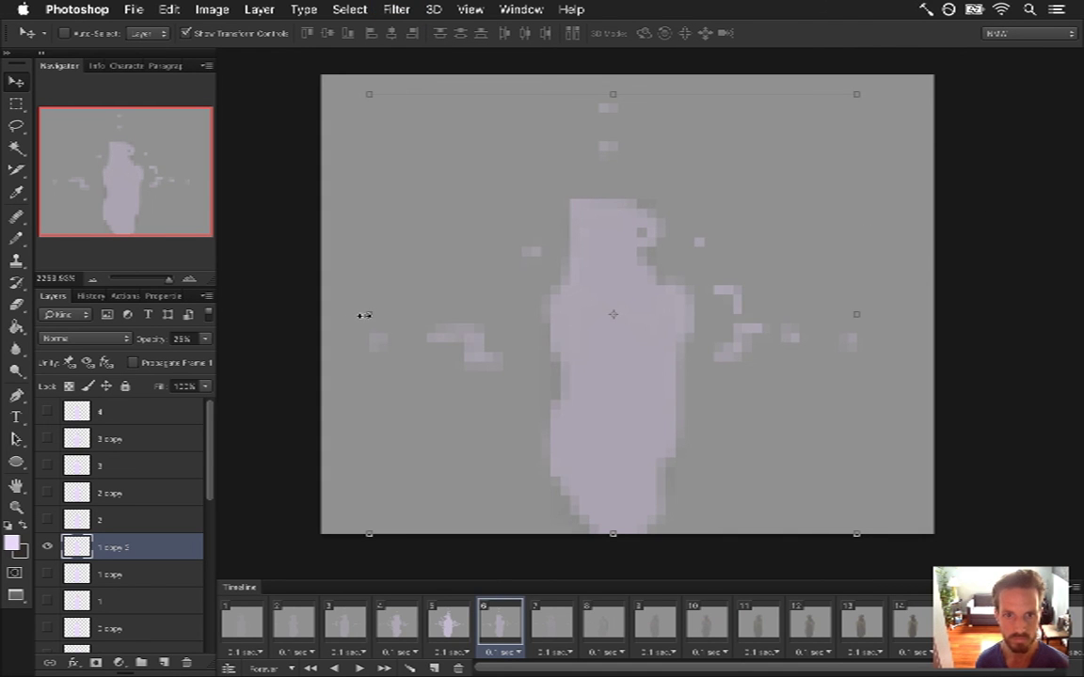
{"action": "key", "text": "super+t"}
{"action": "right_click", "coordinate": [486, 267]}
{"action": "left_click", "coordinate": [555, 487]}
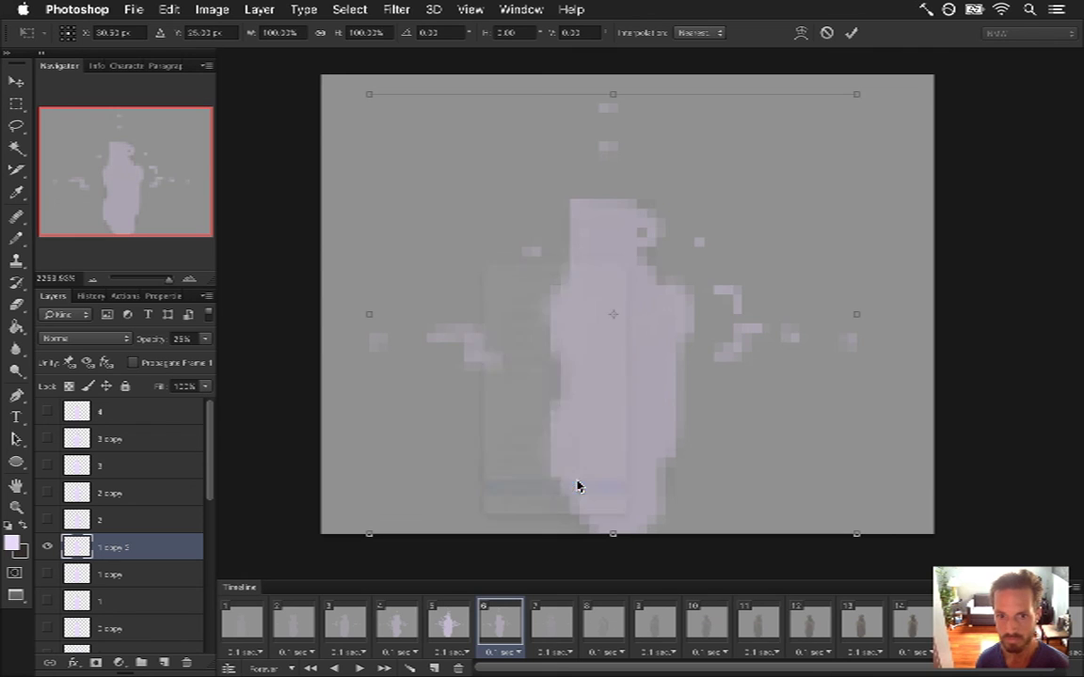
{"action": "key", "text": "Return"}
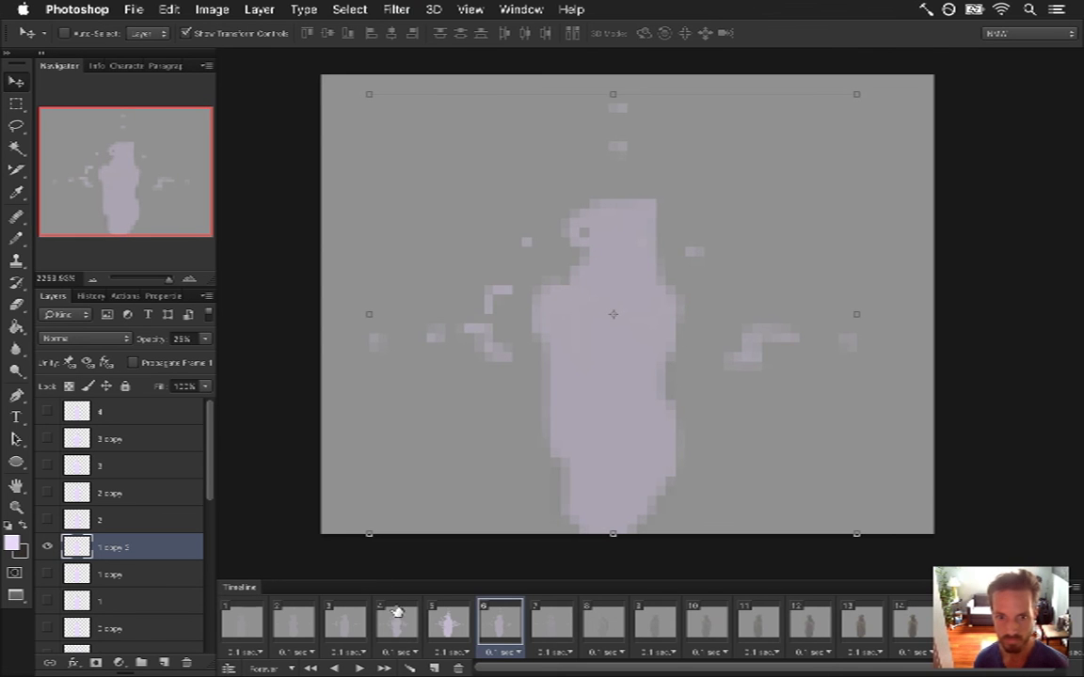
- Select the full frame range and play the mirage animation from the first frame
{"action": "left_click", "coordinate": [243, 626]}
{"action": "left_click_drag", "start_coordinate": [539, 668], "coordinate": [545, 668]}
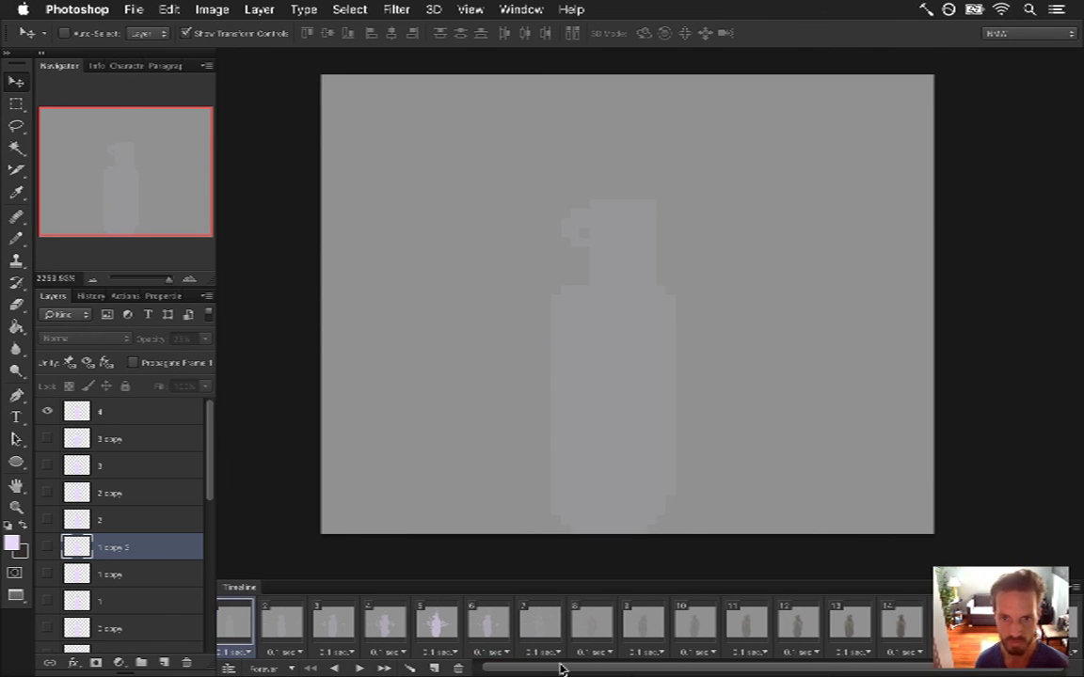
{"action": "left_click", "coordinate": [715, 593], "text": "shift"}
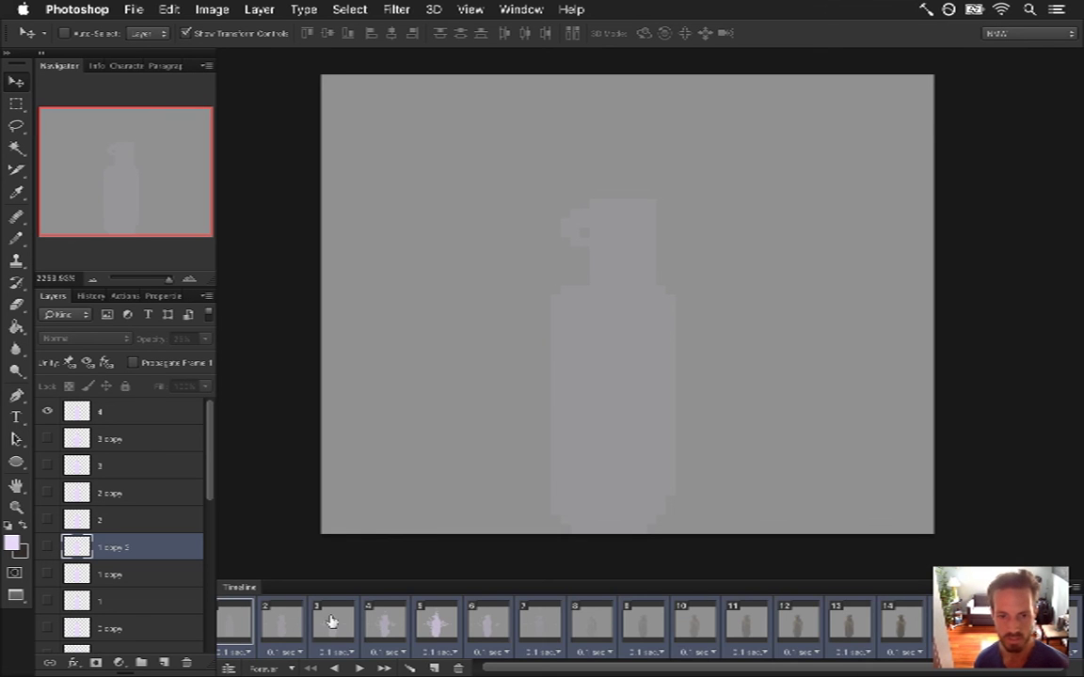
{"action": "left_click", "coordinate": [359, 667]}
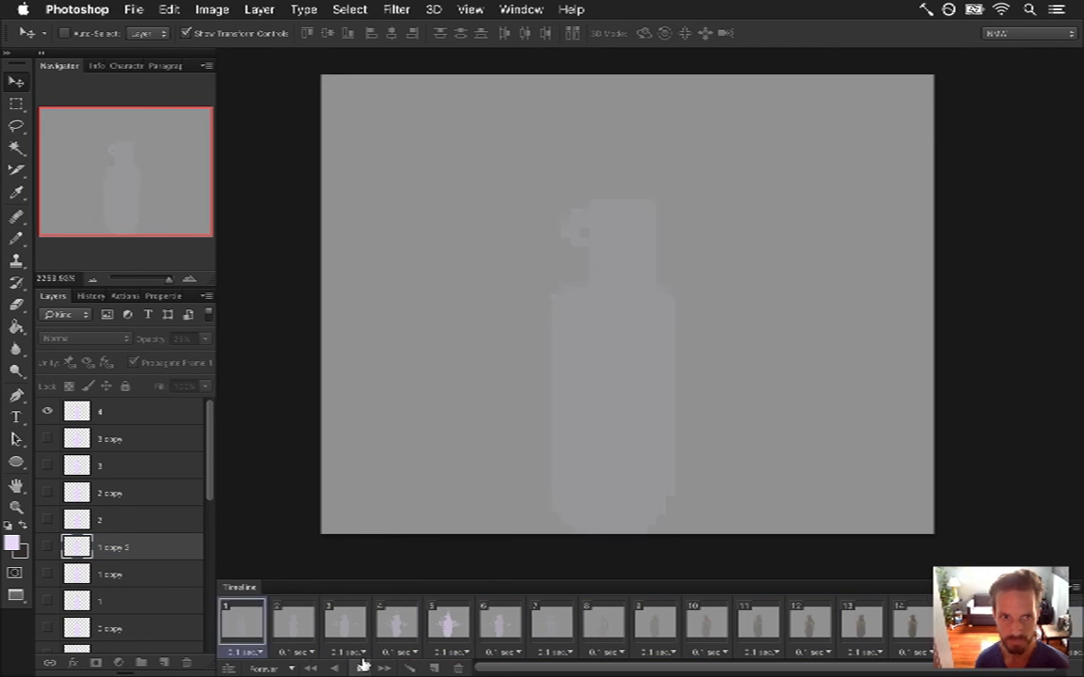
{"action": "left_click", "coordinate": [359, 668]}
{"action": "left_click", "coordinate": [242, 623]}
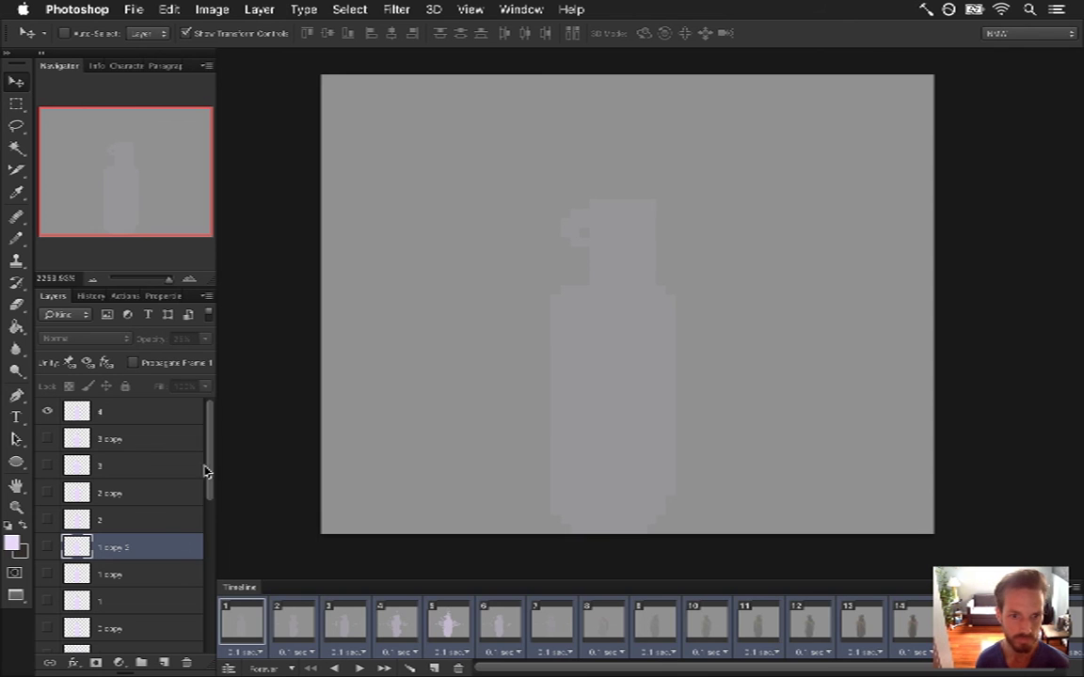
- Hide the grey Color Fill 1 backdrop and switch to Xcode
{"action": "scroll", "coordinate": [207, 473], "scroll_direction": "down", "scroll_amount": 15}
{"action": "left_click", "coordinate": [47, 637]}
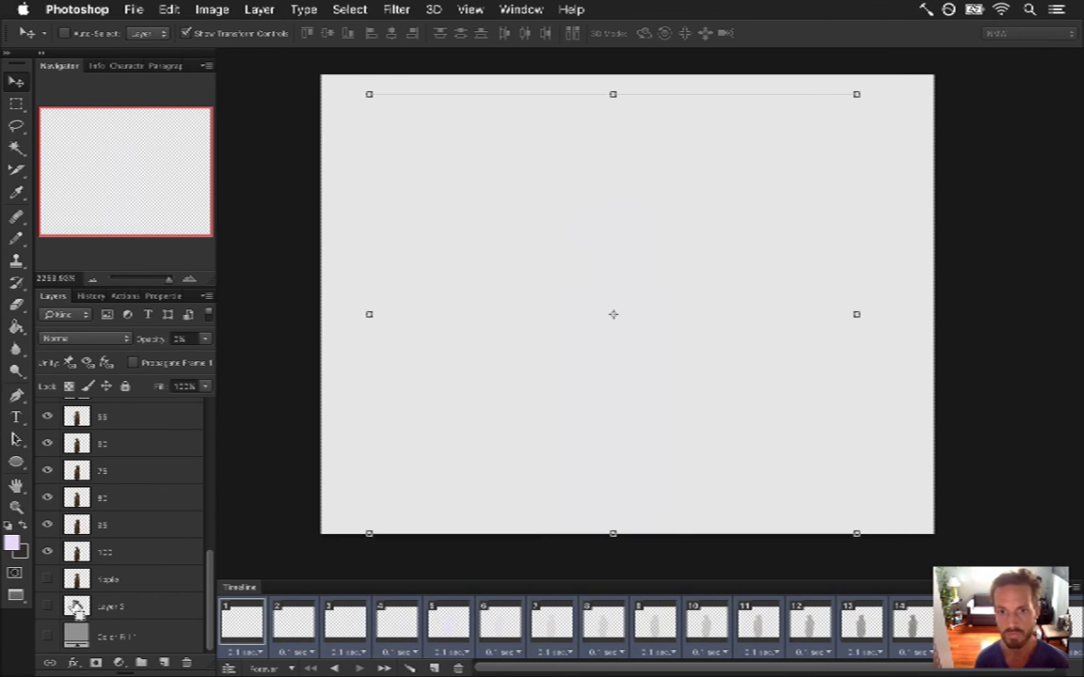
{"action": "key", "text": "super+Tab"}
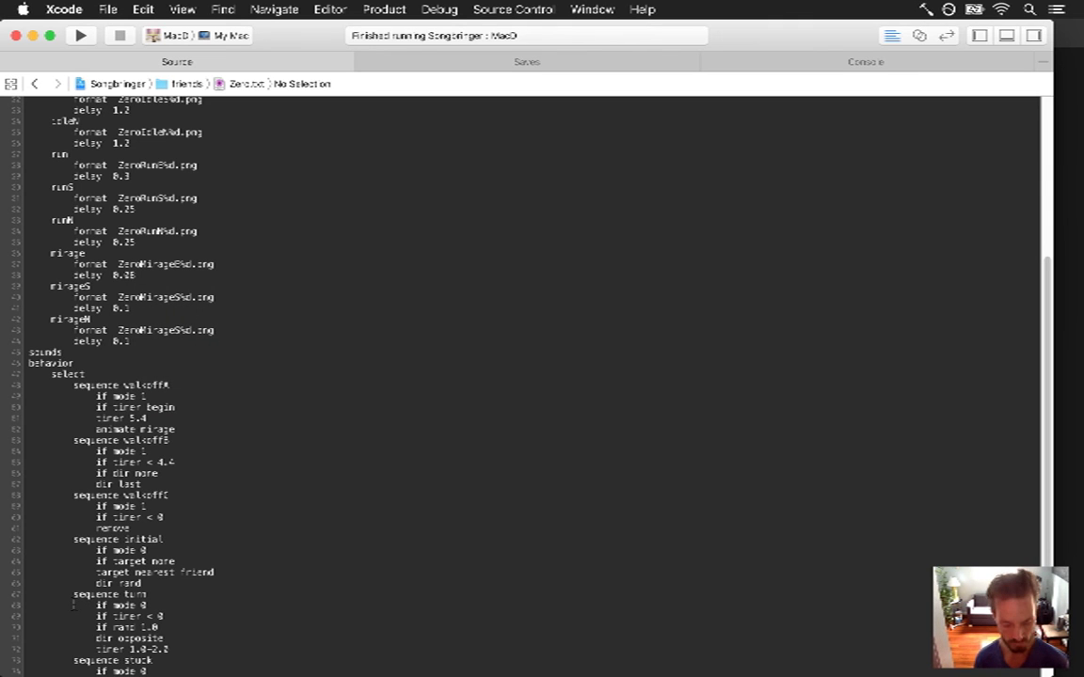
- Build and run the Songbringer project with Cmd+R
{"action": "key", "text": "super+r"}
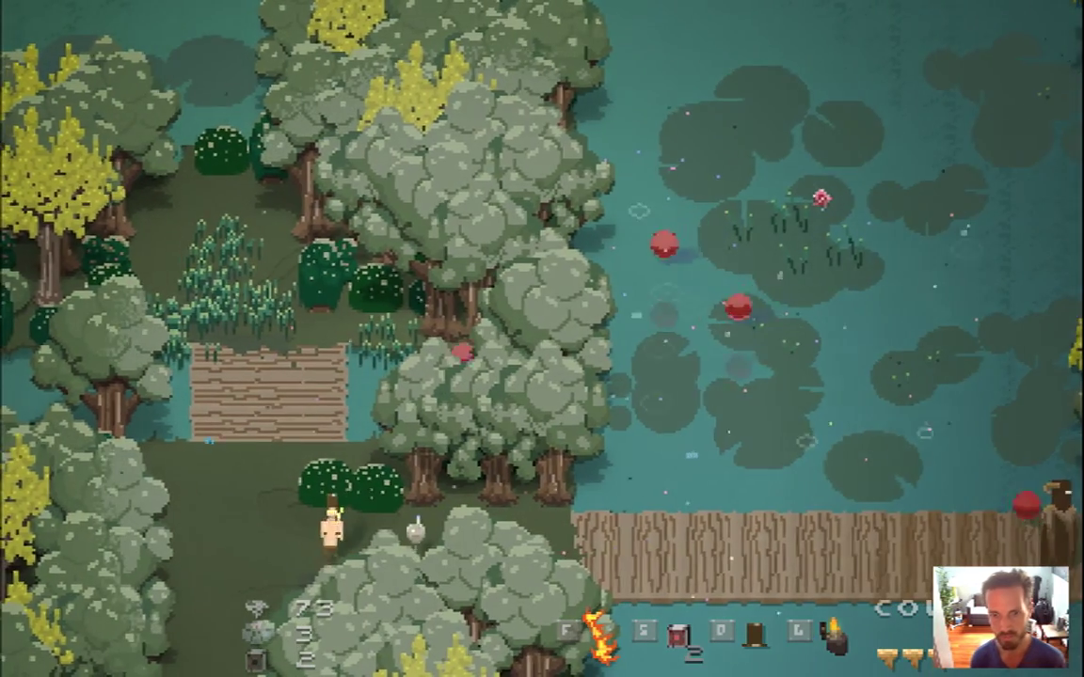
- Walk the hero south into the forest, back to the pond, then down-left
{"action": "key", "text": "s"}
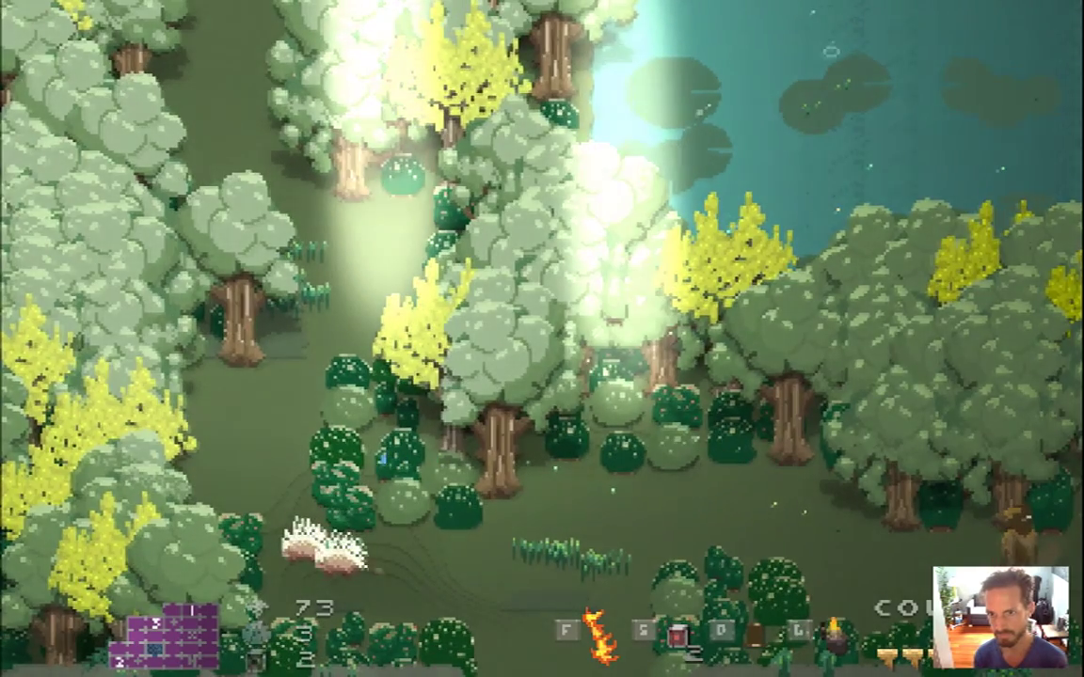
{"action": "key", "text": "w"}
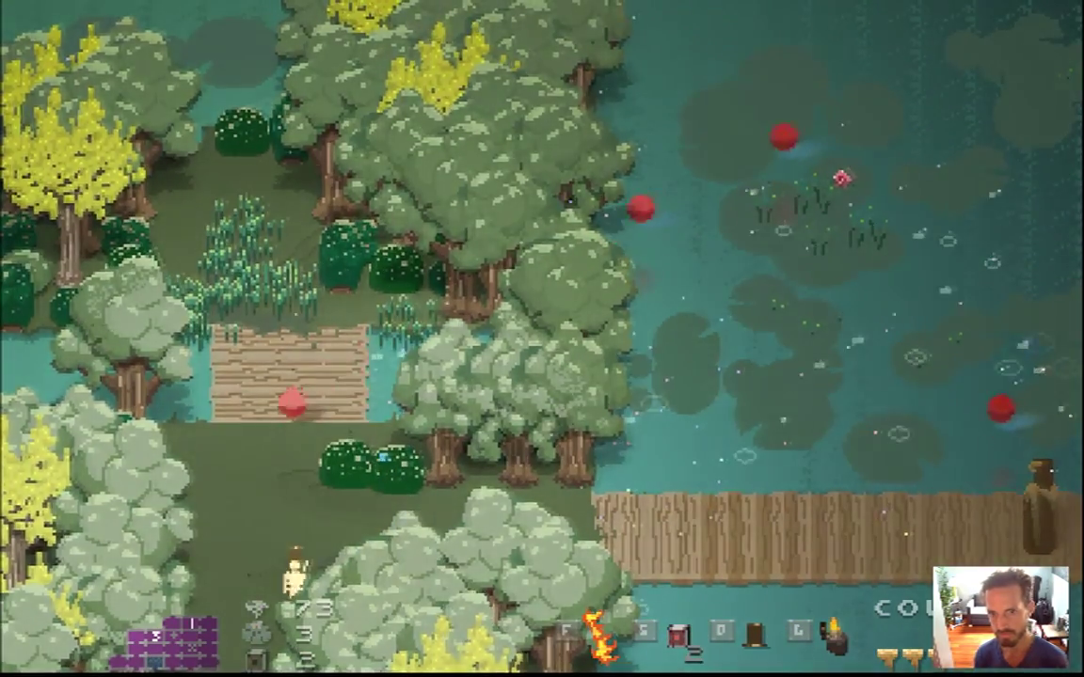
{"action": "key", "text": "s"}
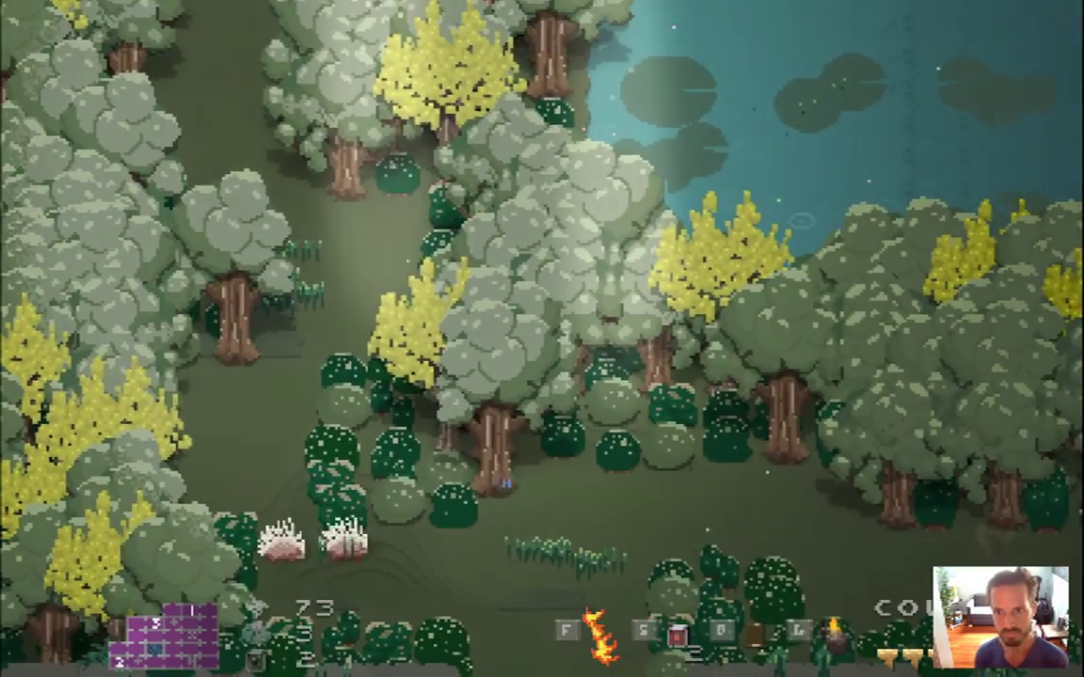
{"action": "key", "text": "a"}
{"action": "key", "text": "s"}
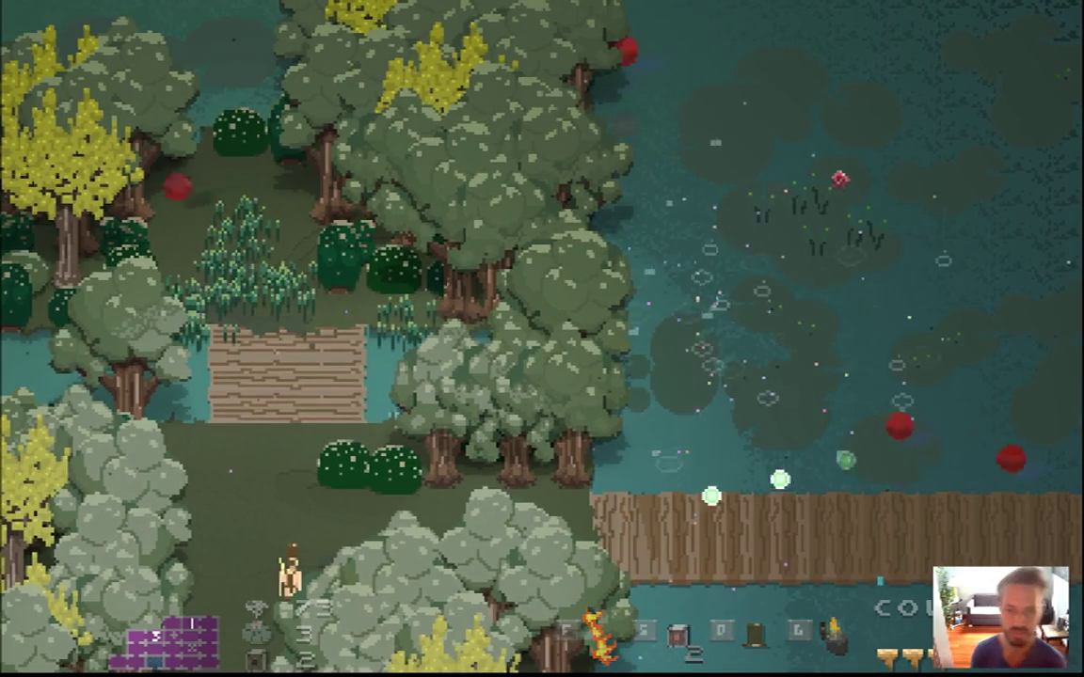
- Follow the forest path across the wooden bridge into the statue's cave, then quit the game
{"action": "key", "text": "a"}
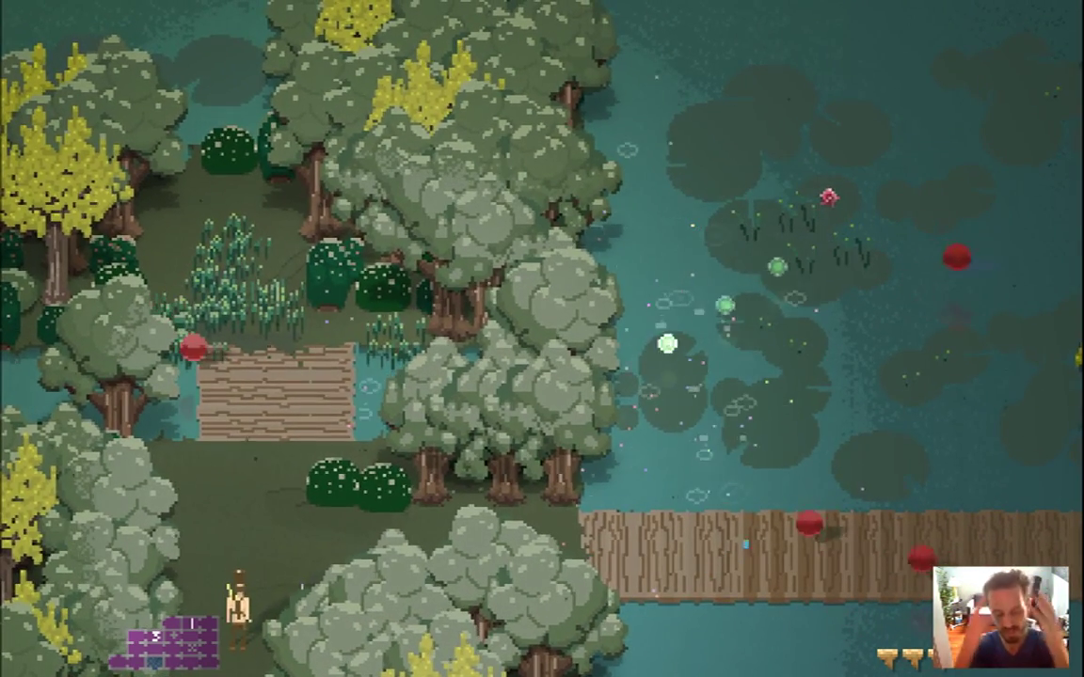
{"action": "key", "text": "w"}
{"action": "key", "text": "d"}
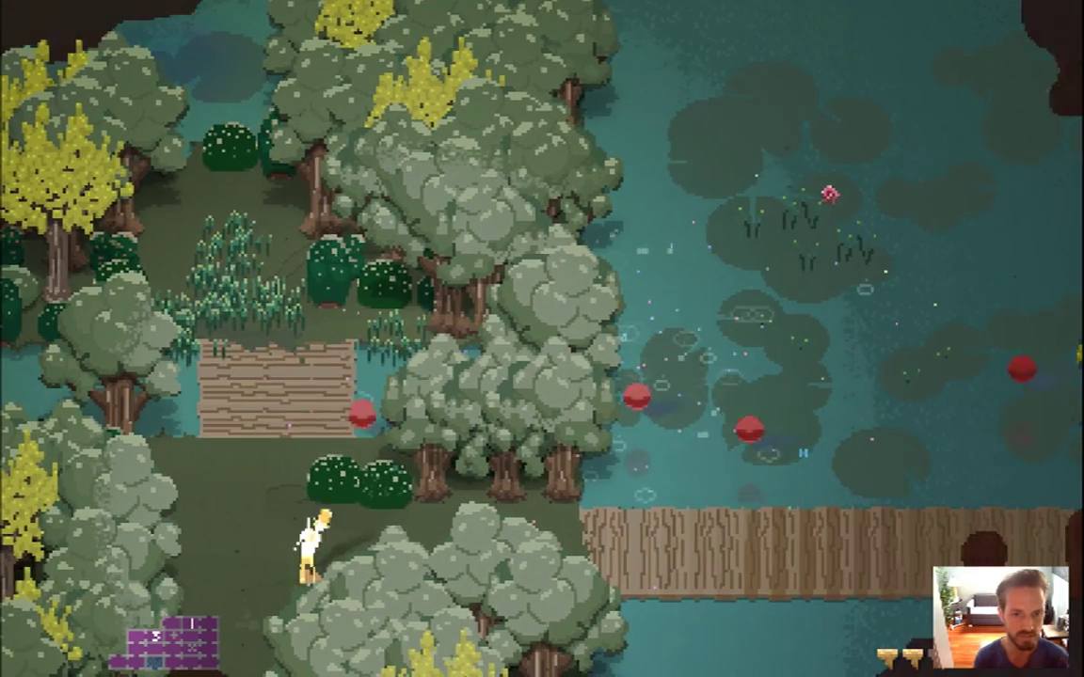
{"action": "key", "text": "d"}
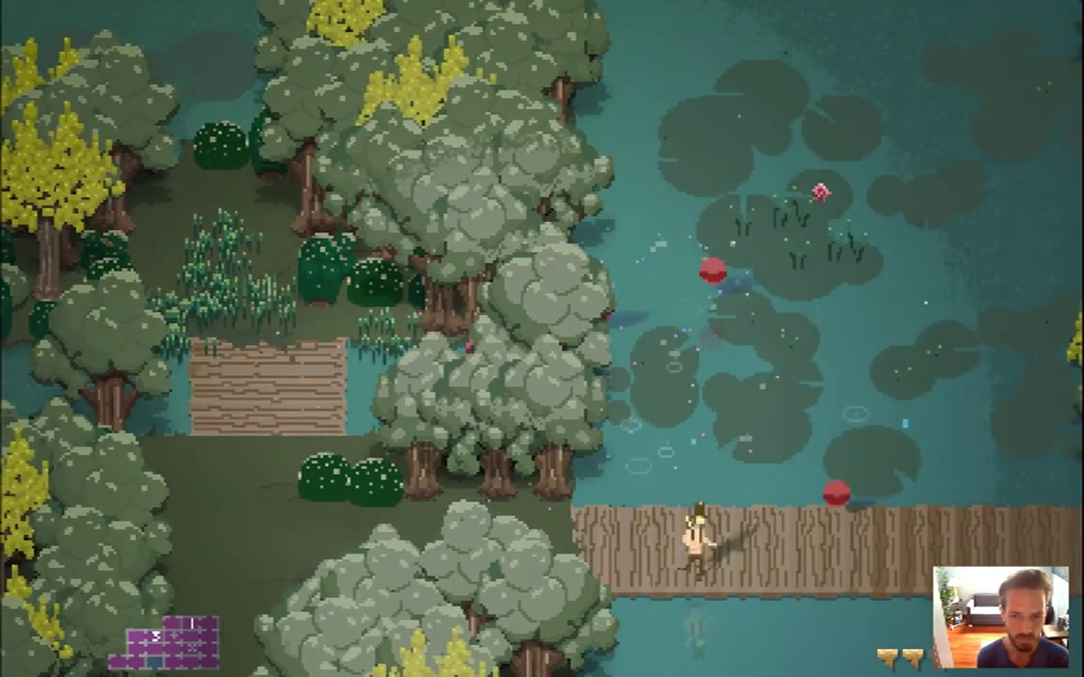
{"action": "key", "text": "d"}
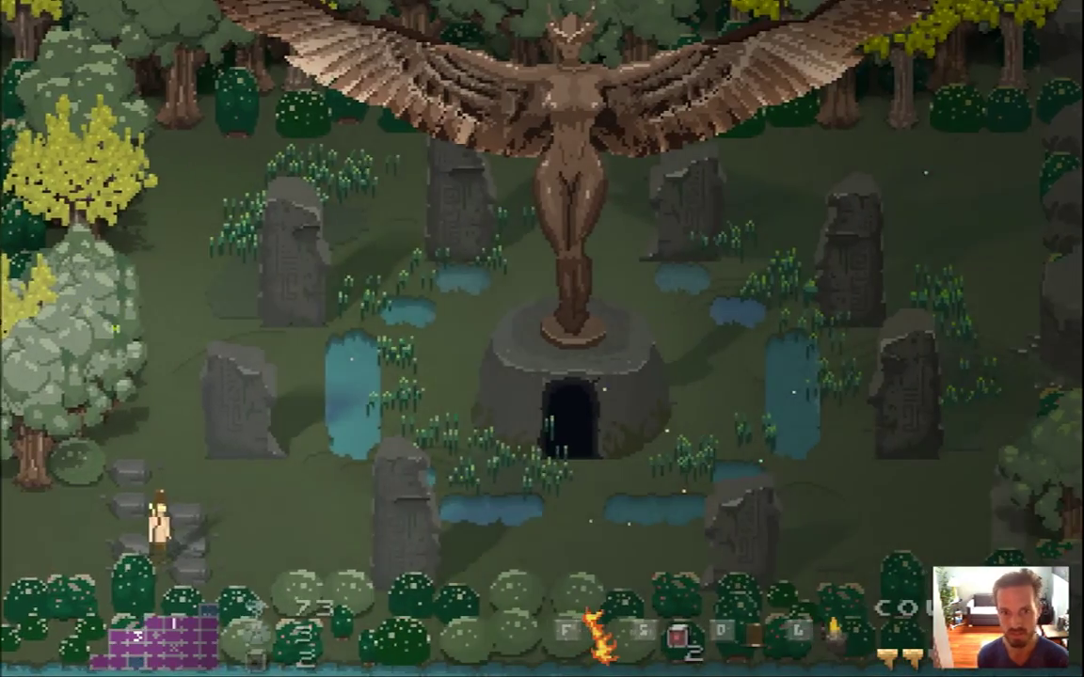
{"action": "key", "text": "d"}
{"action": "key", "text": "w"}
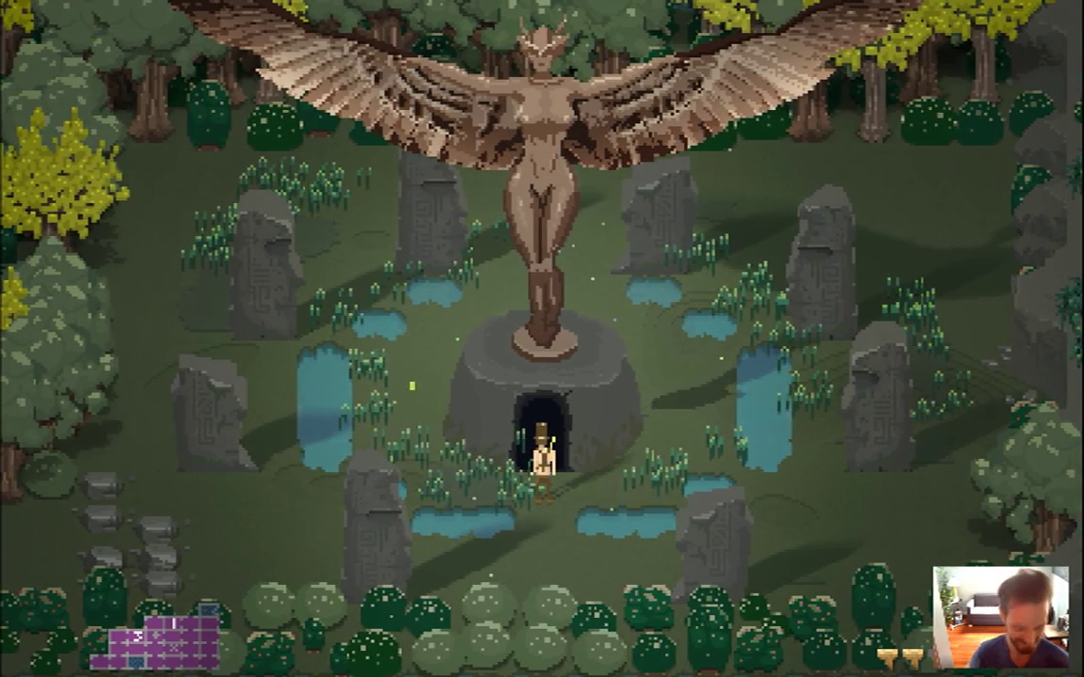
{"action": "key", "text": "super+q"}
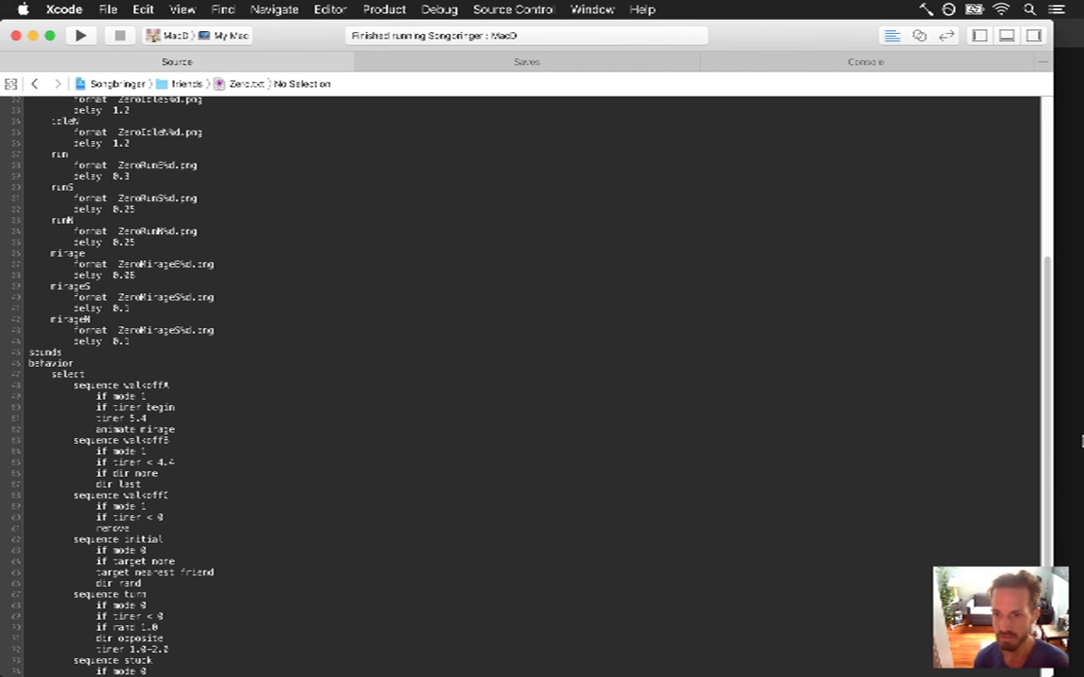
- Bring the OBS window forward from the Dock
{"action": "mouse_move", "coordinate": [1078, 438]}
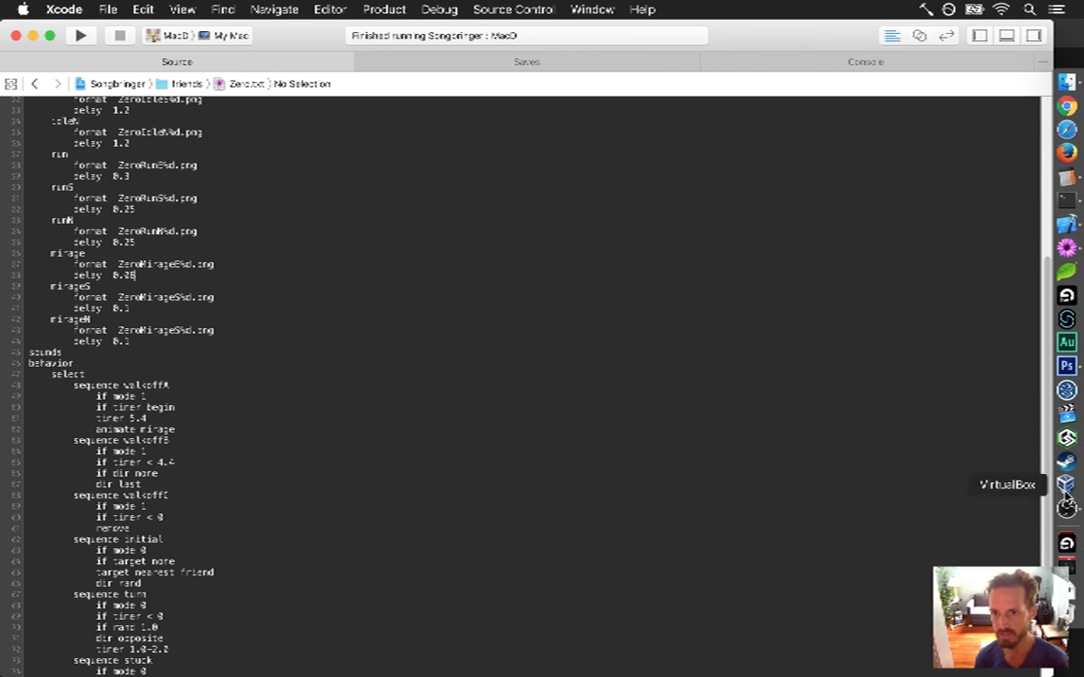
{"action": "left_click", "coordinate": [1073, 514]}
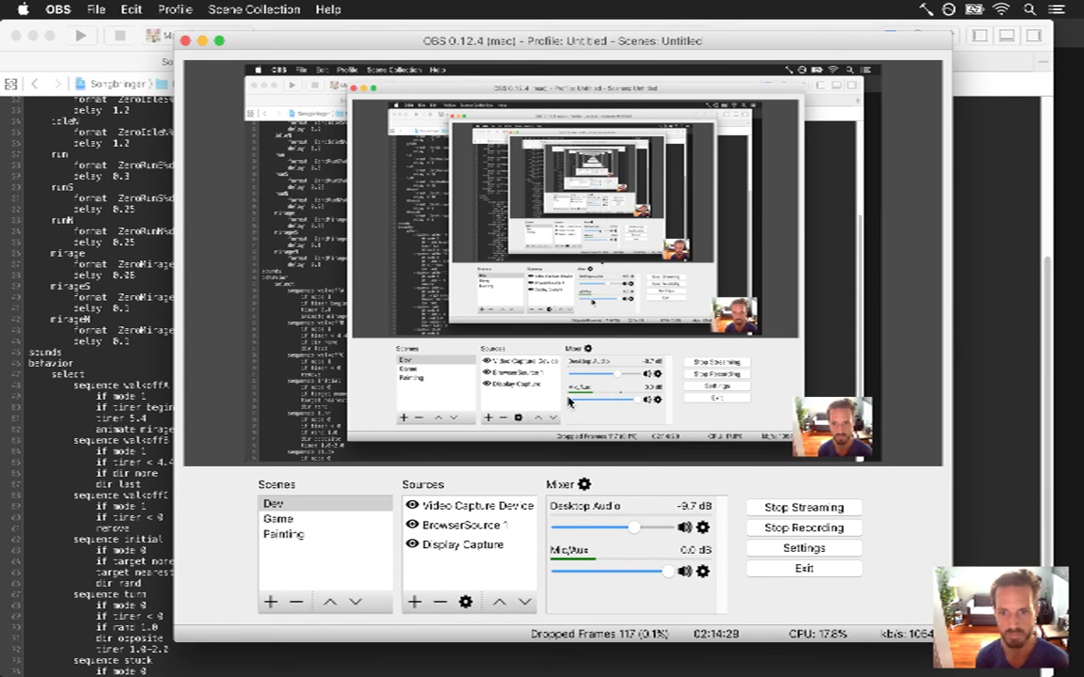